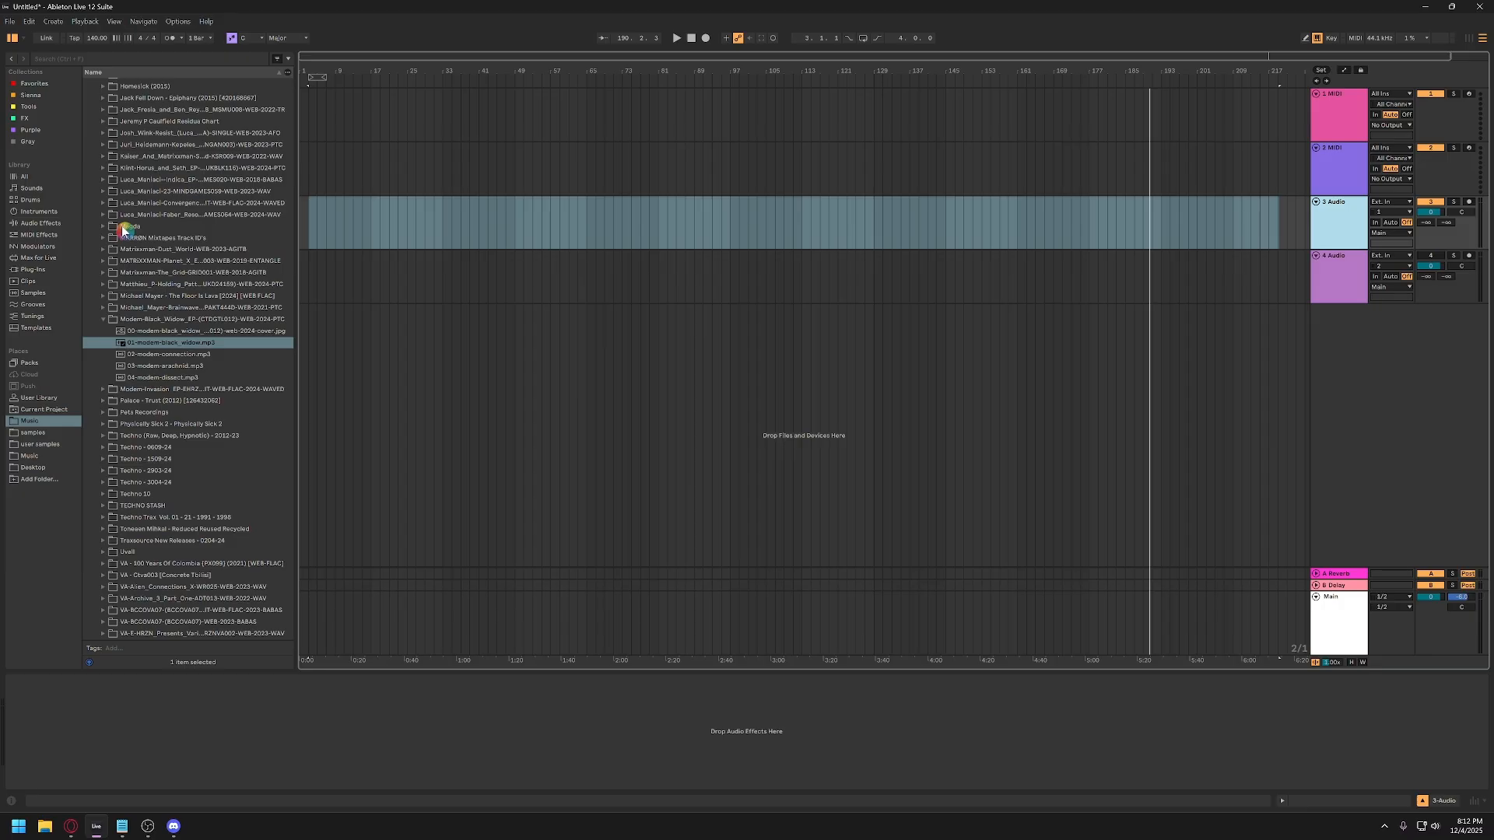
Delete the long audio clip from the 3 Audio track in the arrangement.
left_click(367, 219)
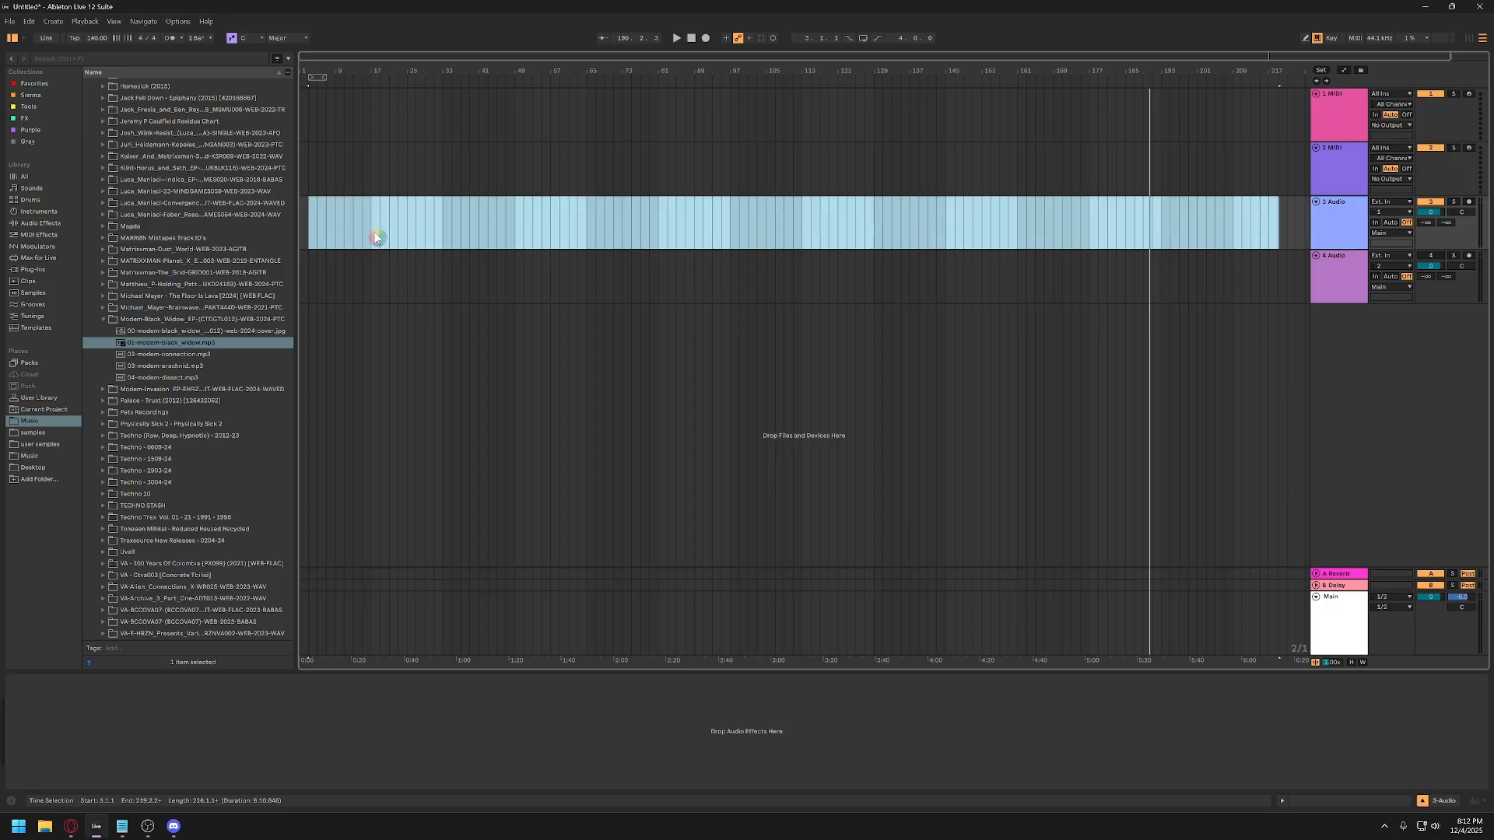
key("Delete")
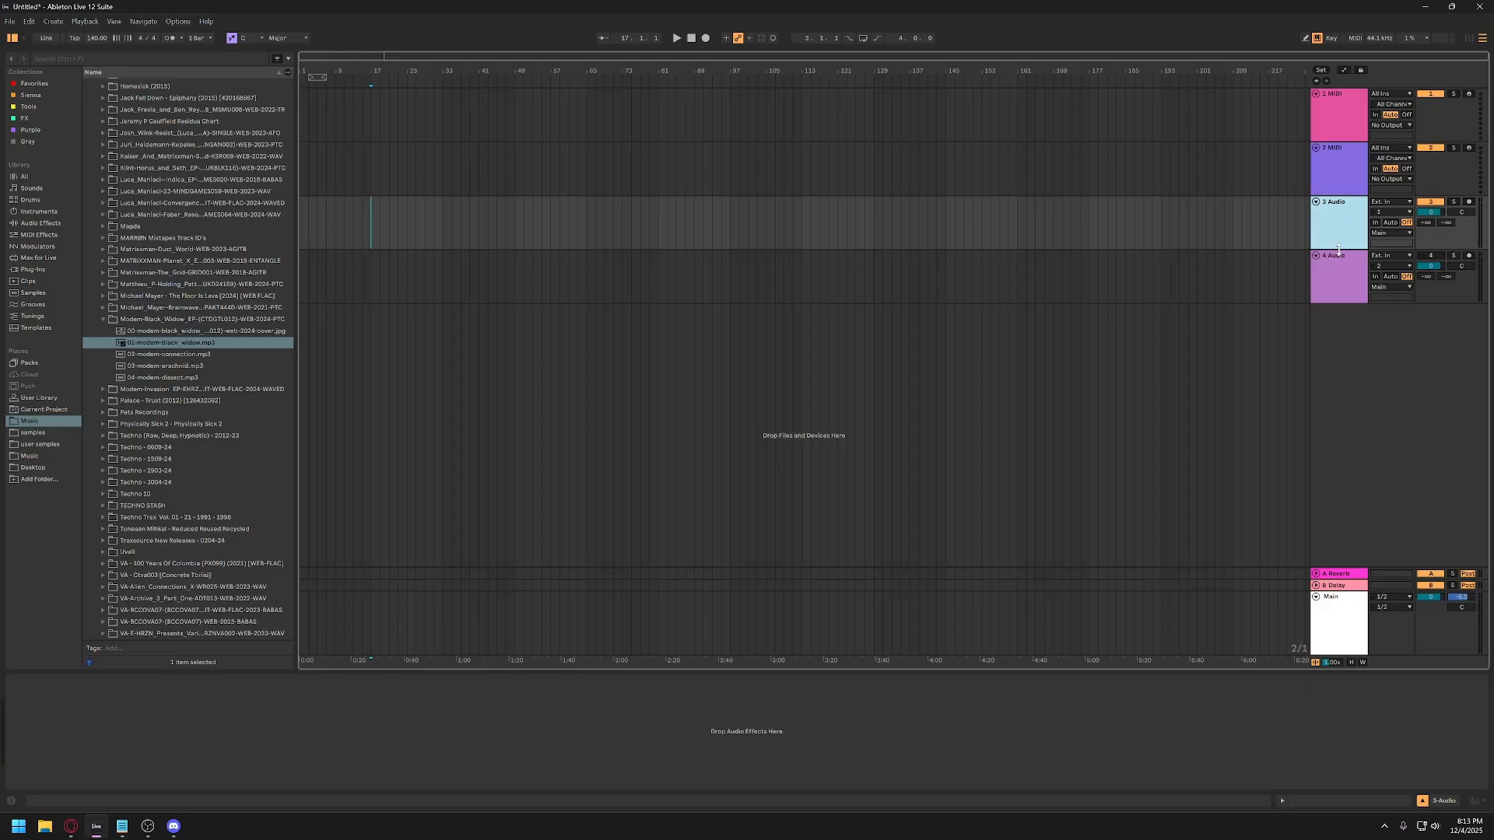
Switch to Session View and set the project tempo to 143 BPM.
left_click(1355, 116)
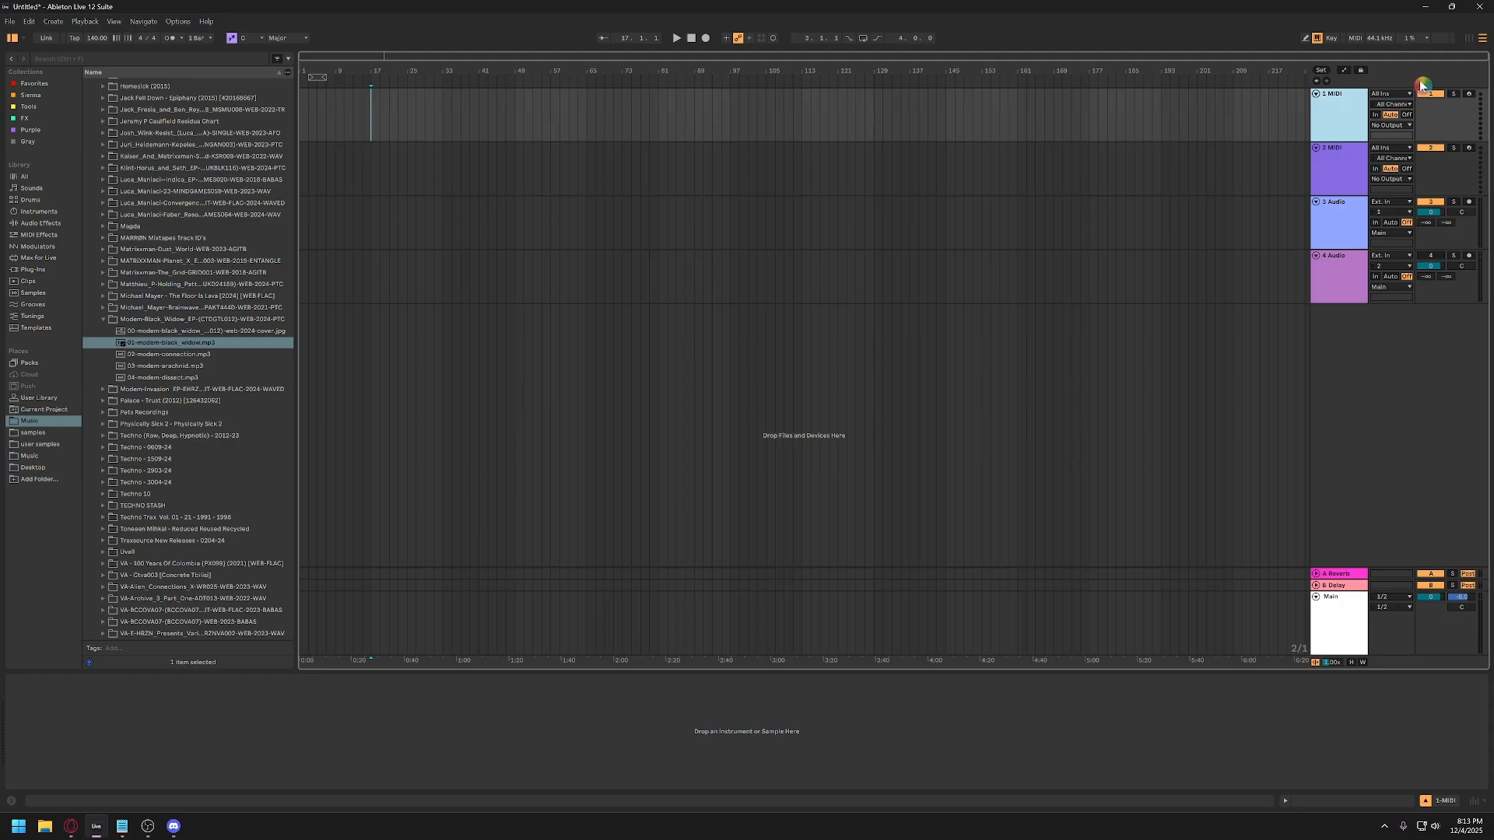
left_click(1469, 39)
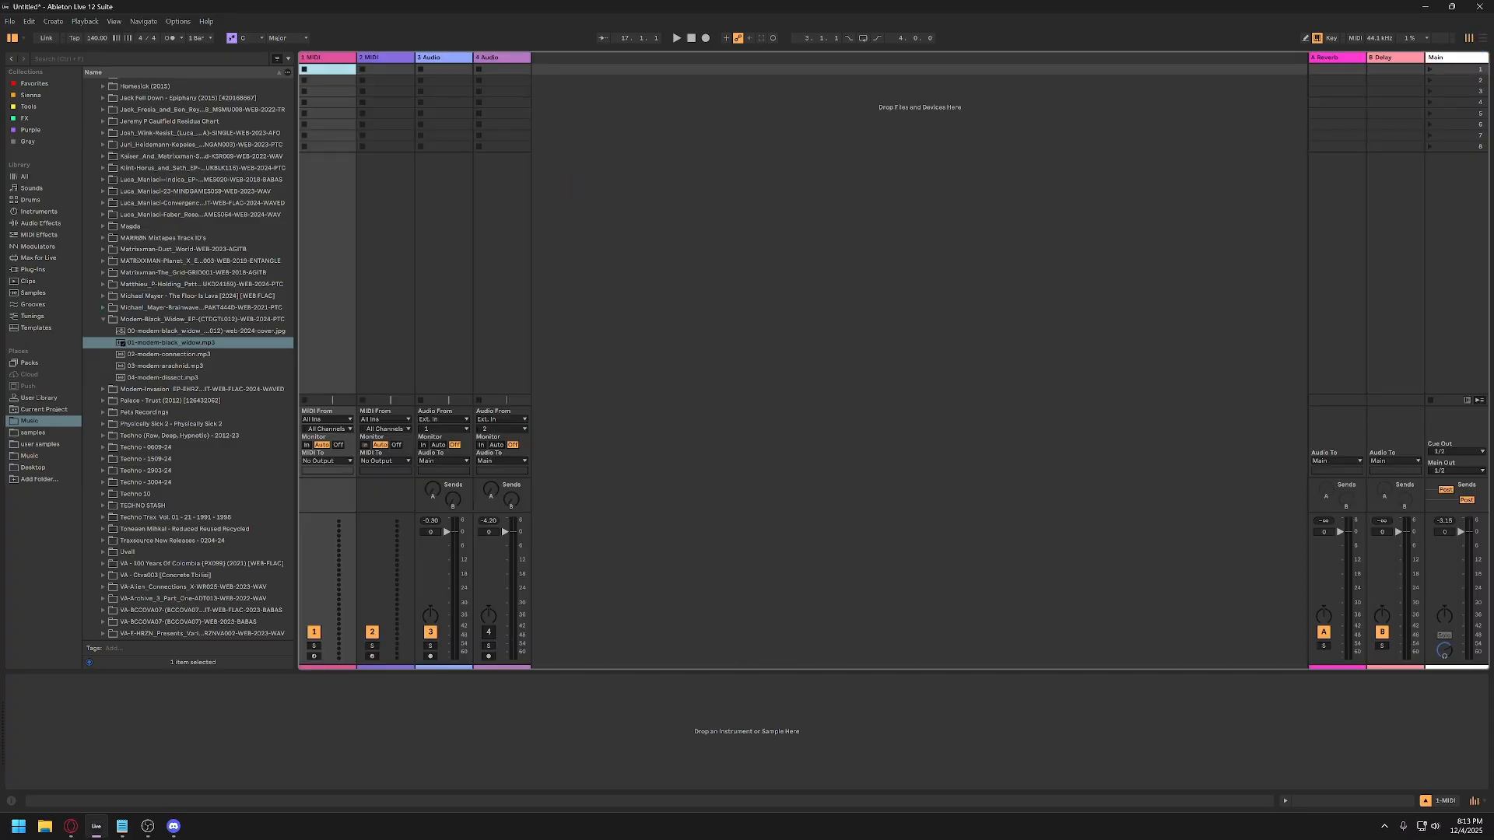
left_click(0, 333)
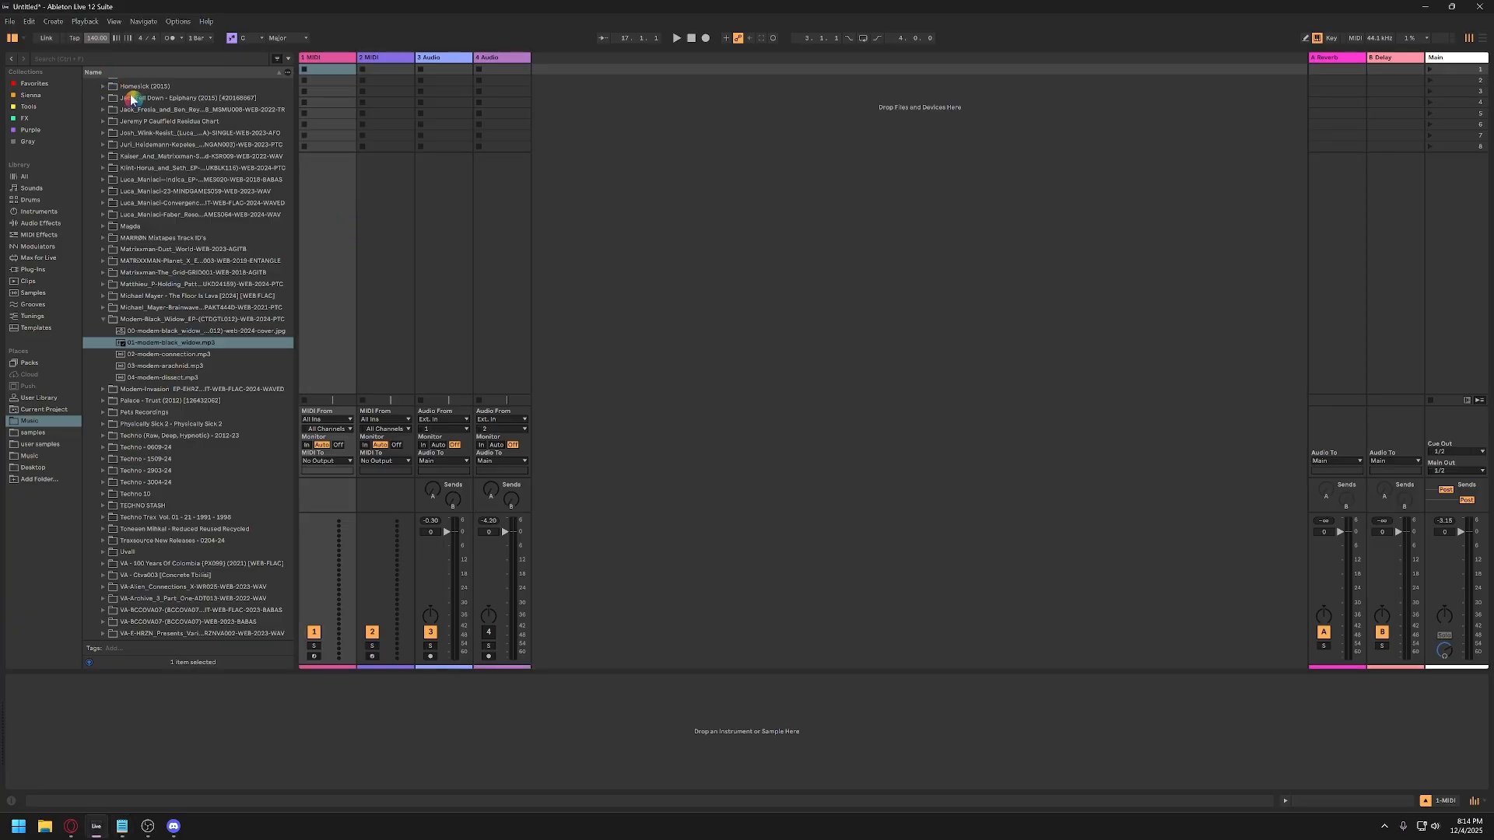
left_click(93, 45)
Load the Sonic Academy Kick 2 plug-in on the first MIDI track and place its open window clear of the track columns.
left_click(335, 62)
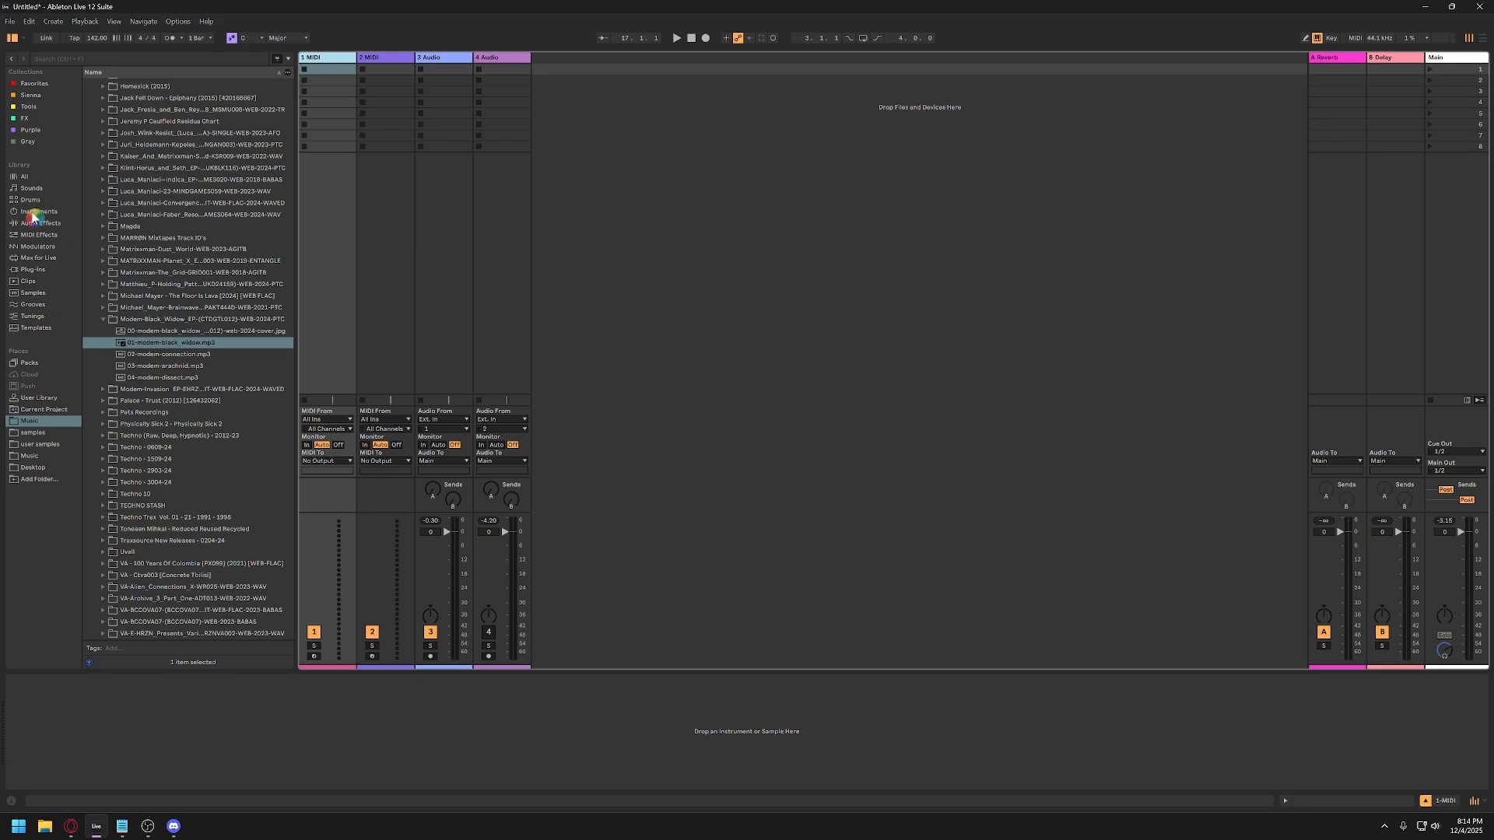
left_click(35, 271)
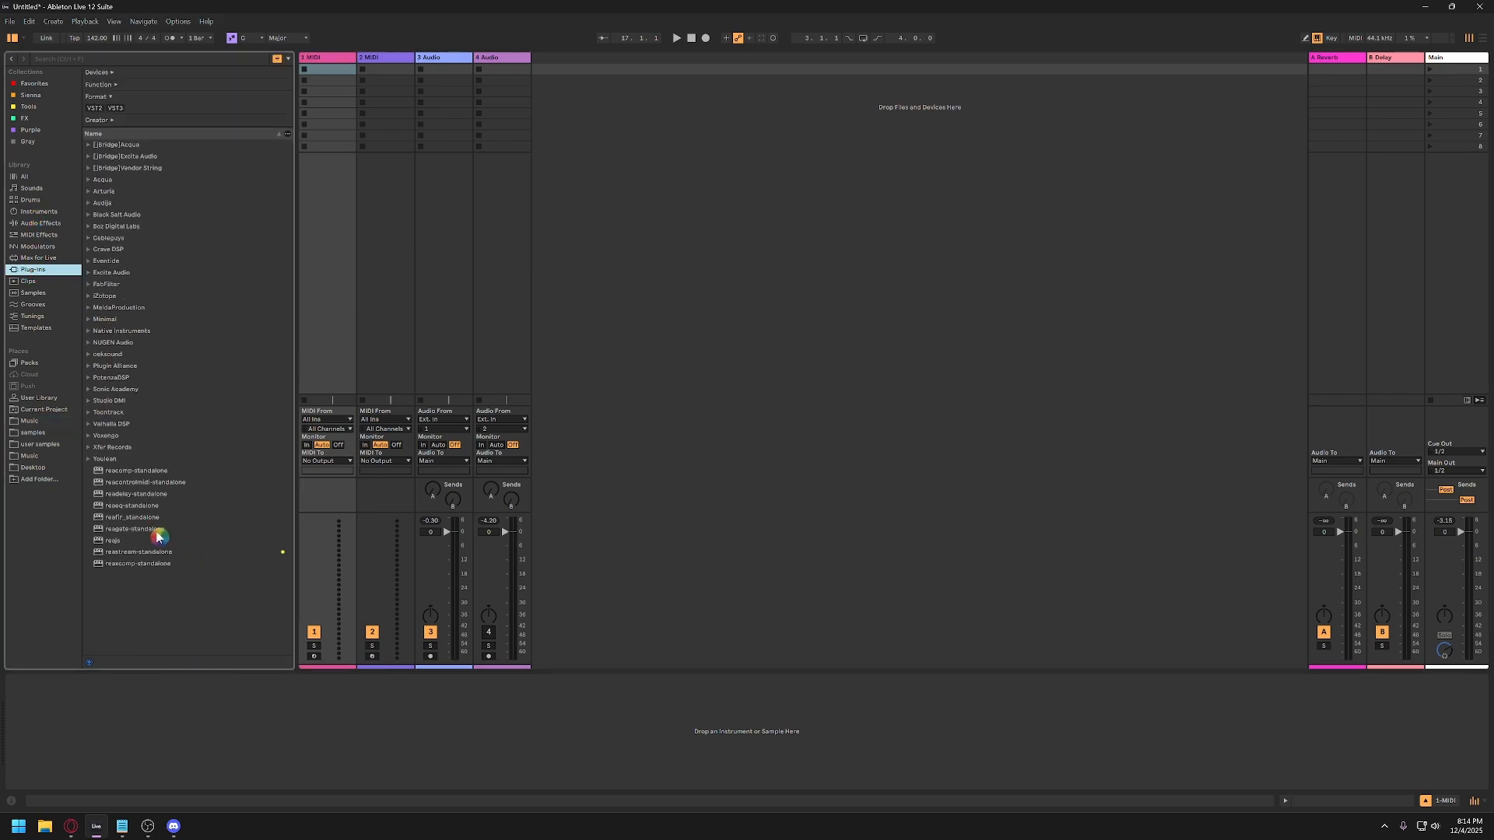
left_click(109, 390)
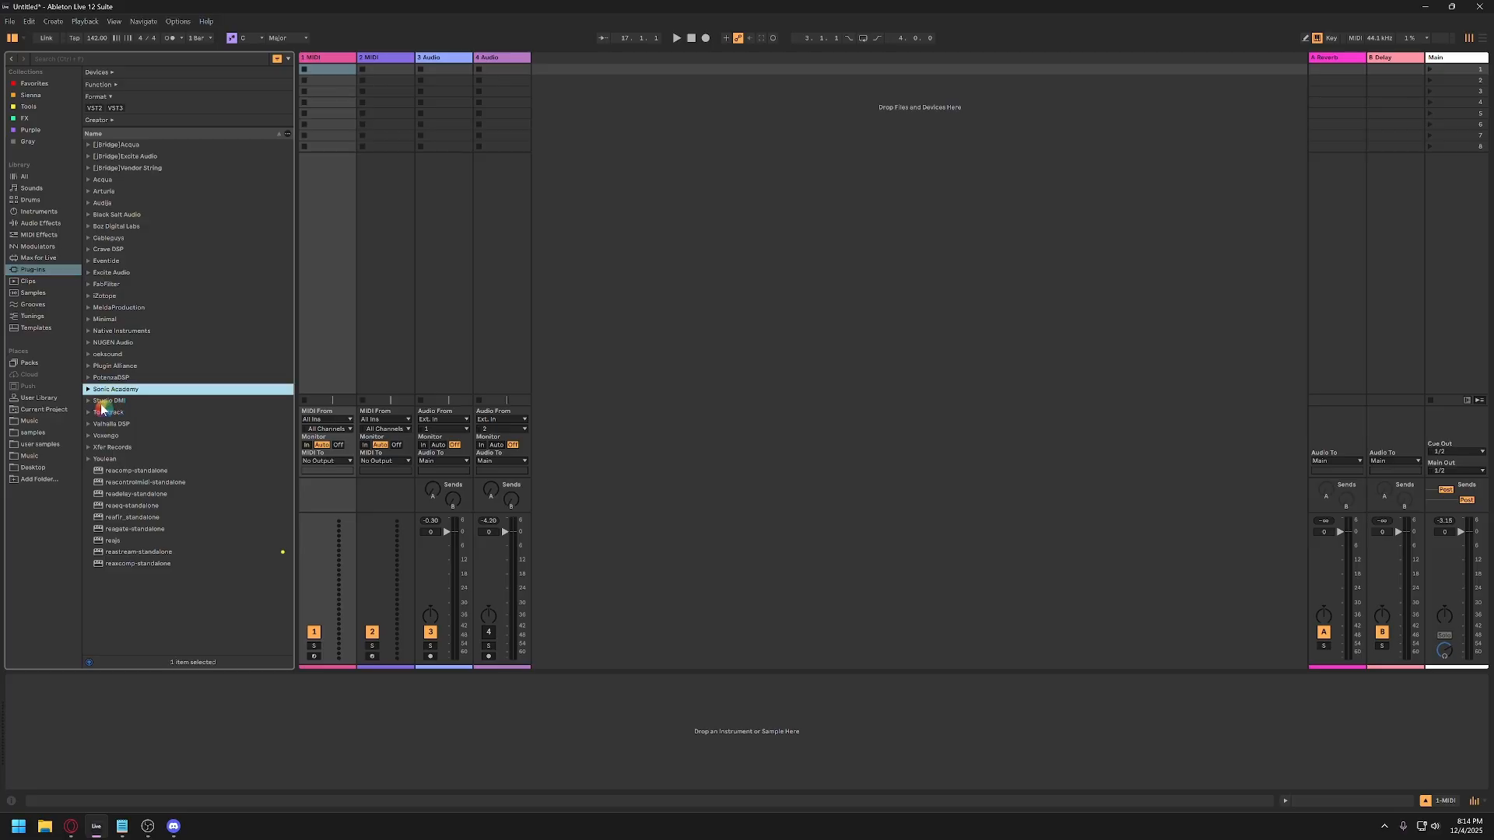
left_click(89, 389)
left_click(120, 401)
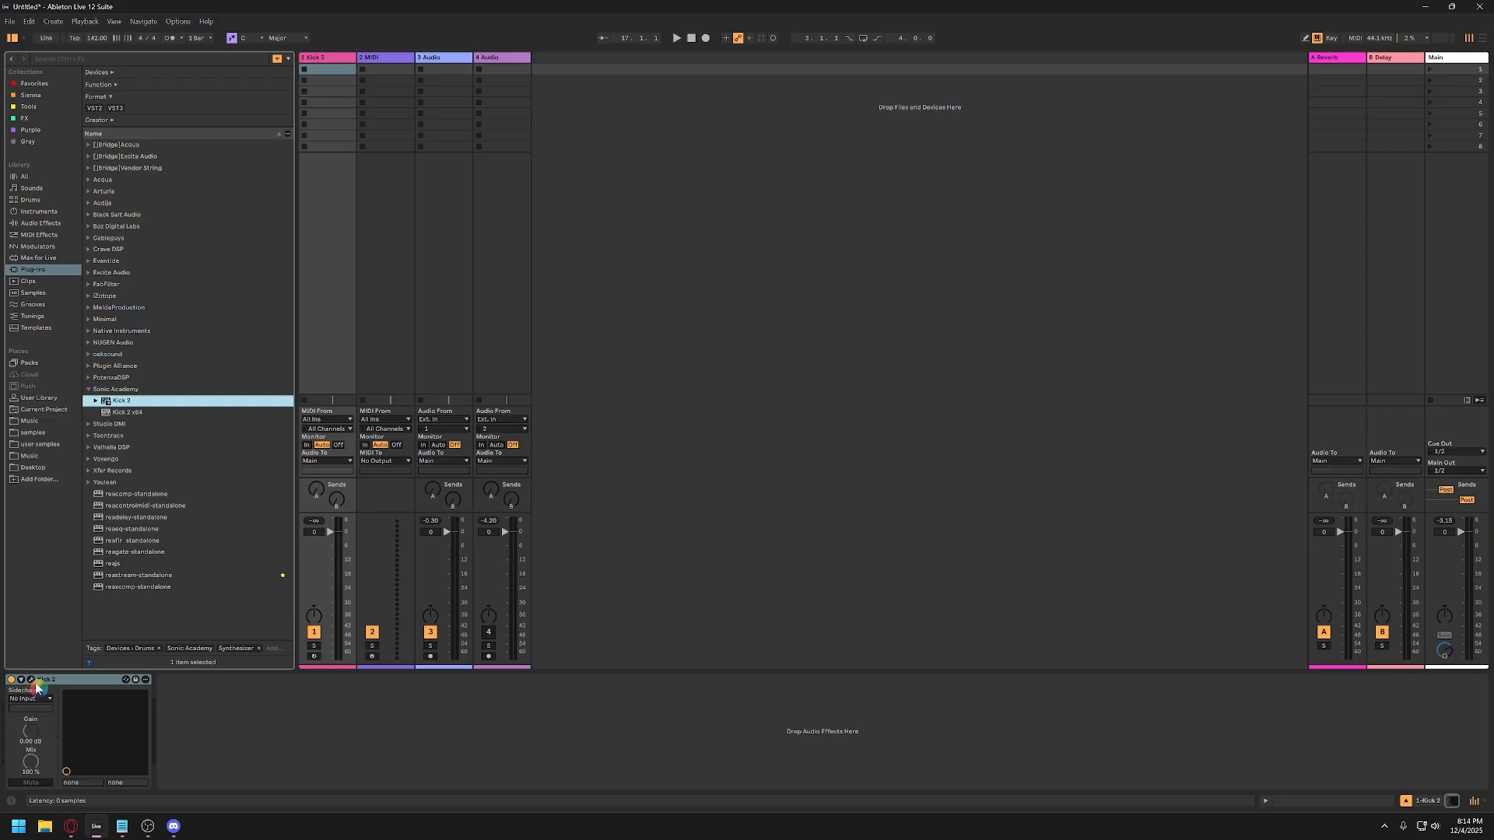
left_click(32, 679)
left_click_drag(558, 57, 1156, 110)
Load the fourth preset of the factory Analog category in Kick 2.
left_click(979, 126)
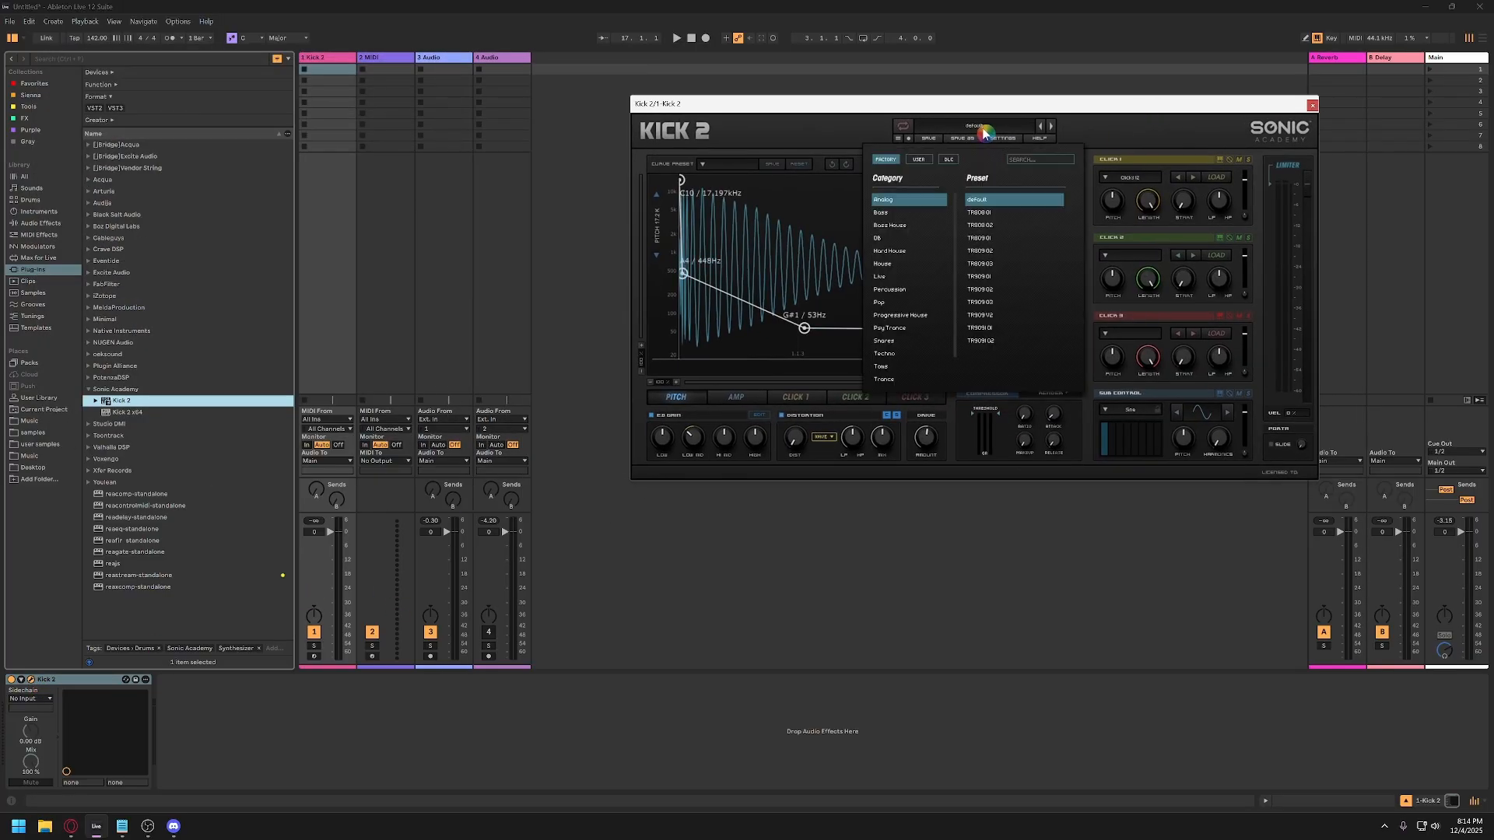
left_click(998, 251)
left_click(992, 239)
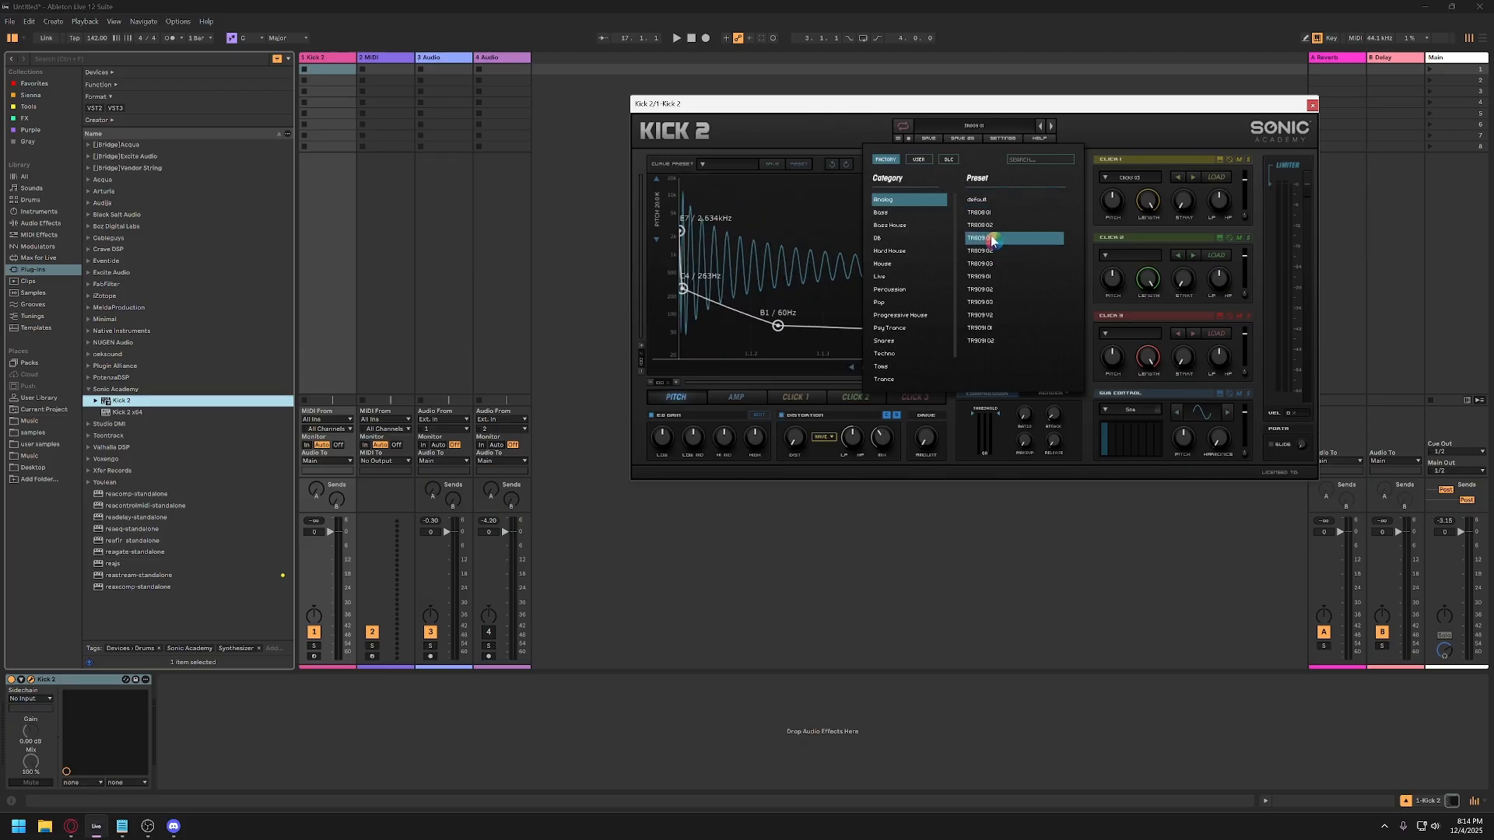
left_click(820, 257)
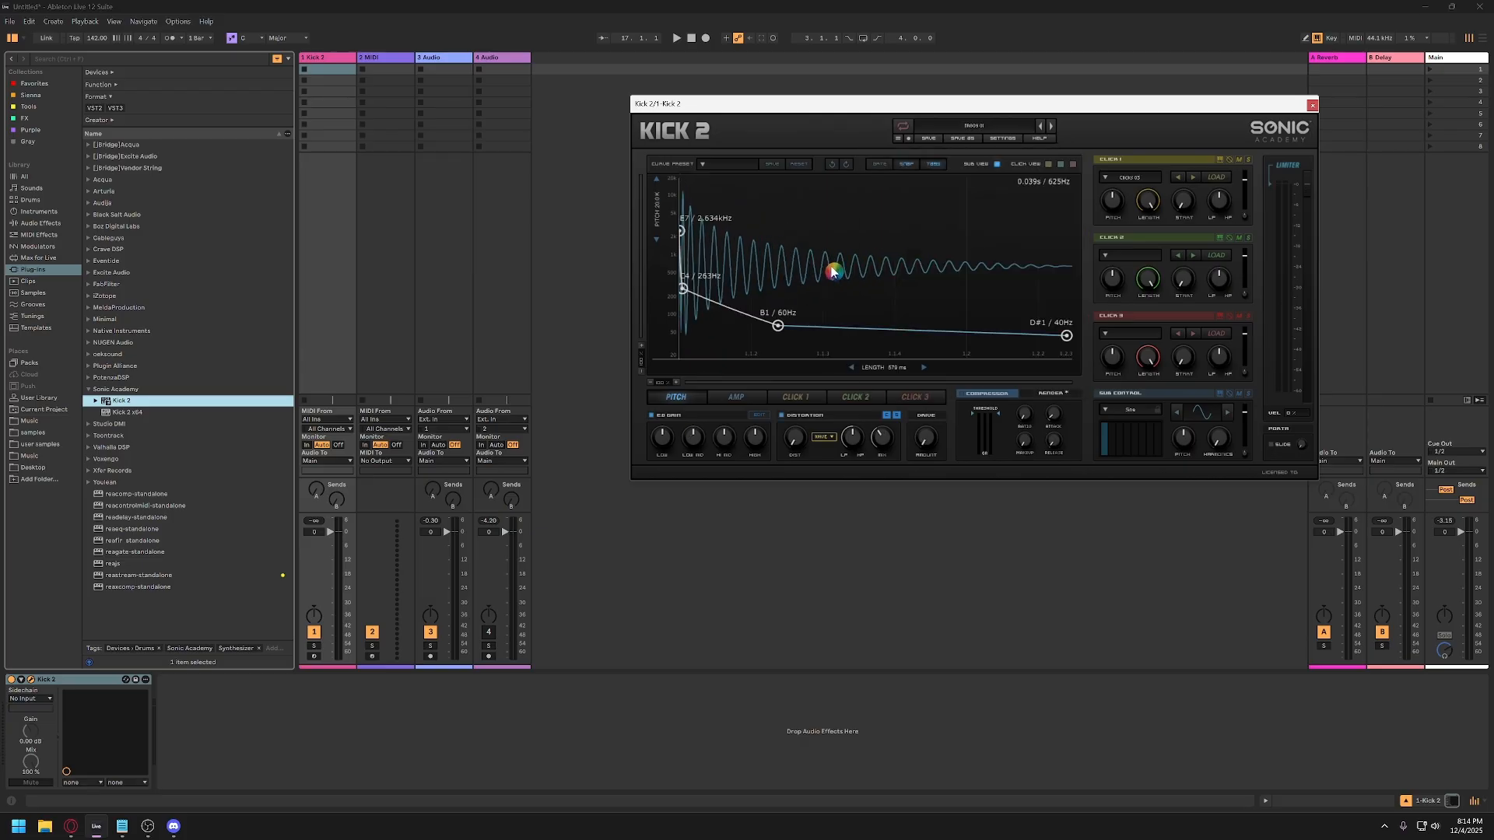
Create a MIDI clip in the first slot of the Kick 2 track and draw a one-beat C3 note at its start.
double_click(343, 75)
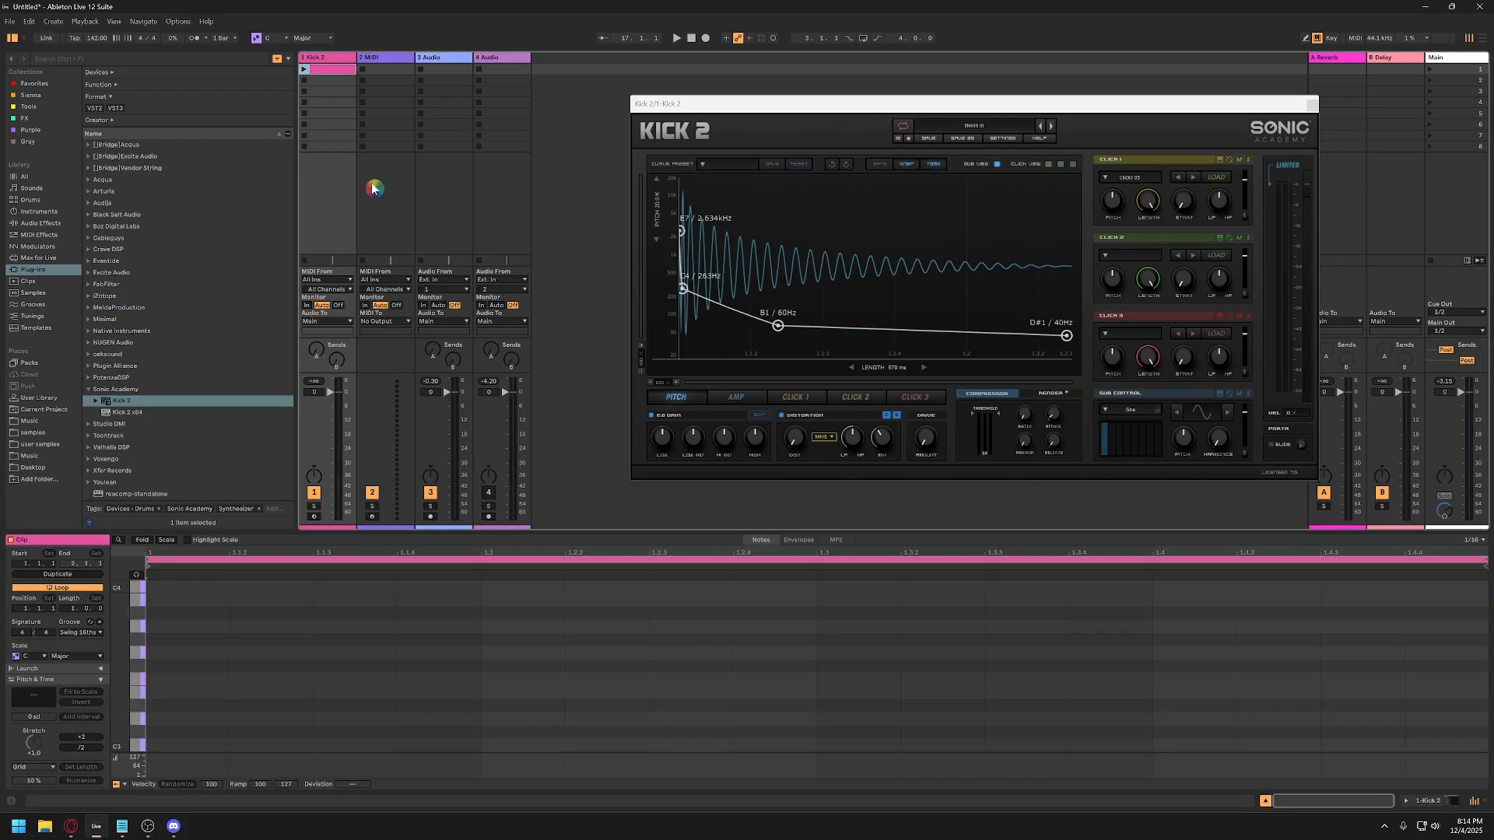
left_click(184, 748)
left_click_drag(233, 747, 451, 745)
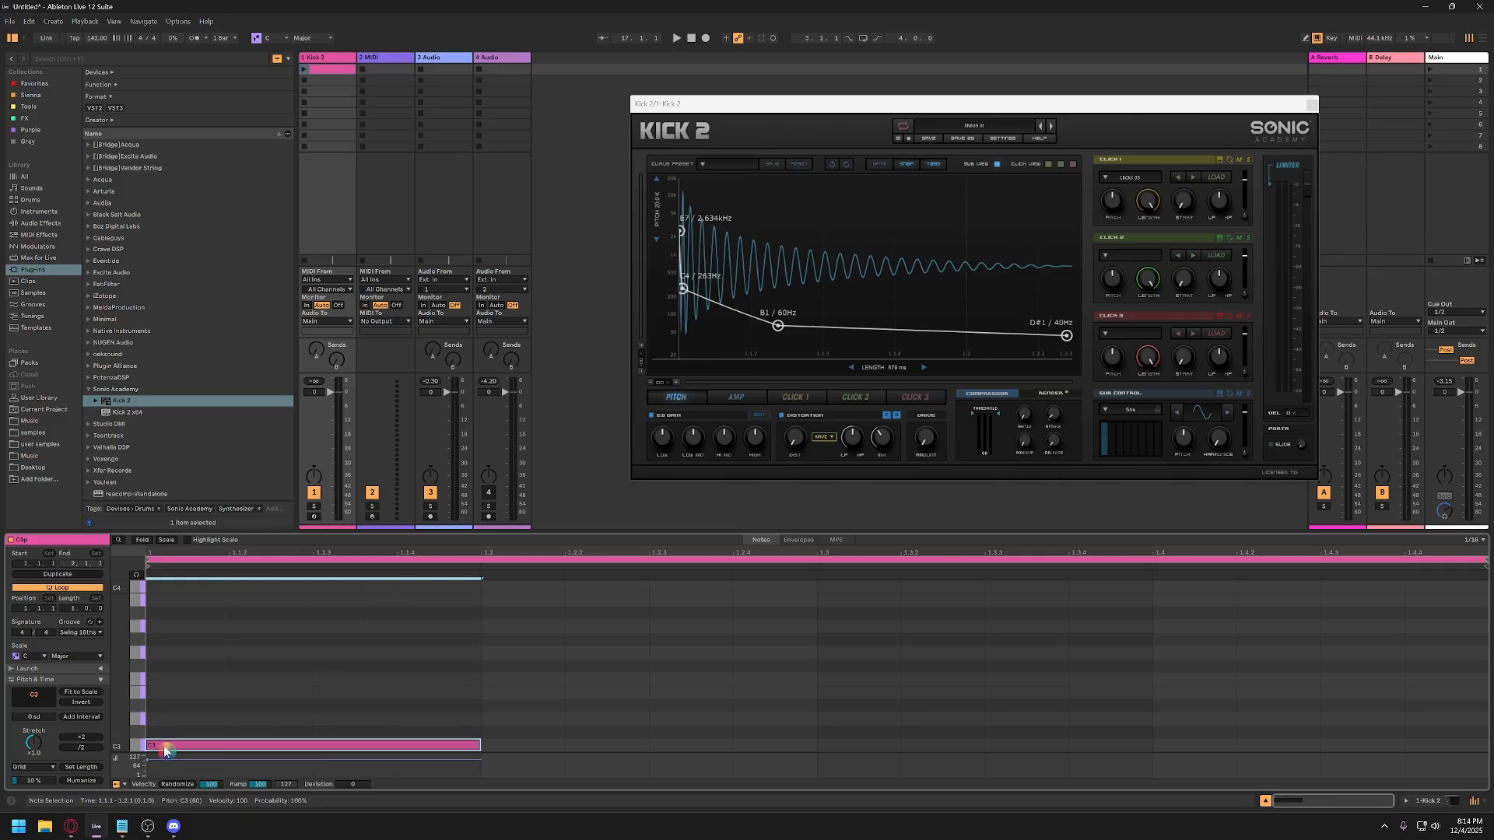
scroll(164, 750, "down", 1)
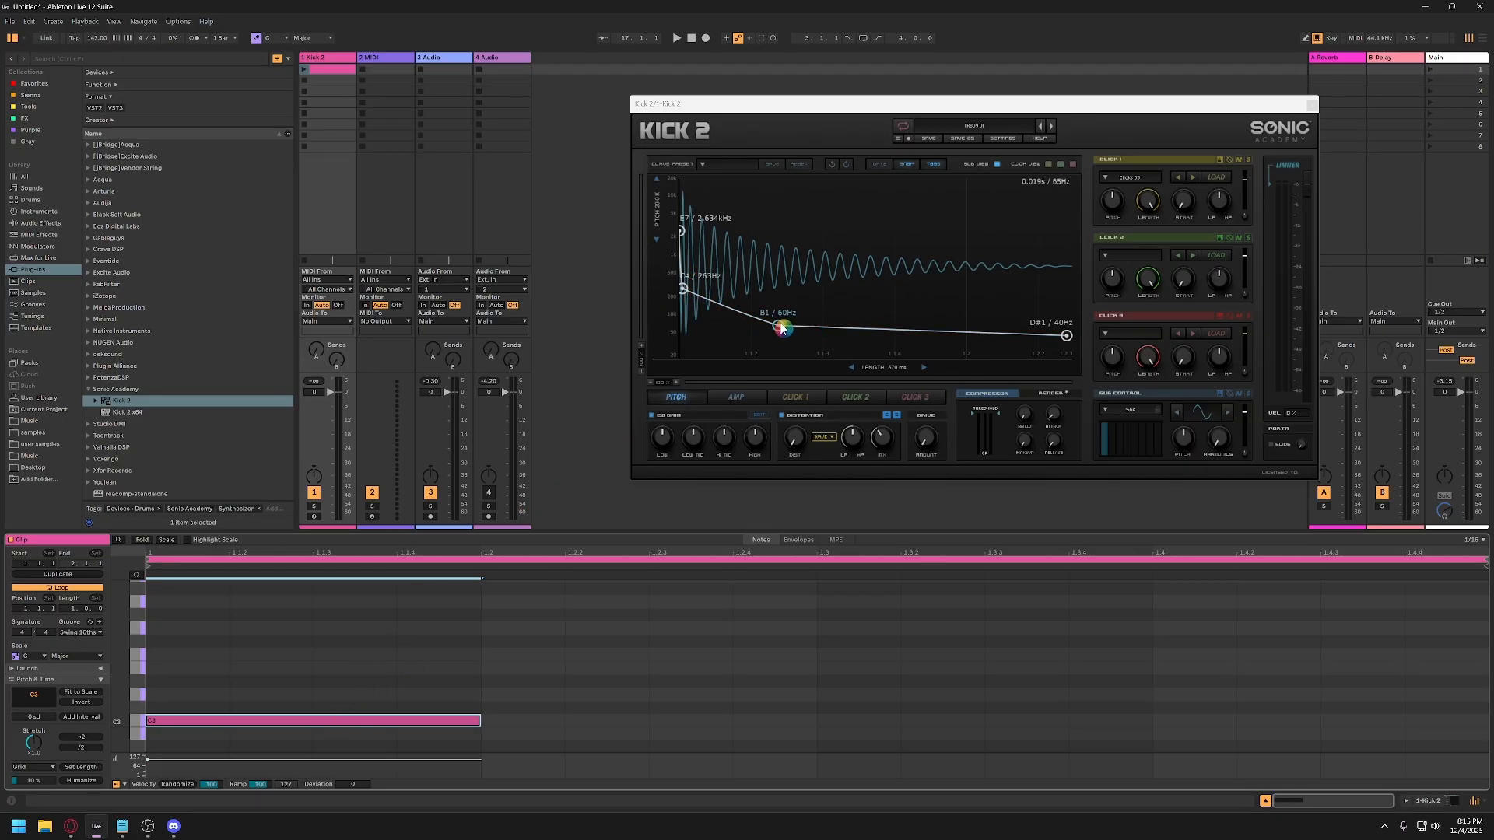
Shorten the clip's loop to the length of the one-beat C3 note.
key("ctrl")
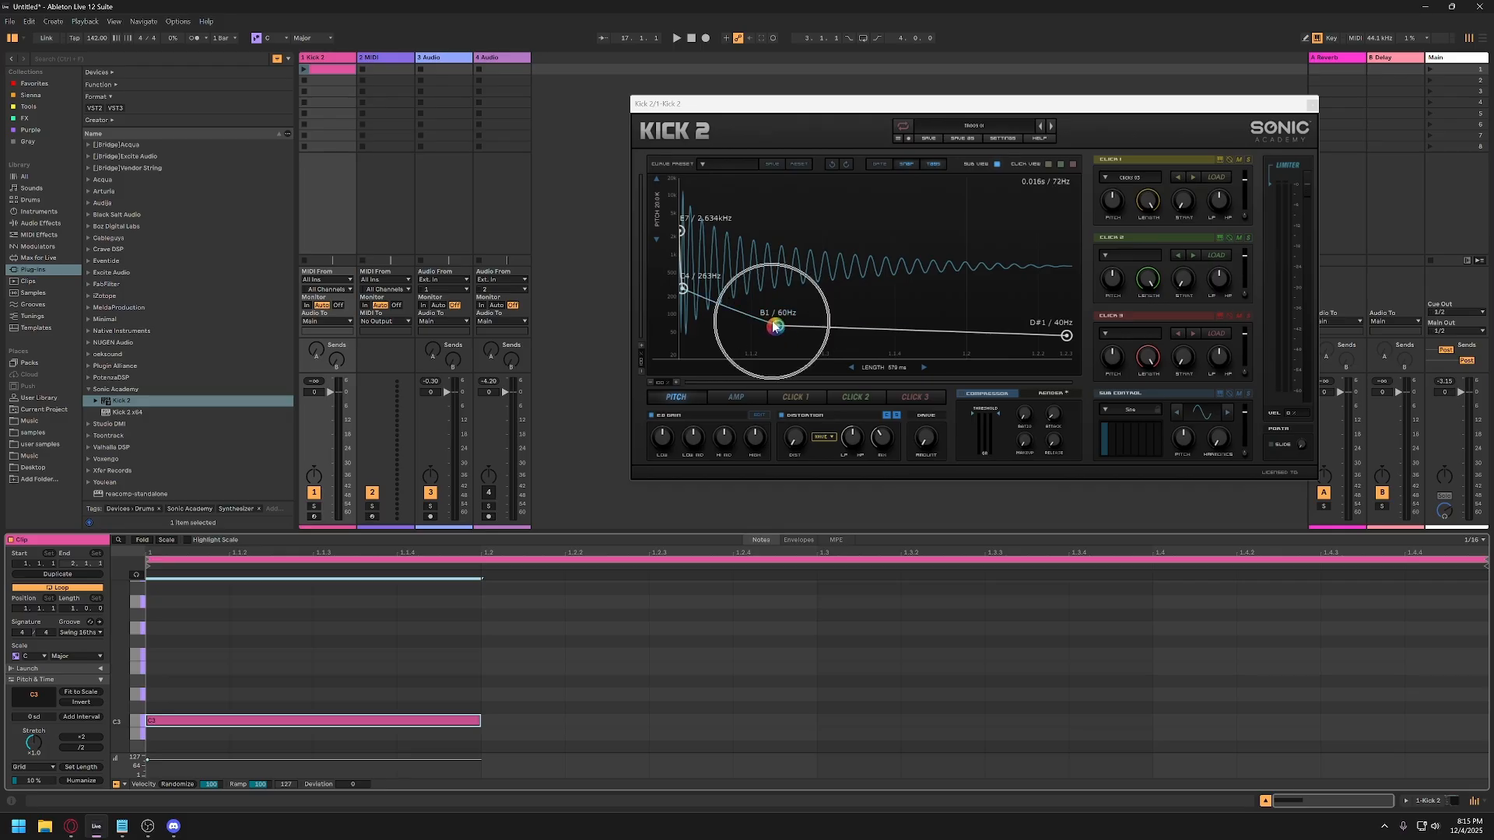
key("ctrl")
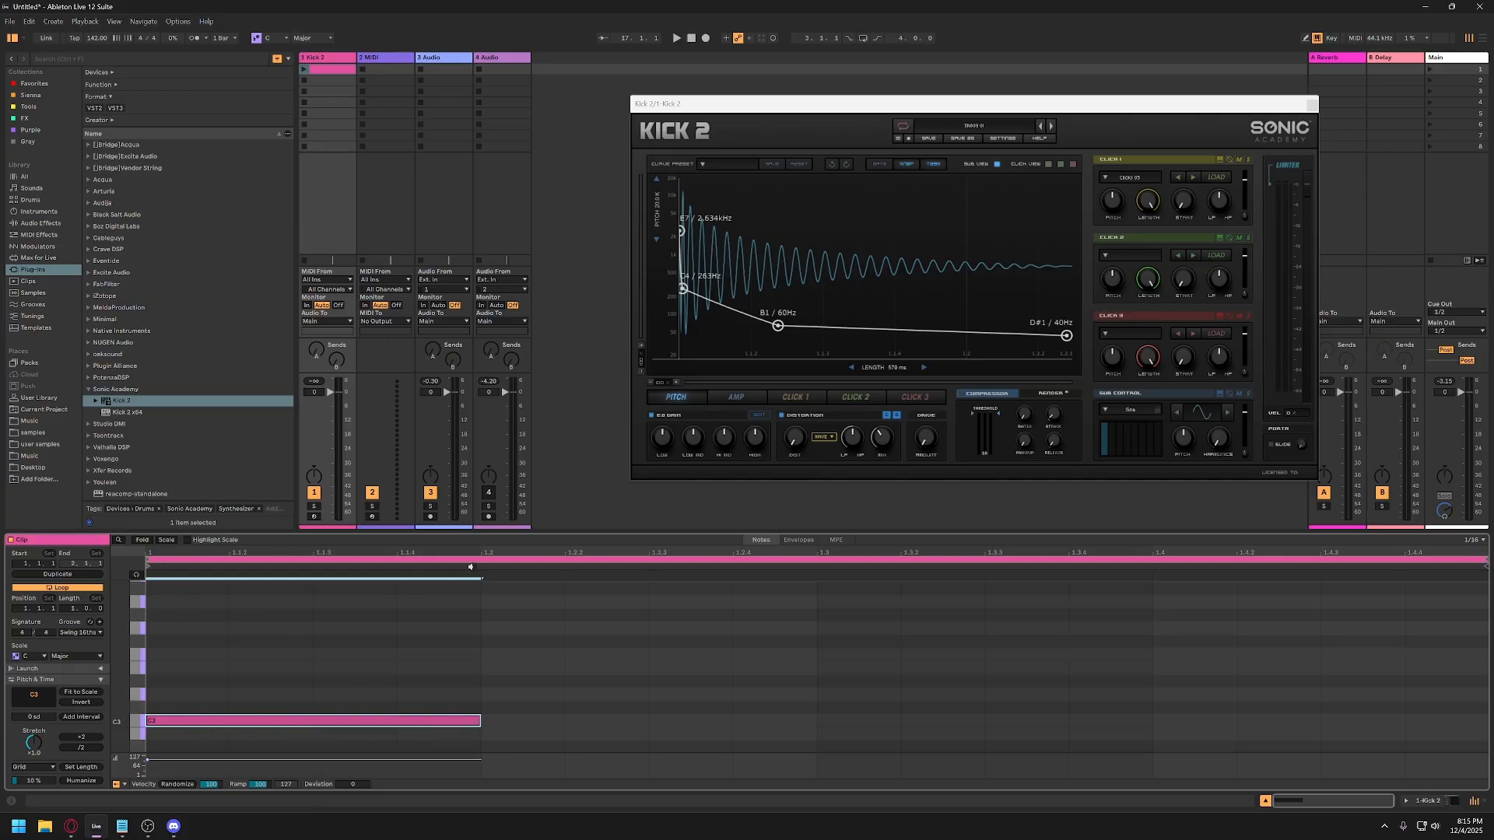
key("ctrl+l")
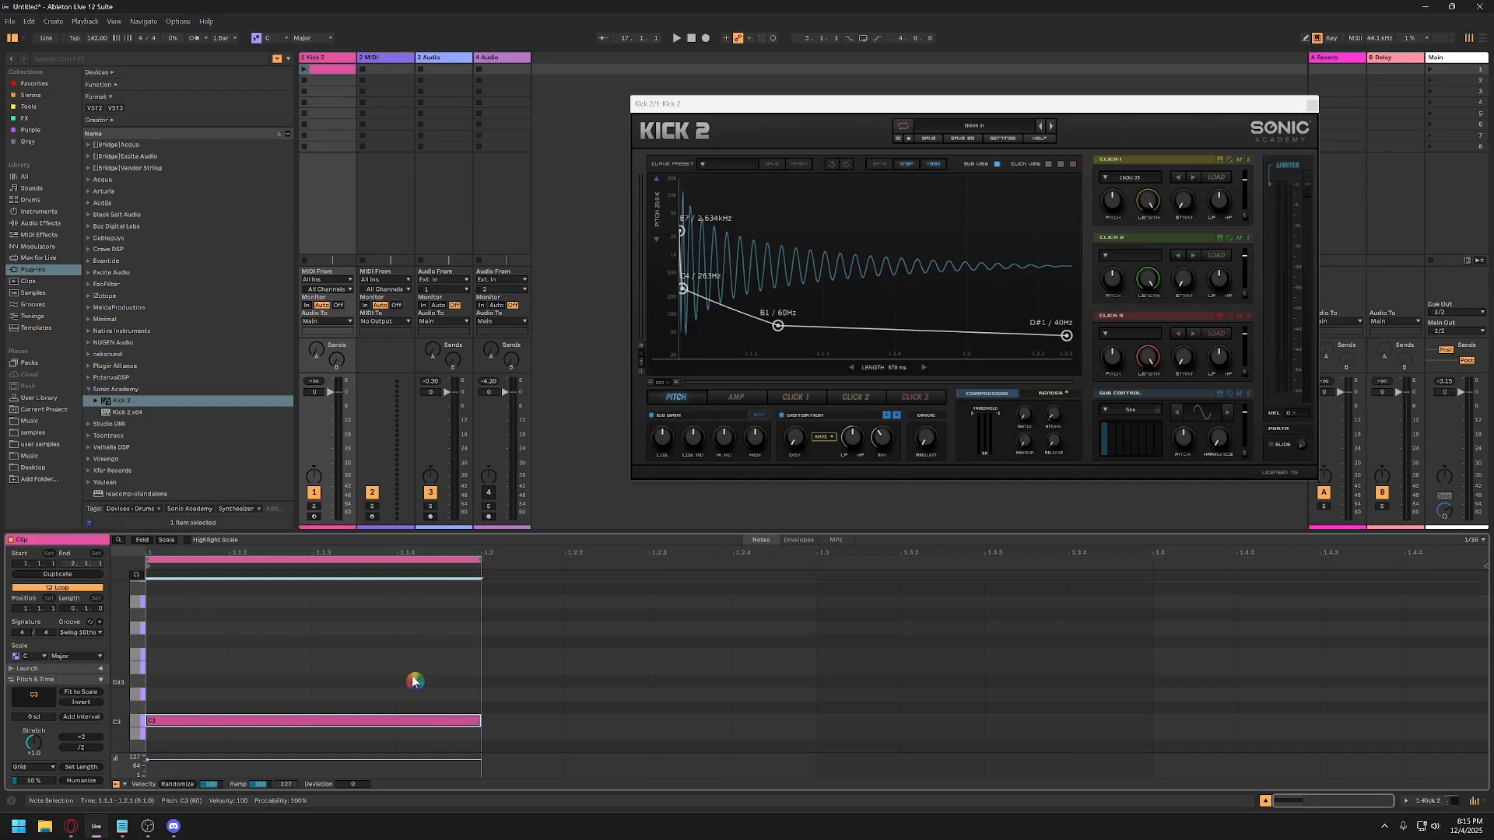
Play the clip and reshape Kick 2's pitch envelope, moving the second point to about 466 Hz and the third to about 87 Hz.
left_click(331, 392)
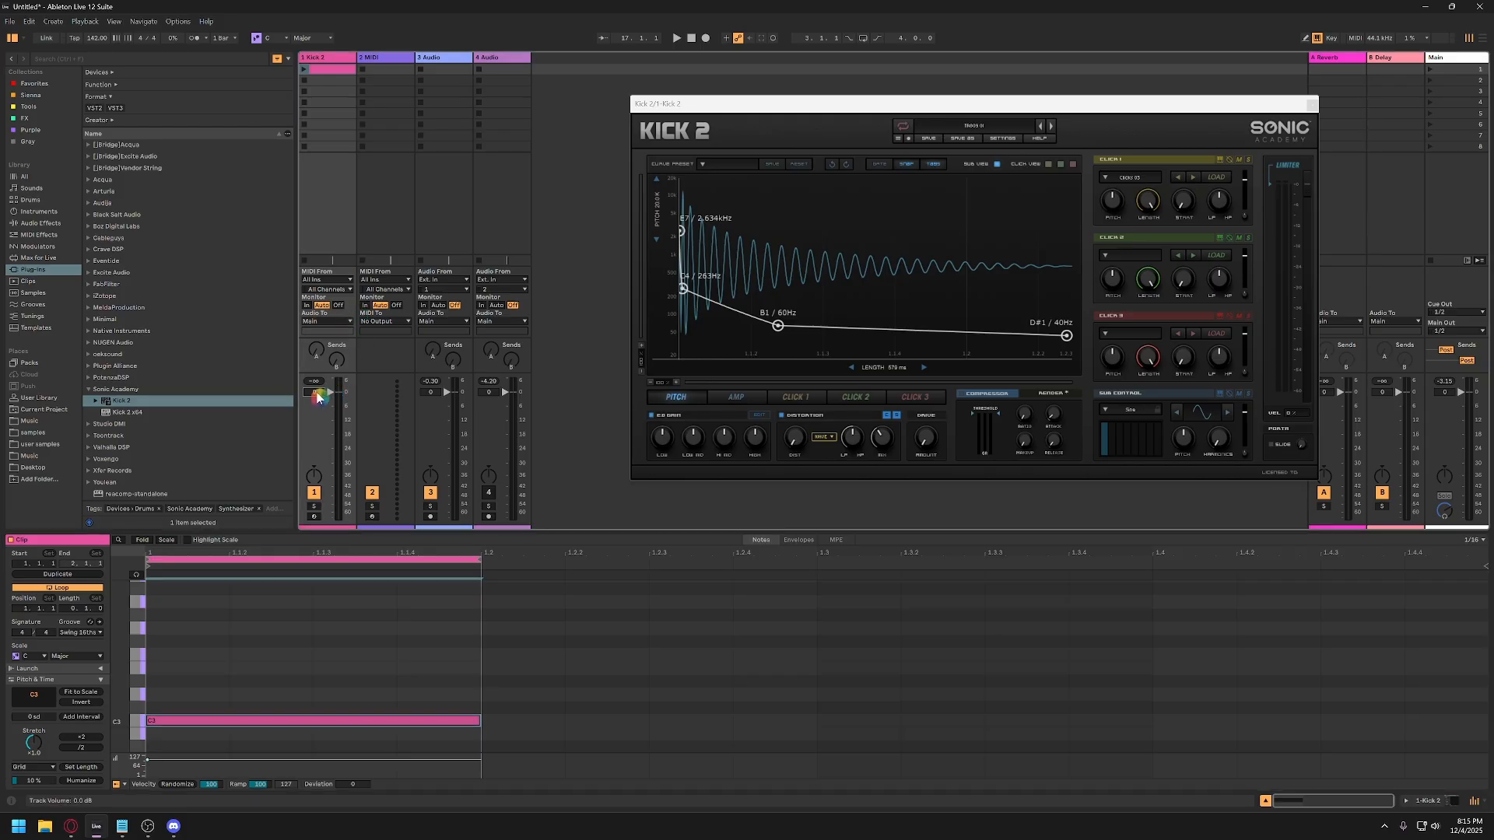
left_click(306, 69)
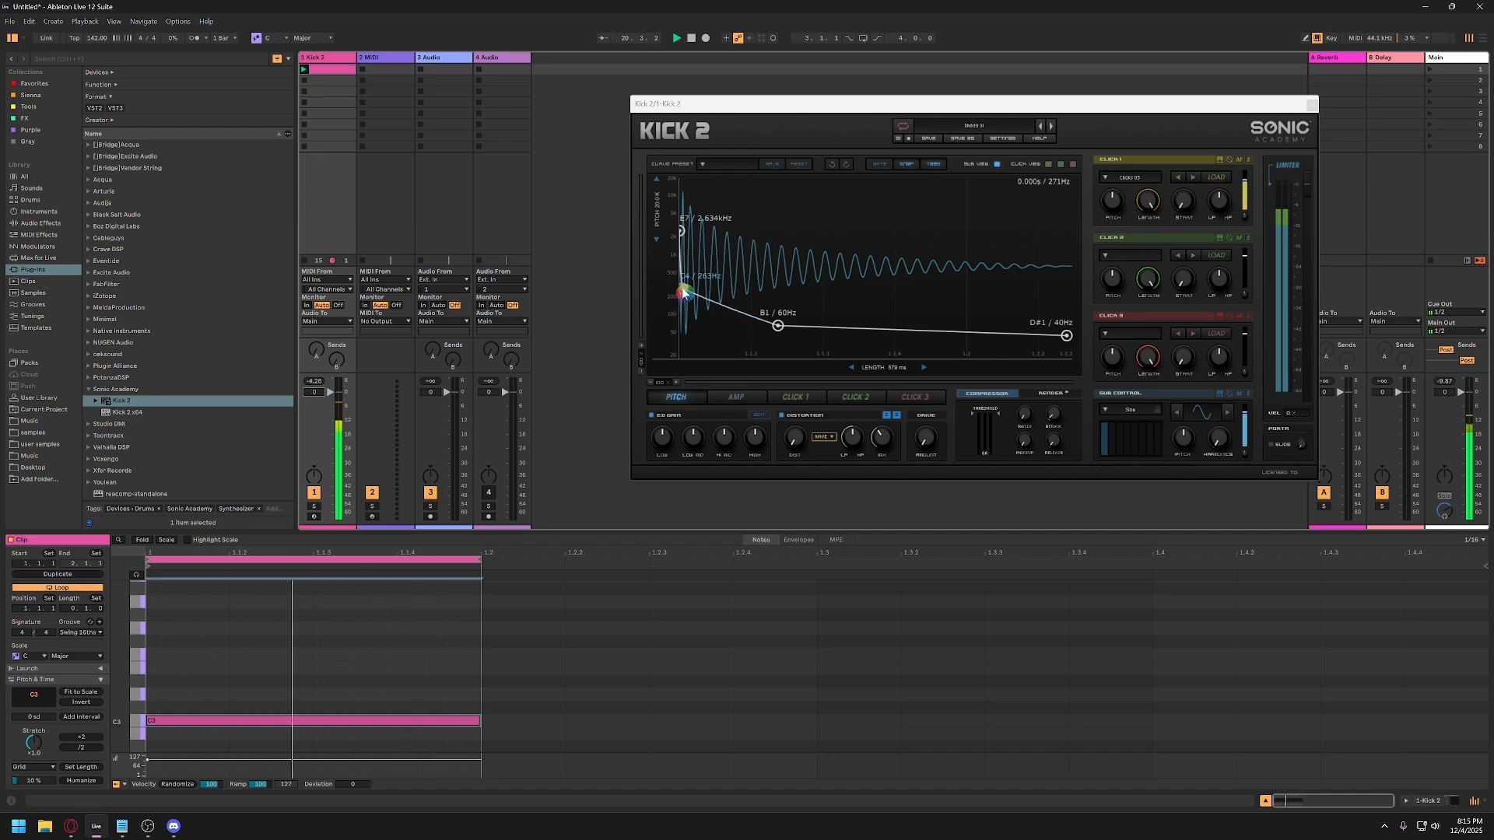
mouse_move(698, 296)
left_mouse_down()
mouse_move(695, 257)
mouse_move(691, 268)
left_mouse_up()
mouse_move(777, 325)
left_mouse_down()
mouse_move(774, 295)
mouse_move(770, 317)
left_mouse_up()
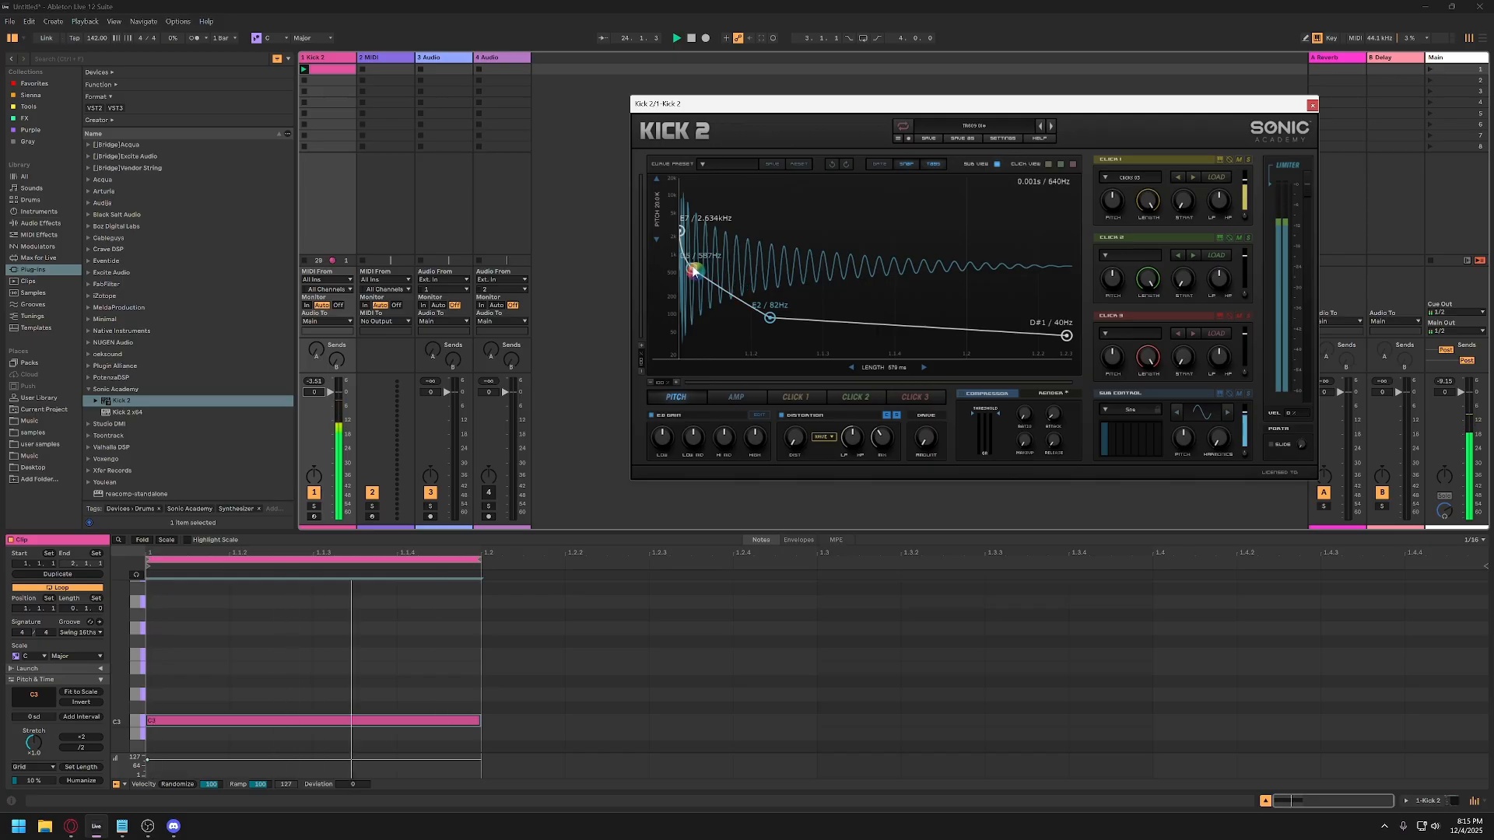
left_click_drag(690, 268, 688, 274)
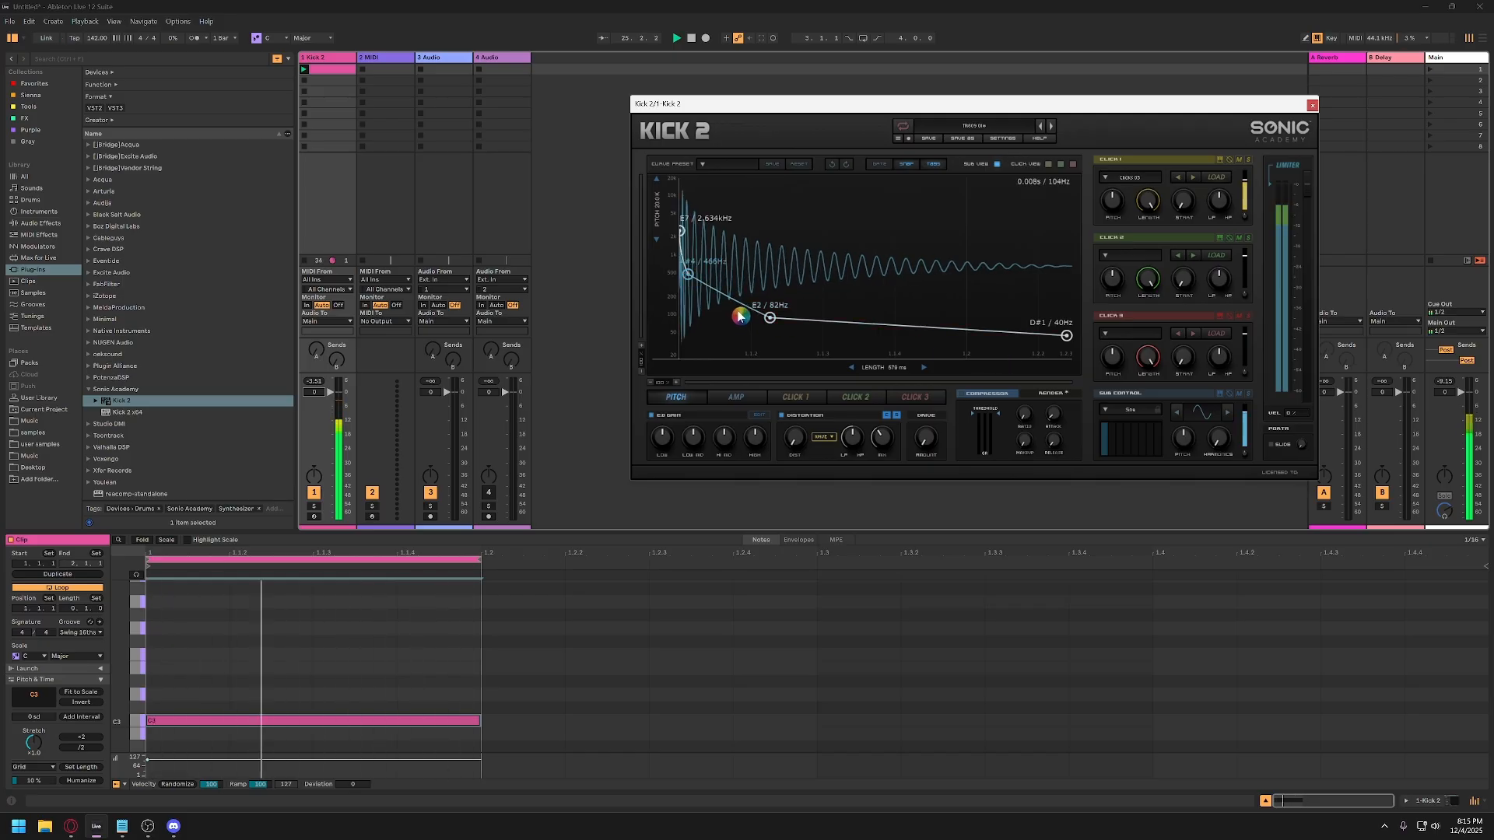
left_click_drag(849, 109, 798, 117)
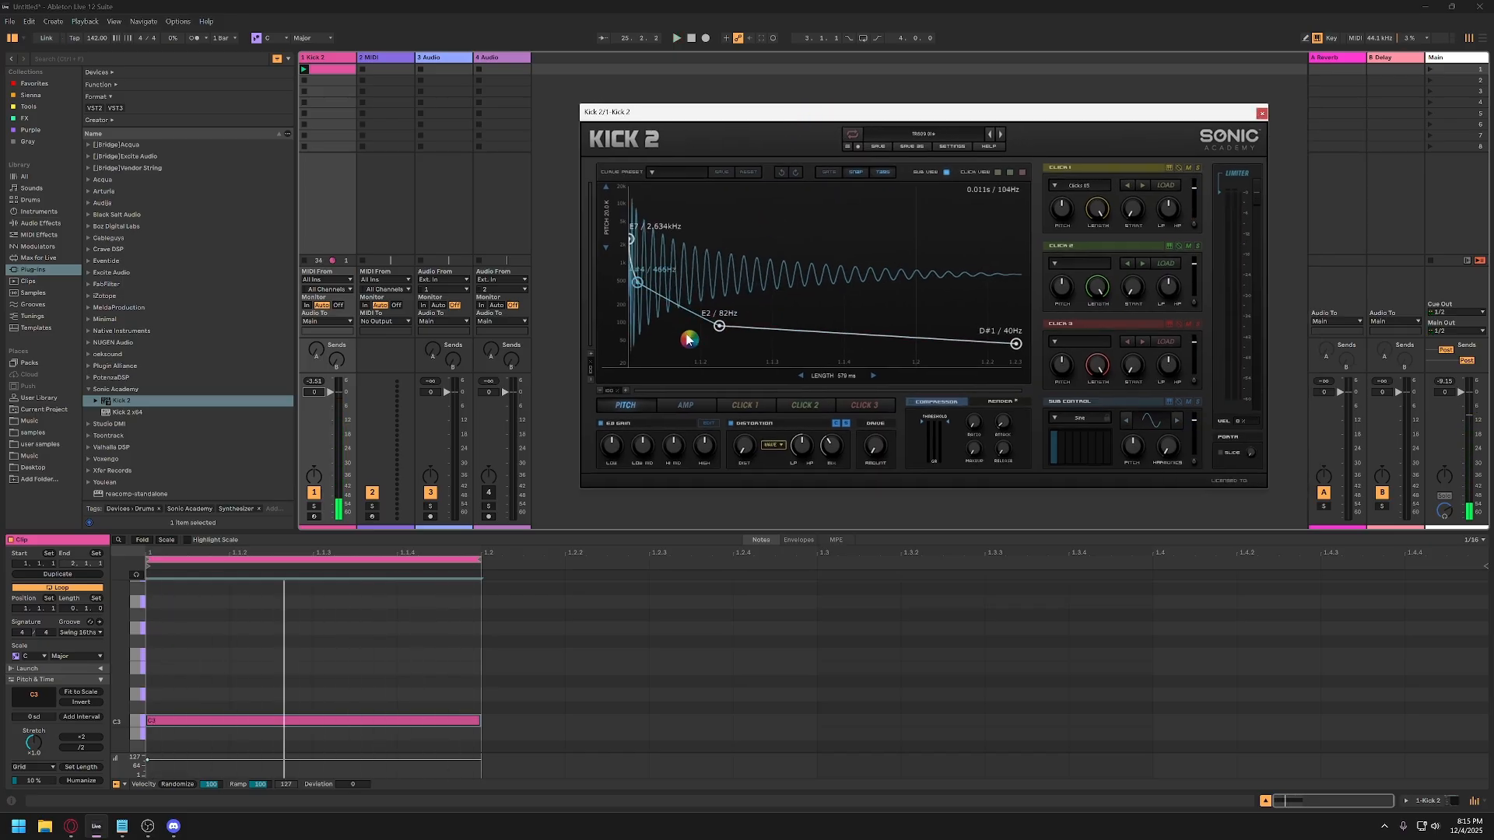
mouse_move(717, 327)
left_mouse_down()
mouse_move(797, 333)
mouse_move(685, 327)
mouse_move(657, 347)
mouse_move(728, 272)
mouse_move(704, 300)
mouse_move(707, 333)
mouse_move(718, 325)
left_mouse_up()
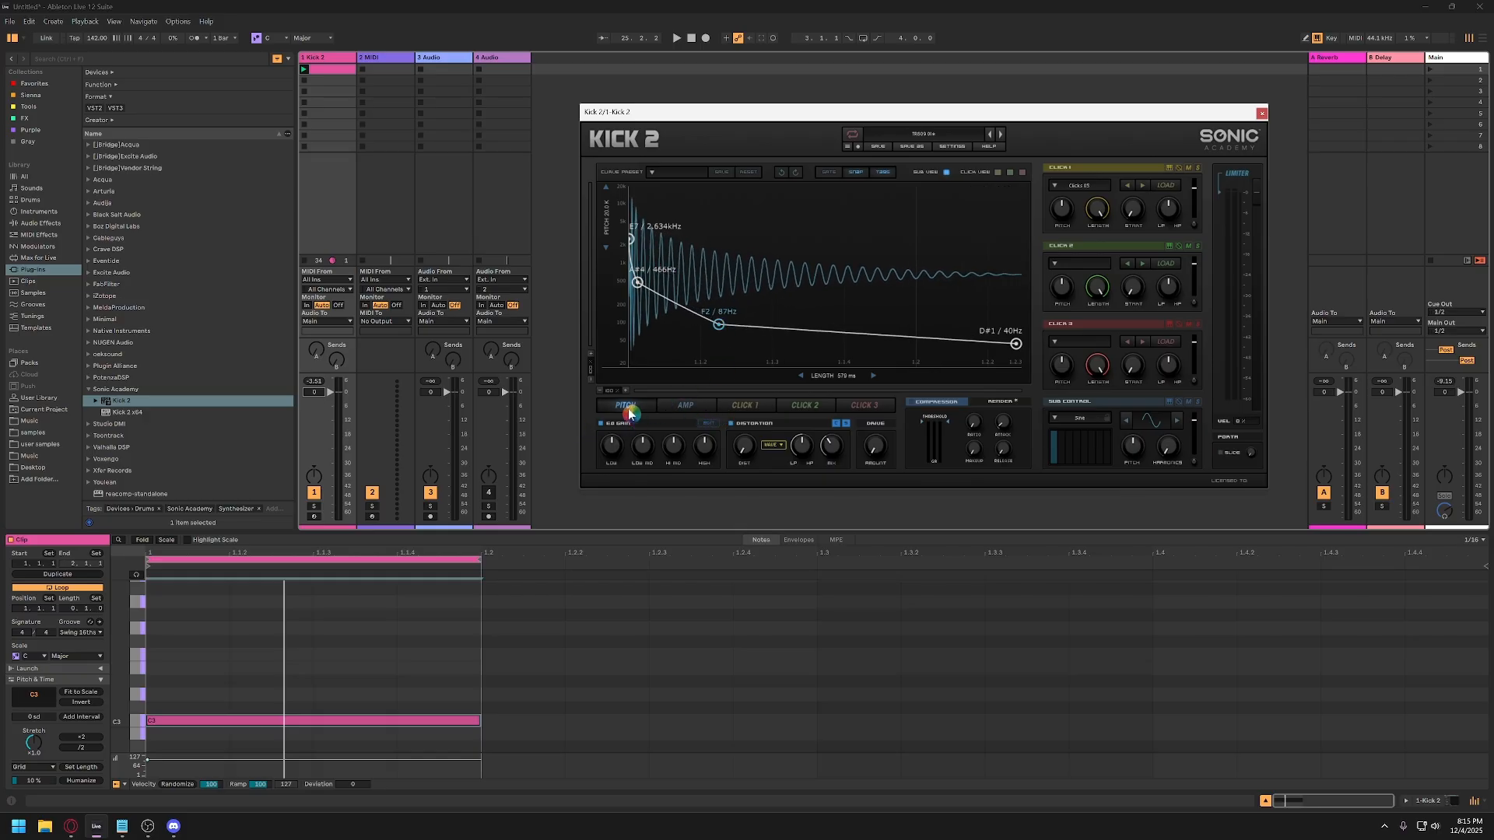
Examine Kick 2's amp and click envelopes, return to the pitch envelope and listen to the kick.
left_click(688, 409)
left_click(762, 408)
left_click(807, 409)
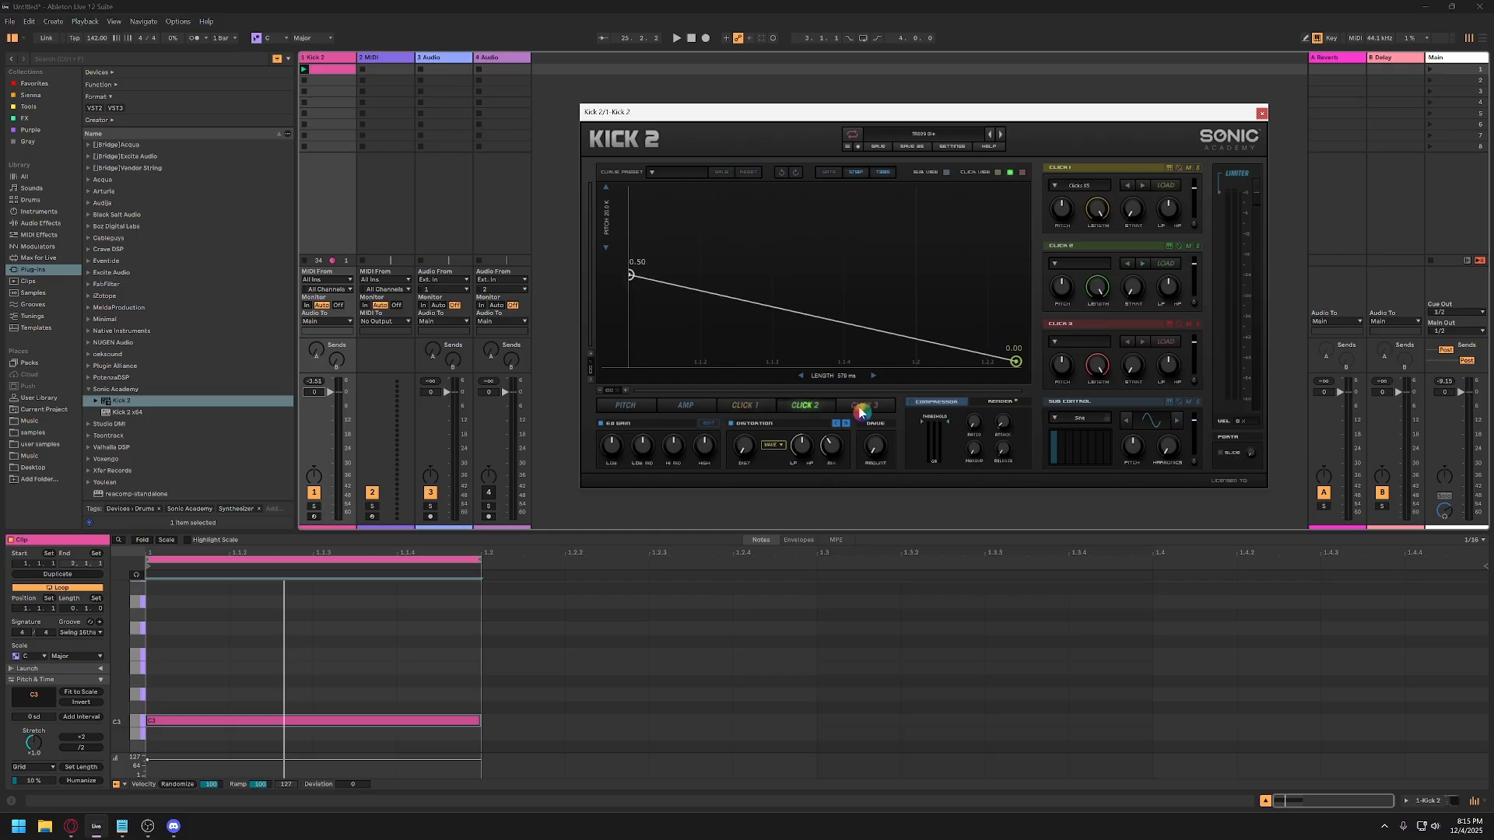
left_click(860, 409)
left_click(694, 408)
left_click(634, 408)
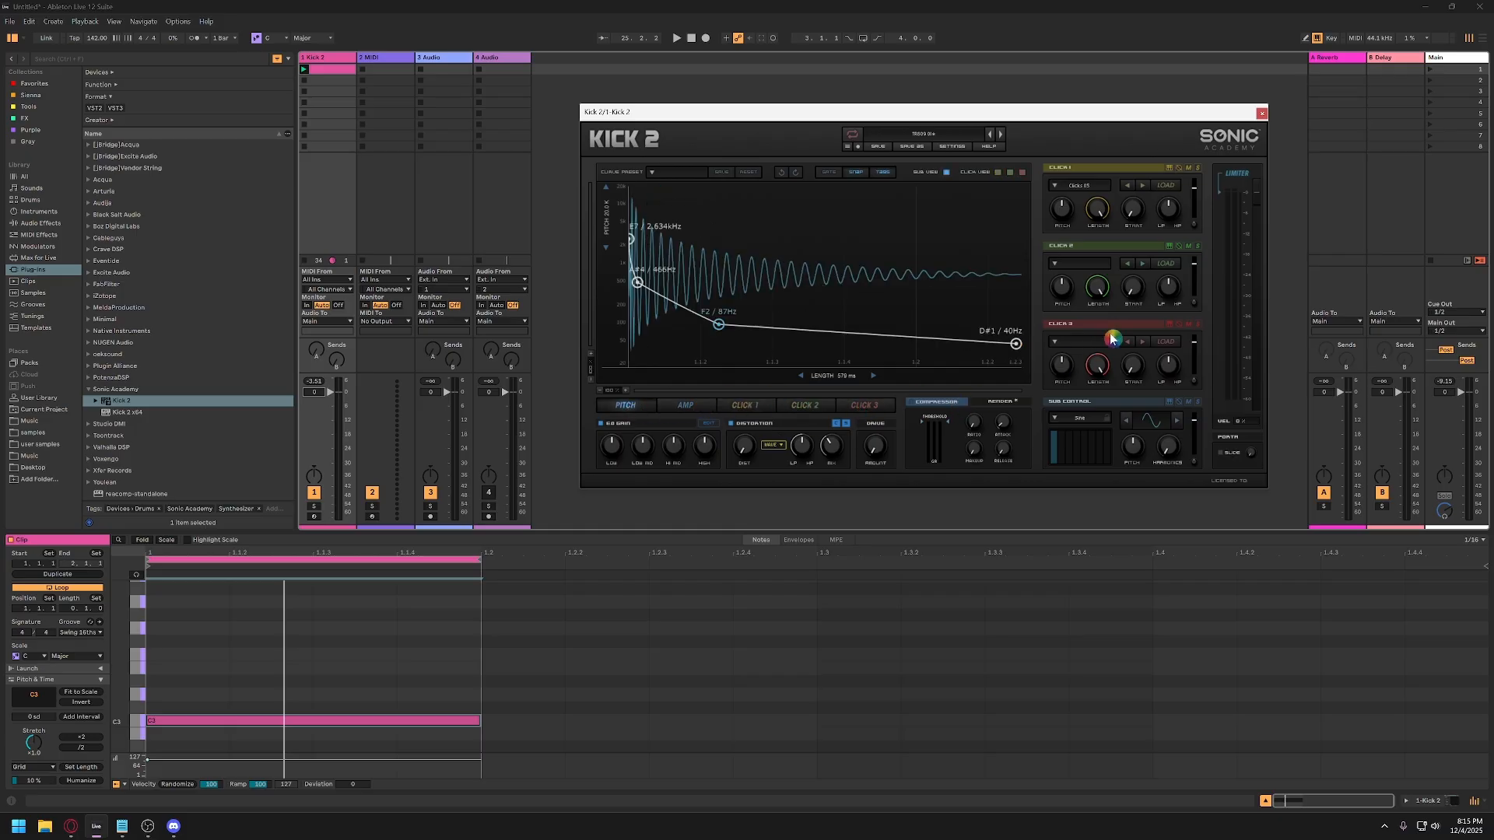
key("space")
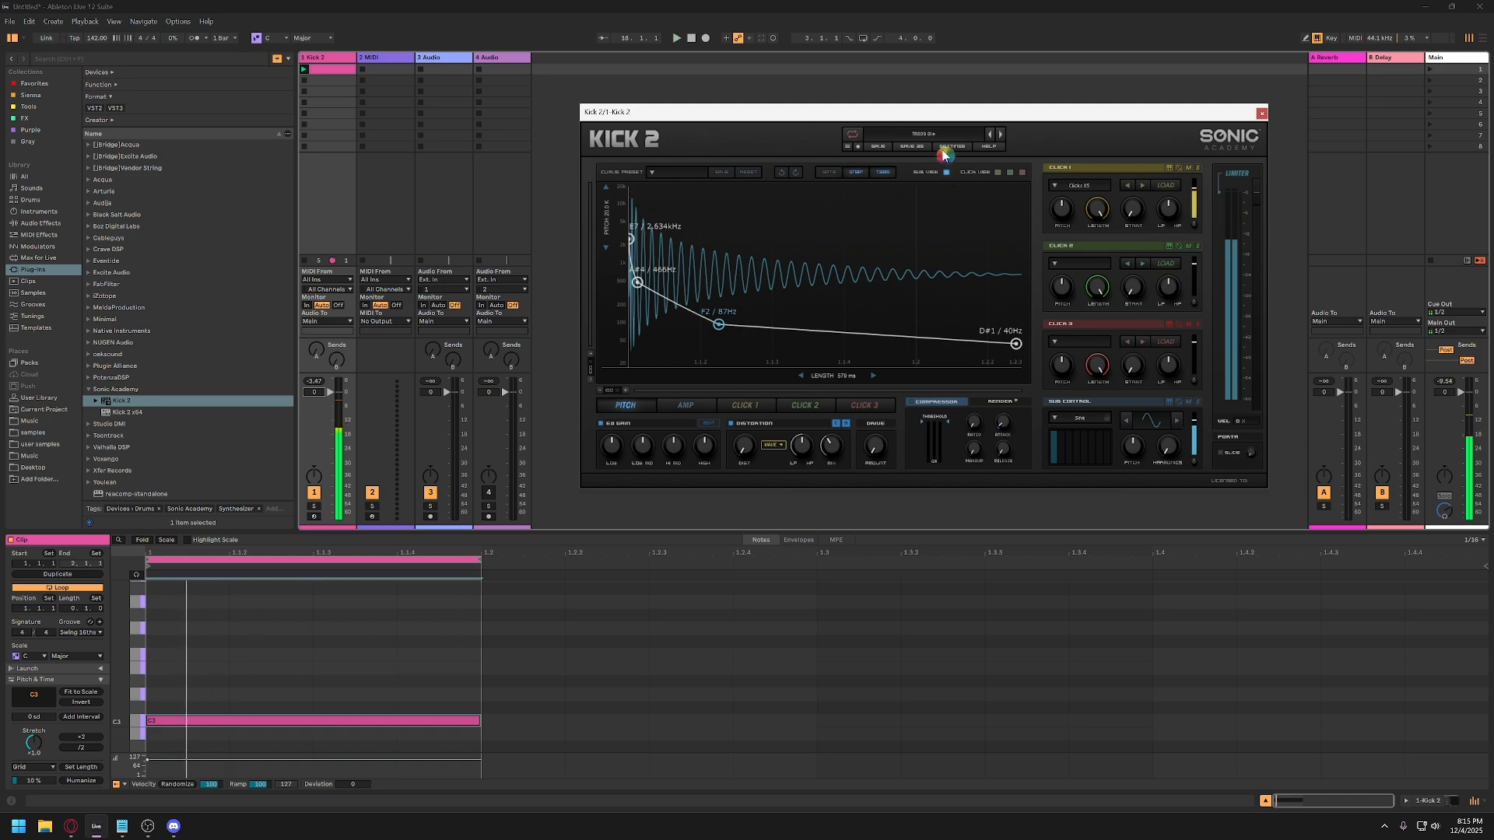
Replace Kick 2 on the first track with Serum 2 from the Xfer Records plug-ins.
left_click(319, 81)
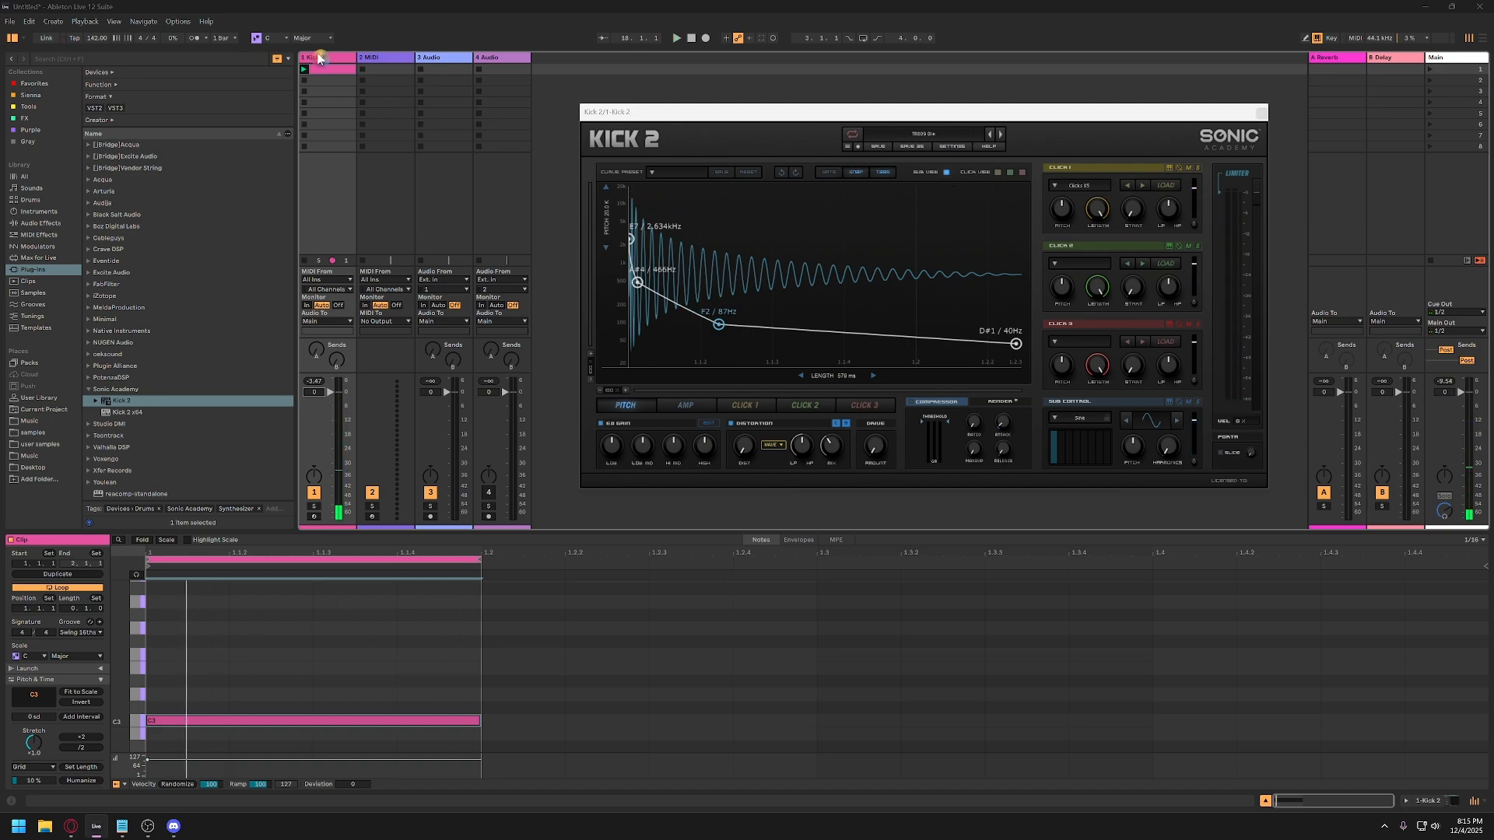
left_click(88, 389)
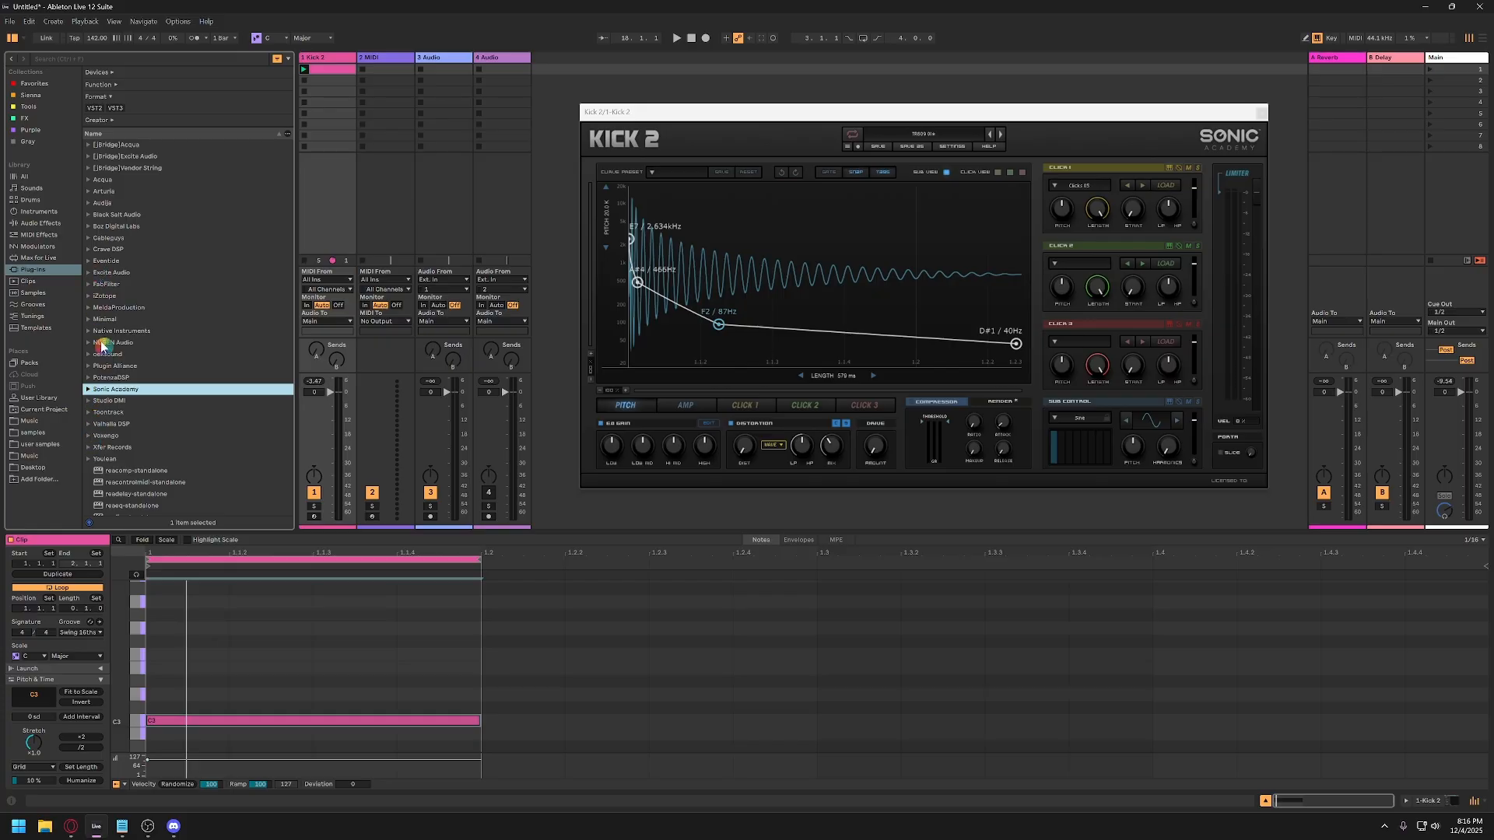
left_click(88, 448)
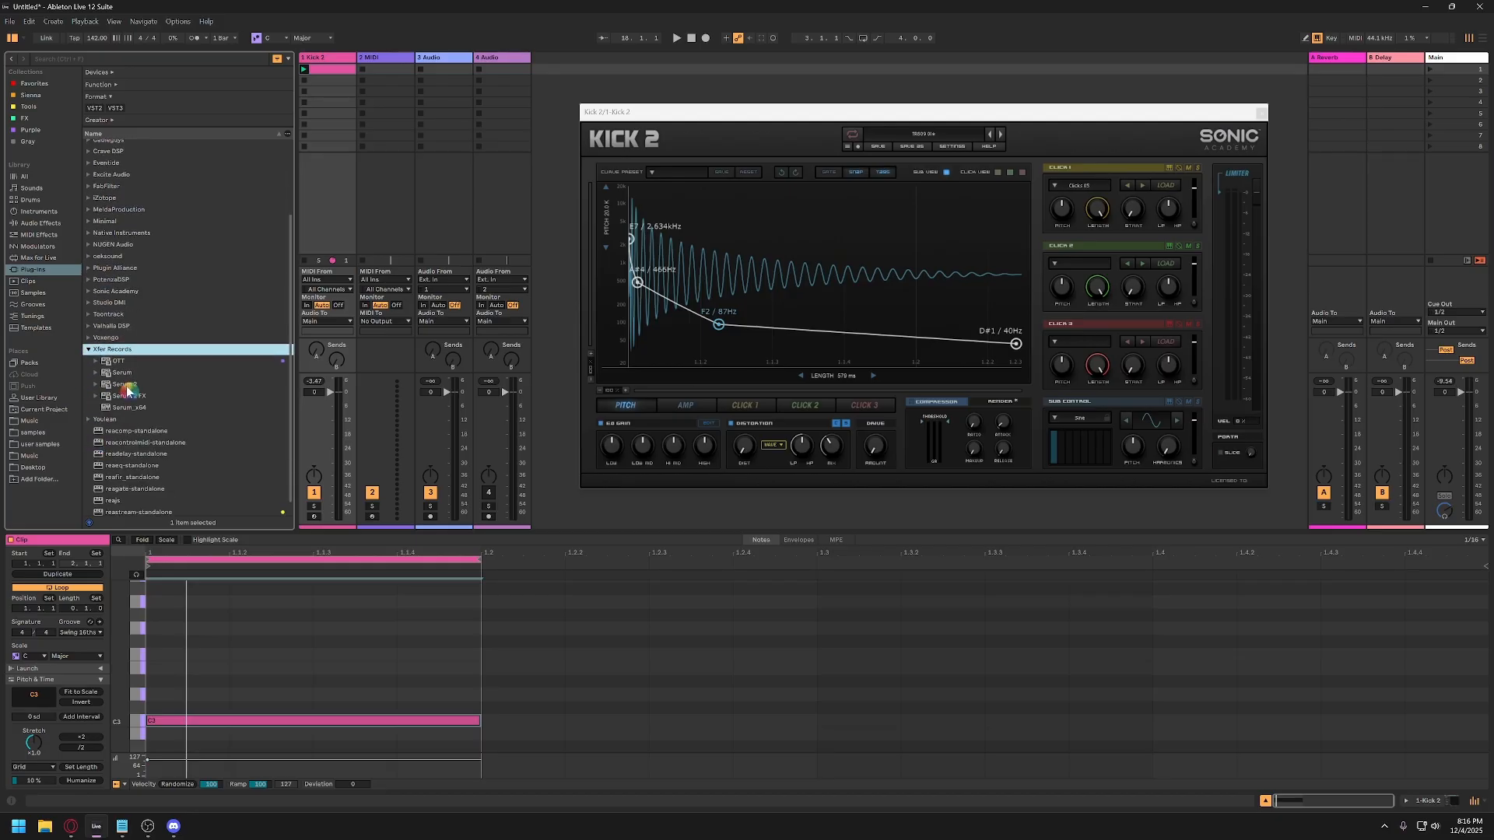
double_click(124, 385)
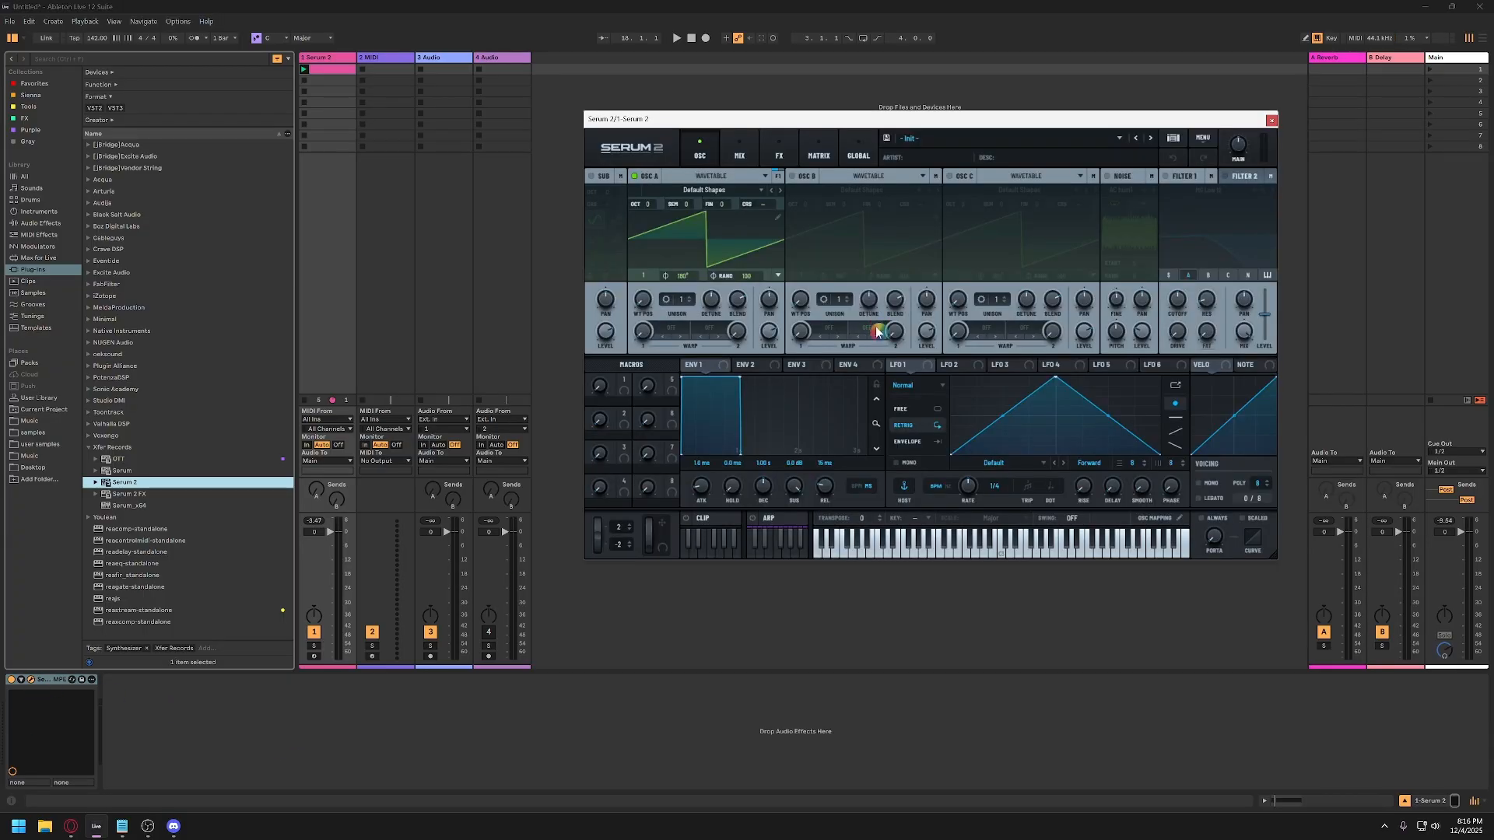
left_click_drag(1037, 119, 958, 95)
Load the PR Kick 01 preset from the S1 user percussion presets in Serum 2 and listen to it.
left_click(1039, 117)
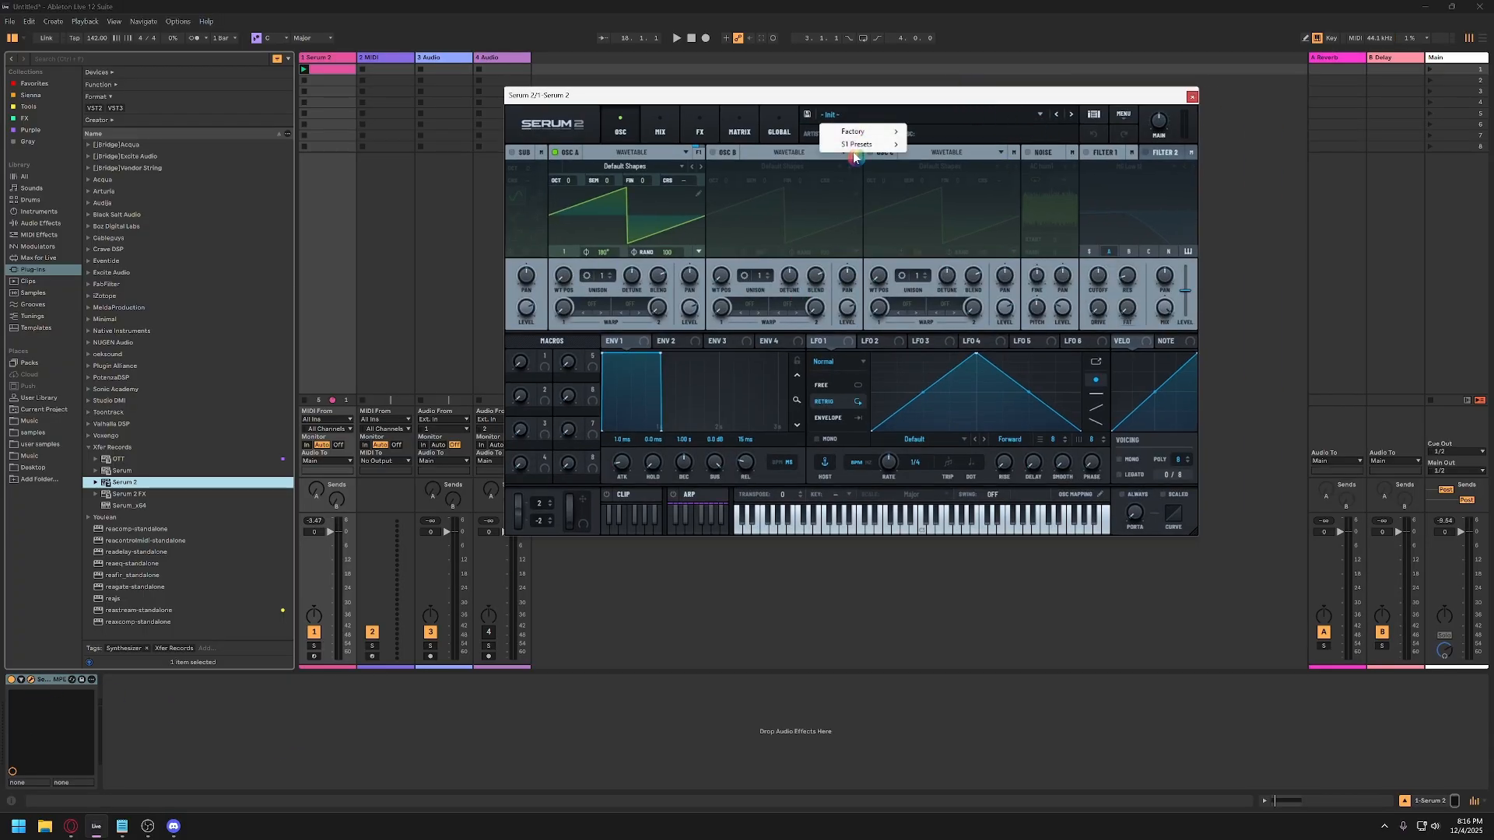
mouse_move(855, 144)
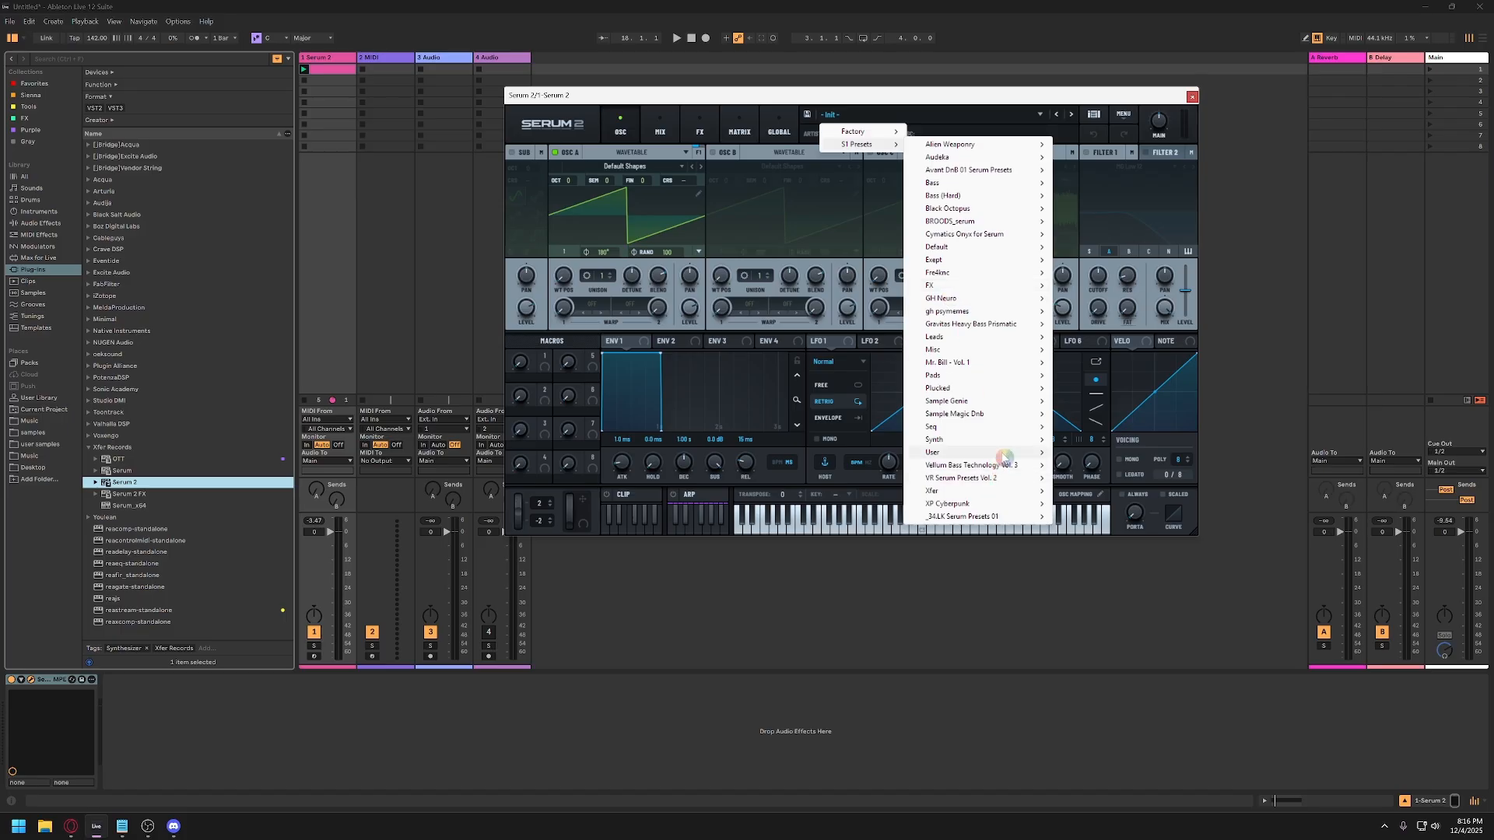
mouse_move(1003, 453)
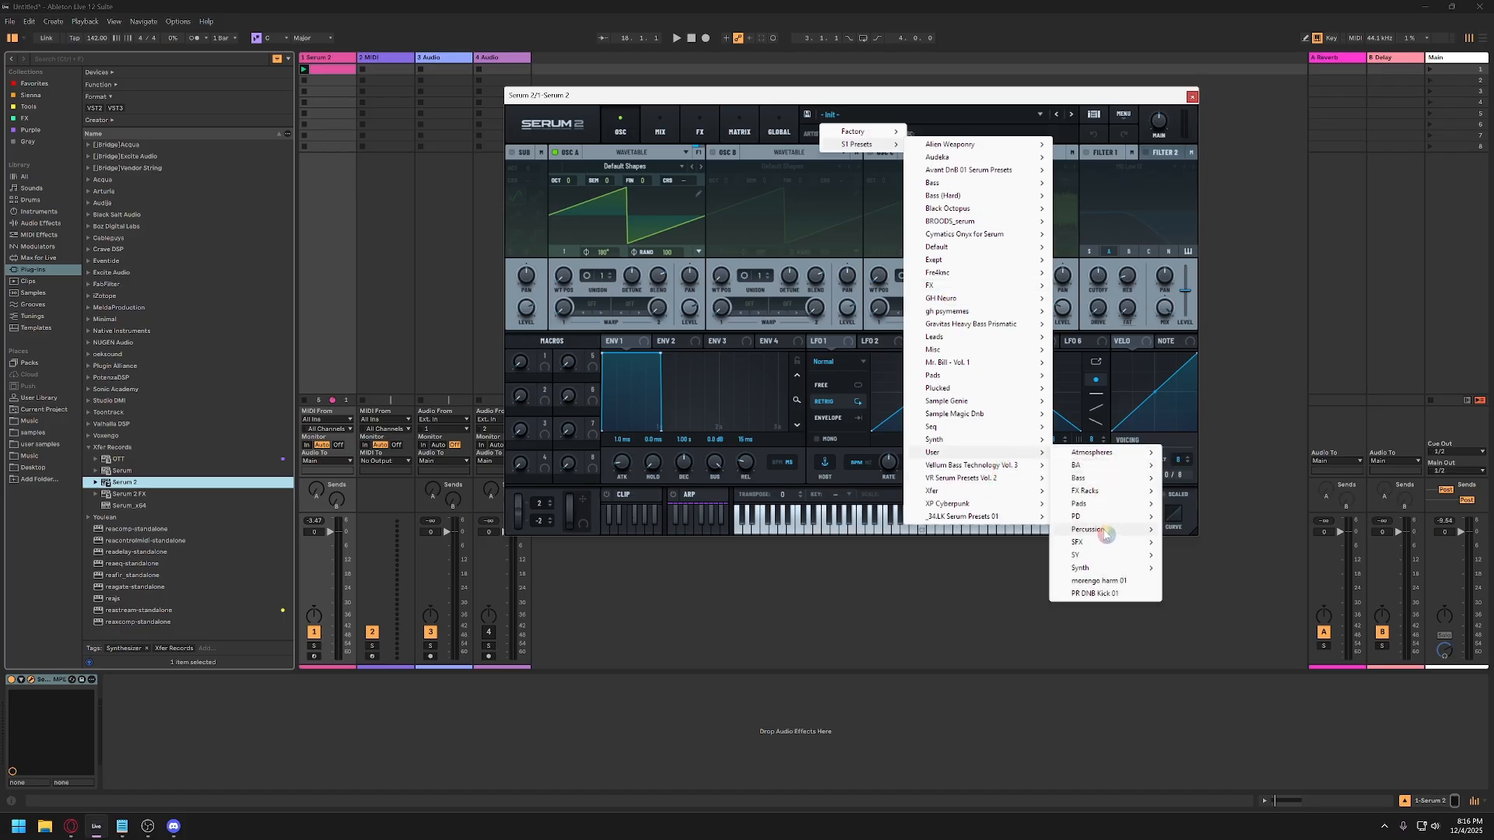
mouse_move(1104, 533)
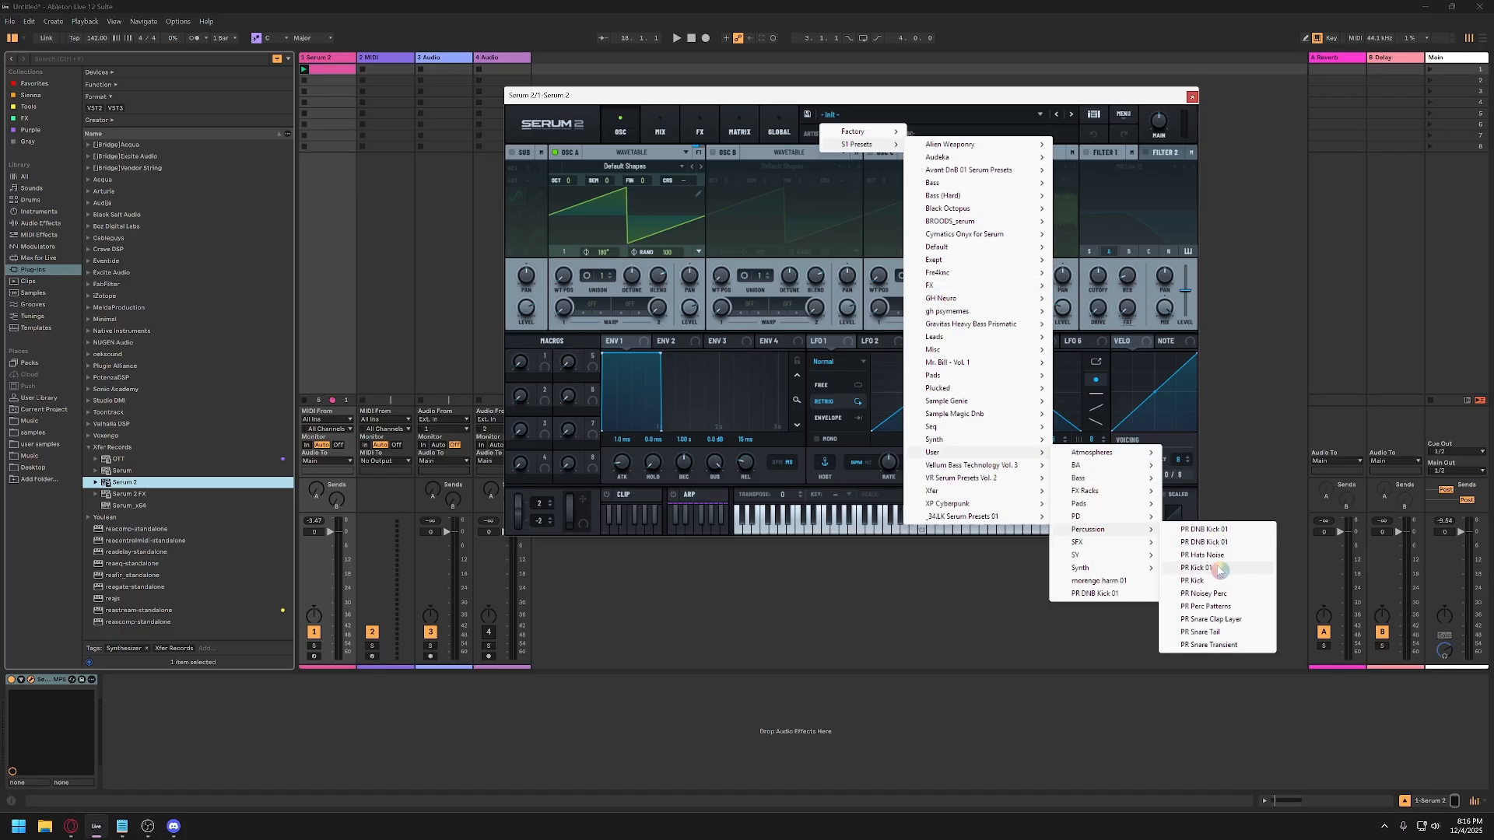
left_click(1213, 569)
key("space")
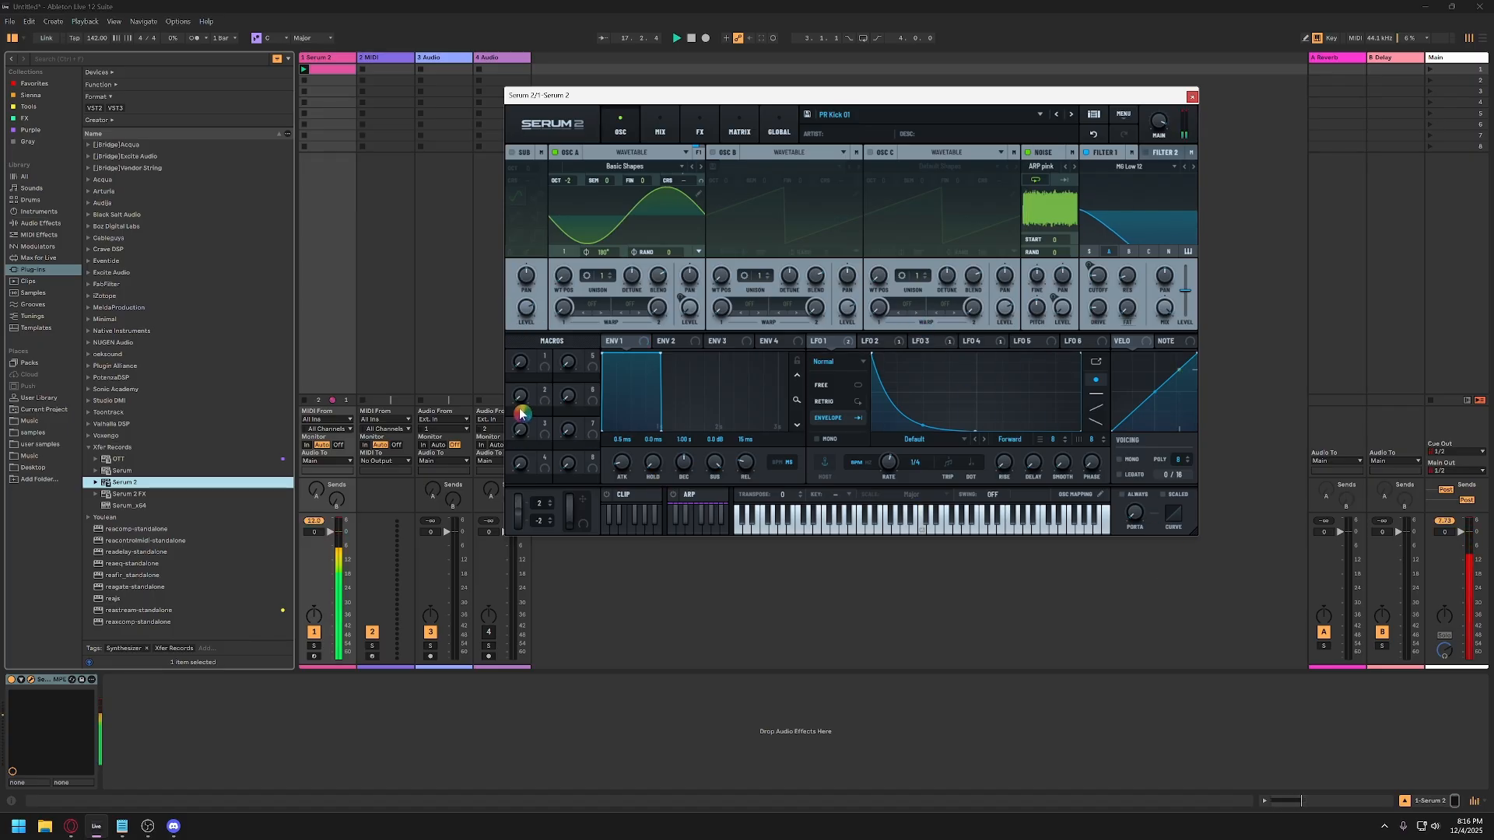
Lower the first track's volume and set Serum 2's main volume to about 55%, listening to the kick again.
left_click(316, 532)
left_click(316, 521)
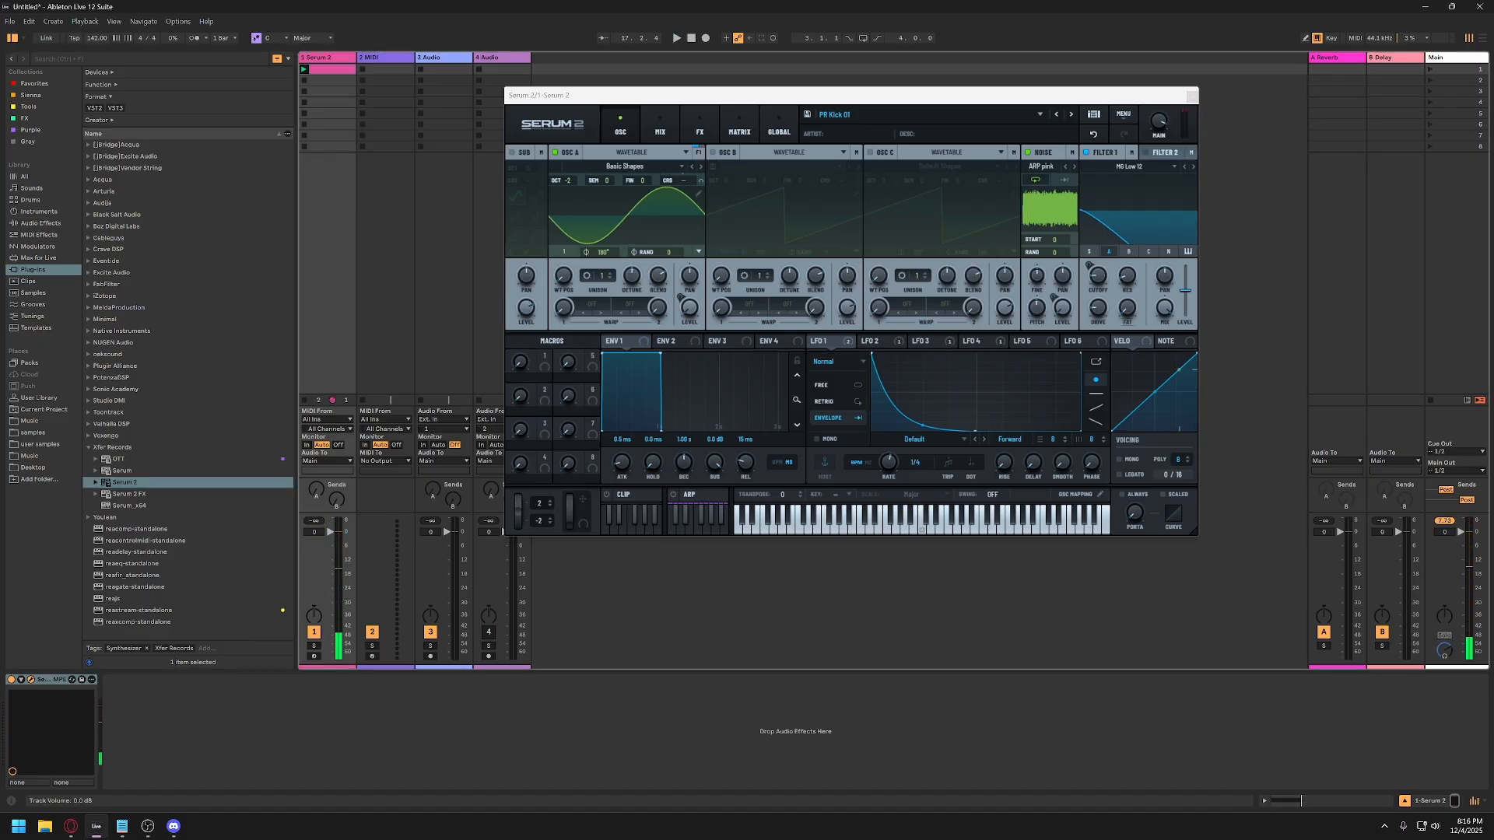
left_click_drag(1159, 122, 1146, 165)
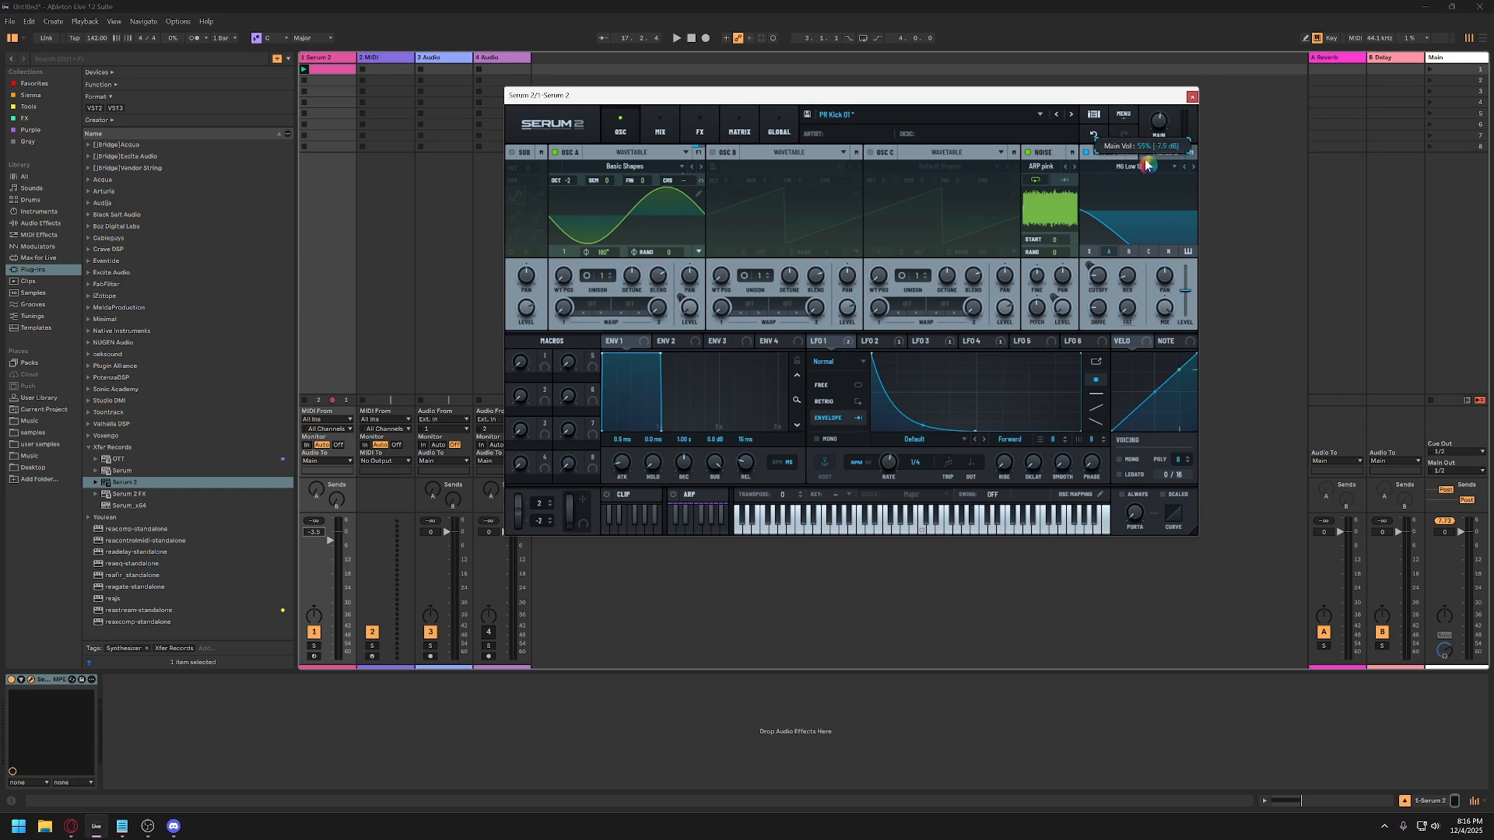
key("space")
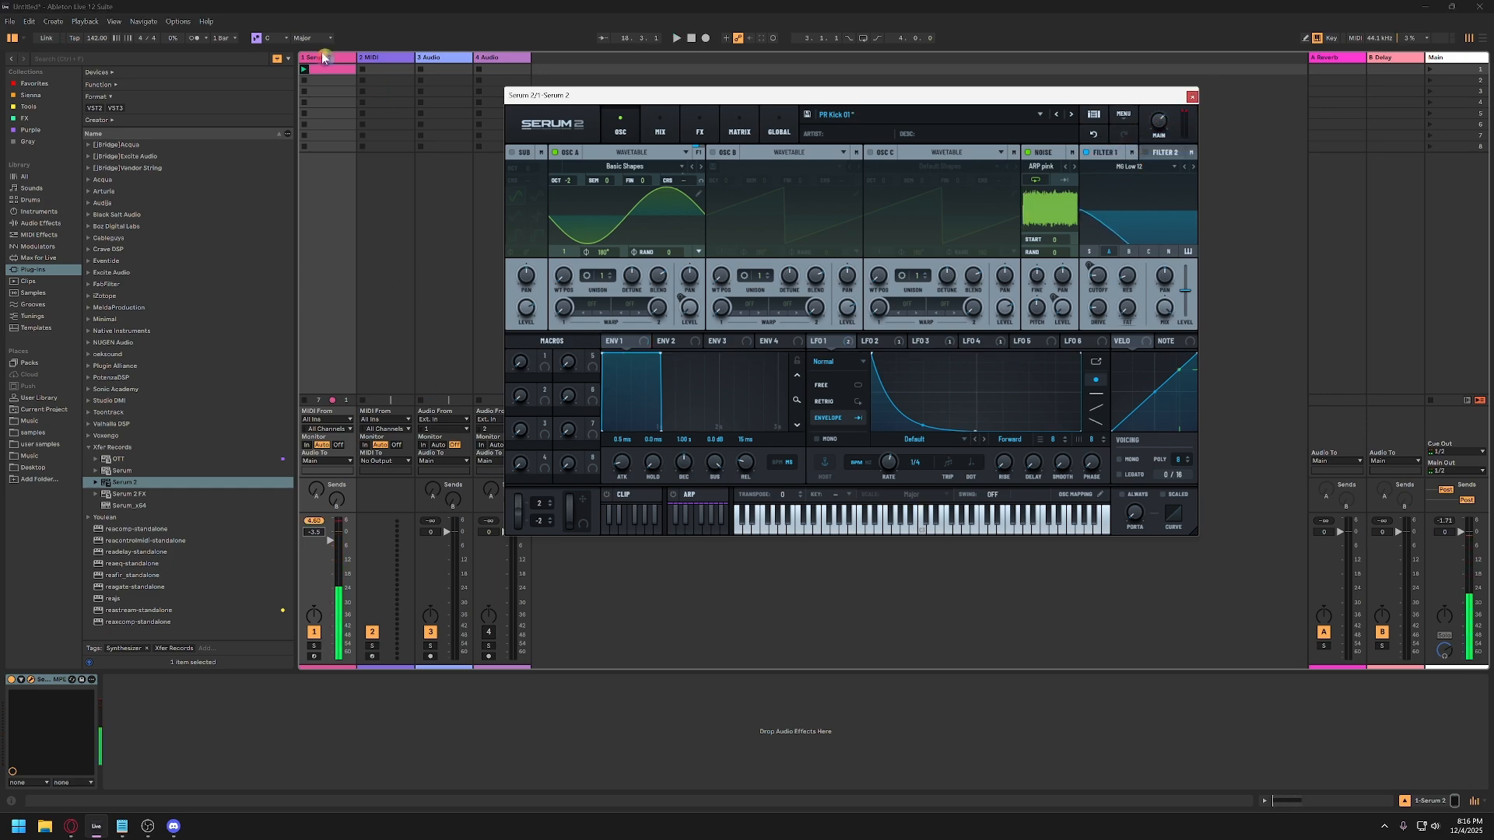
Transpose the clip's note up two octaves to C5 and listen to the result.
double_click(342, 70)
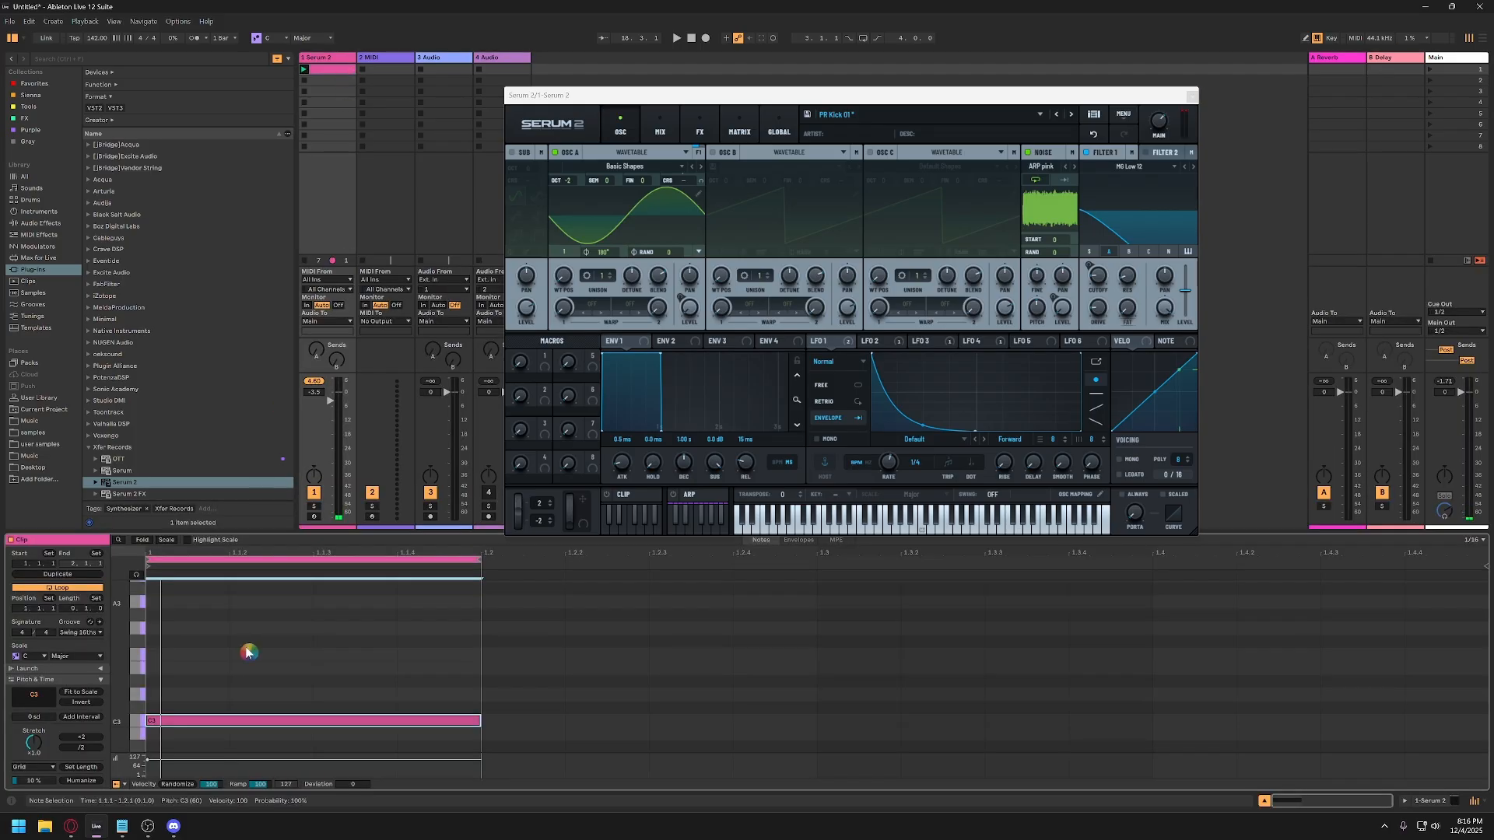
key("ctrl+a")
key("shift+Up")
key("shift+Up")
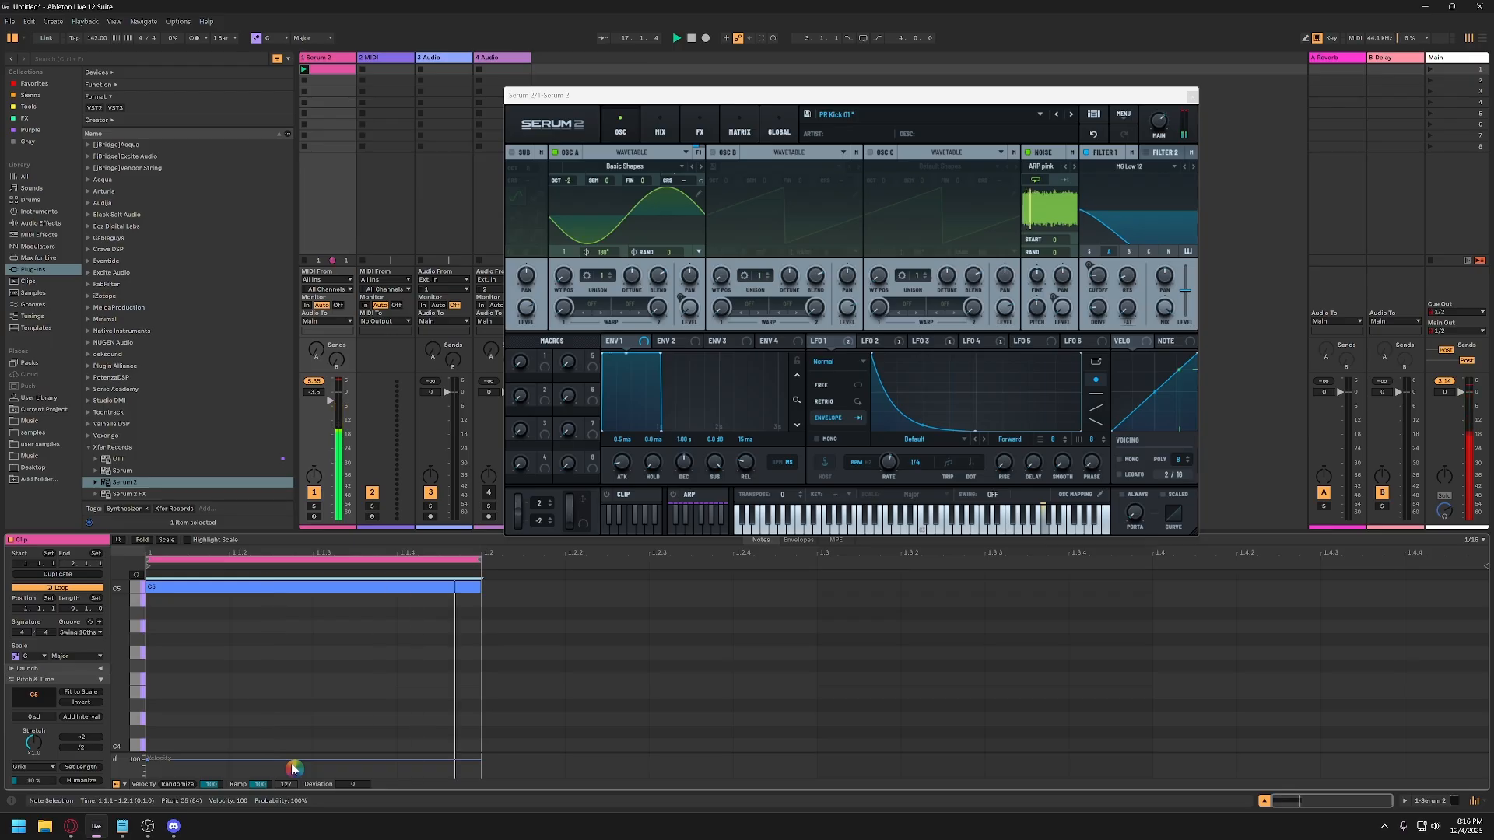
left_click(296, 651)
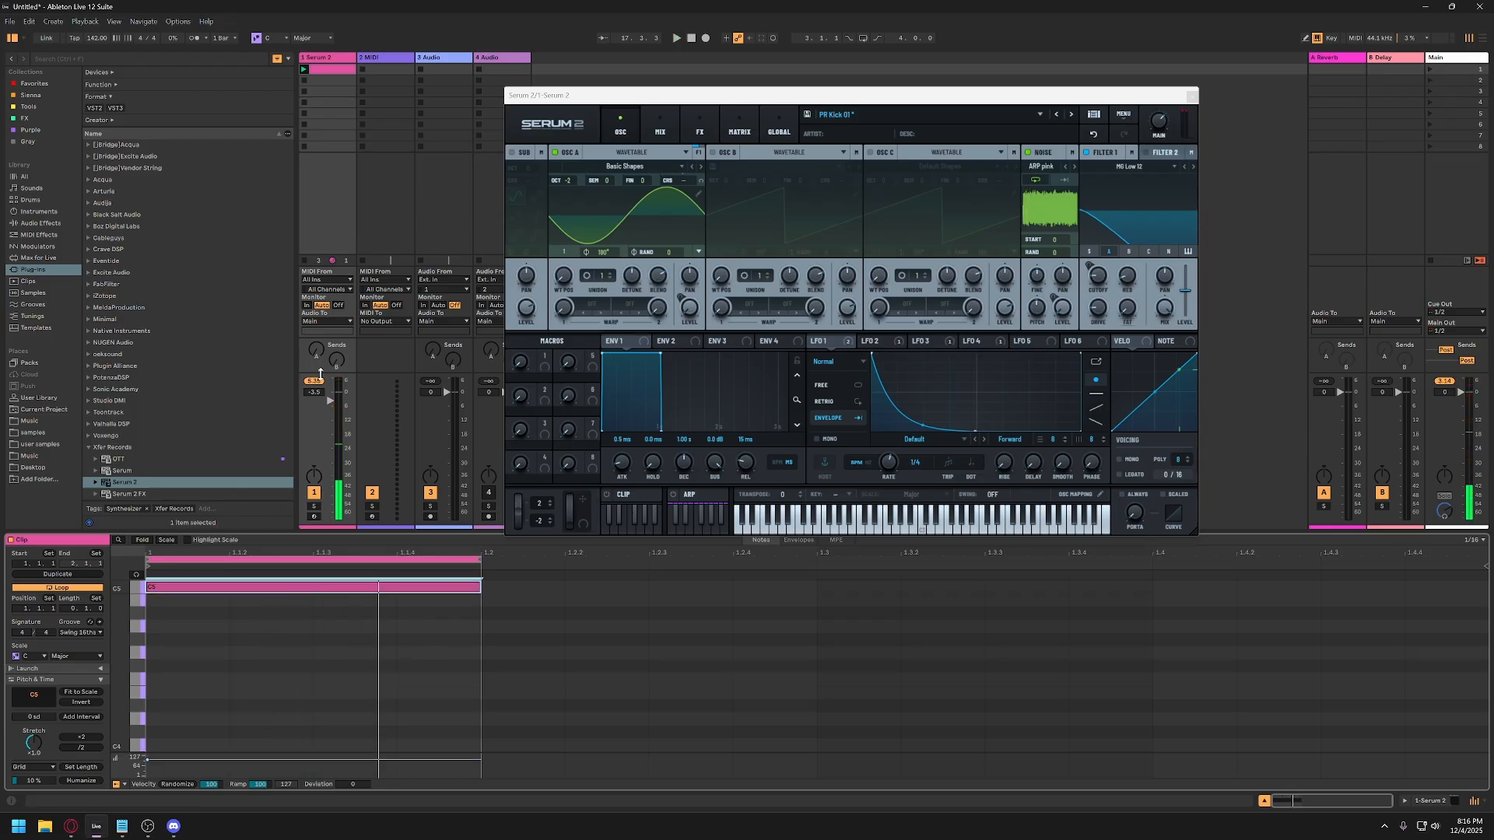
Reduce Serum 2's main volume to about 42% and the first track's volume to -6.0 dB while the kick plays.
left_click(1160, 134)
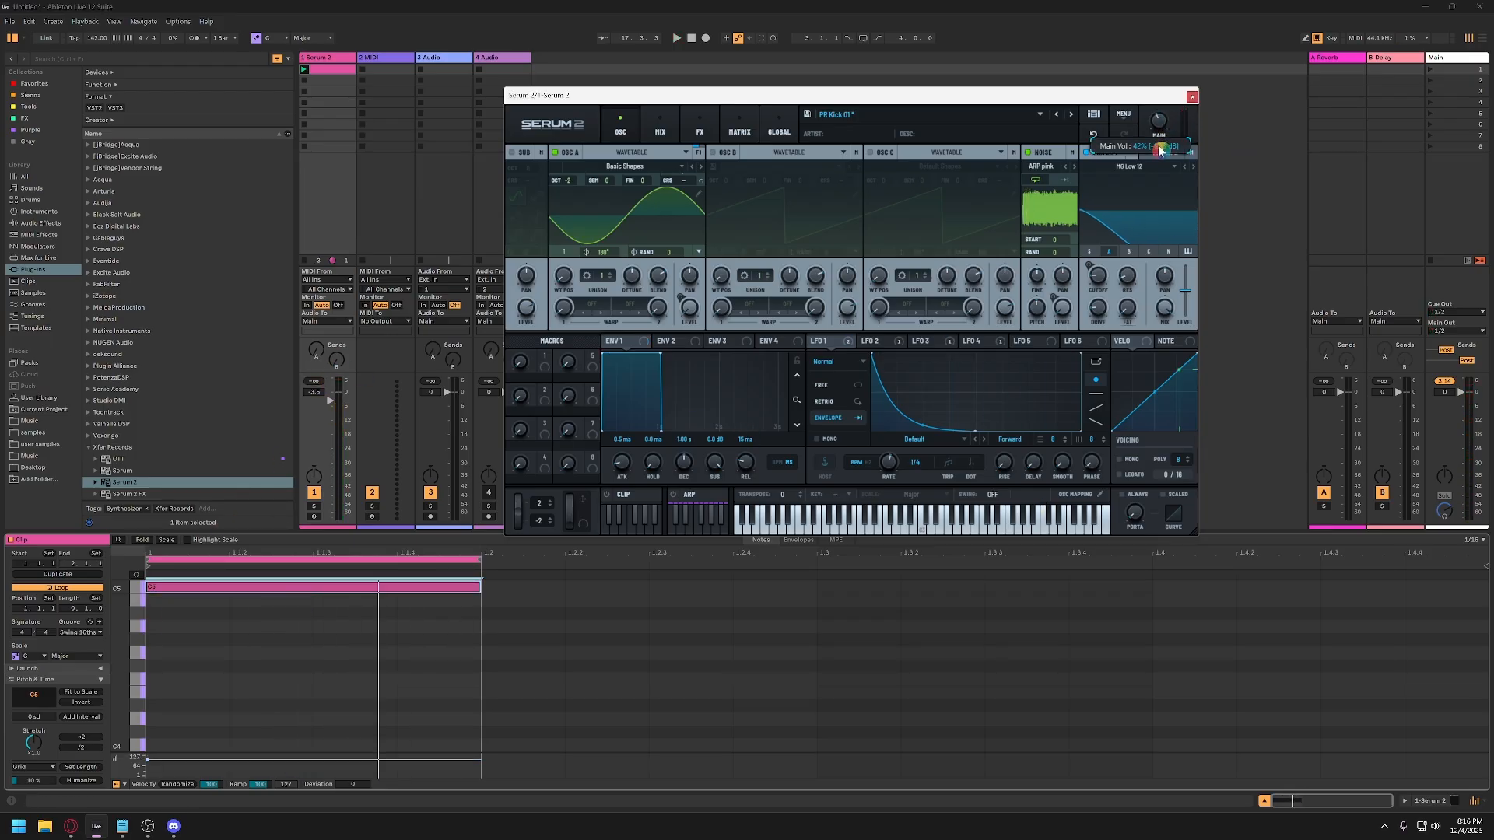
key("space")
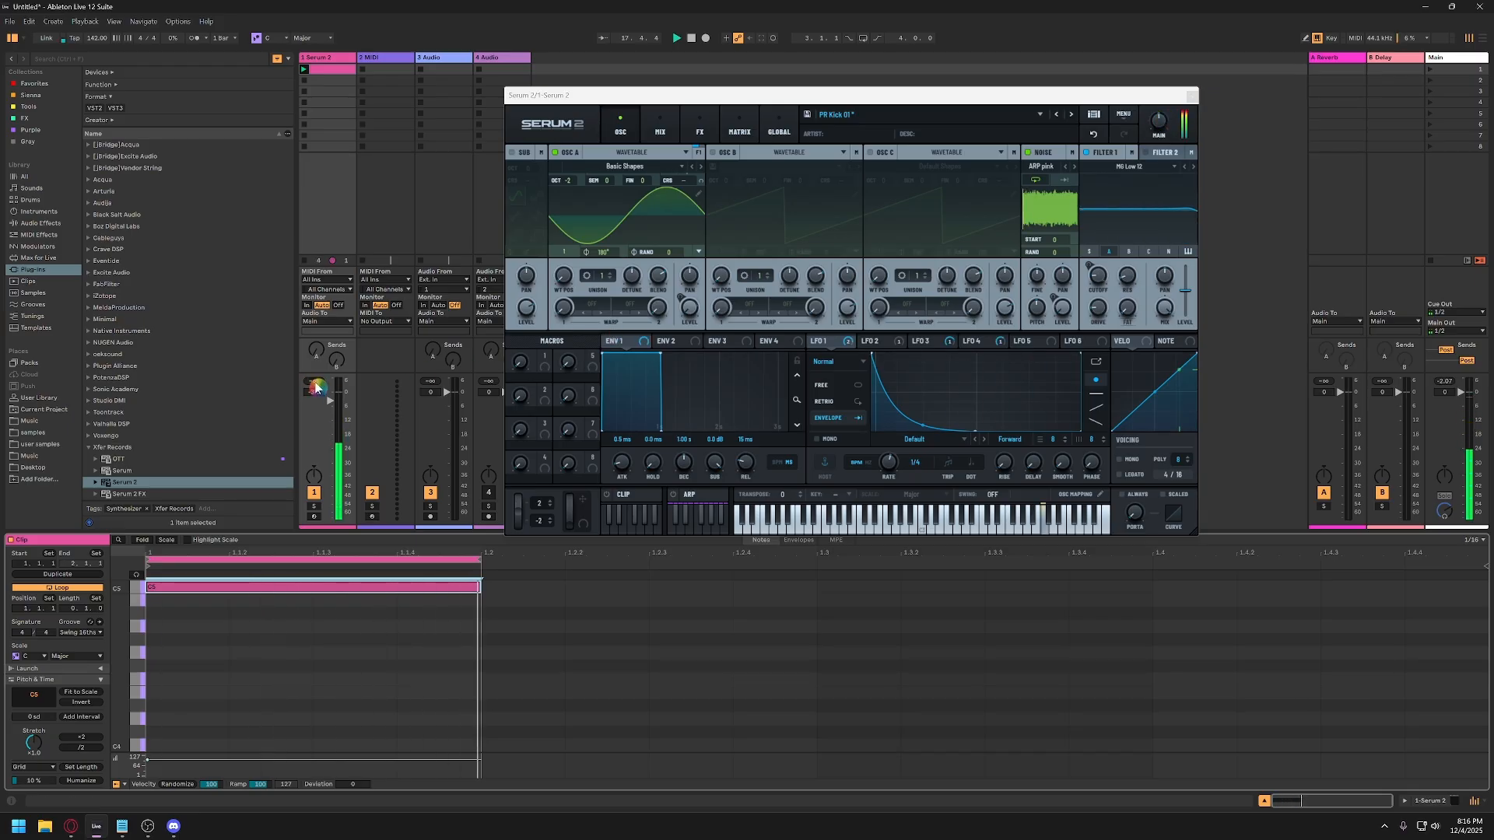
left_click_drag(315, 395, 316, 399)
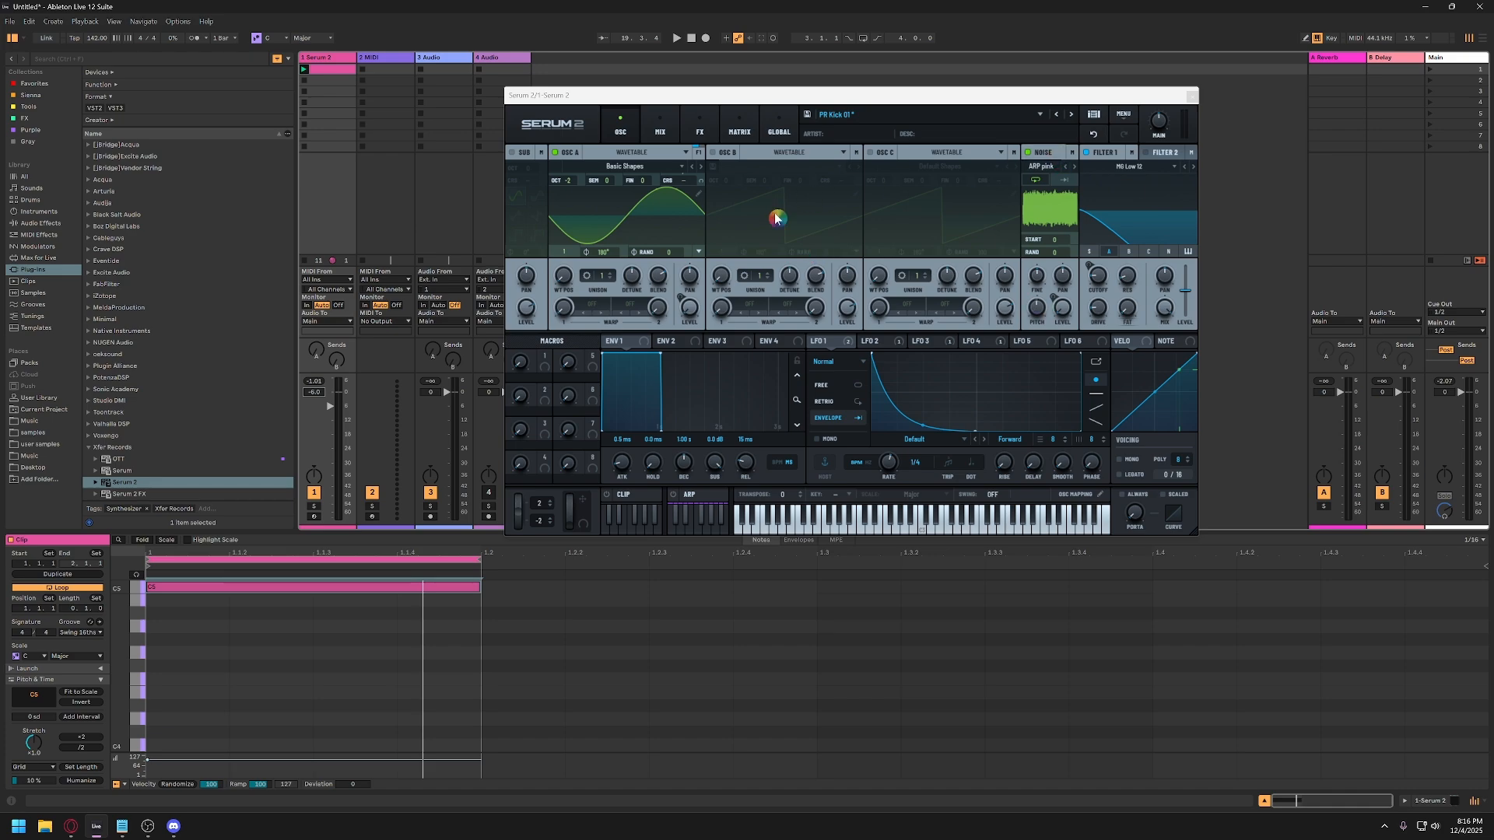
Examine LFO 1's envelope mode and modulation targets and the noise oscillator's level while listening to the kick.
left_click_drag(838, 349, 755, 336)
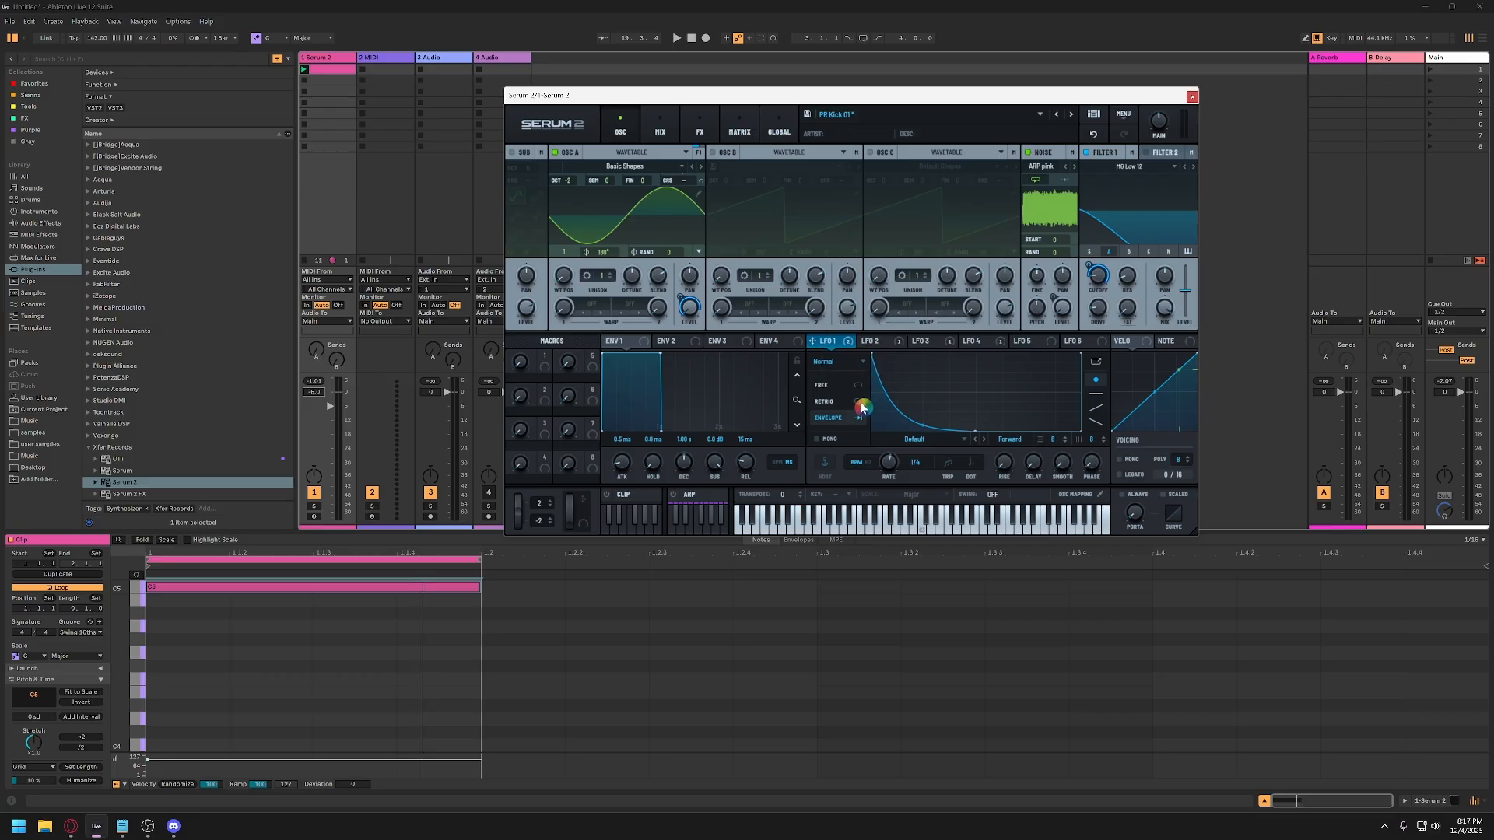
left_click(829, 418)
mouse_move(1067, 315)
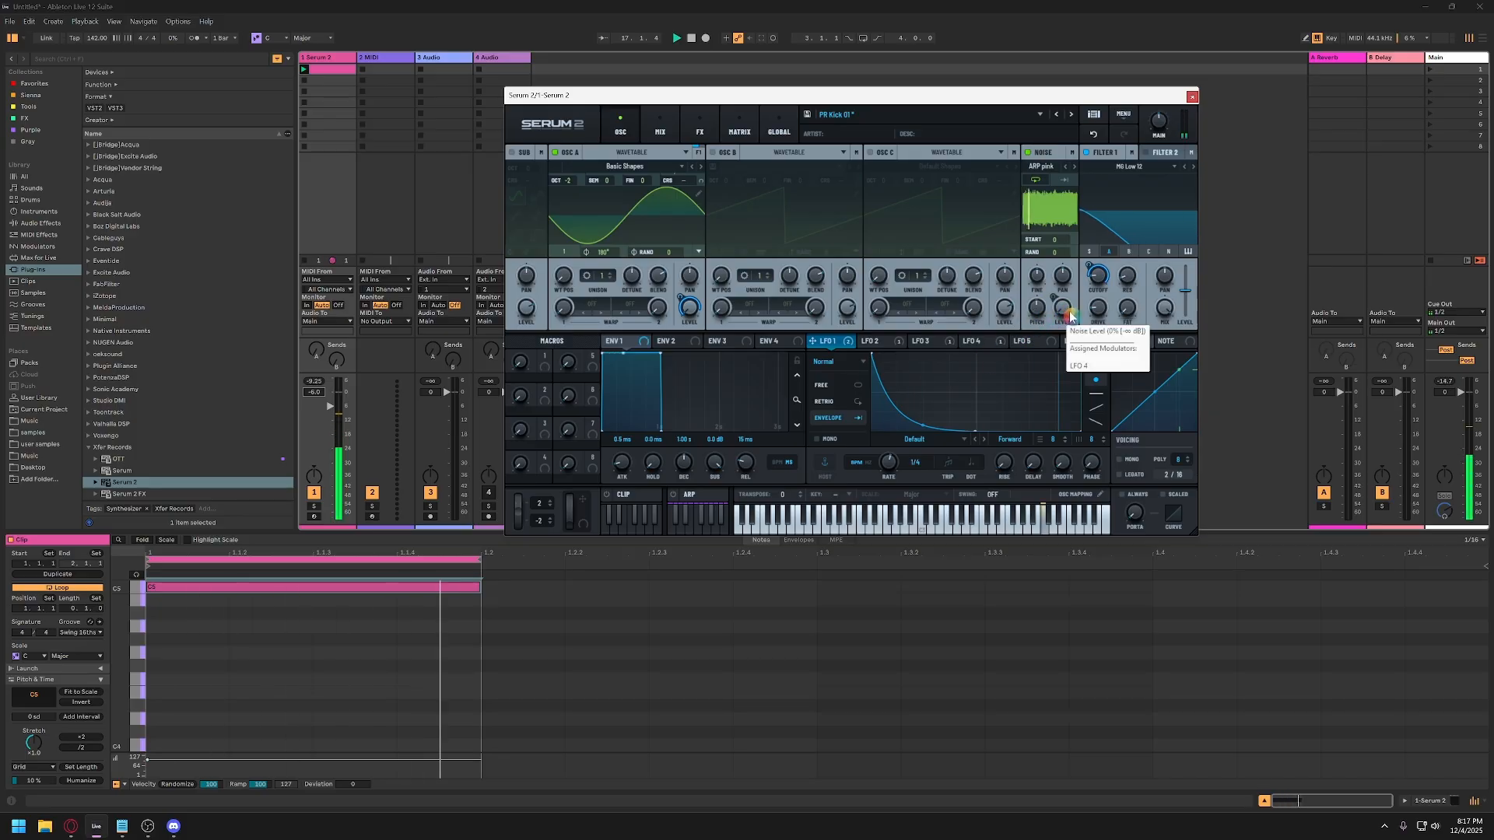
left_click_drag(1066, 315, 1067, 304)
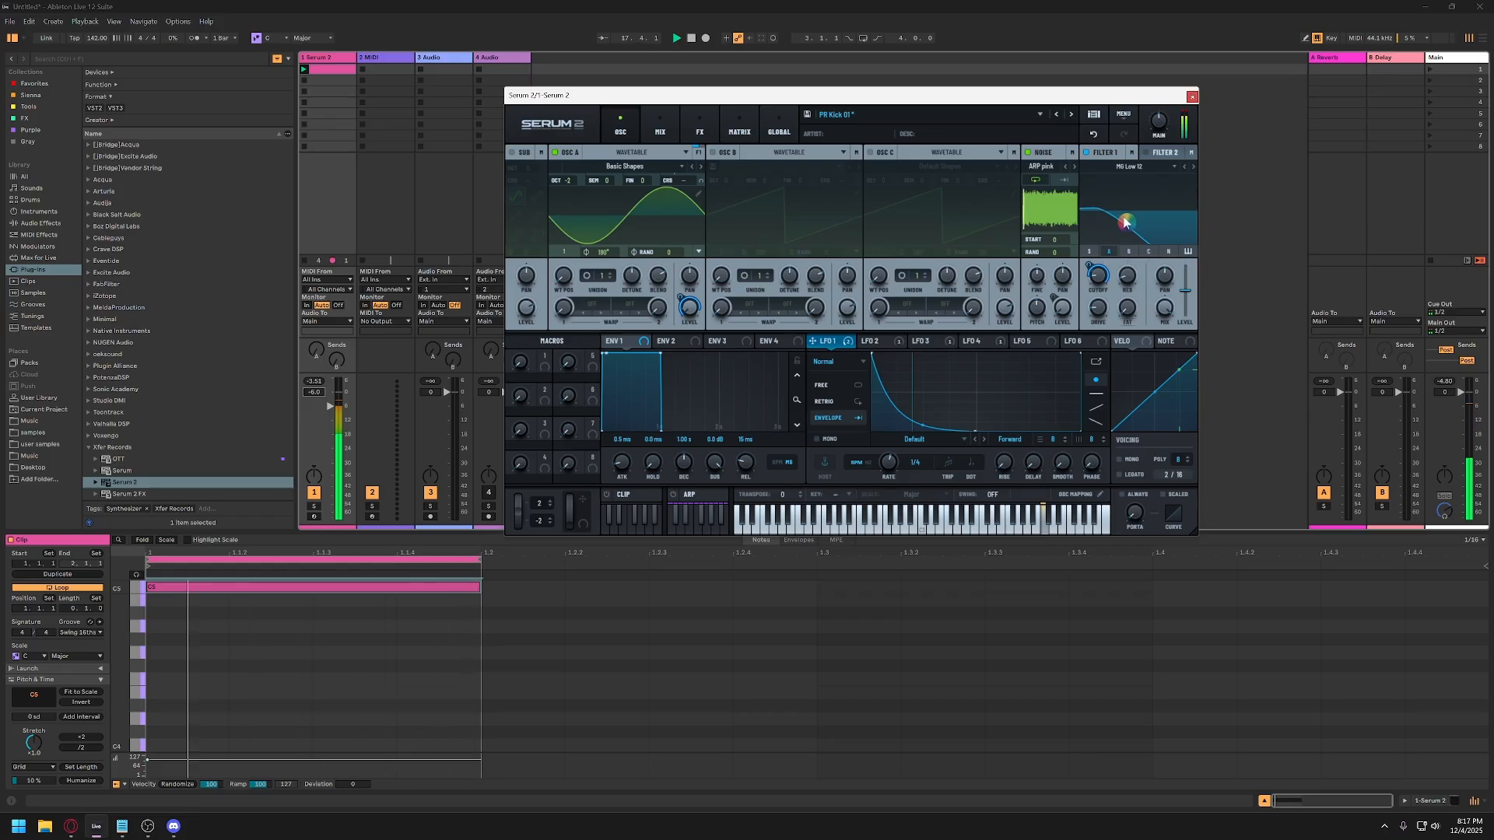
Review Serum 2's mixer and effects chain, raise the equalizer's low-band gain to 3.7 dB, and return to the oscillators.
left_click(659, 127)
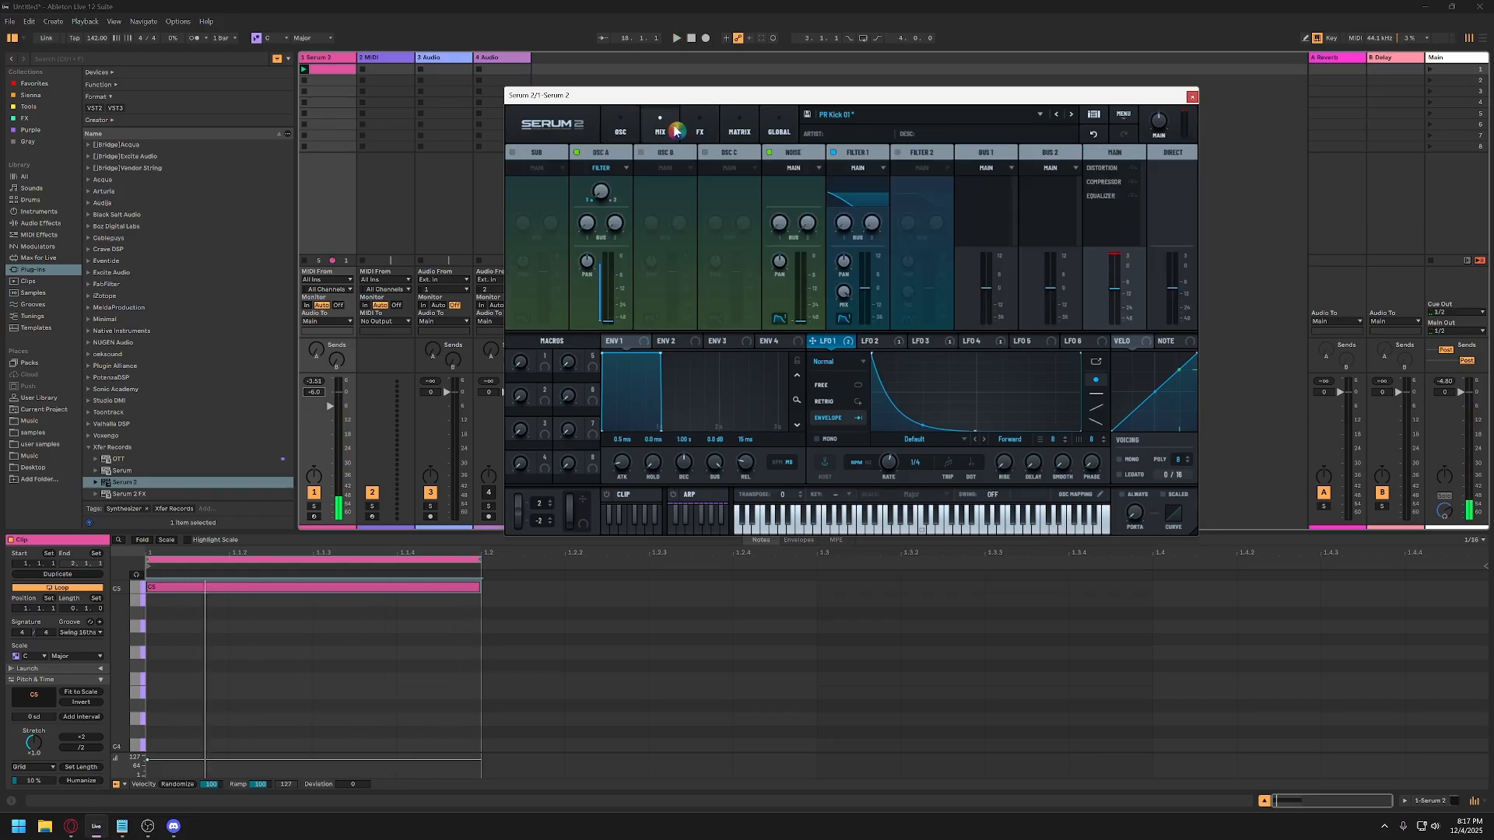
left_click(699, 127)
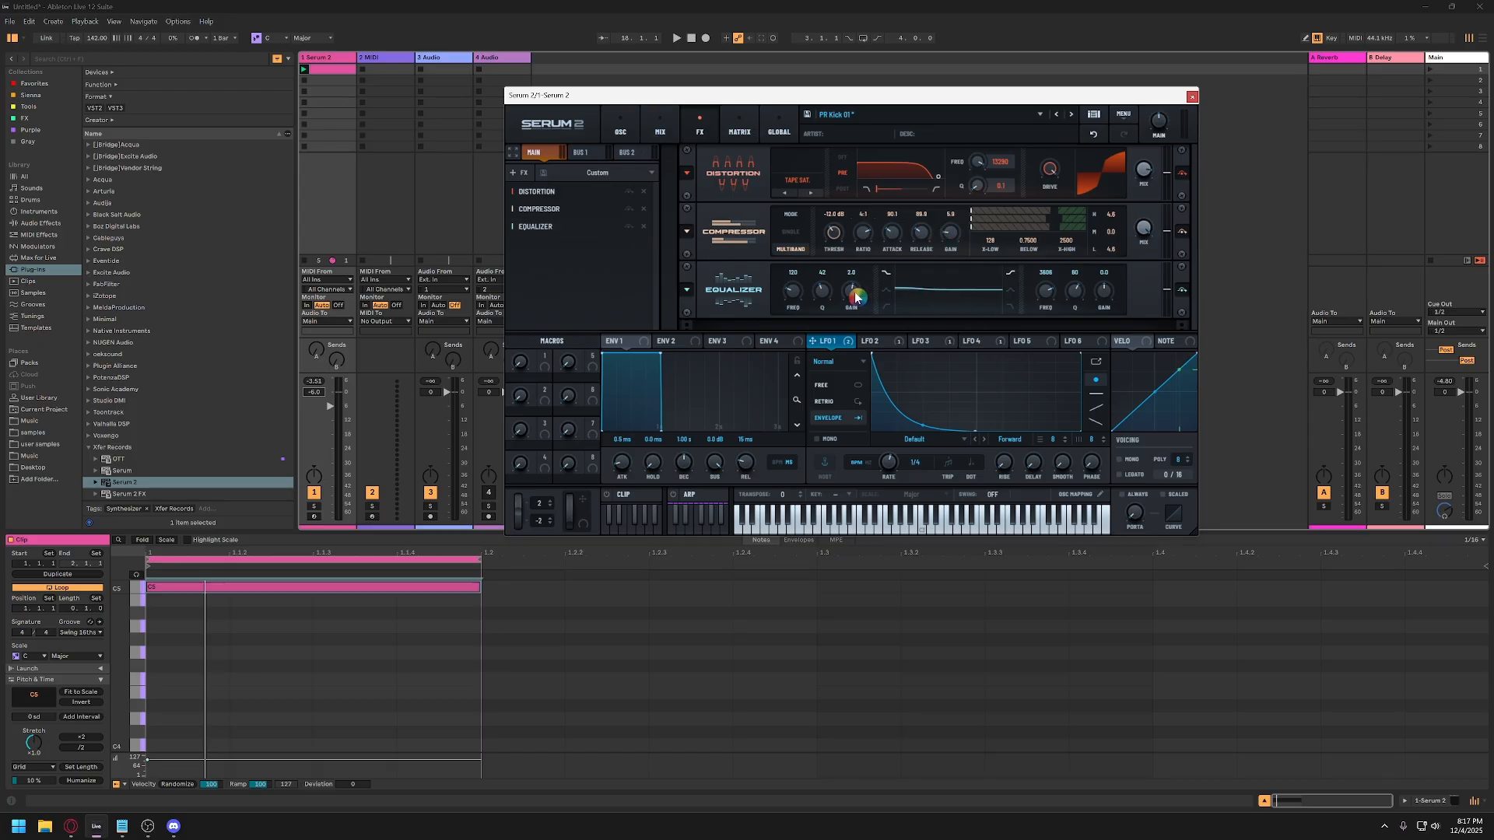
key("space")
scroll(854, 291, "up", 3)
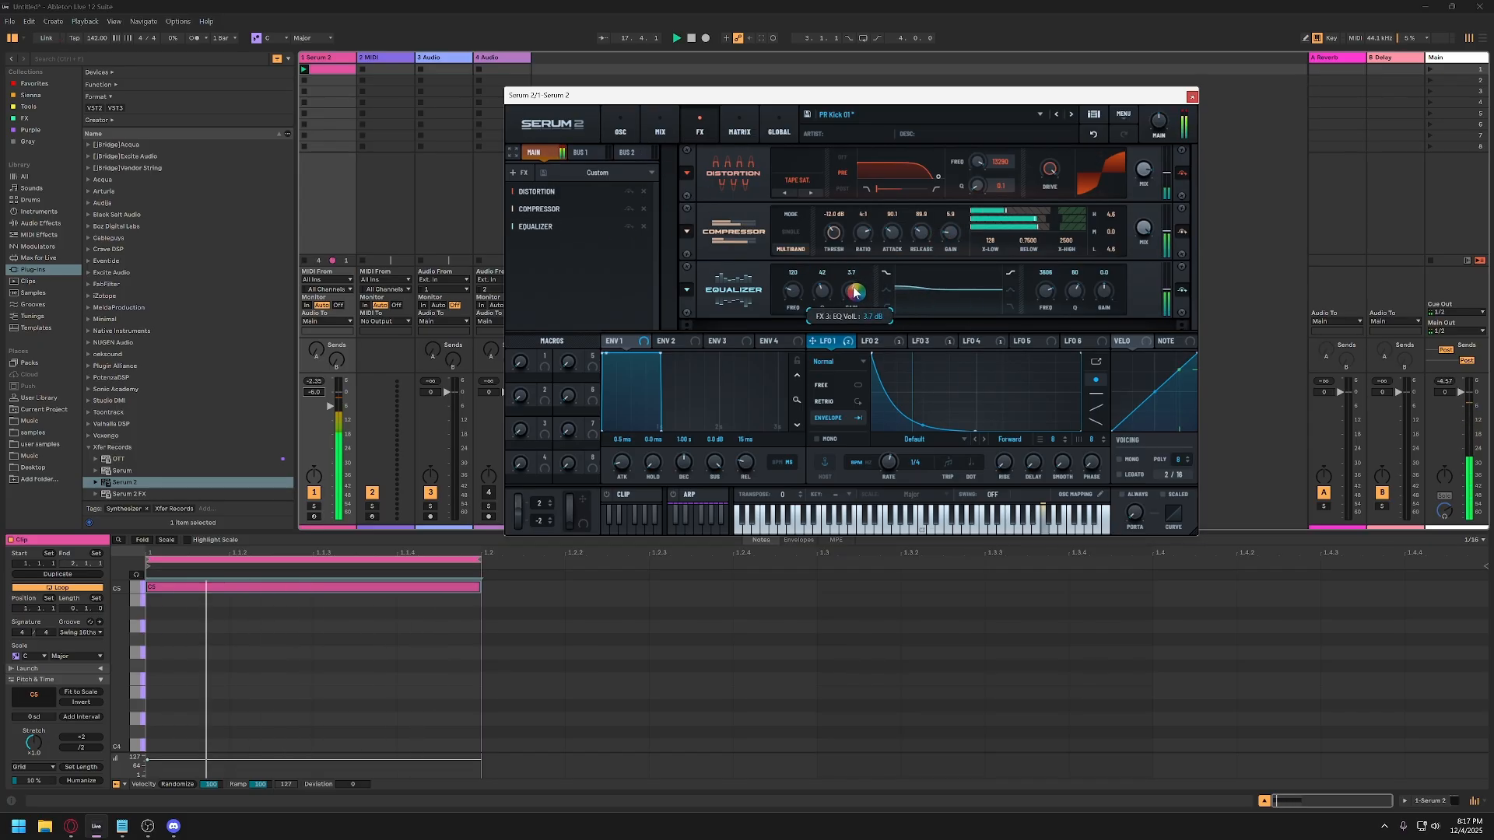
left_click(620, 129)
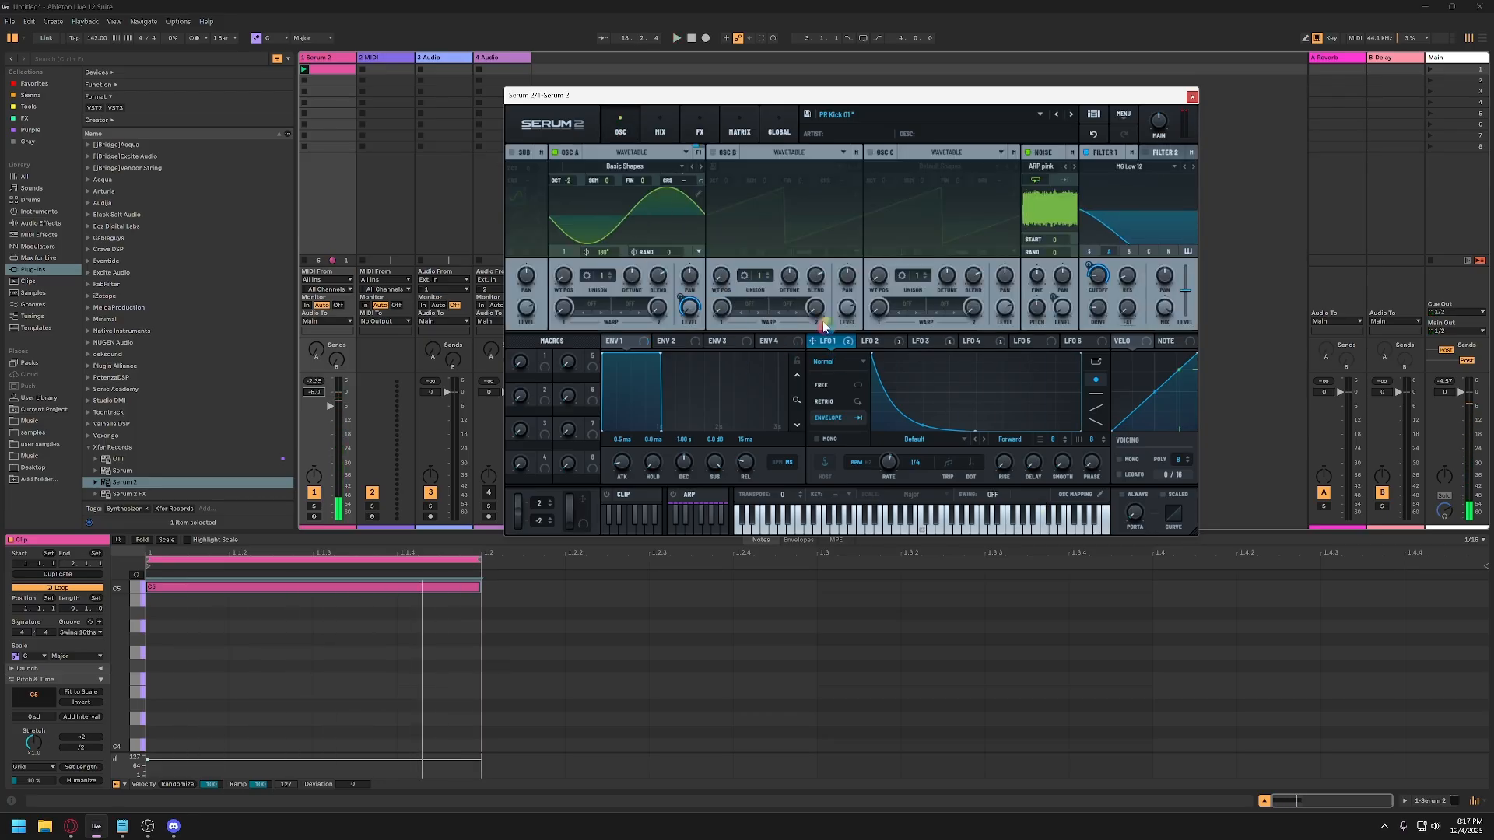
Close Serum 2's window and replace it on the first track with Ableton's Operator instrument.
left_click(1190, 98)
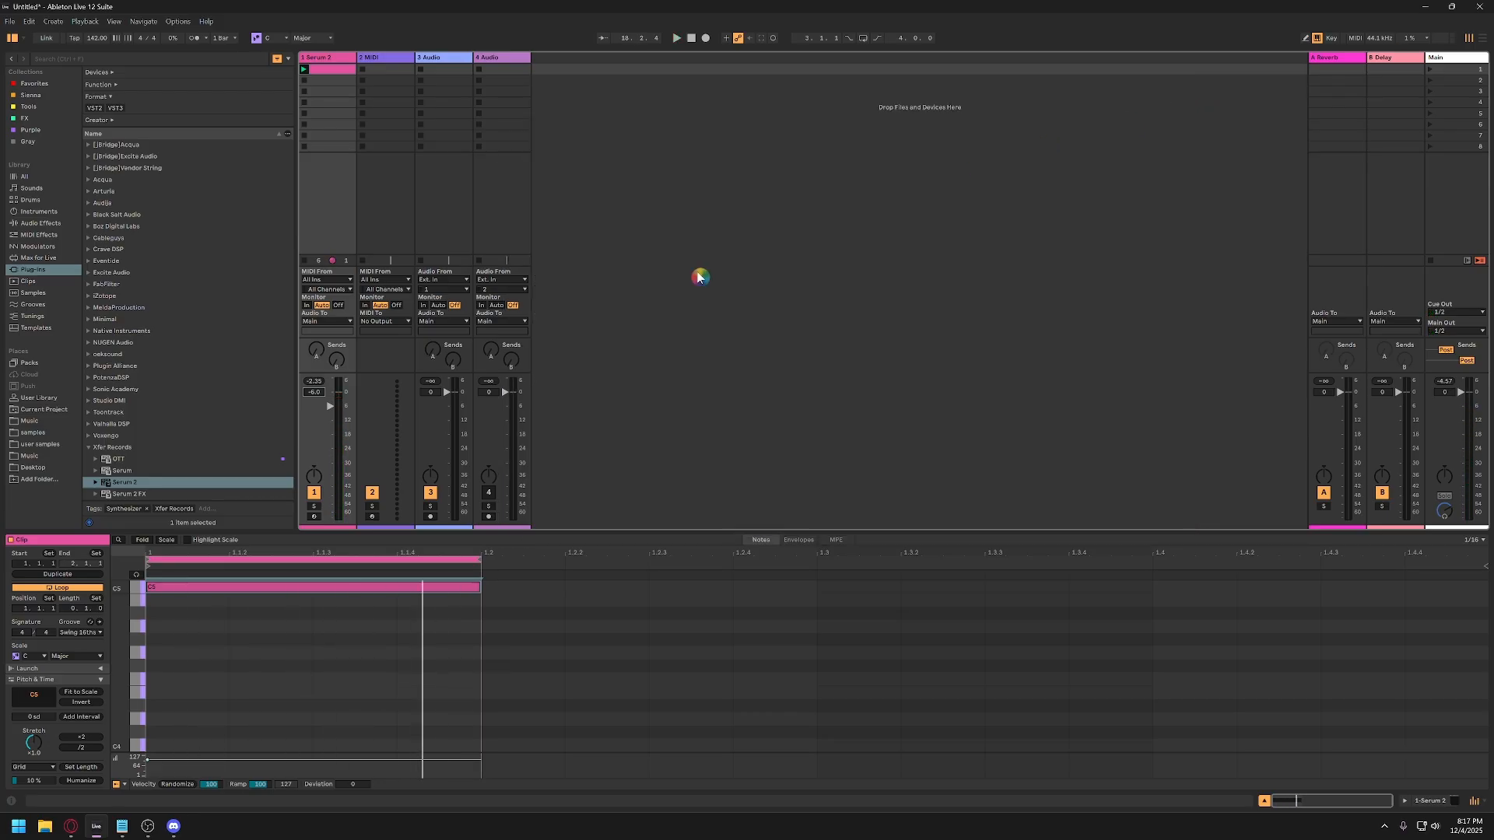
left_click(322, 60)
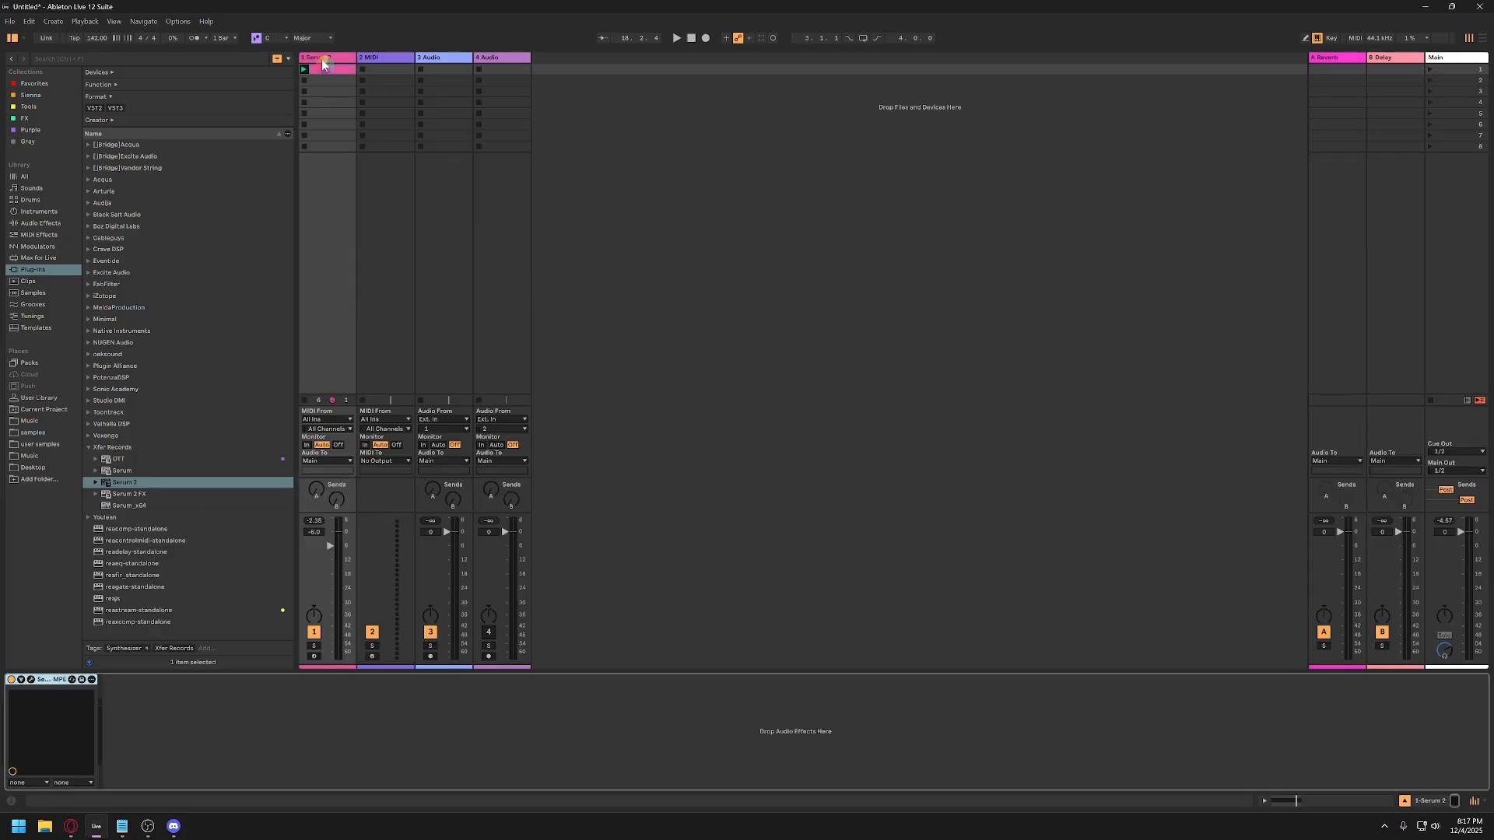
left_click(33, 211)
double_click(117, 362)
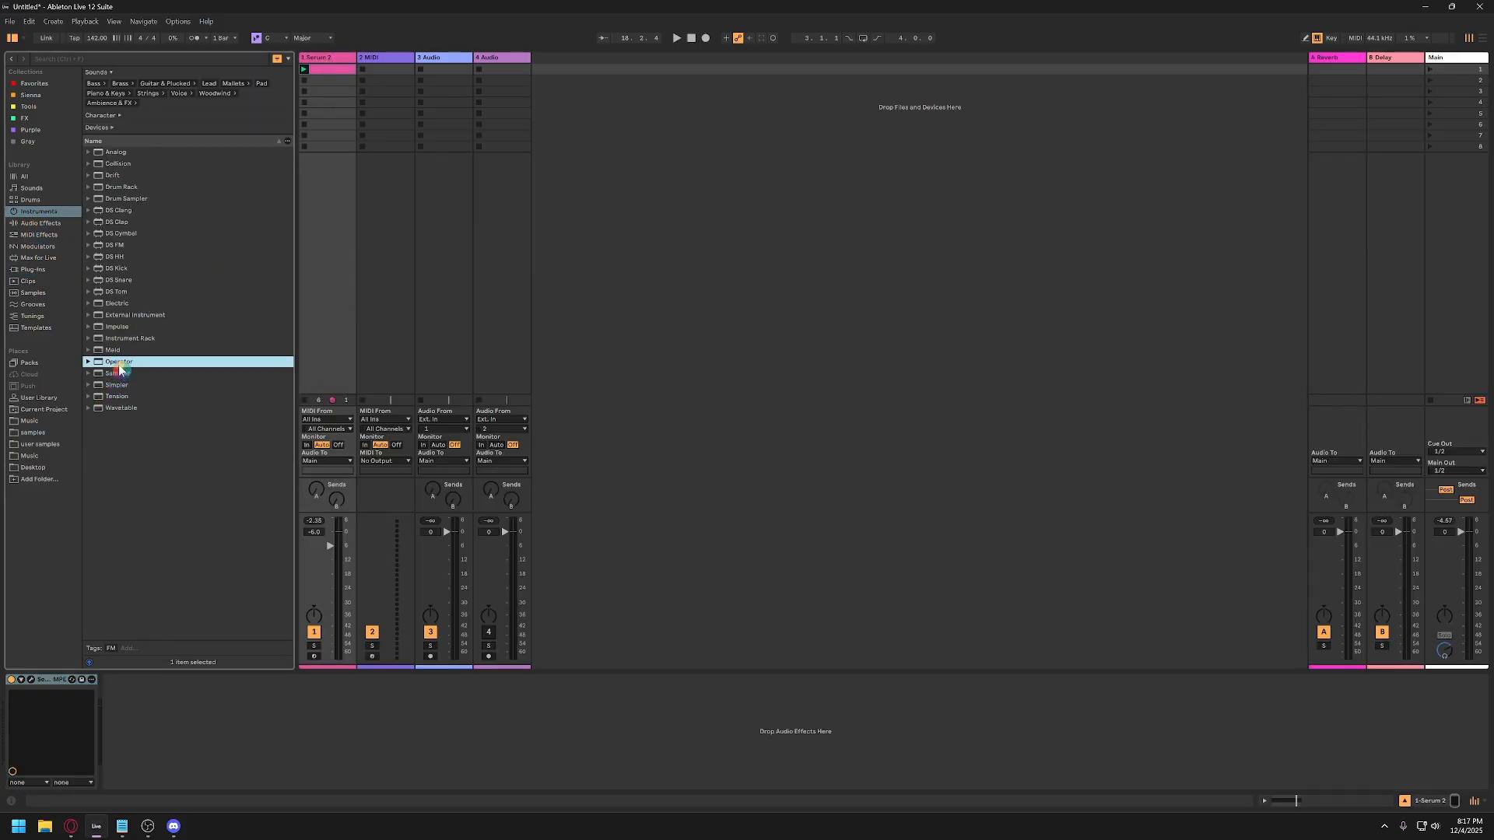
Turn off Operator's oscillators B, C and D and select oscillator A.
left_click(126, 688)
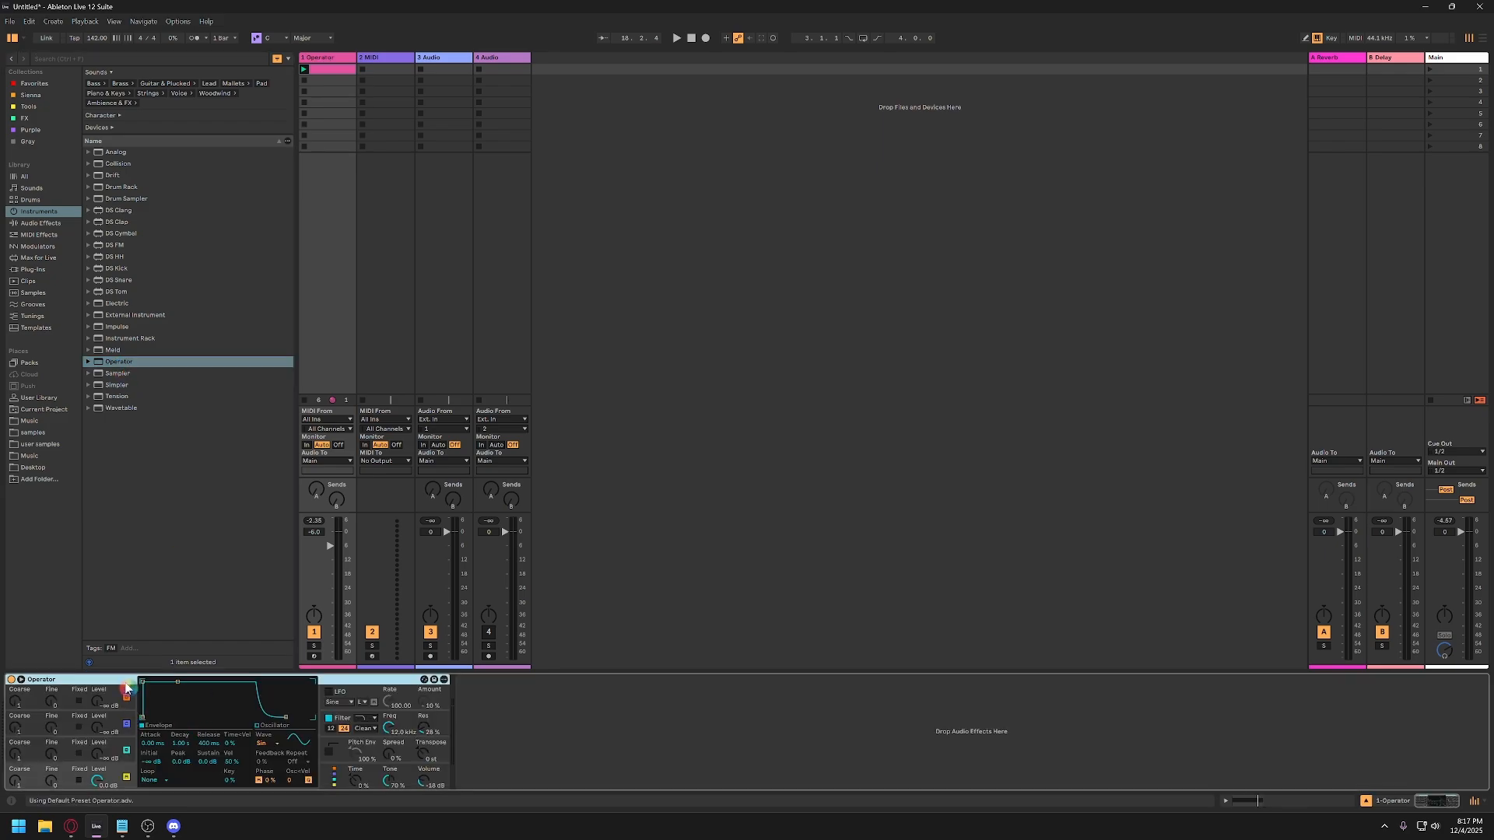
left_click(127, 751)
left_click(127, 724)
left_click(126, 699)
left_click(120, 773)
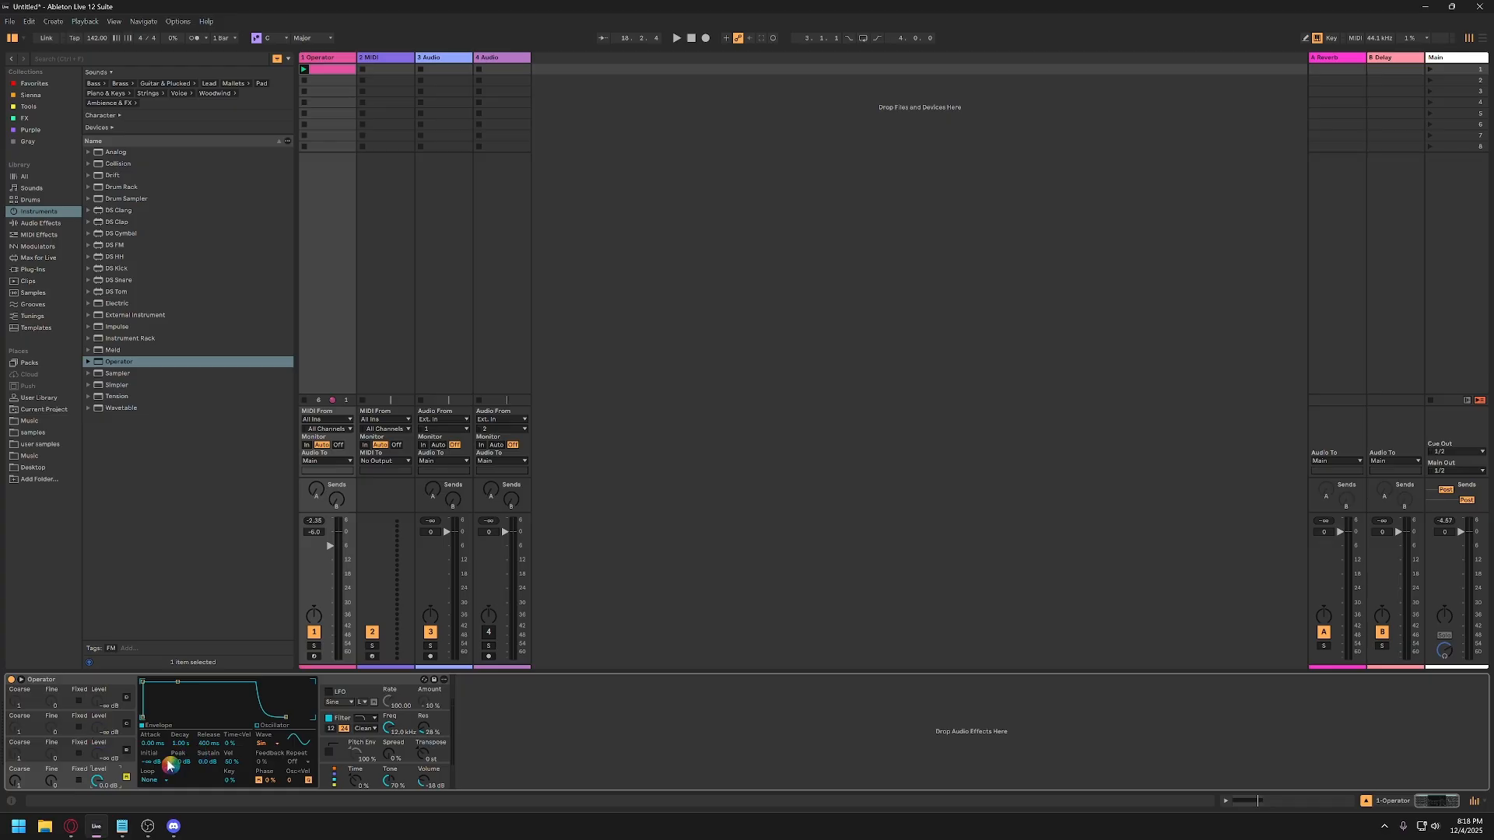
Transpose the clip's note down two octaves to C3 and play it through Operator.
left_click(334, 69)
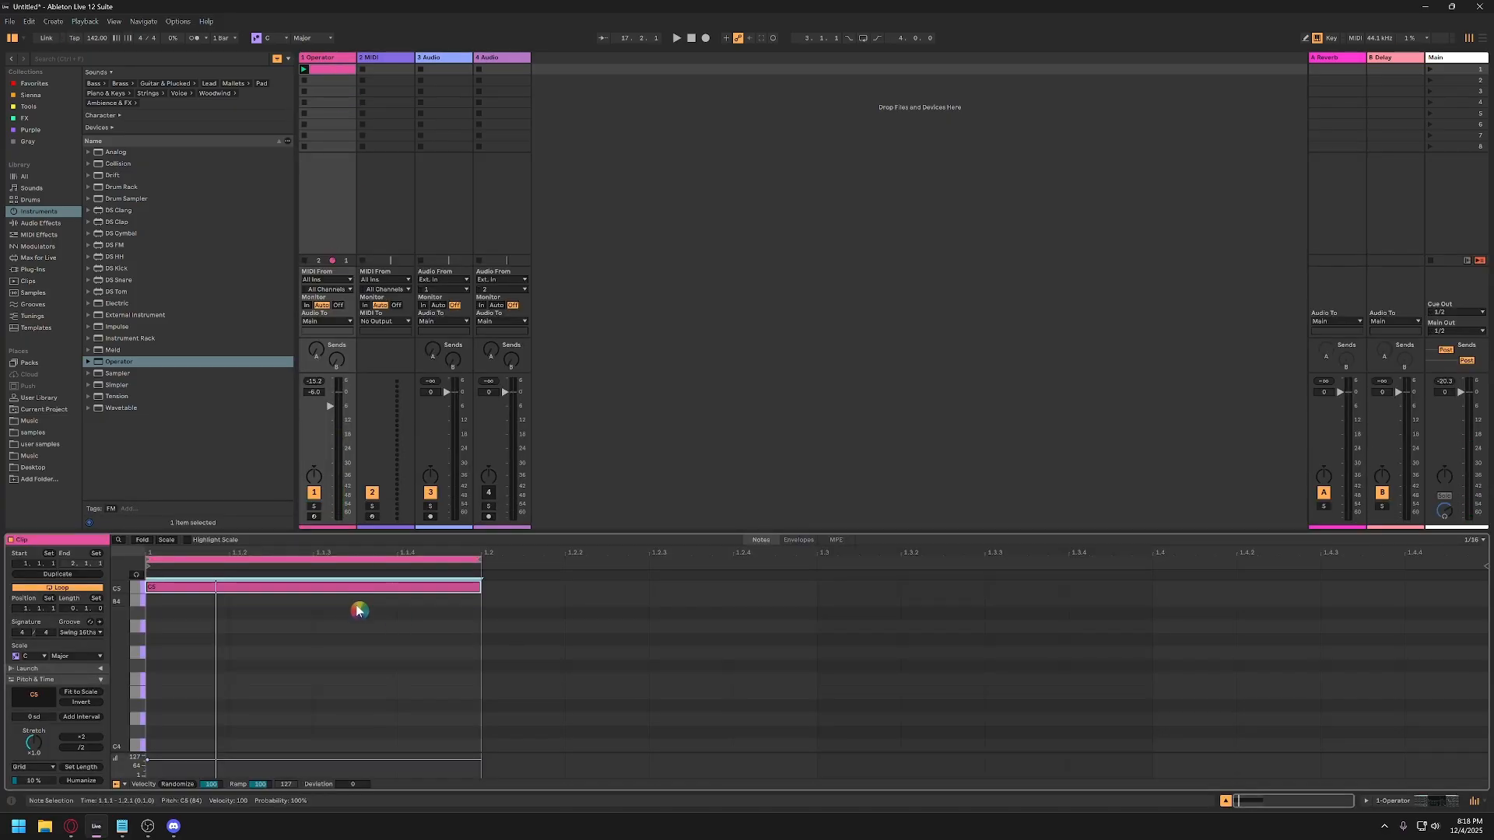
key("shift+Down")
key("shift+Down")
key("space")
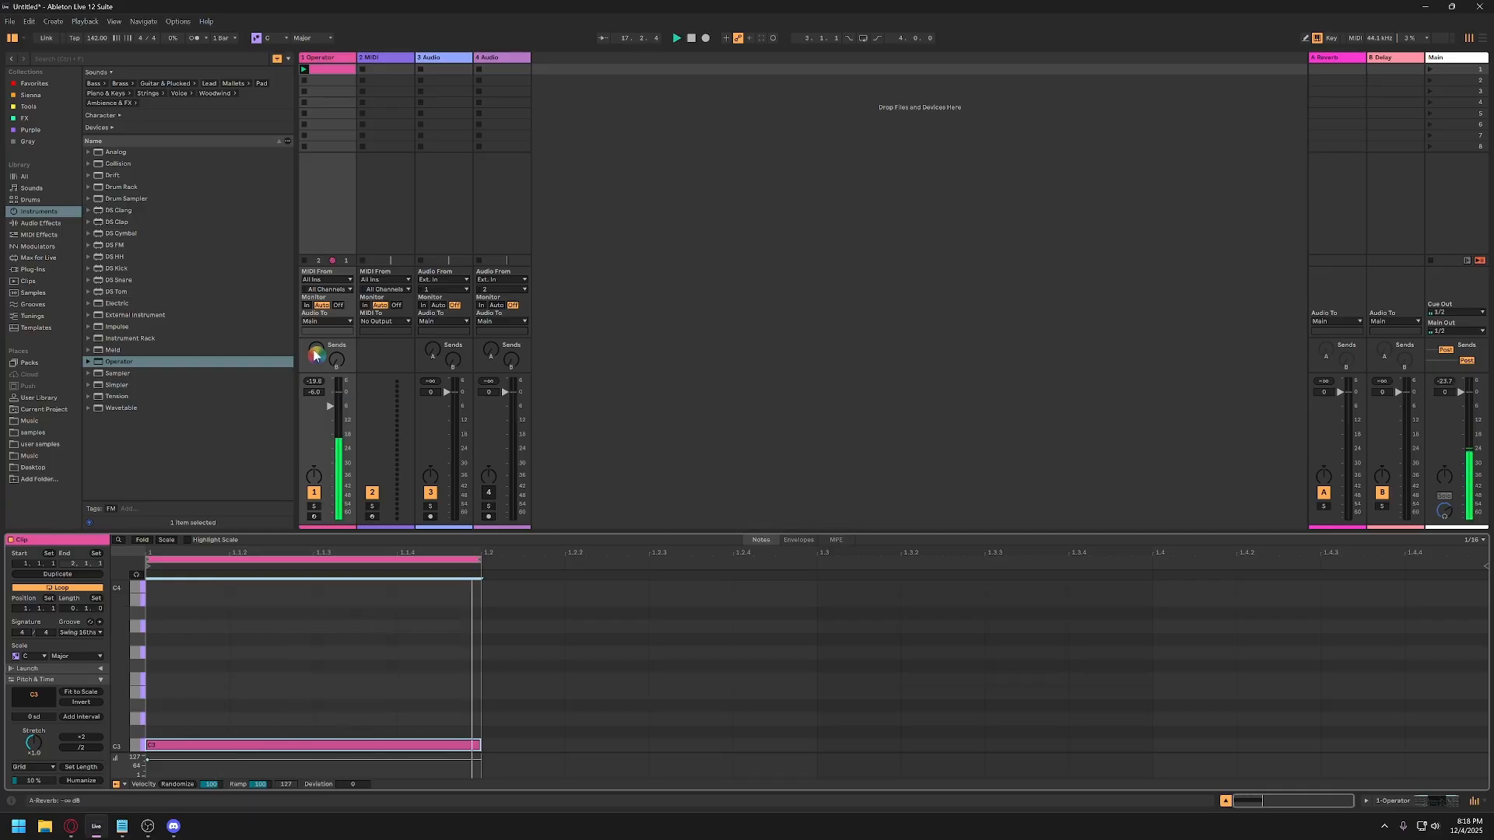
Shape oscillator A's envelope with no sustain and a decay of about 395 ms, and reset the track volume to 0 dB.
left_click(335, 115)
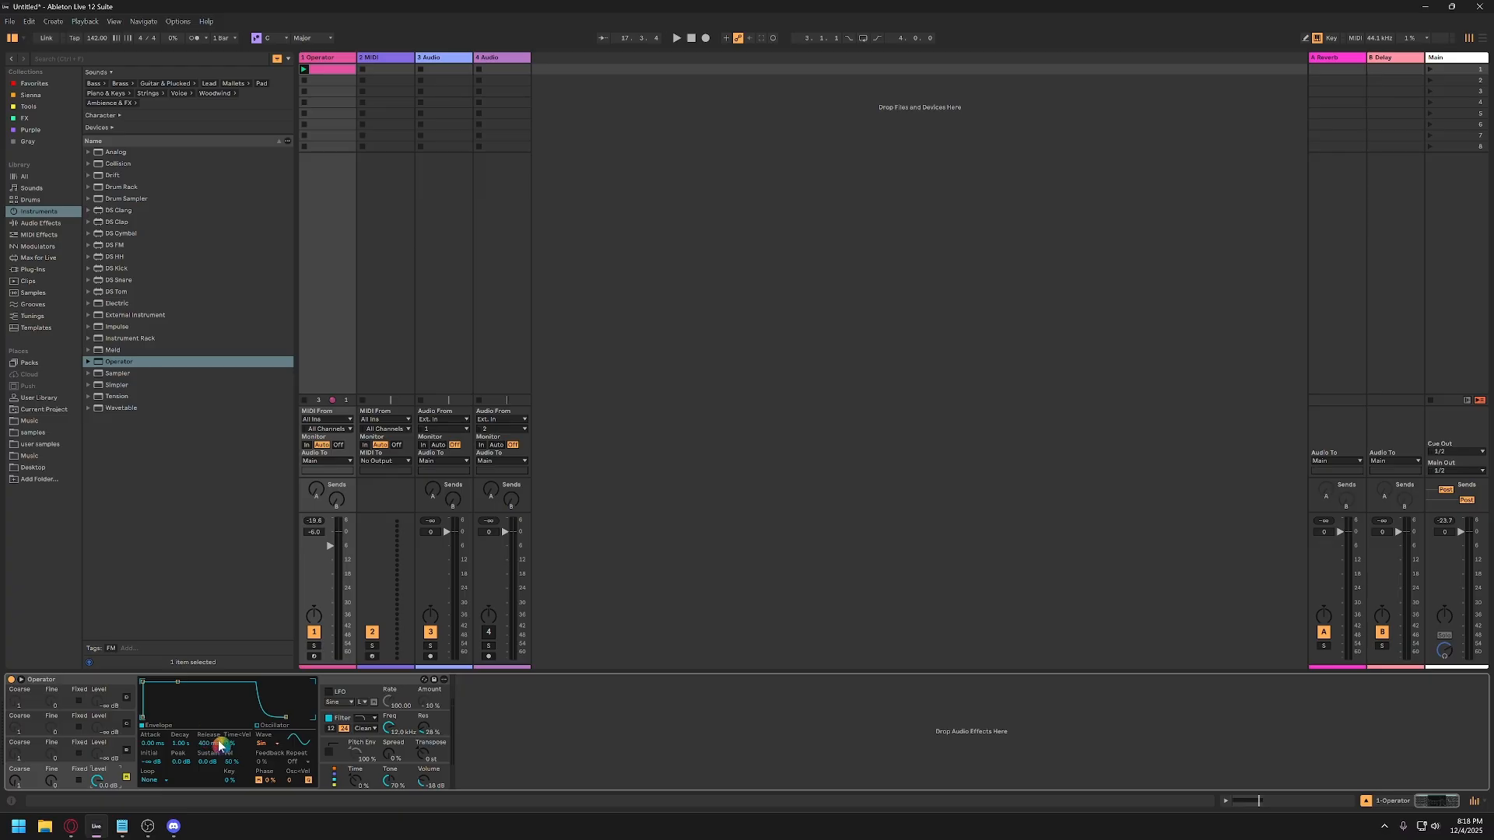
left_click_drag(178, 682, 183, 716)
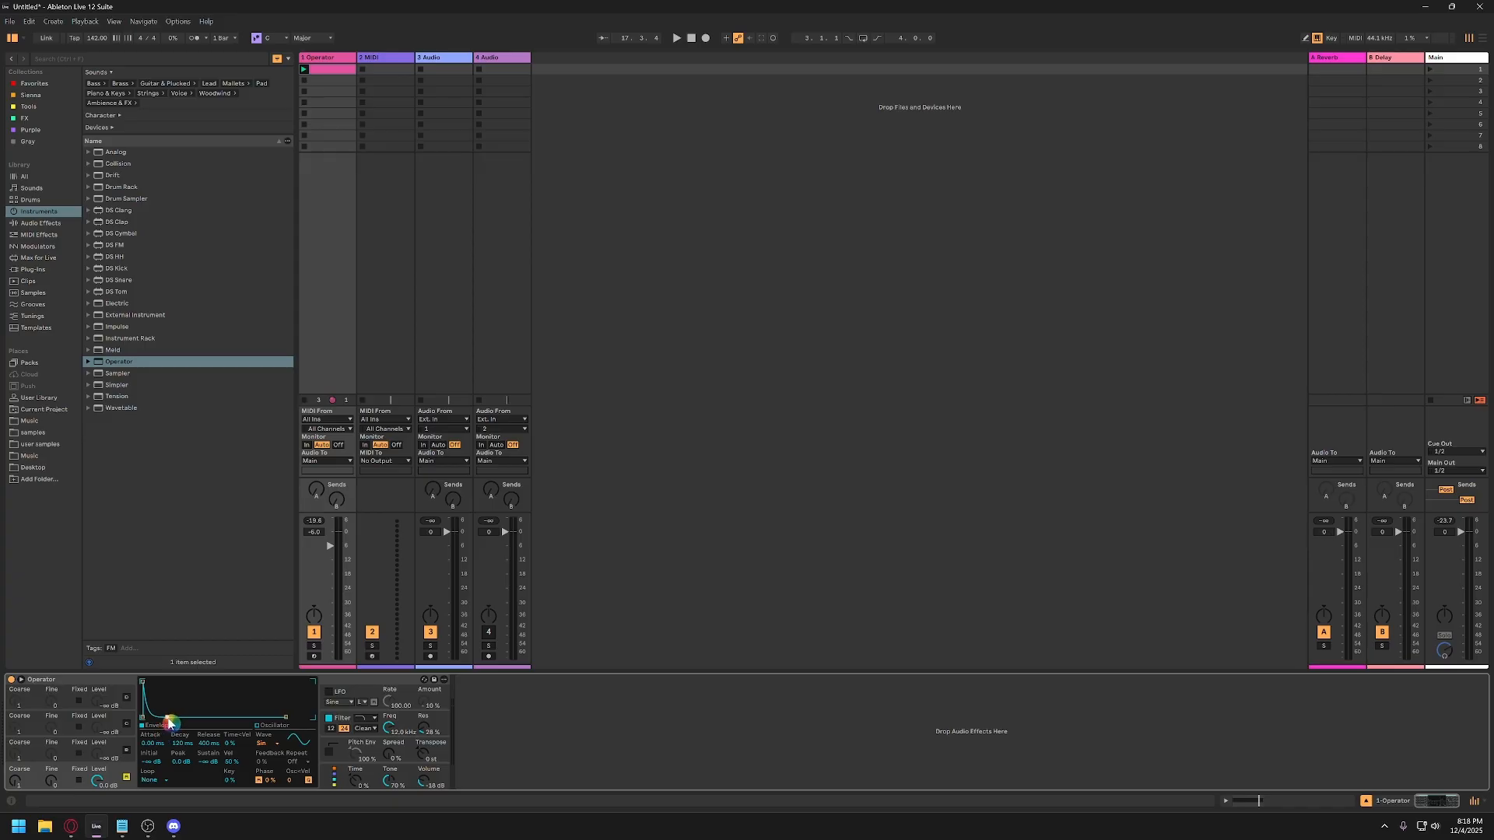
key("space")
left_click_drag(164, 717, 168, 717)
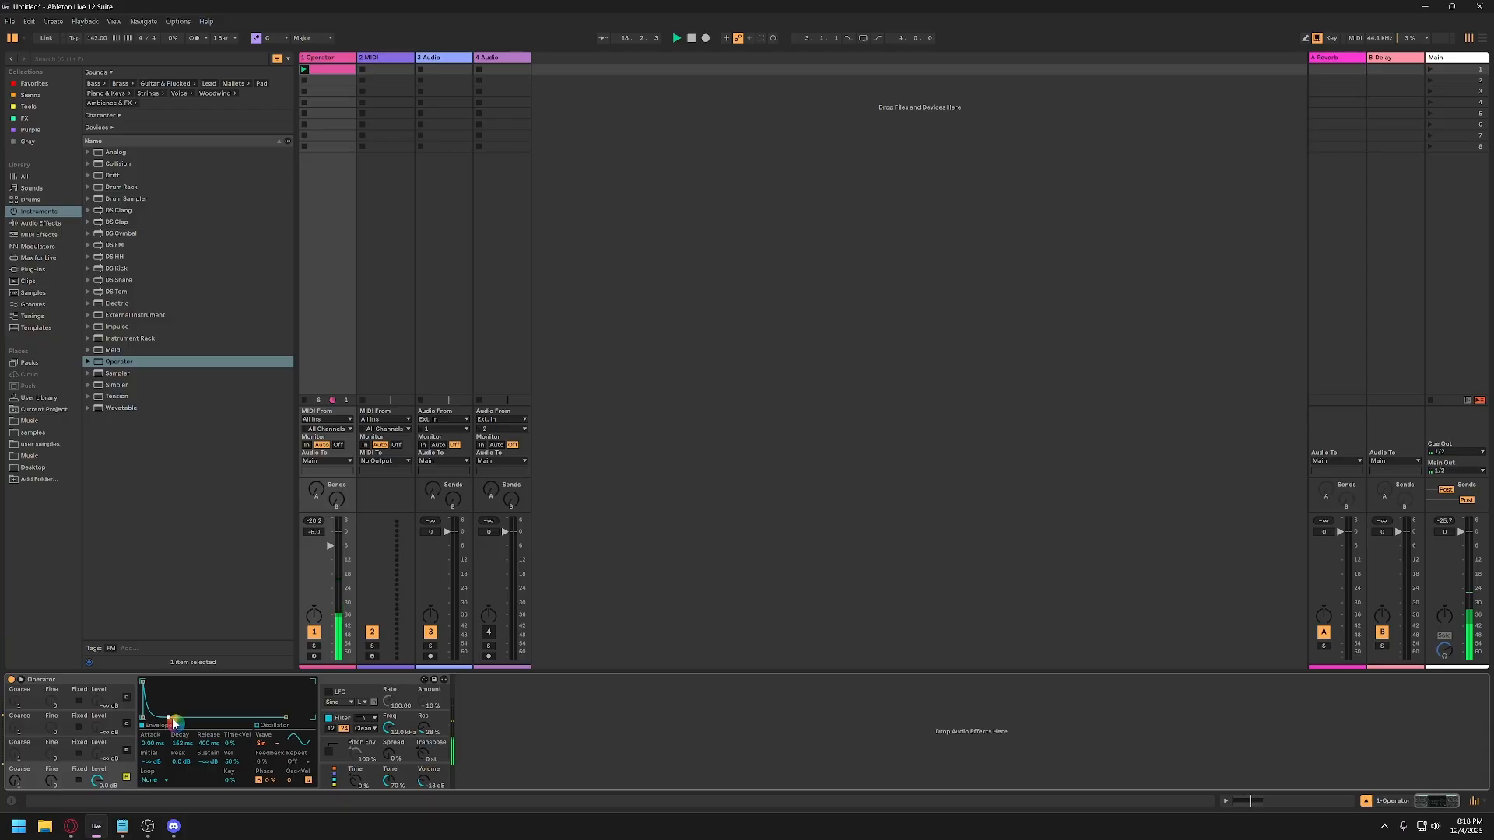
key("space")
double_click(315, 532)
key("space")
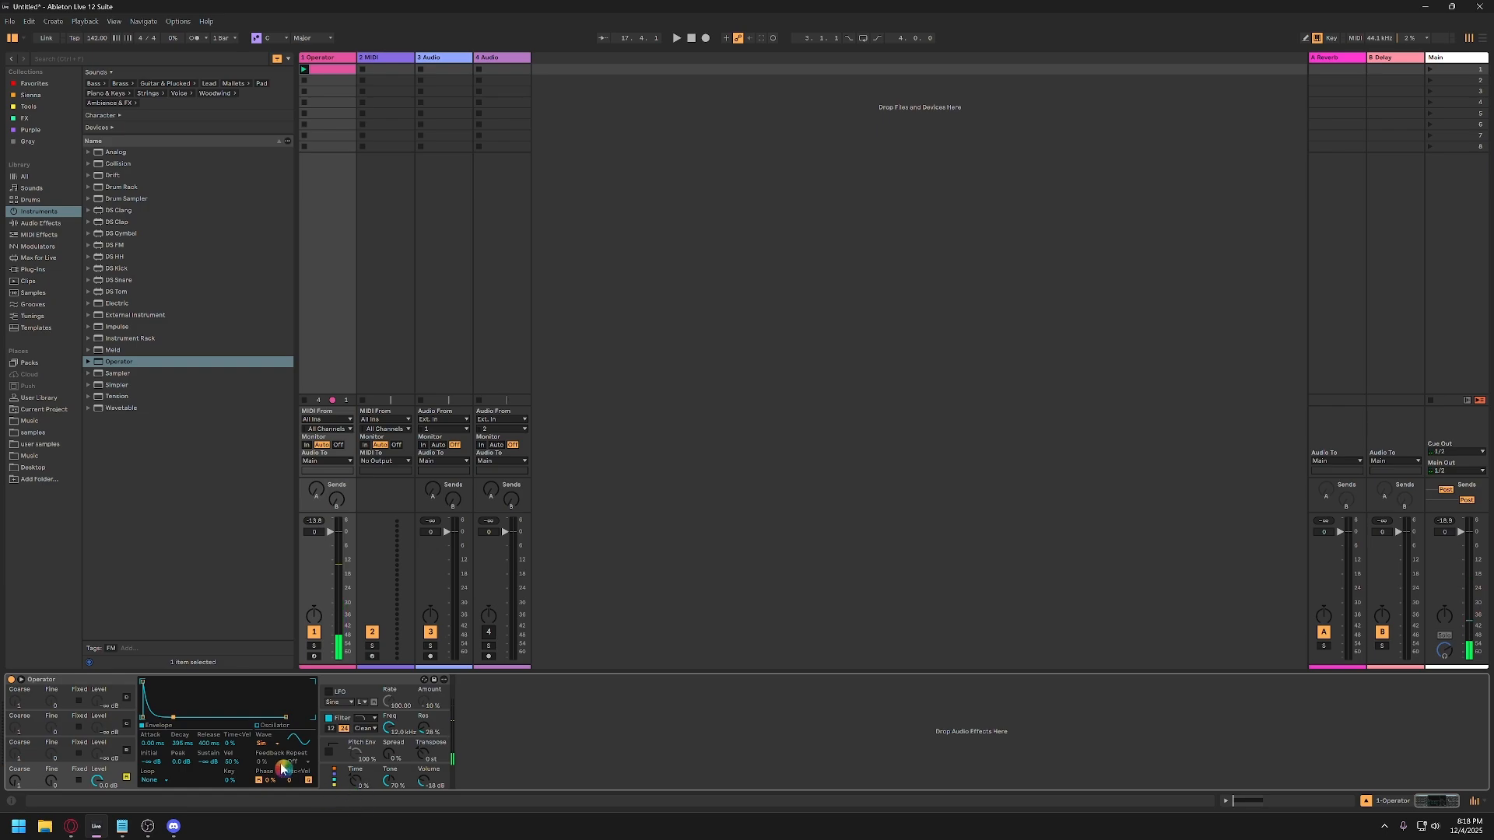
Enable Operator's pitch envelope with an initial level of +48 st and shorten its decay while the kick plays.
left_click(327, 755)
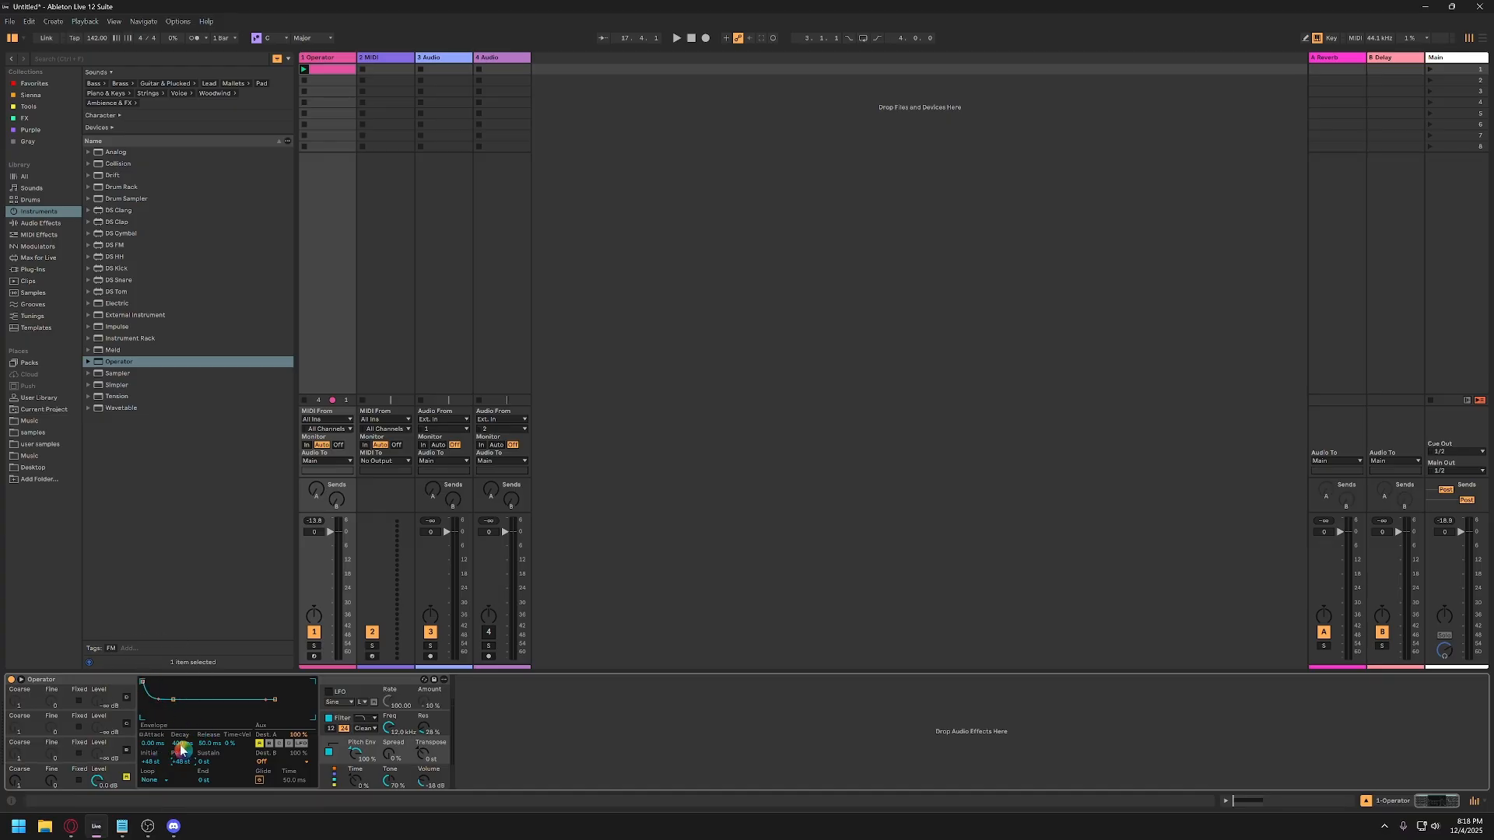
key("space")
left_click_drag(182, 744, 182, 772)
Raise Operator's output volume while the kick plays and return to oscillator A's envelope.
key("space")
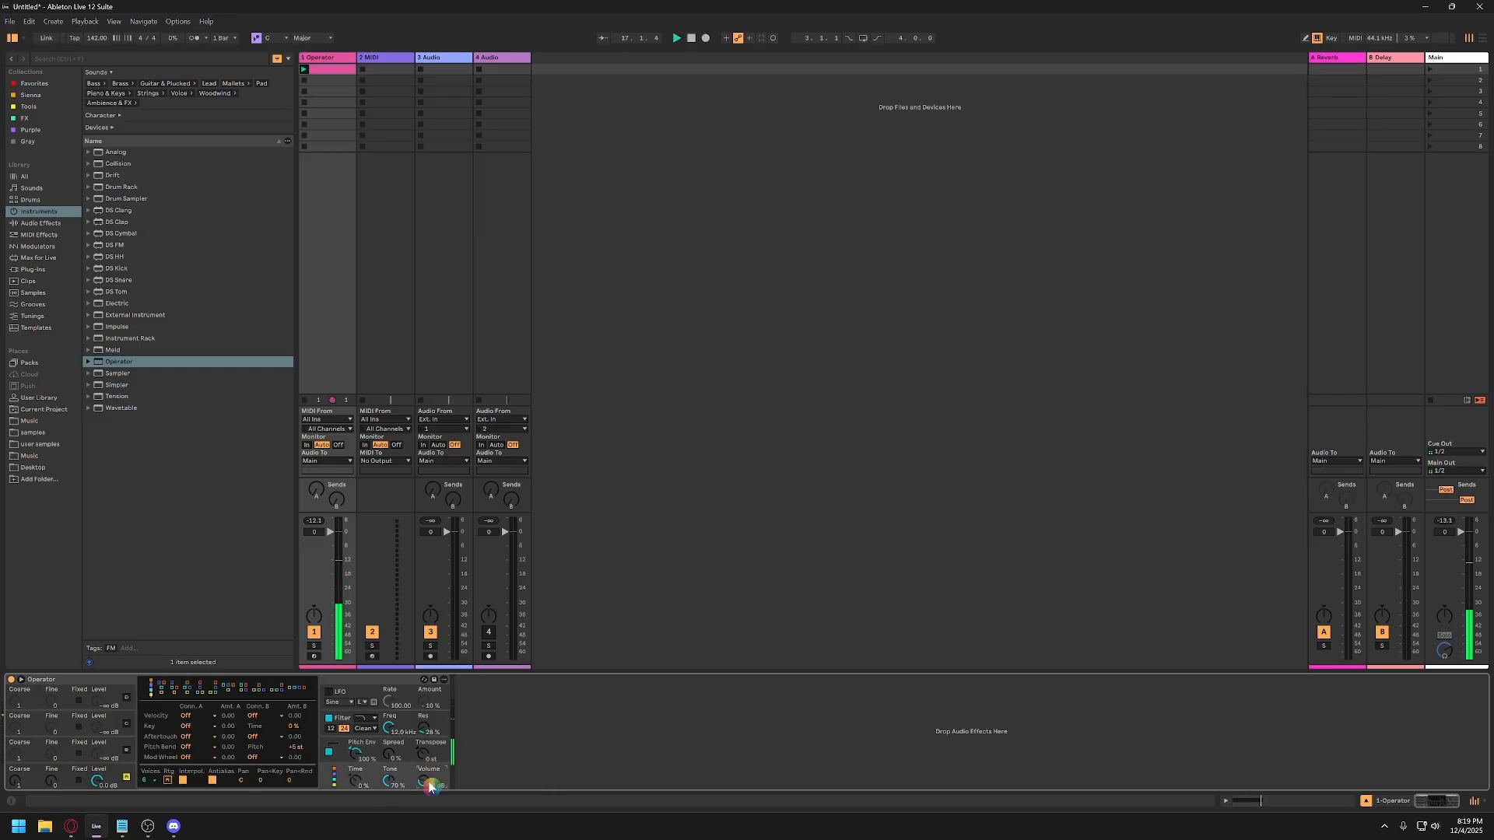
left_click(430, 784)
left_click(137, 770)
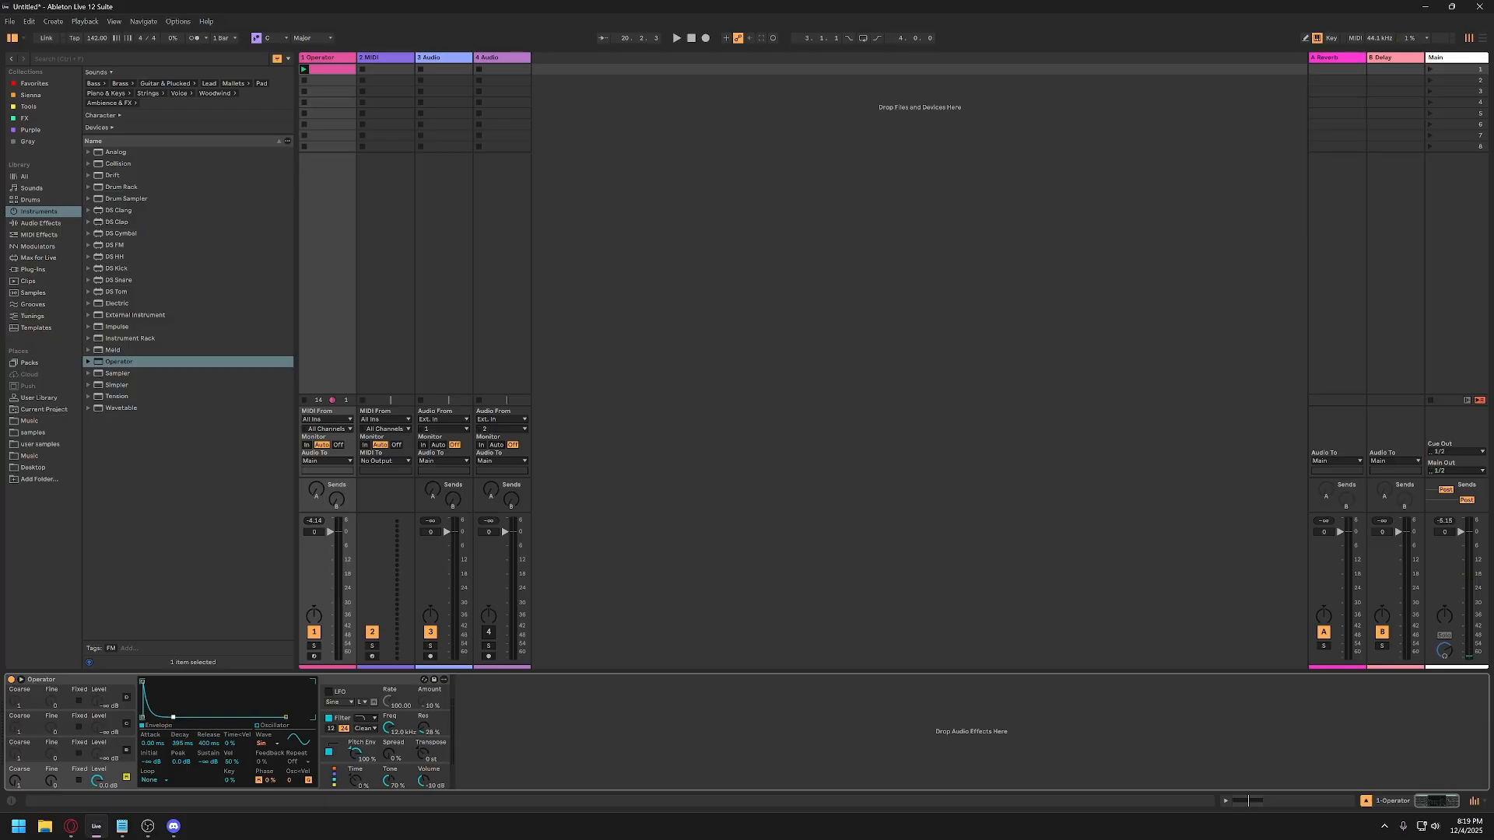
Switch to Operator's oscillator B and set its waveform to Noise White.
left_click_drag(173, 717, 173, 716)
left_click(348, 728)
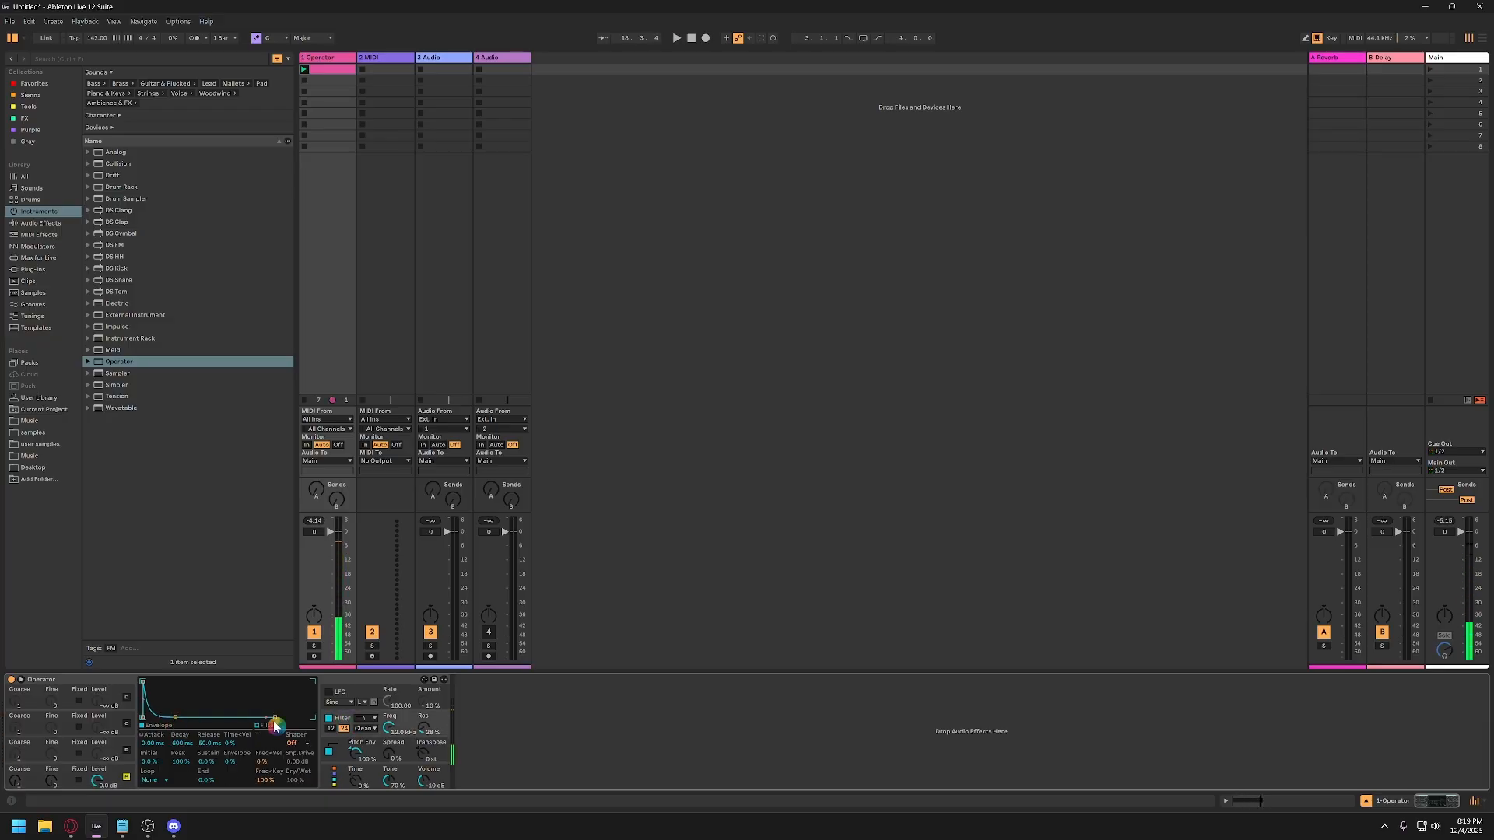
left_click(110, 753)
left_click(127, 752)
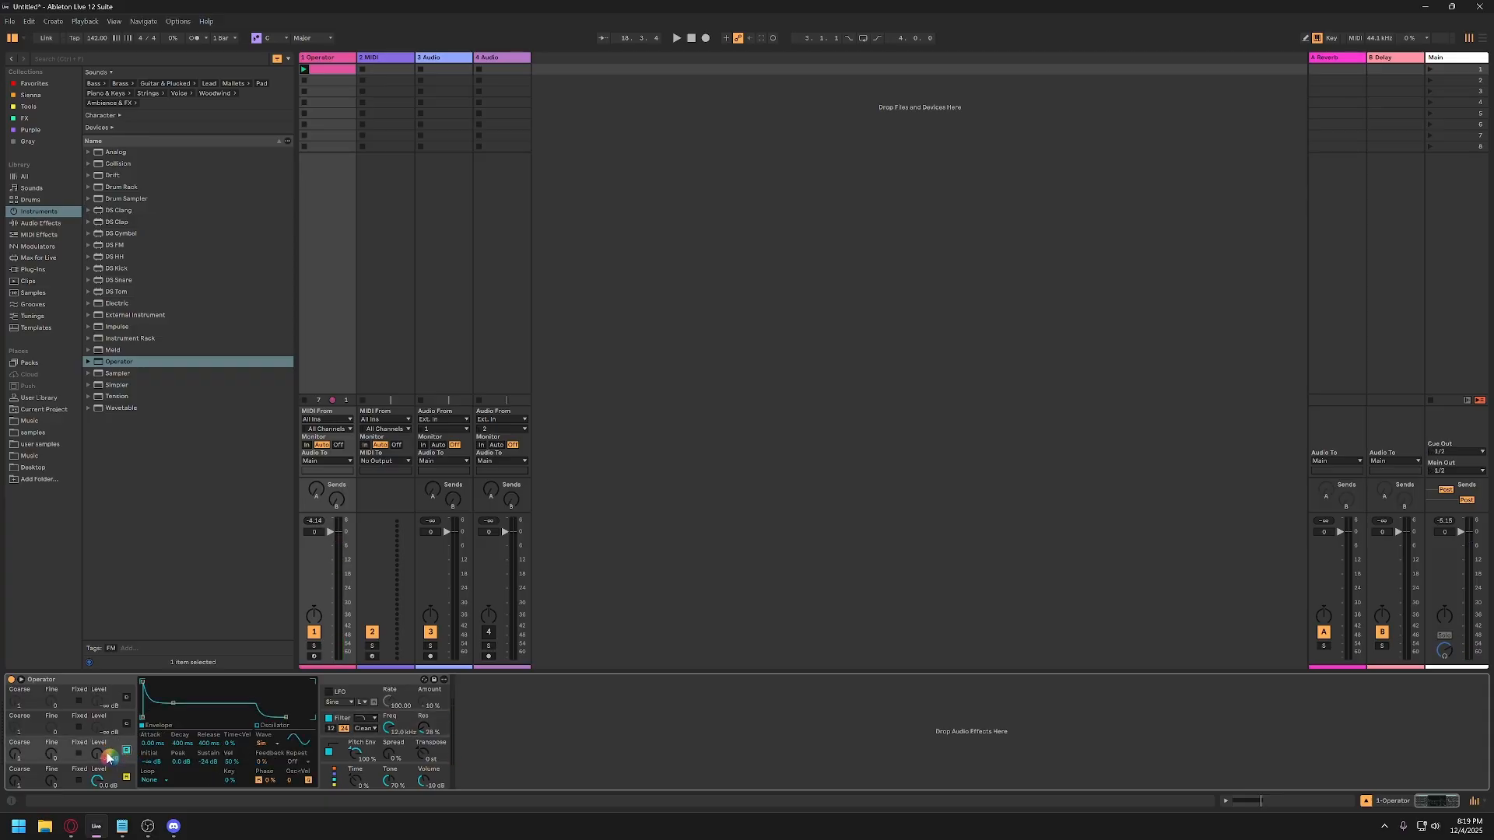
left_click(263, 744)
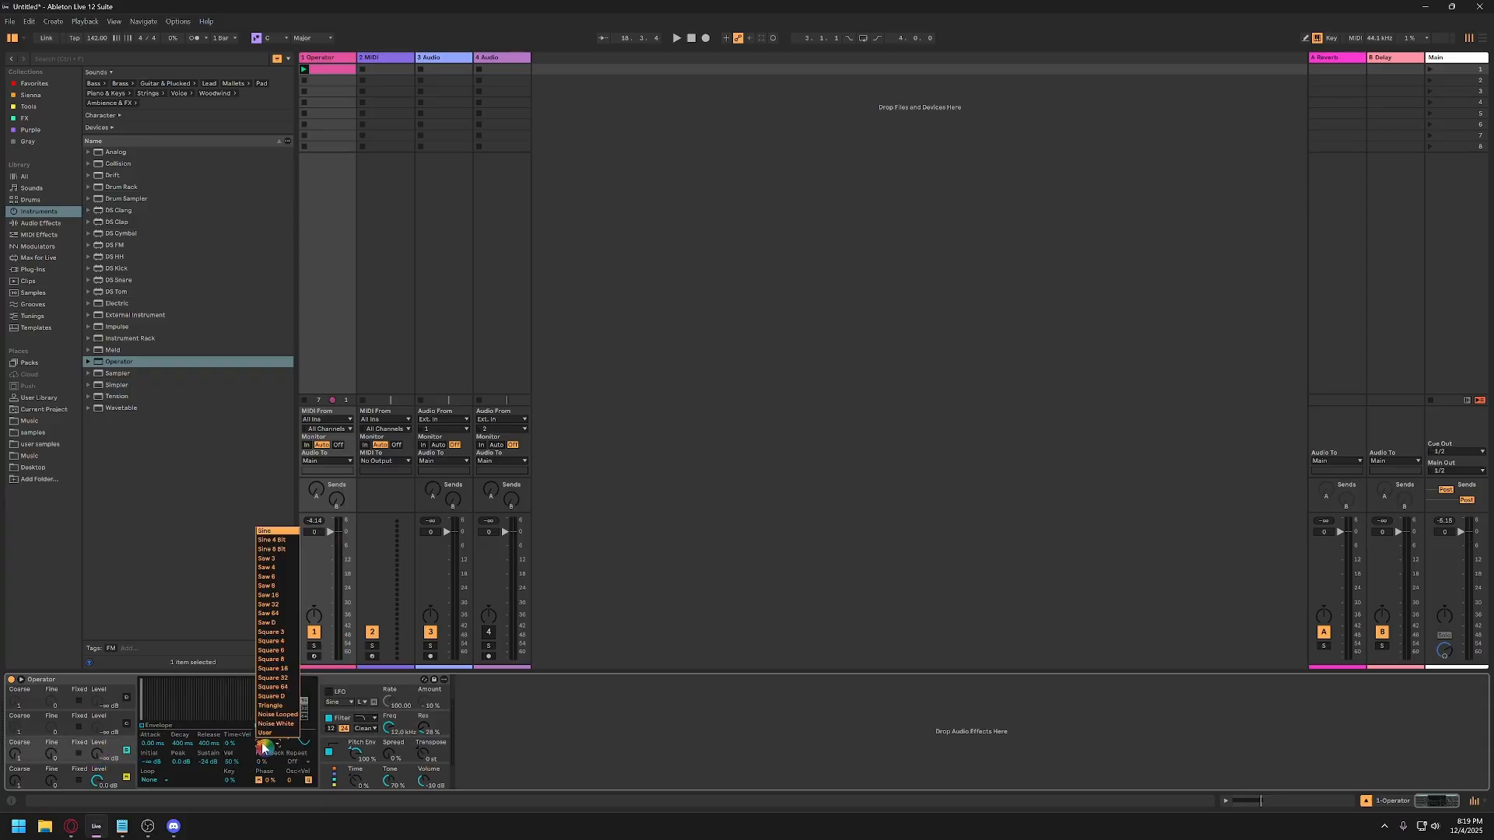
left_click(268, 733)
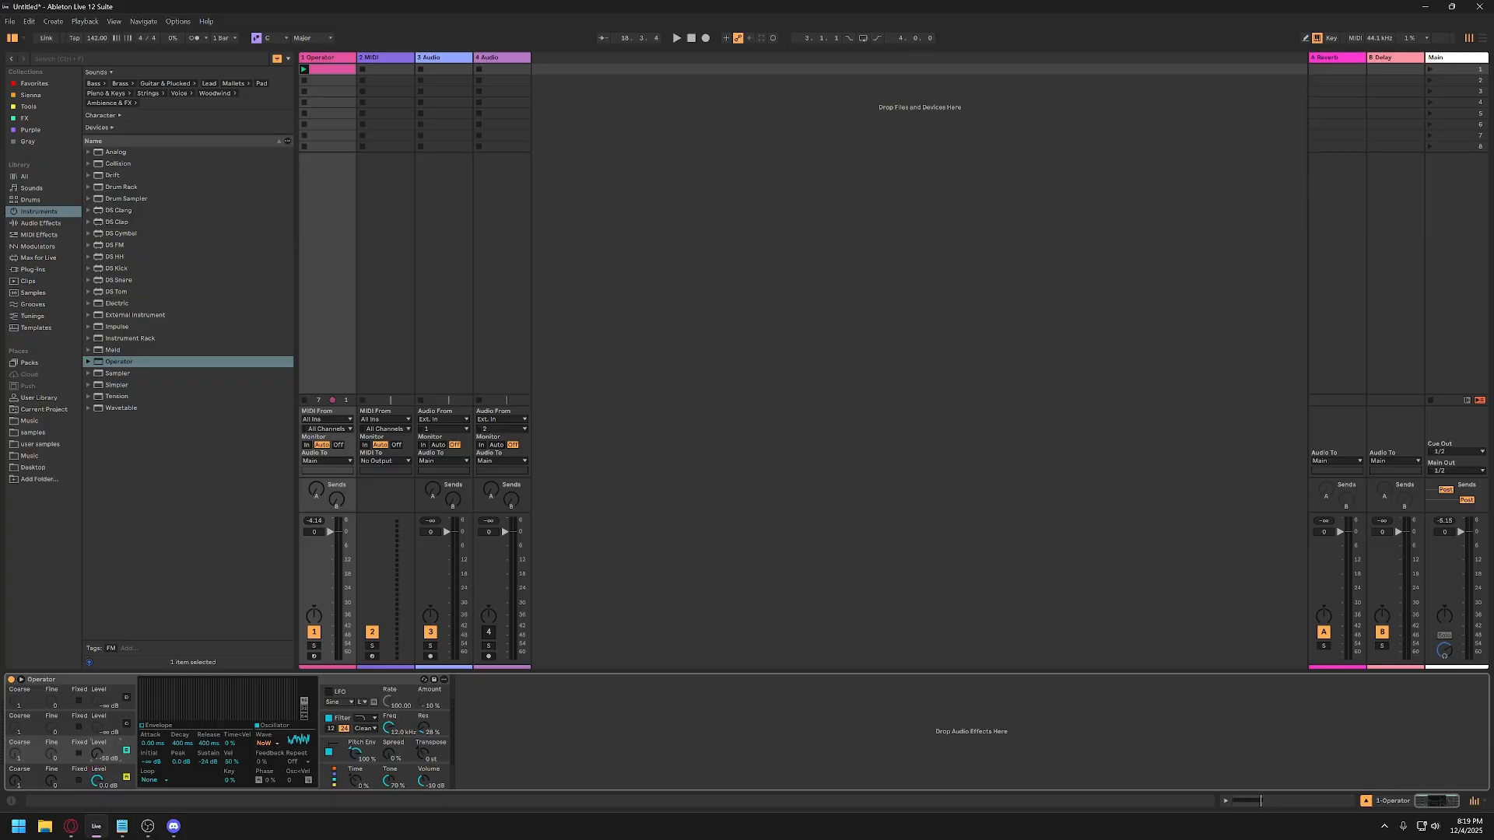
Blend in oscillator B's noise with no sustain and a decay of about 83 ms, and set Operator's volume to -9 dB.
key("space")
left_click_drag(97, 754, 97, 731)
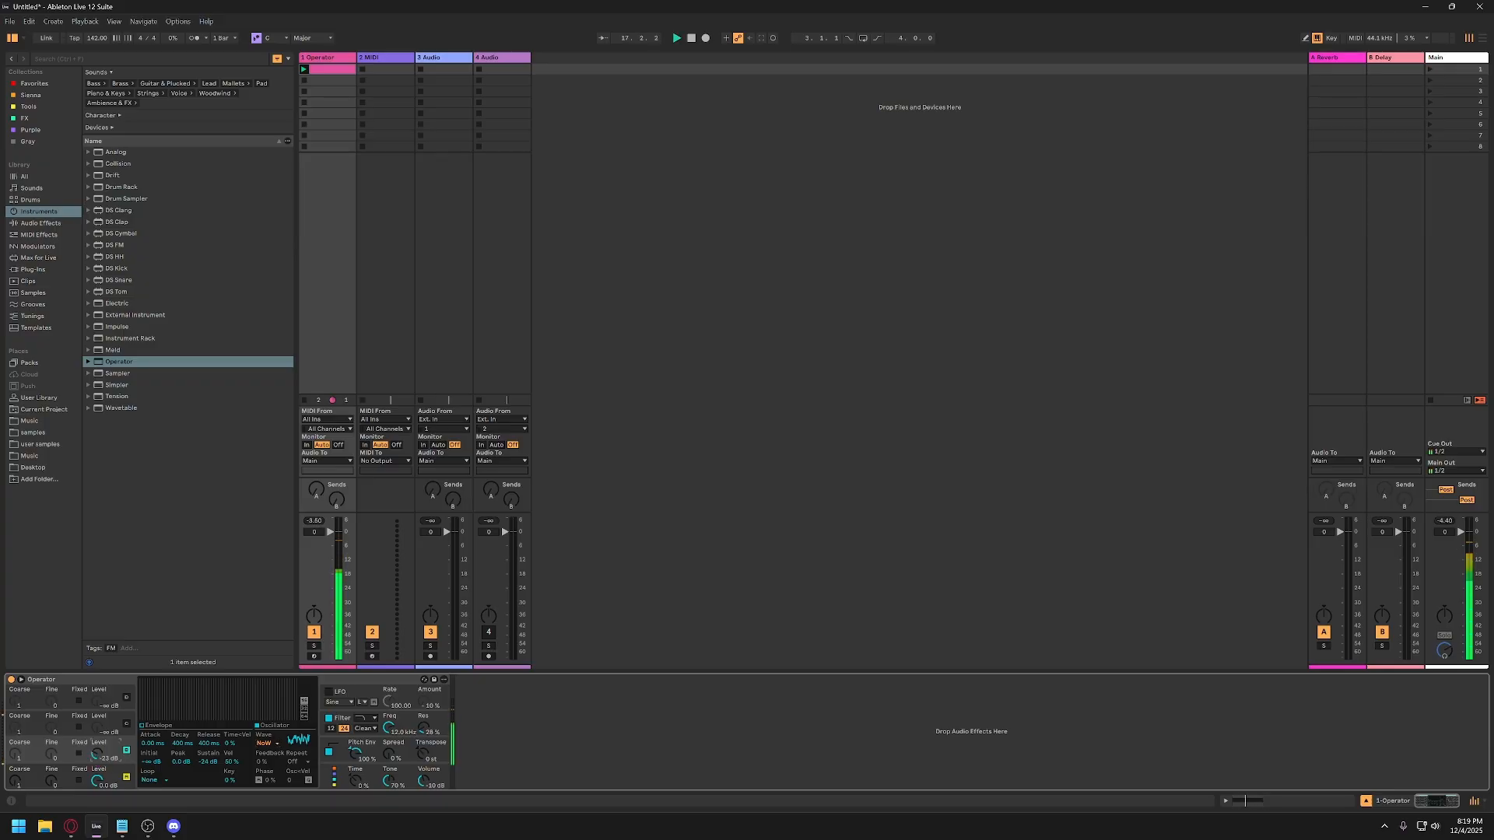
left_click(143, 727)
left_click_drag(173, 703, 166, 717)
mouse_move(96, 753)
left_mouse_down()
mouse_move(96, 739)
mouse_move(97, 761)
left_mouse_up()
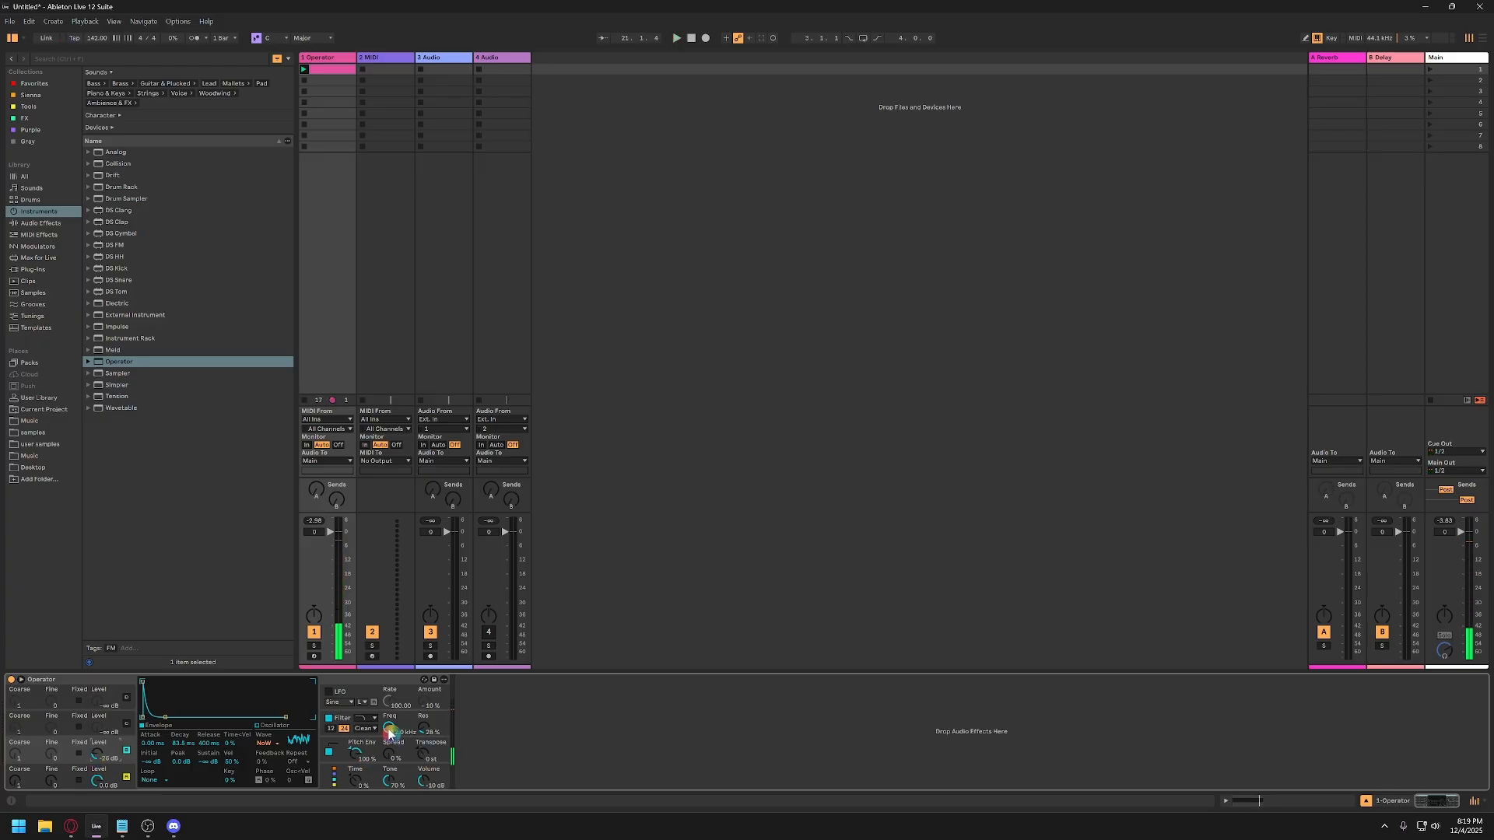
left_click(434, 783)
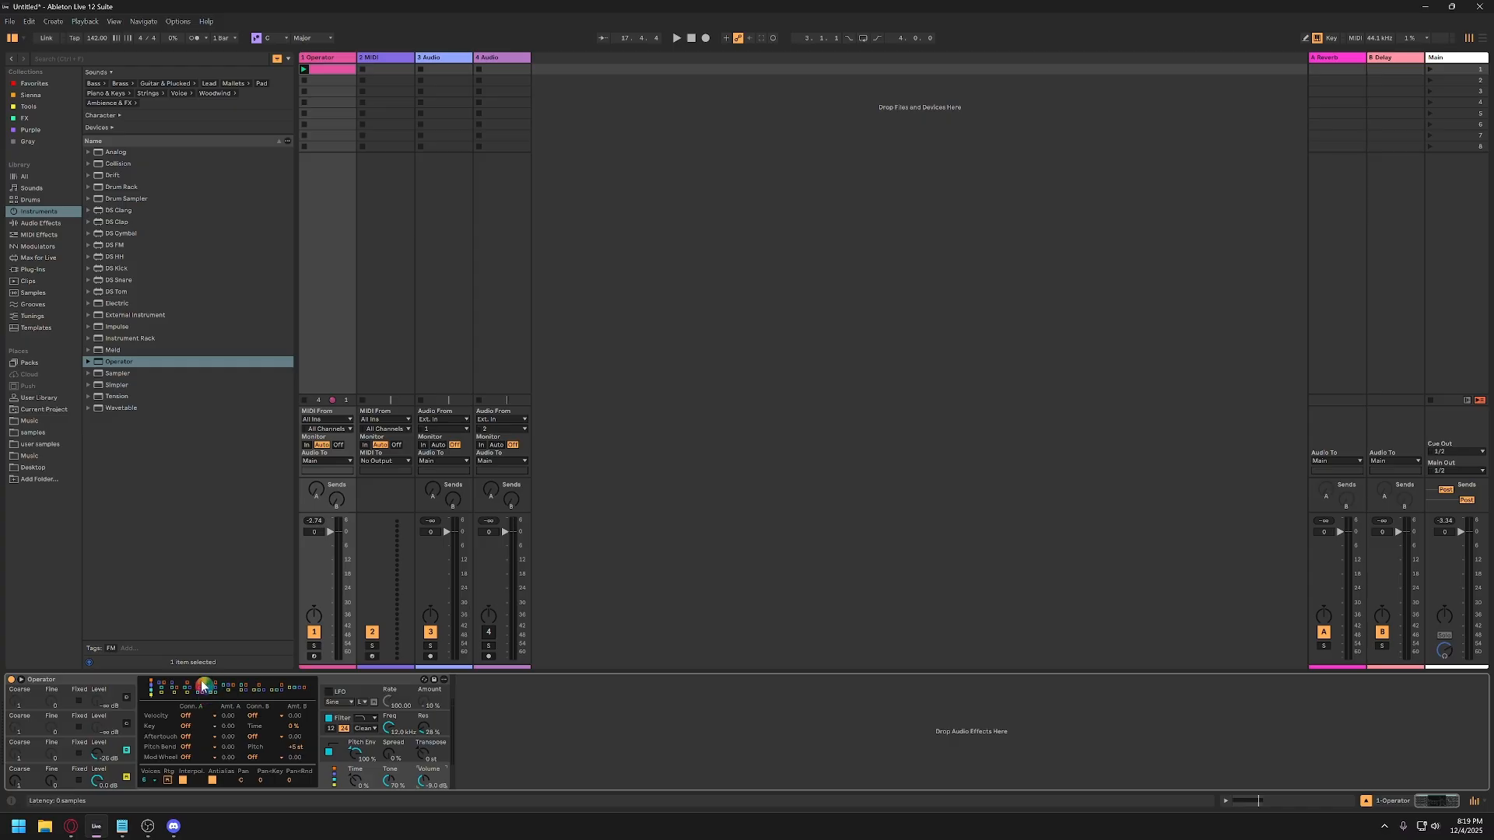
Search the entire library for "909 kick".
left_click(327, 59)
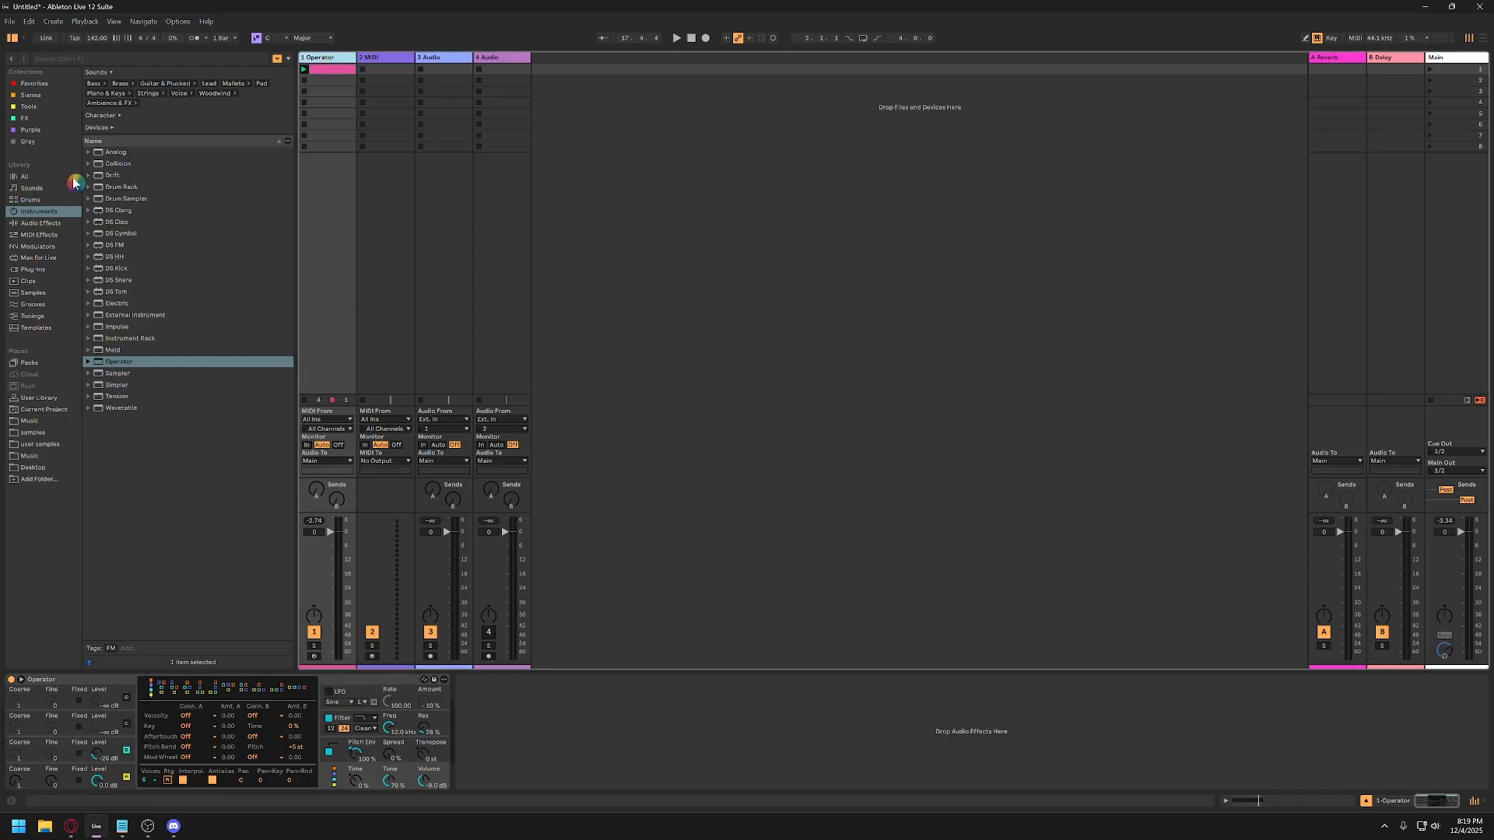
left_click(115, 60)
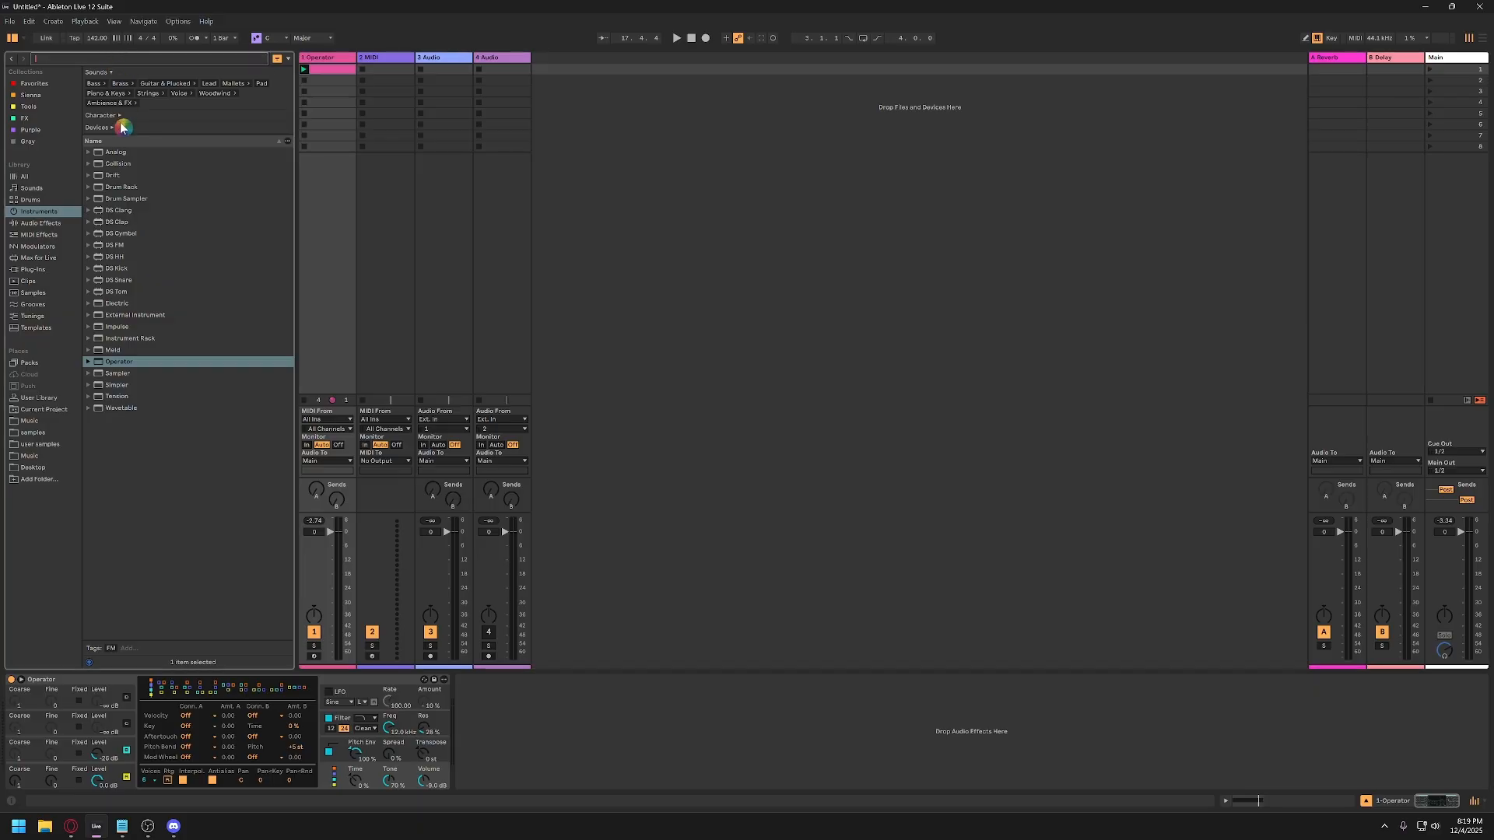
type("909")
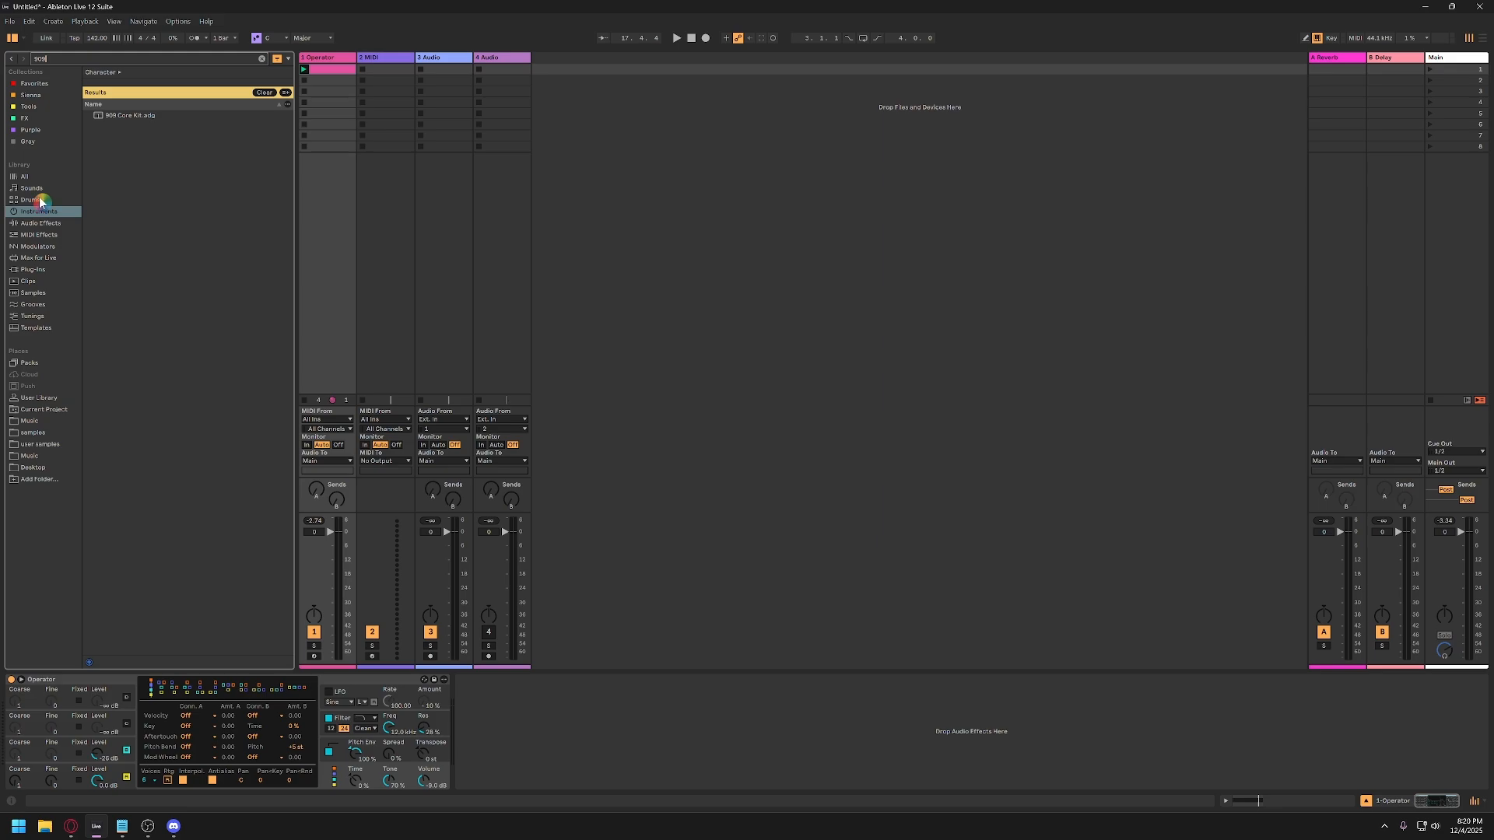
left_click(25, 177)
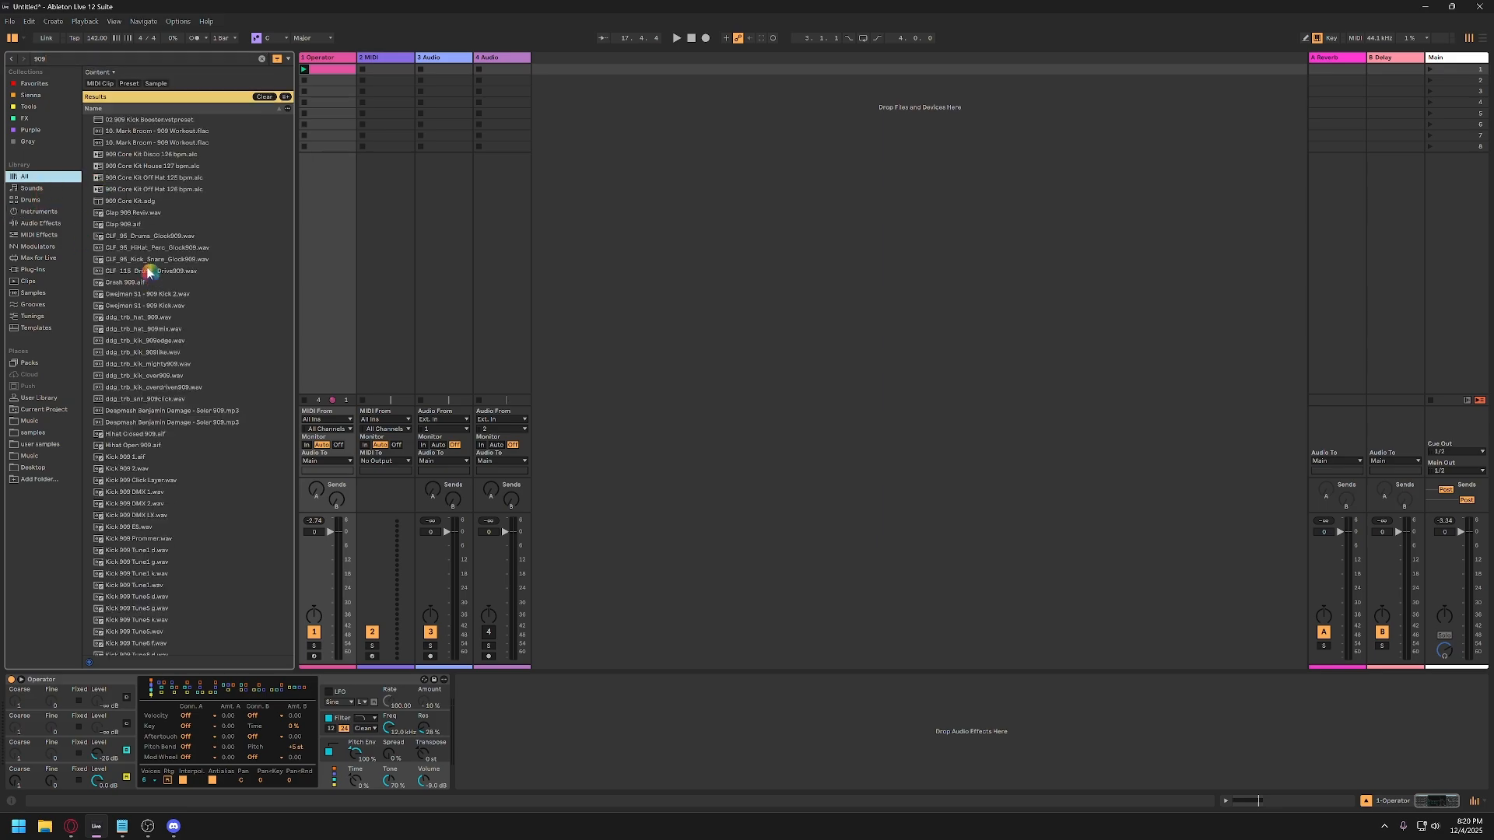
left_click(100, 62)
type("kick")
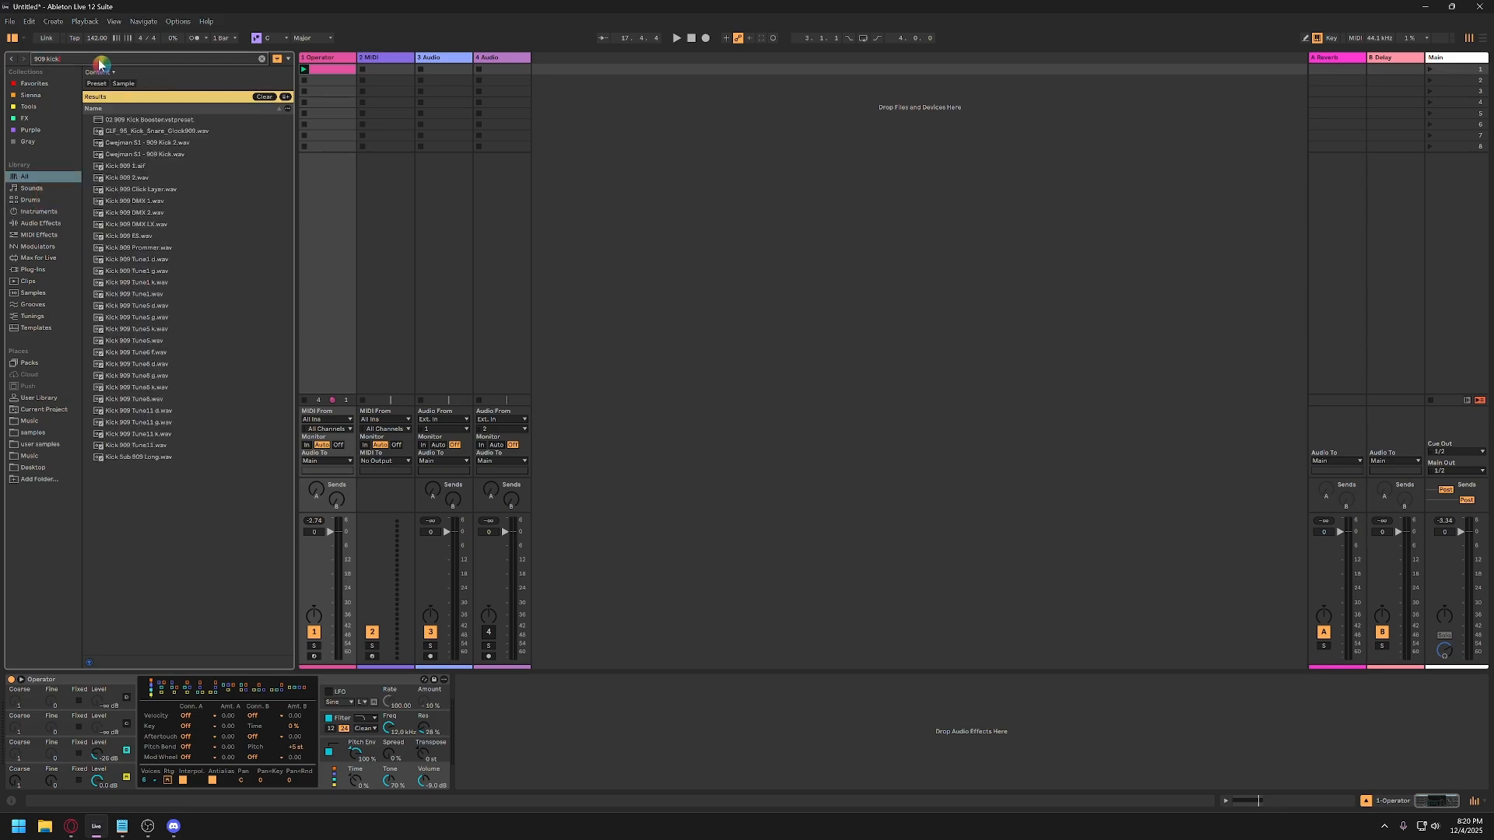
Preview the sample Kick 909 1.aif and load it onto the first MIDI track in place of Operator.
left_click(122, 167)
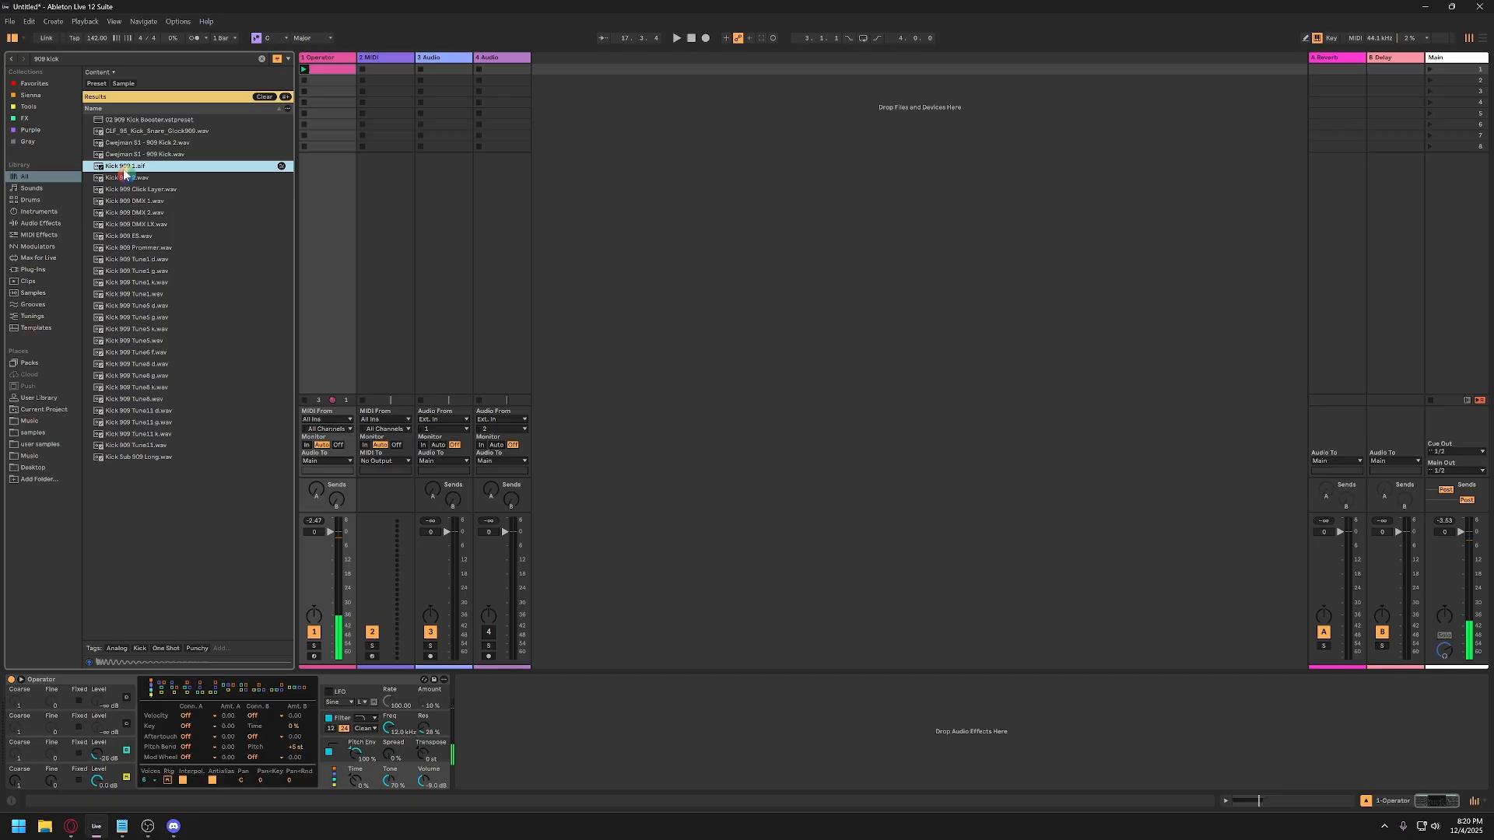
left_click_drag(115, 169, 239, 169)
left_click(347, 59)
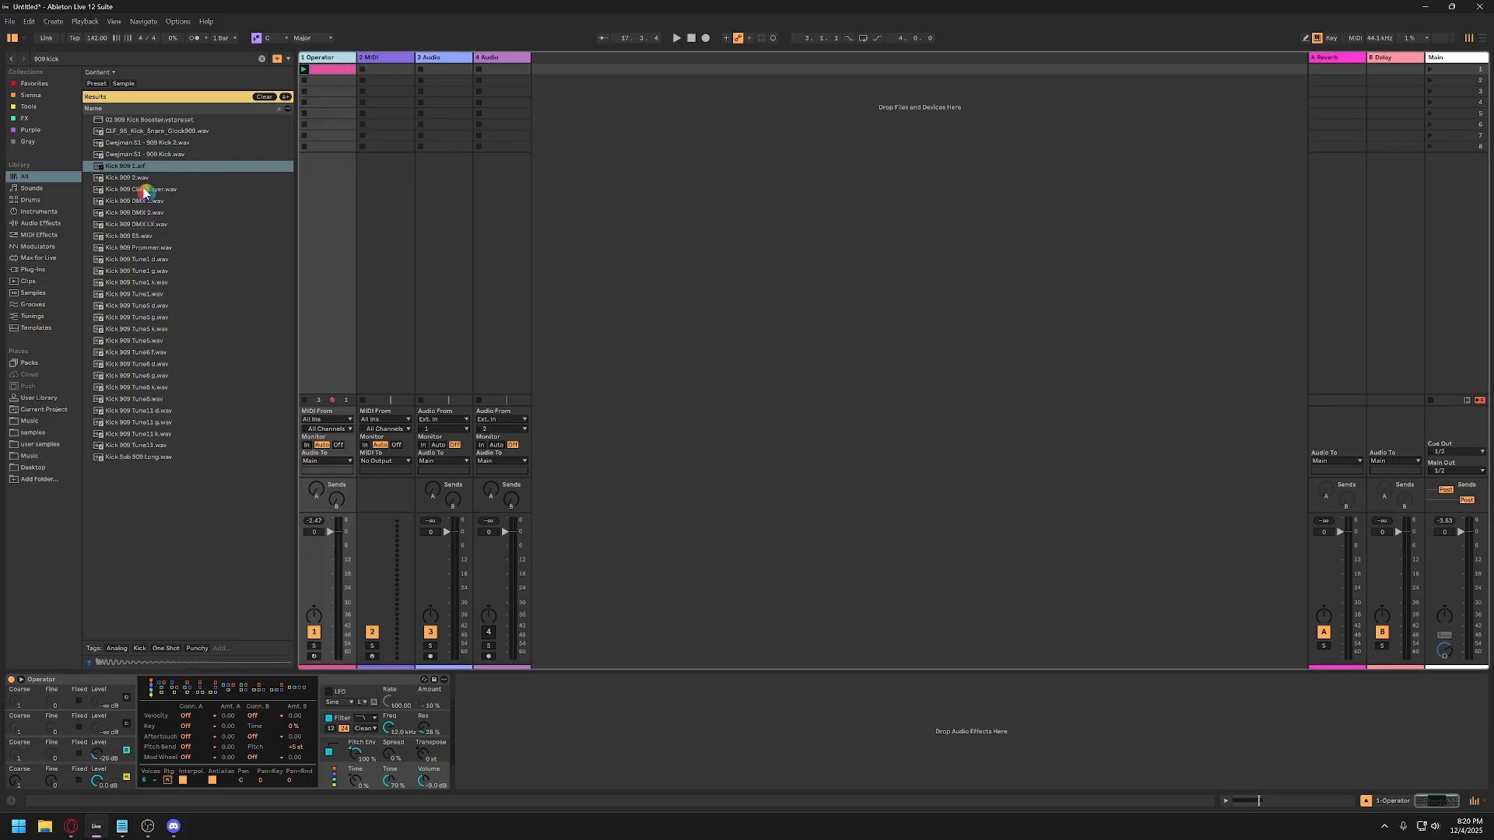
double_click(115, 170)
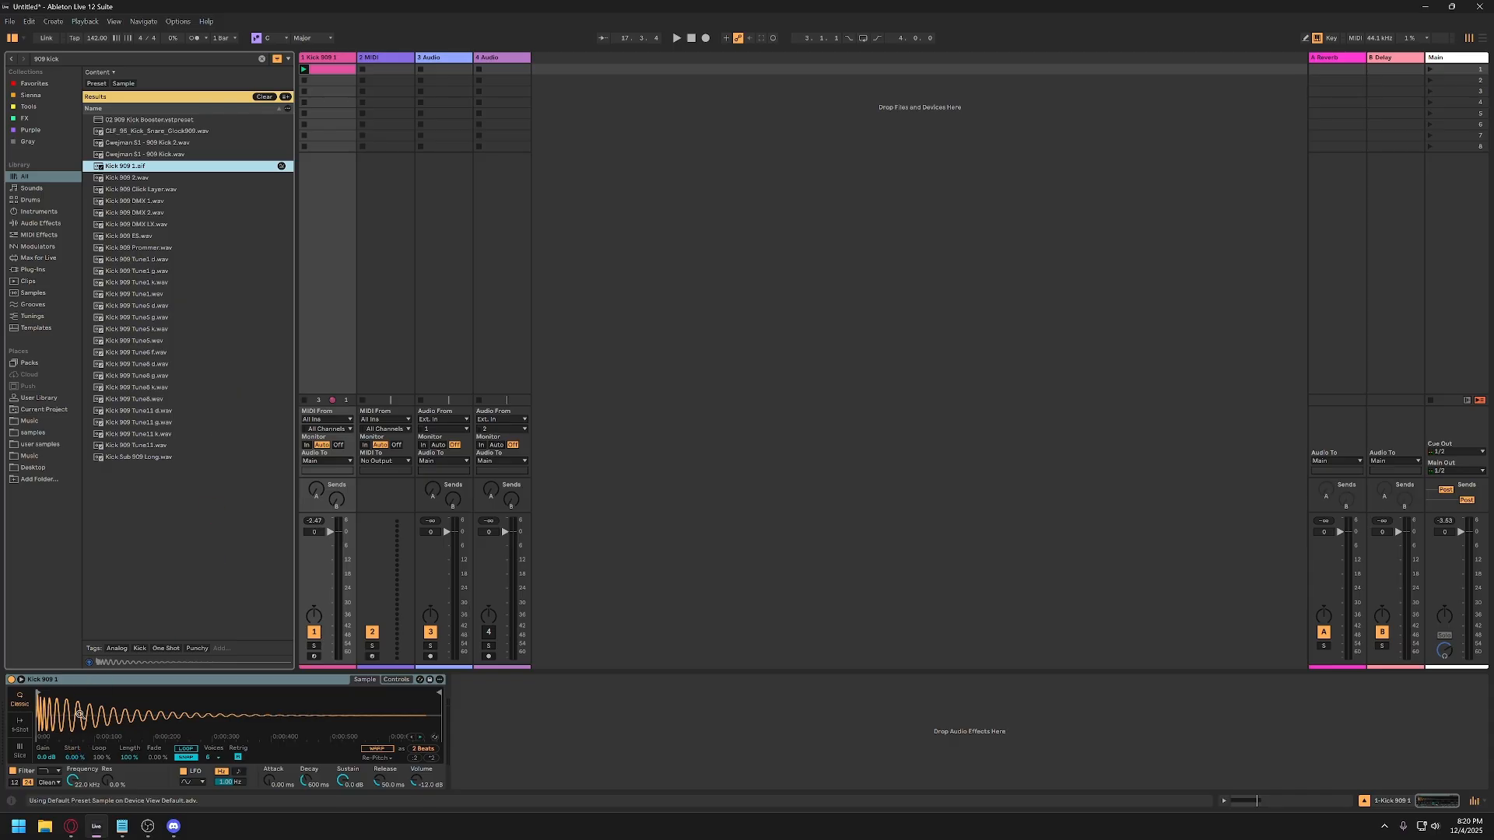
Set the sampler's volume to -9 dB, play the 909 kick and open the track's MIDI clip.
left_click(413, 782)
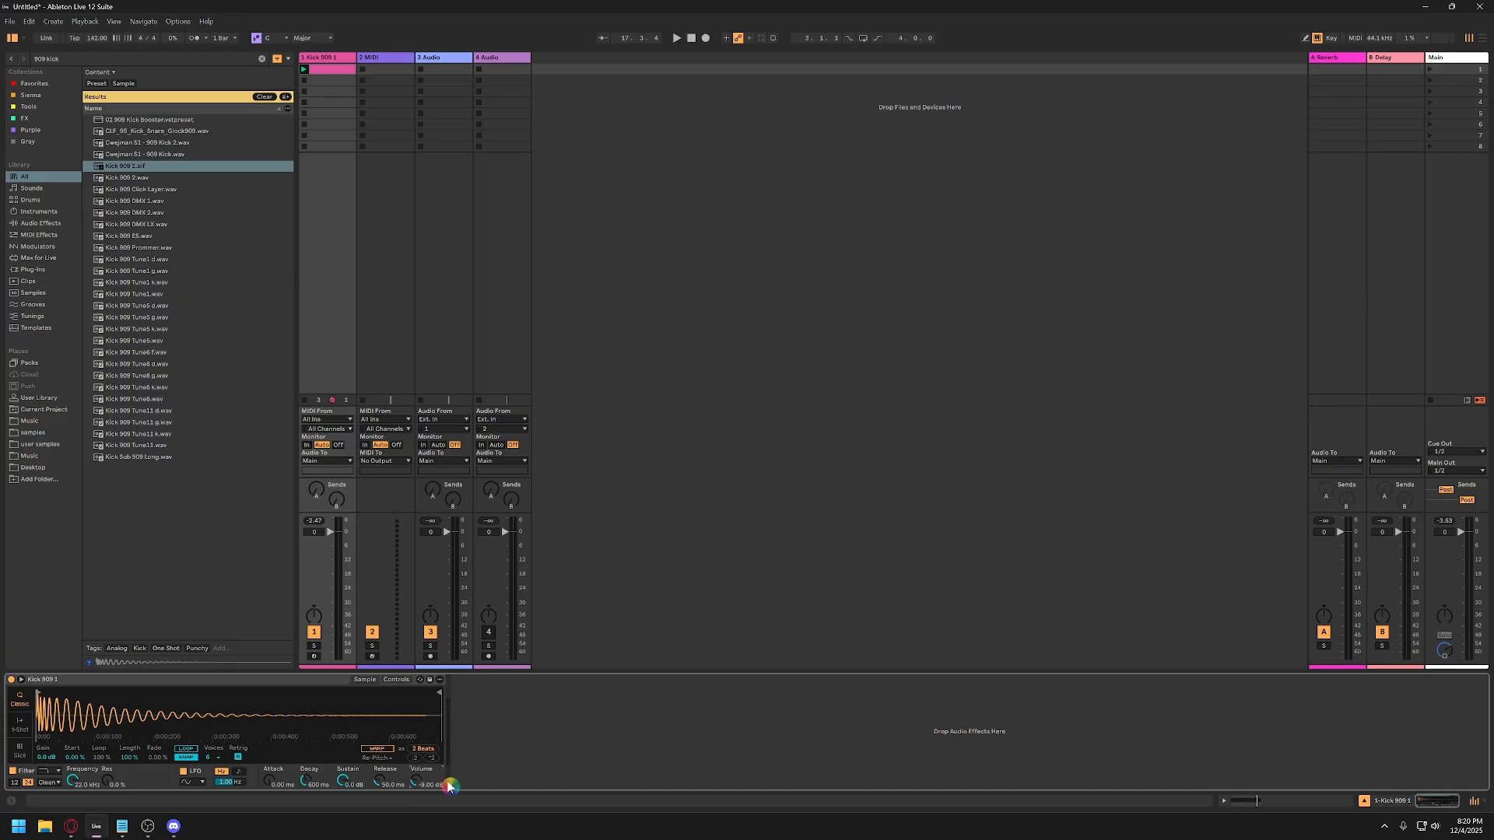
key("space")
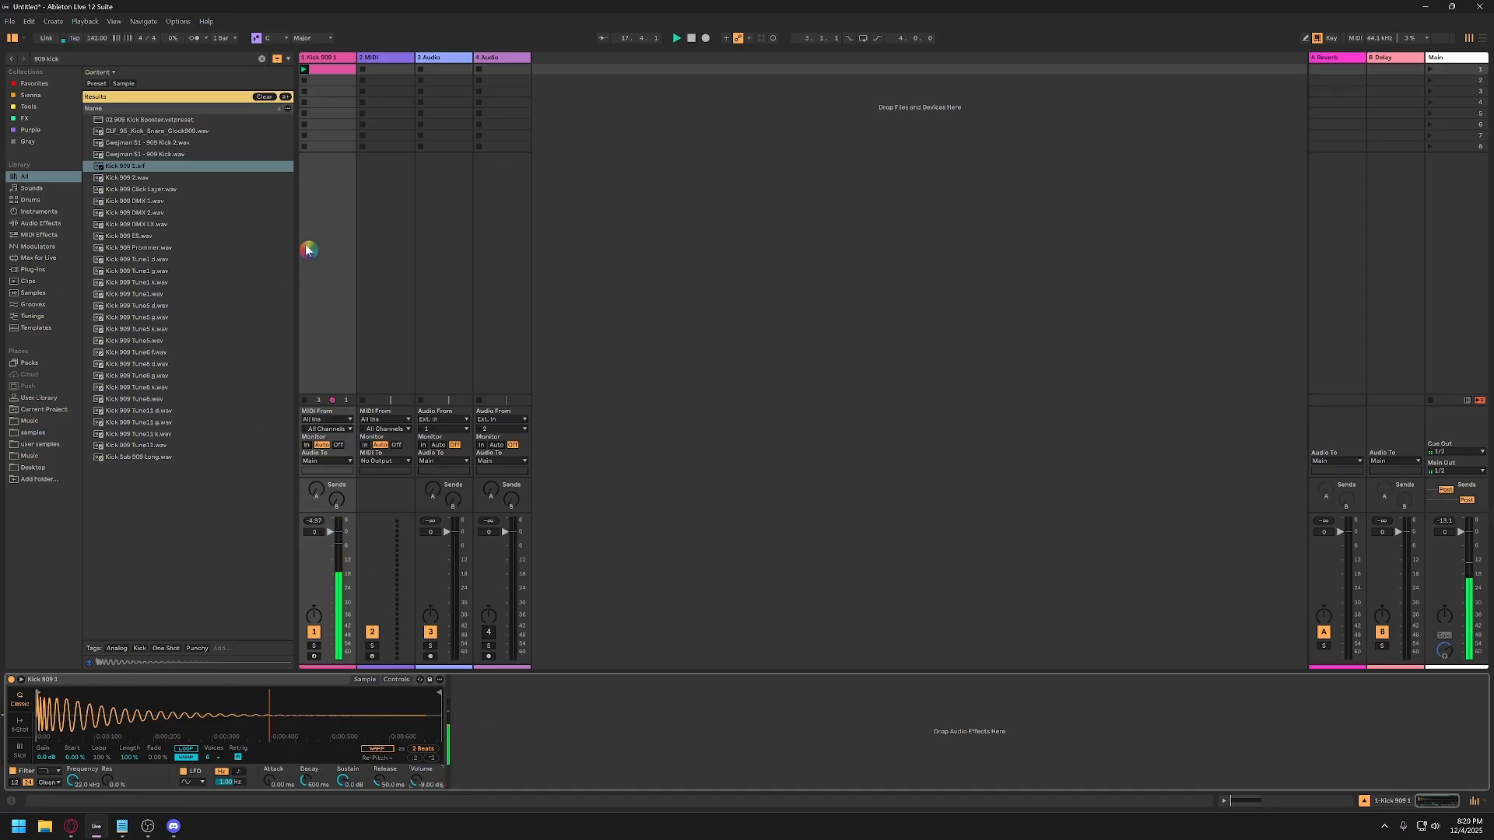
double_click(327, 70)
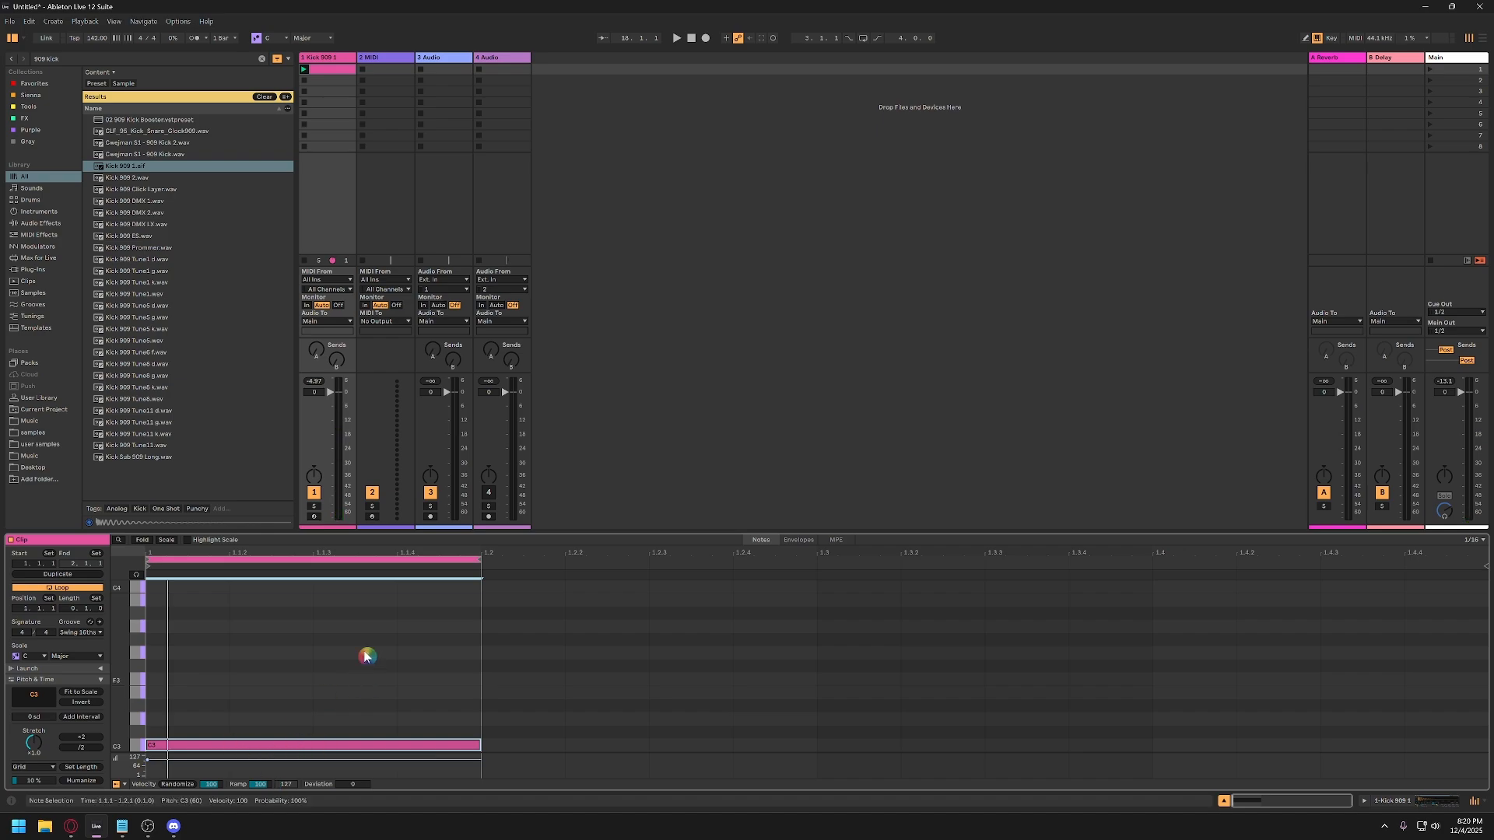
key("space")
Clear the library search and return to the 909 kick track's sampler.
left_click(339, 58)
left_click(262, 60)
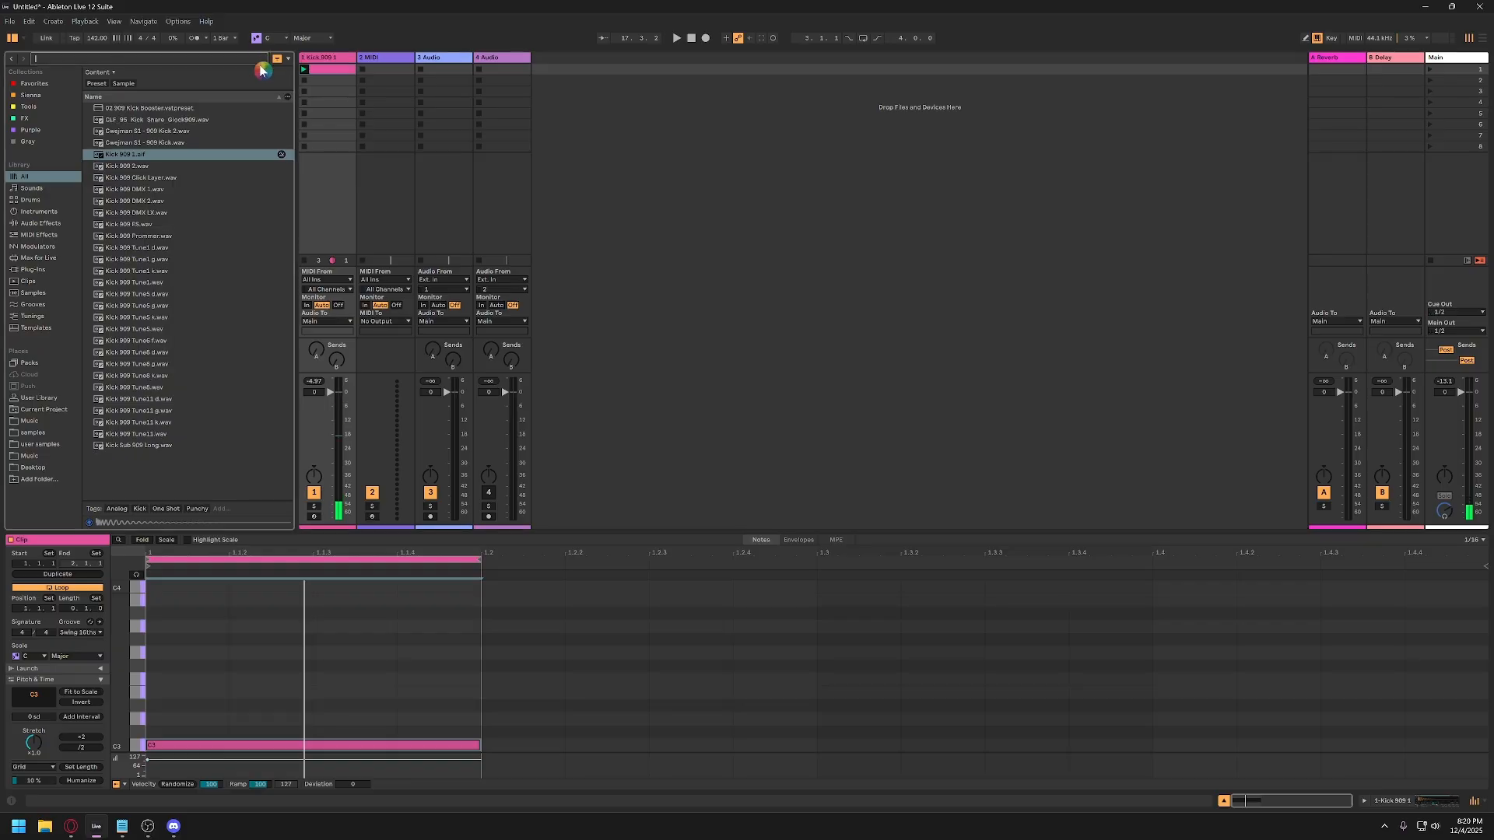
left_click(326, 60)
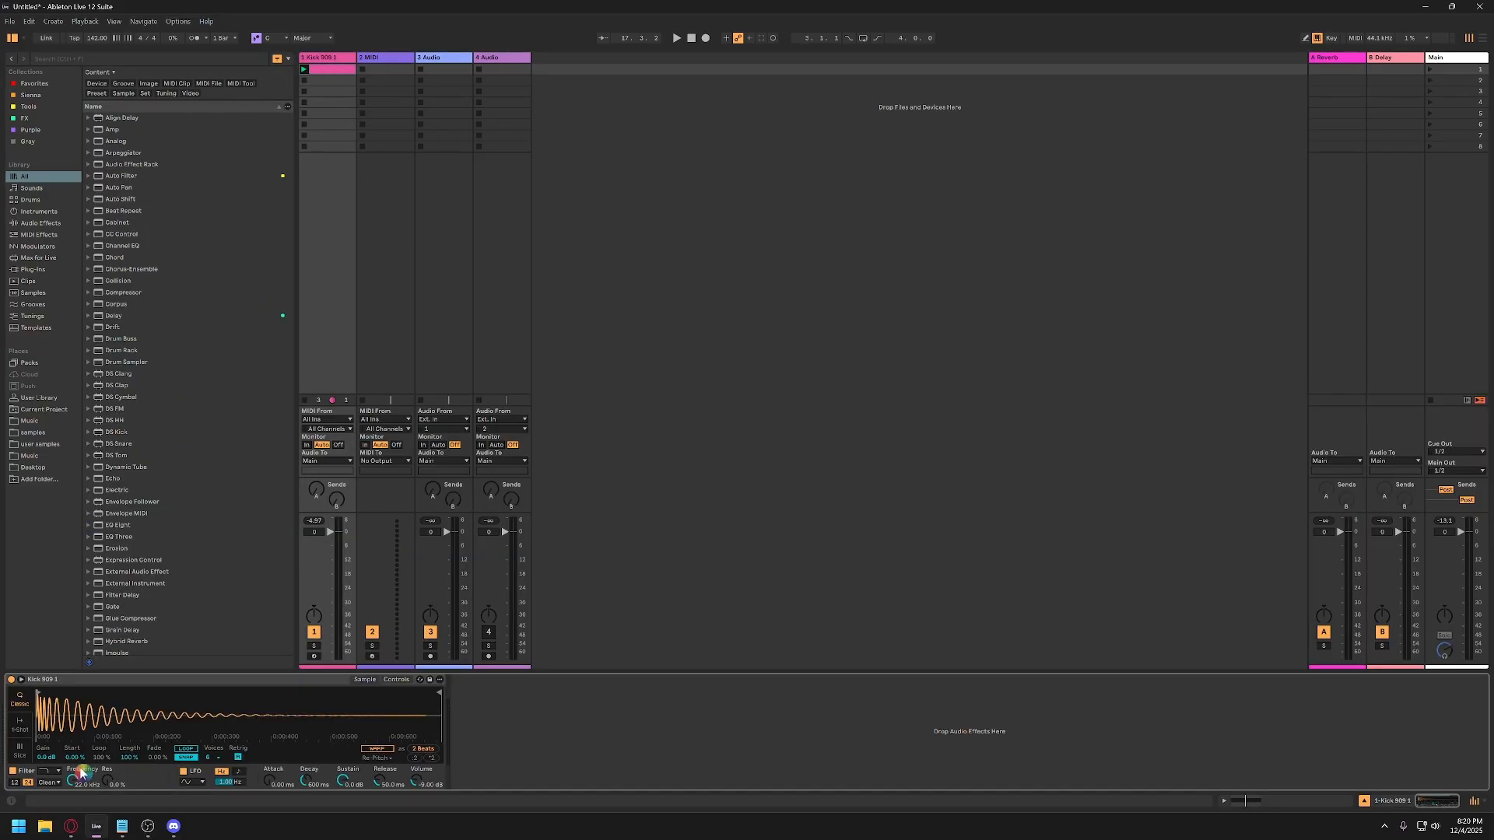
Remove the sampler's sustain and lengthen its decay to about 4 s while the kick plays.
left_click(348, 785)
key("space")
mouse_move(308, 784)
left_mouse_down()
mouse_move(308, 810)
mouse_move(308, 762)
left_mouse_up()
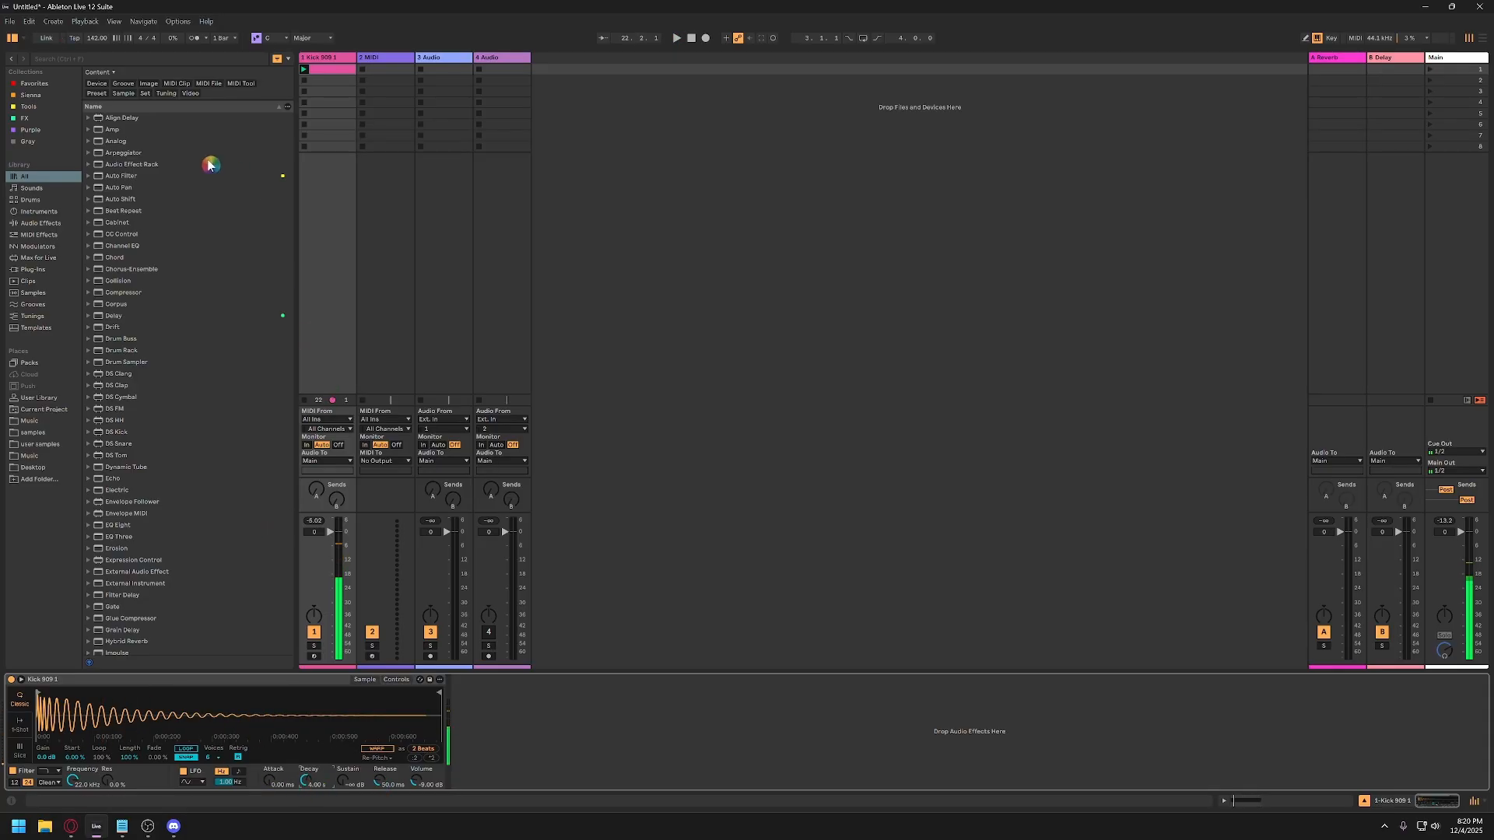
Load the EQ COMP.adg rack from the Favorites collection onto the kick track.
left_click(27, 84)
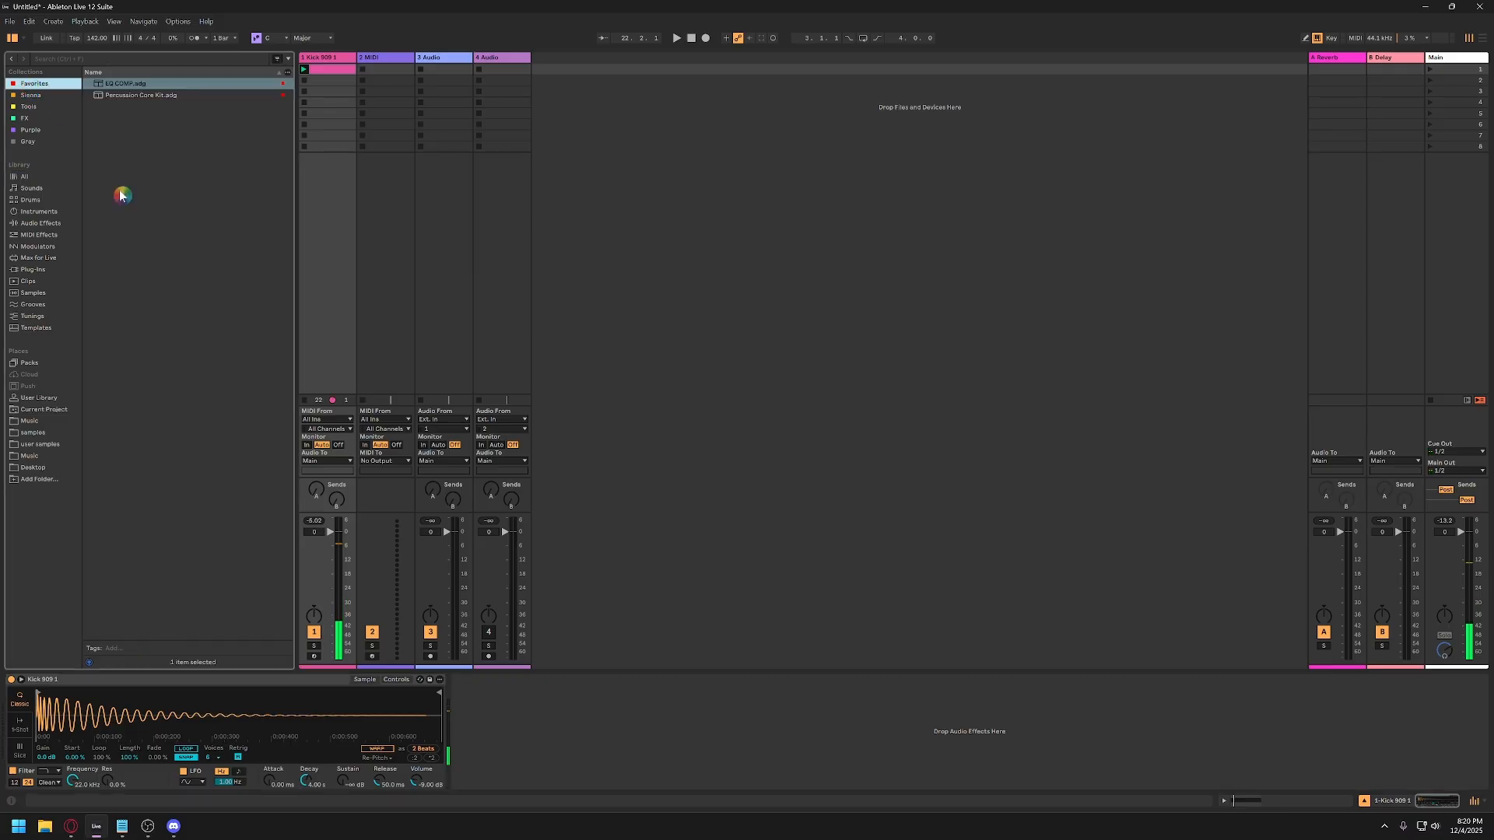
left_click(121, 84)
double_click(121, 83)
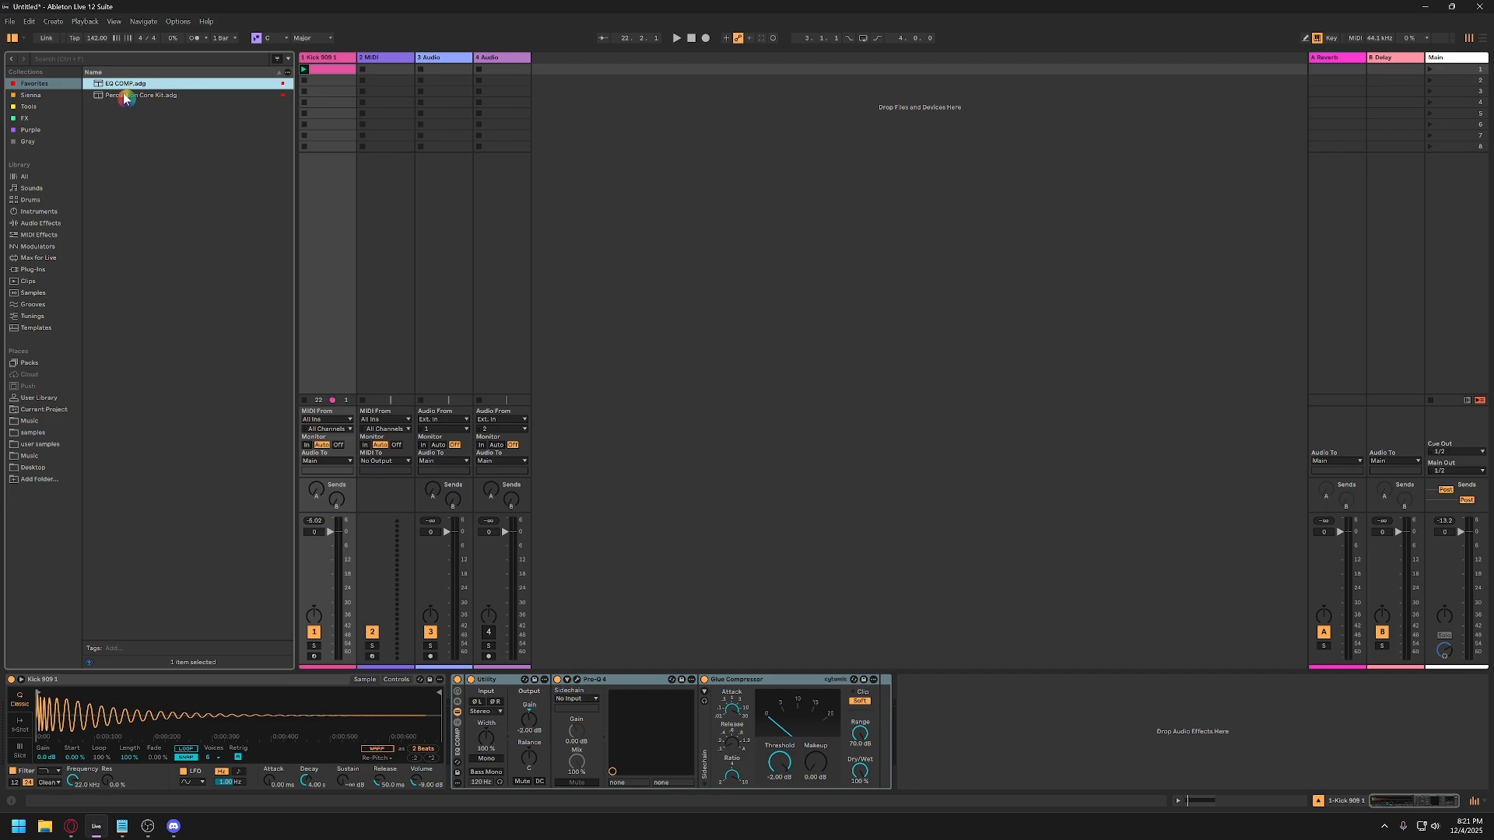
Examine the EQ COMP rack's macro controls and its device chain.
left_click(458, 738)
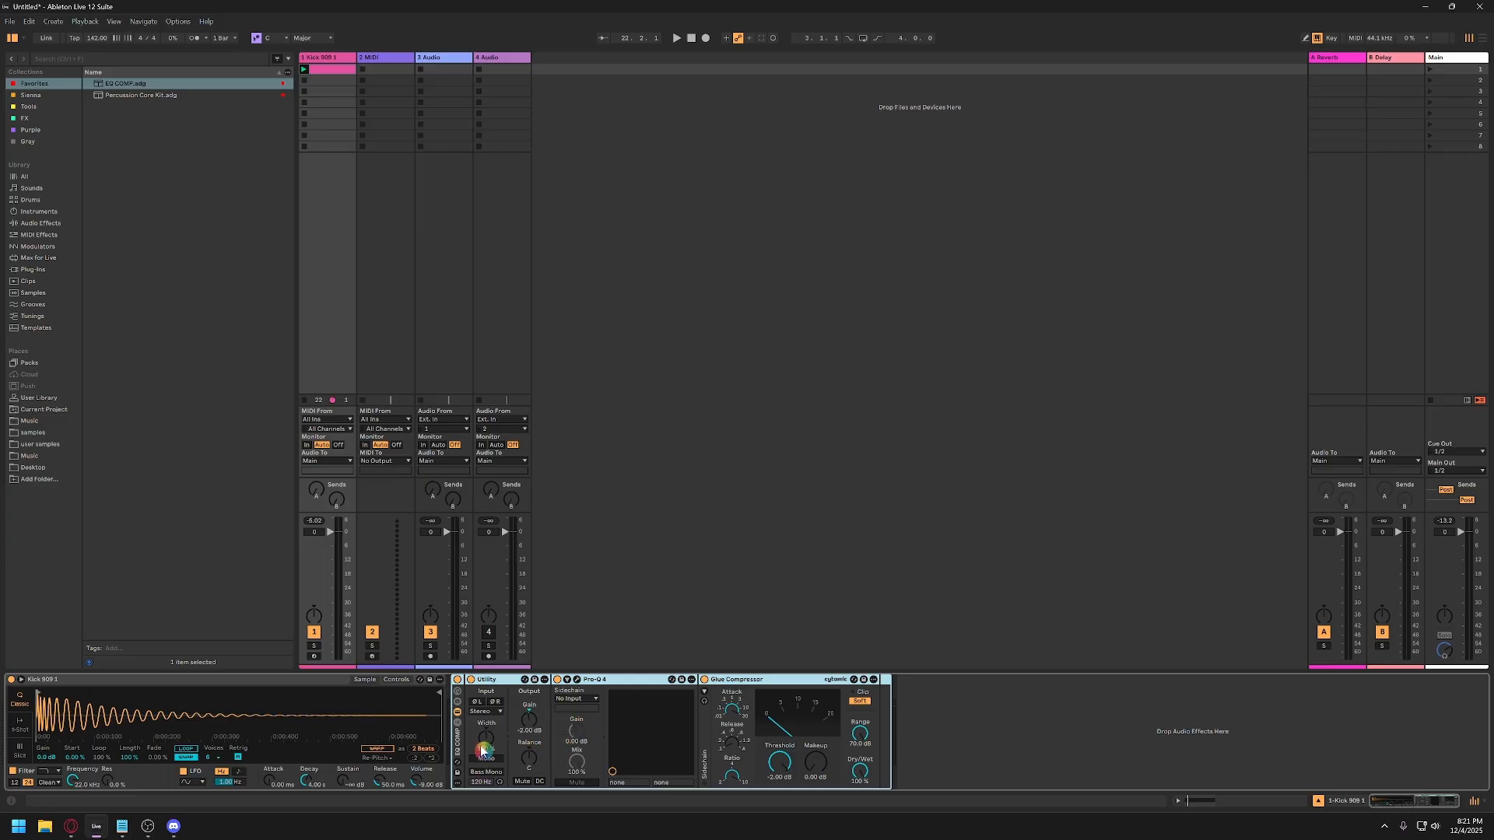
left_click(458, 693)
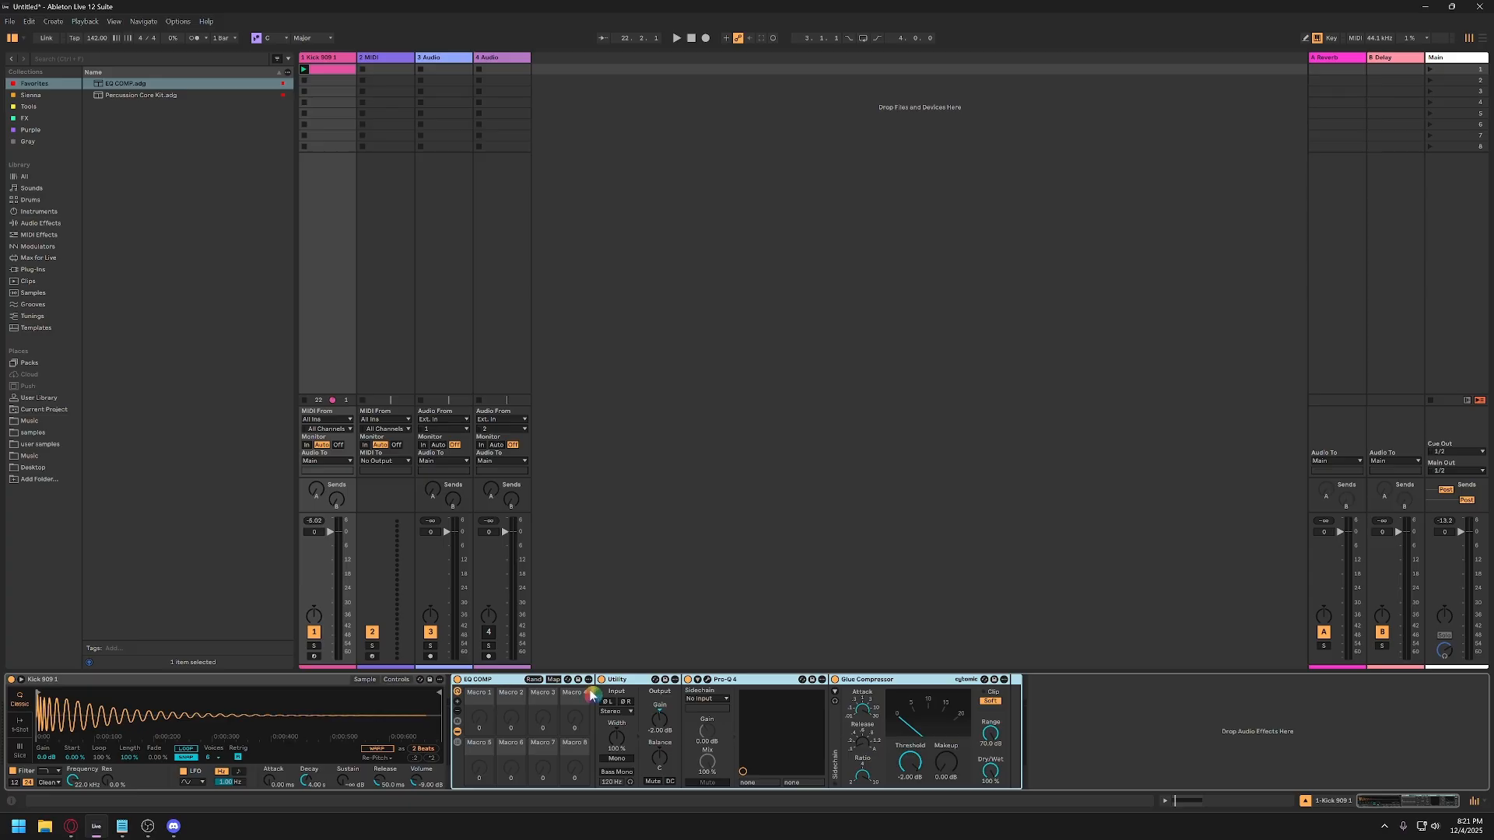
left_click(457, 692)
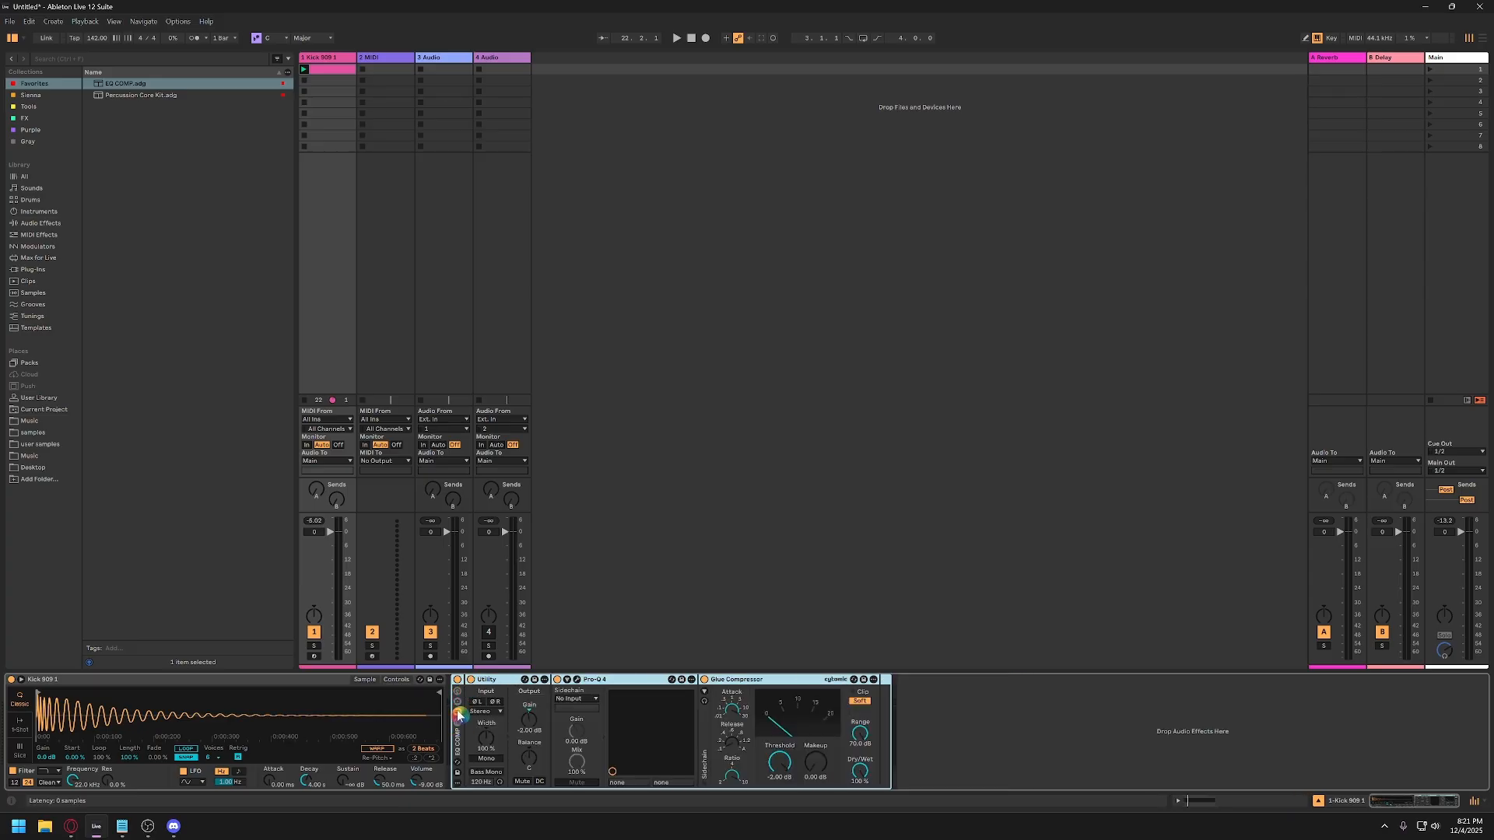
left_click(457, 693)
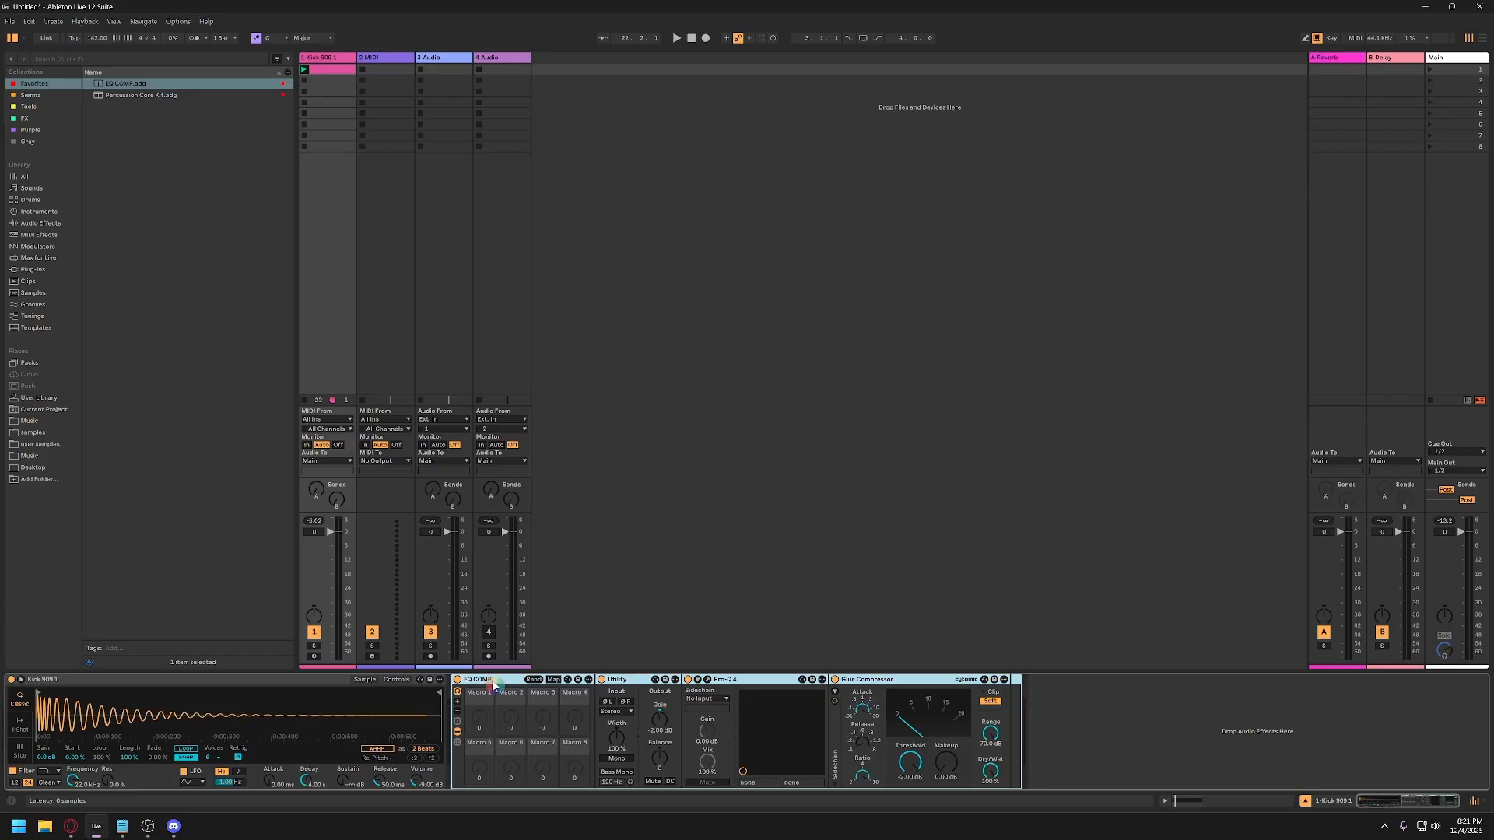
left_click(457, 694)
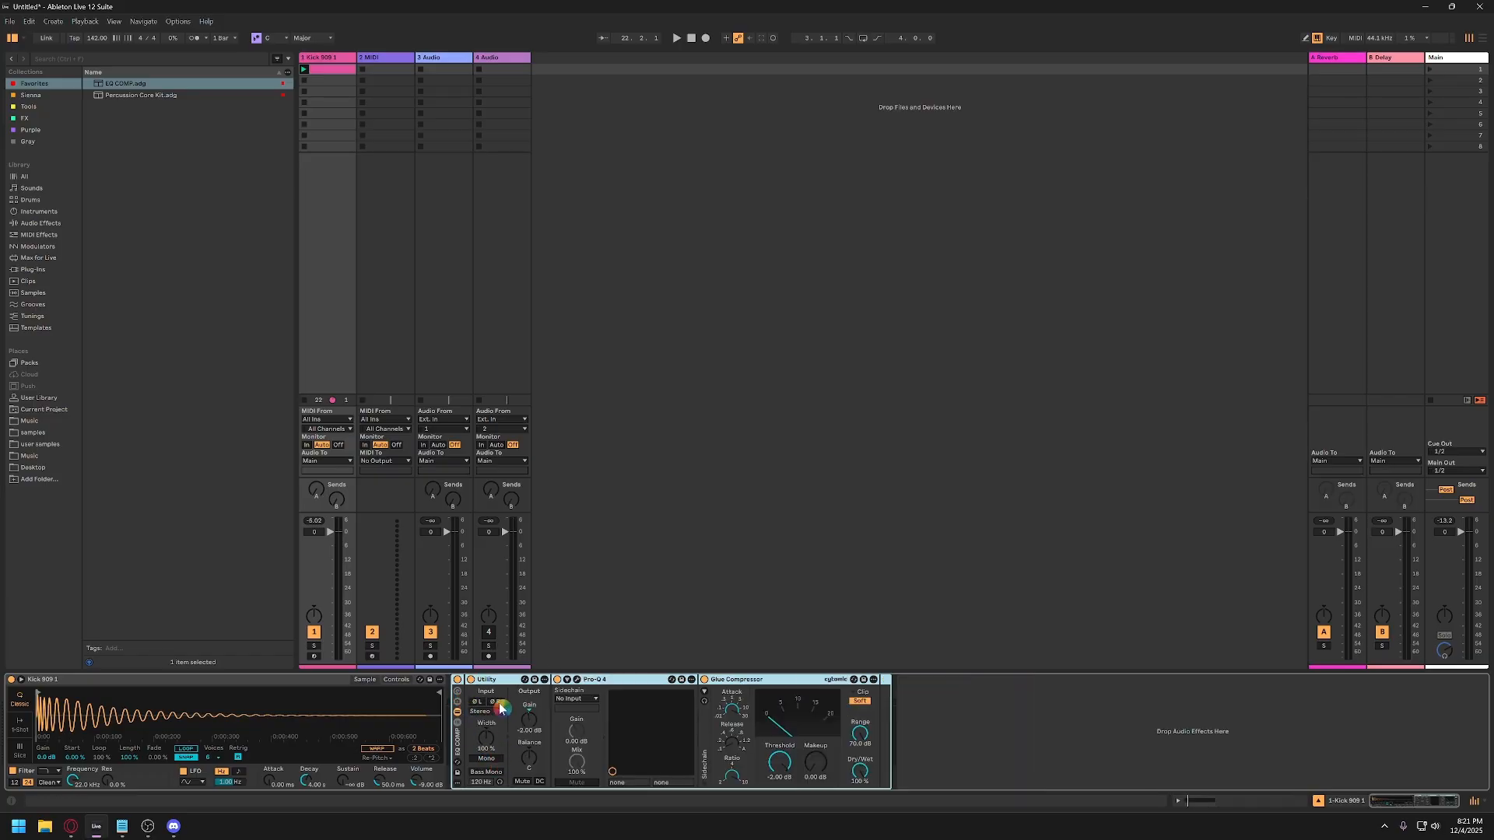
Adjust the Utility's gain and reset it to 0 dB while the kick plays.
left_click(518, 738)
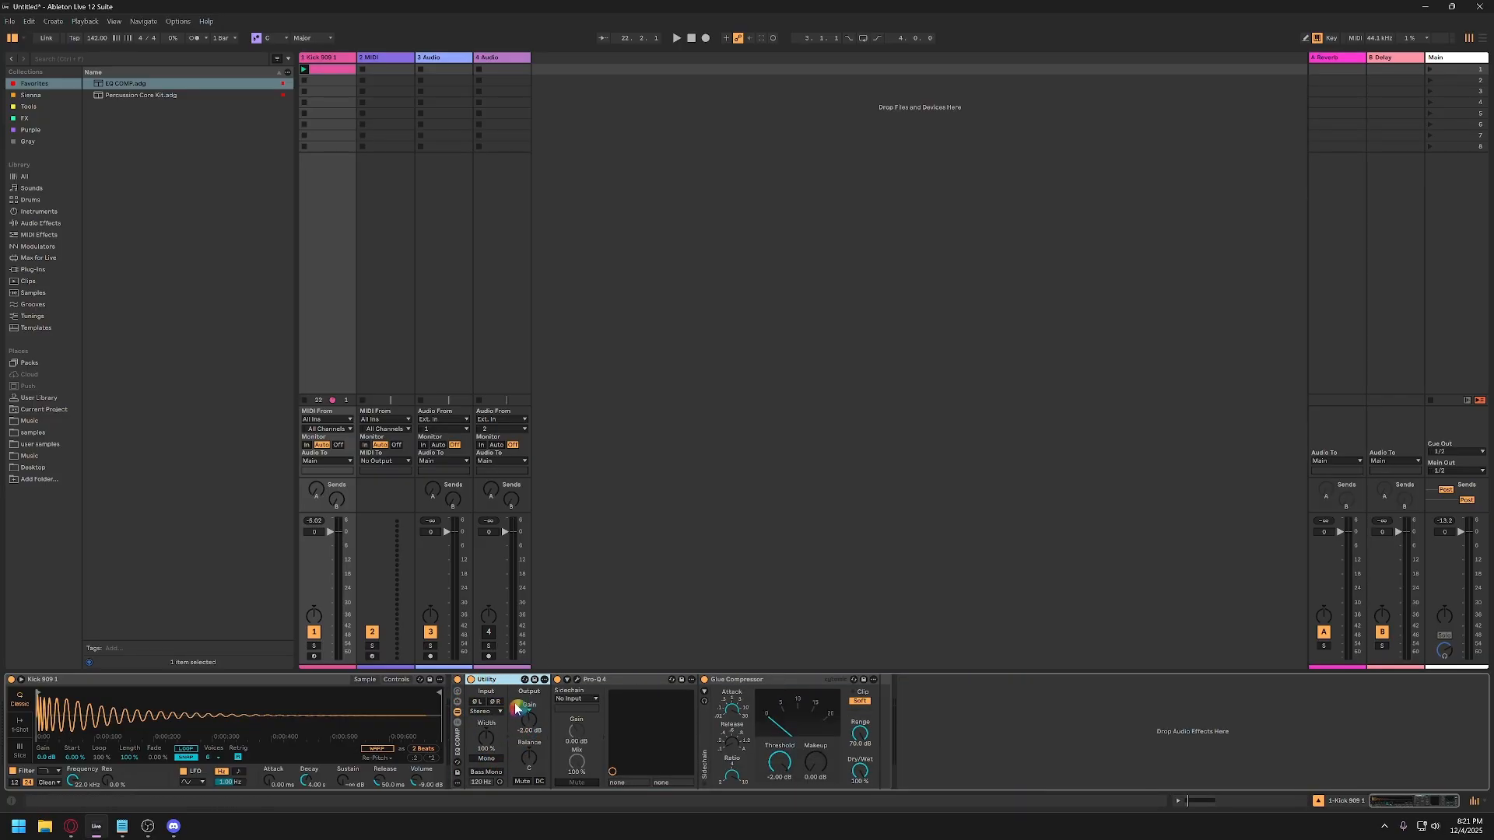
left_click_drag(532, 729, 531, 759)
key("space")
double_click(533, 720)
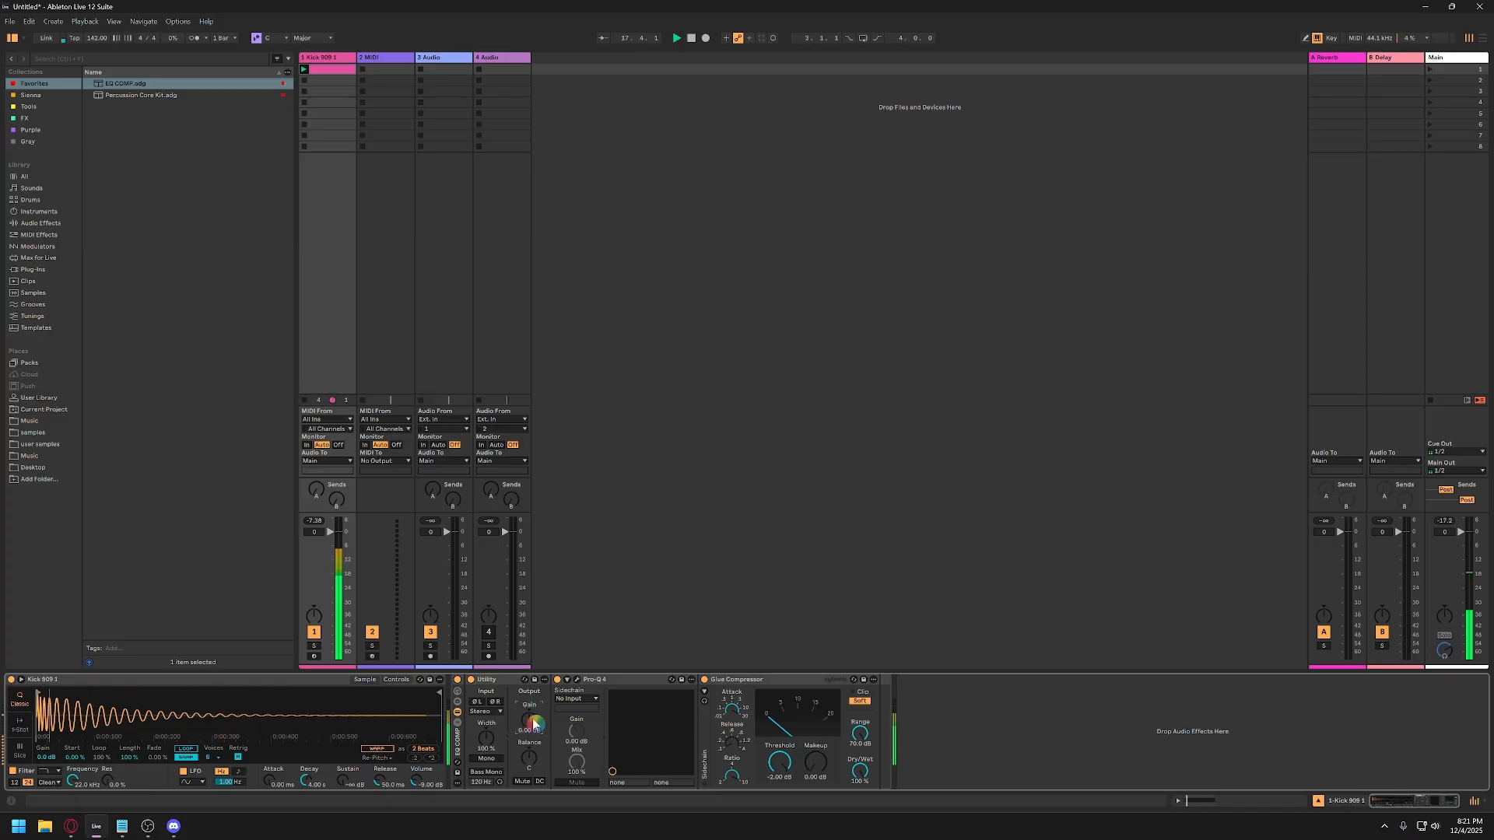
Open Pro-Q 4 and set its low-cut frequency to 20 Hz.
left_click(568, 680)
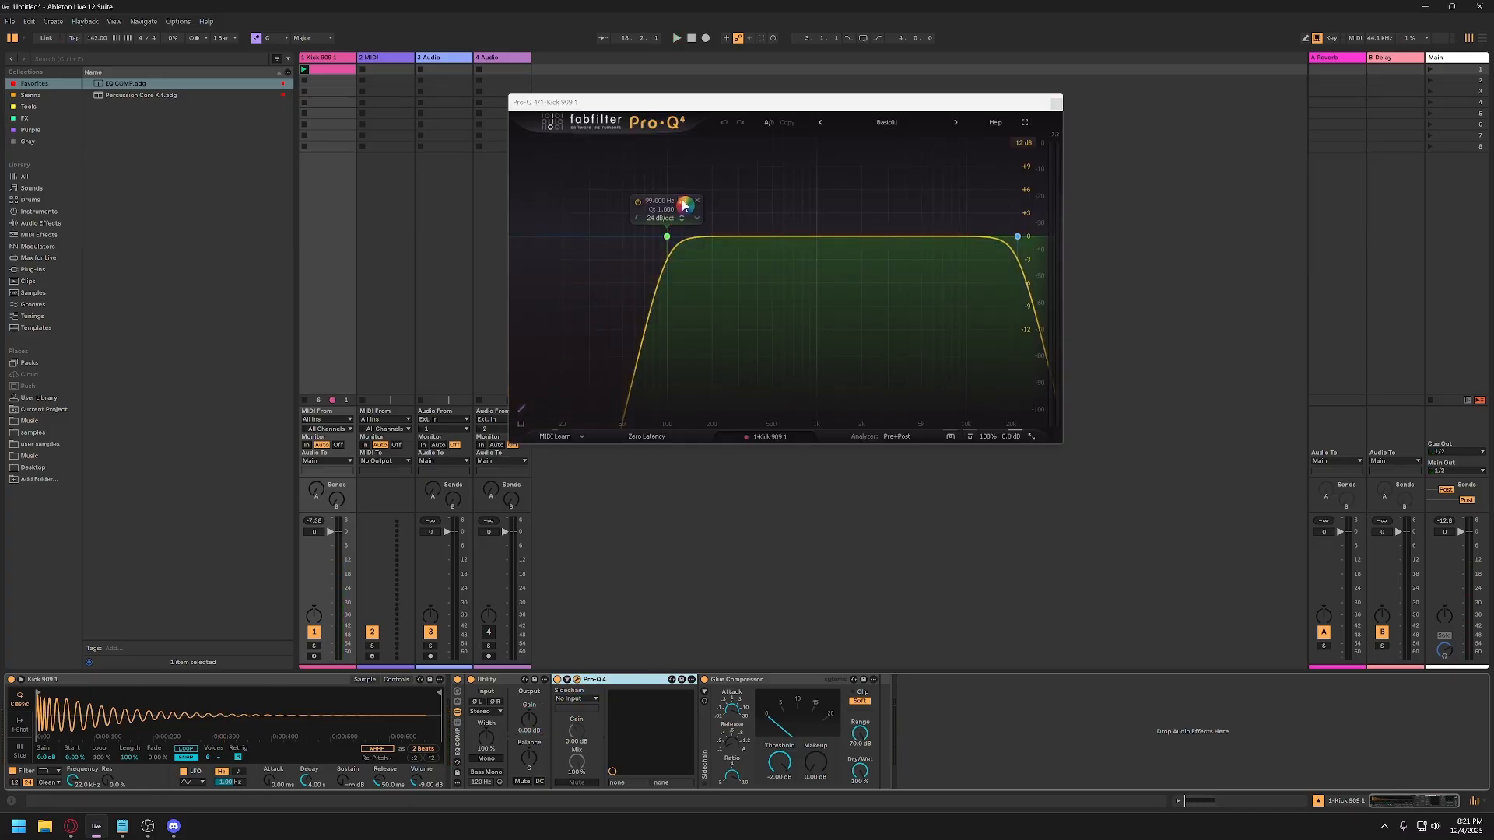
left_click_drag(682, 204, 577, 206)
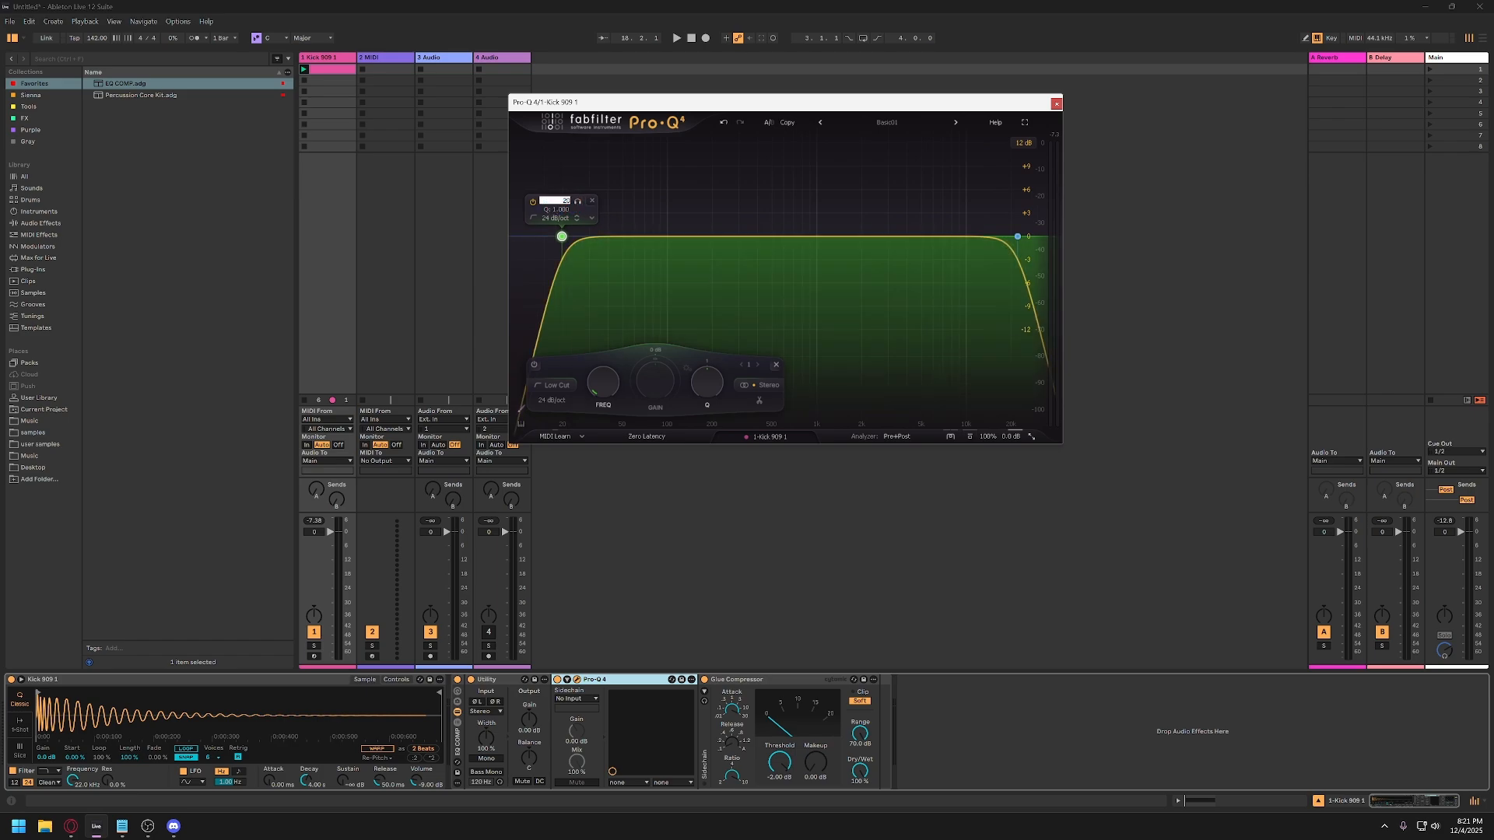
key("Return")
While the kick plays, add a bell boost of about 3 dB near 39 Hz and a small bell cut above it.
key("space")
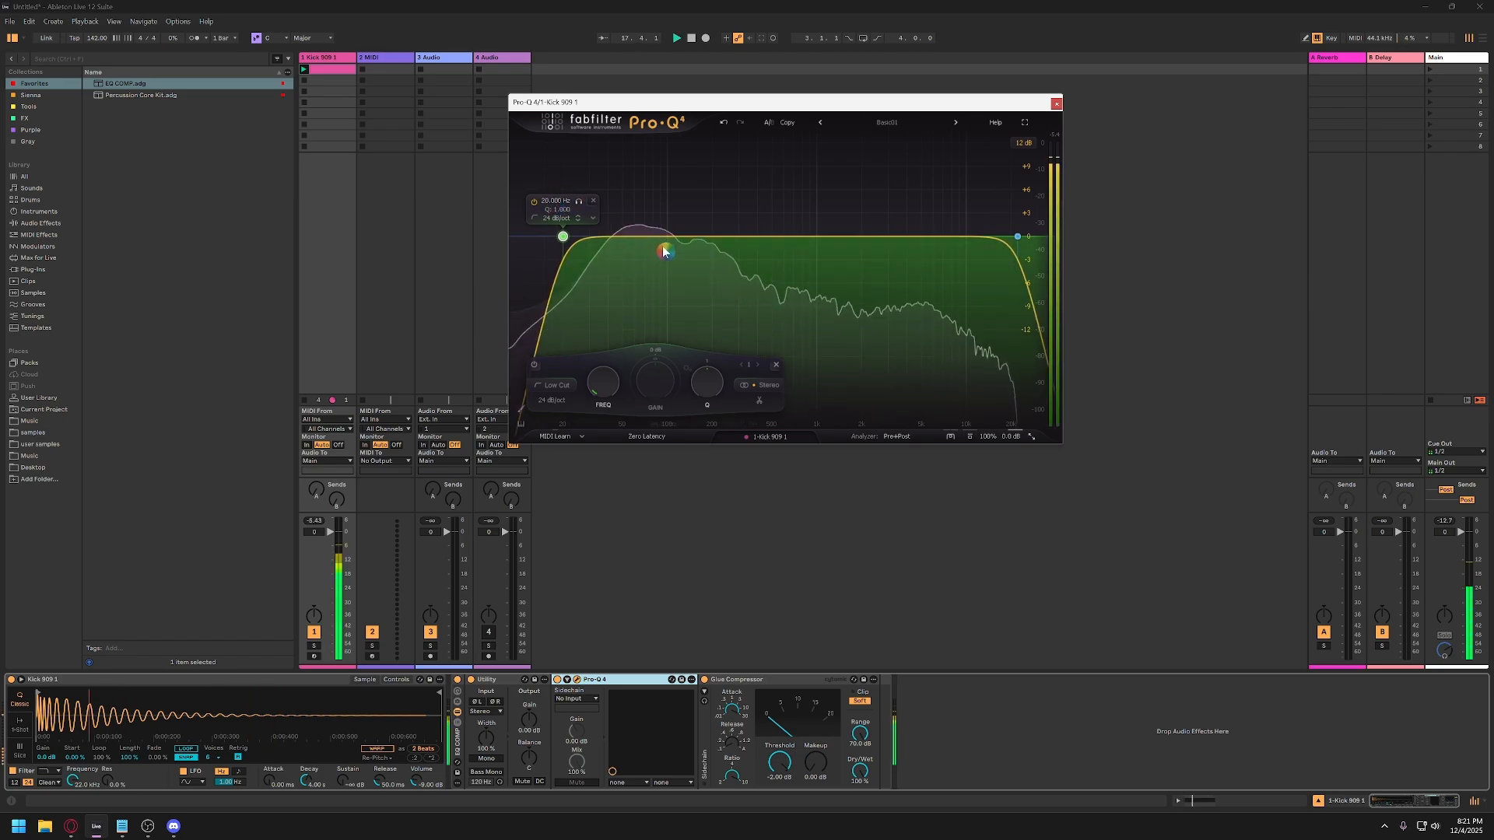
left_click(606, 213)
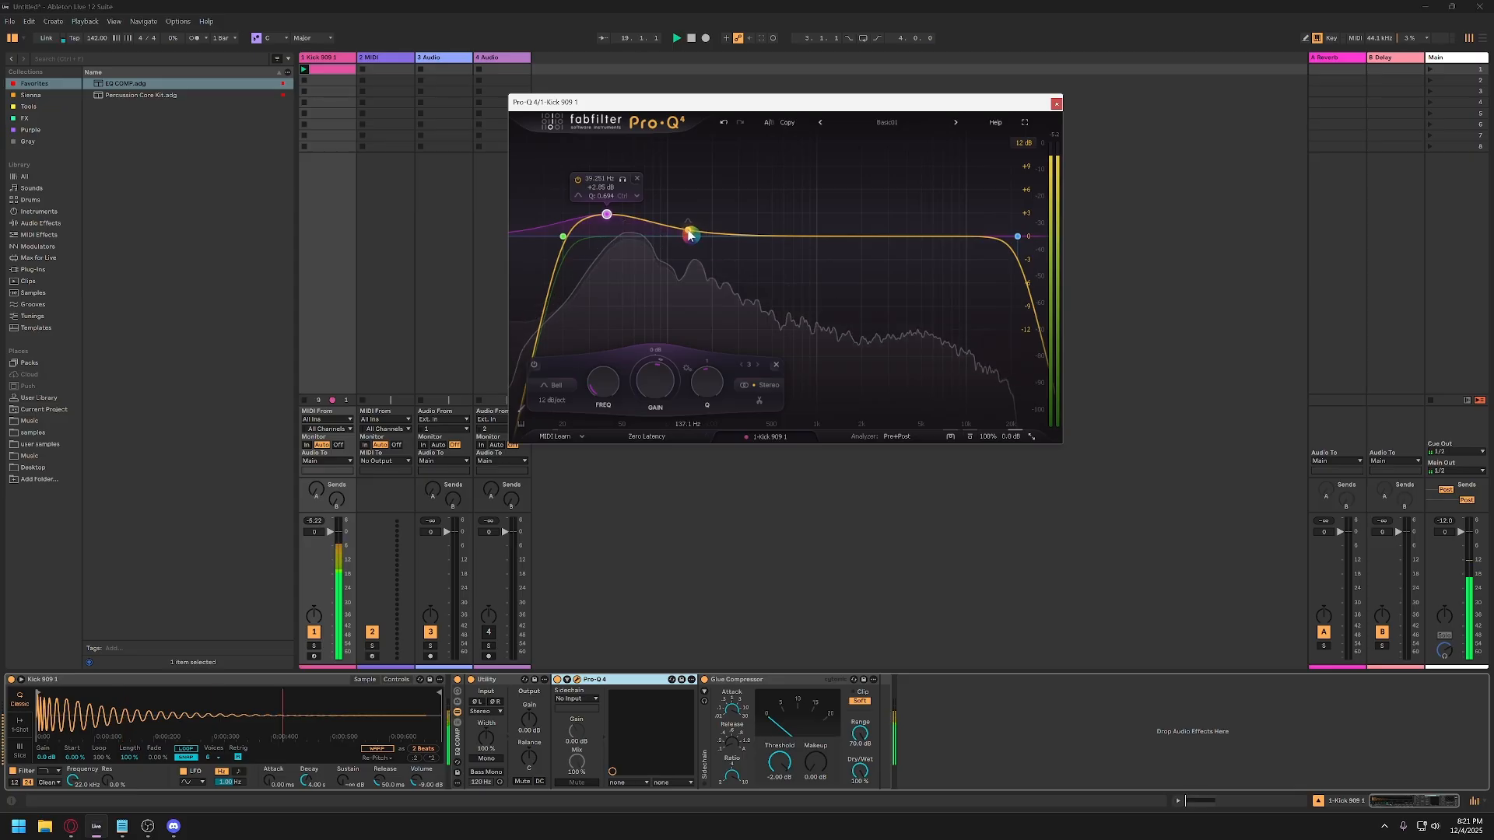
left_click_drag(689, 235, 699, 255)
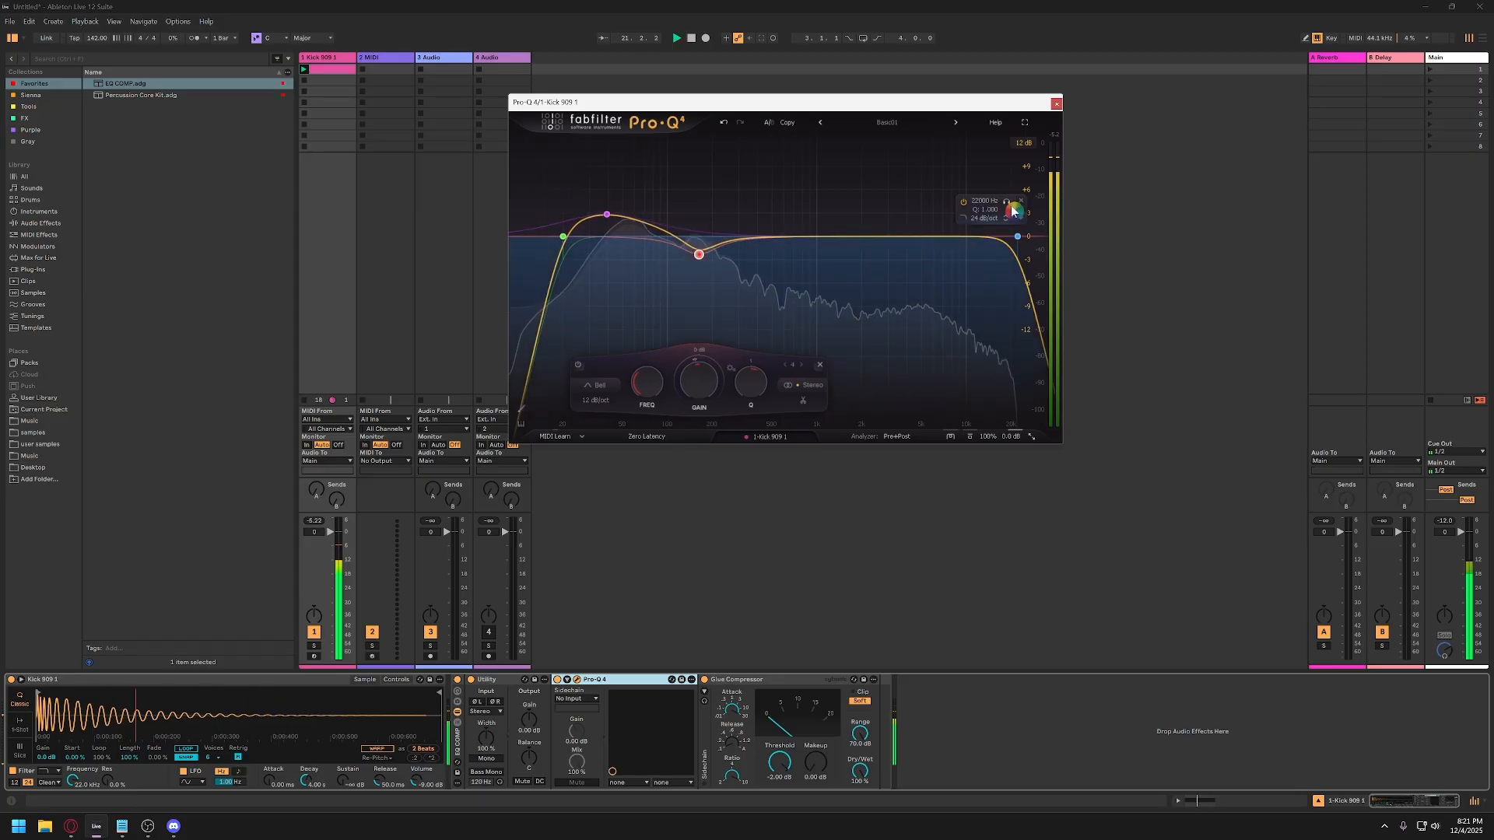
Close the Pro-Q 4 window and insert an EQ Eight between Pro-Q 4 and the Glue Compressor.
left_click(1056, 104)
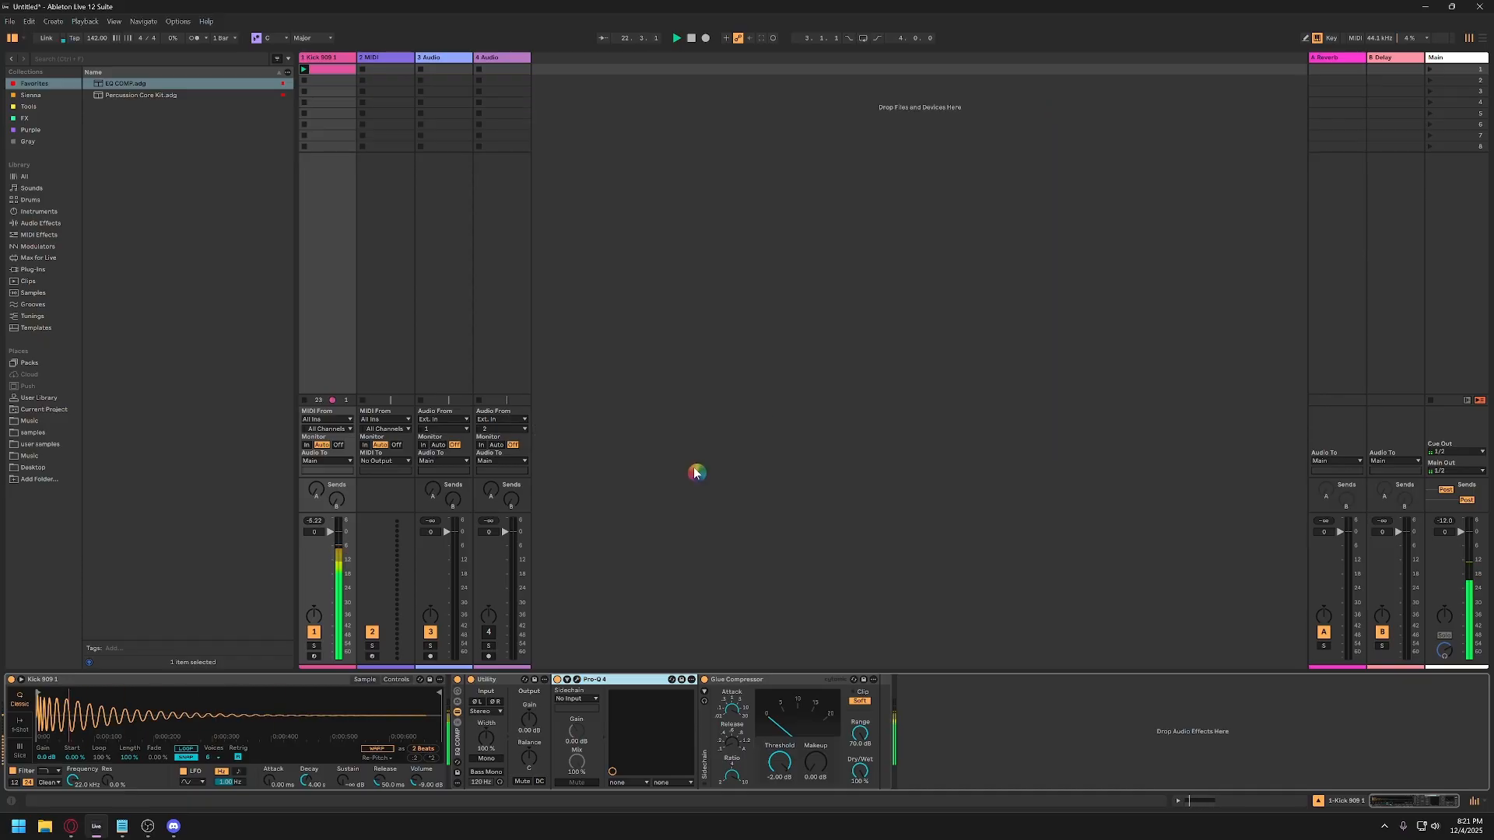
left_click(40, 224)
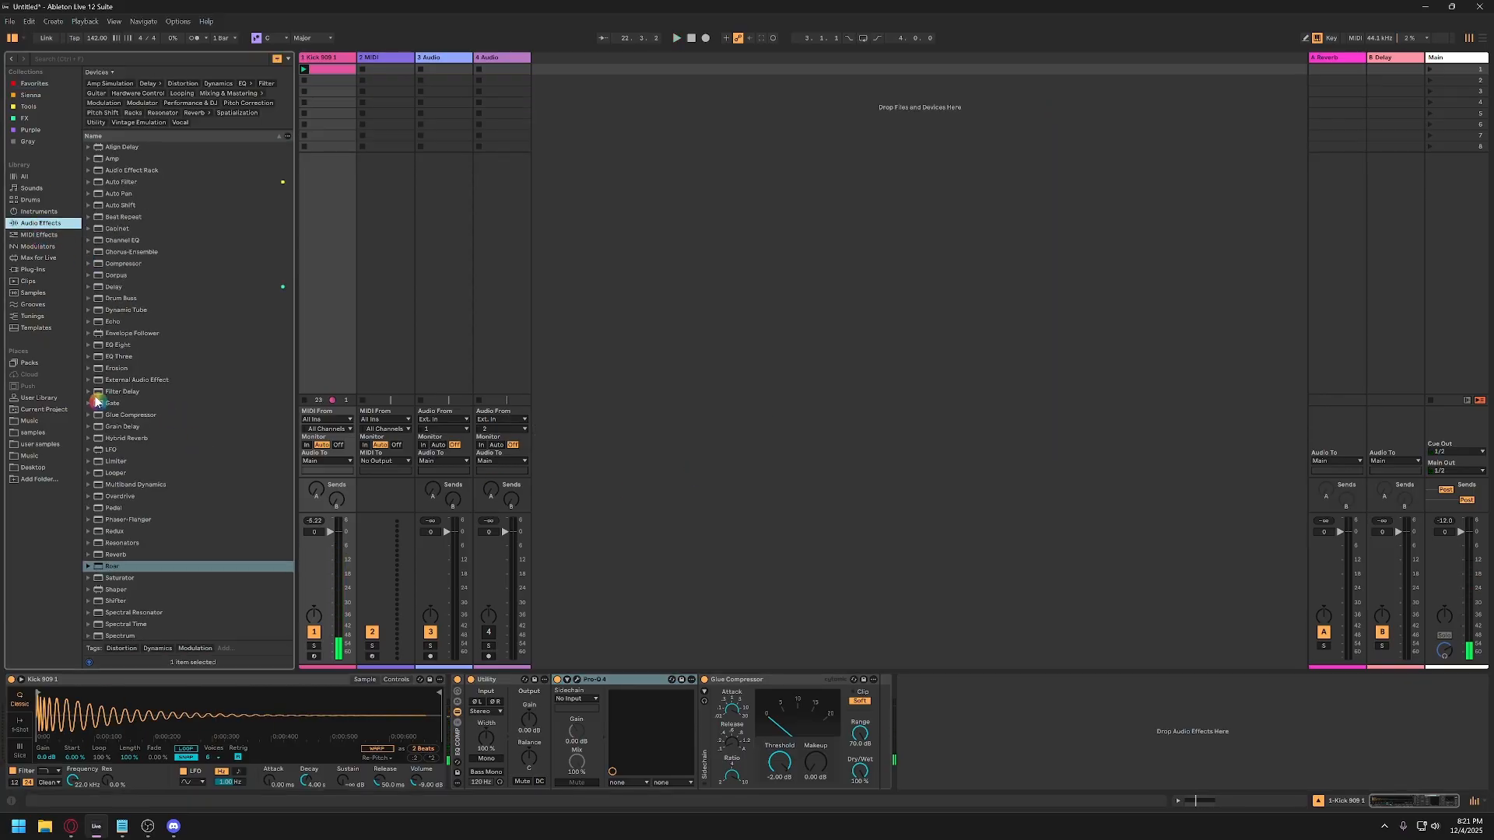
left_click(117, 345)
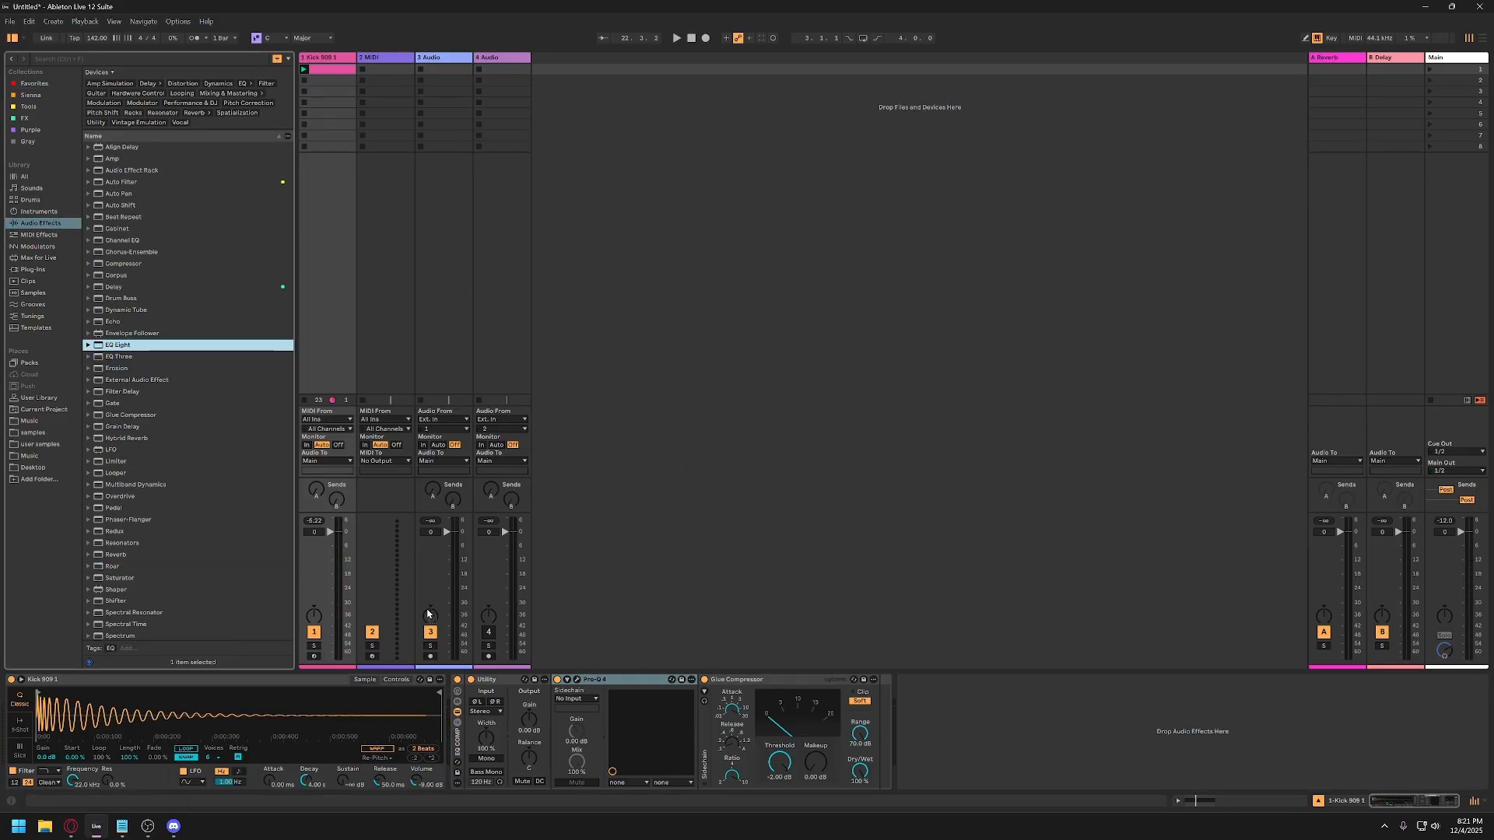
left_click_drag(427, 614, 633, 722)
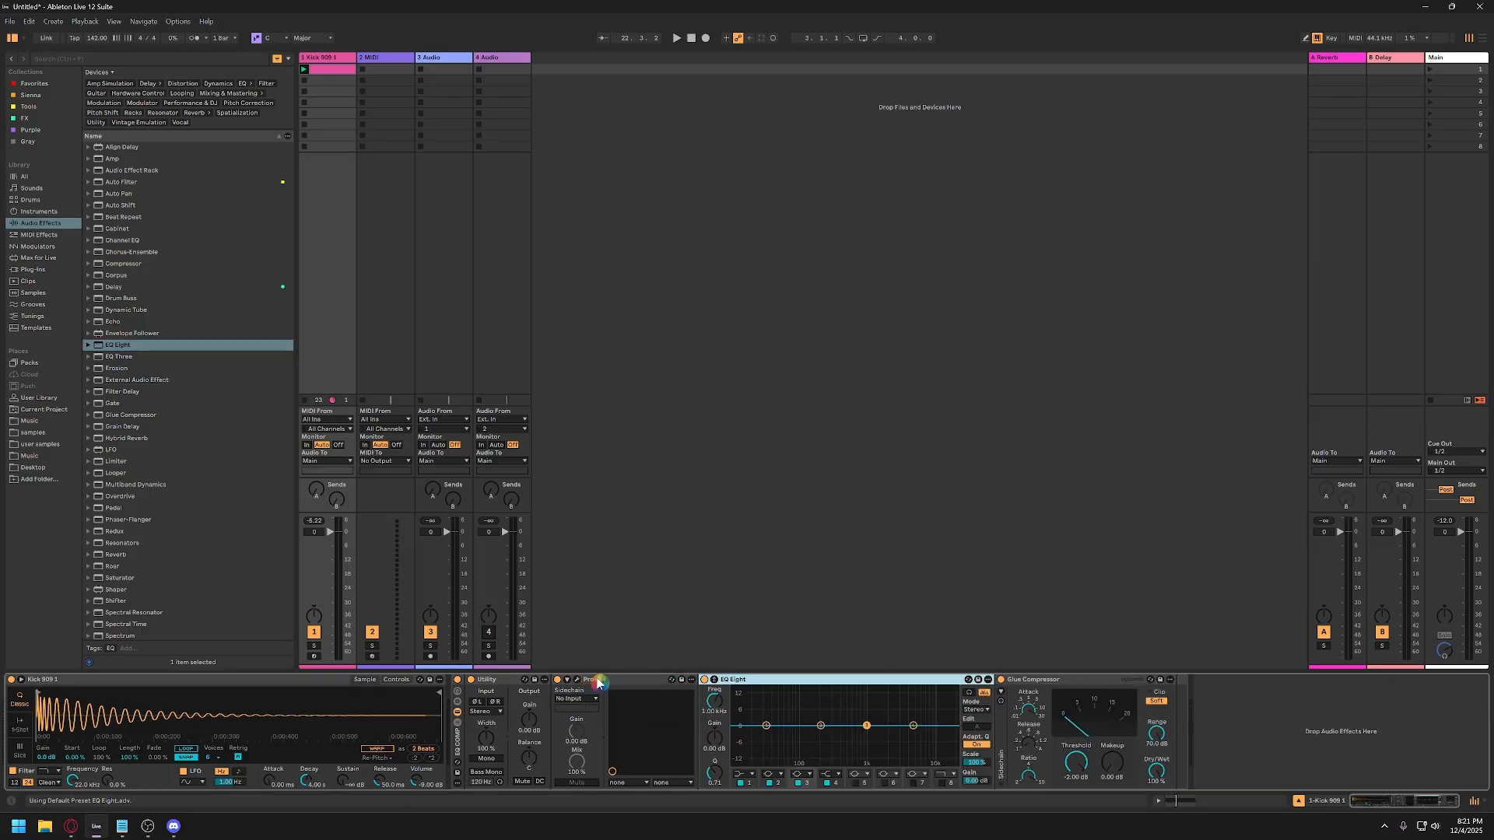
Change EQ Eight's first band to a low cut and set its frequency to about 22 Hz.
left_click(745, 774)
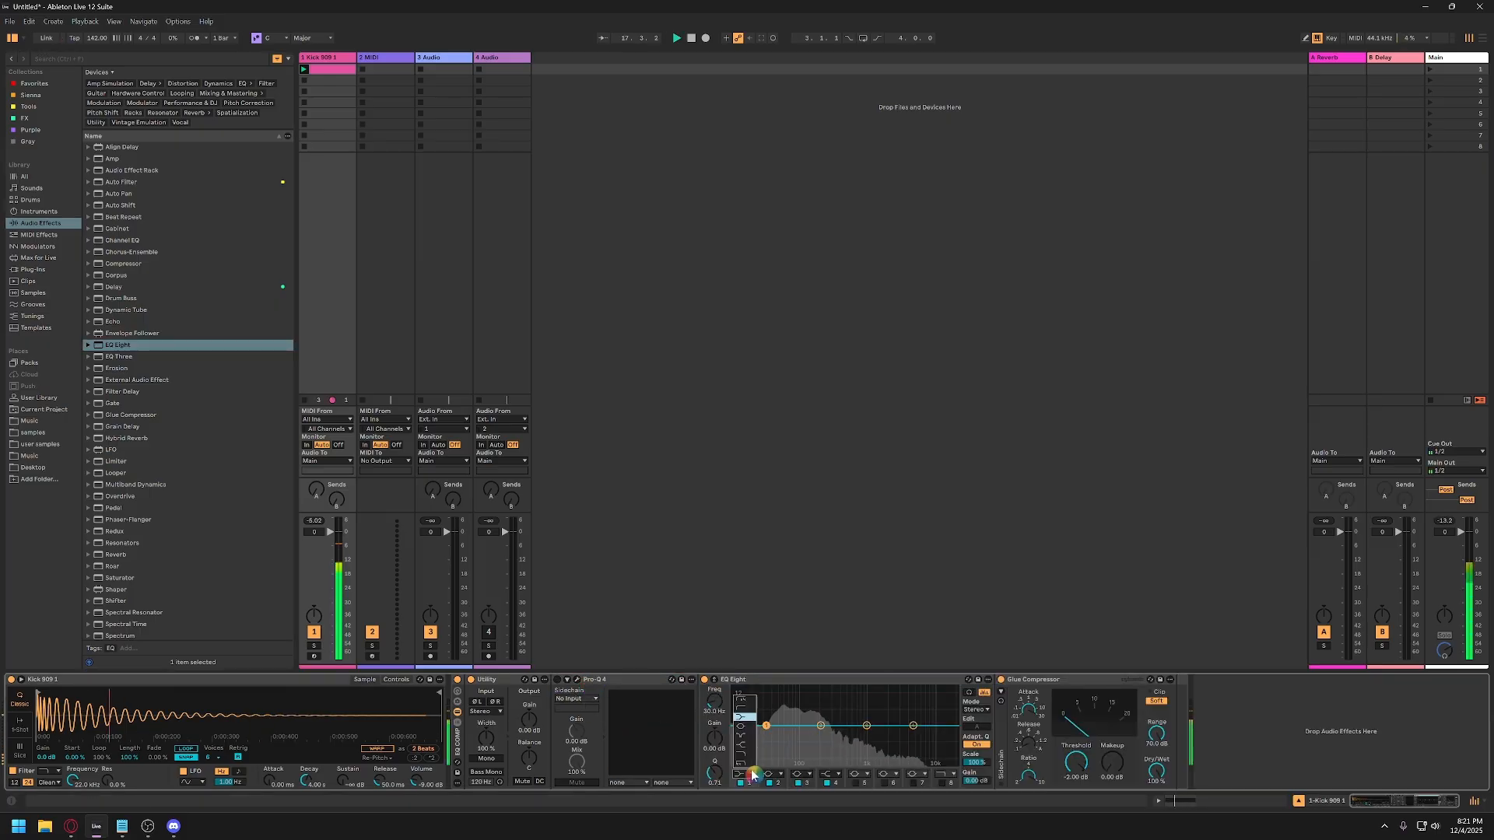
left_click(736, 712)
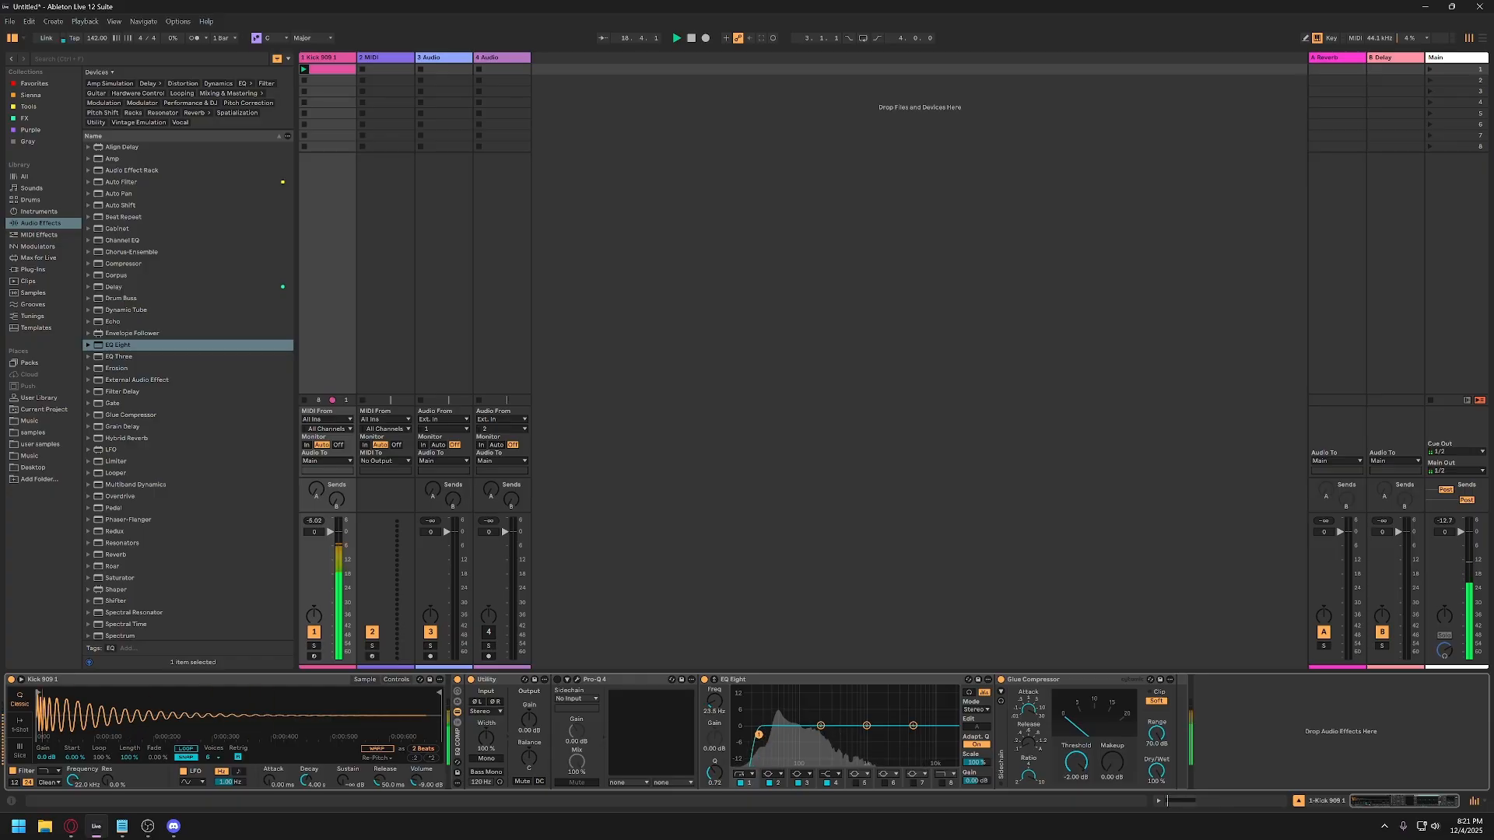
left_click_drag(766, 735, 751, 740)
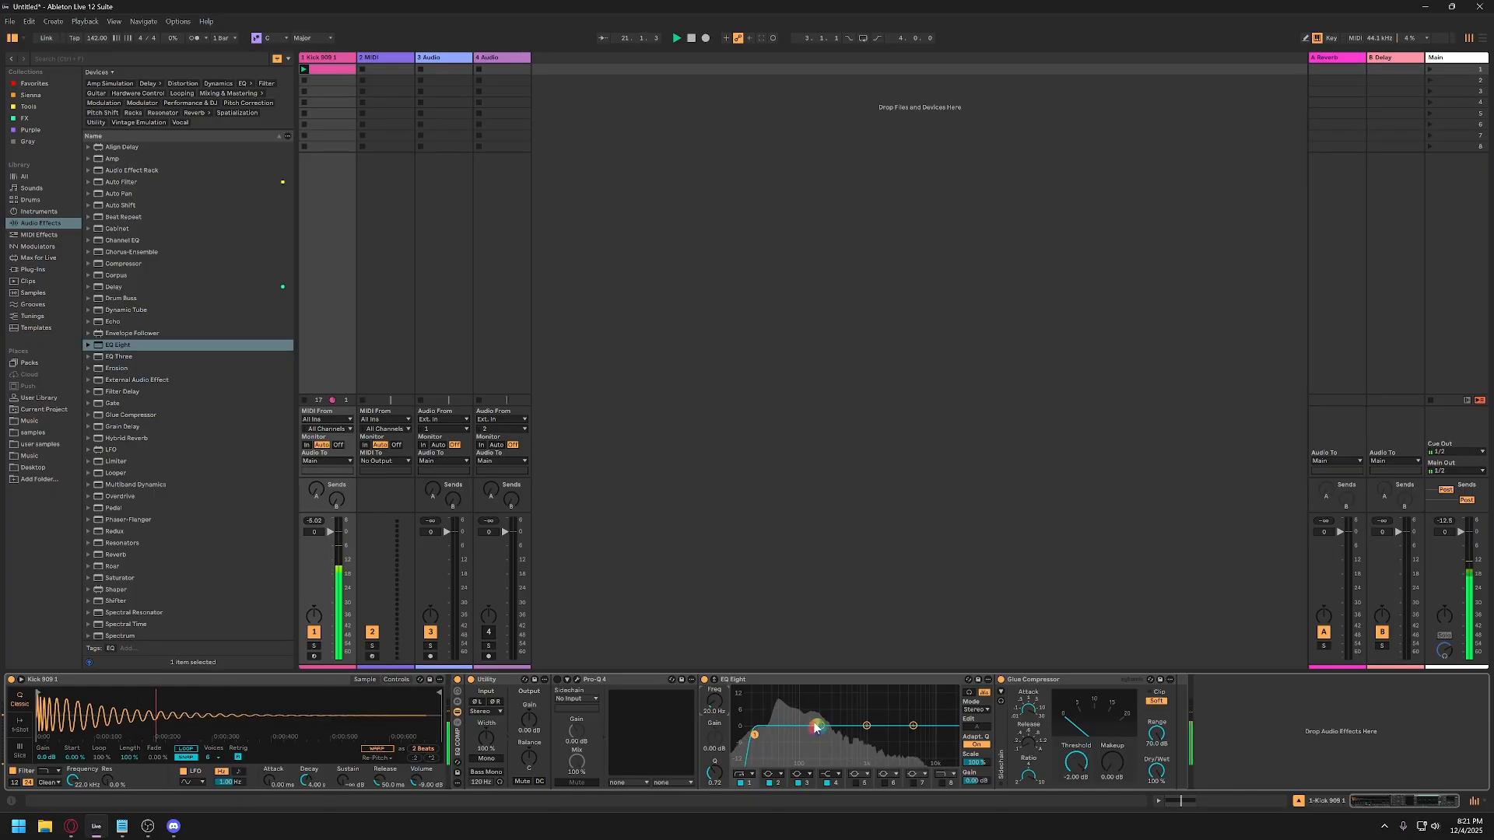
Shape EQ Eight with a low boost, a small dip above it, a slight upper boost and a high cut near 8.28 kHz, and fold Pro-Q 4.
left_click_drag(821, 726, 781, 714)
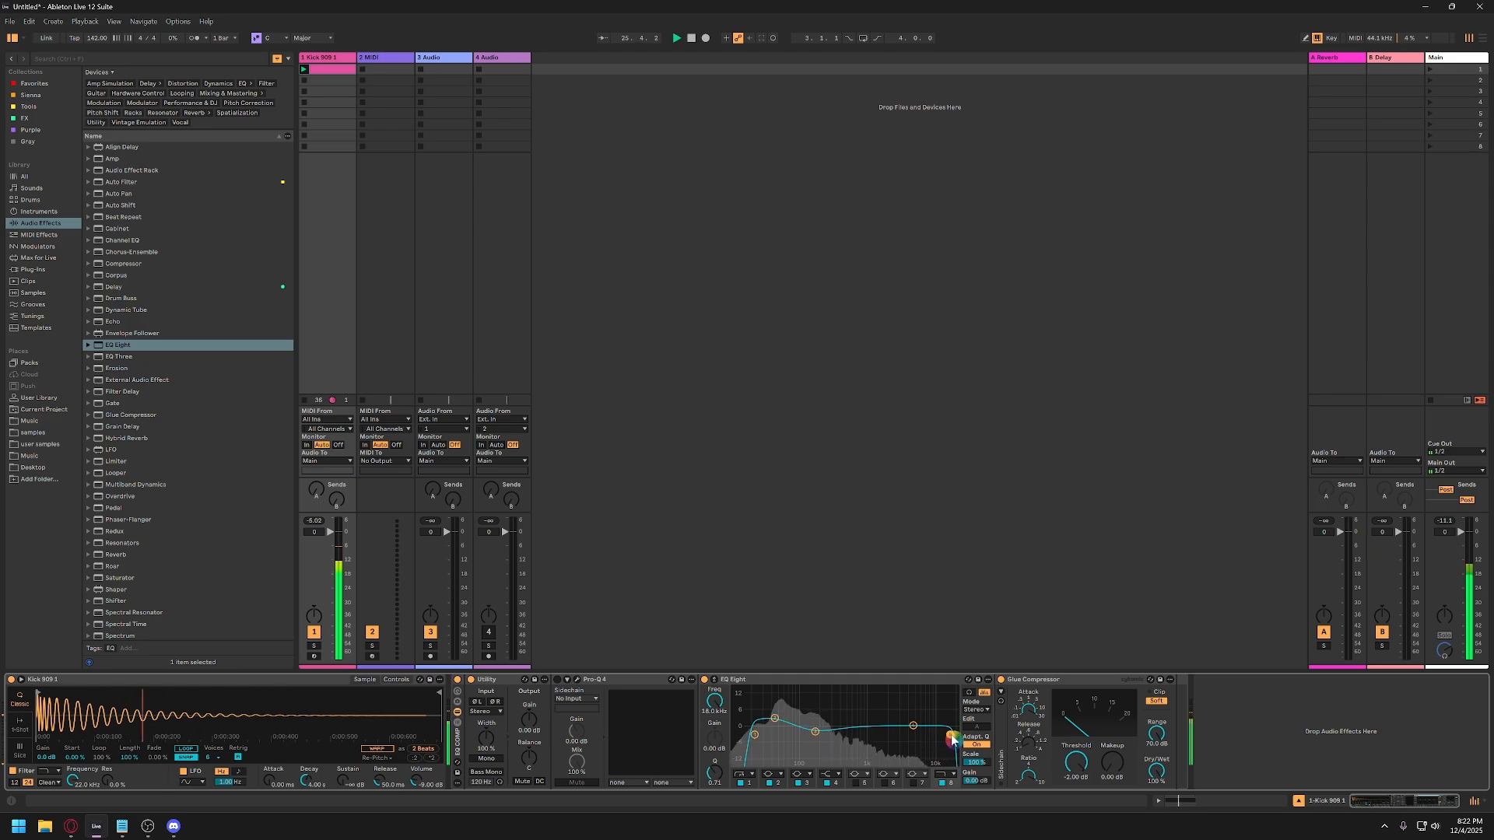
left_click_drag(915, 731, 888, 724)
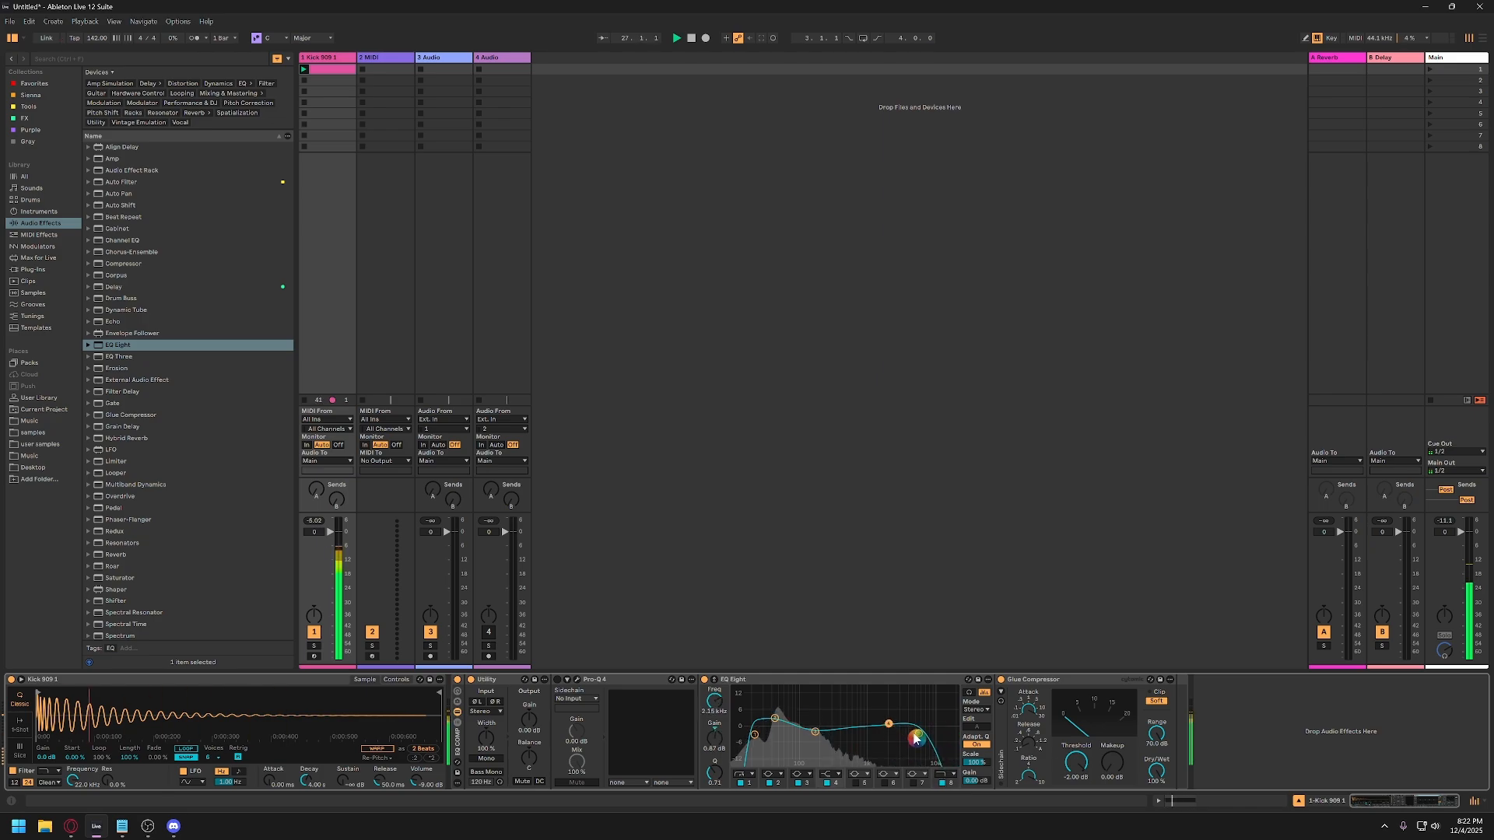
double_click(652, 680)
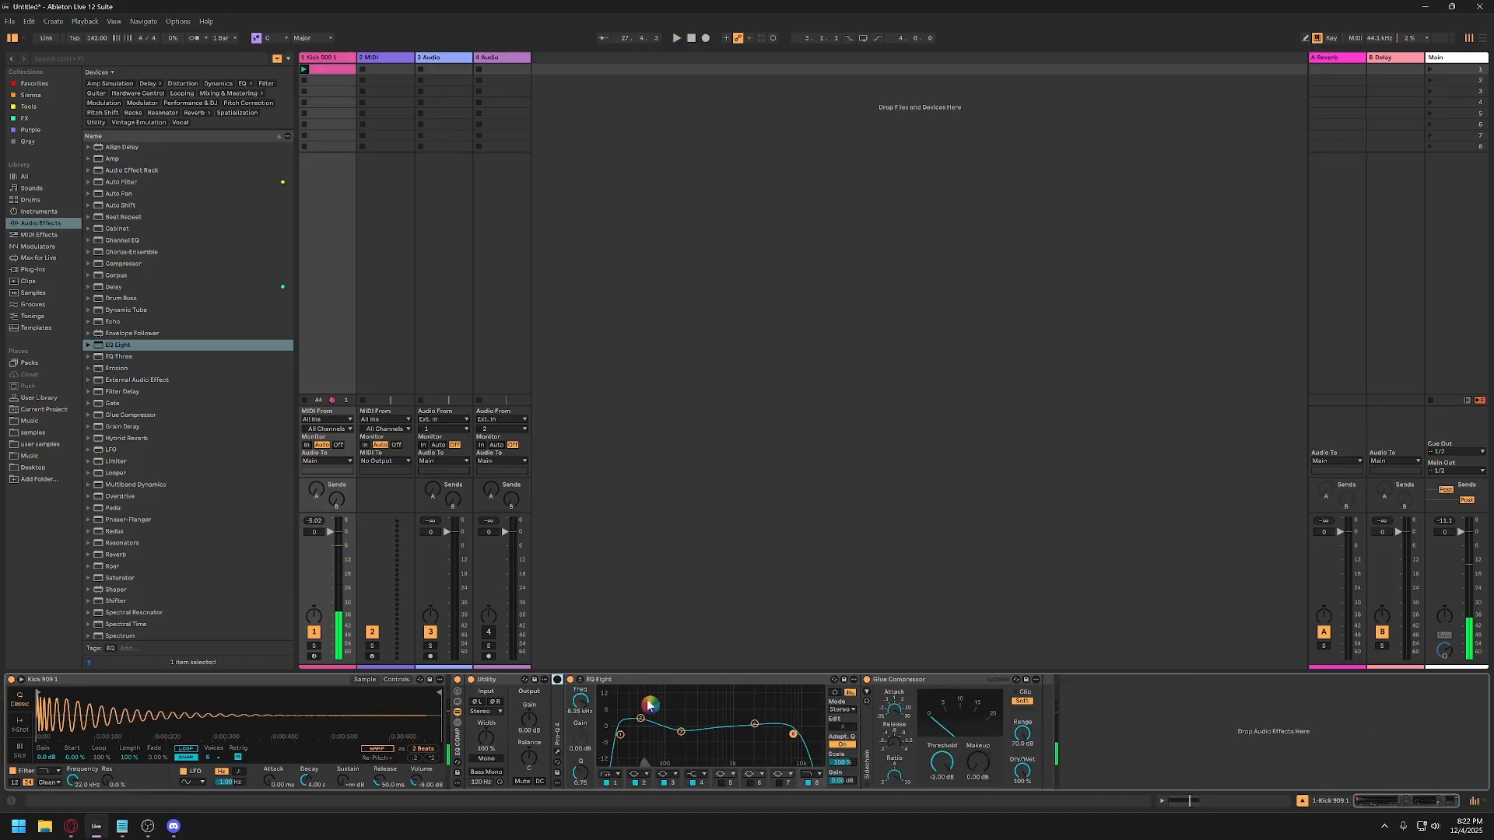
Lower the Glue Compressor's threshold to -14 dB while the kick plays.
left_click(920, 682)
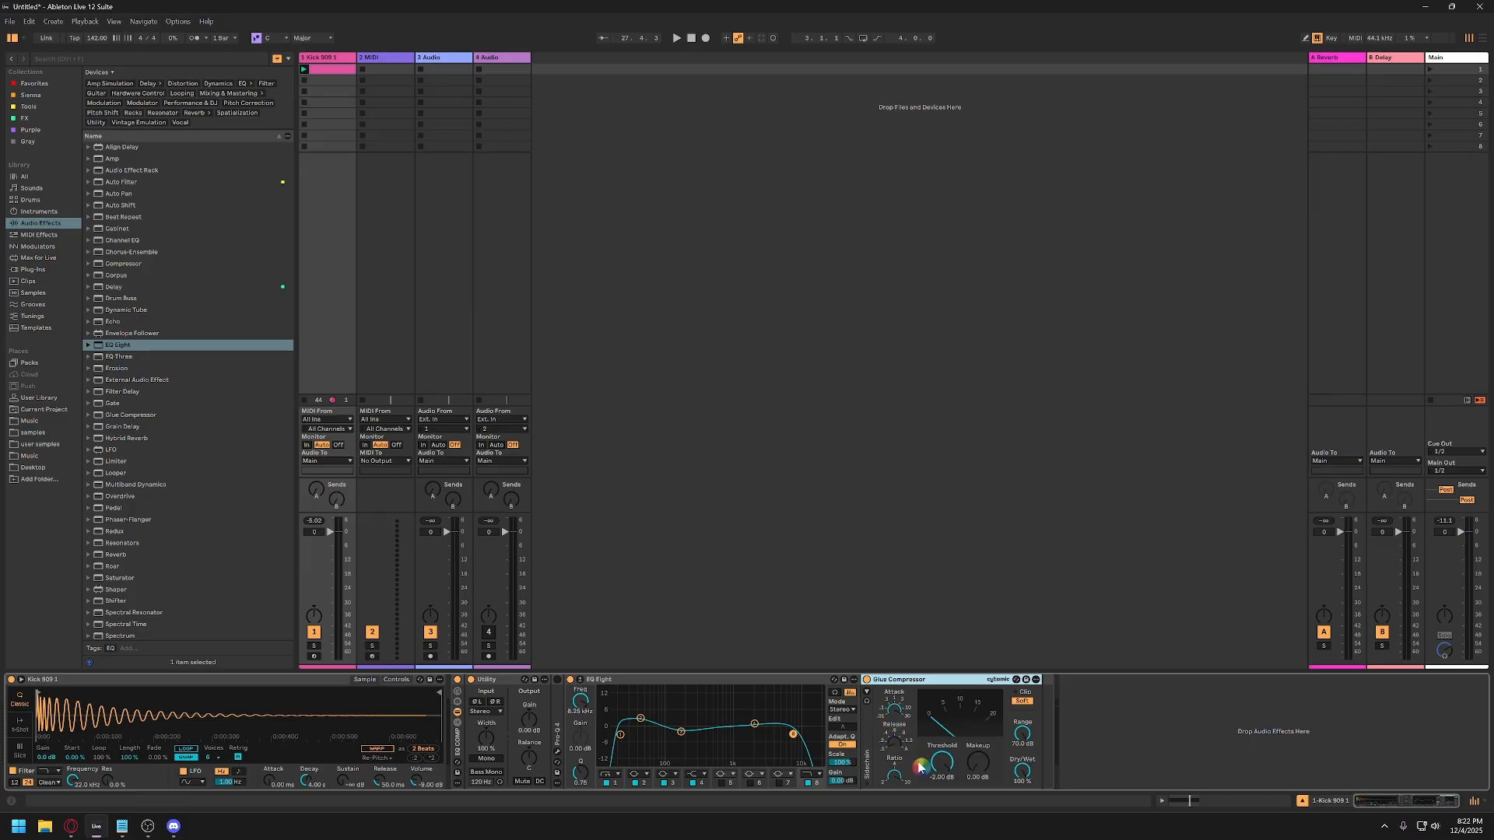
left_click(946, 764)
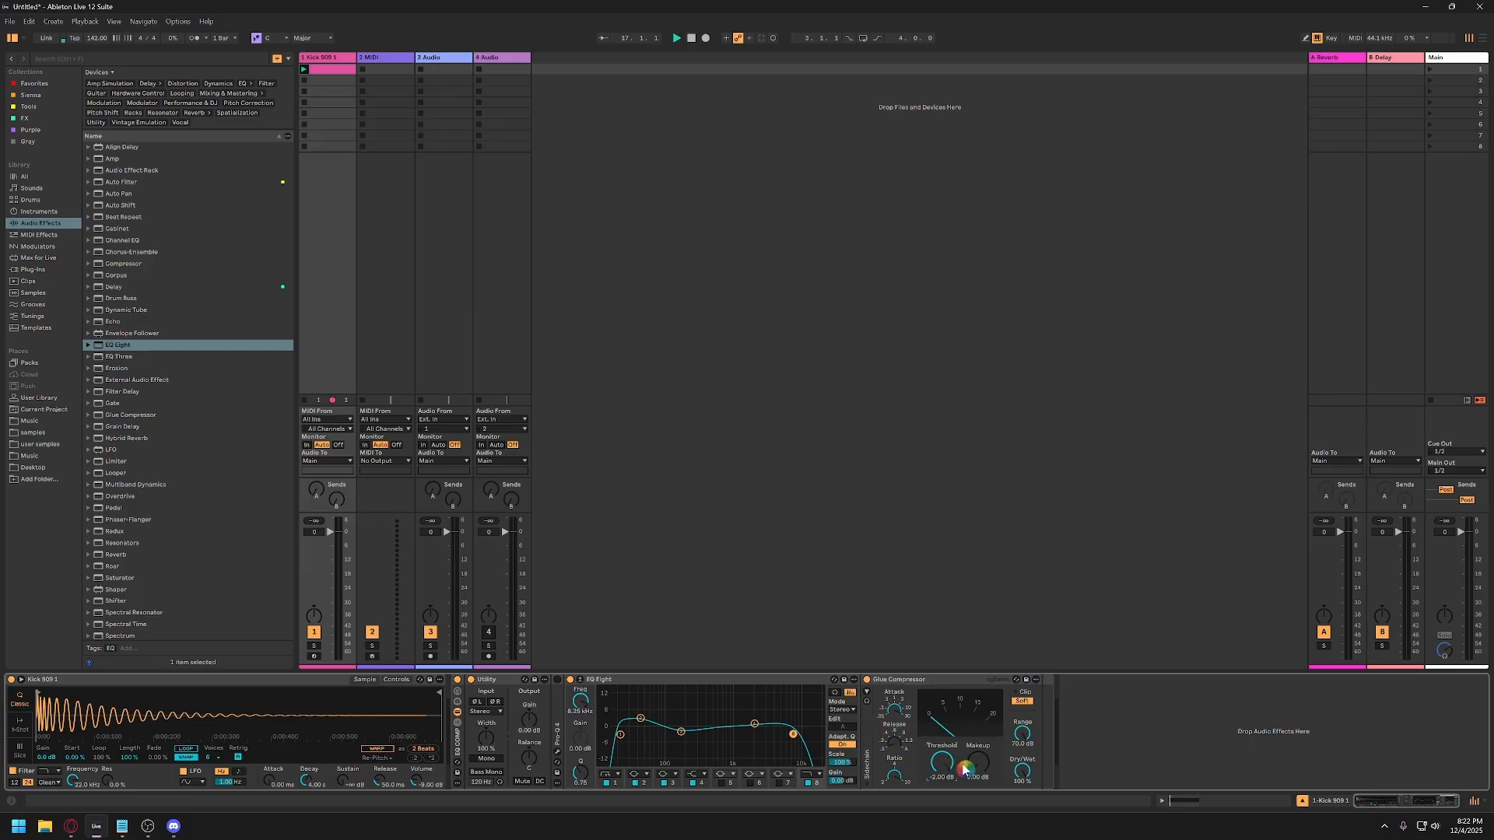
key("Down")
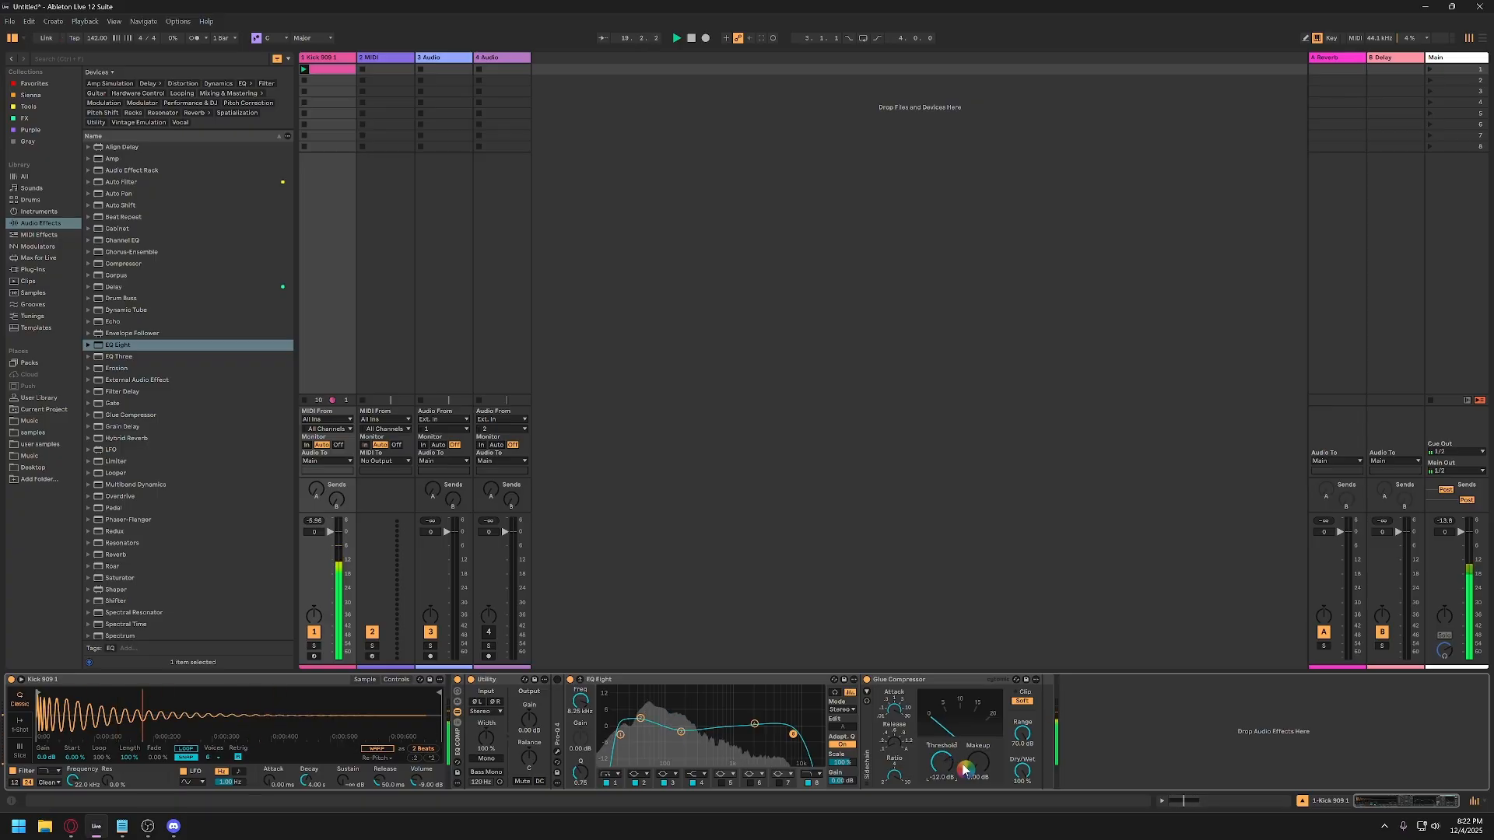
key("Down")
key("Down")
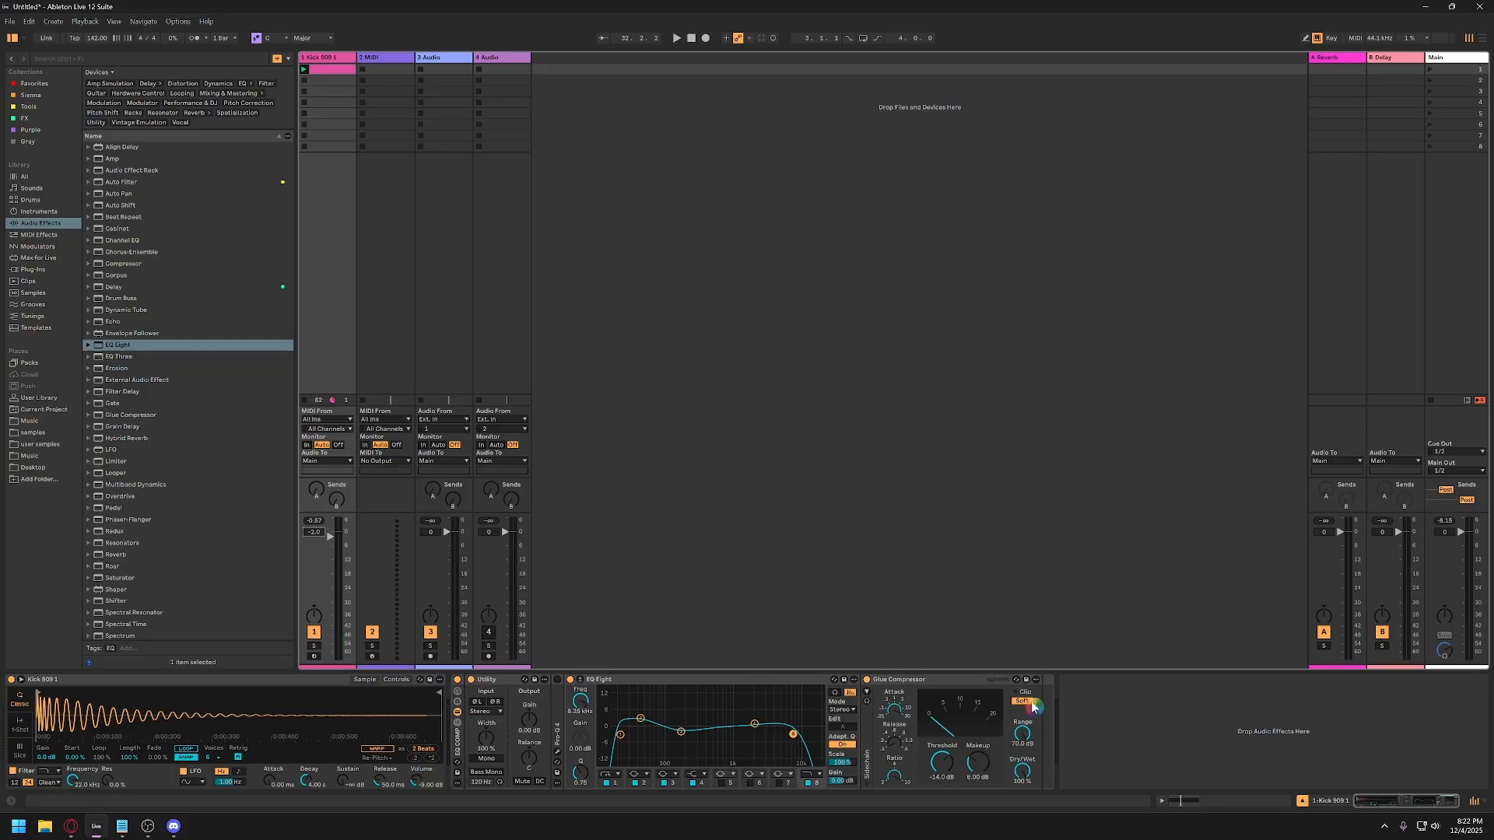
Reset the kick track's volume to 0 dB and lower the main track's volume to -2.0 dB.
double_click(321, 532)
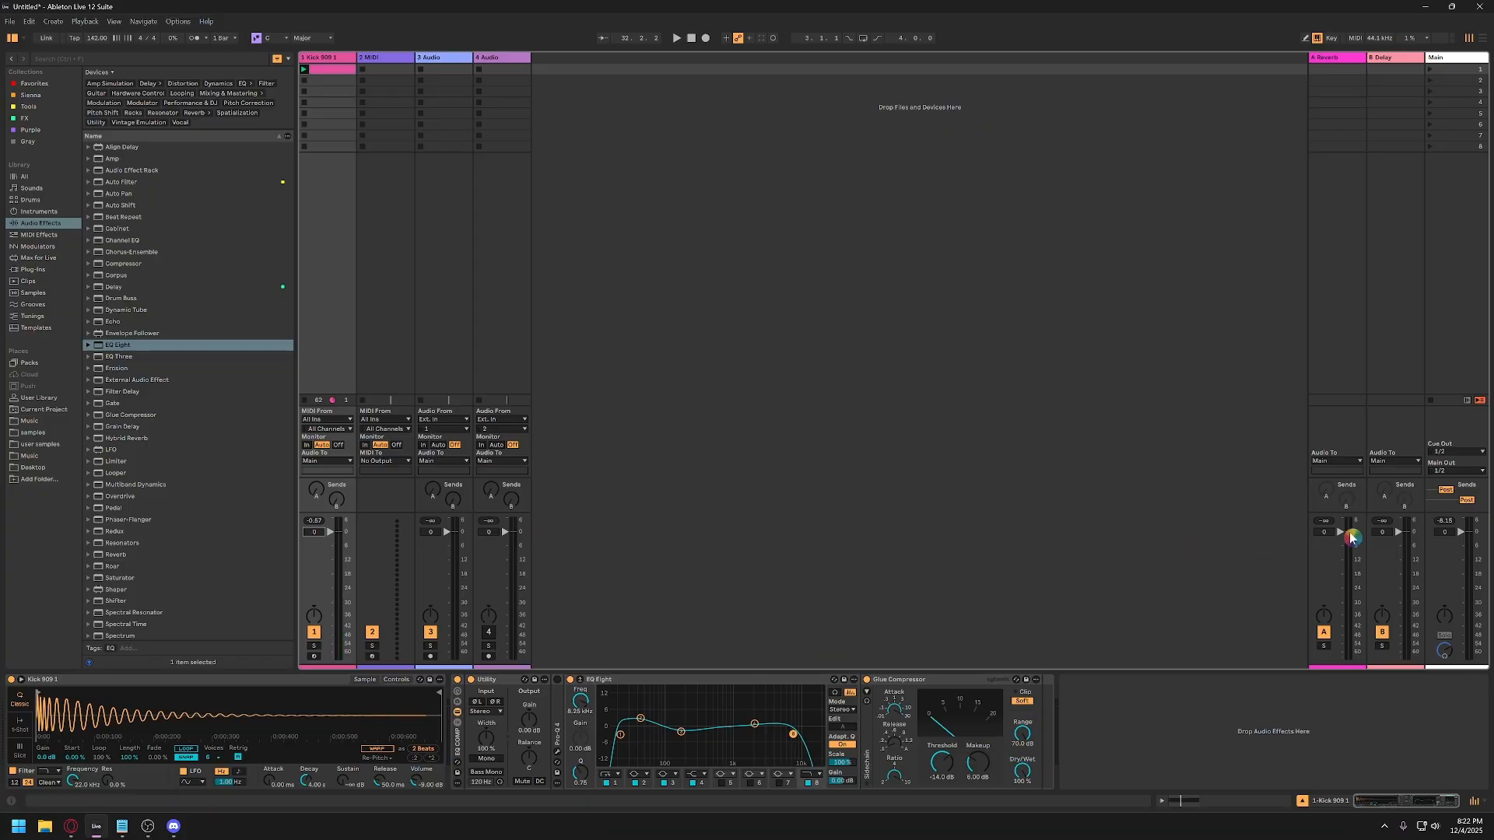
left_click(1450, 531)
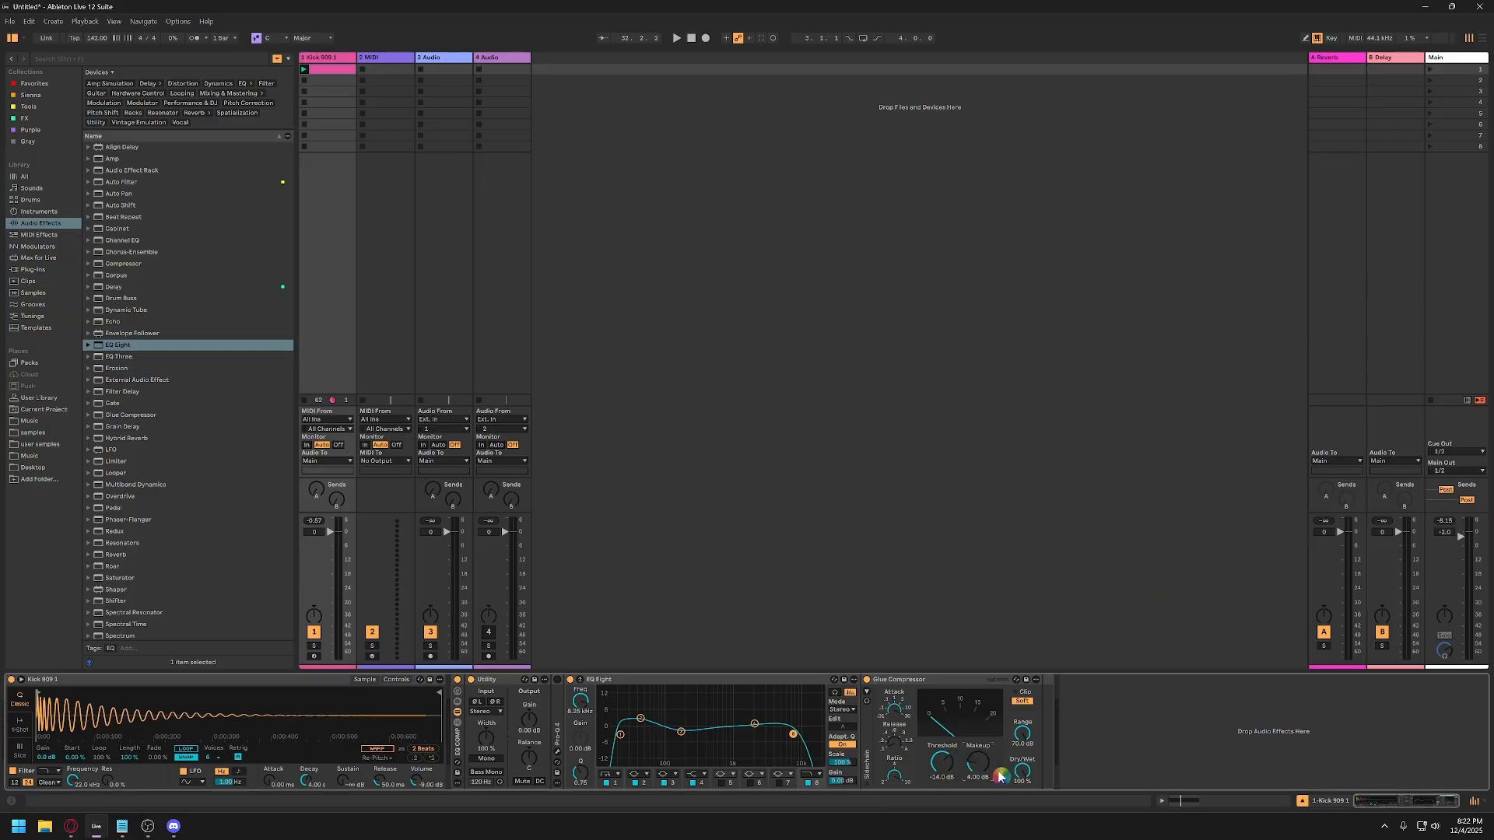
Audition the kick through the Glue Compressor and turn off the compressor's soft clipping.
key("space")
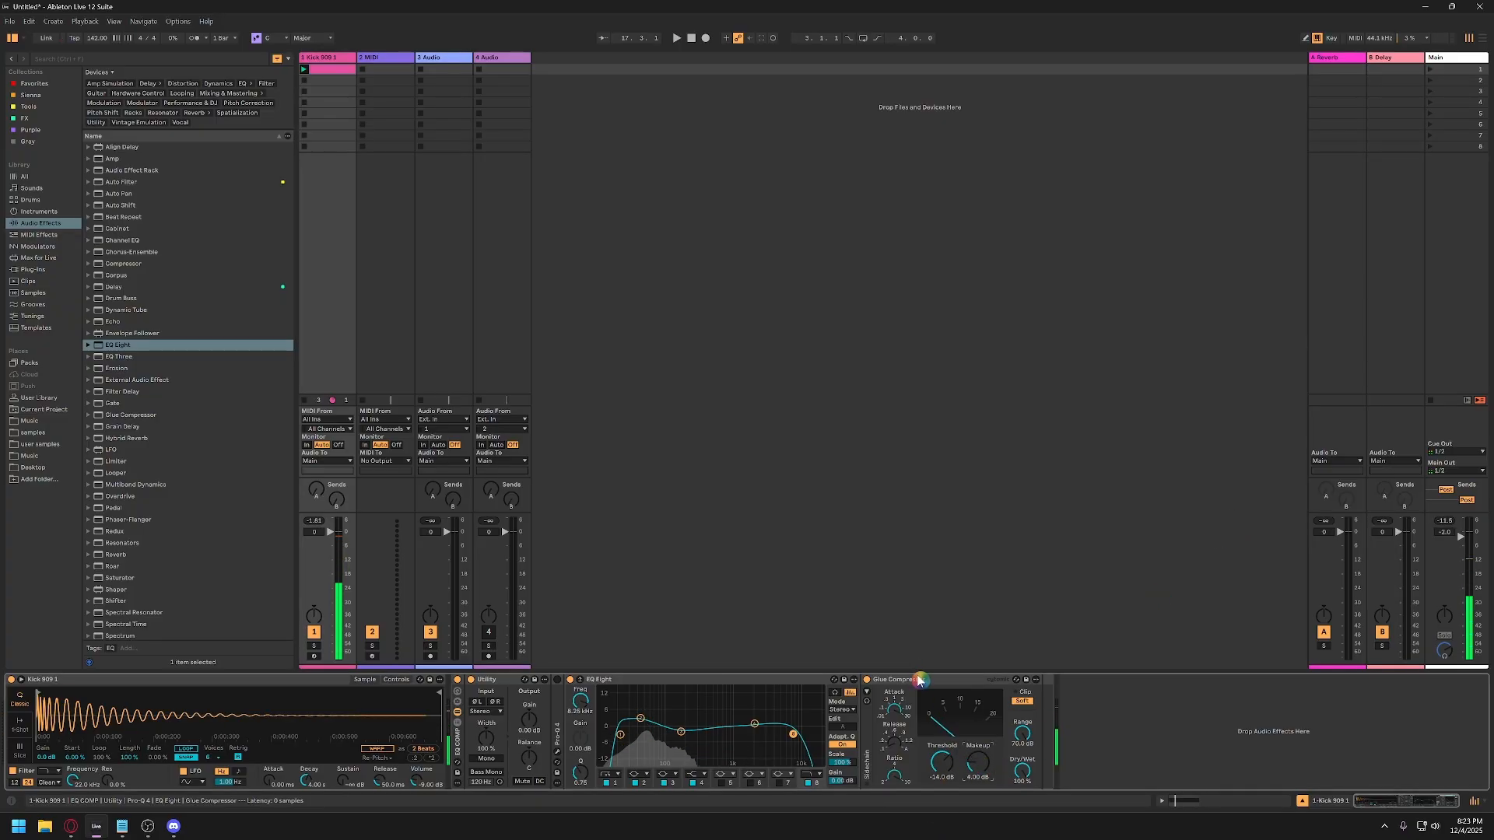
left_click(920, 681)
left_click(1022, 702)
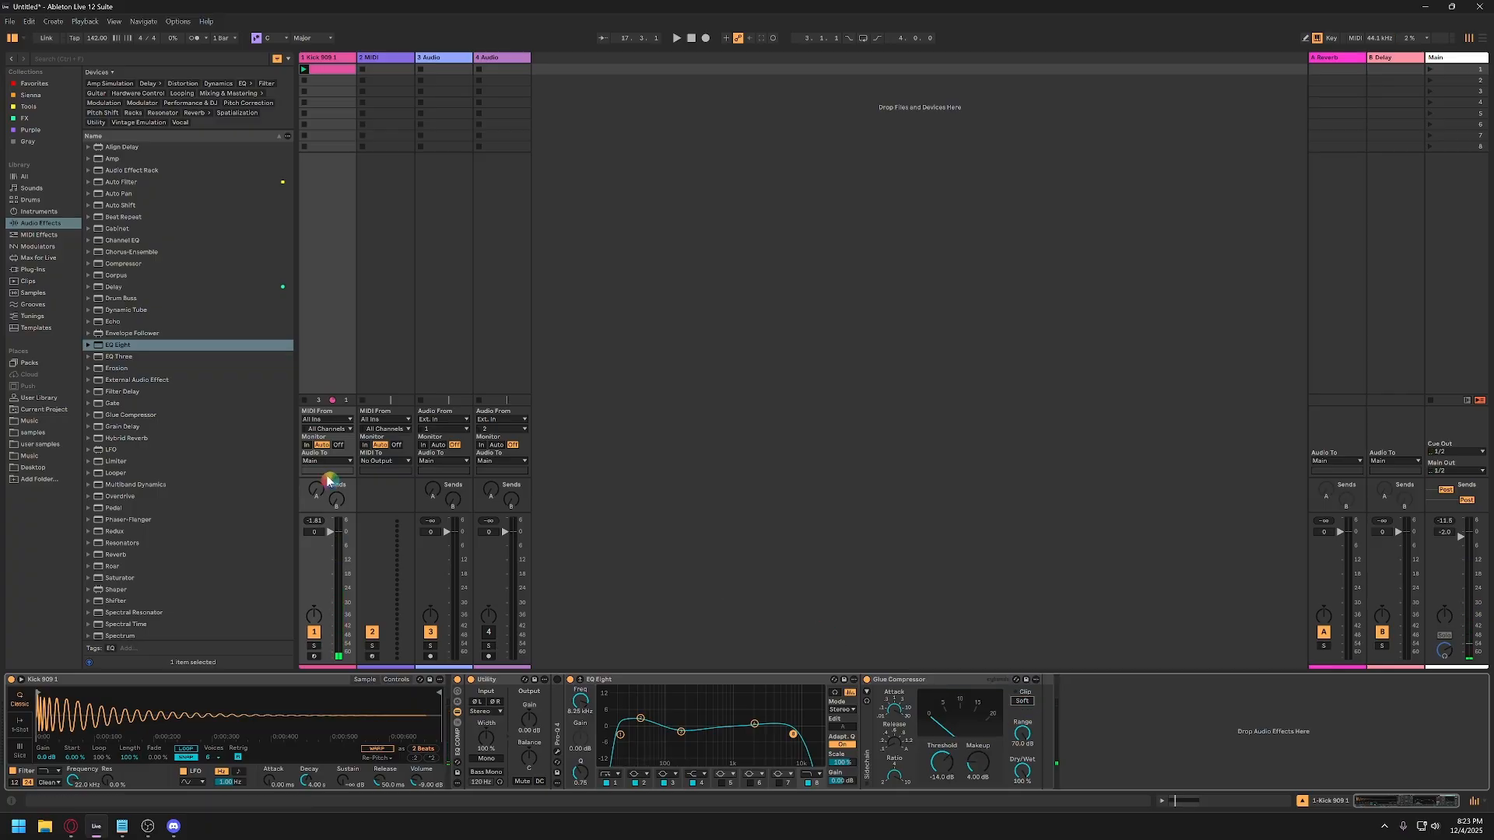
Add Transient Master from the Tools collection to the end of the kick's device chain and reposition its window.
left_click(28, 106)
double_click(119, 306)
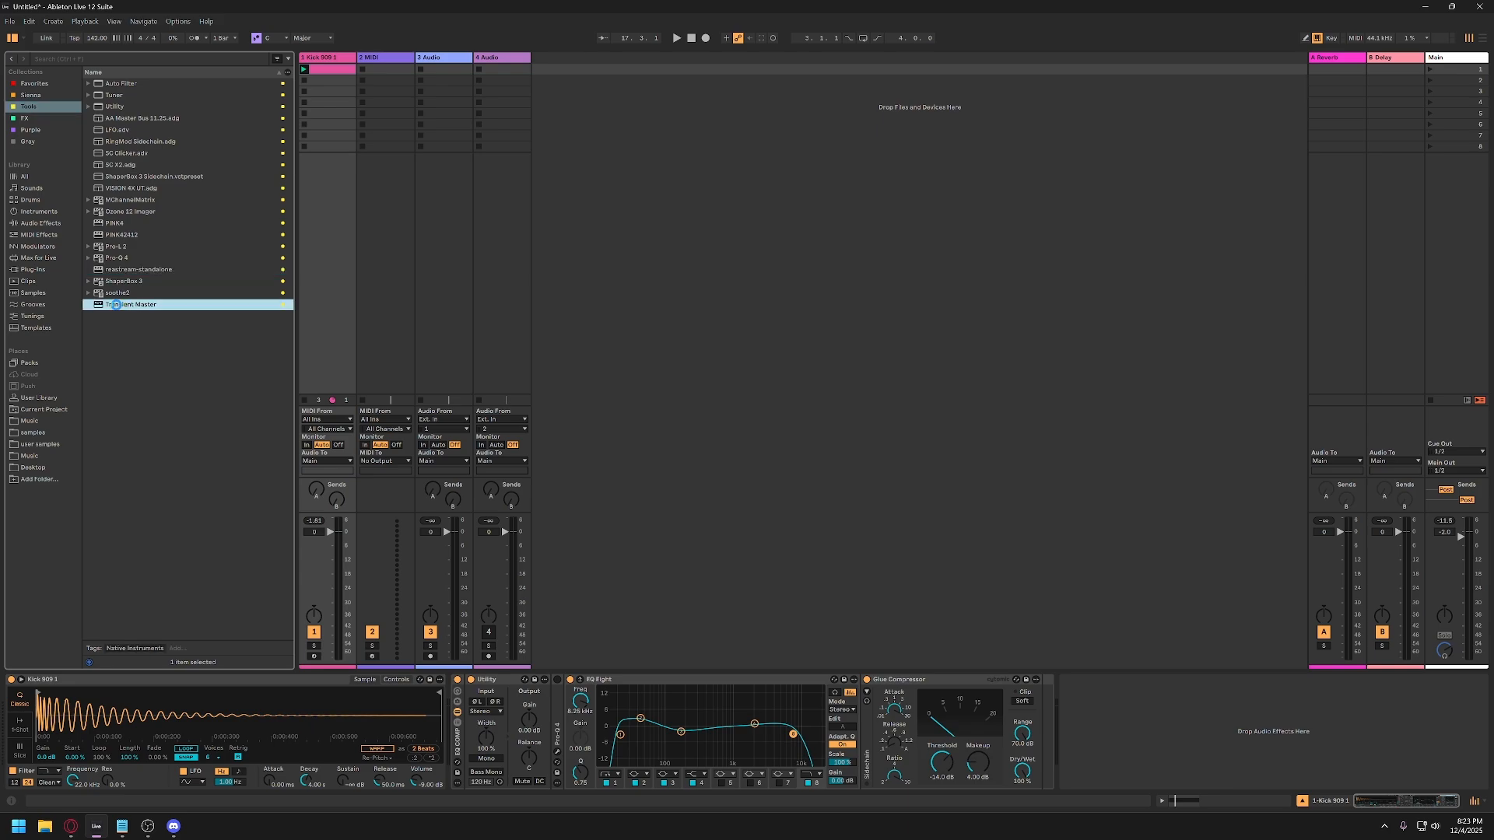
left_click(1087, 680)
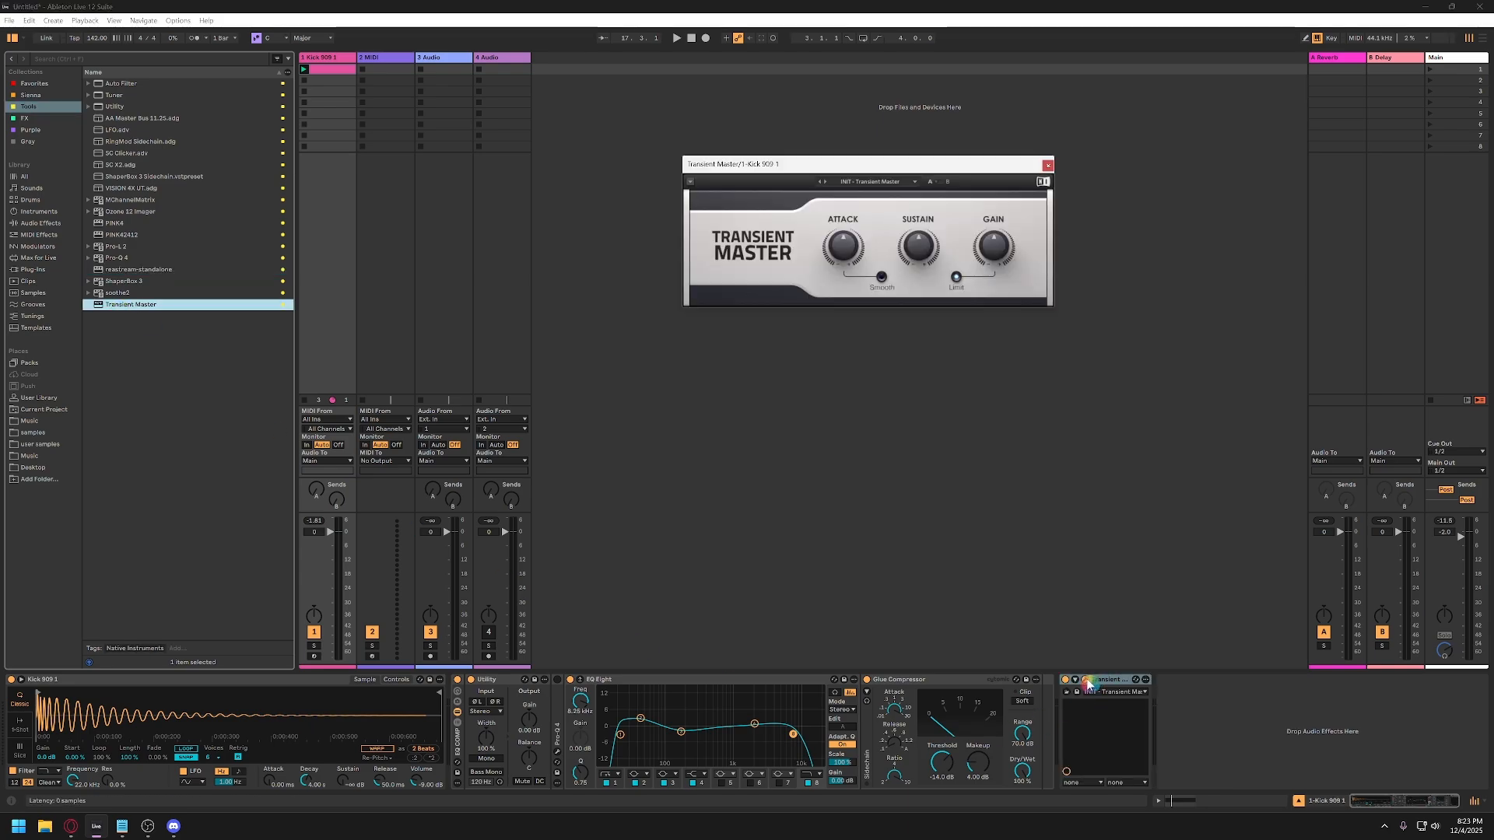
left_click_drag(805, 171, 723, 217)
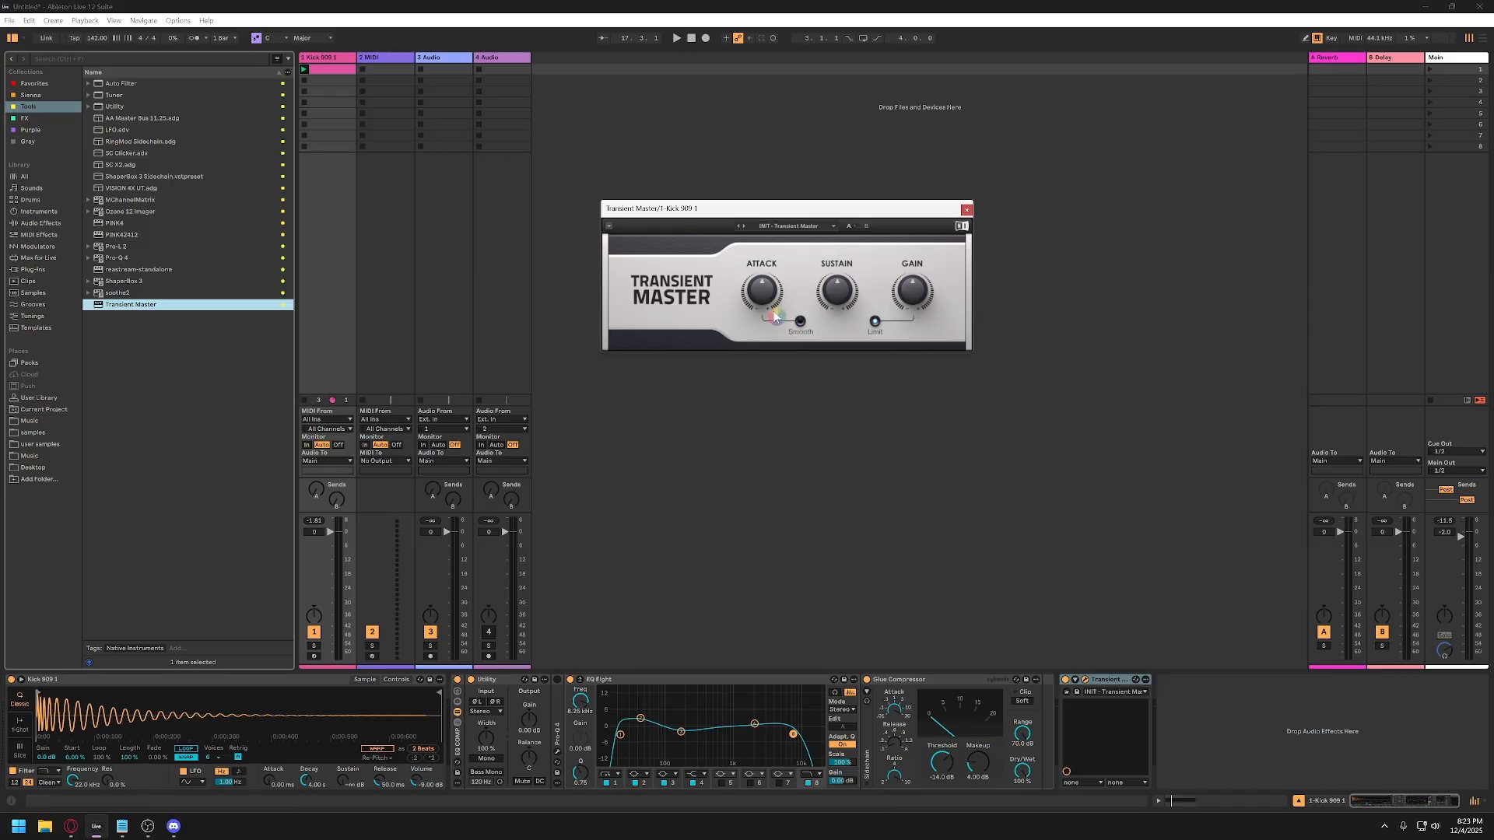
left_click(37, 224)
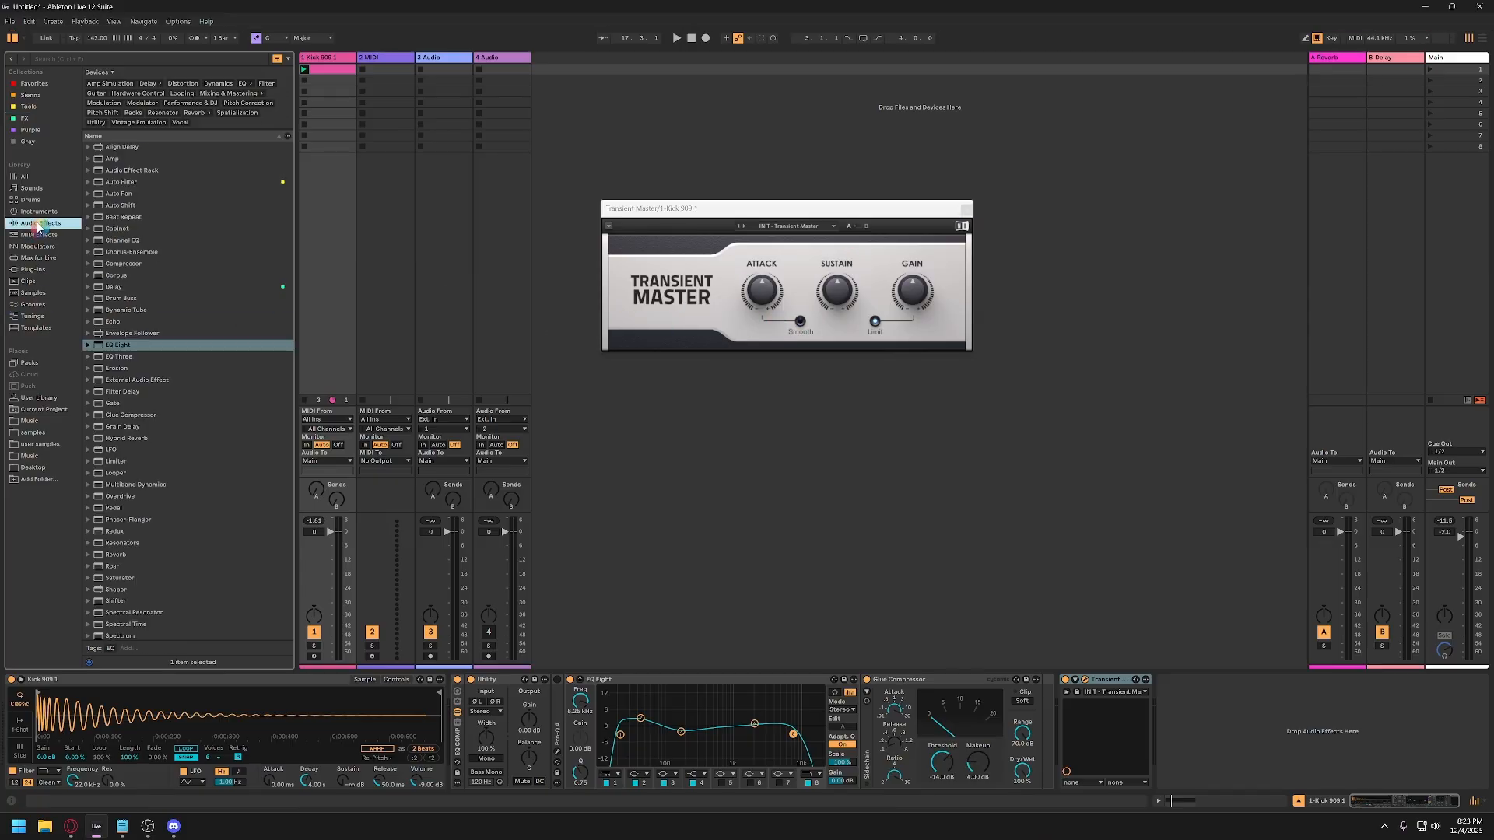
scroll(132, 421, "down", 2)
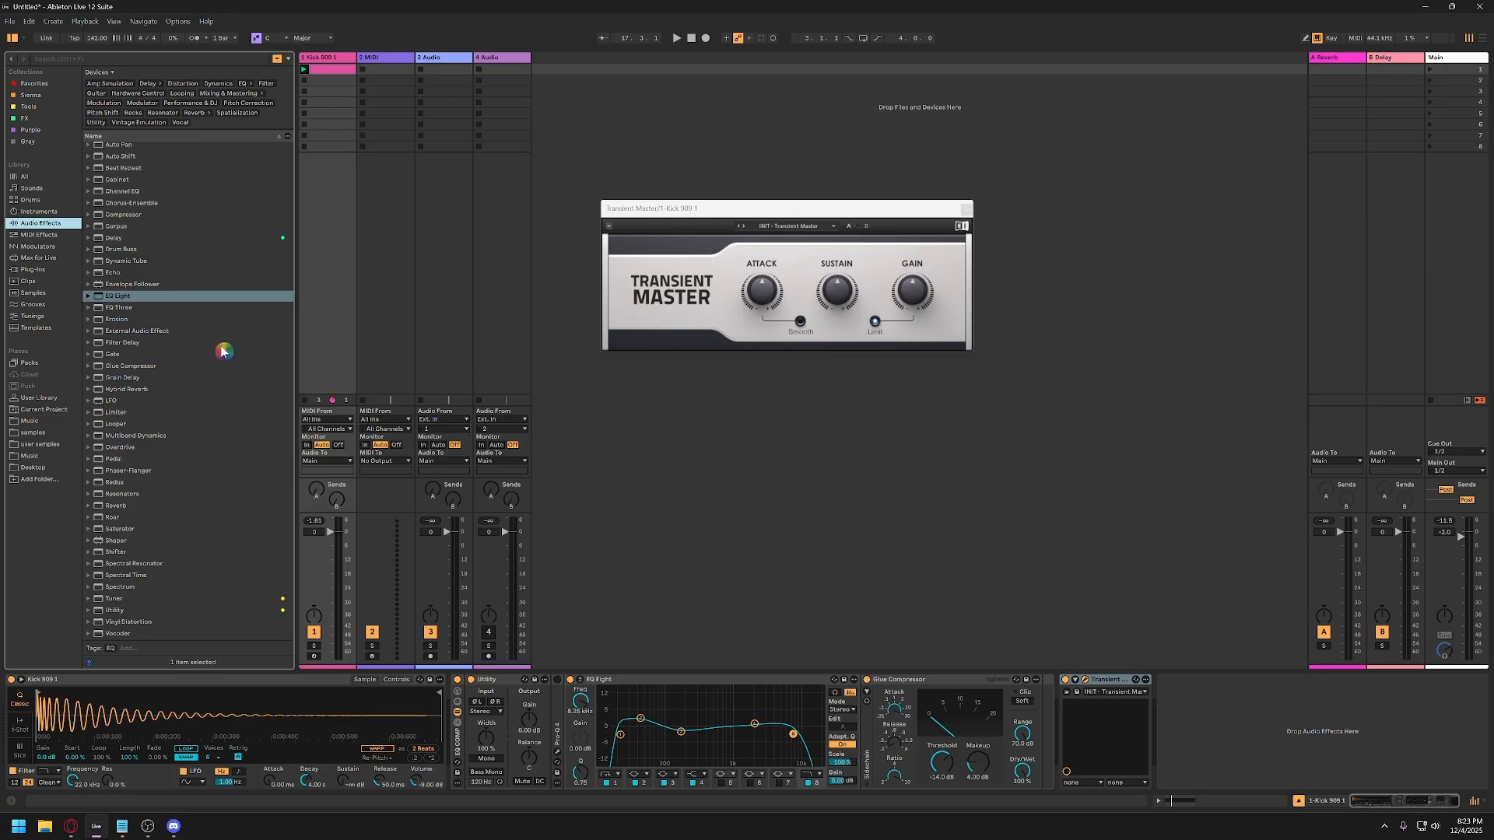
left_click(705, 208)
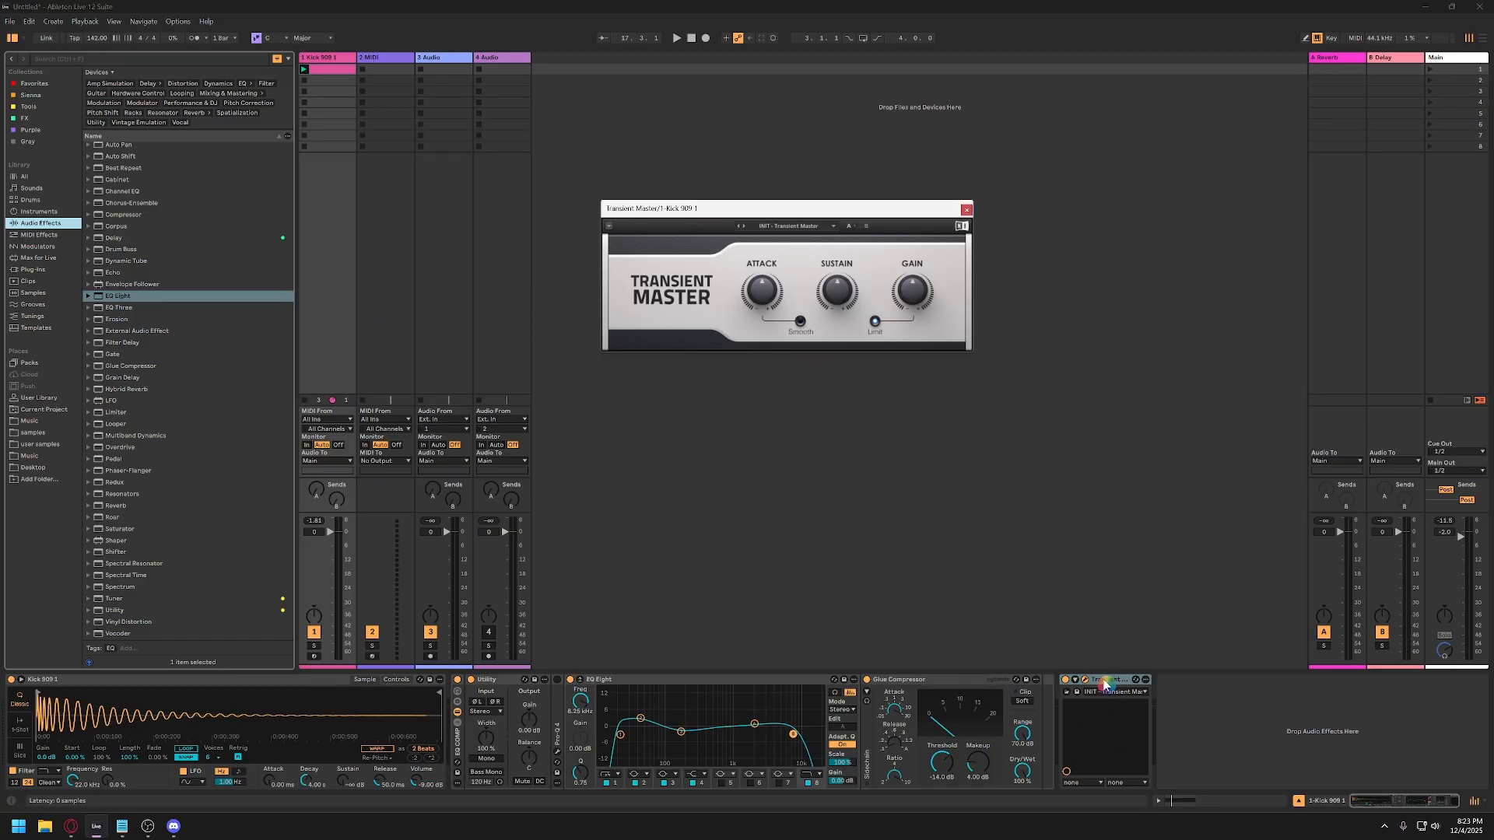
Adjust Transient Master's attack while auditioning the kick, and close the plug-in window.
mouse_move(759, 300)
key("space")
mouse_move(765, 299)
left_mouse_down()
mouse_move(766, 278)
mouse_move(765, 306)
mouse_move(740, 291)
left_mouse_up()
key("space")
key("space")
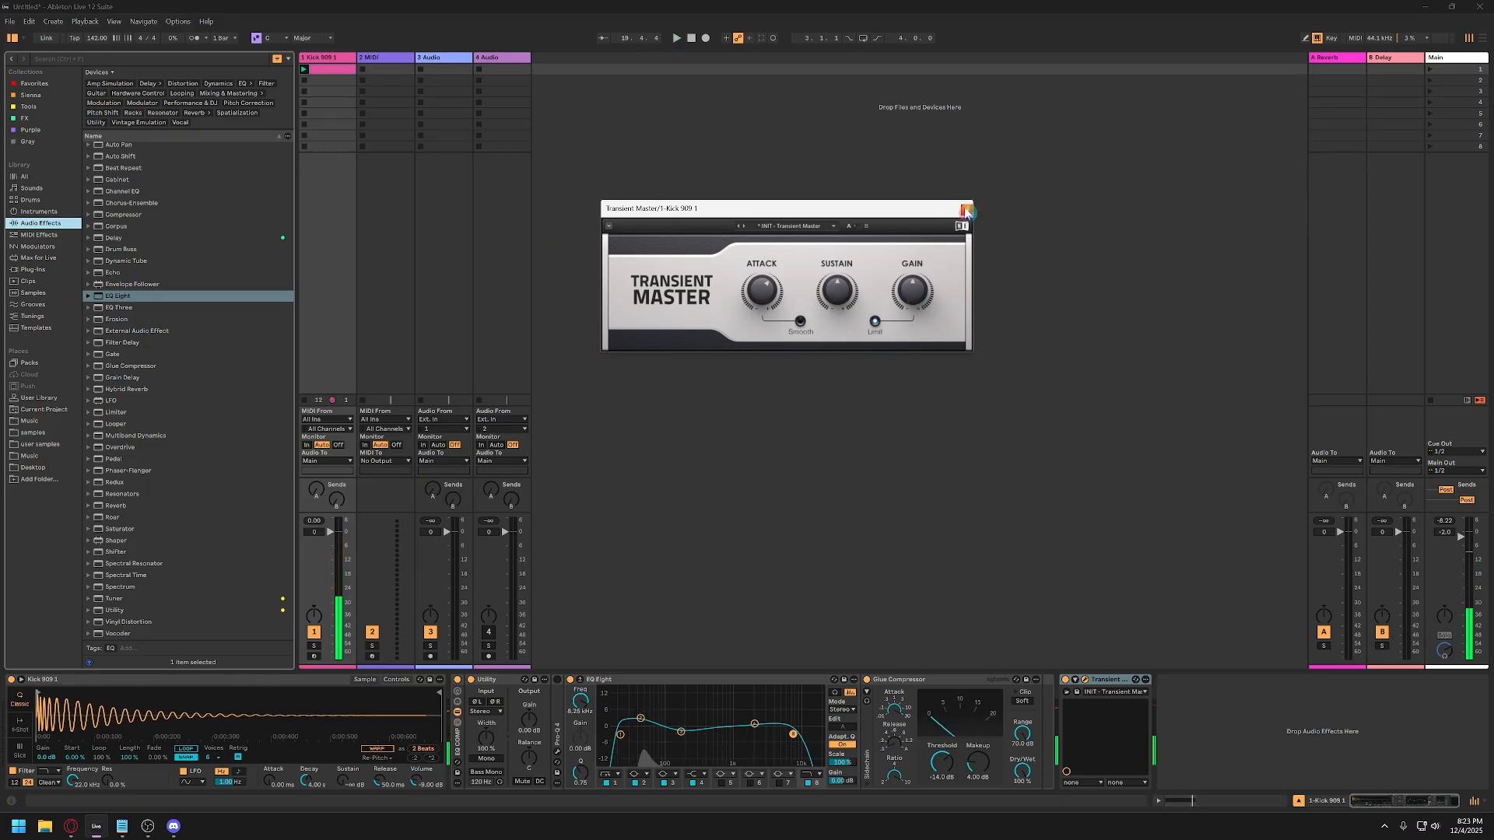
left_click(965, 210)
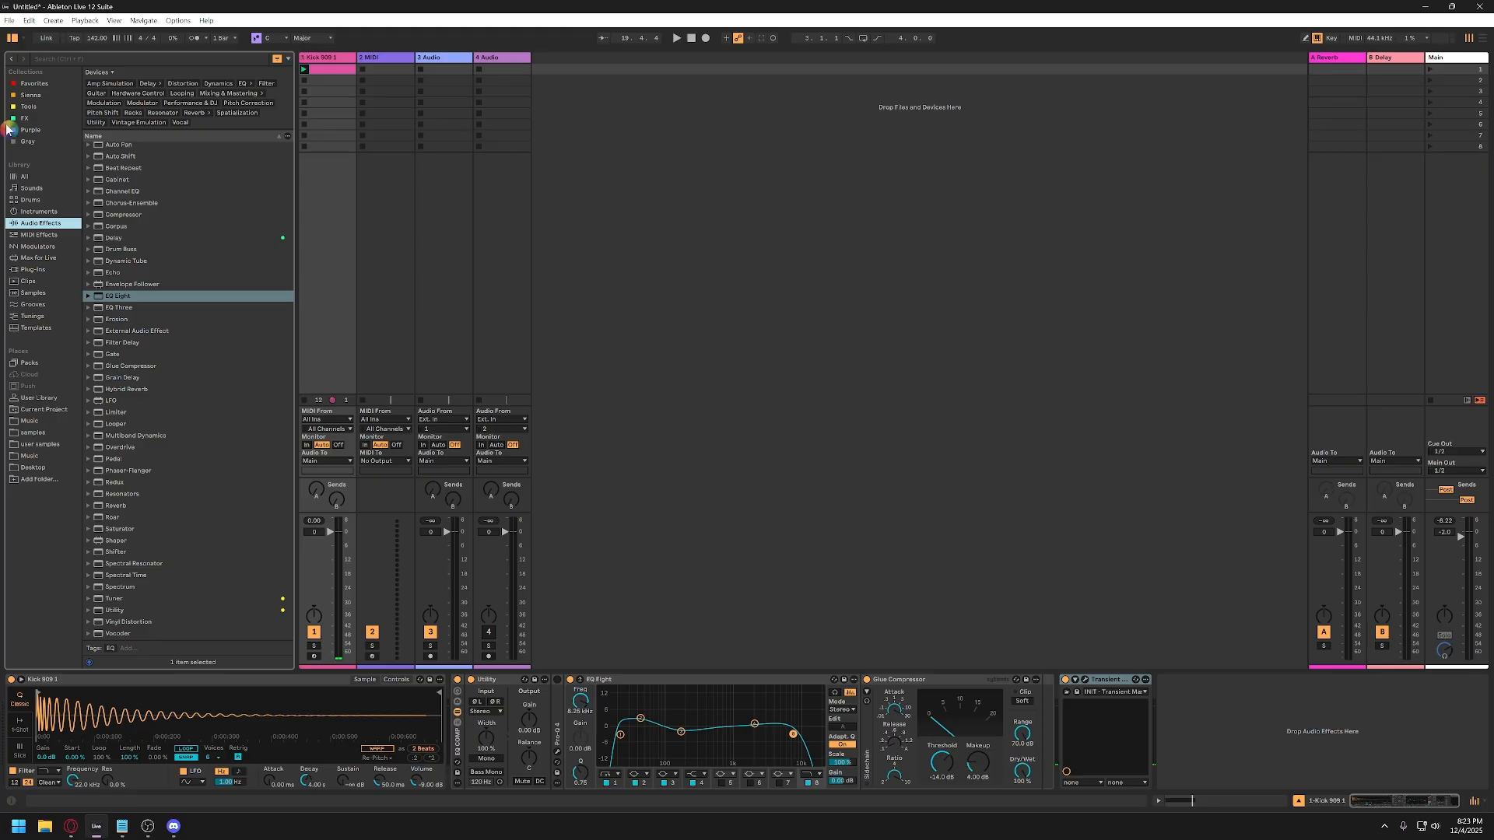
Add the Pro-L 2 limiter from the Tools collection after Transient Master and start playback.
left_click(30, 108)
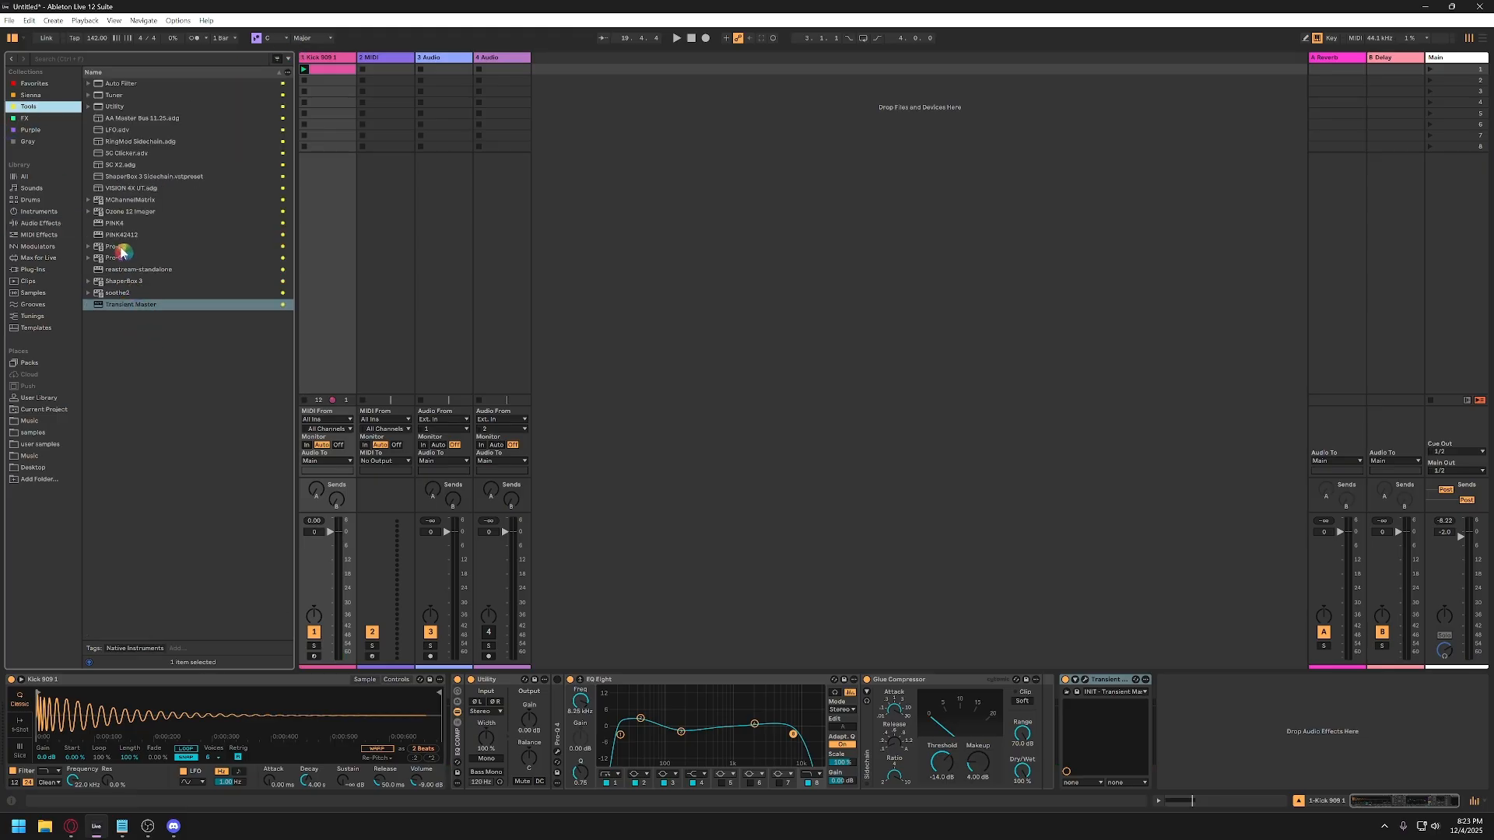
left_click_drag(122, 251, 1112, 695)
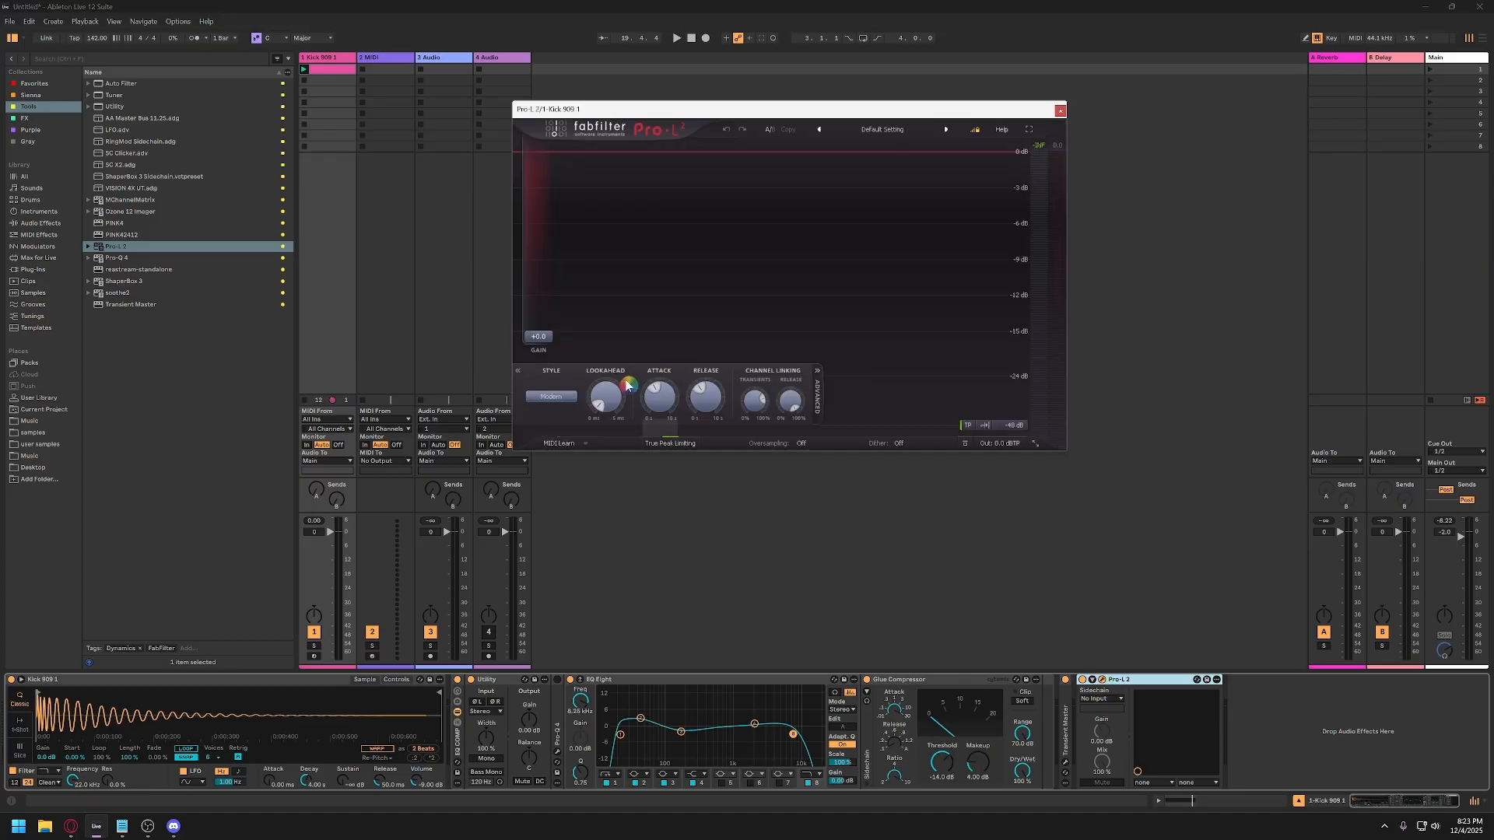
key("space")
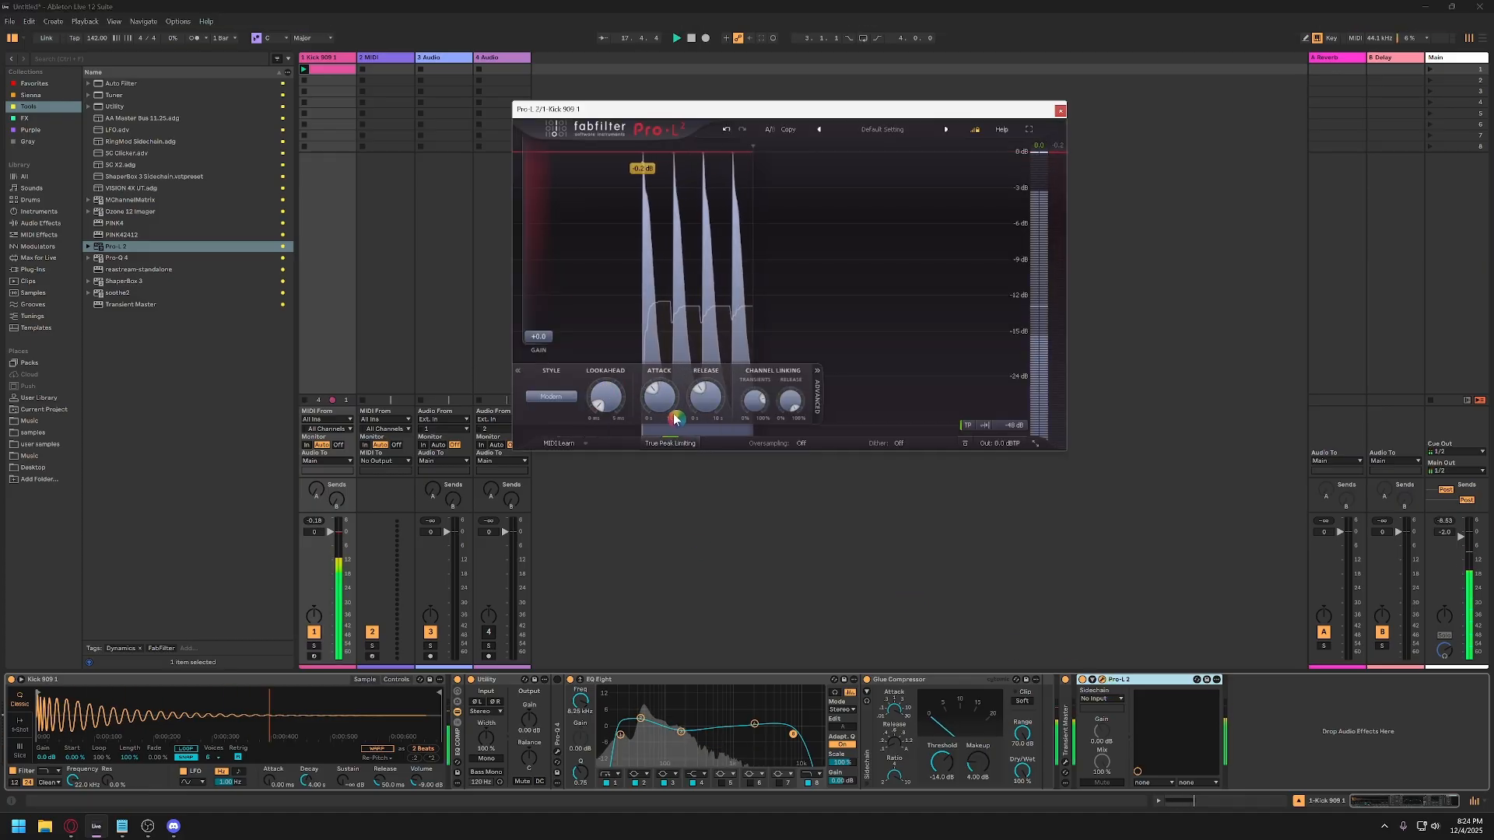
Set Pro-L 2's attack to 0 ms, minimise its release, raise transient channel linking and set its gain to +2.0 dB, then close it and stop playback.
left_click_drag(705, 403, 723, 510)
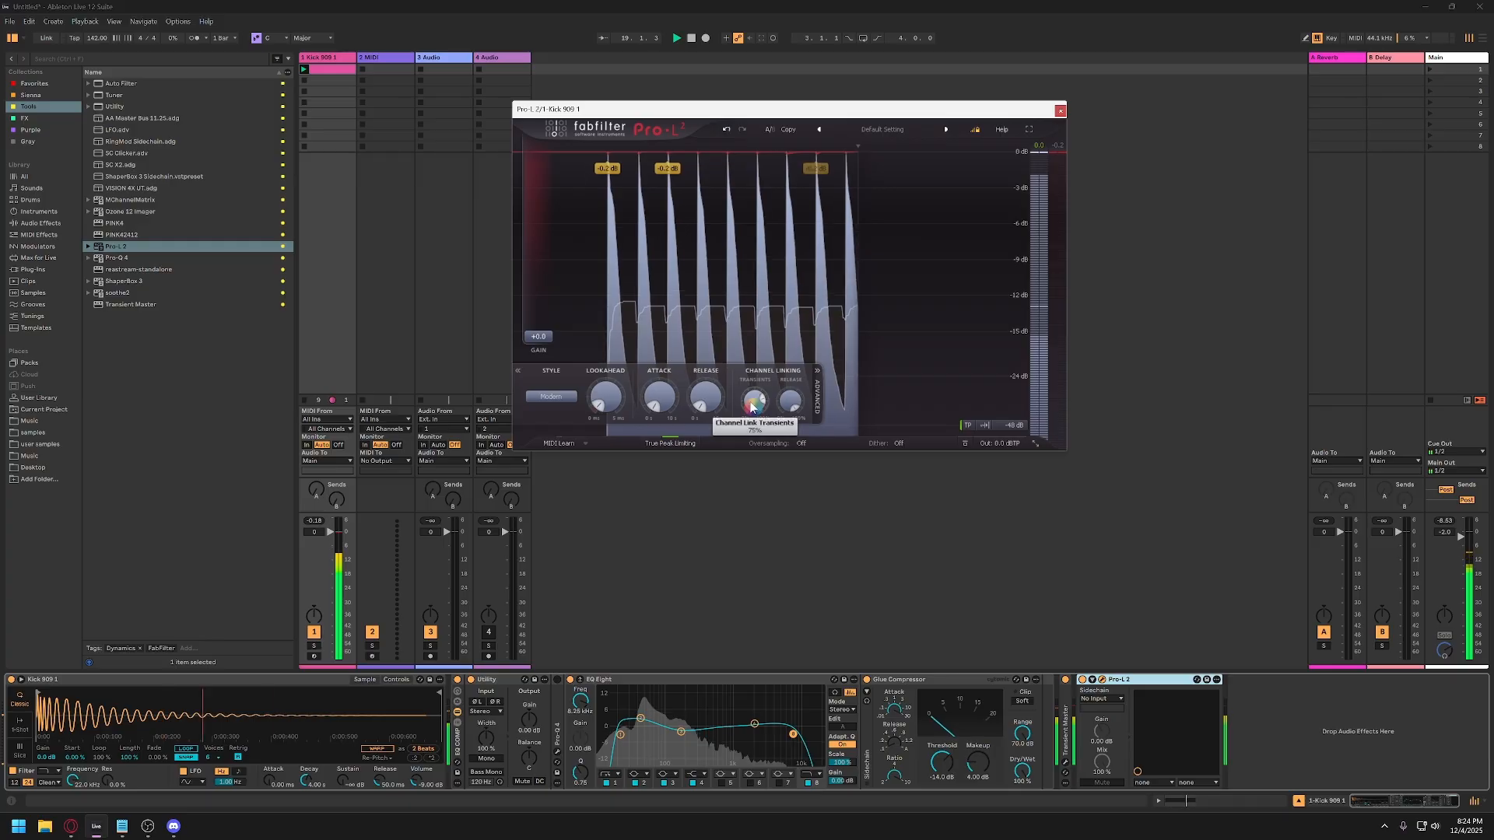
left_click_drag(755, 403, 760, 280)
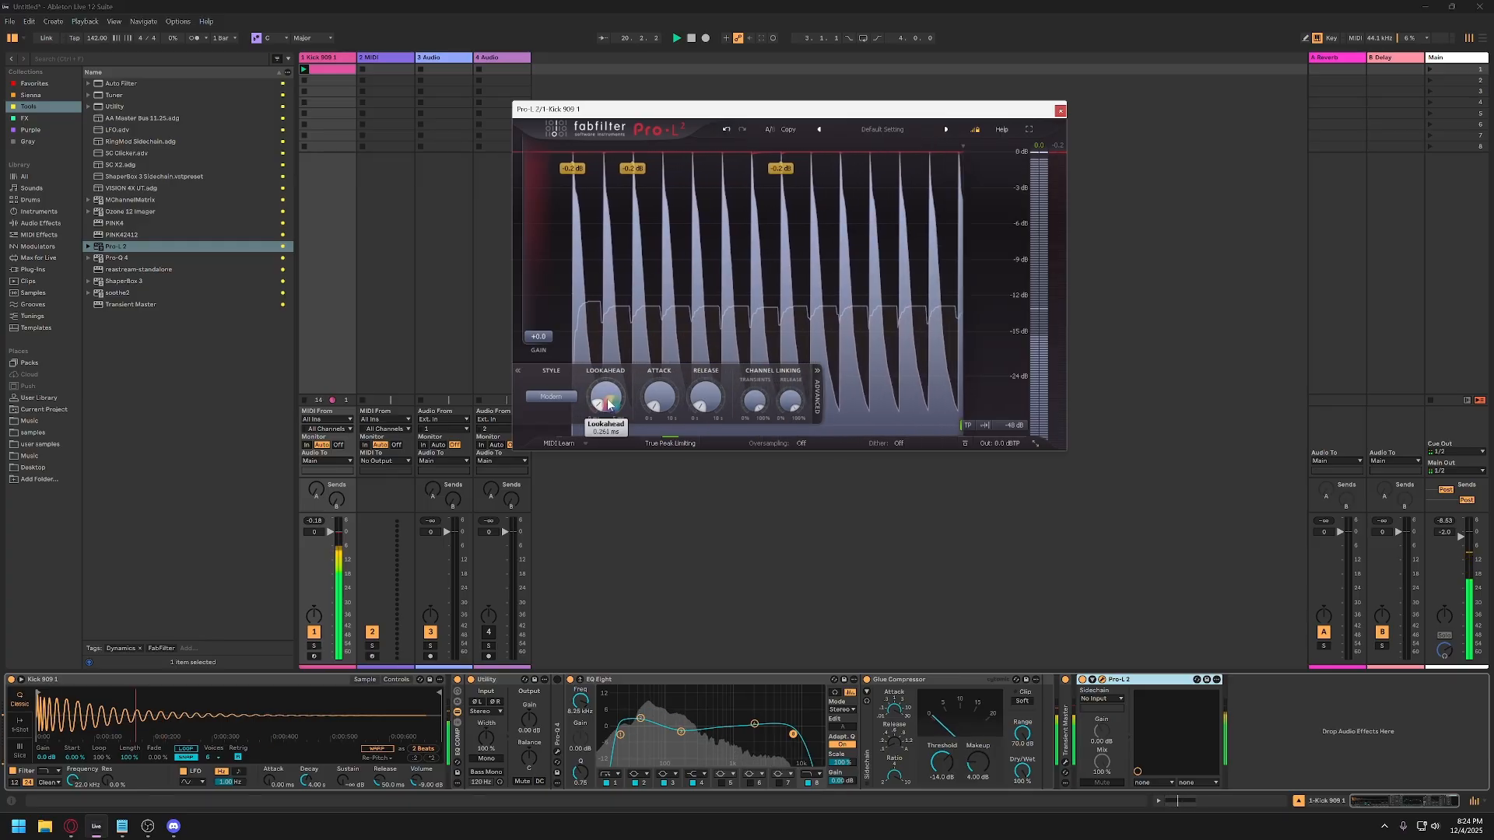
scroll(547, 336, "up", 4)
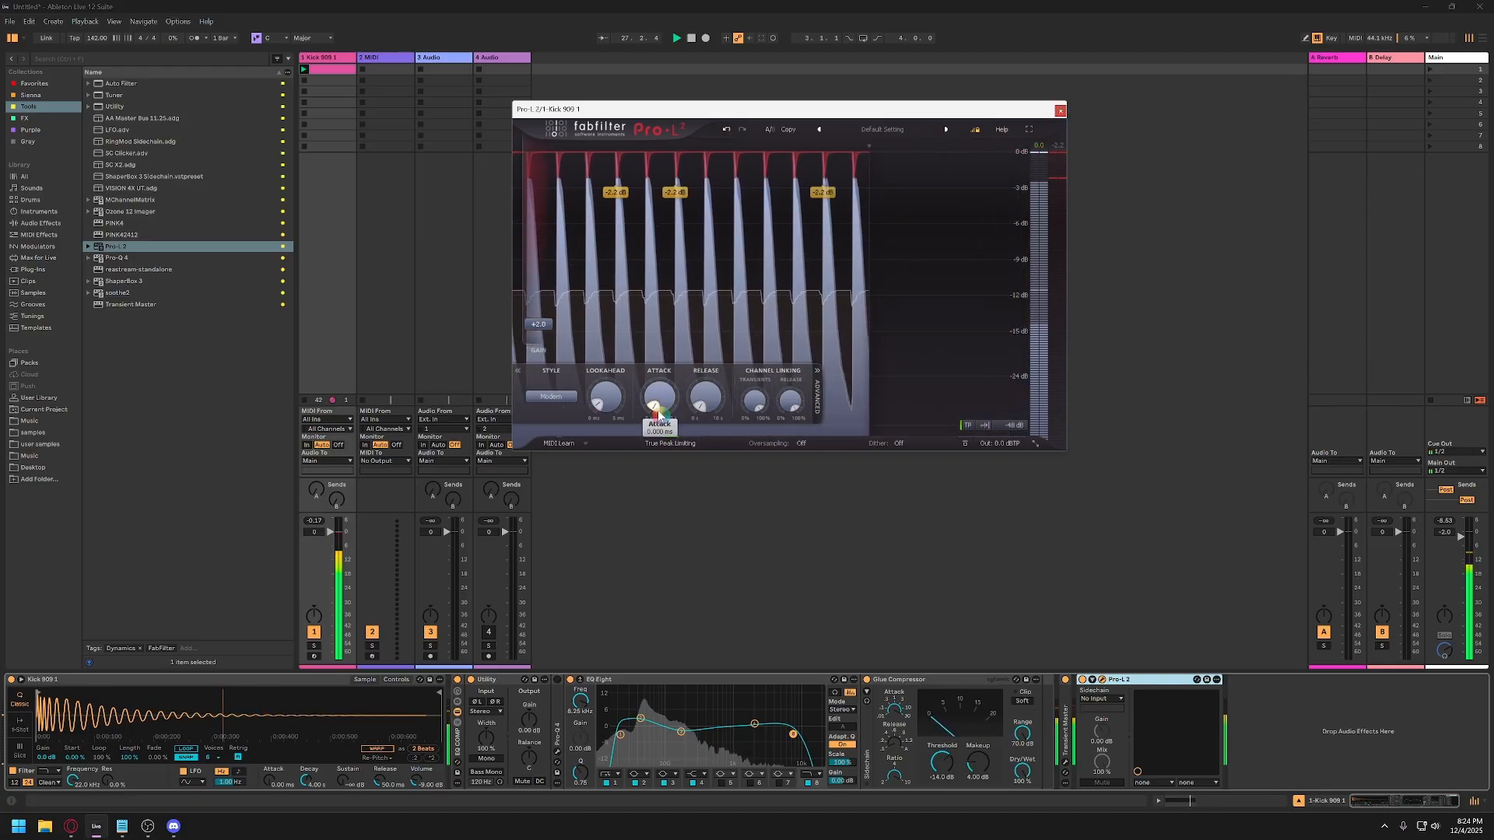
mouse_move(706, 404)
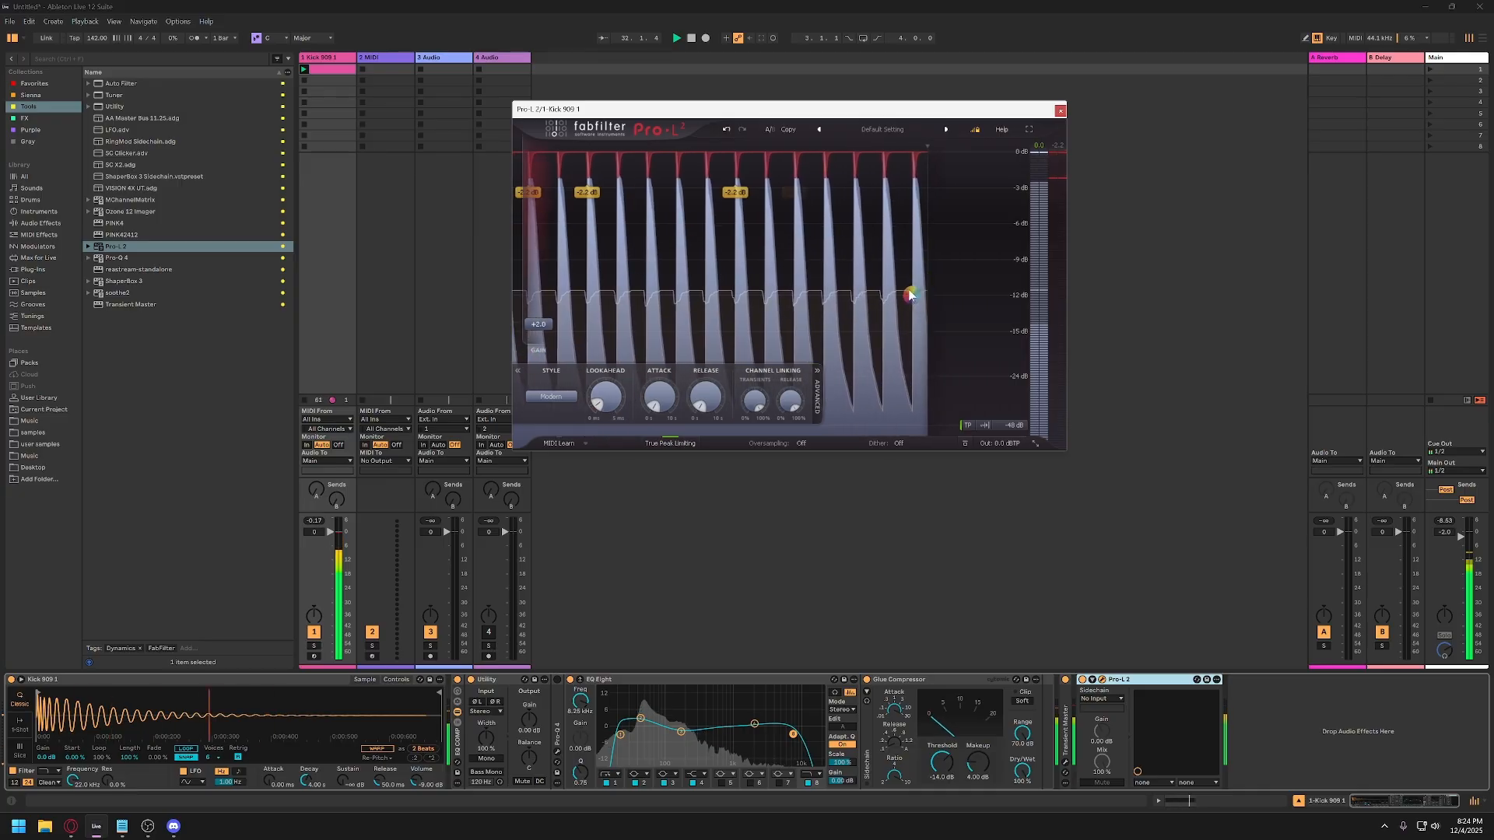
left_click(1060, 110)
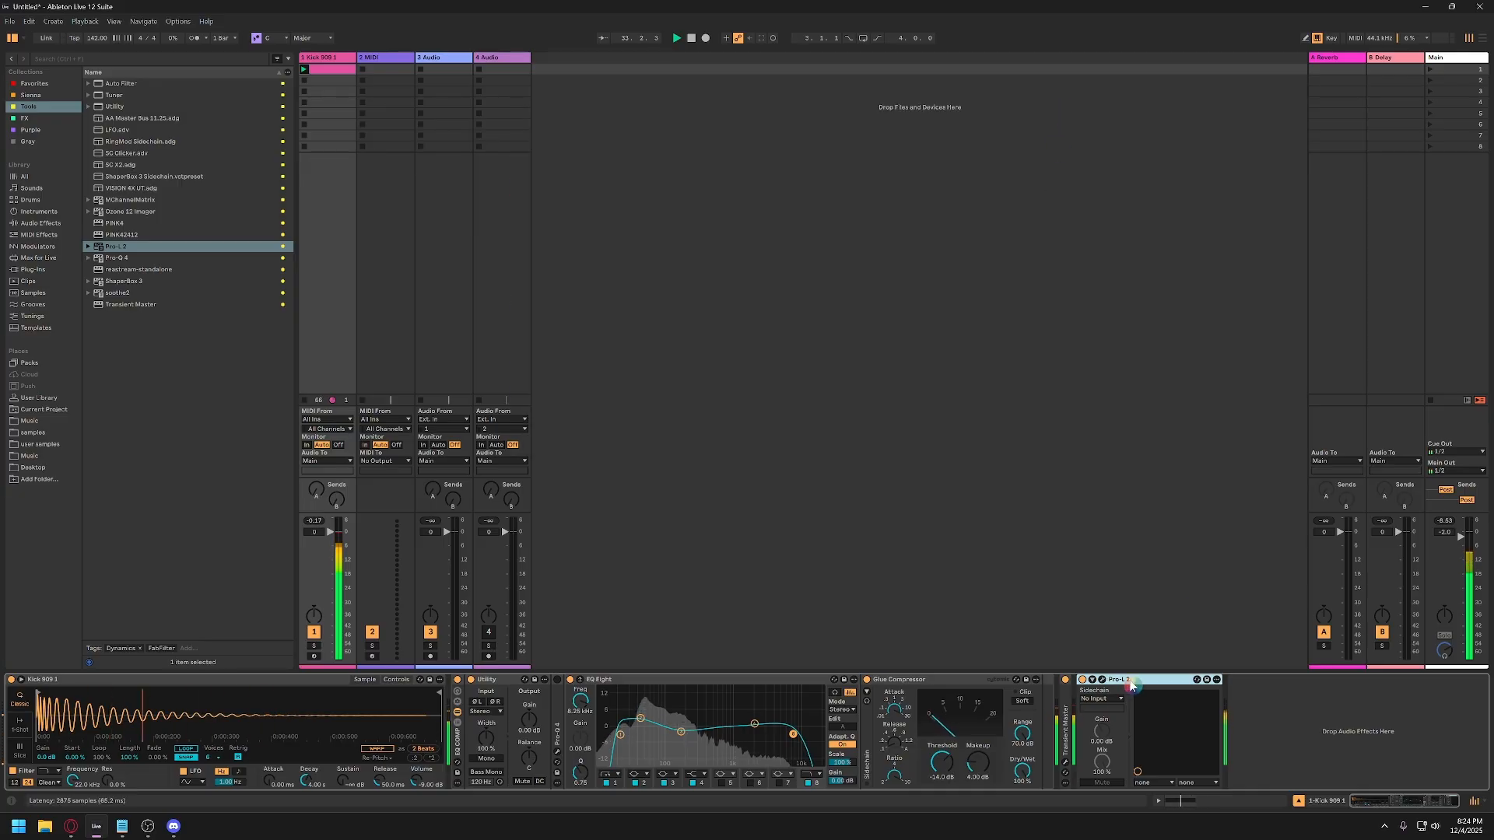
key("space")
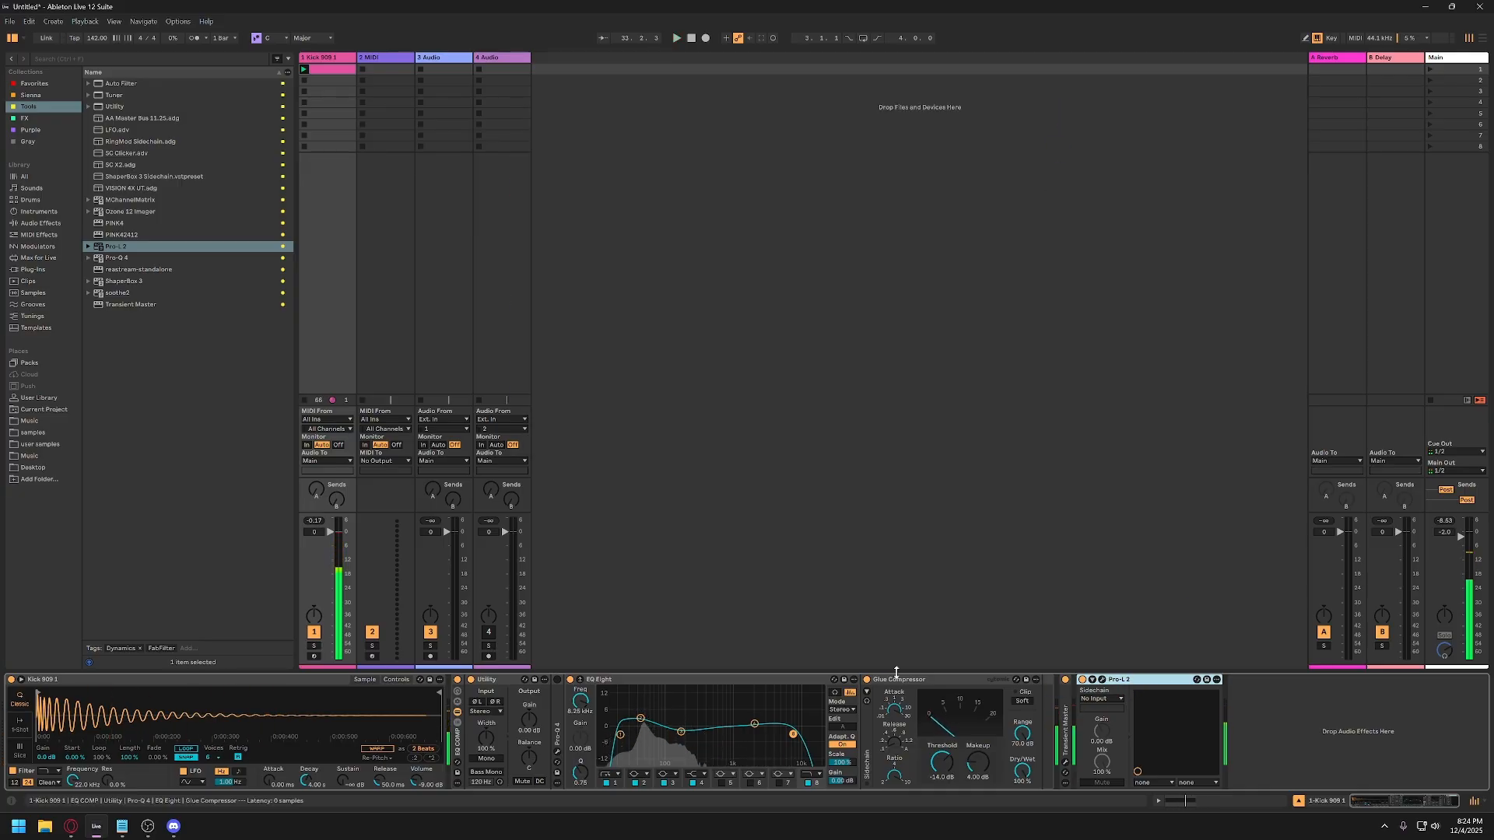
Save the Live Set under the file name Untitled.
left_click(336, 60)
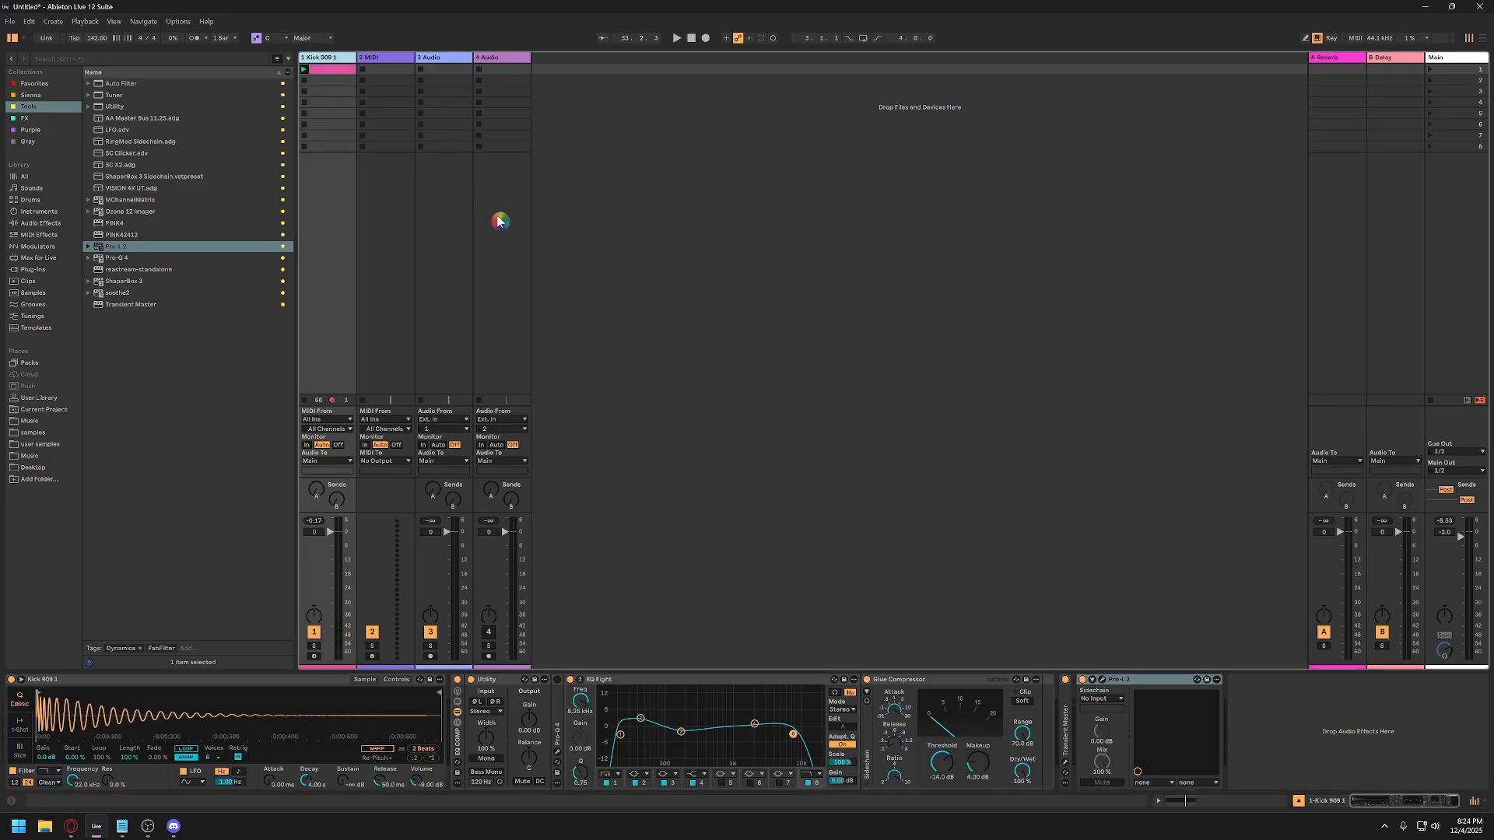
key("ctrl+s")
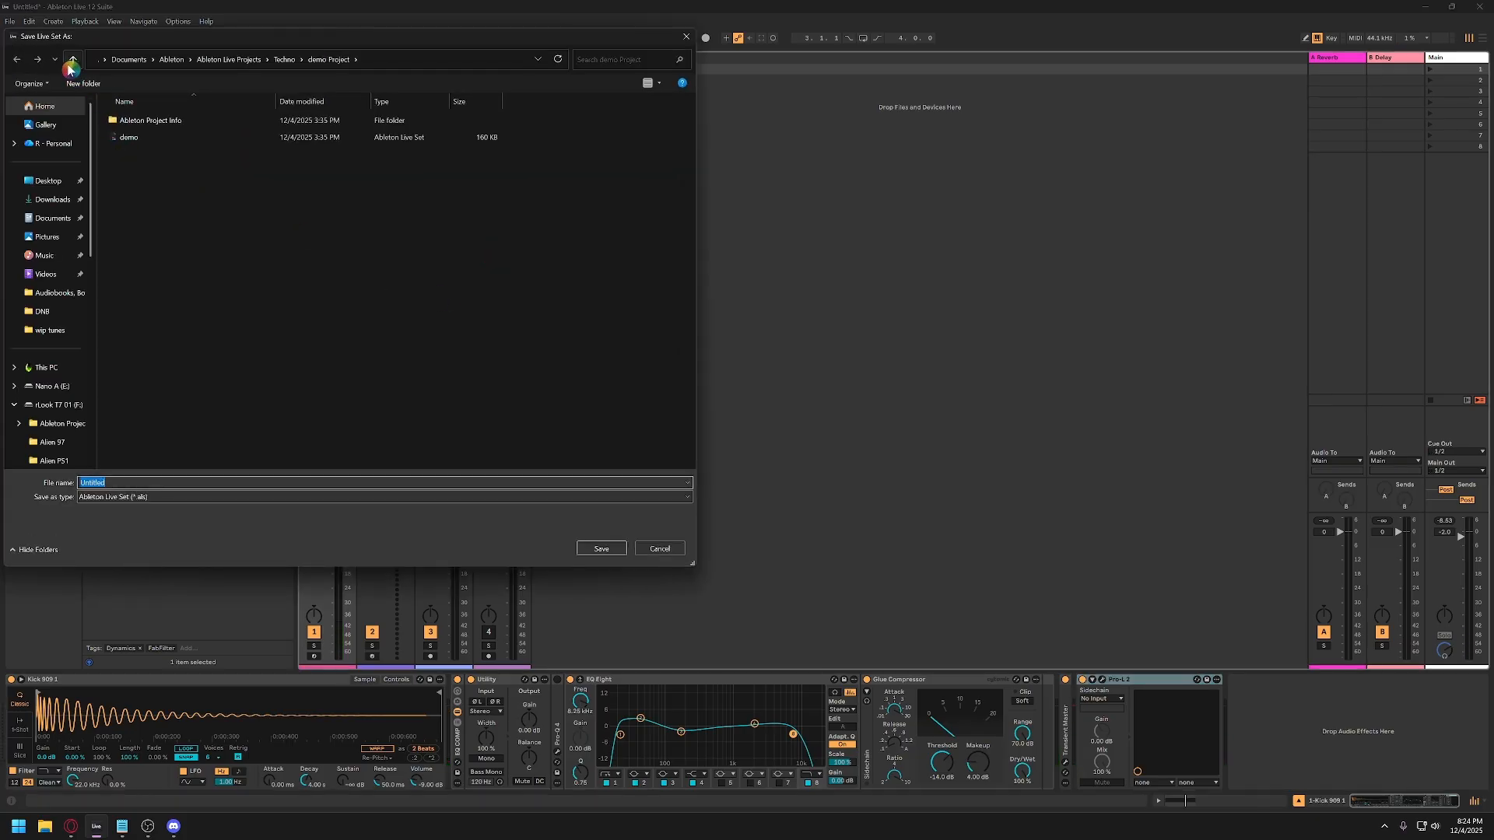
left_click(585, 543)
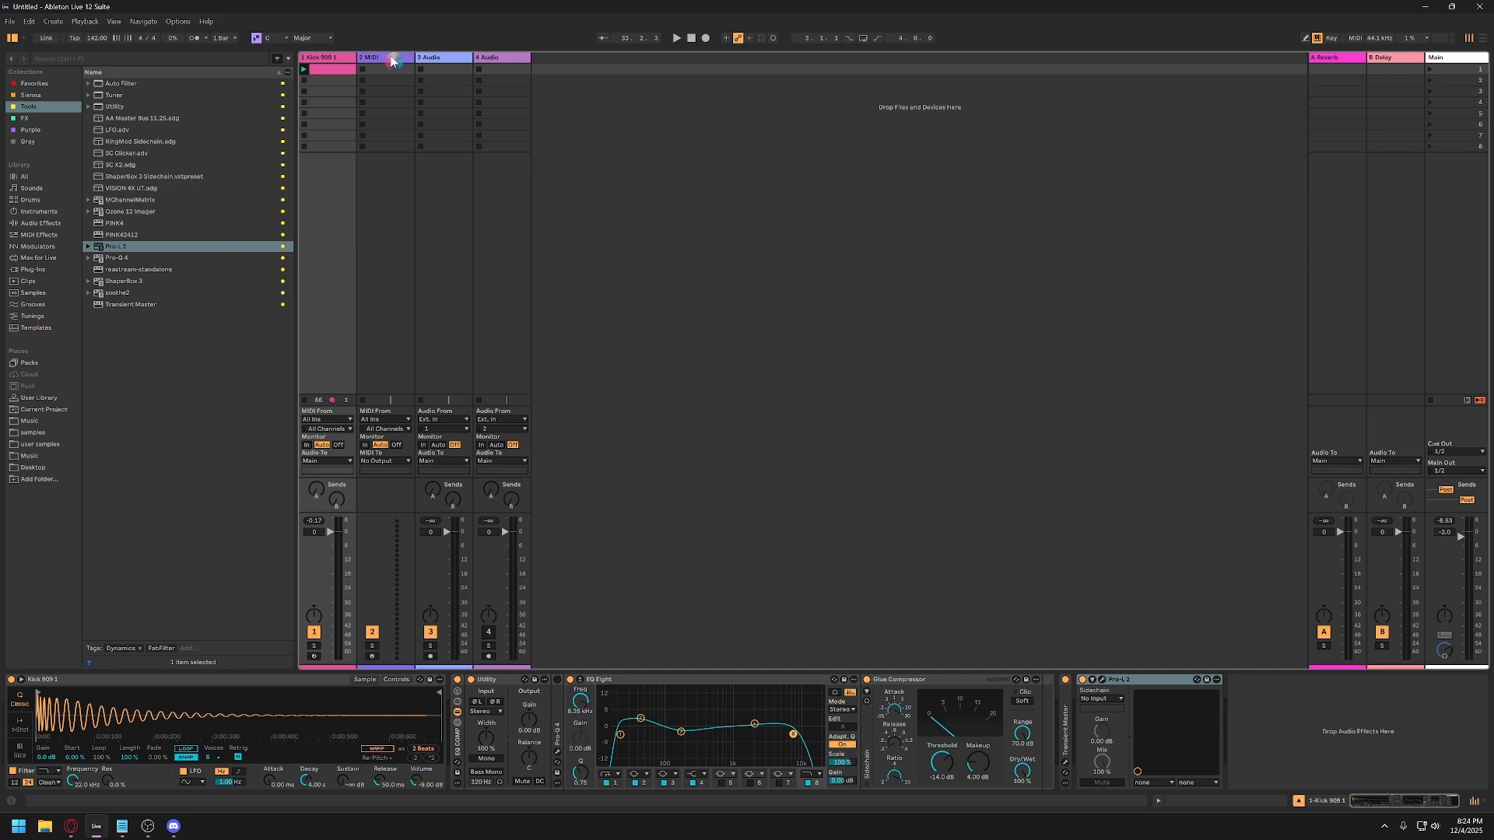
Load the Operator instrument on the second MIDI track and create an empty MIDI clip in its first slot.
left_click(391, 61)
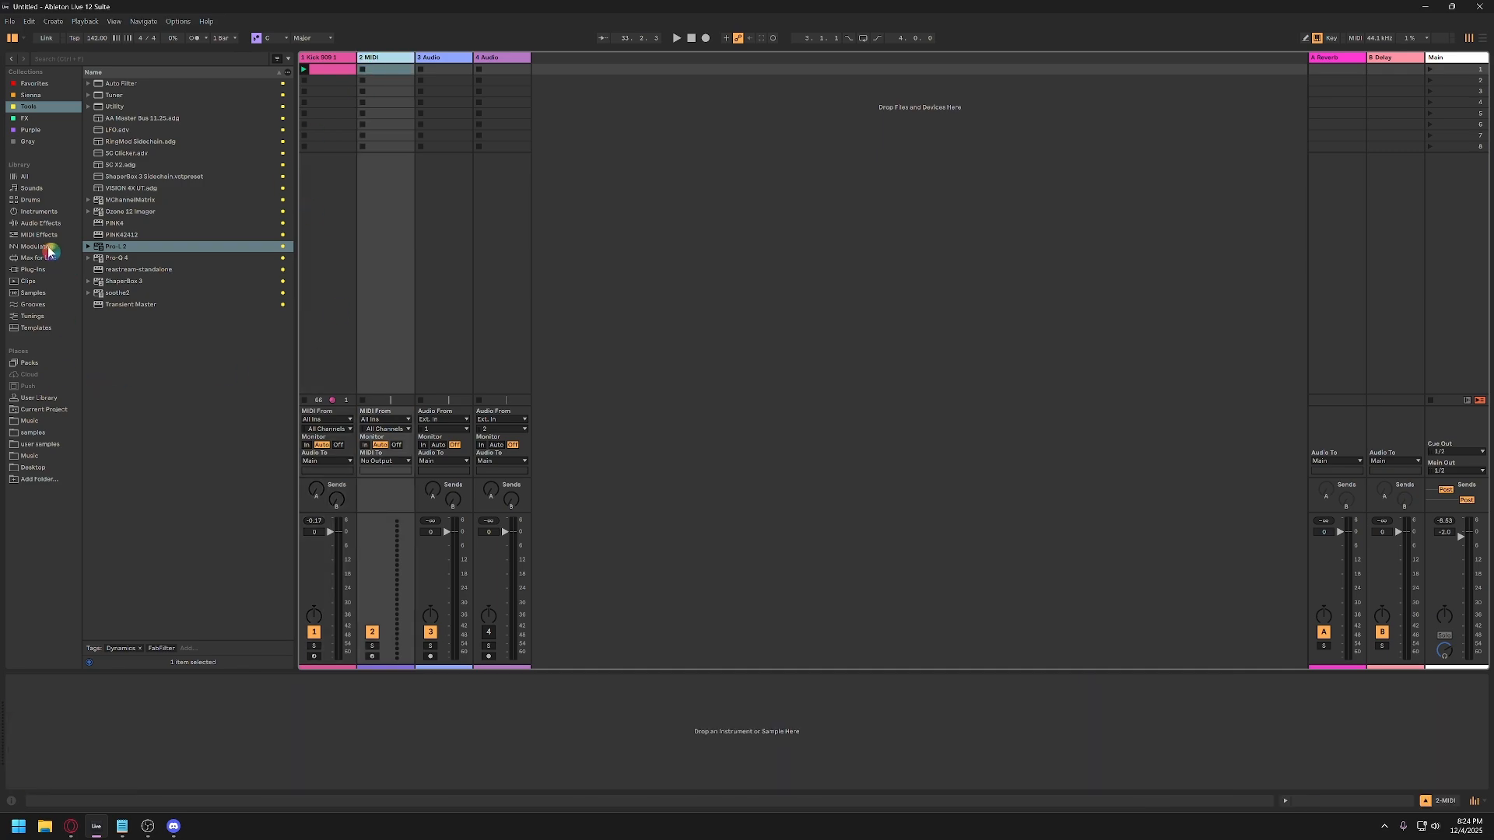
left_click(31, 211)
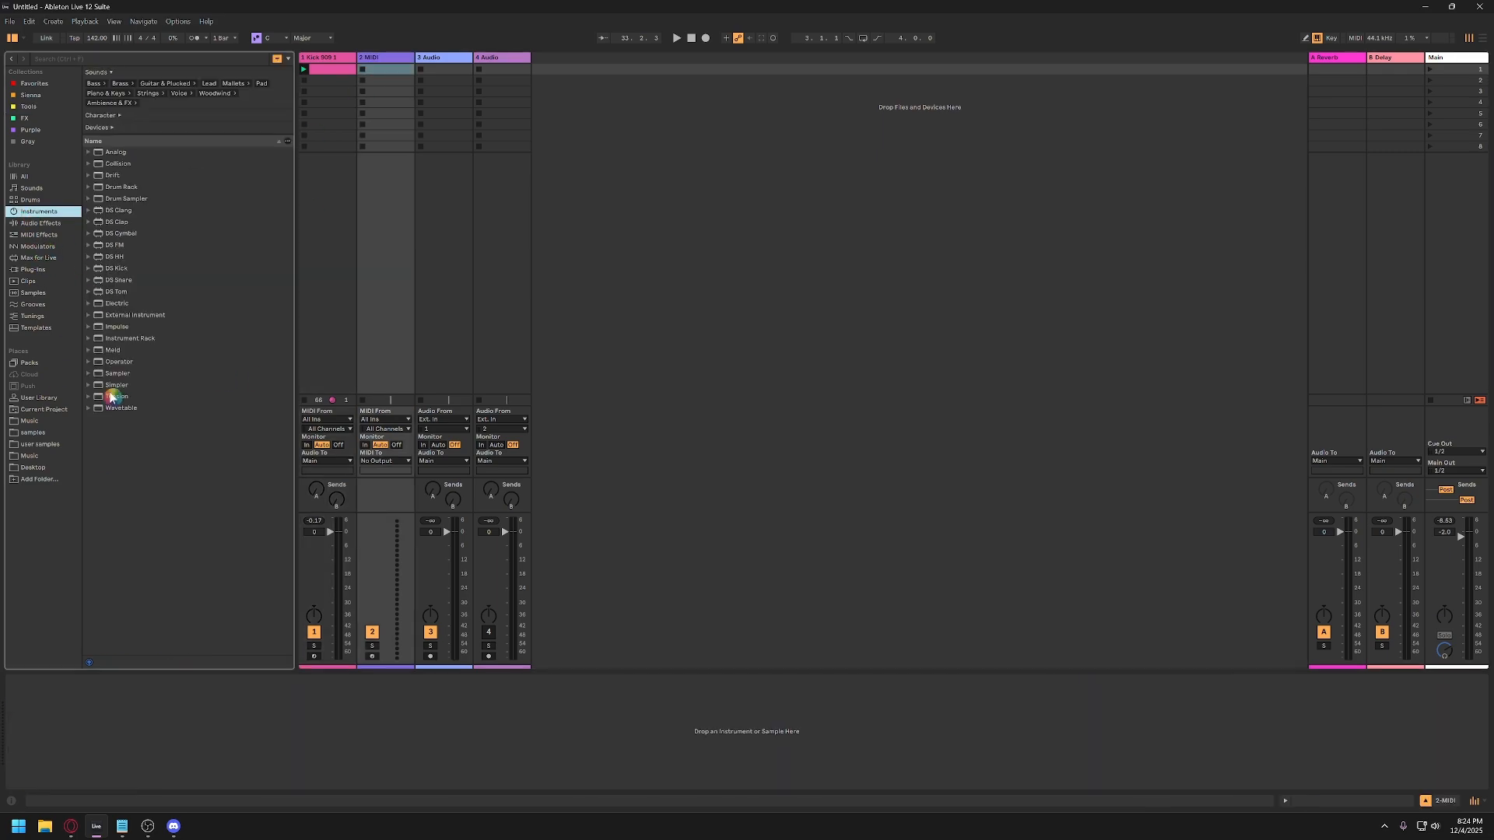
double_click(119, 363)
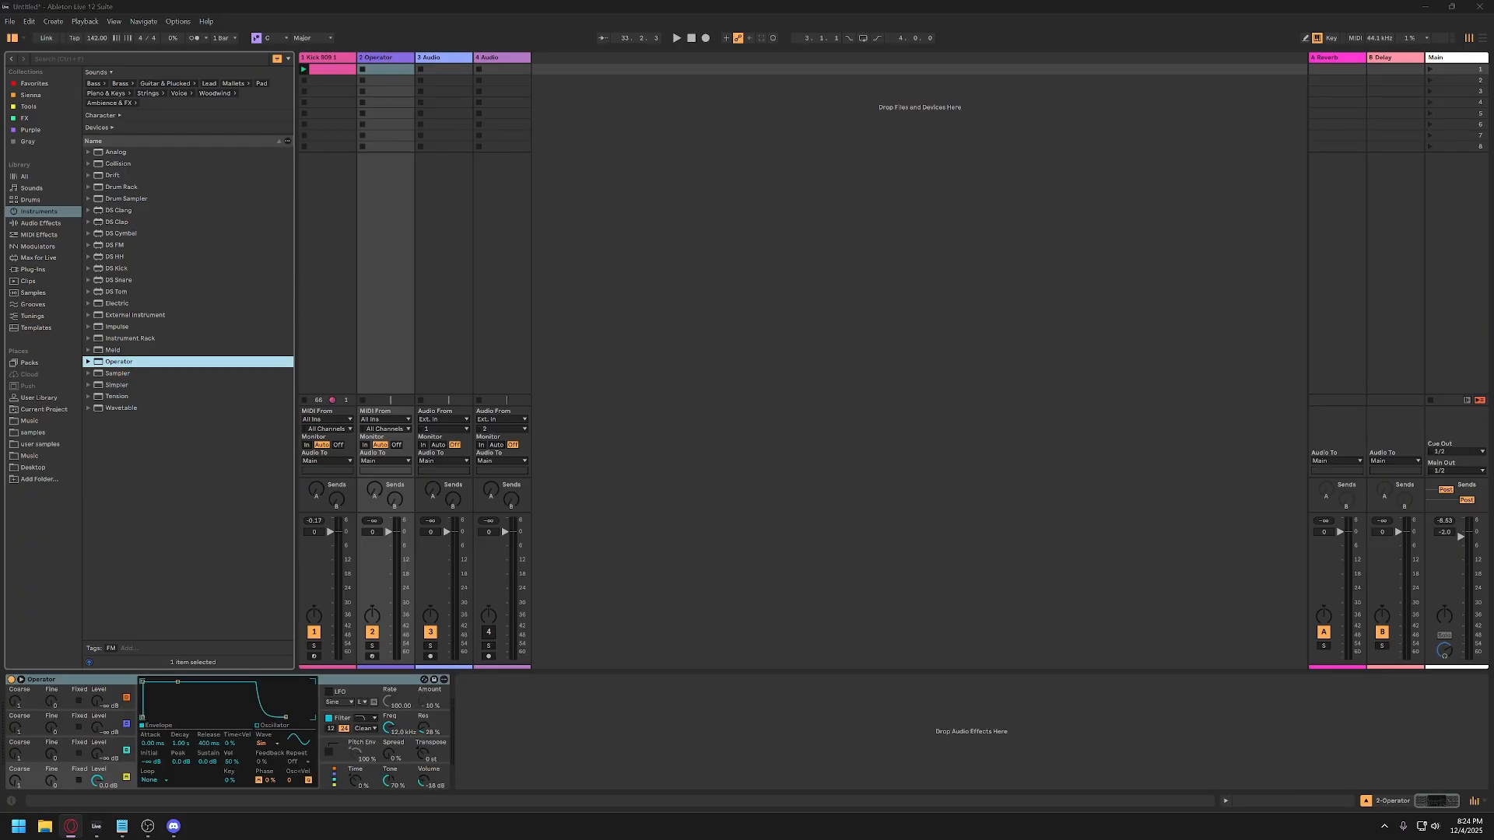
double_click(383, 71)
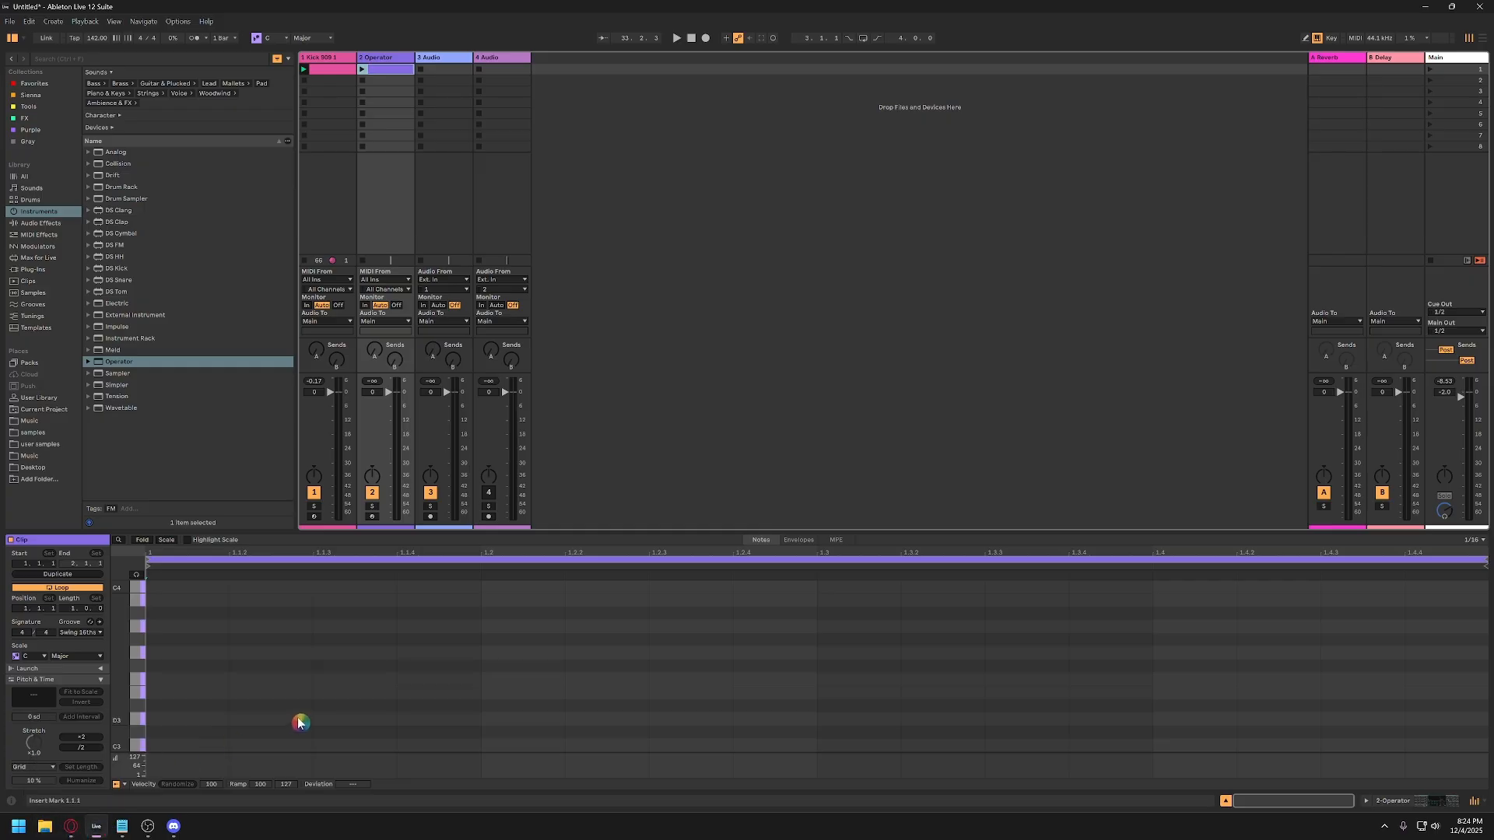
Add a sixteenth-note E3 at 1.1.2 in the Operator clip.
scroll(304, 701, "down", 1)
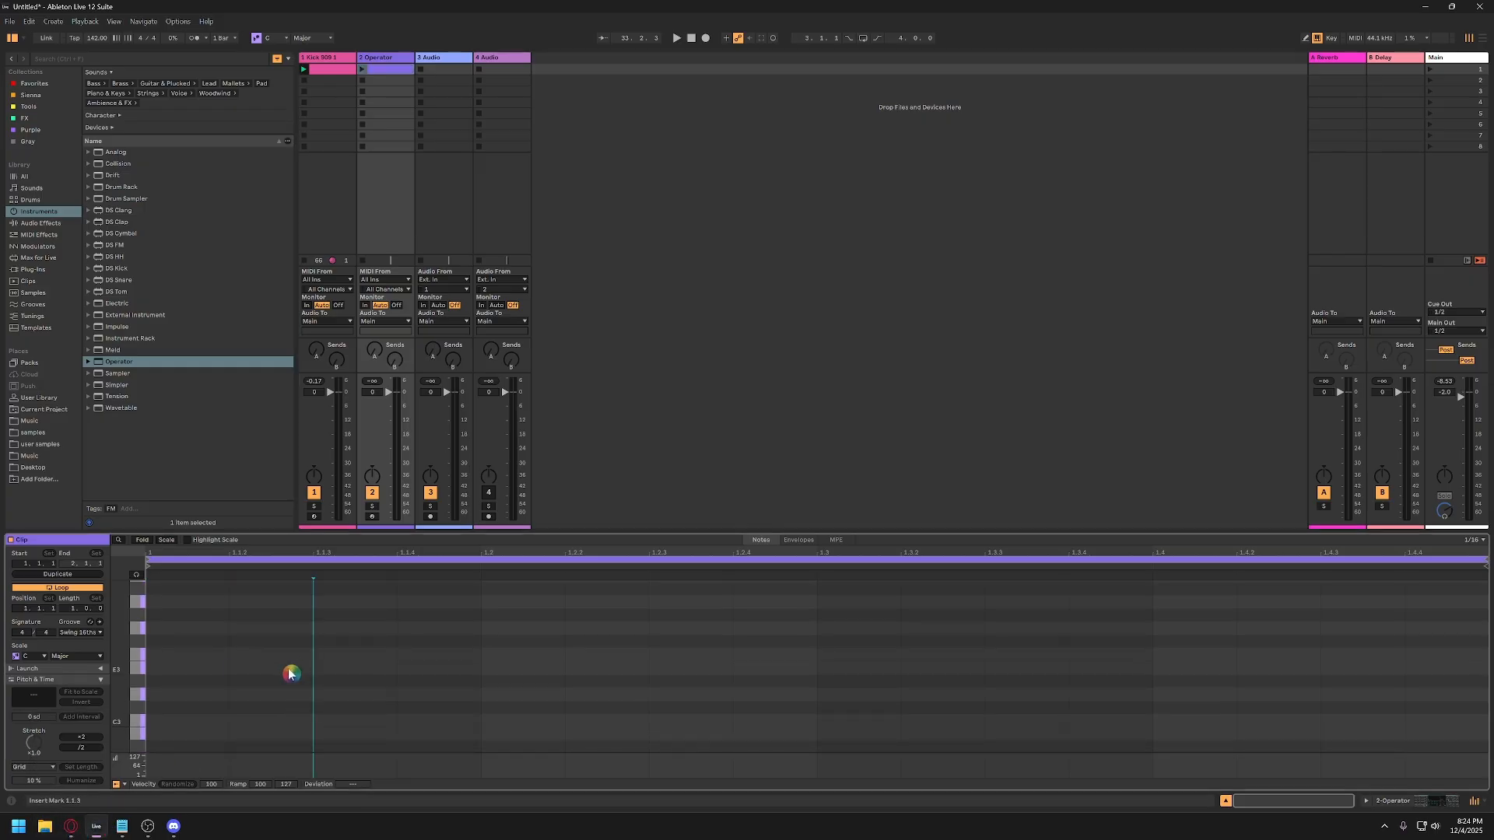
double_click(286, 667)
scroll(381, 671, "up", 1)
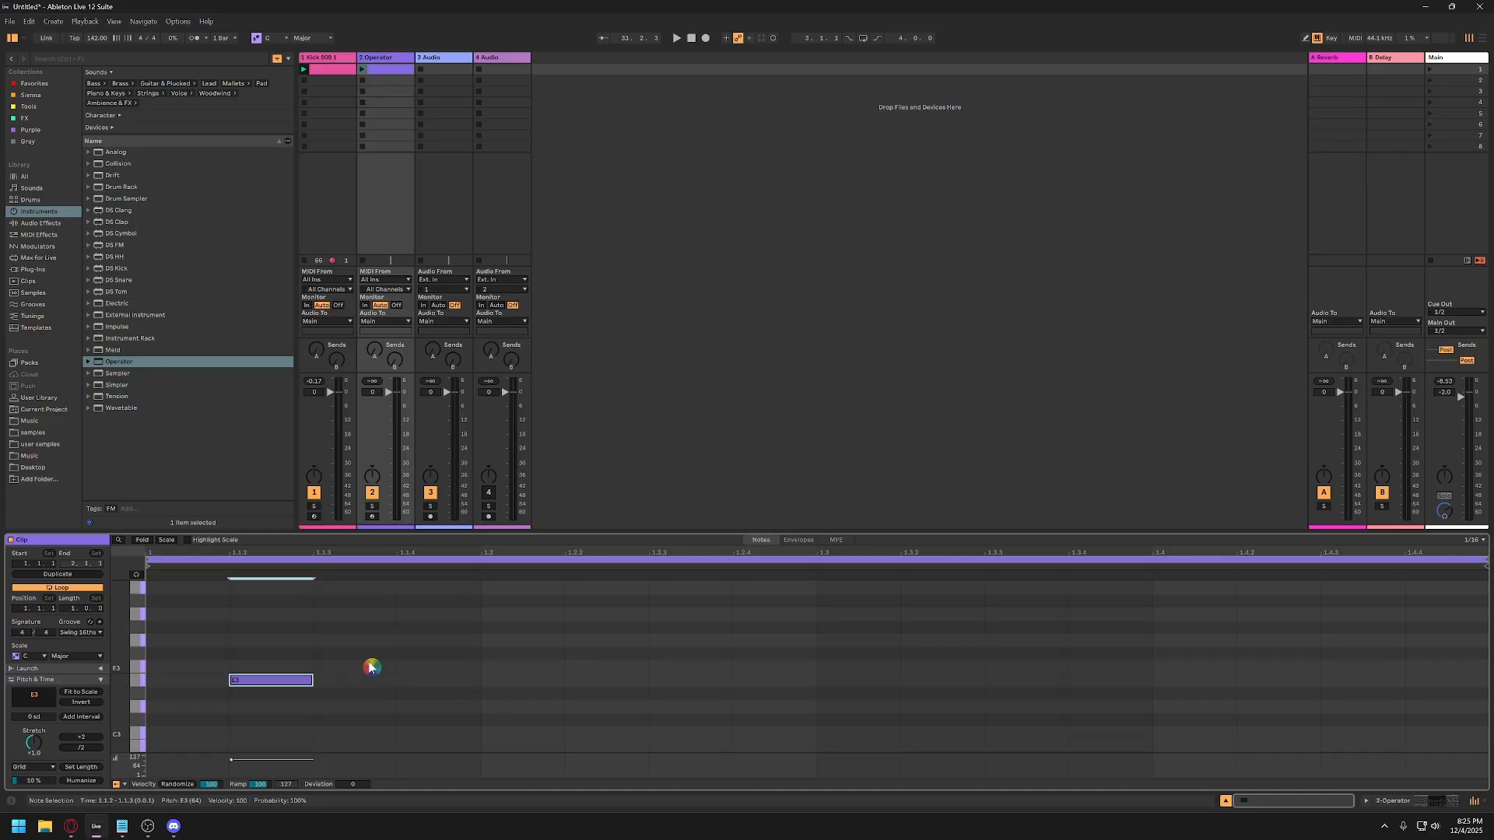
scroll(371, 669, "up", 1)
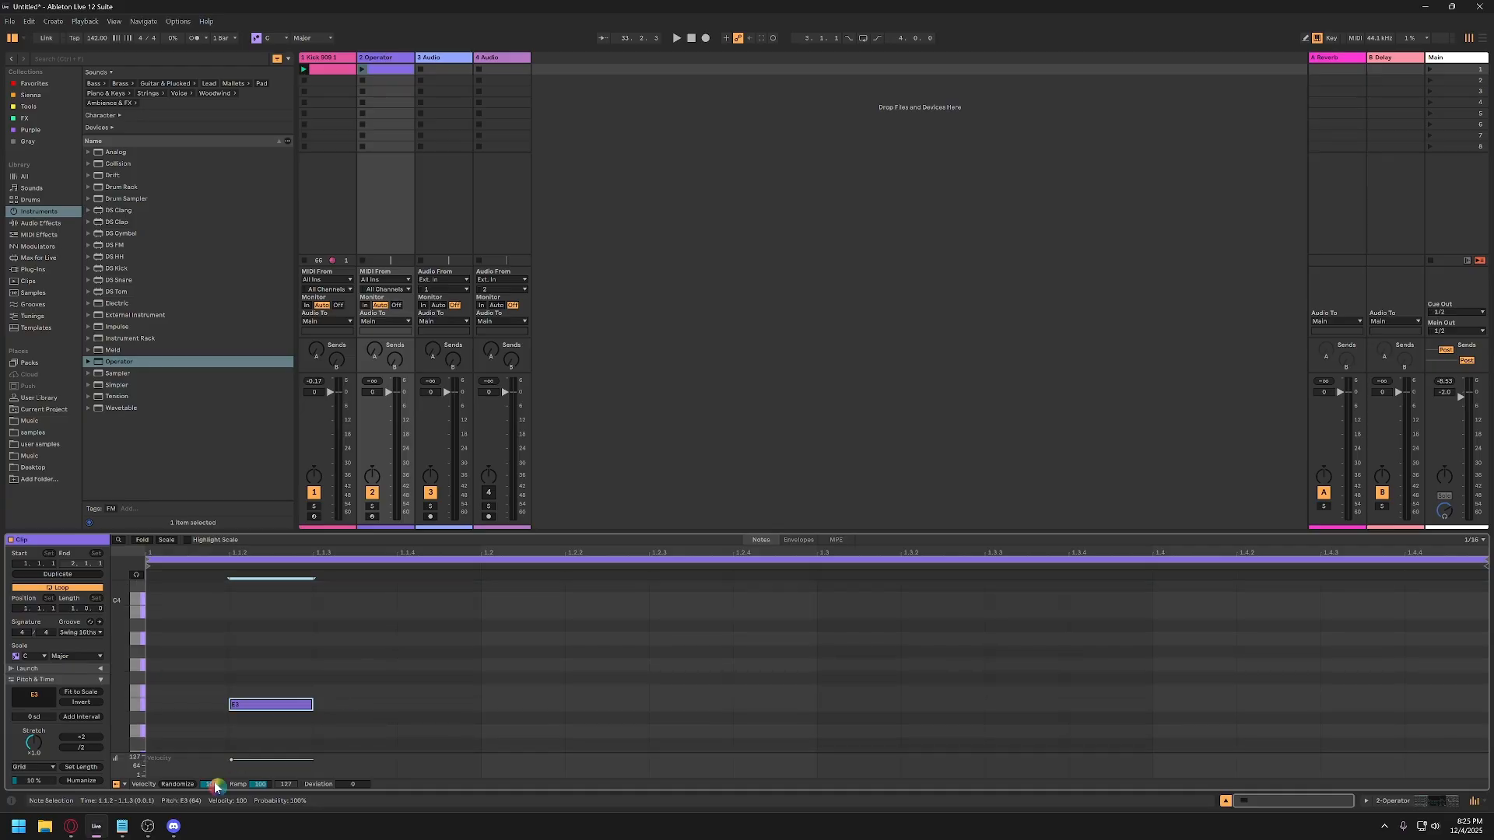
left_click(44, 826)
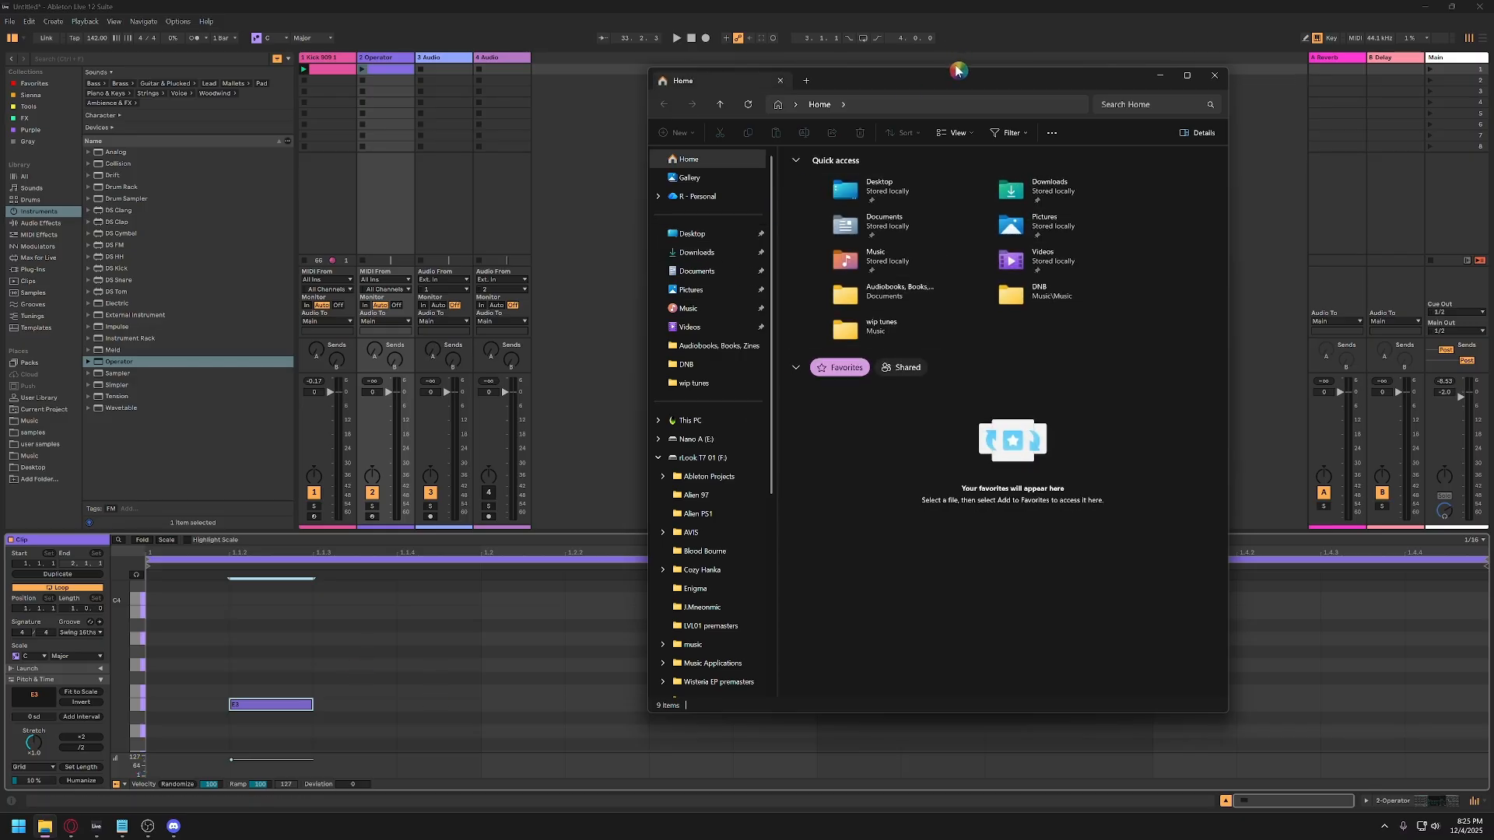
left_click_drag(958, 70, 0, 34)
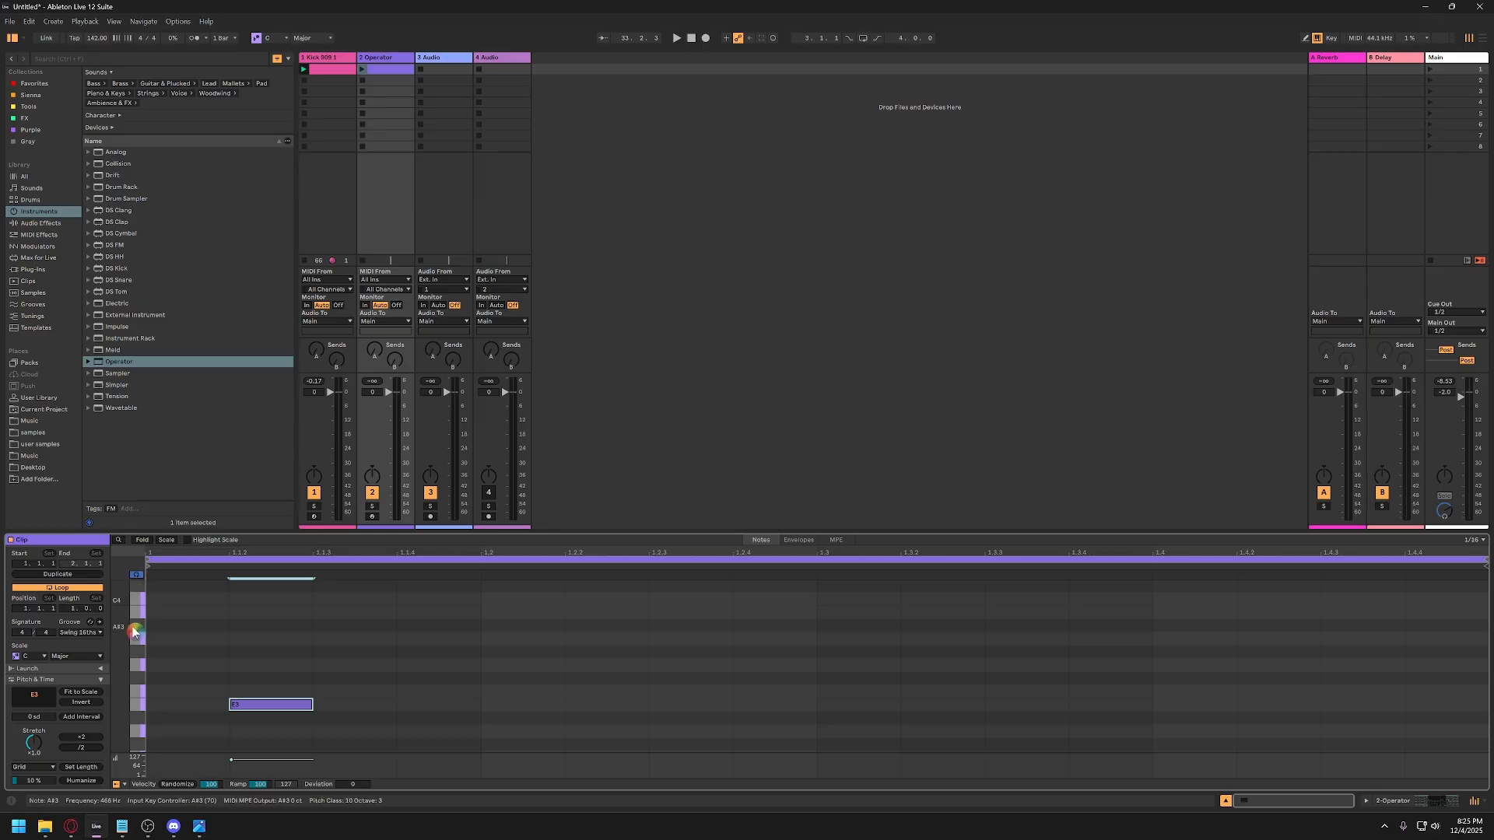
Add a sixteenth-note A#3 at 1.1.3 and a G3 at 1.1.4 after the E3 note.
left_click(257, 706)
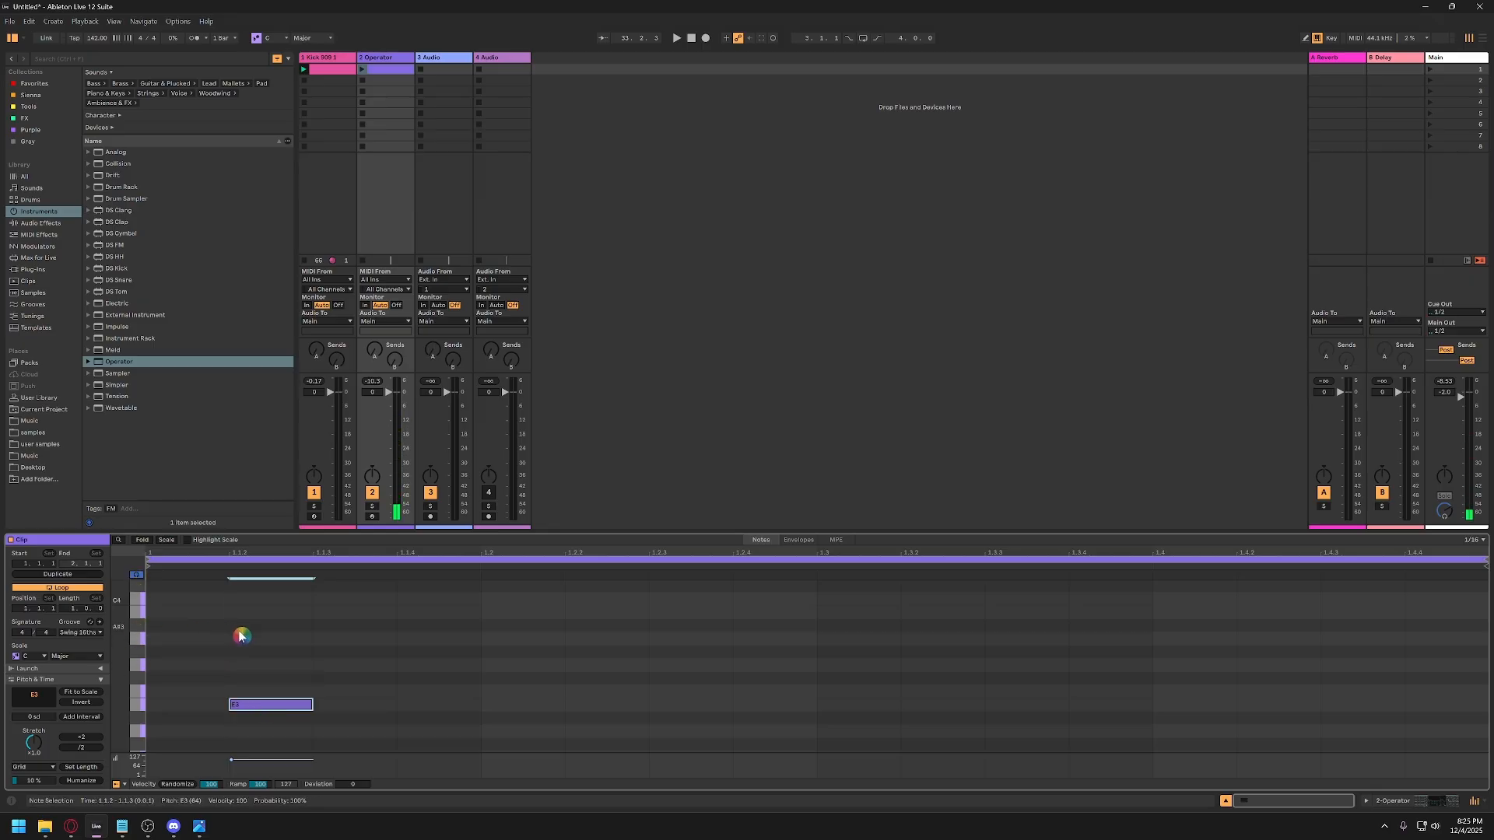
double_click(349, 627)
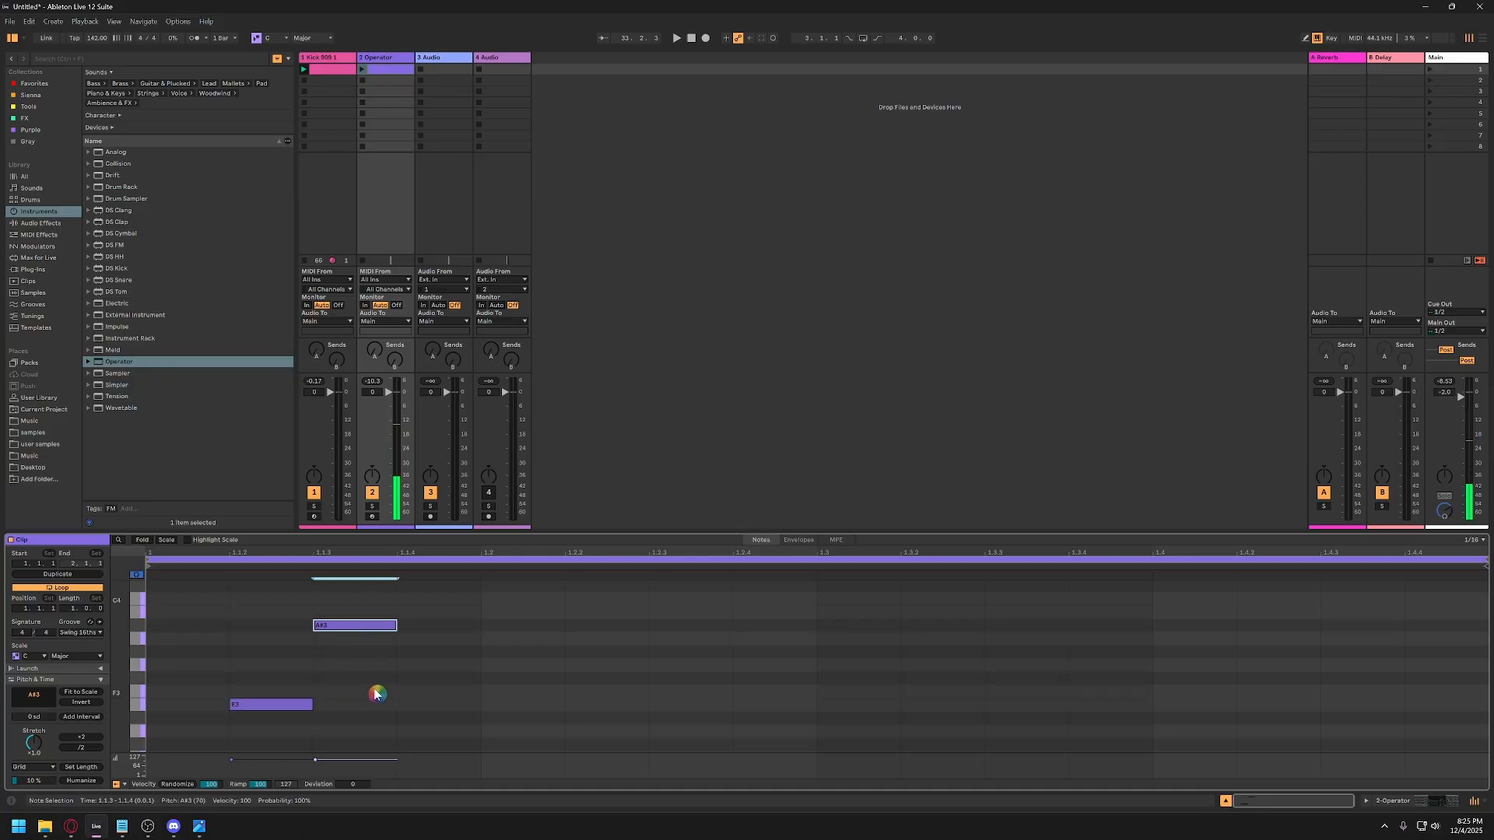
double_click(439, 651)
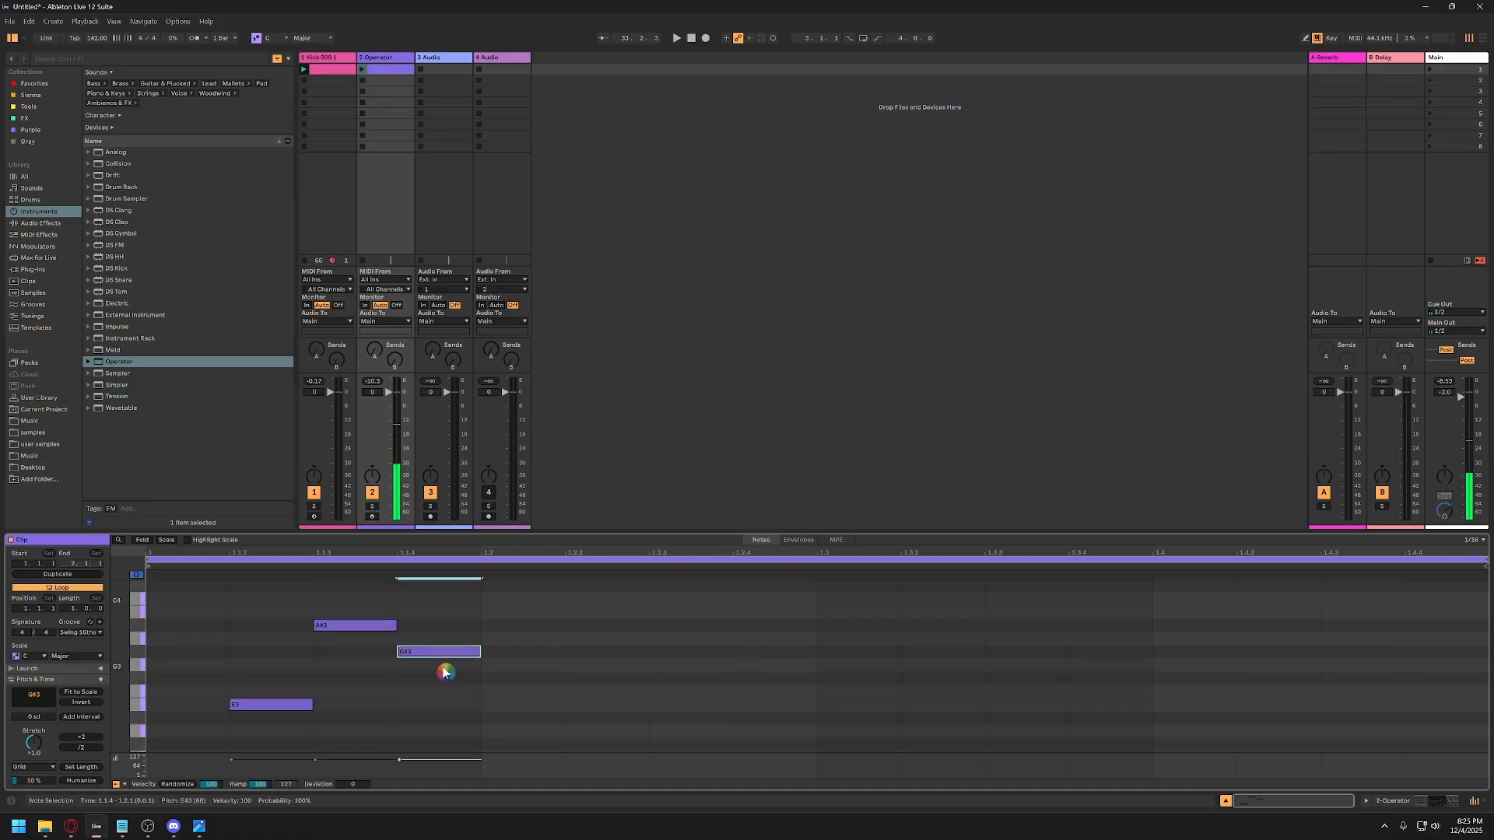
key("Down")
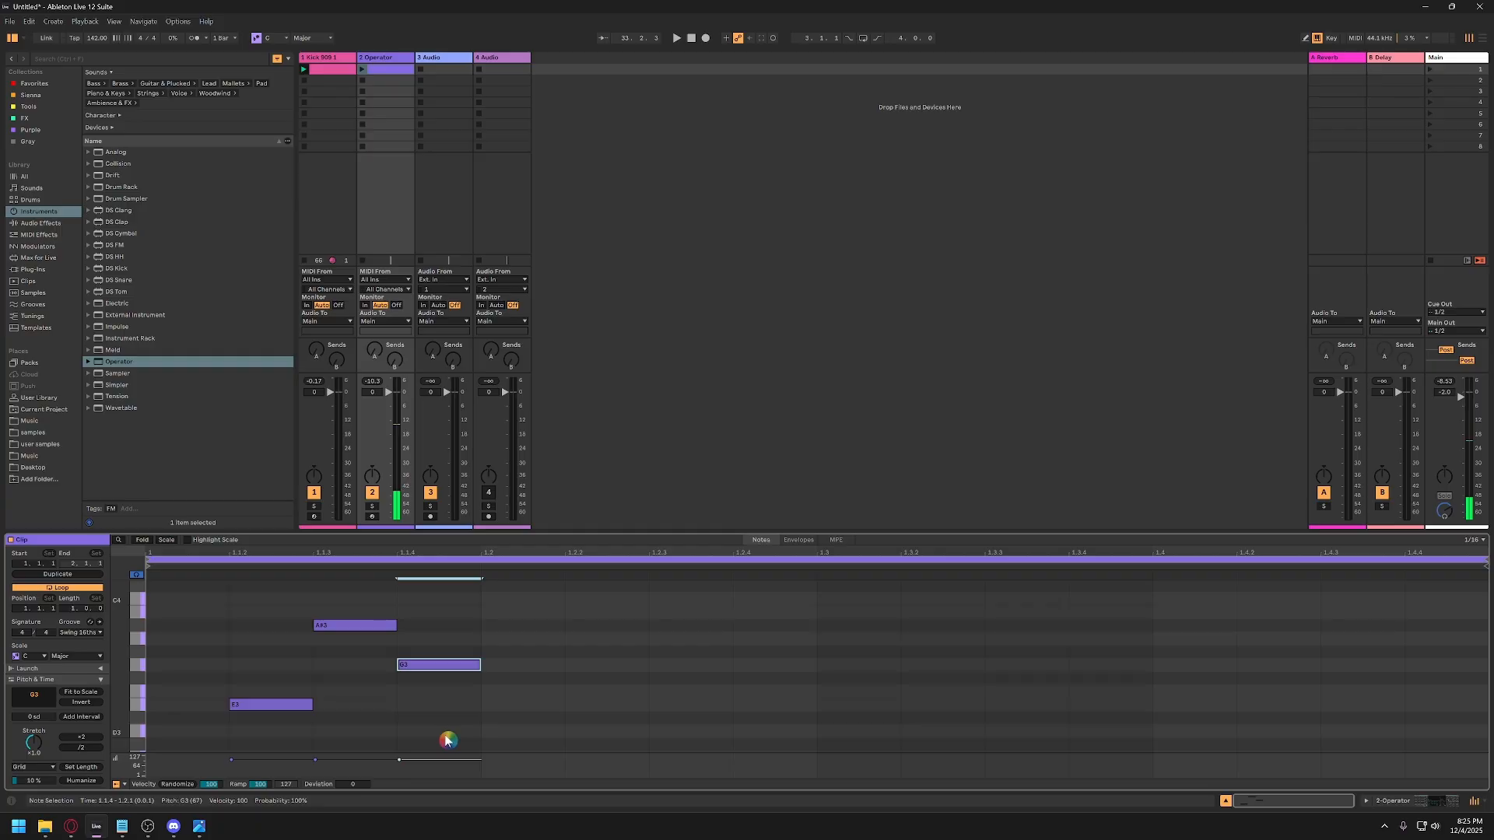
Duplicate the three-note pattern into the second beat and raise the copied A#3 to C#4.
left_click_drag(448, 740, 154, 591)
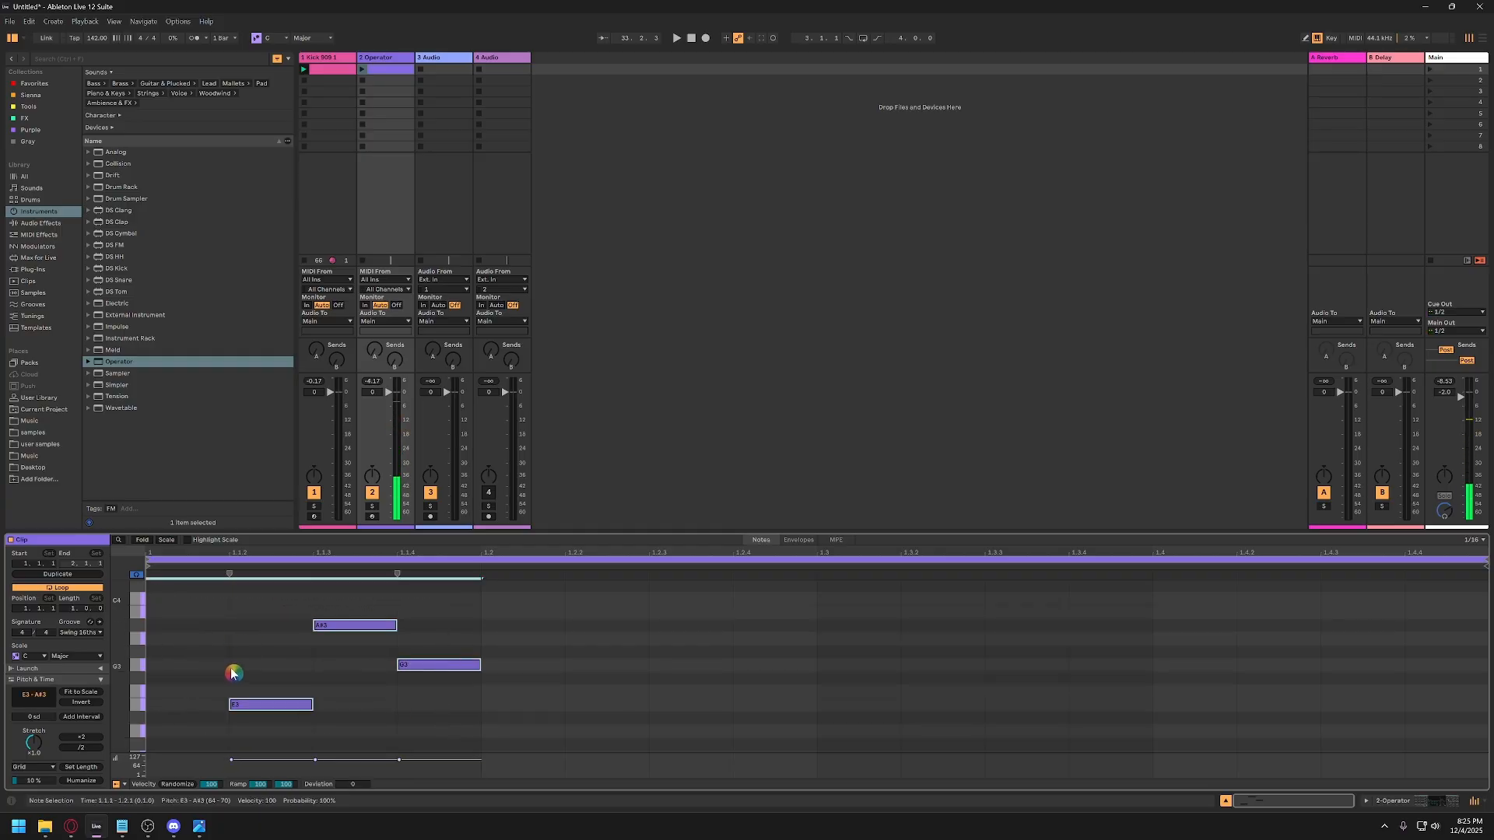
key("ctrl+d")
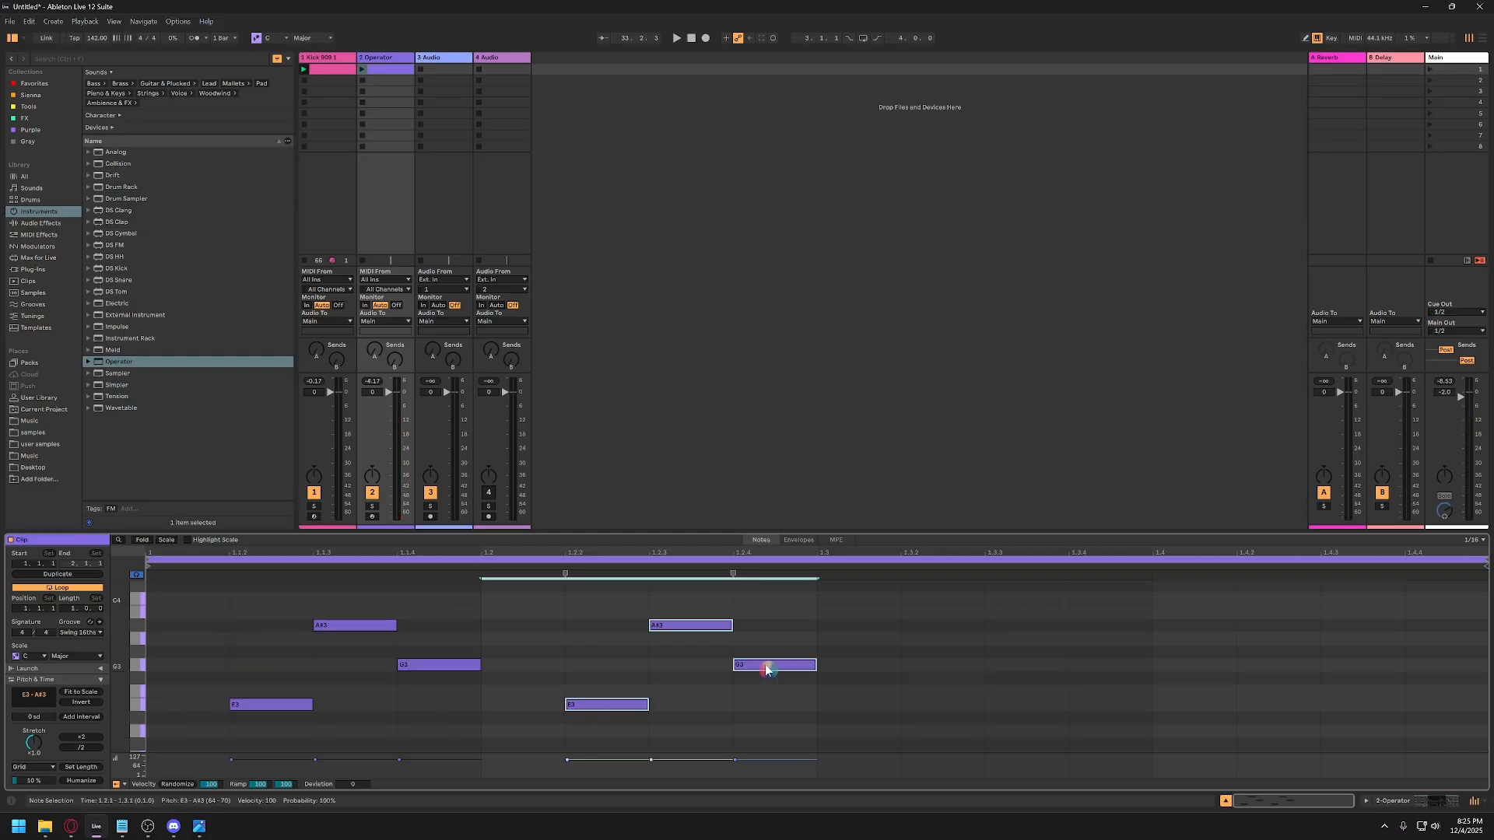
left_click(668, 625)
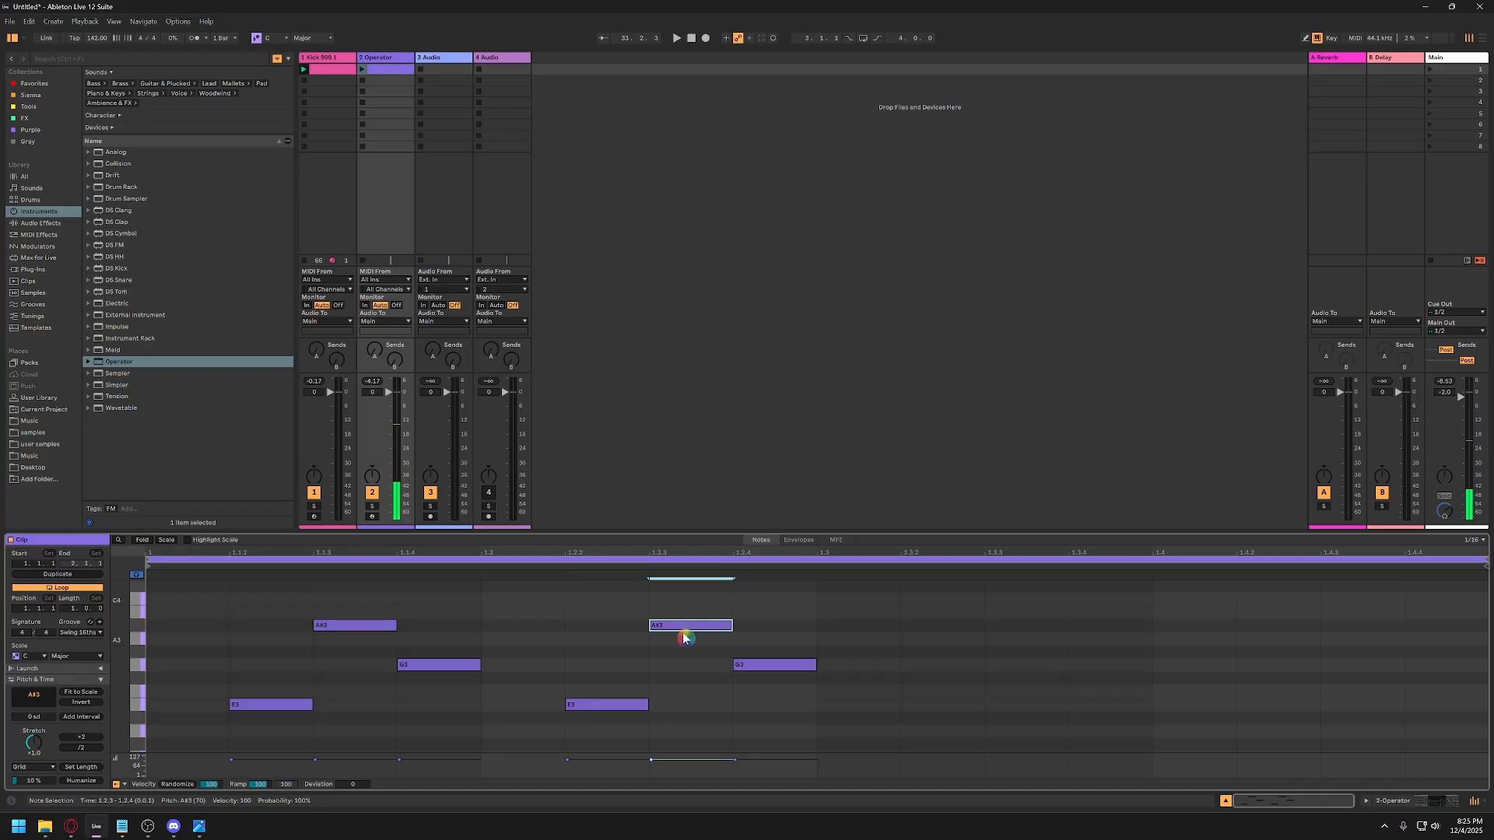
key("Up")
key("Up")
key("Up")
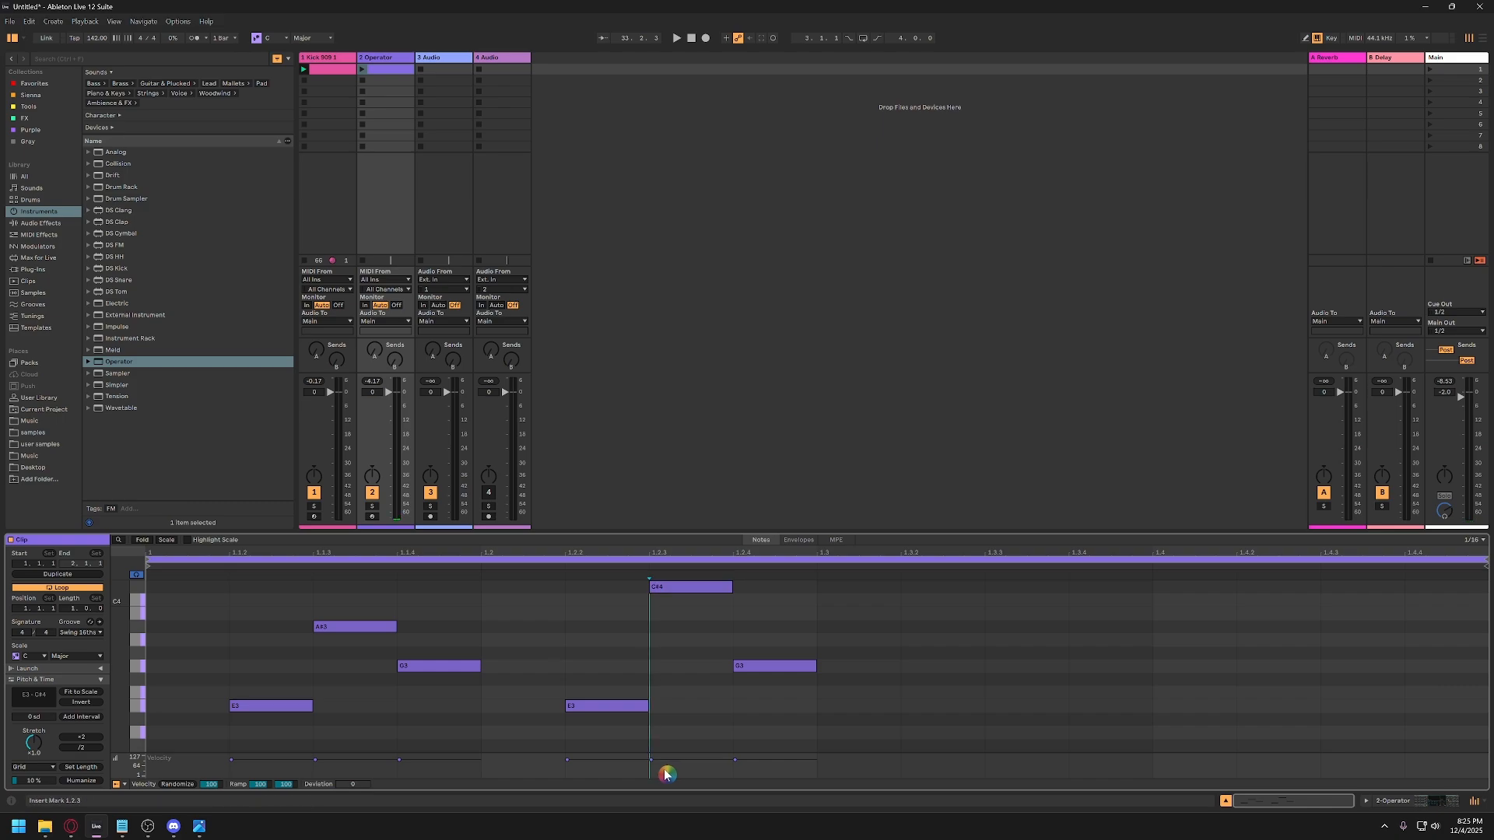
Lower the velocities of both E3 notes, both G3 notes and the A#3, leaving the C#4 as the accent.
left_click_drag(619, 760, 598, 771)
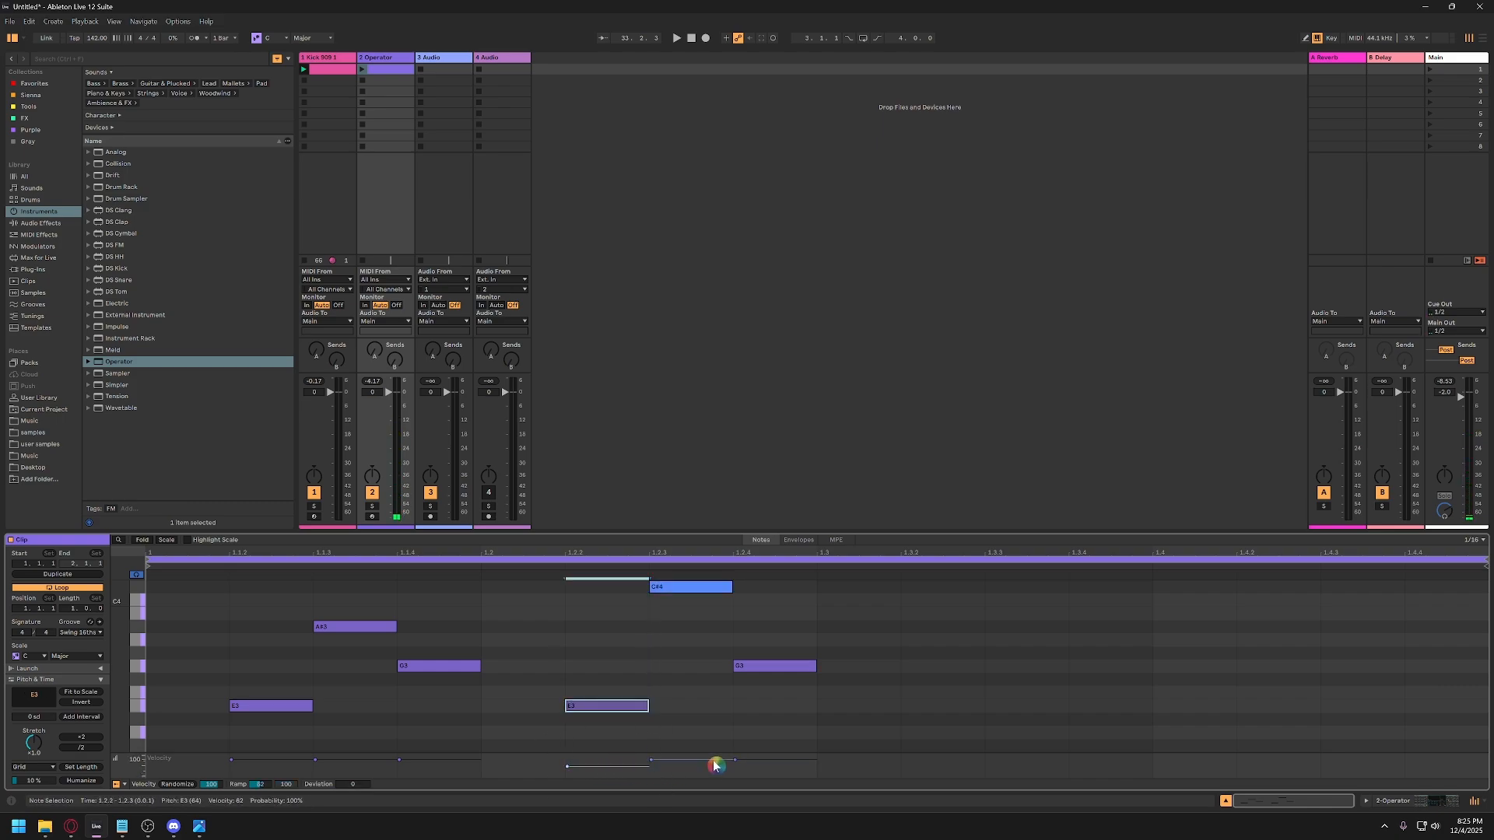
left_click_drag(759, 769, 759, 776)
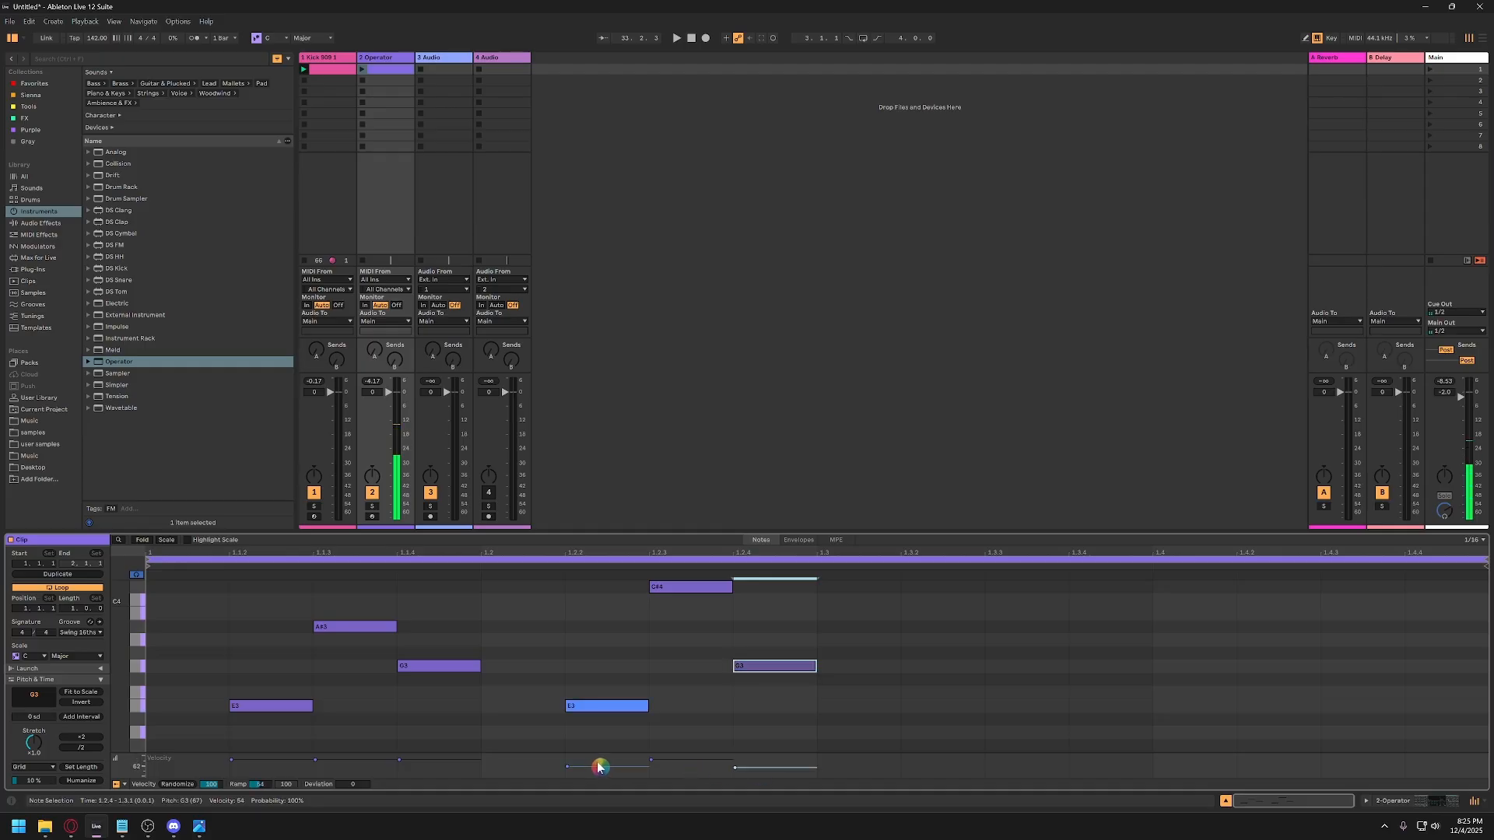
left_click_drag(427, 760, 386, 773)
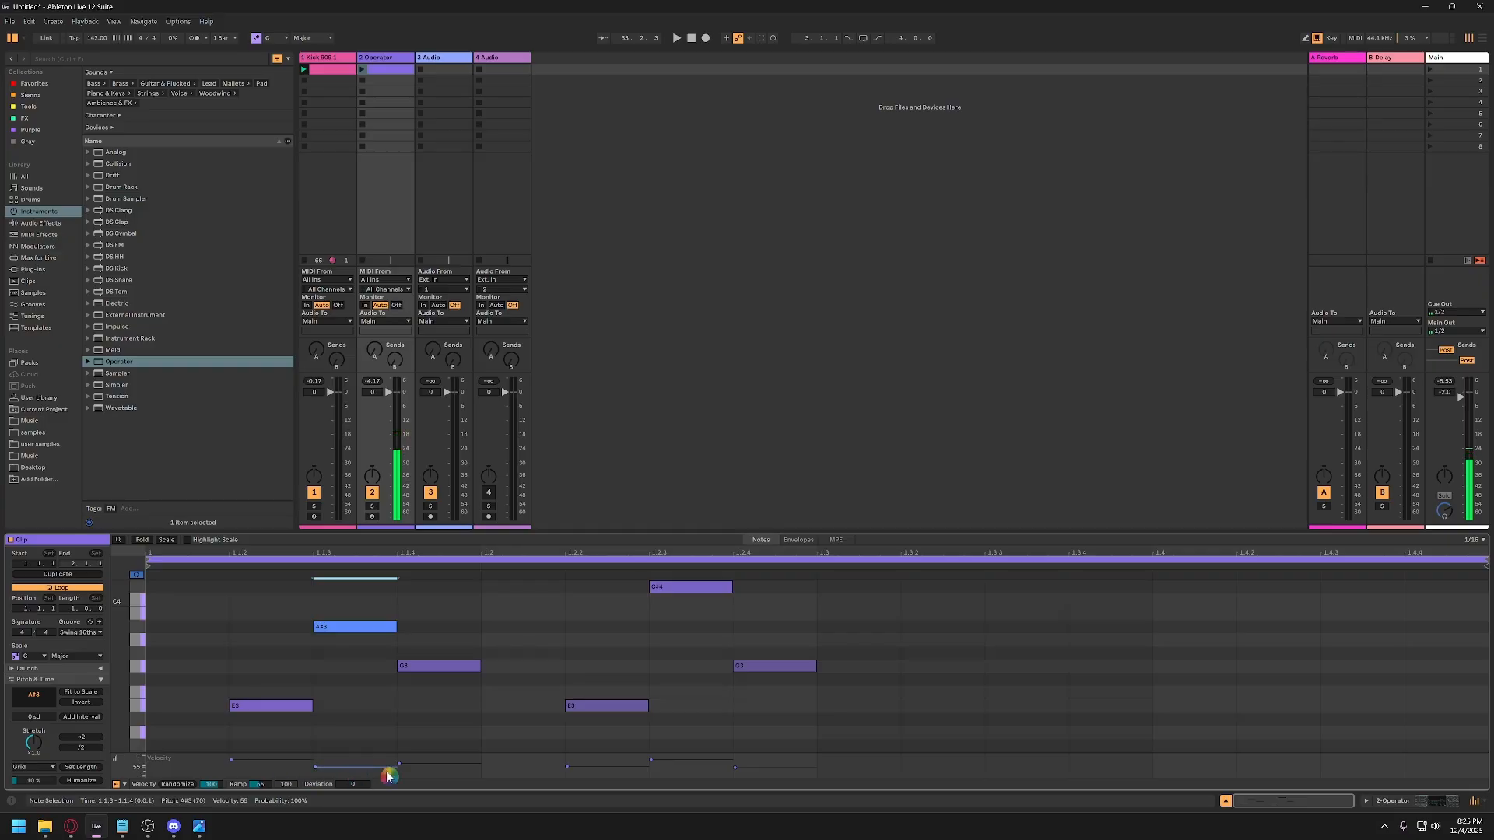
left_click(704, 761)
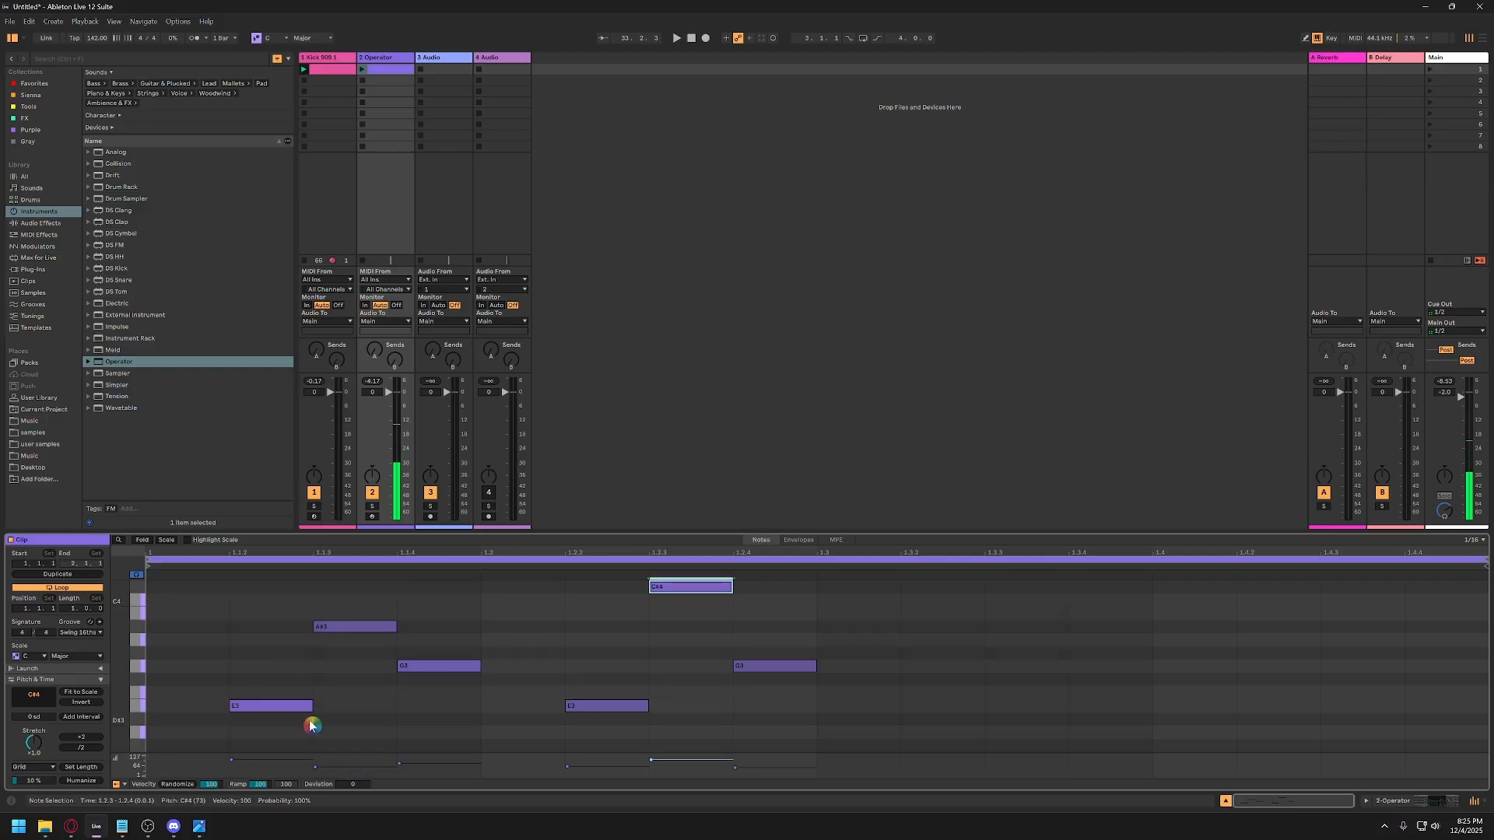
left_click_drag(279, 760, 275, 766)
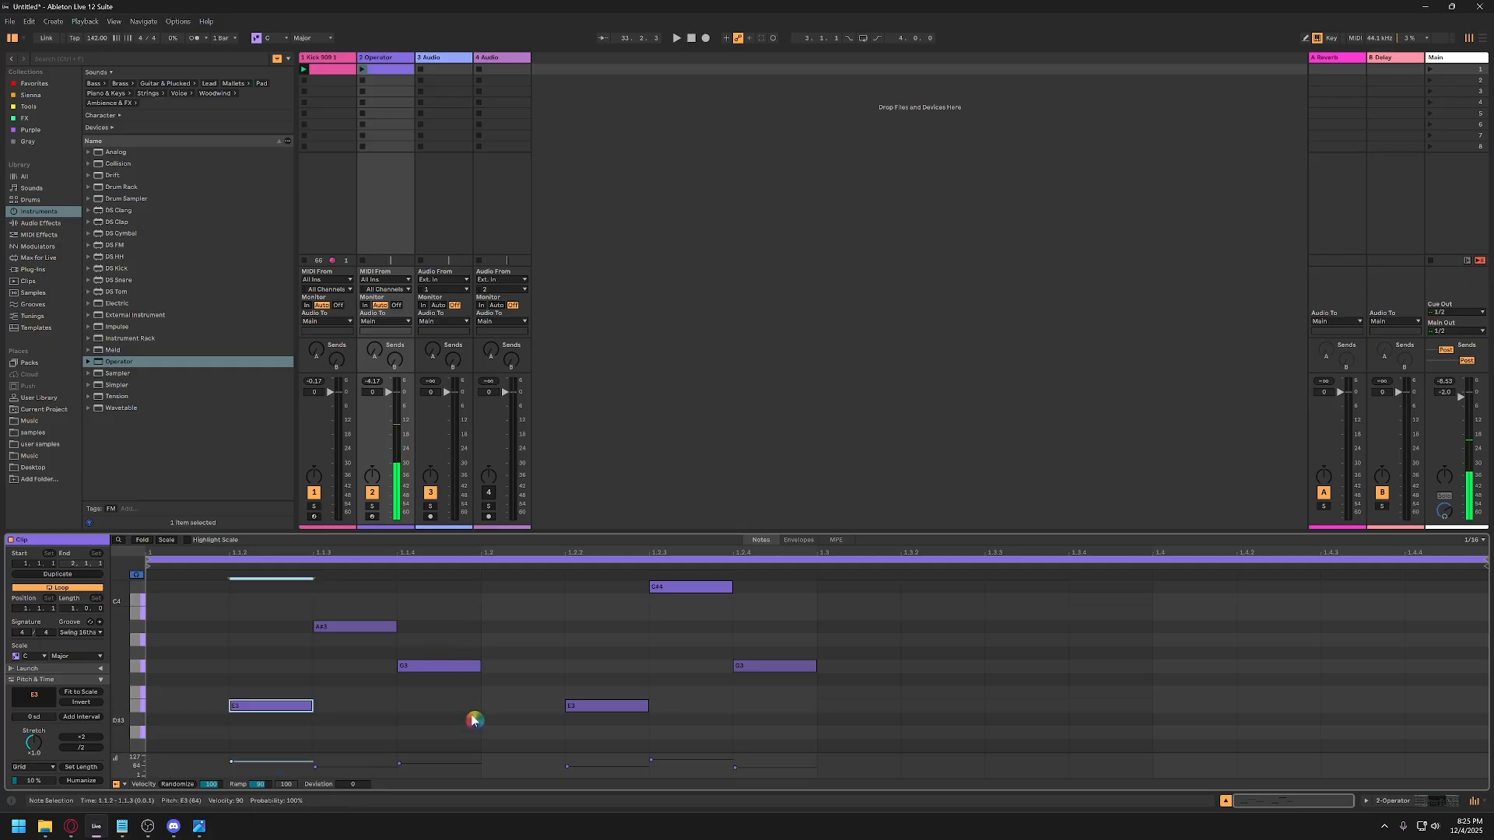
Loop the Operator clip over its first two beats, from 1.1.1 to 1.3.1.
left_click_drag(150, 667, 804, 695)
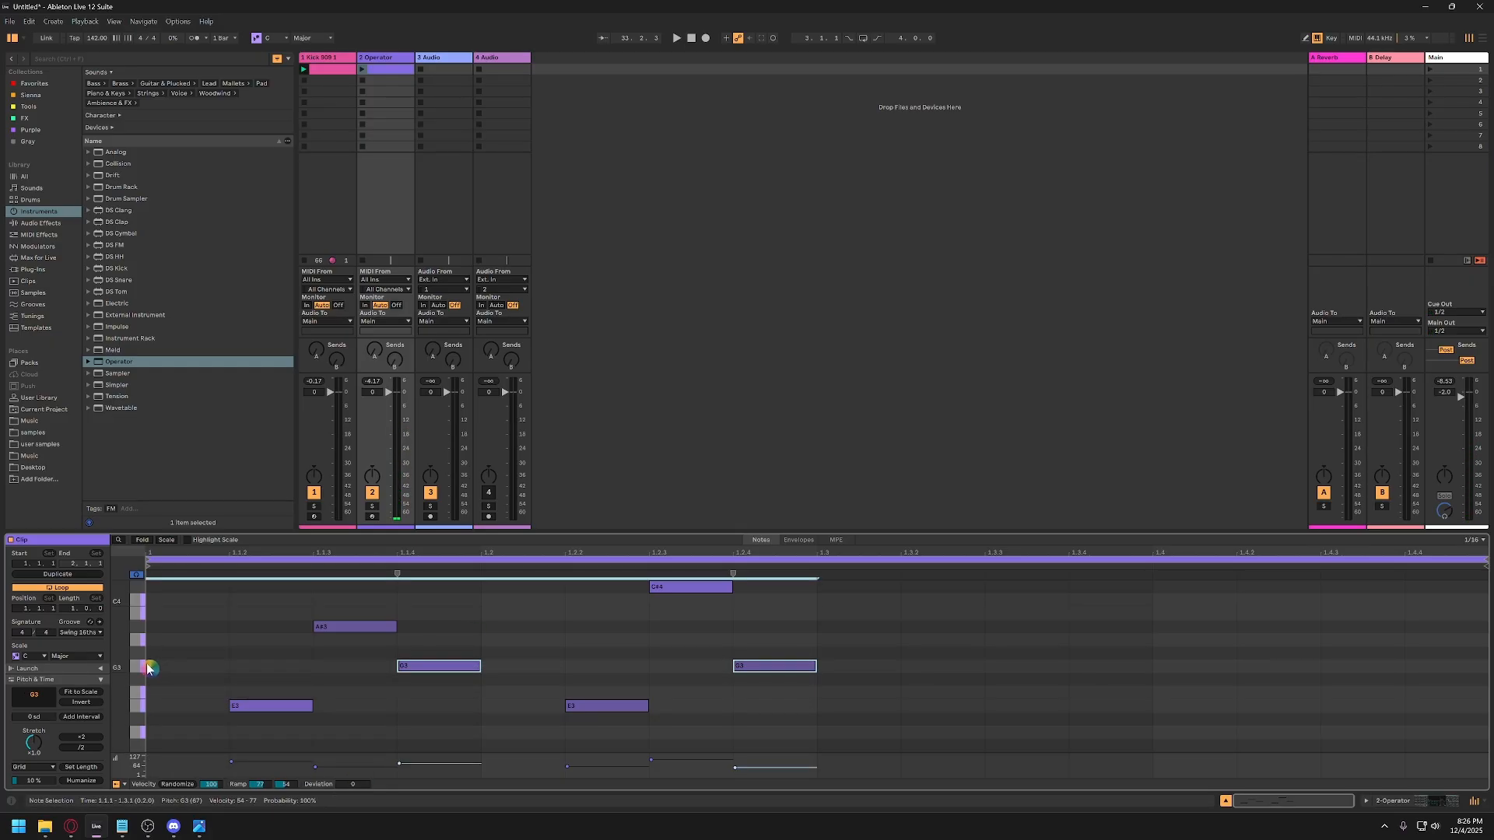
left_click_drag(148, 665, 817, 687)
key("ctrl+l")
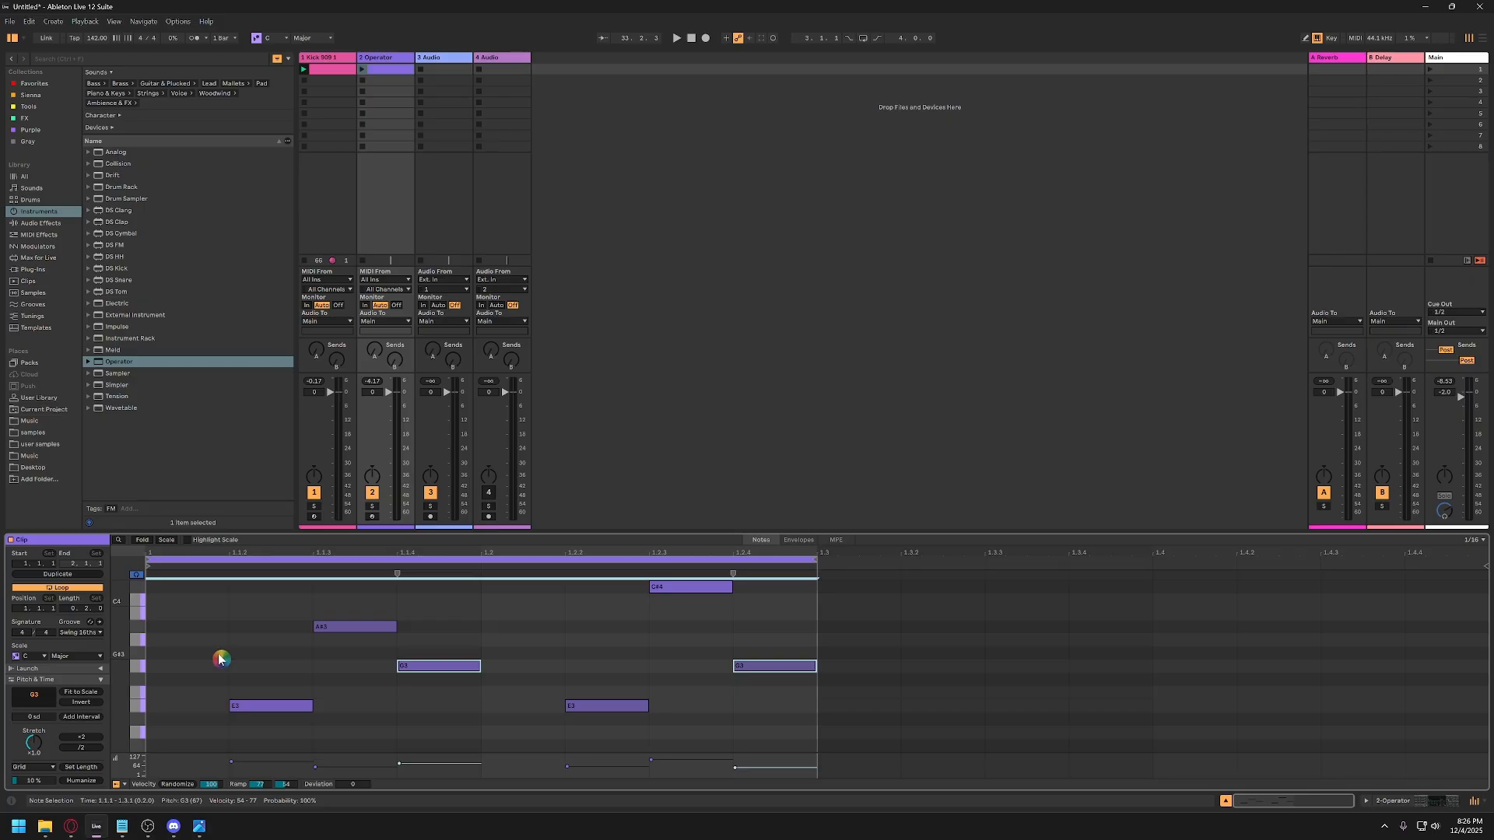
Transpose all notes in the Operator clip down two octaves, so they span E1 to C#2.
key("ctrl+a")
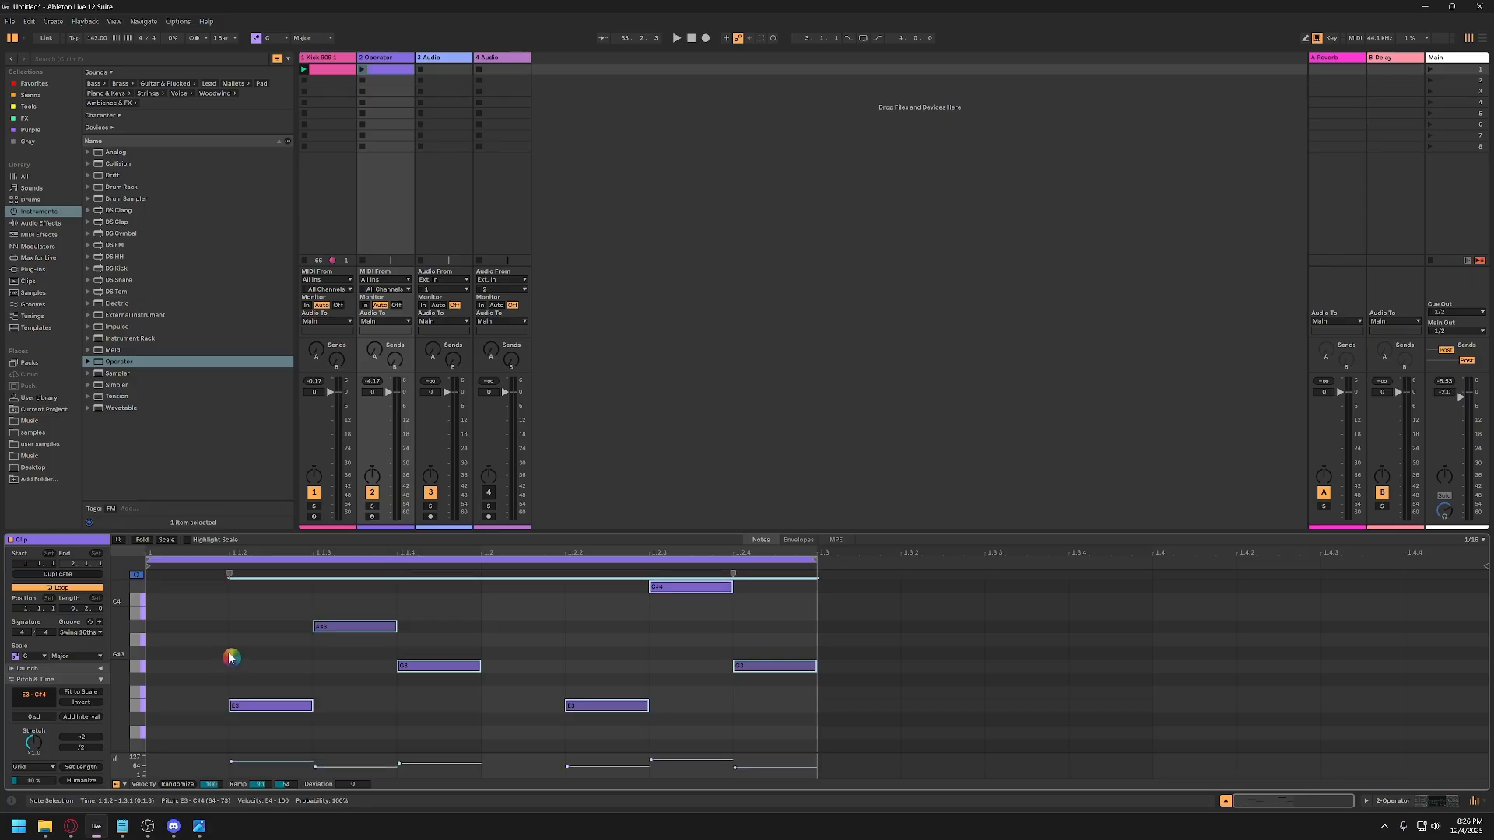
left_click_drag(200, 594, 776, 757)
key("shift+Down")
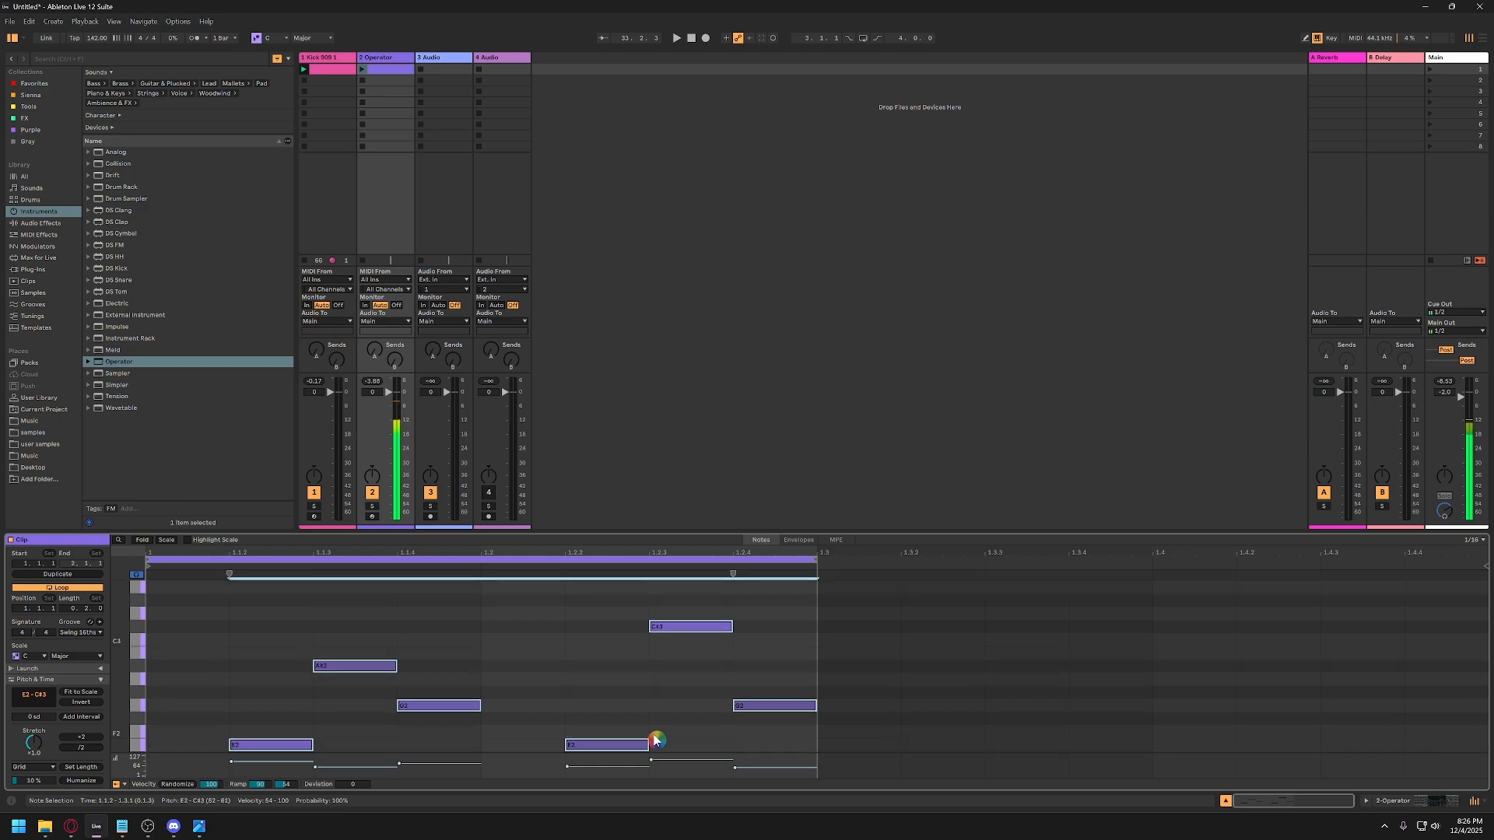
key("shift+Down")
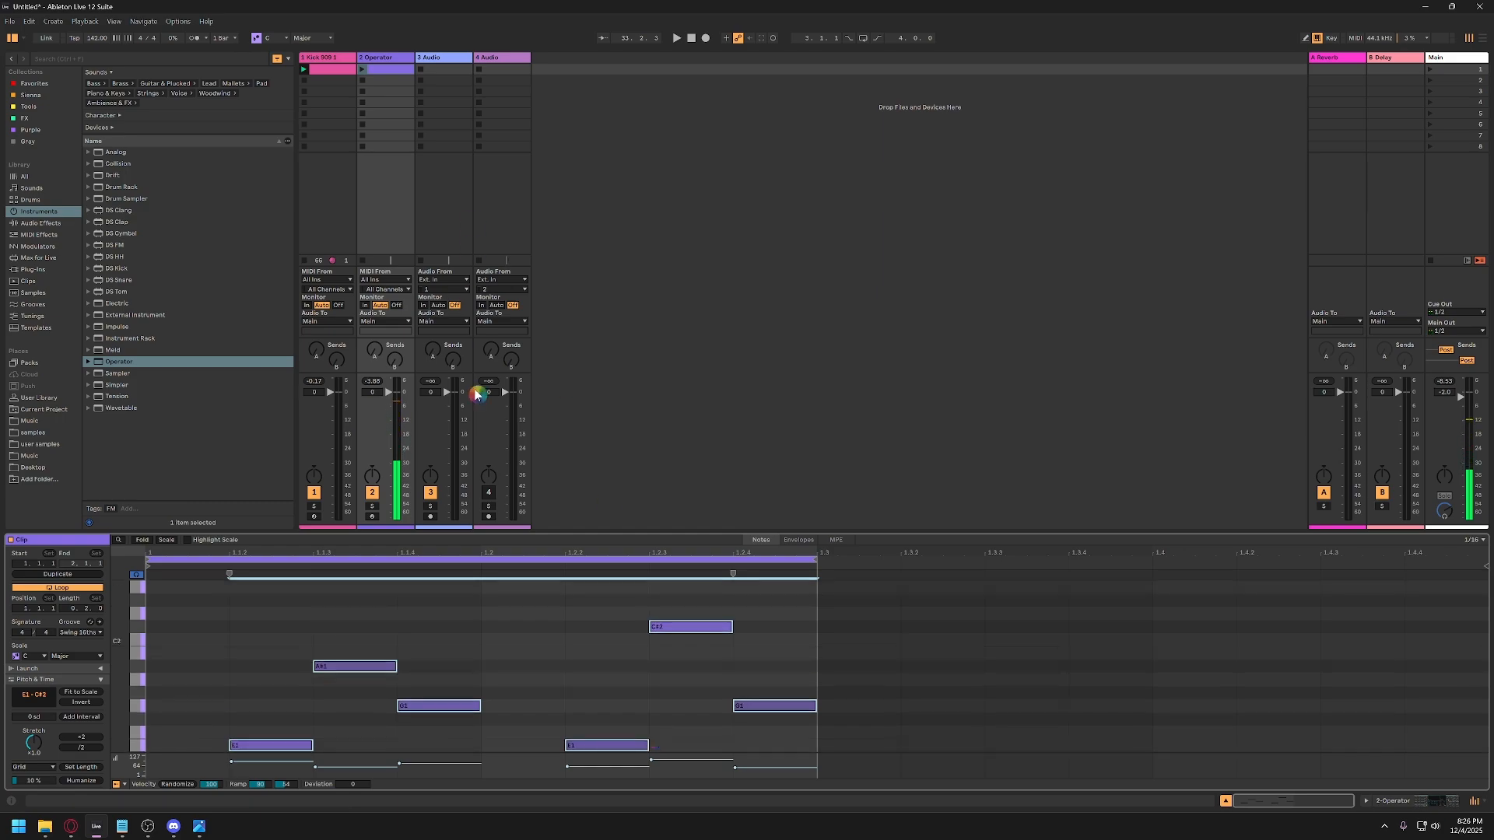
Launch the Operator clip to hear it with the kick, and set Operator's volume to 0.0 dB in its device view.
left_click(361, 69)
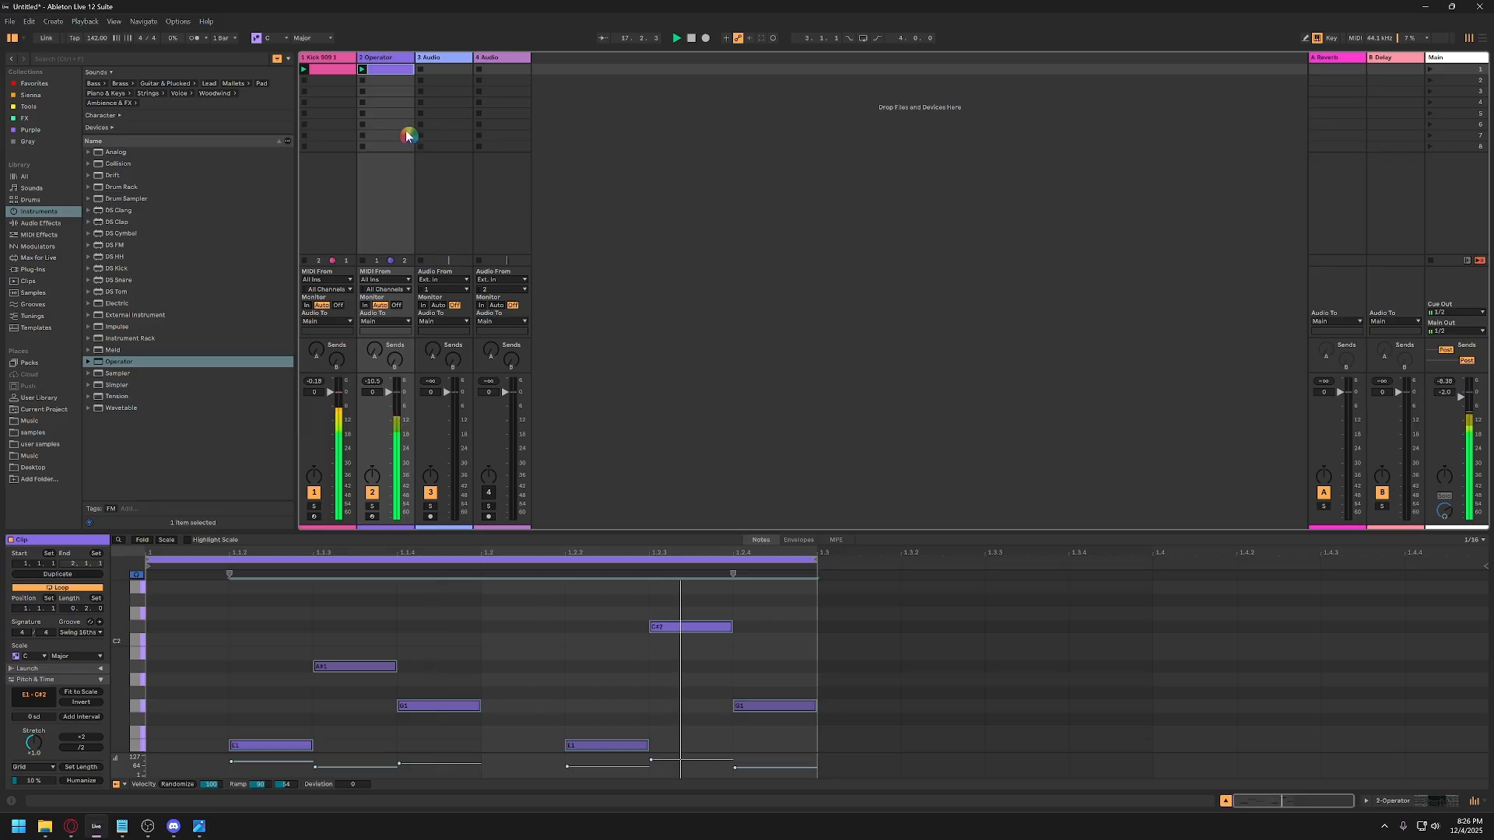
left_click(384, 188)
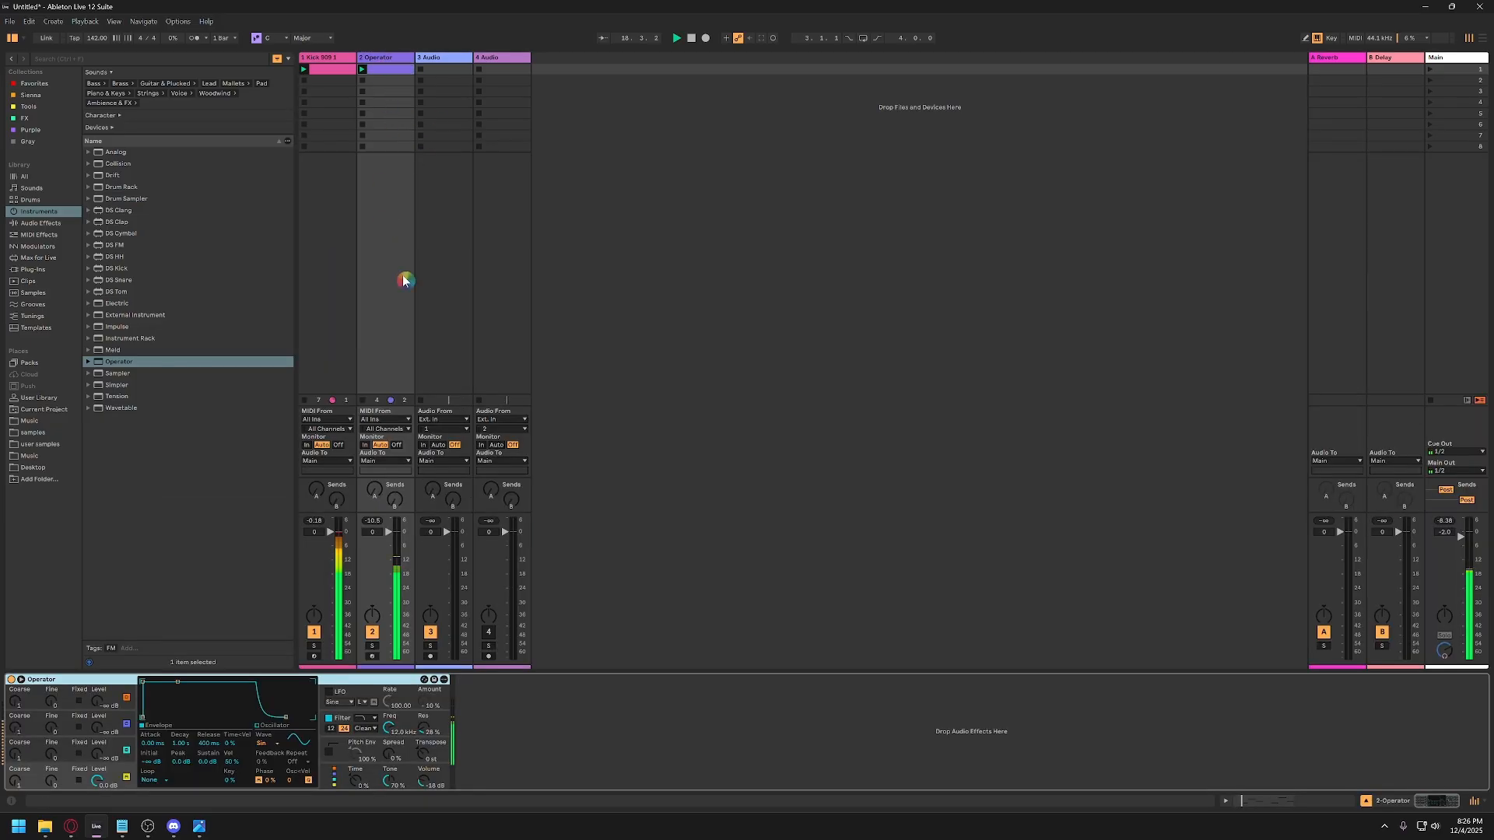
left_click(426, 788)
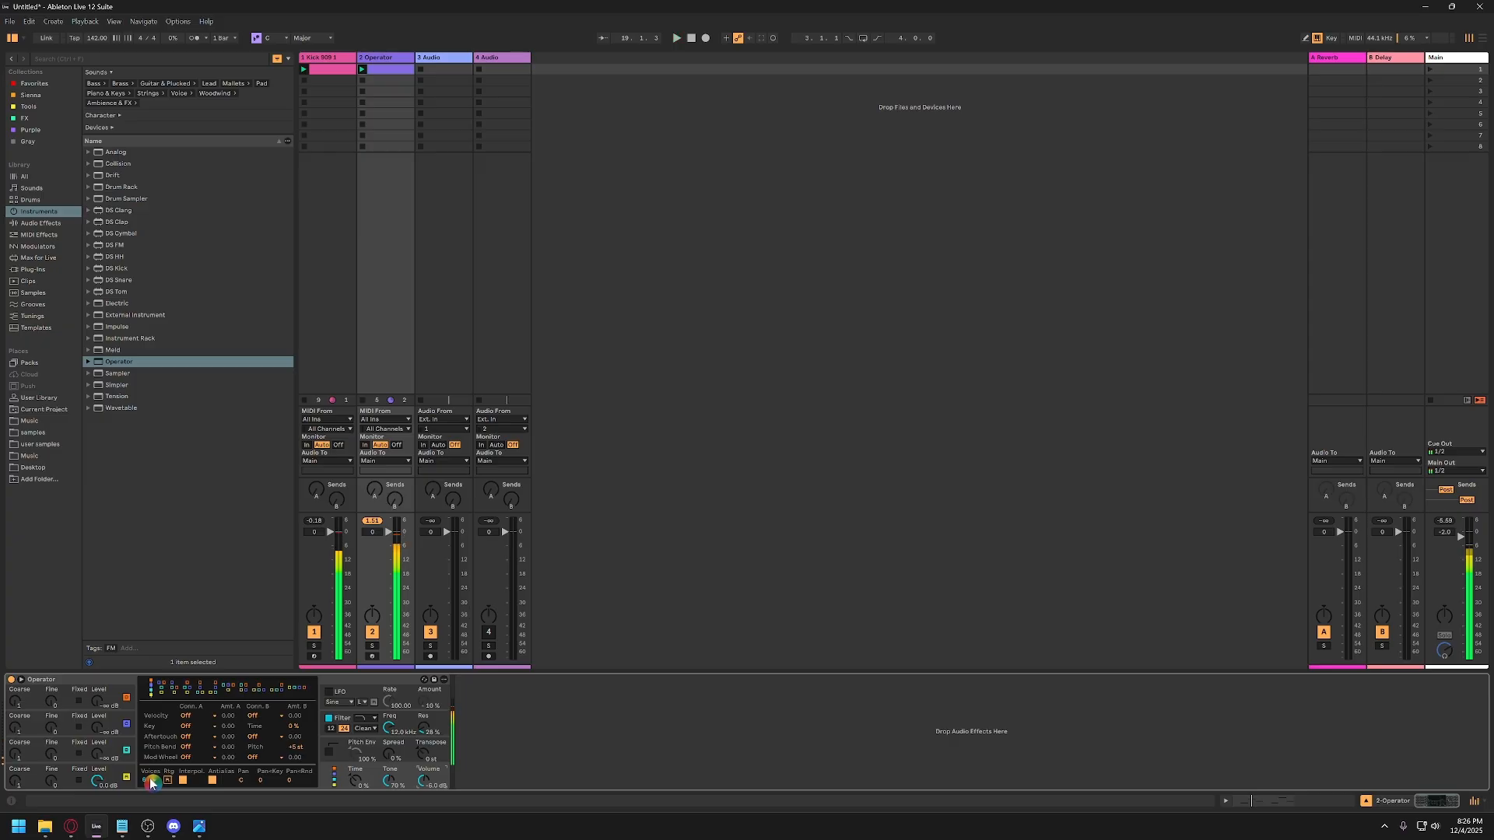
Switch off Operator's unused oscillators B, C and D, and display oscillator A's envelope.
left_click(129, 752)
left_click(130, 706)
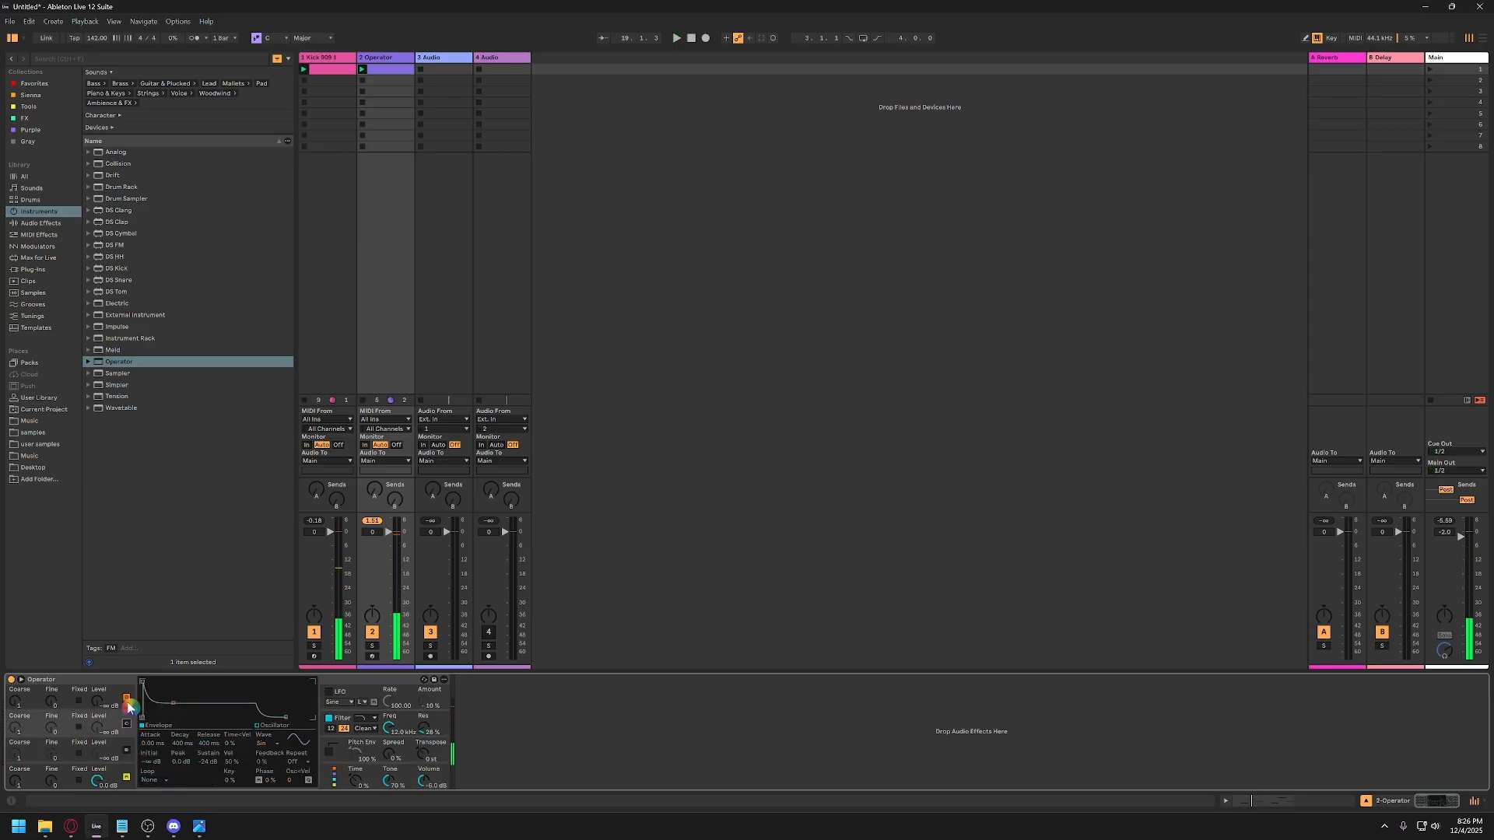
left_click(124, 778)
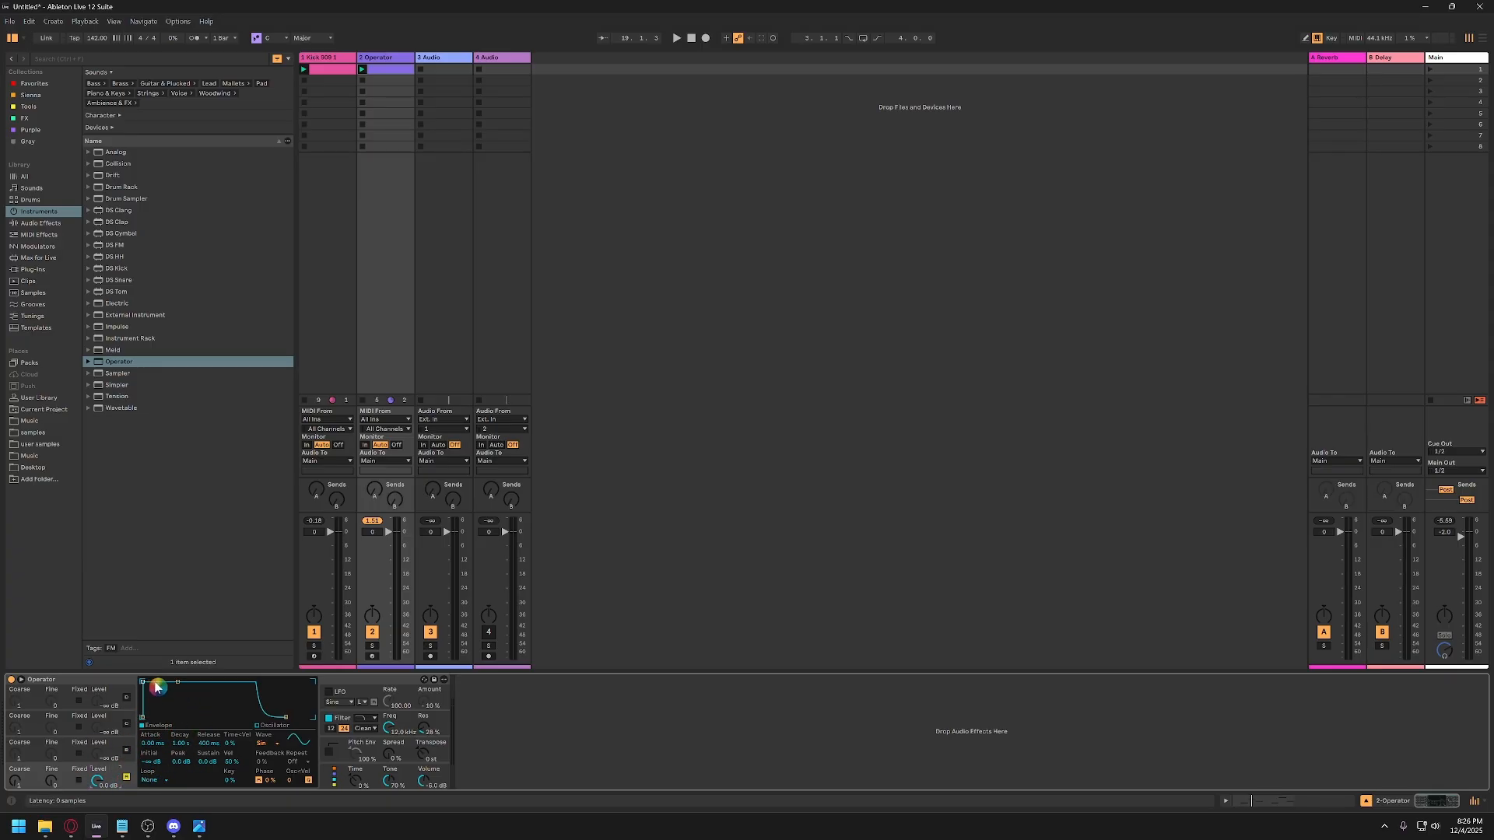
Lower Operator's filter cutoff to about 360 Hz, with a 35 % envelope amount and a shorter filter envelope decay.
left_click(342, 722)
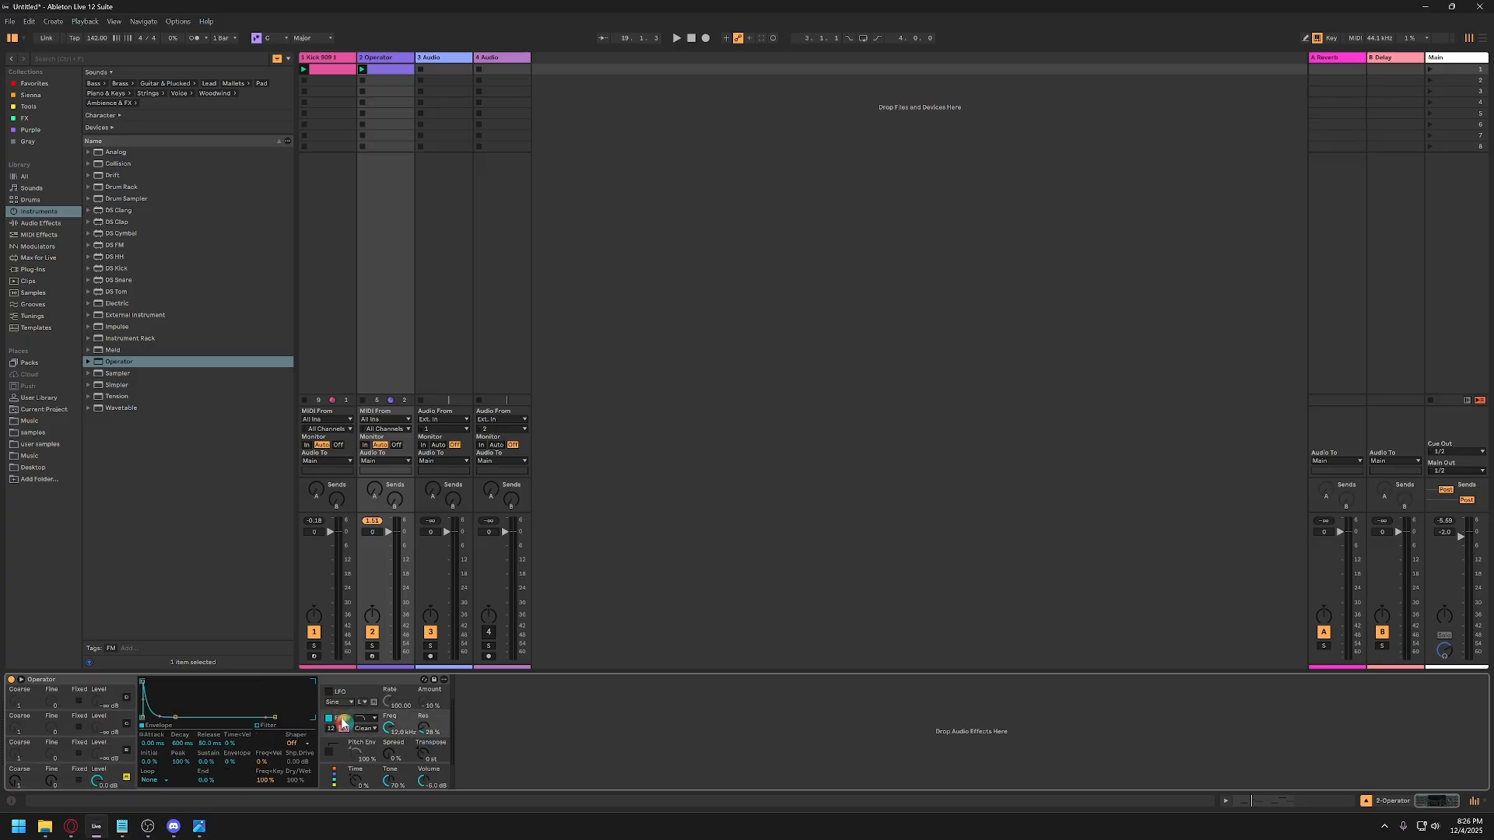
left_click(261, 725)
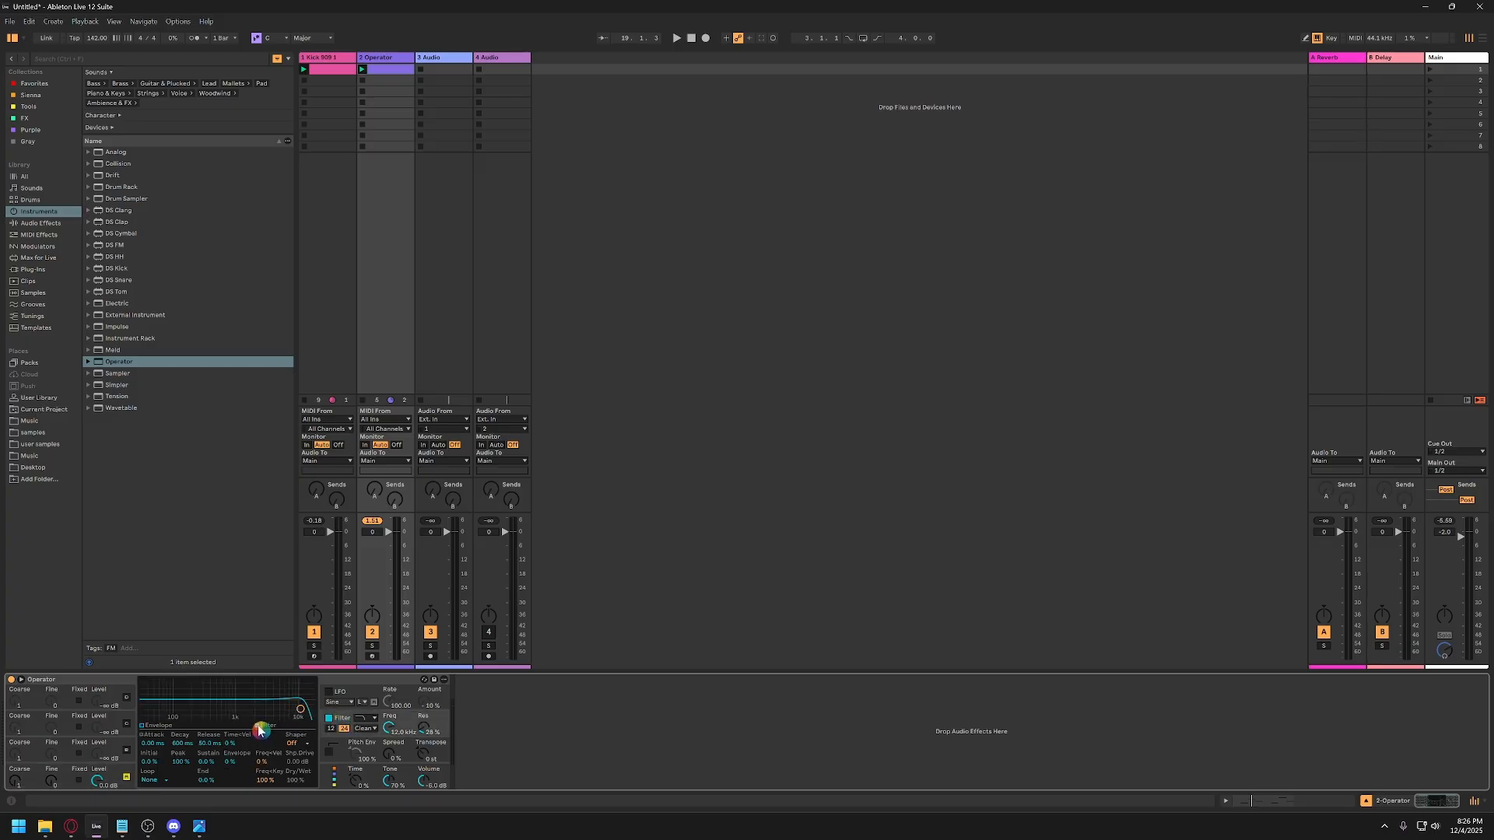
left_click_drag(293, 710, 178, 709)
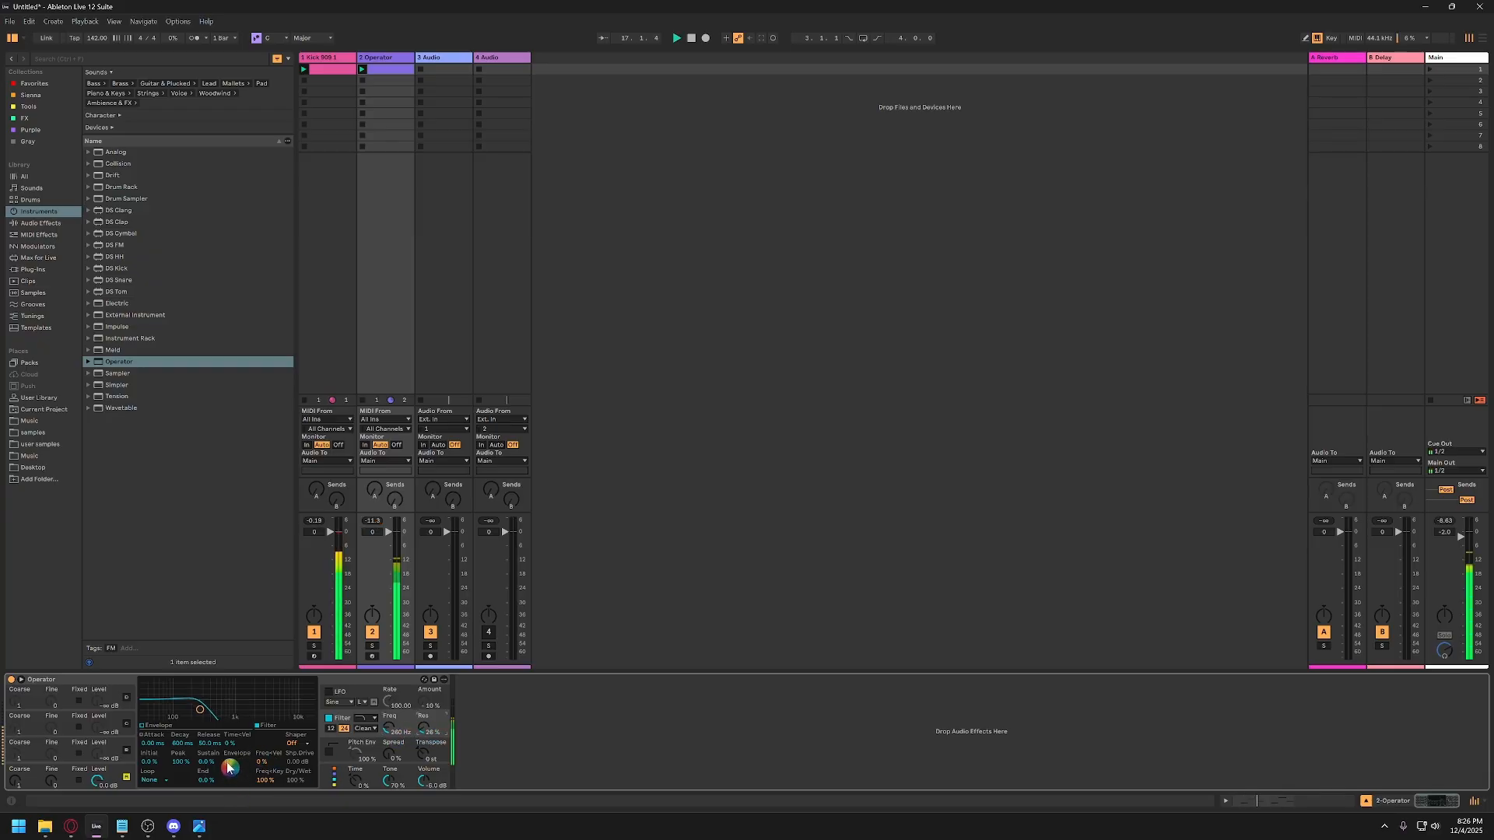
left_click_drag(230, 768, 230, 764)
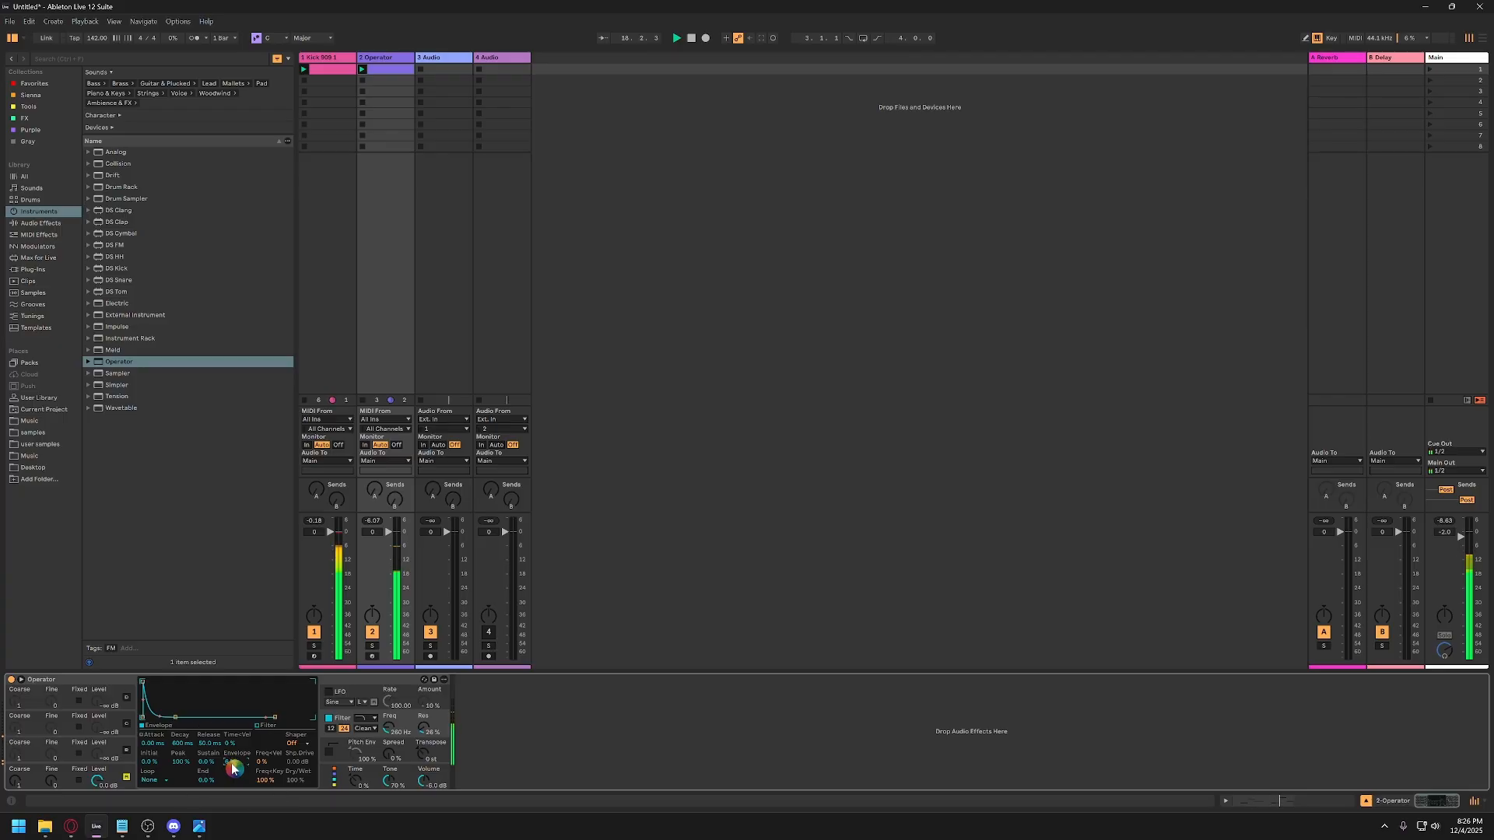
key("ctrl")
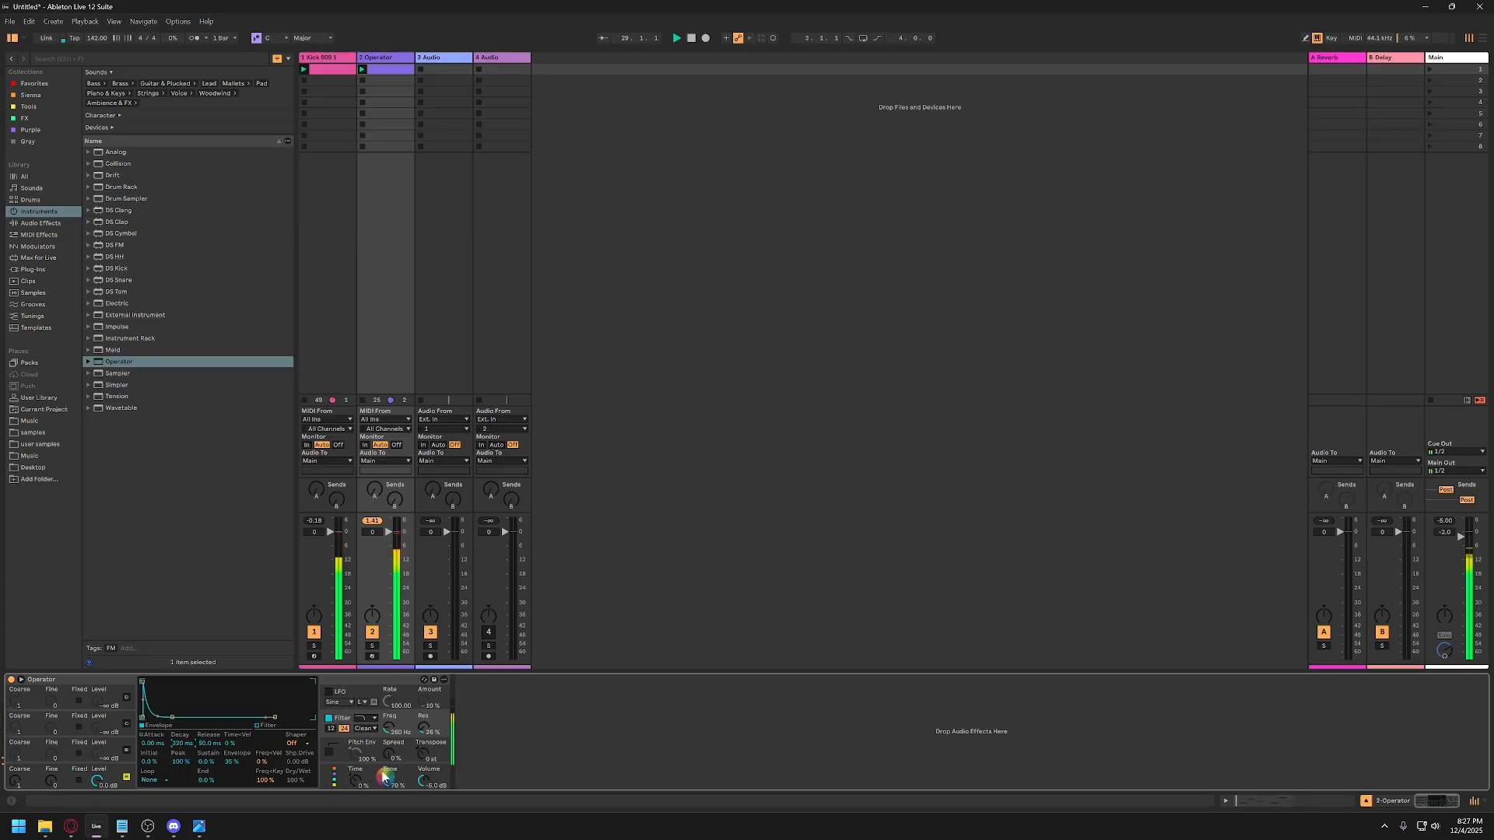
Limit Operator to 1 voice in its global settings.
left_click(327, 780)
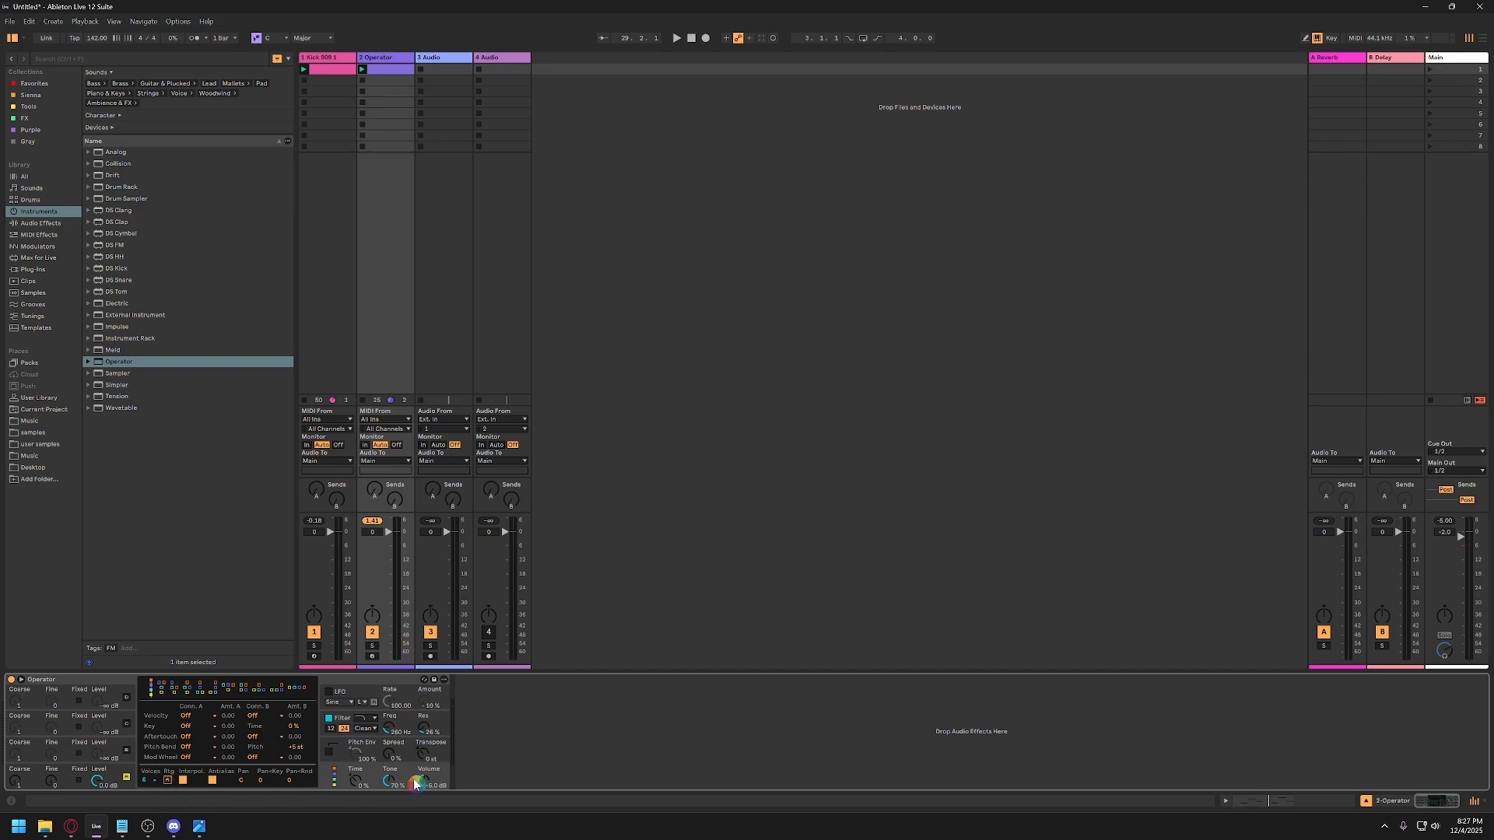
left_click(147, 780)
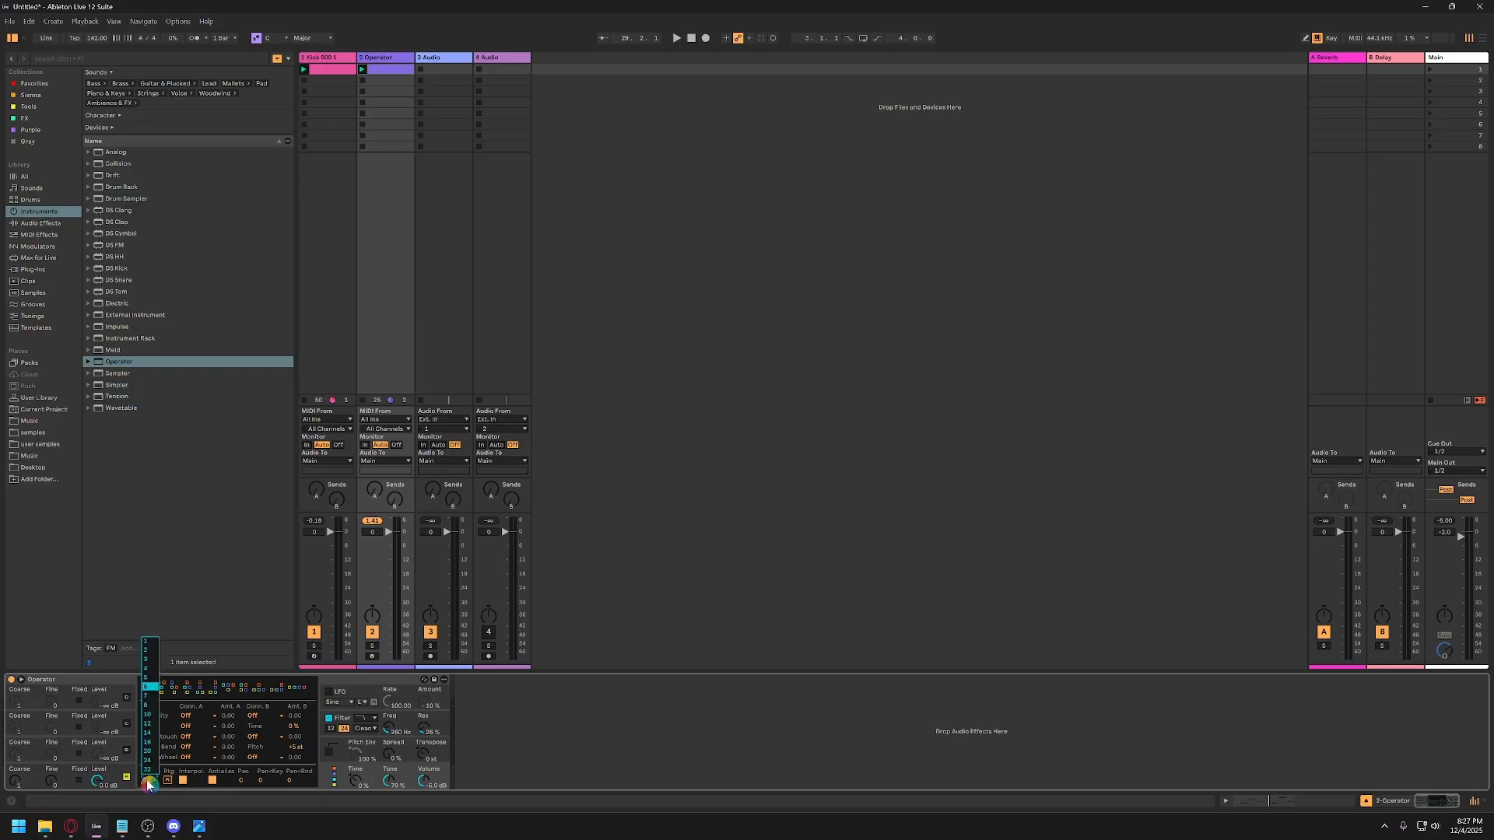
left_click(163, 649)
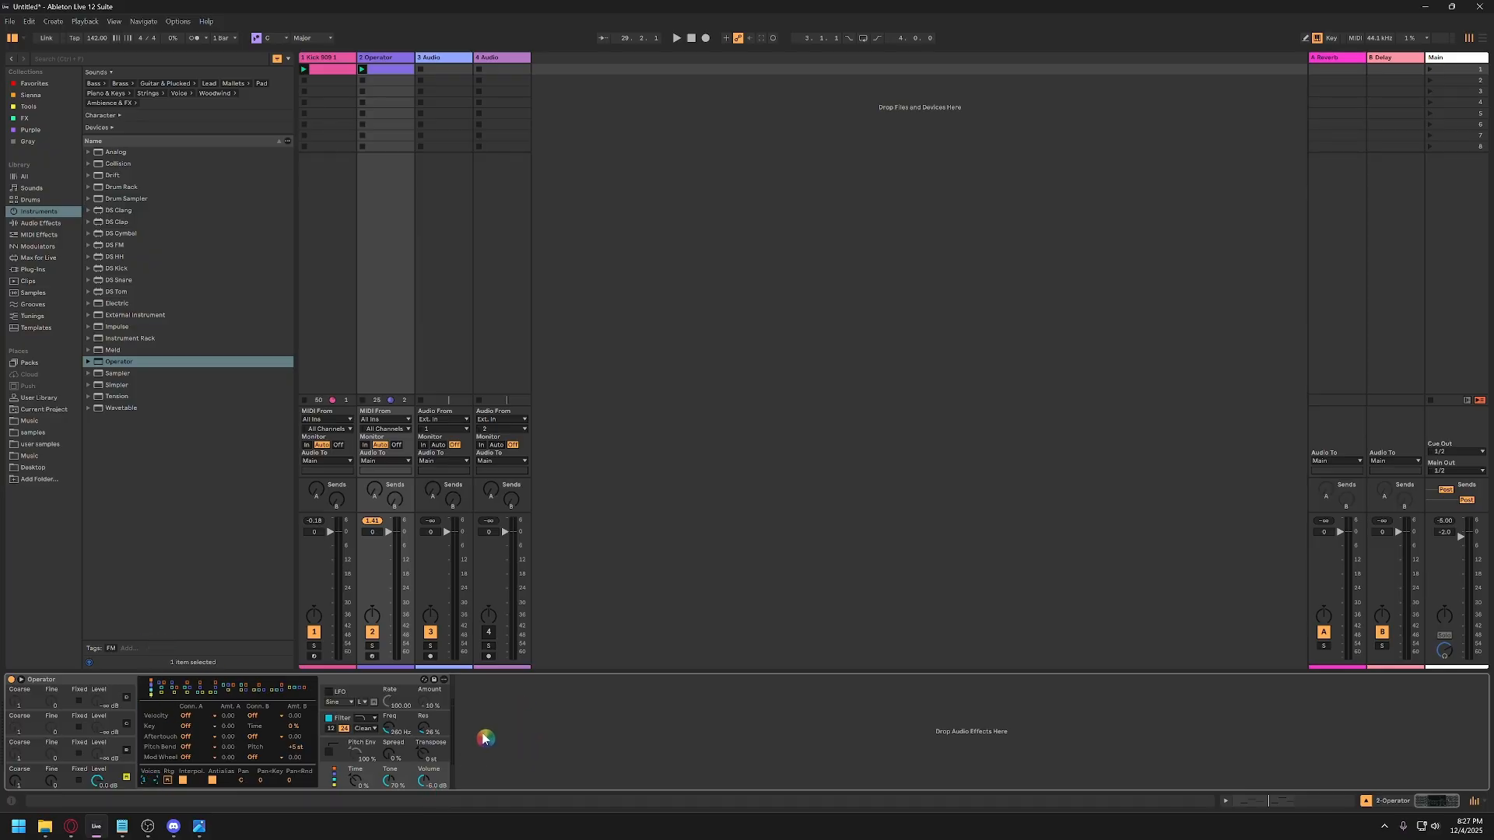
Add Auto Filter after Operator, with its frequency at 211 Hz and its envelope amount at about 43 %.
left_click(48, 224)
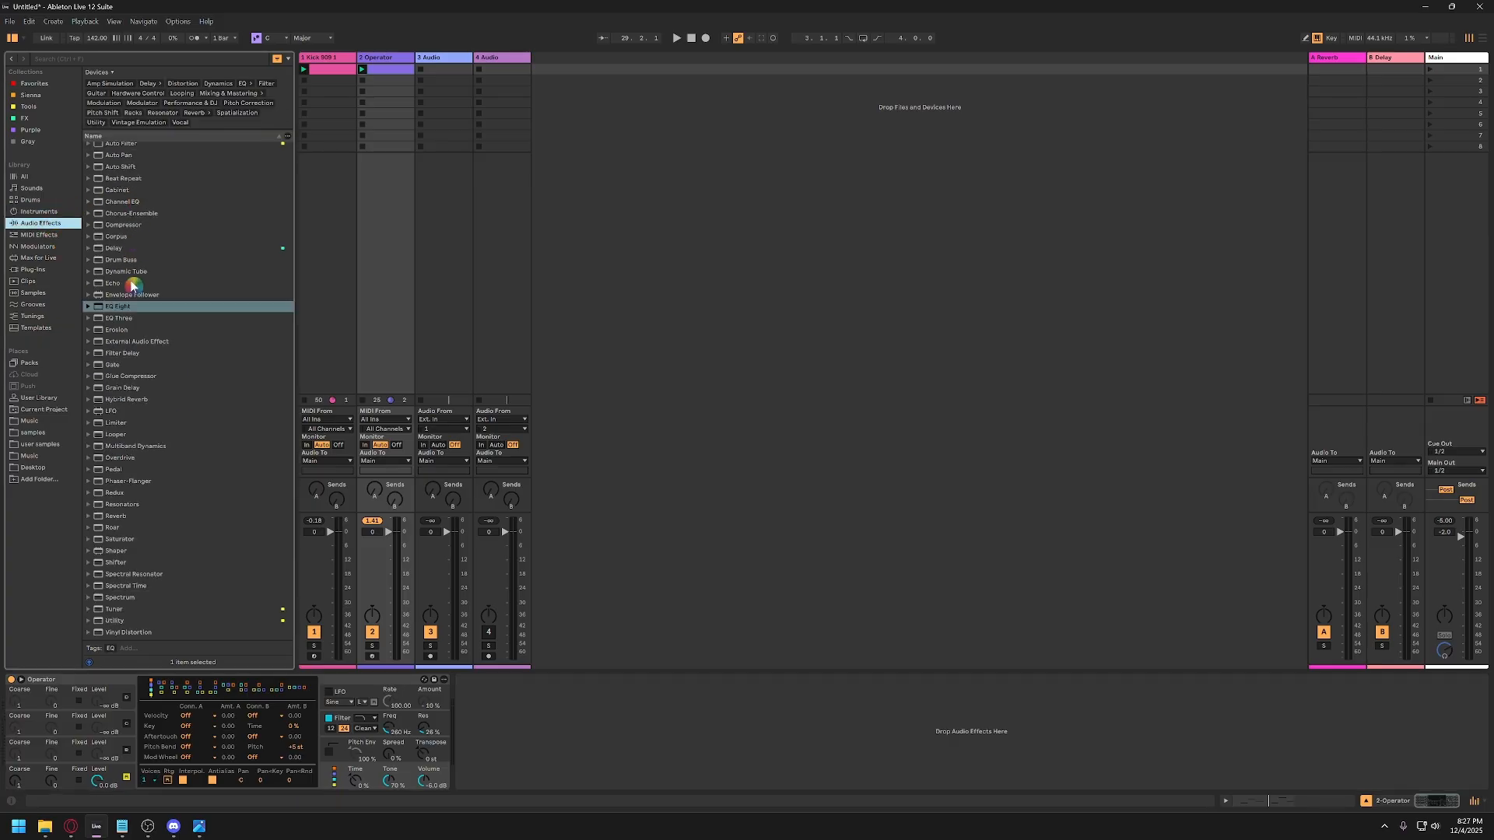
scroll(134, 274, "up", 2)
double_click(121, 182)
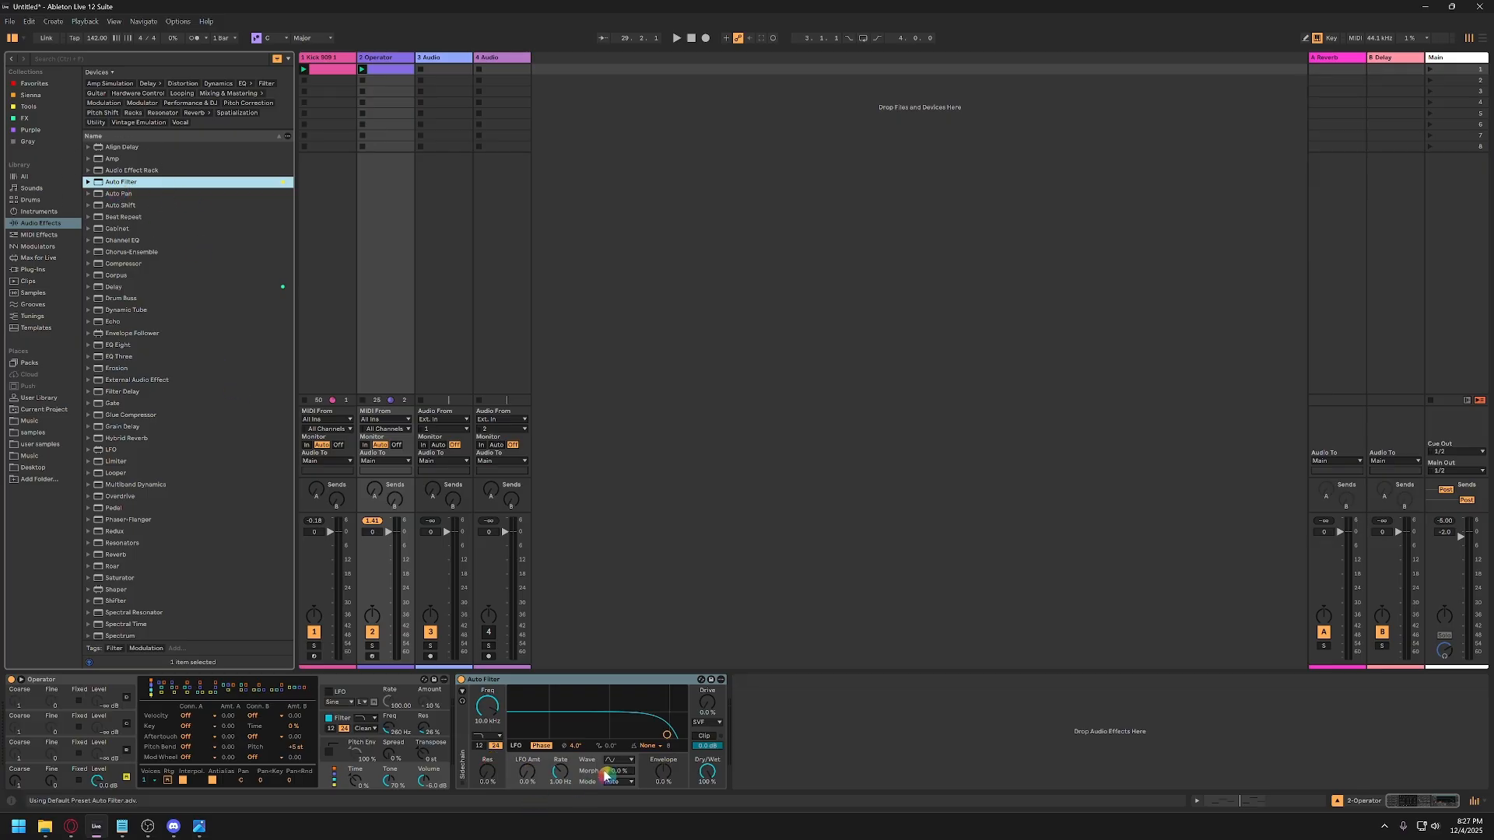
left_click_drag(490, 711, 491, 784)
left_click_drag(491, 710, 491, 712)
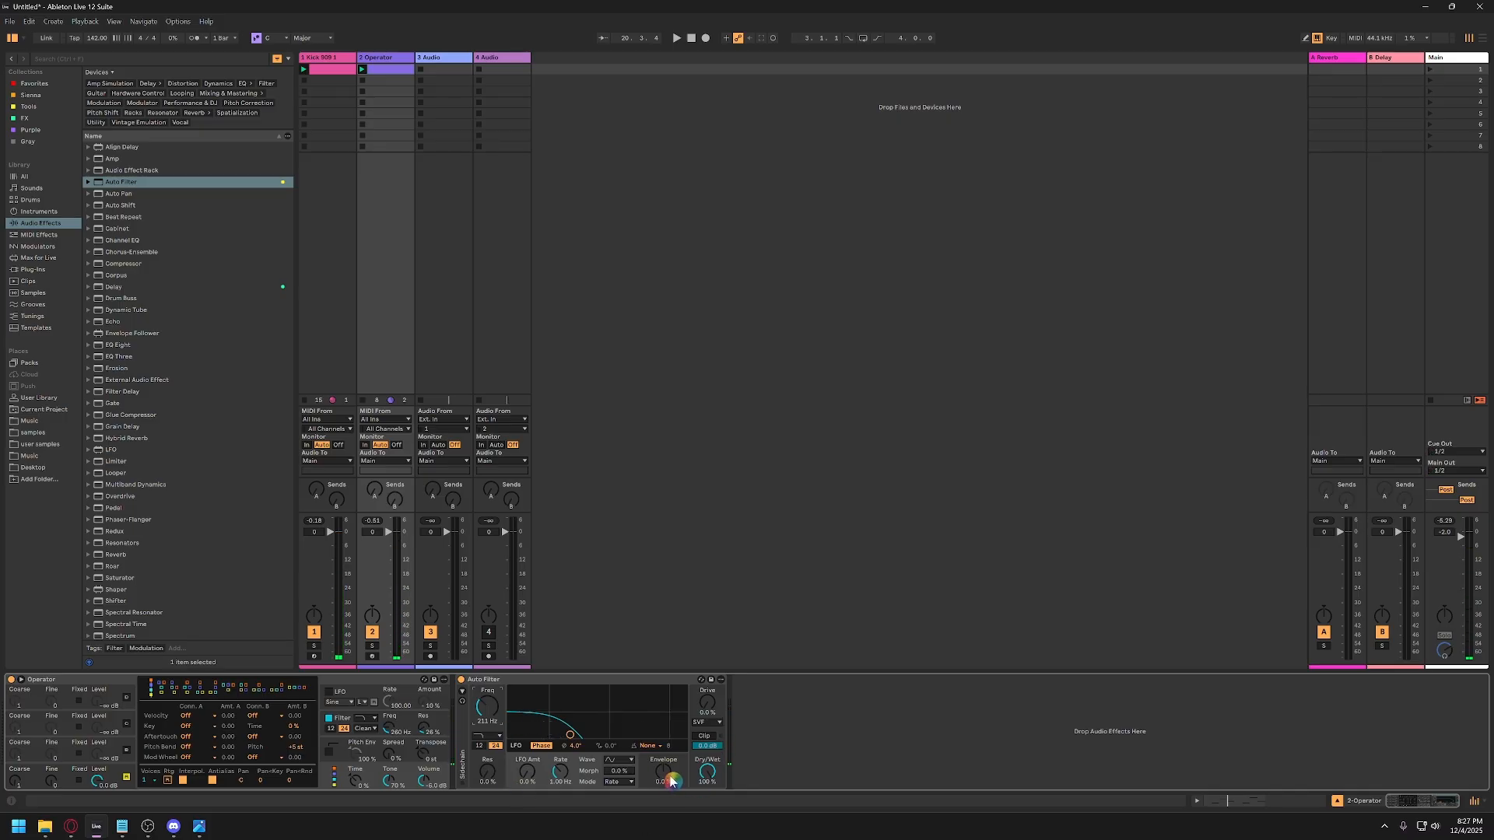
left_click(669, 778)
key("space")
left_click_drag(667, 776, 668, 770)
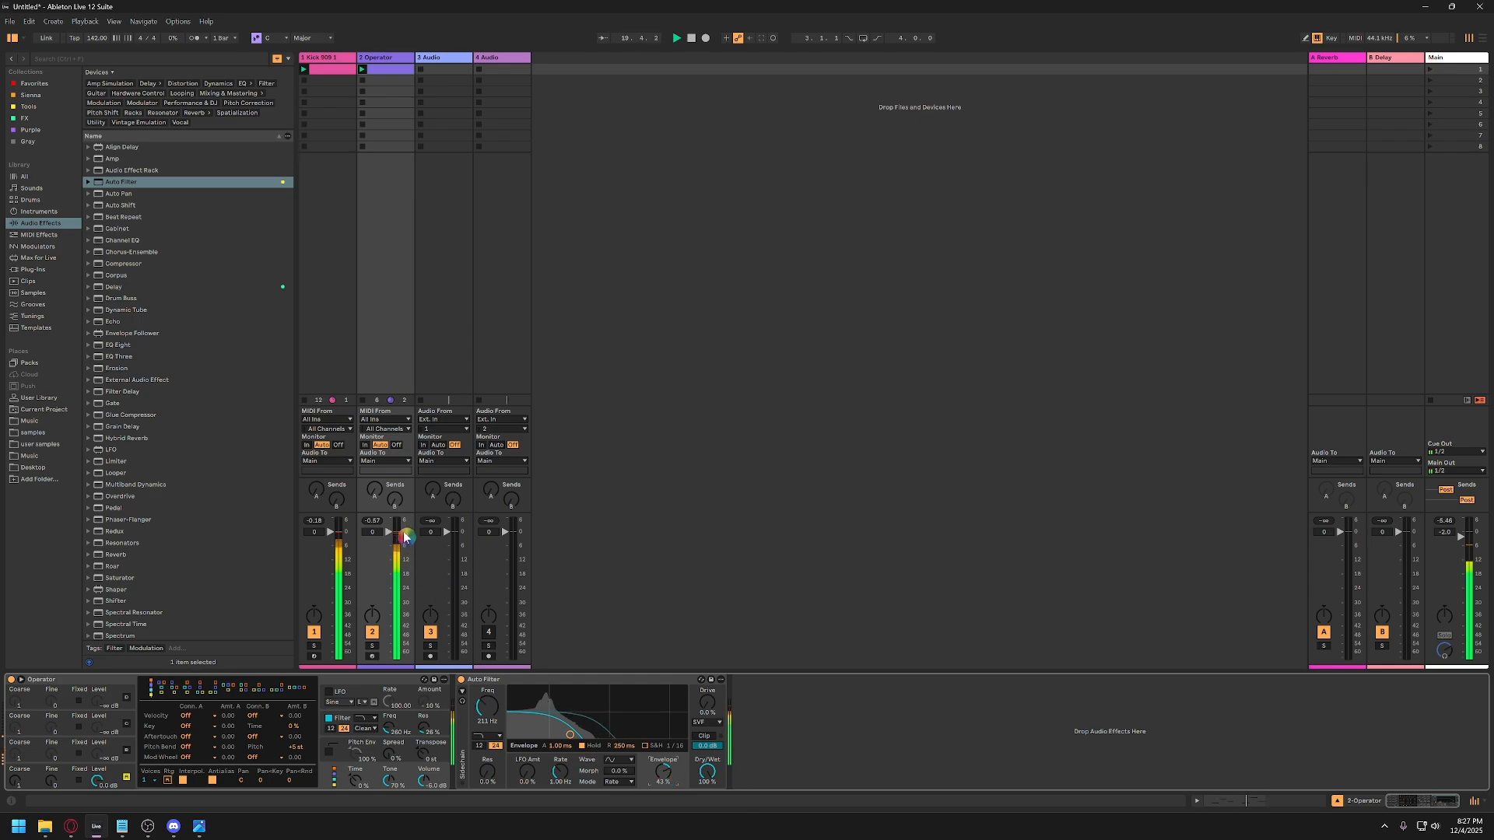
Add the EQ COMP.adg rack after Auto Filter and open its Pro-Q 4 equalizer.
left_click(47, 85)
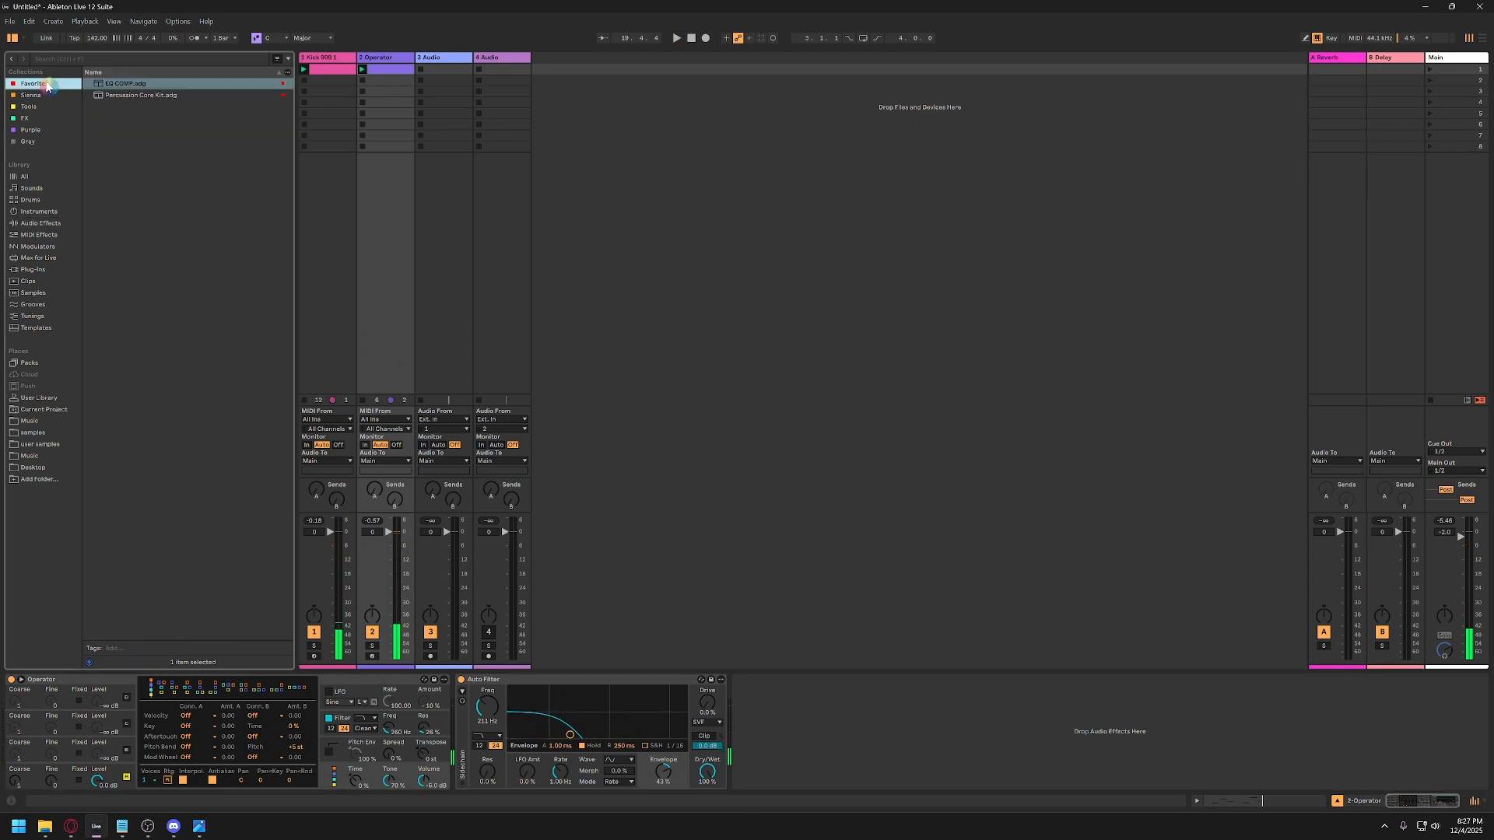
left_click_drag(117, 84, 723, 702)
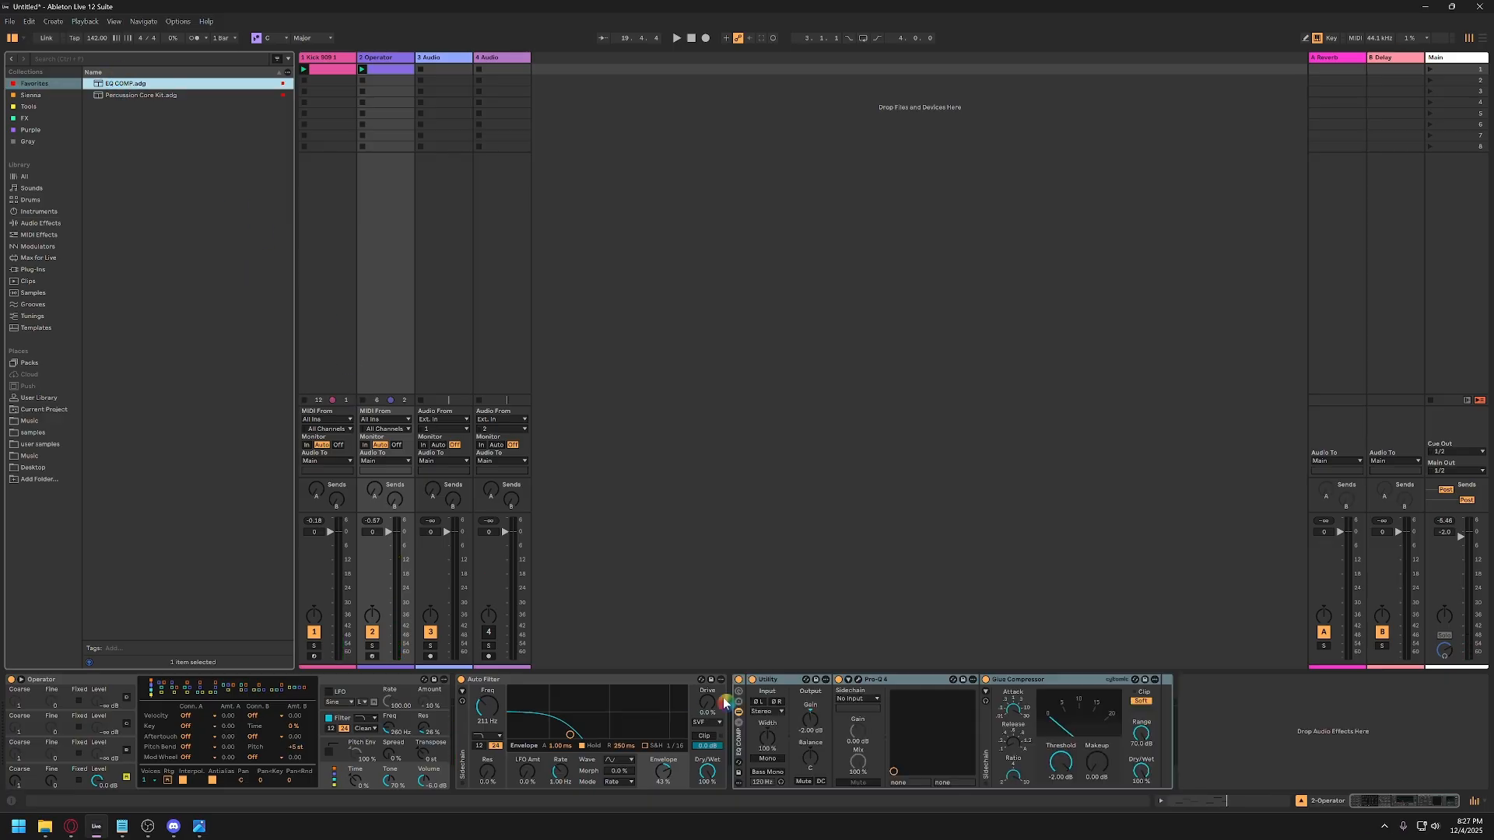
left_click(767, 680)
left_click(858, 679)
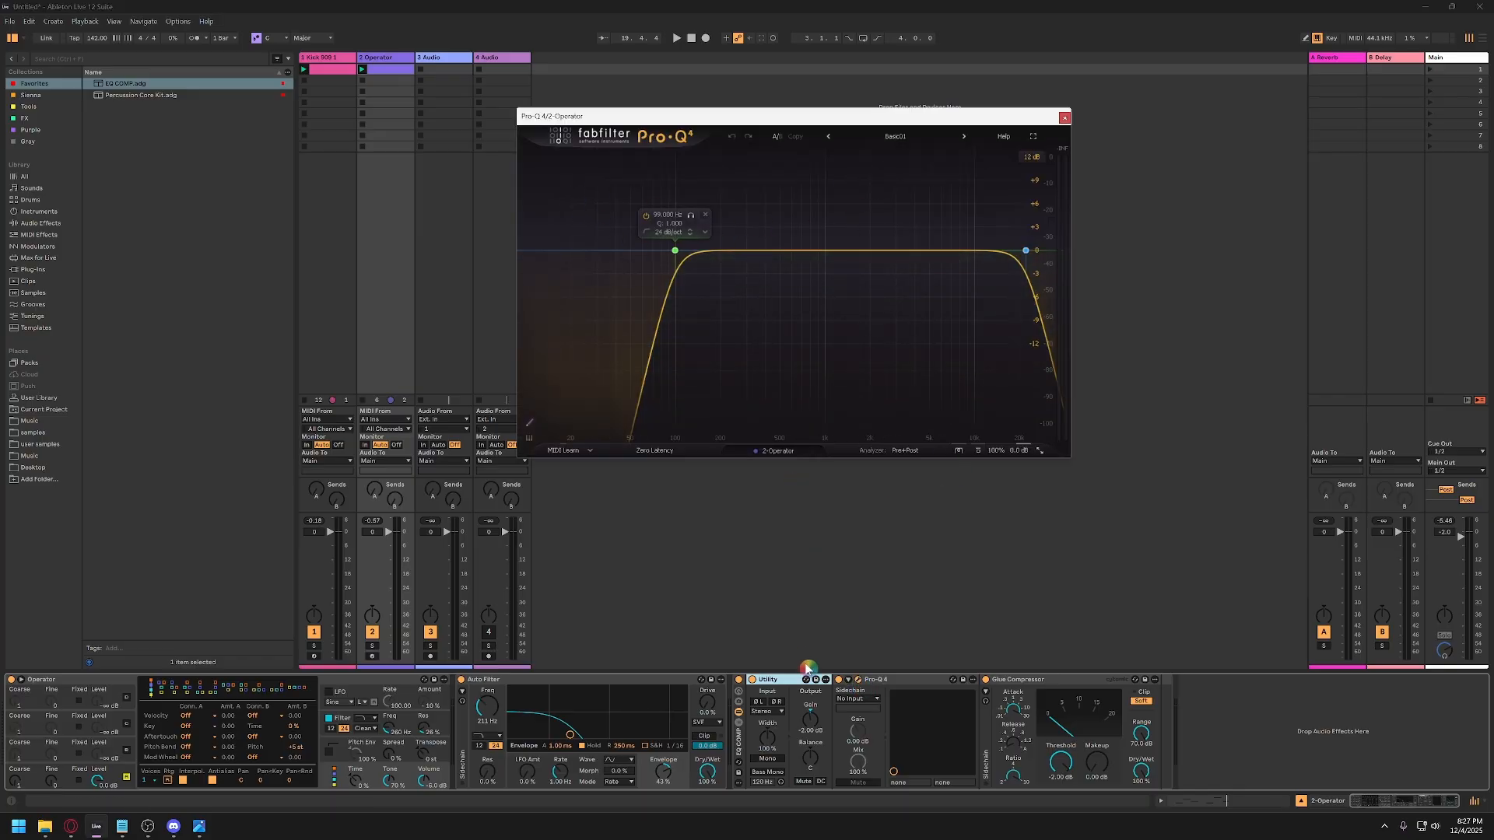
Play the groove and set the low-cut frequency in Pro-Q 4 to 10 Hz.
key("space")
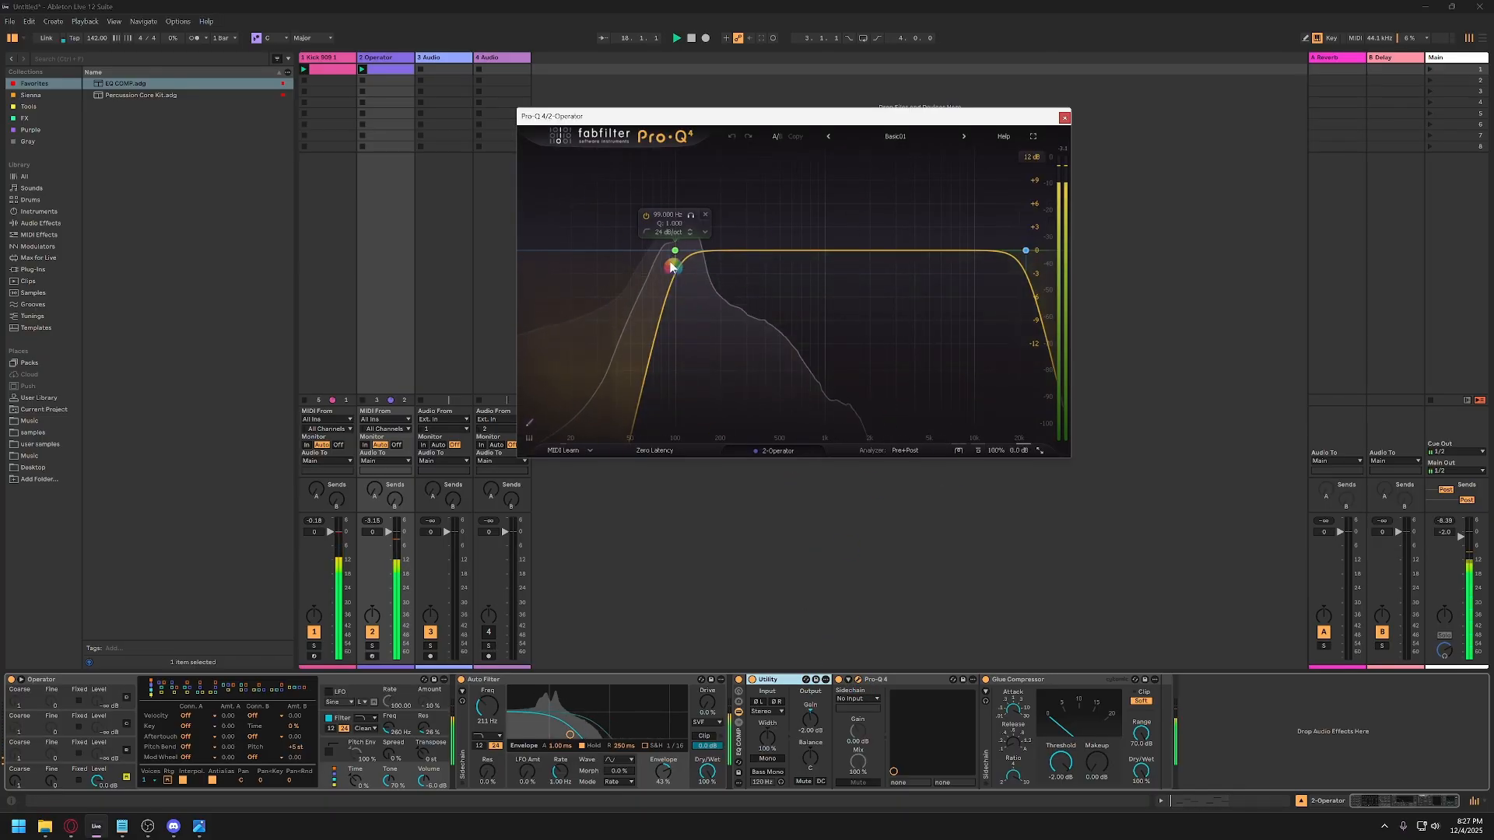
left_click_drag(673, 250, 587, 241)
double_click(566, 214)
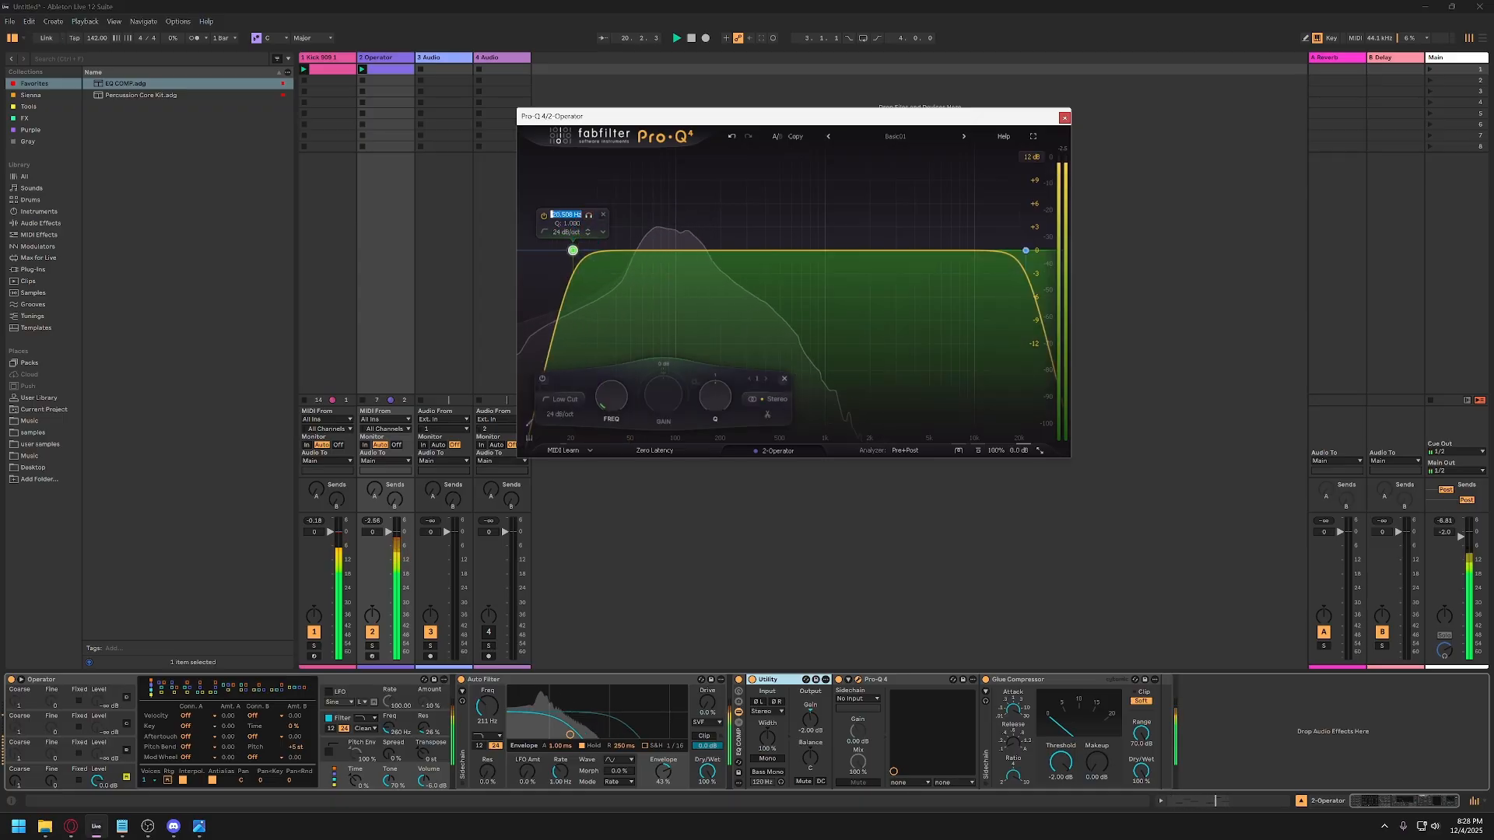
type("10")
key("Return")
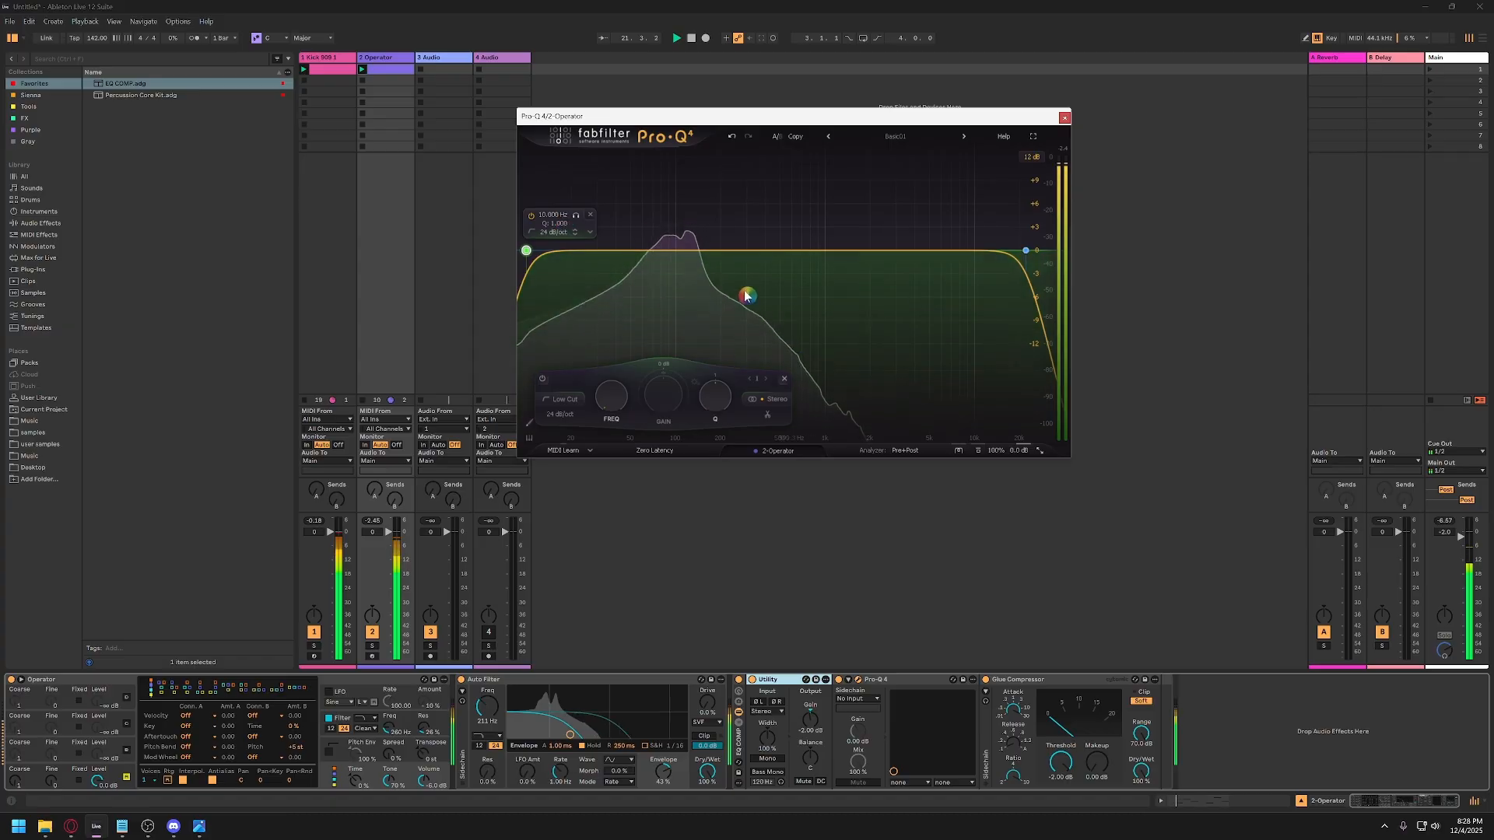
Add a bell boost of about 3 dB near 30 Hz in Pro-Q 4 and lower the high cut to the 460 Hz region.
left_click_drag(633, 250, 597, 226)
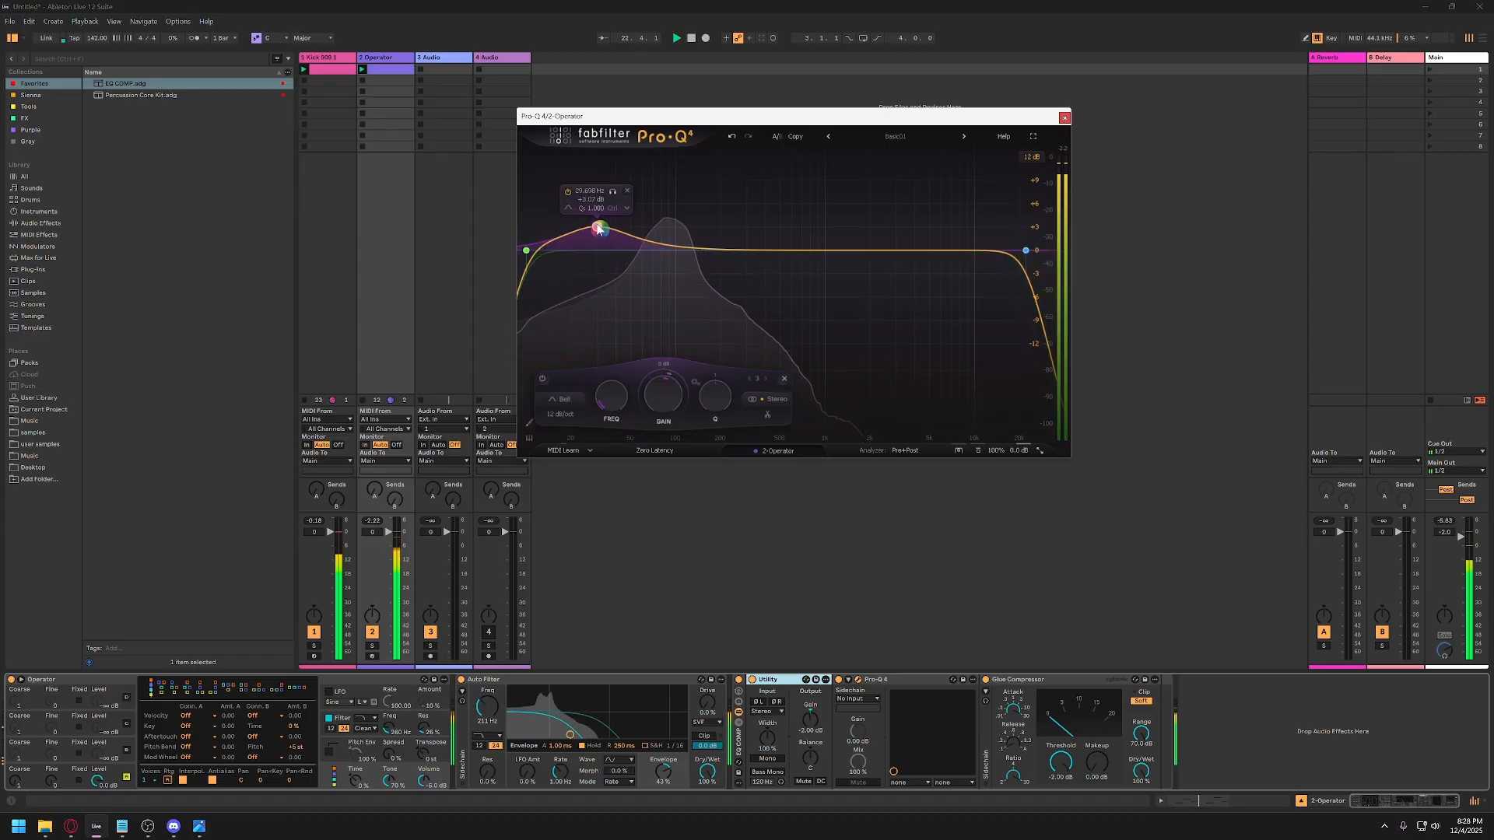
mouse_move(1024, 230)
left_click_drag(1026, 249, 774, 250)
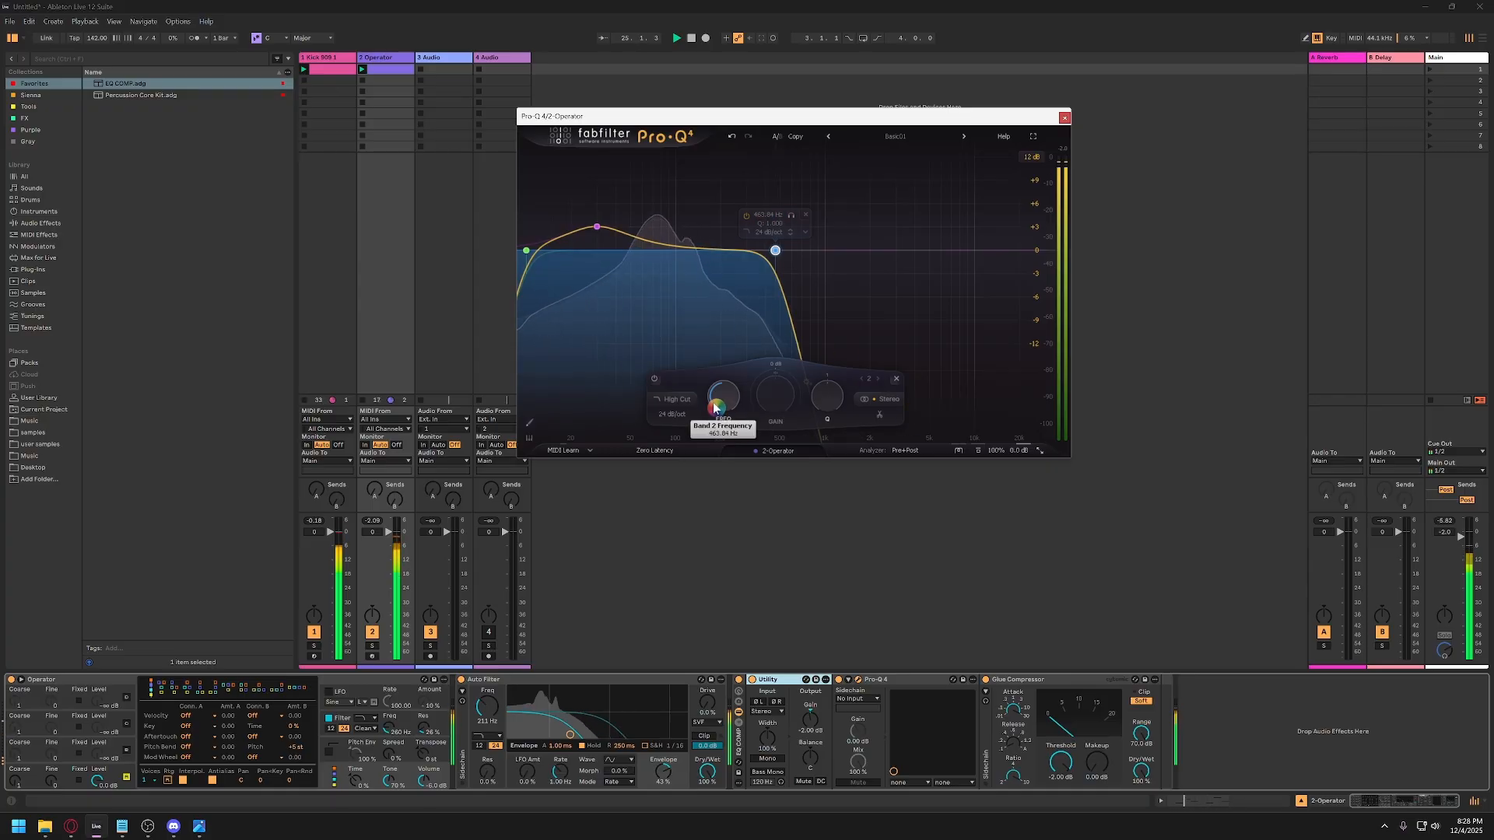
left_click_drag(714, 402, 723, 400)
left_click(1064, 118)
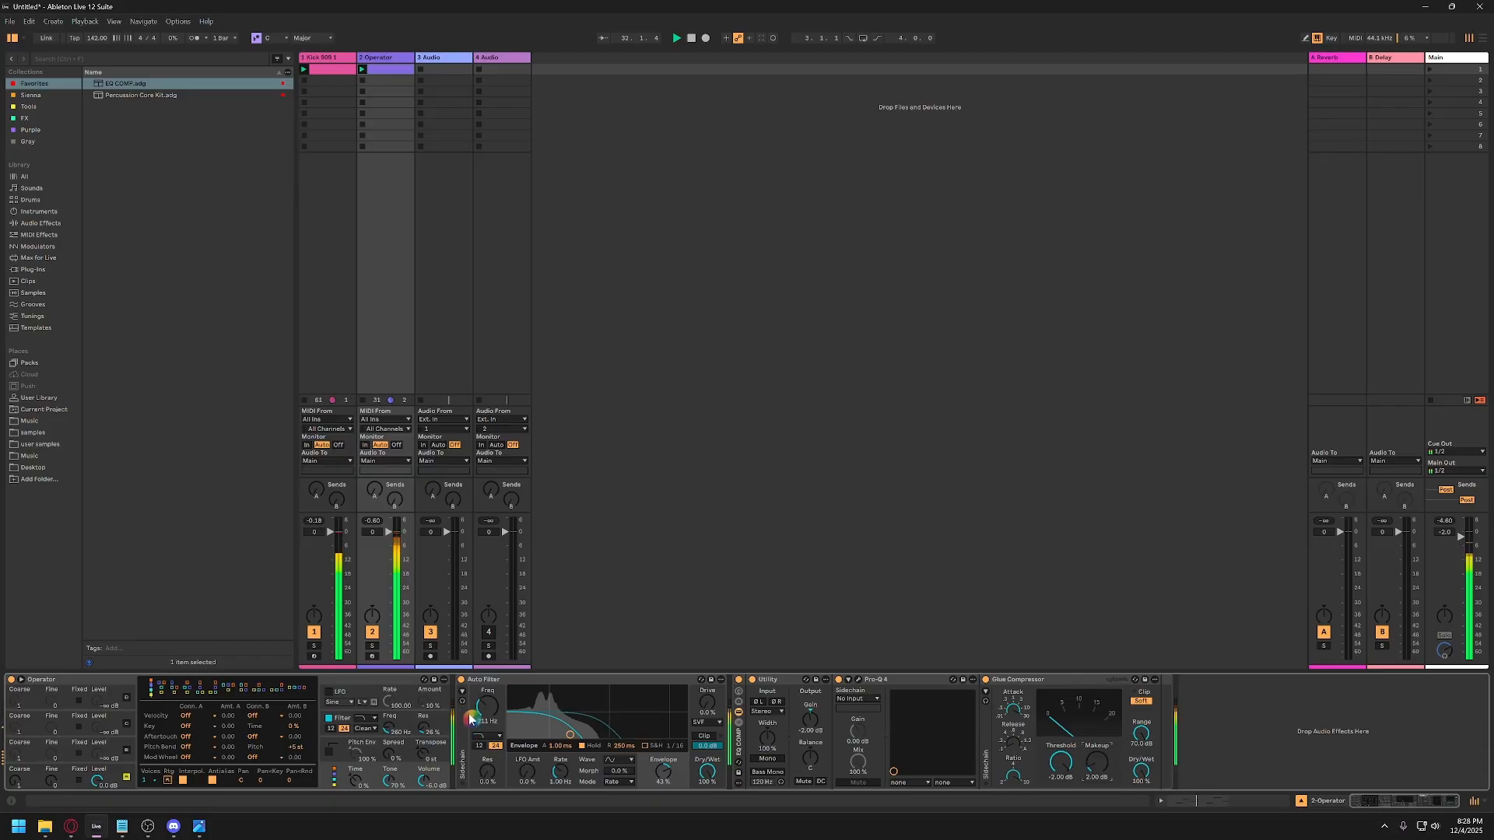
Rebalance the bass against the kick with Operator's volume and 1.00 dB of Glue Compressor makeup, and save the set.
key("space")
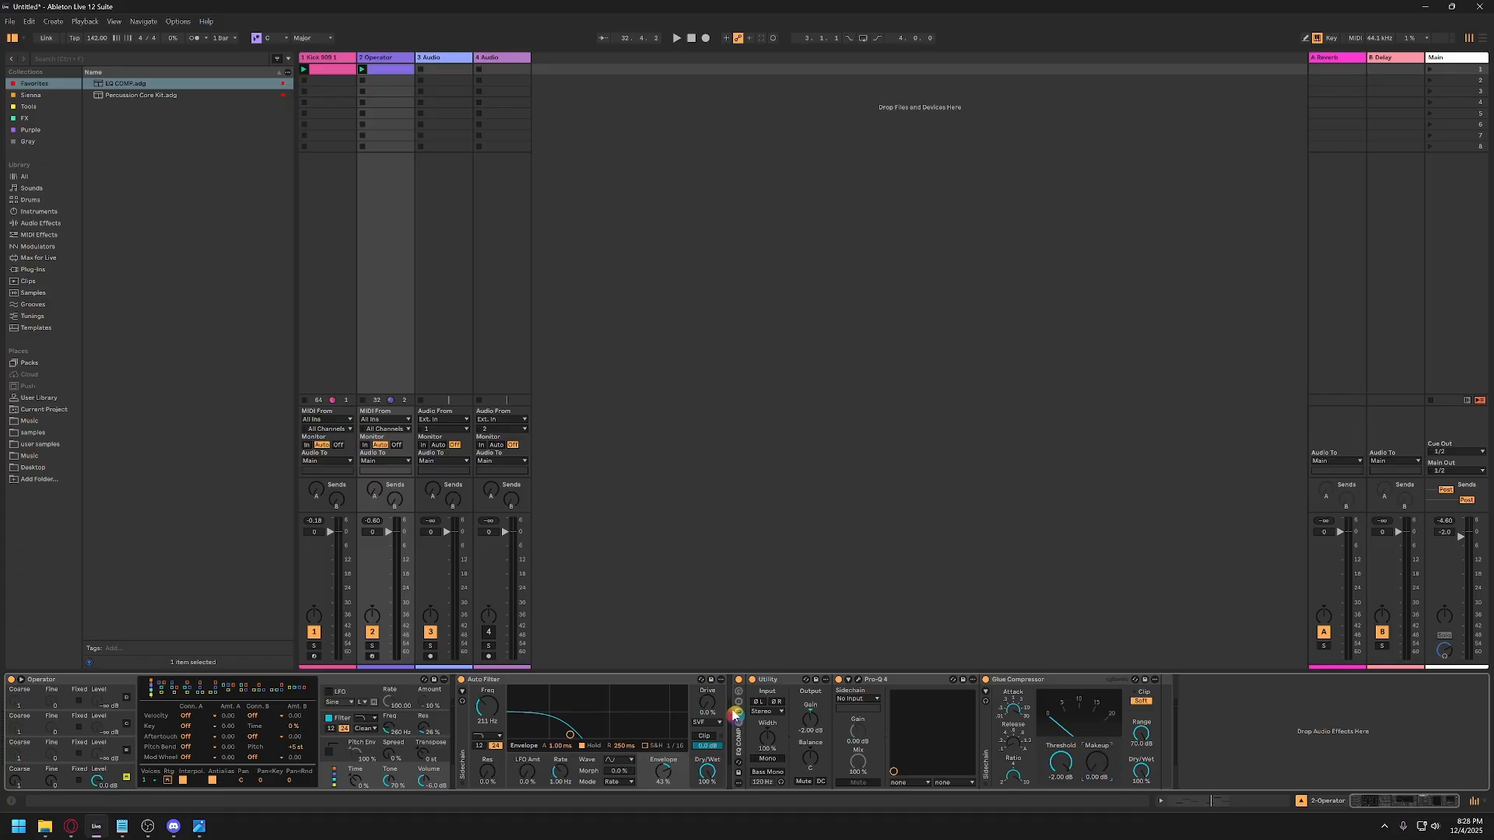
key("space")
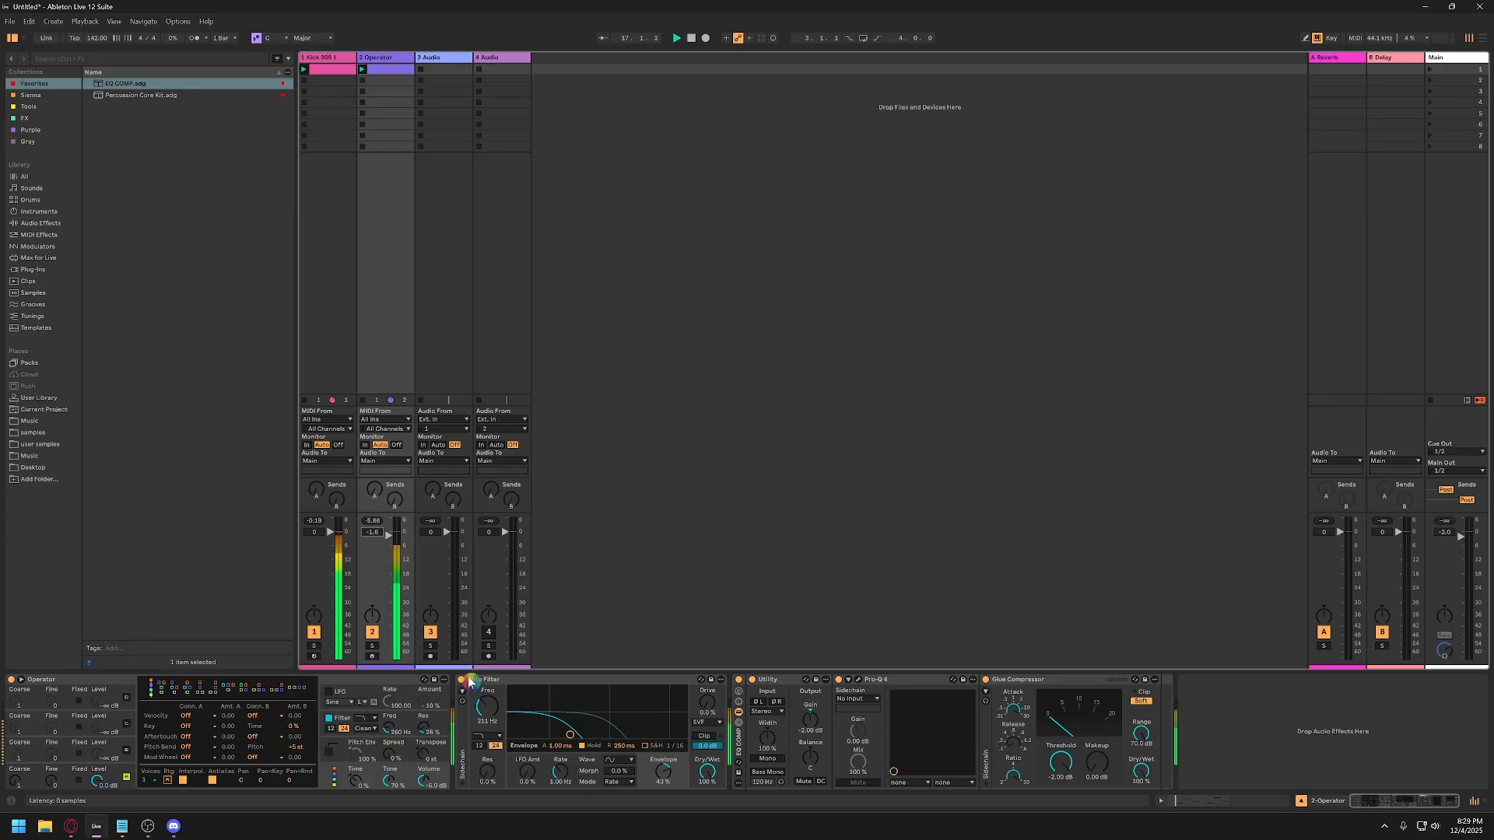
left_click_drag(422, 783, 422, 766)
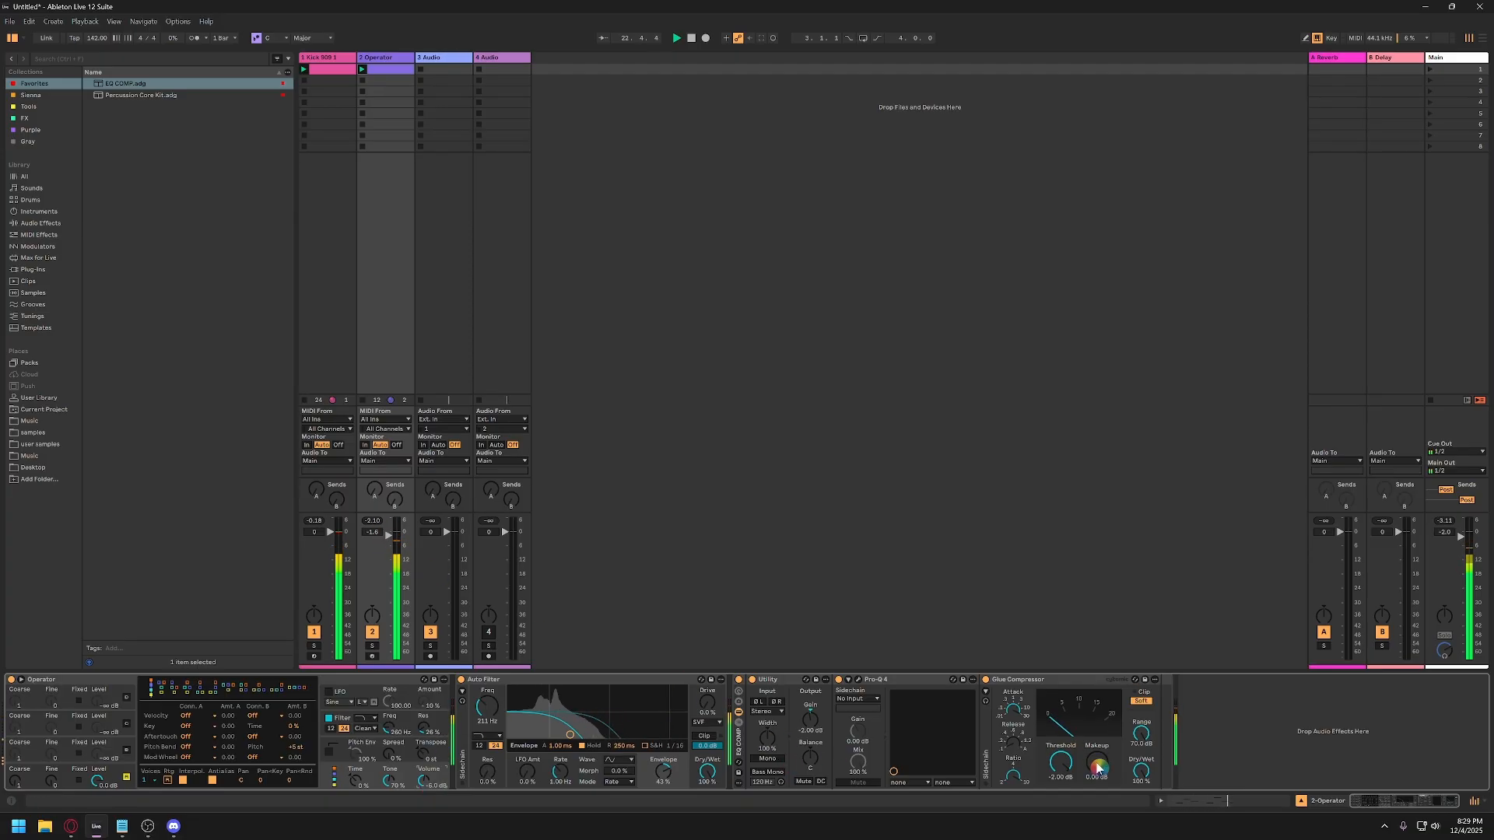
left_click_drag(1099, 766, 1099, 760)
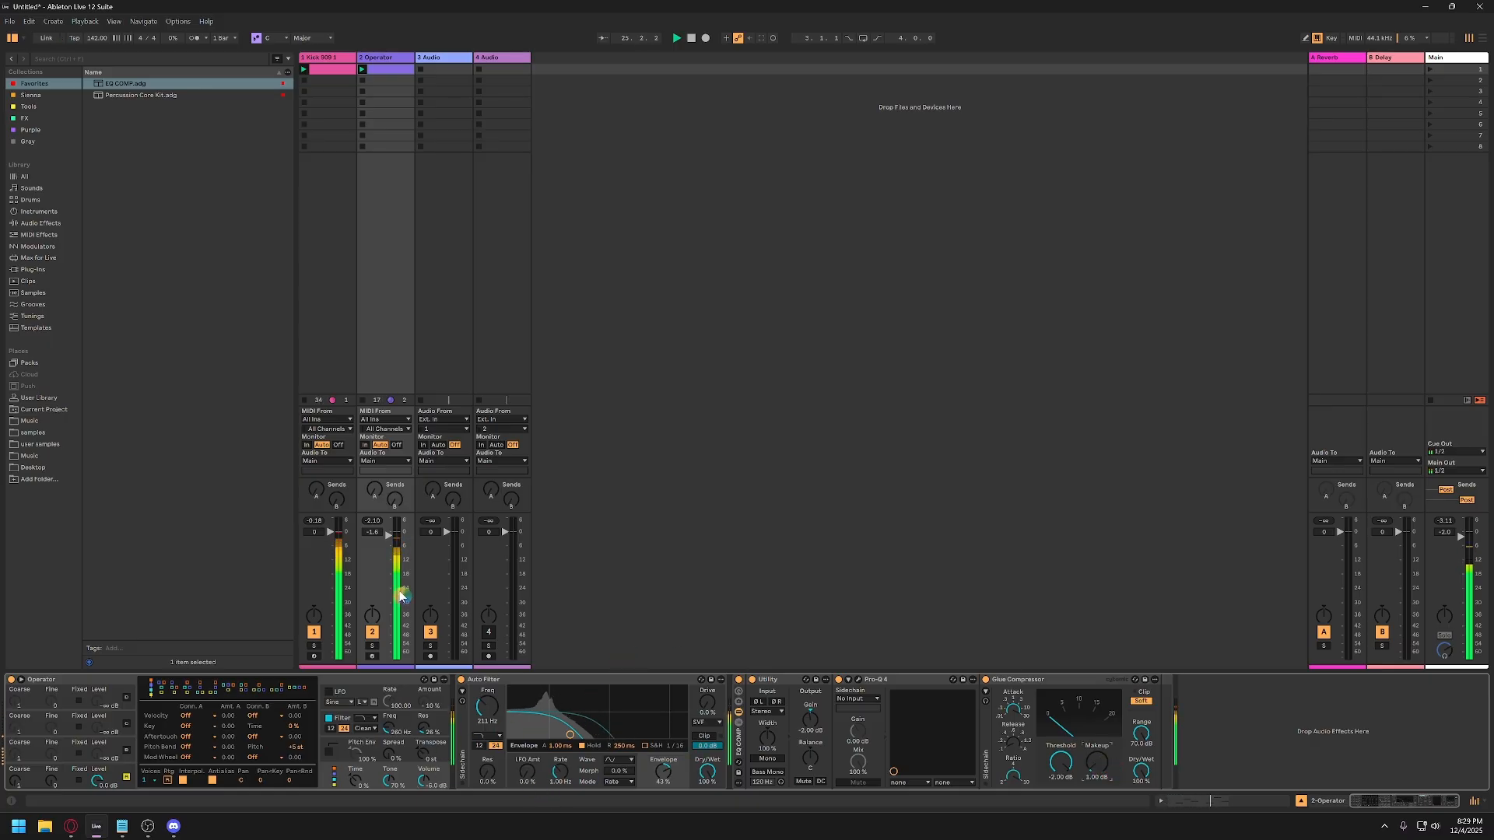
key("ctrl+s")
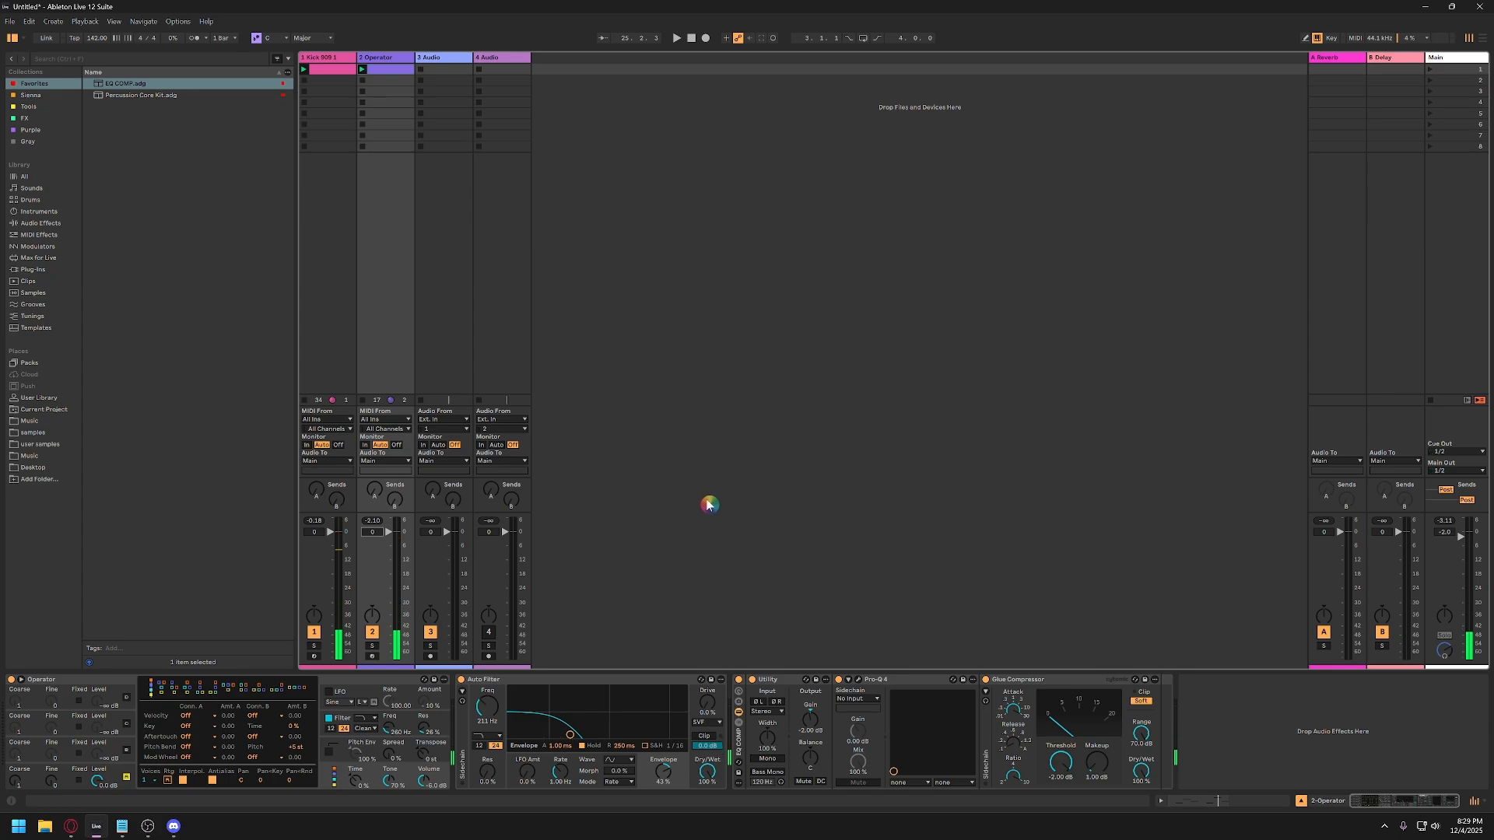
Group the Kick 909 1 and Operator tracks and name the group Kick Bass Bus.
left_click(377, 57)
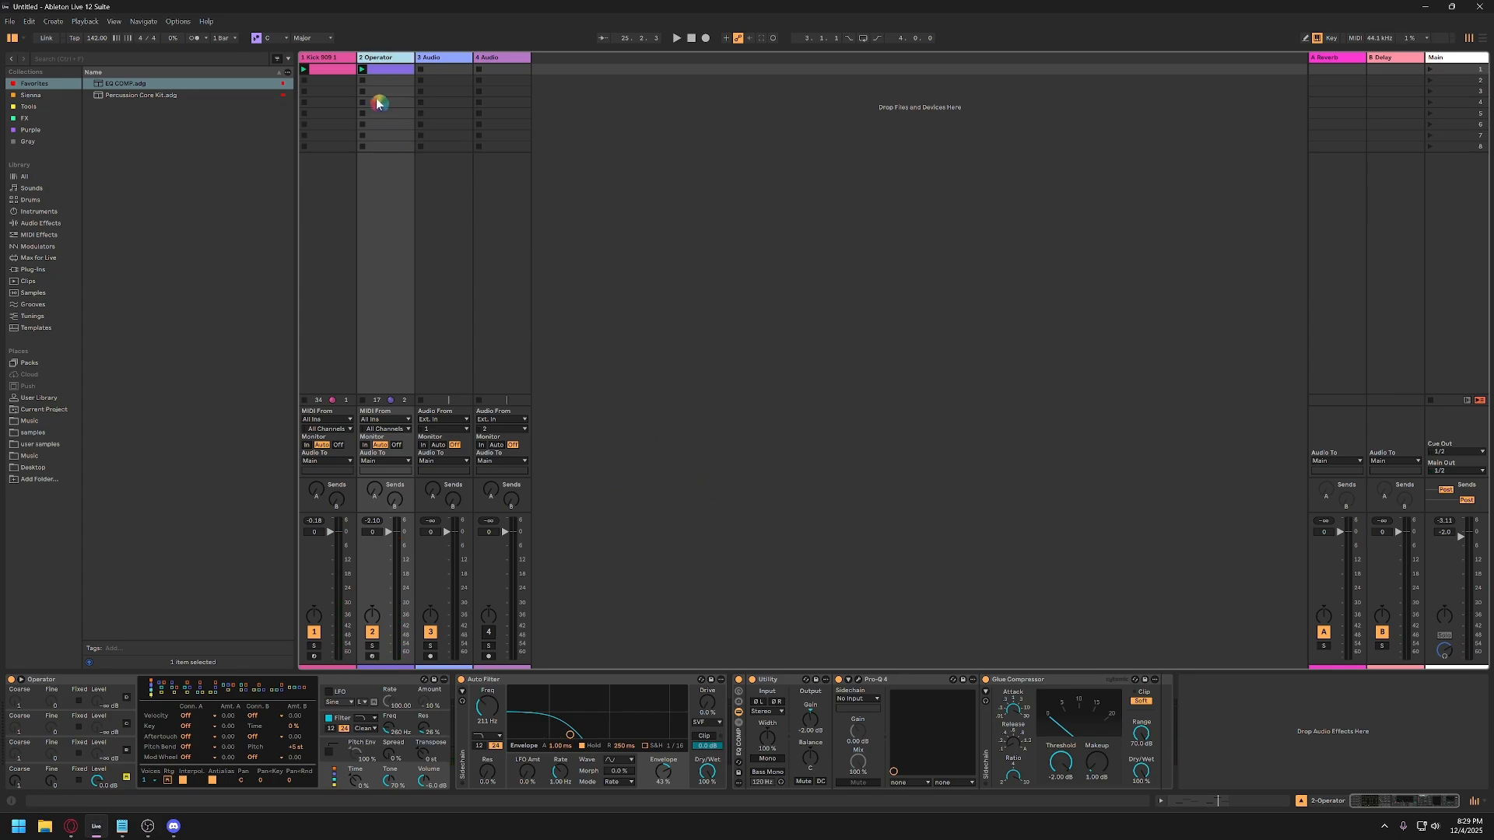
left_click(340, 61)
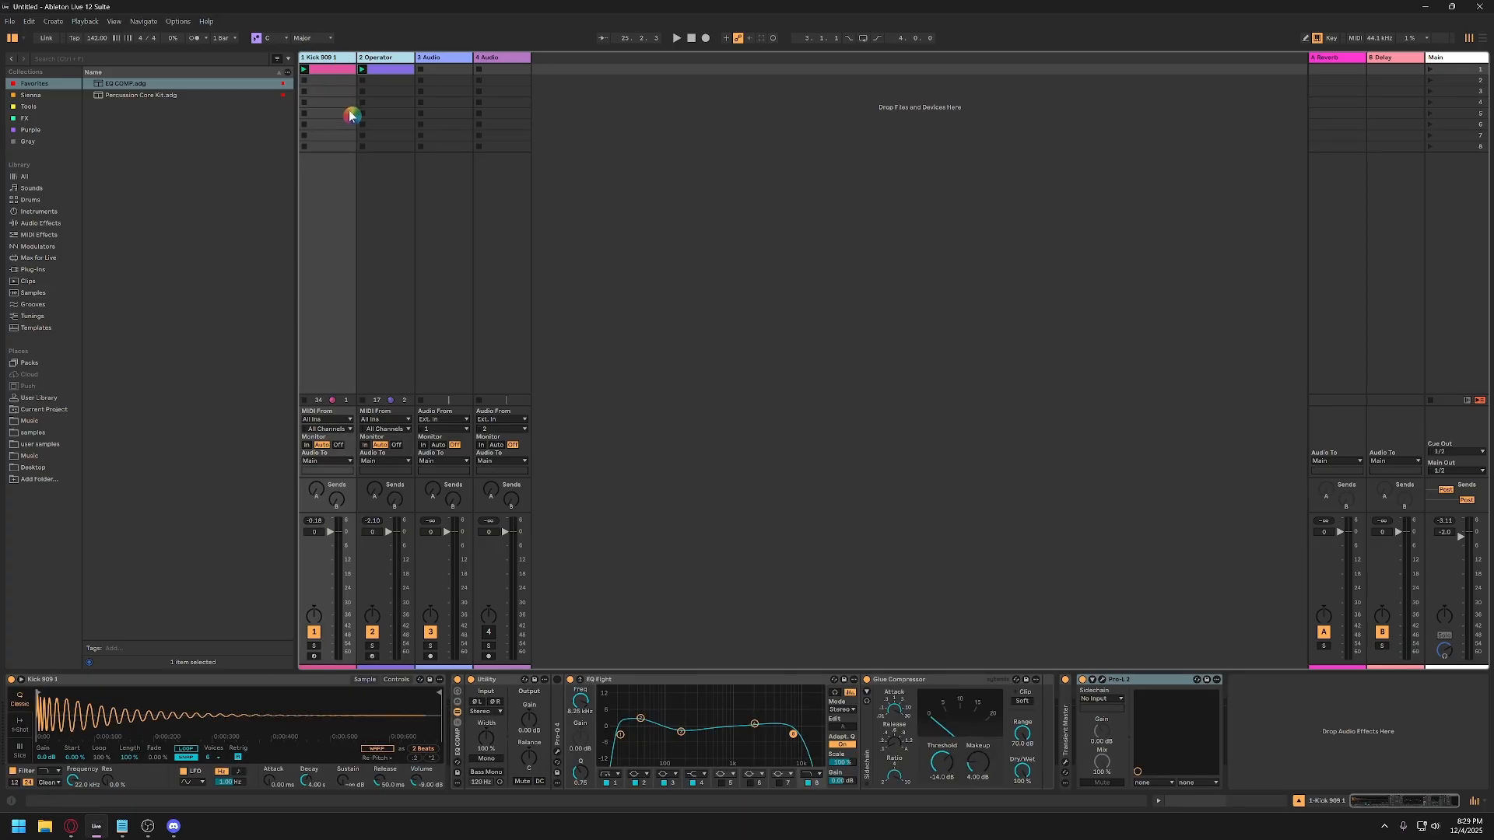
key("ctrl+g")
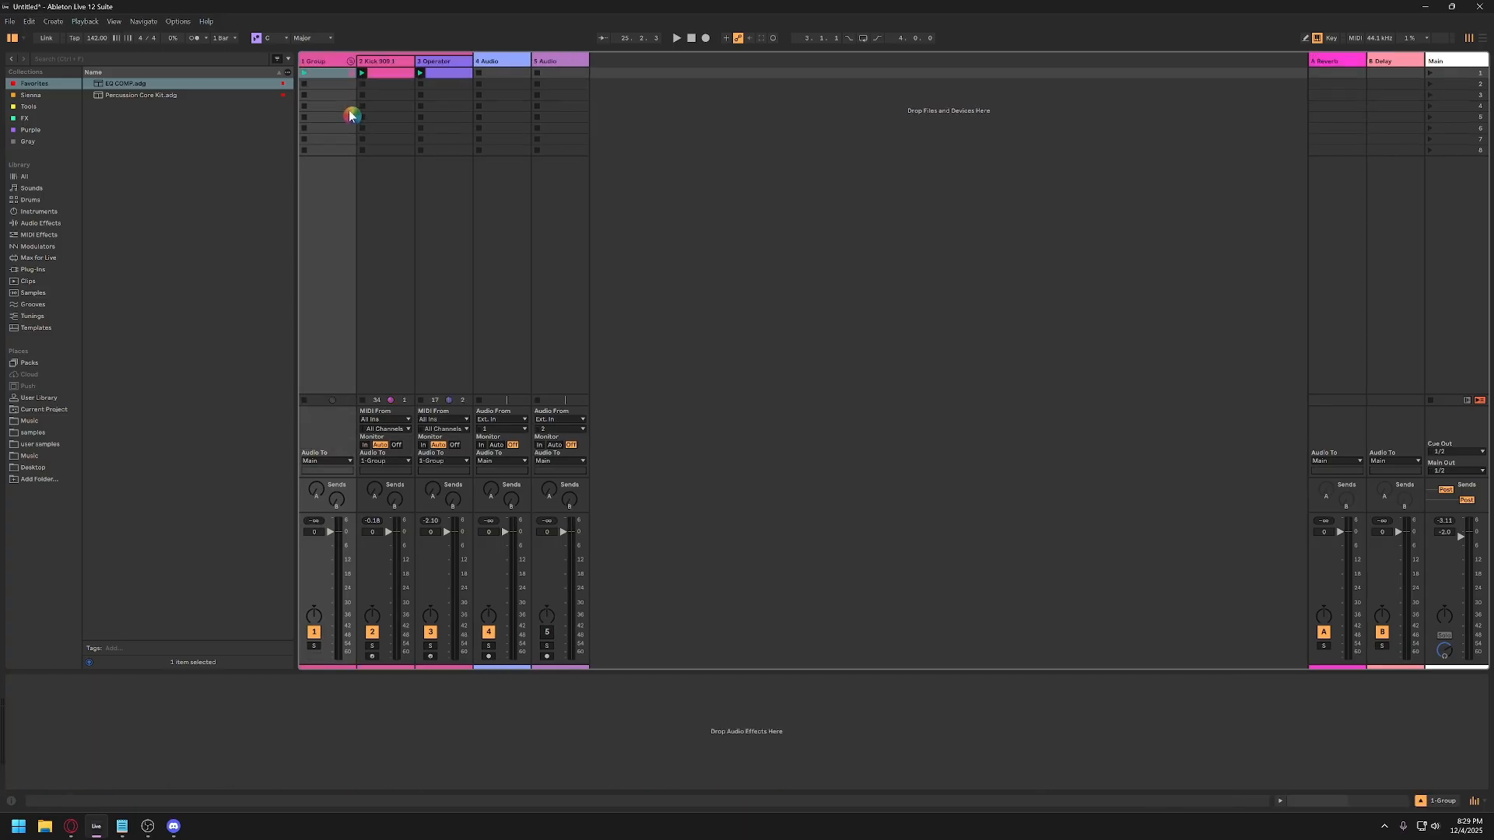
left_click(328, 66)
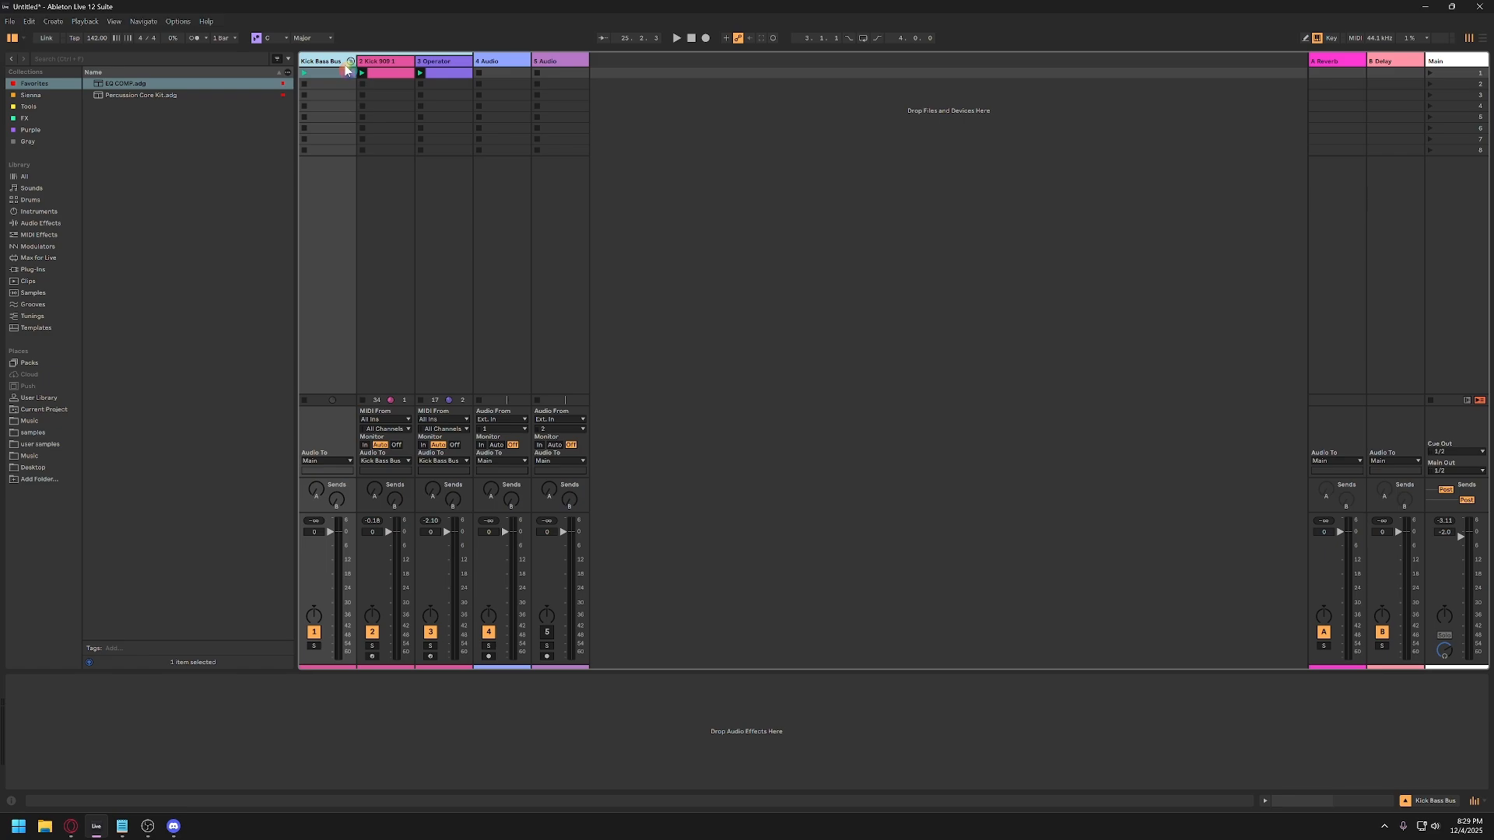
Put the Operator track's EQ COMP rack onto the Kick Bass Bus group and play the groove through it.
left_click(393, 61)
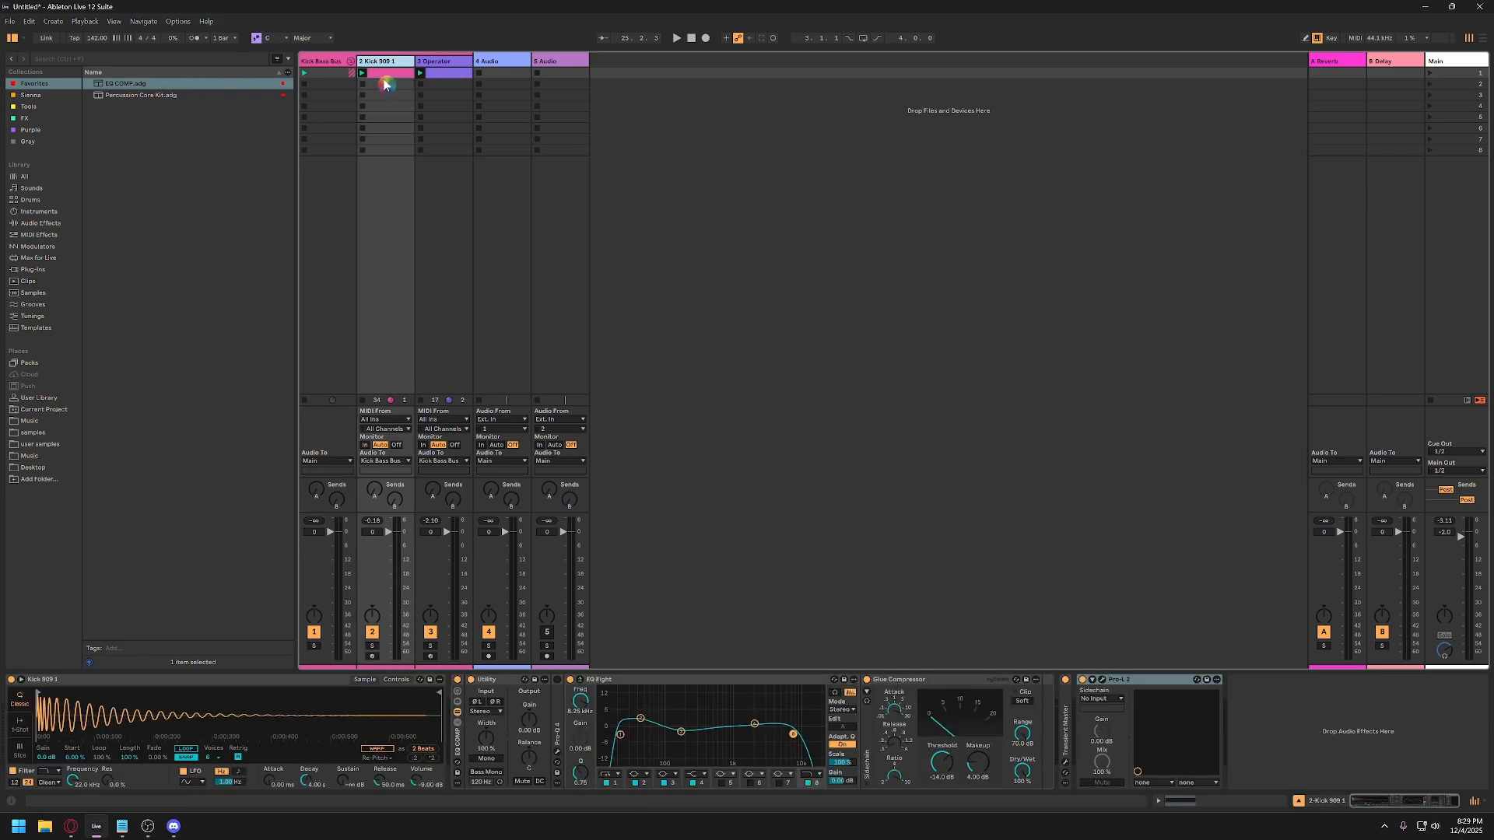
left_click(459, 62)
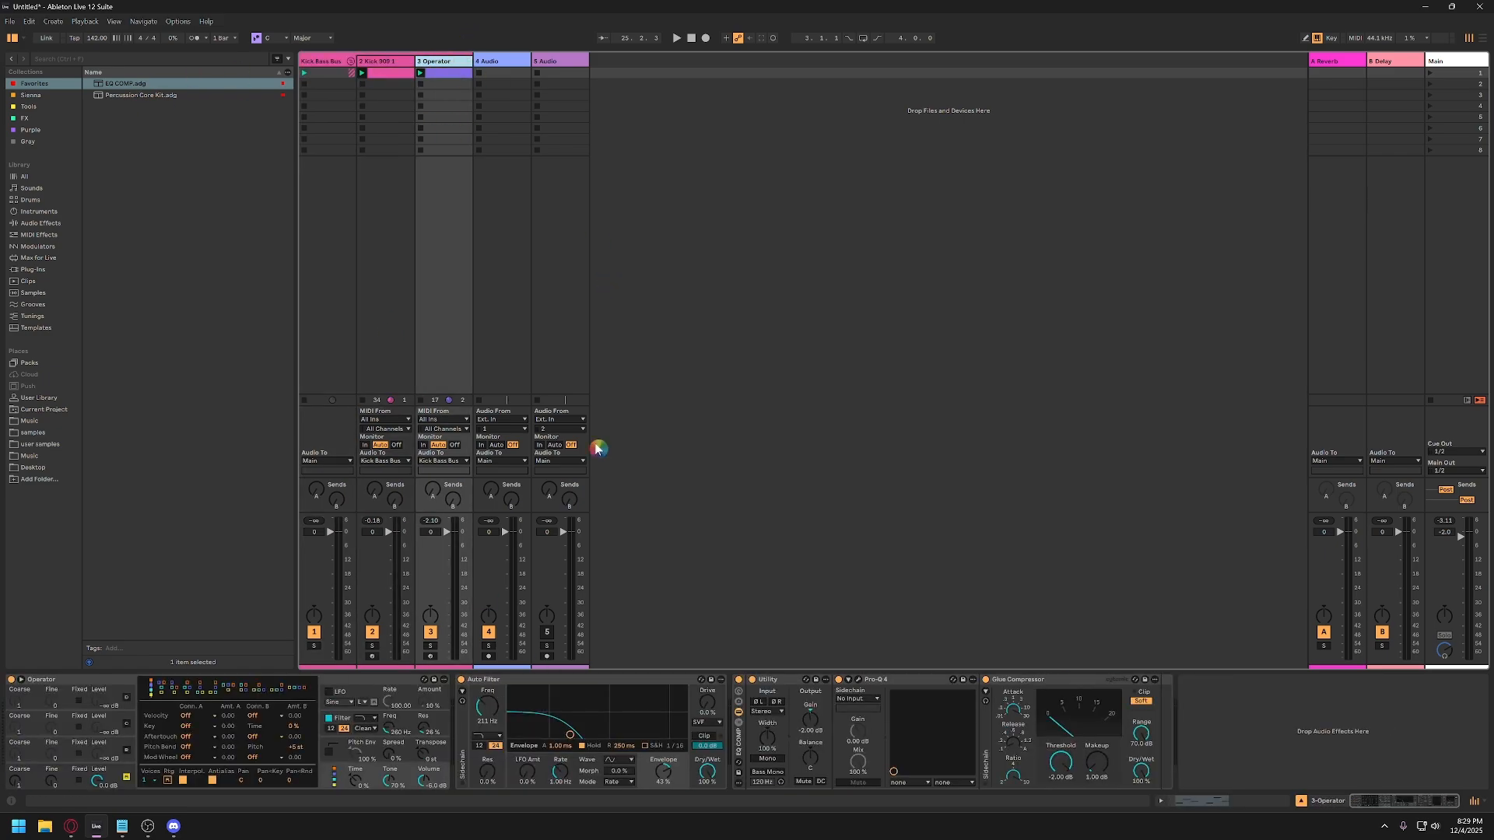
left_click(743, 749)
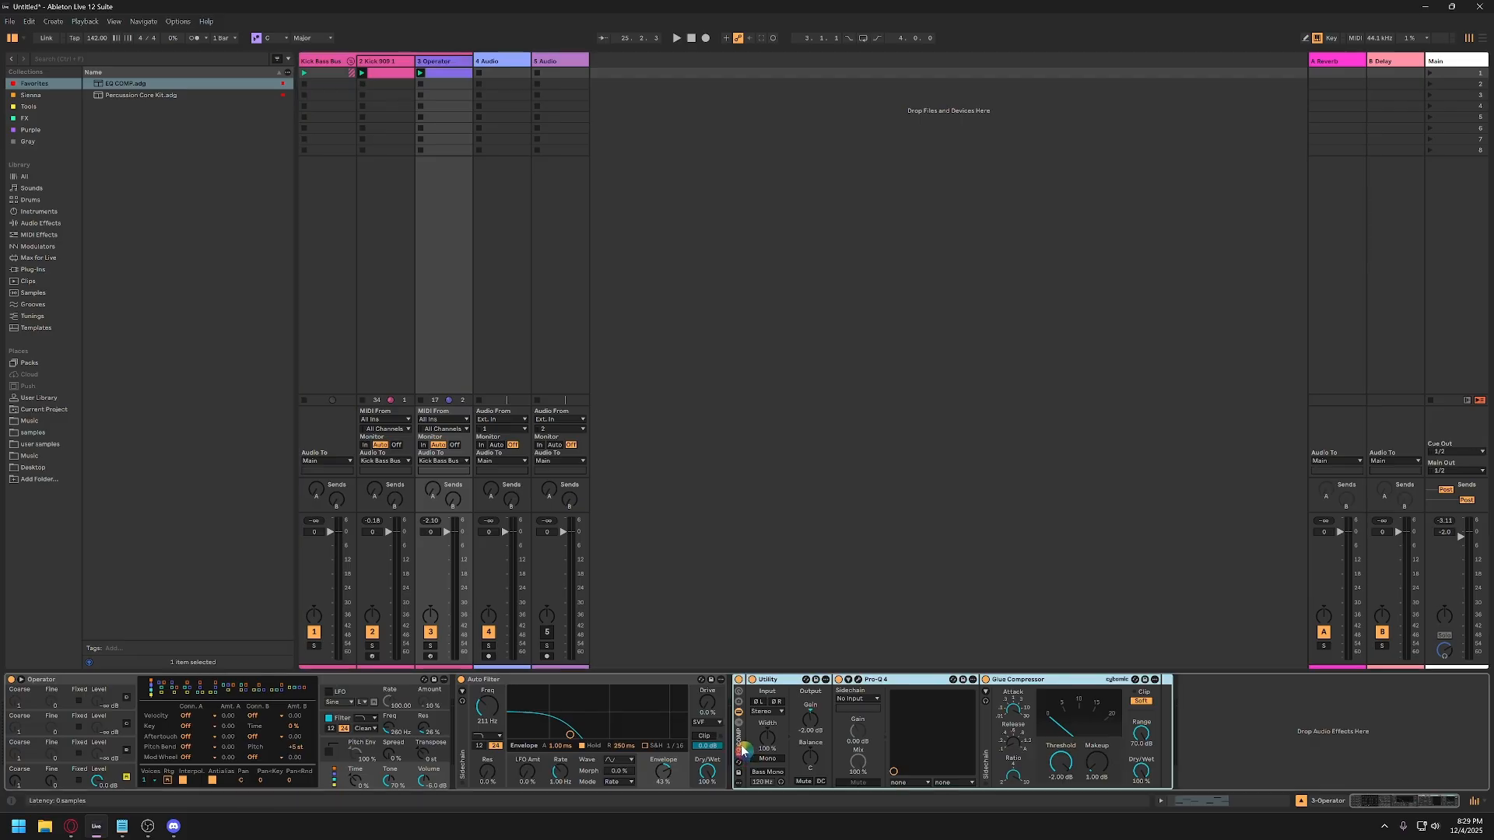
left_click_drag(743, 749, 688, 538)
left_click_drag(332, 294, 346, 307)
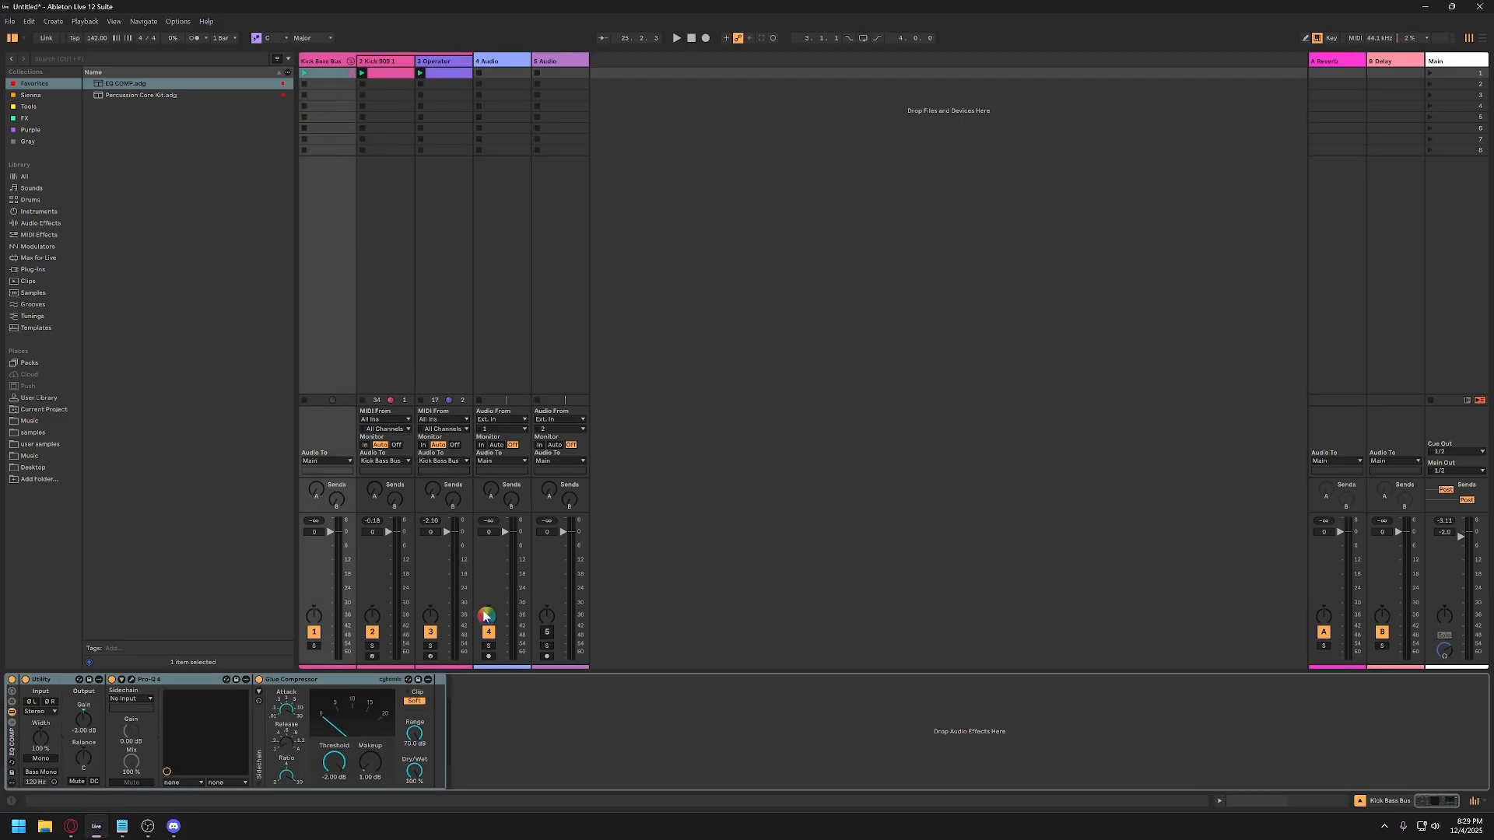
key("space")
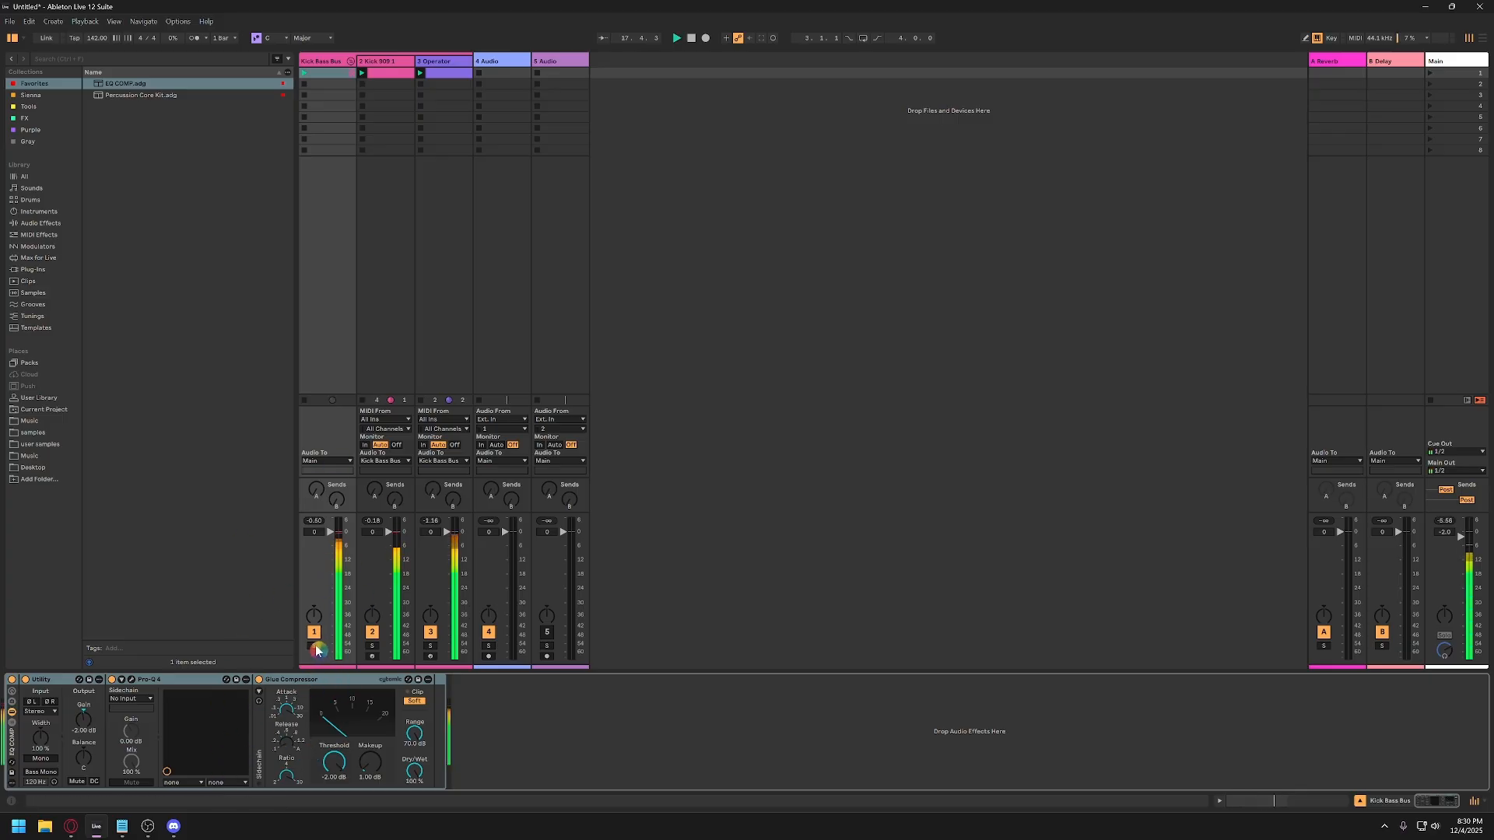
Solo the Kick 909 1 track, even out its EQ Eight bands around 170 Hz and the upper mids, and adjust the sampler's sustain.
left_click(398, 60)
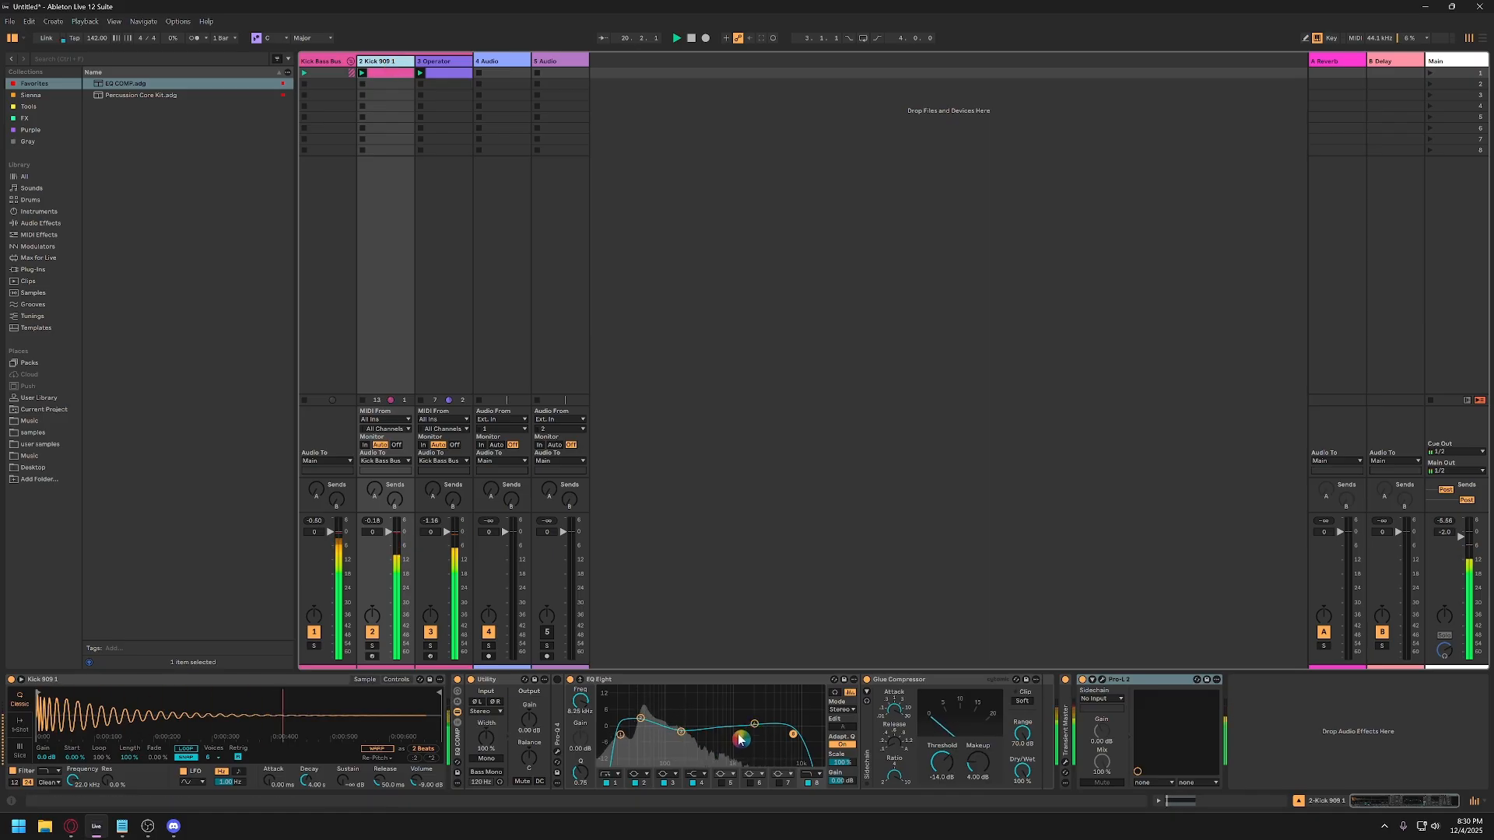
left_click(372, 646)
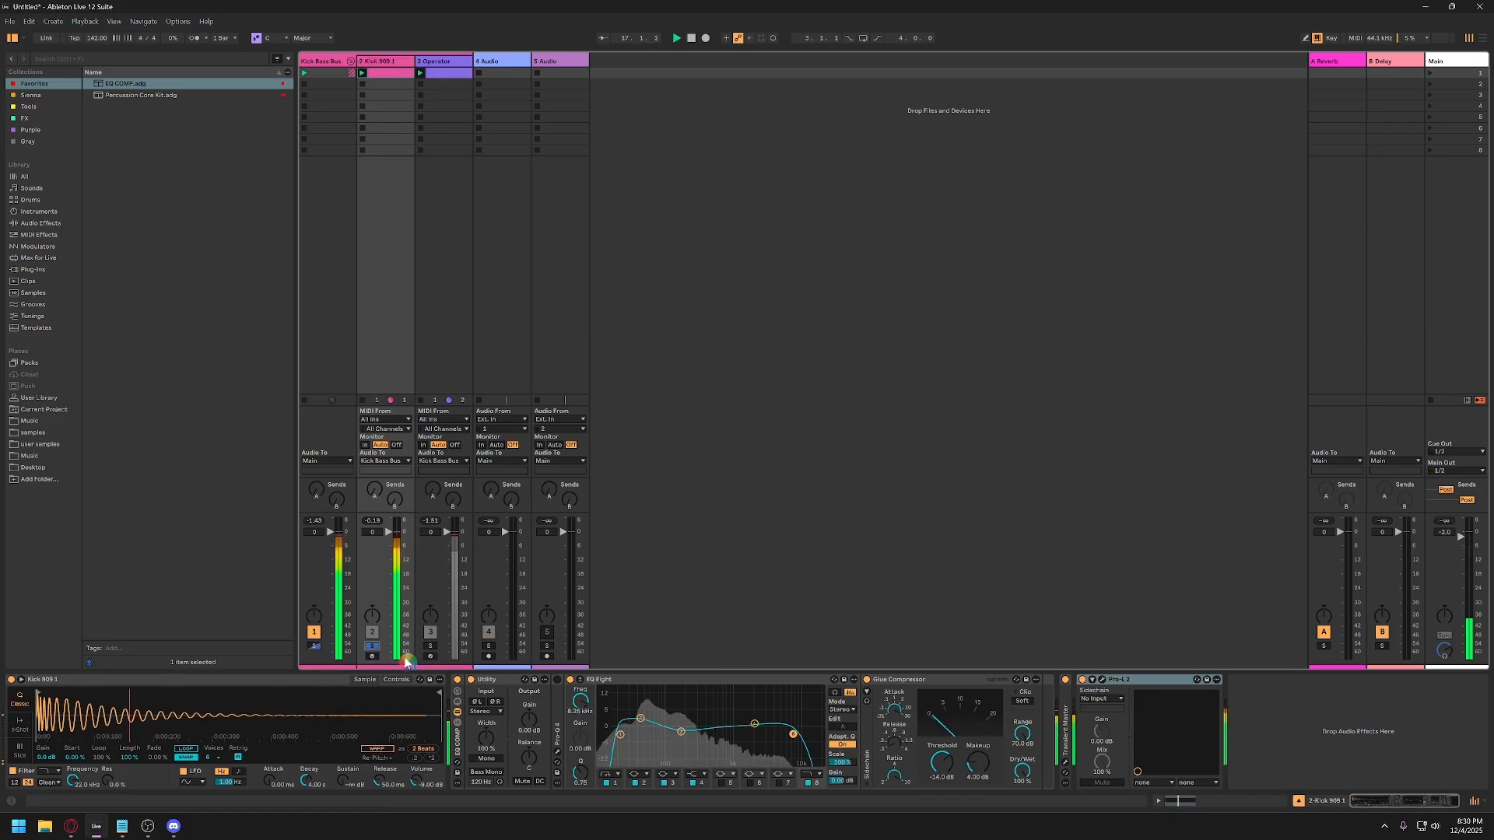
left_click_drag(680, 731, 681, 723)
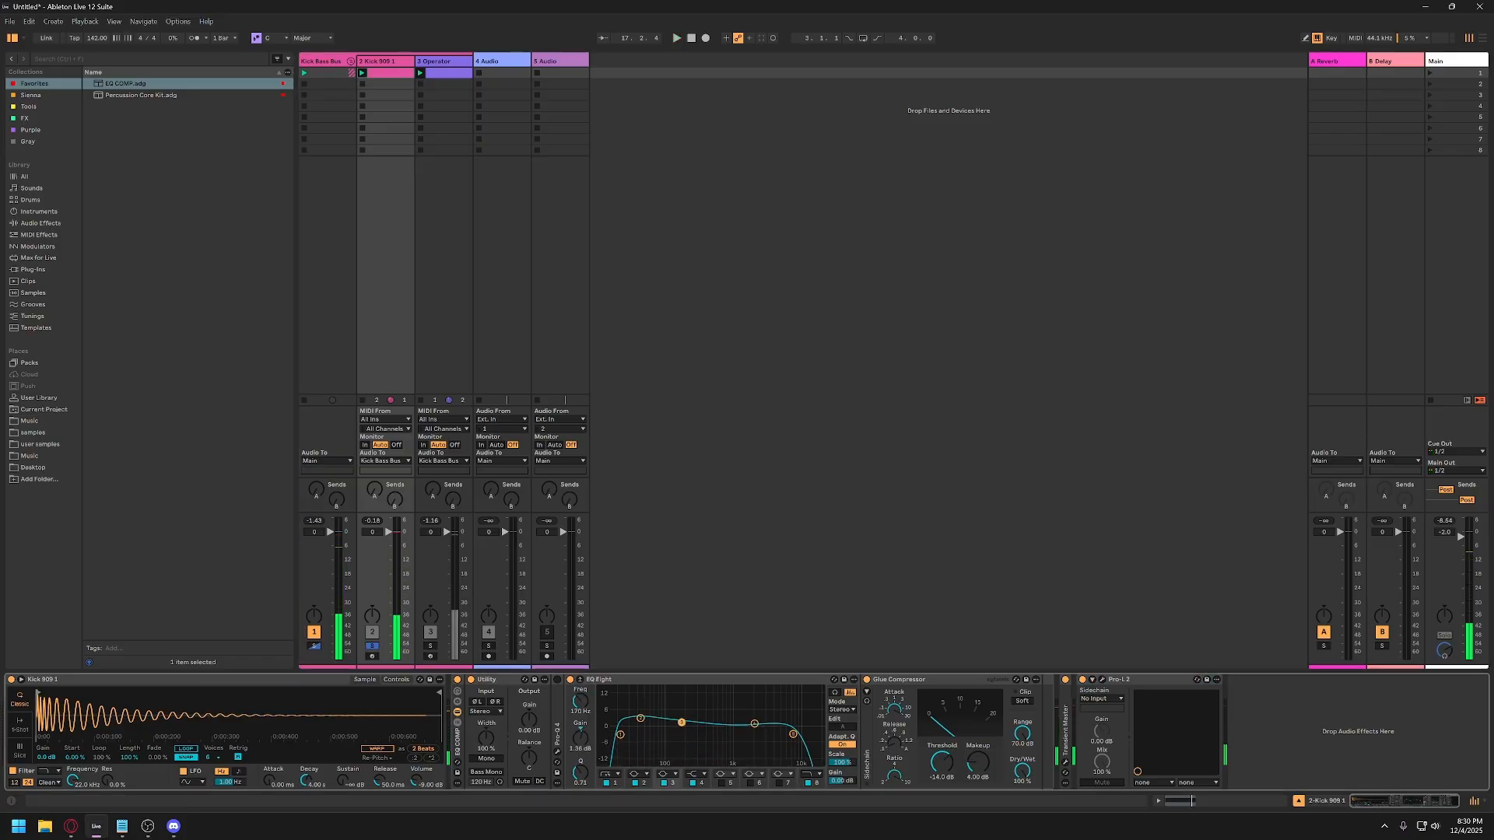
left_click(640, 720)
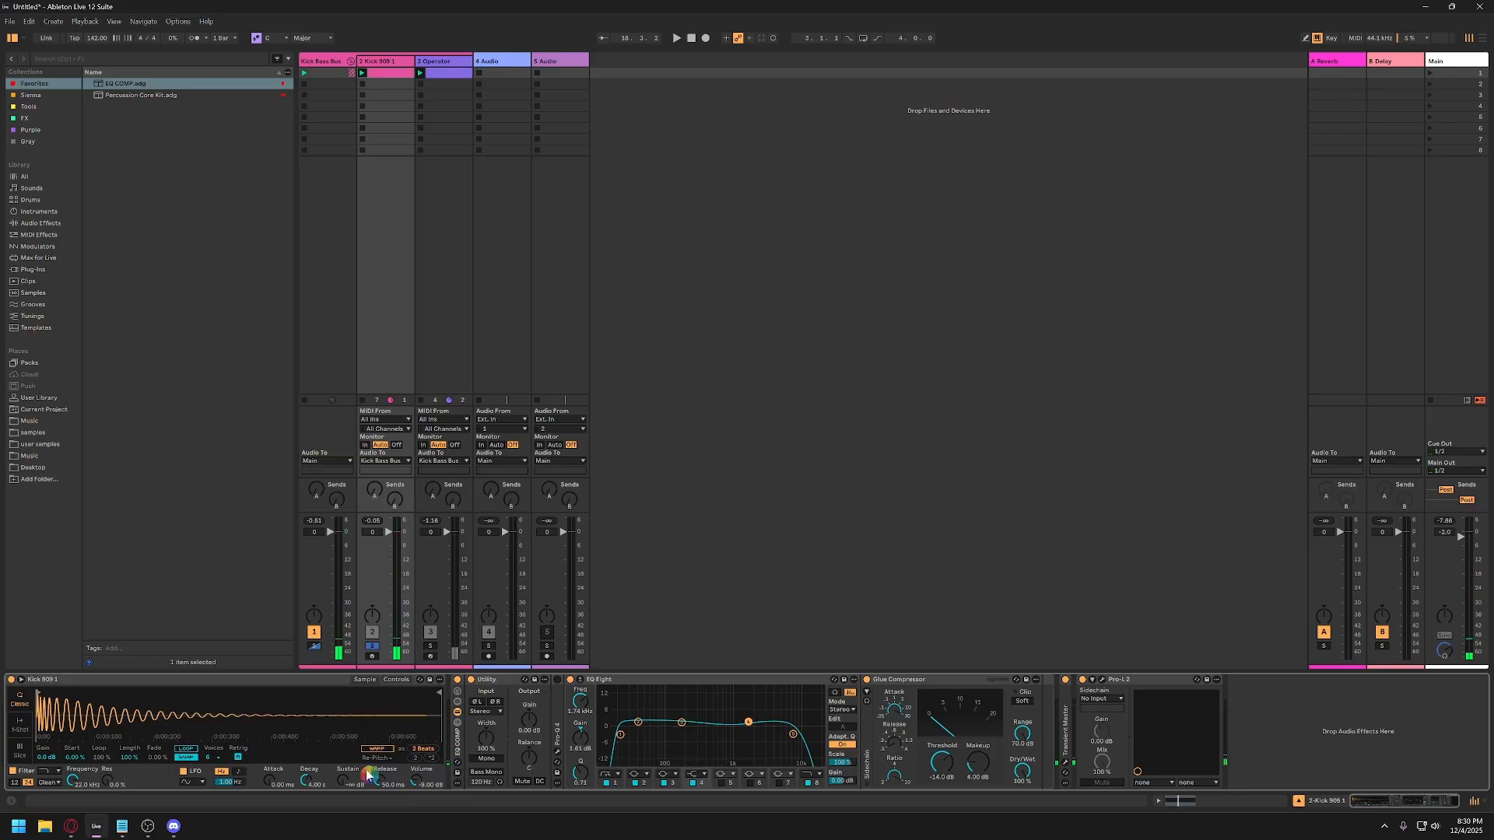
left_click_drag(343, 779, 343, 774)
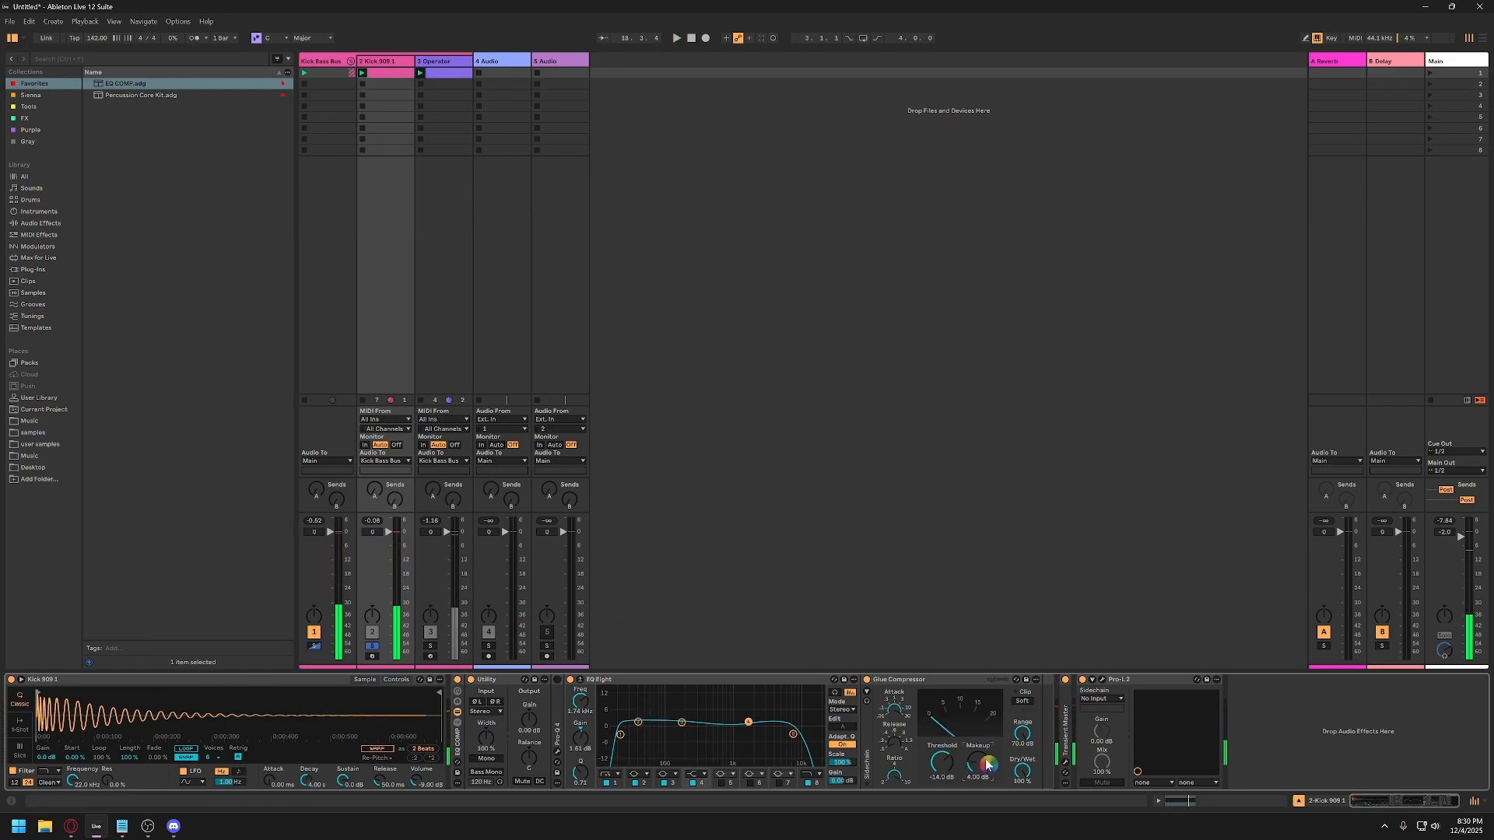
Set the kick's Glue Compressor to a -12.0 dB threshold and 2.00 dB makeup, and fine-tune the attack in Transient Master.
left_click(1066, 762)
left_click(937, 770)
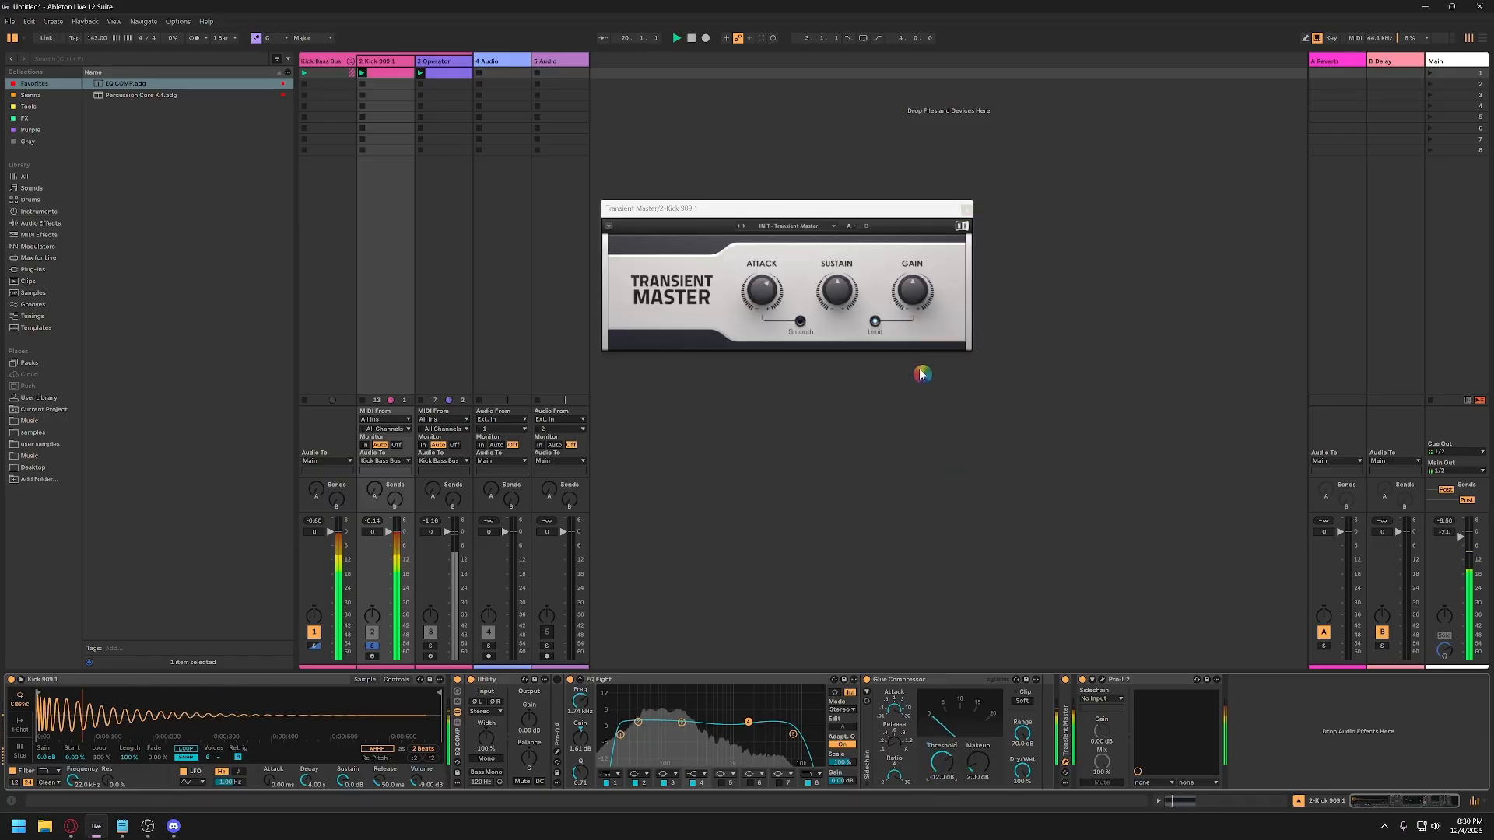
mouse_move(760, 288)
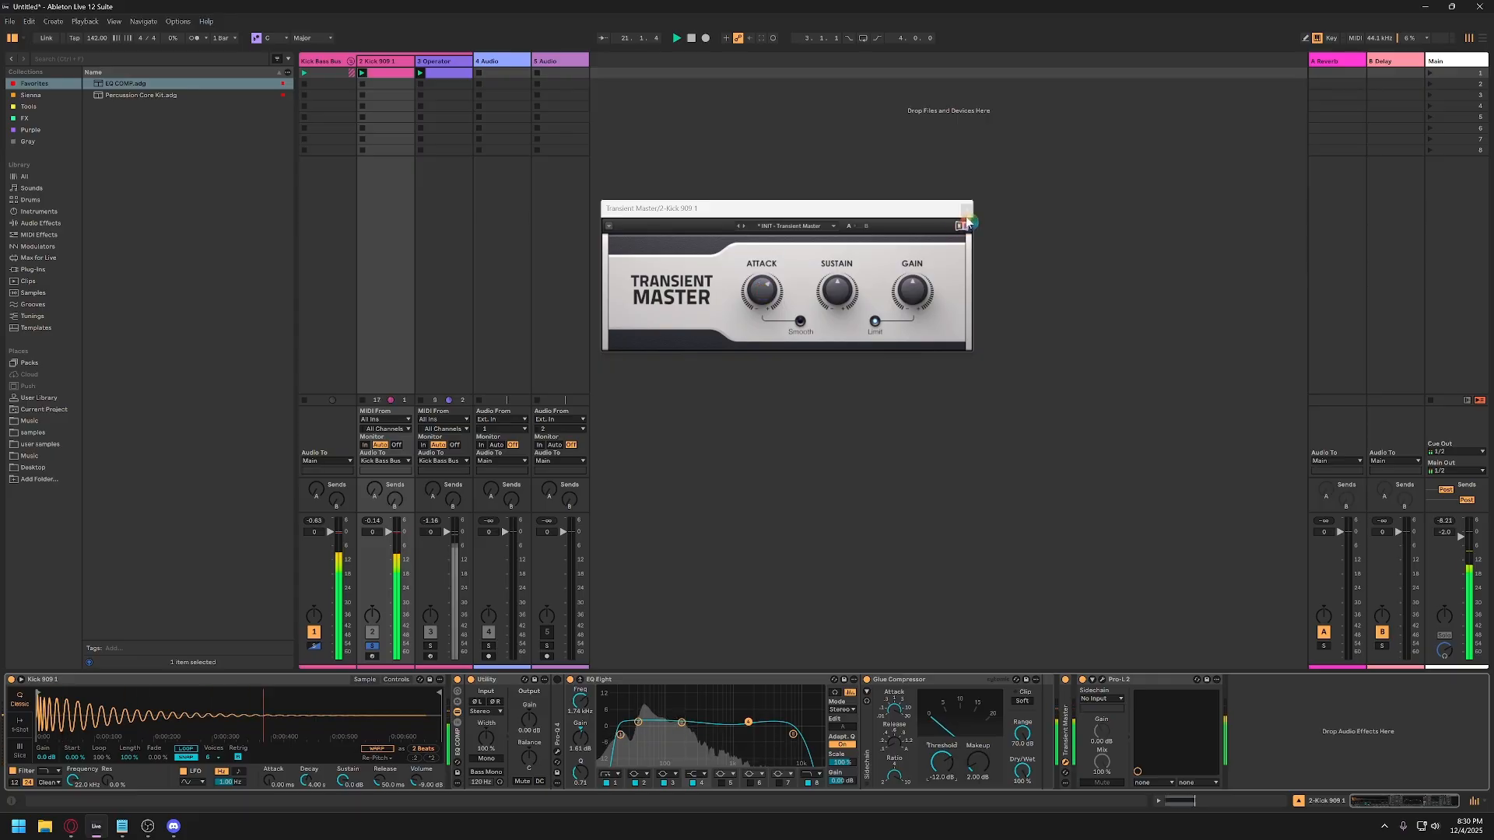
left_click(966, 209)
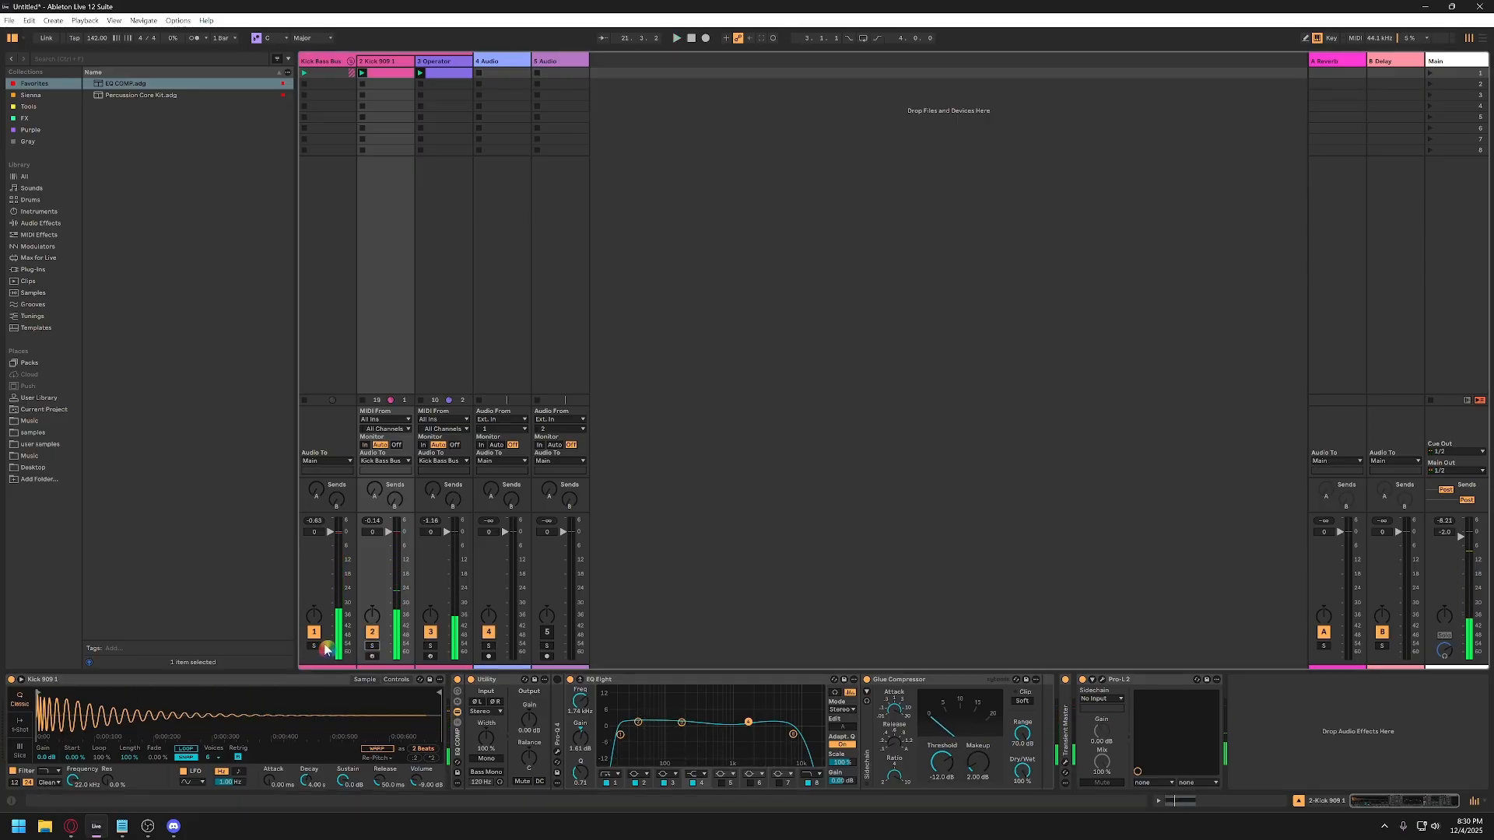
Solo the Kick Bass Bus group, select its Utility device, and play the groove.
left_click(318, 646)
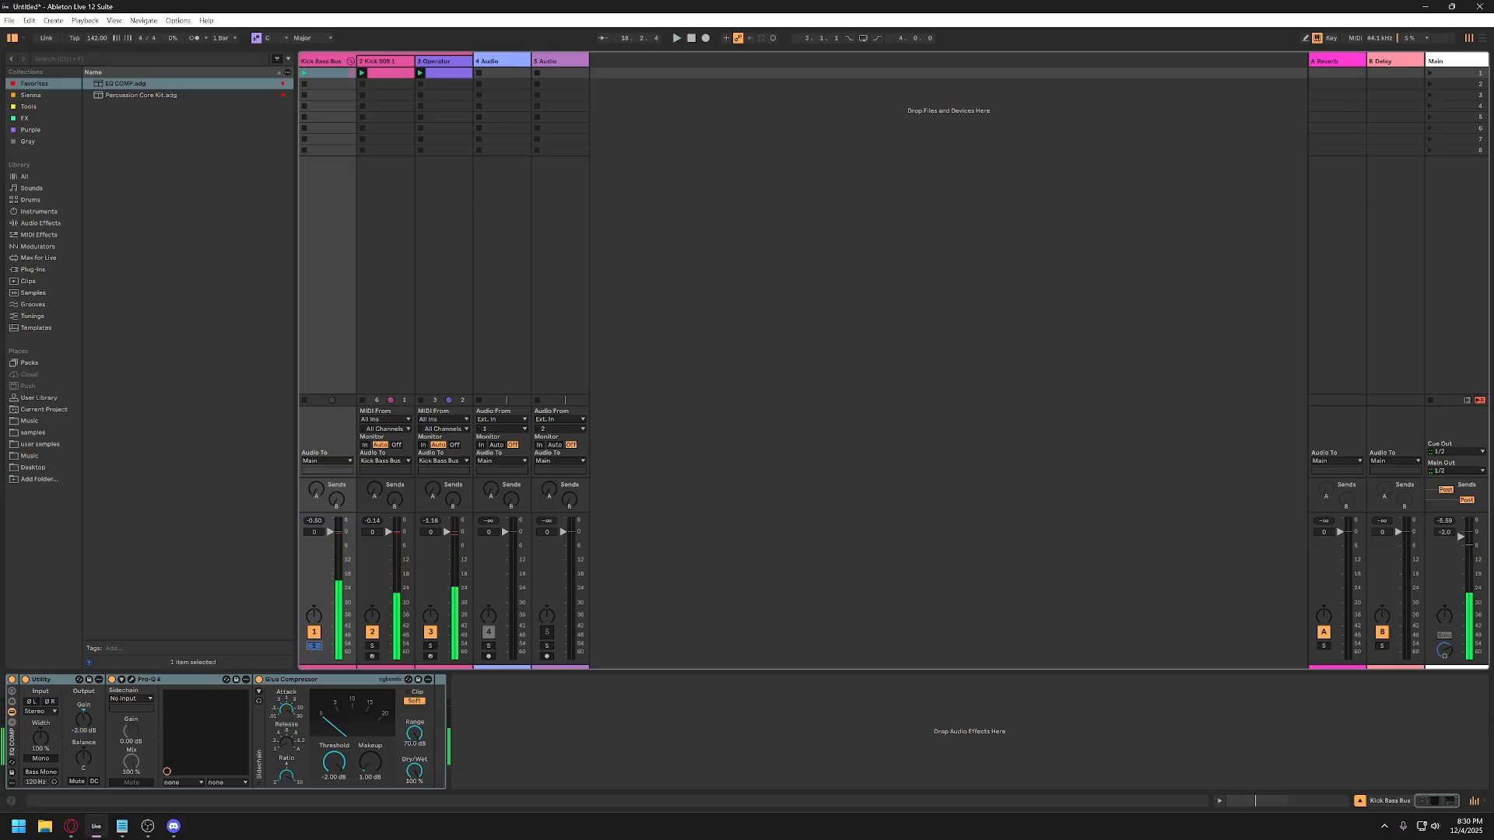
left_click(61, 710)
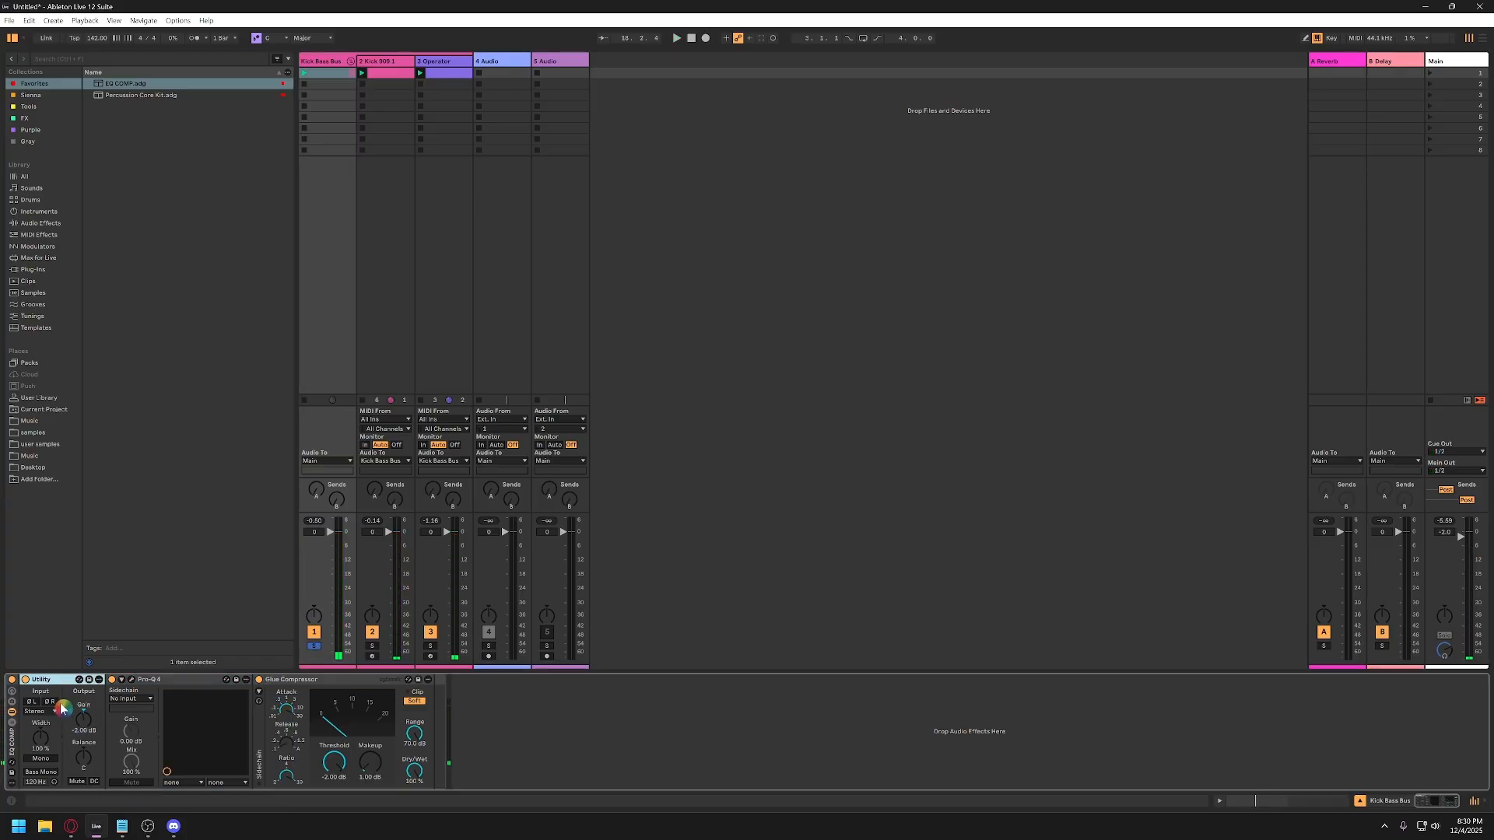
key("ctrl")
key("space")
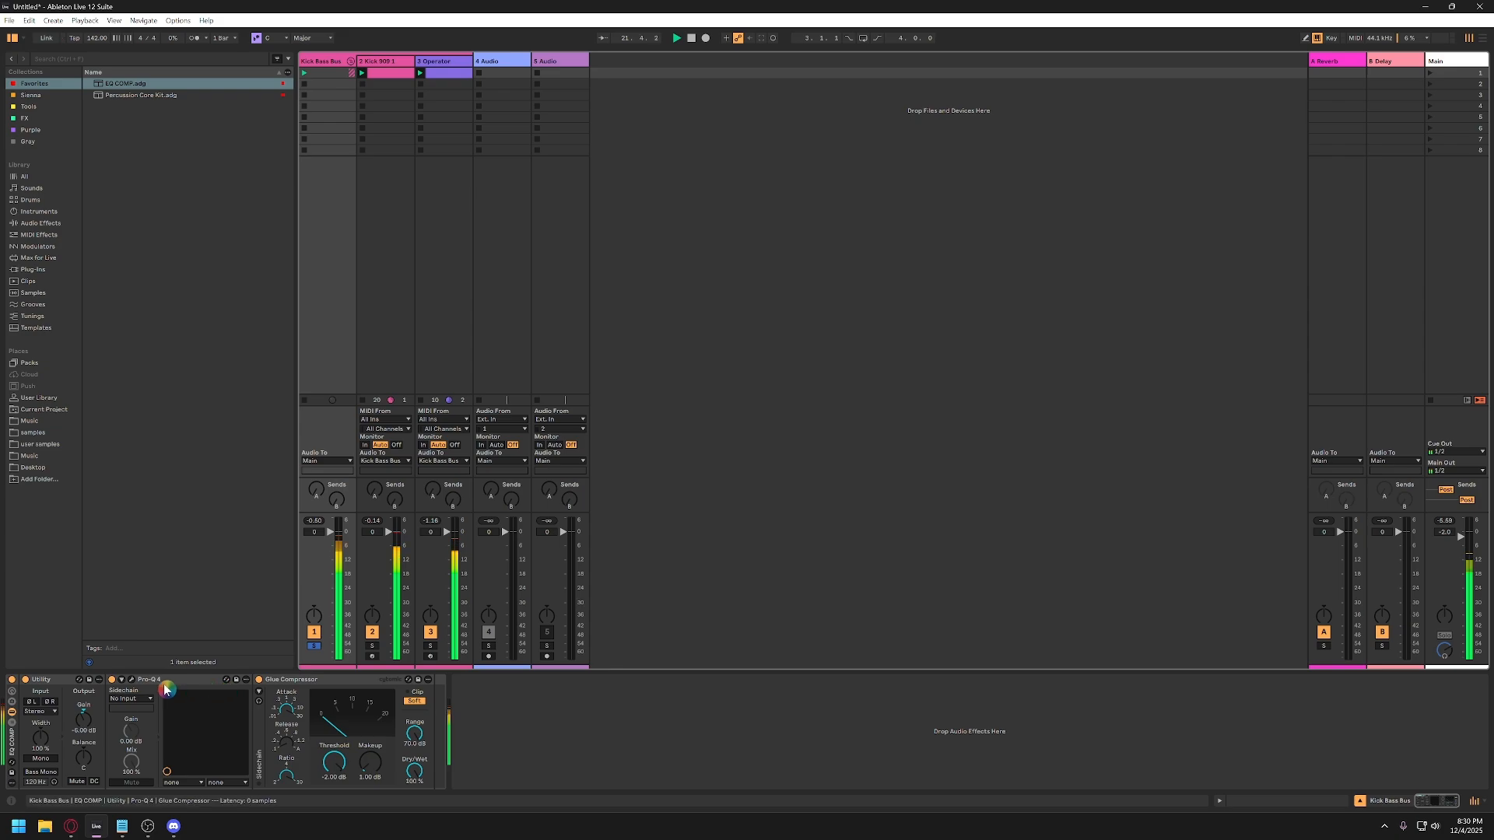
Reduce the low bell boost to under 1 dB in the bus's Pro-Q 4 and set the high cut to 22000 Hz.
left_click(131, 680)
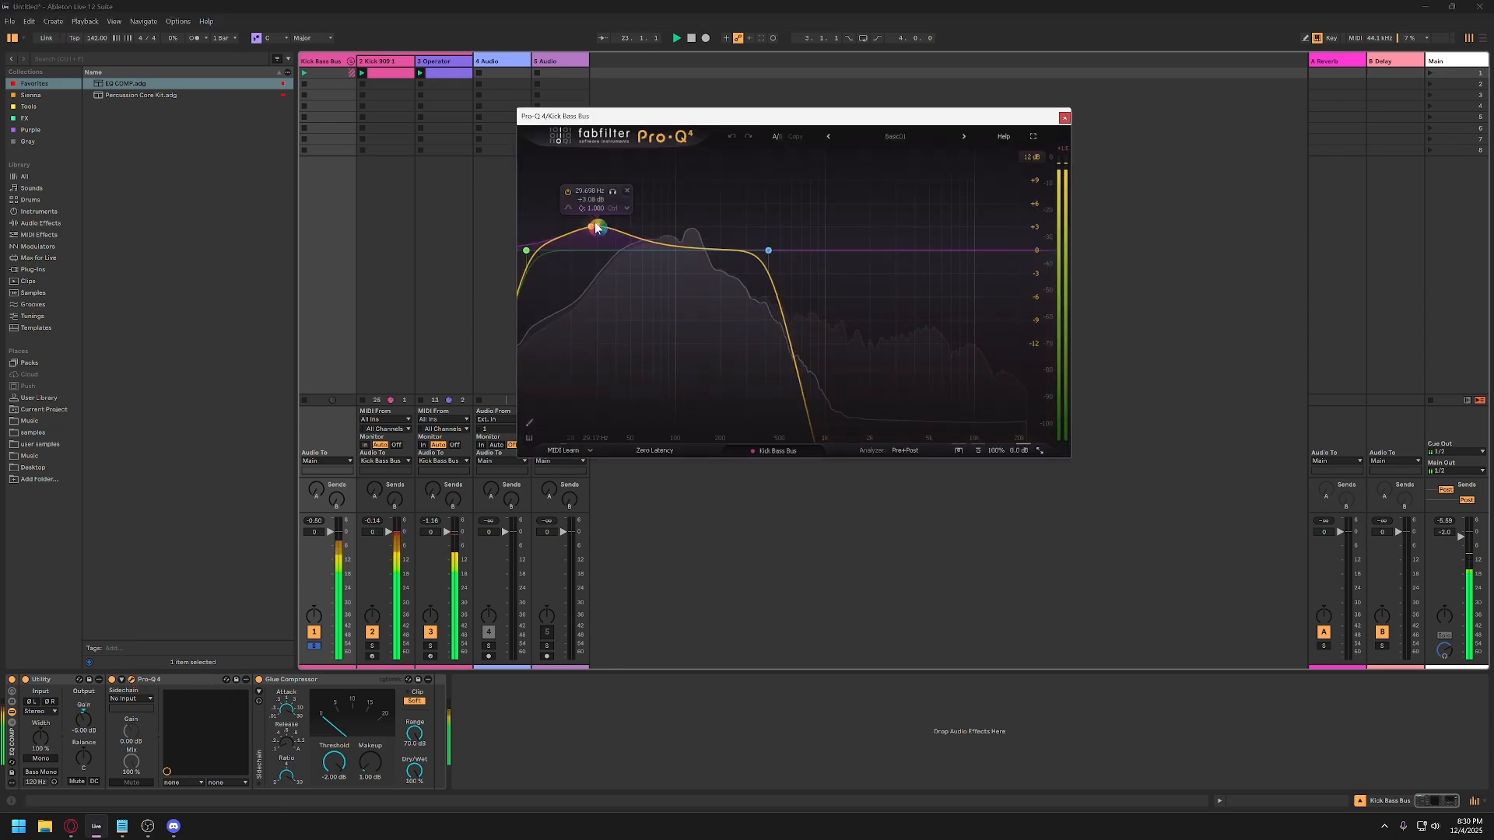
left_click_drag(596, 228, 588, 246)
left_click_drag(768, 250, 997, 251)
double_click(991, 216)
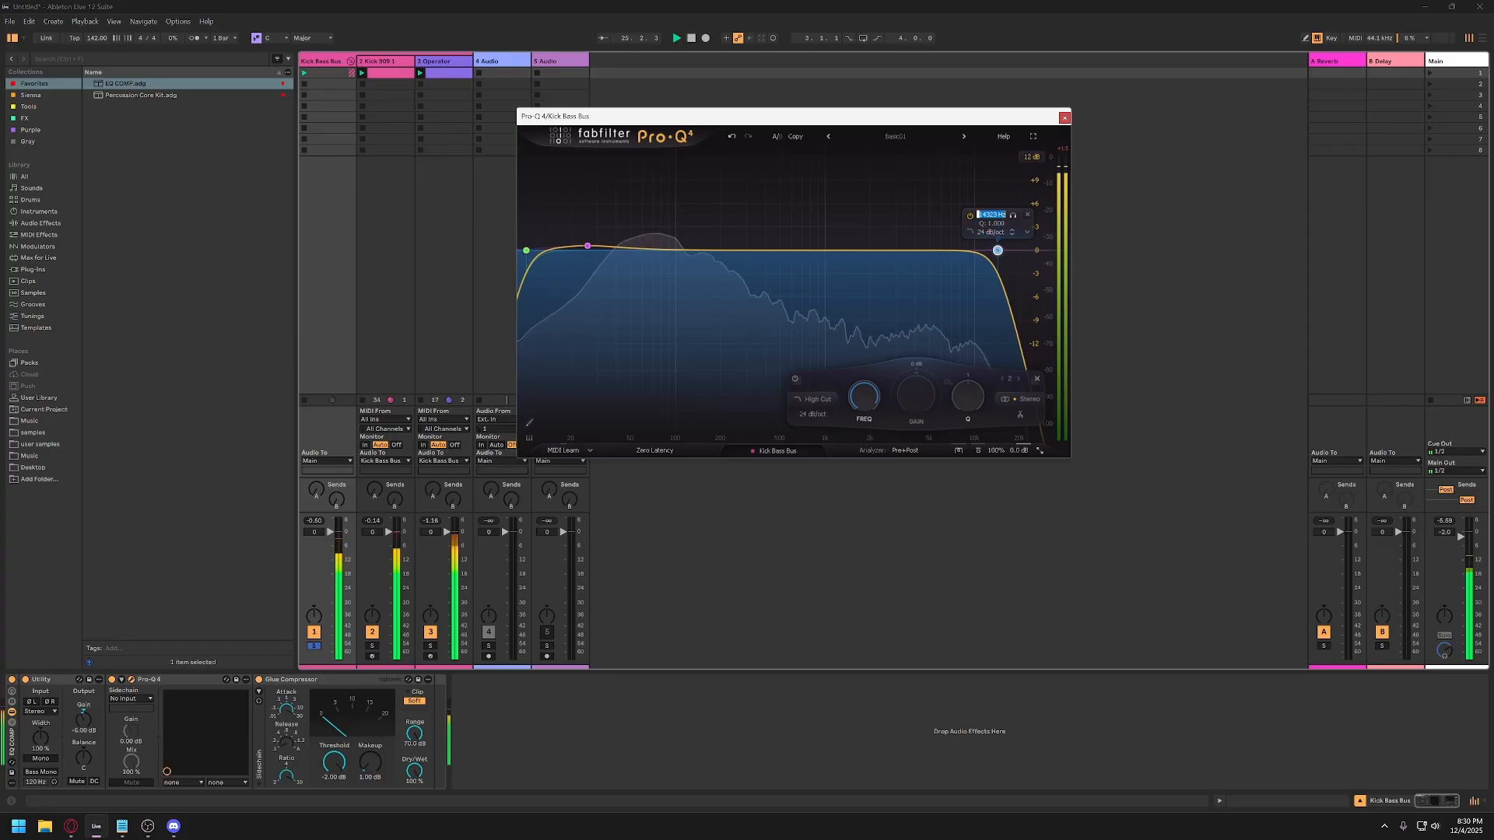
type("22000")
key("Return")
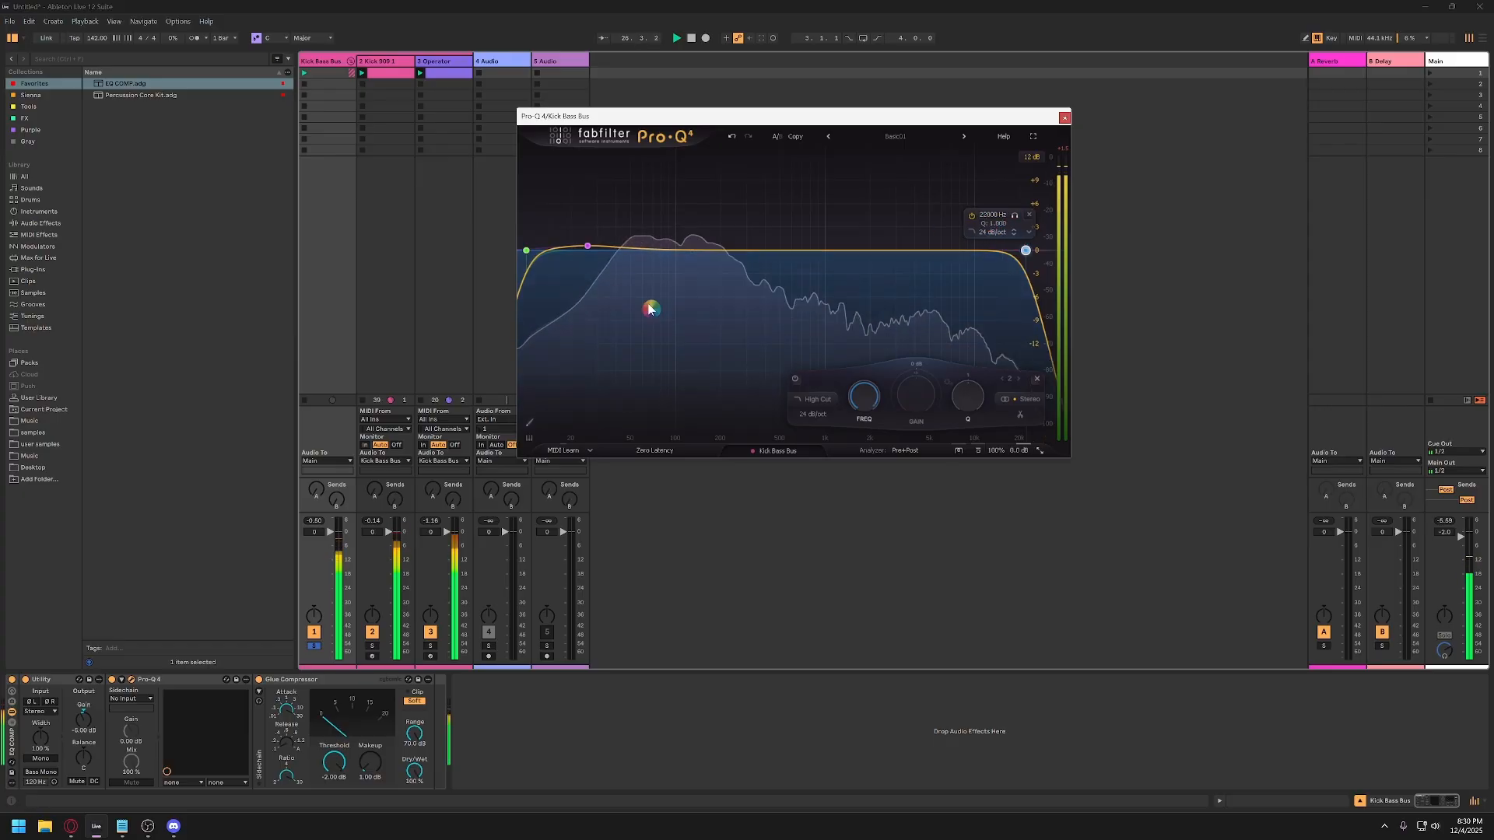
left_click(590, 249)
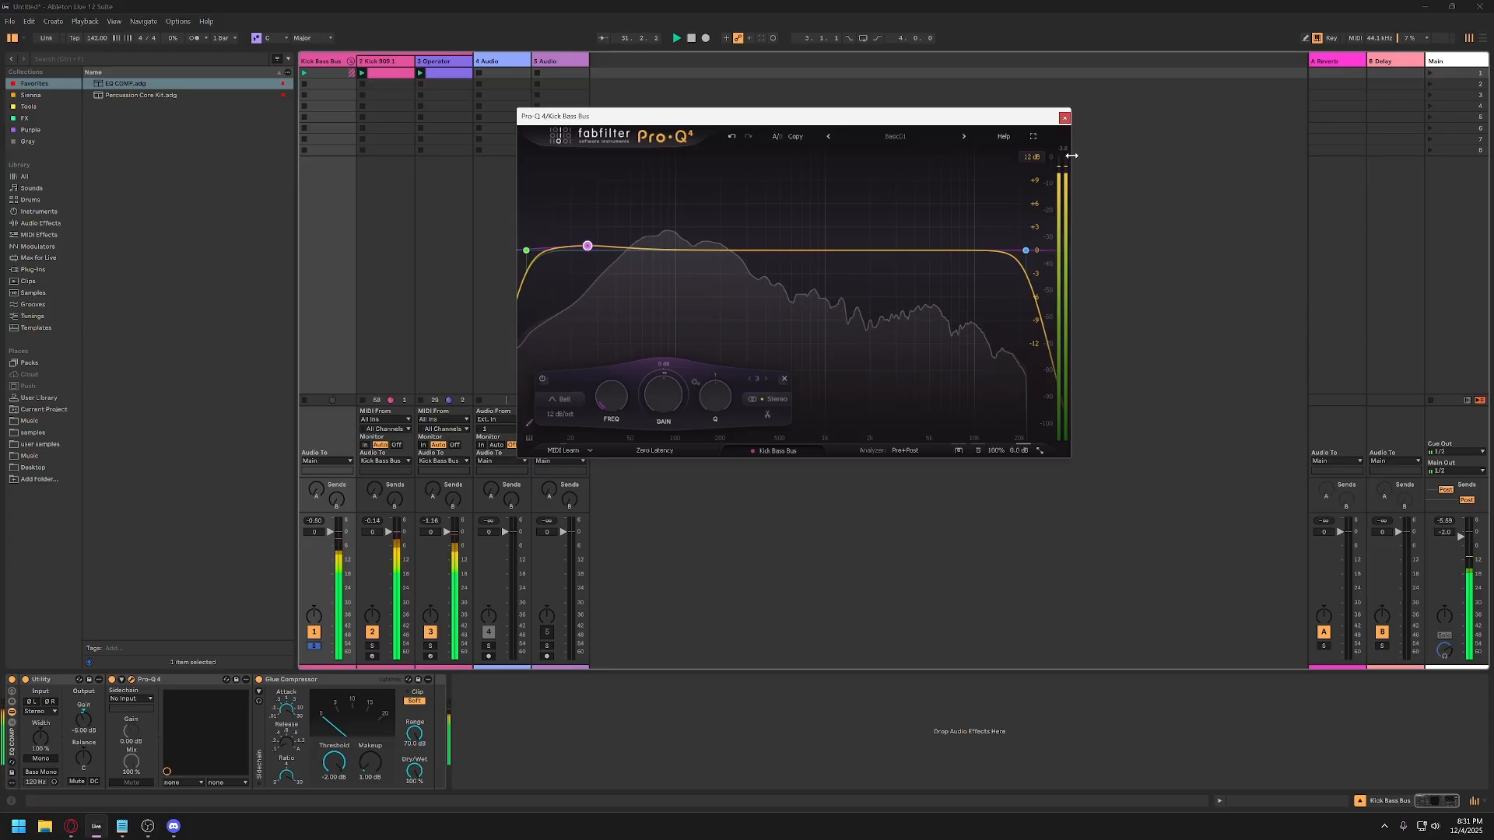
left_click(1064, 118)
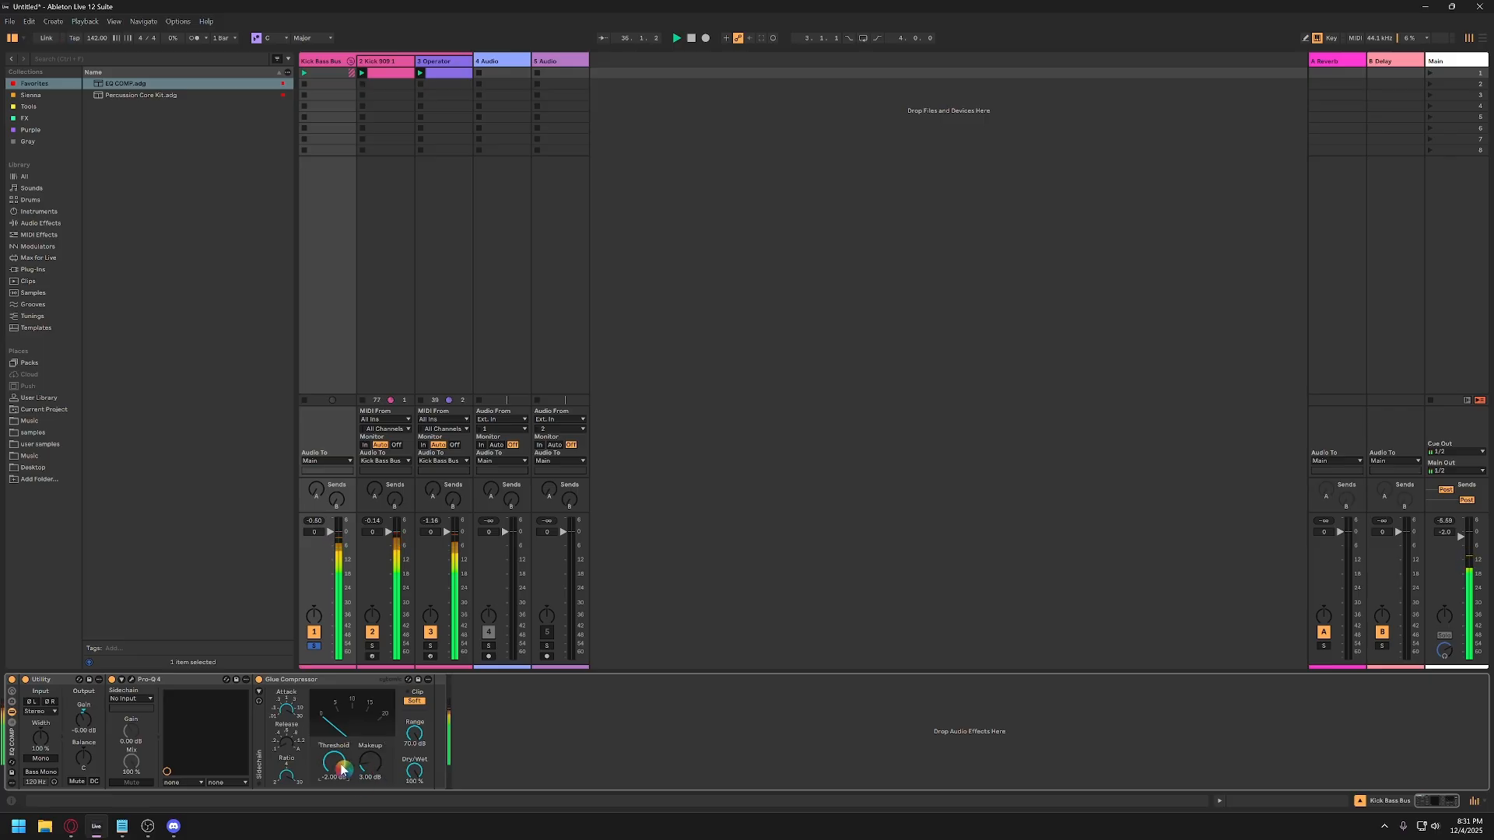
Add Transient Master to the Kick Bass Bus from the Tools collection and raise its attack to about 17%.
left_click(28, 107)
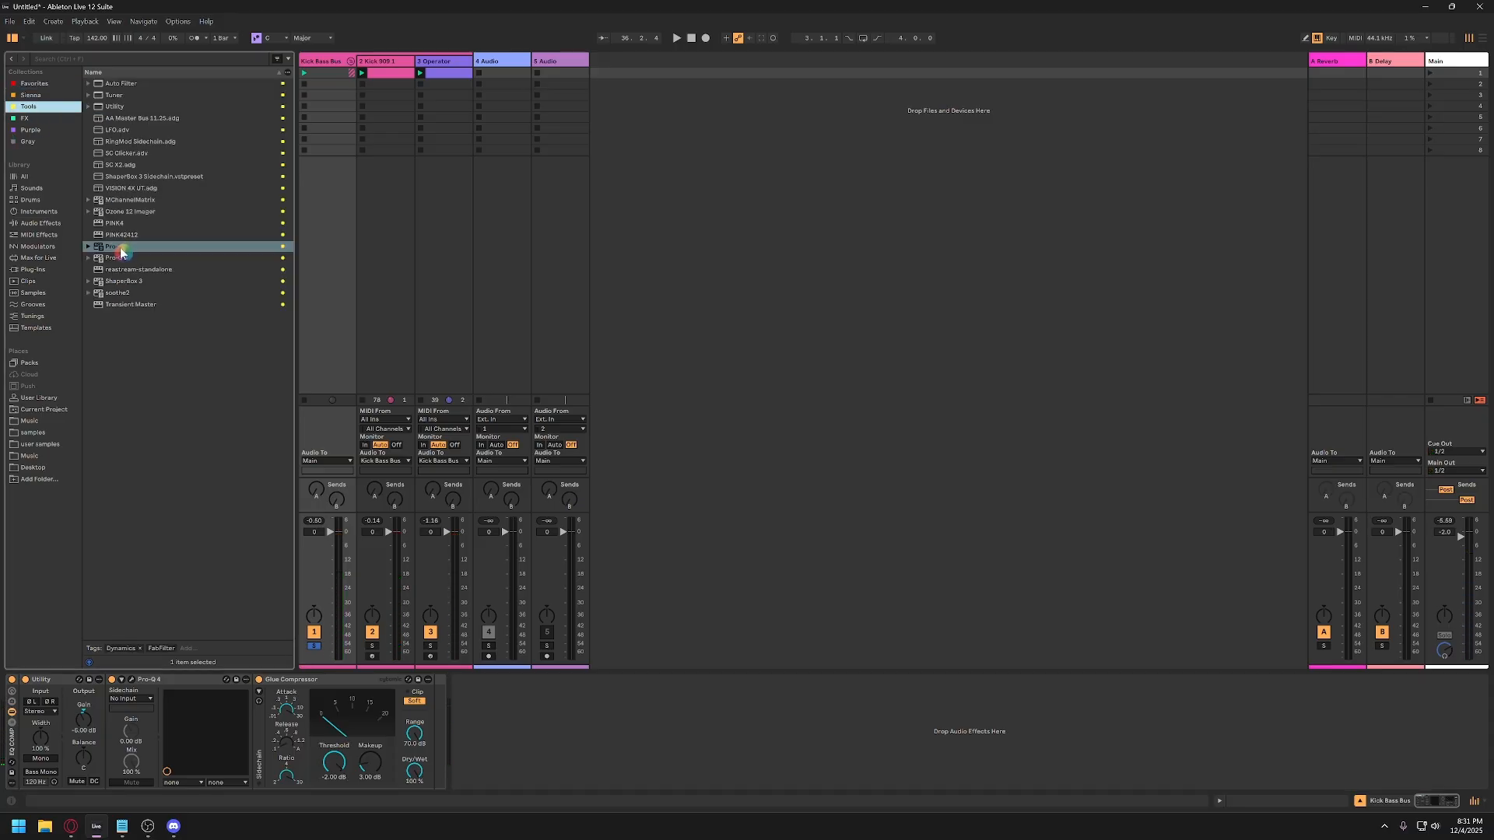
double_click(131, 304)
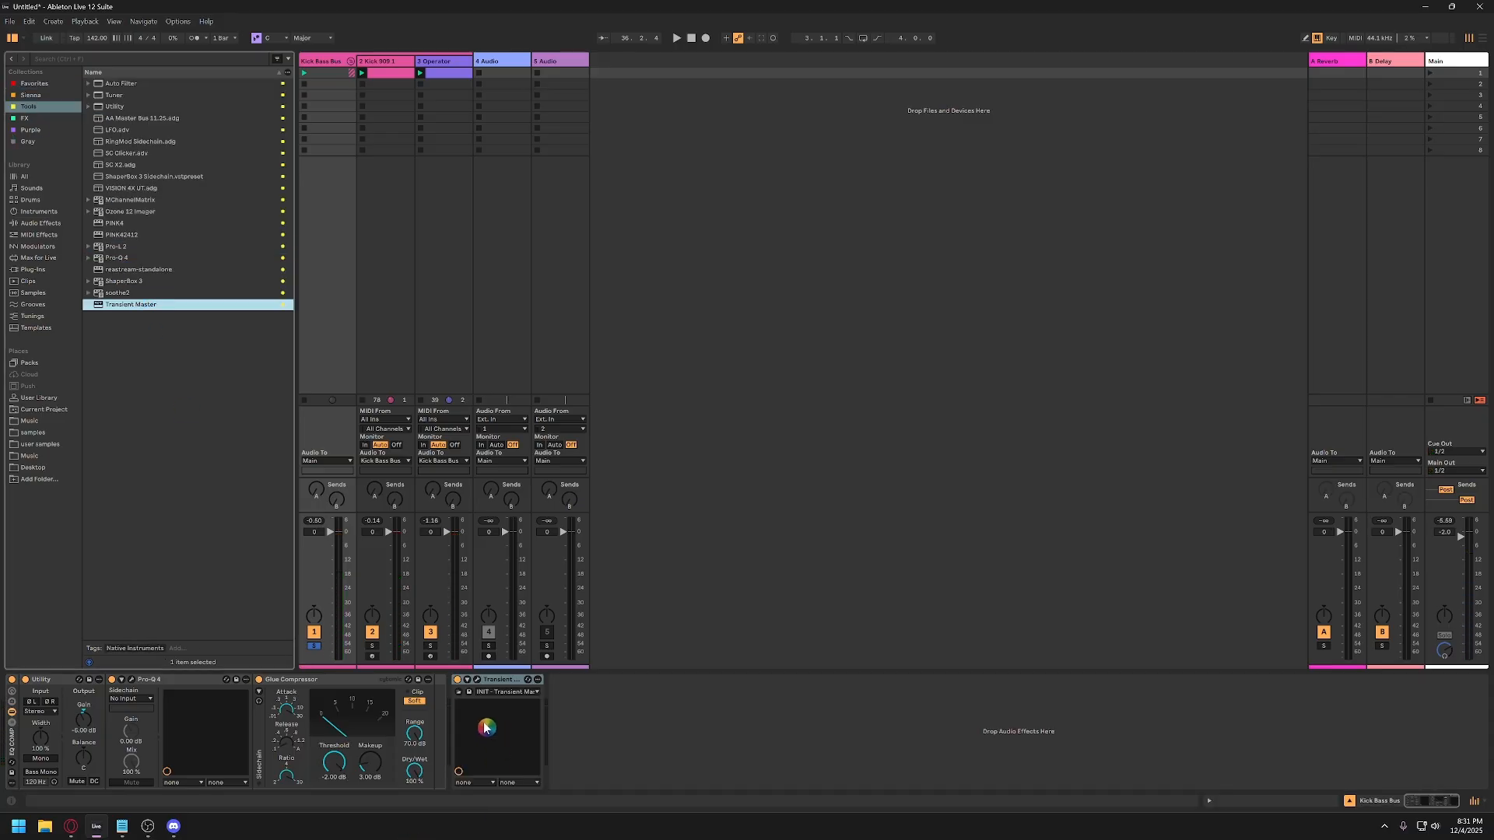
key("space")
left_click_drag(768, 322, 769, 318)
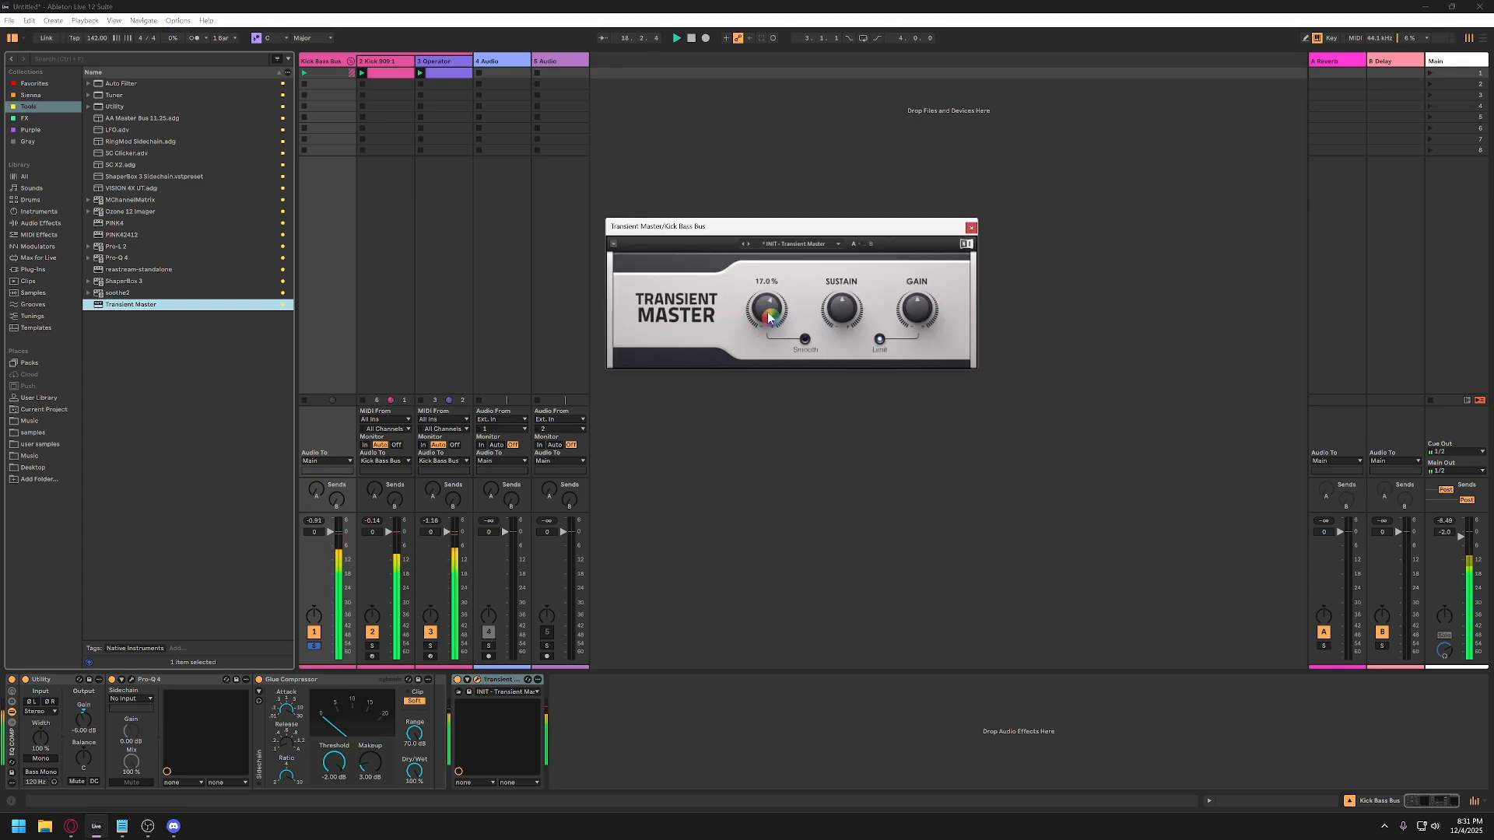
left_click(971, 227)
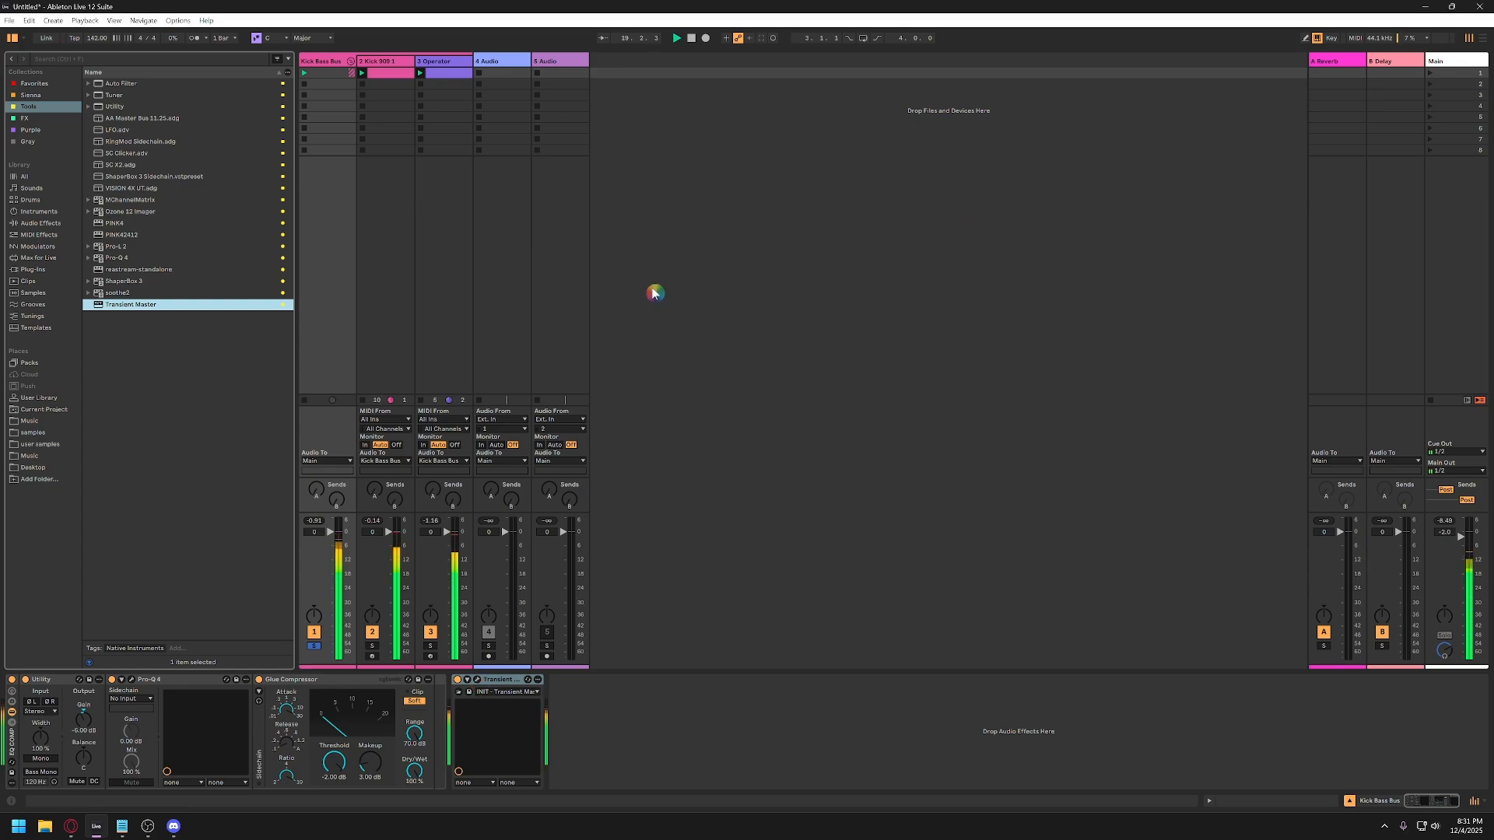
Add Pro-L 2 after Transient Master on the Kick Bass Bus and set its gain to +2 dB.
double_click(123, 247)
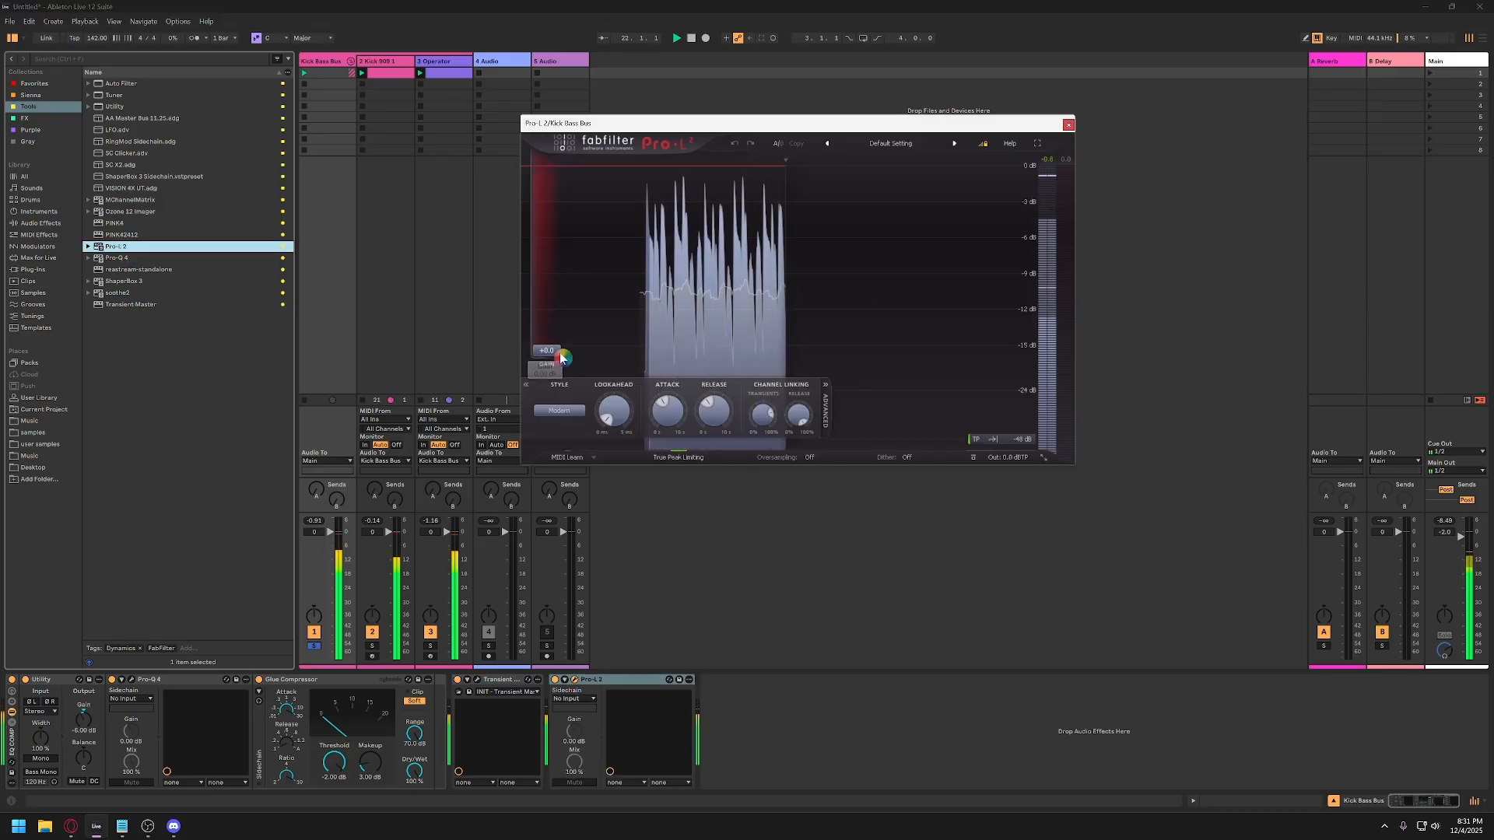
left_click_drag(554, 351, 554, 334)
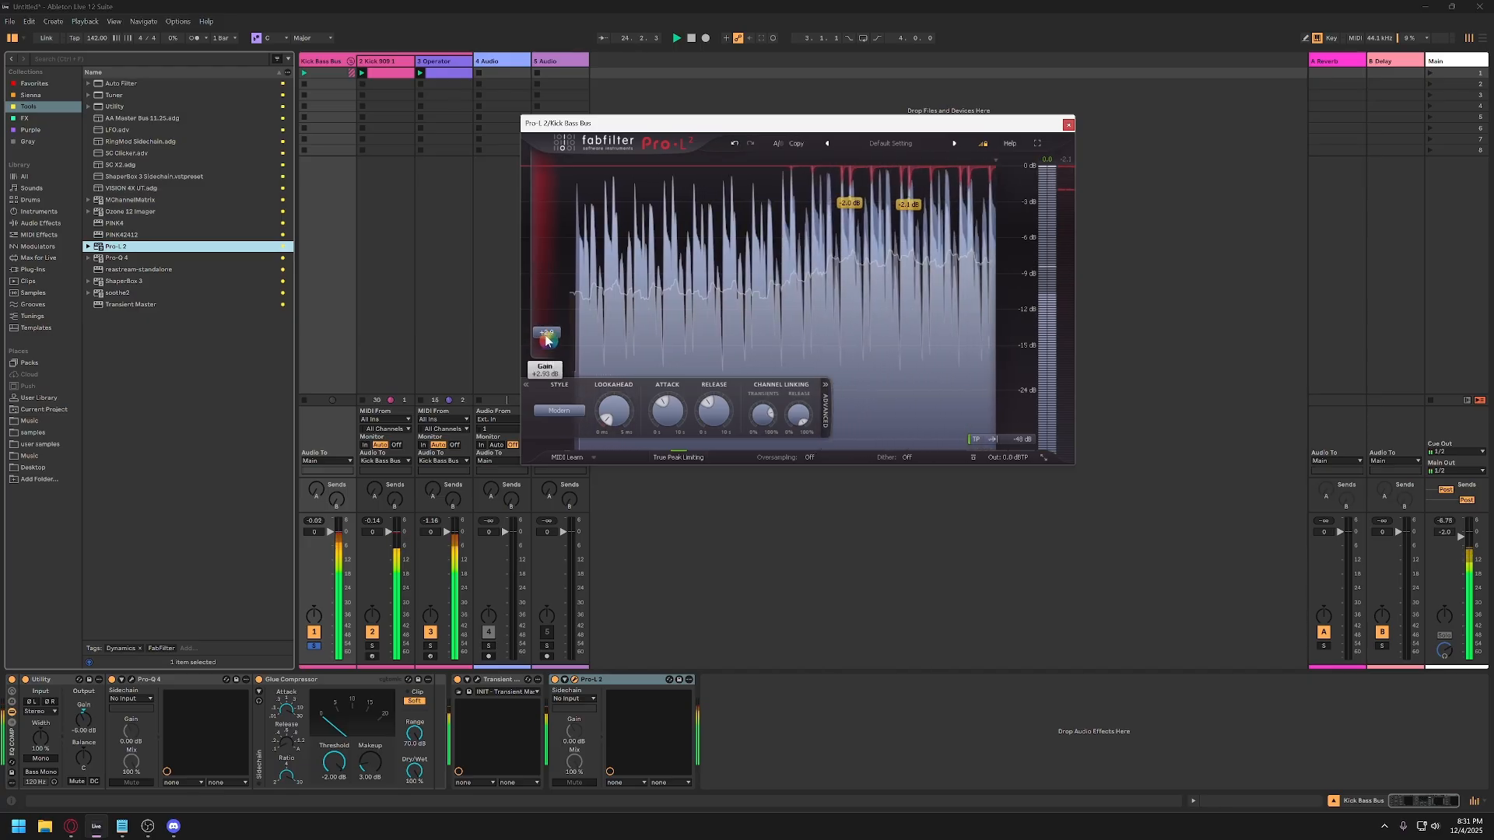
double_click(551, 336)
type("2")
key("Return")
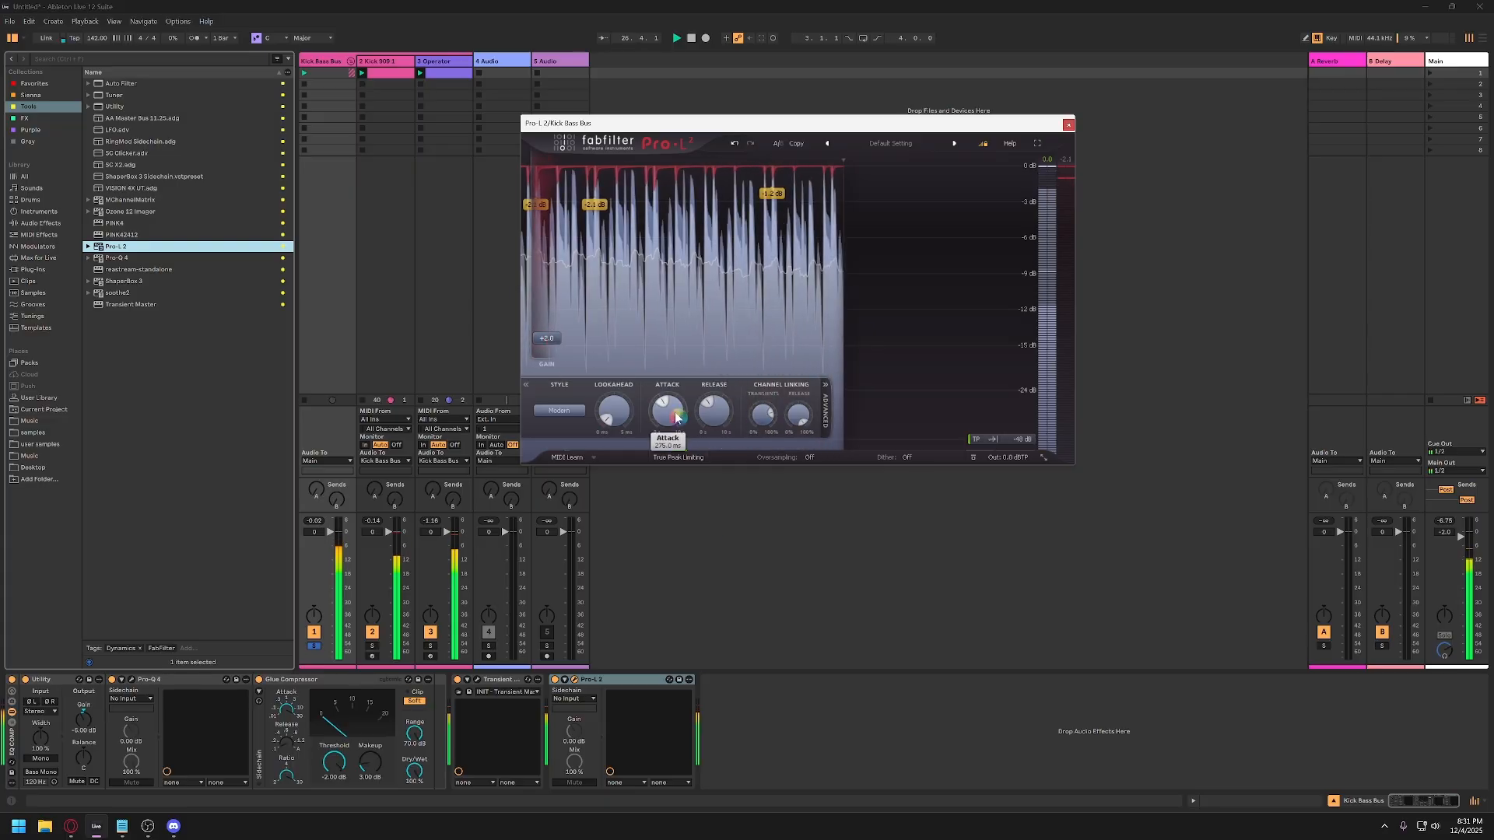
Turn Pro-L 2's attack and release down to their minimum and save the set.
left_click_drag(670, 415, 690, 553)
left_click_drag(713, 411, 710, 470)
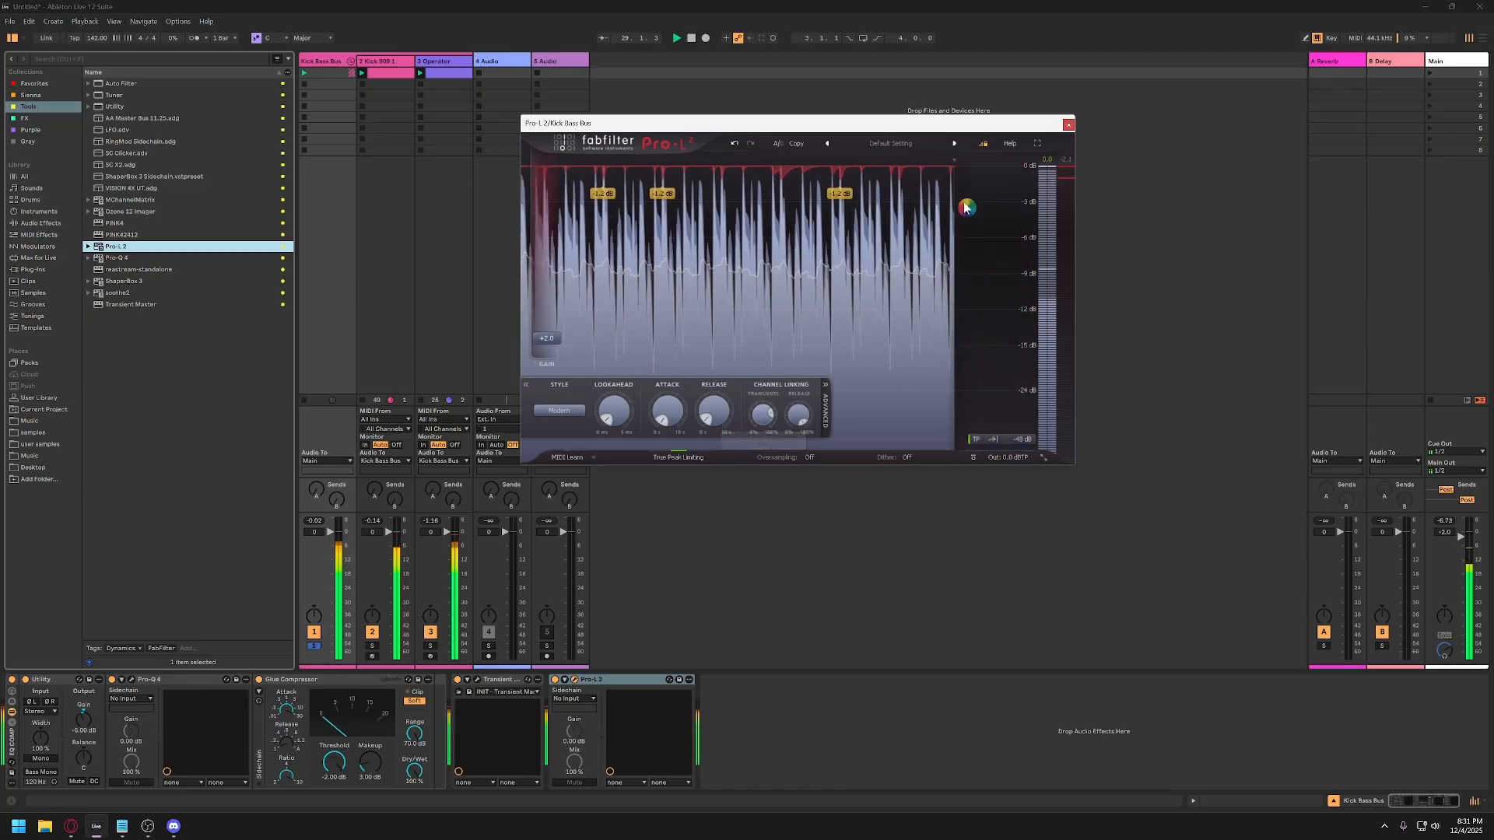
mouse_move(615, 403)
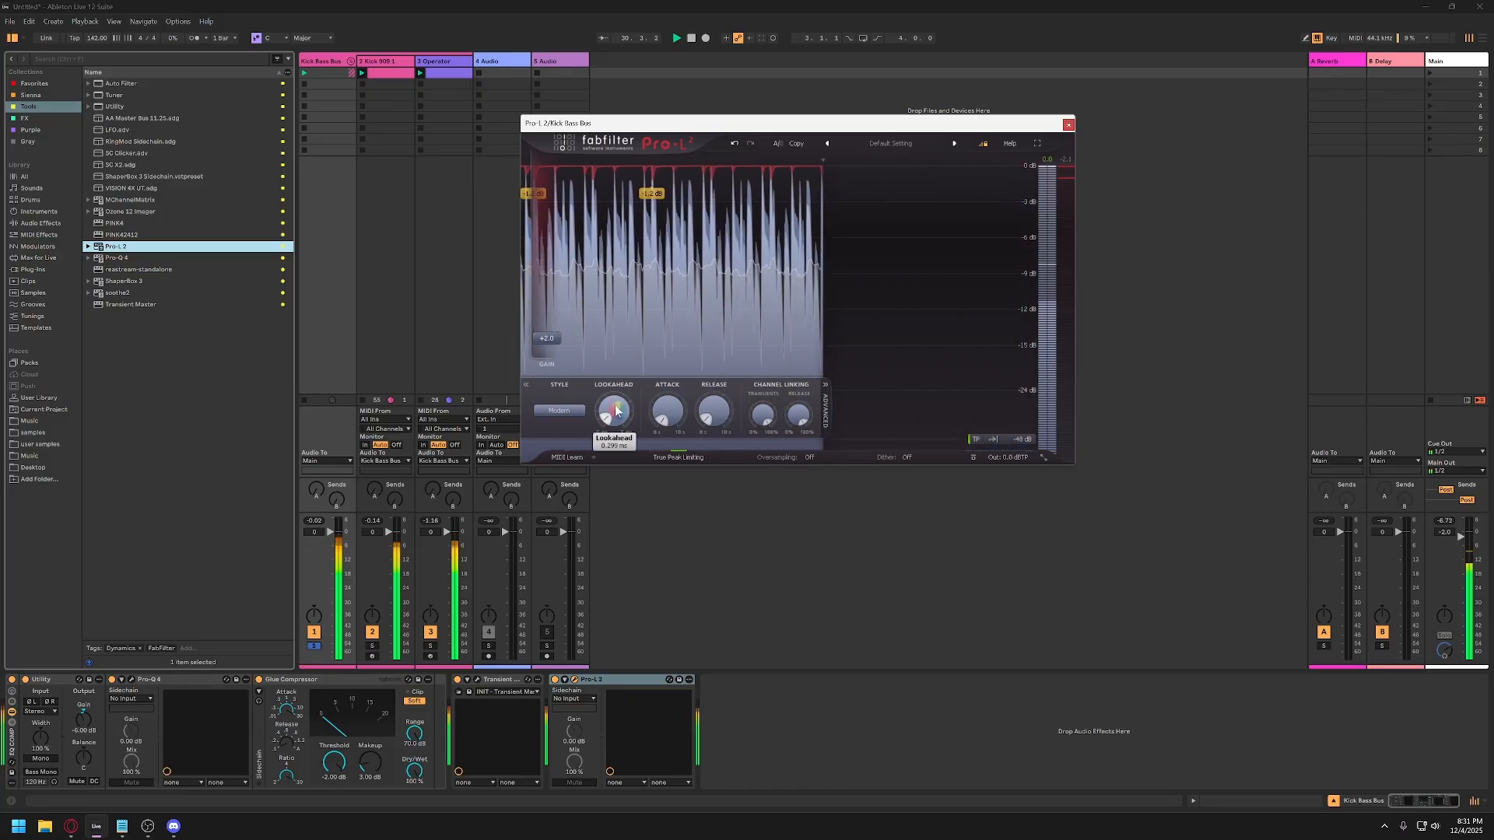
left_click(1068, 125)
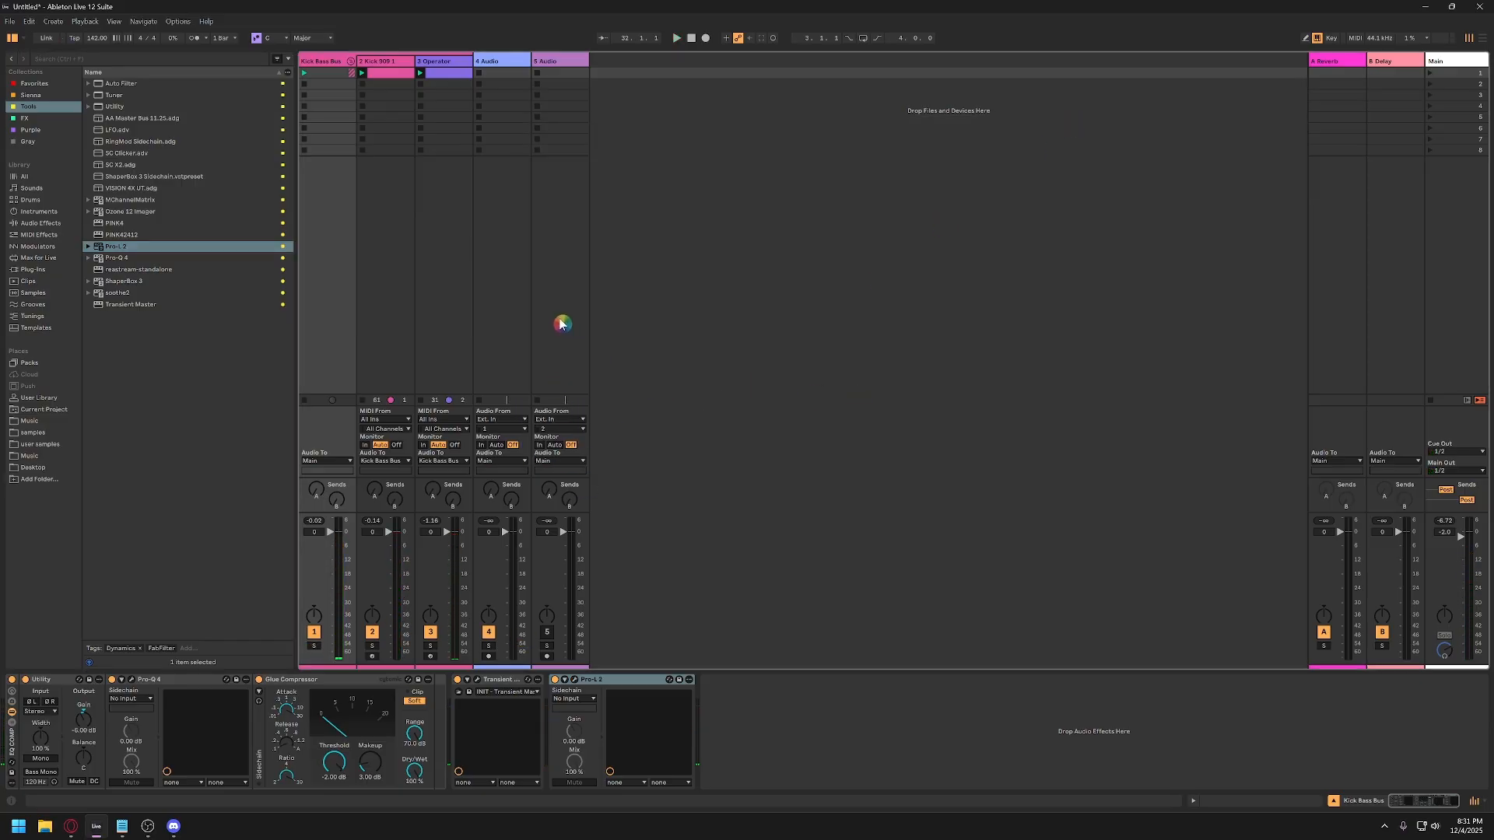
key("ctrl+s")
Add a Compressor to the end of the Operator track's device chain and collapse the Pro-Q 4 before it.
left_click(432, 63)
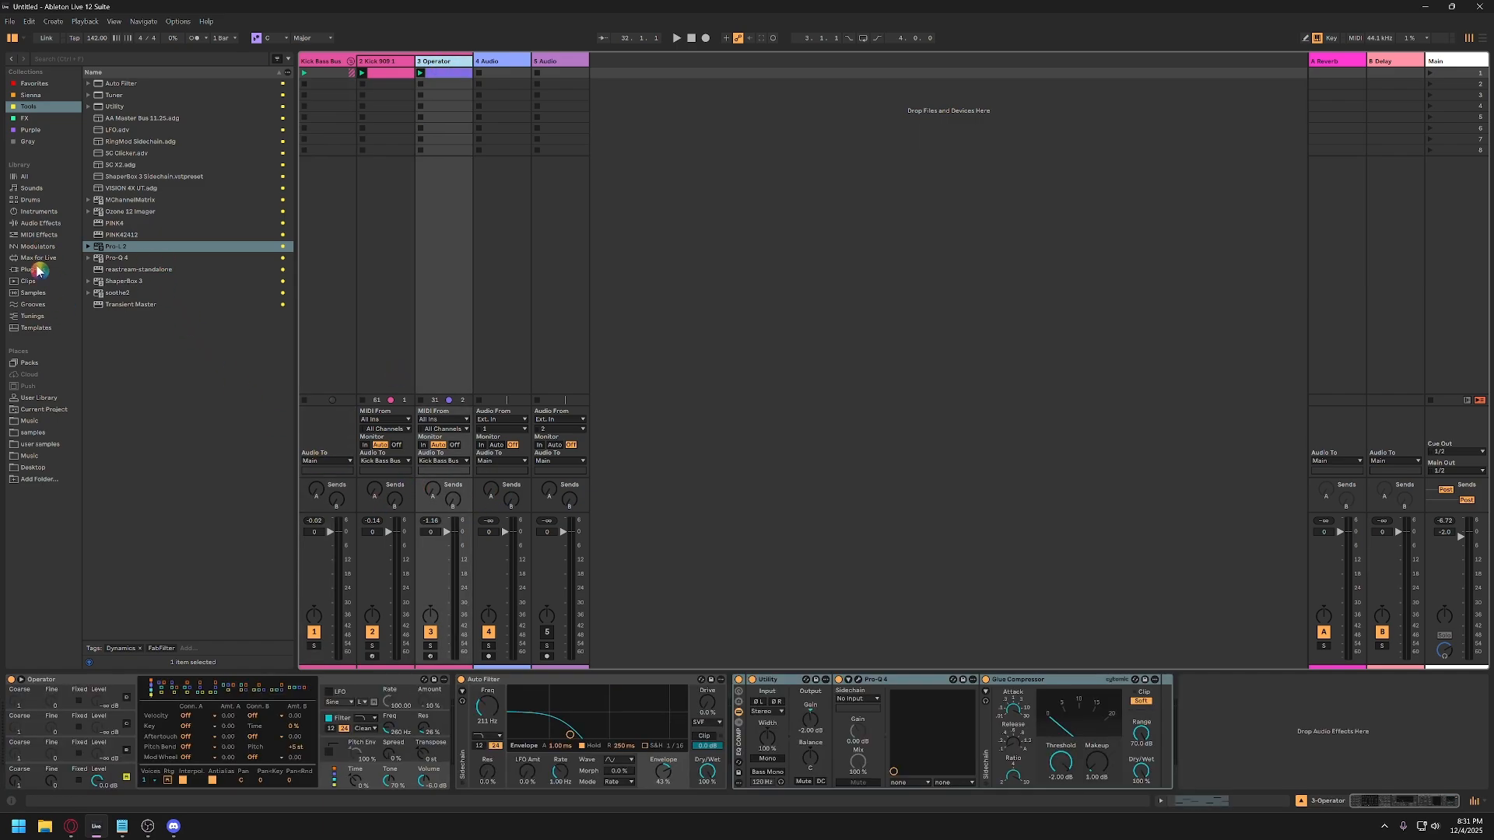
left_click(40, 223)
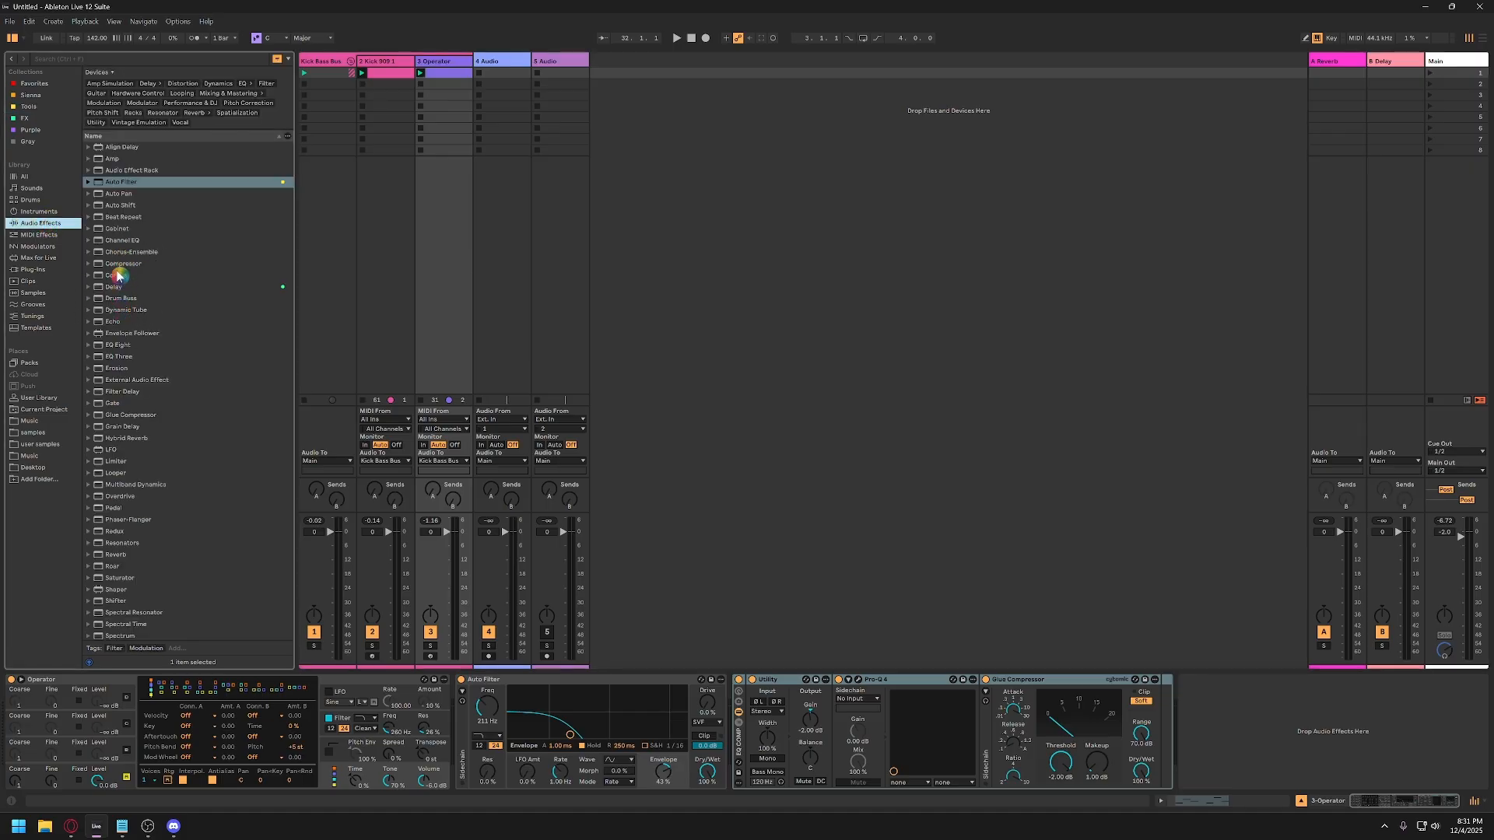
double_click(117, 265)
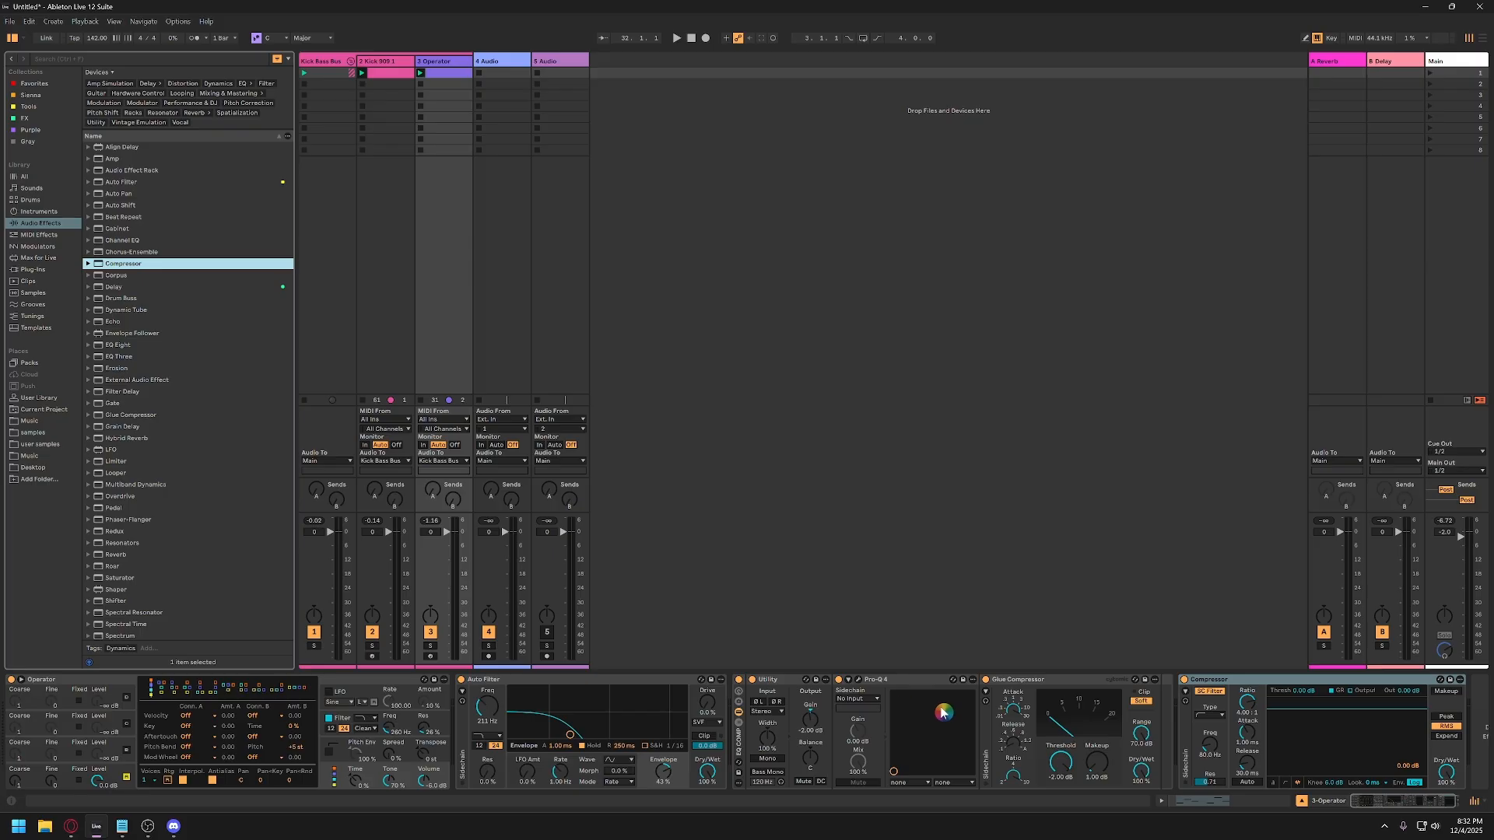
double_click(907, 686)
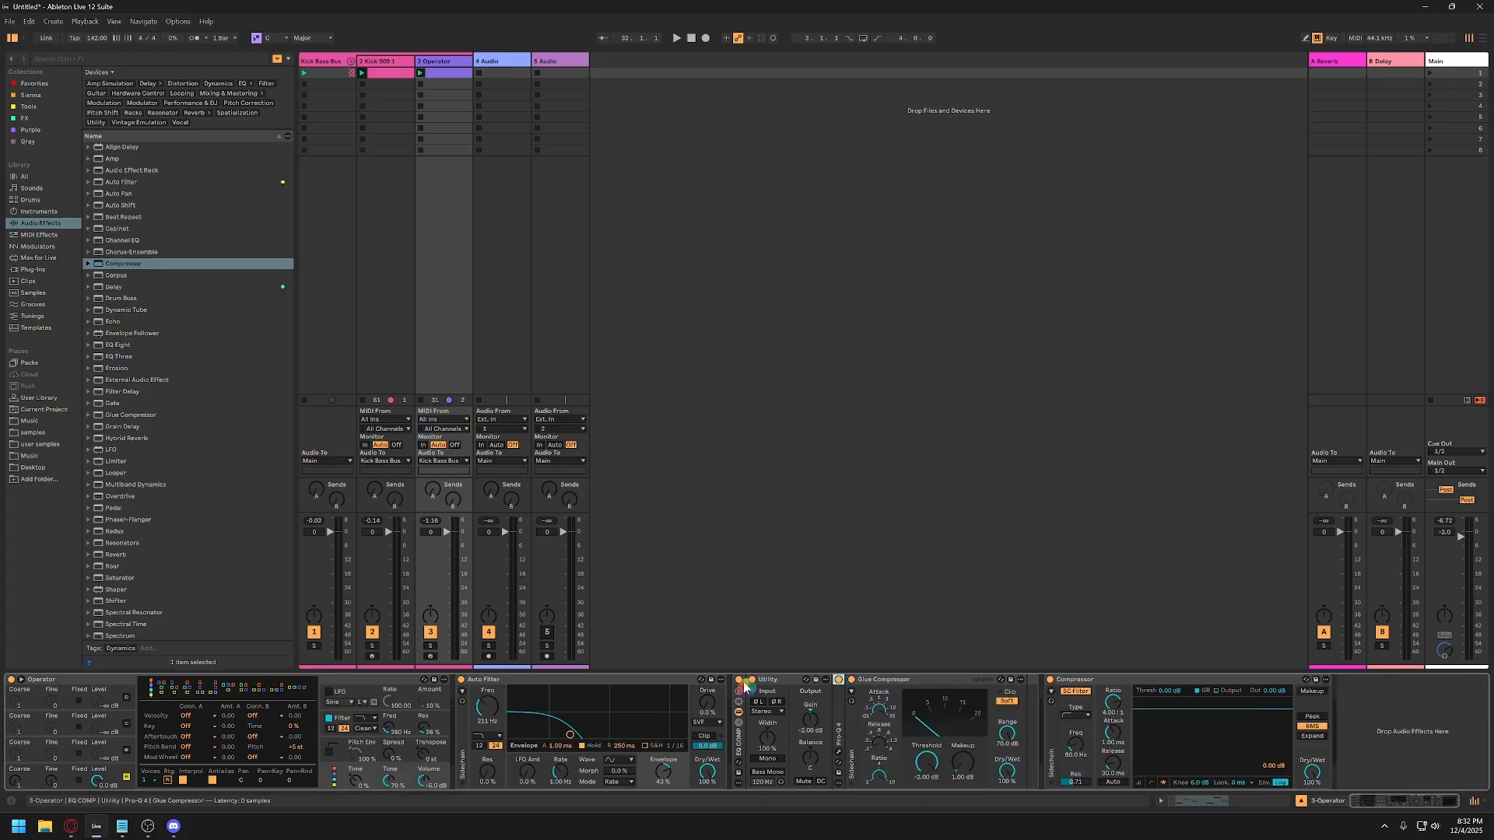
Enable the Compressor's external sidechain with 2-Kick 909 1 as the source and play the groove.
left_click(1055, 697)
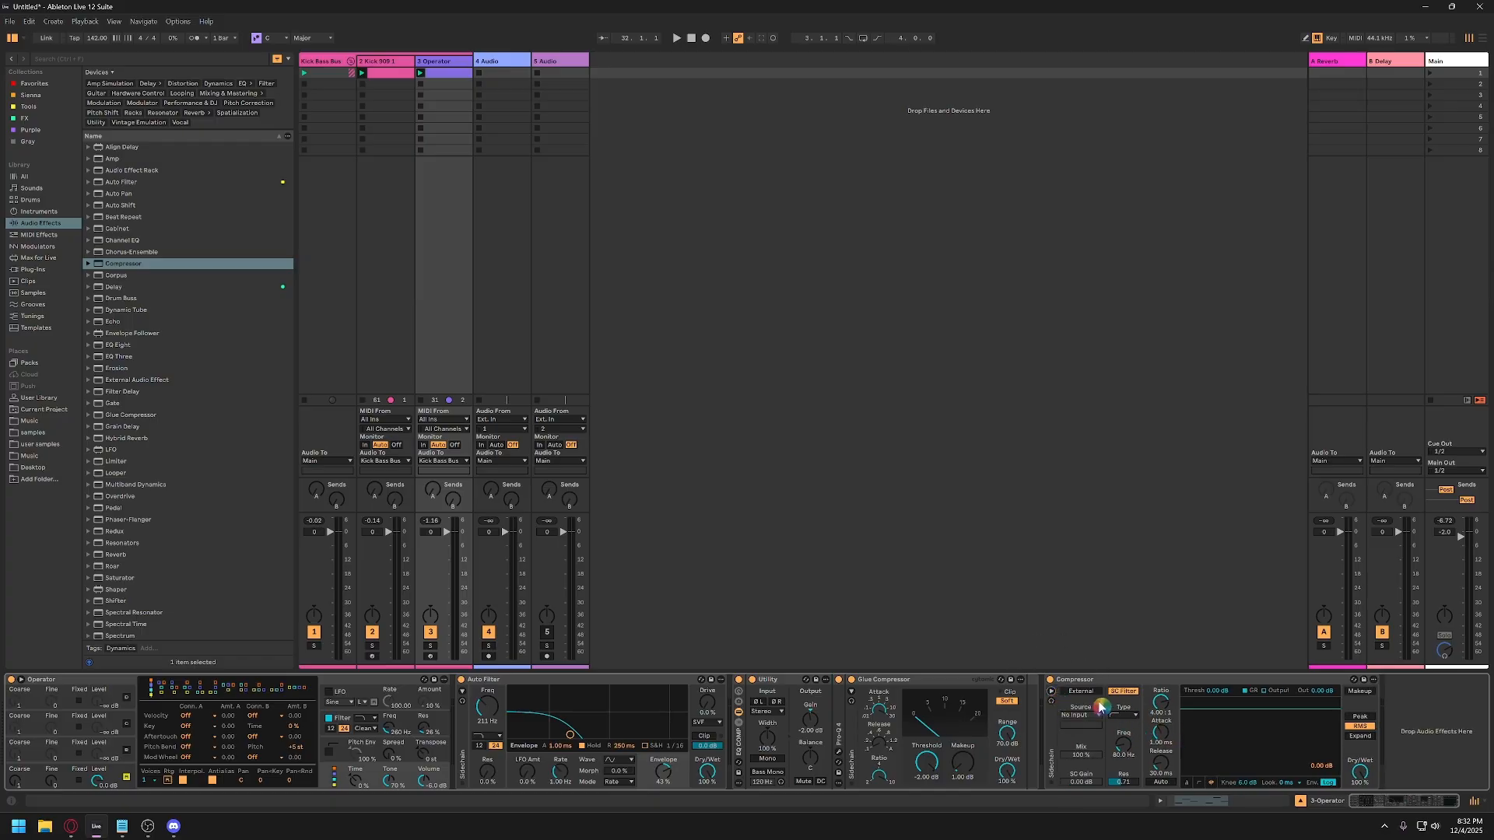
left_click(1095, 695)
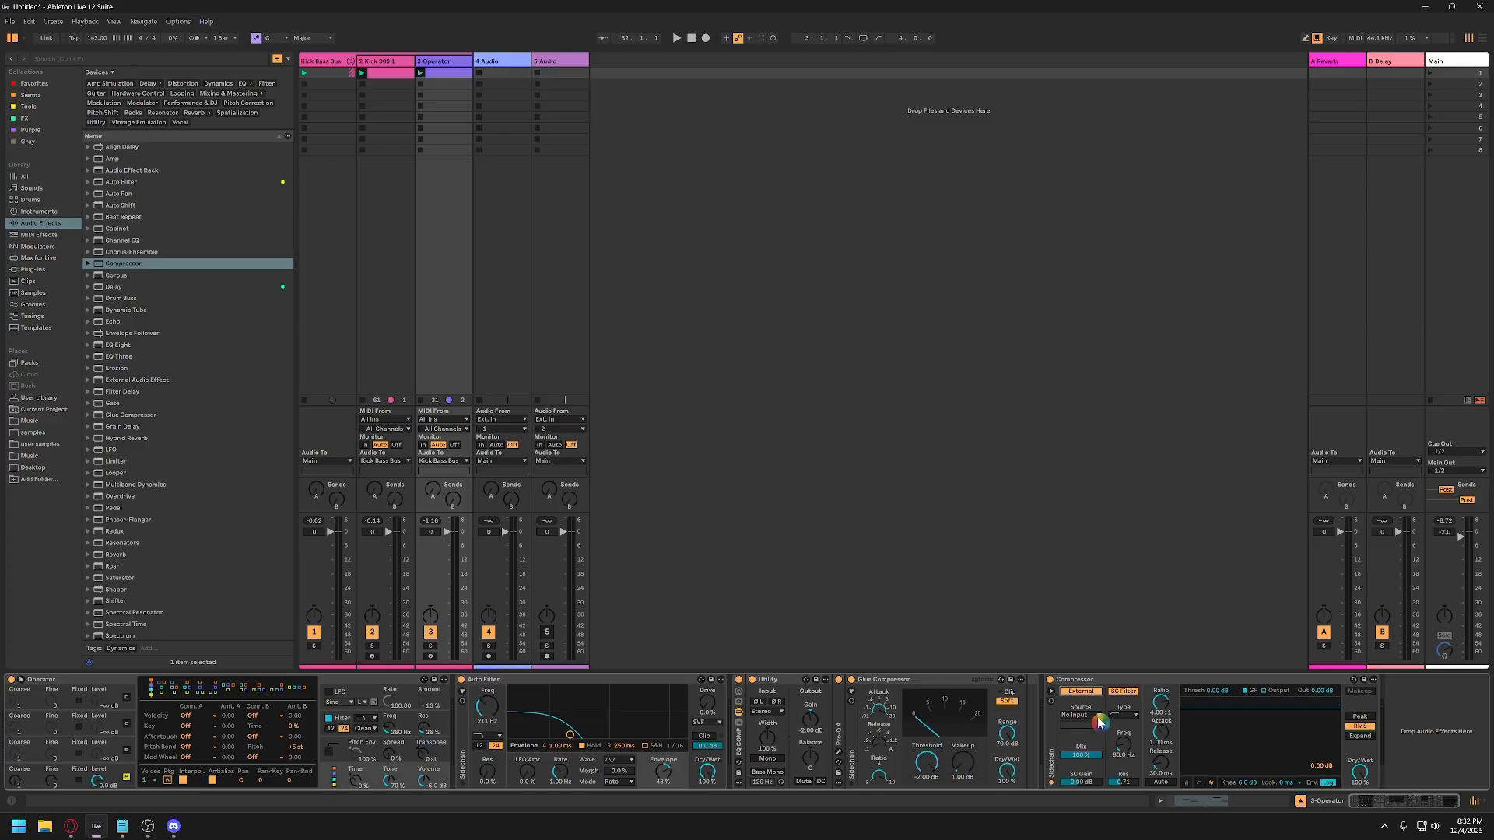
left_click(1098, 716)
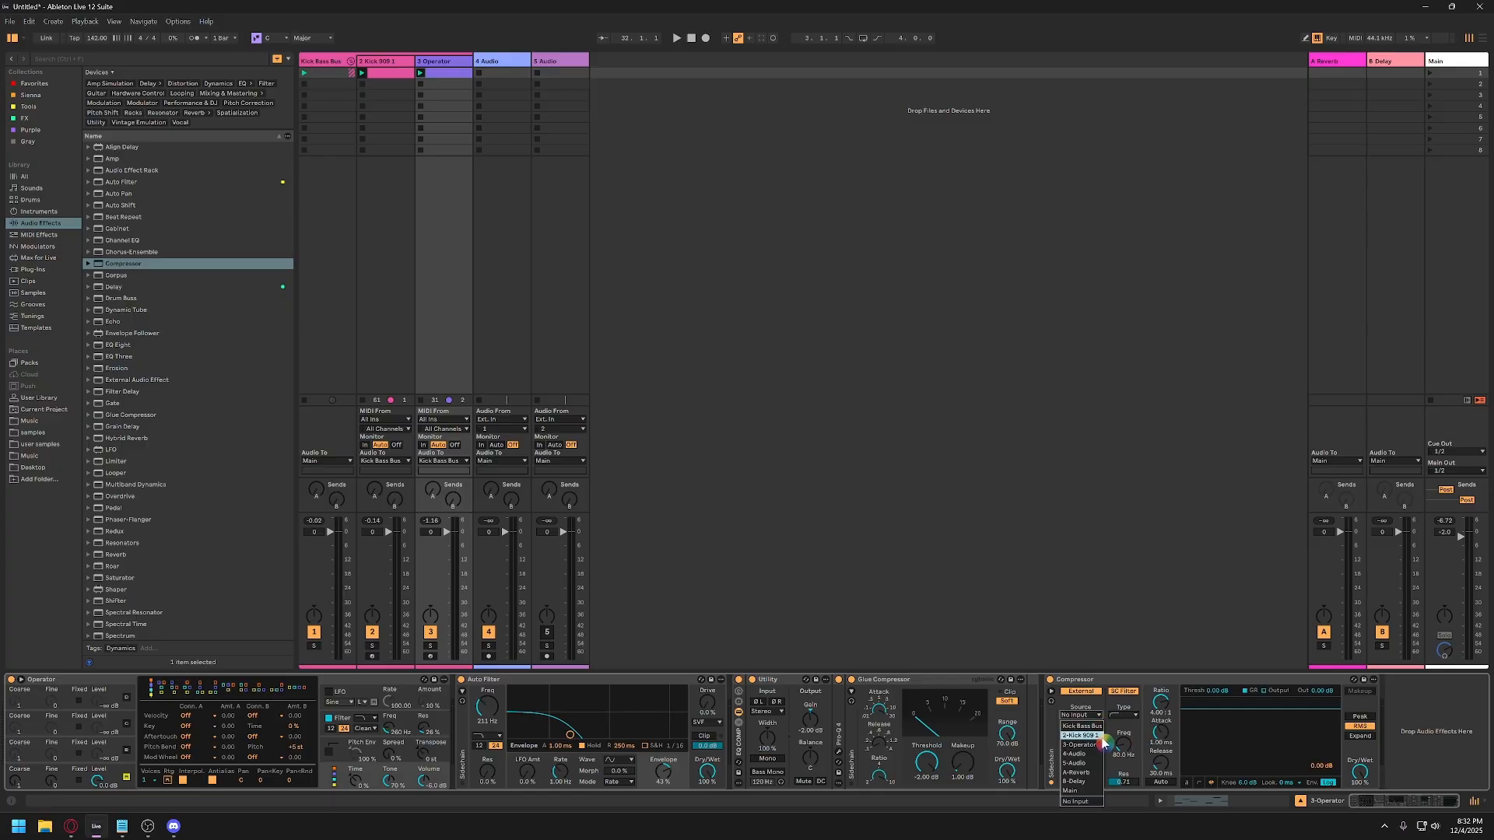
left_click(1079, 735)
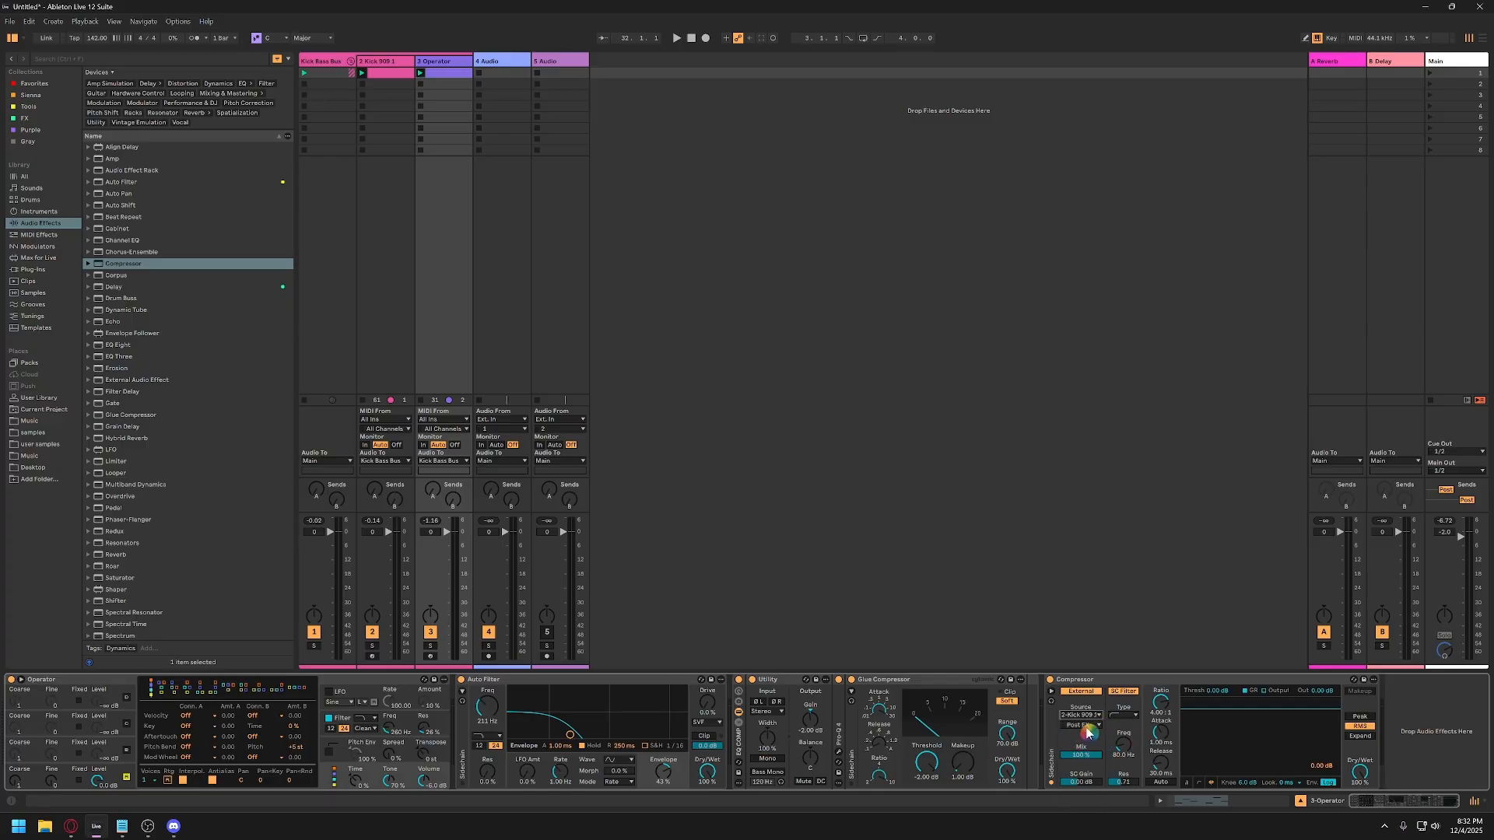
key("space")
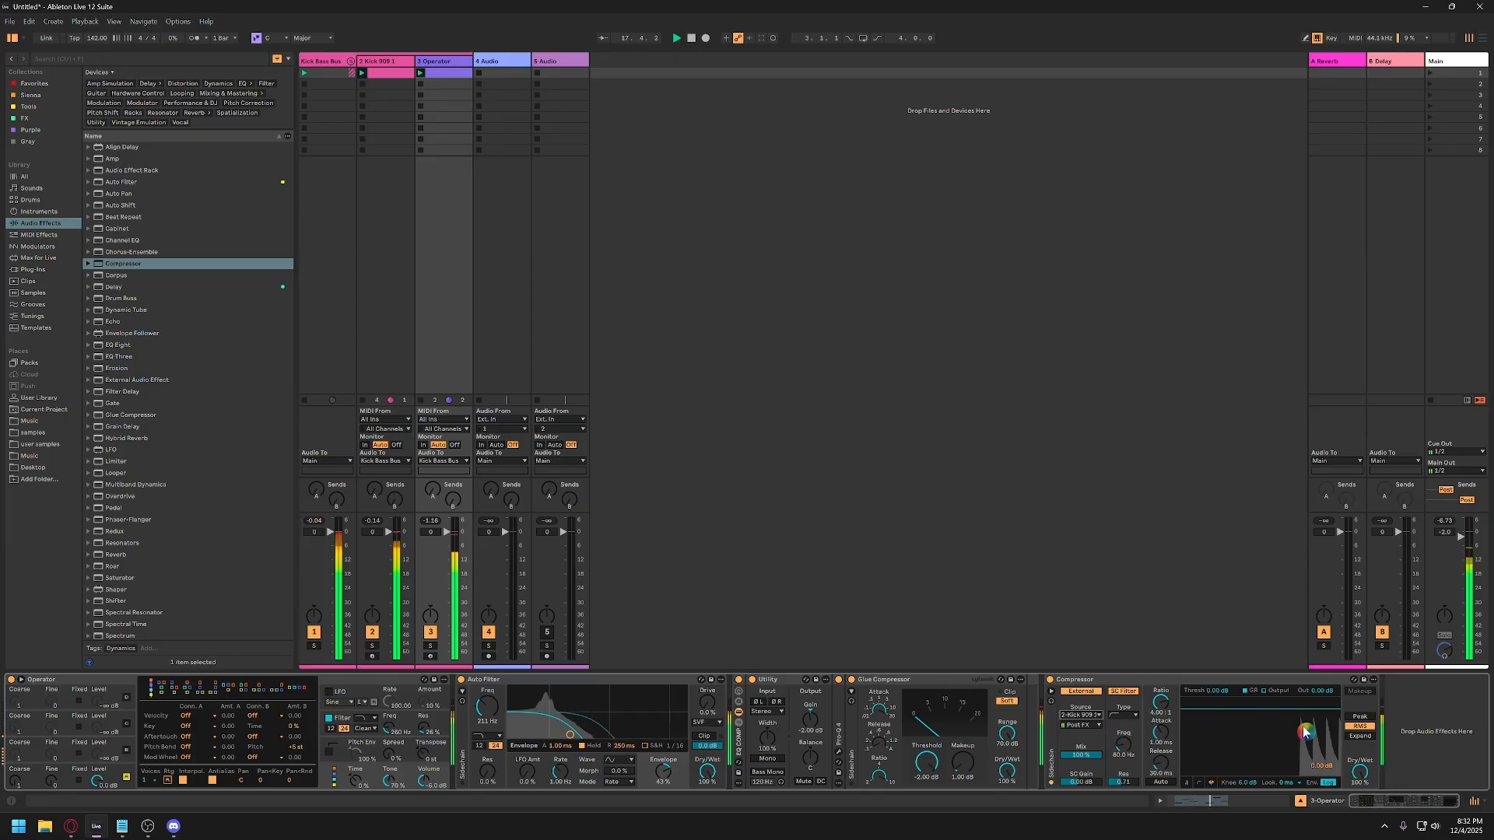
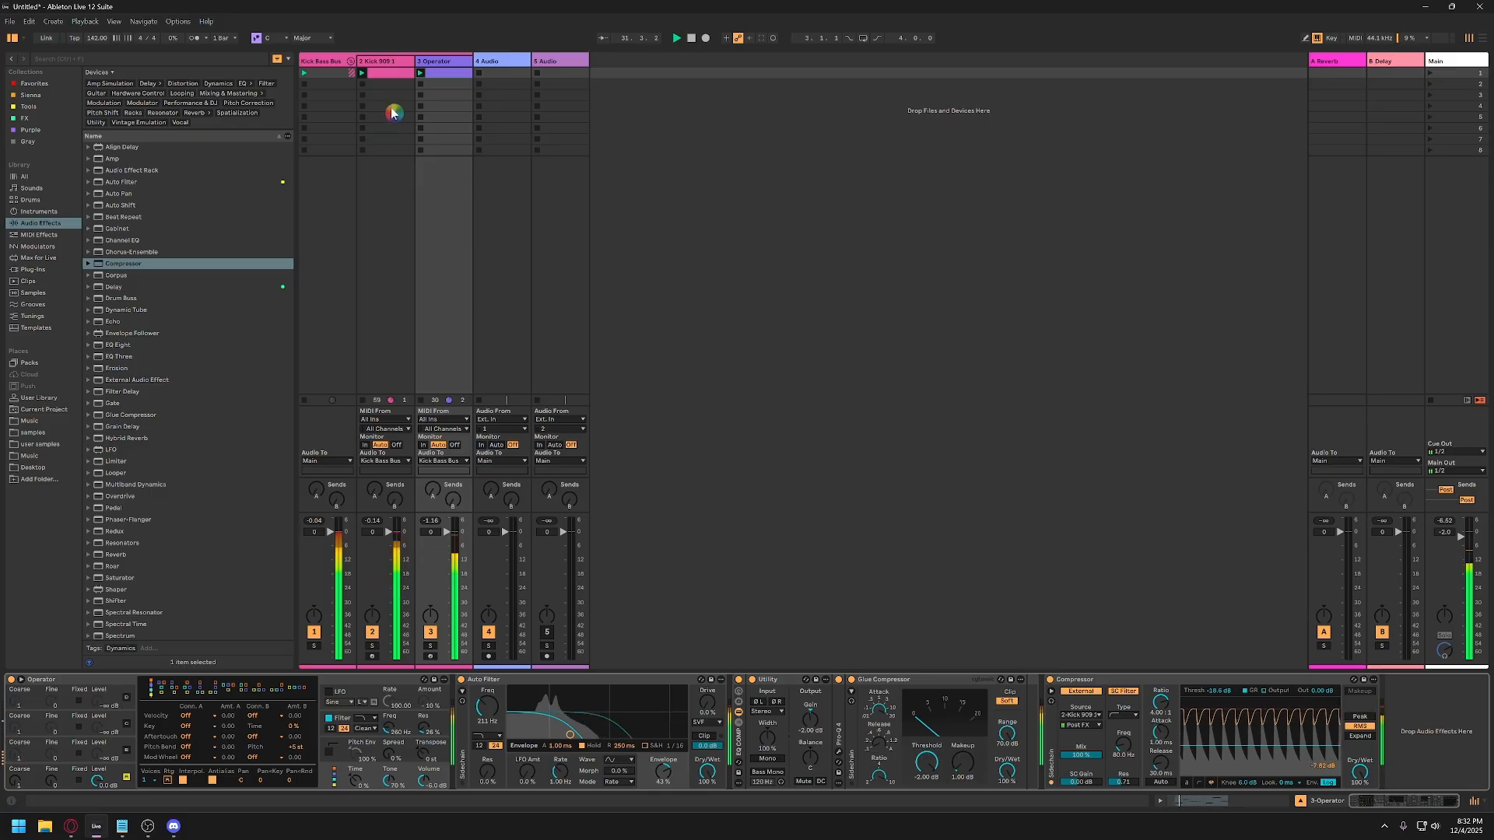
Collapse the Compressor on the Operator track and insert a new MIDI track after the Kick Bass Bus group.
double_click(1072, 680)
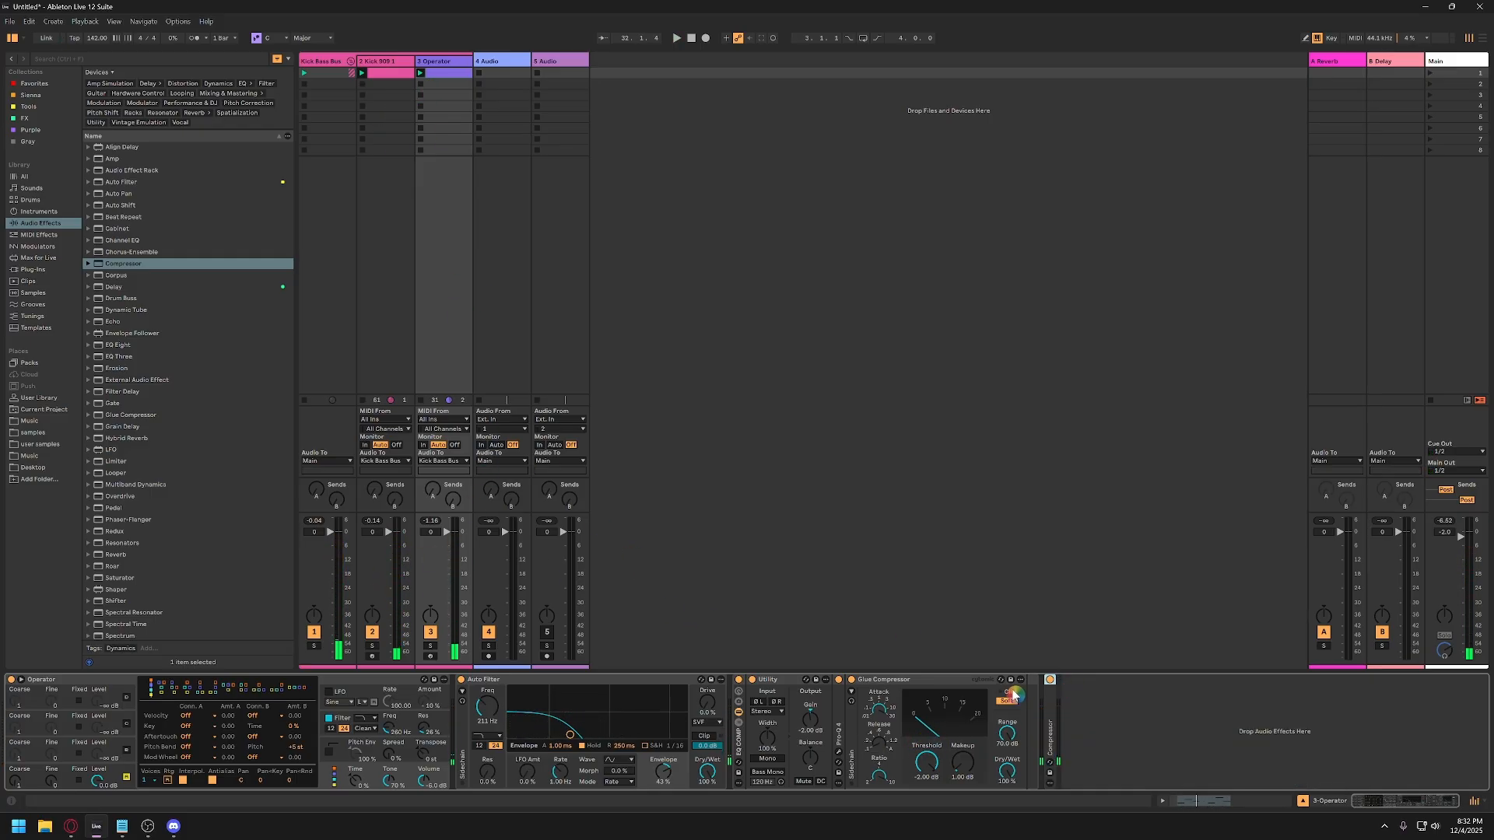
left_click(720, 399)
left_click(404, 177)
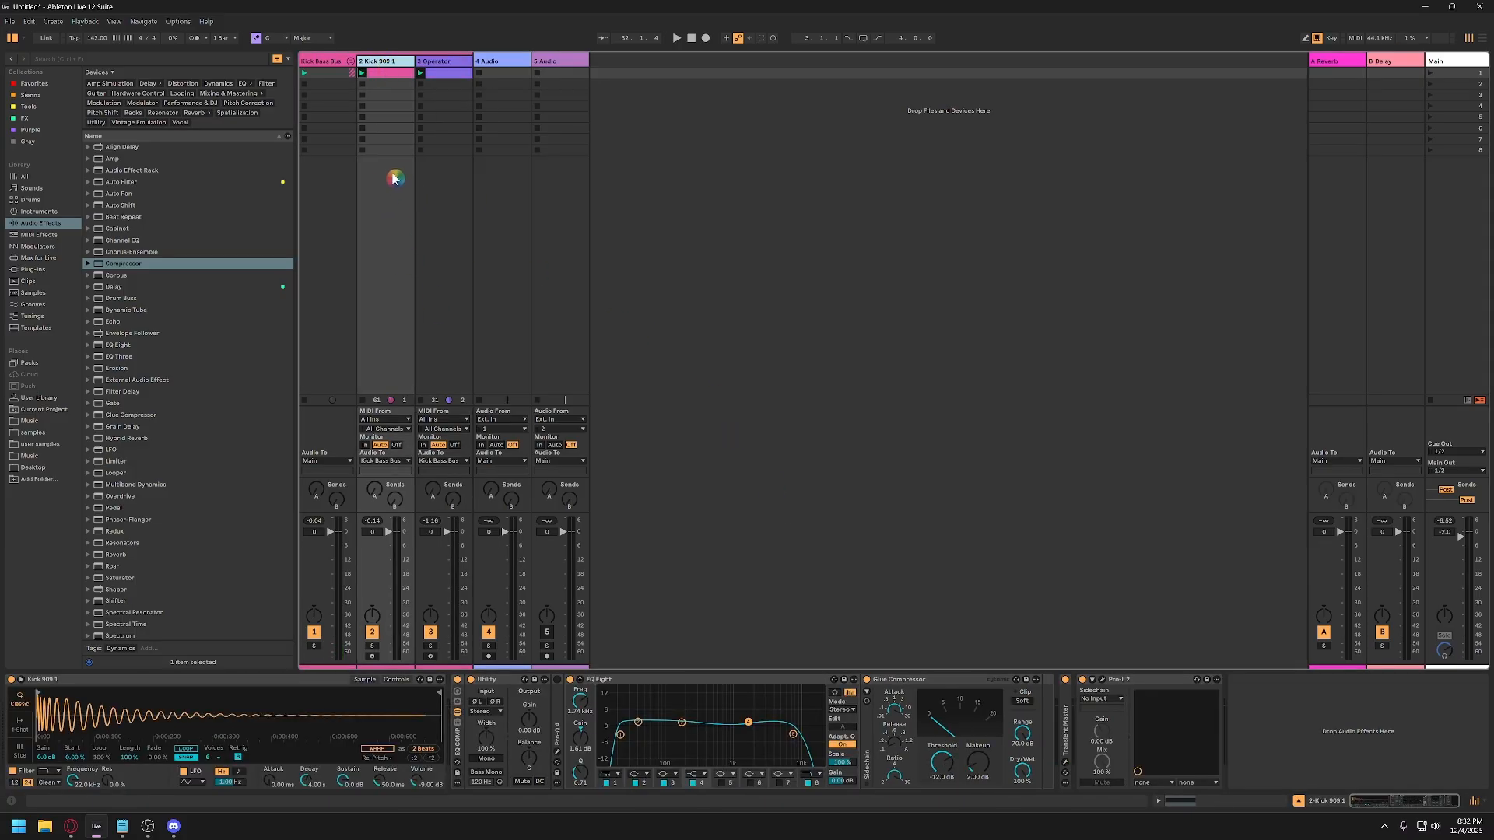
left_click(332, 63)
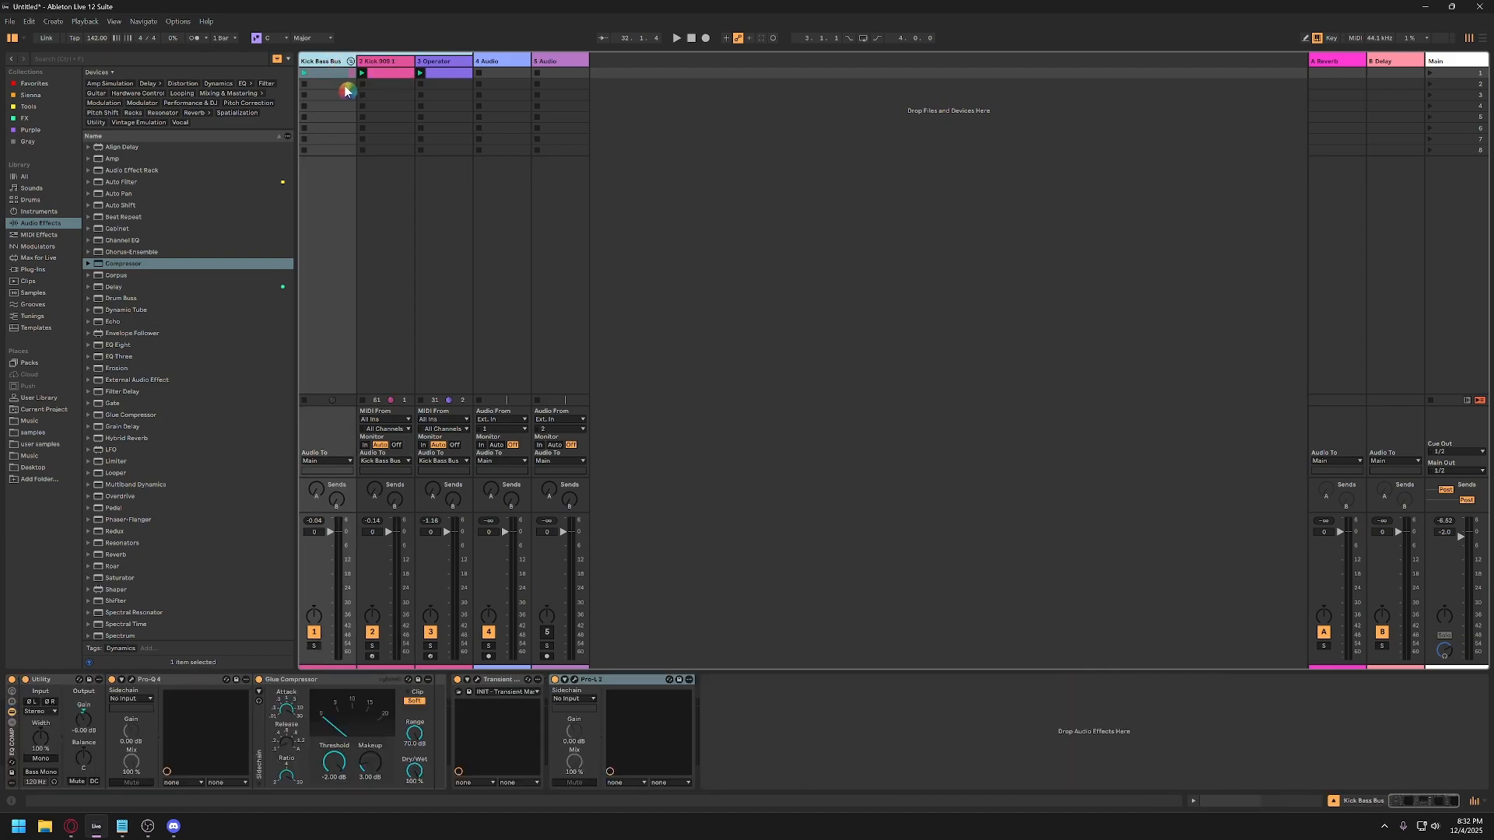
key("ctrl+shift+t")
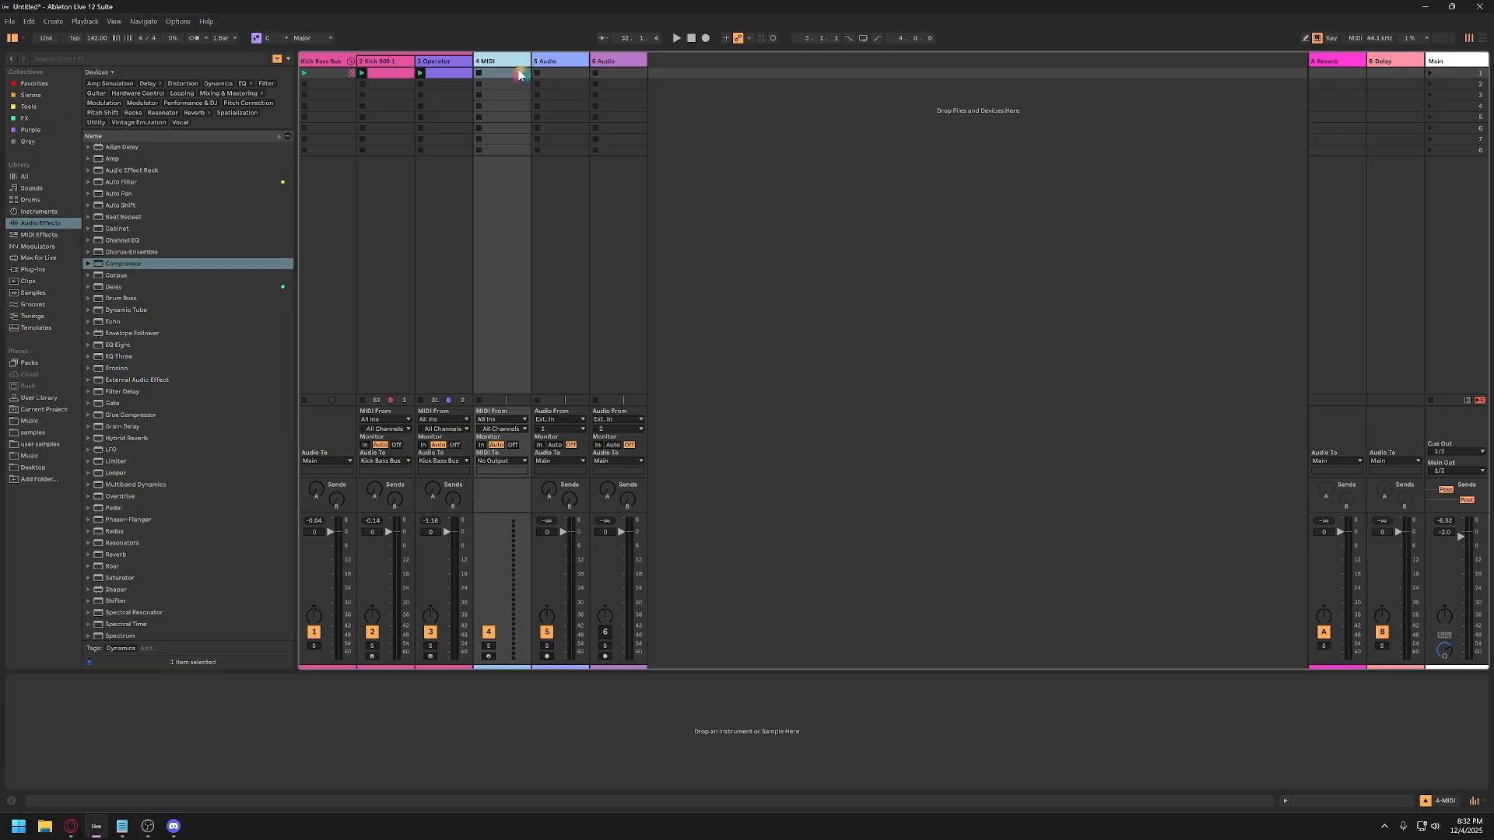
Copy the kick's MIDI clip into the first slot of the new MIDI track and launch it.
right_click(708, 110)
left_click(696, 94)
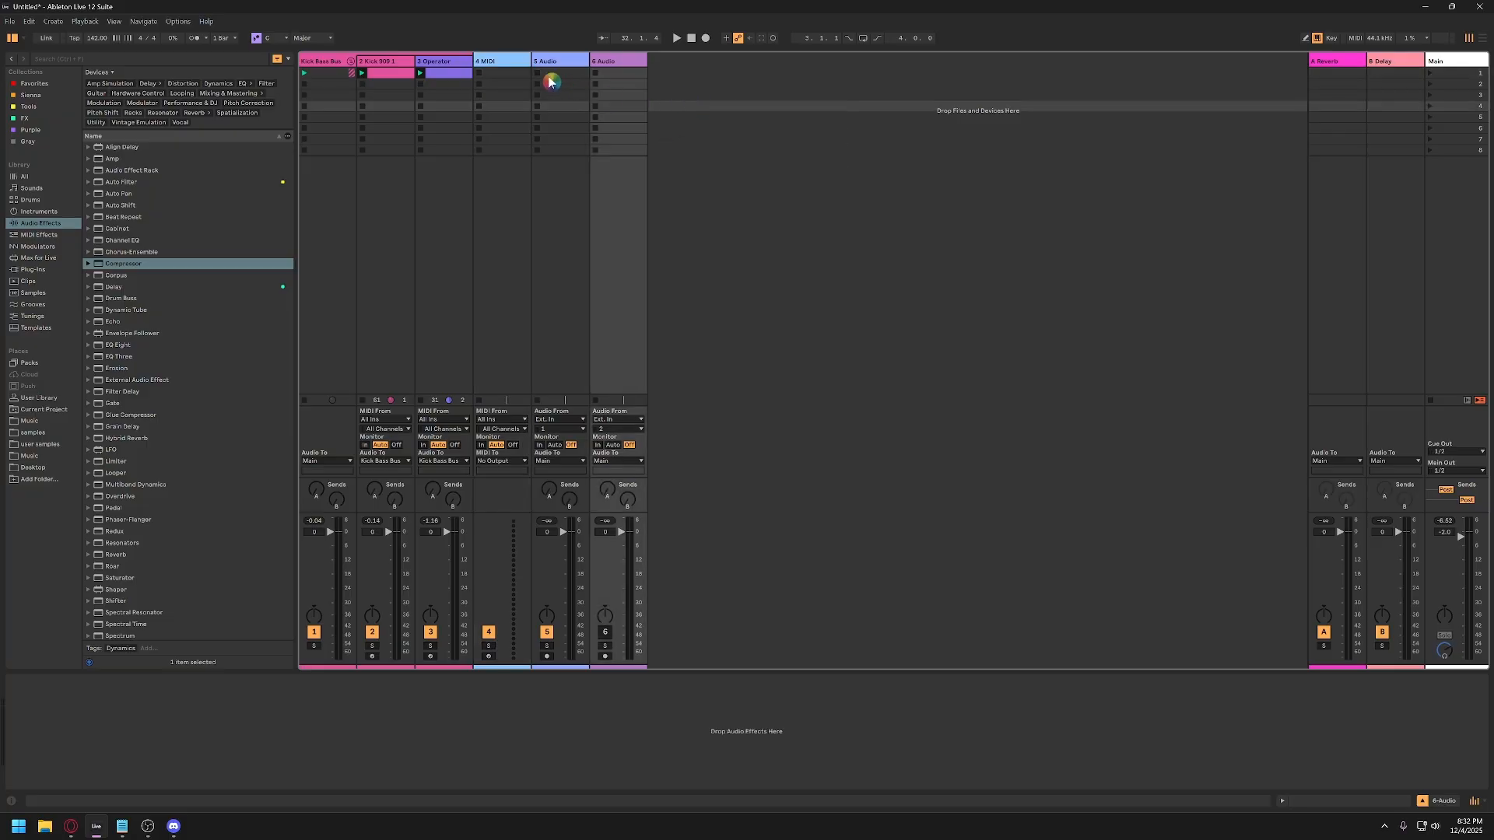
left_click(493, 65)
left_click(405, 76)
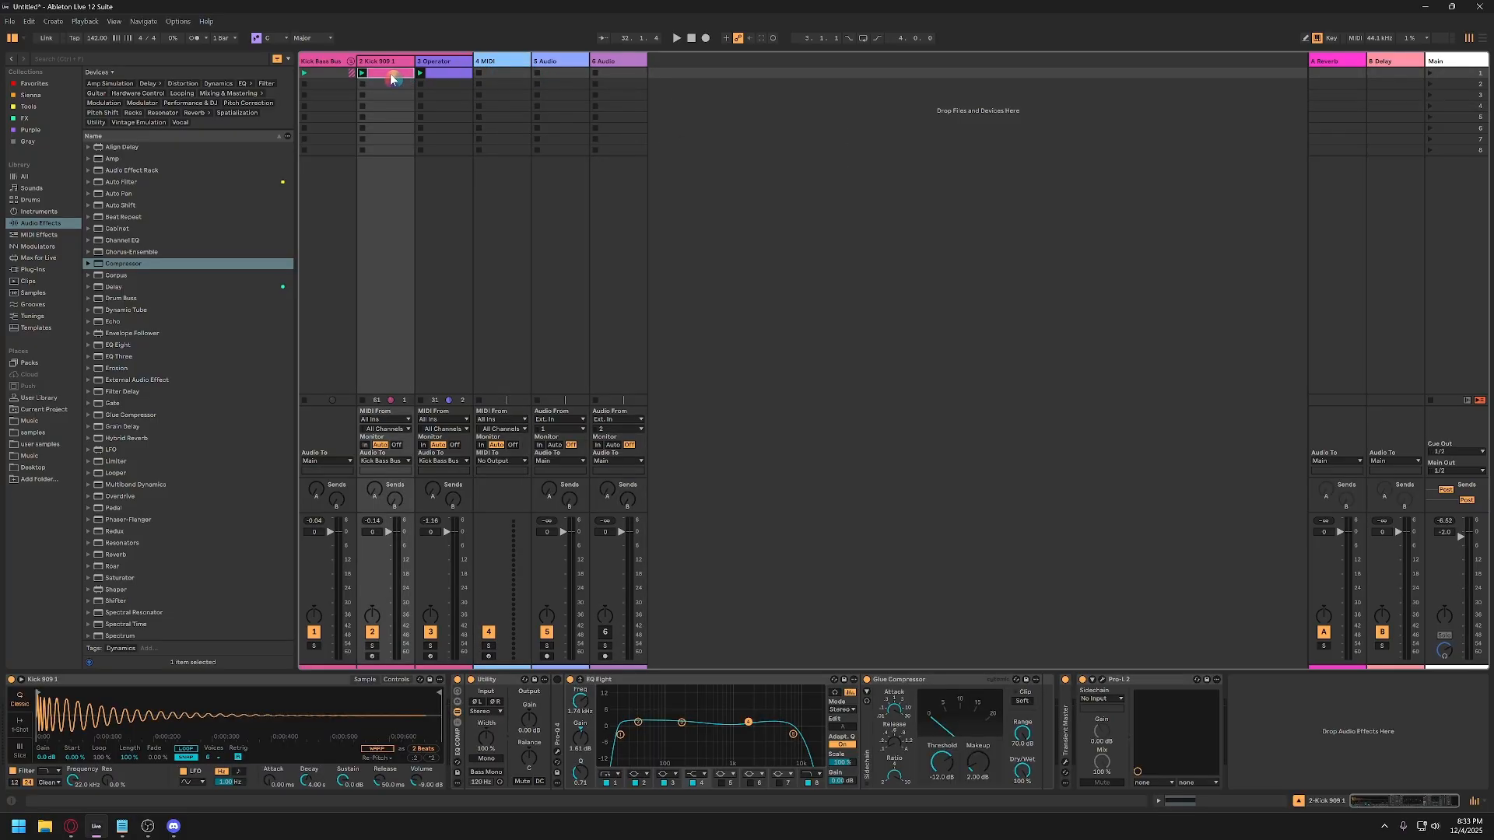
left_click_drag(384, 75, 501, 74)
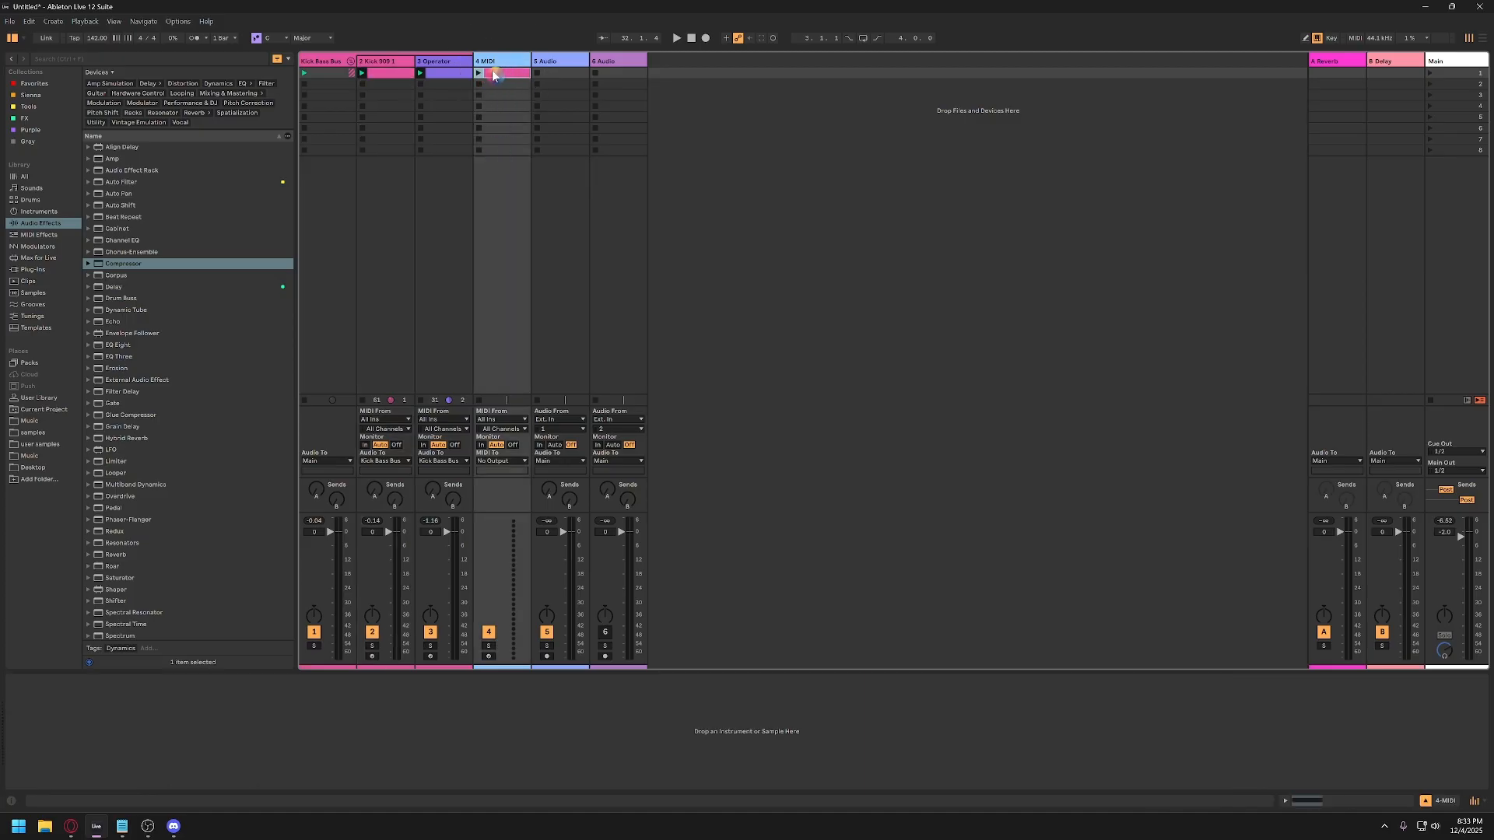
left_click(479, 73)
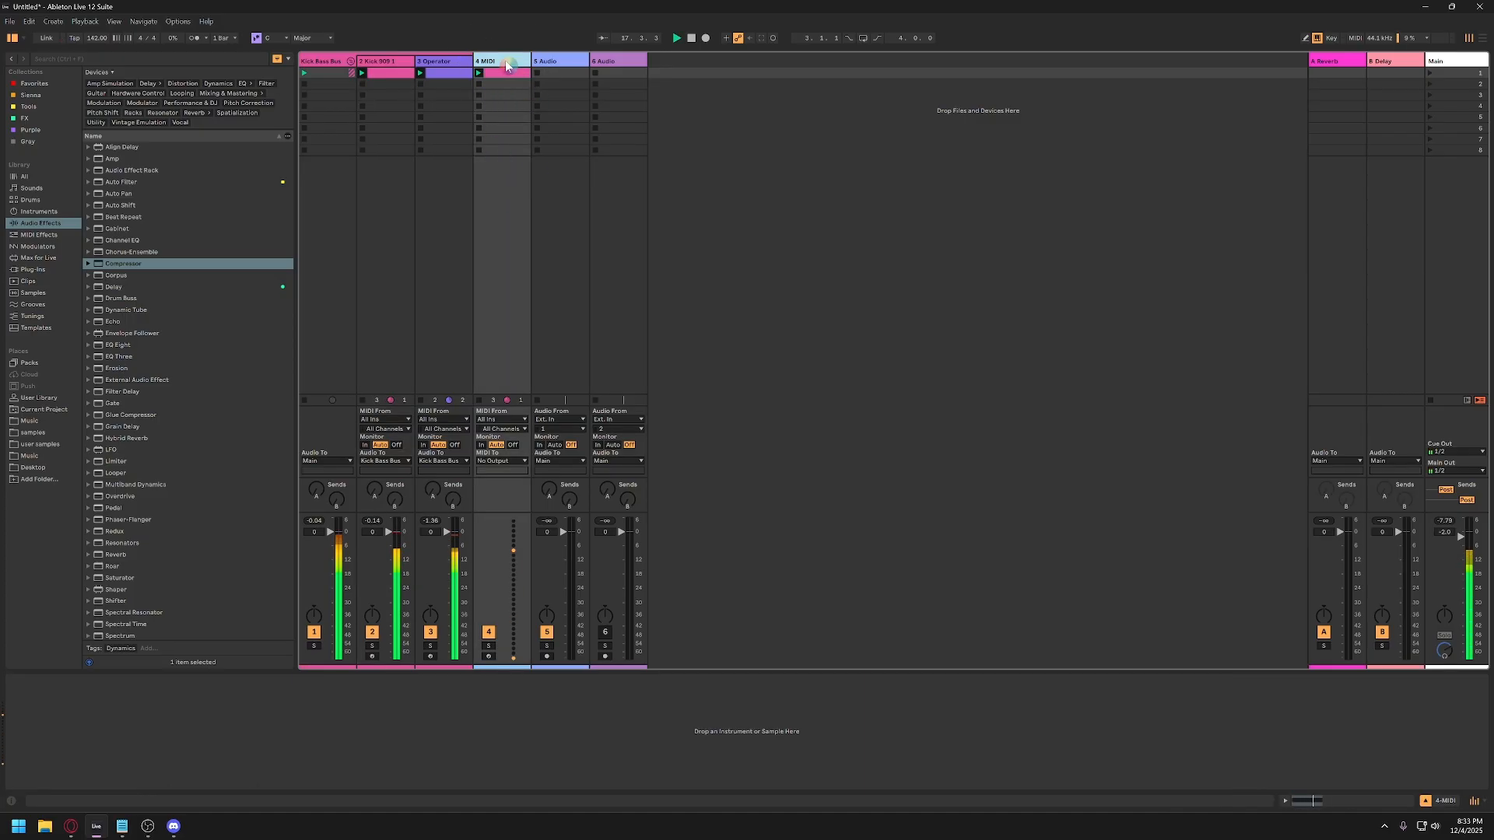
Rename the new MIDI track to "kick trig 01".
key("ctrl+r")
type("kick trig 01")
key("Return")
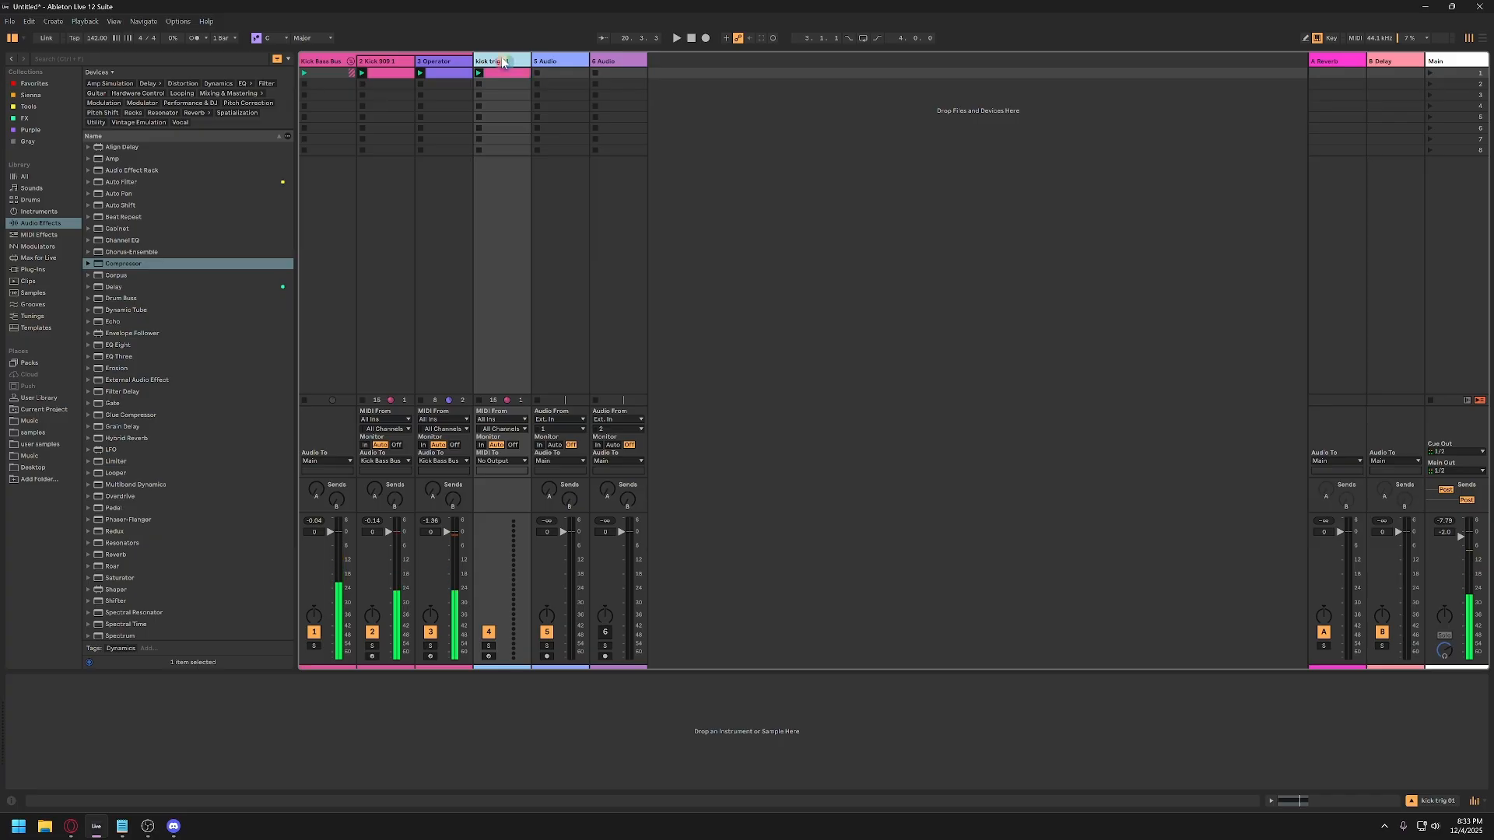
Add ShaperBox 3 from the Tools collection and place it after the Compressor at the end of the Operator track's chain.
left_click(381, 59)
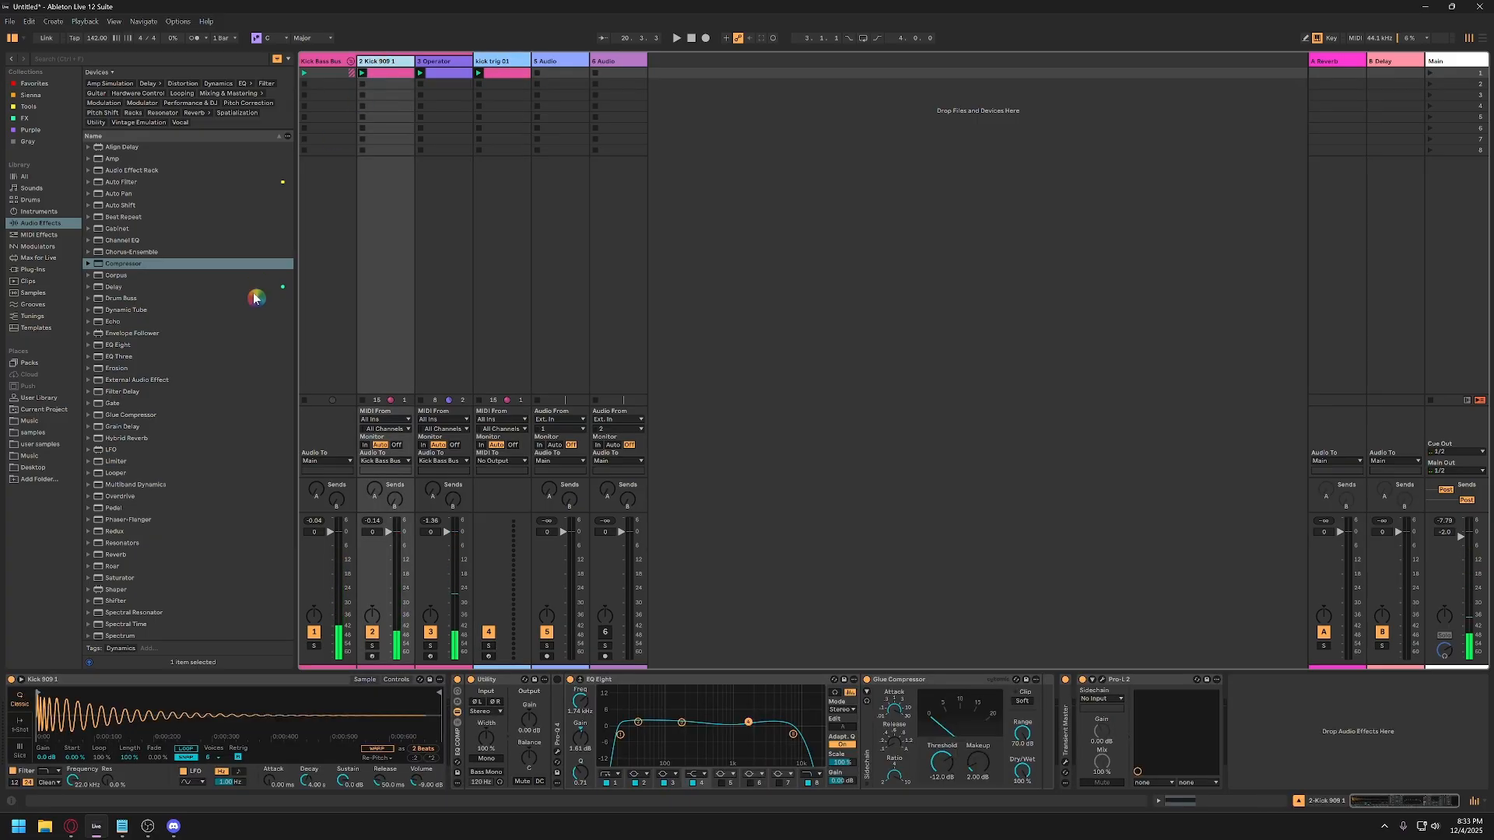
left_click(29, 106)
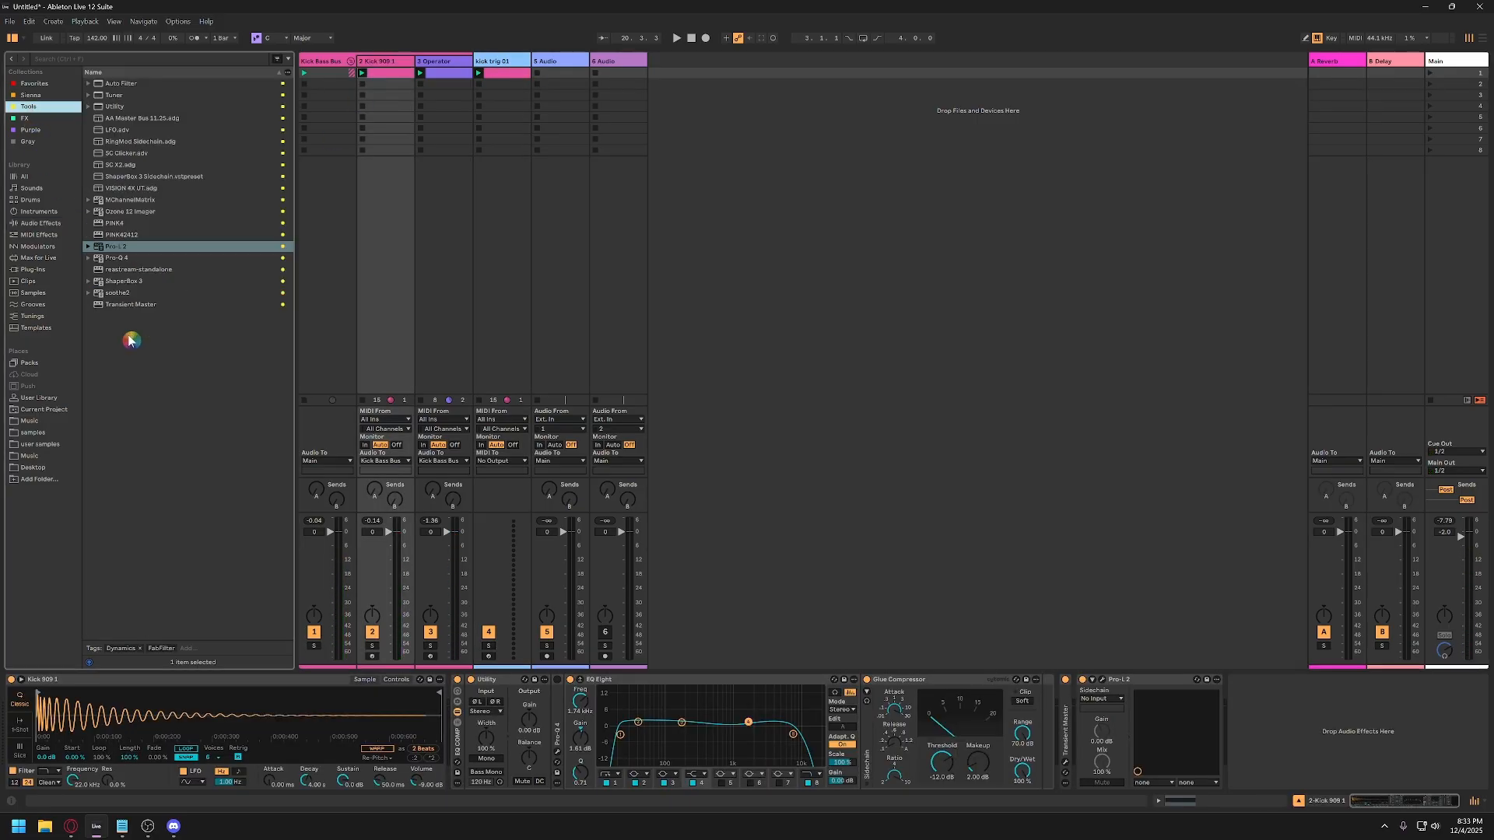
double_click(131, 283)
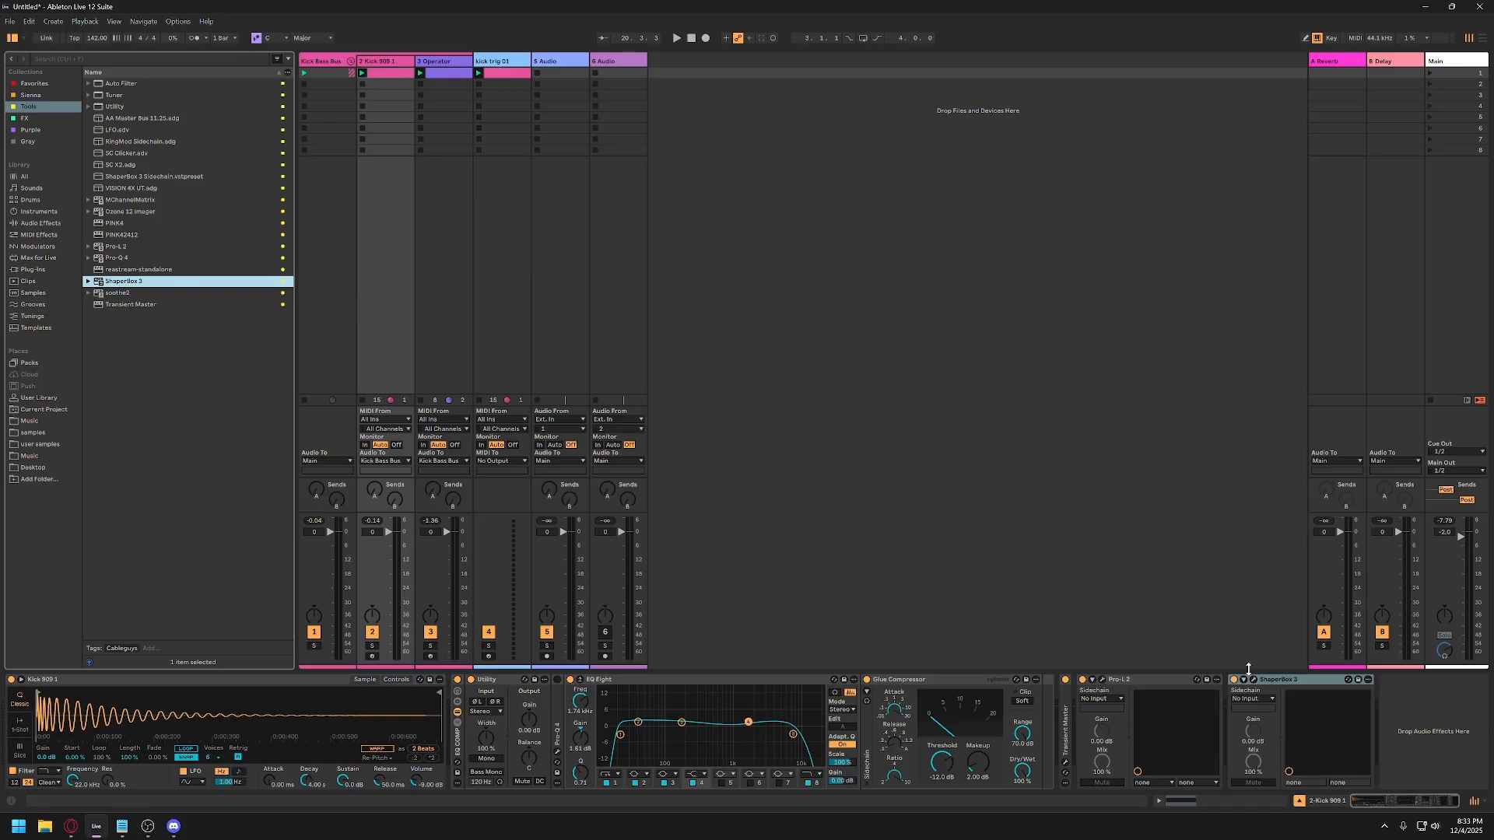
left_click(1278, 681)
left_click(416, 196)
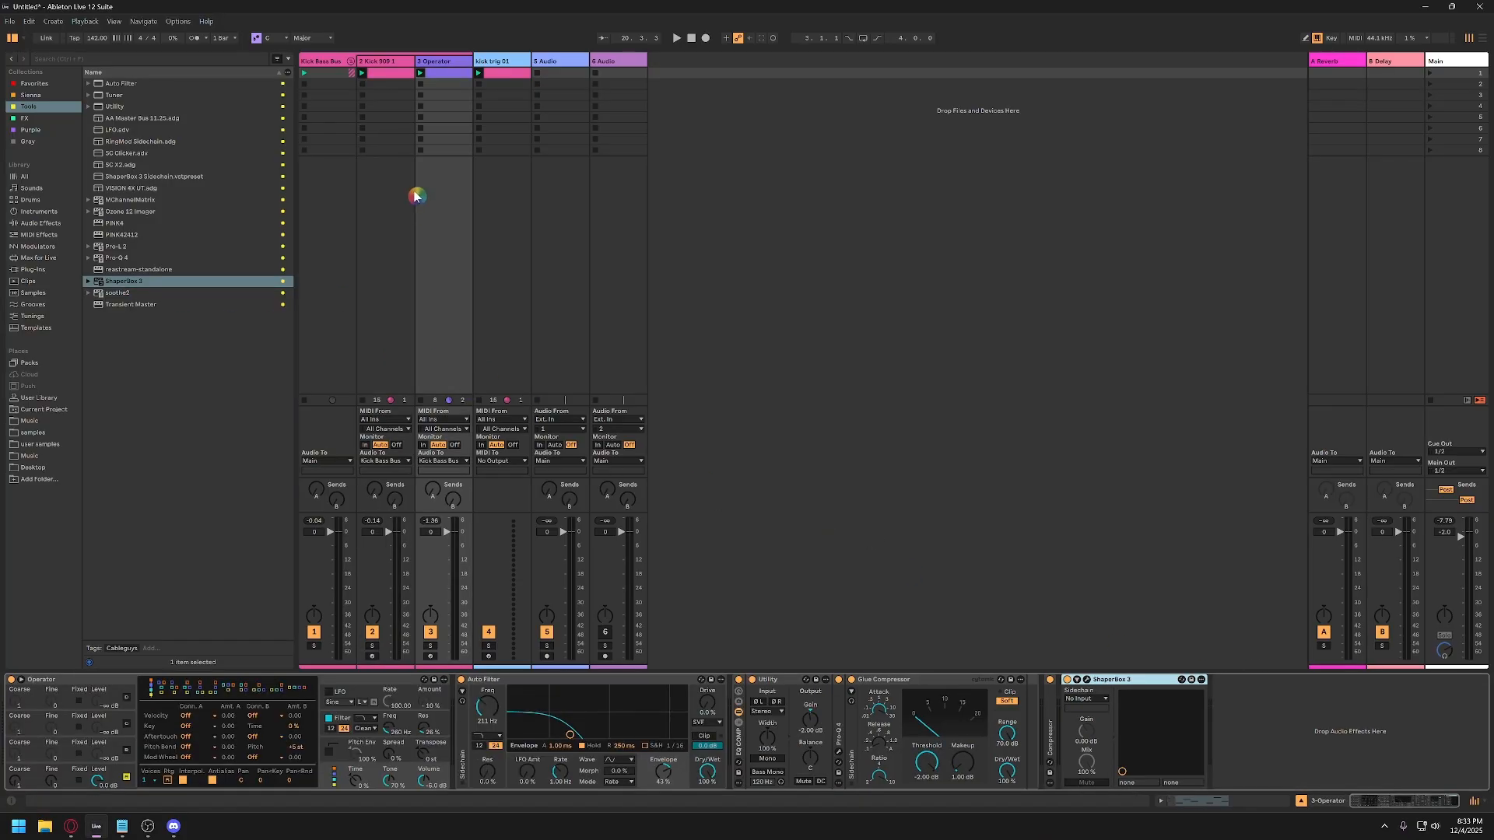
left_click(444, 62)
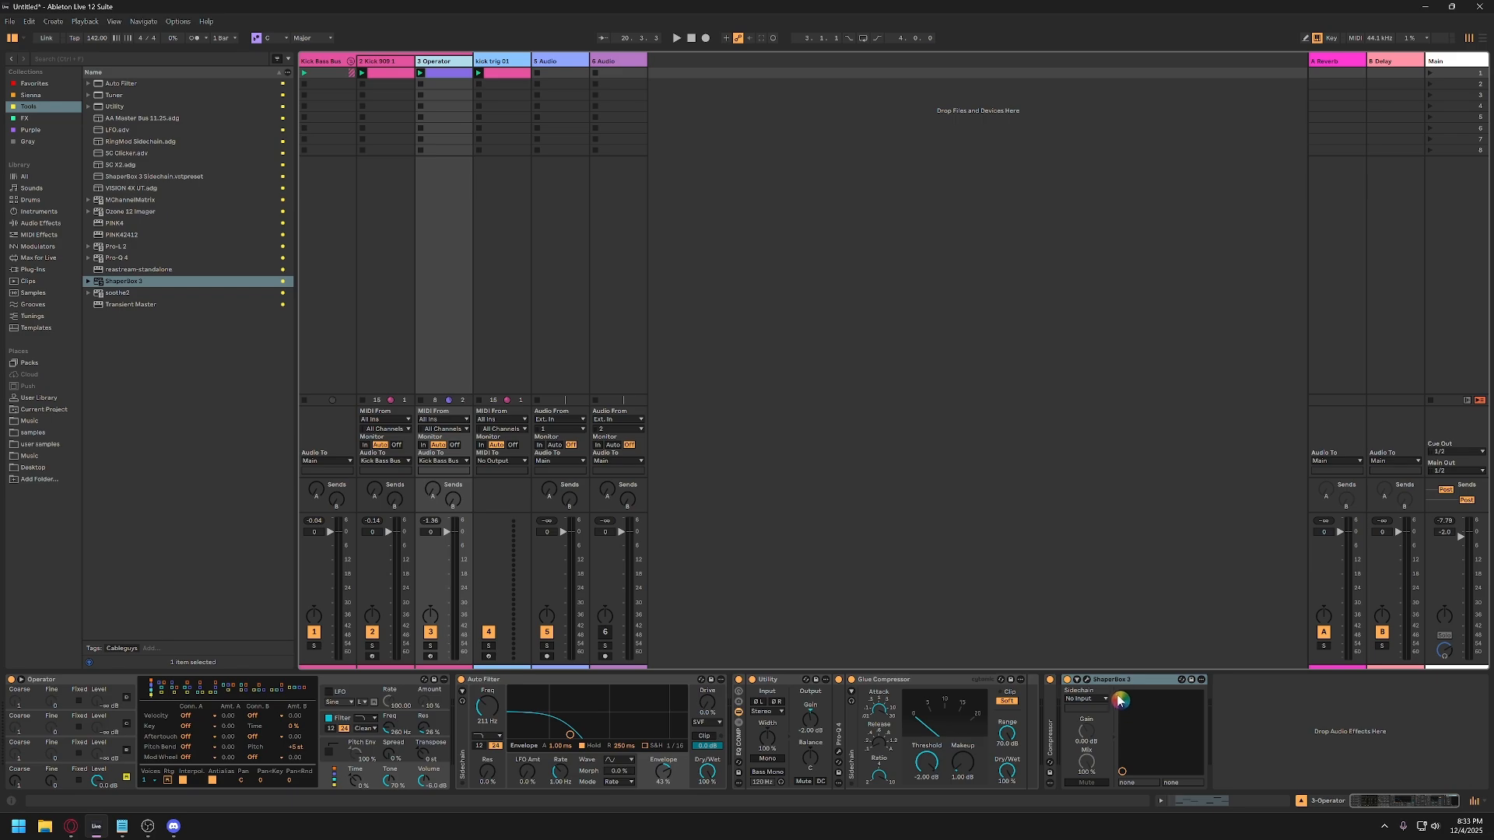
Add a Volume shaper in ShaperBox 3 and draw a straight rise from silence to full volume over about the first quarter of the cycle.
left_click(1088, 680)
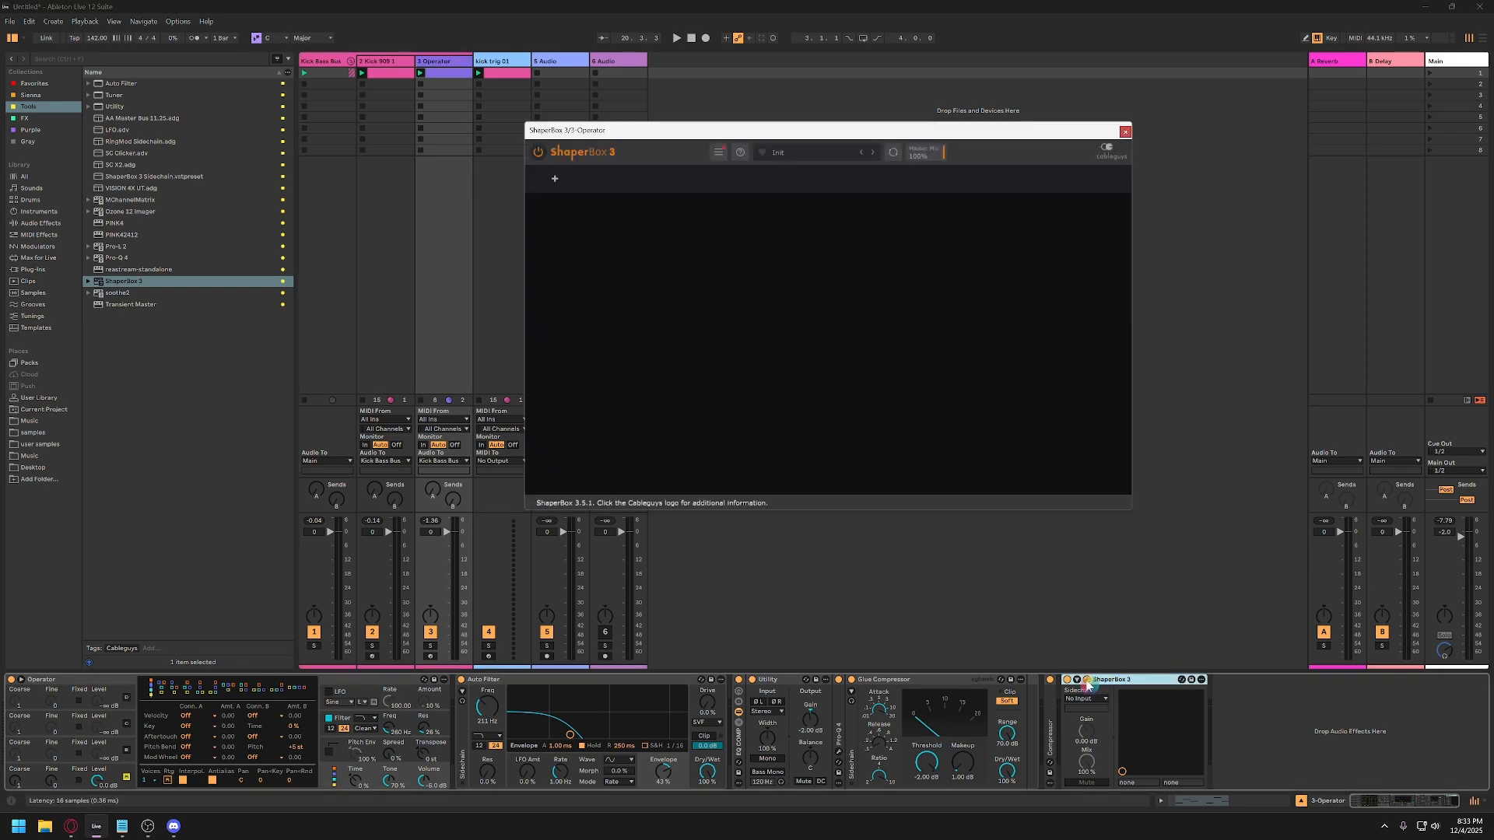
left_click(836, 354)
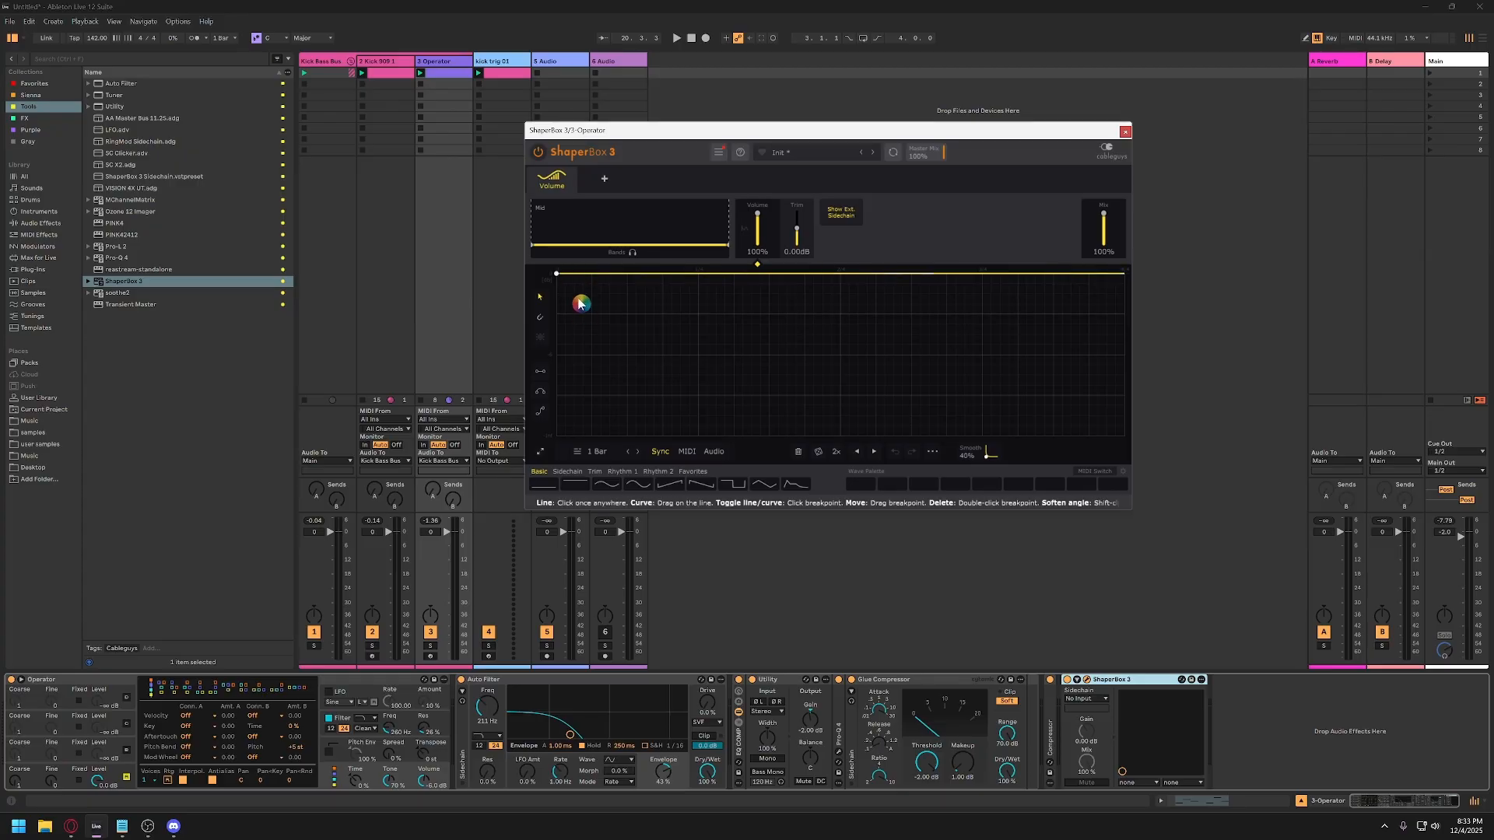
left_click_drag(582, 305, 555, 436)
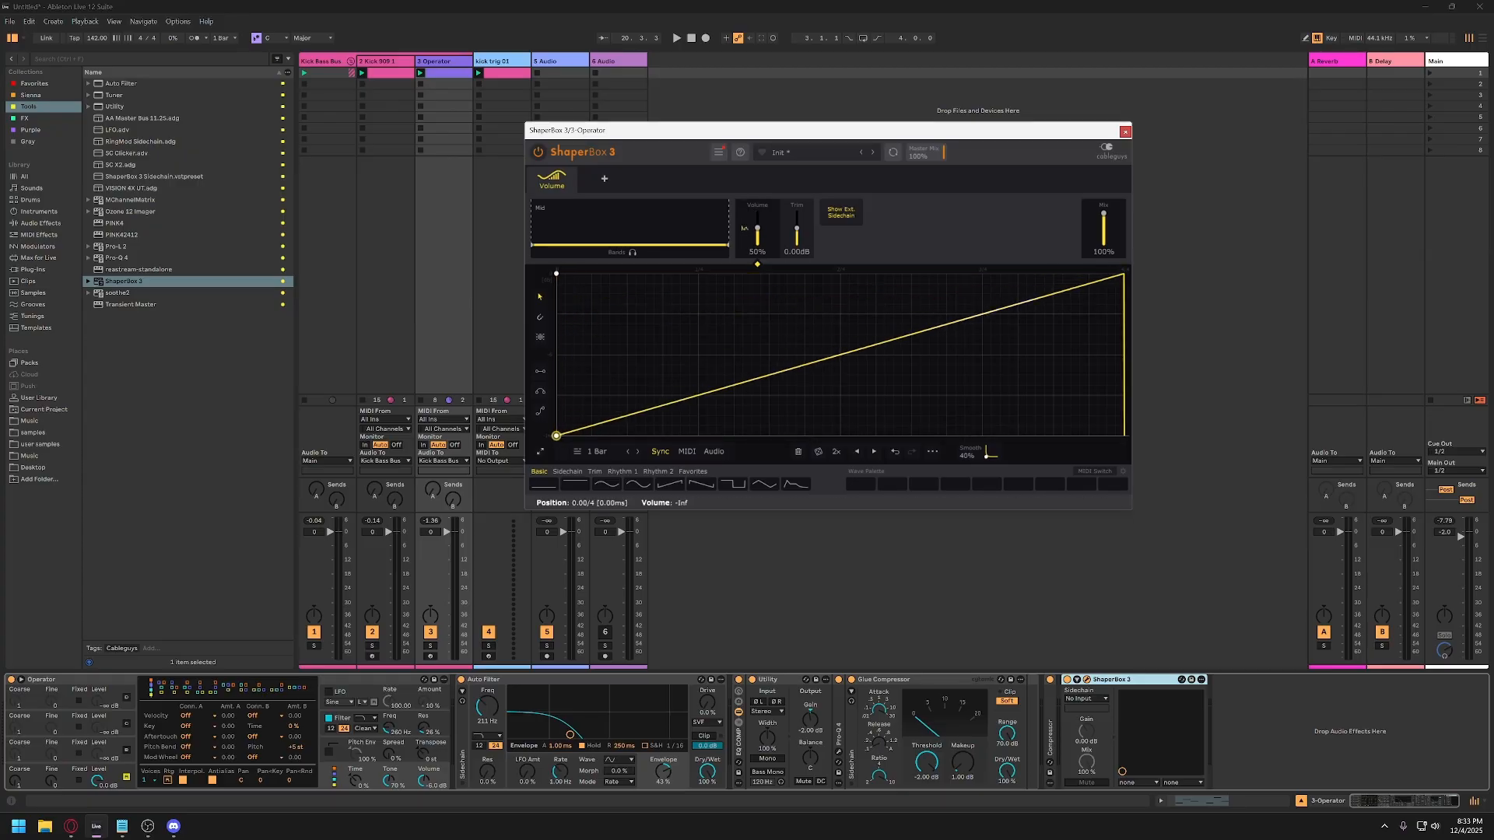
left_click_drag(761, 307, 706, 274)
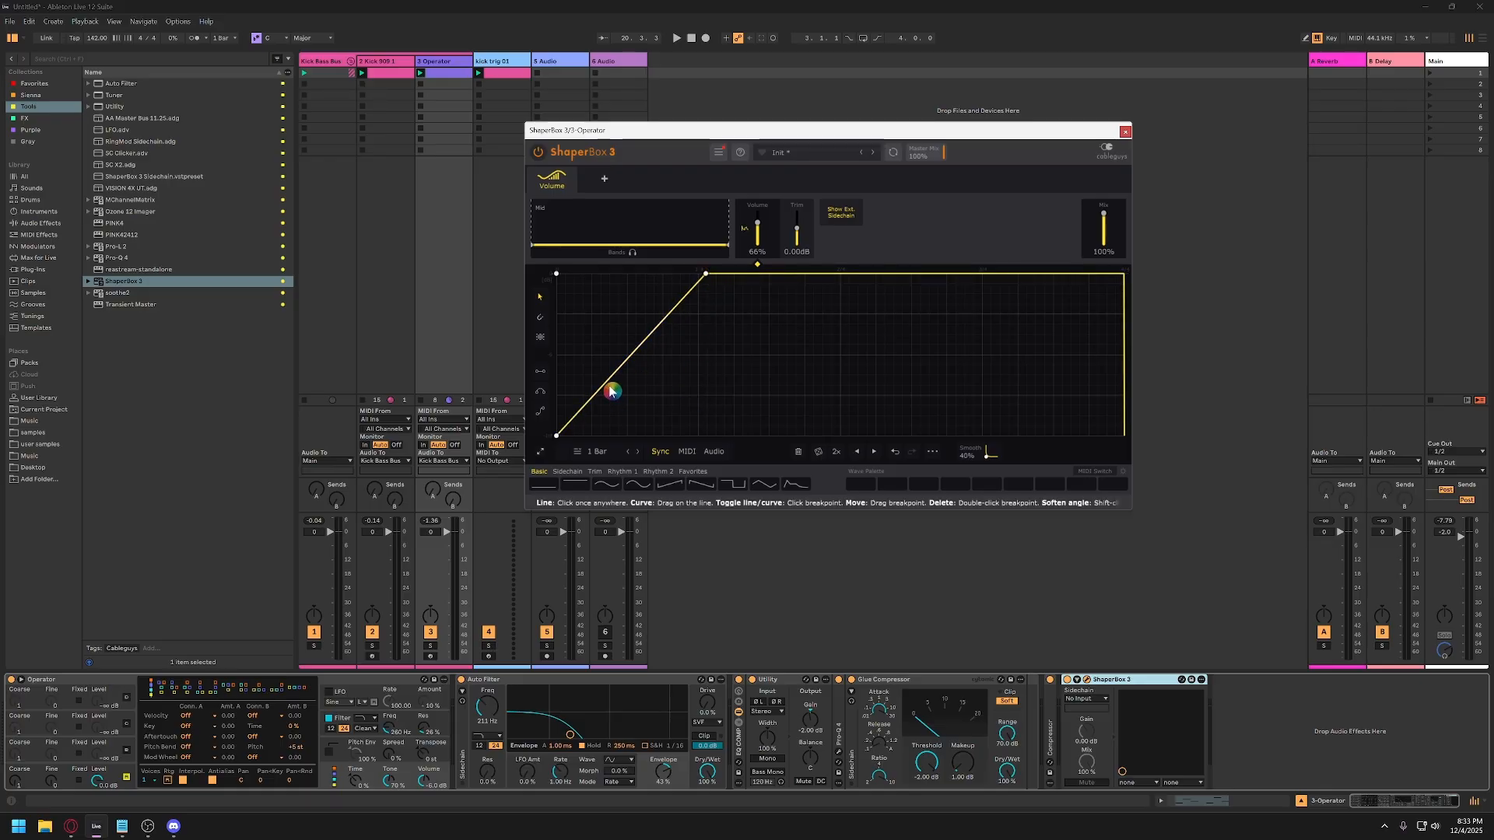
Bend the rise into an S-curve reaching full volume about a third through the cycle, with the silent point just after the start.
left_click_drag(604, 390, 757, 274)
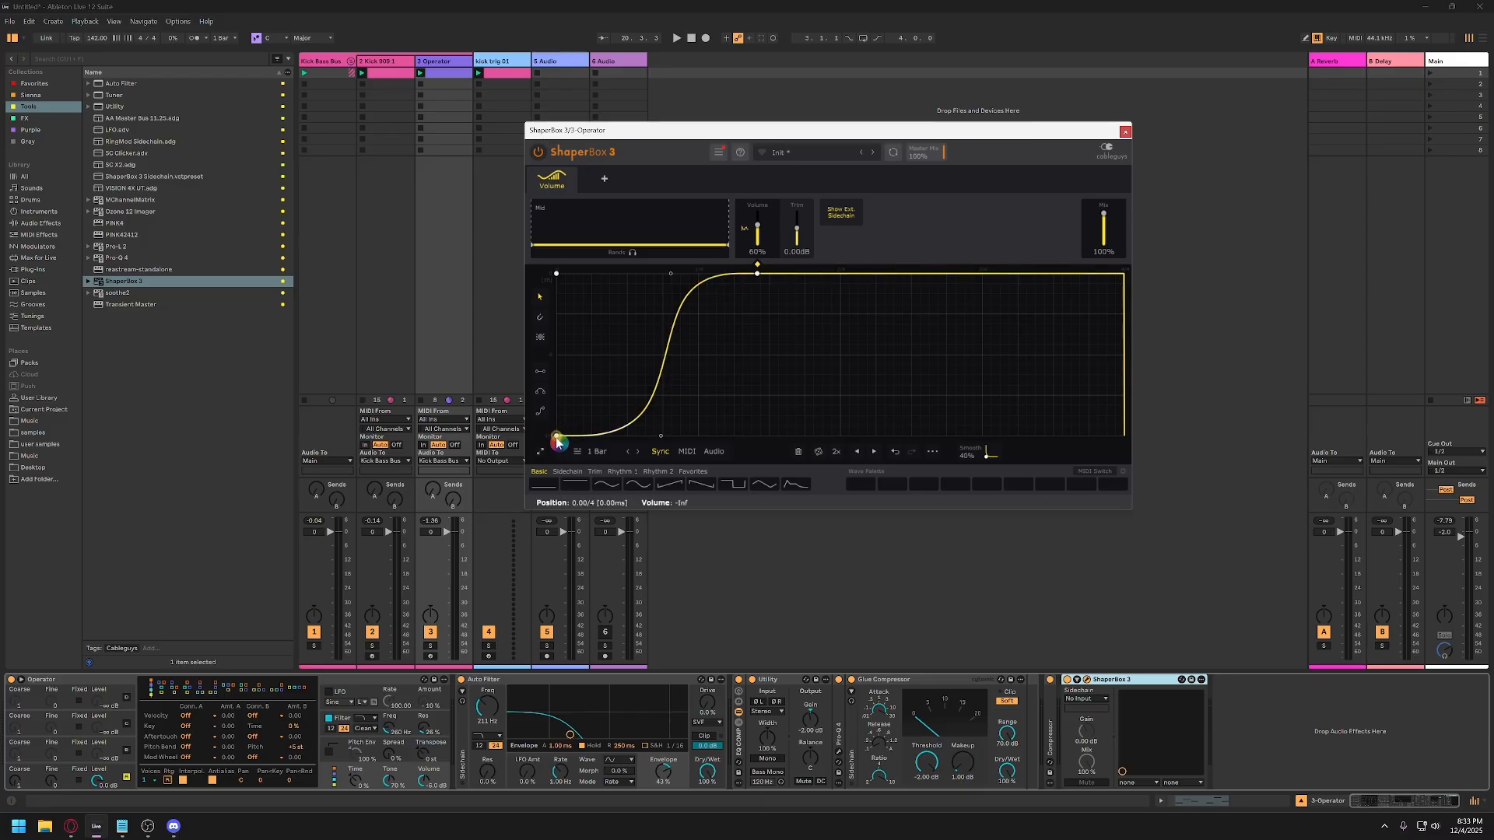
key("ctrl")
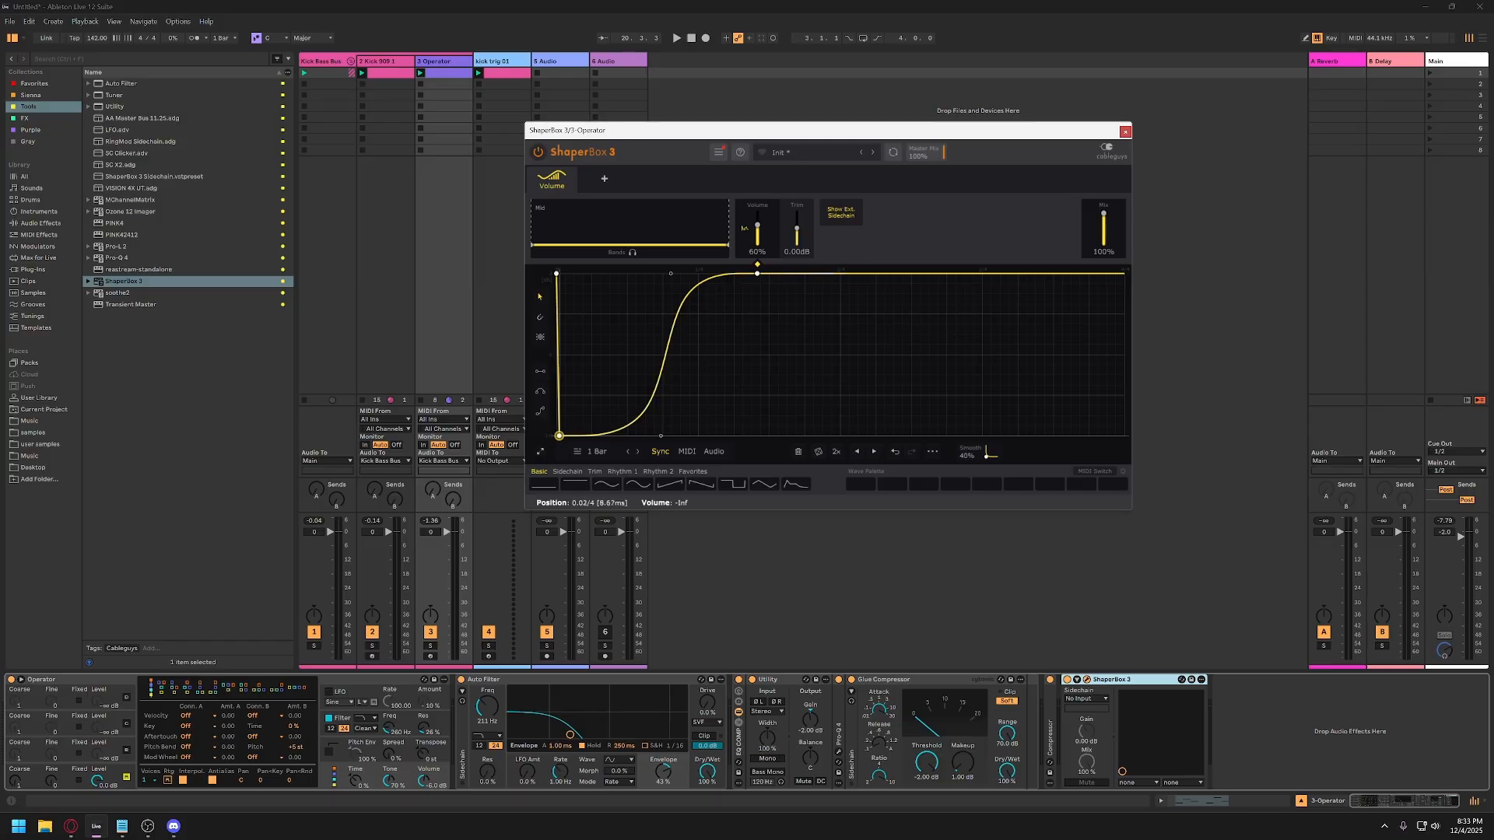
left_click_drag(558, 436, 558, 435)
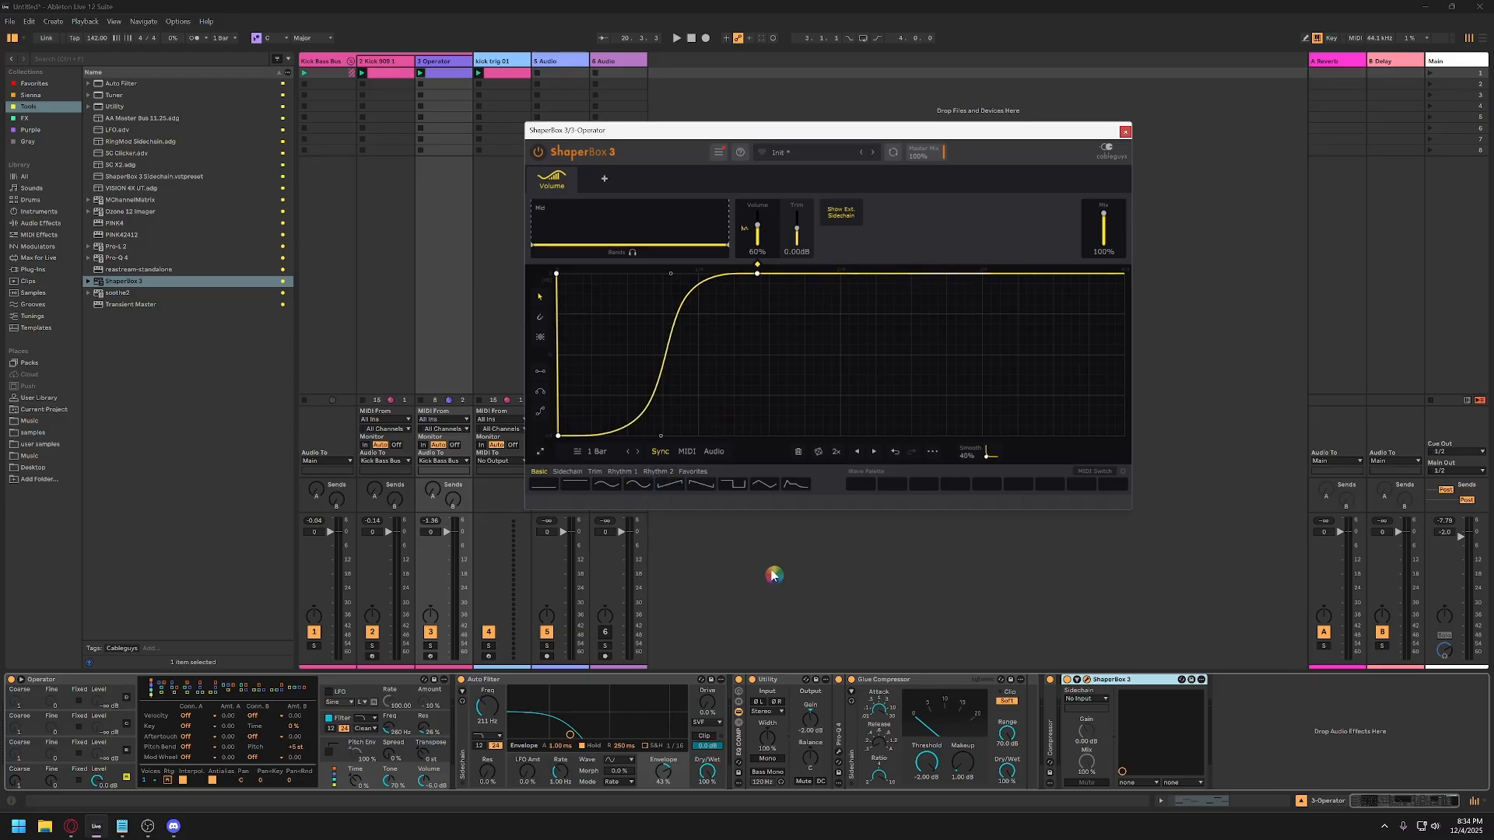
Route the kick trig 01 track's MIDI output to 3-Operator with 1-ShaperBox 3 as the destination.
left_click_drag(758, 131, 950, 143)
left_click(519, 63)
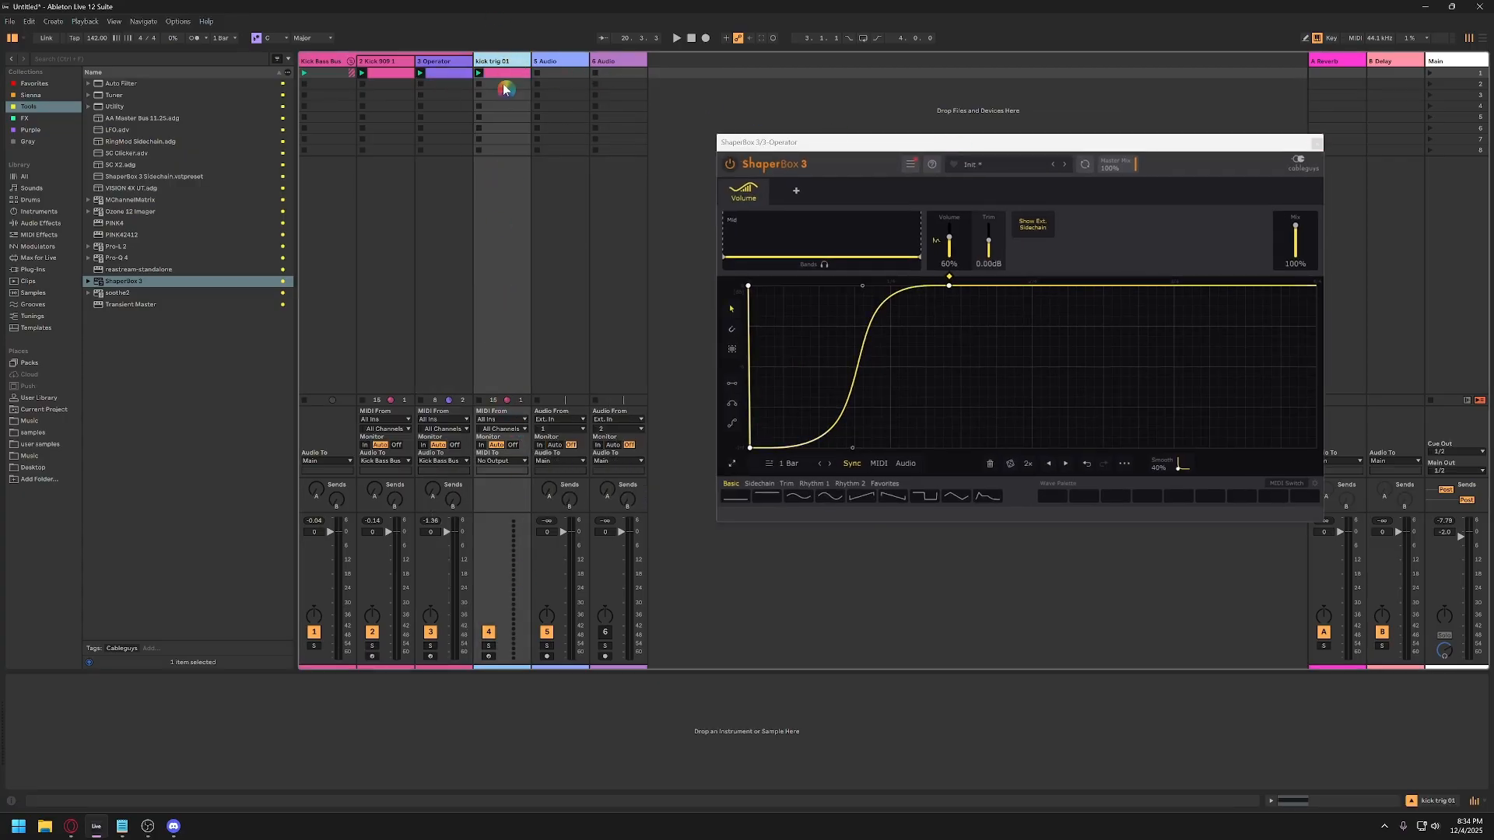
left_click(499, 461)
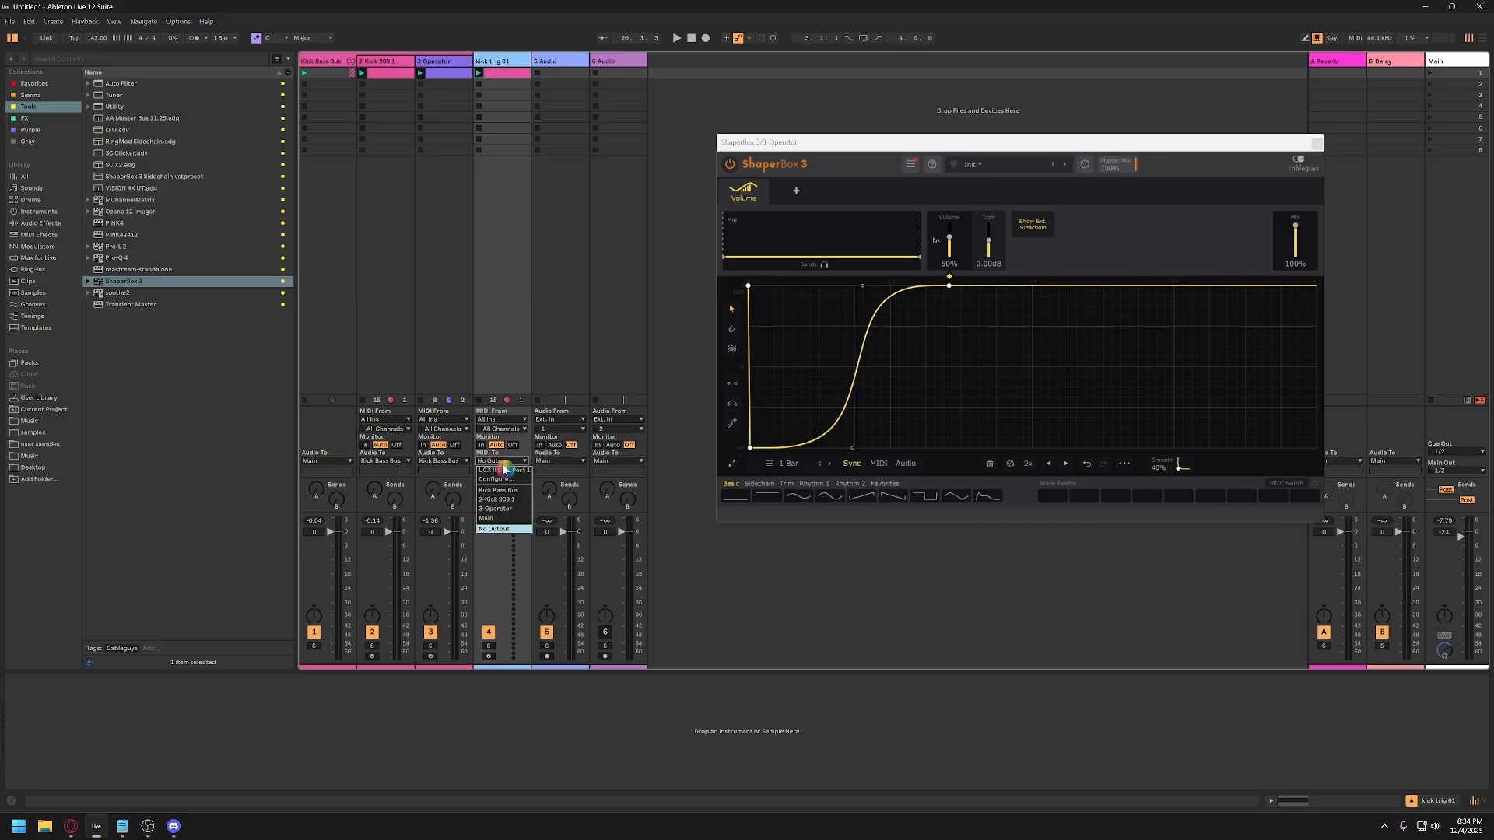
left_click(503, 509)
left_click(504, 470)
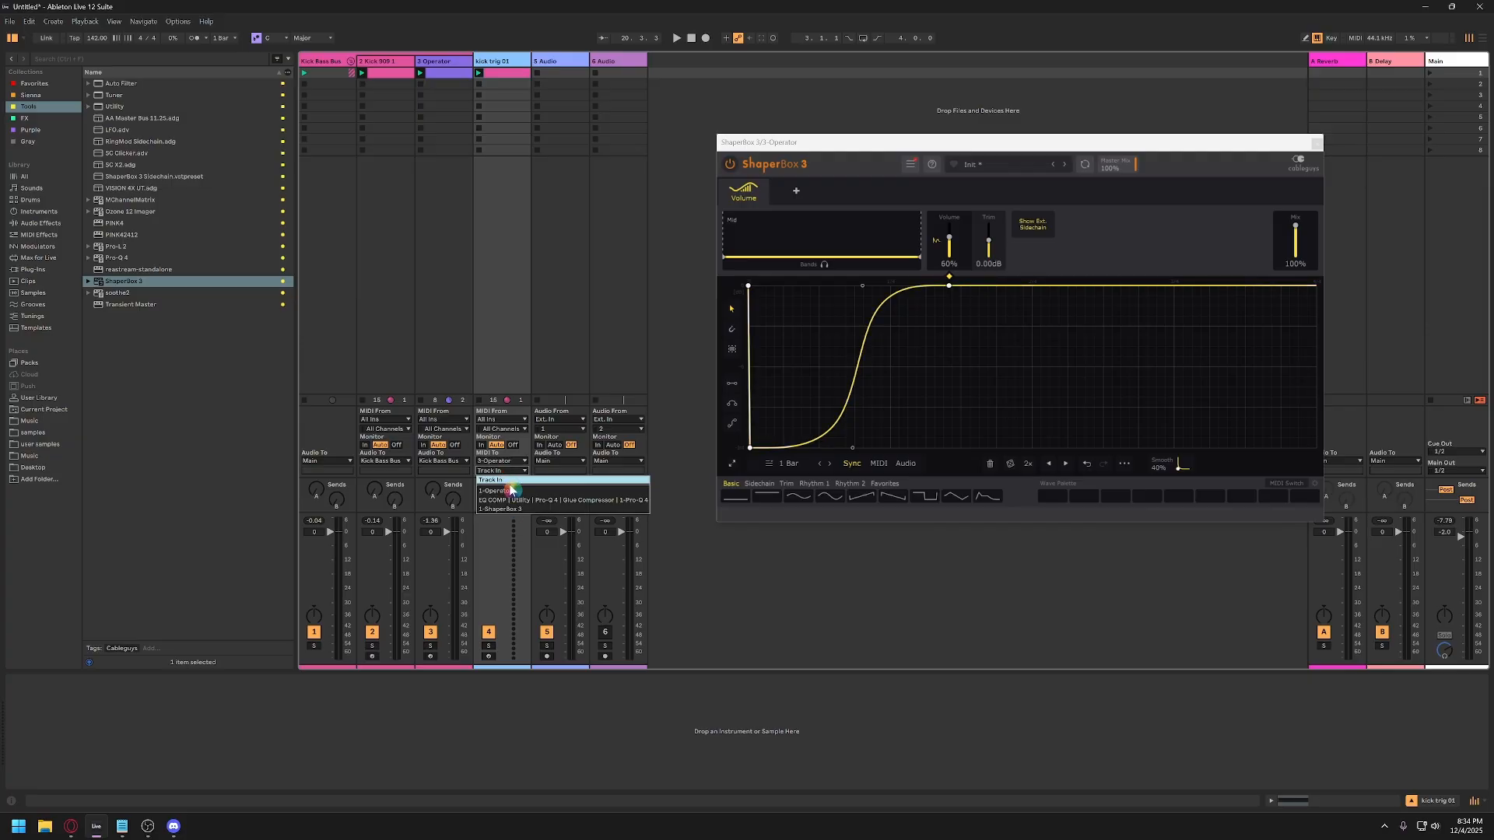
left_click(508, 509)
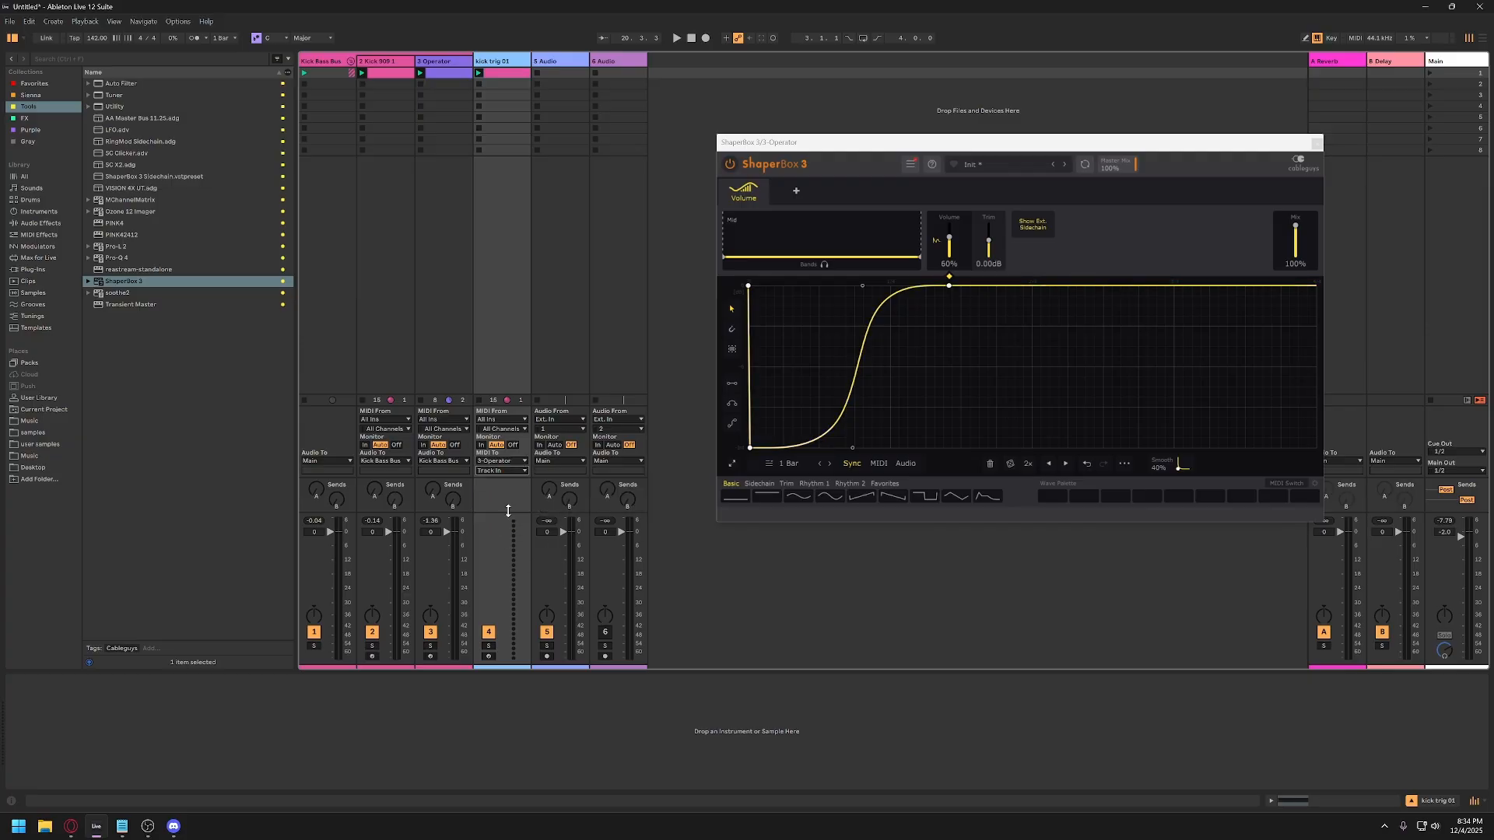
Play the groove and set the ShaperBox 3 volume LFO length to 1/4.
key("space")
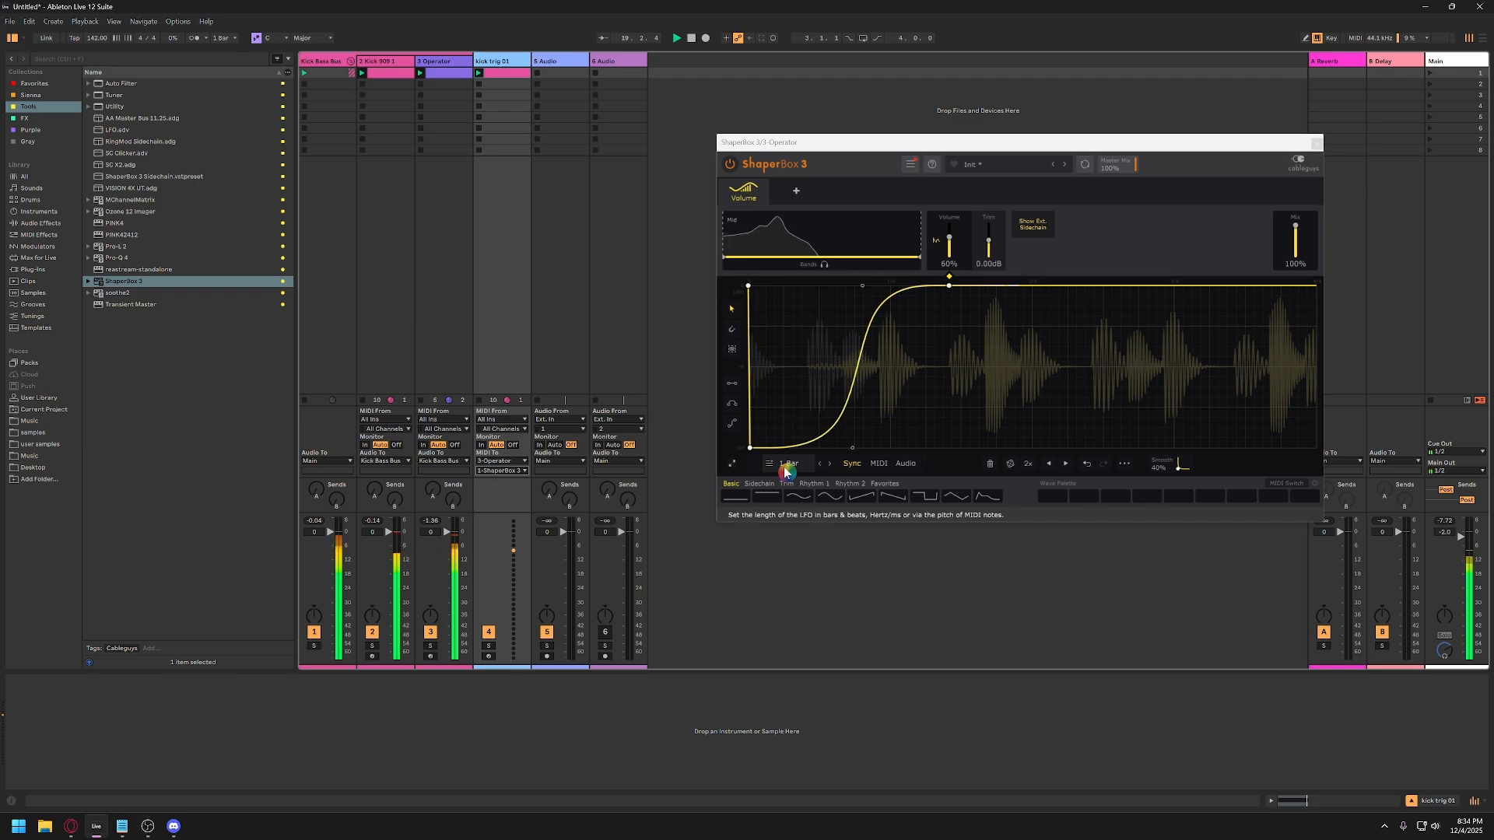
left_click(821, 466)
left_click(820, 466)
left_click(821, 466)
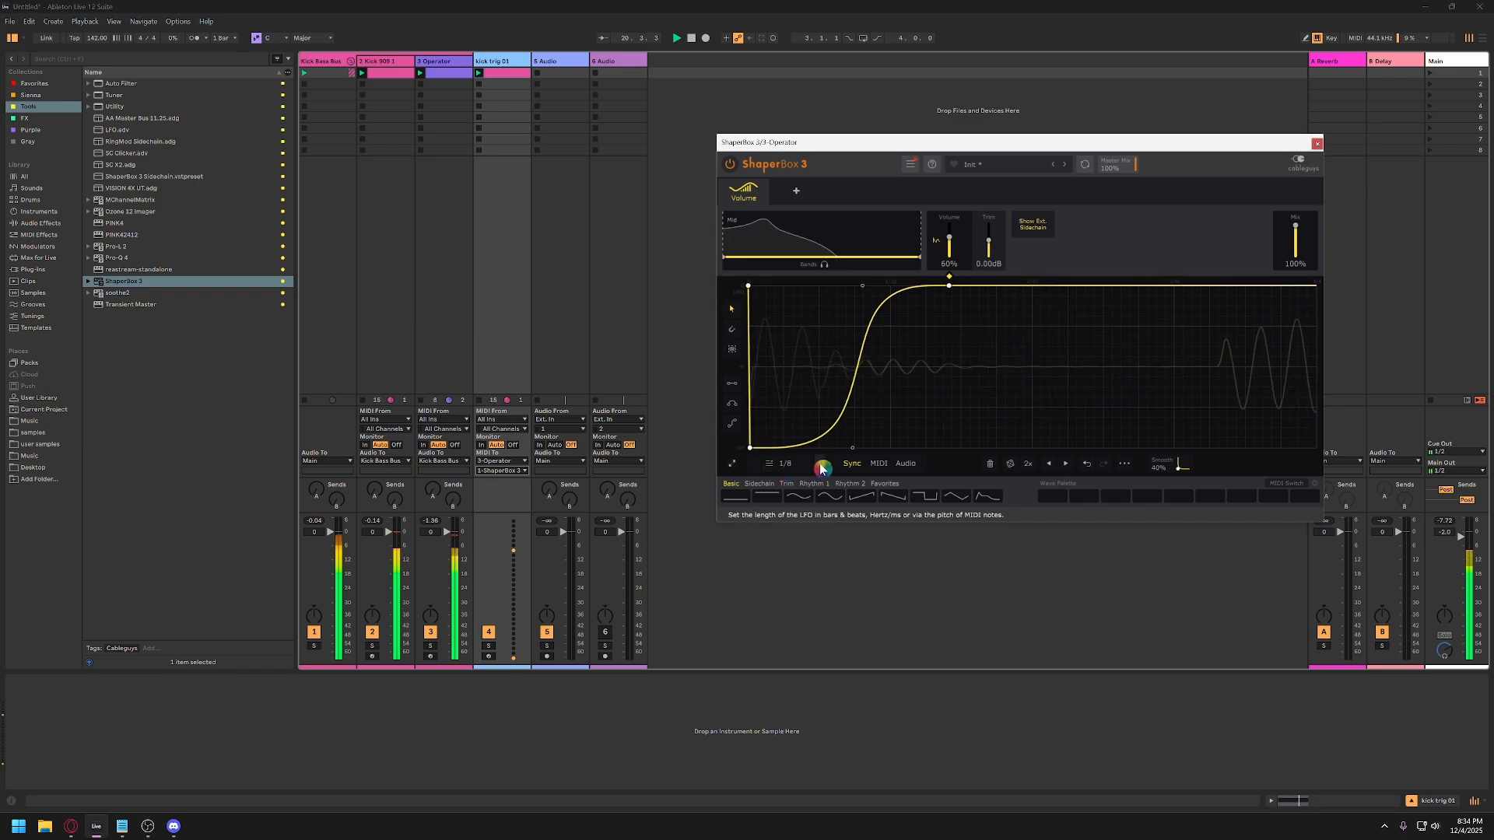
left_click(827, 467)
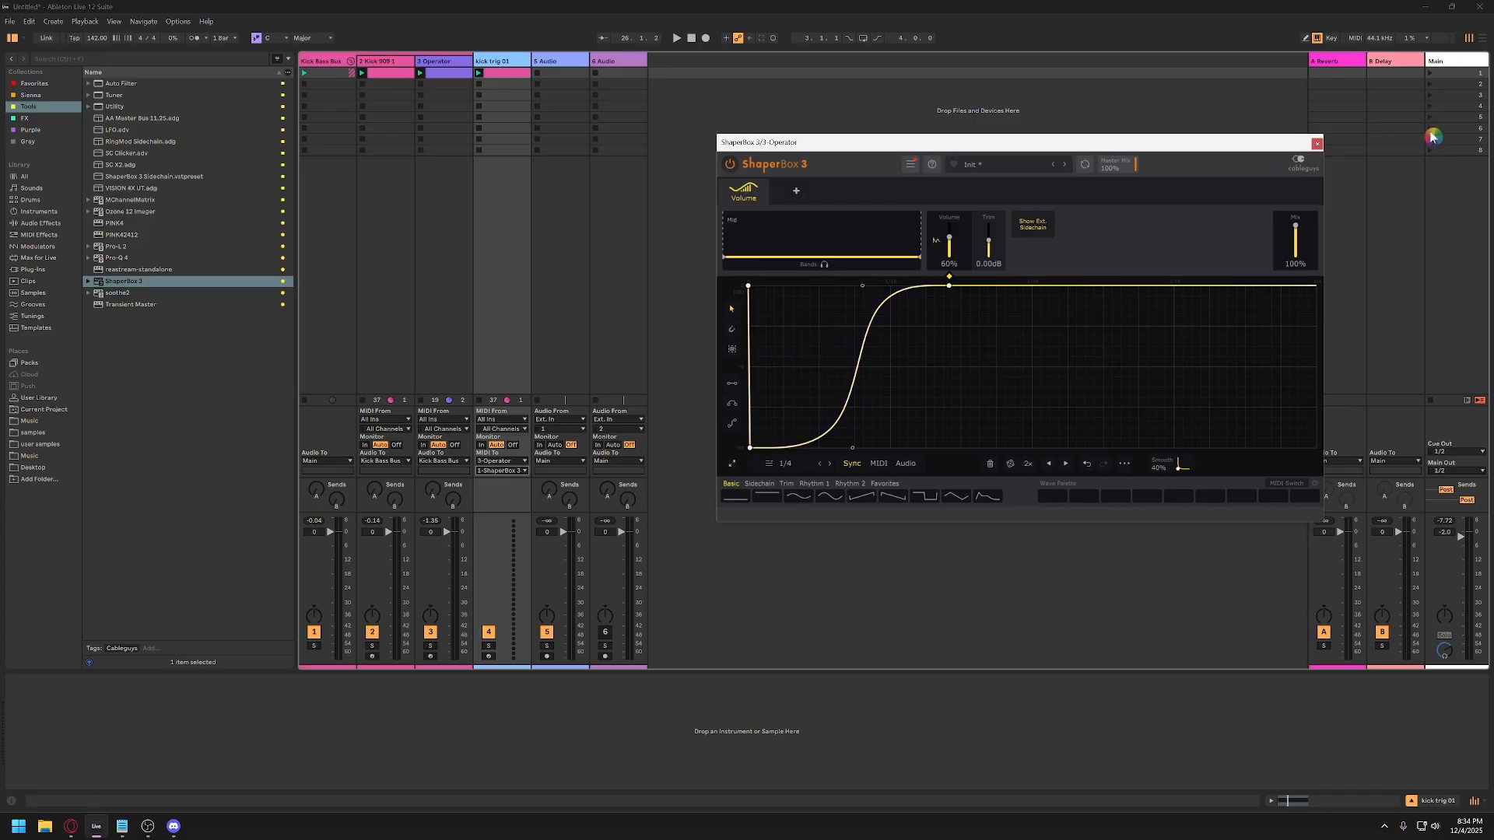
Lower the Main track's volume to -6 dB and play the groove again.
left_click(1445, 537)
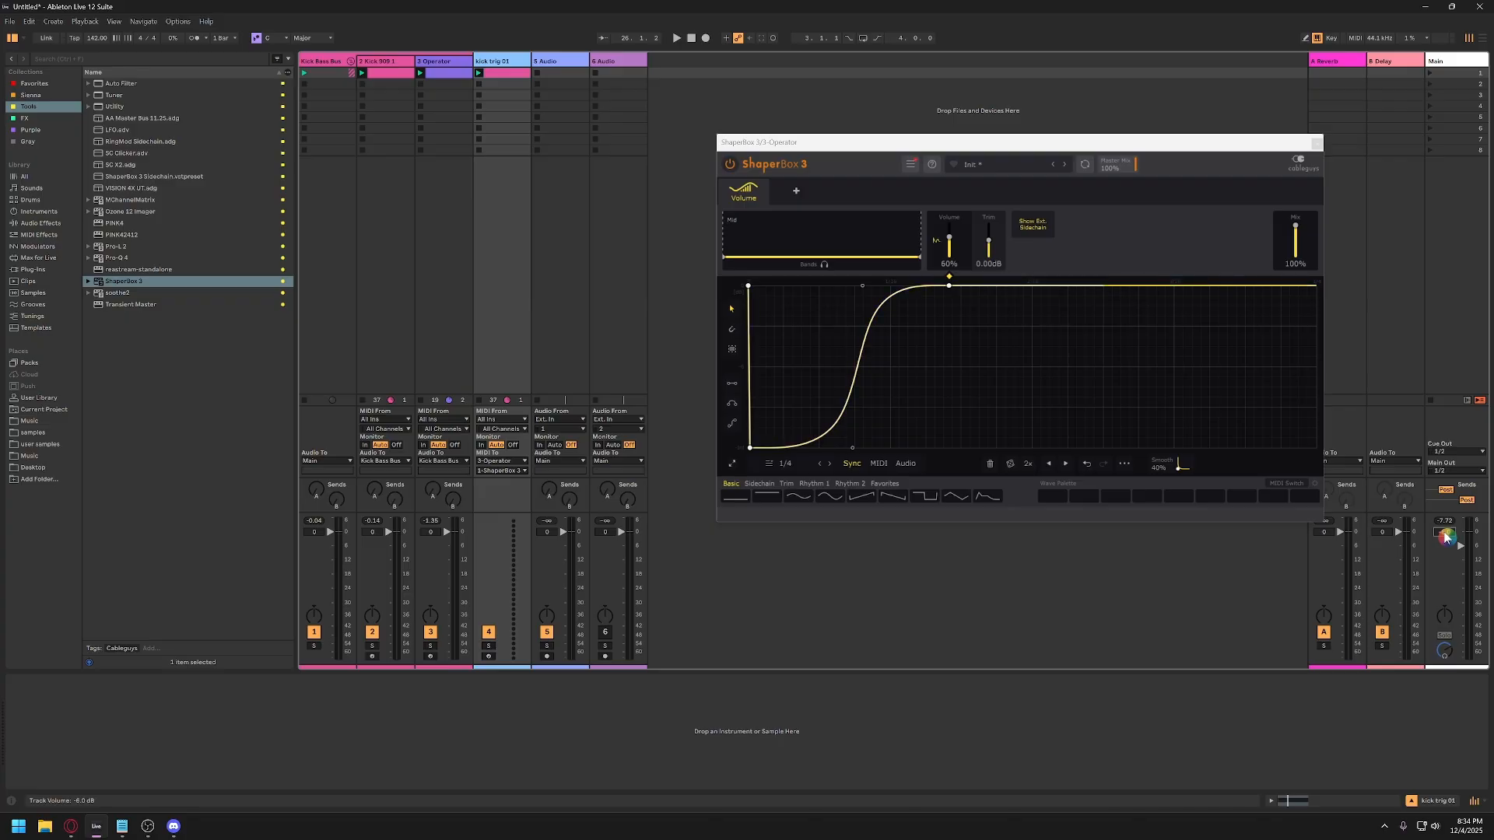
key("space")
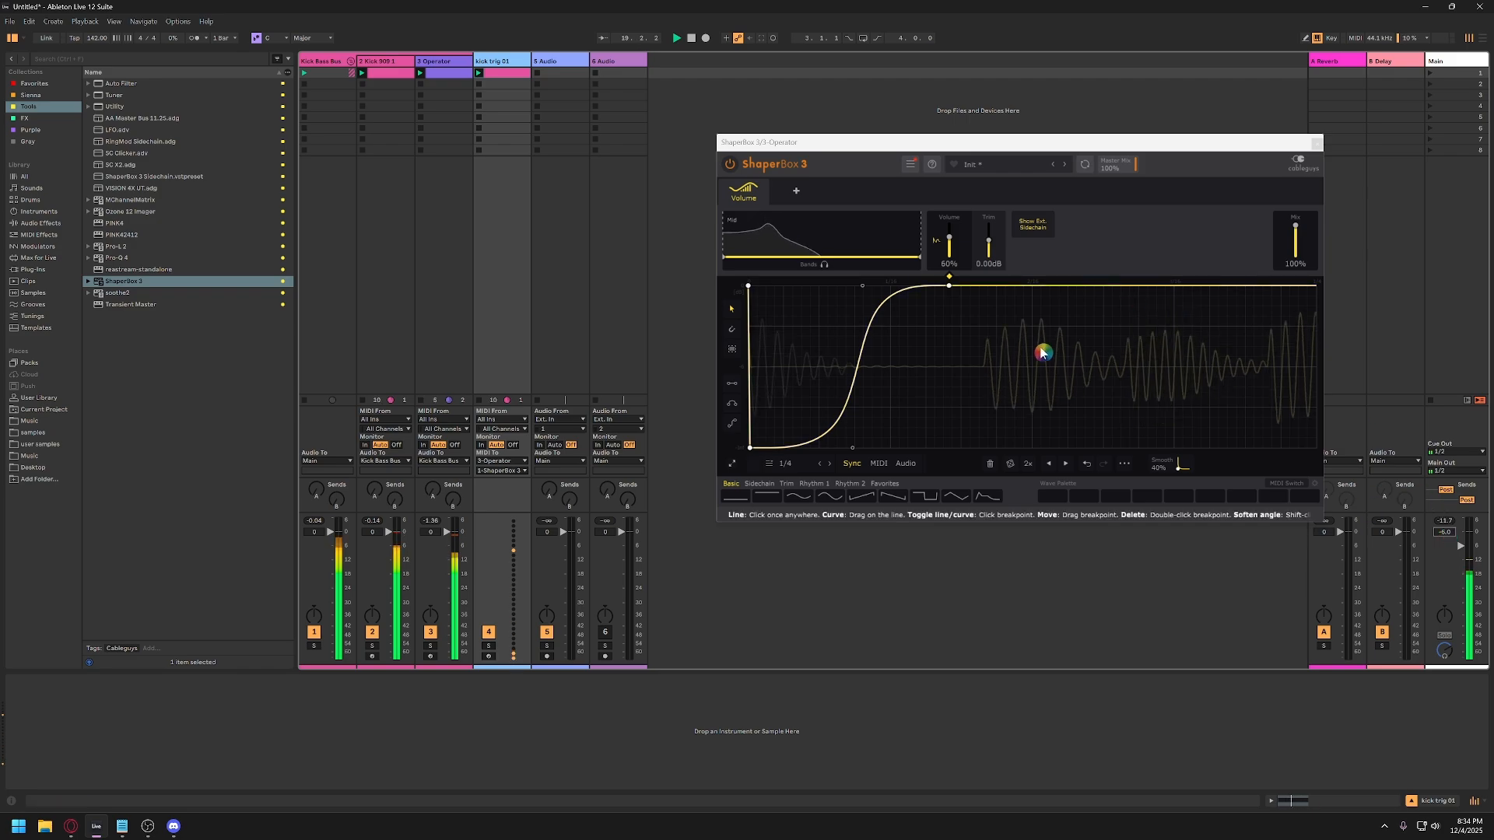
Shorten the Operator's ducking curve by moving its full-volume point and upper curve handle earlier in the ShaperBox 3 cycle.
left_click(455, 68)
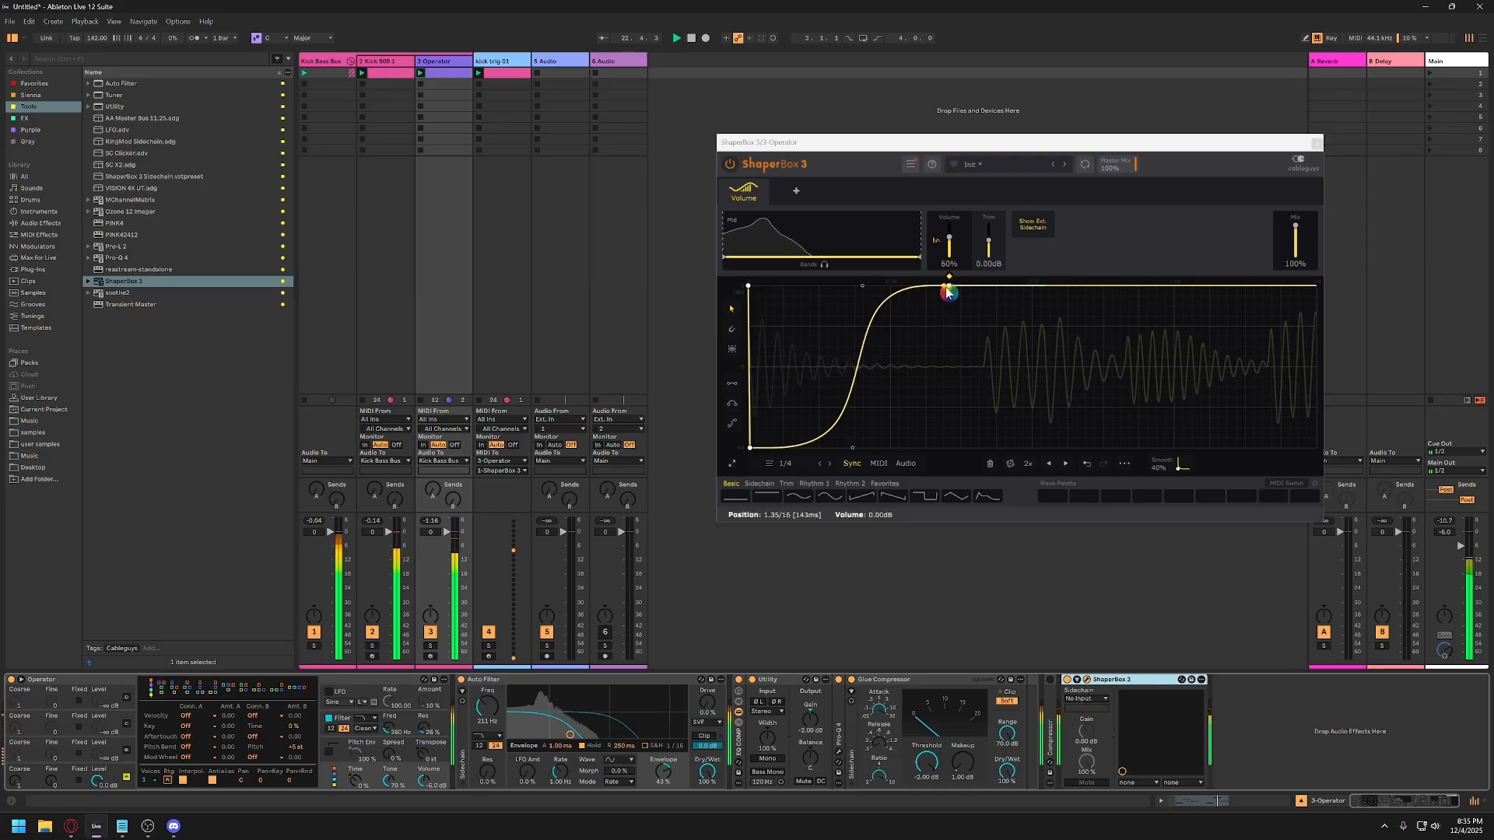
left_click_drag(948, 285, 913, 285)
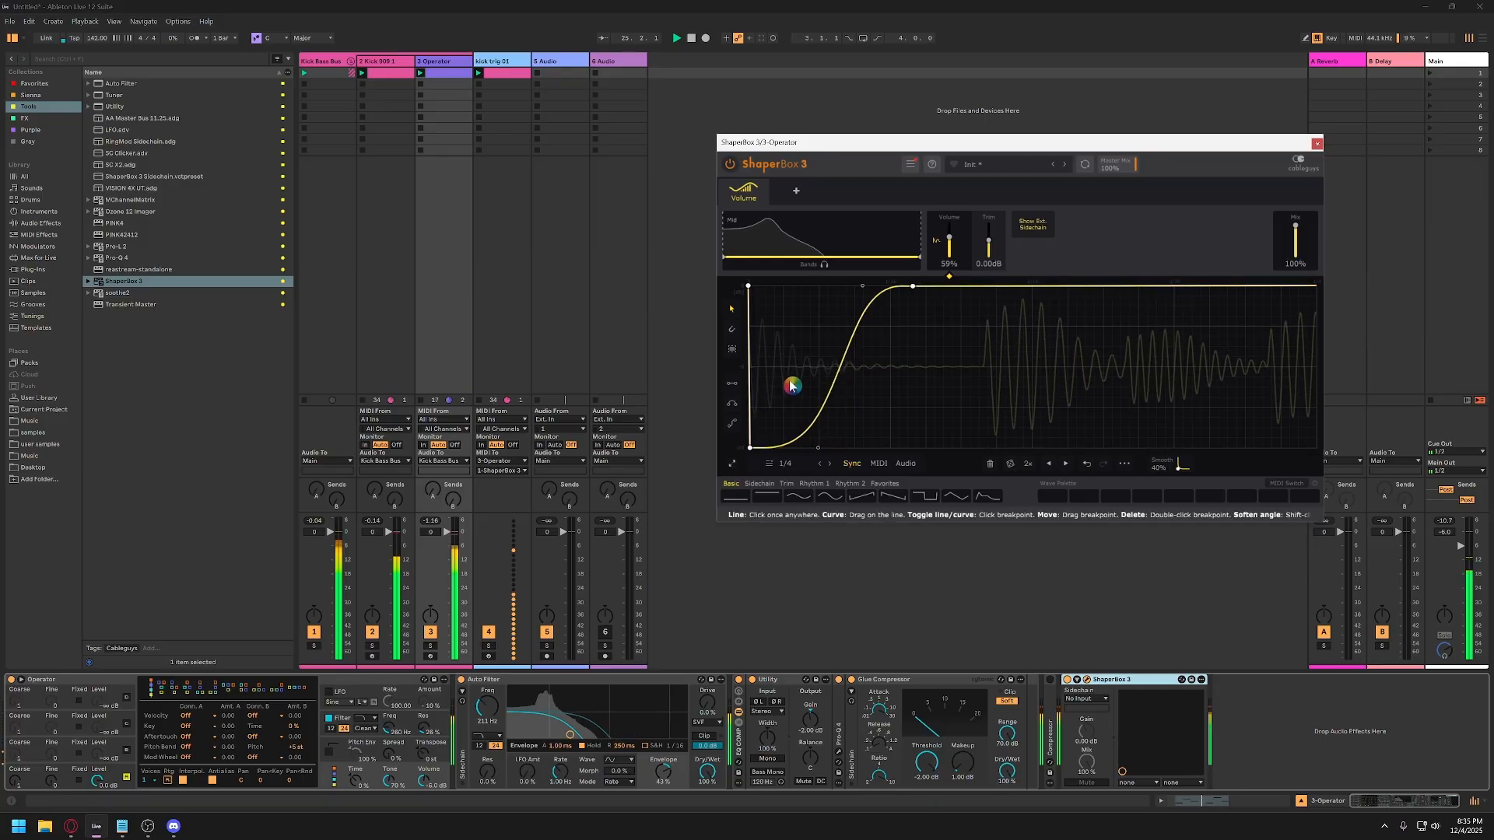
left_click_drag(863, 286, 848, 286)
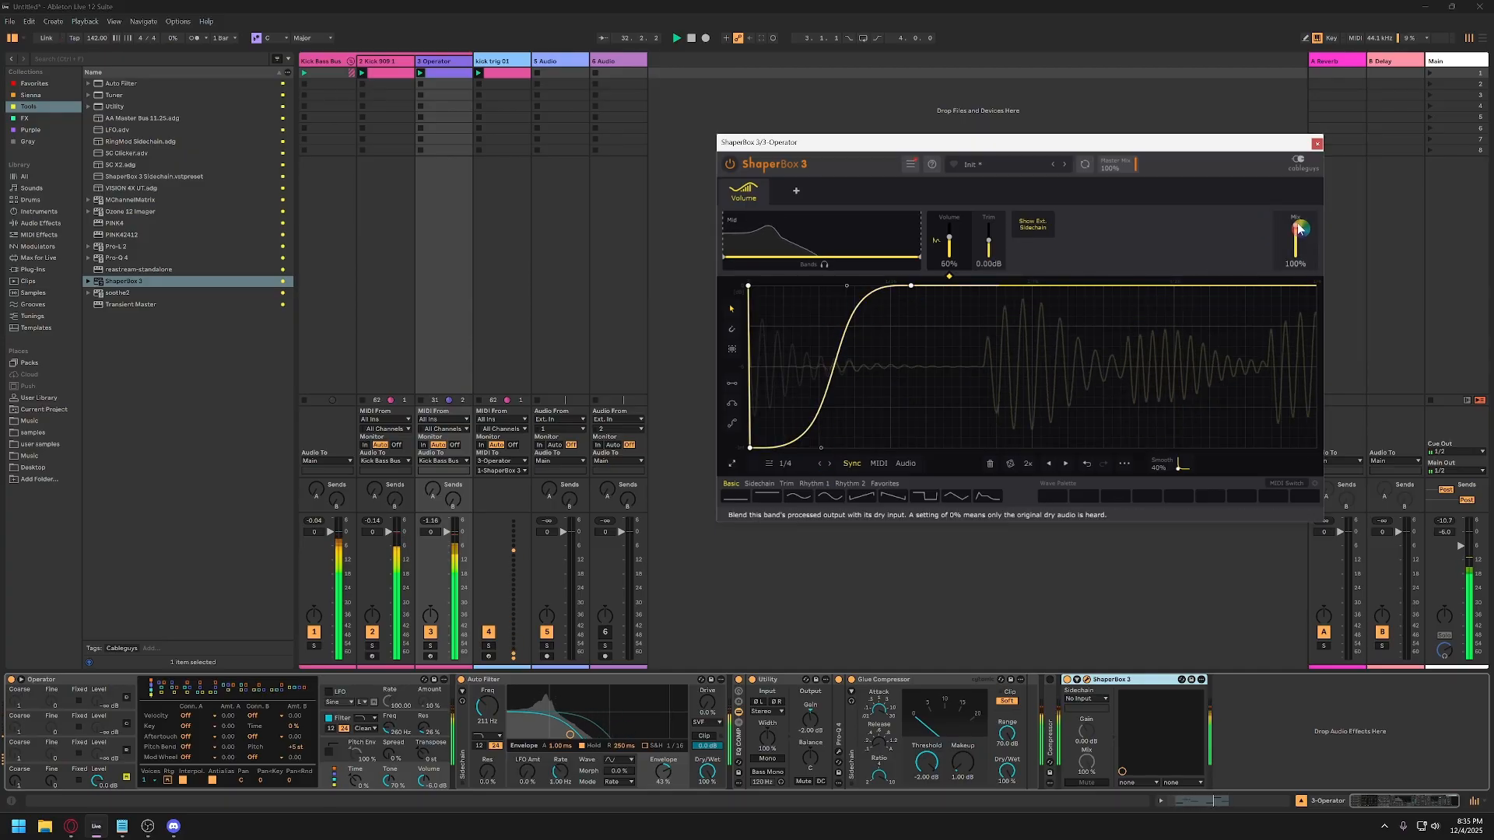
left_click(1152, 285)
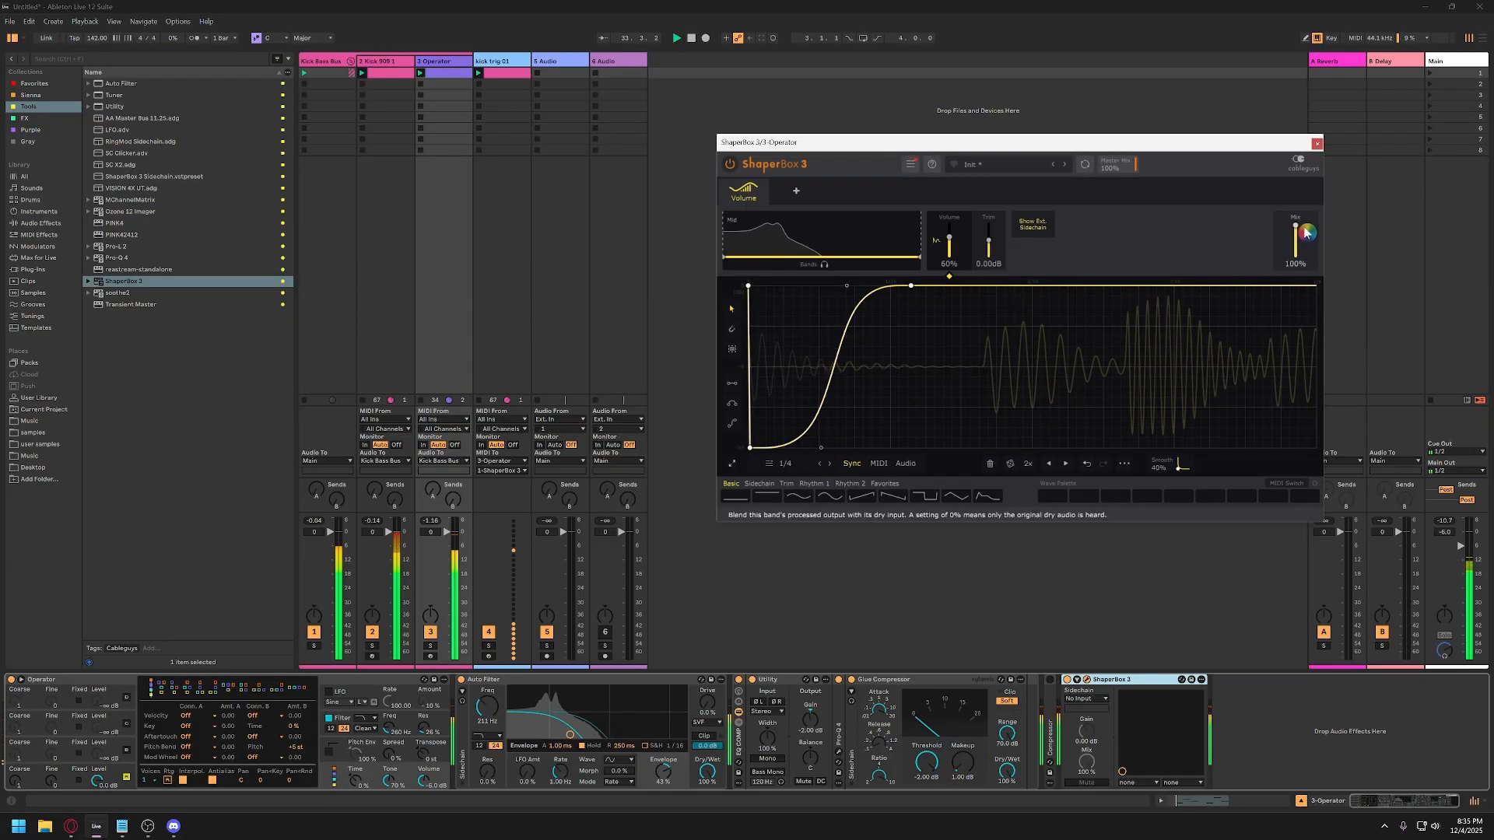
Lower the volume band's mix in the Operator's ShaperBox 3 to 81%, then close its window and fold the device.
left_click_drag(1296, 226, 1295, 230)
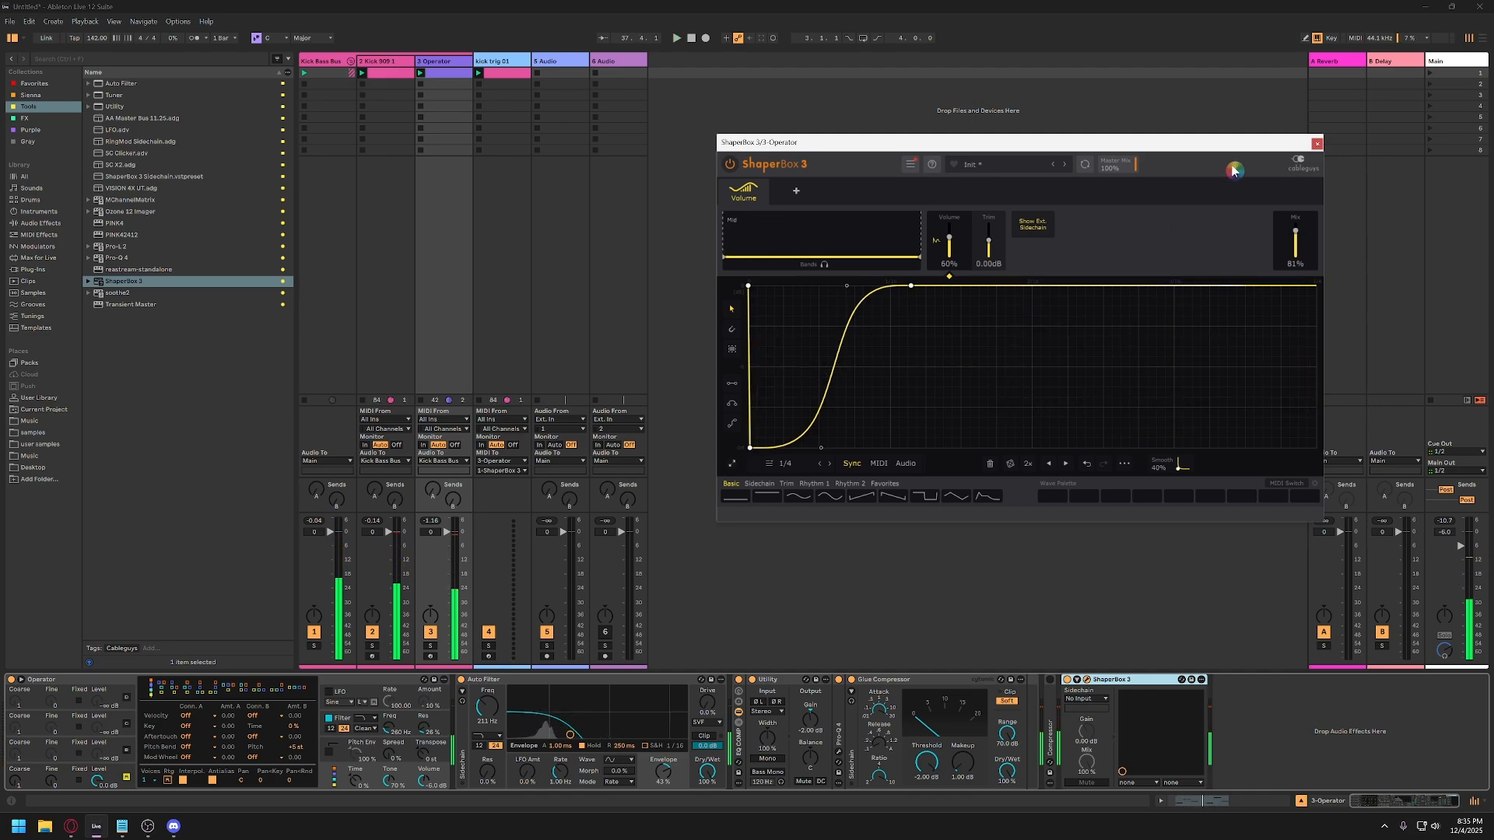
left_click(1317, 143)
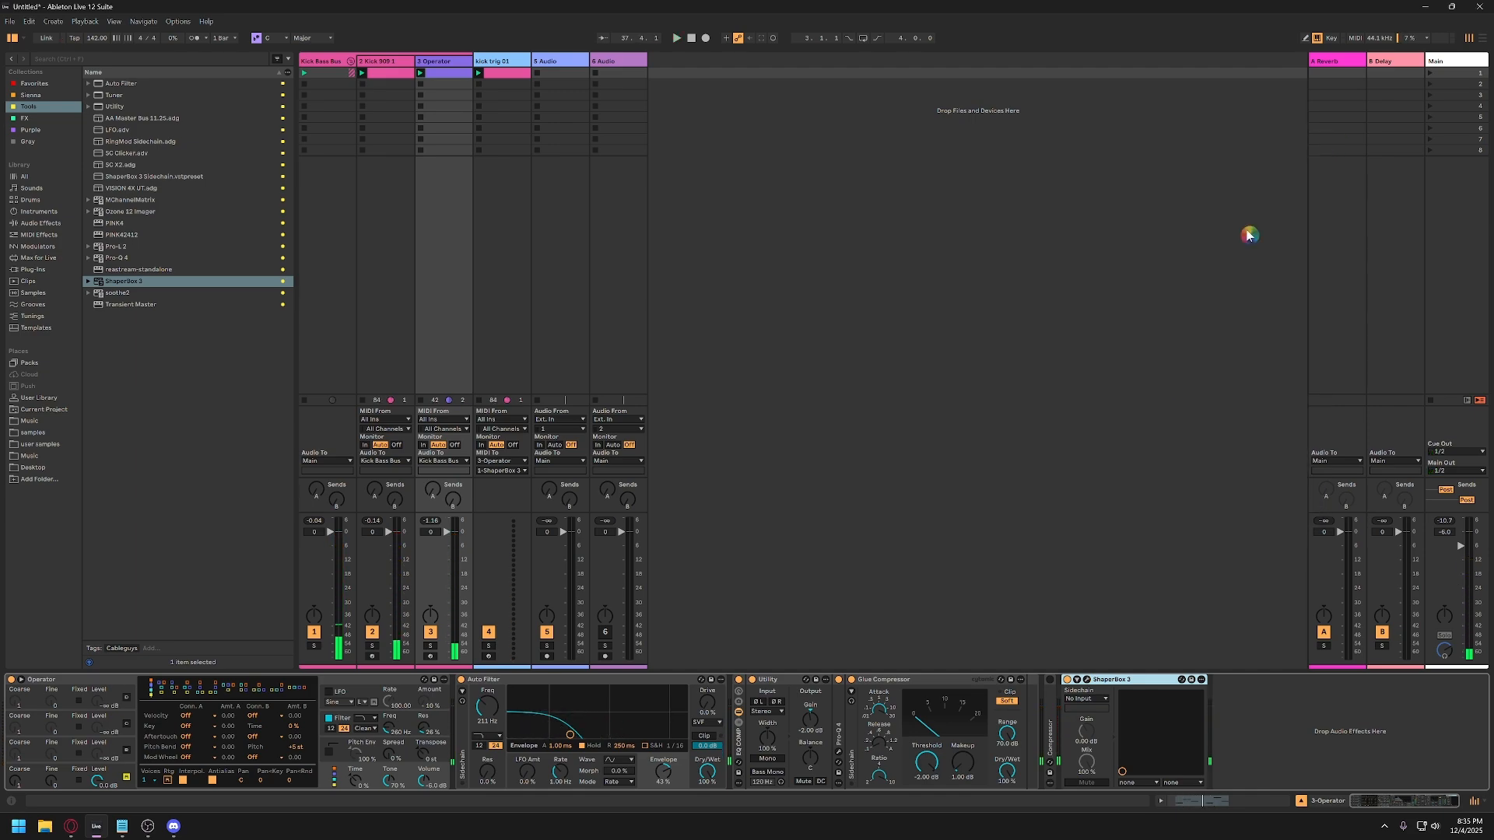
double_click(1120, 683)
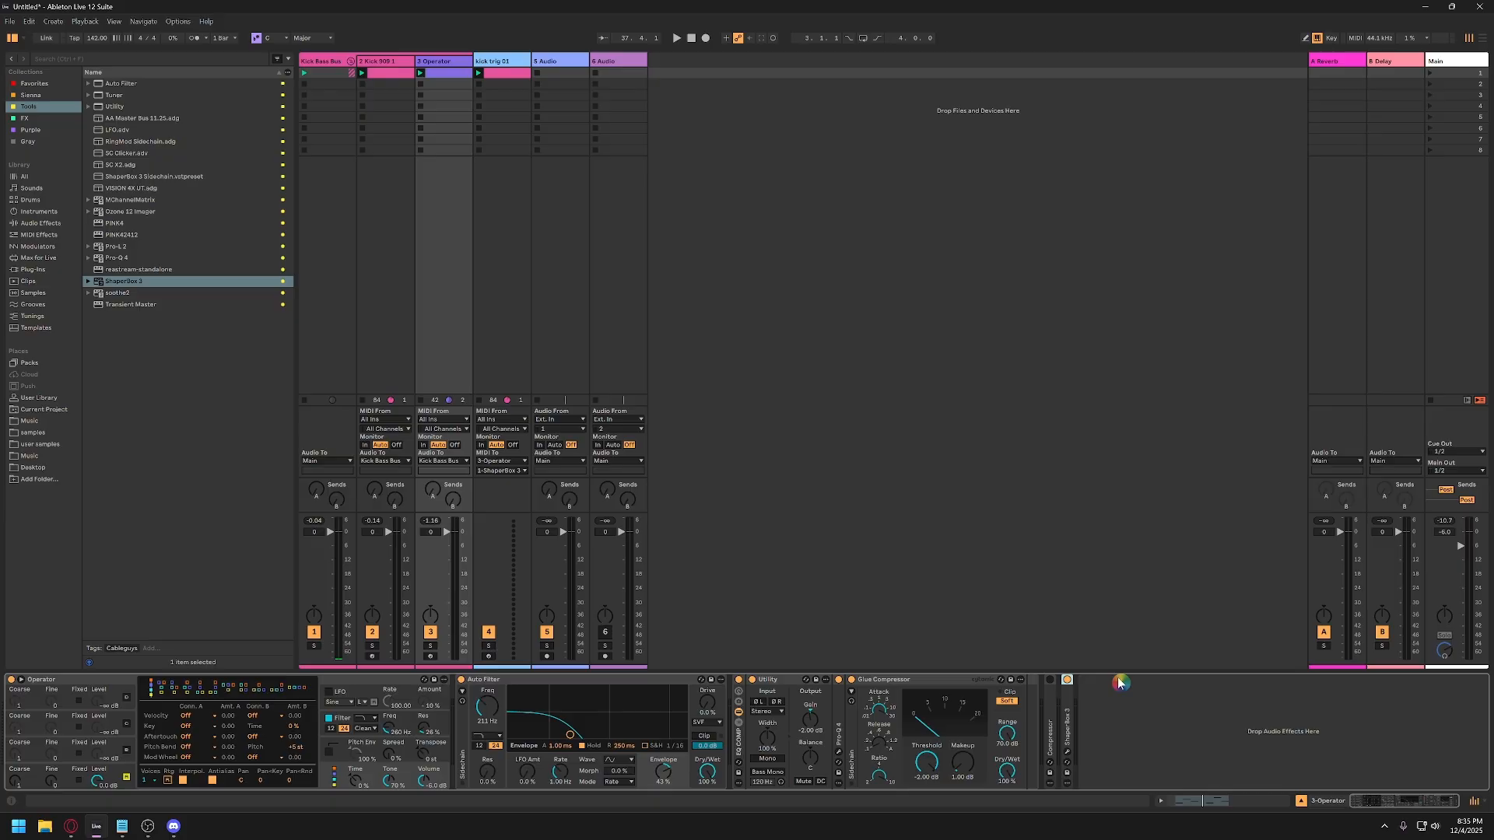
Unfold the Operator track's Compressor and lower its threshold to about -20 dB while the groove plays.
double_click(1050, 712)
left_click(1050, 682)
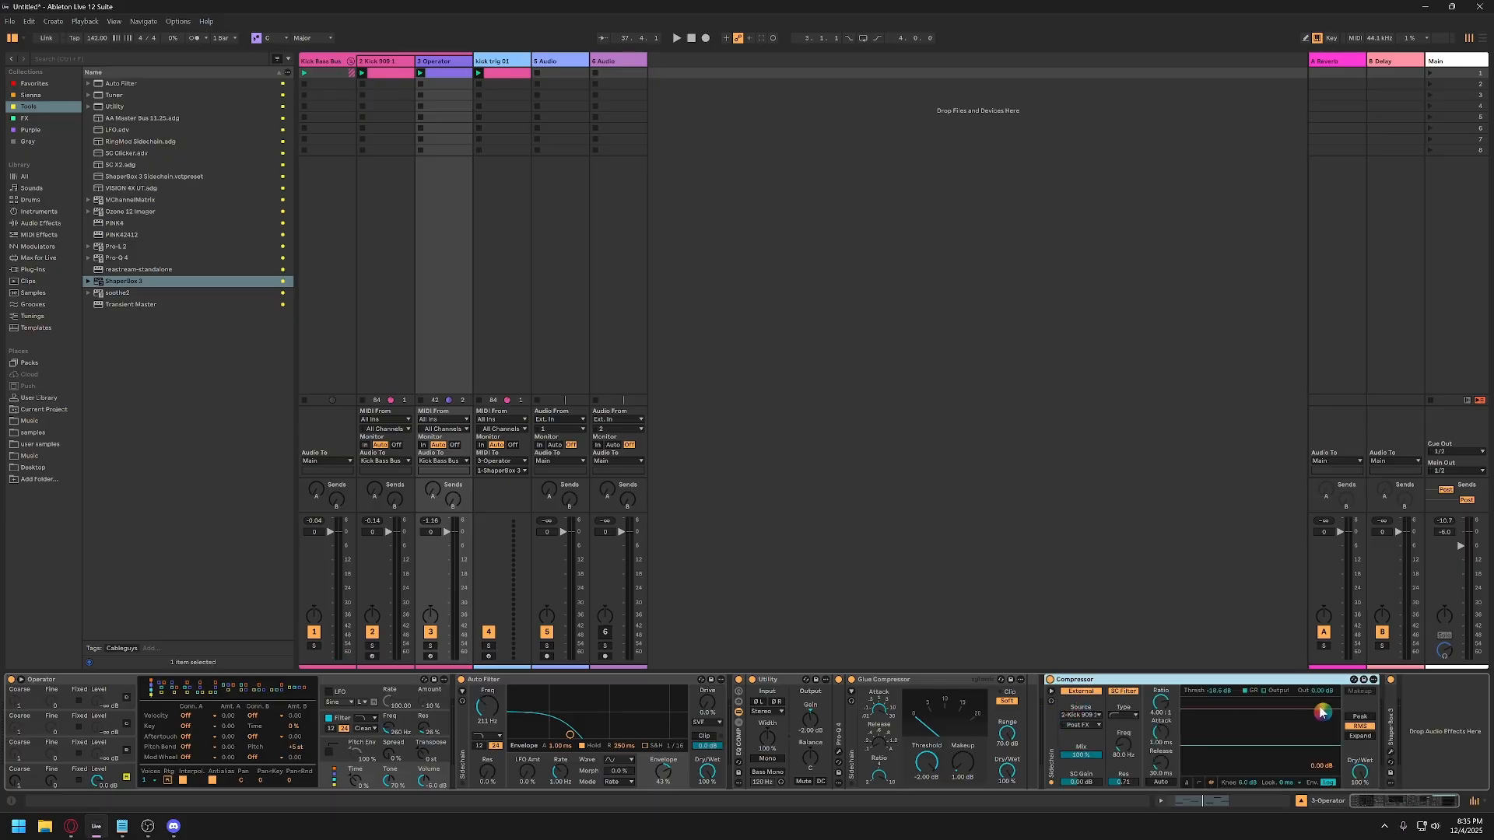
left_click(1390, 679)
key("space")
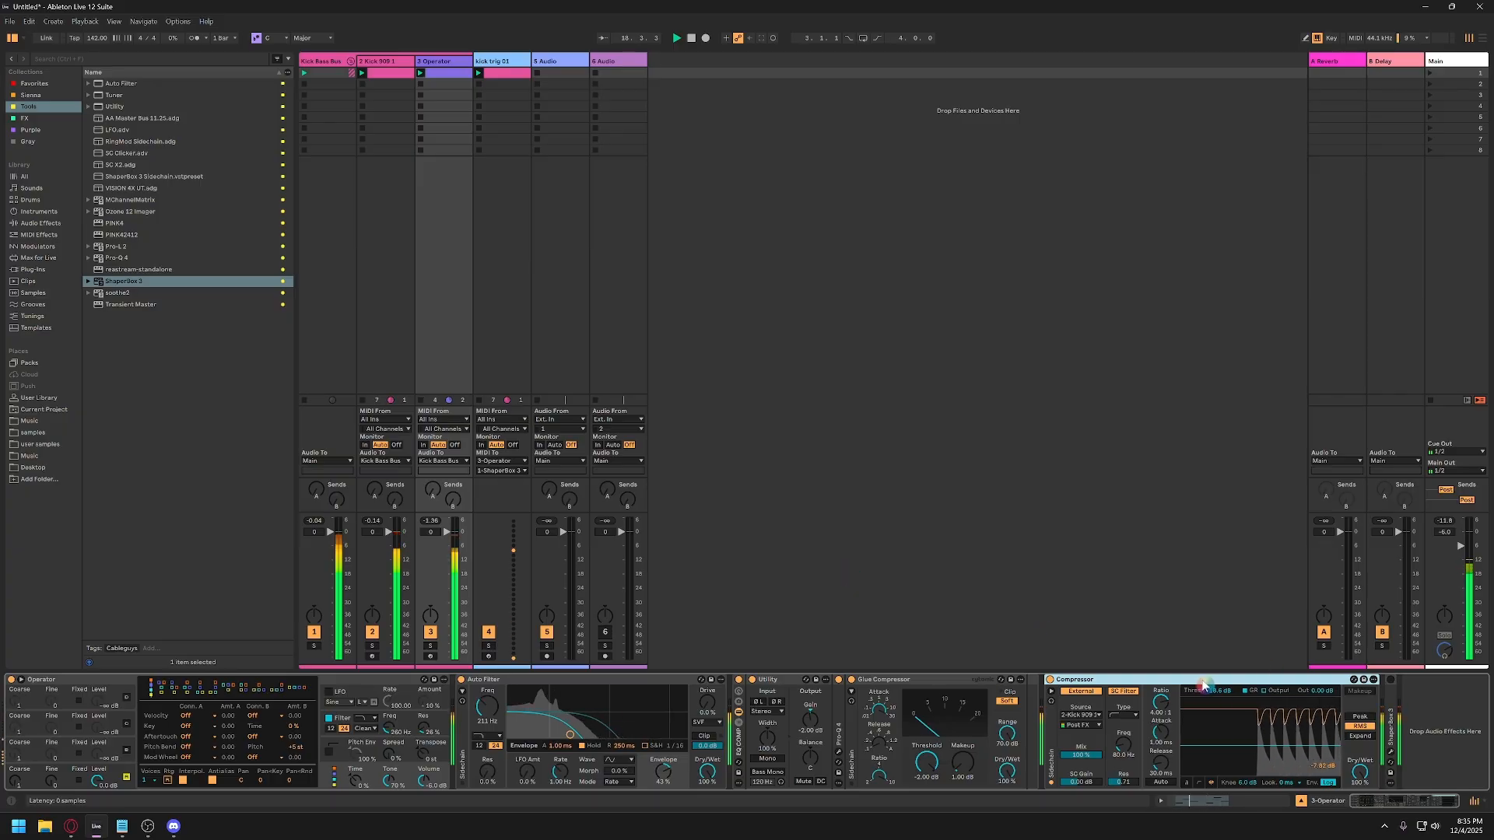
left_click_drag(1240, 745, 1240, 748)
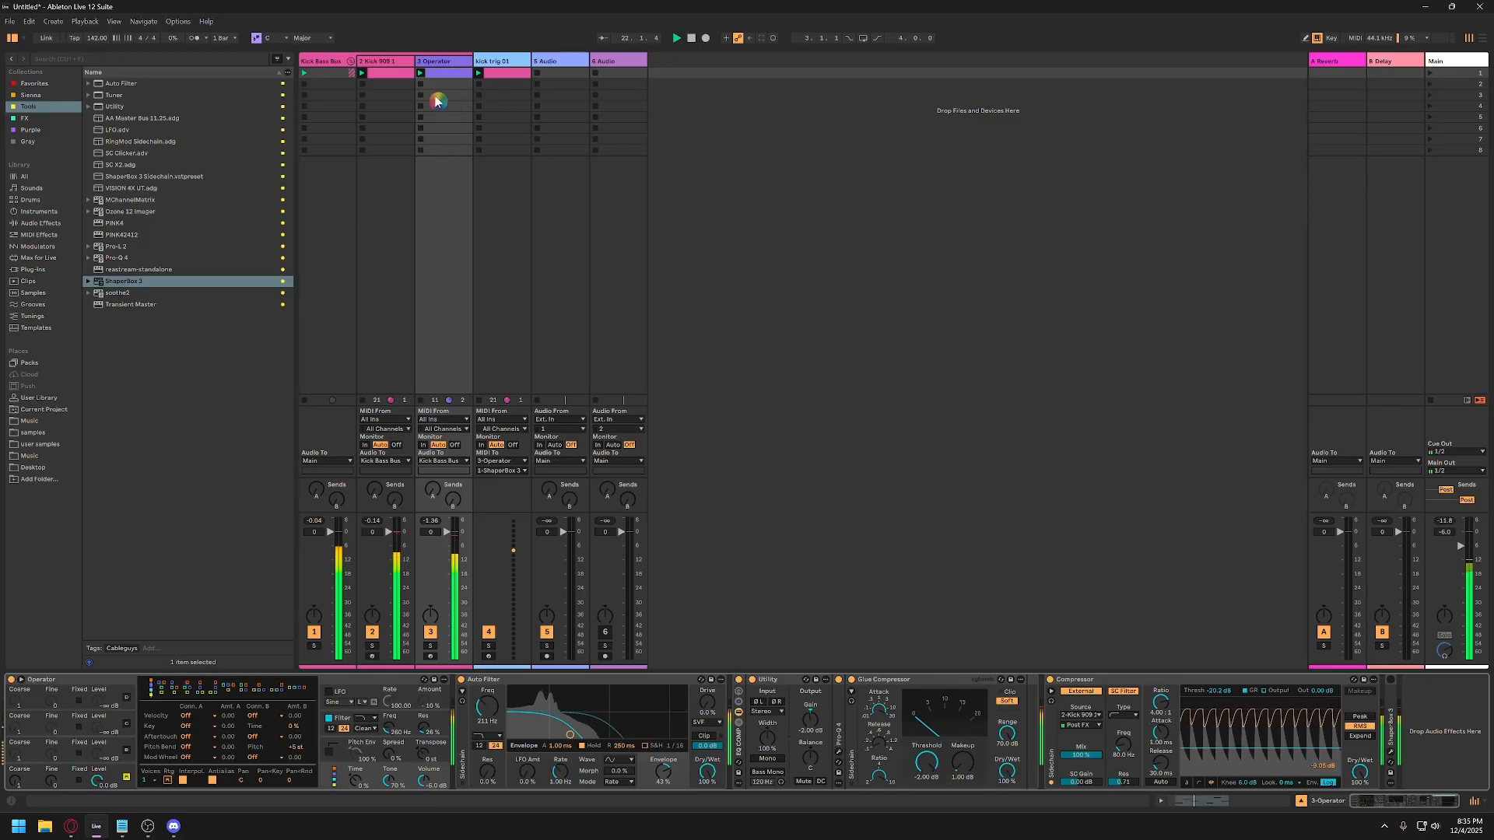
Move the kick trig 01 track in front of the Kick Bass Bus group.
left_click(502, 62)
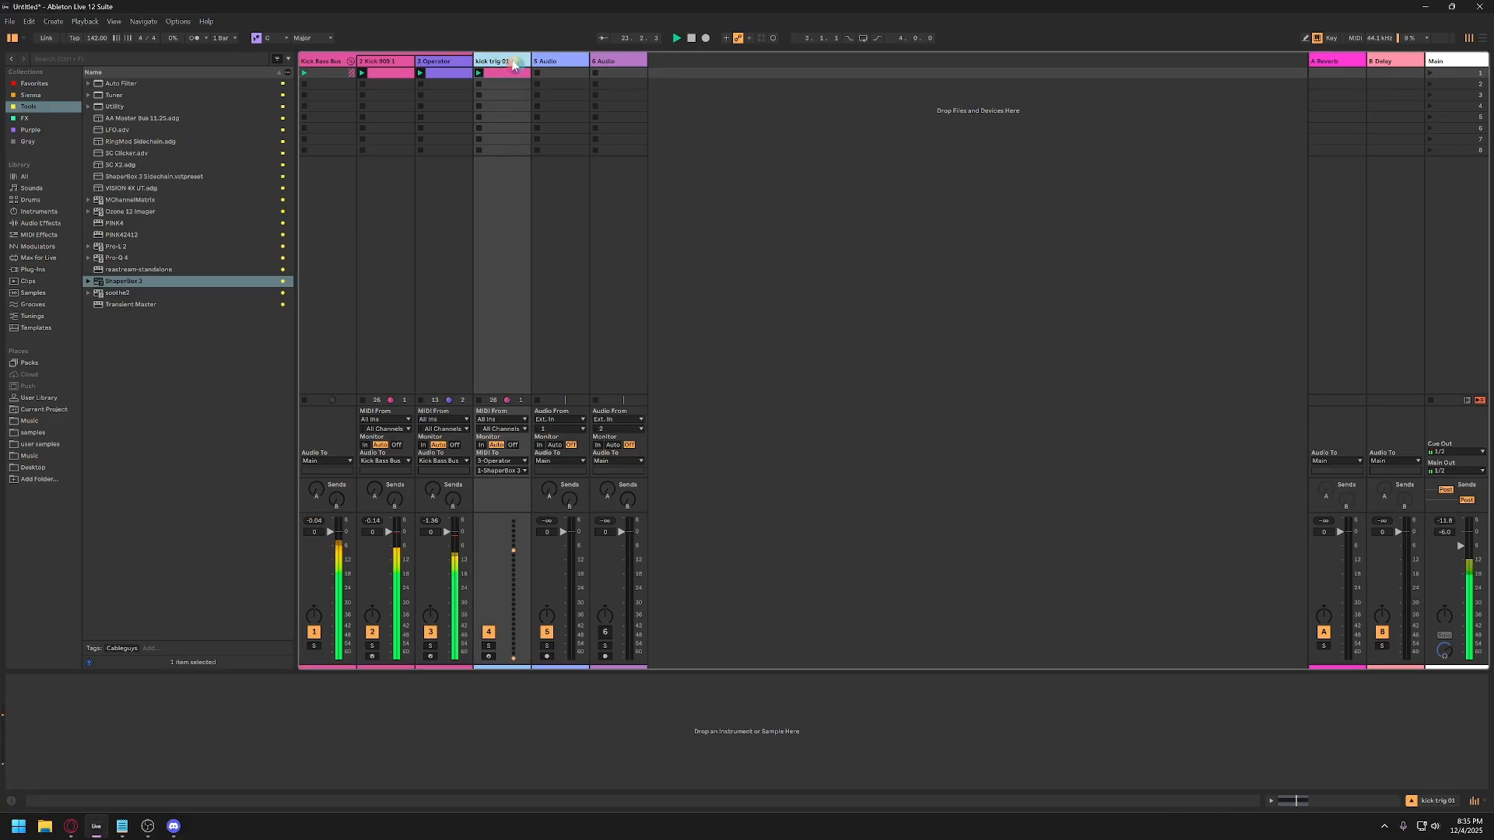
left_click_drag(307, 68, 306, 67)
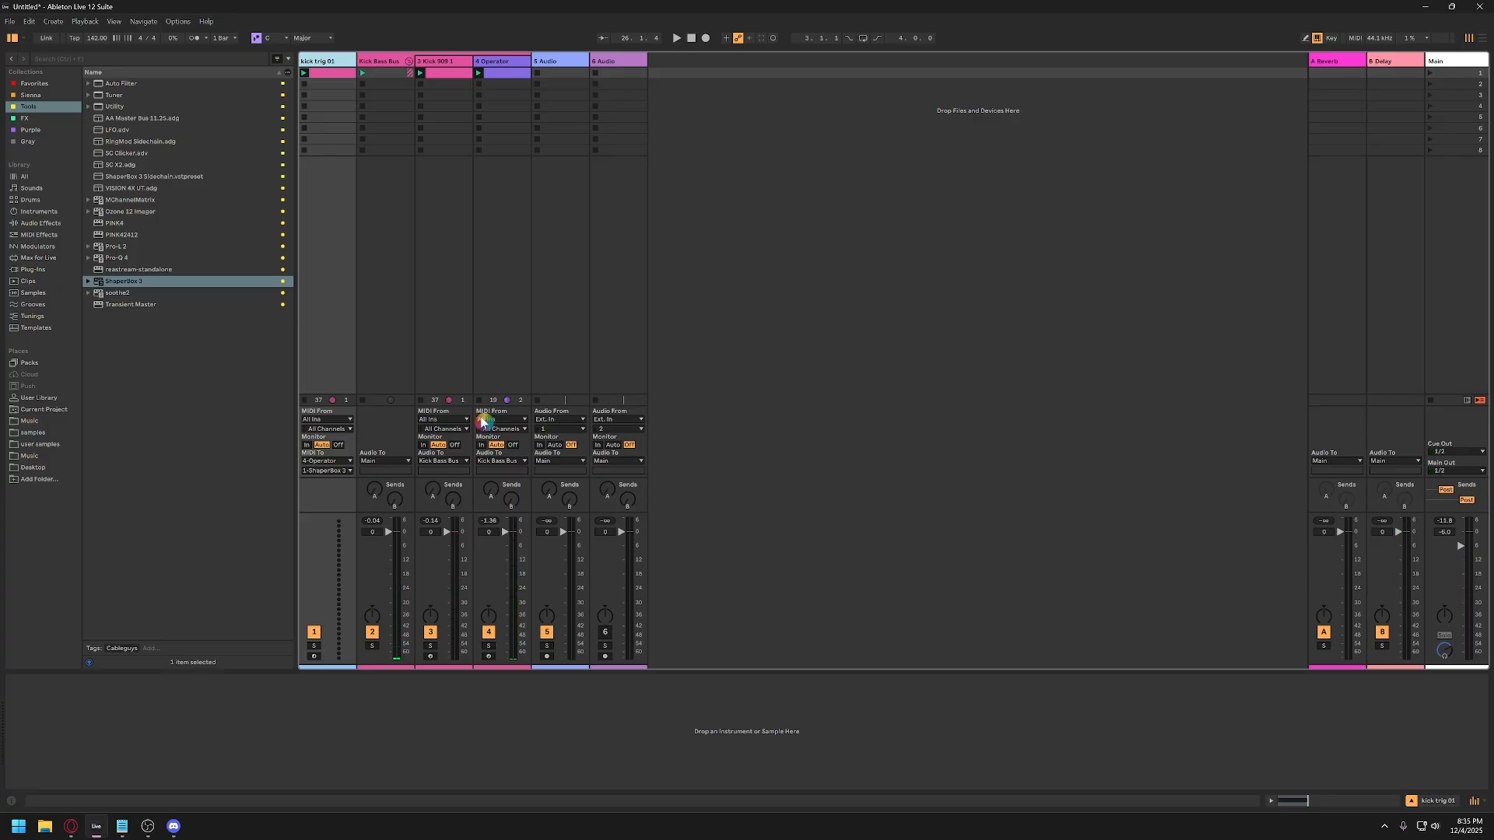
Set the Kick Bass Bus volume to -2 dB and the Main volume to 0 dB, checking with playback before saving.
left_click(375, 536)
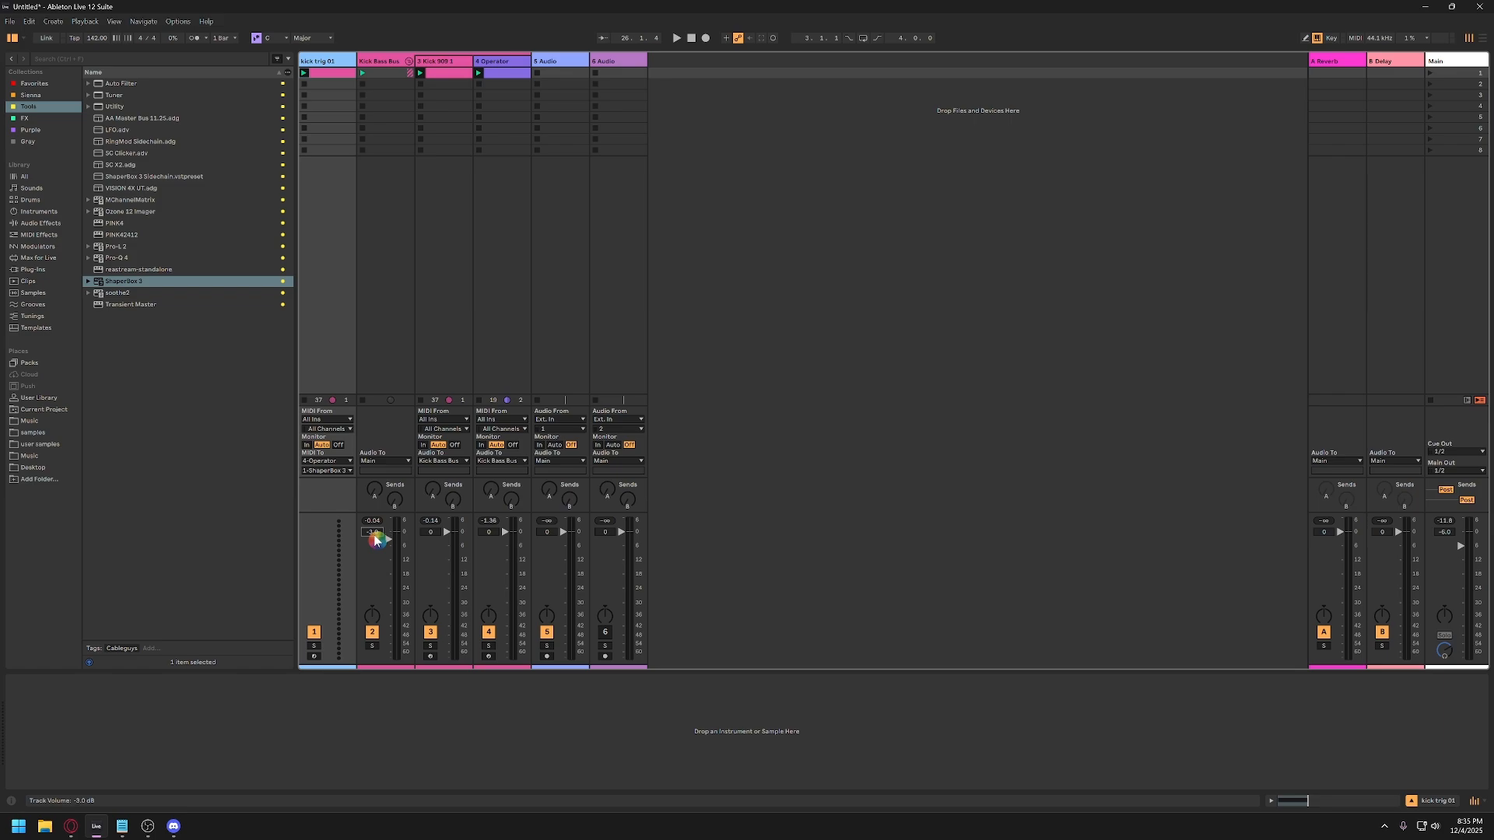
key("Down")
key("space")
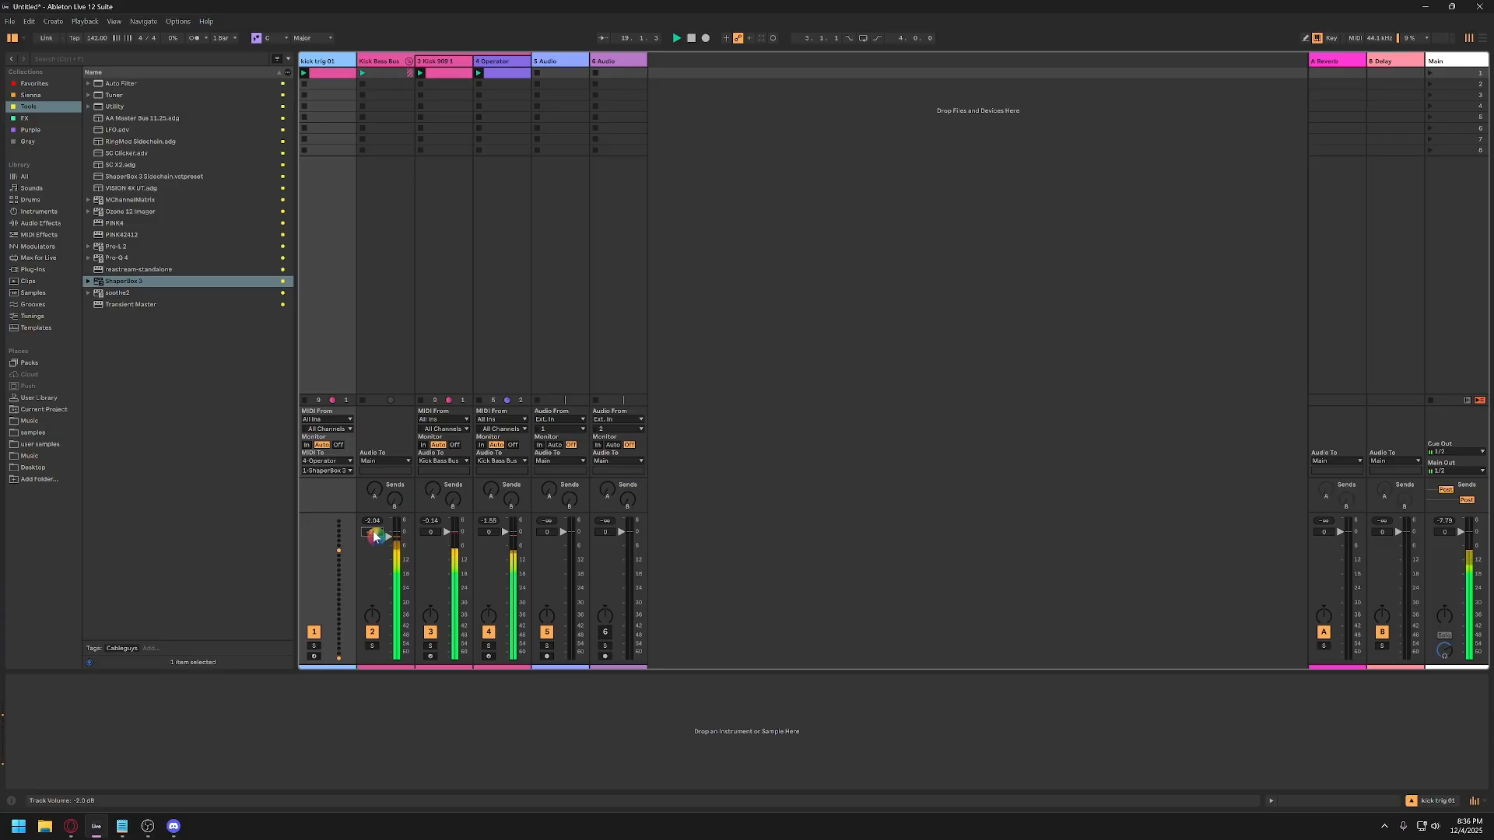
key("ctrl+s")
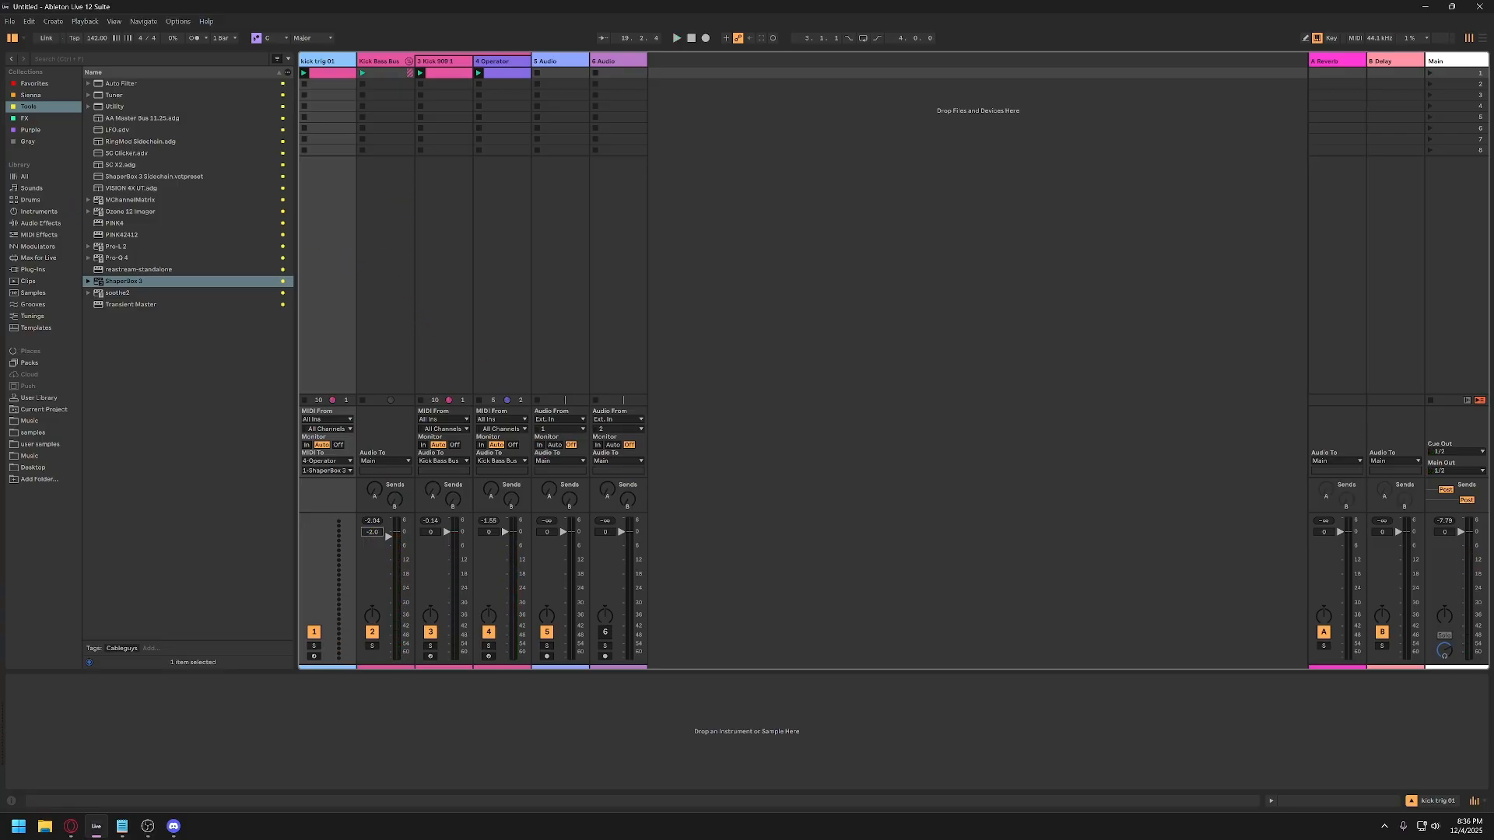
Insert Saturn 2 from the FX collection on the Kick 909 1 track between the EQ COMP rack and Utility.
left_click(433, 66)
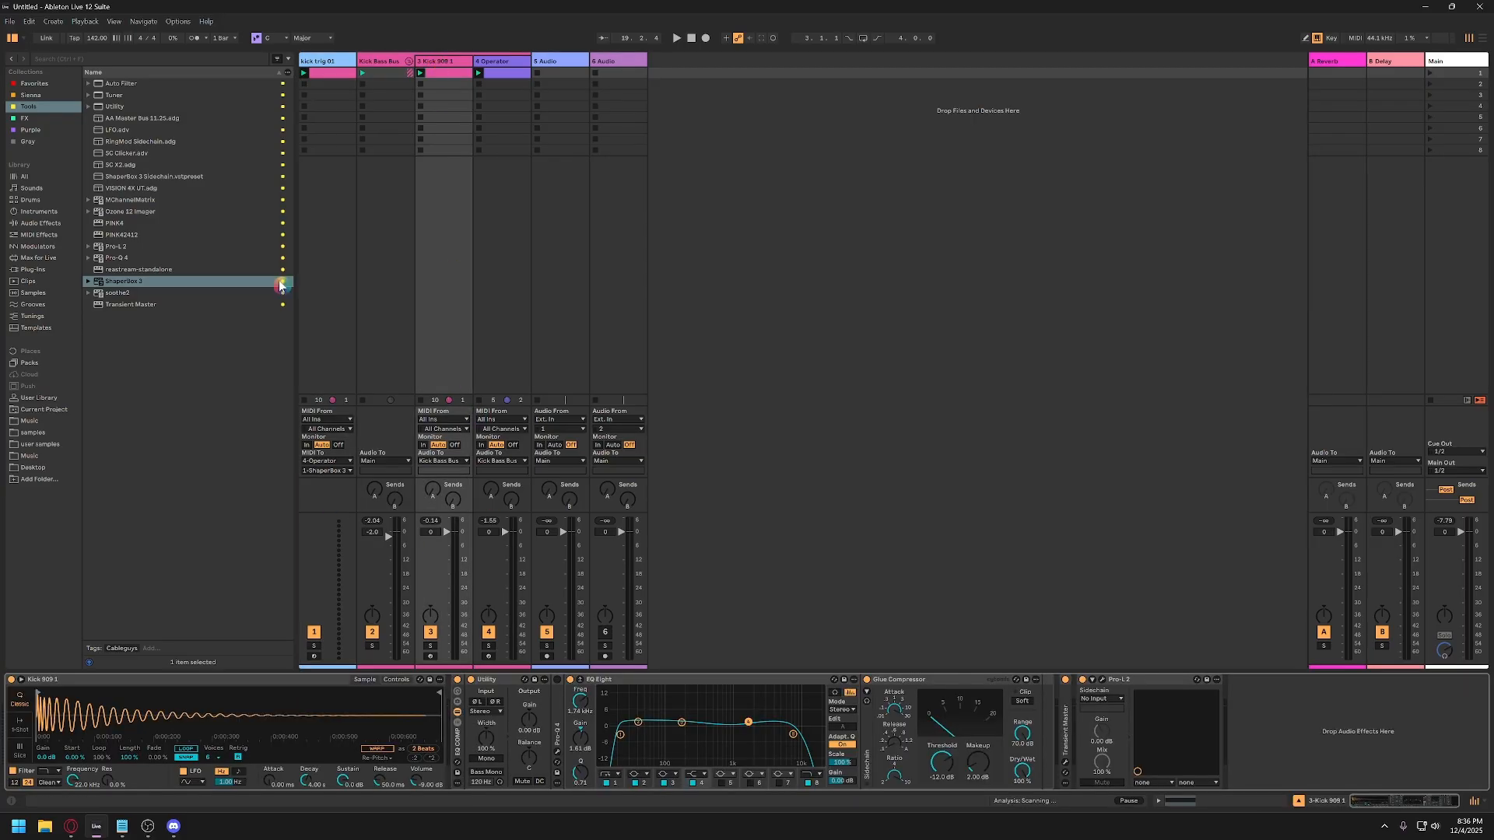
left_click(29, 119)
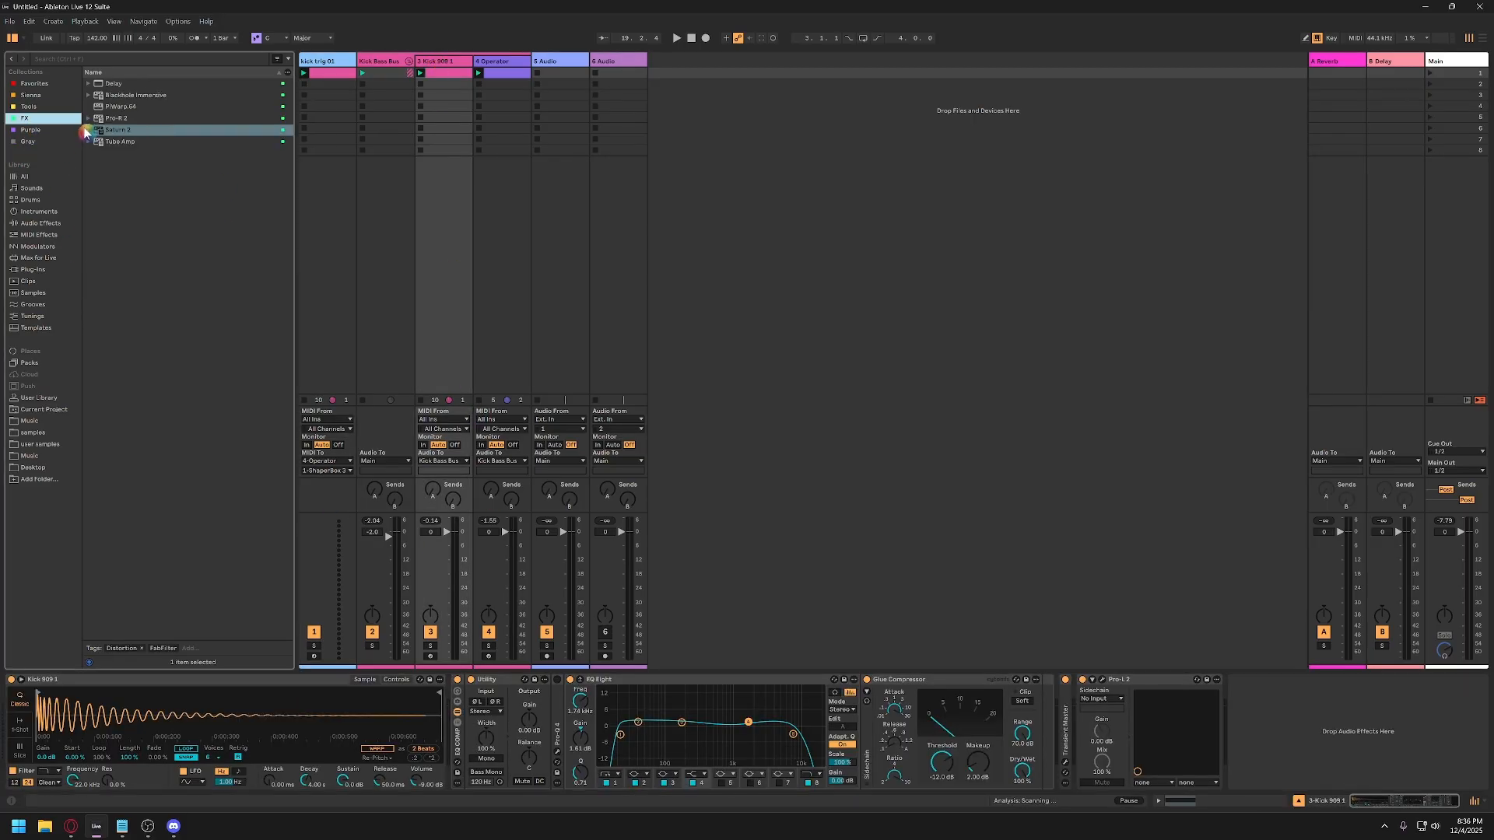
left_click(115, 130)
left_click_drag(463, 602, 500, 751)
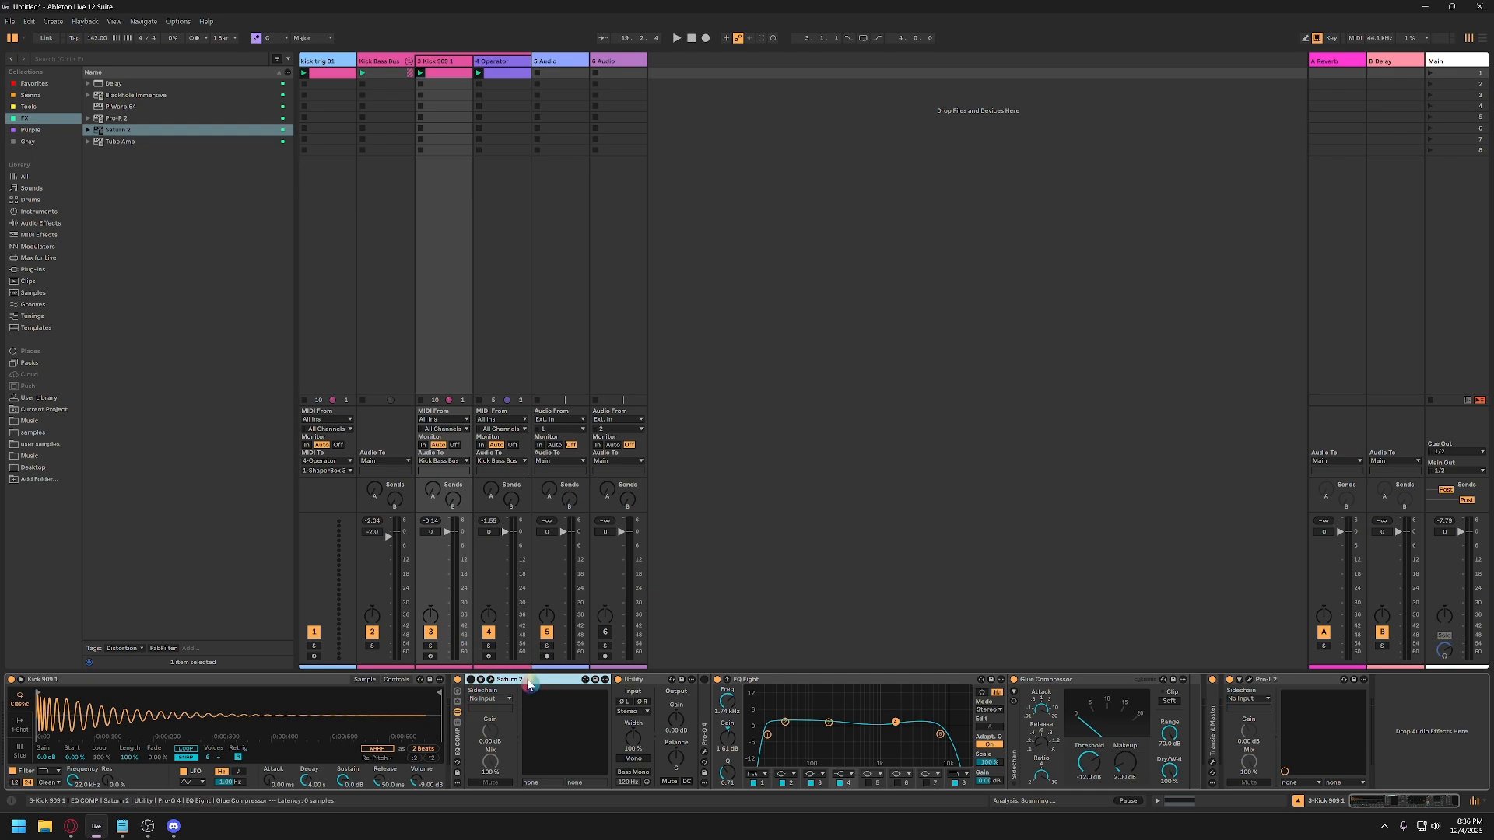
Adjust Saturn 2's drive on the playing kick and split it into two bands with the crossover at about 130 Hz.
key("space")
left_click(490, 679)
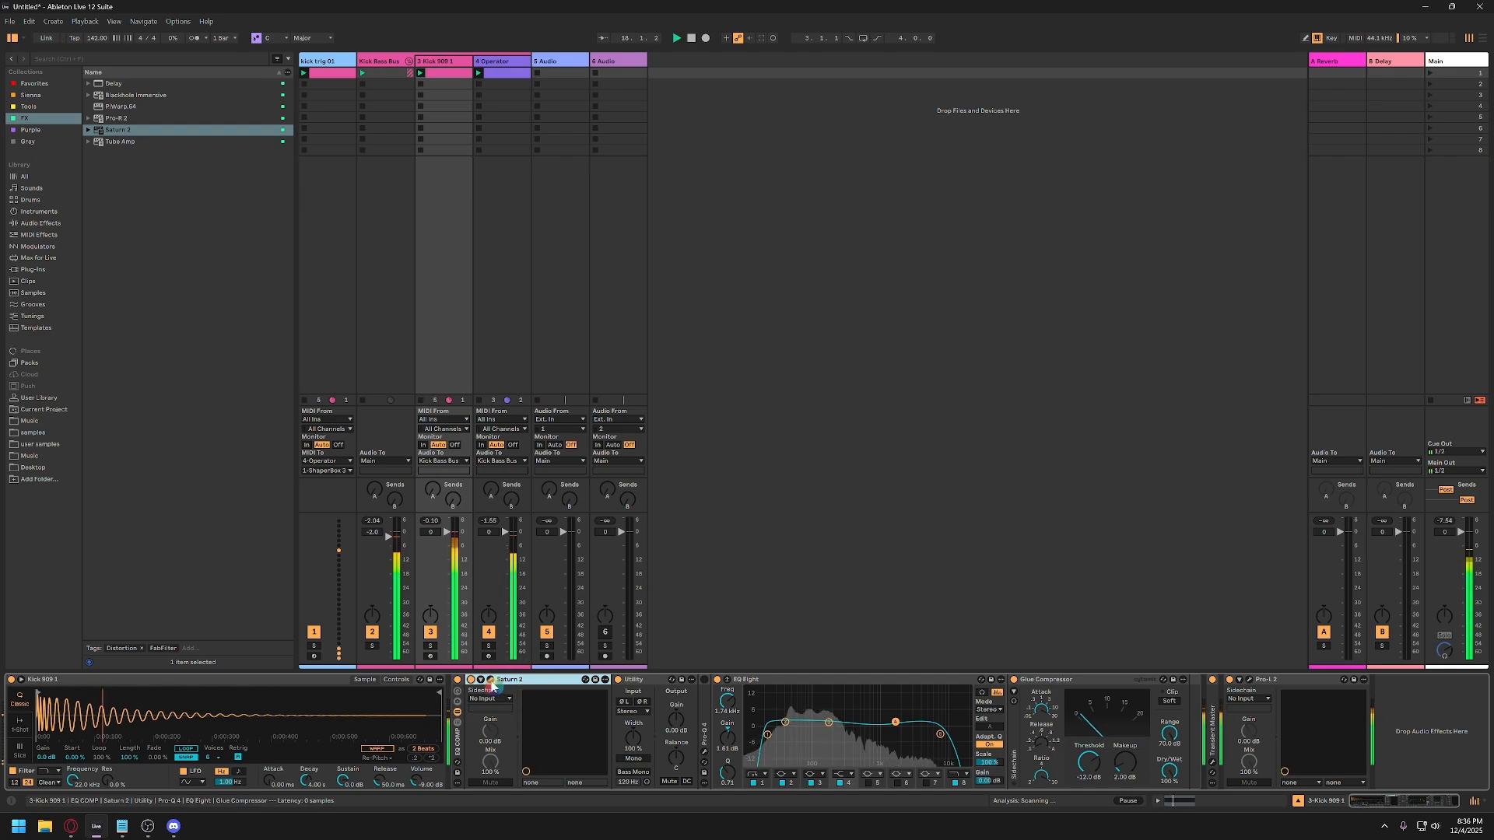
mouse_move(954, 344)
left_mouse_down()
mouse_move(977, 267)
mouse_move(967, 323)
left_mouse_up()
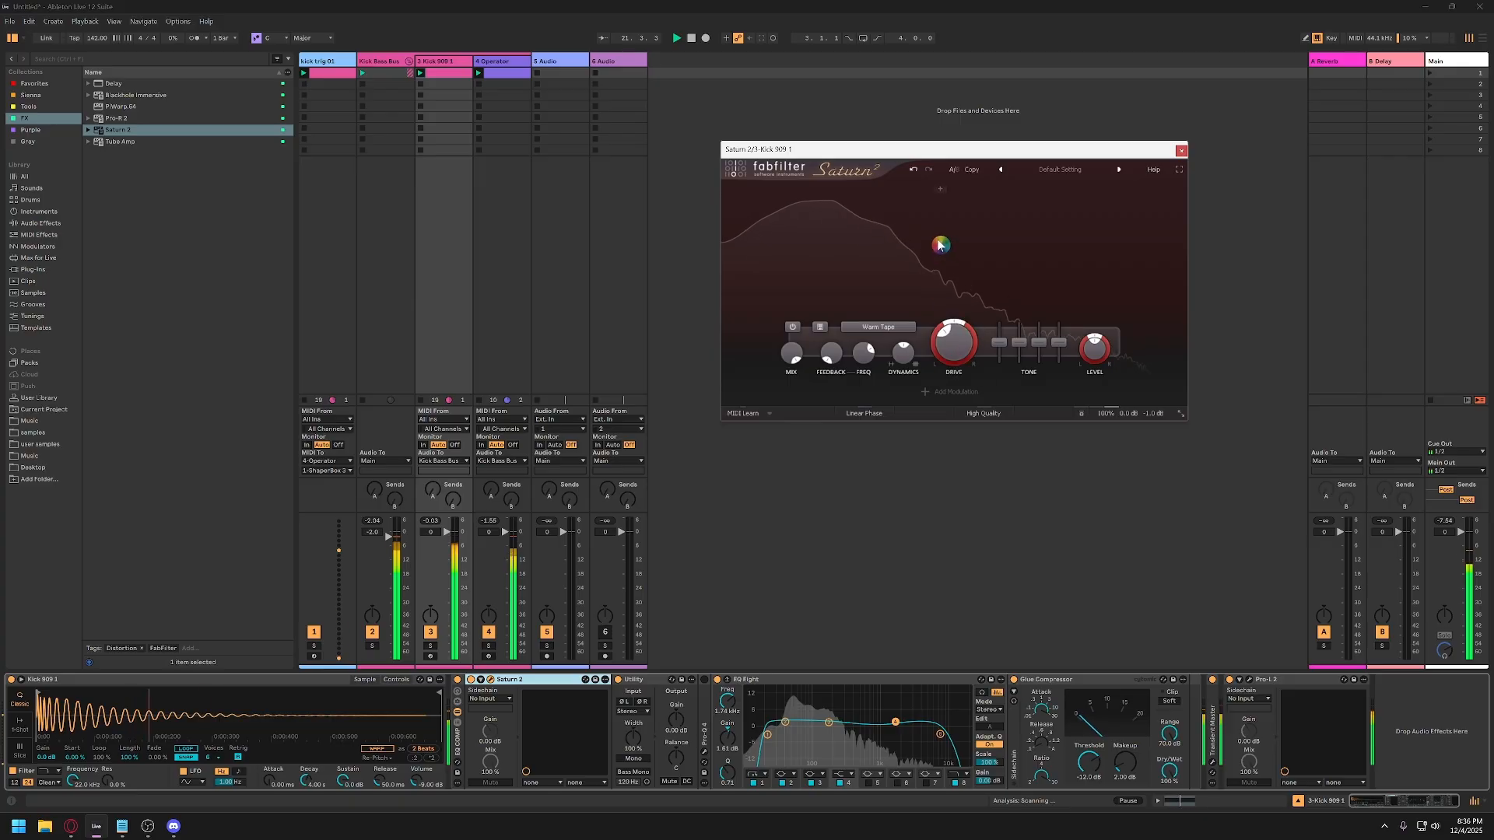
left_click(893, 190)
left_click_drag(904, 223, 880, 224)
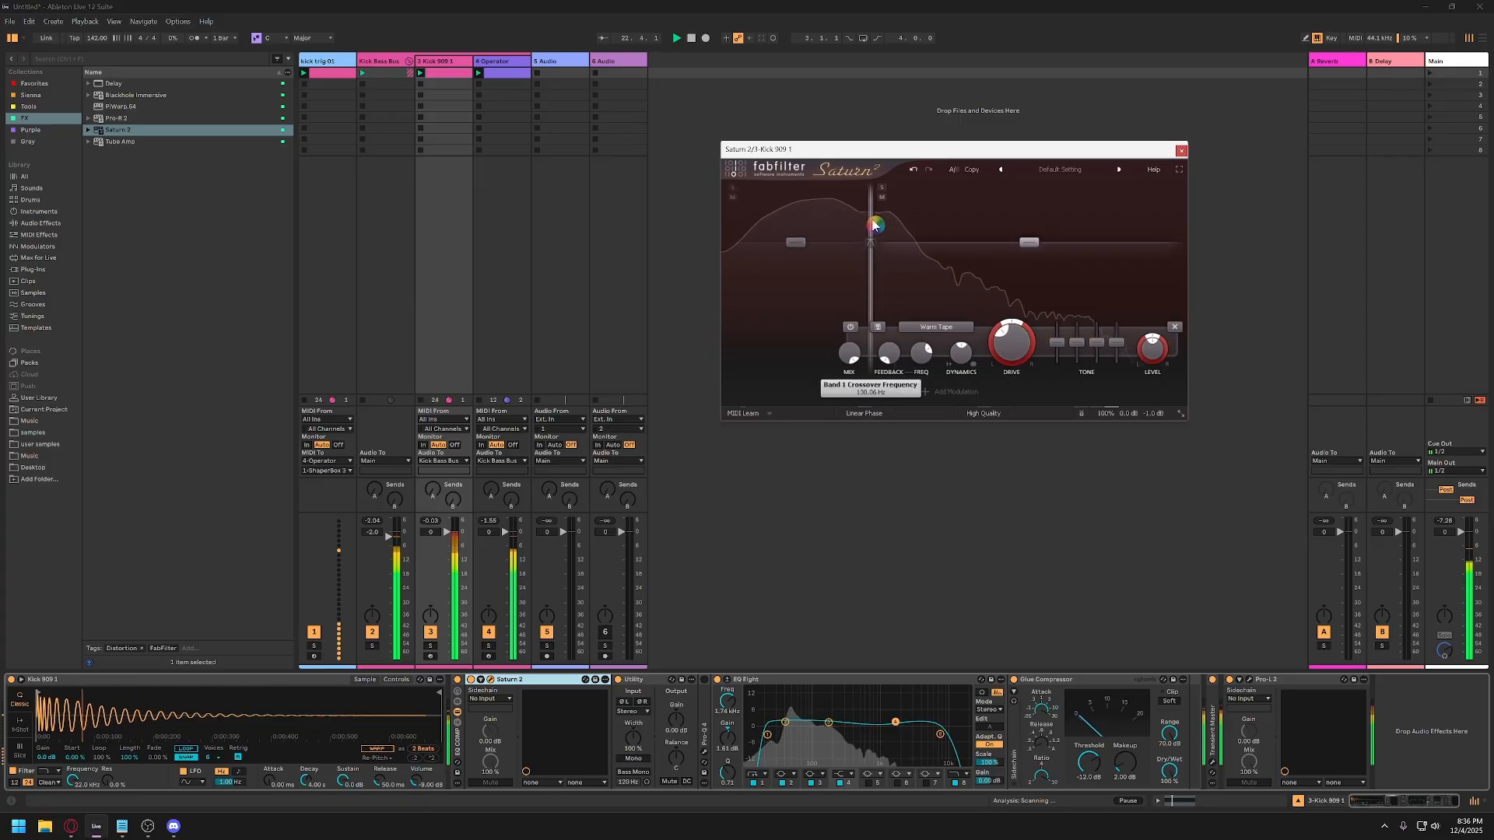
left_click_drag(1103, 195, 1077, 196)
left_click(1179, 151)
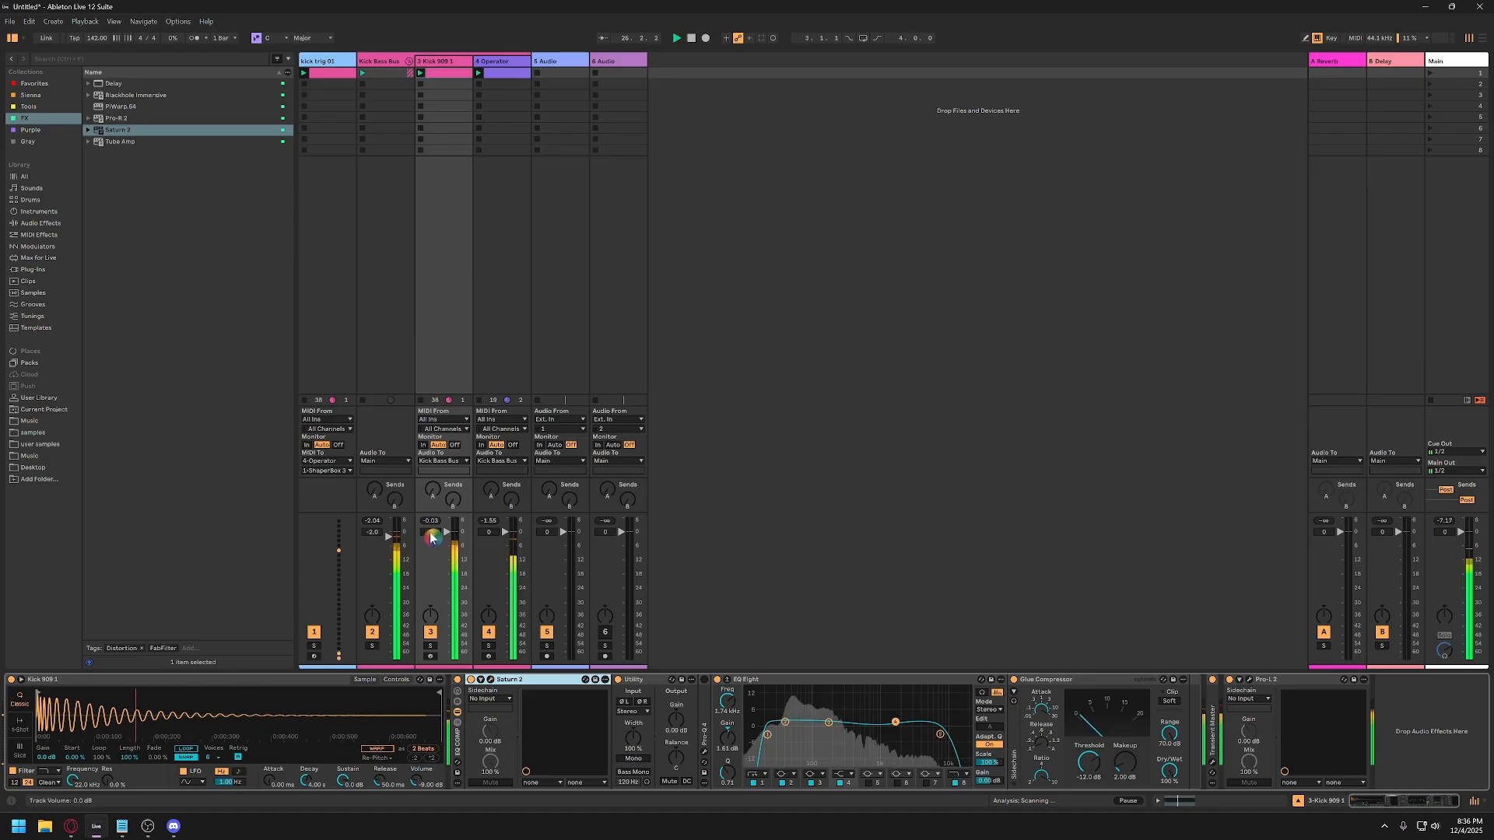
Stop playback, fold Saturn 2 and insert a Saturator between it and Utility on the kick track.
key("space")
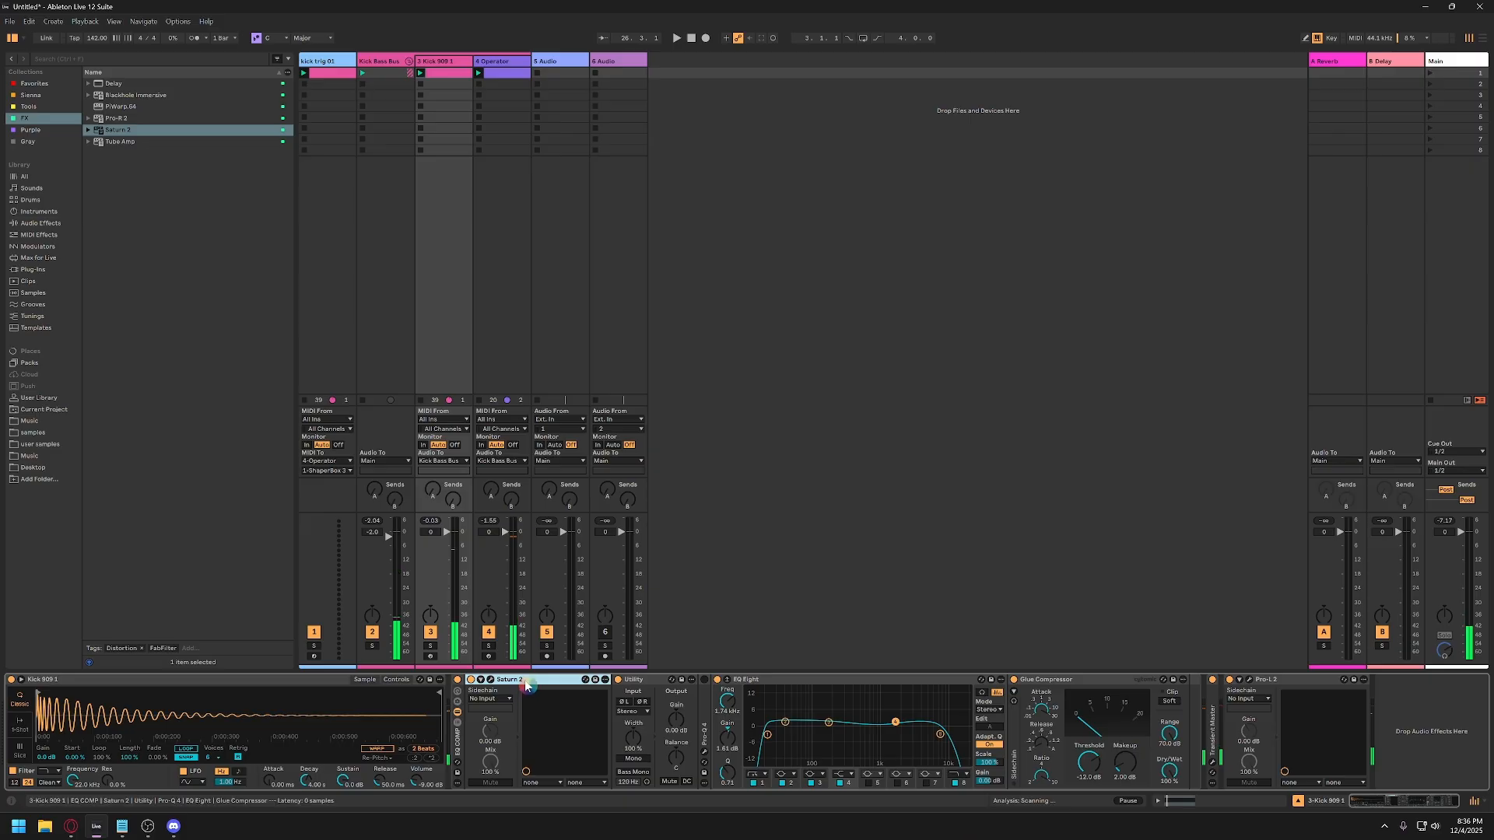
double_click(525, 680)
left_click(55, 225)
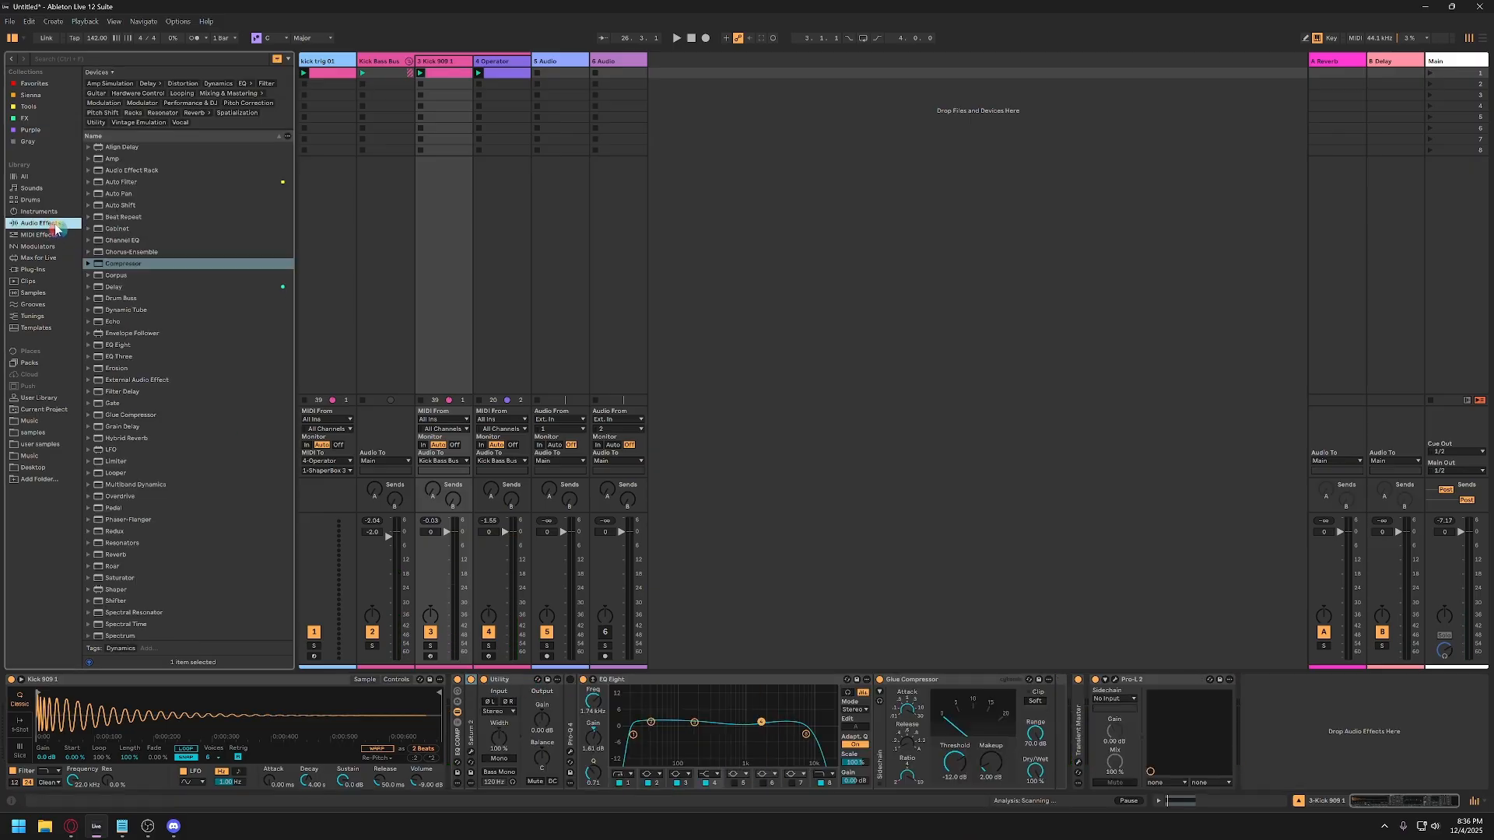
left_click(119, 580)
left_click_drag(110, 582, 469, 703)
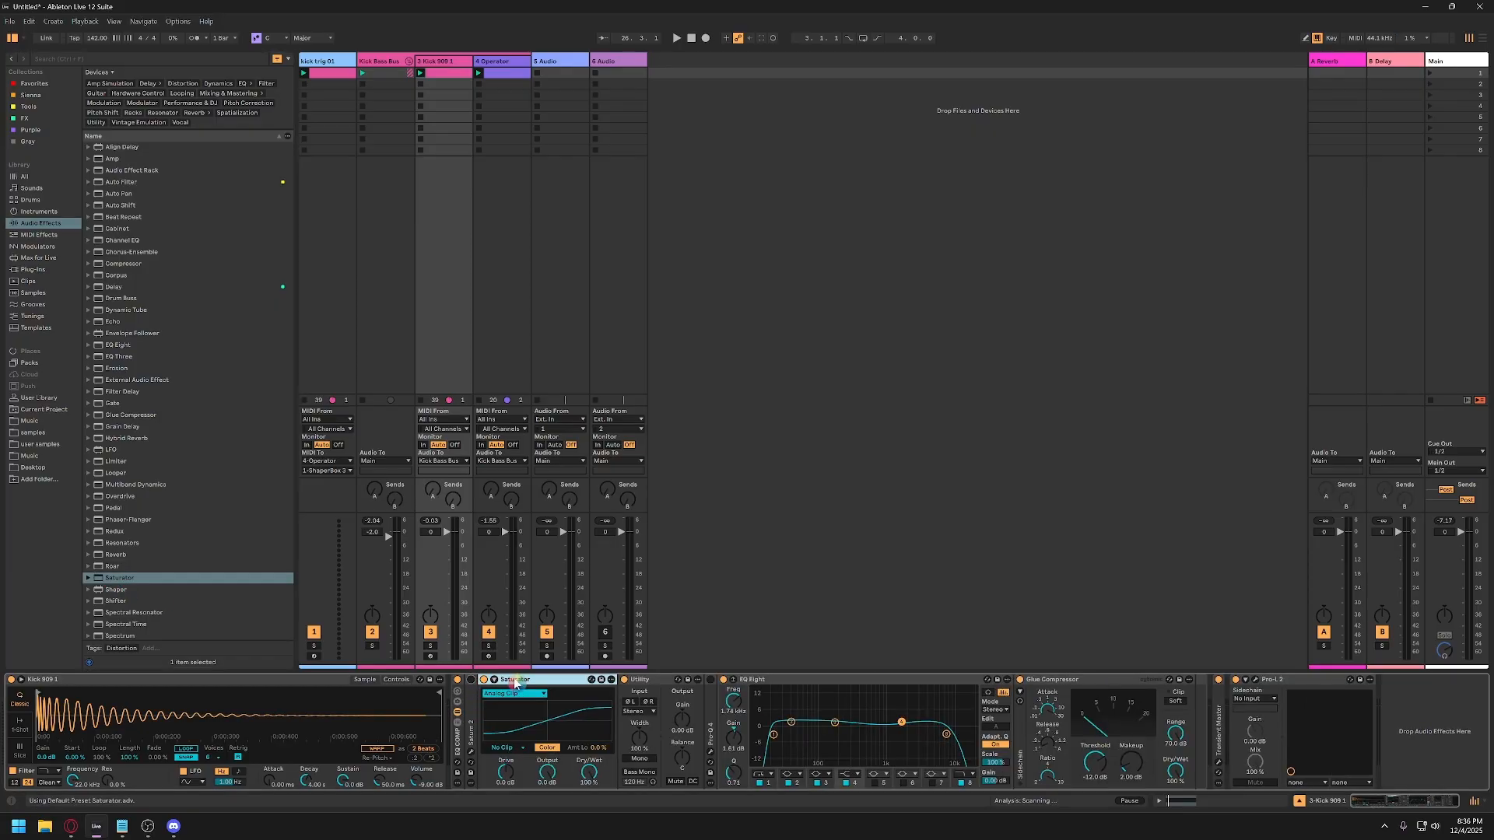
Raise the kick Saturator's drive and set its Dry/Wet to 66% while the groove plays.
key("space")
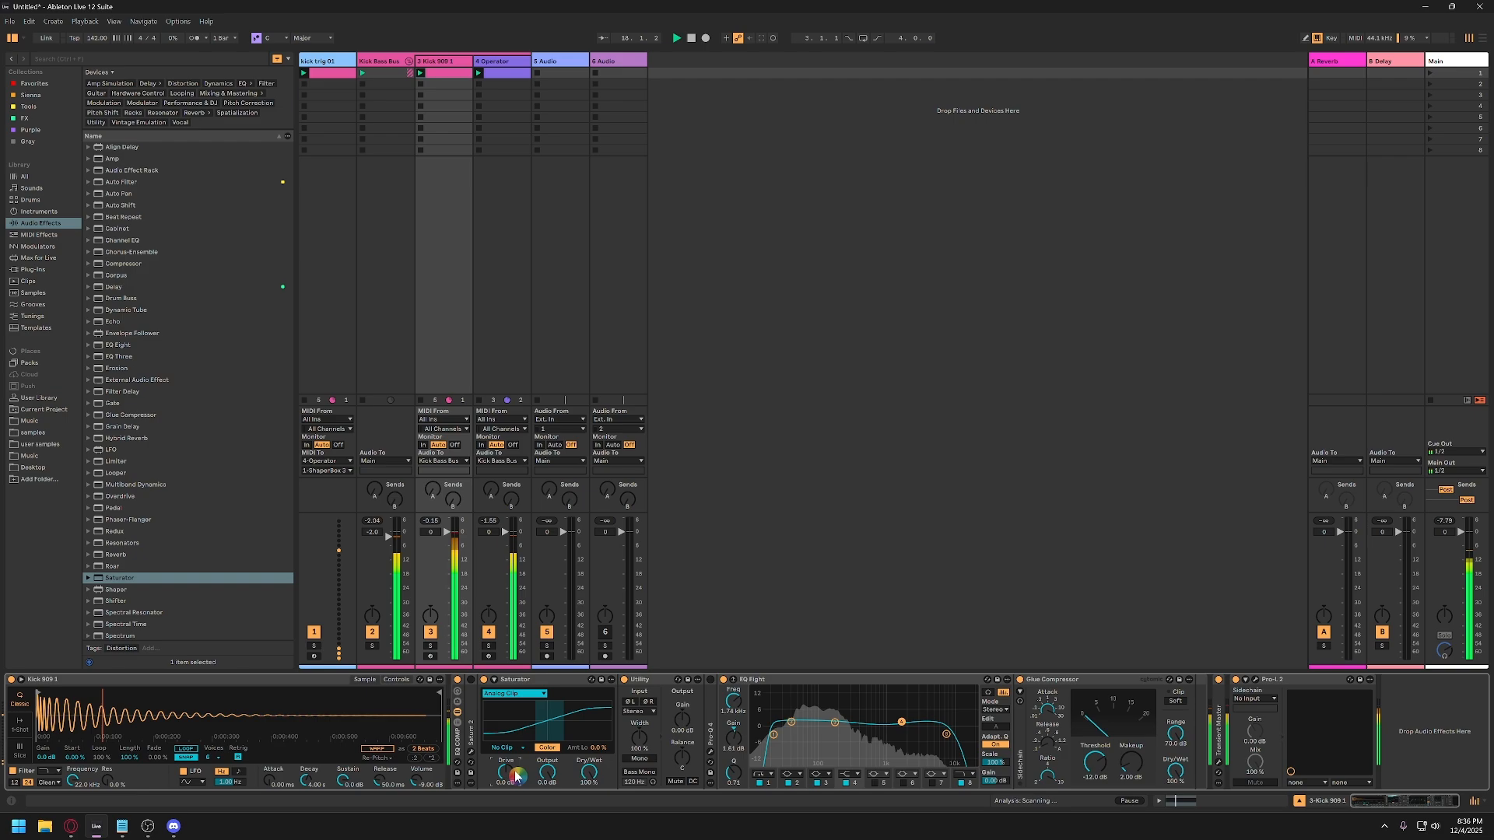
left_click_drag(511, 776, 589, 806)
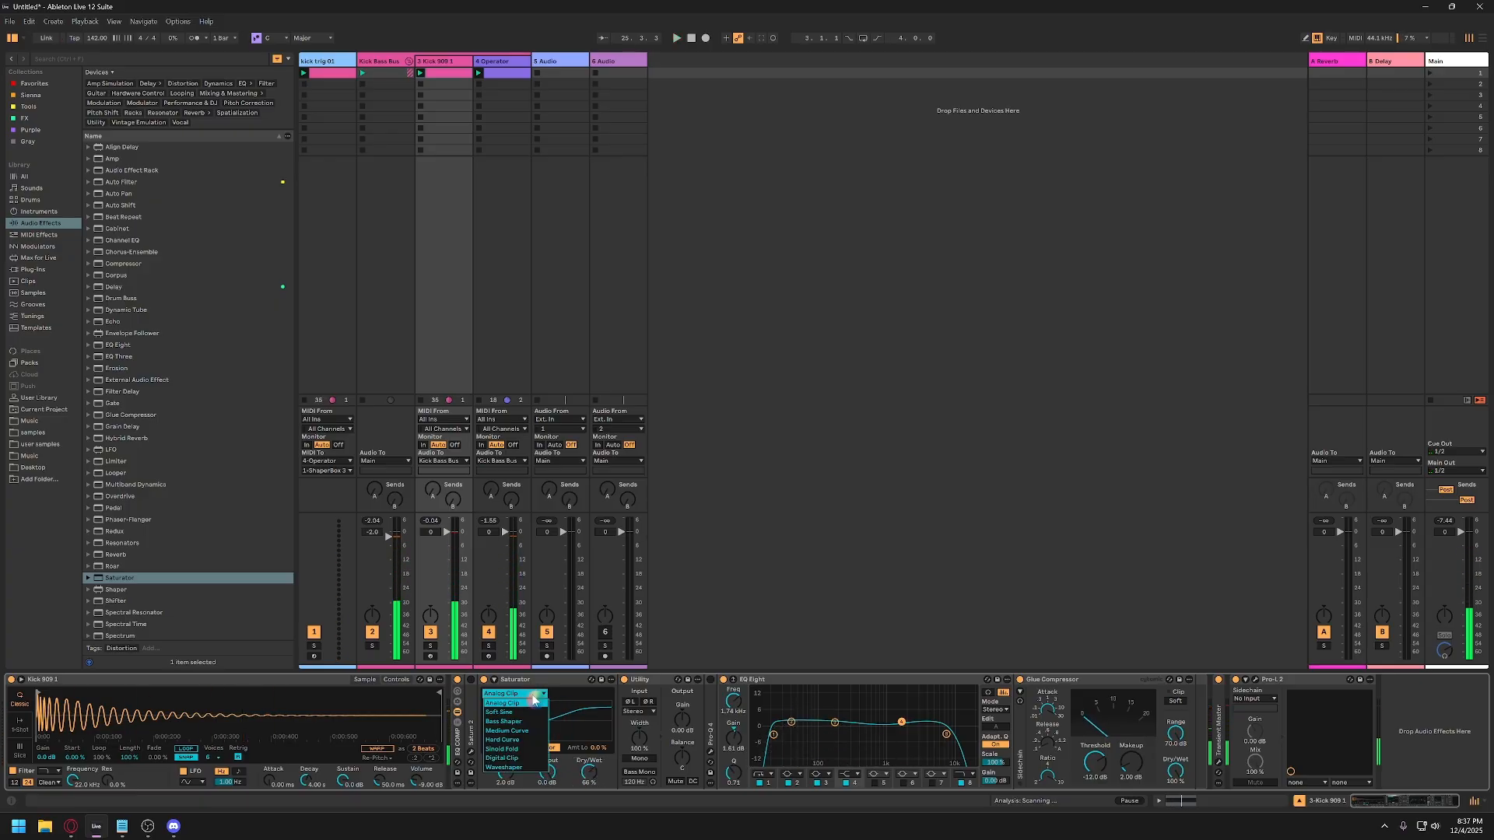
key("space")
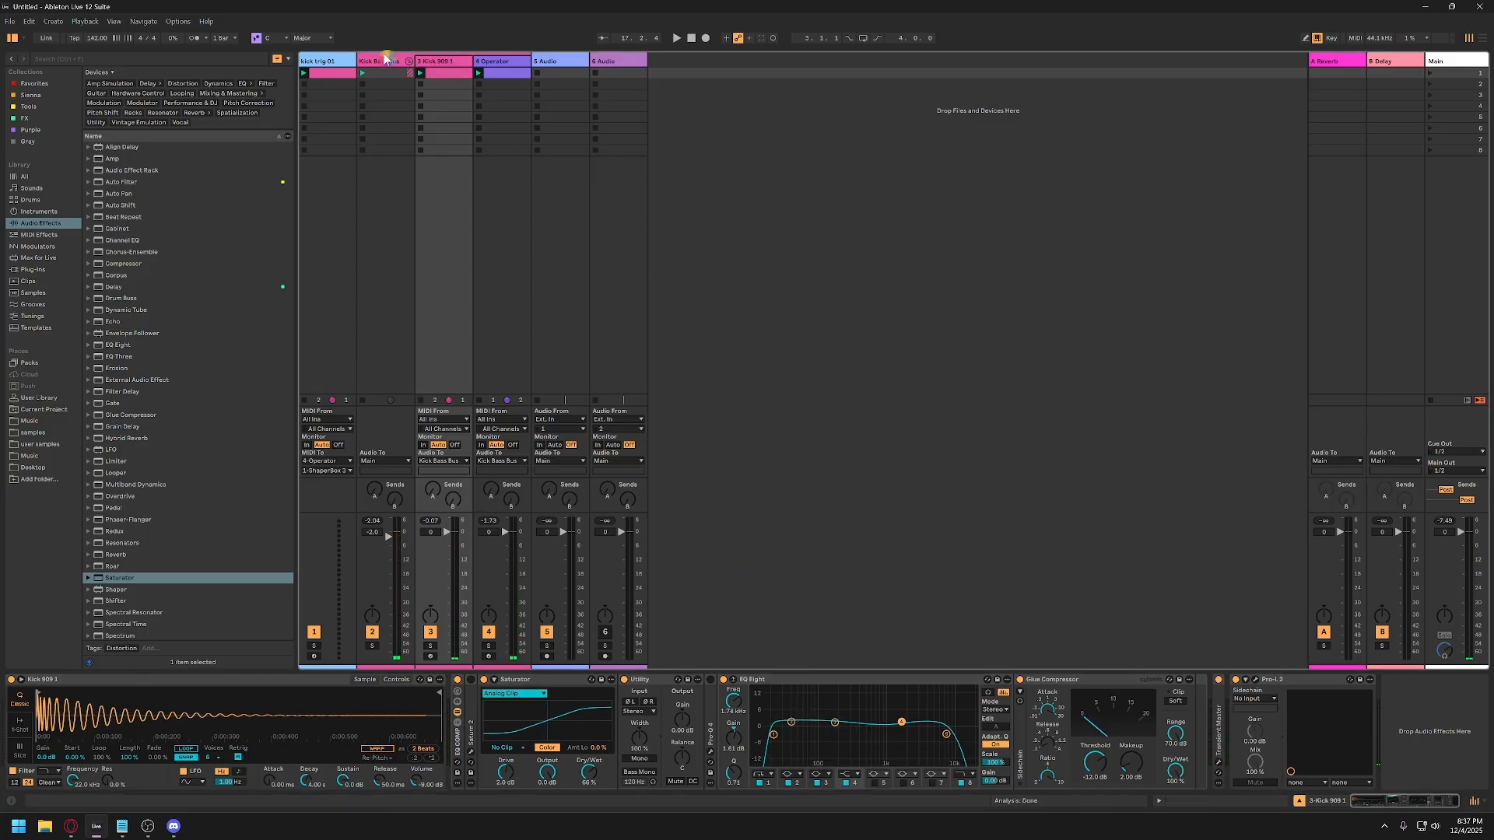
Add a MIDI track after Operator, search the whole library for 909 and load Hihat Closed 909.aif onto the track.
left_click(397, 90)
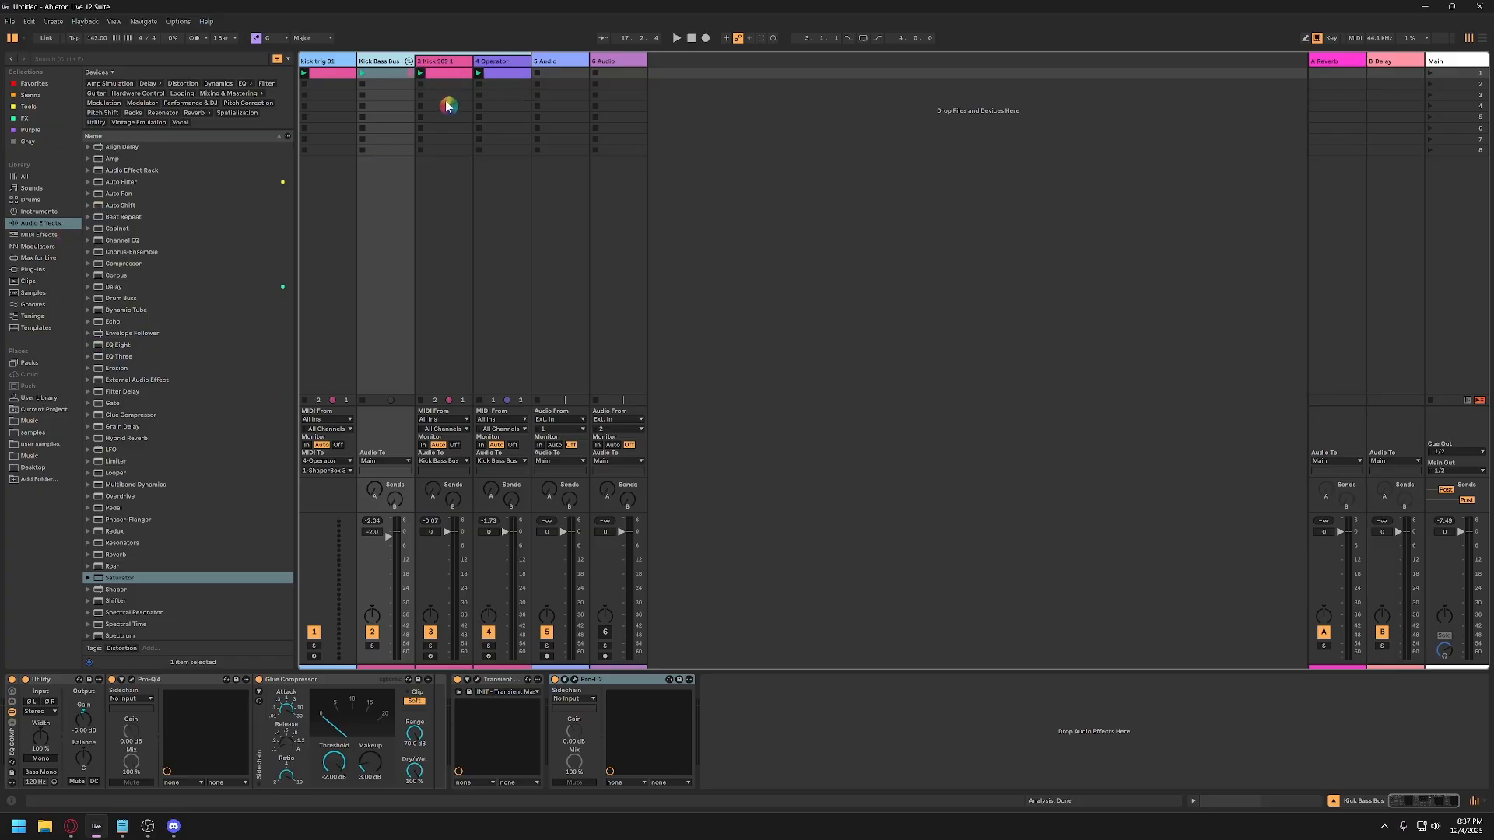
key("ctrl+shift+t")
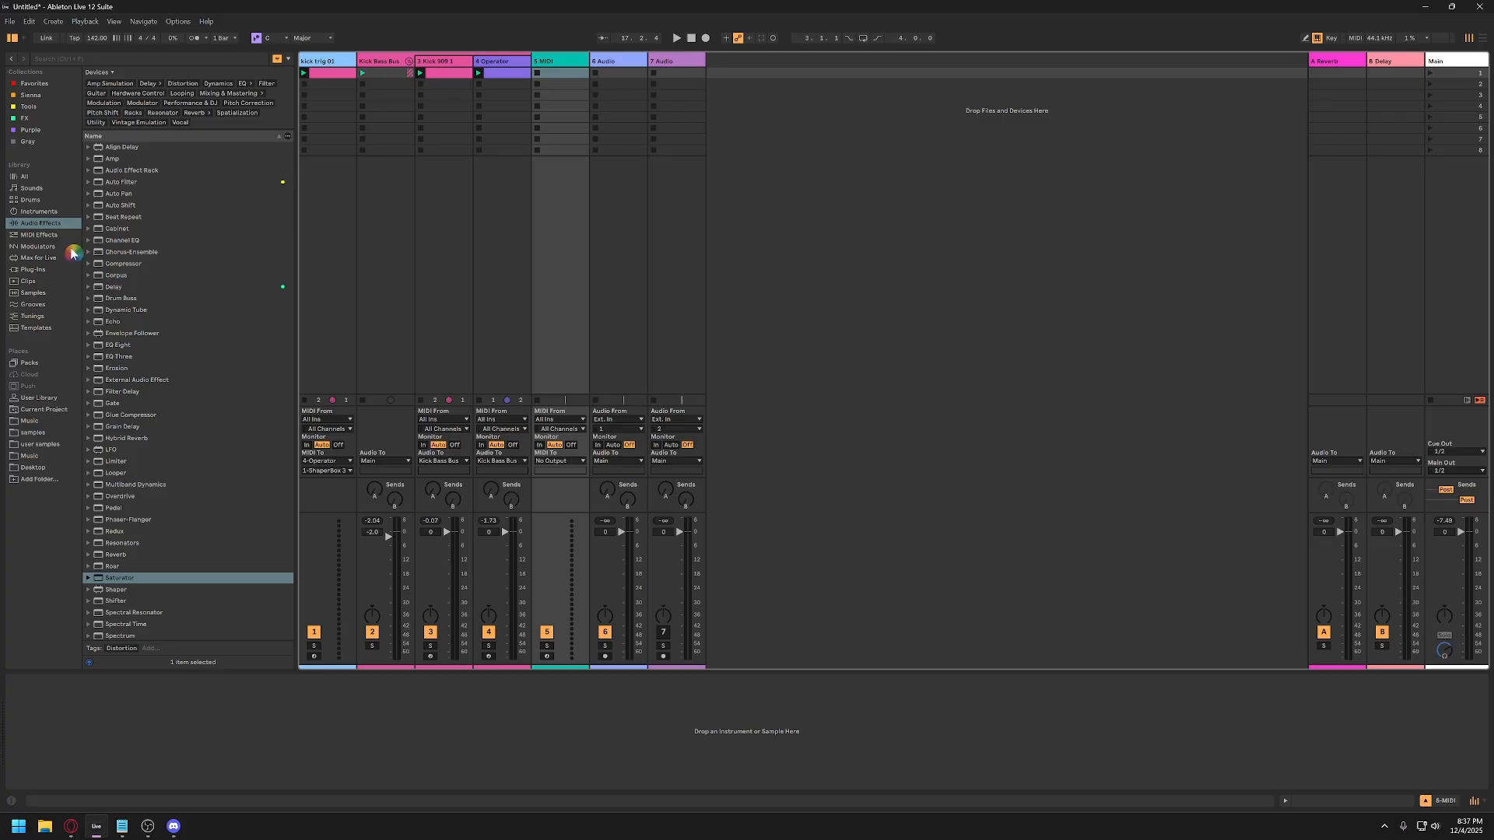
left_click(75, 60)
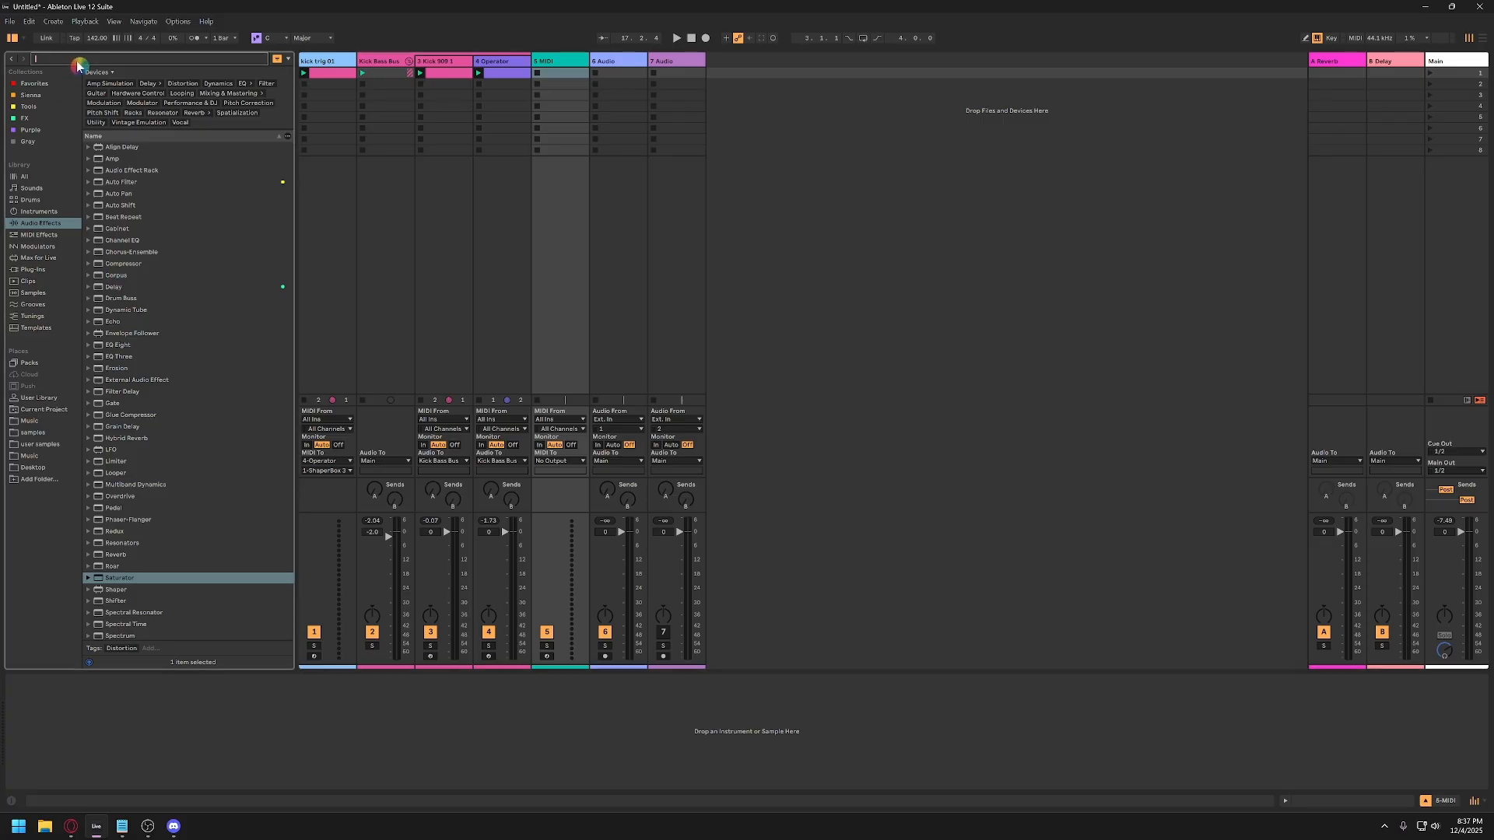
type("909")
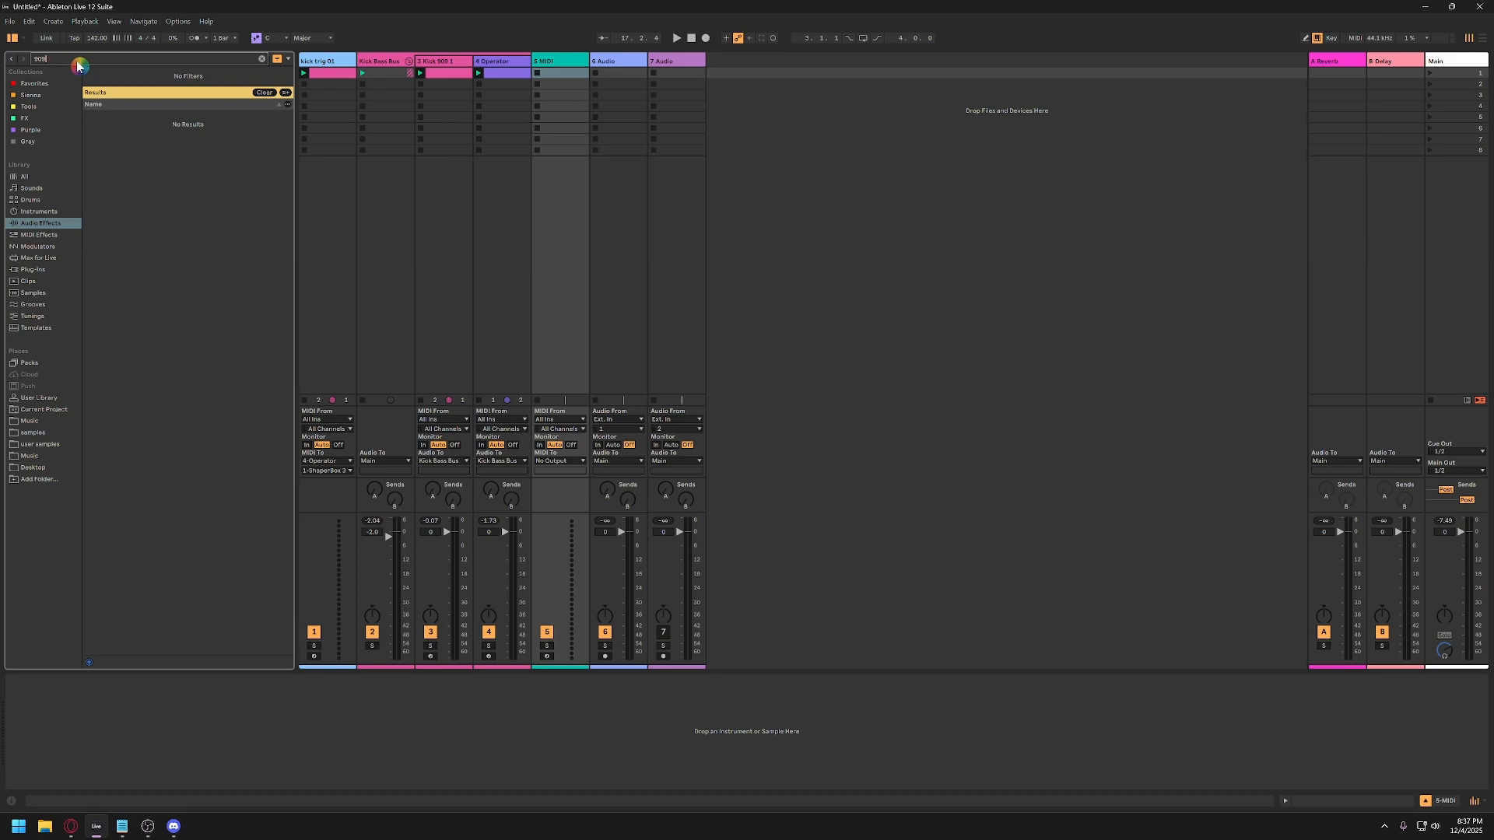
left_click(35, 179)
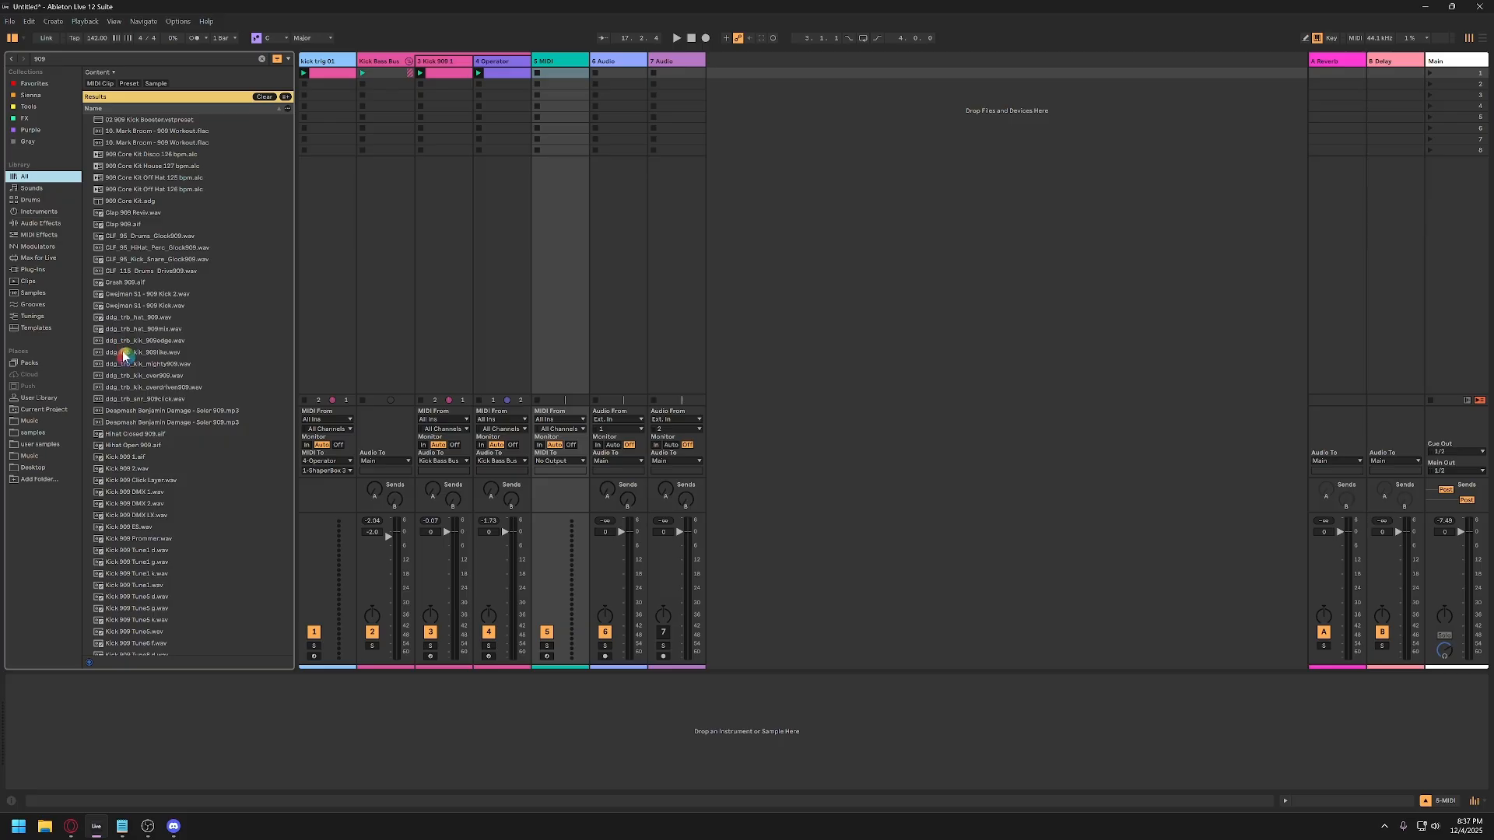
left_click(157, 436)
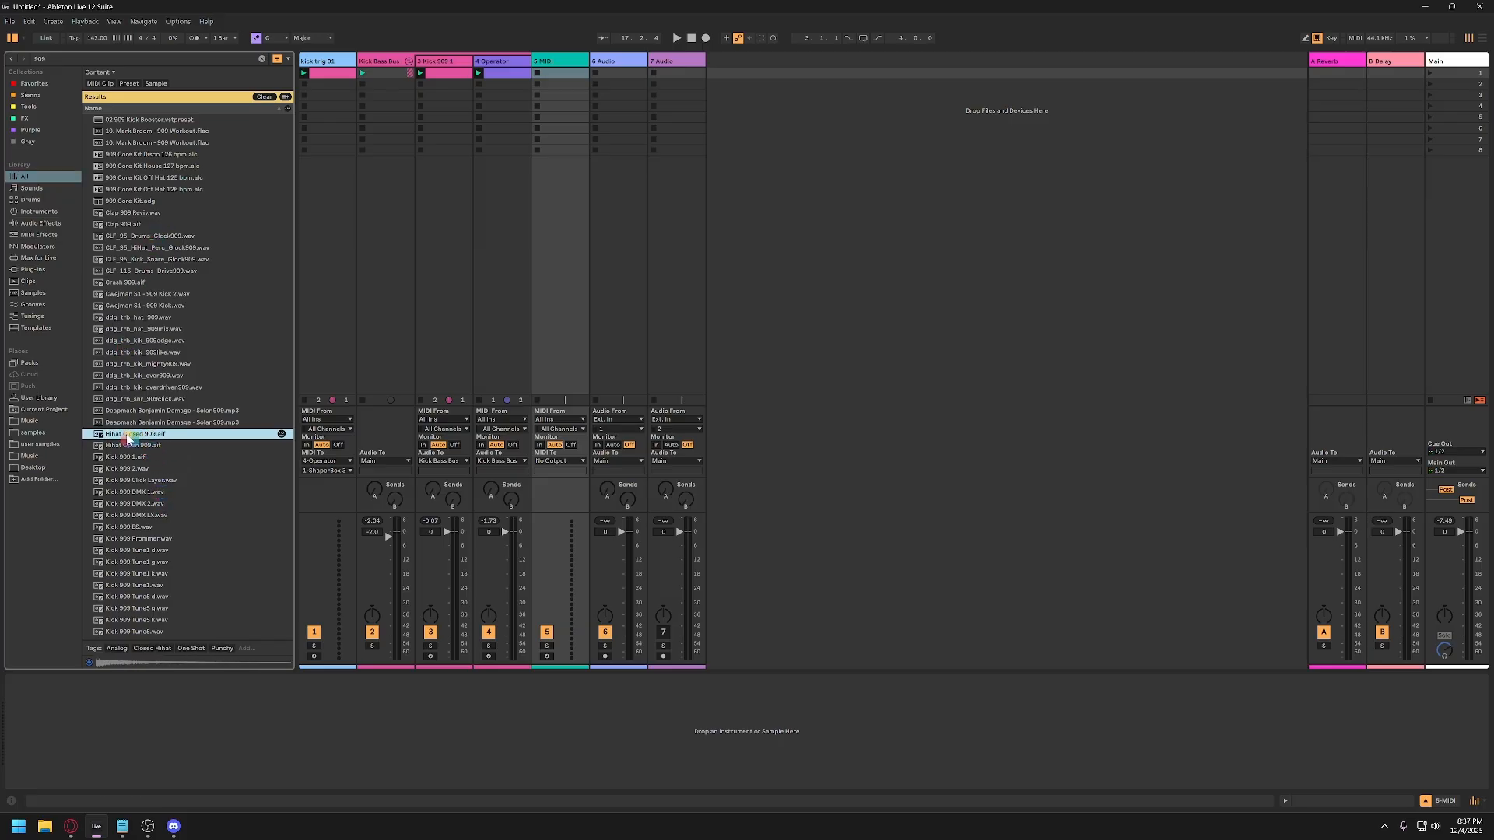
left_click_drag(132, 434, 557, 62)
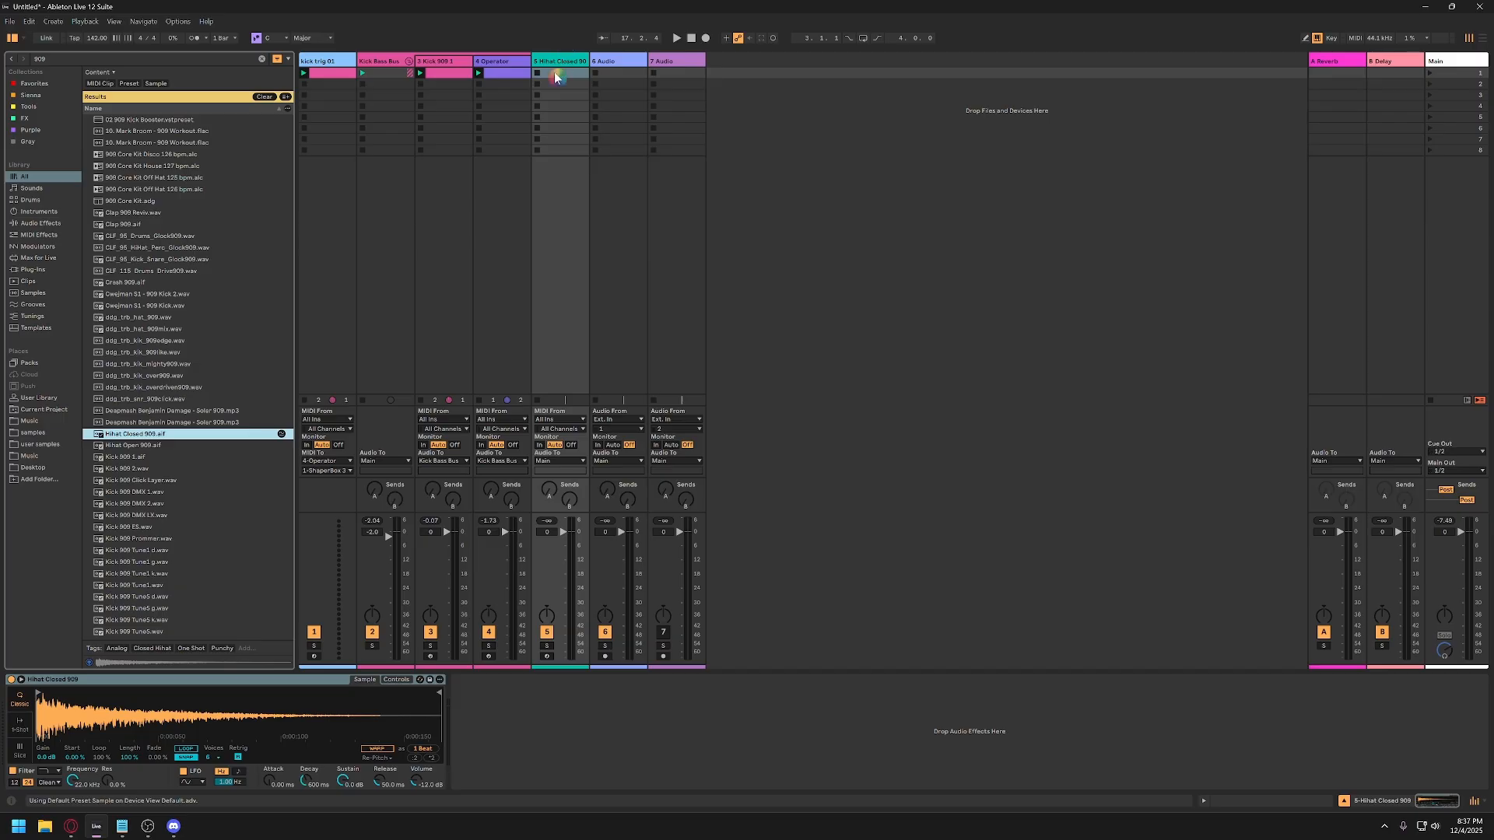
Create a MIDI clip on the Hihat Closed 909 track and fill its first beat with four 1/16 C3 notes.
double_click(556, 74)
left_click(211, 749)
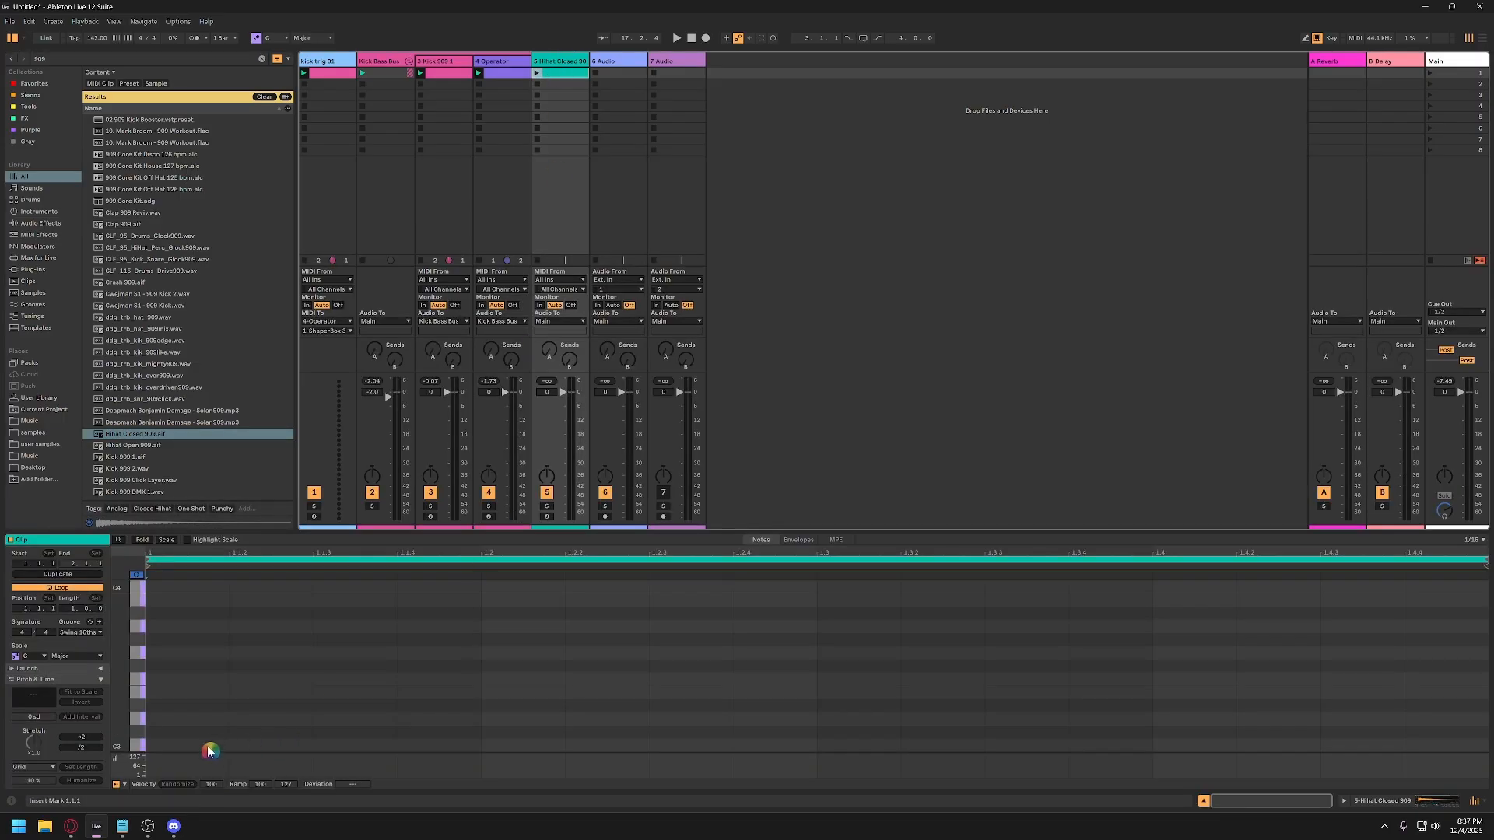
double_click(212, 749)
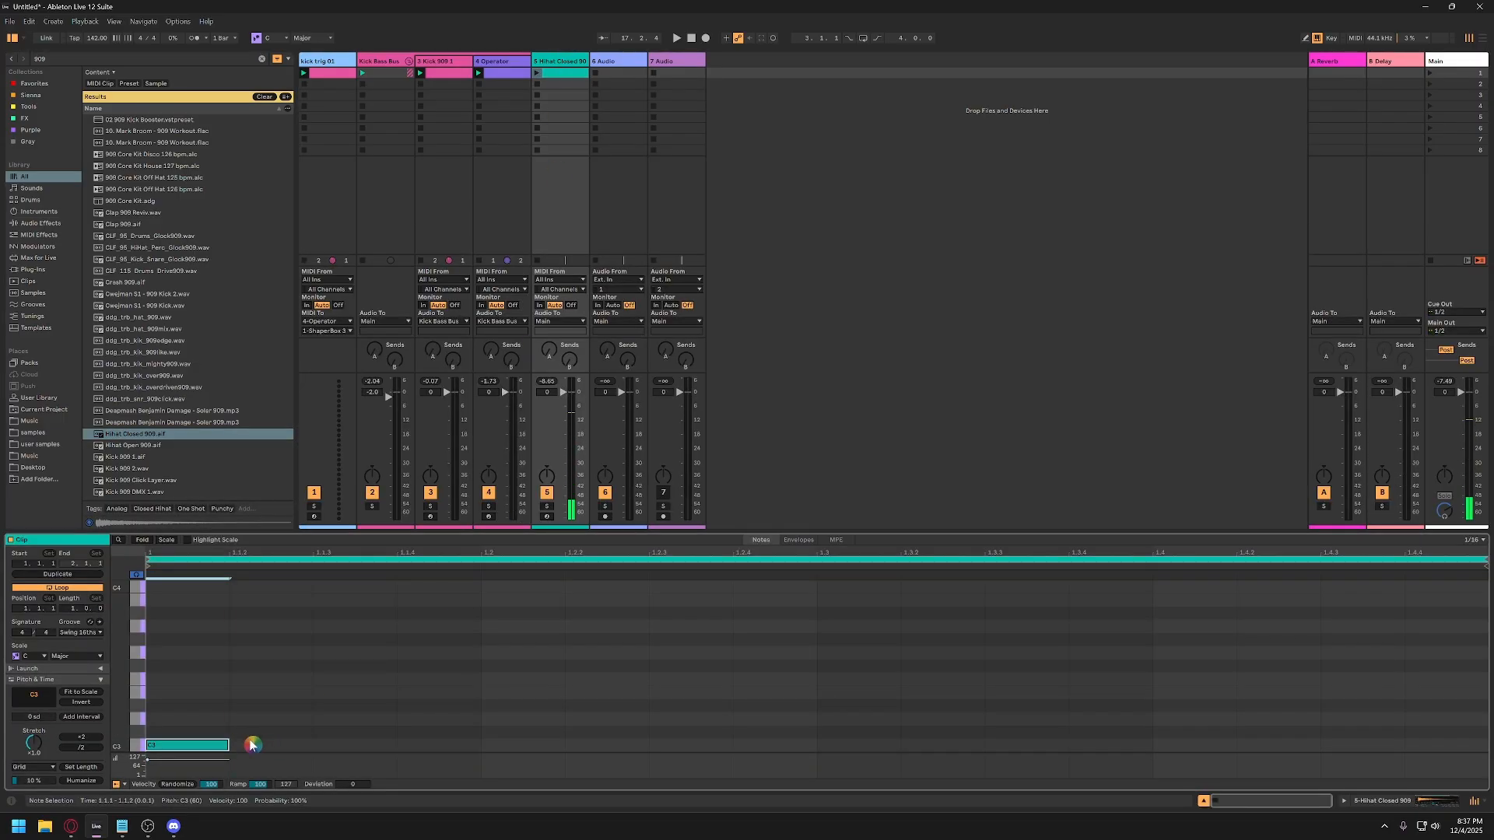
key("ctrl+d")
key("ctrl+d")
key("ctrl+d")
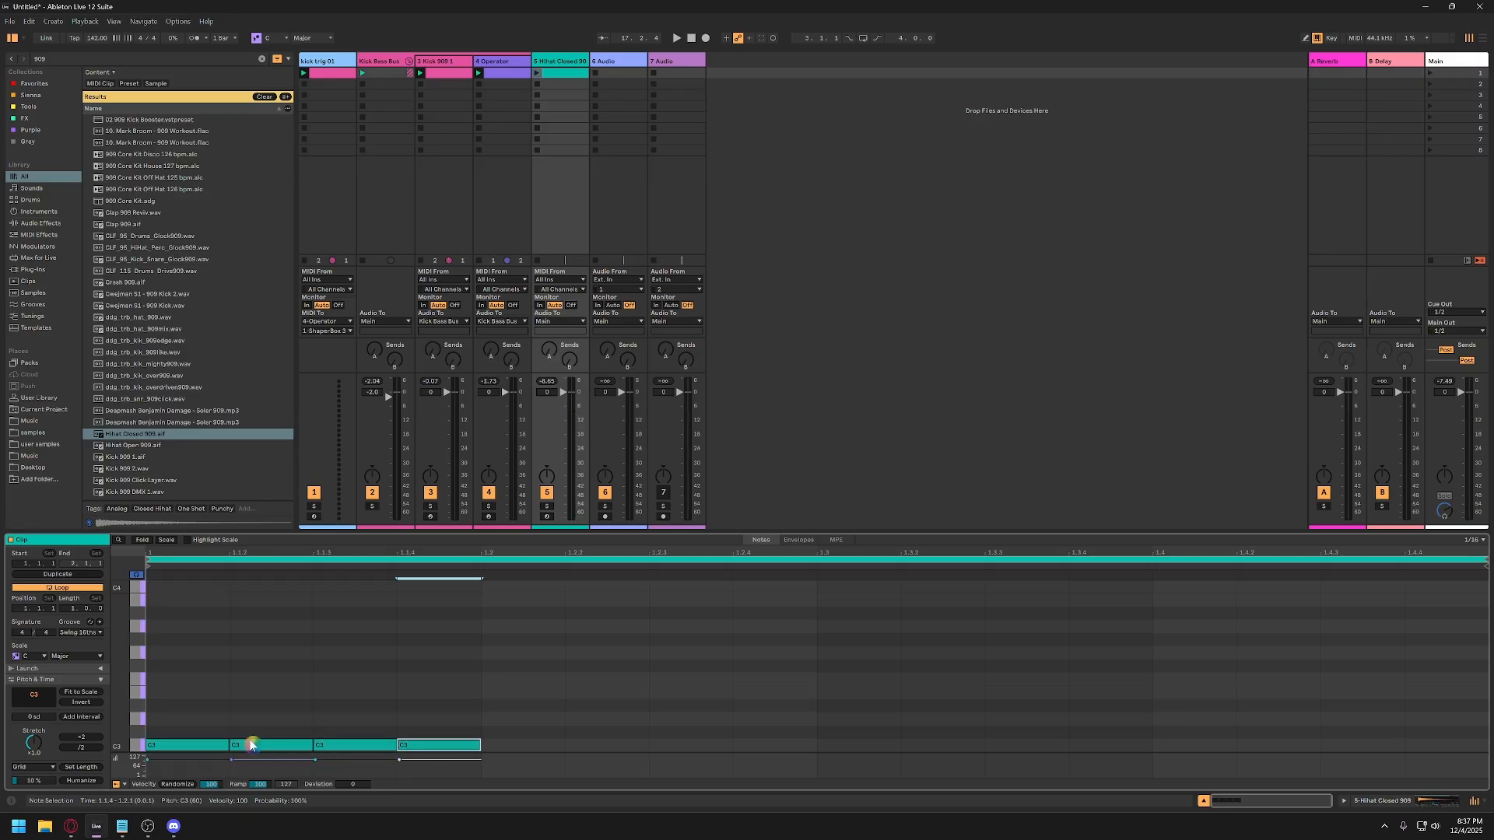
Loop the hi-hat clip over its first beat of four C3 notes and launch the clip.
left_click(173, 753, "shift")
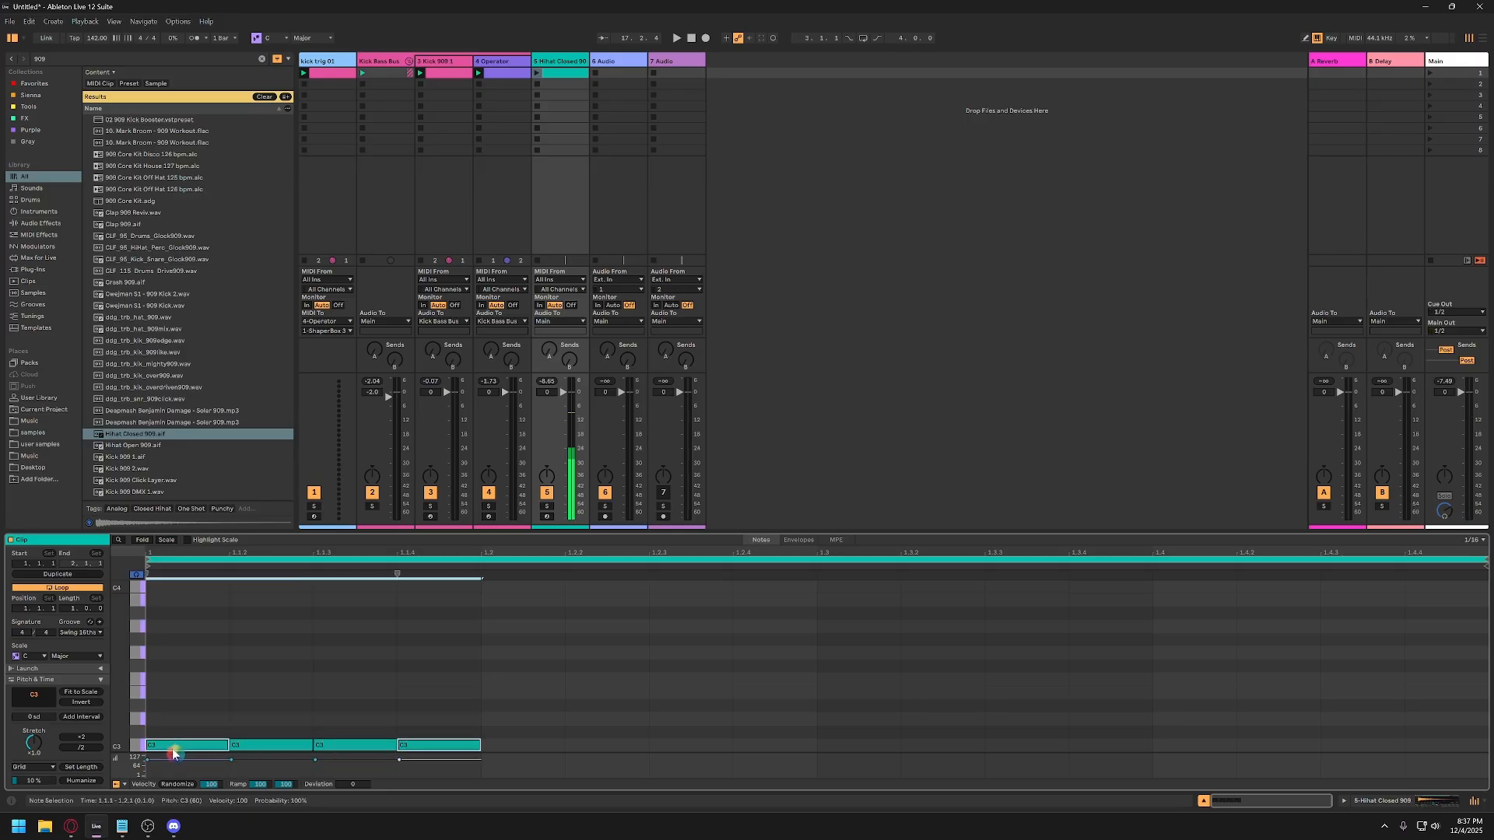
key("ctrl+l")
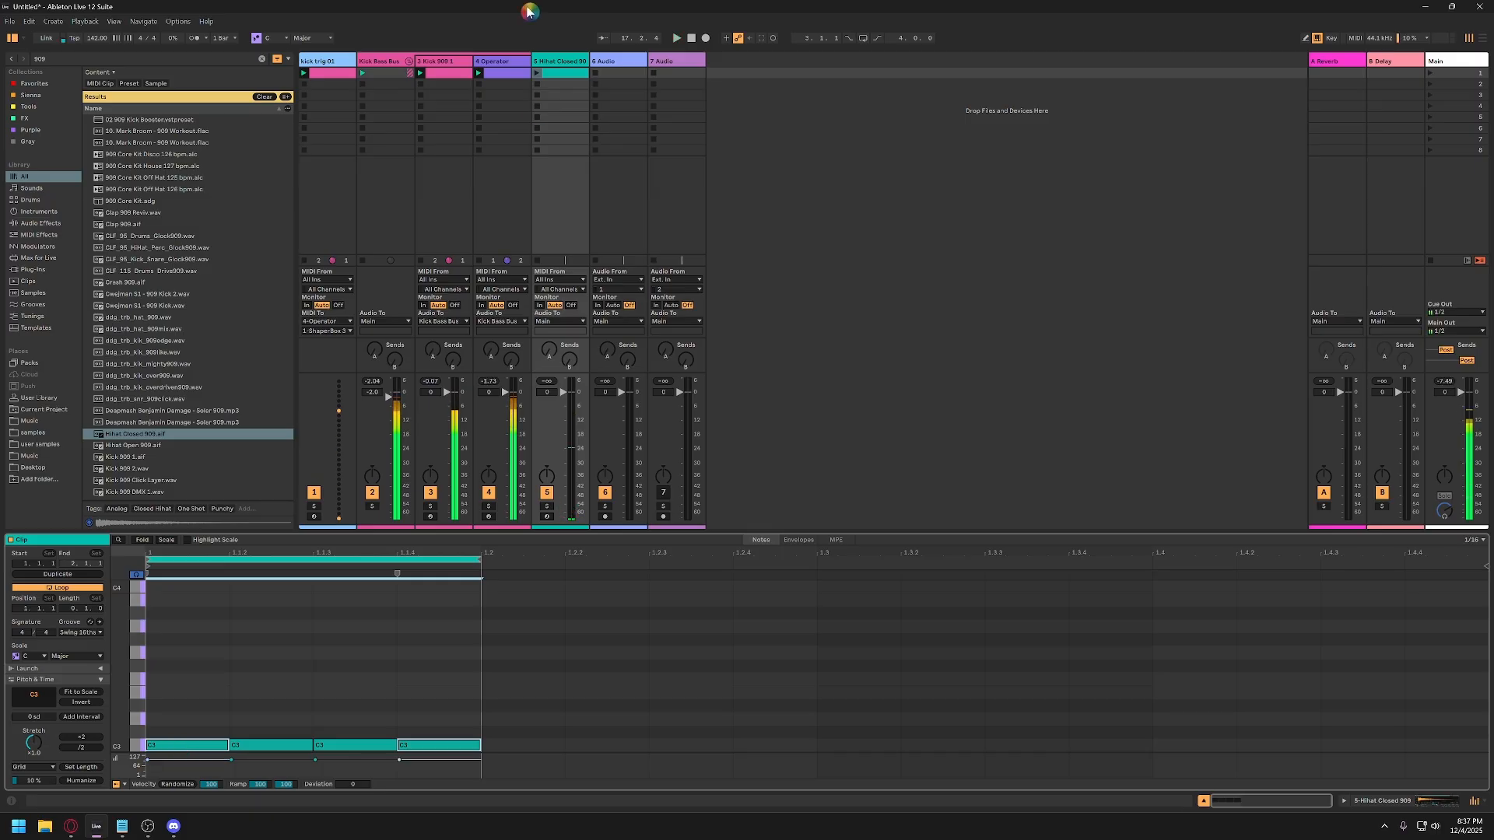
left_click(580, 406)
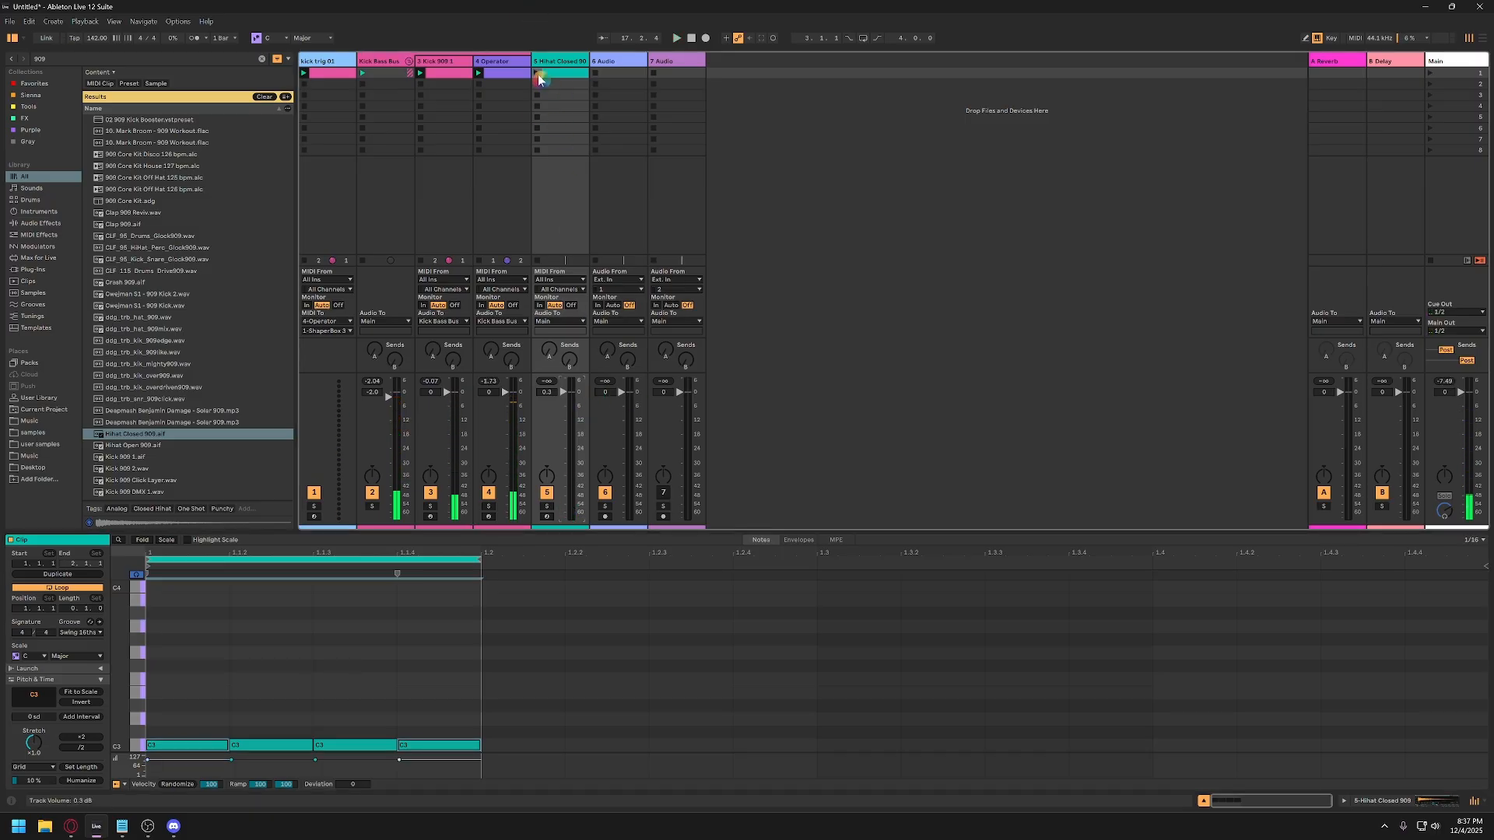
left_click(537, 73)
Set the Hihat Closed 909 track volume to -2 dB while the groove plays.
left_click_drag(564, 404, 564, 403)
left_click(551, 392)
type("-2")
key("Return")
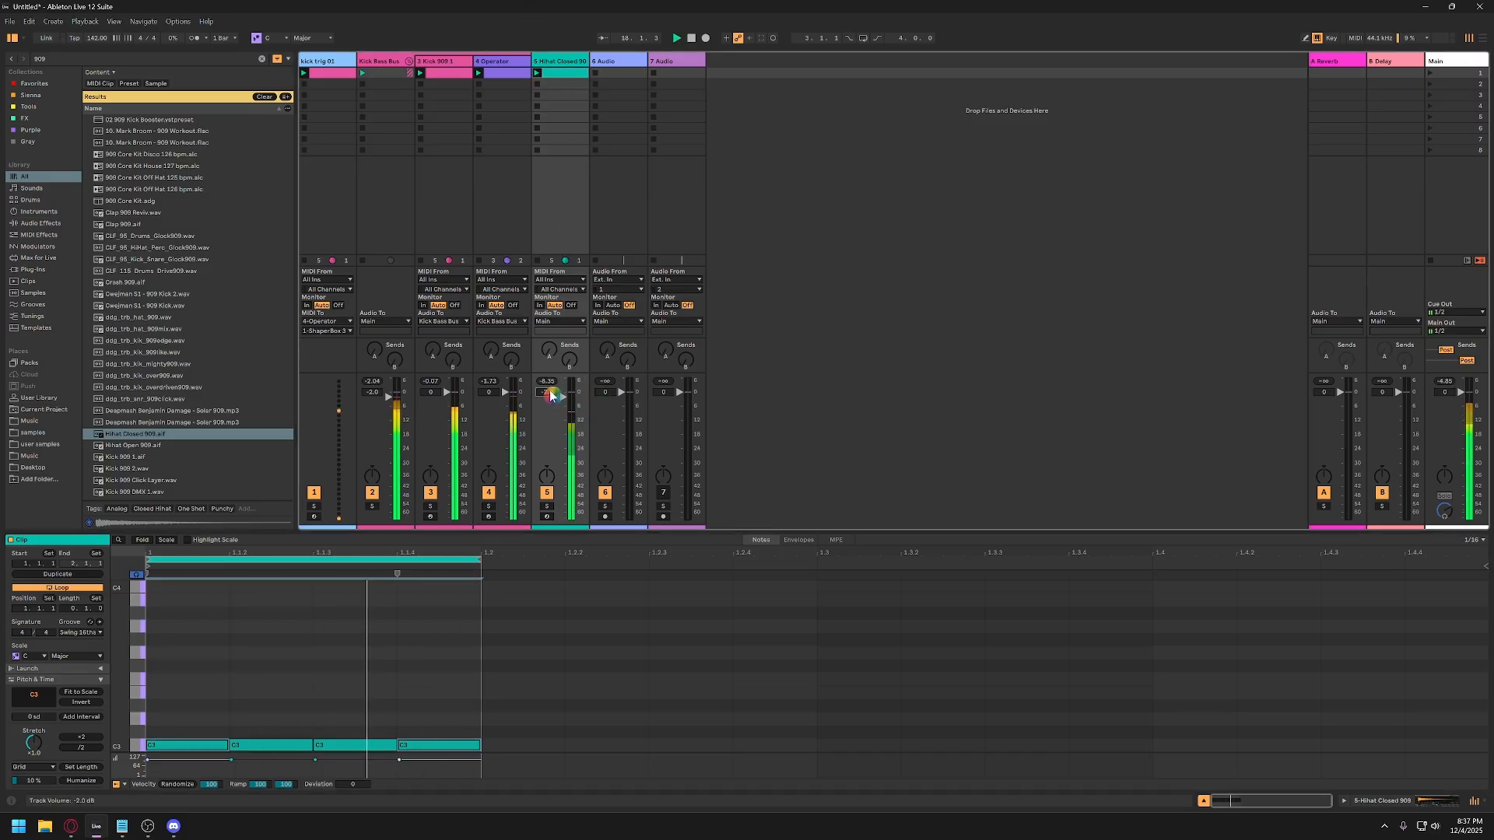
Tighten the Hihat Closed 909 sampler envelope with sustain at -inf dB and decay about 200 ms, and raise its volume to -9 dB.
double_click(568, 61)
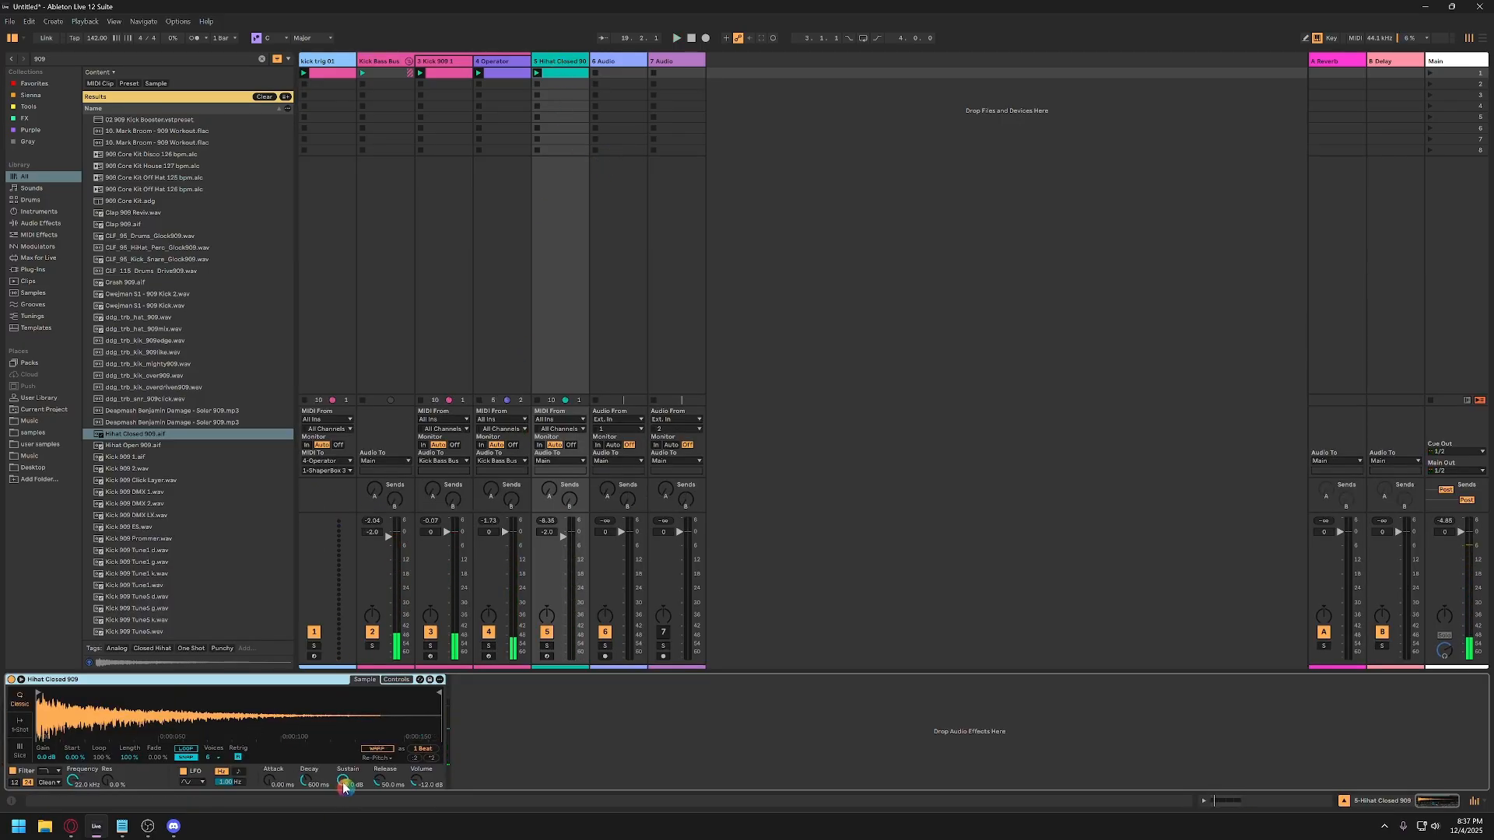
left_click_drag(343, 785, 343, 832)
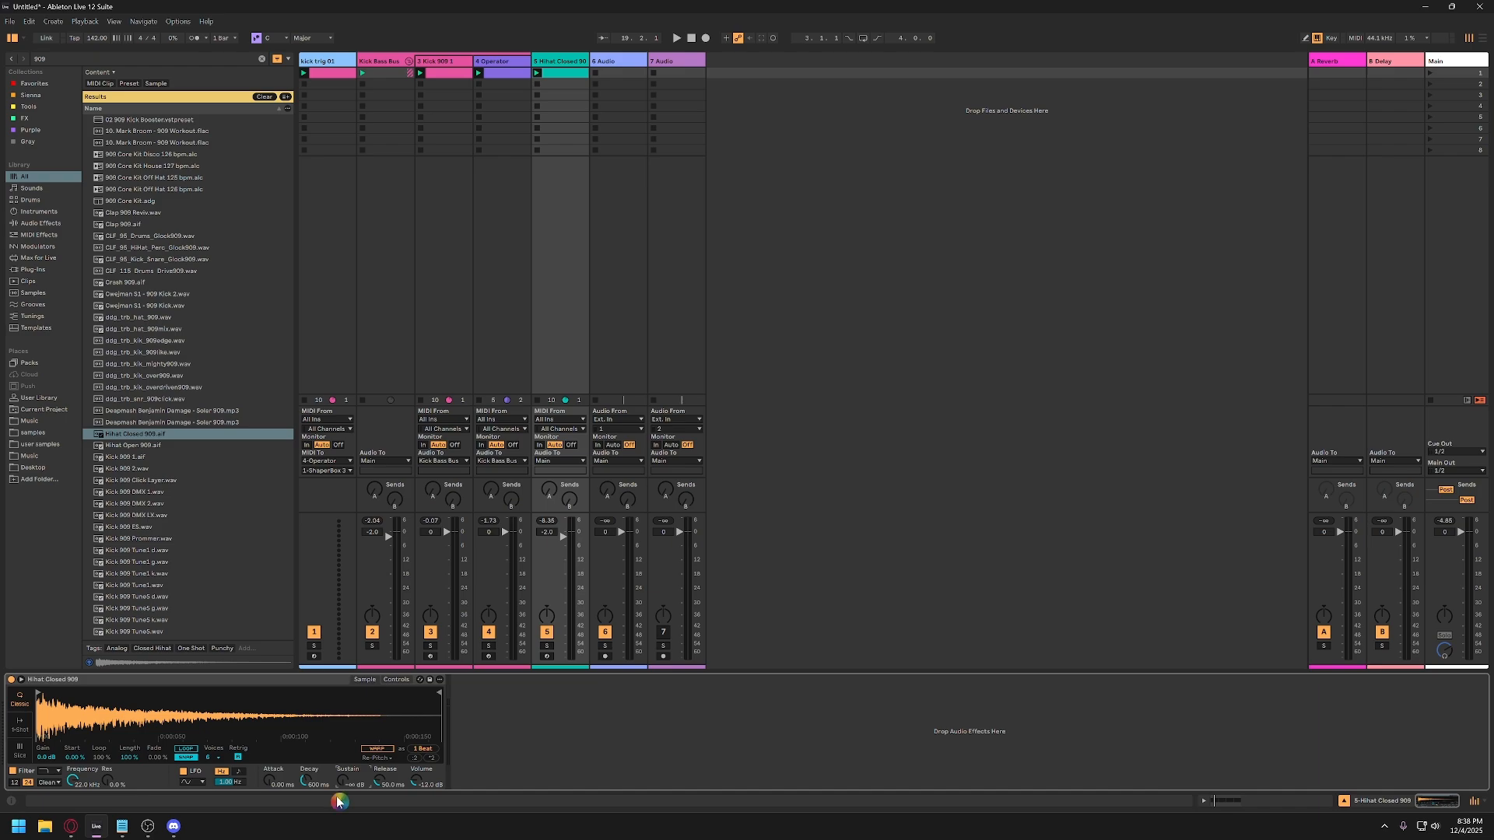
key("space")
left_click_drag(314, 784, 315, 798)
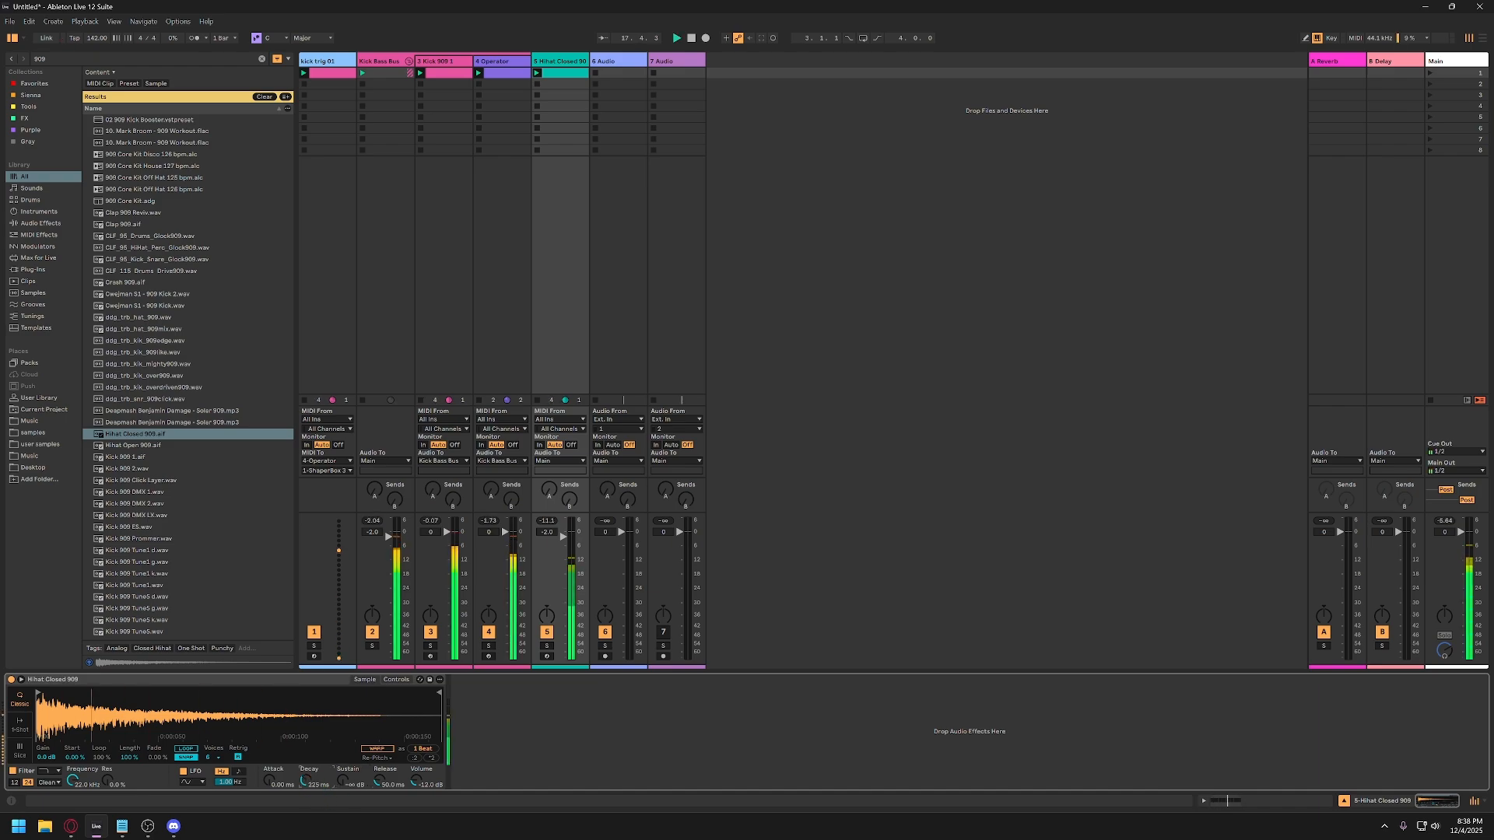
key("space")
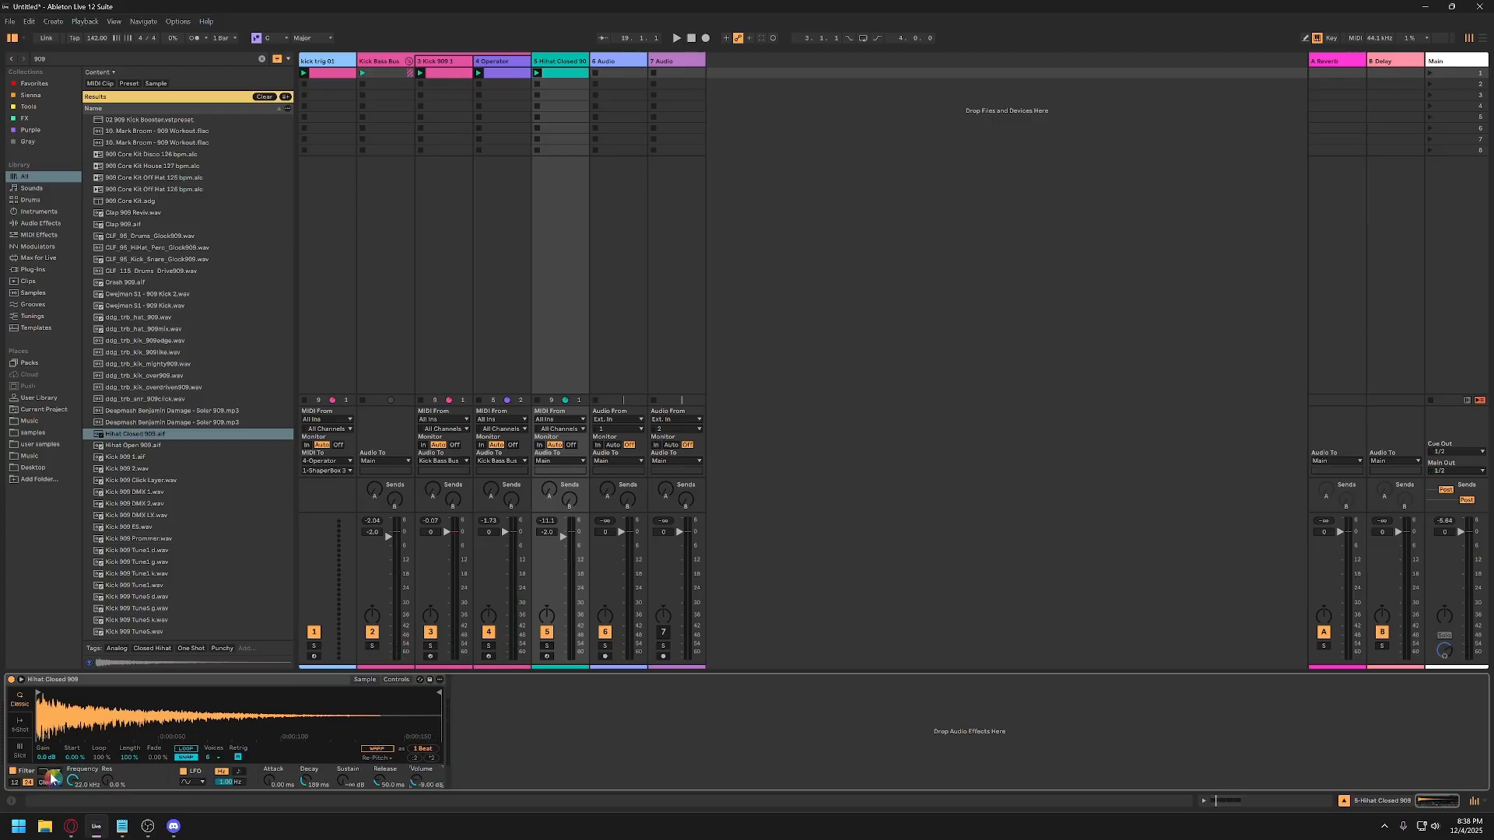
left_click(103, 681)
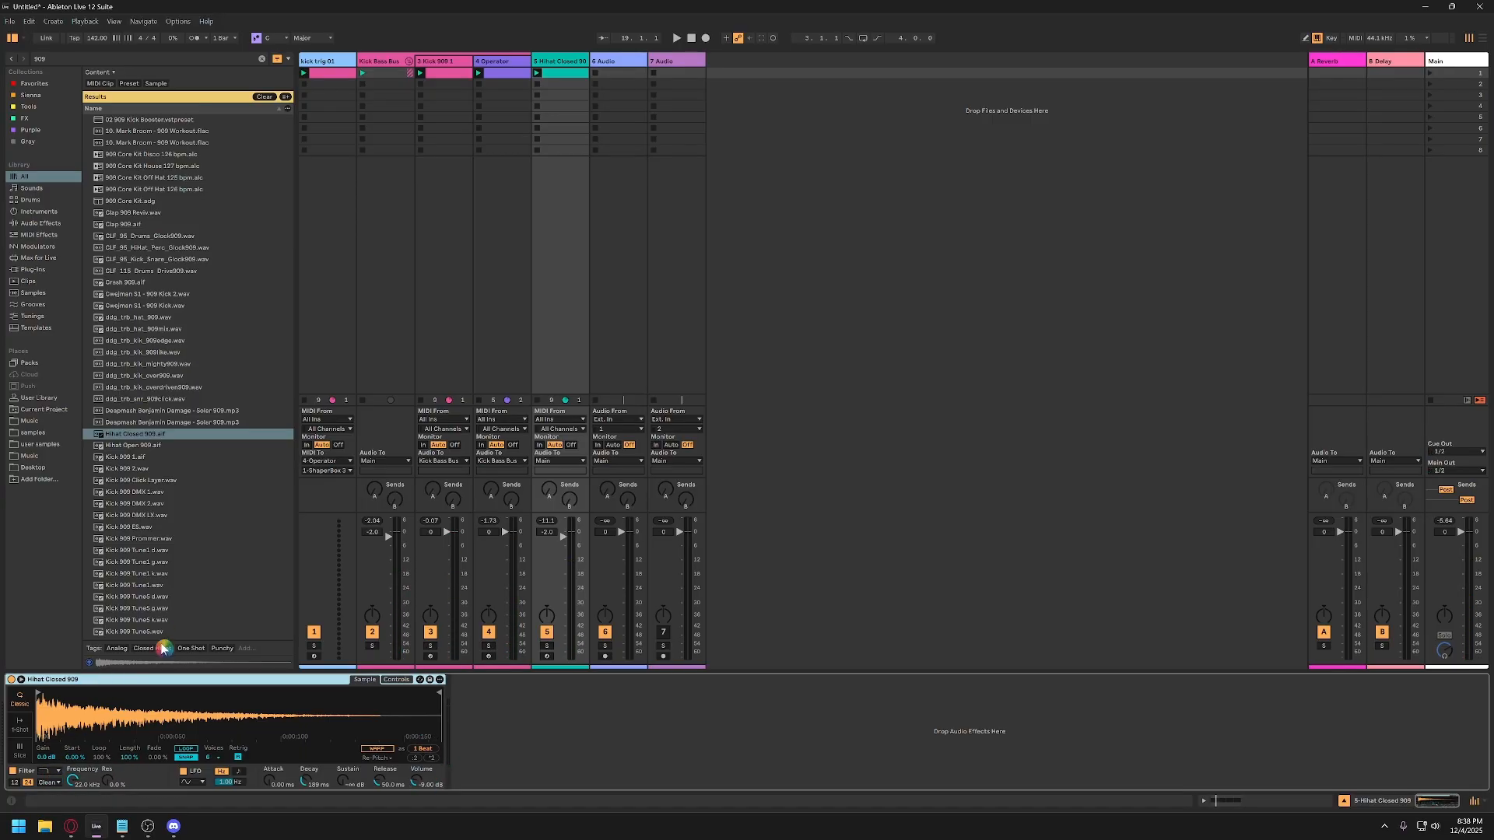
Browse all instruments without the 909 search filter, locate Simpler, and point out the Simpler on the closed hi-hat track.
left_click(39, 212)
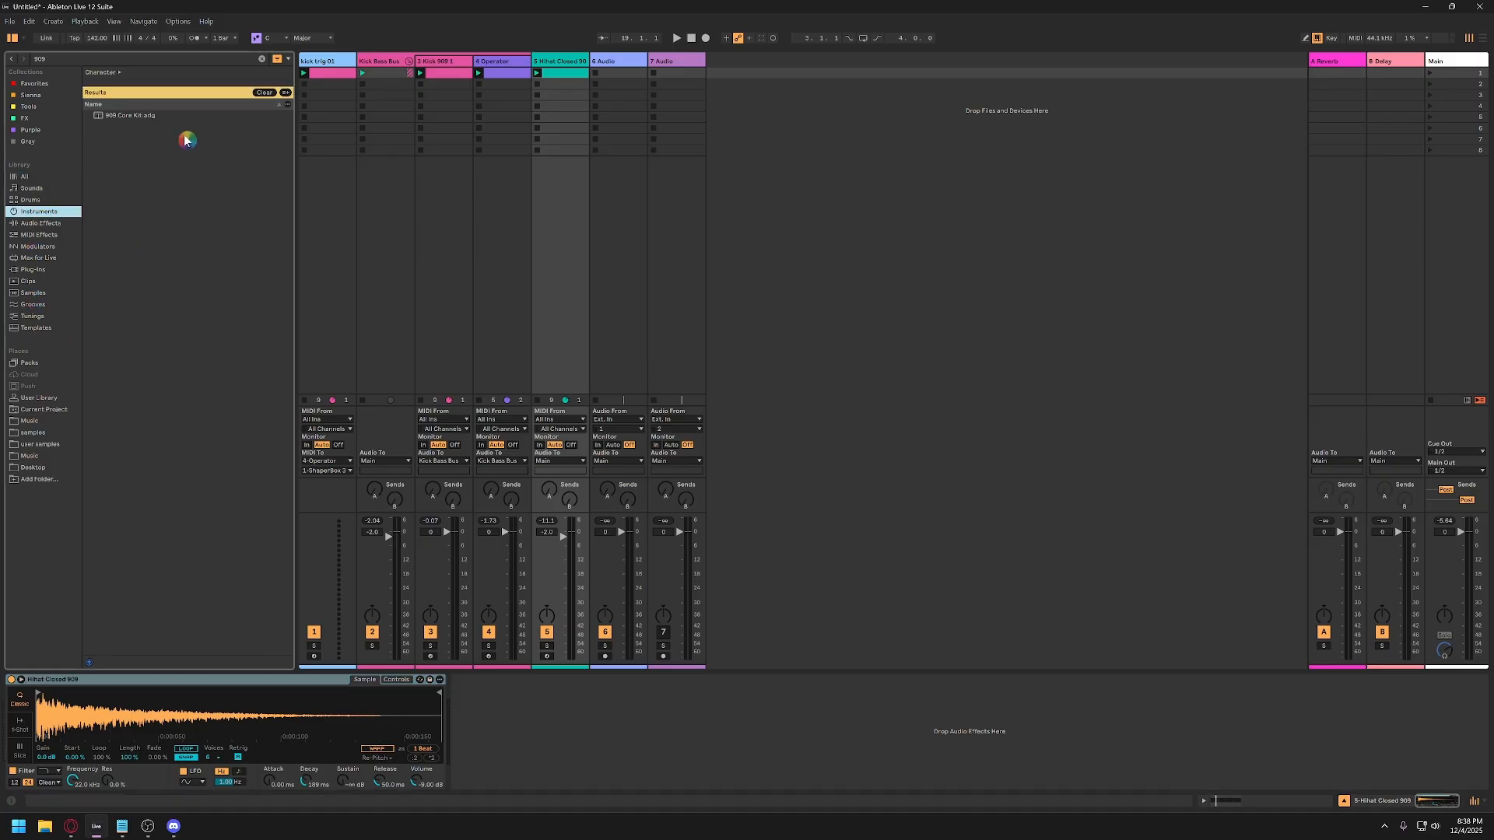
left_click(263, 60)
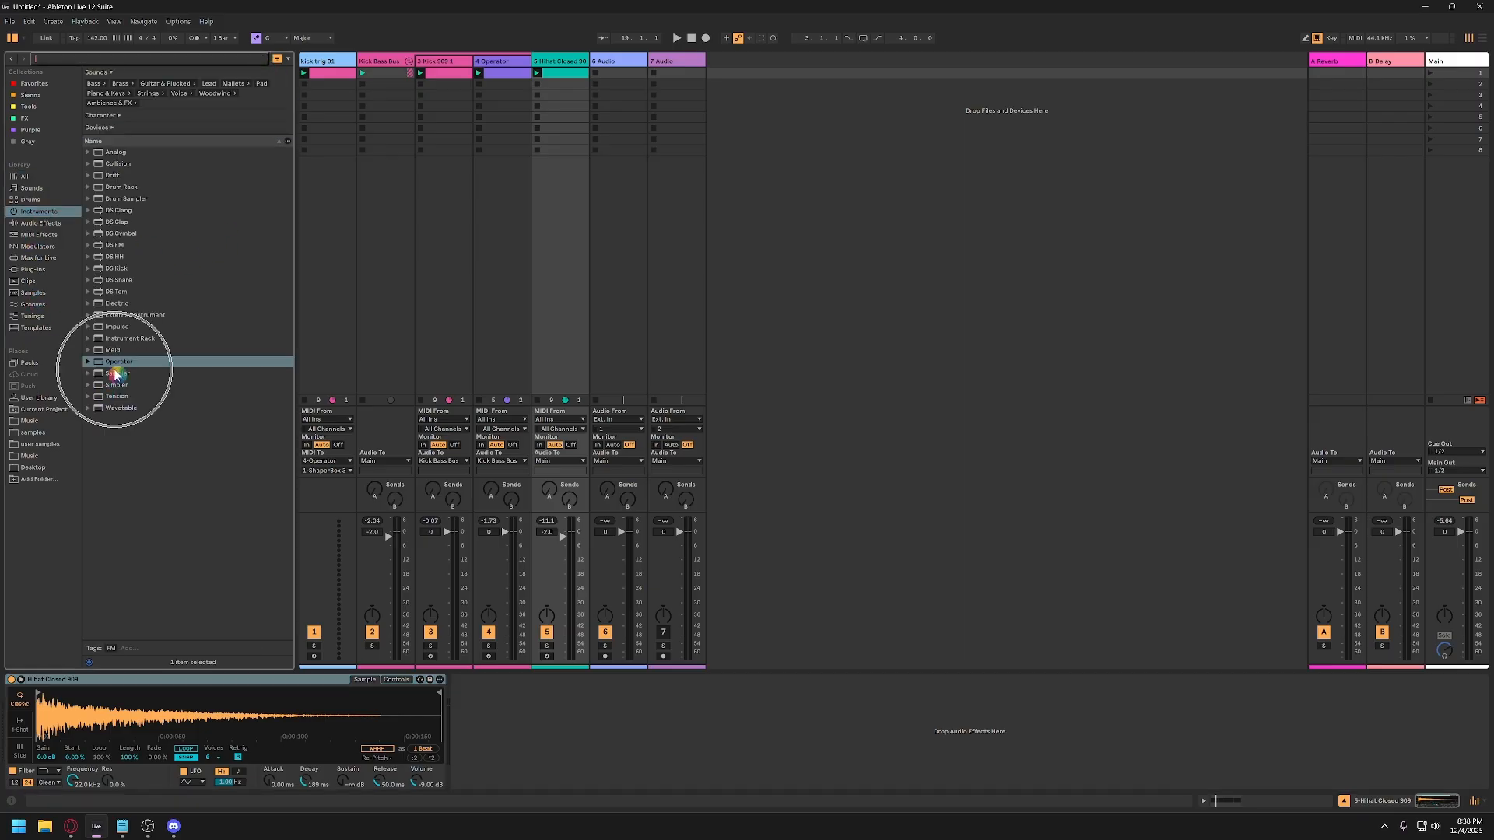
left_click(120, 378)
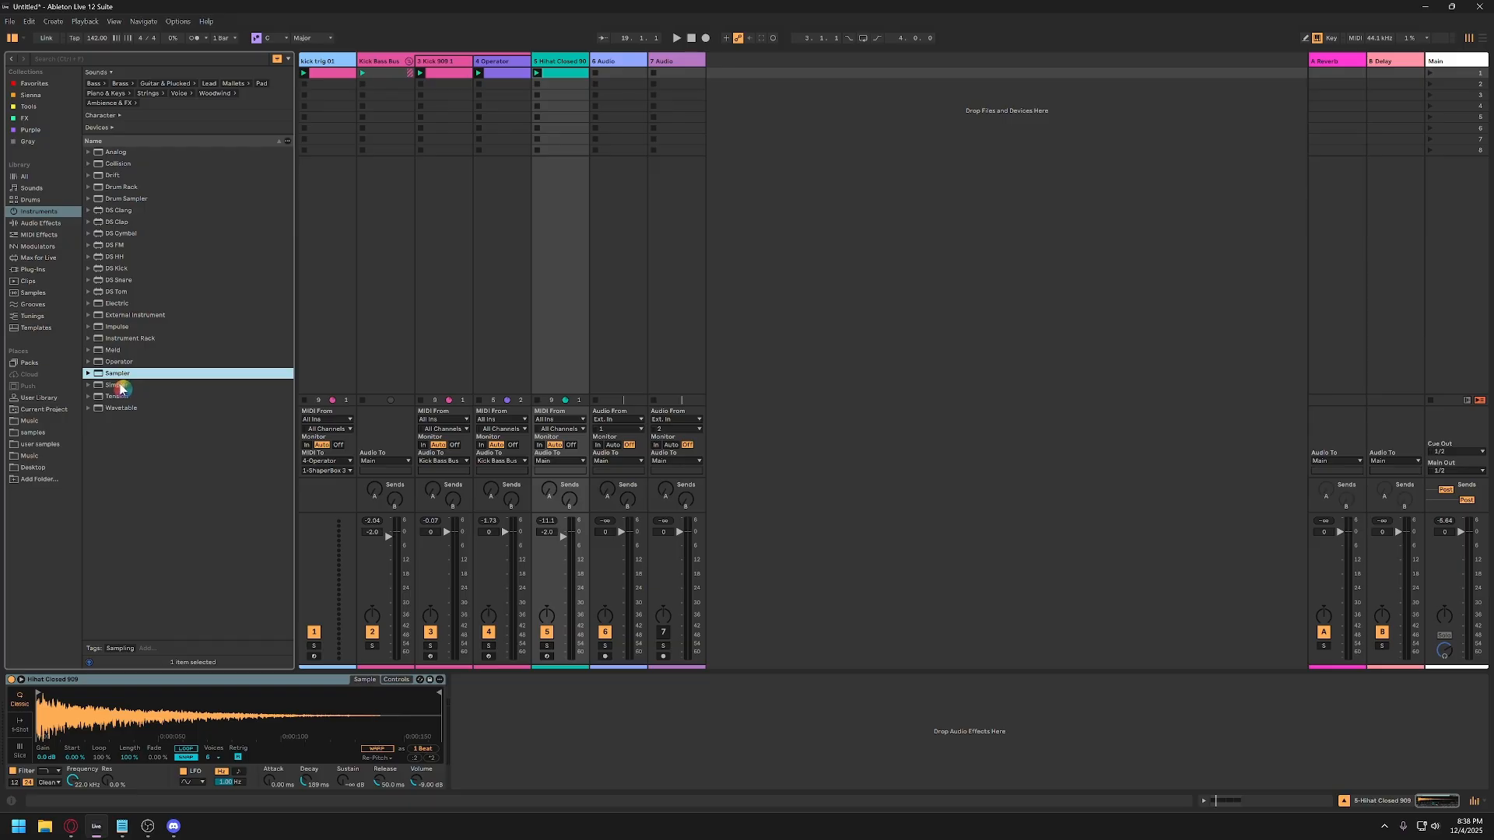
left_click(119, 386)
left_click(265, 681)
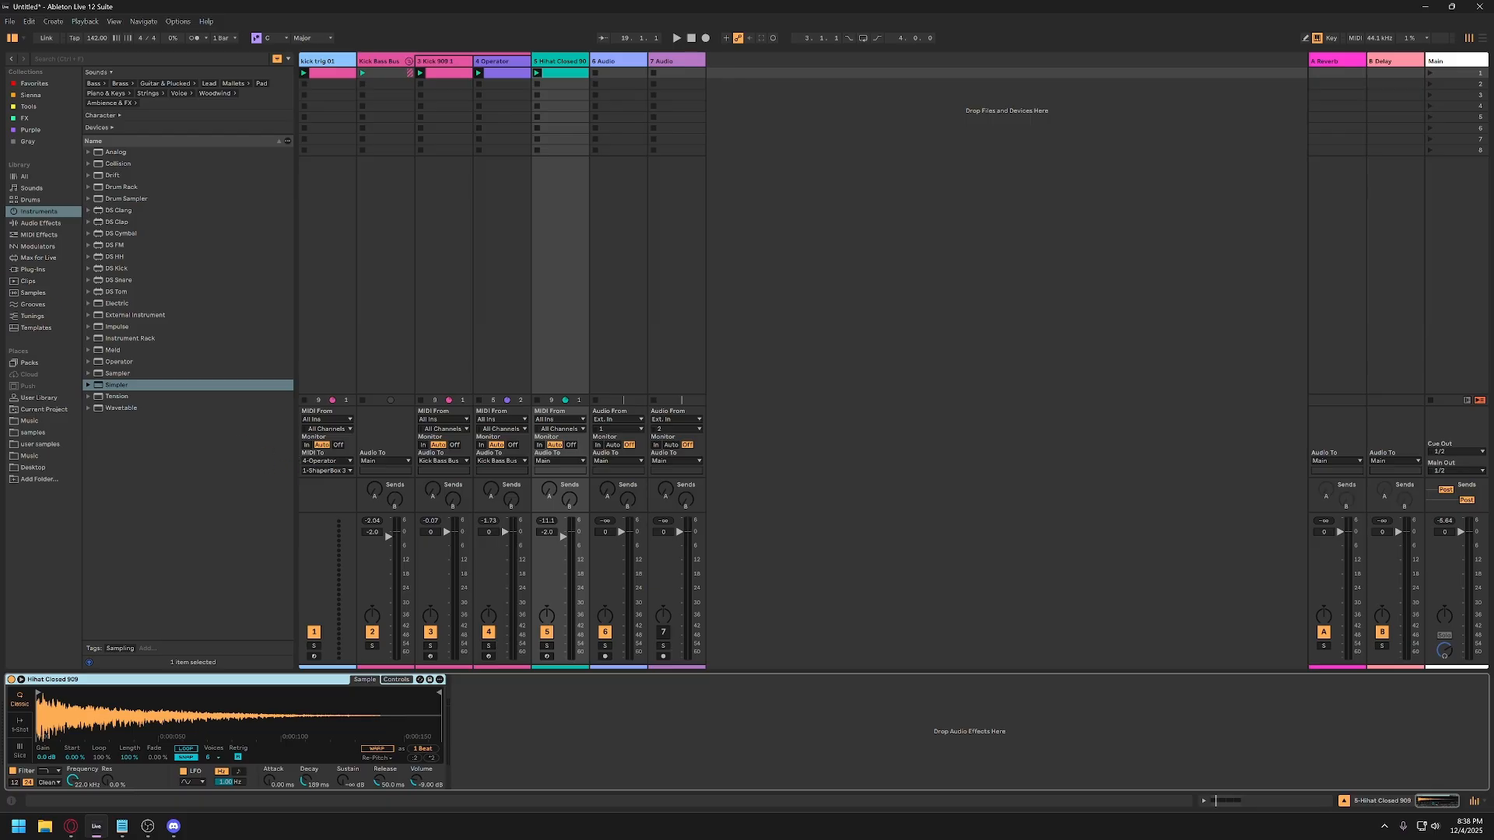
Switch the closed hi-hat Simpler's filter to high-pass and set its cutoff between 400 and 500 Hz during playback.
left_click(71, 826)
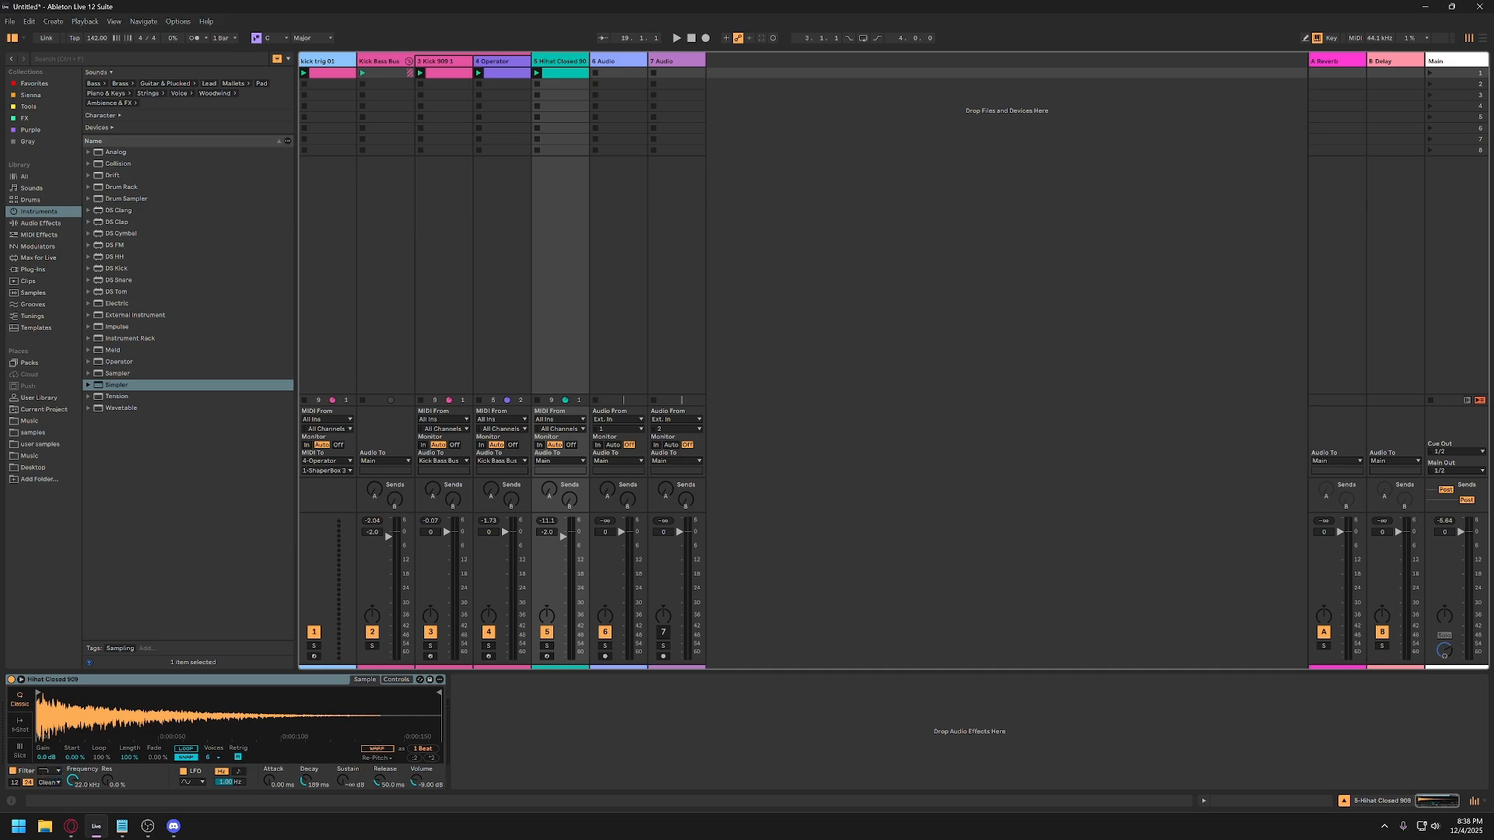
left_click(123, 826)
left_click(67, 788)
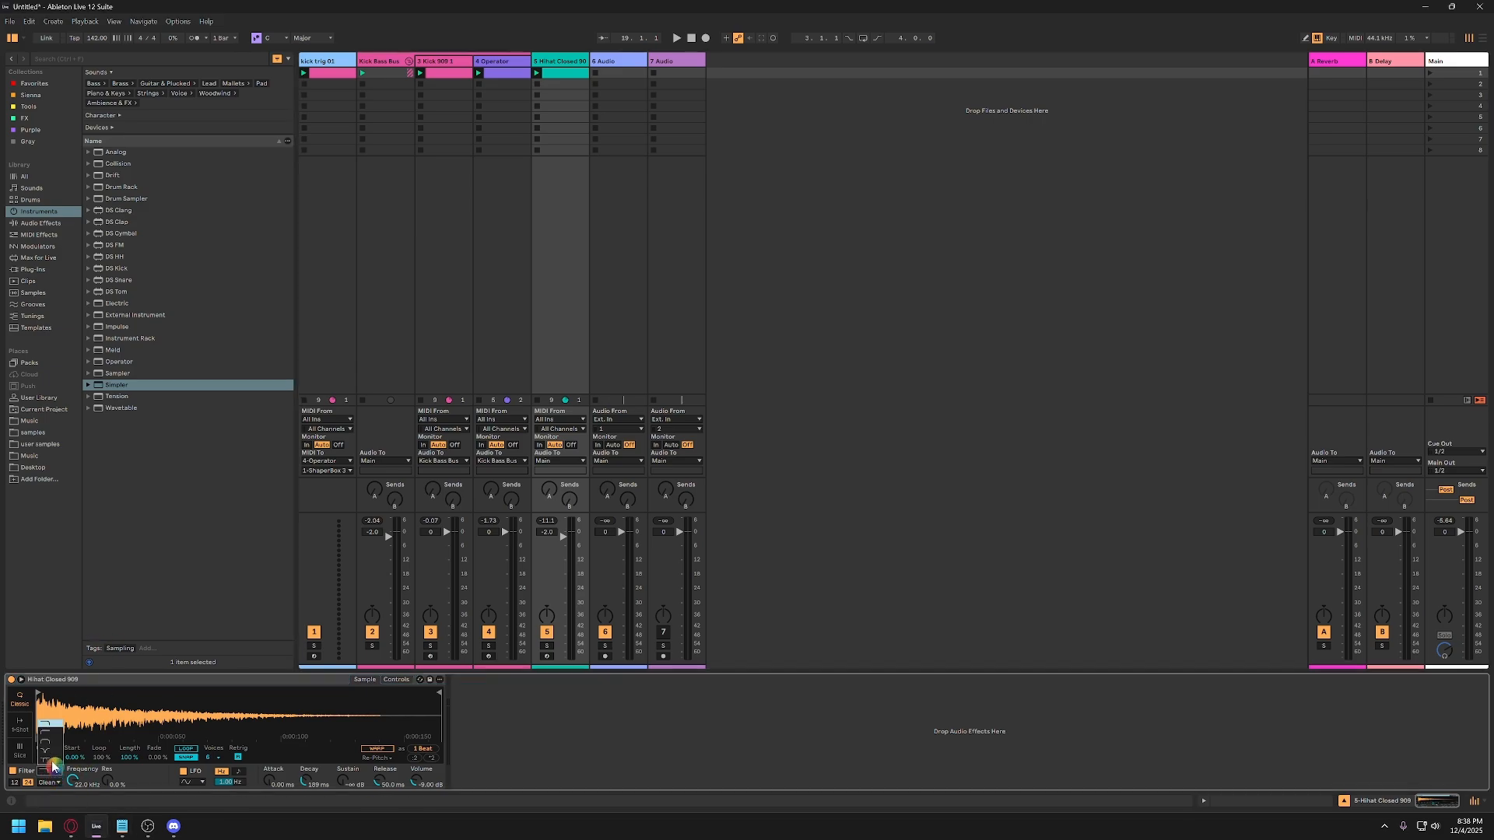
key("space")
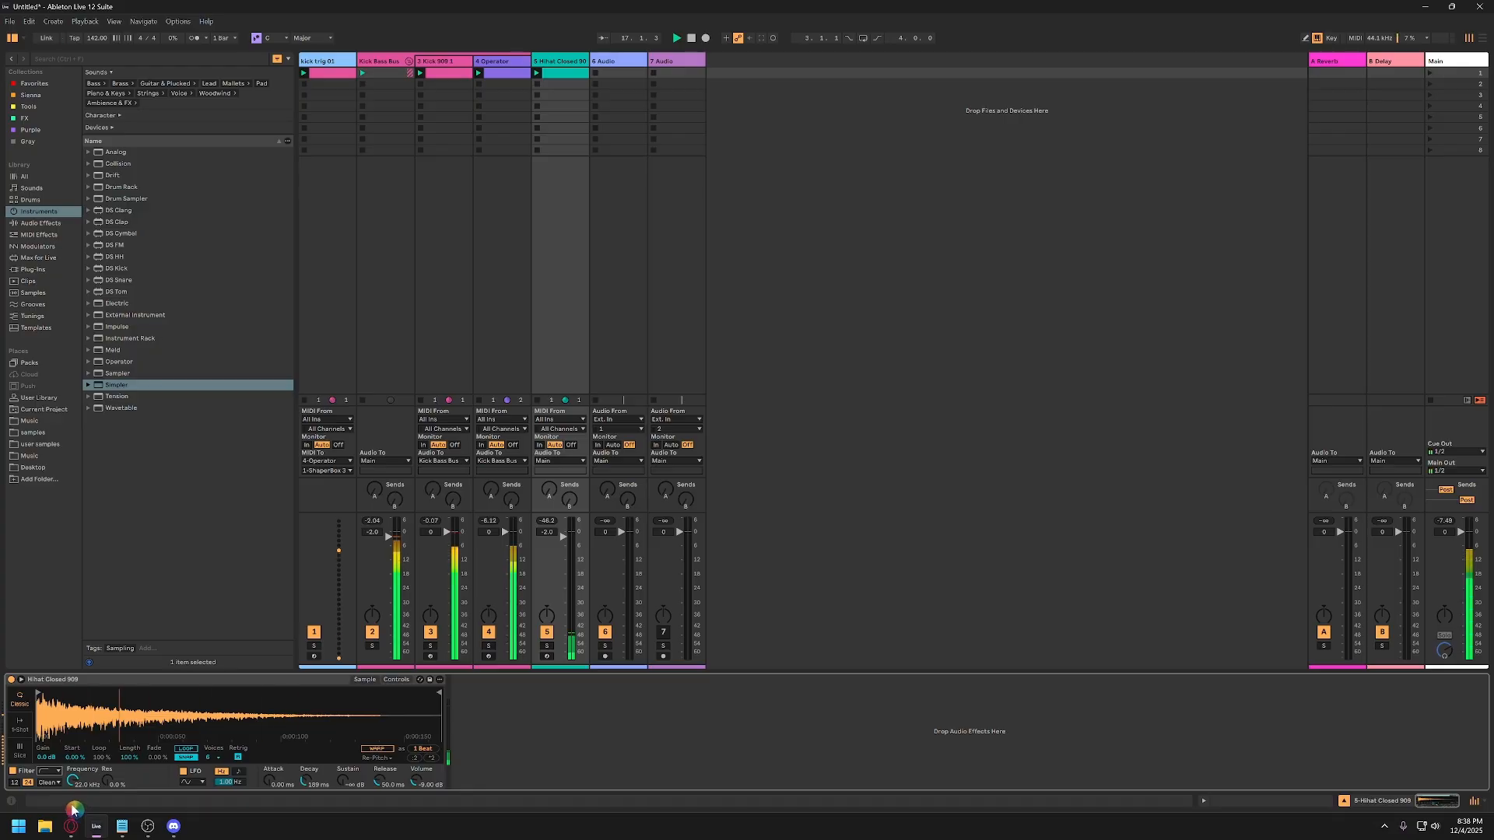
left_click_drag(72, 780, 72, 836)
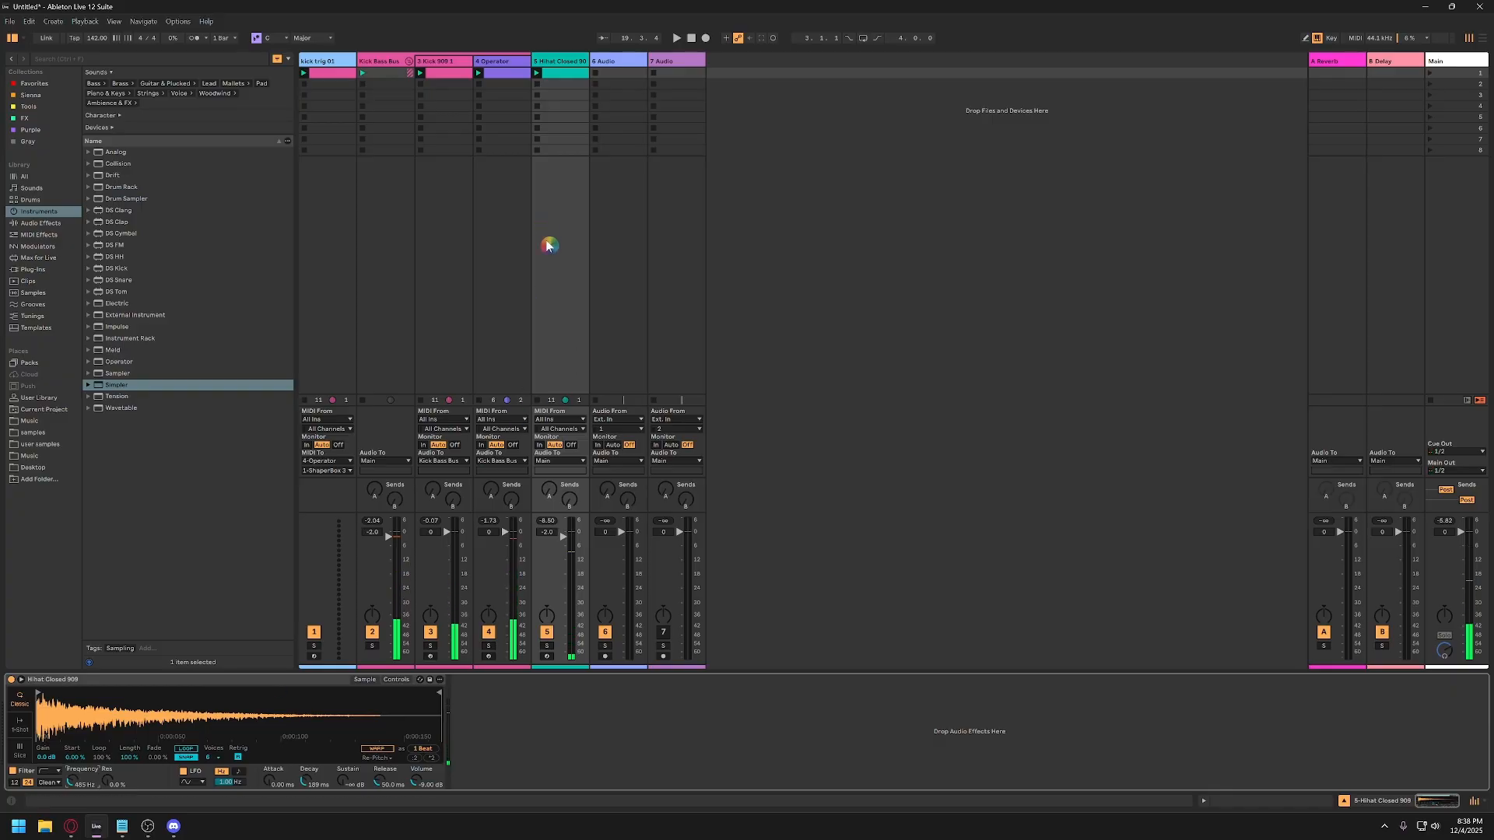
Add the EQ COMP.adg favourite to the closed hi-hat track and open its Pro-Q 4 equalizer.
left_click(48, 84)
double_click(124, 83)
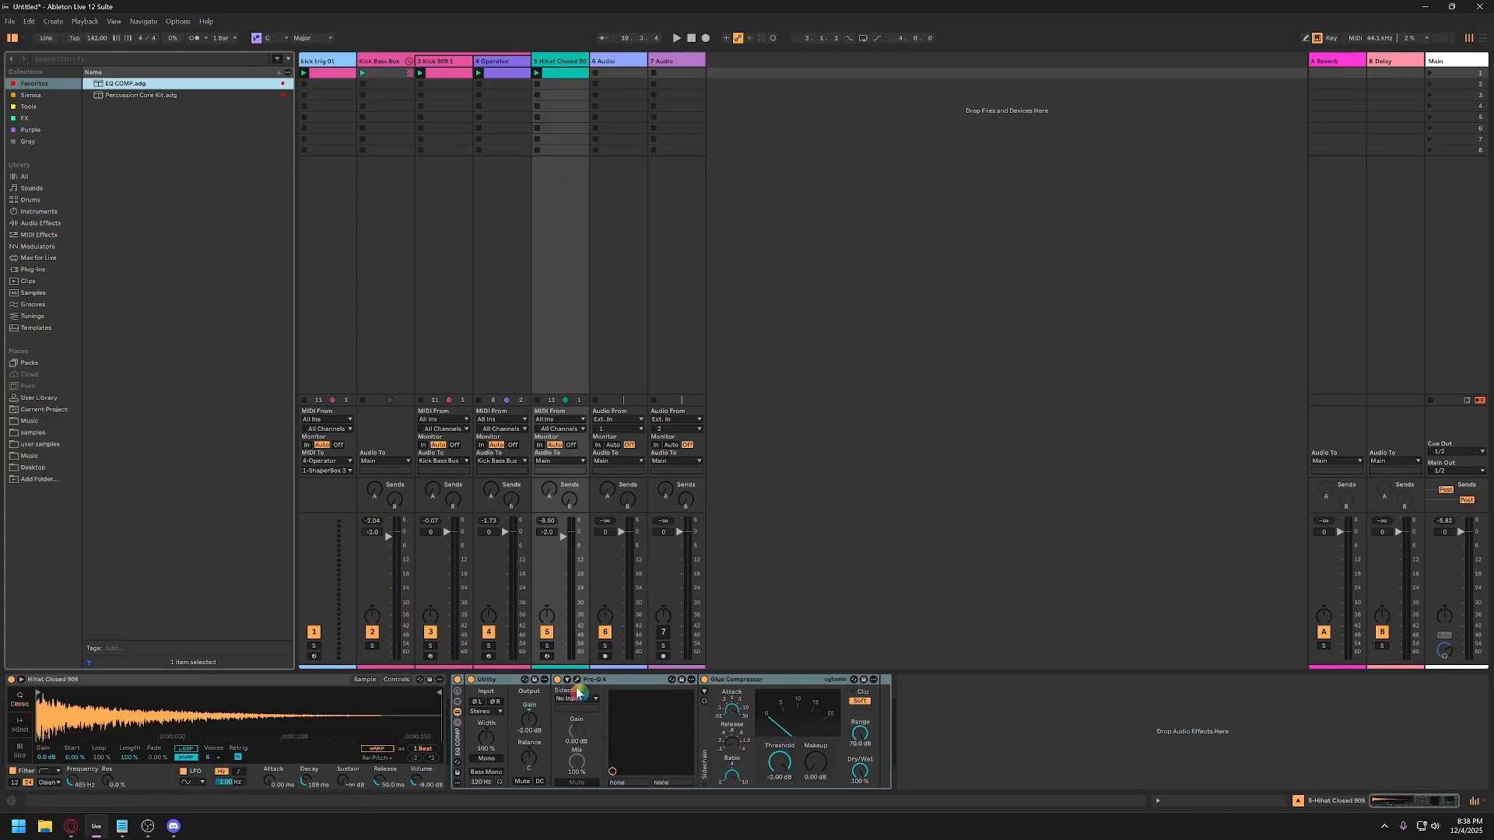
left_click(577, 680)
Raise the low cut frequency in Pro-Q 4, lower the high cut to about 17.7 kHz, and close the equalizer window.
mouse_move(883, 295)
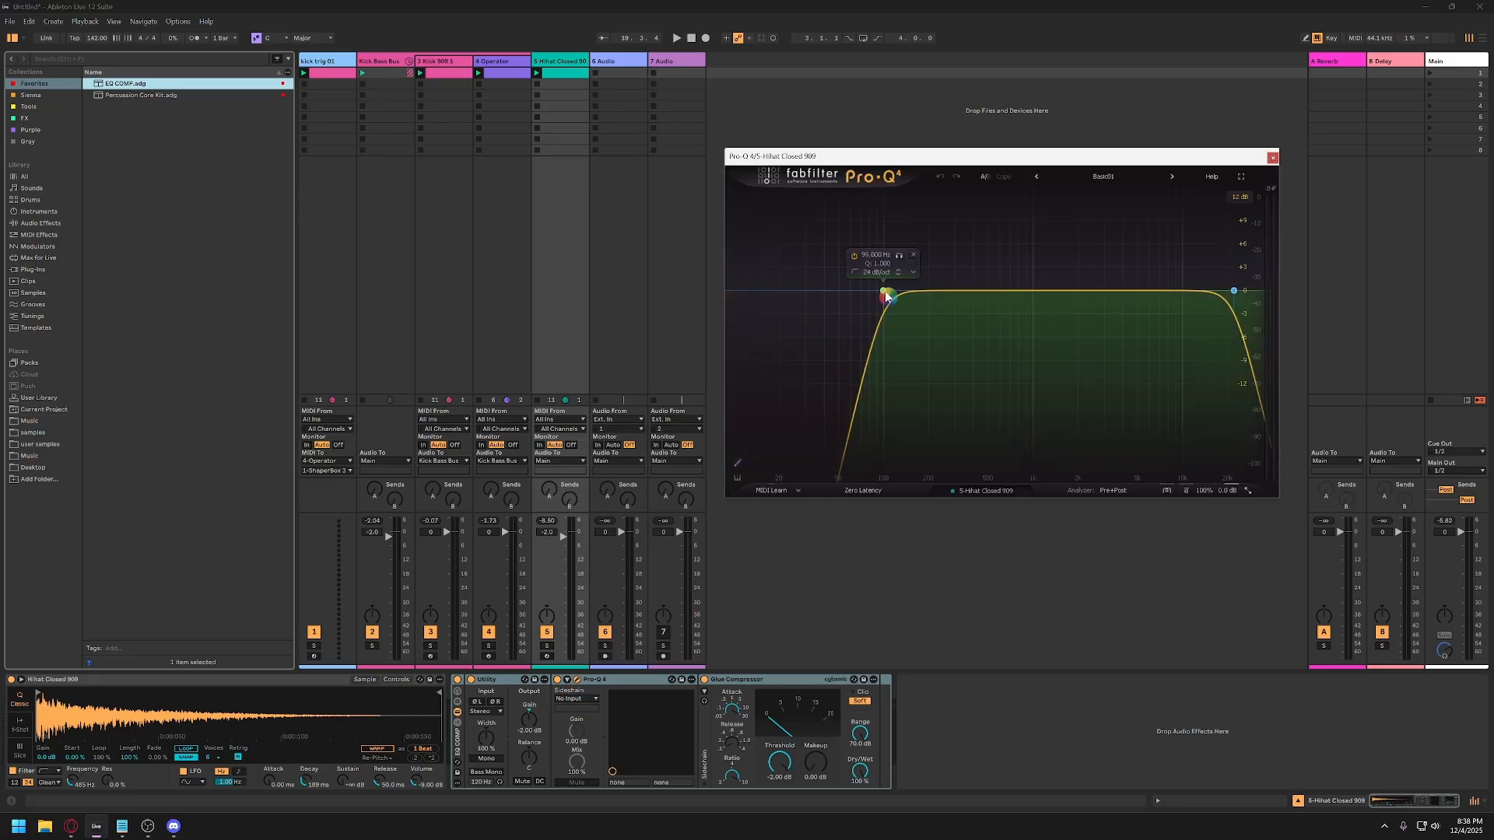
key("space")
left_click(887, 296)
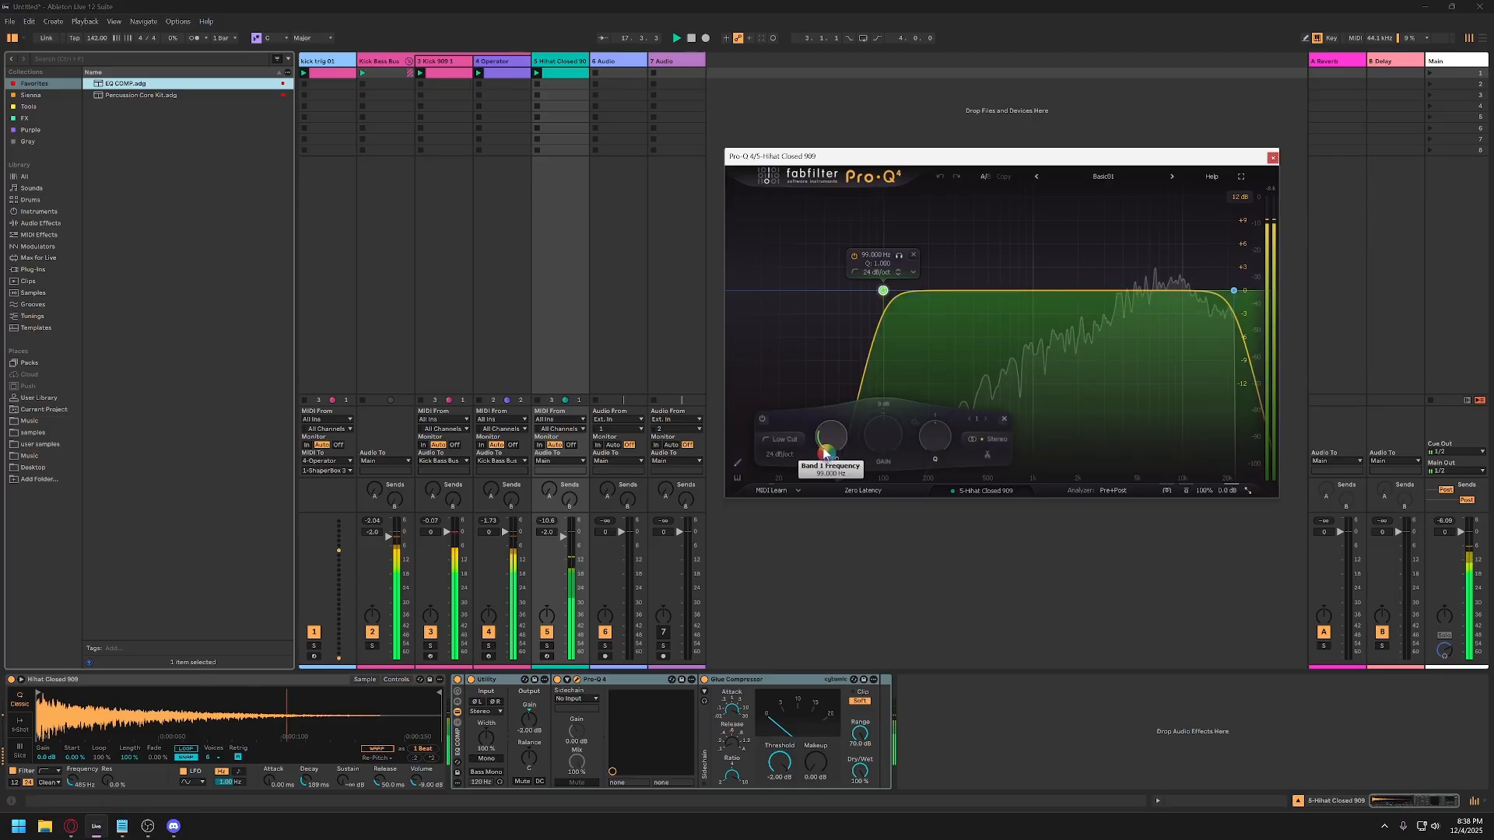
left_click_drag(827, 445, 826, 415)
left_click(1234, 291)
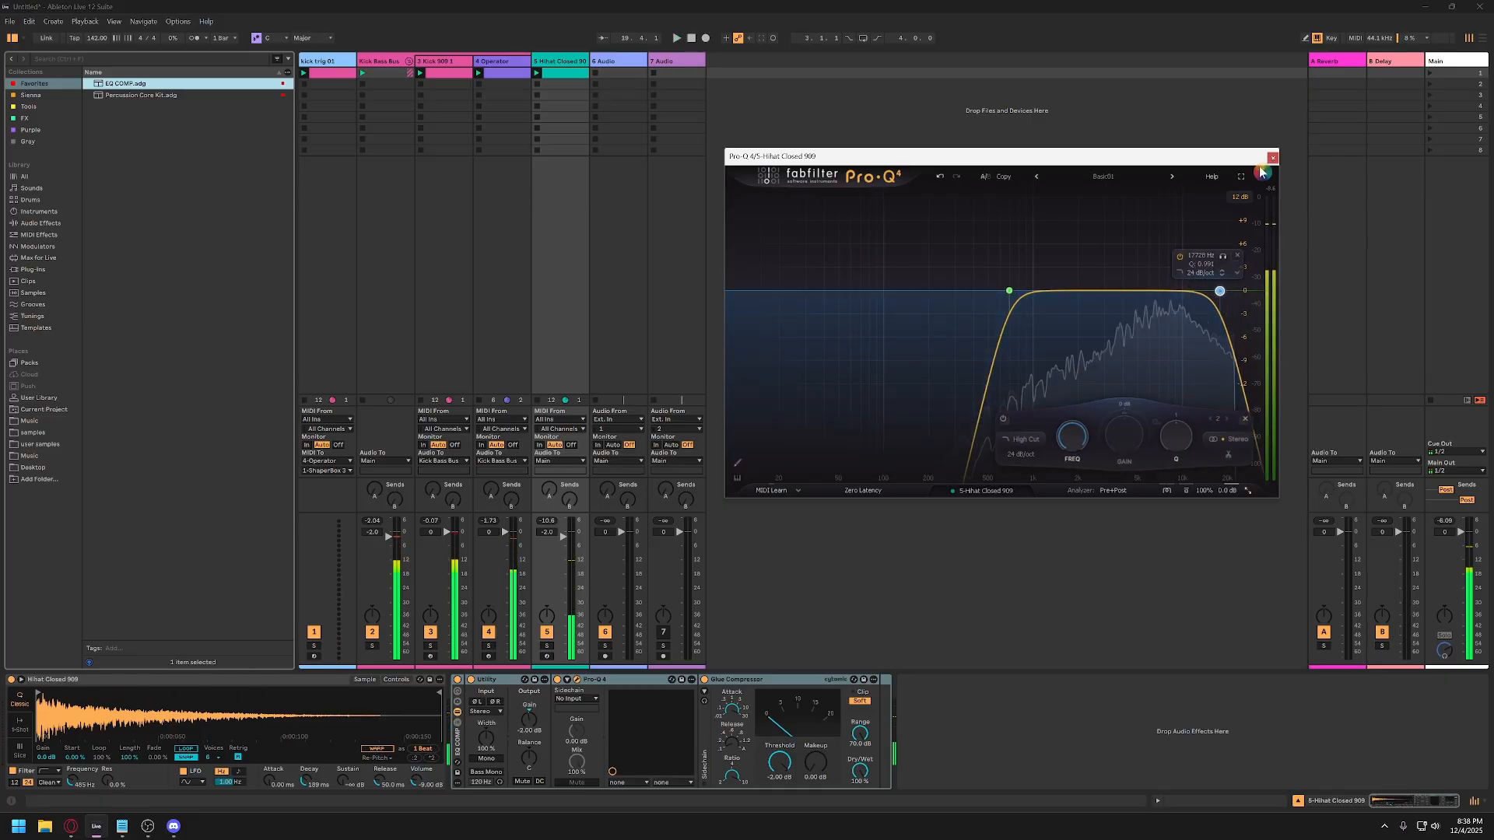
left_click(1272, 158)
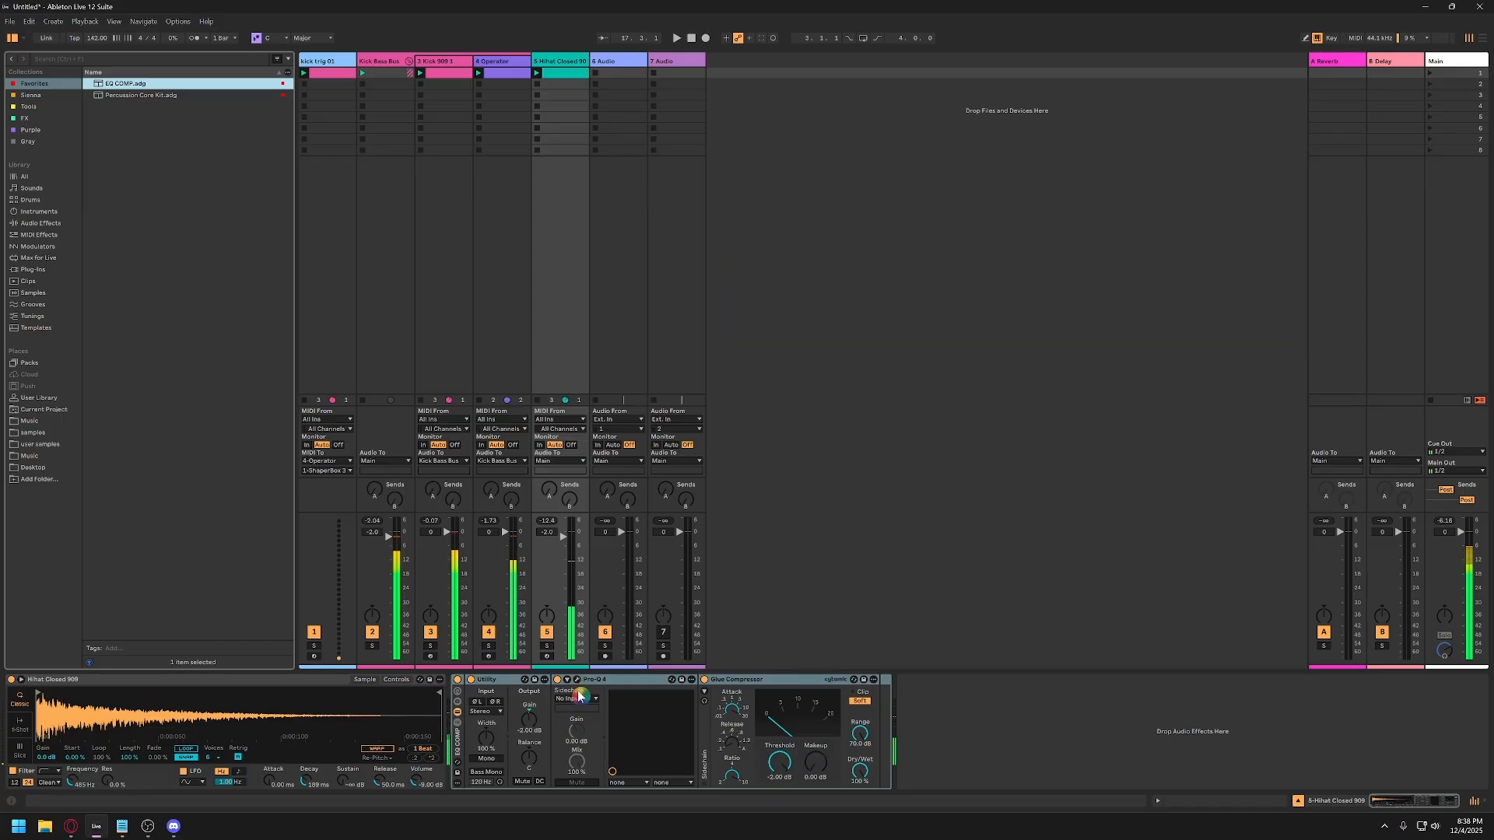
Insert a MIDI track directly after the closed hi-hat track and select it.
left_click(543, 70)
key("ctrl+shift+t")
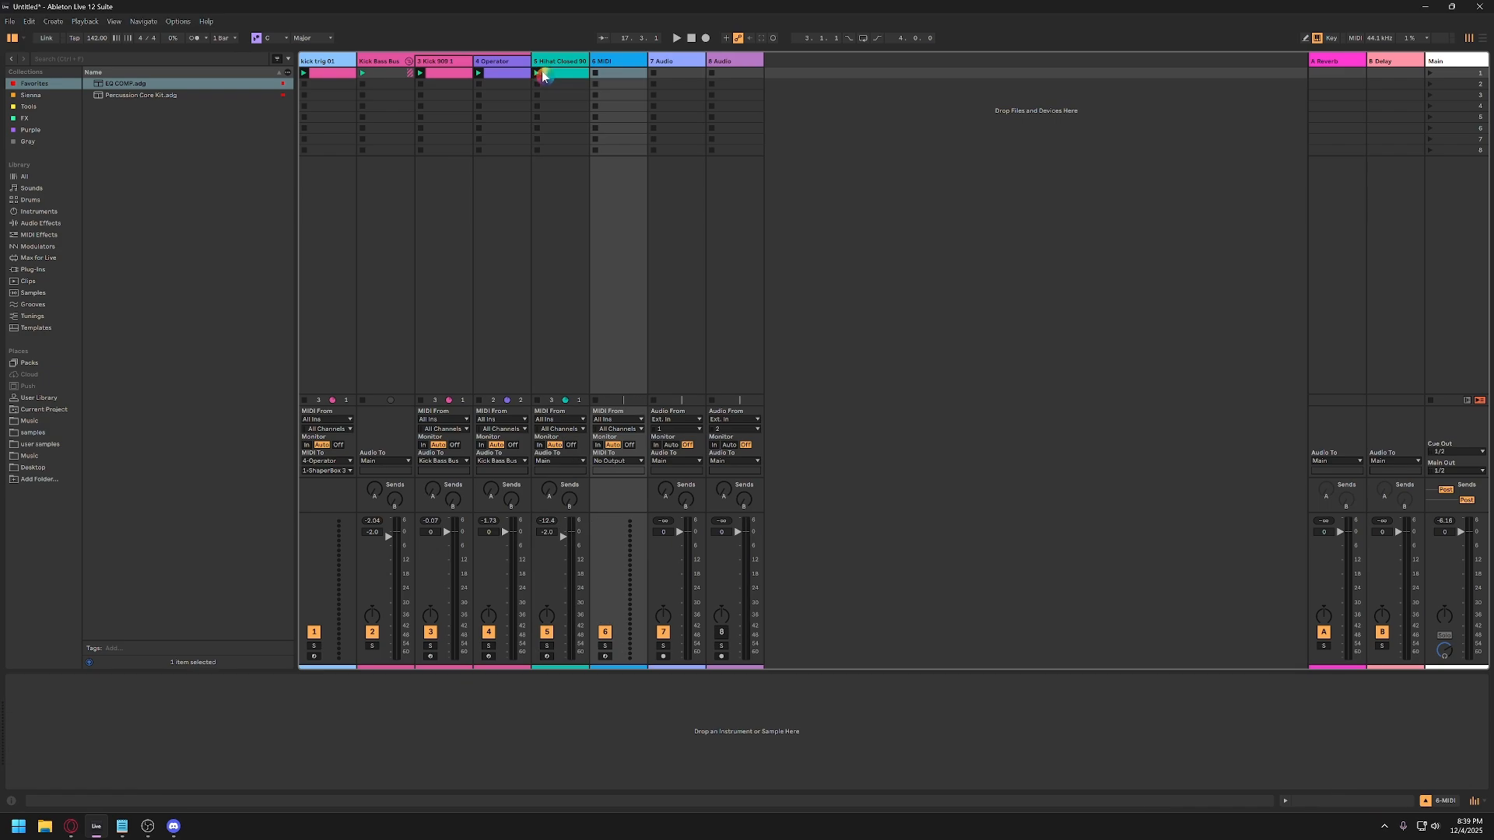
left_click(622, 61)
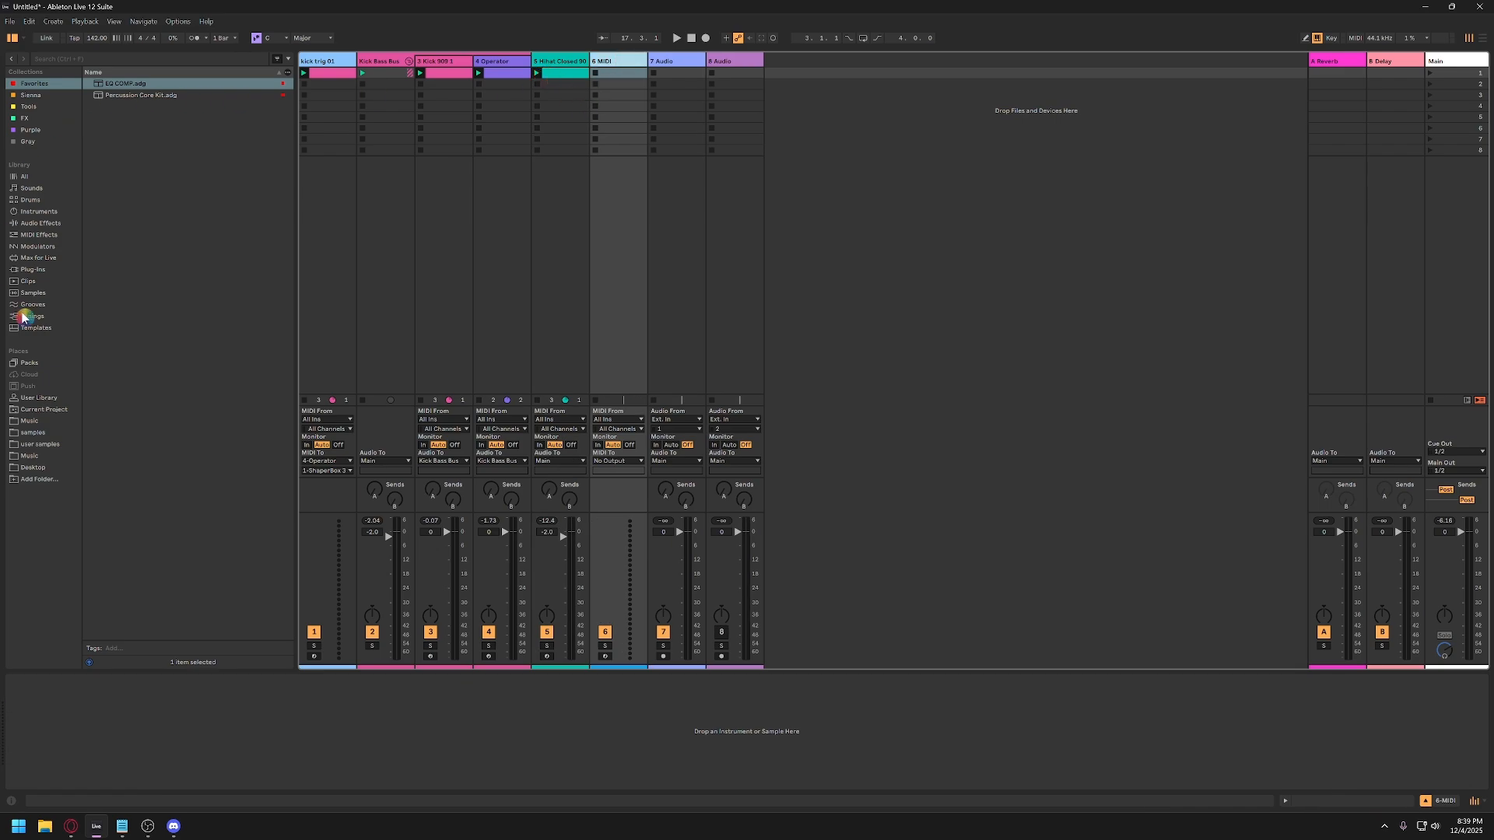
Search the whole library for "909 open" and load Hihat Open 909.aif onto the empty MIDI track.
left_click(33, 178)
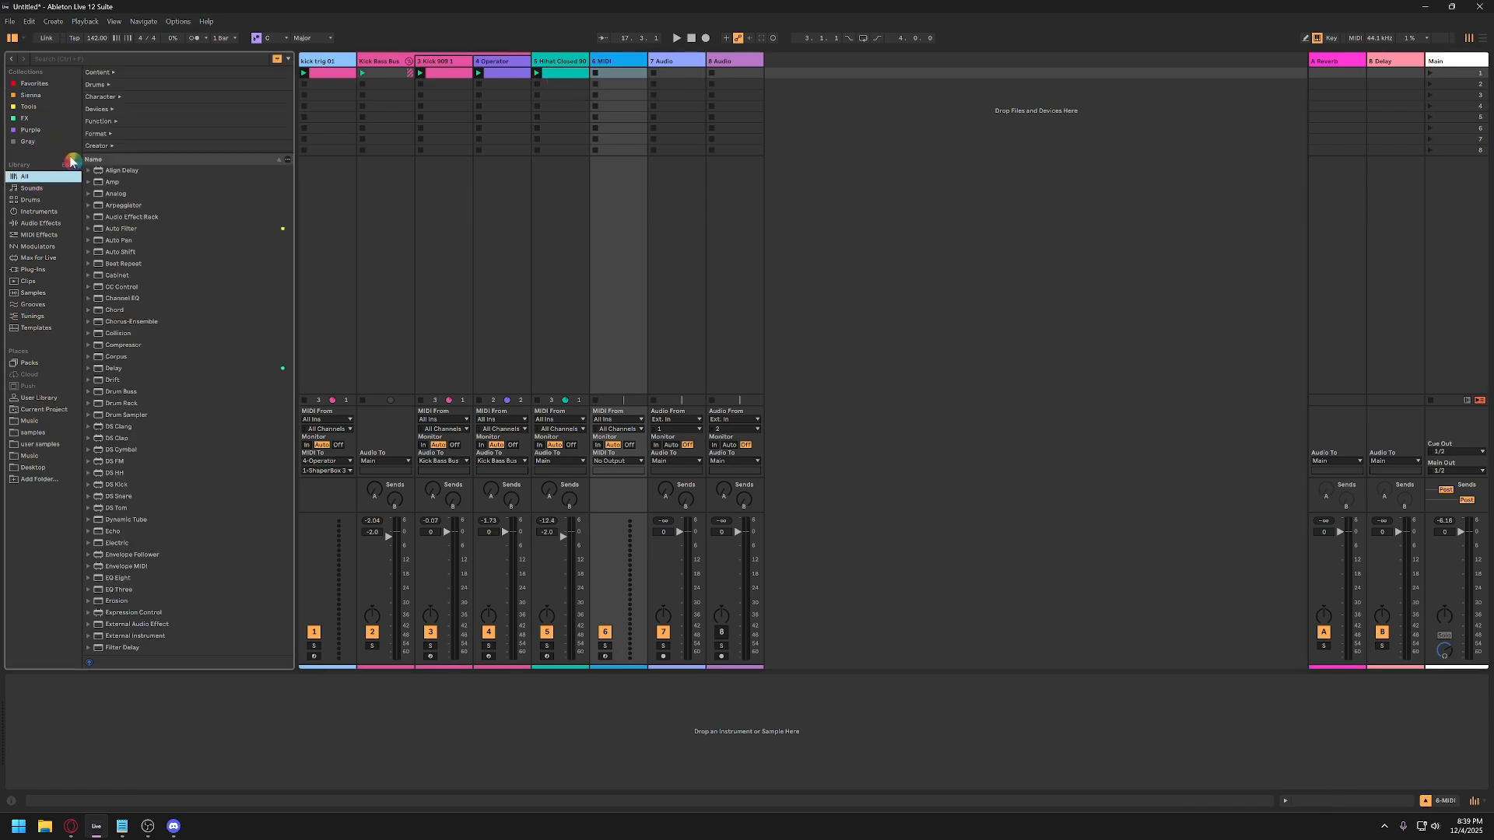
left_click(129, 62)
type("90")
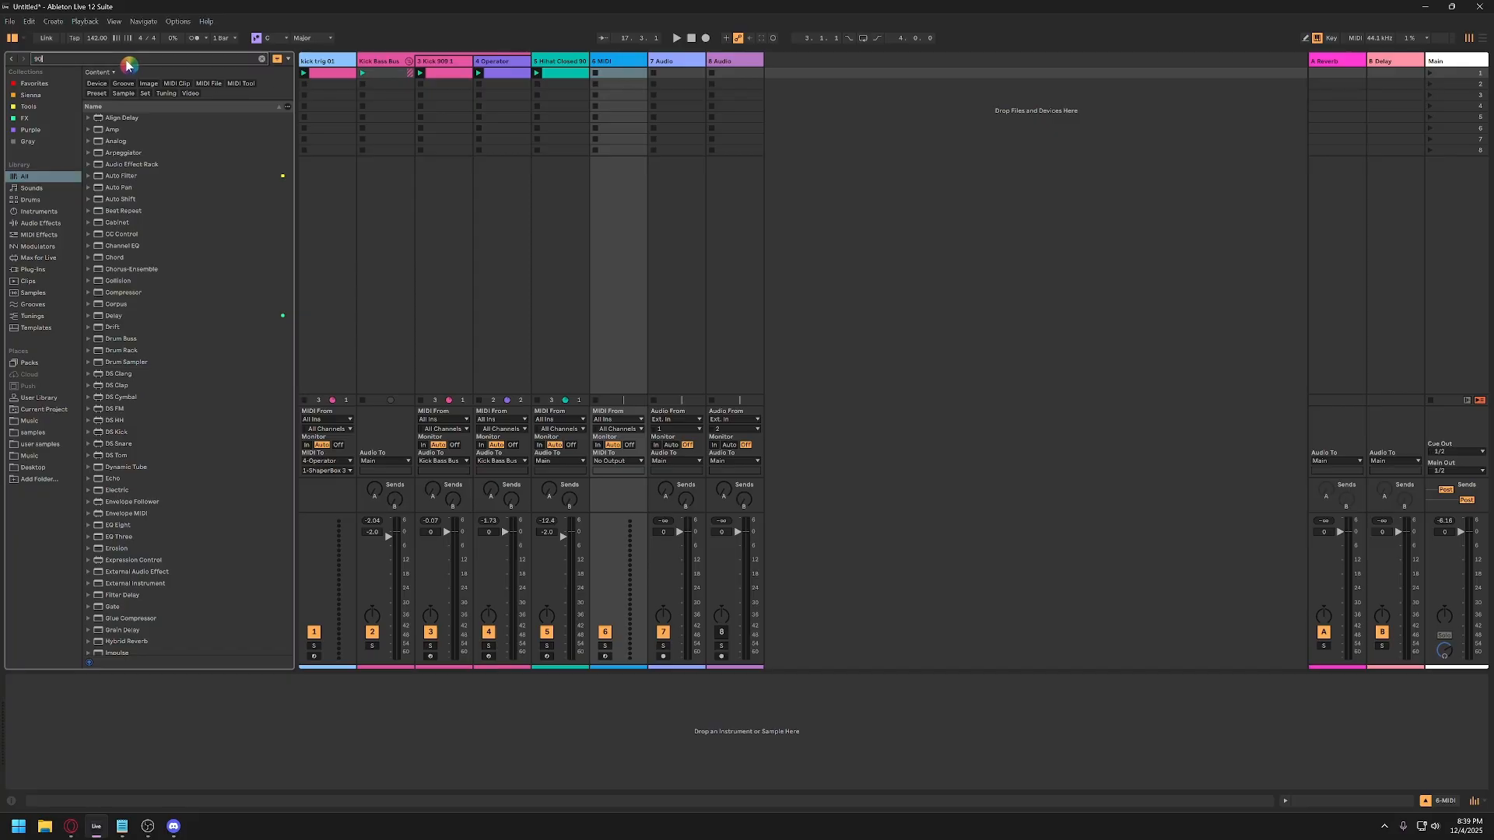
type("9 open")
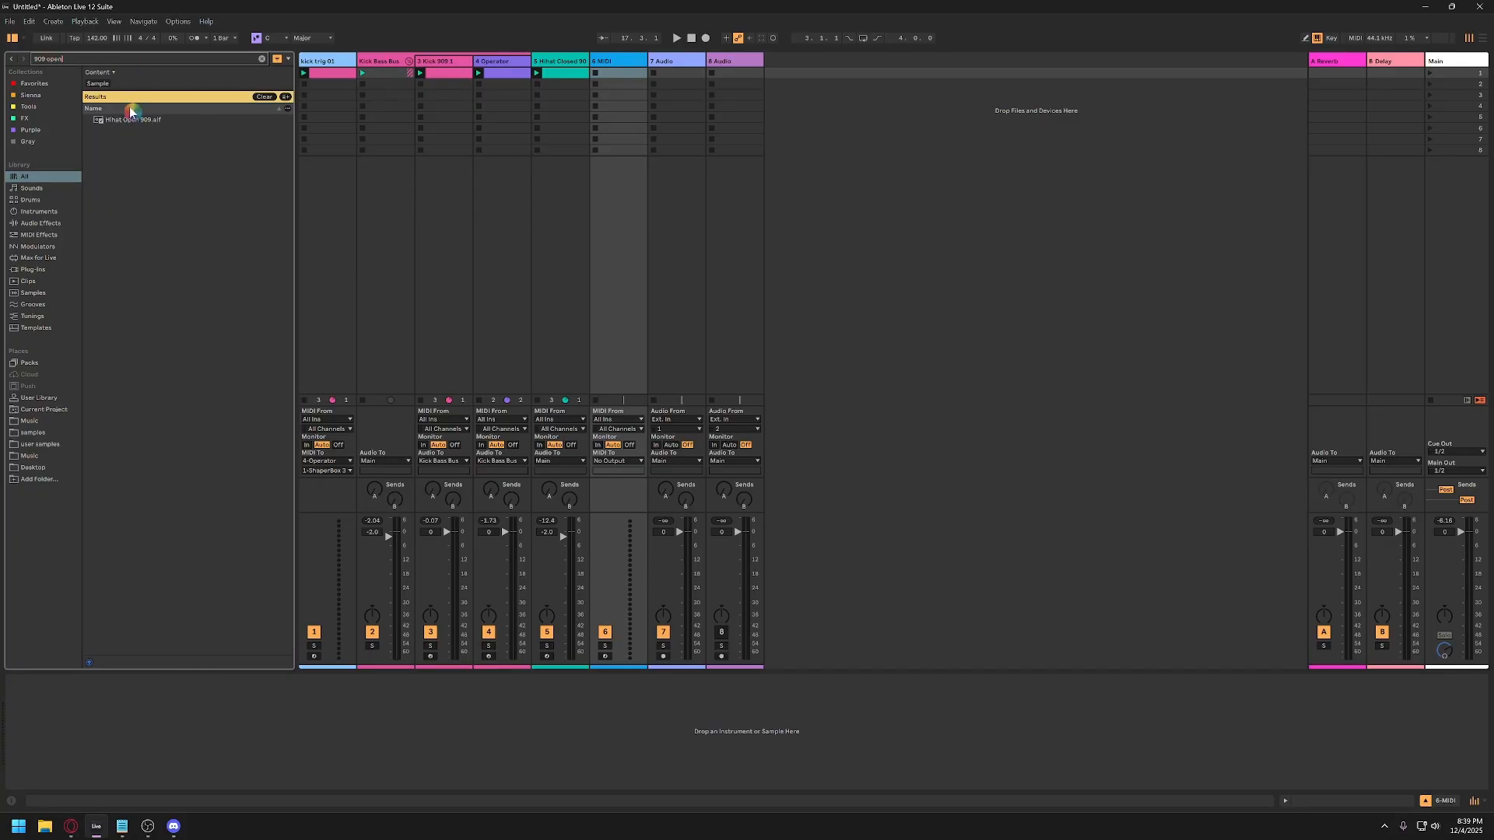
double_click(134, 122)
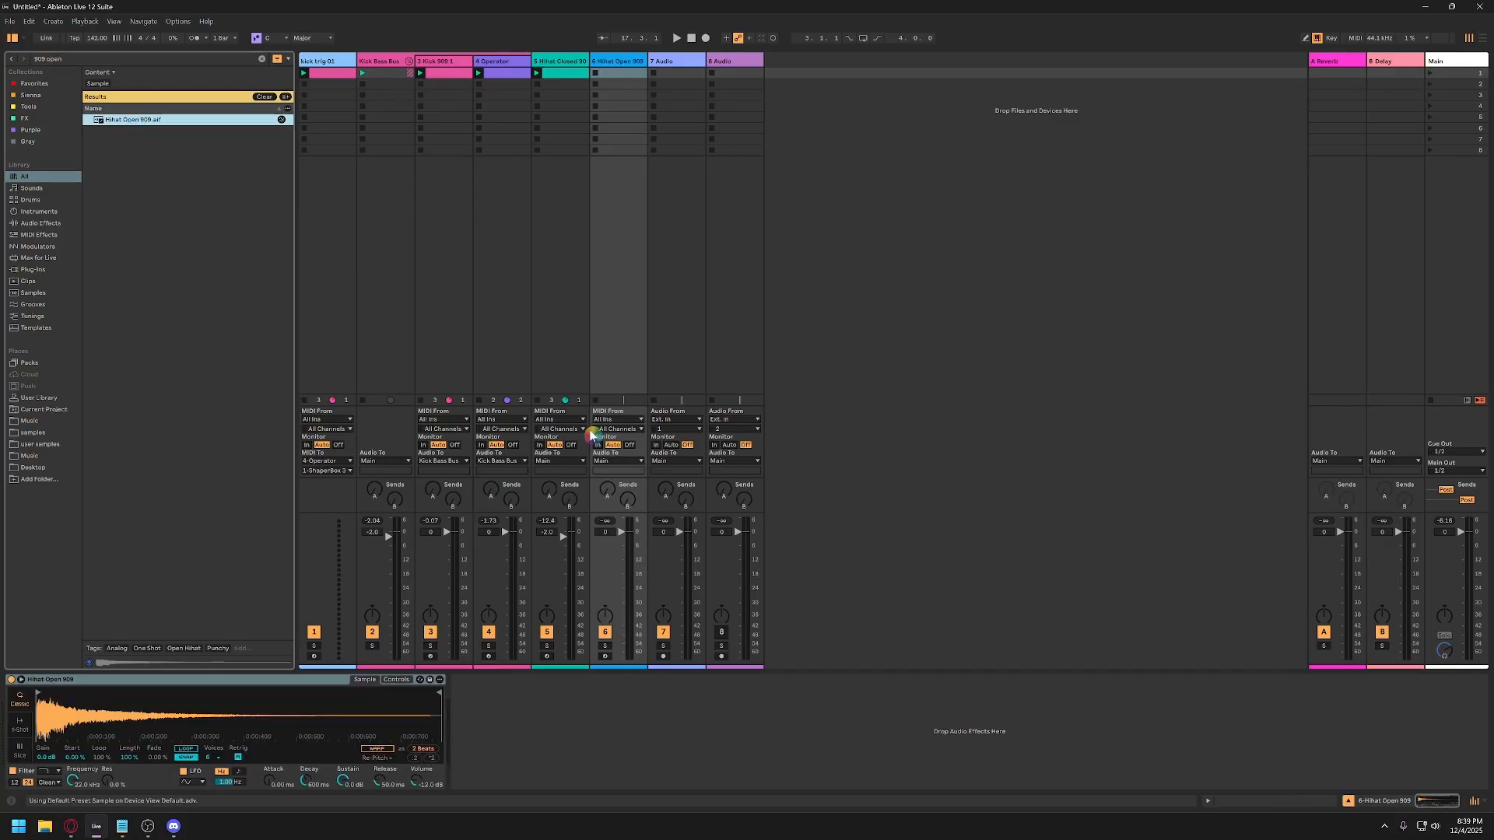
Create an open hi-hat clip with a C3 sixteenth note at 1.1.3, loop only the first beat, and launch it.
double_click(616, 78)
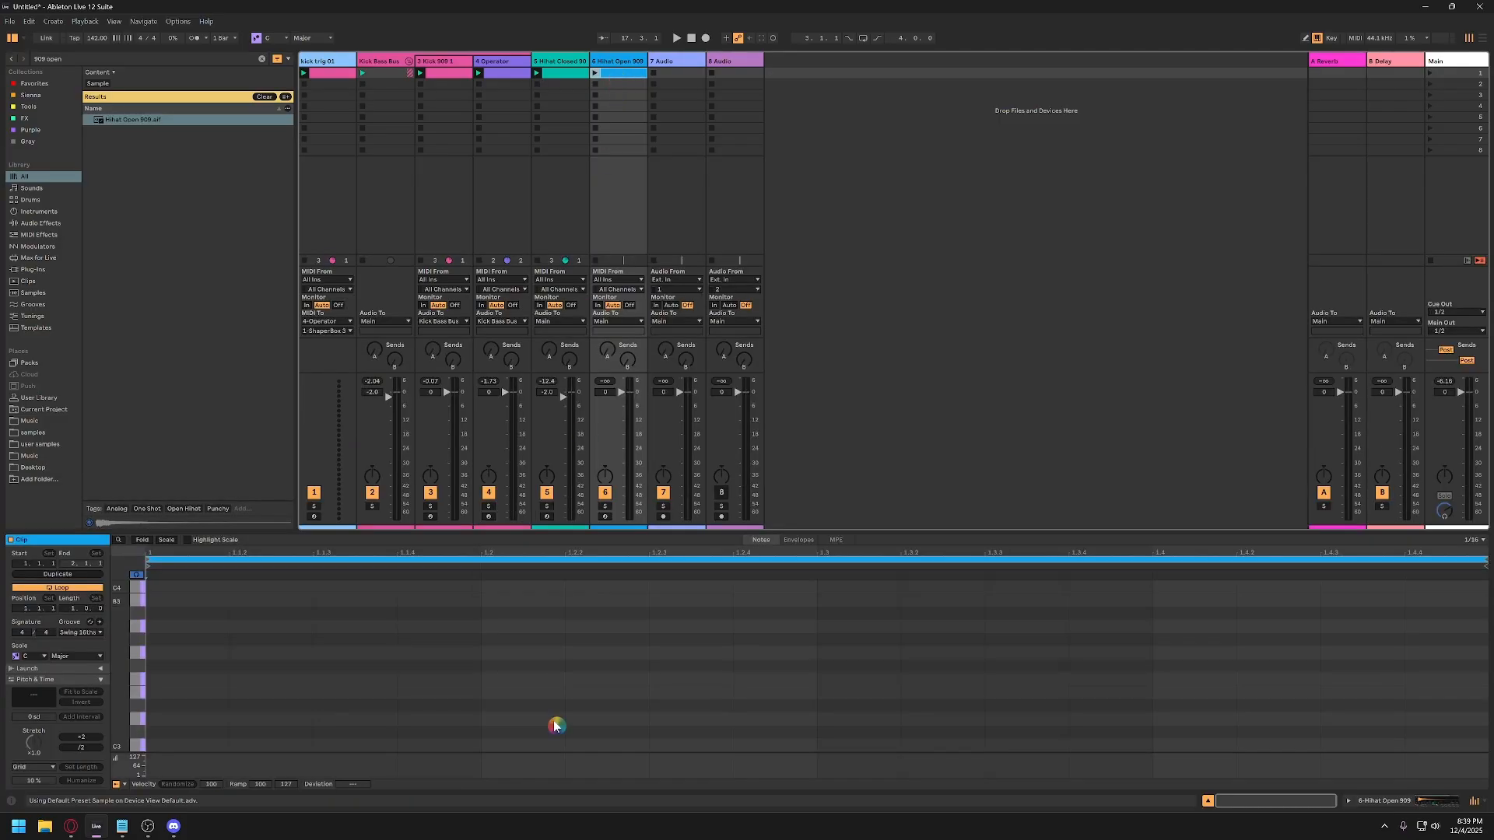
double_click(373, 745)
left_click_drag(477, 619, 165, 774)
key("ctrl+l")
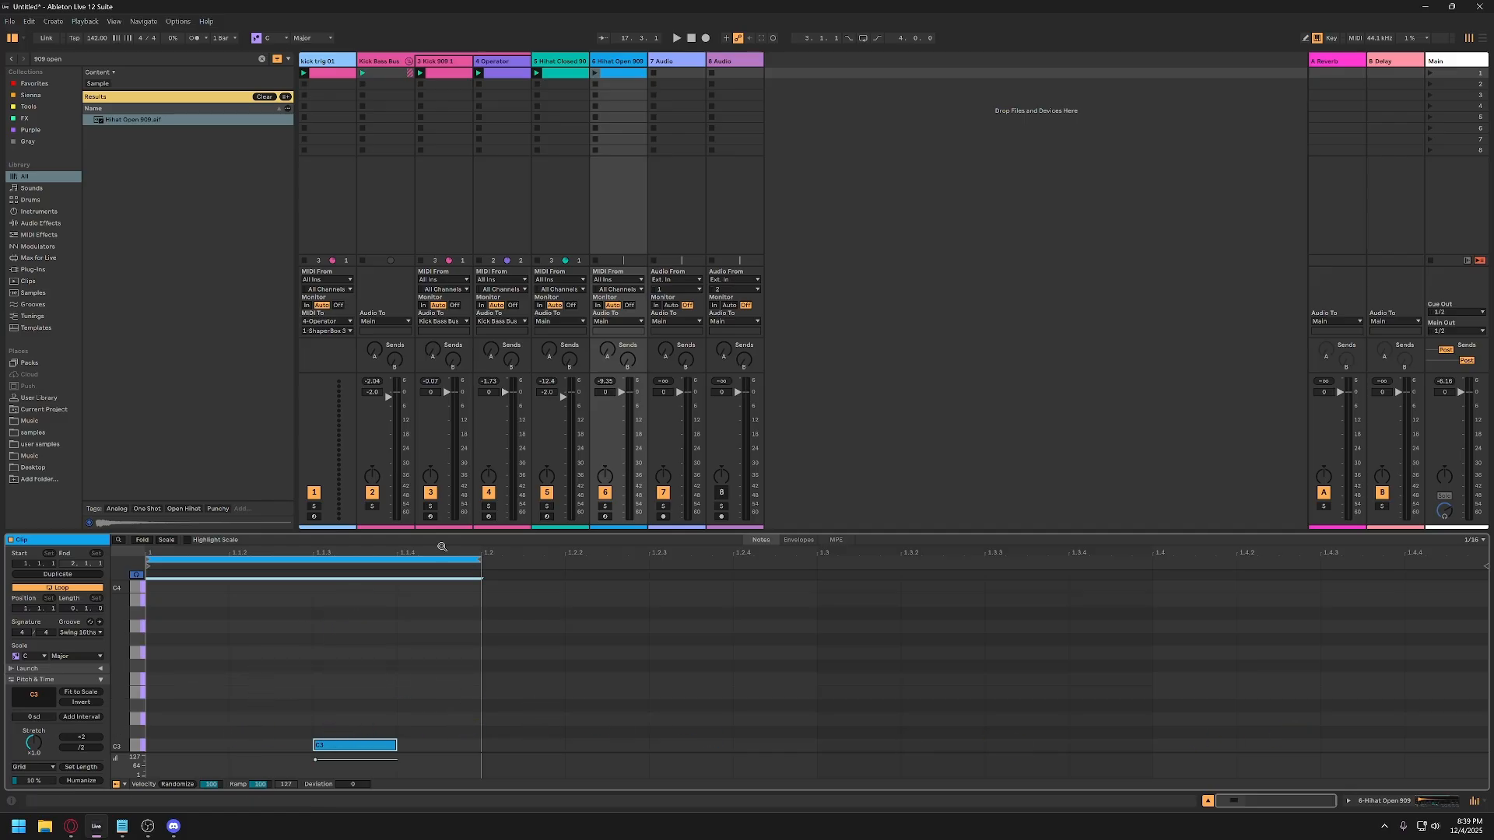
left_click(594, 73)
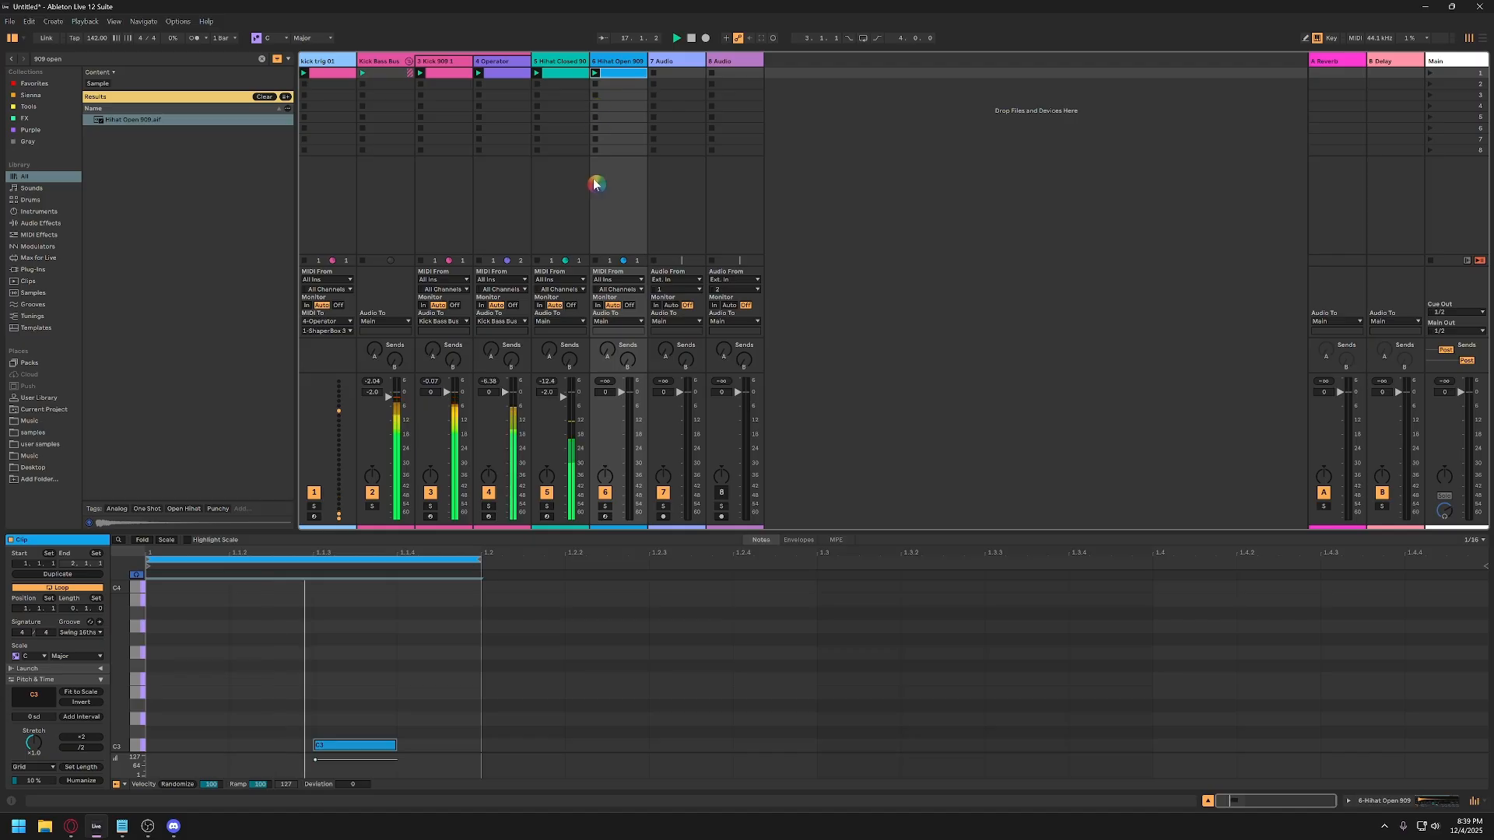
Audition the open hi-hat, then lengthen its C3 note to the end of the one-beat loop.
left_click(618, 61)
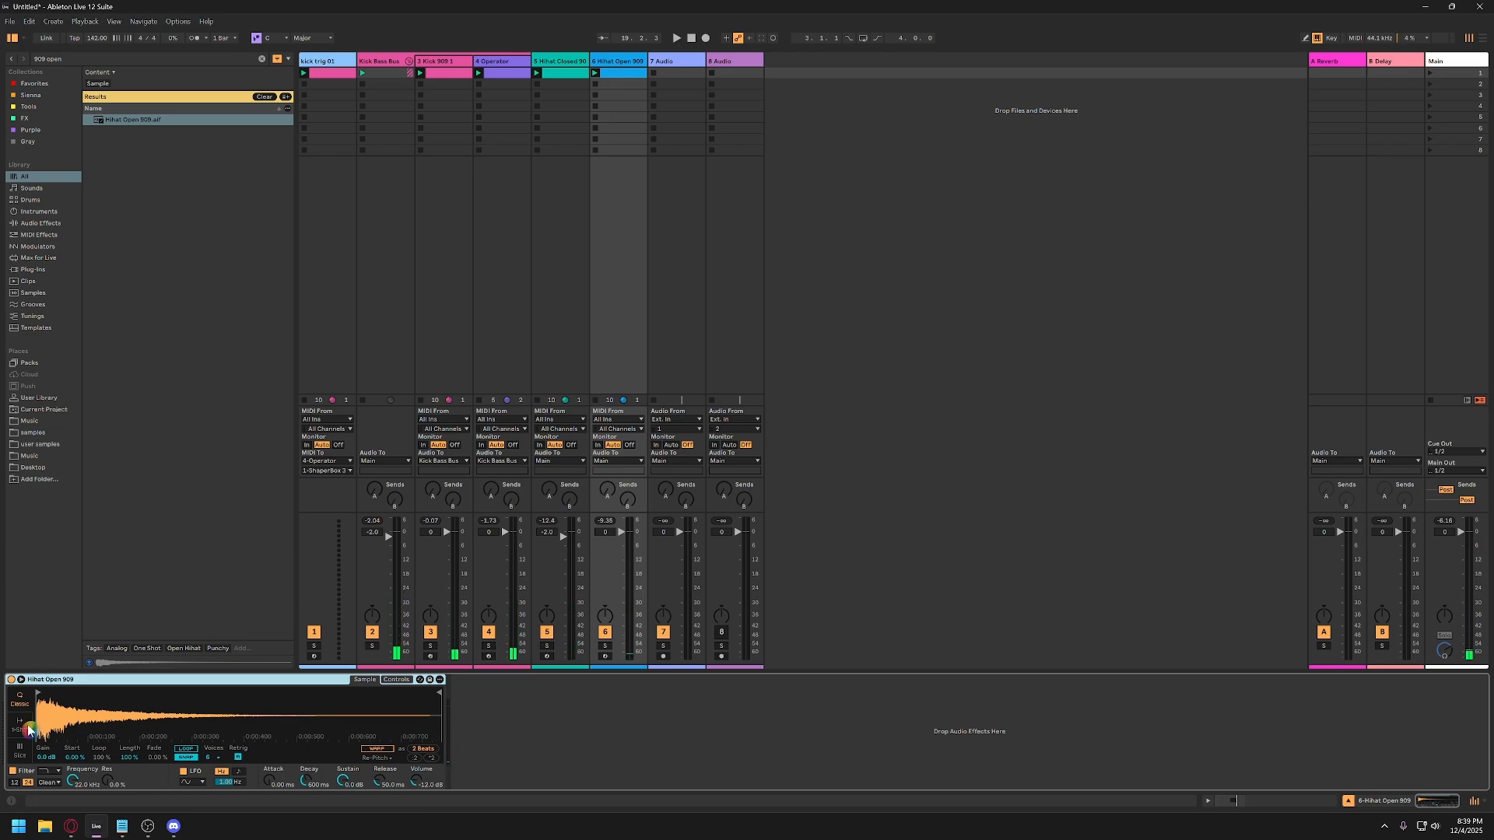
key("ctrl")
key("ctrl")
key("space")
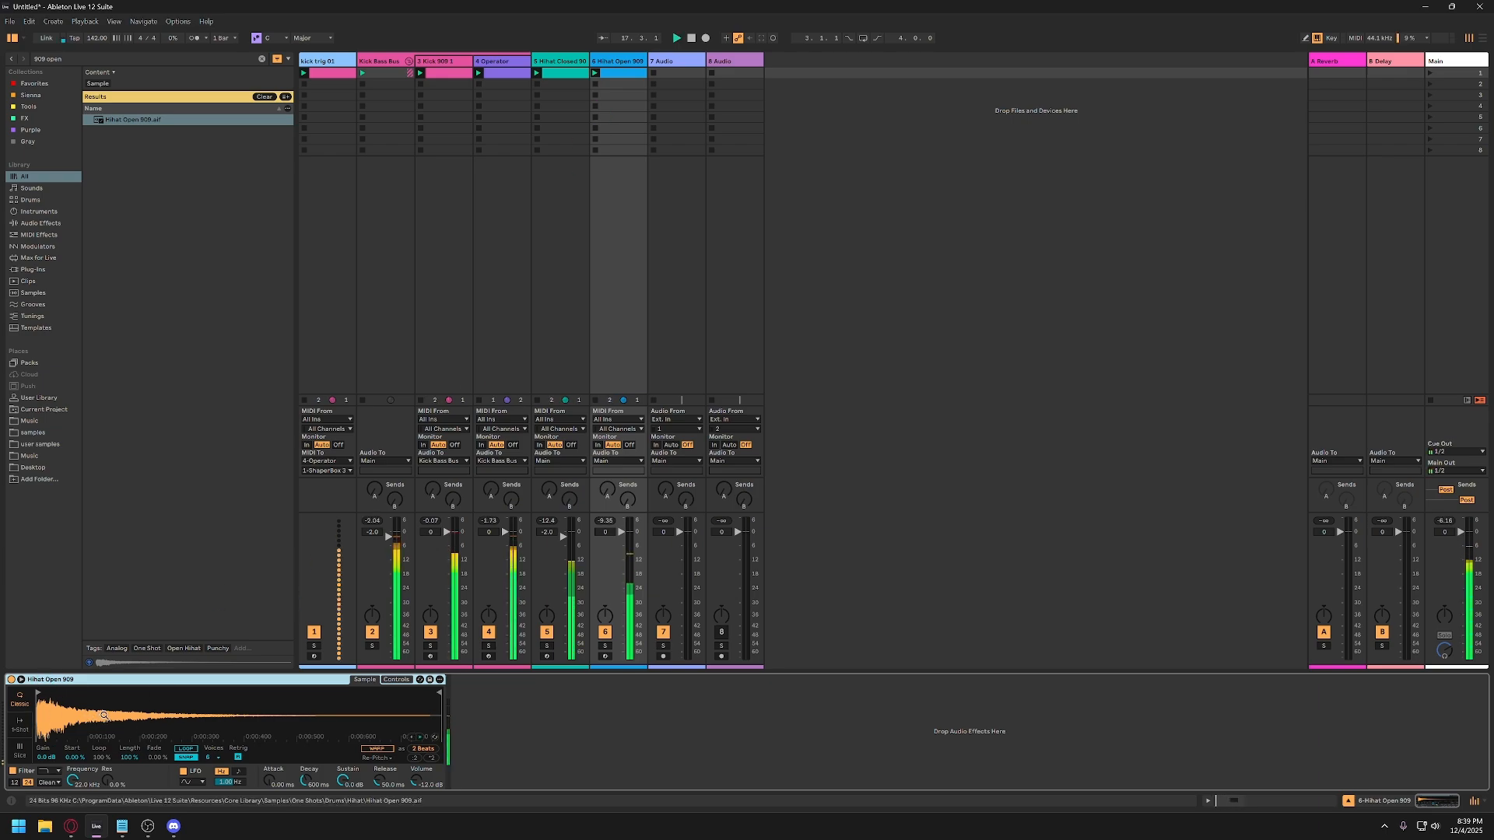
double_click(620, 73)
left_click(392, 745)
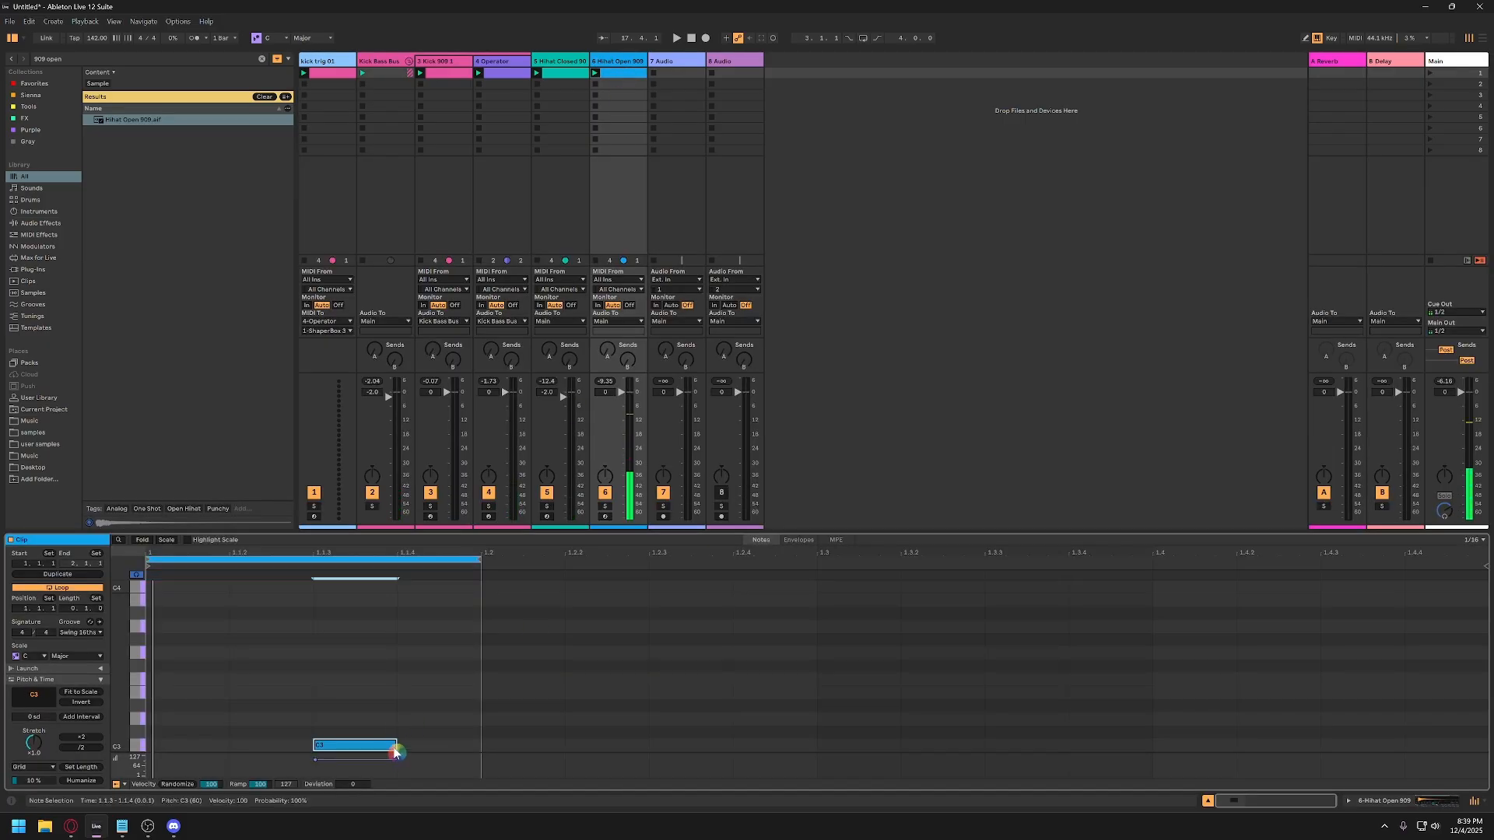
left_click_drag(396, 745, 481, 745)
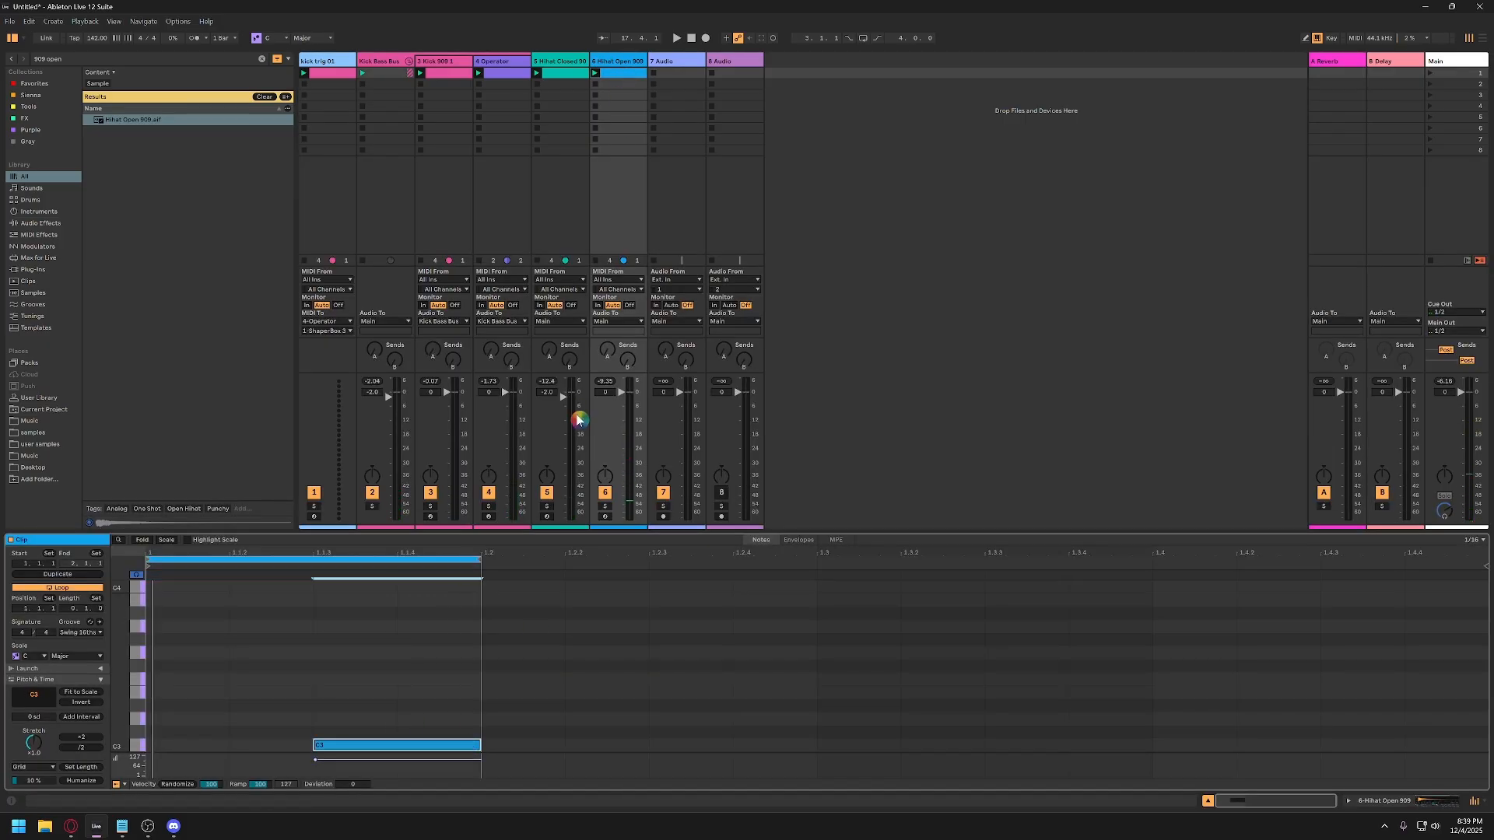
Turn the open hi-hat Simpler's sustain down to -inf dB and set its decay to about 900 ms during playback.
double_click(618, 62)
key("space")
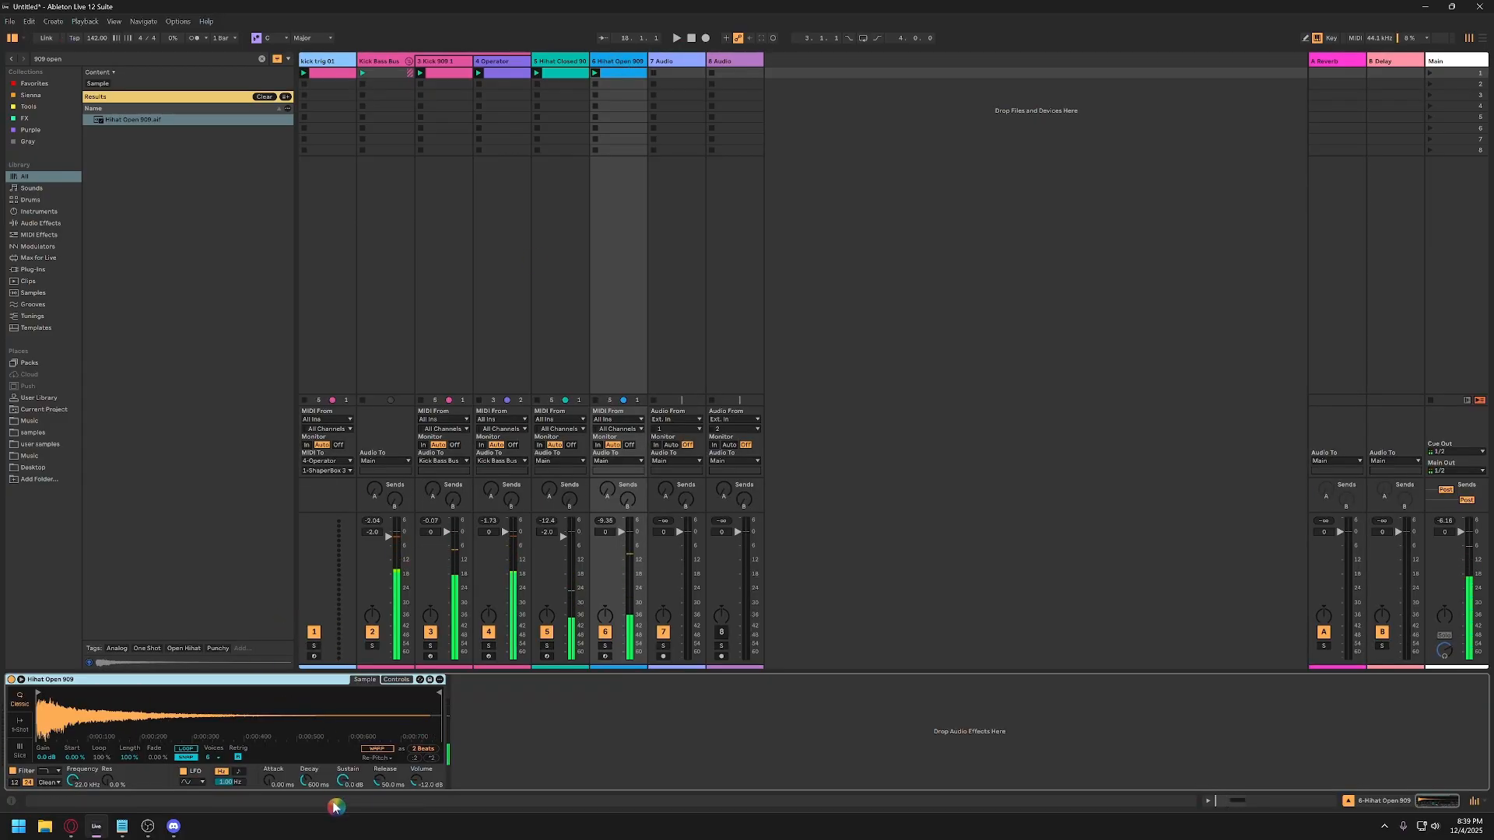
left_click_drag(341, 778, 308, 777)
key("space")
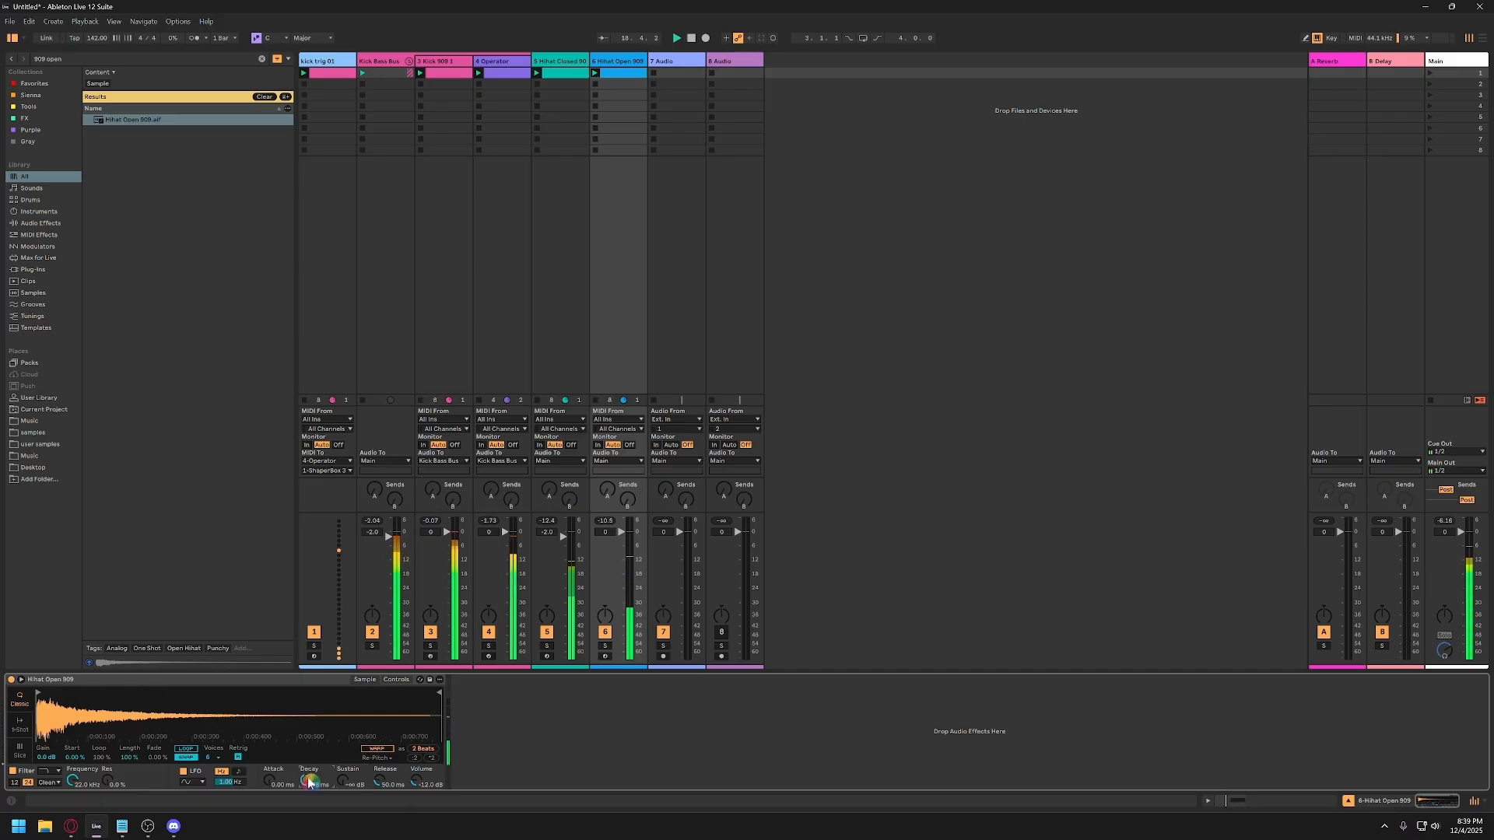
Group the open hi-hat Simpler into an Instrument Rack and show the rack's macro controls.
left_click(231, 680)
key("space")
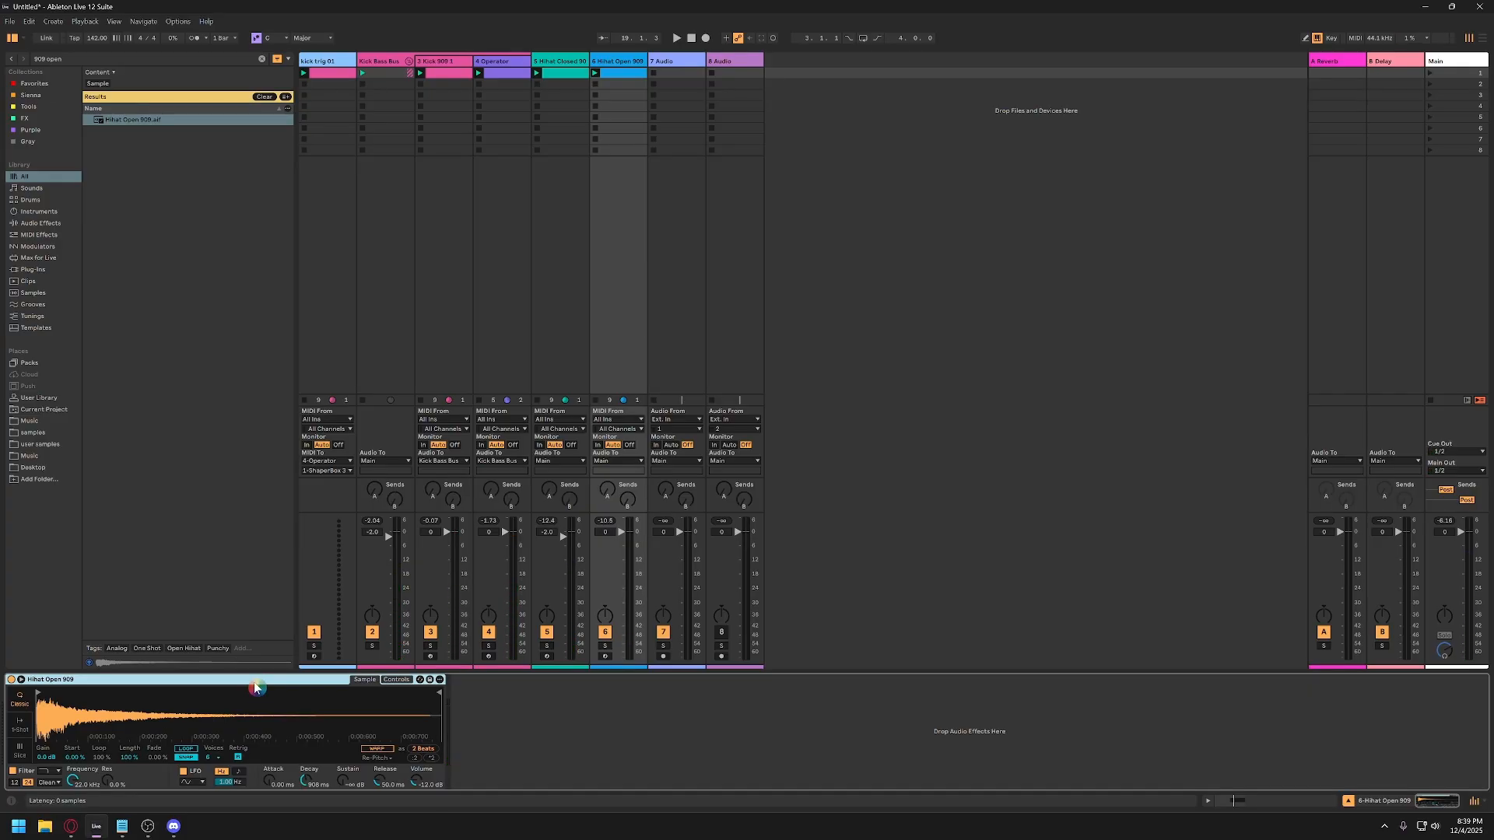
key("ctrl+g")
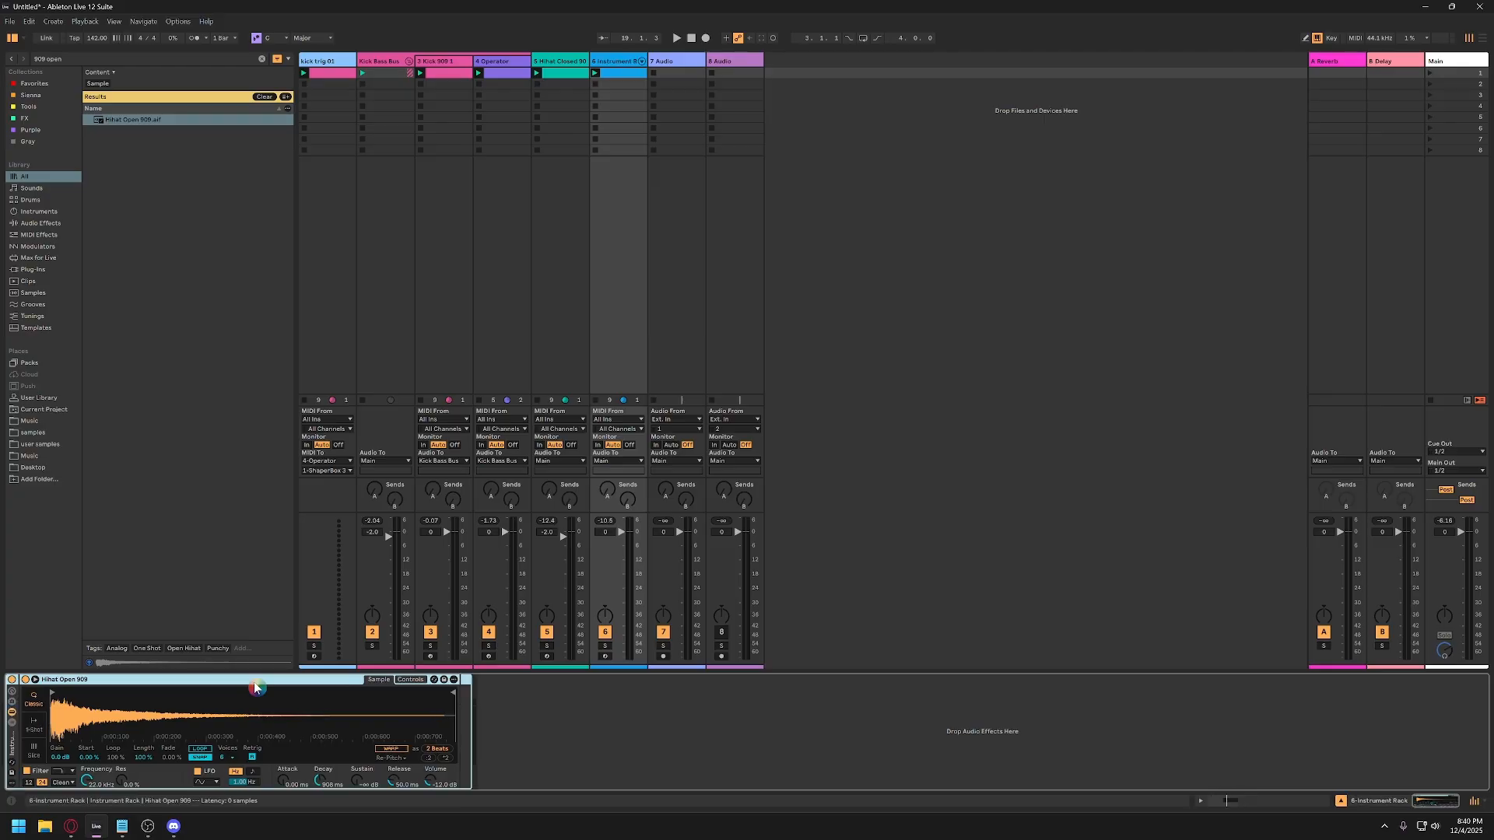
left_click(11, 693)
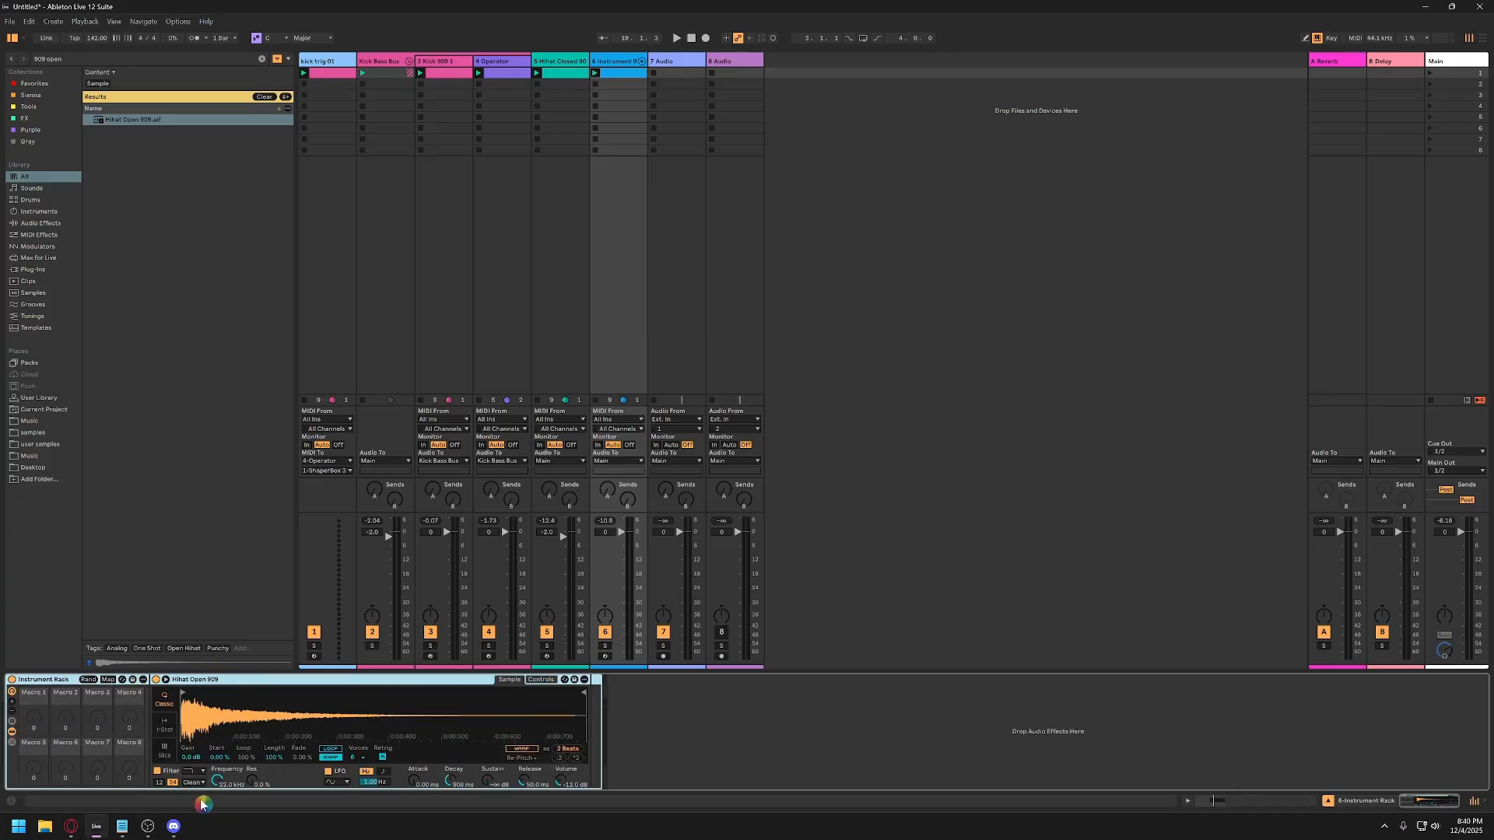
Map the open hi-hat Simpler's decay to Macro 1 and lower the macro to about 400 ms during playback.
right_click(459, 779)
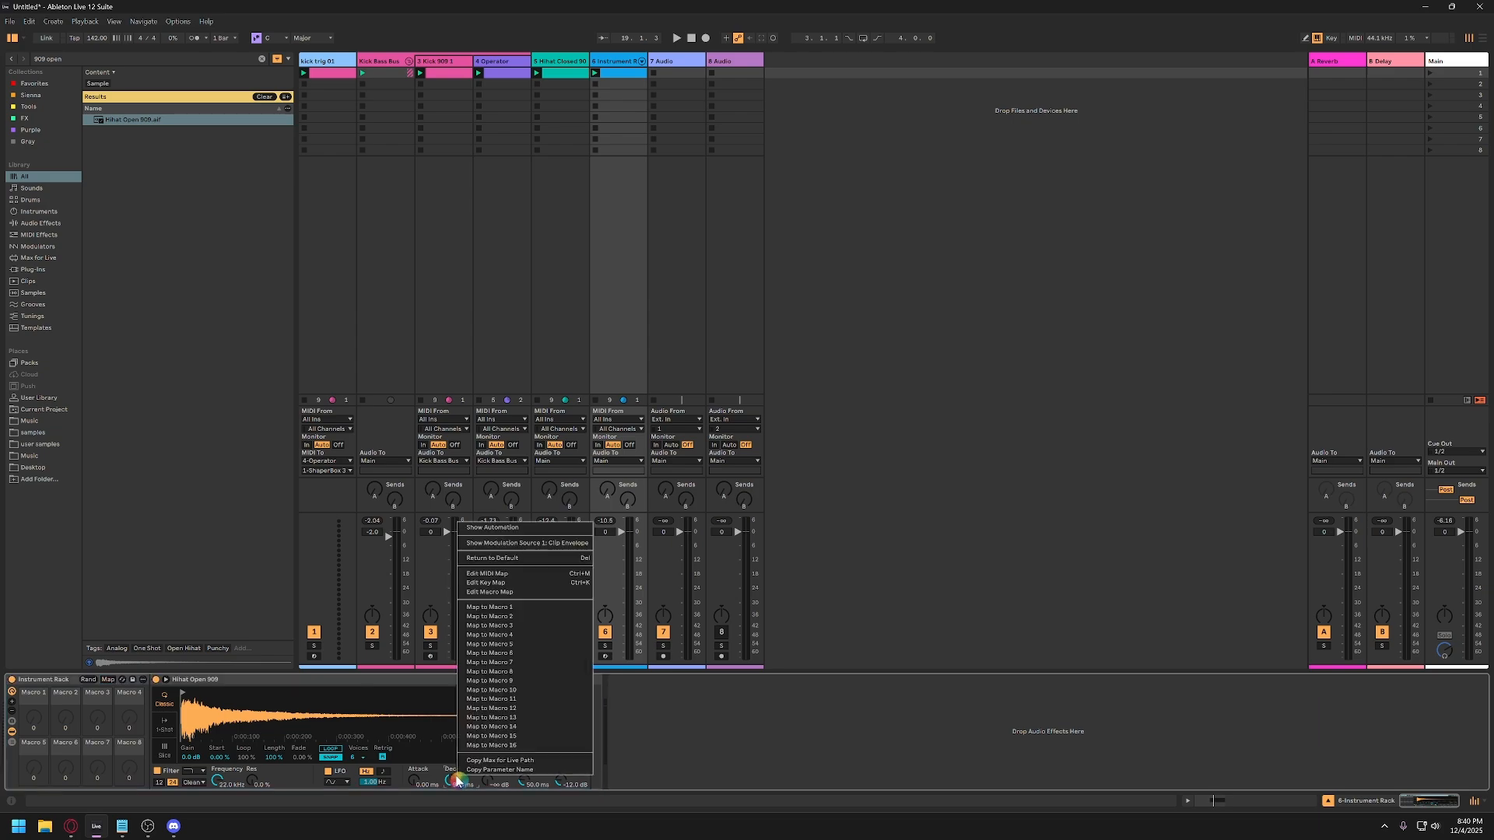
left_click(490, 608)
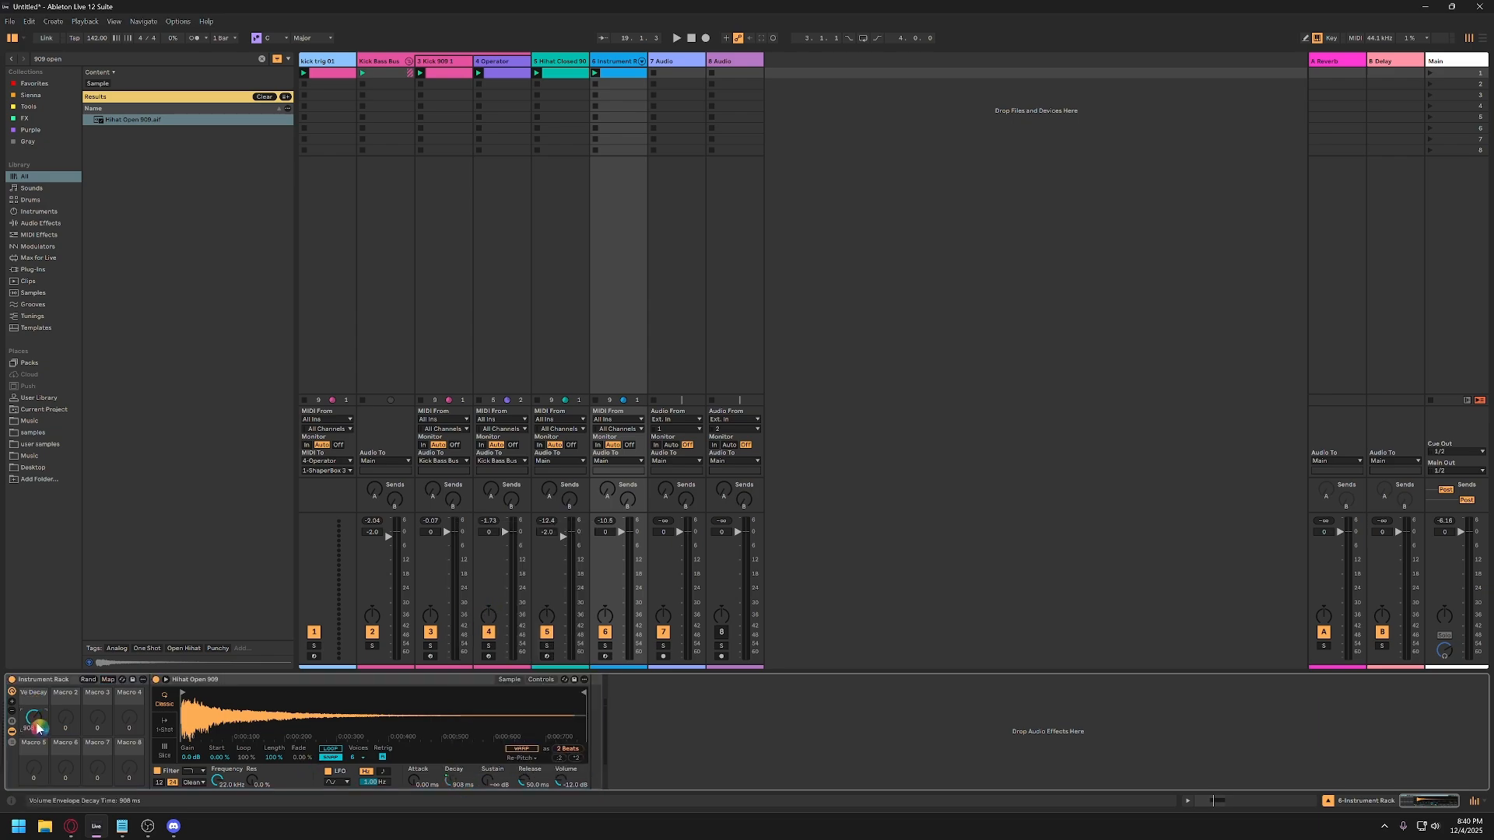
key("space")
mouse_move(37, 728)
left_mouse_down()
mouse_move(37, 770)
mouse_move(38, 702)
mouse_move(37, 745)
left_mouse_up()
Switch the open hi-hat Simpler's filter to high-pass and set its cutoff to about 400 Hz during playback.
left_click(199, 772)
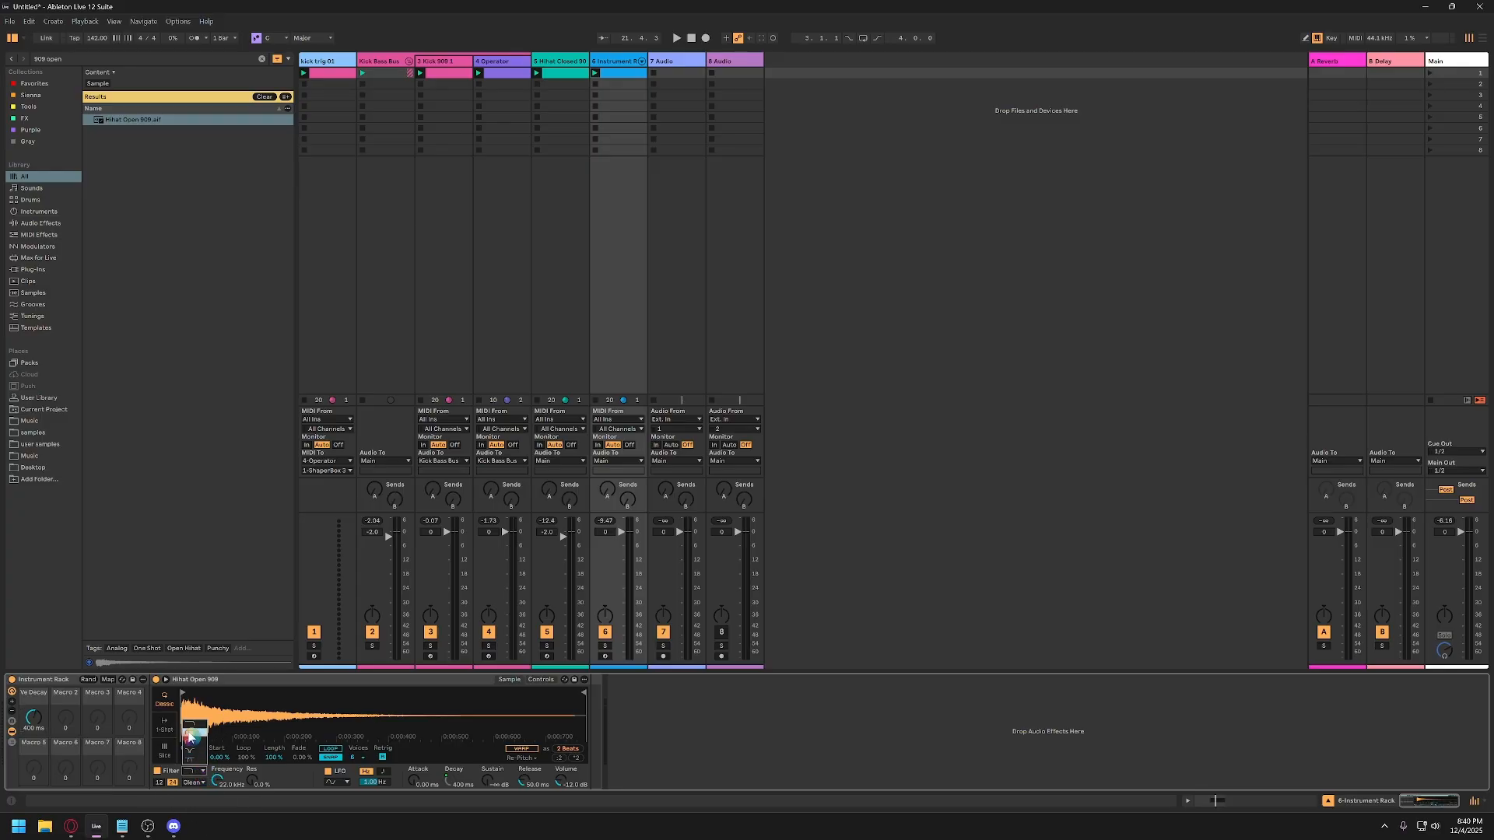
left_click(190, 735)
key("space")
left_click_drag(223, 783, 222, 836)
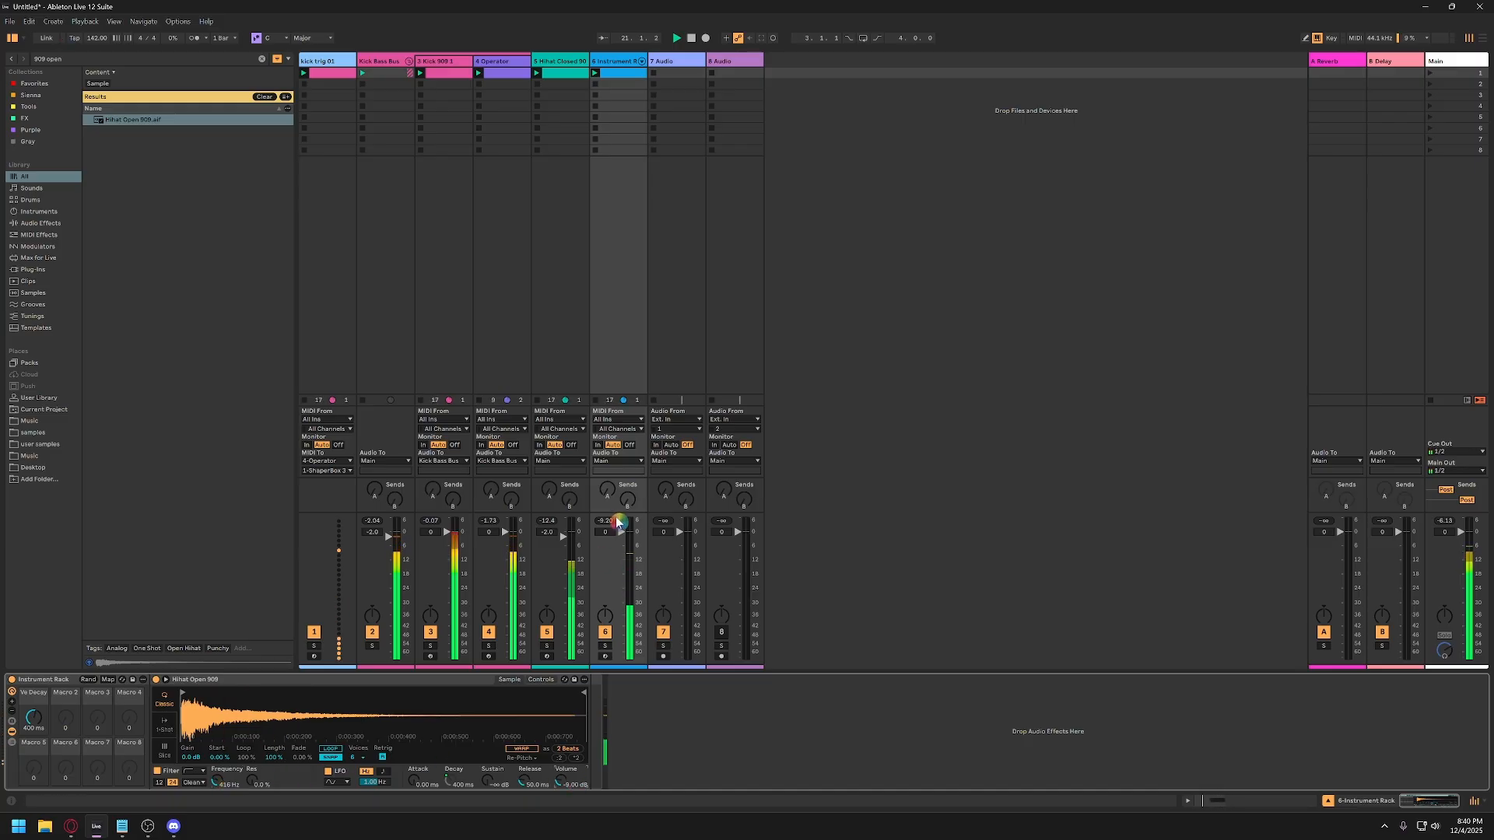
Copy the closed hi-hat track's Utility, Pro-Q 4 and Glue Compressor rack to the open hi-hat track and view its Pro-Q 4.
left_click(570, 70)
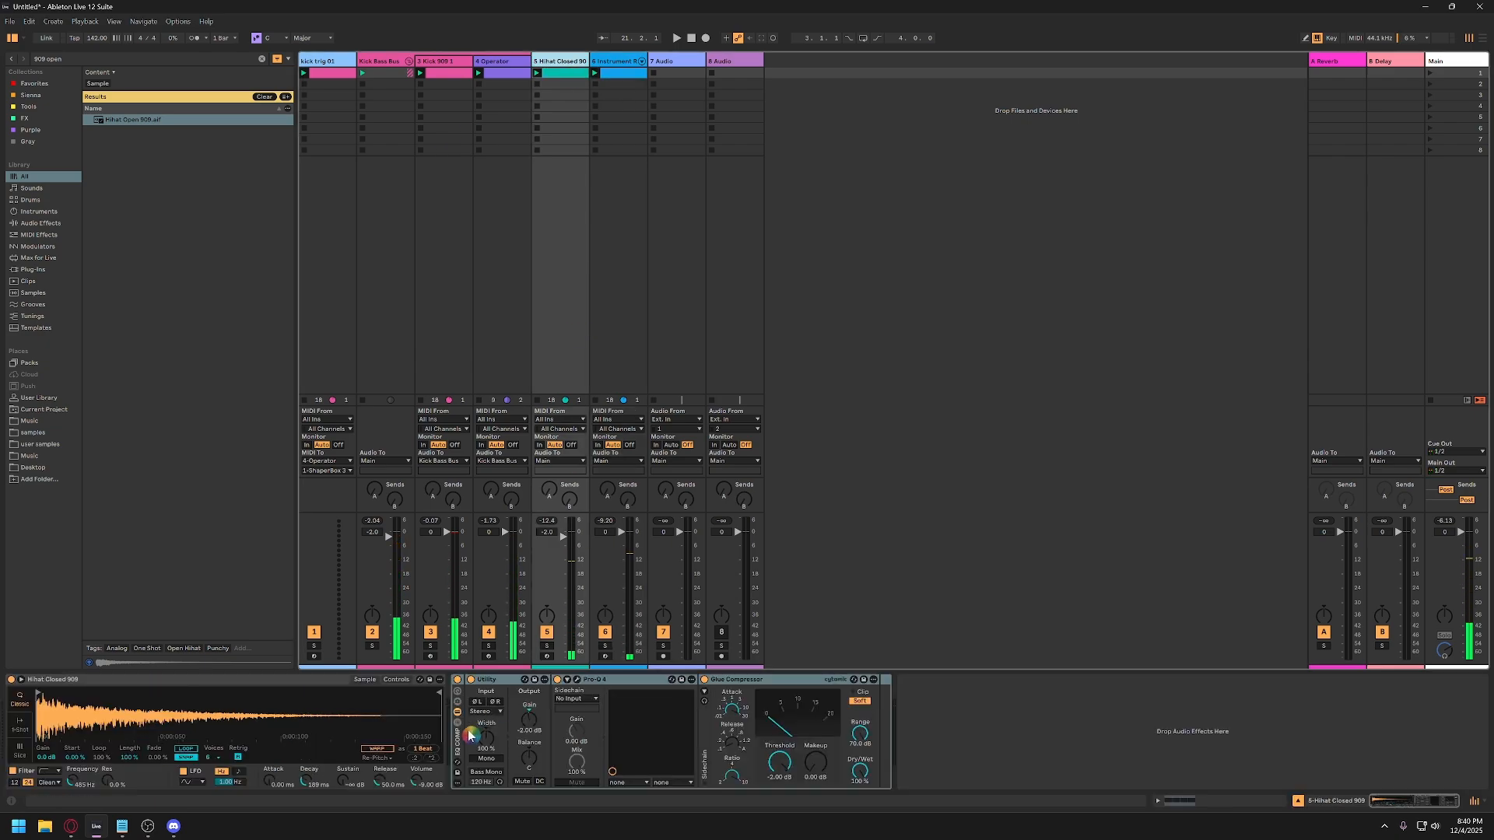
left_click(630, 385)
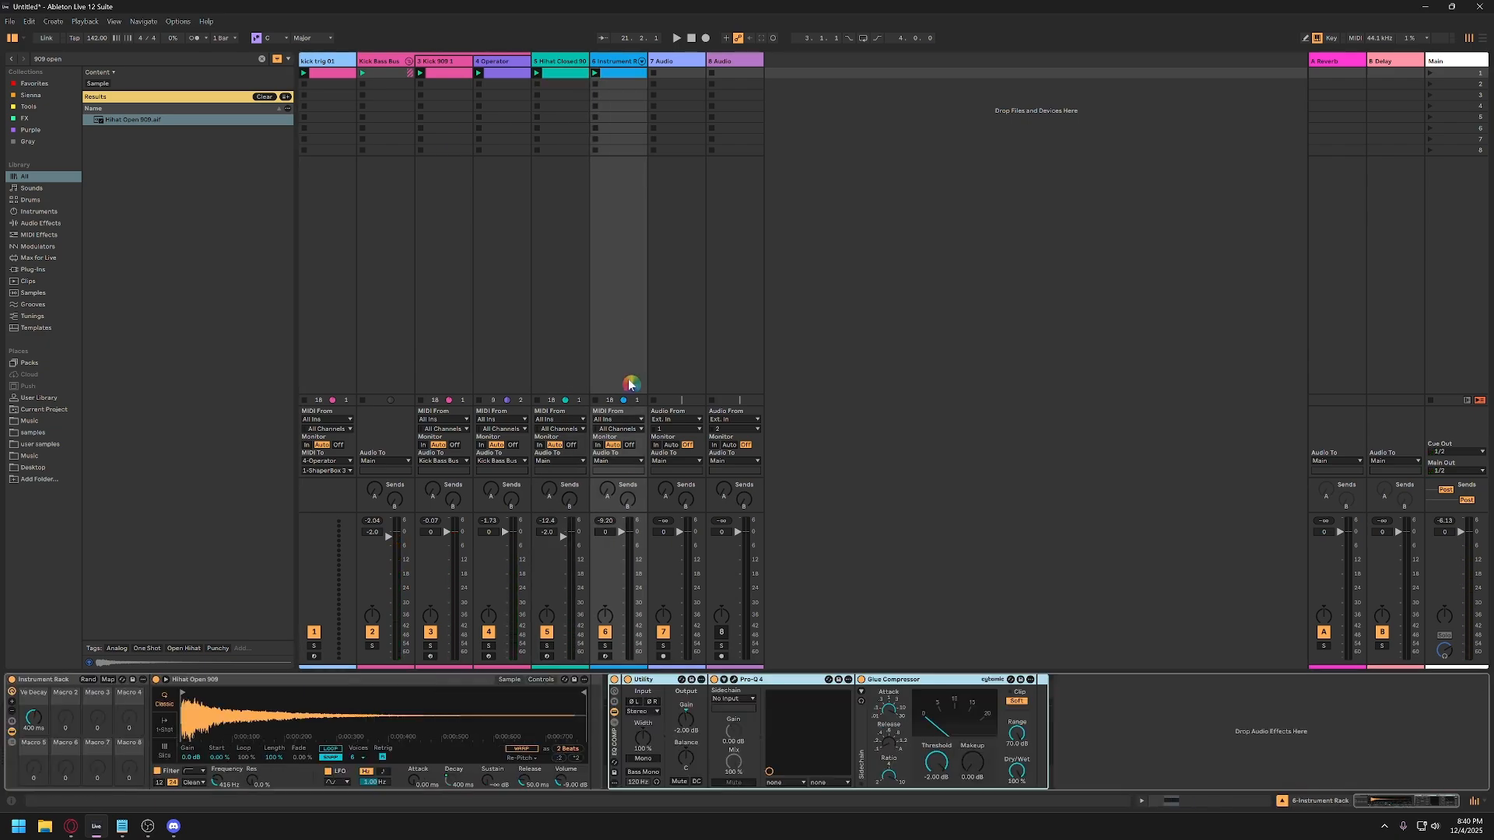
left_click(734, 679)
left_click(1272, 158)
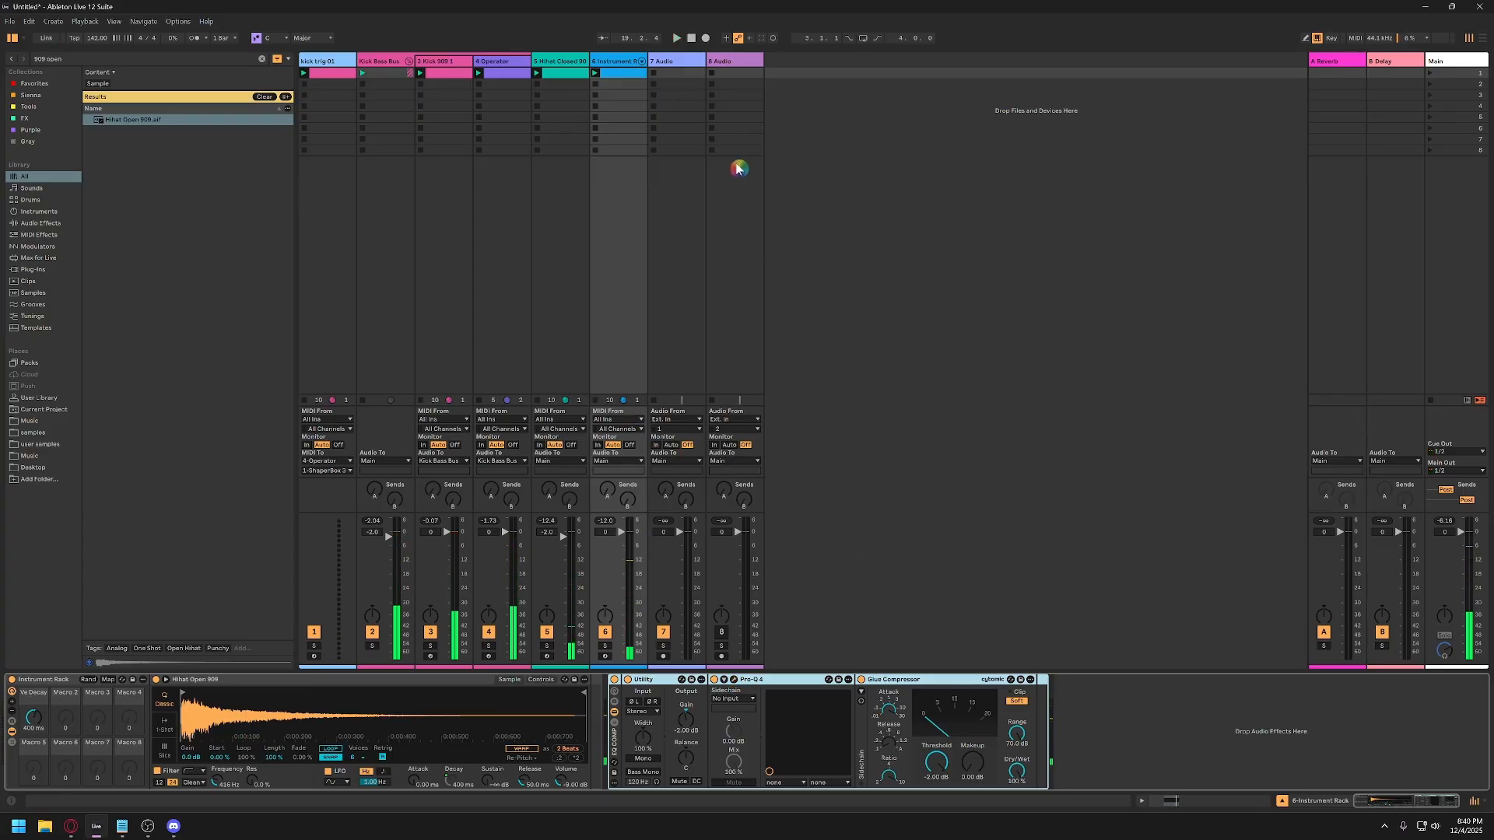
Duplicate the closed hi-hat clip into the second scene, and delete the third 16th note from the first-scene clip.
left_click(573, 77)
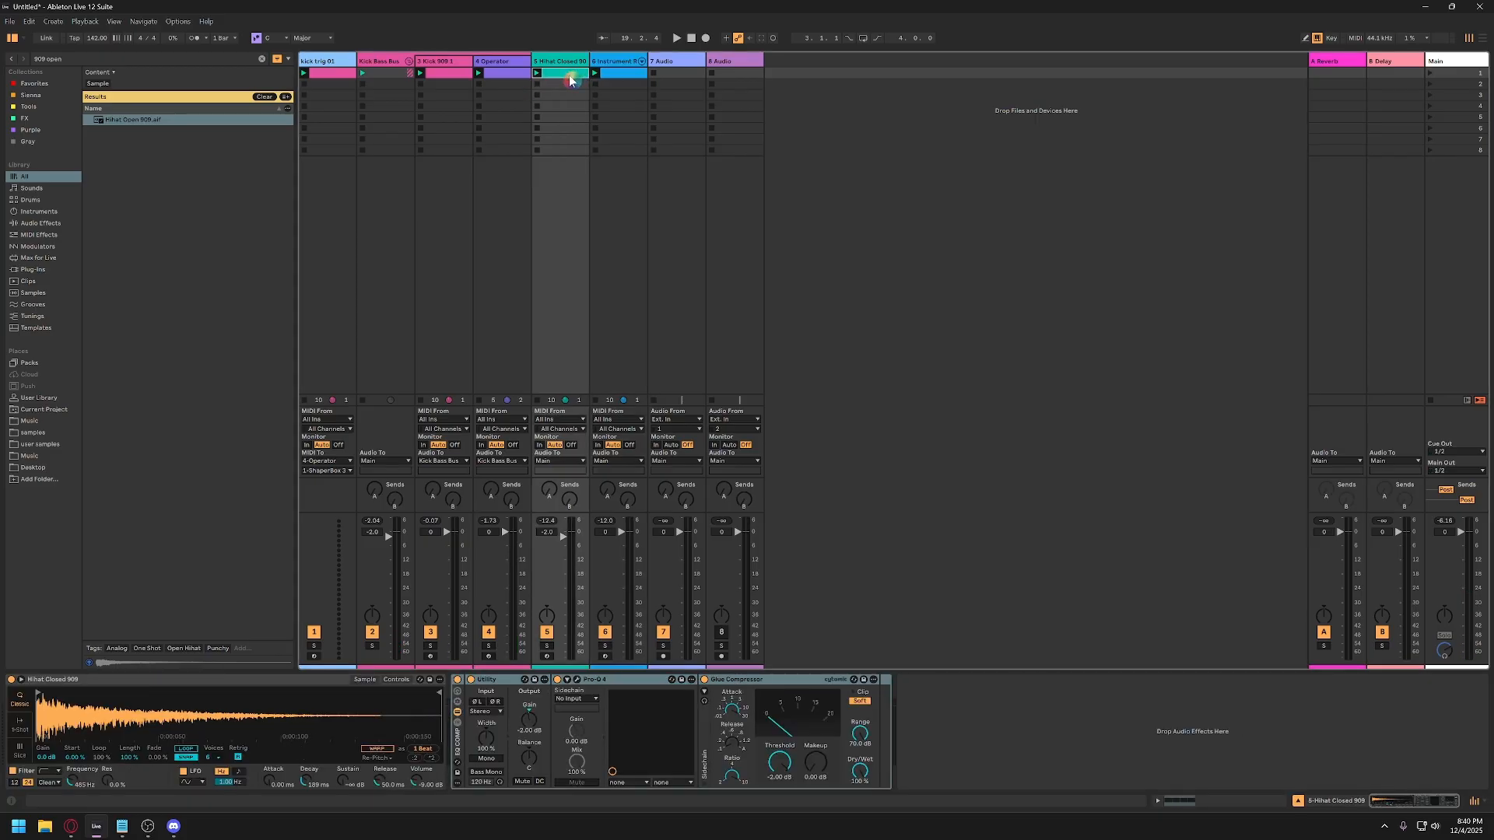
left_click(570, 80)
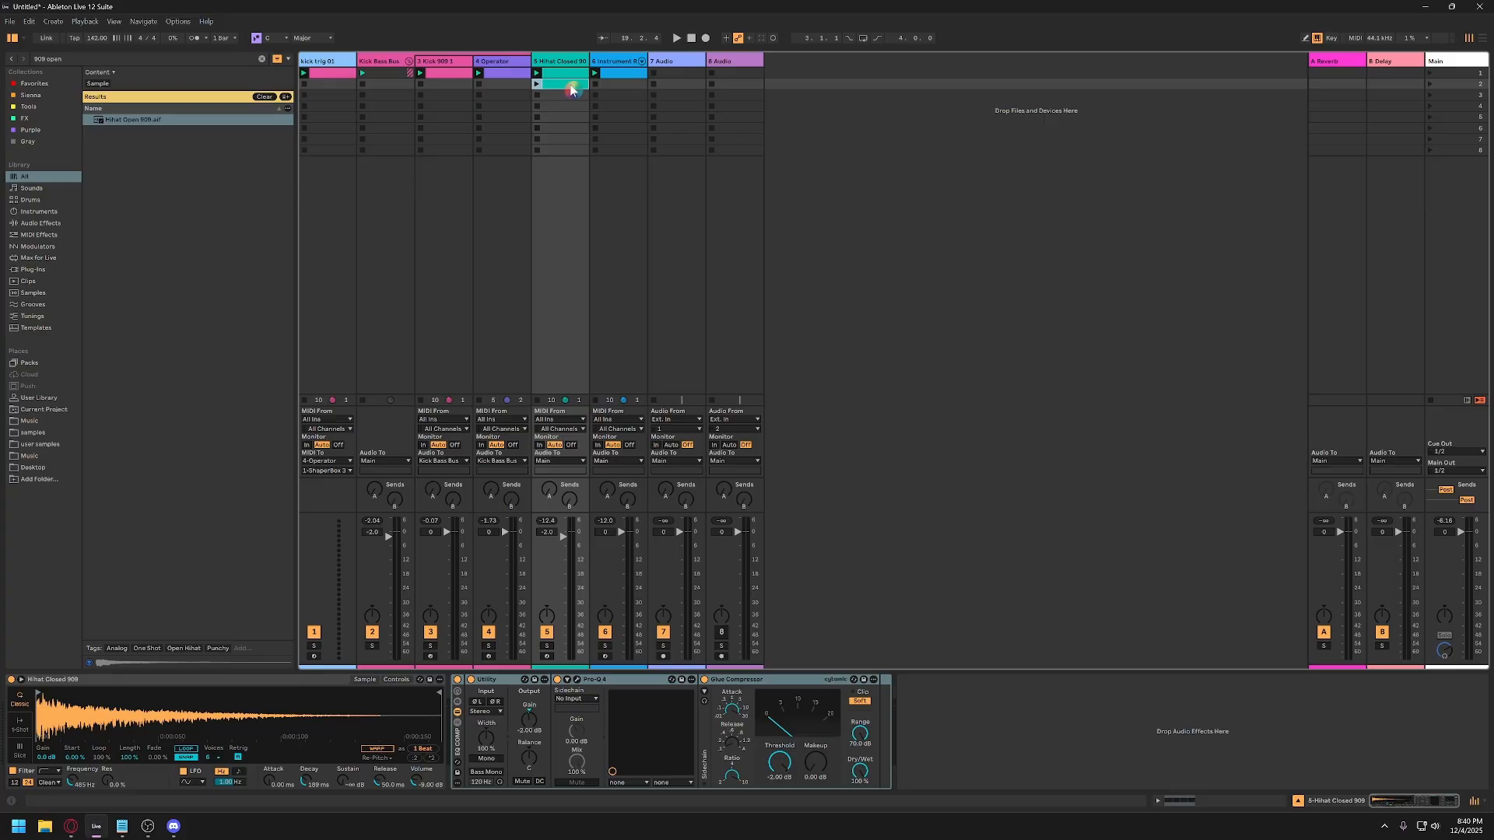
left_click(570, 77)
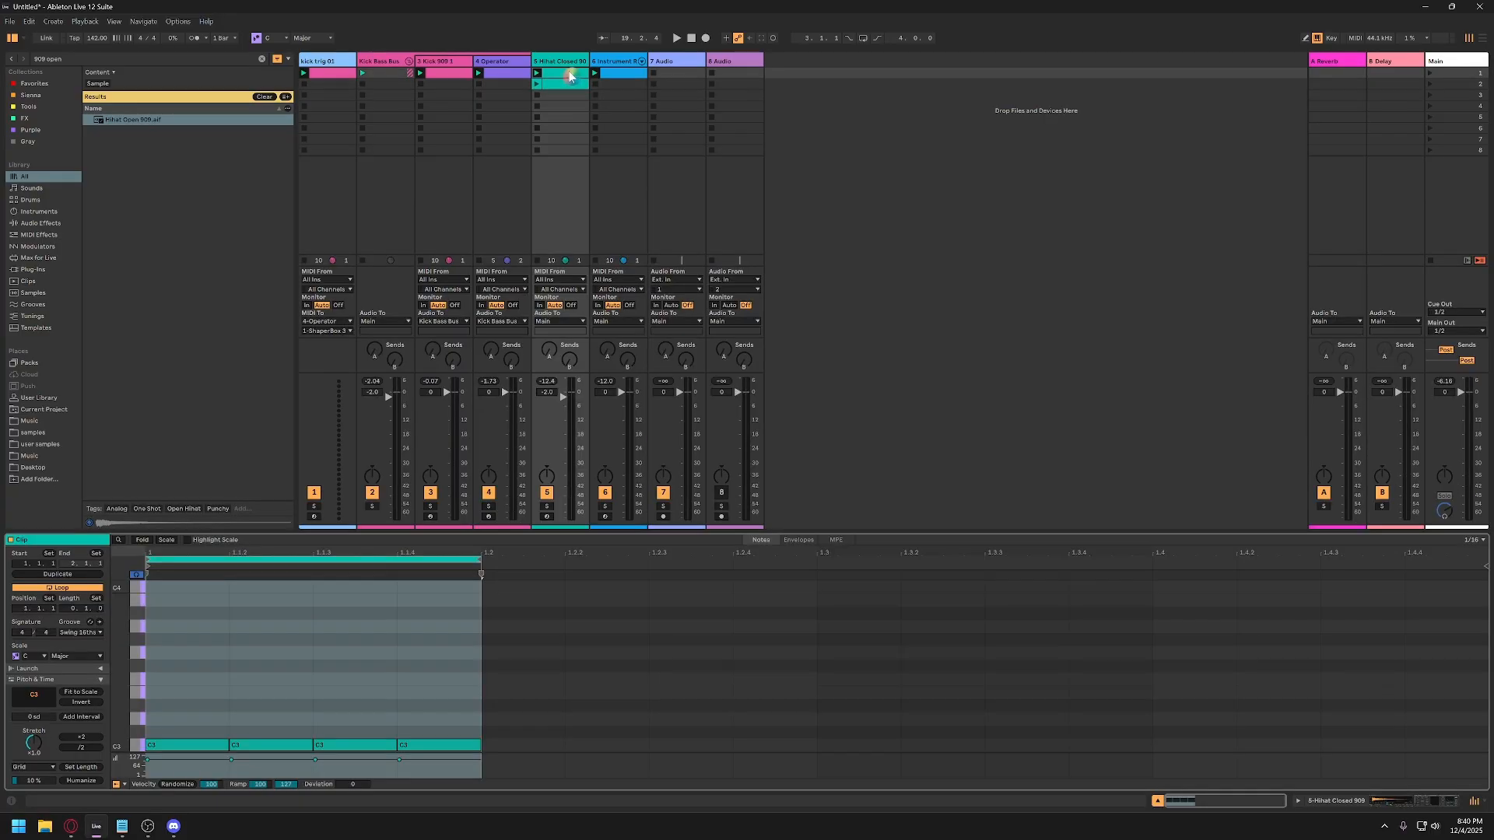
left_click(383, 647)
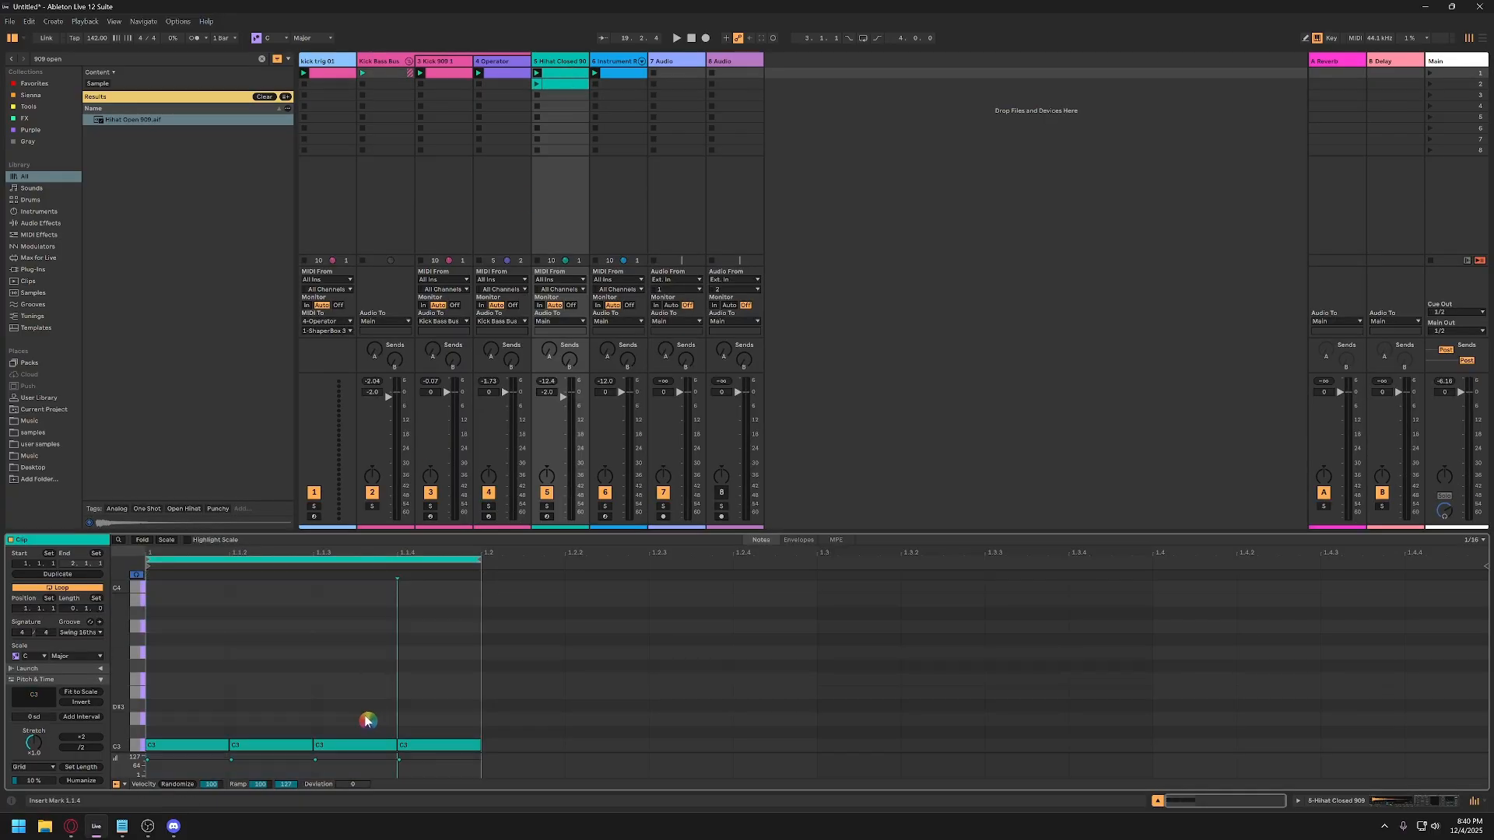
left_click(327, 745)
key("Delete")
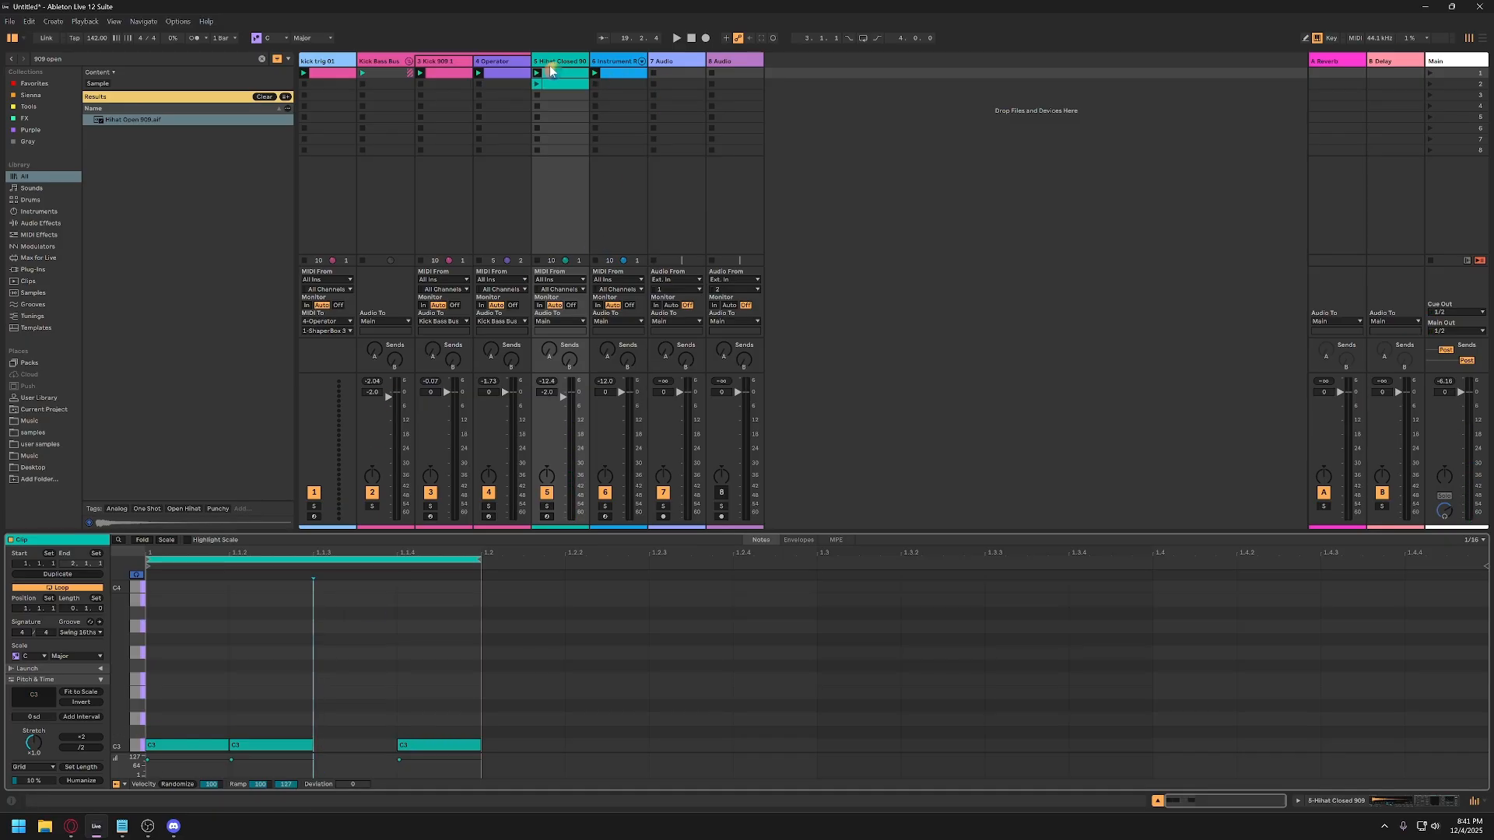
Compare the notes of the closed and open hi-hat clips, together and individually, and play the groove.
left_click(622, 73, "shift")
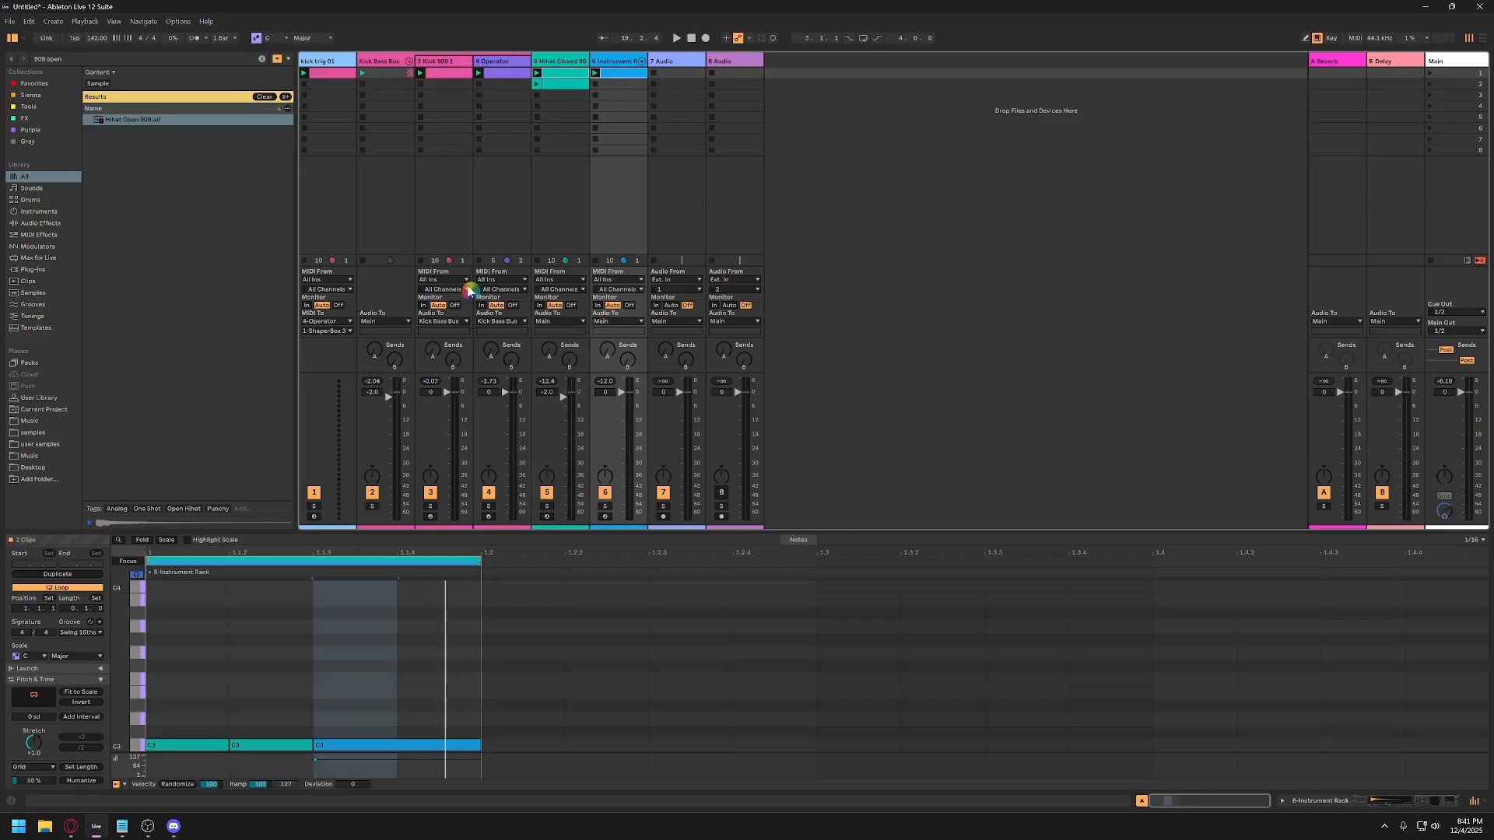
left_click(565, 77)
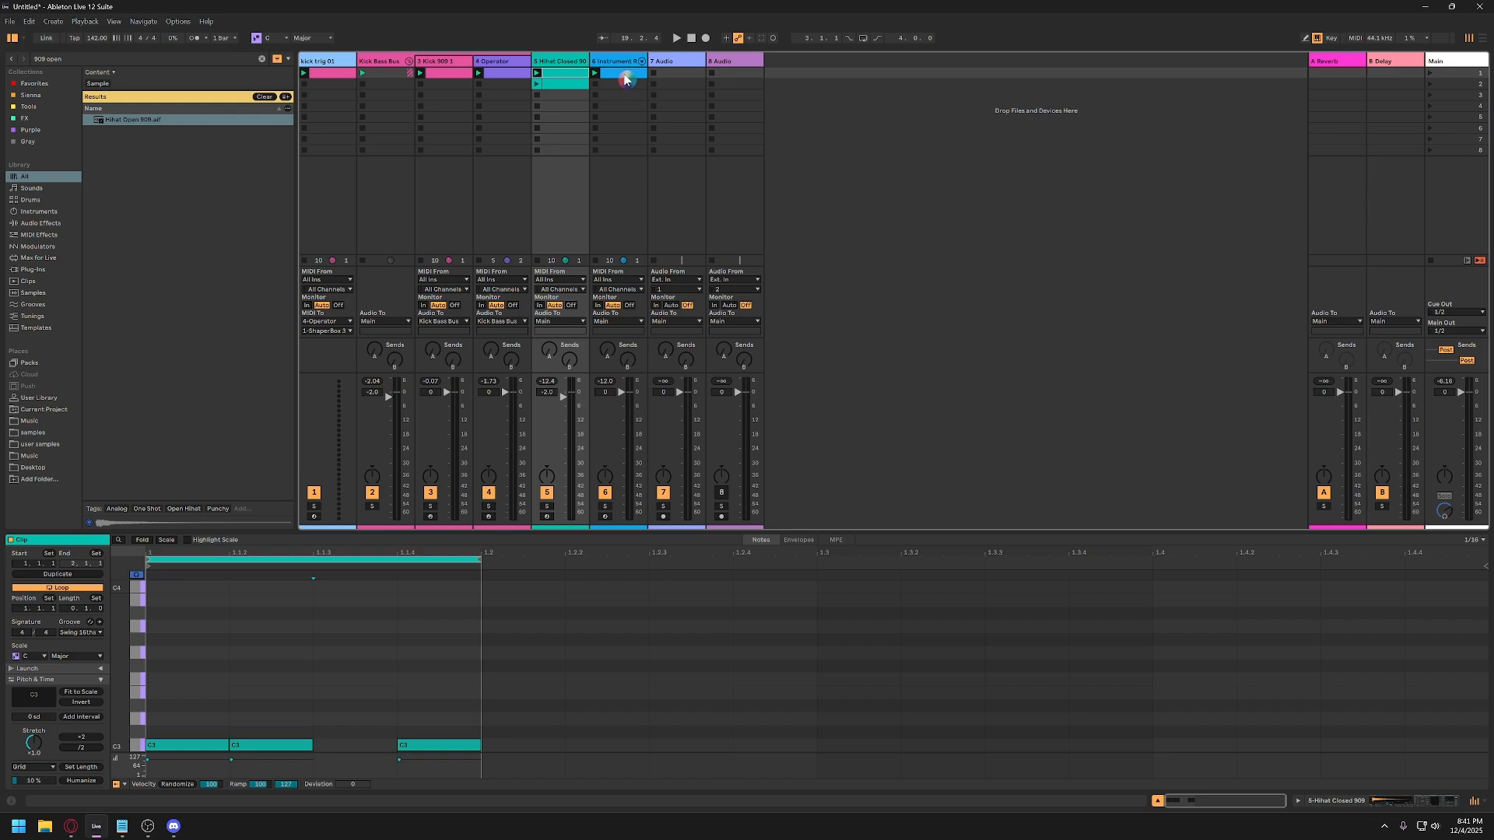
left_click(624, 75, "shift")
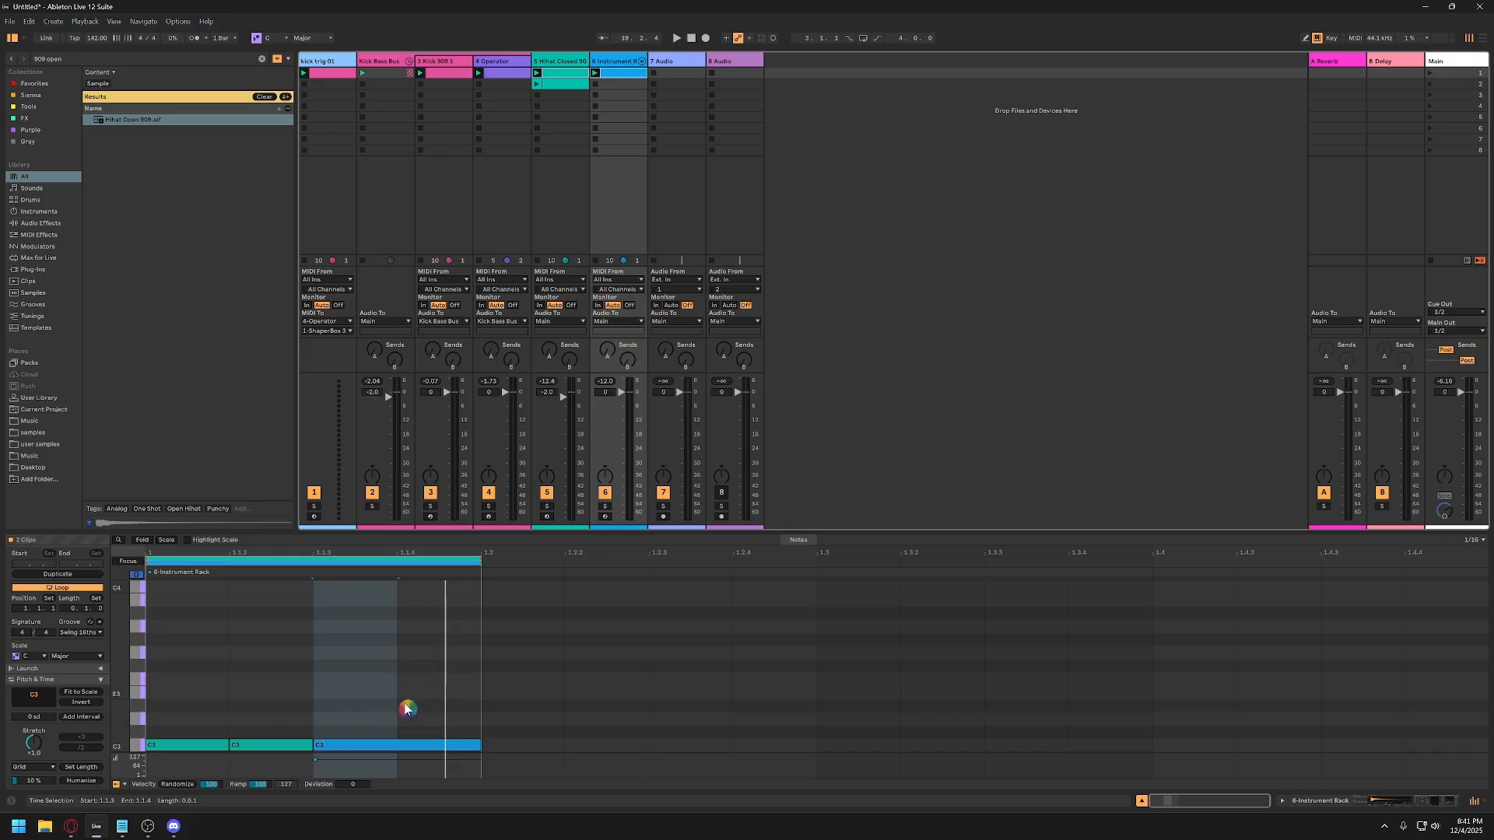
left_click(579, 75)
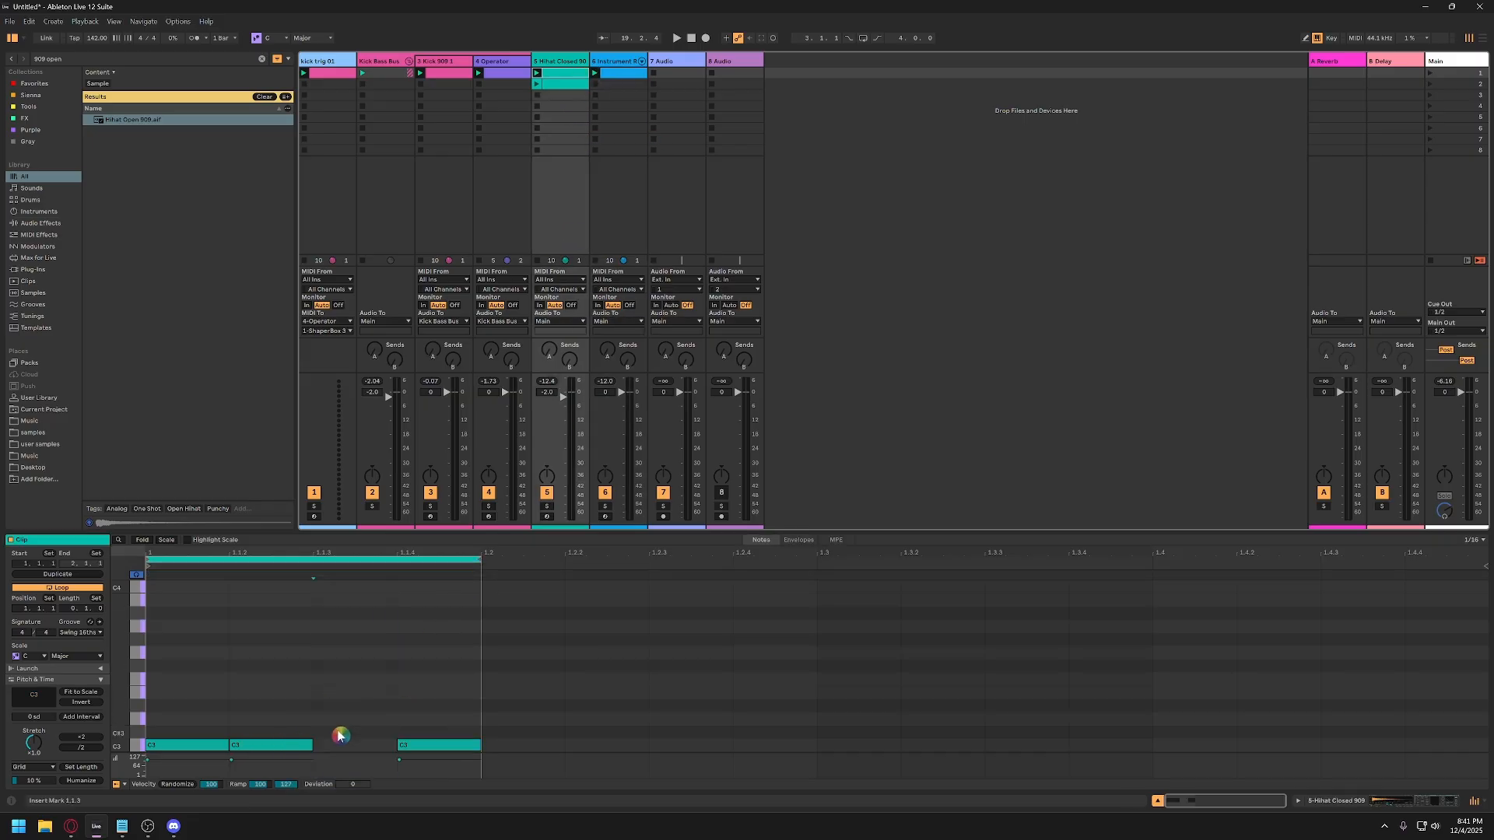
left_click(629, 76)
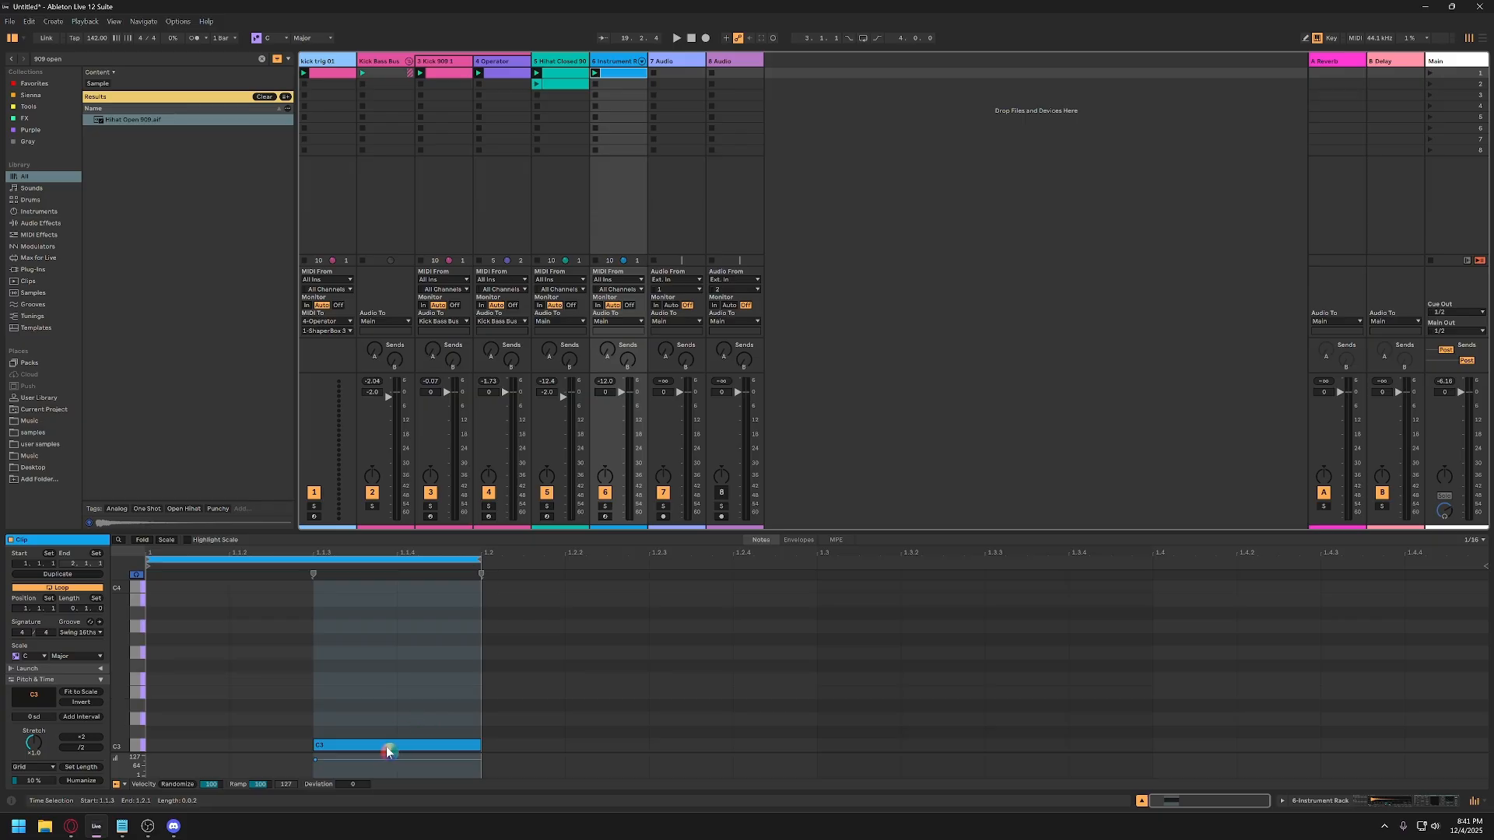
left_click(593, 73)
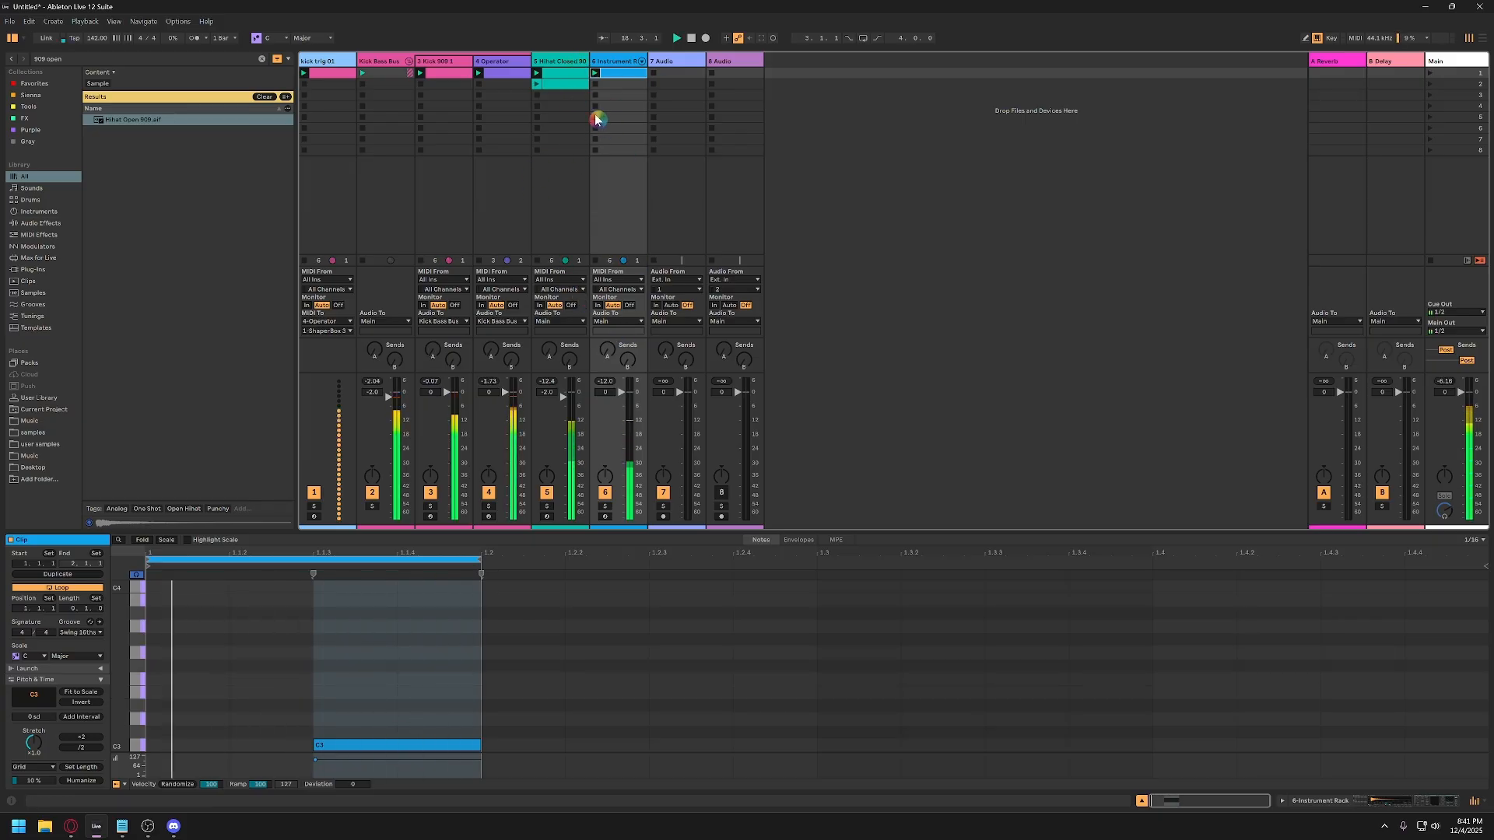
Group the closed and open hi-hat tracks and name the group Perc Bus.
left_click(565, 62)
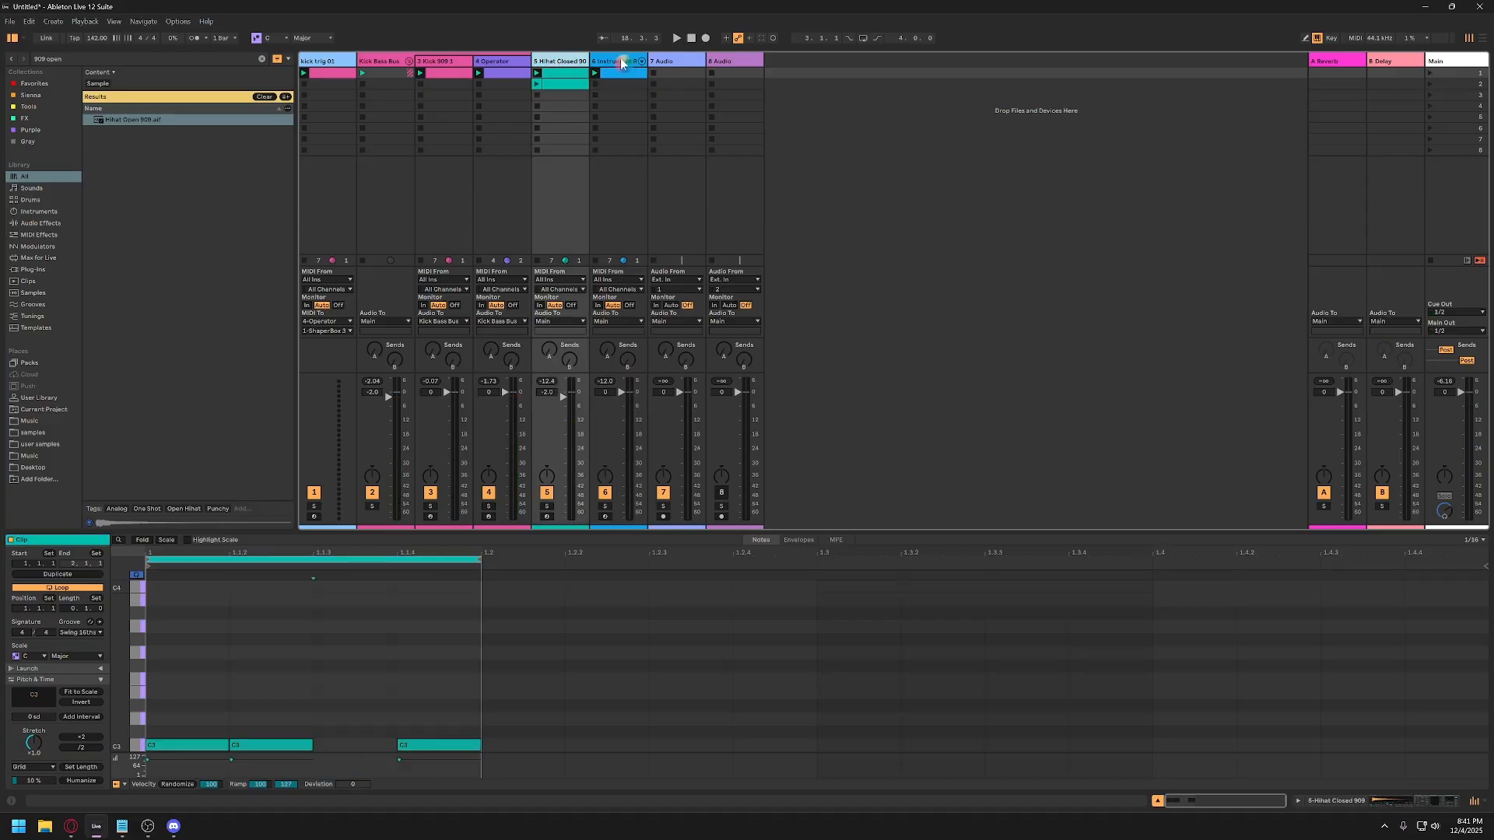
left_click(620, 62, "shift")
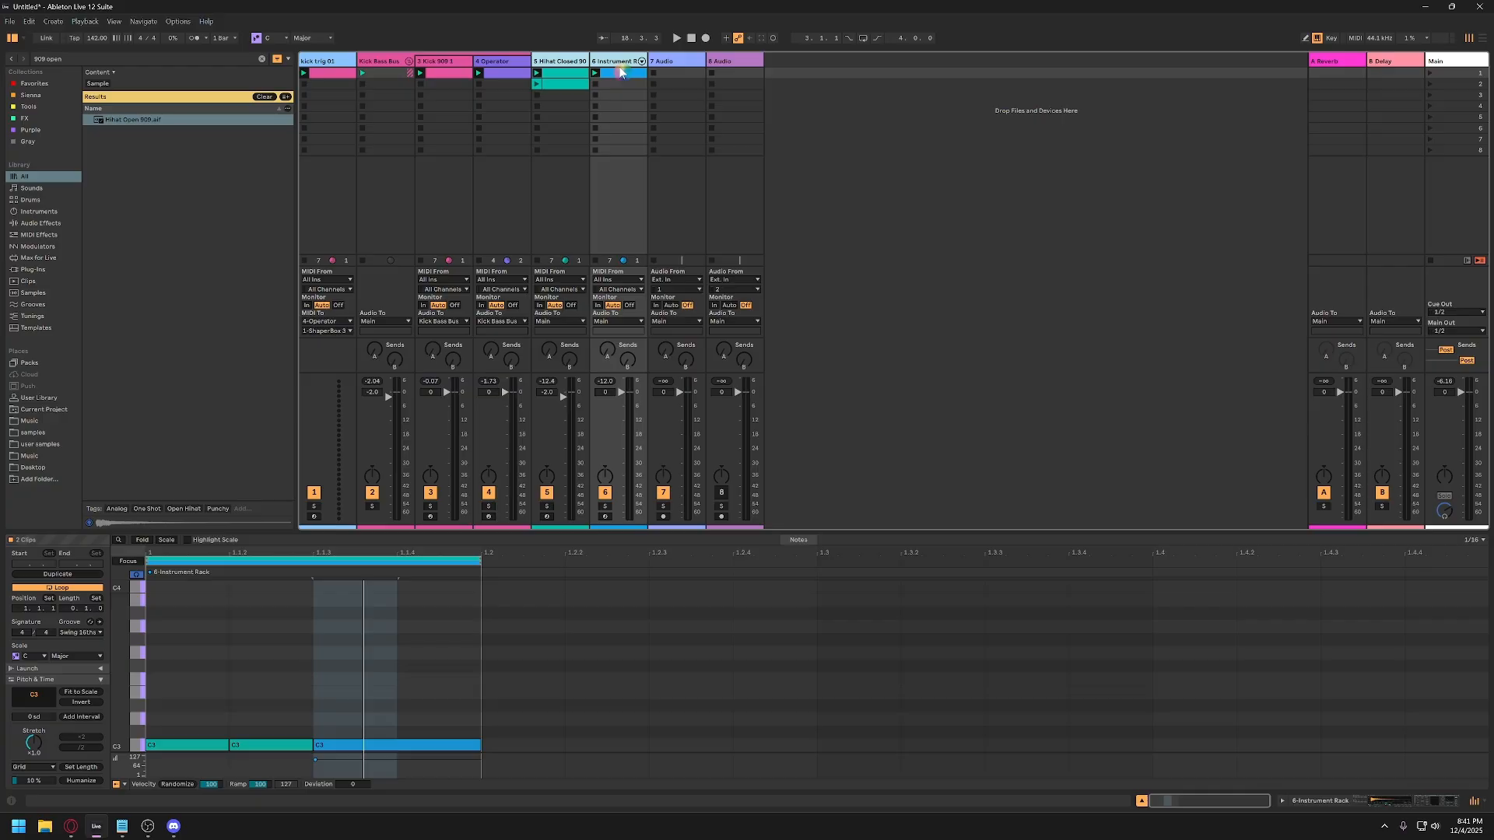
key("ctrl+g")
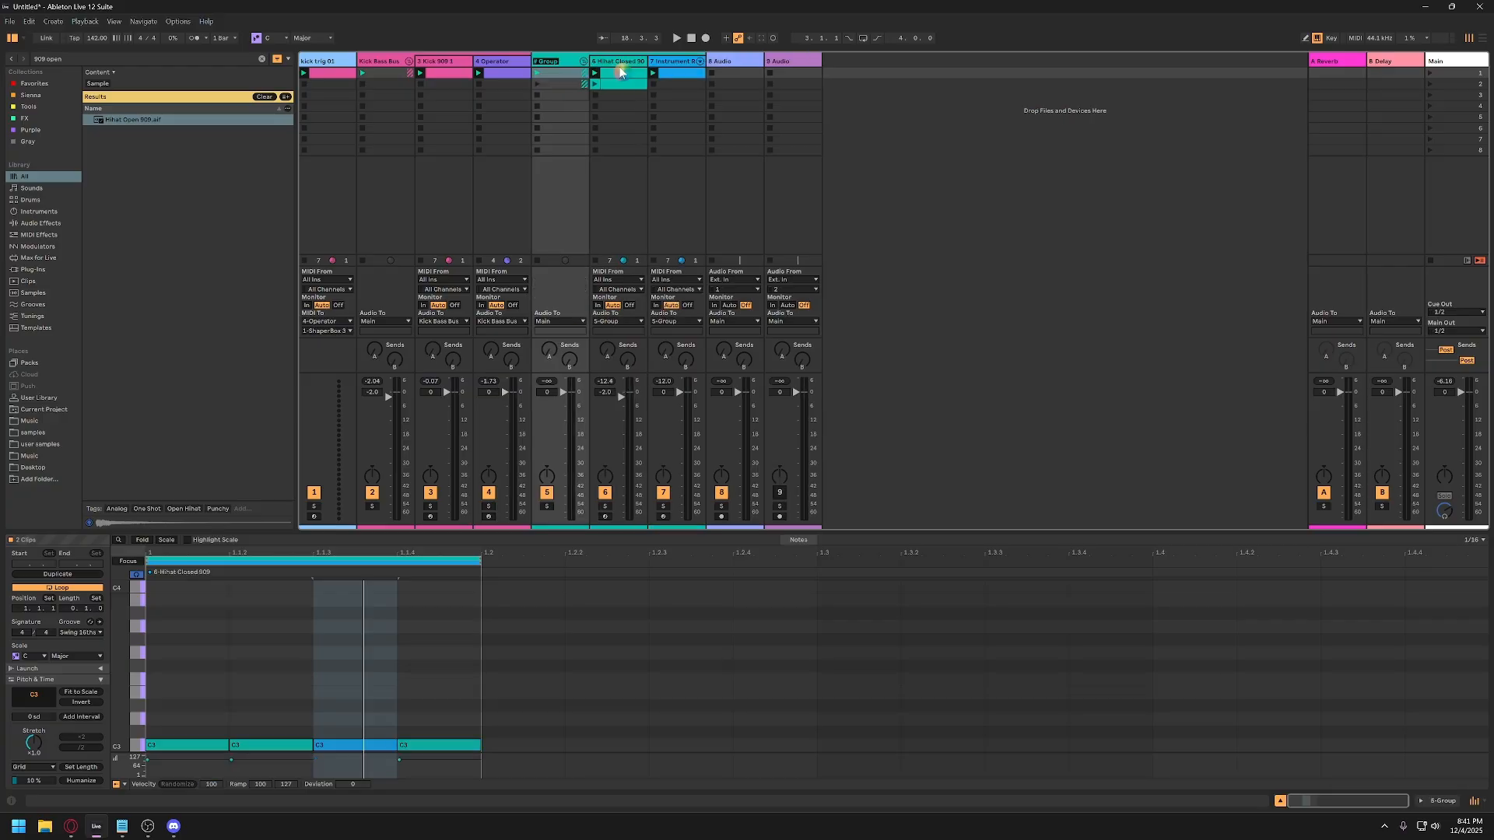
type("c")
key("Return")
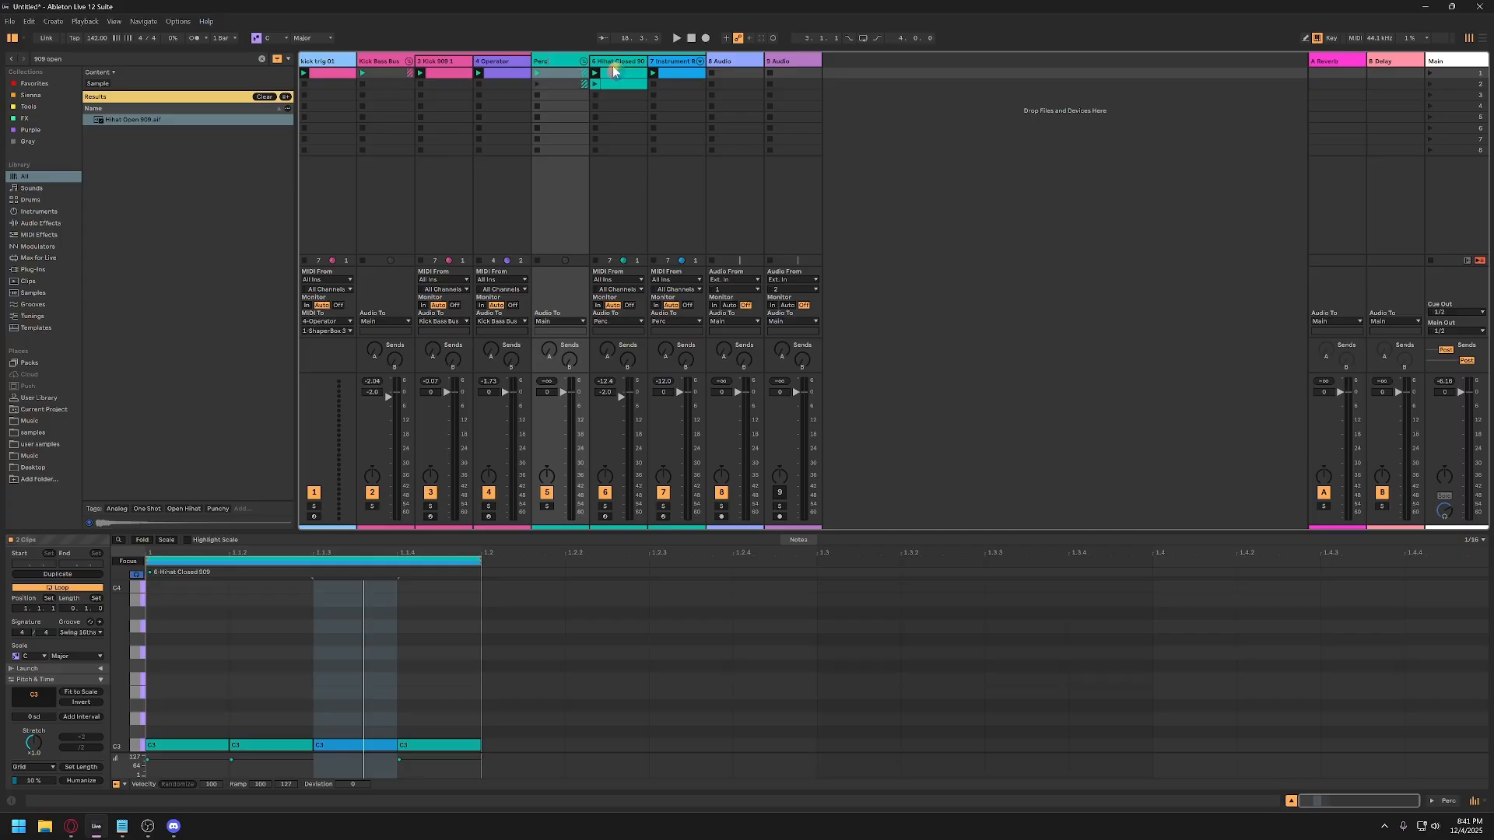
key("Return")
left_click(559, 72)
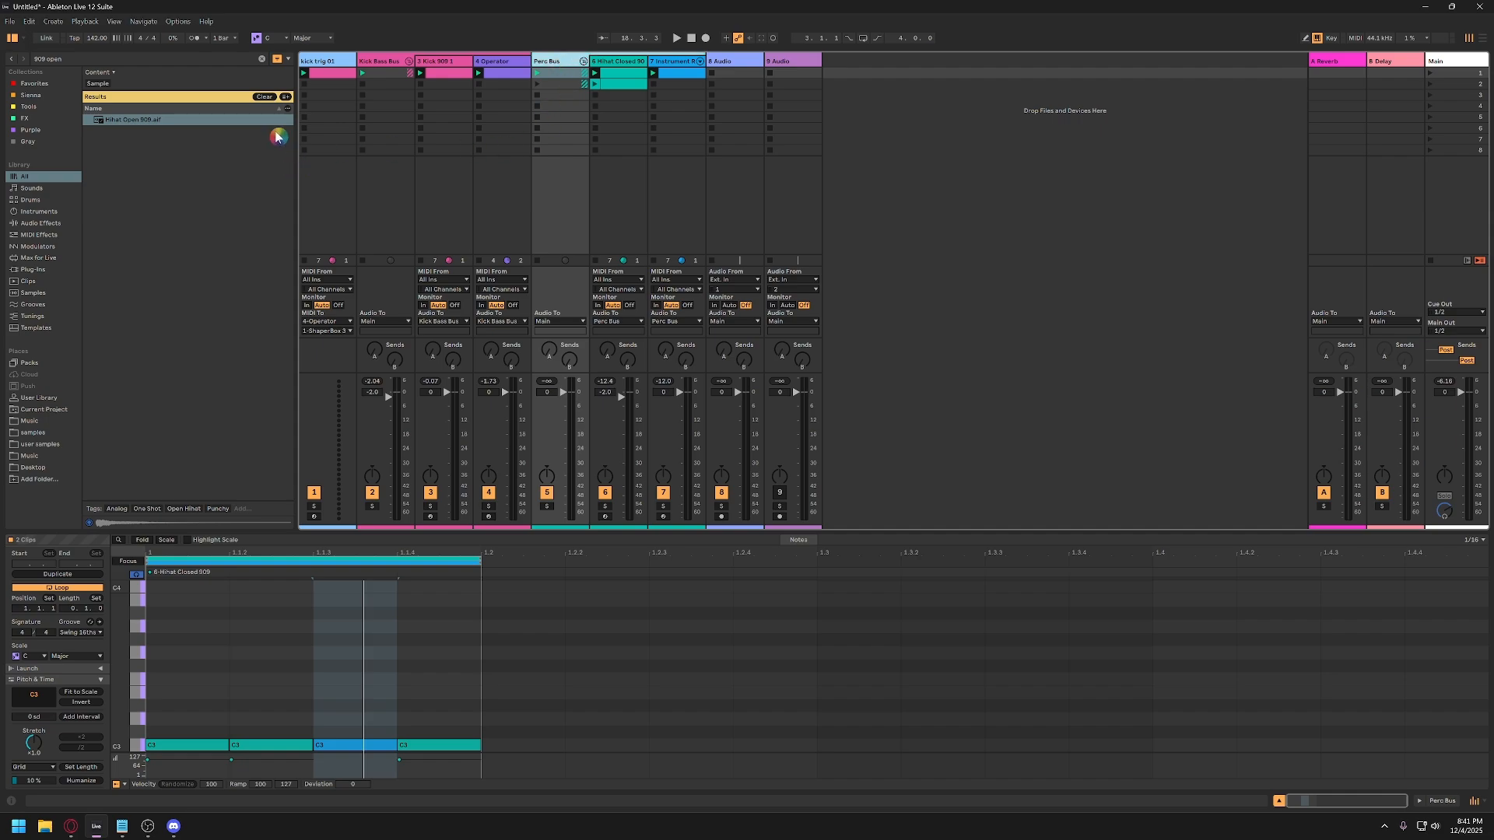
Clear the browser search, and copy the closed hi-hat's Utility, Pro-Q 4 and Glue Compressor rack to the Perc Bus.
left_click(261, 63)
left_click(618, 63)
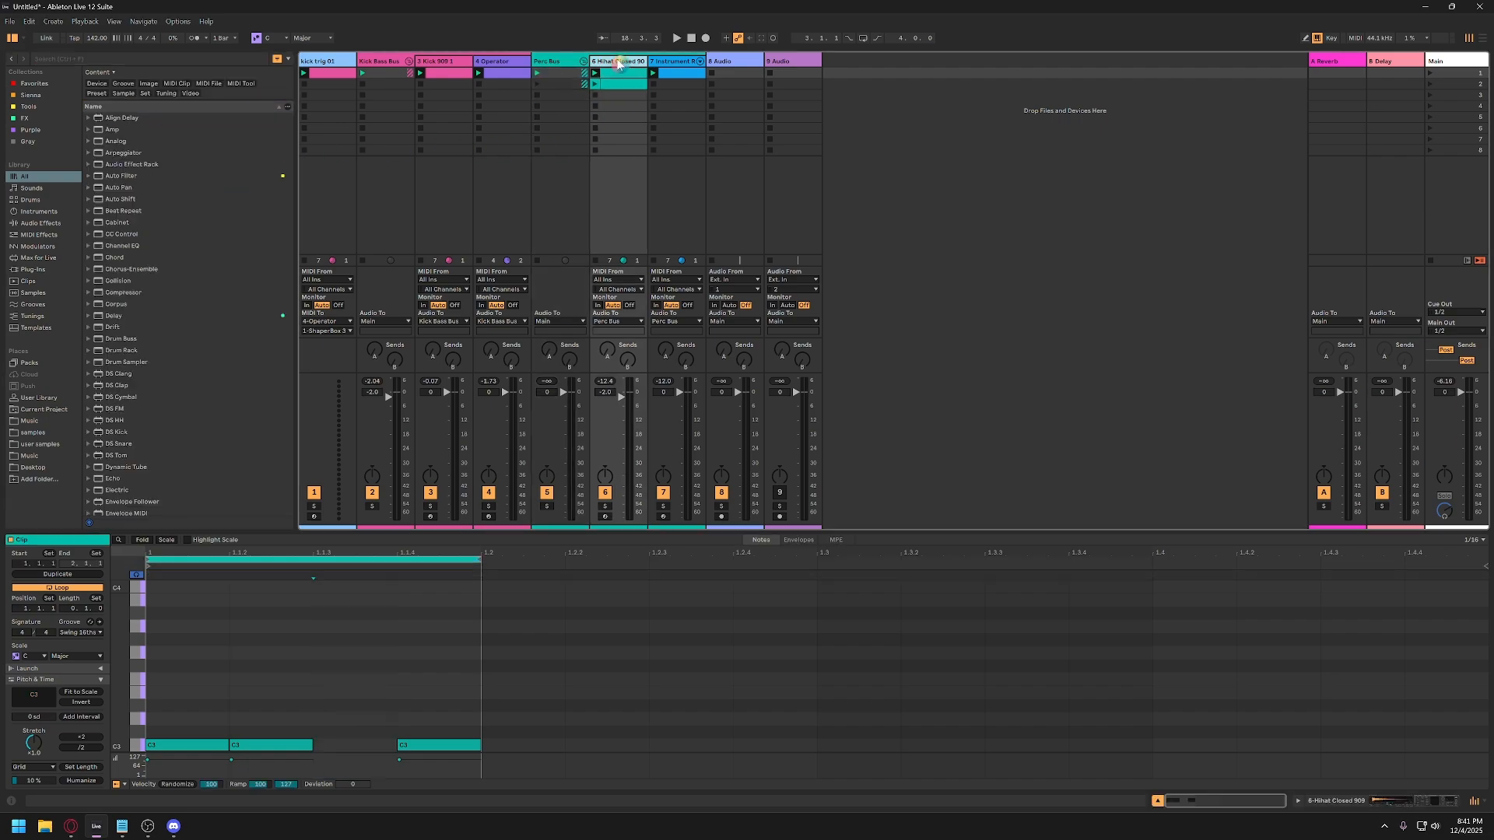
left_click(1330, 803)
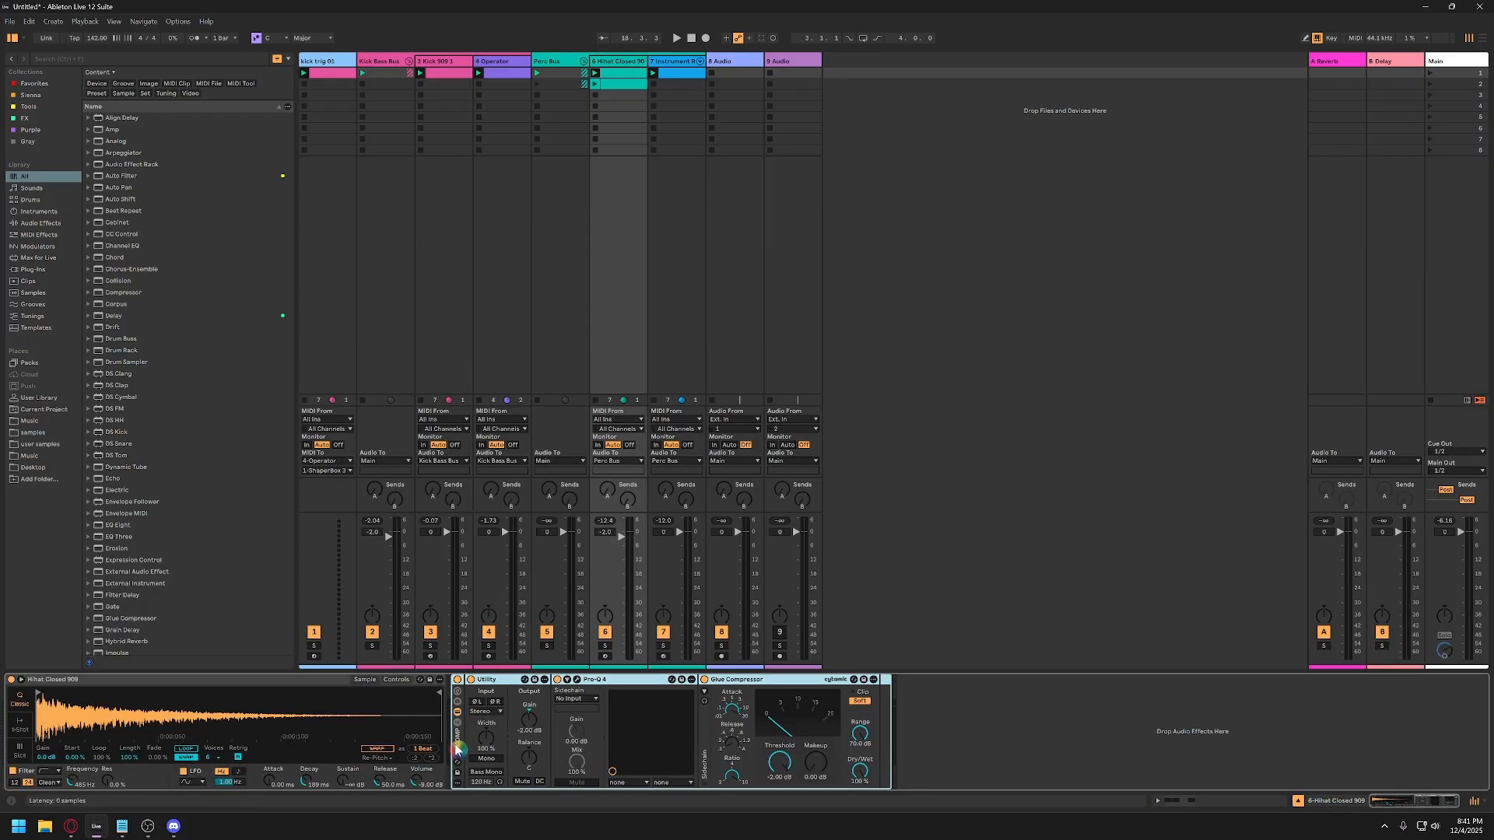
left_click(578, 339)
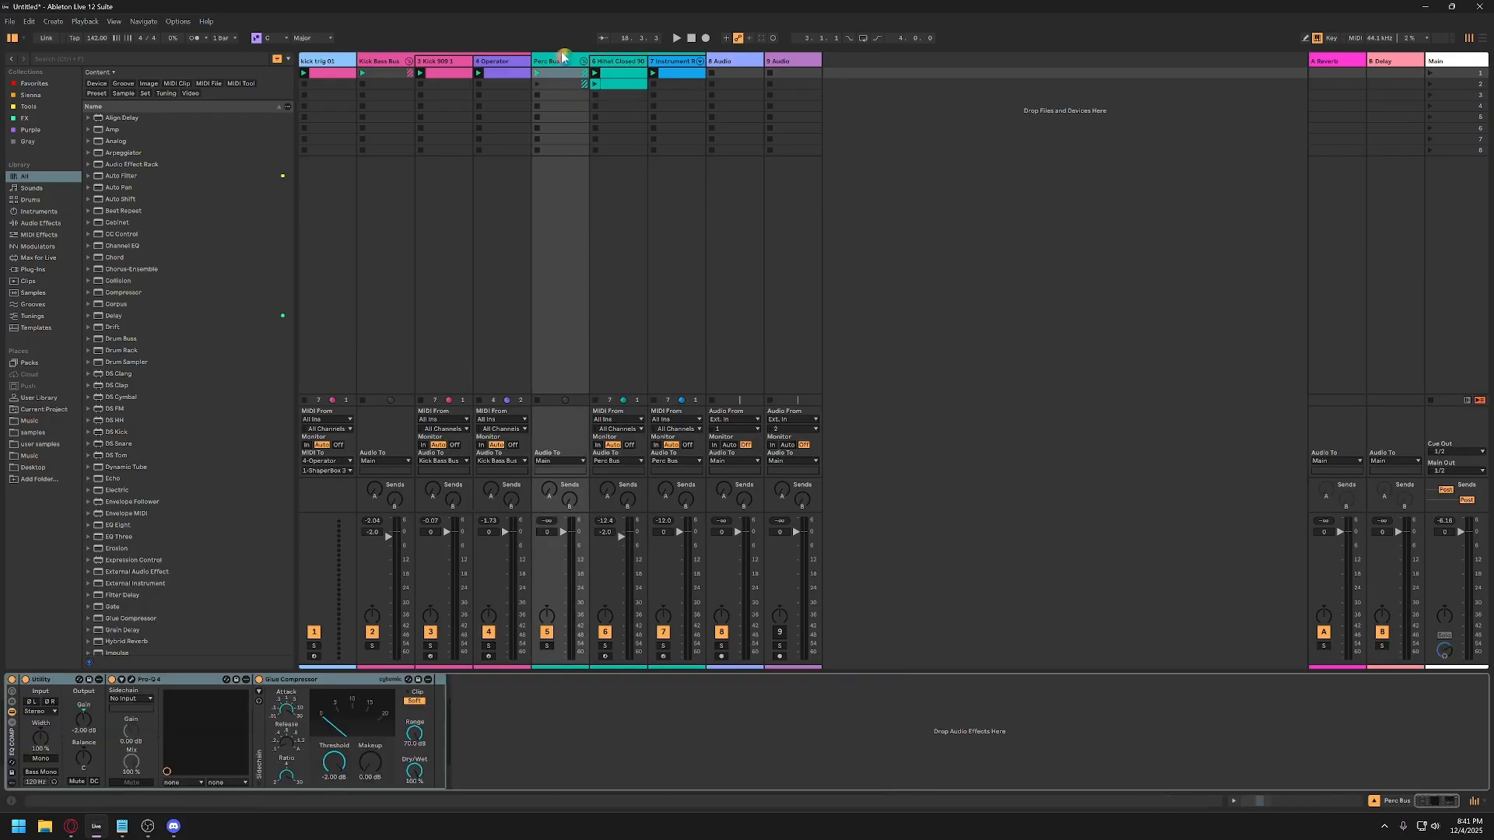
Lower the low-cut frequency in the Perc Bus Pro-Q 4 to about 280 Hz during playback.
left_click(131, 679)
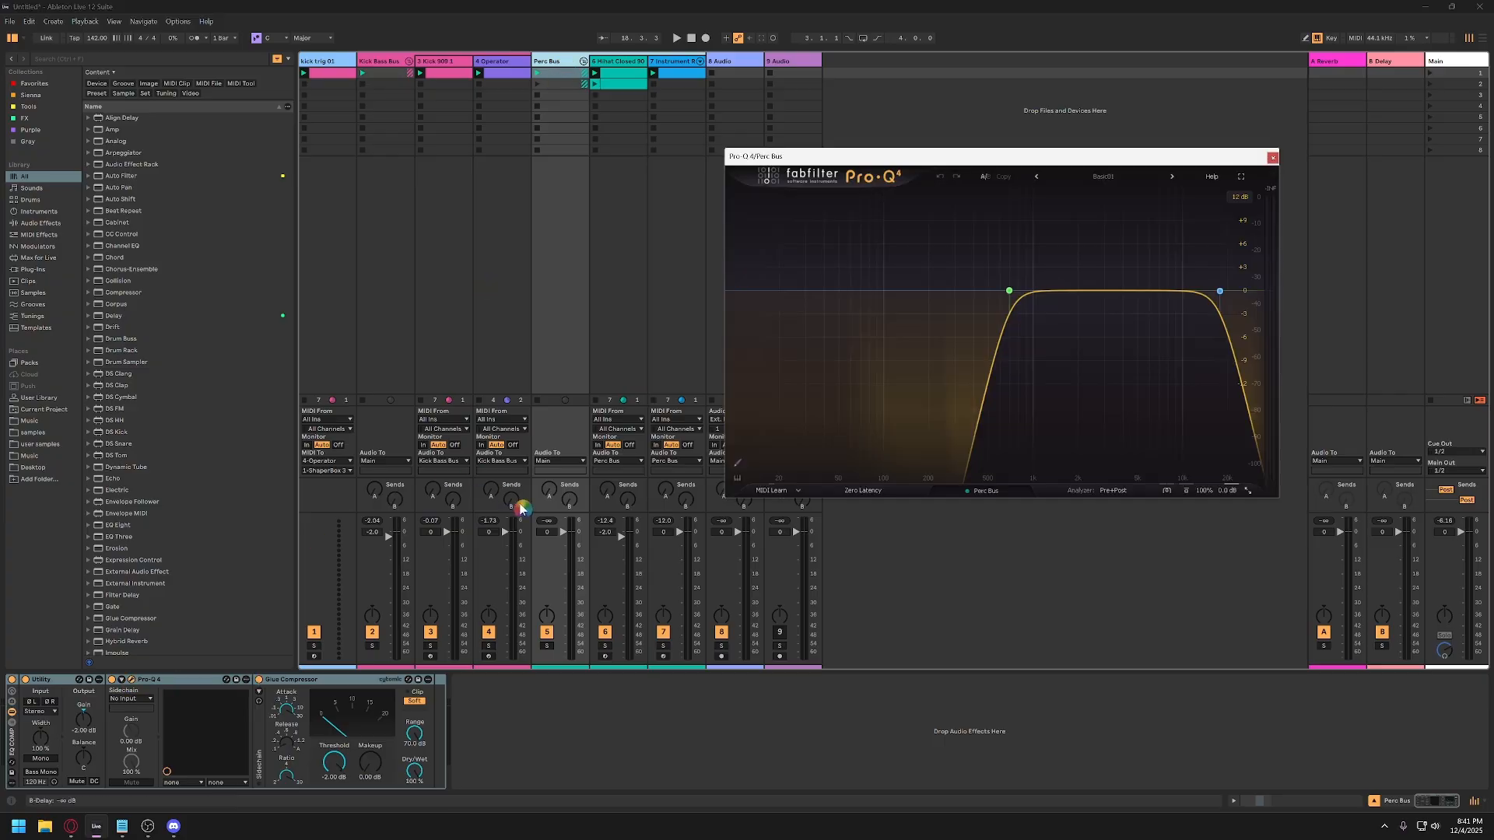
key("space")
left_click_drag(1023, 272, 967, 257)
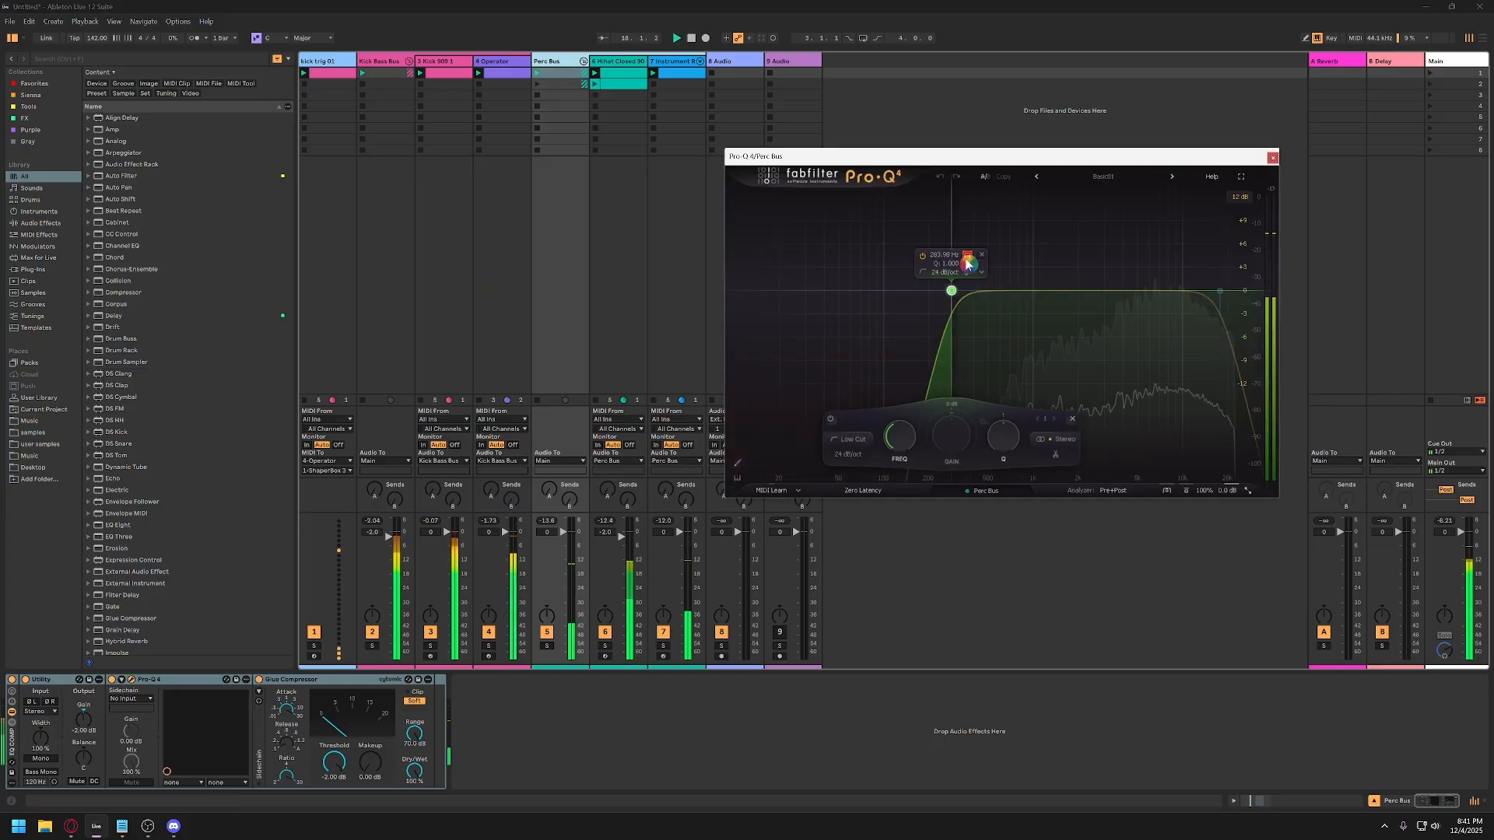
left_click(1274, 159)
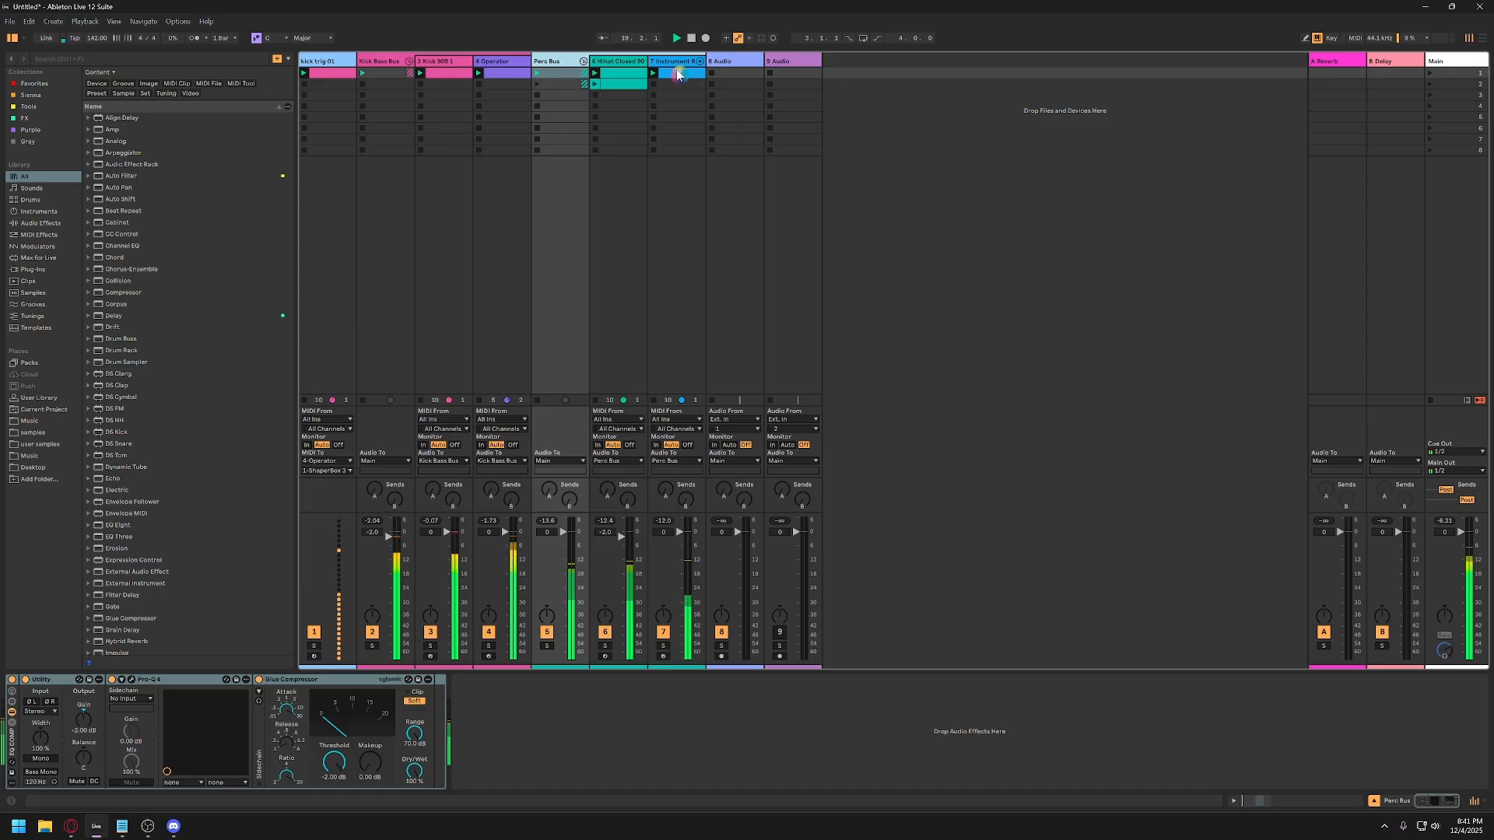
Rename the Operator track as sub bass and the open hi-hat's Instrument Rack track as open hat, and play the groove.
left_click(676, 88)
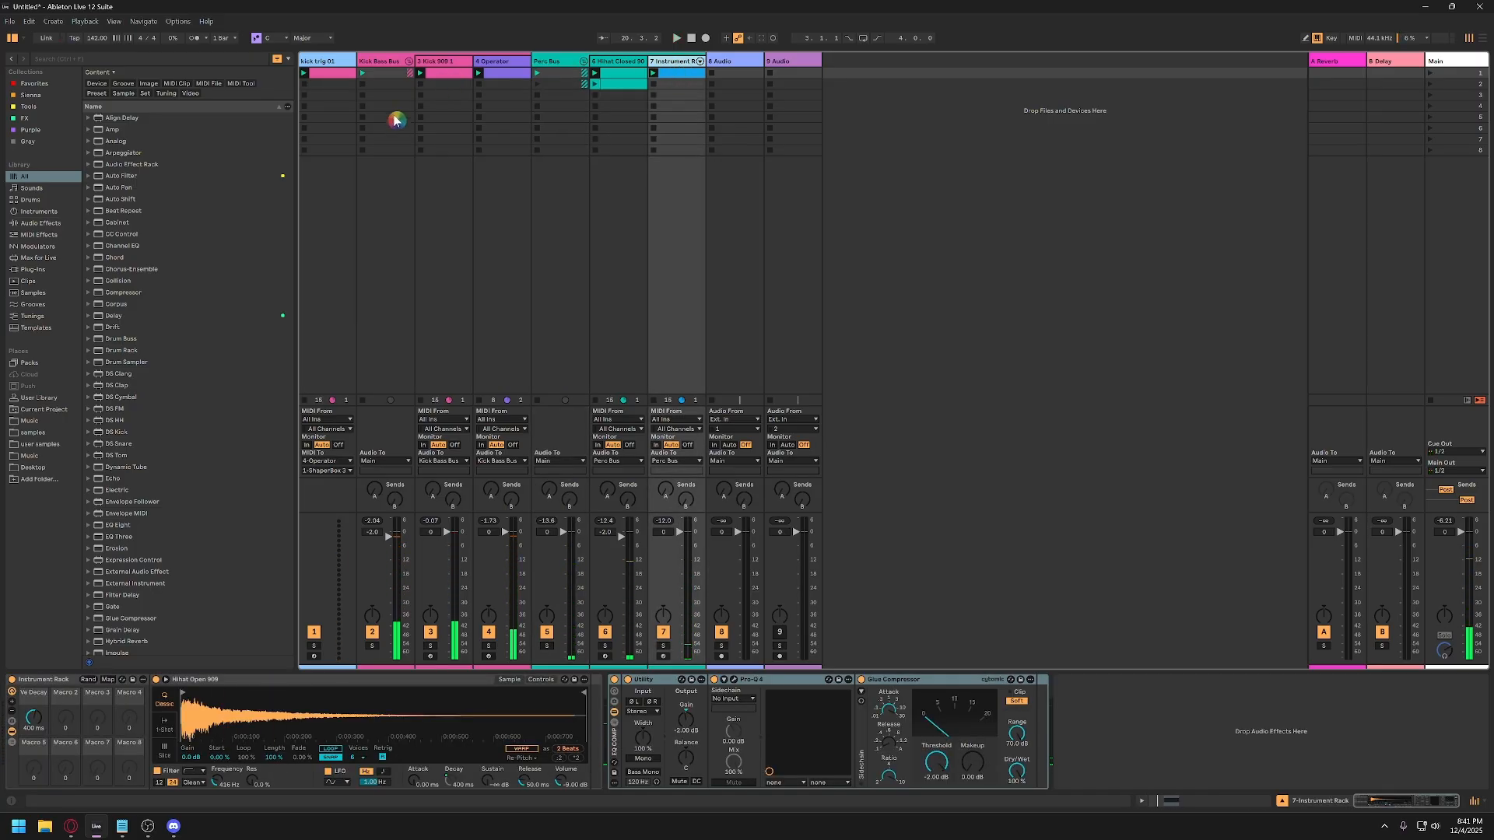
left_click(505, 62)
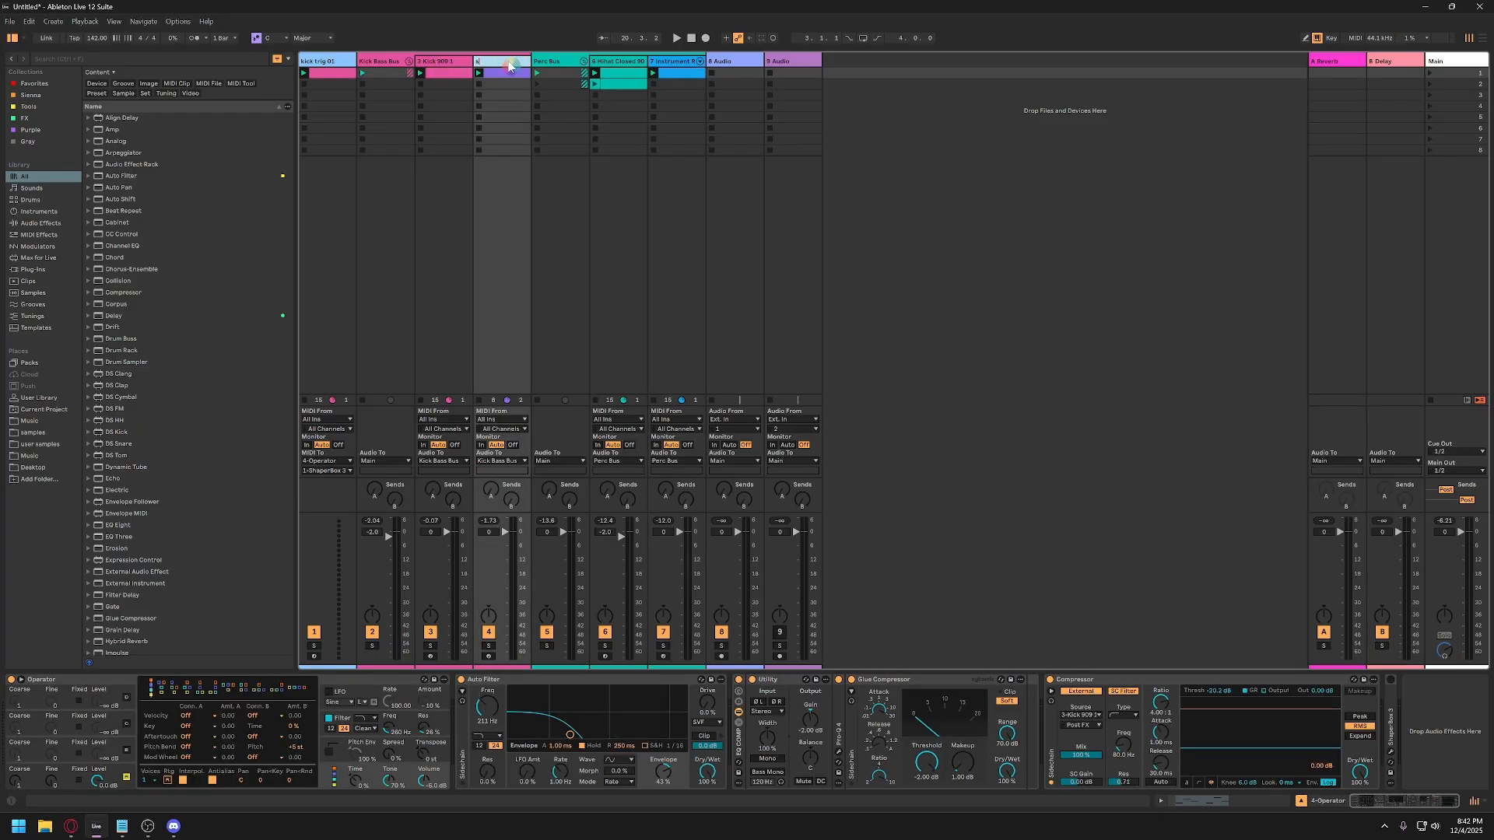
type("sub bass")
key("Return")
left_click(679, 62)
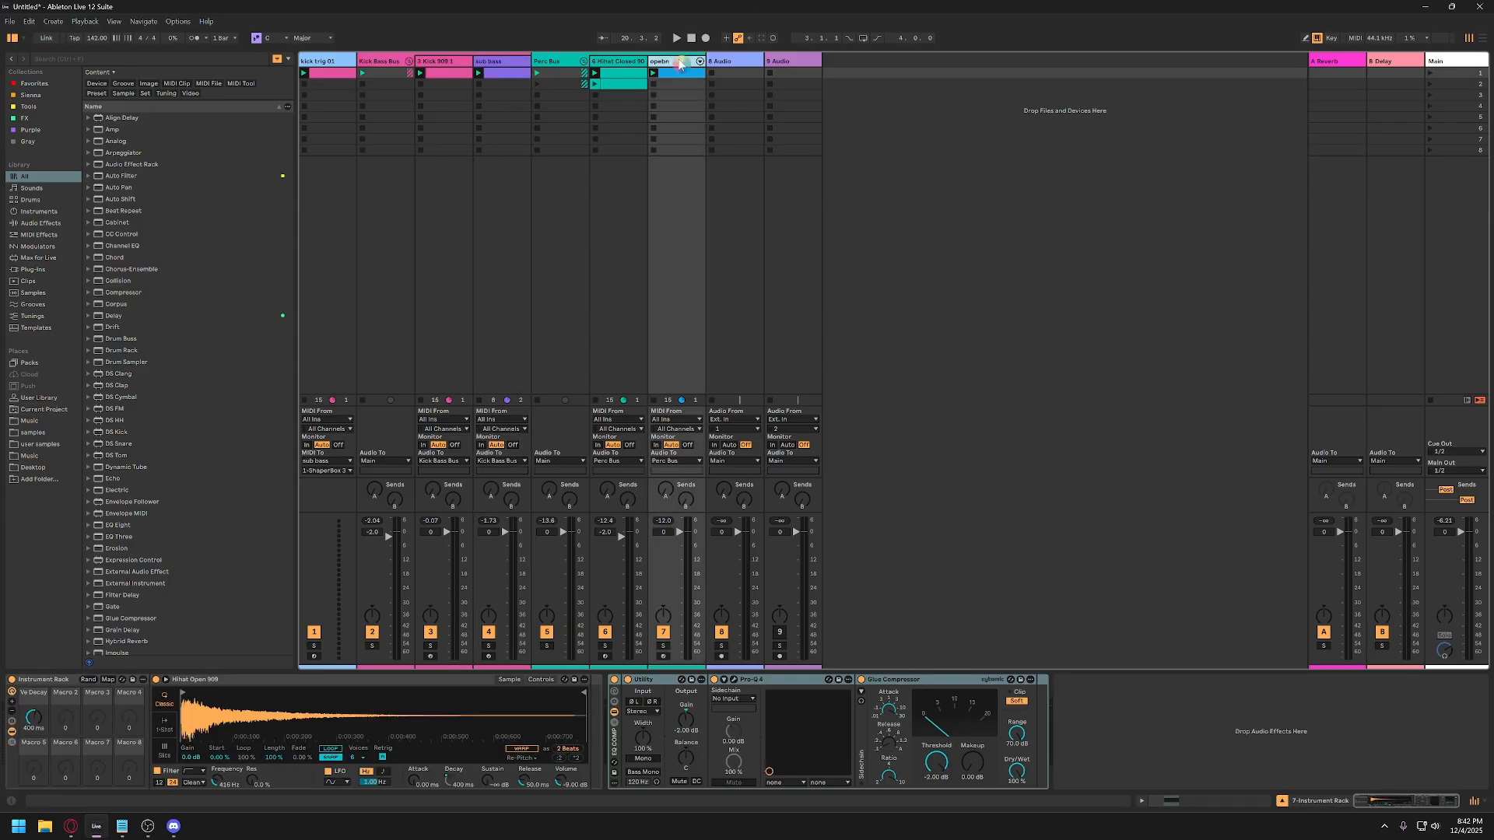
type("open hat")
key("Return")
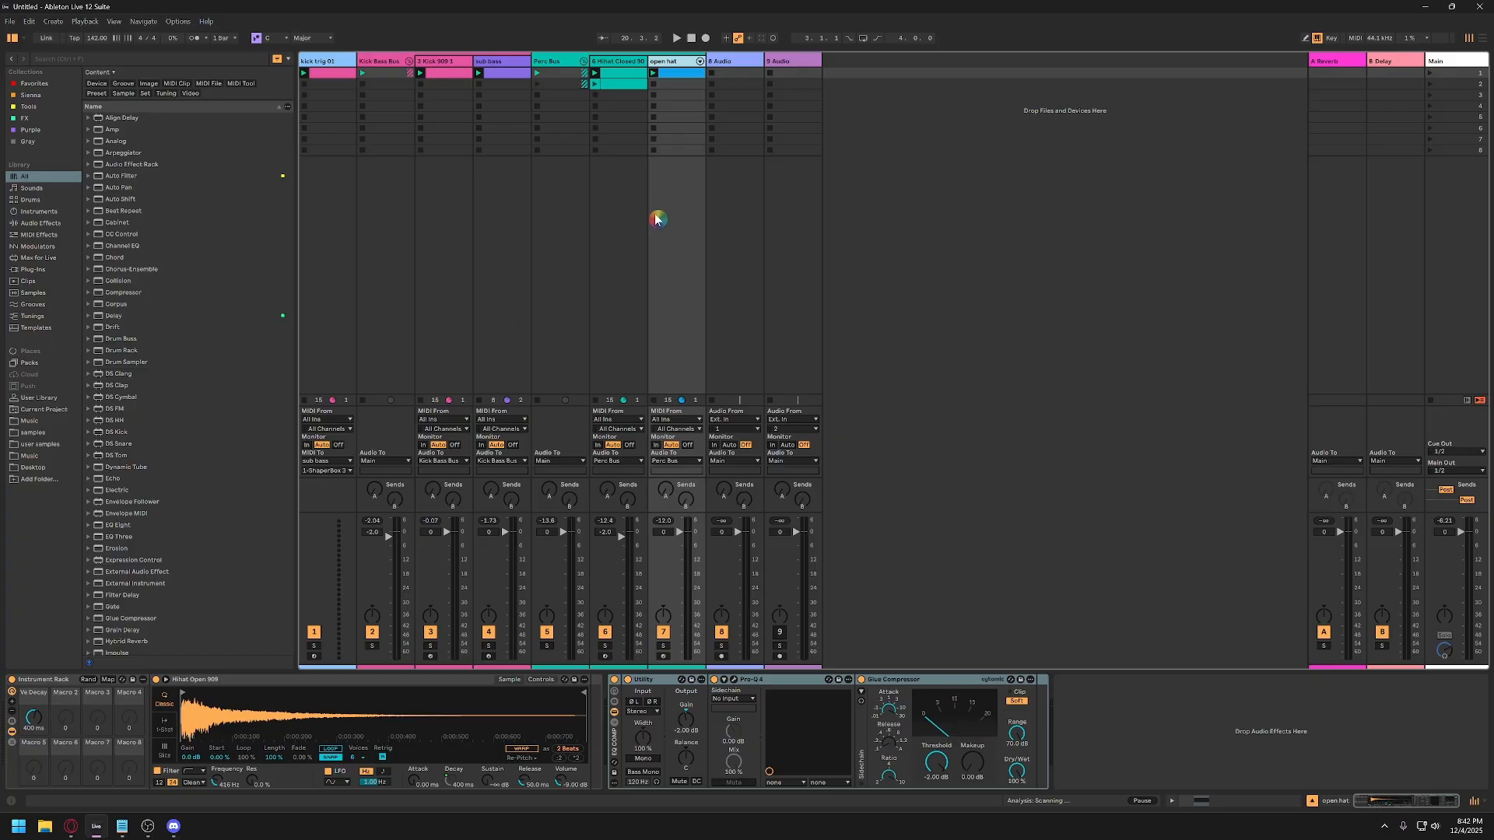
key("space")
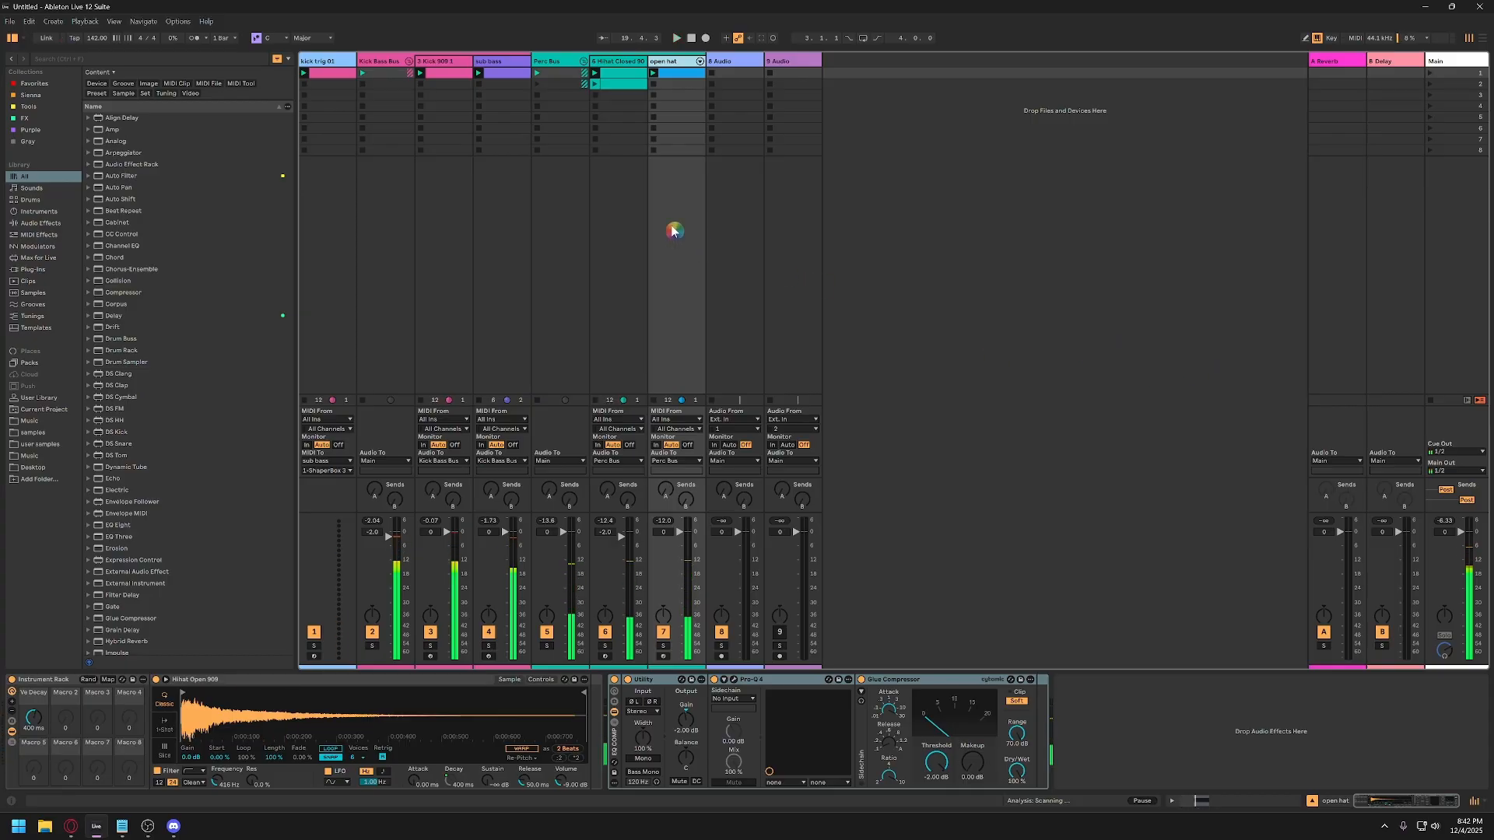
Insert a new MIDI track directly after the open hat track, outside the Perc Bus.
left_click(734, 62)
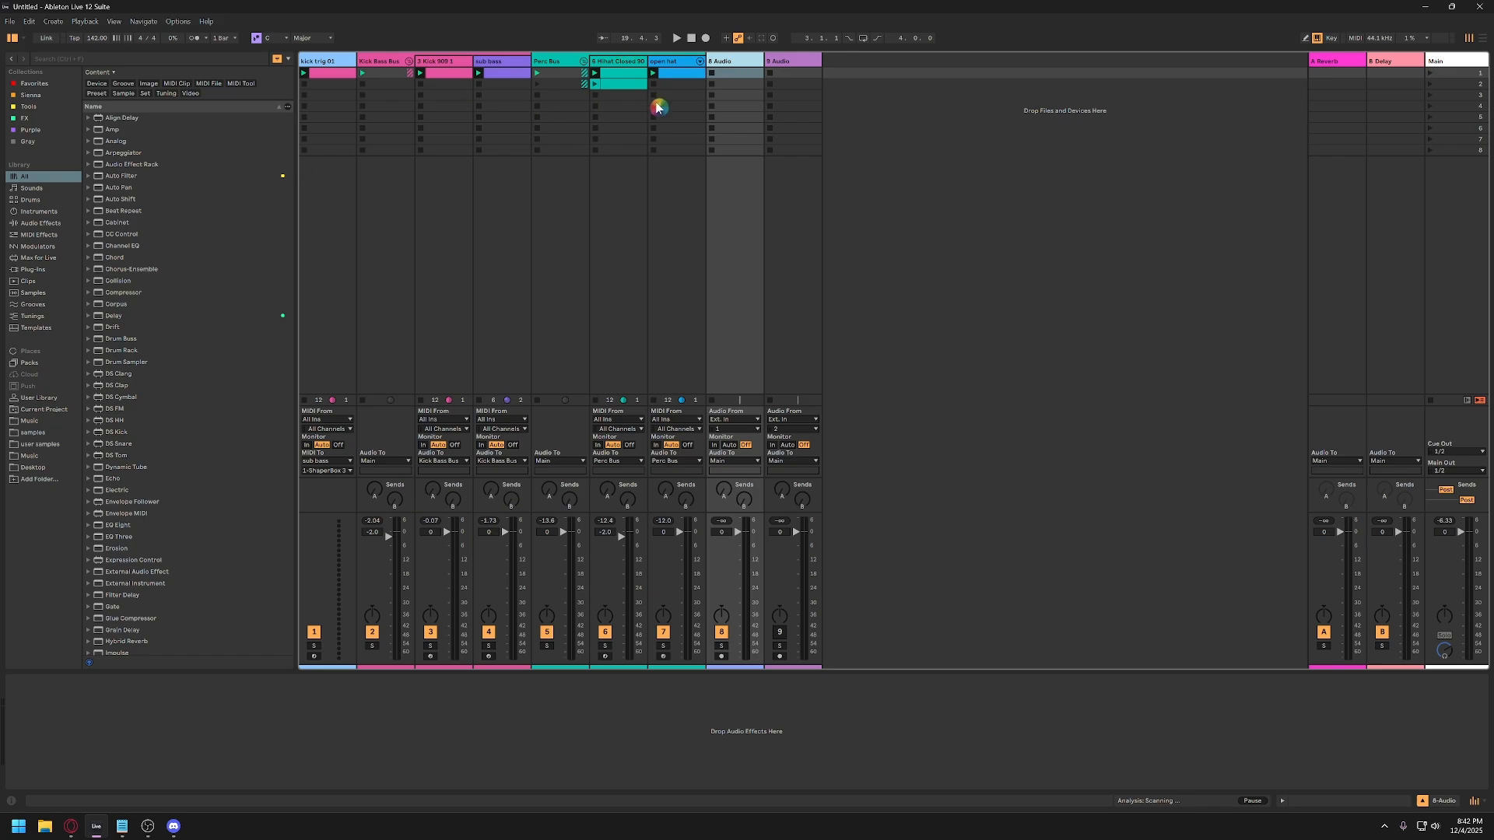
key("ctrl+shift+t")
left_click_drag(801, 62, 727, 109)
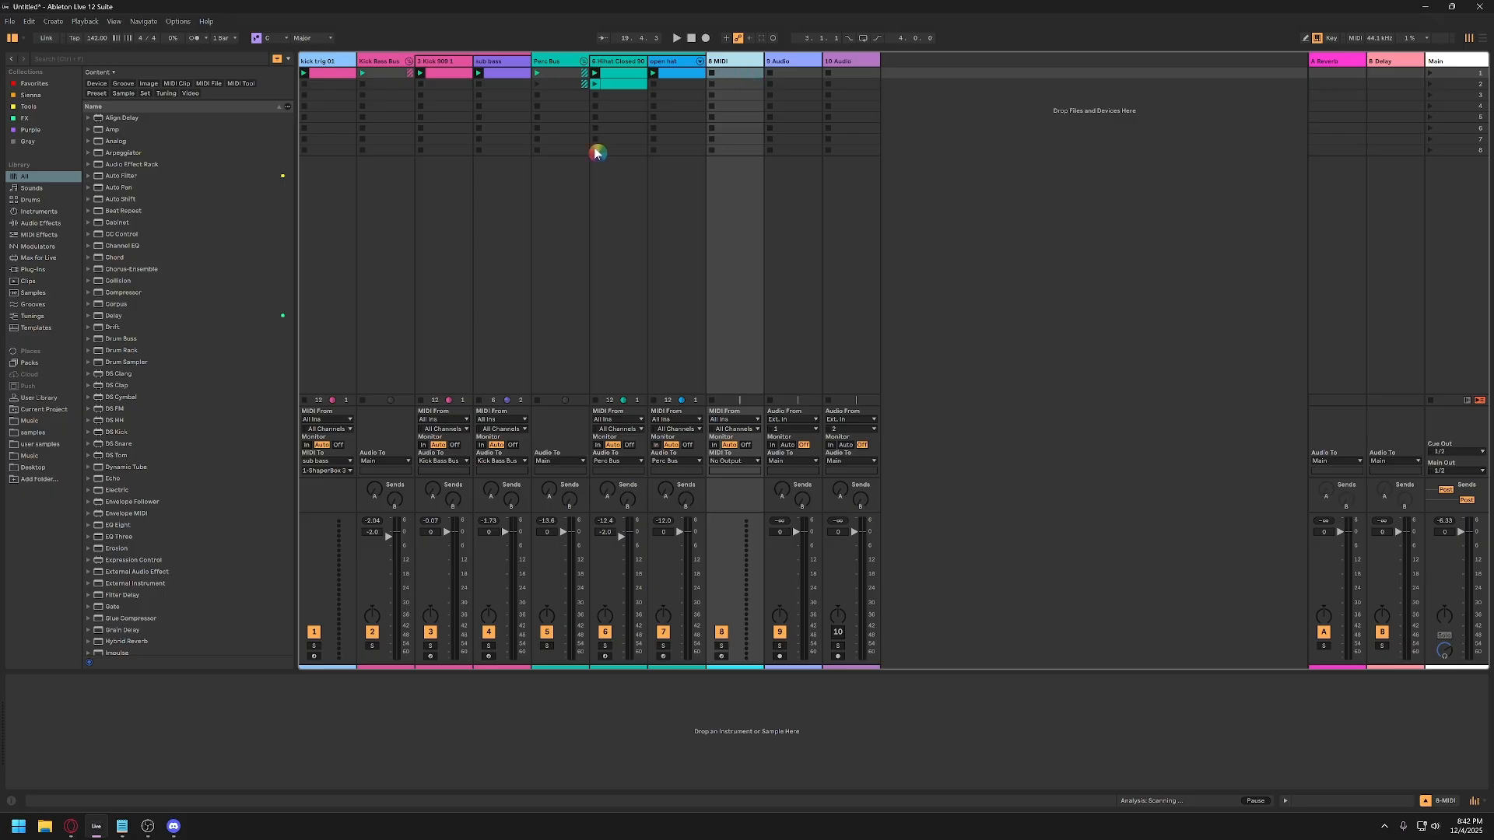
Load an empty Sampler instrument onto the new MIDI track and select the device.
left_click(35, 212)
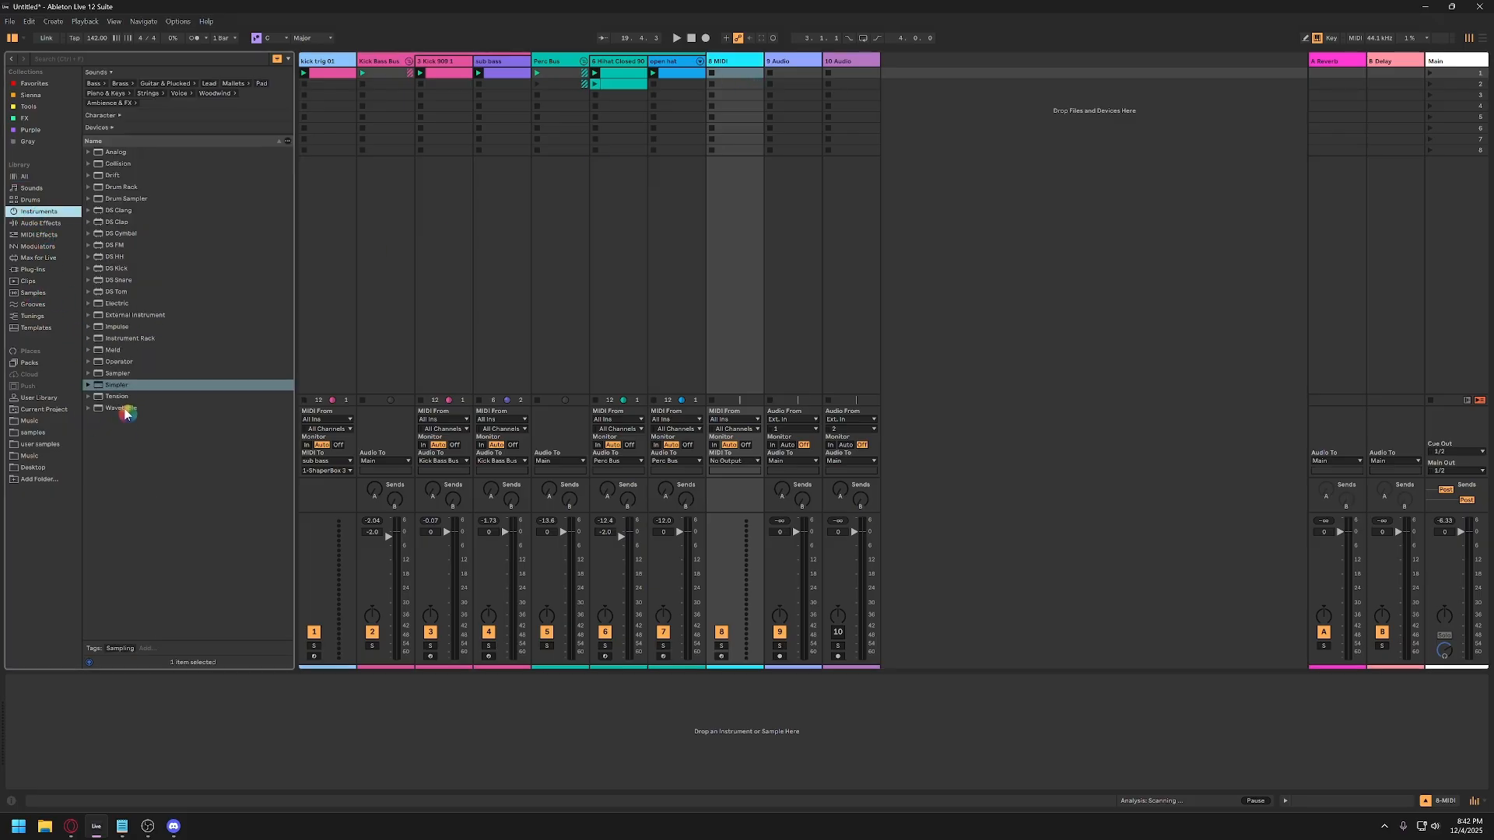
double_click(116, 374)
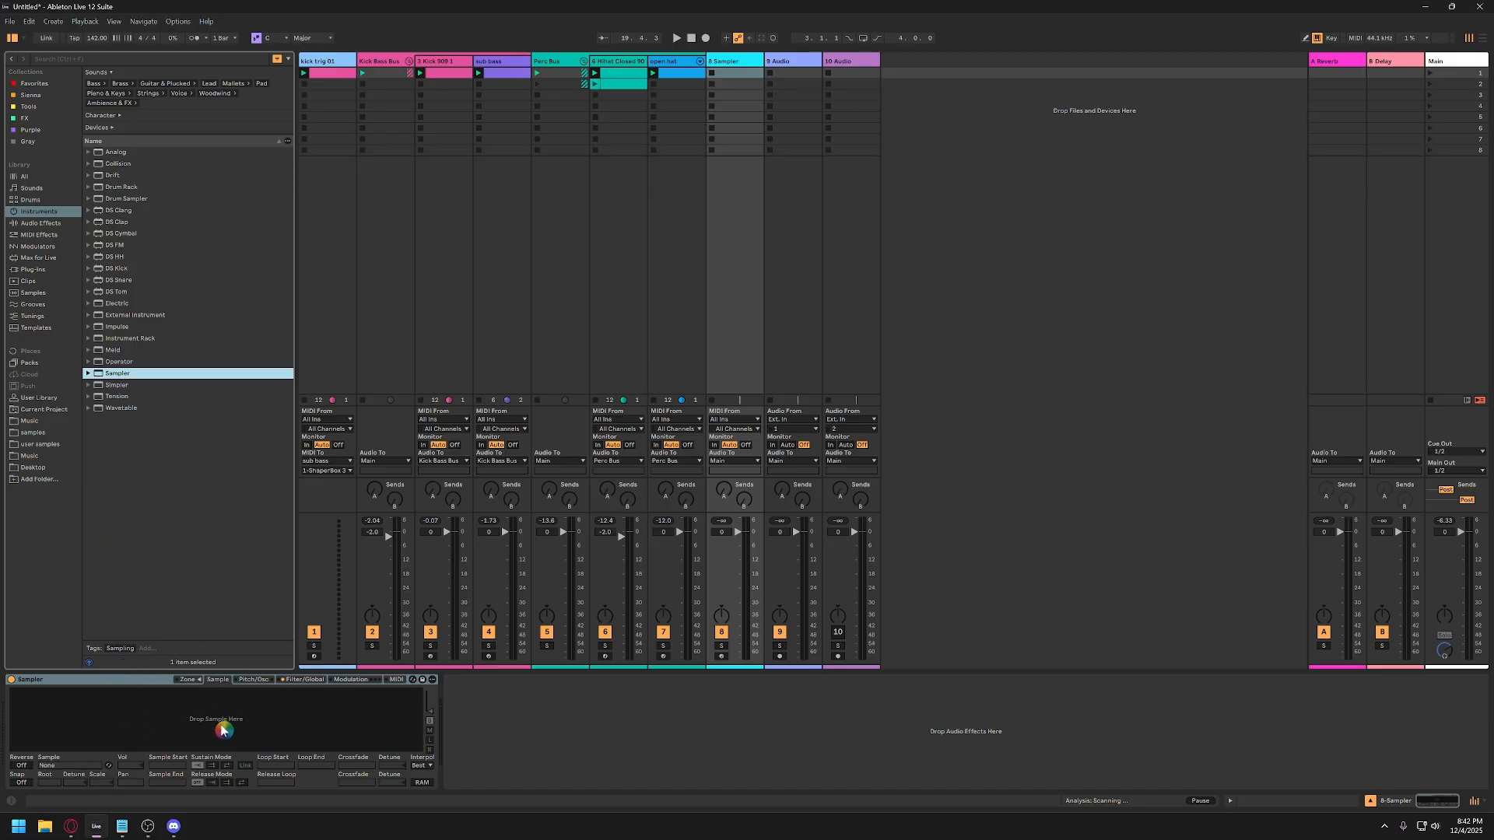
left_click(136, 680)
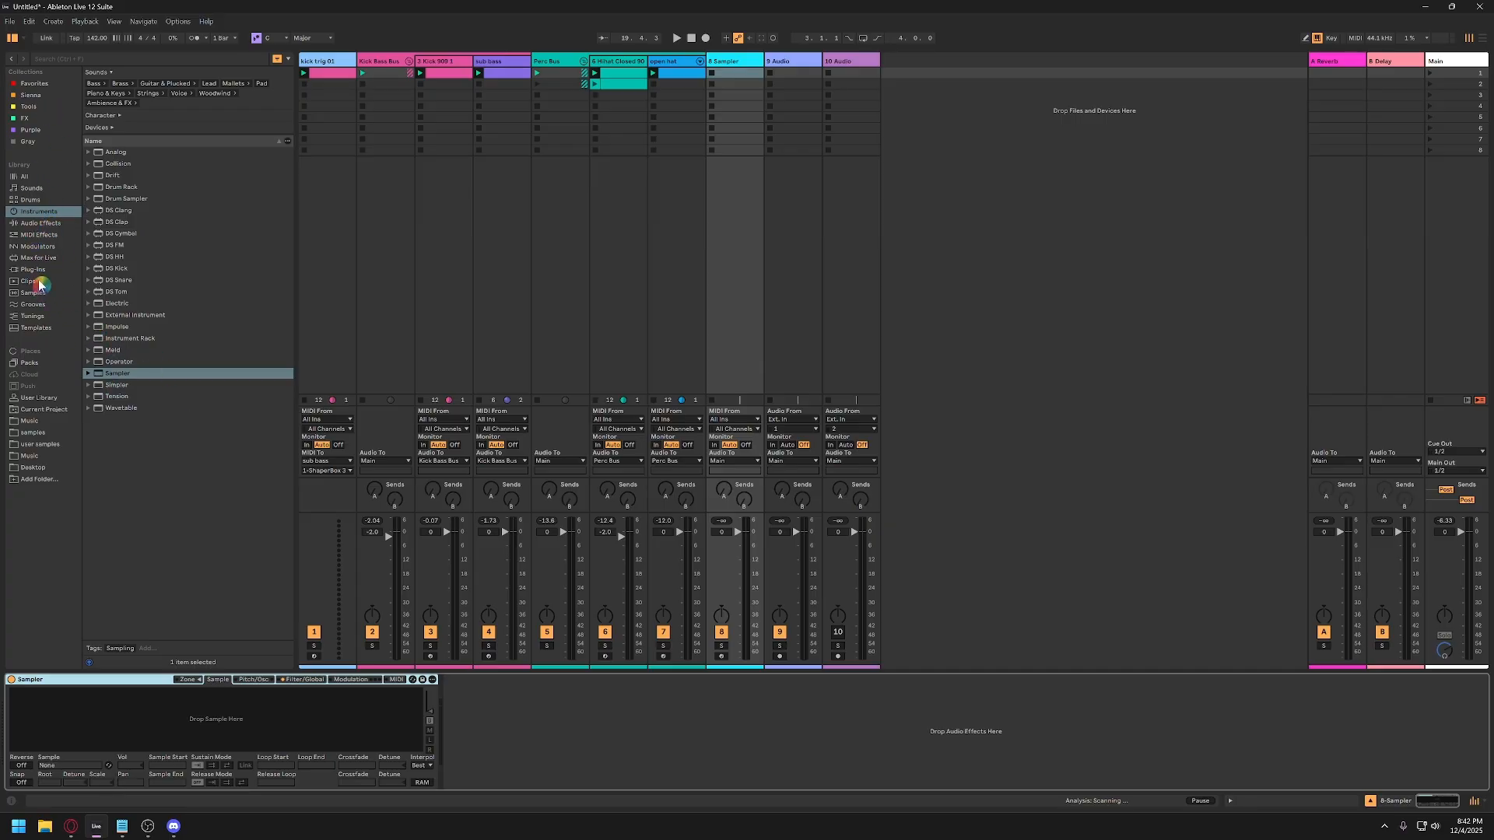
left_click(35, 178)
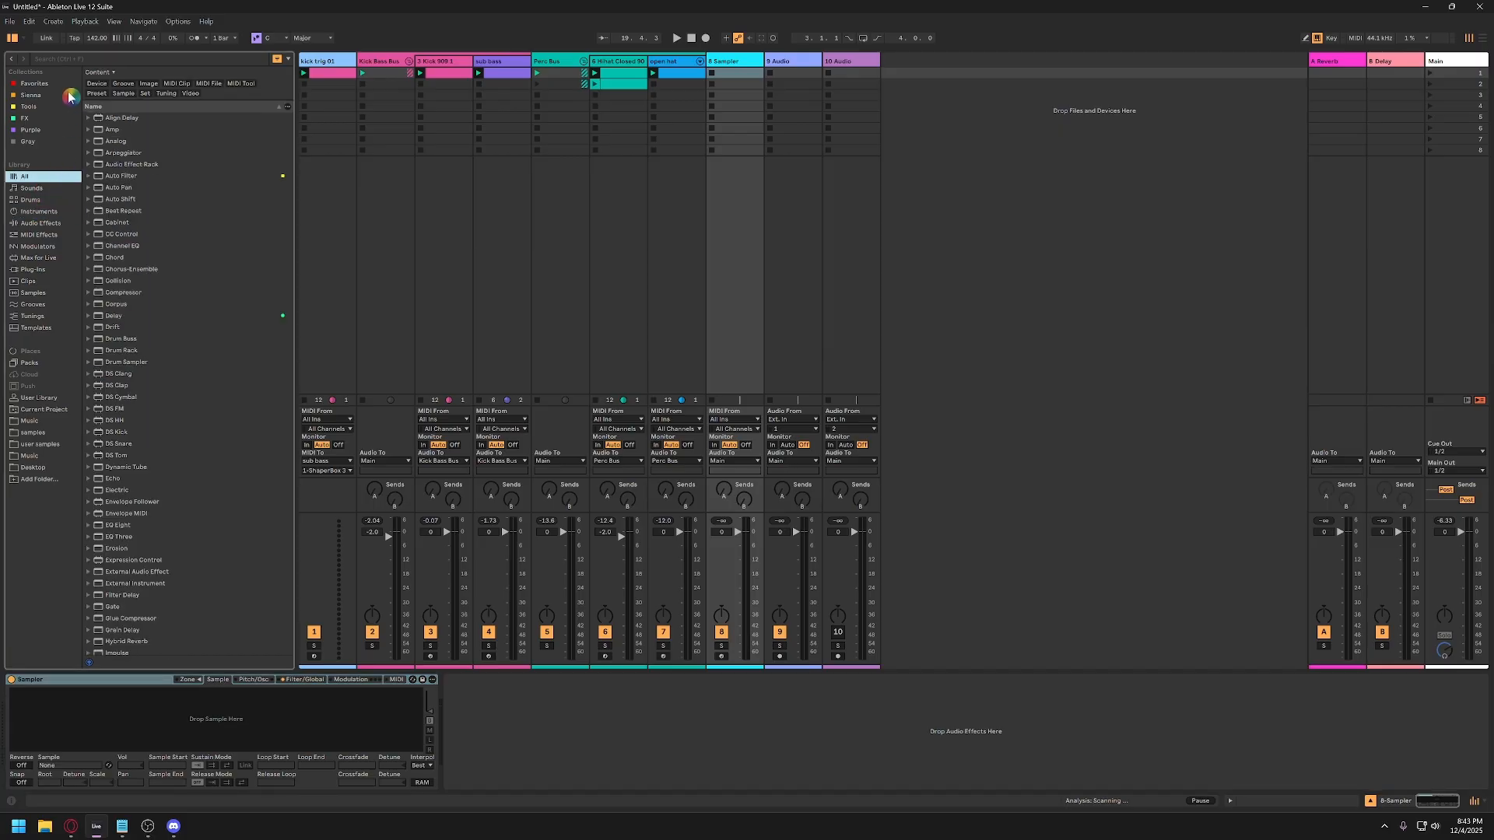
left_click(84, 61)
type("crash")
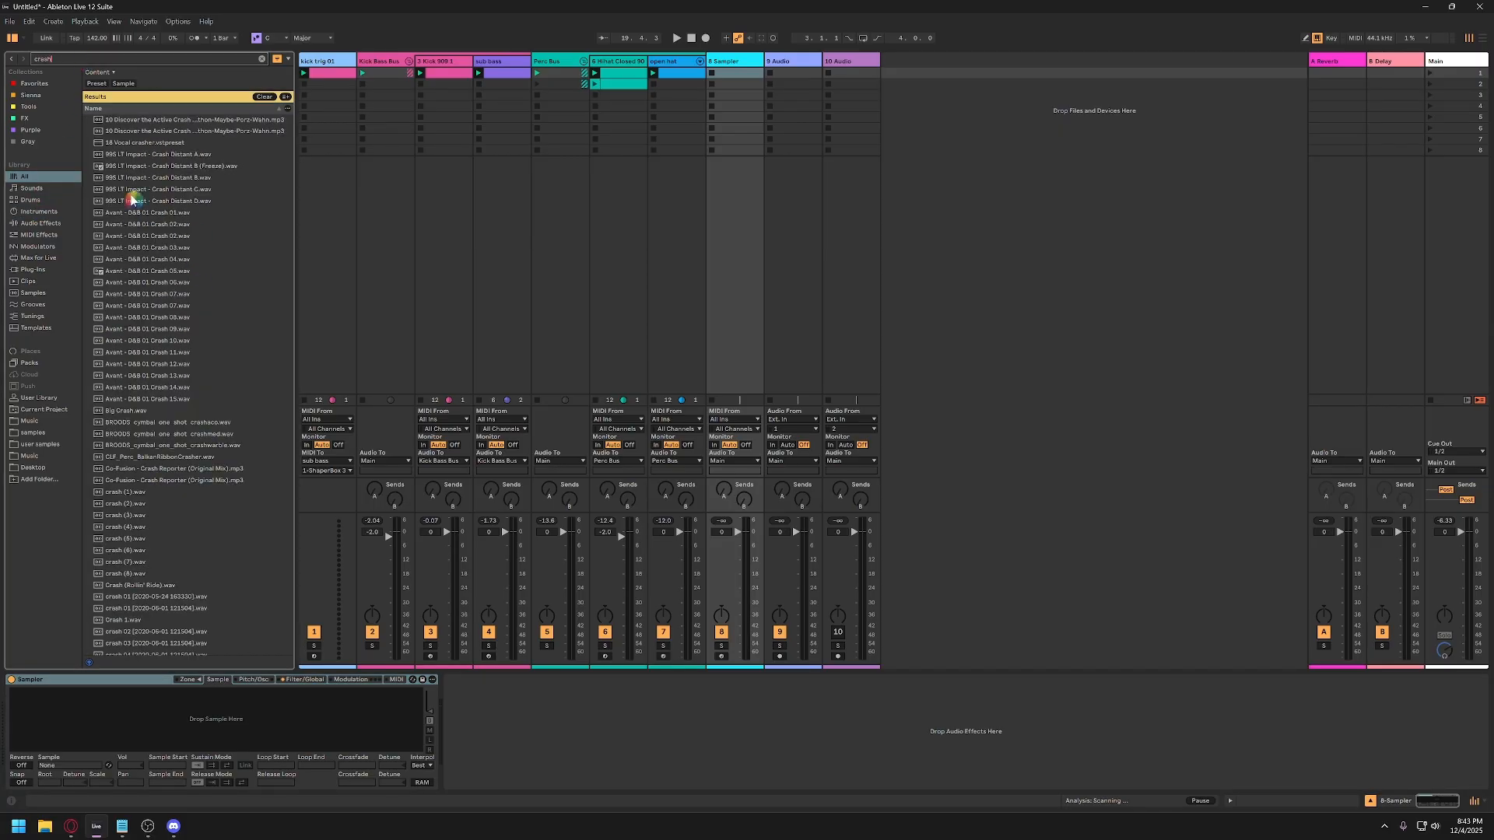
left_click(134, 178)
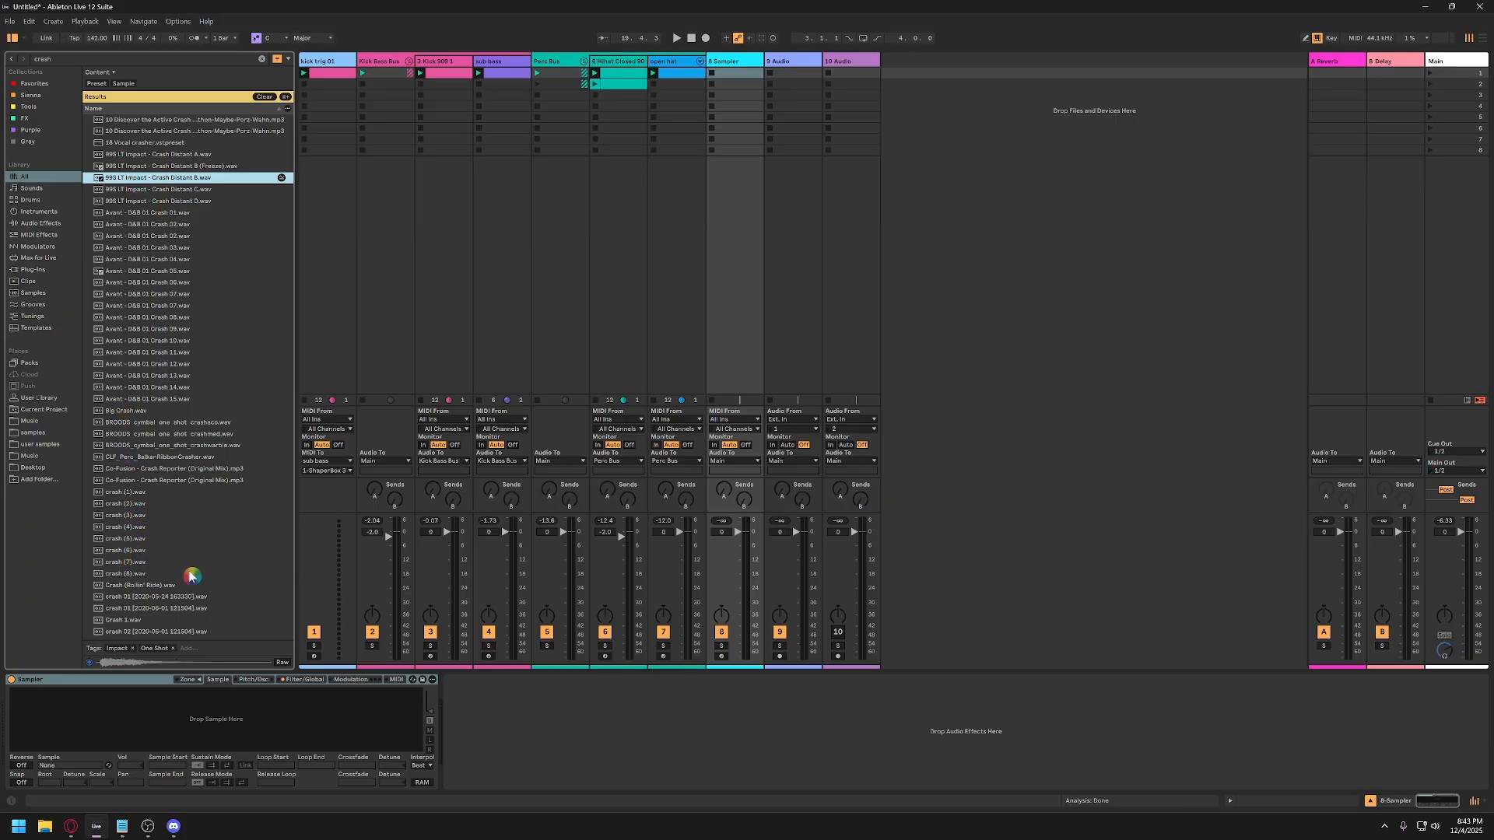
scroll(144, 607, "down", 1)
left_click(143, 549)
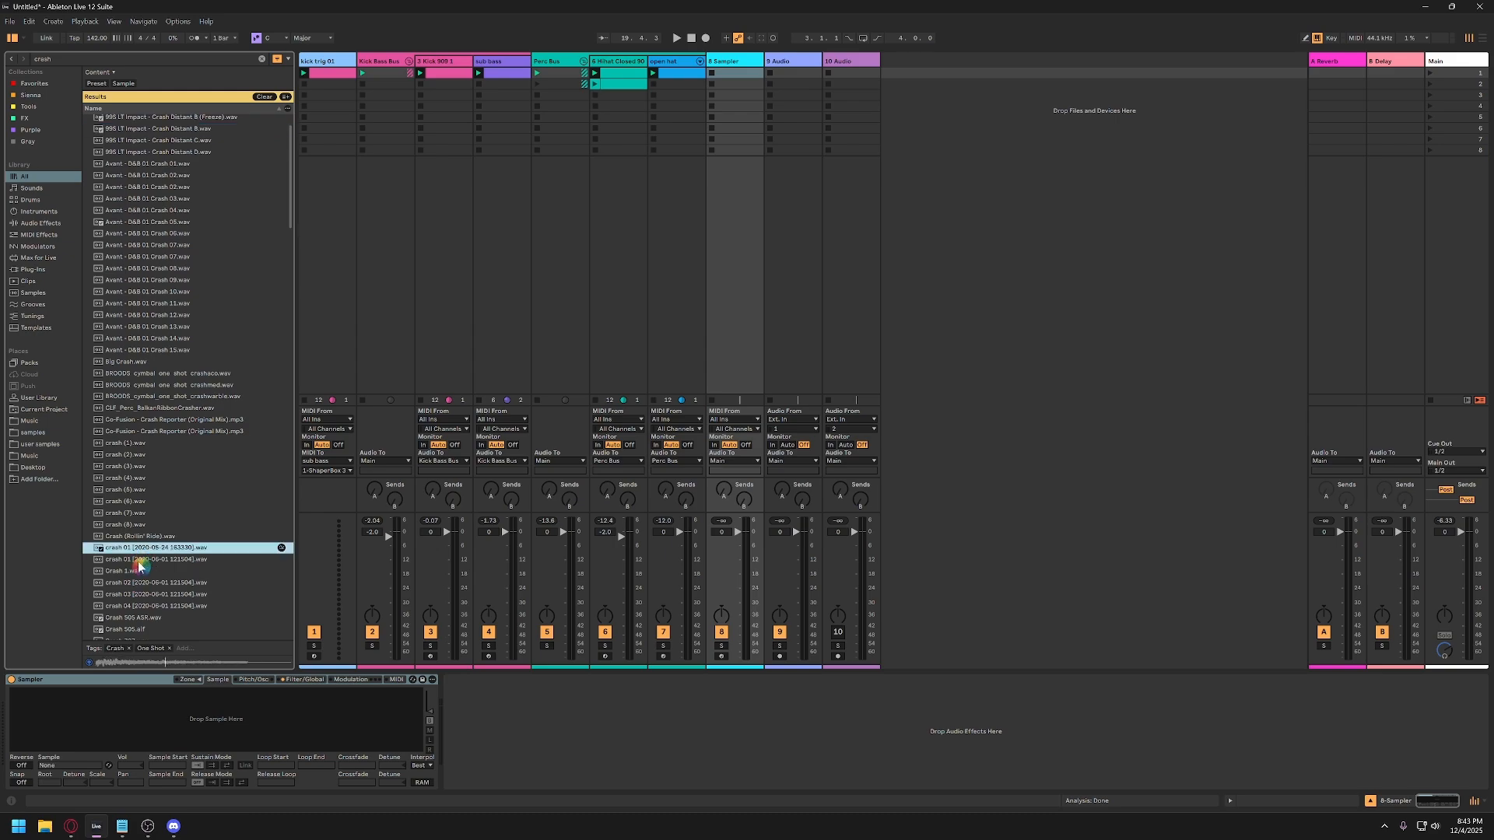
left_click_drag(129, 551, 223, 718)
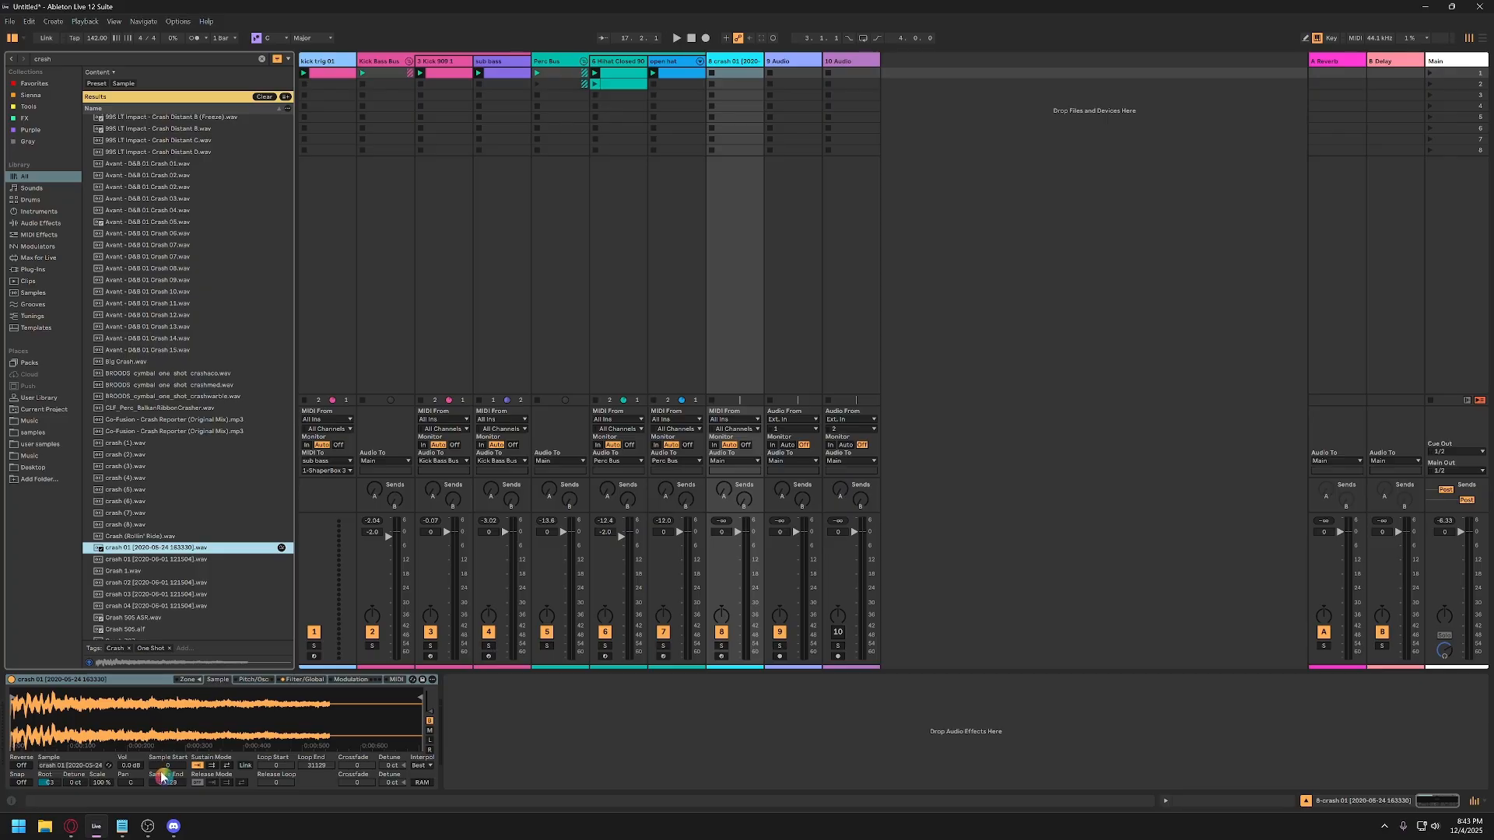
Set the Sampler's sustain mode to back-and-forth looping and narrow the loop region to about samples 7,900 to 14,000.
key("ctrl")
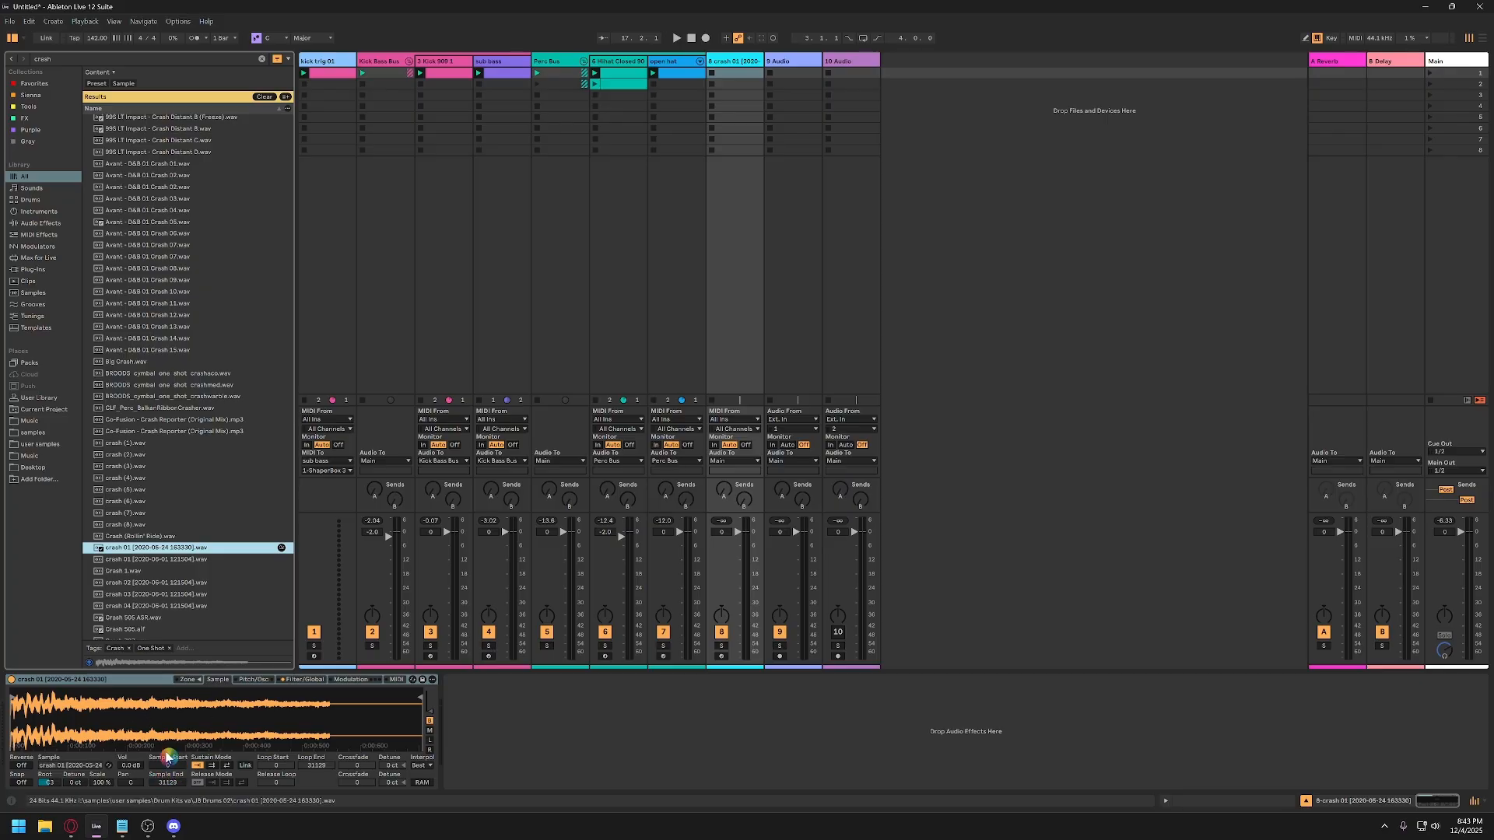
key("ctrl")
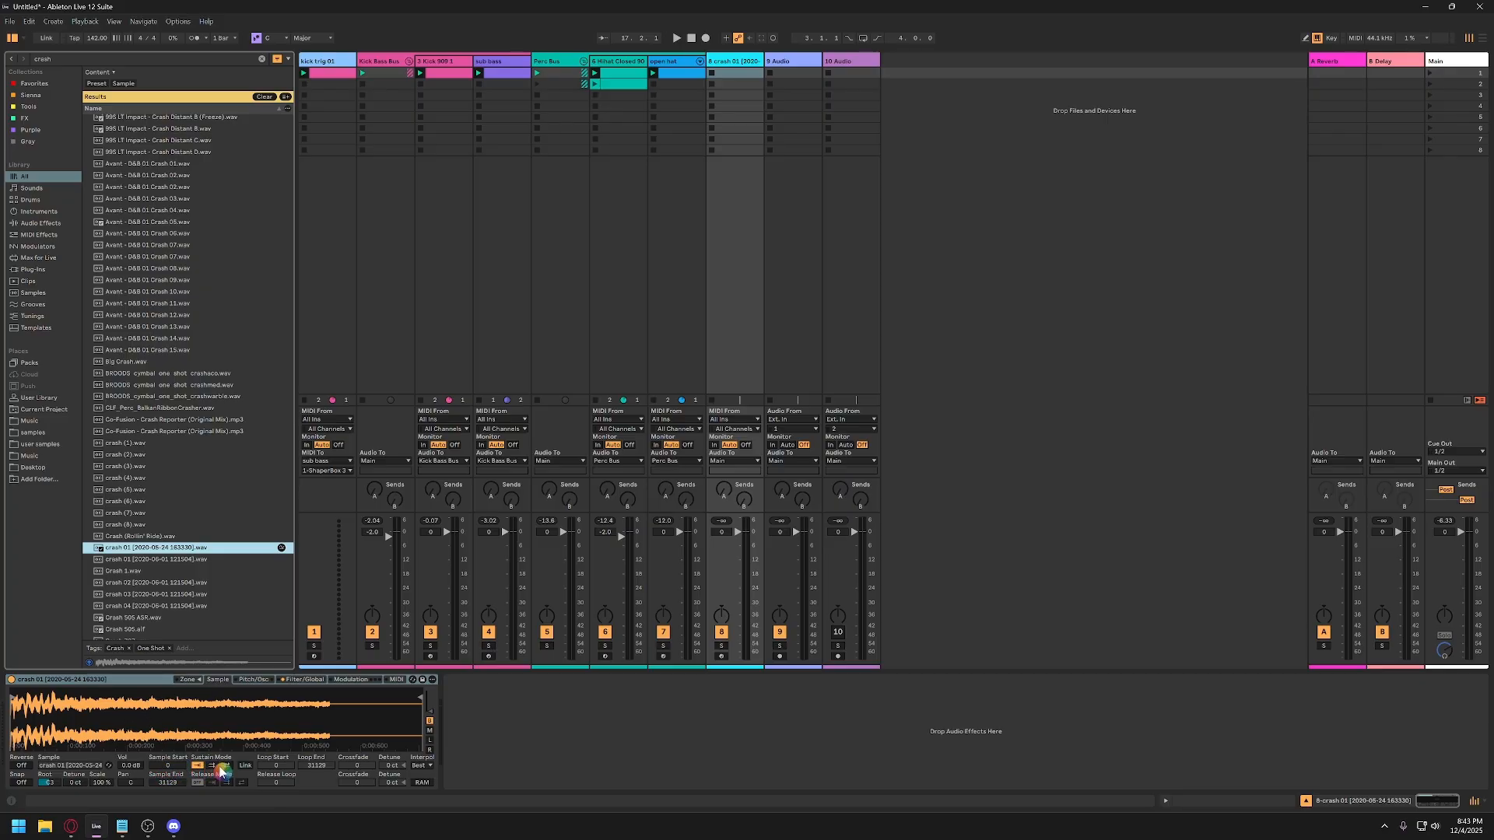
key("ctrl")
key("ctrl")
left_click(226, 767)
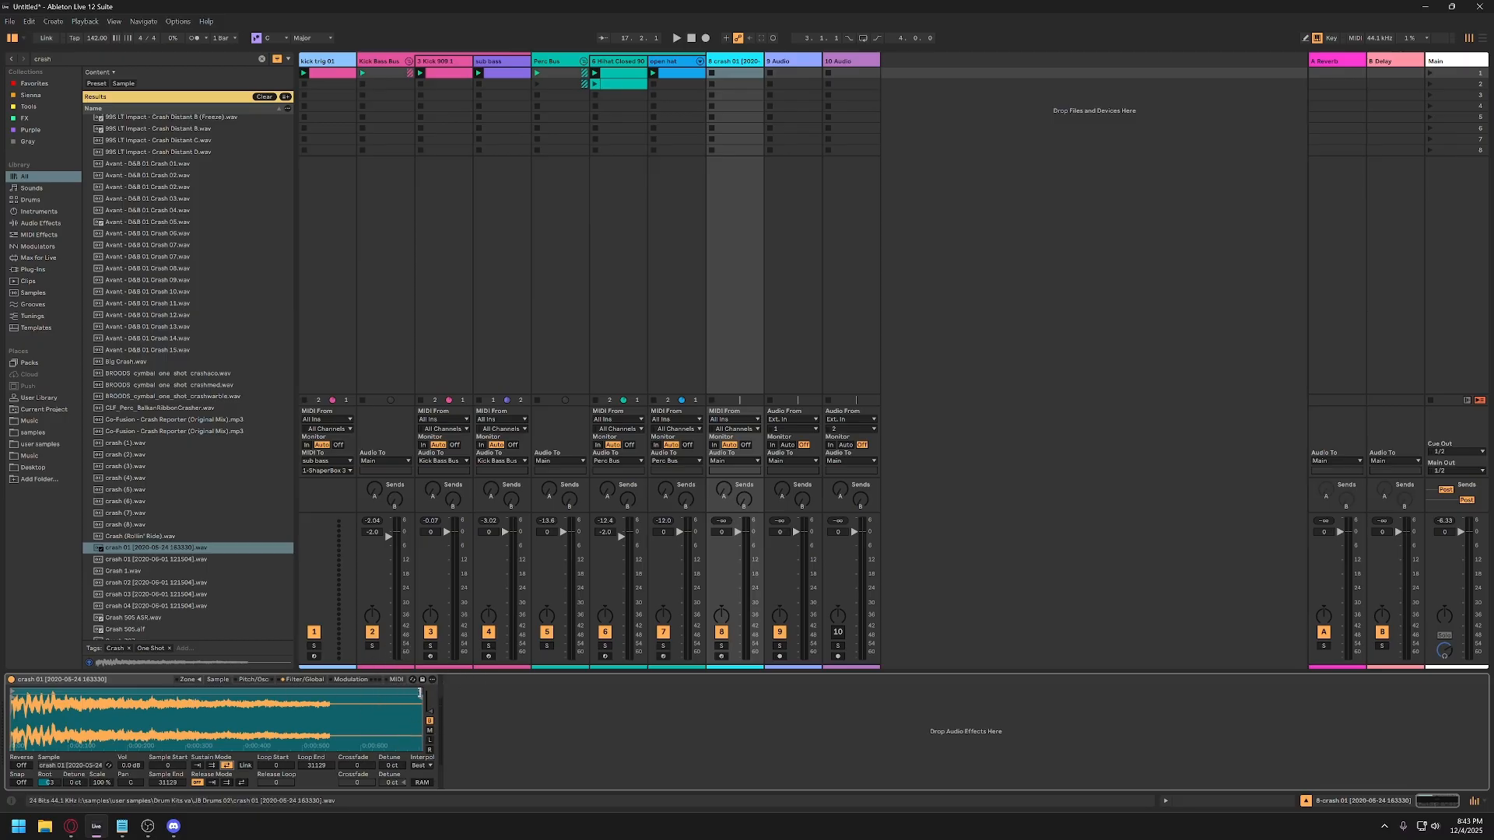
left_click_drag(420, 692, 232, 694)
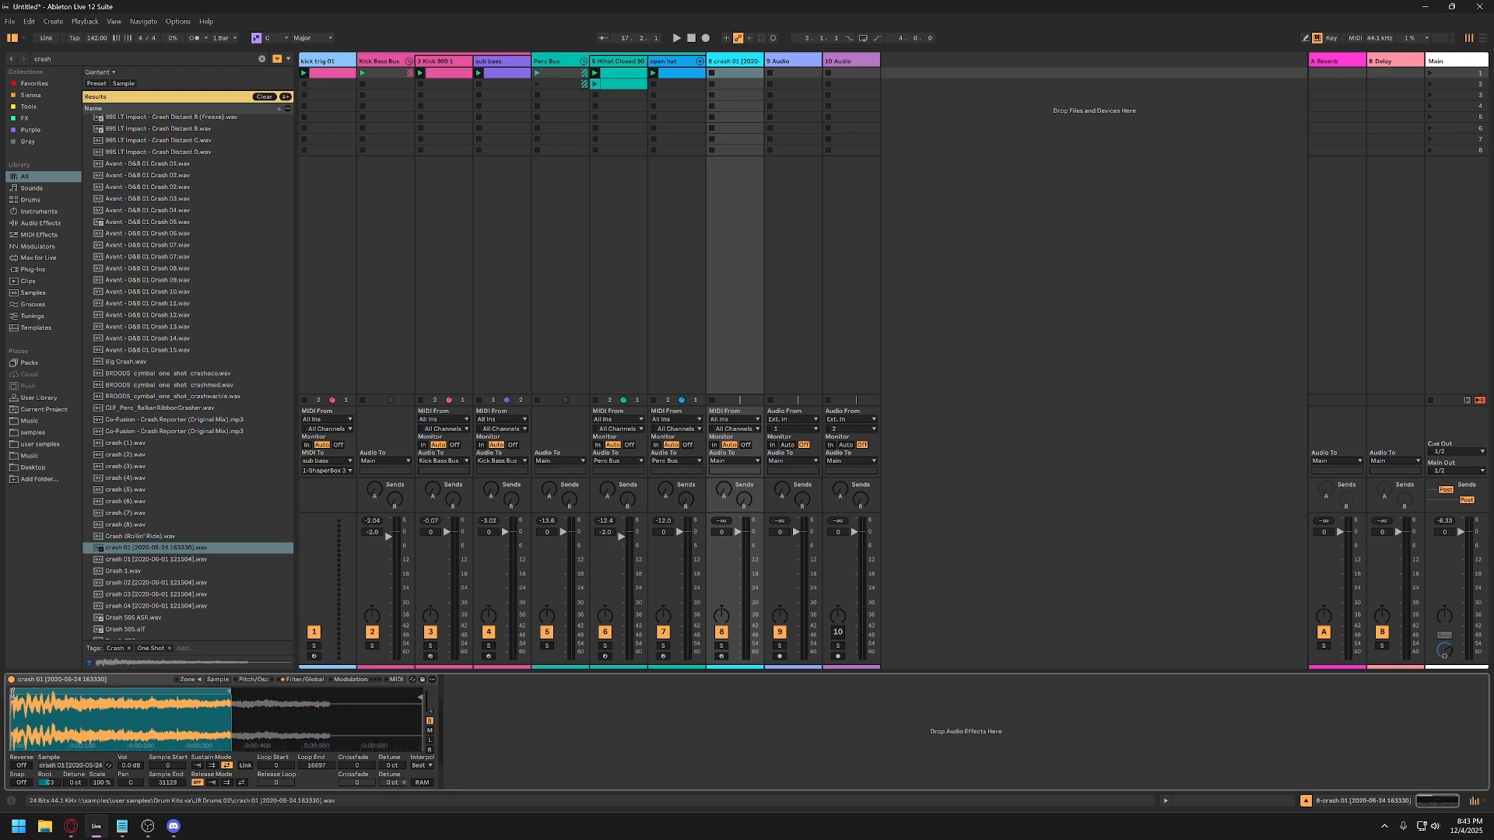
left_click_drag(12, 693, 103, 693)
left_click_drag(240, 692, 162, 694)
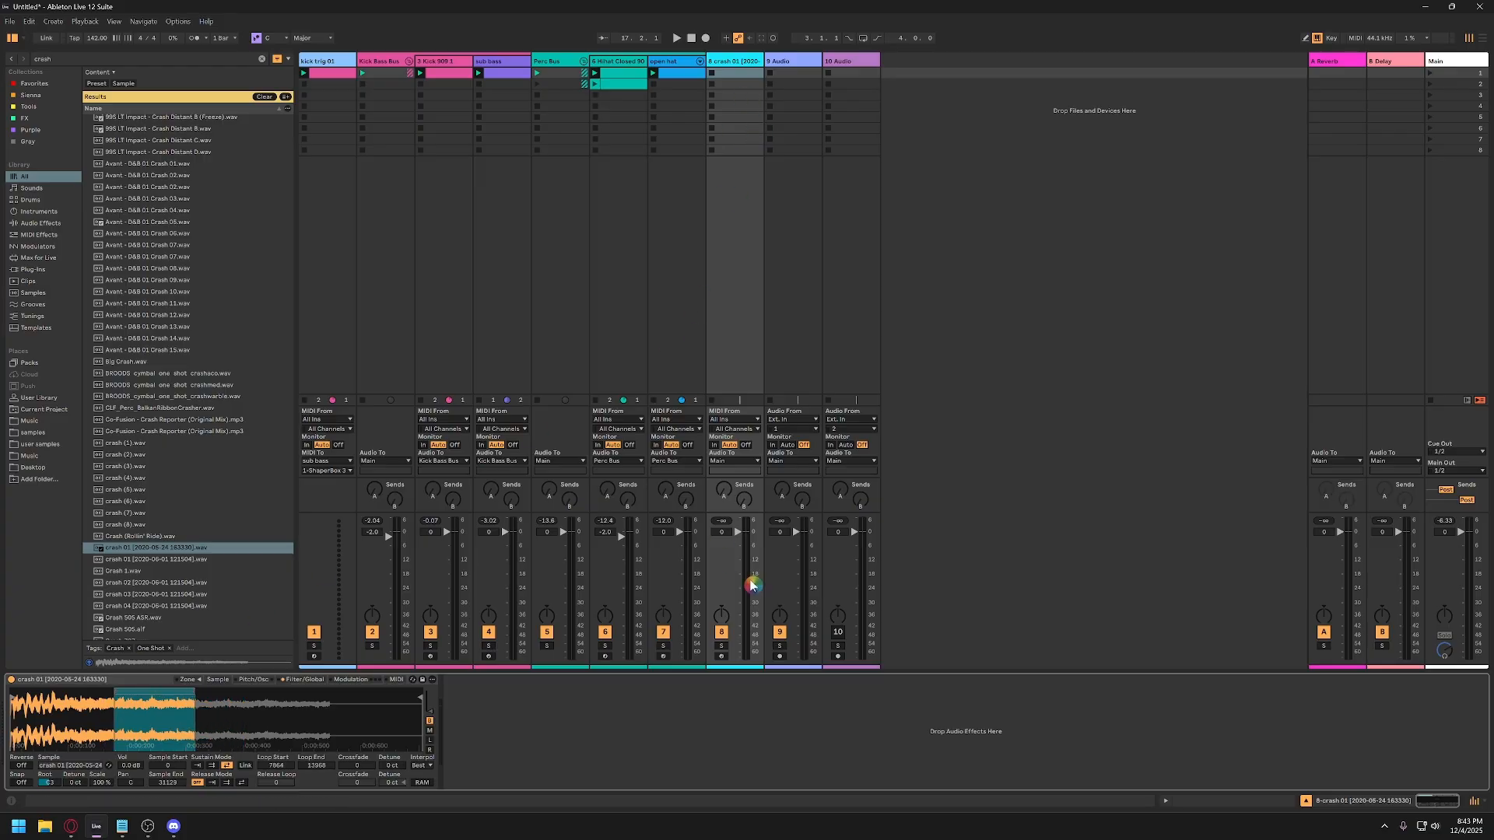
Lower the crash track's volume to -6.3 dB and add a Corpus audio effect after the Sampler.
left_click_drag(751, 585, 739, 593)
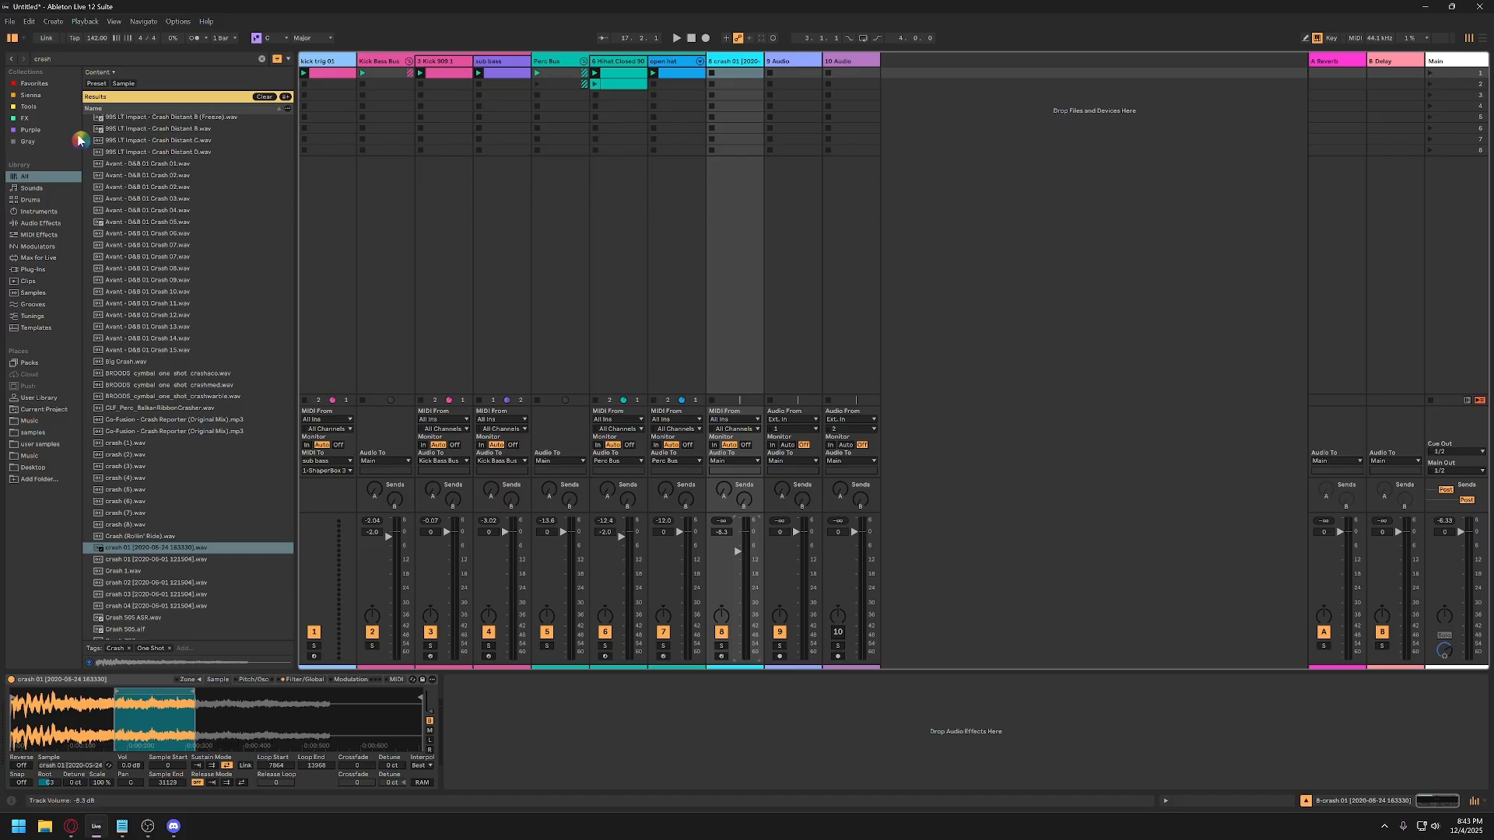
left_click(37, 222)
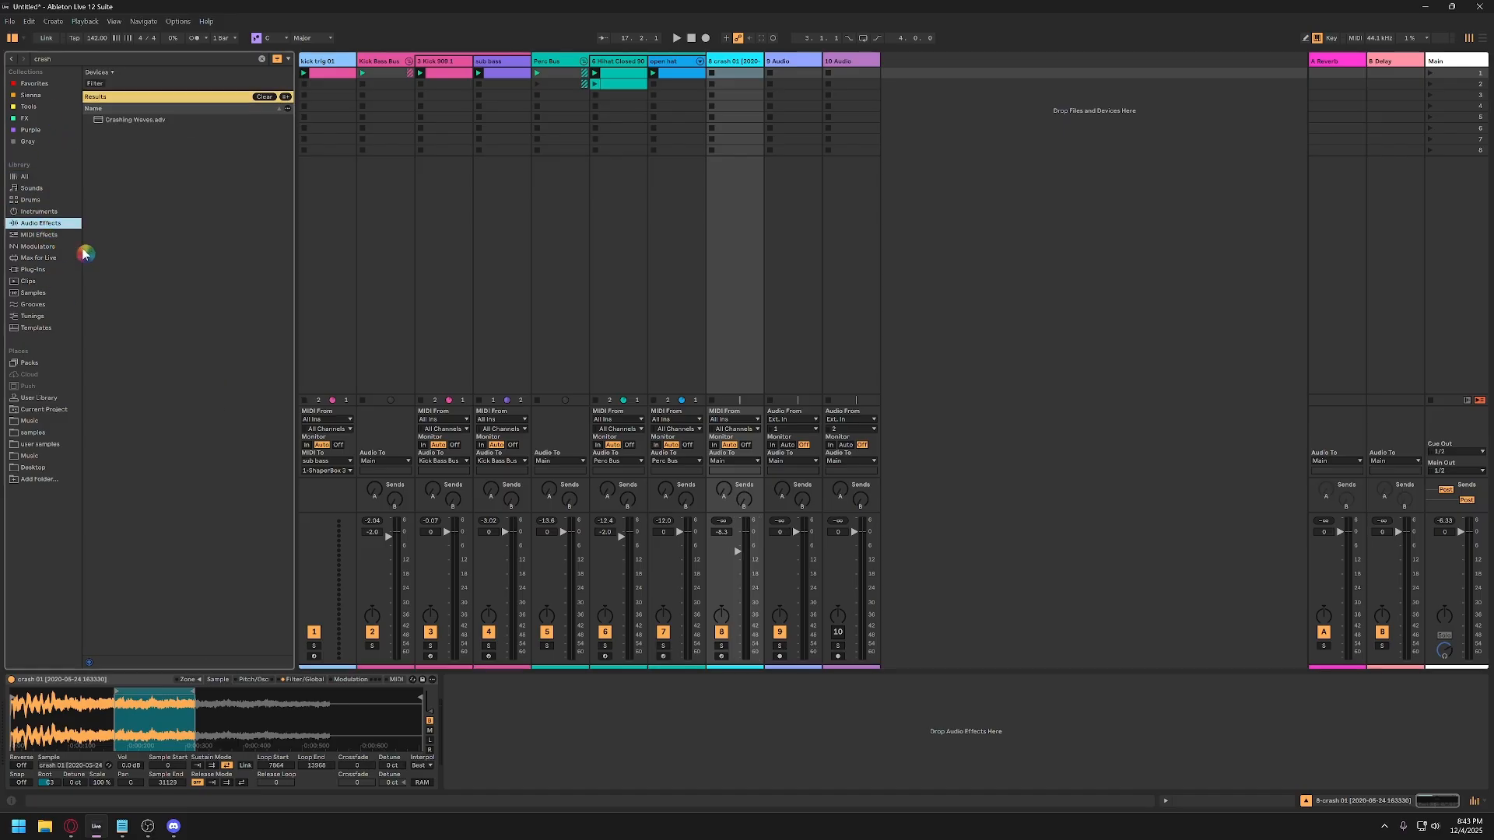
left_click(262, 62)
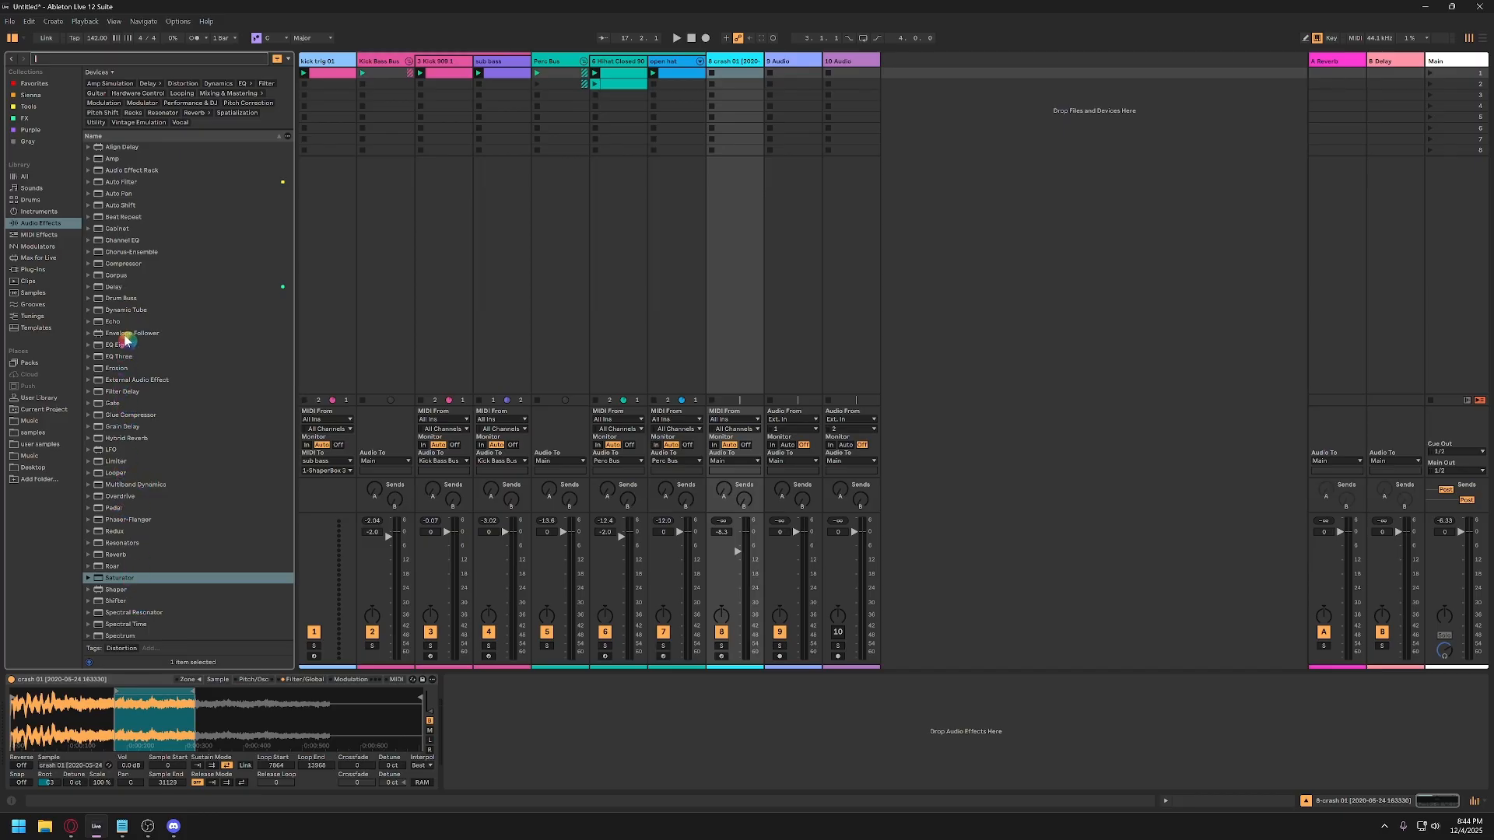
left_click_drag(118, 276, 490, 745)
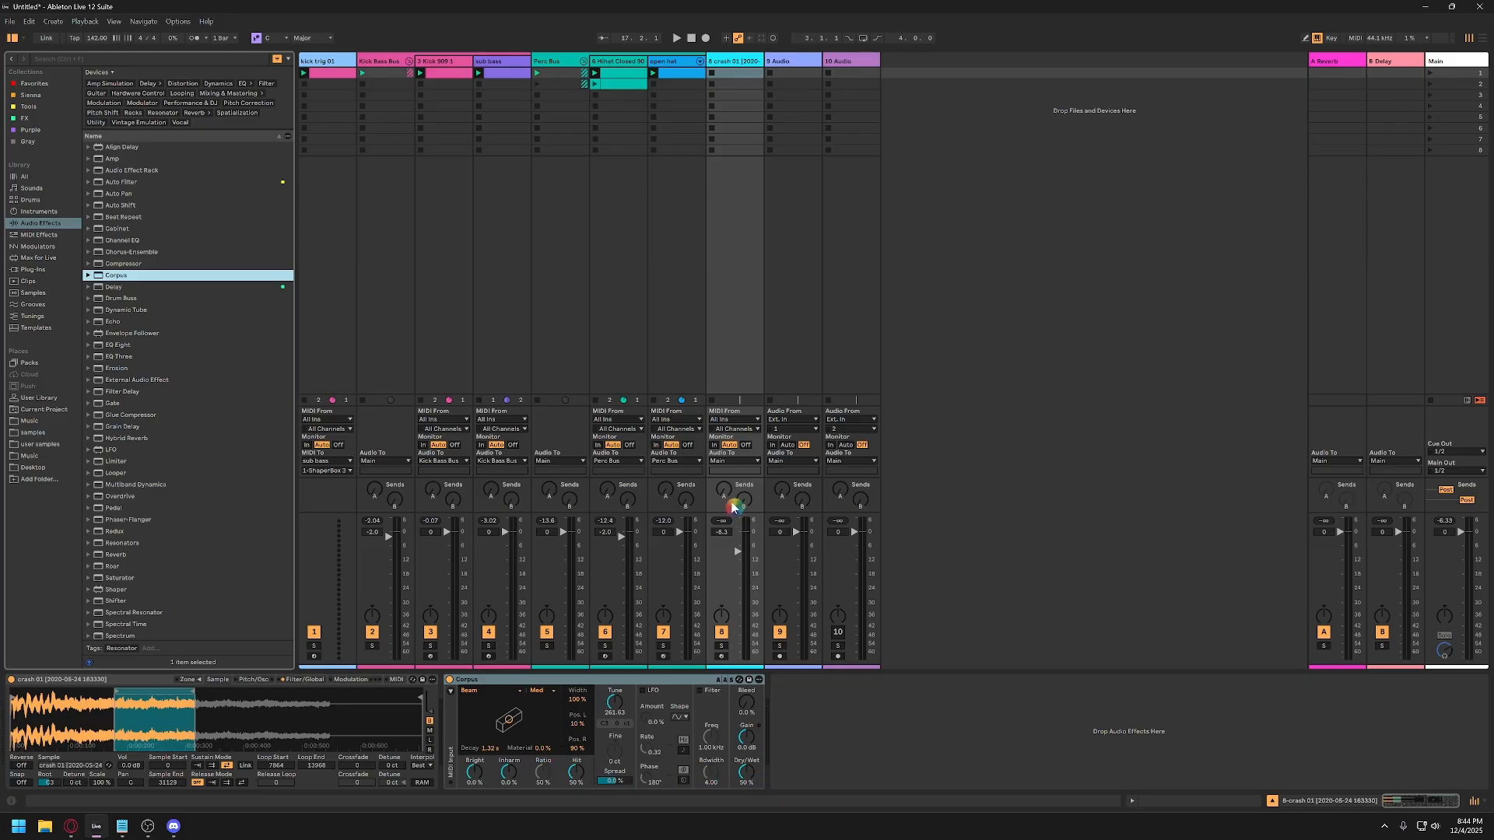
Create a MIDI clip in the crash track's first slot with a two-beat C3 note and match the loop to it.
double_click(734, 78)
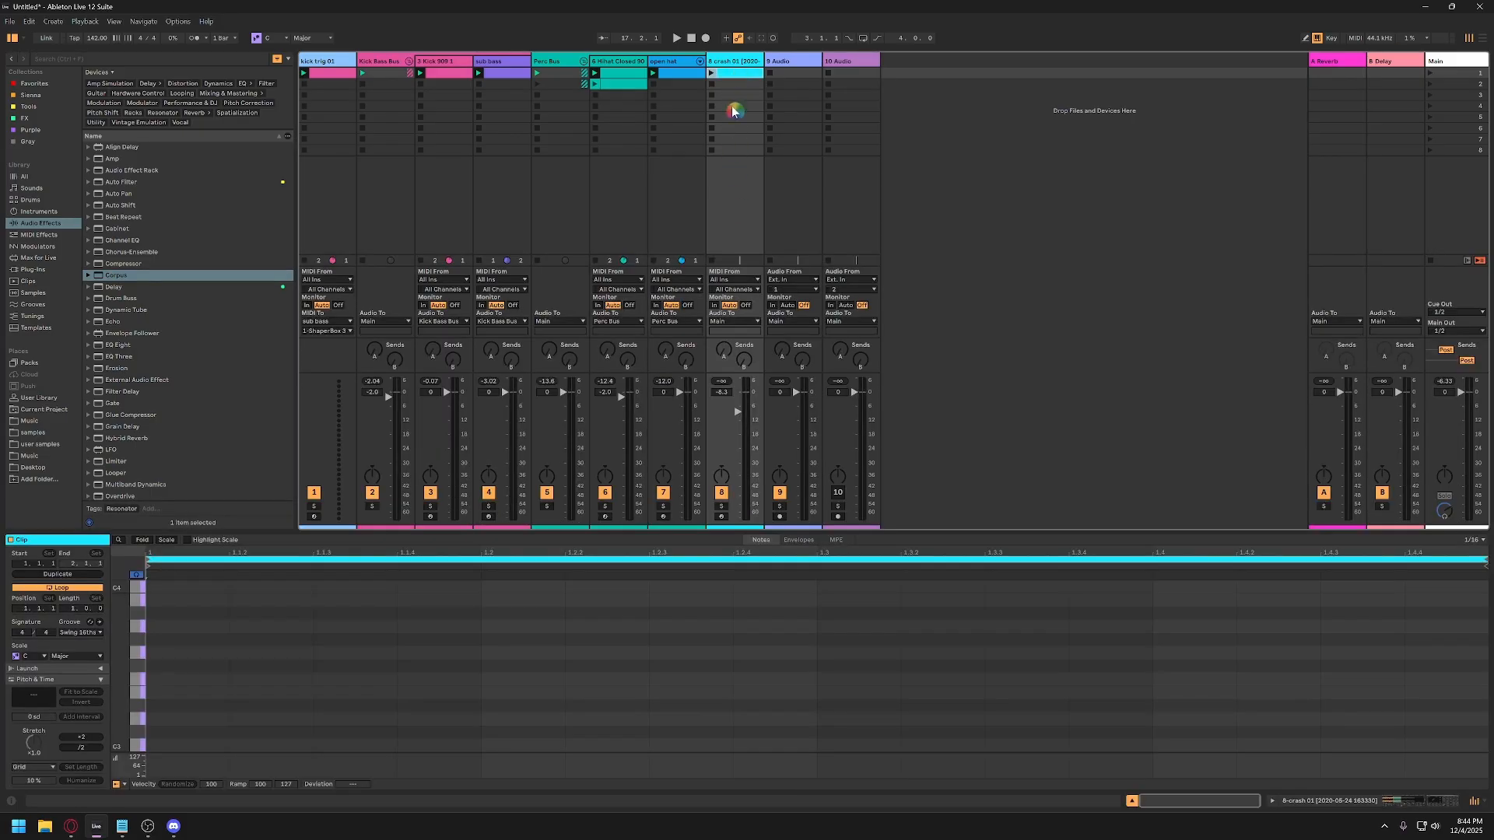
double_click(207, 746)
left_click_drag(228, 746, 455, 741)
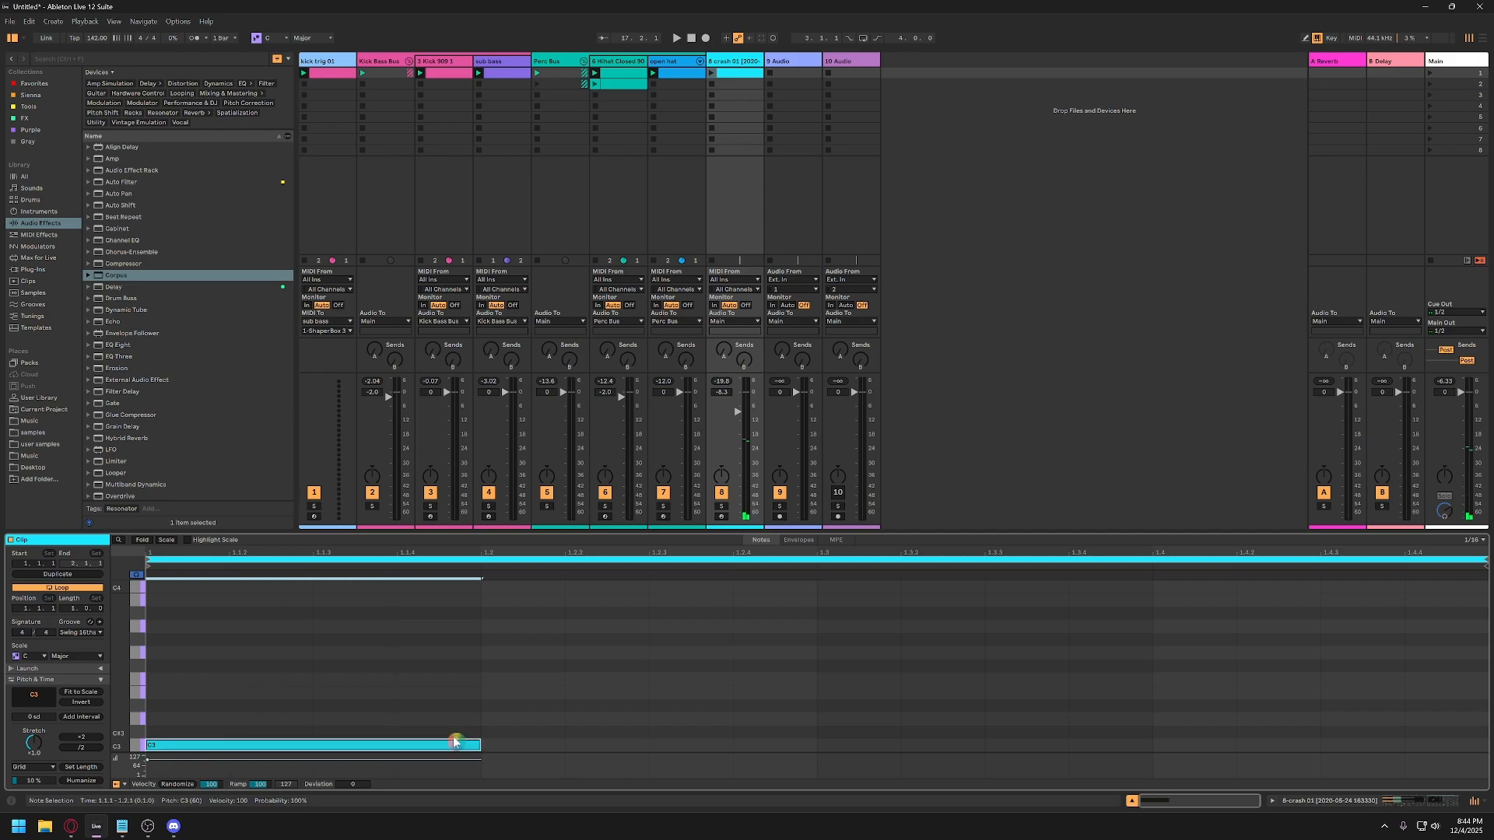
key("ctrl+l")
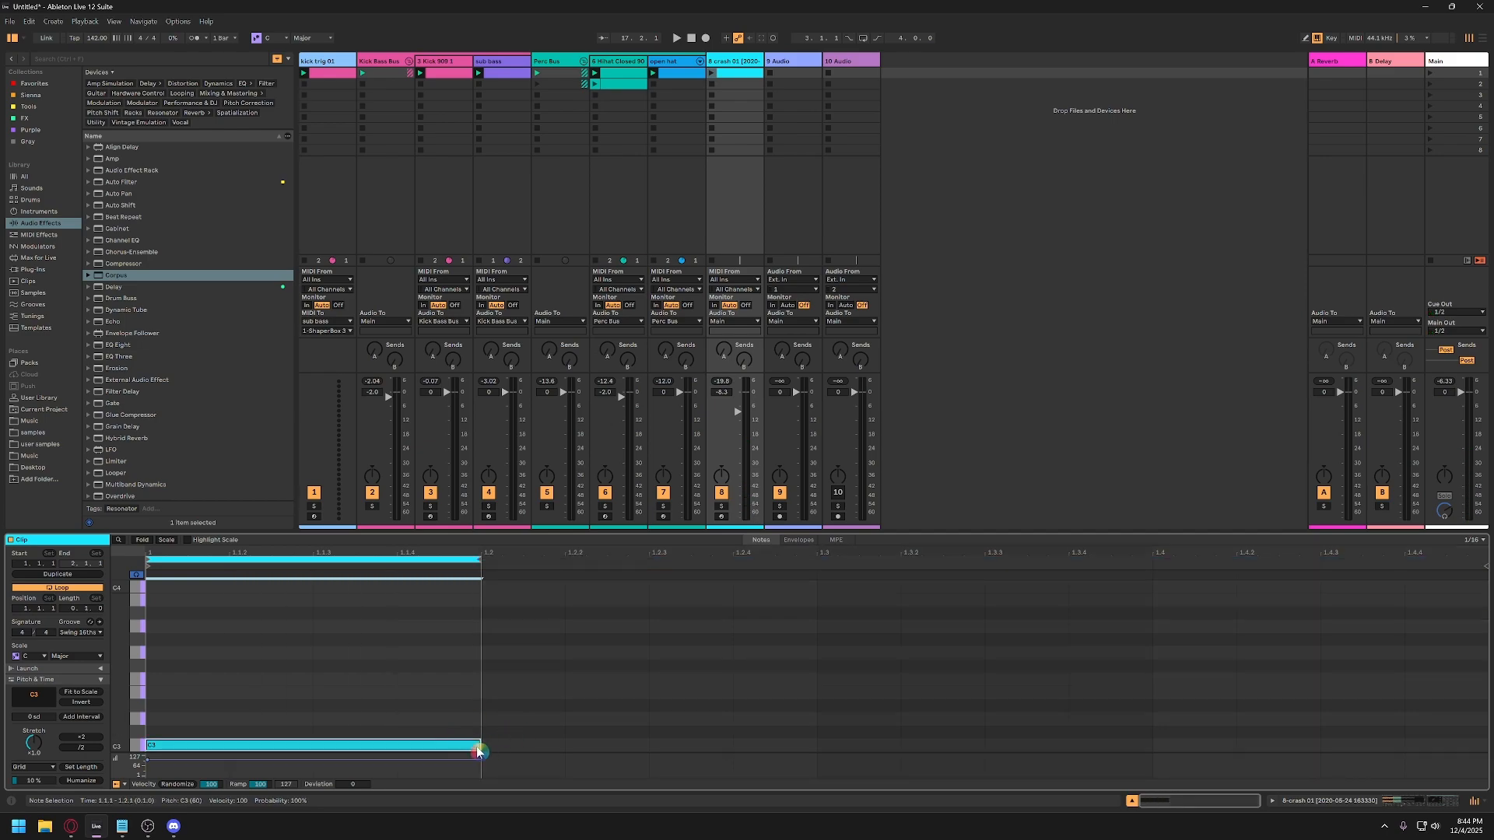
left_click_drag(478, 744, 811, 737)
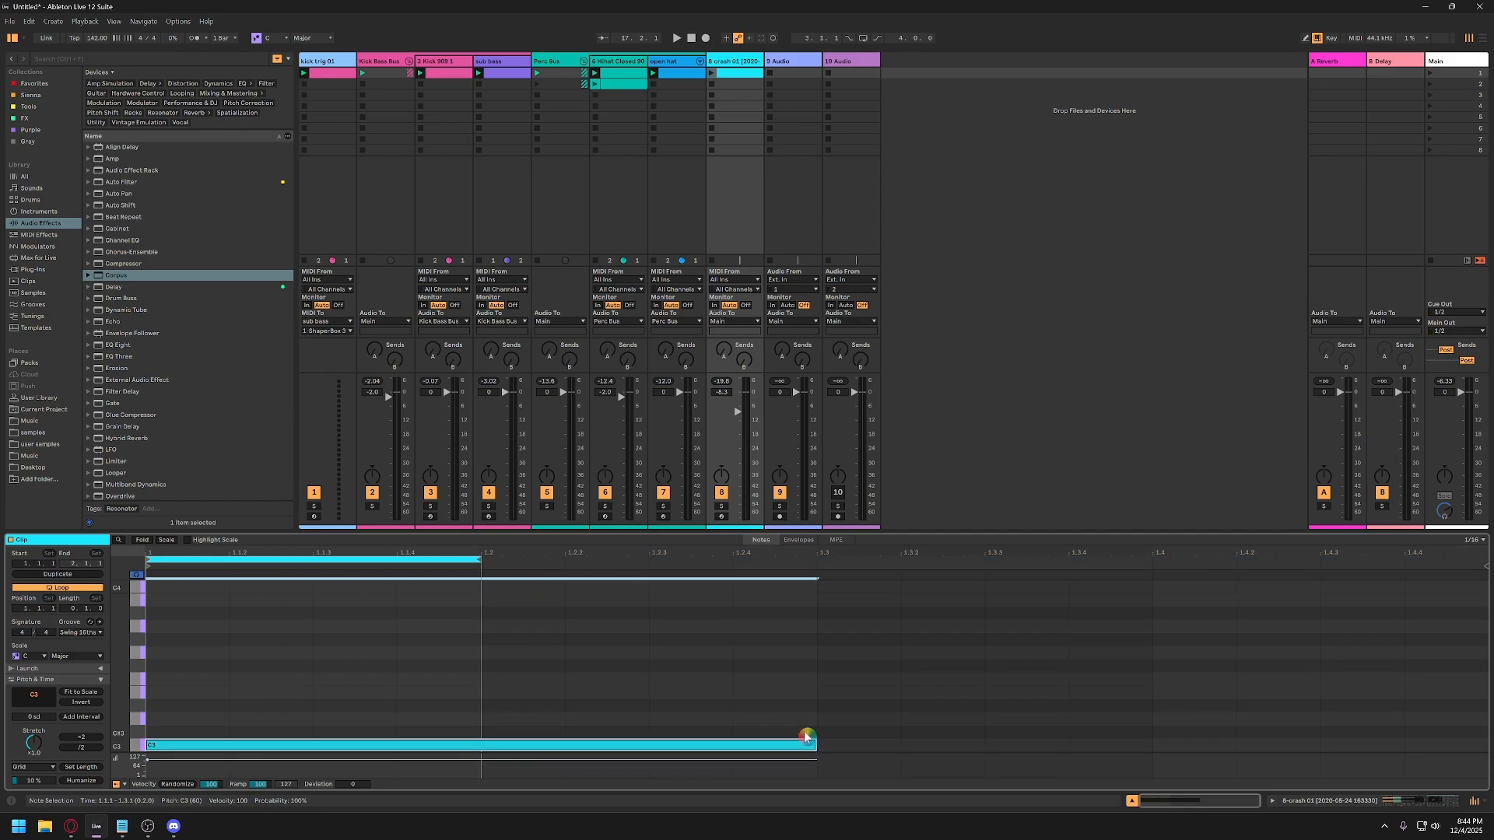
key("ctrl+l")
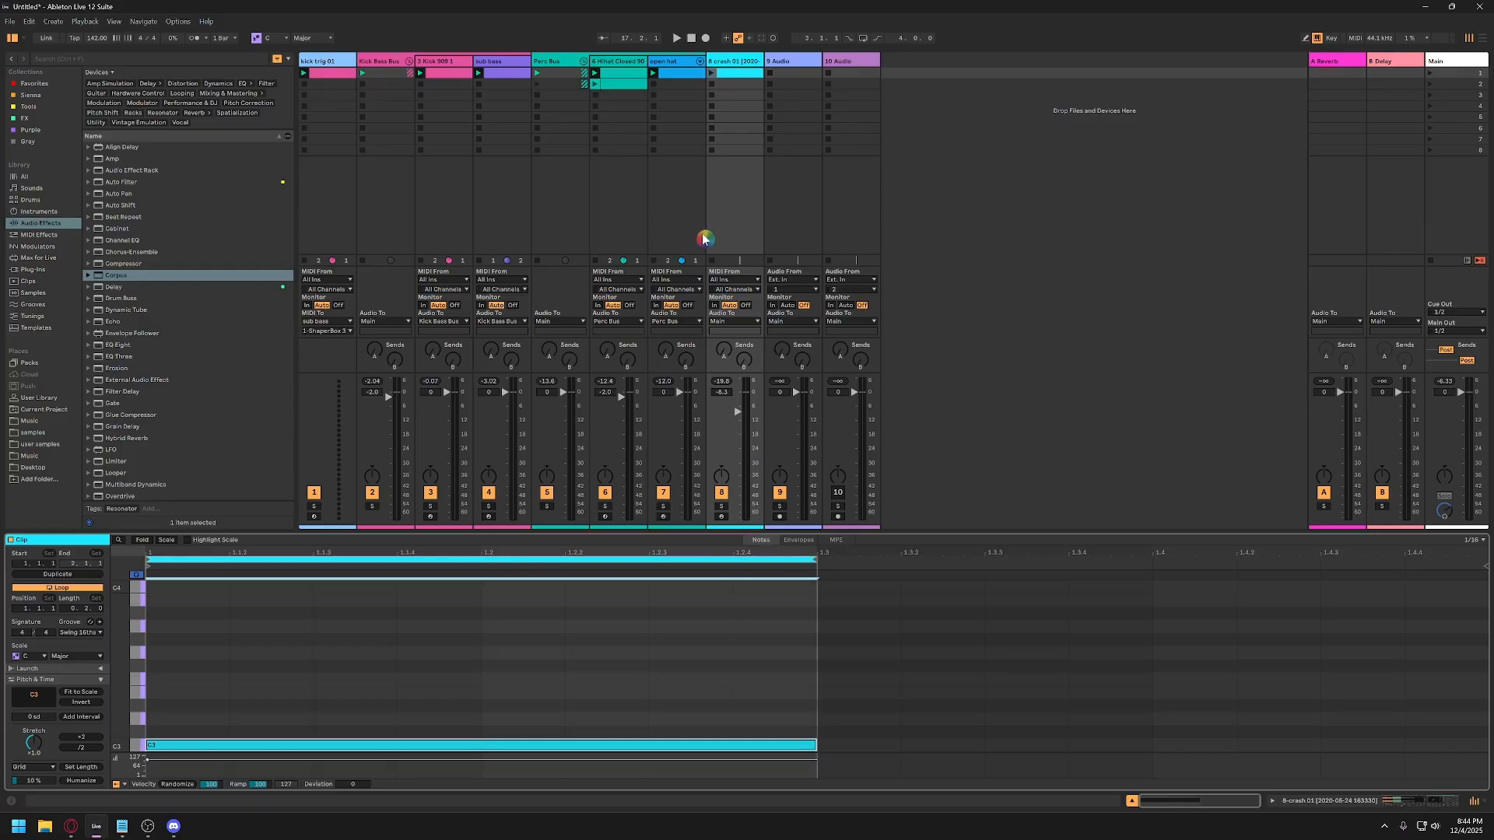
Launch the crash clip and raise the Corpus Dry/Wet to 100% during playback.
left_click(711, 72)
double_click(731, 62)
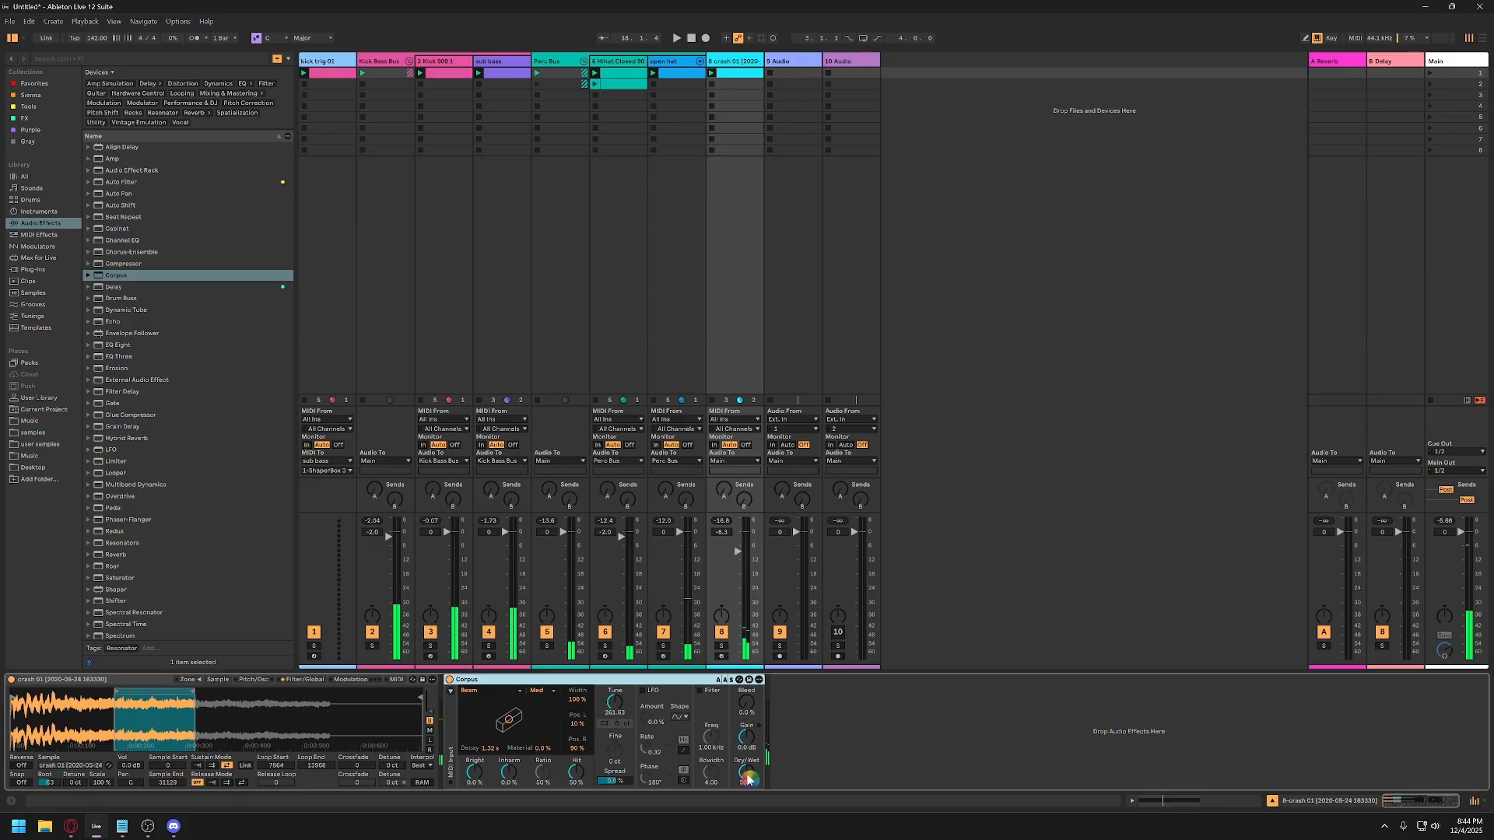
left_click_drag(753, 769, 753, 724)
key("space")
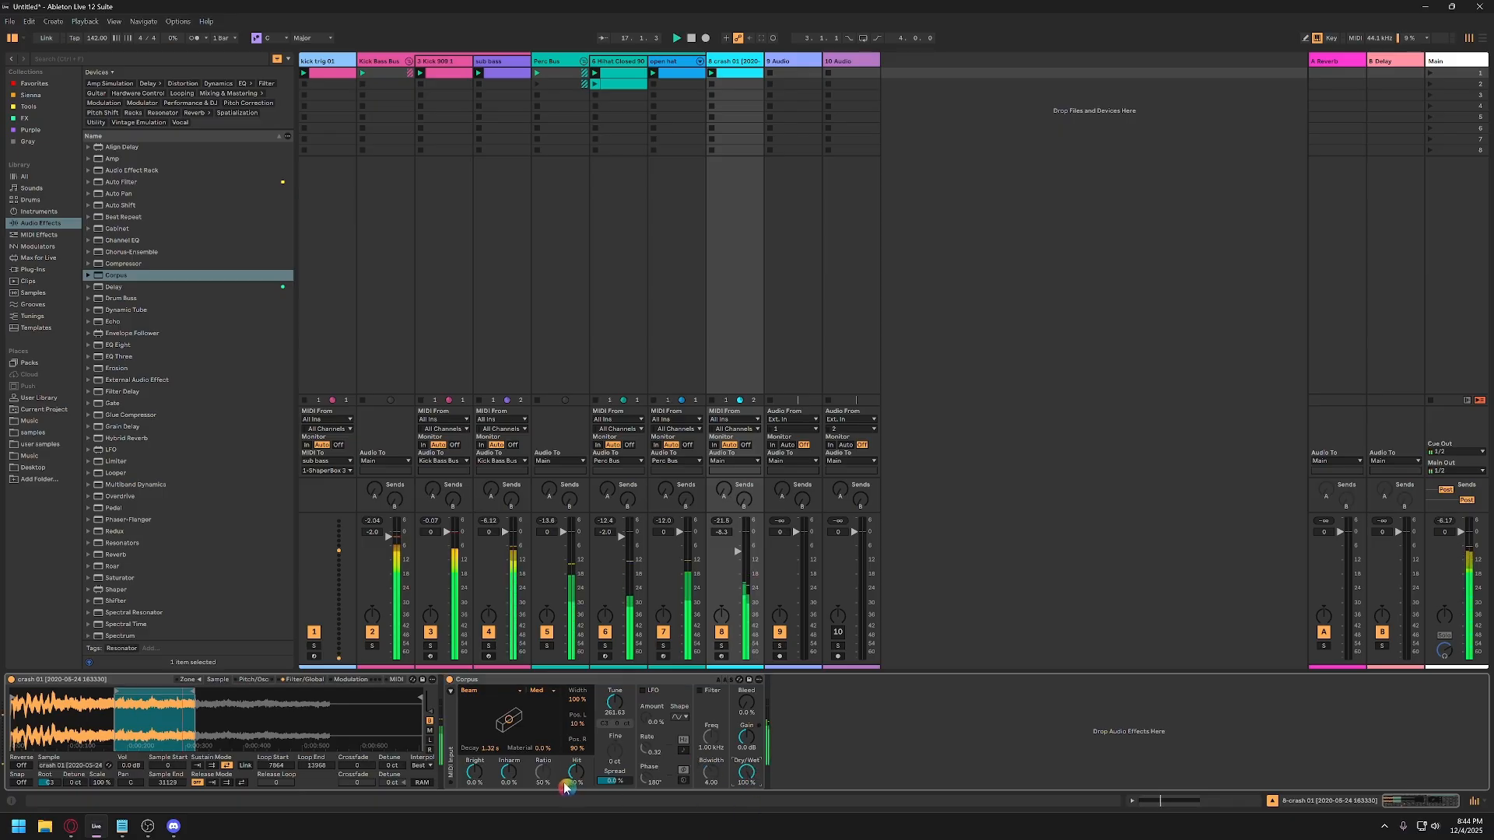
Switch the Corpus resonator to Marimba with a decay of 387 ms and a material value of -15%.
left_click(499, 692)
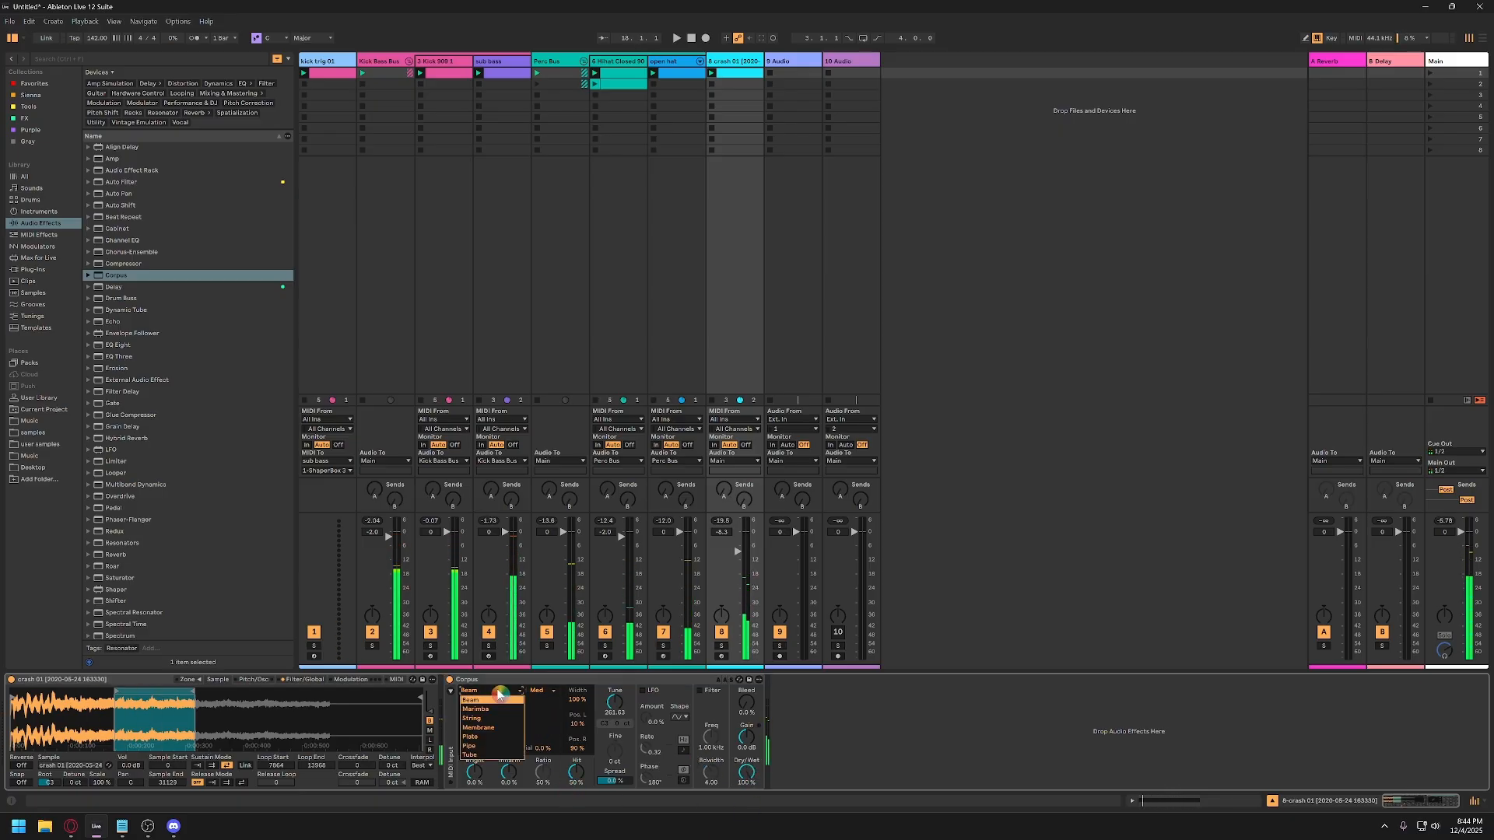
left_click(502, 709)
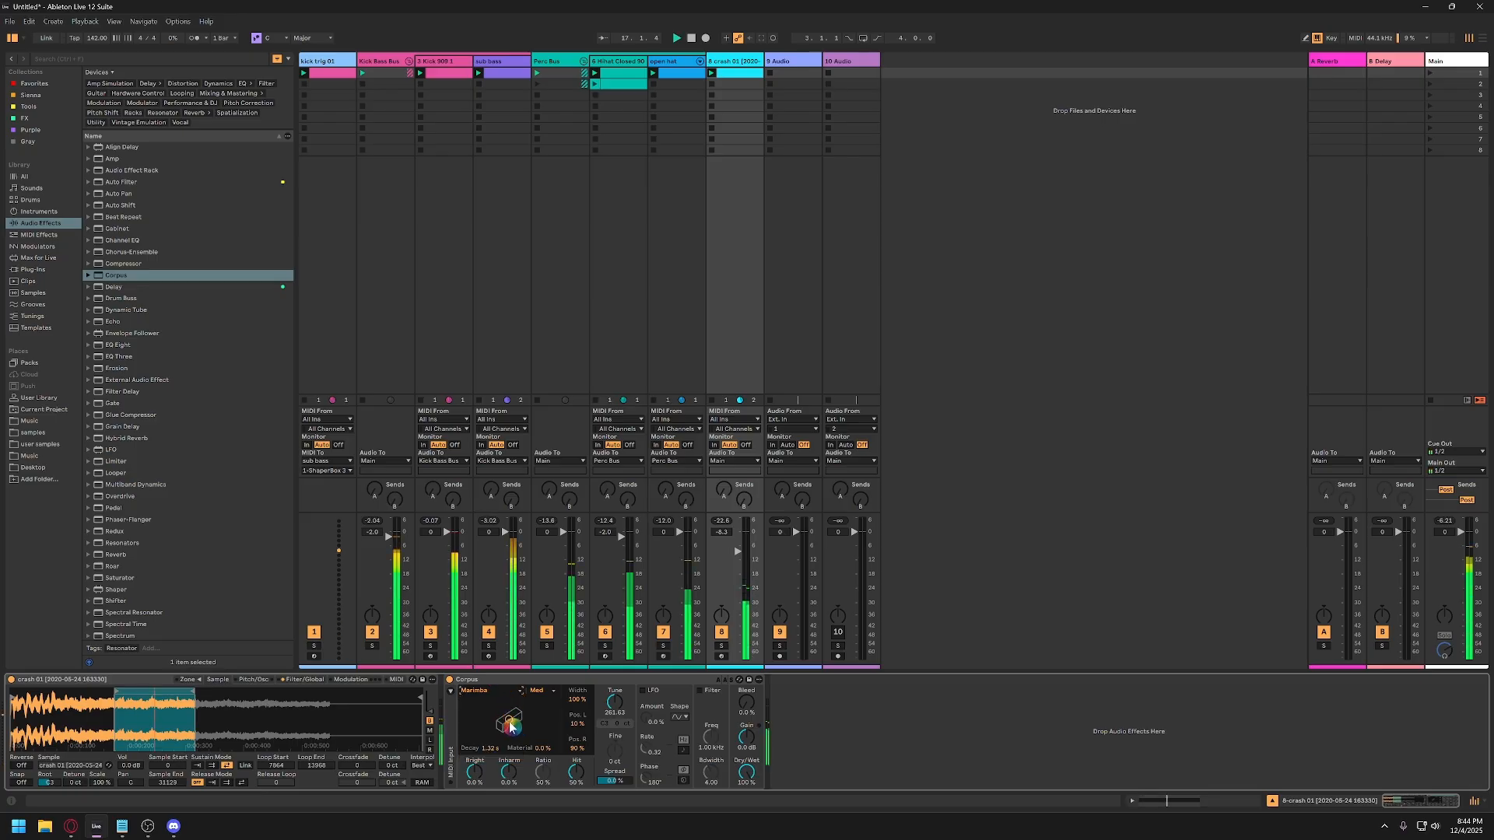
left_click_drag(511, 728, 492, 722)
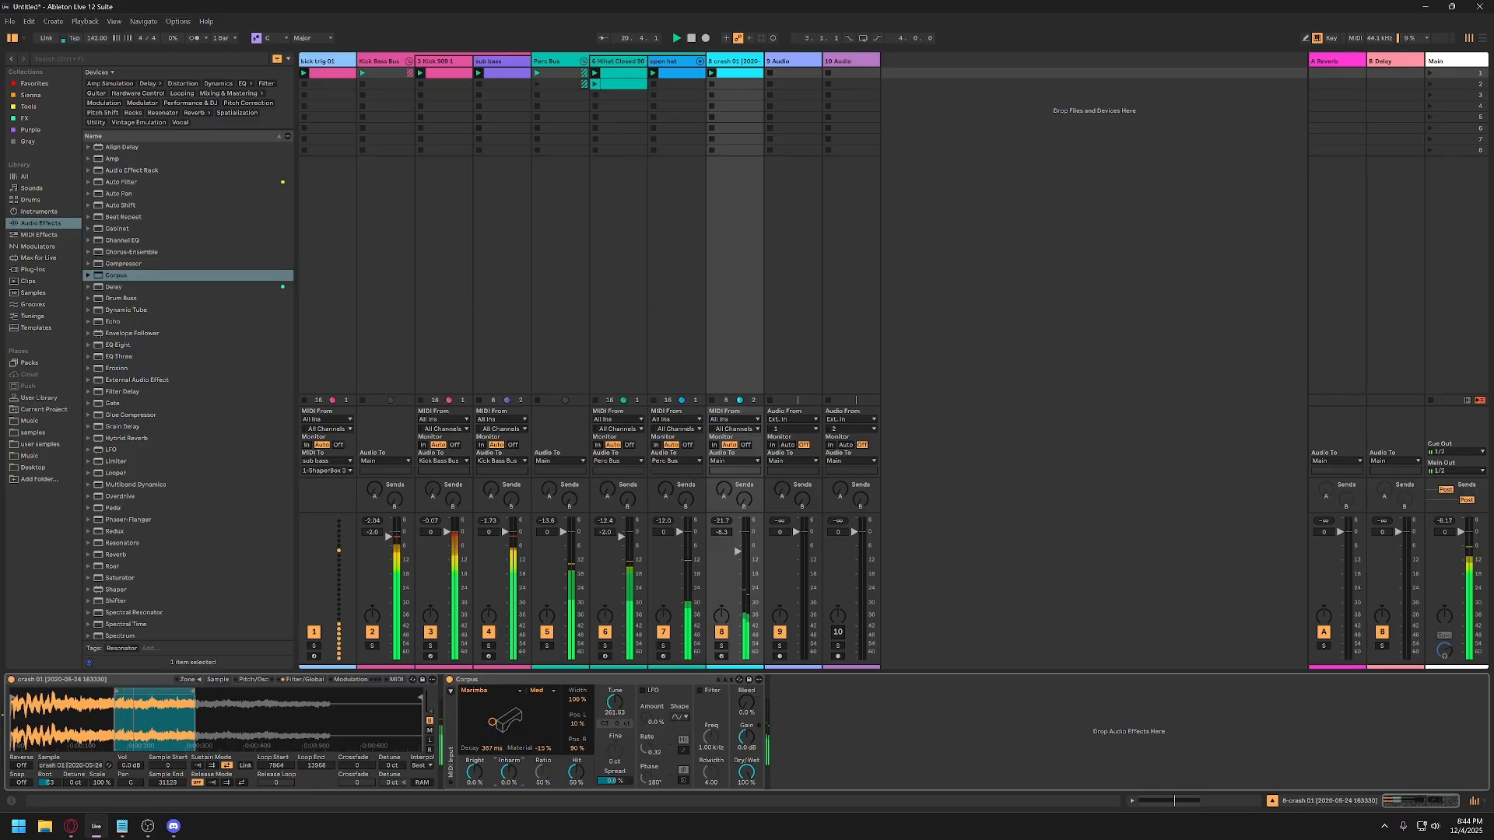
left_click_drag(508, 772, 508, 802)
double_click(514, 776)
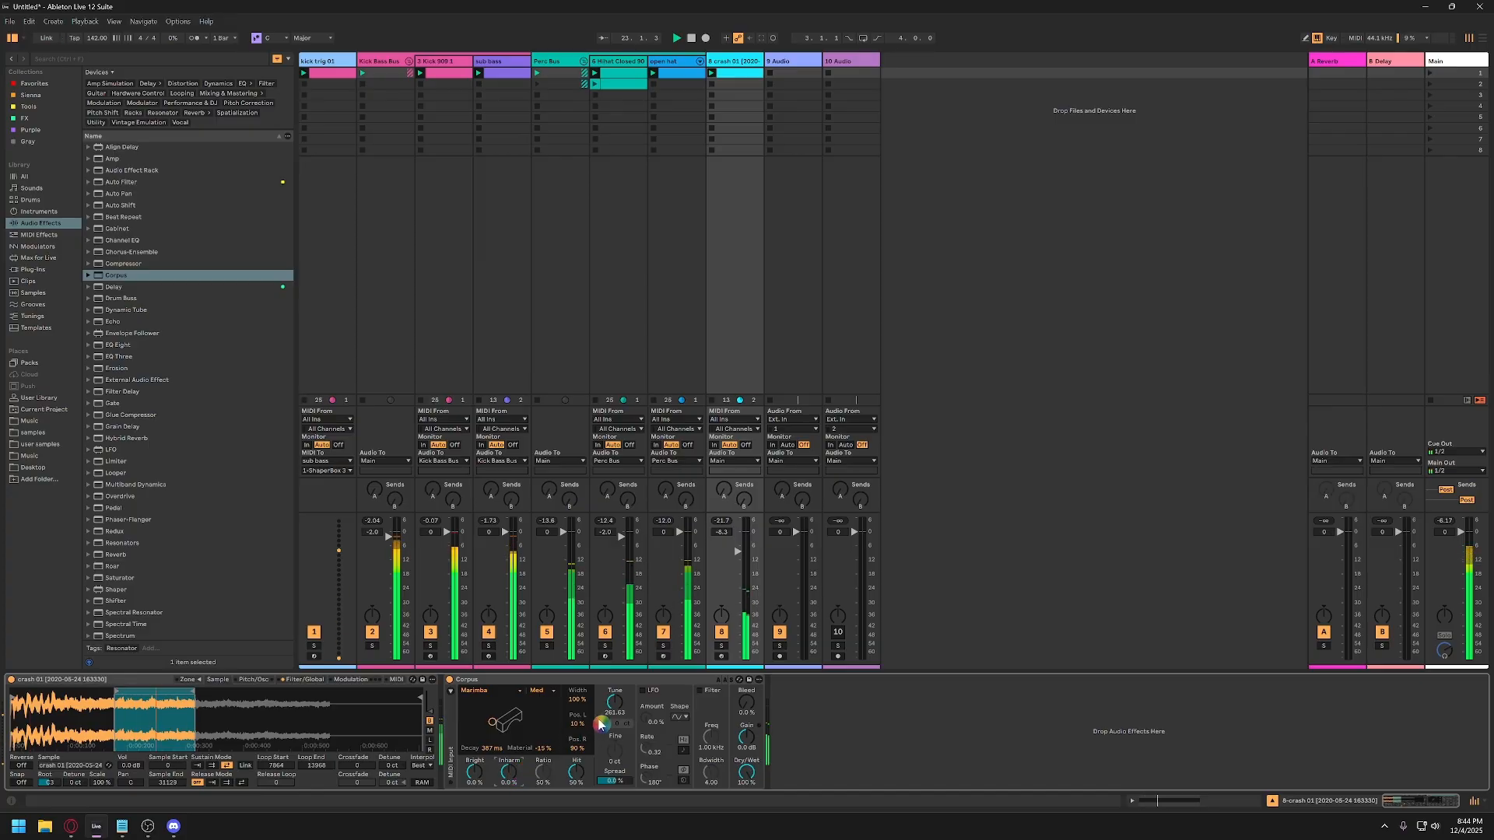
Lower the Corpus tuning to about 83 Hz and compare dry and wet in playback, ending at 100% wet.
mouse_move(614, 713)
left_mouse_down()
mouse_move(614, 696)
mouse_move(614, 712)
left_mouse_up()
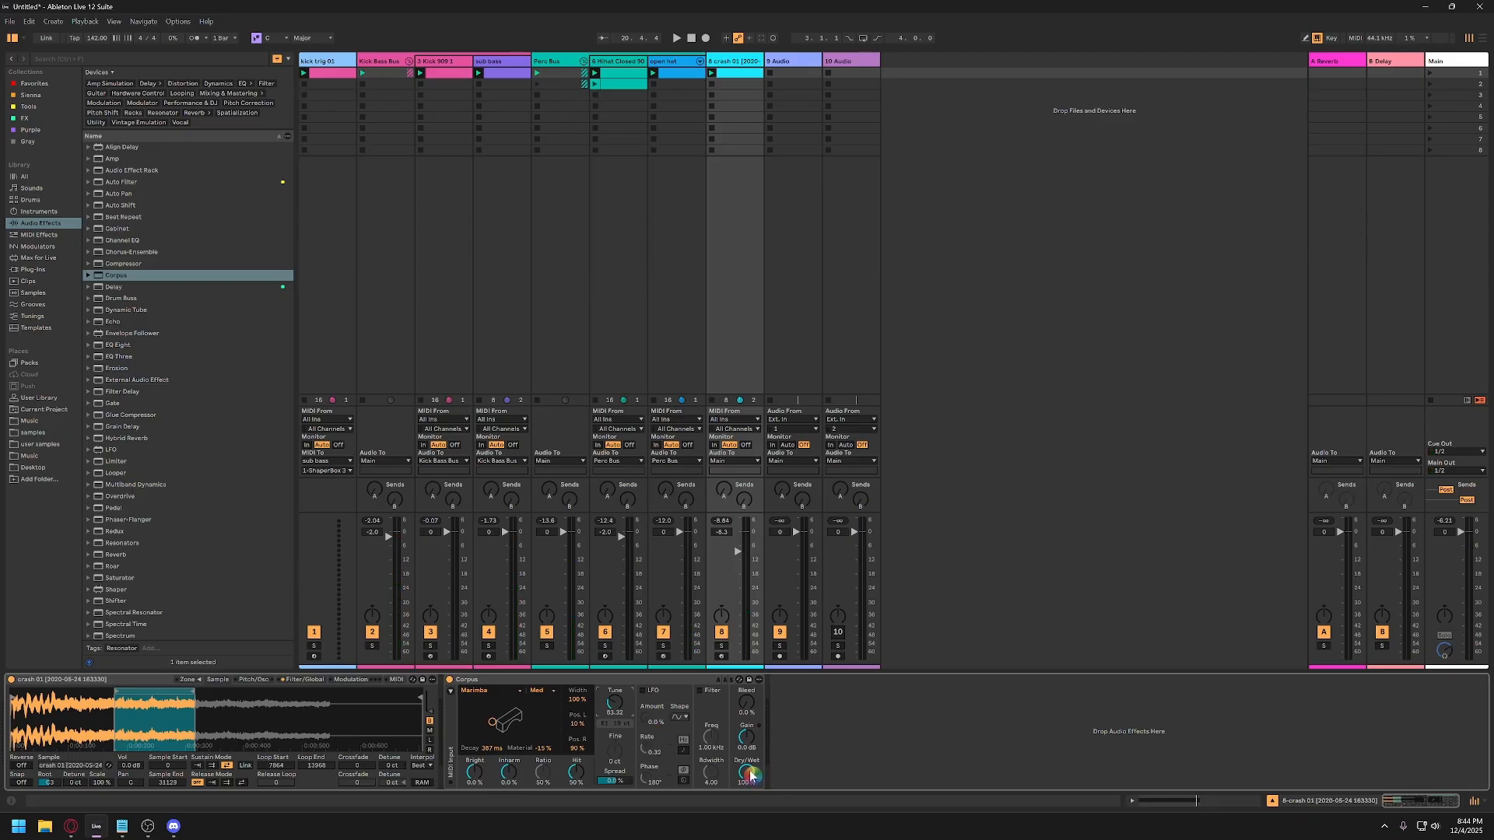
key("space")
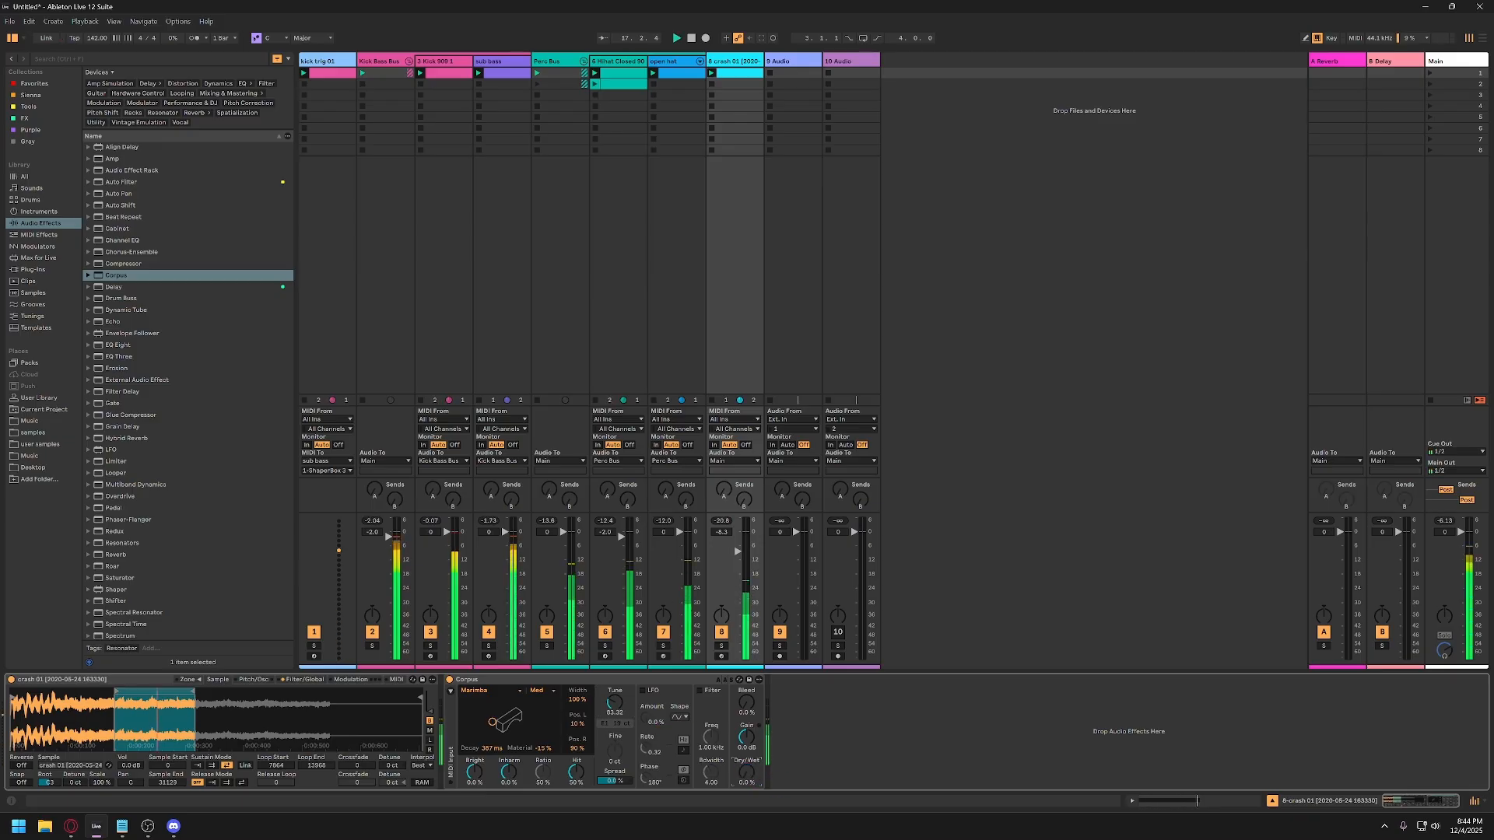
left_click_drag(746, 772, 746, 711)
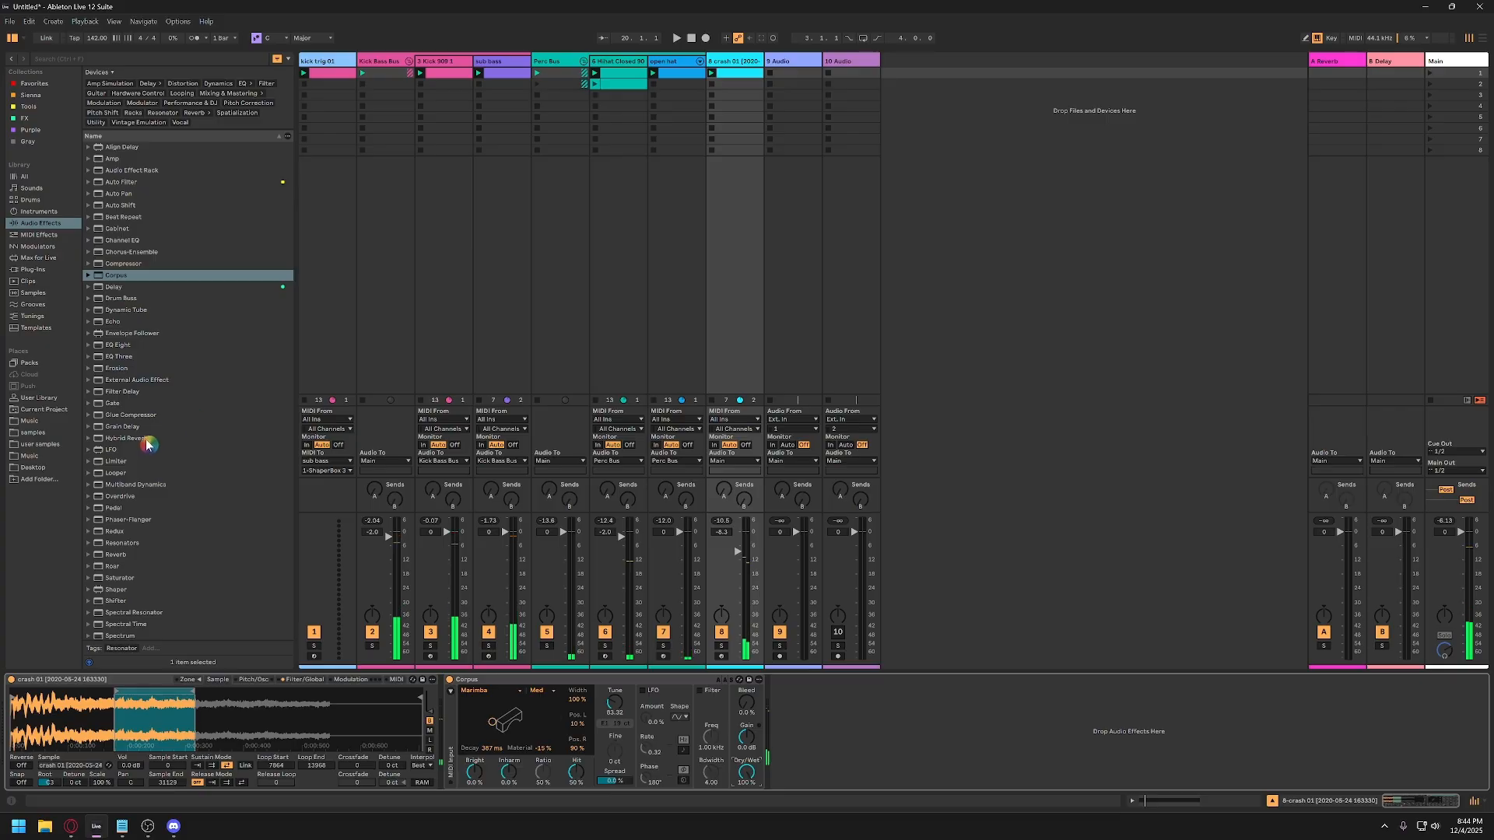
Add a Delay and a Reverb after Corpus, raise the Reverb's Dry/Wet, and play the groove.
double_click(114, 287)
double_click(116, 555)
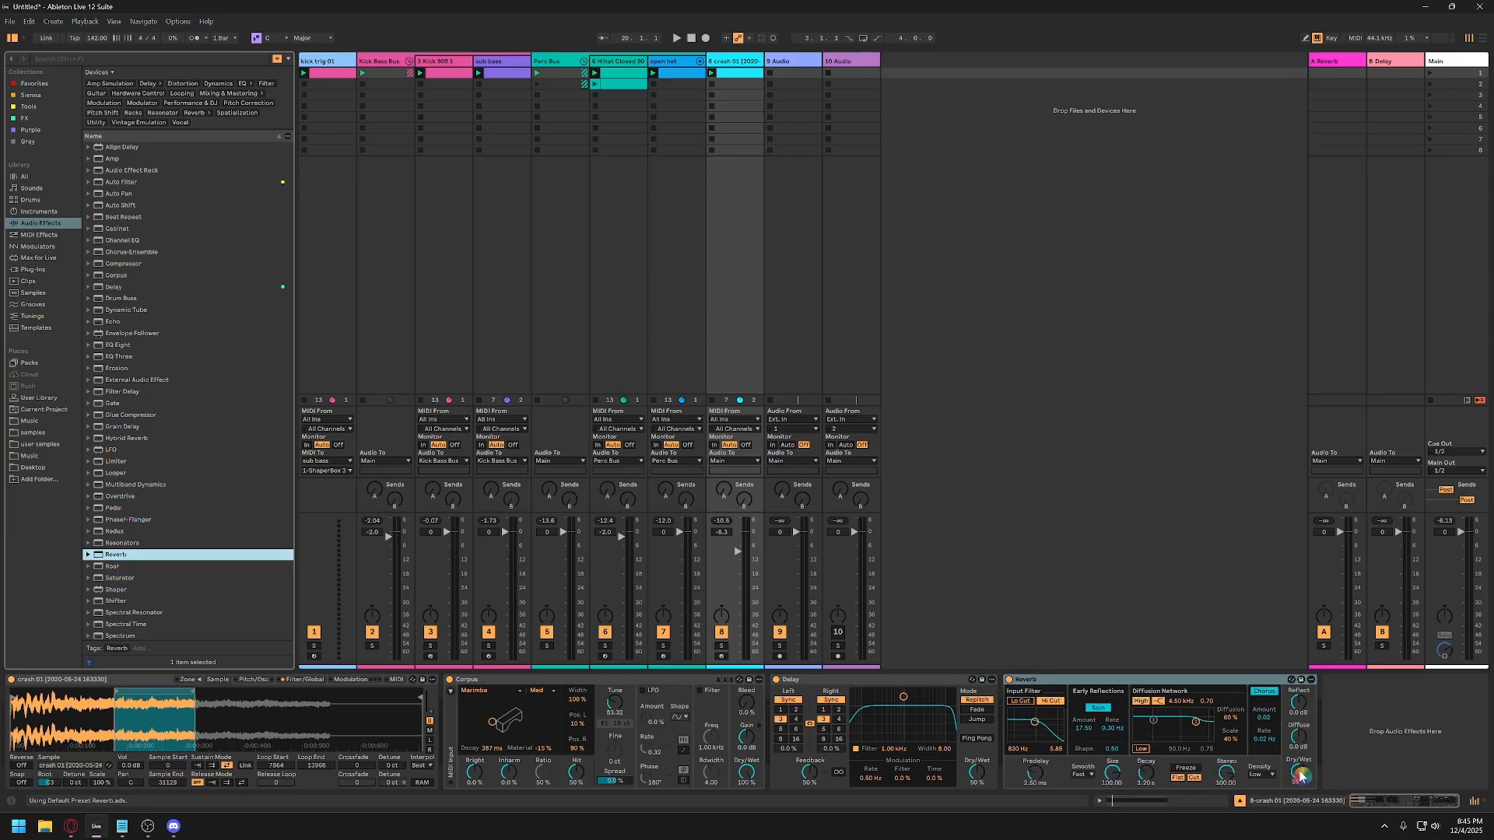
left_click_drag(1302, 776, 1302, 720)
key("space")
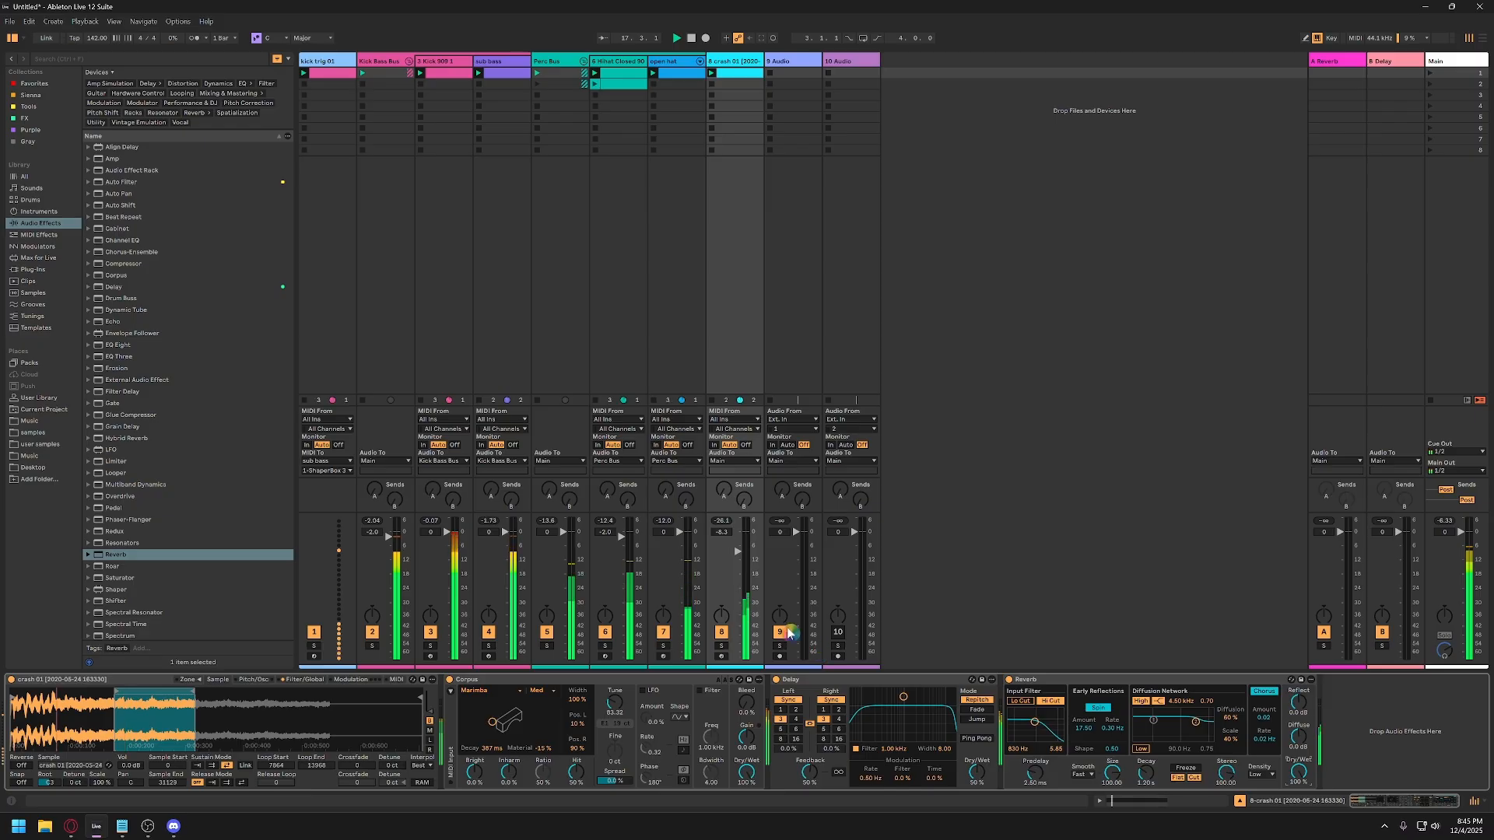
Raise the crash track's volume to 0 dB and remove the Delay from its effect chain.
left_click_drag(737, 552, 737, 532)
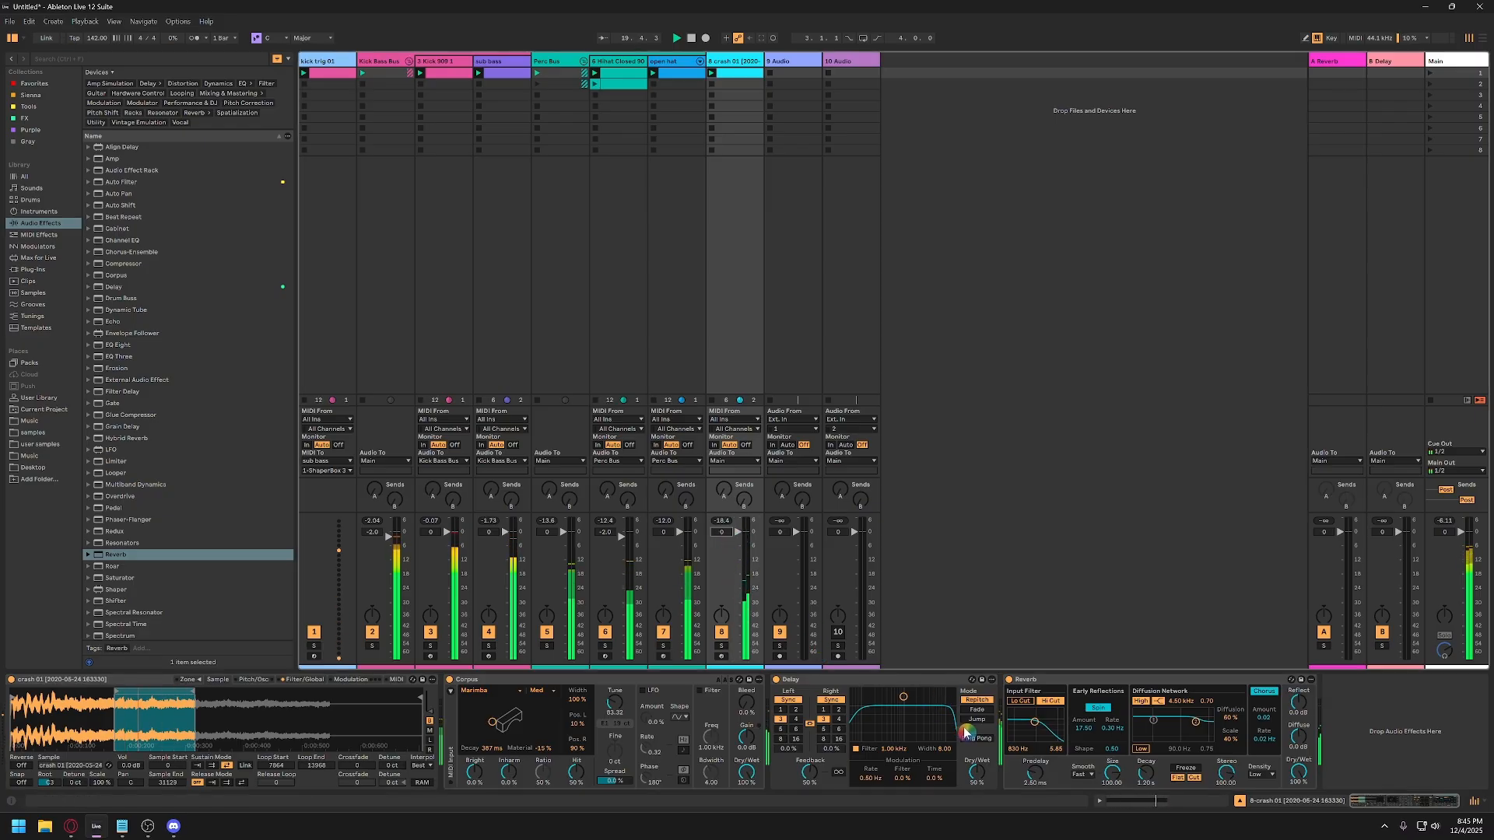
left_click(775, 679)
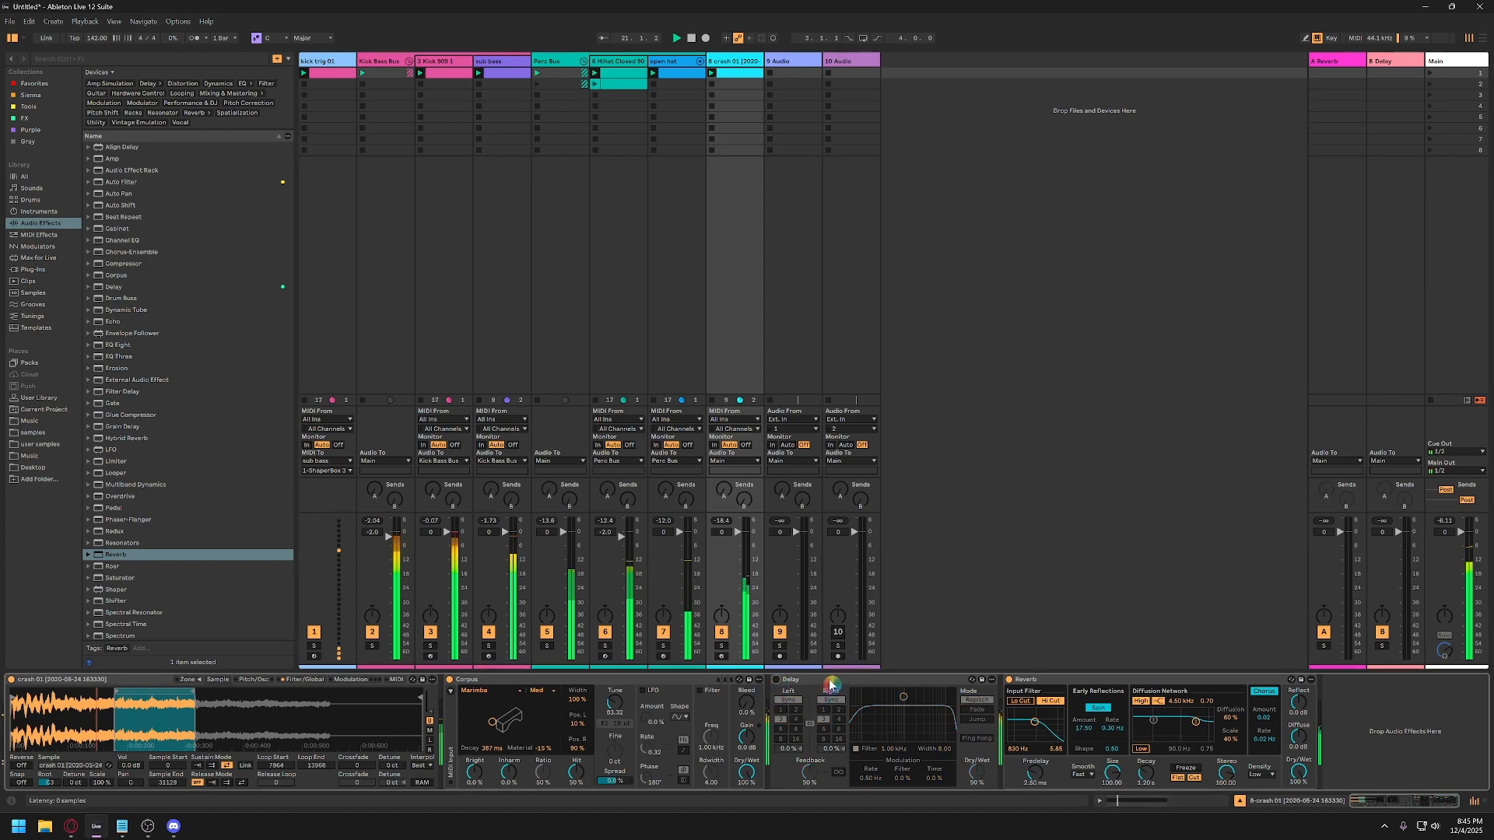
left_click(831, 683)
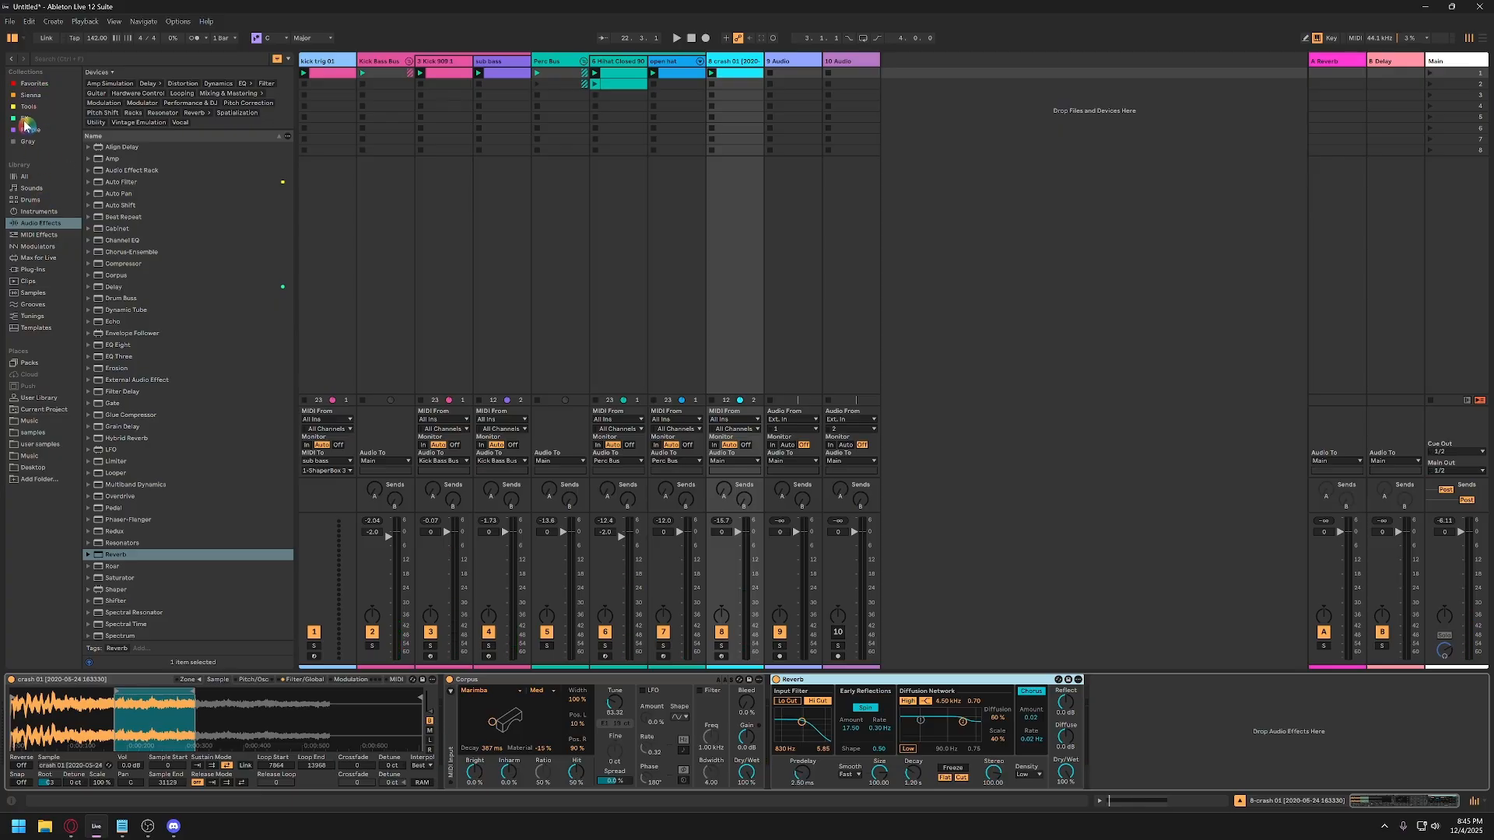
Add the EQ COMP.adg rack from the Favorites collection after the Reverb and open its Pro-Q 4 editor.
left_click(31, 84)
left_click(139, 85)
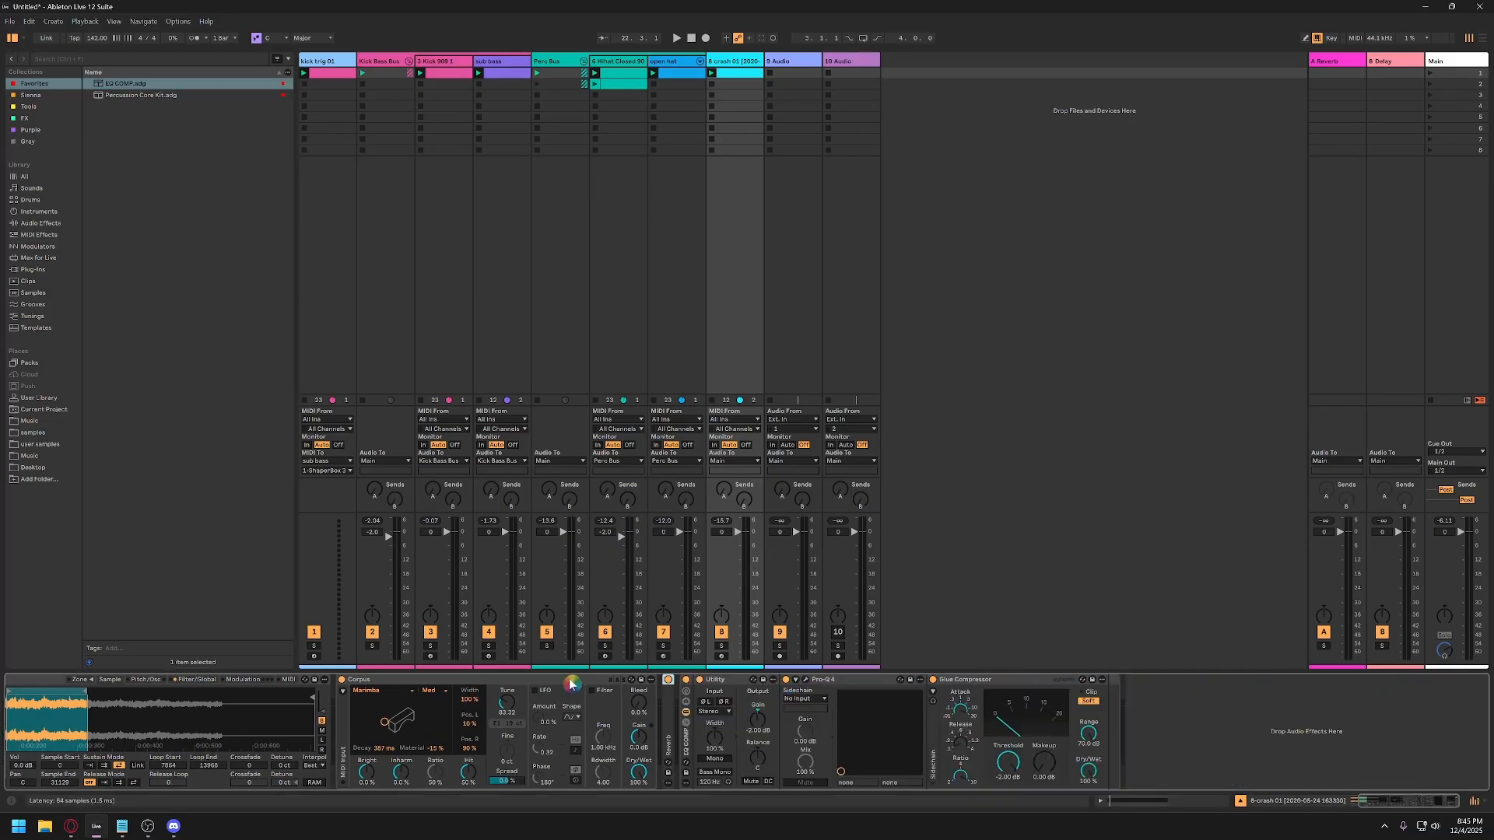
left_click(808, 681)
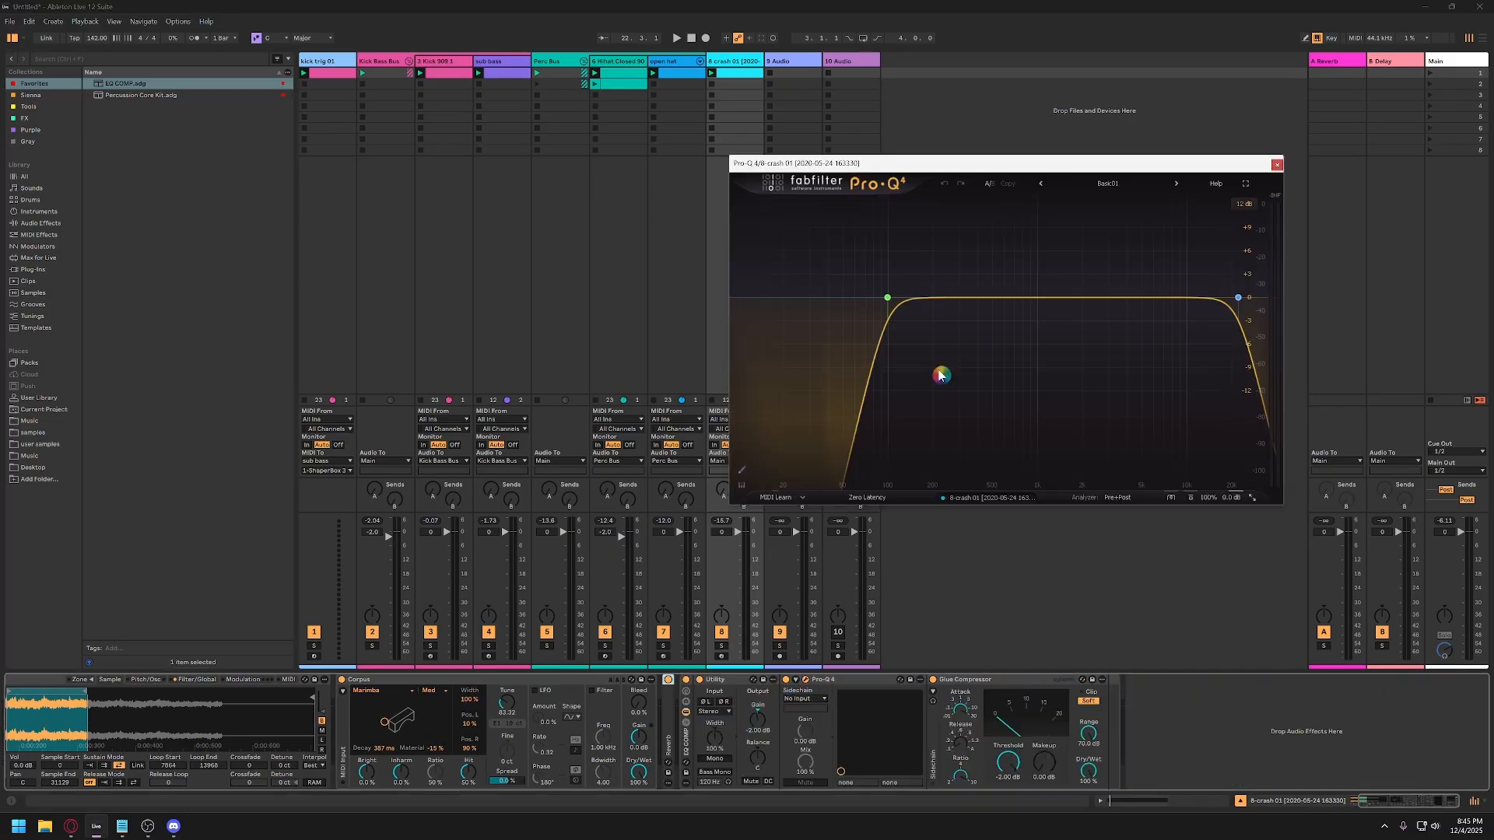
While the groove plays, raise the crash EQ's low cut to about 281 Hz, lower its high cut slightly and add a high-frequency dip.
left_click(678, 765)
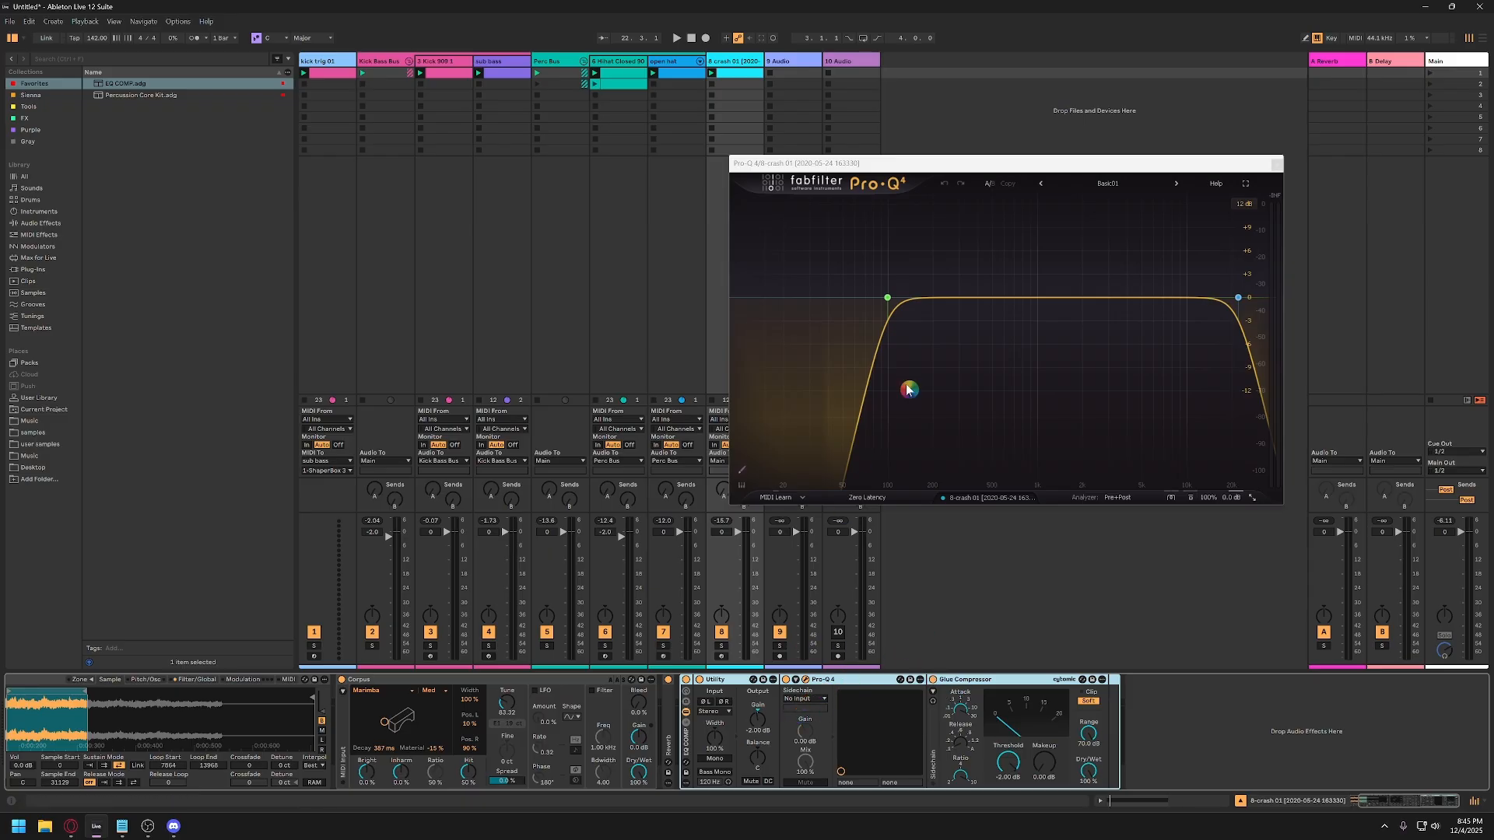
mouse_move(884, 313)
key("space")
left_click_drag(891, 301, 956, 302)
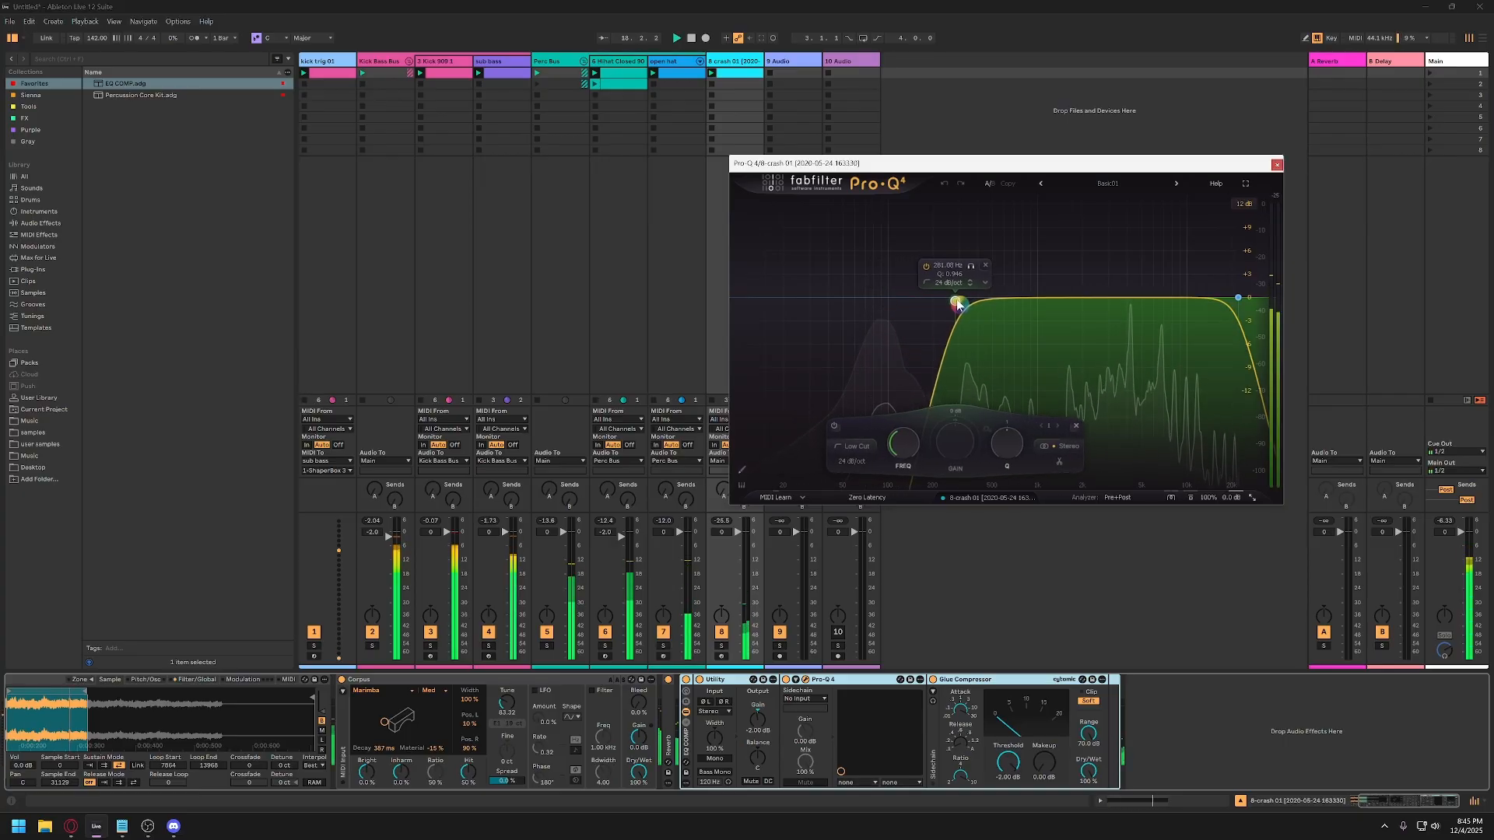
mouse_move(1218, 306)
left_click_drag(1218, 305, 1130, 340)
scroll(1131, 336, "up", 3)
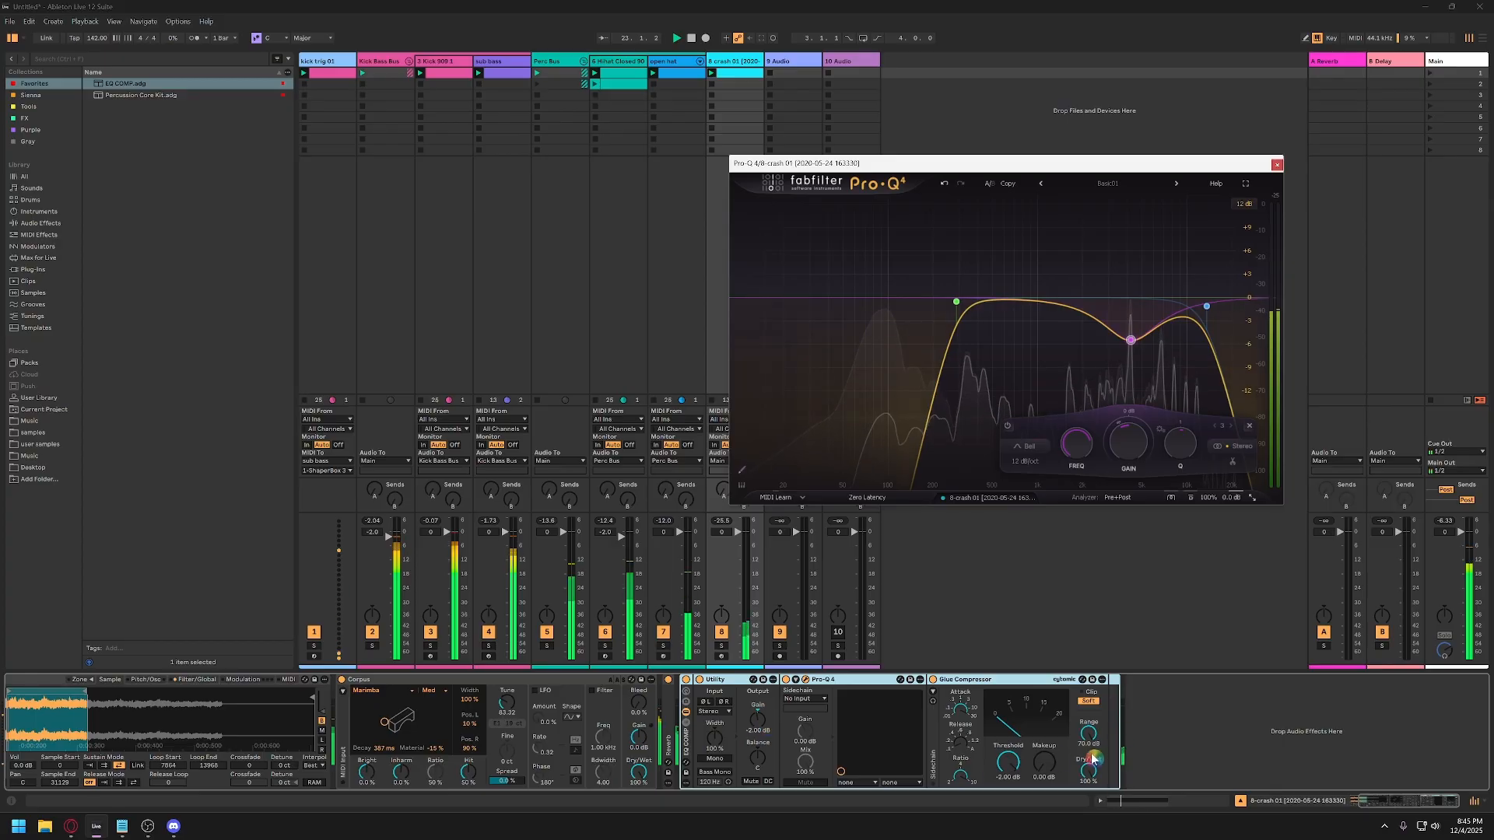
Adjust the crash rack's Glue Compressor makeup and Utility gain, close the Pro-Q 4 editor, and stop playback.
left_click(1045, 765)
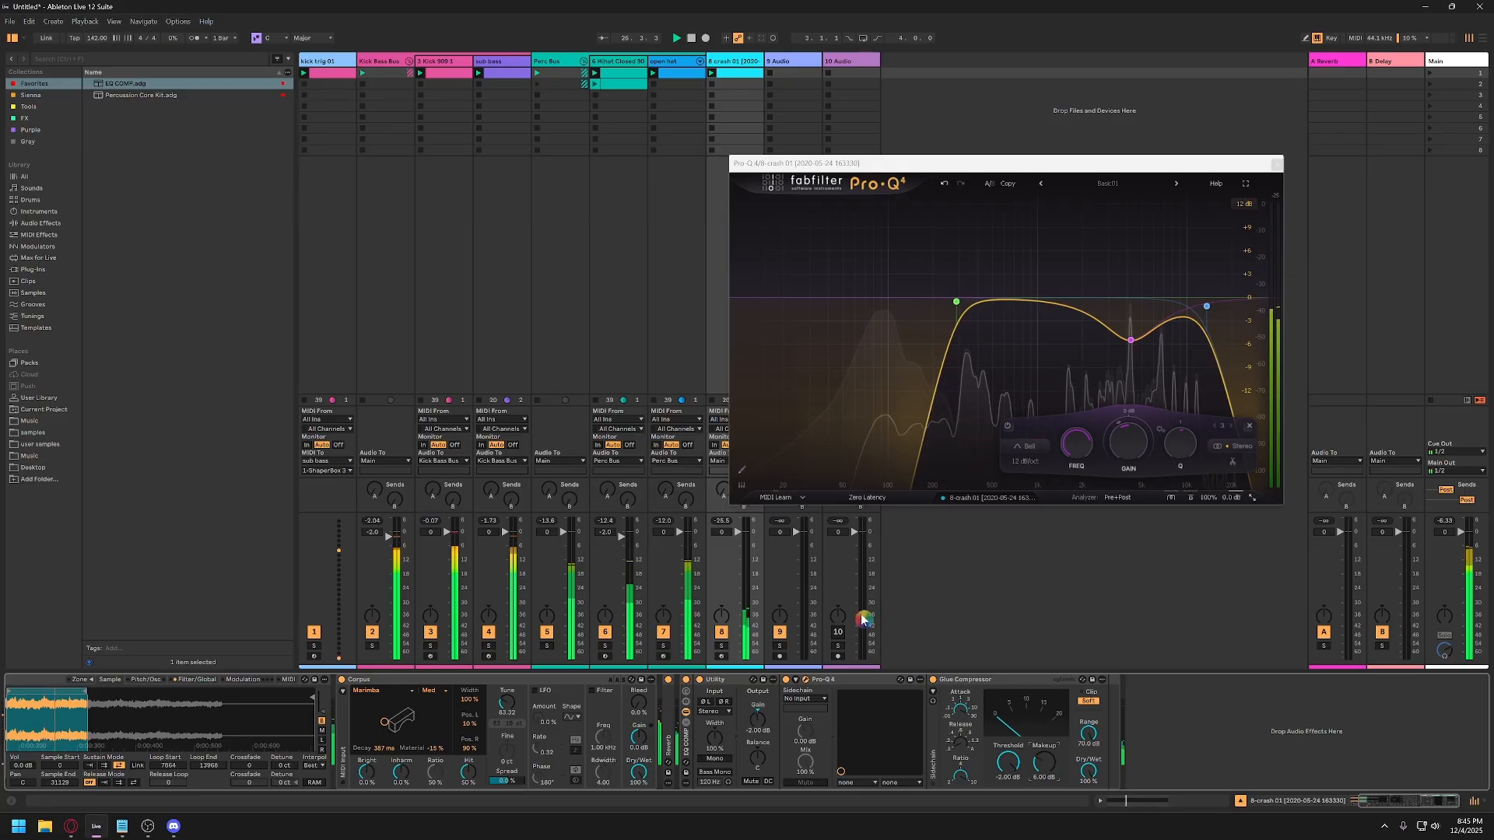
left_click(1276, 163)
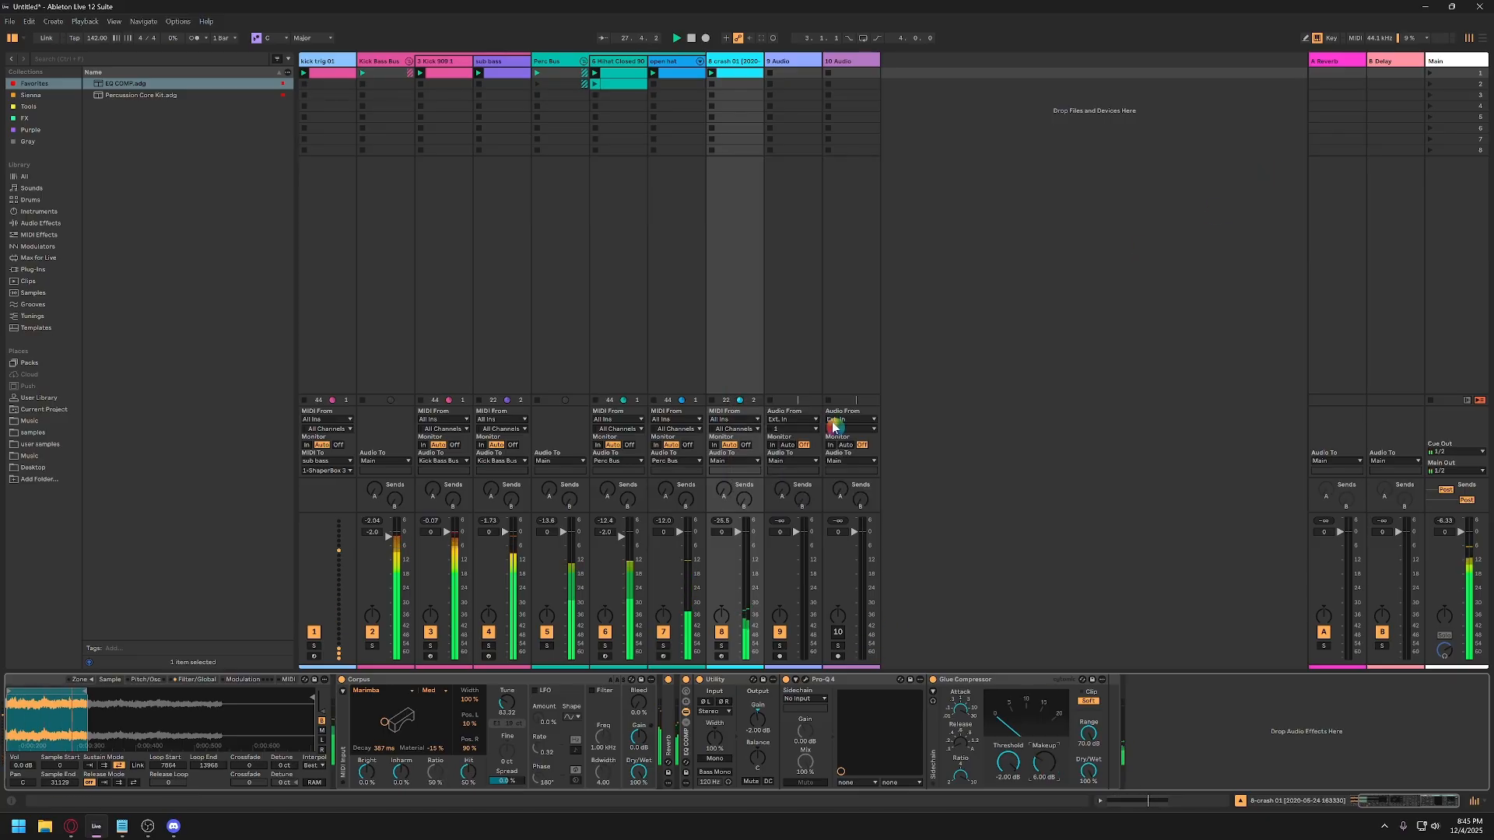
double_click(754, 721)
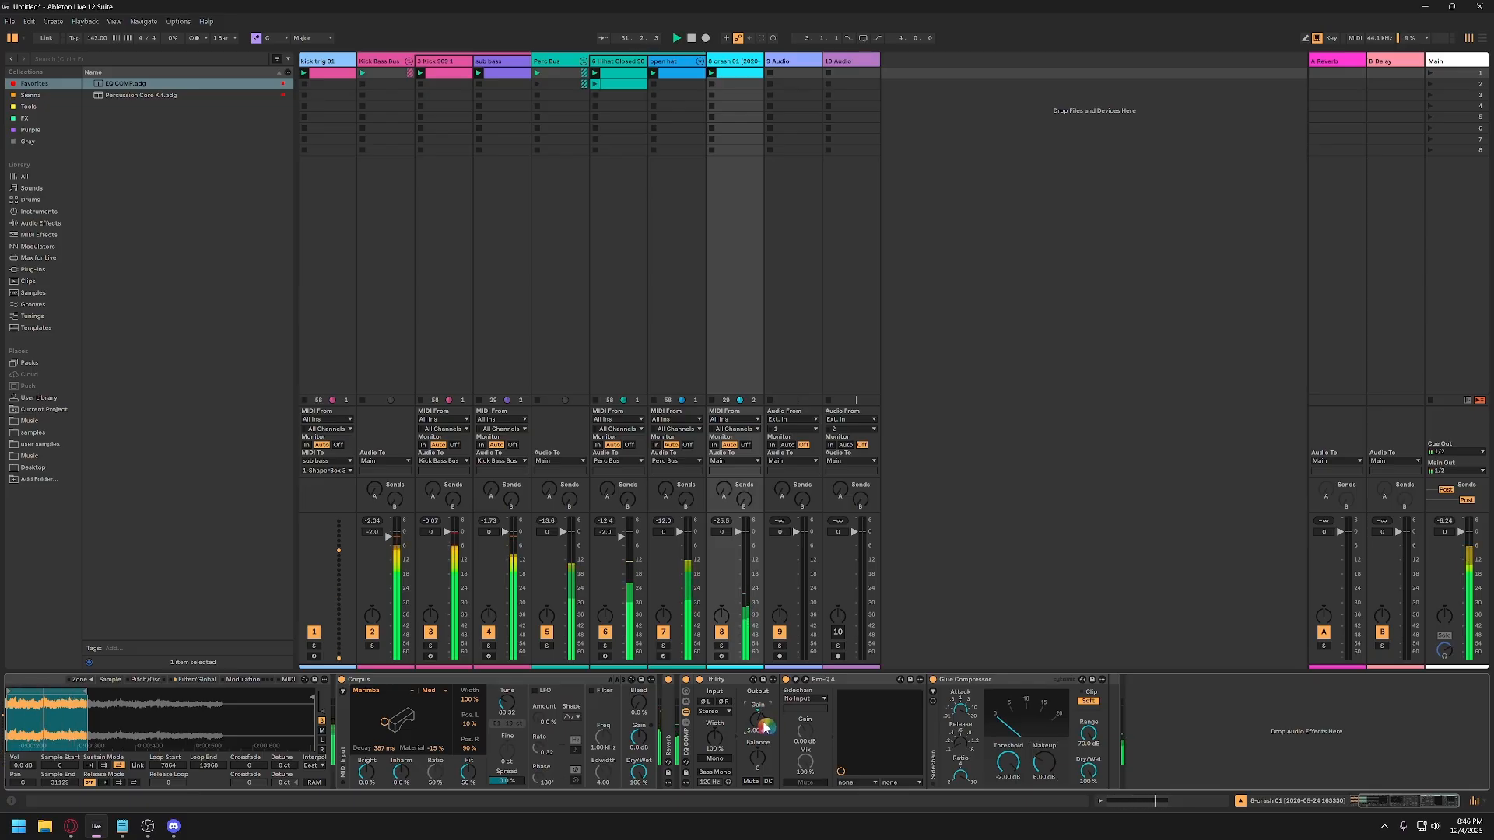
scroll(283, 724, "left", 3)
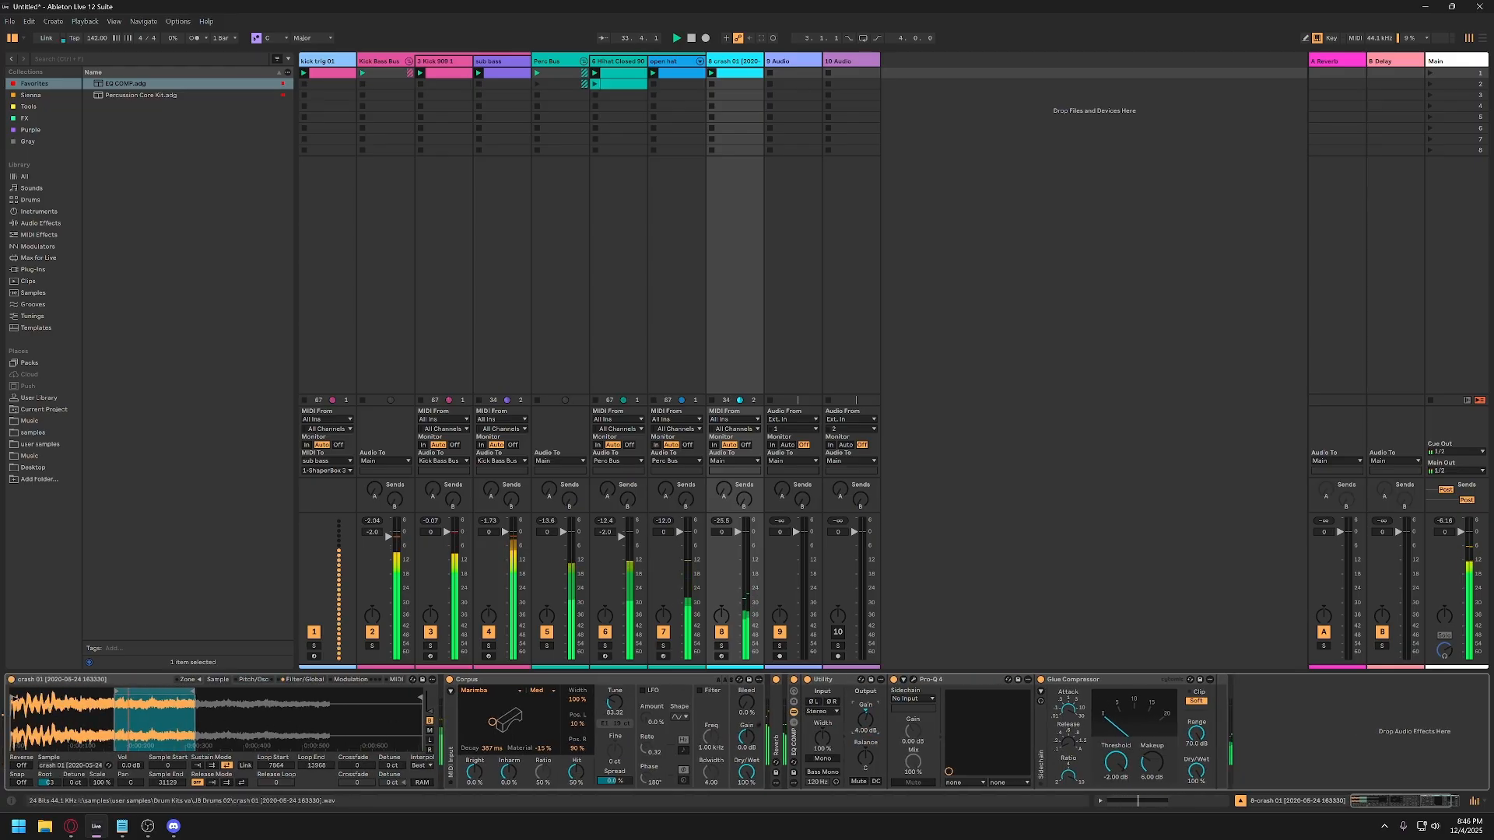
key("ctrl")
key("ctrl")
key("ctrl")
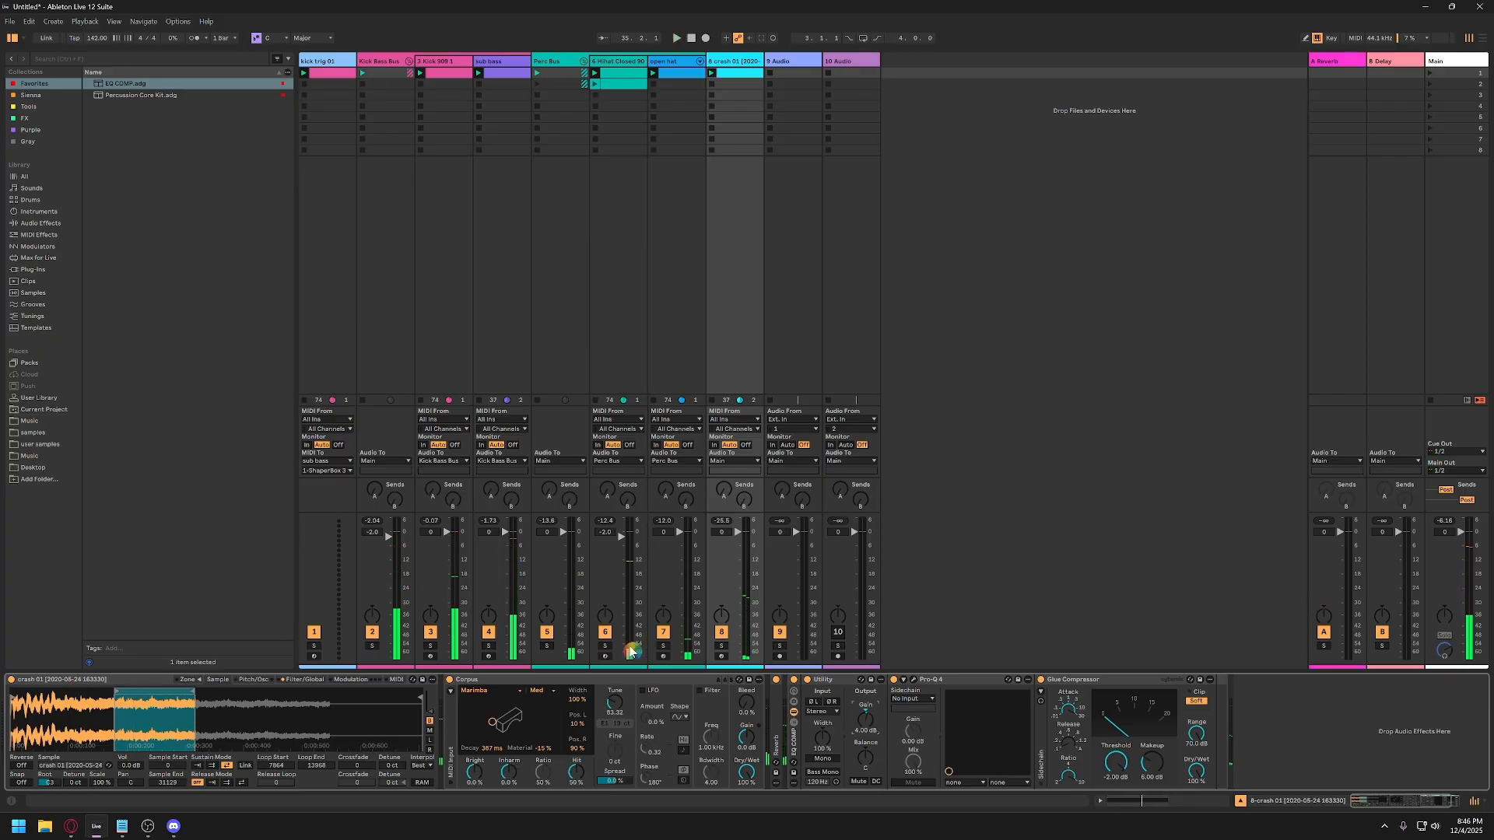
Add a Utility from the Tools collection at the start of the Main track's chain, lower its gain to -2 dB, and play the groove.
left_click(1441, 59)
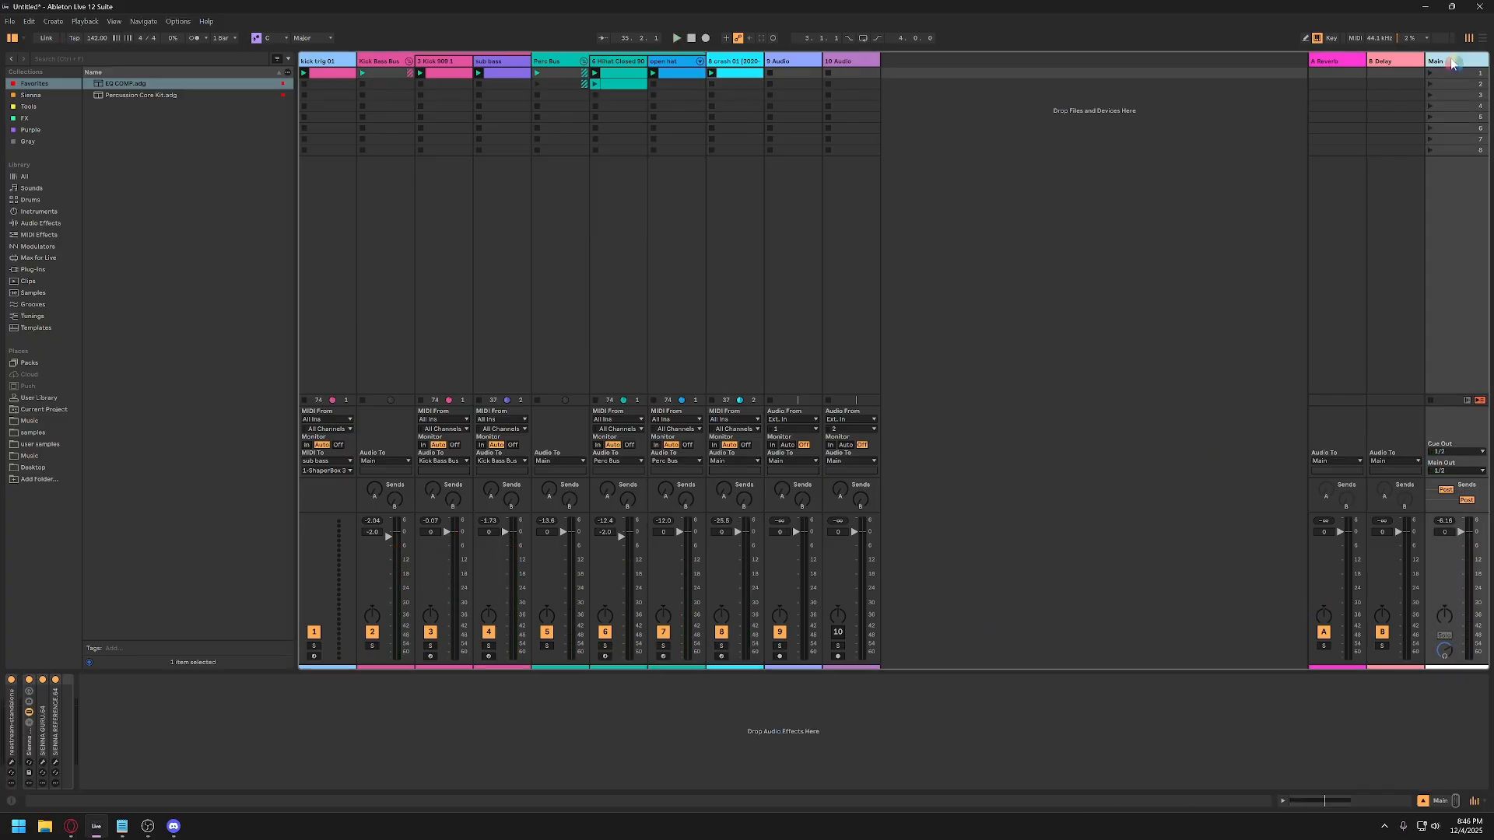
left_click(44, 107)
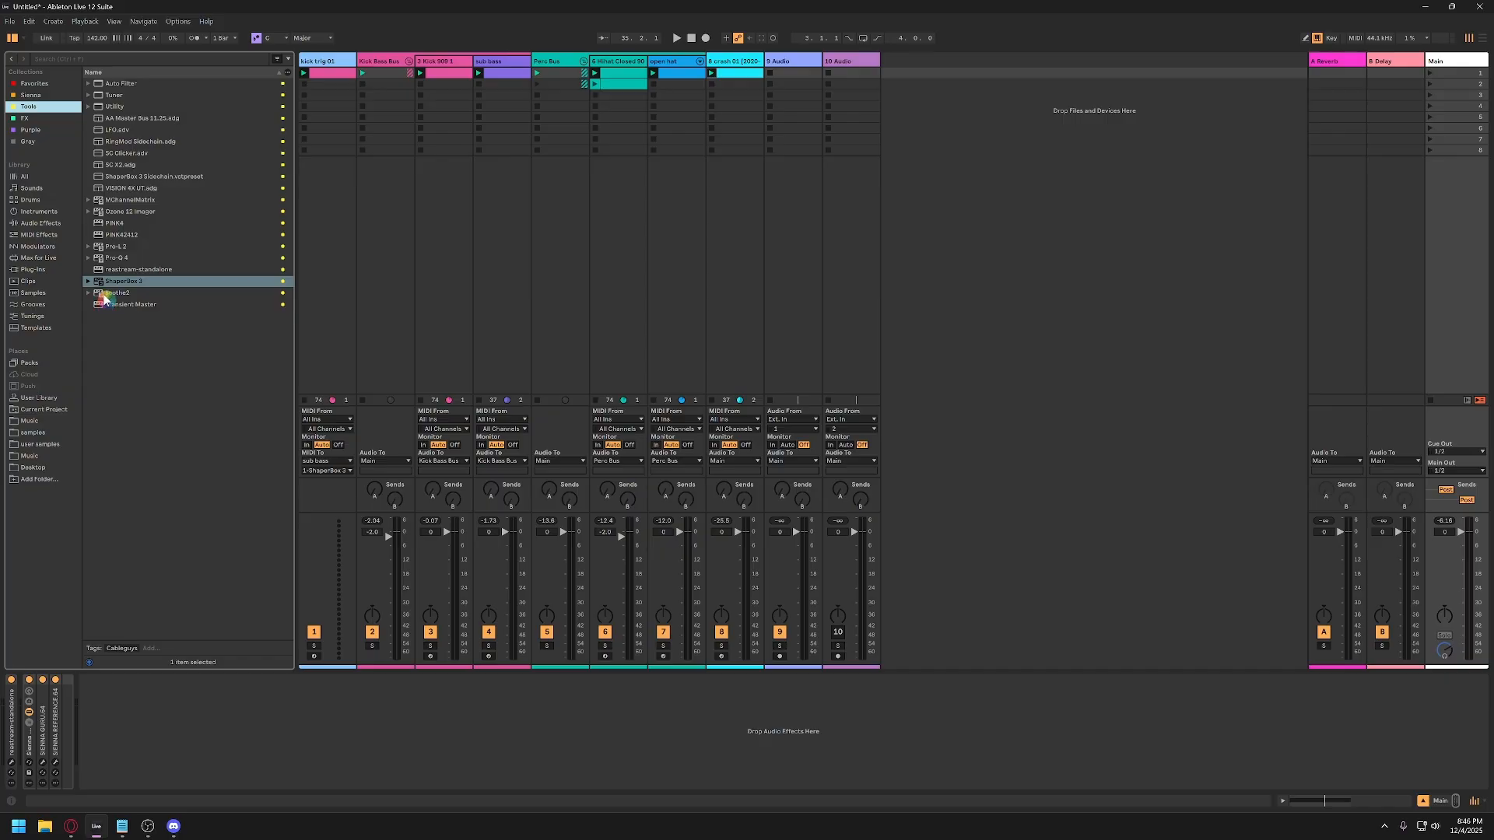
left_click(117, 109)
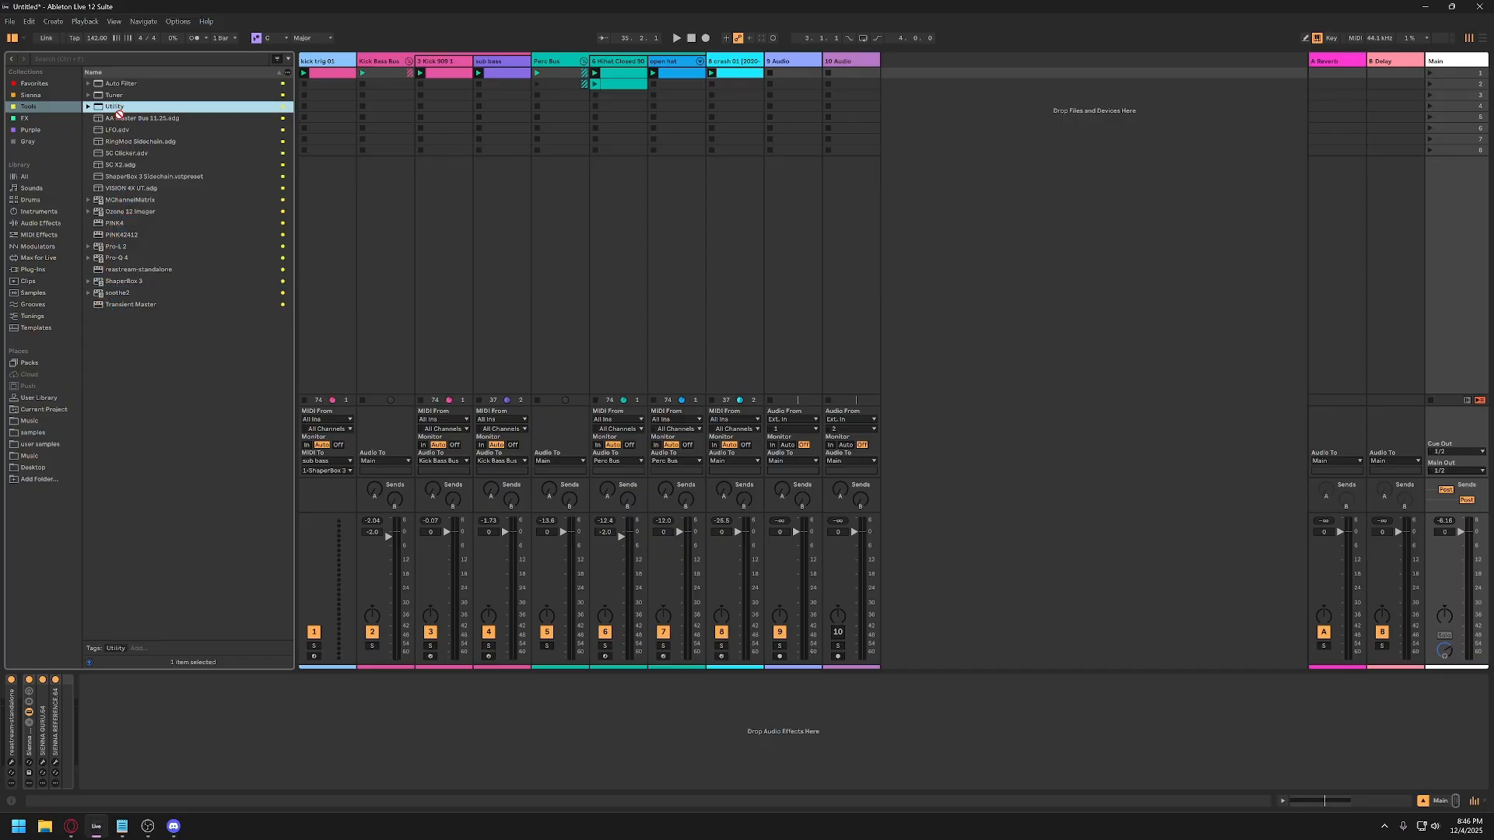
left_click_drag(14, 655, 11, 729)
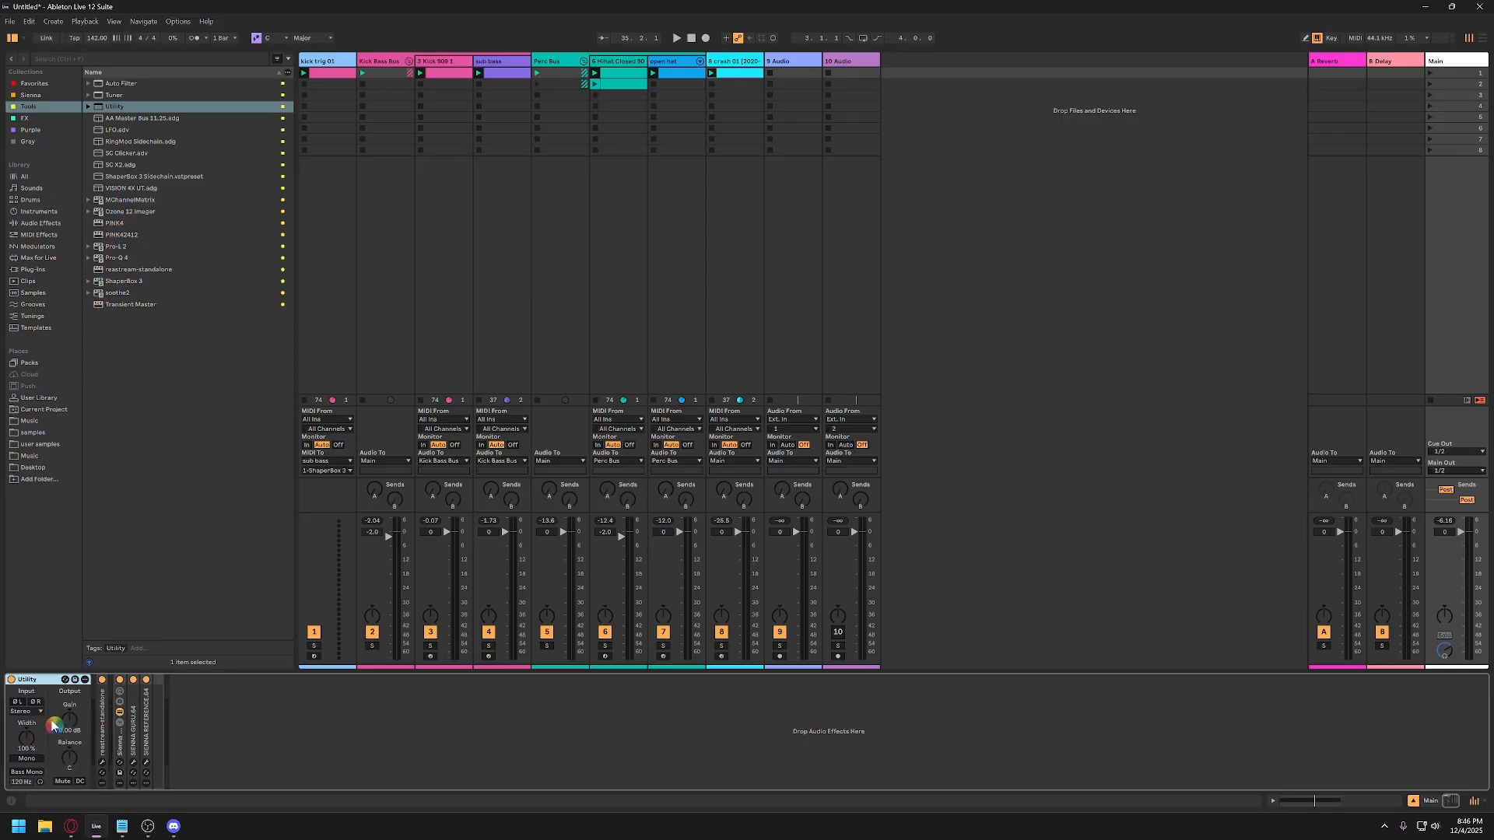
key("space")
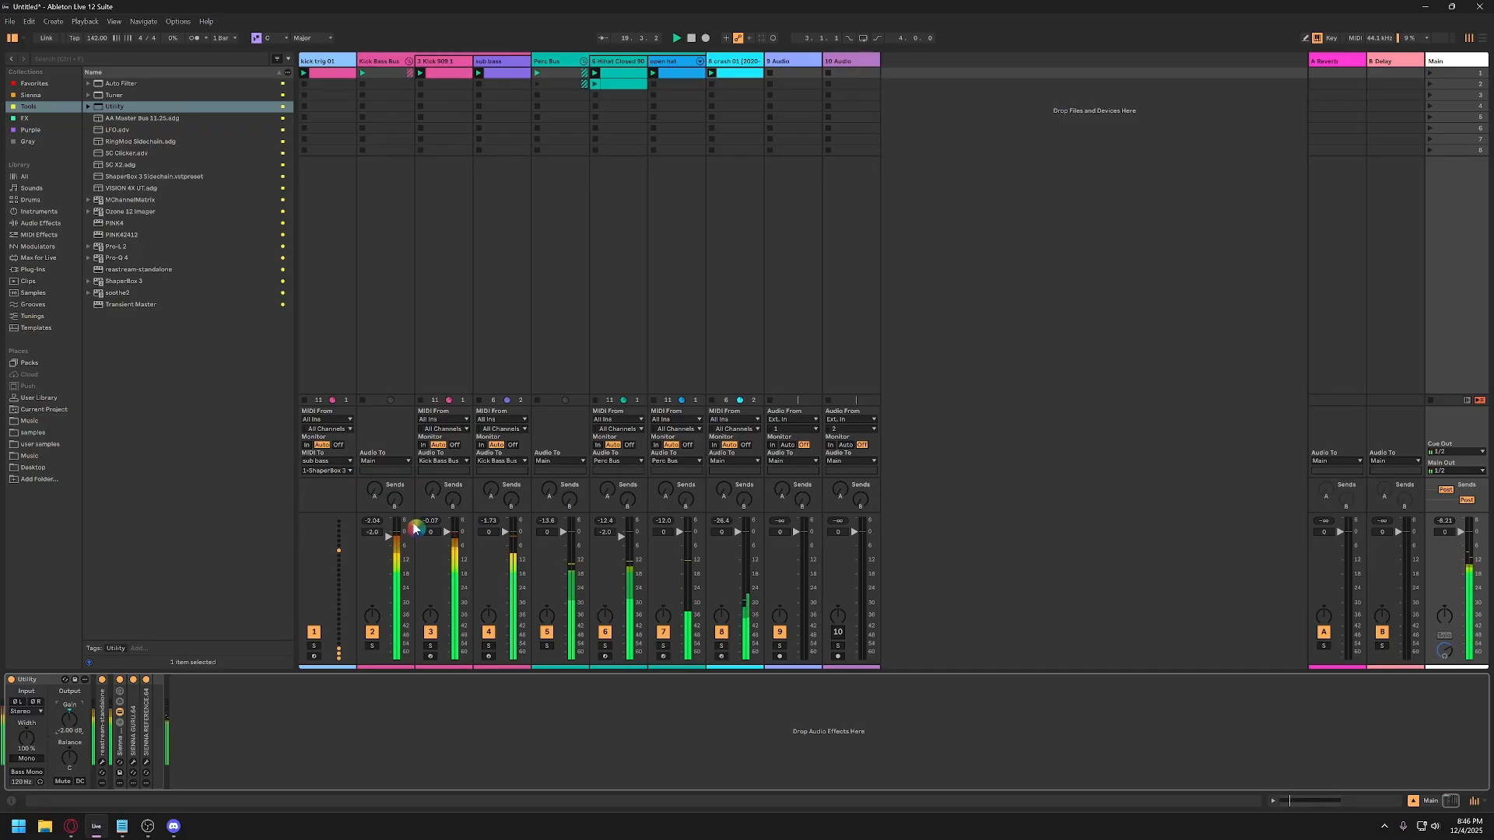
Move the crash Sampler's sample start past the initial hit, set its volume to -6 dB, and replay the groove.
left_click(741, 61)
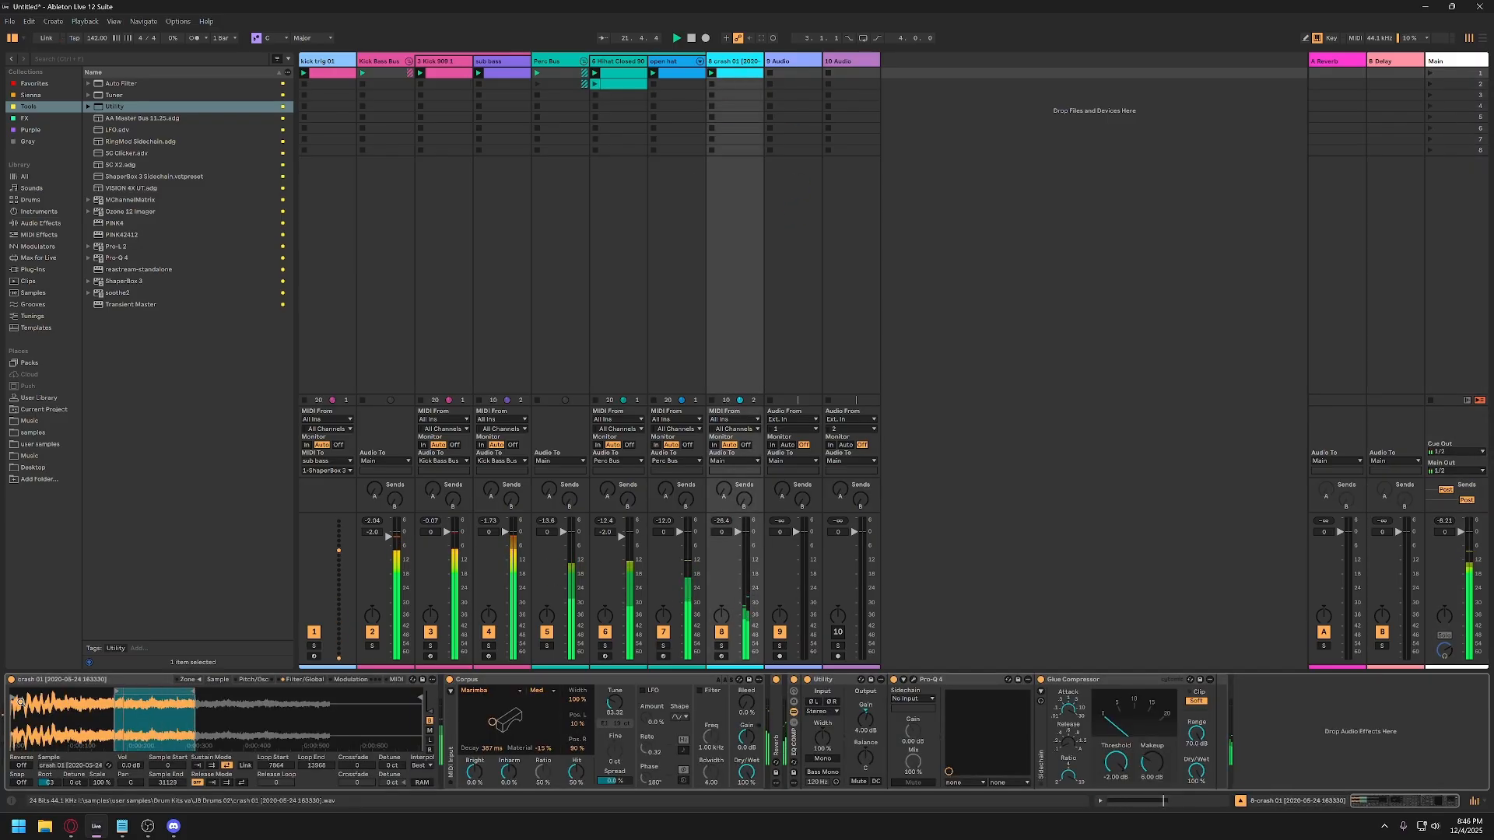
left_click_drag(11, 697, 81, 698)
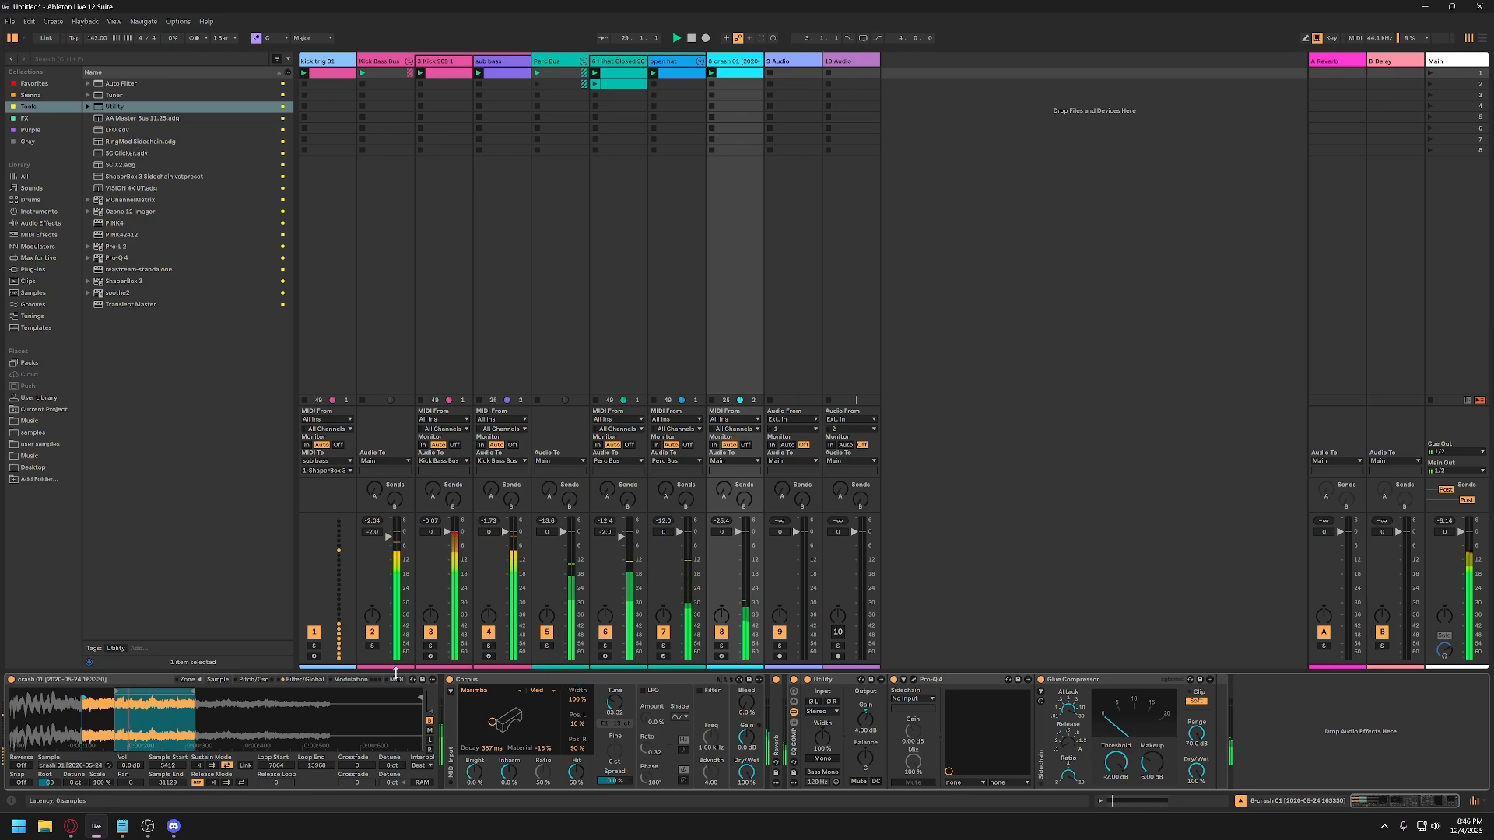
left_click(300, 680)
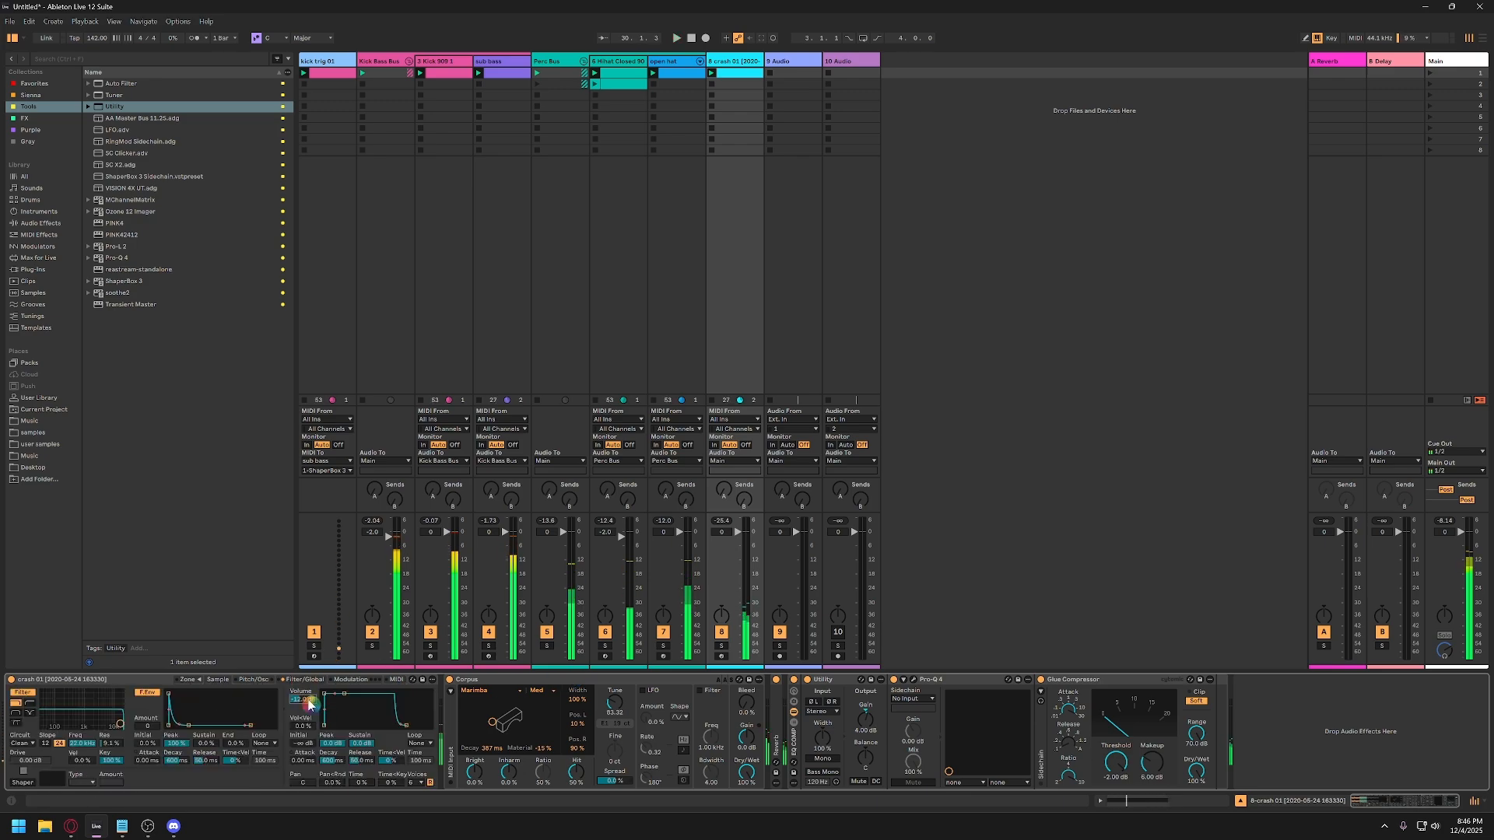
left_click(308, 700)
type("-6")
key("Return")
key("space")
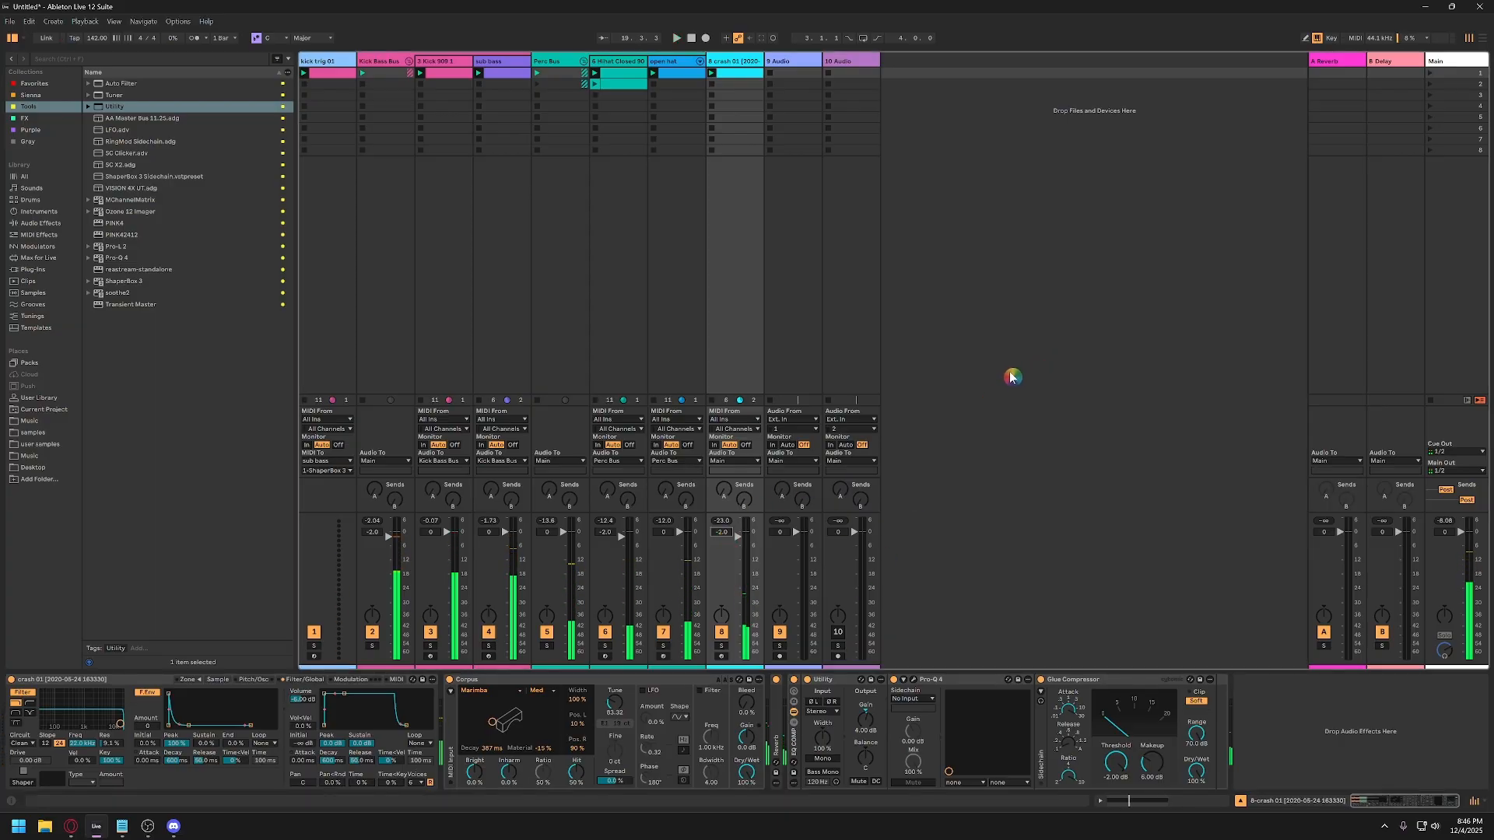
Rename the crash track as atmos.
double_click(747, 64)
type("atmos")
key("Return")
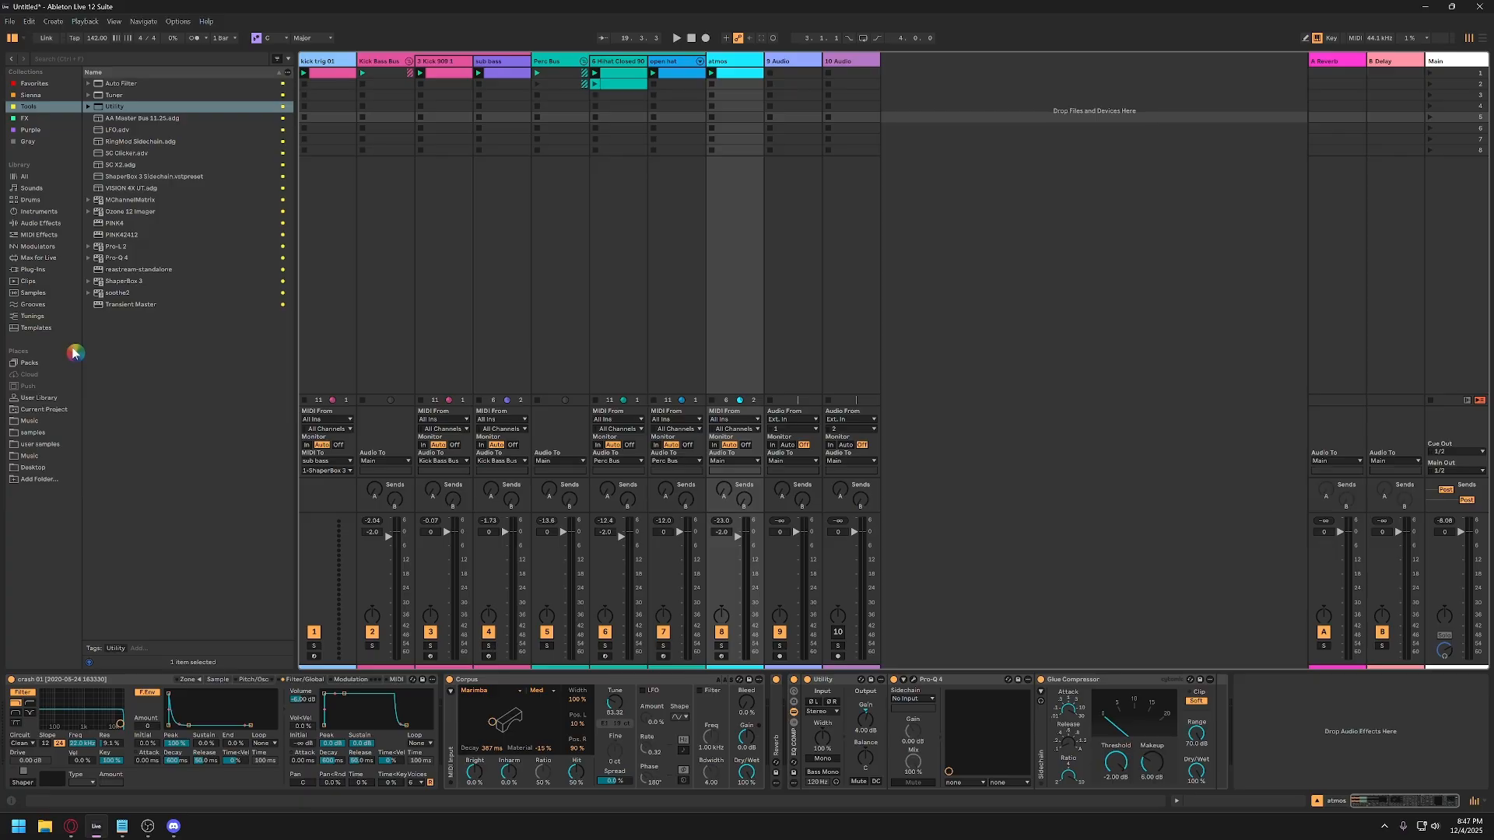
Load 165_DrumLoop_01_SP.wav from the Gray collection into the first clip slot of the empty audio track 9.
left_click(804, 62)
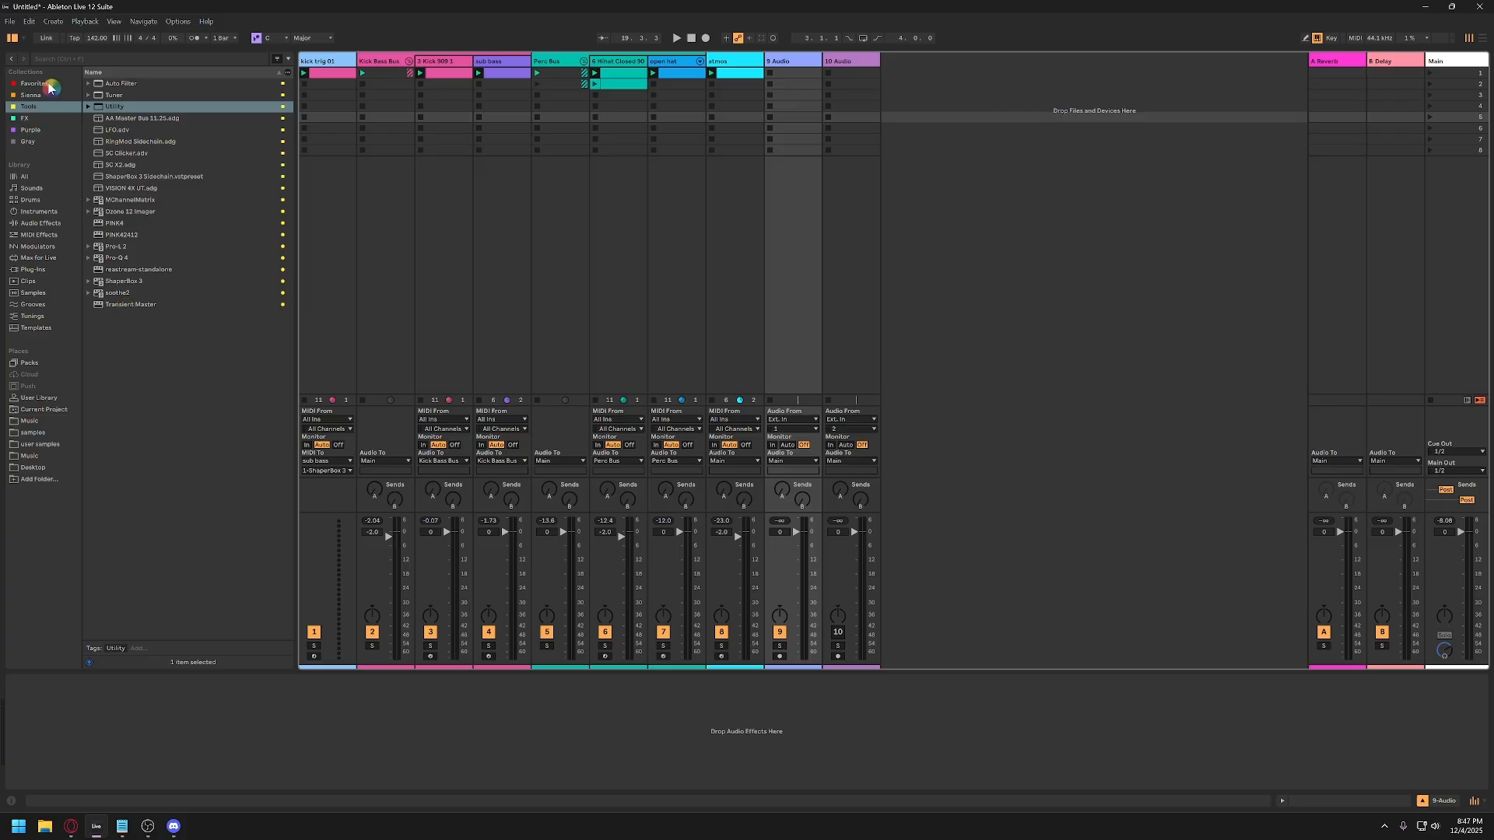
left_click(50, 142)
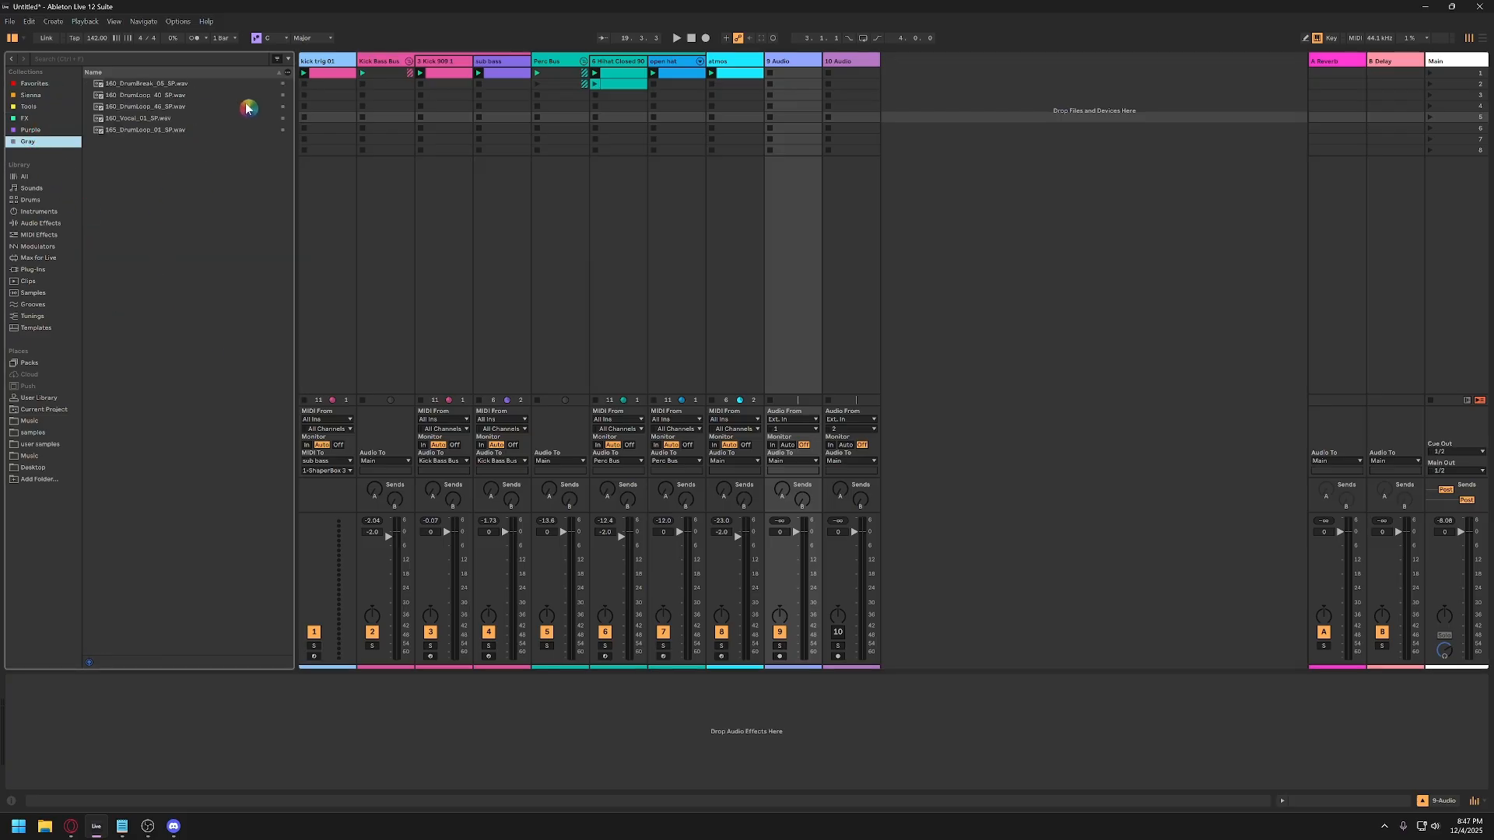
left_click(787, 63)
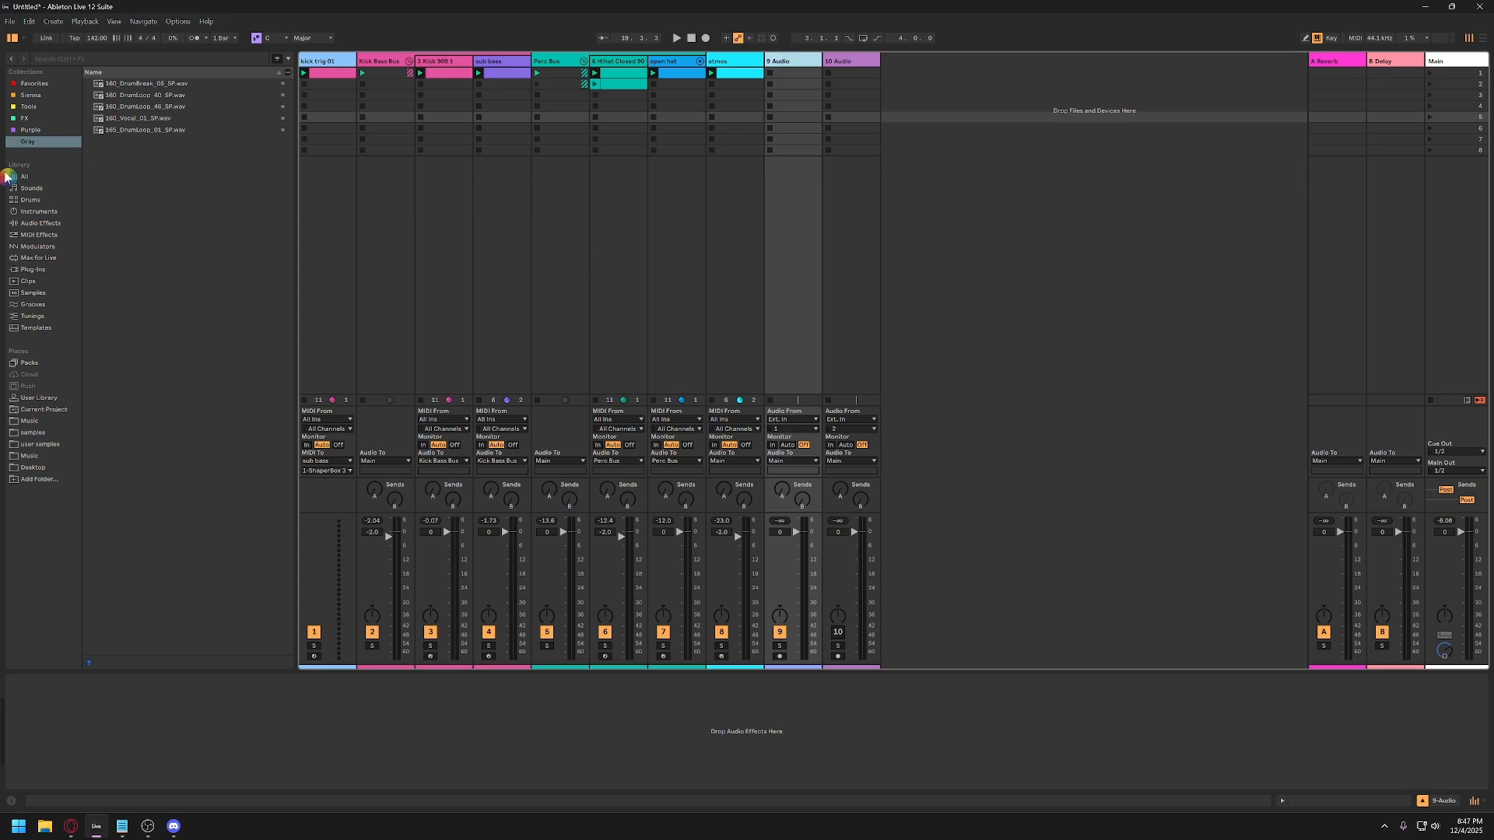
left_click(128, 131)
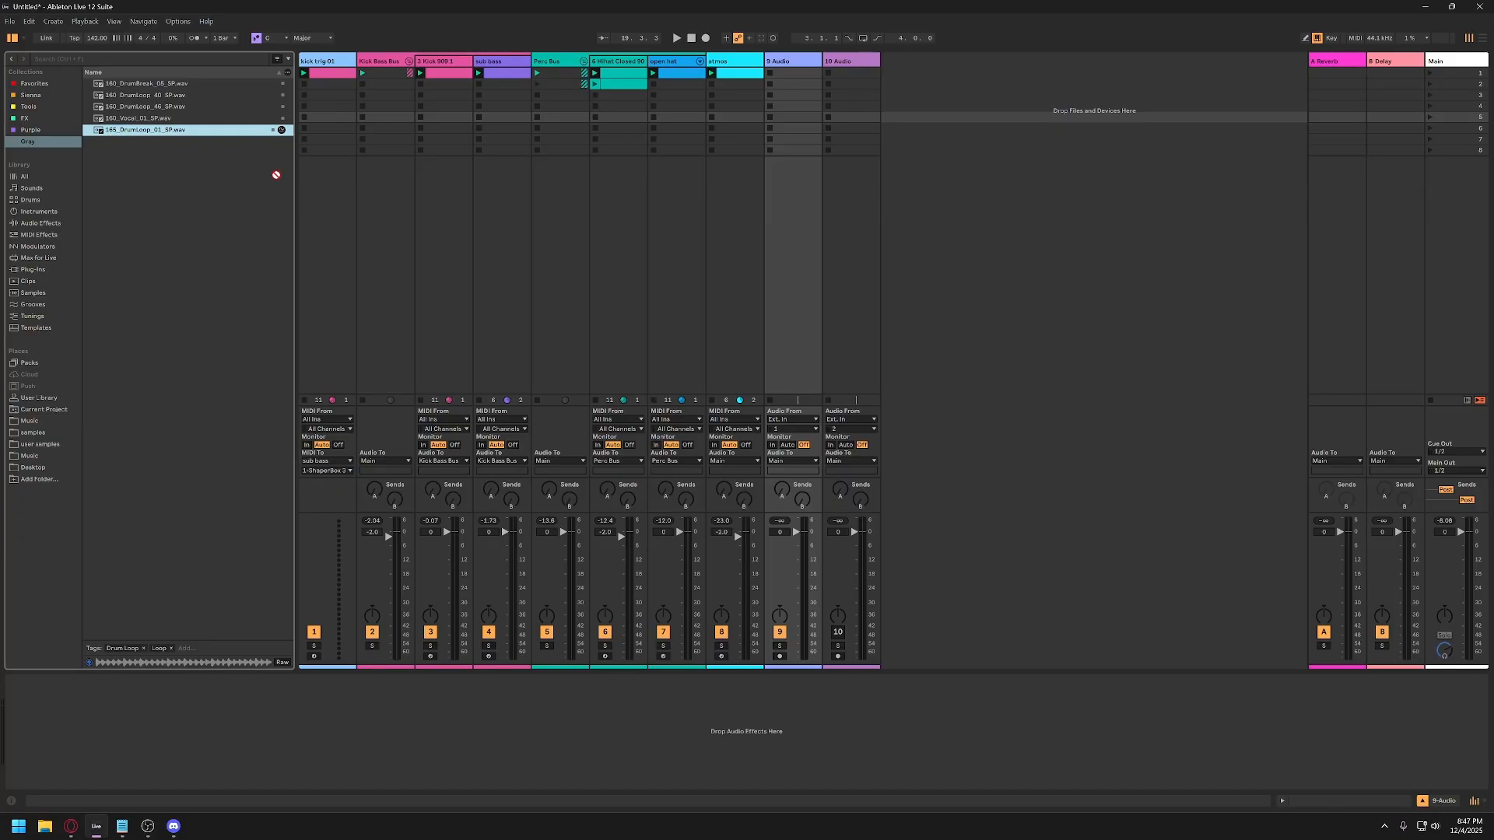
left_click_drag(277, 174, 805, 80)
left_click_drag(805, 80, 805, 80)
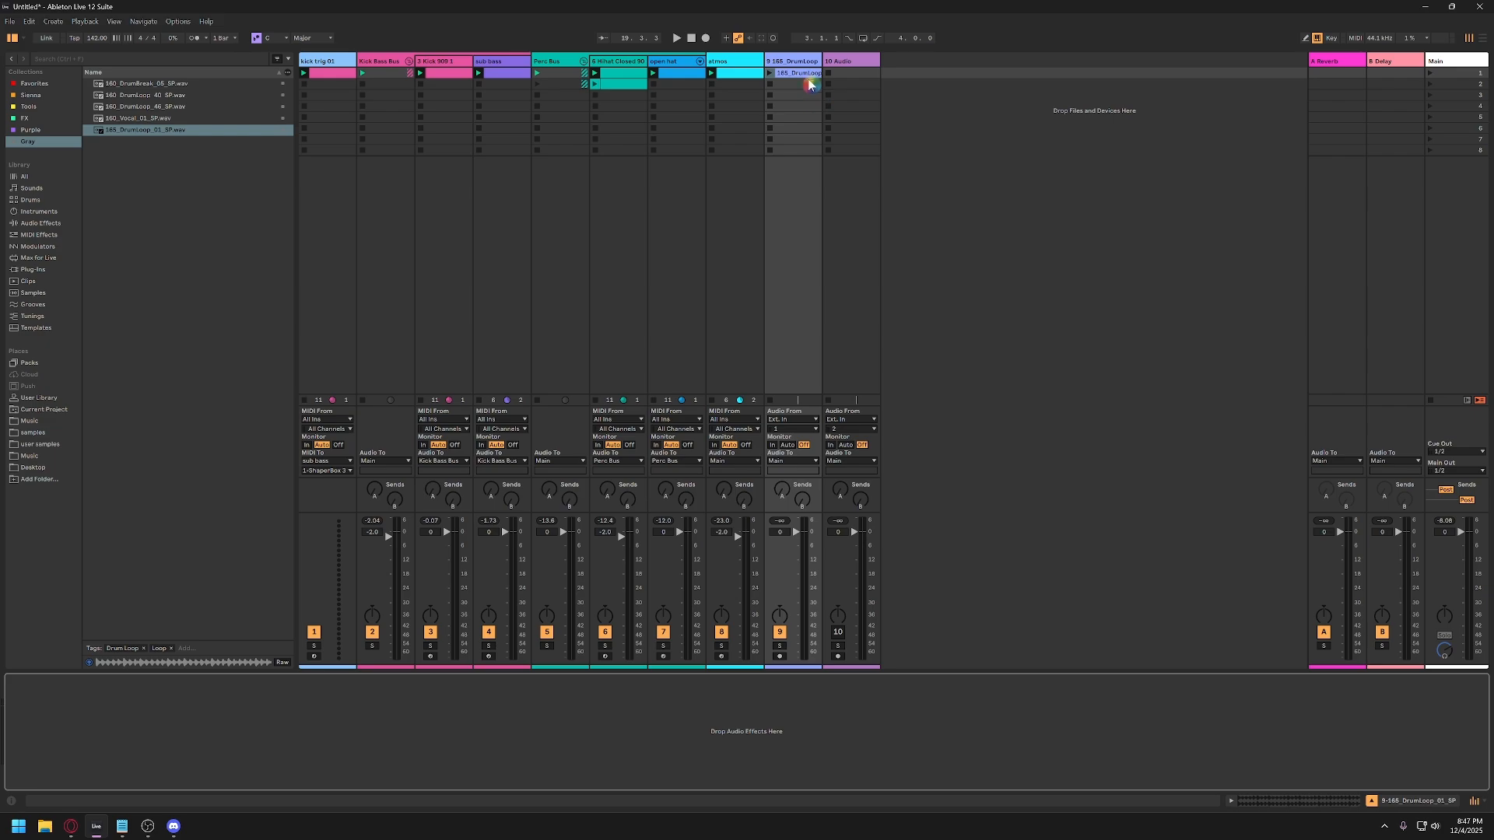
Open the drum loop clip's sample view and choose Re-Pitch as its warp mode.
double_click(806, 73)
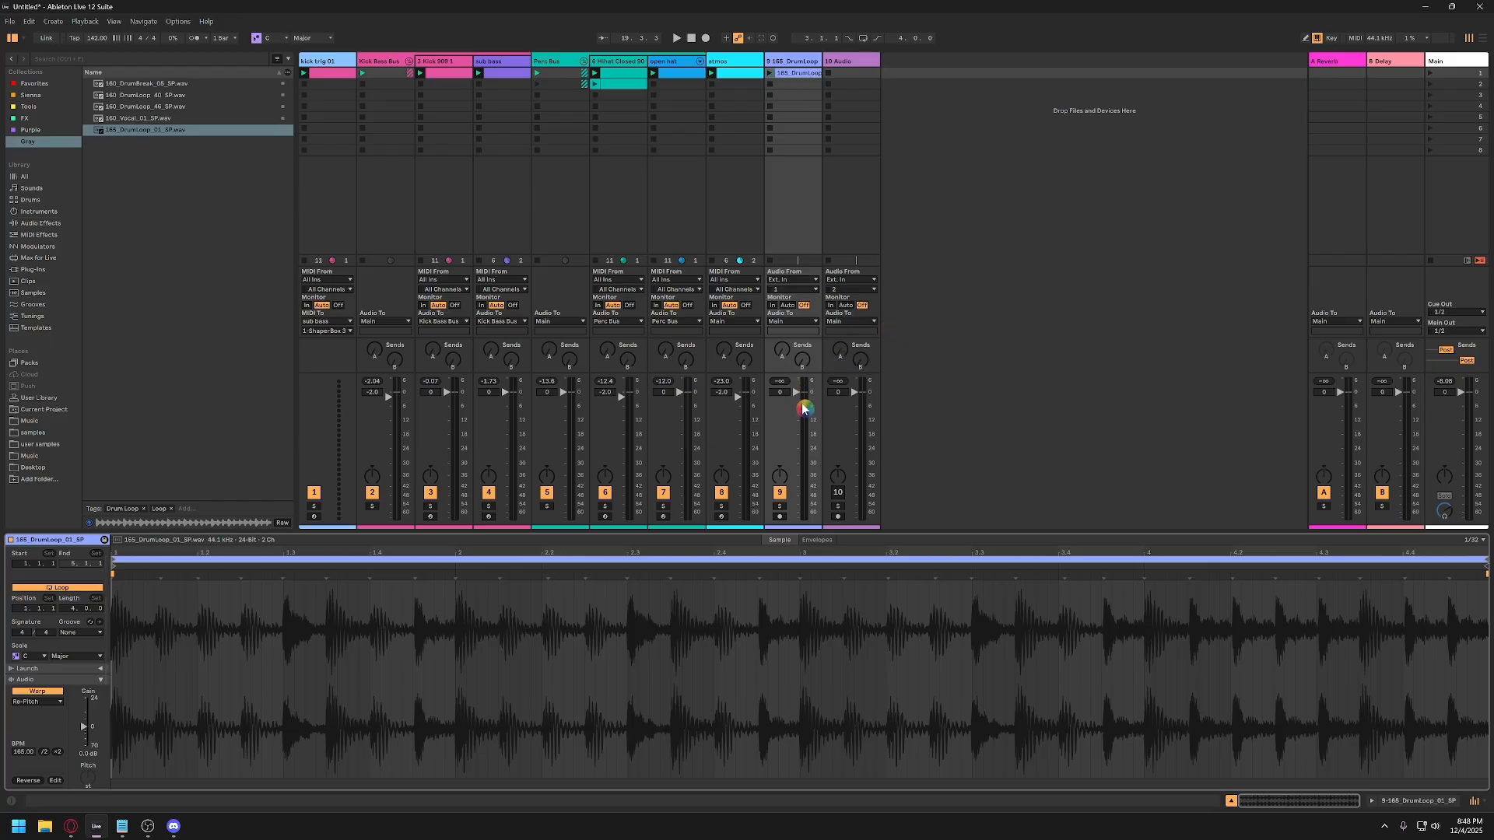
left_click(49, 702)
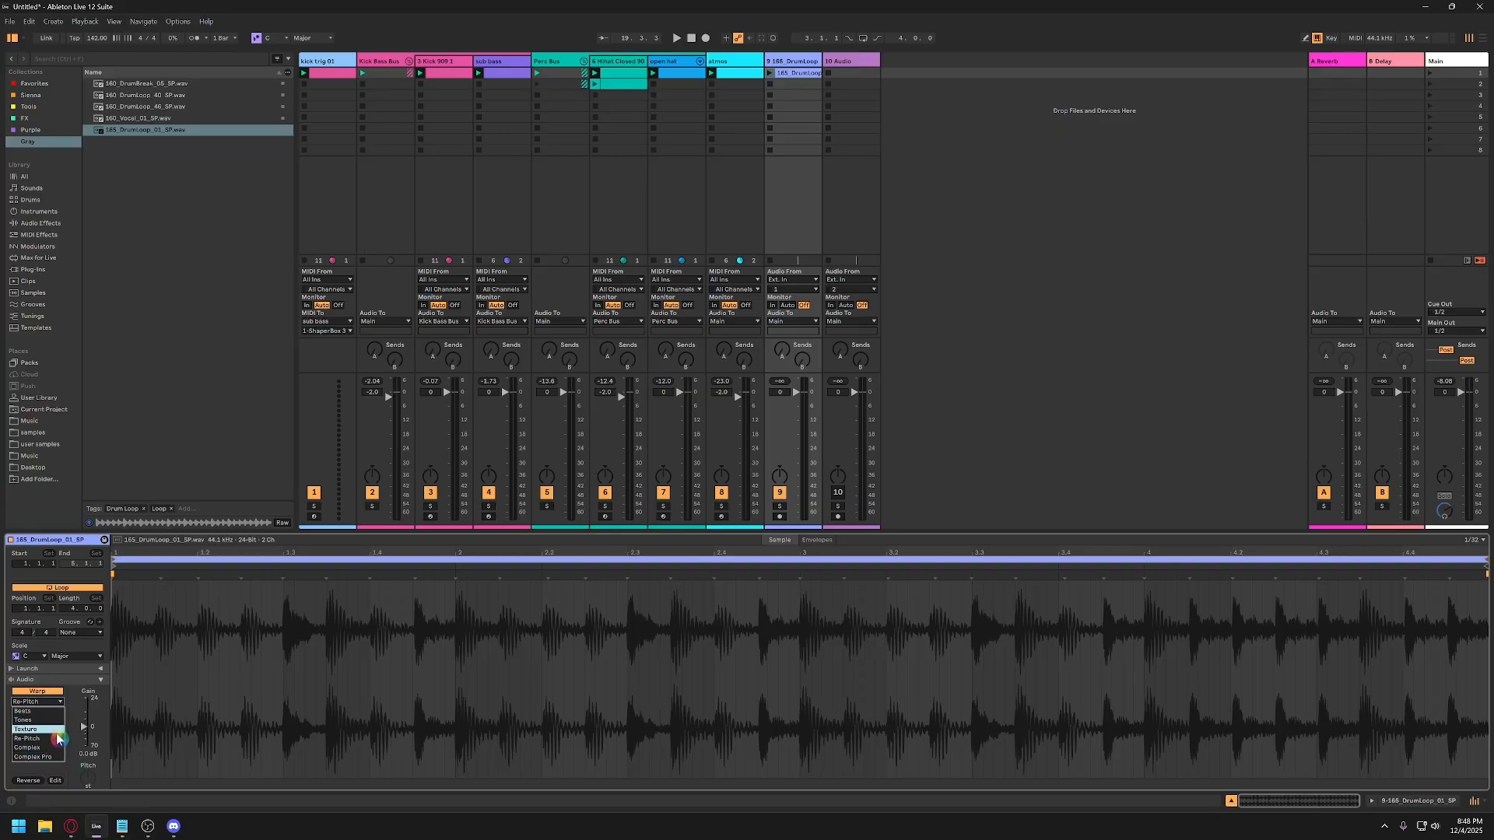
left_click(58, 737)
Launch the drum loop clip with the groove and lower its track volume to -4 dB.
left_click(778, 76)
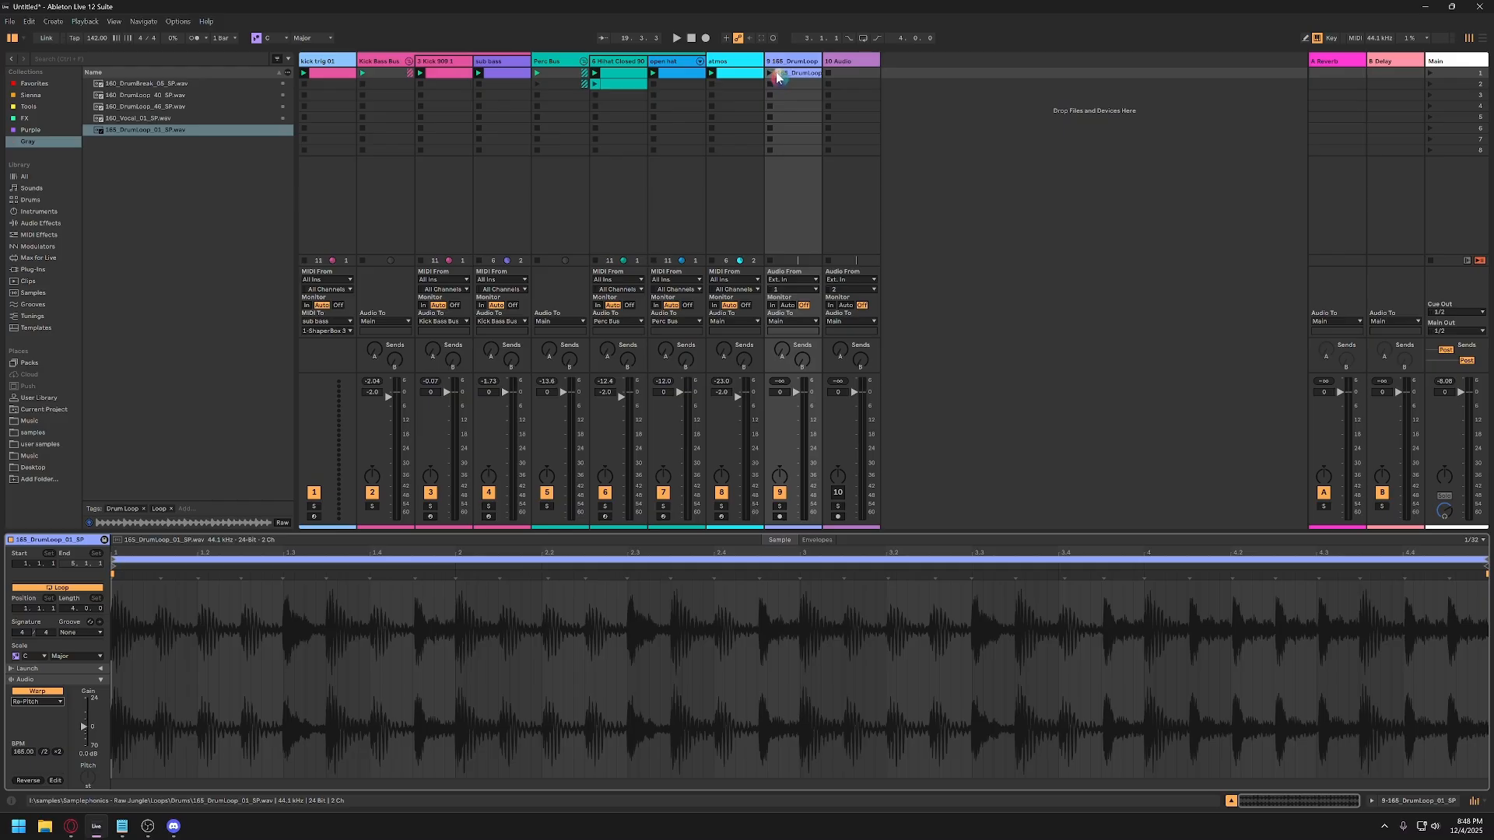
left_click_drag(779, 392, 779, 402)
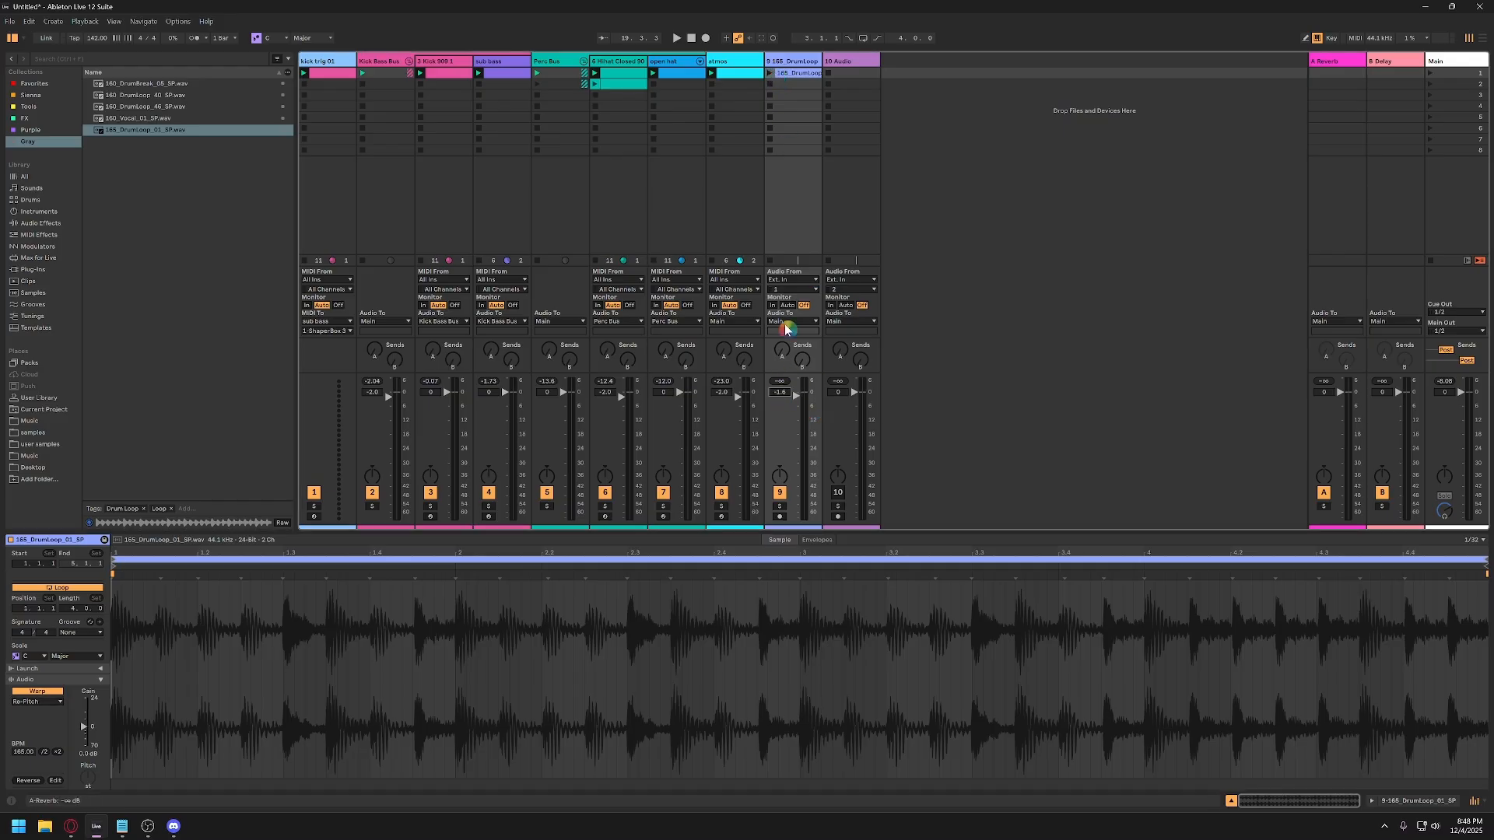
left_click(770, 73)
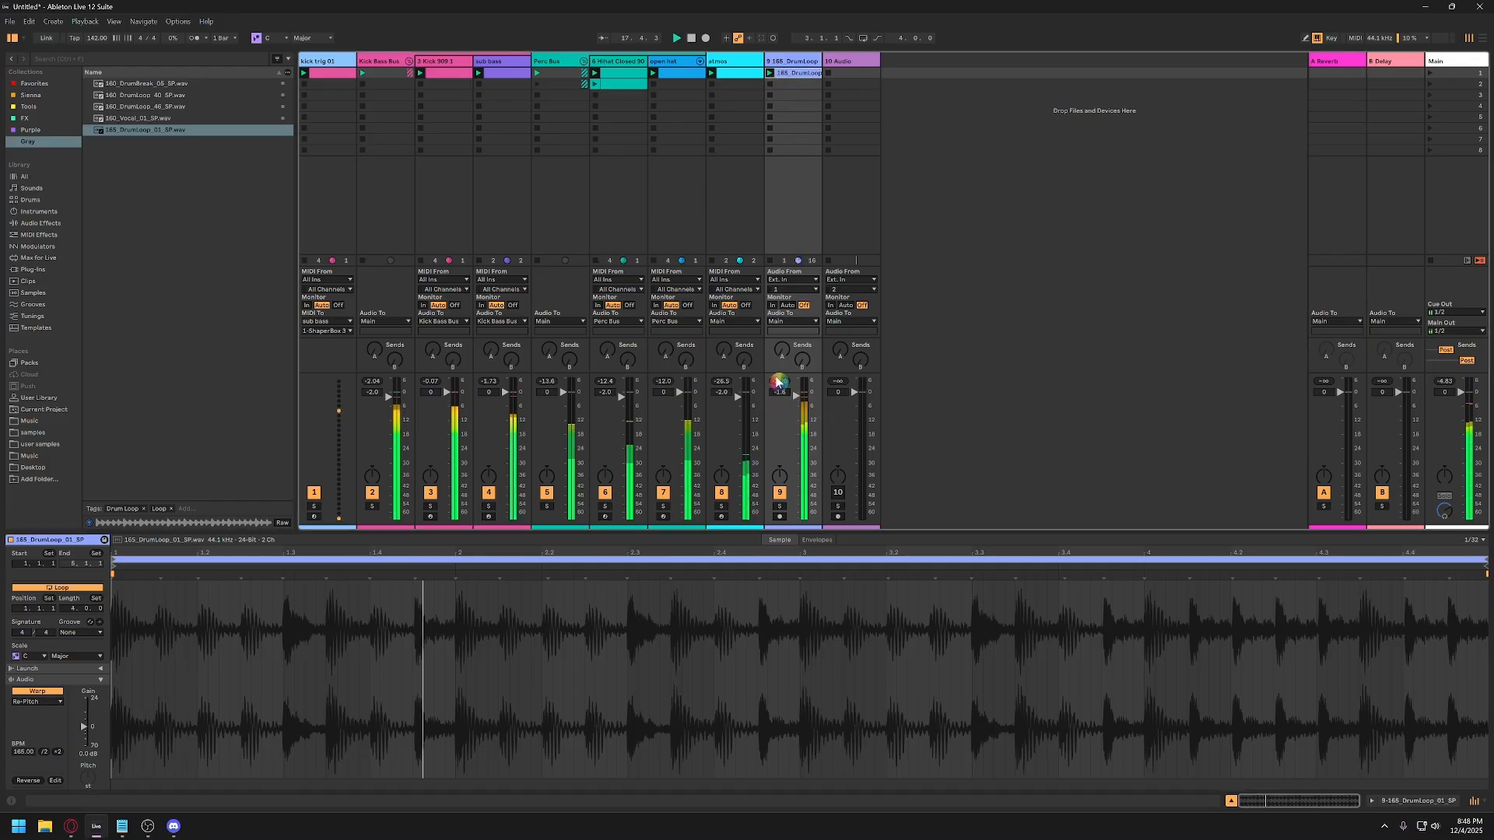
left_click_drag(778, 392, 800, 406)
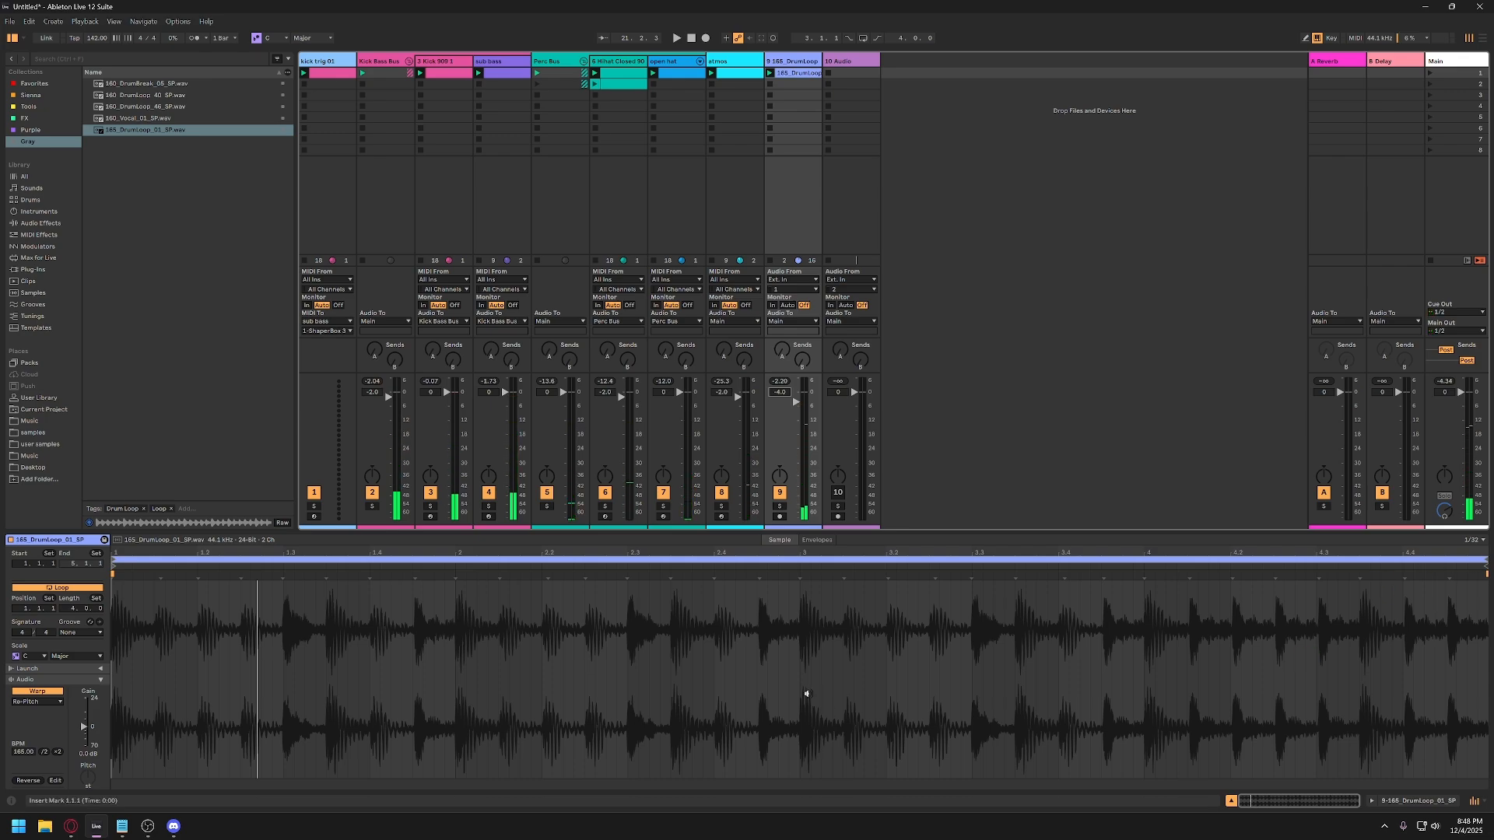
Loop only the first two bars of the drum loop clip and play it with the groove.
left_click_drag(799, 689, 113, 683)
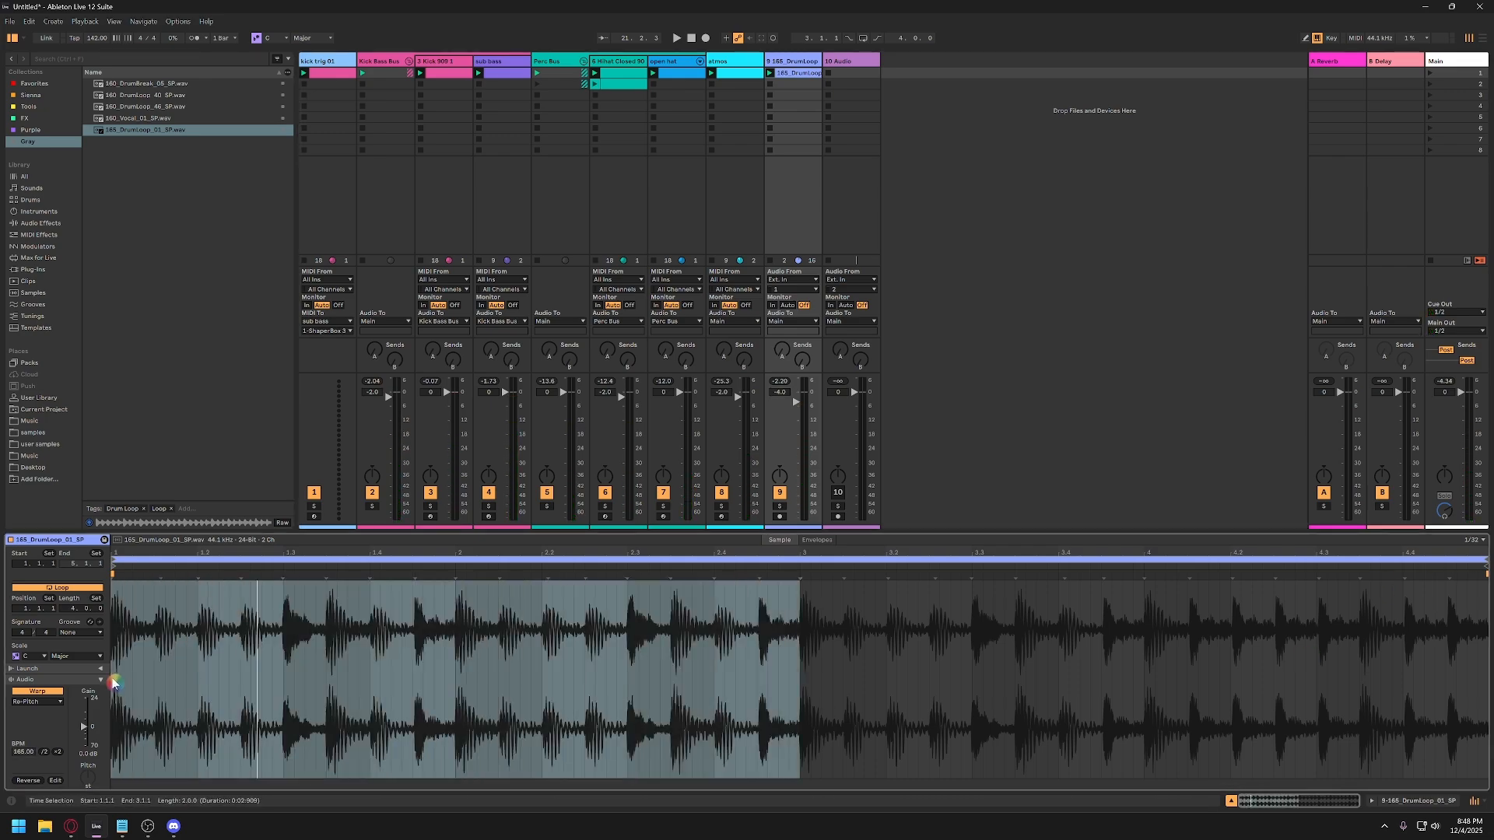
key("ctrl+l")
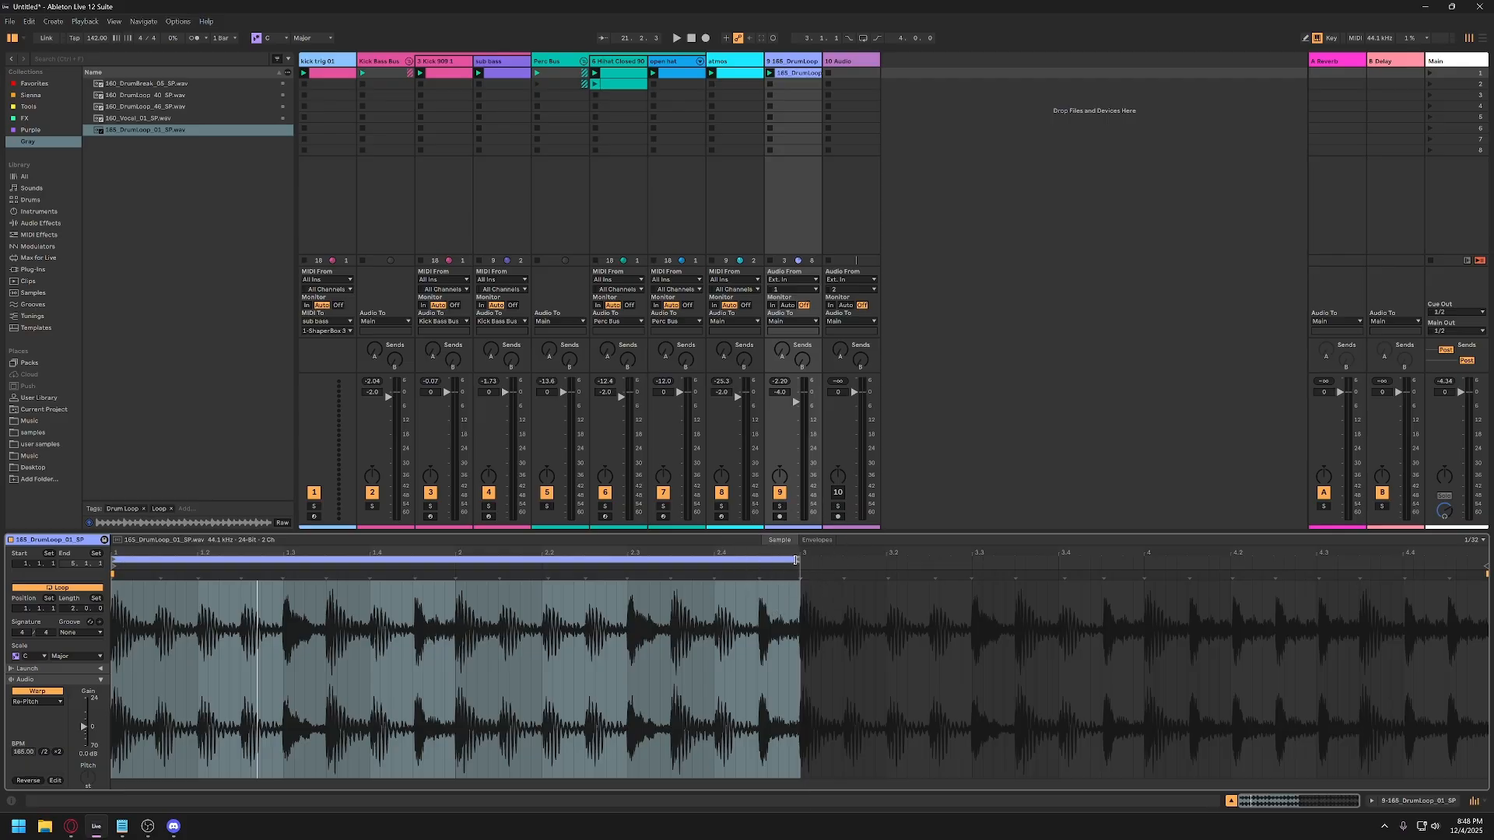
mouse_move(797, 558)
left_mouse_down()
mouse_move(1337, 559)
mouse_move(810, 560)
mouse_move(801, 574)
left_mouse_up()
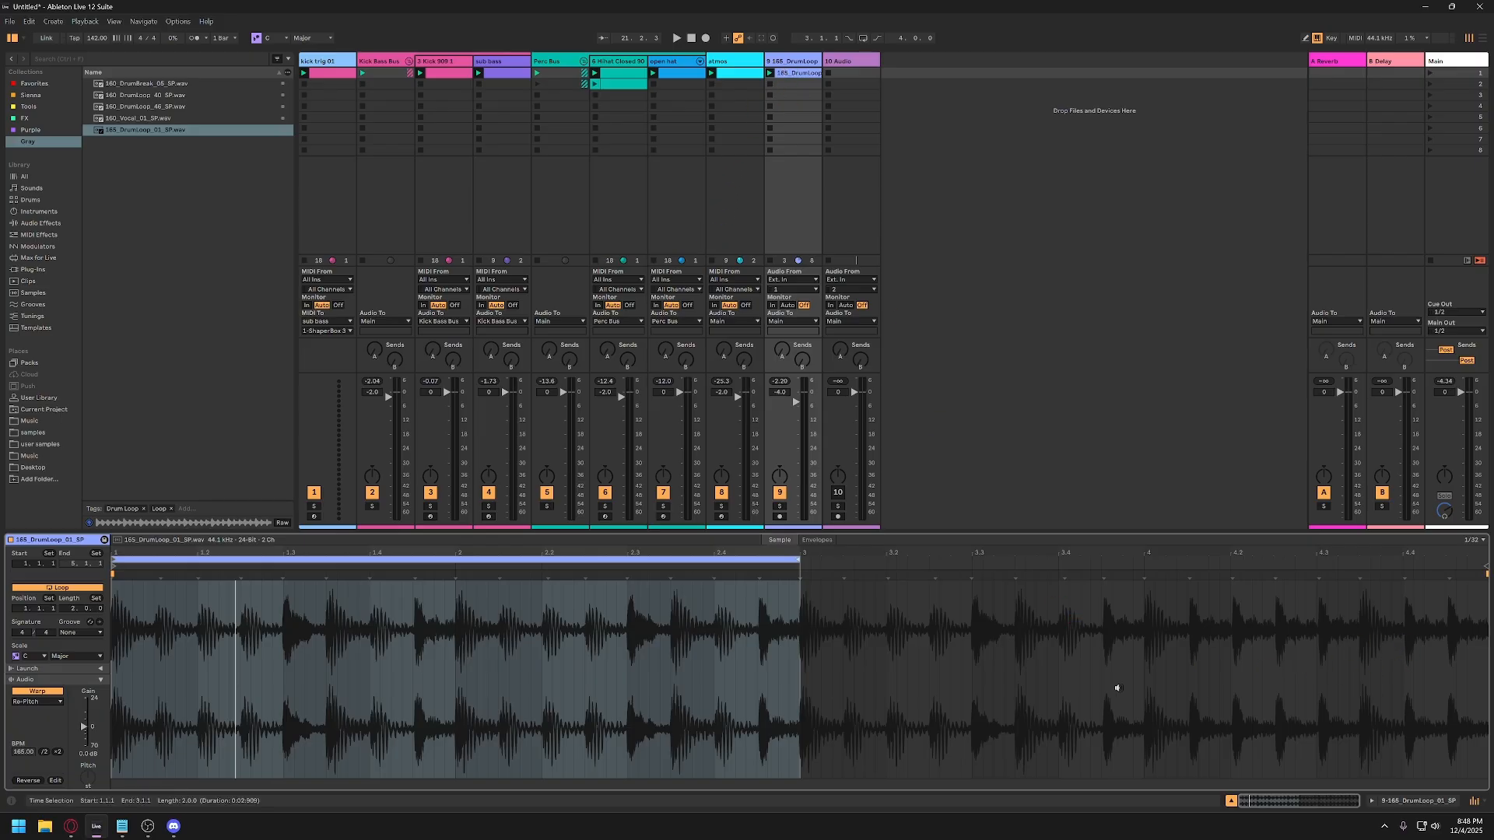
key("space")
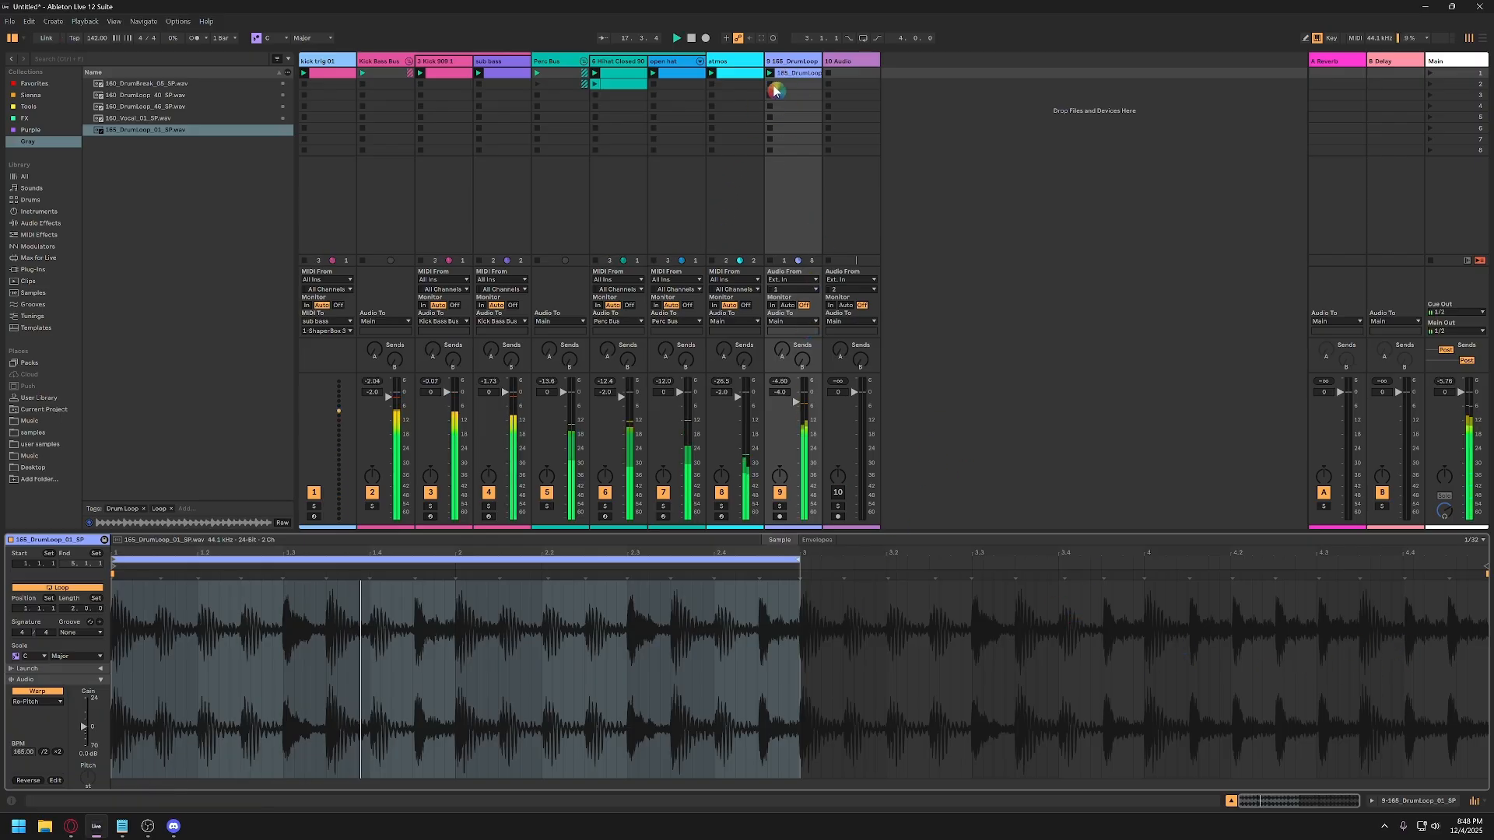
Add the EQ COMP rack from Favorites to the drum loop track and set its Utility gain to -4 dB.
key("shift+Tab")
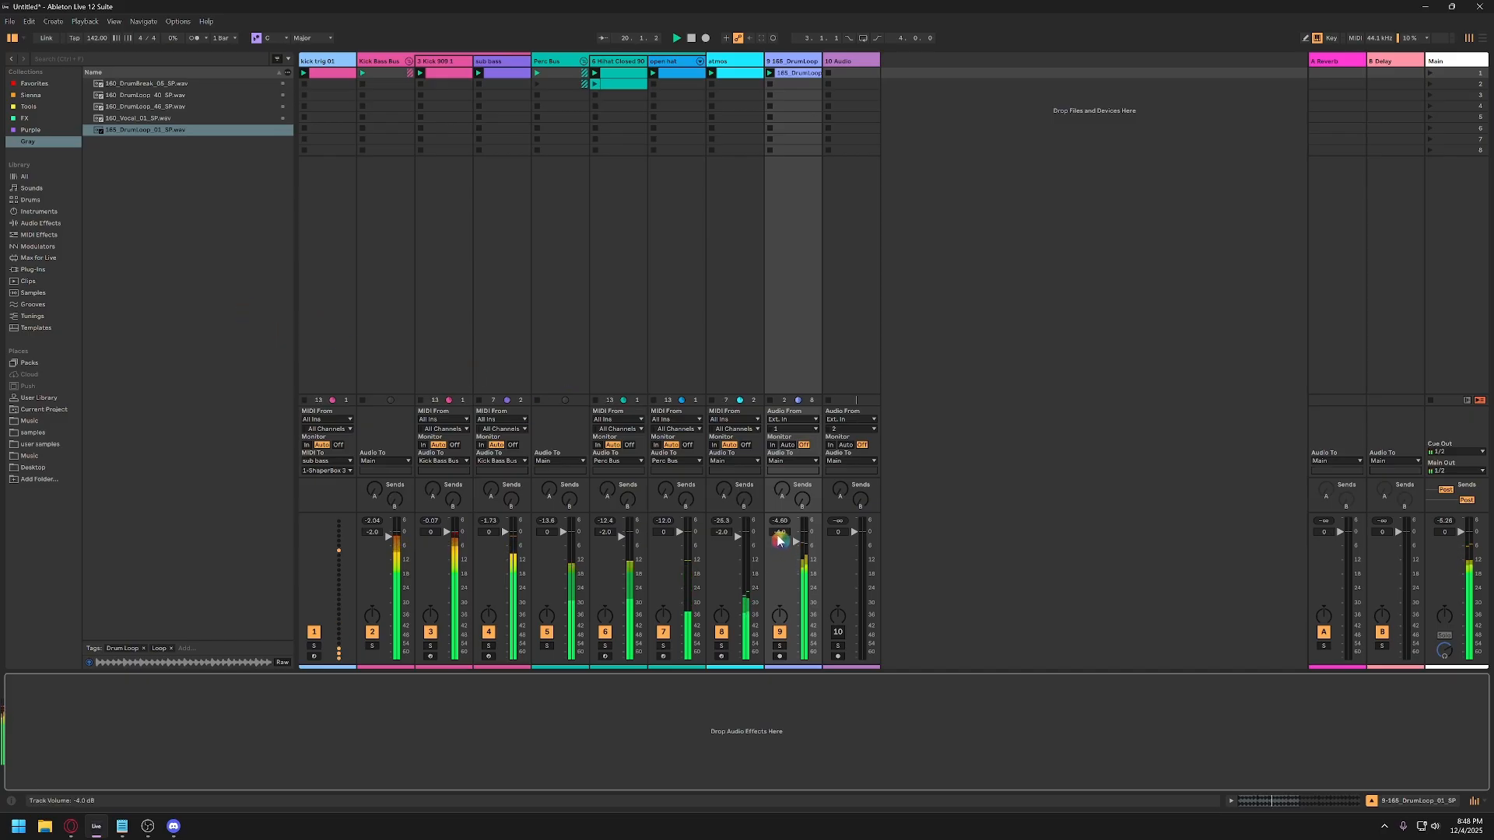
left_click(31, 84)
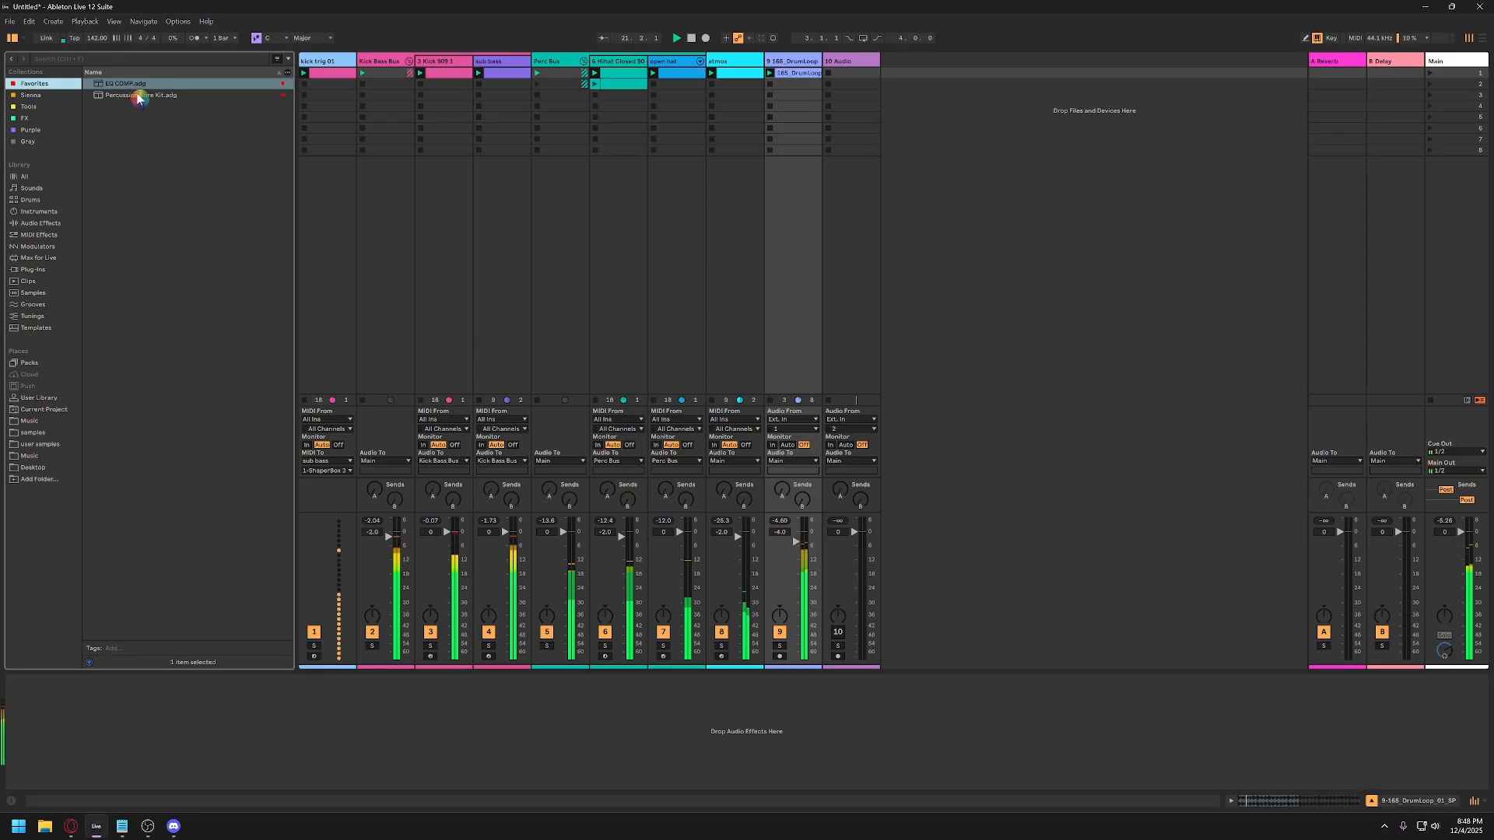
left_click_drag(132, 88, 178, 746)
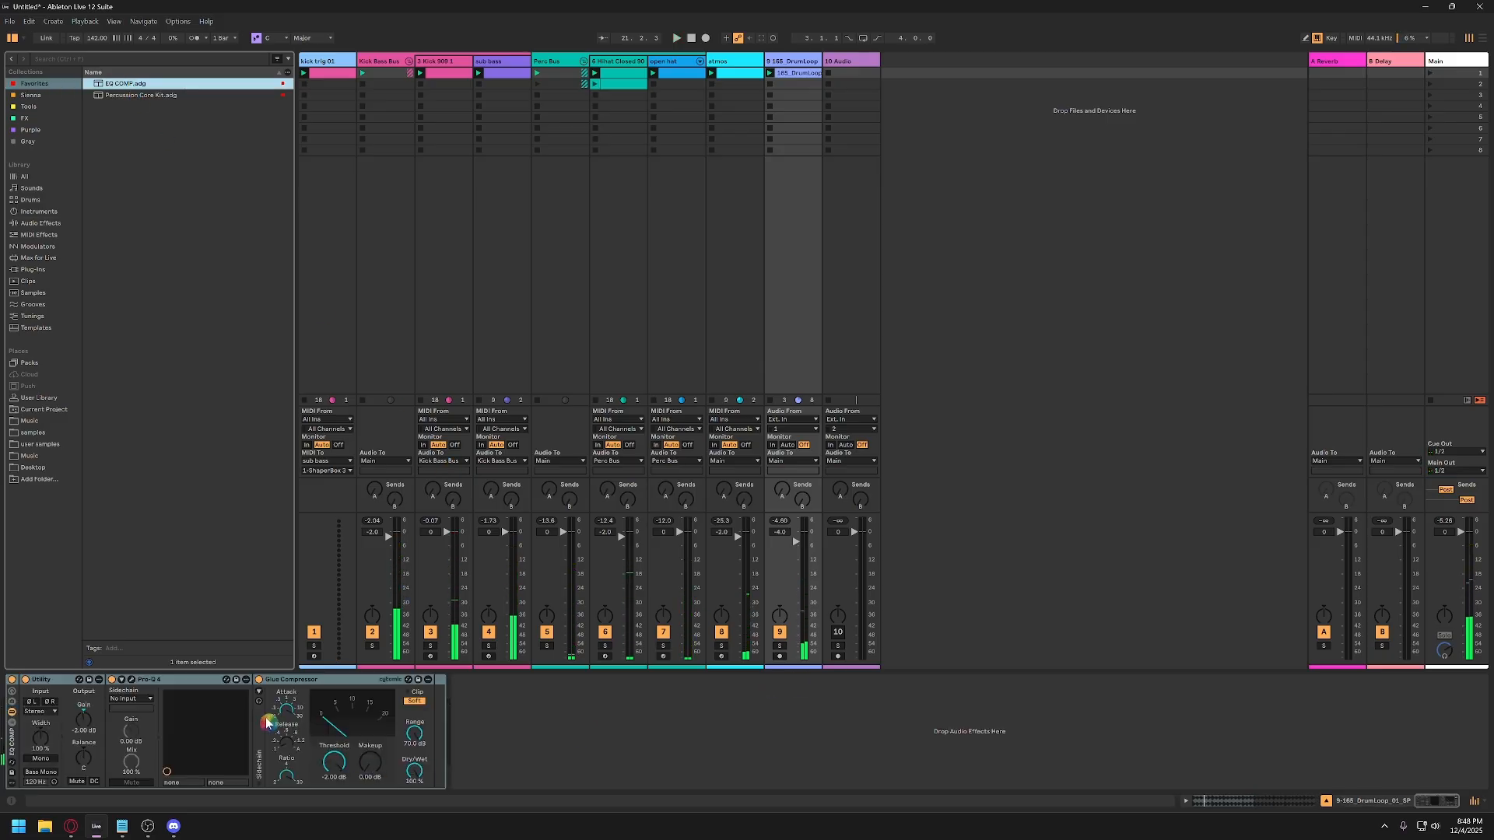
left_click(132, 681)
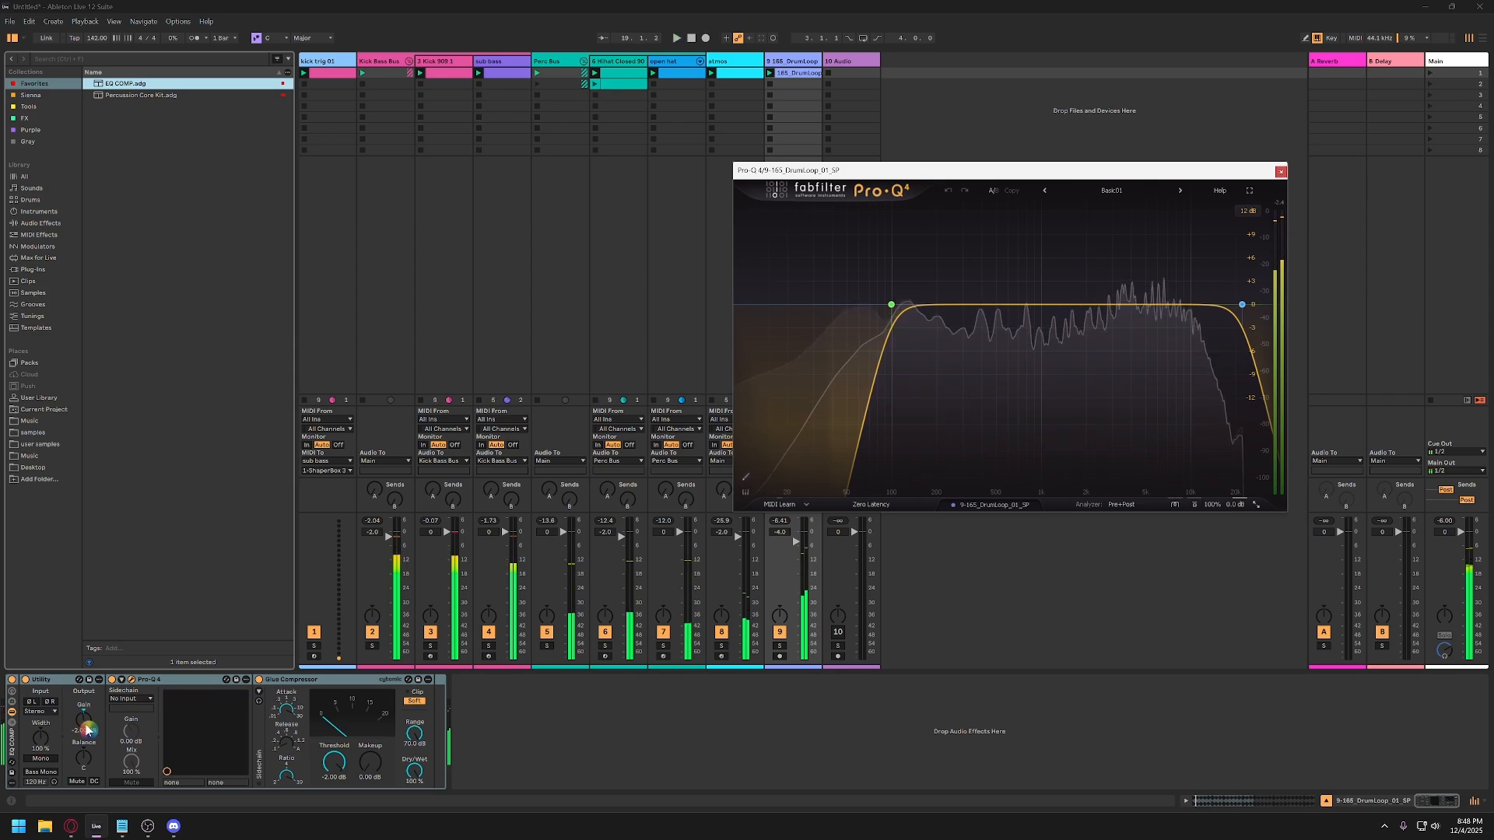
left_click_drag(88, 730, 87, 745)
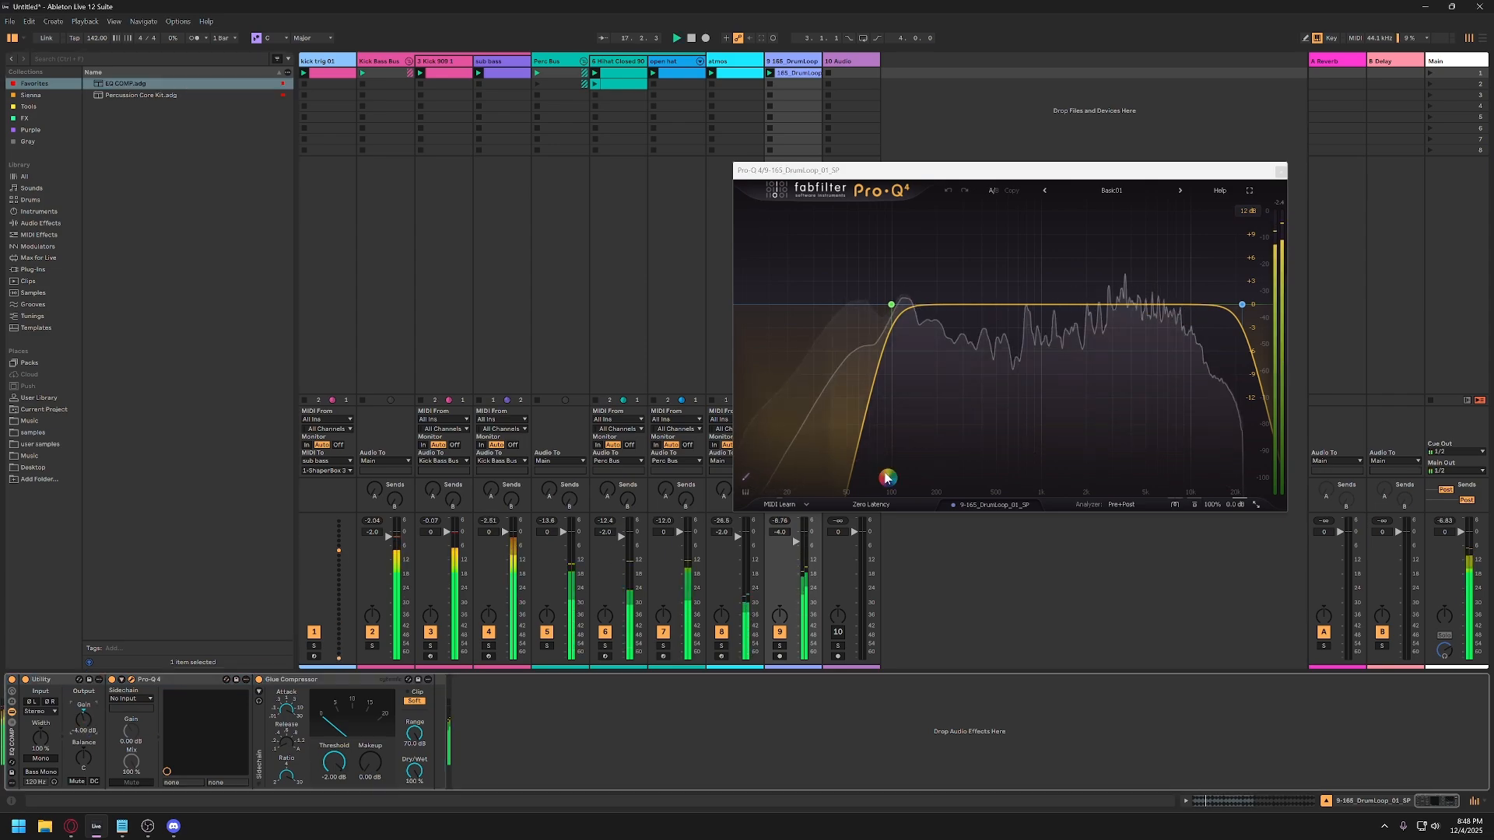
Raise the low cut in the drum loop's Pro-Q 4 to about 281 Hz and resume playback.
mouse_move(891, 303)
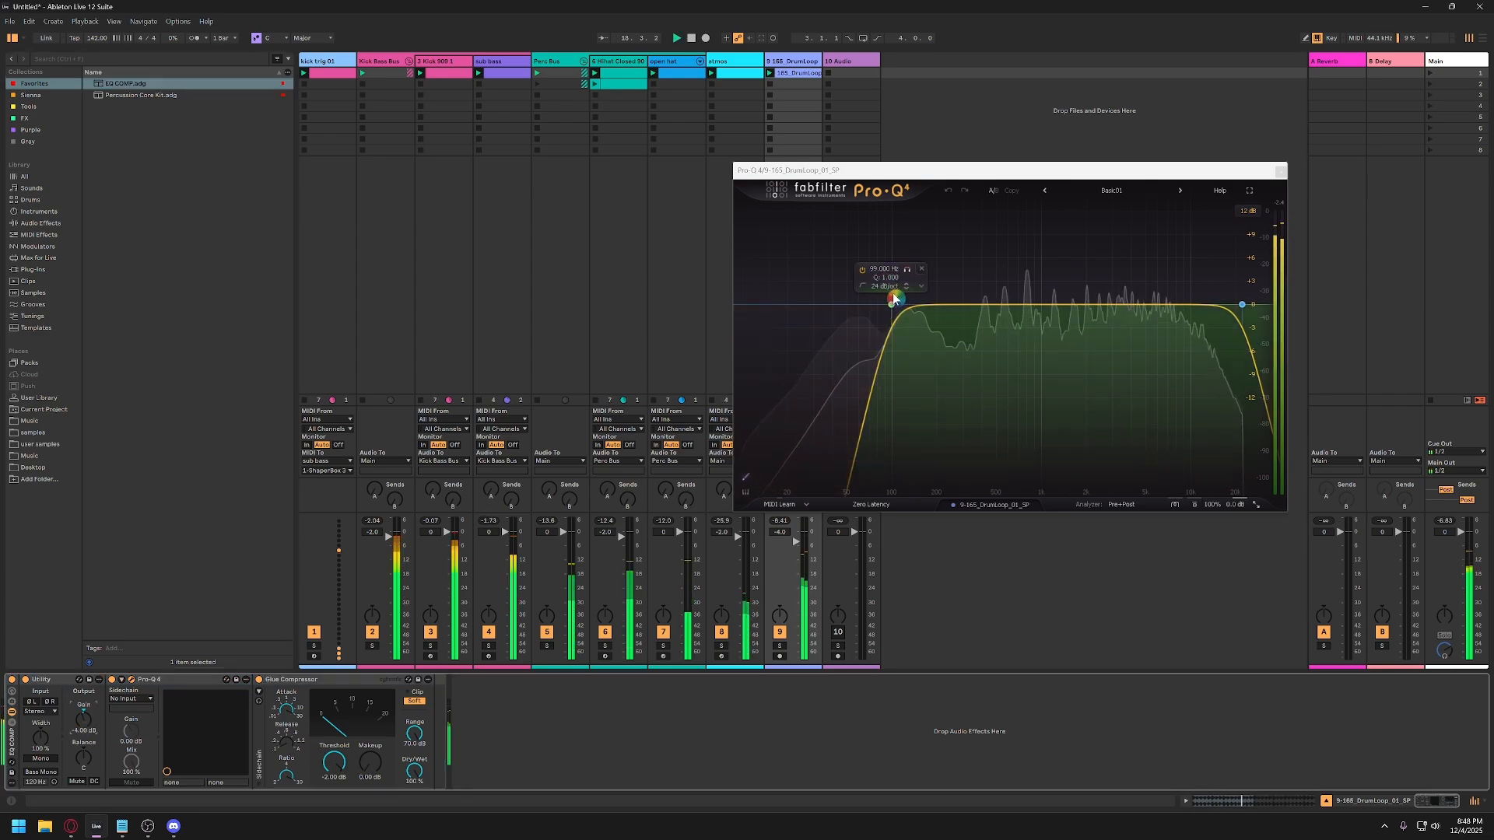
left_click_drag(893, 300, 943, 309)
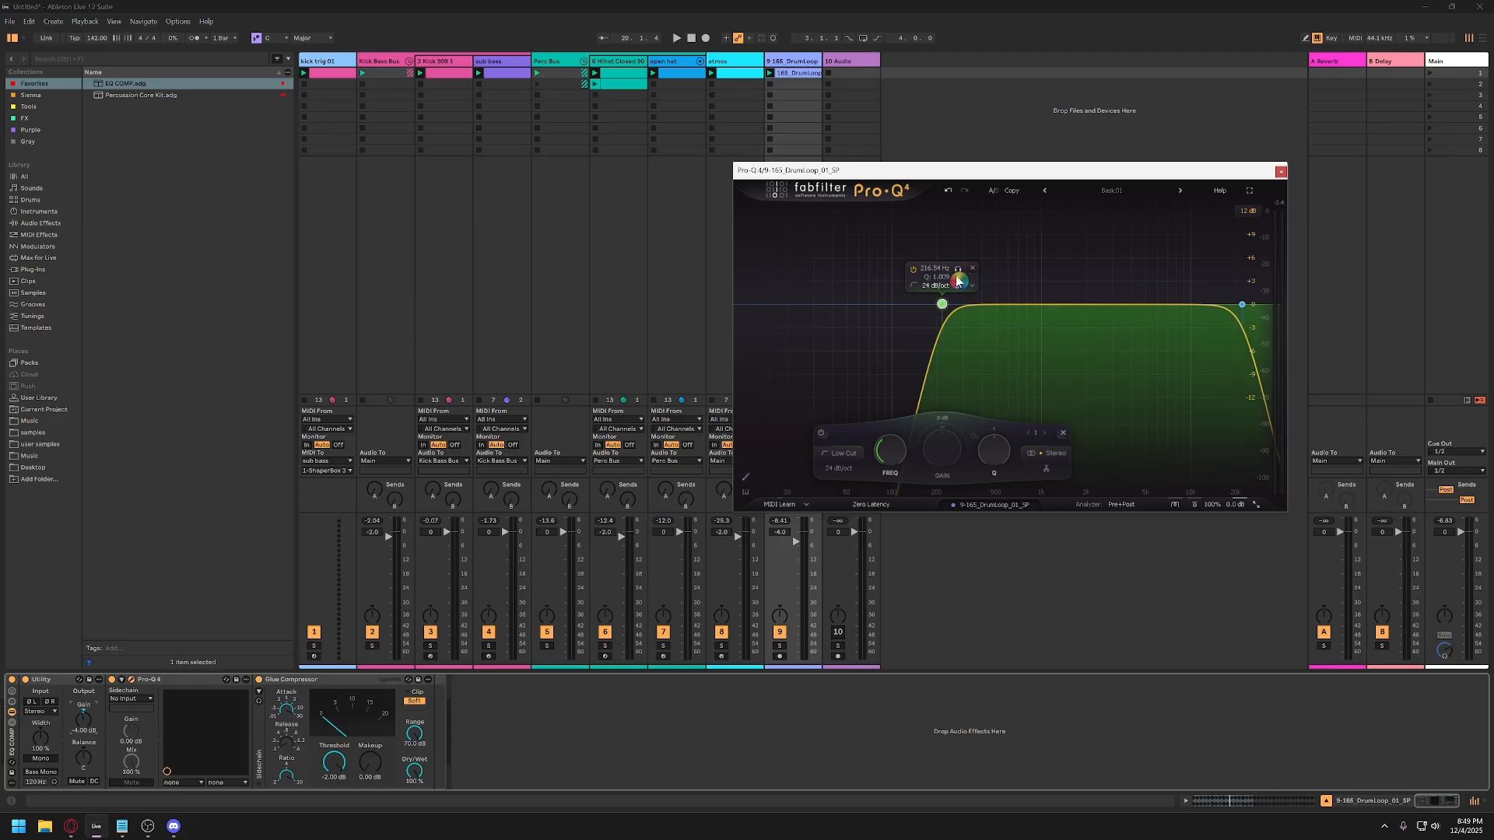
mouse_move(958, 271)
left_mouse_down()
mouse_move(885, 272)
mouse_move(1095, 271)
mouse_move(974, 269)
left_mouse_up()
key("space")
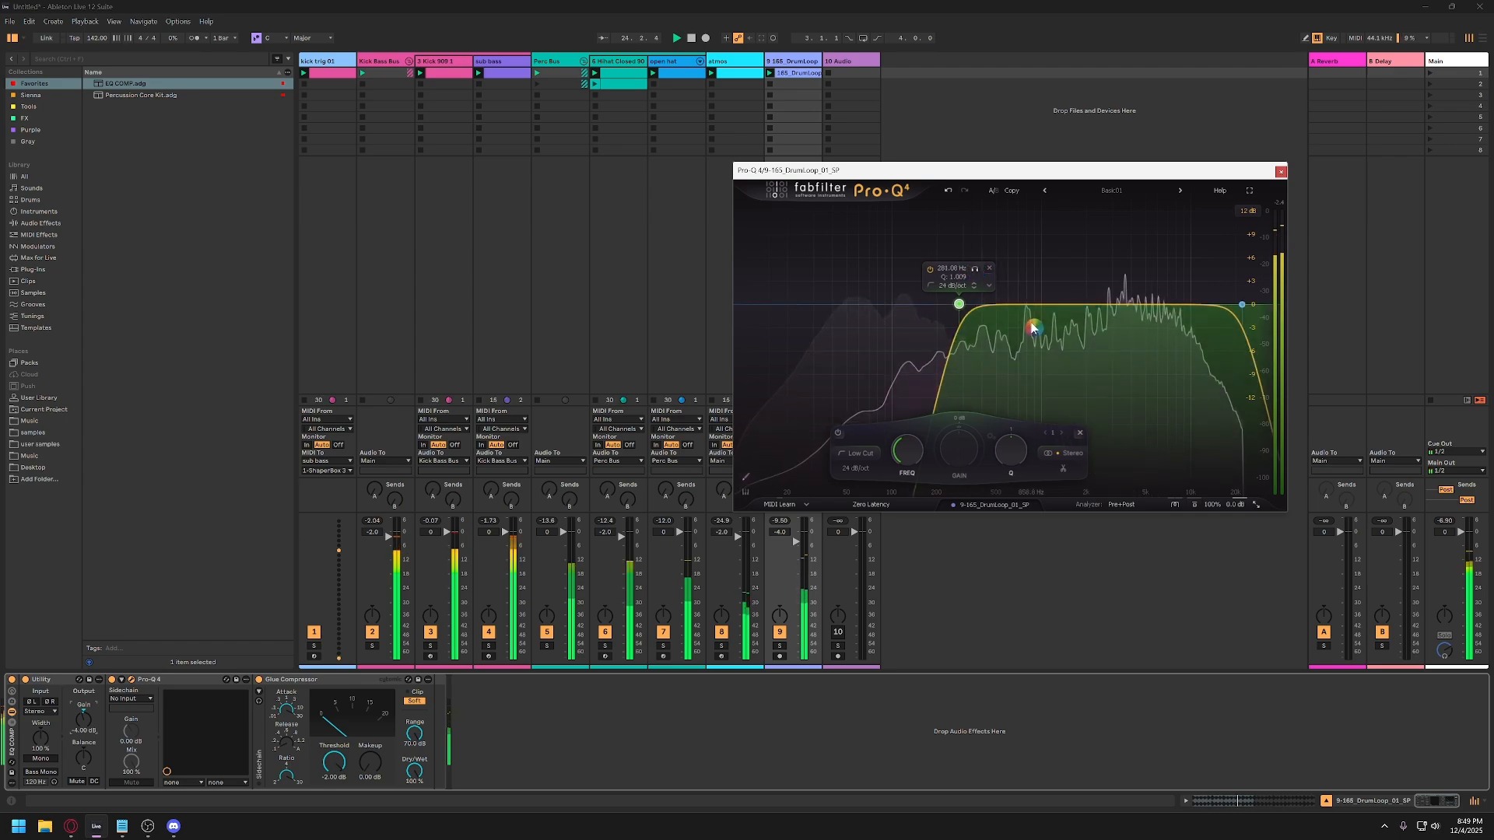
Shape the drum loop's EQ with a 3 dB bell near 771 Hz, a high cut at about 13.7 kHz and a slight high-end dip.
left_click_drag(1028, 312, 1025, 280)
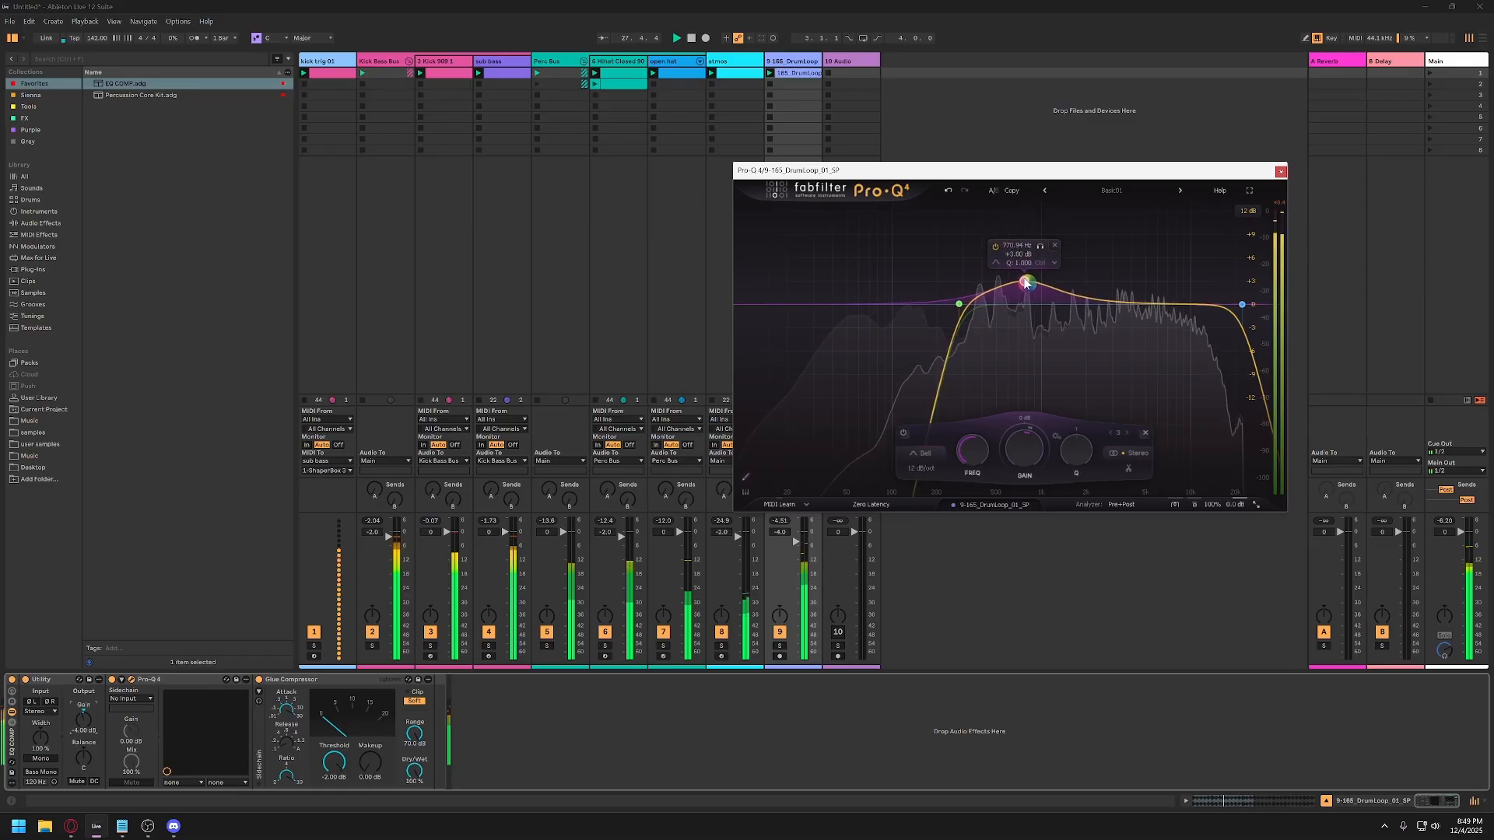
left_click_drag(1243, 310, 1181, 268)
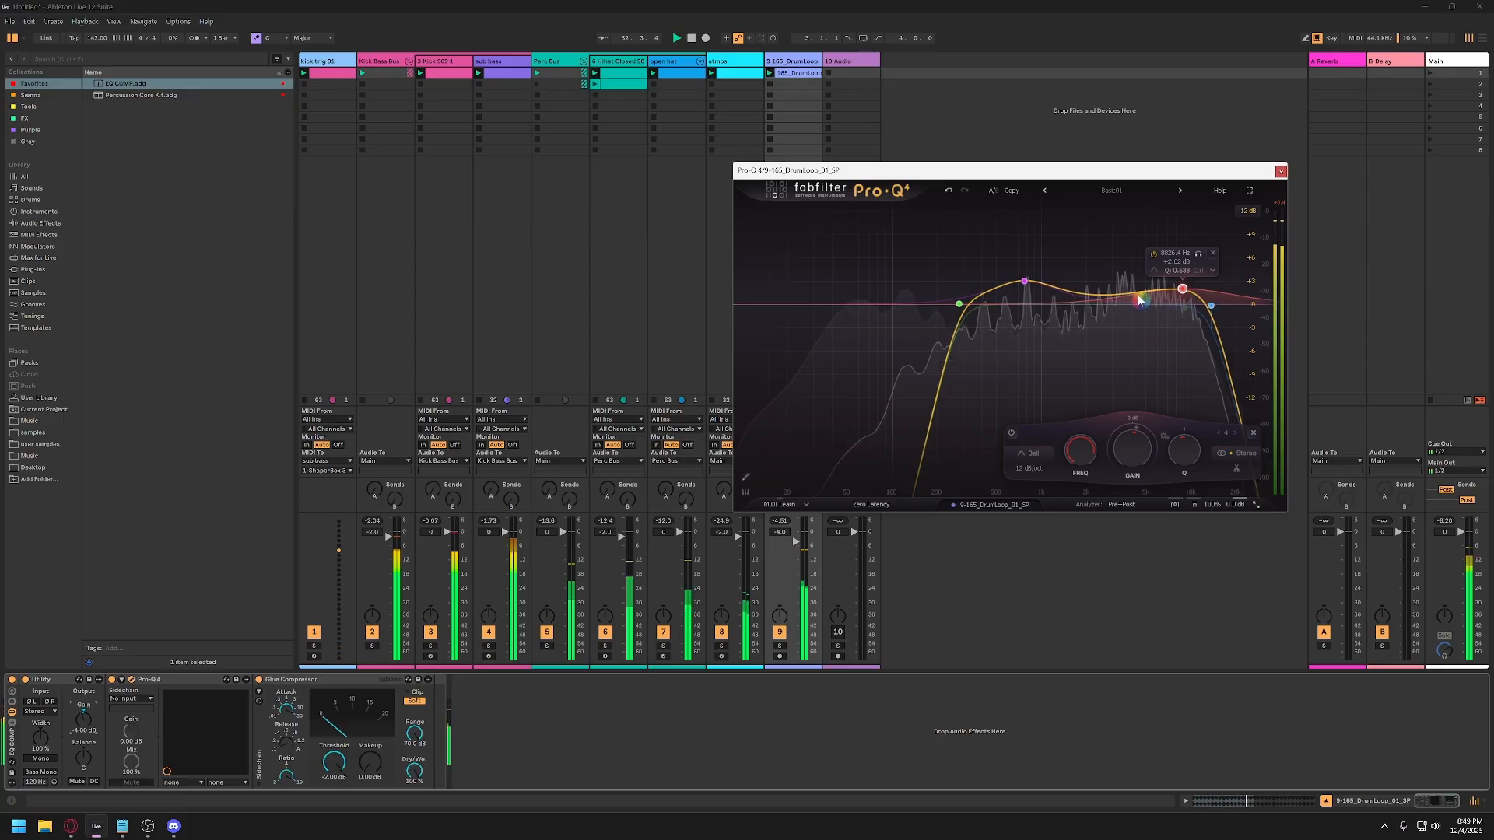
mouse_move(1182, 294)
left_mouse_down()
mouse_move(1187, 336)
mouse_move(1189, 316)
left_mouse_up()
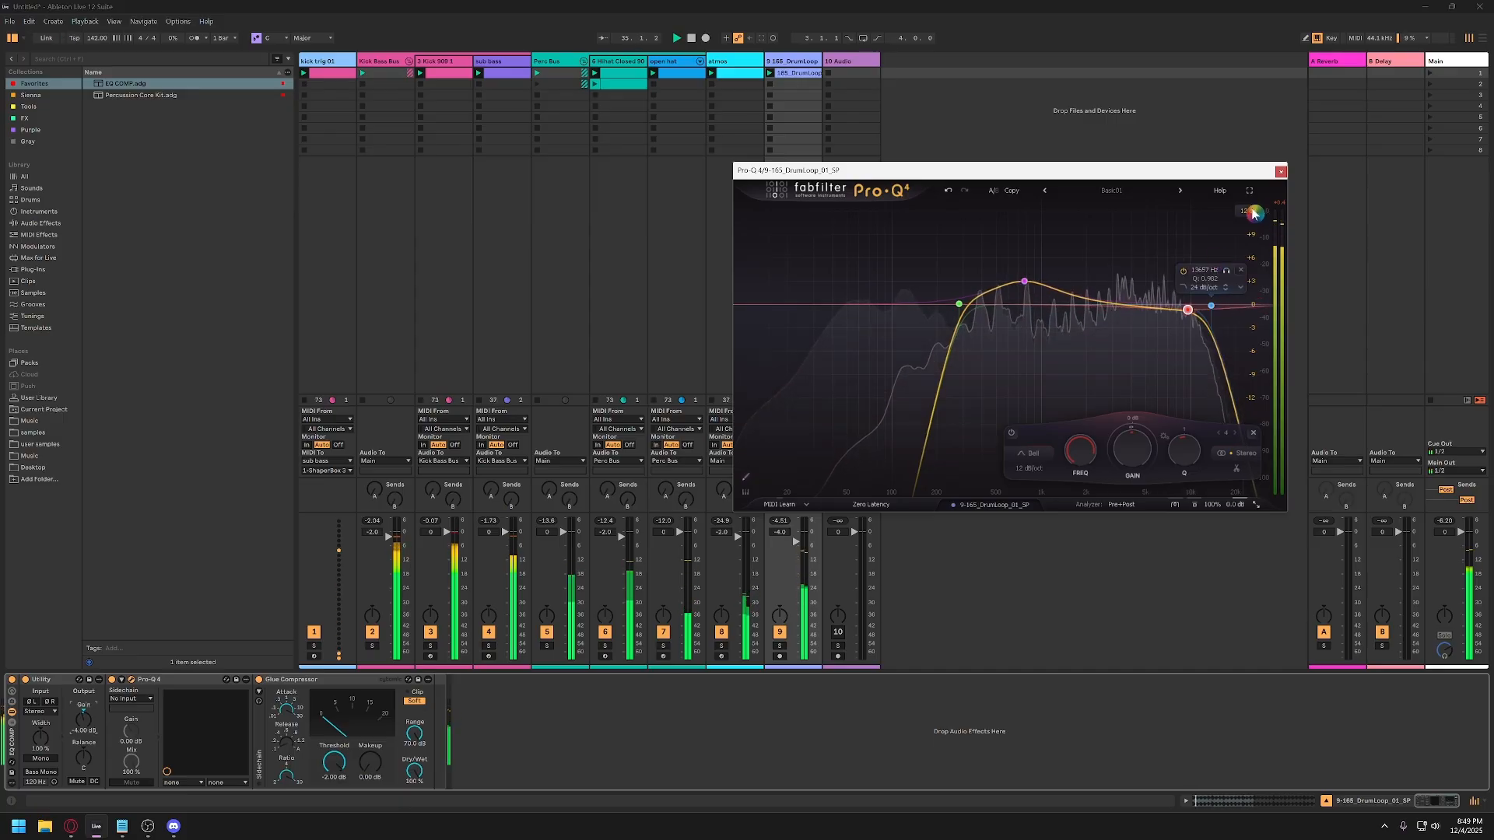
left_click(1281, 171)
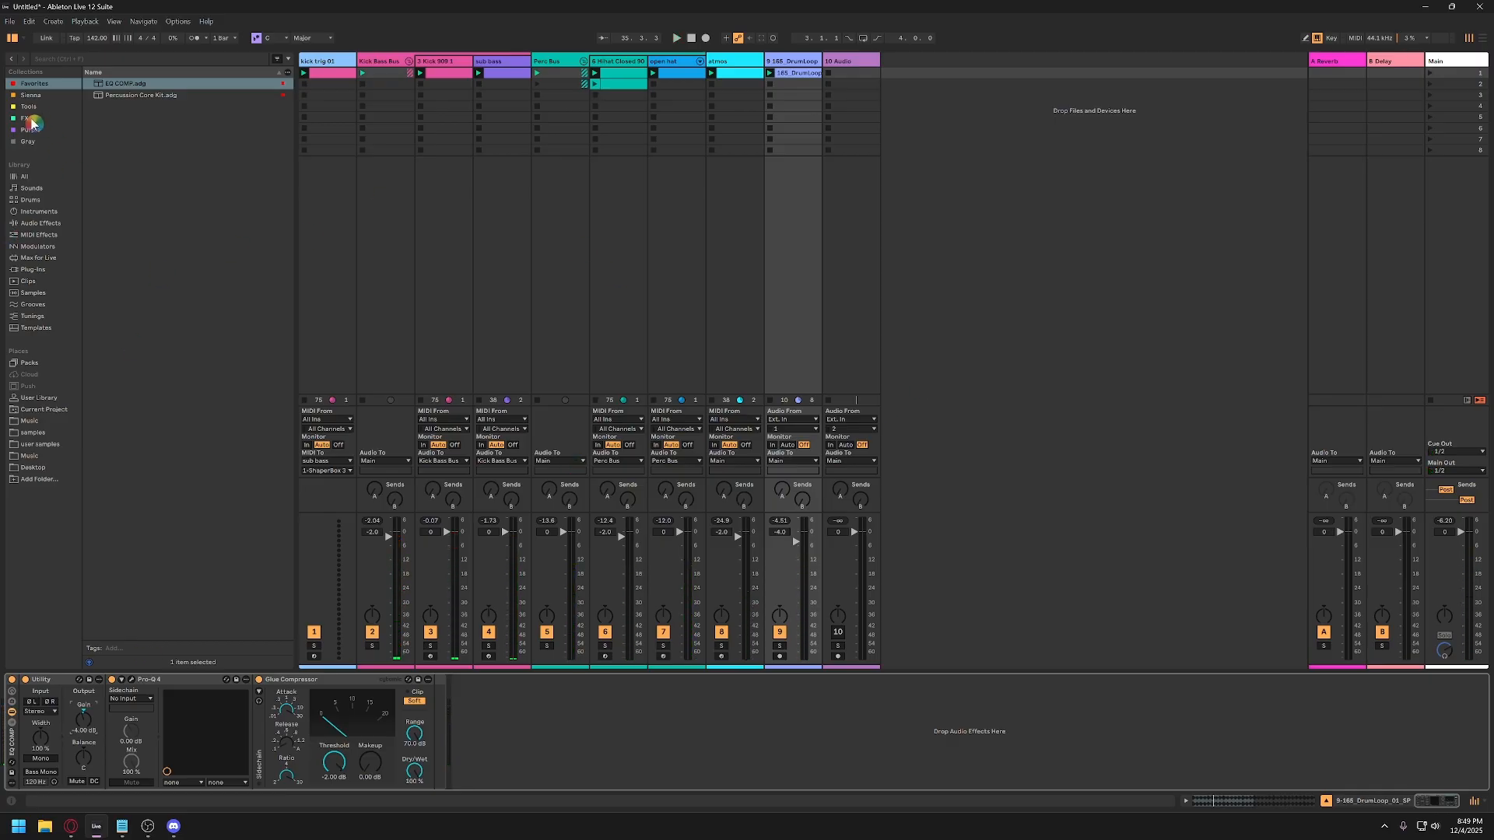
Insert a Reverb between Utility and Pro-Q 4 on the drum loop track, reducing its dry/wet and lengthening its decay to about 3.9 s.
left_click(43, 223)
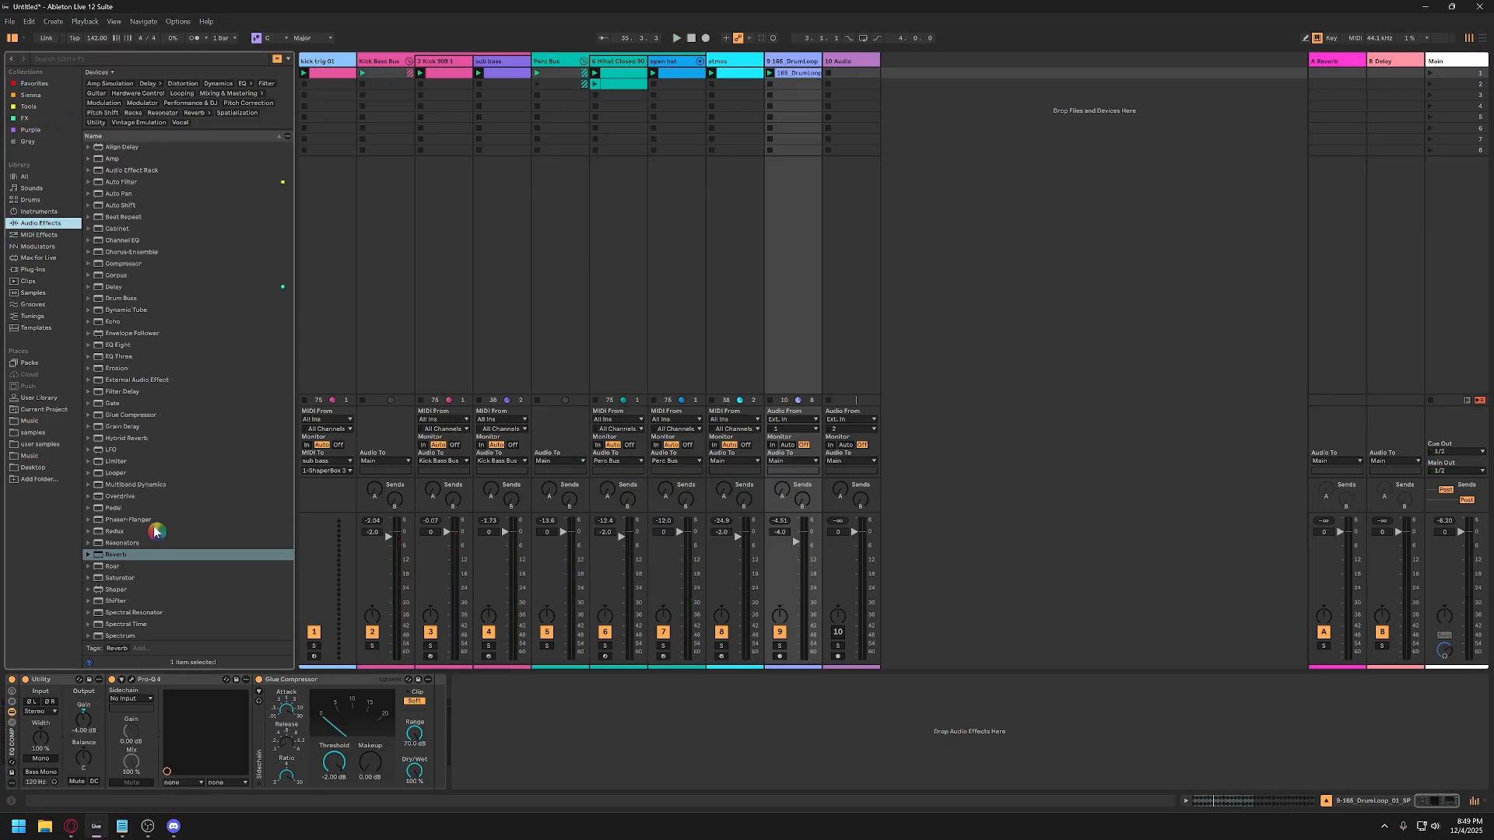
left_click_drag(120, 557, 121, 755)
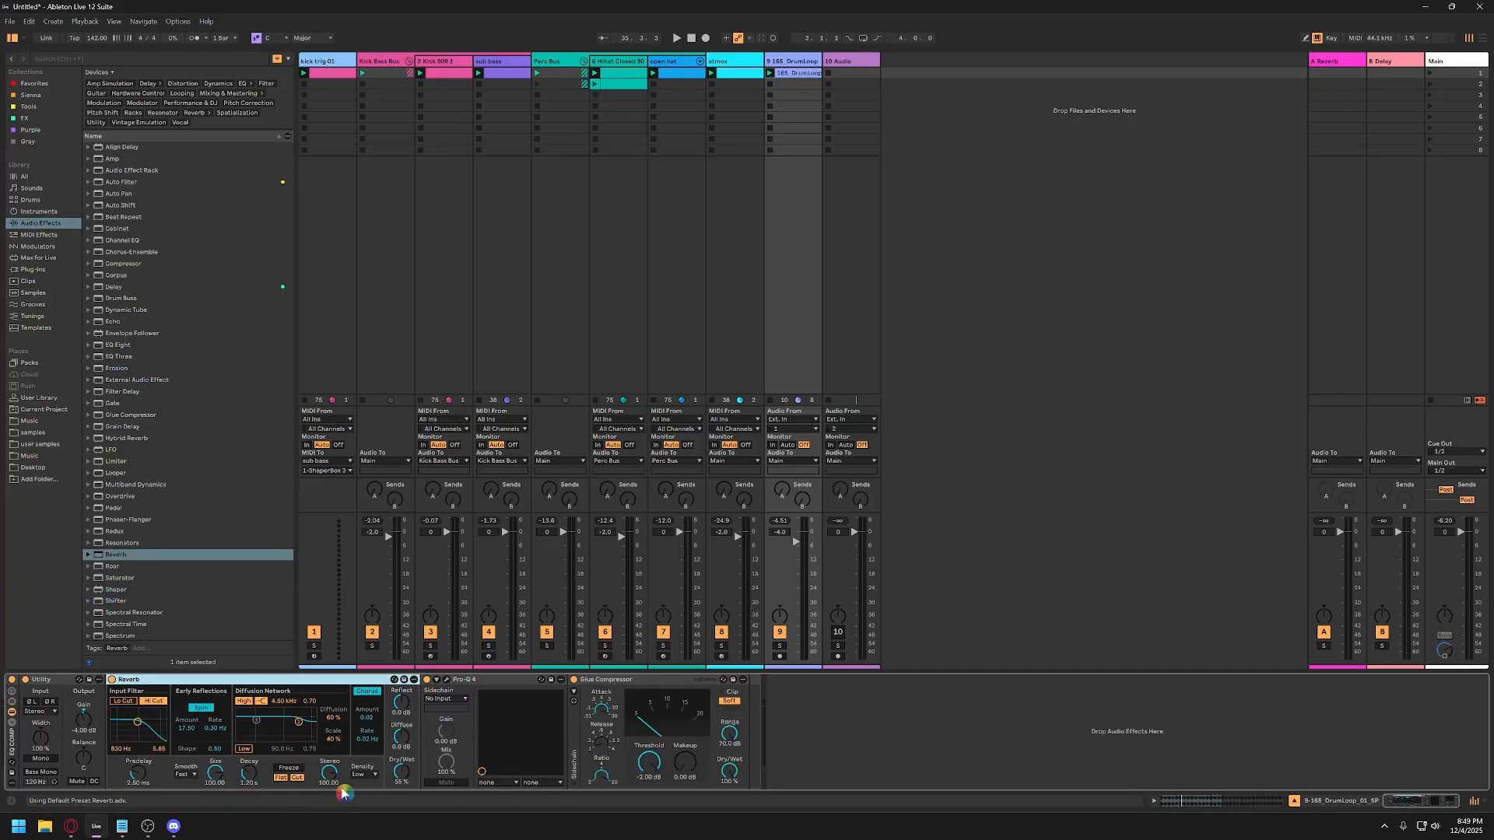
key("space")
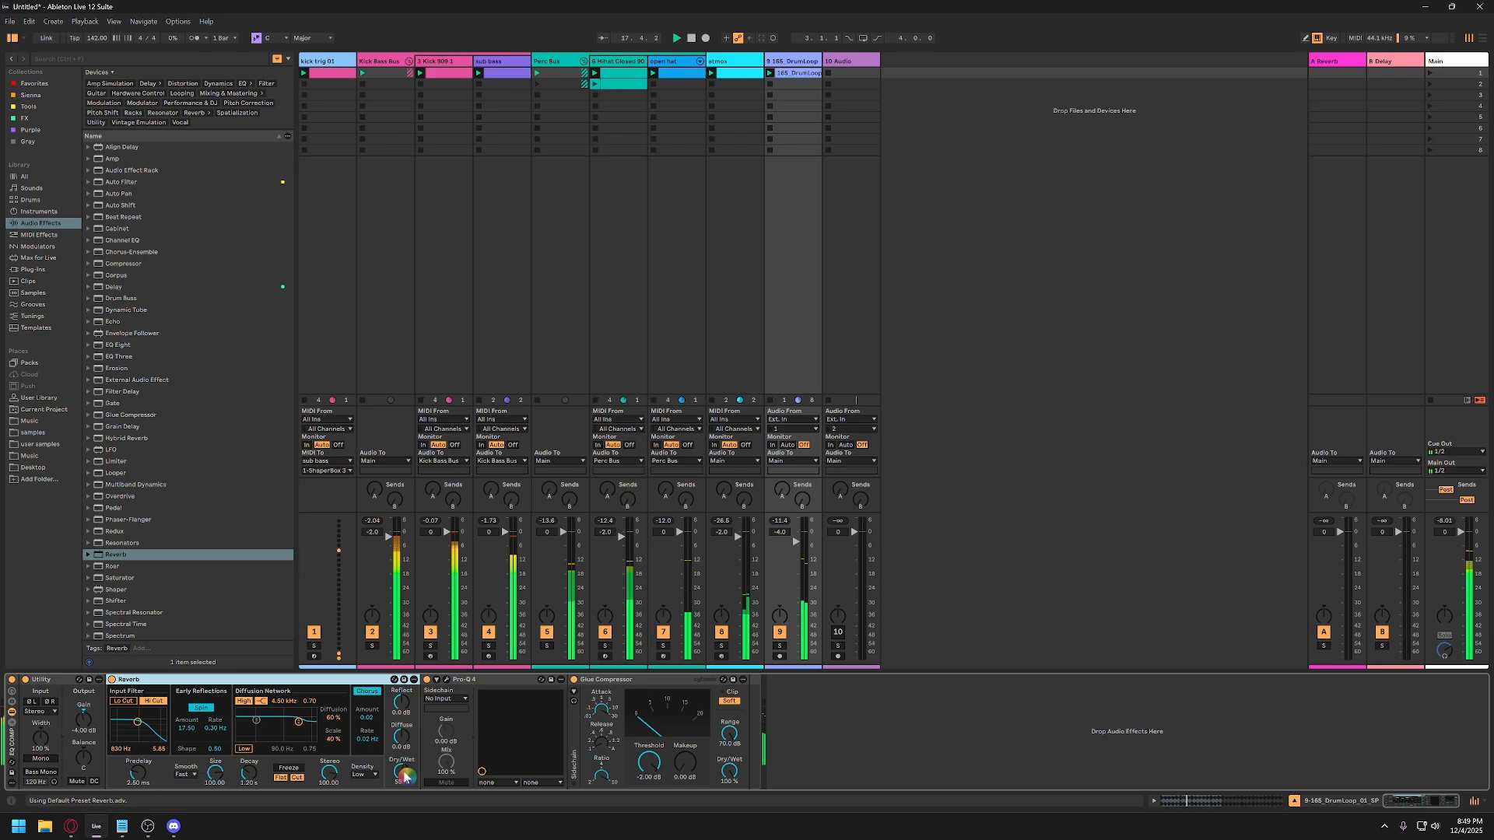
left_click_drag(404, 776, 404, 791)
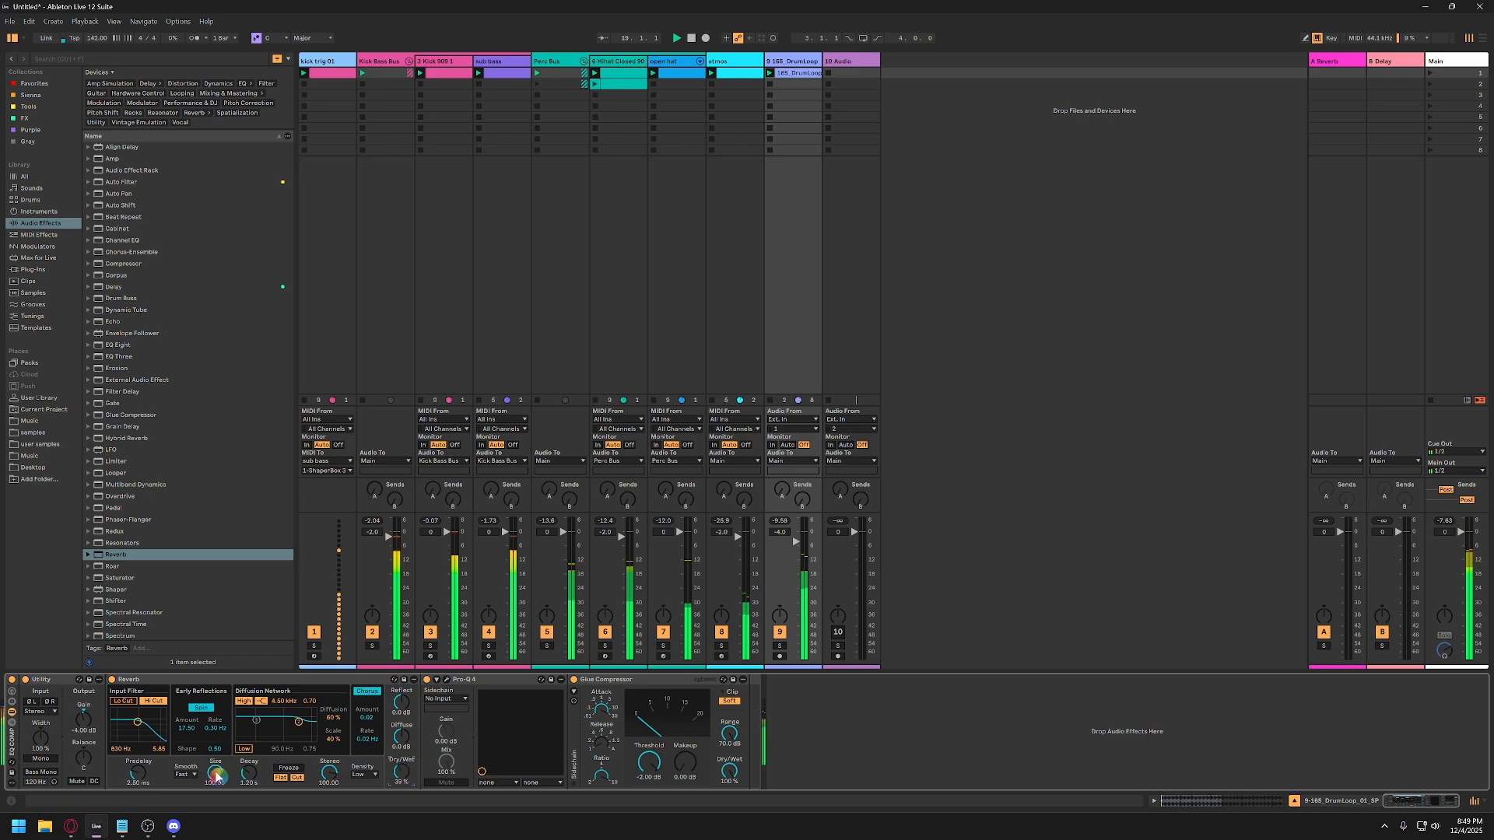
left_click_drag(248, 773, 249, 762)
key("space")
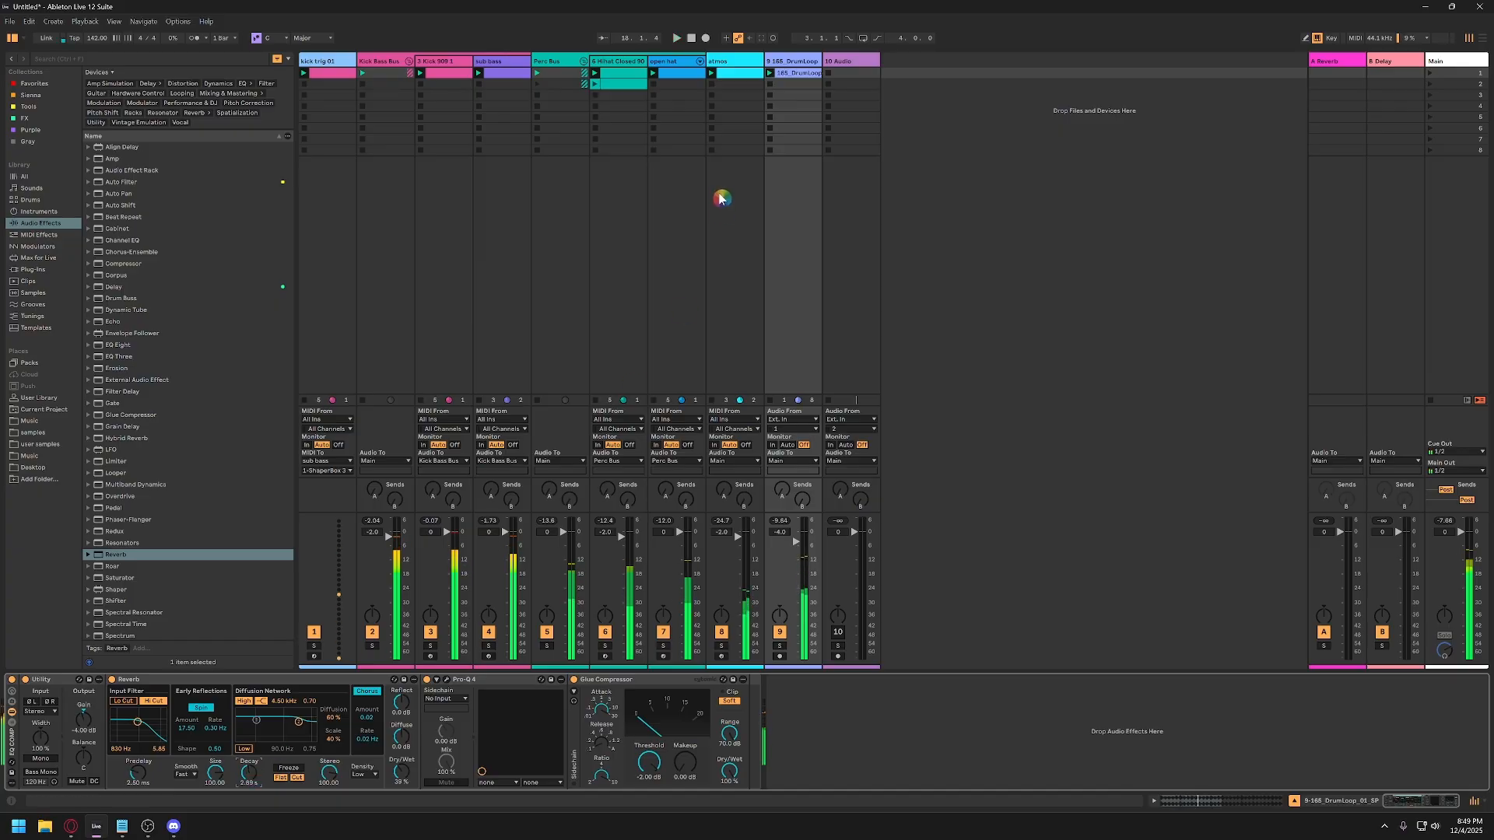
Unfold the atmos track's Reverb, lengthen its decay, and lower the track volume to -4 dB during playback.
left_click(754, 62)
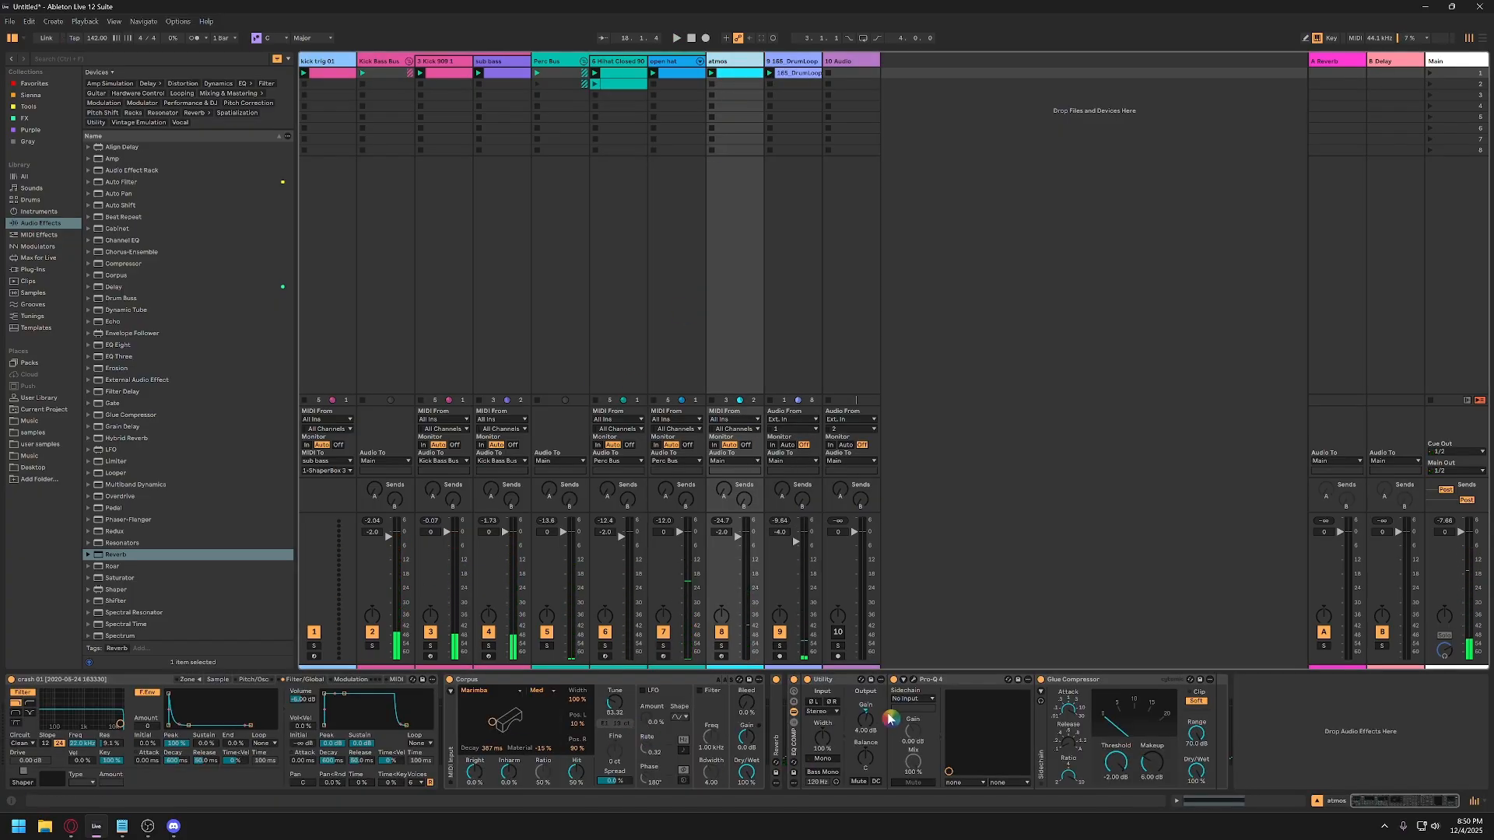
double_click(776, 744)
left_click_drag(913, 773, 913, 753)
key("space")
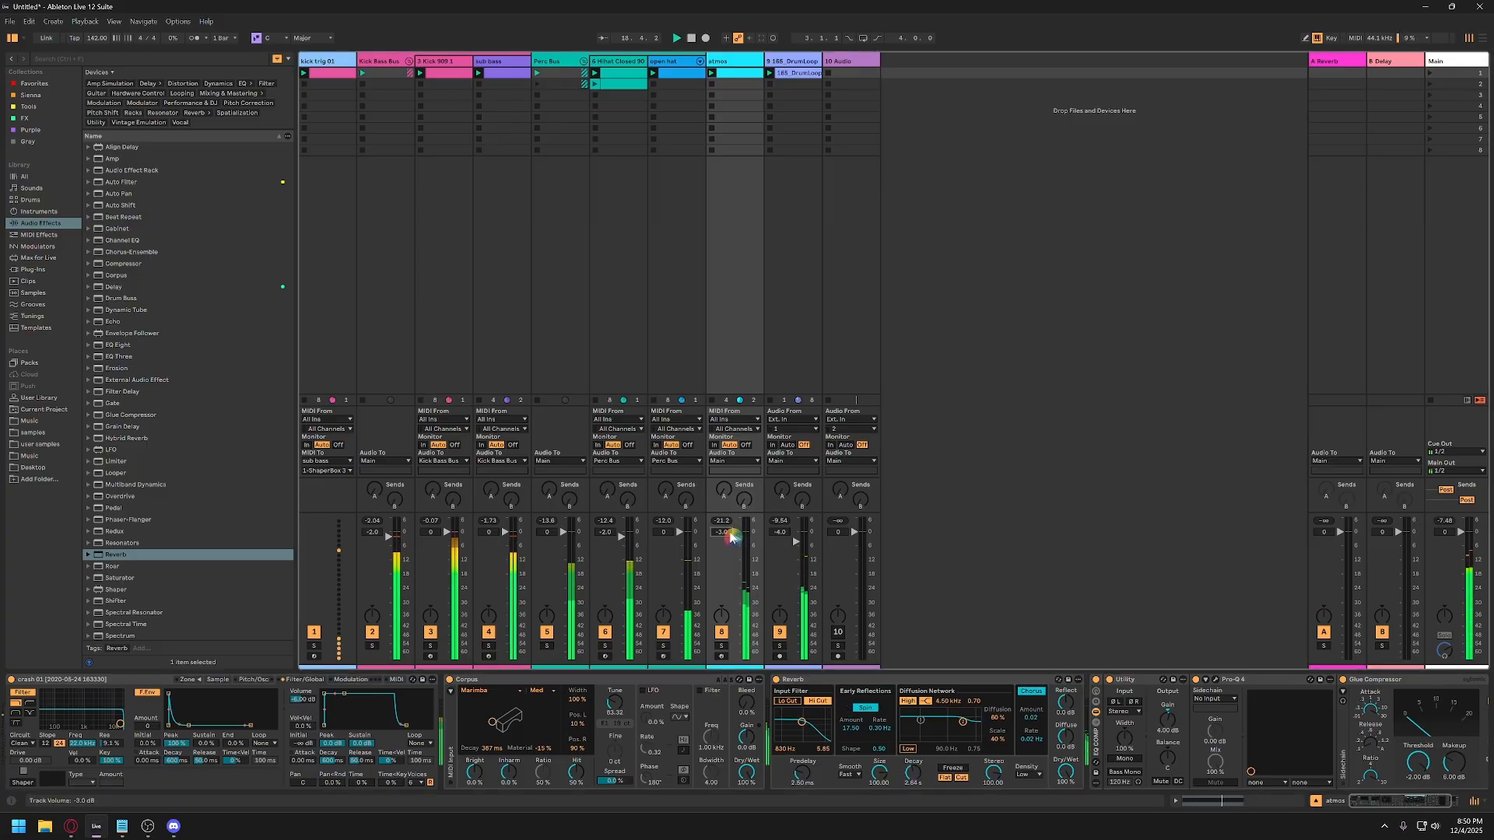
Set the drum loop's Reverb dry/wet to 25% and raise its track volume to -2 dB.
left_click(792, 72)
left_click_drag(401, 771, 401, 777)
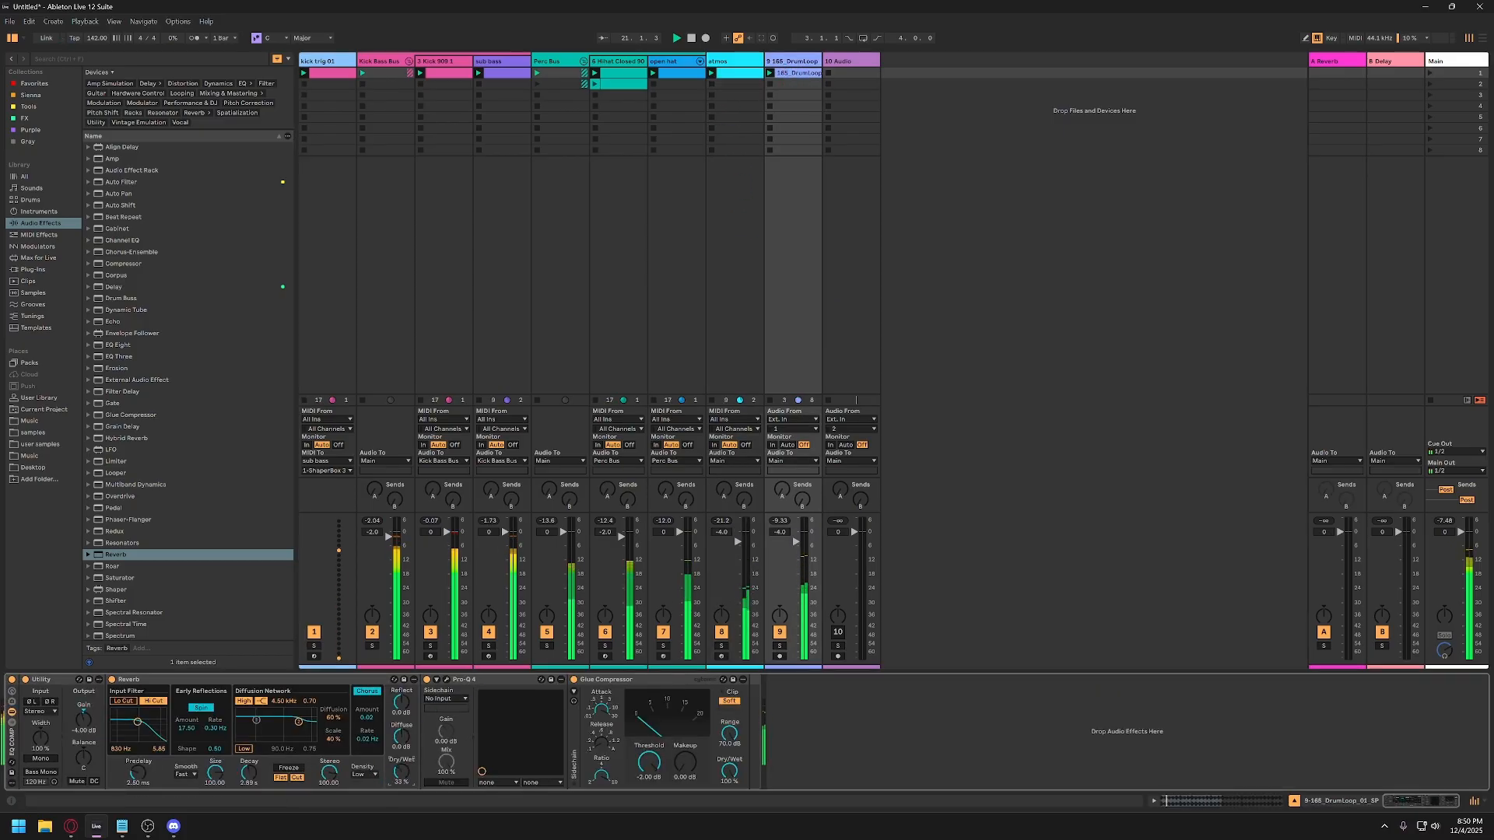
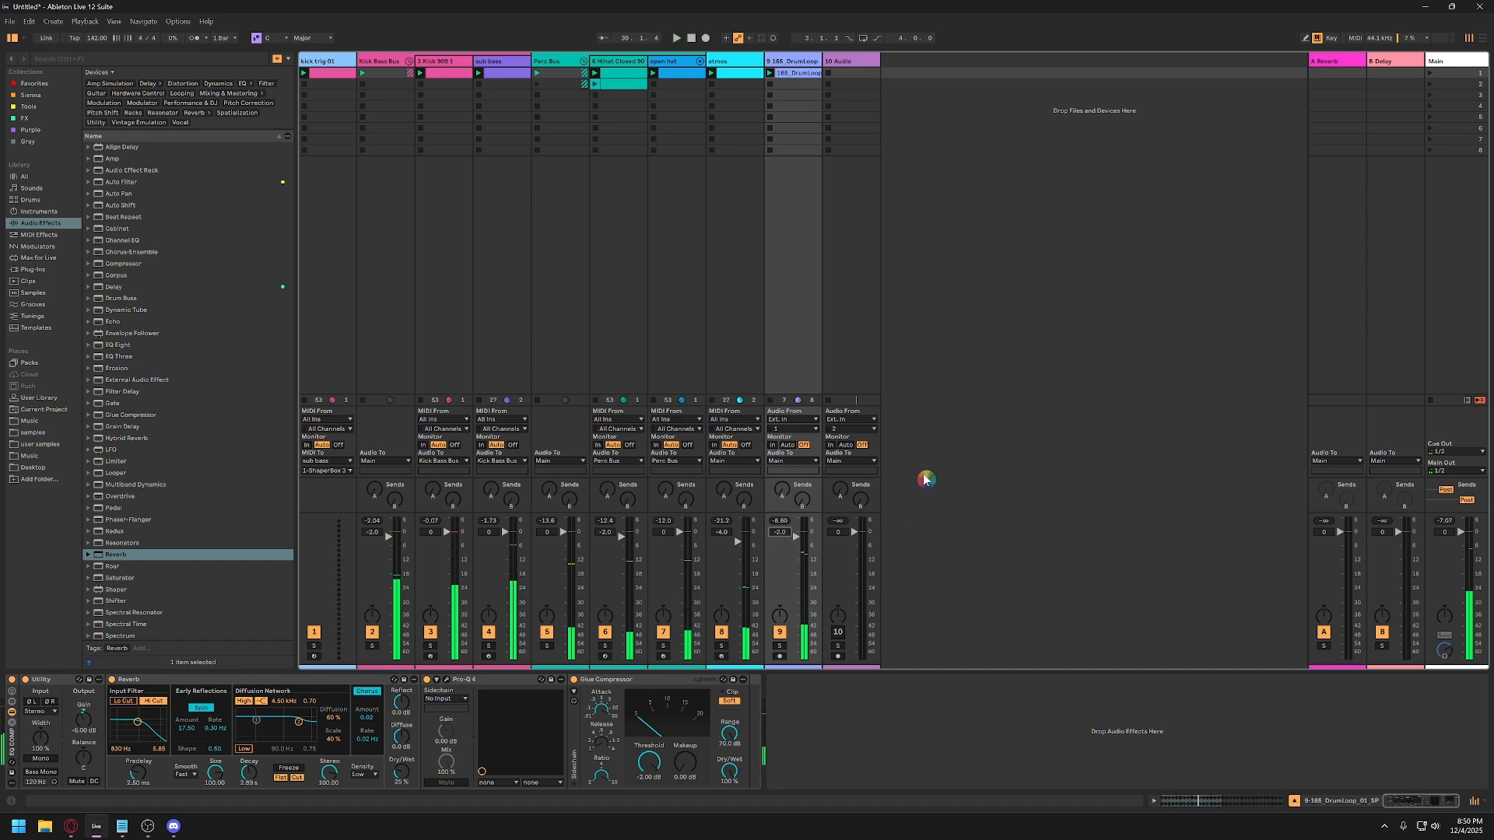
key("ctrl+s")
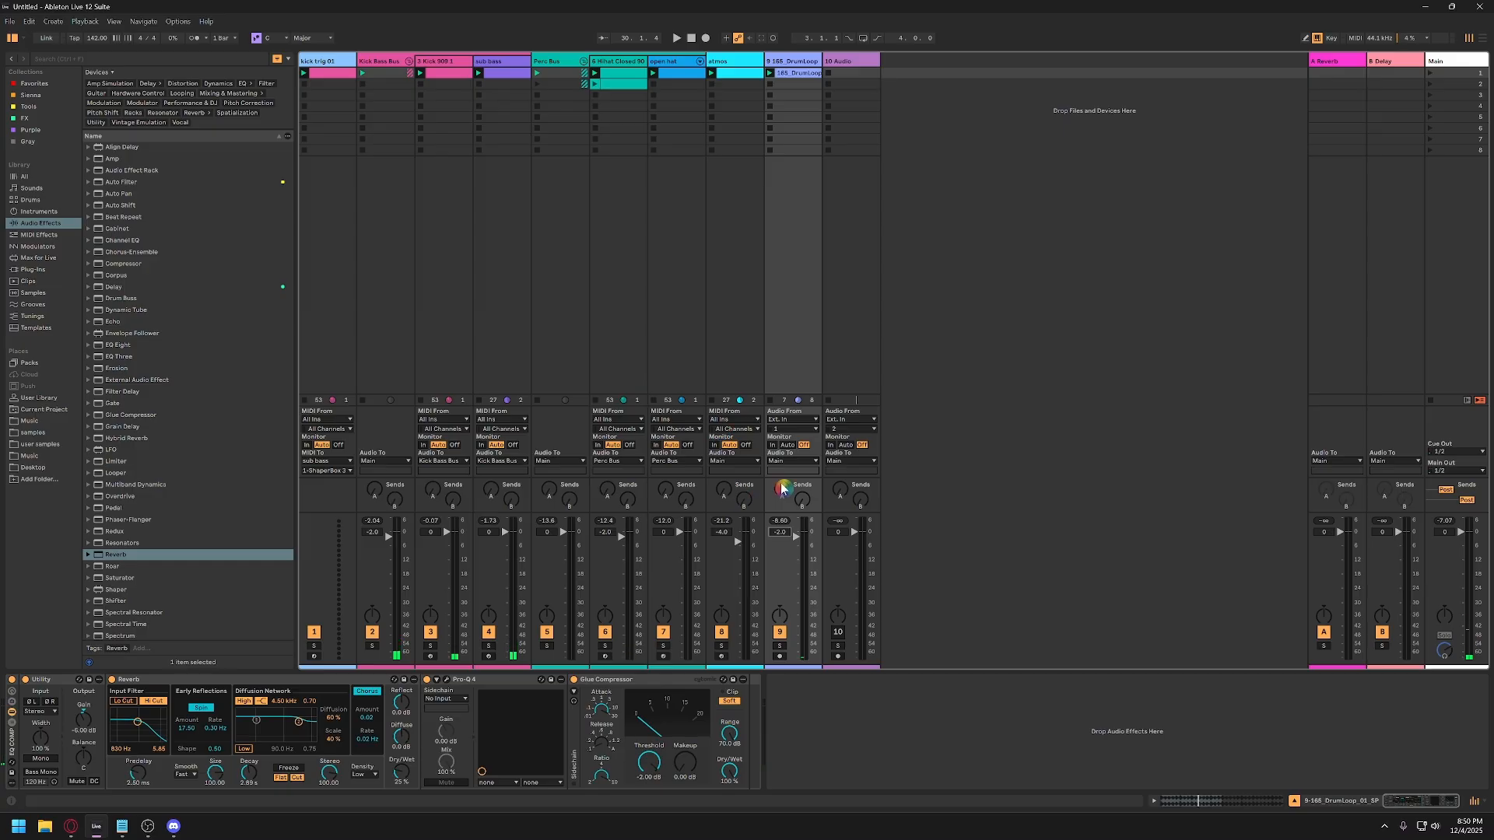
Try feeding the drum loop to the Reverb and Delay return tracks through its sends, with its own Reverb bypassed.
left_click_drag(783, 498, 784, 459)
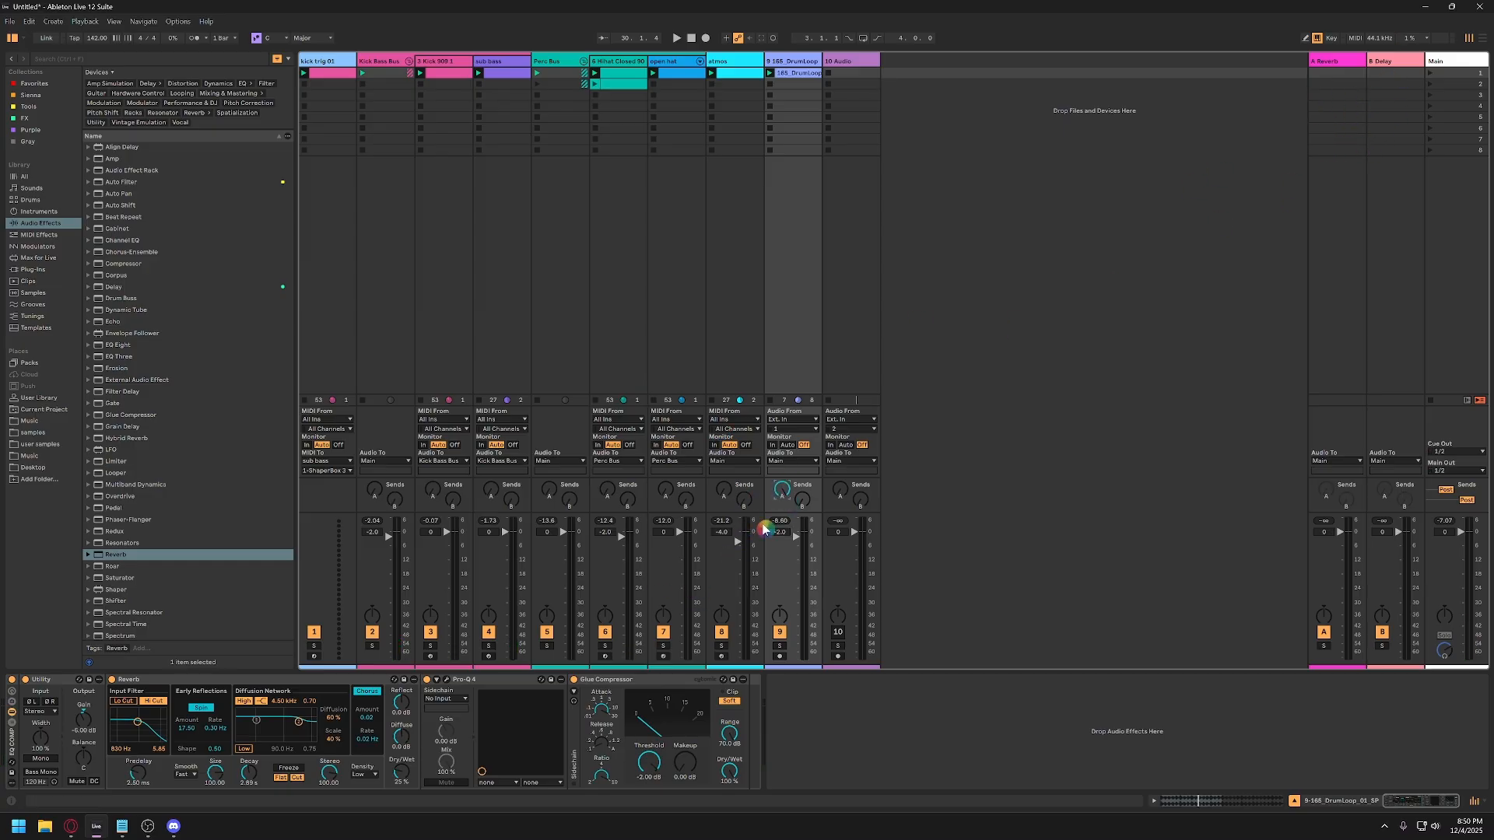
left_click(152, 681)
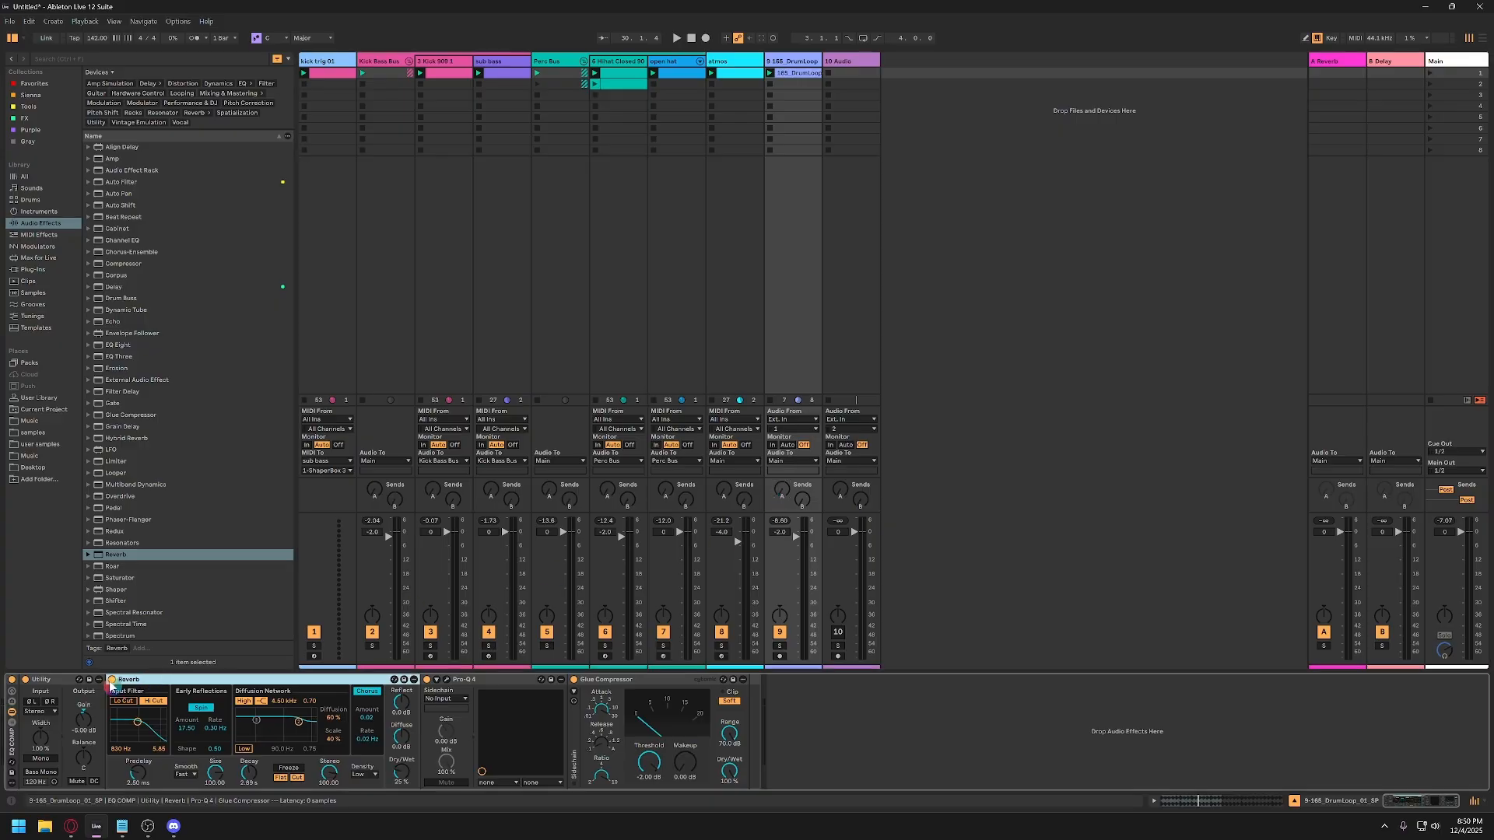
left_click(111, 680)
key("space")
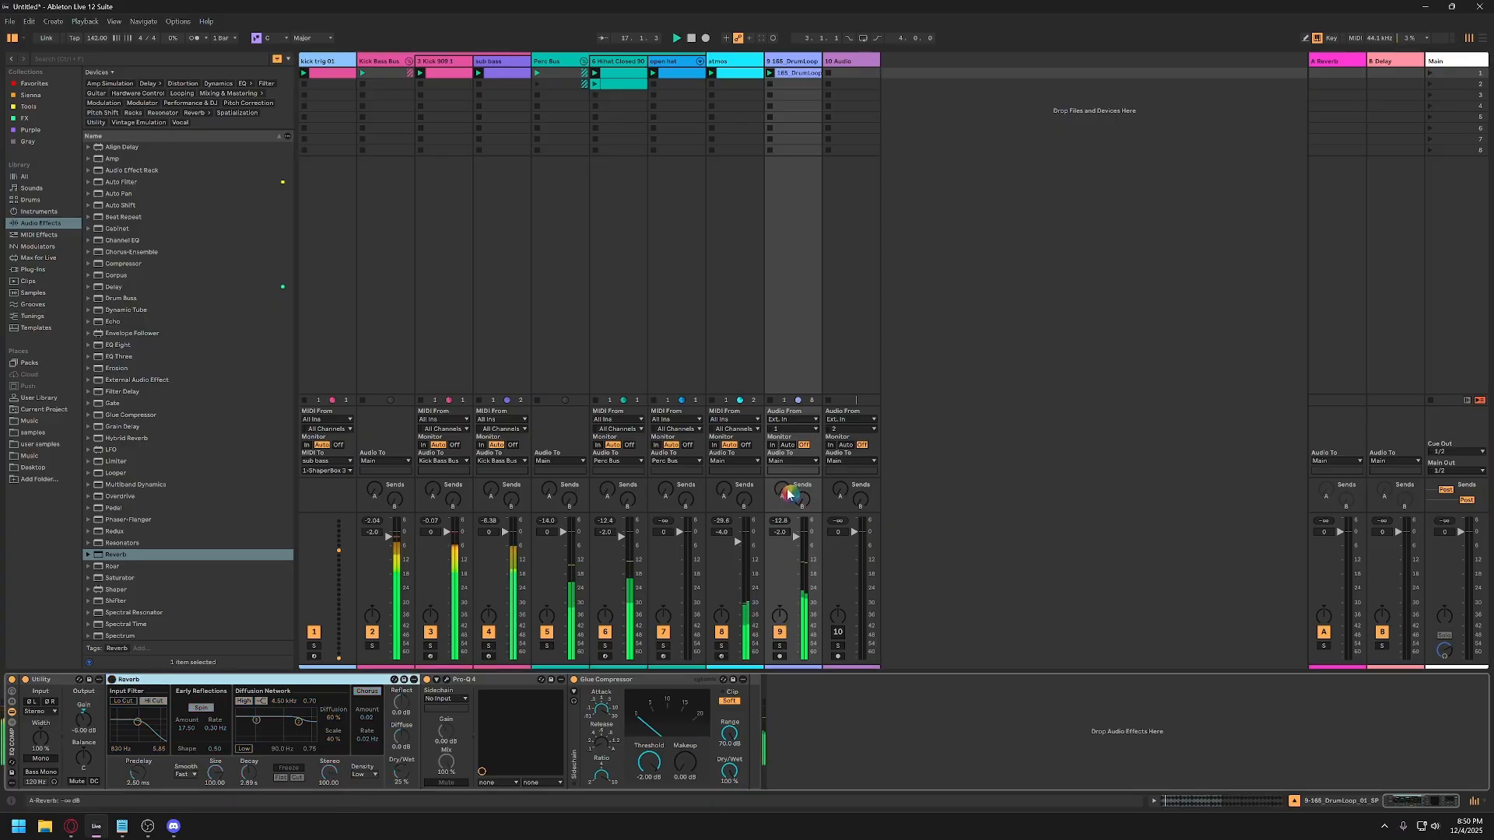
left_click_drag(785, 491, 804, 420)
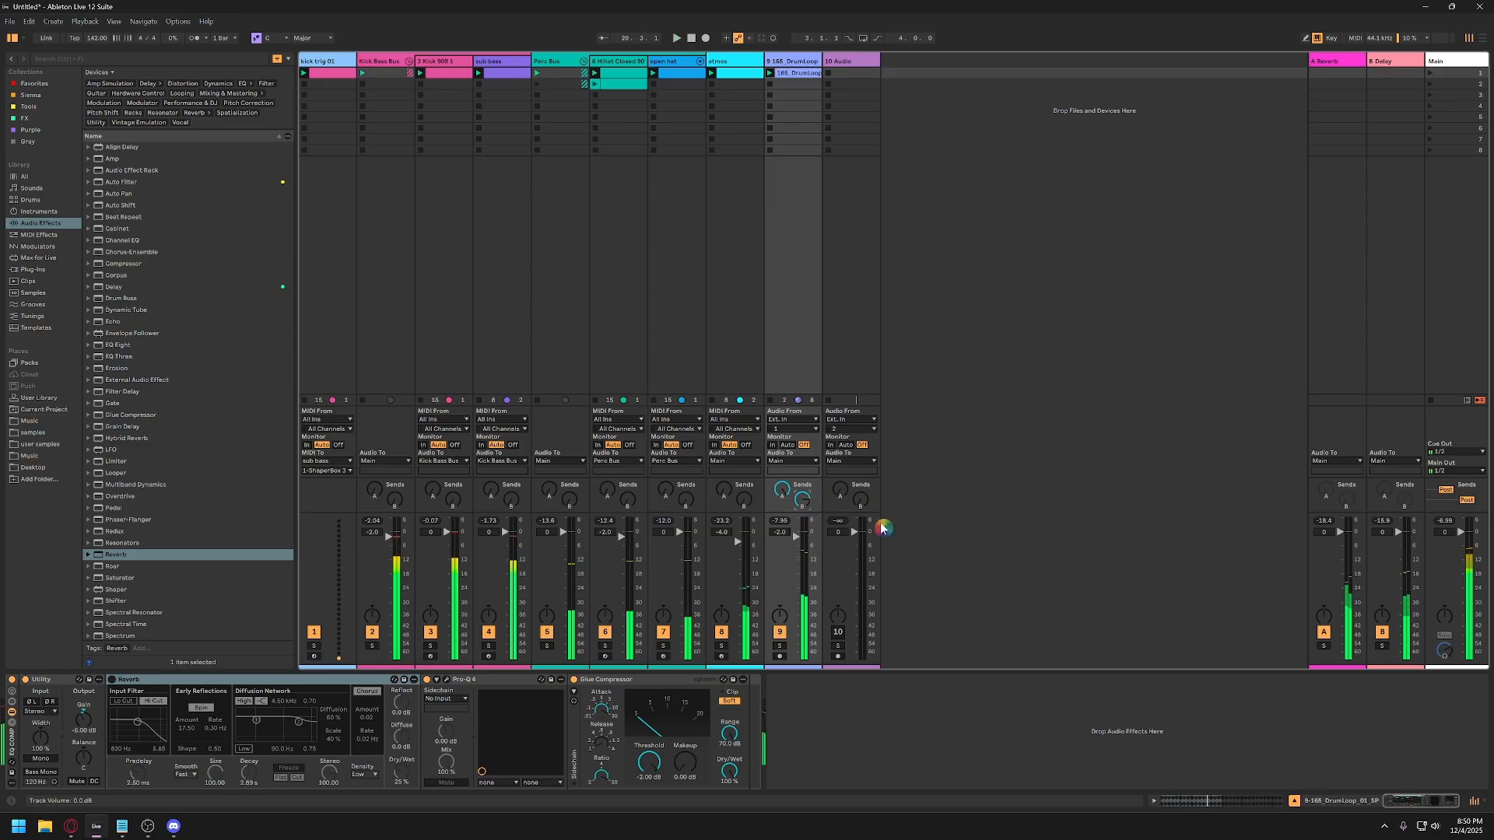
left_click_drag(809, 504, 785, 525)
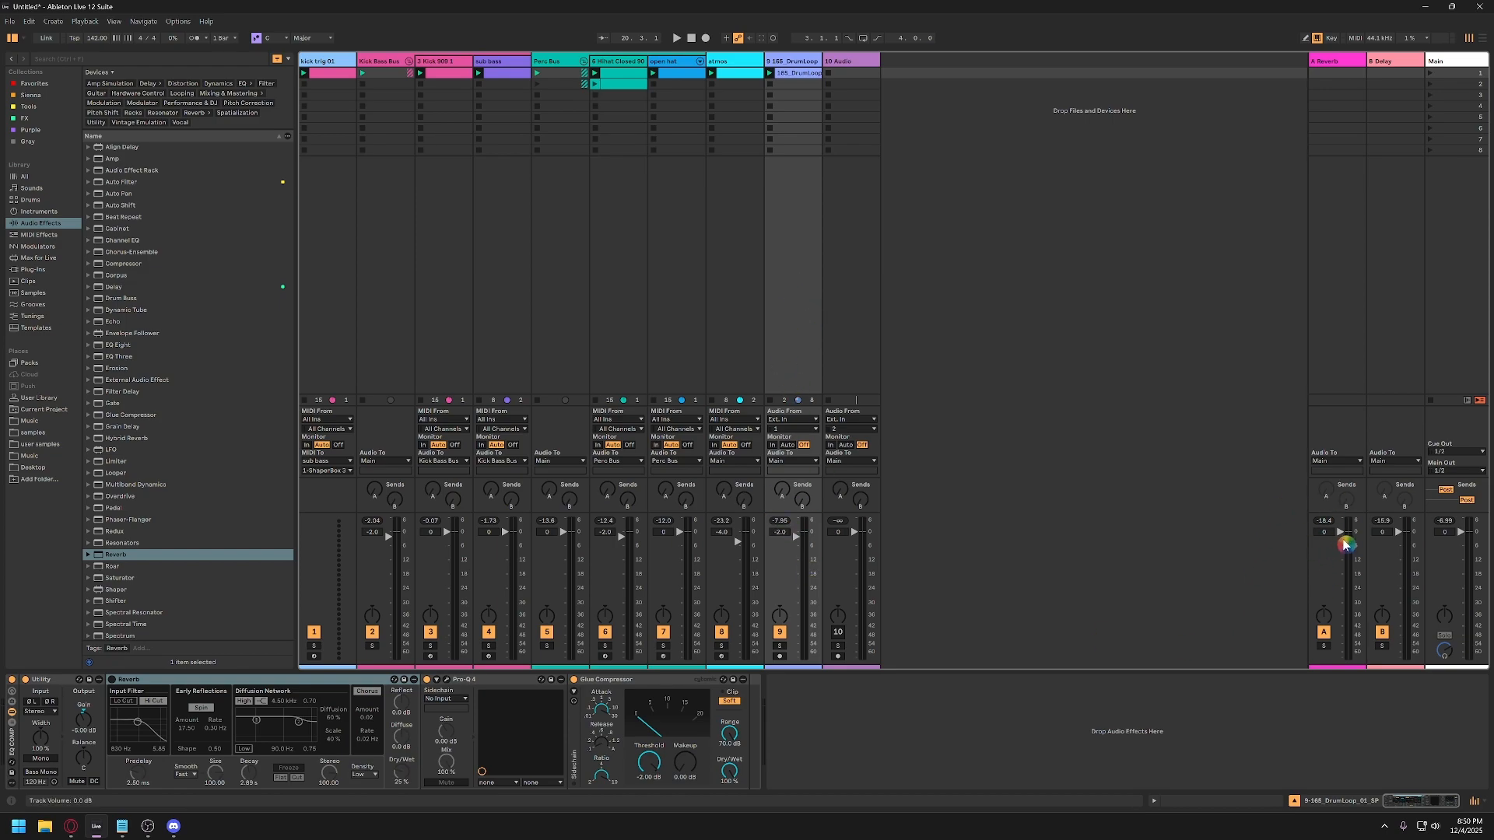
Switch the drum loop's own Reverb back on and try its A-Reverb send before auditioning the groove without sends.
key("ctrl")
left_click(343, 679)
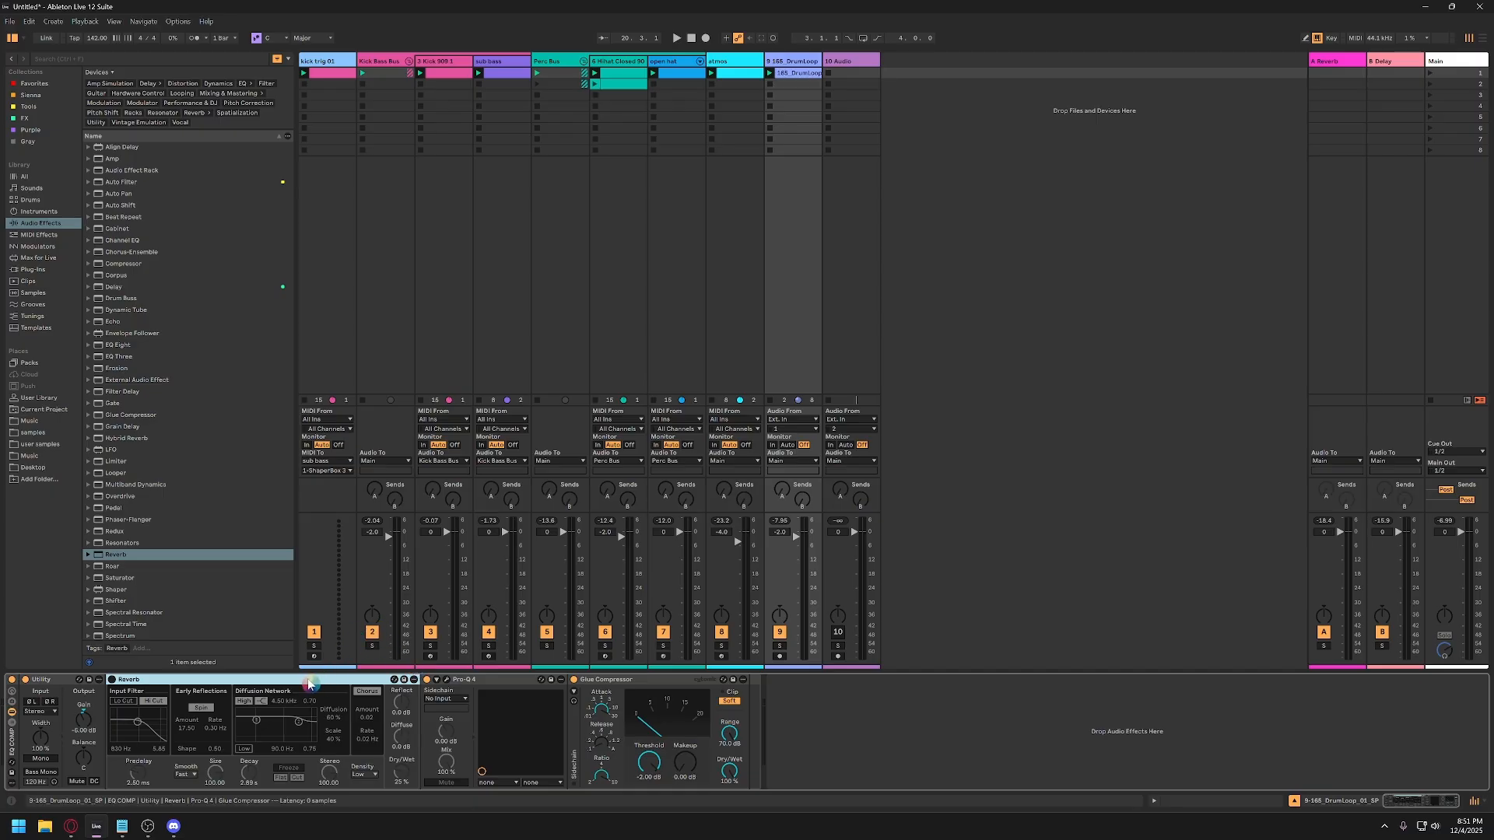
left_click(112, 680)
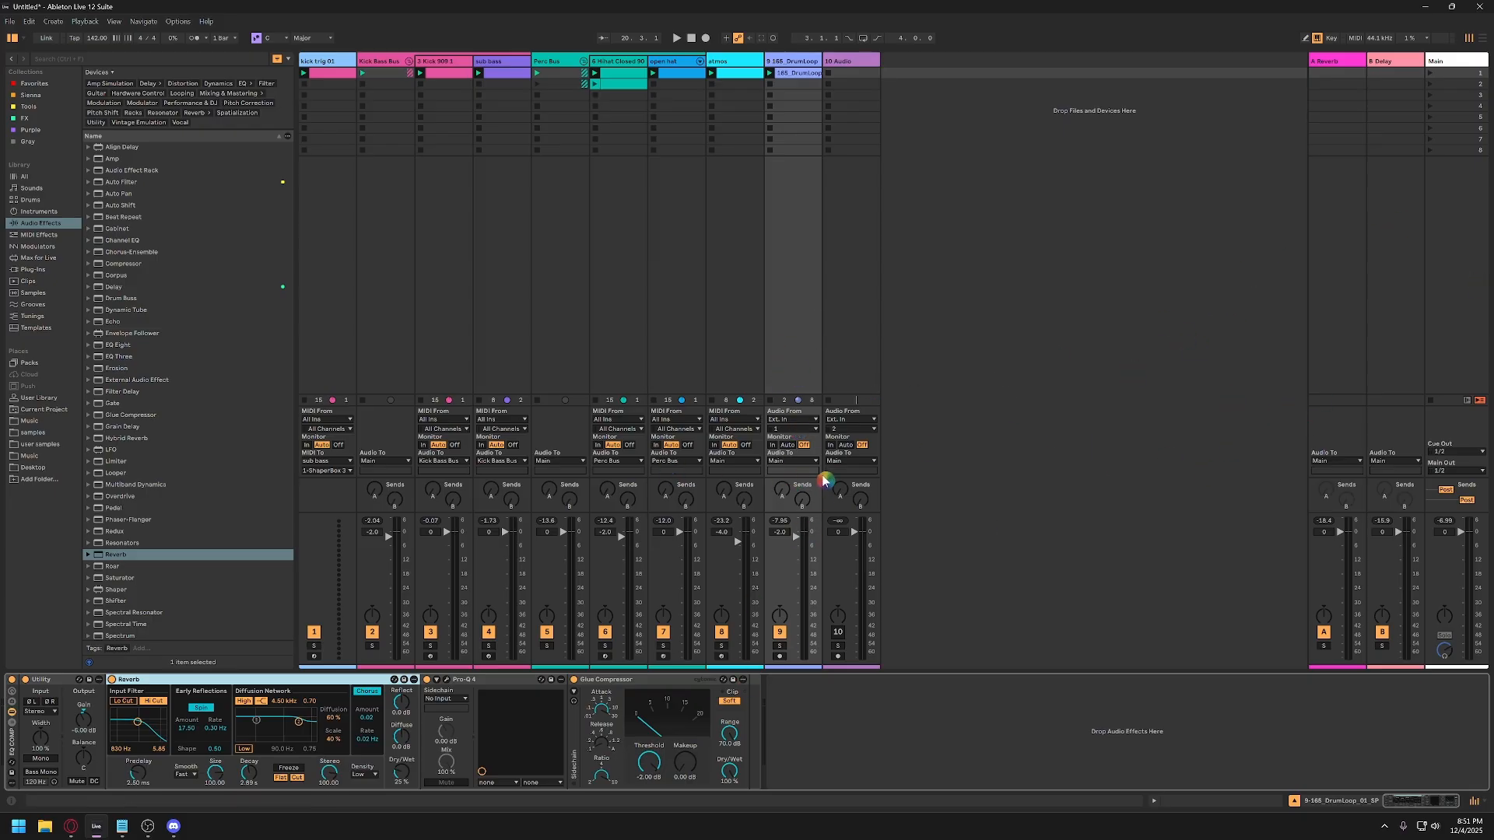
left_click_drag(783, 491, 783, 435)
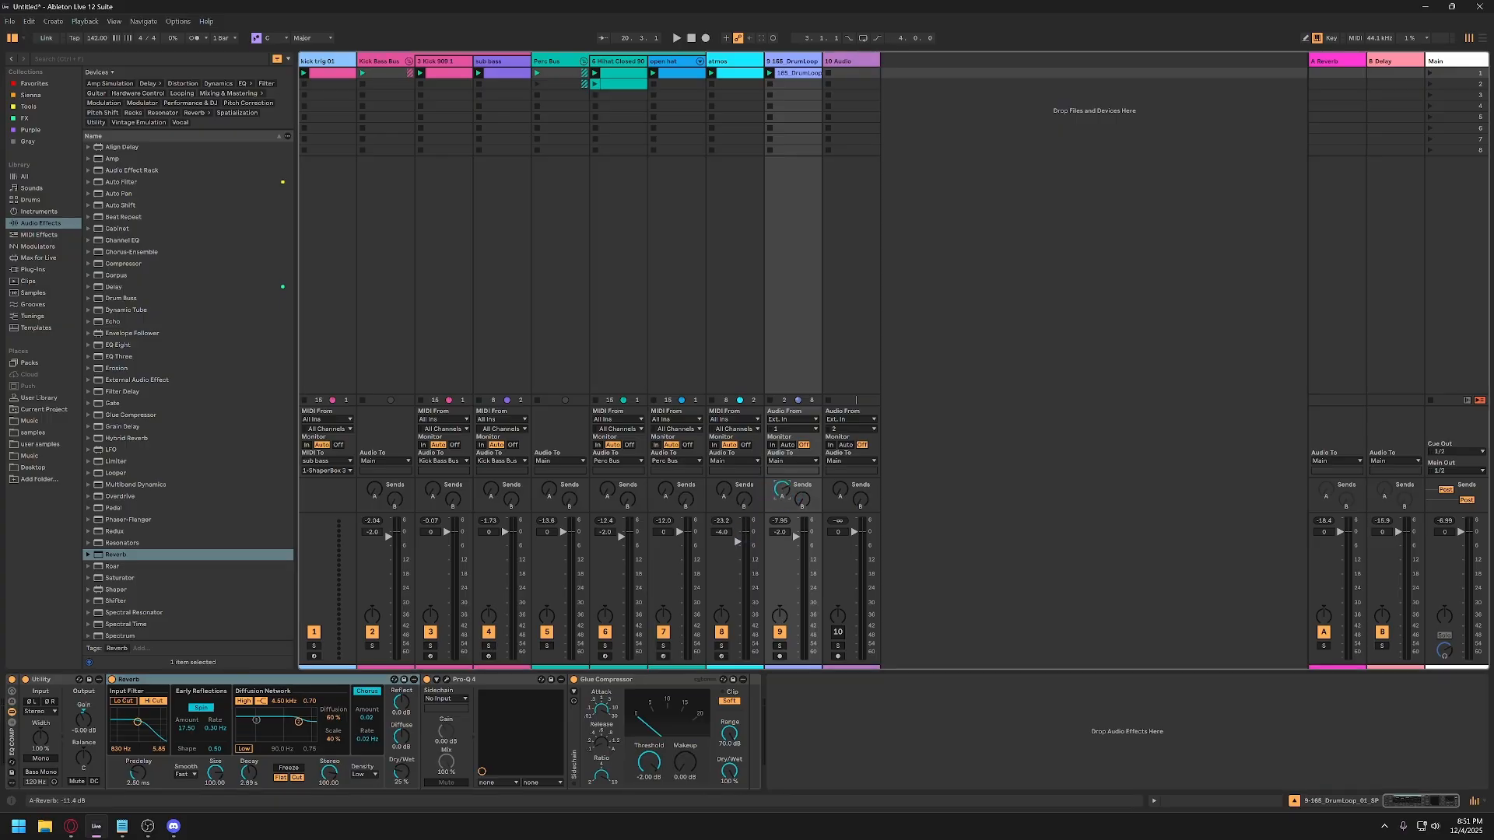
key("space")
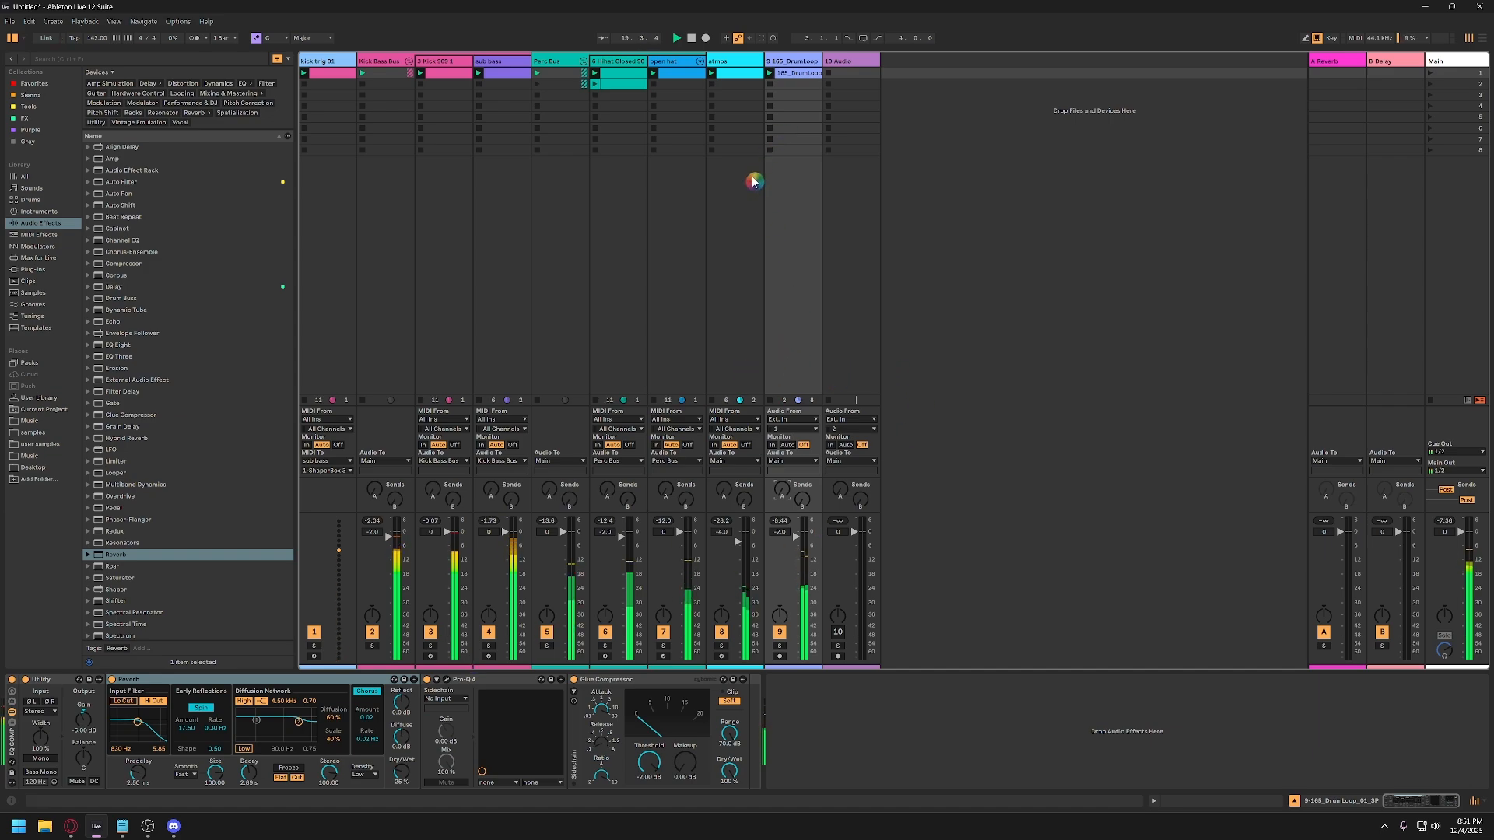
key("space")
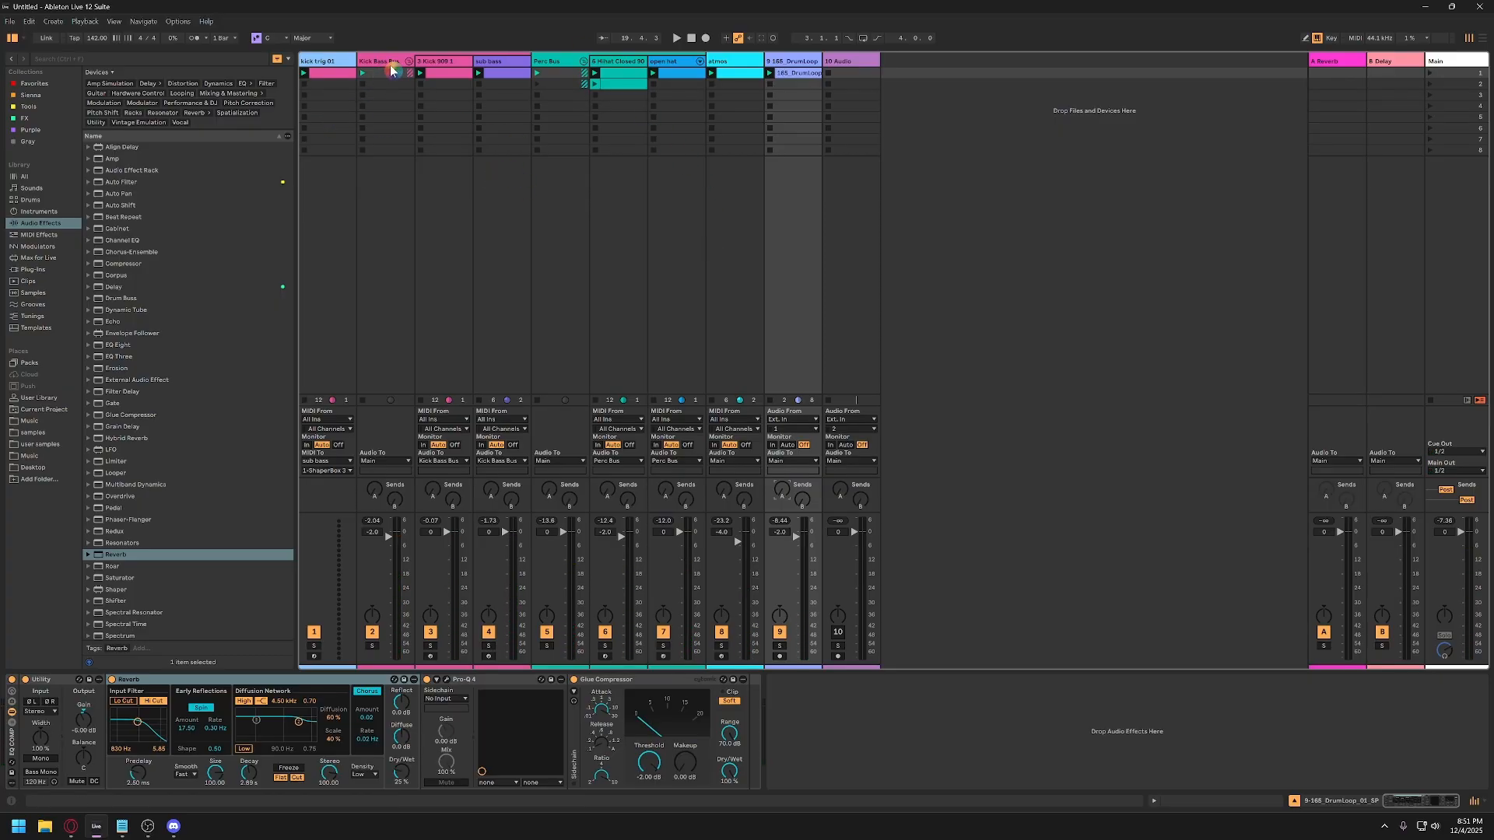
Examine the device chains on the Kick Bass Bus and Perc Bus tracks.
left_click(388, 65)
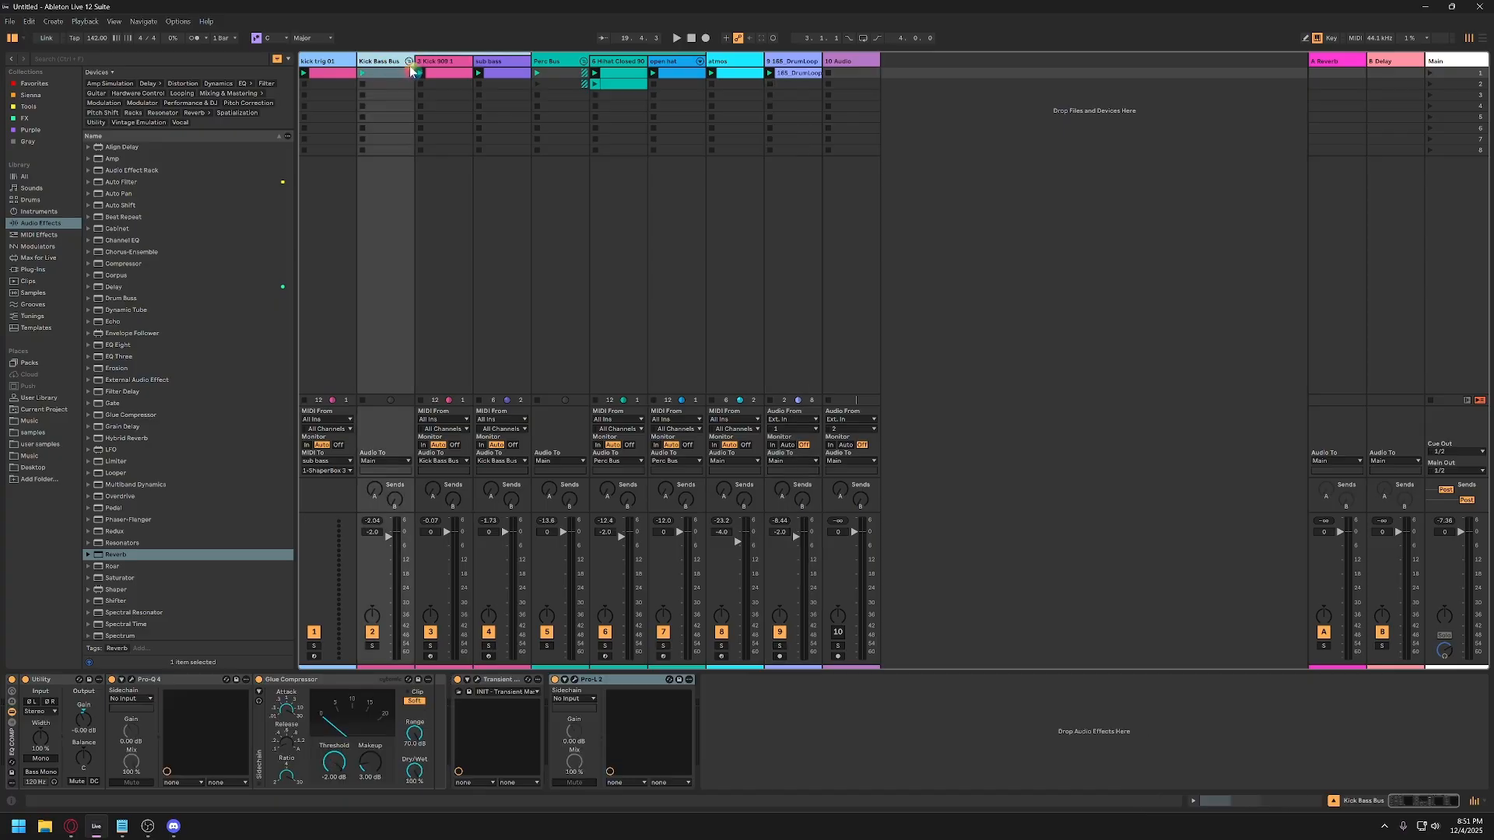
left_click(566, 67)
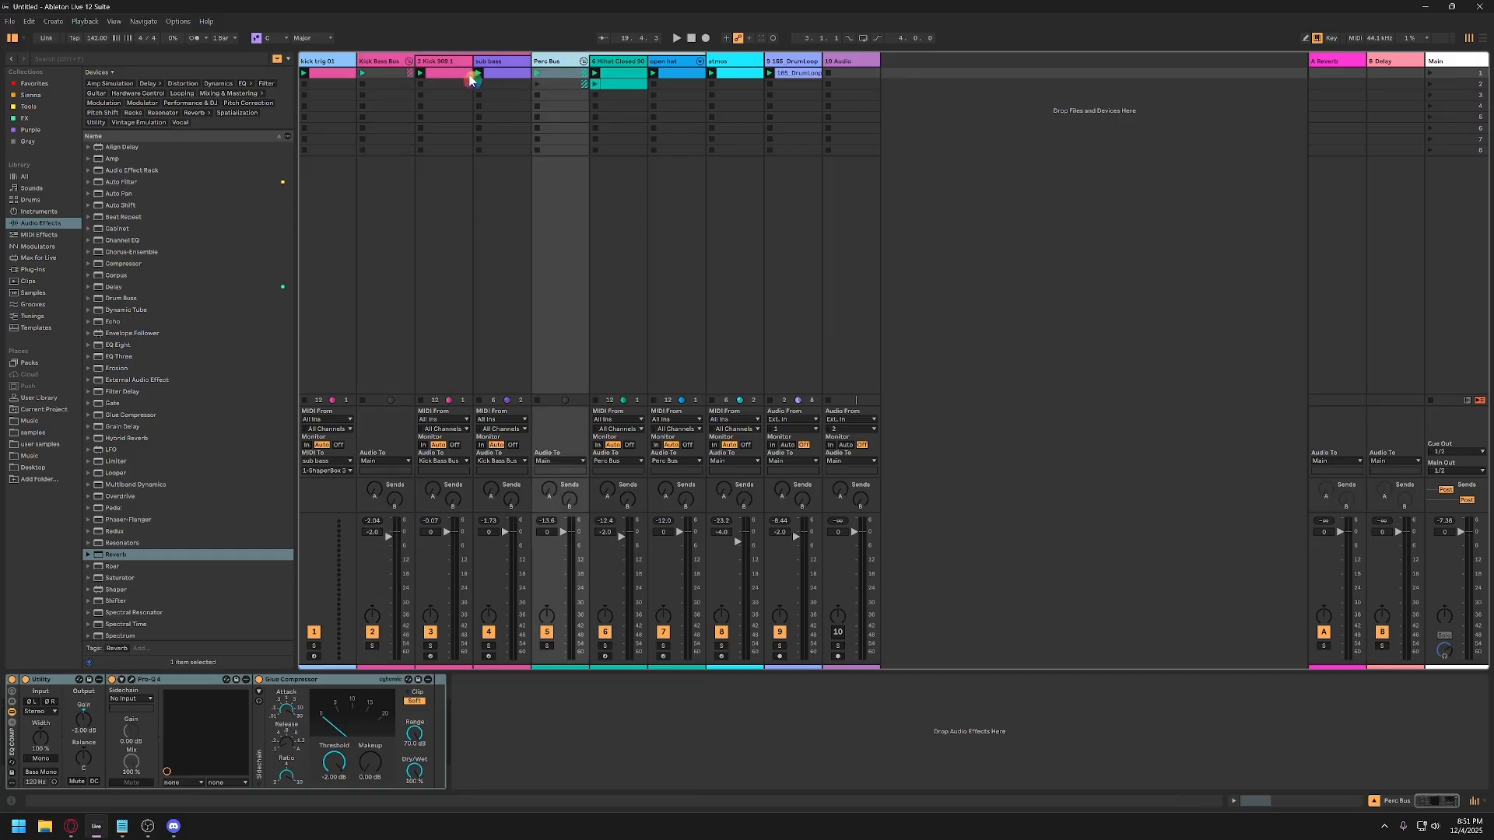
left_click(388, 66)
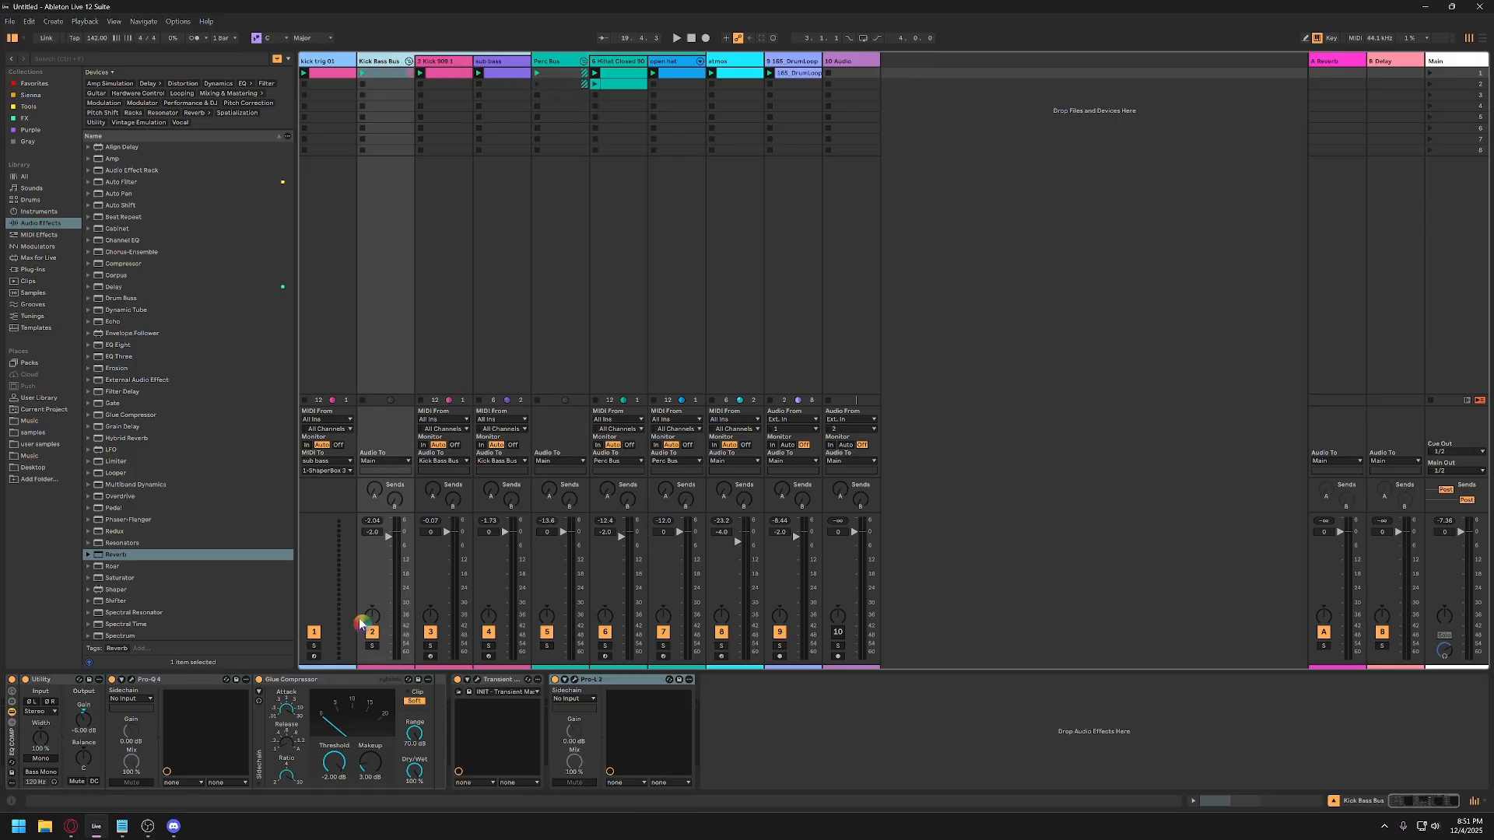
Group the tracks from Perc Bus through the last audio track, name the group SC Bus, and colour it white.
left_click(557, 68)
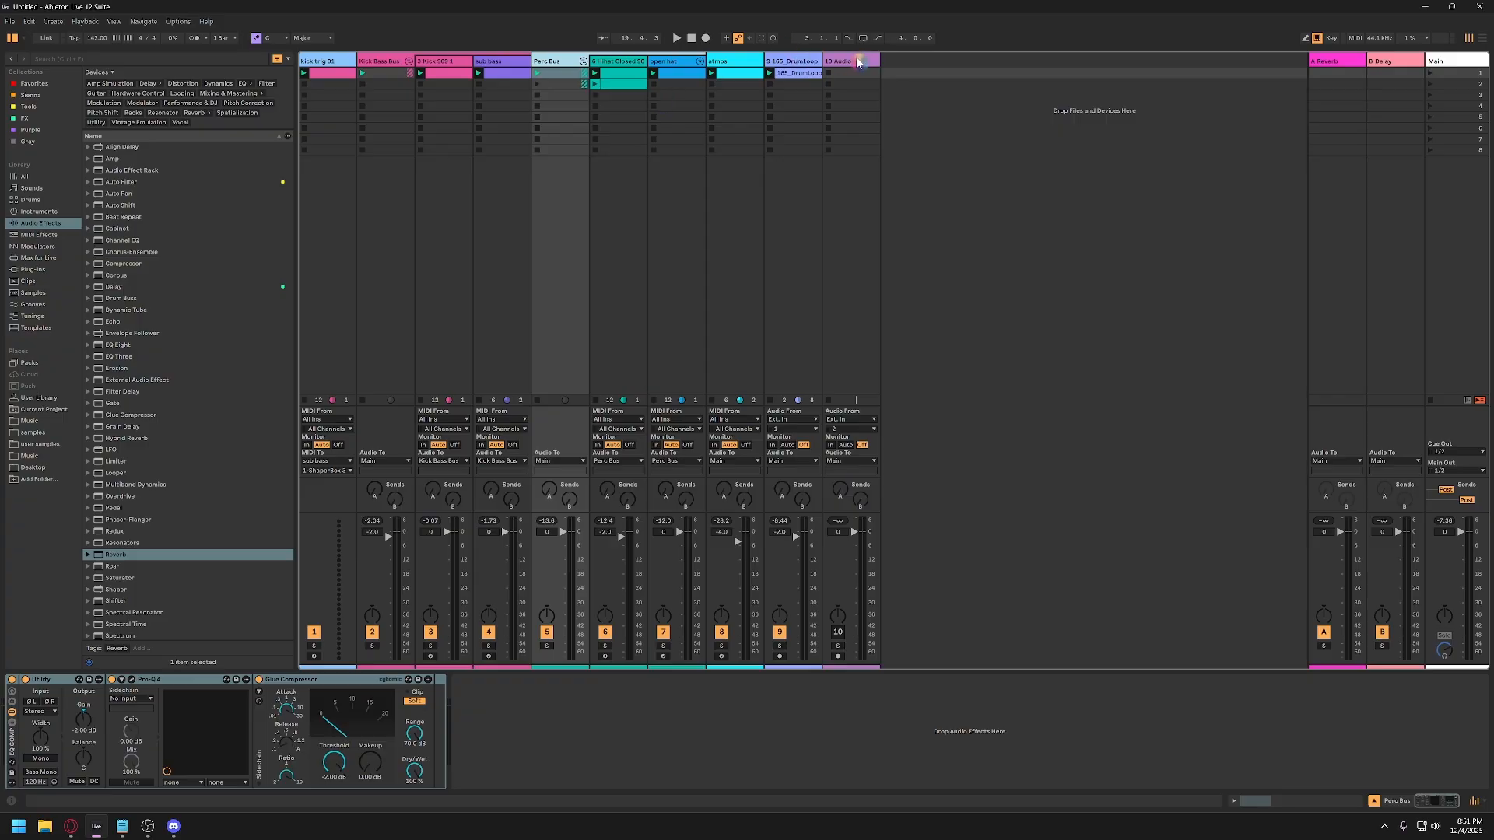
key("Right")
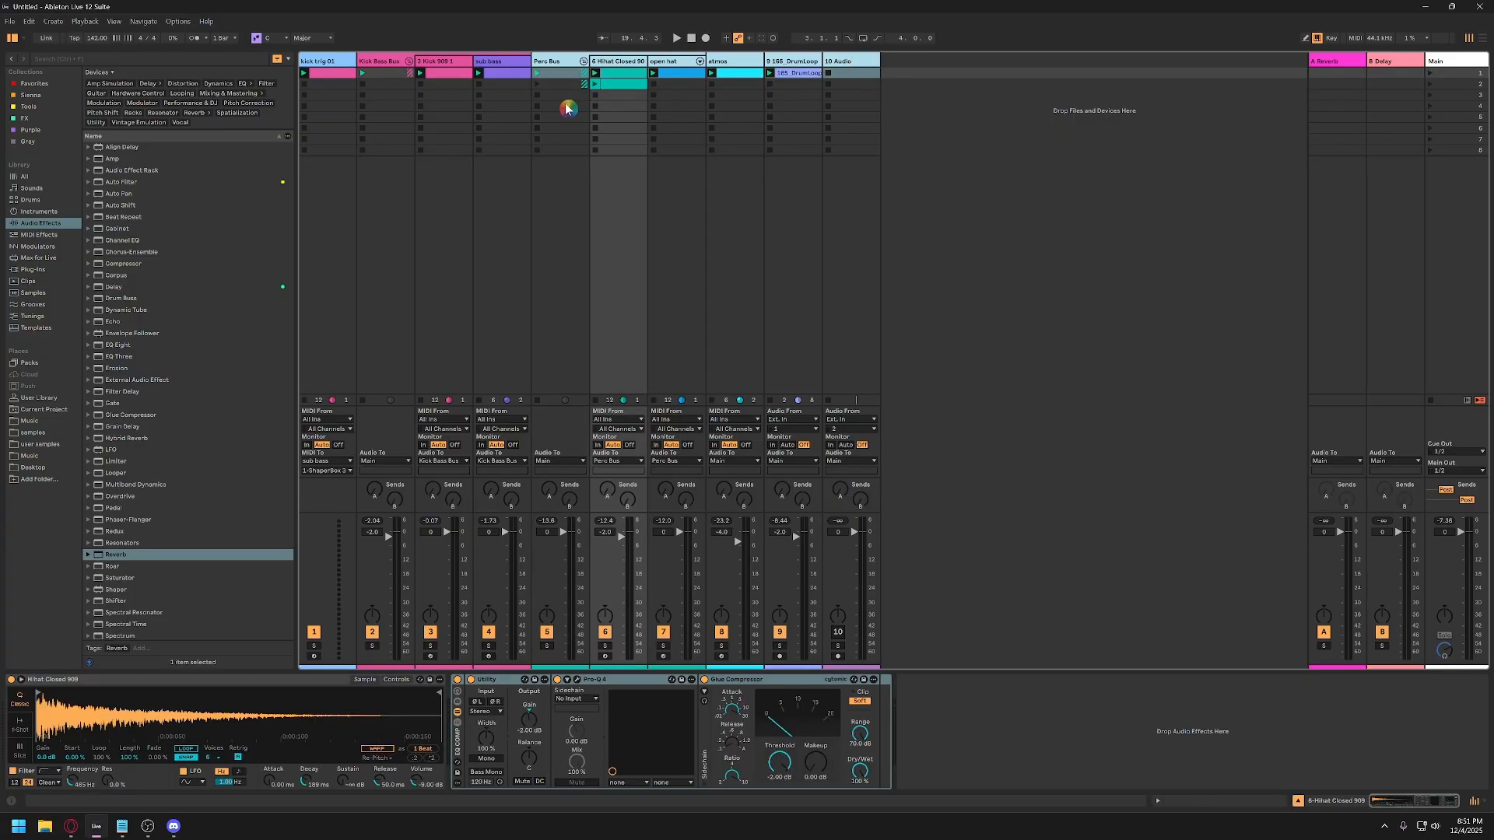
key("ctrl+g")
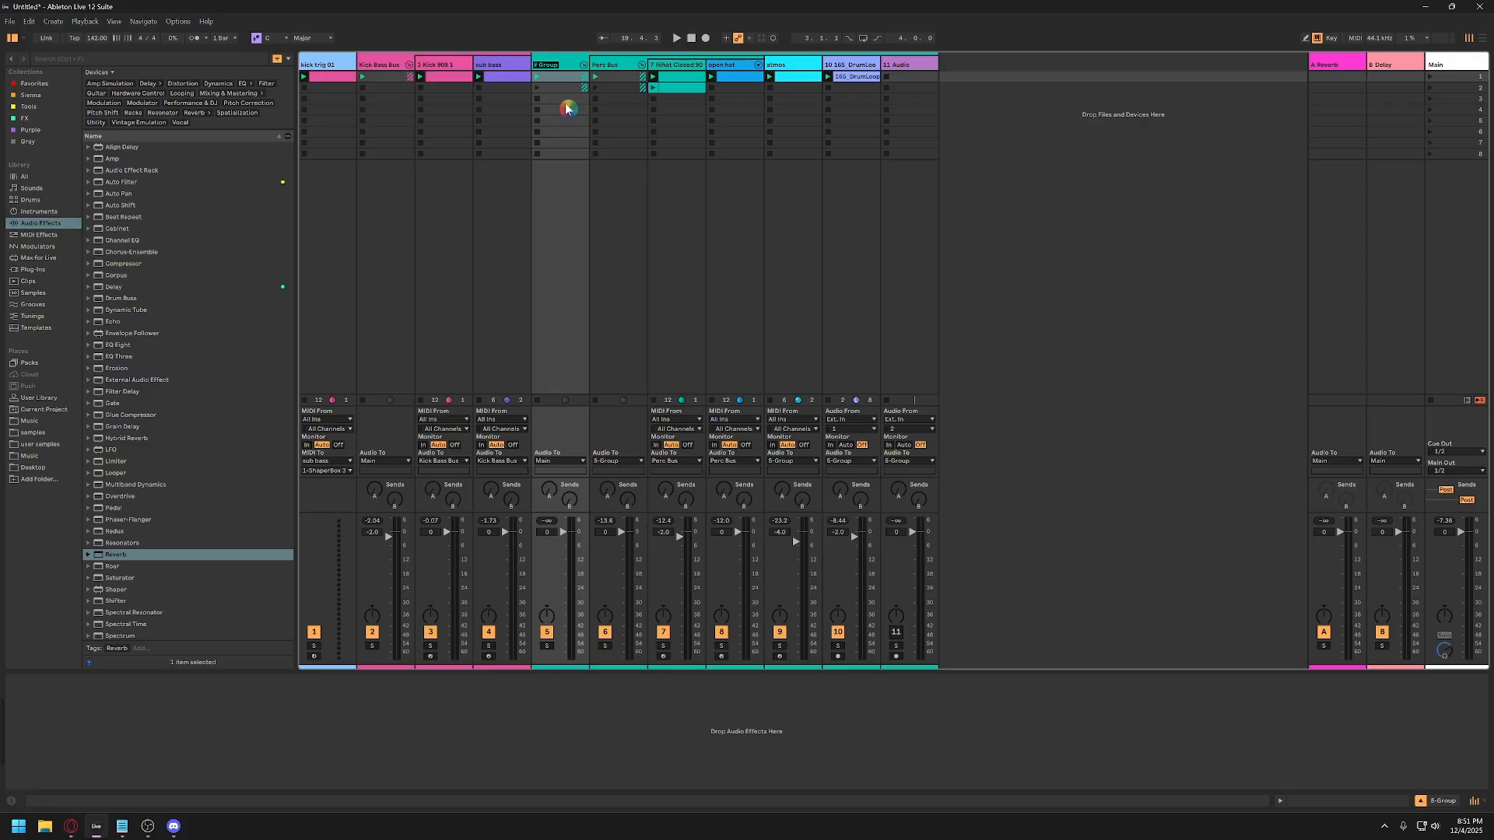
type("SC Bus")
key("Return")
right_click(568, 67)
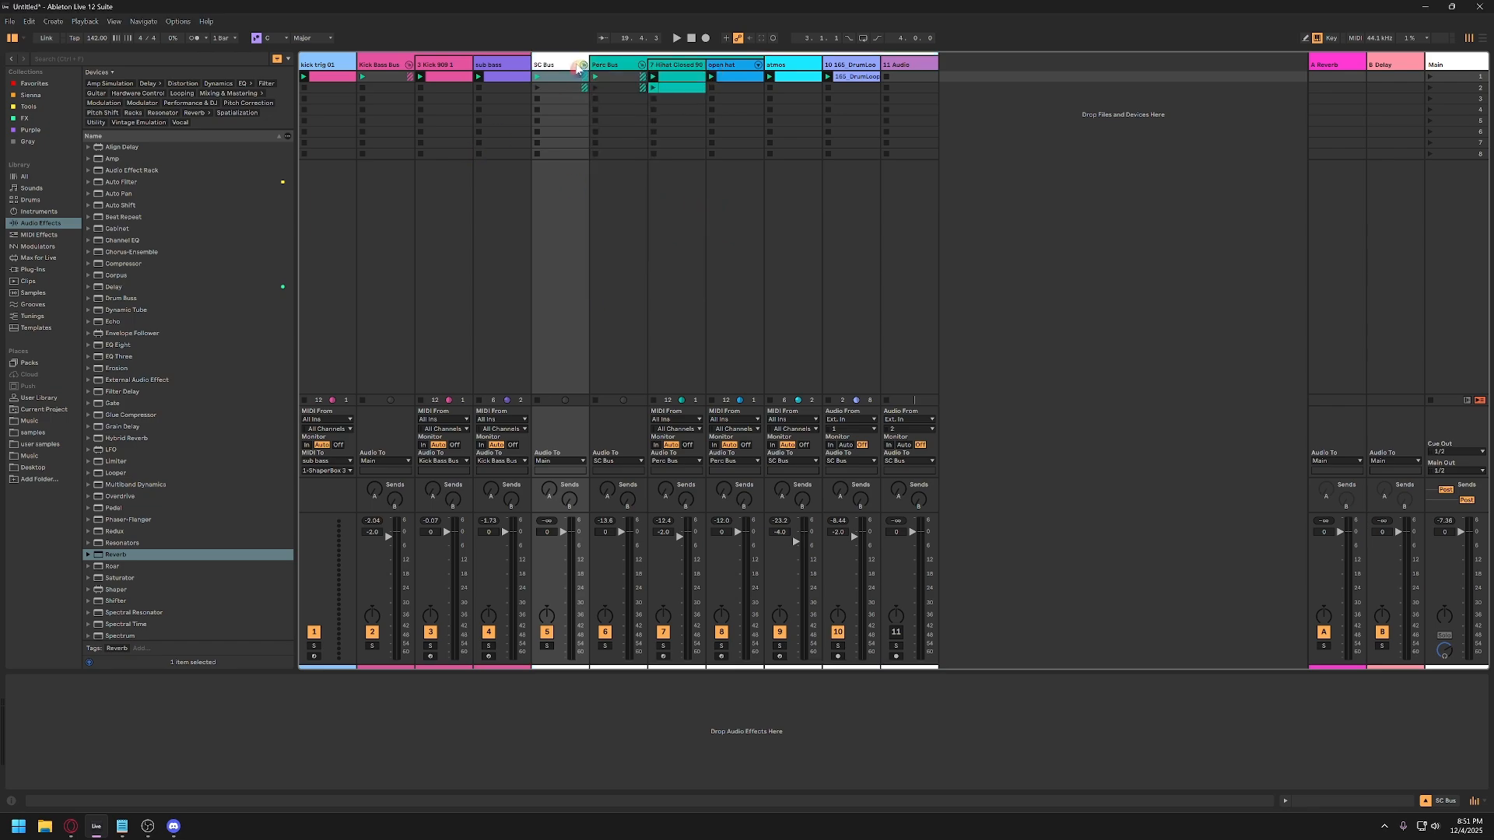
Load the EQ COMP rack onto the SC Bus and set its Pro-Q 4 low cut to 120 Hz with a 48 dB/oct slope.
left_click(53, 86)
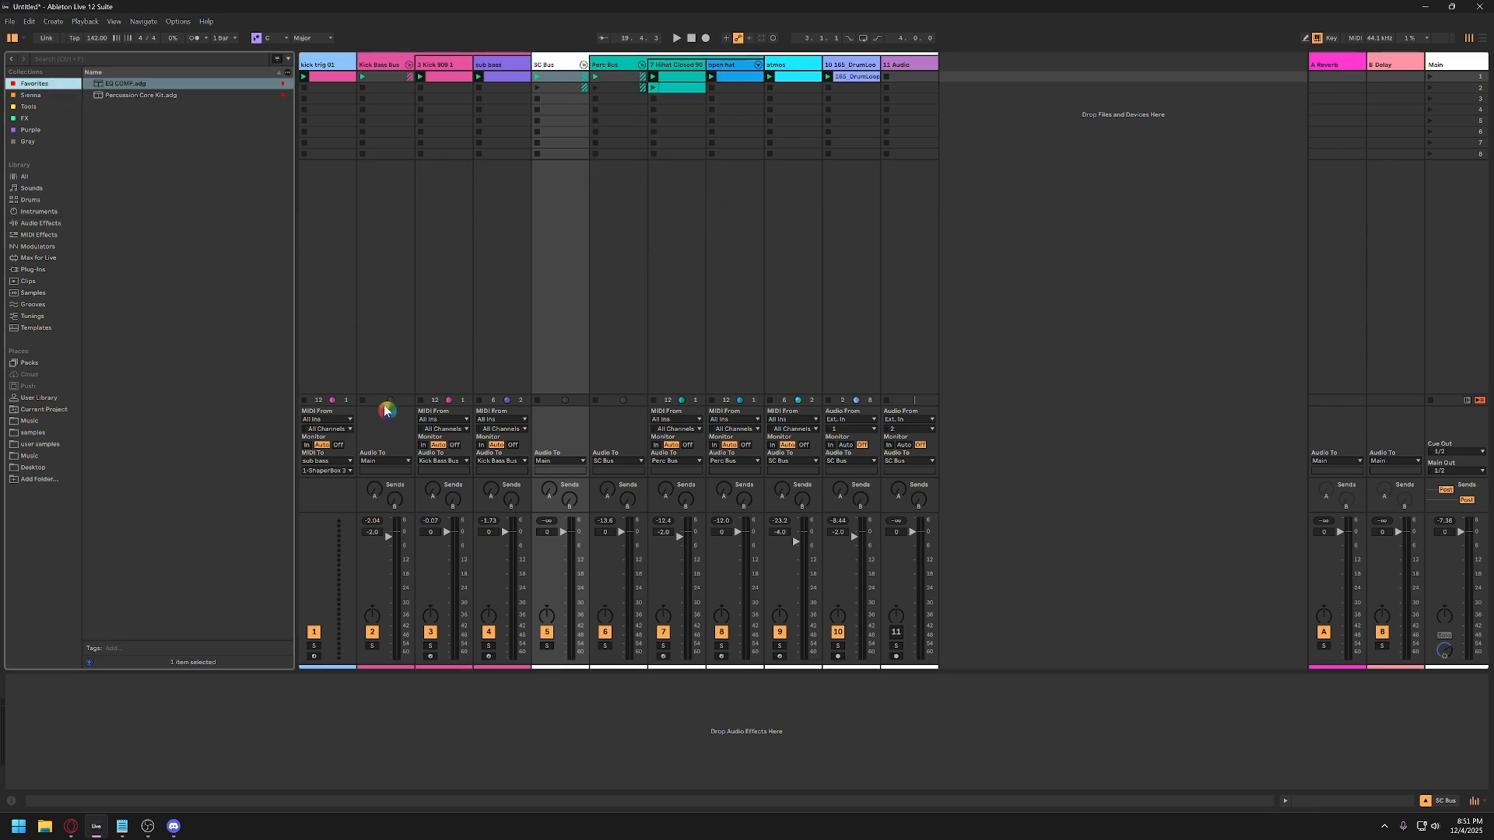
left_click(113, 84)
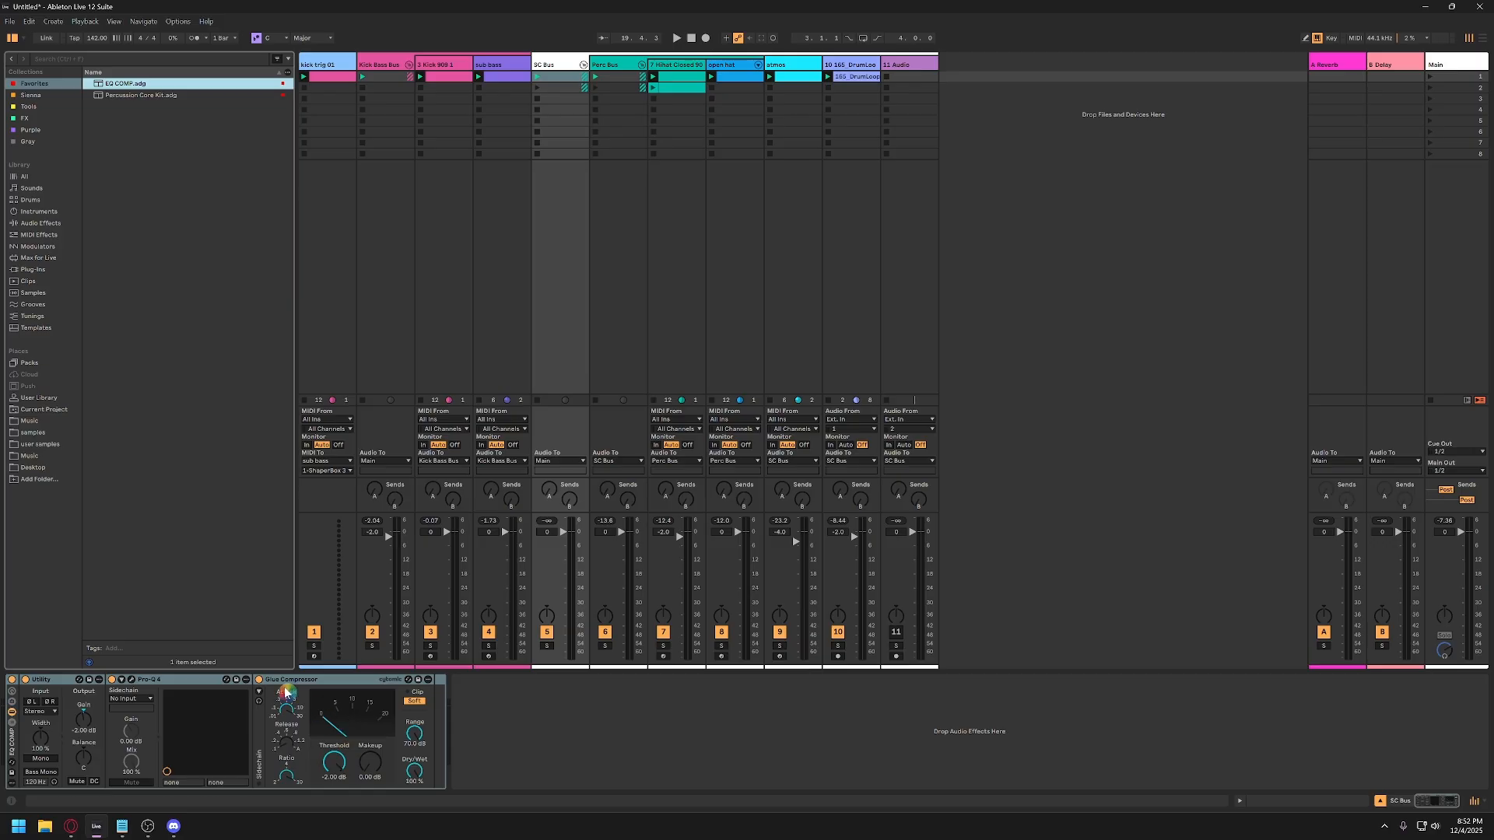
left_click(131, 681)
mouse_move(896, 313)
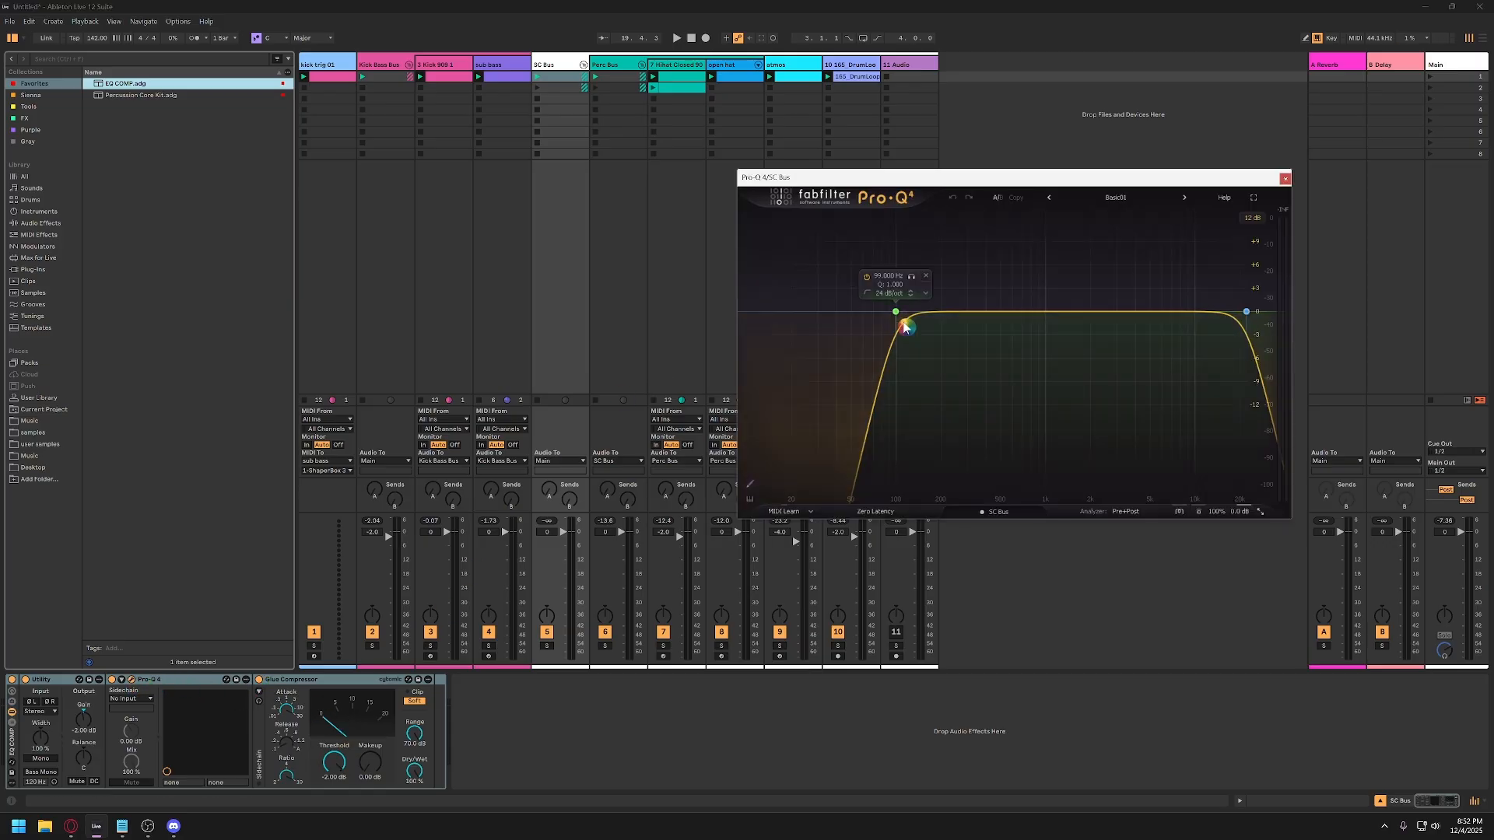
double_click(887, 276)
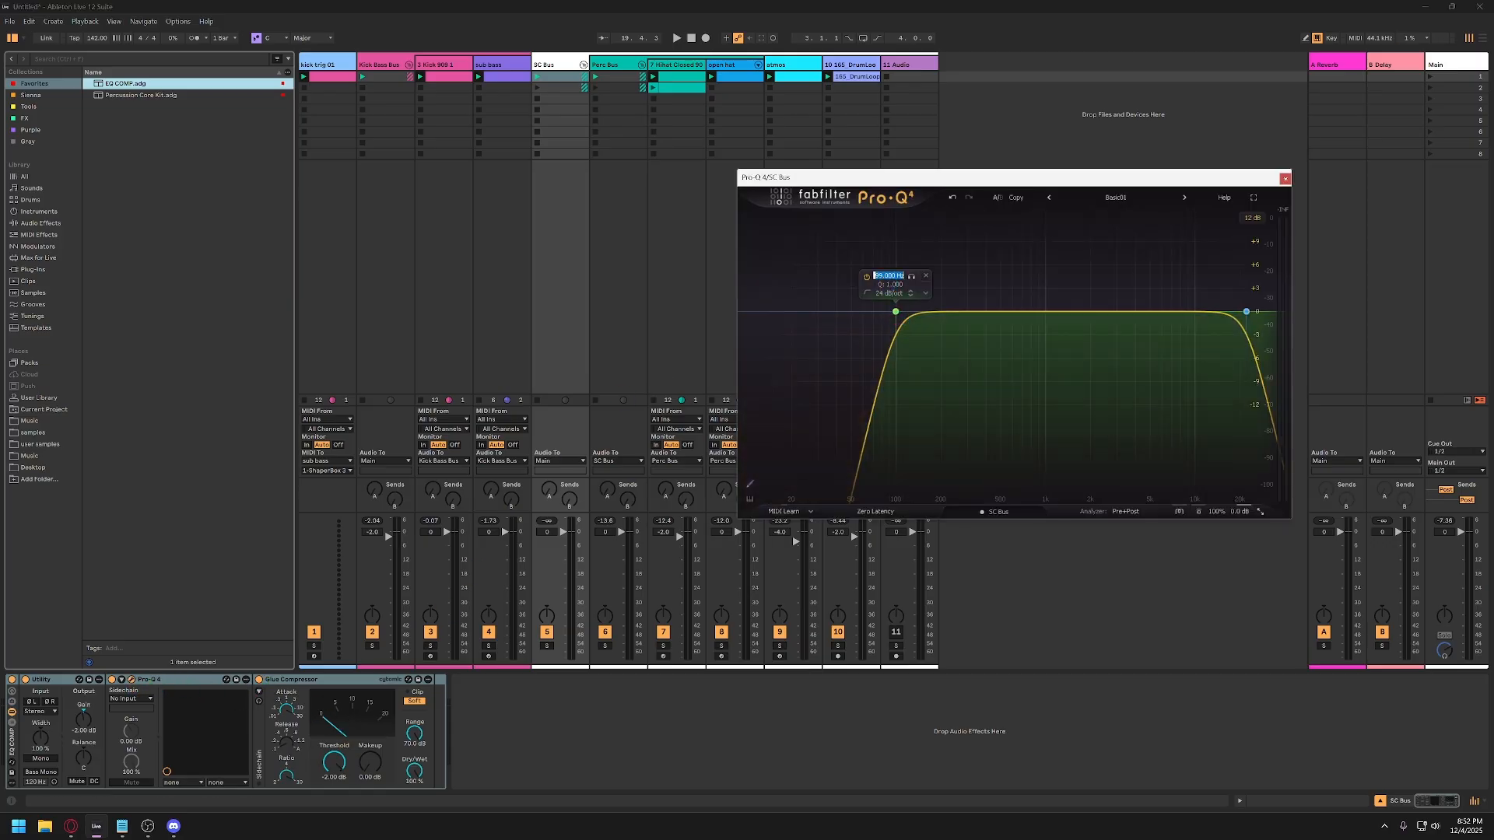
type("120")
key("Return")
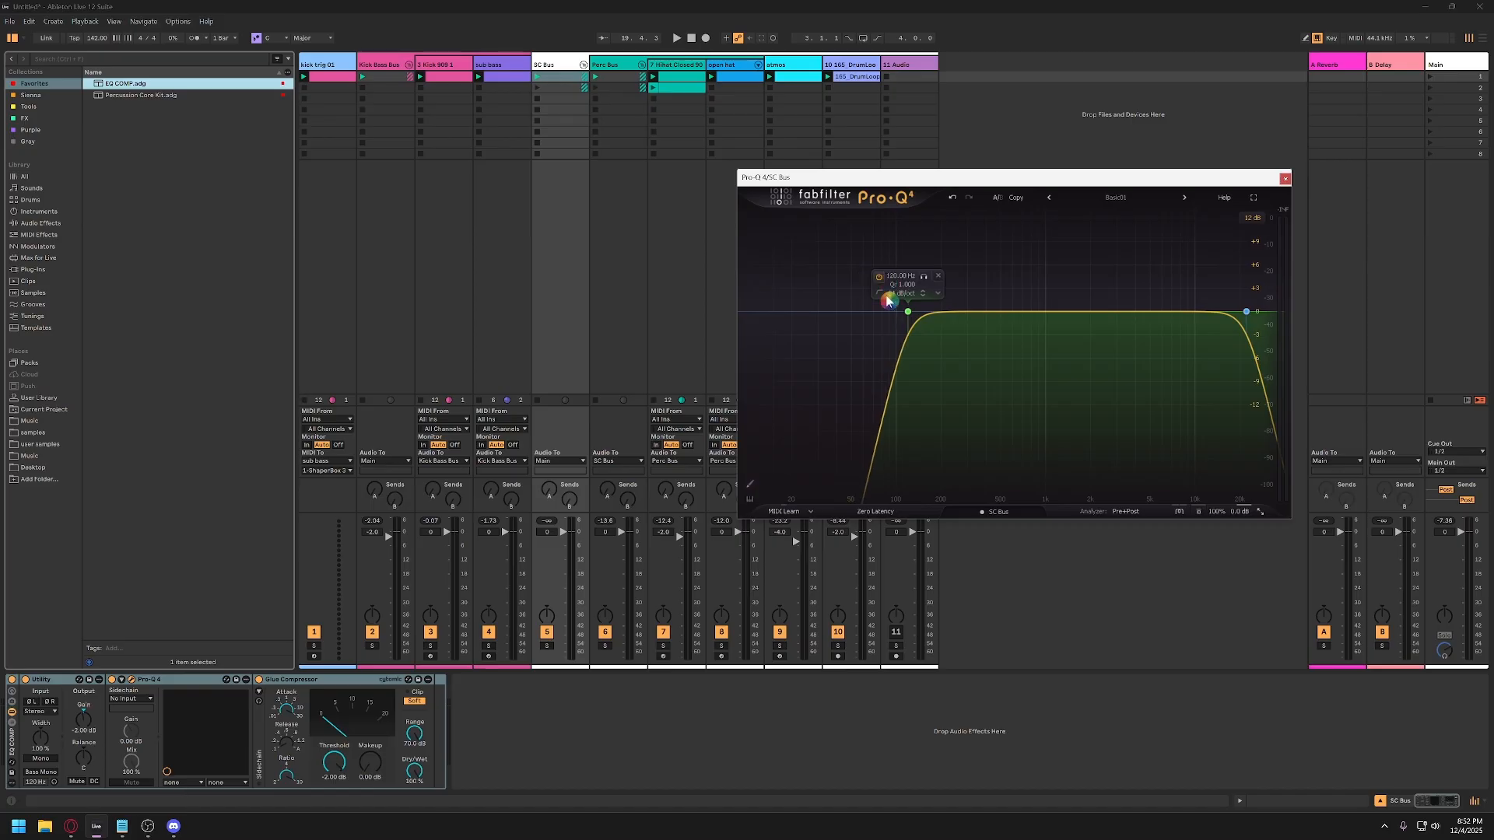
scroll(907, 317, "up", 3)
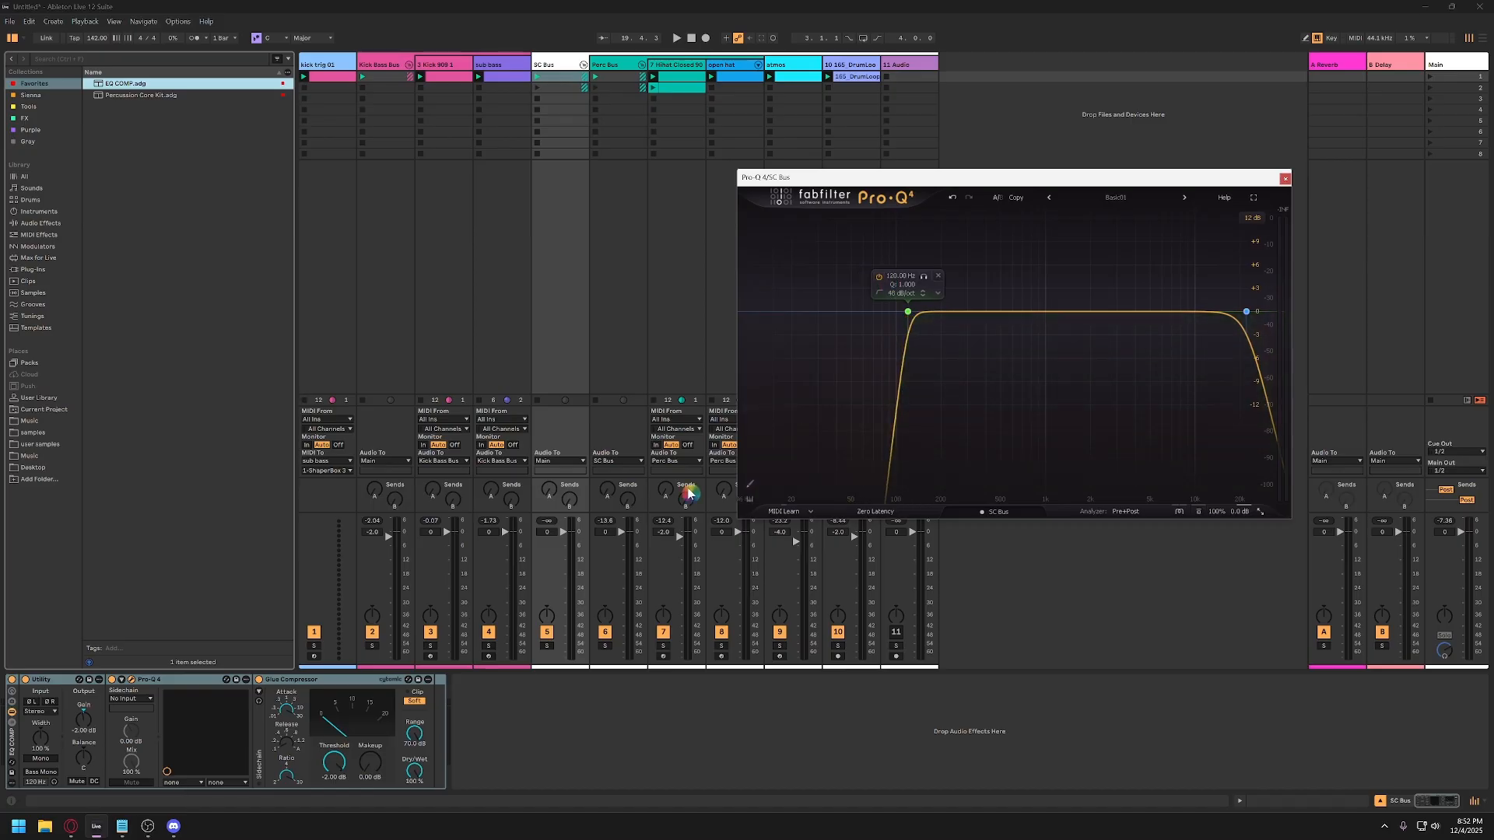
Solo the SC Bus during playback, set its Glue Compressor makeup gain to 4 dB, and close the EQ window.
left_click(75, 734)
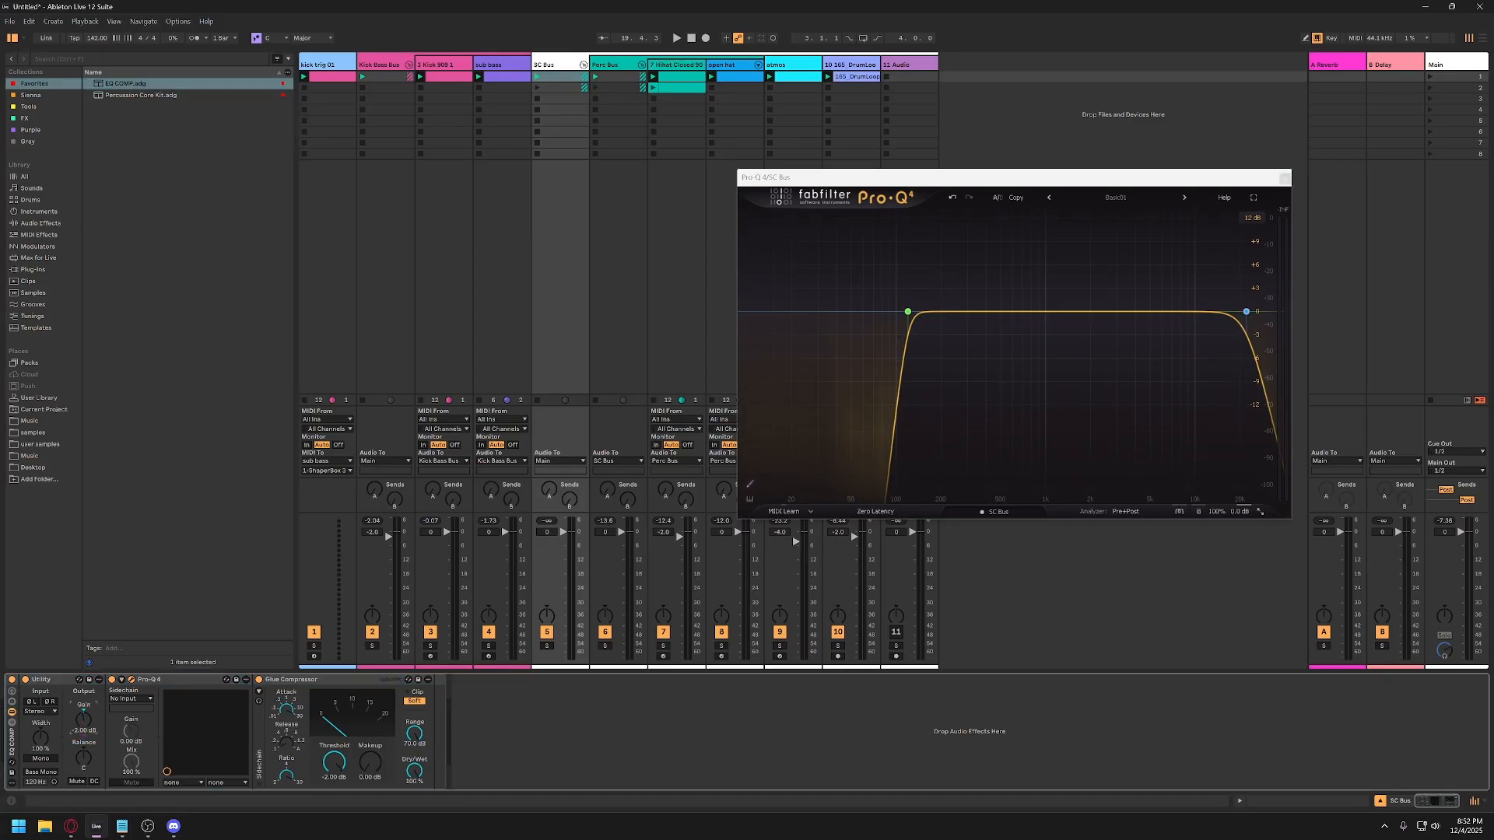
key("space")
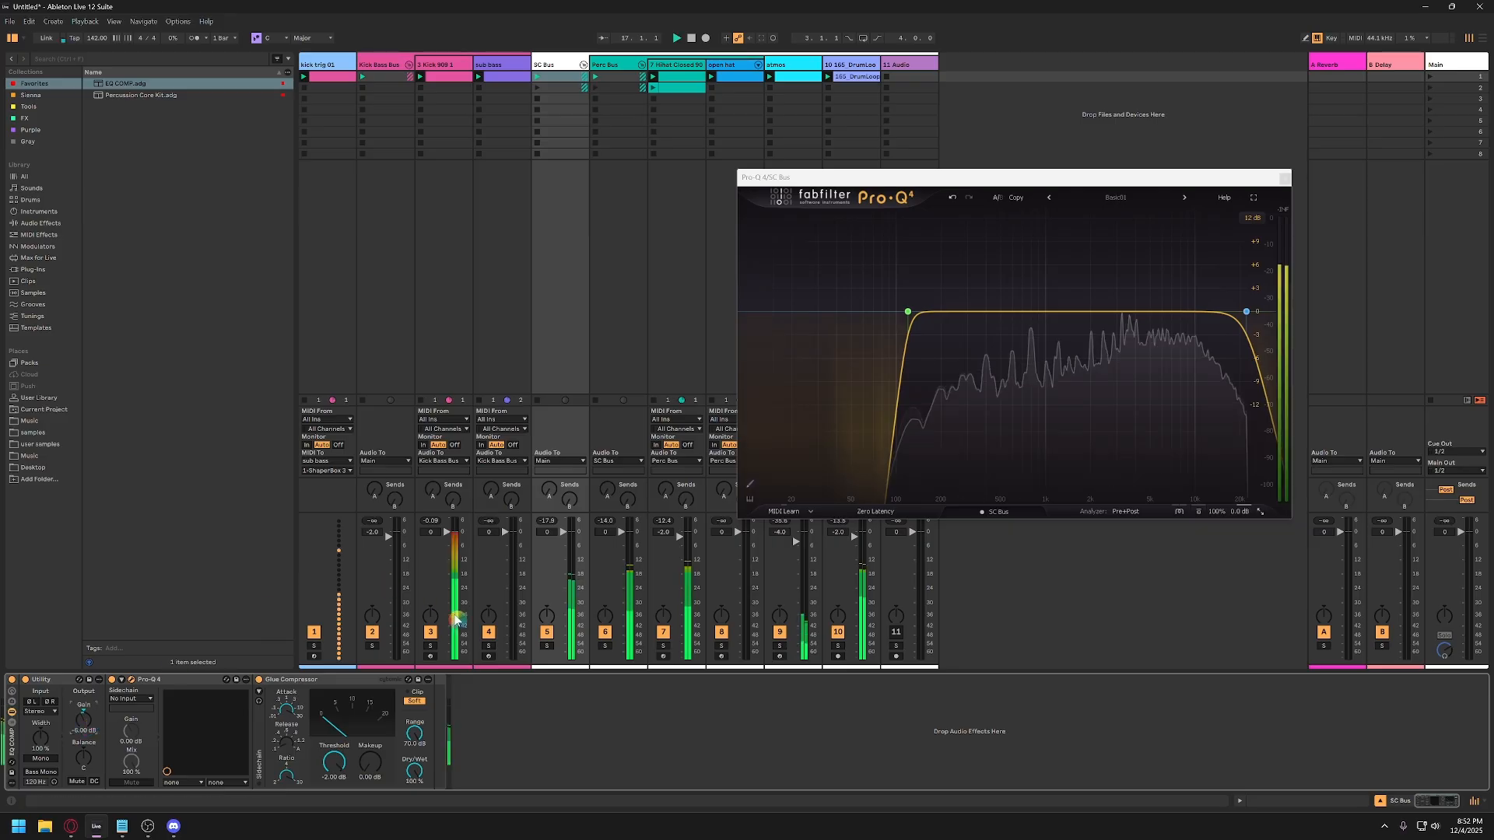
left_click(546, 646)
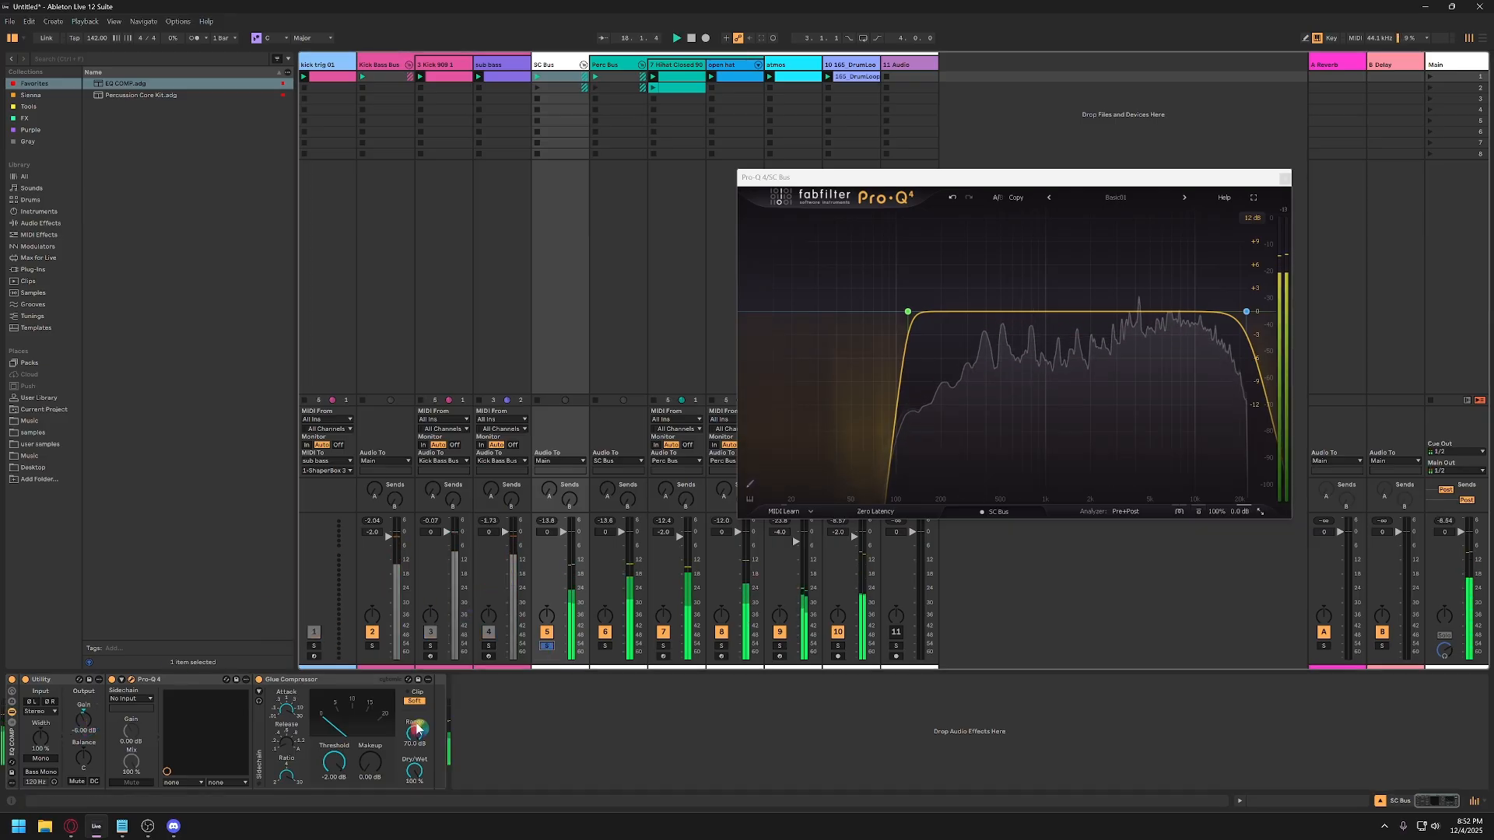
left_click_drag(90, 731, 89, 723)
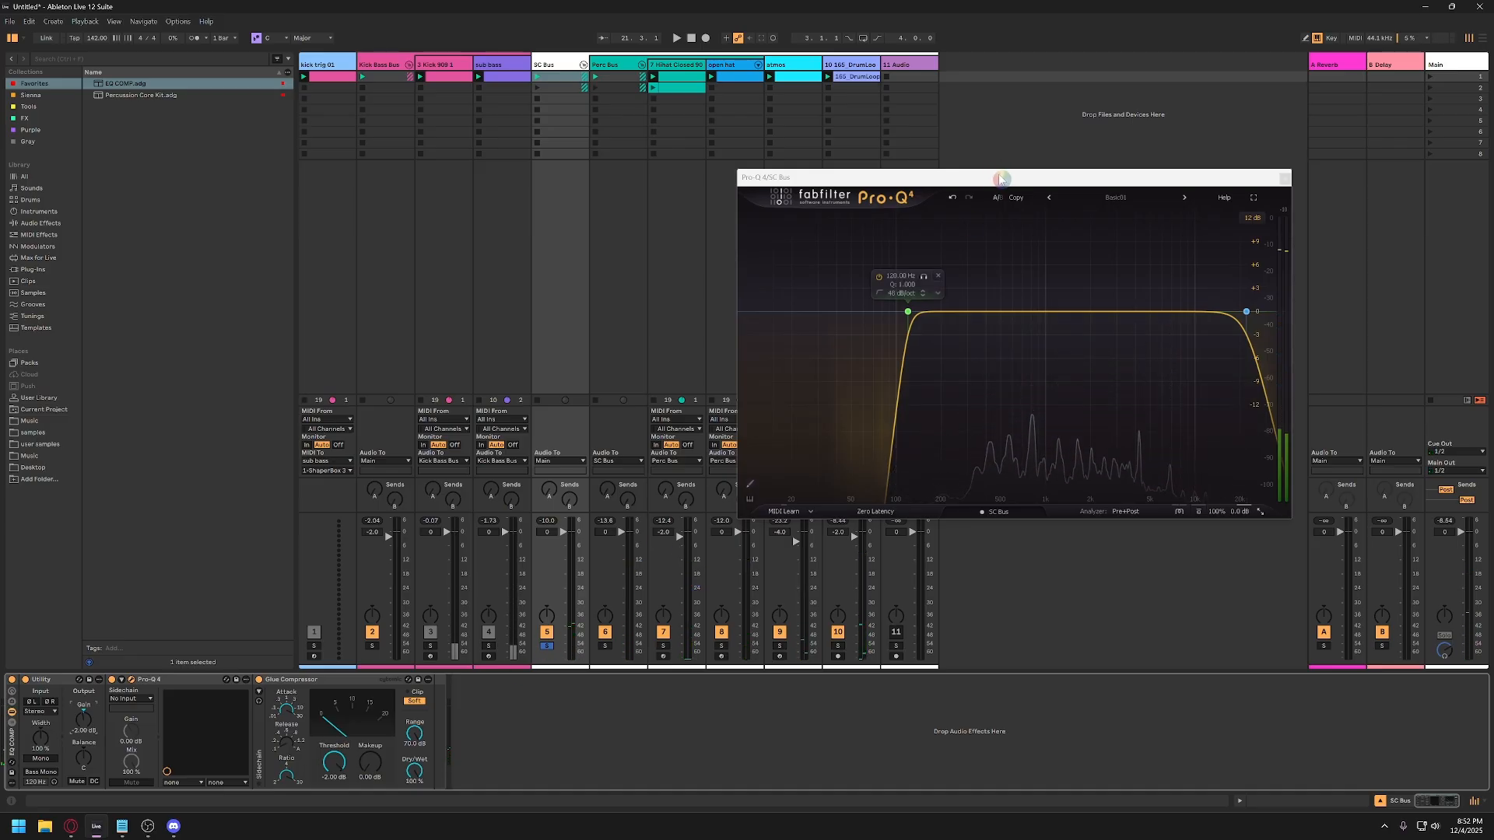
left_click_drag(993, 171, 1038, 137)
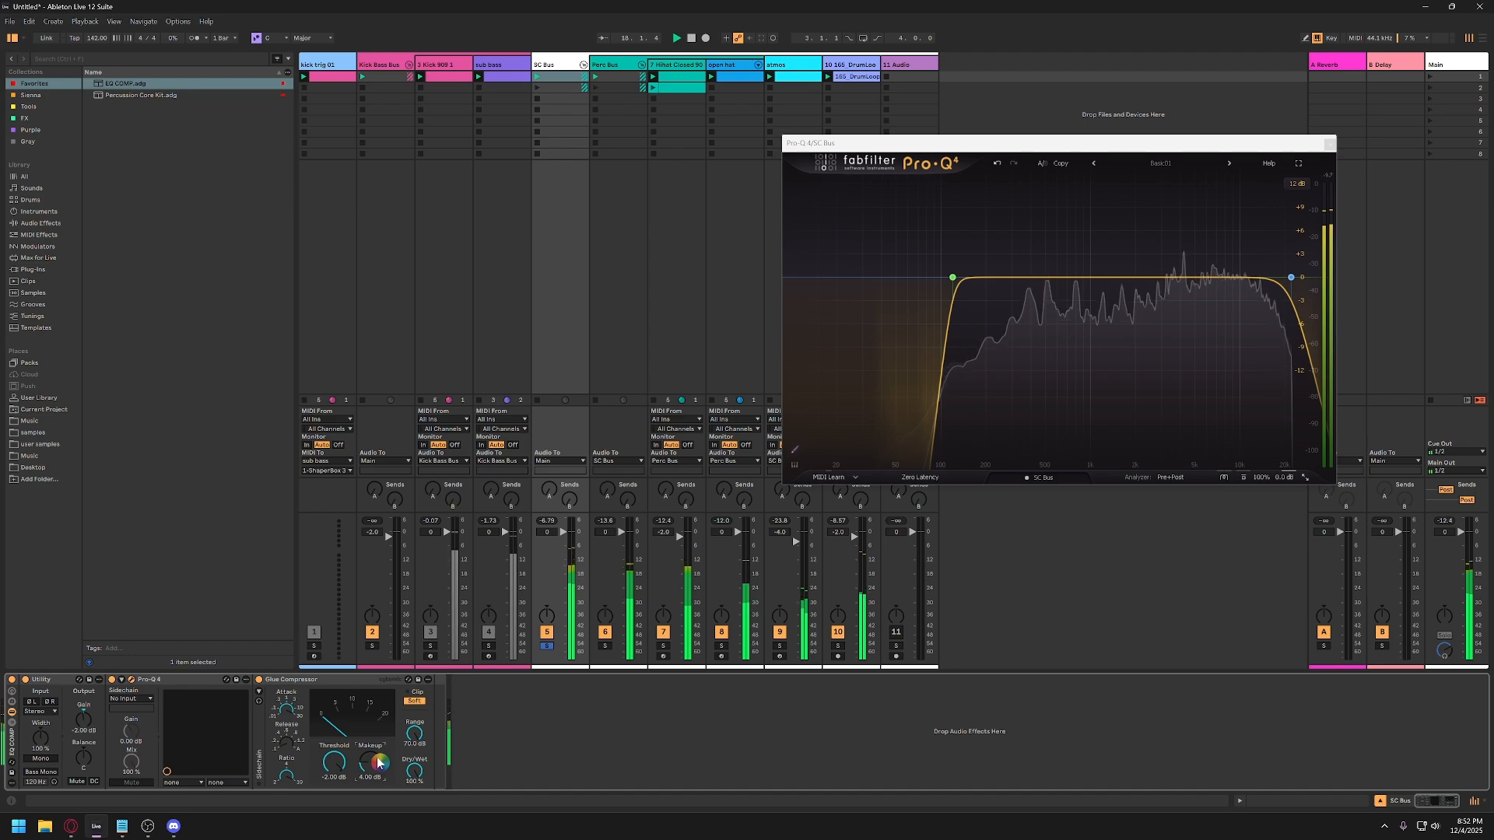
left_click(1328, 145)
left_click(558, 69)
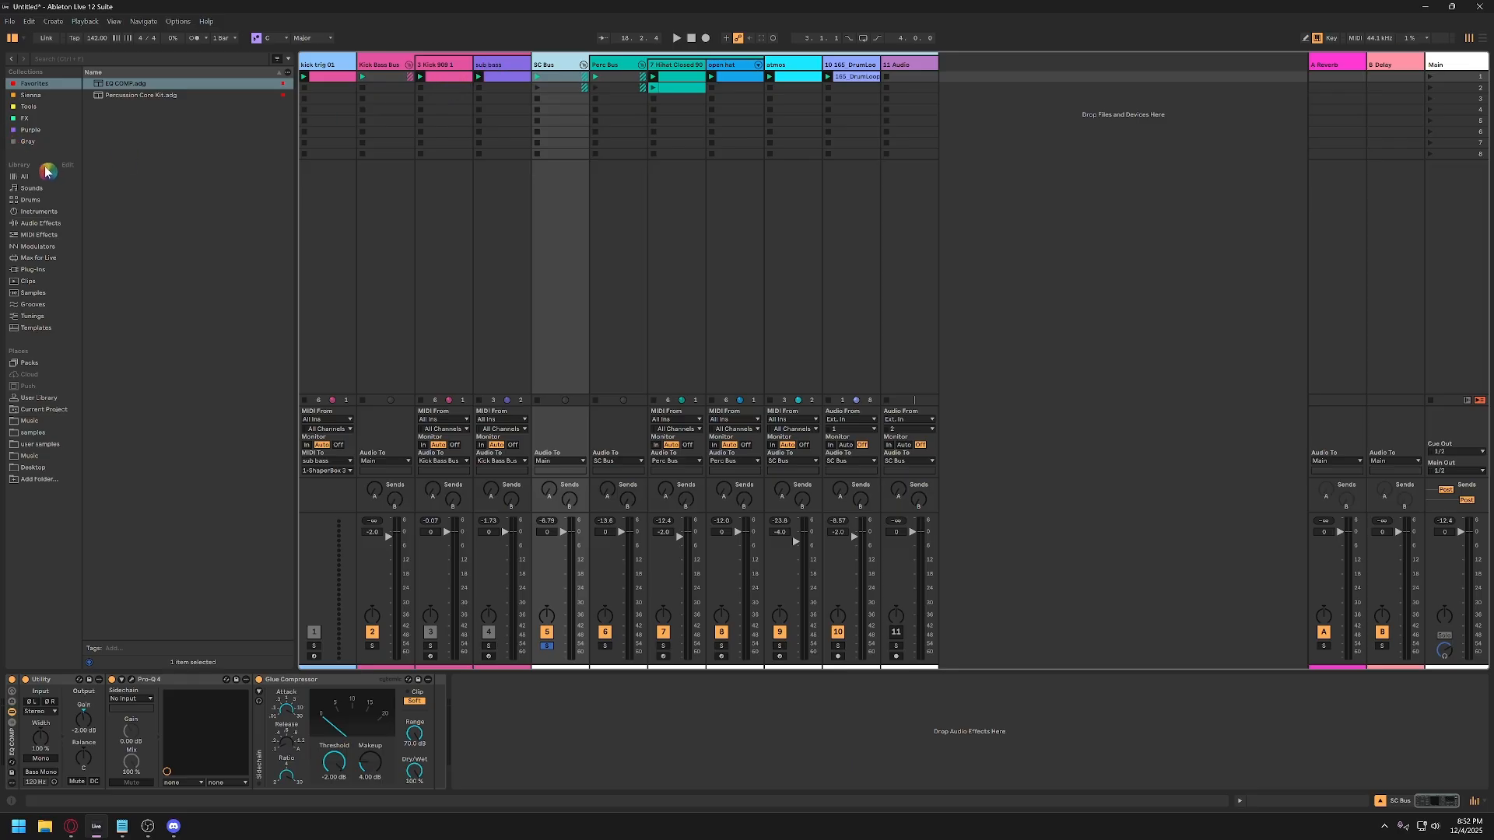
Add a Compressor at the end of the SC Bus chain and enable external sidechaining with the Kick 909 track as source.
left_click(43, 225)
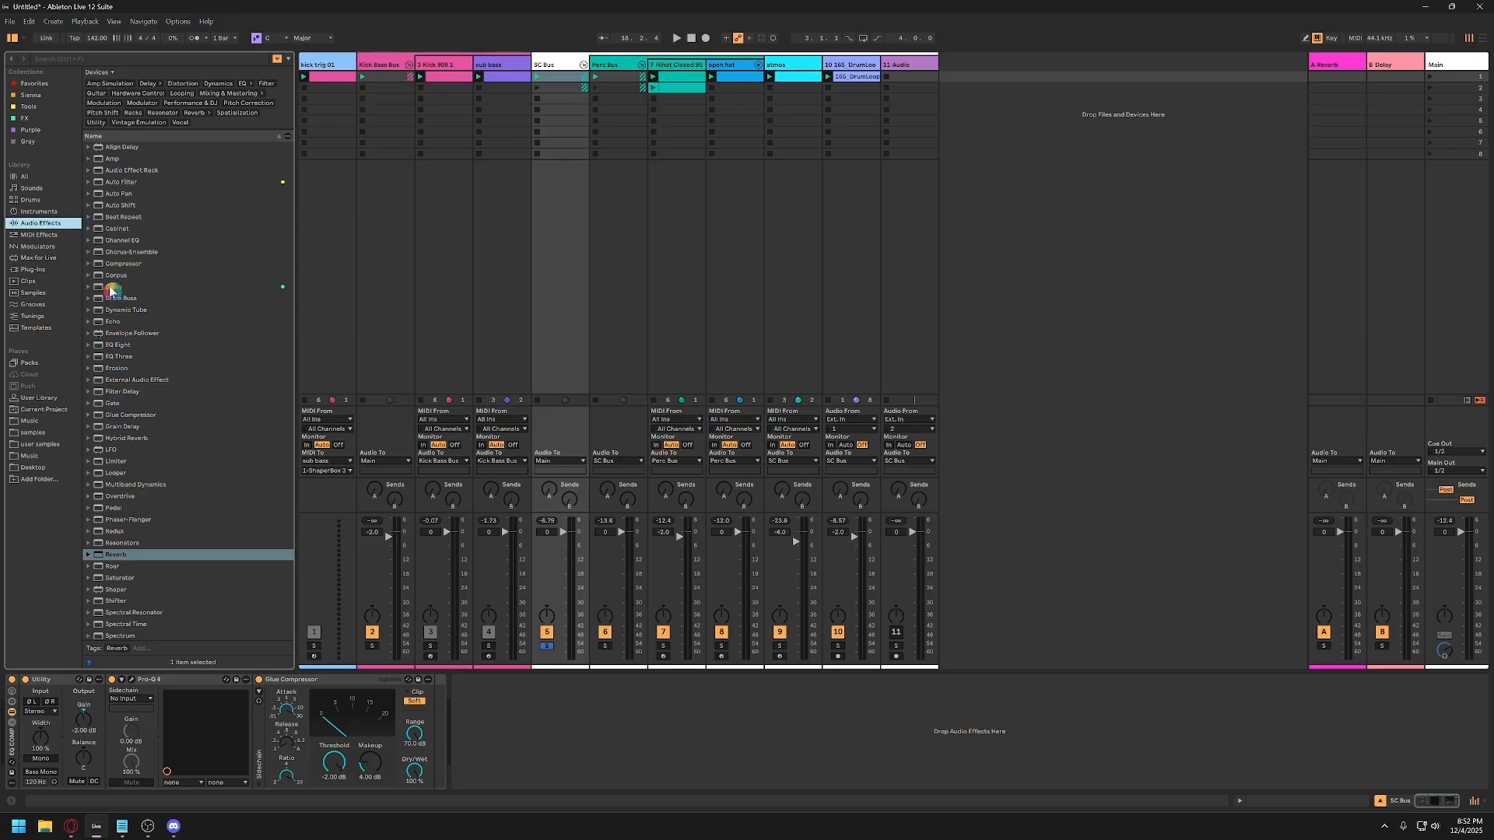
left_click_drag(102, 271, 382, 751)
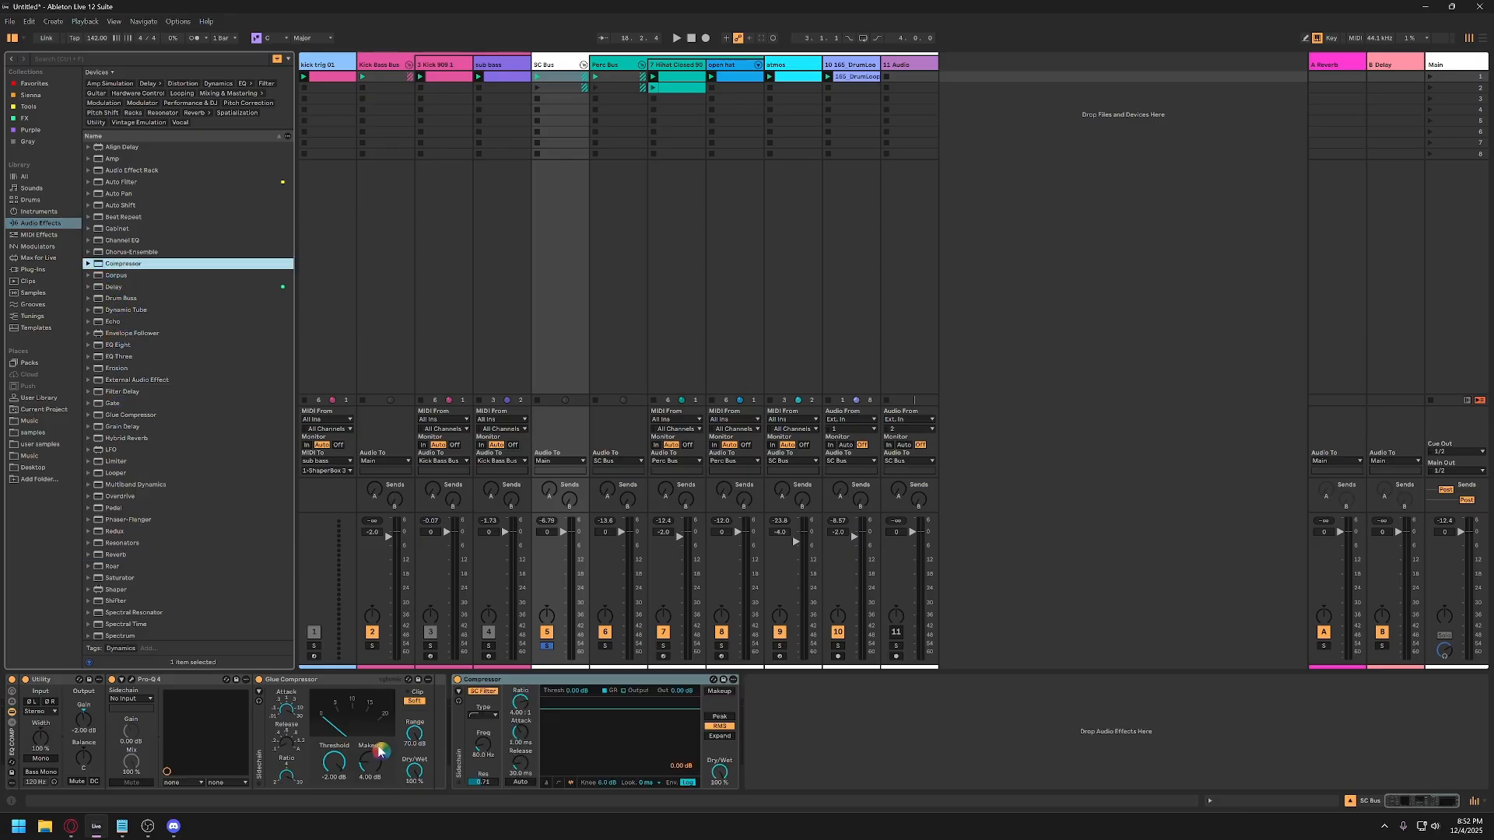
left_click(459, 692)
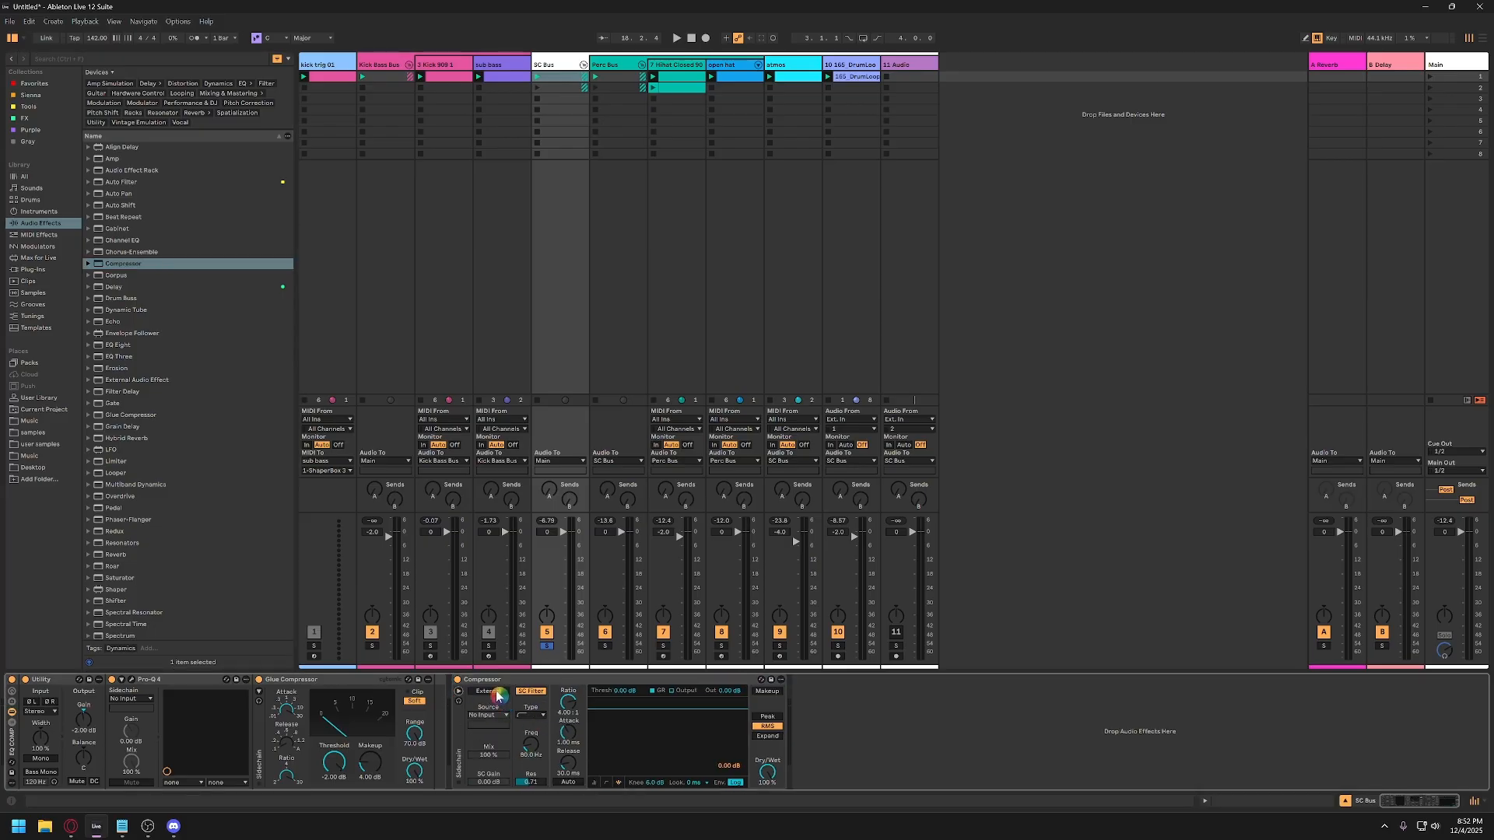
left_click(487, 691)
left_click(500, 716)
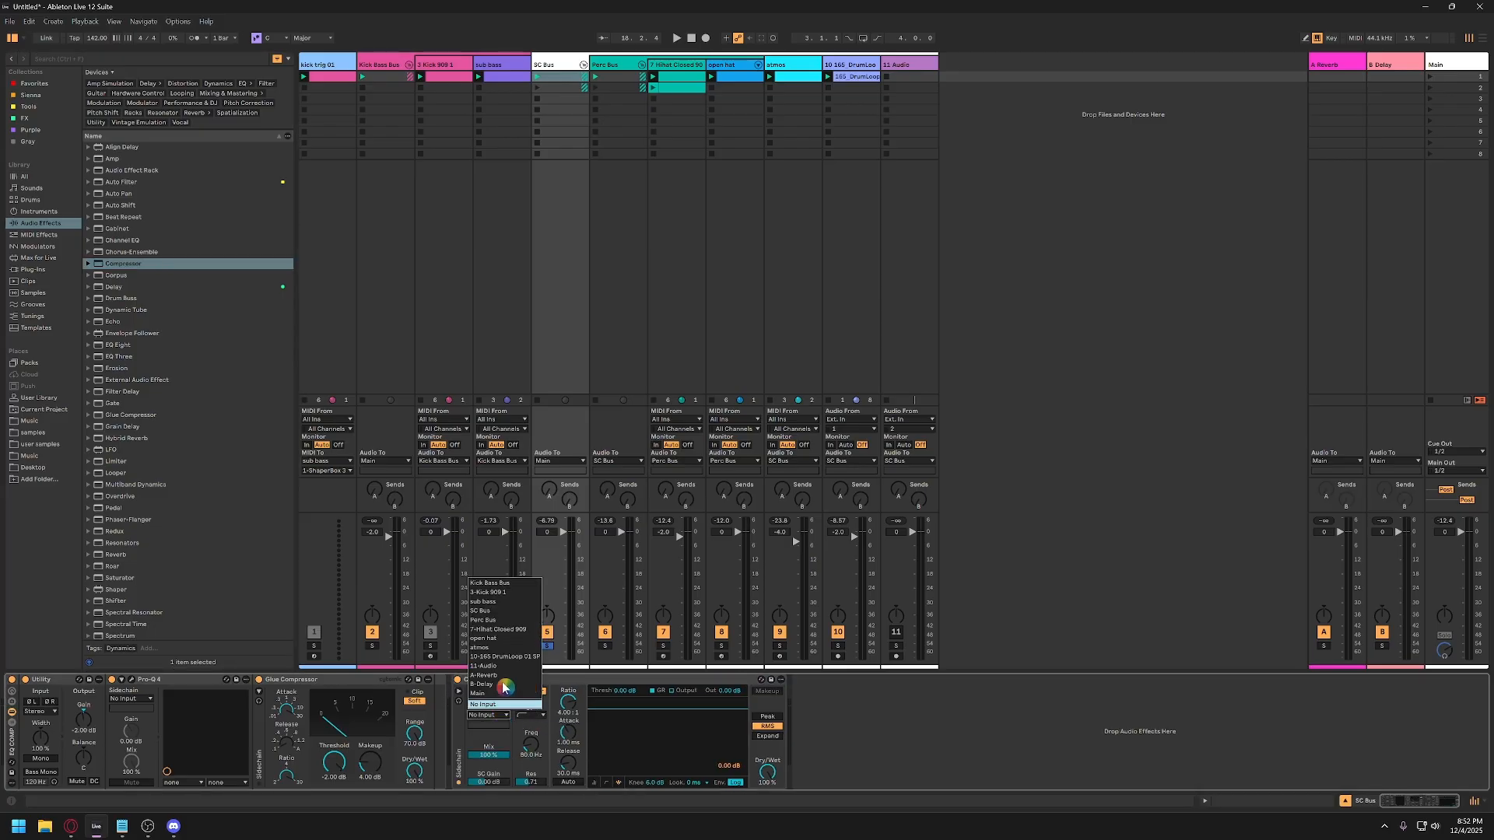
left_click(513, 598)
Lower the SC Bus sidechain Compressor's threshold to about -11.7 dB while auditioning the groove soloed and with the kick.
key("space")
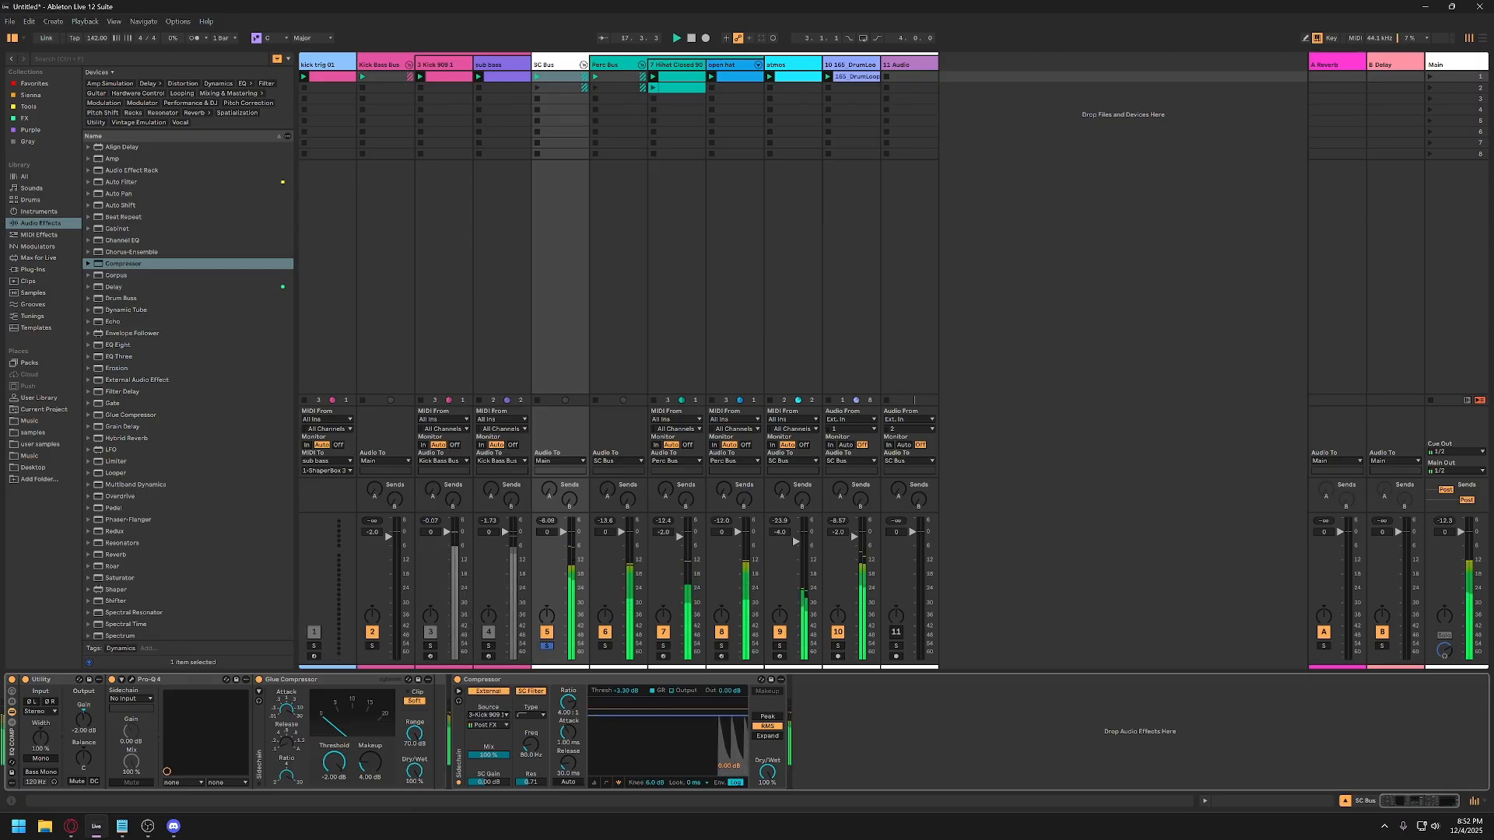
left_click_drag(667, 725, 668, 747)
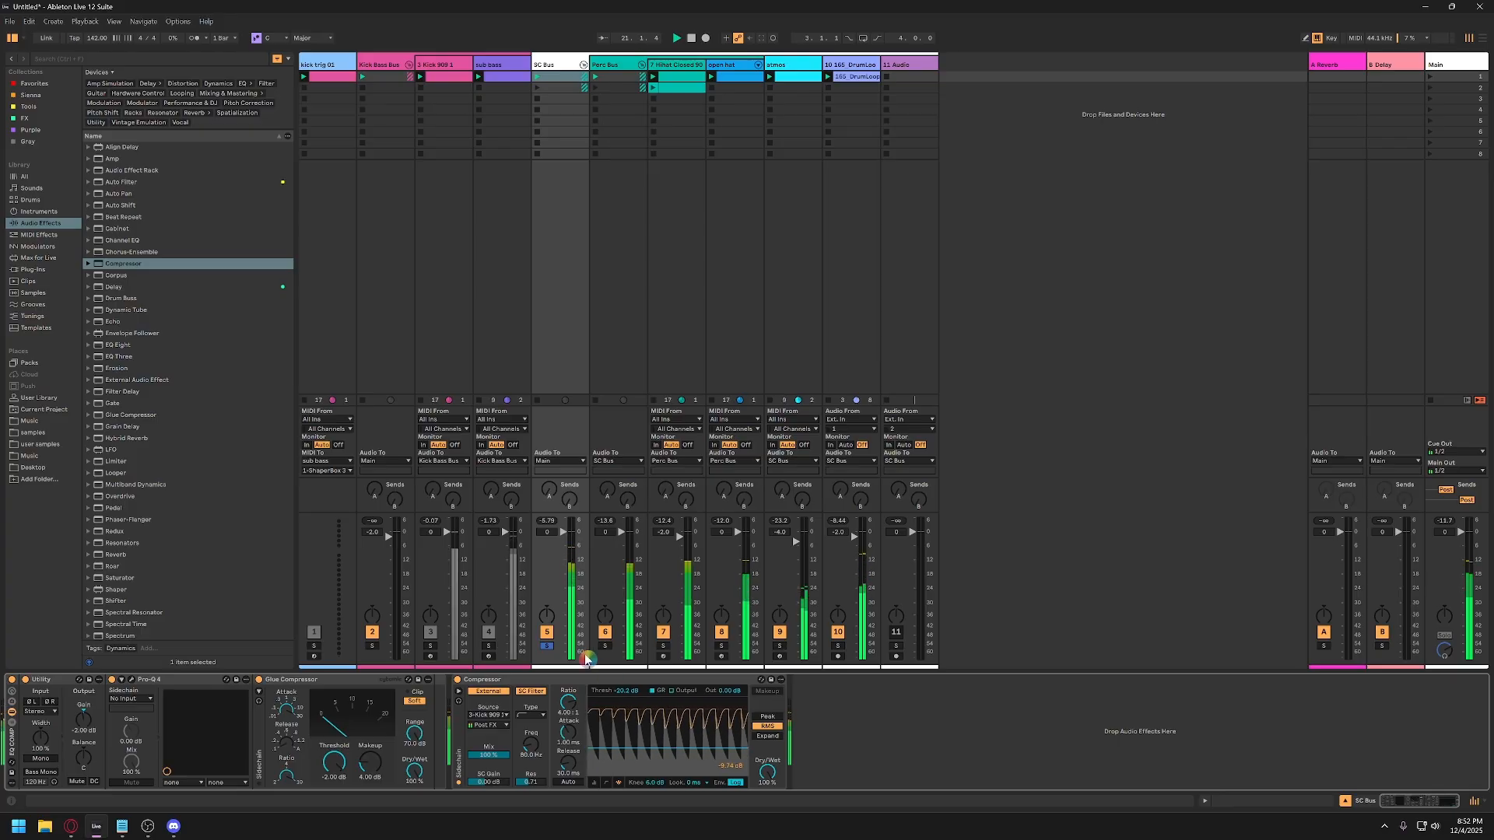
key("space")
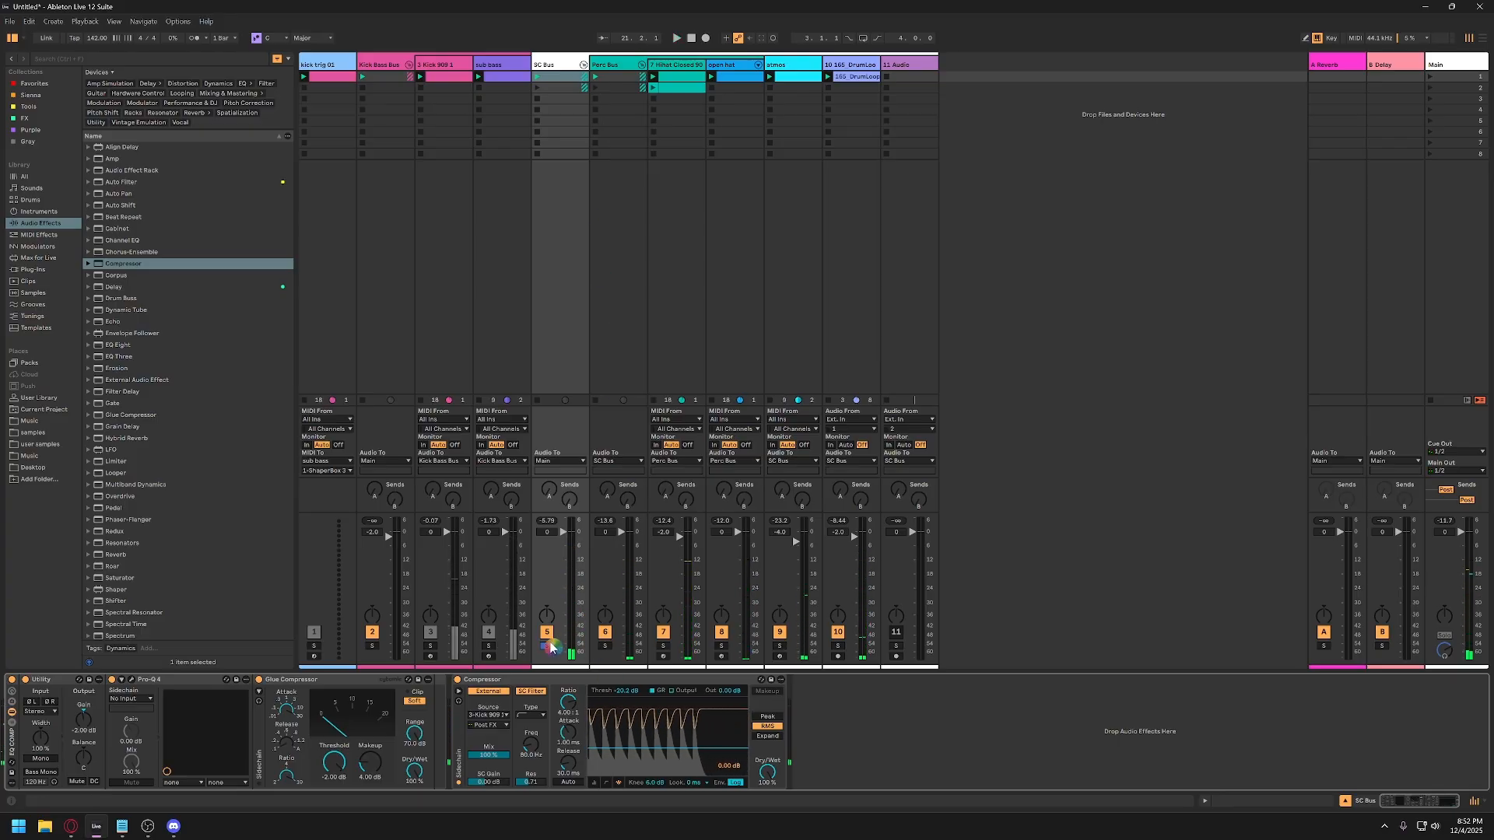
key("space")
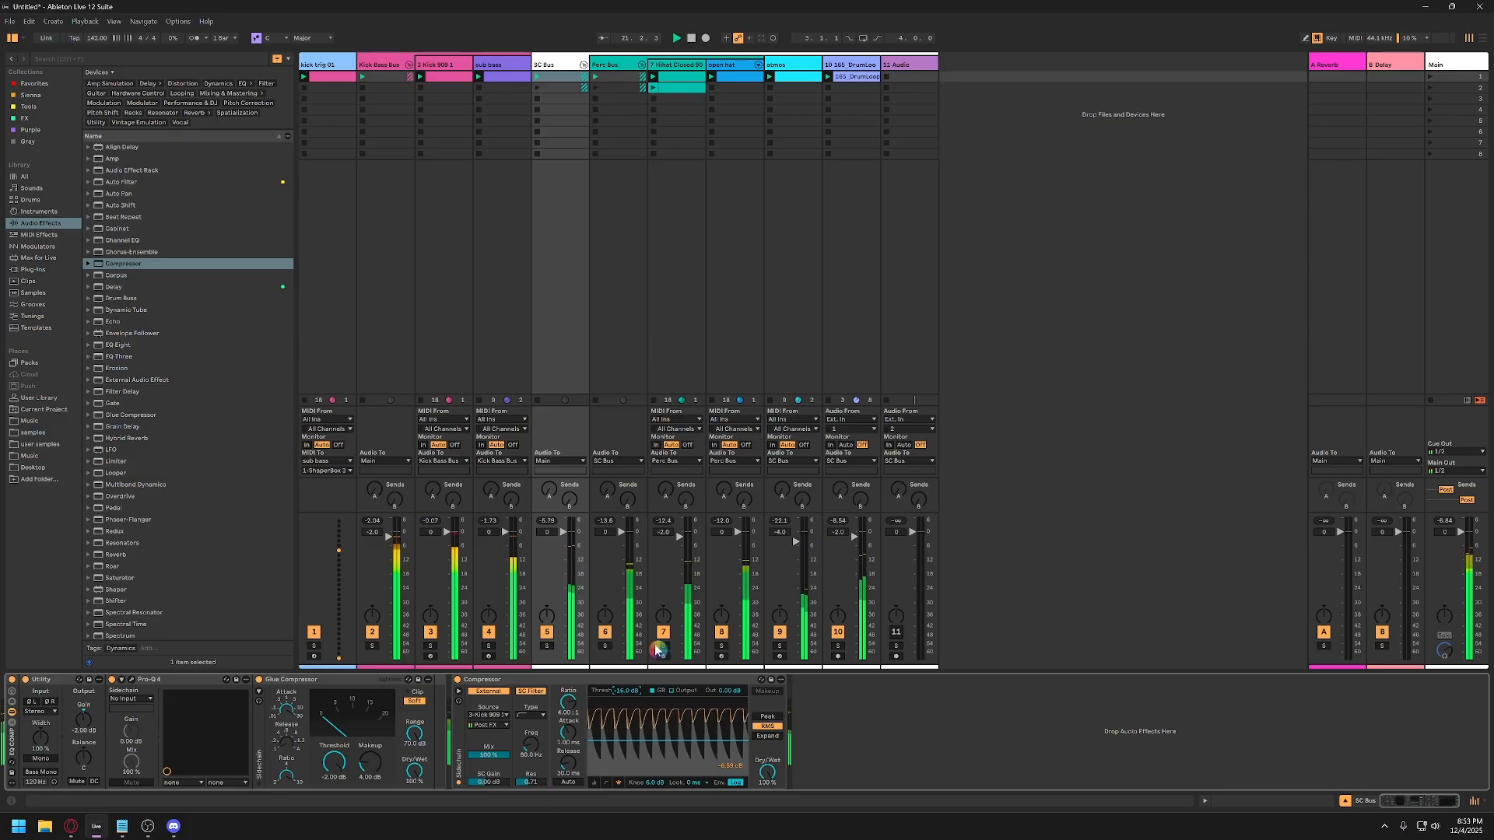
key("space")
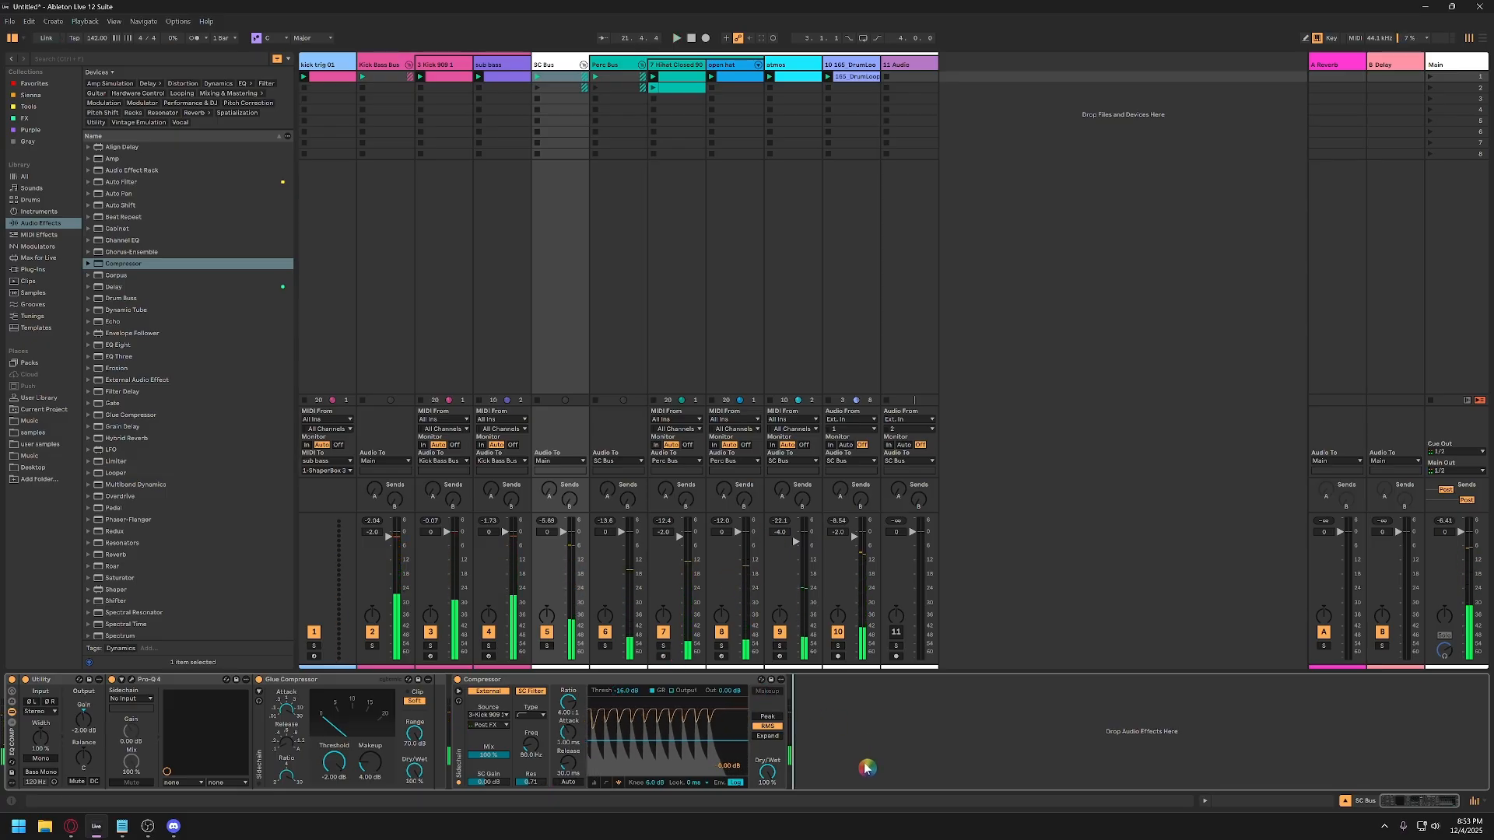
left_click(549, 684)
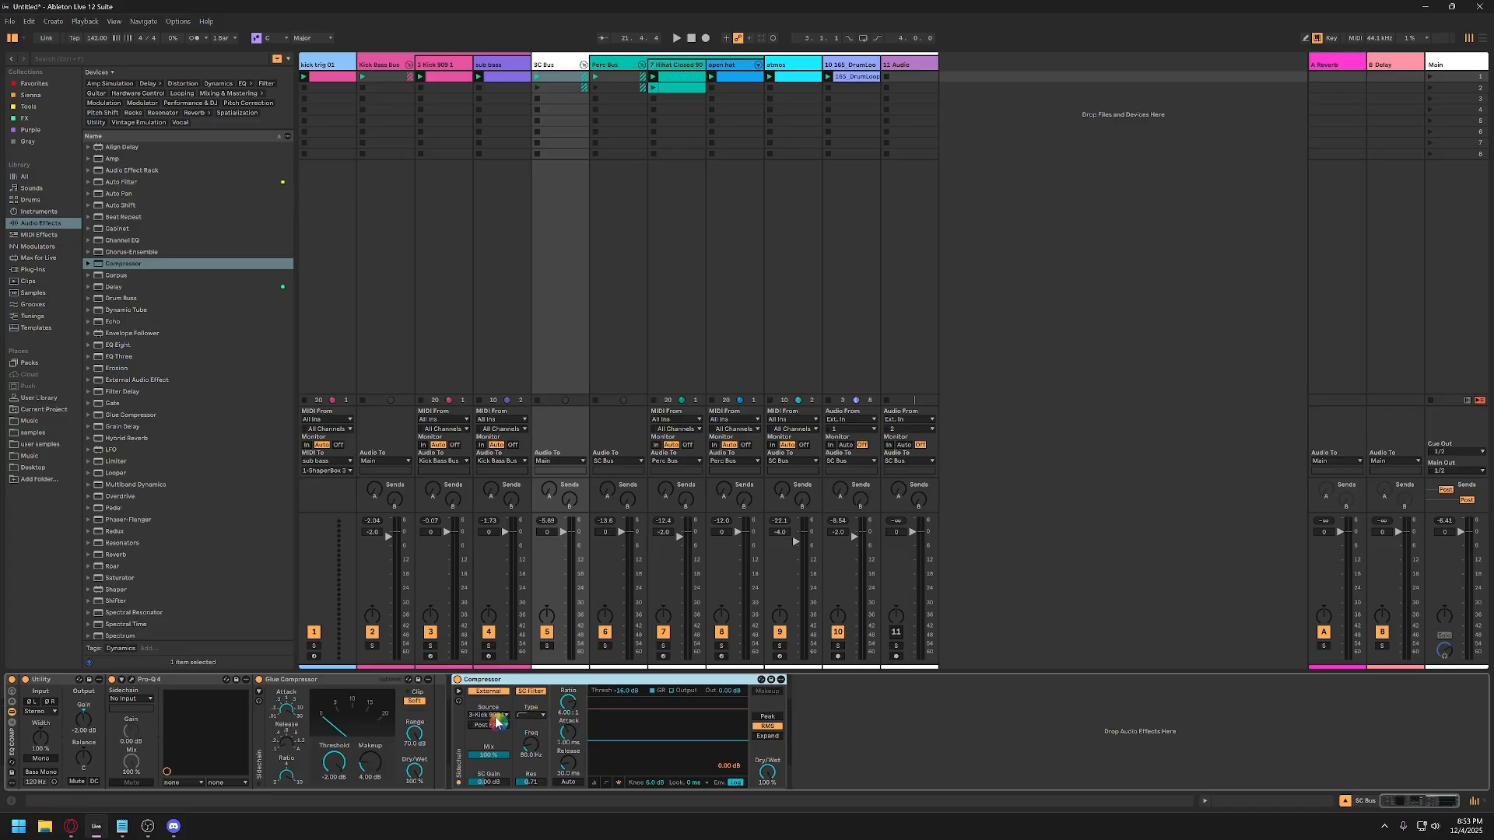
key("space")
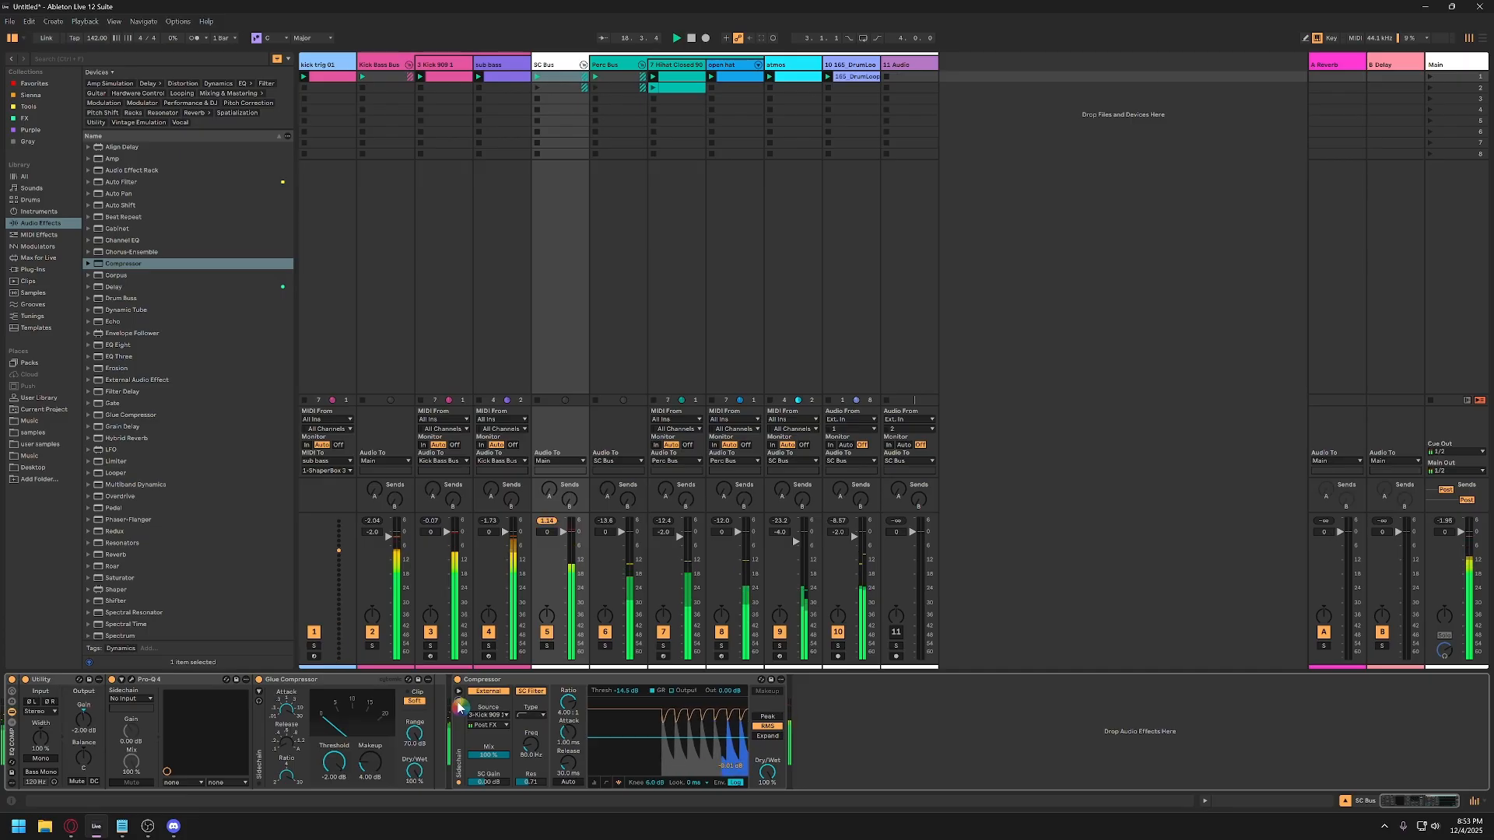
left_click_drag(641, 736, 683, 734)
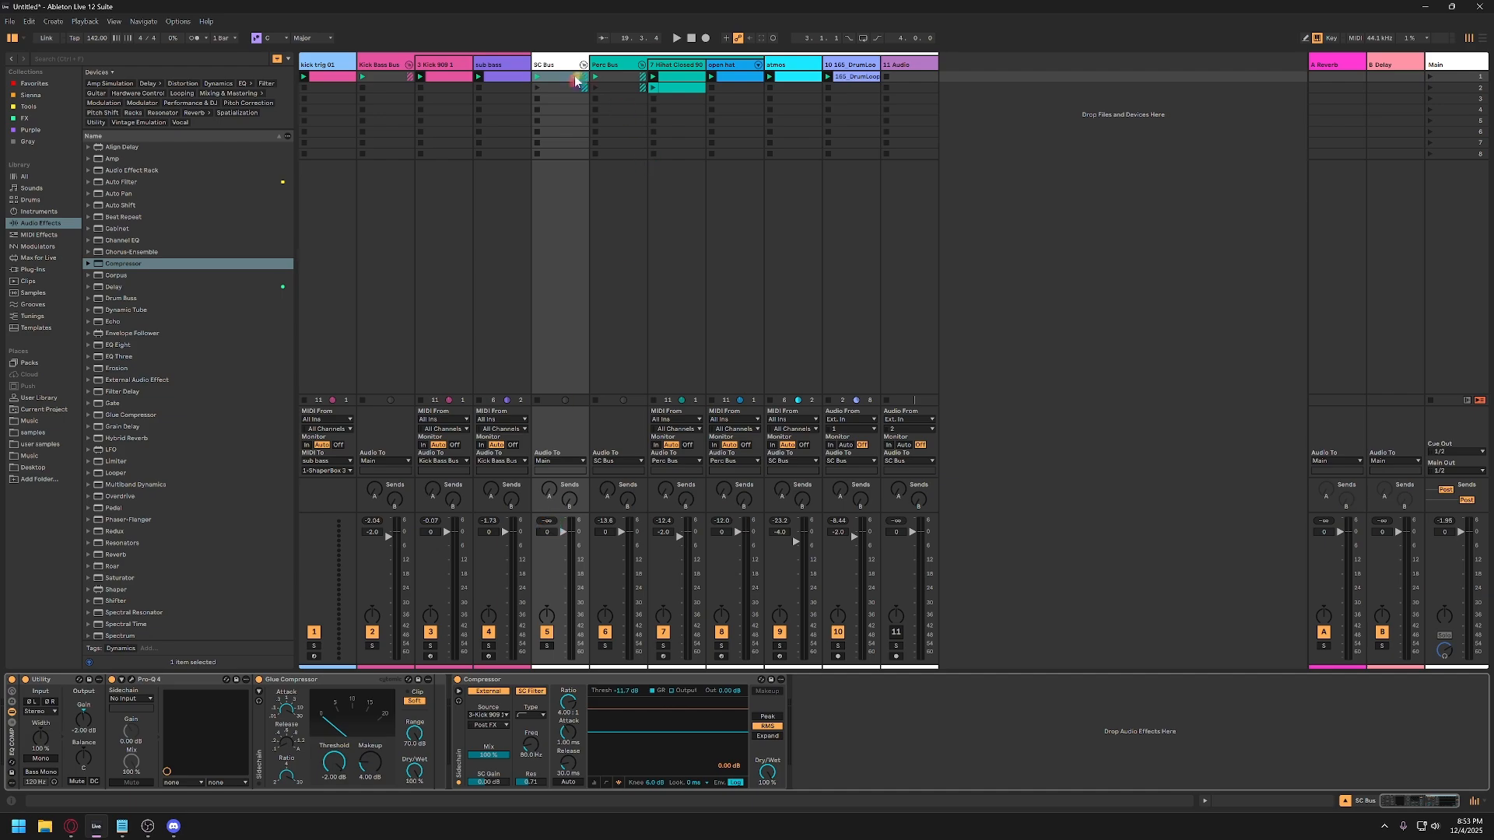
left_click(440, 68)
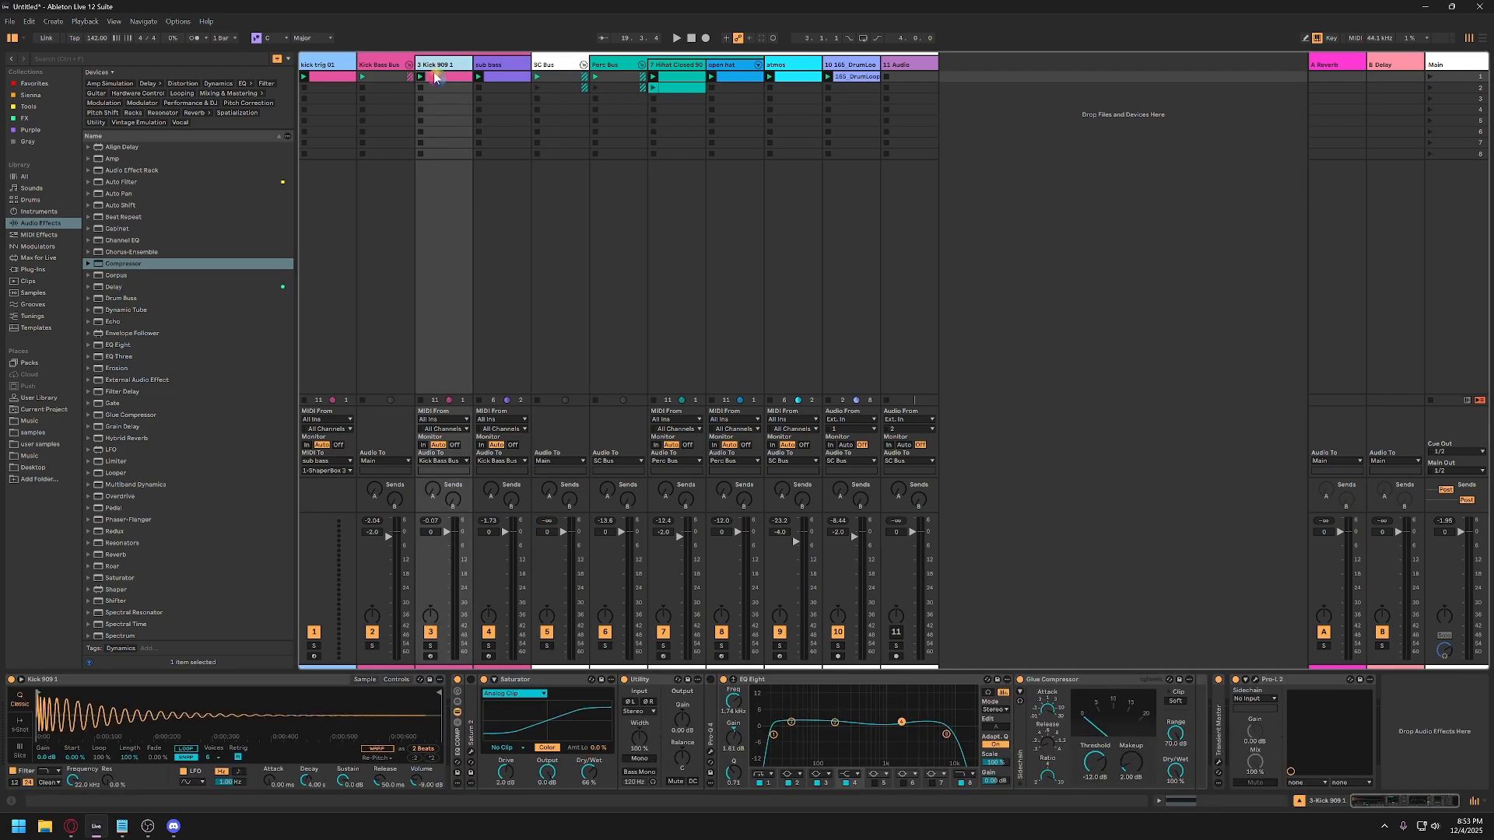
key("ctrl+shift+t")
left_click(490, 66)
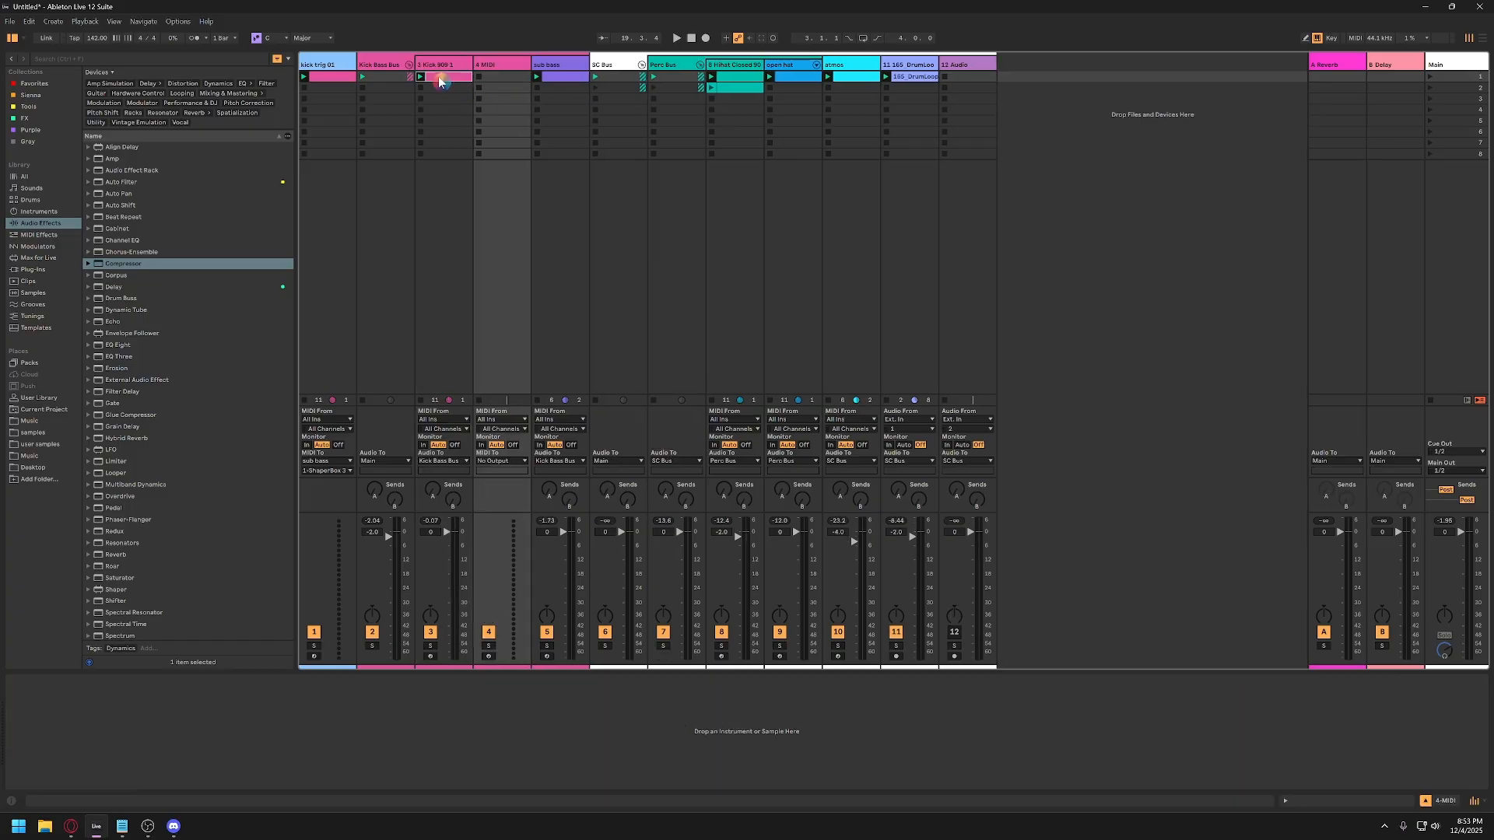
left_click_drag(438, 77, 502, 74)
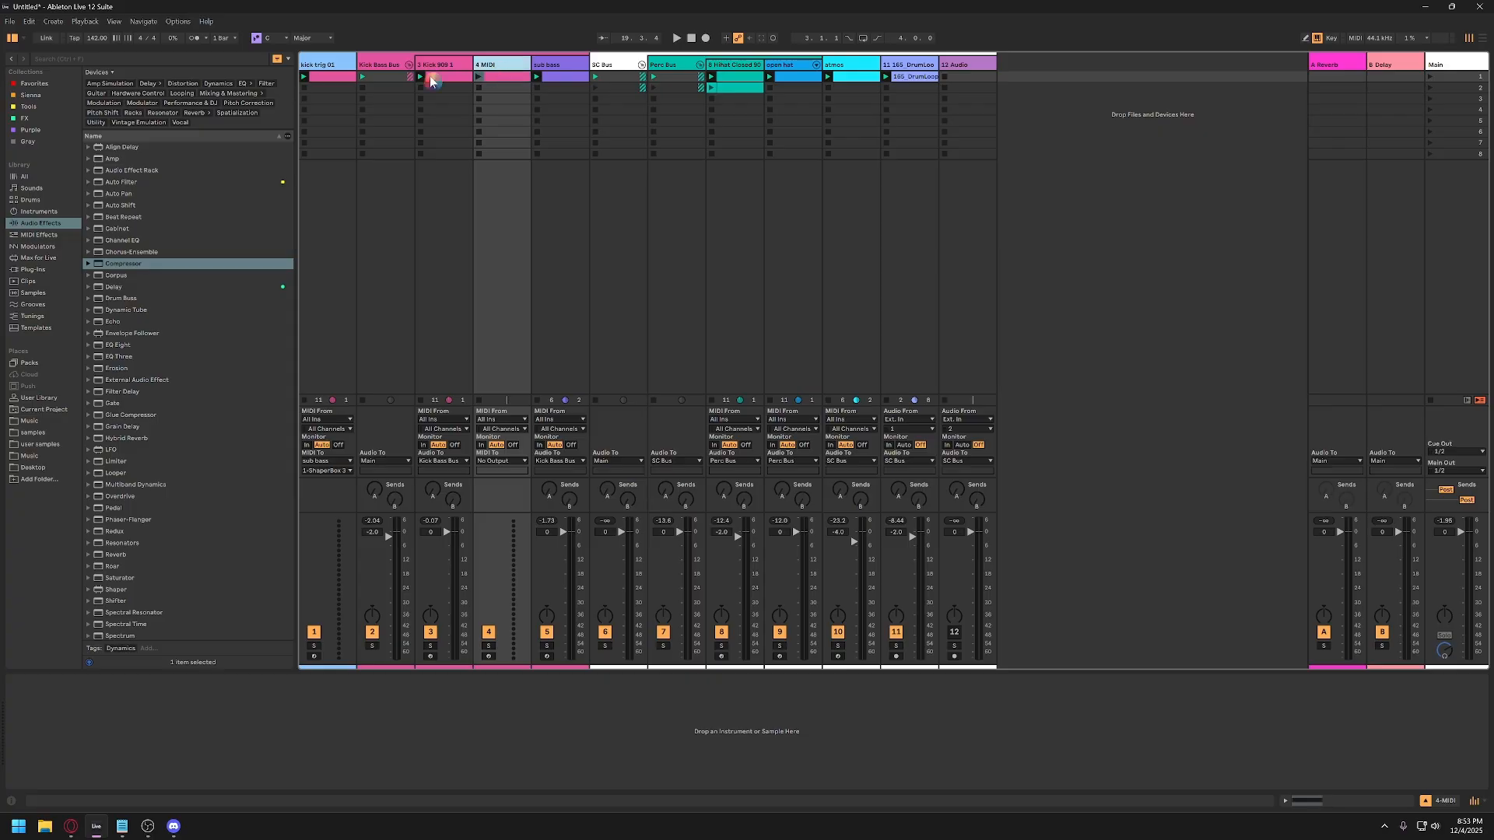
left_click(325, 67)
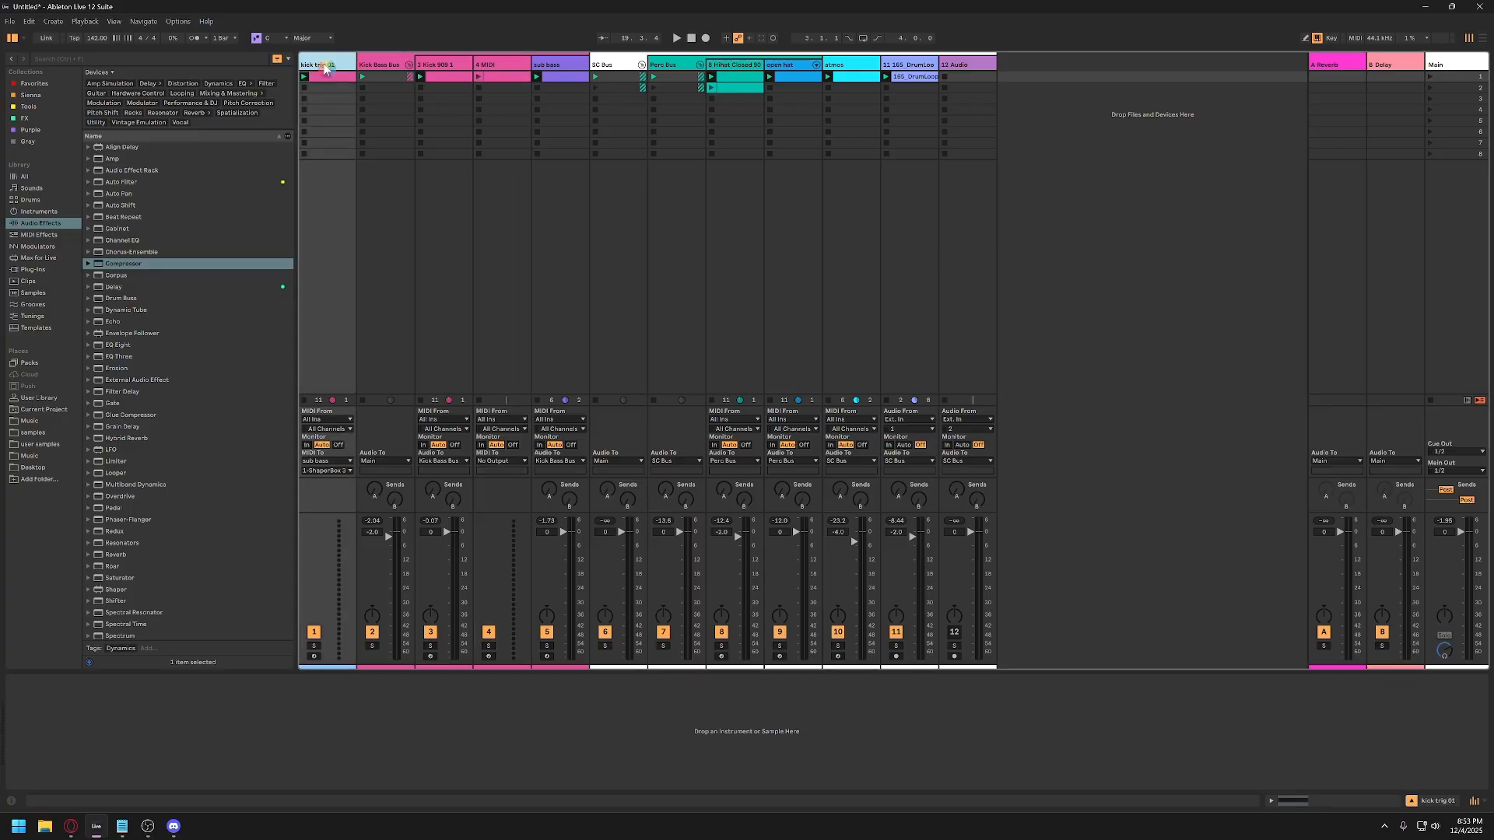
left_click(493, 67)
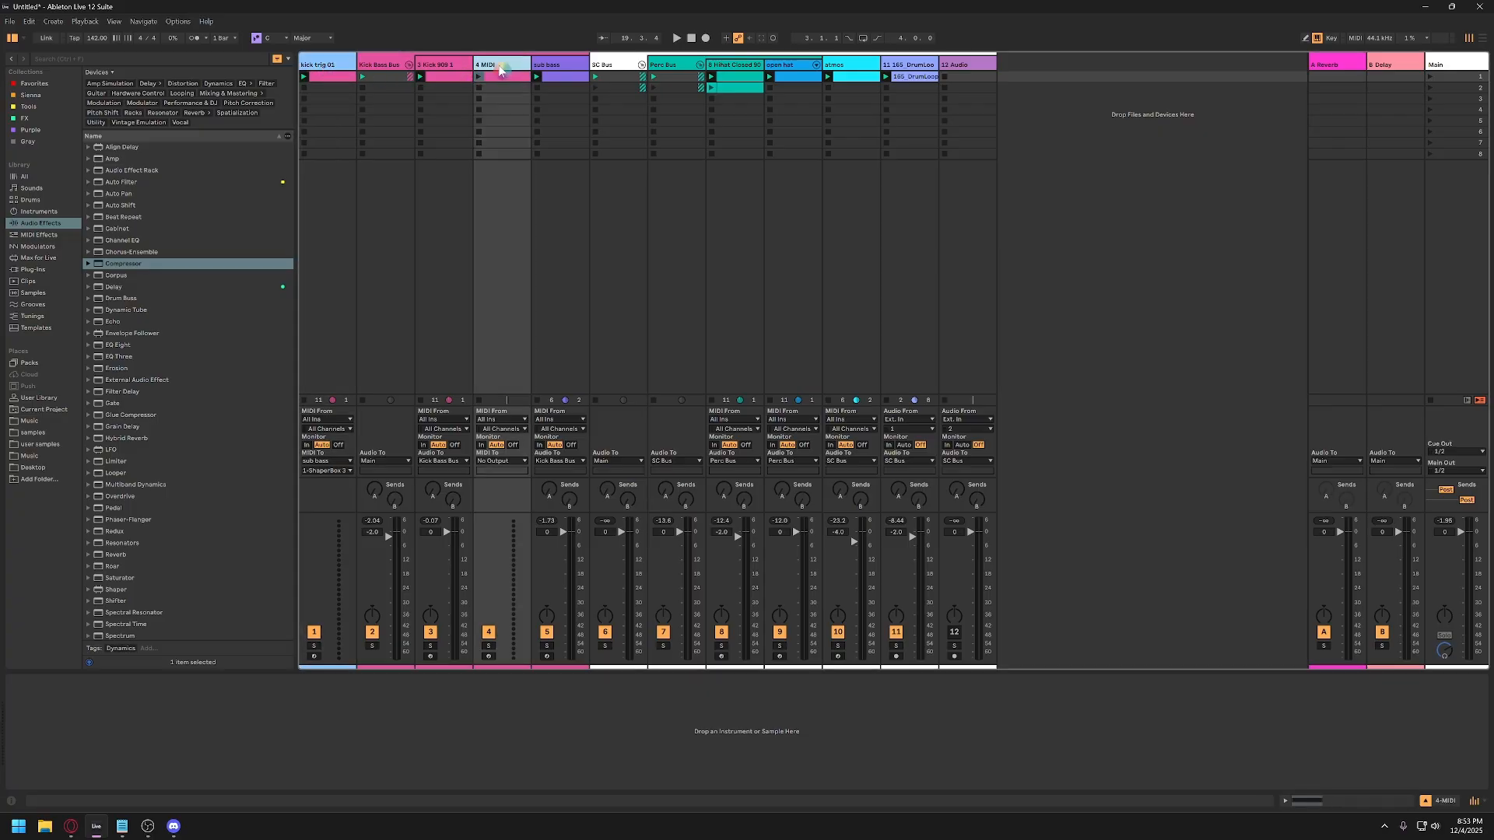
key("Delete")
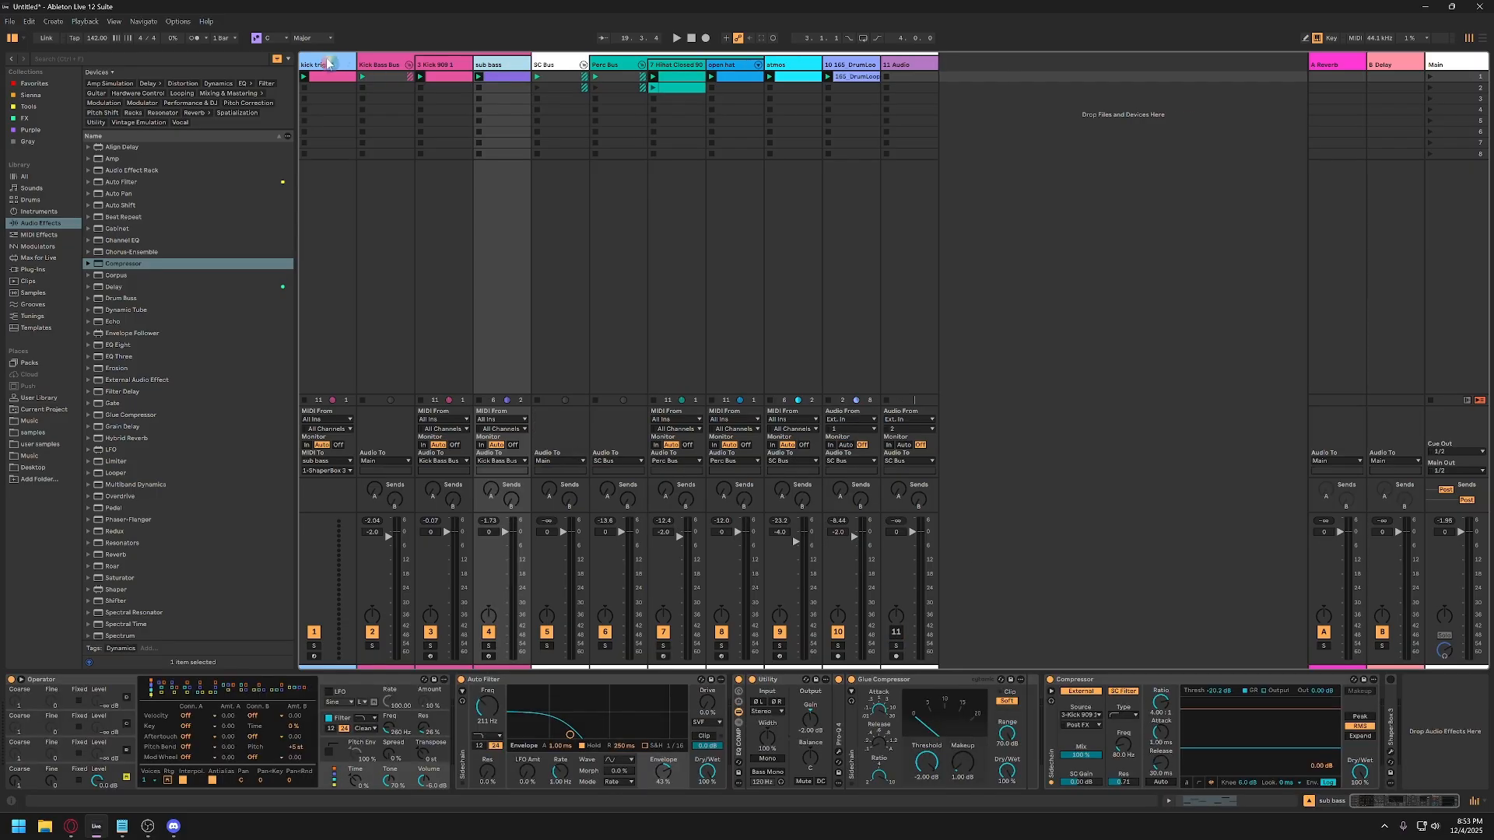
Duplicate the kick trig 01 track.
left_click(330, 66)
key("ctrl+d")
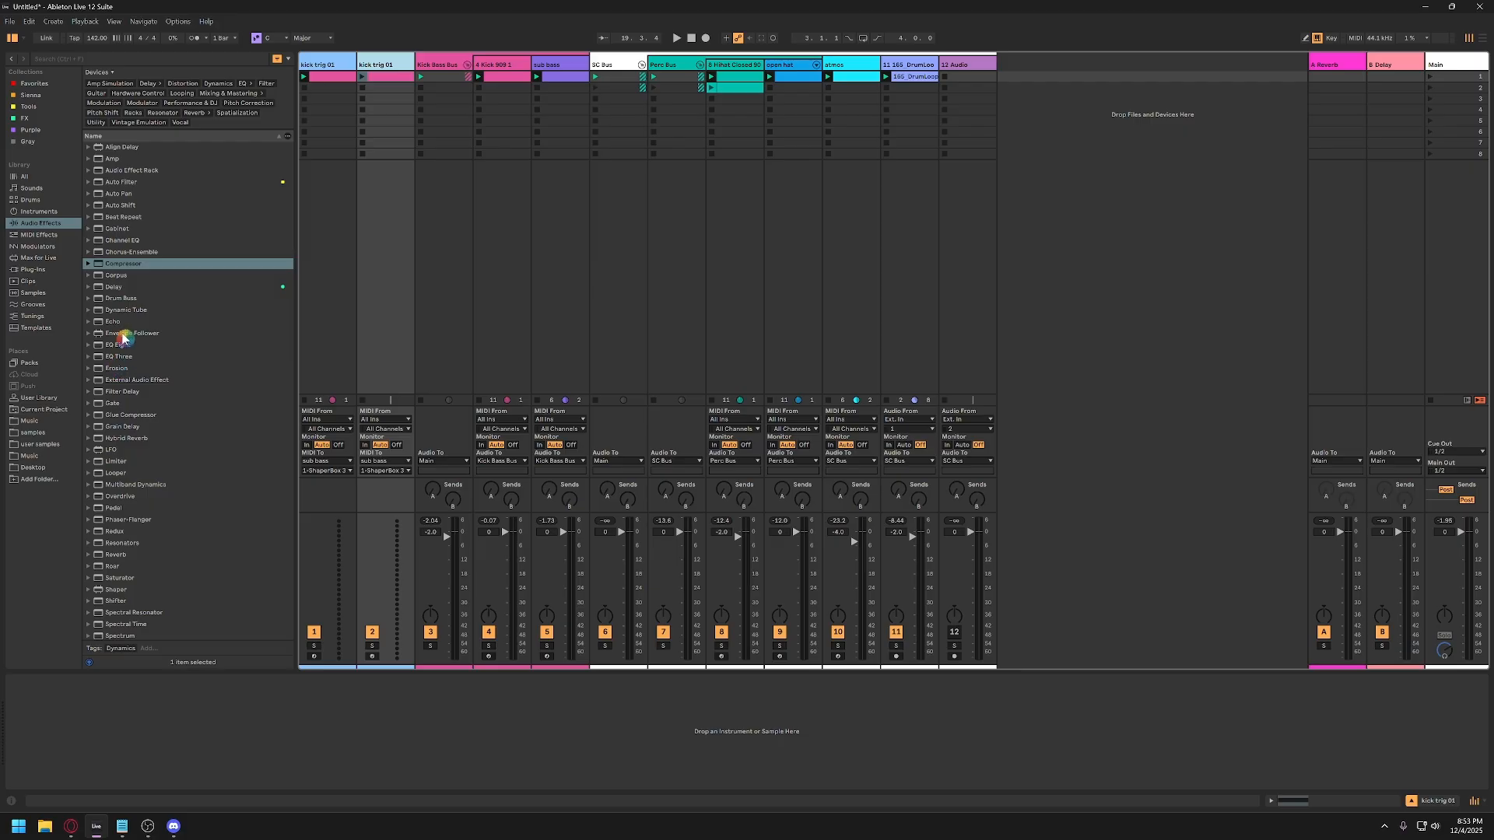
Load Operator onto the duplicated kick trig track and set oscillator A's waveform to white noise (NoW).
left_click(41, 213)
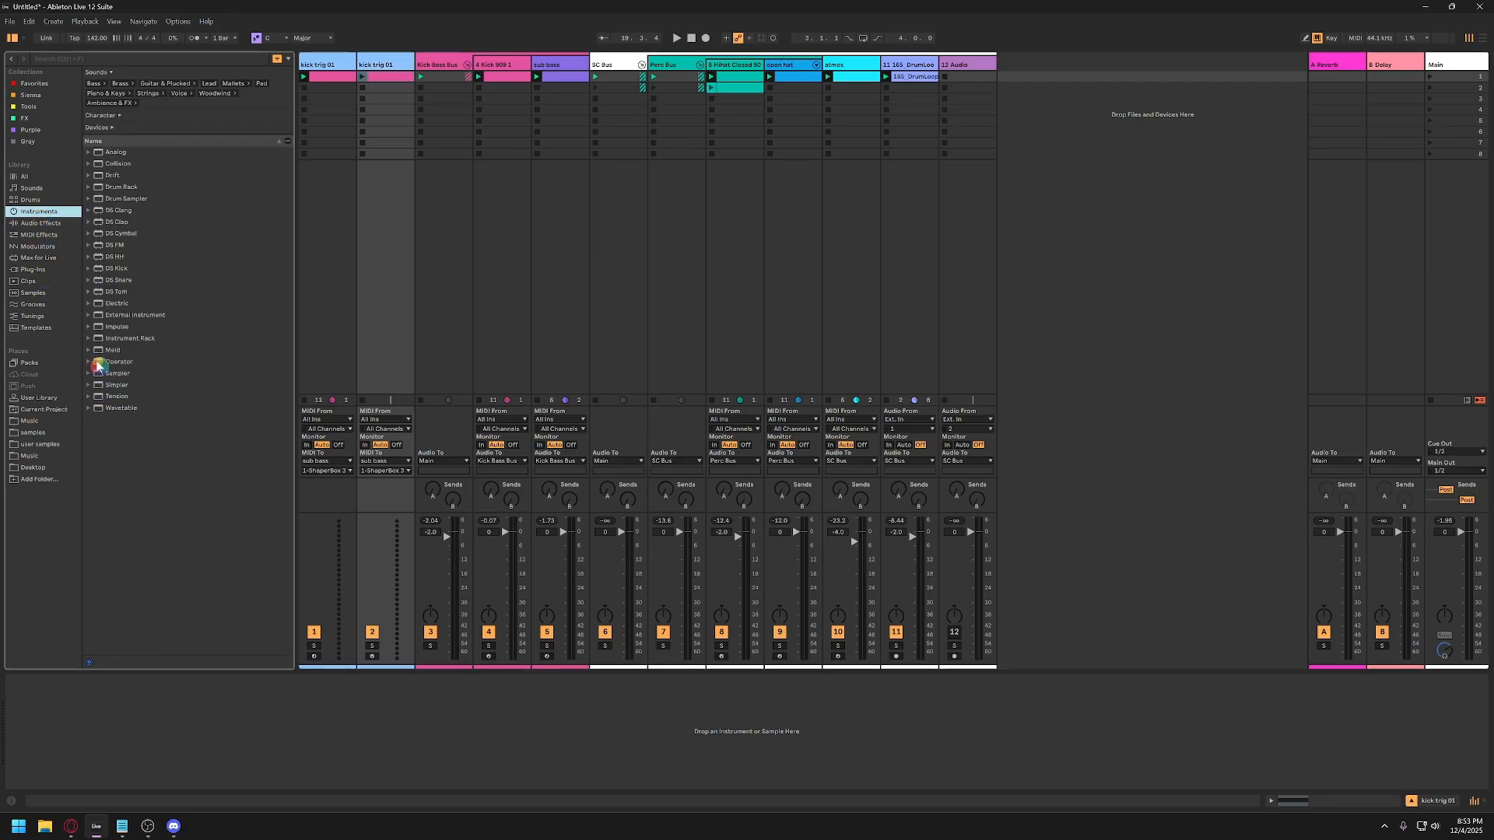
left_click_drag(98, 365, 152, 695)
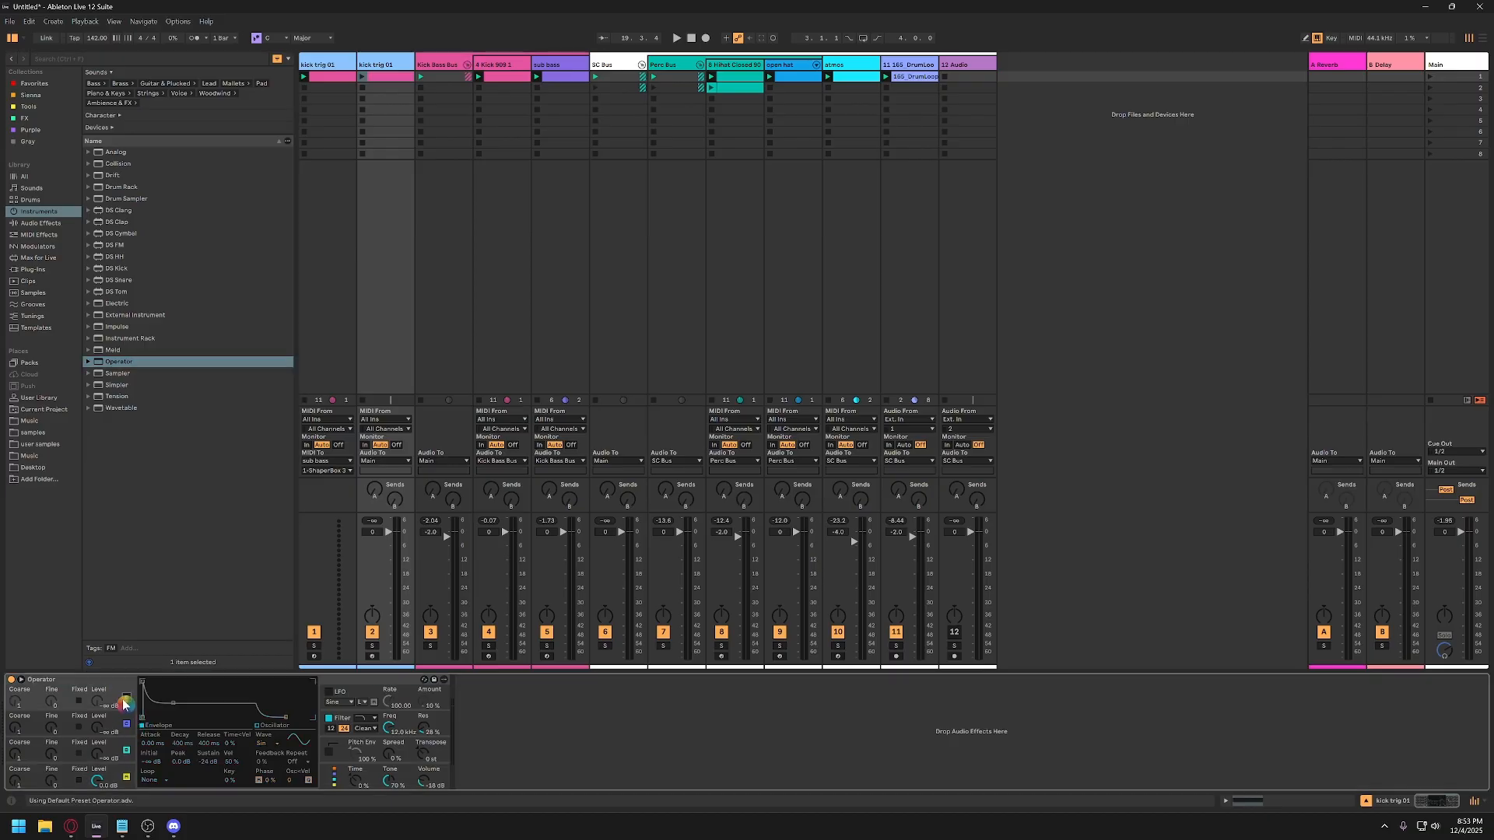
left_click(126, 724)
left_click(127, 750)
left_click(115, 774)
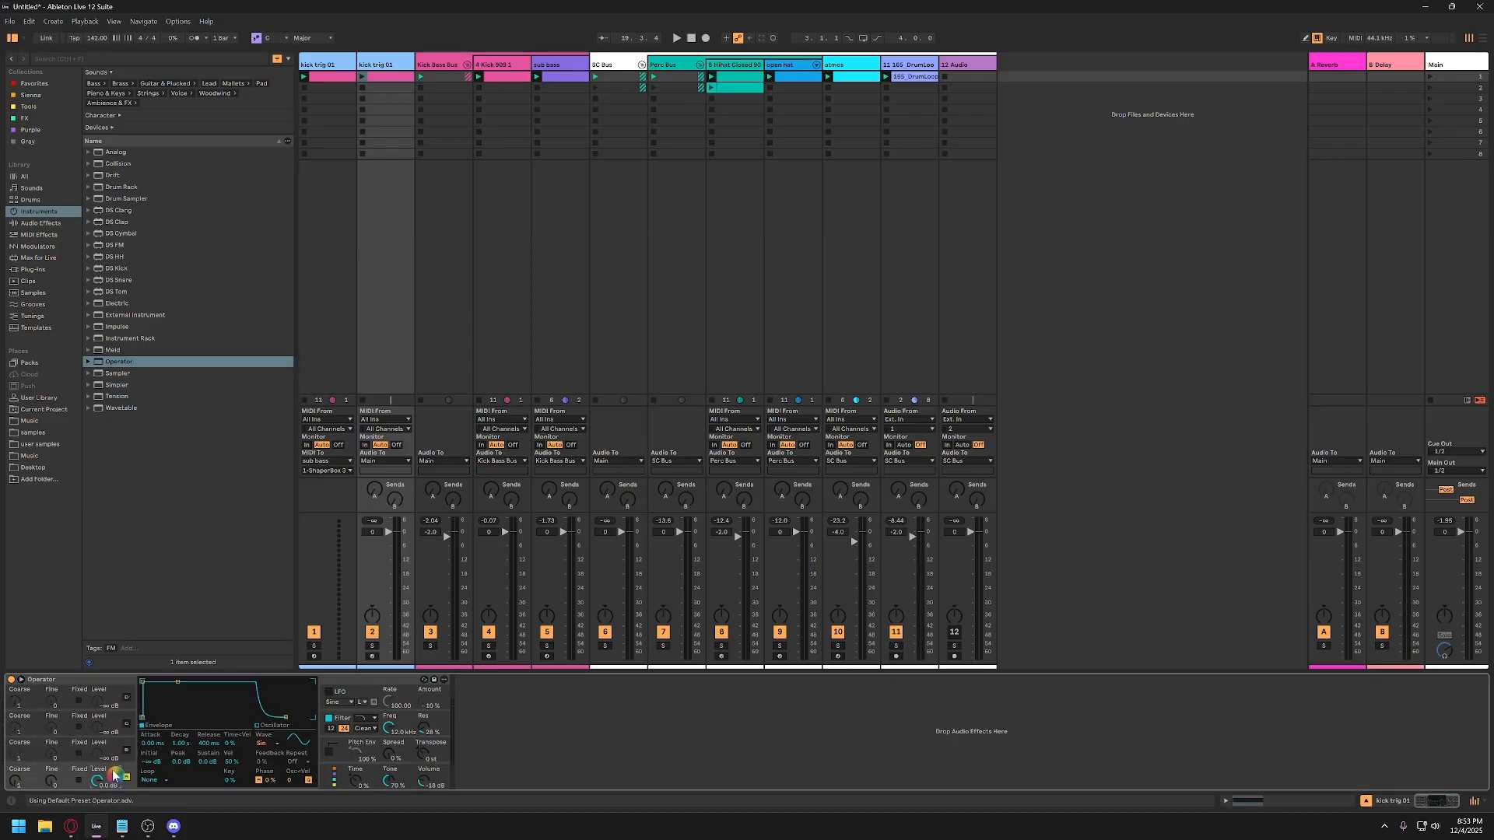
left_click(253, 749)
left_click(279, 738)
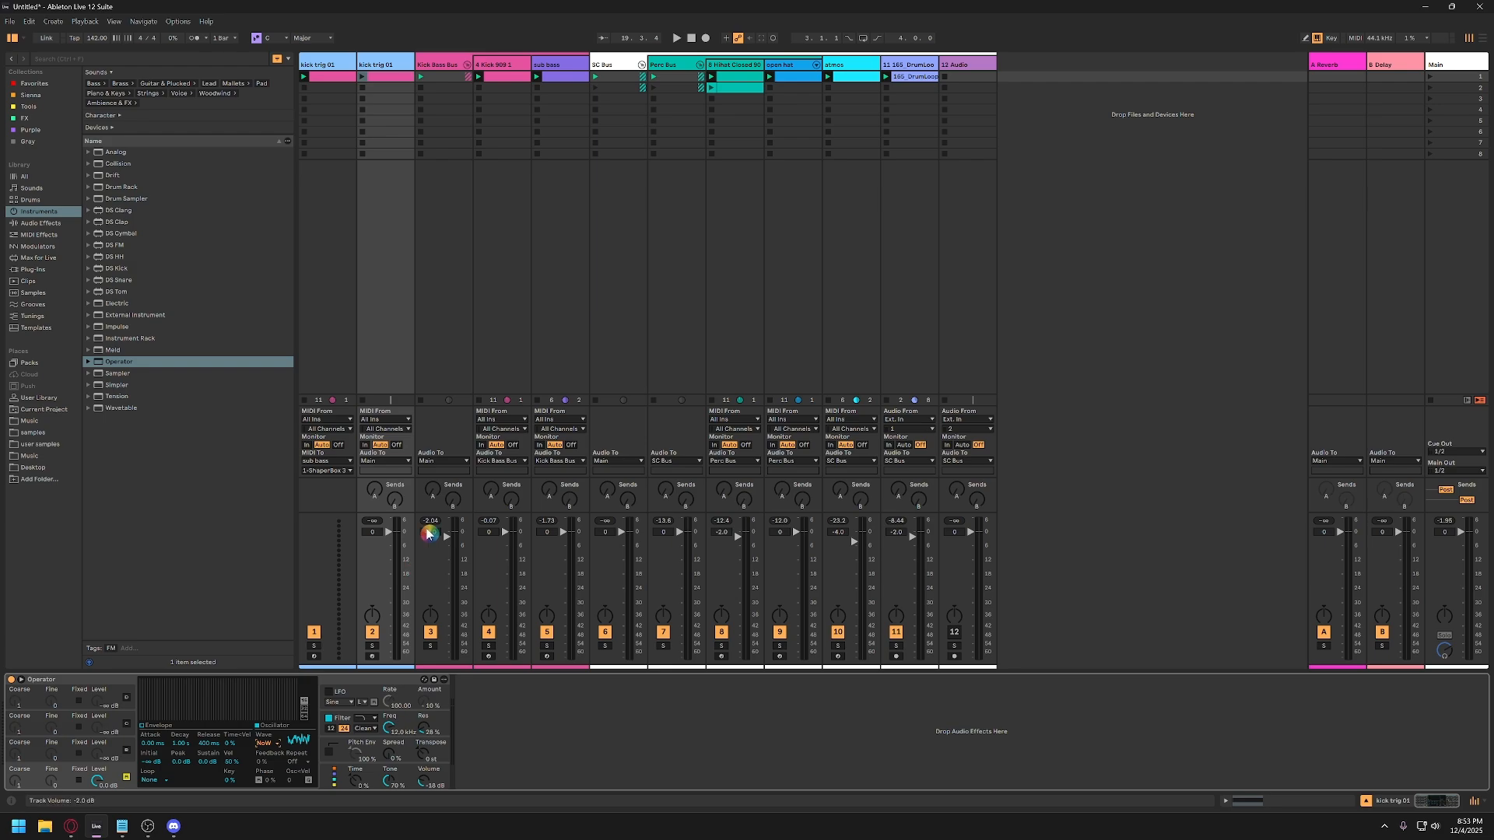
Lower the duplicated track's volume to -13.2 dB, raise Operator's output volume, and launch the track's clip soloed.
left_click_drag(388, 532, 388, 563)
left_click(424, 788)
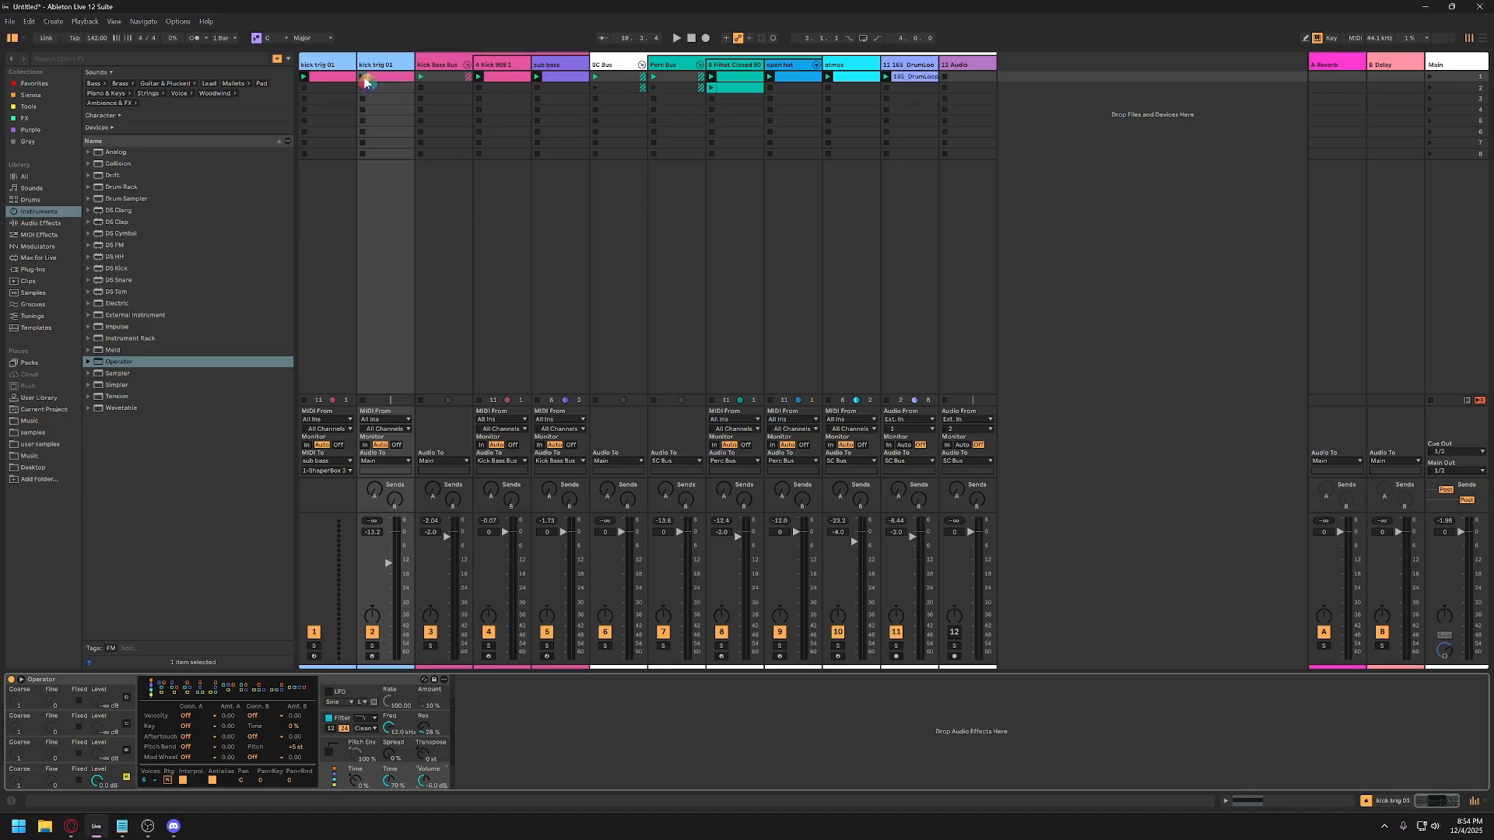
left_click(374, 648)
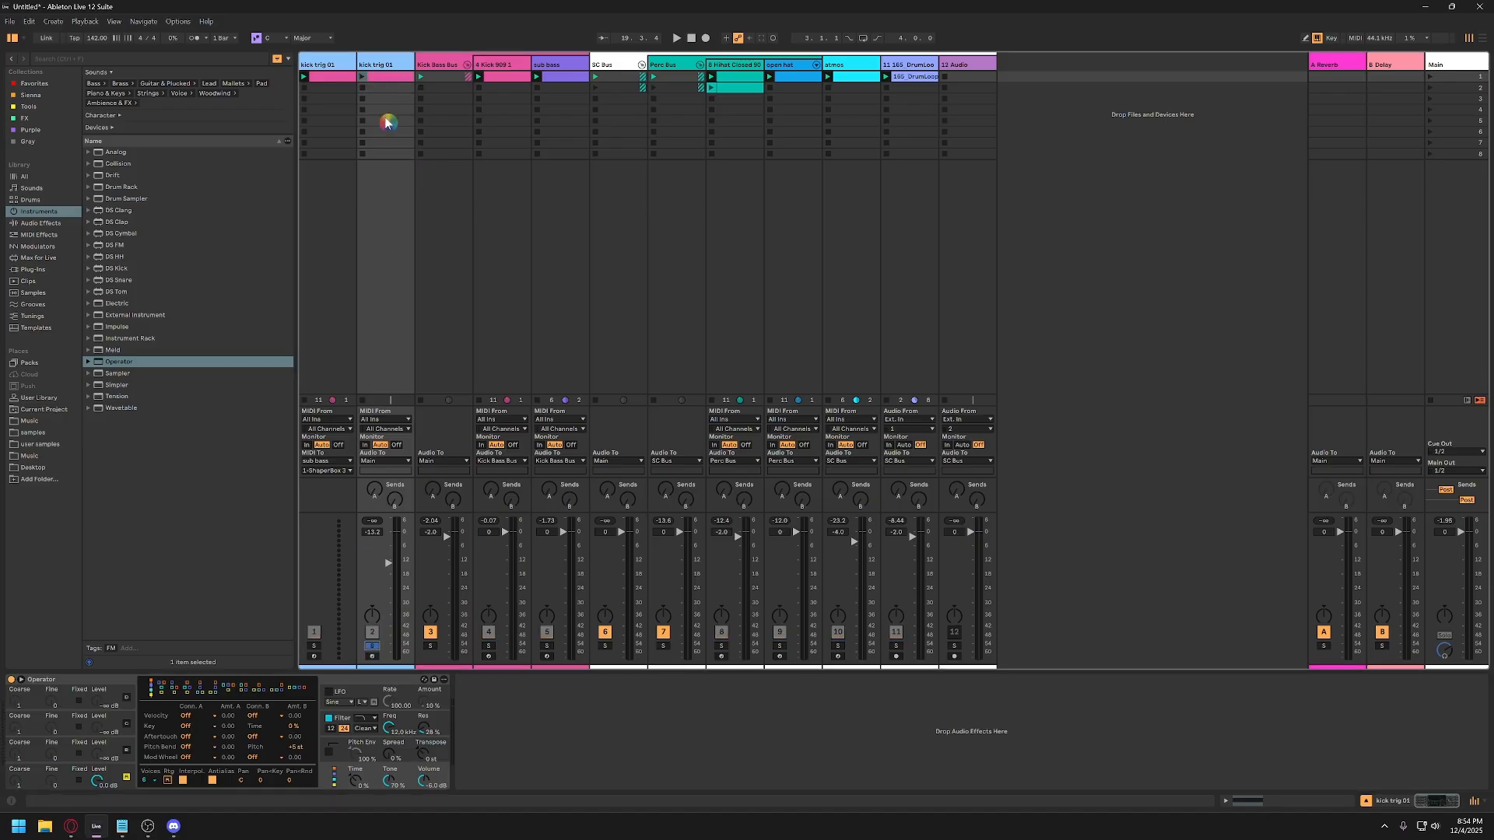
left_click(364, 78)
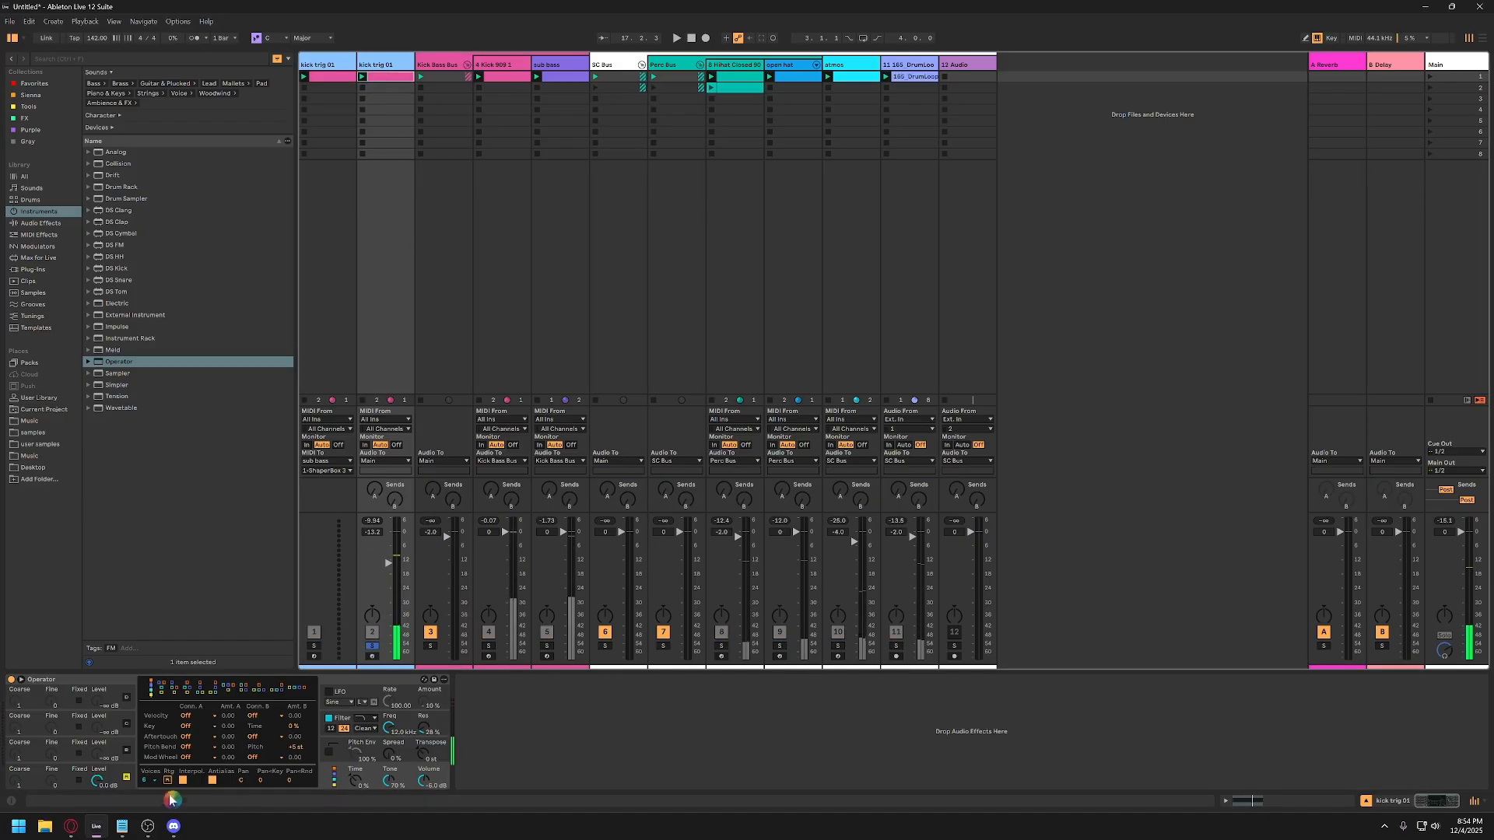
Shape oscillator A's envelope into a short click with sustain at -inf dB, initial level 0.0 dB and decay 5 ms.
left_click(116, 777)
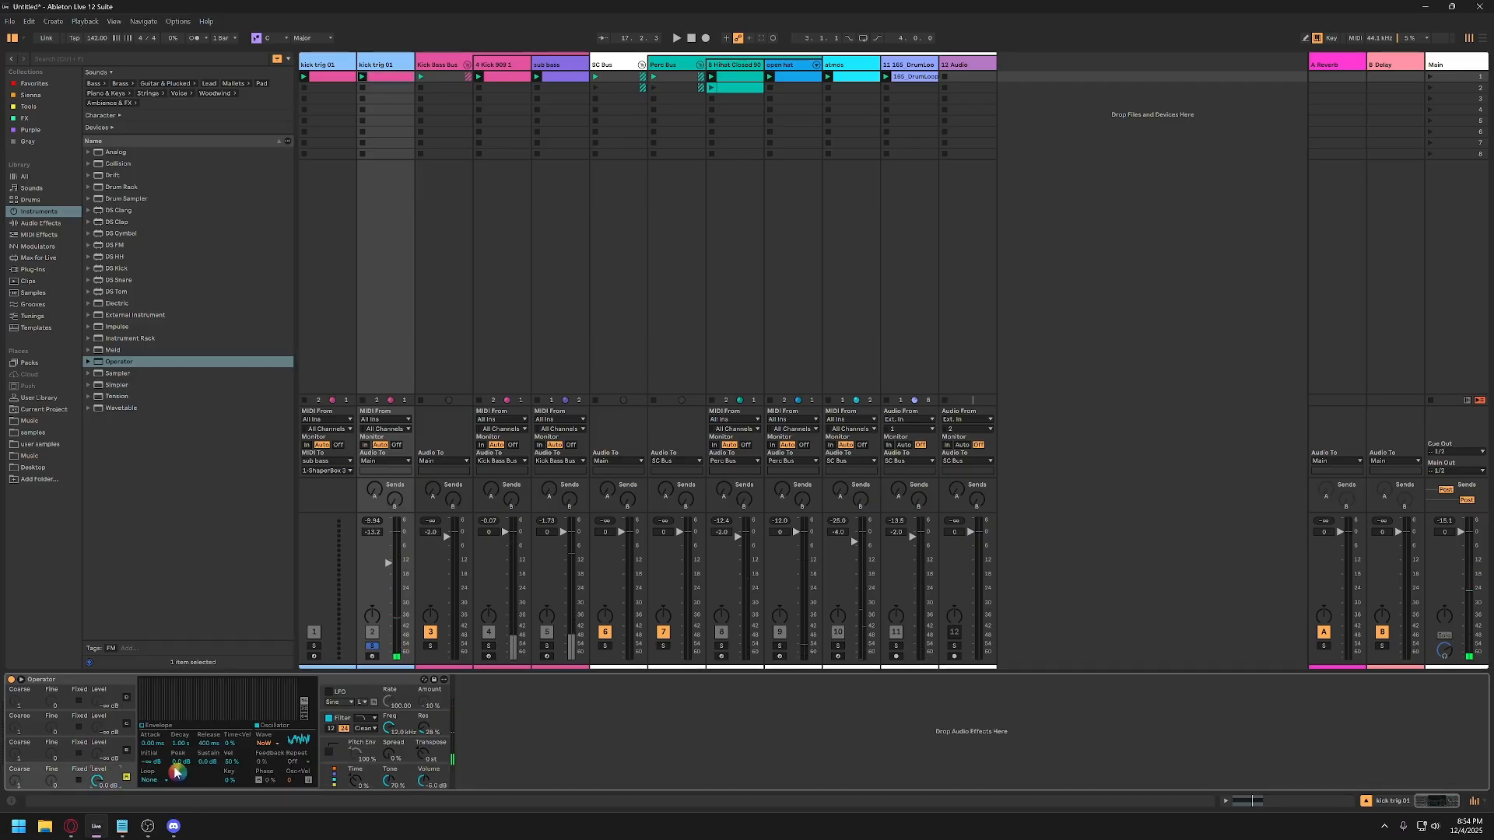
left_click(127, 775)
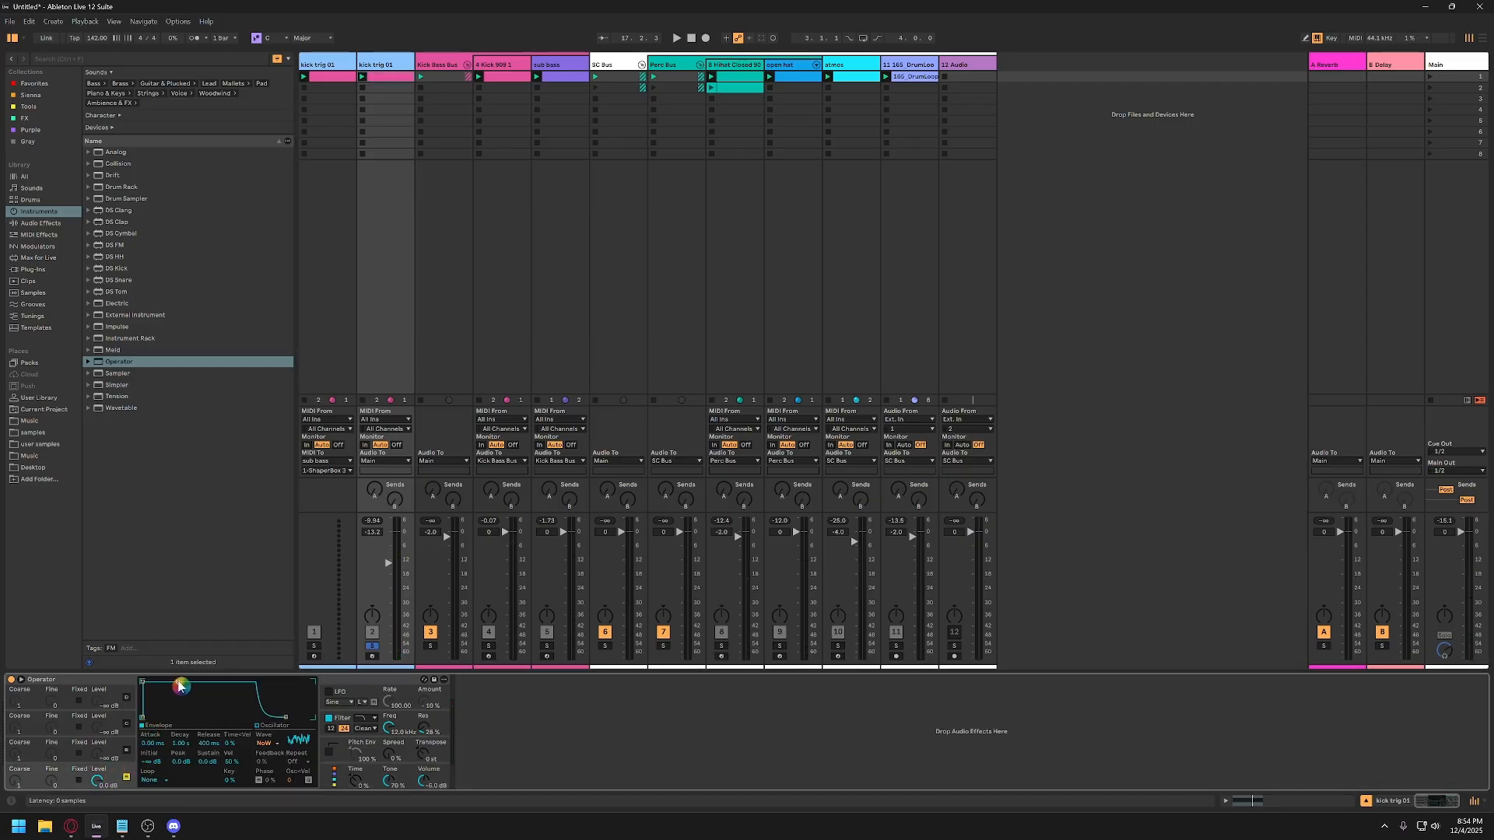
left_click_drag(178, 685, 176, 716)
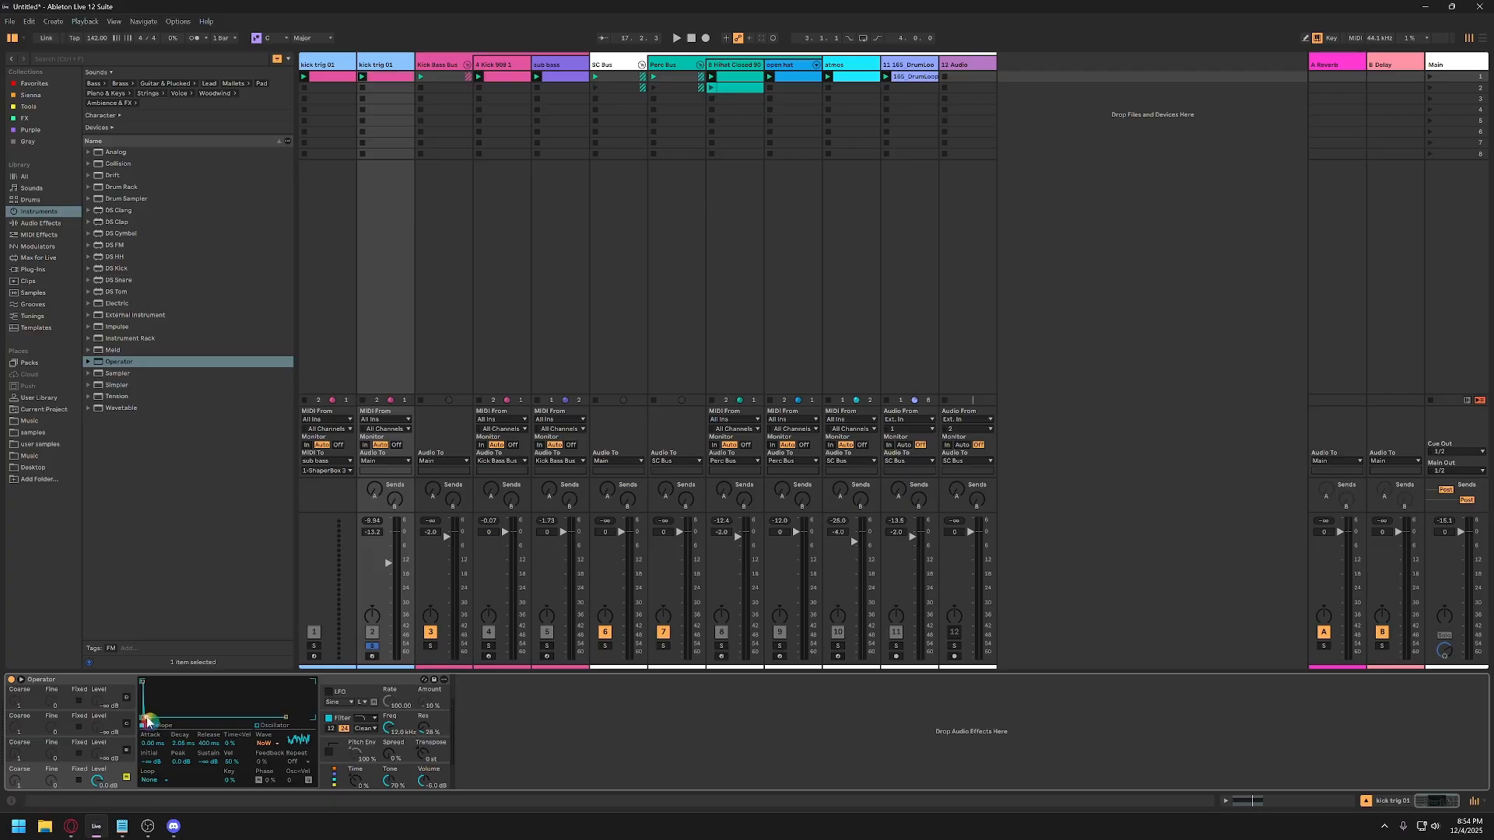
key("space")
left_click_drag(155, 701, 151, 717)
left_click(180, 747)
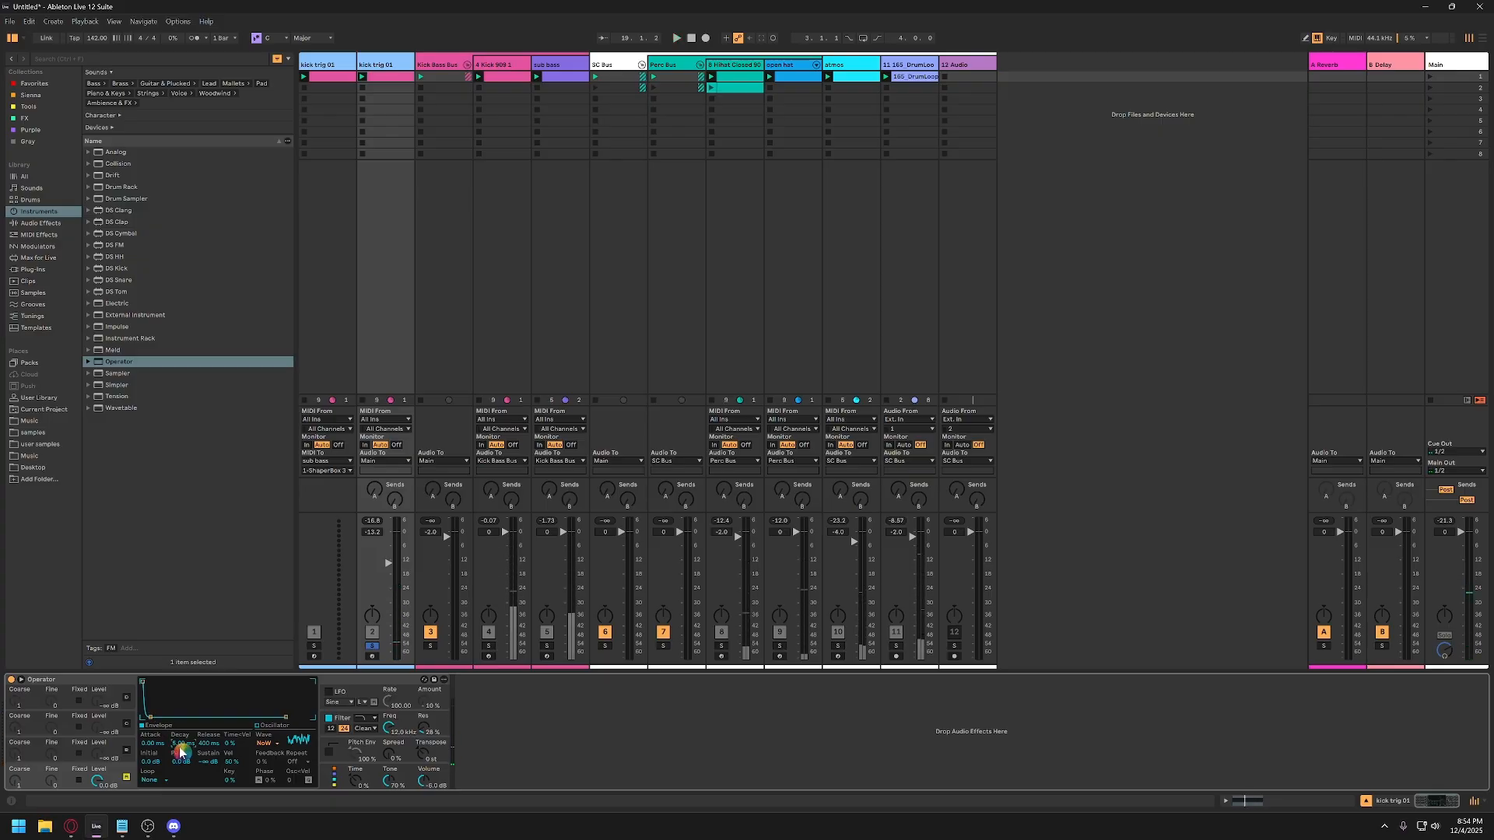
type("5")
key("Return")
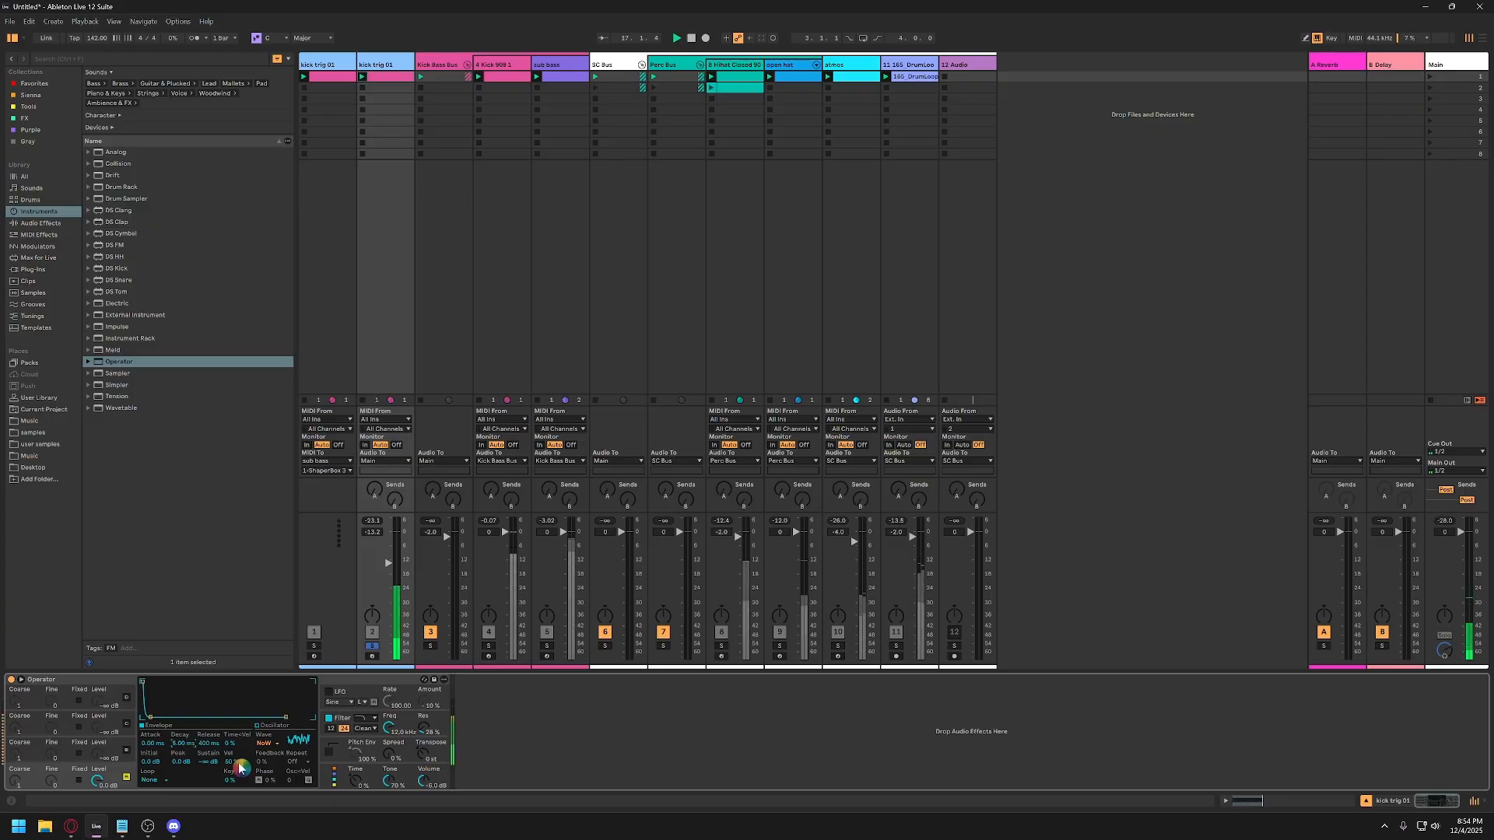
Reset the duplicated track's volume to 0 dB, then unsolo and deactivate it while checking playback of the full groove.
left_click(423, 781)
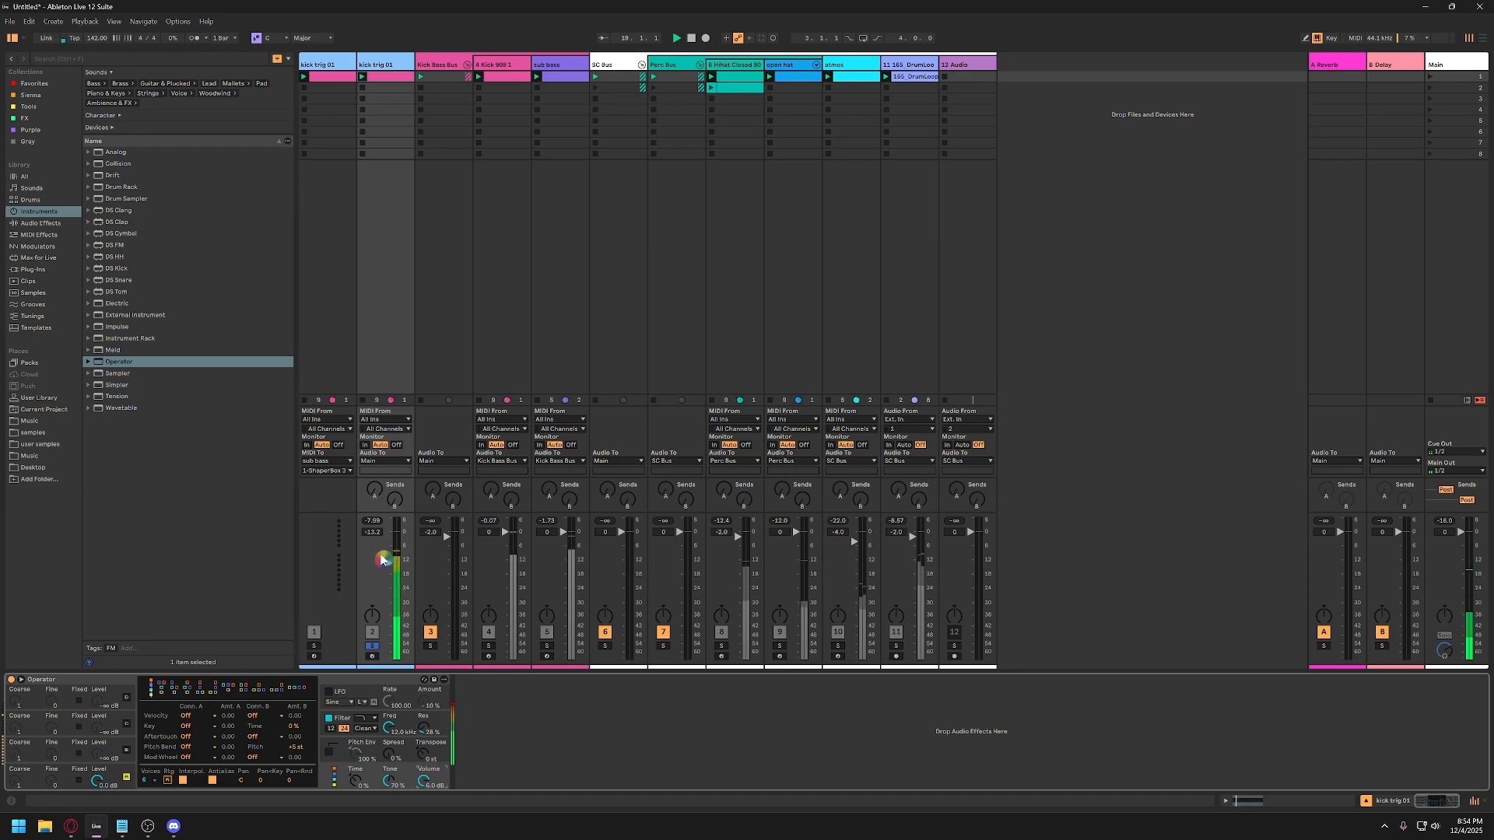
key("space")
key("Delete")
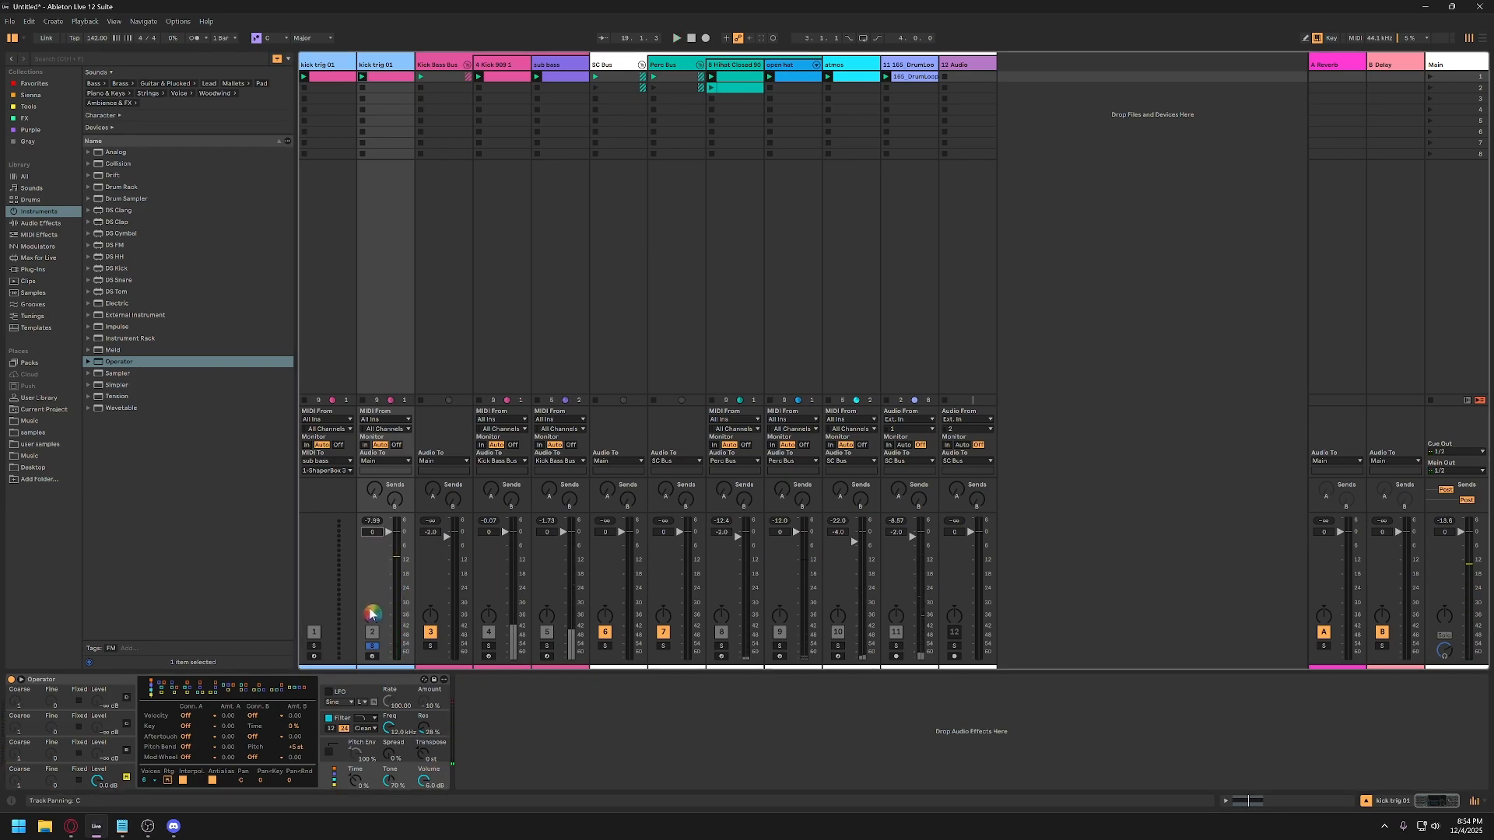
left_click(372, 645)
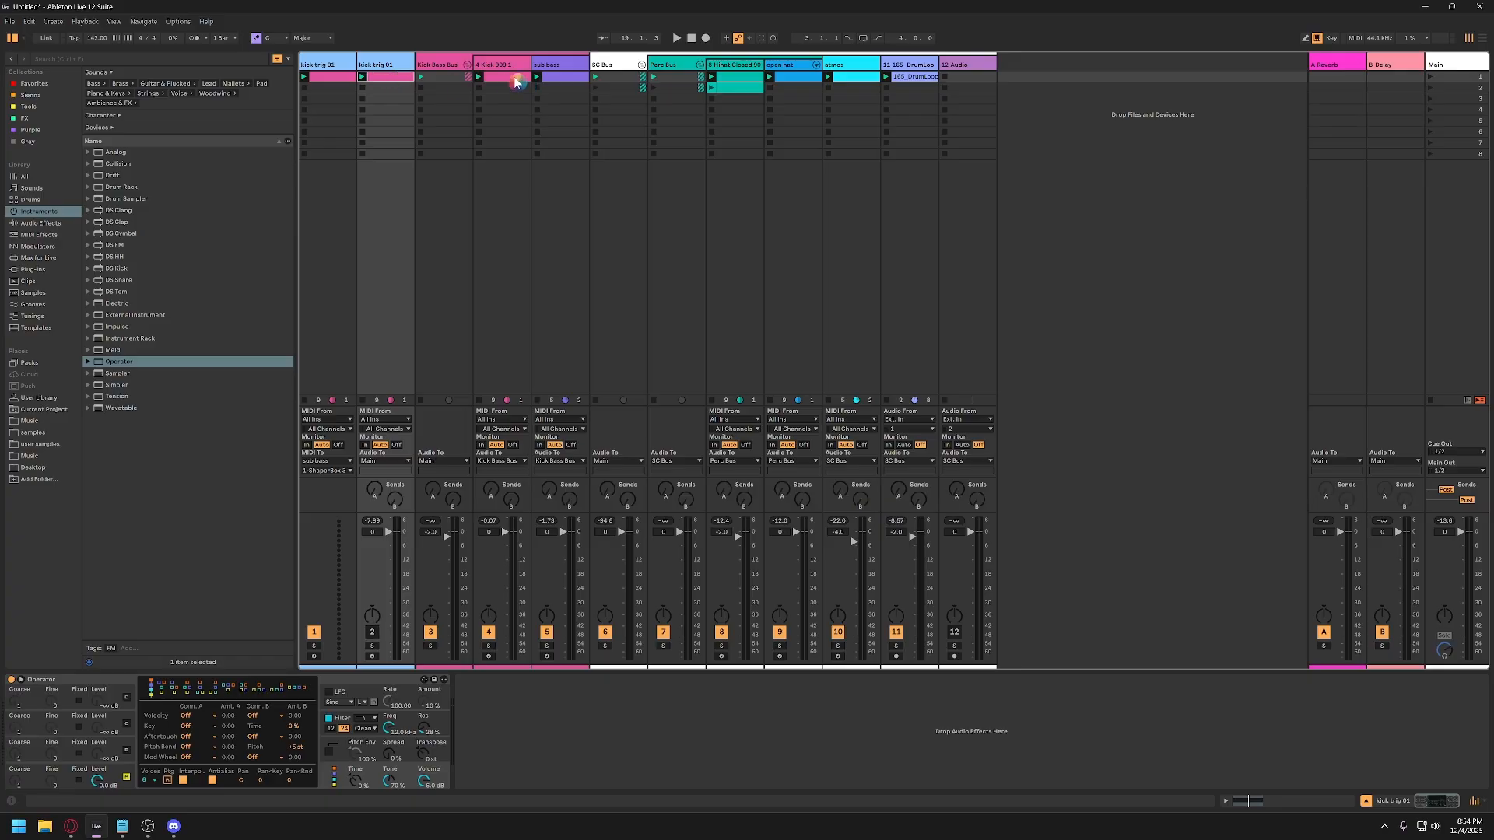
key("space")
key("space")
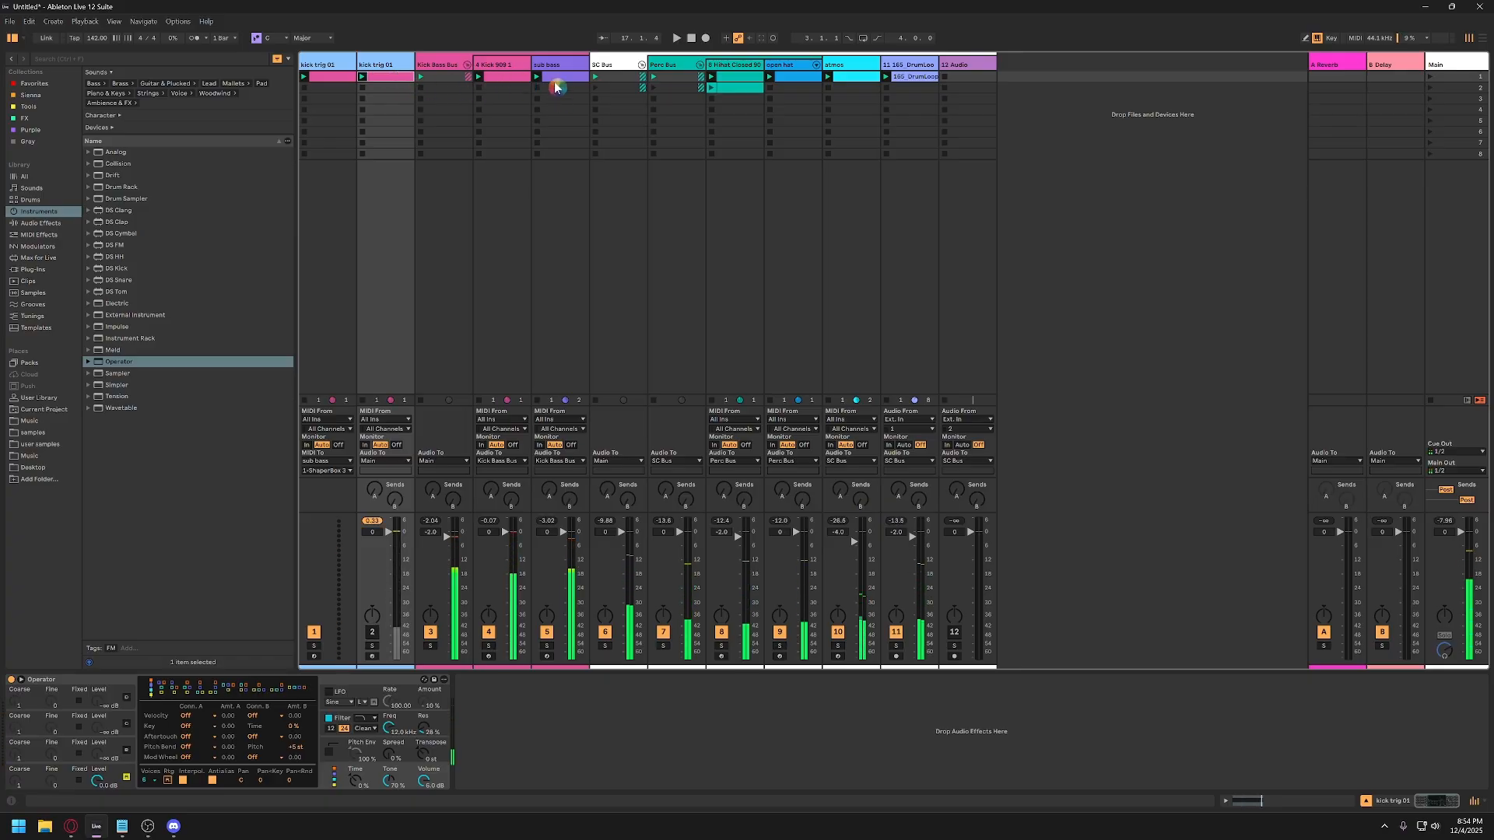
Examine the available sidechain sources in the SC Bus Compressor and check its gain reduction during playback.
left_click(619, 65)
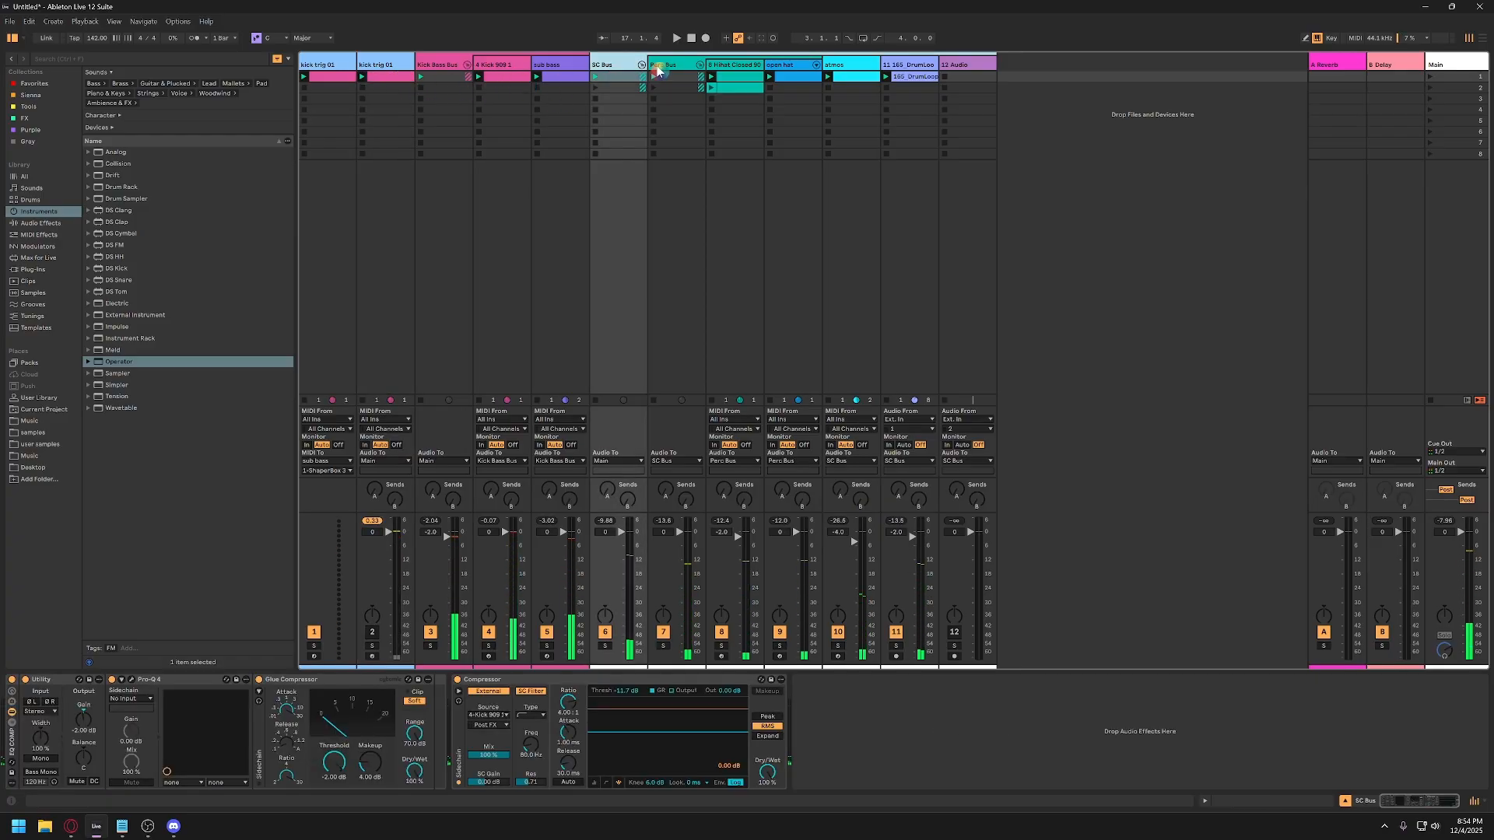
left_click(491, 719)
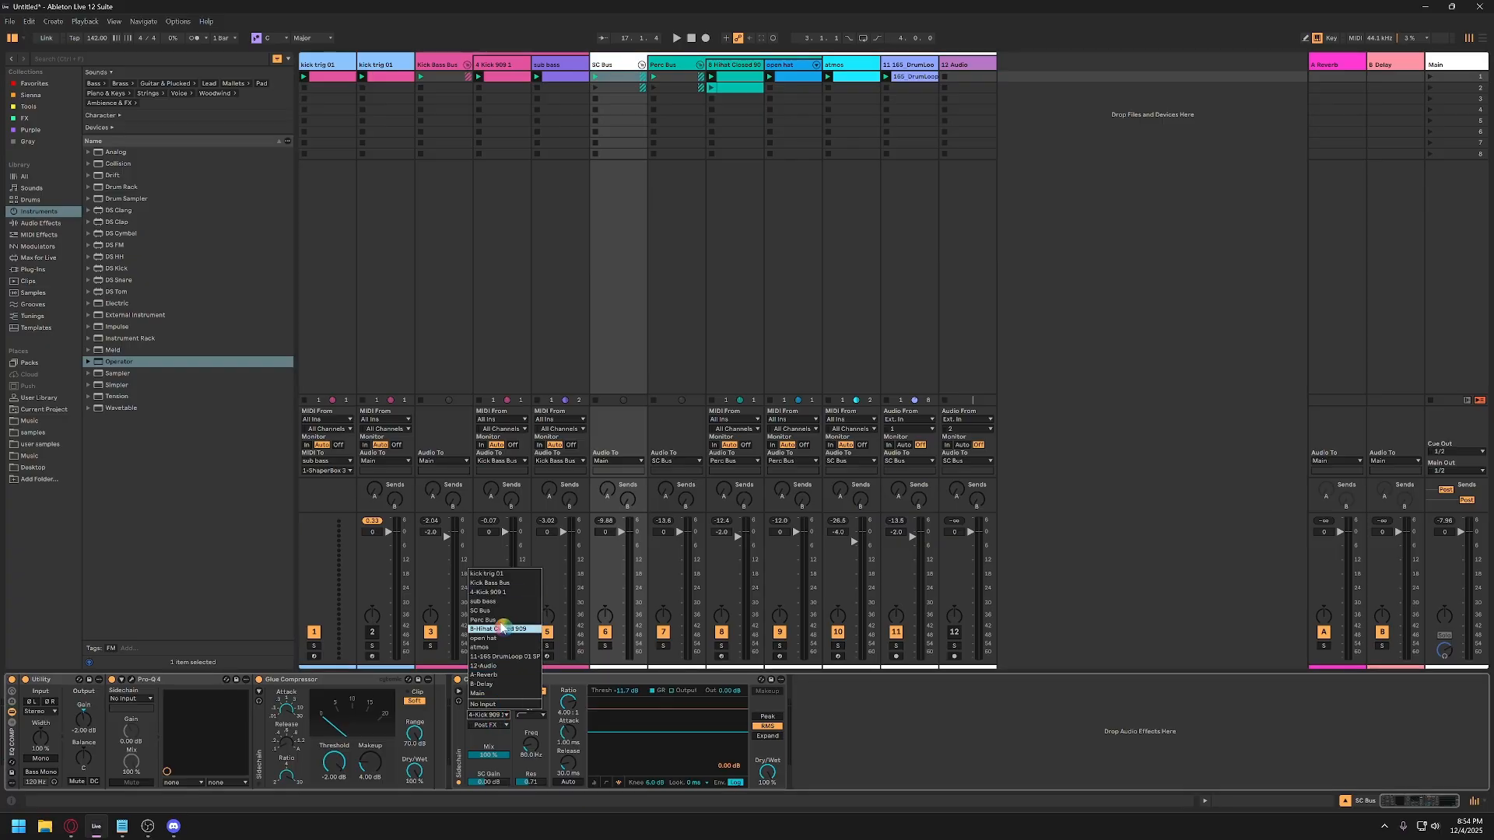
left_click(881, 720)
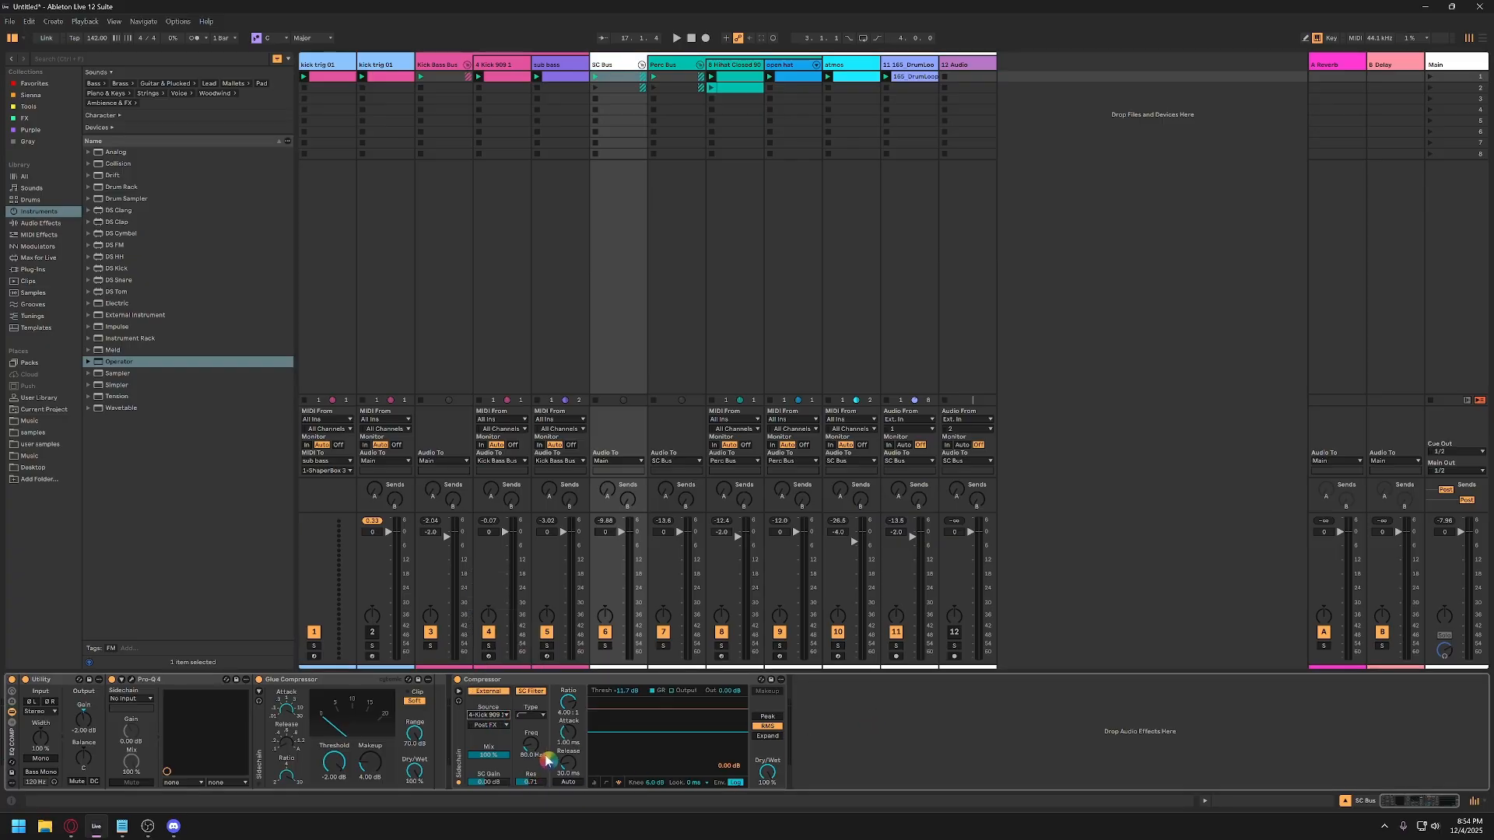
key("space")
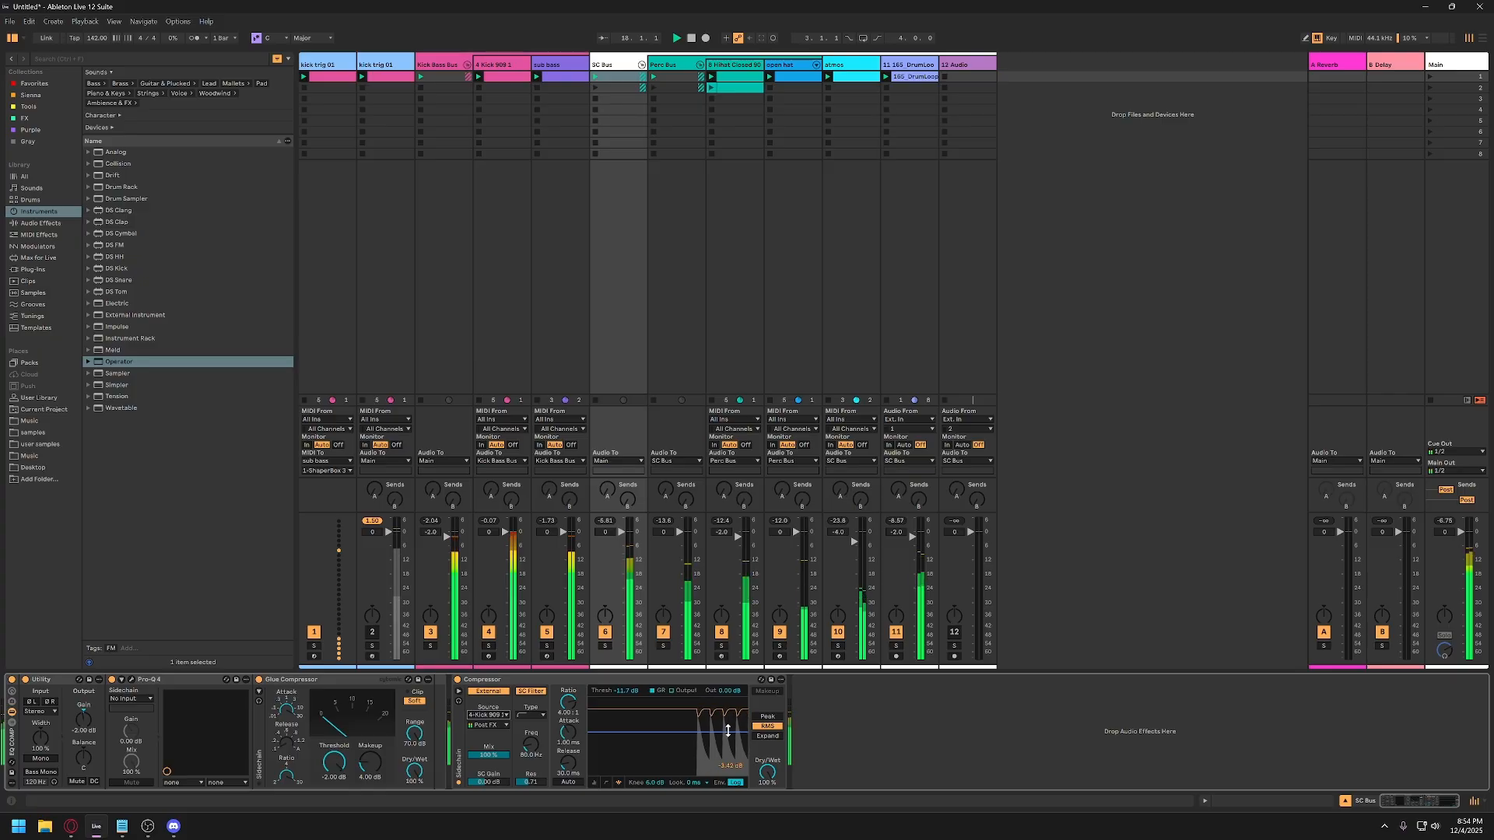
left_click(484, 715)
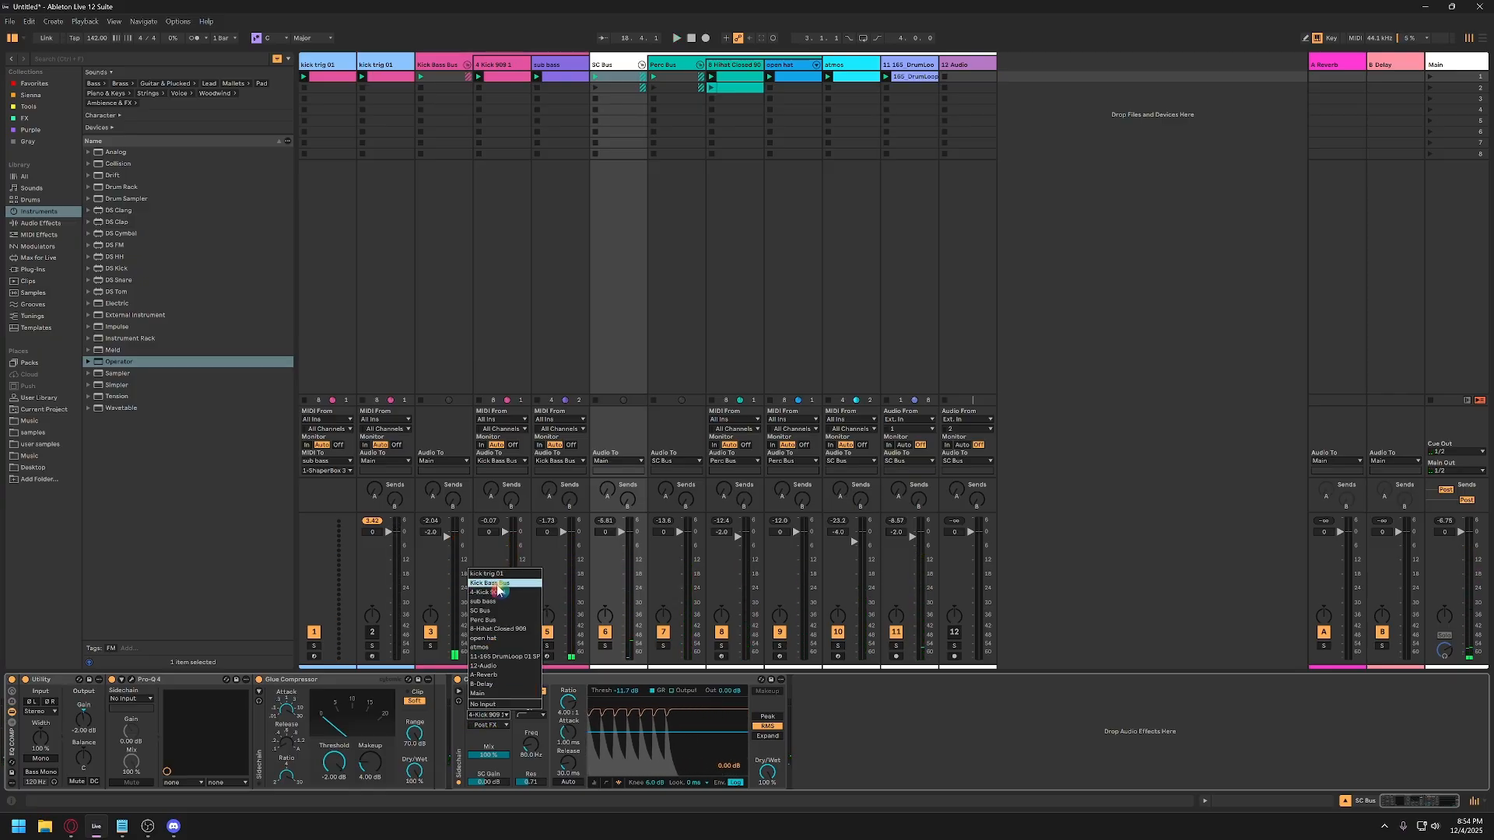
left_click(915, 753)
Rename the duplicated trigger track to sc click01 and choose it as the SC Bus Compressor's sidechain source.
left_click(392, 65)
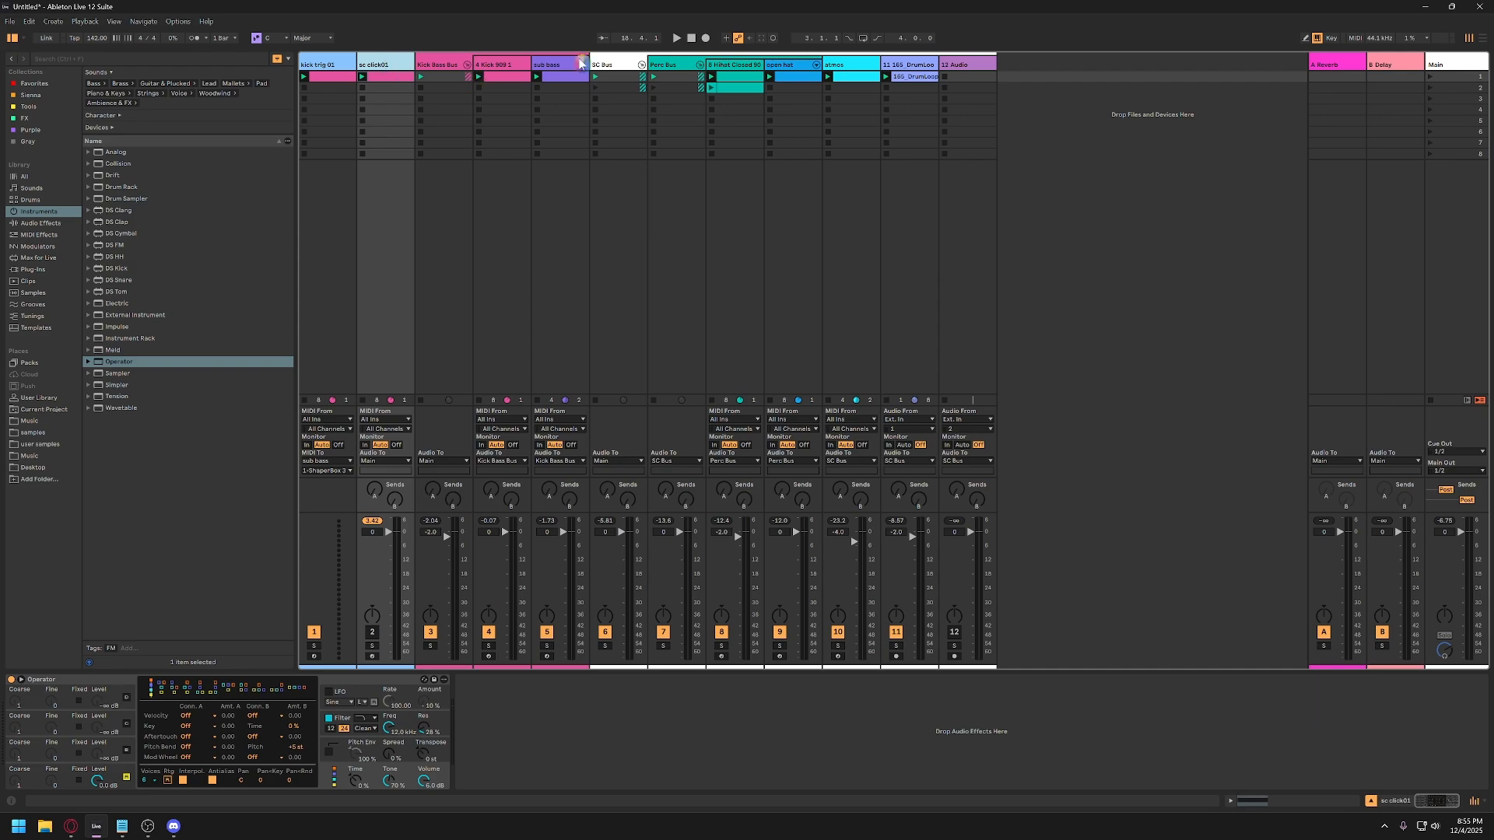
left_click(603, 65)
left_click(488, 714)
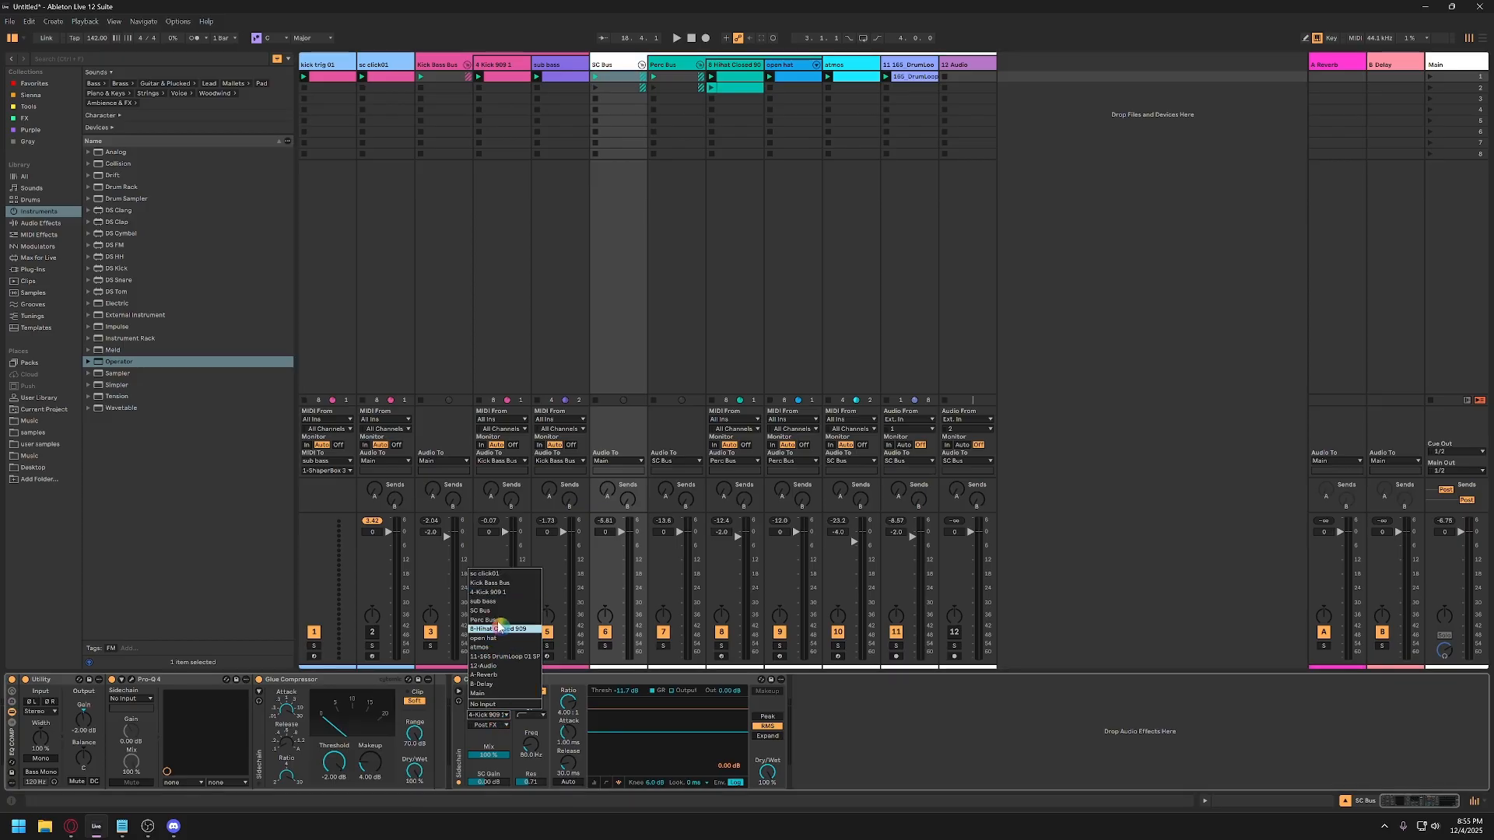
left_click(513, 573)
key("space")
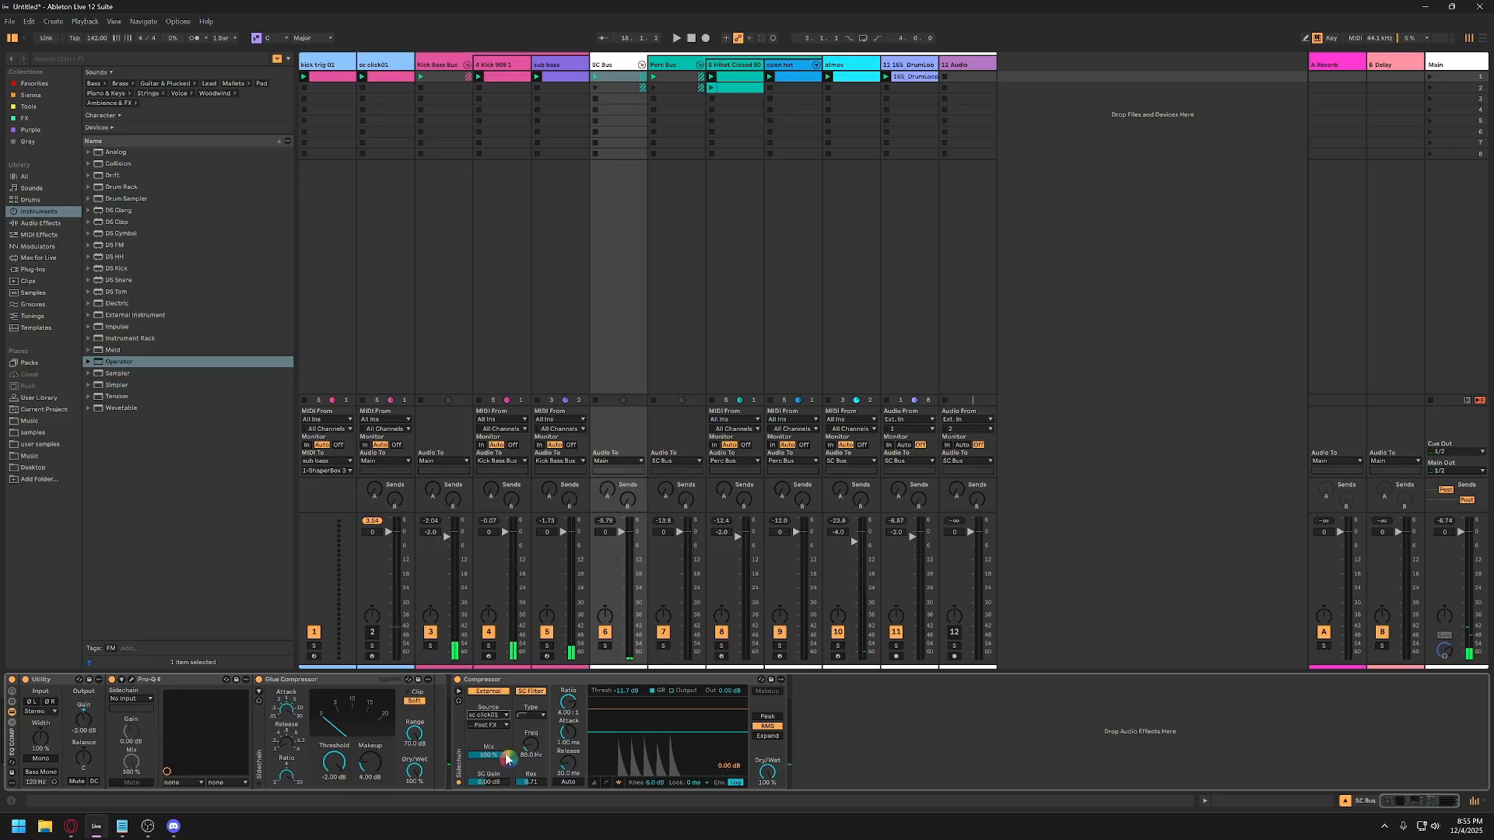
Set the SC Bus Compressor's sidechain gain to 6 dB and lower its threshold to about -24.6 dB during playback.
left_click_drag(503, 783, 500, 781)
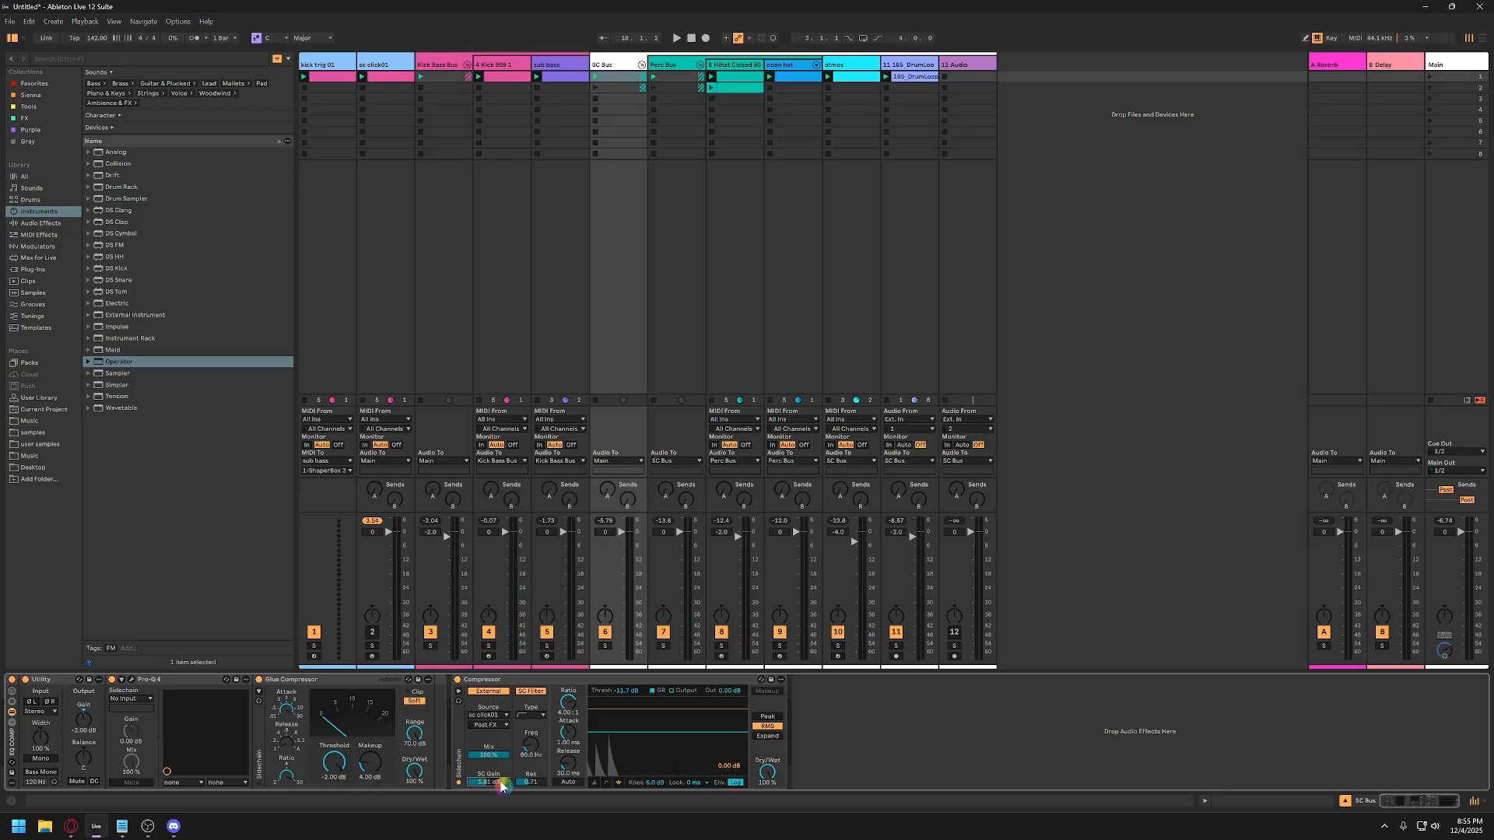
type("6")
key("Return")
key("space")
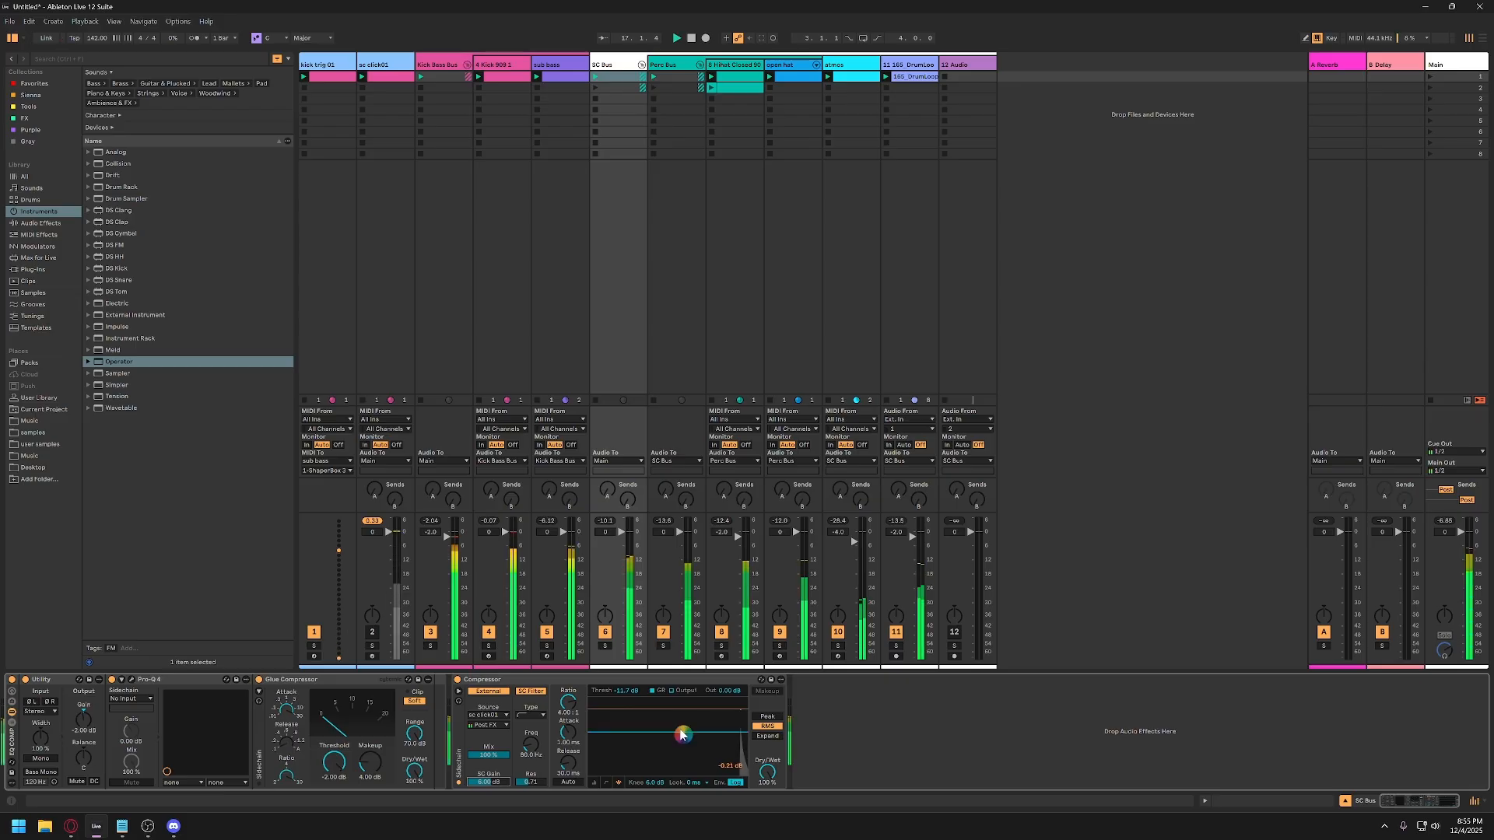
left_click_drag(676, 731, 675, 753)
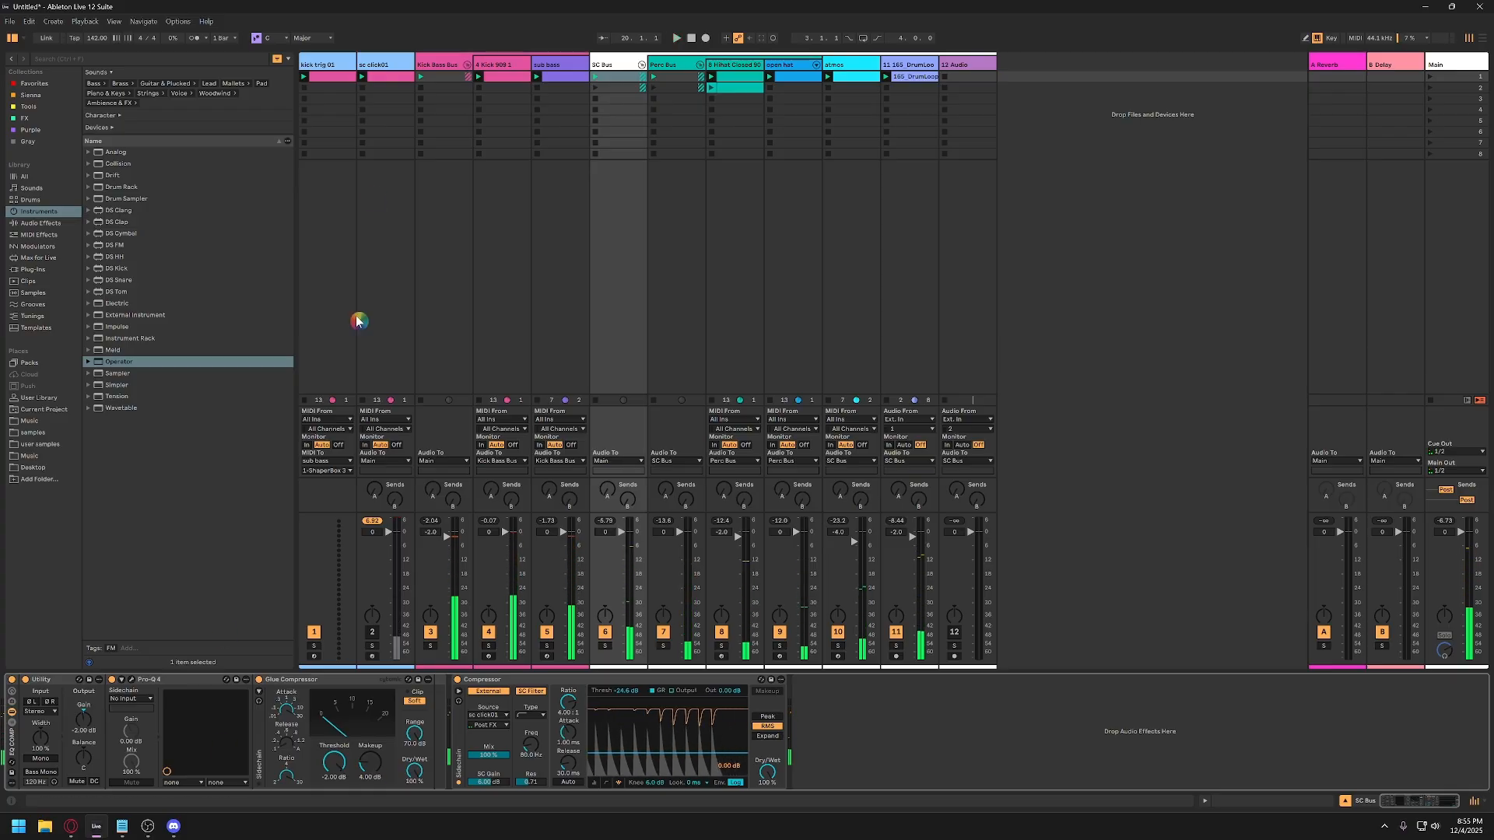
Turn off Operator's filter on the sc click01 track.
left_click(366, 65)
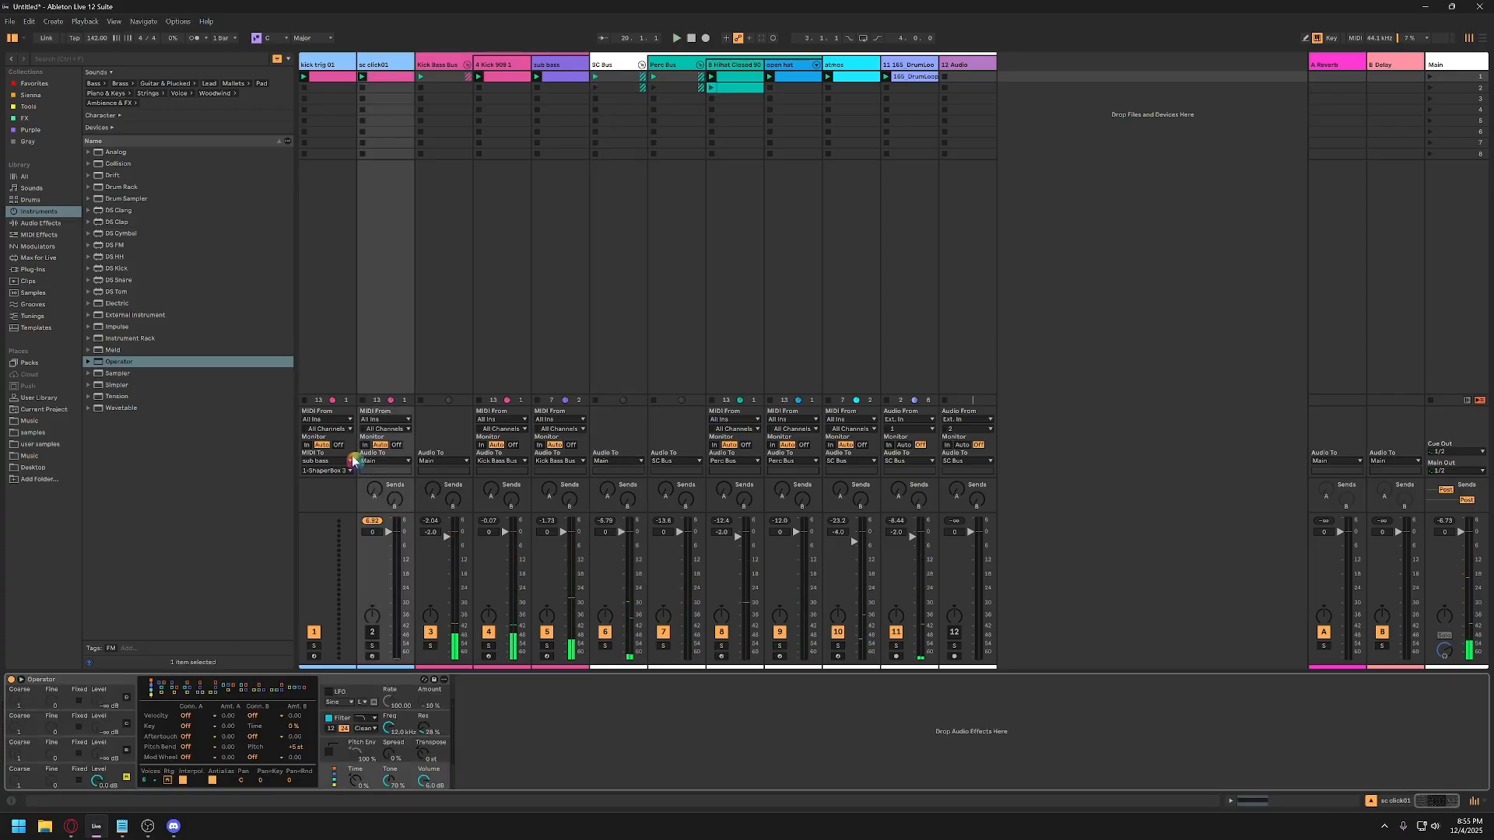
left_click(115, 780)
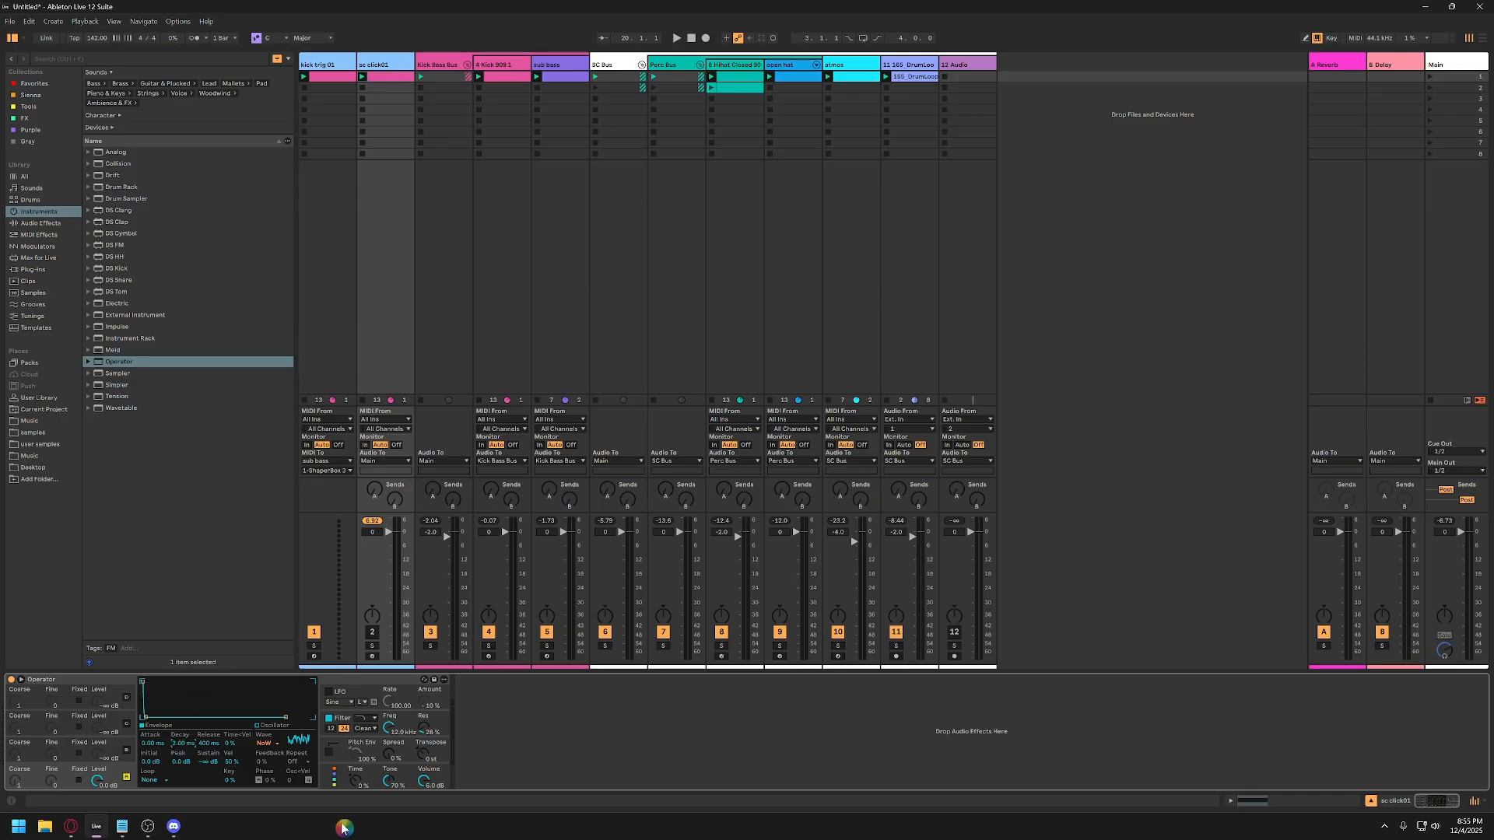
left_click(332, 729)
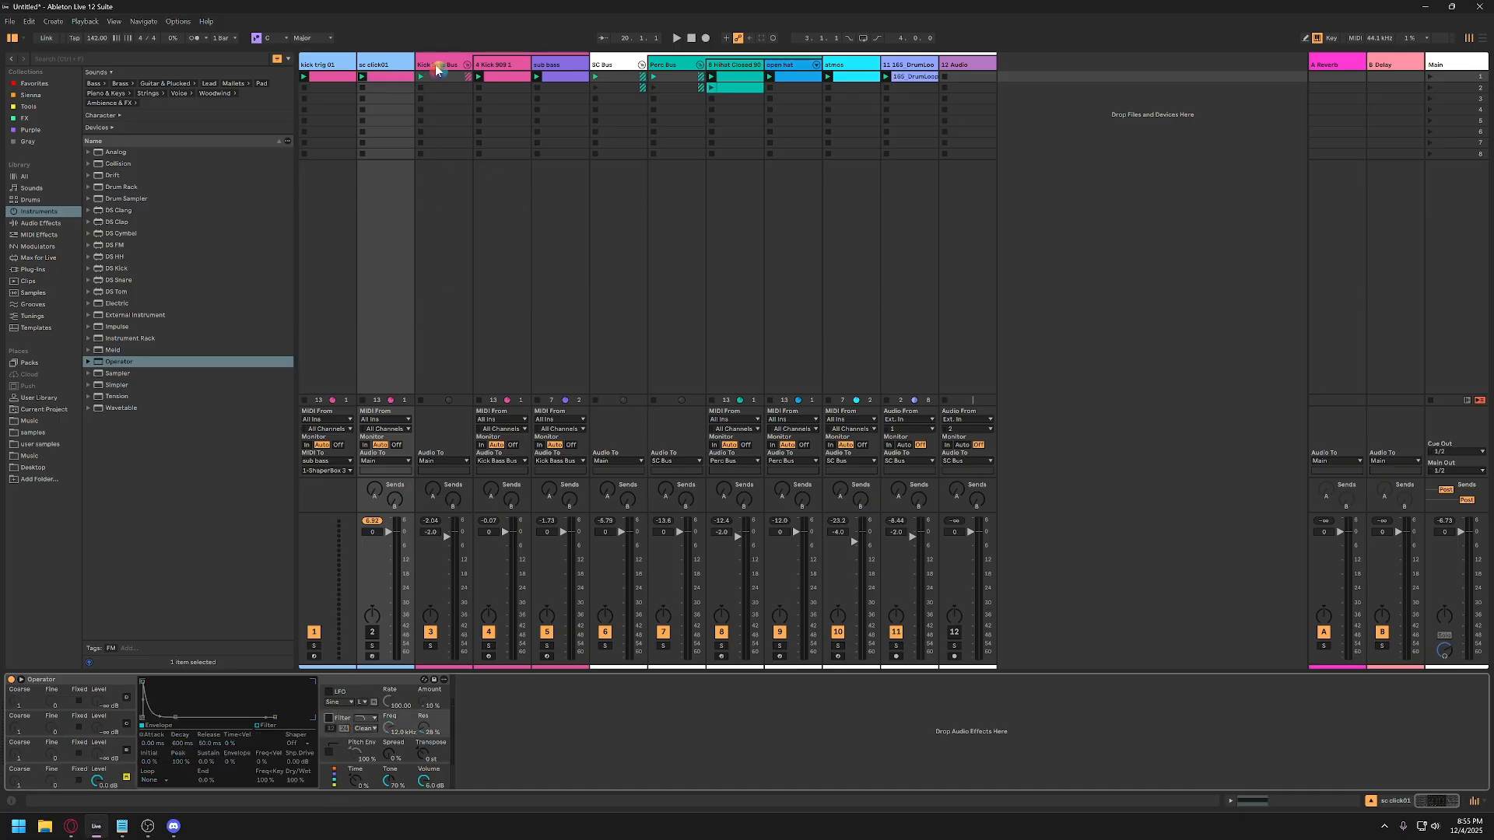
Readjust the SC Bus sidechain Compressor's threshold while auditioning the groove, settling at about -24 dB.
left_click(622, 65)
key("space")
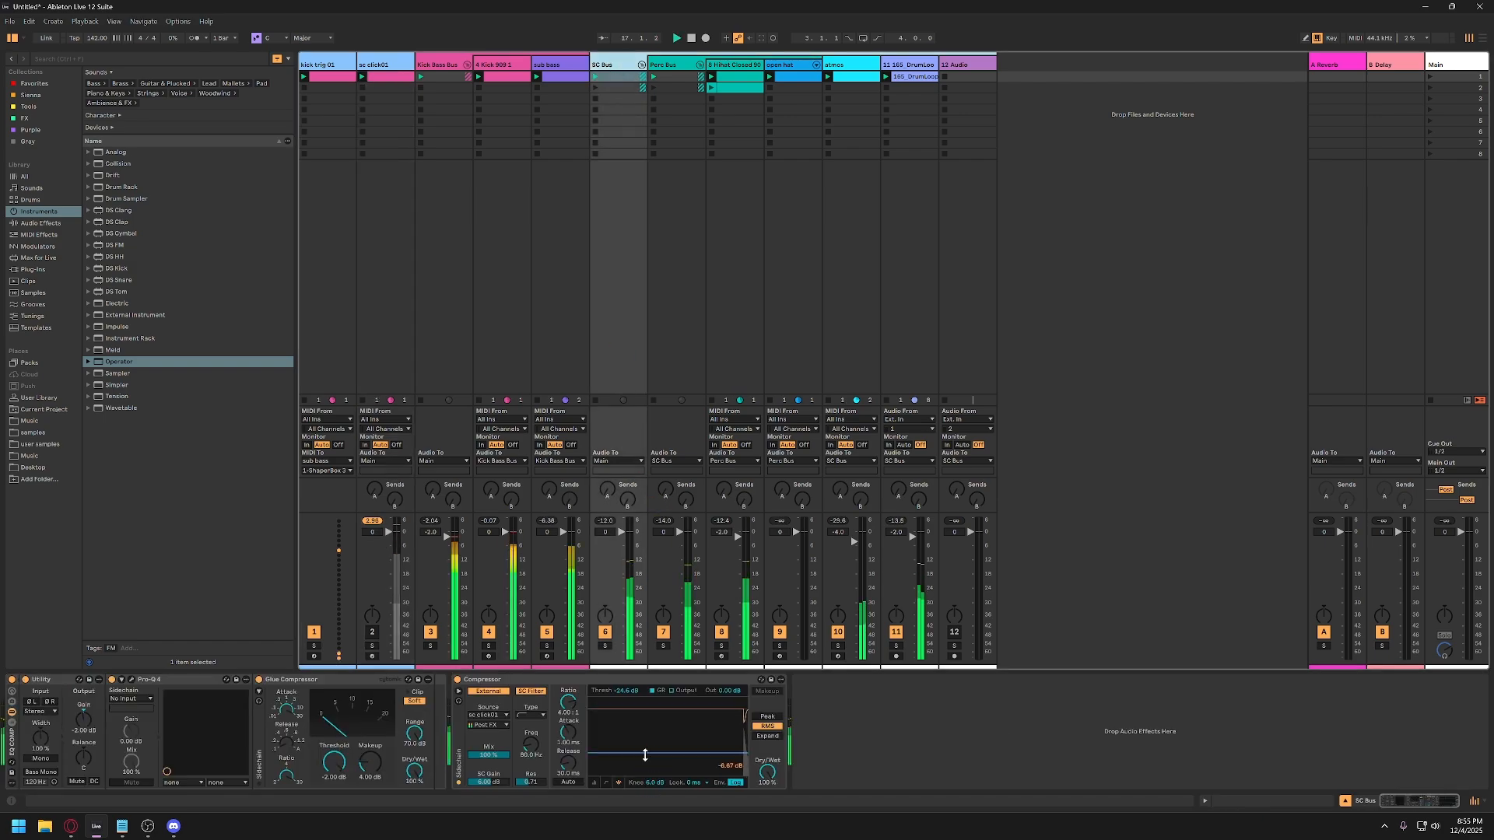
left_click_drag(734, 760, 734, 763)
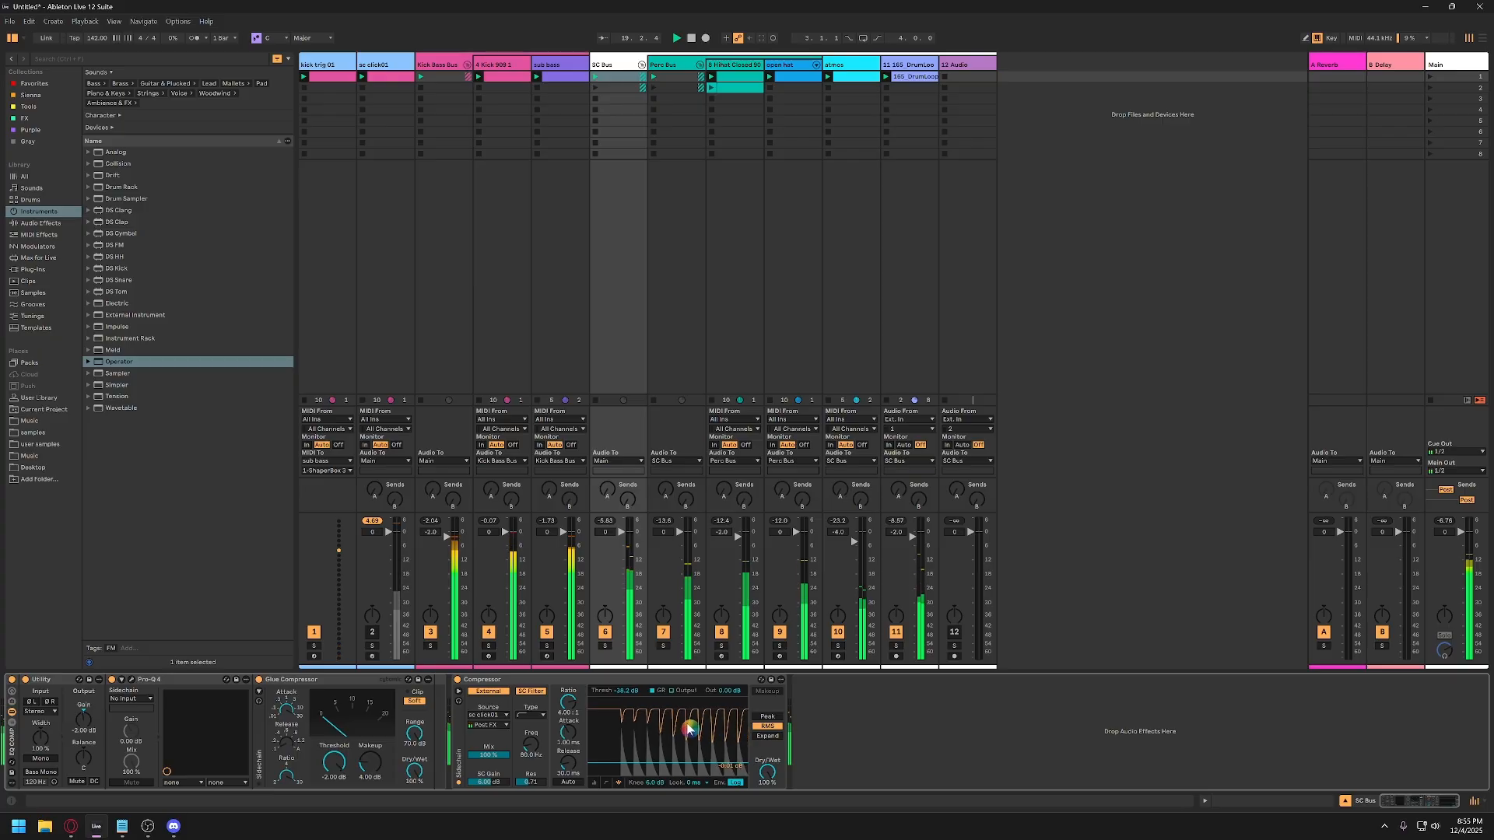
left_click_drag(683, 762, 683, 756)
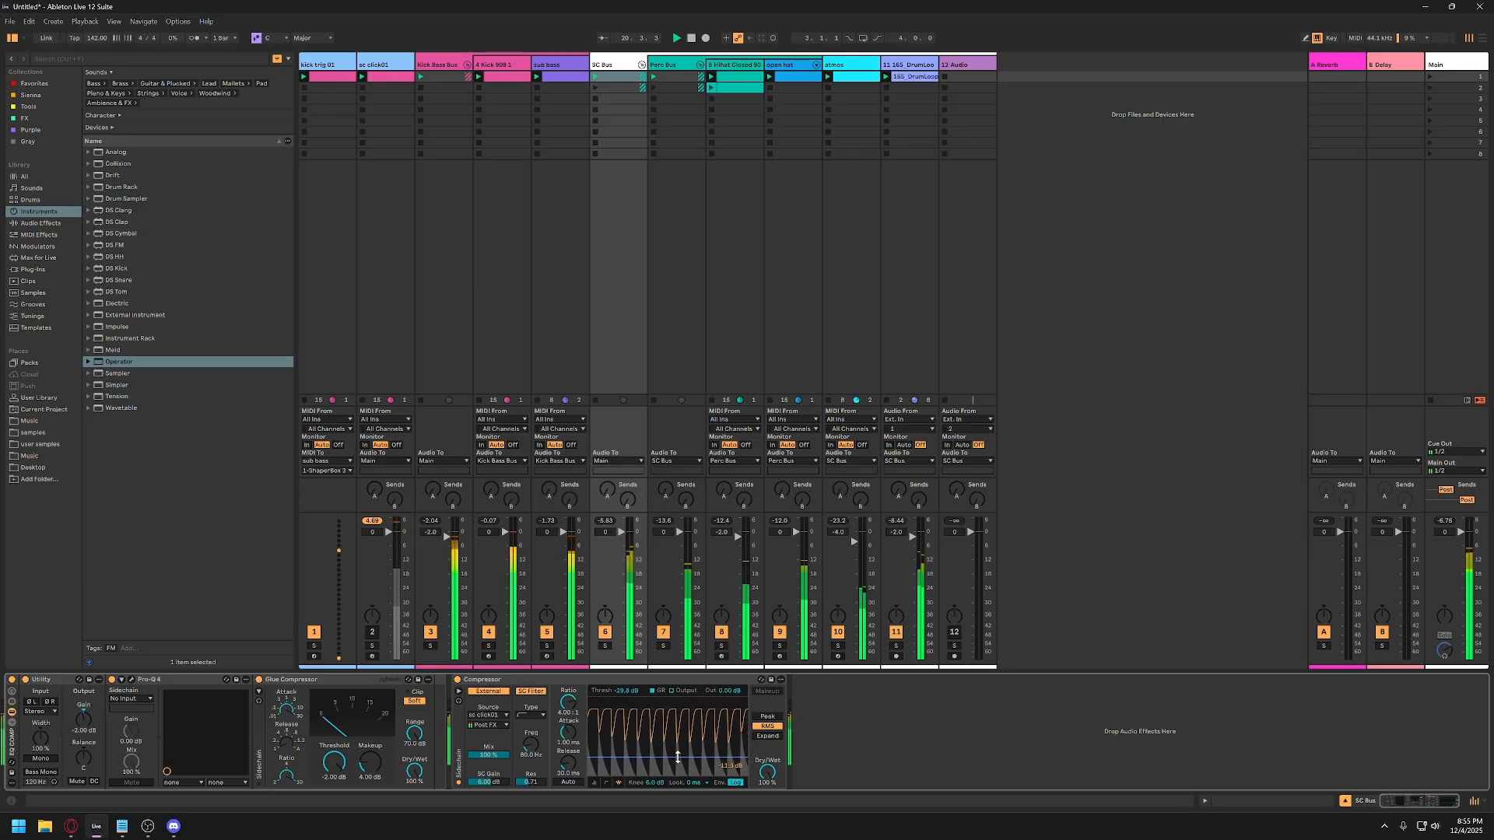
key("space")
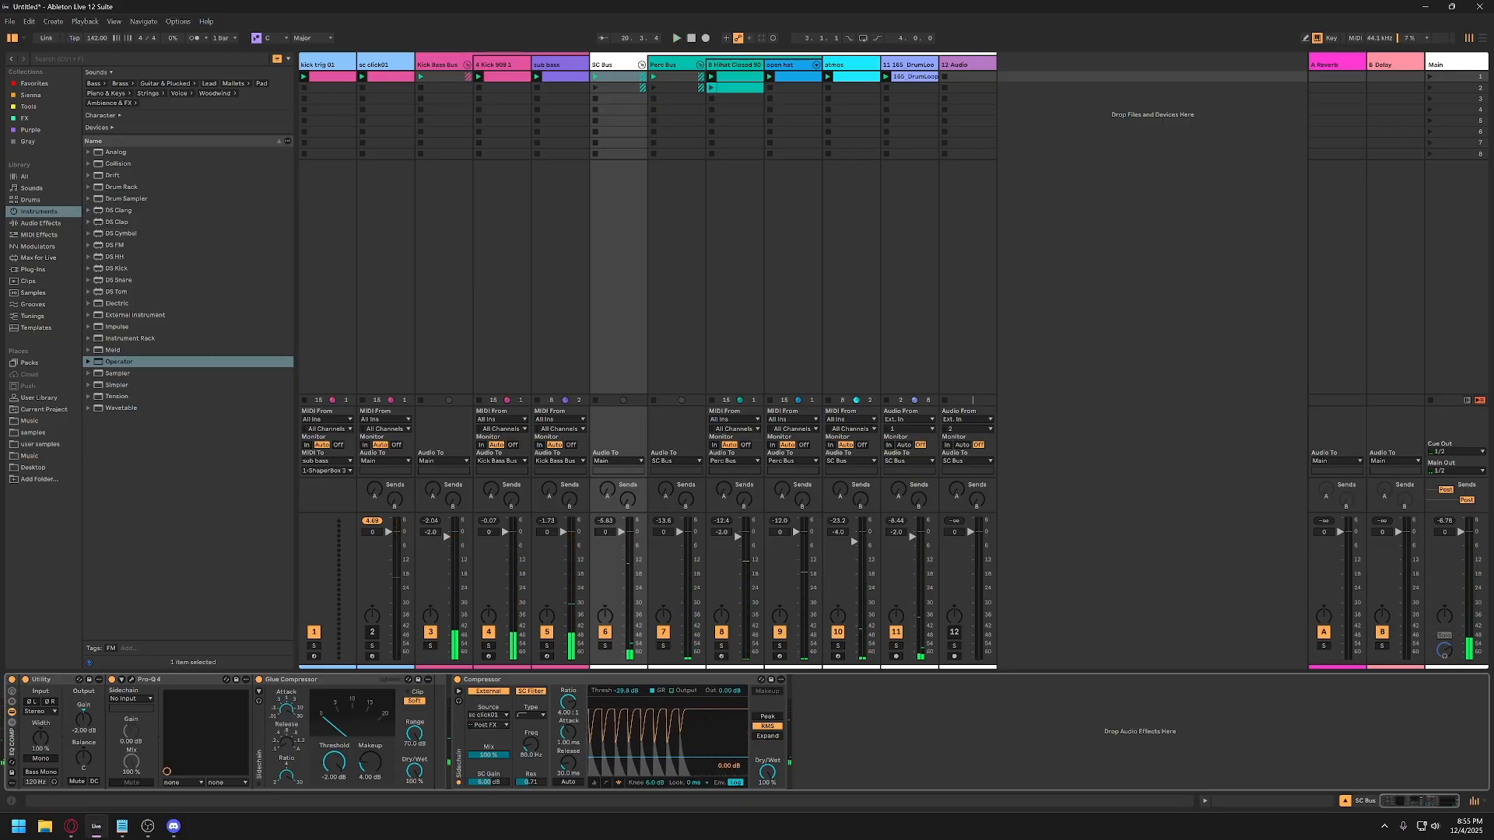
left_click_drag(630, 692, 629, 688)
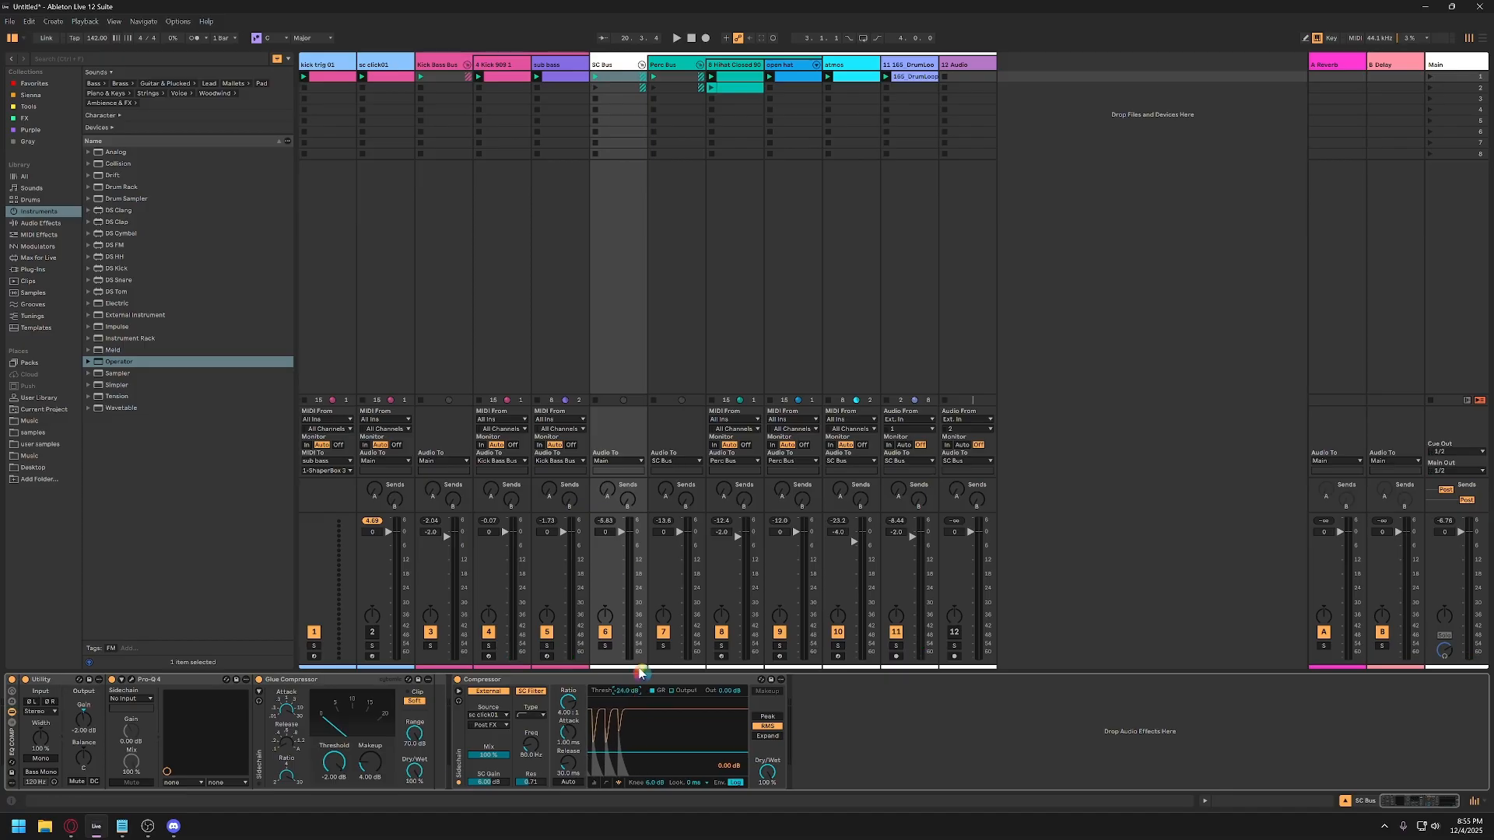
Stop playback and show the track options, including the track delay settings, in the mixer.
key("space")
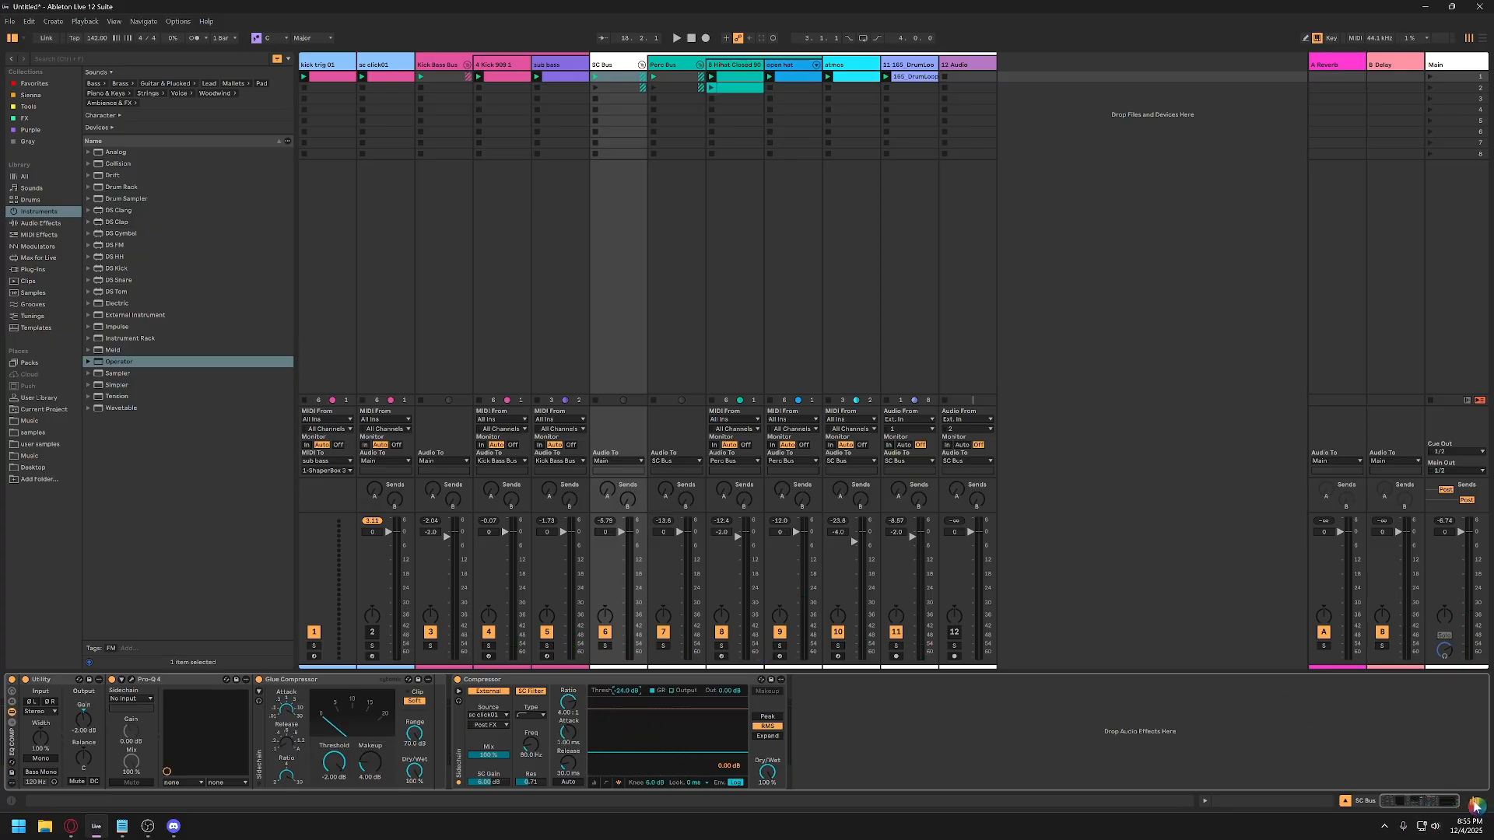
key("ctrl")
right_click(1484, 809)
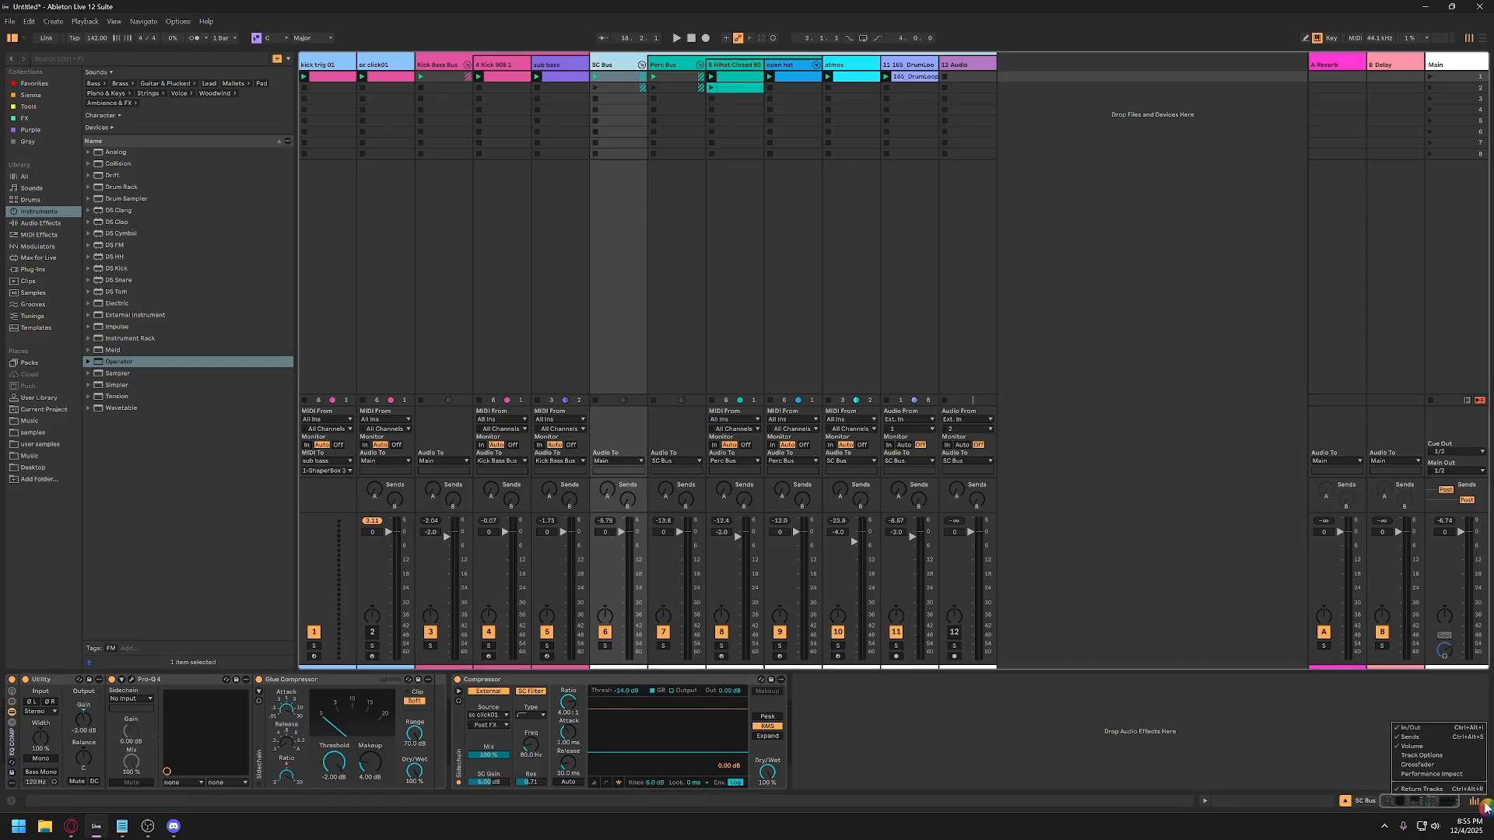
left_click(1421, 755)
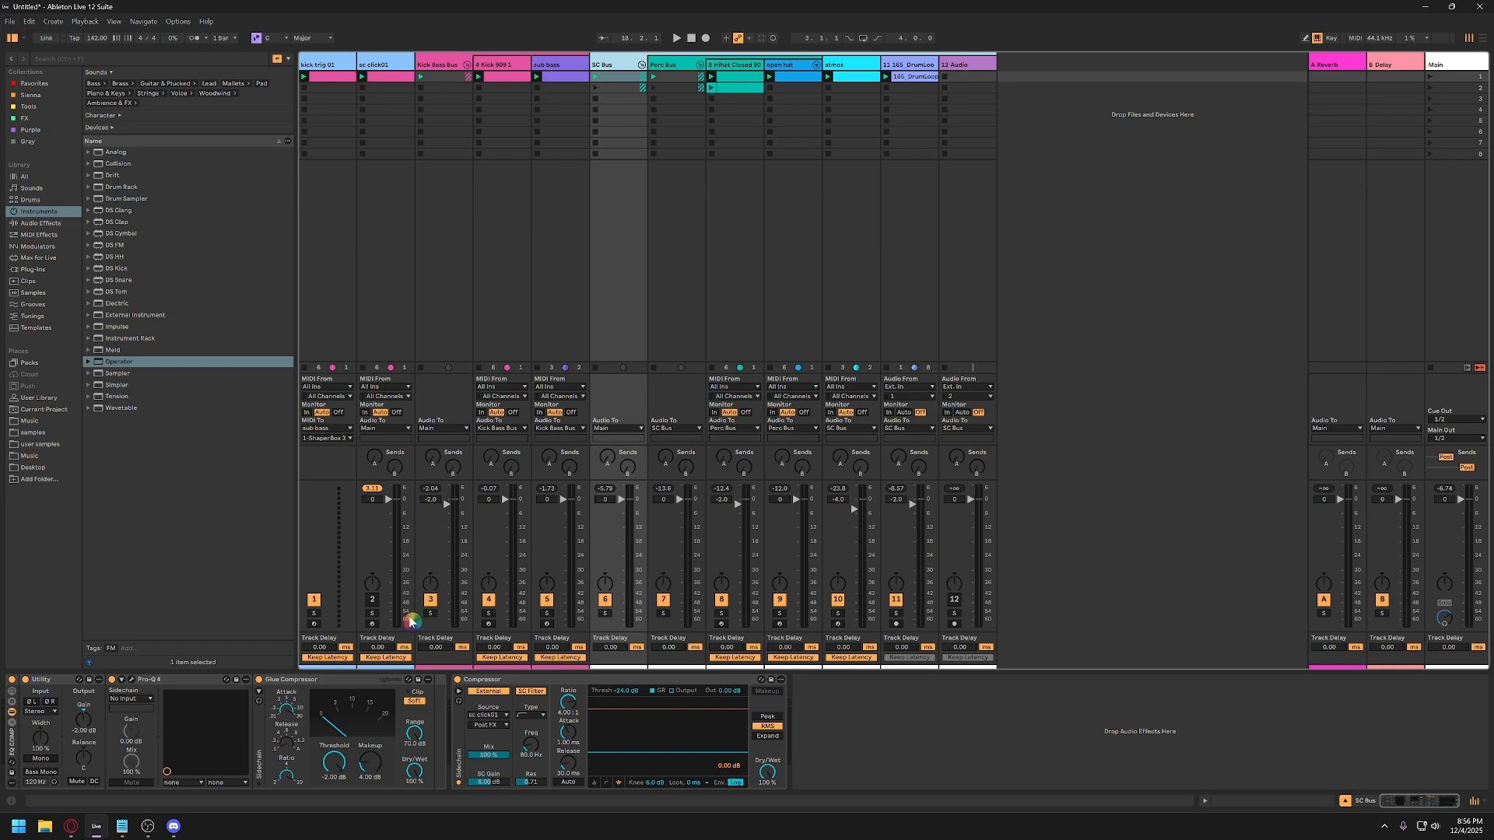
Set the track delay of both sc click01 and kick trig 01 to -4 ms and start playback.
left_click(386, 102)
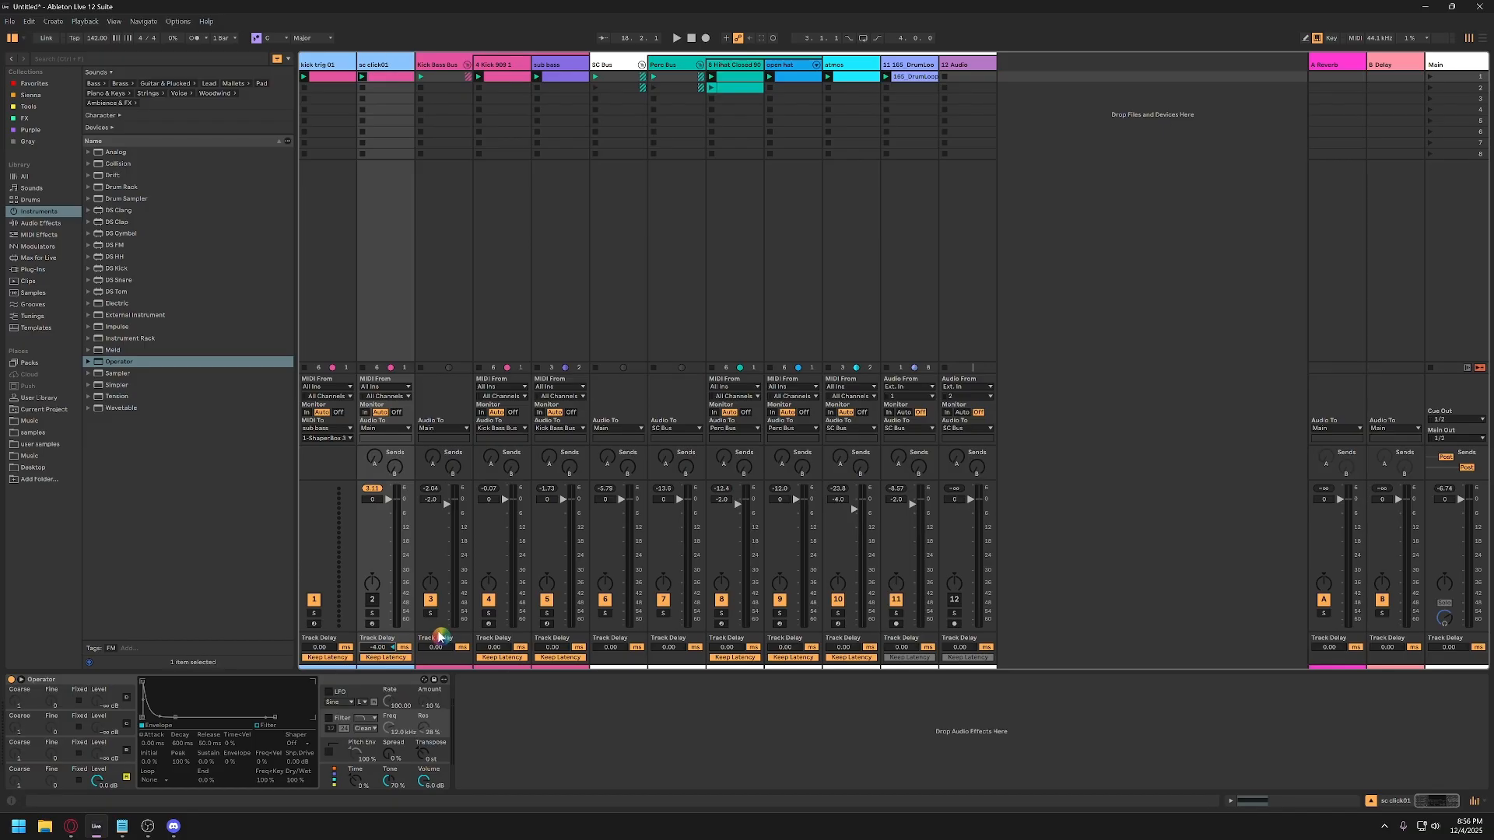
left_click(313, 652)
key("space")
Raise the SC Bus sidechain Compressor's attack to 3 ms and fine-tune its release at 30 ms while auditioning the groove.
left_click(671, 65)
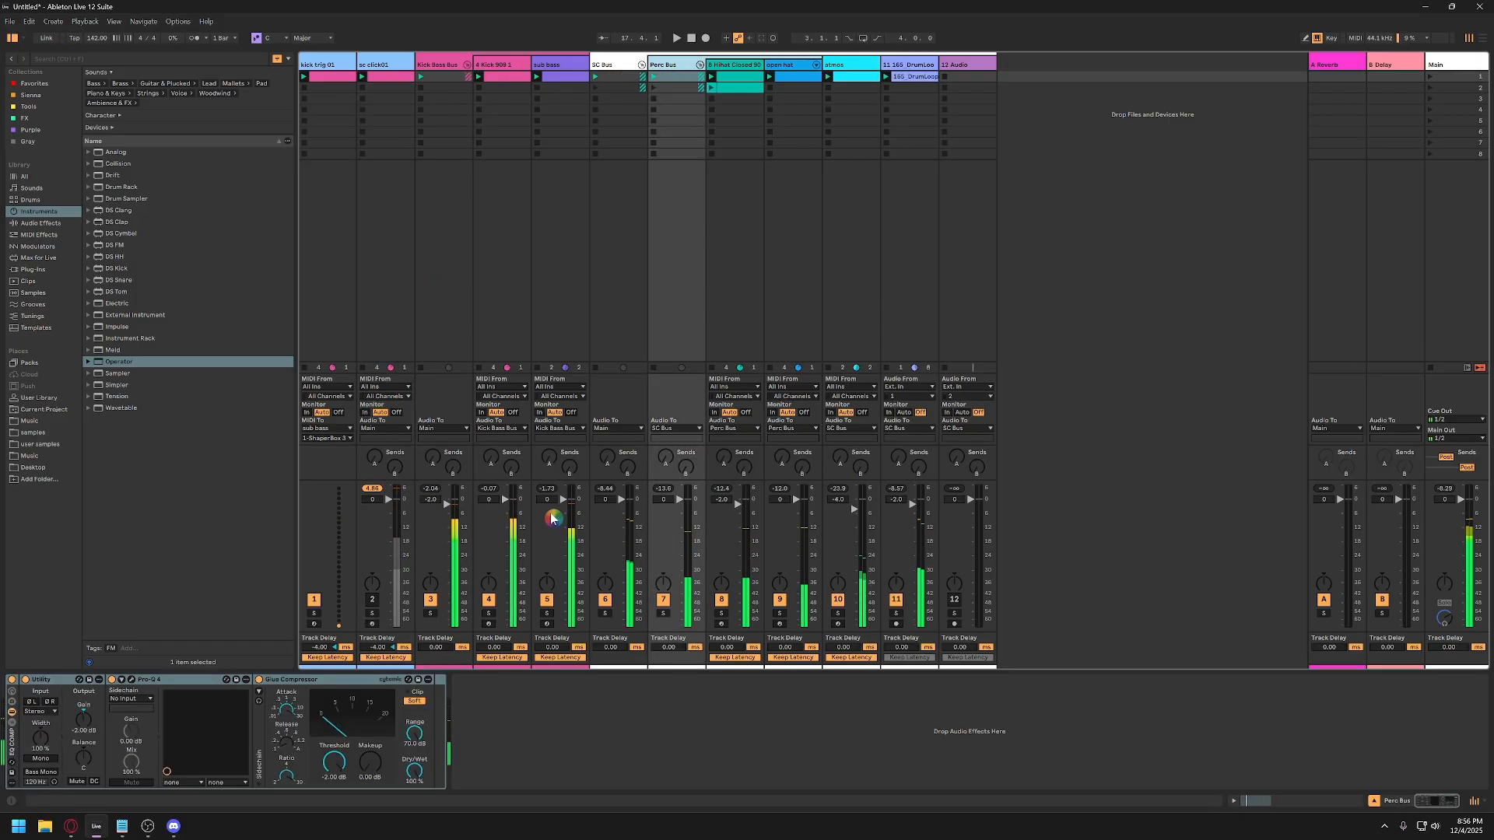
left_click(612, 72)
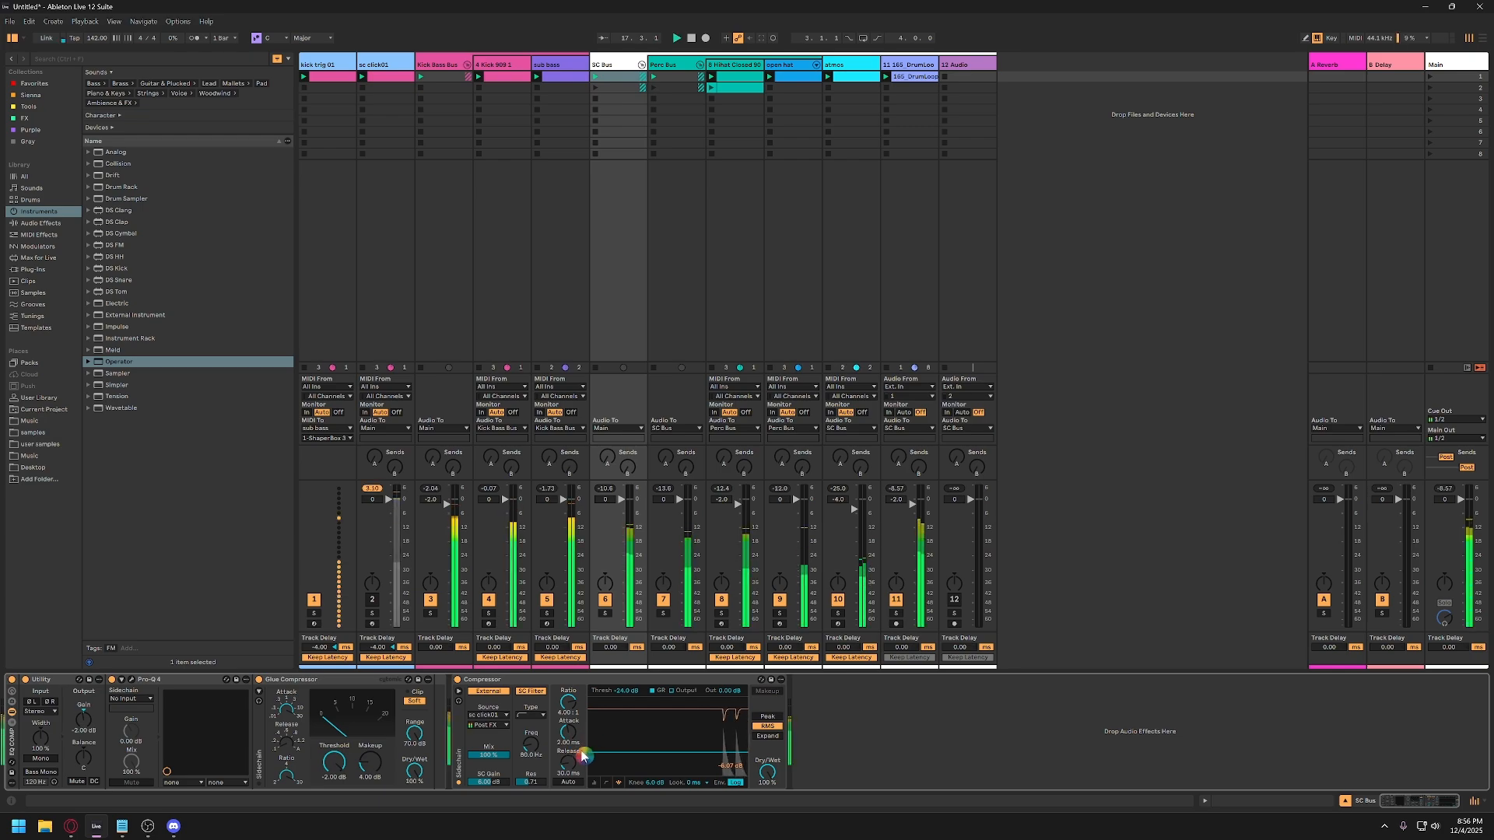
mouse_move(574, 771)
left_mouse_down()
mouse_move(574, 735)
mouse_move(571, 791)
mouse_move(571, 777)
left_mouse_up()
key("space")
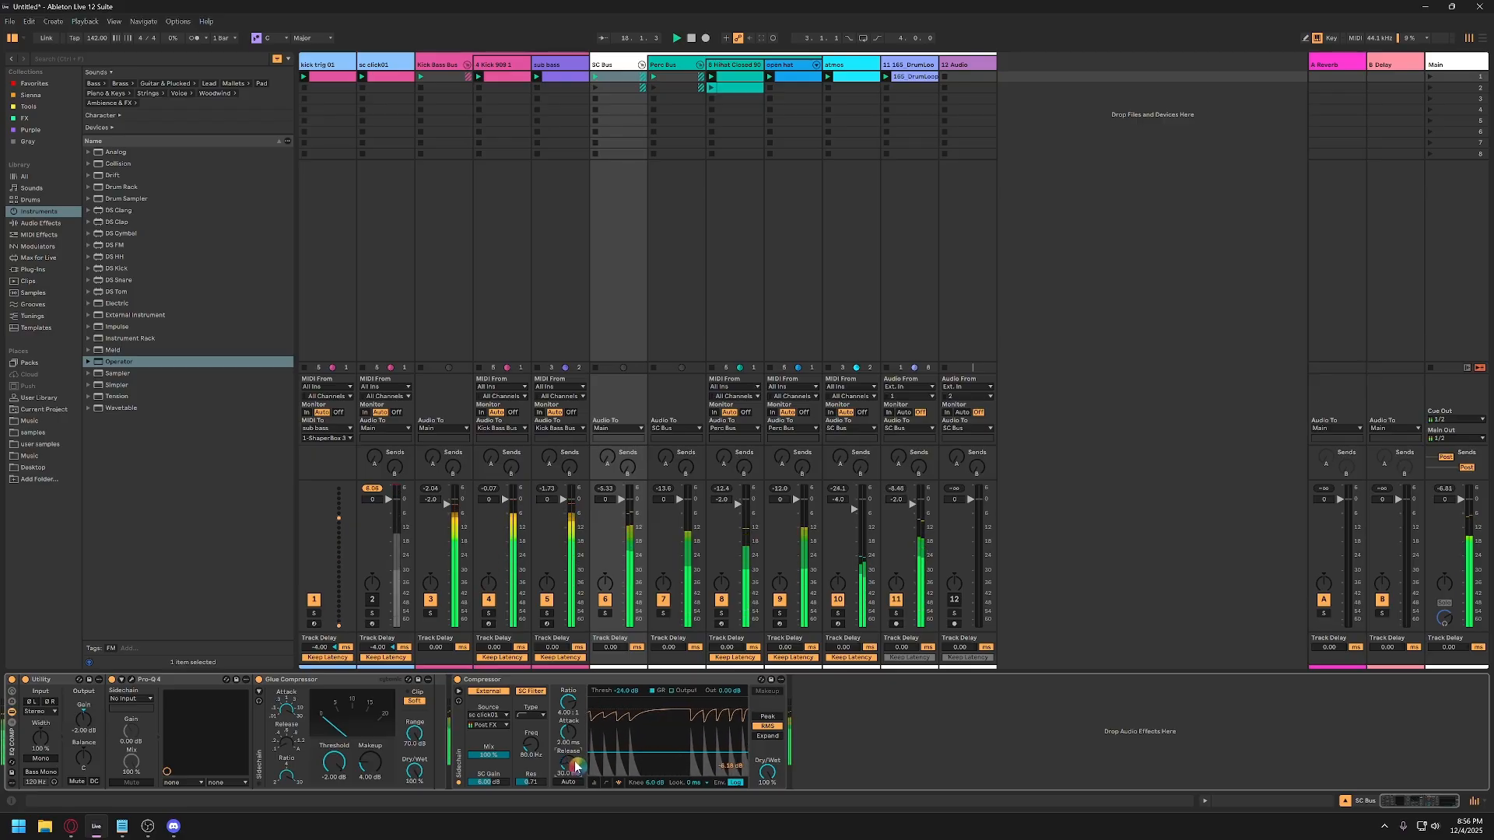
key("space")
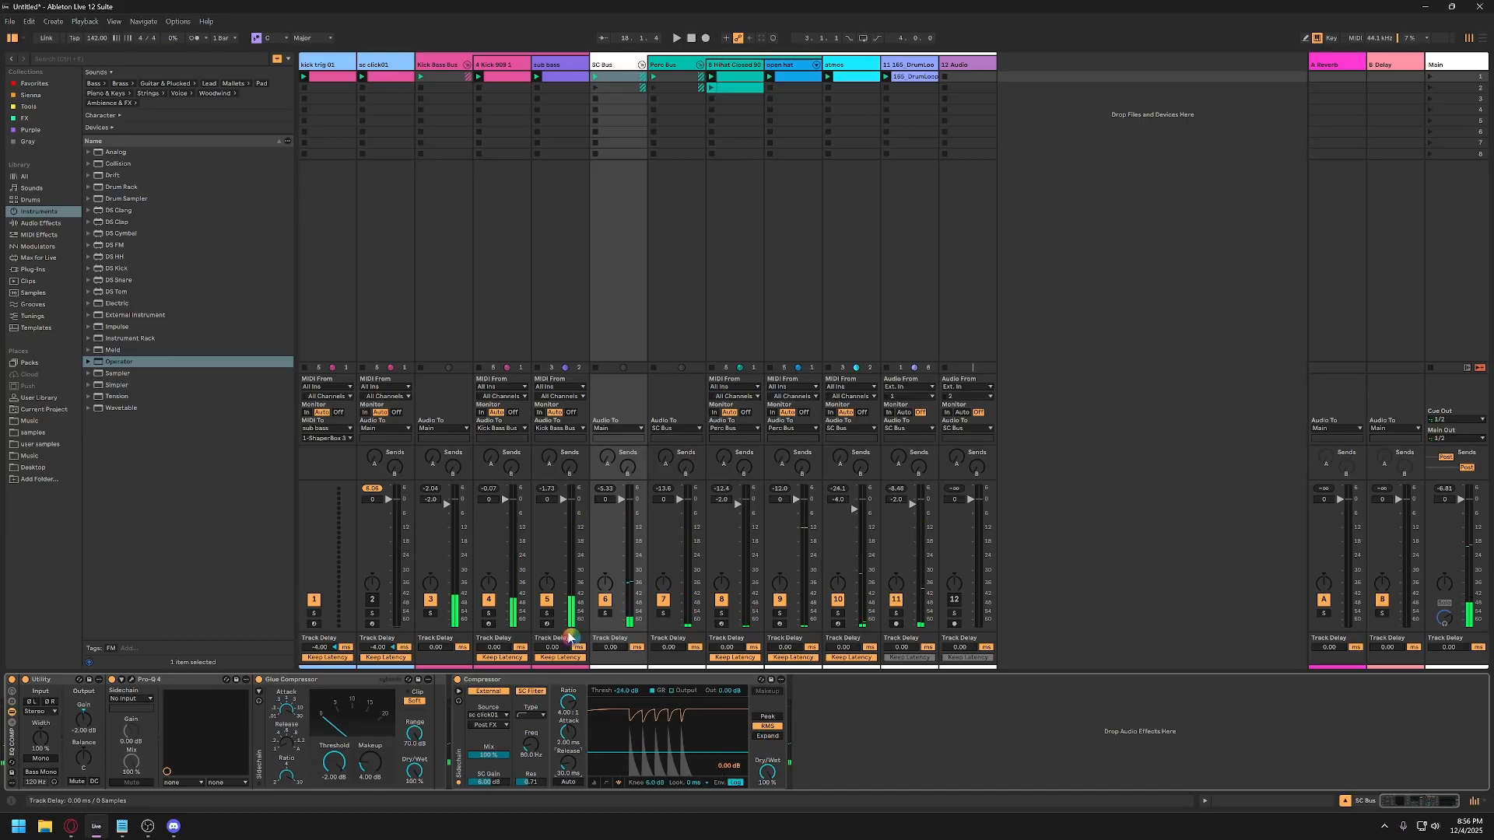
Lower the atmos track's volume to about -6 dB during playback.
key("space")
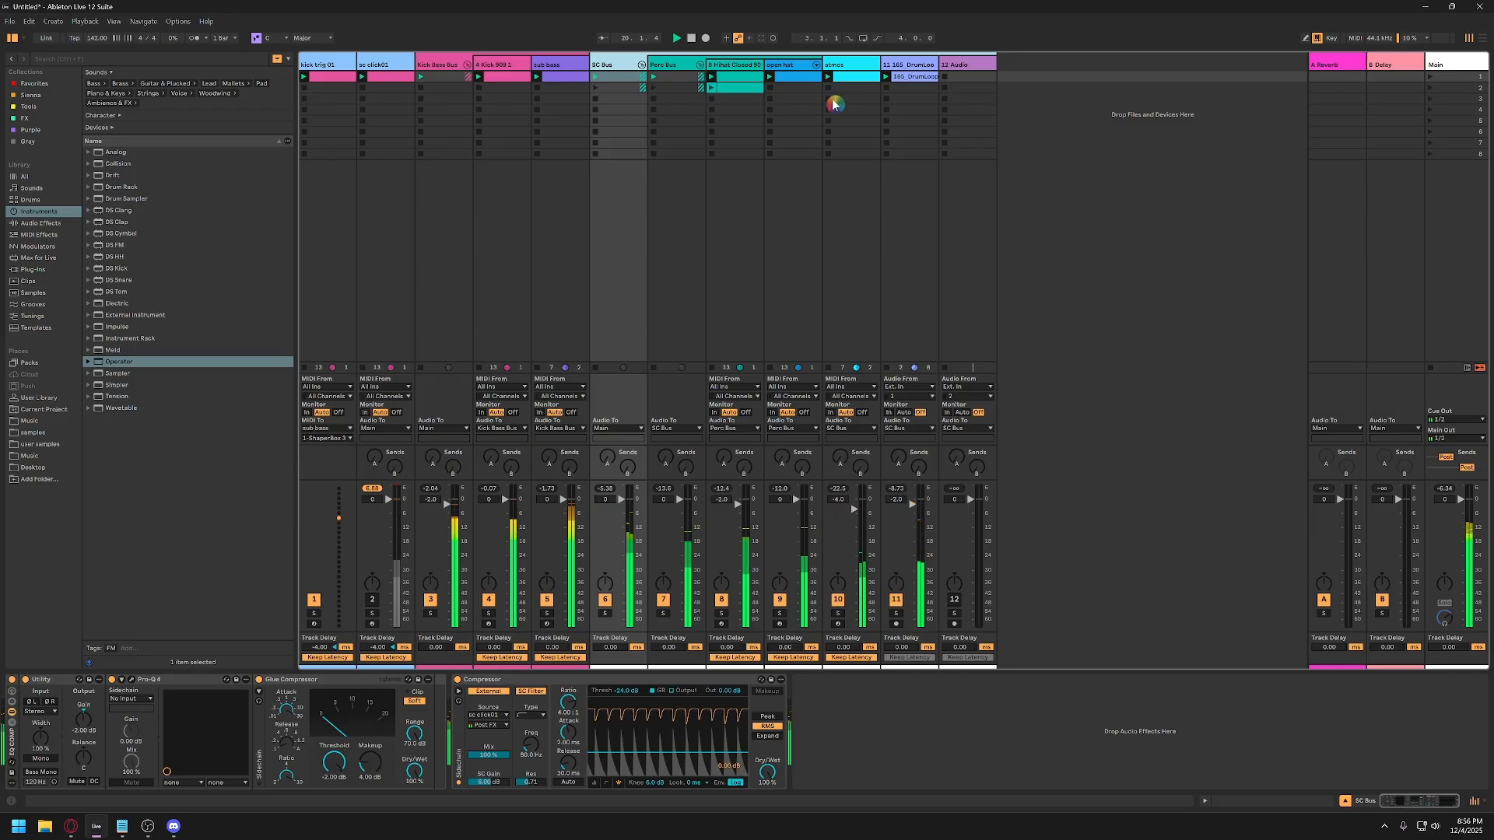
left_click_drag(840, 501, 840, 507)
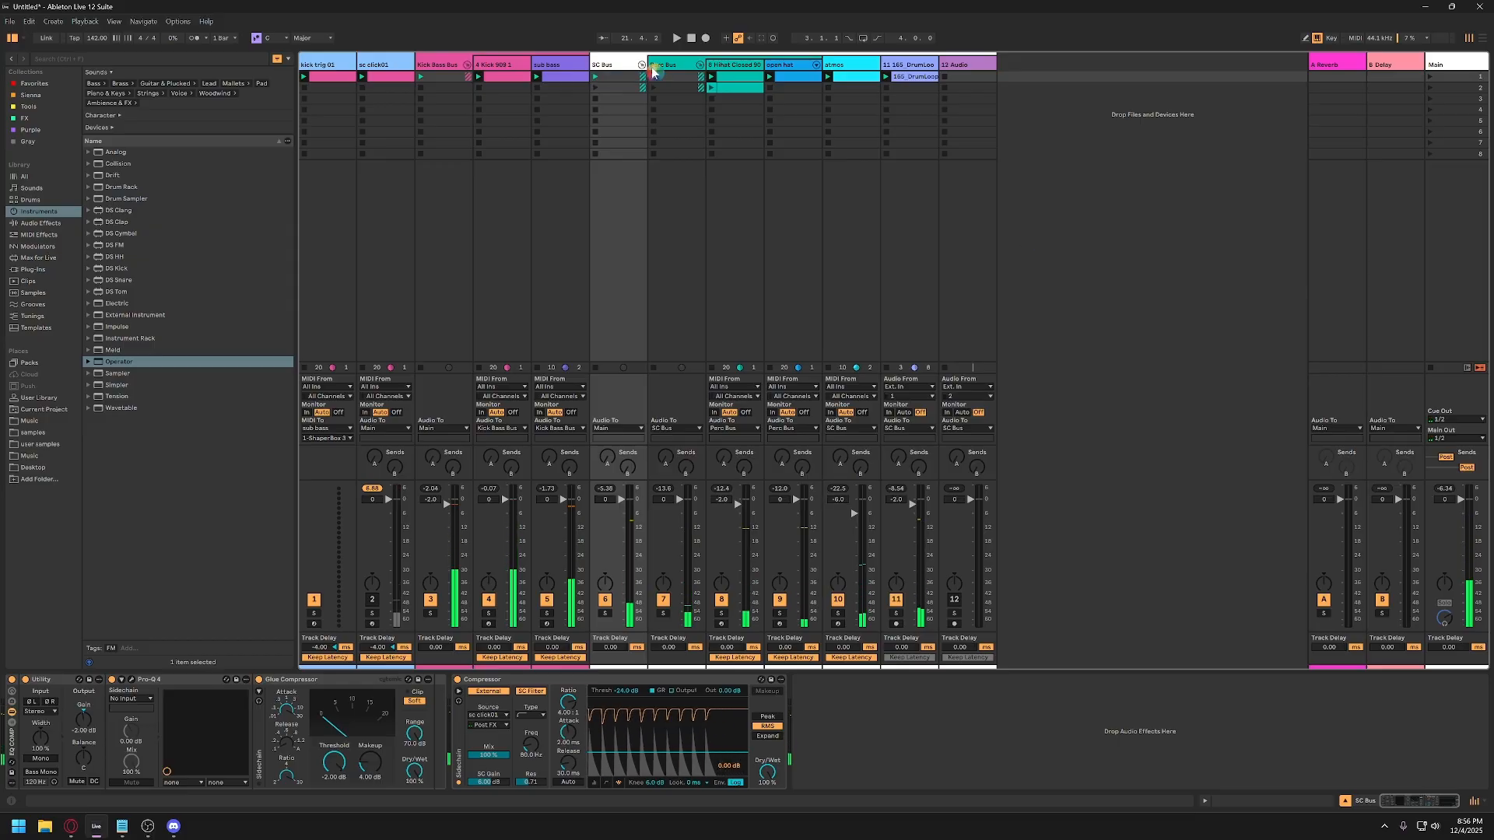
left_click(624, 63)
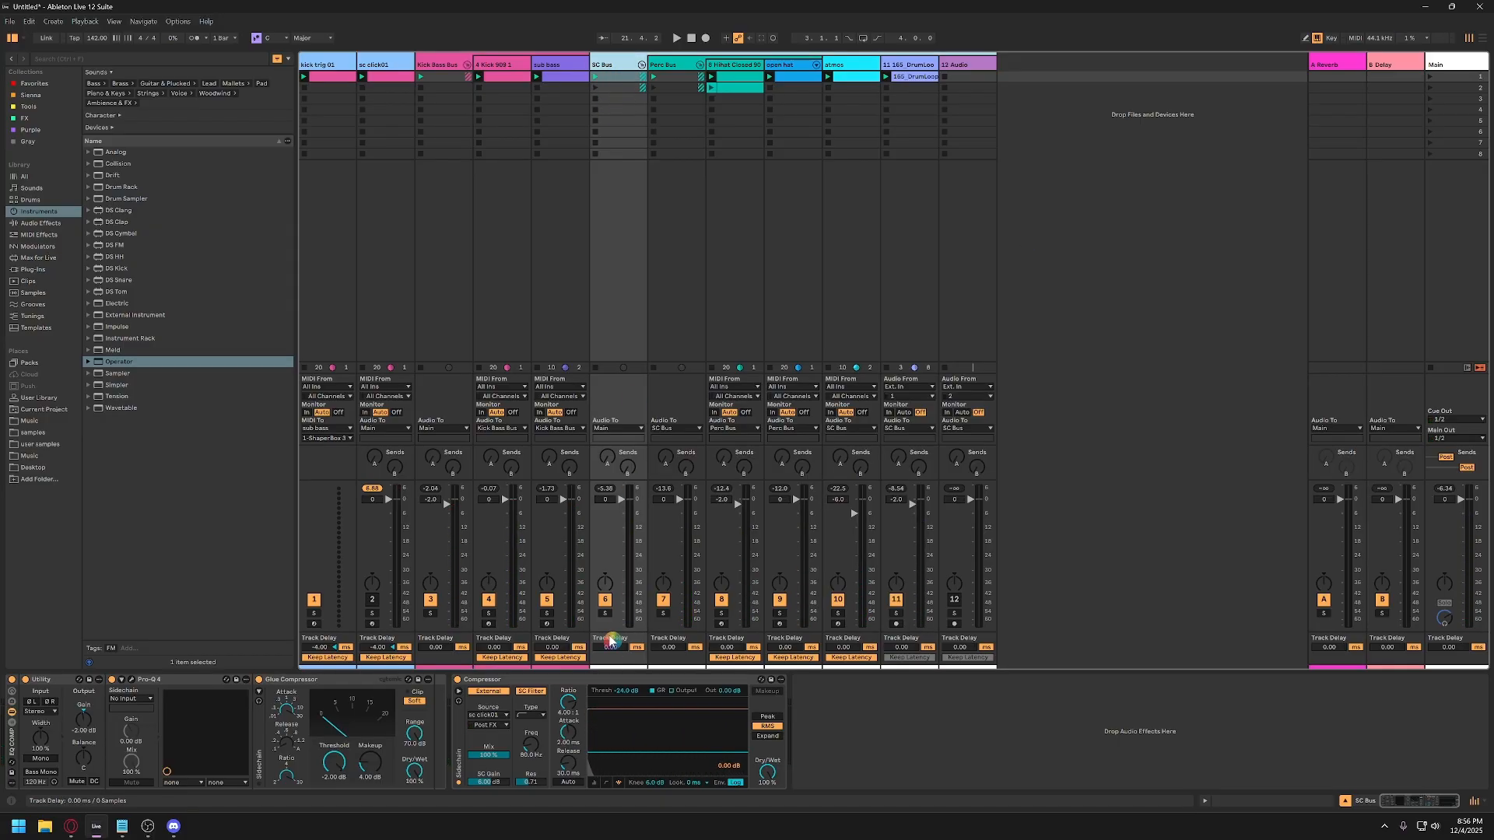
Reset the Kick Bass Bus volume to 0 dB and audition the balance.
left_click(448, 67)
double_click(437, 500)
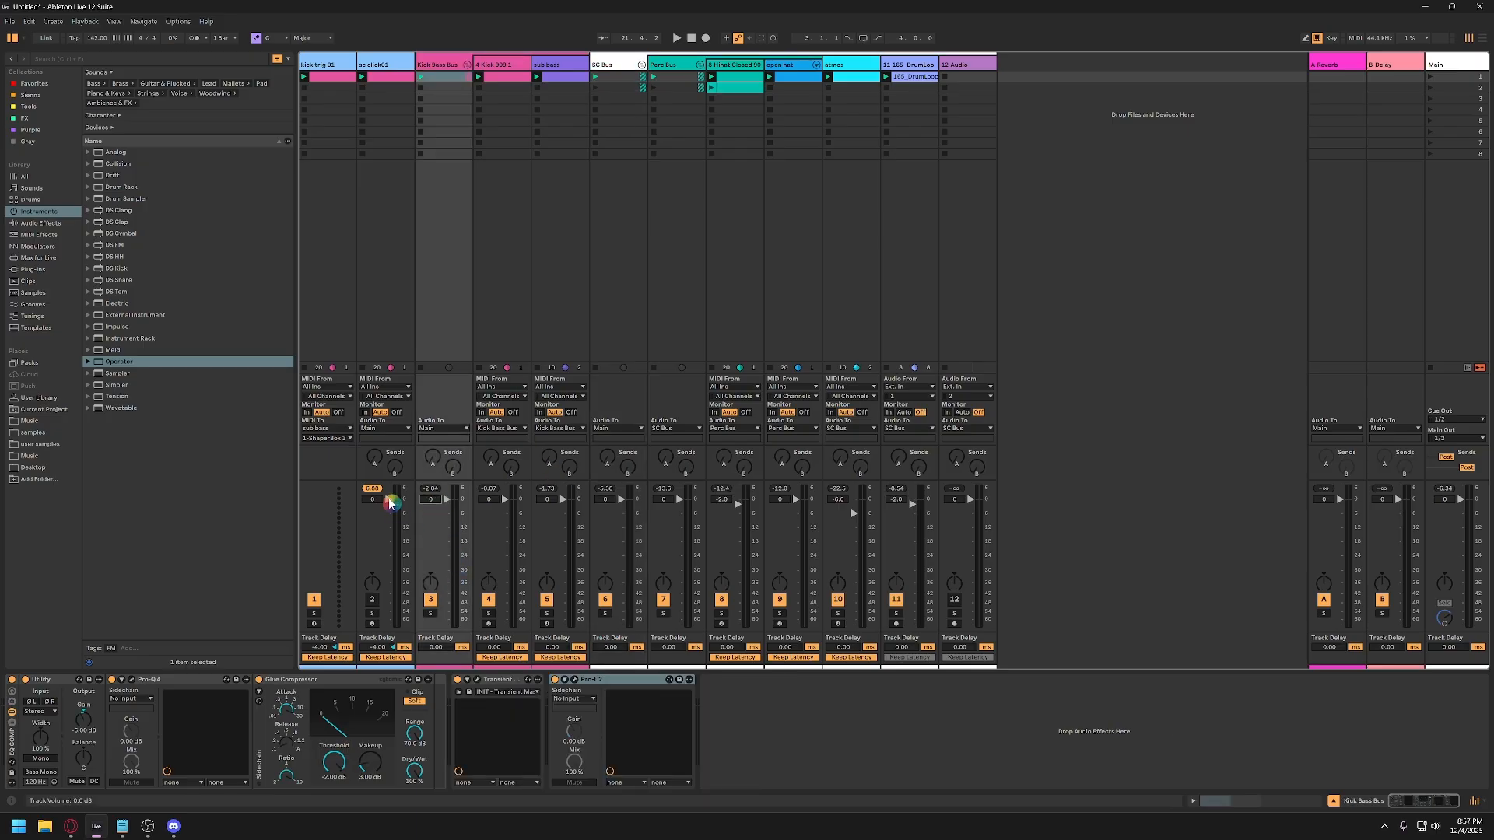
key("space")
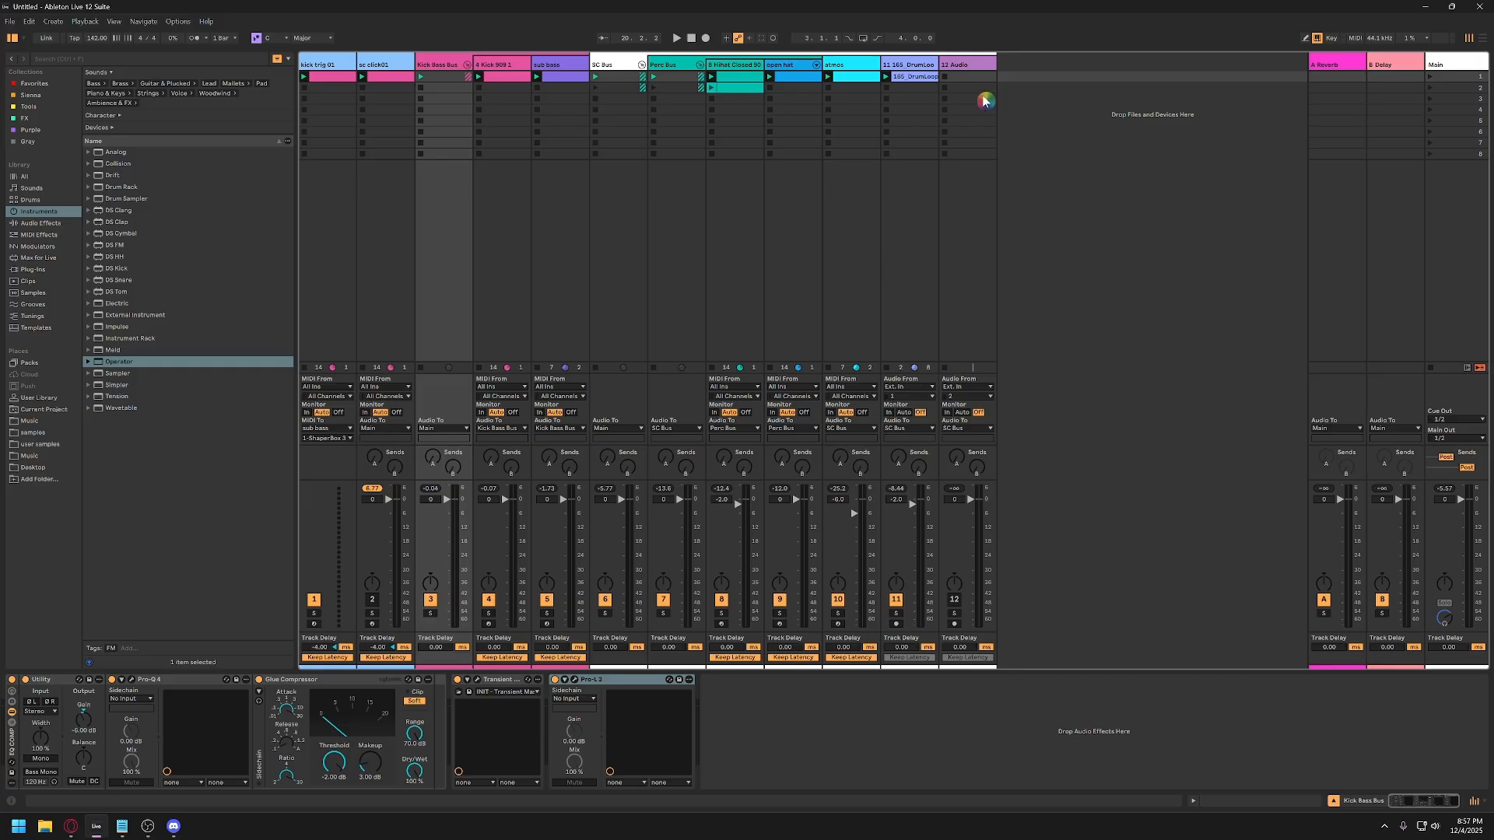
Load 160_DrumLoop_40_SP.wav from the Gray collection into track 12's first clip slot, launch it and activate the track.
left_click(922, 64)
left_click(955, 65)
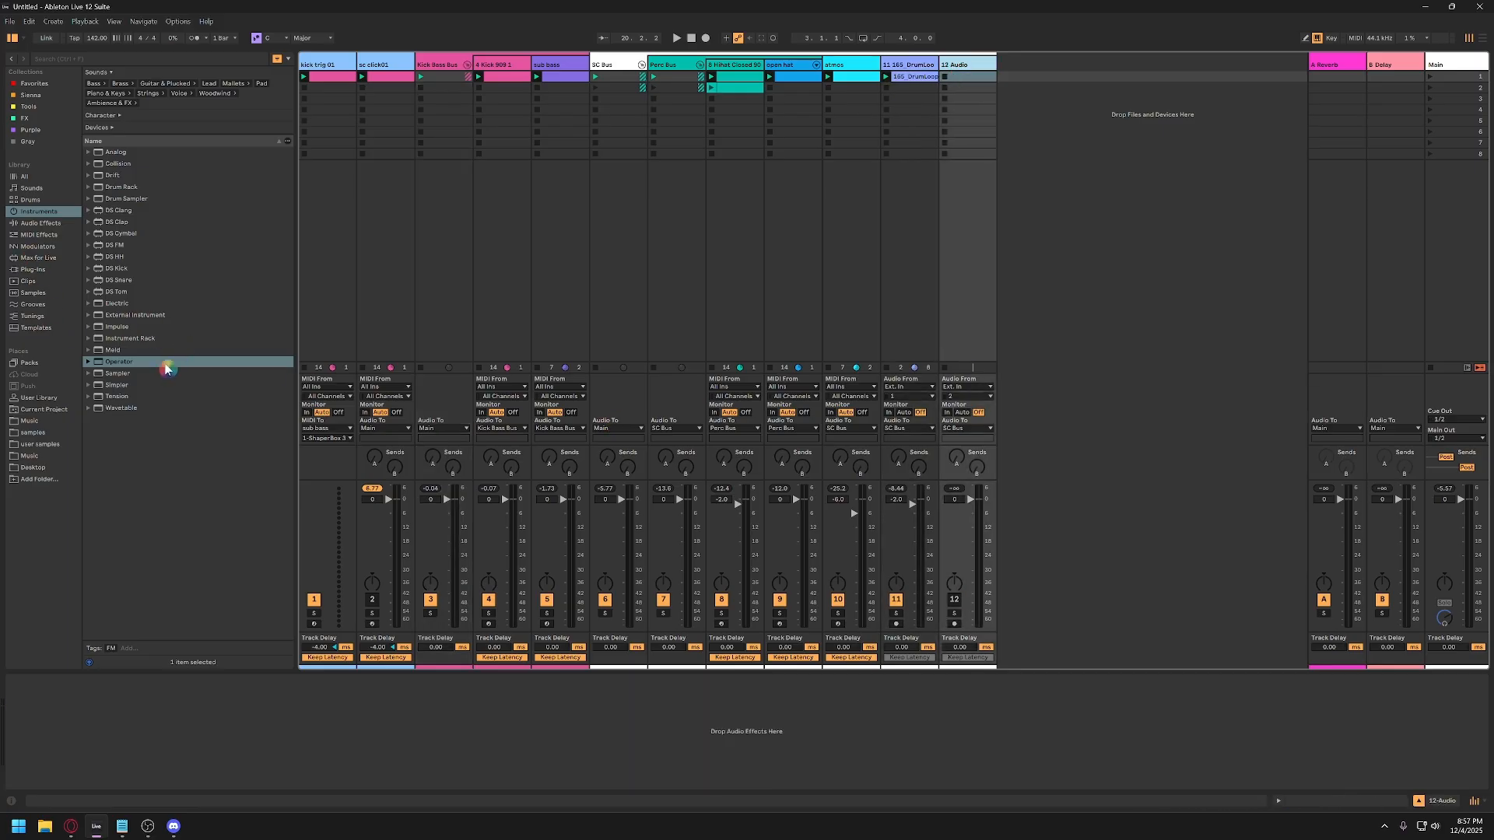
left_click(36, 143)
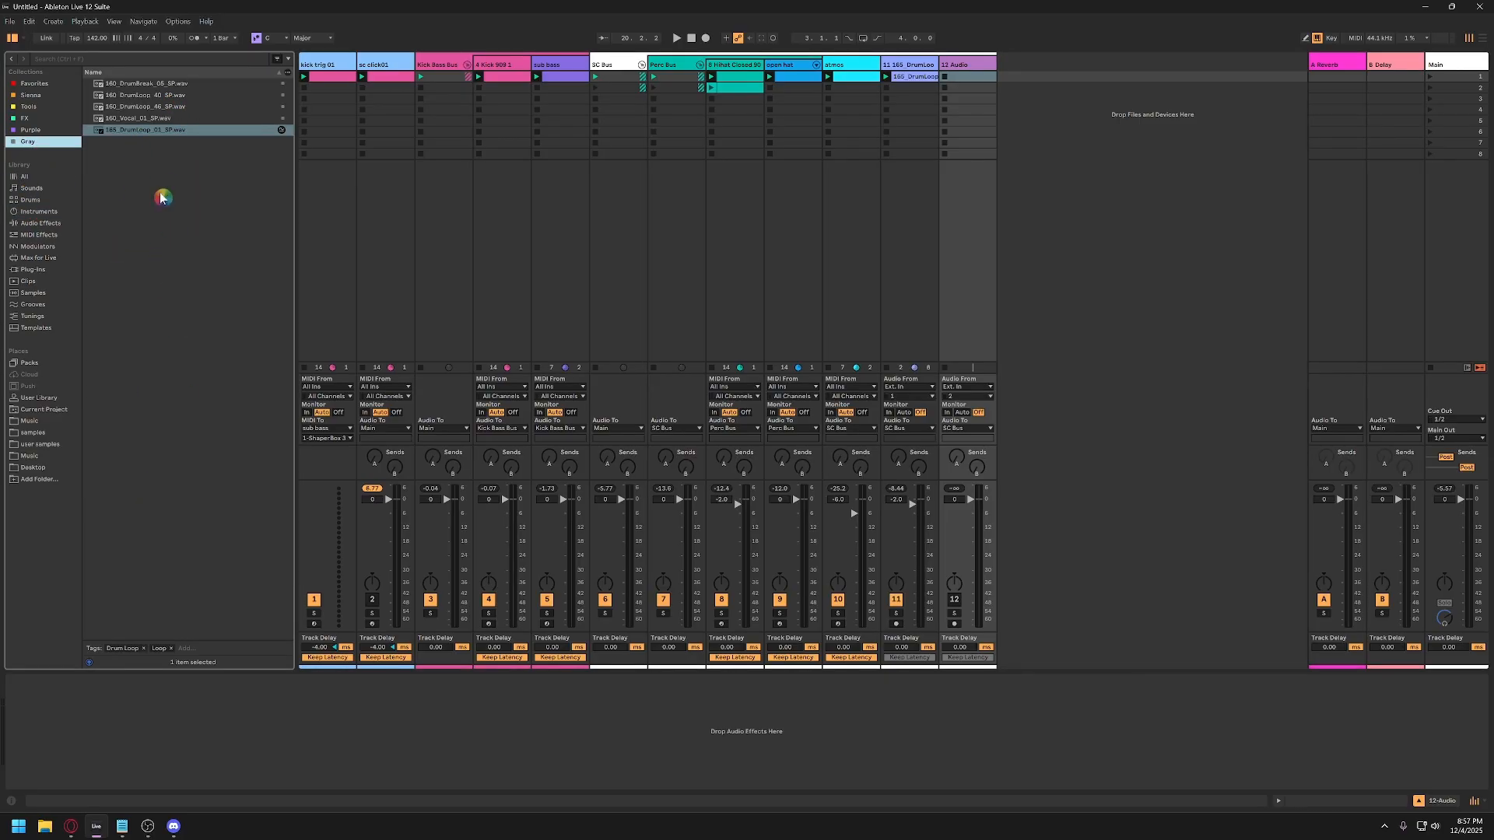
left_click(148, 84)
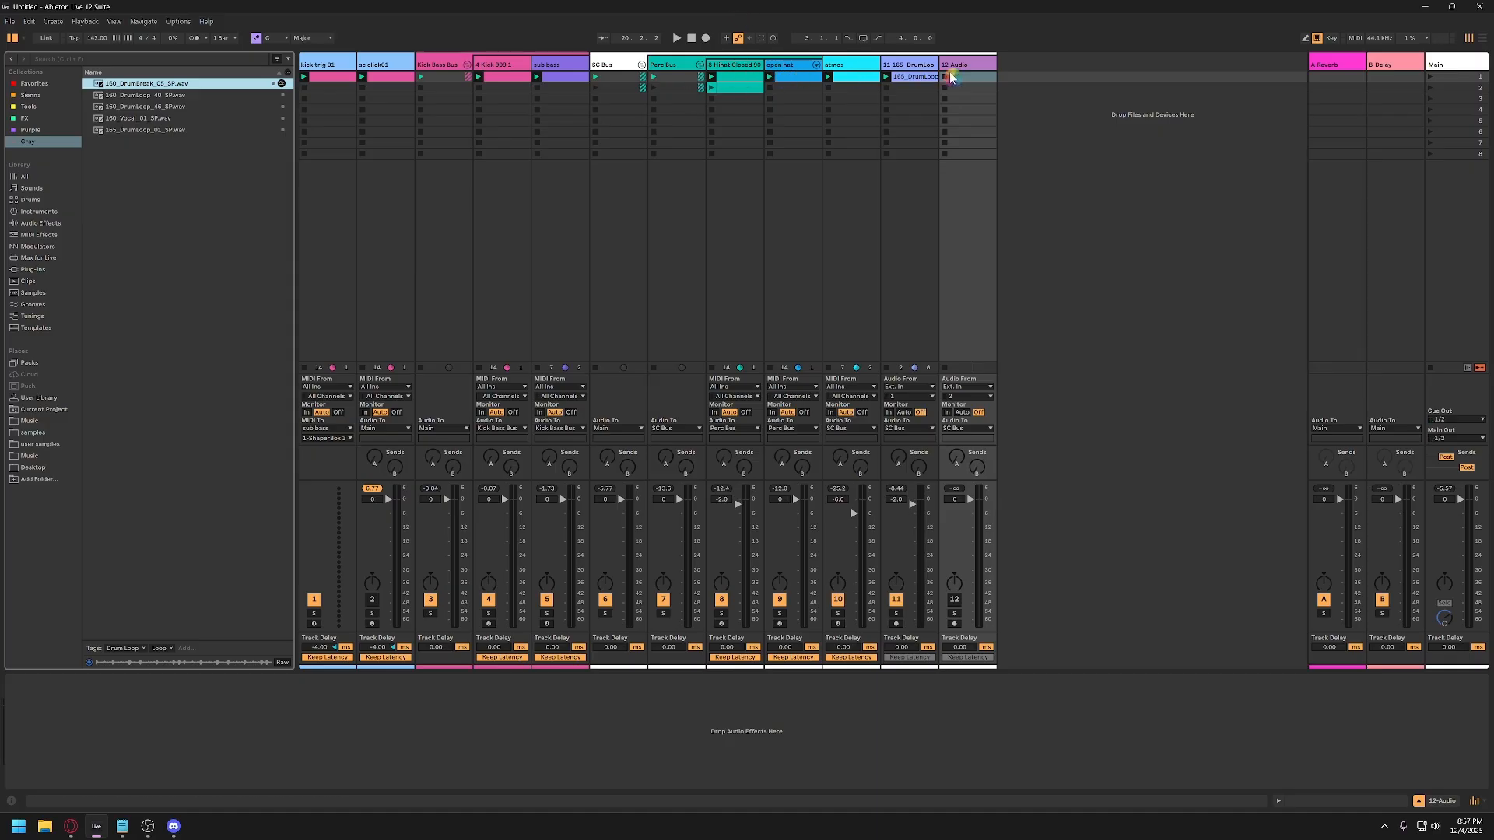
left_click(978, 68)
left_click(191, 96)
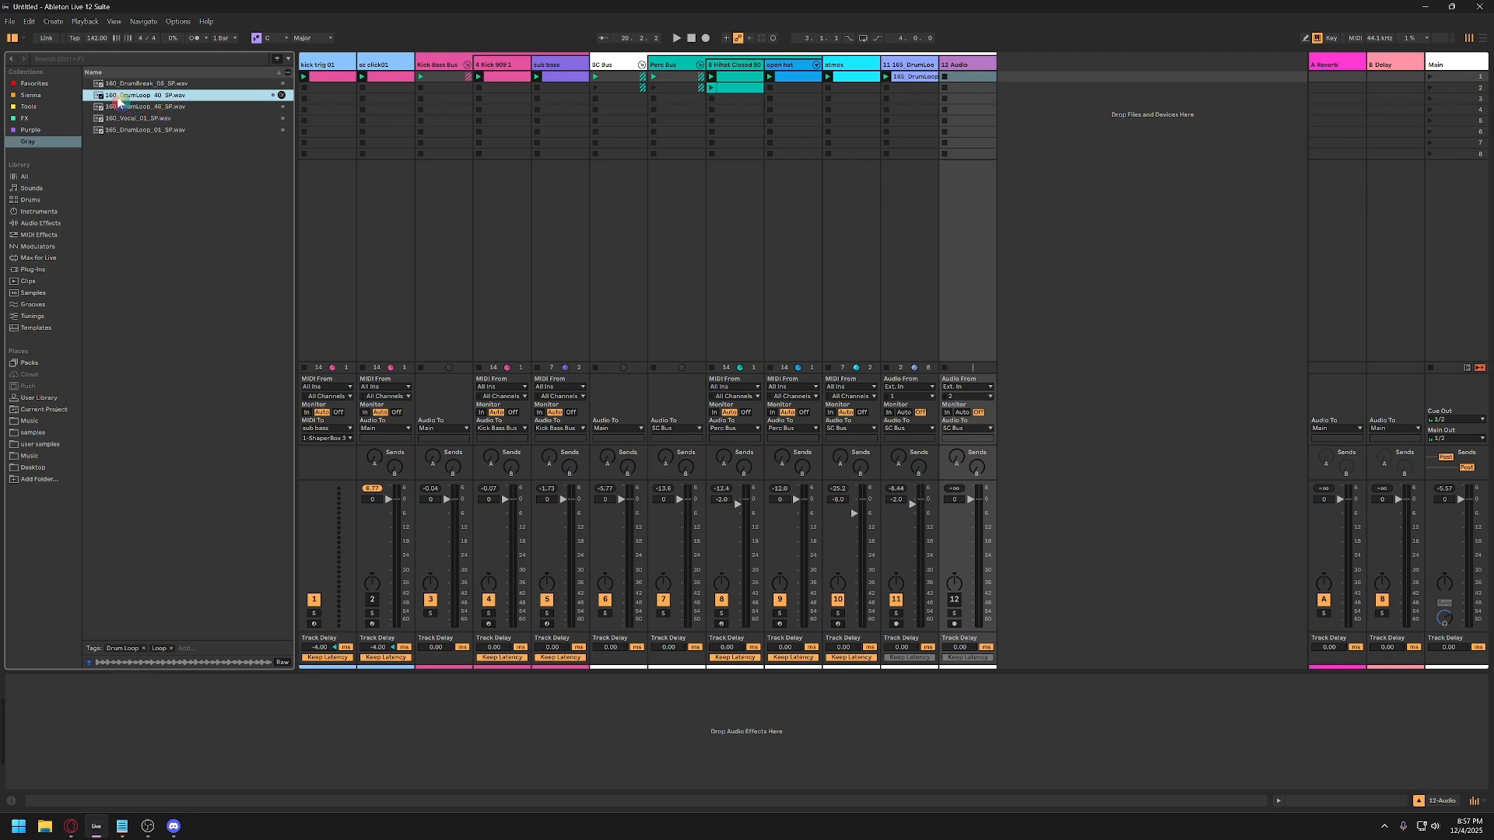
left_click_drag(118, 99, 961, 83)
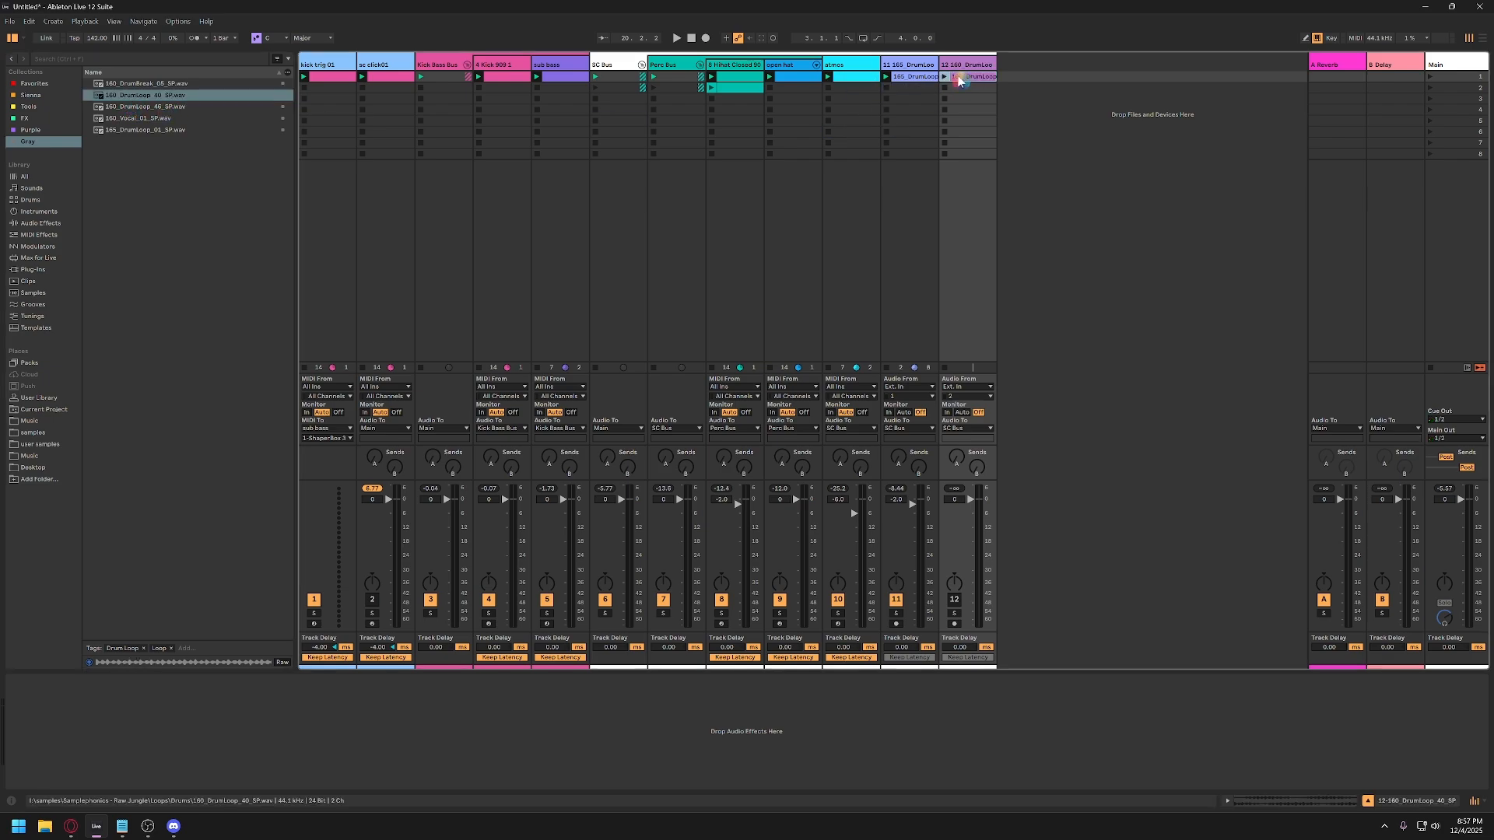
left_click(945, 77)
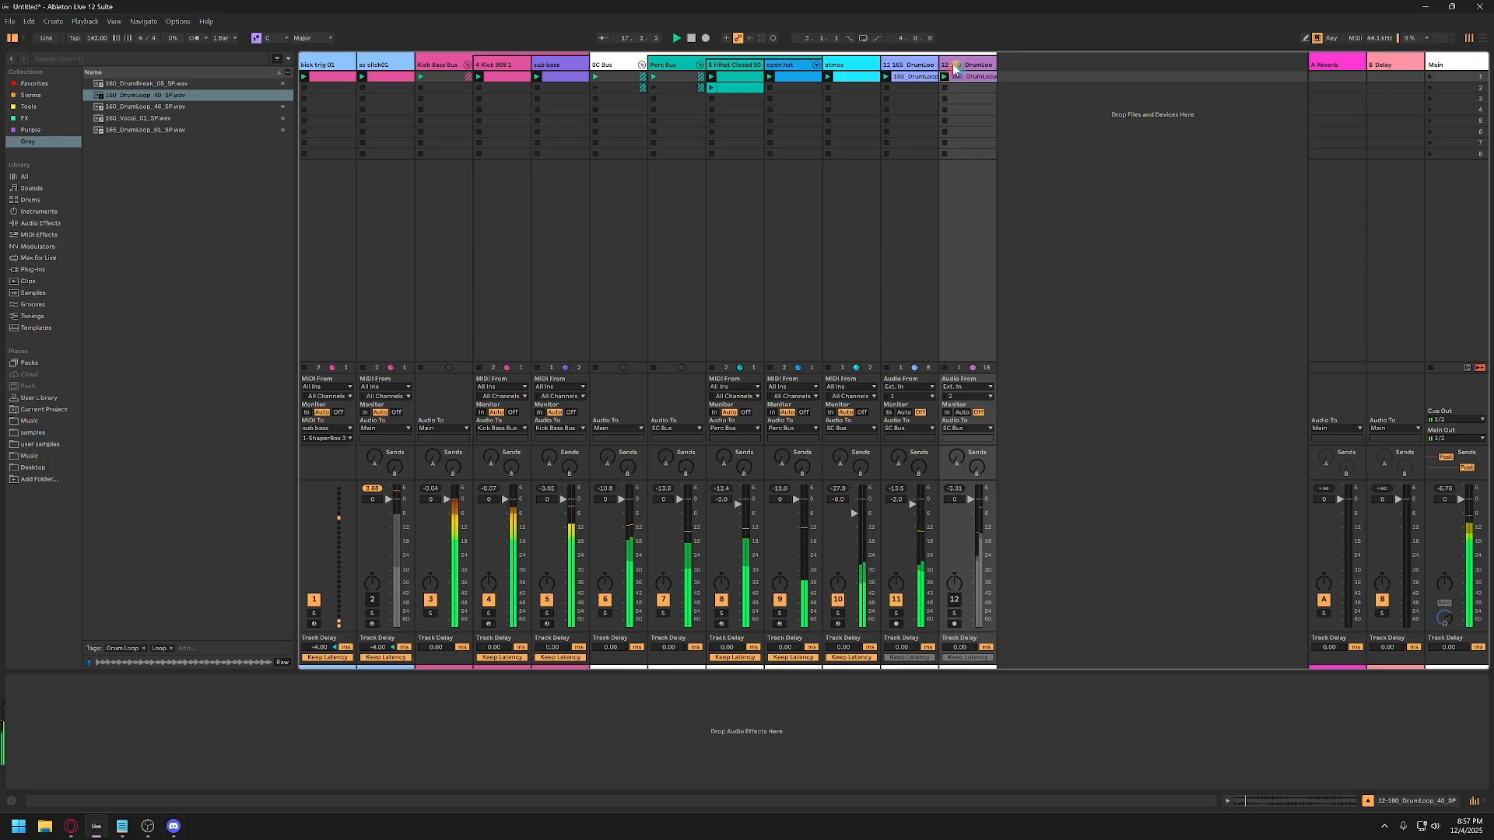
left_click(956, 599)
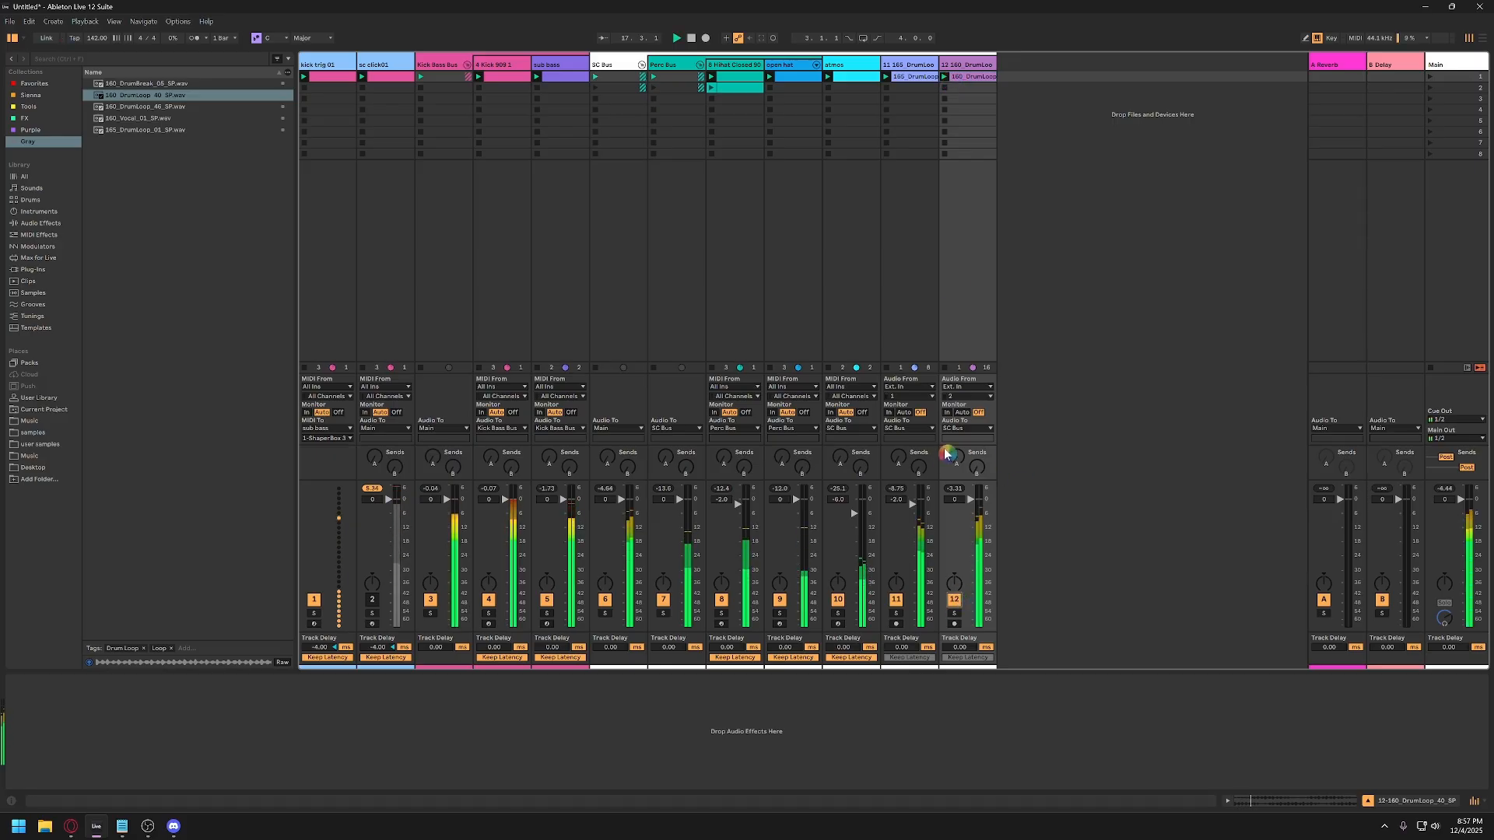
Add the EQ COMP rack from Favorites to the new drum loop's track 12.
left_click(34, 84)
left_click(143, 83)
left_click_drag(588, 670, 589, 672)
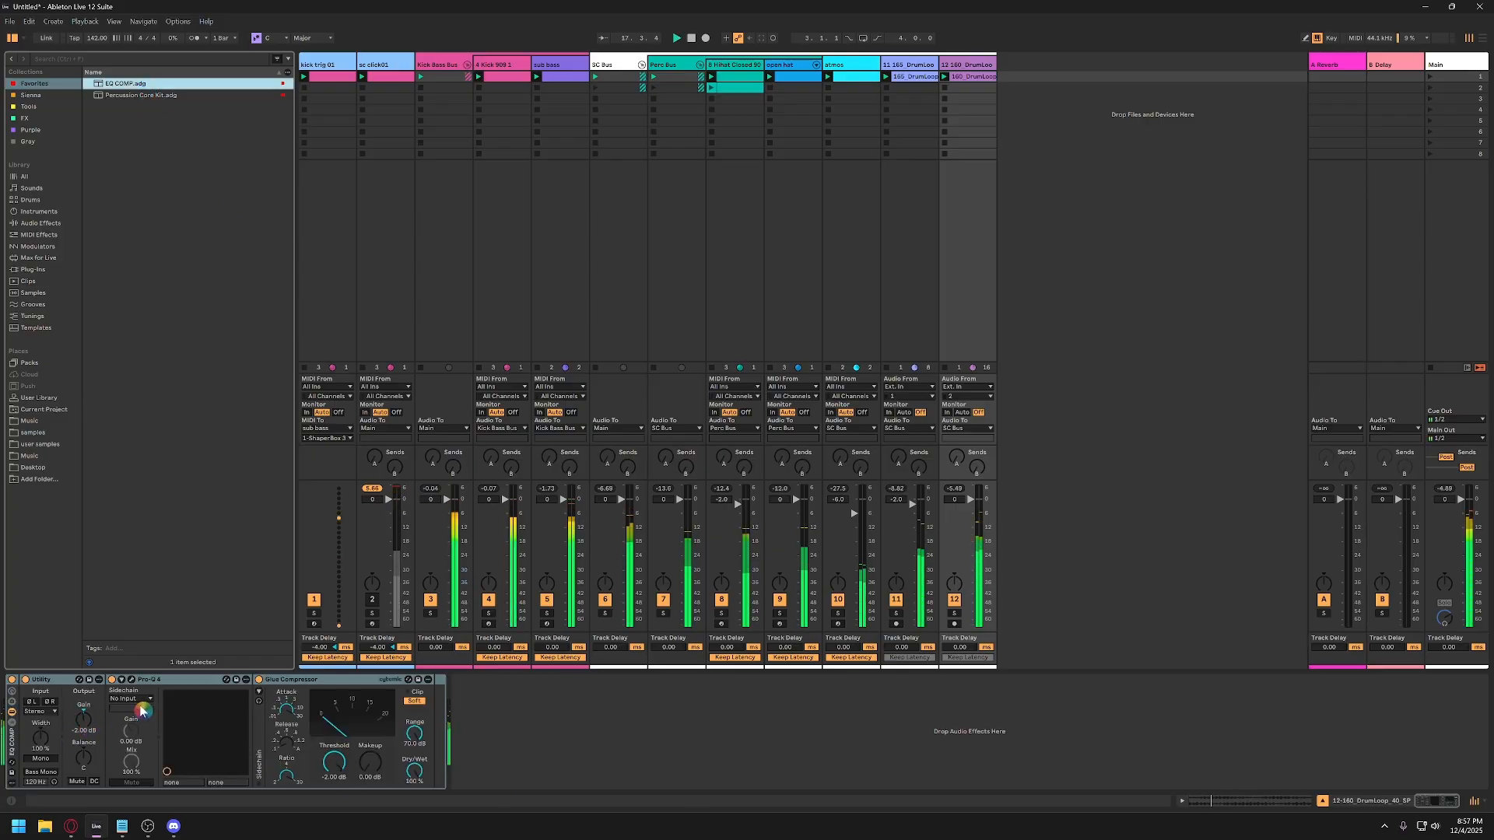
Shape the drum loop in Pro-Q 4 with a higher low cut, an 18 kHz high cut, a slight treble dip and a 1.6 kHz boost.
left_click(132, 680)
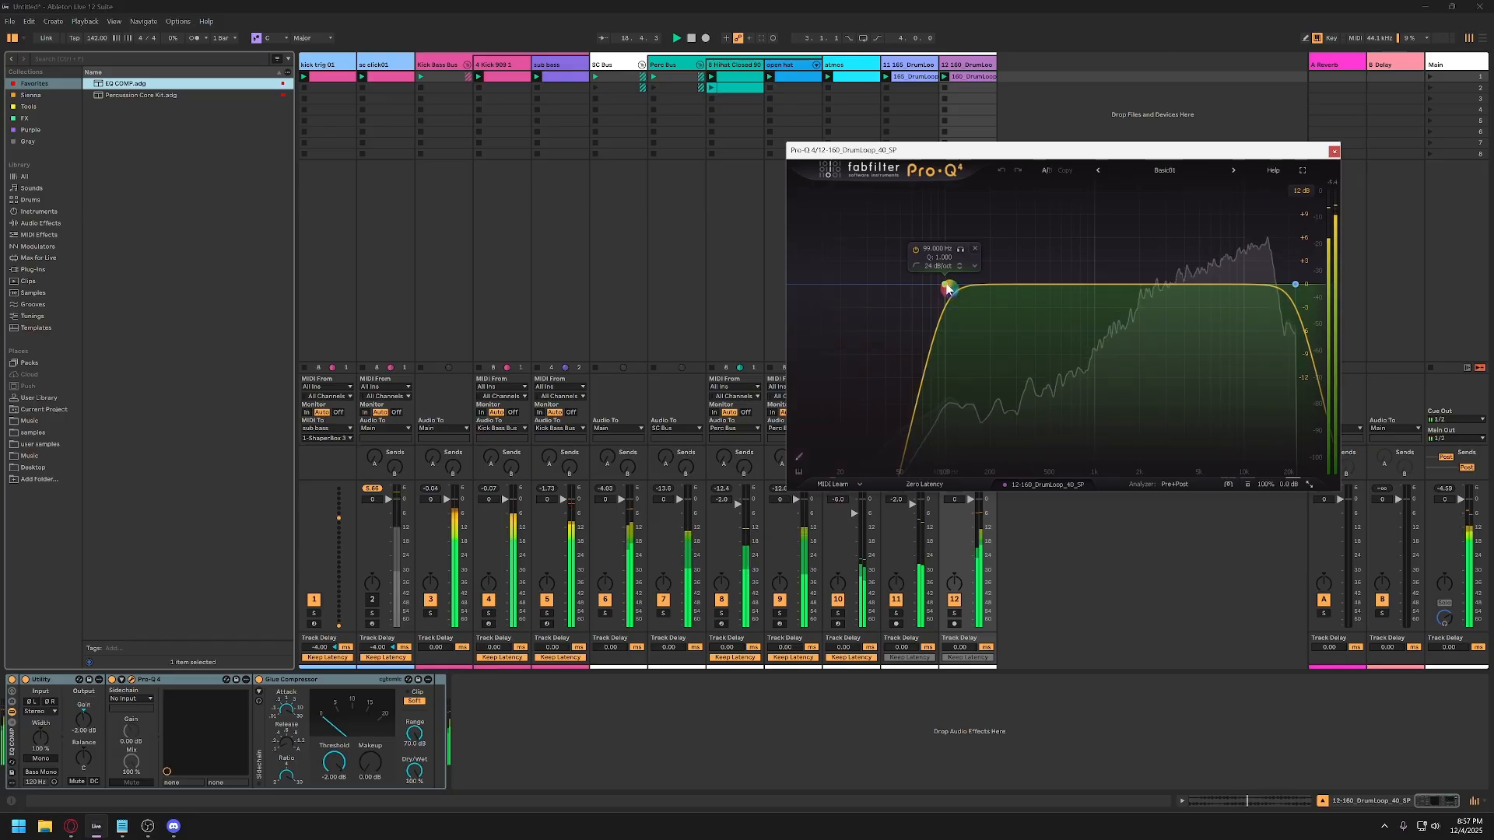
left_click_drag(947, 288, 1082, 286)
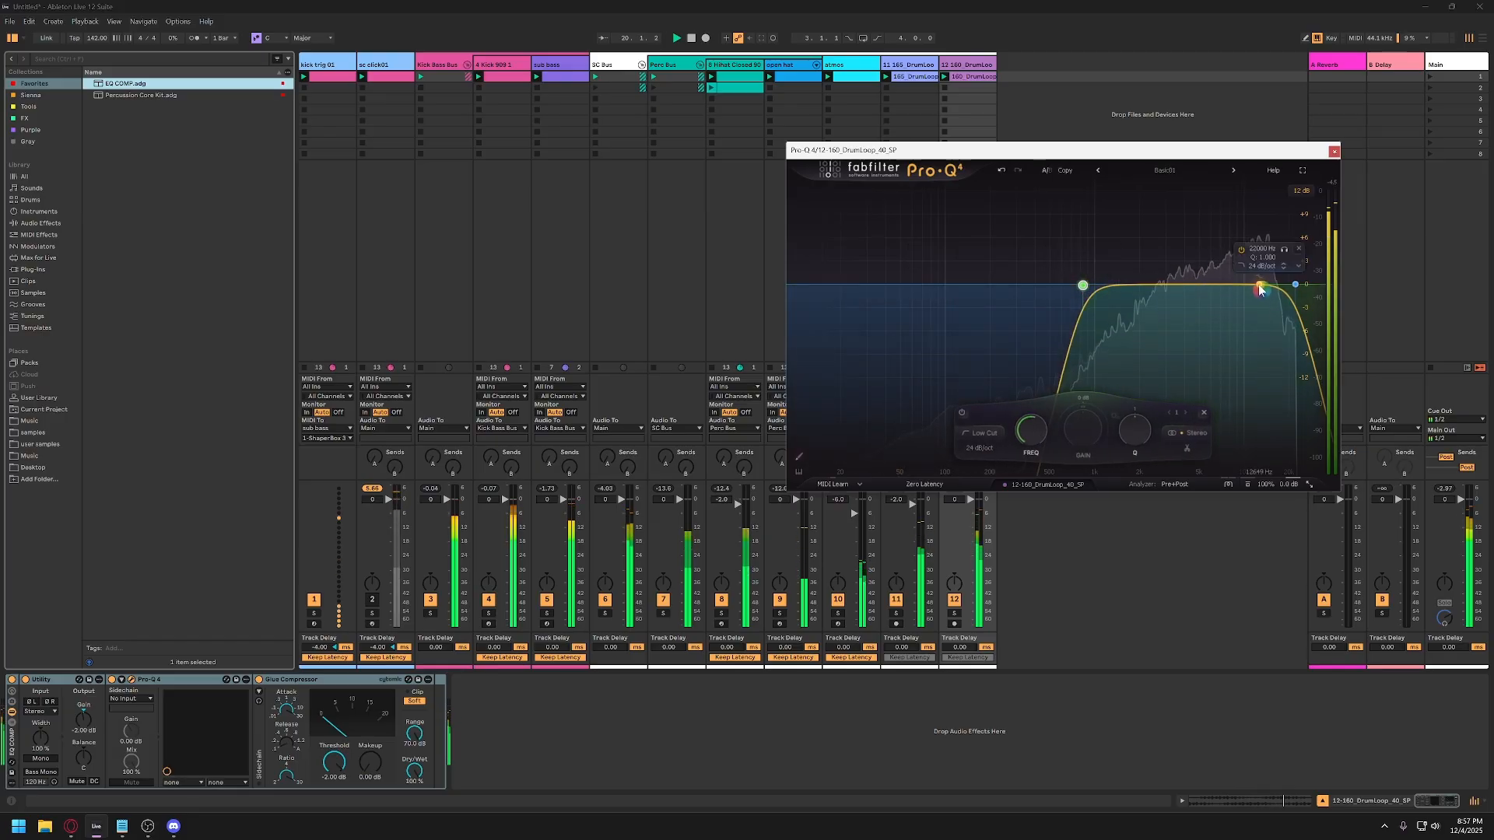
mouse_move(1261, 287)
left_mouse_down()
mouse_move(1229, 294)
mouse_move(1282, 286)
left_mouse_up()
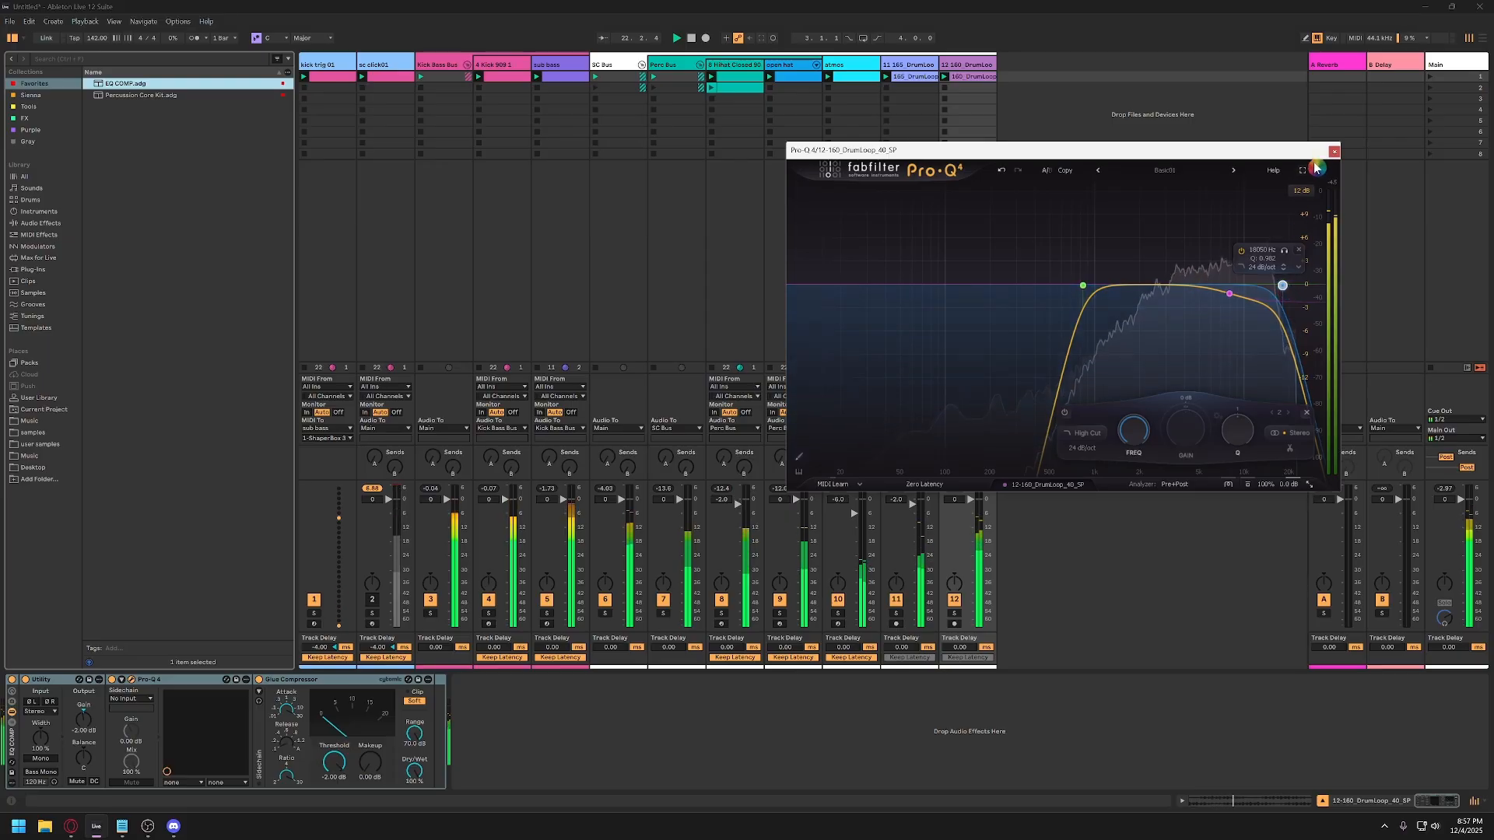
left_click_drag(1128, 286, 1126, 274)
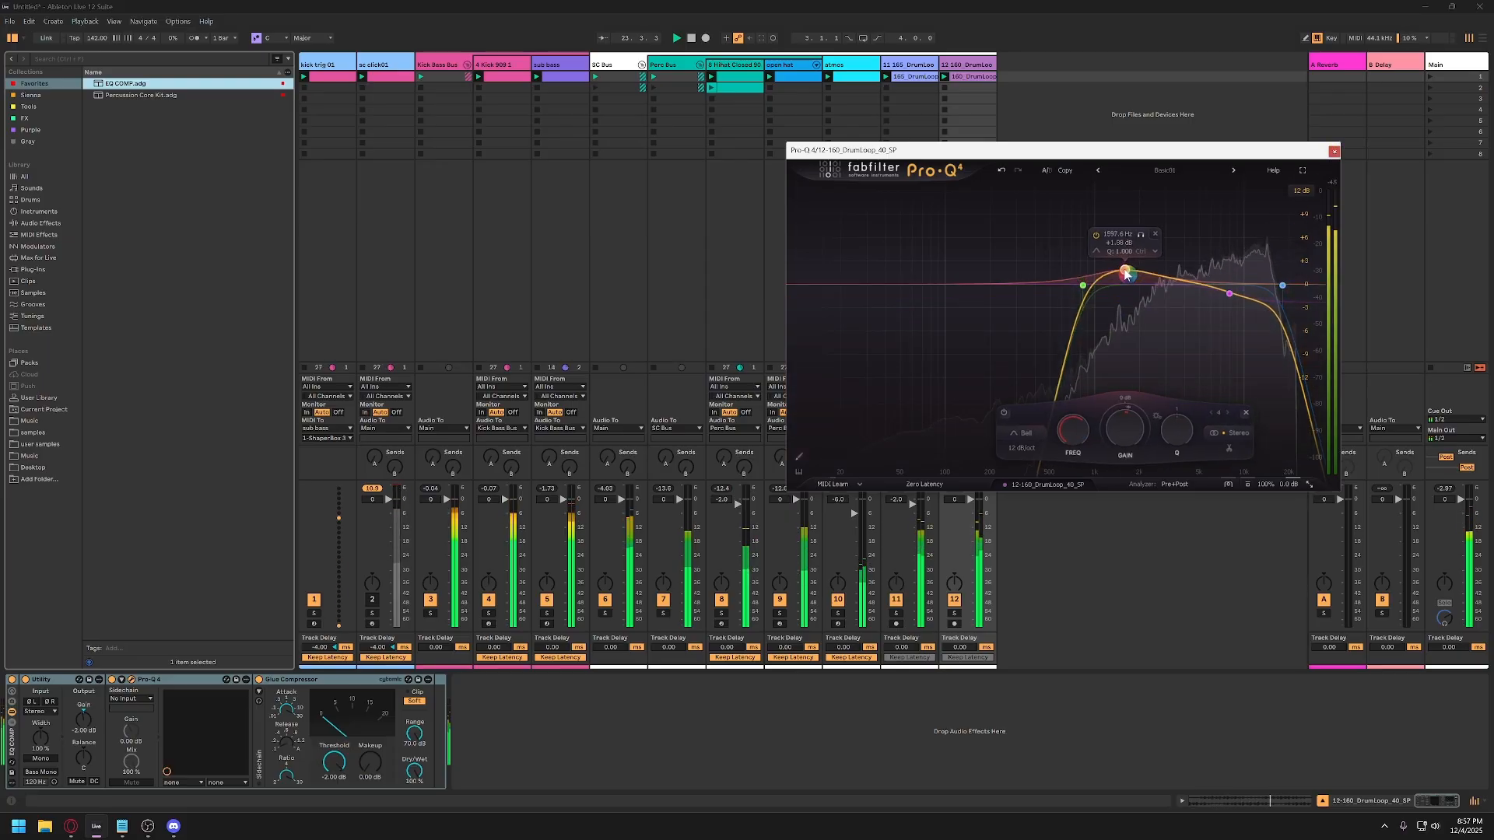
left_click(1334, 151)
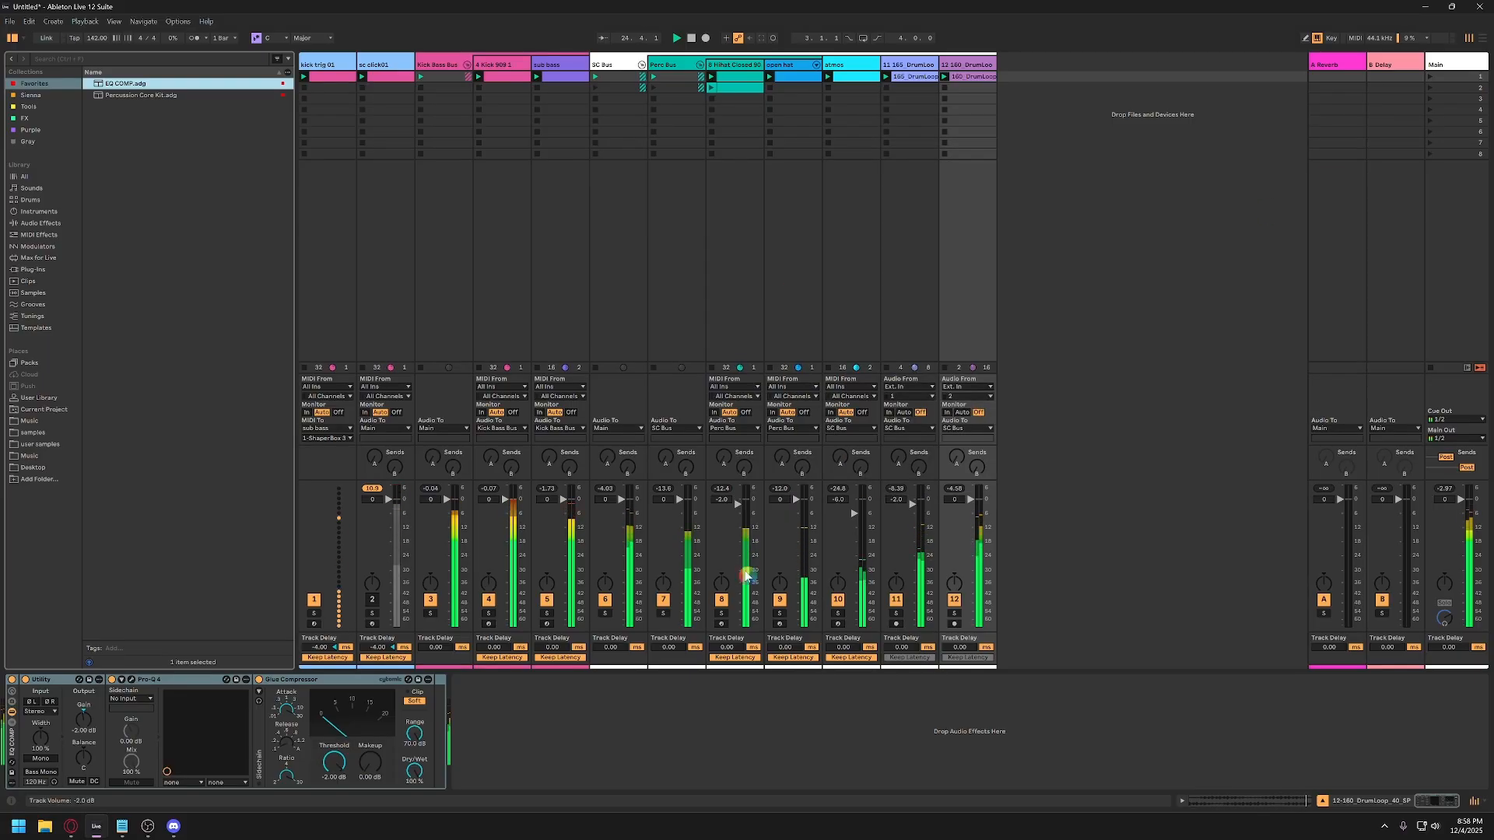
Balance drum loop track 12 with 2 dB of Glue Compressor makeup, a volume of -6 dB and raised reverb and delay sends.
left_click(372, 771)
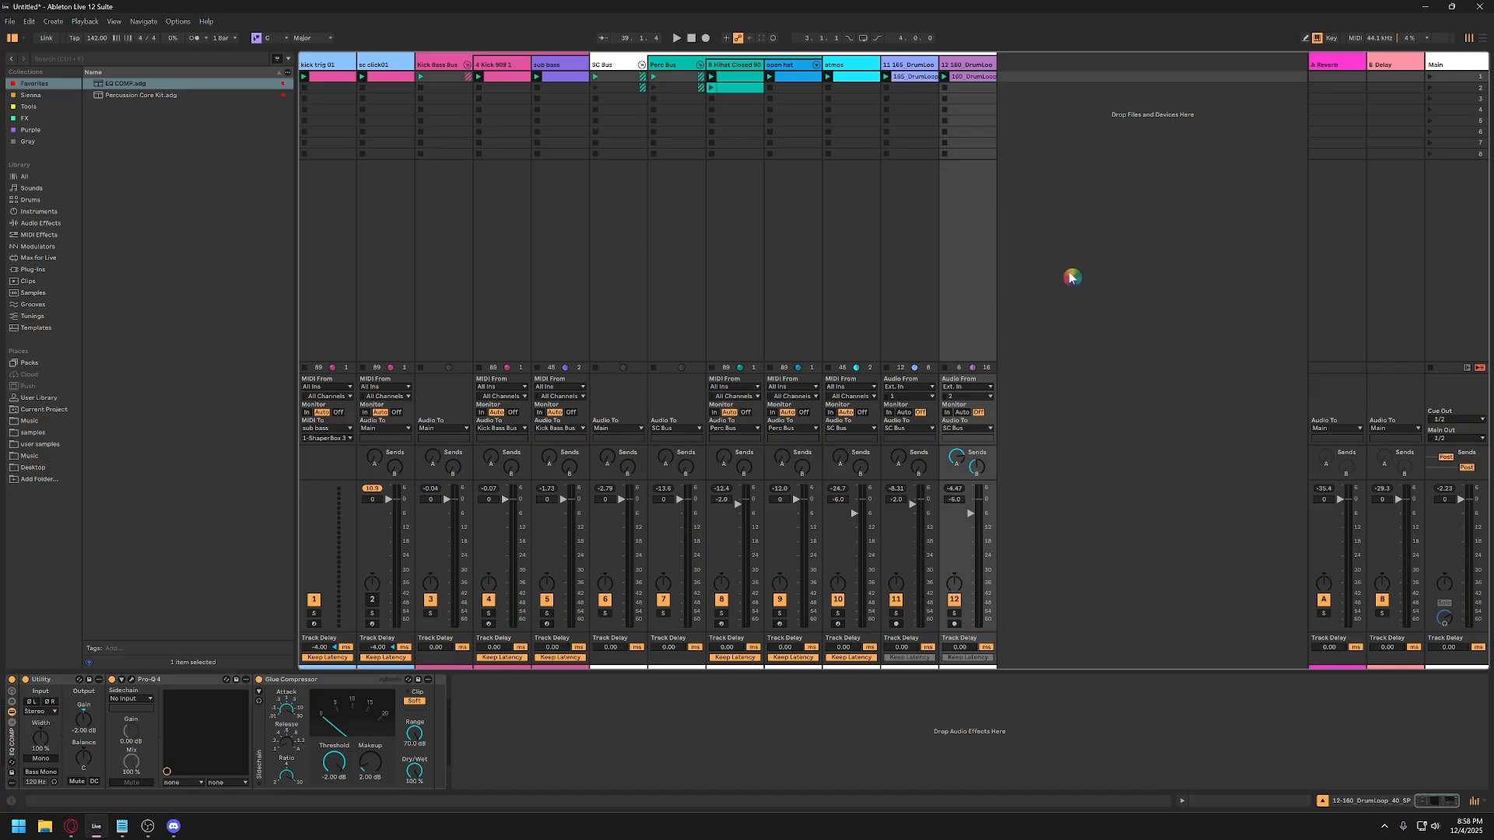
left_click(601, 65)
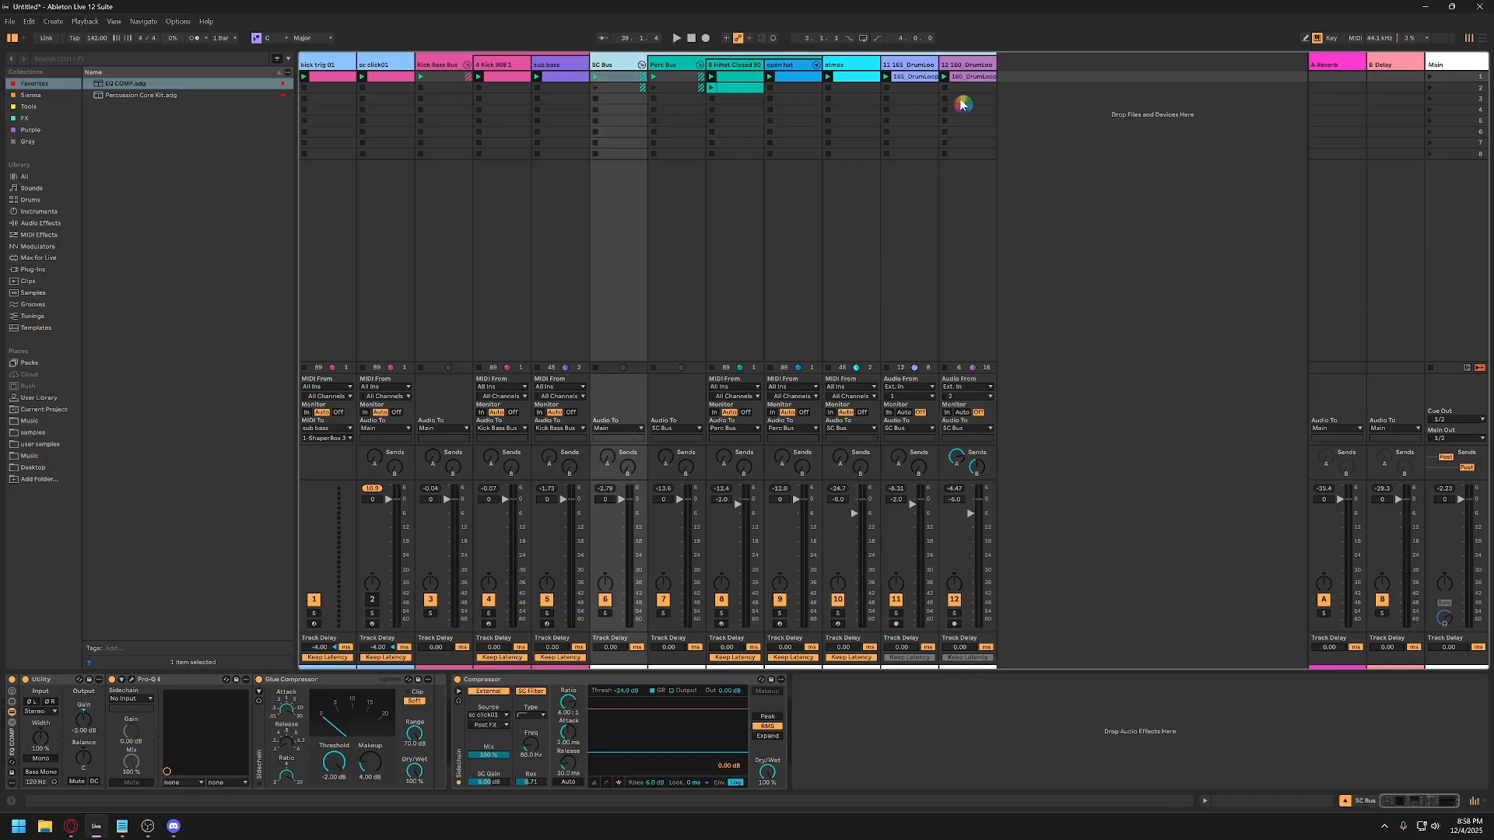
left_click(976, 66)
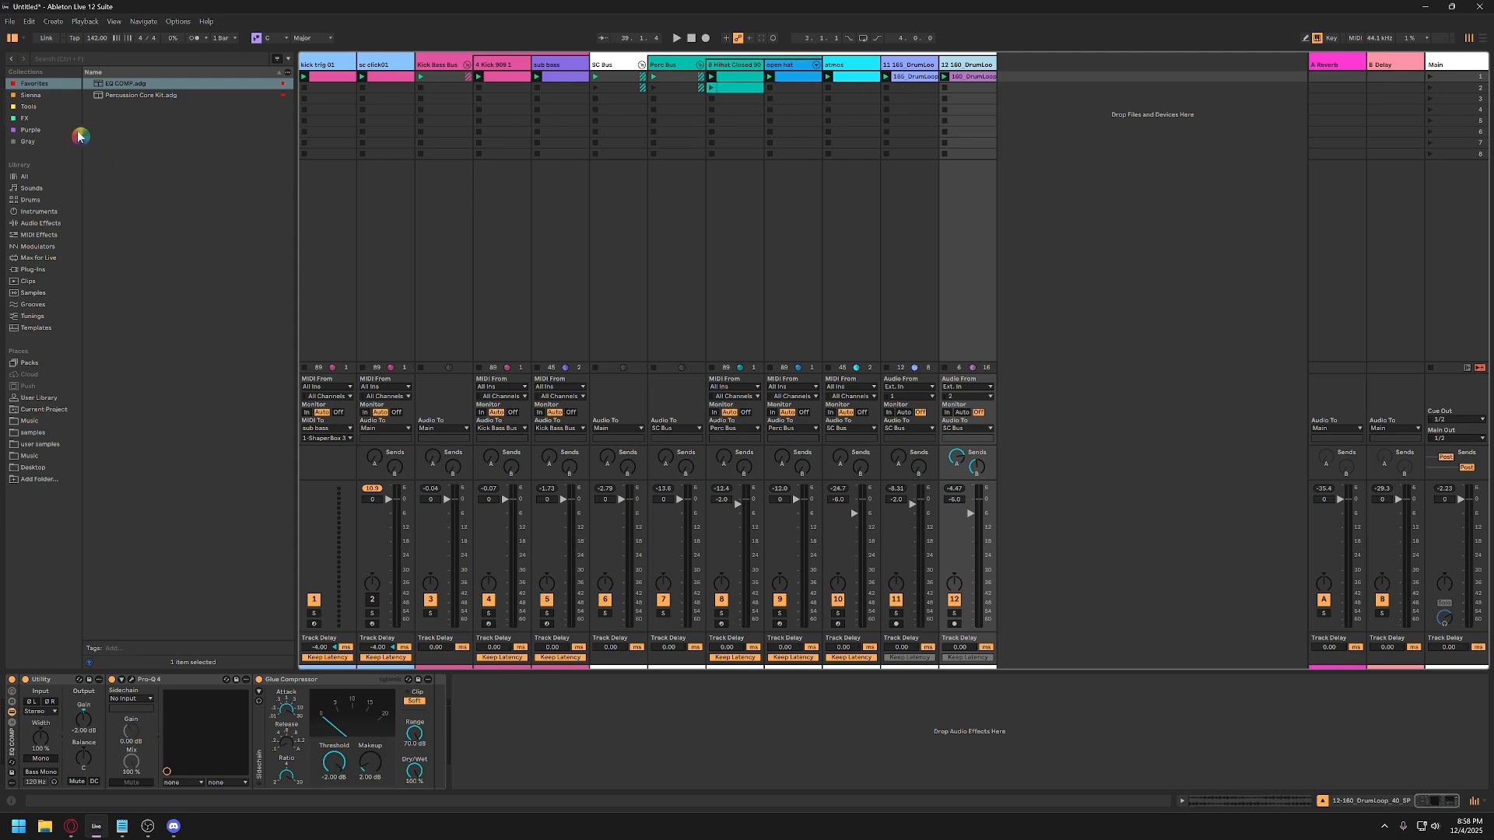
Add 160_DrumLoop_46_SP.wav from the Gray collection as a clip on a new audio track.
left_click(31, 143)
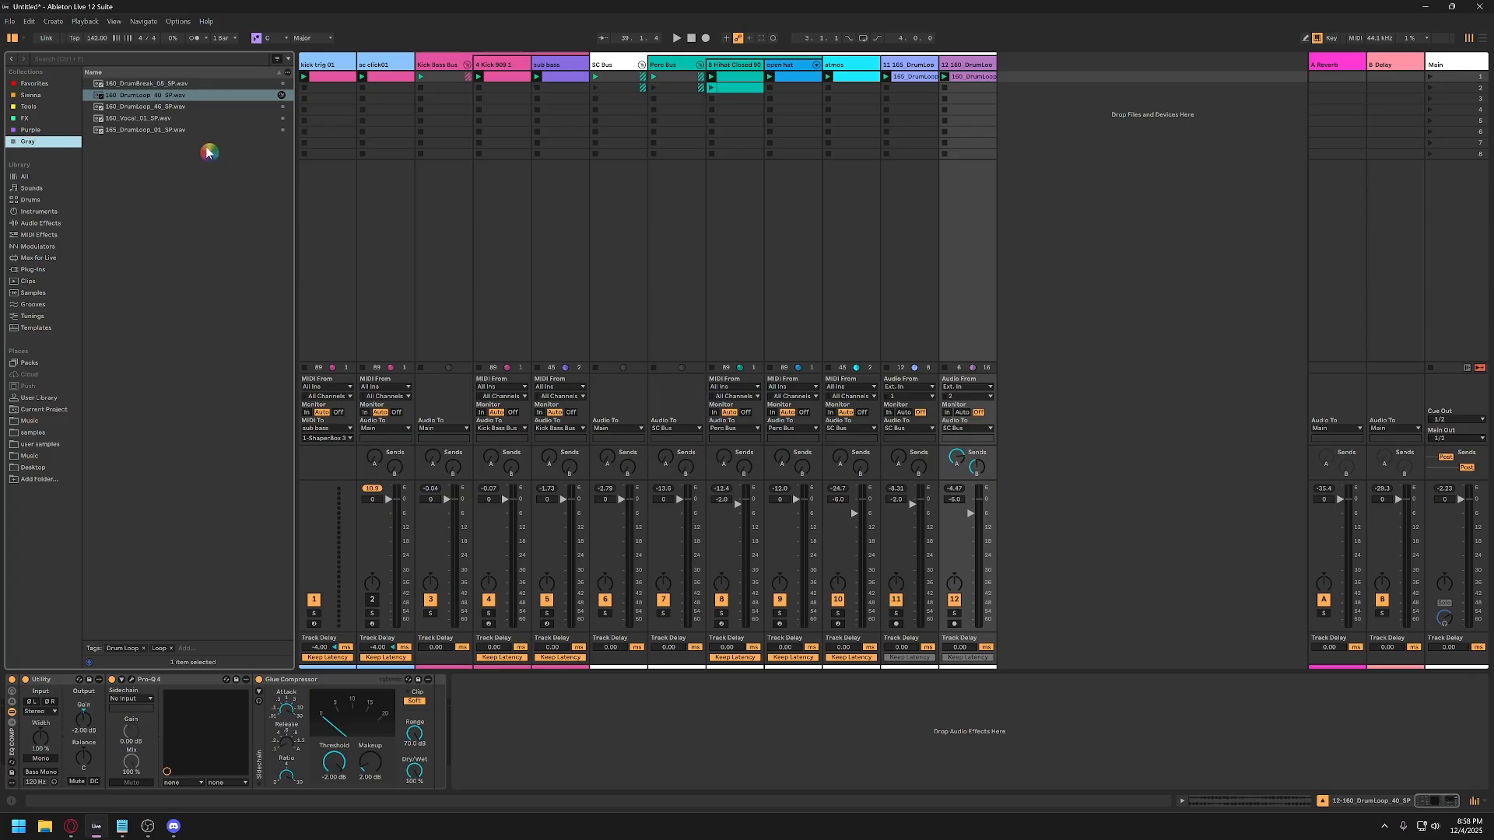
left_click(167, 107)
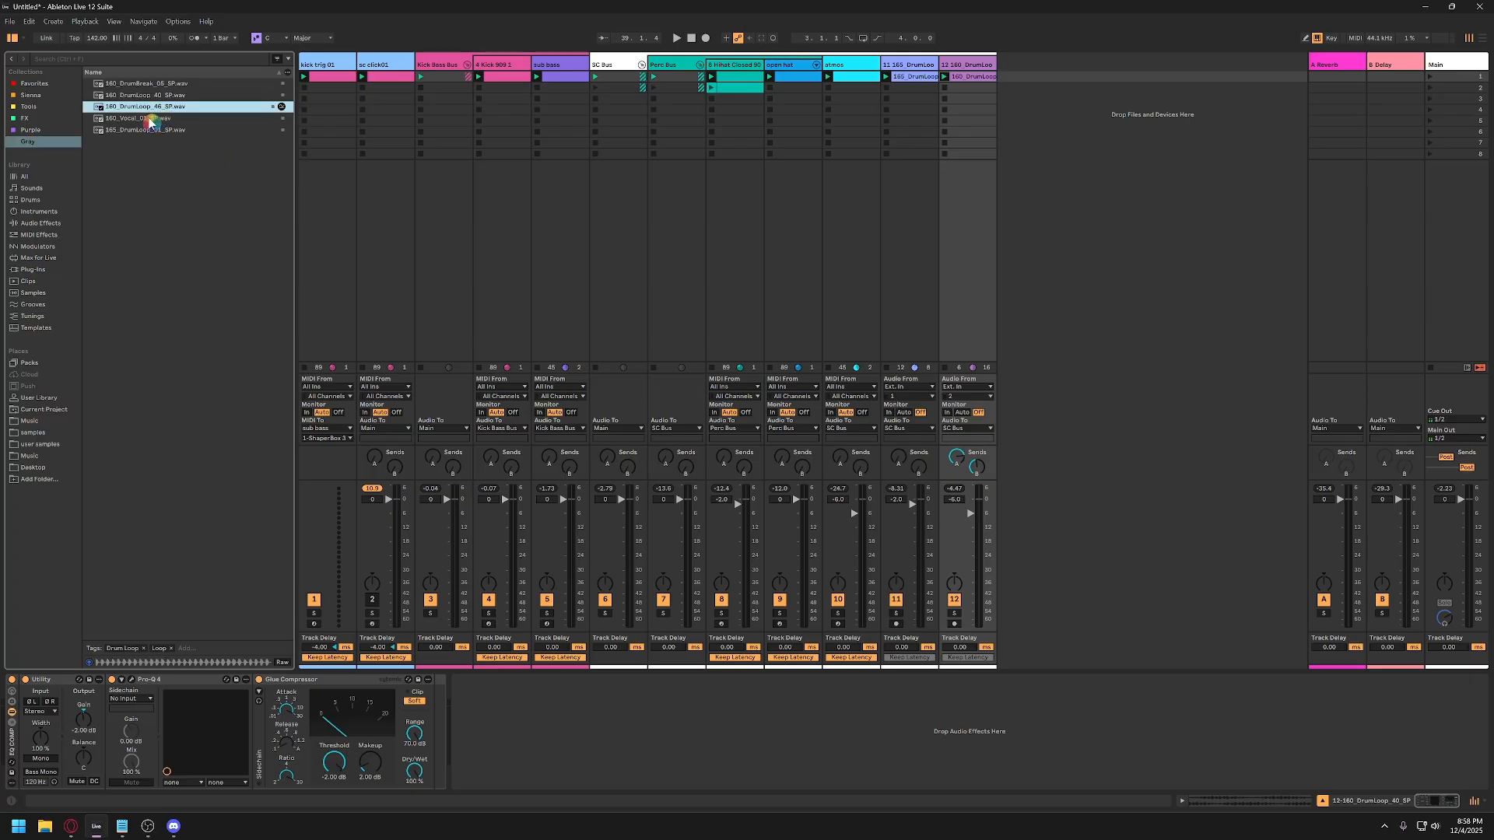
left_click_drag(130, 113, 1015, 99)
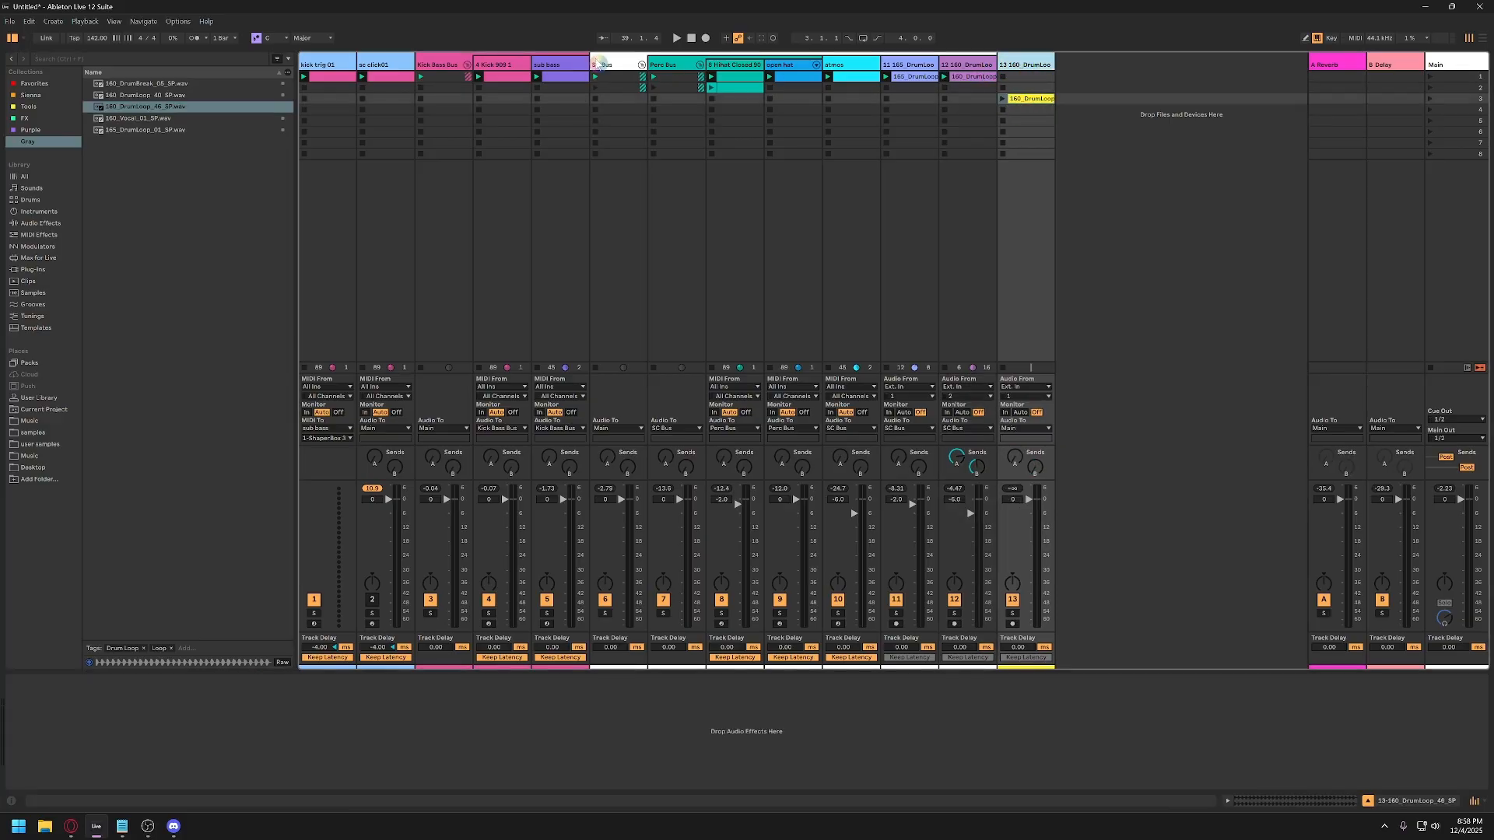
Move the new drum loop clip up to its track's first slot and collapse the SC Bus group.
left_click(599, 64)
left_click(1027, 63)
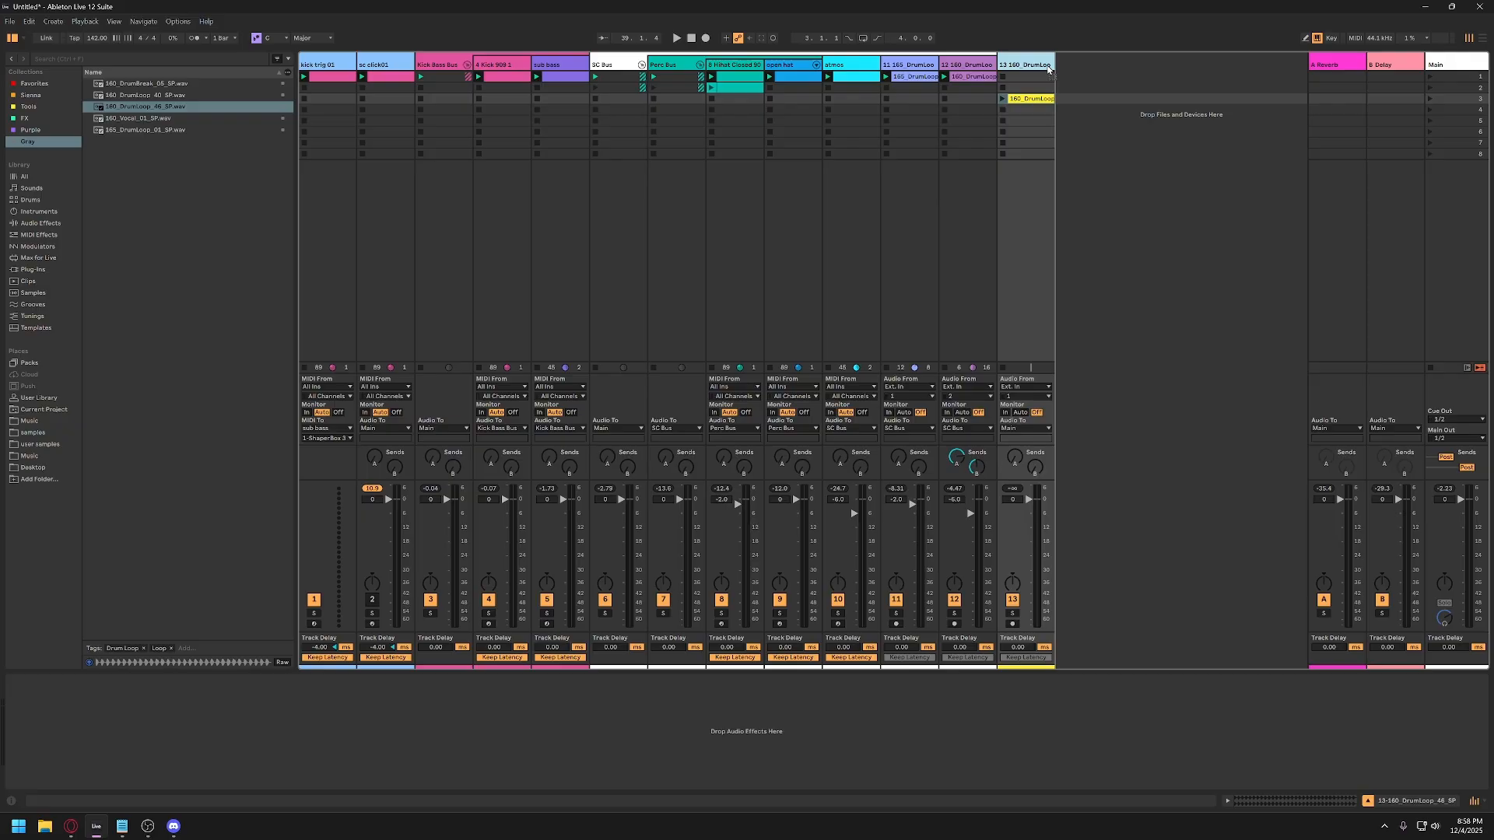
left_click_drag(1043, 99, 1042, 77)
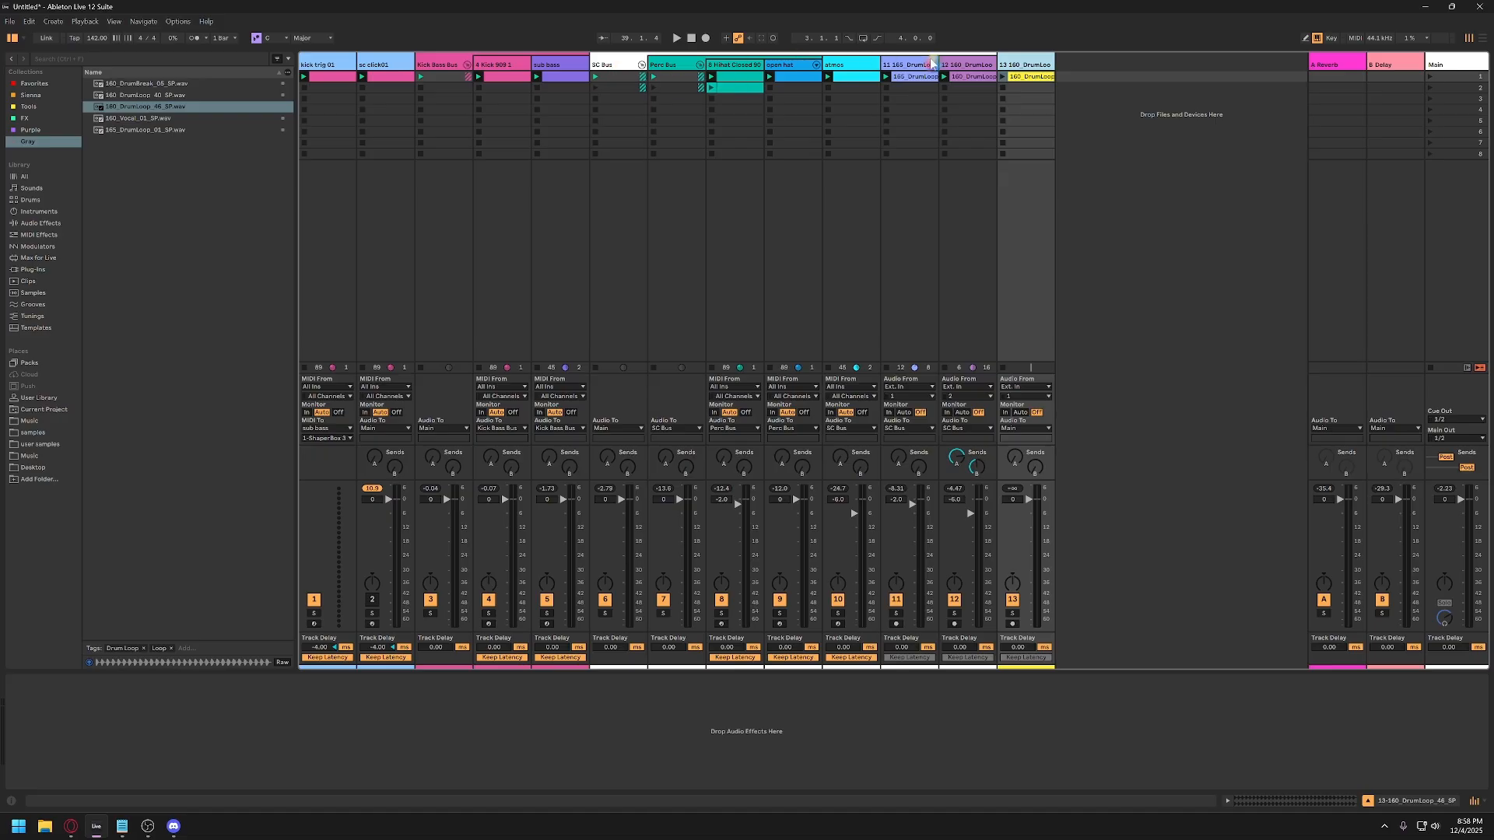
left_click(641, 65)
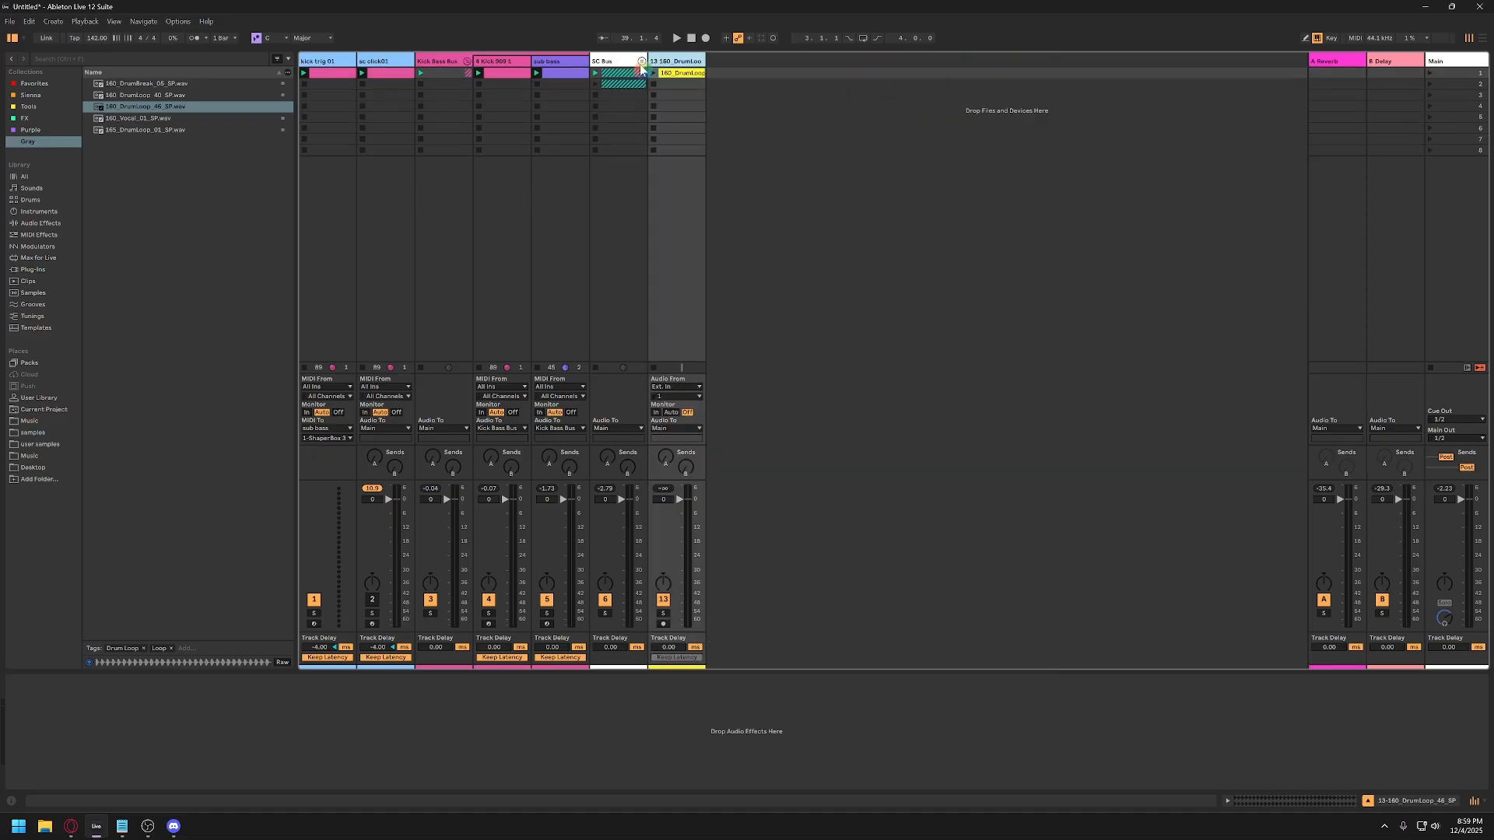
Expand the SC Bus group, move the new yellow drum loop track into it and set the track's volume to -6 dB.
left_click(641, 64)
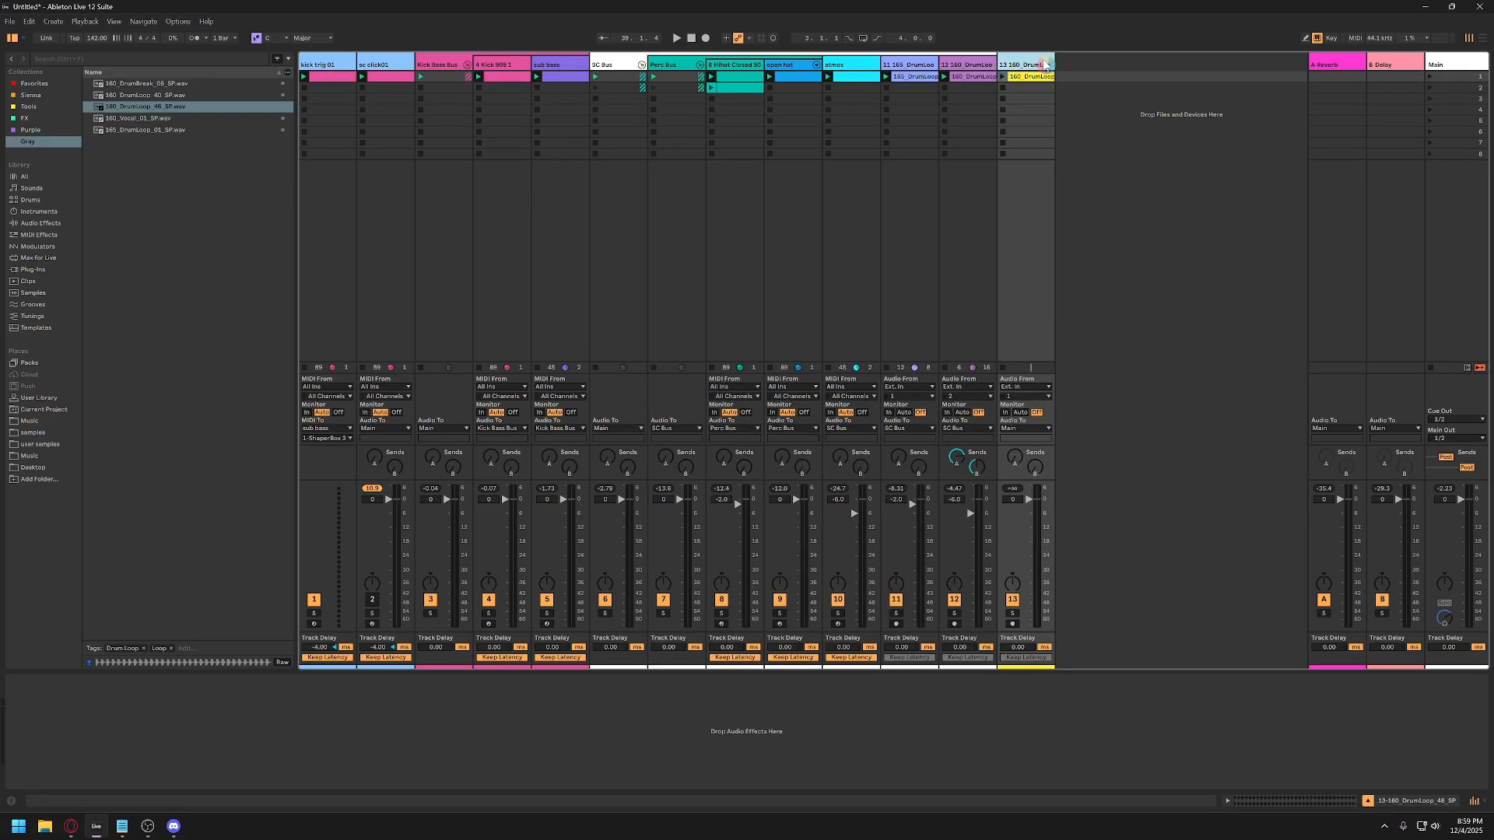
left_click_drag(990, 64, 993, 66)
left_click_drag(1012, 498, 1012, 500)
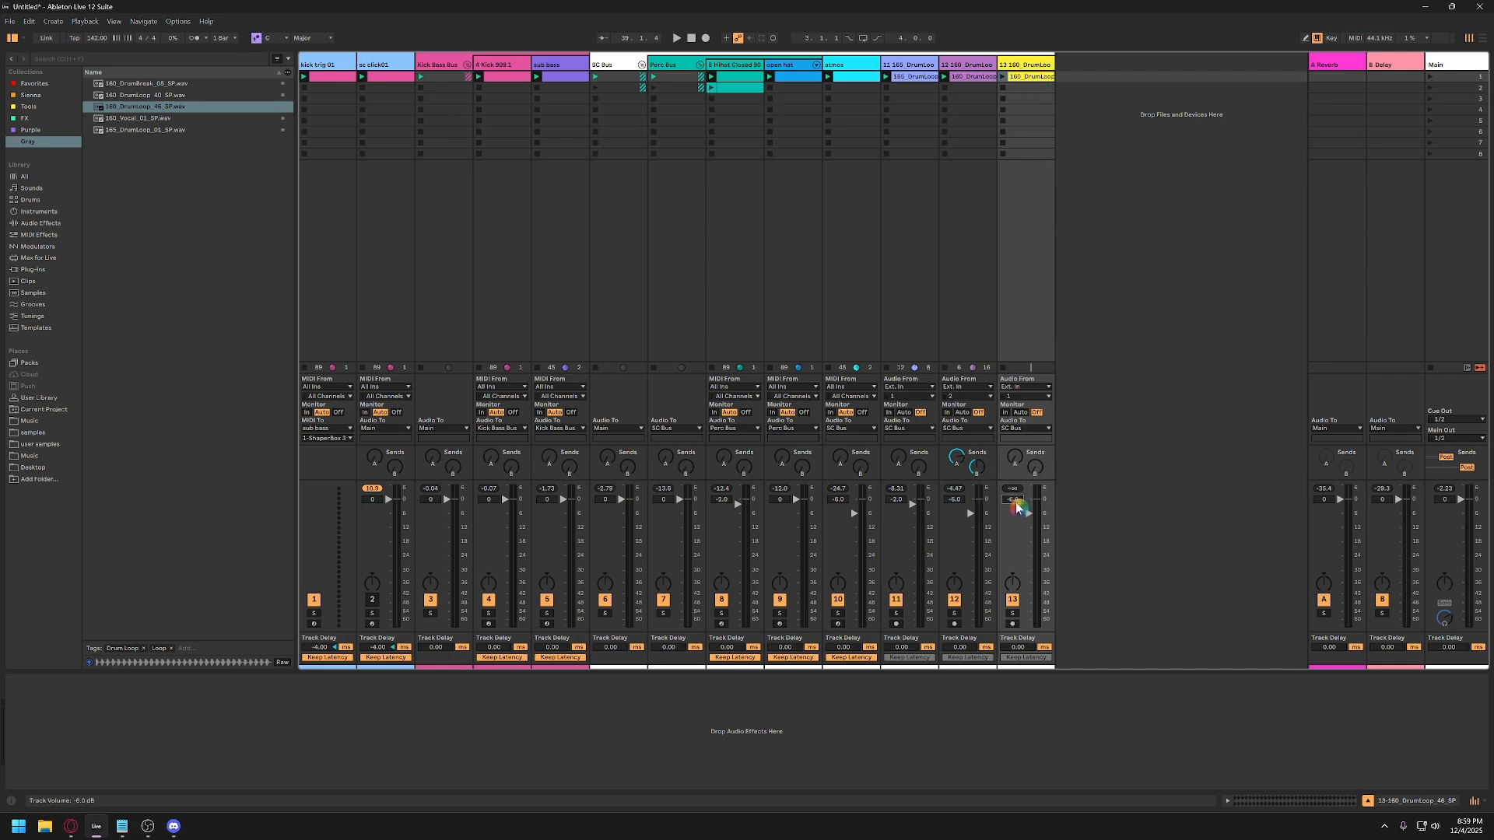
key("space")
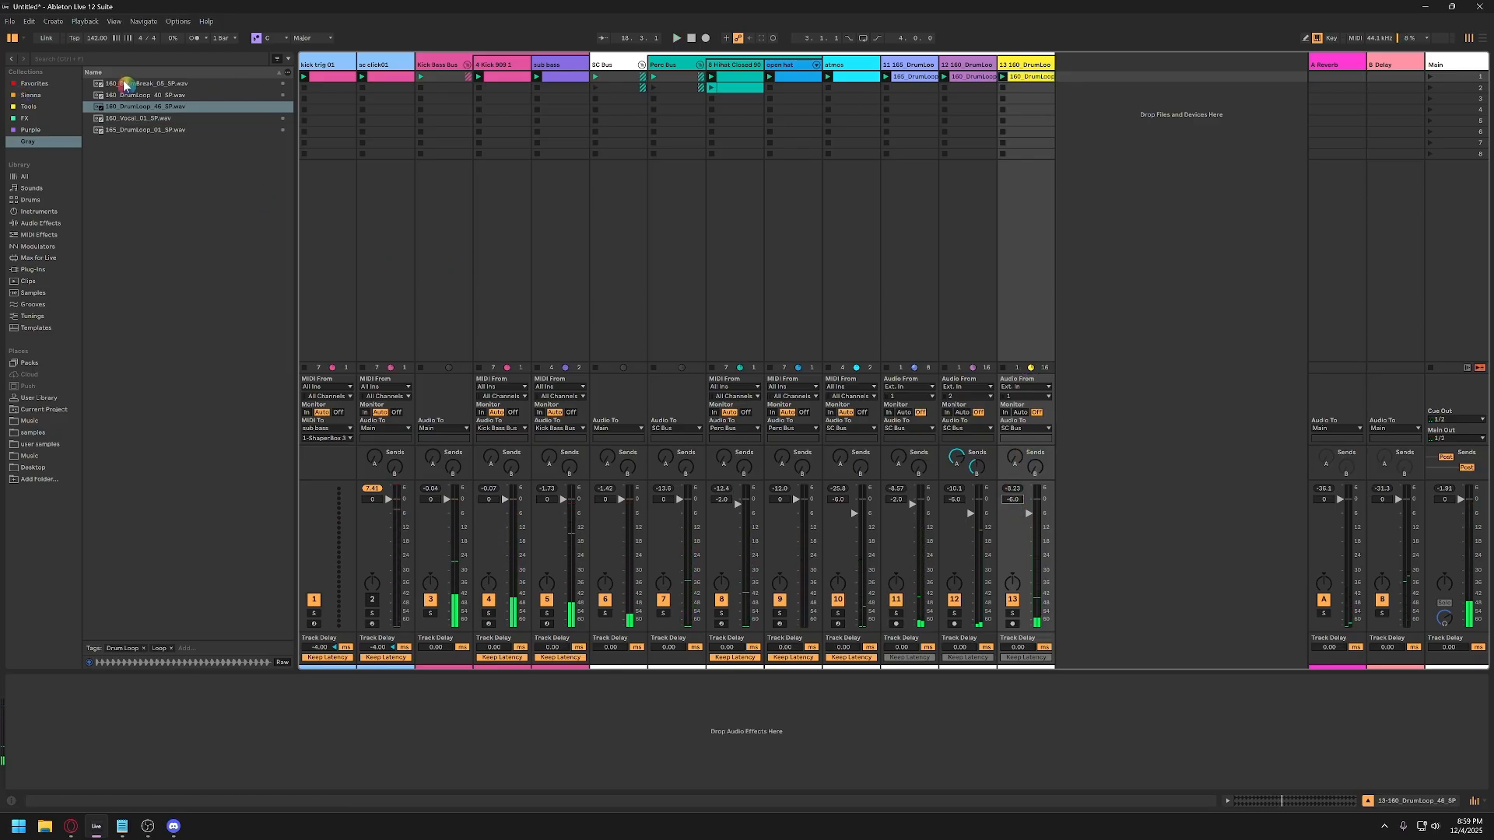
Add the EQ COMP rack to drum loop track 13 and shape its Pro-Q 4 with a higher low cut, slight treble dip and 17.7 kHz high cut.
left_click(41, 84)
left_click(163, 85)
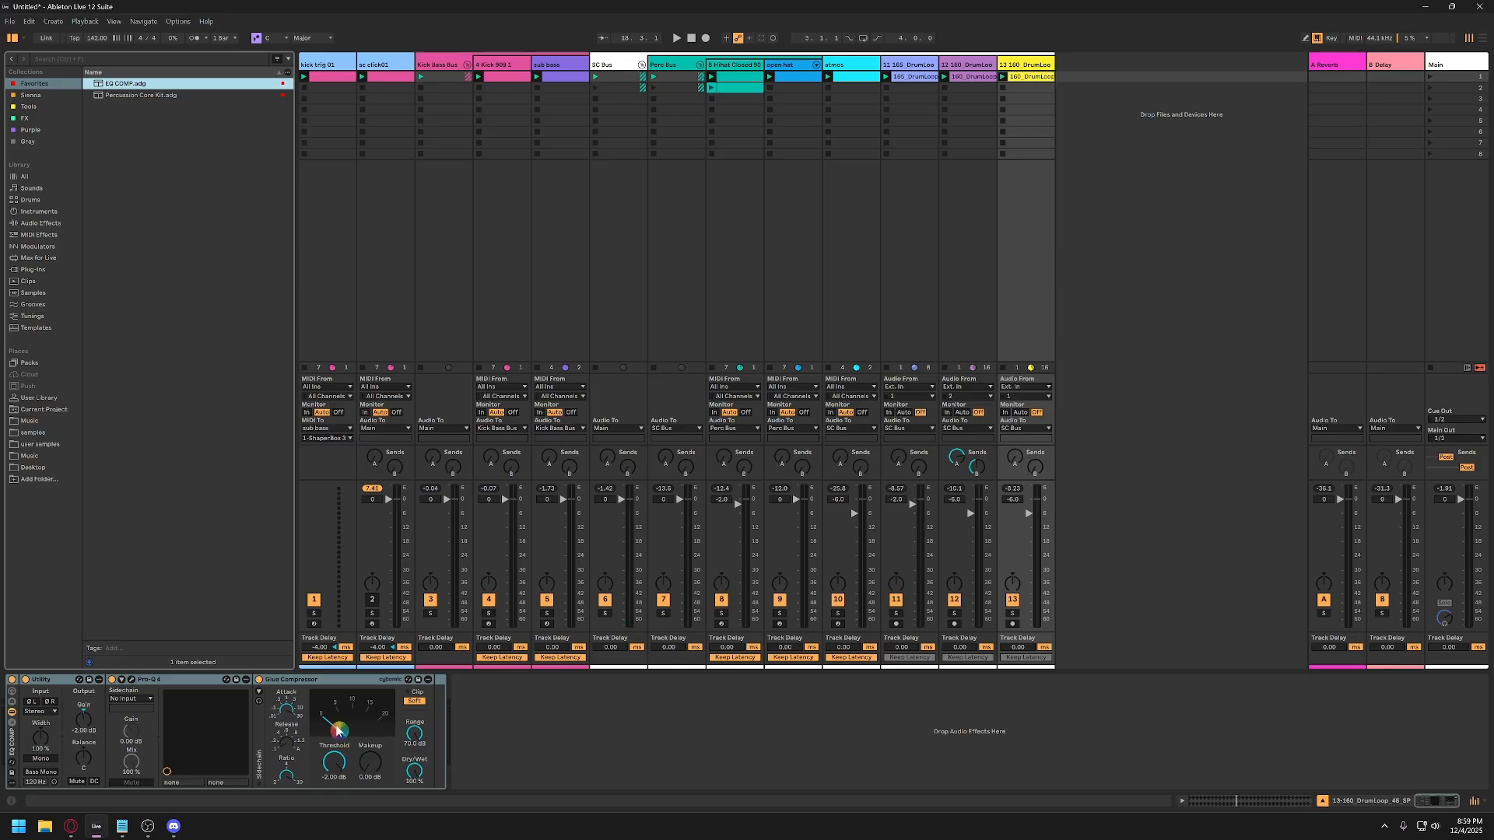
left_click(130, 680)
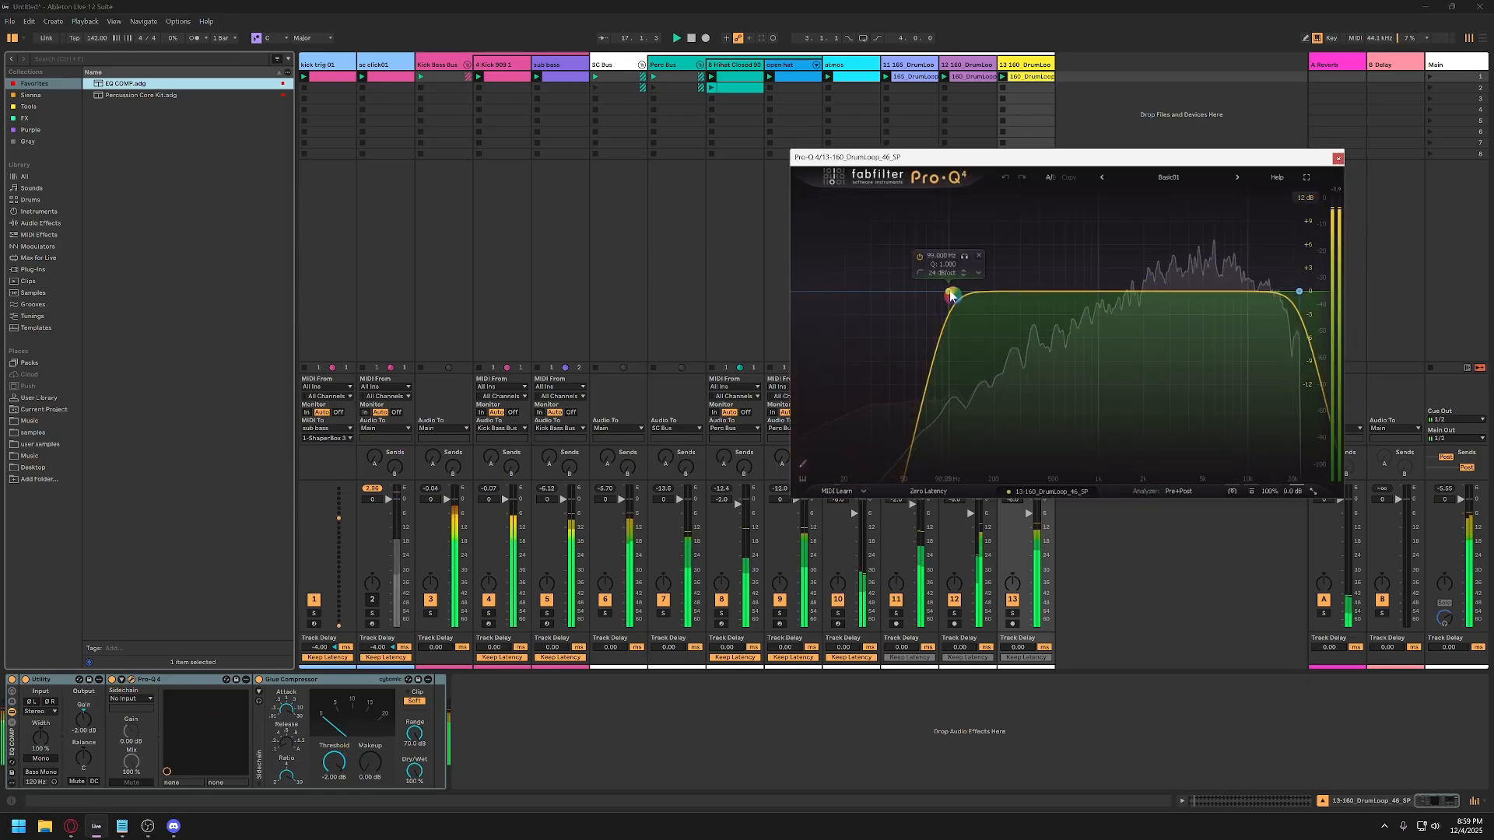
left_click_drag(1227, 291, 1284, 296)
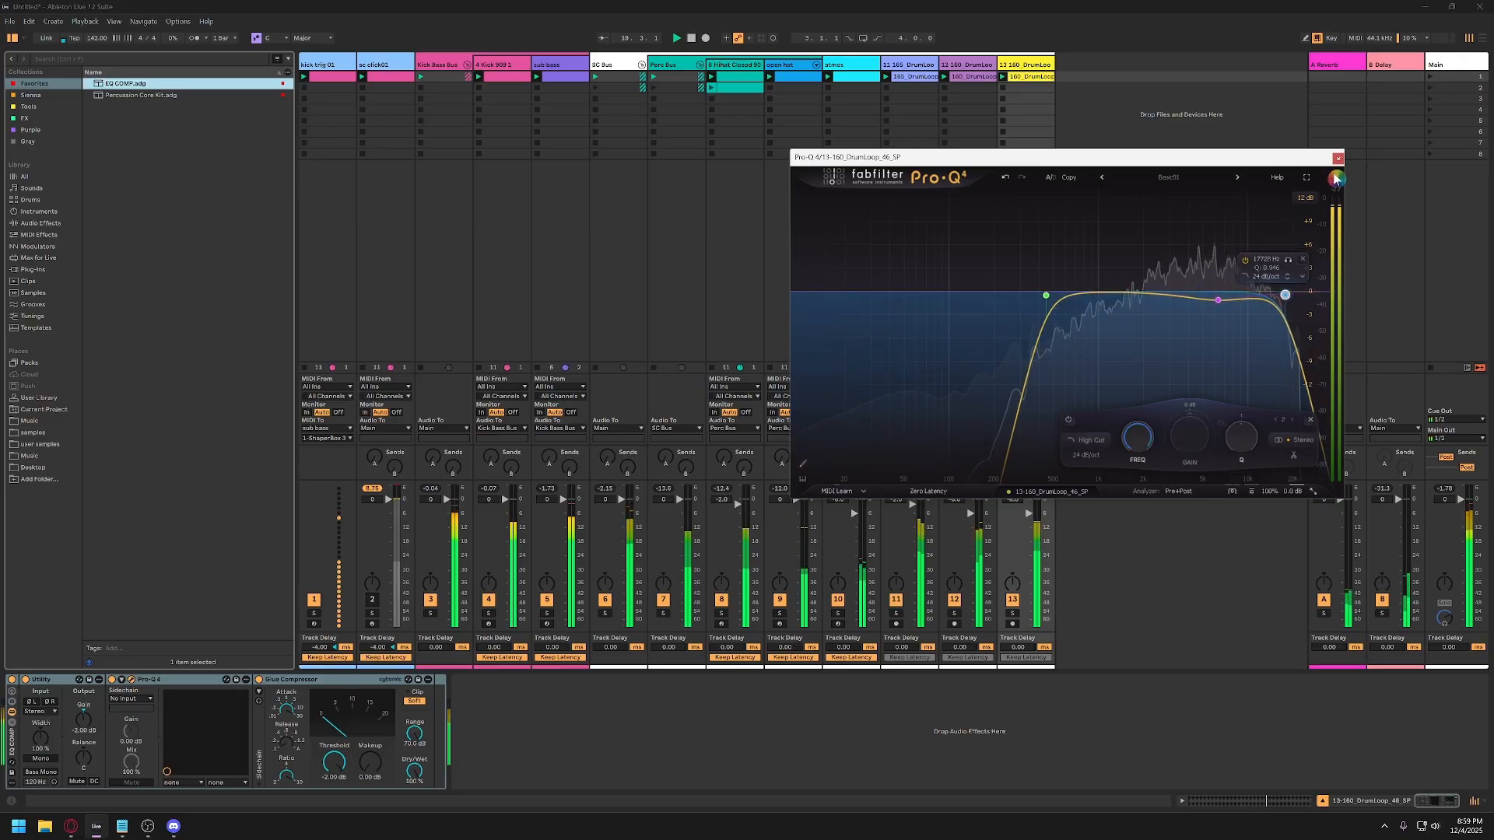
left_click(1337, 159)
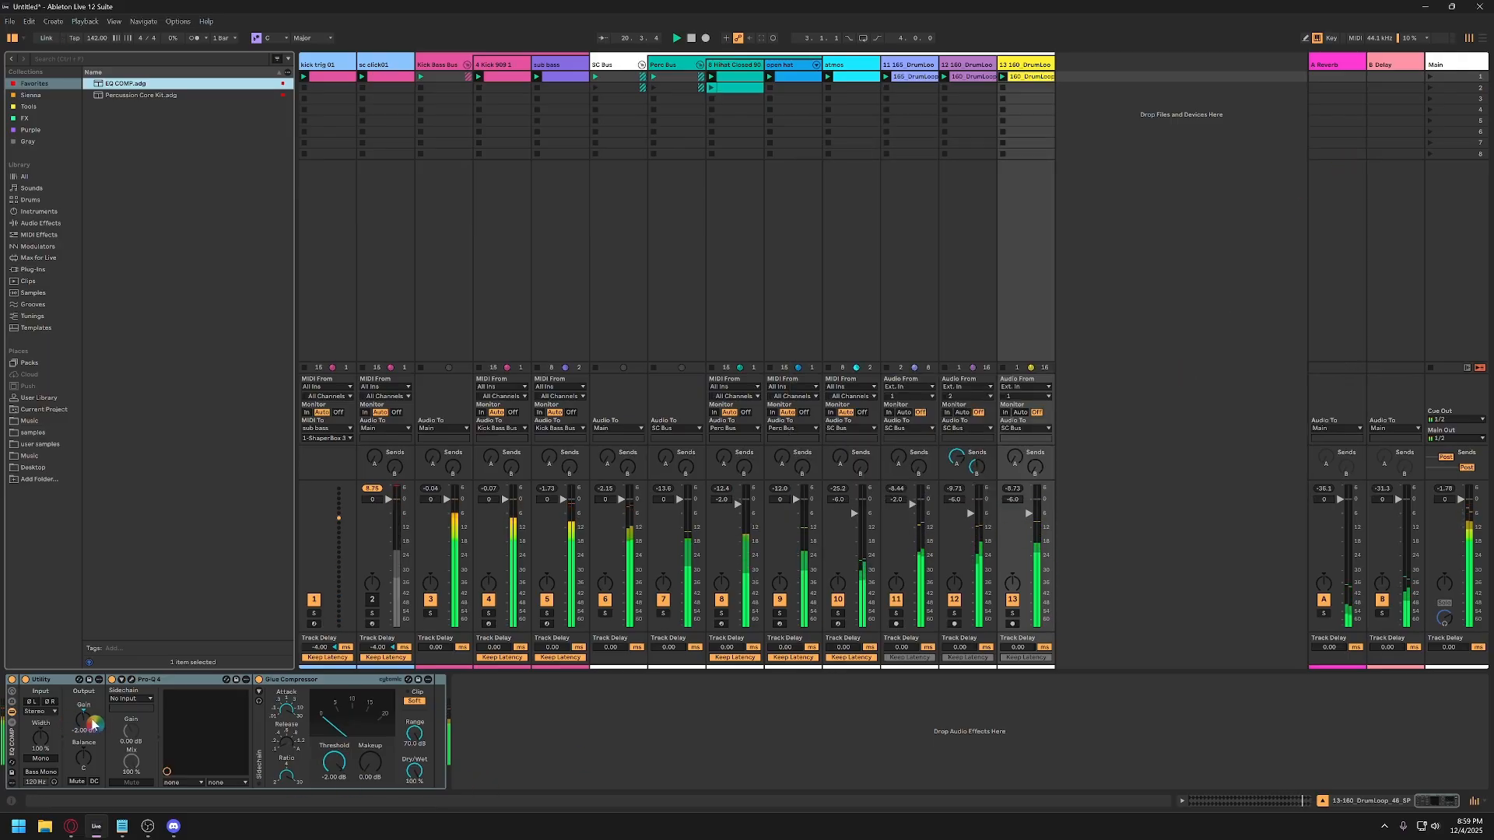
left_click_drag(87, 719, 93, 724)
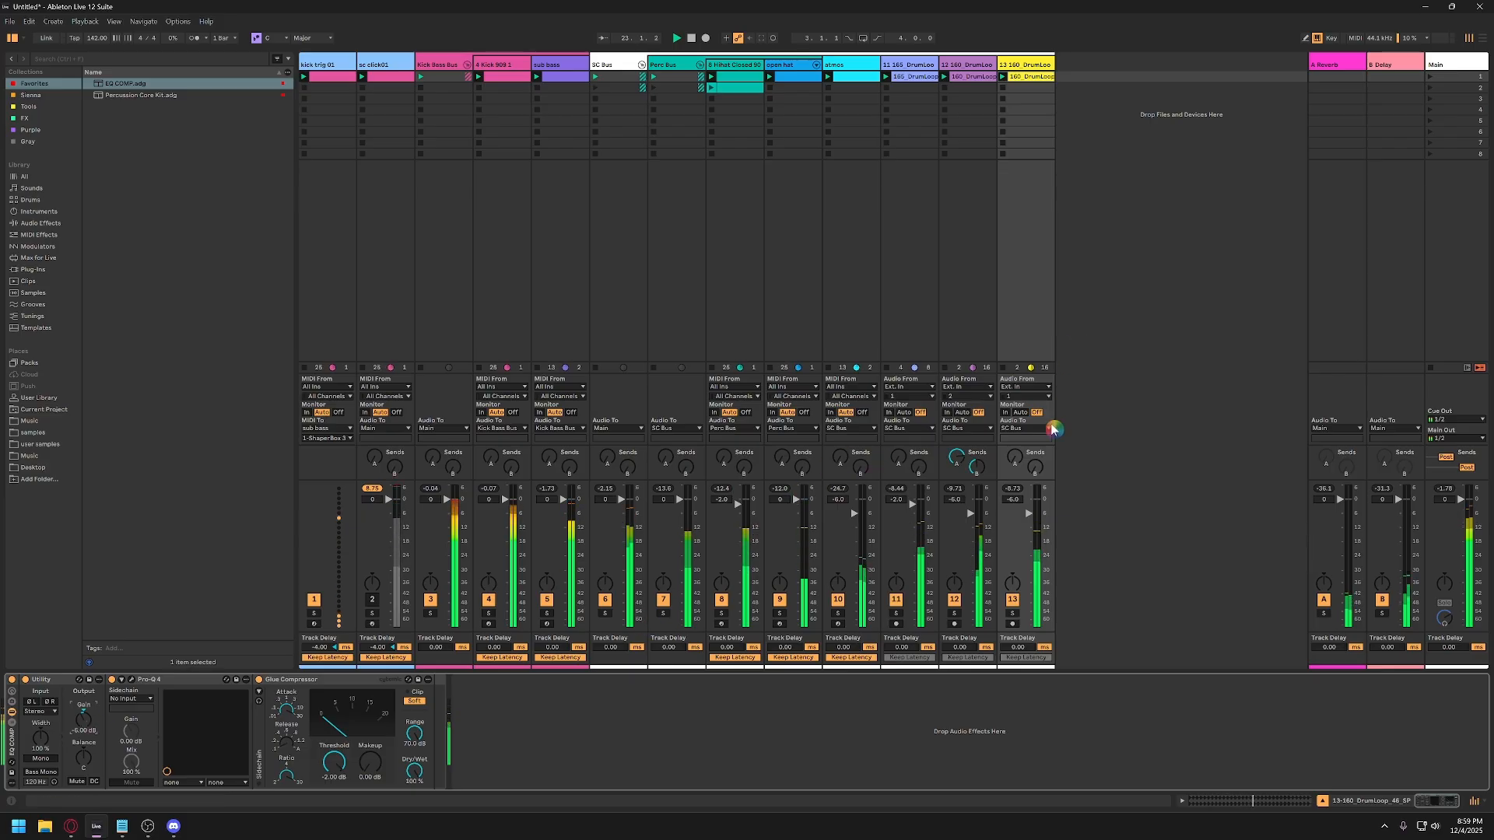
Raise the reverb and delay sends of drum loop track 13 and audition the groove with the Kick Bass Bus briefly muted.
mouse_move(1014, 458)
left_mouse_down()
mouse_move(1015, 422)
mouse_move(1035, 437)
left_mouse_up()
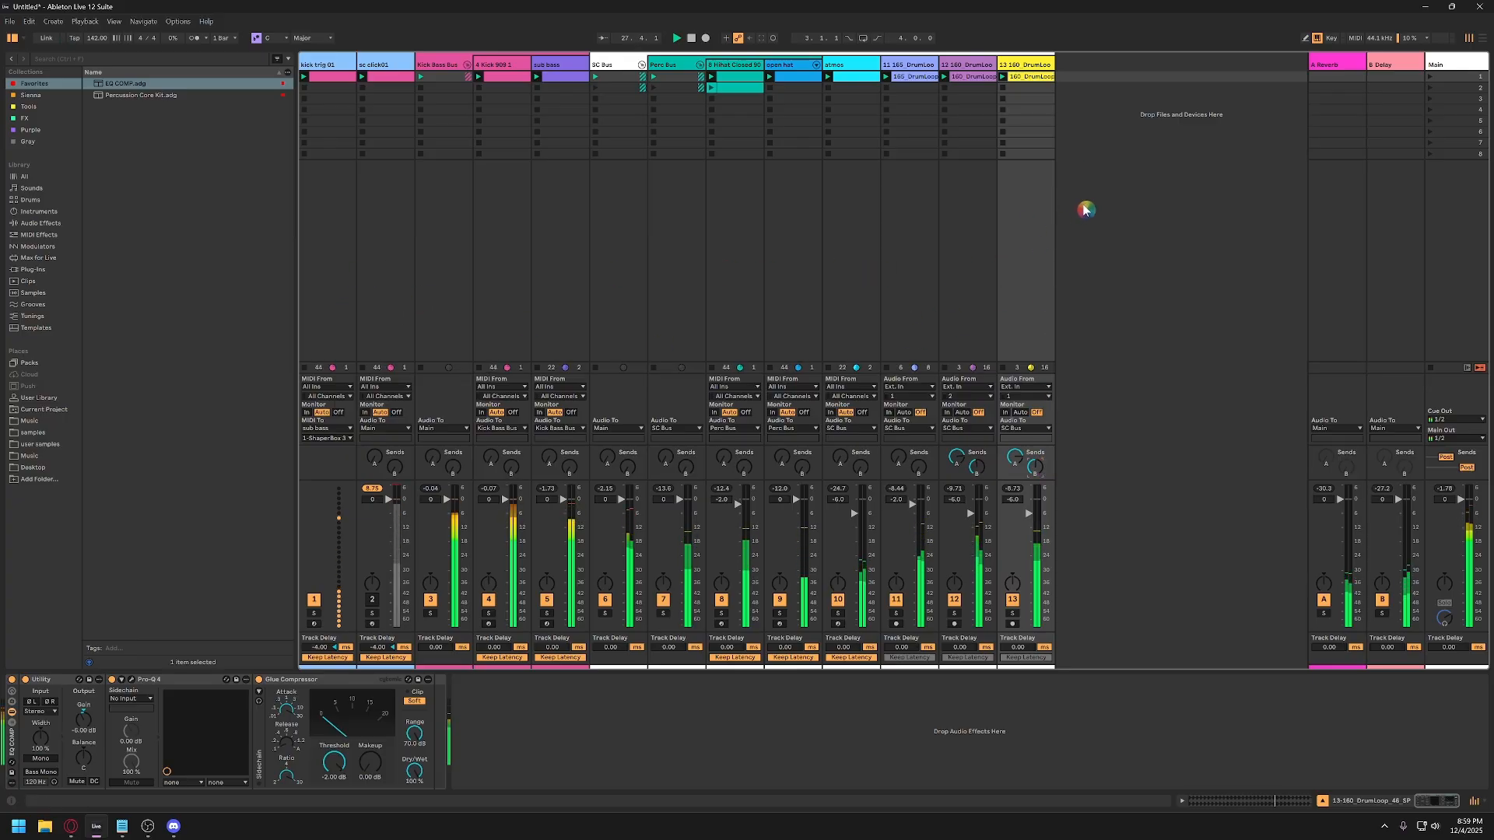
left_click(431, 601)
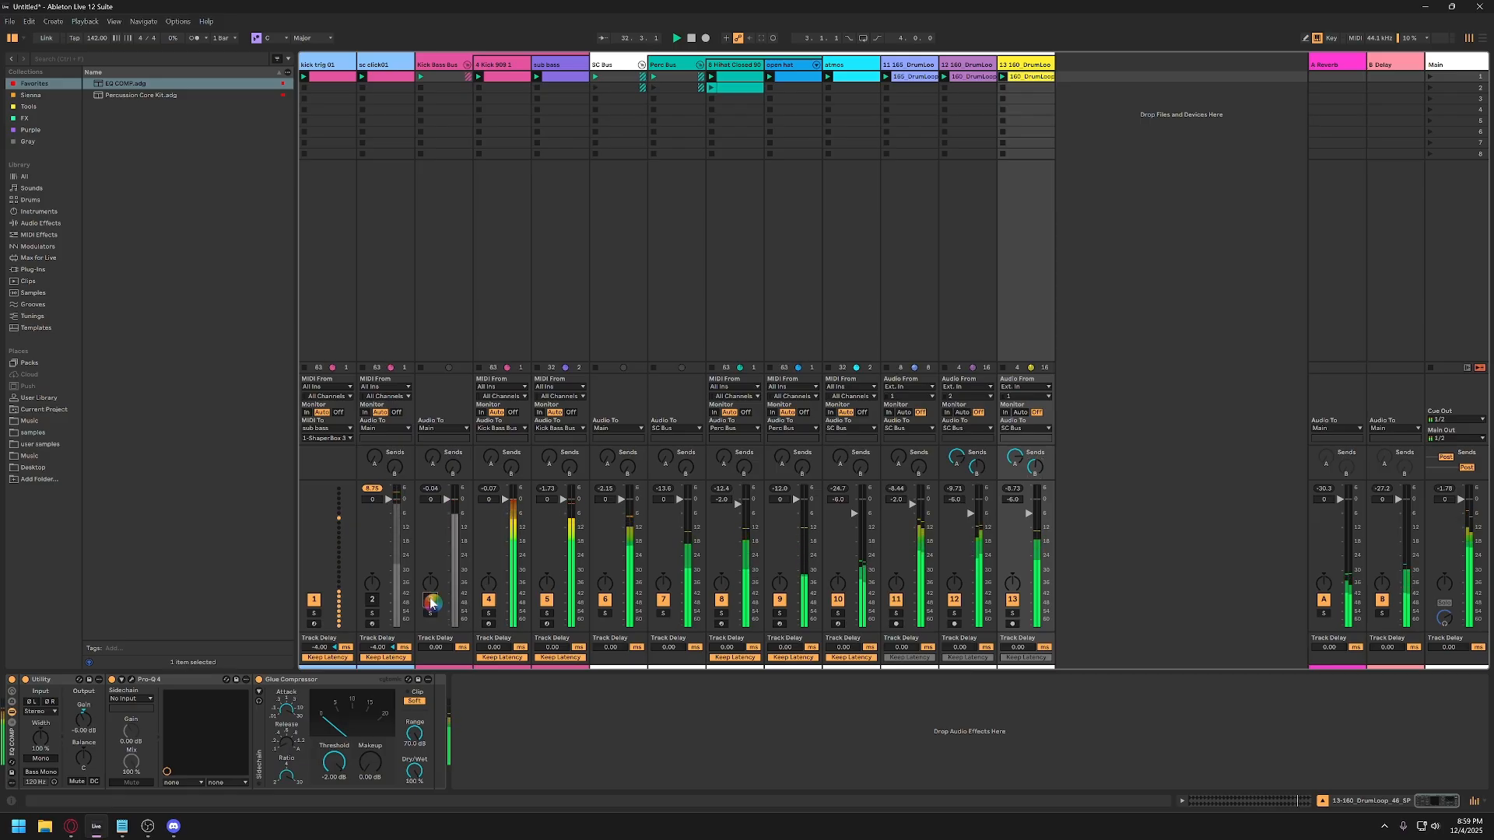
left_click(430, 600)
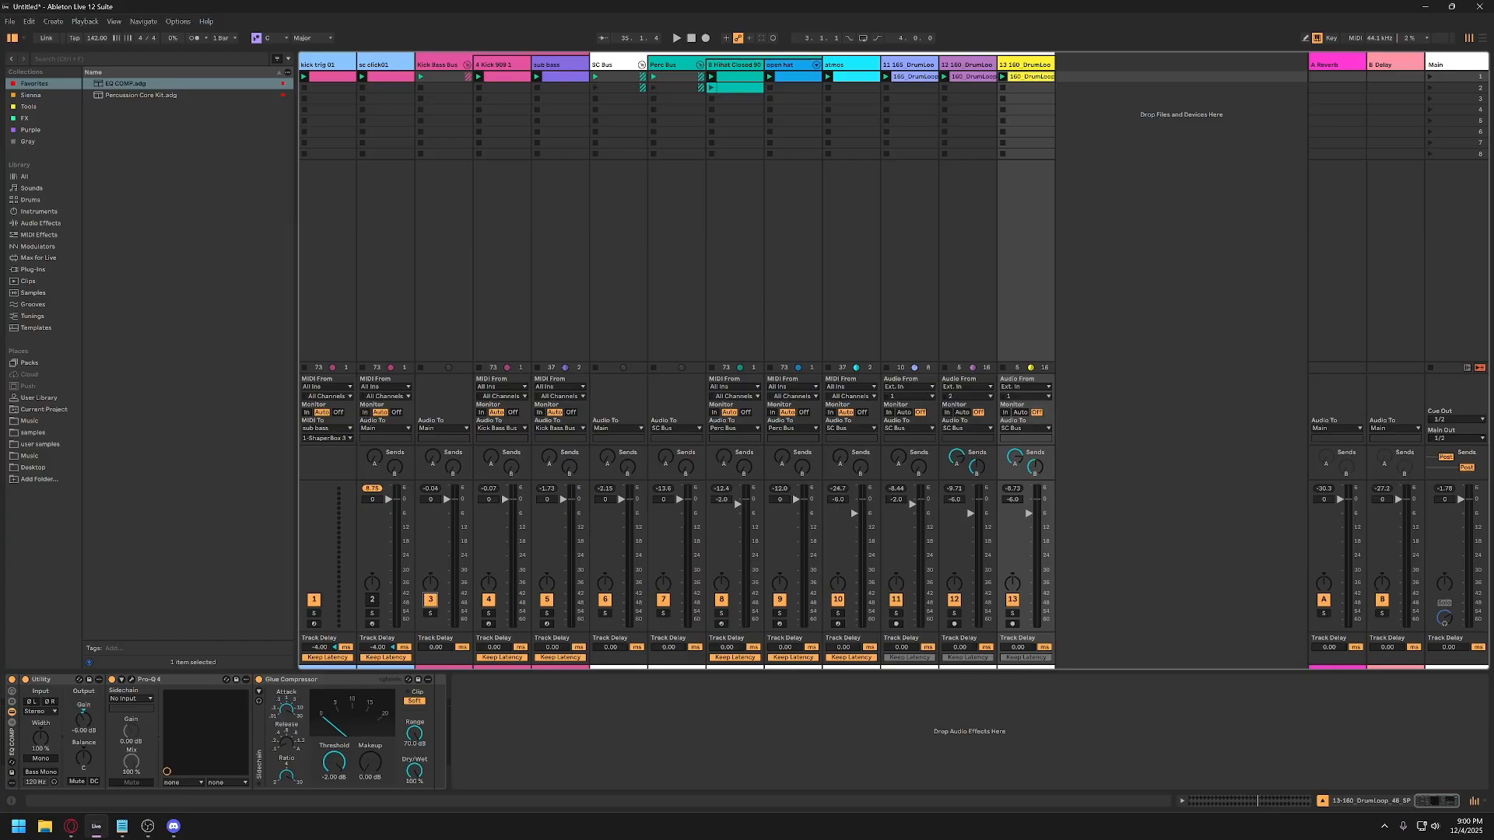
Insert a new MIDI track in the Perc Bus group directly after the open hat track and select it.
left_click(441, 62)
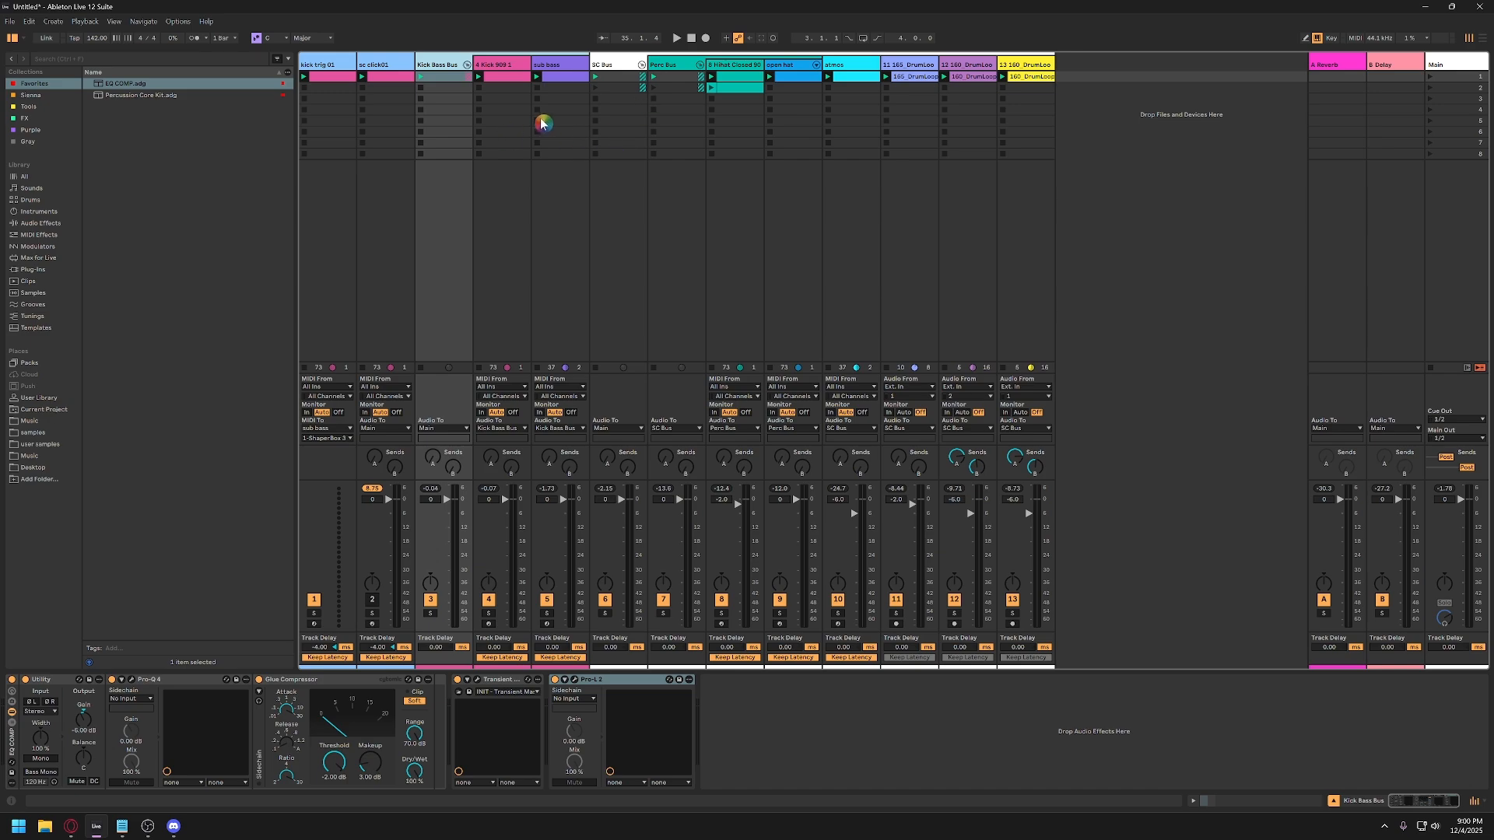
left_click(792, 88)
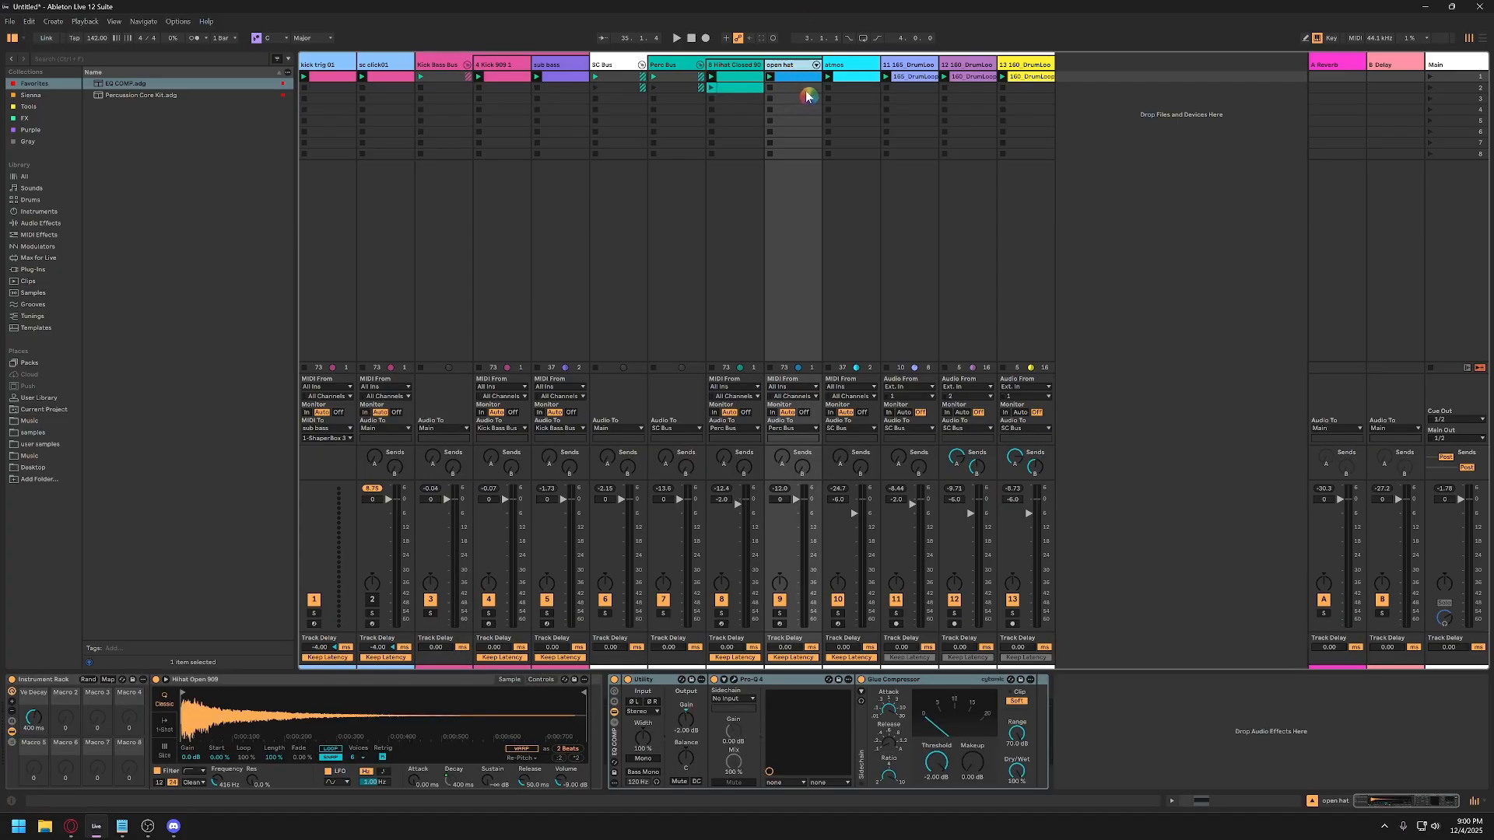
key("ctrl+shift+t")
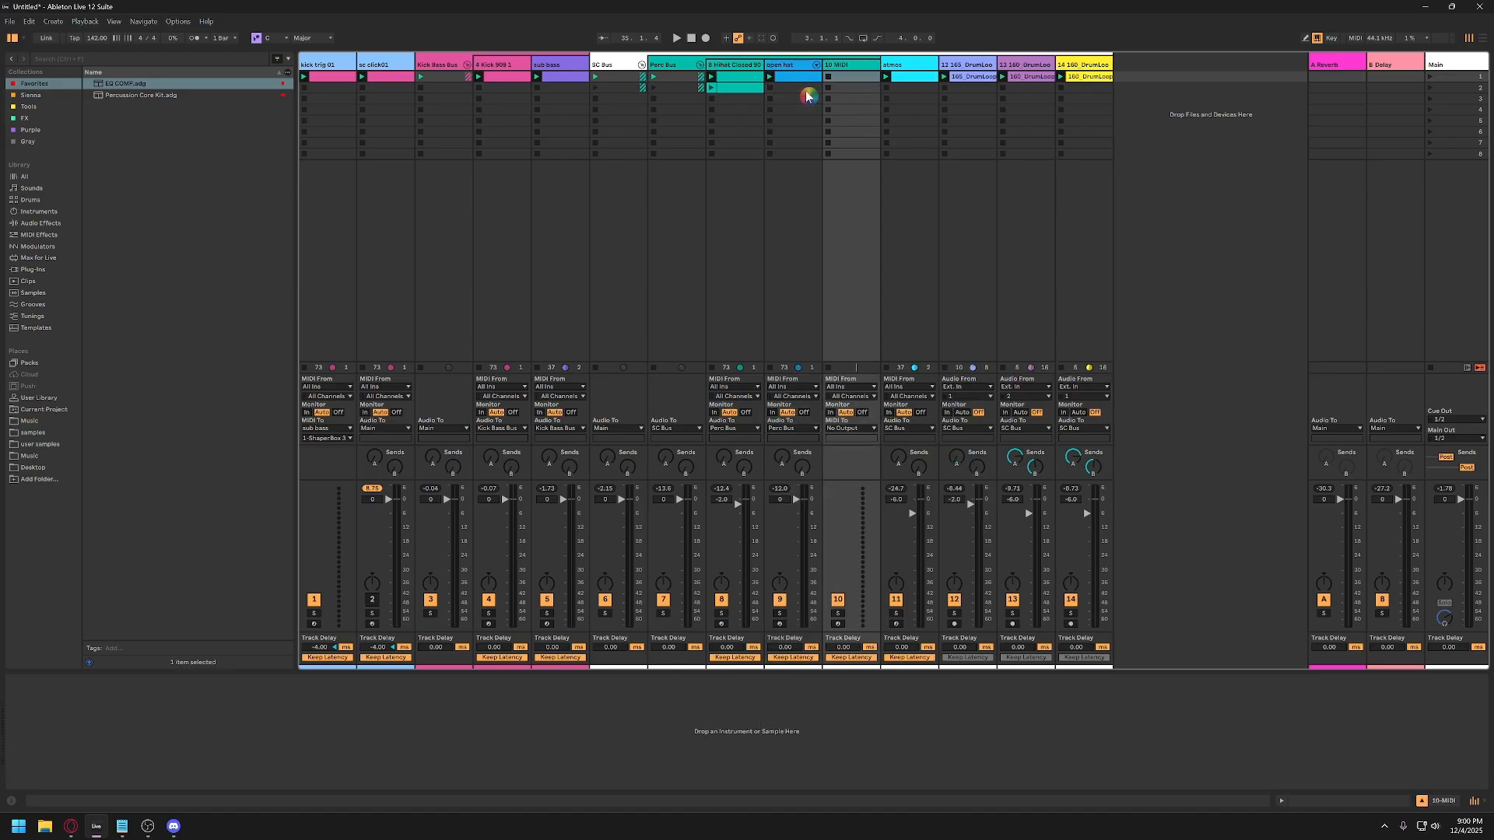
left_click(682, 68)
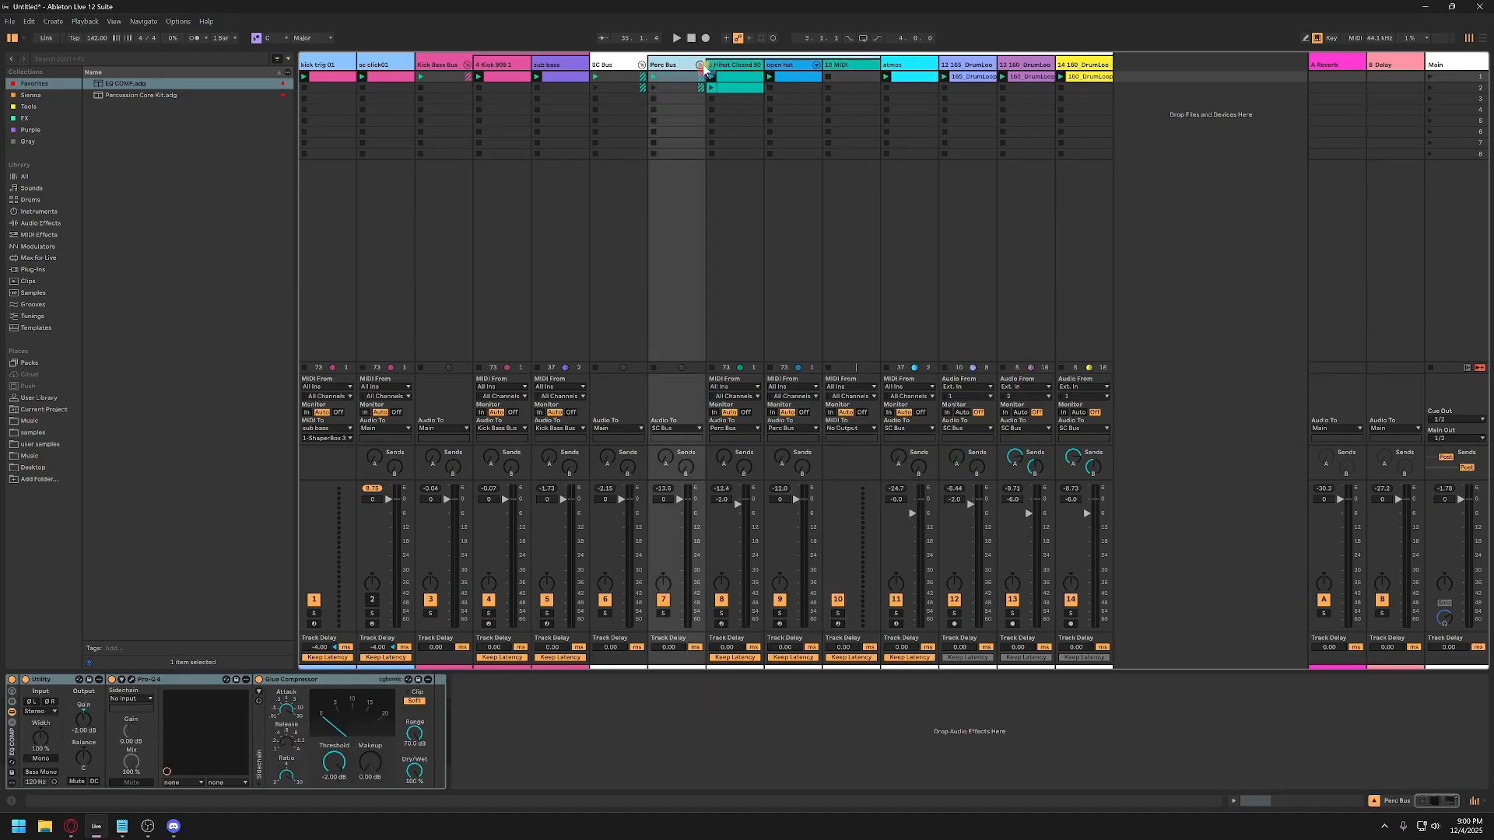
left_click(856, 67)
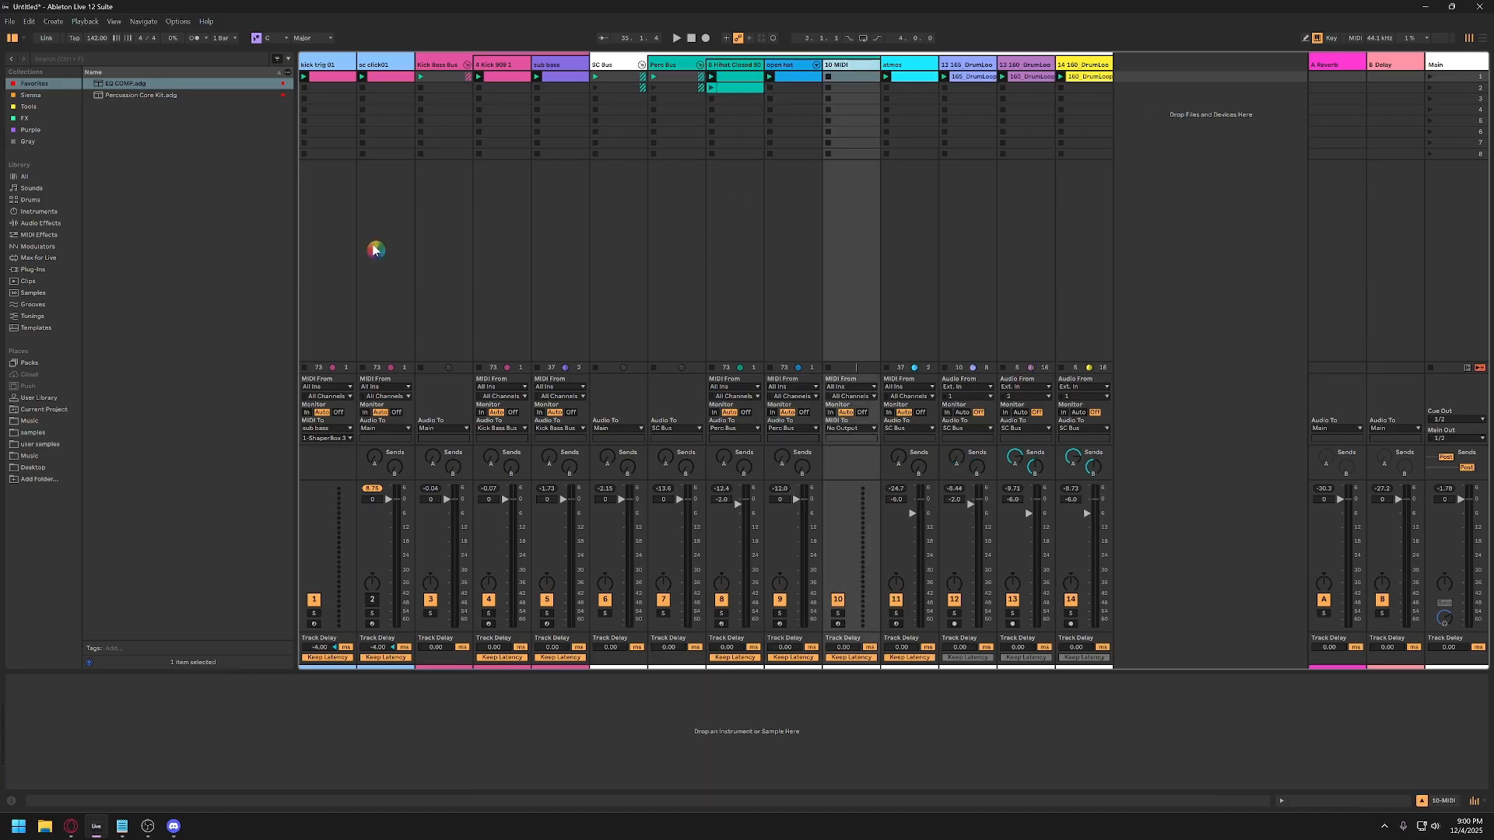
Search the whole library for 909 clap, load Clap 909.aif on the new MIDI track and set its Simpler volume to -6 dB.
left_click(81, 60)
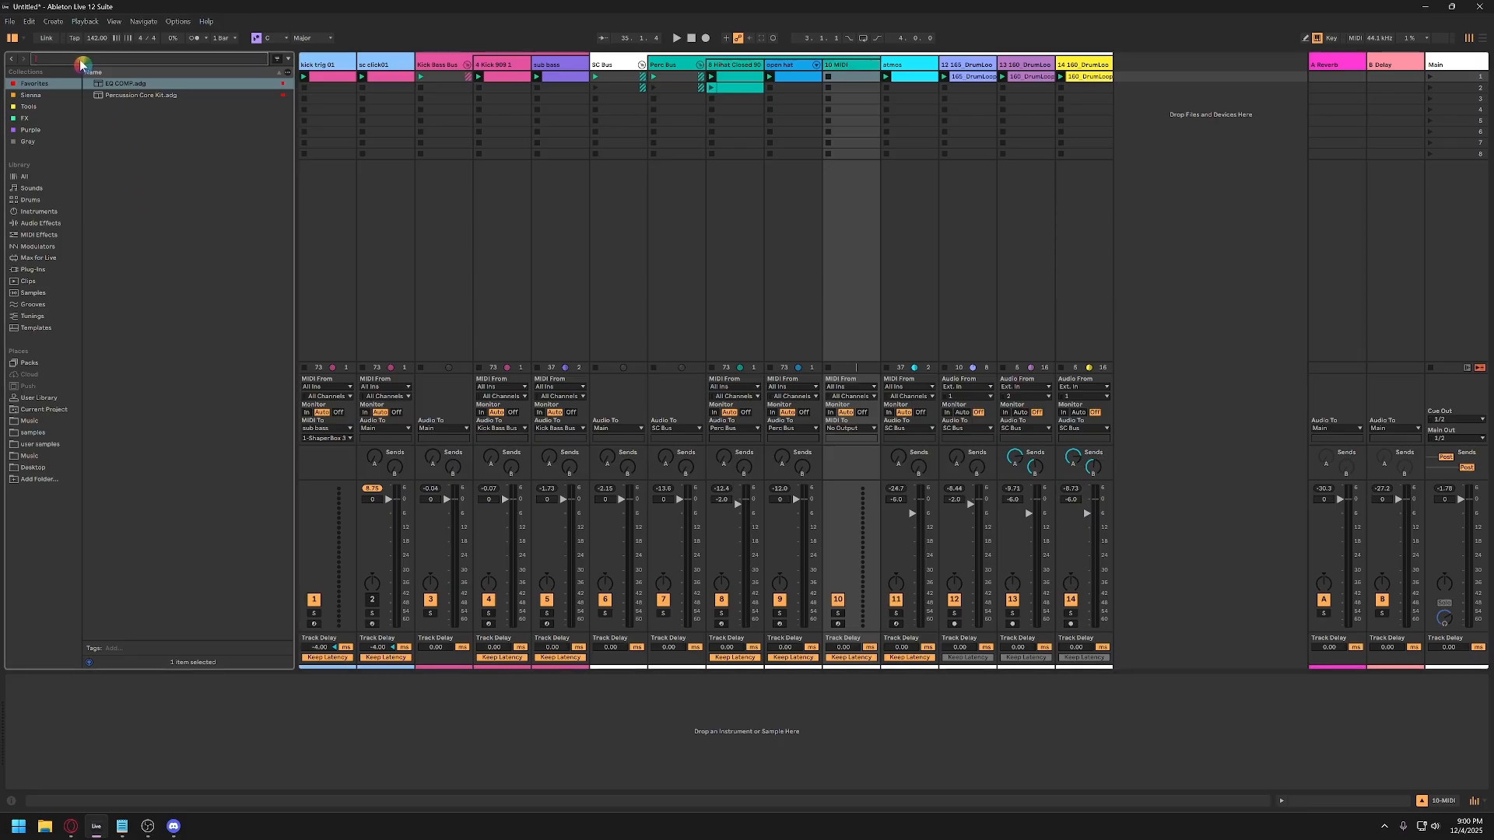
type("909")
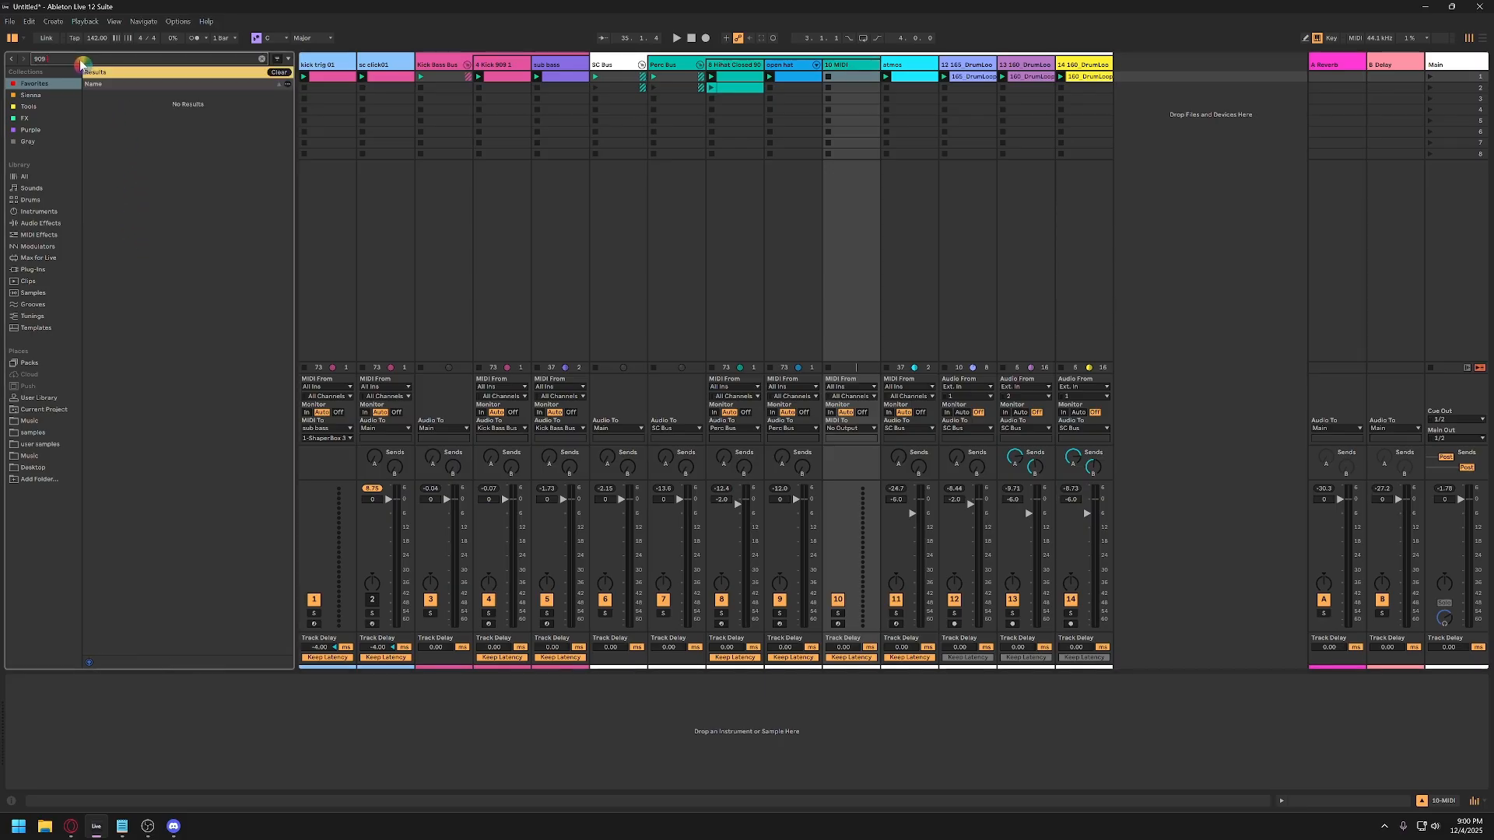
type(" clap")
left_click(32, 177)
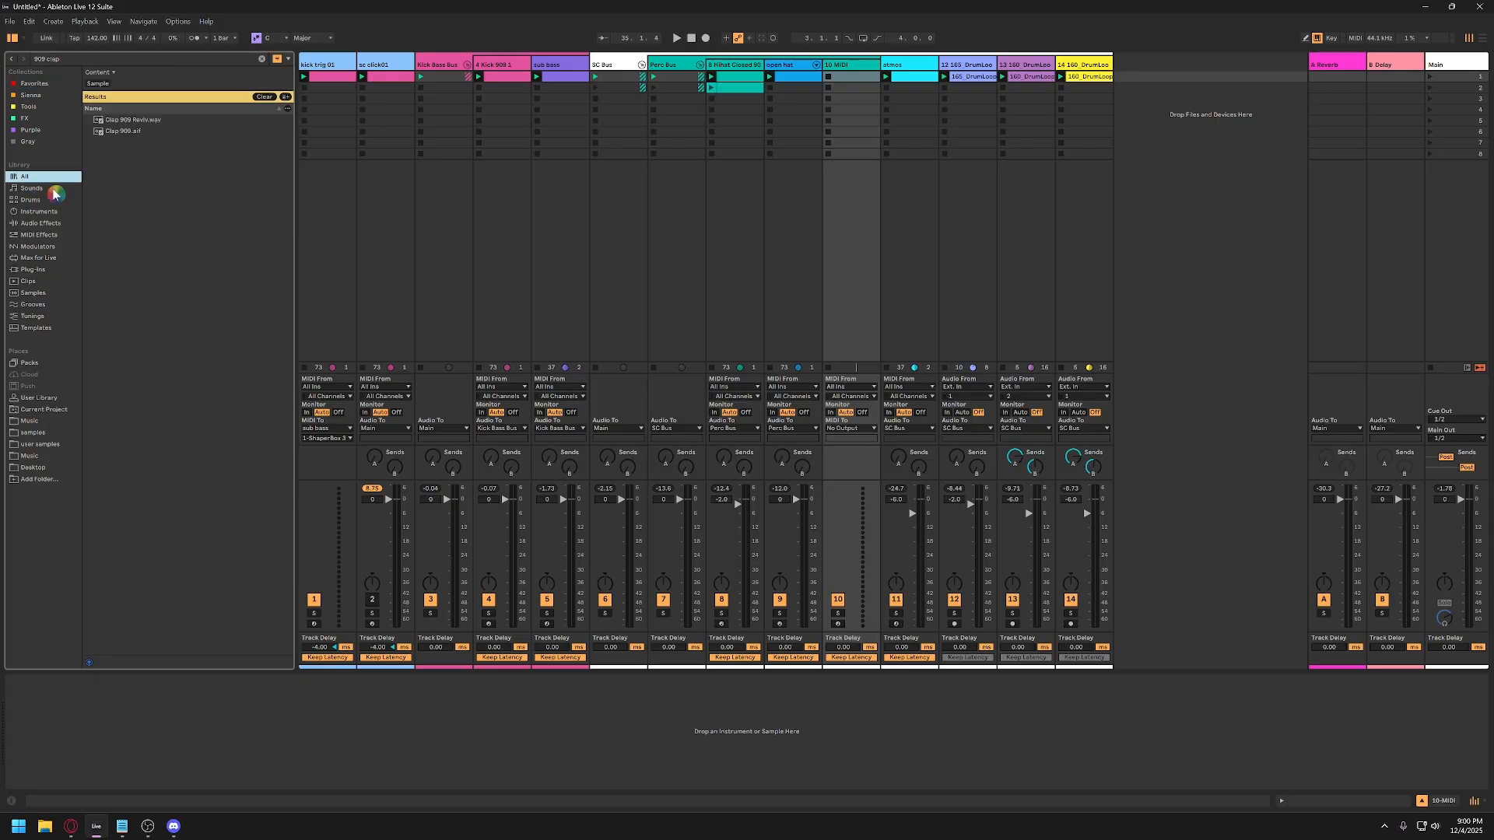
left_click(125, 130)
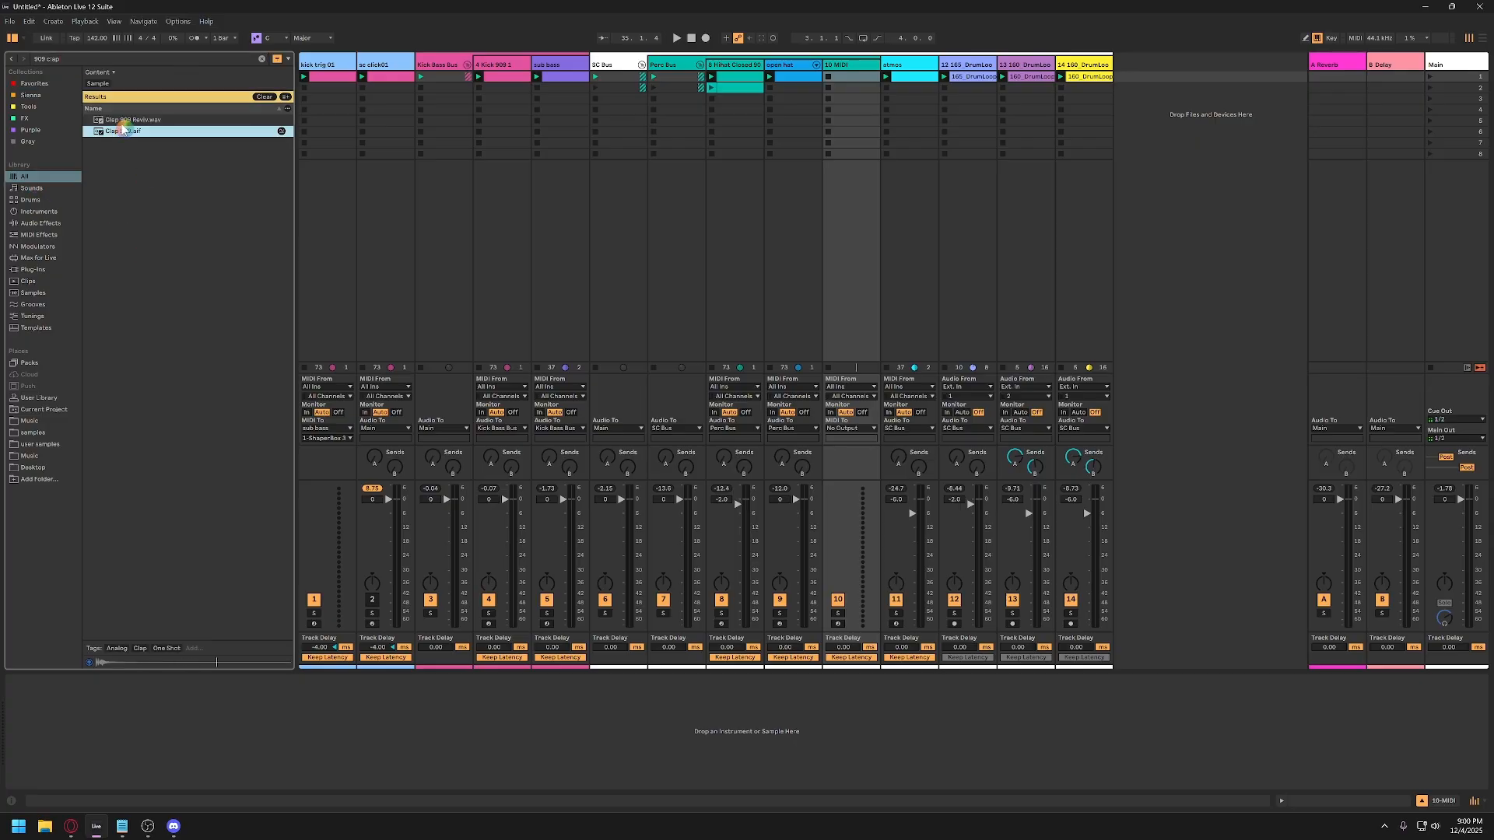
left_click(123, 120)
left_click(120, 132)
left_click(425, 789)
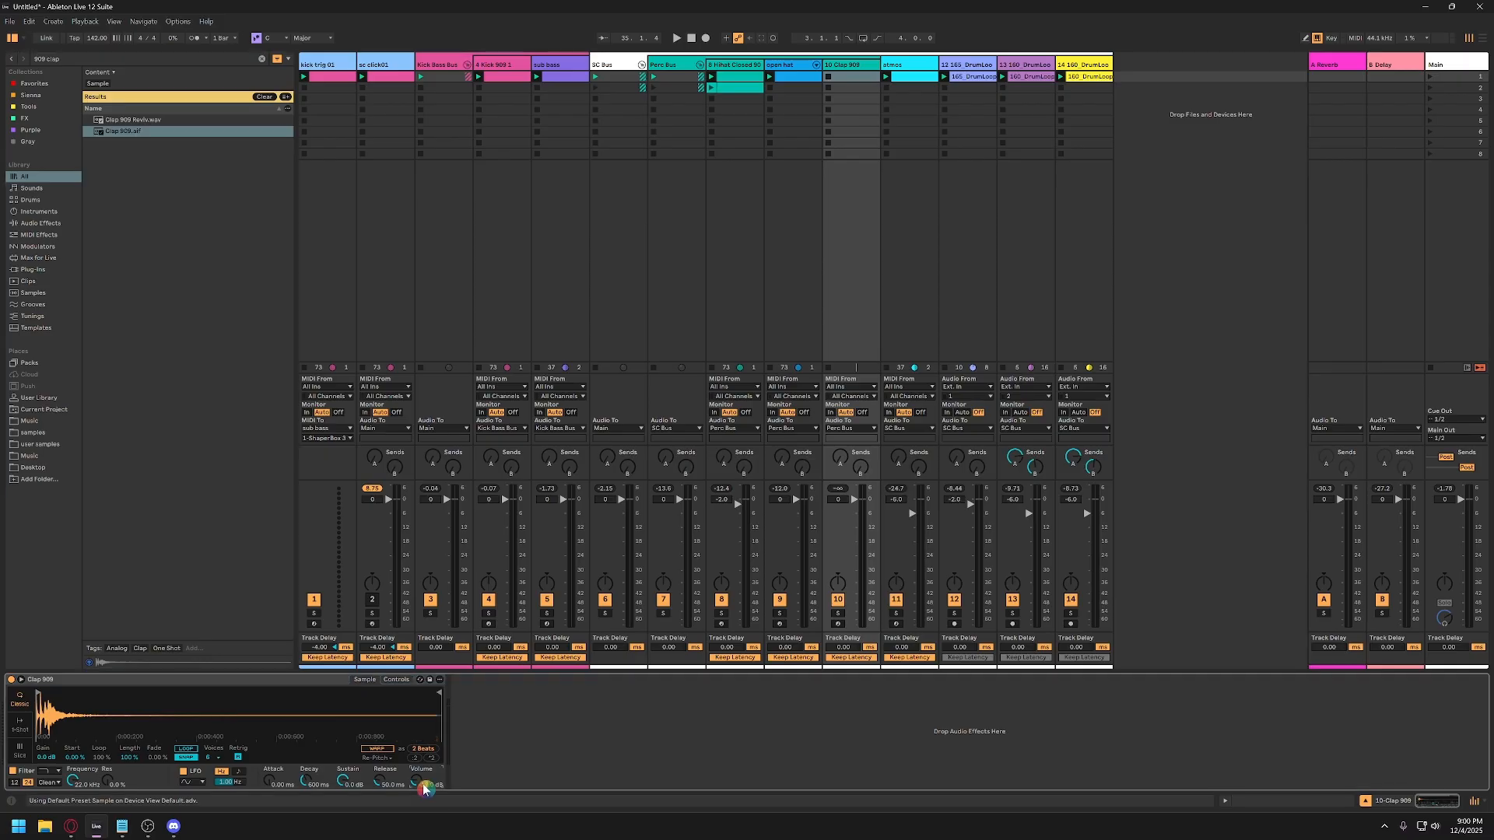
Create a MIDI clip in the clap track's first slot with a C3 note at 1.2 and launch it.
double_click(839, 78)
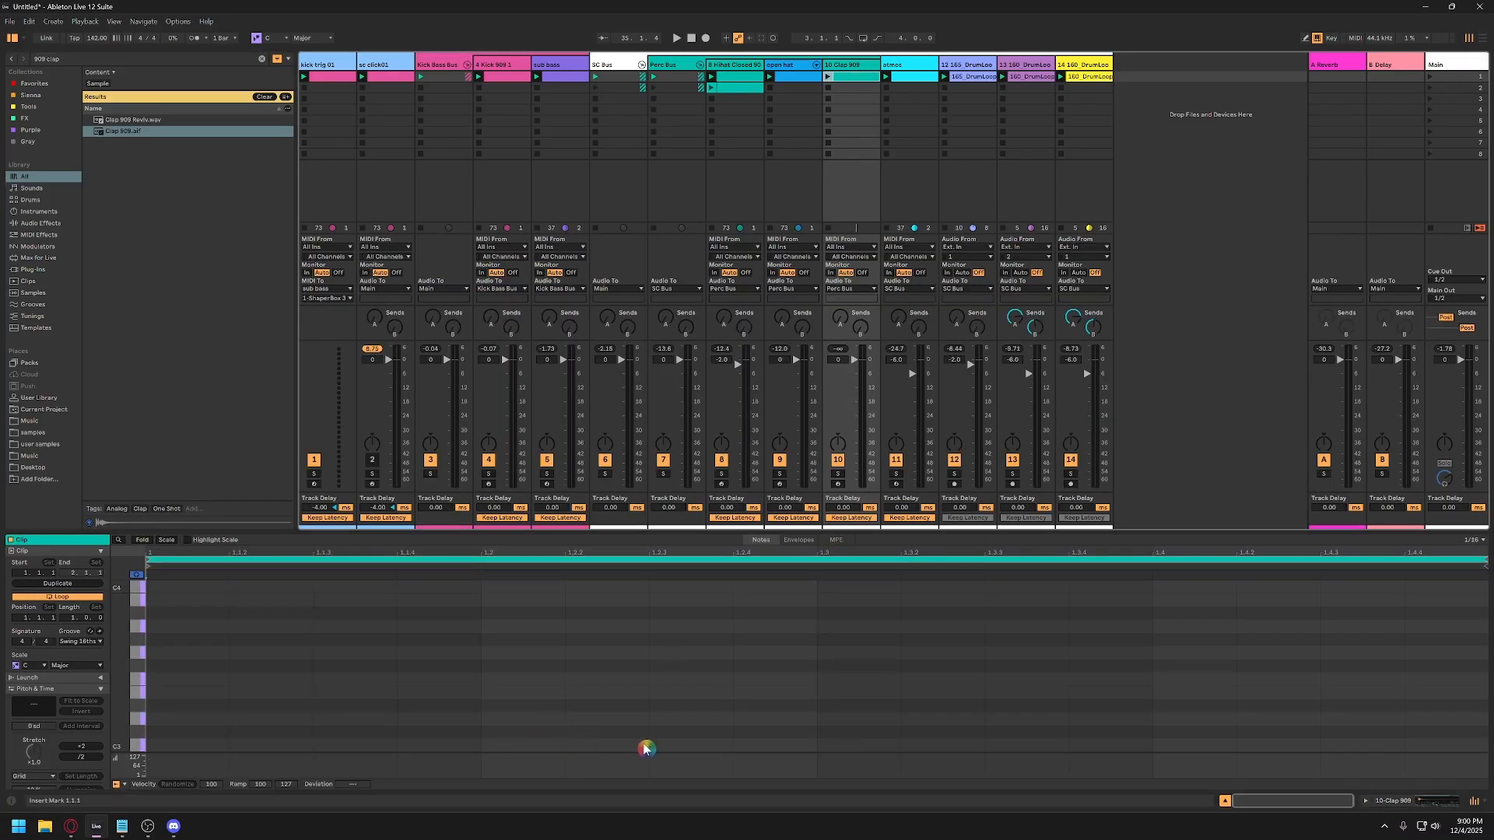
double_click(549, 748)
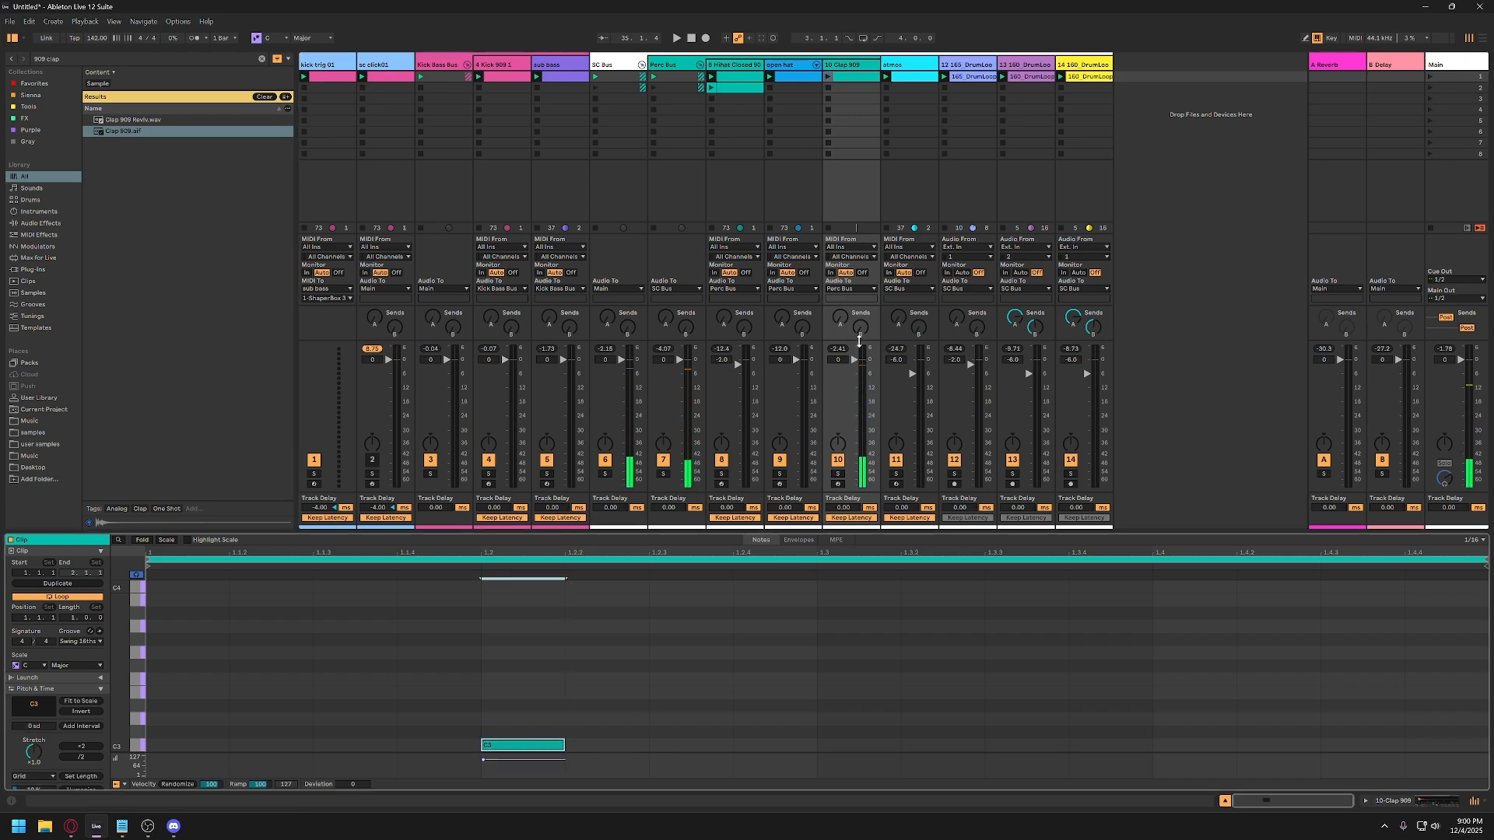
left_click(827, 75)
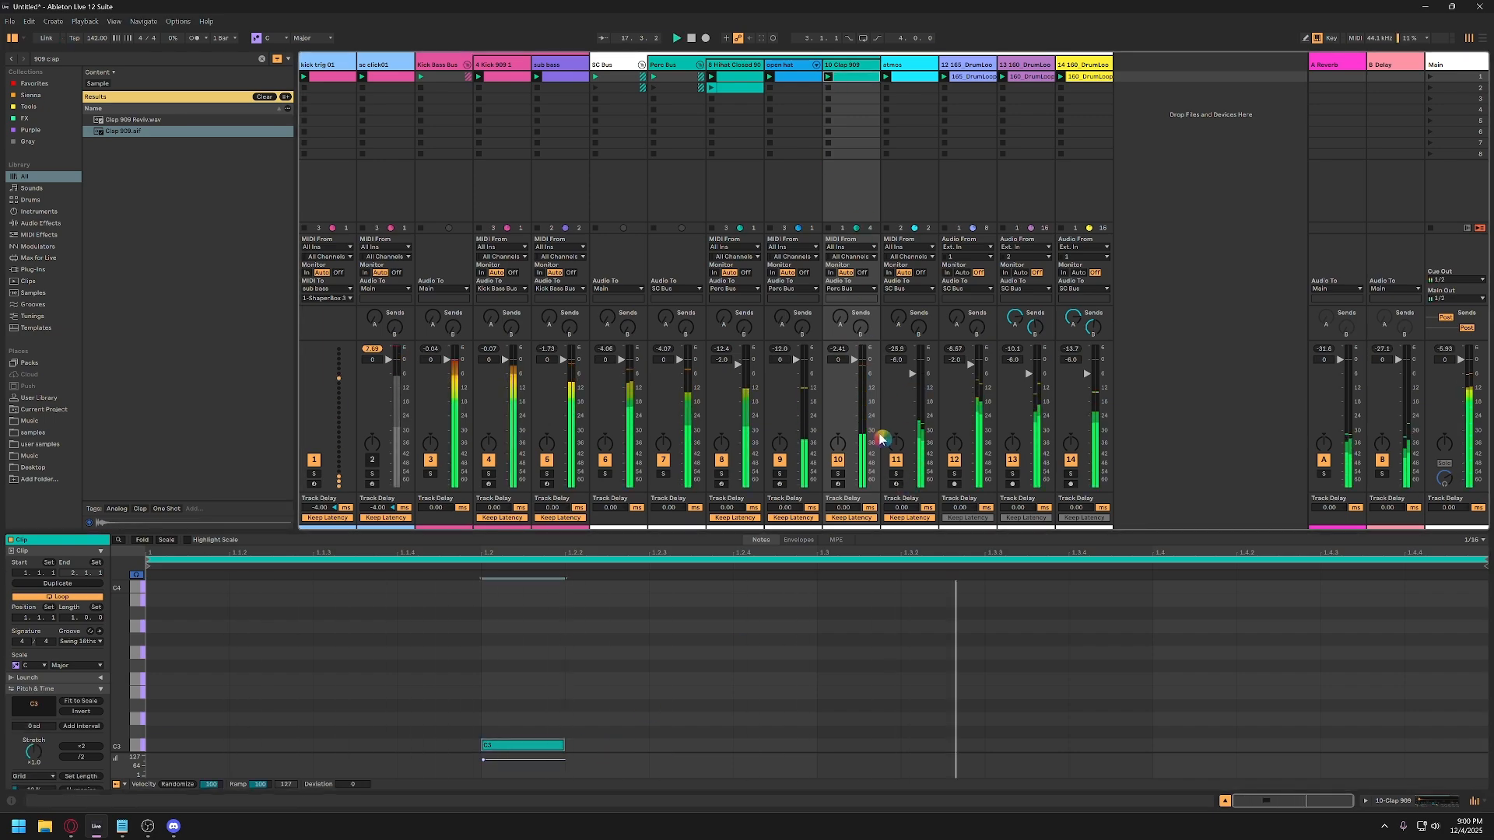
Solo the Perc Bus and add two more C3 notes to the clap clip at 1.3.3 and 1.4.2.
left_click(663, 473)
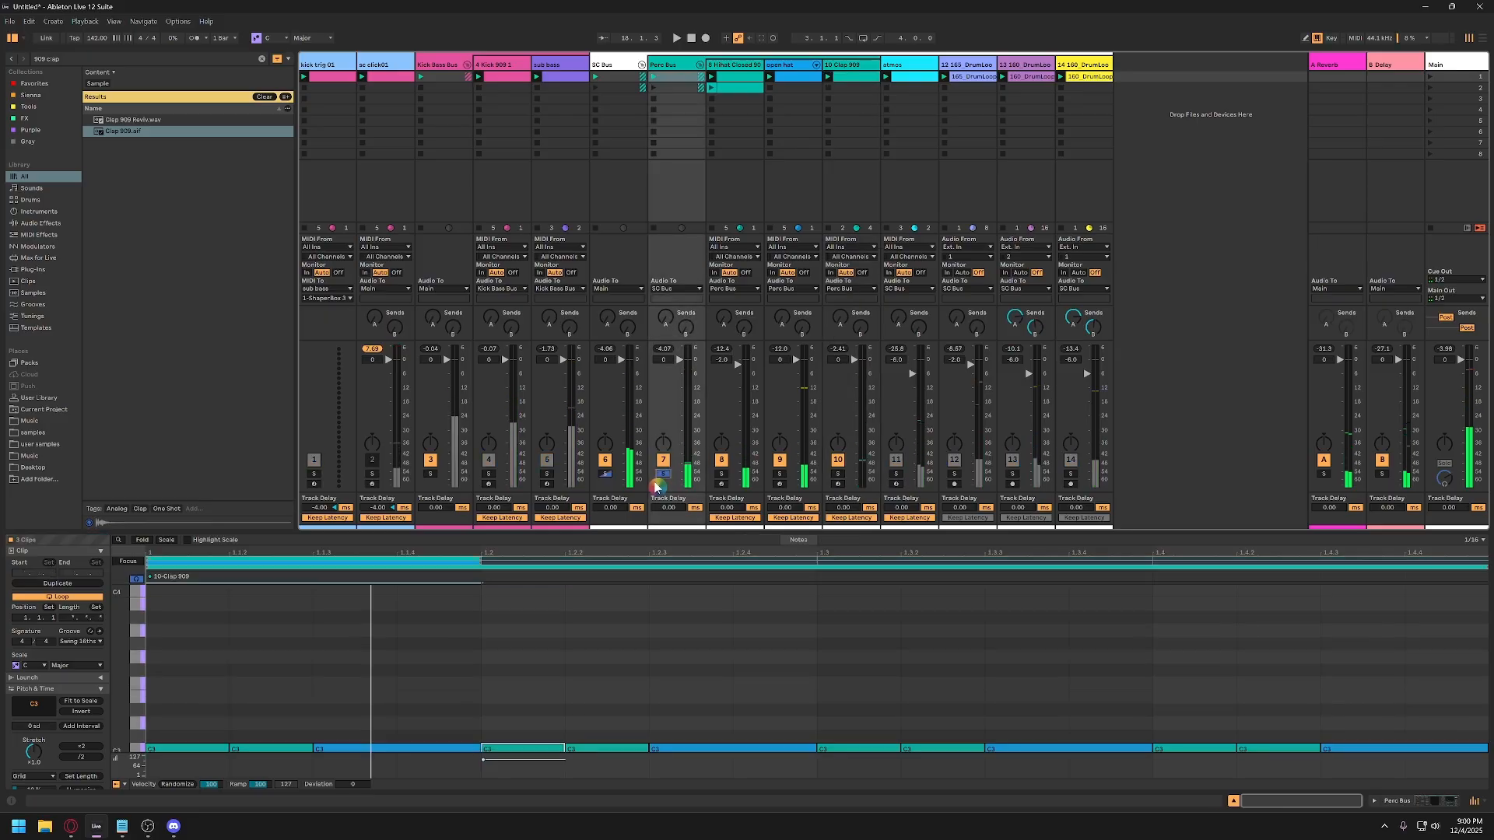
double_click(854, 77)
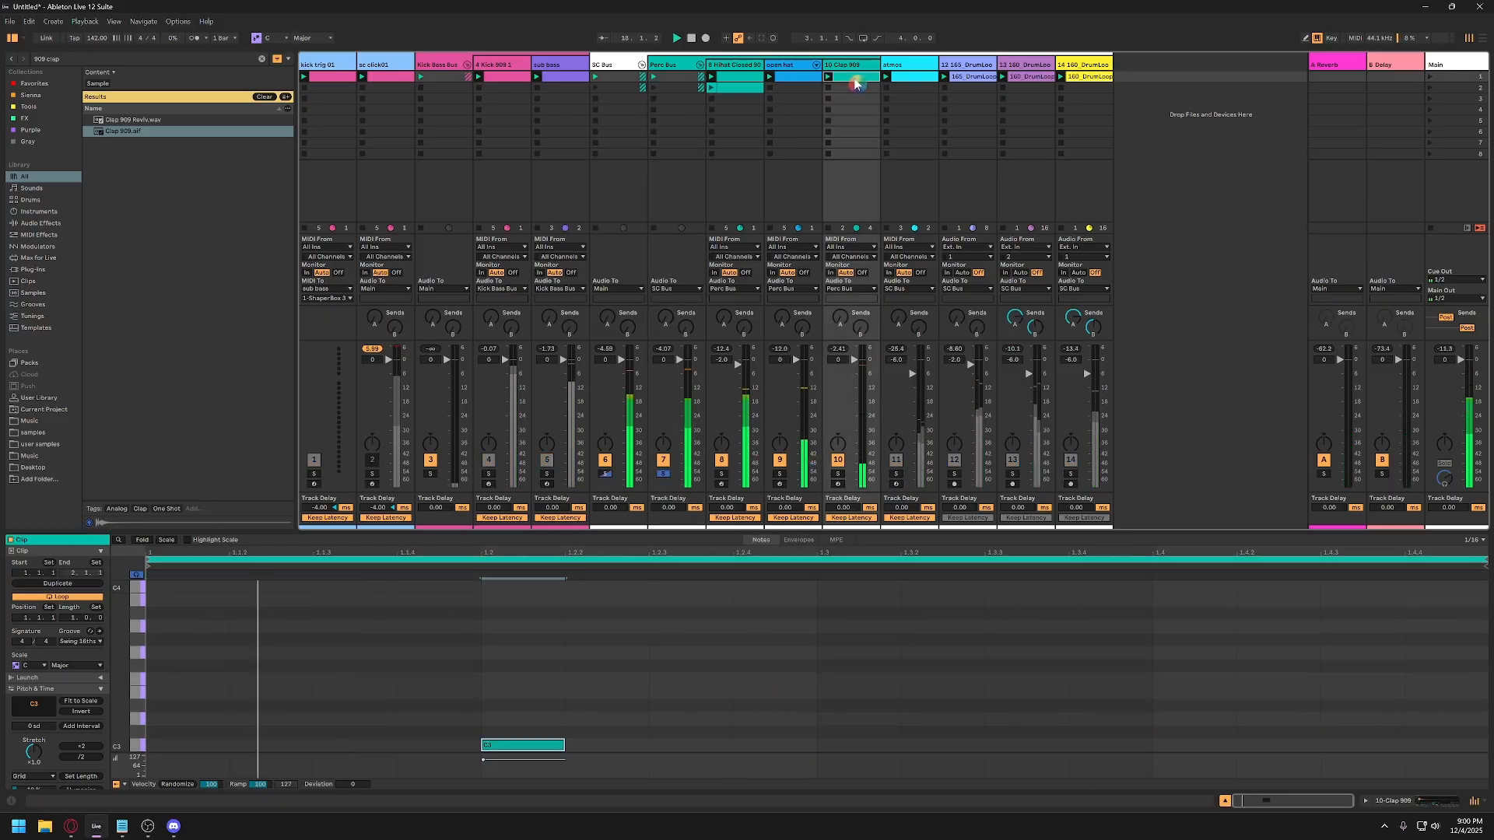
double_click(1031, 747)
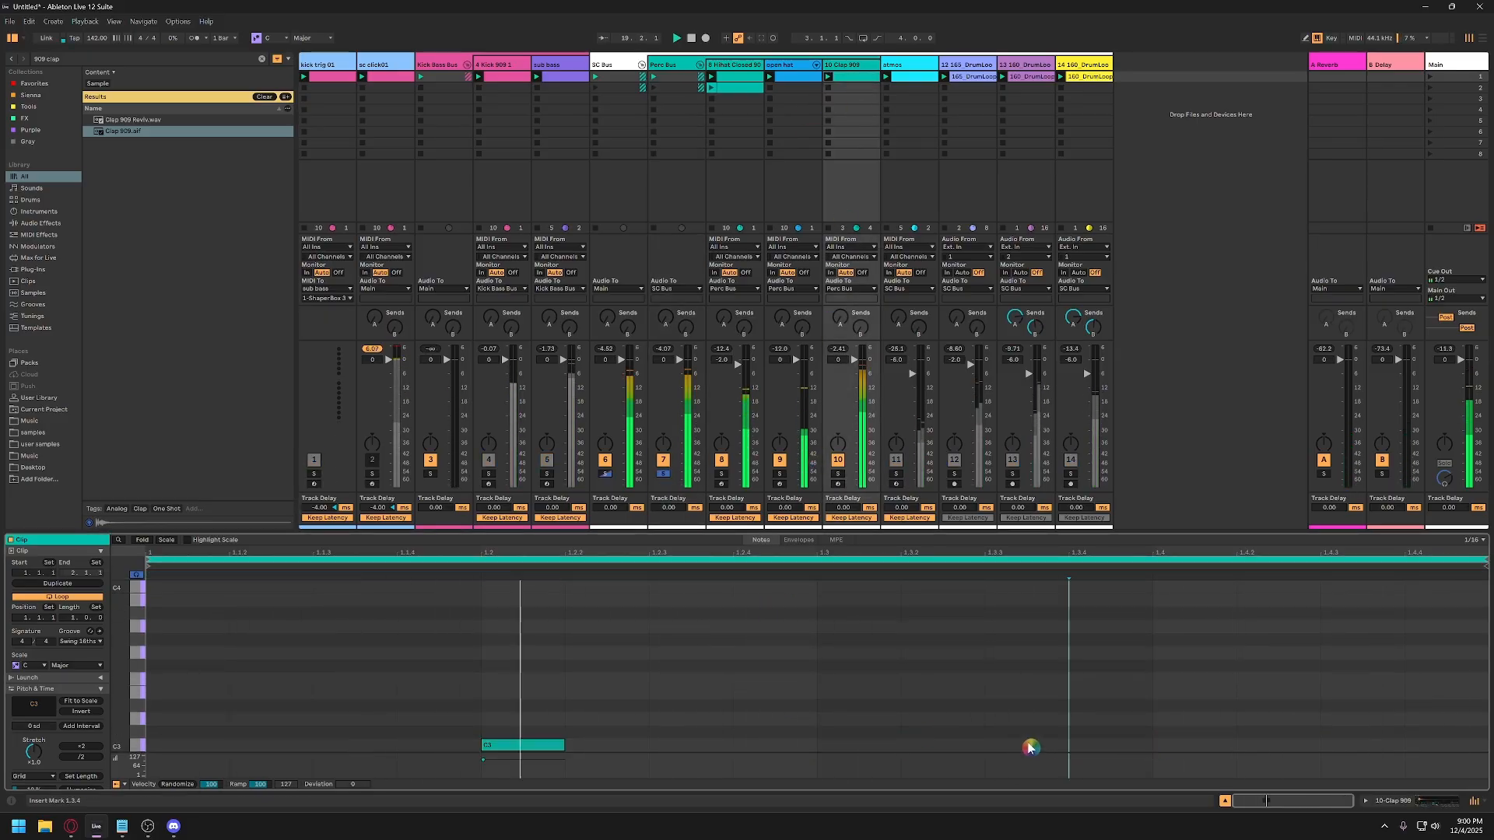
double_click(1283, 732)
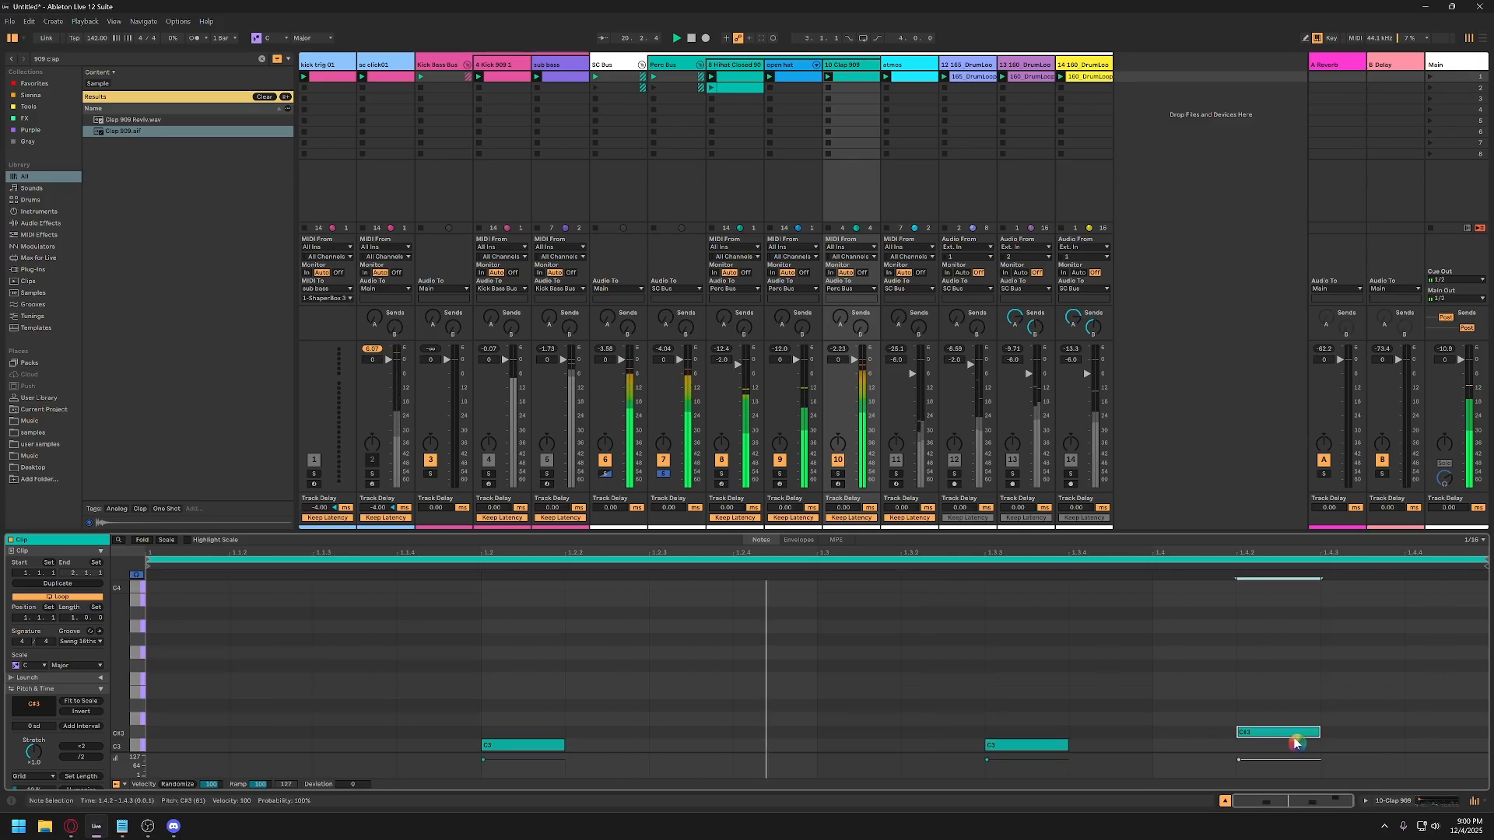
key("Down")
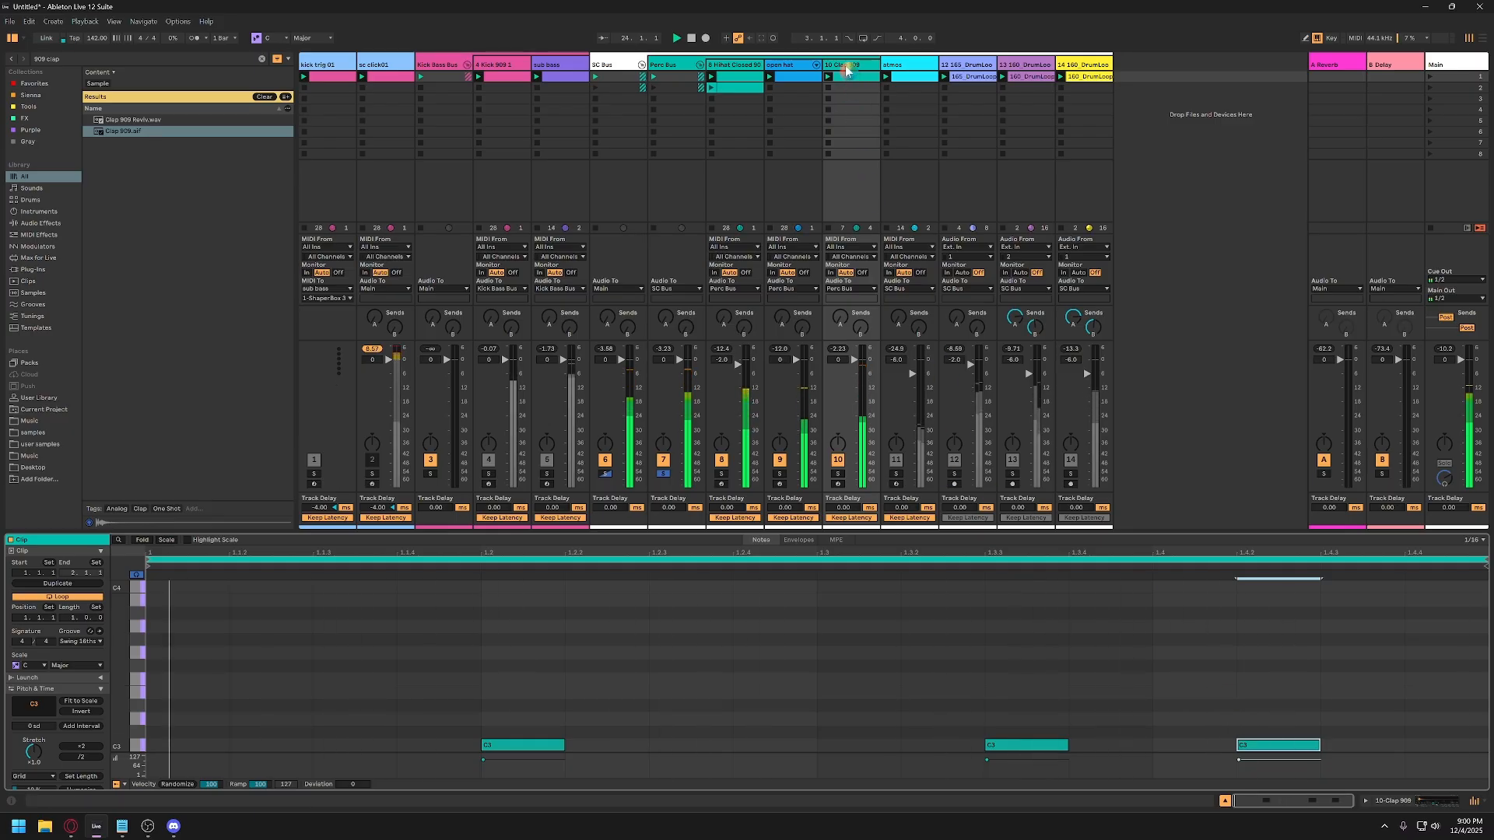
Switch the clap's Simpler filter to high-pass and lower its cutoff frequency to trim only the low end.
left_click(846, 104)
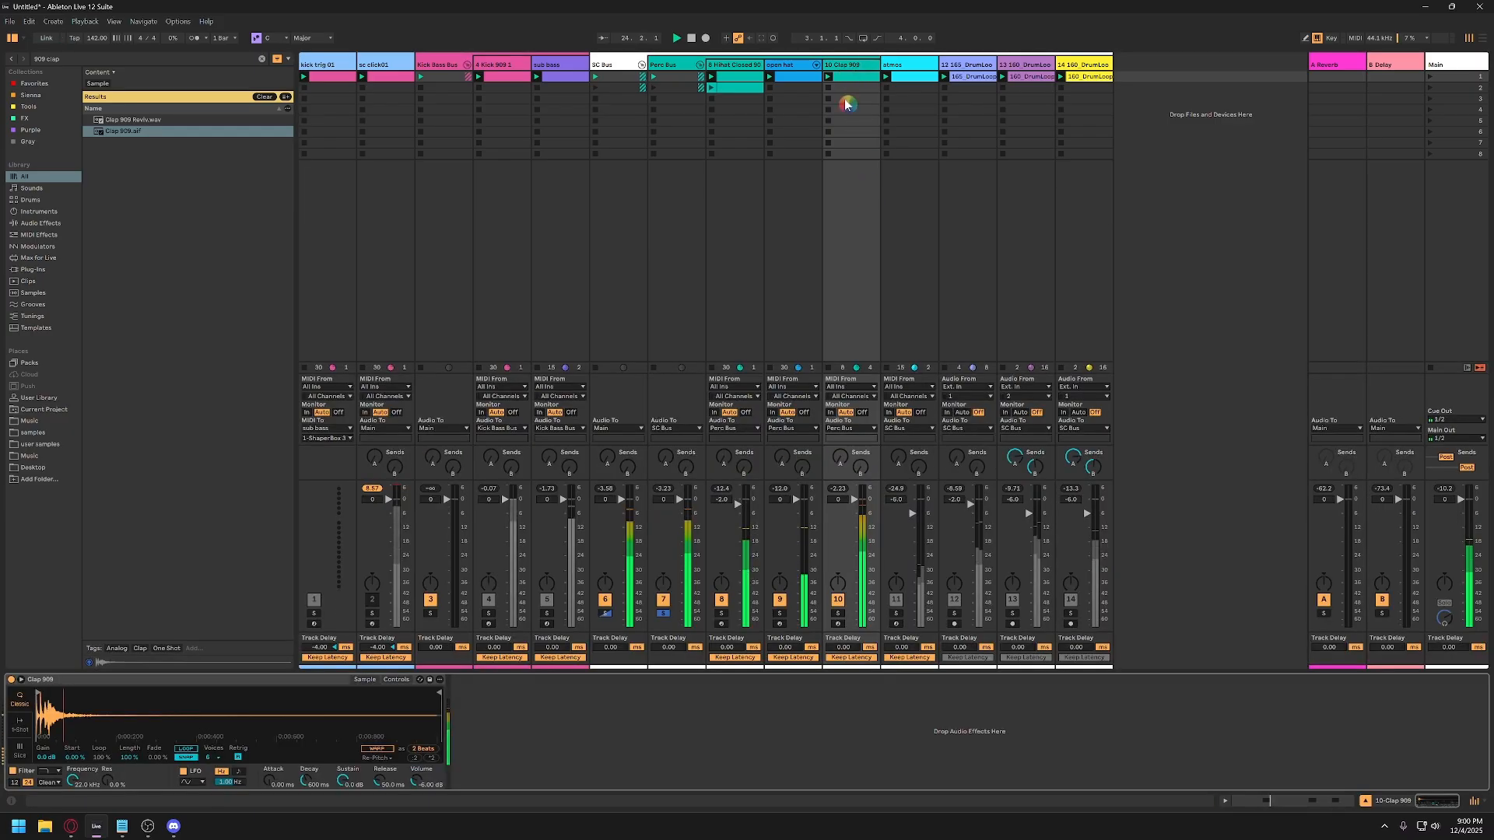
left_click(48, 772)
left_click(50, 732)
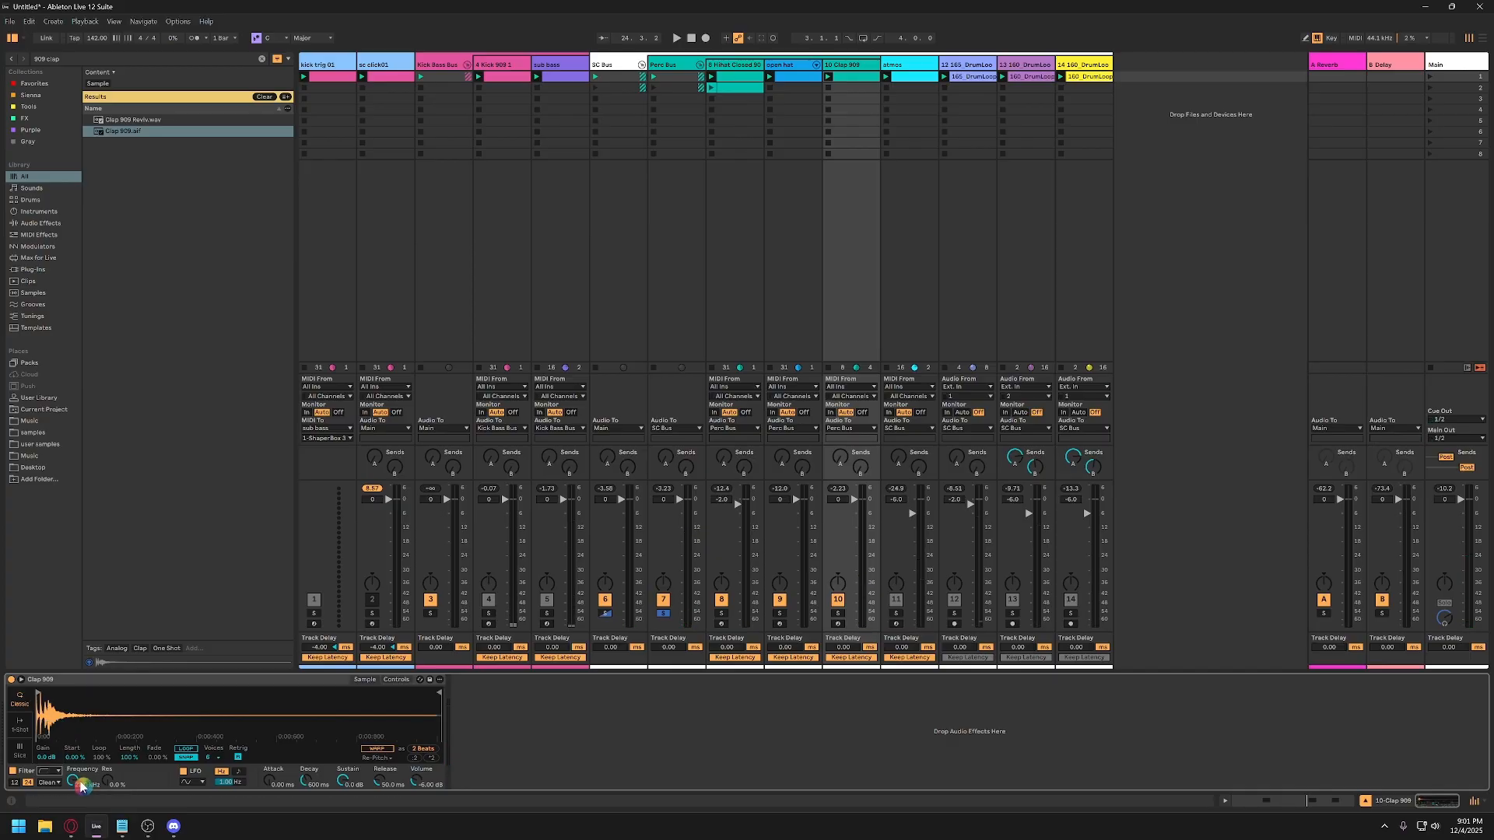
left_click_drag(72, 780, 72, 816)
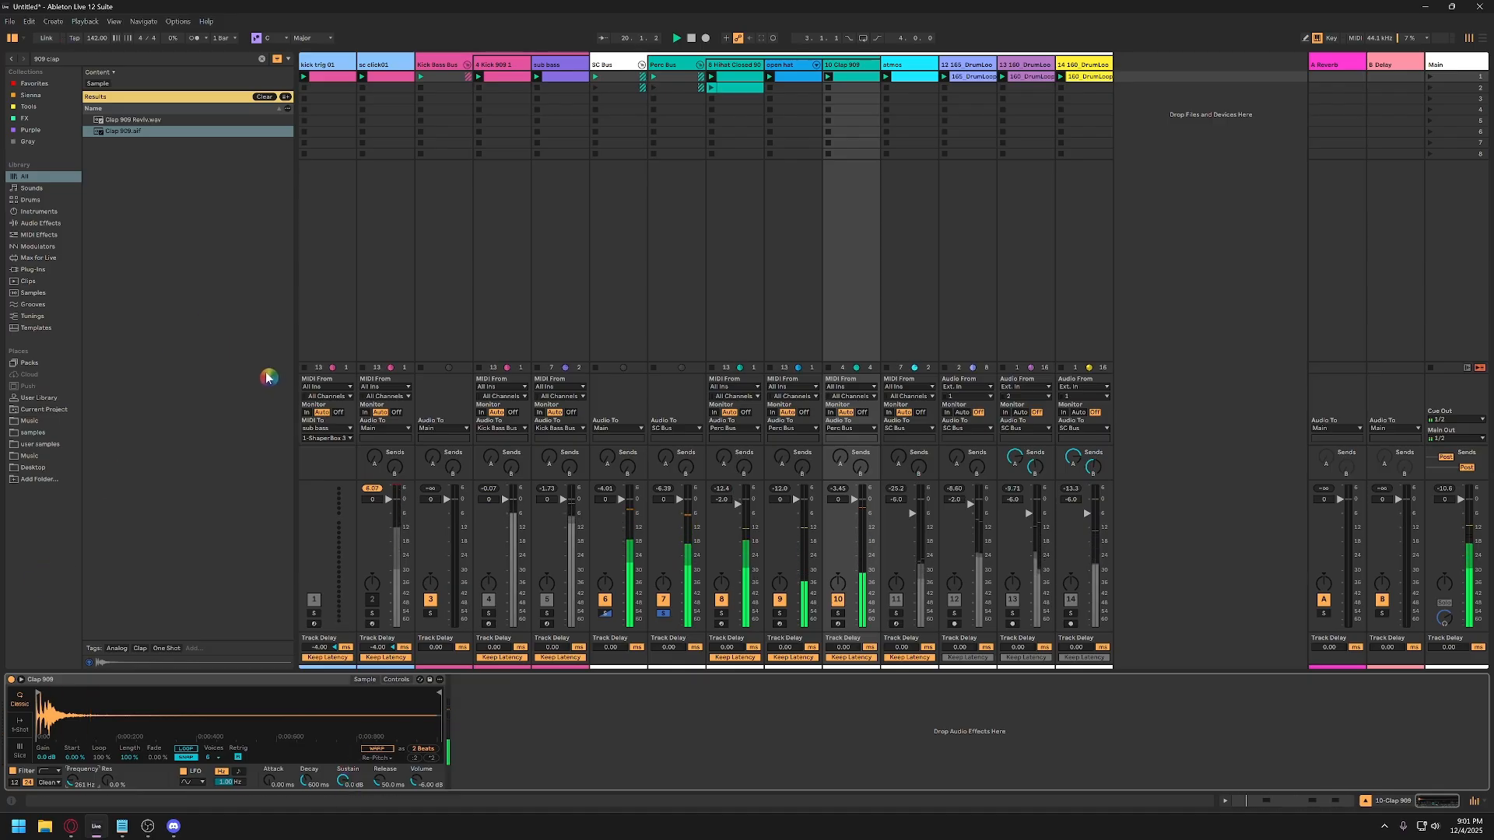
Add the EQ COMP rack after Simpler on the clap track and open its Pro-Q 4, moved clear of the clap track's name and clip.
left_click(28, 84)
left_click(262, 58)
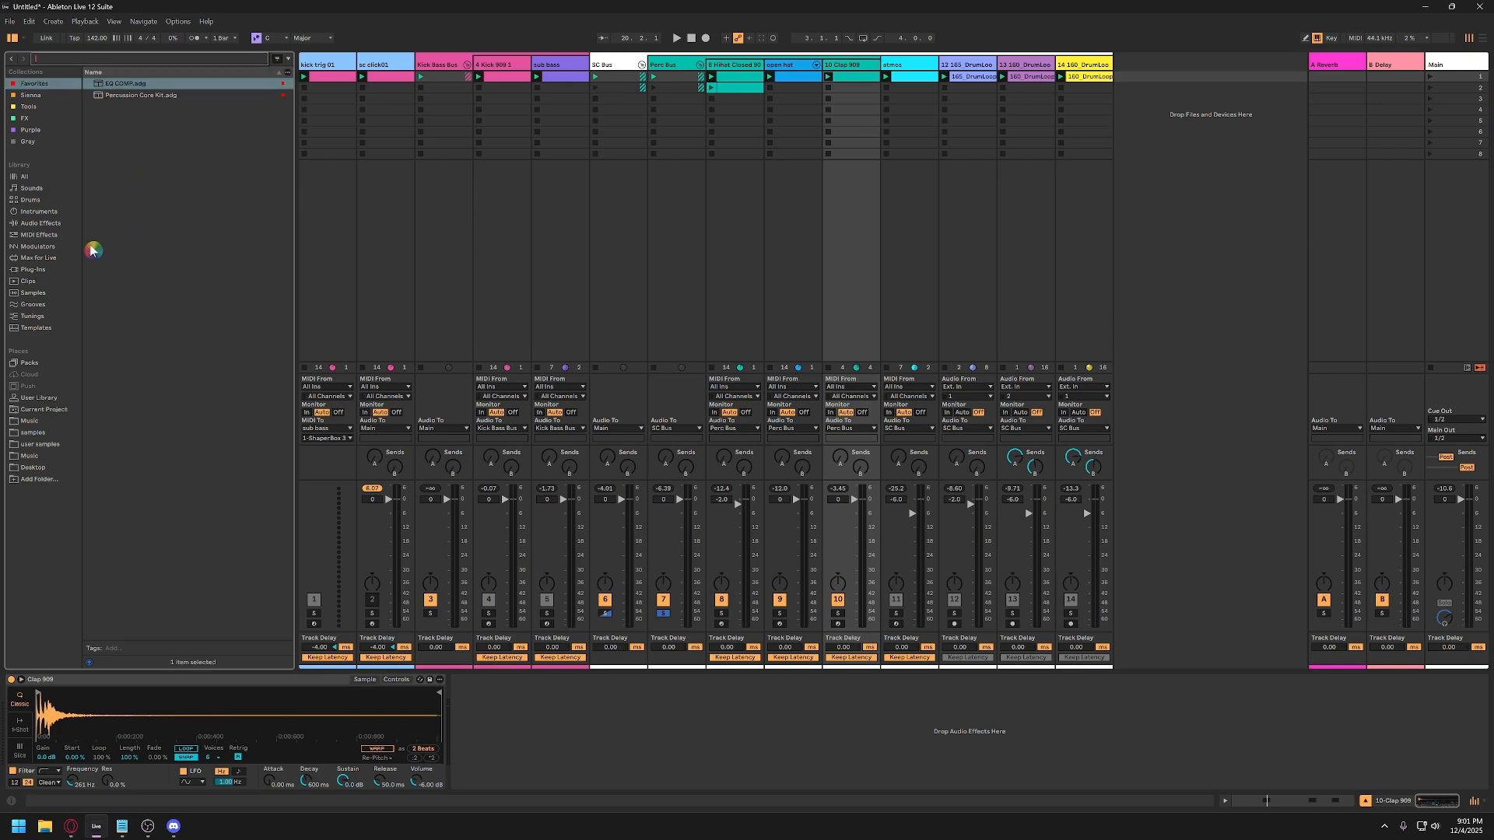
left_click_drag(123, 91, 673, 700)
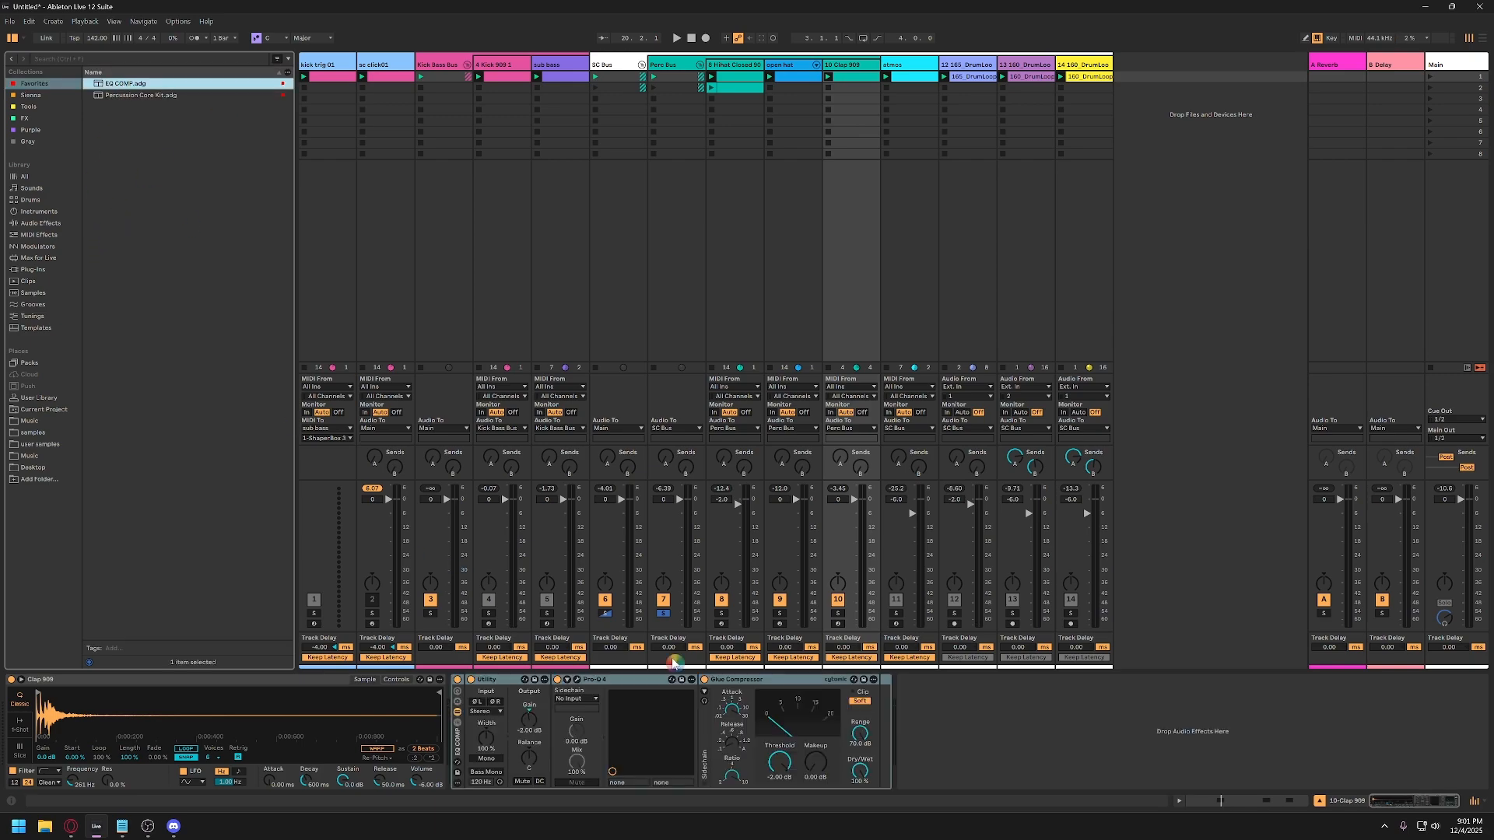
left_click(577, 681)
left_click_drag(1303, 163, 932, 200)
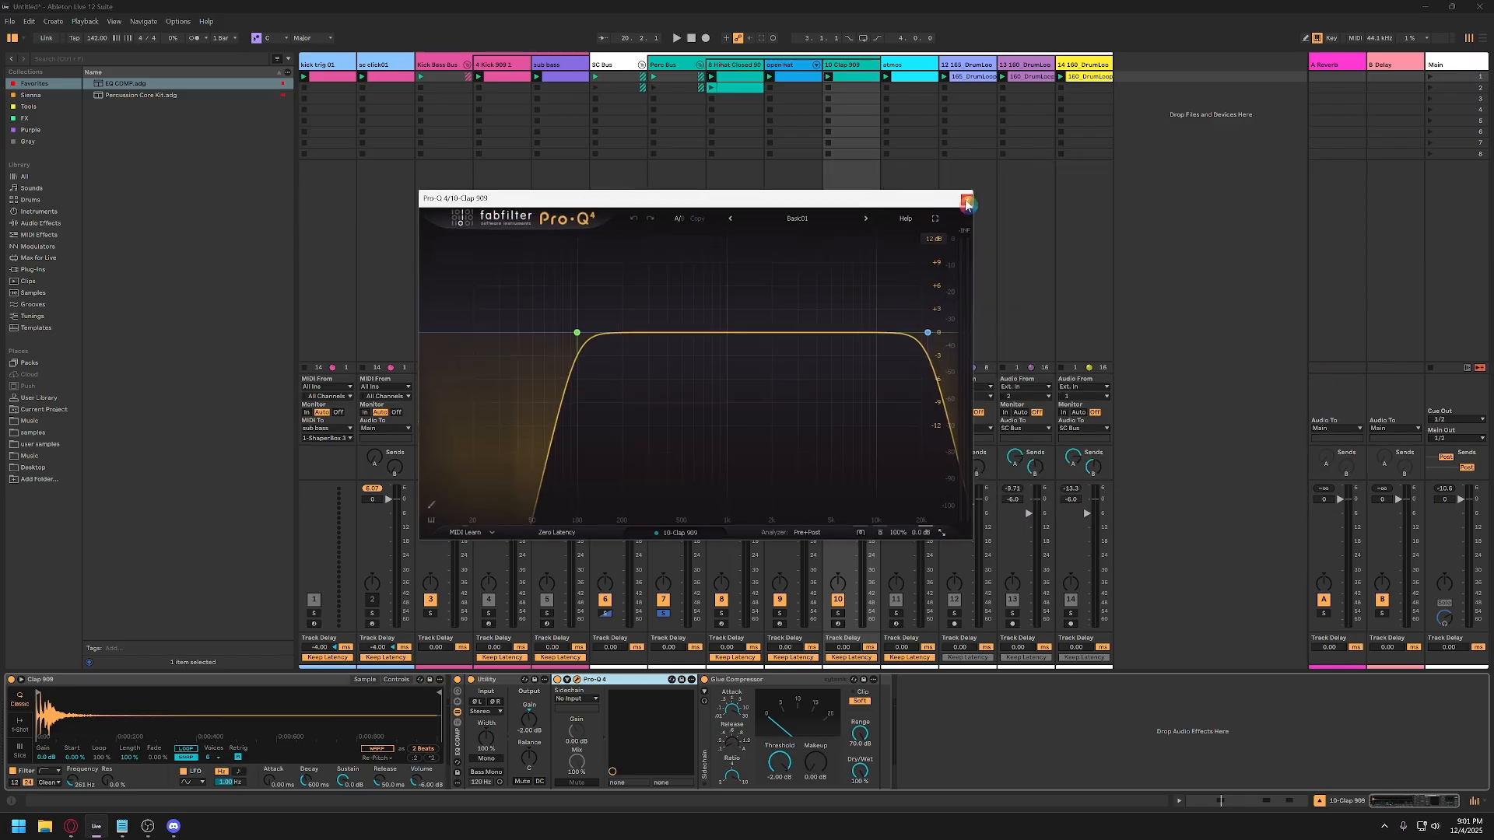
Close the Pro-Q 4 window, add EQ Eight right after Pro-Q 4 on the clap track, and fold the Pro-Q 4 device.
left_click(966, 203)
left_click(40, 222)
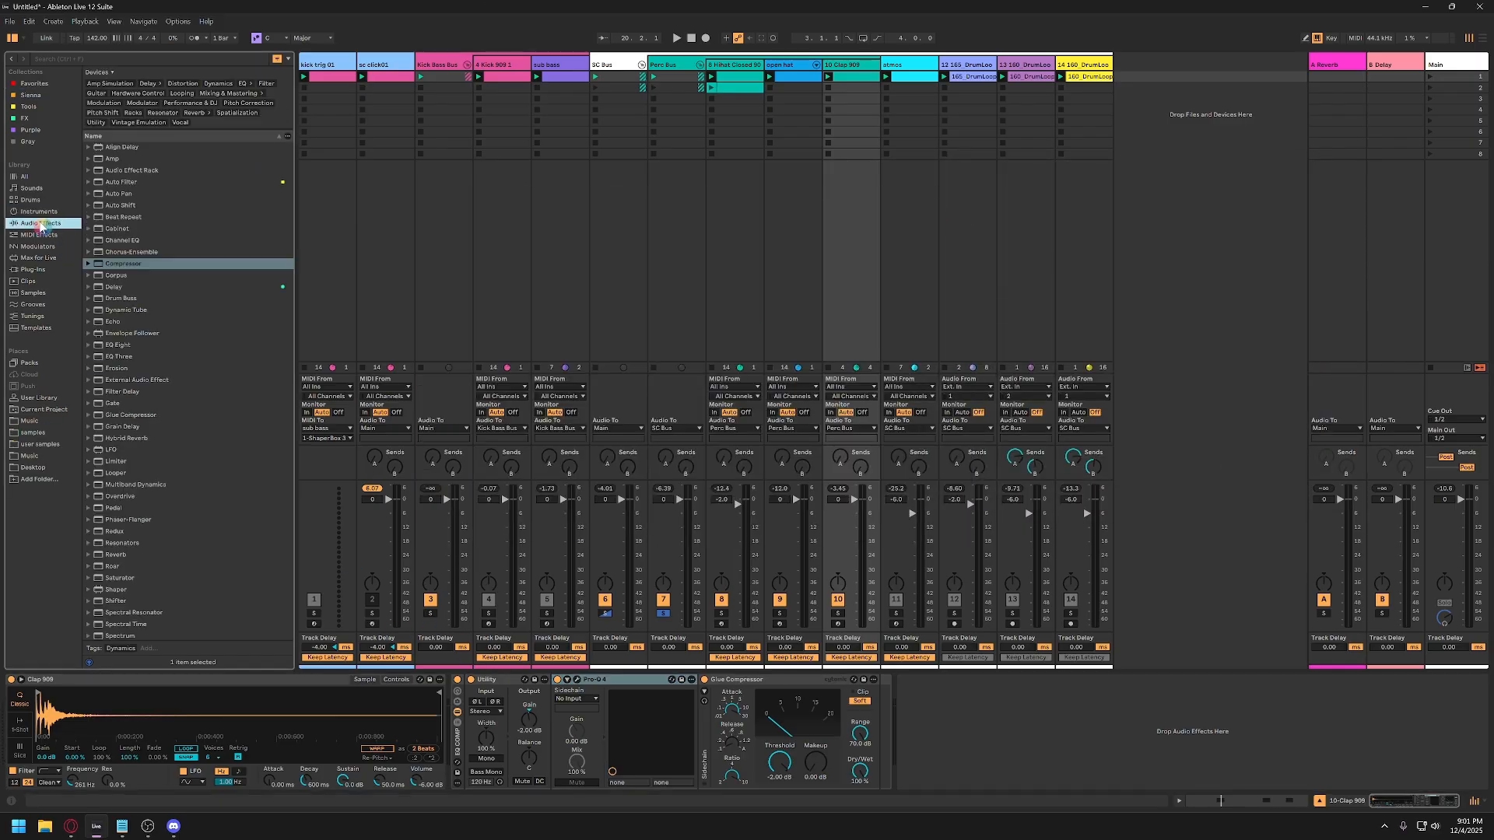
double_click(110, 347)
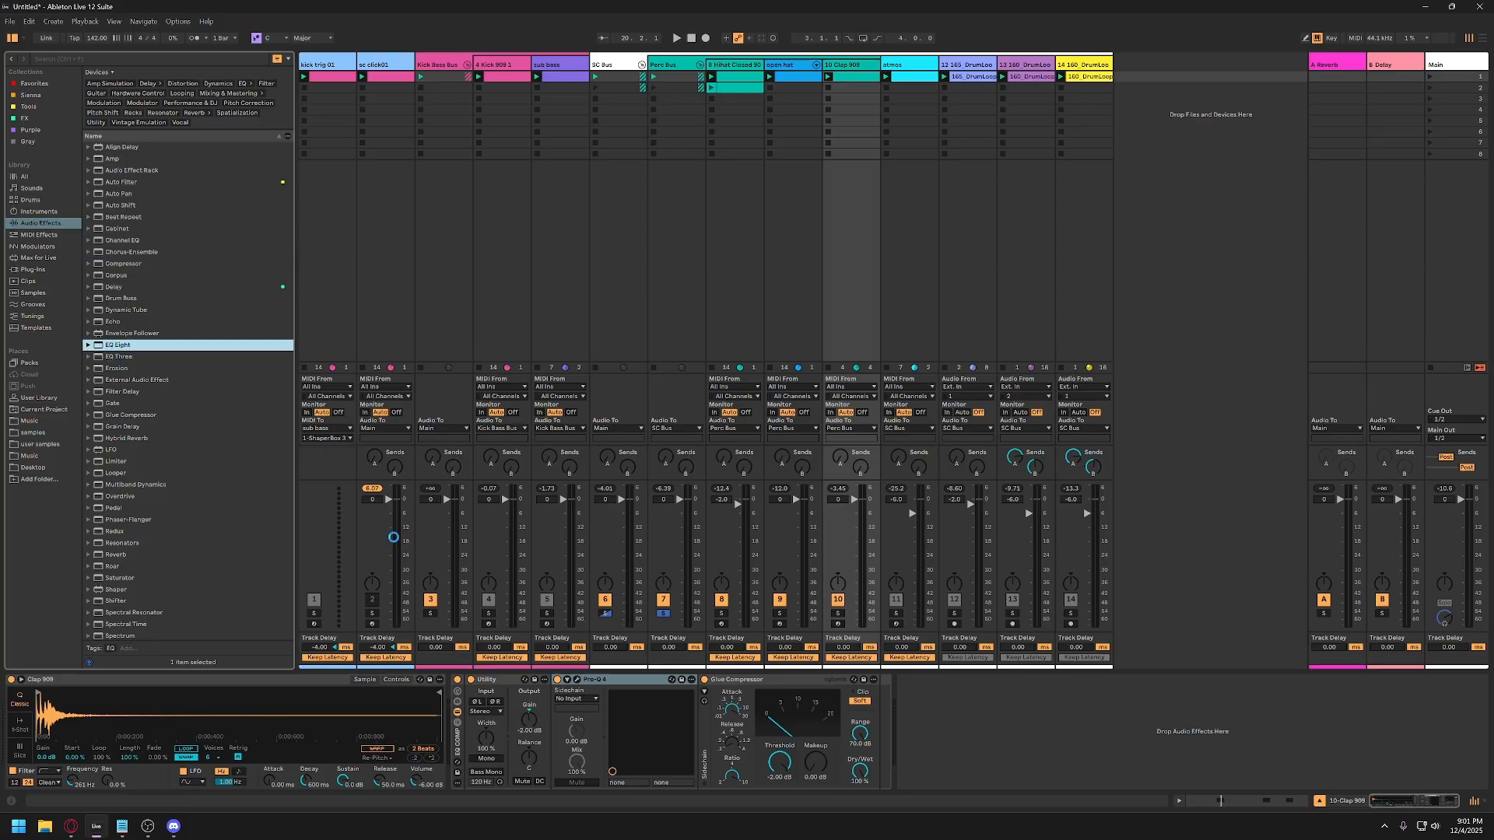
double_click(593, 682)
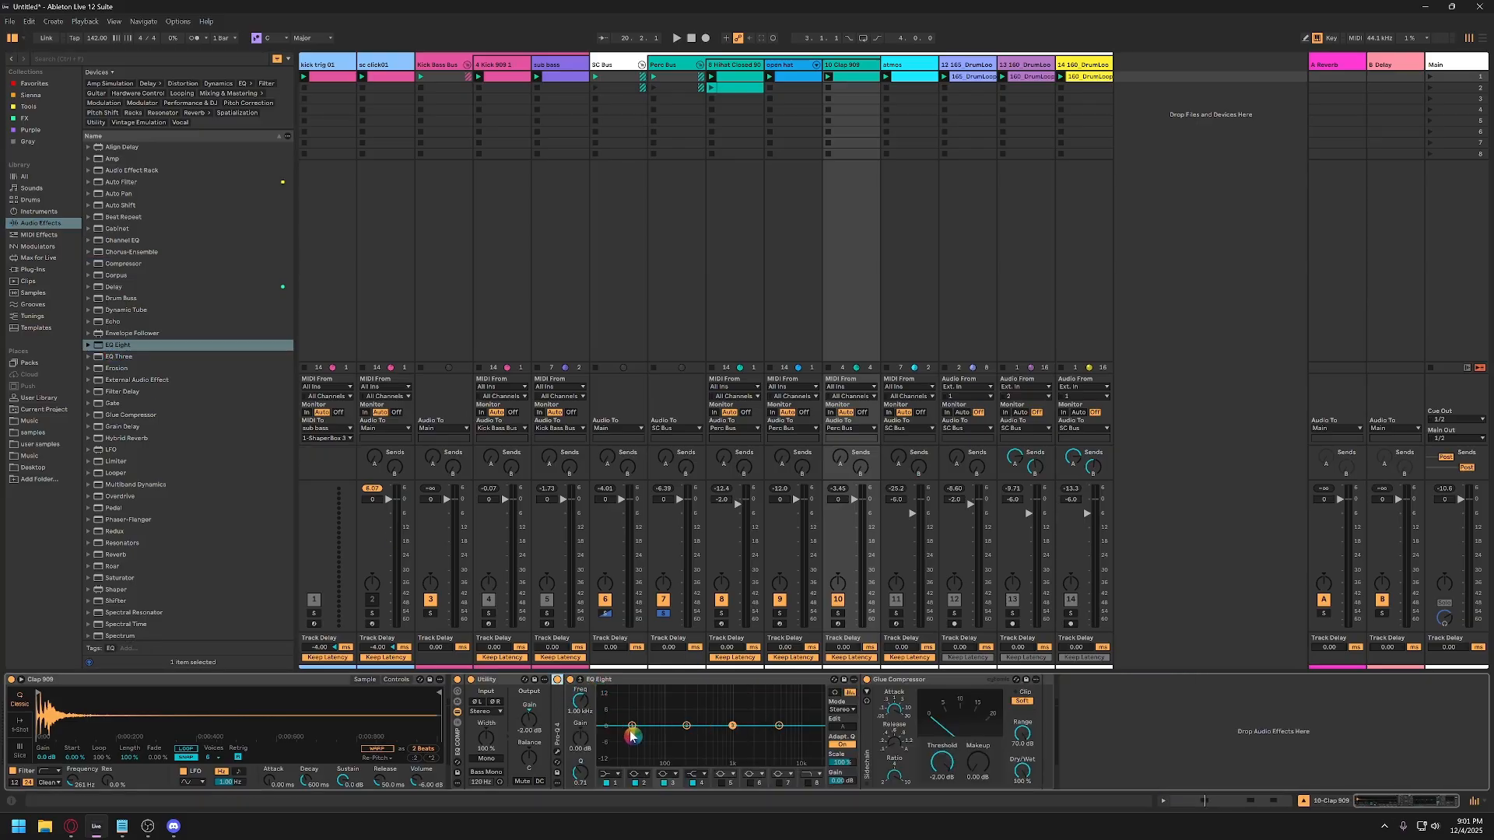
Set EQ Eight's band 1 to a low cut at about 144 Hz and enable band 8 to roll off the highs.
left_click(604, 774)
left_click(609, 699)
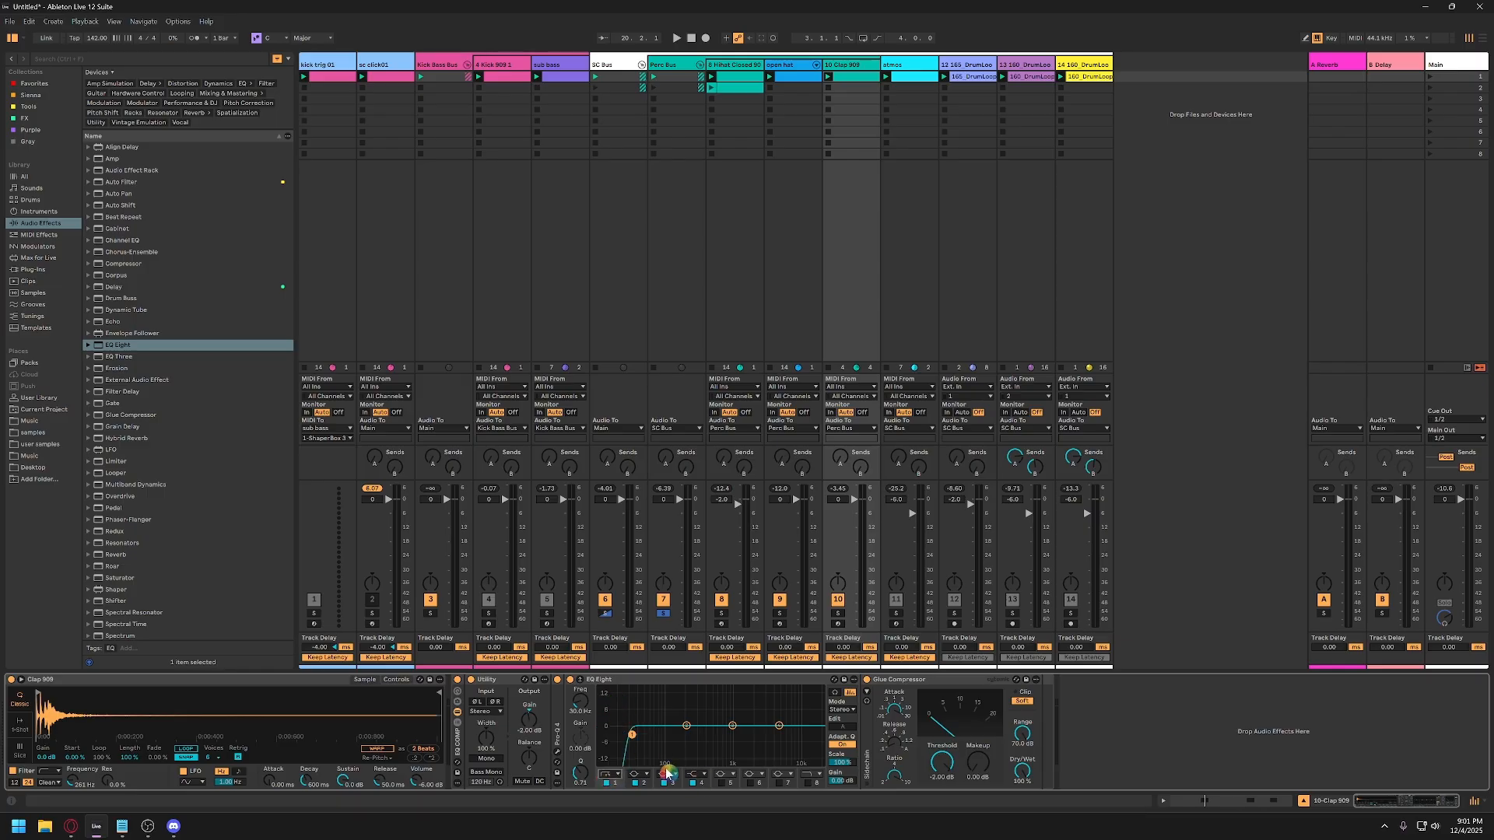
left_click_drag(632, 735, 676, 738)
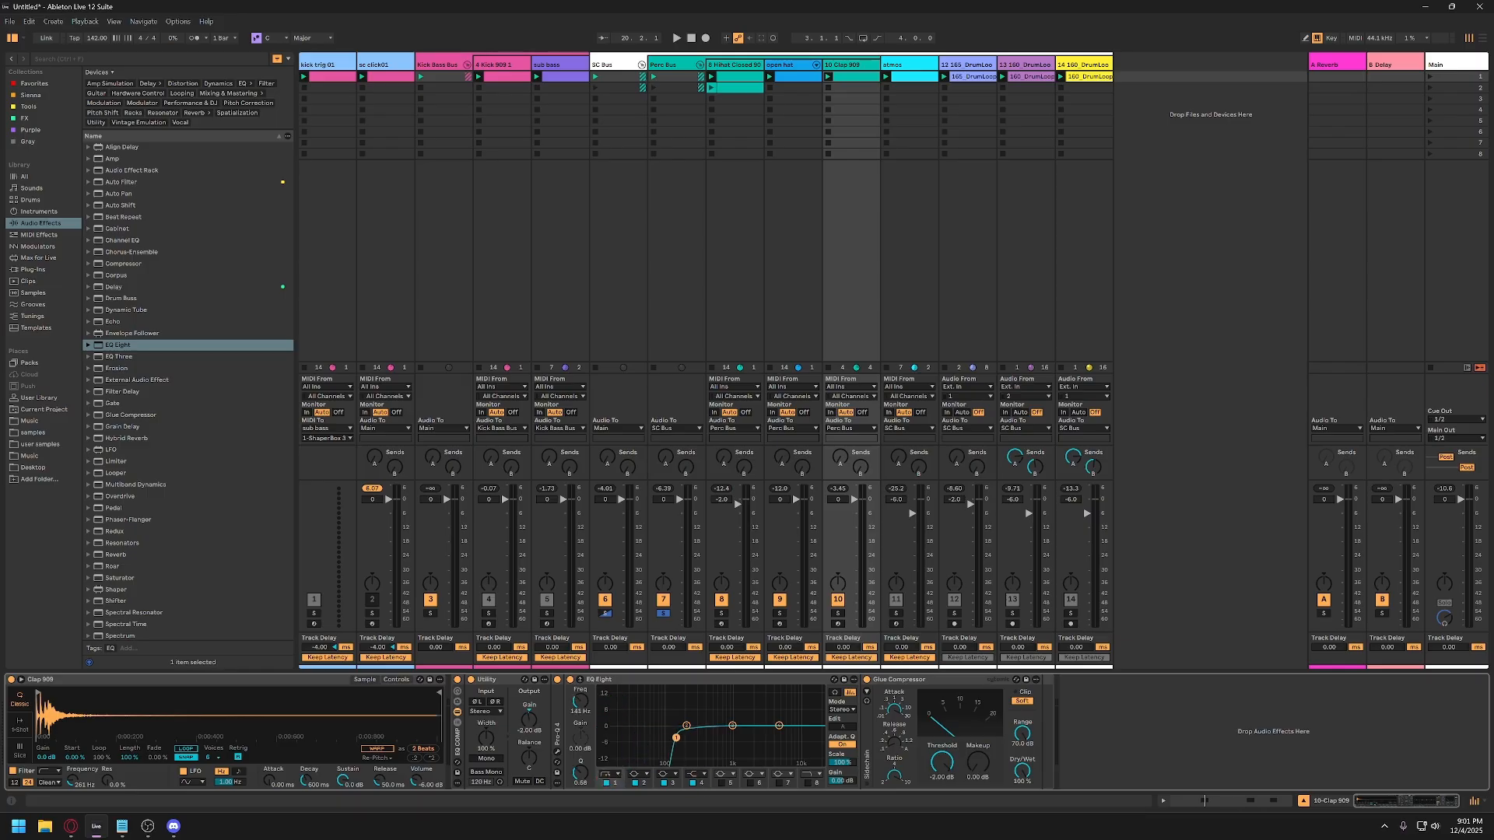
left_click(819, 784)
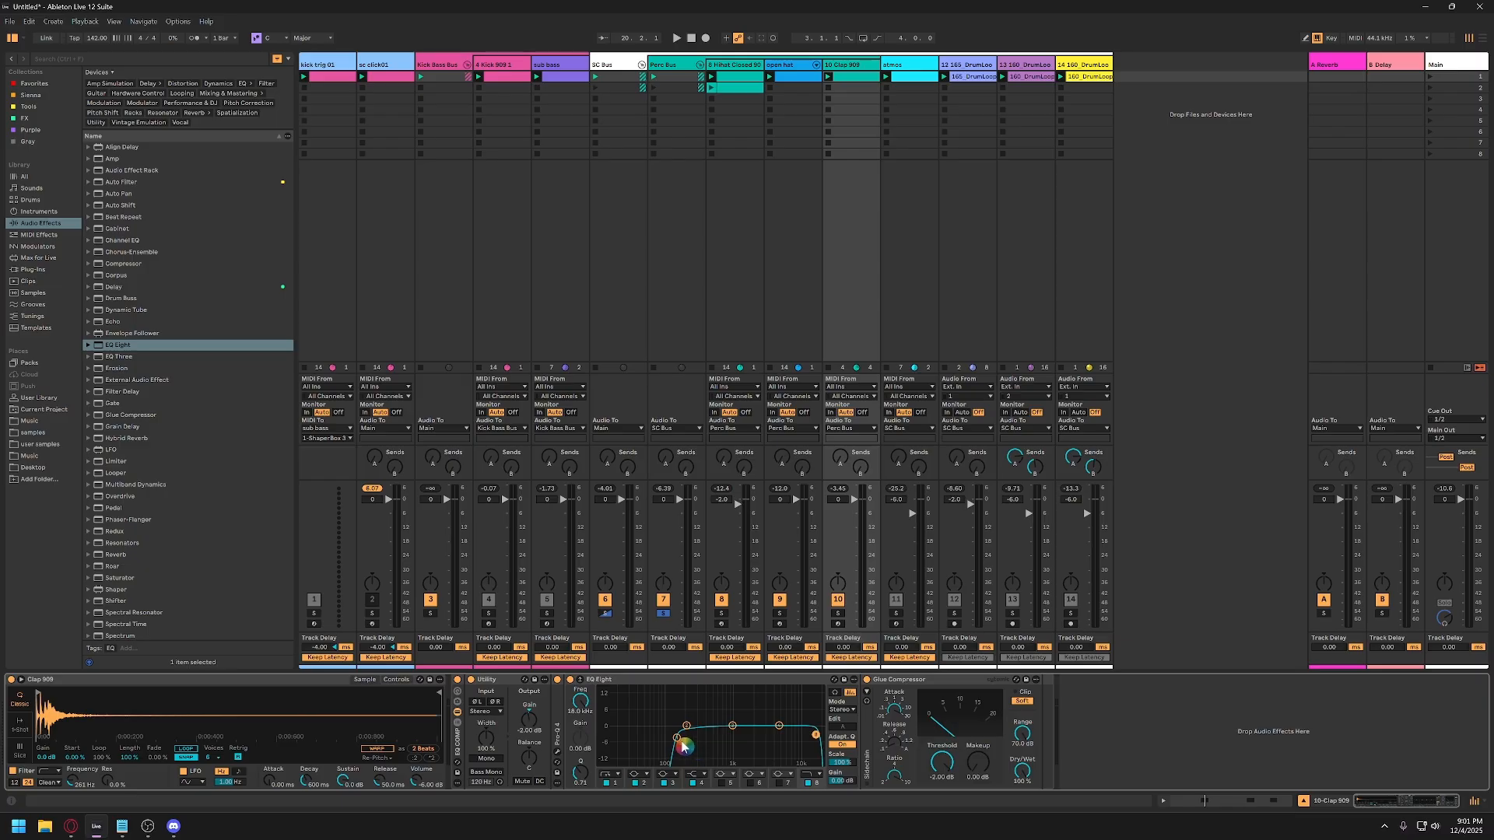
Shape the Clap 909's EQ Eight: low cut about 467 Hz, slightly lower high cut, gentle boost near 1.04 kHz, about 4.9 dB boost near 4.8 kHz.
key("space")
left_click_drag(676, 738, 691, 737)
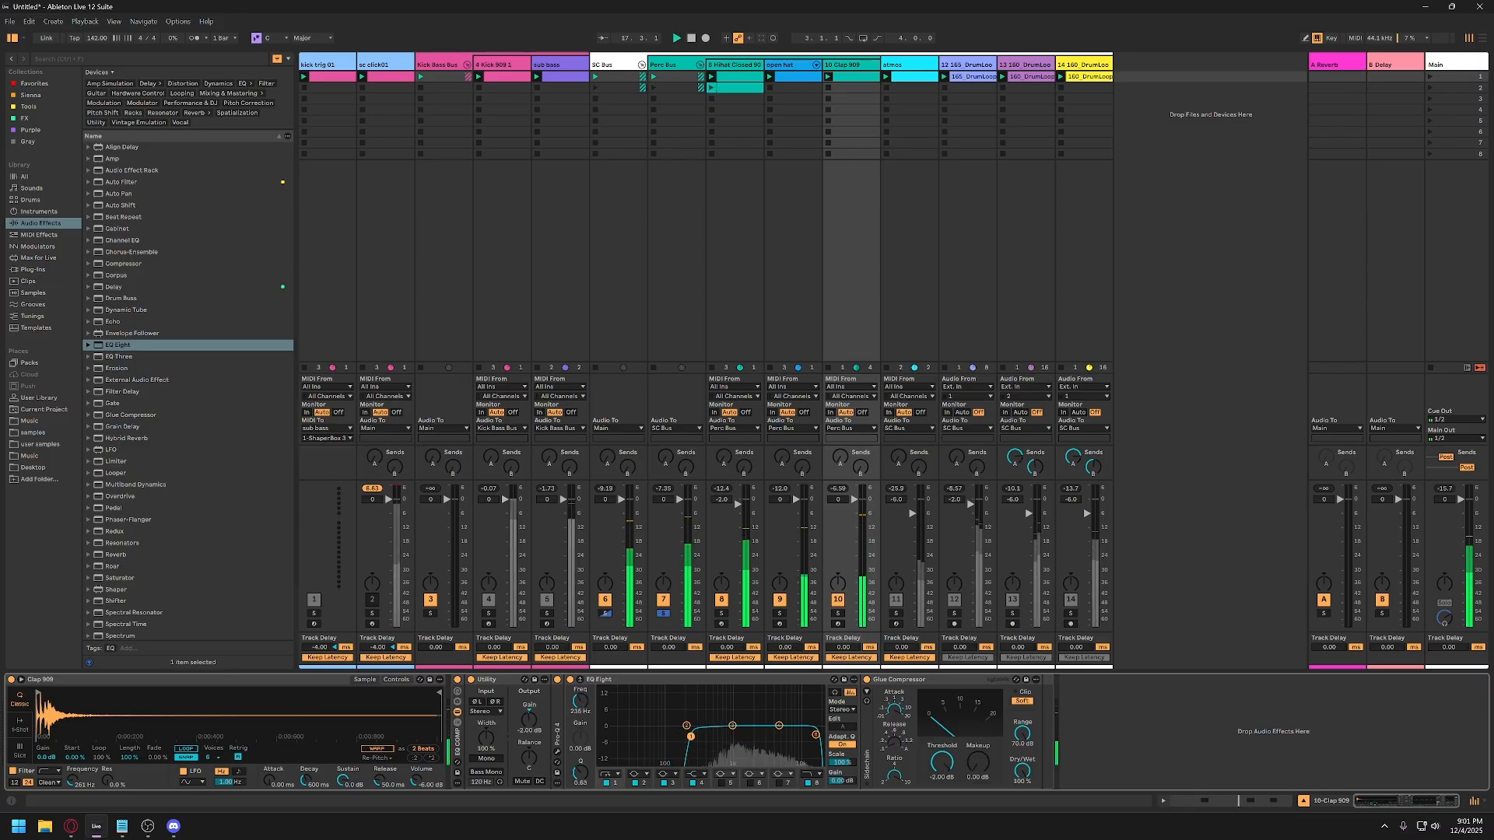
left_click(577, 683)
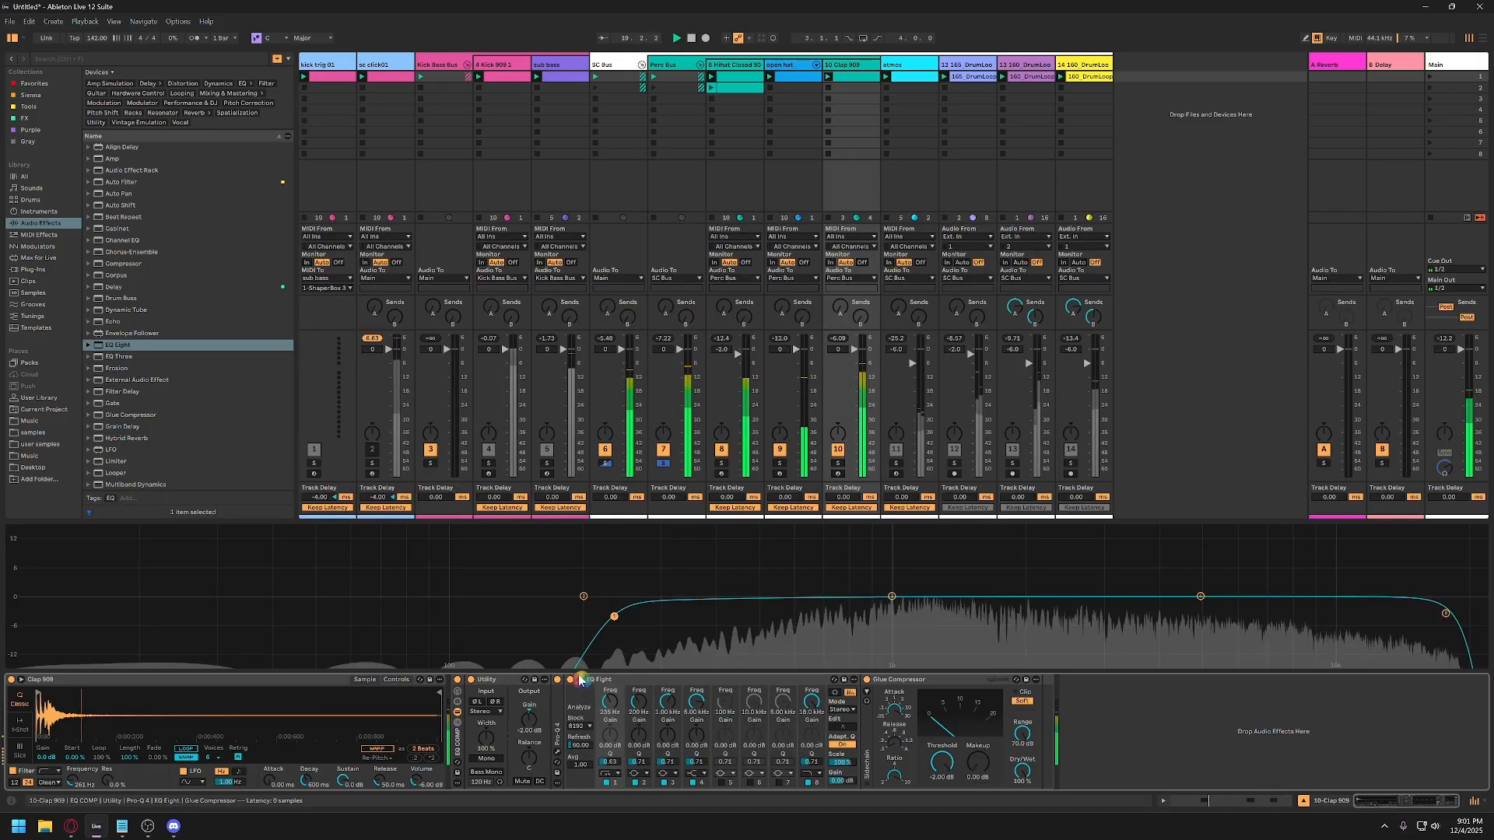
left_click_drag(620, 521, 620, 294)
left_click_drag(610, 523, 745, 536)
left_click_drag(891, 482, 898, 452)
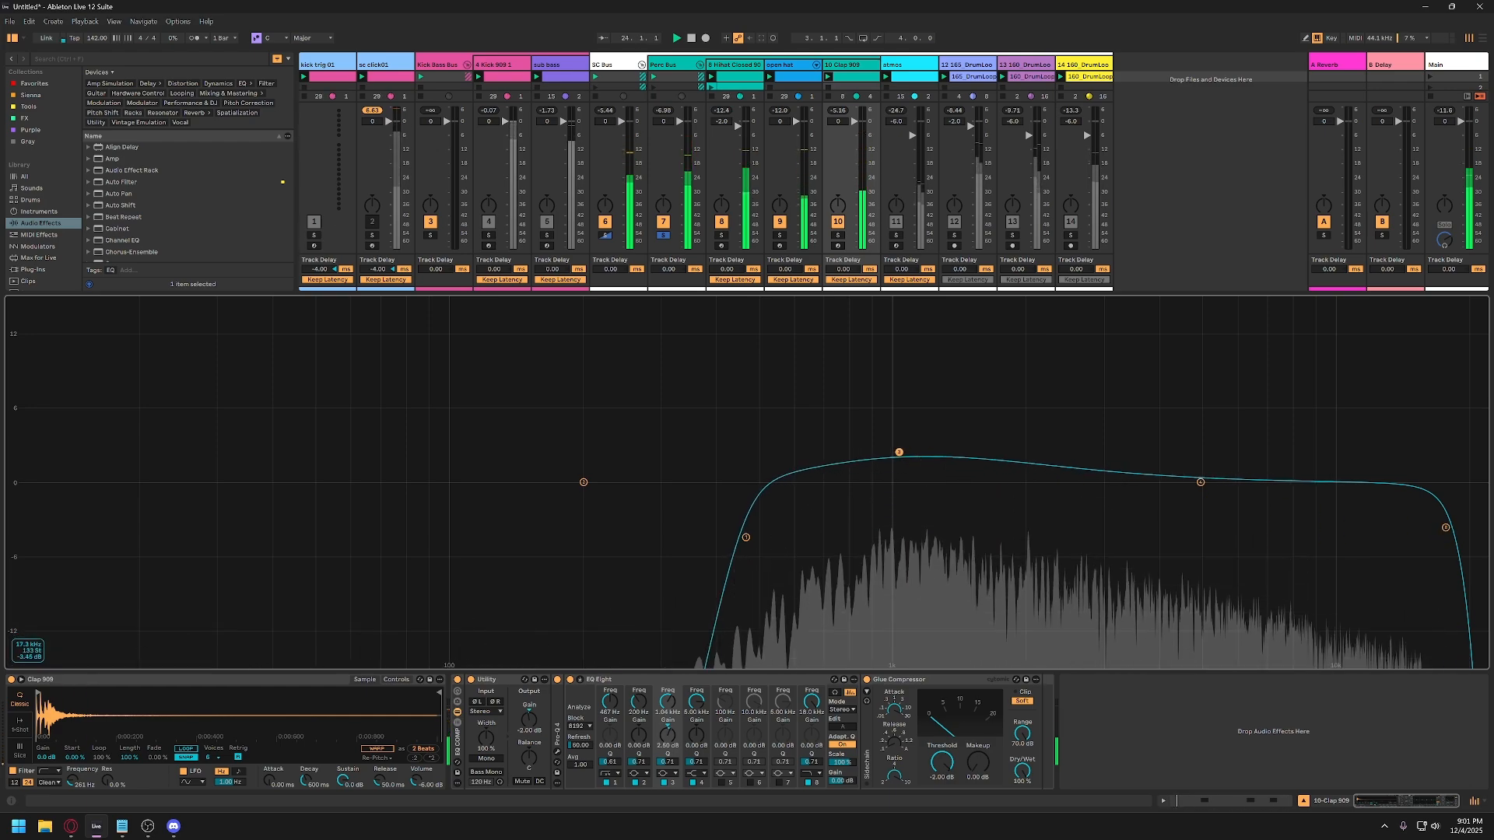
left_click_drag(1444, 526, 1433, 529)
left_click_drag(1201, 482, 1185, 428)
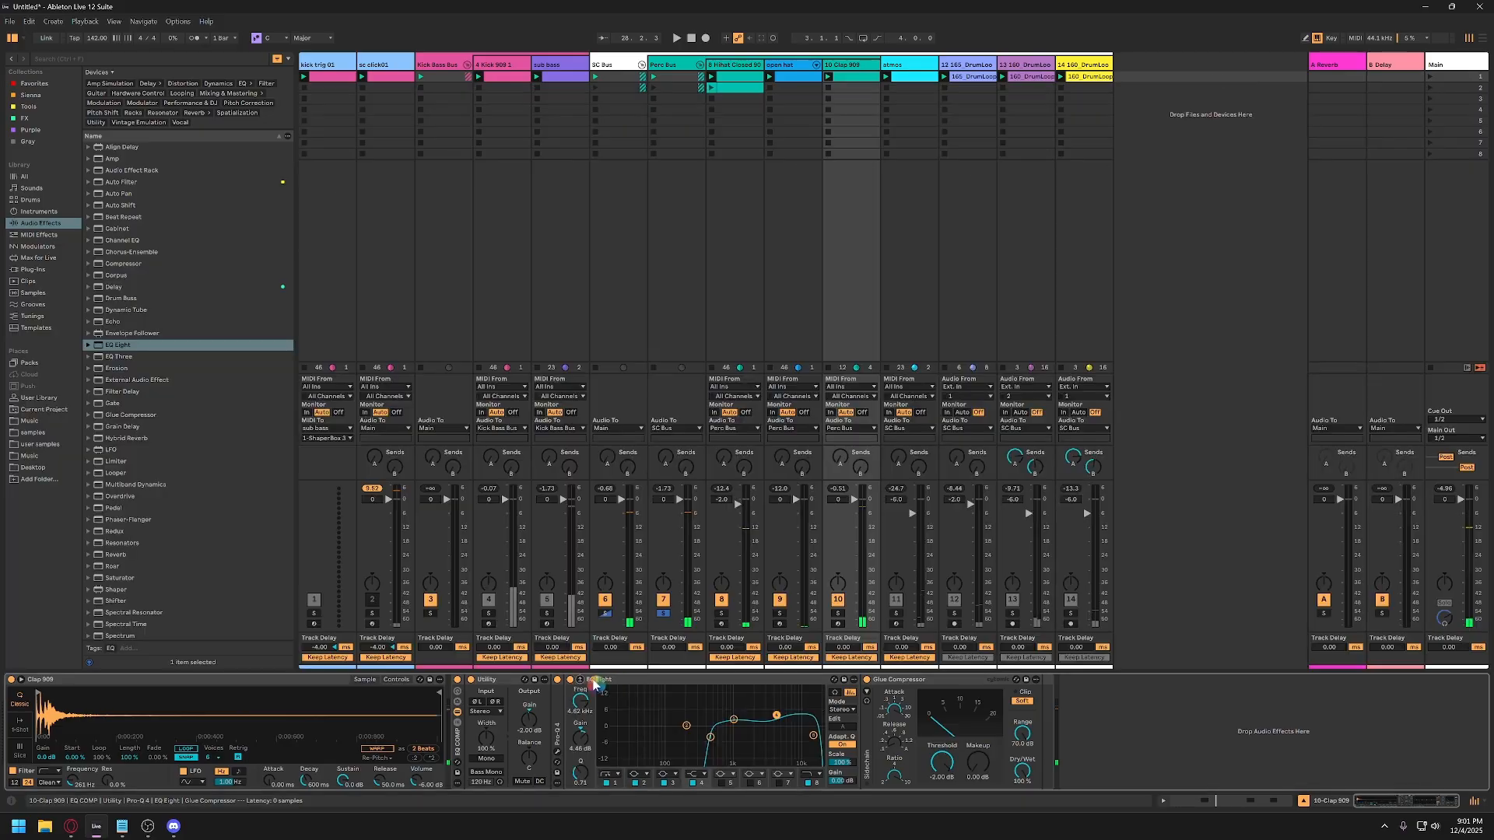
left_click(579, 679)
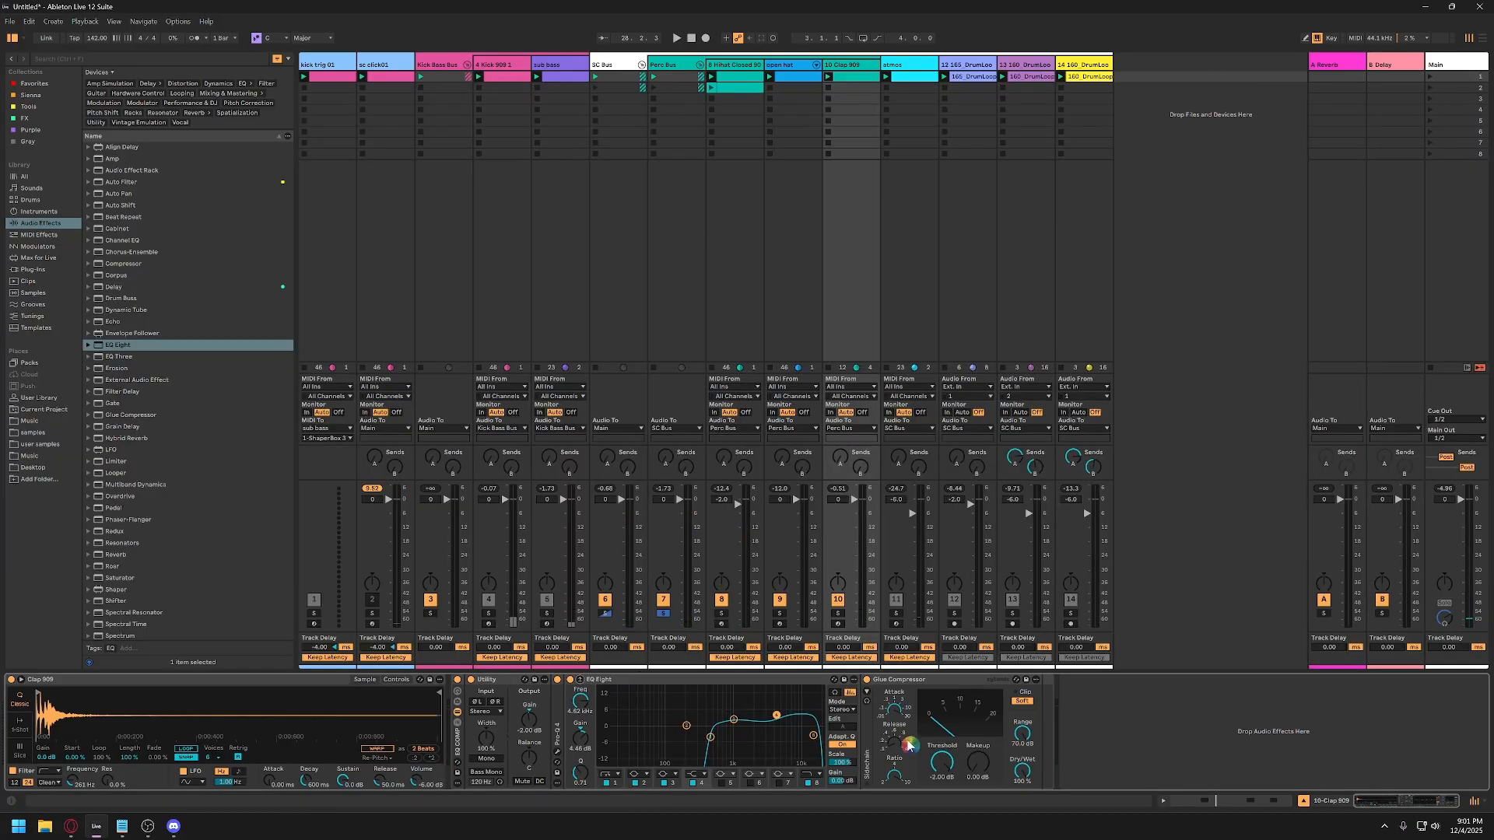
Set the clap's Glue Compressor makeup to 4 dB and audition the Clap 909 at 0 dB volume with the Perc Bus unsoloed.
scroll(980, 768, "up", 2)
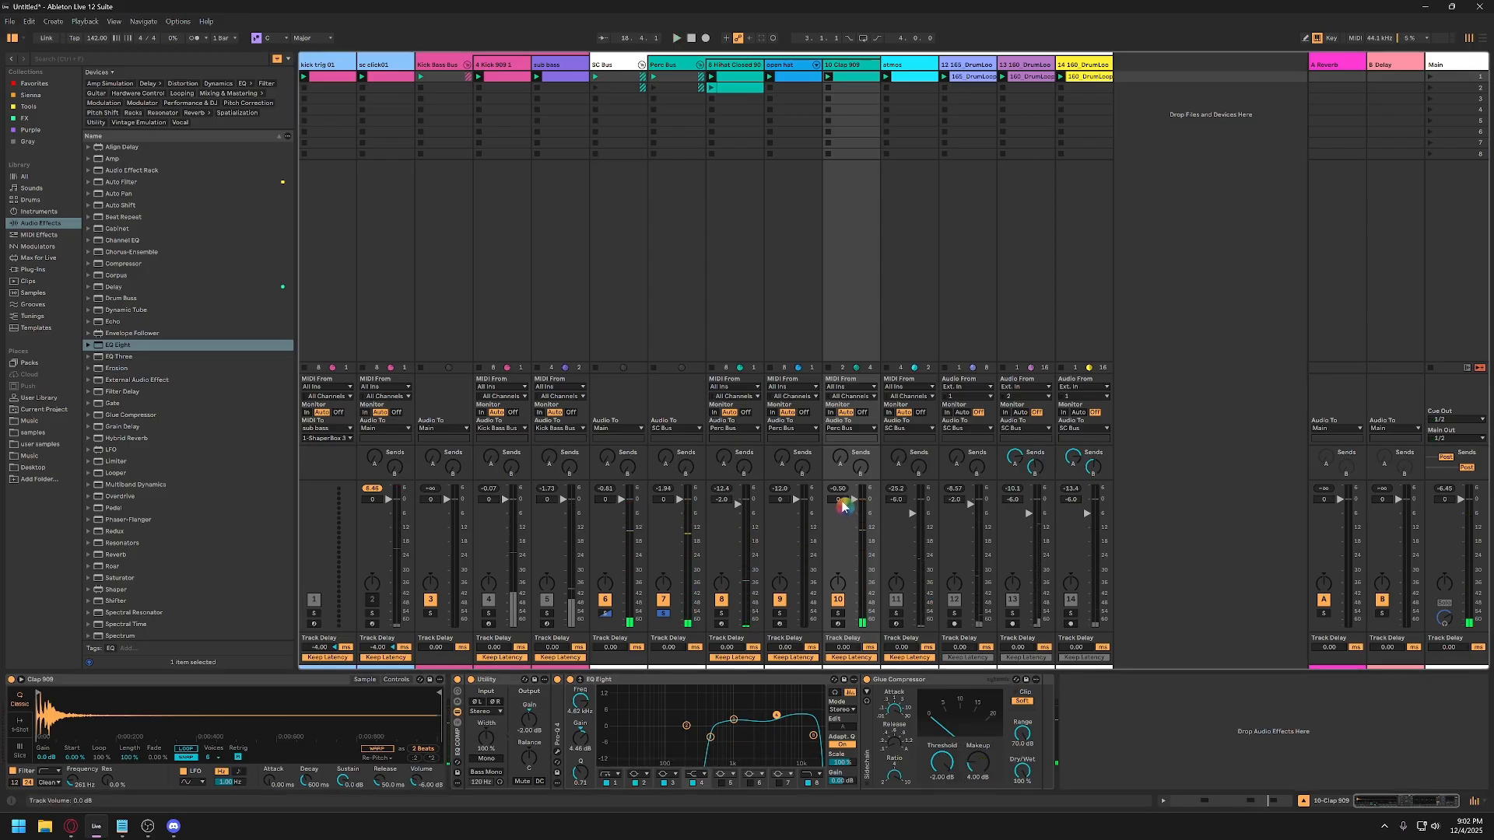
left_click(662, 613)
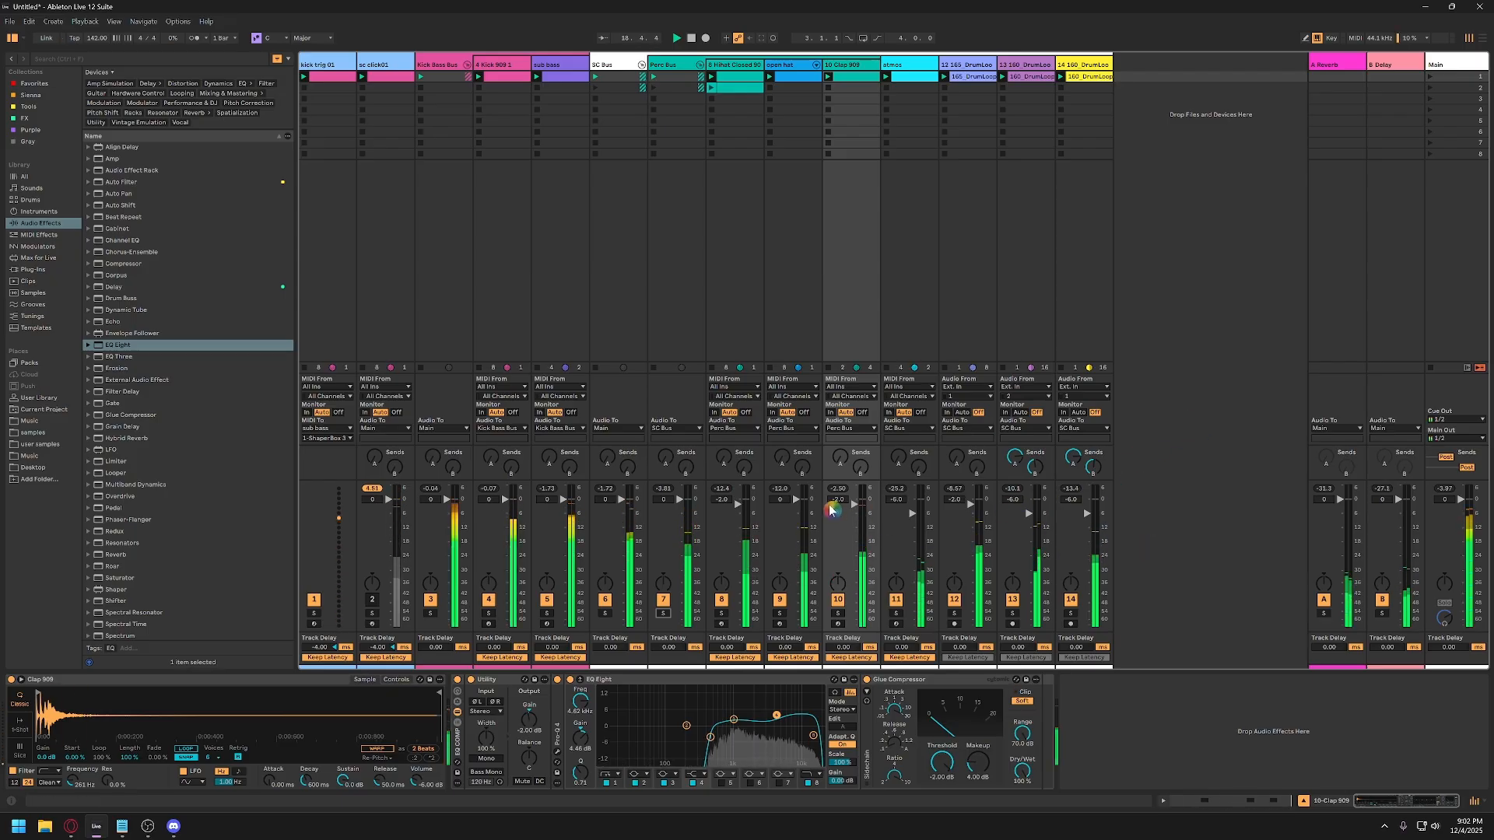
left_click_drag(835, 500, 835, 488)
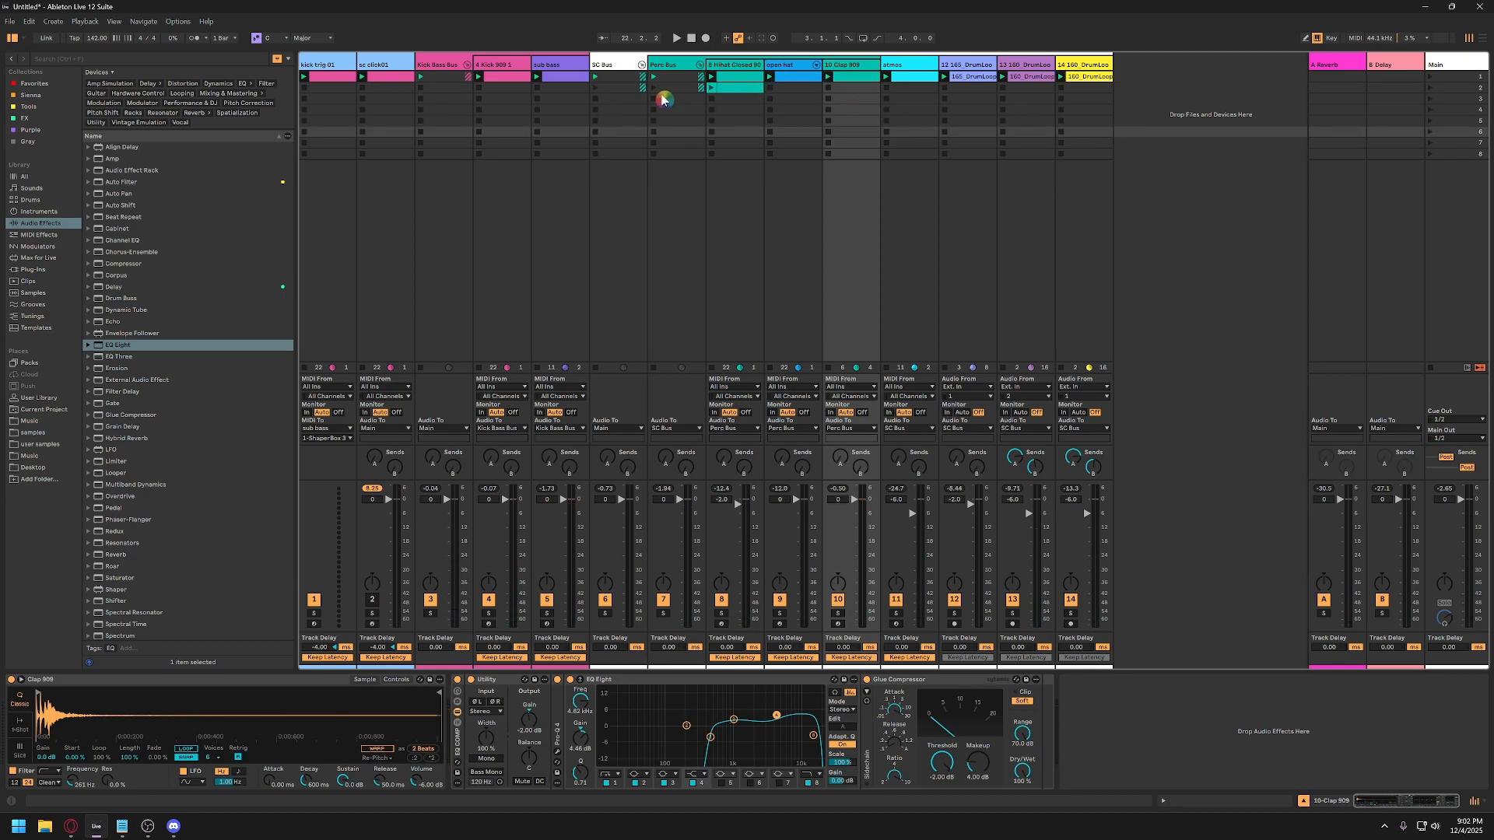
left_click(622, 69)
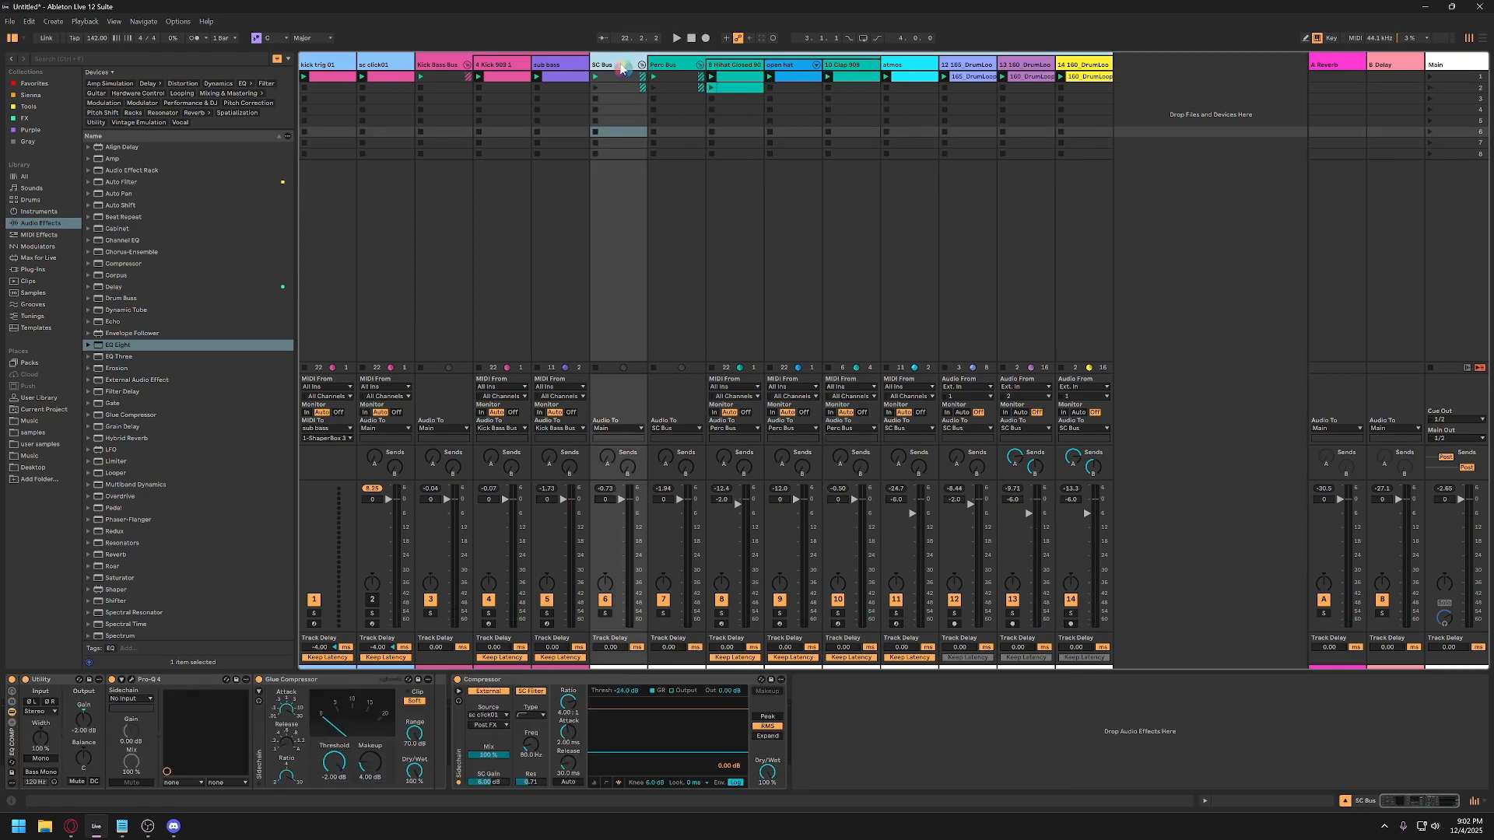
left_click(860, 67)
left_click(678, 68)
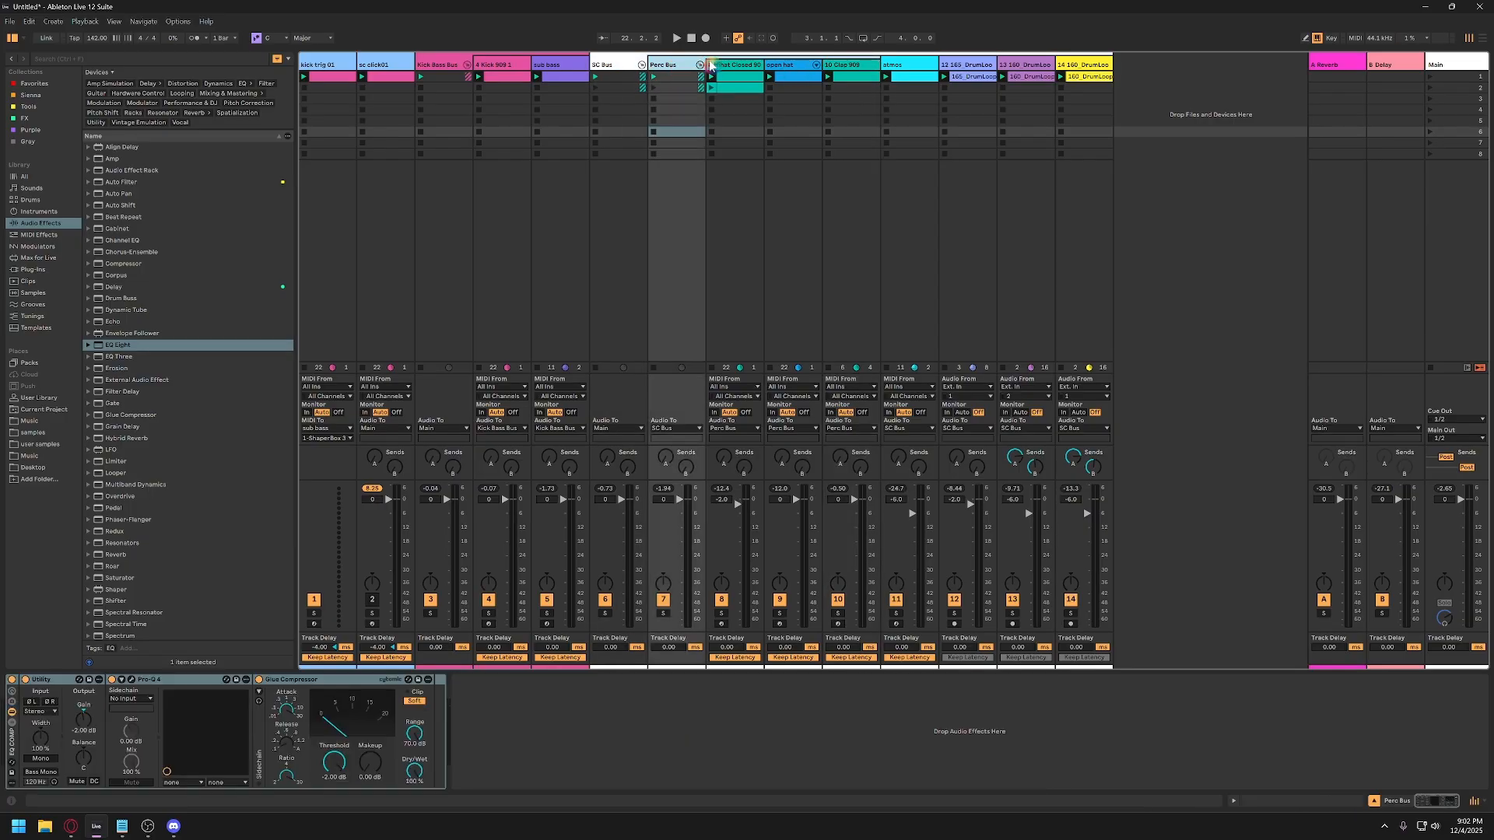
left_click(910, 68)
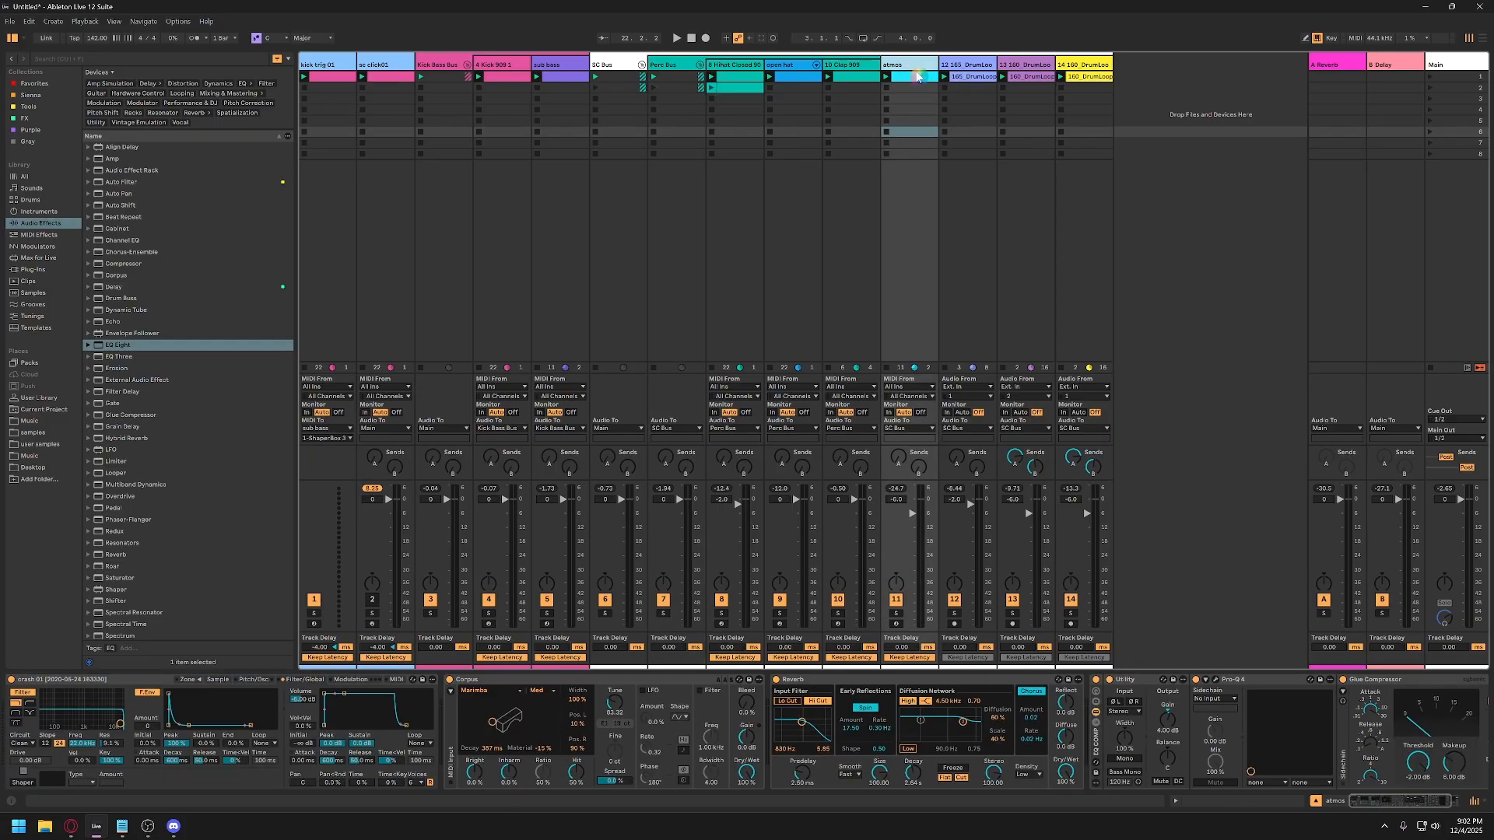
Insert a new MIDI track and place it directly after the atmos track.
right_click(1137, 104)
left_click(1178, 111)
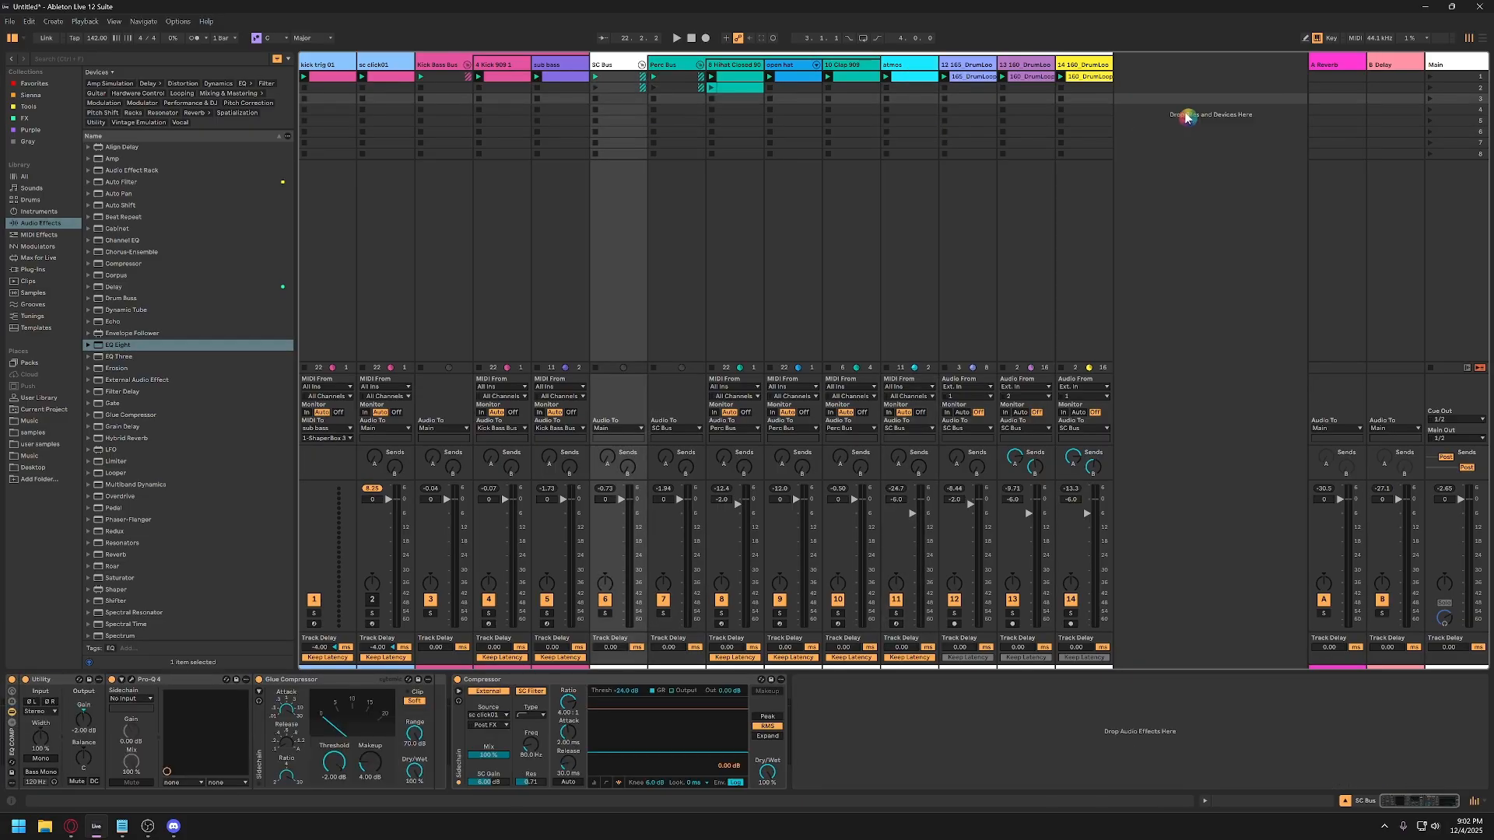
left_click_drag(1159, 66, 891, 116)
left_click(635, 66)
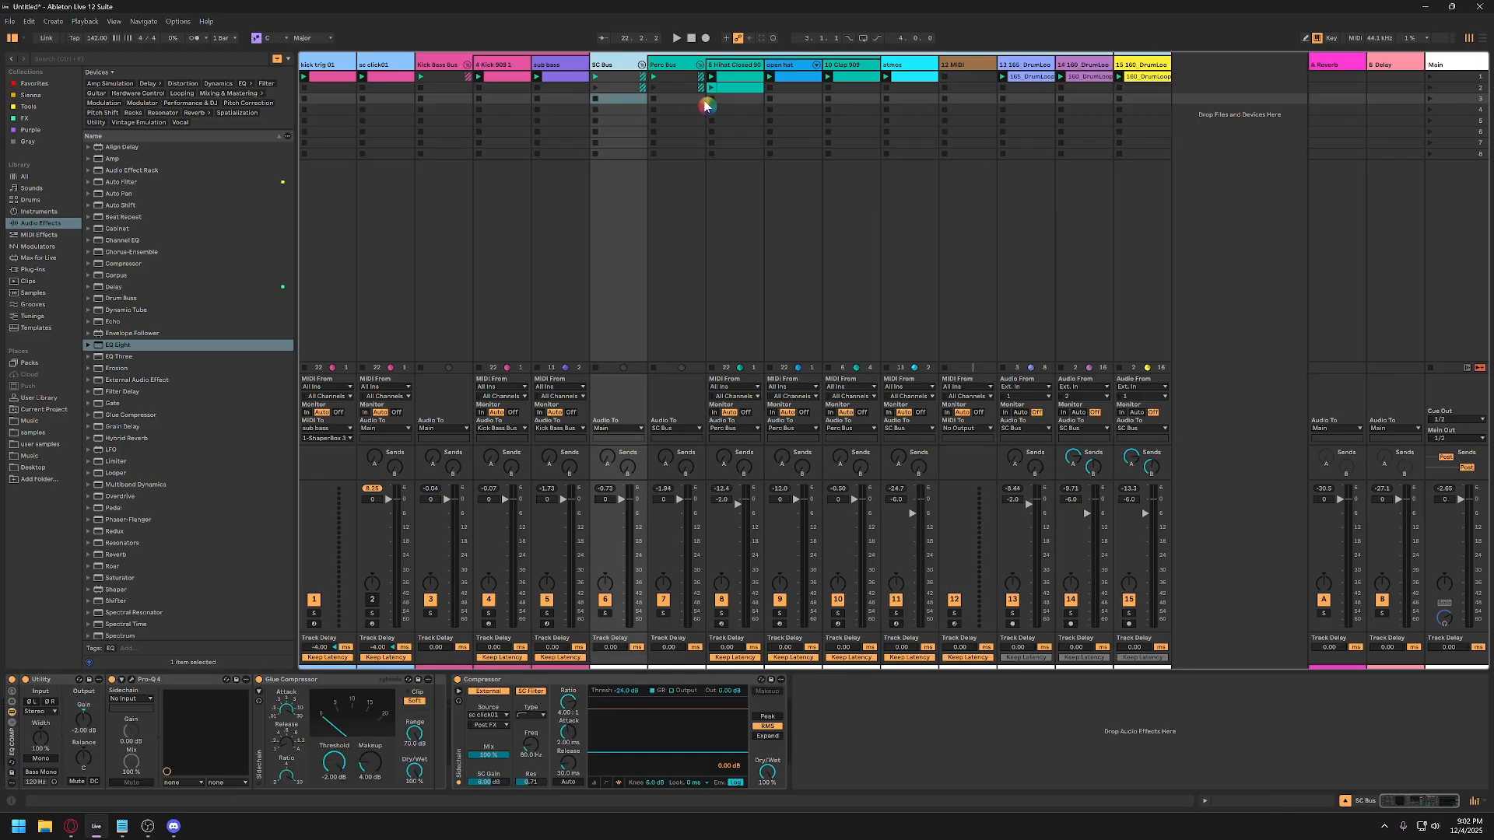
Search the whole library for "cowbell 808" and load Cowbell 808.aif onto the new MIDI track.
left_click(969, 65)
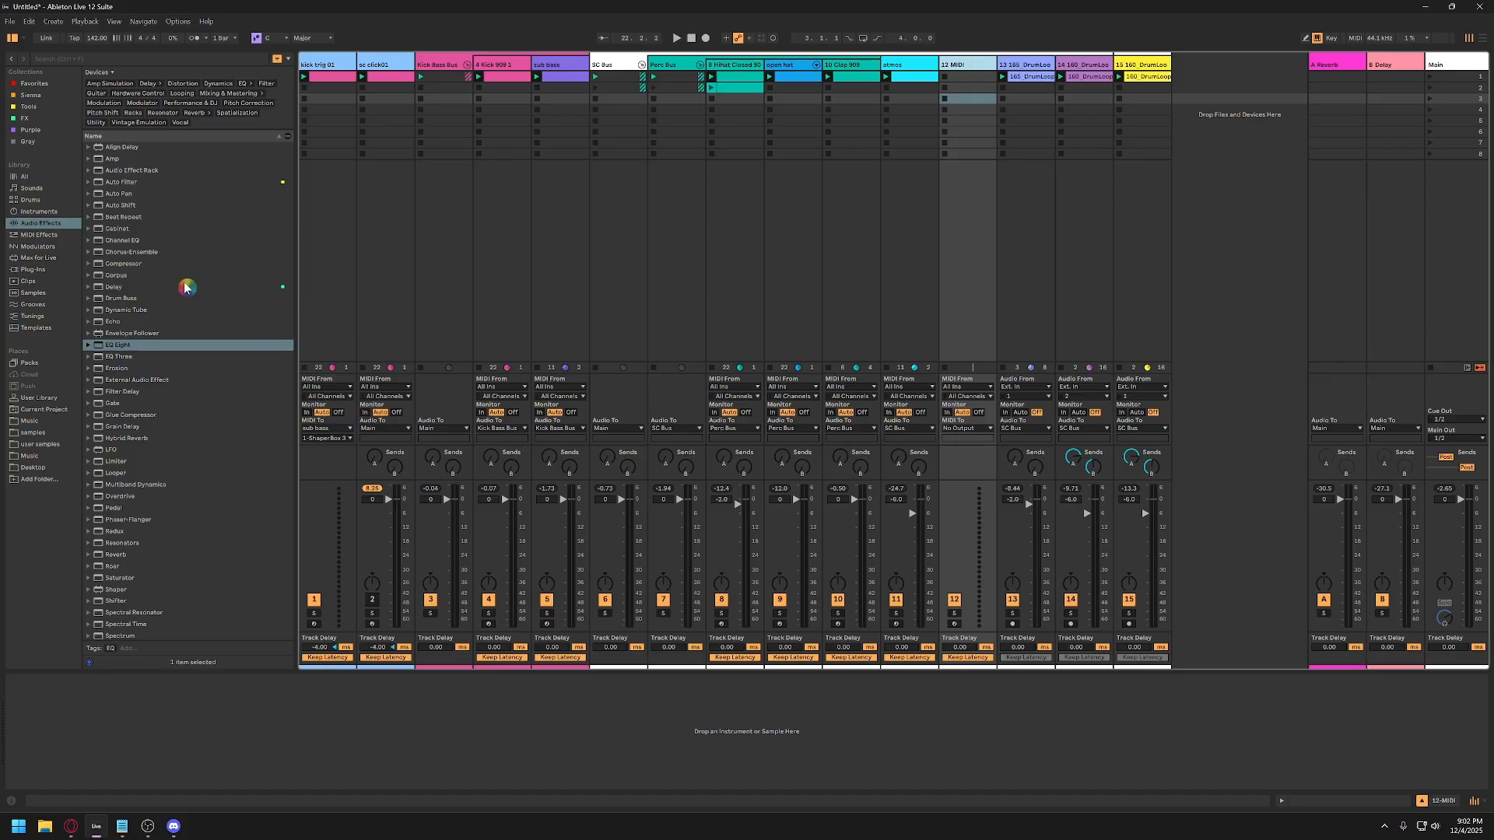
left_click(55, 60)
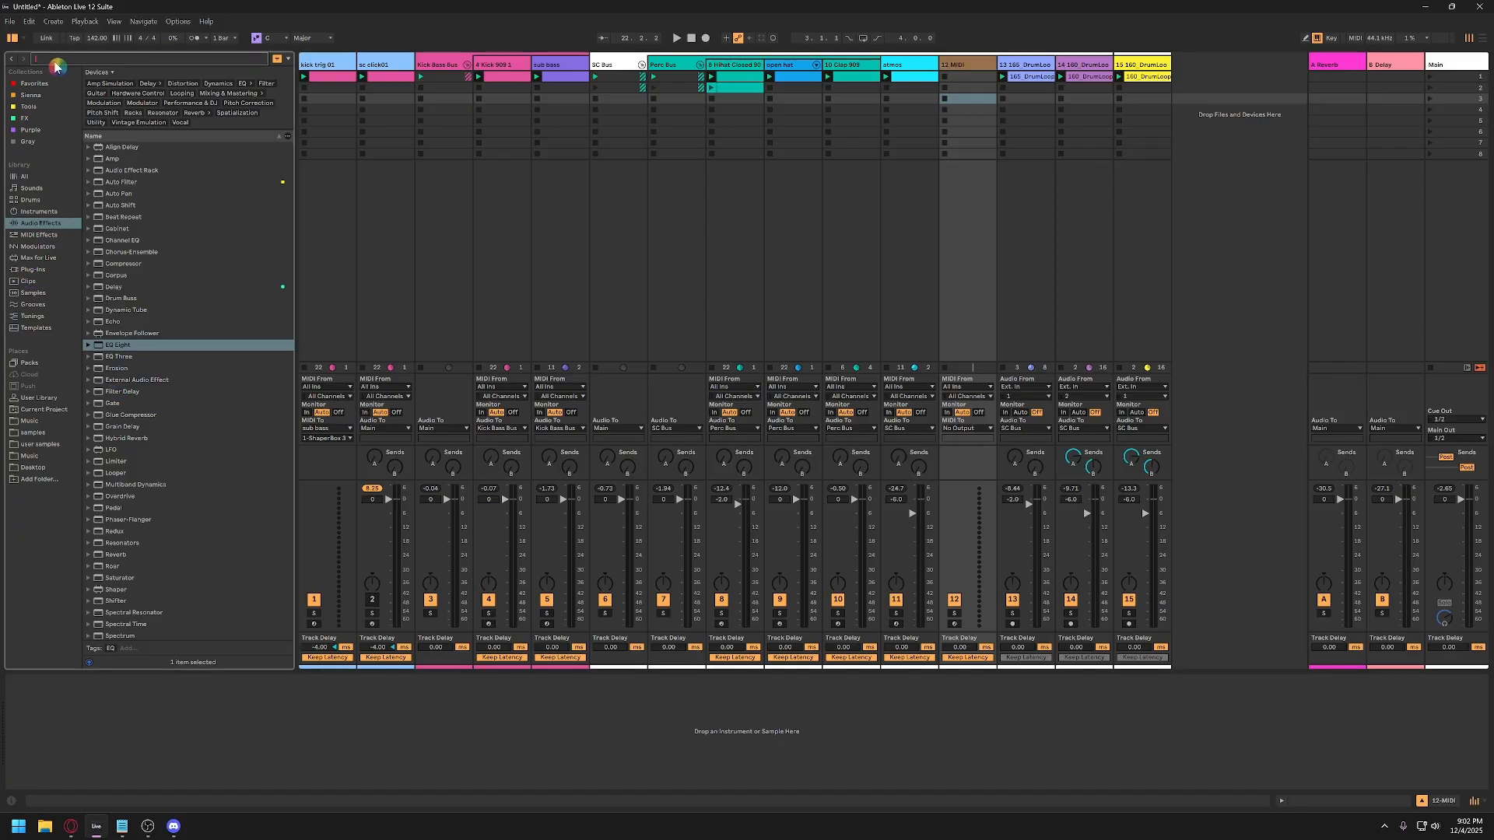
type("cow")
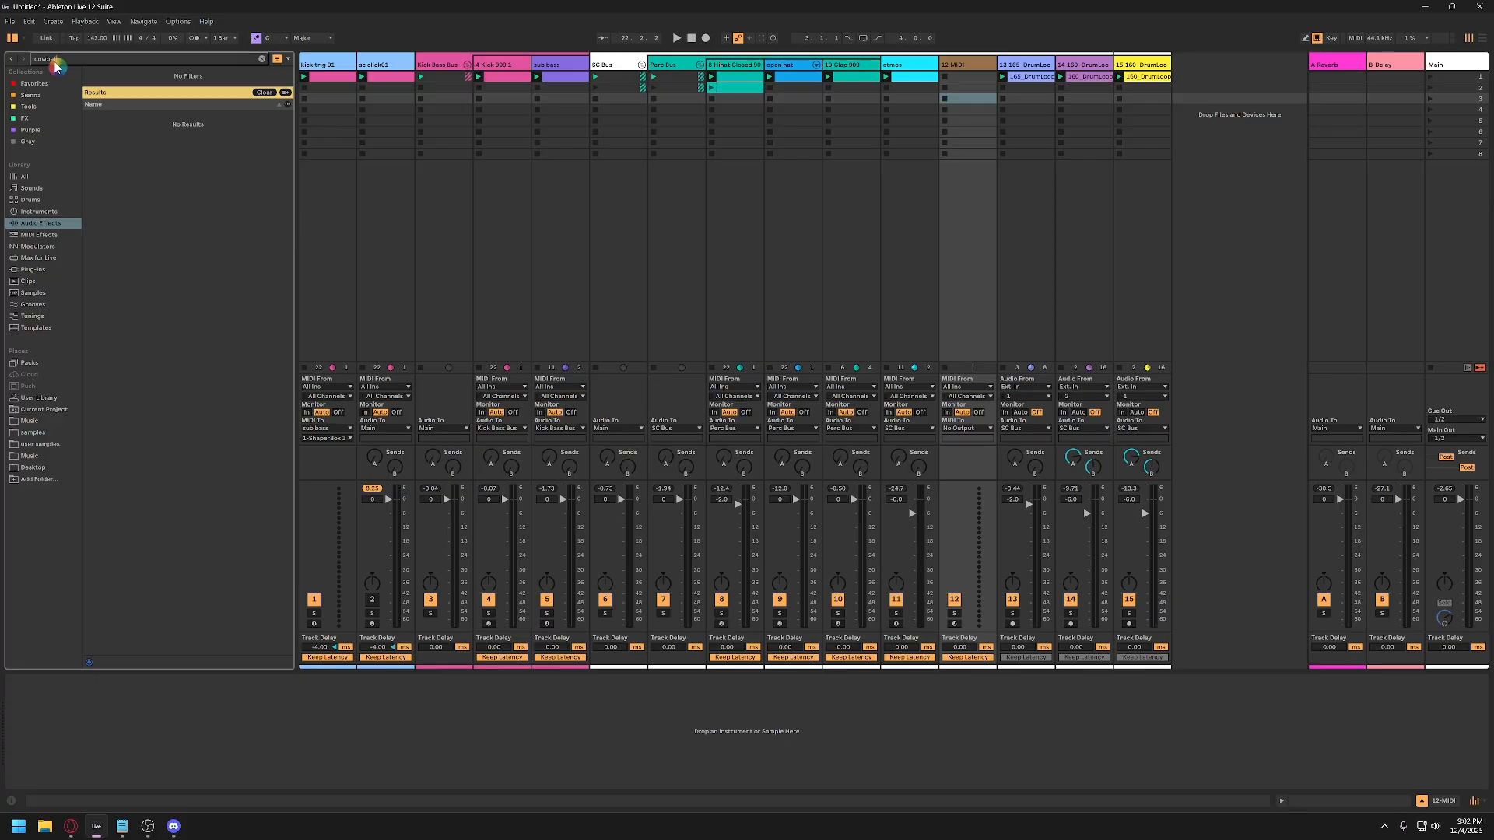
type("bel")
left_click(30, 178)
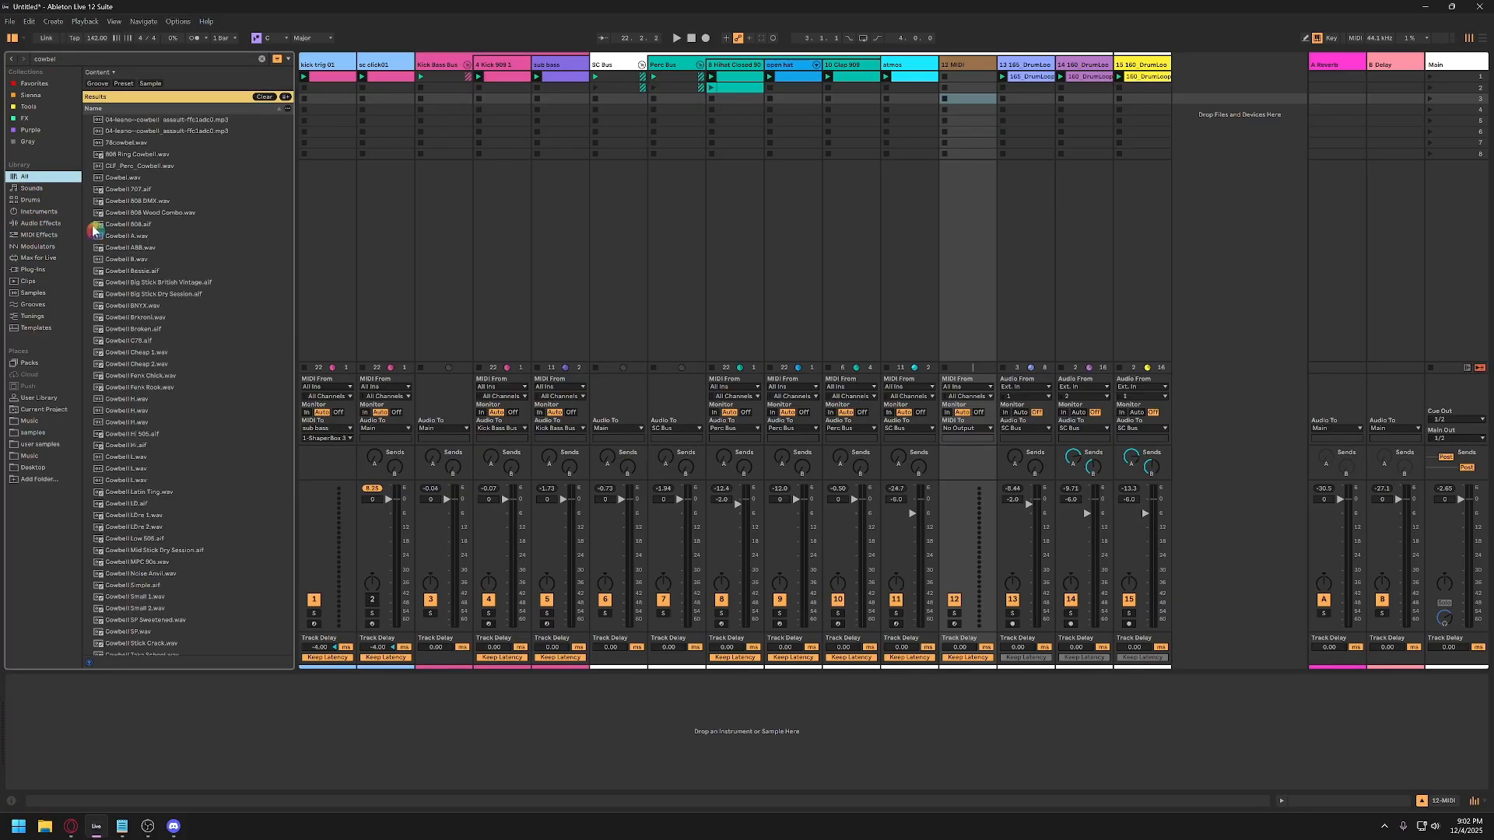
left_click(87, 60)
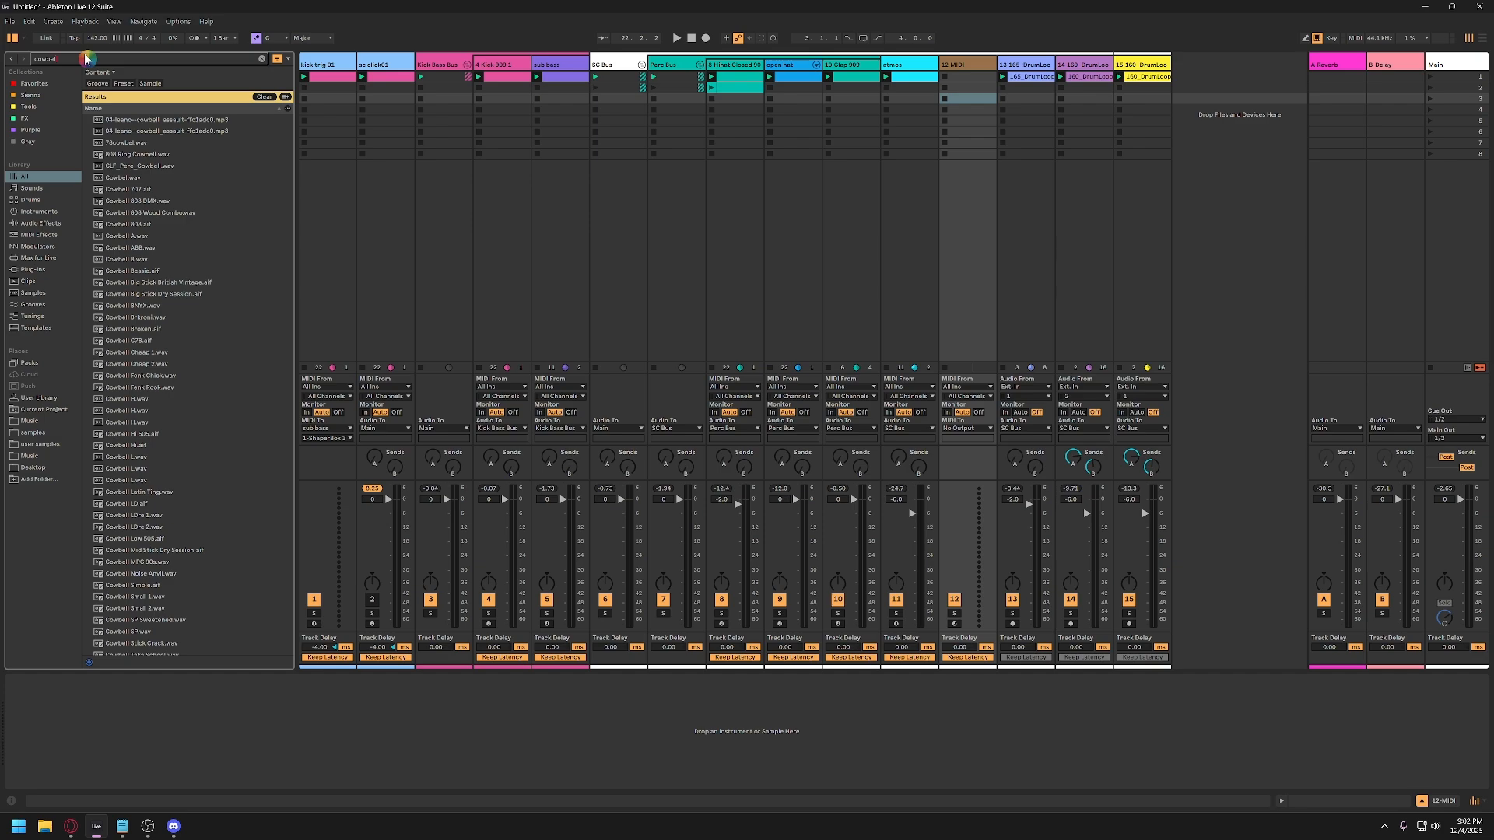
type("l 808")
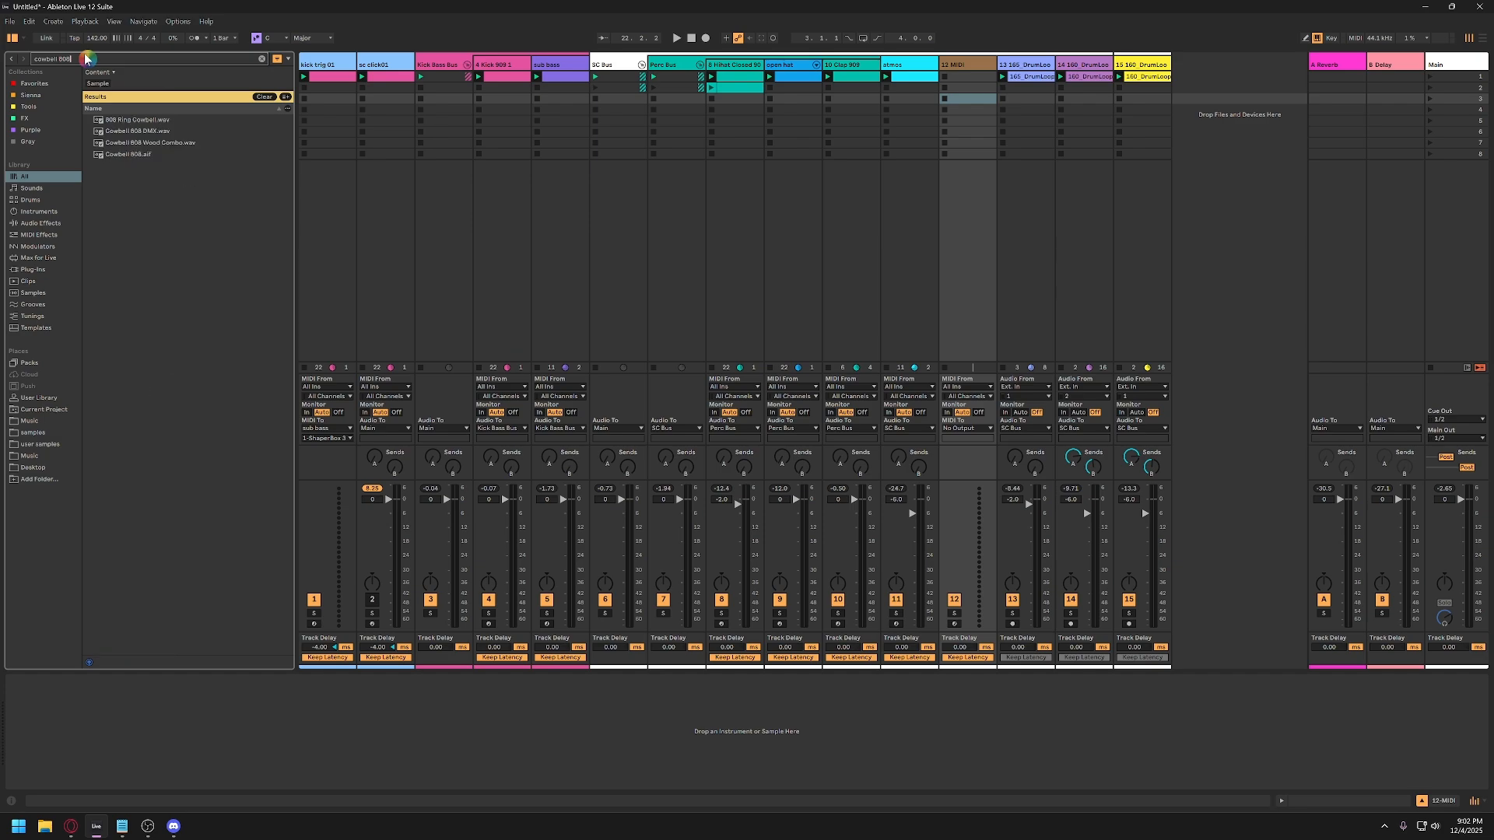
left_click(132, 154)
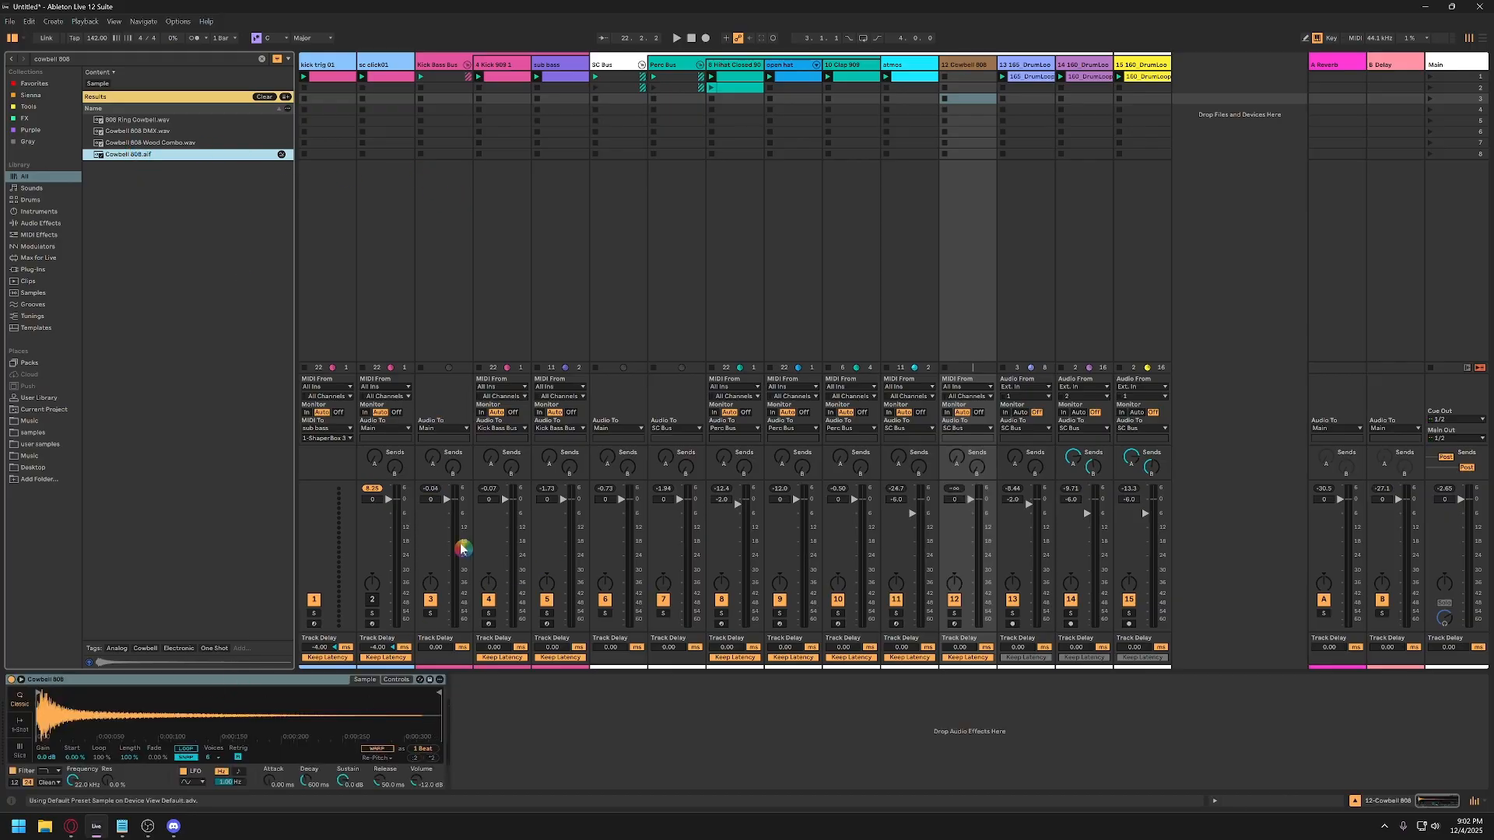
Create a MIDI clip in the Cowbell 808 track's third slot with a sixteenth C3 note at 1.3.3, and launch it.
double_click(967, 98)
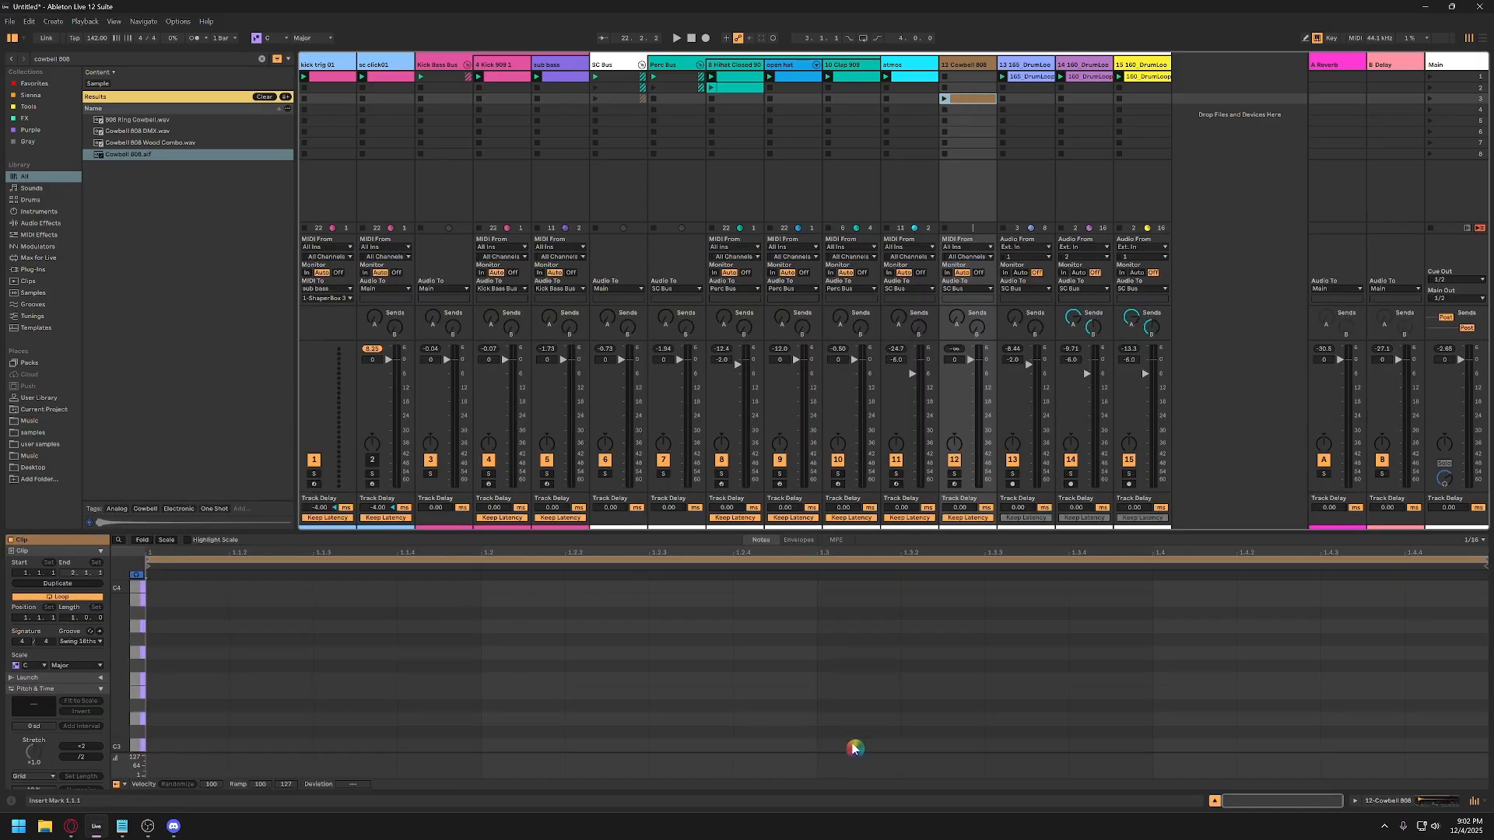
double_click(854, 746)
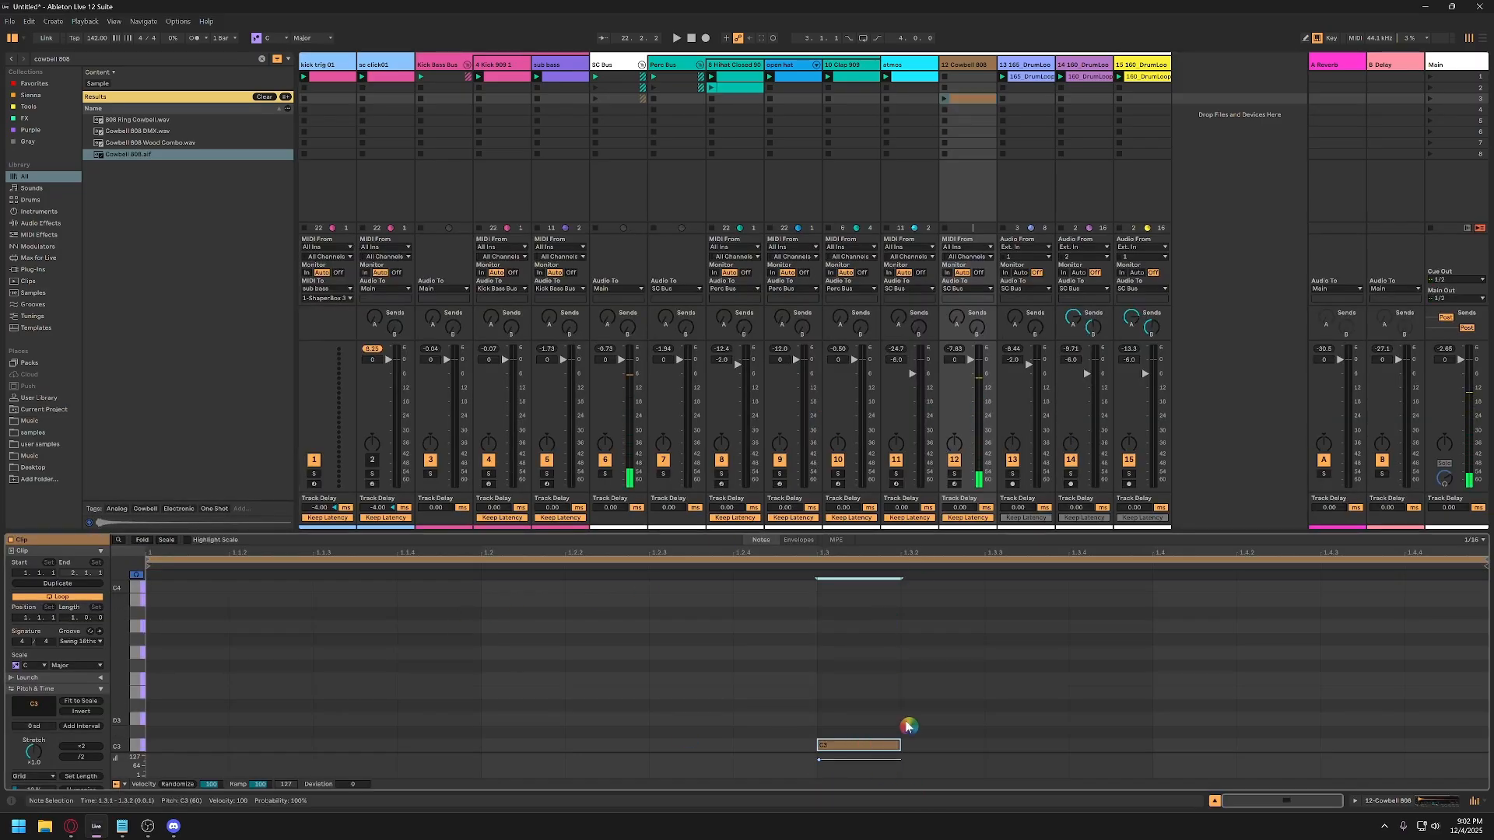
key("Right")
key("Right")
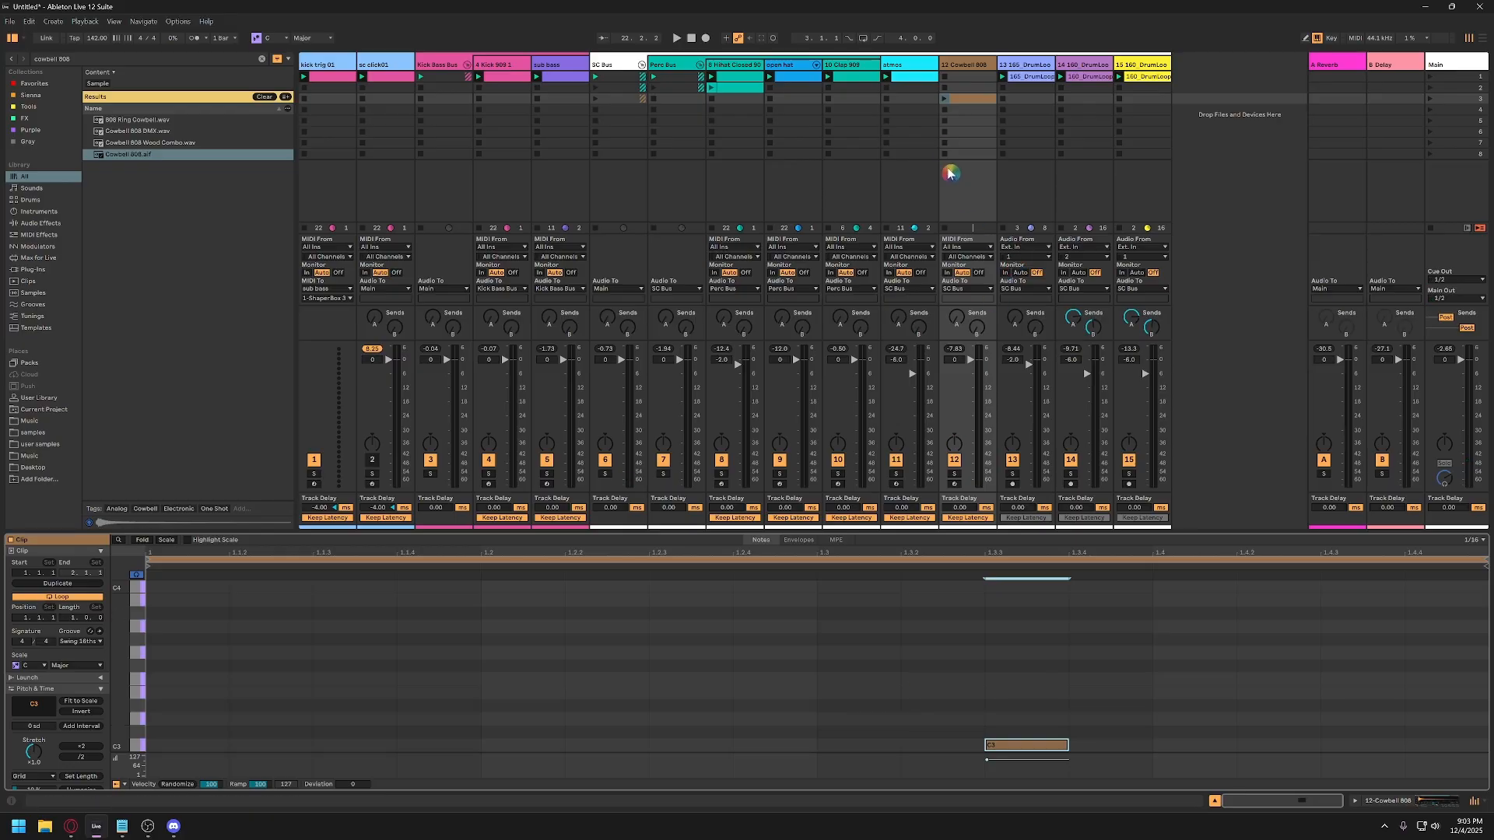
left_click(946, 99)
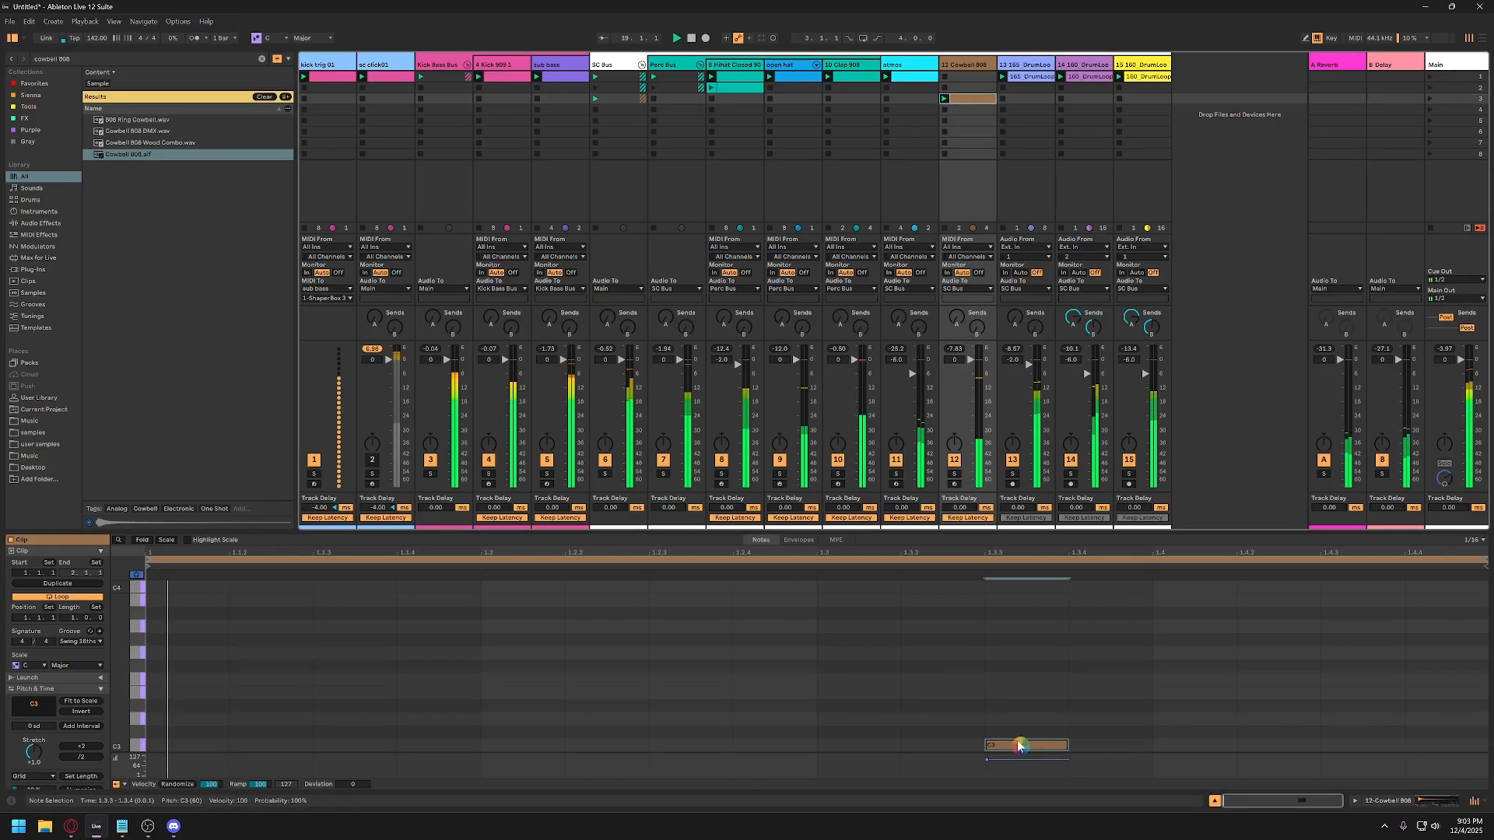
key("Left")
left_click(970, 98)
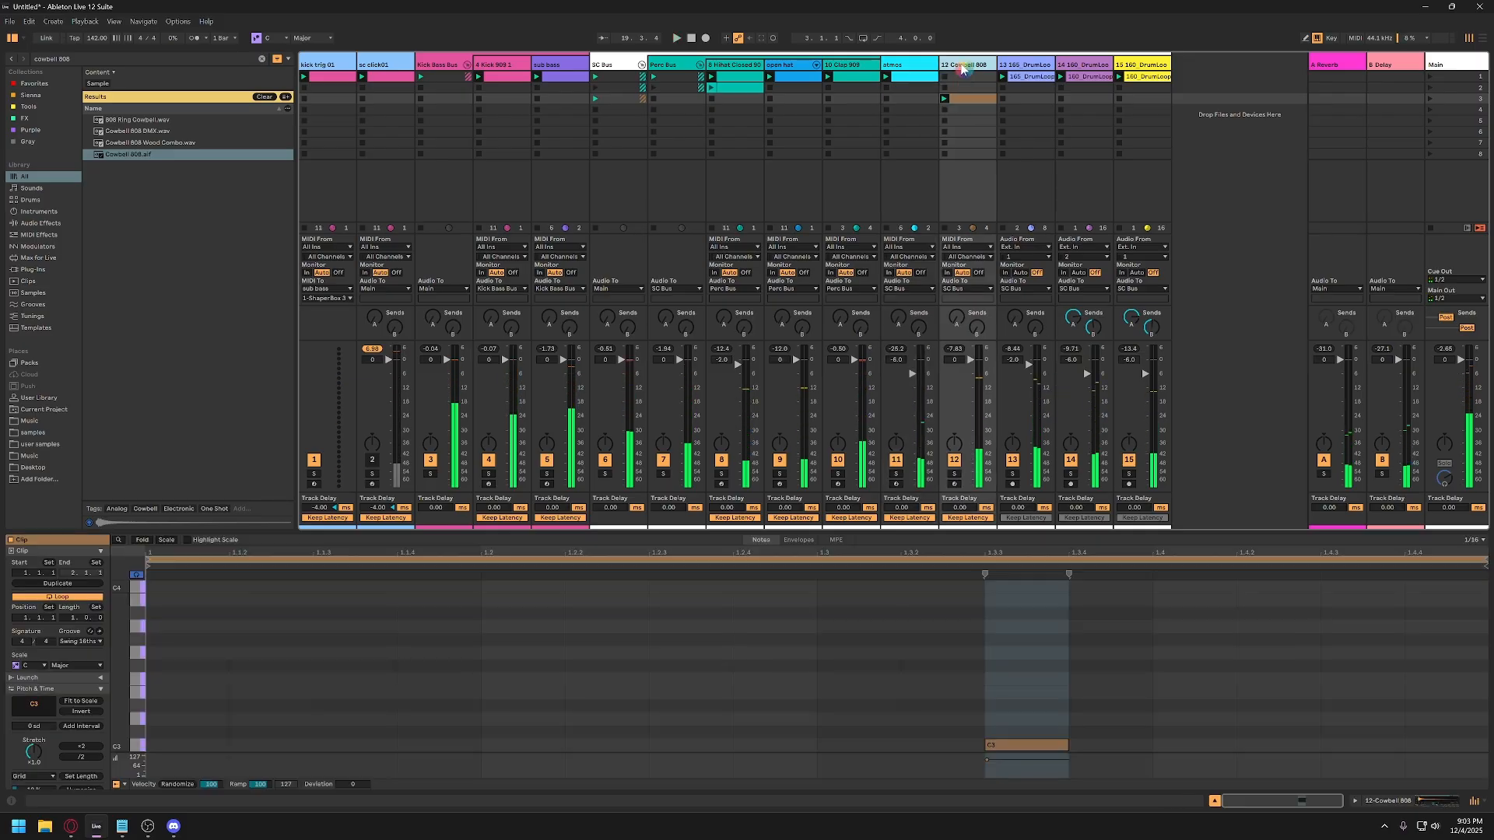
left_click(964, 101)
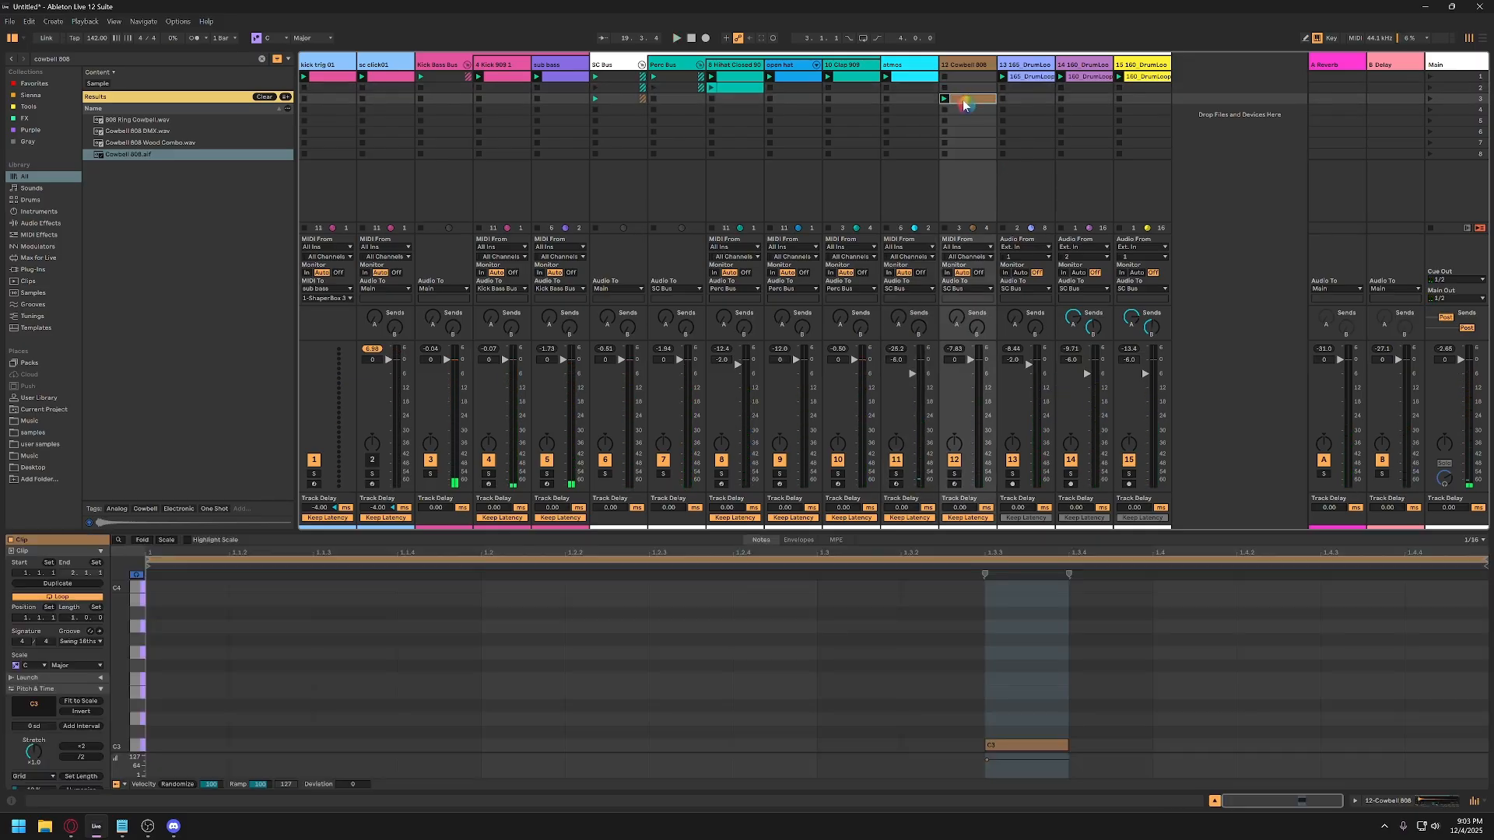
Move the cowbell note earlier in the clip to 1.2.2.
left_click(1022, 745)
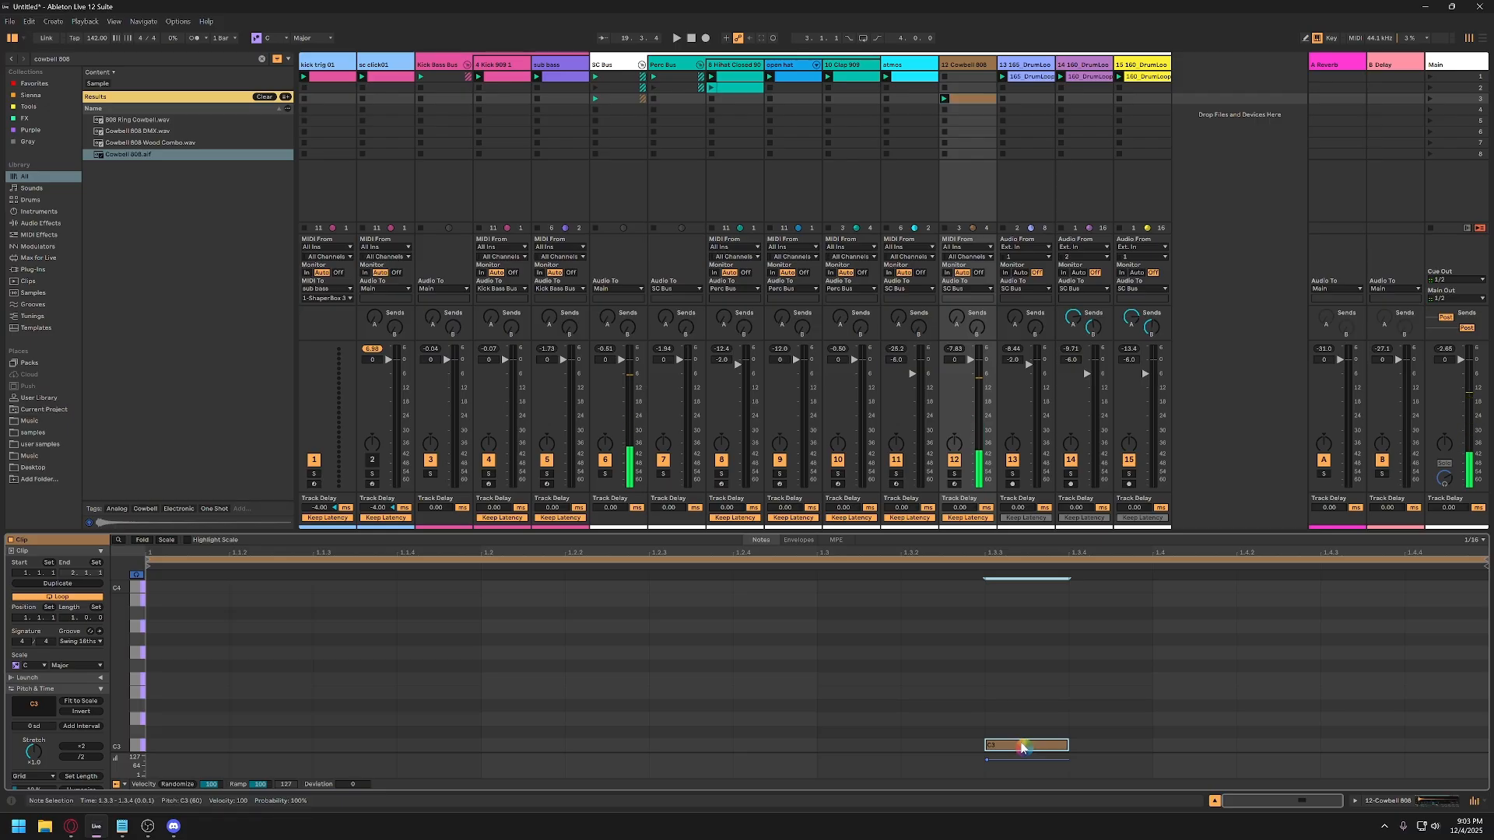
key("Left")
key("Left")
key("Left")
key("Left")
key("Left")
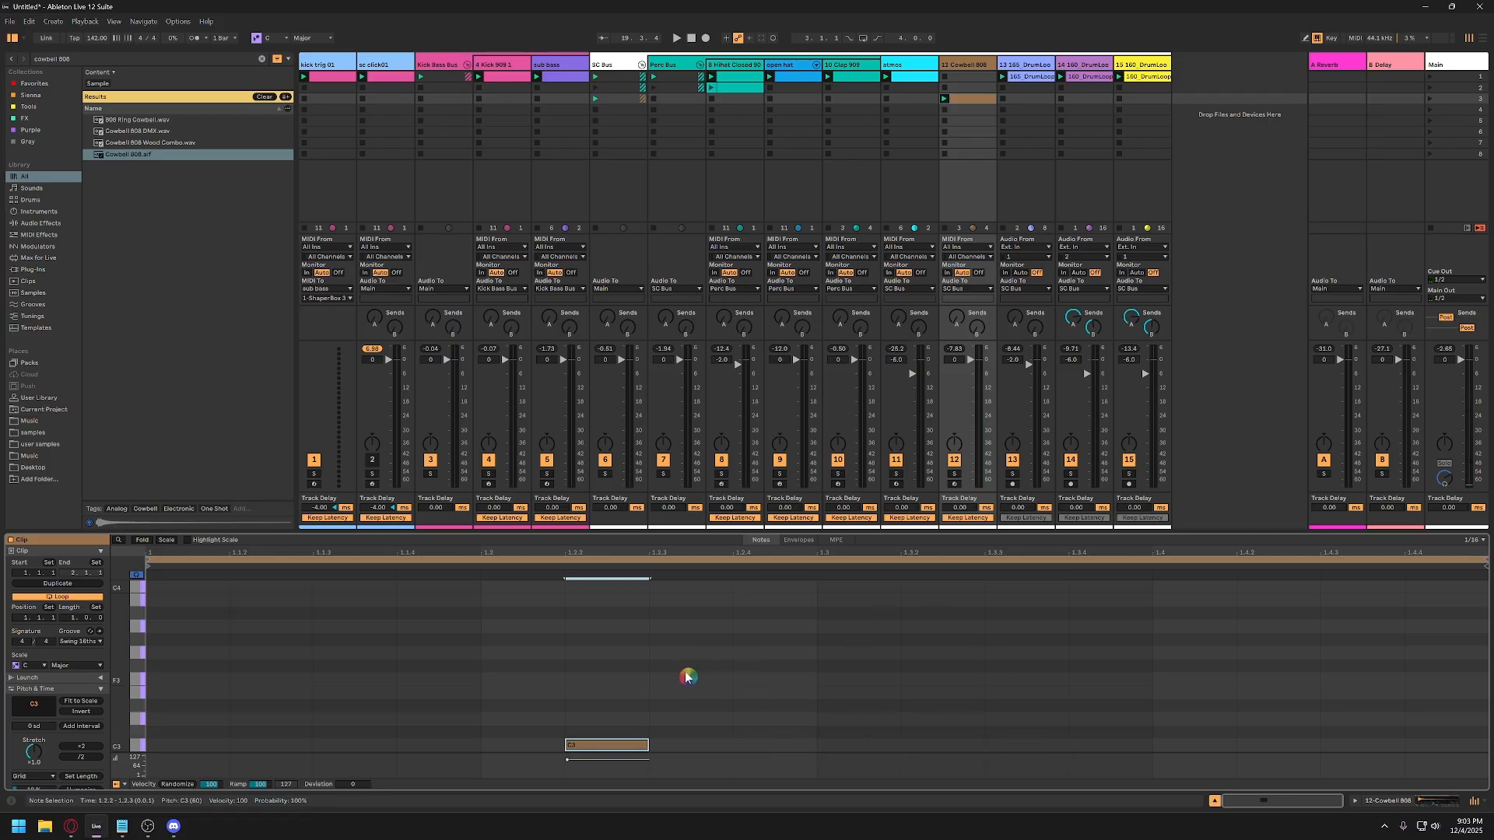
Transpose the cowbell note down to D#1 and play it with the full mix.
key("shift+Down")
key("shift+Down")
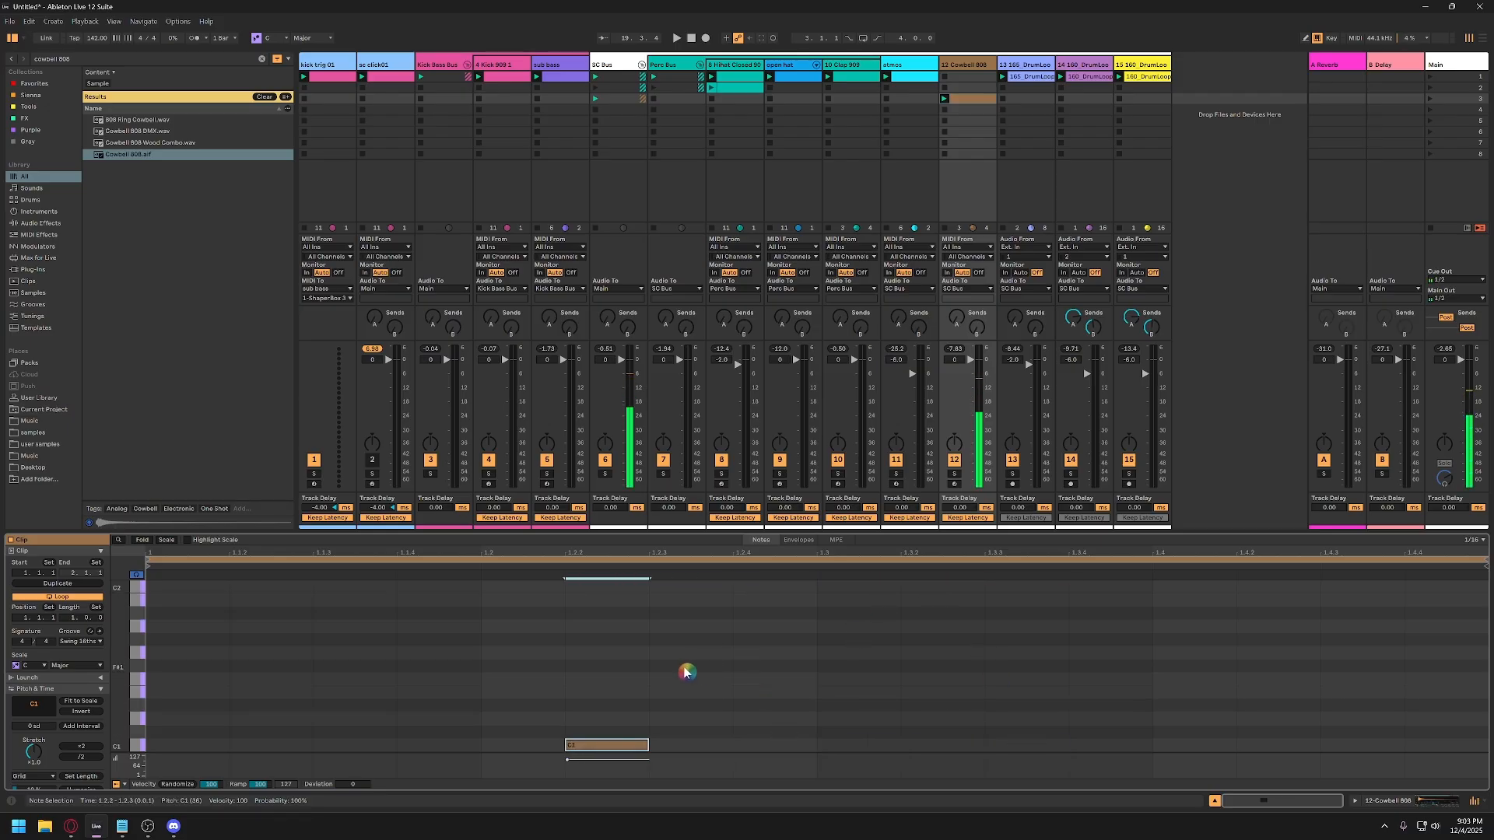
key("Up")
key("Up")
key("Up")
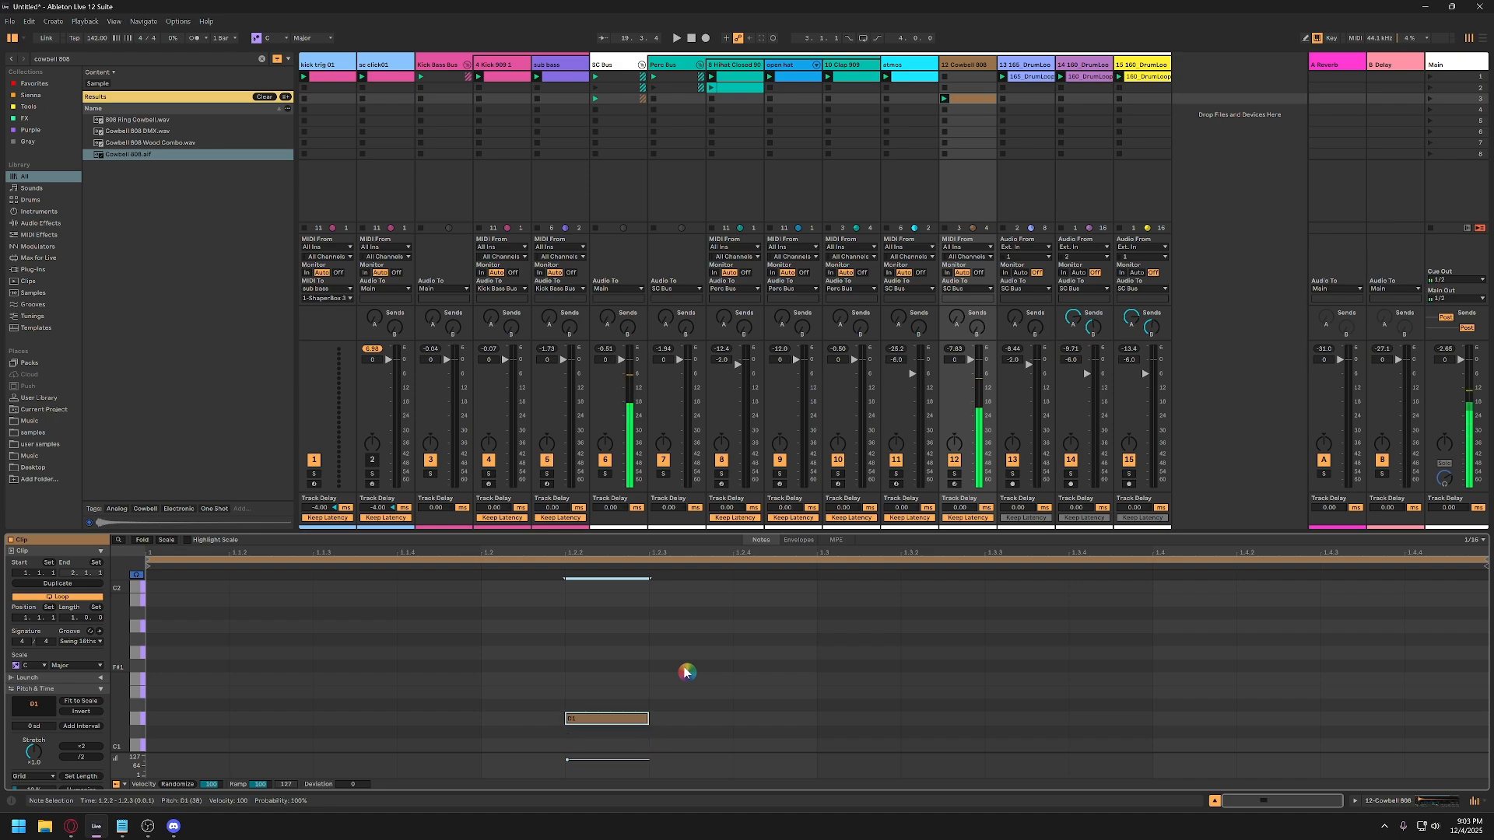
key("space")
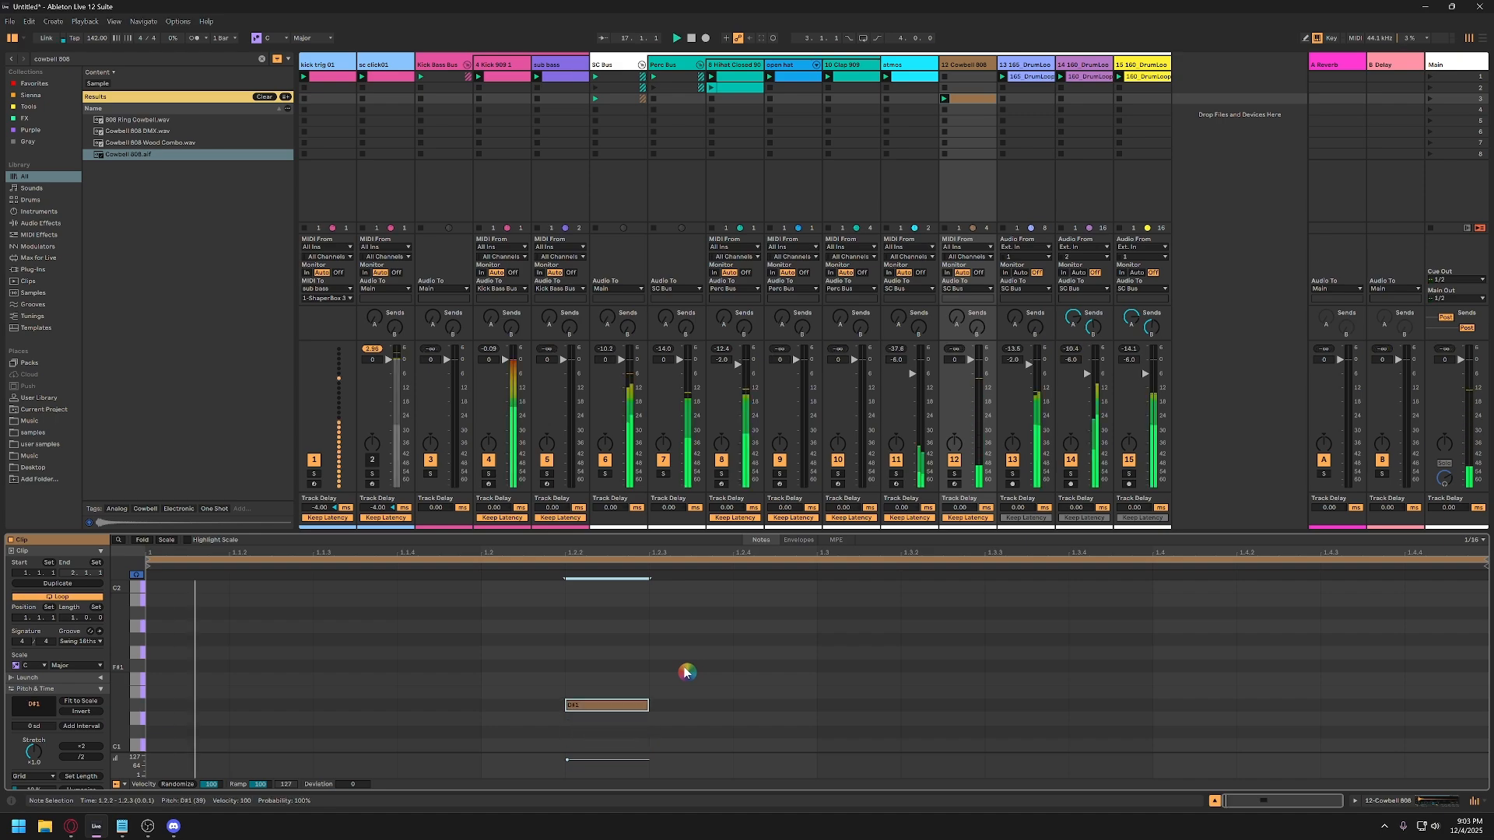
Set the Cowbell 808 sampler's volume to -6 dB.
left_click(975, 141)
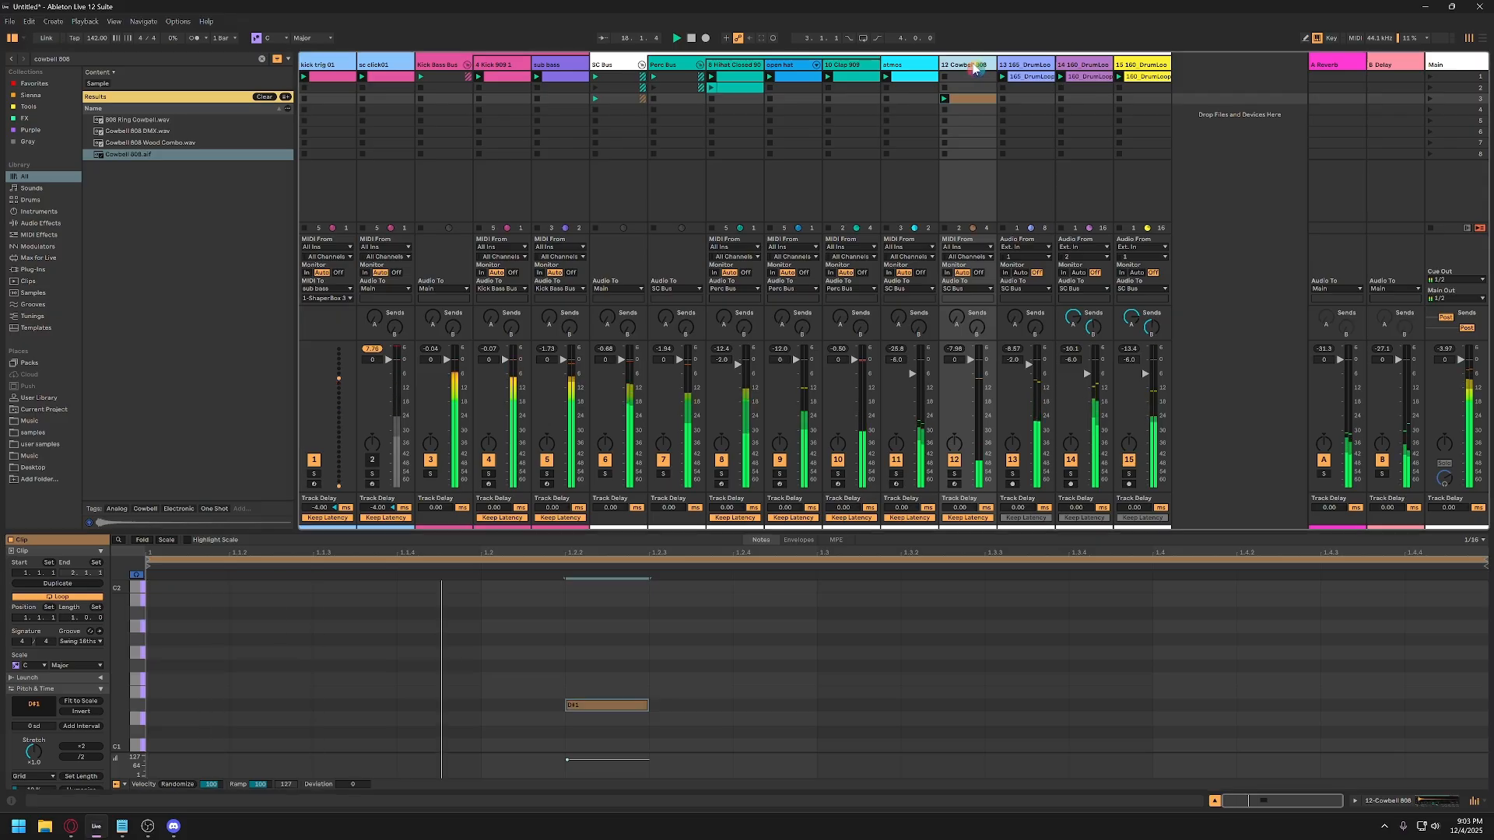
left_click(421, 783)
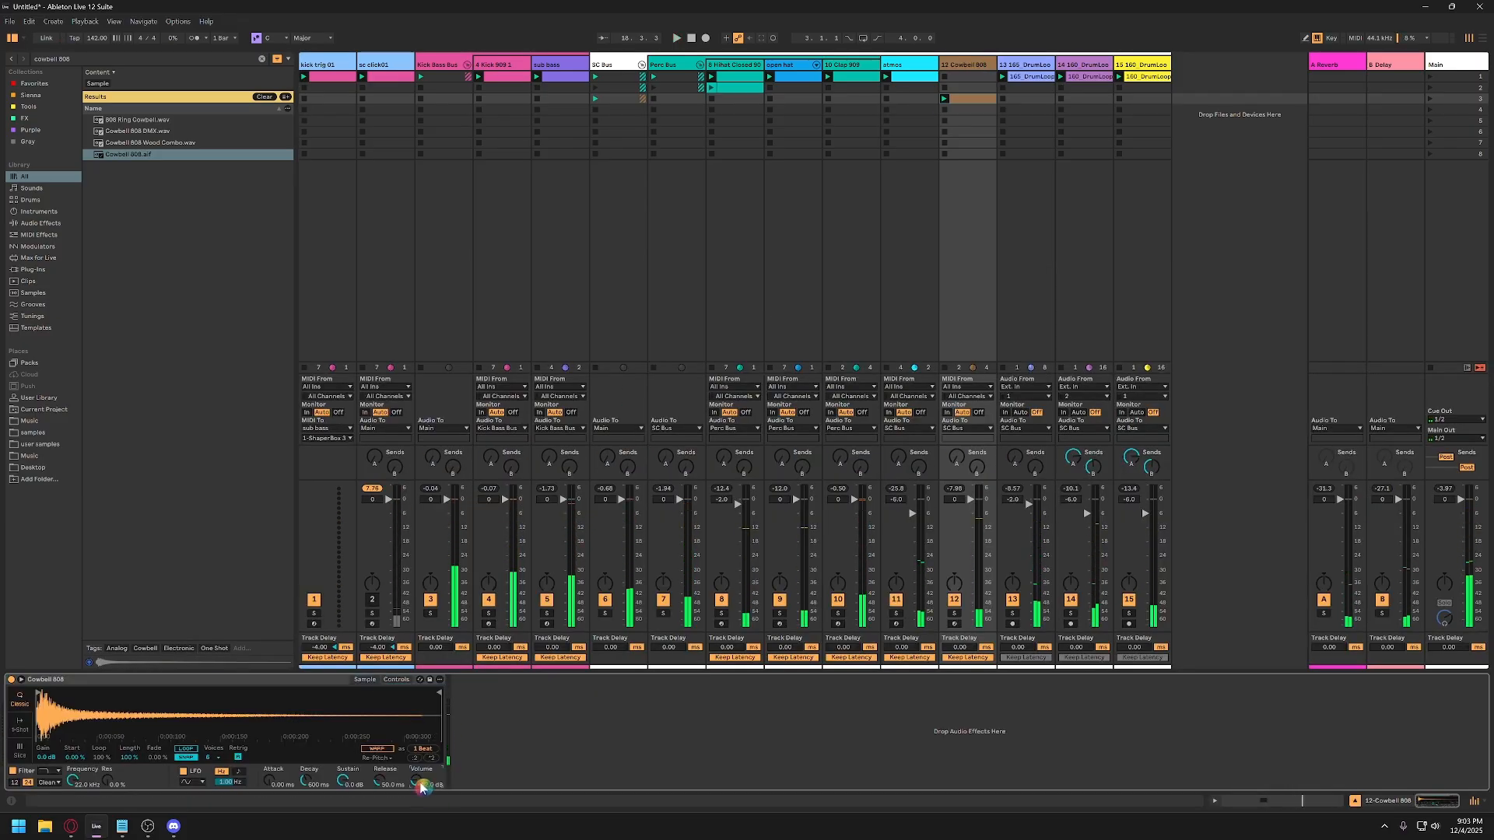
type("-6")
key("Return")
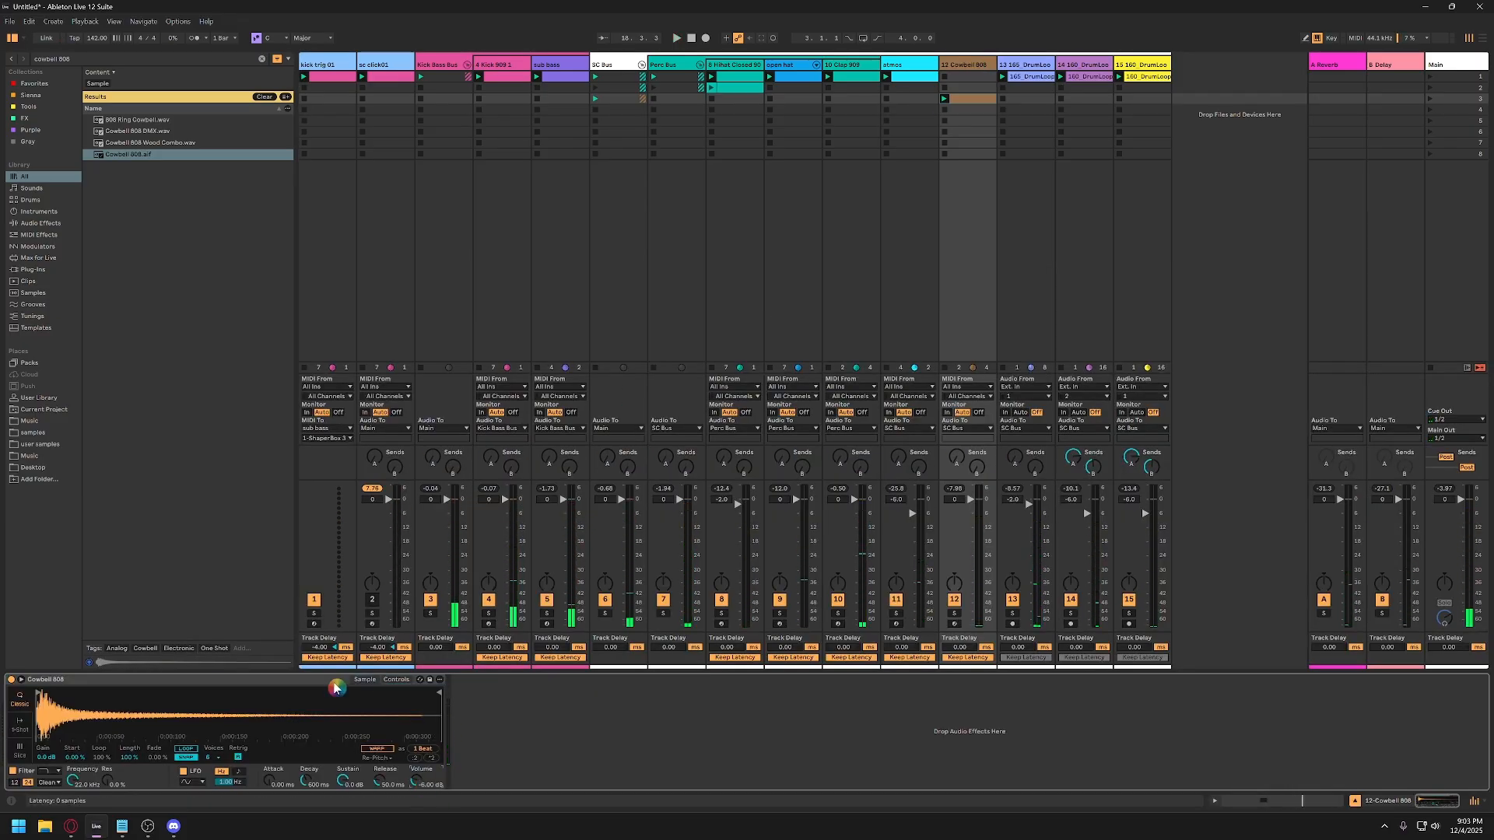
Change the Cowbell 808 sampler's filter type with the cutoff at about 661 Hz, and solo the track.
left_click(52, 775)
left_click(49, 744)
left_click(56, 772)
left_click(51, 734)
left_click(955, 614)
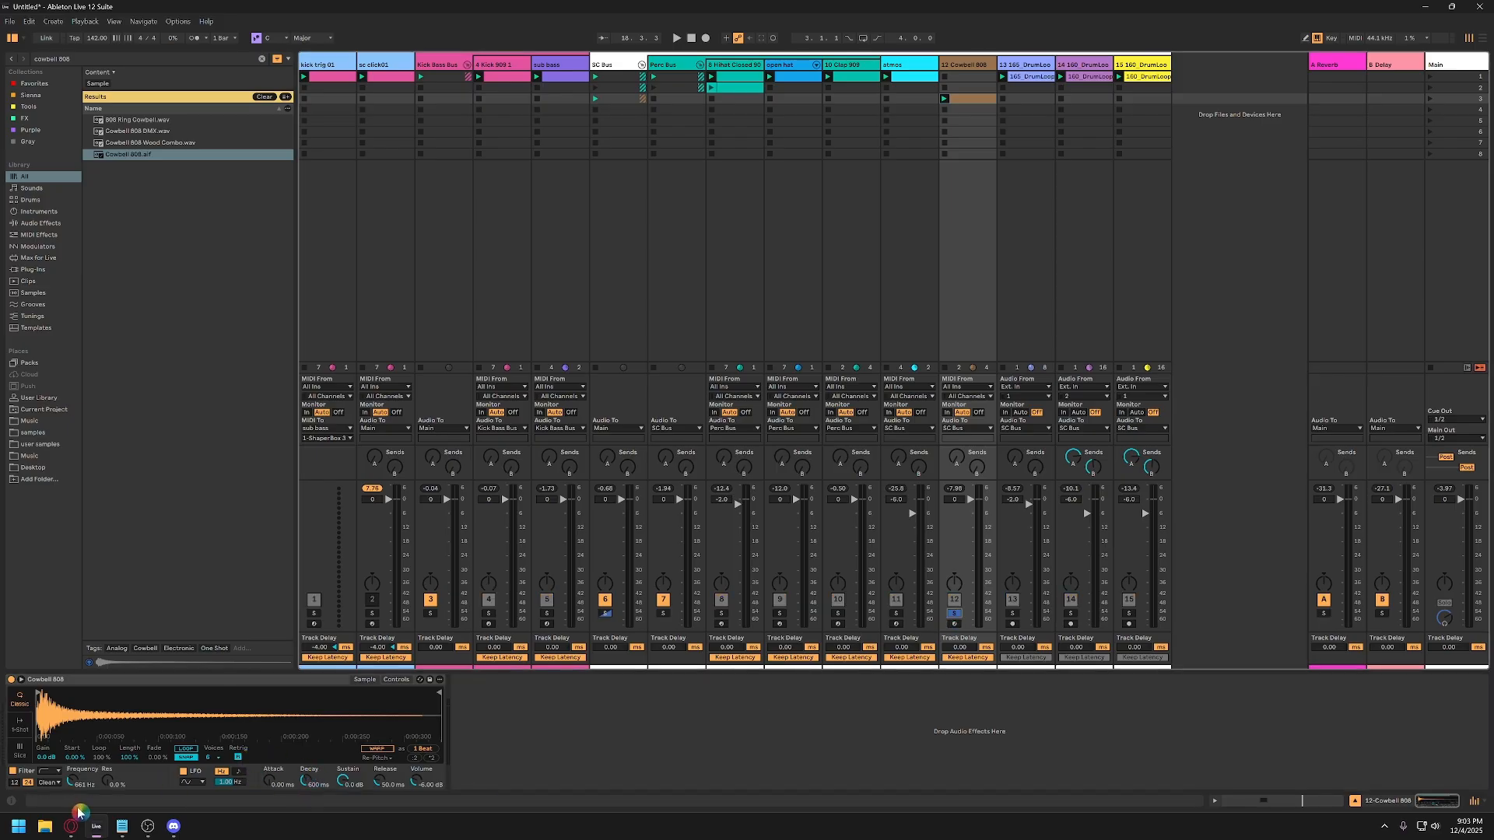
Raise the Cowbell 808 sampler's filter cutoff to about 902 Hz while auditioning the soloed track.
key("space")
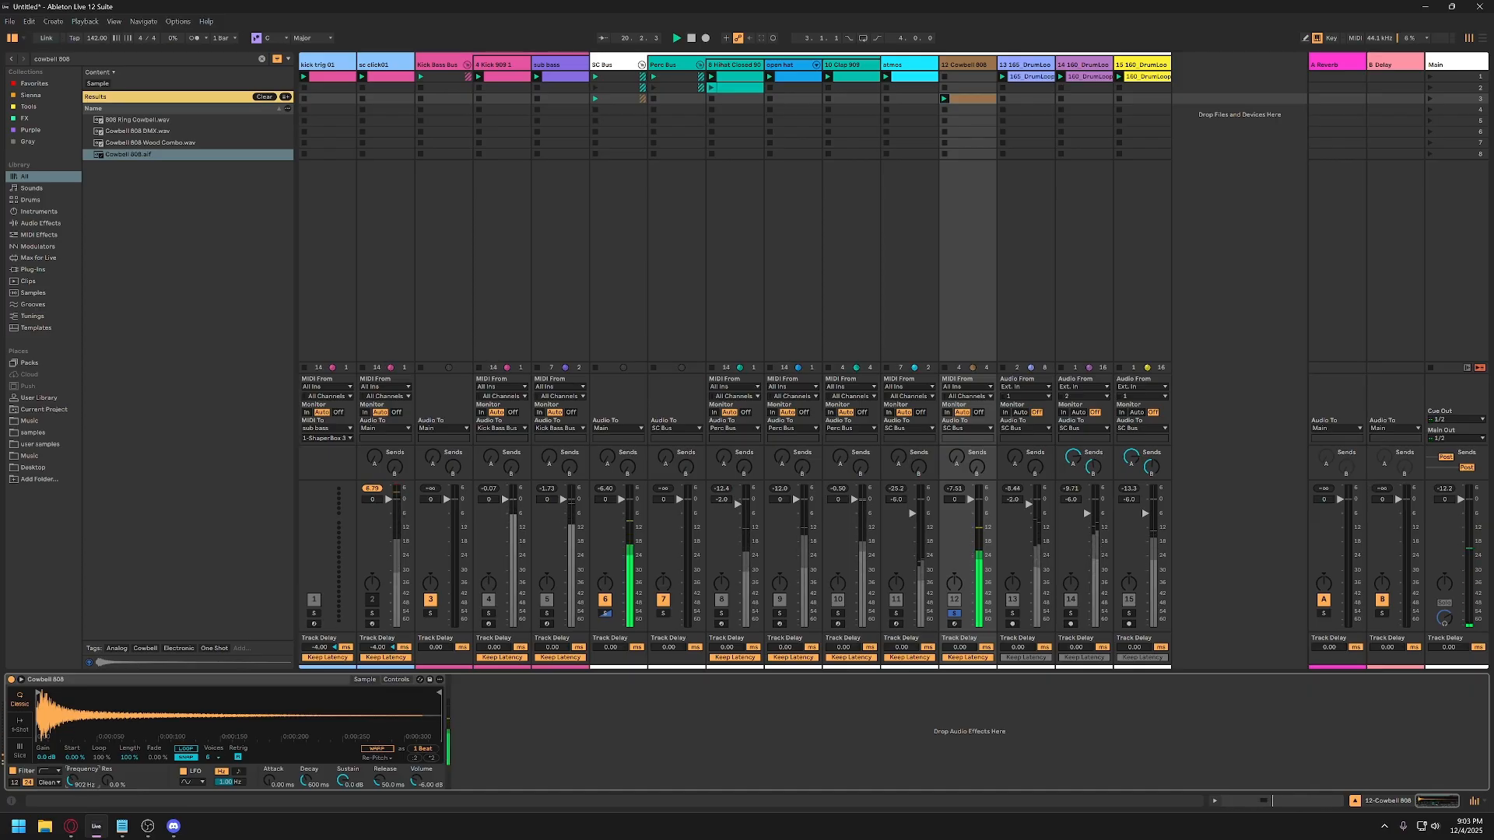
key("space")
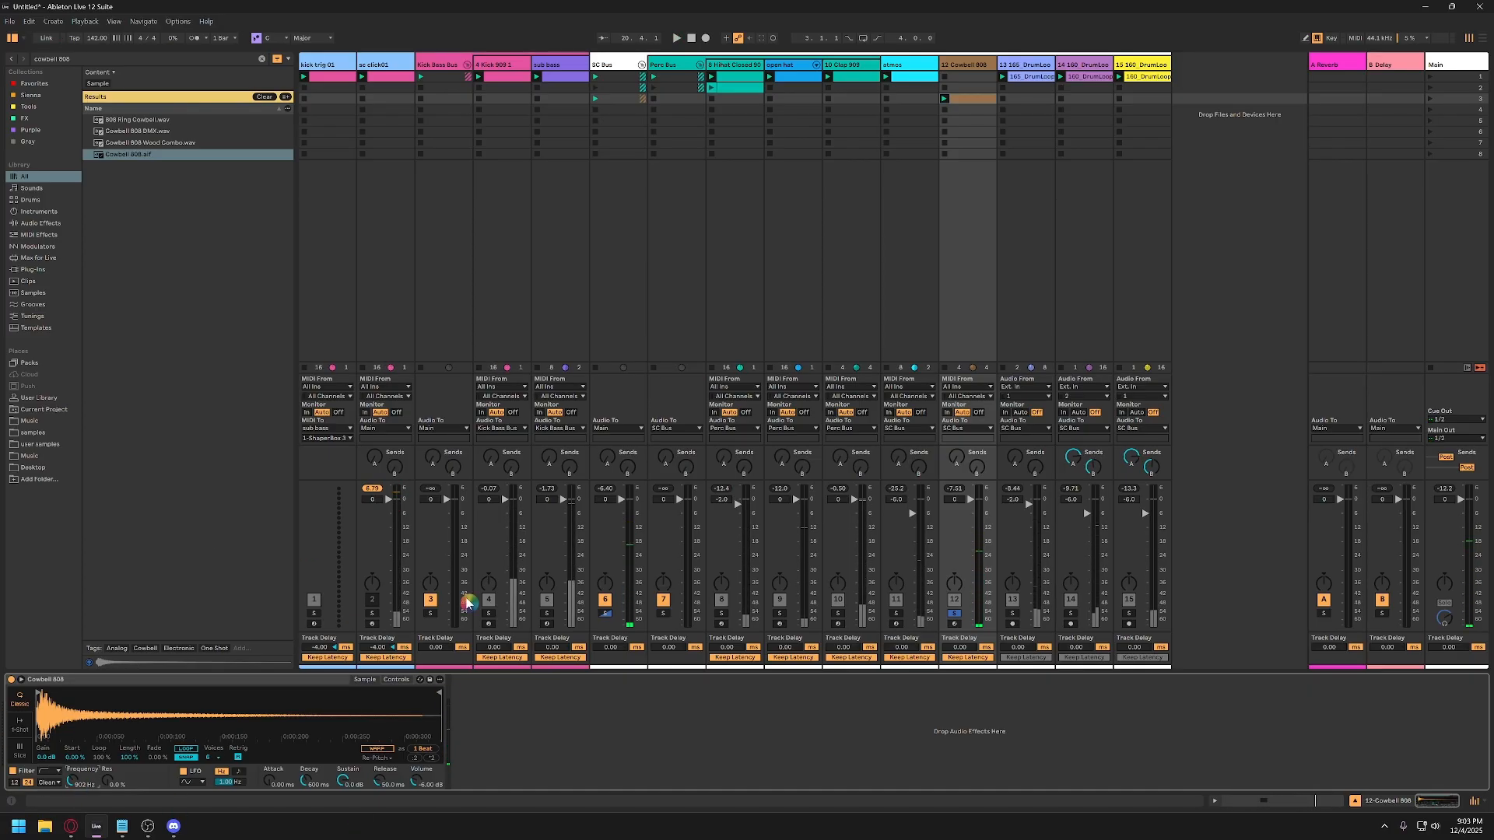
Transpose the cowbell note up to F#1 and return to the track's sampler.
left_click(968, 104)
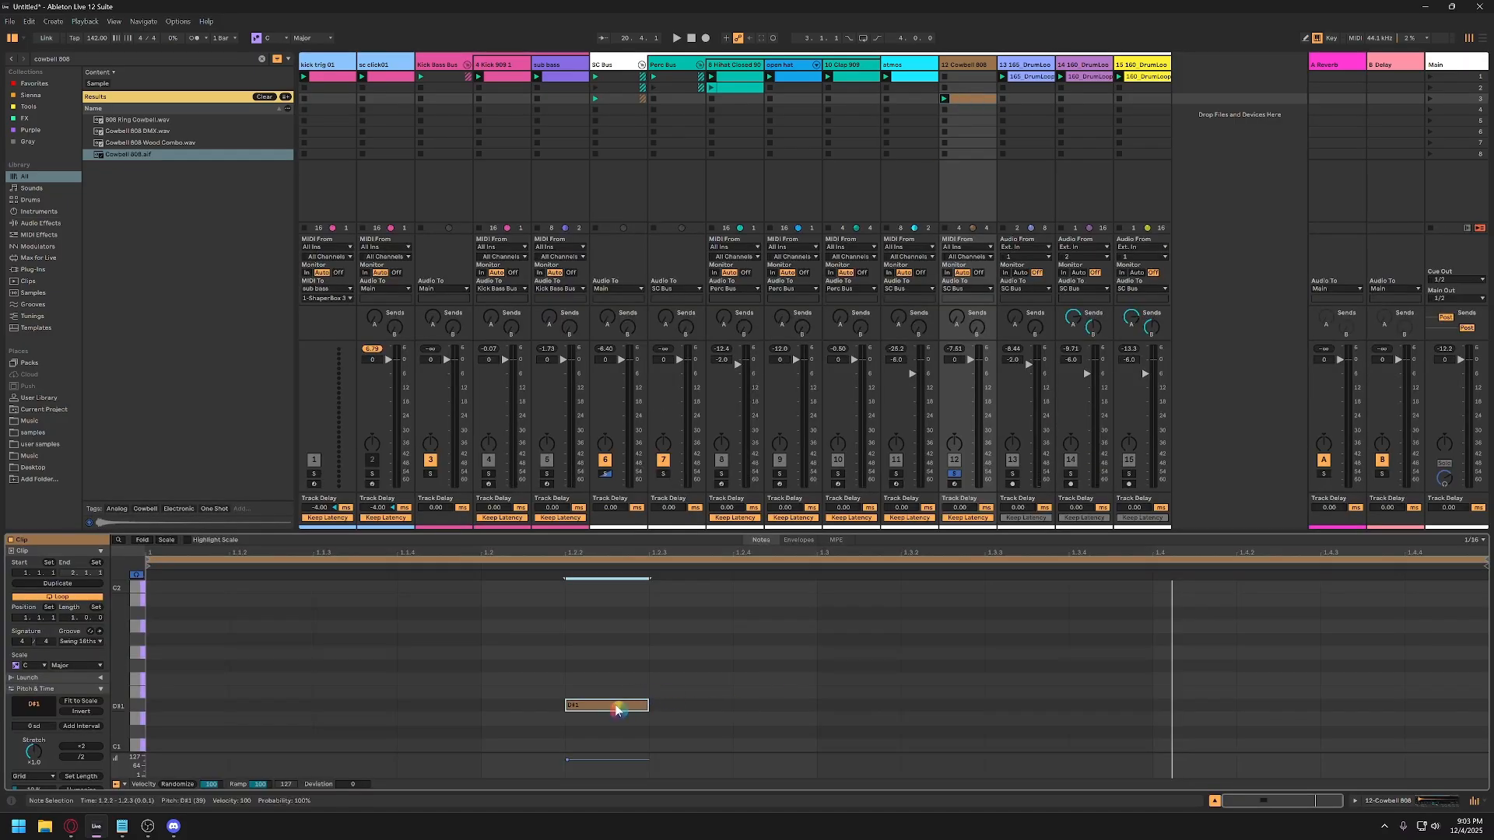
left_click_drag(616, 709, 630, 663)
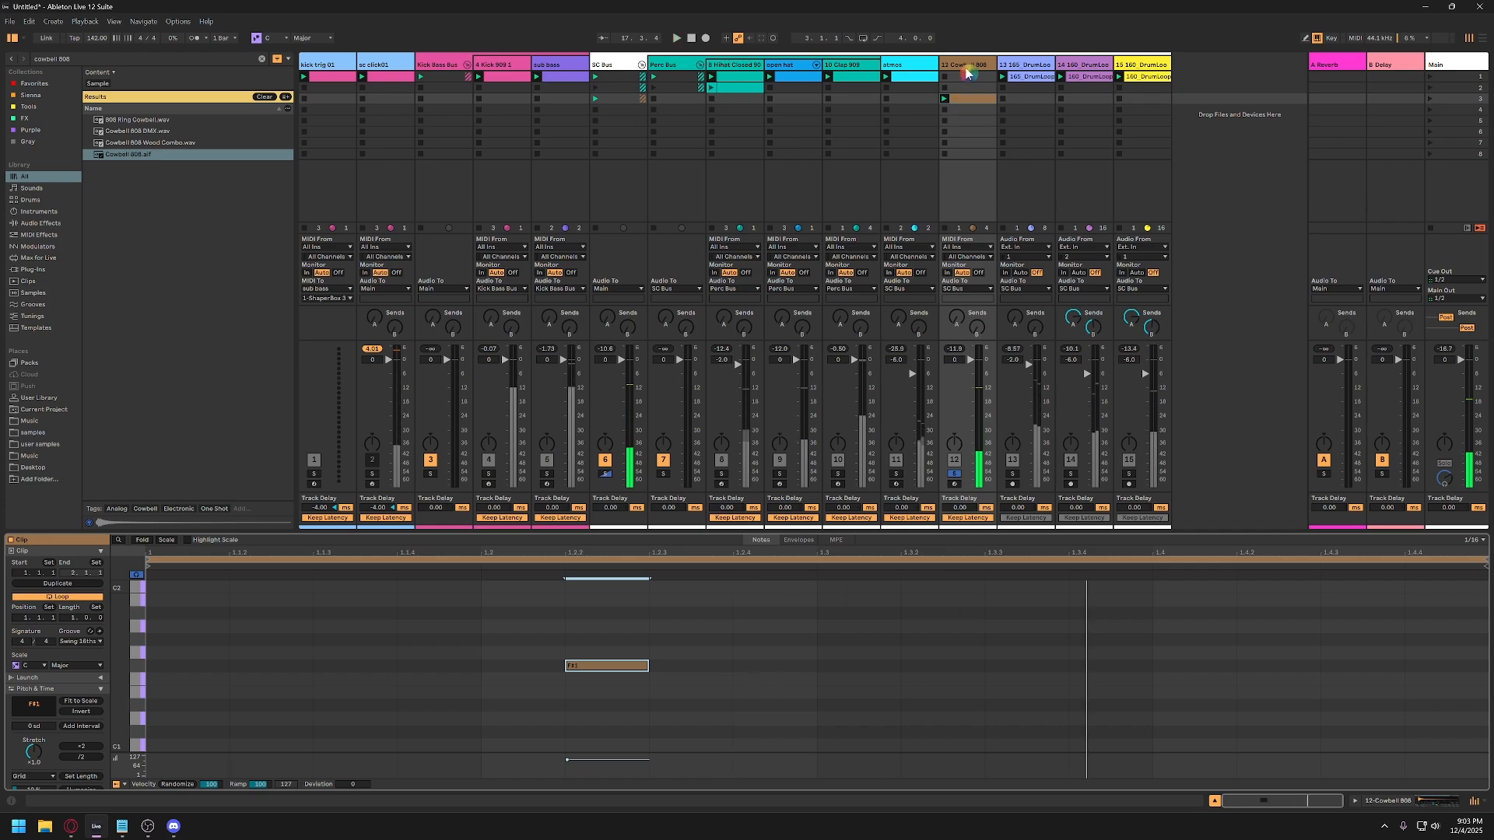
left_click(949, 107)
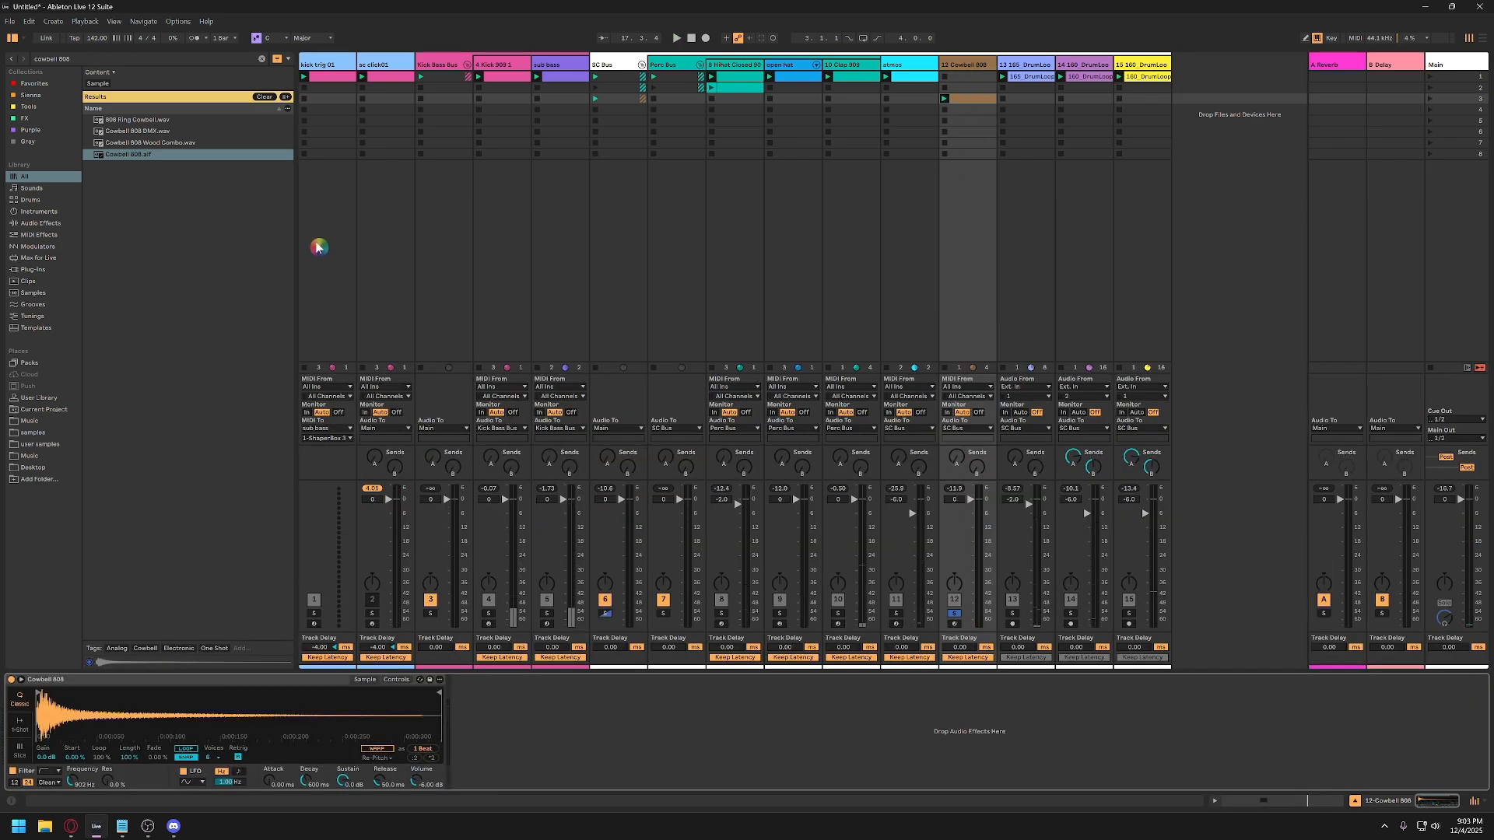
Add a Corpus effect after the Cowbell 808 sampler, with Dry/Wet at 79% and the tuning lowered to about 185 Hz.
left_click(263, 59)
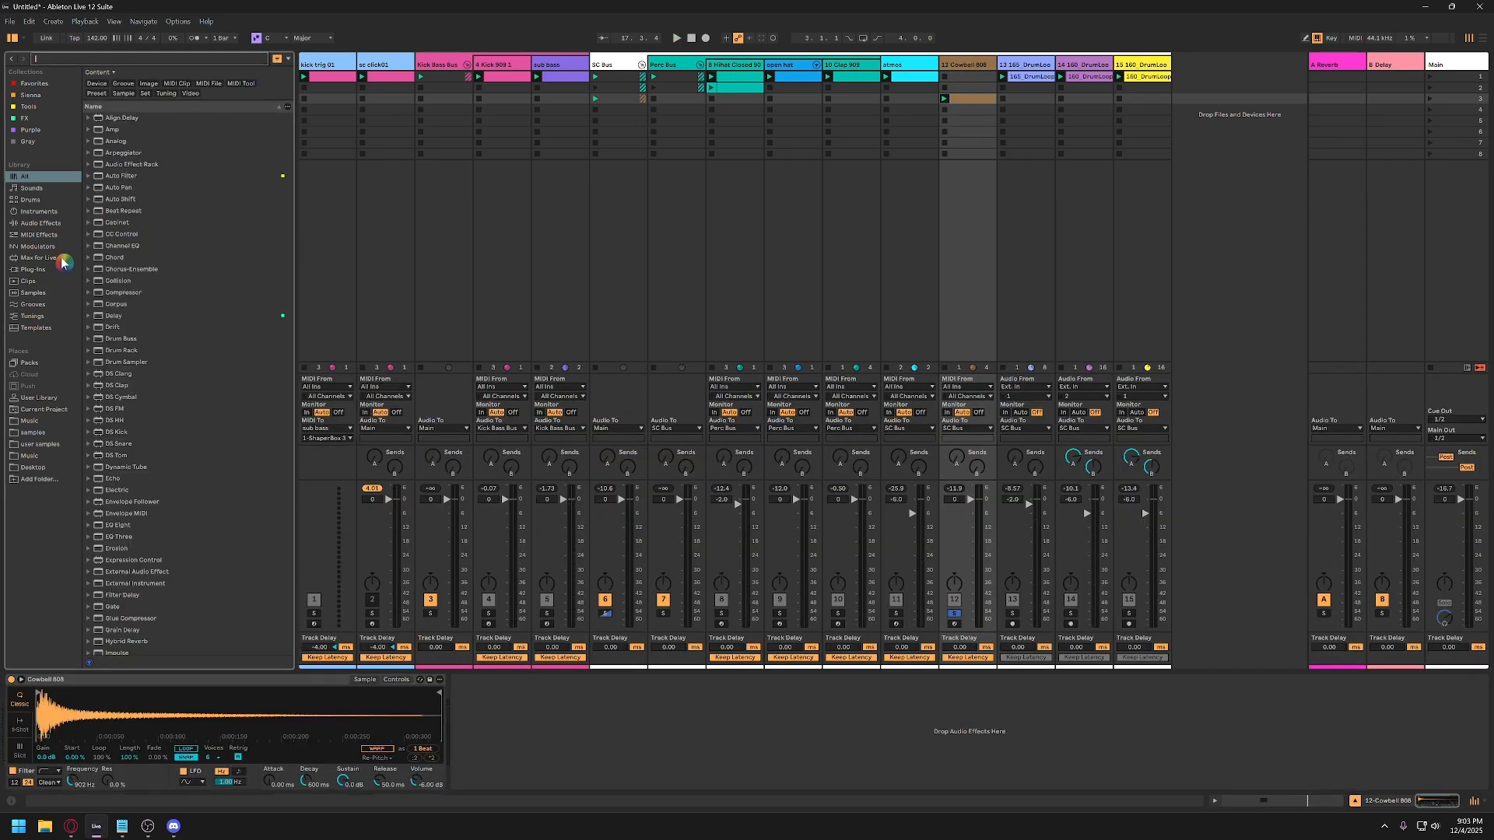
left_click(50, 224)
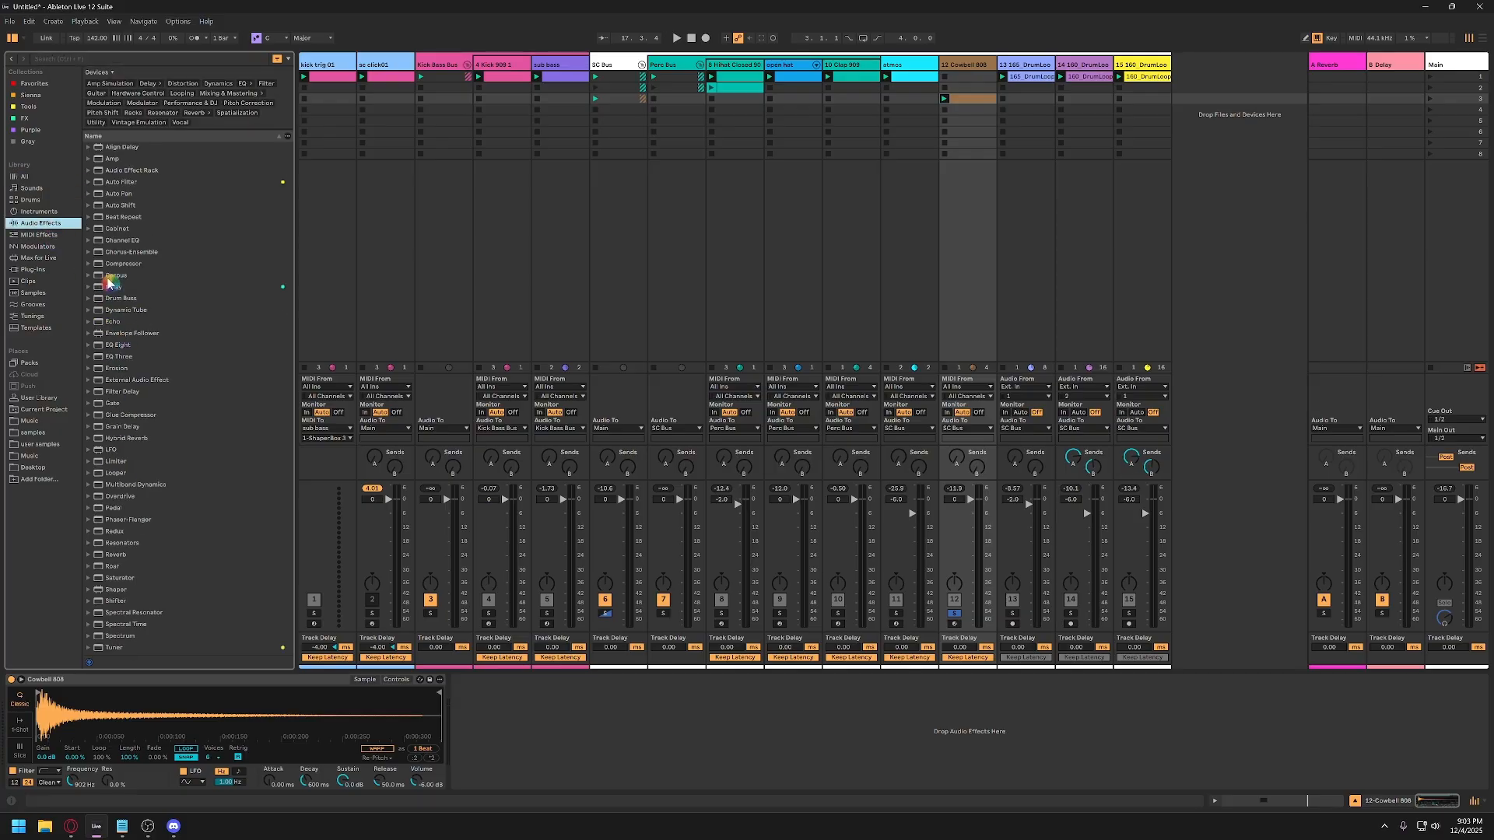
left_click_drag(102, 280, 459, 770)
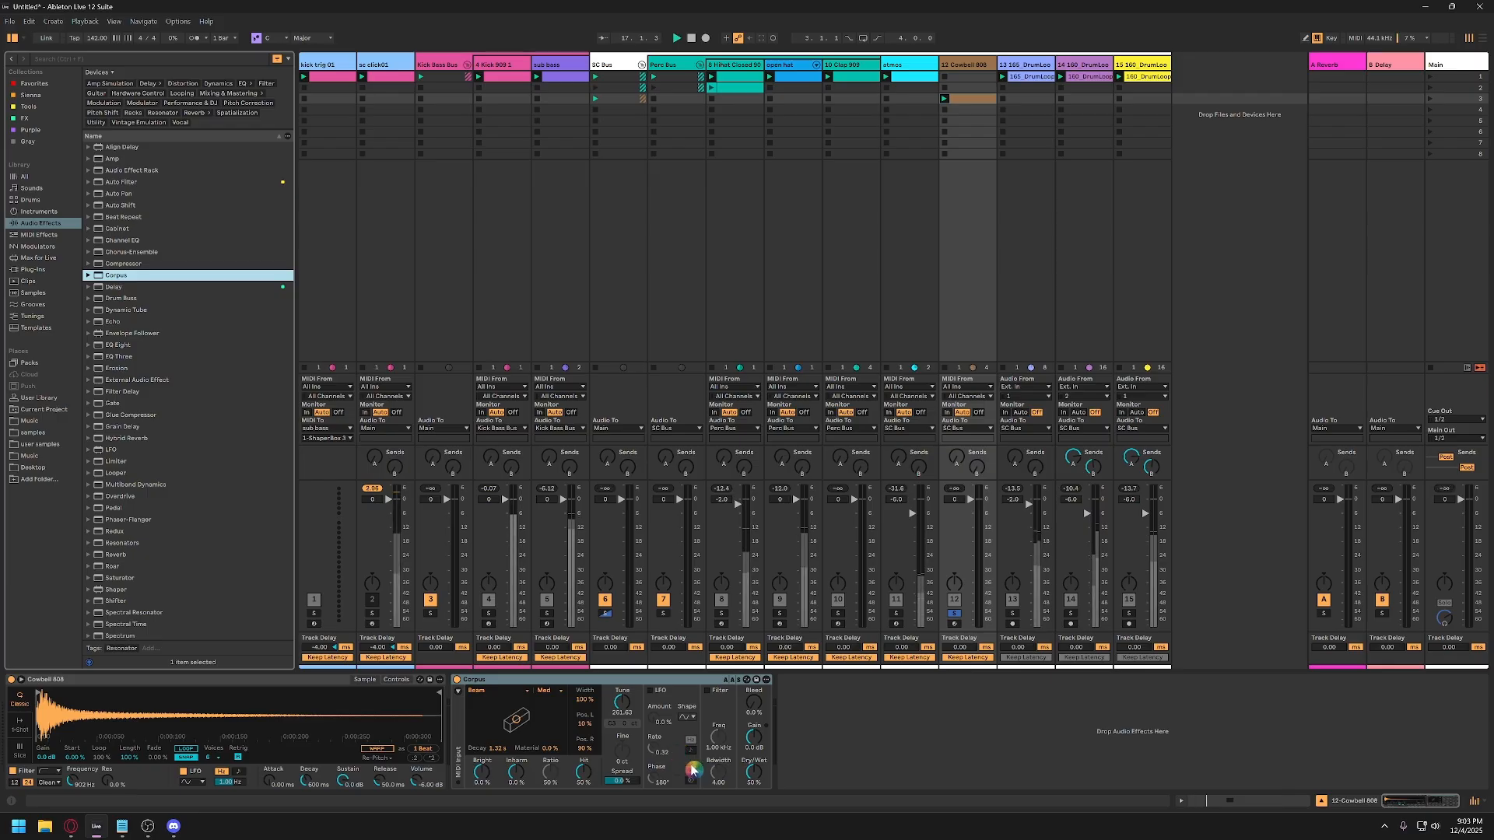
left_click_drag(753, 775, 754, 752)
left_click_drag(622, 704, 621, 721)
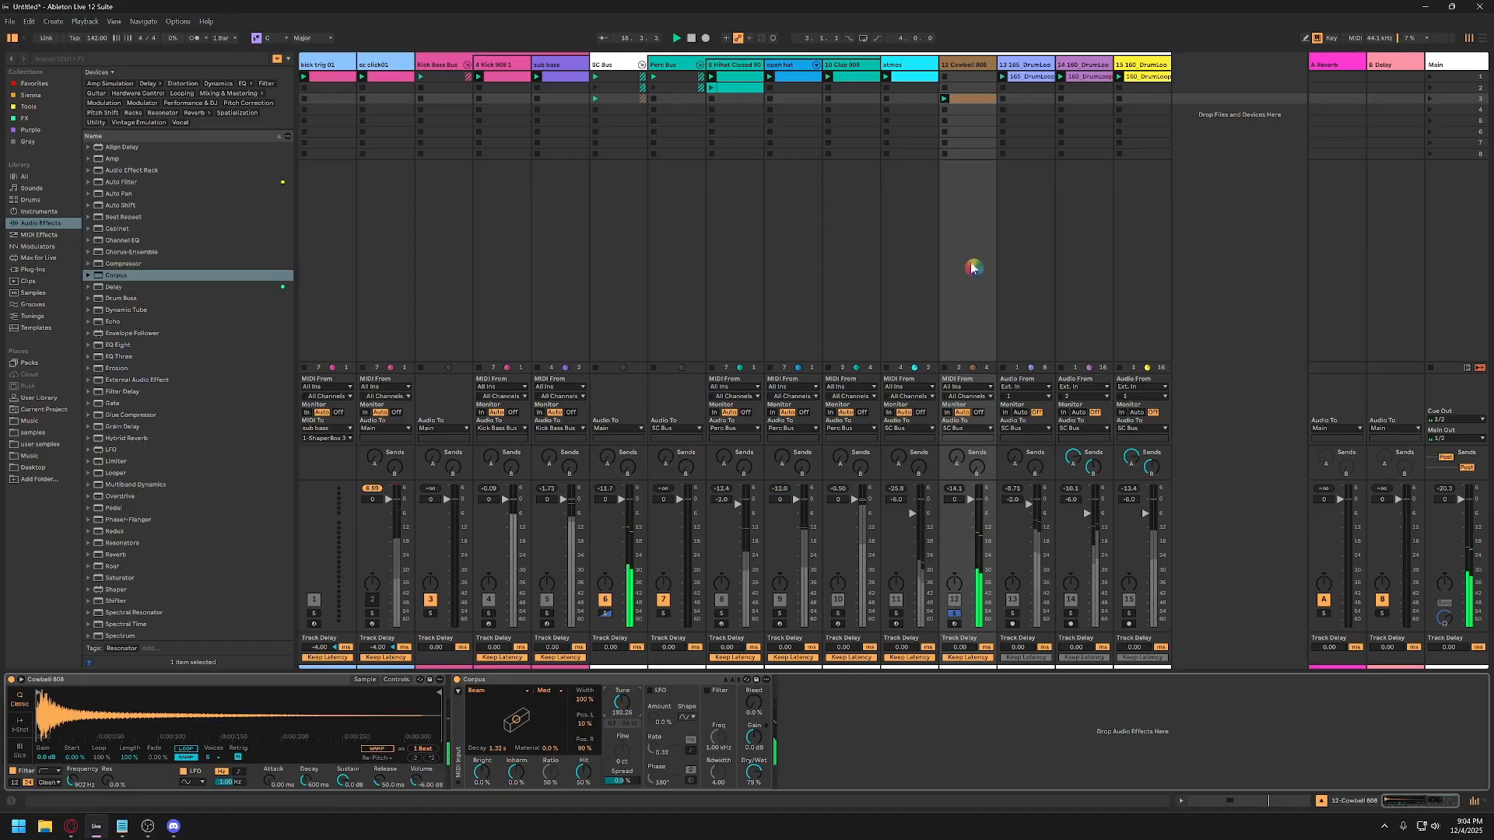
Transpose the cowbell note down three semitones to D#1 and play it back.
double_click(973, 101)
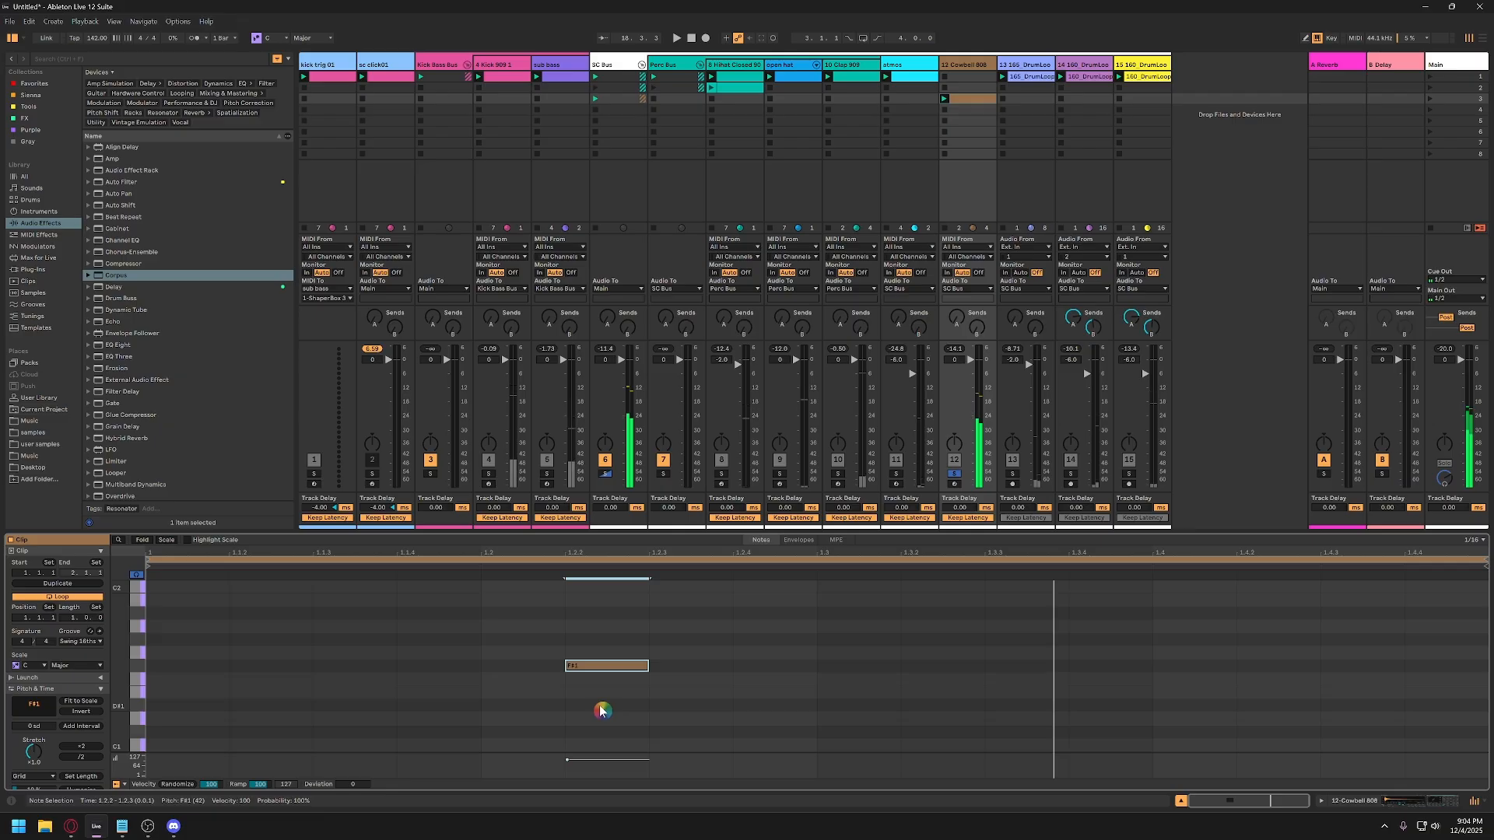
key("Down")
key("Down")
key("Down")
key("space")
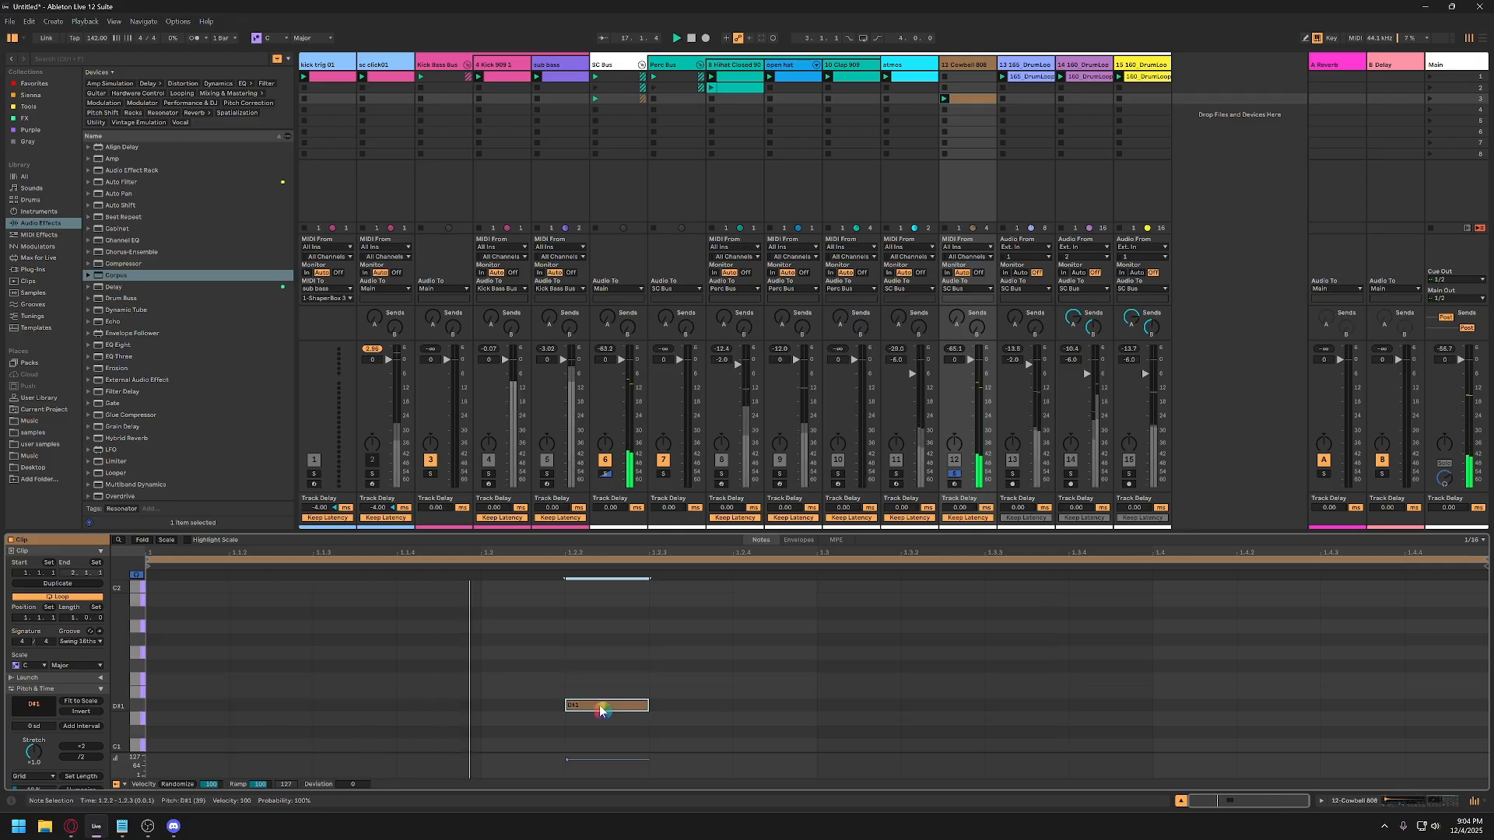
Lower the Corpus tuning to about 154 Hz and set its Dry/Wet to 100% and Bright to 13%.
double_click(959, 65)
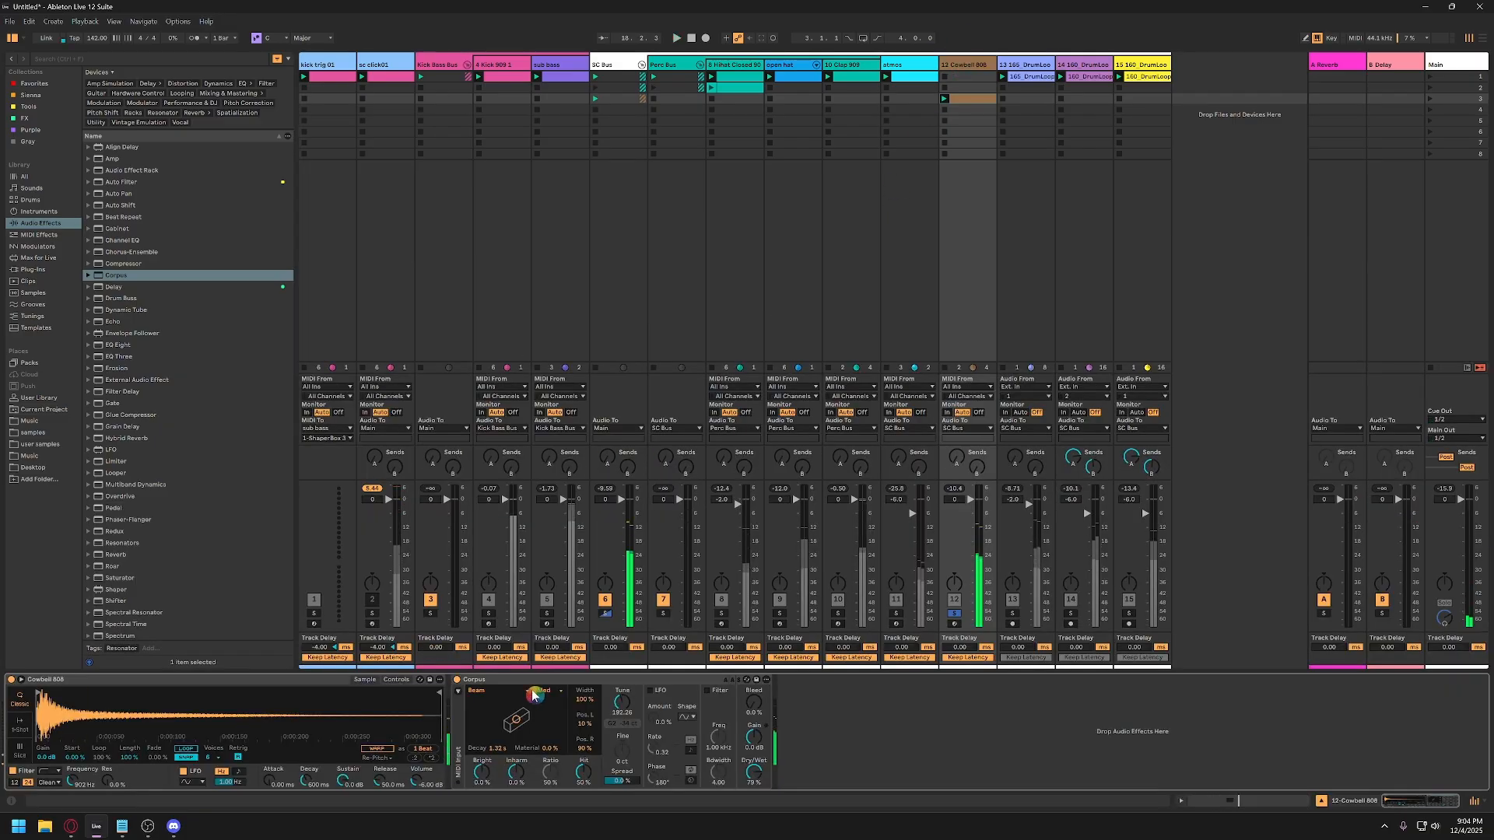
left_click_drag(622, 703, 626, 720)
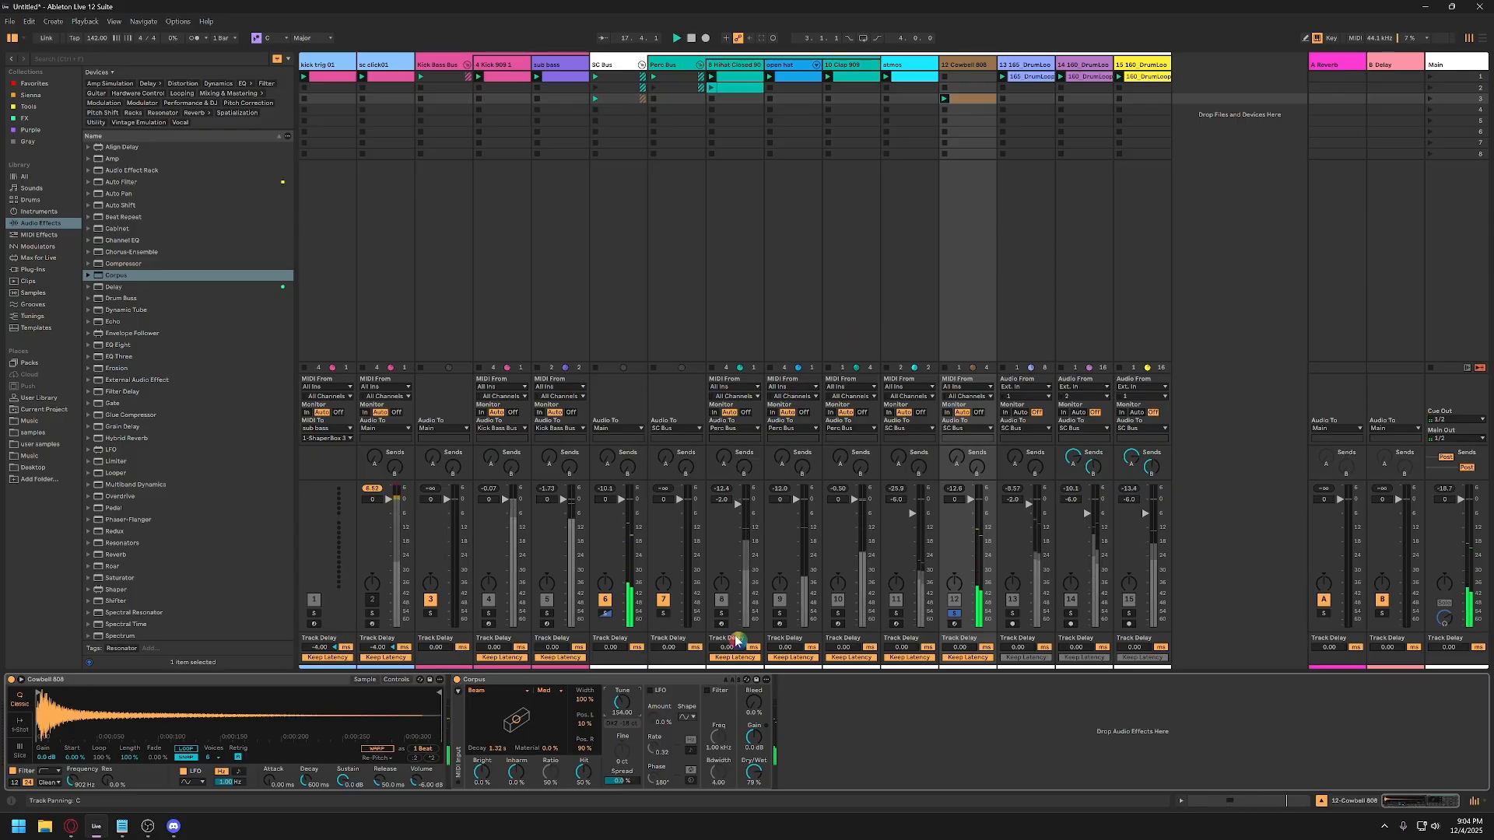
left_click_drag(756, 772, 756, 733)
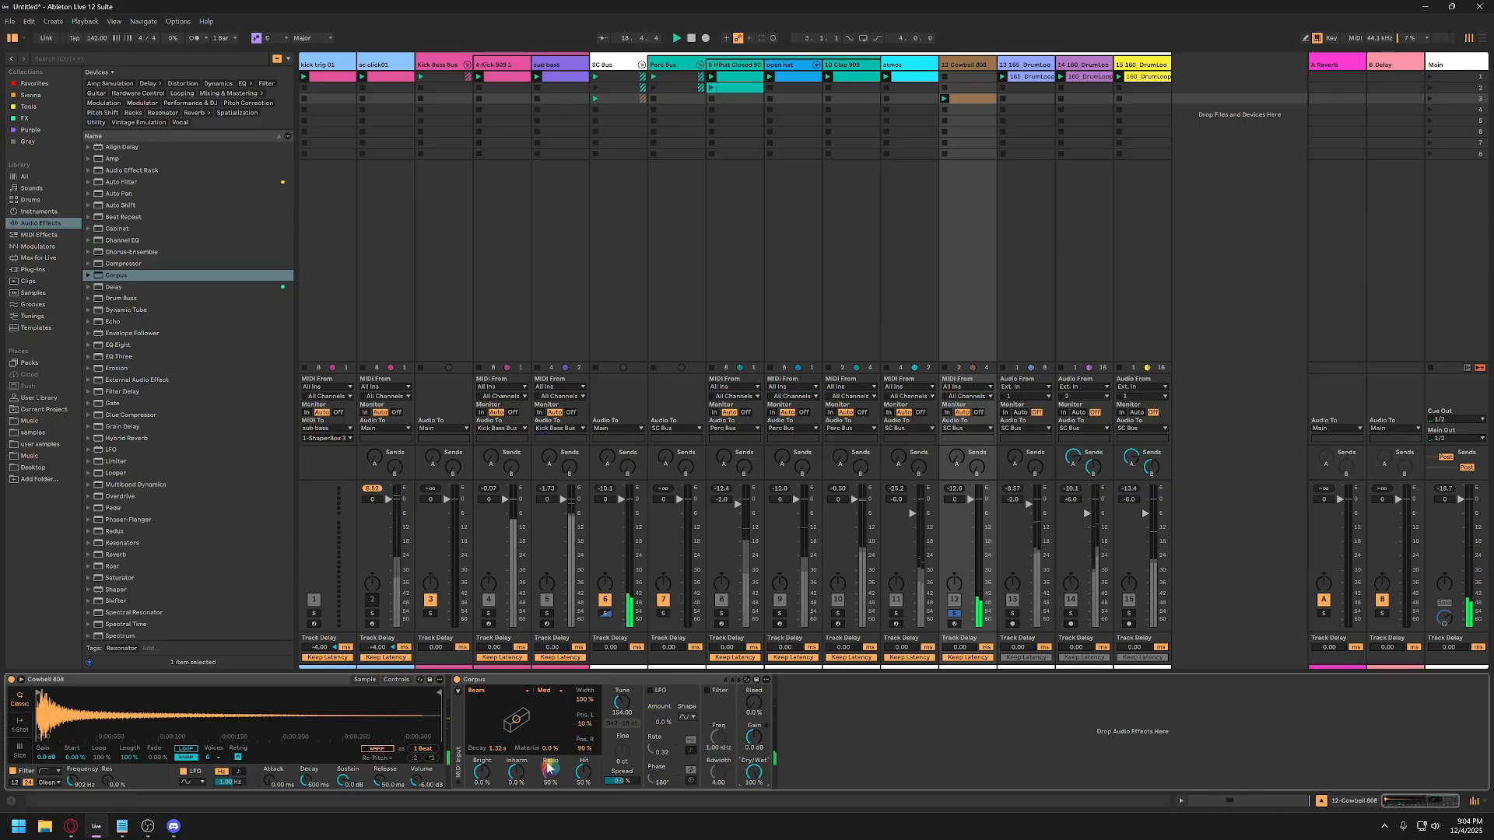
left_click_drag(481, 777, 481, 766)
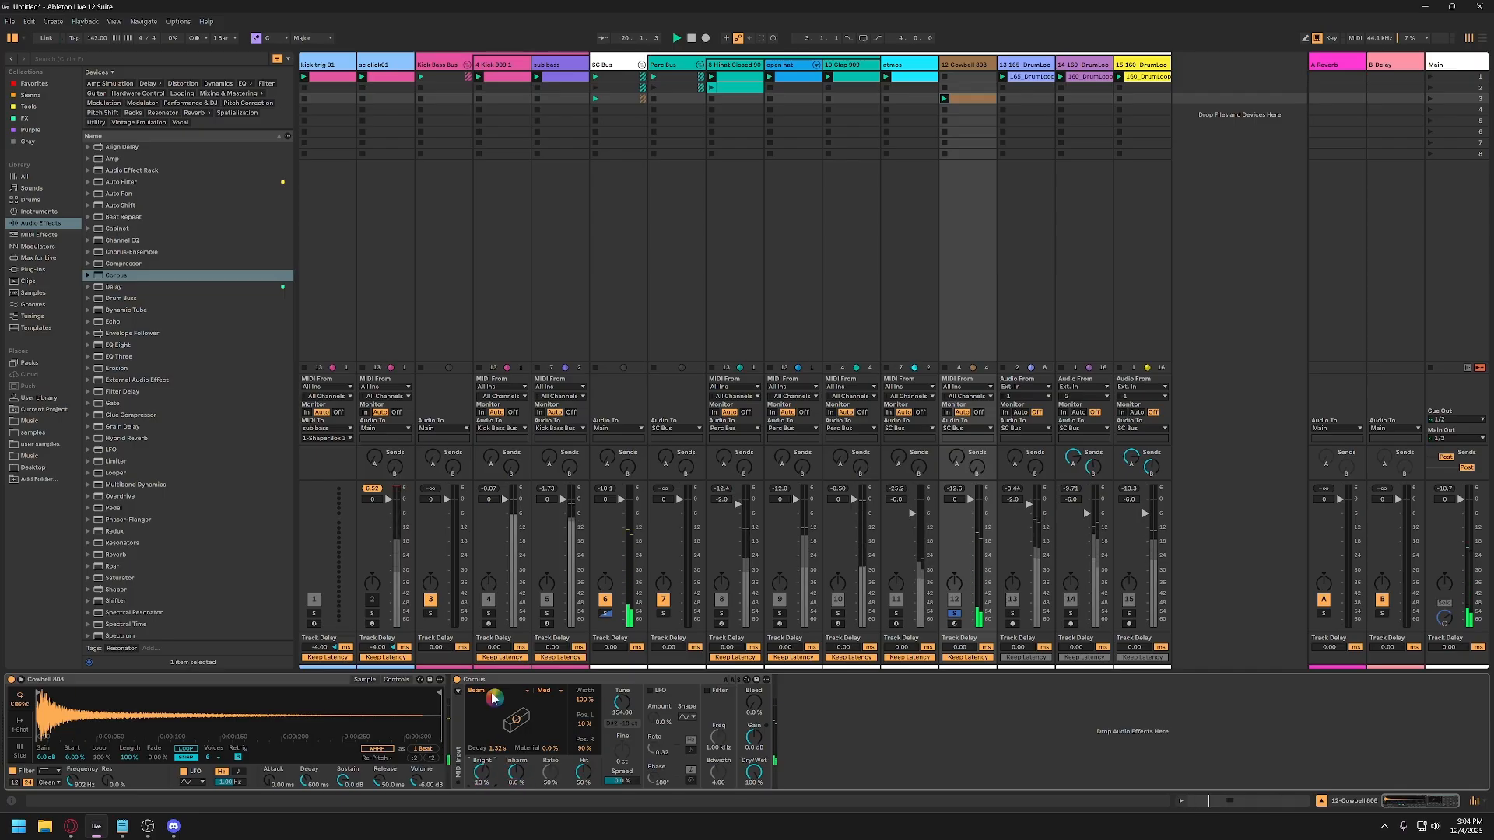
Audition Corpus's Marimba, Membrane and Plate resonators and return to Beam, with a shorter decay and Material at -3.7%.
left_click(497, 691)
left_click(500, 710)
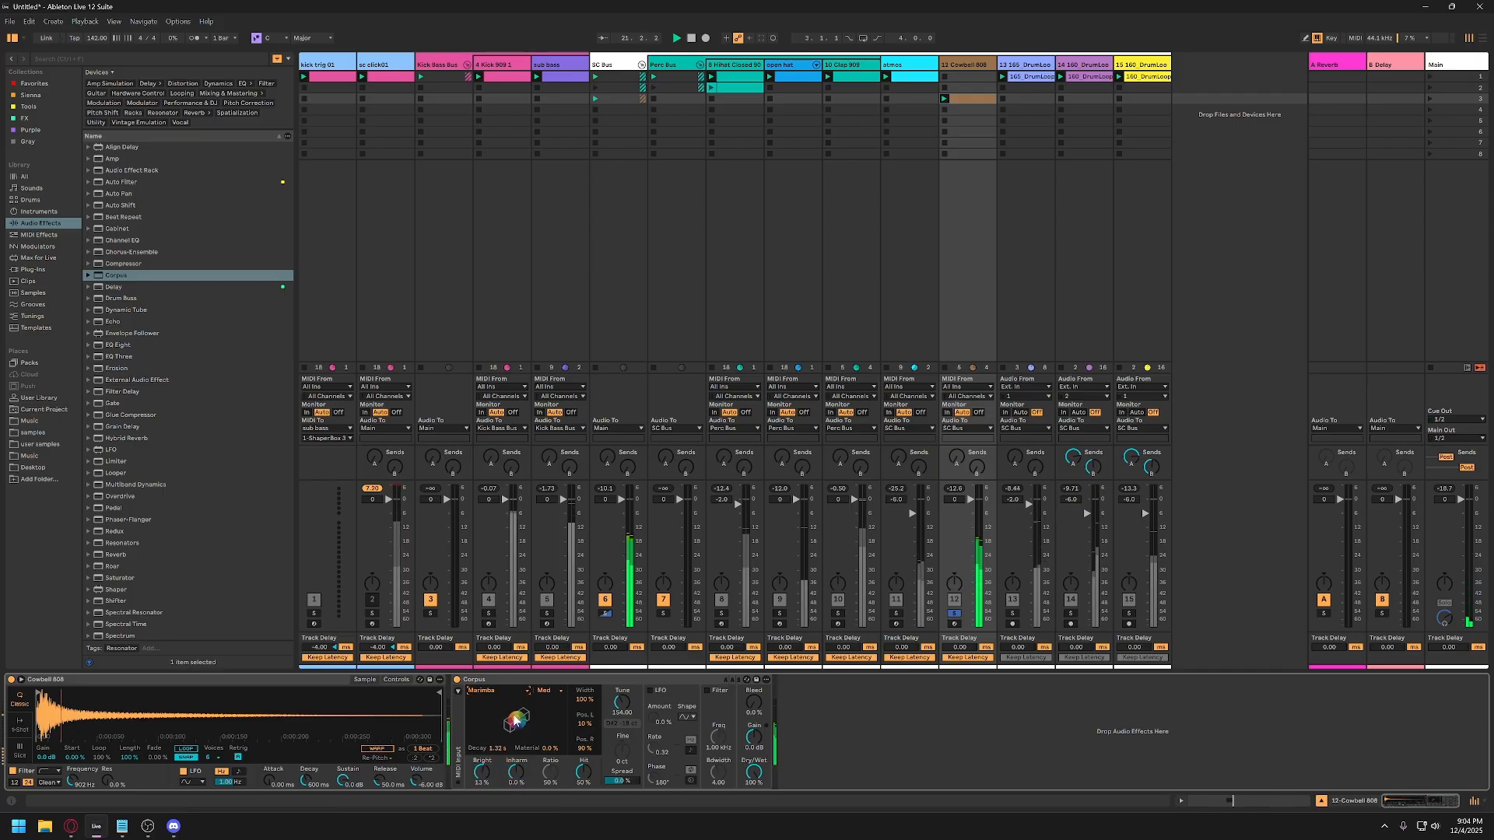
left_click(509, 695)
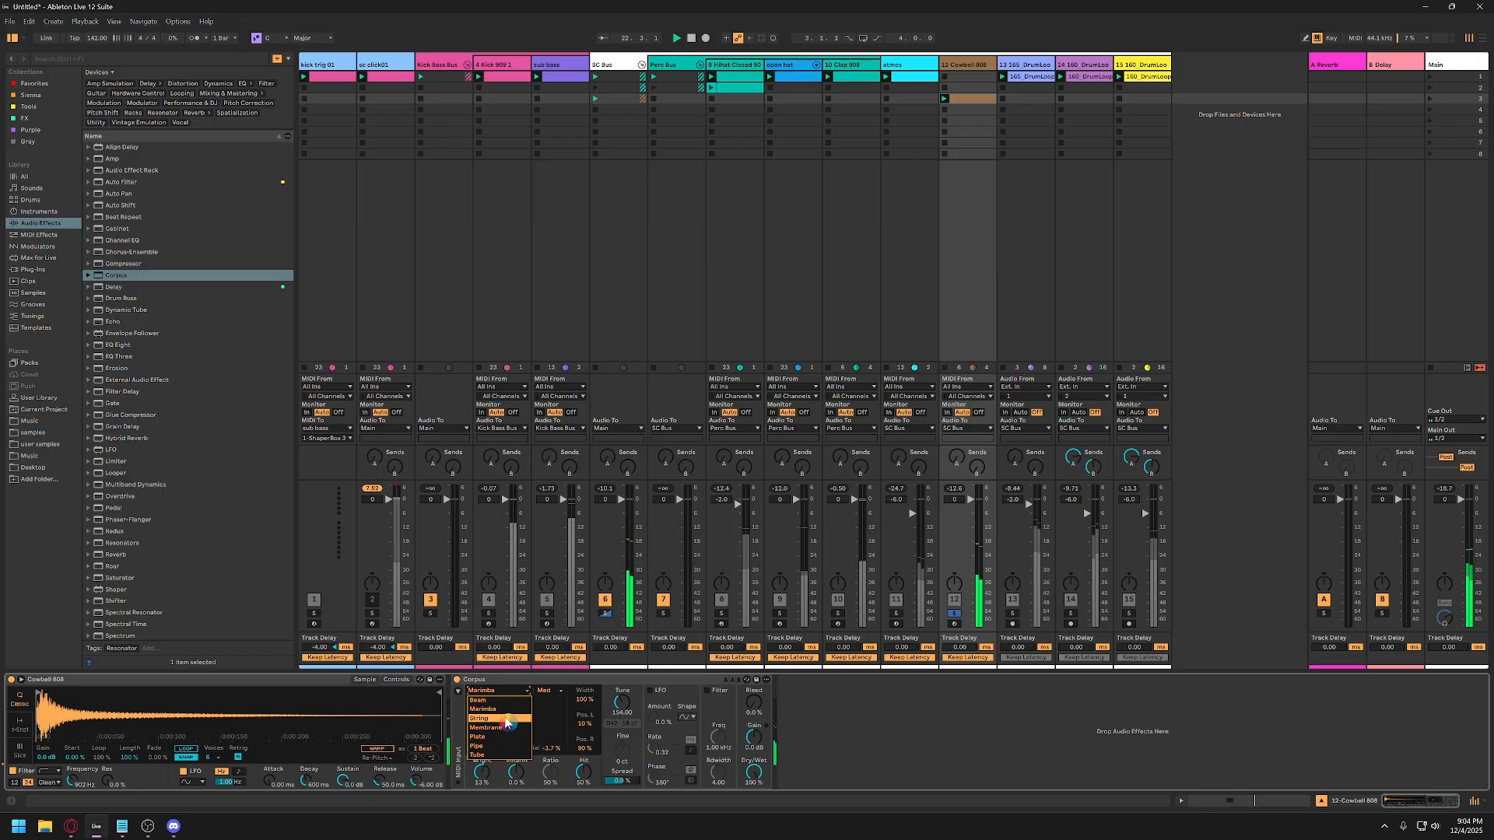
left_click(505, 728)
left_click(504, 691)
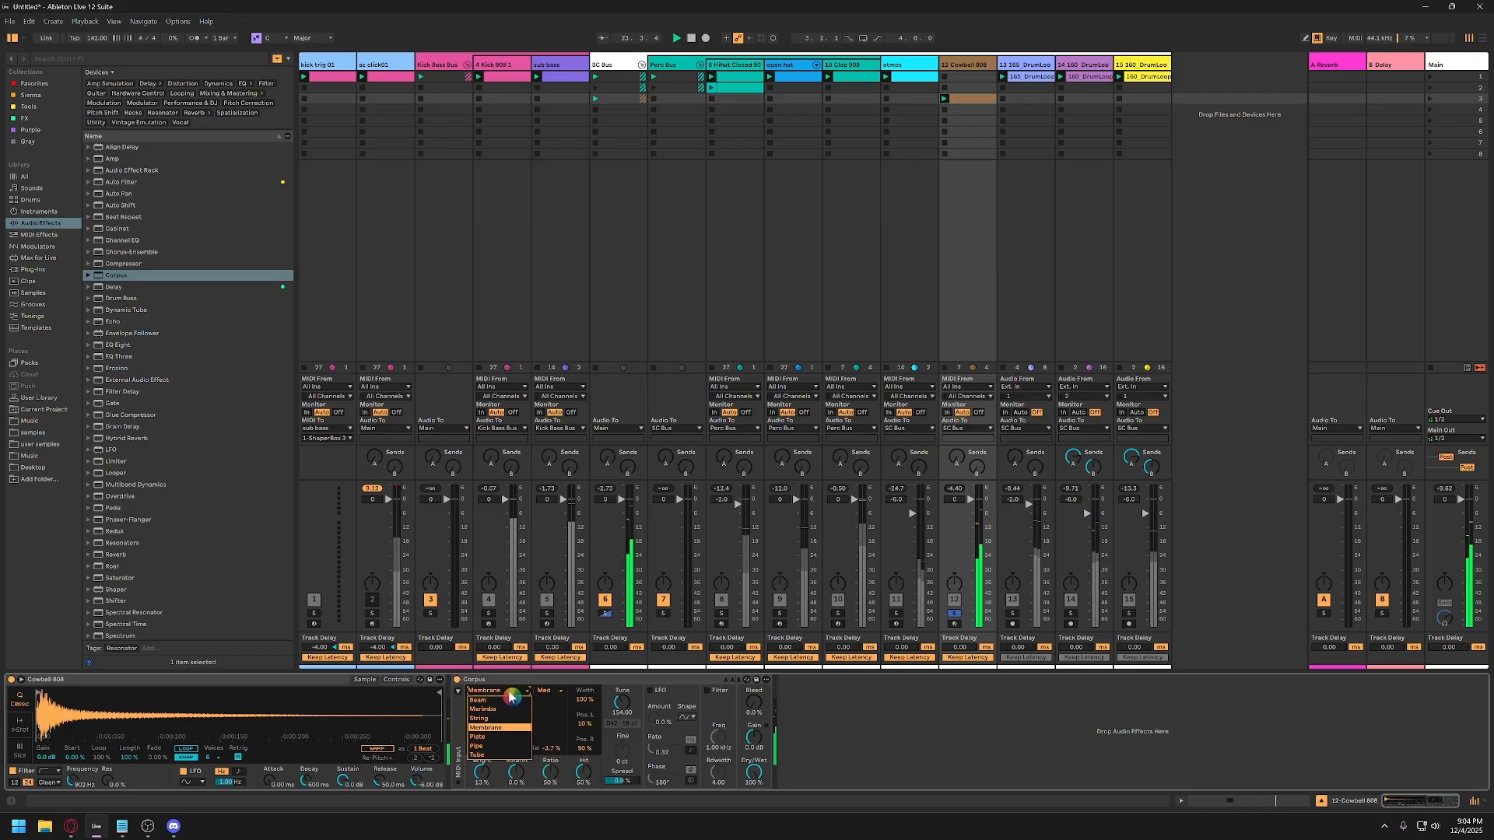
left_click(500, 737)
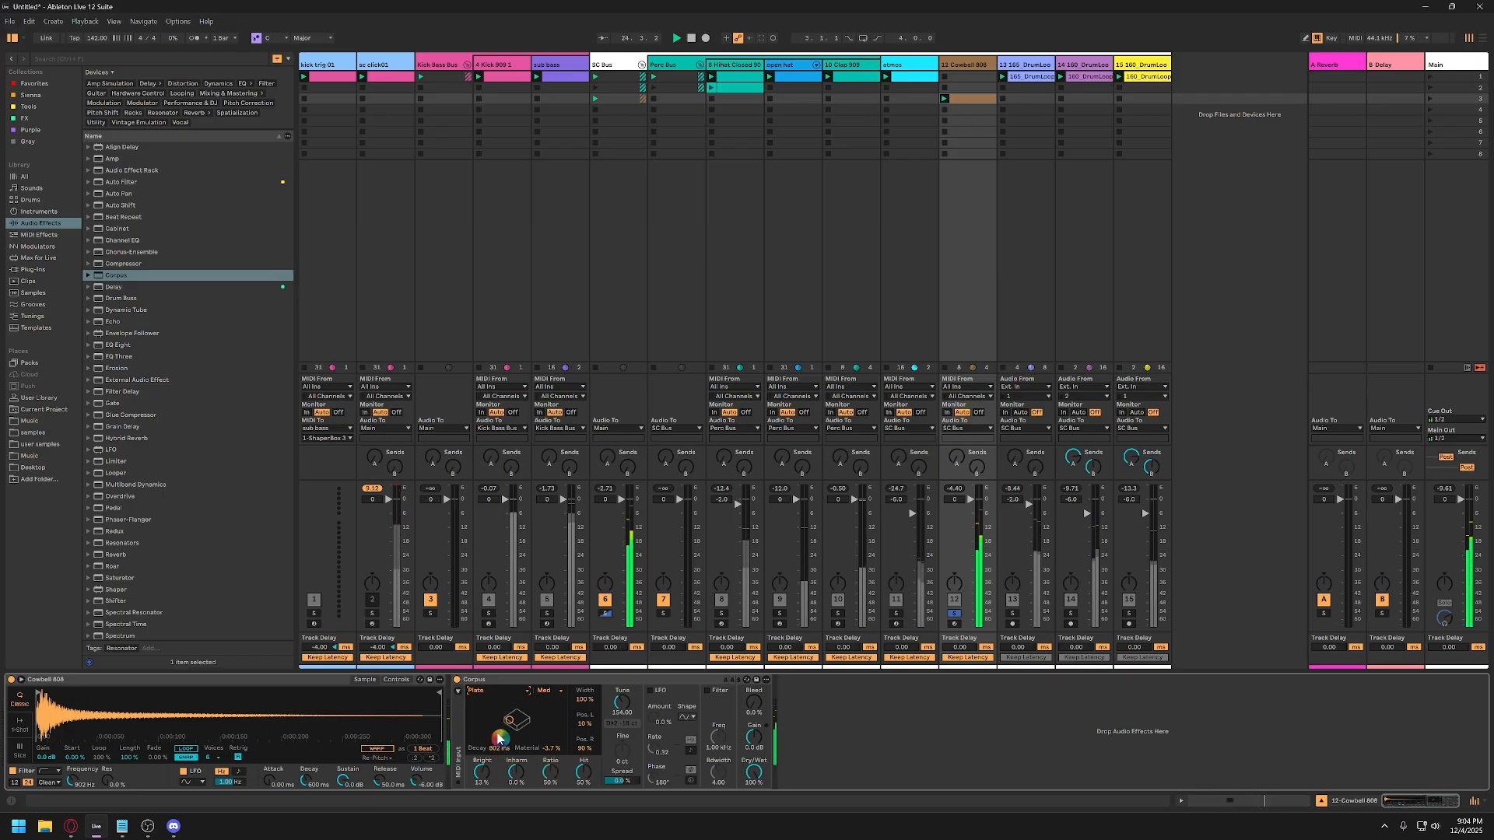
left_click(510, 695)
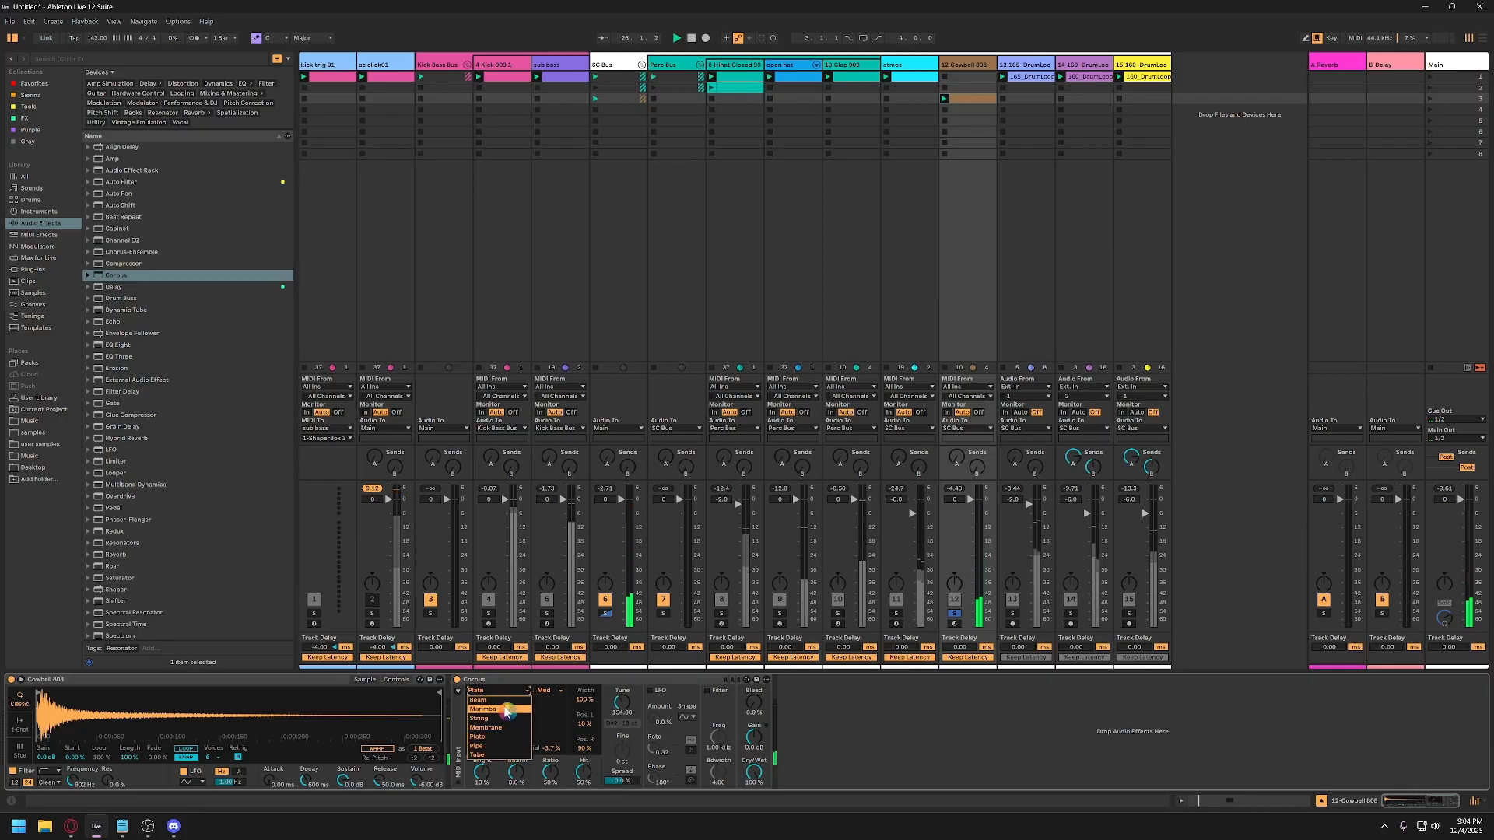
left_click(509, 703)
left_click(510, 700)
left_click(509, 698)
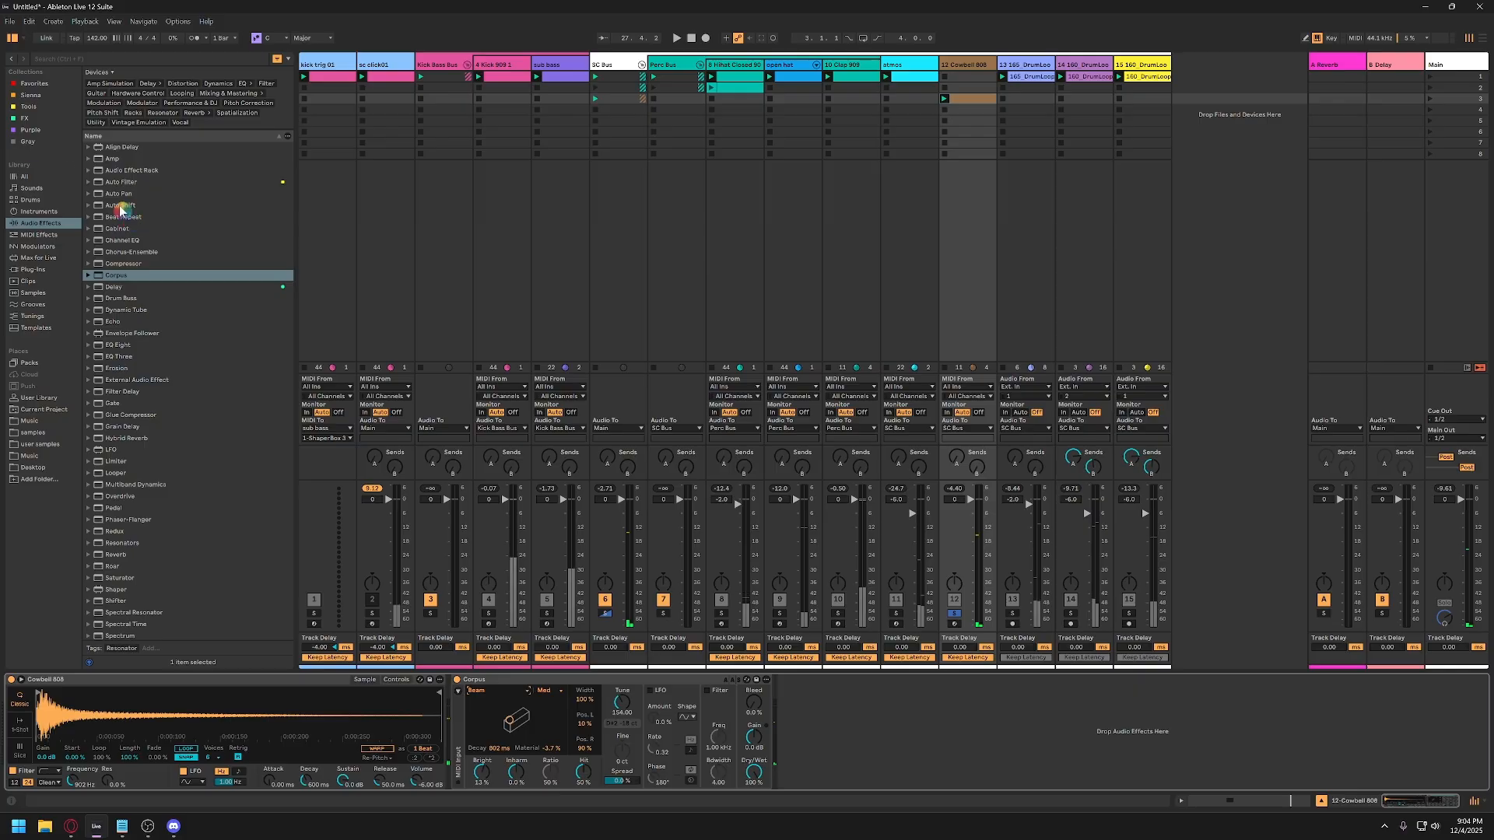
Add the favourite EQ COMP preset to the Cowbell 808 track and open its Pro-Q 4 during playback.
left_click(33, 84)
double_click(126, 88)
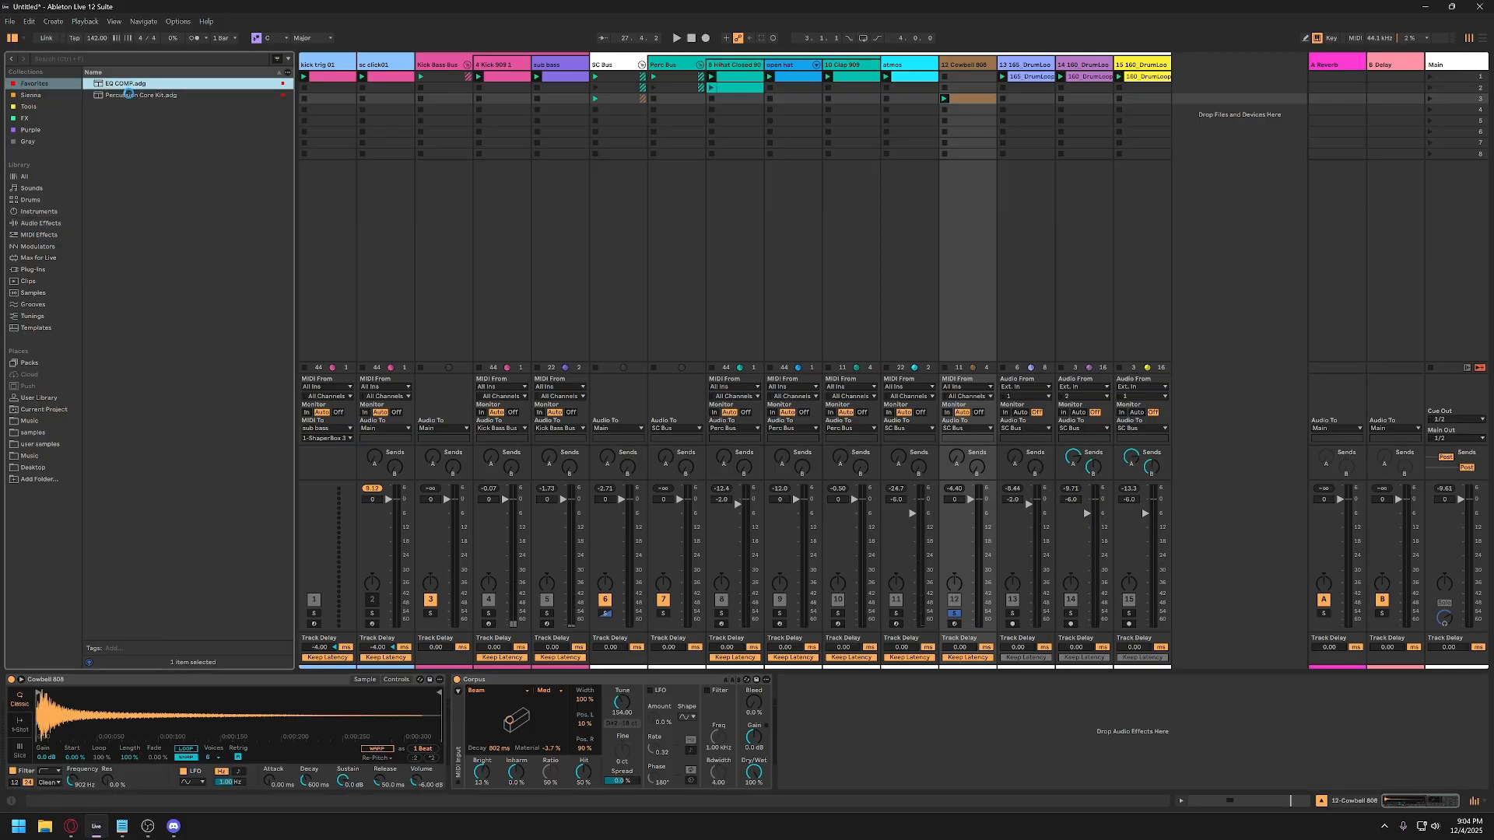
left_click(904, 681)
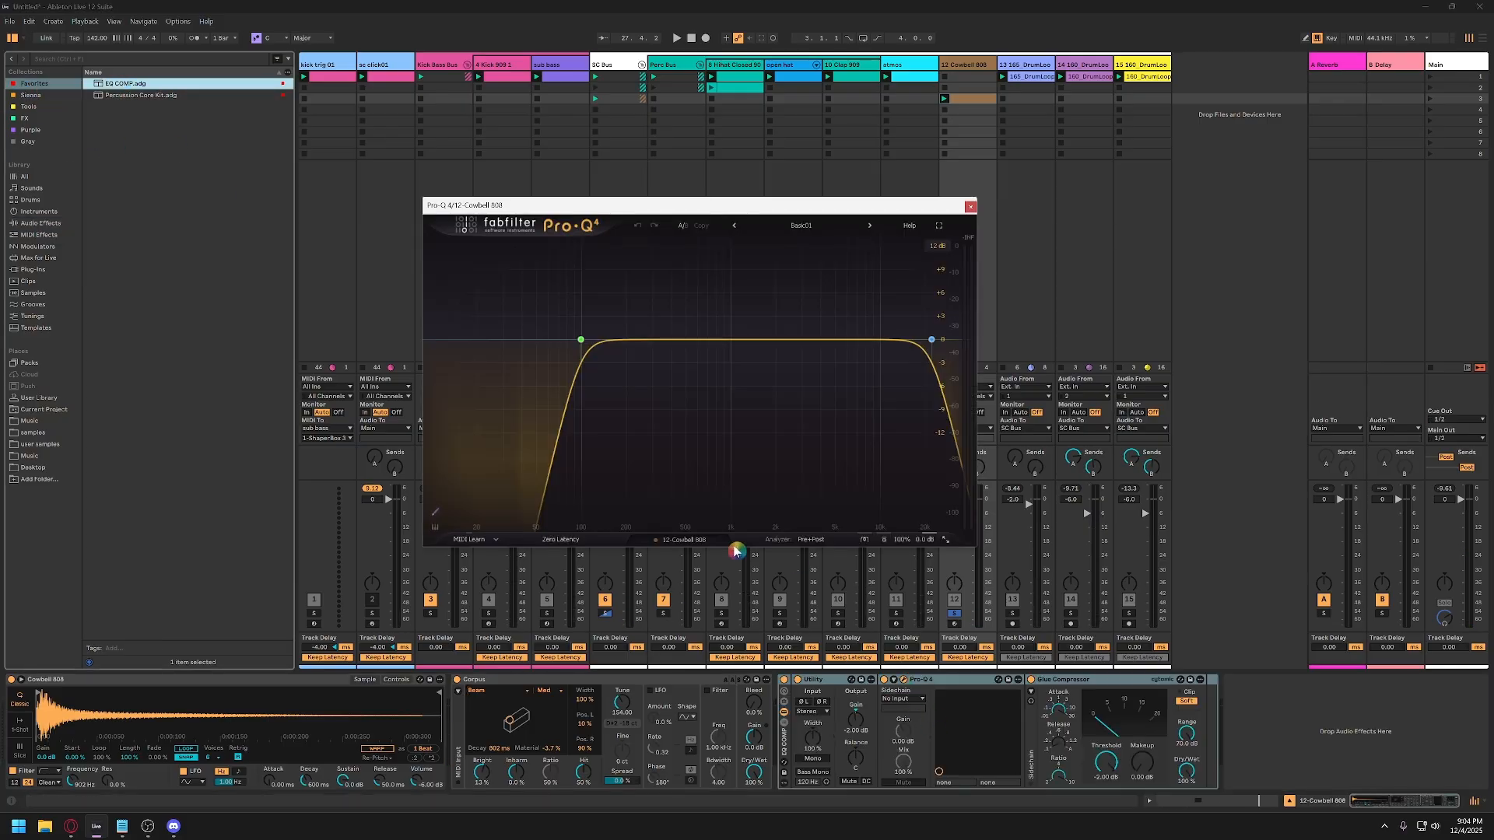
key("space")
In Pro-Q 4, raise the low cut to about 200 Hz, lower the high cut, and boost about 2 dB near 1.57 kHz.
left_click_drag(583, 339, 626, 339)
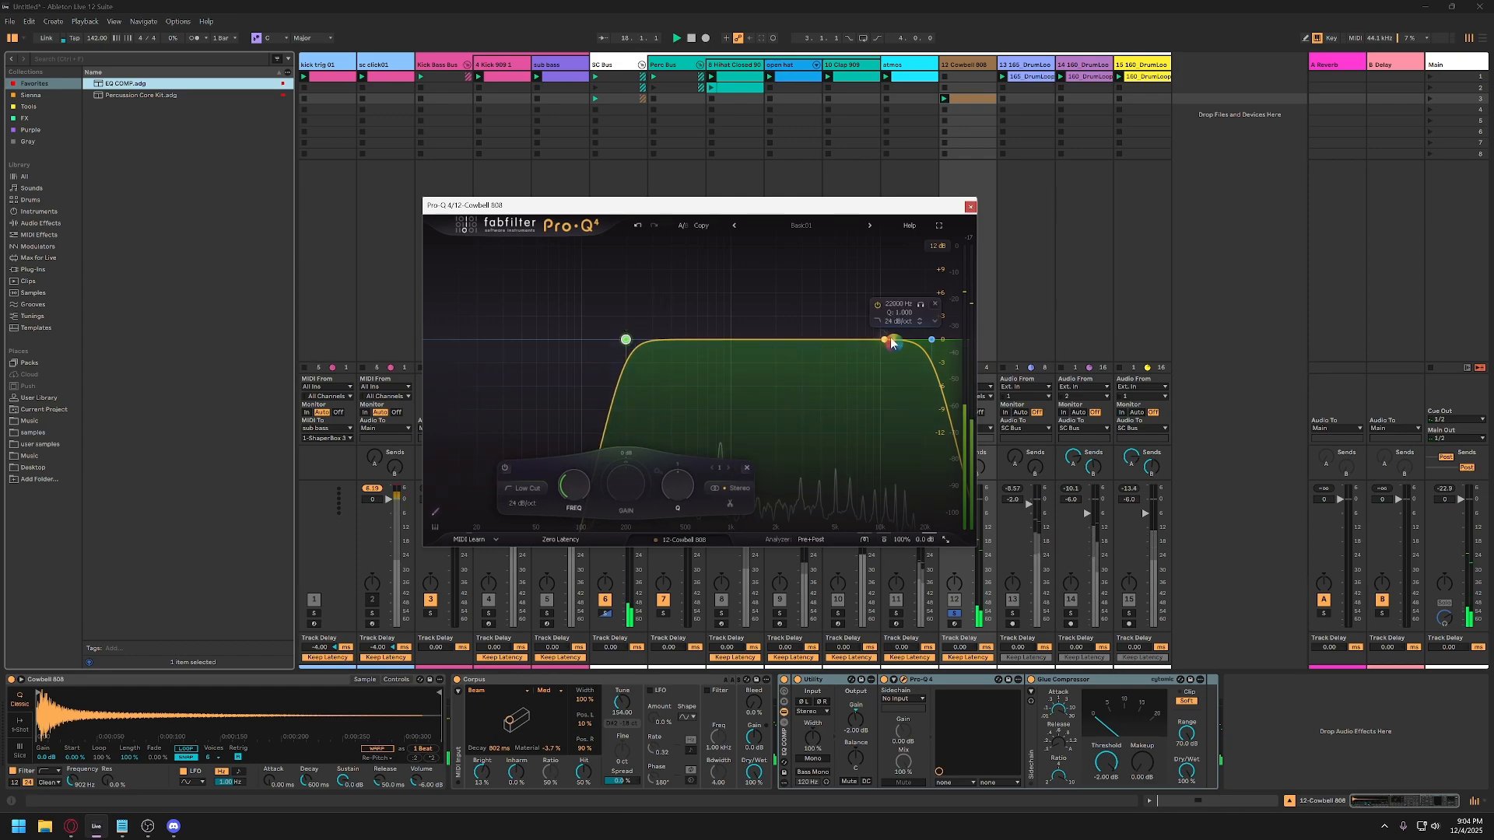
left_click(931, 340)
left_click_drag(931, 341, 903, 342)
left_click_drag(758, 340, 761, 320)
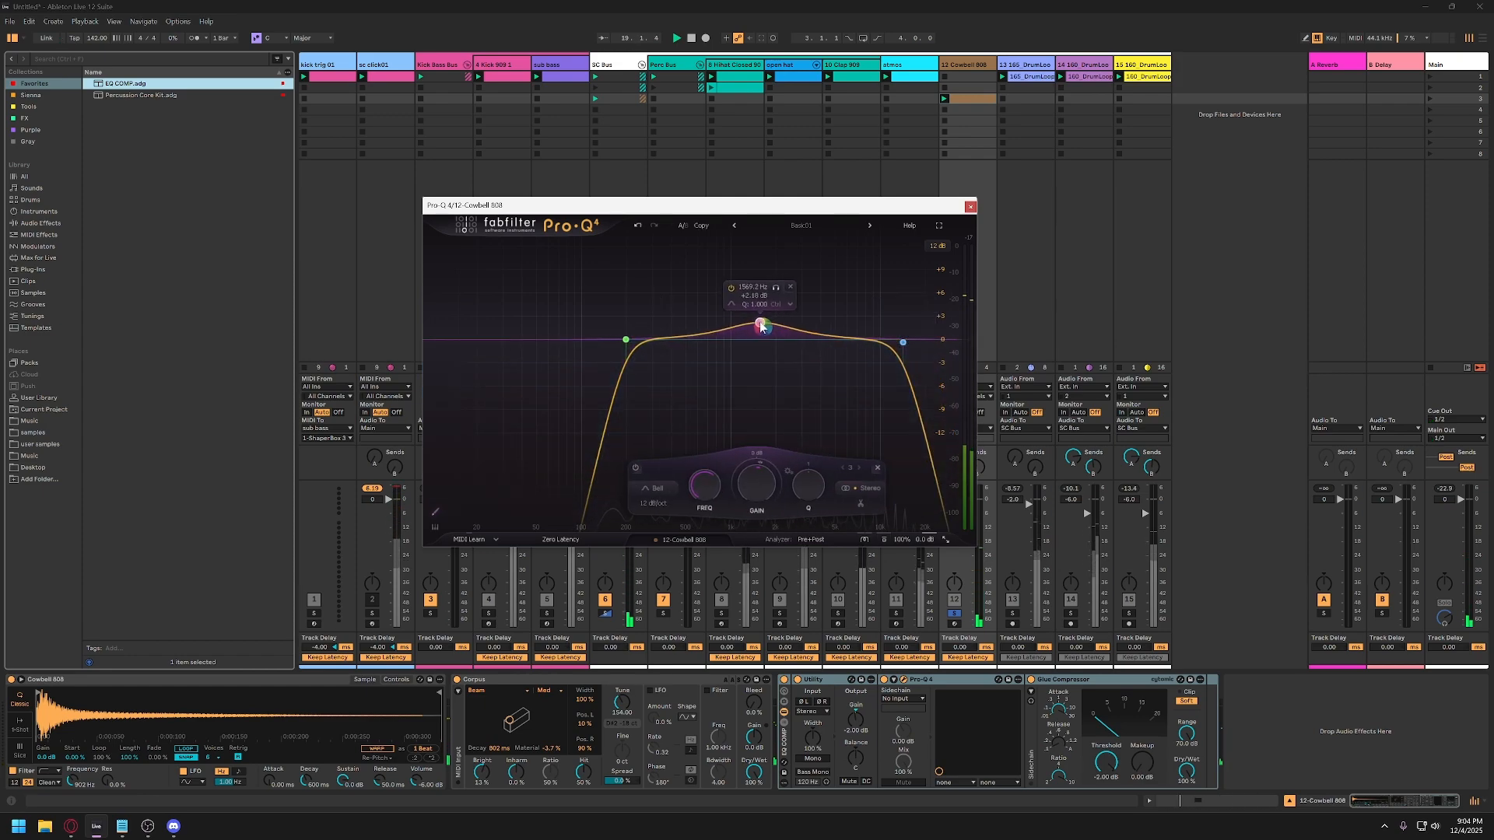
left_click(970, 206)
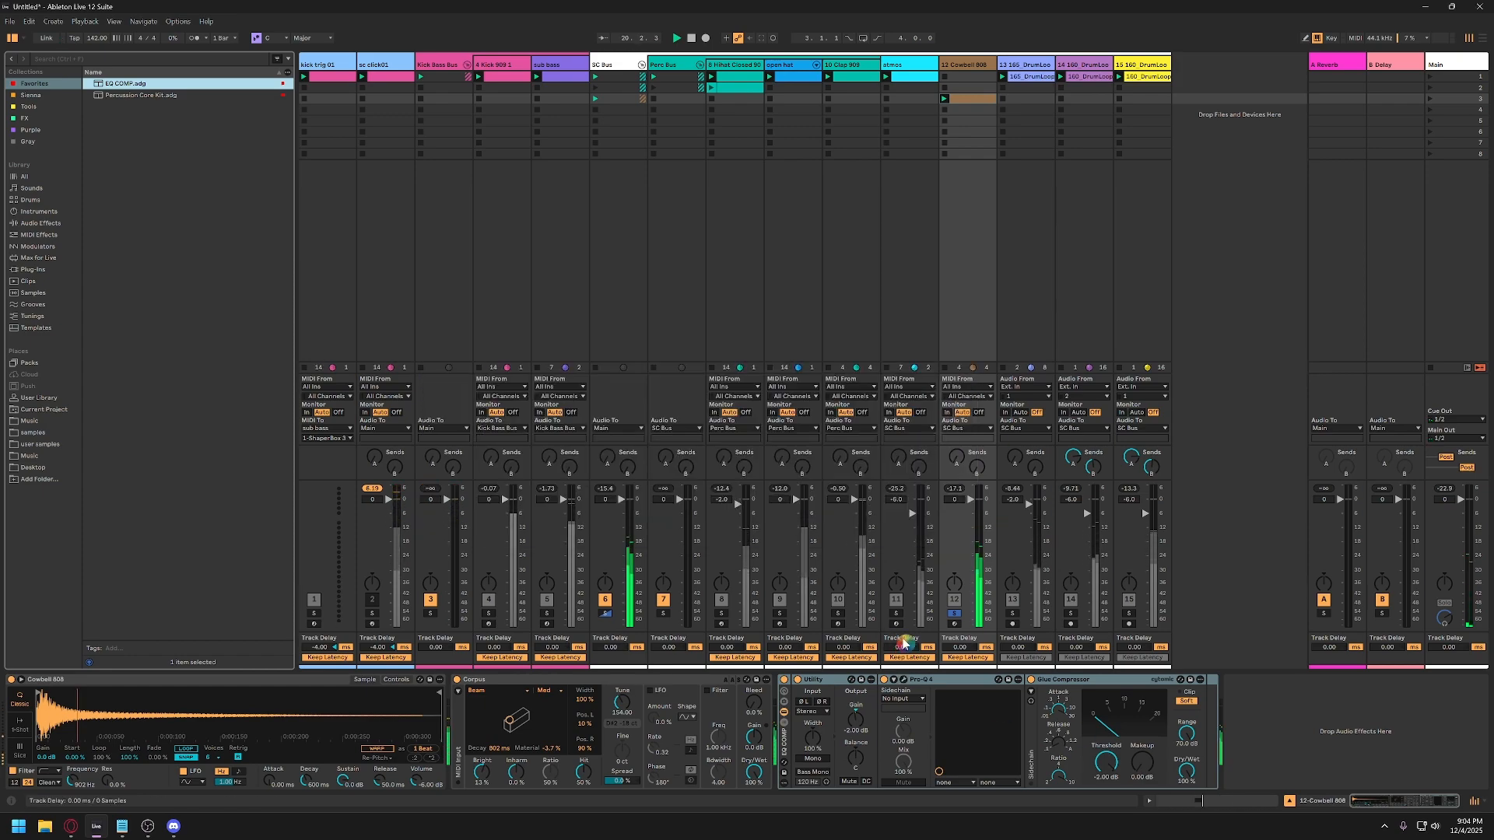
Raise the Cowbell 808 track's Reverb and Delay sends and unsolo the track.
left_click_drag(958, 474, 957, 466)
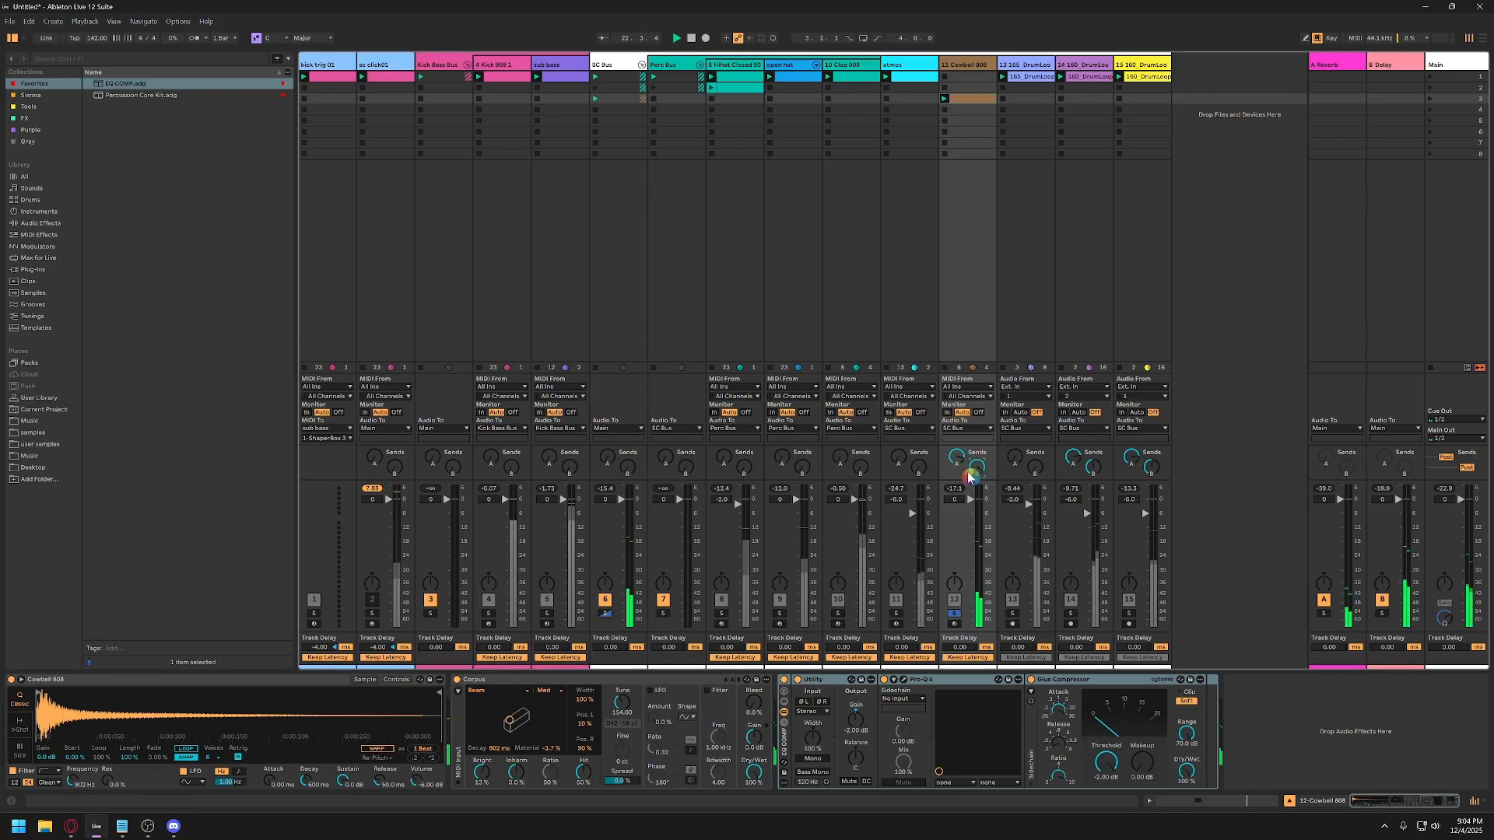
left_click(957, 614)
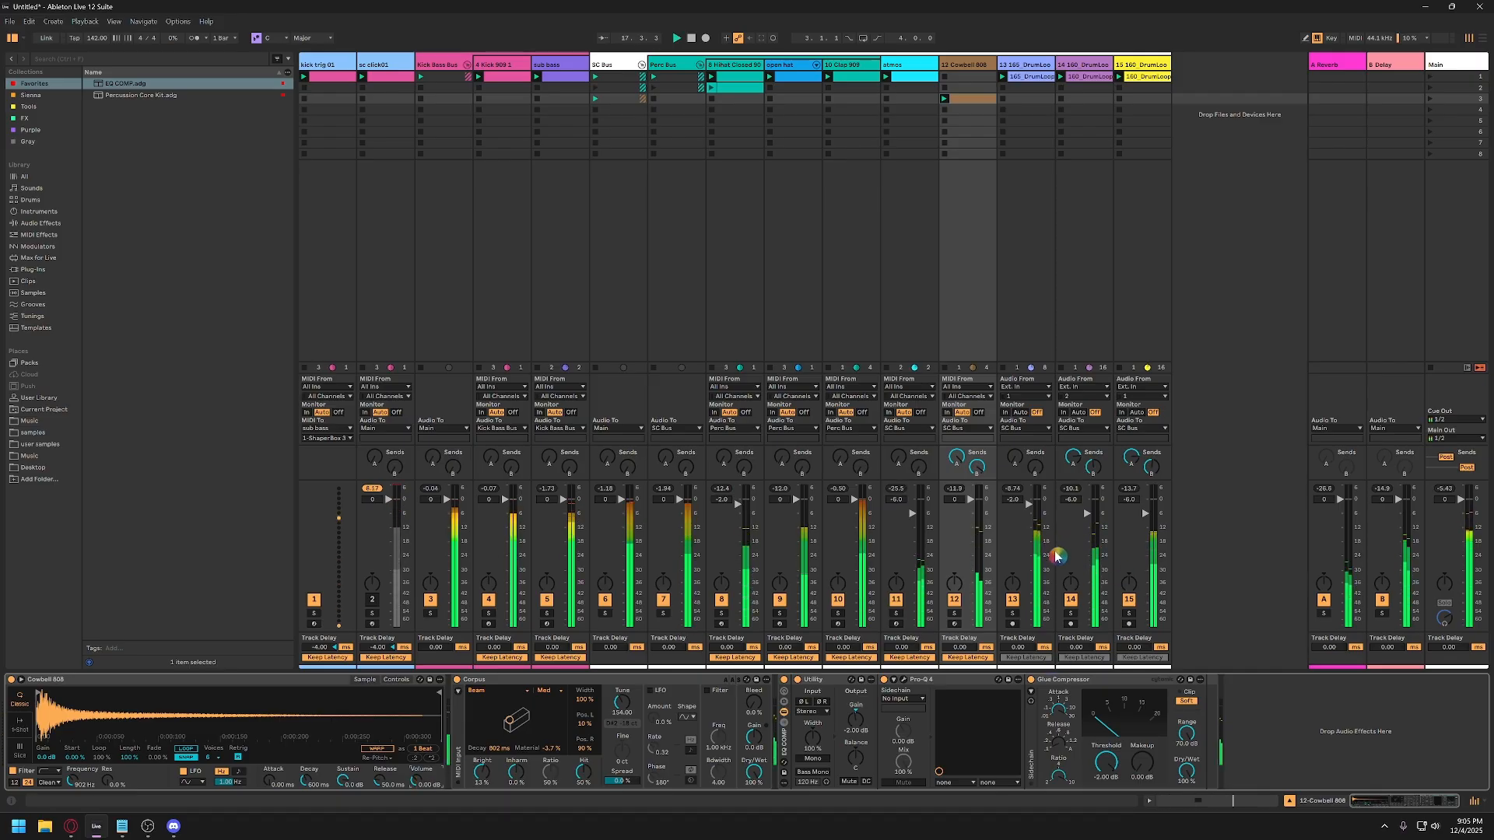
Raise the makeup gain of the Cowbell 808 track's Glue Compressor to 4 dB.
type("2")
key("Return")
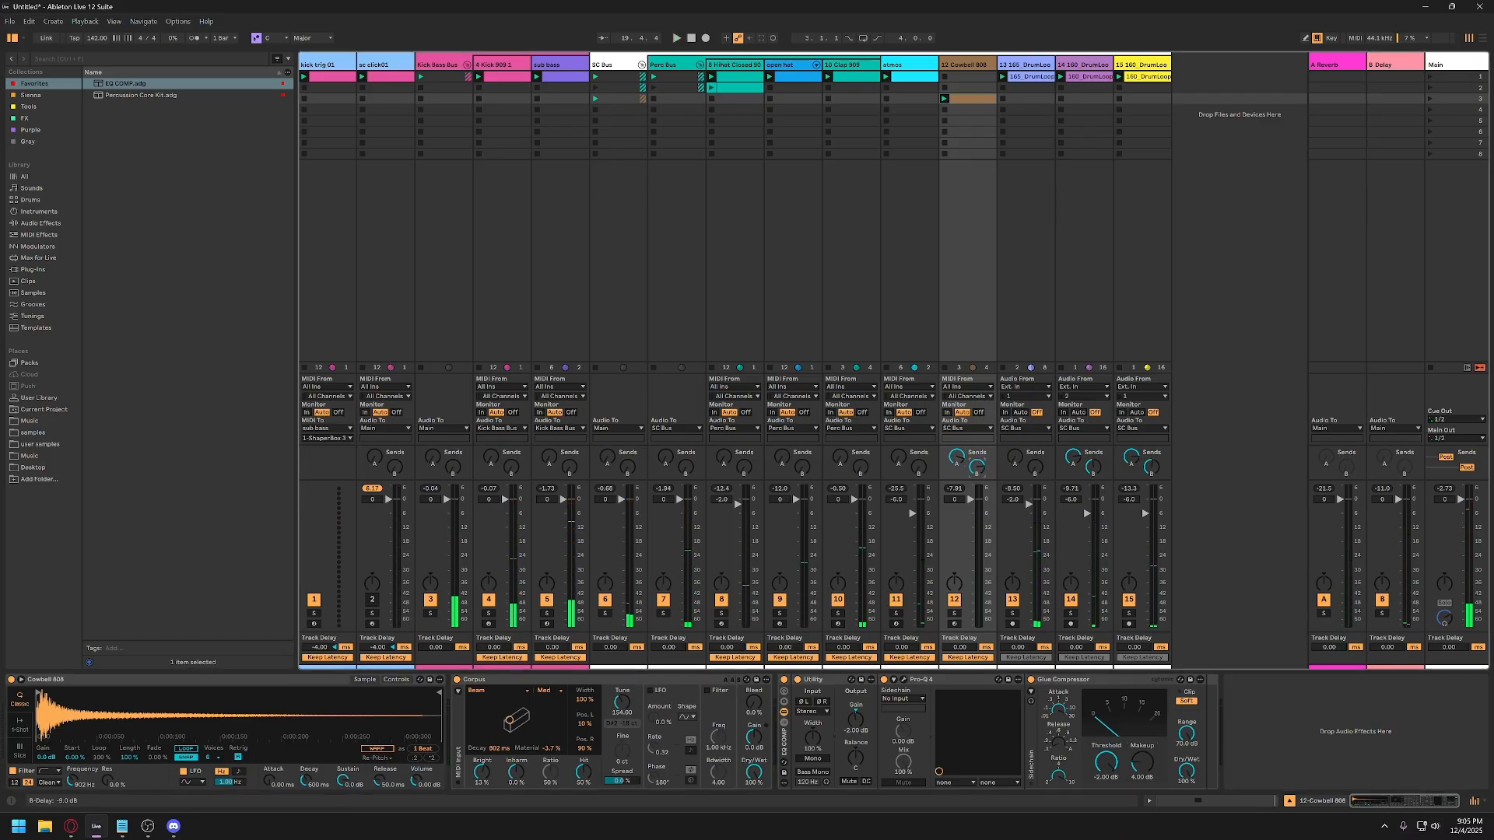
Move the cowbell clip up to scene 2 and transpose its note to D2.
left_click_drag(967, 101, 966, 87)
double_click(966, 88)
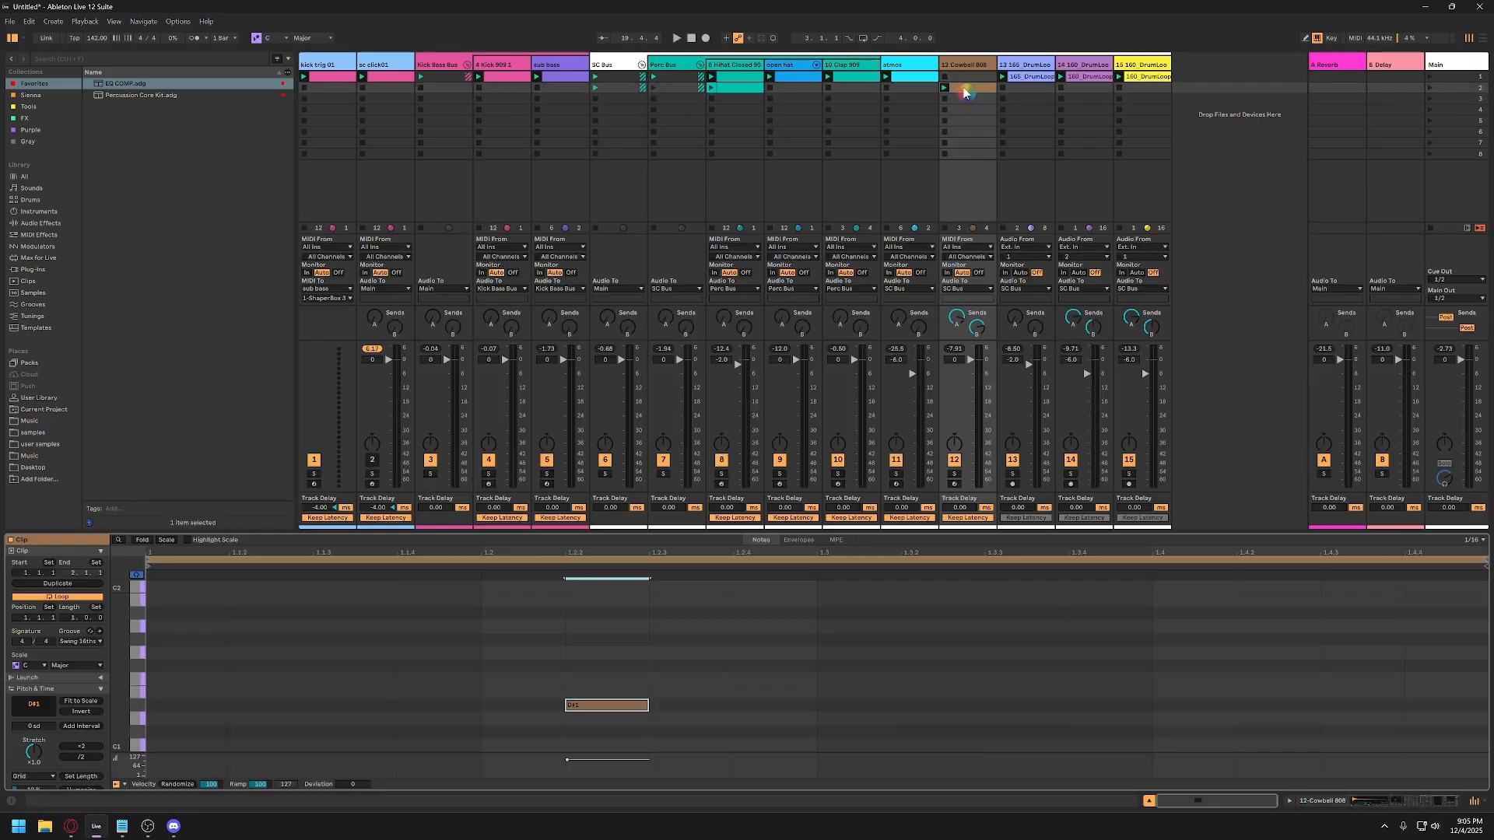
left_click_drag(651, 635, 614, 714)
key("shift+Up")
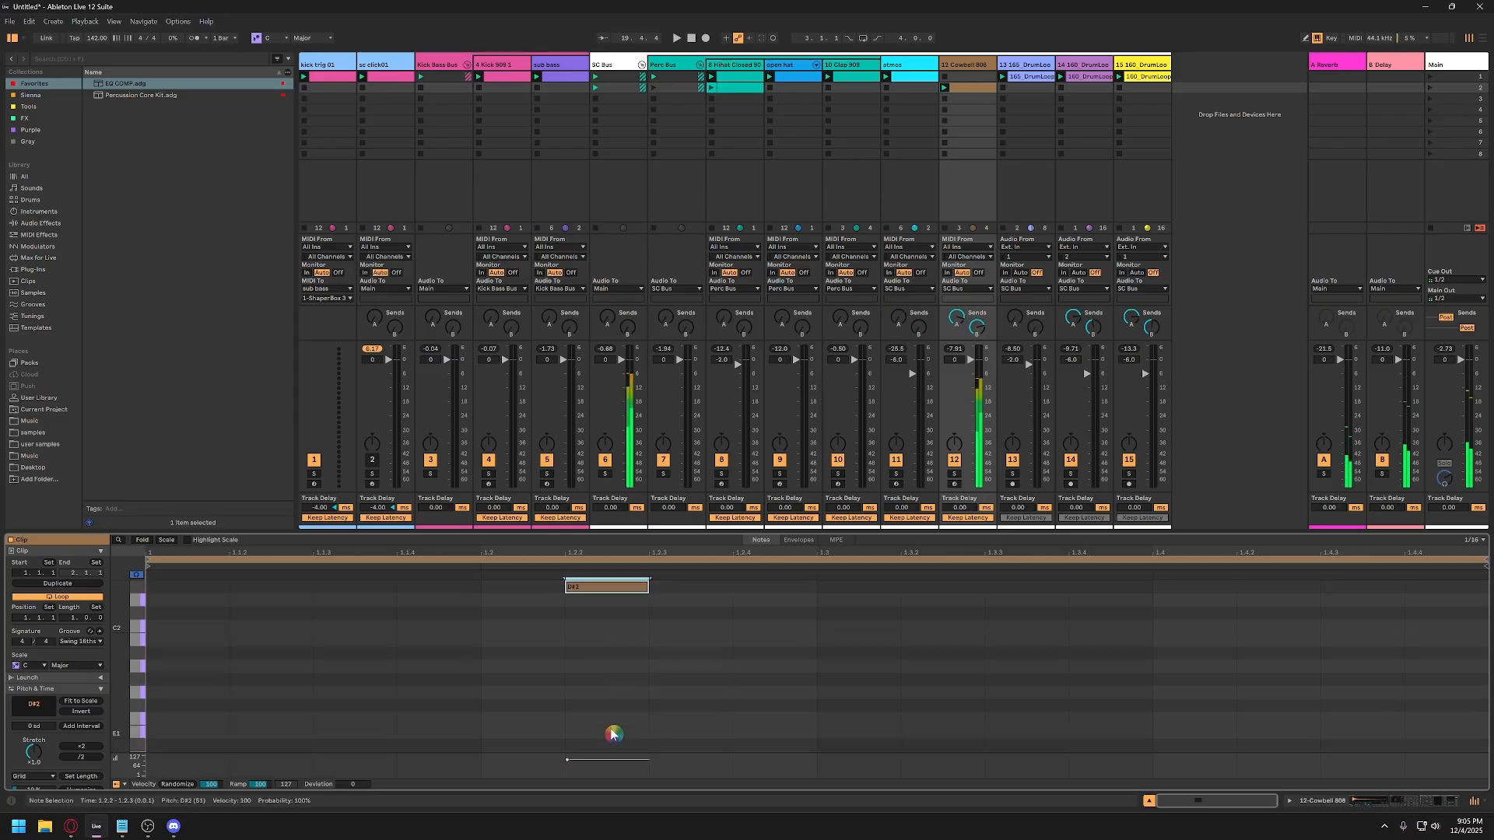
key("Down")
key("Down")
key("Down")
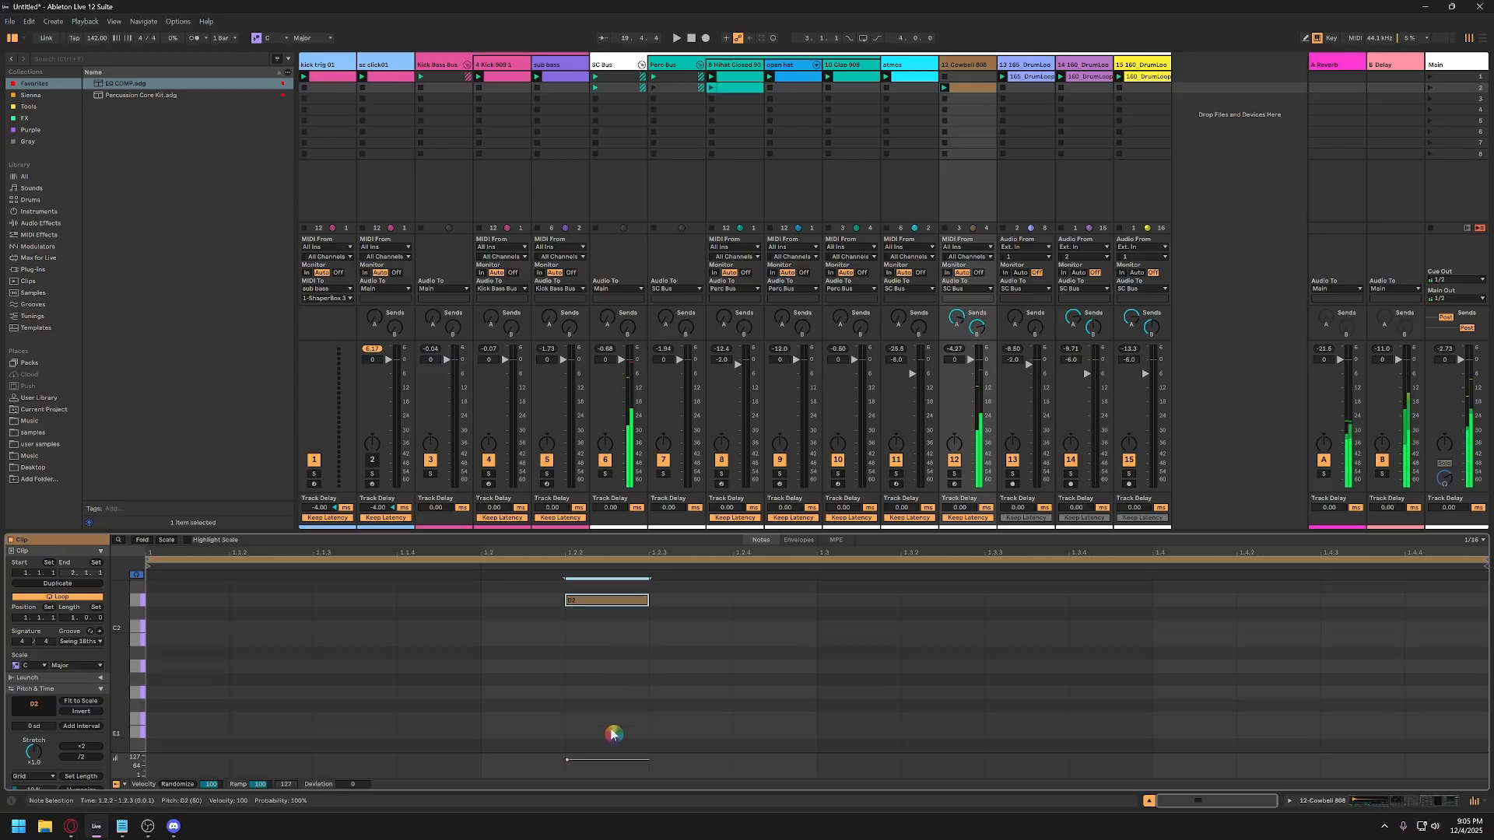
key("Up")
key("Up")
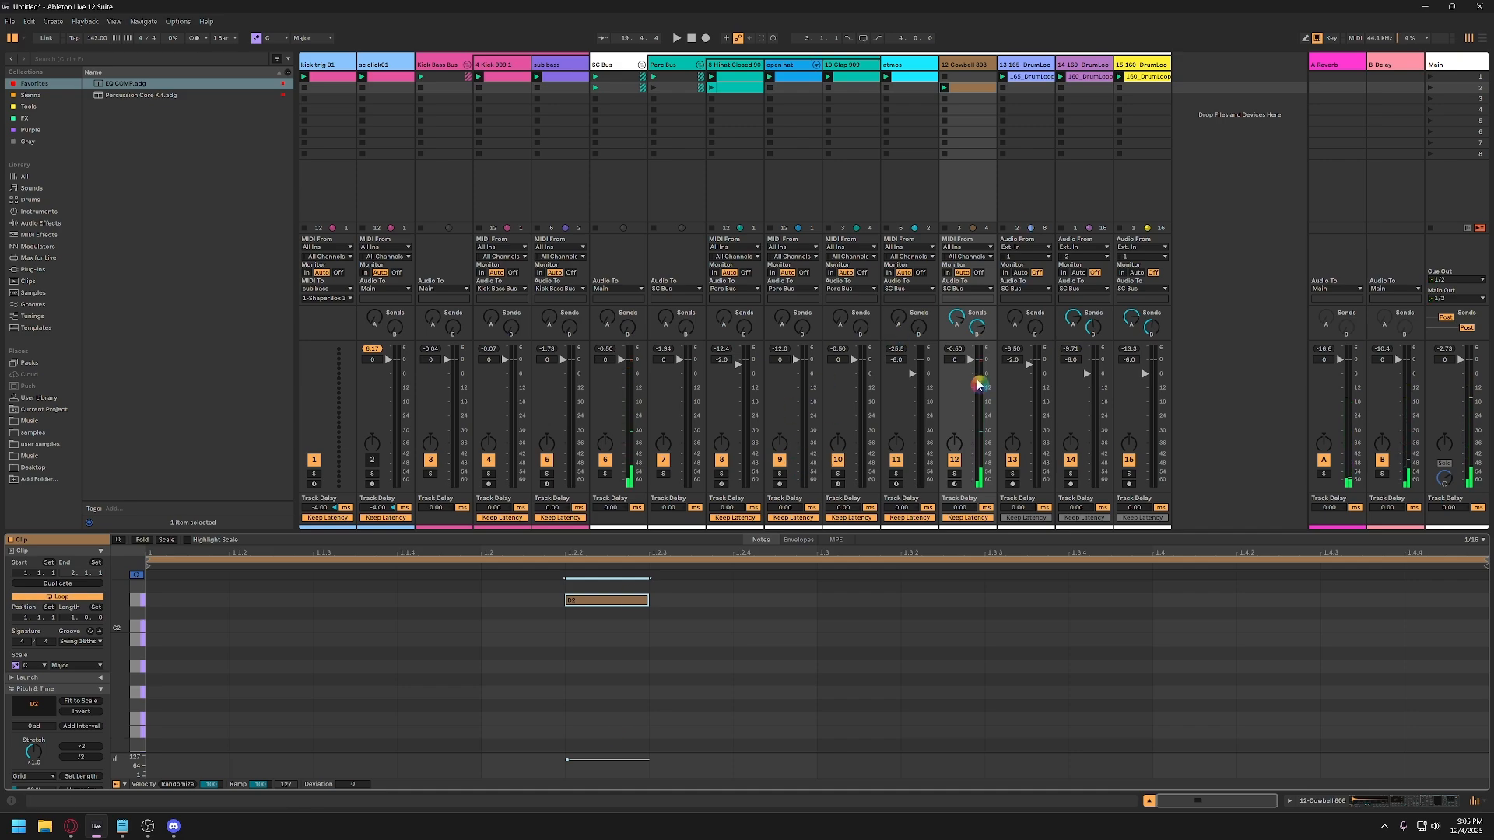
Show the Cowbell 808 track's device chain and play it with the full mix.
left_click(961, 66)
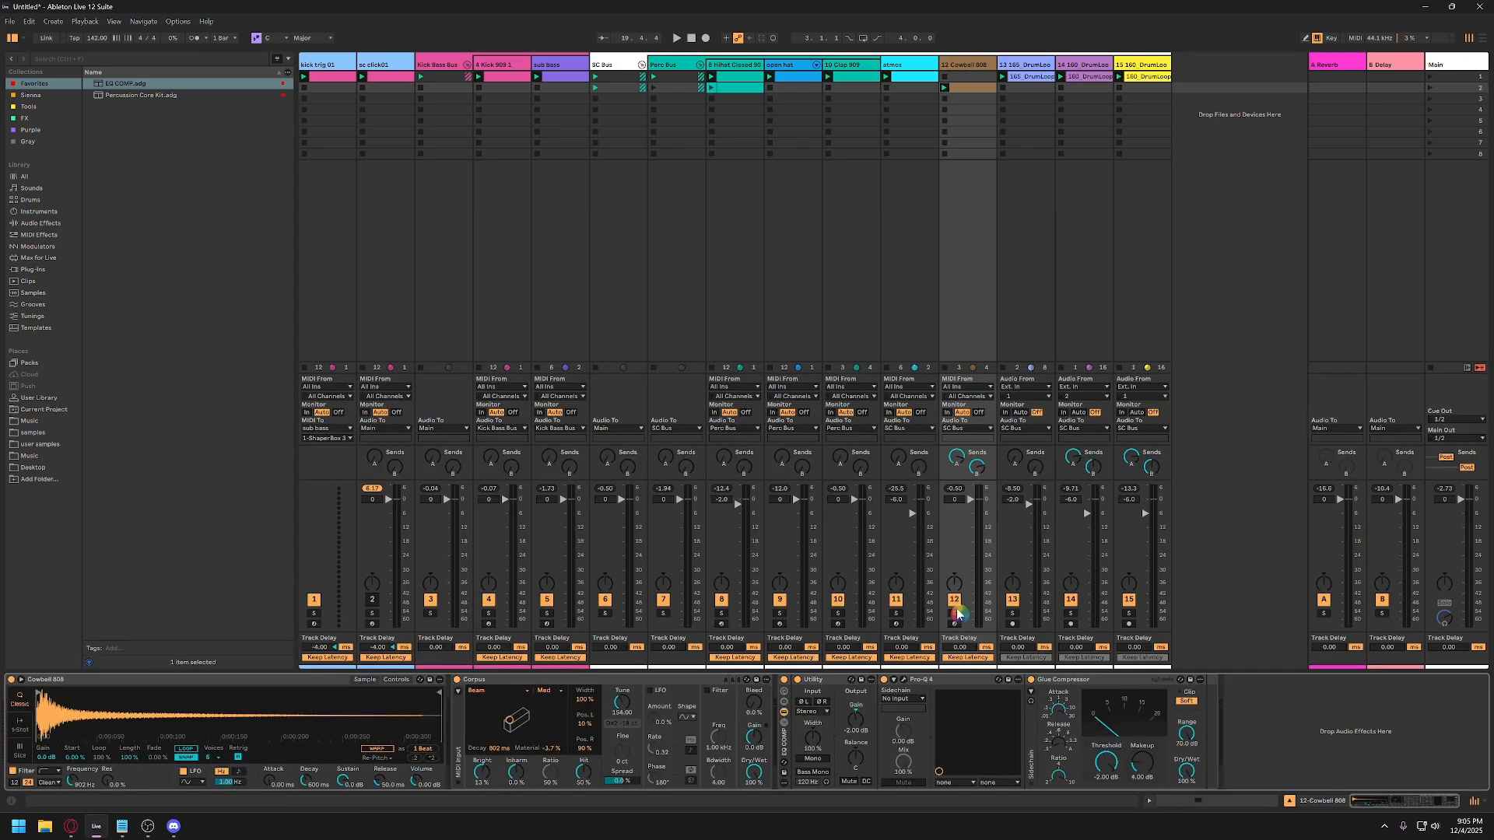
key("Down")
key("Down")
key("space")
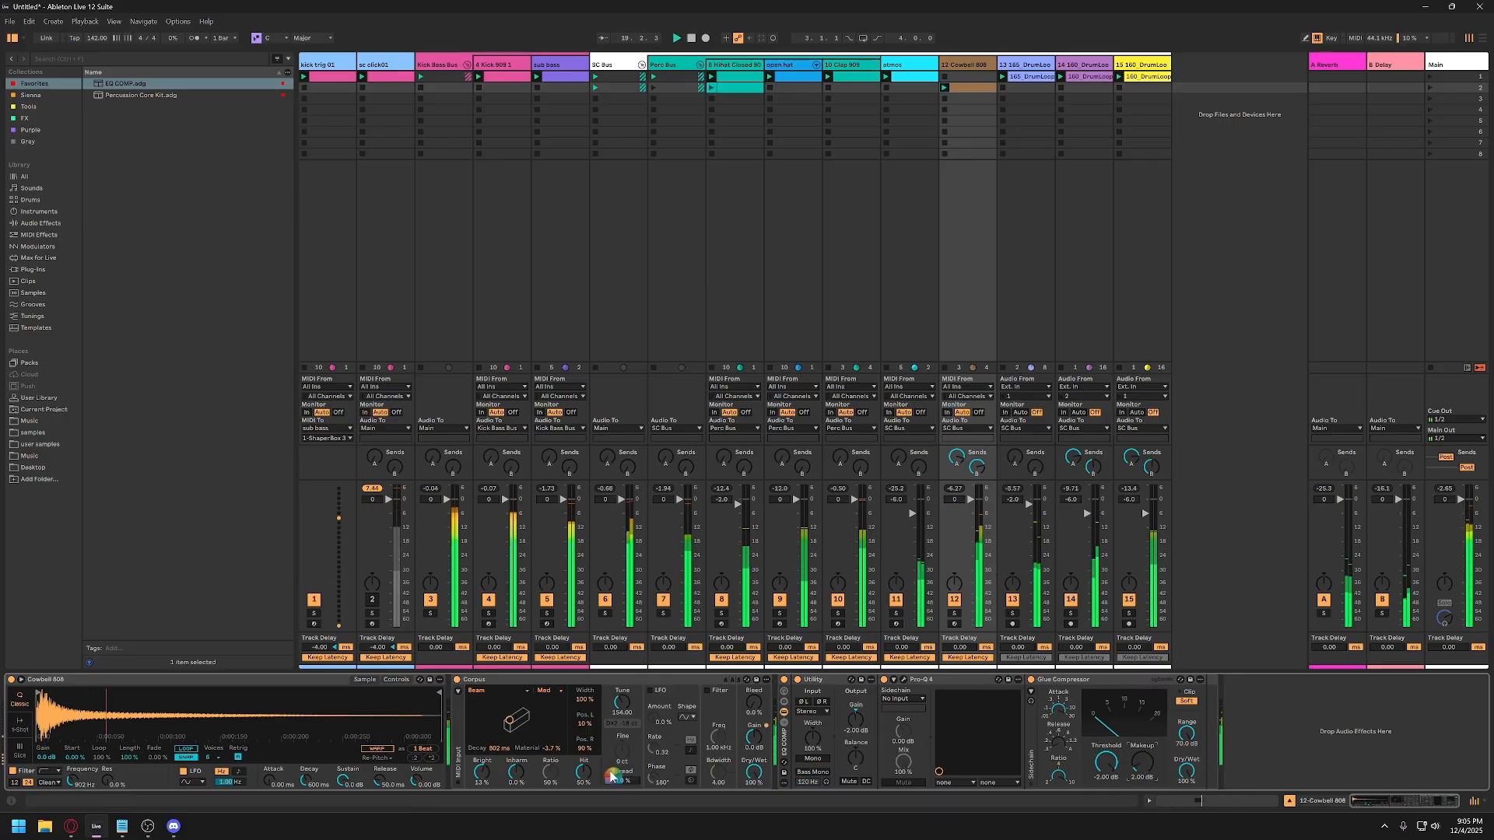
Adjust the Cowbell 808 track's Corpus, lower its volume to -6 dB, and move its clip up to scene 1.
mouse_move(516, 771)
left_mouse_down()
mouse_move(516, 737)
mouse_move(513, 772)
left_mouse_up()
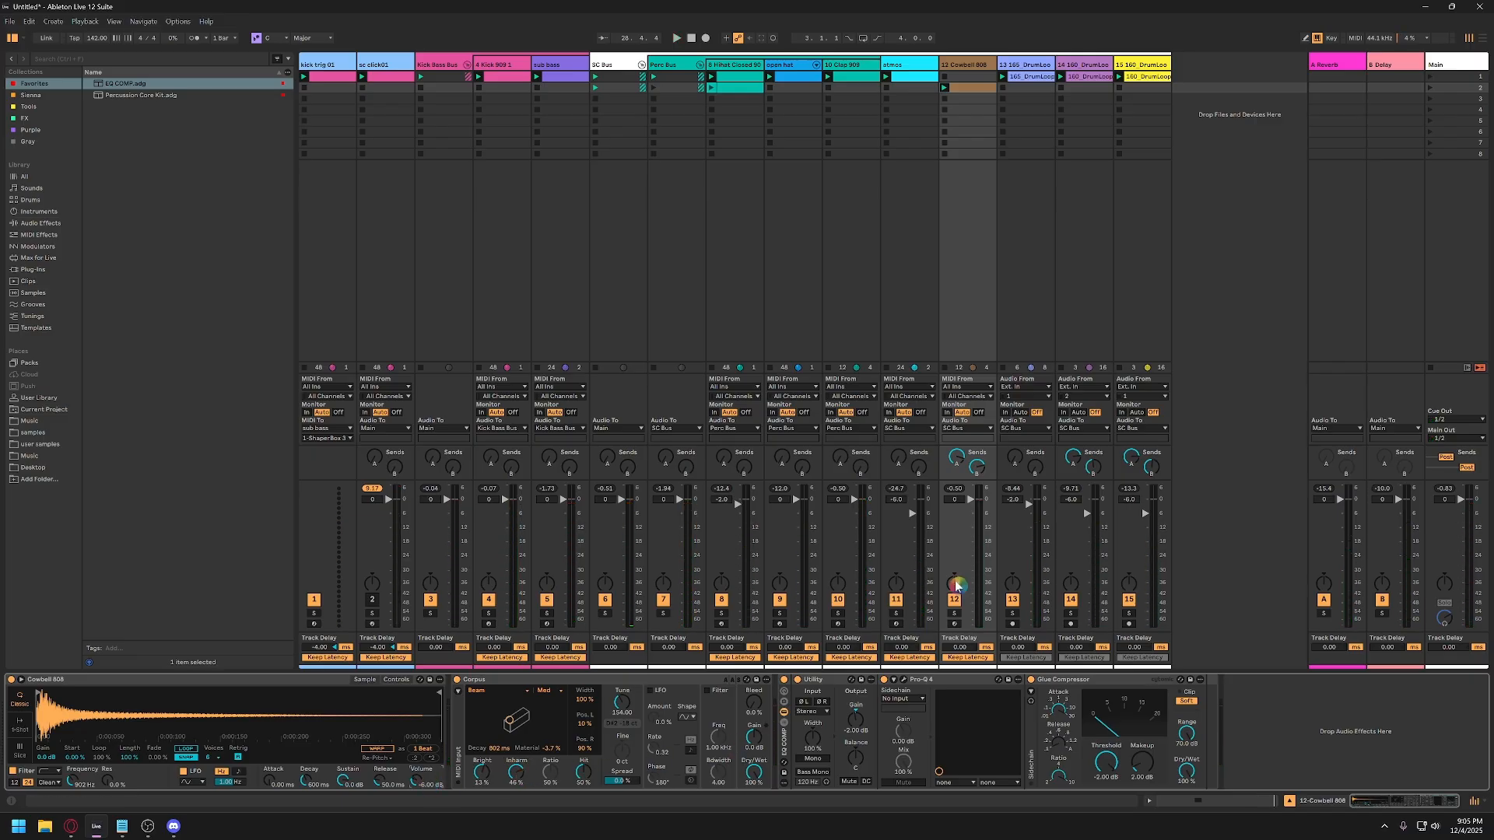
left_click(957, 460)
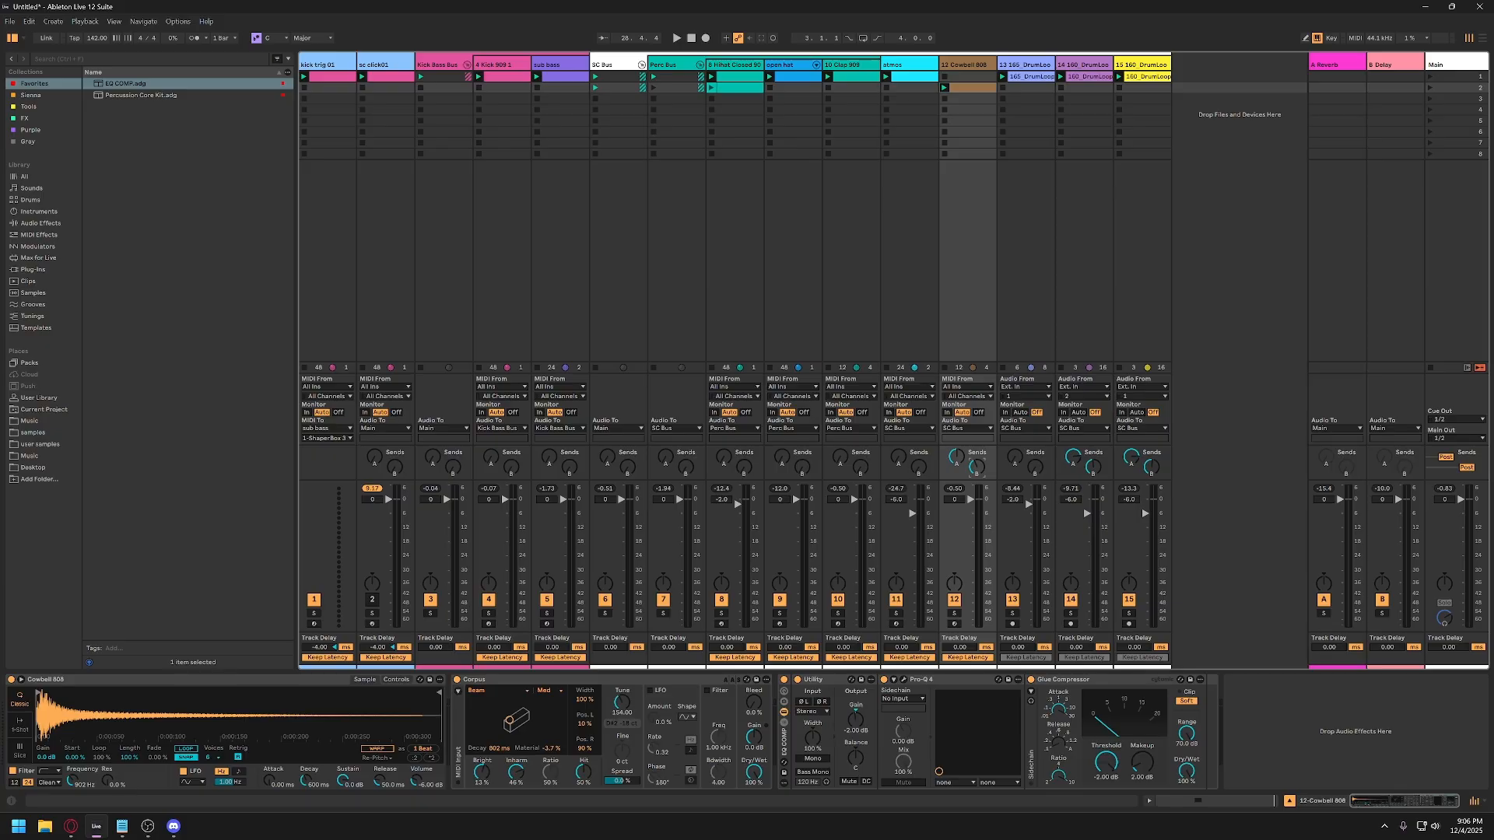
key("alt+Tab")
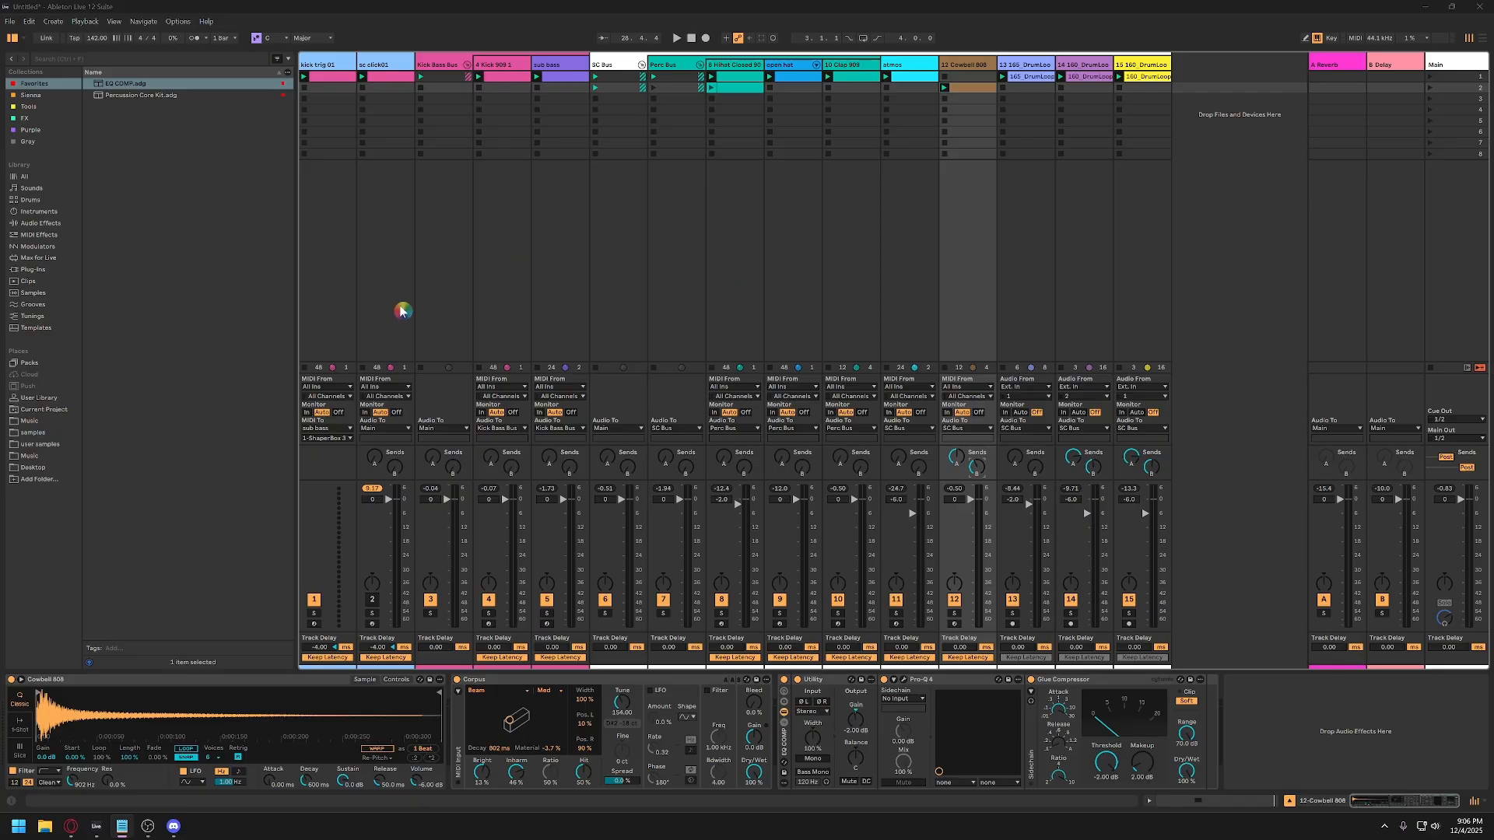
left_click(378, 491)
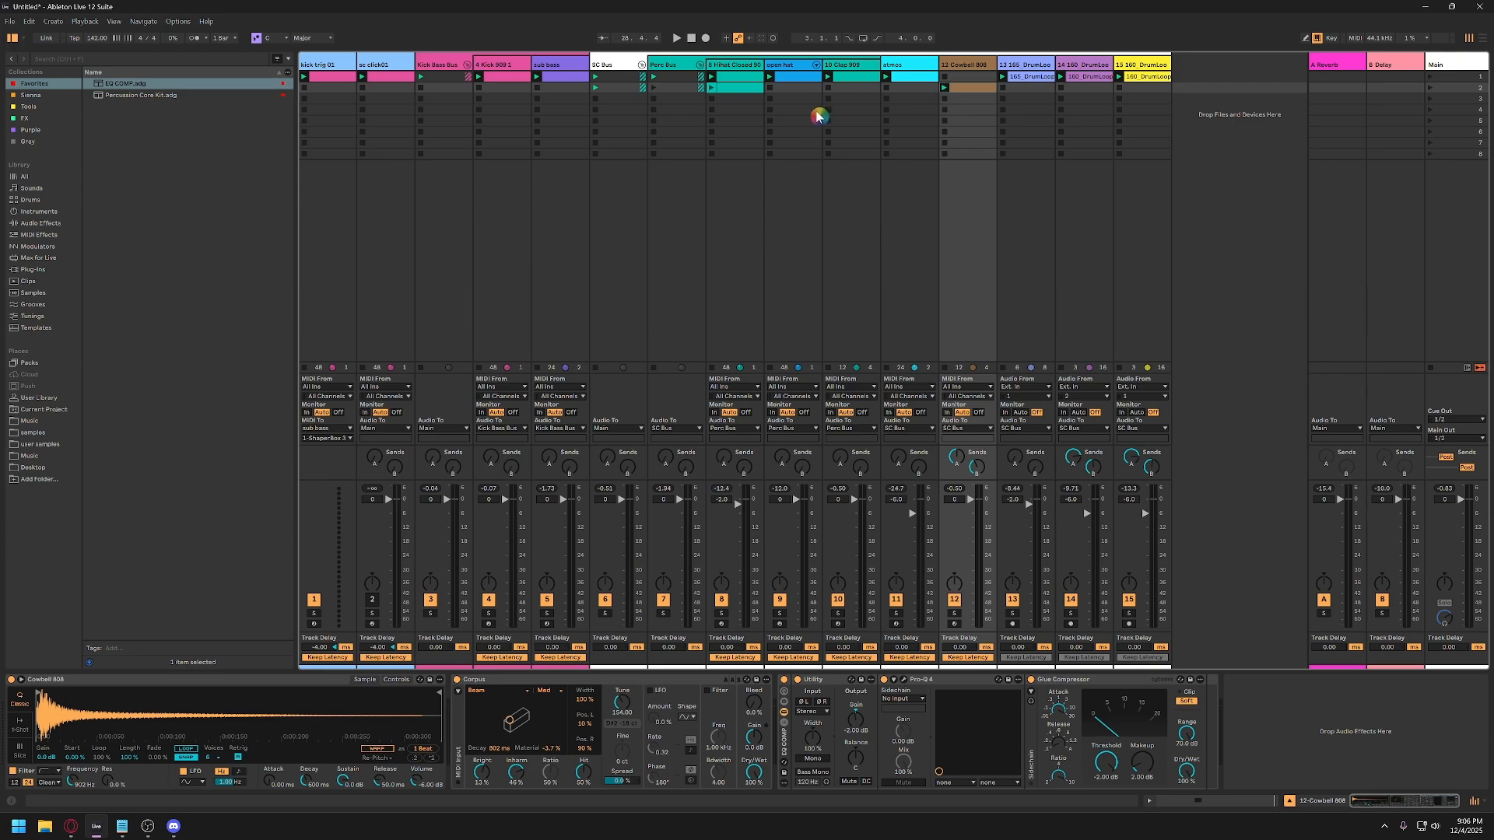
key("space")
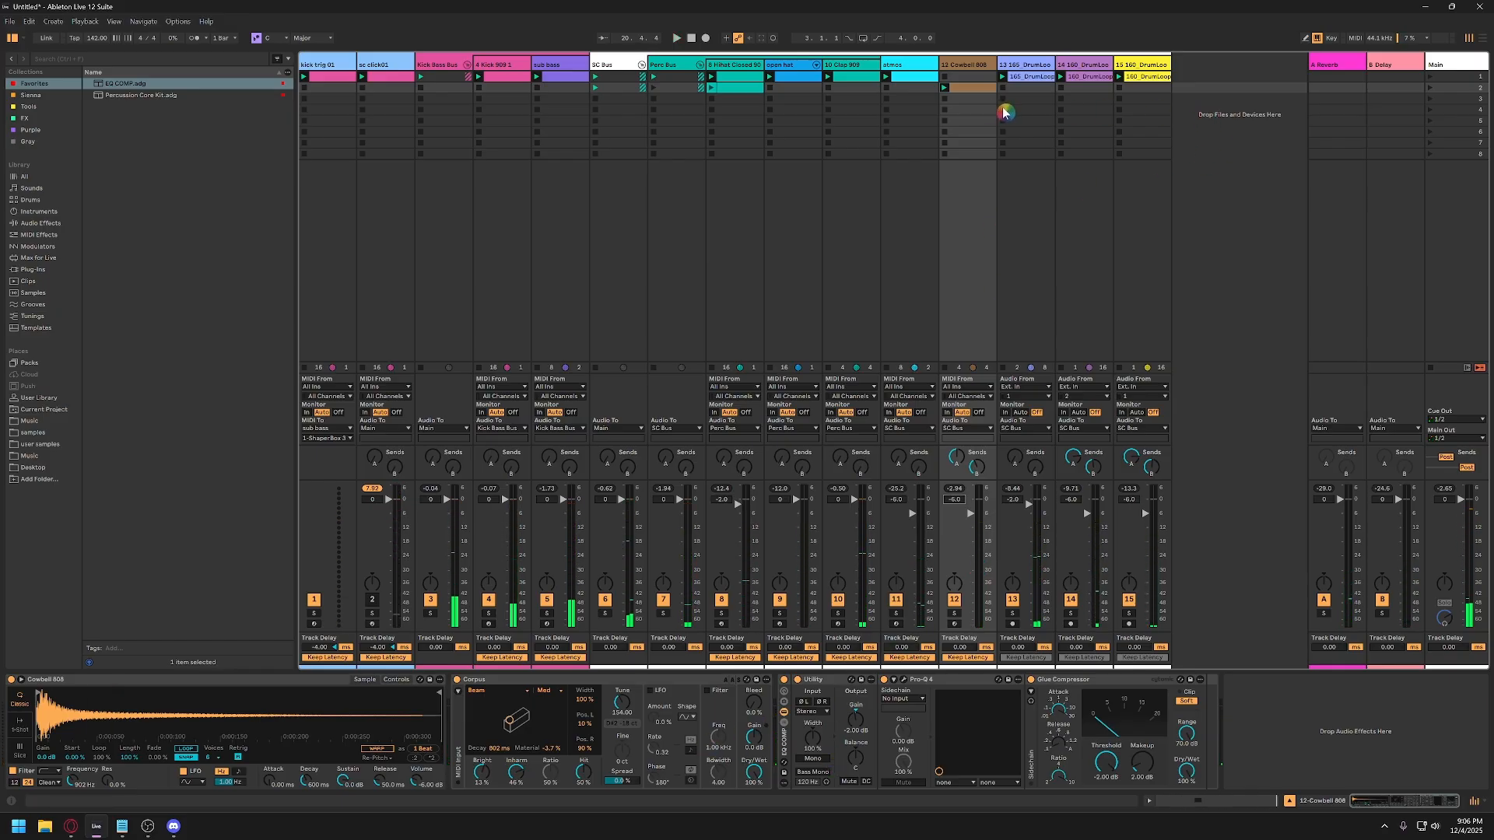
left_click_drag(978, 90, 970, 78)
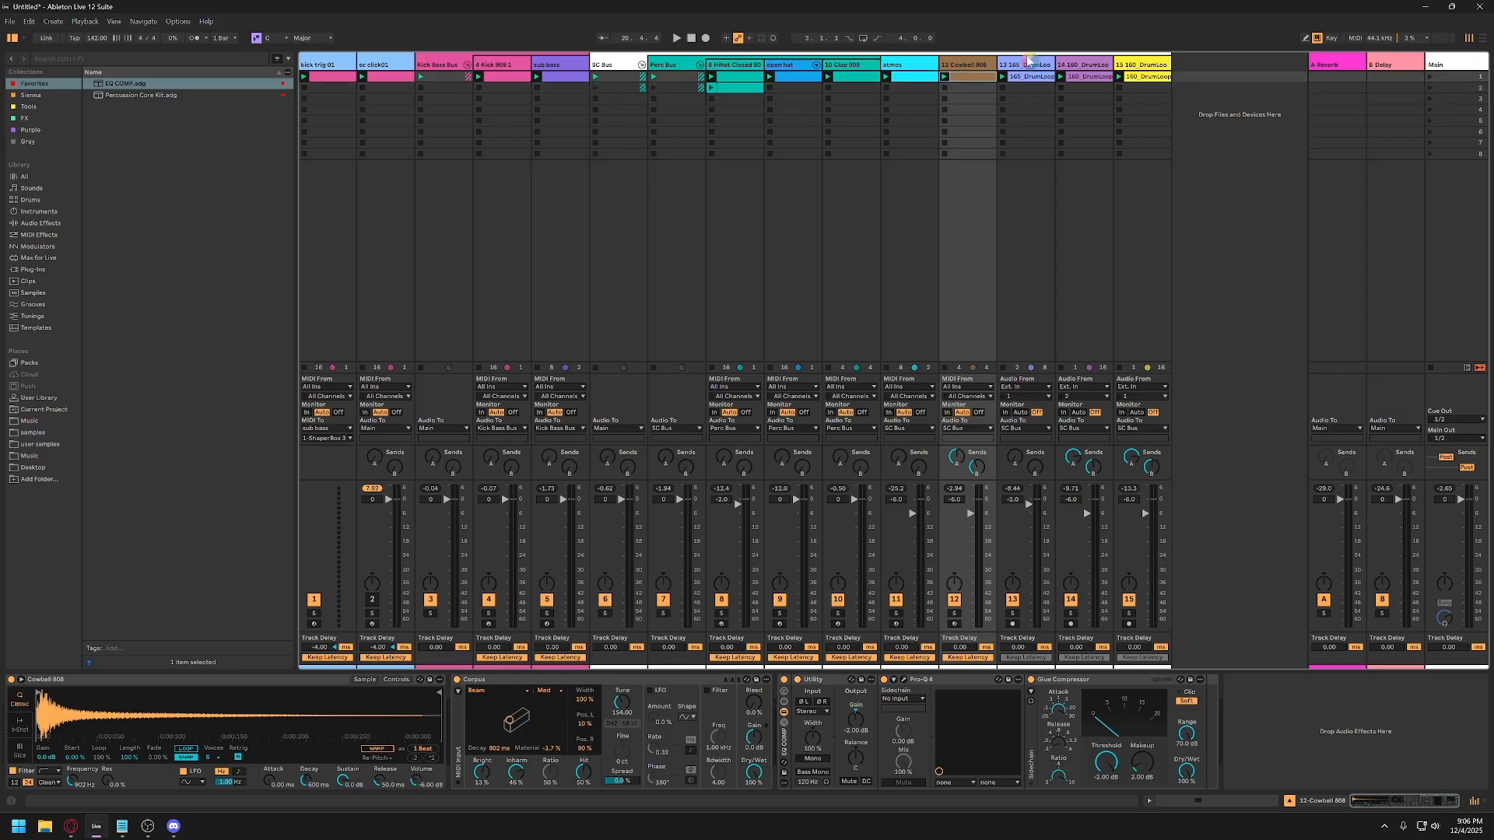
Copy all scene 1 clips into the Arrangement, repeat them from bar 1 to bar 141, and return playback to the Arrangement.
left_click(1147, 78)
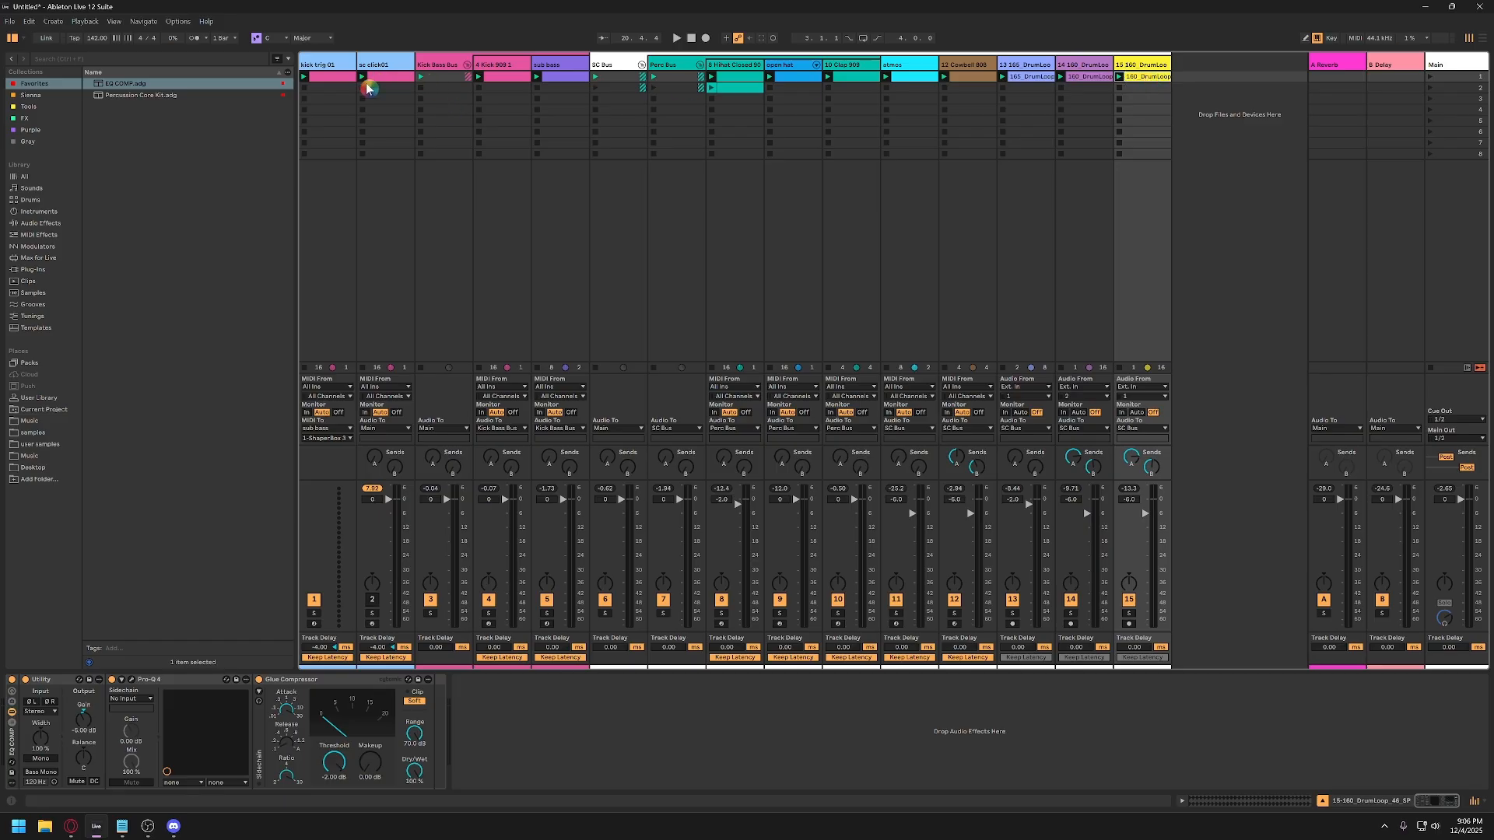
left_click(327, 78)
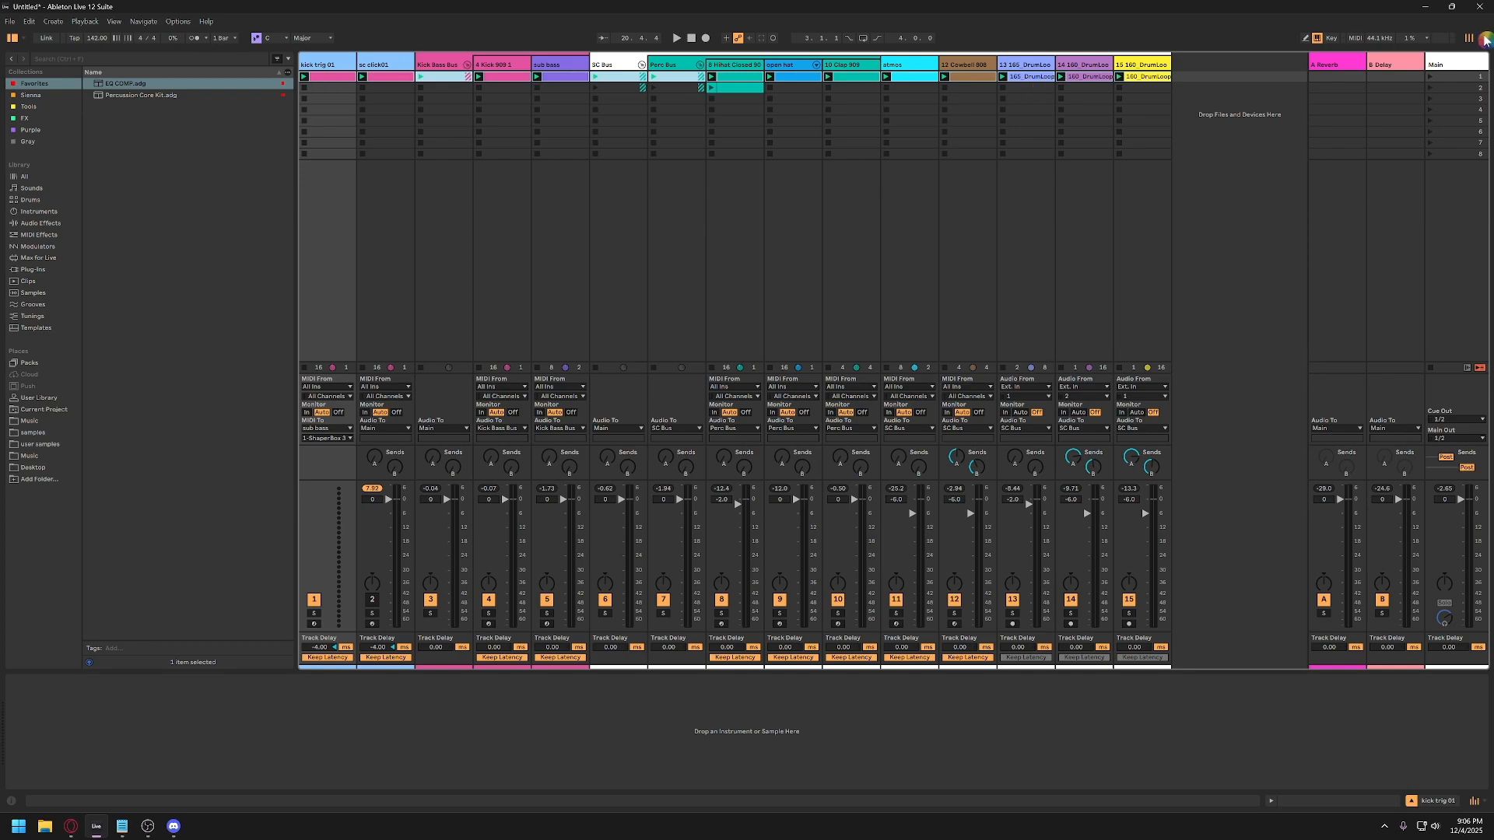
left_click(1483, 39)
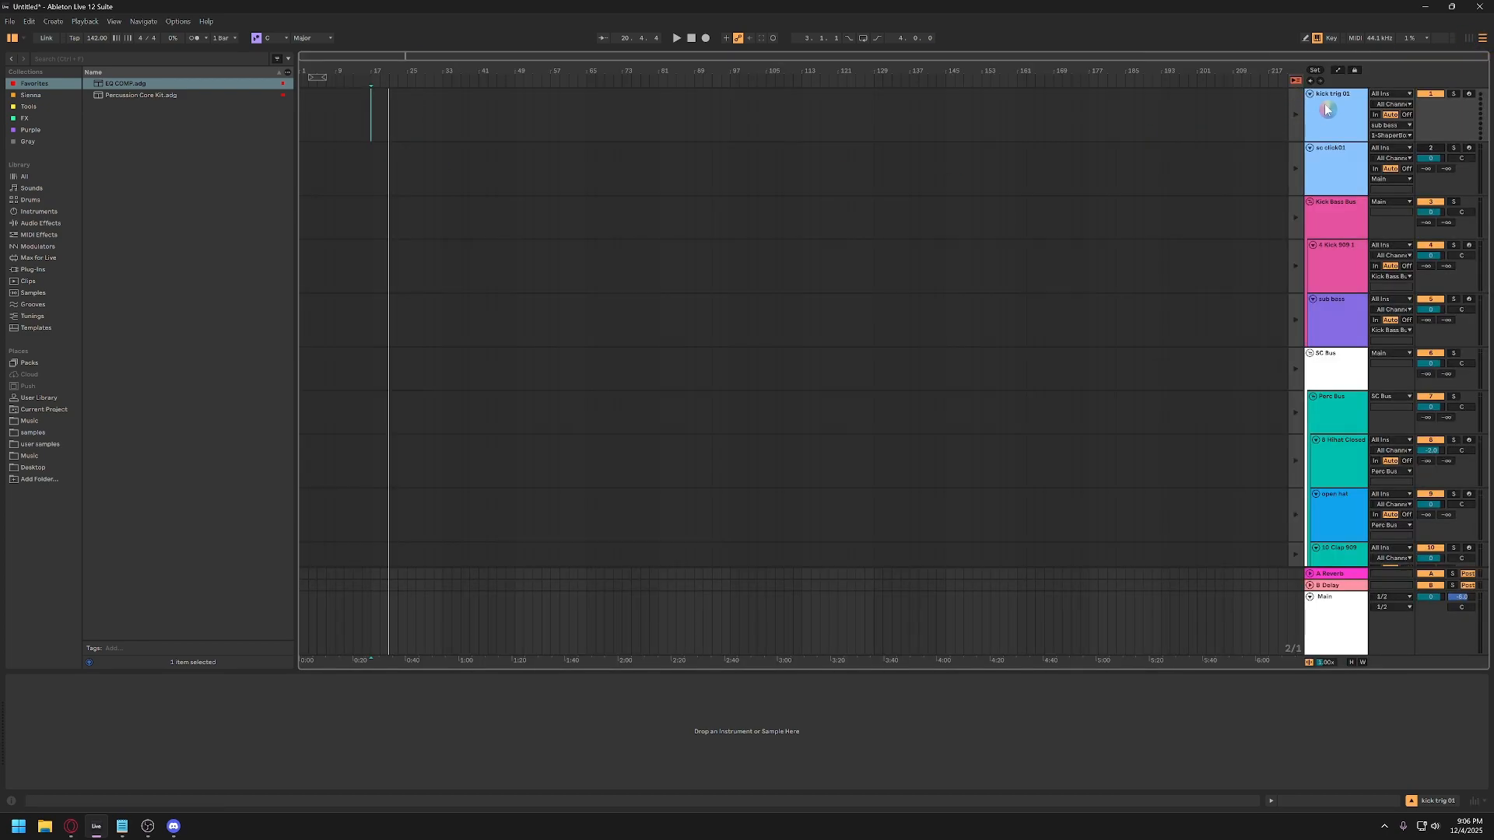
left_click(304, 122)
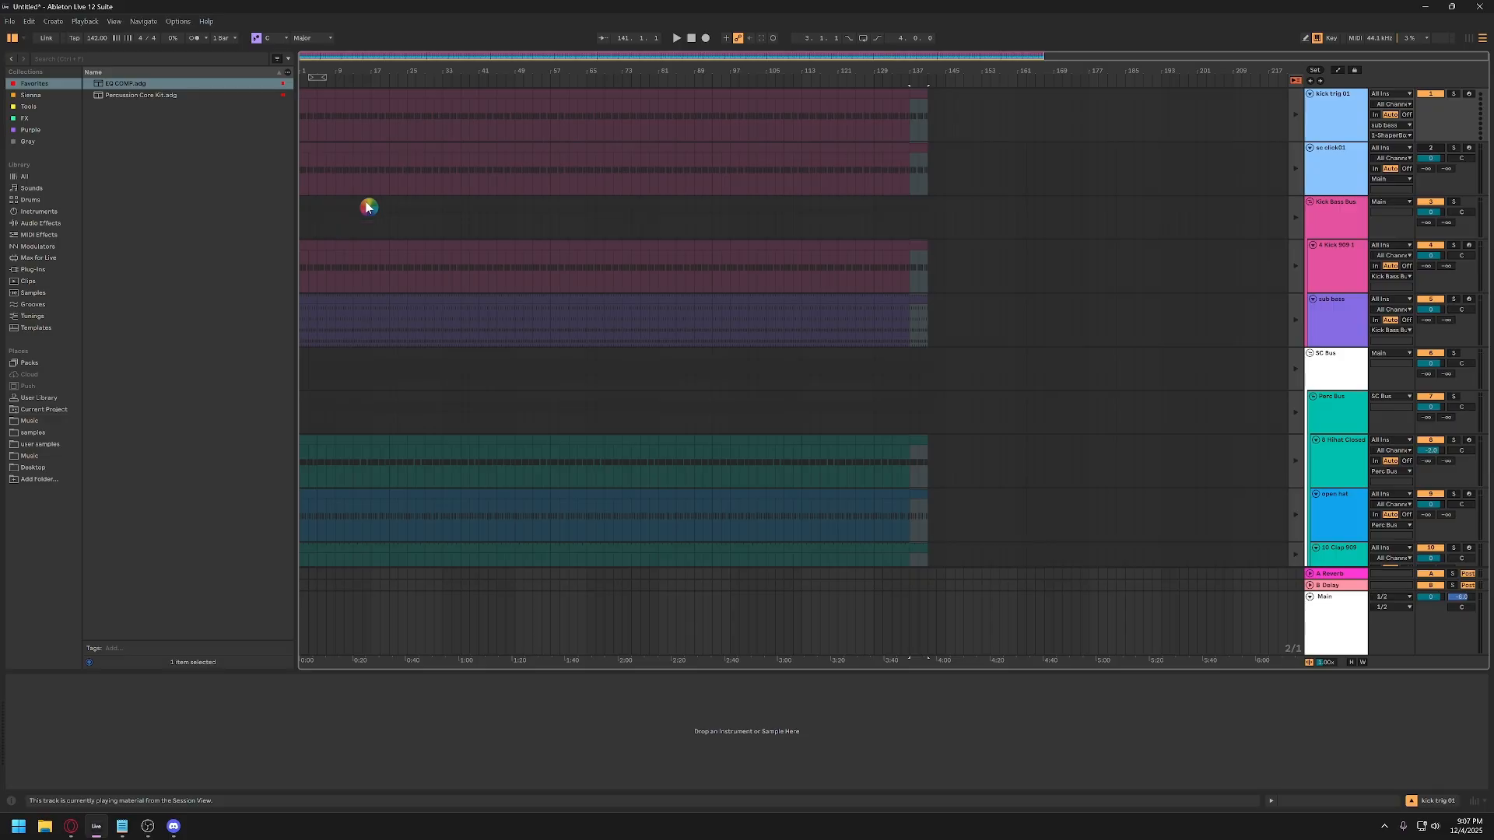
left_click(1296, 84)
left_click(1295, 81)
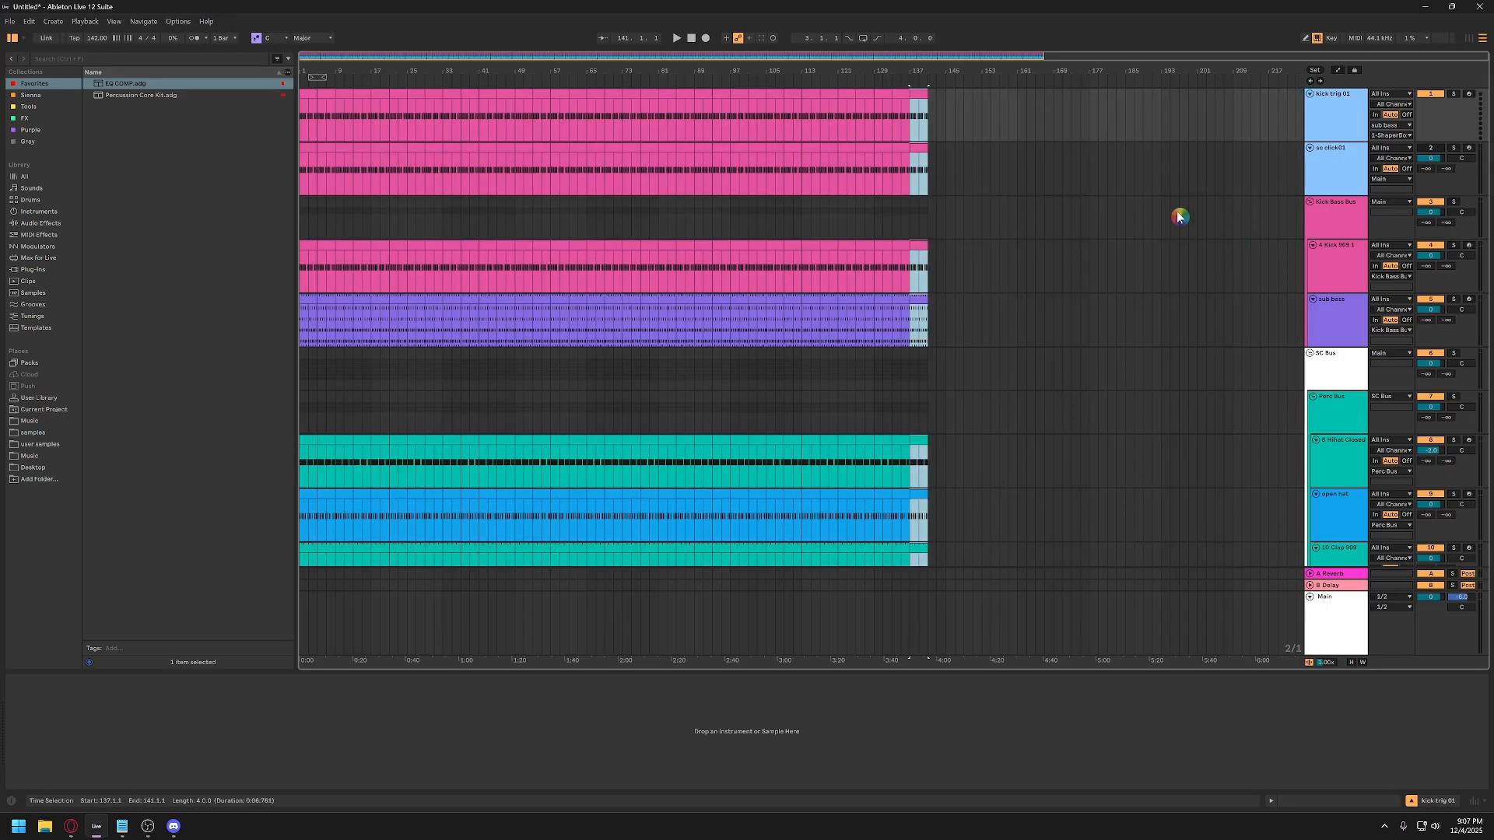
Collapse the Main track and narrow the browser to make more room for the arrangement.
left_click(1310, 598)
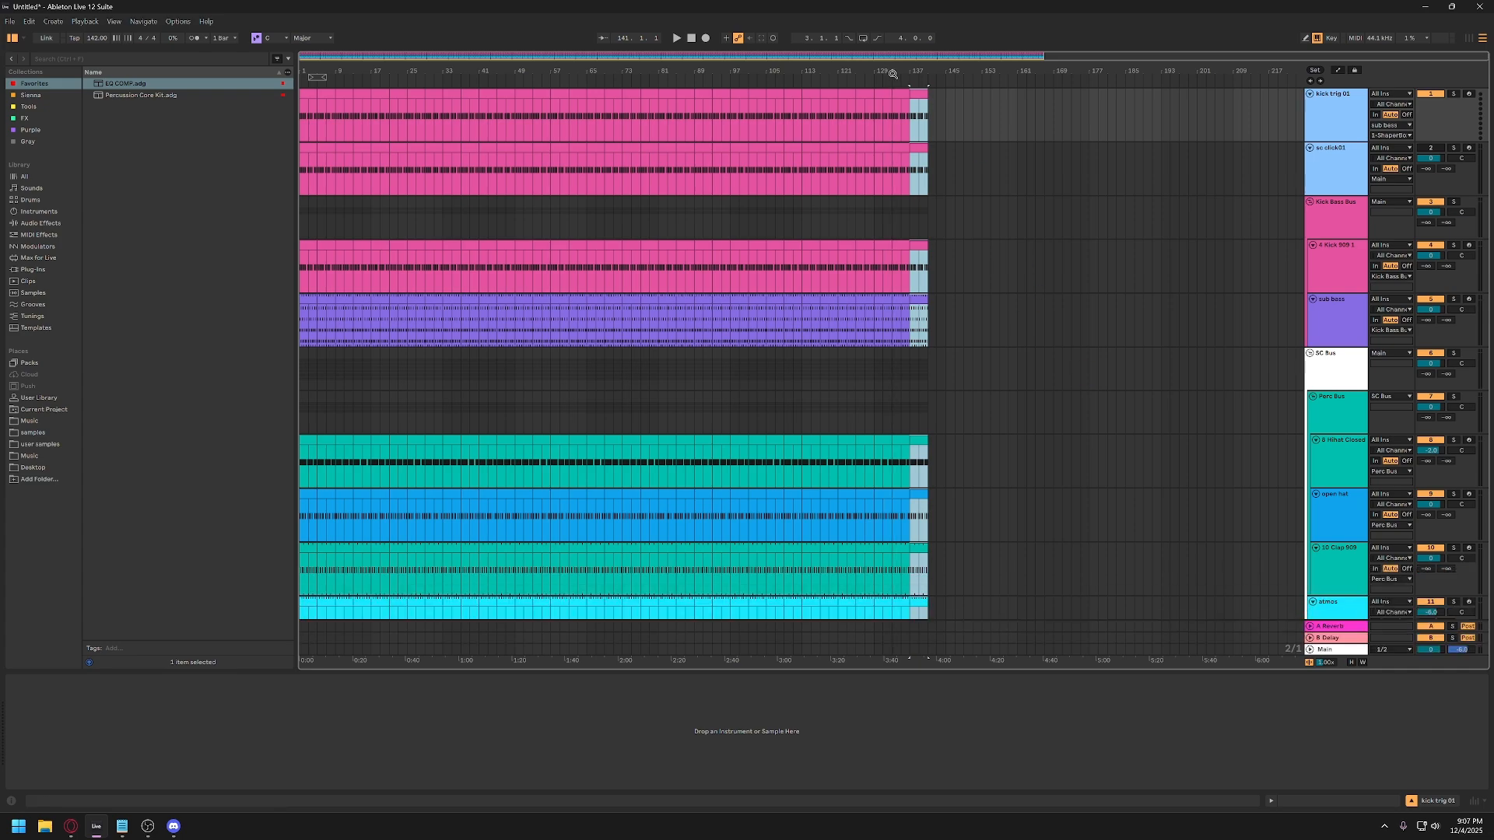
scroll(693, 273, "down", 5)
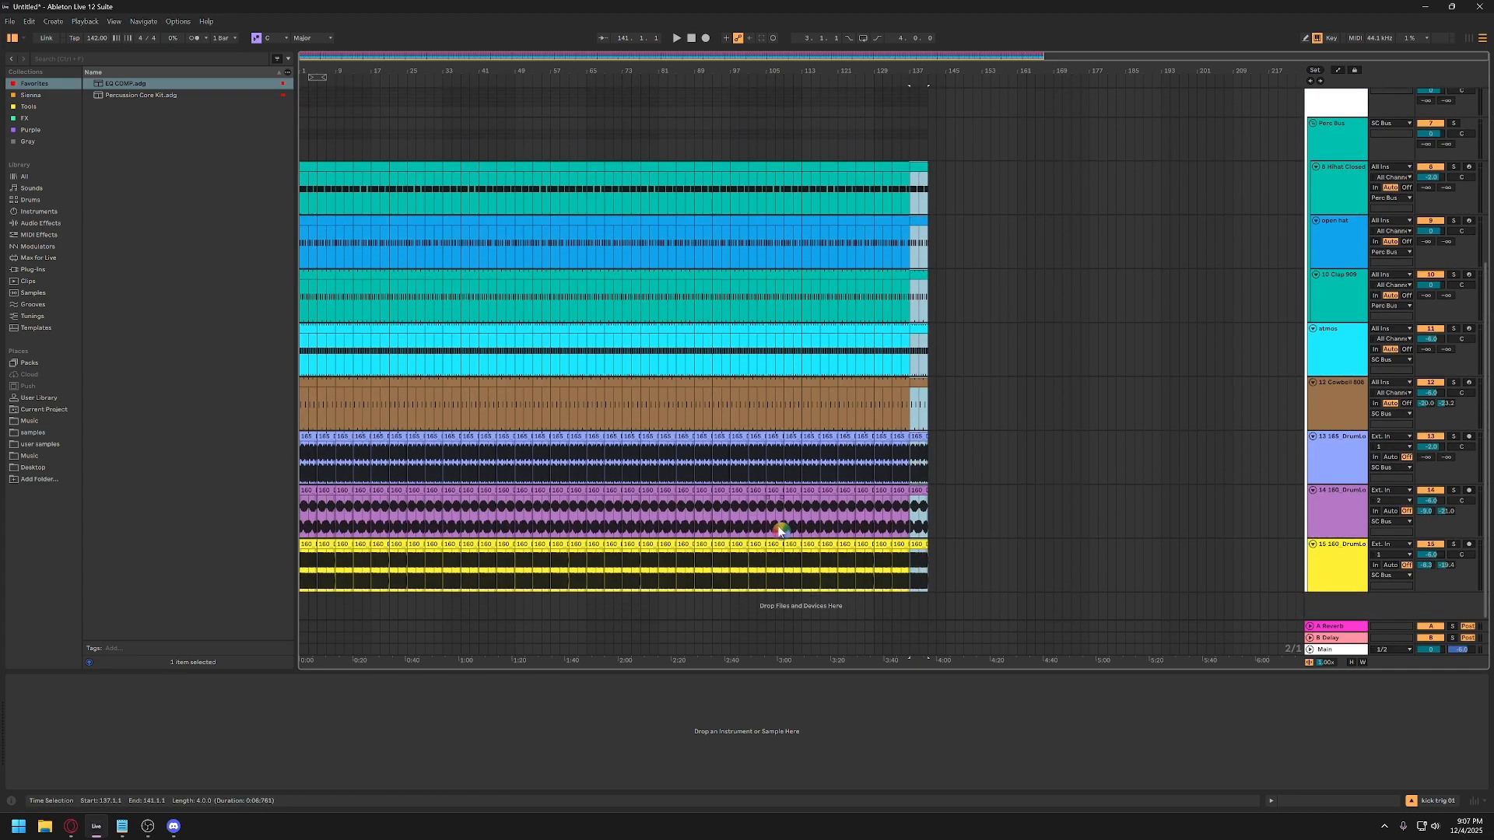
left_click_drag(294, 277, 260, 275)
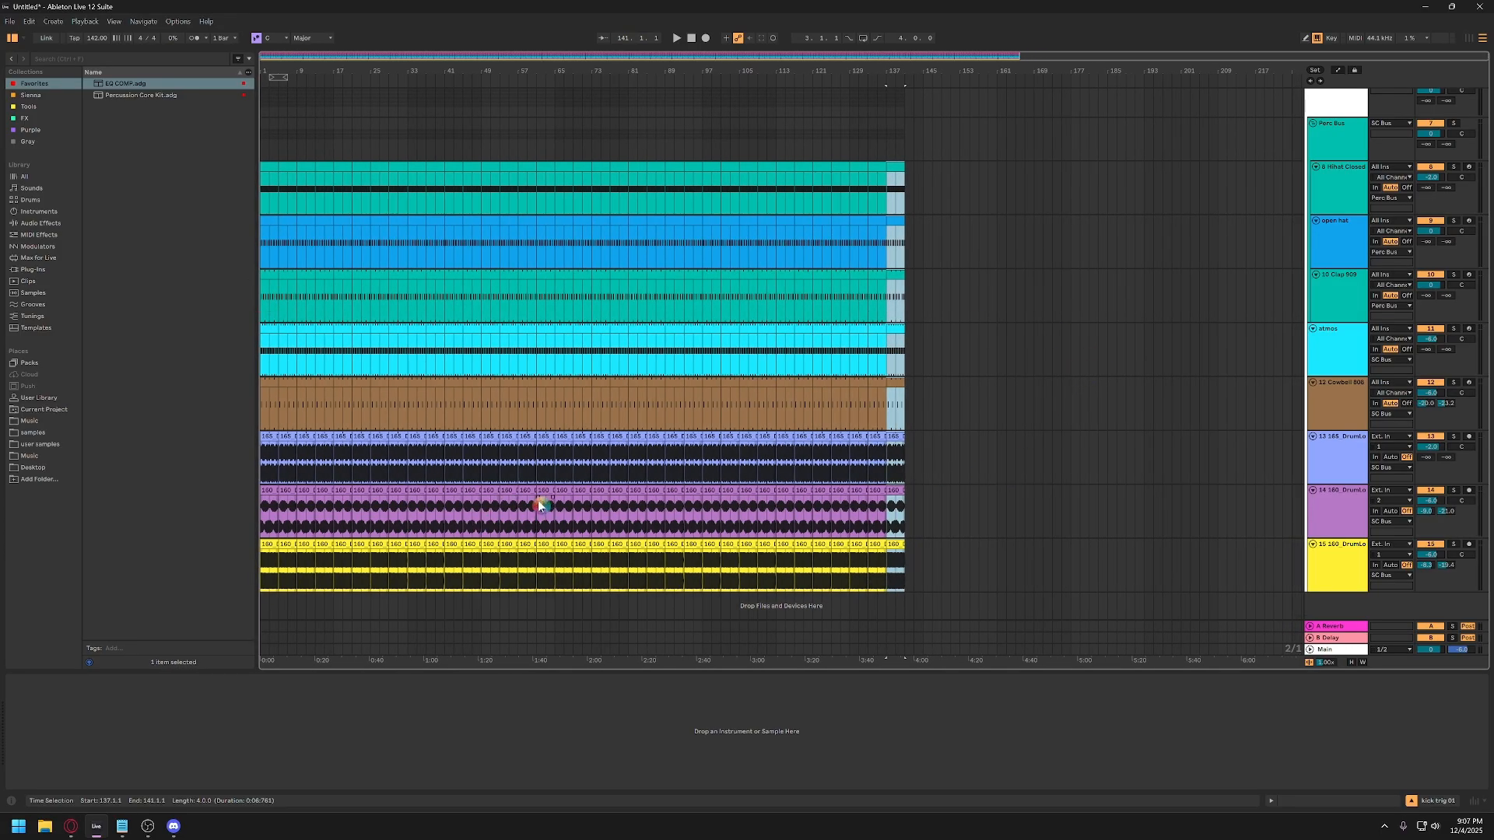
Deactivate the clips from bar 1 to bar 33 on all tracks from the closed hi-hat down to the yellow drum loop.
left_click(1330, 566)
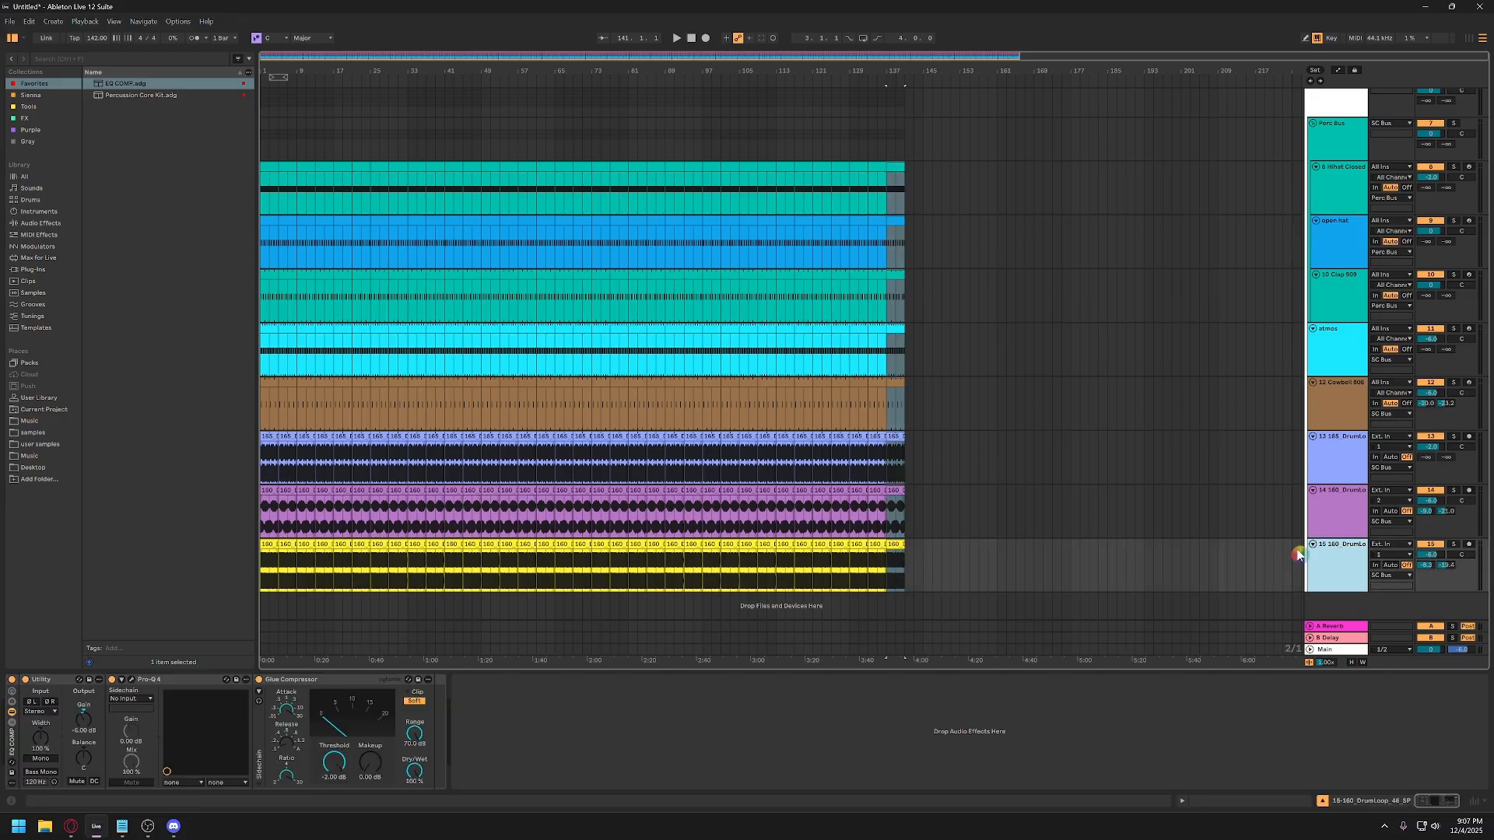
left_click(268, 544)
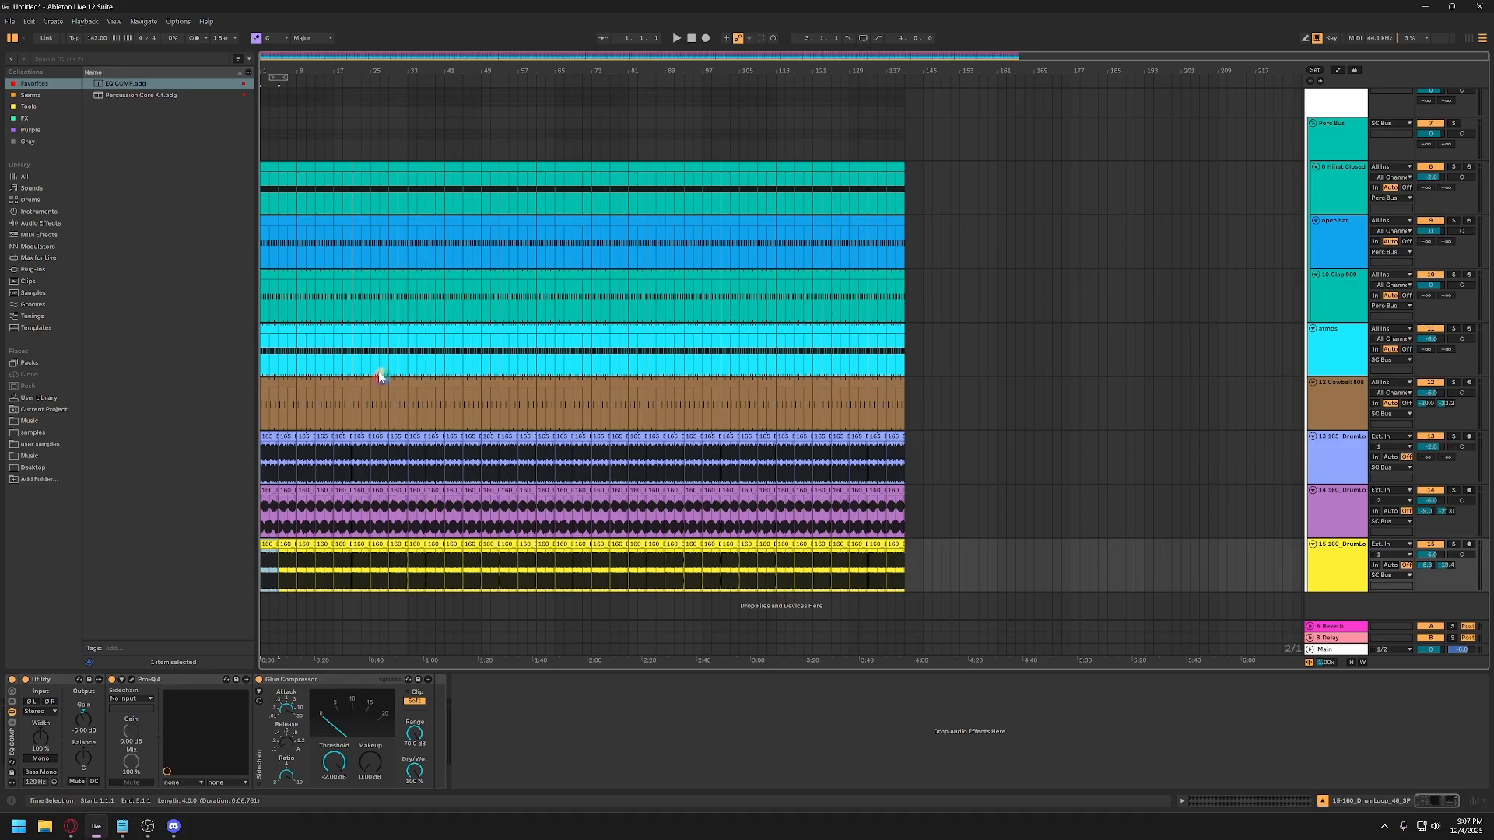
left_click(394, 165, "shift")
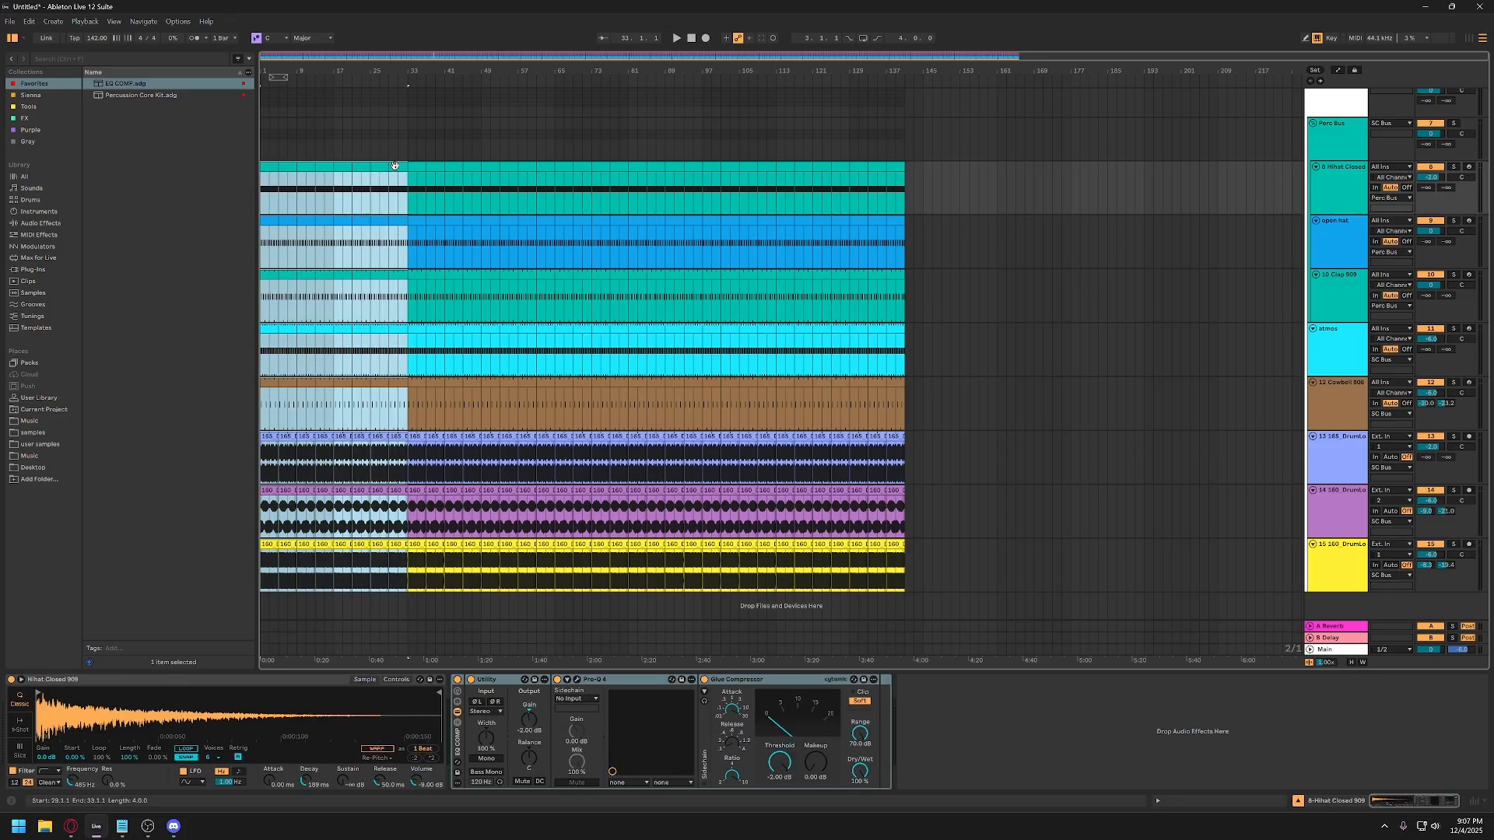
left_click(269, 556)
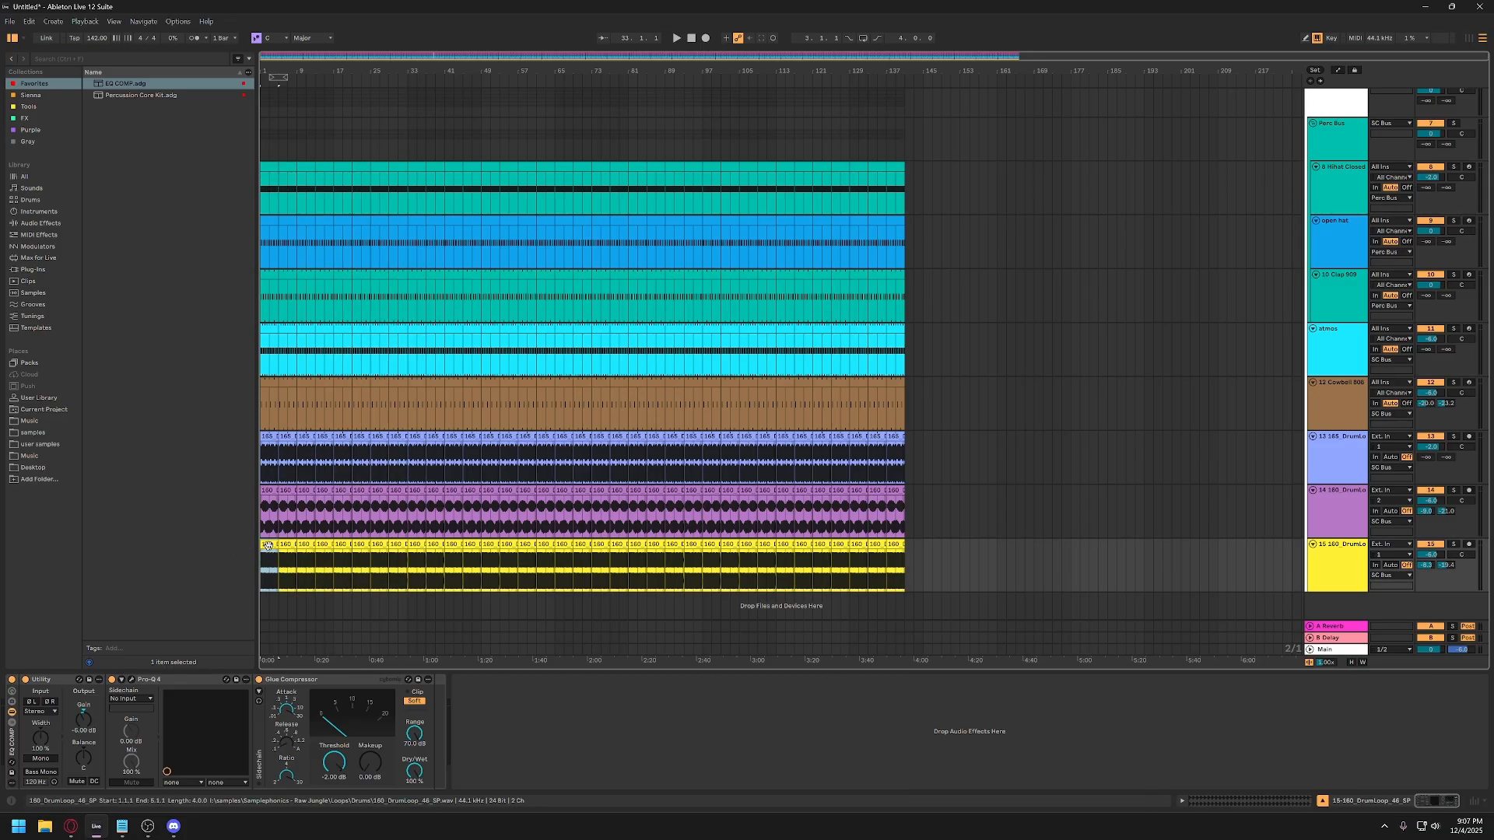
left_click(398, 165, "shift")
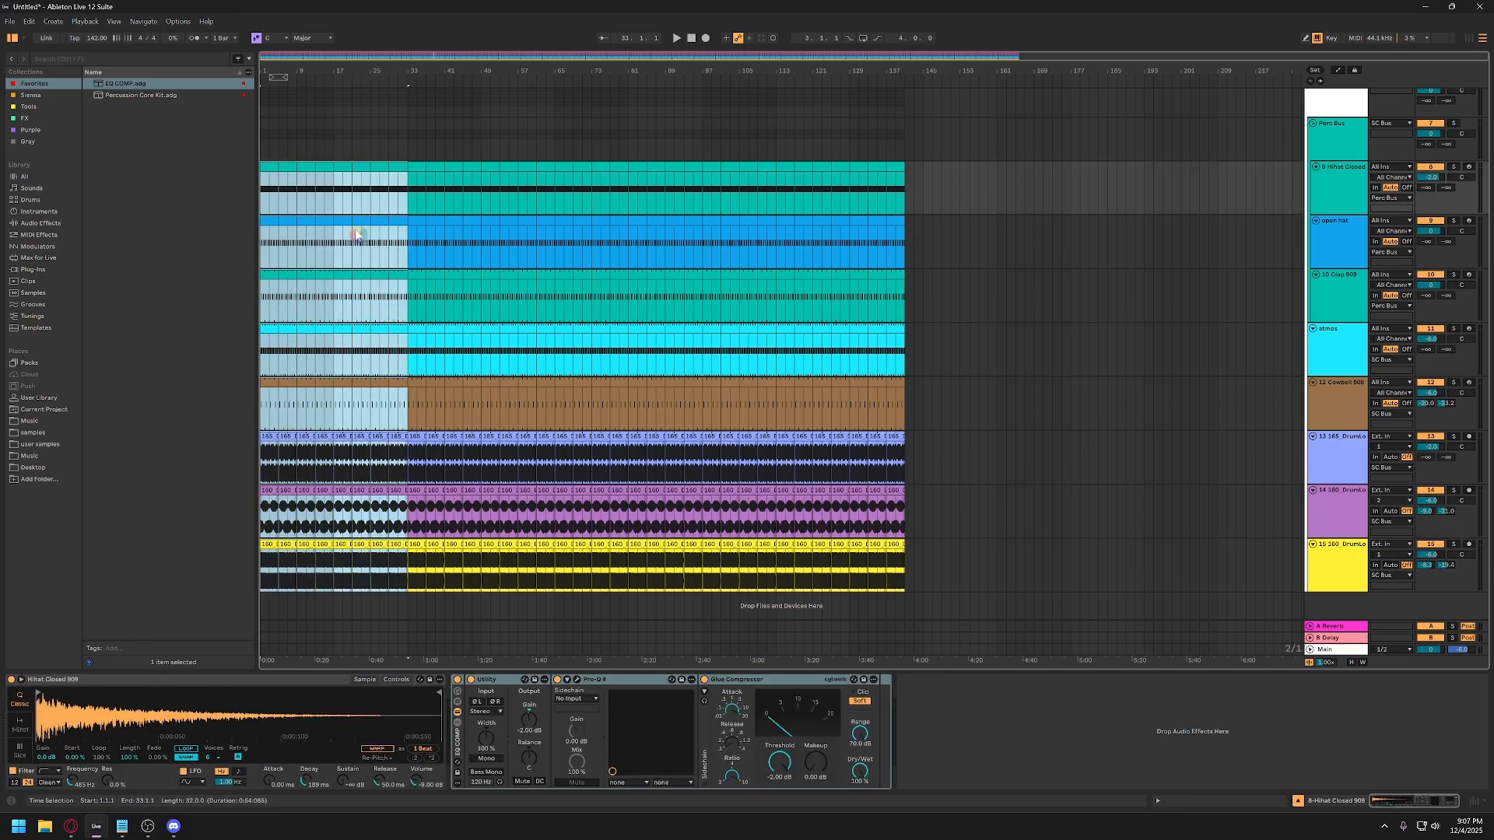
key("0")
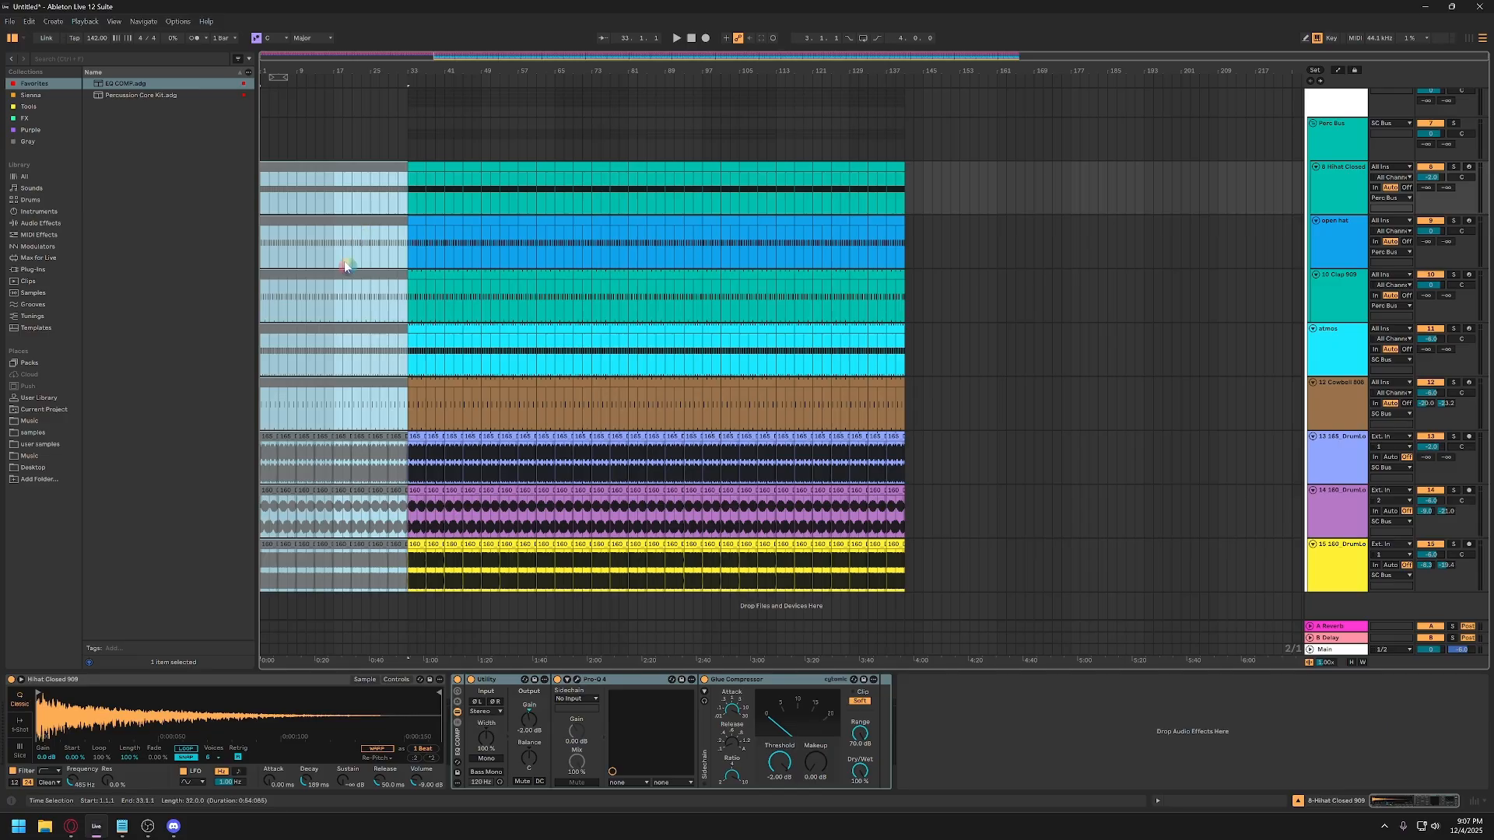
Play the arrangement from bar 1 to hear the intro with only kick and sub bass.
scroll(346, 266, "up", 5)
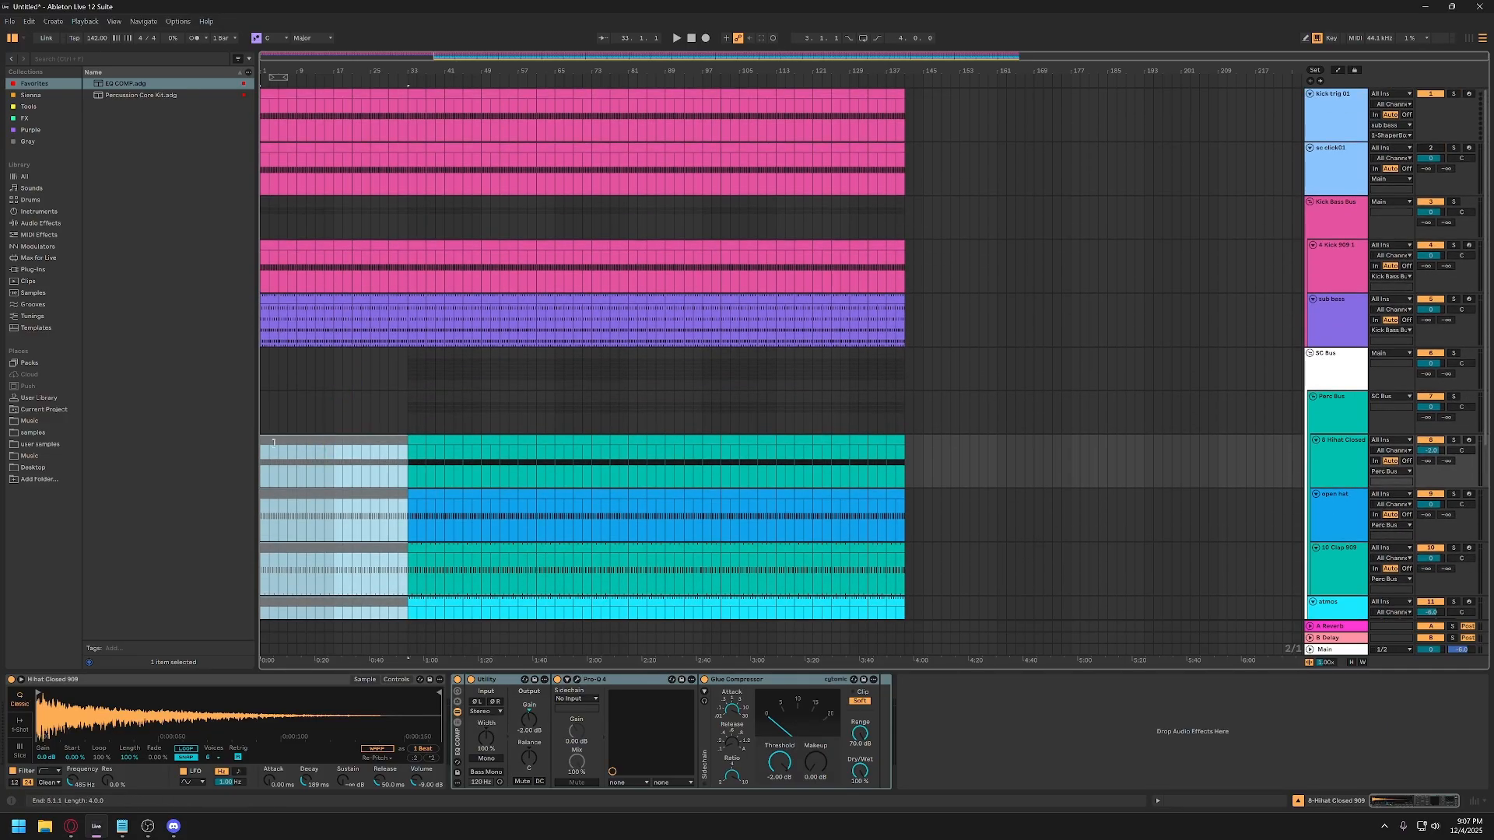
left_click_drag(261, 249, 279, 249)
key("space")
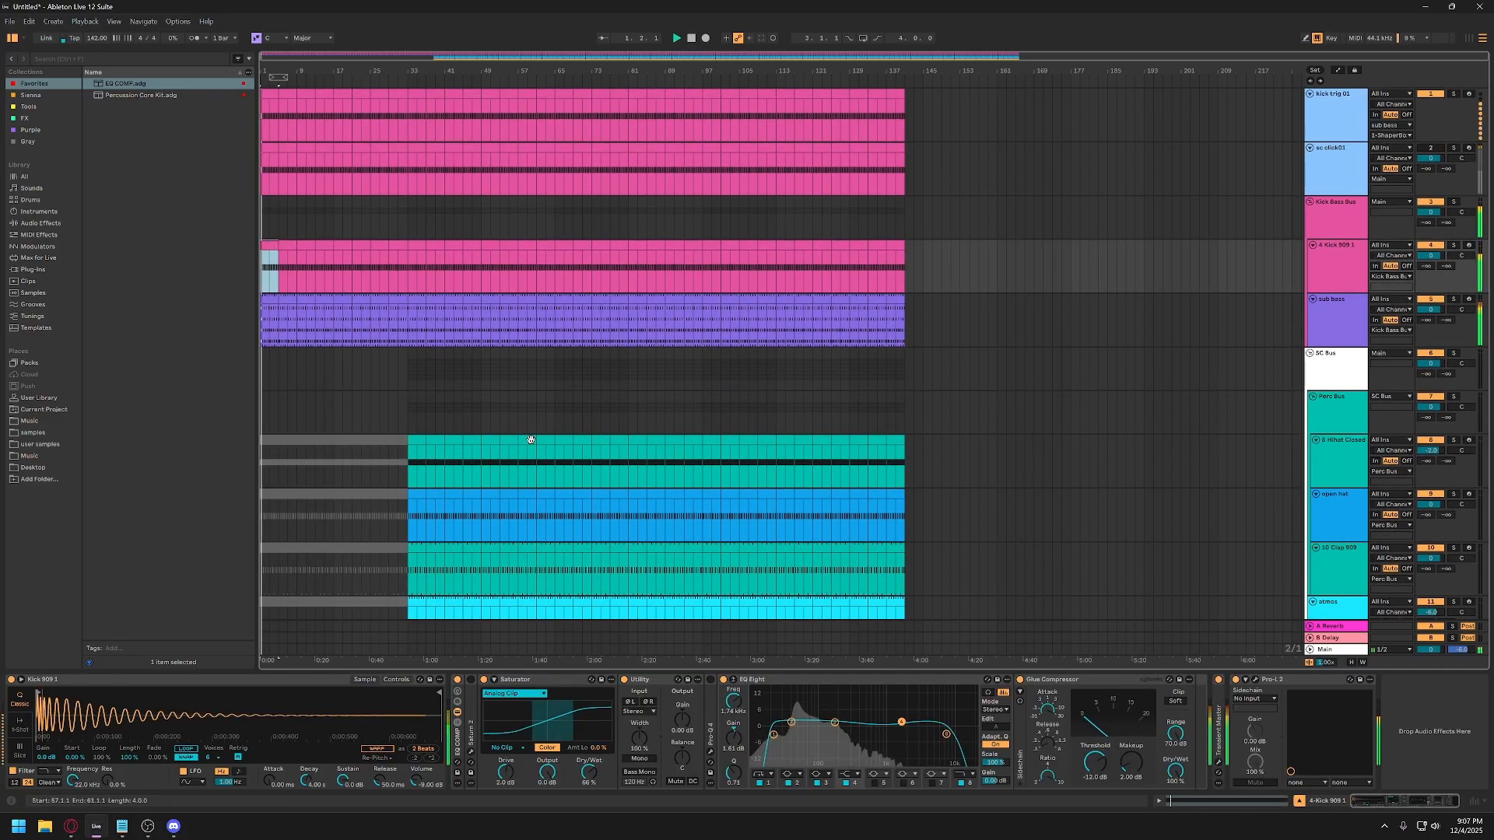
scroll(1170, 463, "down", 3)
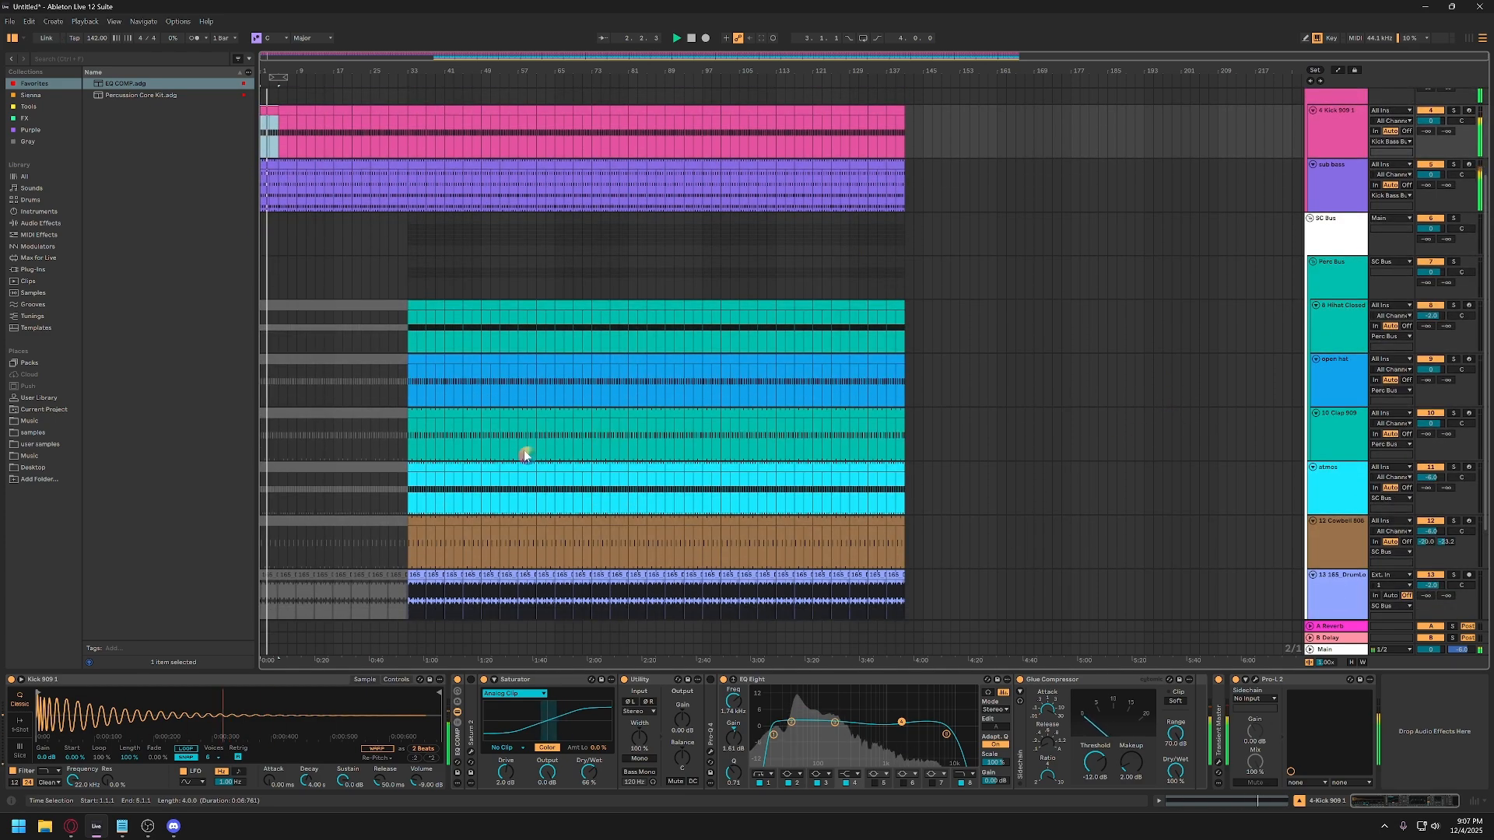
scroll(863, 463, "down", 2)
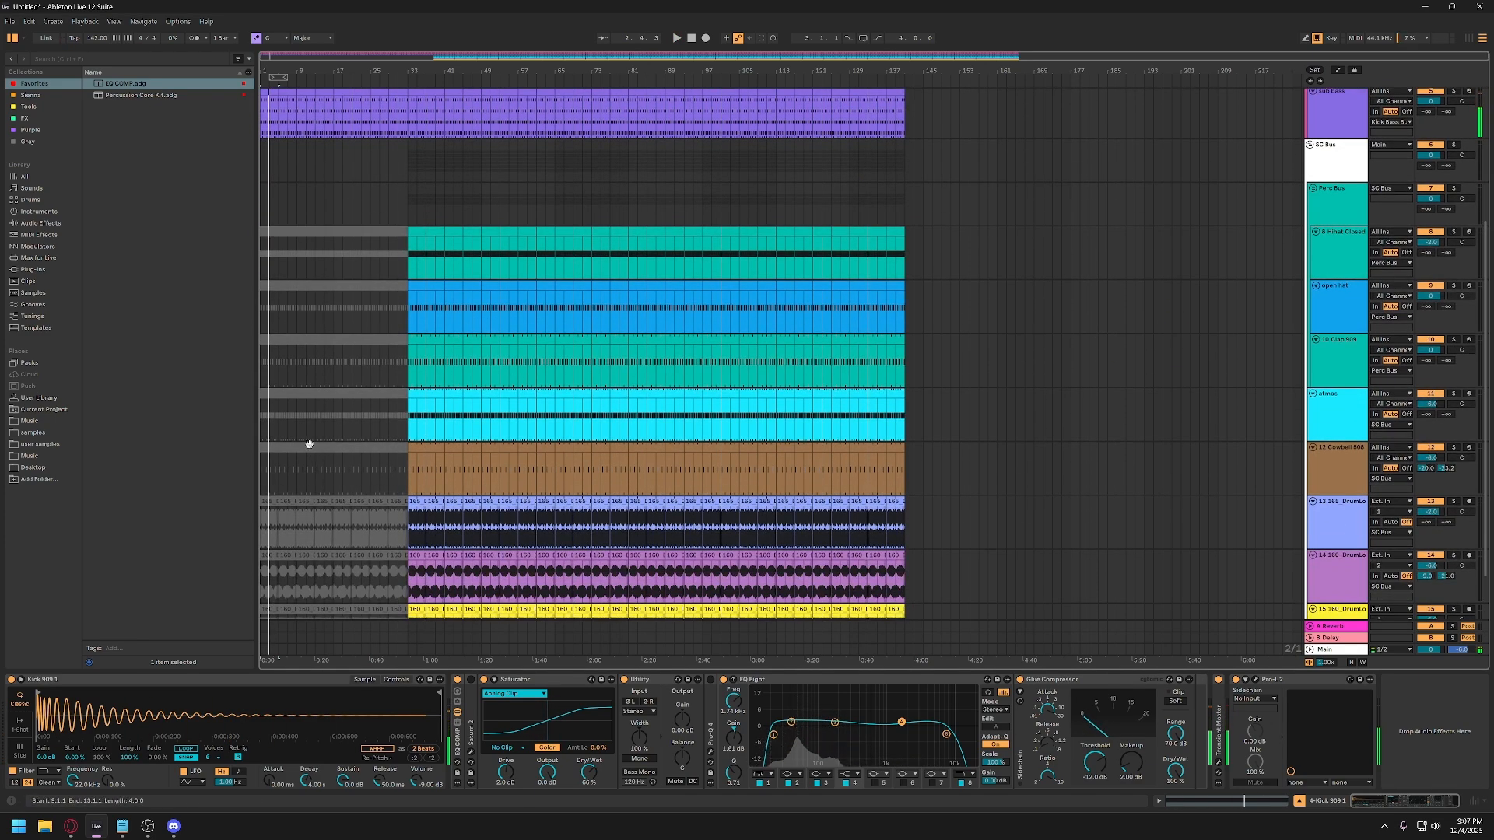
Reactivate the first atmos clip, extend it from bar 1 to bar 17, and listen to the intro.
left_click(271, 395)
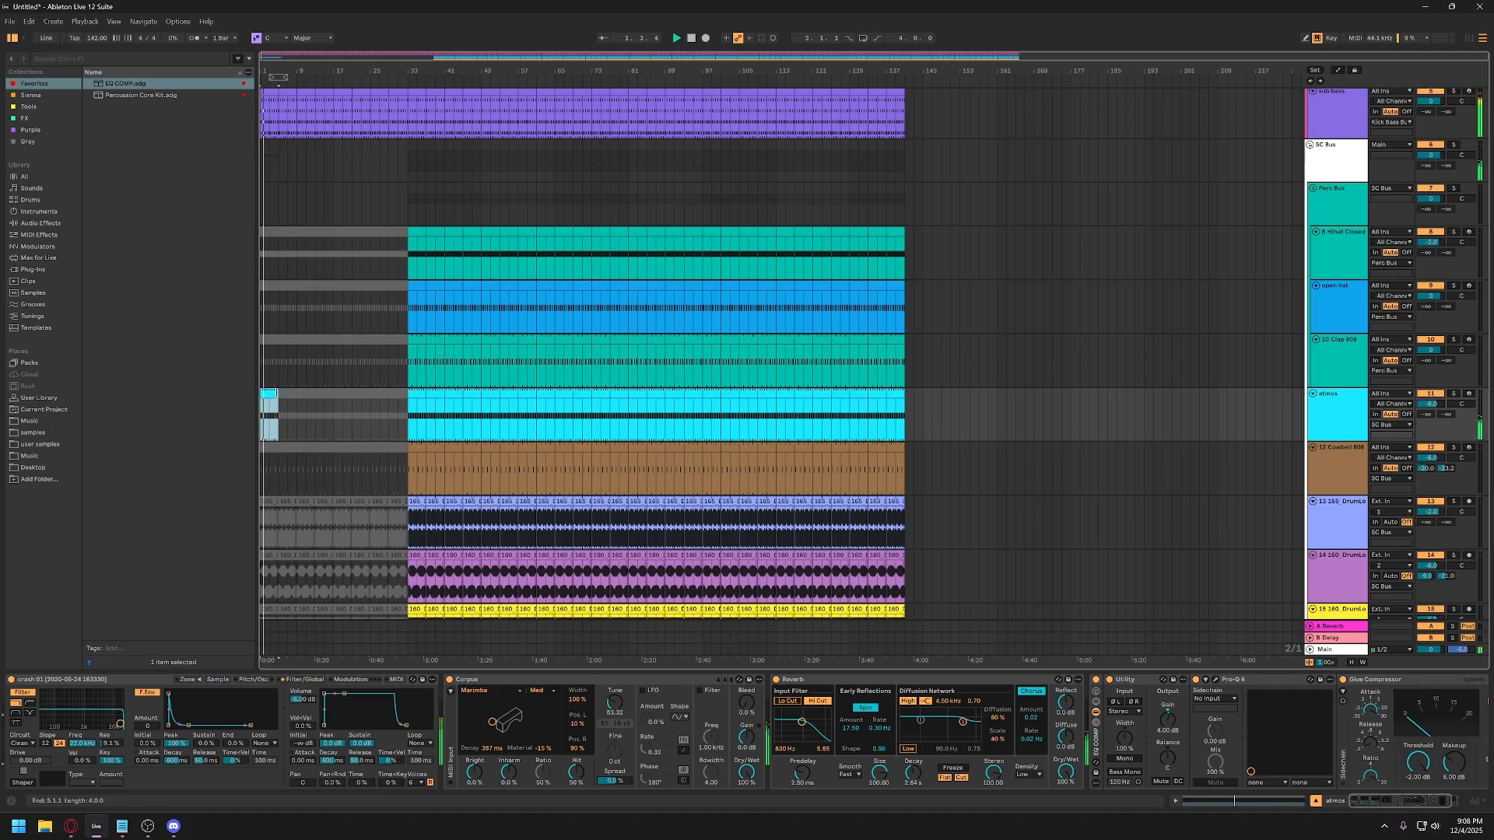
left_click_drag(278, 394, 333, 397)
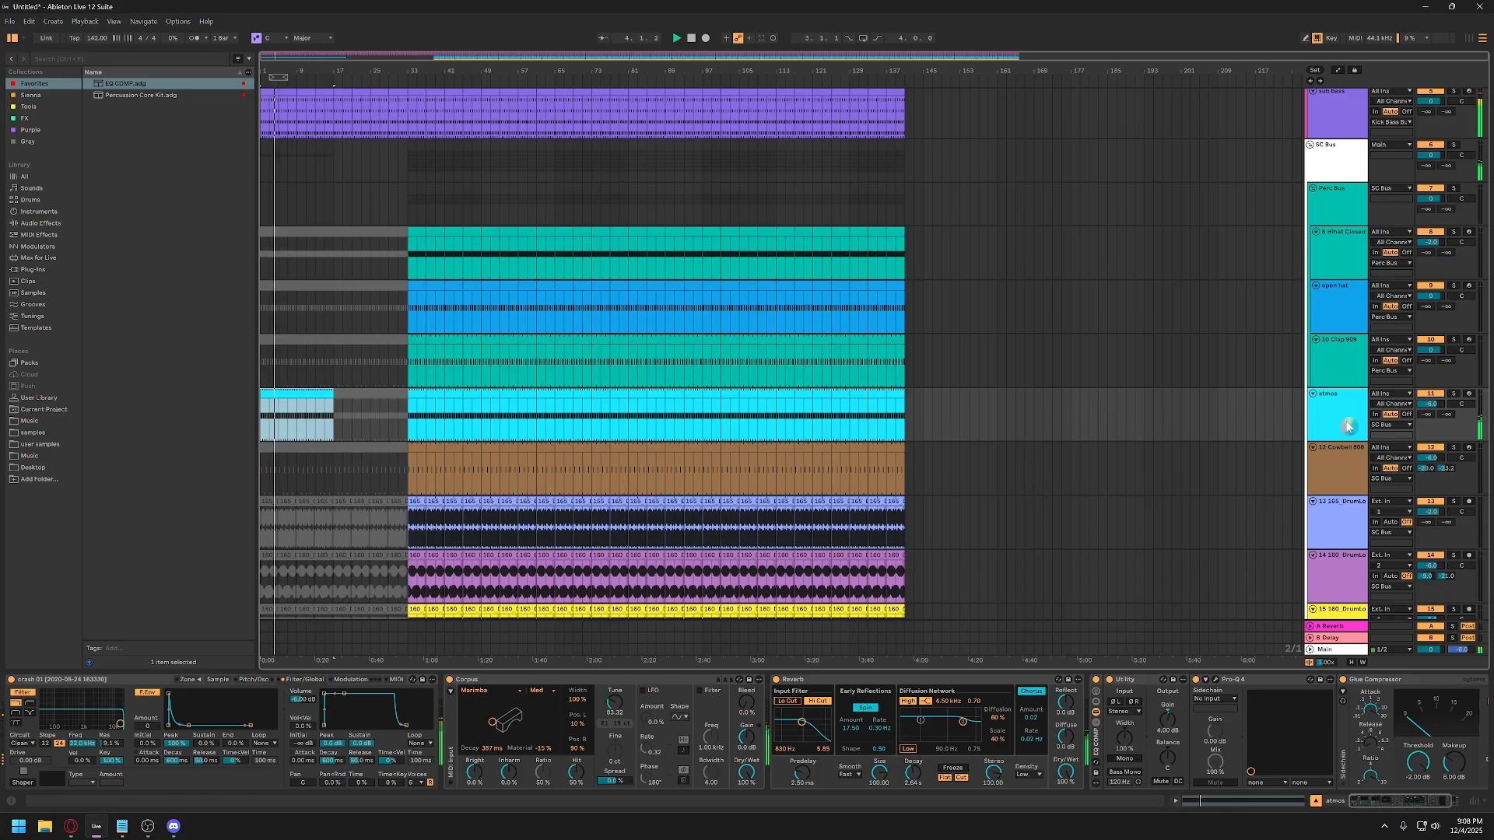
left_click(1171, 437)
scroll(544, 482, "up", 2)
scroll(436, 478, "down", 3)
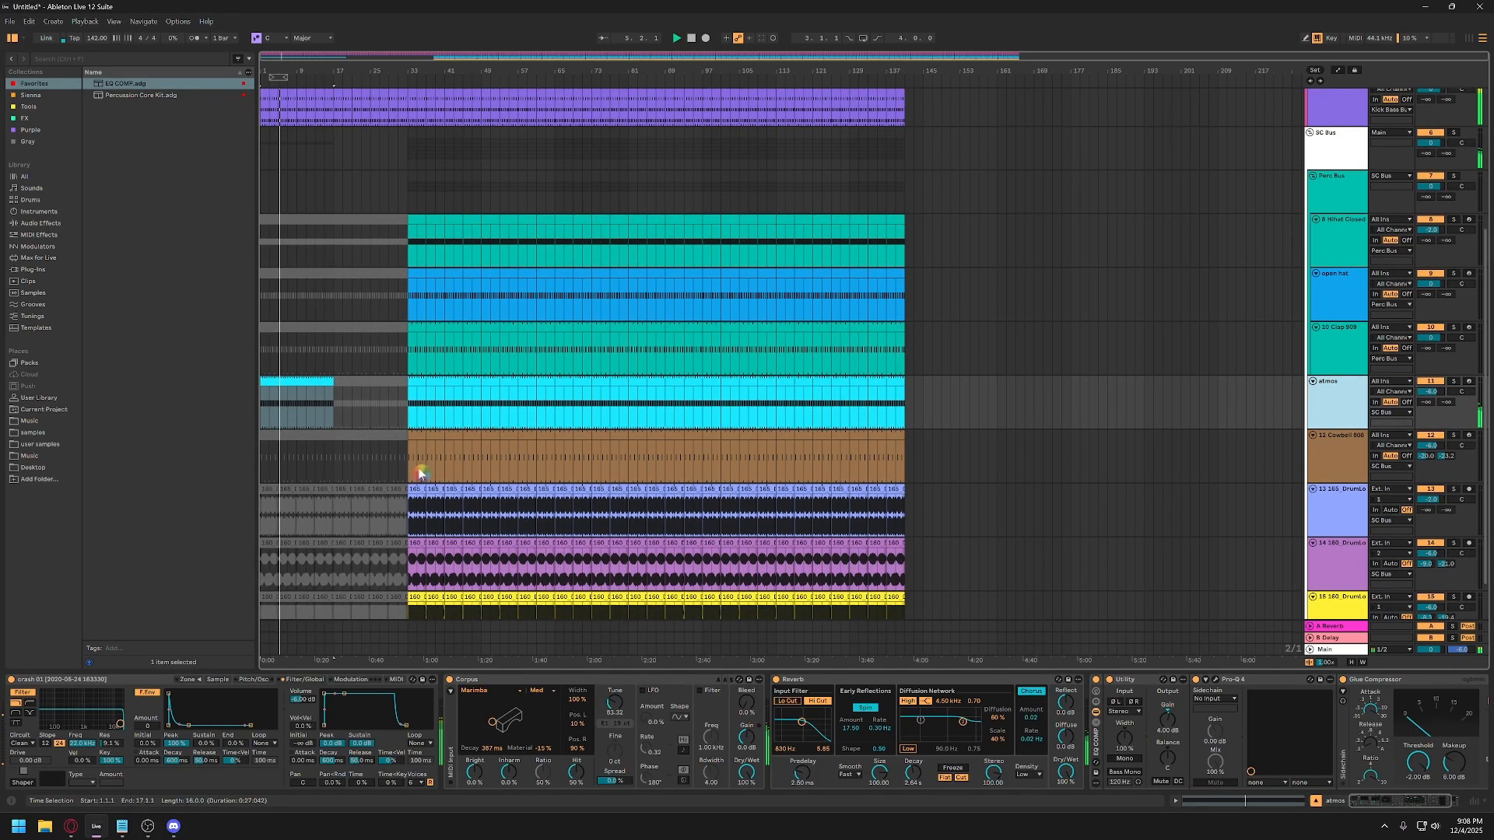
scroll(406, 455, "down", 1)
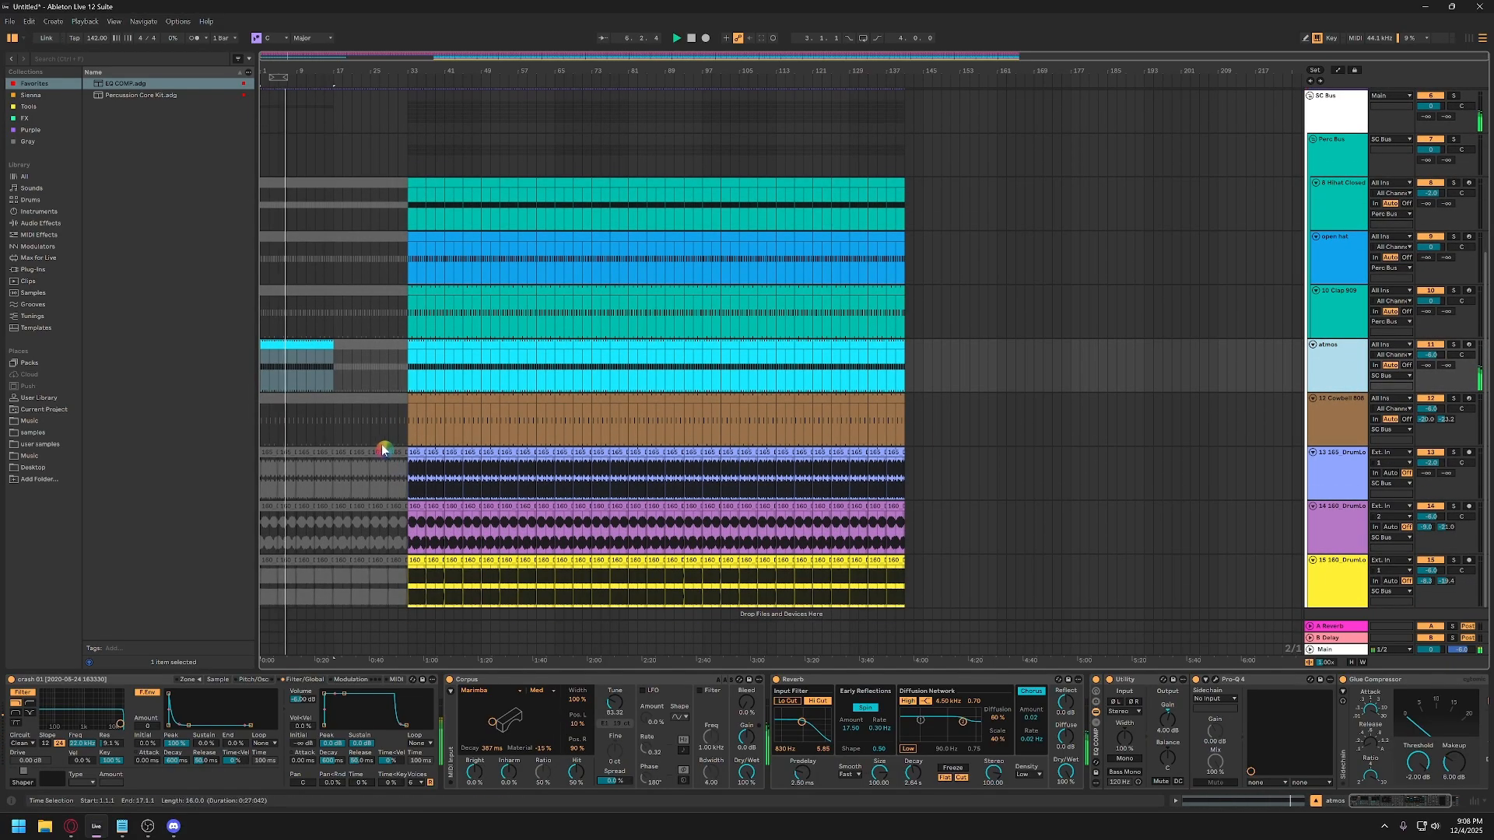
scroll(457, 446, "down", 1)
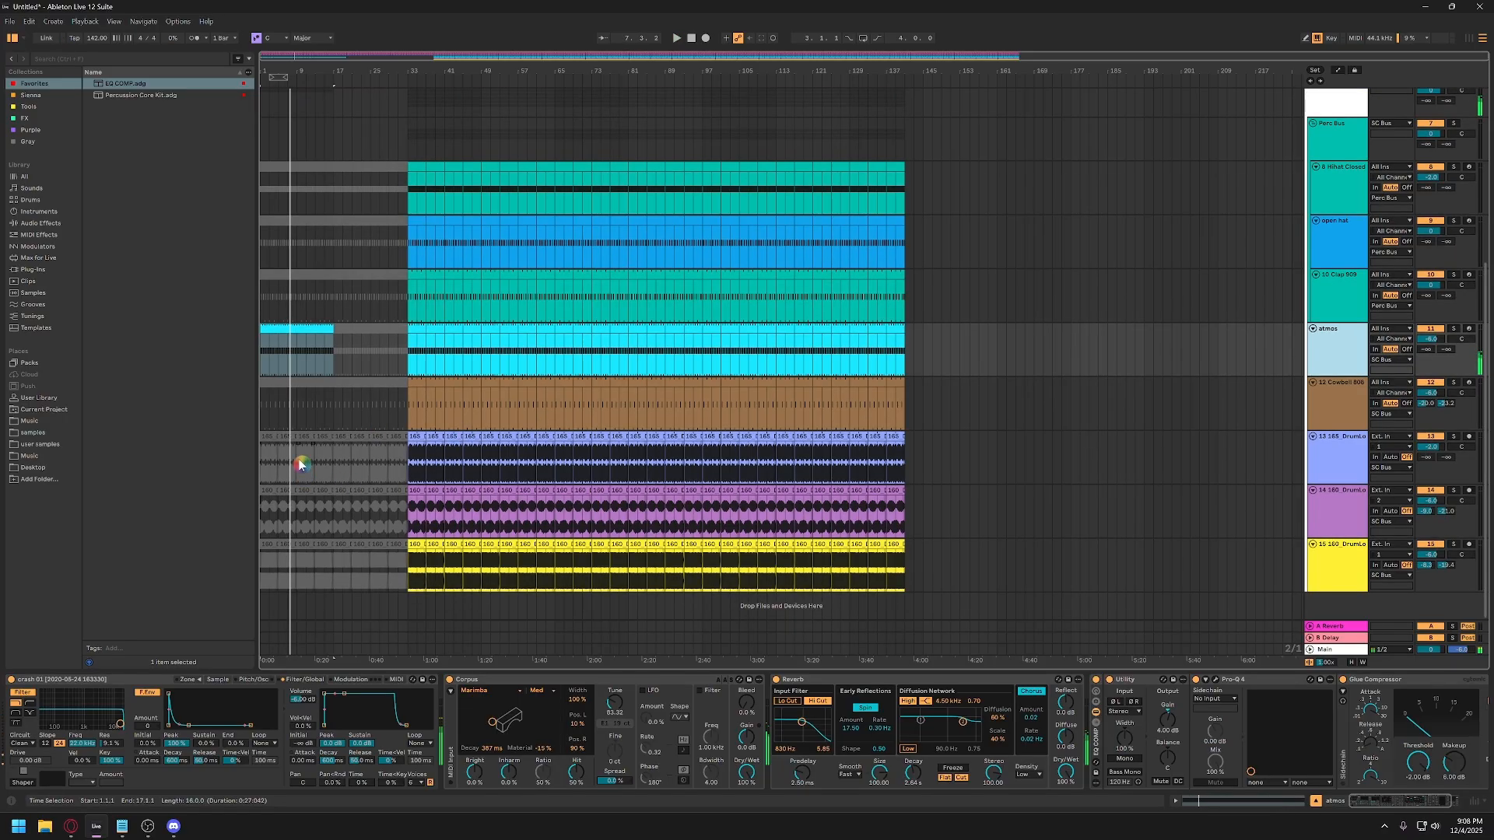
Reactivate the 160_DrumLoop_01_SP clip at bar 9, extend it to bar 33, and play it back.
left_click(305, 436)
key("0")
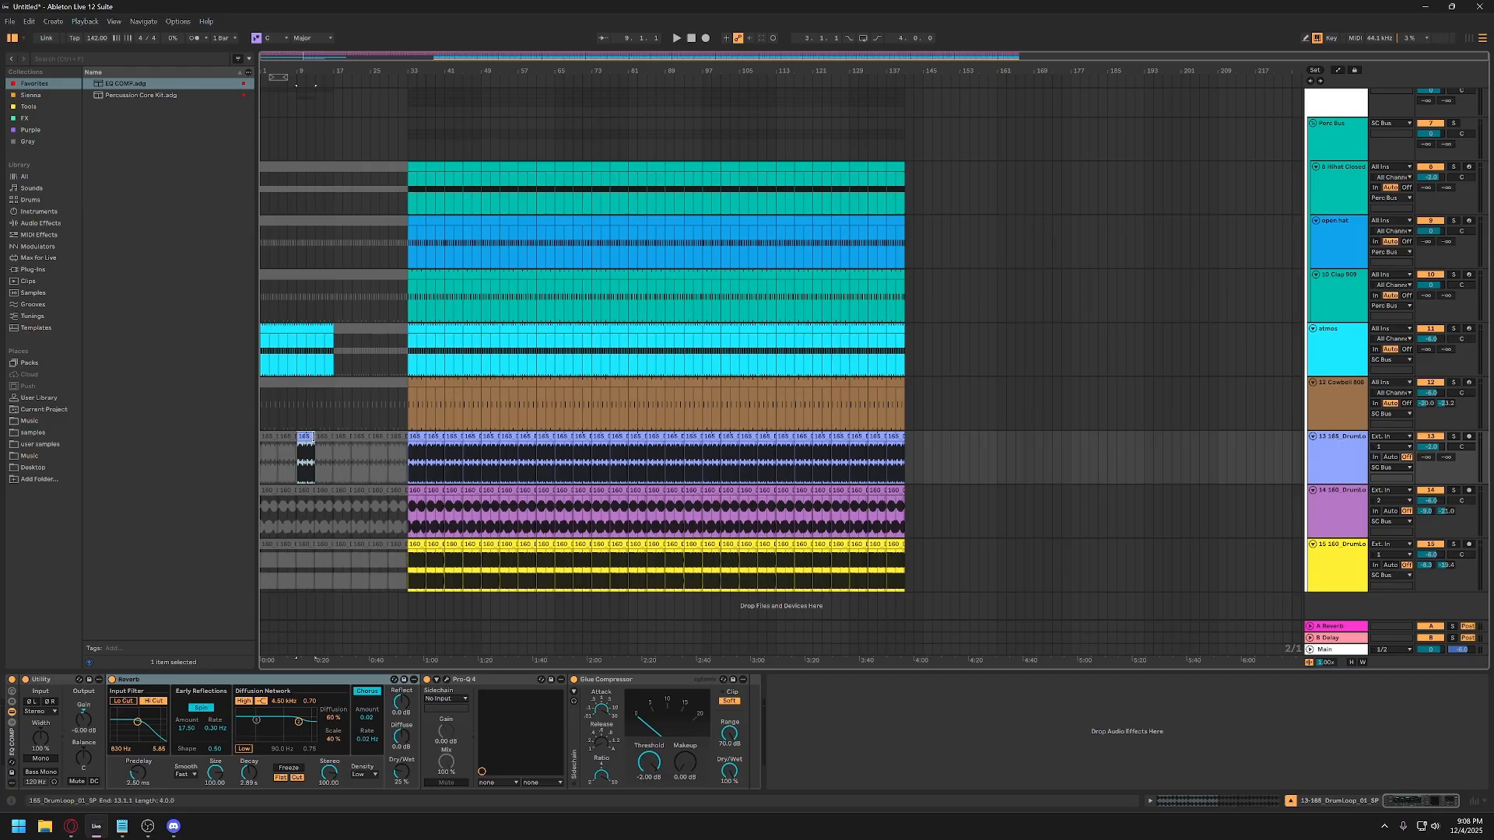
left_click_drag(314, 437, 408, 438)
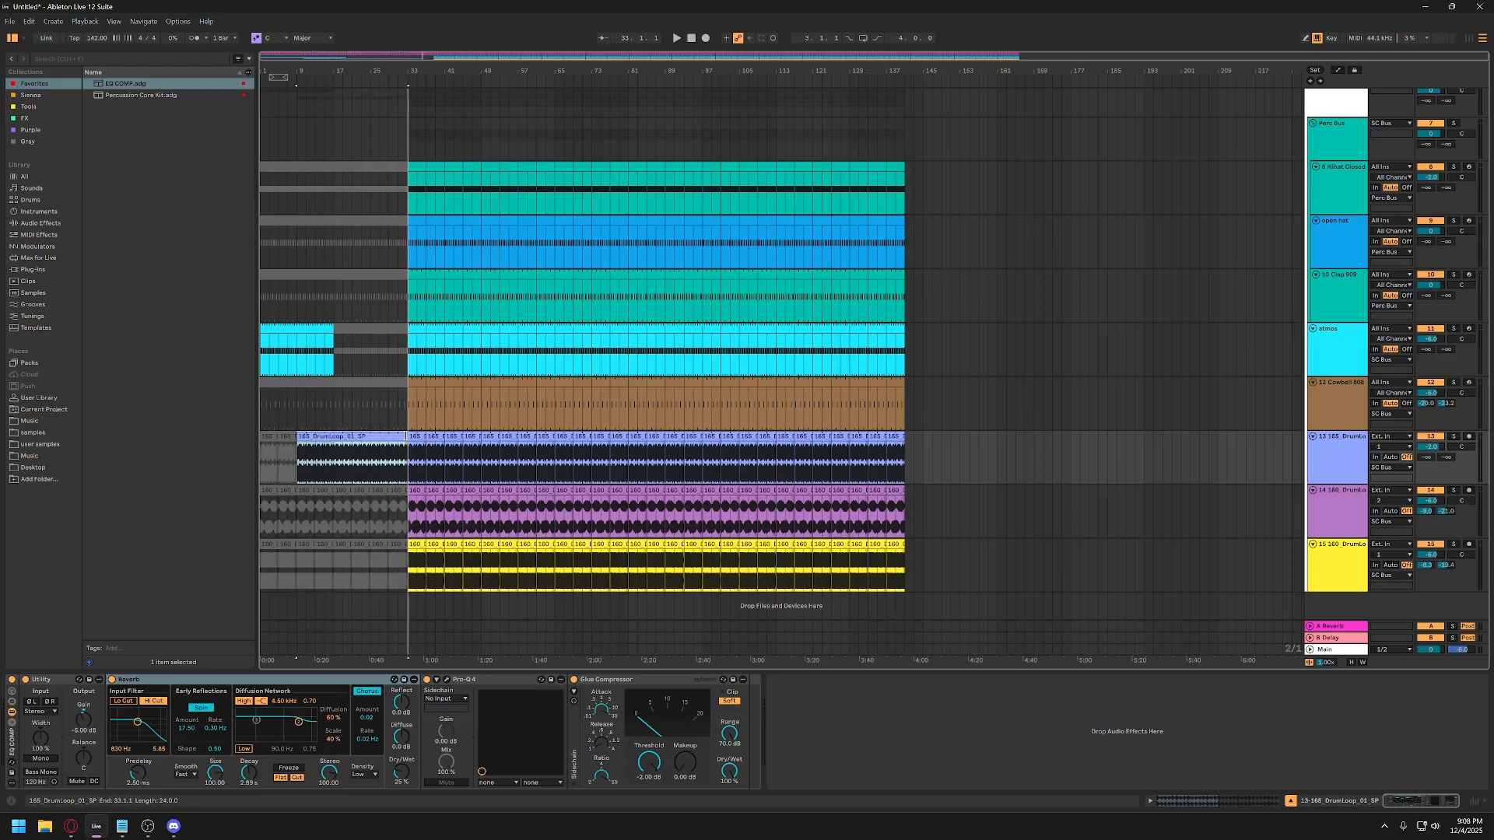
key("space")
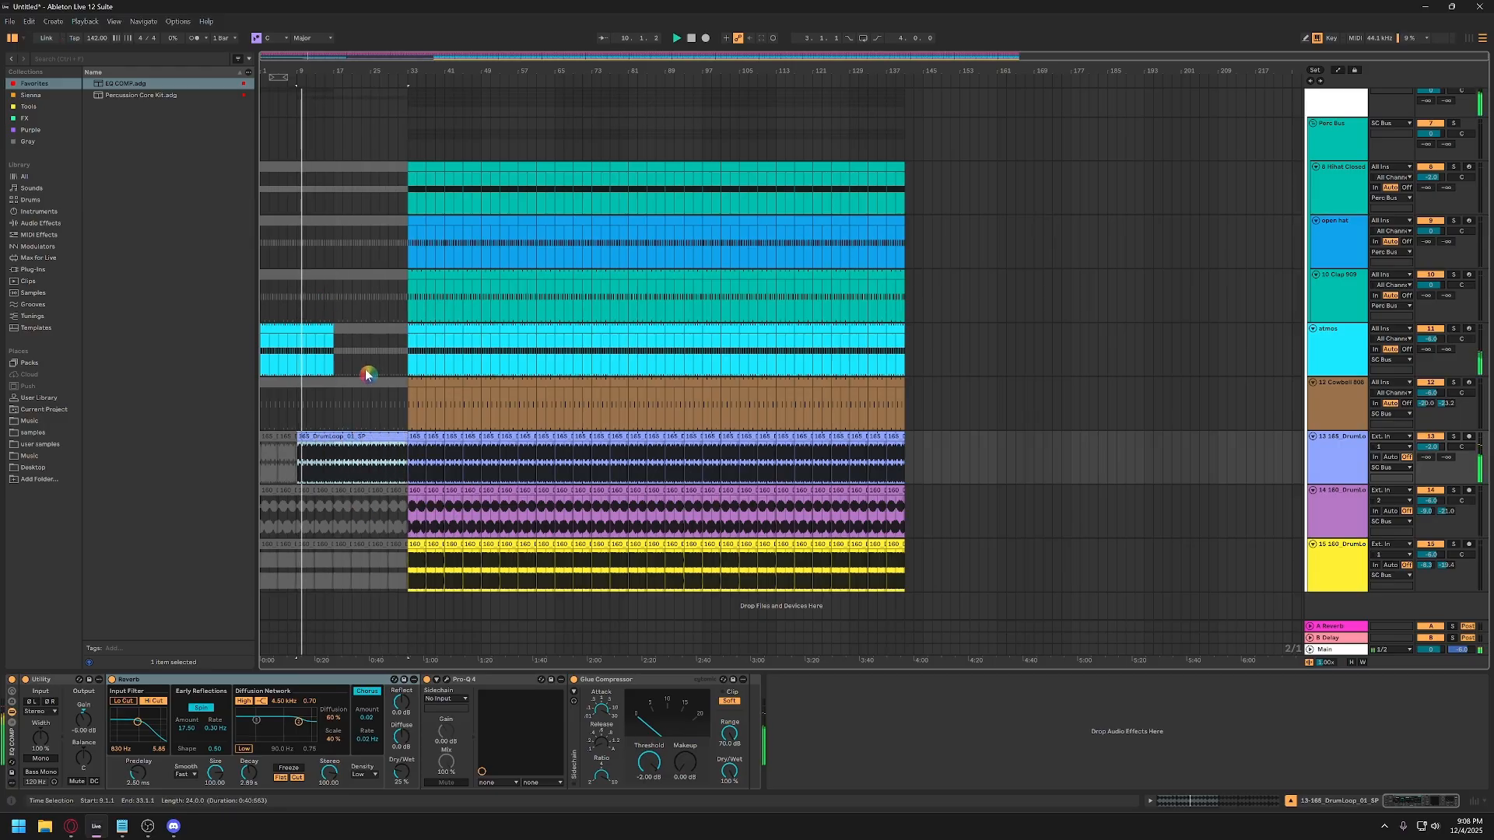
scroll(364, 422, "up", 2)
key("space")
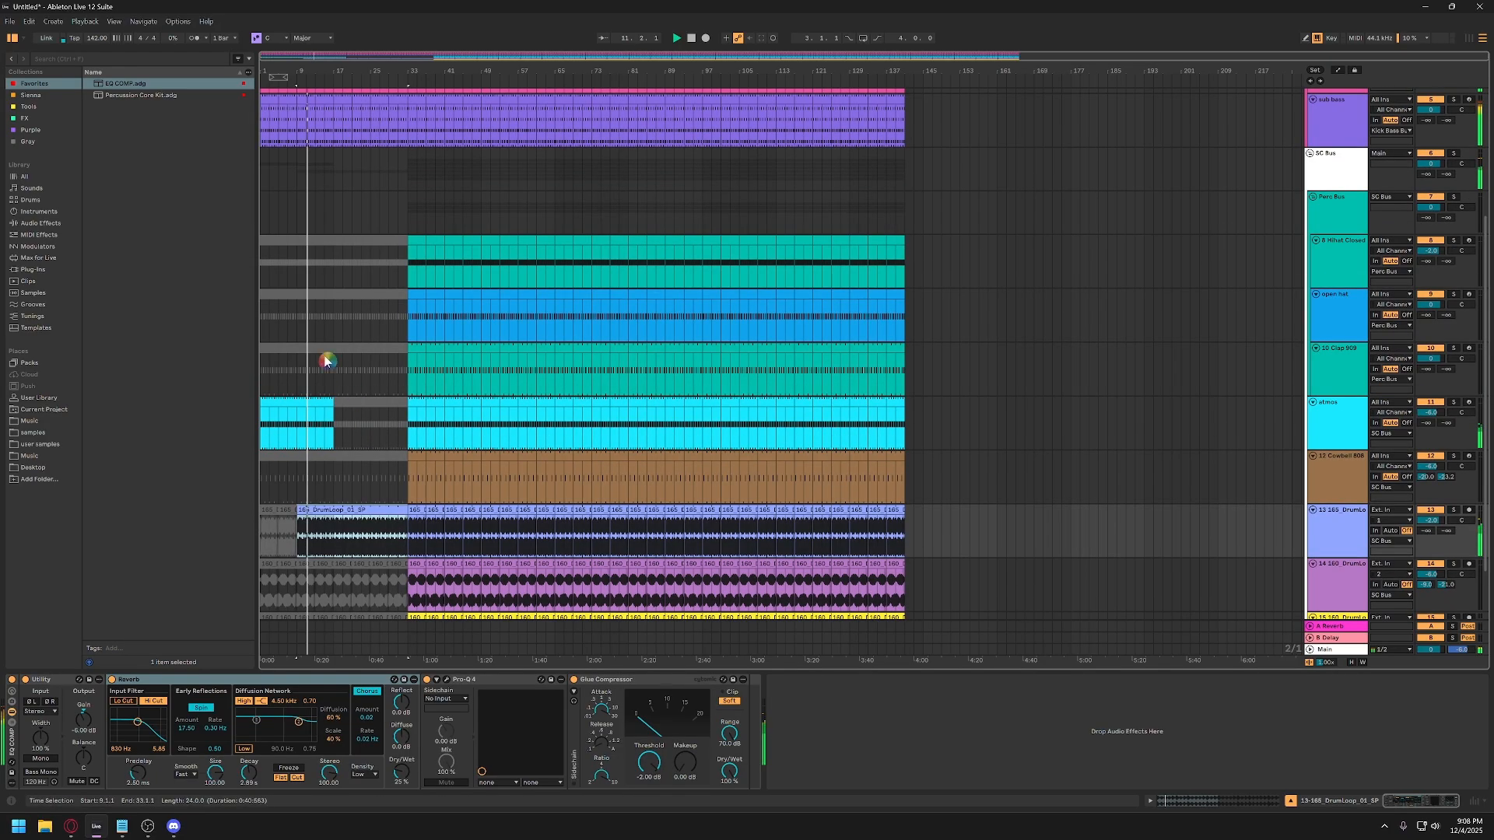
Trim the start of the extended 160_DrumLoop_01_SP clip to bar 17.
left_click(298, 268)
left_click(326, 544)
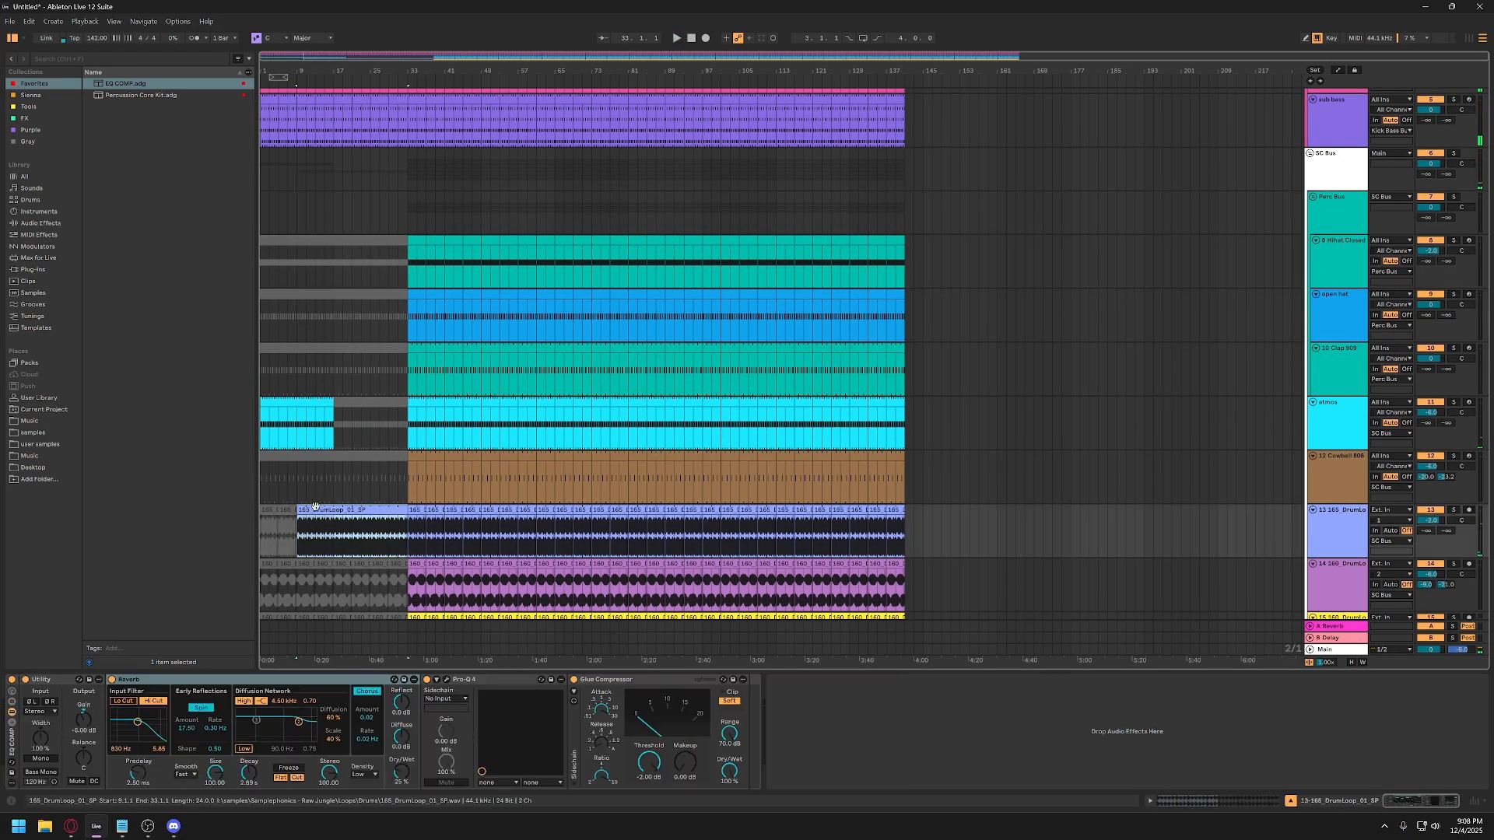
left_click_drag(298, 512, 332, 510)
left_click_drag(333, 372, 399, 371)
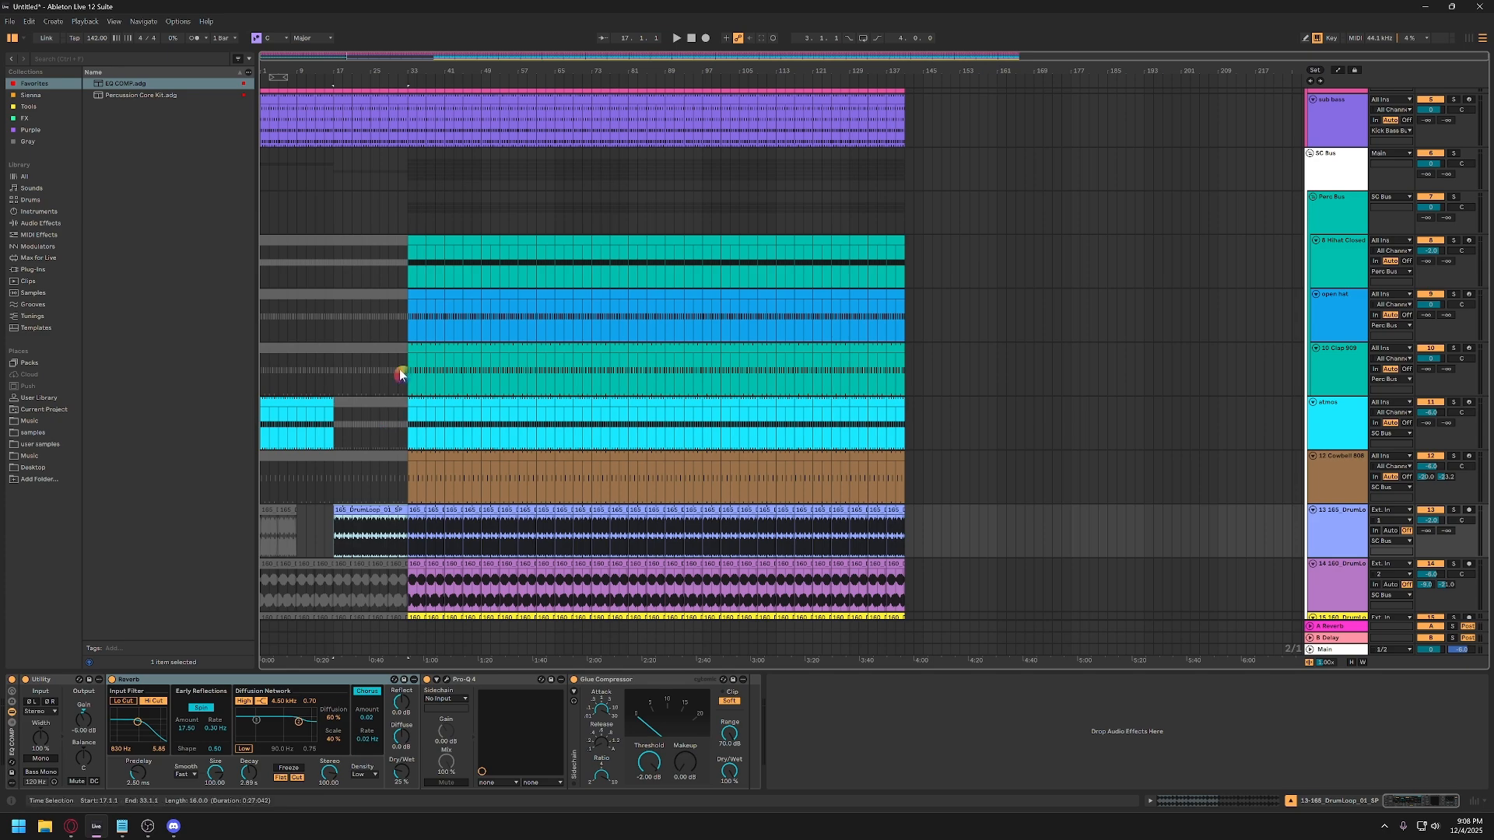
Reactivate the Hihat Closed 909 clips from bar 9 to bar 17, duplicate them up to bar 33, and play from bar 9.
left_click(381, 247)
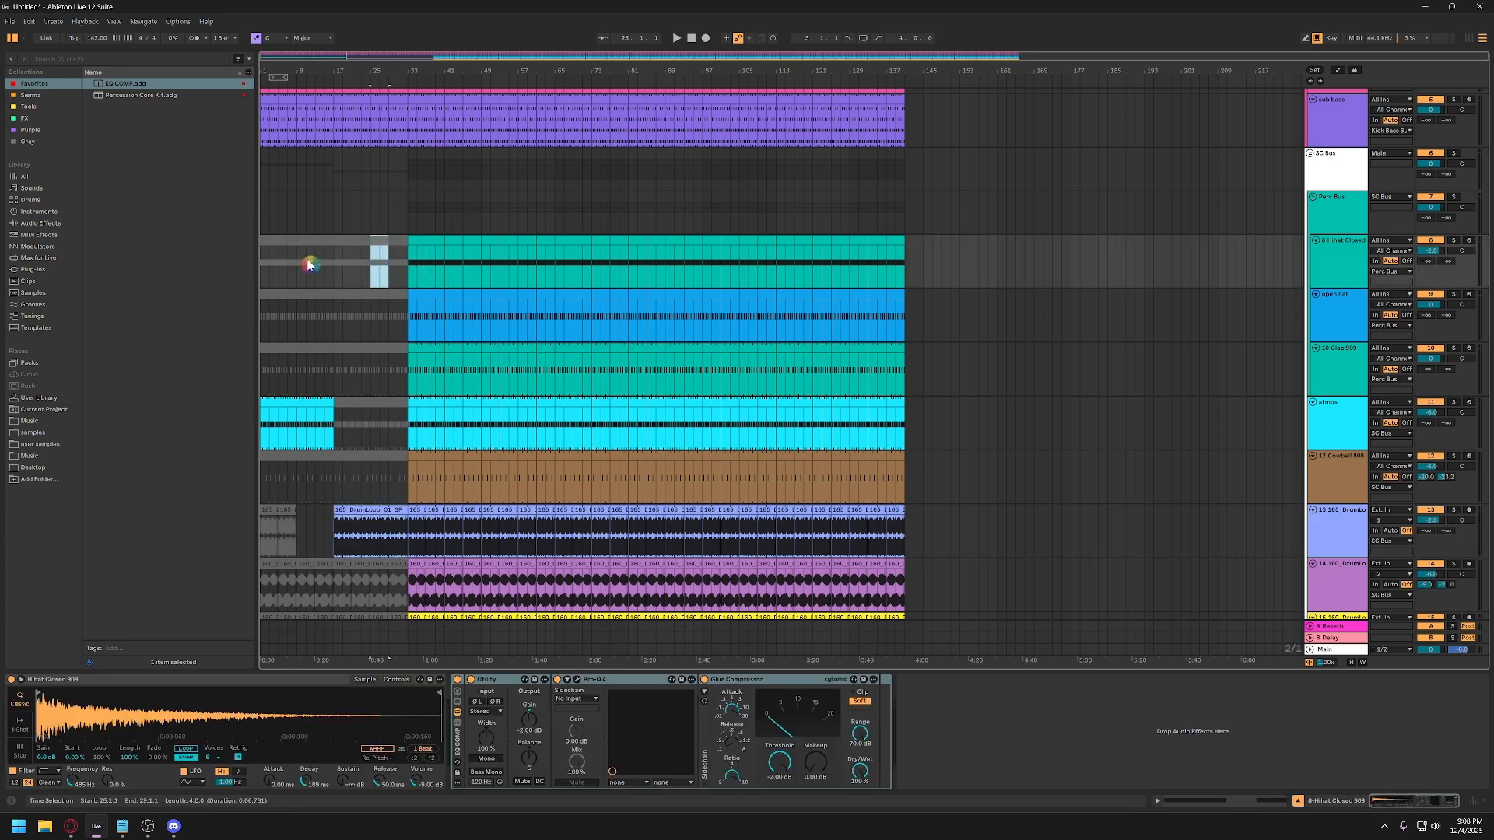
left_click(298, 269)
left_click_drag(298, 269, 333, 265)
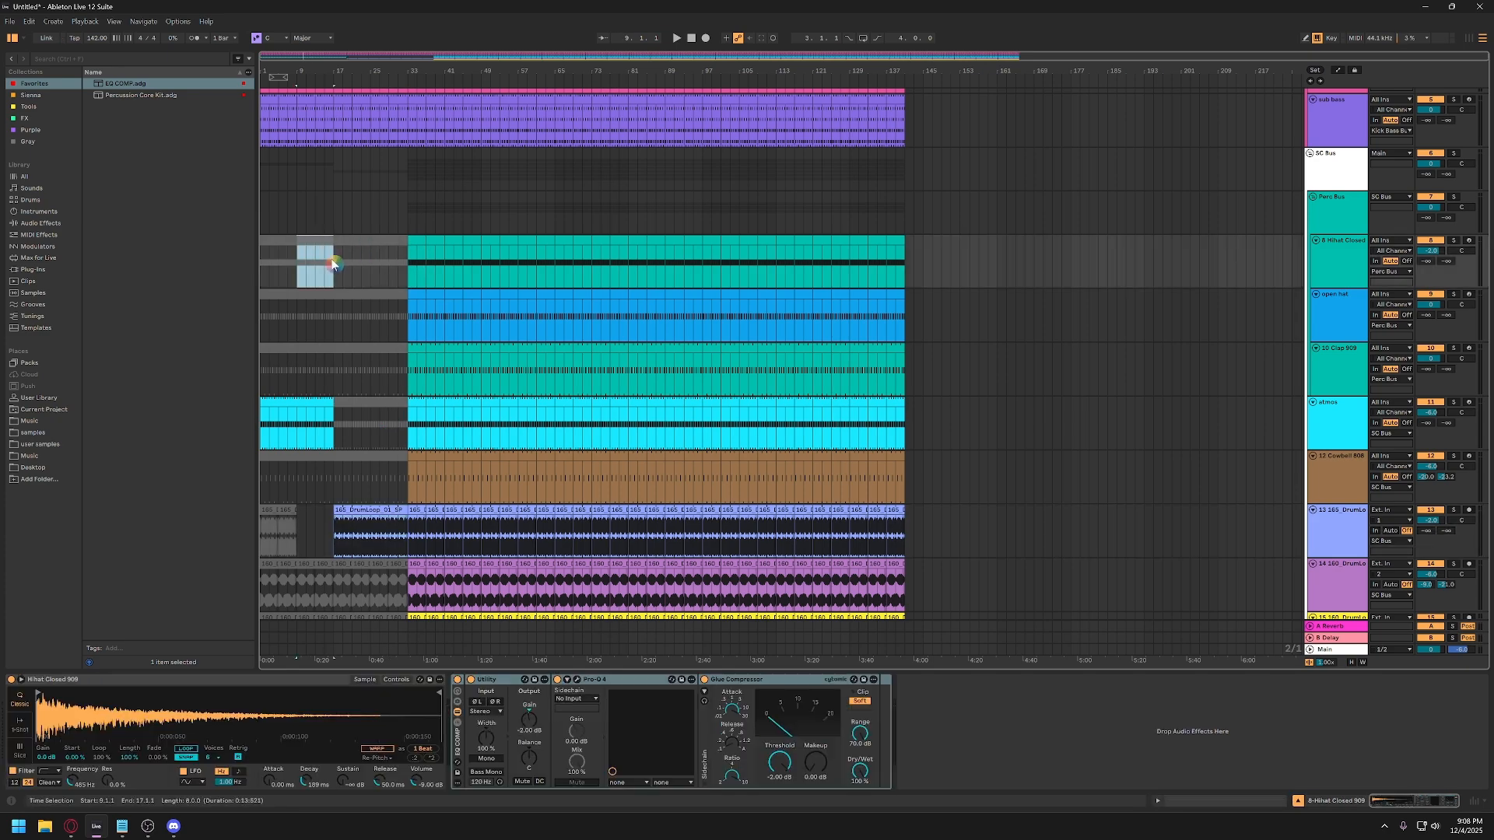
key("ctrl+shift+m")
key("space")
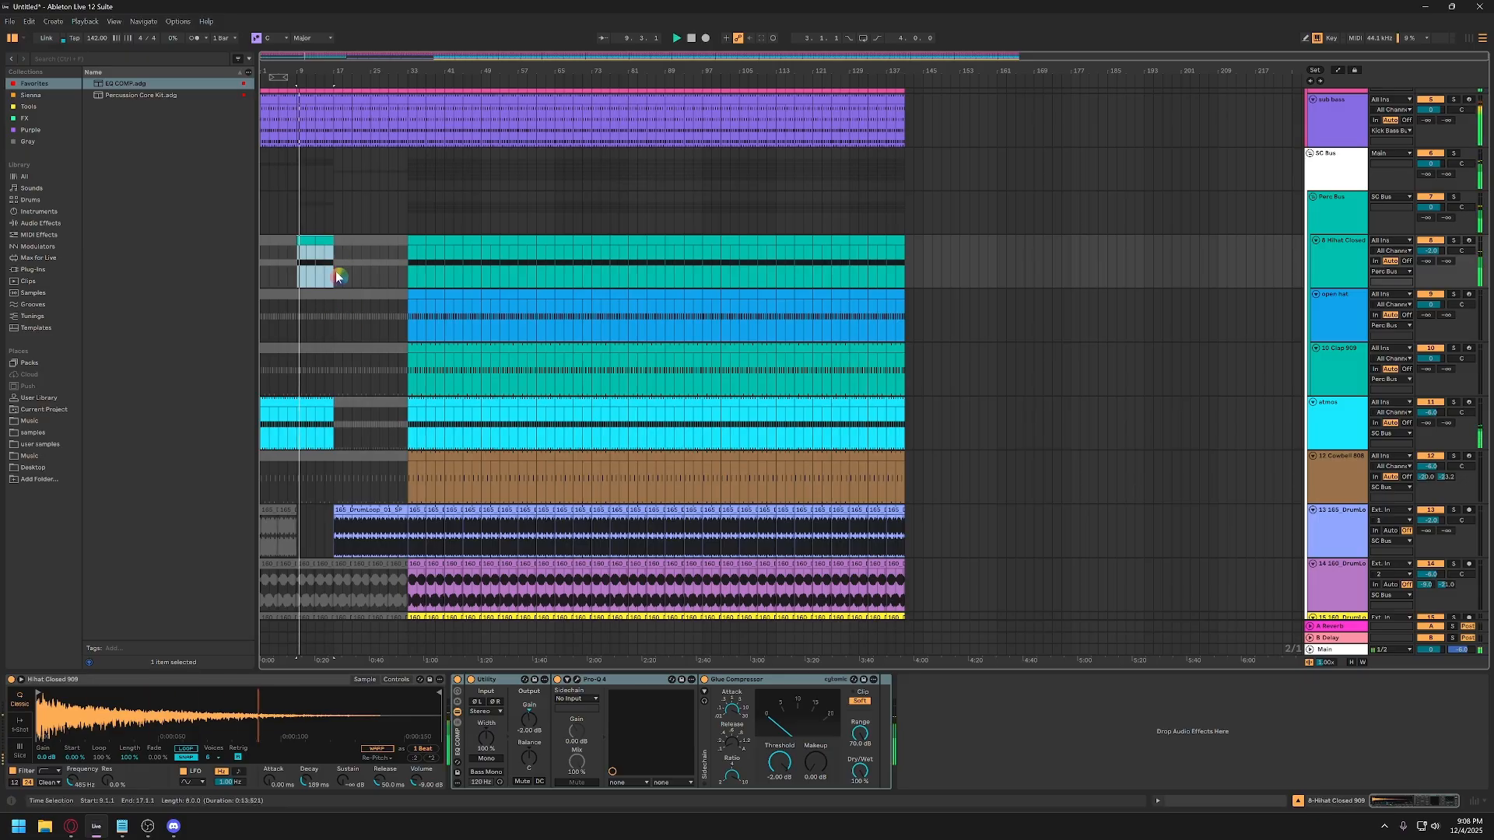
key("ctrl+d")
key("ctrl+d")
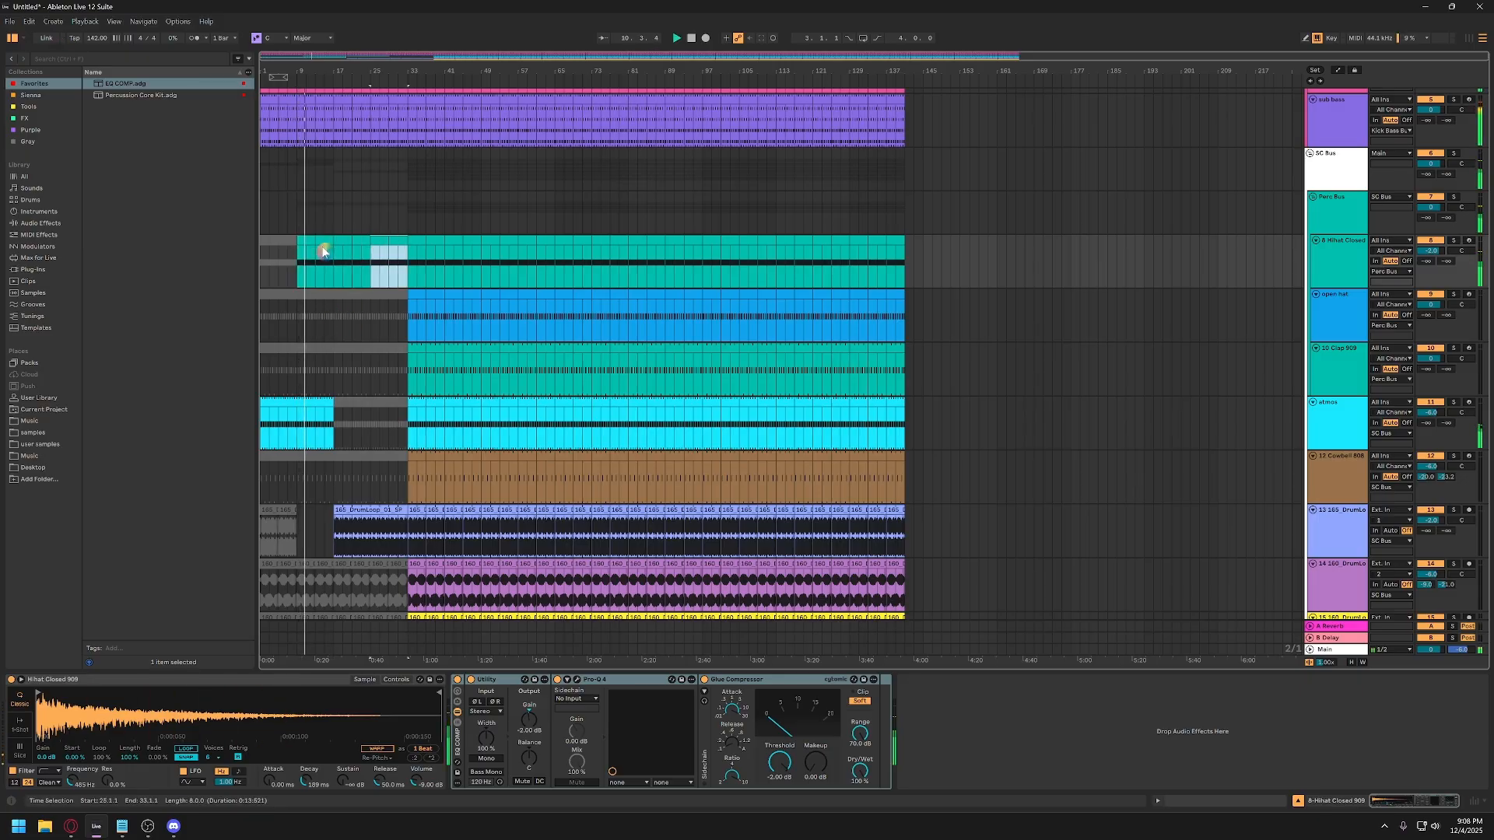
key("space")
Add a C3 note at 1.1.3 in the Hihat Closed 909 clip that starts at bar 9.
left_click_drag(302, 327, 328, 315)
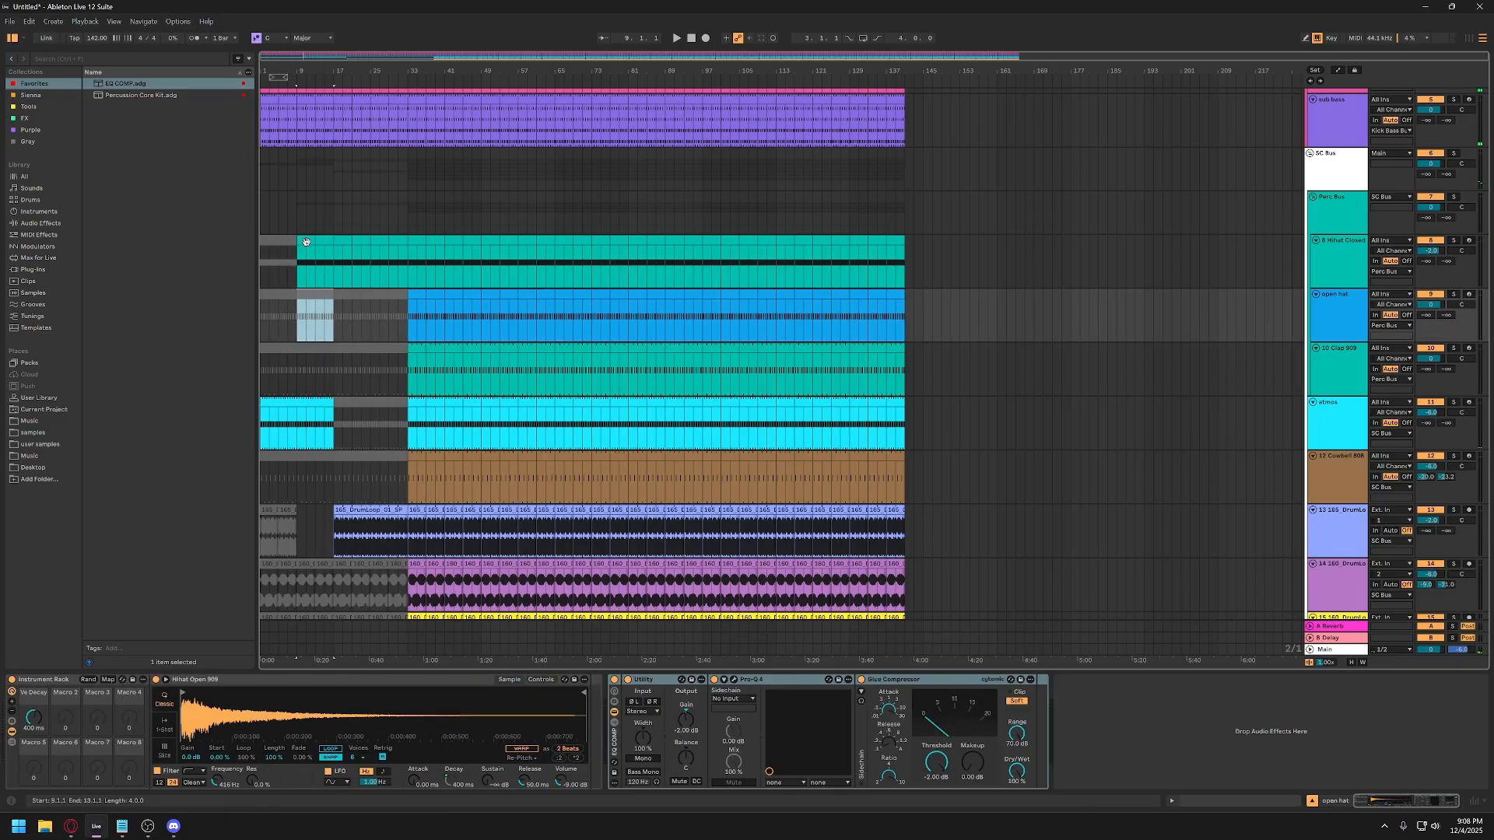
double_click(303, 240)
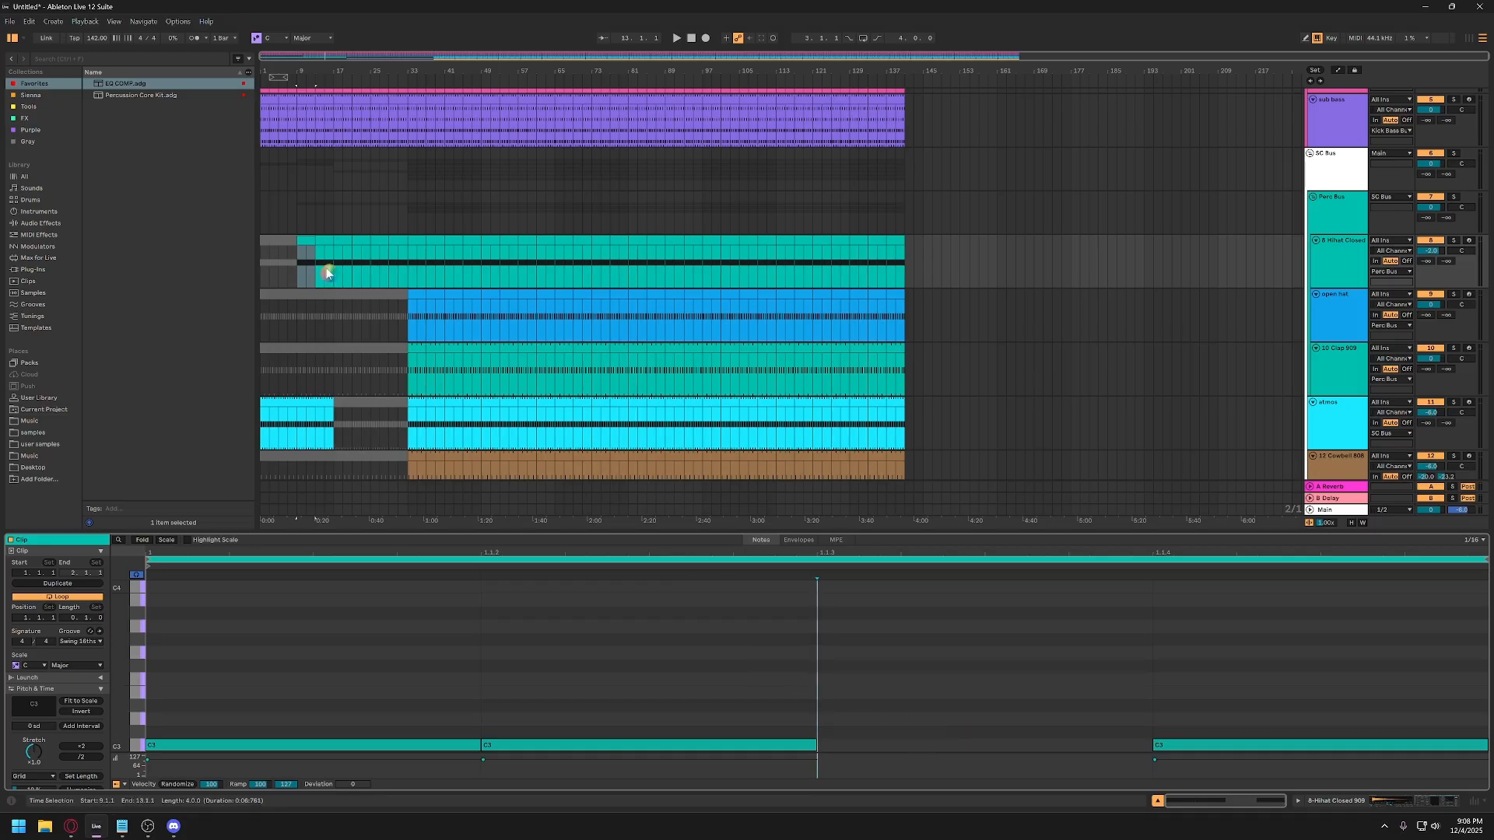
left_click(303, 240)
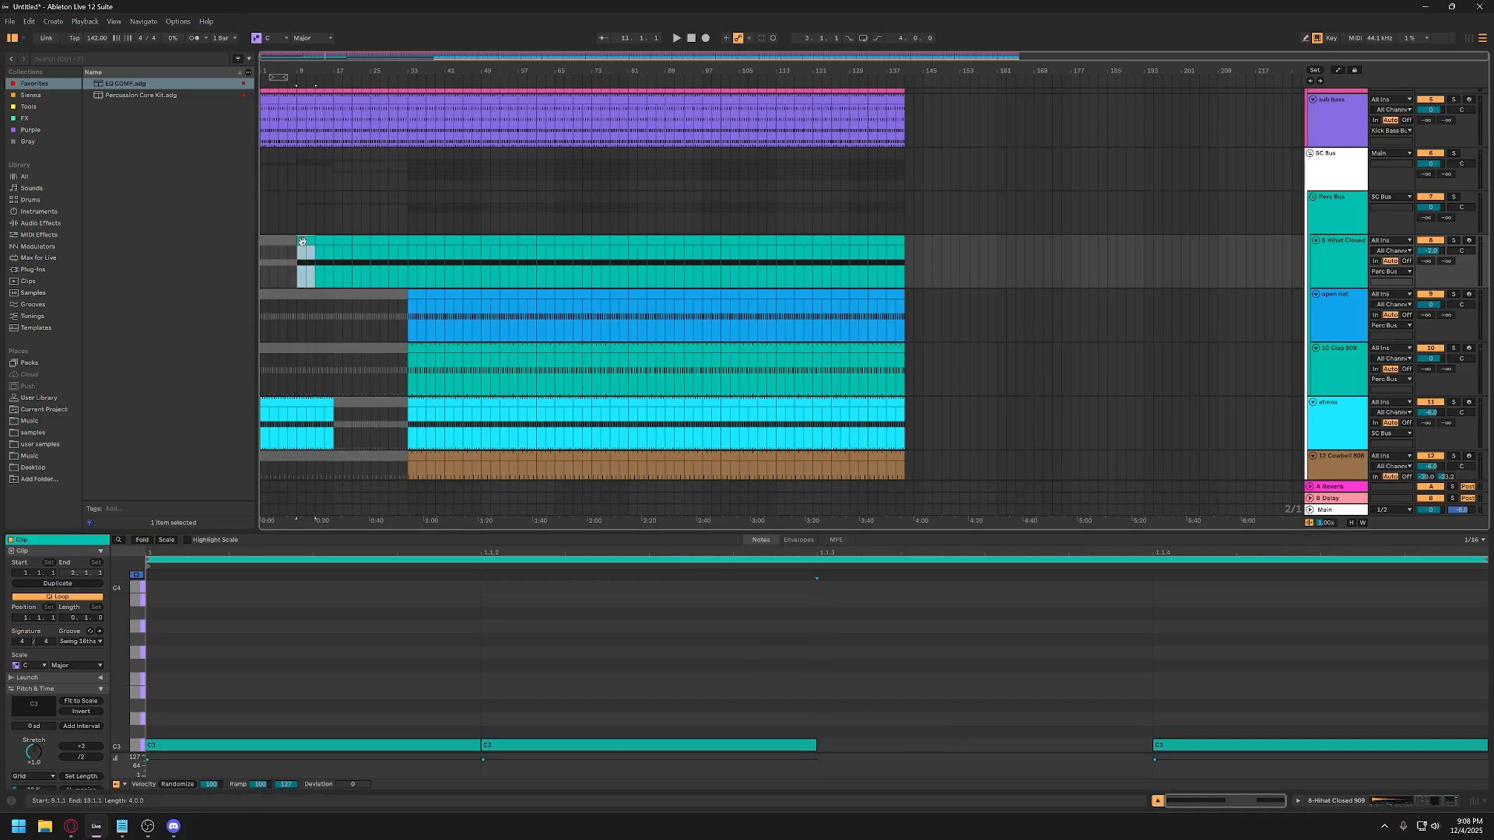
double_click(968, 746)
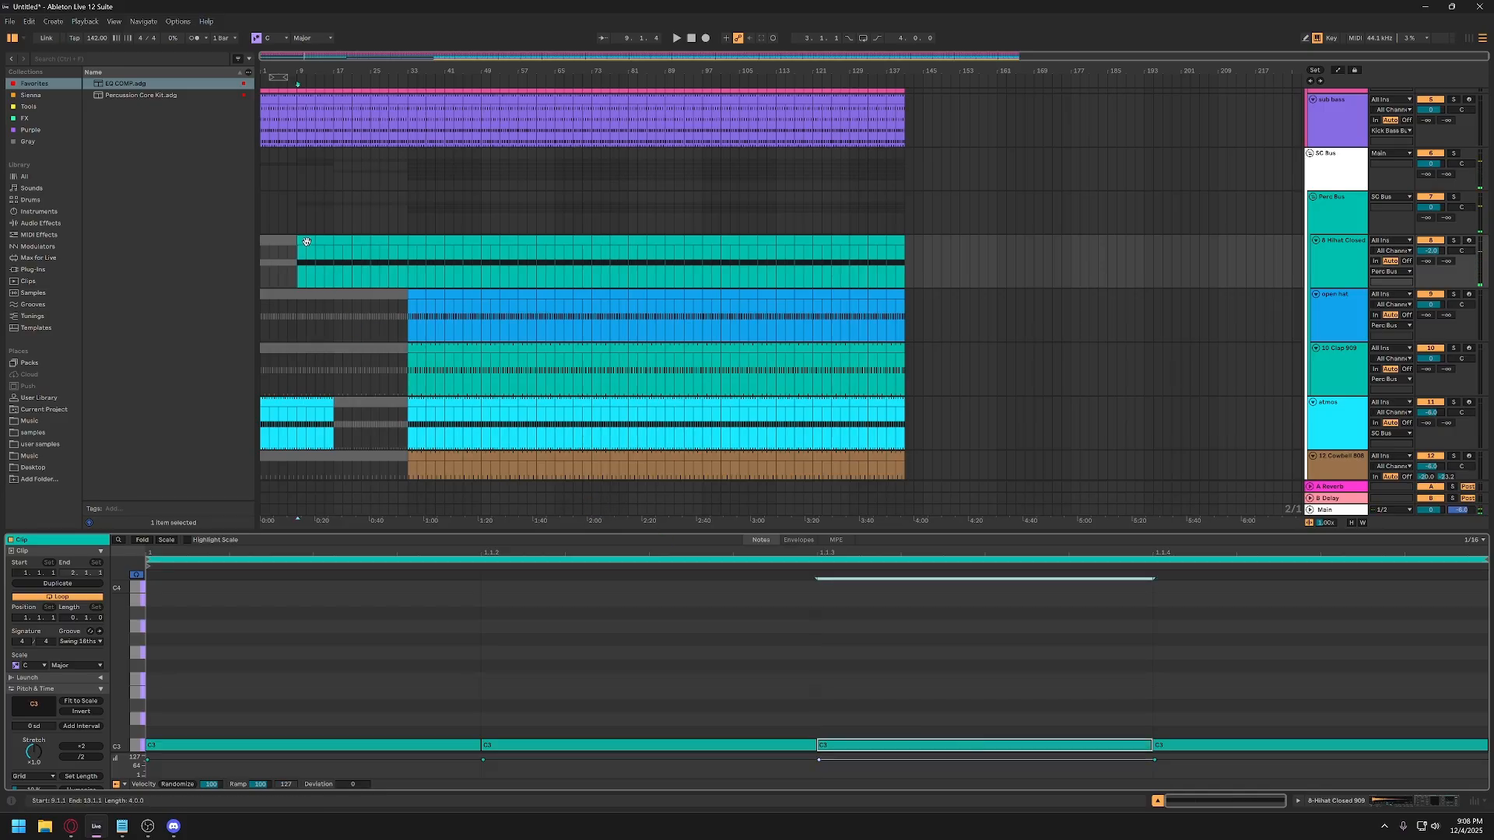
Colour the edited Hihat Closed 909 clip at bar 9 purple and play it.
right_click(309, 243)
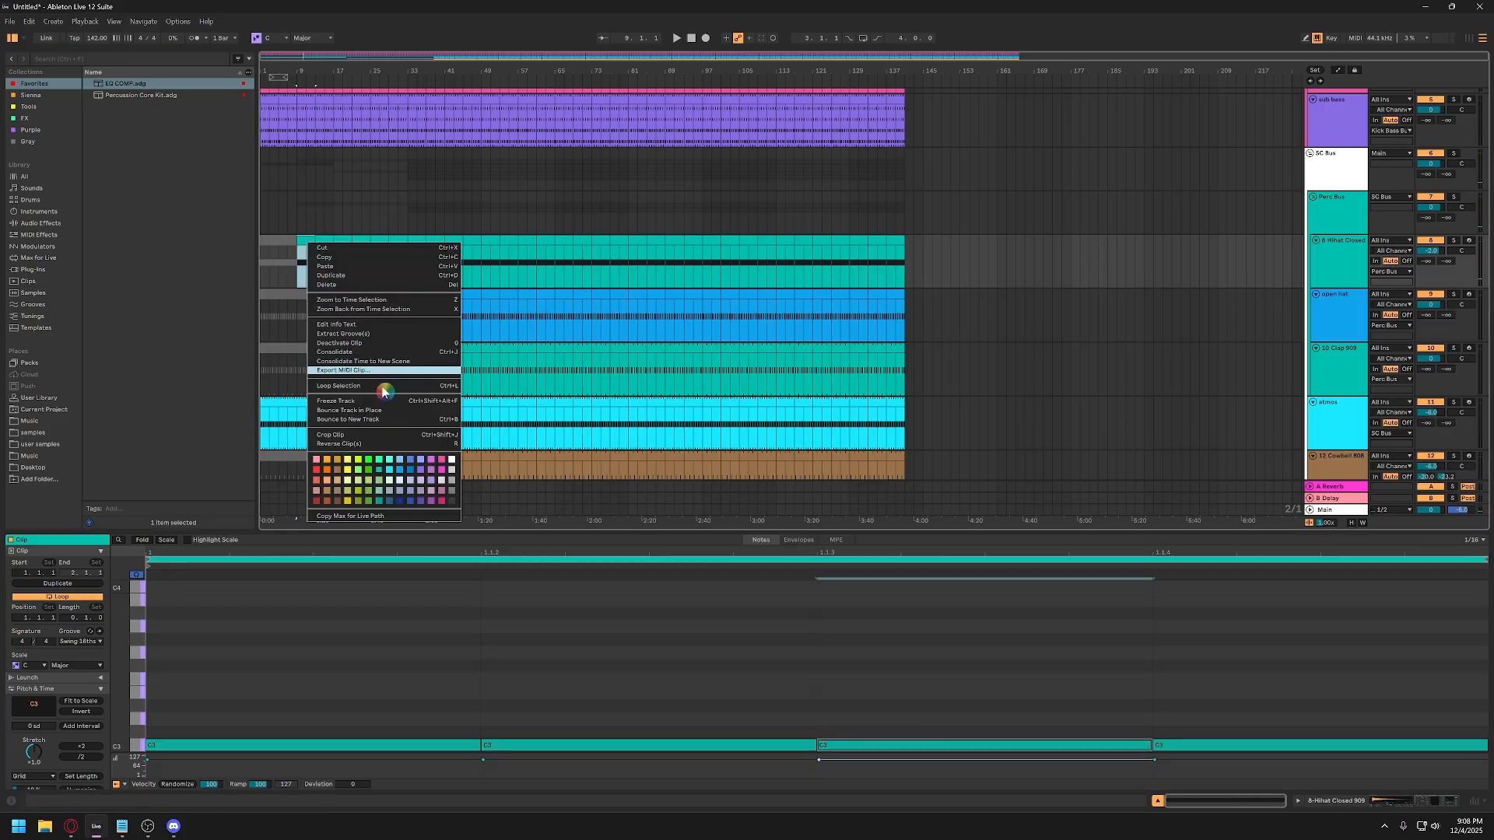
left_click(422, 469)
key("space")
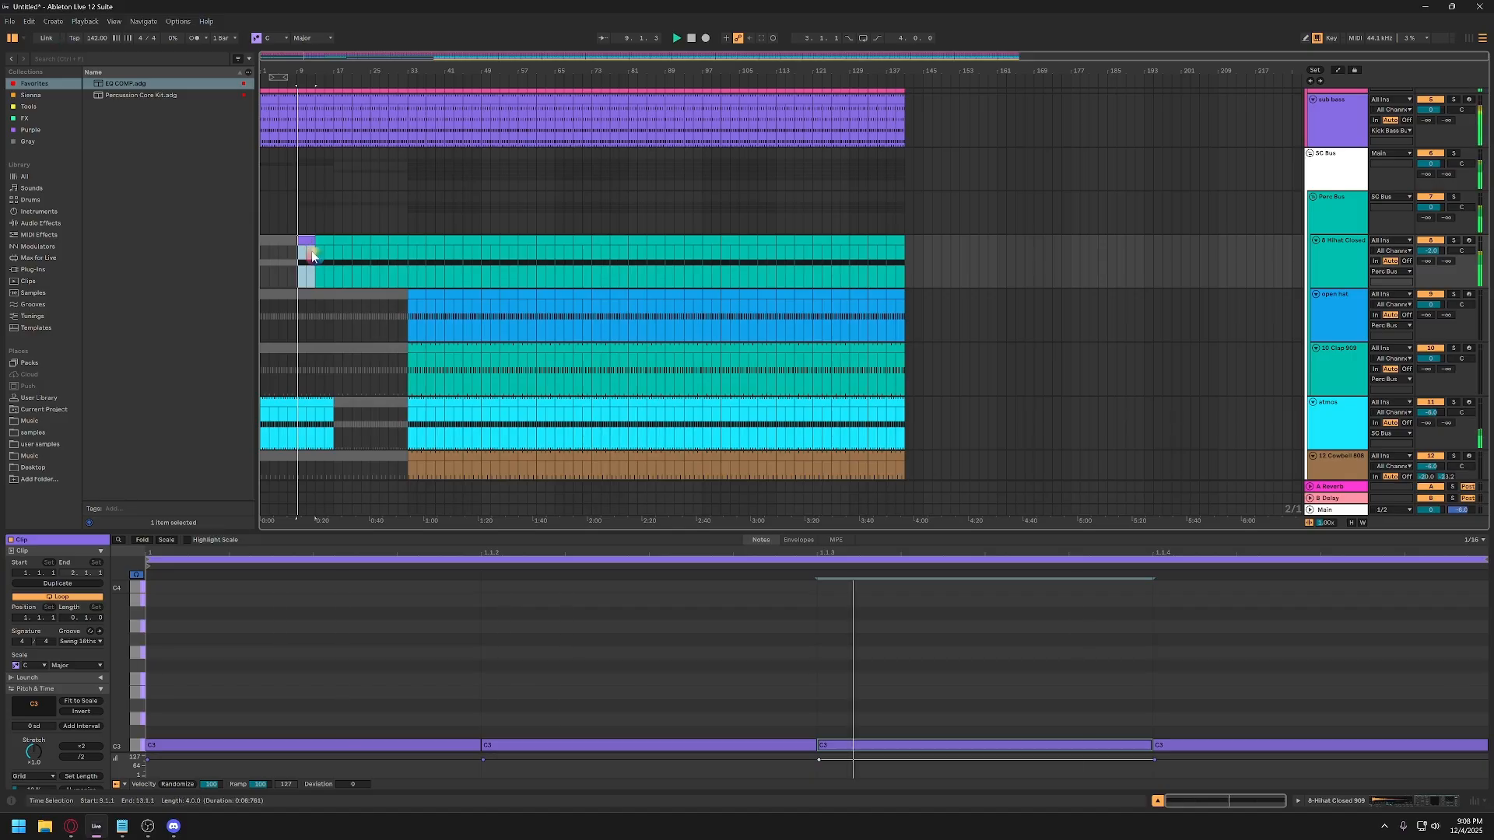
Duplicate the purple Hihat Closed 909 clip over bars 13 to 17 and play from bar 9.
left_click(324, 239)
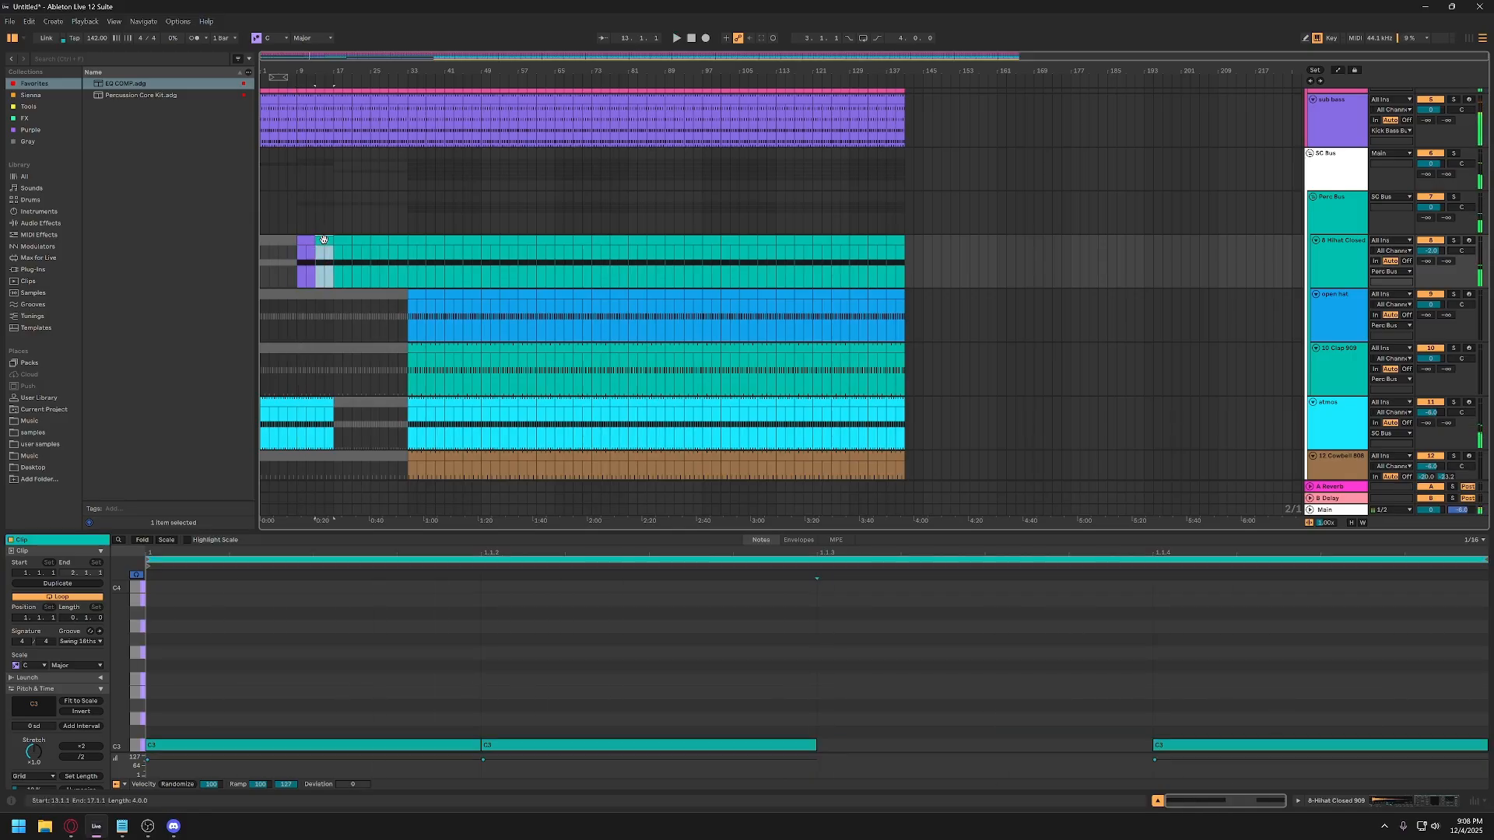
left_click(308, 241)
left_click(322, 241)
left_click(309, 242)
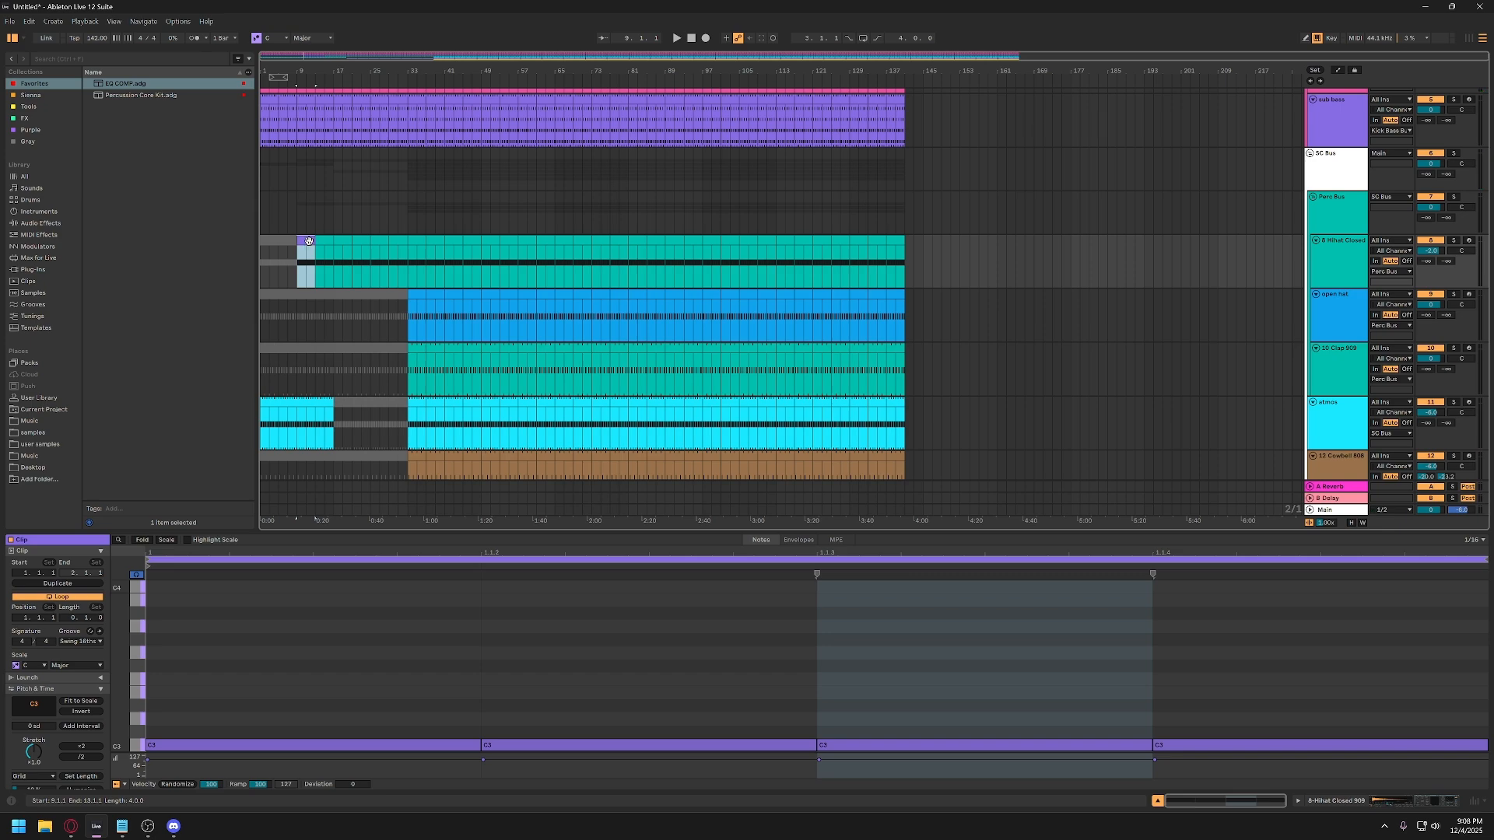
key("ctrl+d")
left_click(307, 242)
key("space")
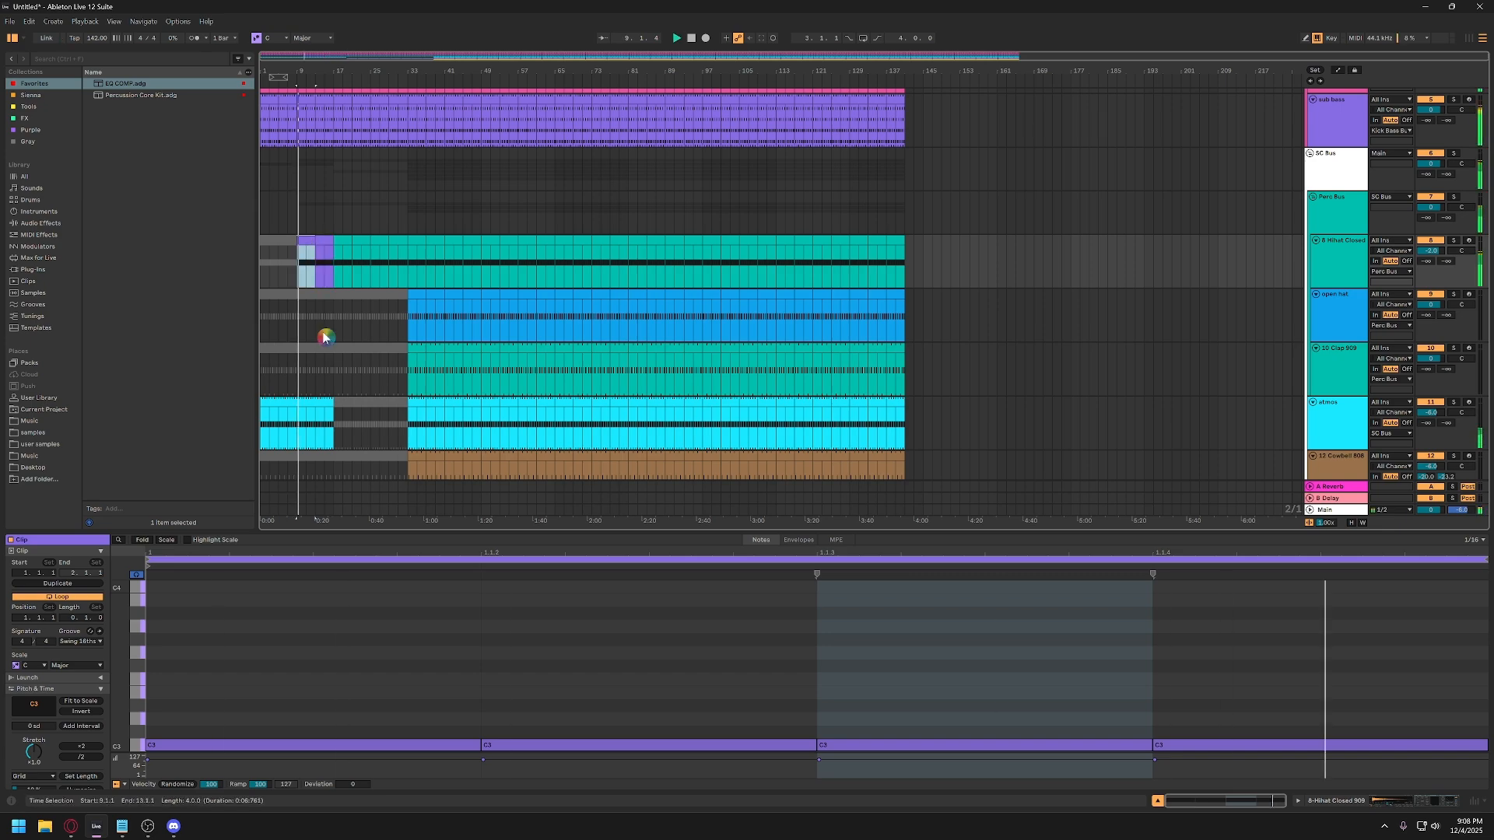
Listen through to bar 17 and reactivate the open hat clips from bar 17 to bar 25.
scroll(327, 327, "down", 1)
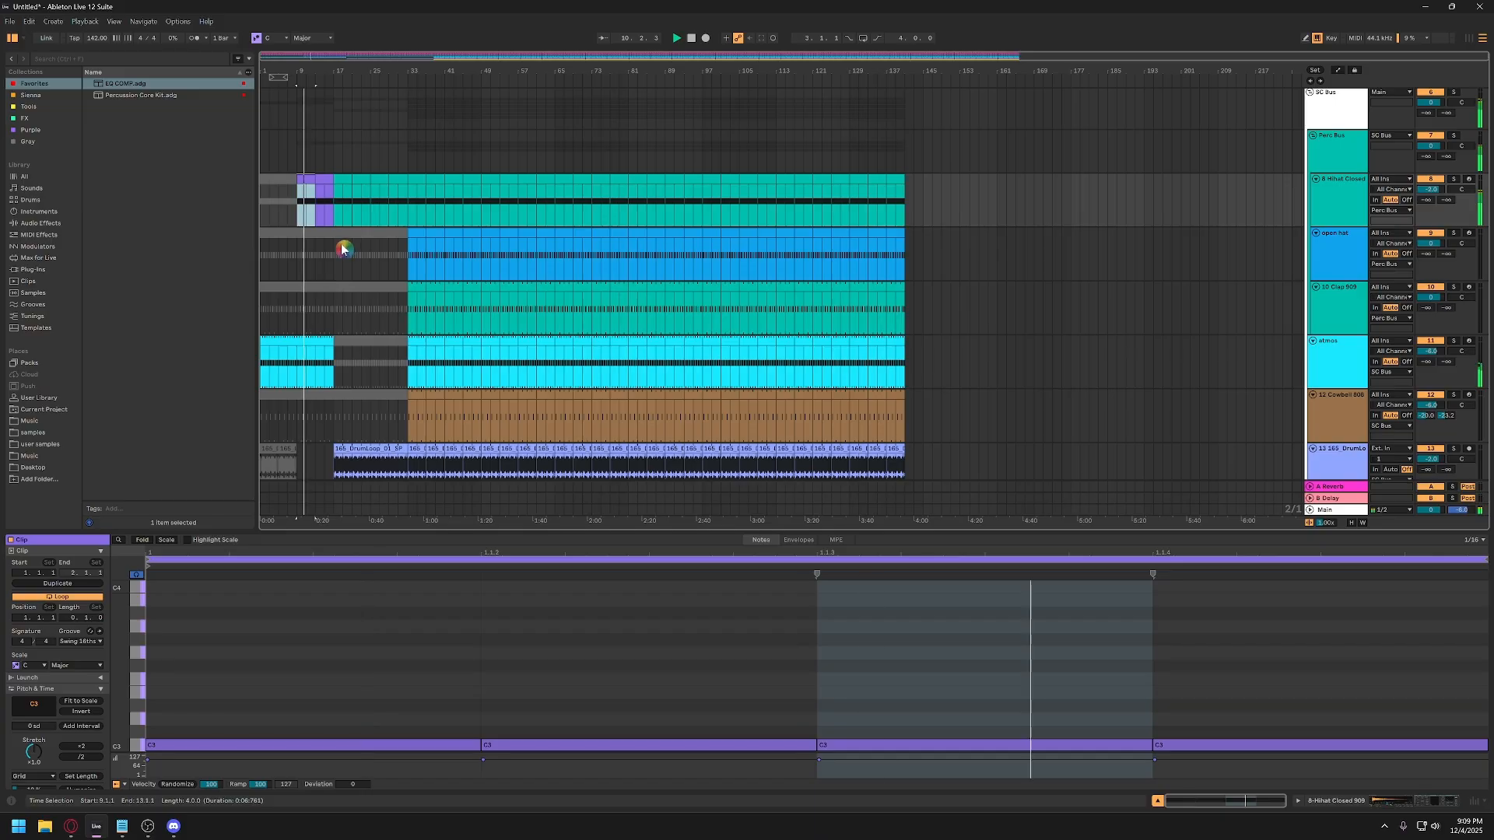
scroll(377, 327, "down", 2)
scroll(361, 265, "up", 1)
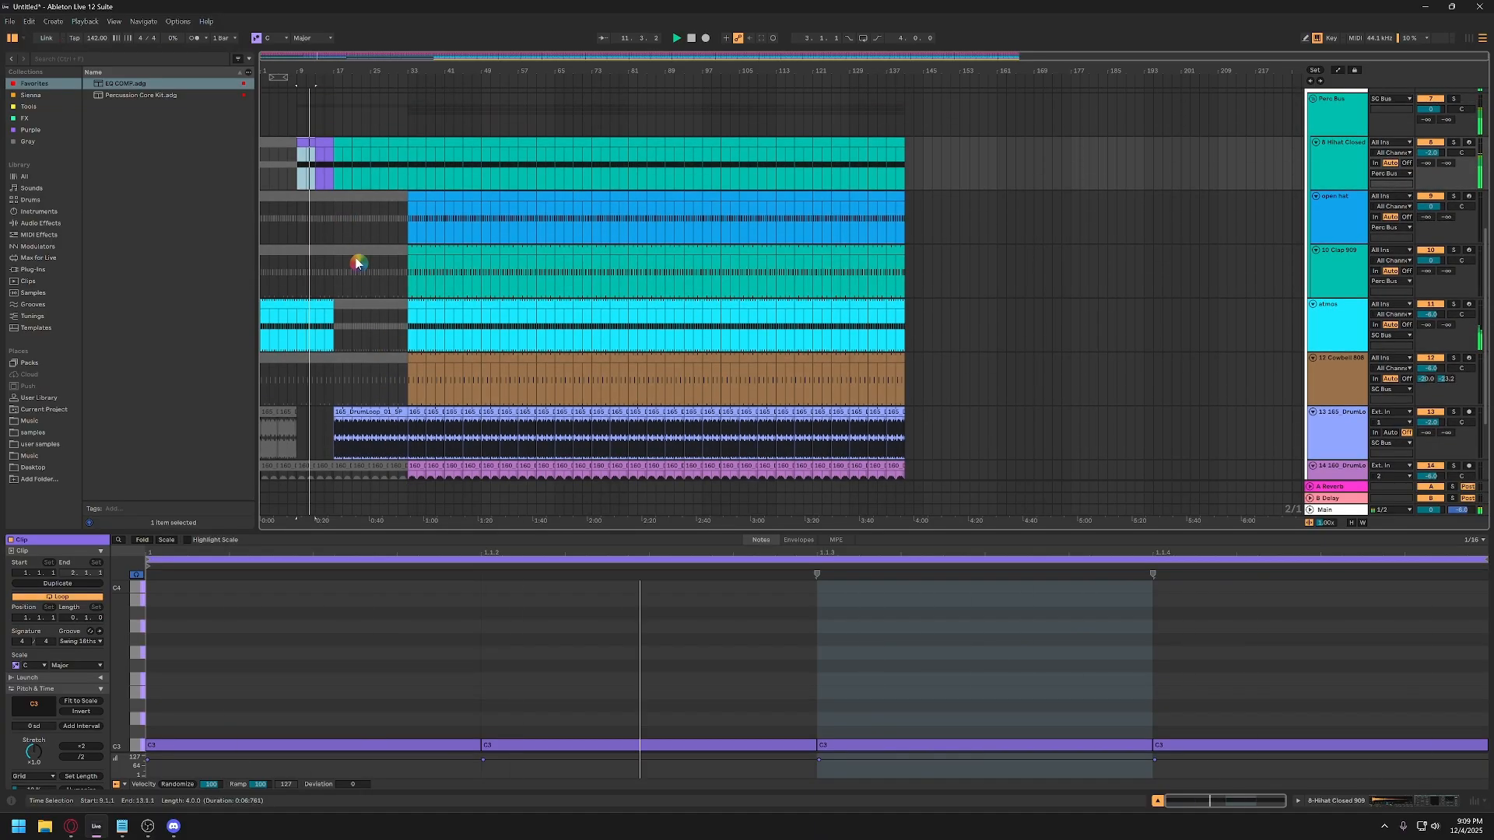
scroll(333, 303, "up", 1)
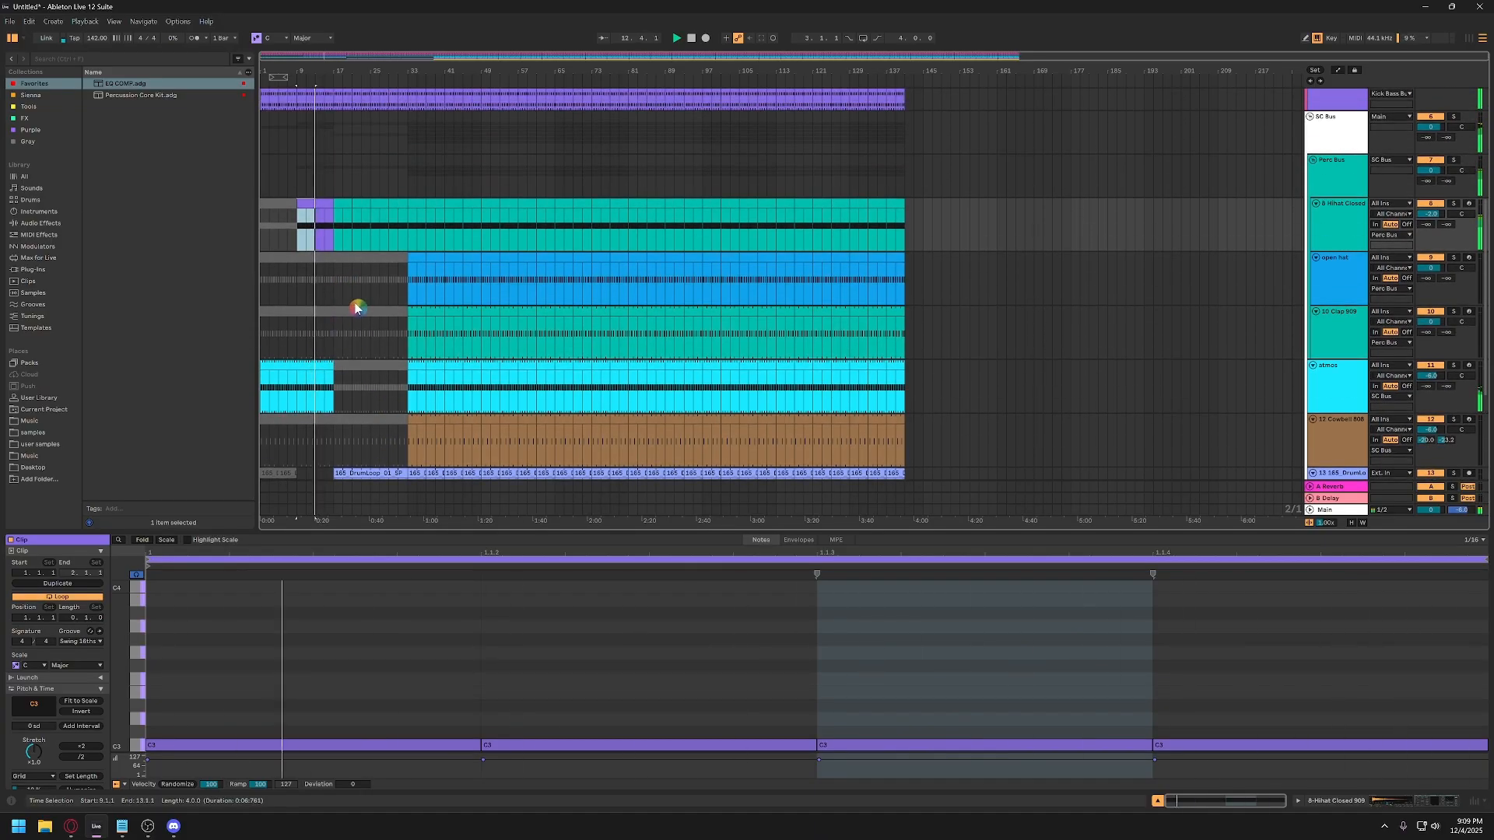
scroll(351, 306, "up", 1)
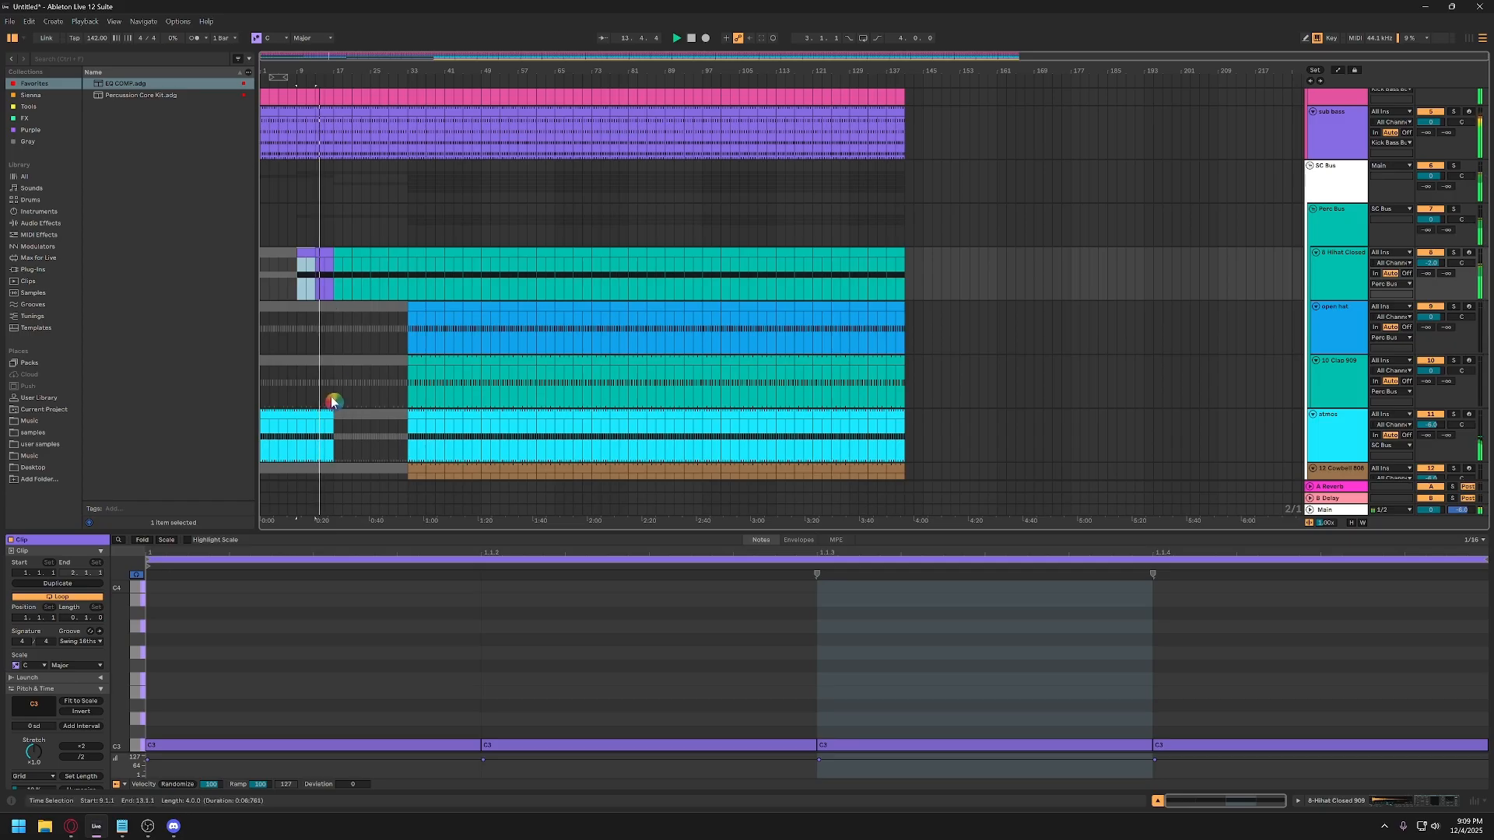
left_click_drag(336, 325, 372, 339)
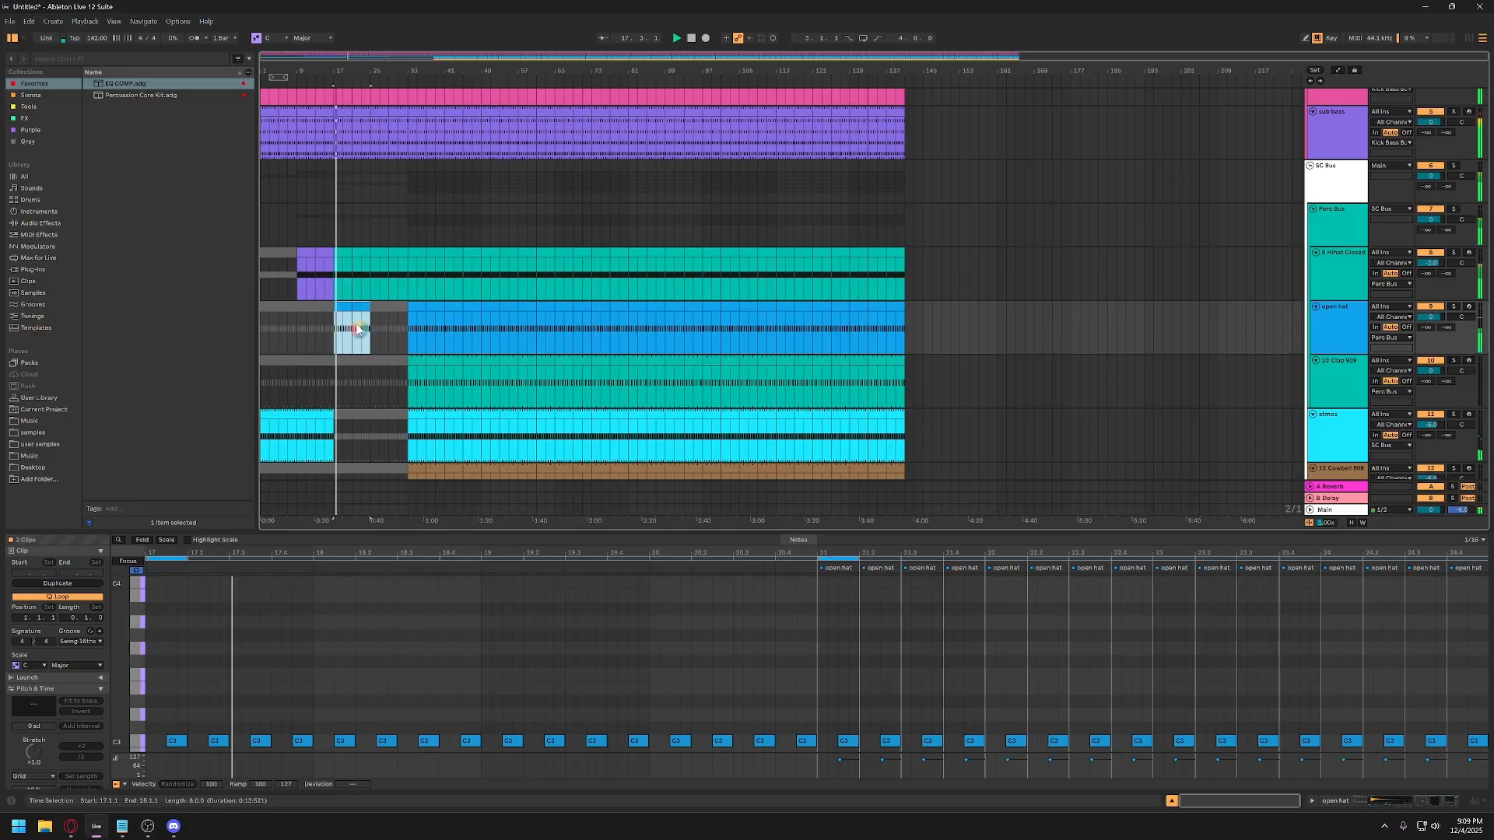
Trim the start of the 160_DrumLoop_01_SP clip to bar 21 and play from bar 17.
scroll(378, 336, "down", 4)
left_click(361, 375)
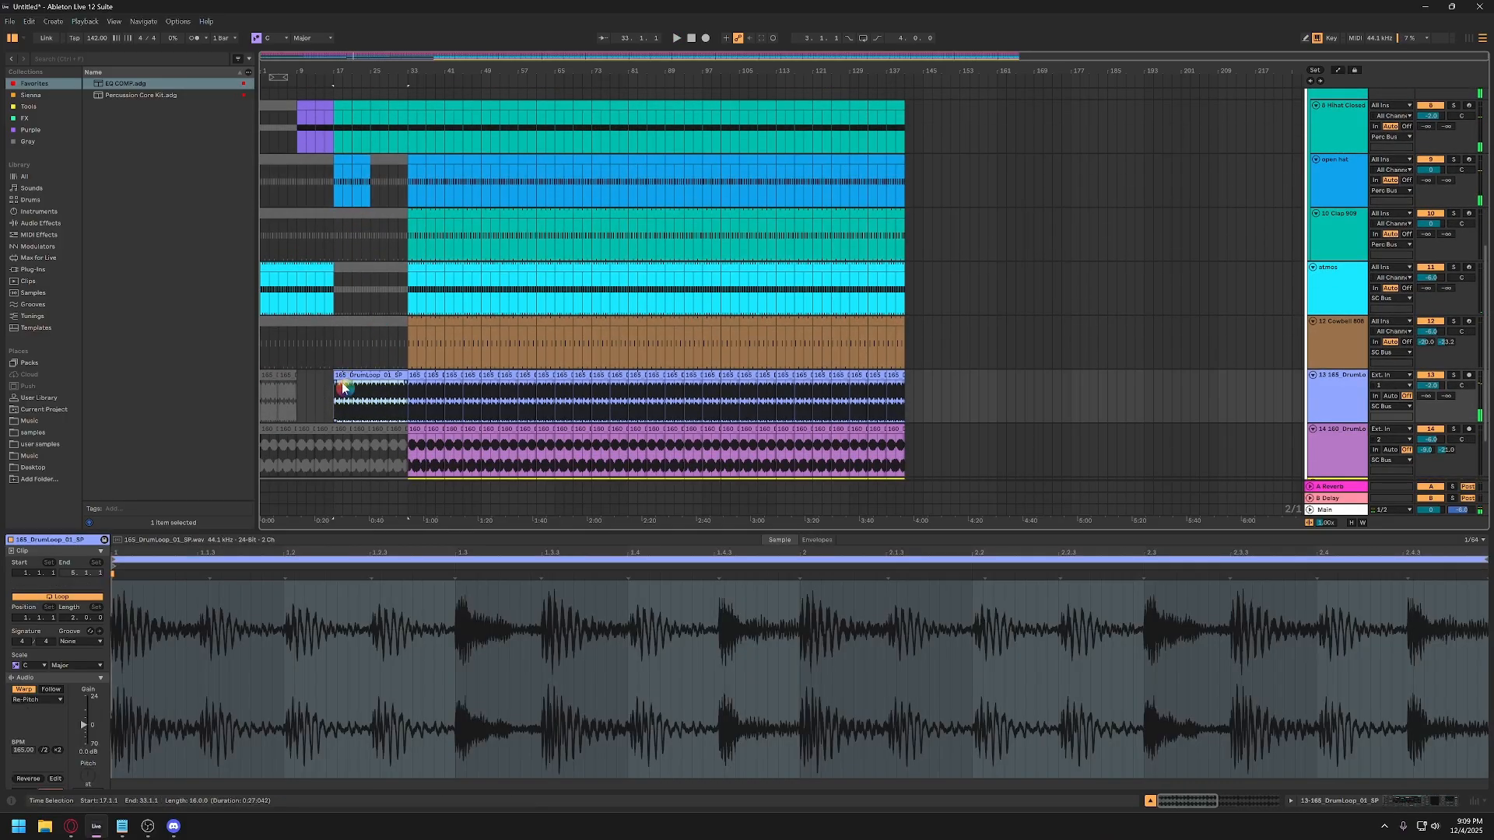
left_click_drag(364, 375, 353, 375)
left_click(336, 395)
key("space")
scroll(363, 367, "up", 3)
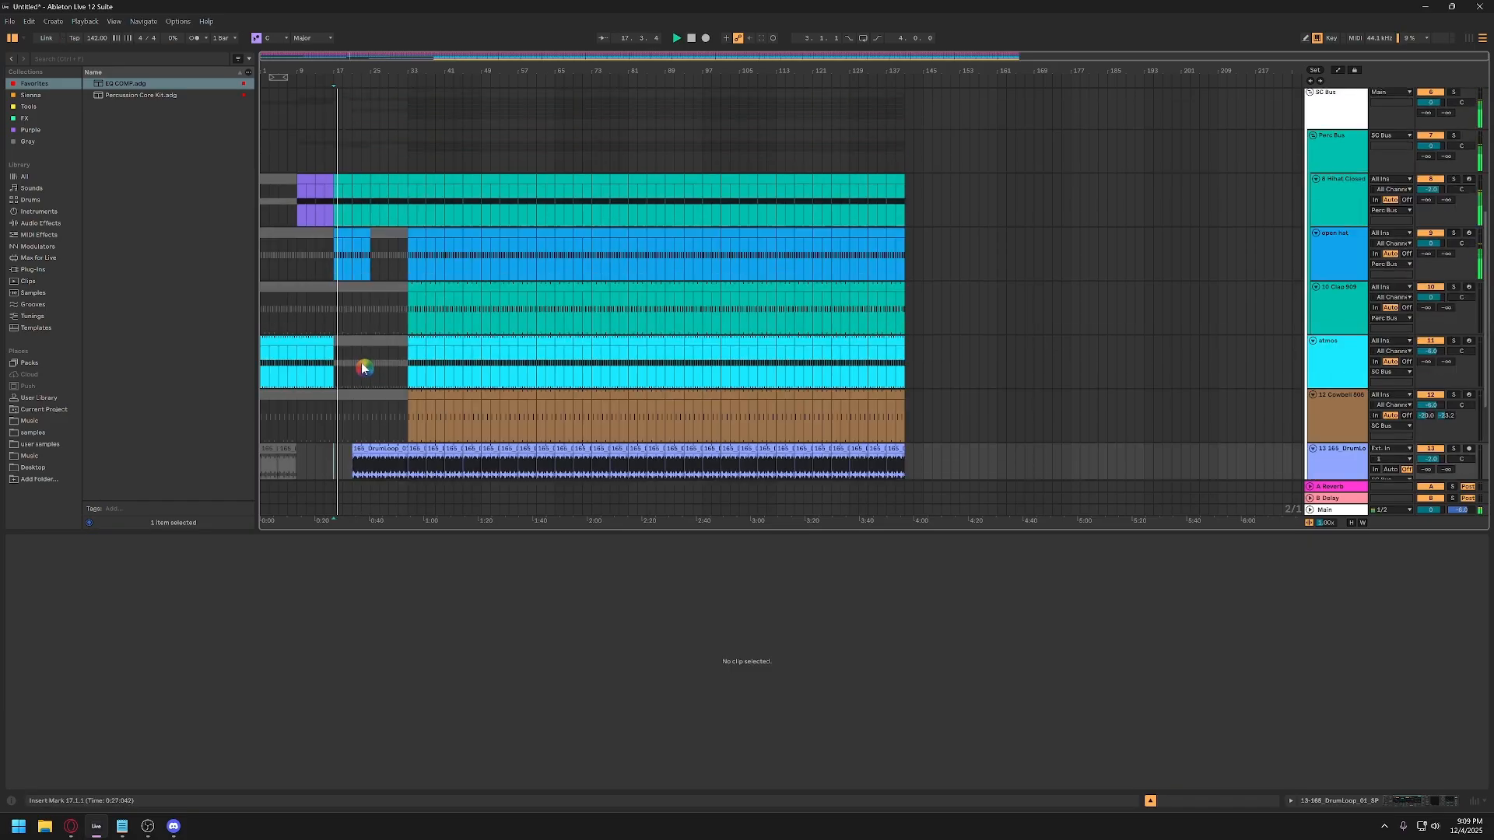
Reactivate the atmos clip from bar 17 to bar 21 and play the section from bar 17.
key("space")
left_click_drag(334, 380, 350, 376)
key("space")
left_click(335, 402)
key("space")
key("space")
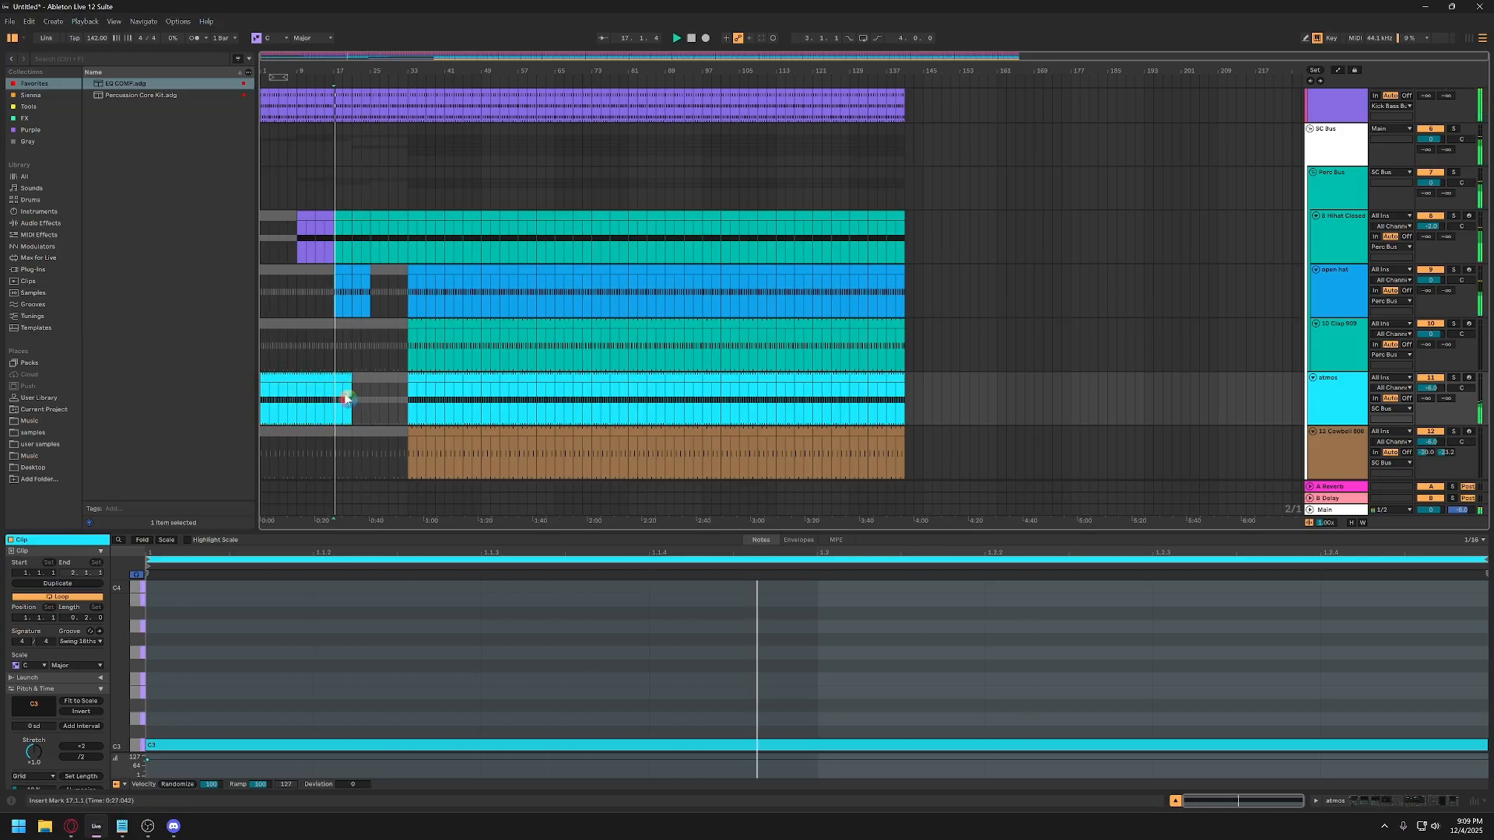
scroll(462, 371, "up", 2)
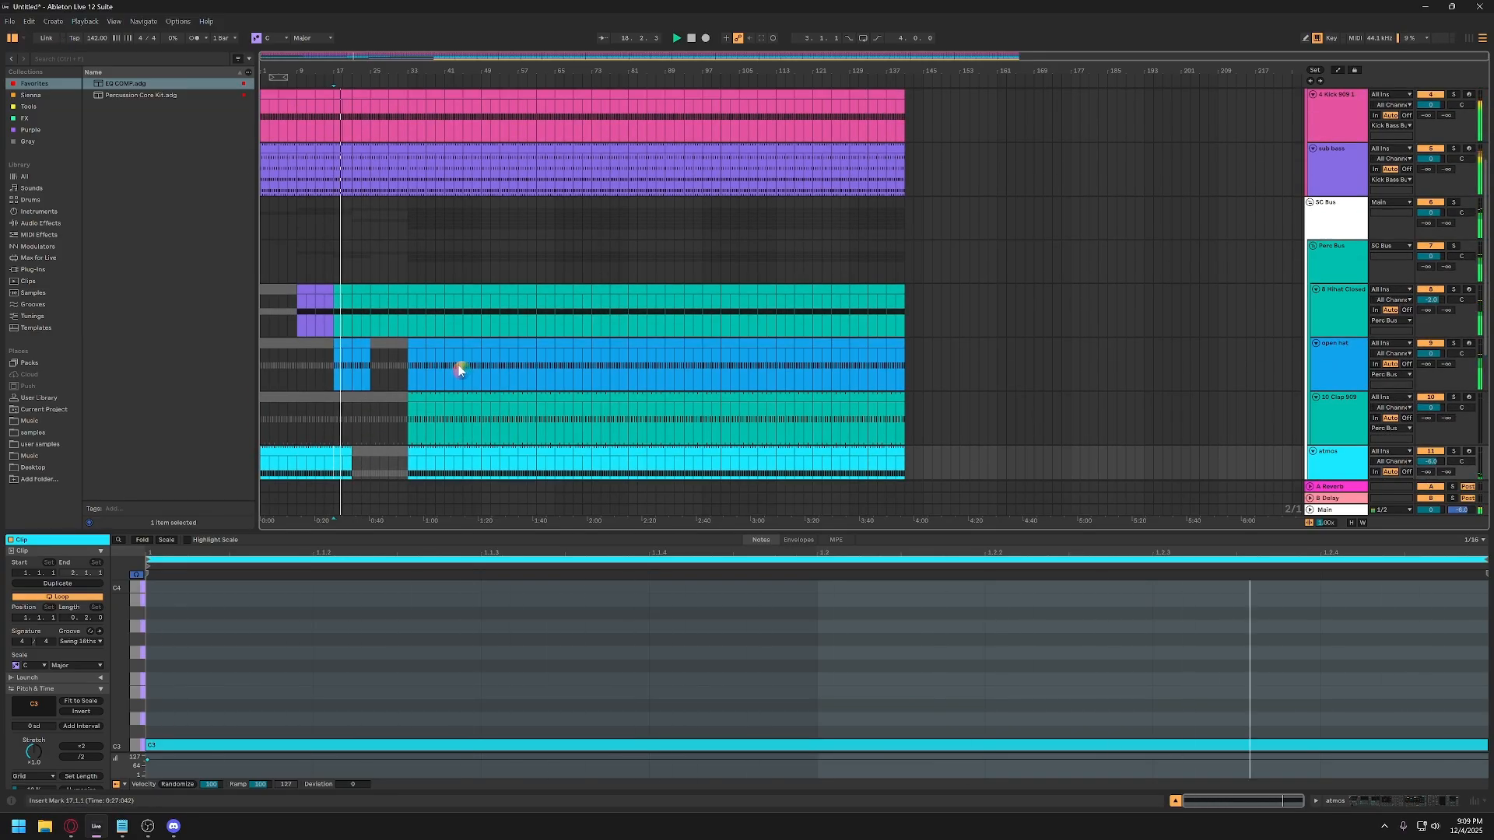
Reactivate the atmos clip from bar 21 to bar 25 while the intro plays.
scroll(459, 361, "down", 1)
scroll(516, 372, "down", 6)
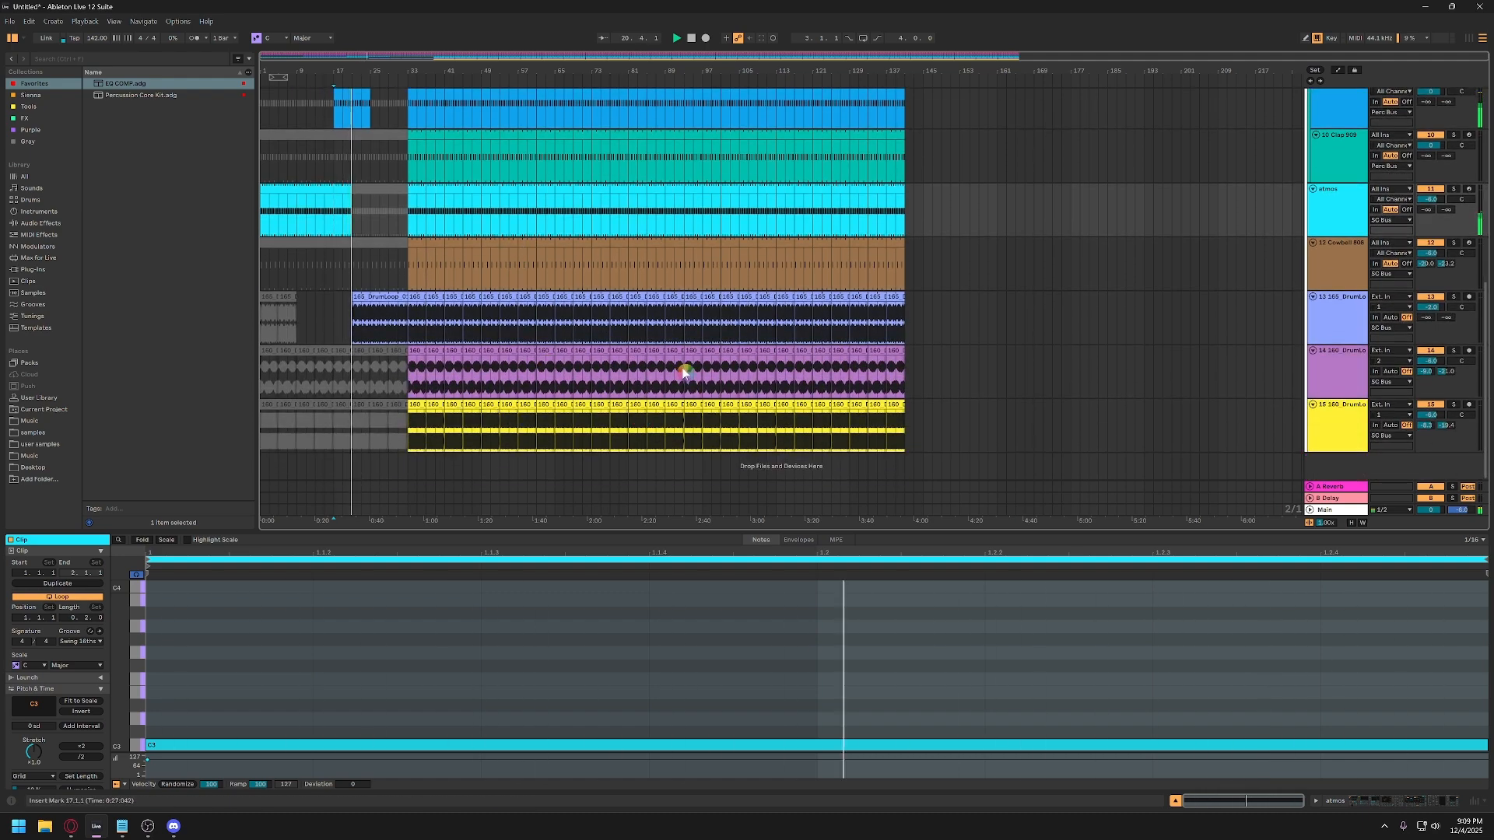
scroll(395, 337, "up", 2)
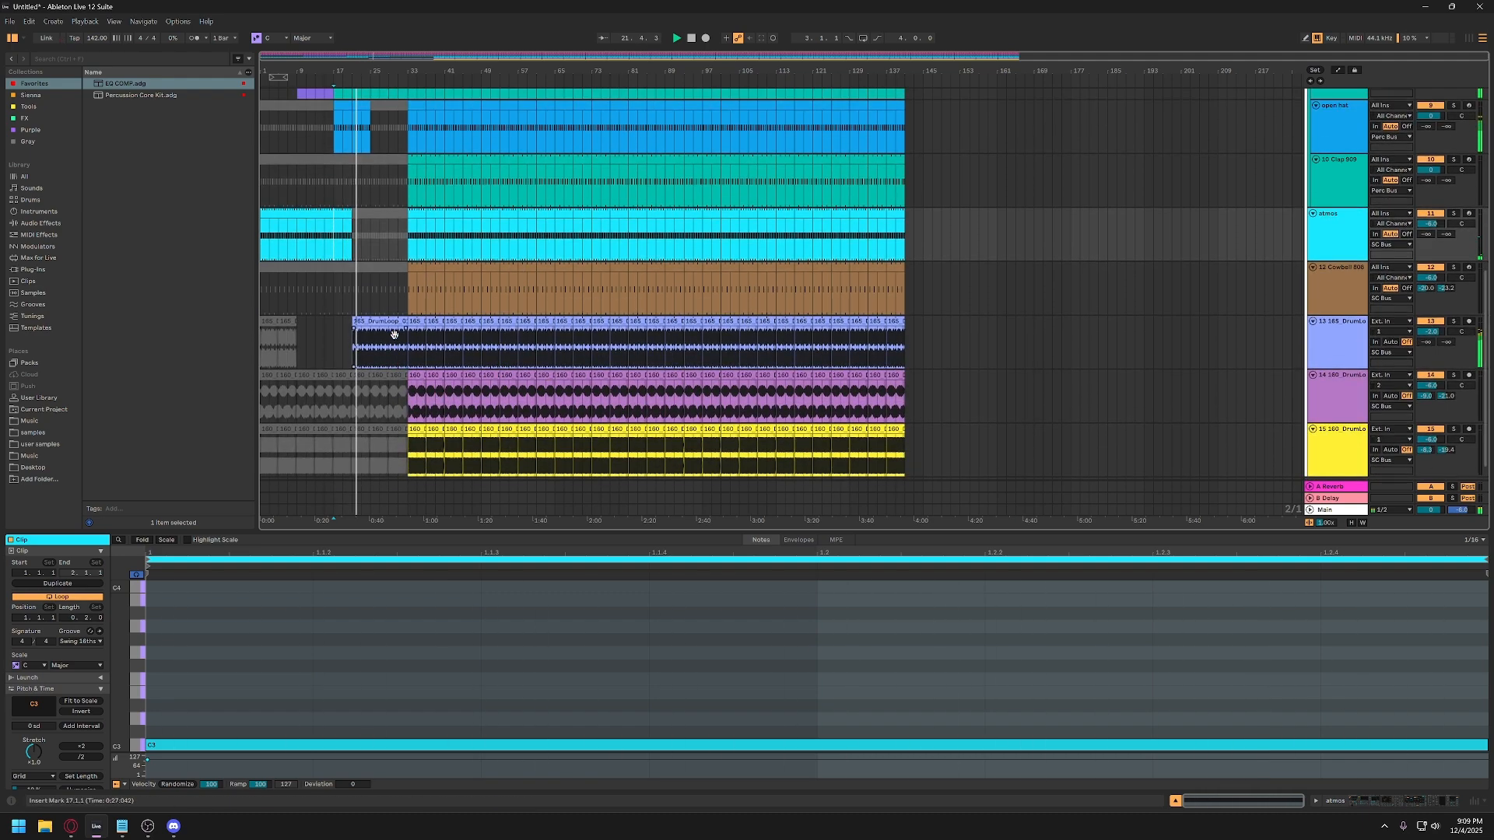
left_click(359, 260)
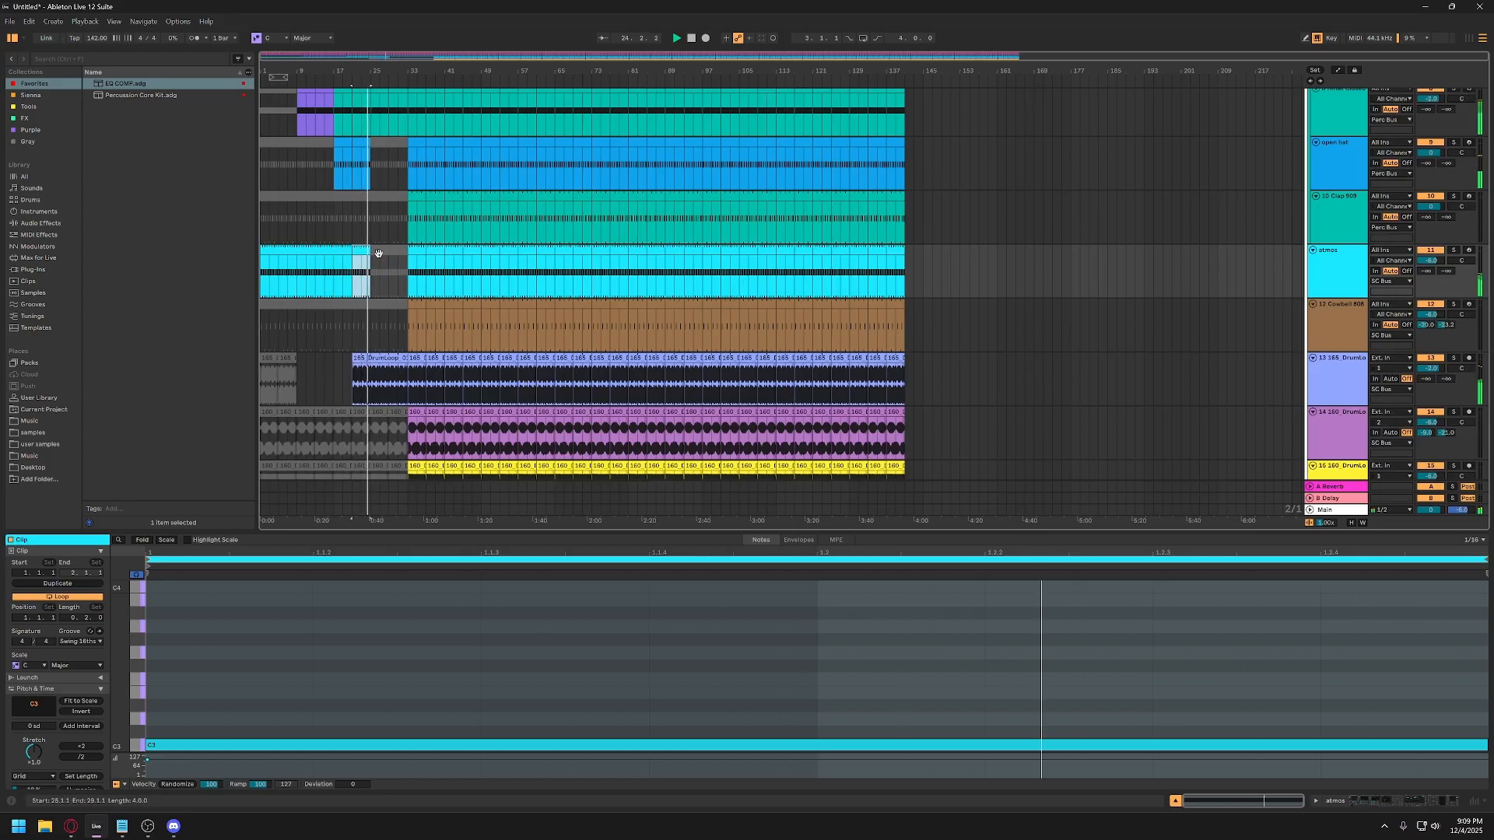
left_click(377, 252)
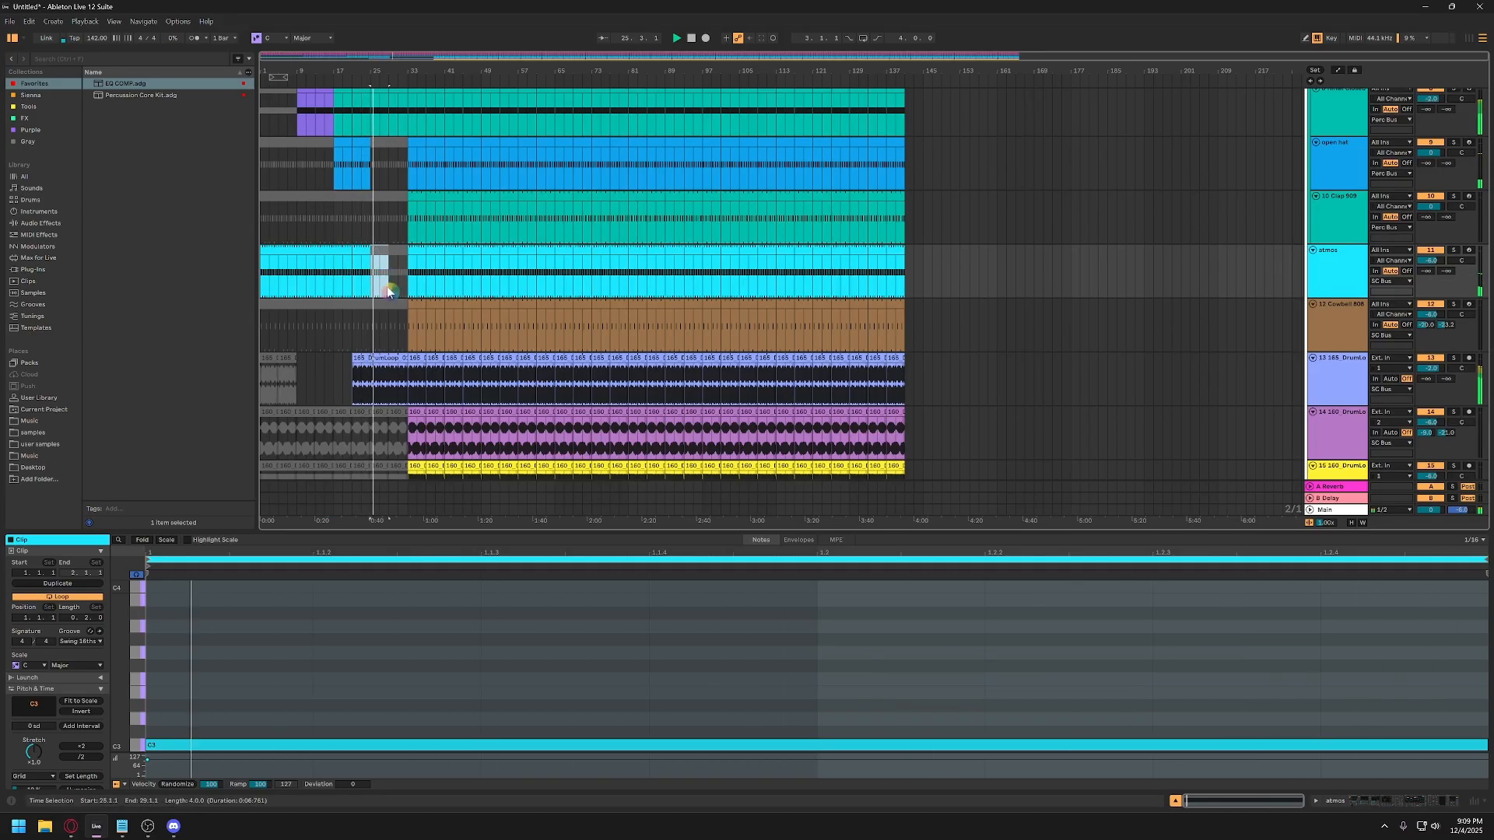
scroll(396, 302, "up", 1)
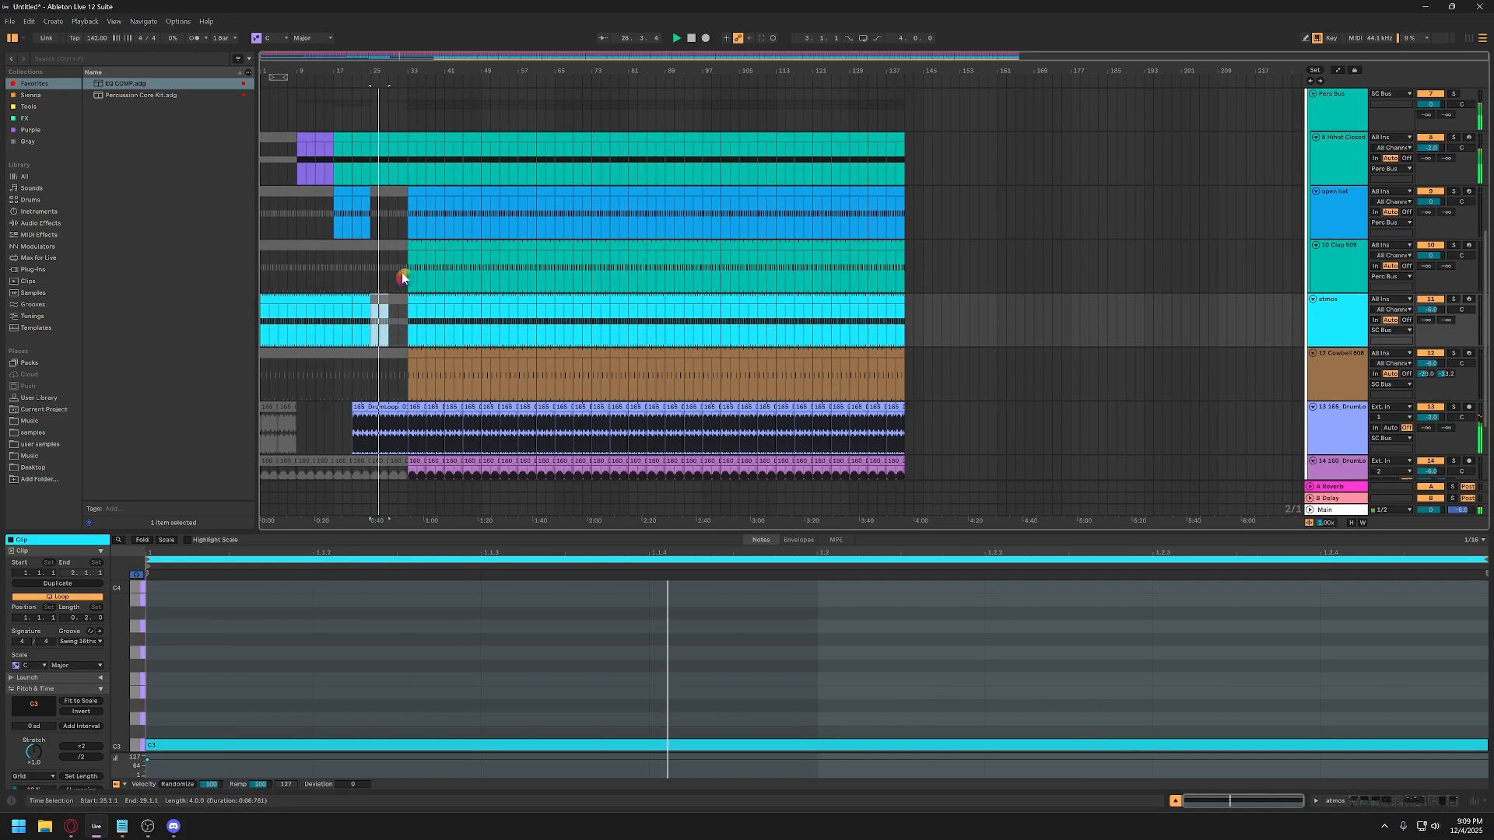
Reactivate the open hat clips from bar 25 to bar 33 and play from bar 25.
left_click(383, 192)
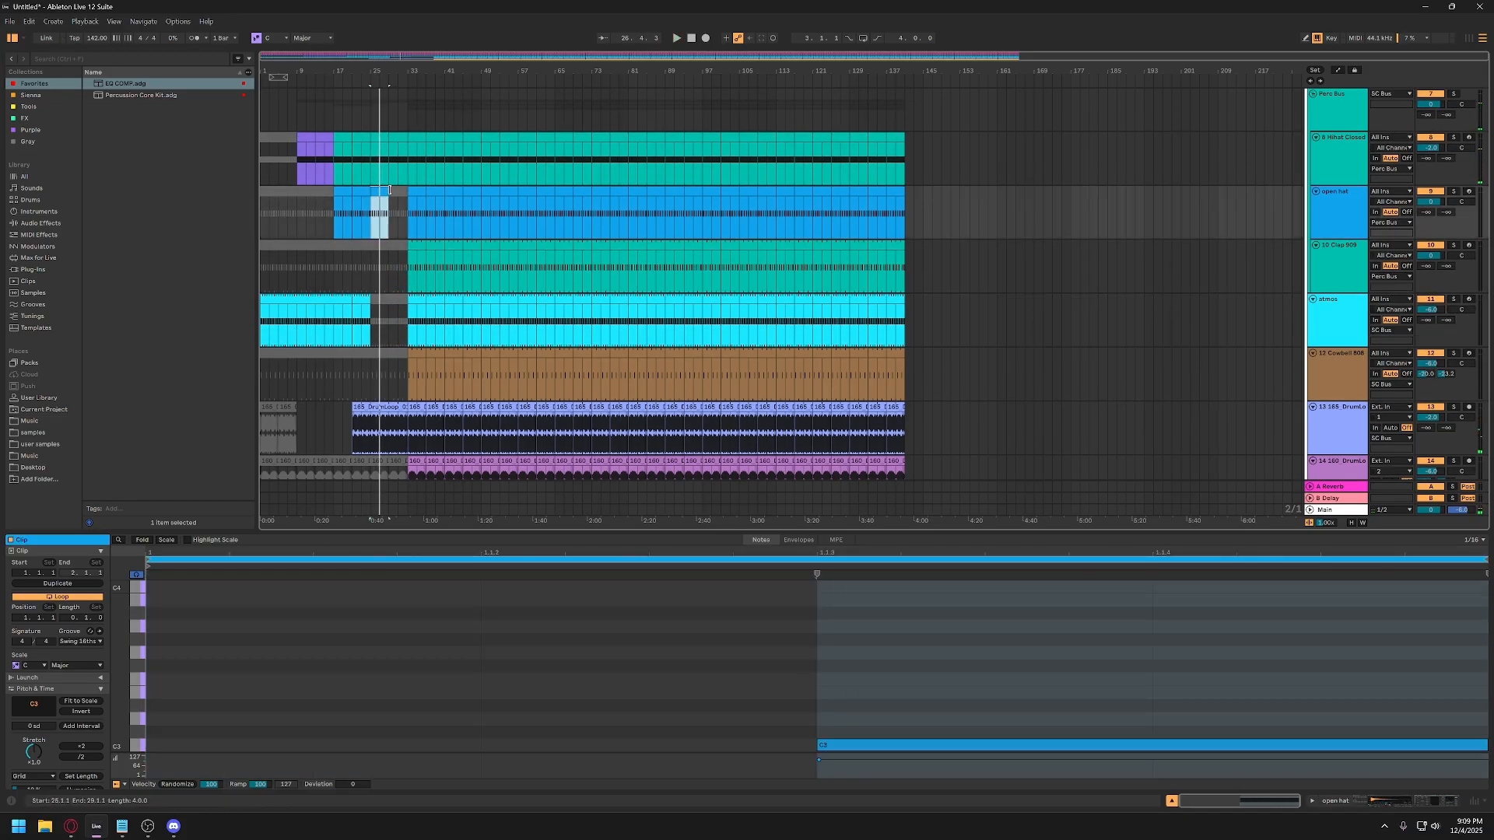
left_click(394, 193)
key("space")
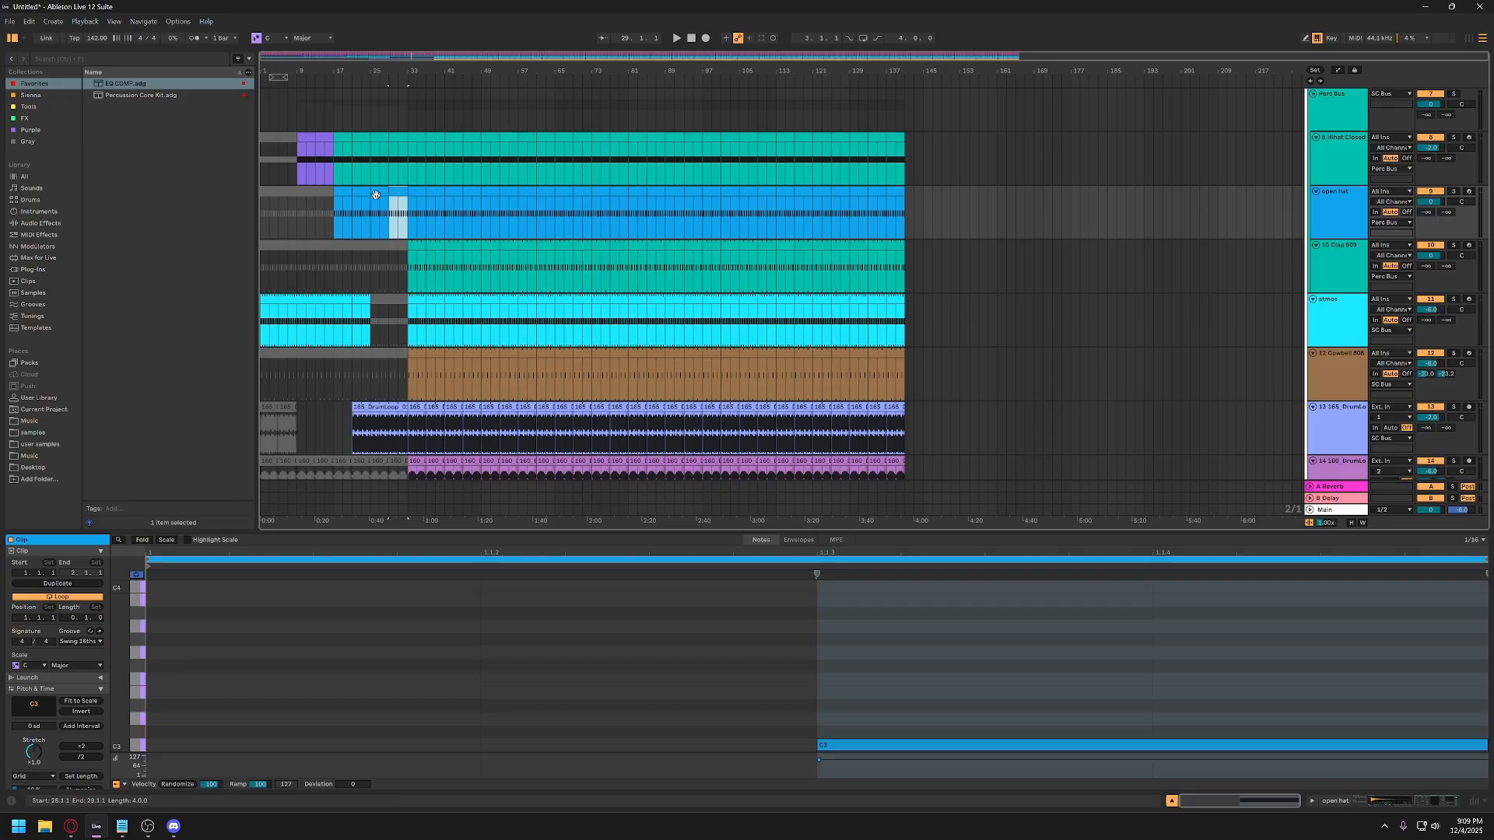
left_click(375, 194)
key("space")
scroll(420, 293, "down", 1)
scroll(413, 292, "up", 2)
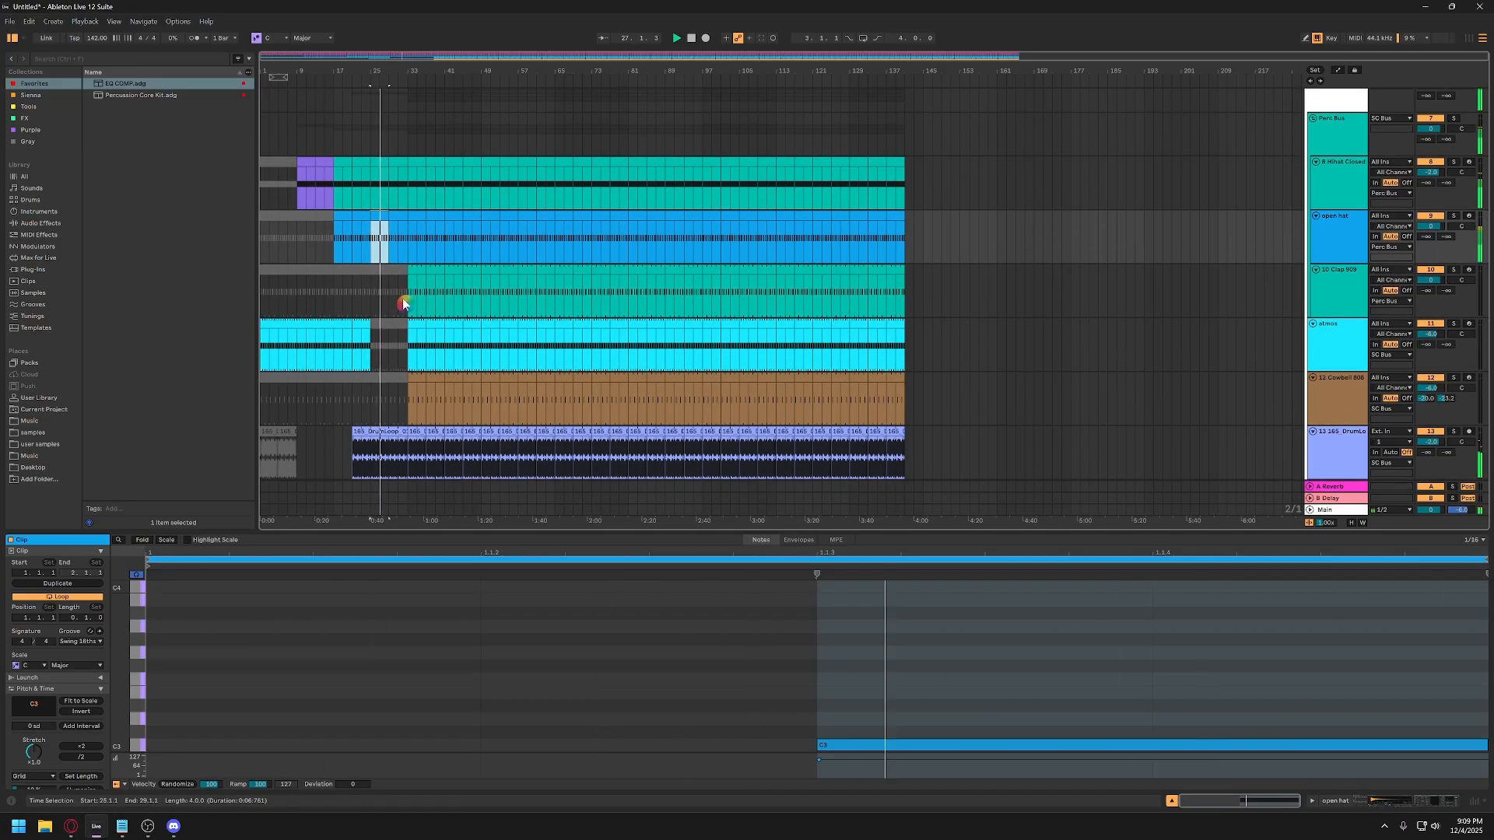
Deactivate all Clap 909 clips from bar 33 to the end, then reactivate only the part from bar 31 to bar 33 and listen.
left_click(412, 300)
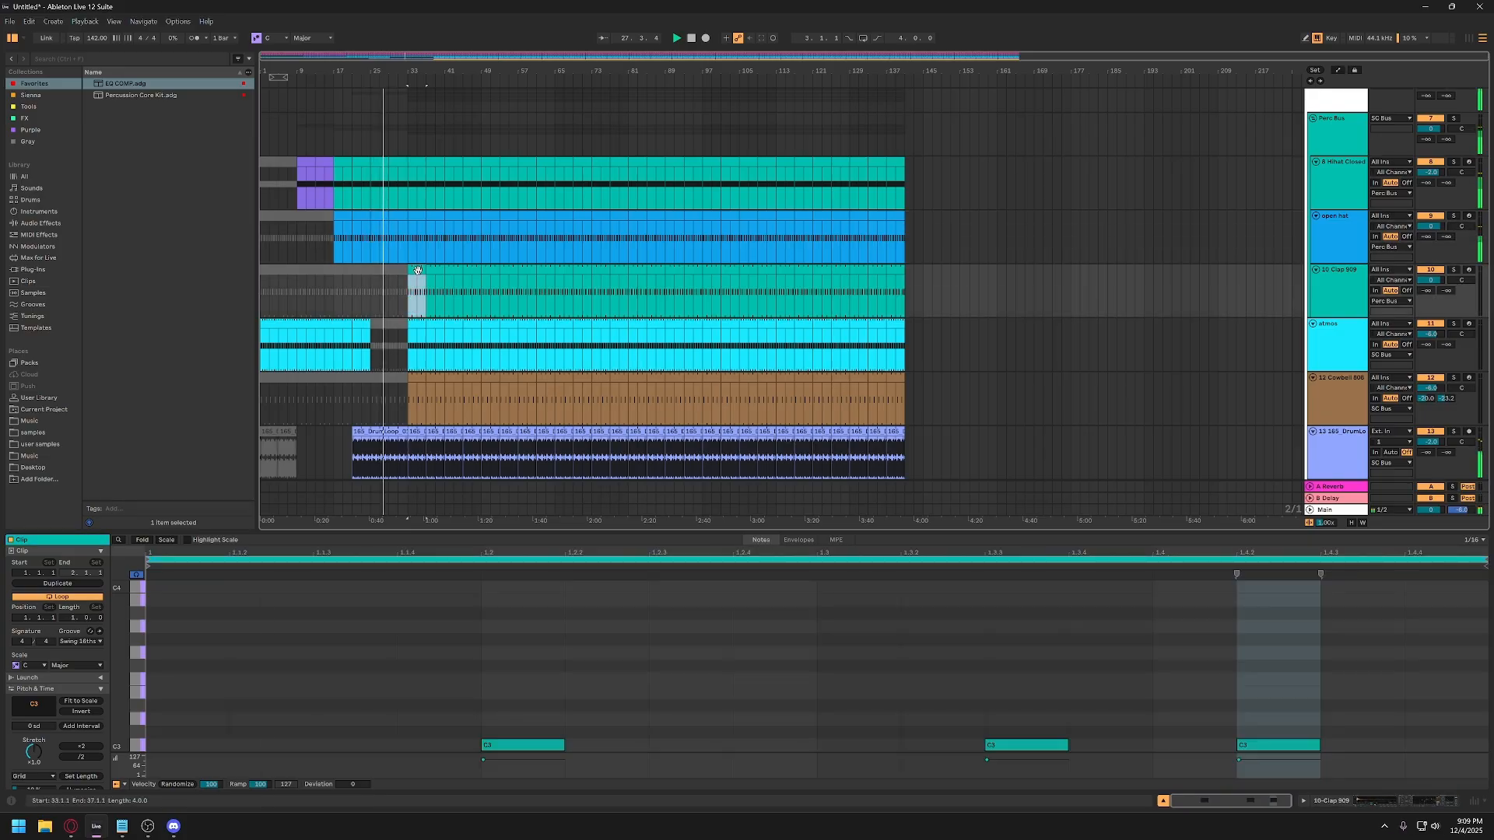
left_click(867, 271, "shift")
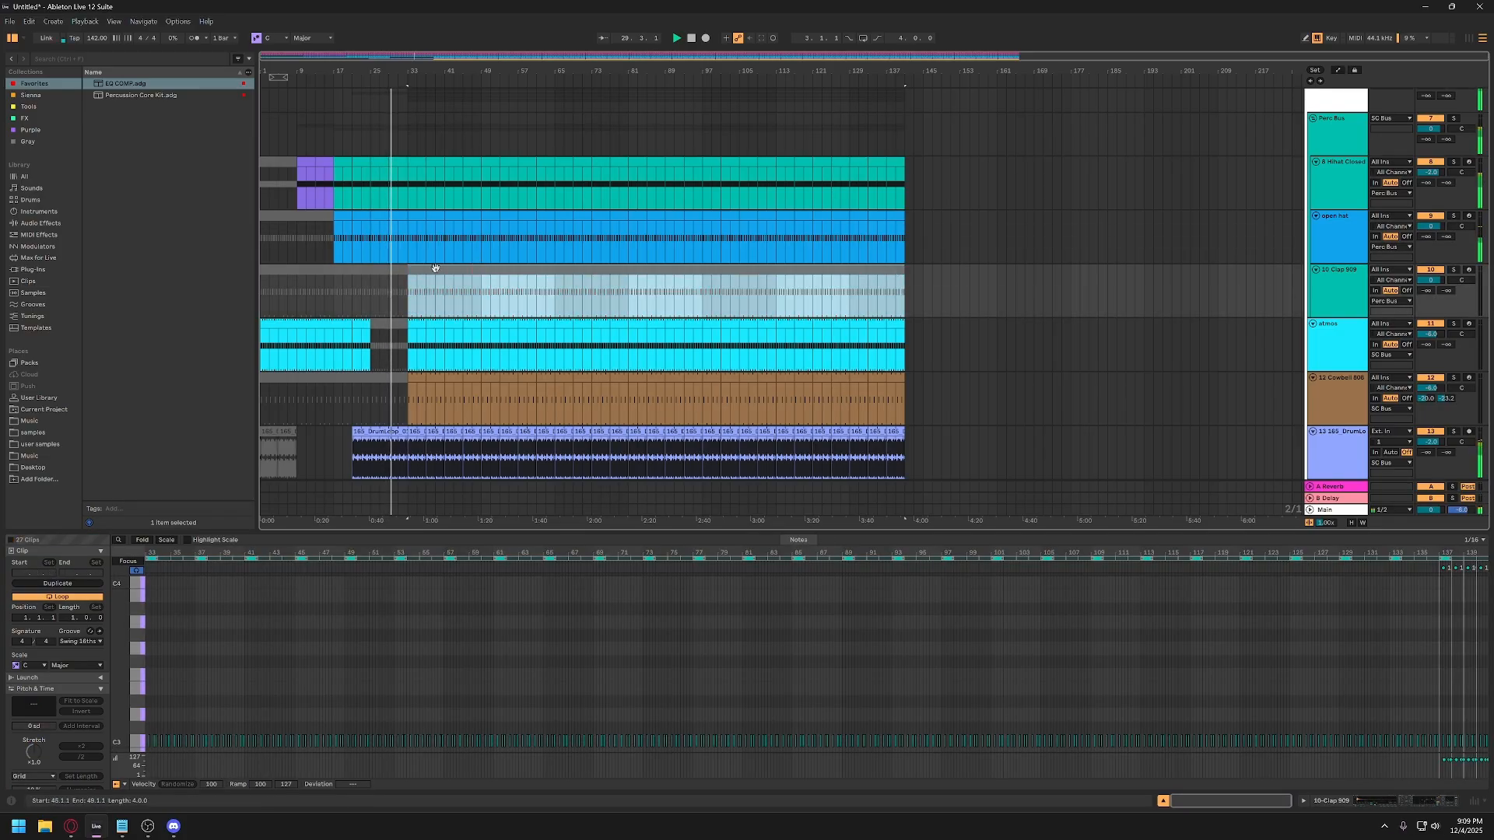
left_click(397, 296)
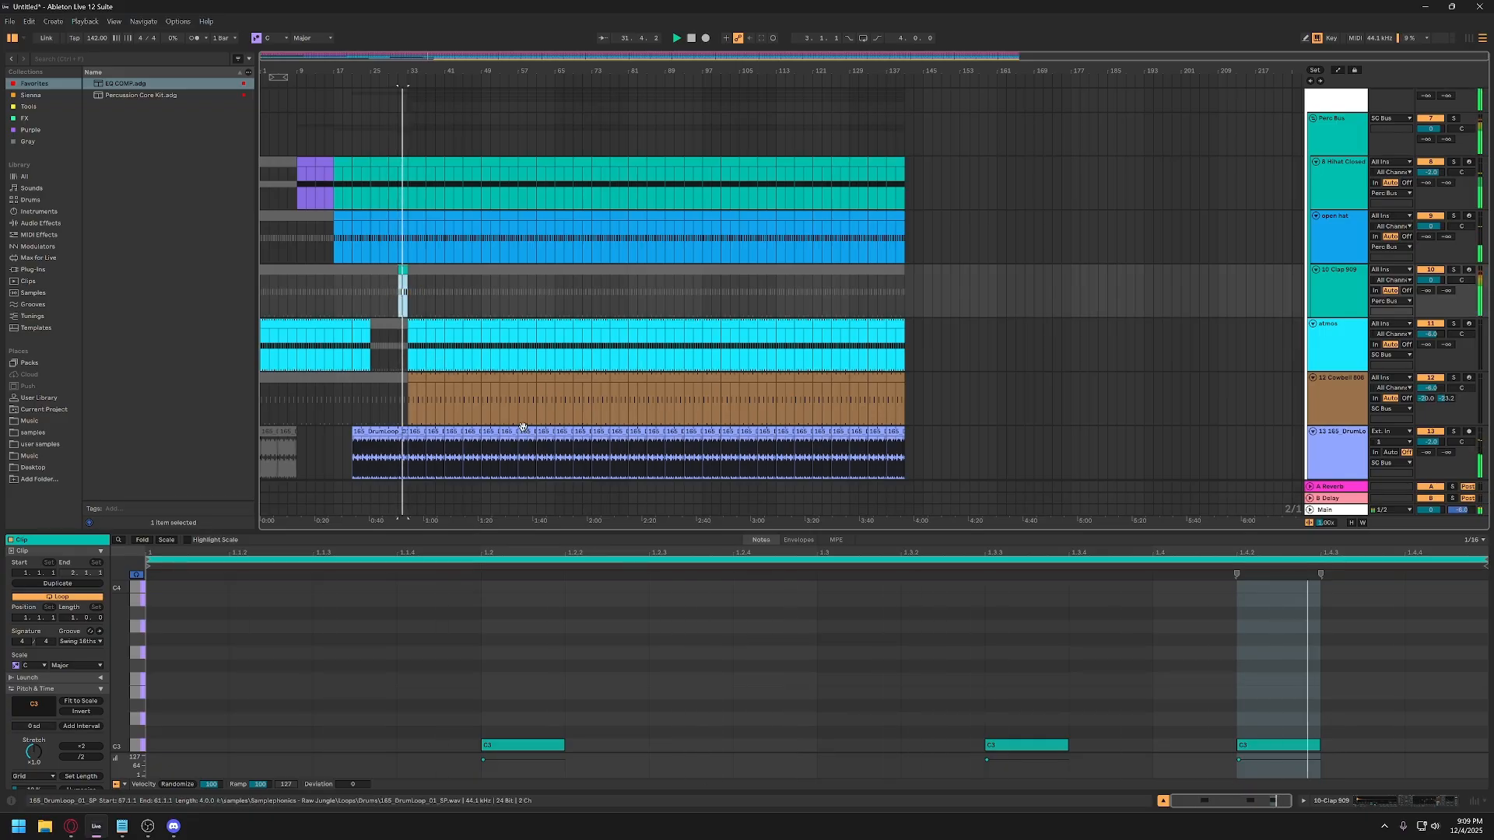
scroll(532, 409, "down", 1)
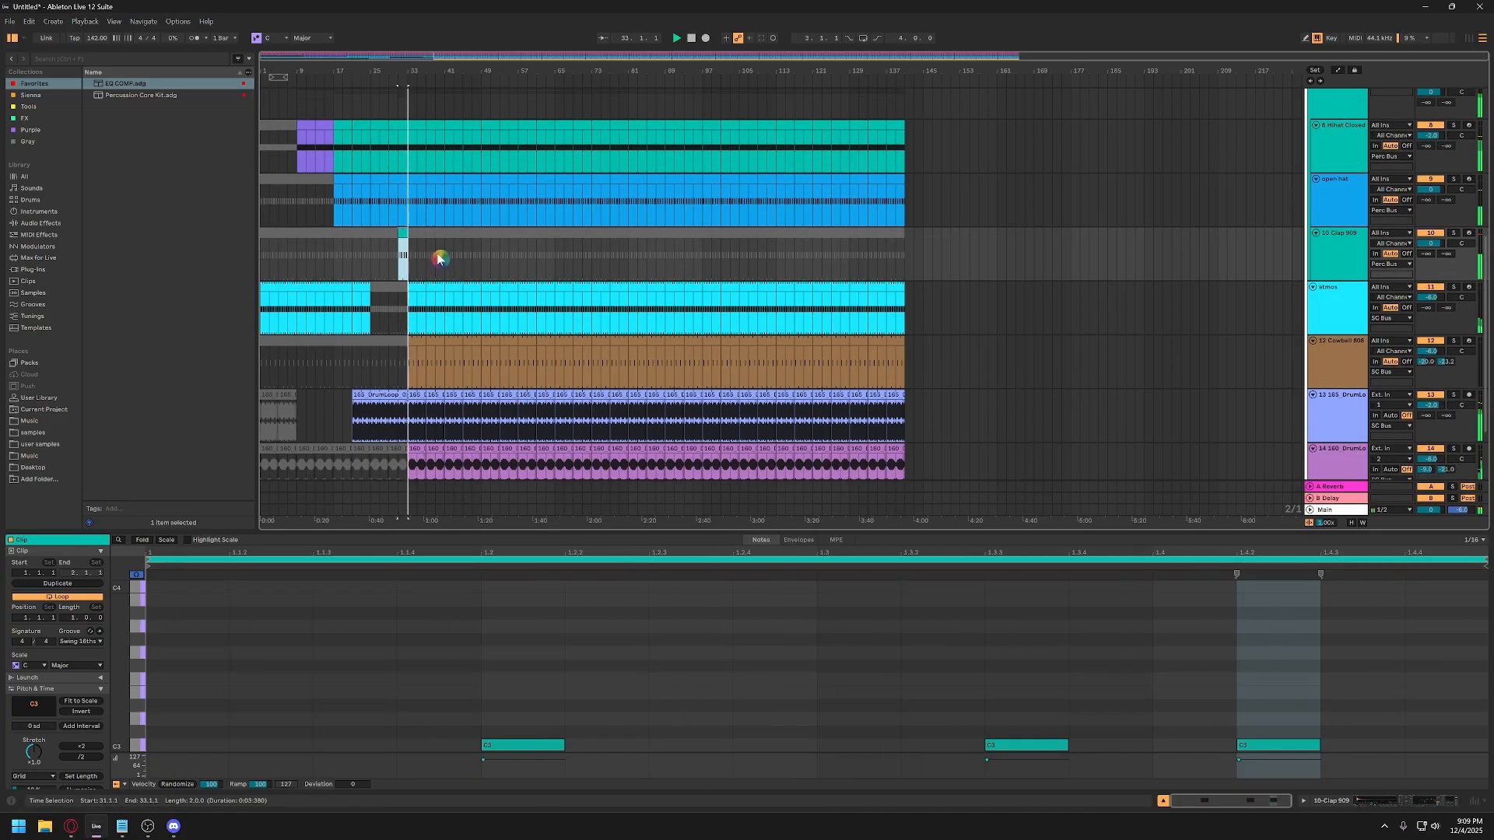
scroll(456, 293, "down", 1)
scroll(522, 314, "down", 1)
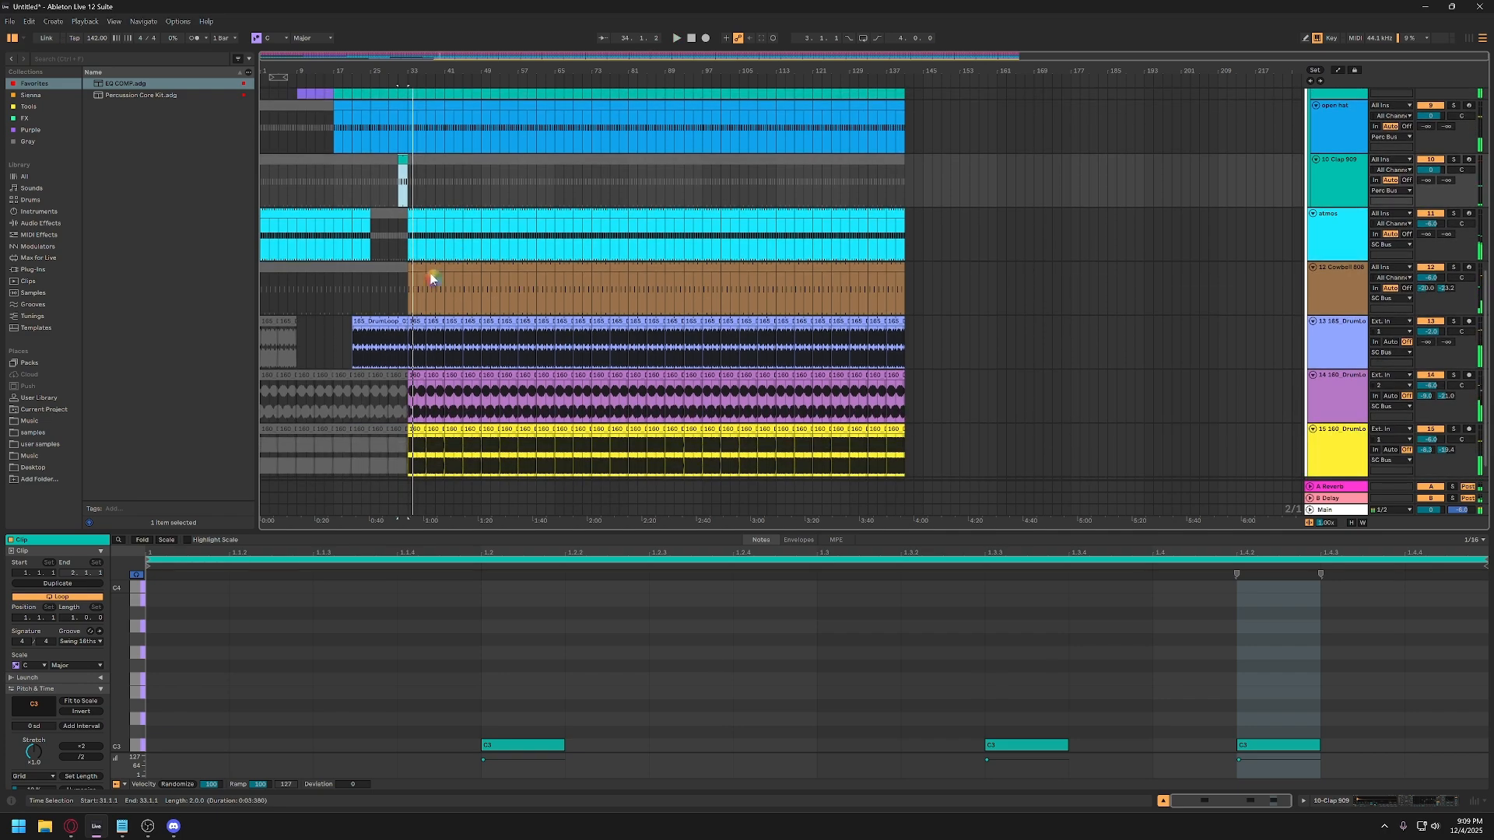
Deactivate all Cowbell 808 clips from bar 33 to the end of the arrangement.
left_click(430, 278)
key("space")
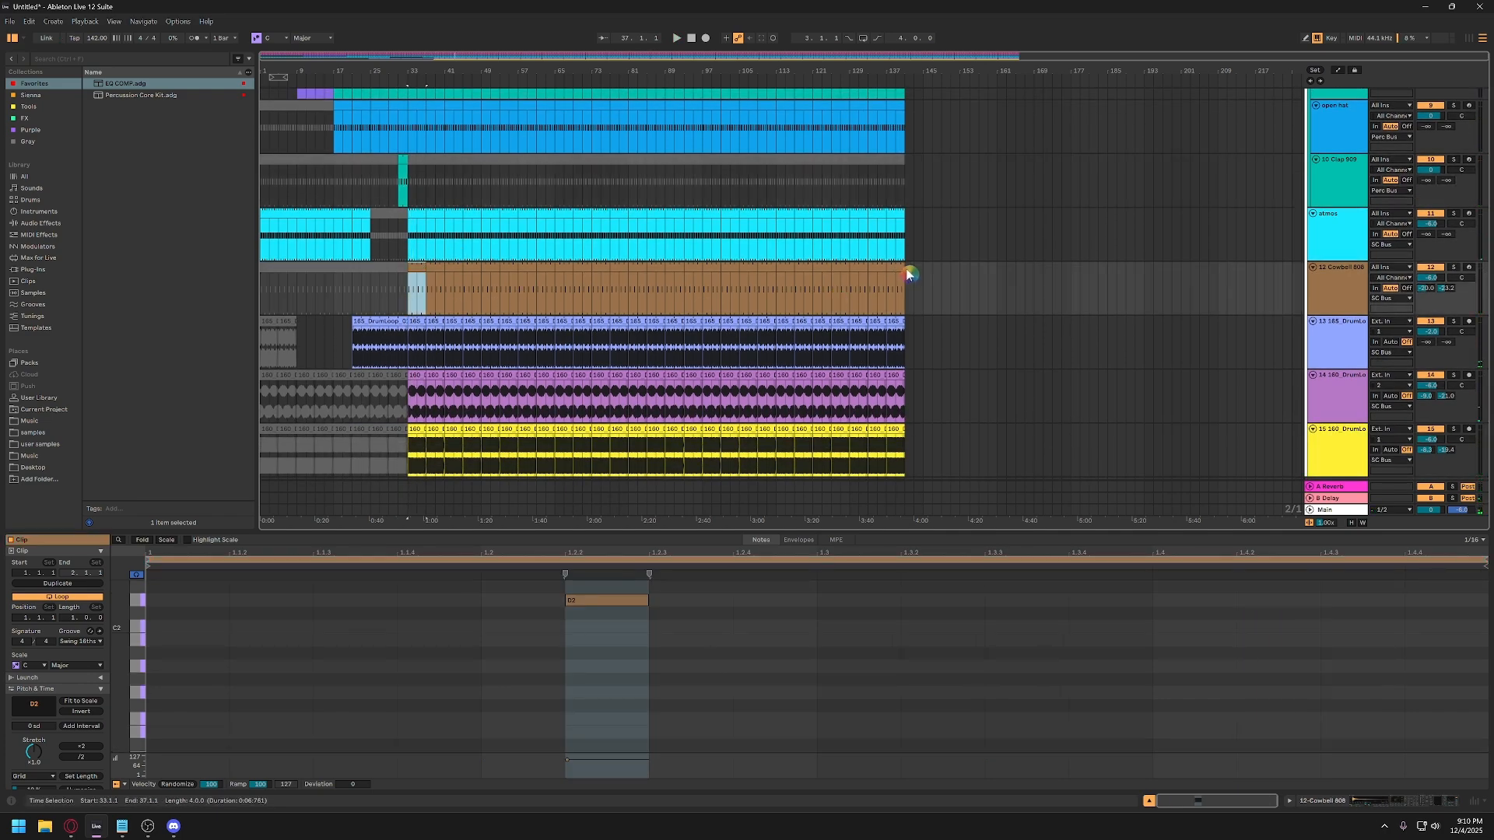
left_click(897, 267, "shift")
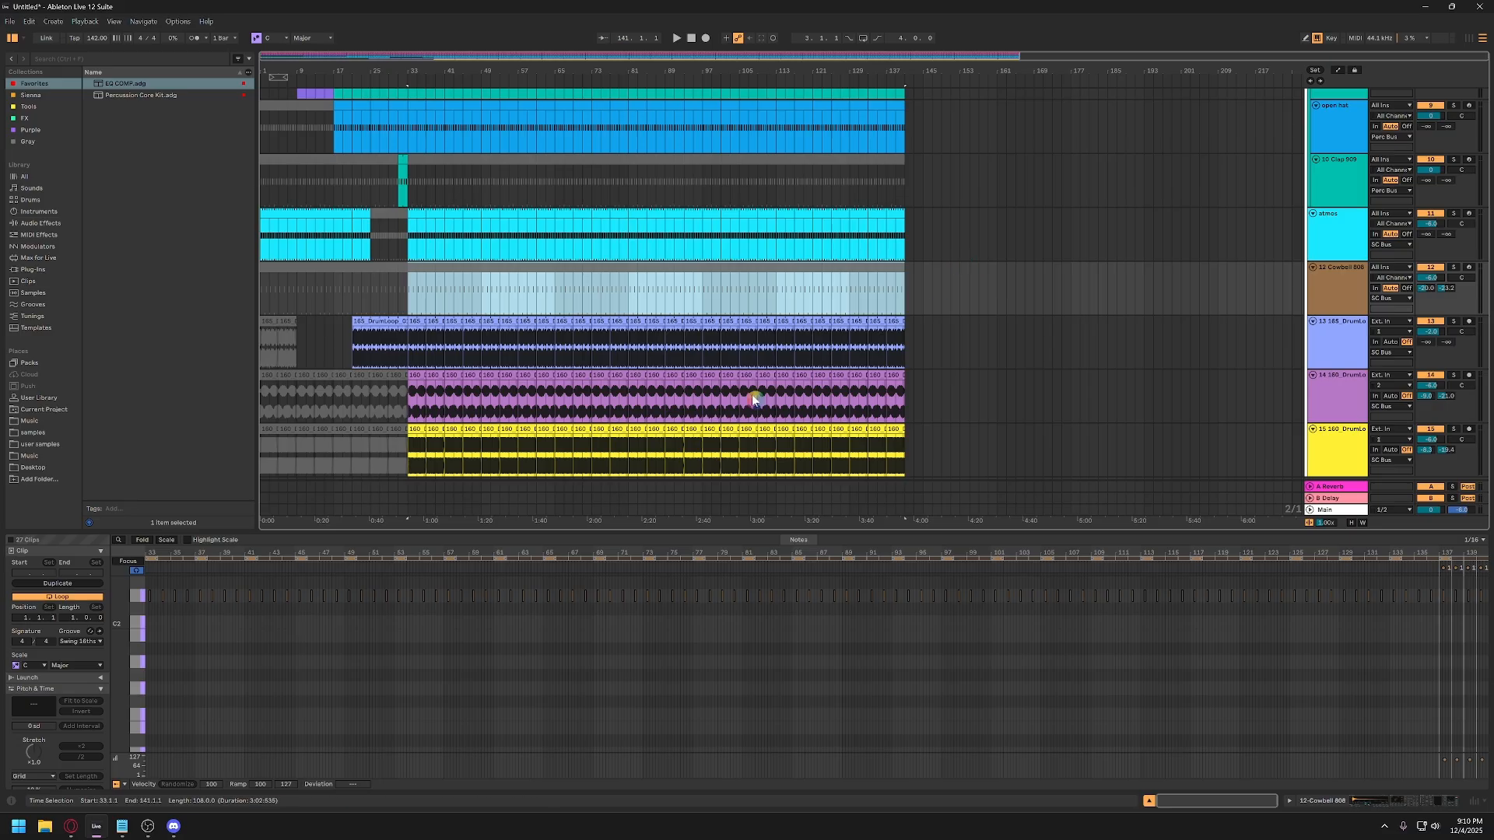
scroll(743, 373, "down", 1)
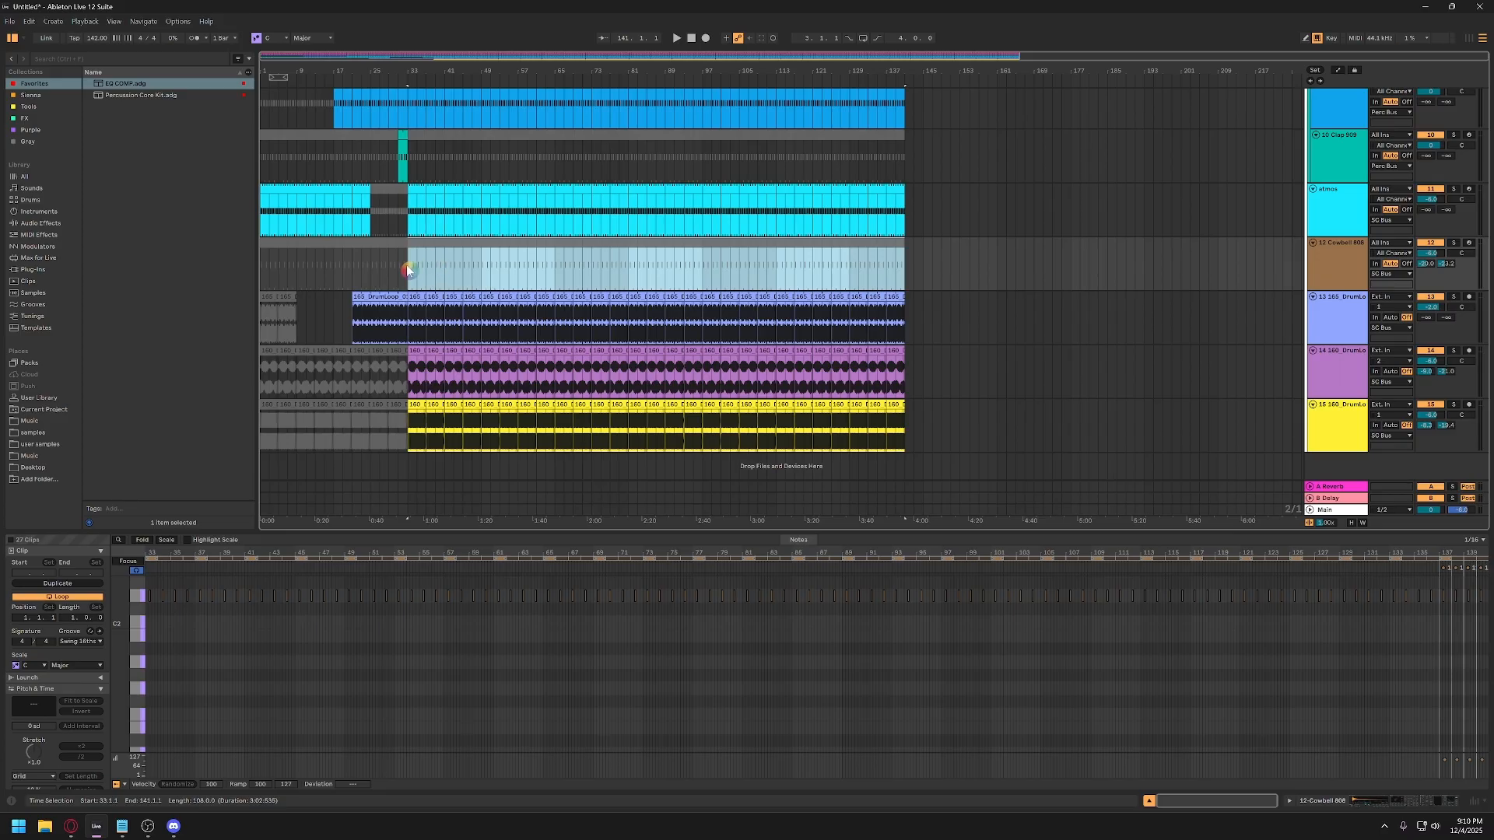
Deactivate both 160_DrumLoop tracks from bar 33 to bar 49, reactivate the 160_DrumLoop_40 clip from bar 33 to bar 37 and play it.
left_click(417, 424)
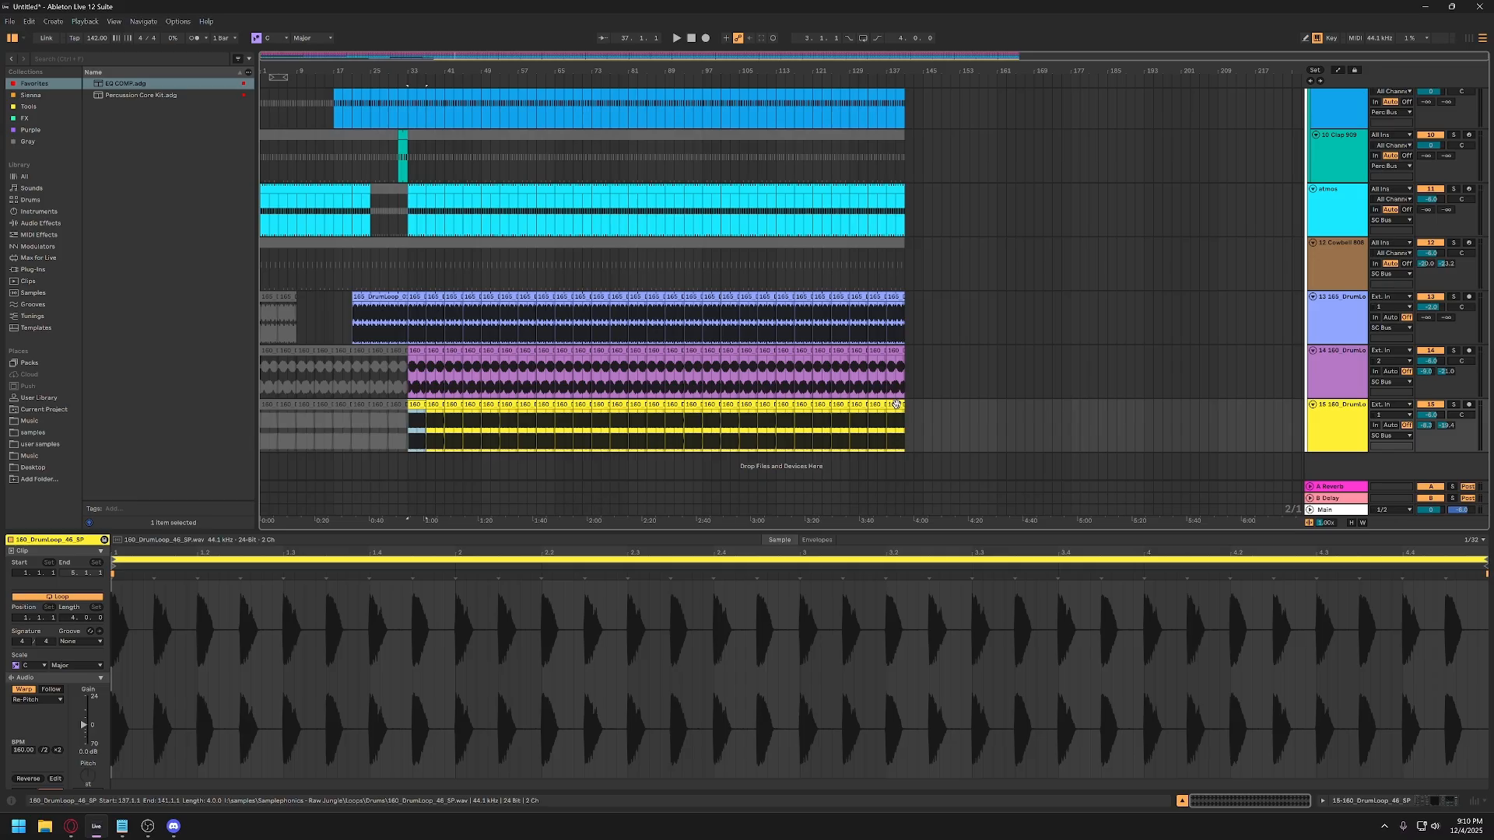
left_click(472, 348, "shift")
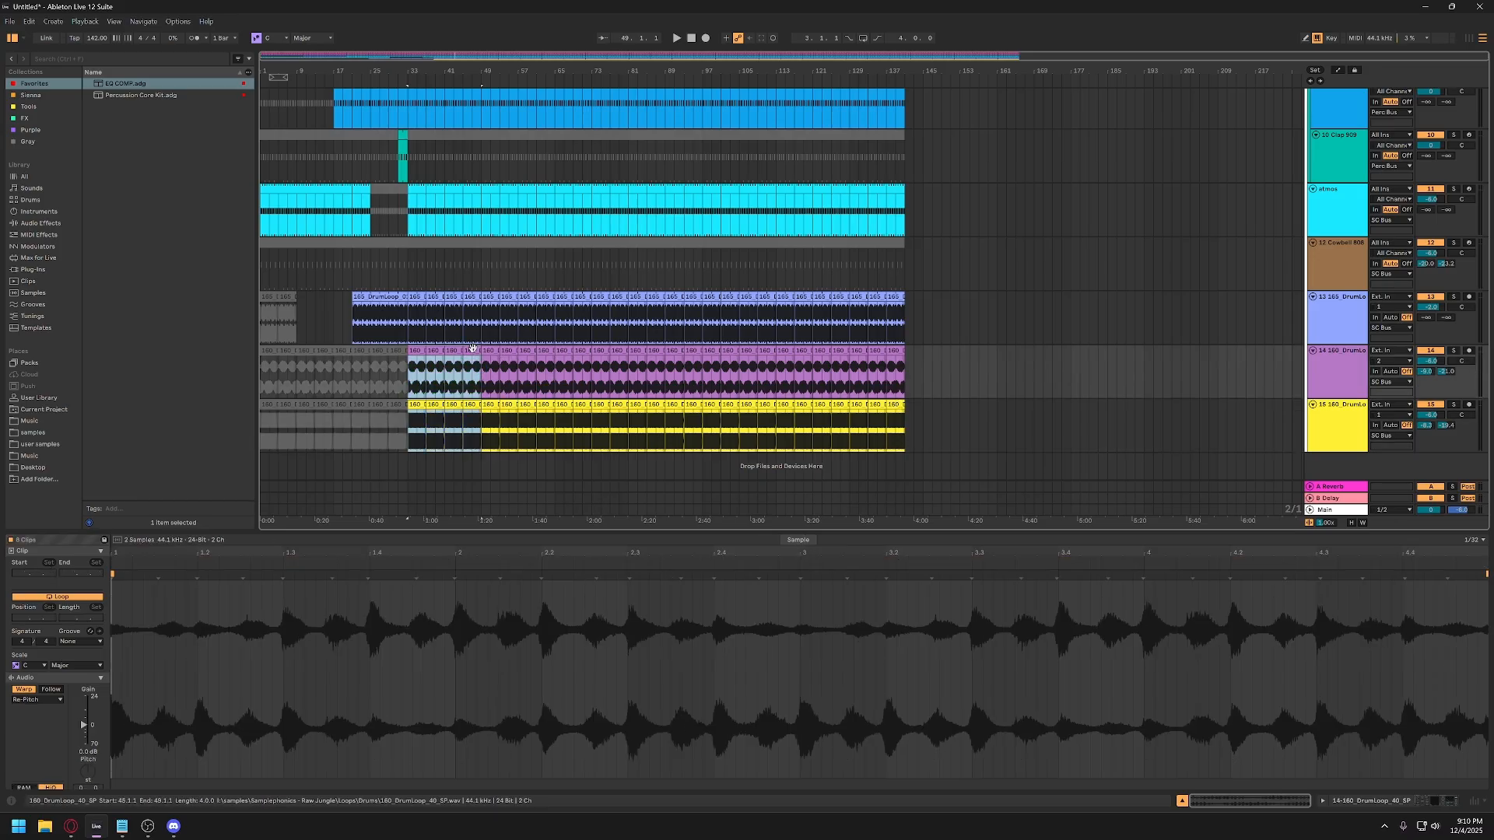
left_click(422, 364)
key("space")
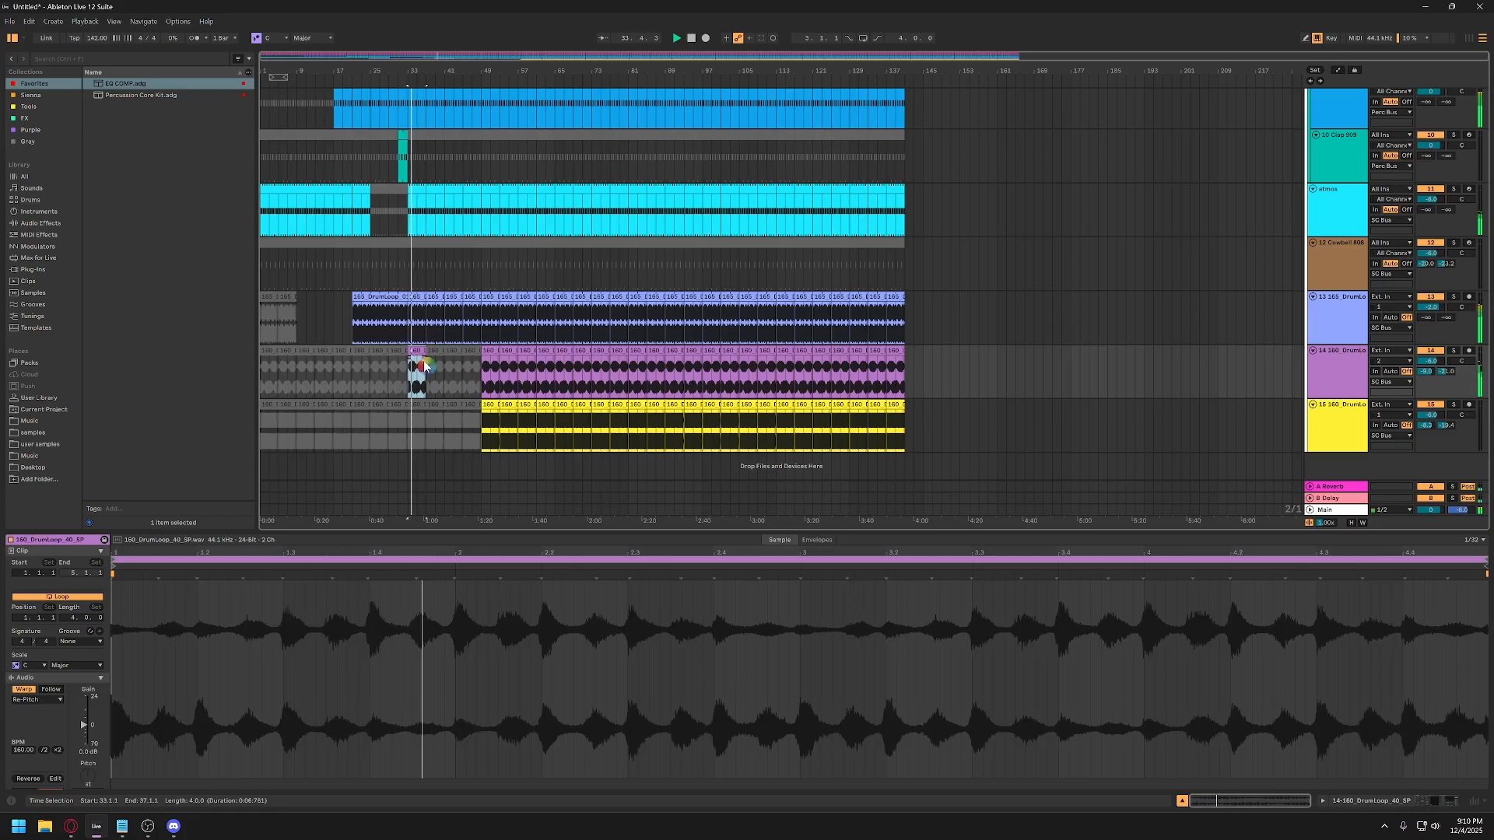
Reactivate the 160_DrumLoop_46 and 160_DrumLoop_40 clips from bar 37 to bar 41 and play from bar 33.
left_click(452, 420)
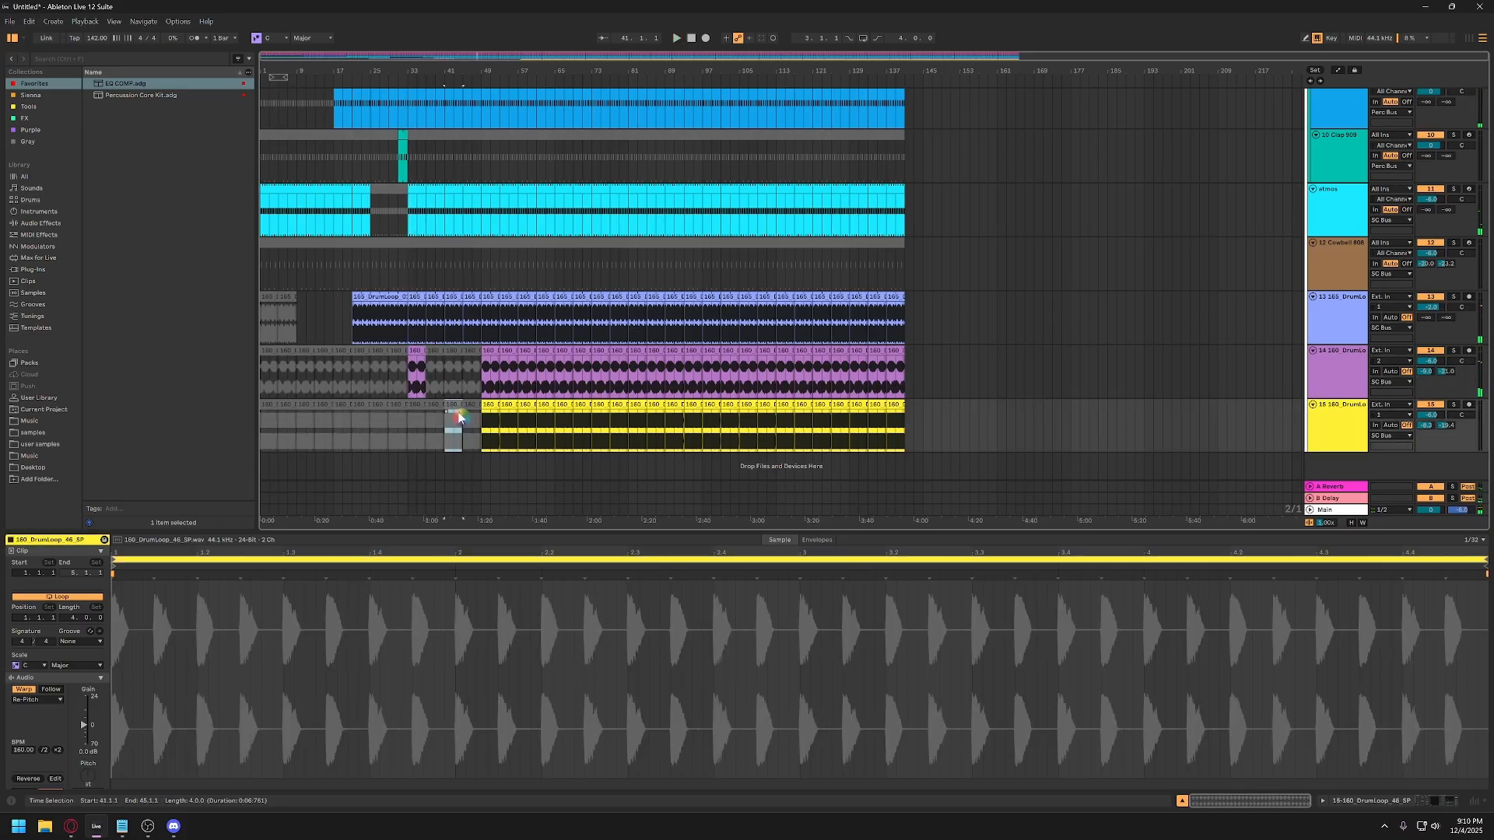
left_click(419, 405)
left_click(432, 406)
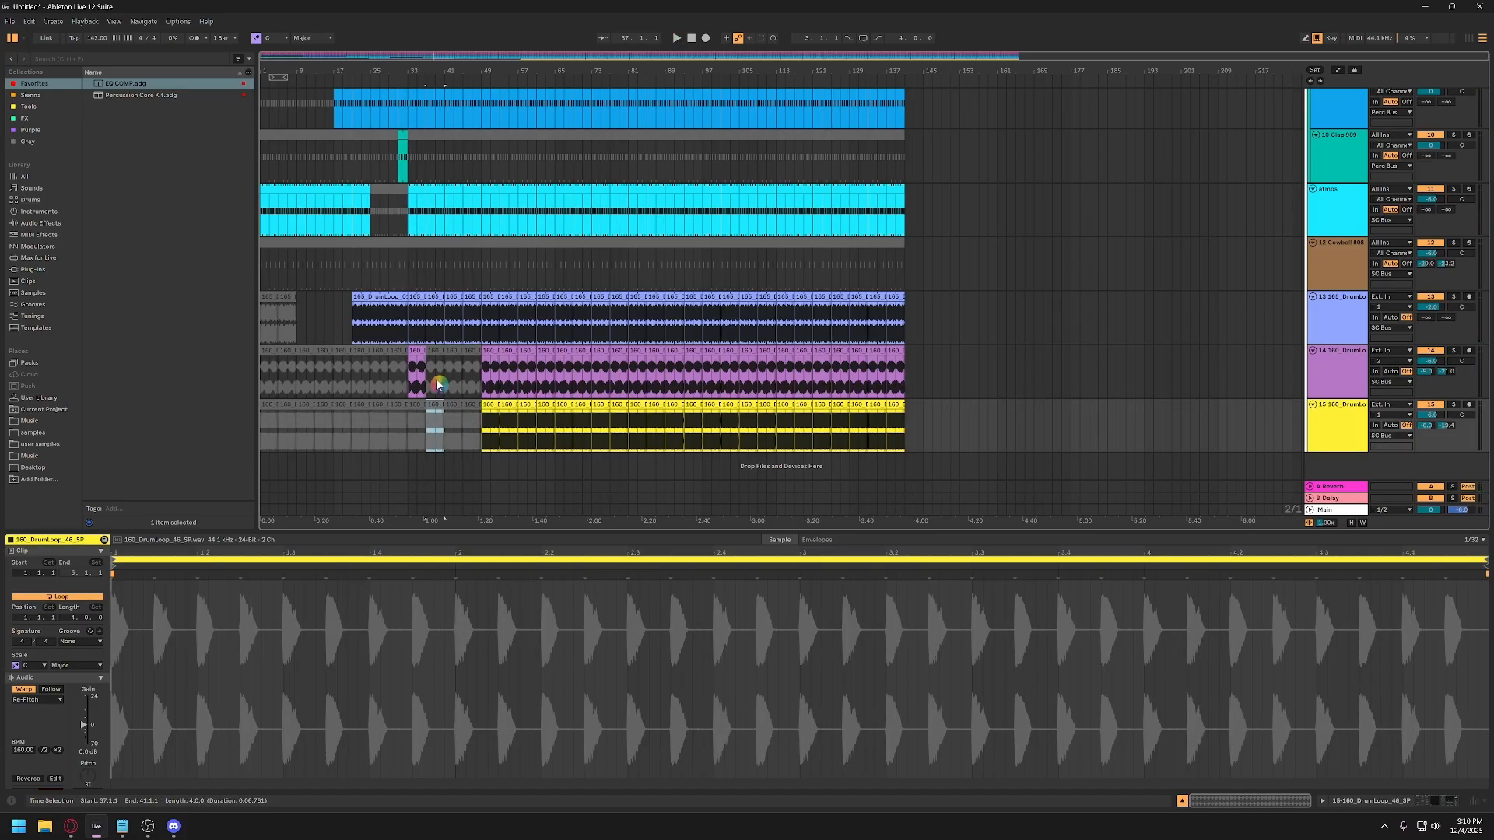
key("0")
left_click(435, 351)
key("0")
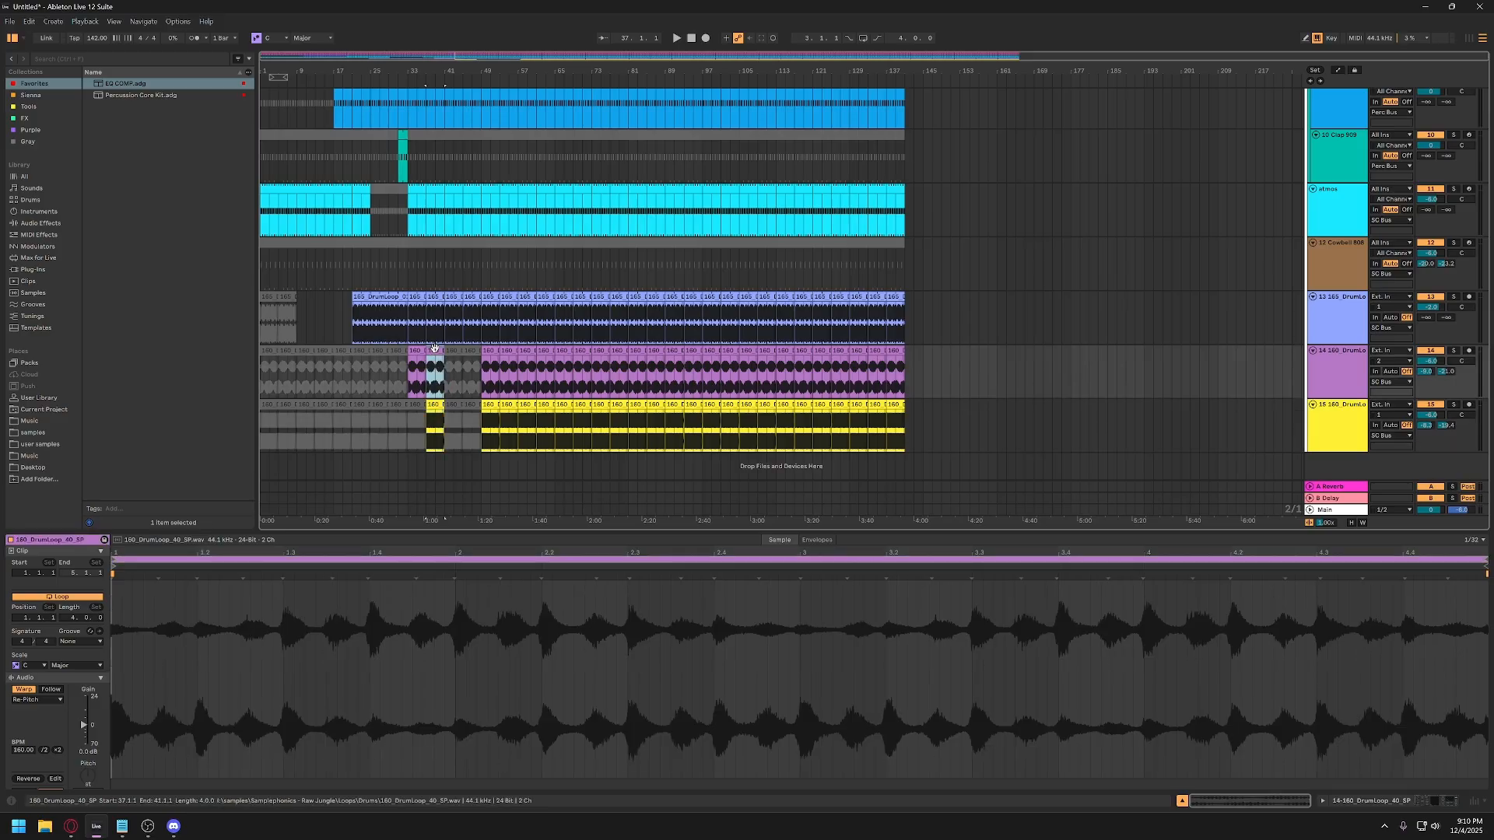
left_click(414, 352)
key("space")
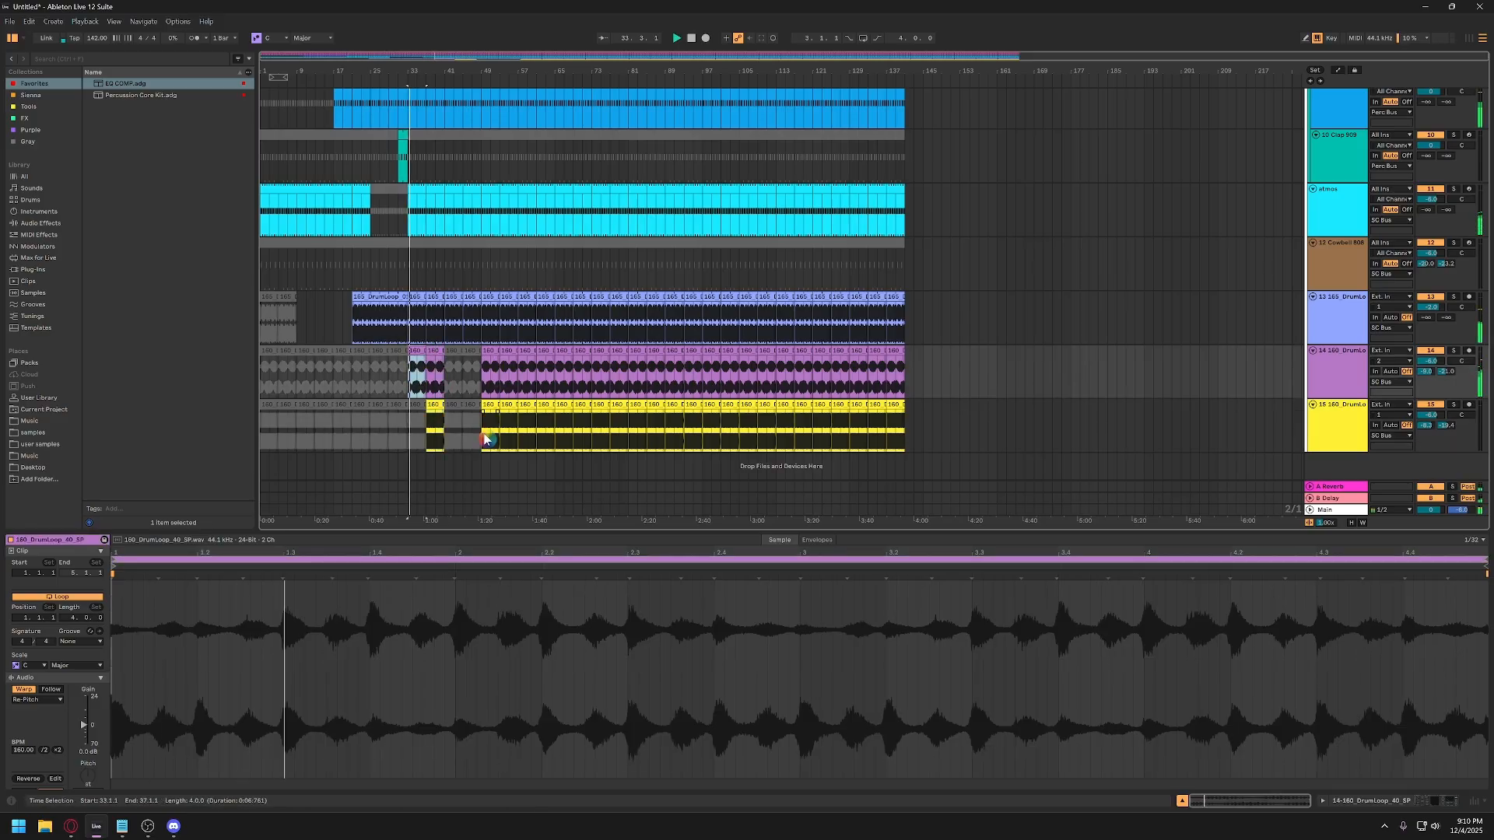
scroll(445, 407, "up", 2)
scroll(456, 400, "up", 2)
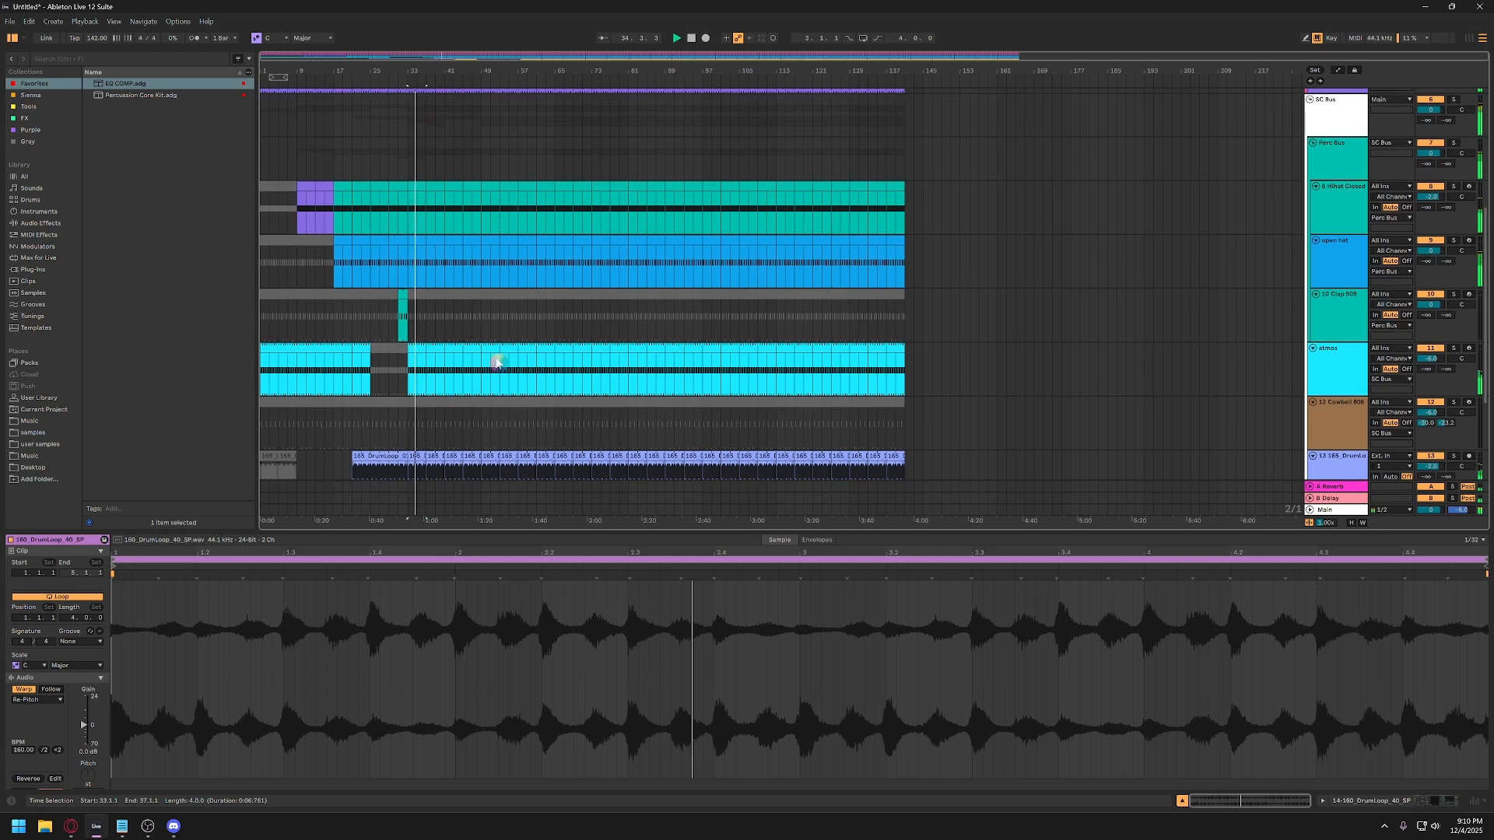
scroll(721, 343, "down", 4)
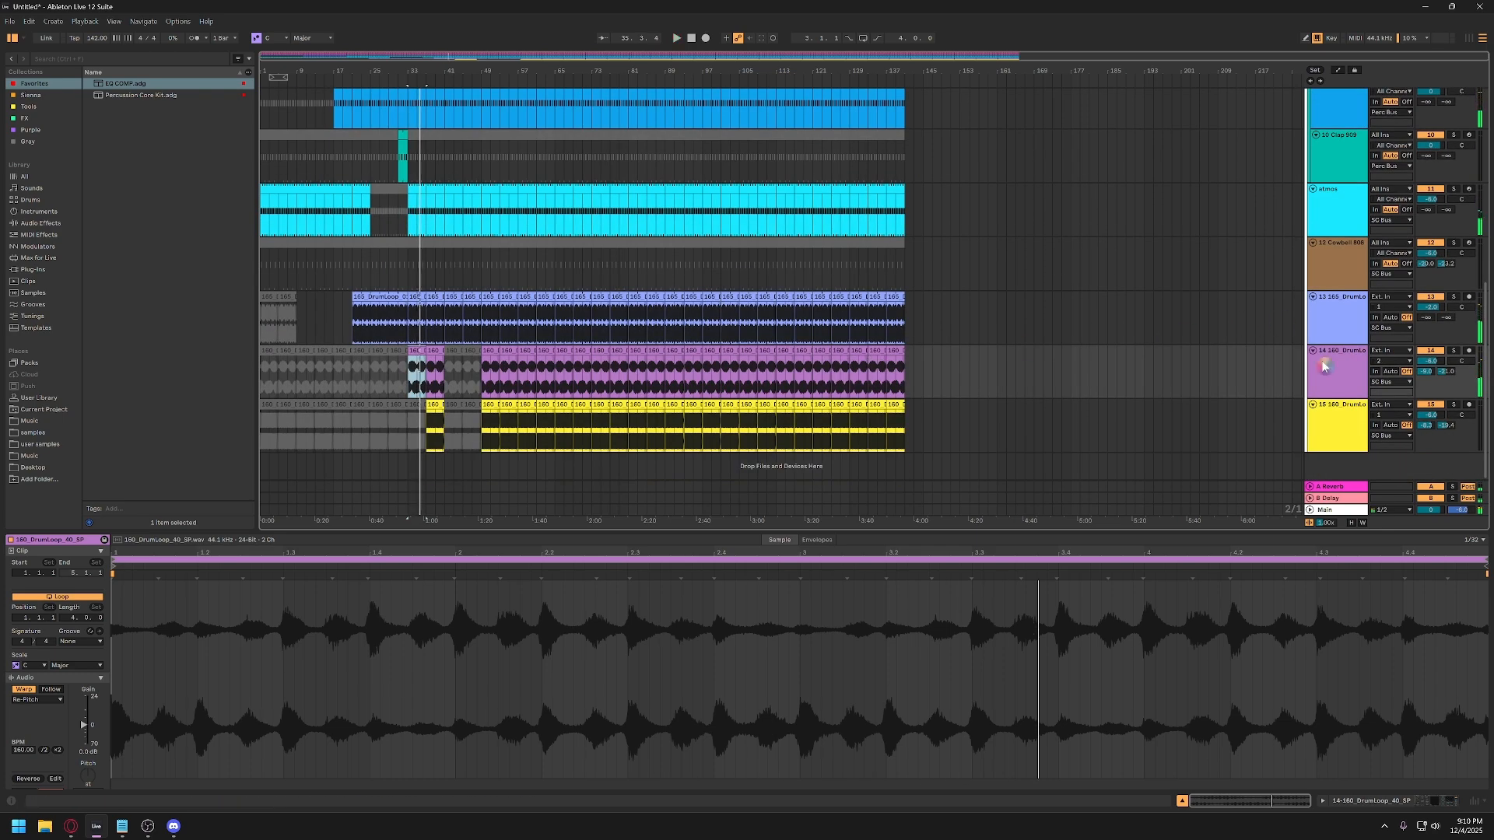
Insert a new audio track below the 165_DrumLoop_01 track and set the insert position to bar 33.
left_click(1336, 323)
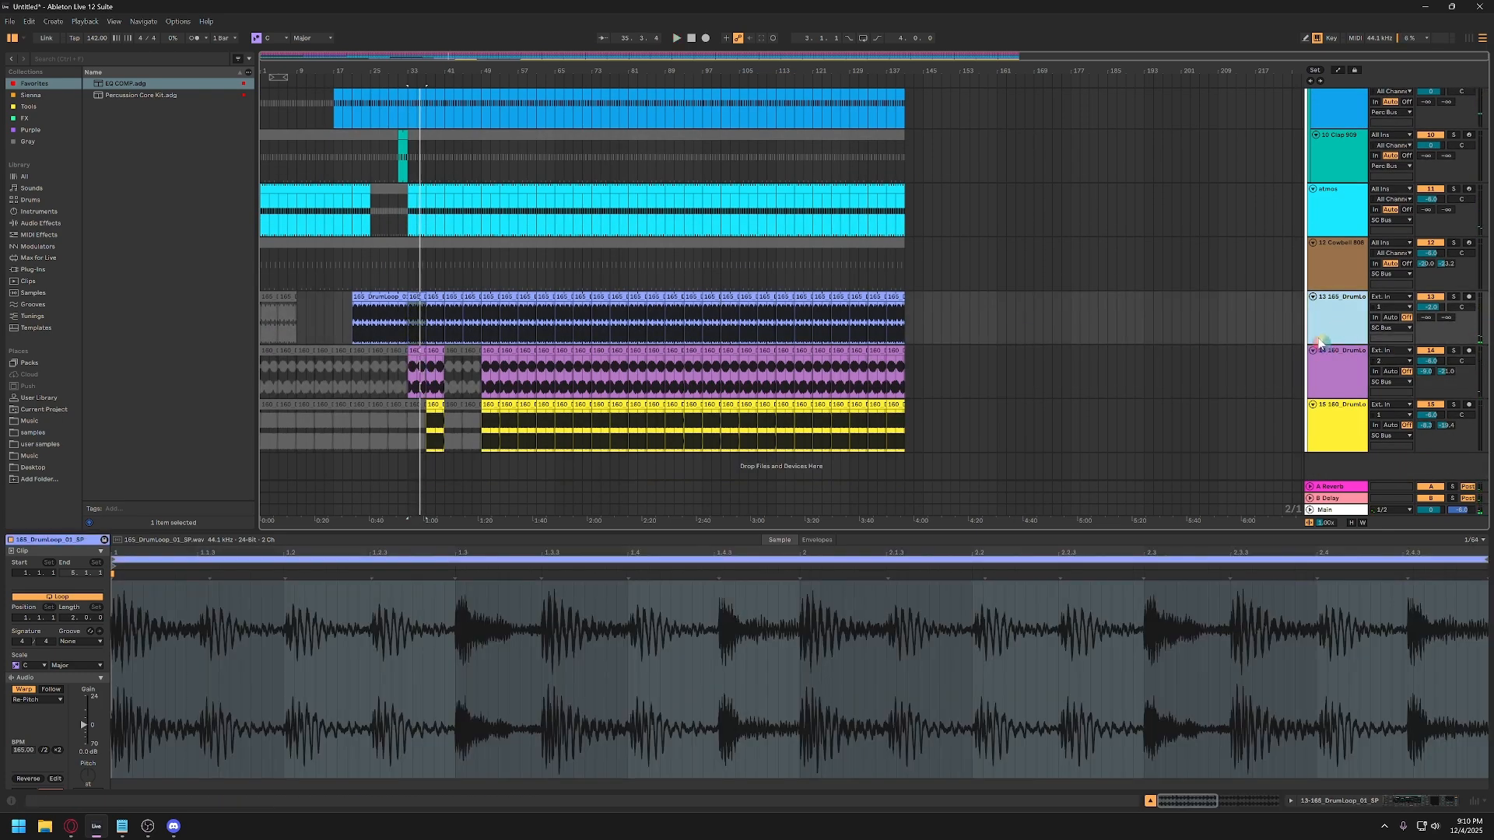
key("ctrl+t")
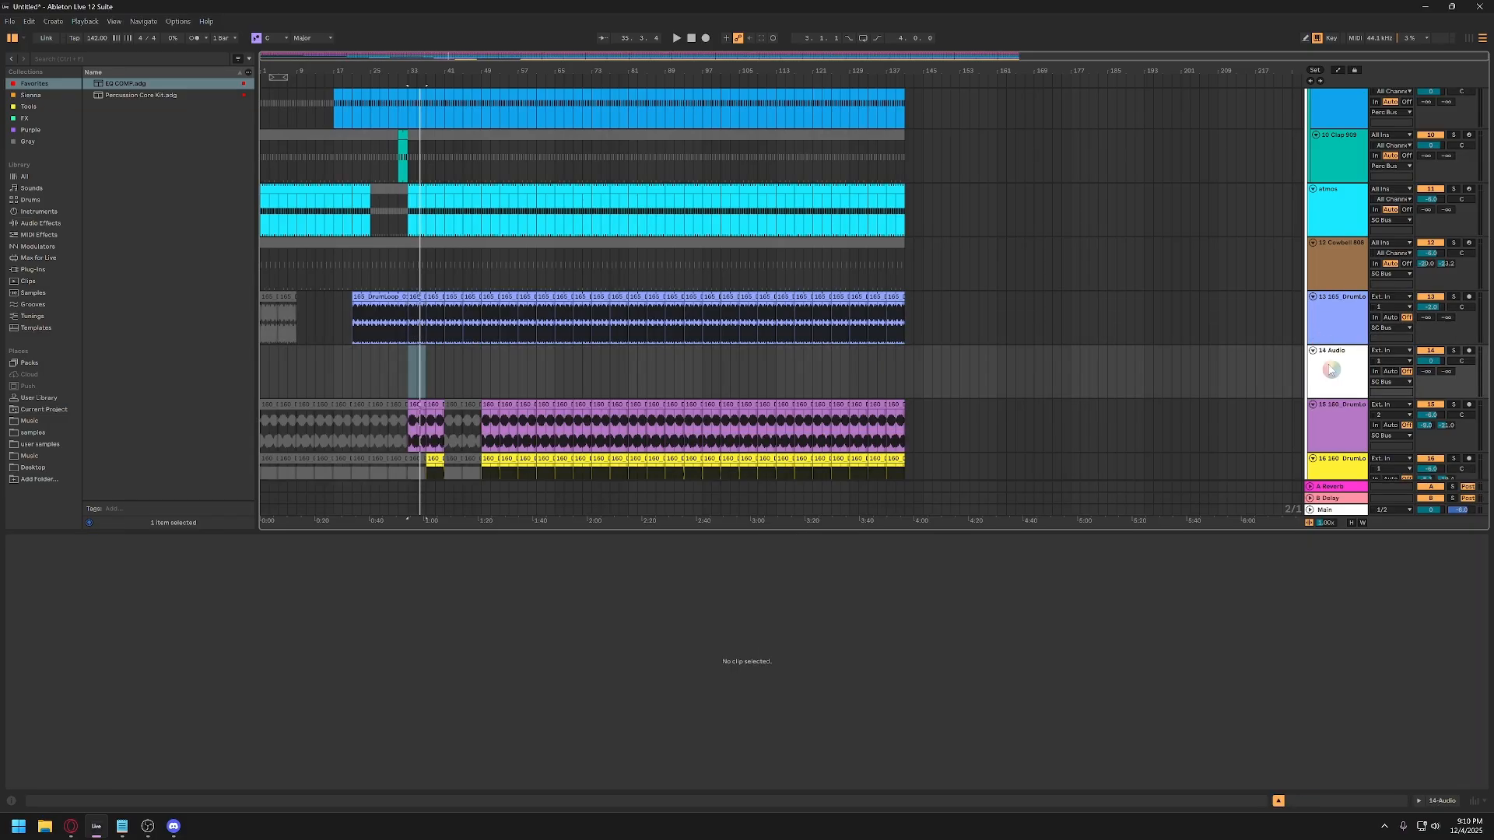
left_click(1321, 330)
left_click(1329, 371)
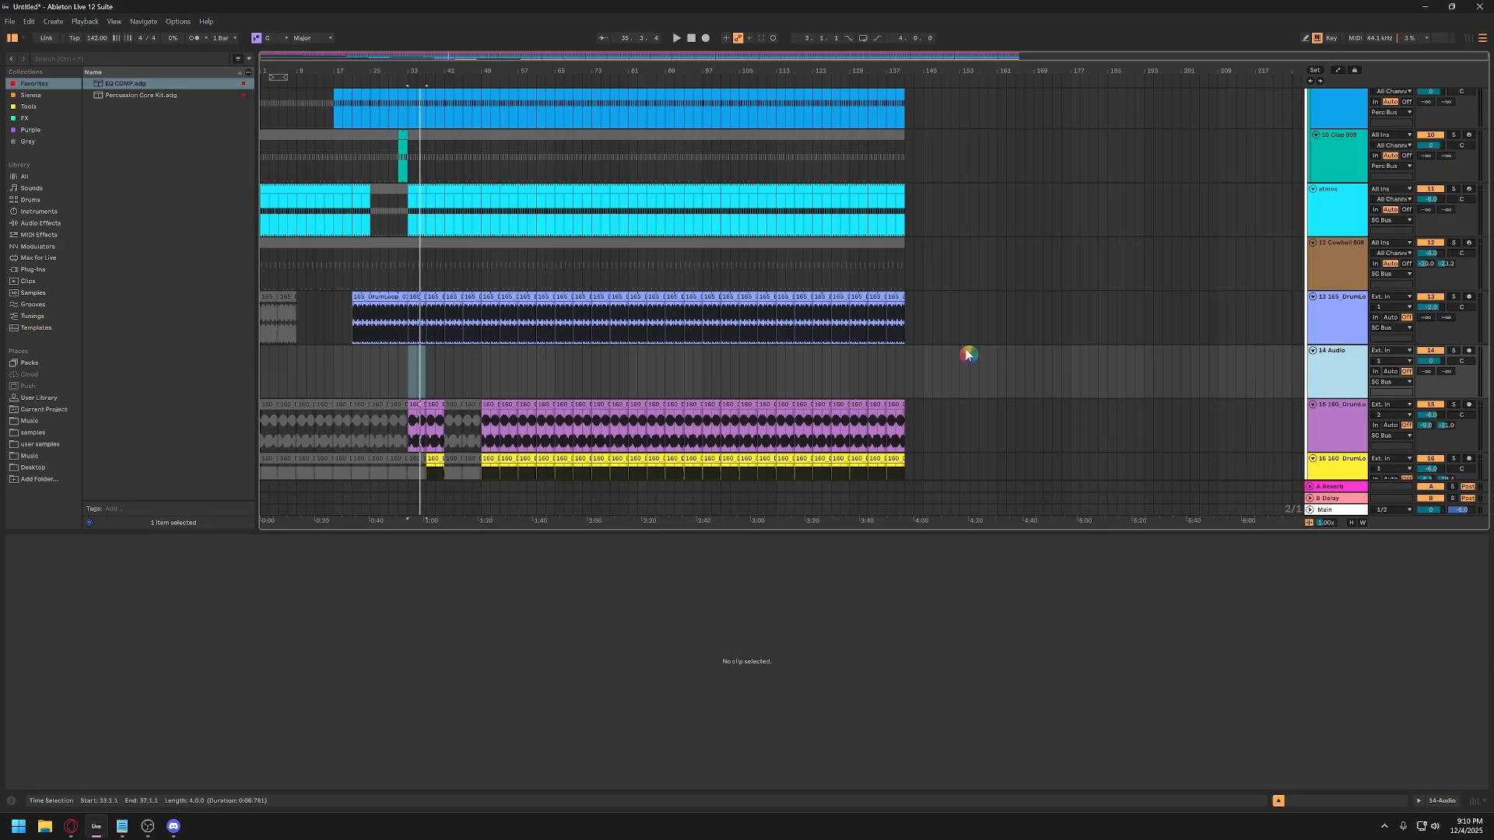
right_click(795, 372)
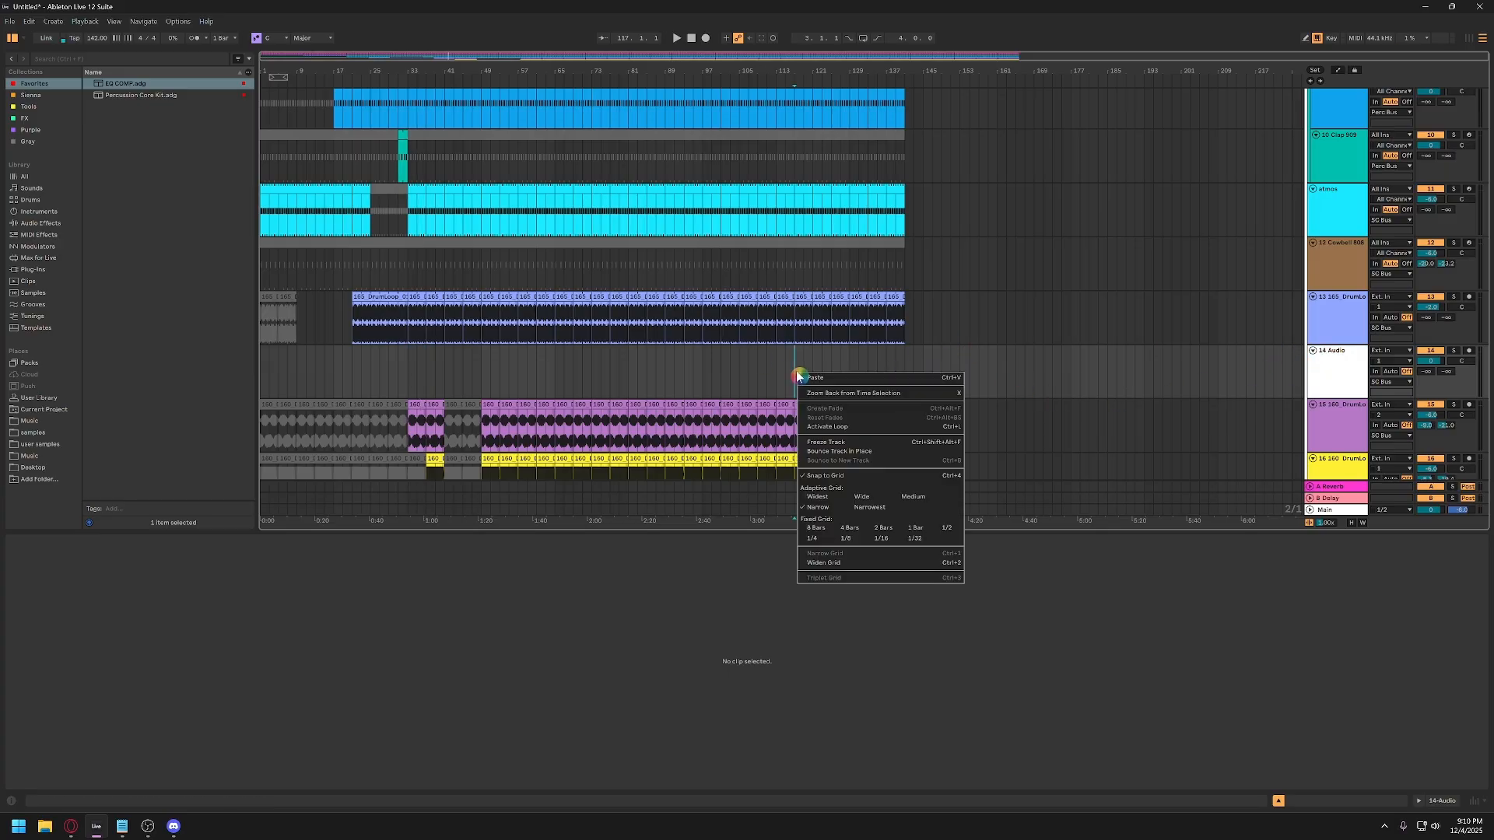
left_click(756, 383)
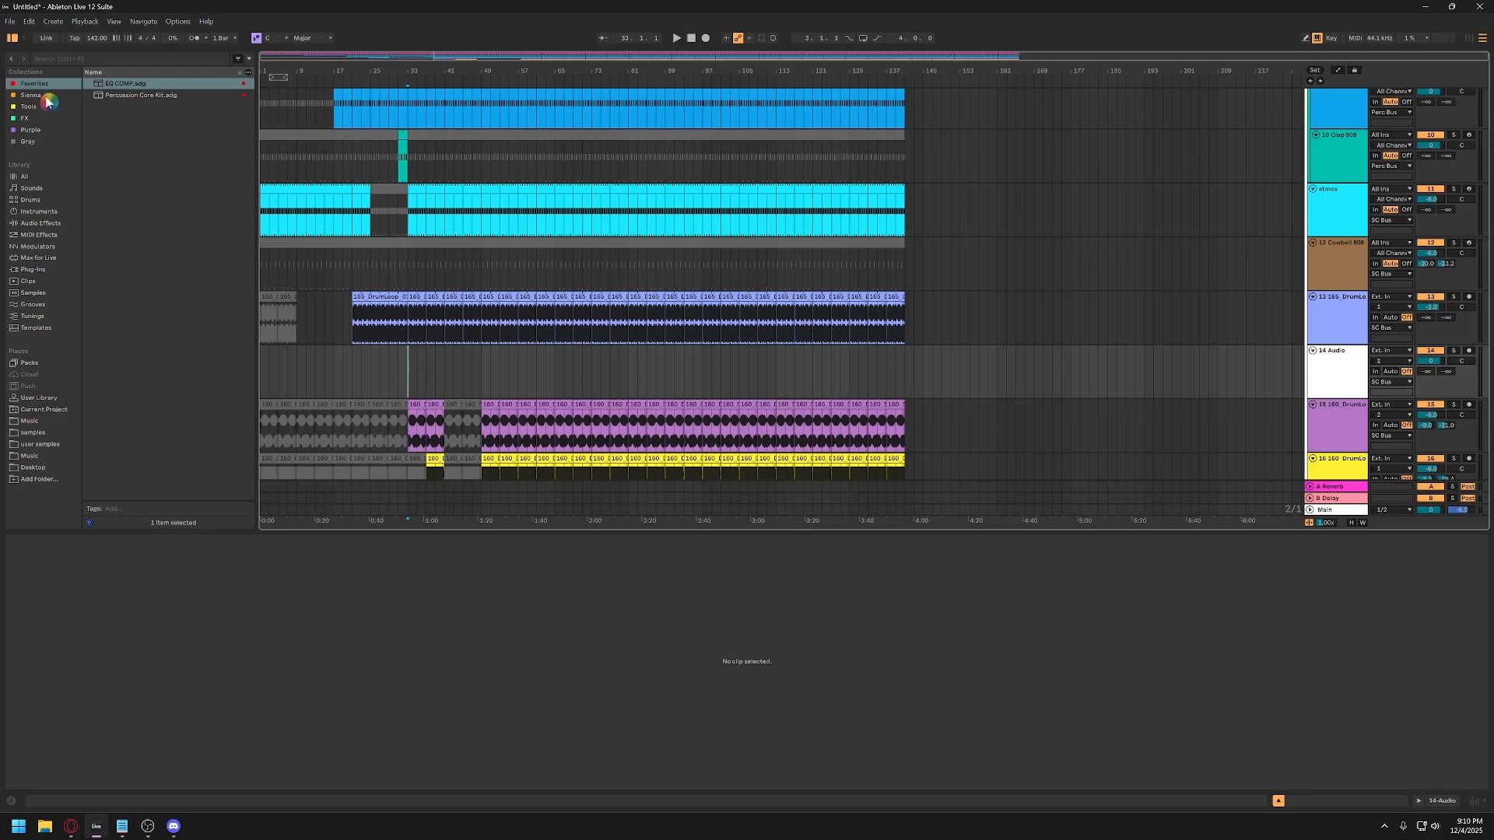
Preview the 160_Vocal_01_SP.wav sample from the Gray collection.
left_click(28, 142)
left_click(138, 119)
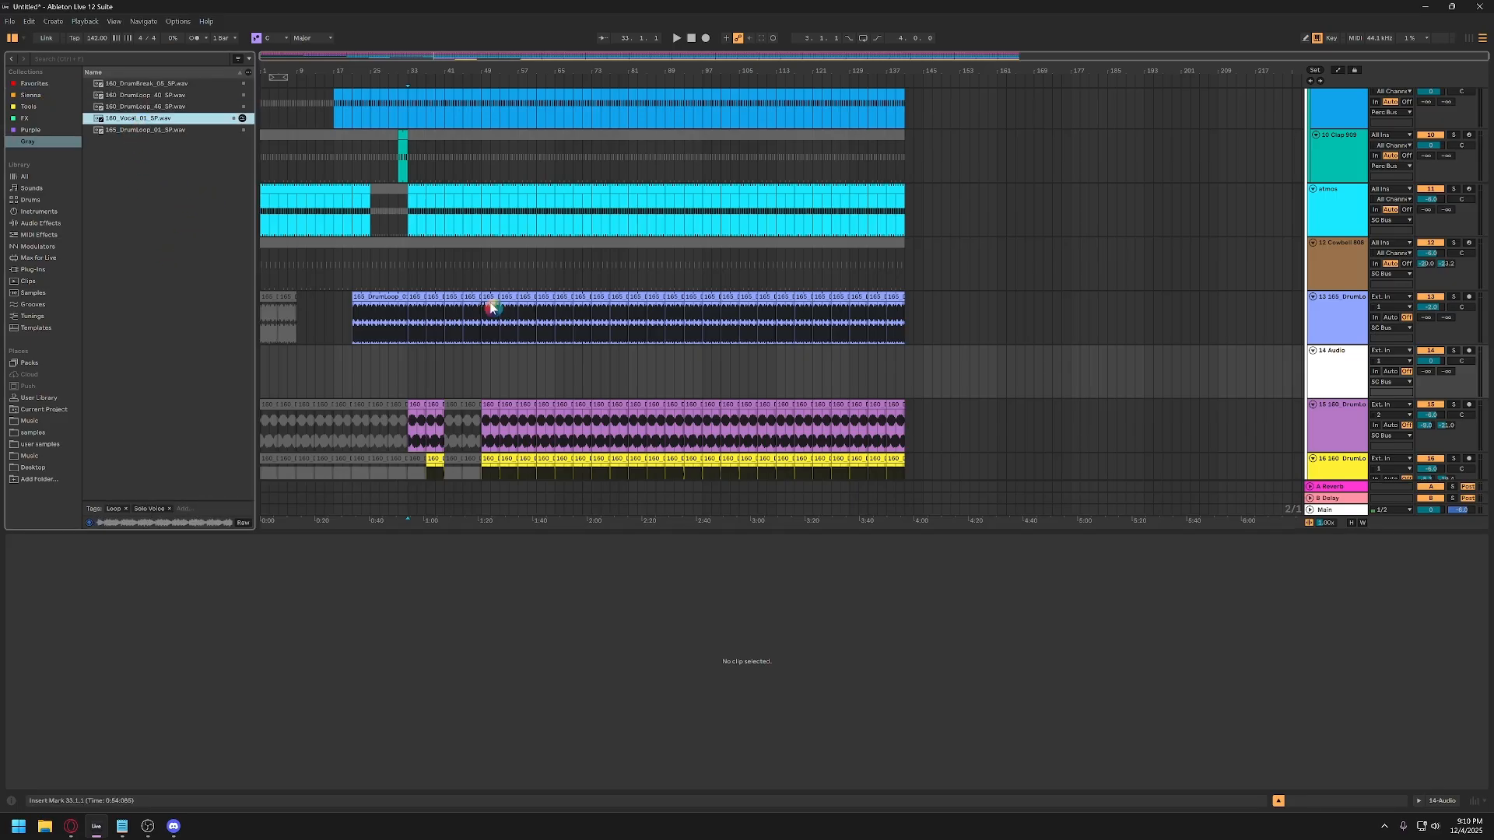
left_click(1333, 347)
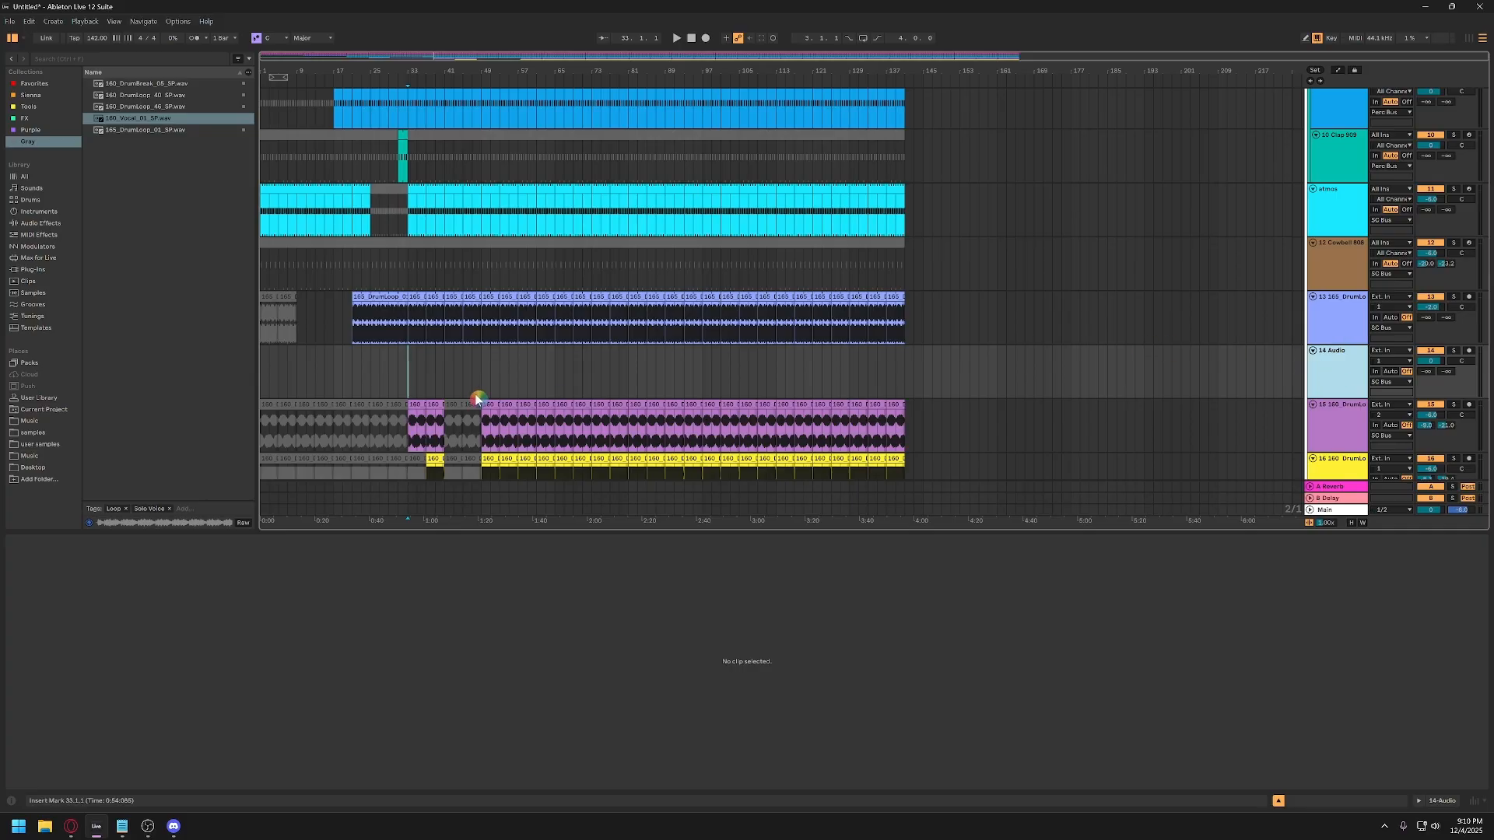
Replace the empty audio track with a new Sampler track between the 165_DrumLoop_01 and 160_DrumLoop_40 tracks.
left_click(47, 213)
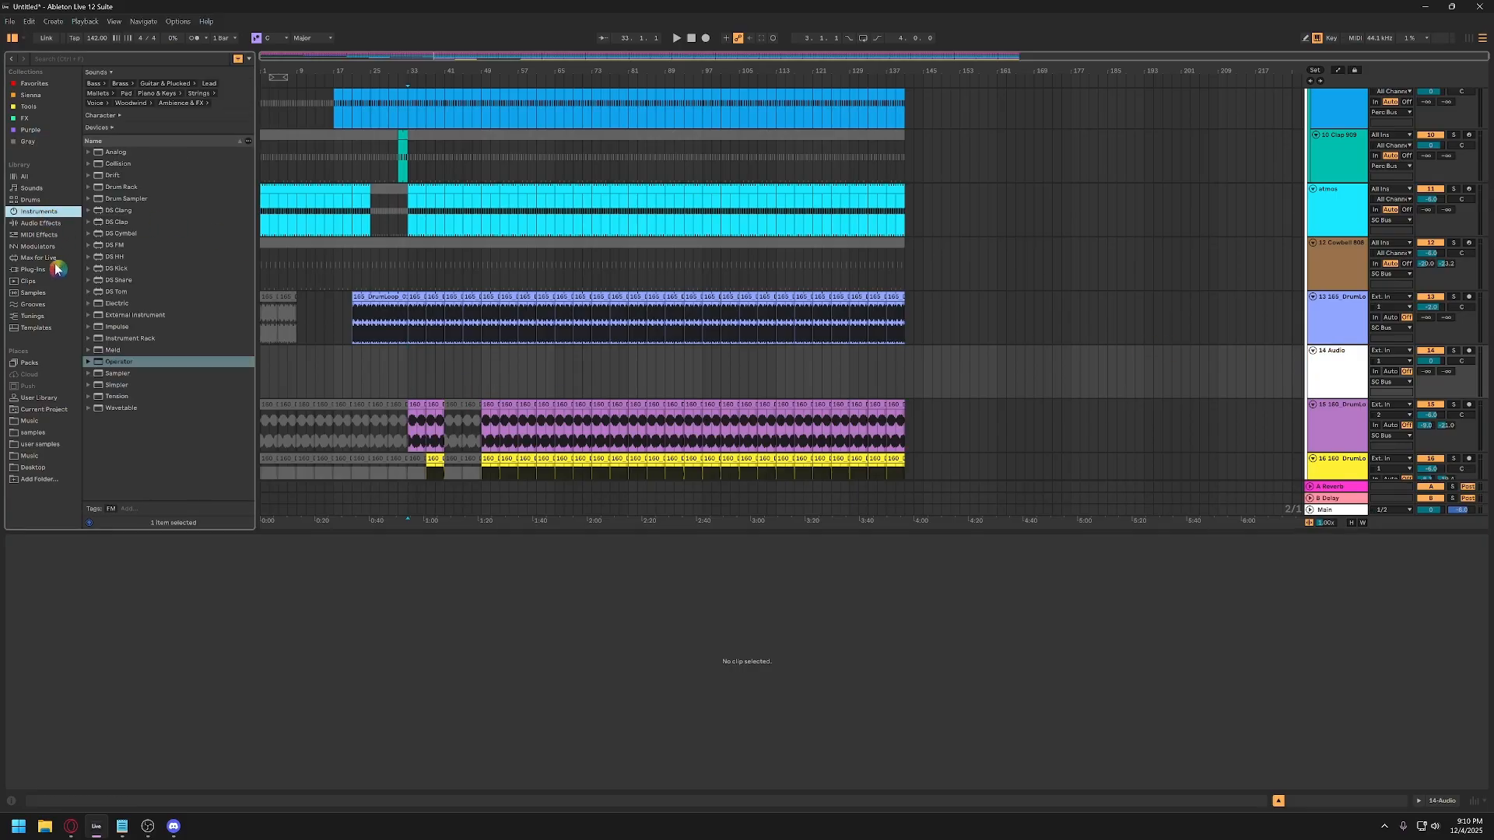
left_click(118, 374)
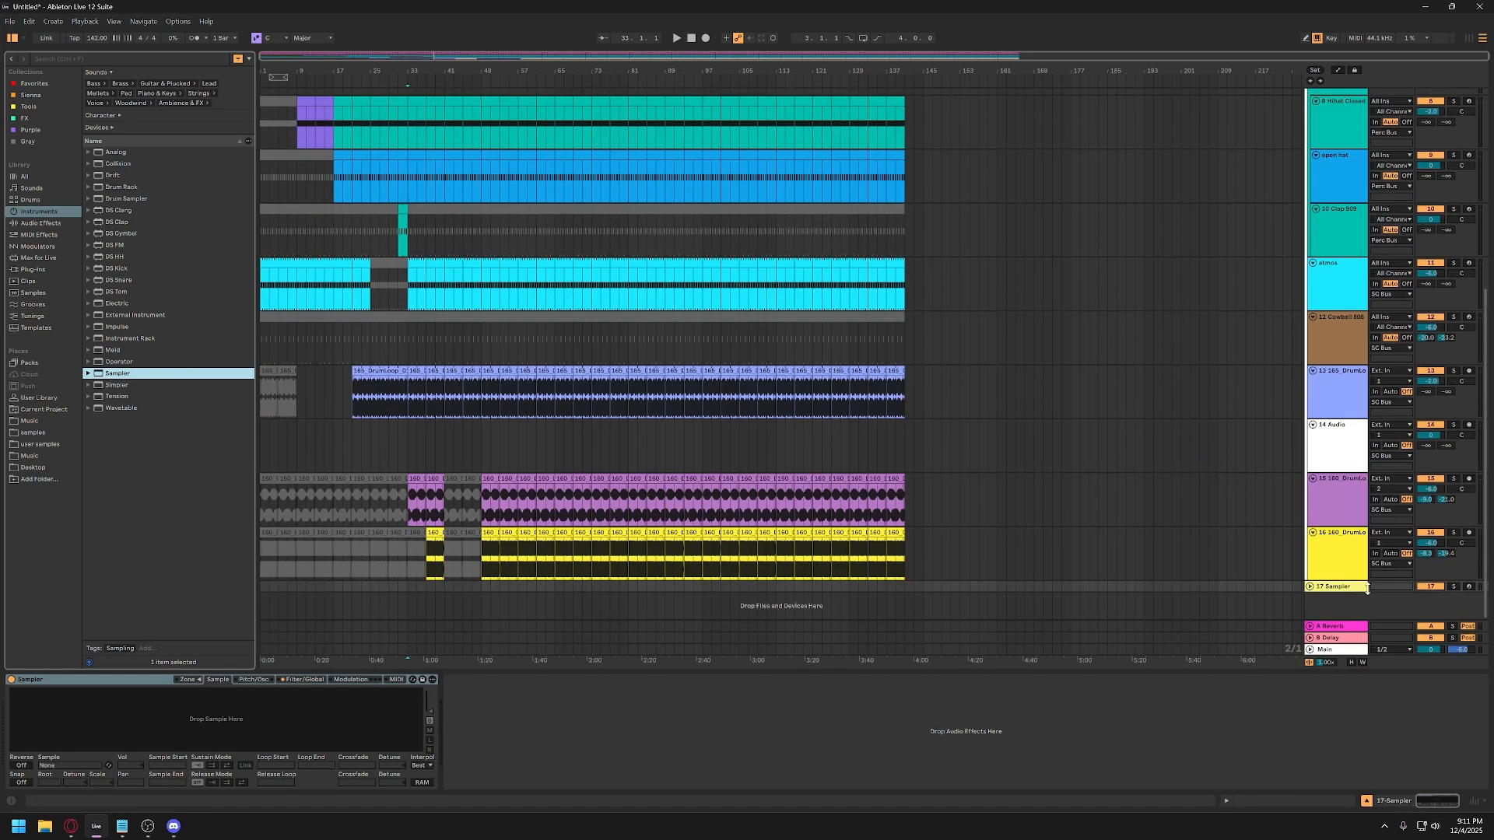
left_click(1310, 587)
left_click_drag(1344, 603, 1327, 457)
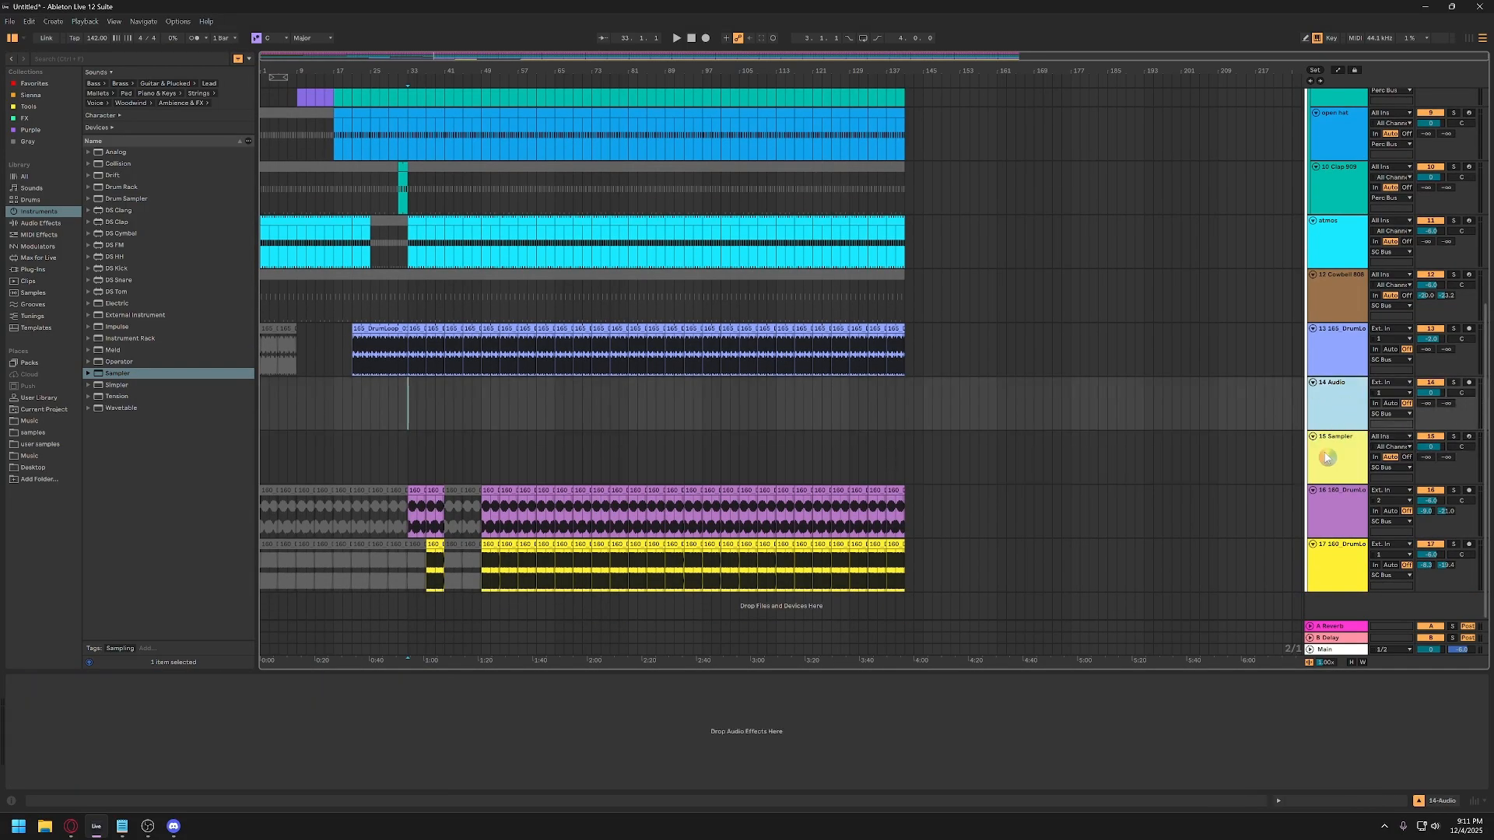
key("Delete")
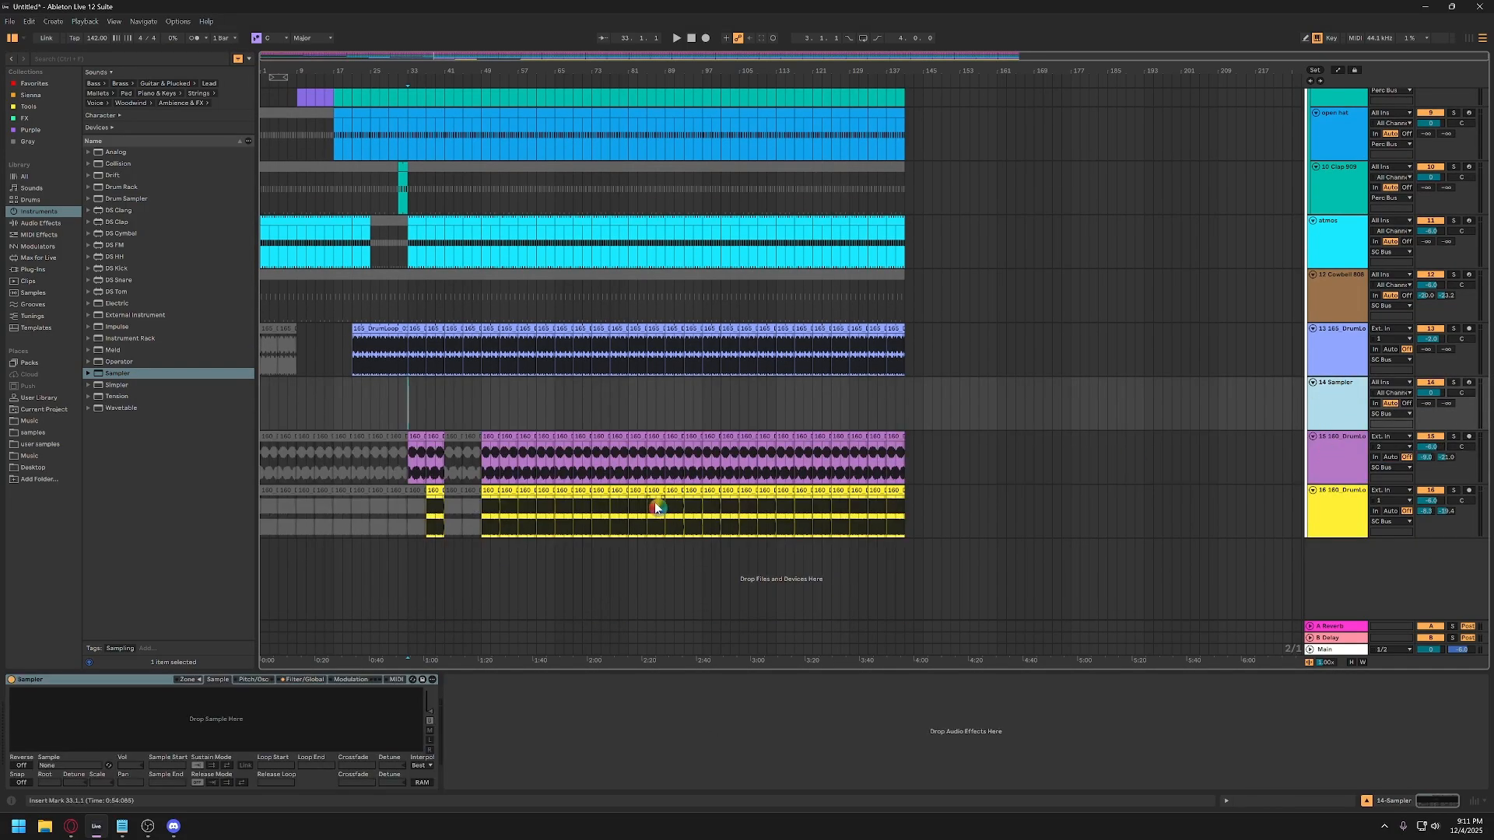
Load 160_Vocal_01_SP.wav from the Gray collection into the empty Sampler.
left_click(28, 141)
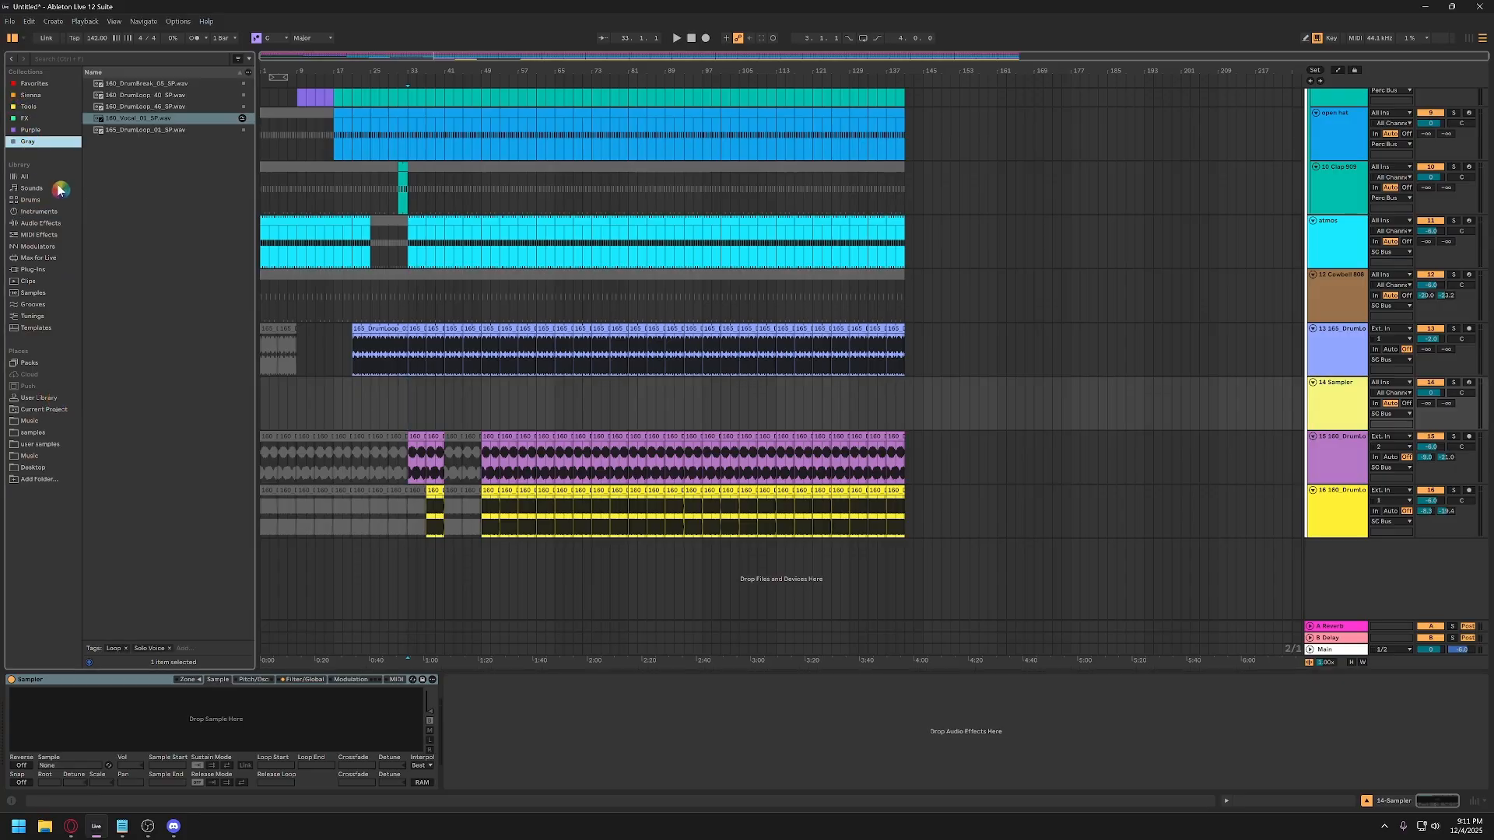
left_click(132, 119)
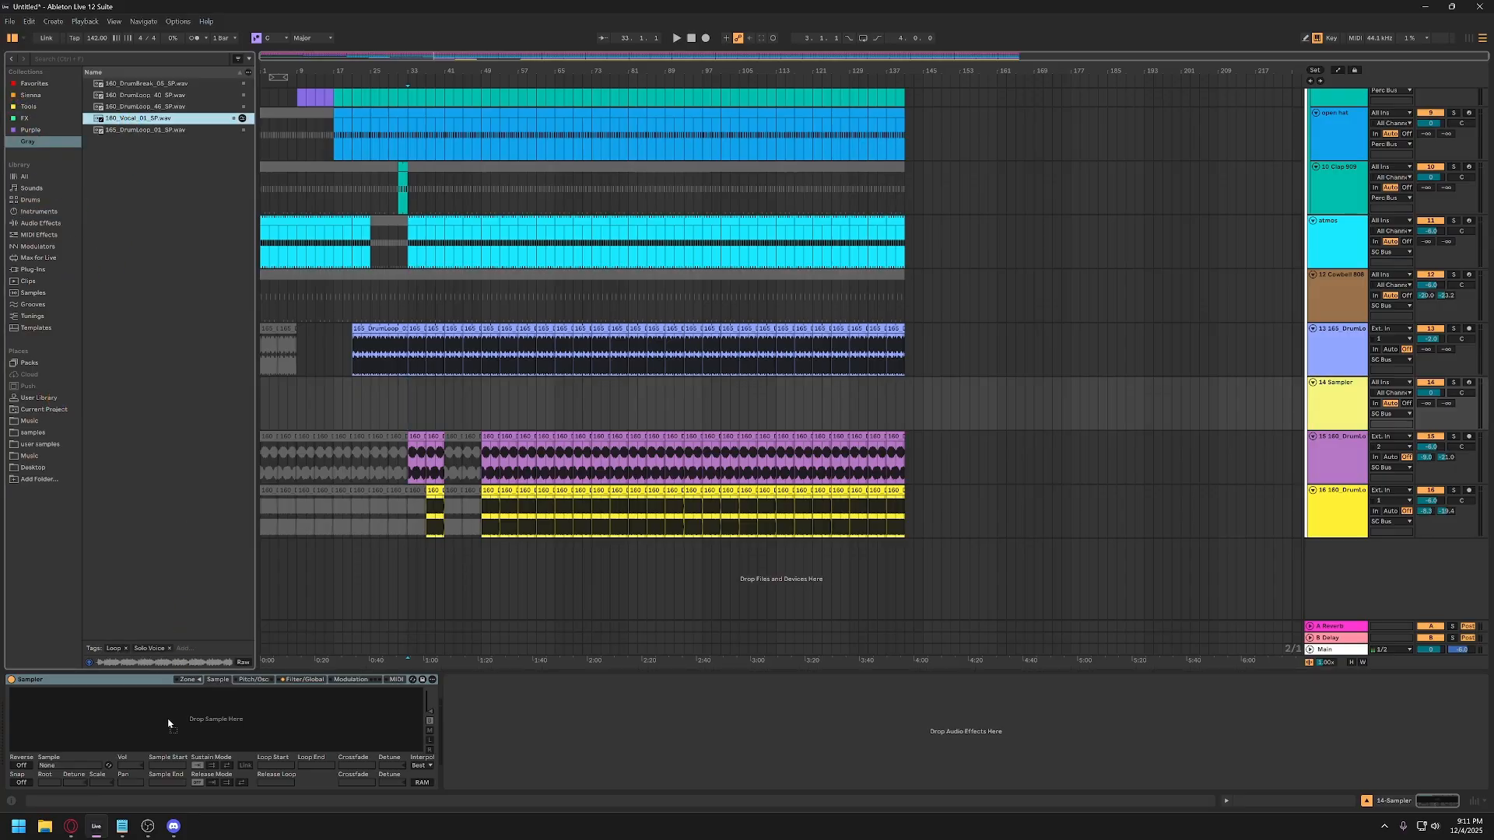
left_click_drag(168, 723, 171, 724)
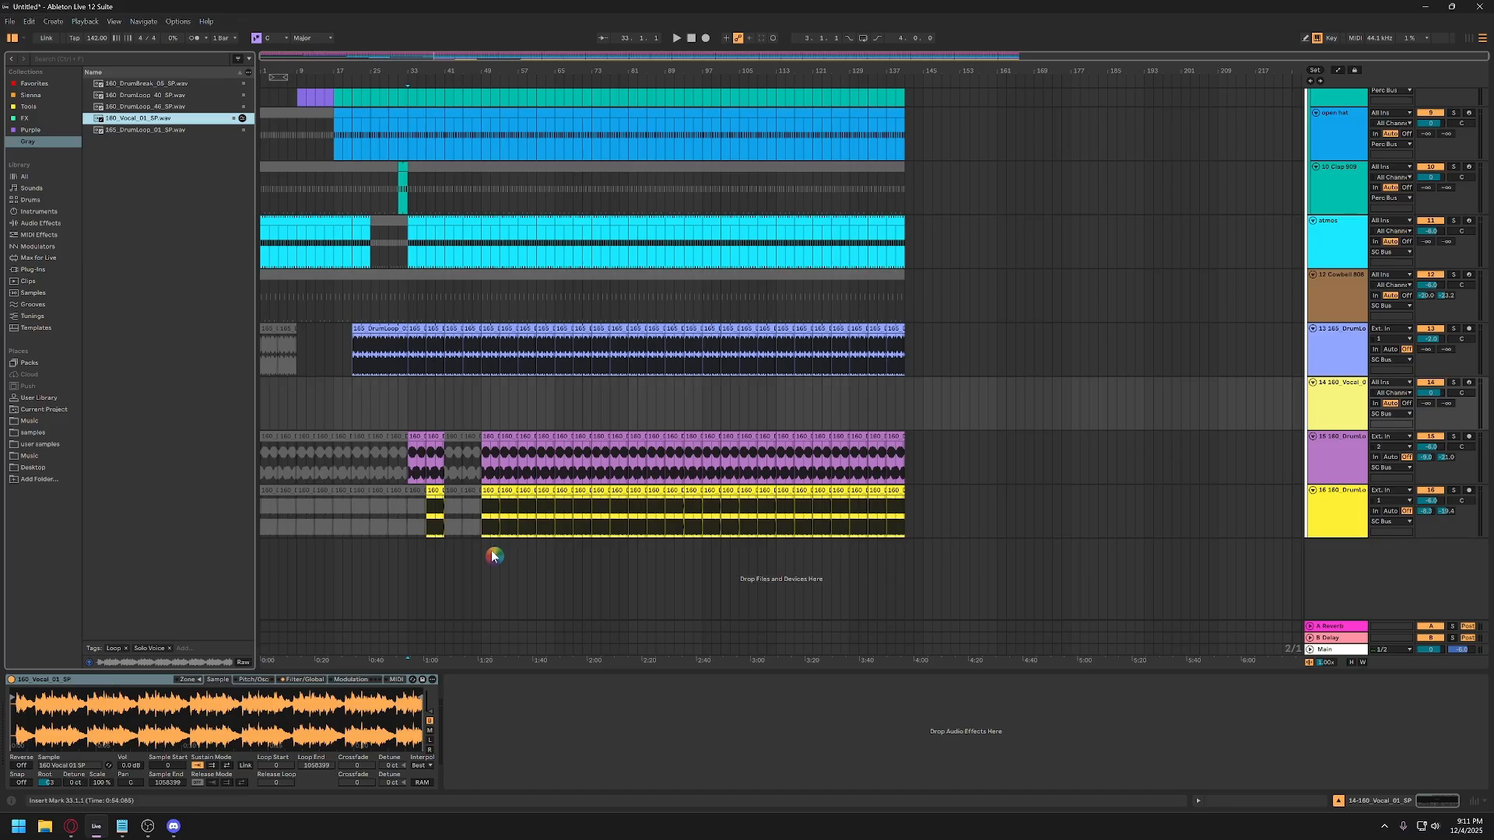
Arm the vocal Sampler track and move the sample start to about 15245.
left_click(1470, 384)
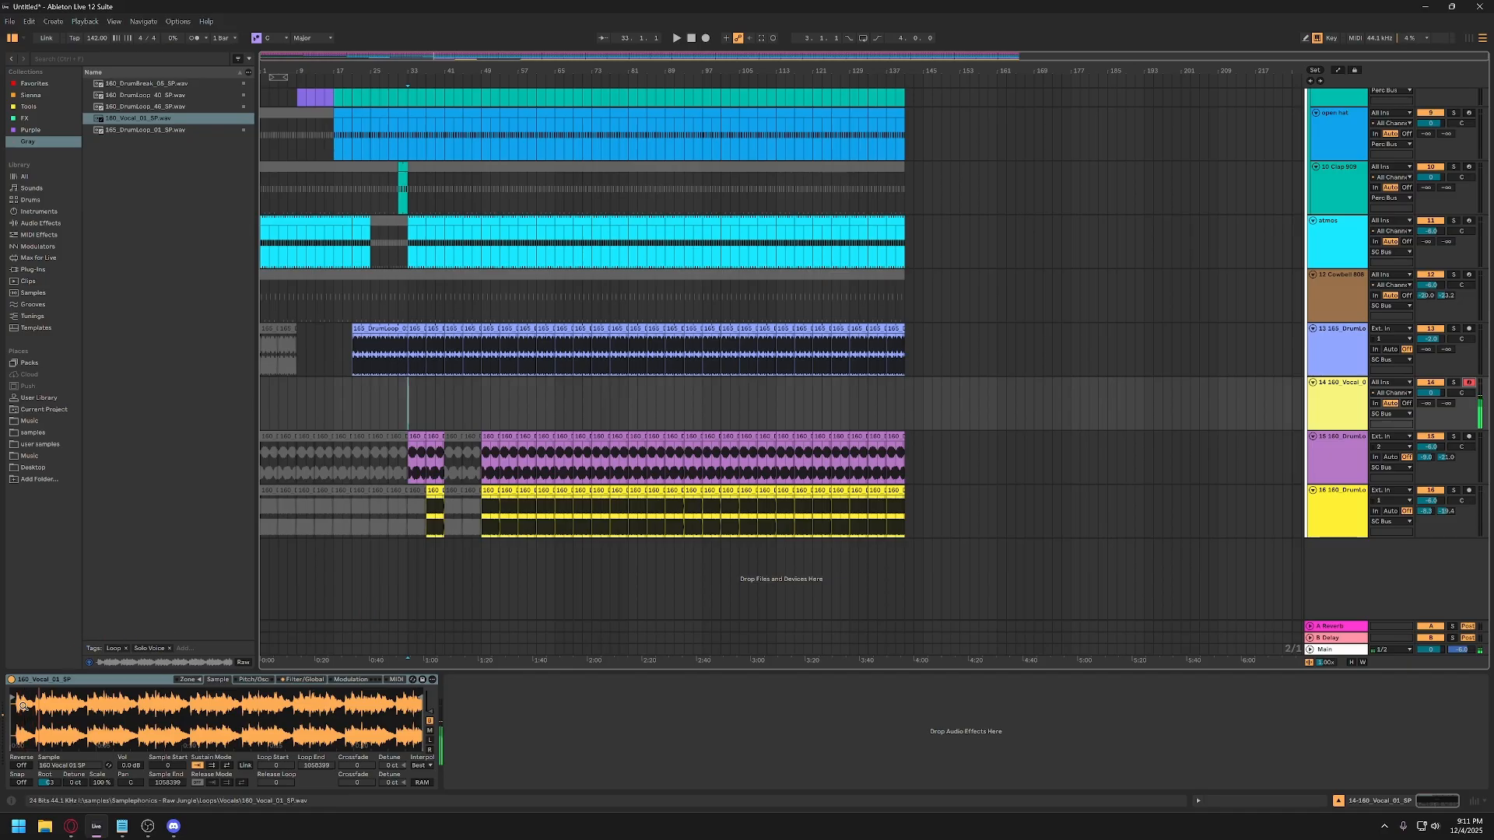
mouse_move(23, 716)
left_mouse_down()
mouse_move(23, 766)
mouse_move(24, 711)
left_mouse_up()
left_click_drag(12, 699, 27, 698)
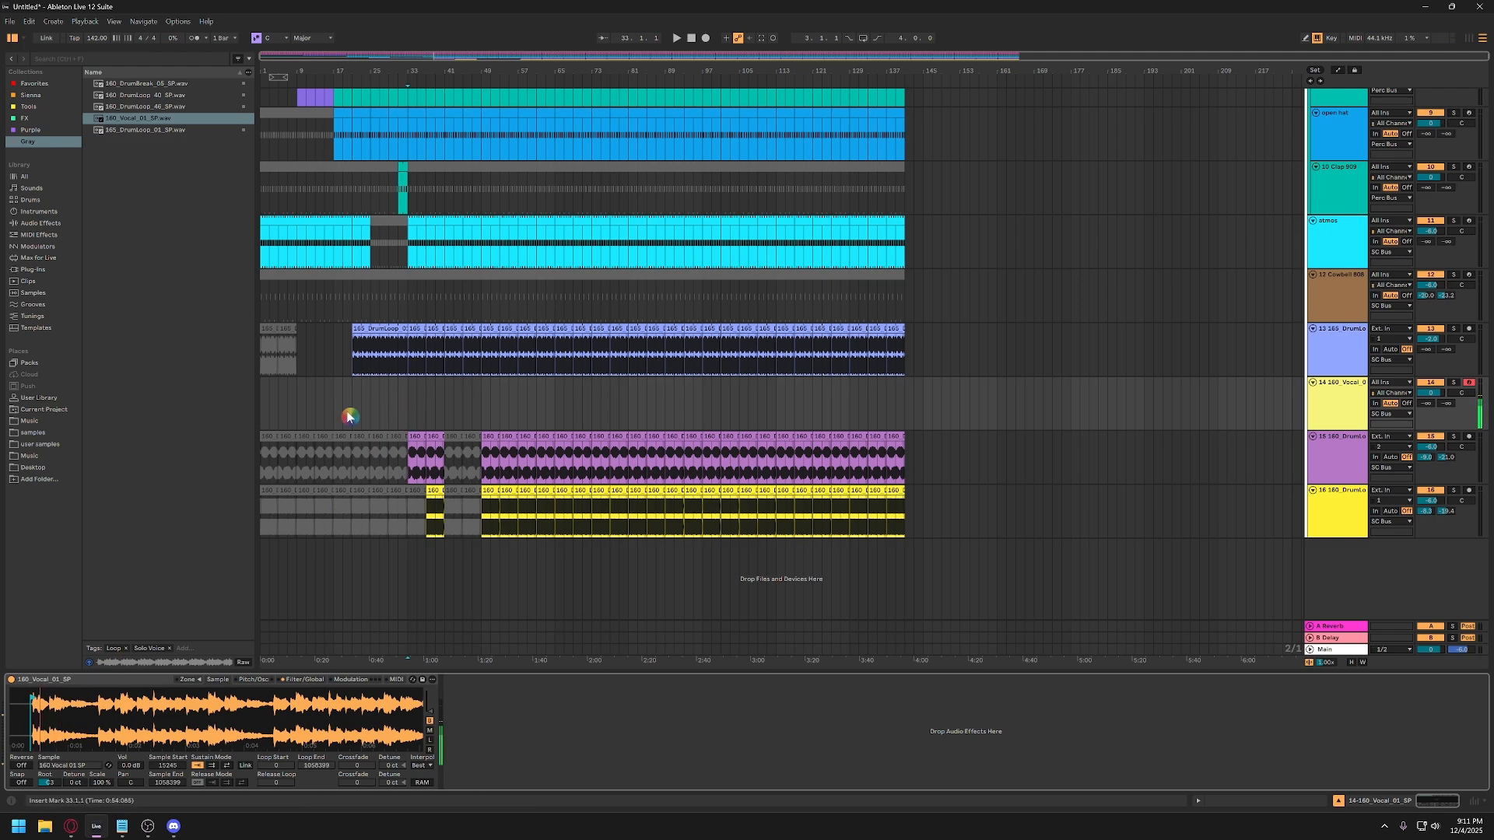
Create a two-bar MIDI clip at bar 33 on the vocal track with long C3 notes at 1.1.1 and 2.2.3, and play it.
double_click(410, 380)
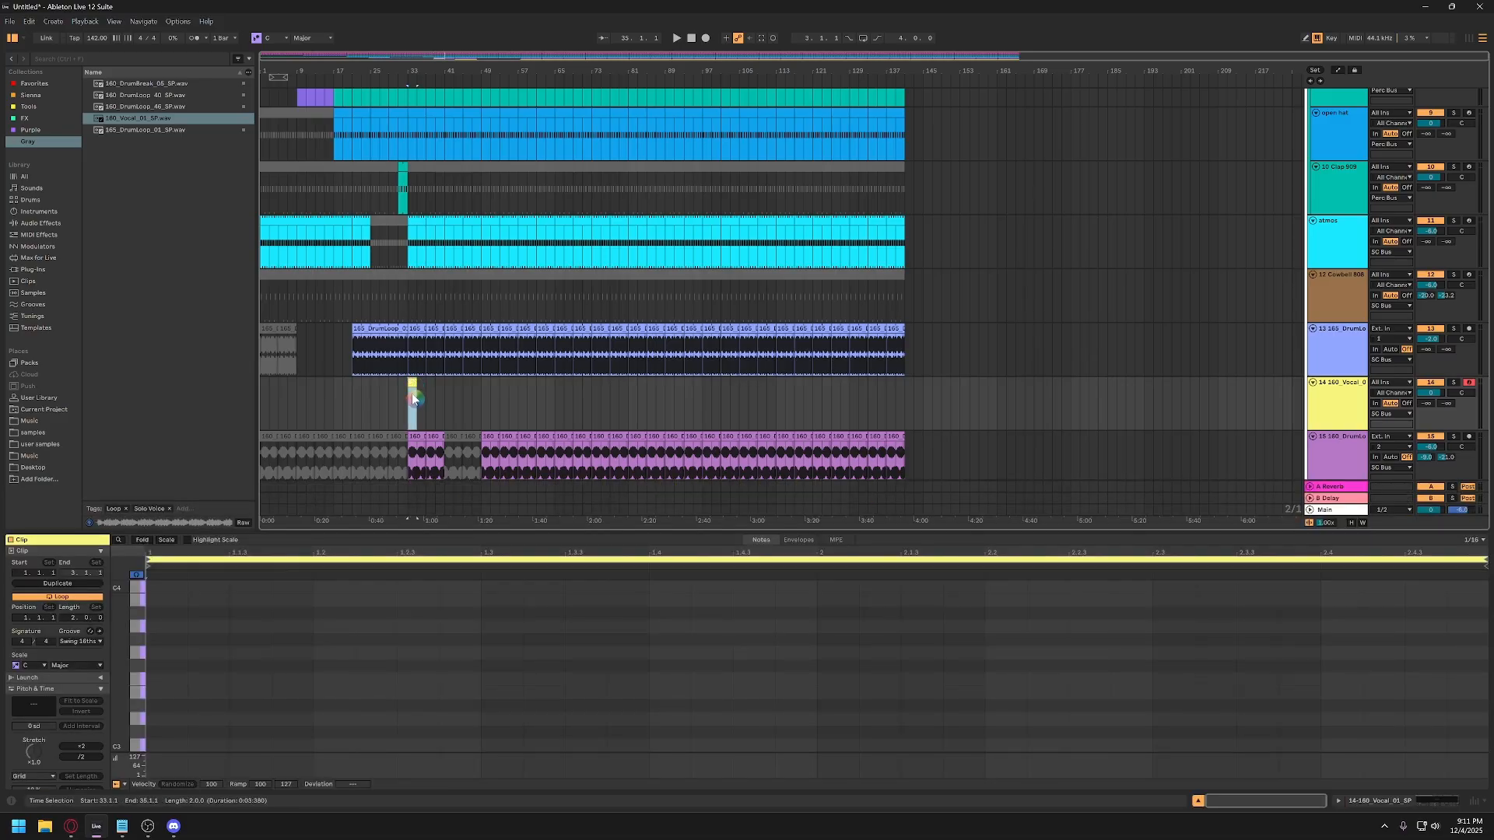
scroll(221, 720, "down", 2)
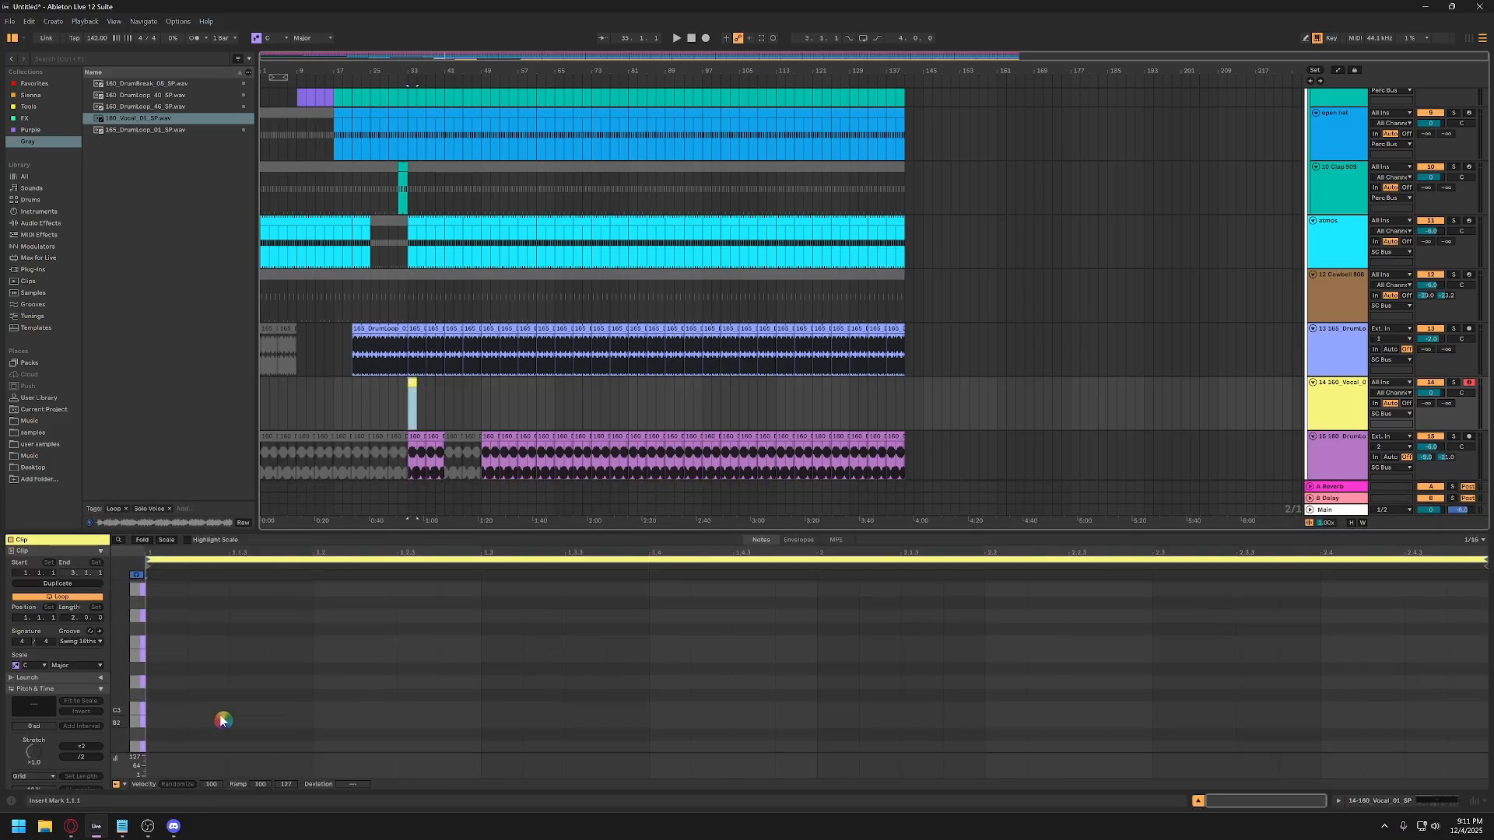
double_click(170, 710)
left_click_drag(187, 707, 1487, 693)
double_click(1091, 709)
key("space")
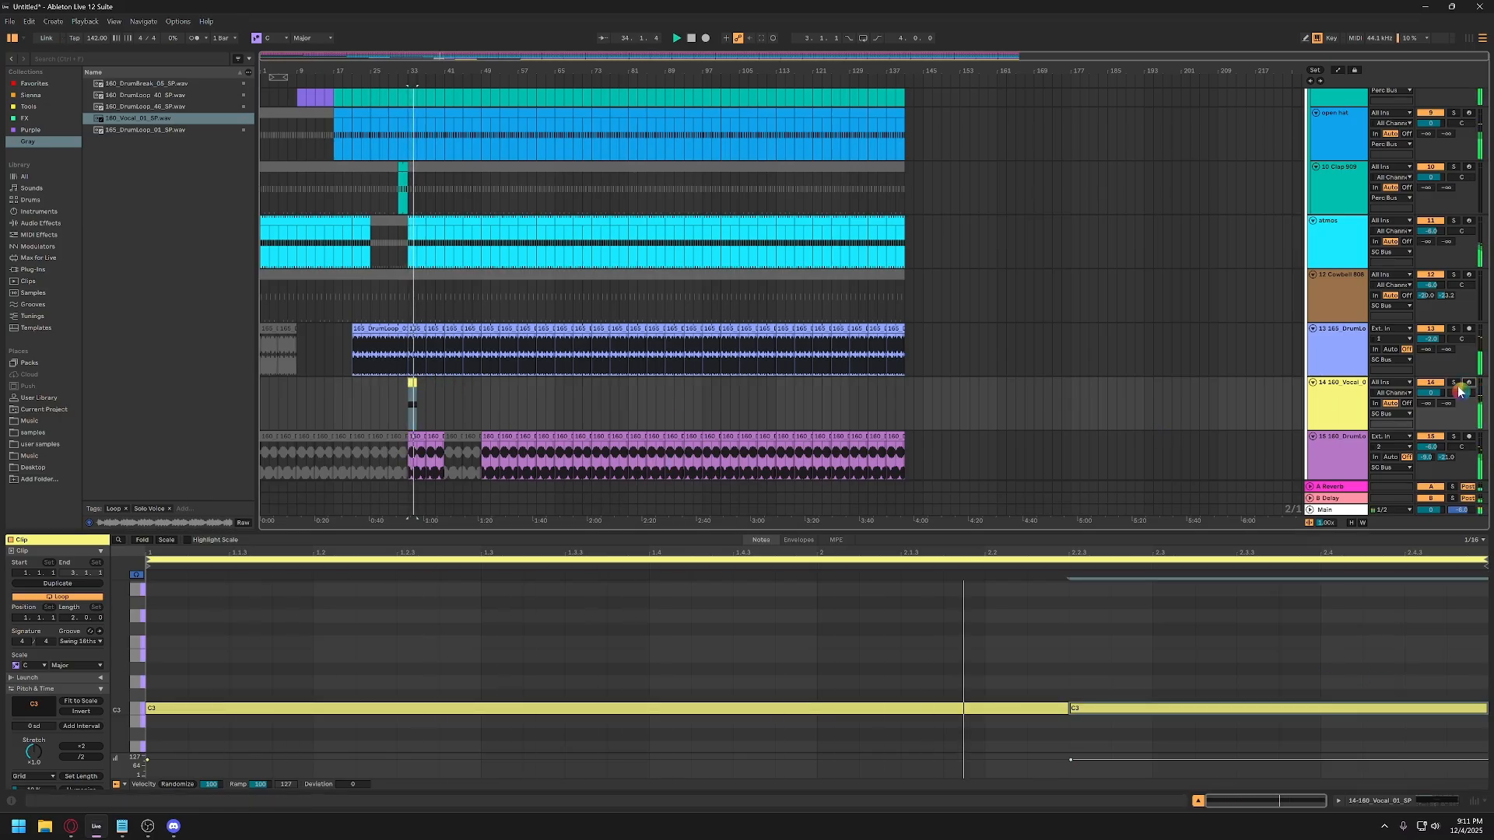
left_click(438, 477)
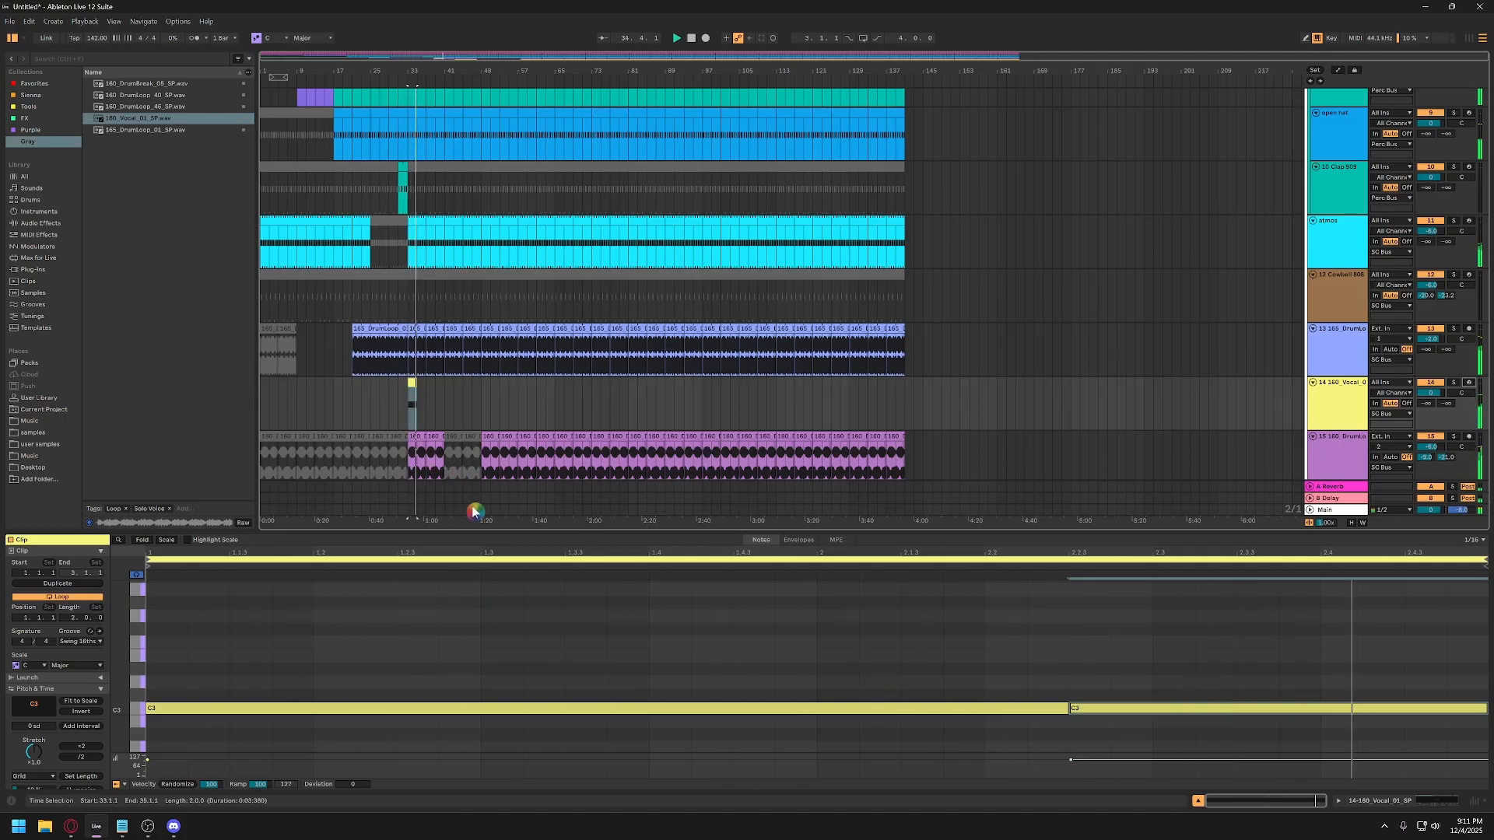
Stop playback, shift both C3 vocal notes slightly later so the first starts at 1.1.2, and play the clip again.
key("space")
left_click_drag(493, 641, 1181, 752)
left_click(1066, 729)
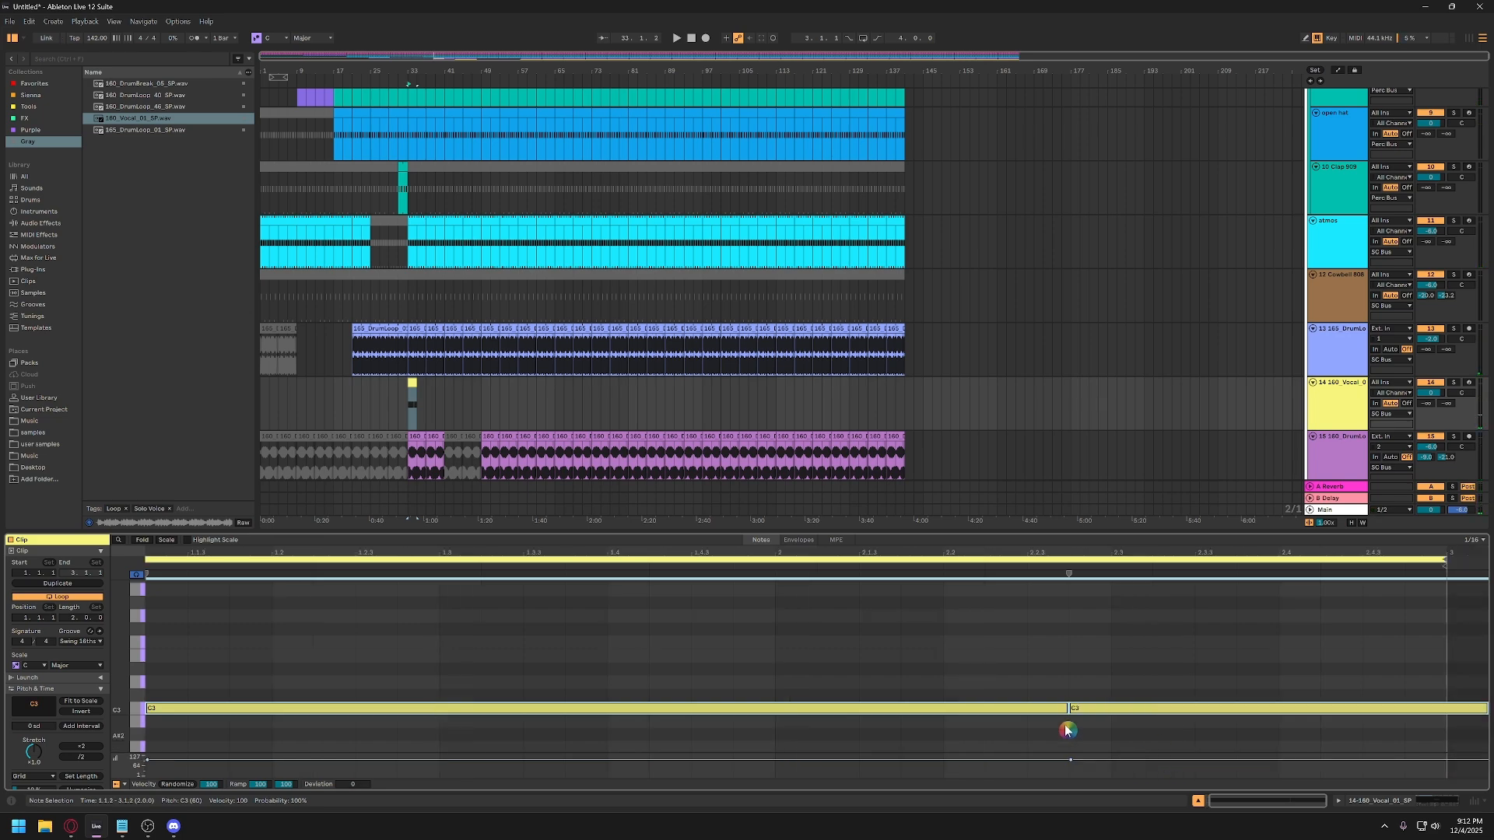
scroll(497, 658, "left", 1)
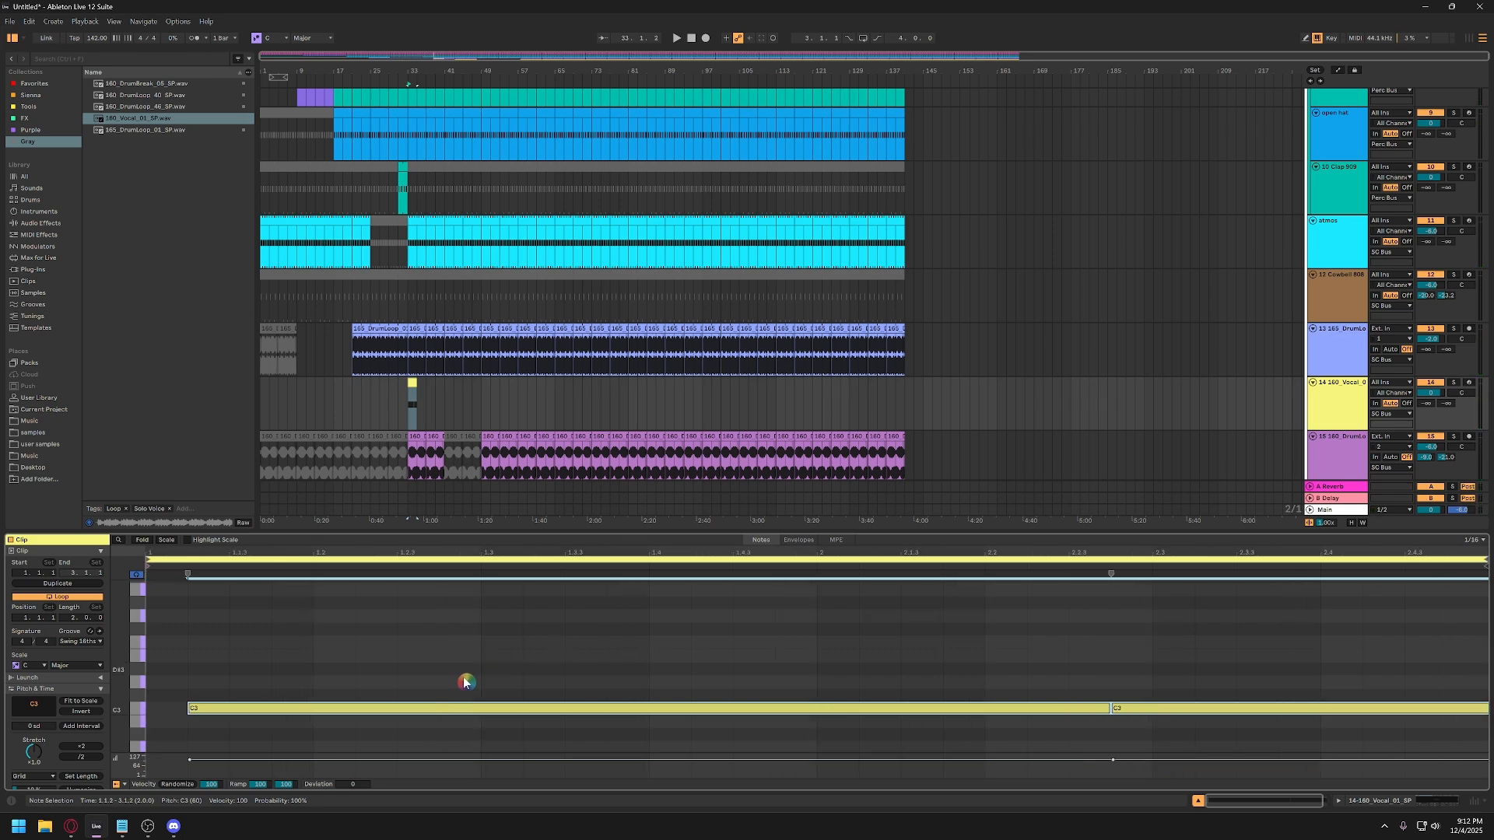
key("space")
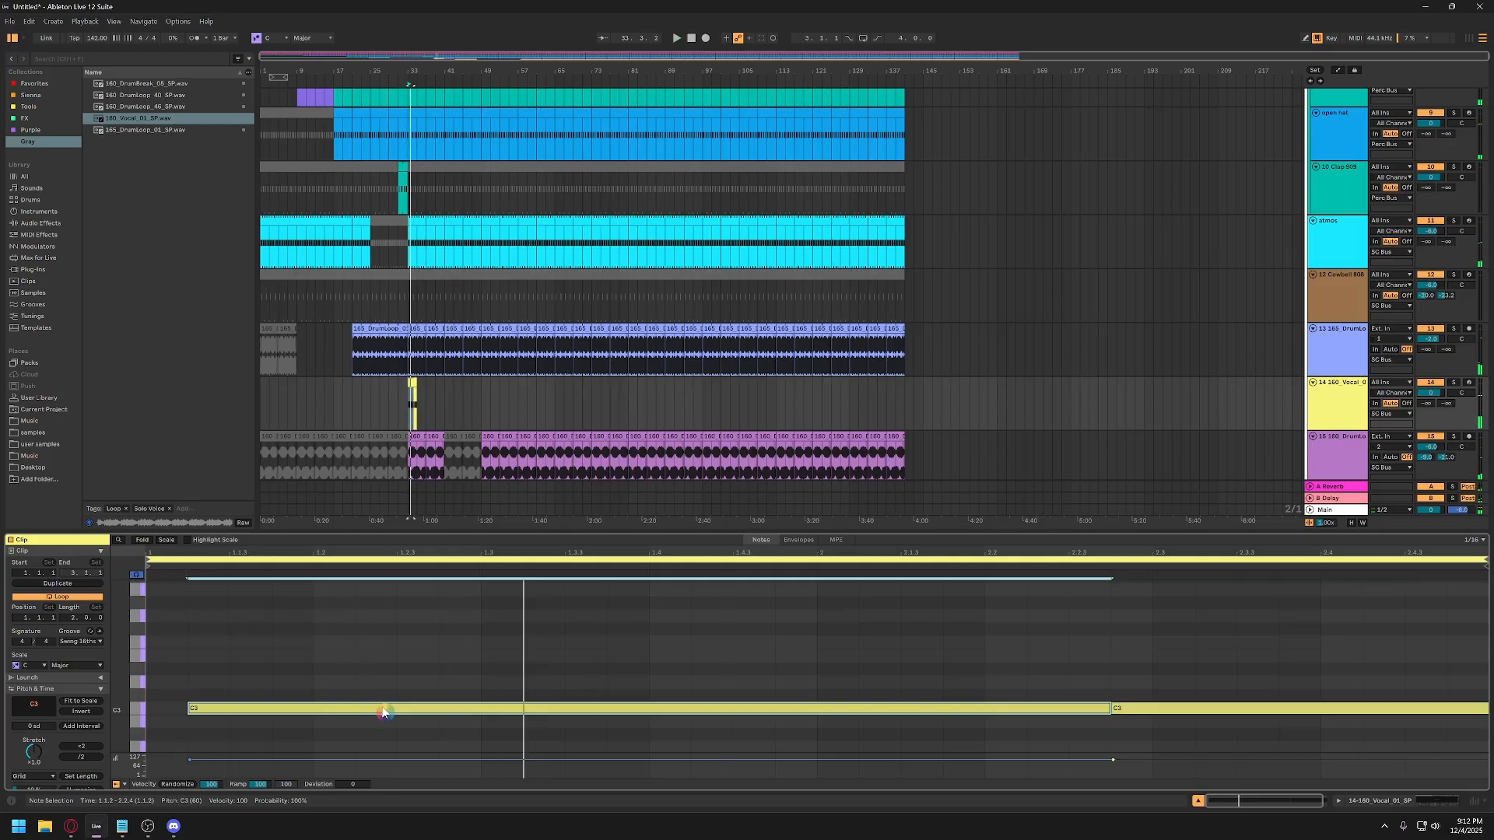
Shift the first C3 vocal note to 1.1.1, shorten and loop it over 1.1.0, and extend the vocal clips to bar 49.
key("Left")
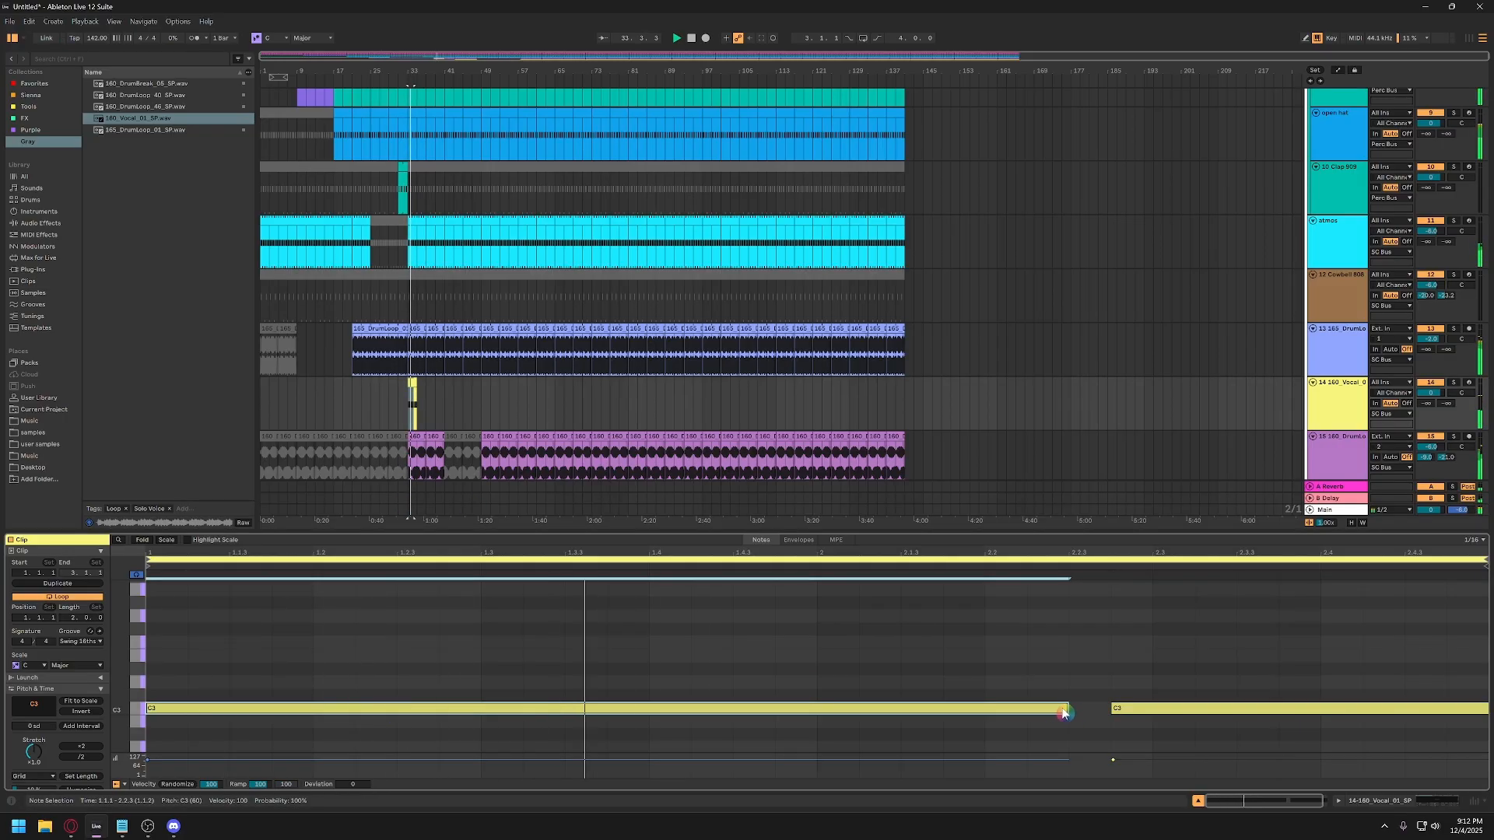
left_click_drag(1068, 708, 984, 708)
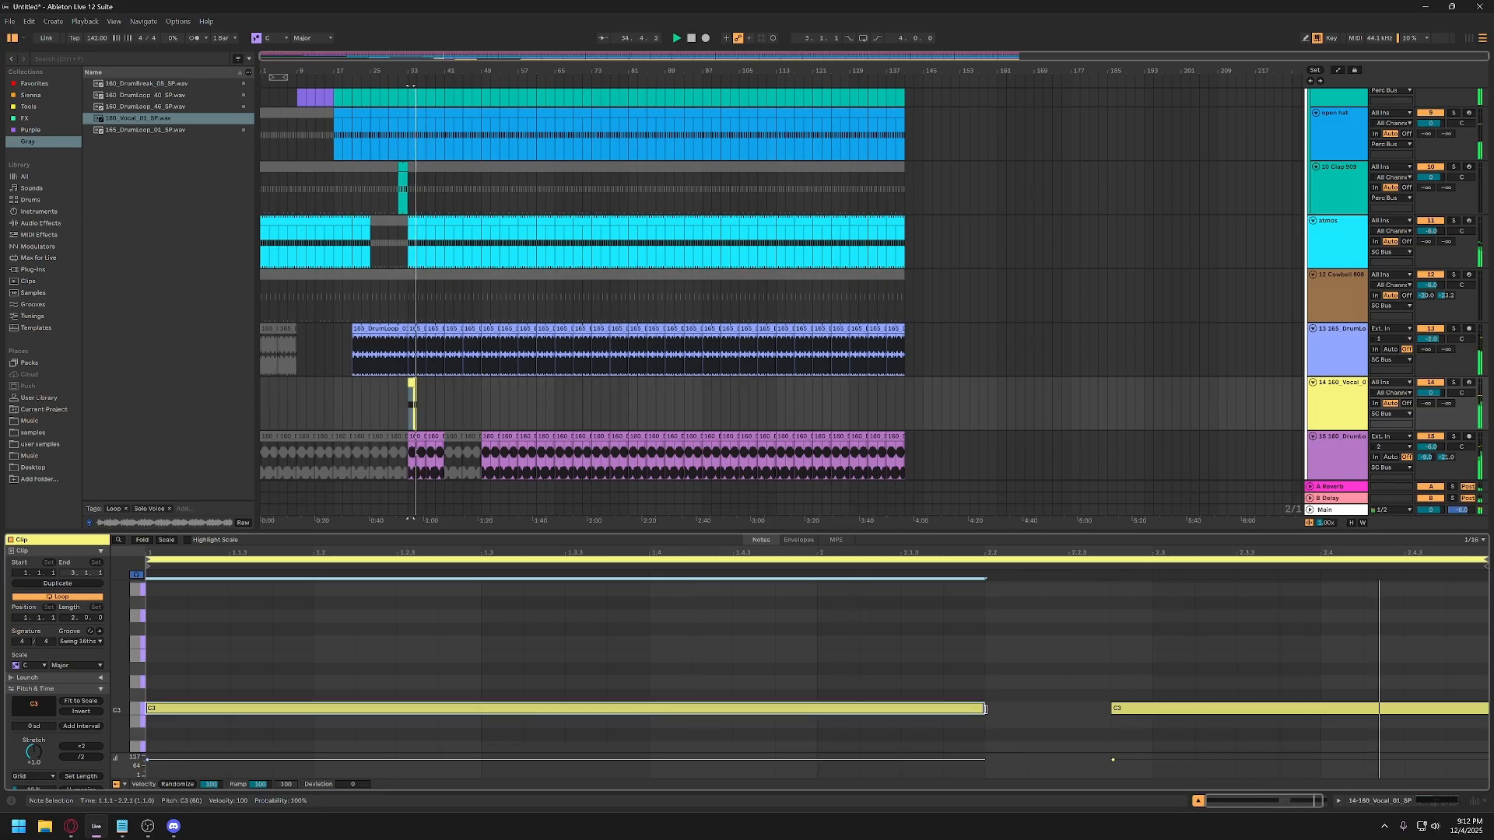
key("ctrl+l")
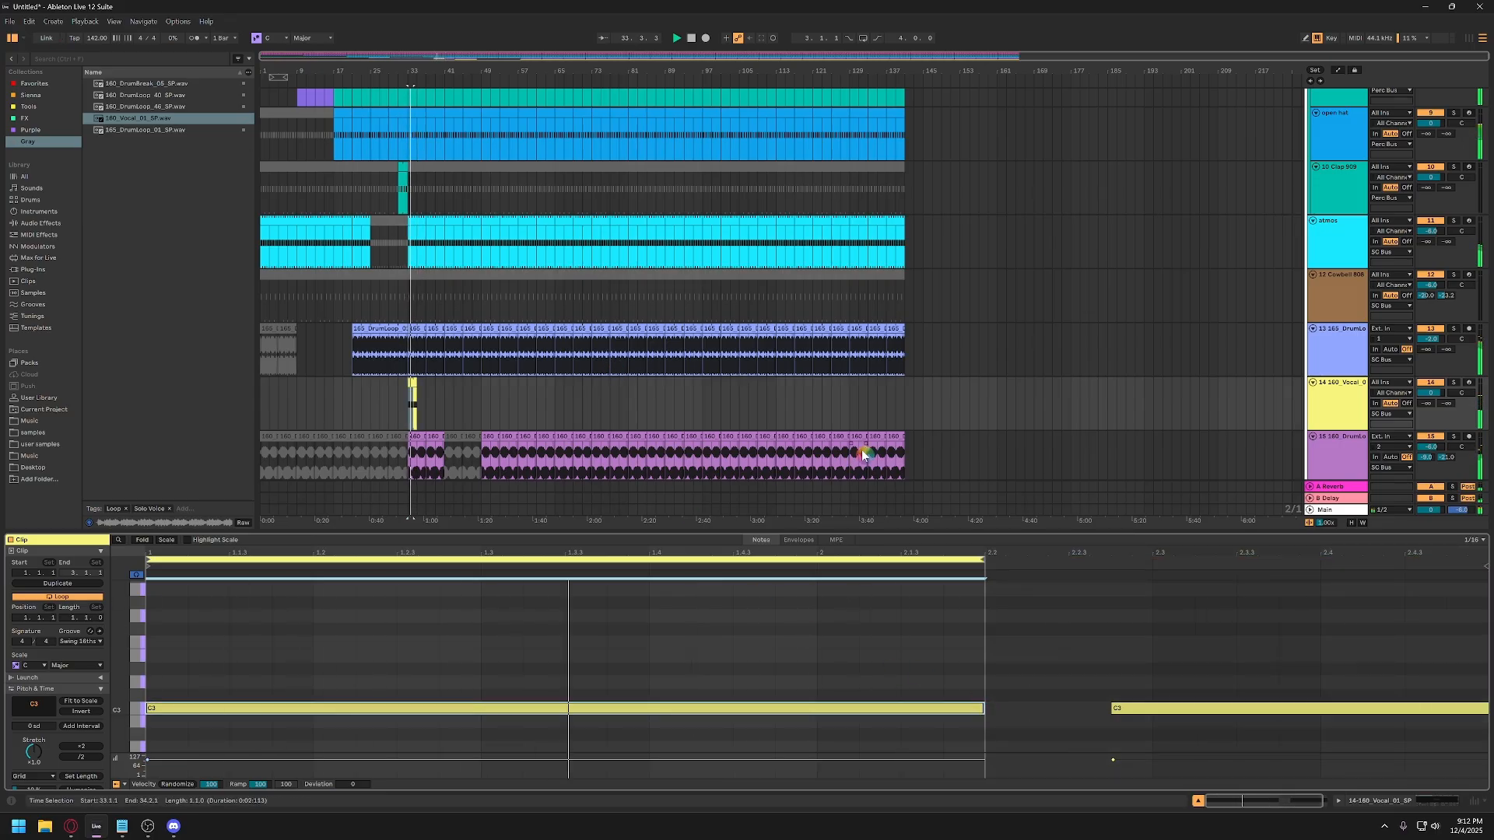
left_click_drag(417, 382, 481, 382)
left_click(1290, 420)
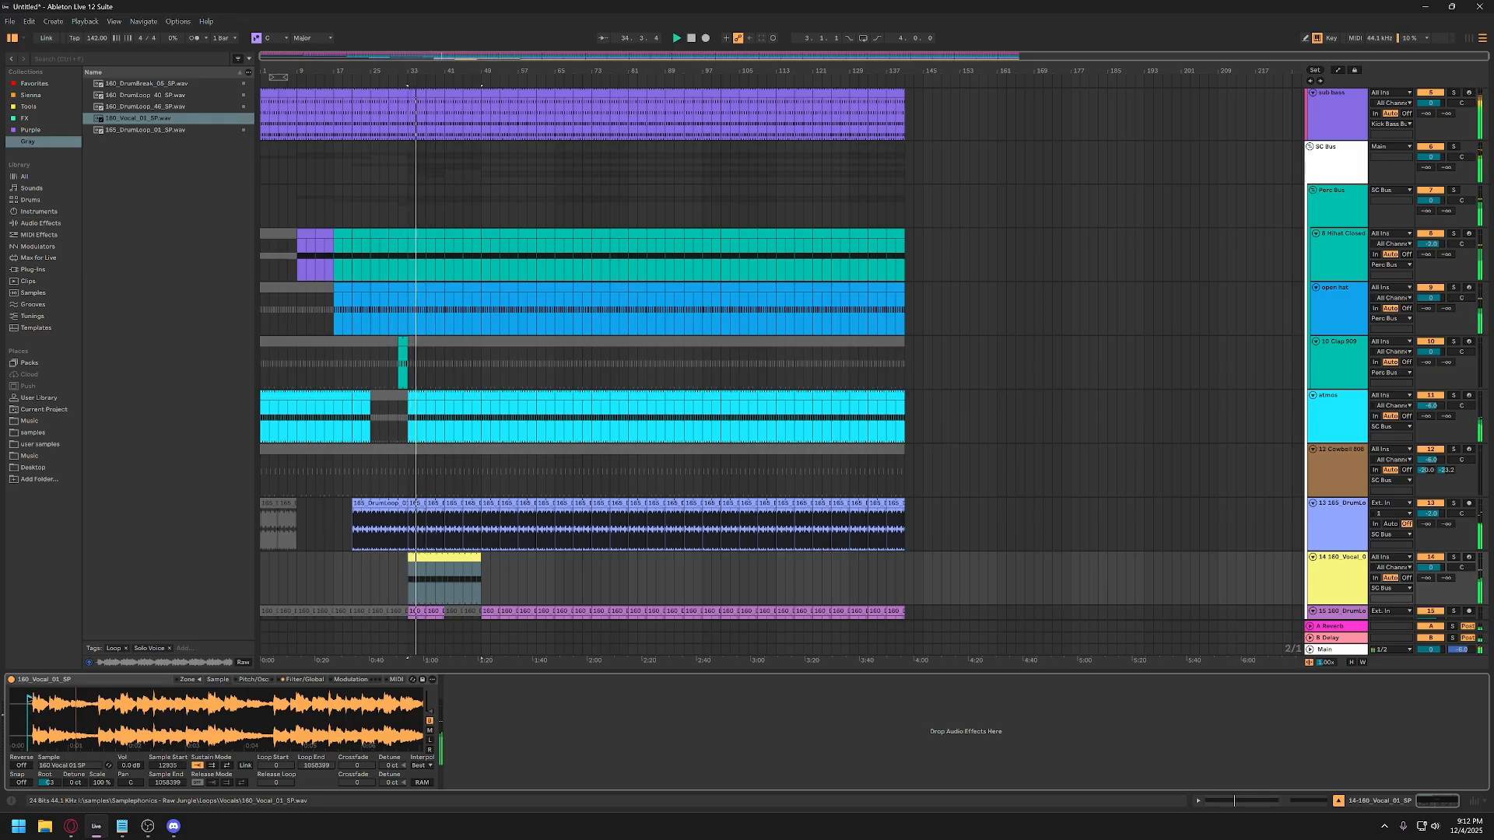
Stretch the C3 note in the first vocal clip to two bars, set the clip's loop length to 2.0.0, and play it.
double_click(412, 559)
key("space")
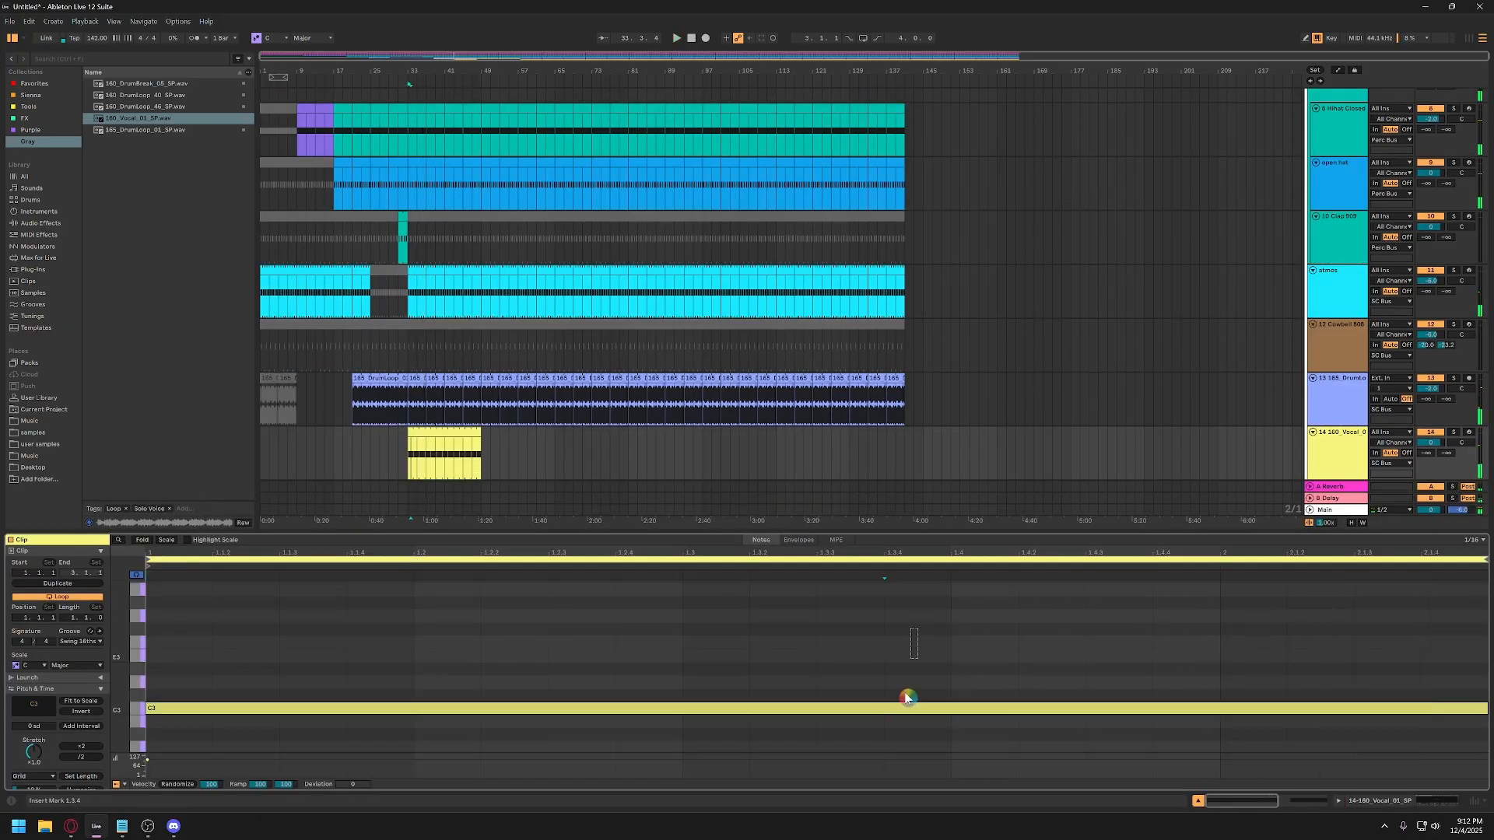
left_click_drag(766, 553, 766, 513)
left_click_drag(958, 707, 1447, 707)
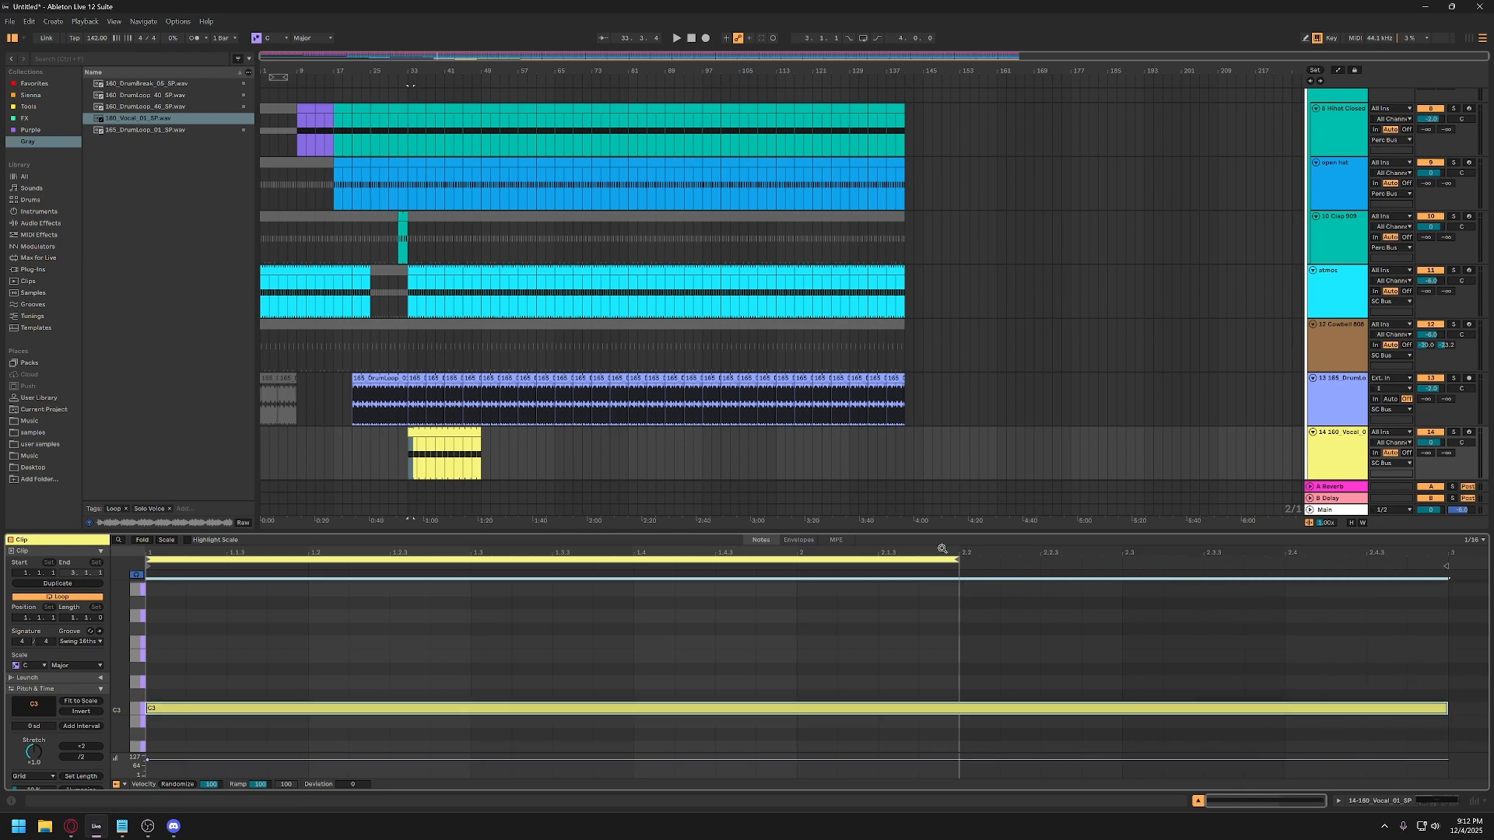
left_click_drag(957, 560, 1447, 560)
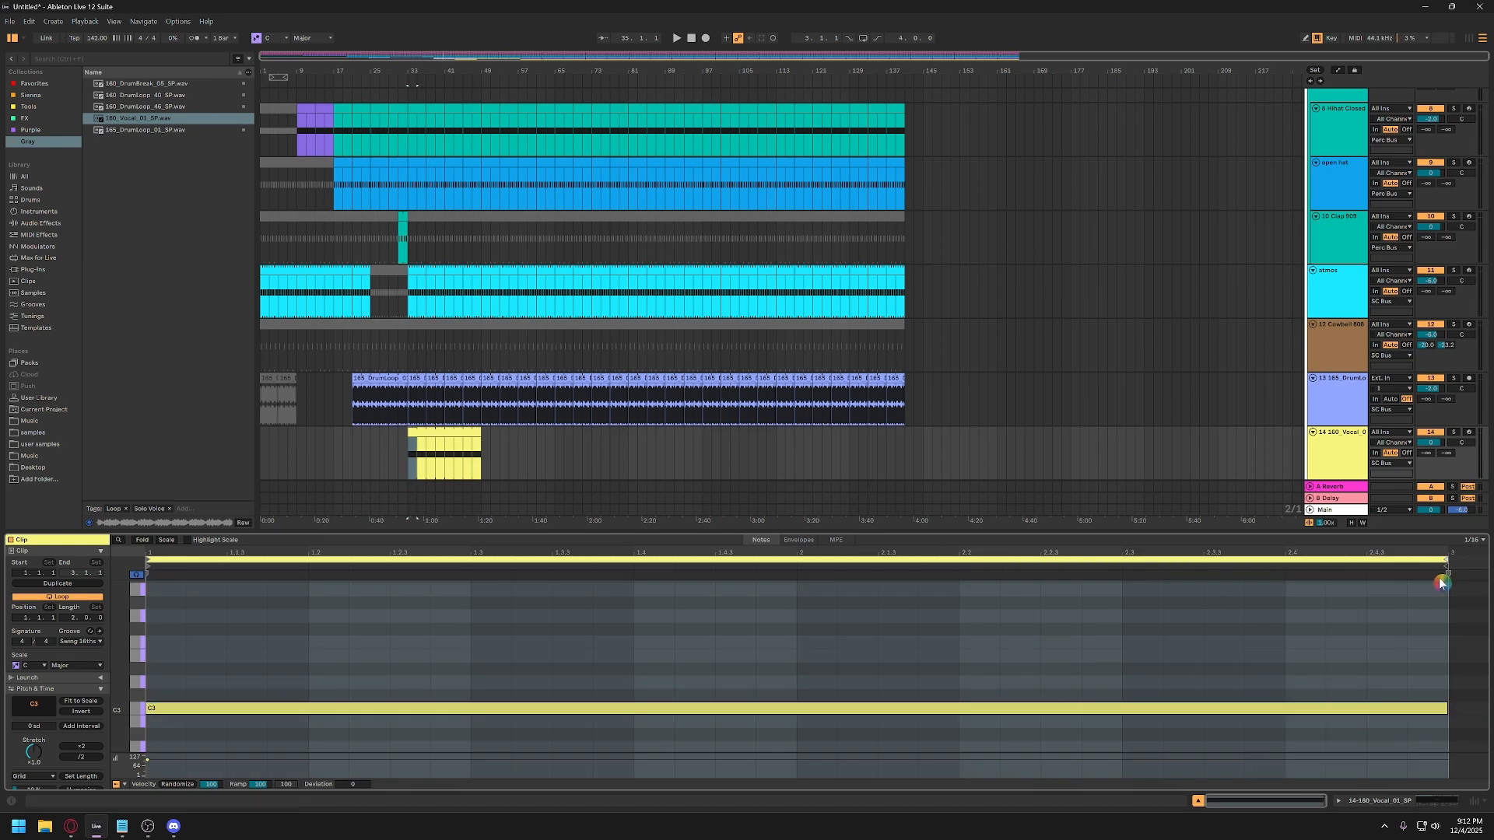
key("space")
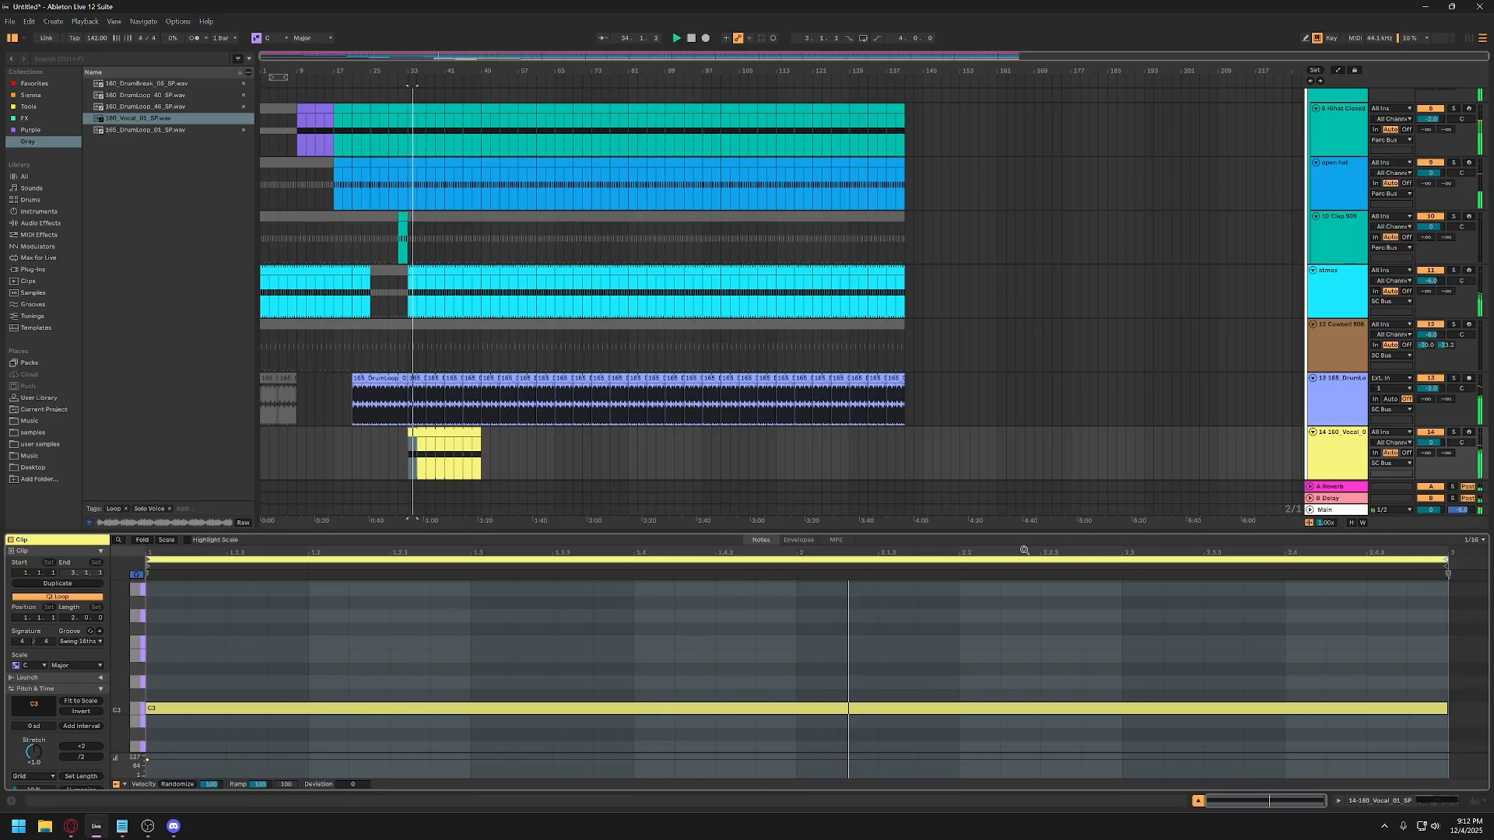
Move the vocal Sampler's sample start to about 13245 and adjust the vocal track's send level.
left_click(1331, 450)
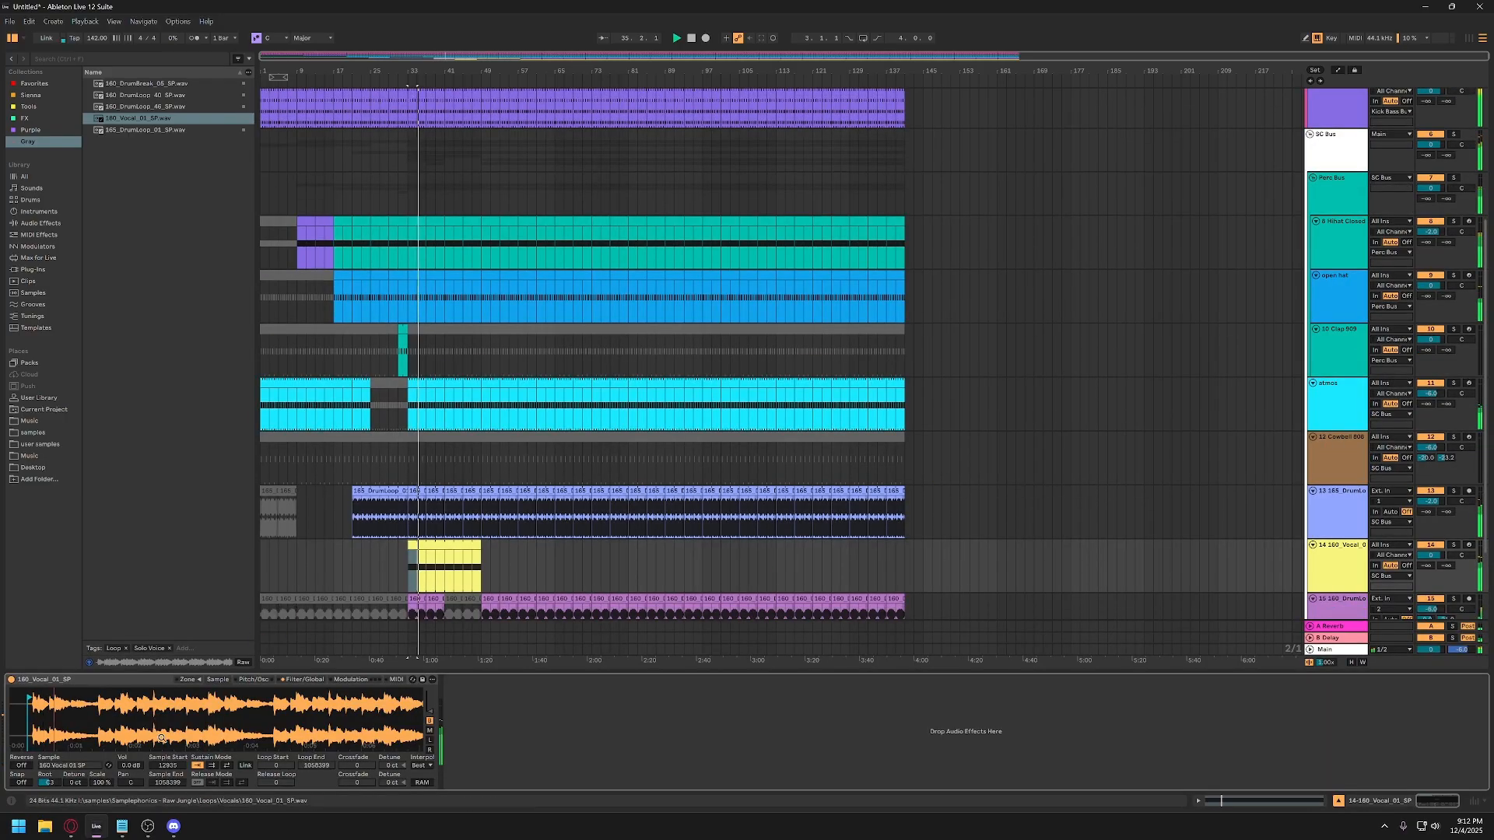
left_click_drag(30, 697, 33, 698)
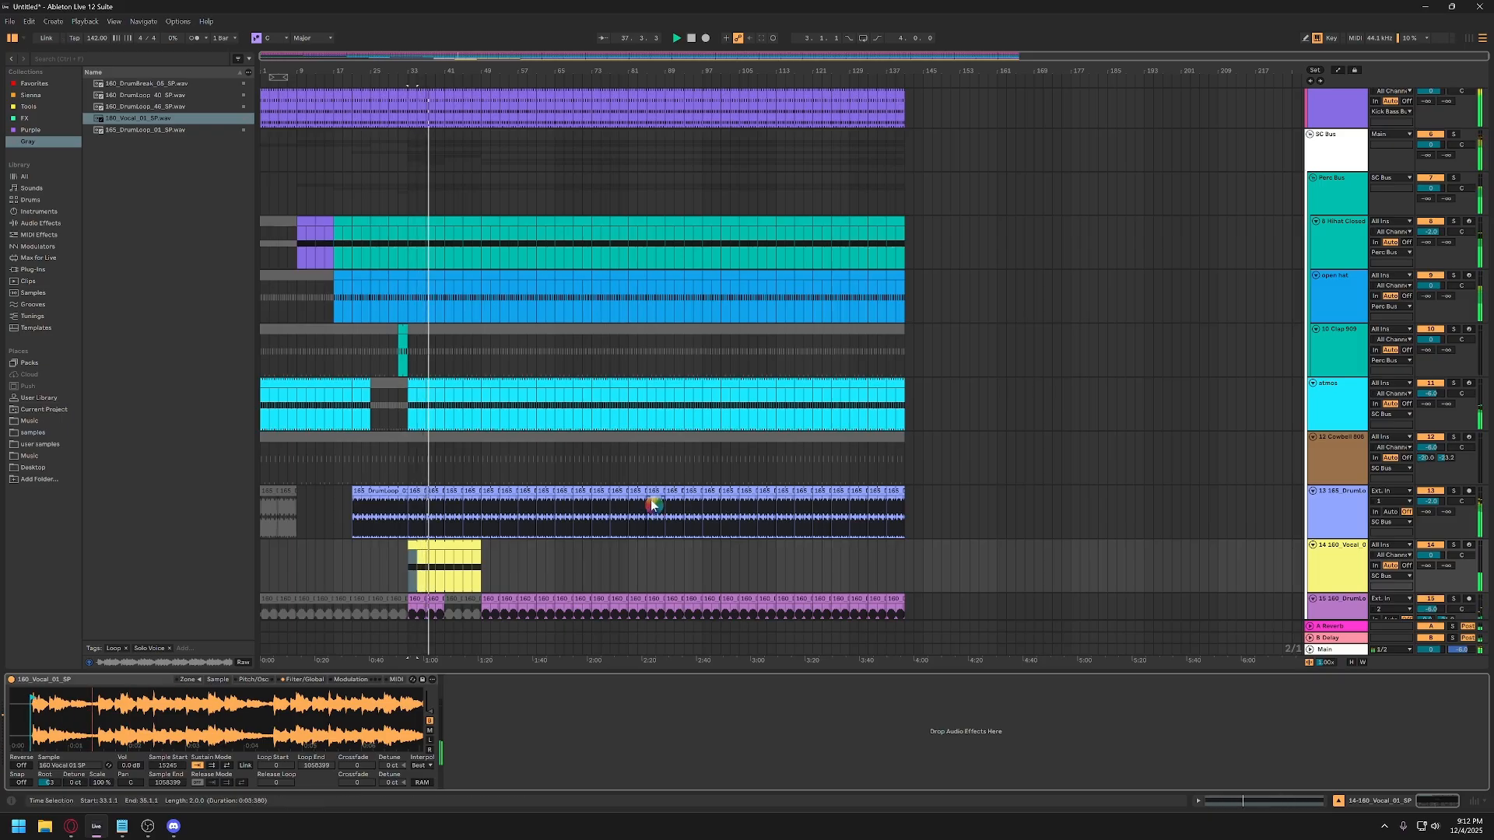
scroll(1360, 561, "down", 3)
left_click_drag(1427, 518, 1427, 495)
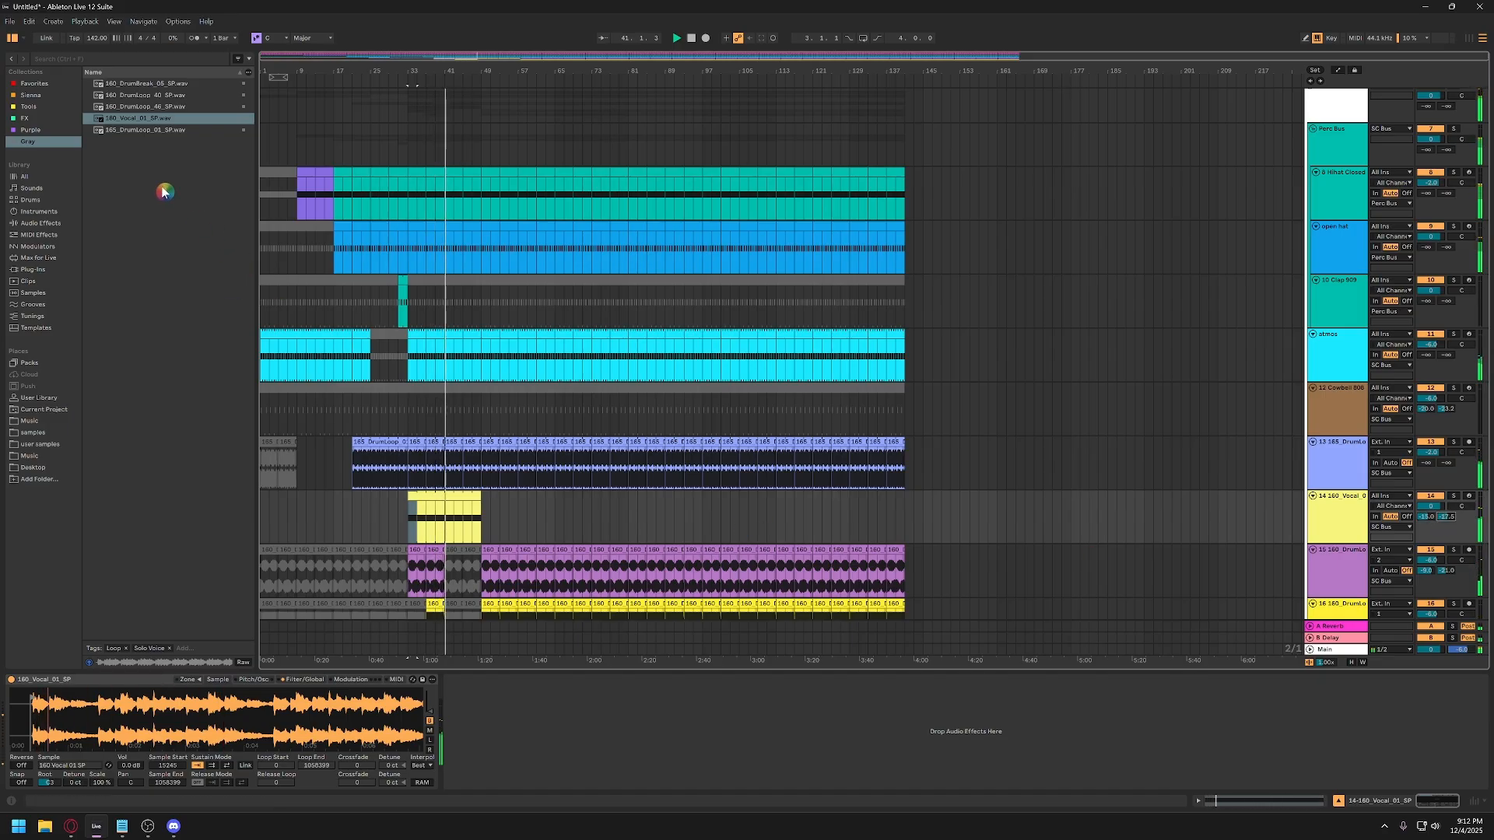
Add the EQ COMP.adg rack from the Favorites collection after the Sampler on the vocal track.
left_click(39, 84)
left_click(114, 84)
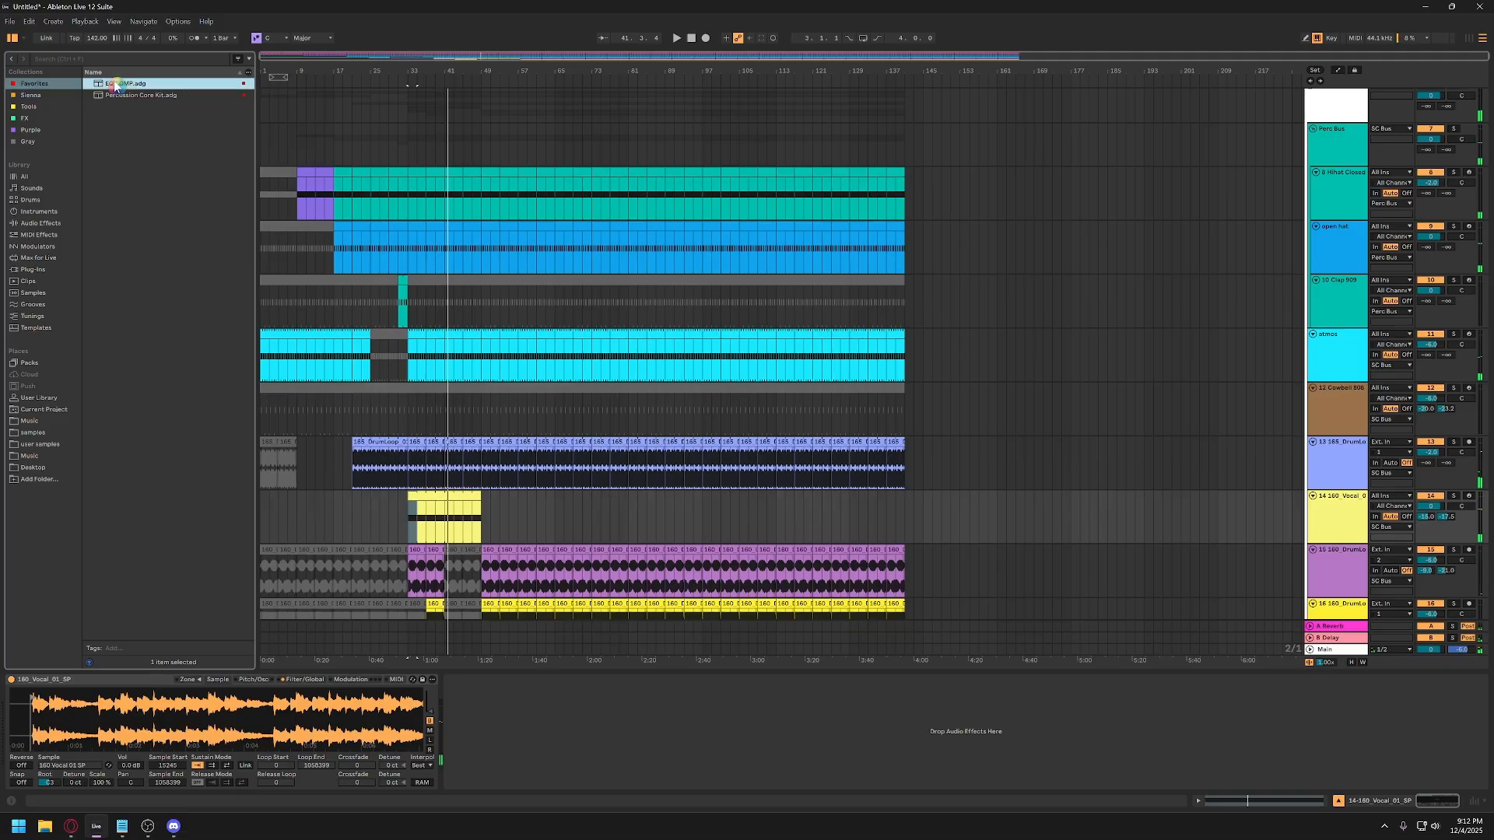
left_click_drag(544, 578, 519, 745)
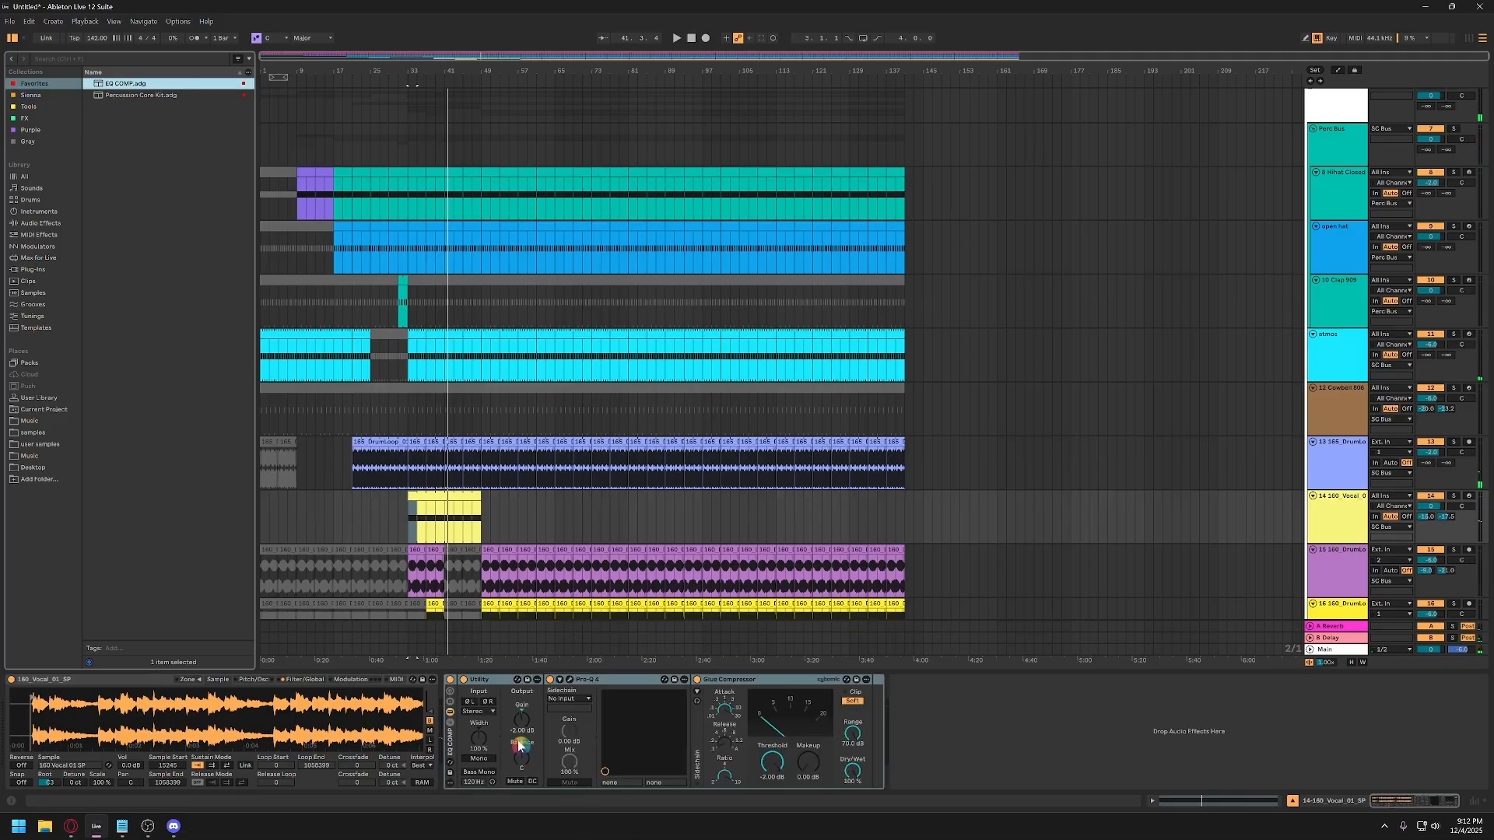
During playback, boost the vocal in Pro-Q 4 by about 1.7 dB near 470 Hz and 8 dB near 7.6 kHz, and lower the high cut.
left_click(569, 680)
key("space")
left_click_drag(600, 351, 688, 333)
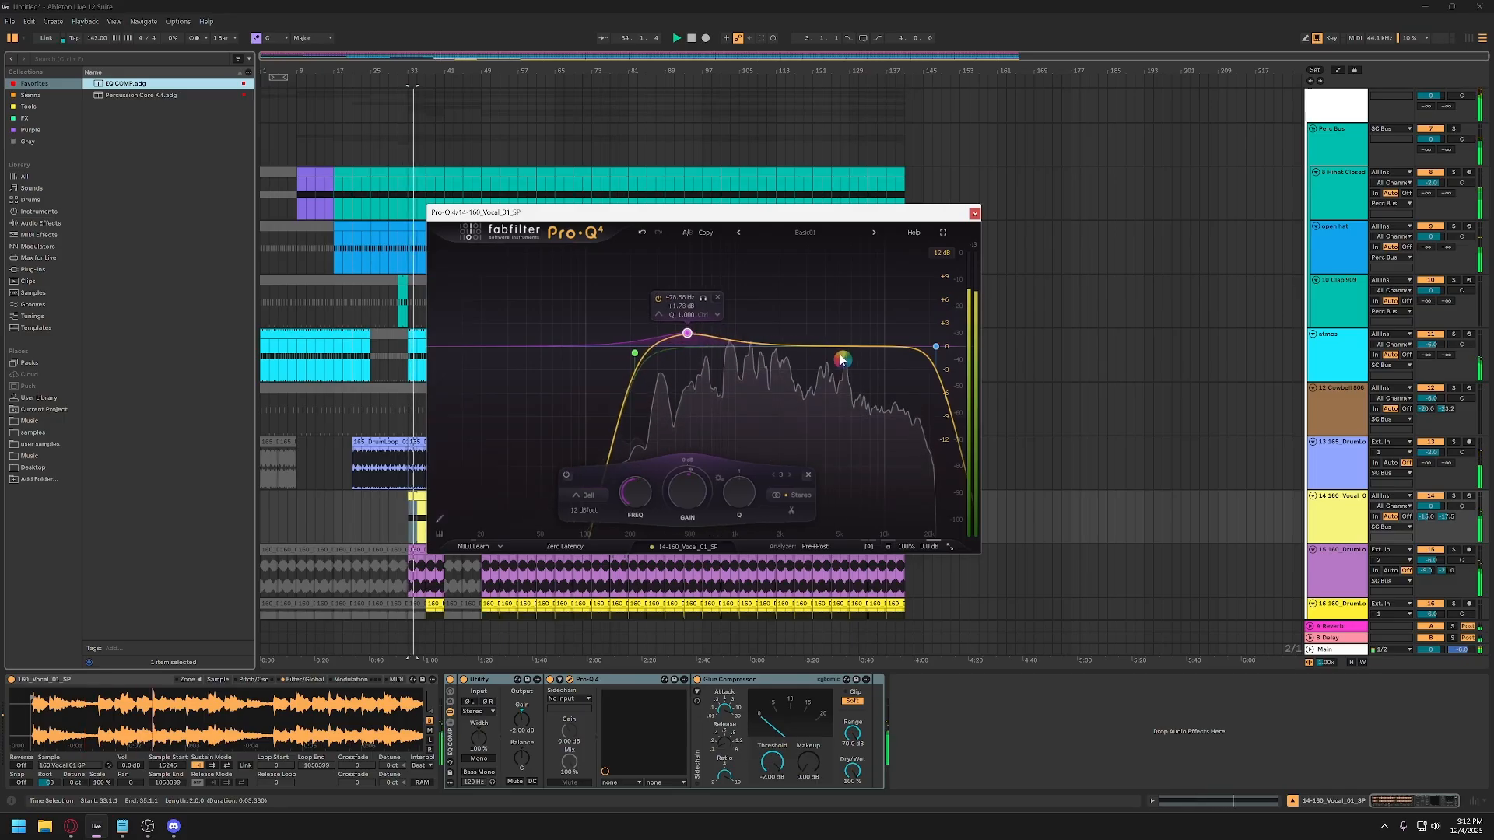
left_click_drag(934, 349, 869, 289)
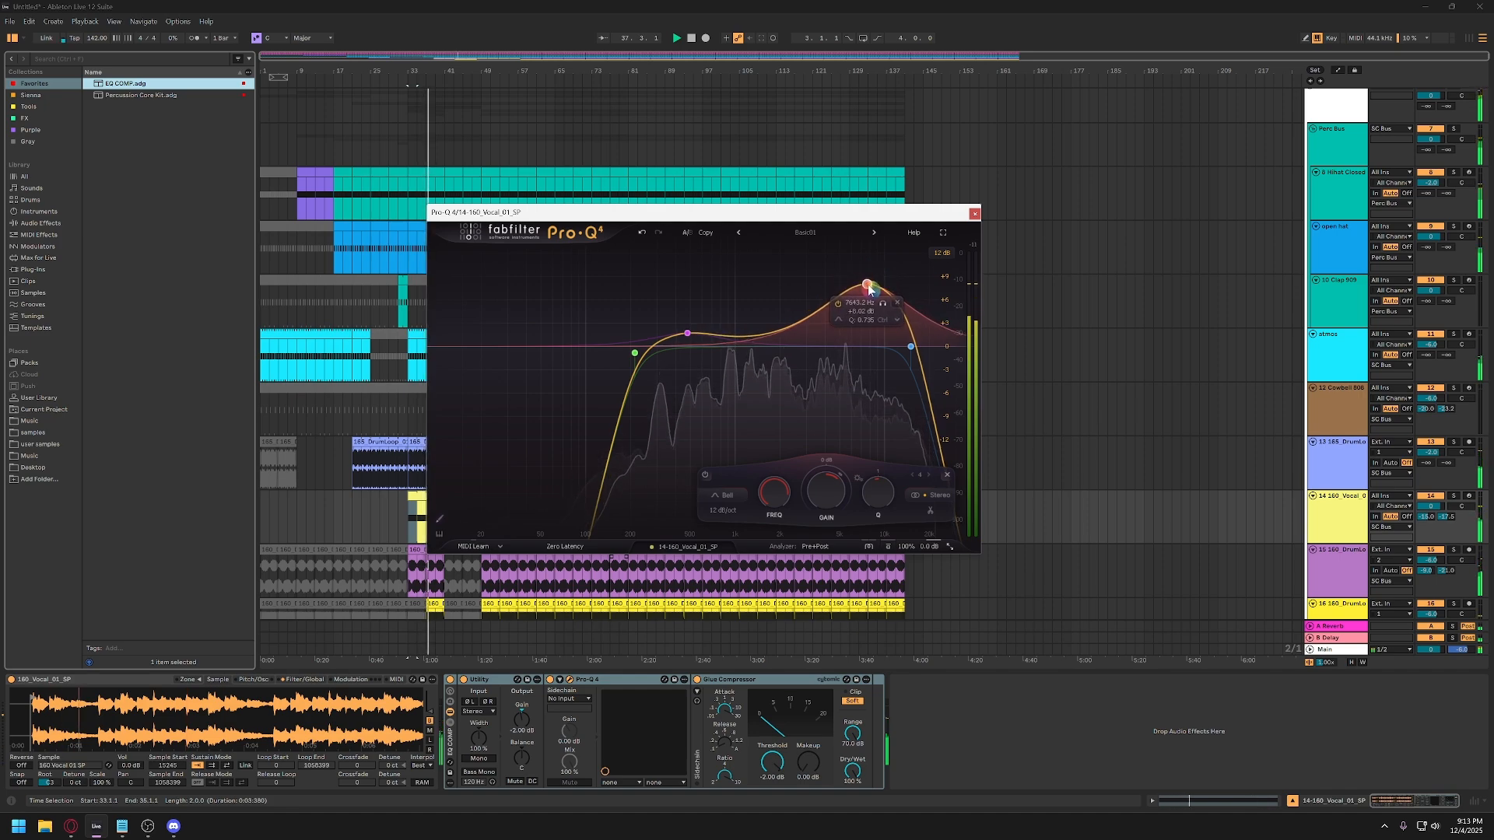
left_click(974, 214)
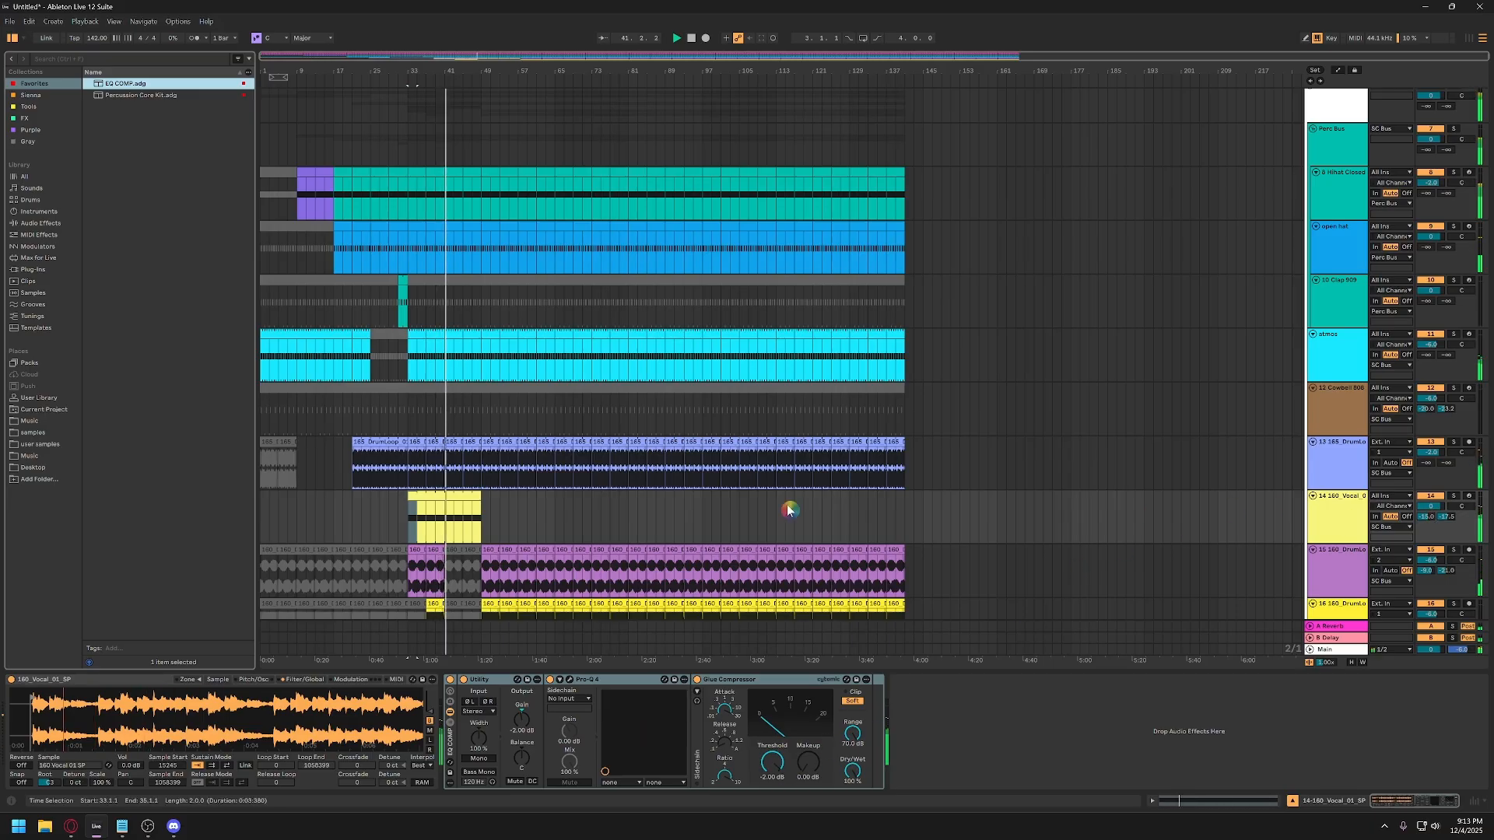
Reactivate the Clap 909 clips from bar 49 to bar 57.
scroll(514, 512, "down", 2)
scroll(485, 465, "down", 1)
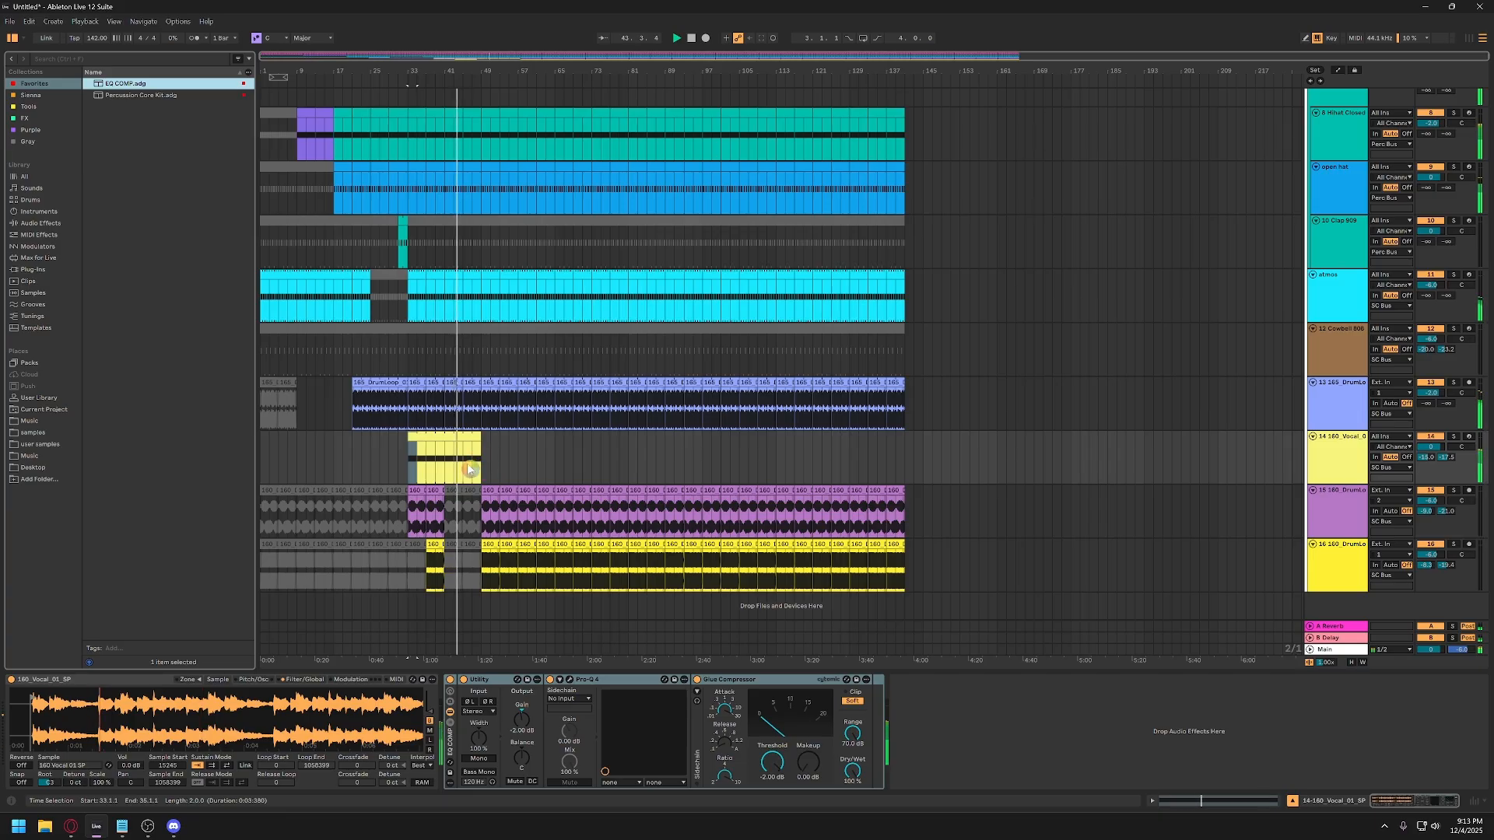
scroll(479, 455, "up", 3)
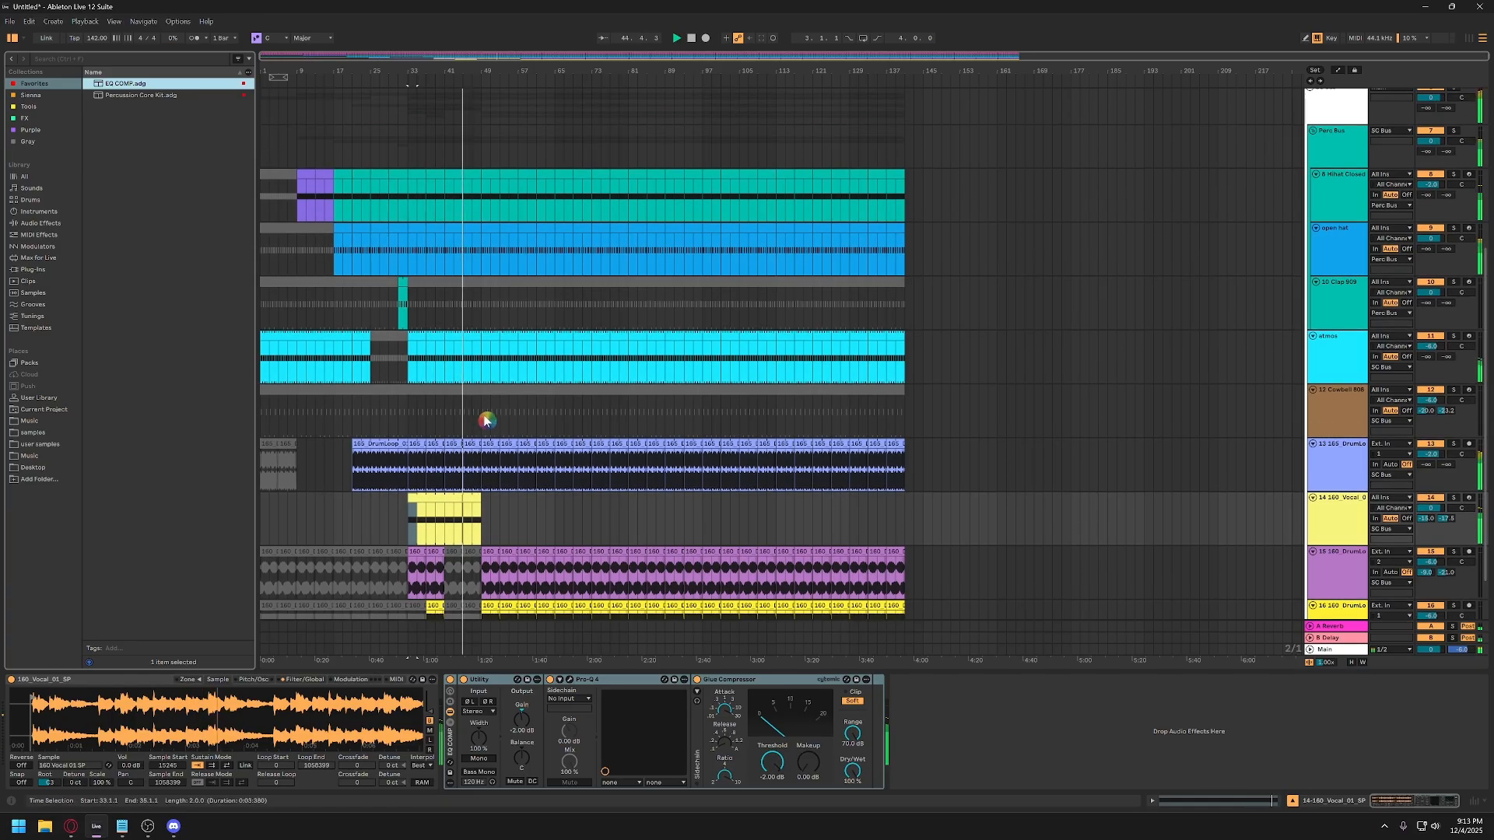
scroll(527, 403, "down", 2)
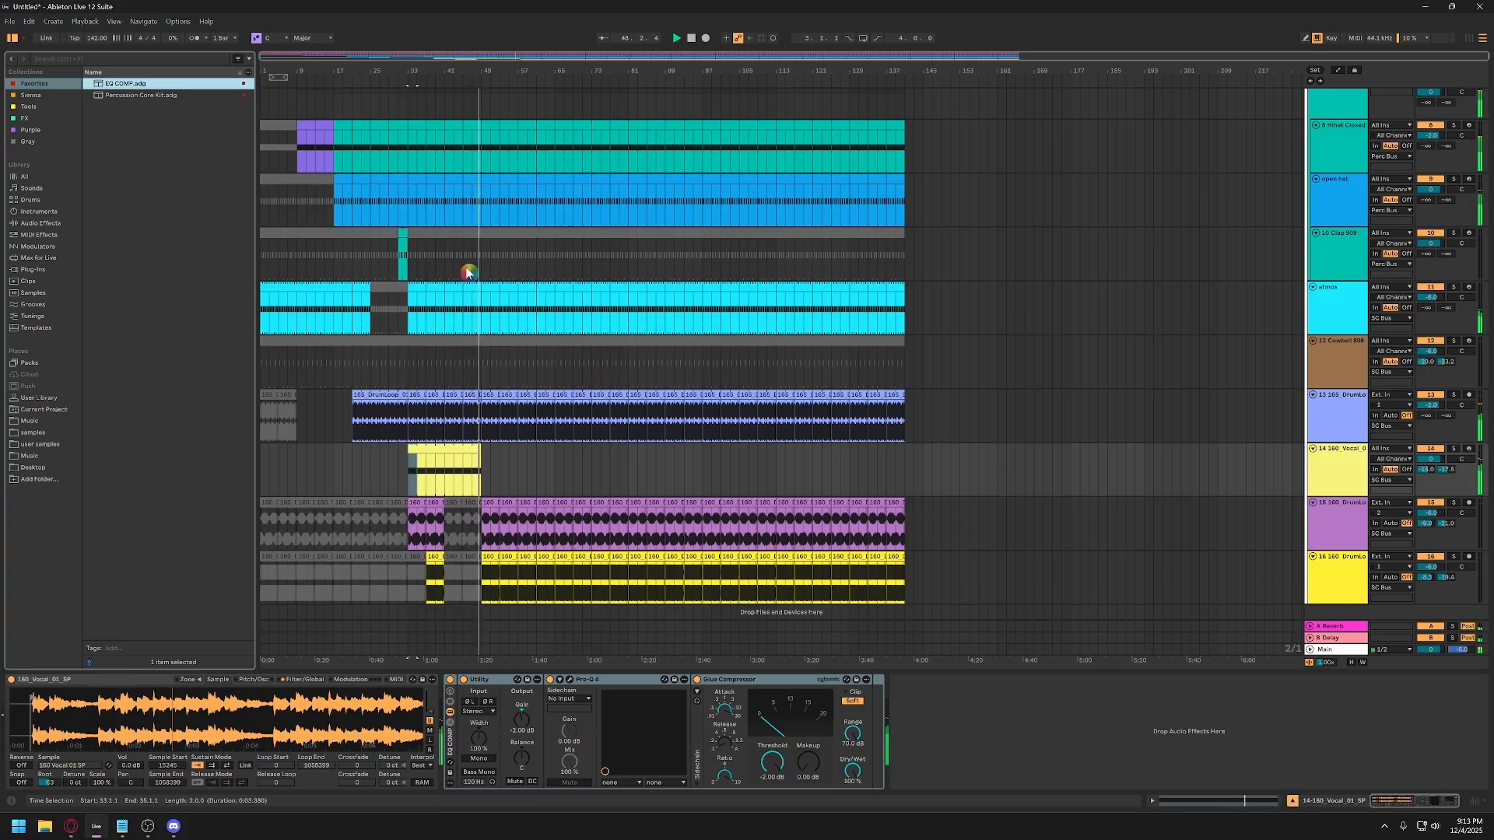
left_click_drag(480, 270, 499, 261)
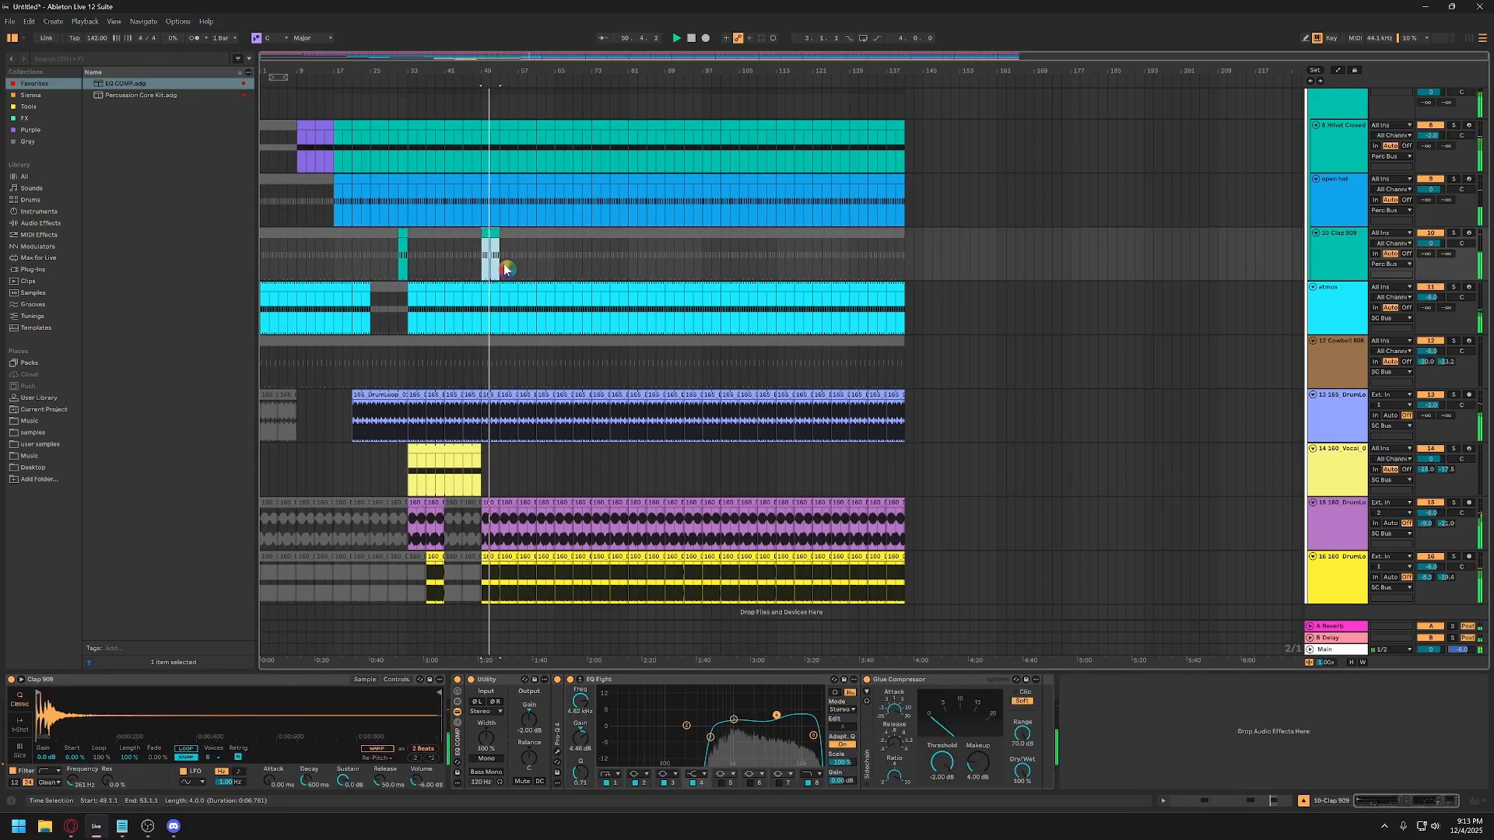
key("ctrl+d")
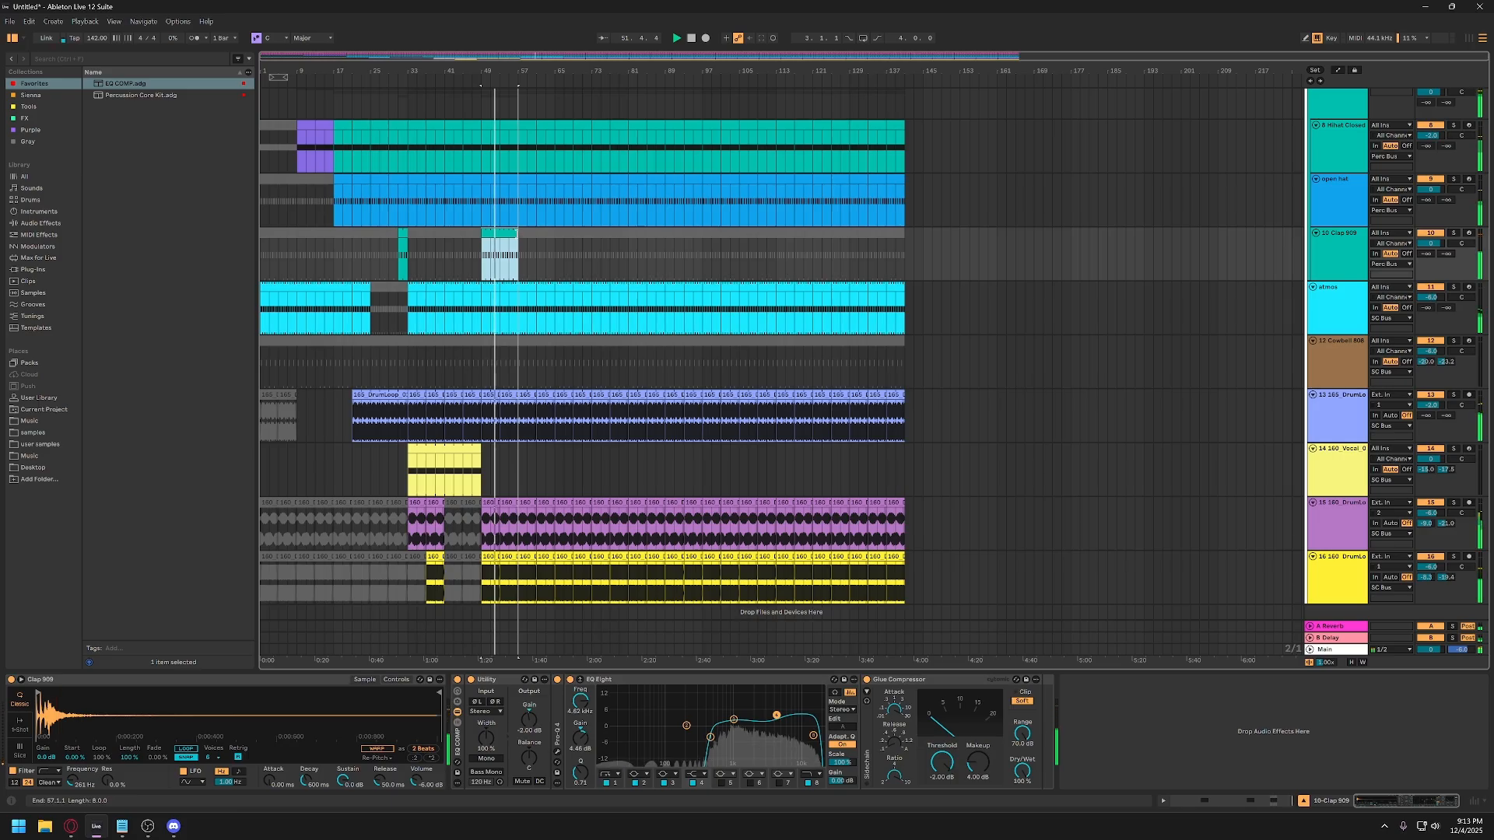
Set the Clap 909 track's volume to -2 dB.
left_click(1358, 244)
left_click(1429, 243)
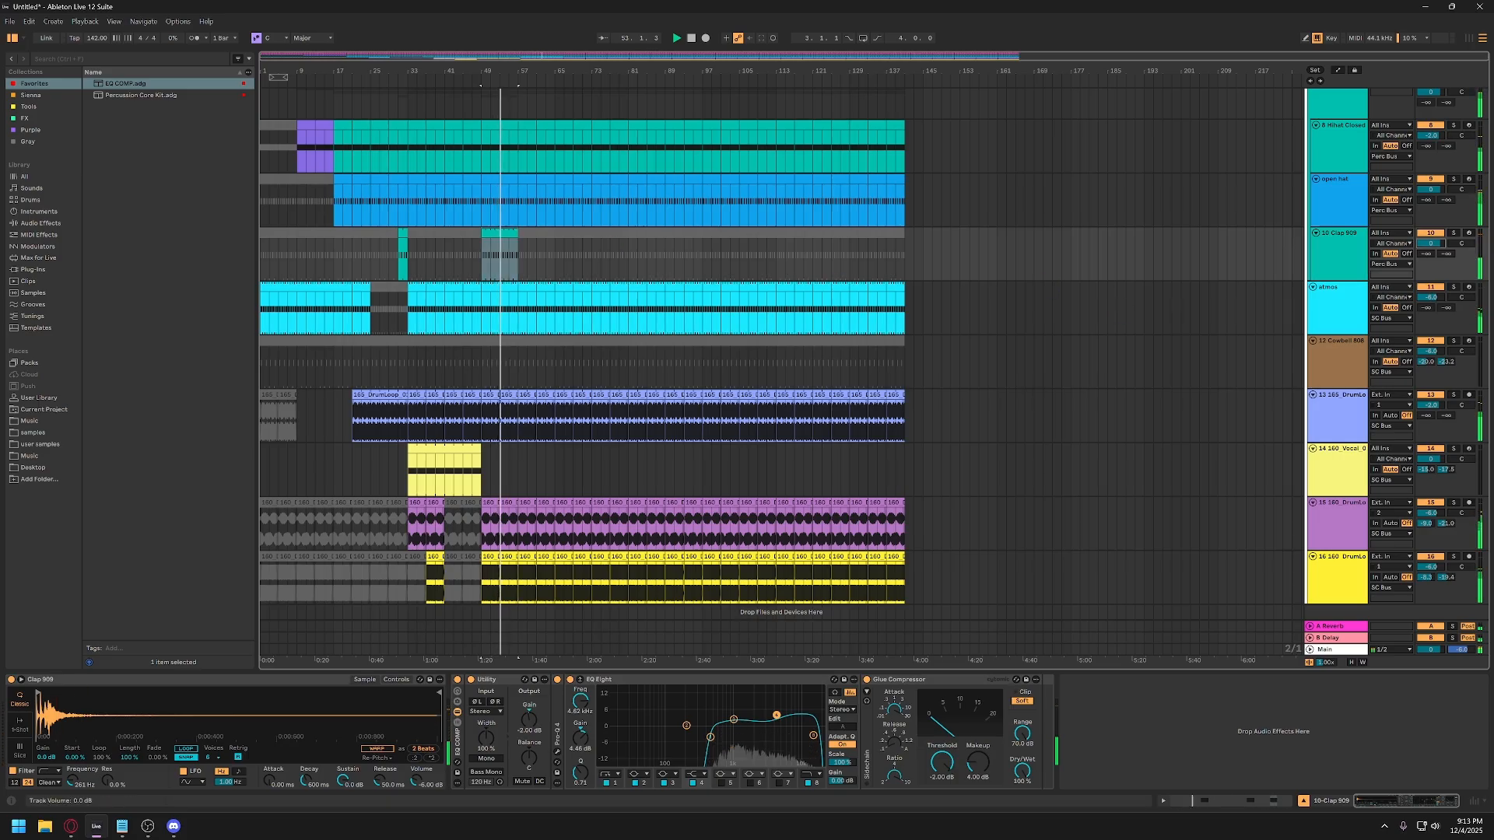
type("-2")
key("Return")
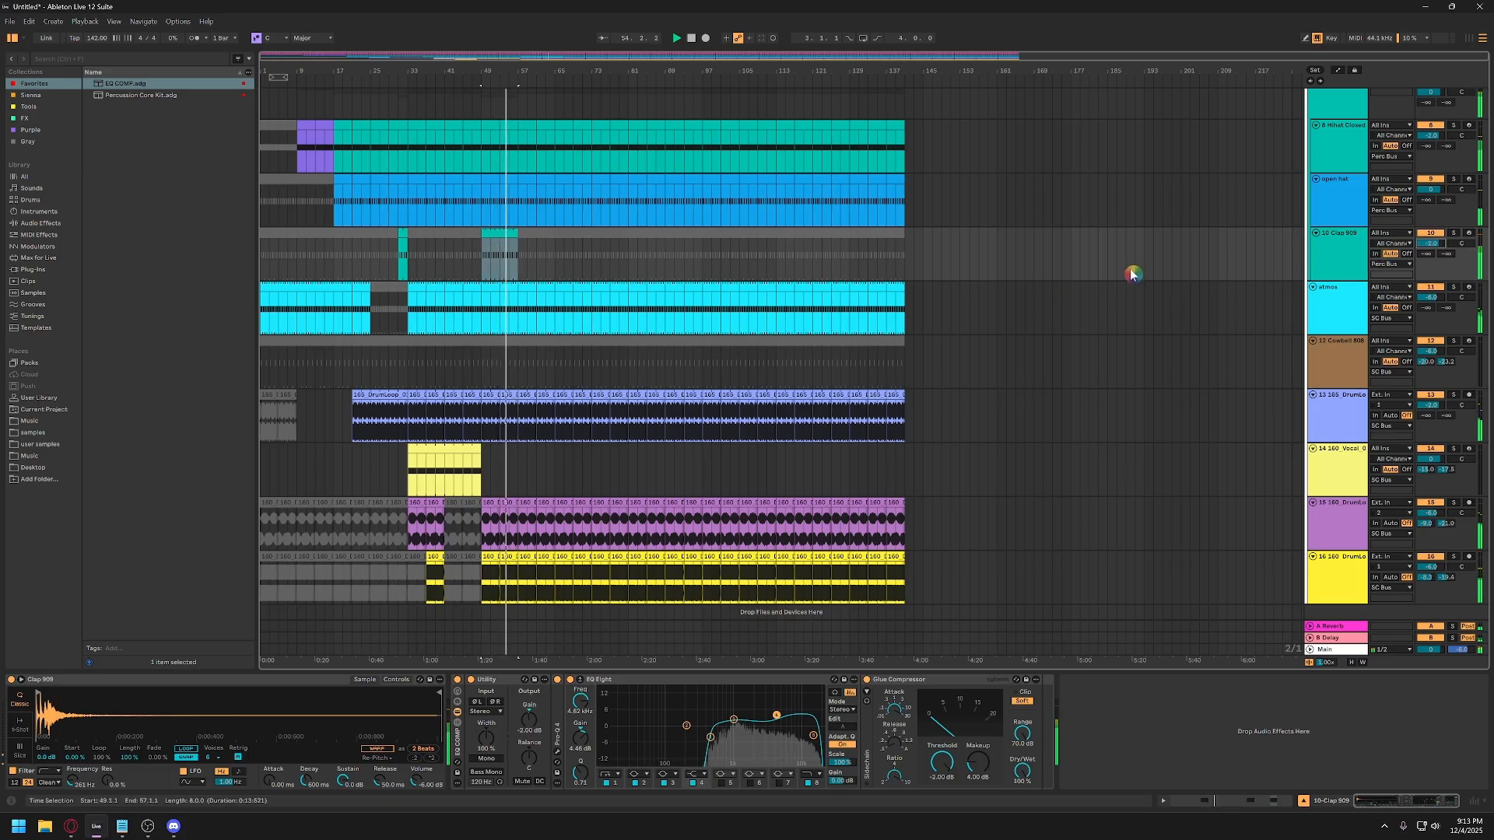
Copy four bars of vocal clips to bar 61 and duplicate them repeatedly until they reach about bar 137.
scroll(665, 338, "down", 1)
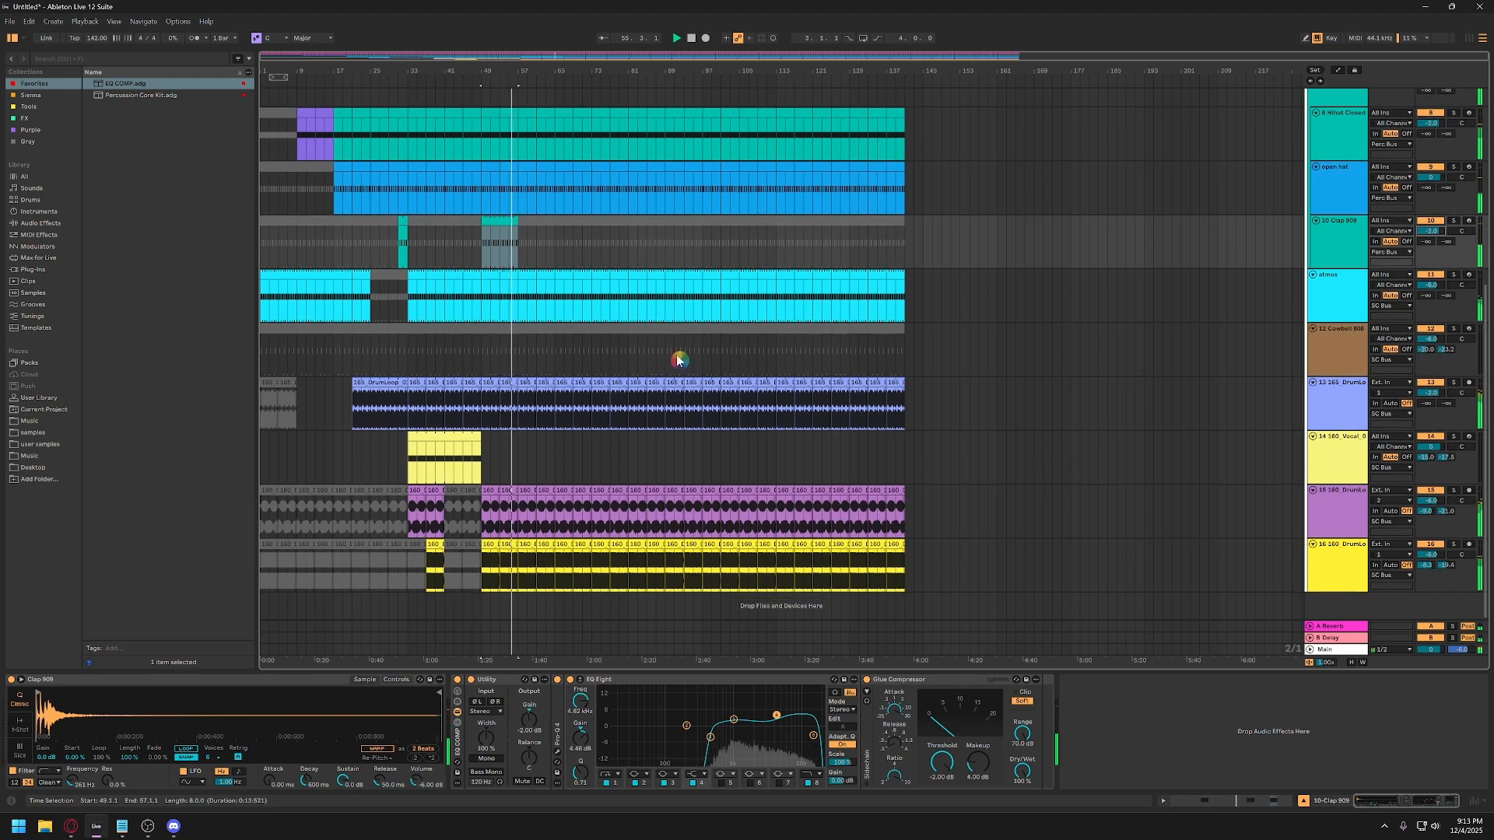
left_click(521, 466)
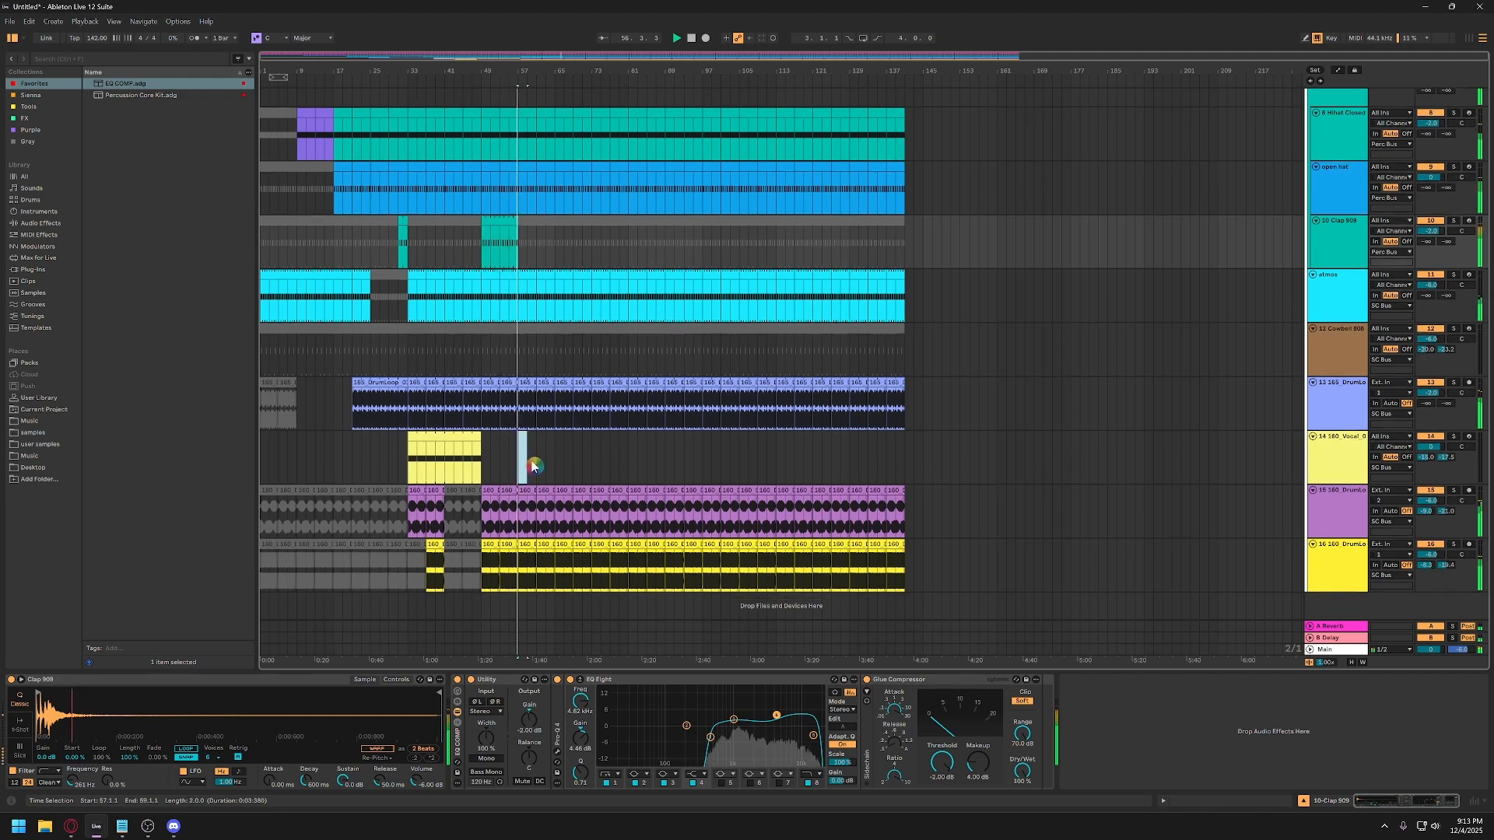
left_click_drag(482, 469, 544, 450)
key("ctrl+d")
key("ctrl+d")
key("ctrl+d")
key("ctrl+d")
key("ctrl+d")
key("ctrl+d")
key("ctrl+d")
key("ctrl+d")
key("ctrl+d")
key("ctrl+d")
key("ctrl+d")
key("ctrl+d")
key("ctrl+d")
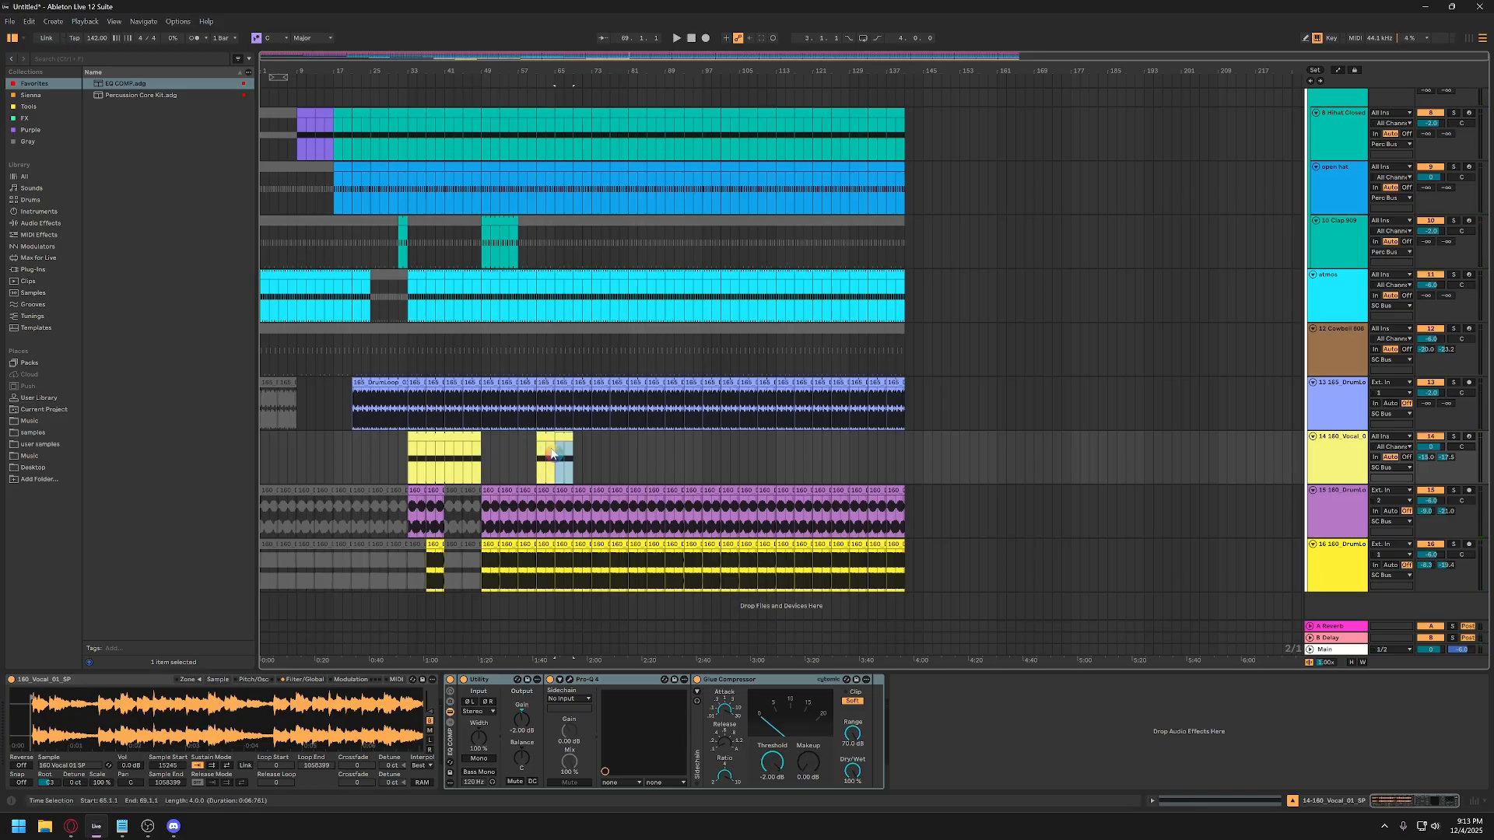
key("ctrl+d")
key("ctrl+d")
key("ctrl+d")
key("ctrl+d")
key("ctrl+d")
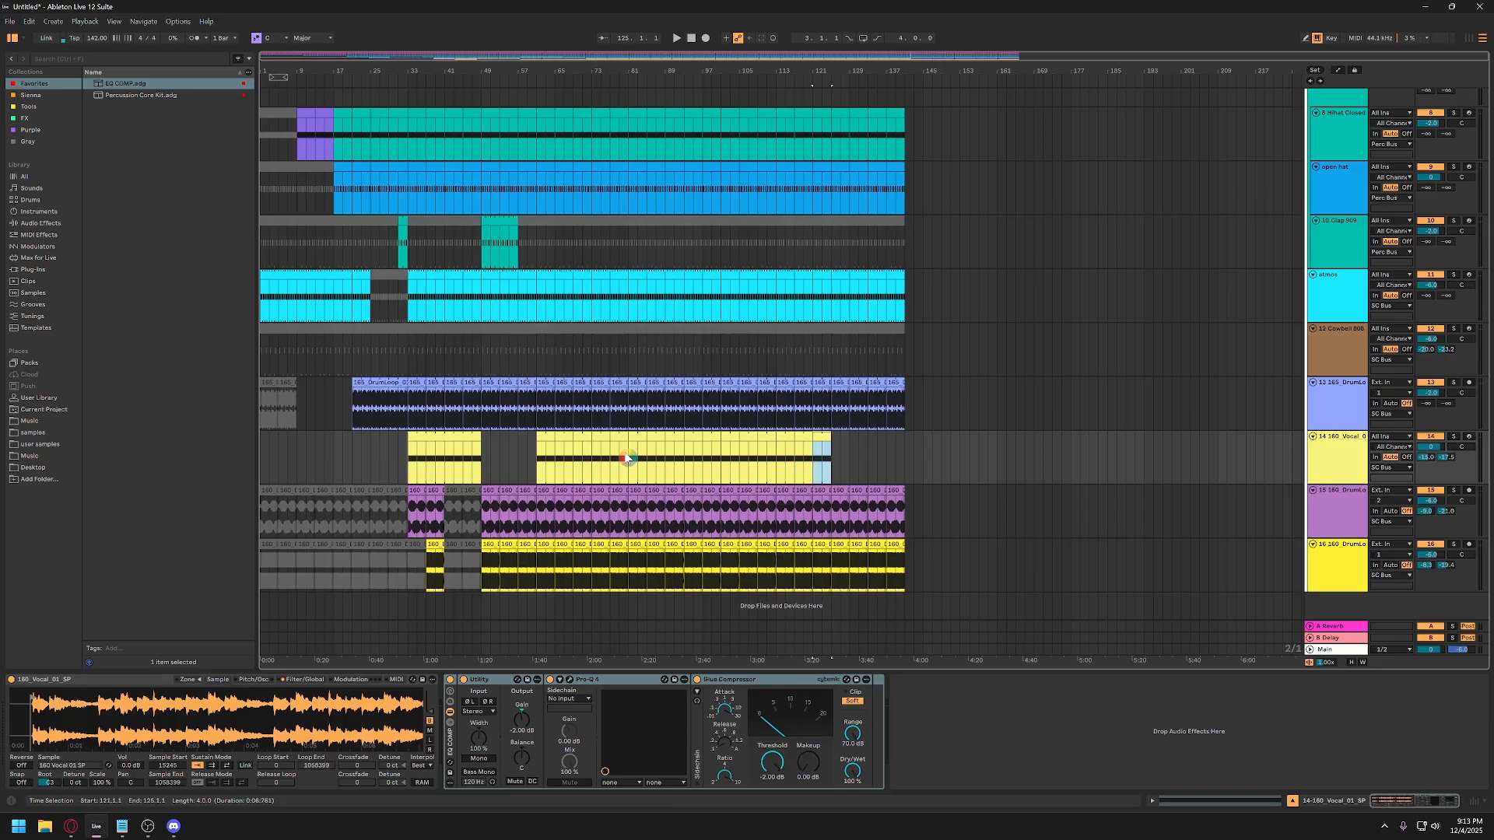
Deactivate the duplicated vocal clips, leaving only bars 61 to 69 active, and play from bar 61.
left_click(544, 440, "shift")
left_click(547, 437)
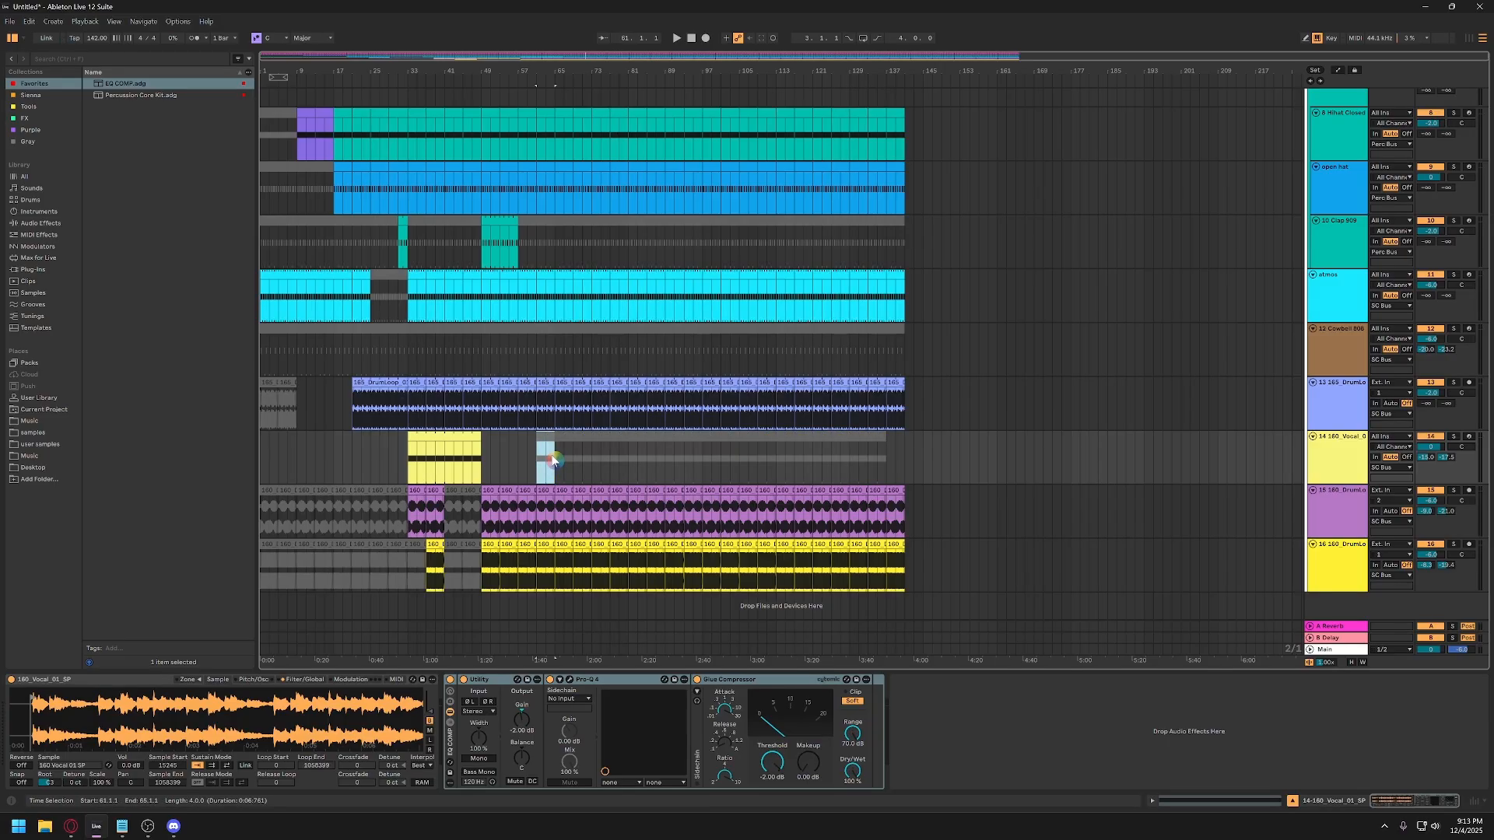
key("space")
left_click(563, 437)
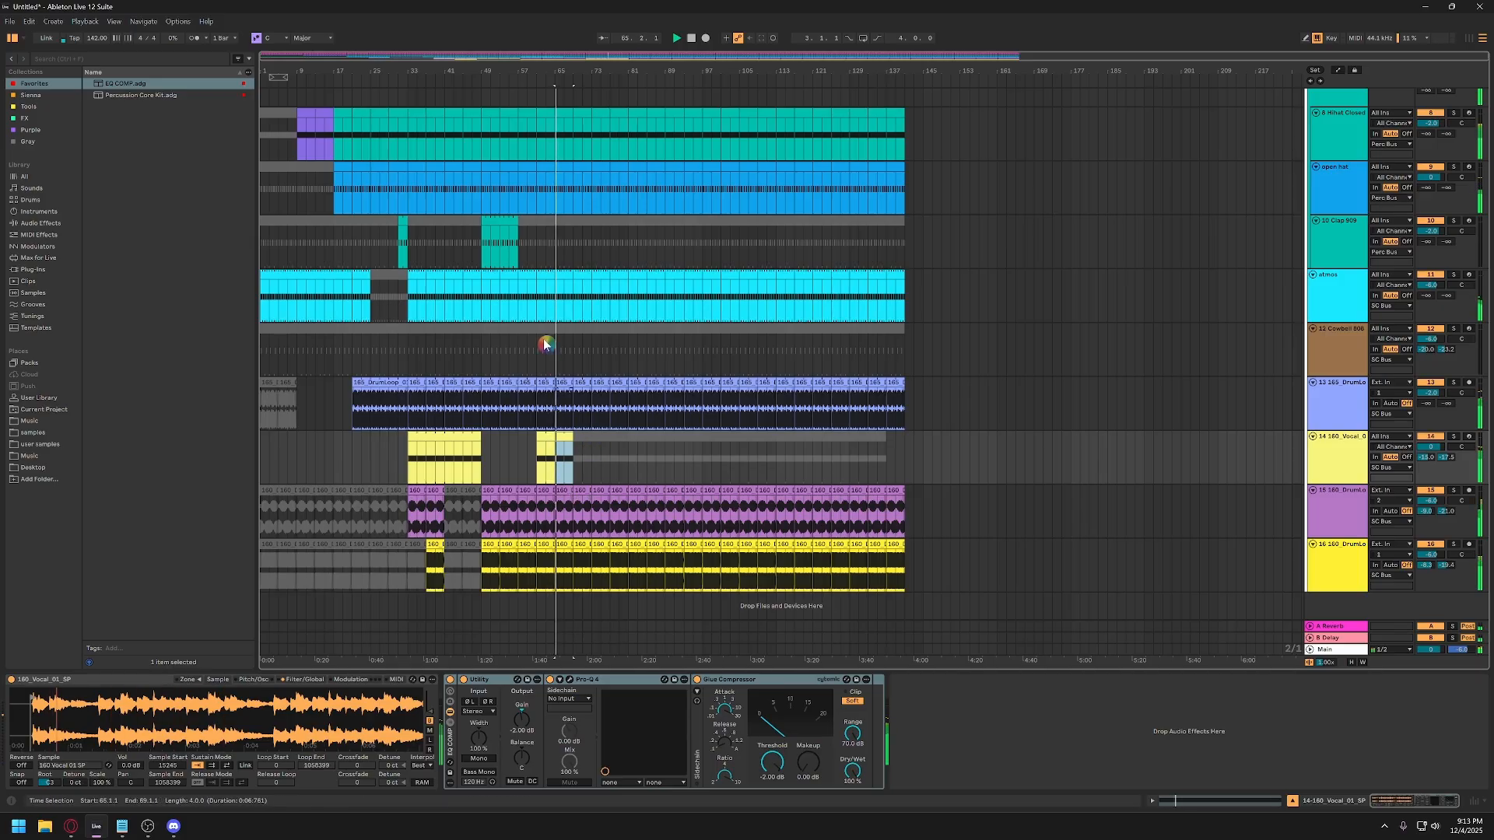
Reactivate the Clap 909 clips from bar 65 to bar 69 and play that section.
left_click(565, 246)
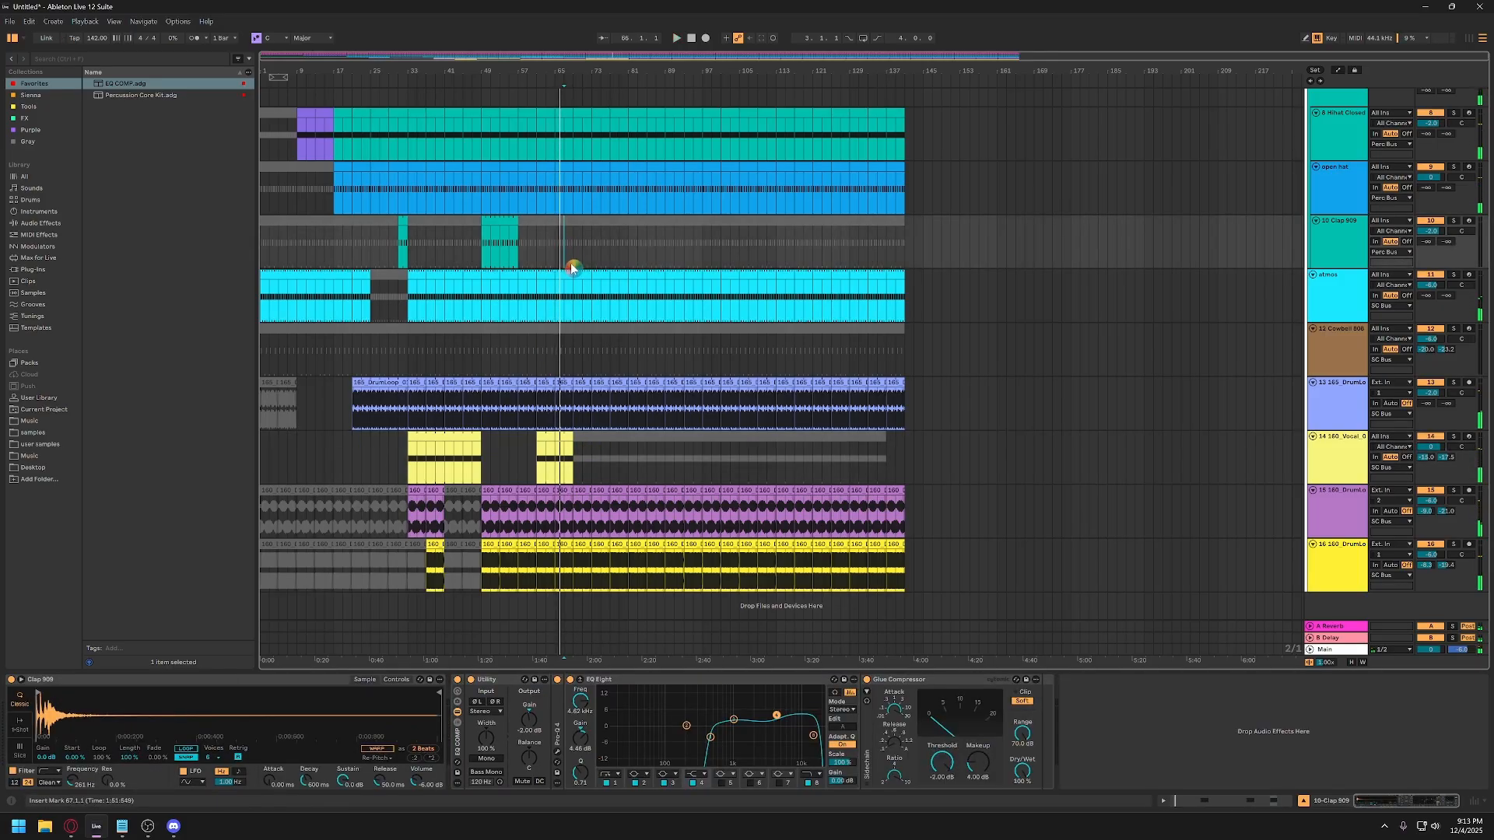
left_click_drag(555, 259, 573, 260)
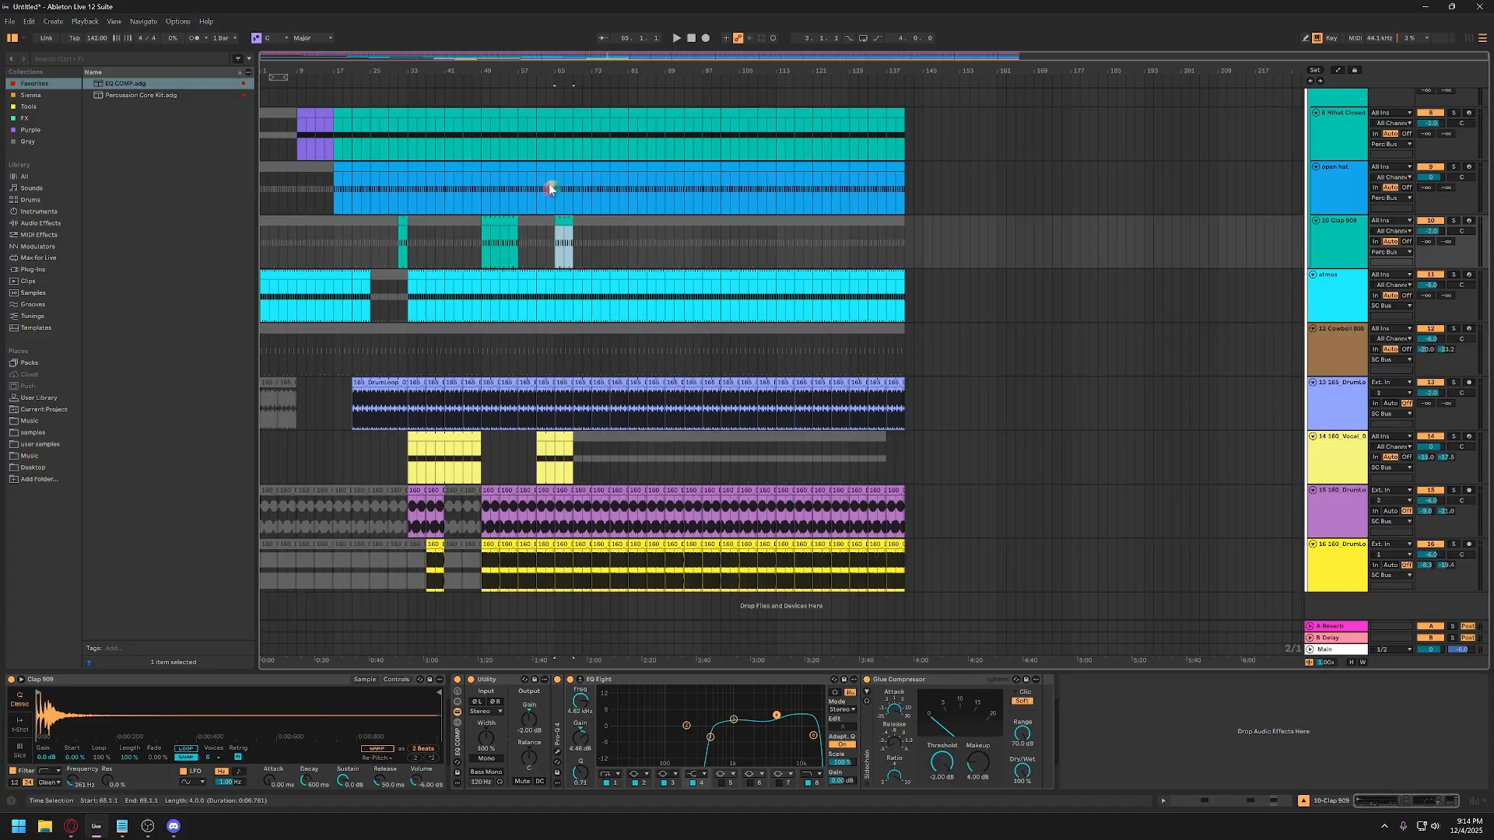
key("space")
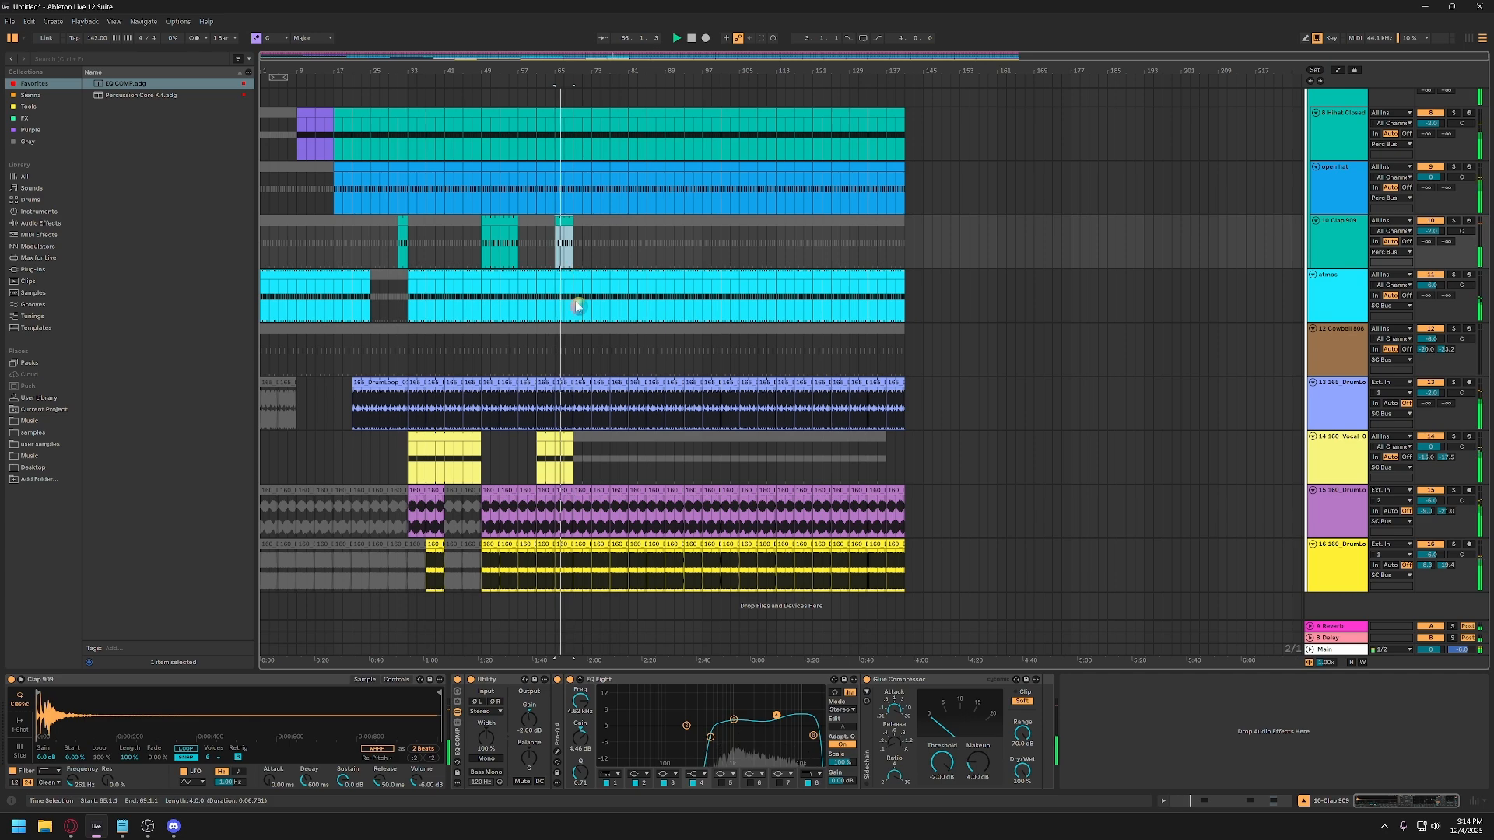
scroll(577, 306, "up", 3)
scroll(617, 340, "down", 3)
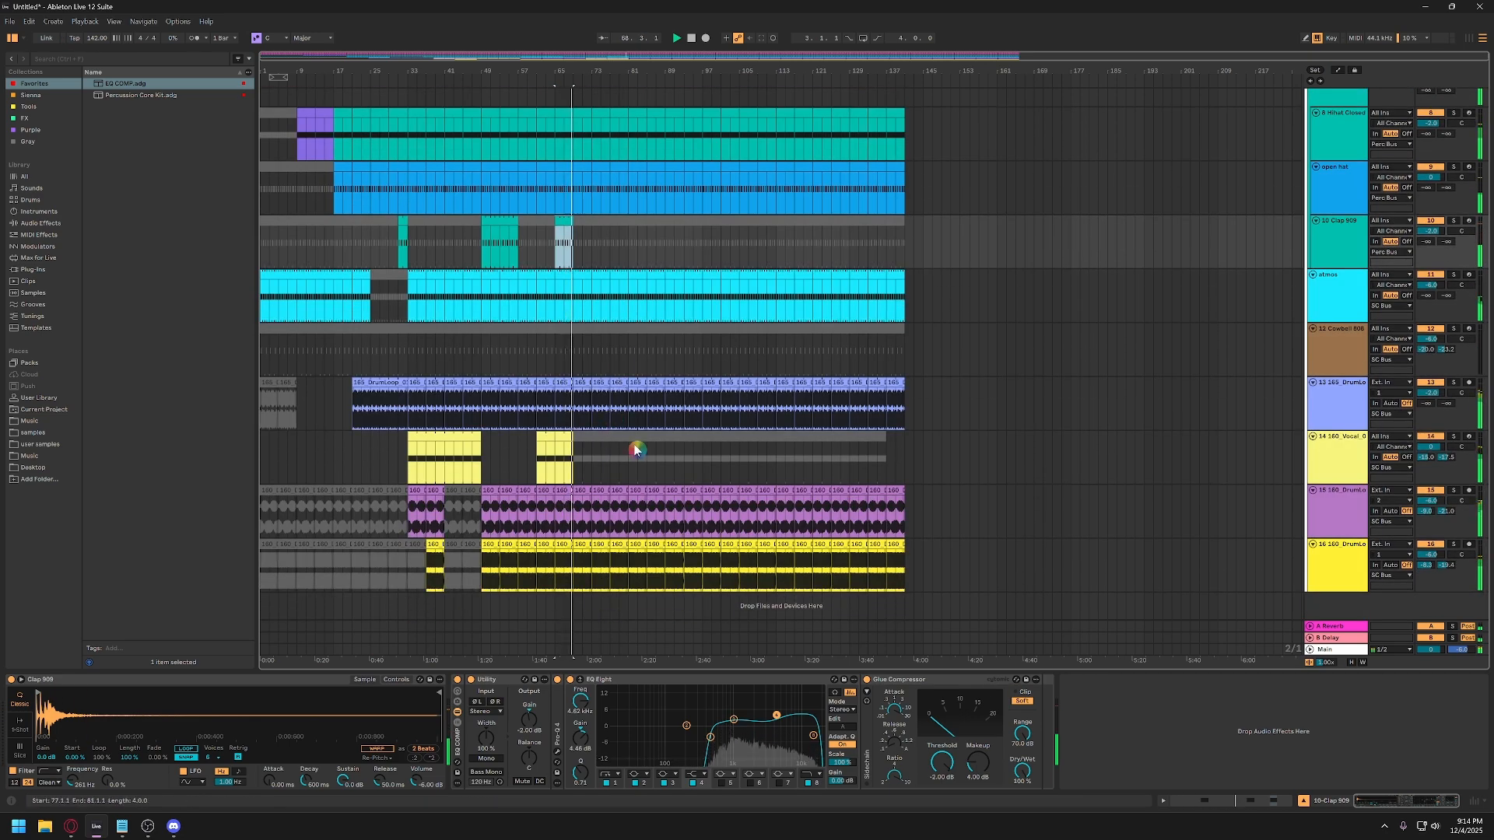
scroll(634, 400, "up", 3)
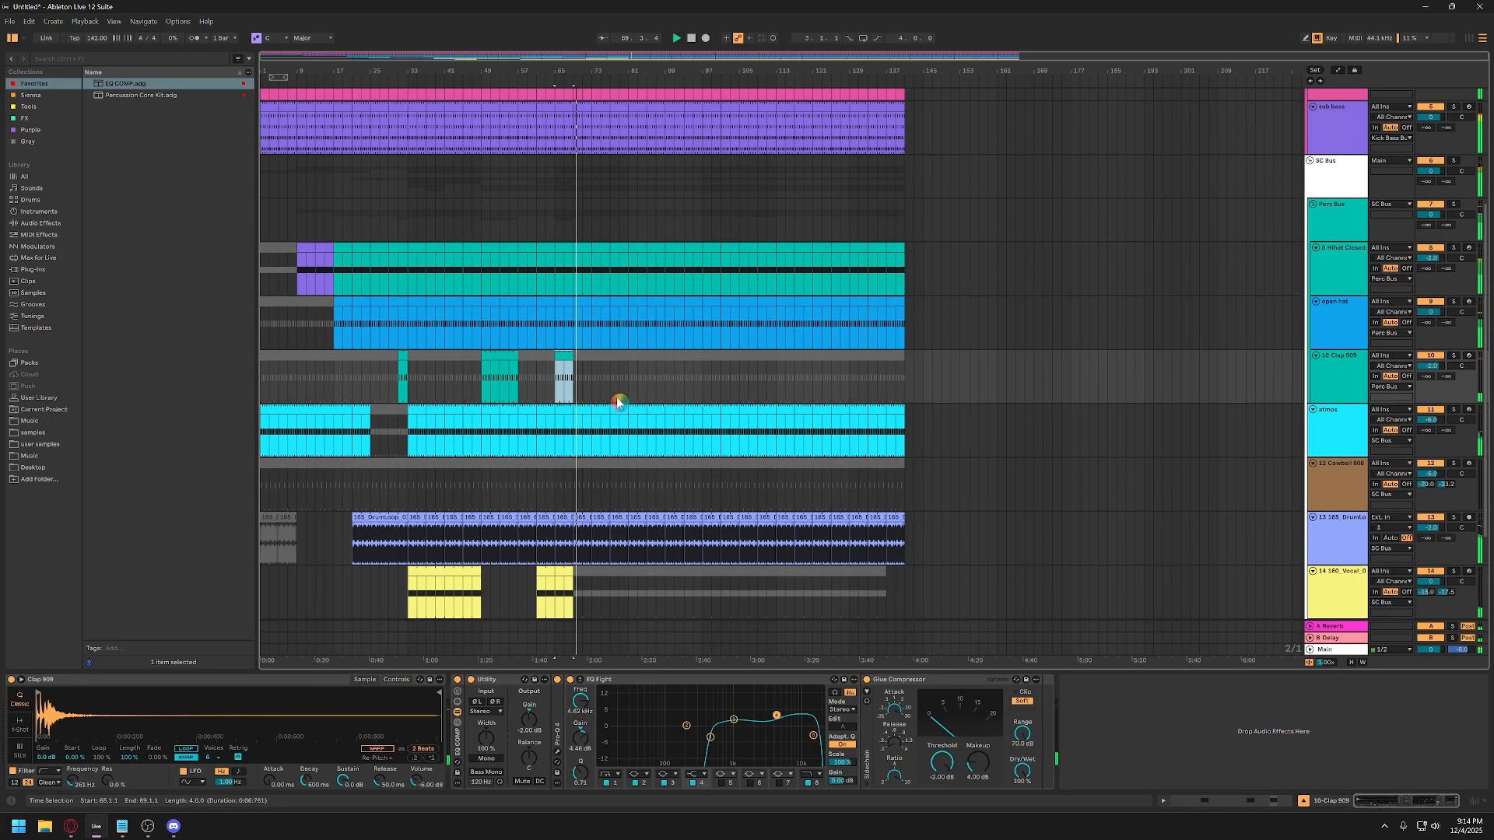
scroll(614, 365, "up", 5)
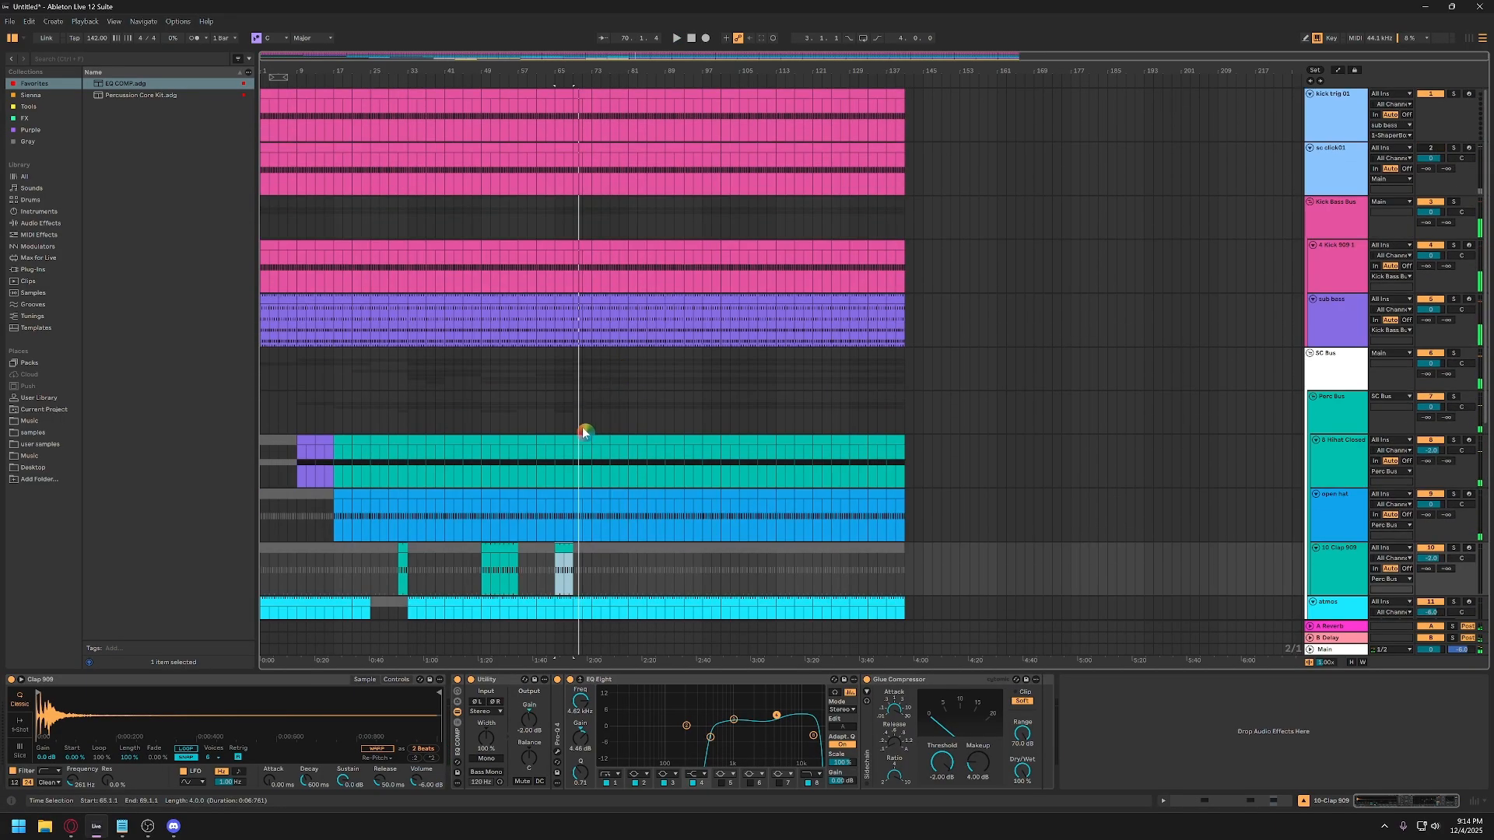
Solo the Kick Bass Bus and play it from bar 65.
left_click(572, 418)
scroll(572, 412, "down", 5)
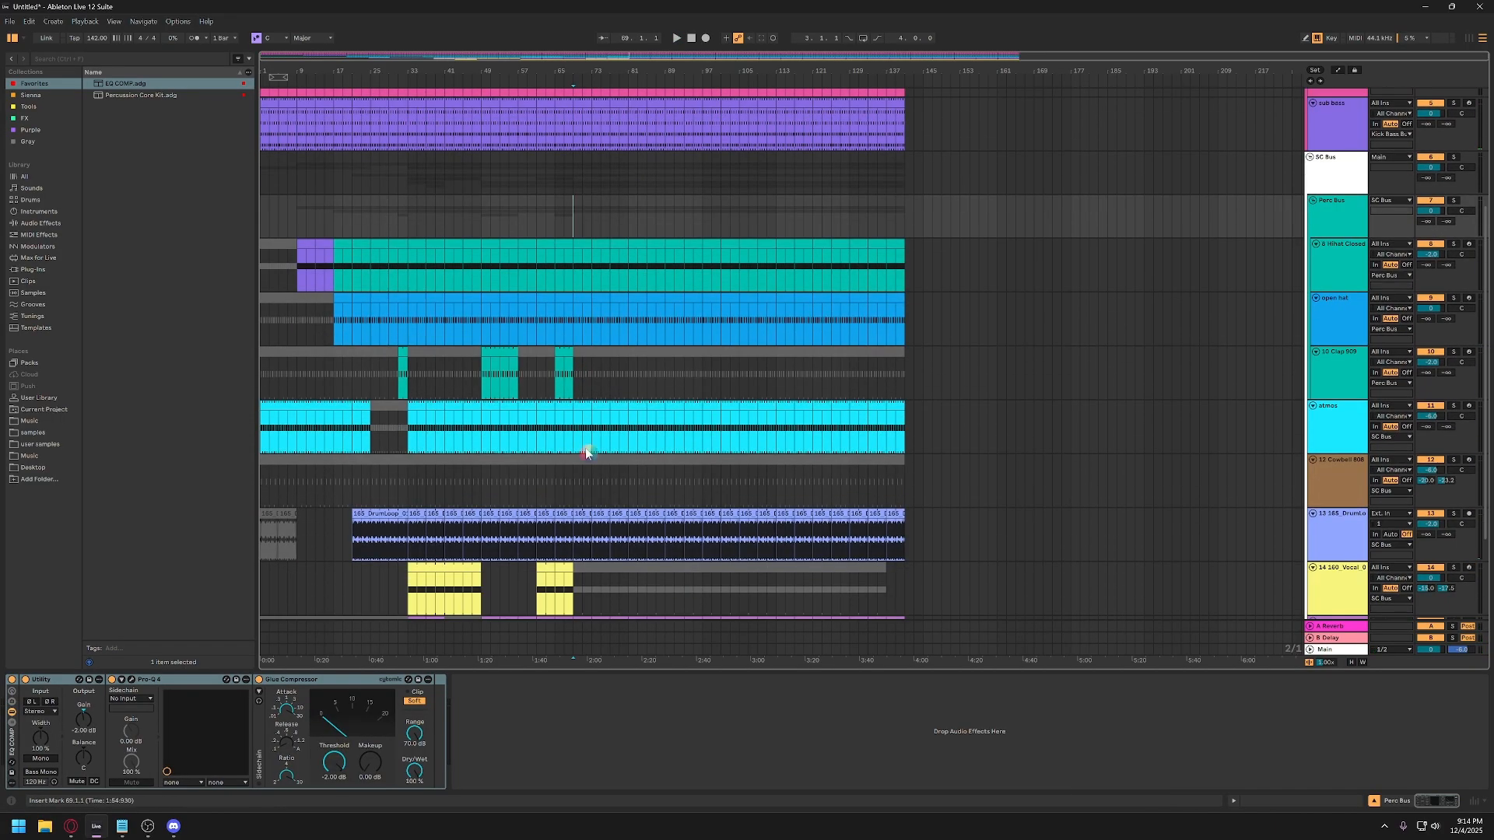
scroll(563, 294, "up", 5)
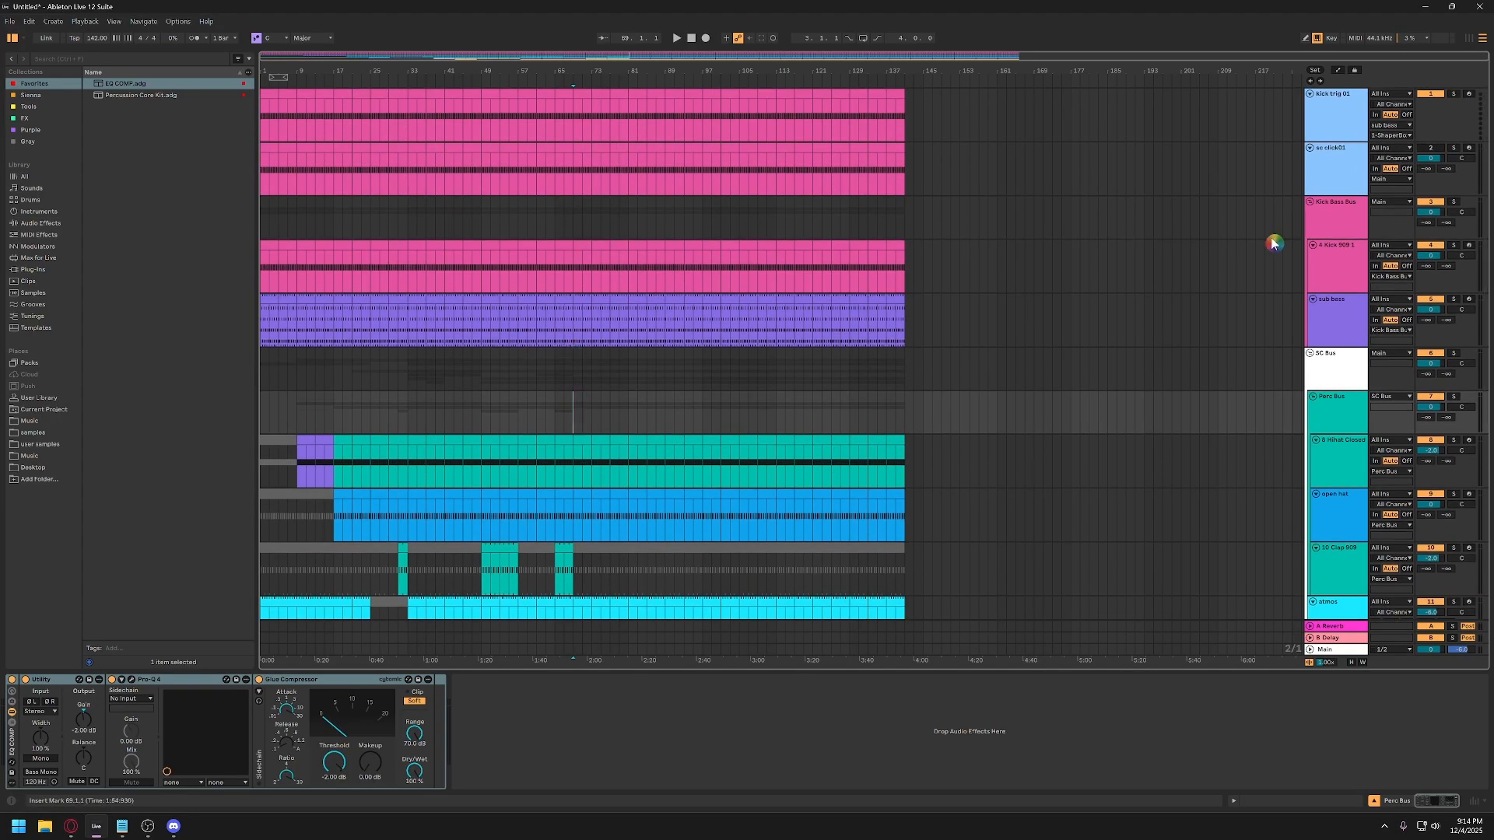
left_click(1325, 213)
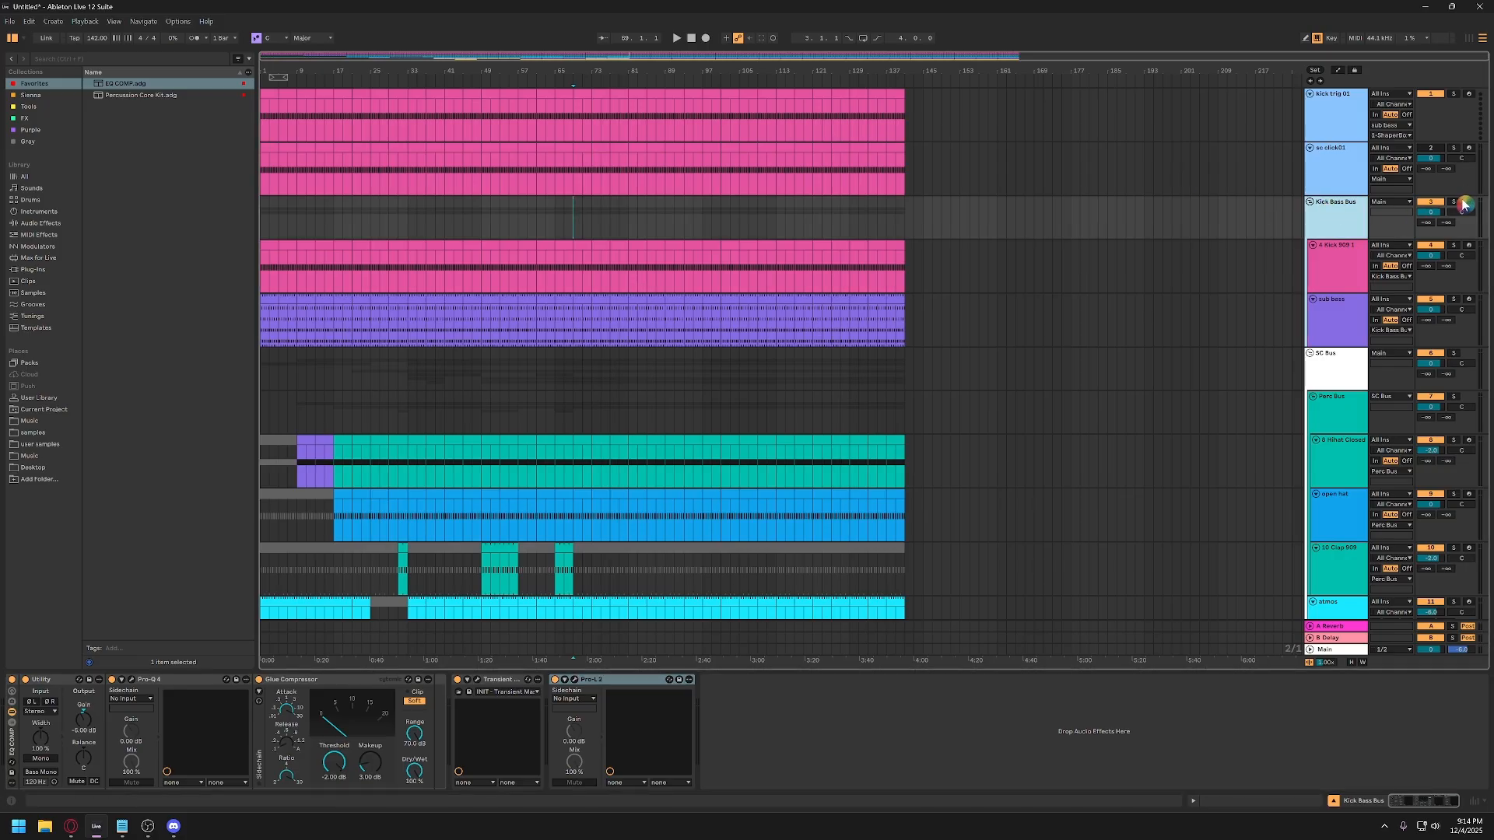
left_click(1455, 202)
left_click(558, 236)
key("space")
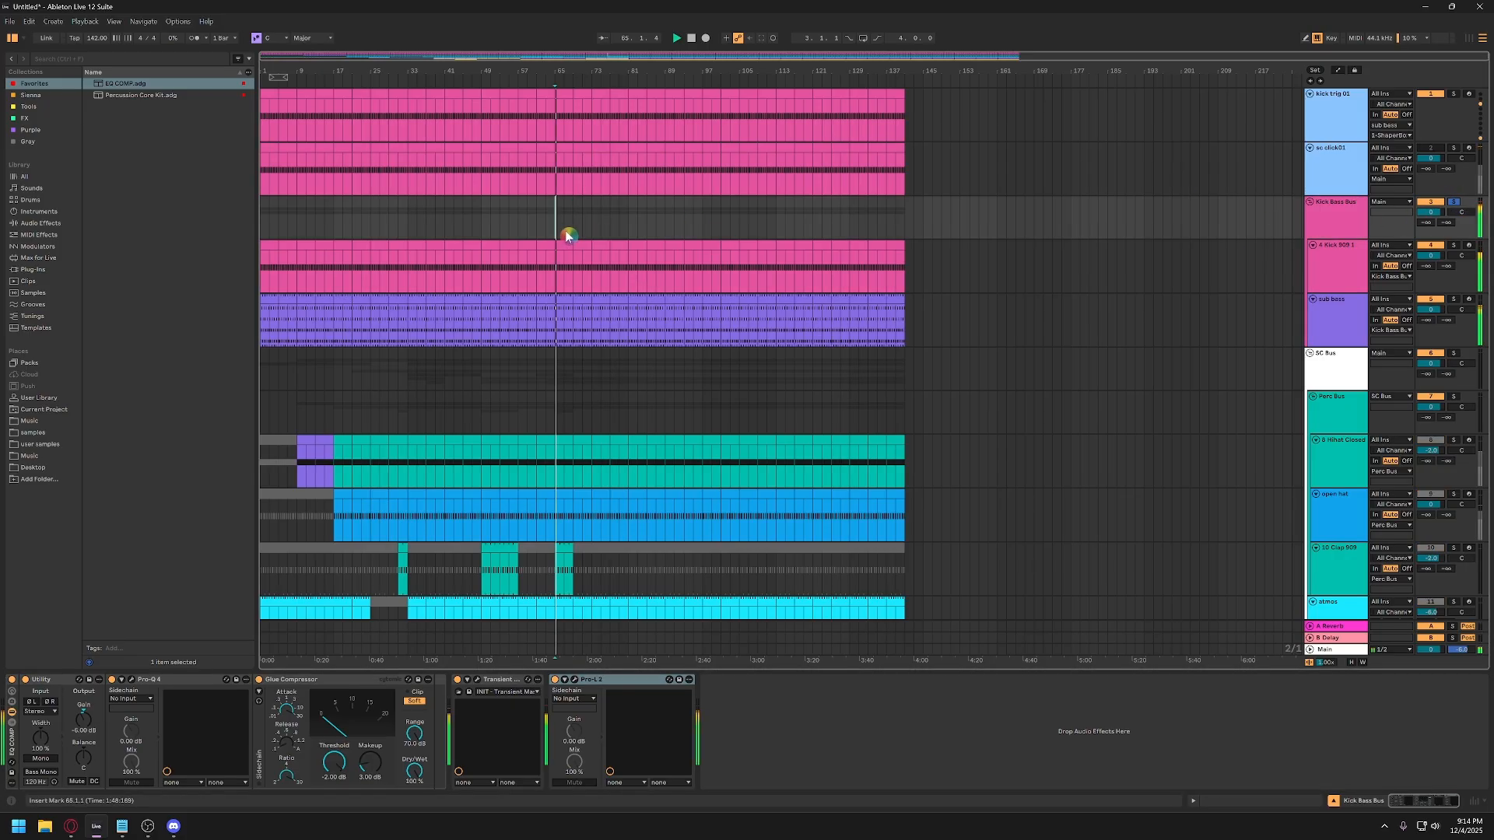
scroll(564, 230, "down", 4)
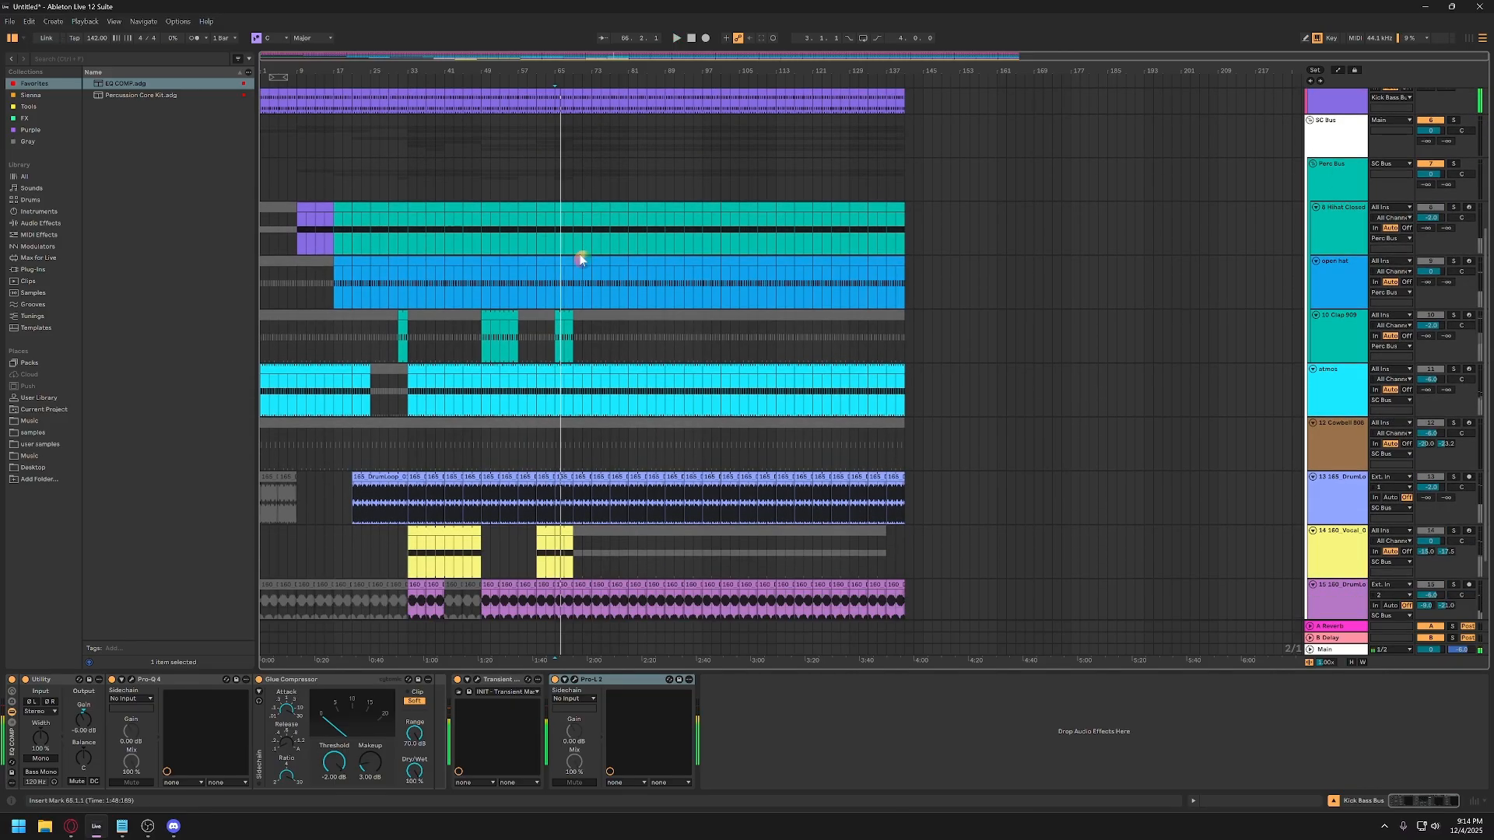
scroll(579, 254, "up", 4)
key("space")
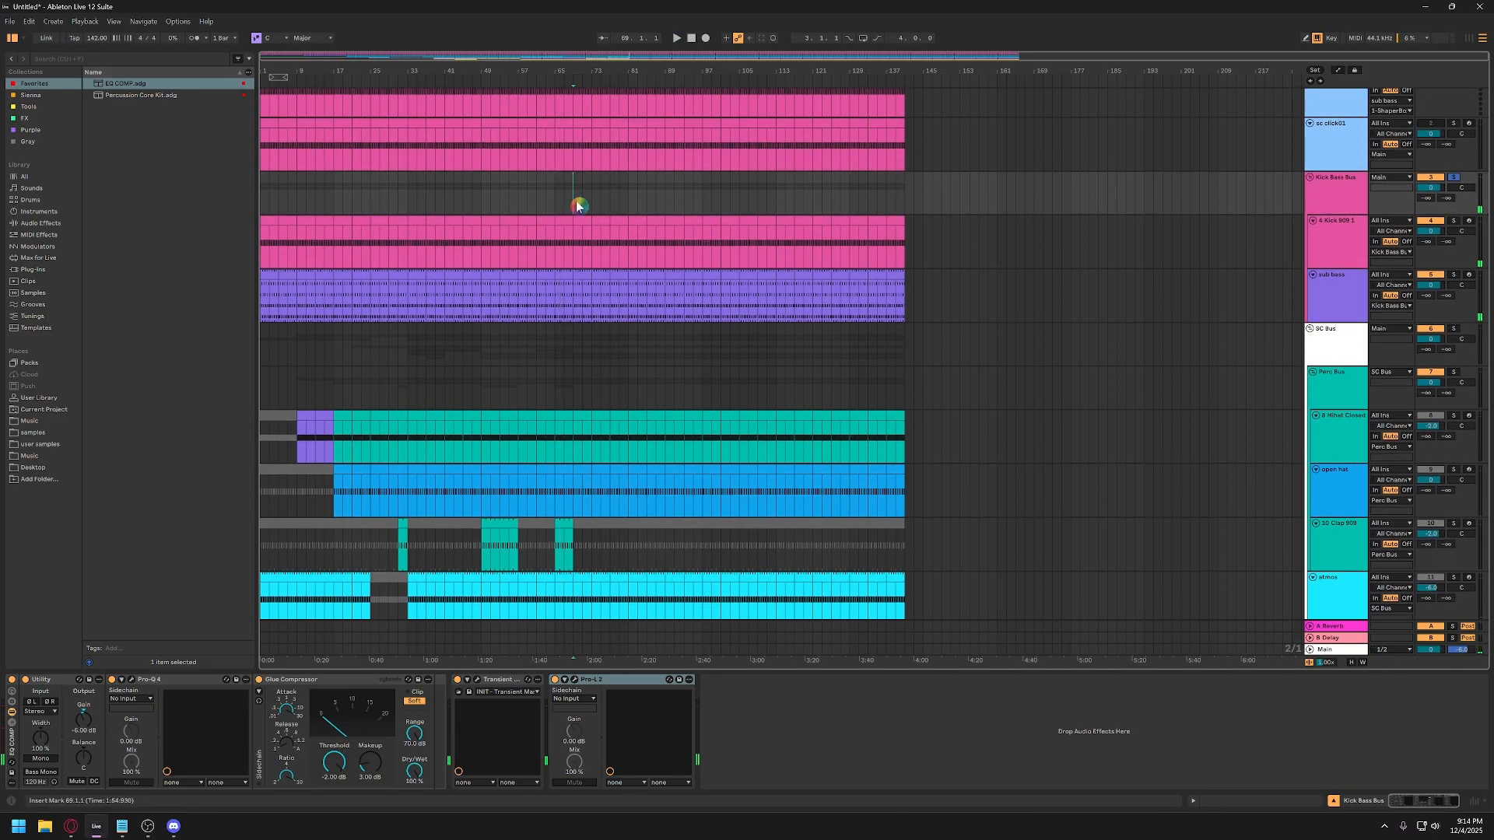
Add an Auto Filter at the end of the Kick Bass Bus chain and audition a low-pass cutoff of about 215 Hz.
left_click(576, 207)
left_click(42, 222)
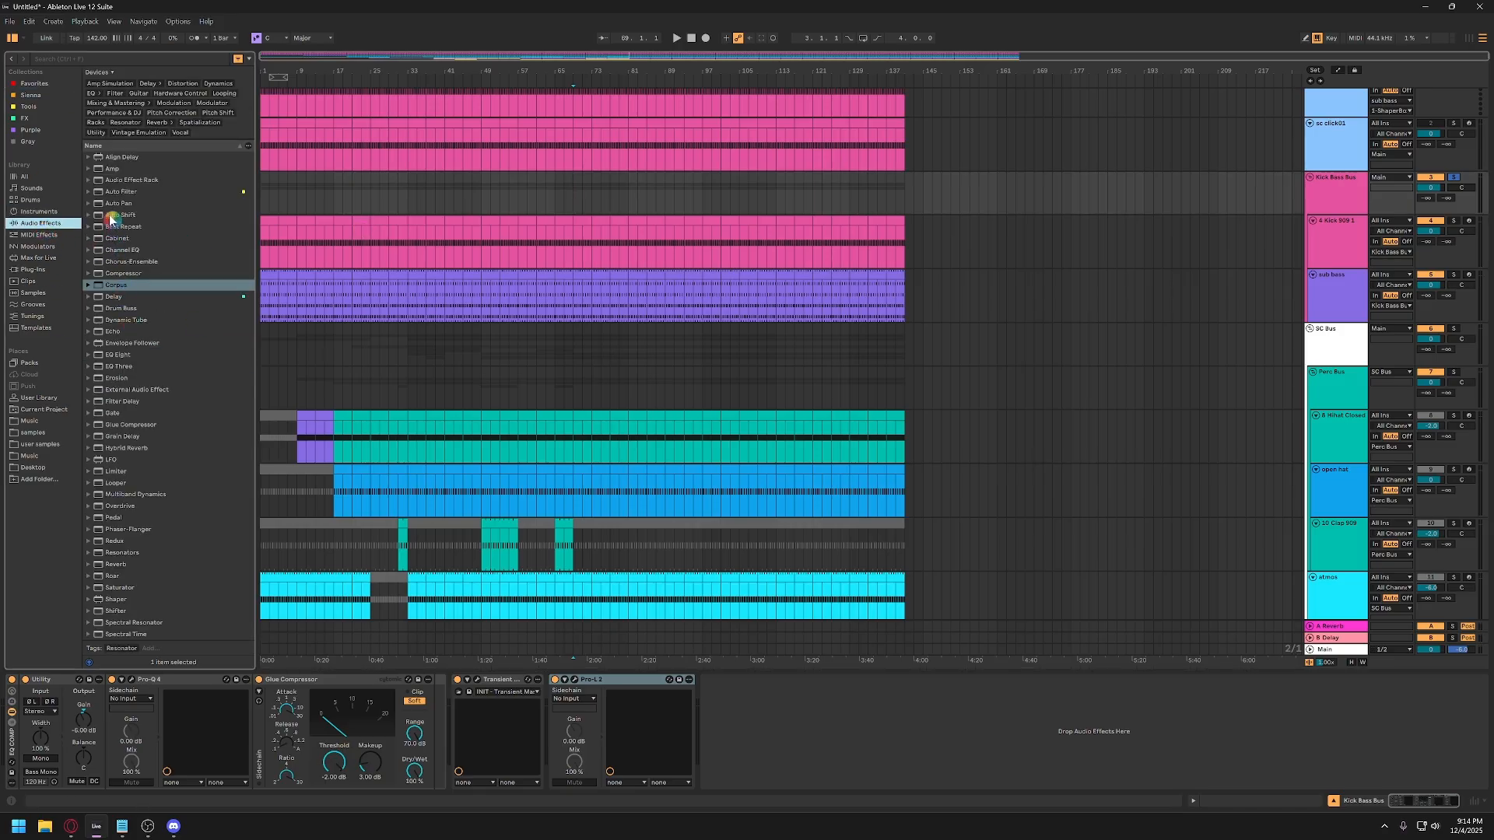
left_click_drag(116, 192, 596, 707)
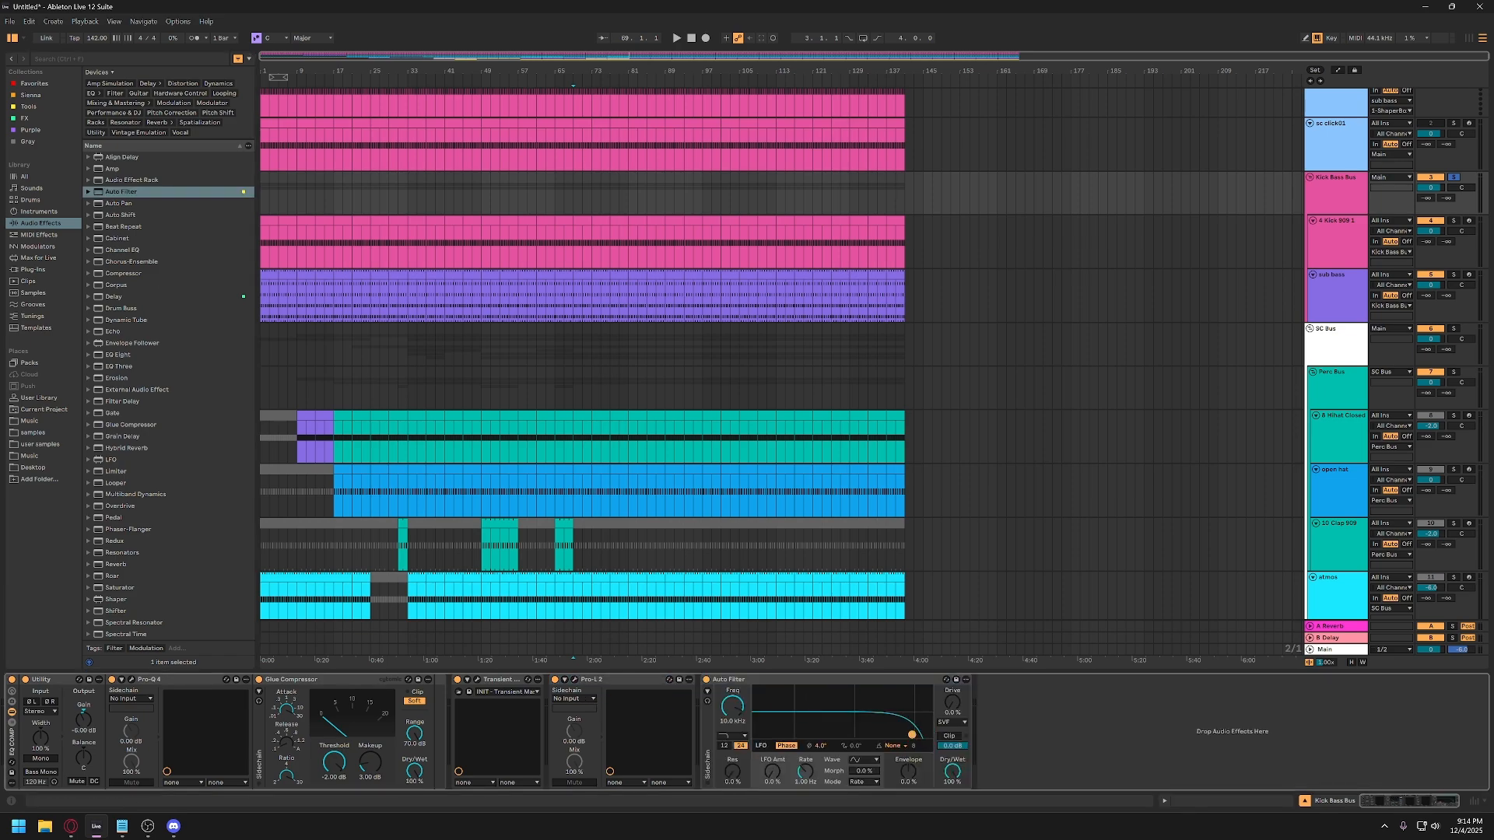
key("space")
left_click_drag(907, 734, 816, 727)
key("space")
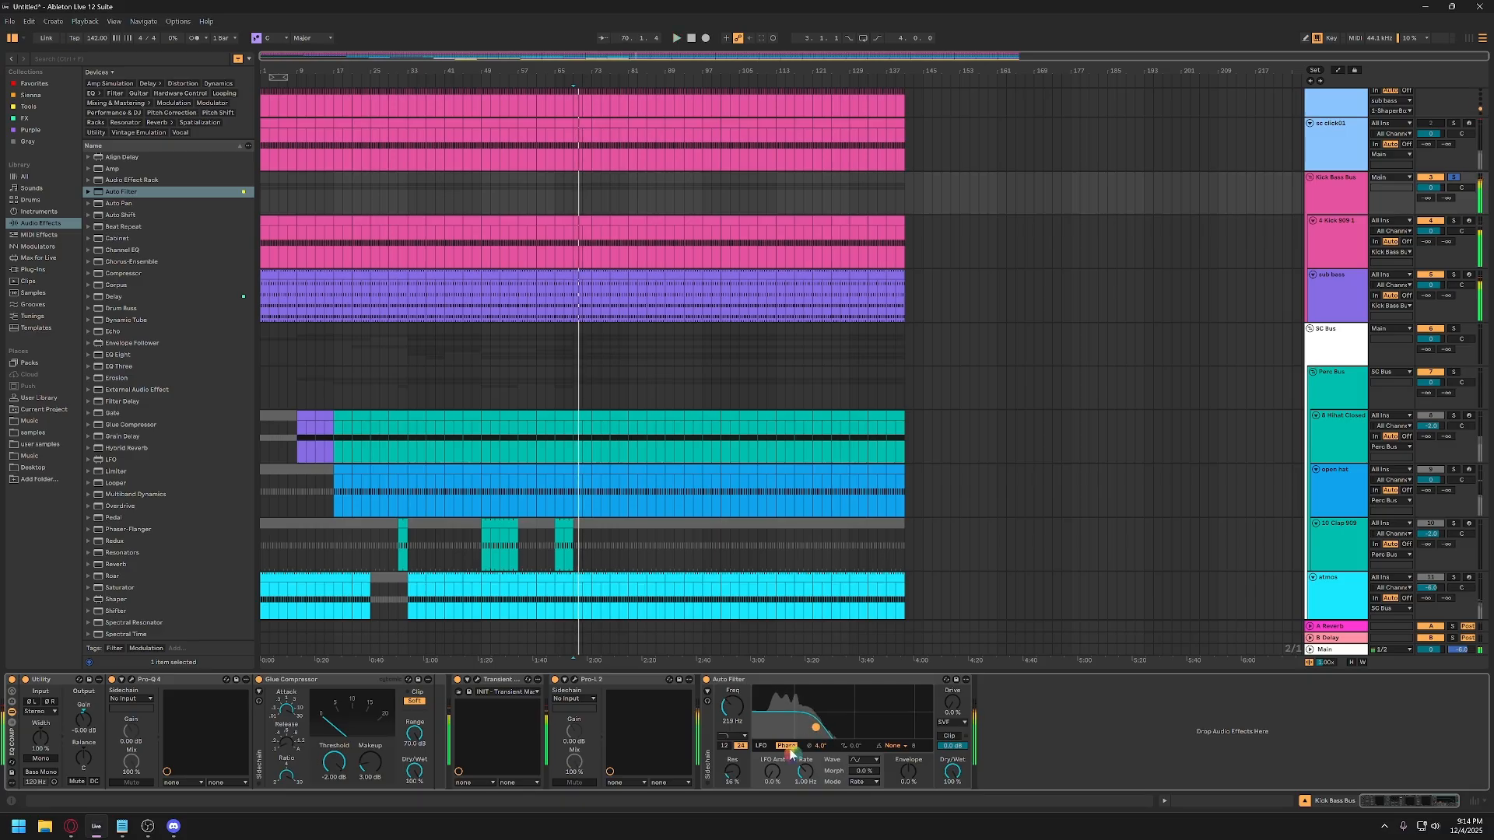
Switch the Auto Filter to High-pass with a cutoff of about 163 Hz and audition it.
left_click(743, 736)
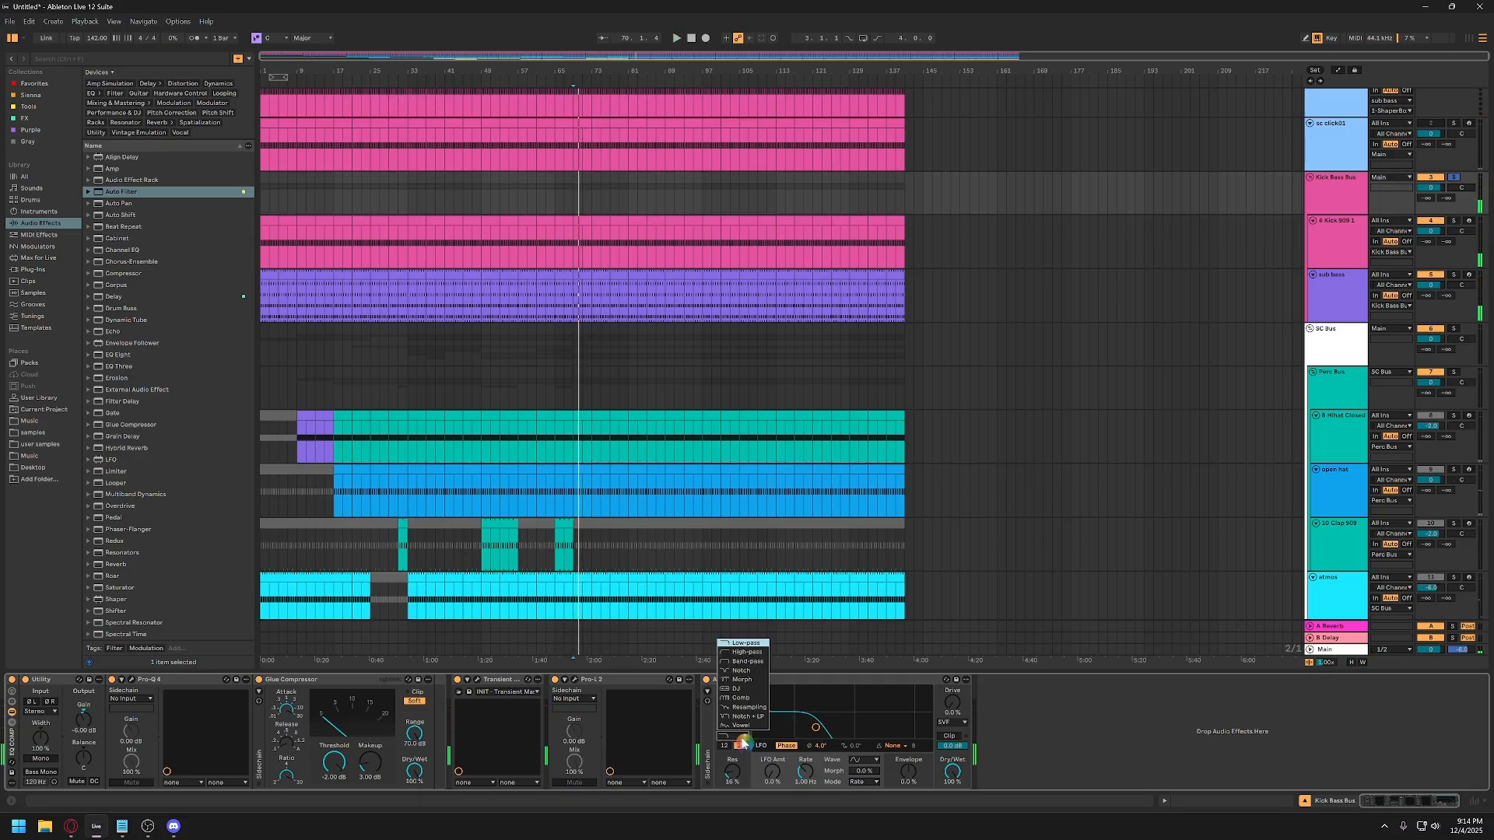
left_click(740, 652)
left_click_drag(815, 728, 809, 727)
key("space")
key("space")
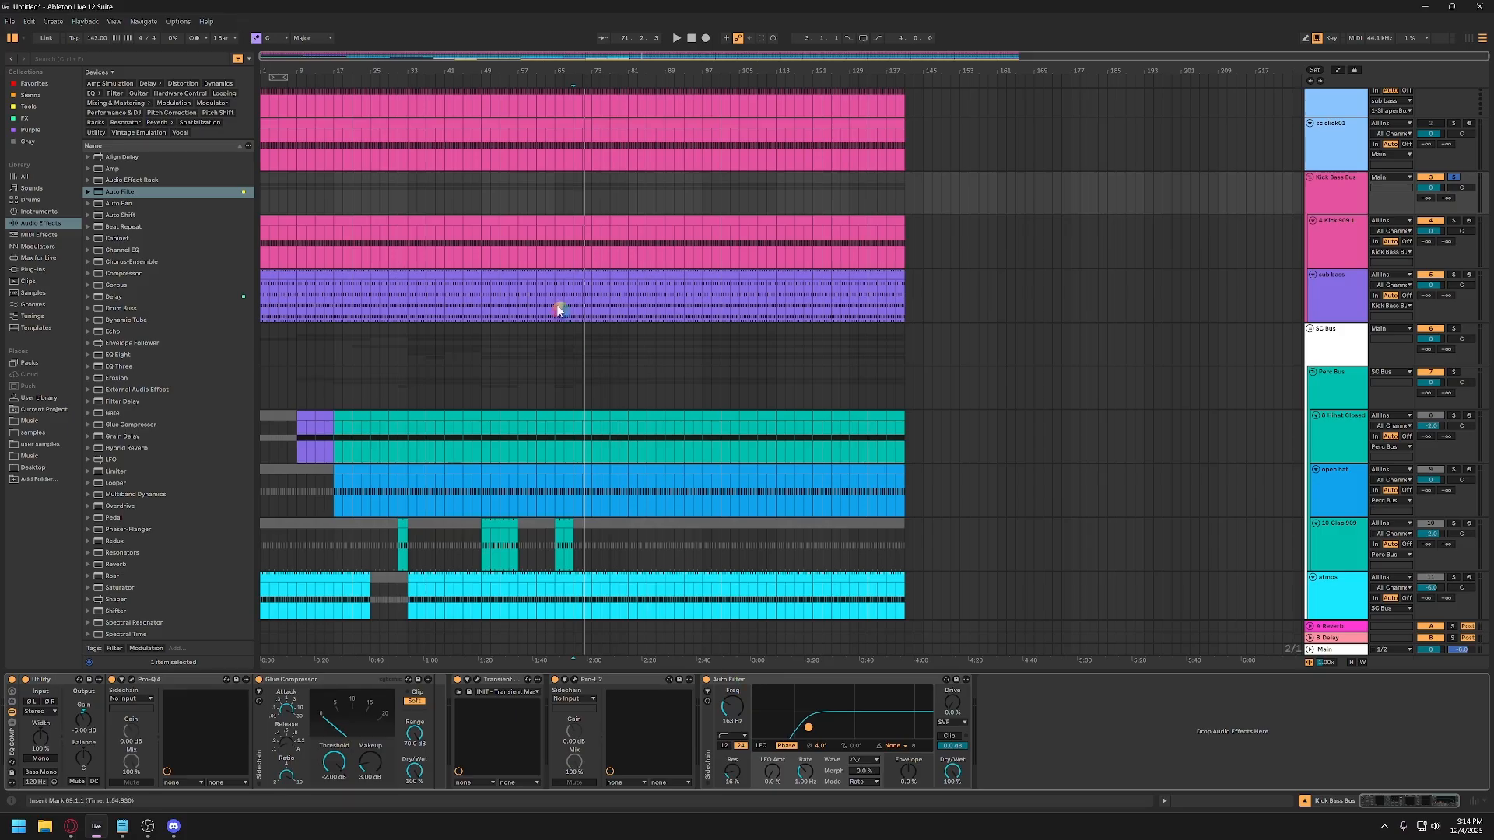
Automate the Kick Bass Bus Auto Filter's Device On so it is active only from bar 65 to bar 81.
right_click(707, 686)
left_click(725, 695)
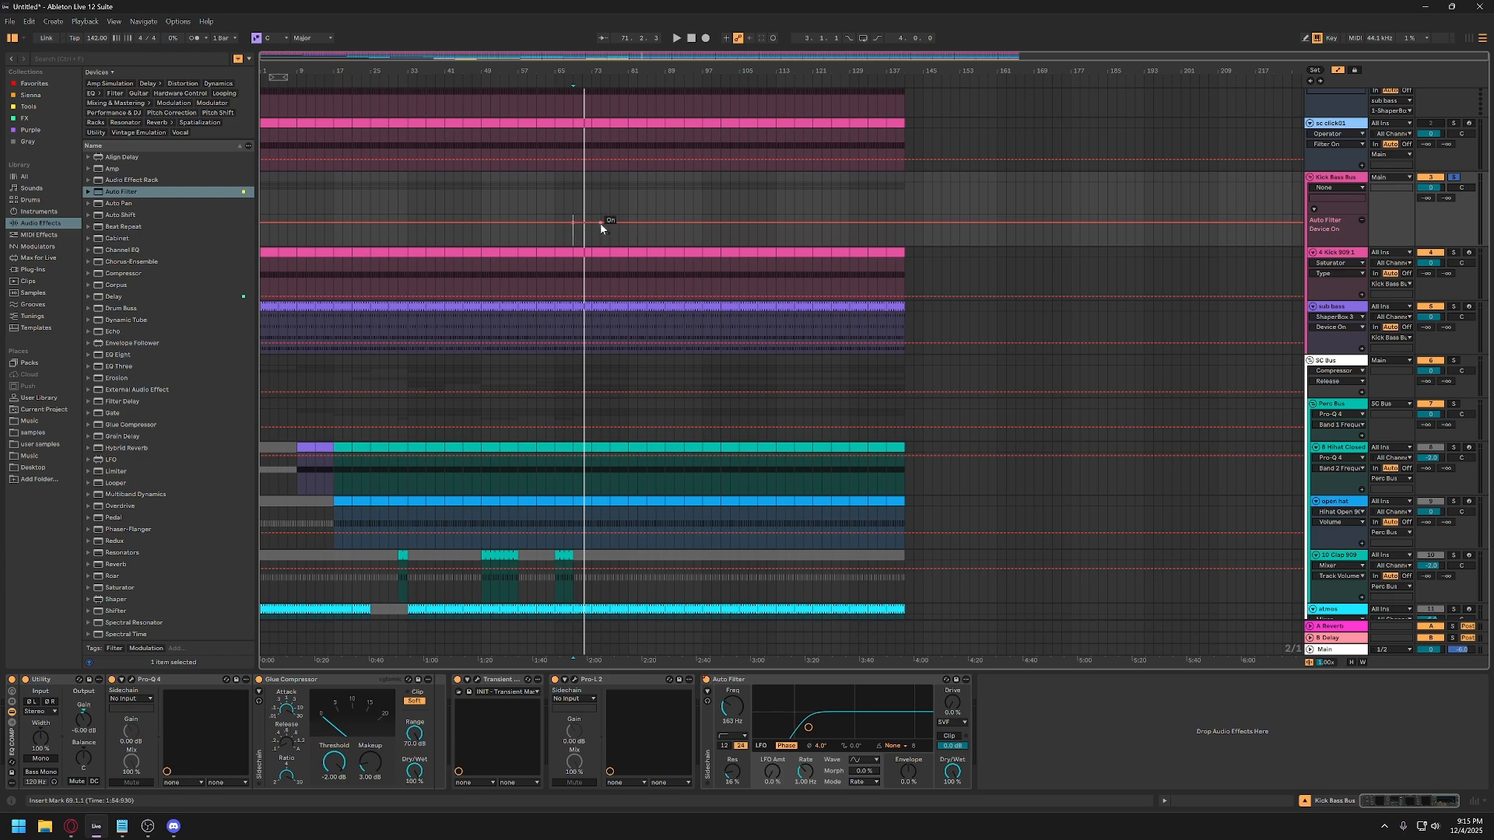
left_click(625, 223)
left_click(635, 231)
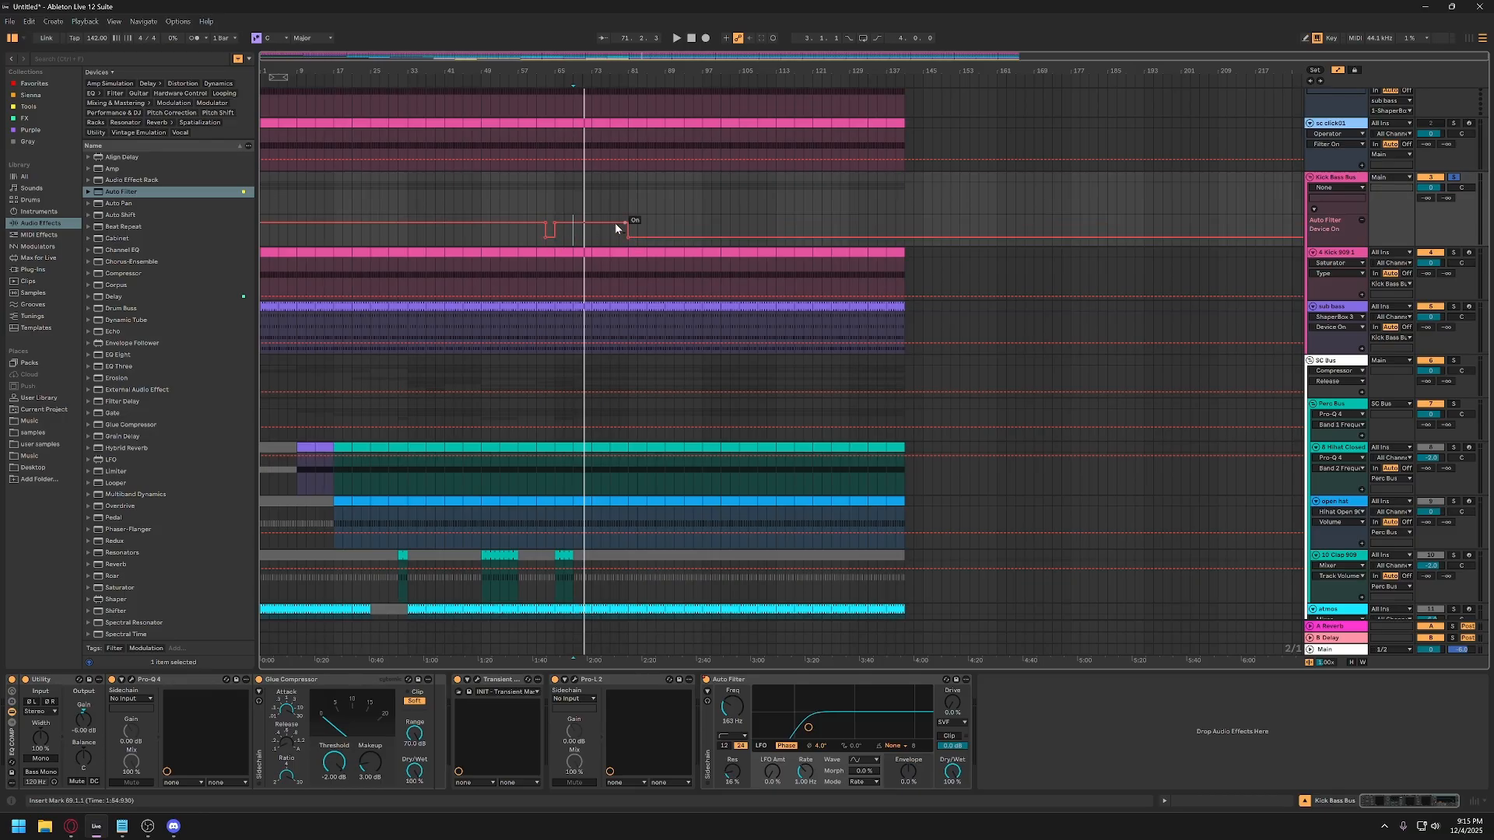
left_click(545, 241)
scroll(567, 307, "down", 2)
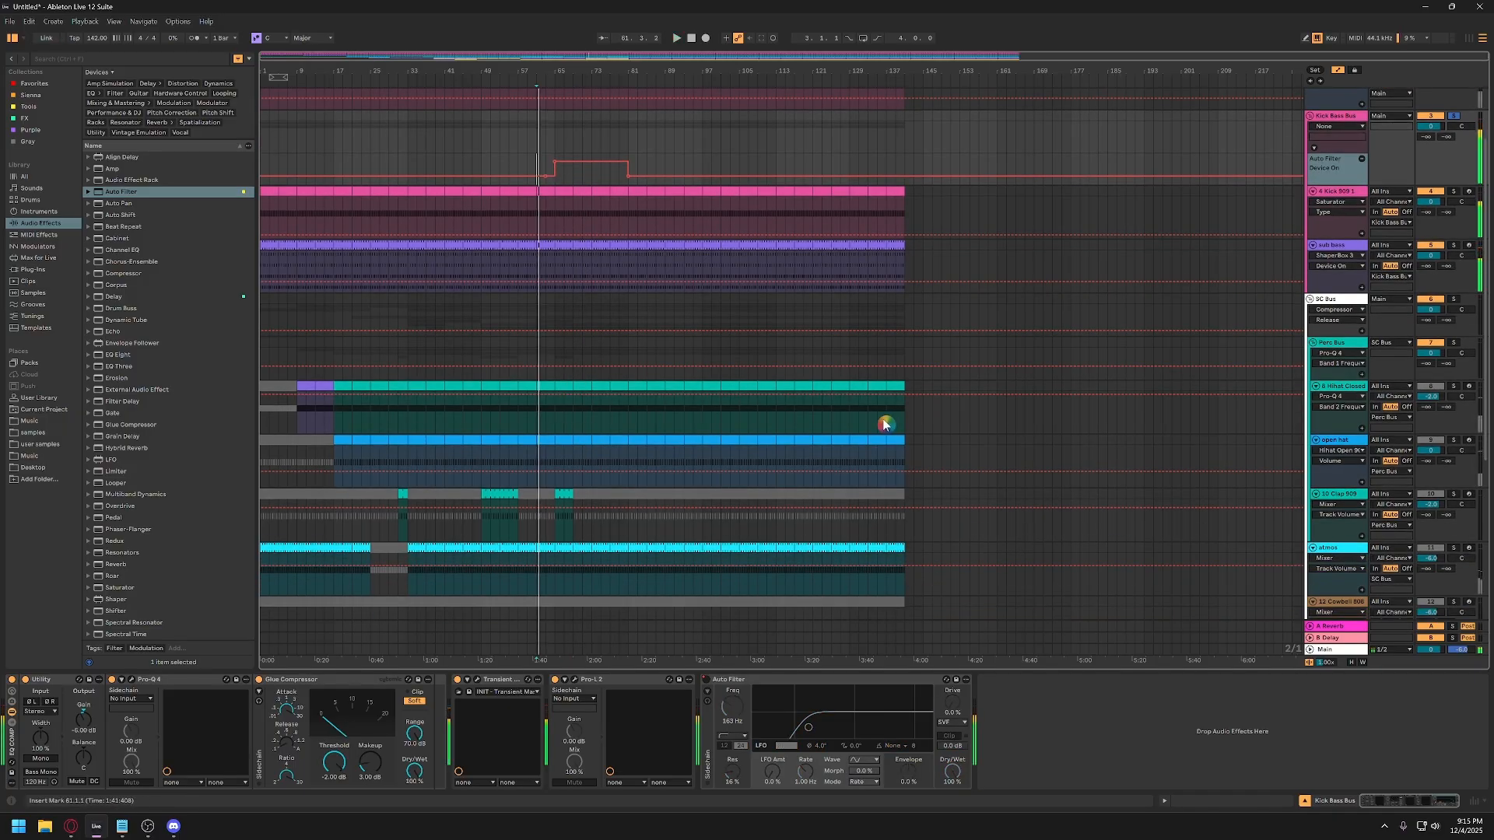
Move the Clap 909 section from bar 65 to bar 61 and play the full mix from bar 61.
scroll(747, 372, "down", 6)
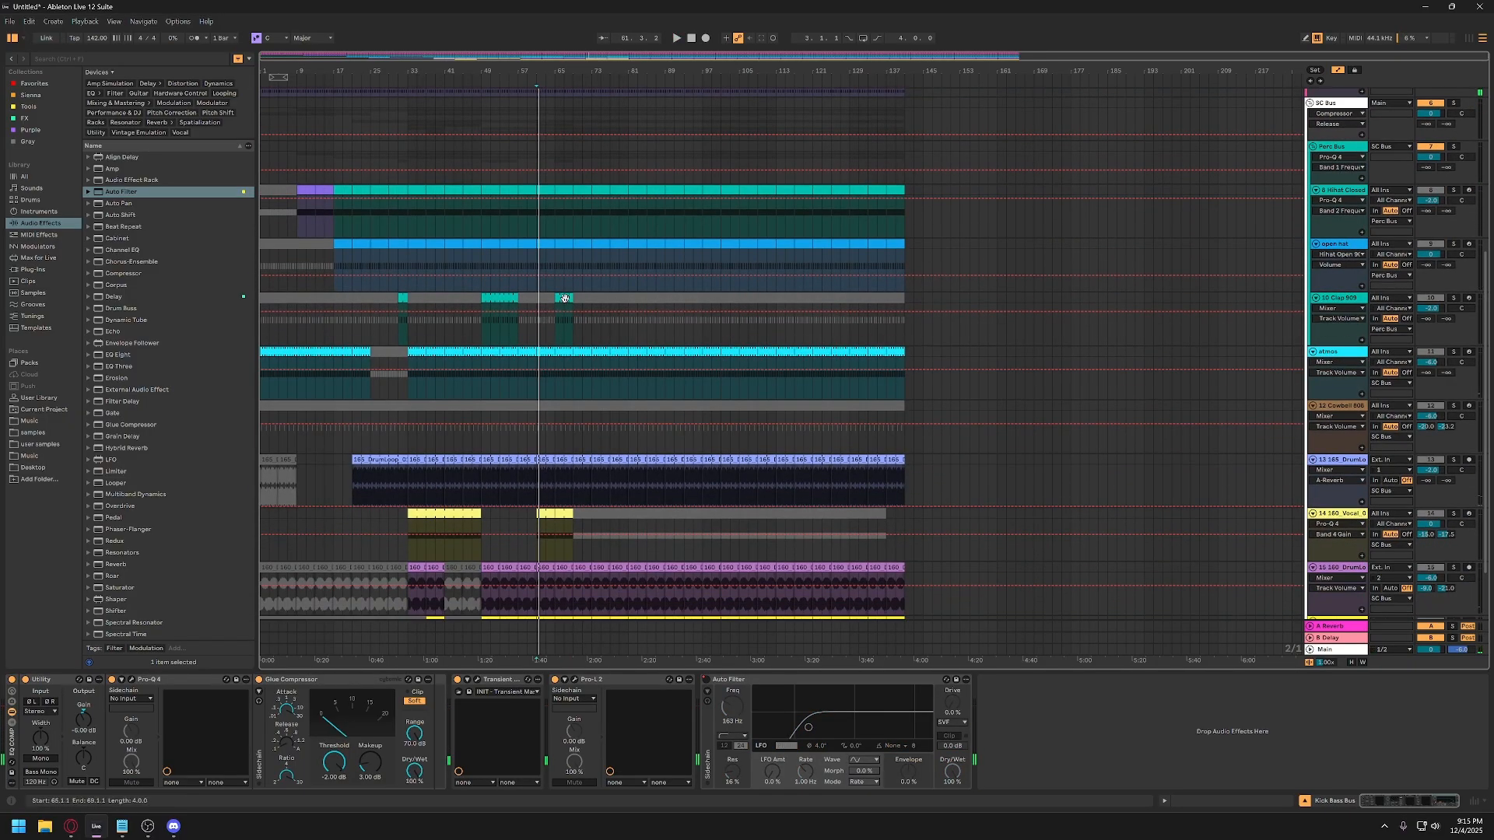
left_click_drag(564, 298, 546, 298)
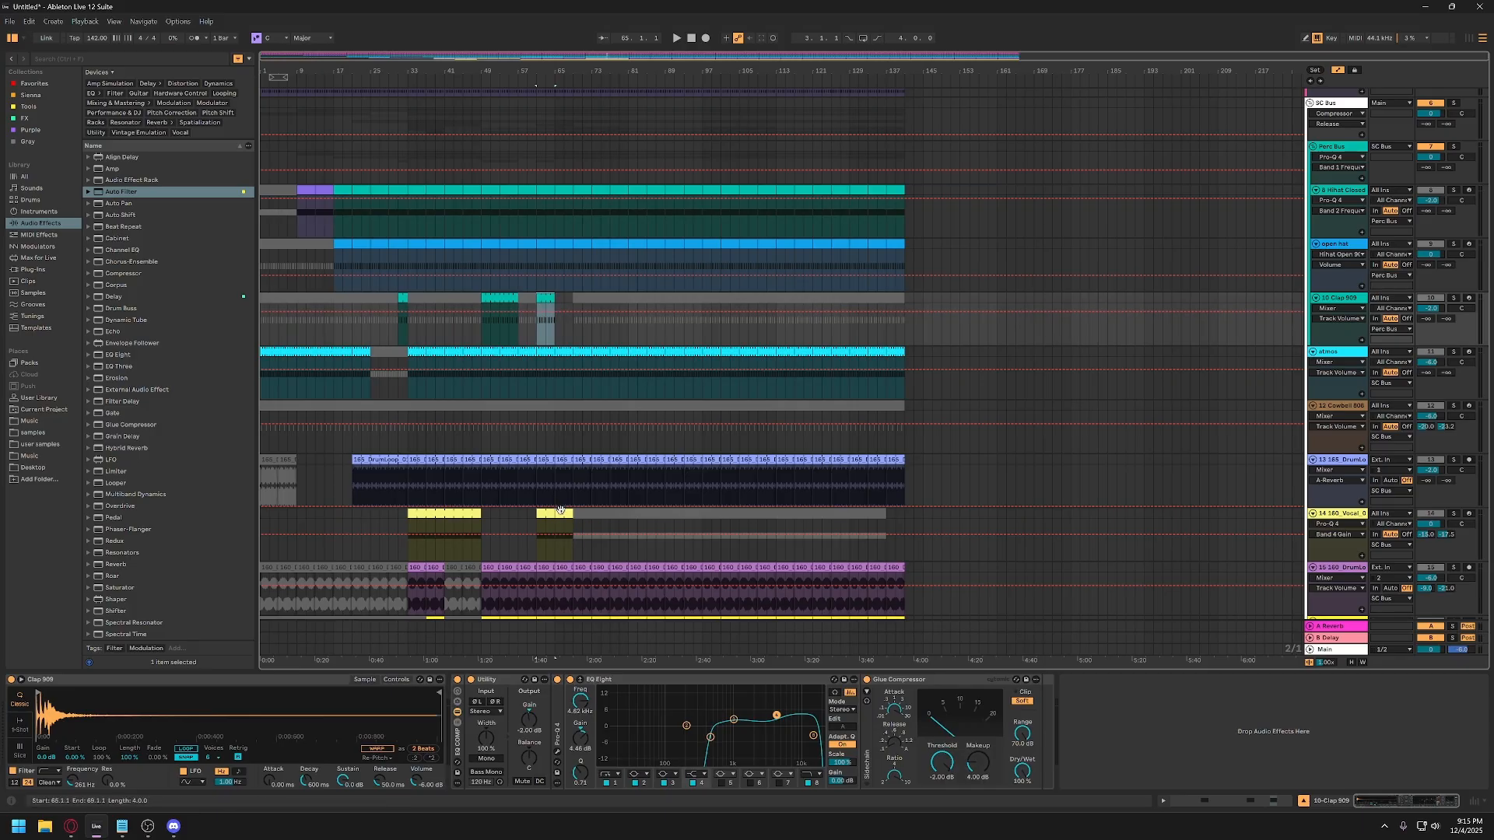
scroll(1093, 283, "up", 8)
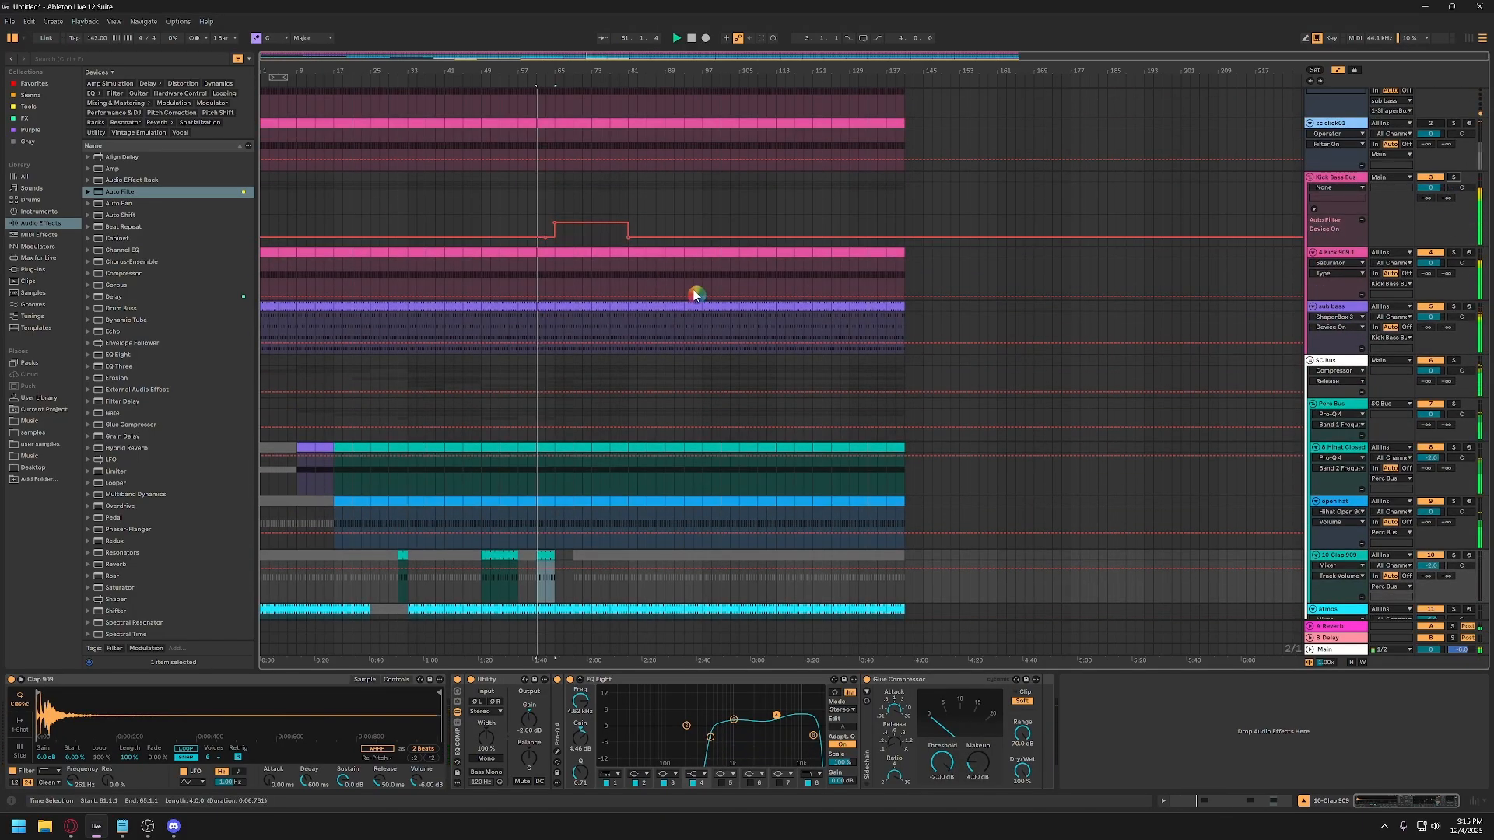
key("space")
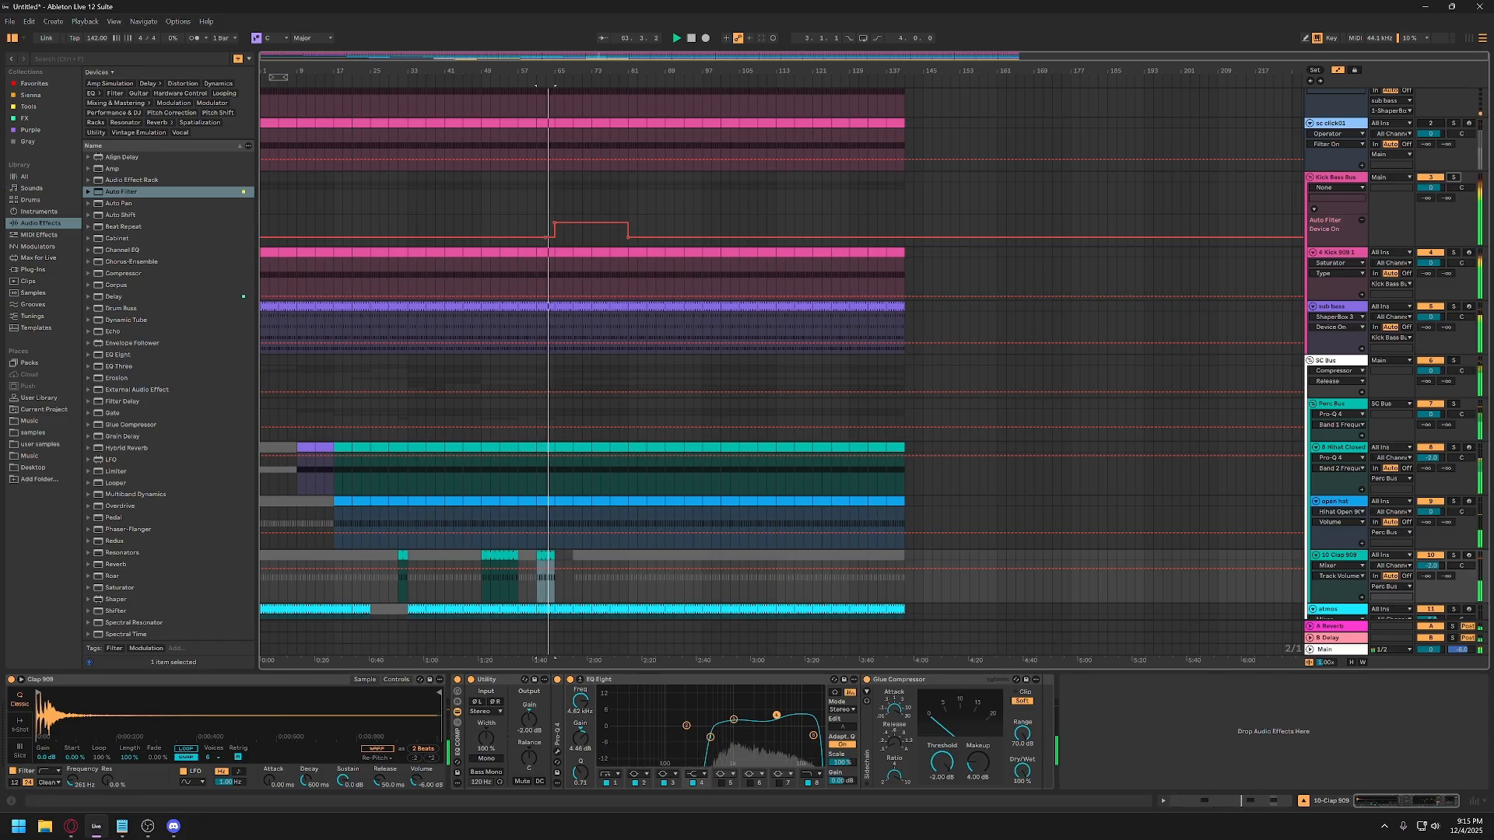
scroll(480, 384, "down", 5)
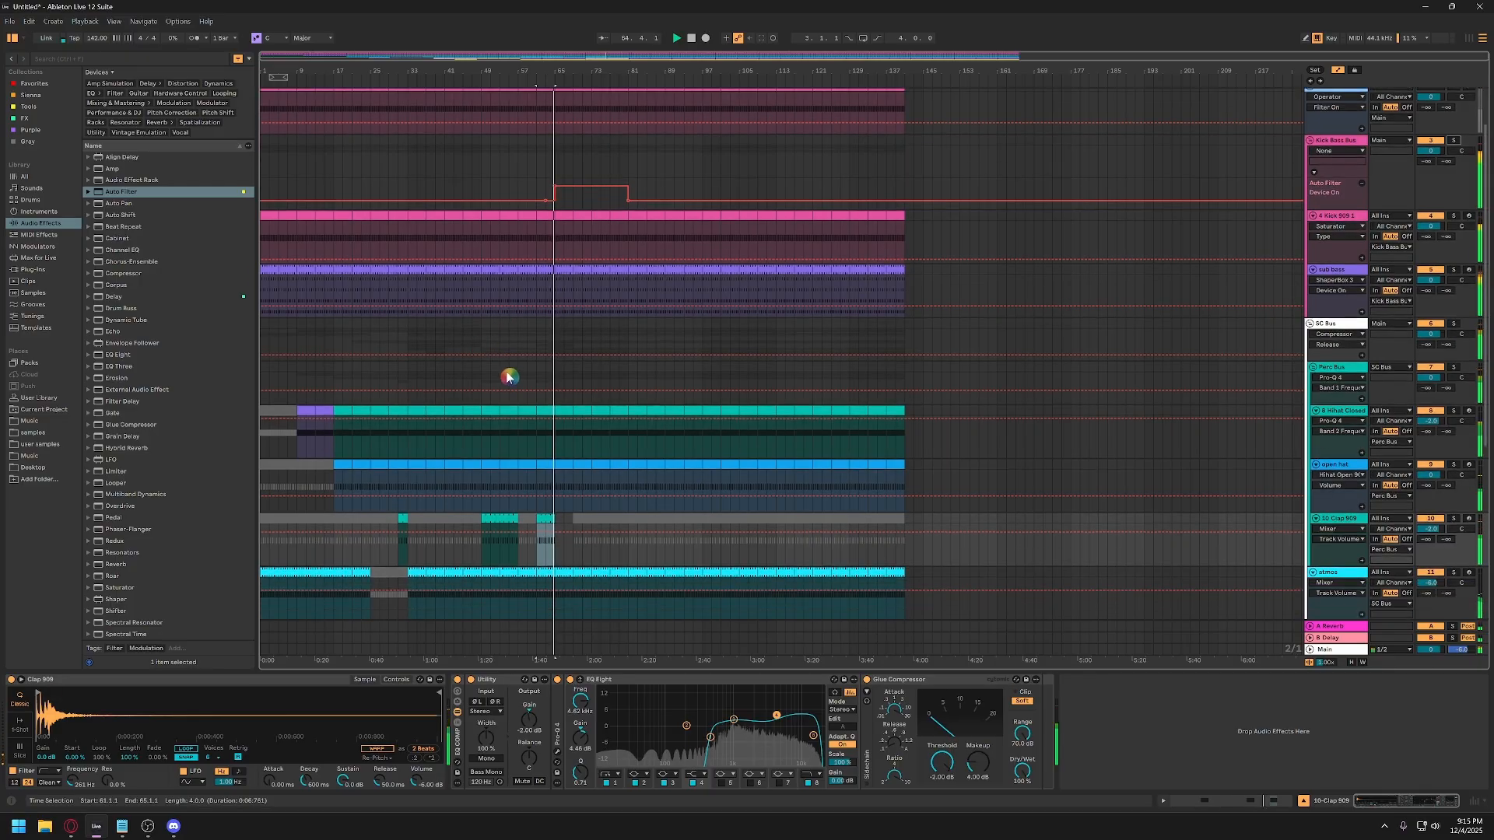
scroll(537, 371, "up", 5)
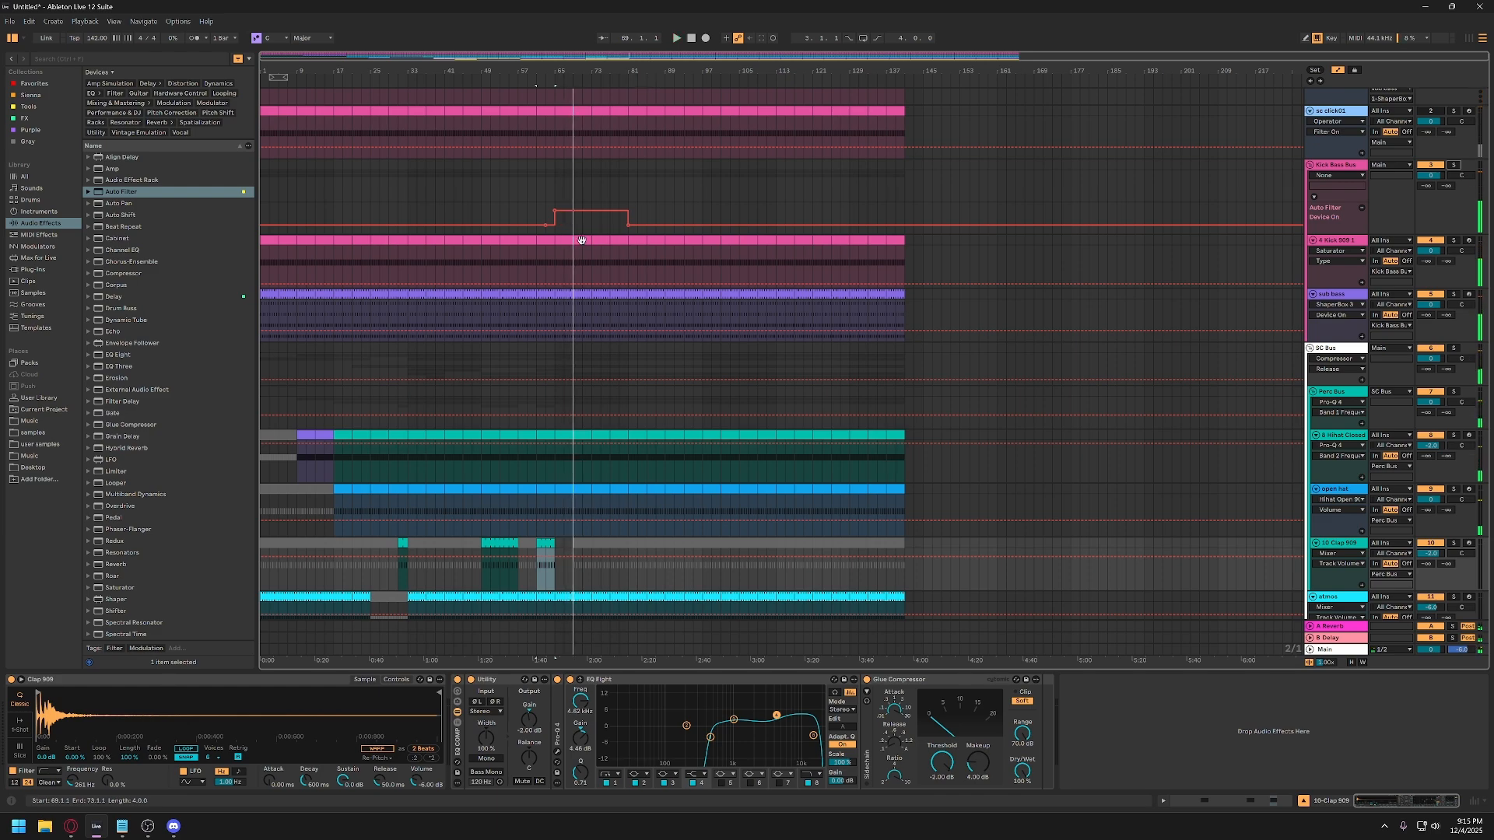
Deactivate the Kick 909 clips from bar 69 to bar 81 and play from bar 69.
left_click(581, 240)
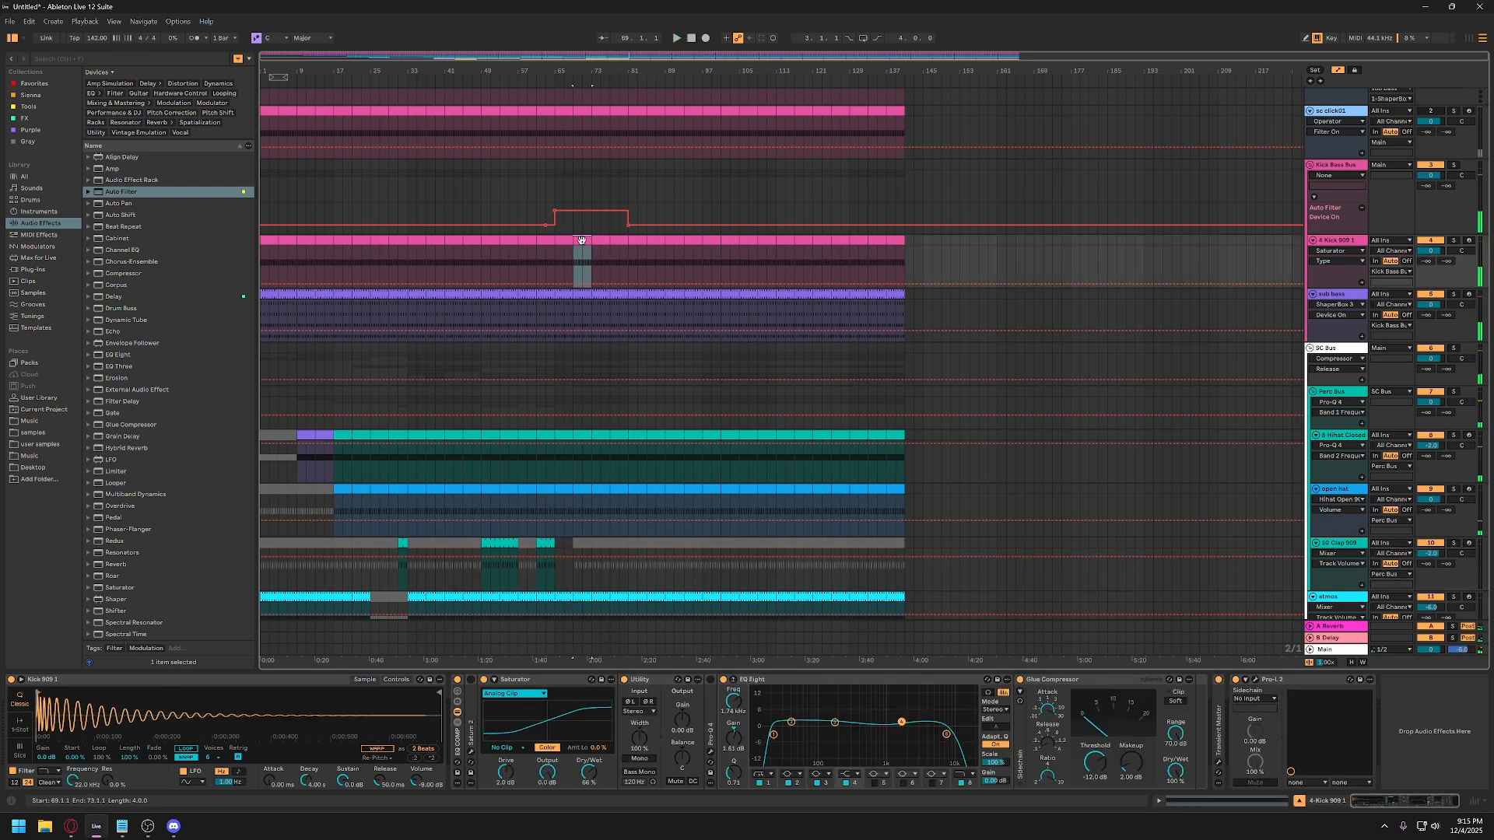
left_click(620, 251, "shift")
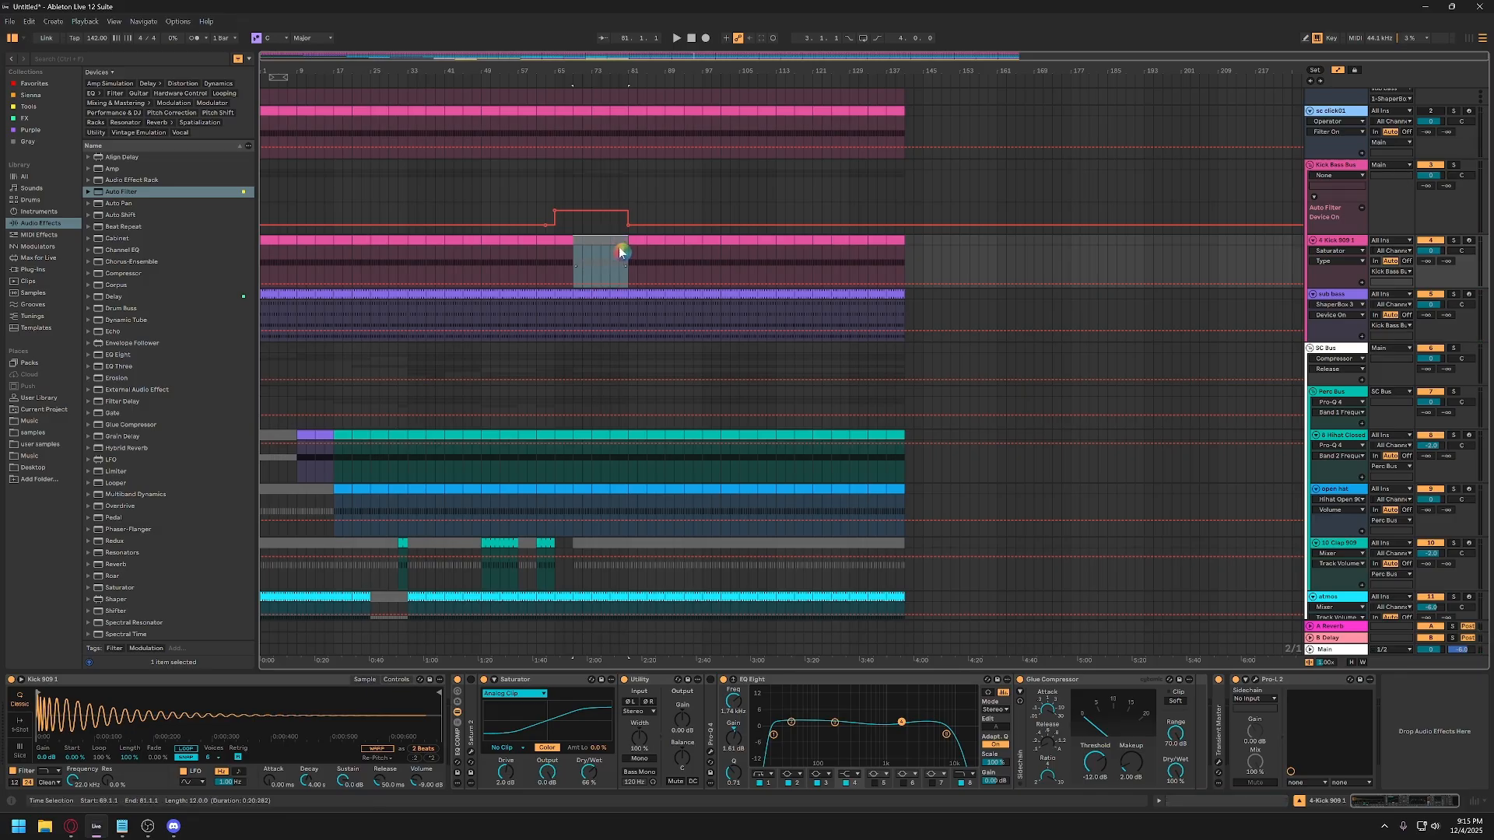
key("space")
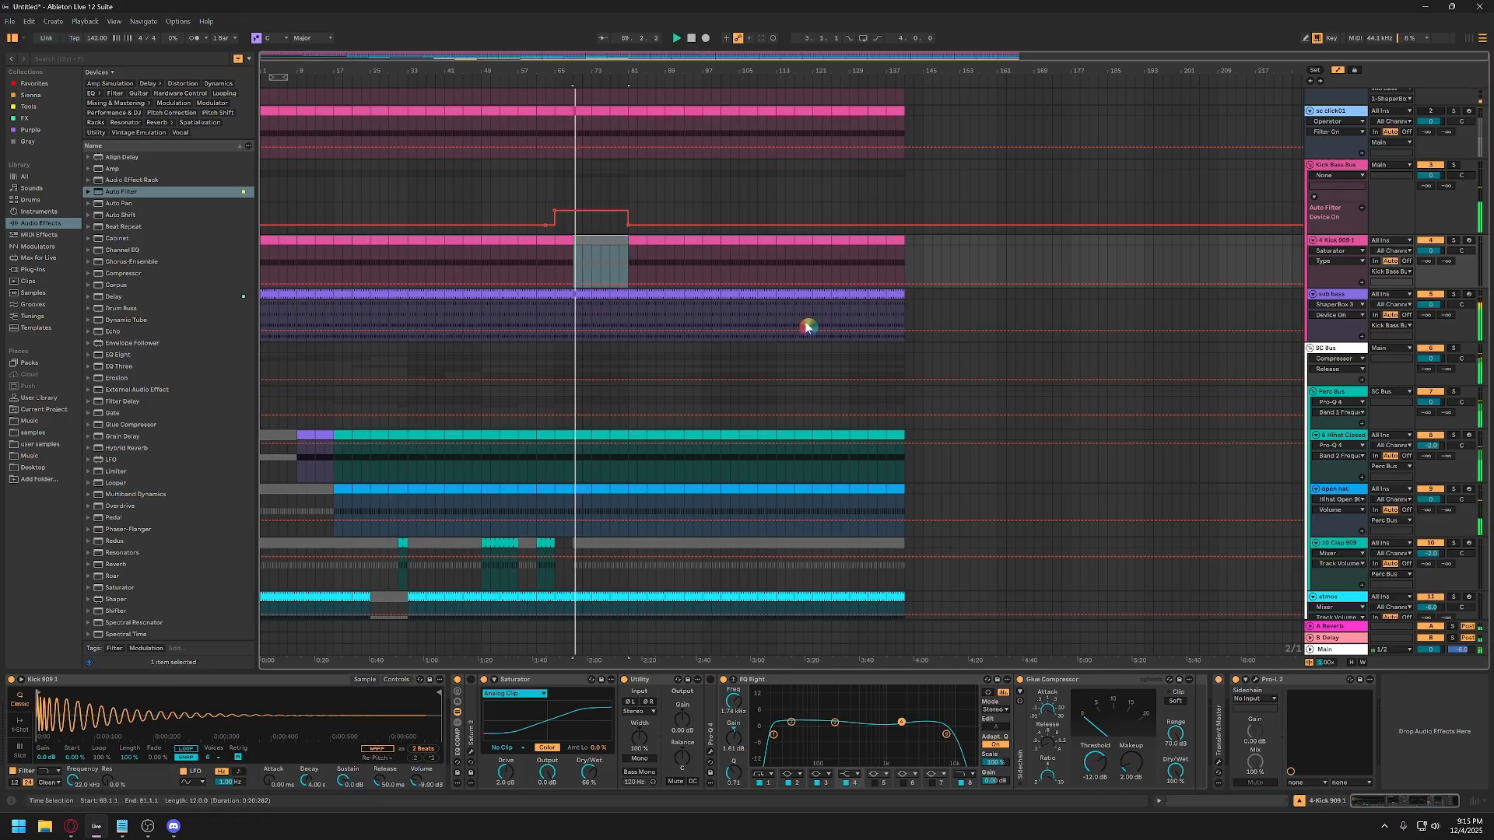
scroll(801, 327, "down", 5)
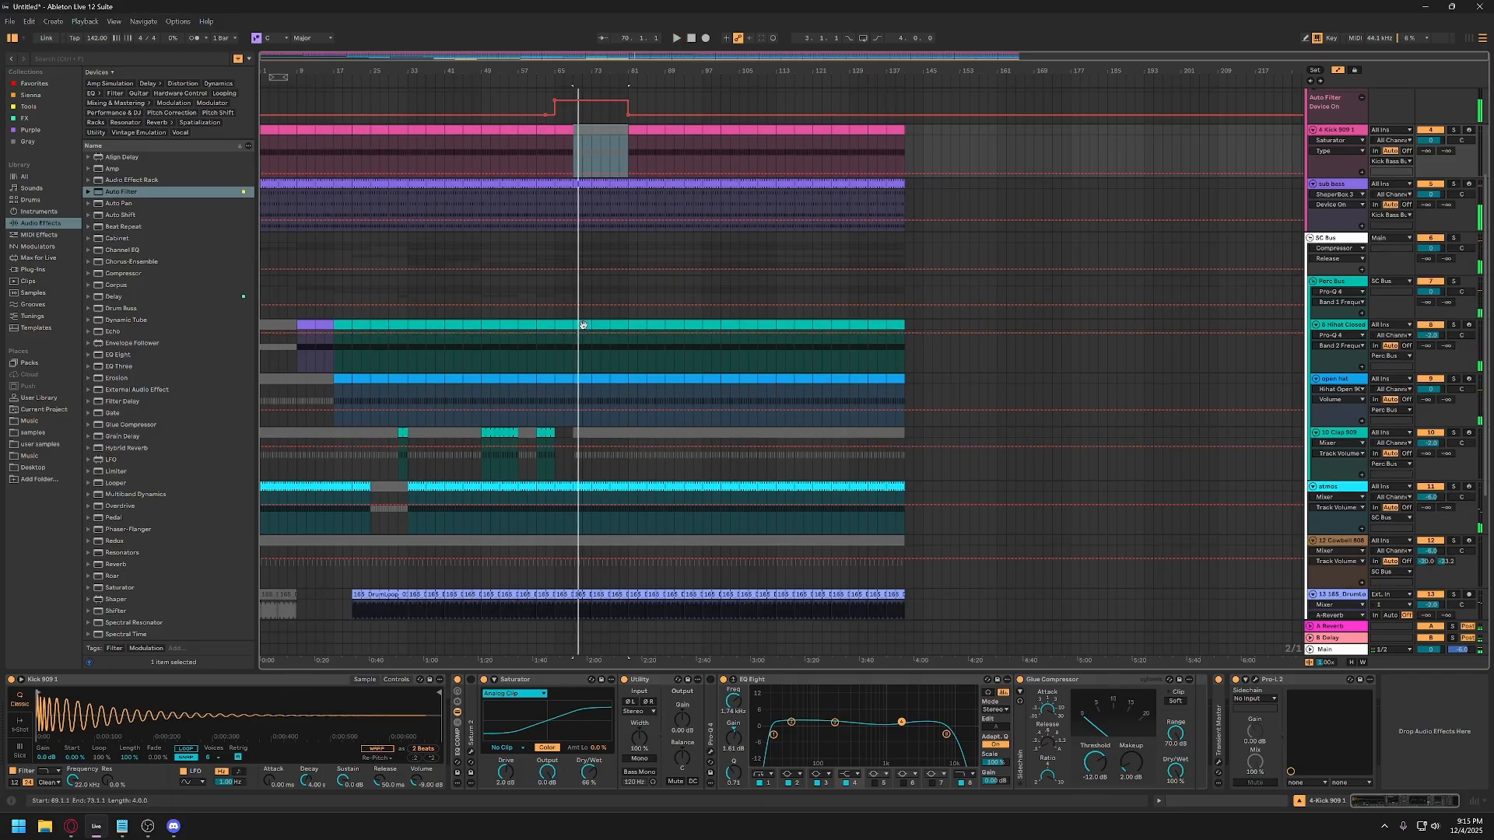
Hide the automation lanes and deactivate the closed and open hi-hat clips from bar 69 to bar 81.
left_click(1338, 73)
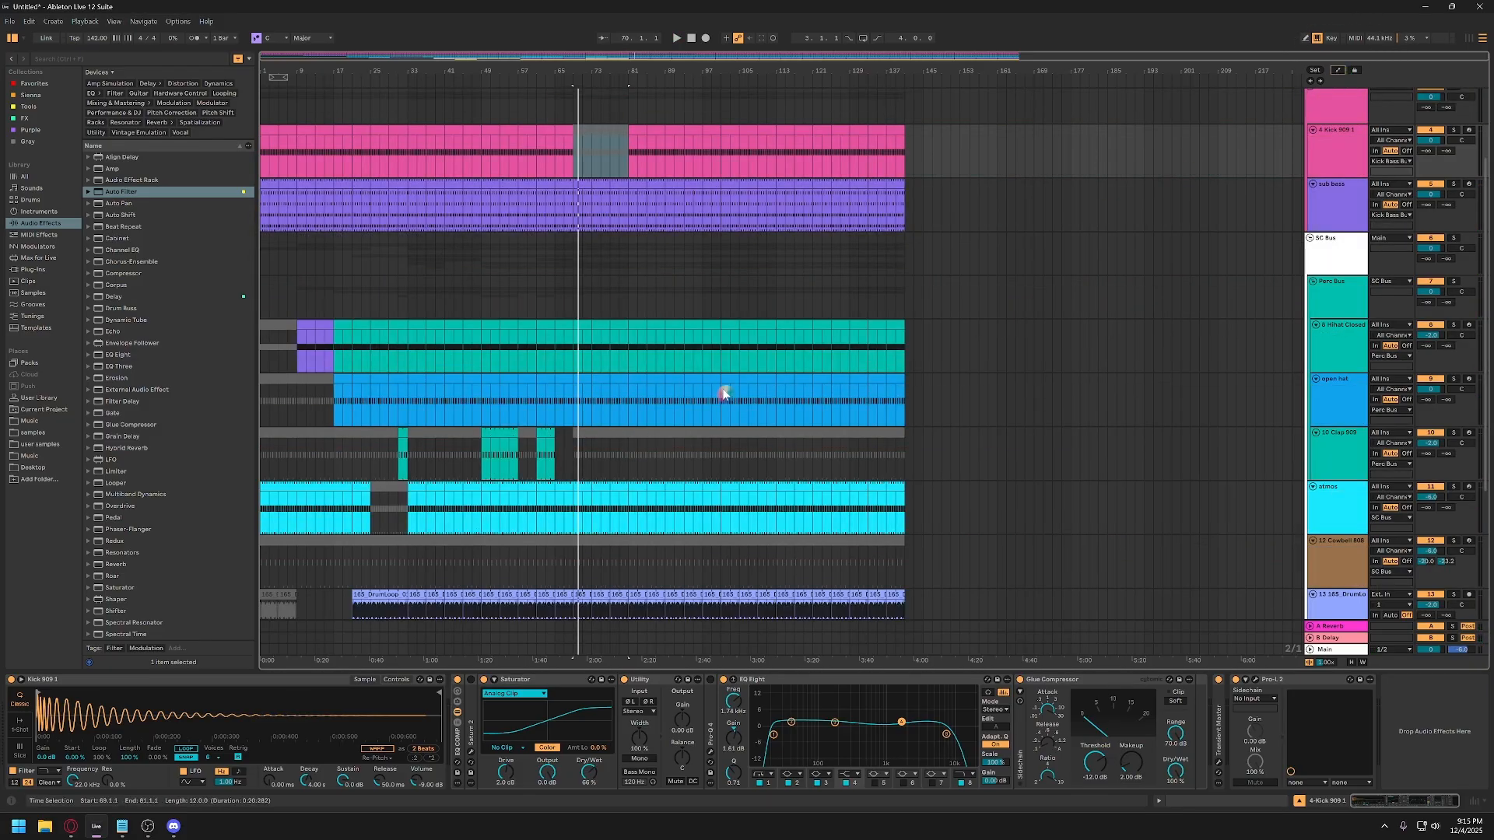
left_click(584, 325)
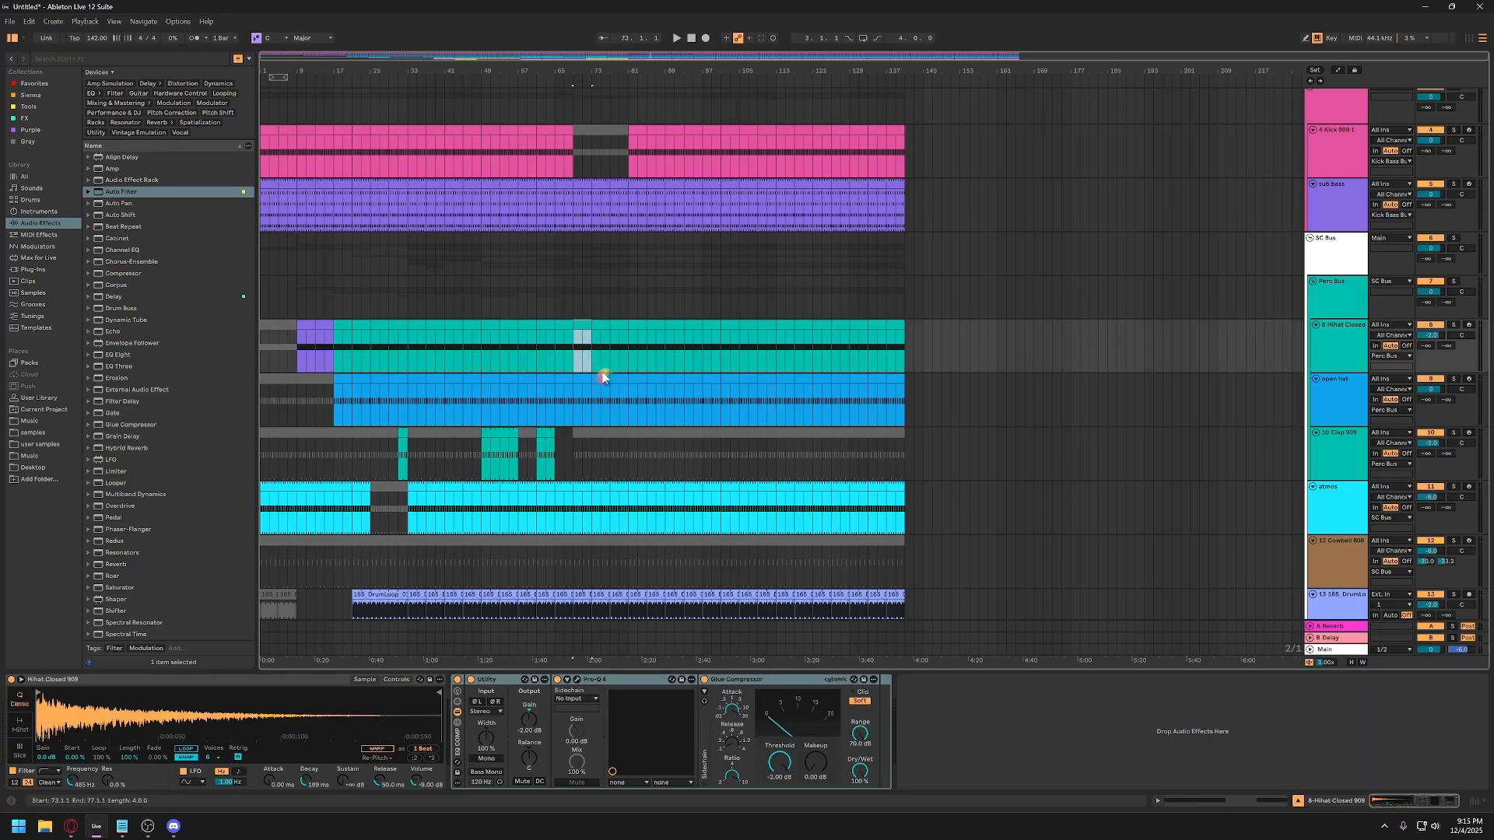
left_click(619, 381, "shift")
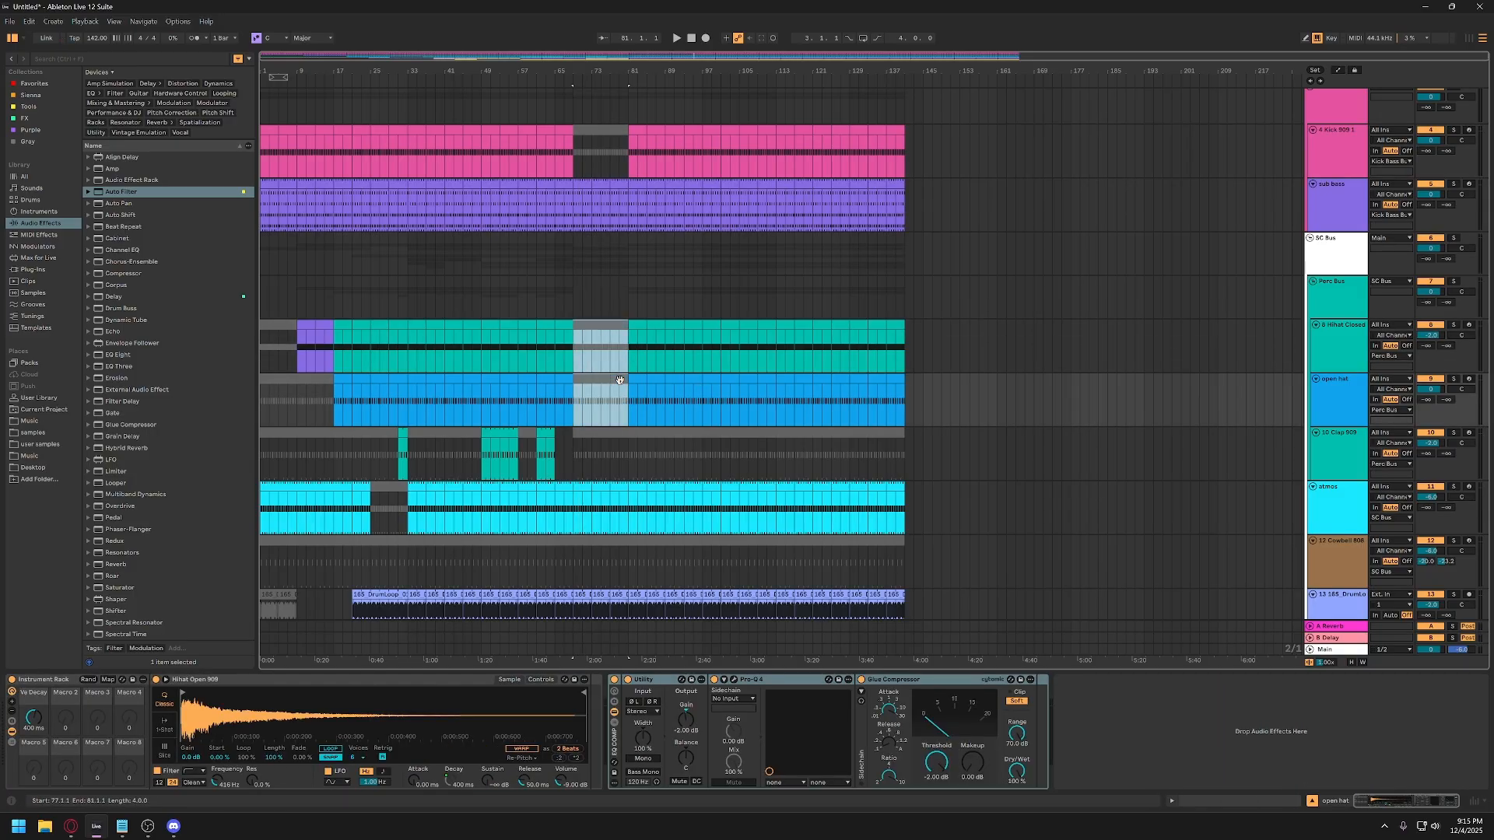
scroll(590, 450, "down", 3)
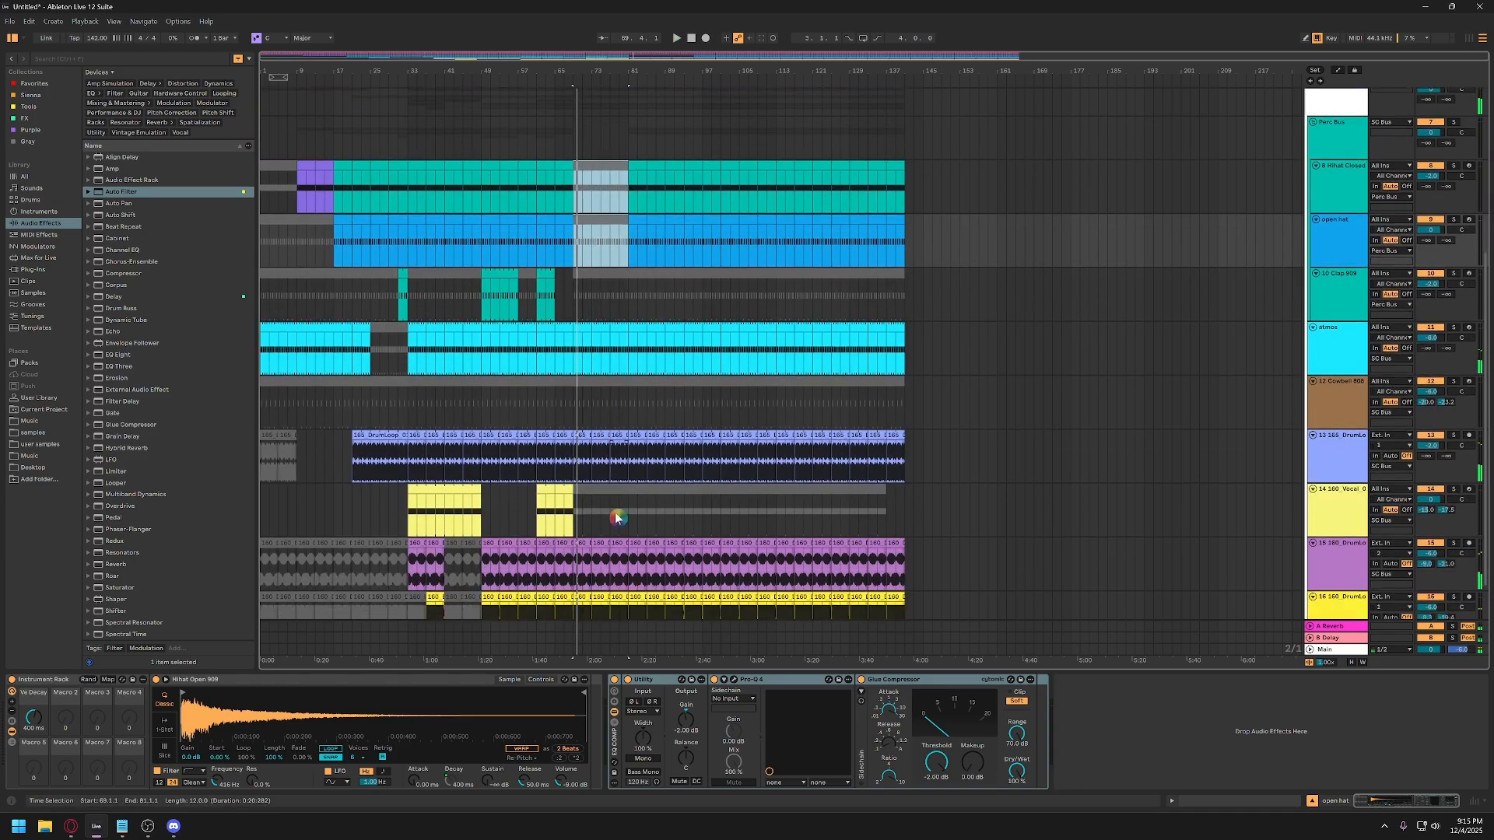
Deactivate the drum loop clips on tracks 15 and 16 from bar 69 to bar 81.
scroll(616, 518, "down", 1)
left_click(587, 491)
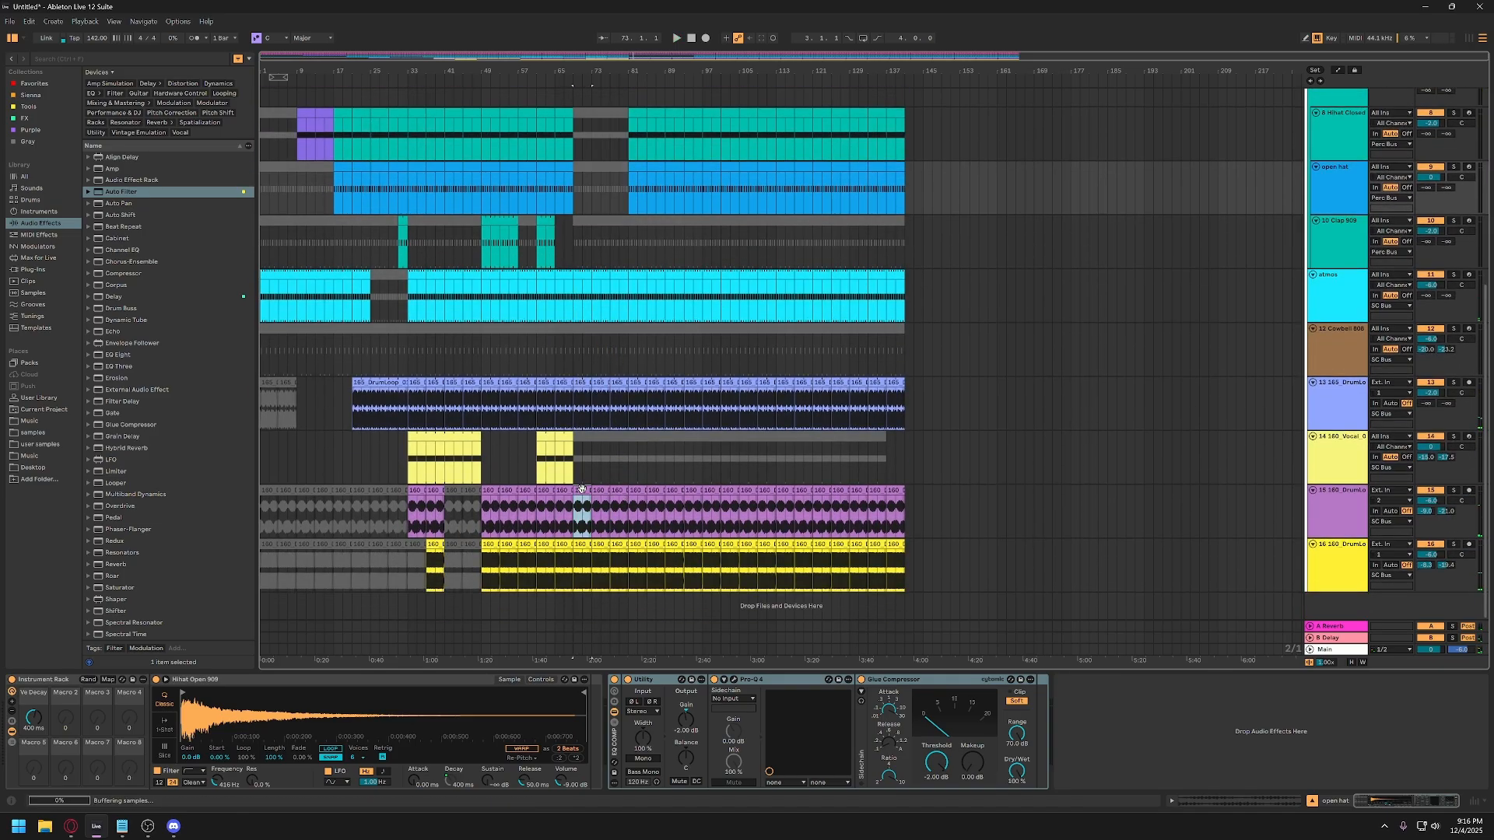
left_click(620, 547, "shift")
key("0")
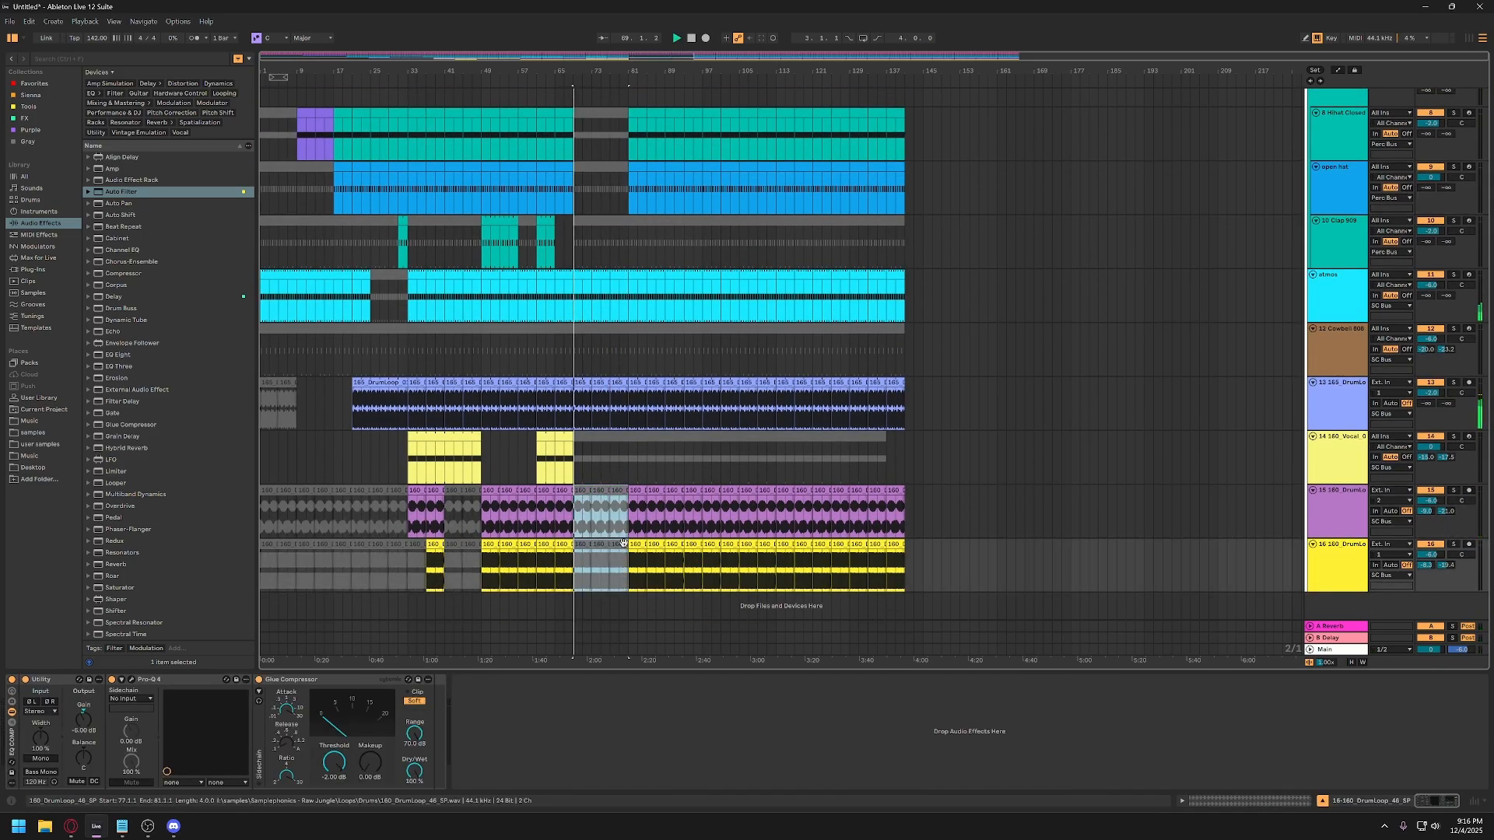
Select the Auto Filter on the sub bass track and play from bar 69 to check its filtering.
scroll(622, 428, "up", 1)
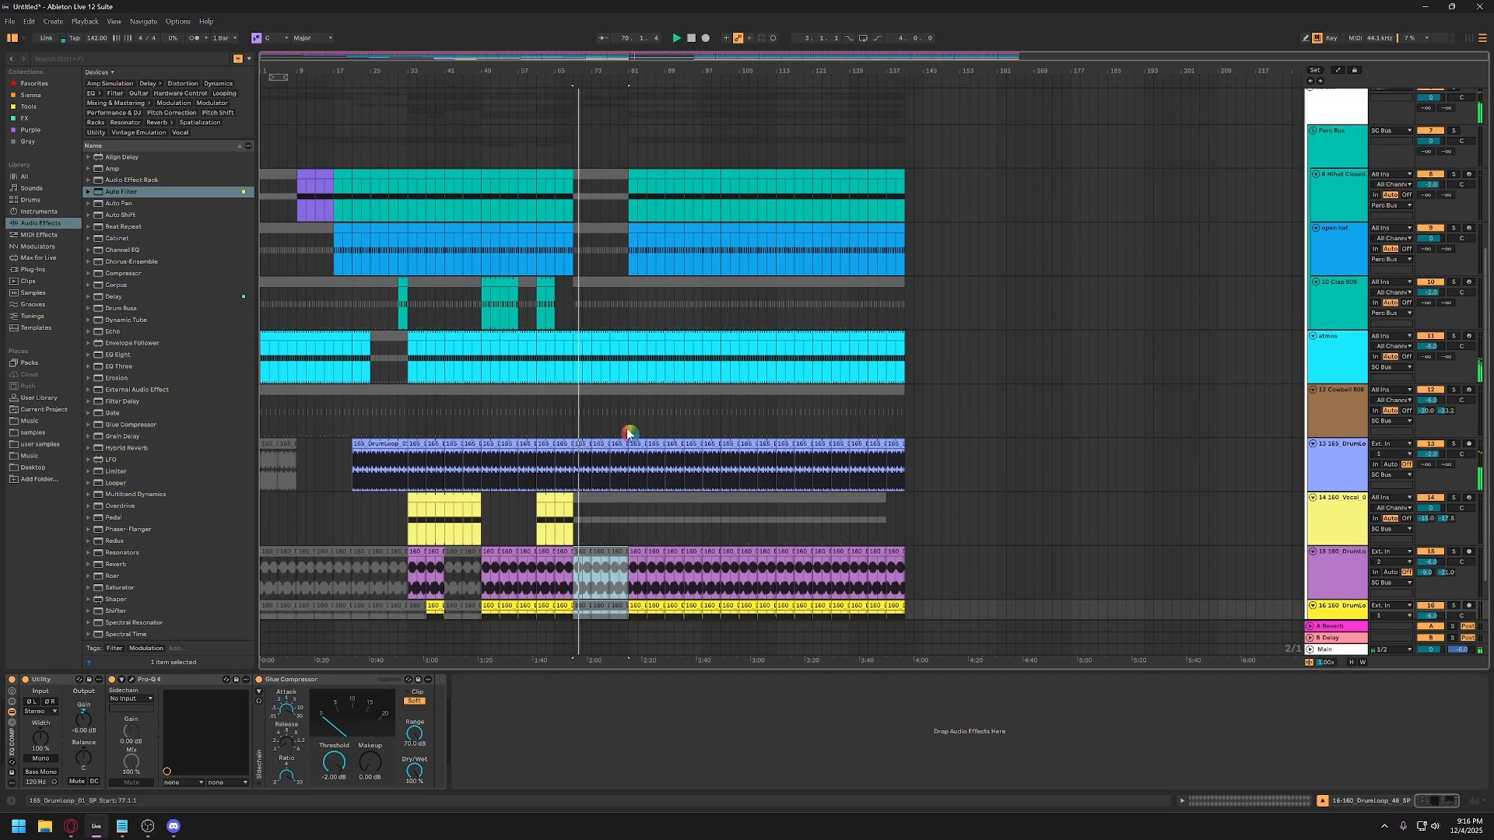
scroll(628, 434, "up", 4)
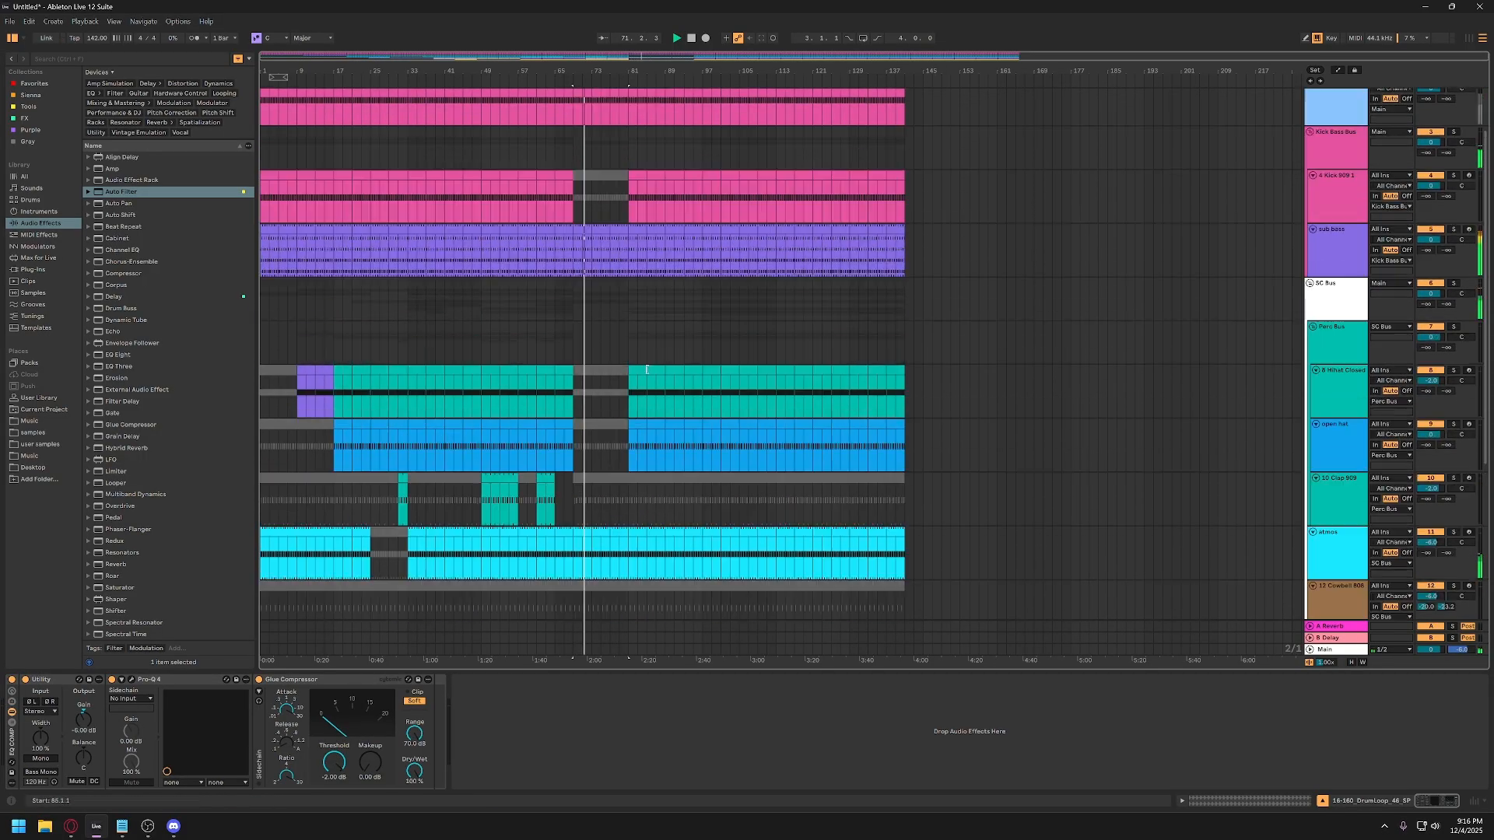
left_click(1332, 241)
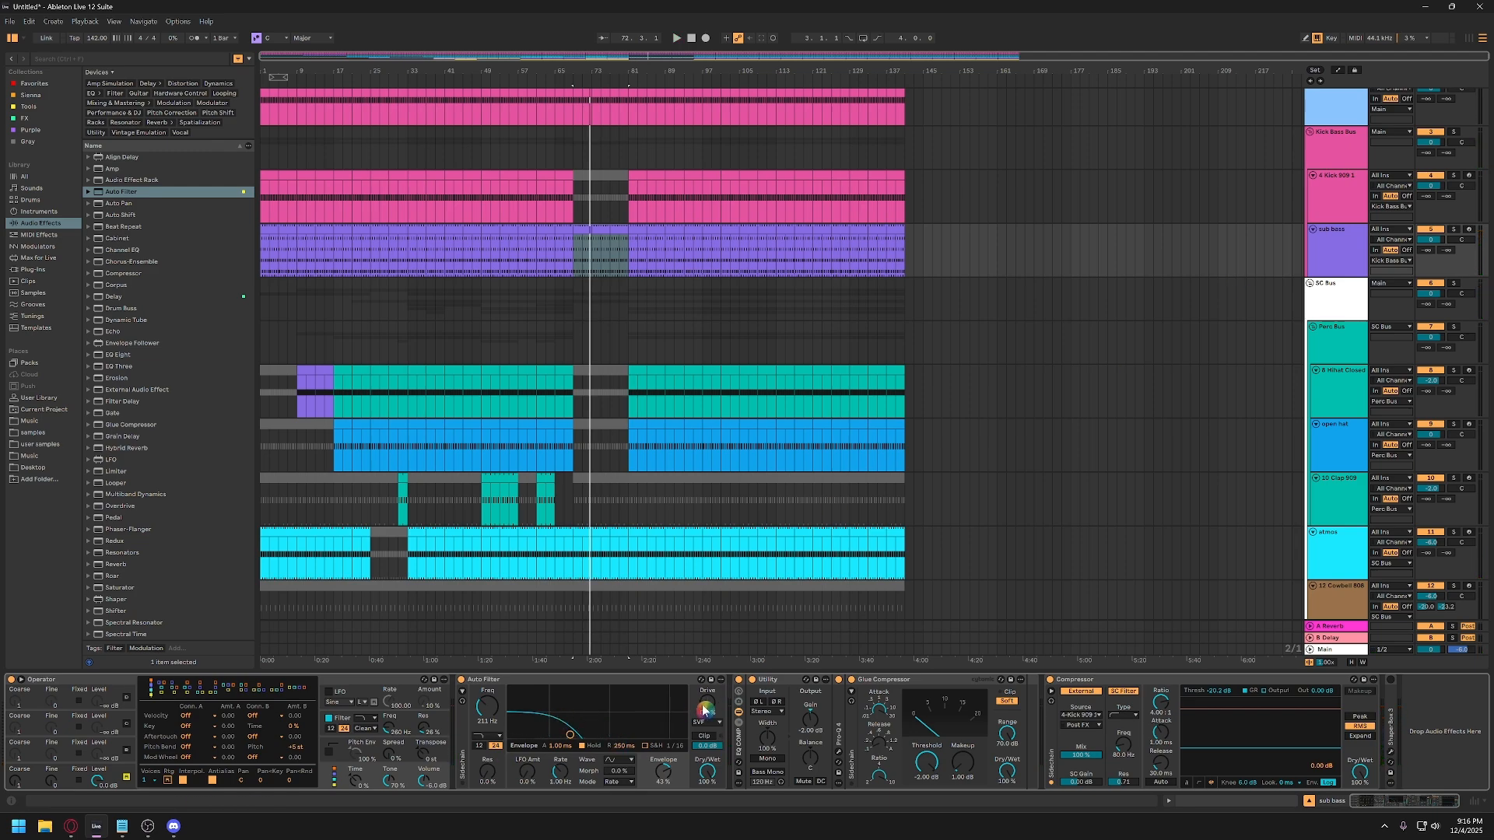
left_click(551, 682)
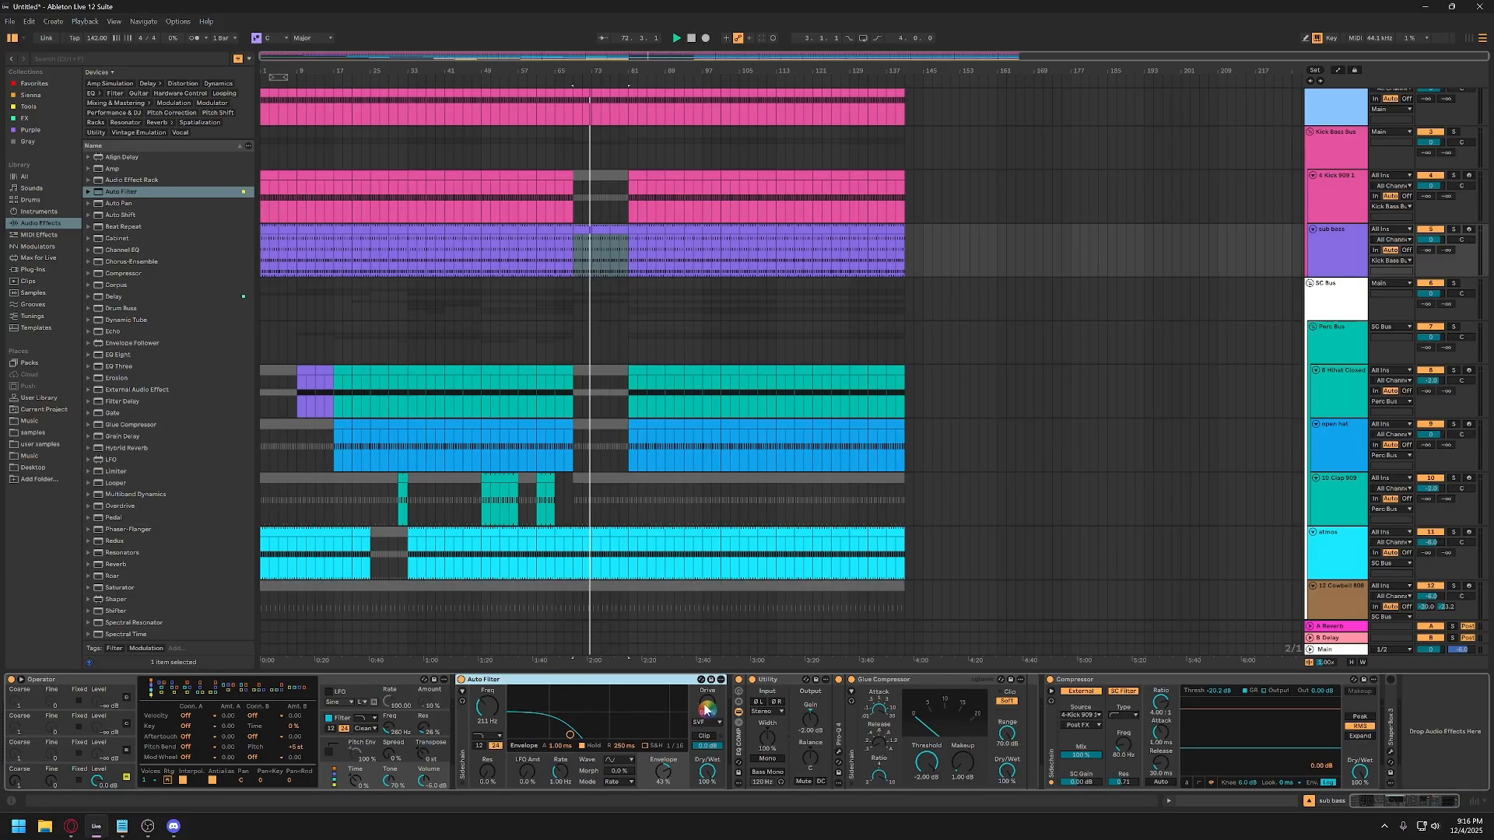
key("space")
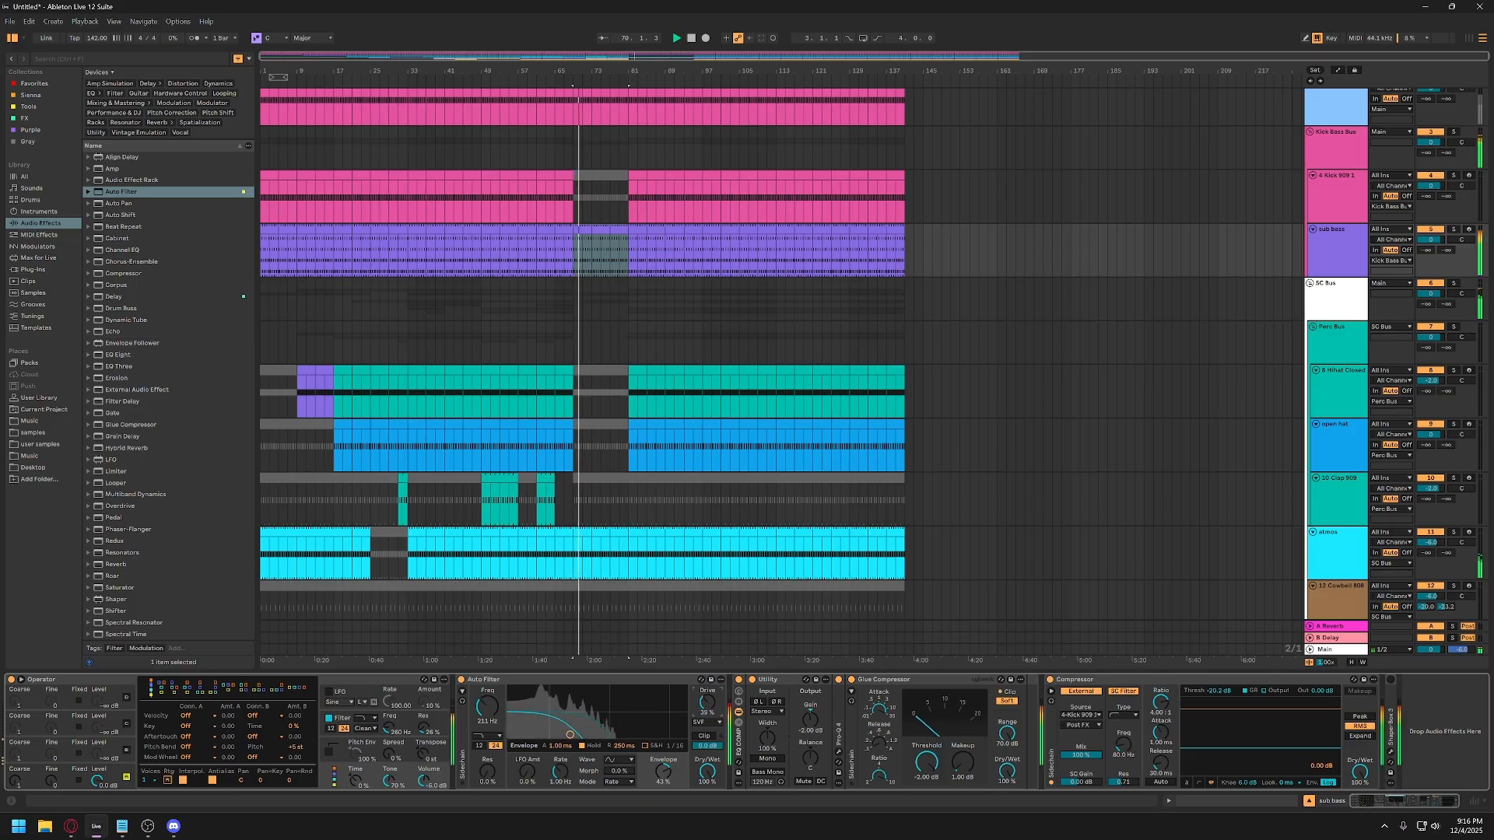
Automate the sub bass Auto Filter's Drive with a ramp from bar 73 to about 84% at bar 81, and play it.
right_click(709, 709)
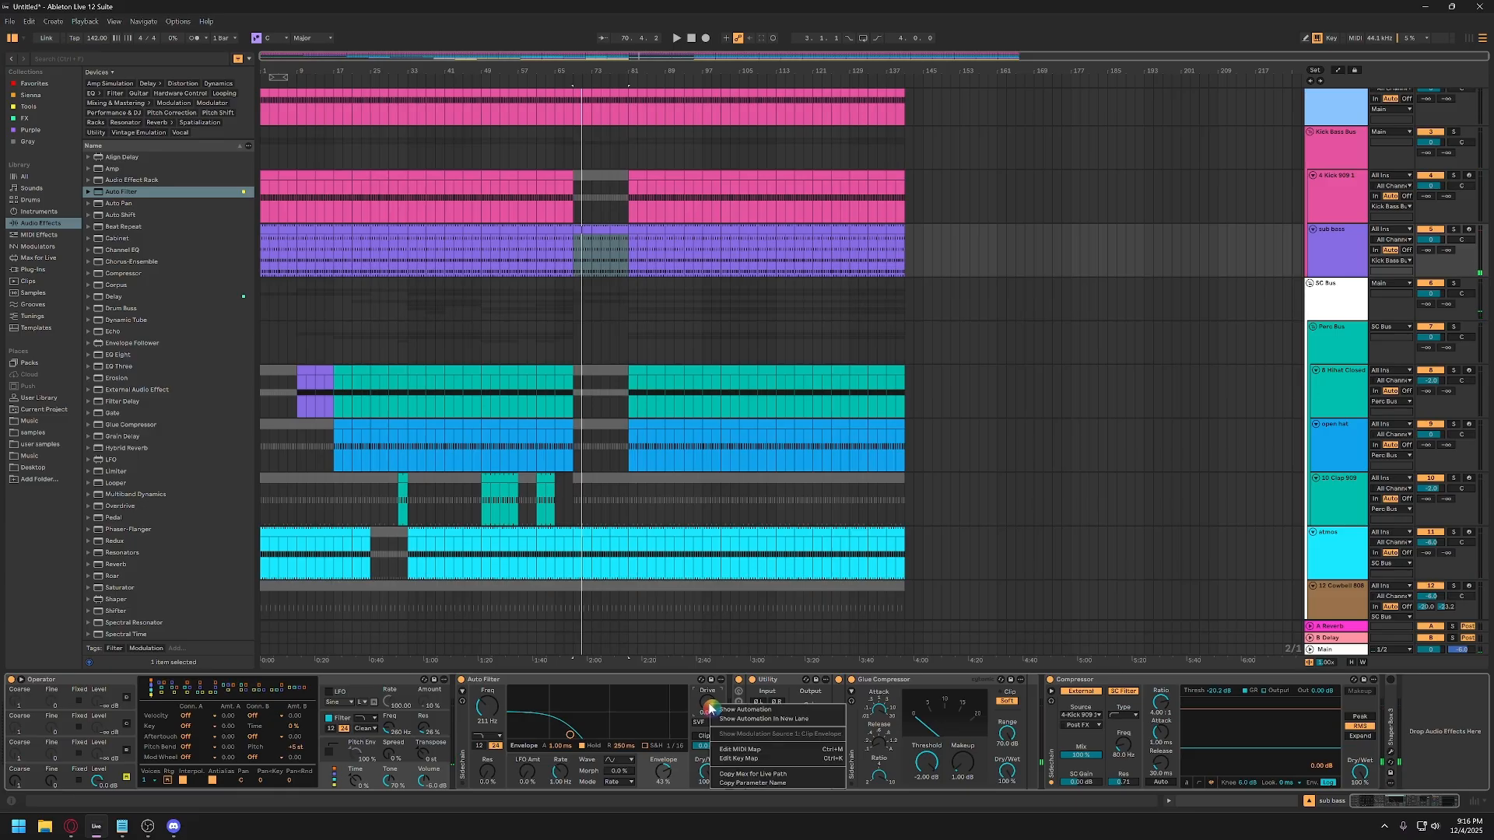
left_click(726, 718)
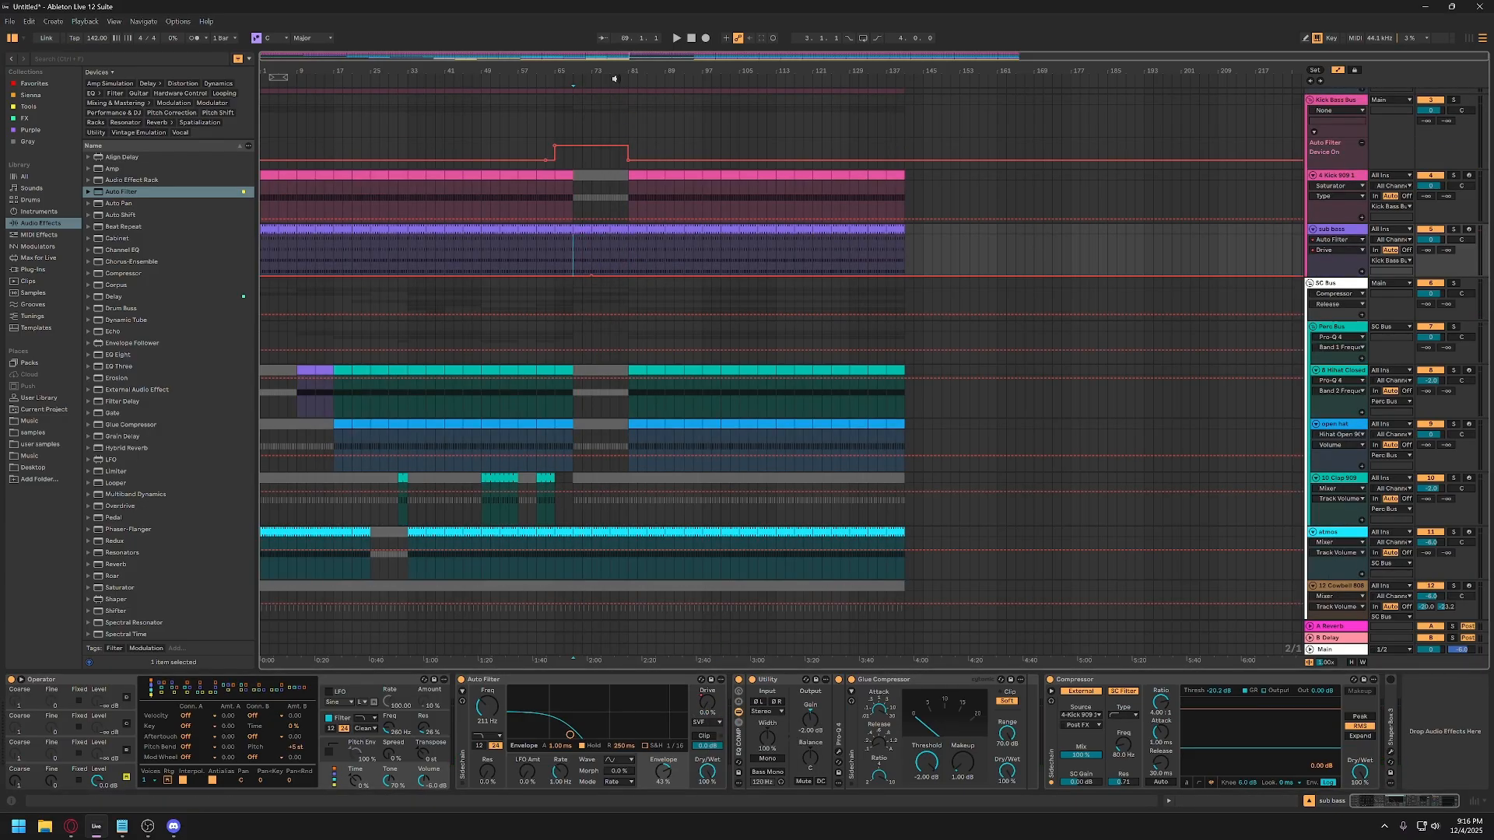
left_click_drag(614, 79, 711, 238)
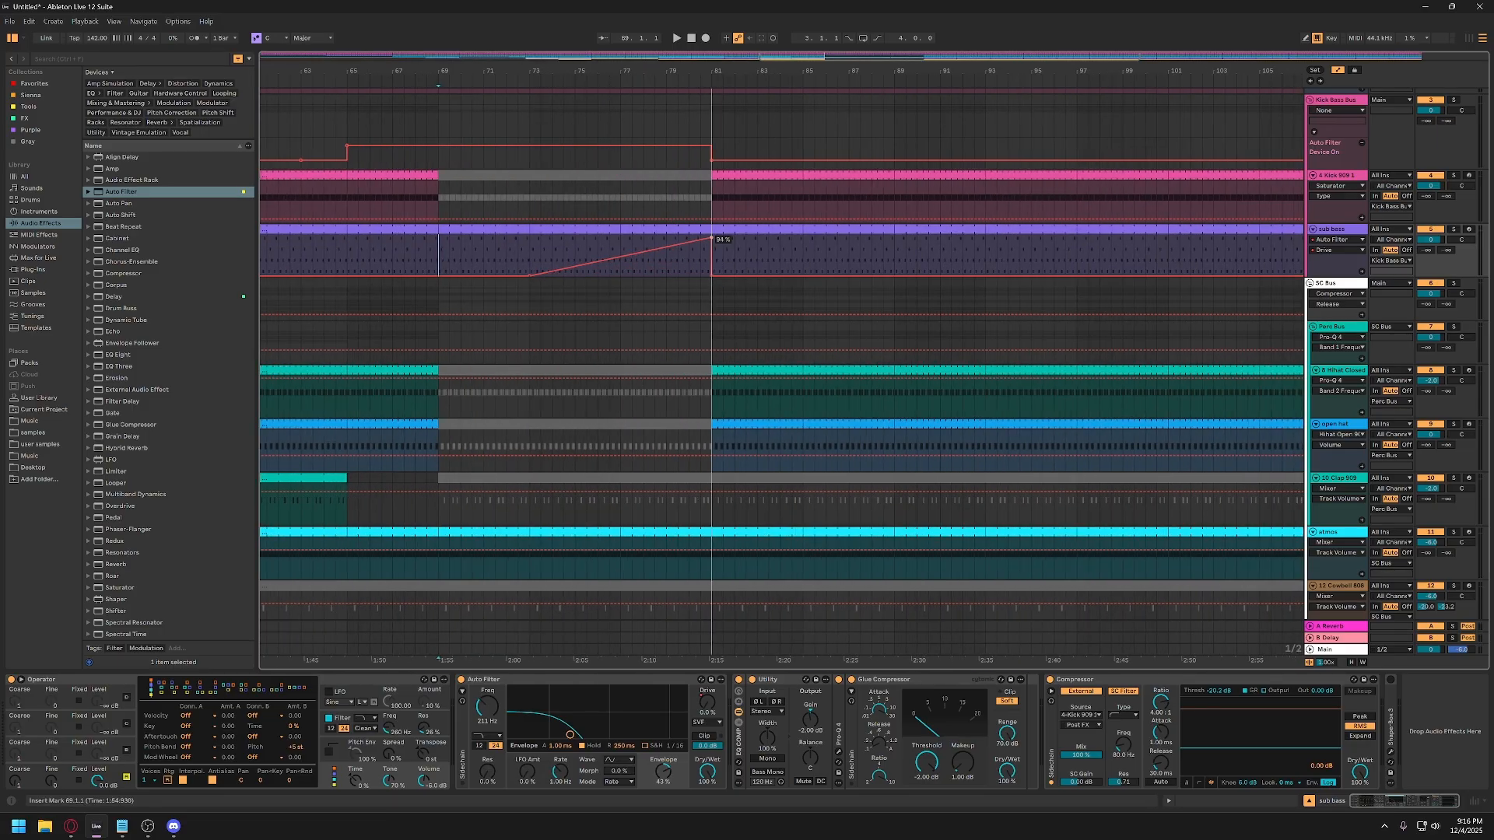
left_click(533, 255)
key("space")
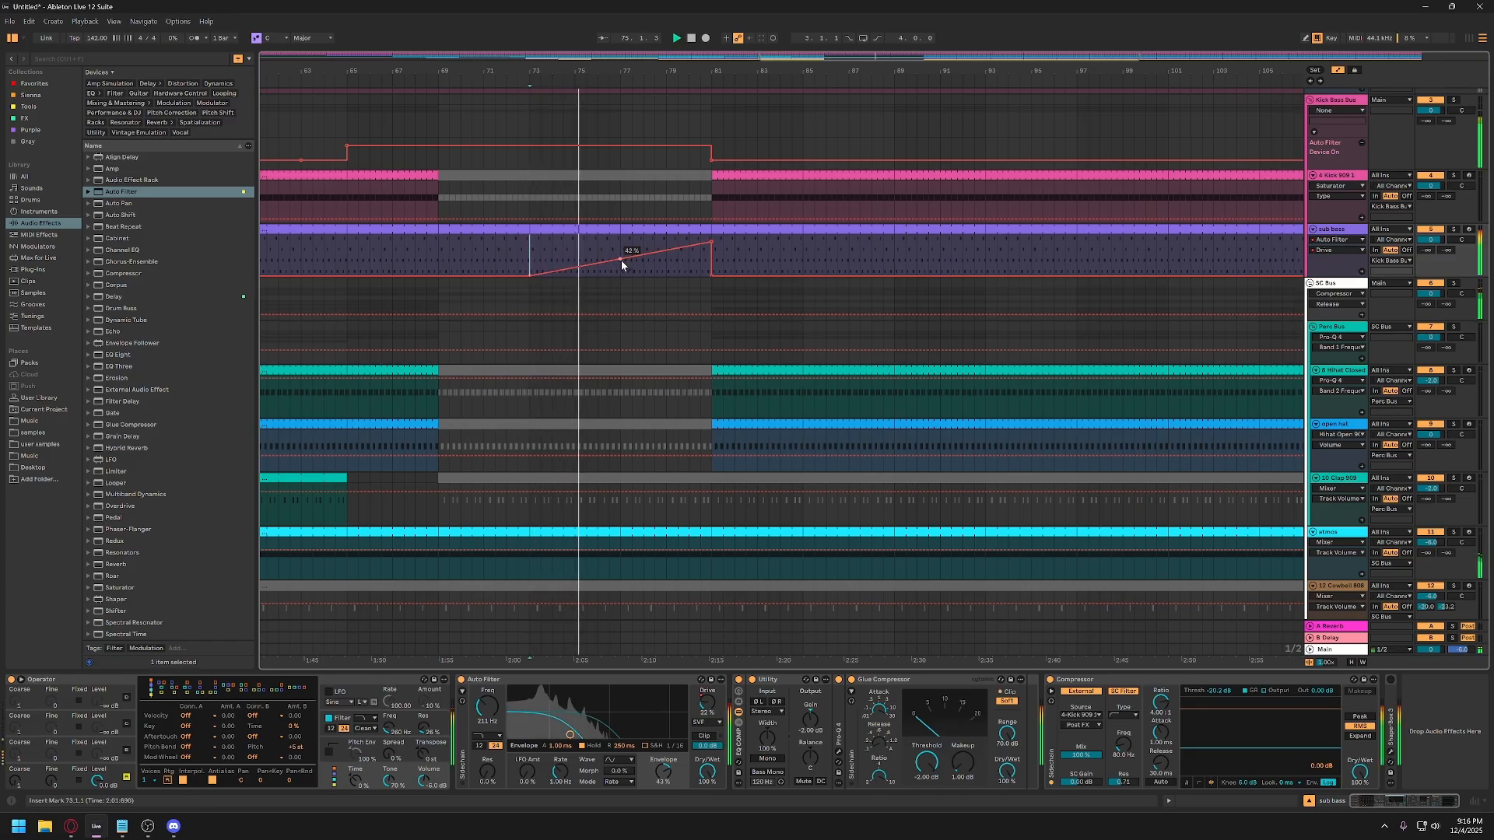
Bend the sub bass Drive ramp below its straight line with intermediate breakpoints so it rises more steeply towards bar 81.
left_click_drag(621, 260, 620, 265)
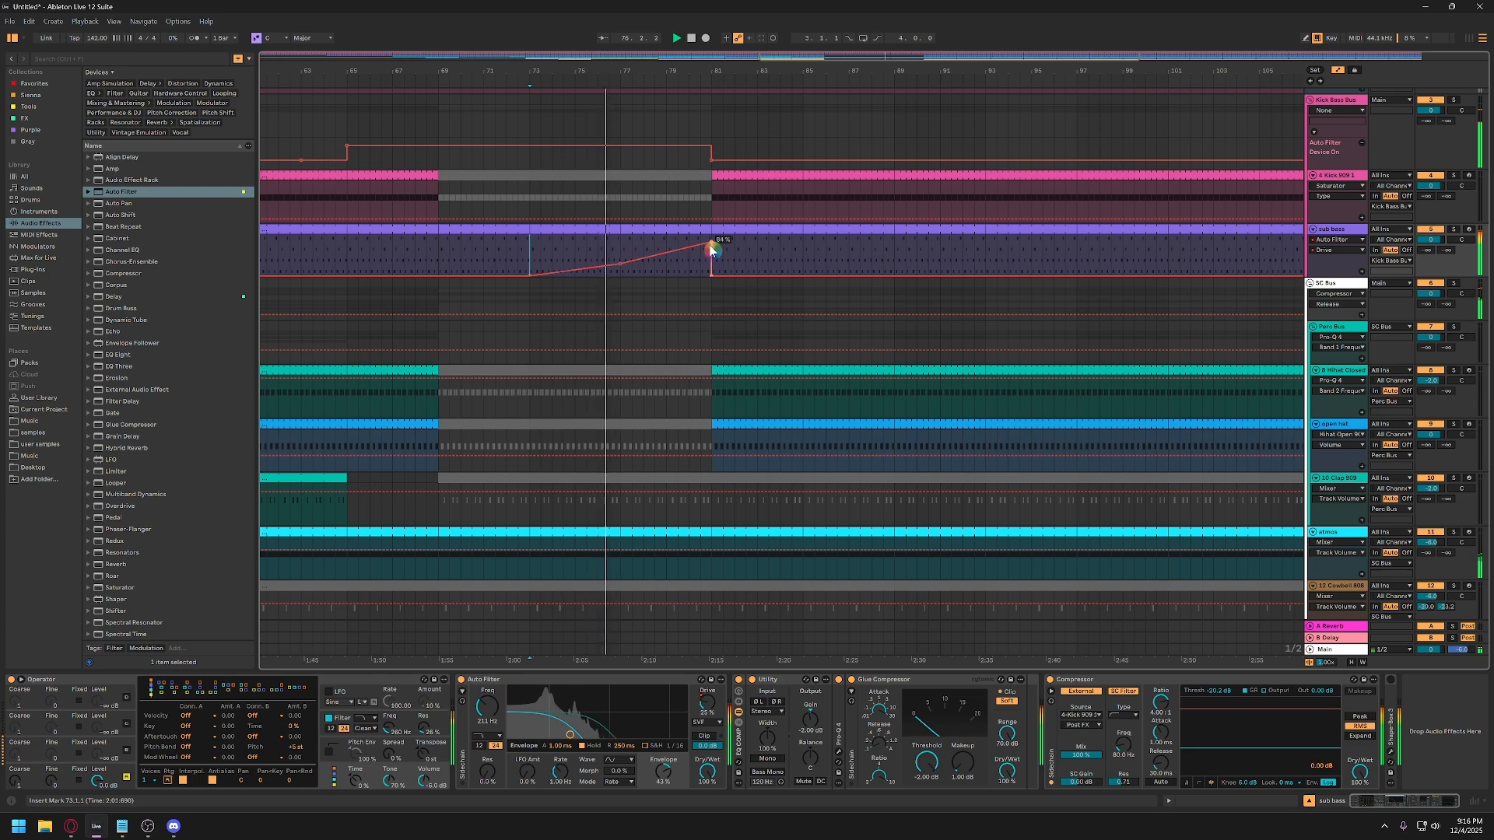
left_click(670, 255)
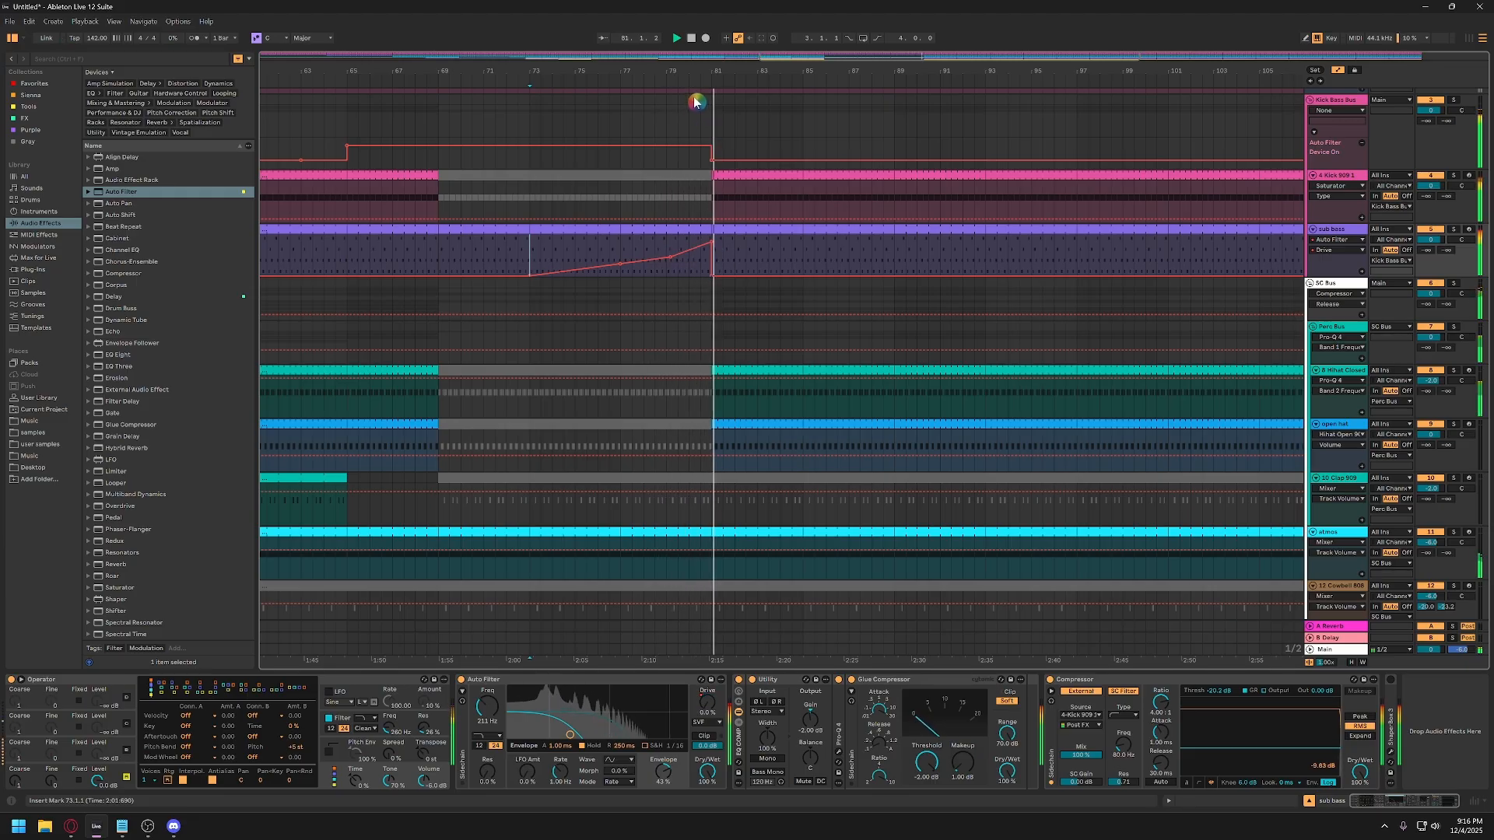
left_click_drag(692, 71, 818, 35)
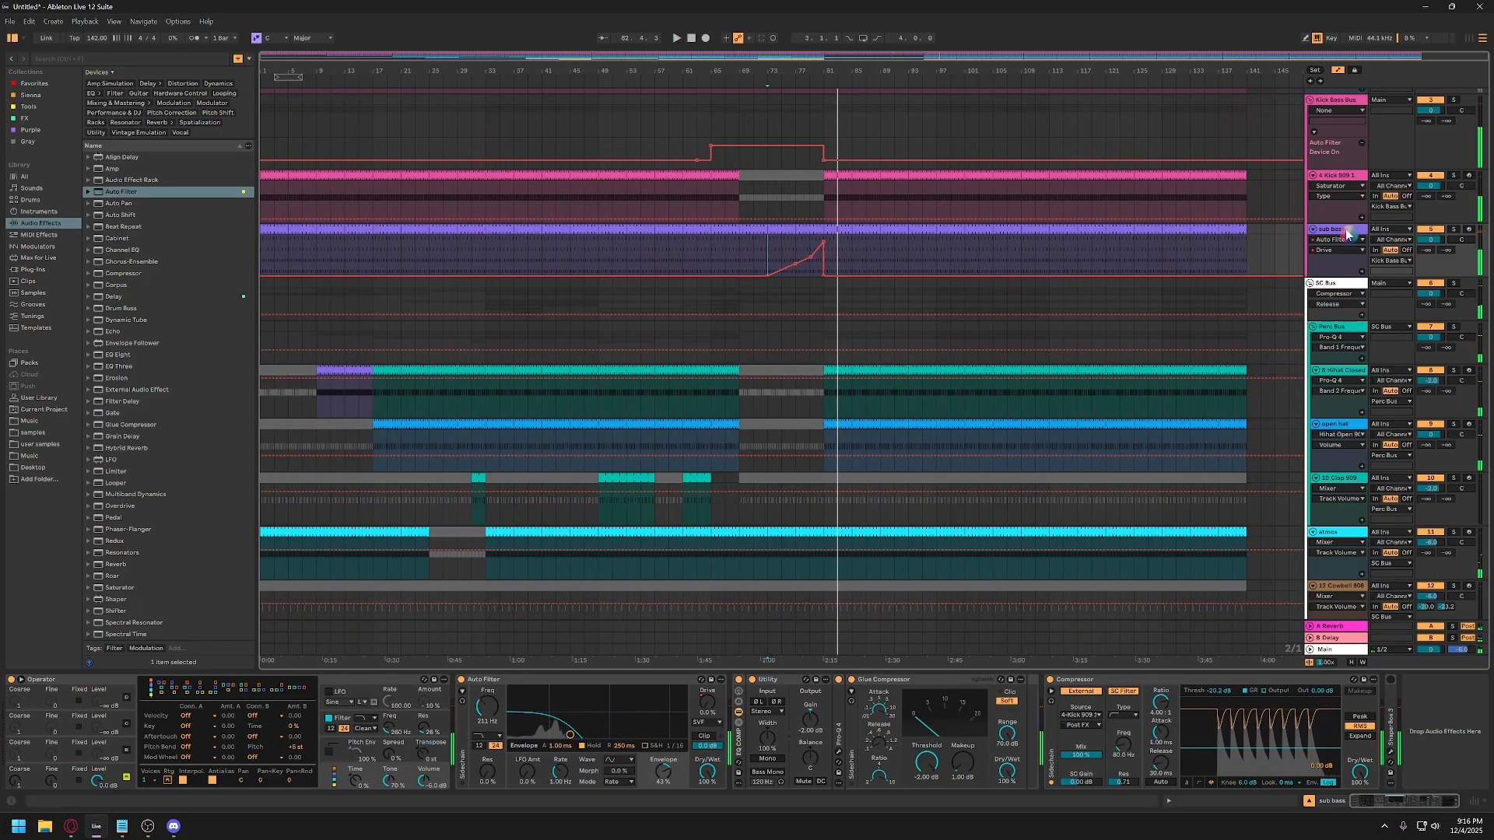
Automate the sub bass A-Reverb send with a ramp rising from bar 73 and dropping back at bar 81.
scroll(1388, 304, "down", 4)
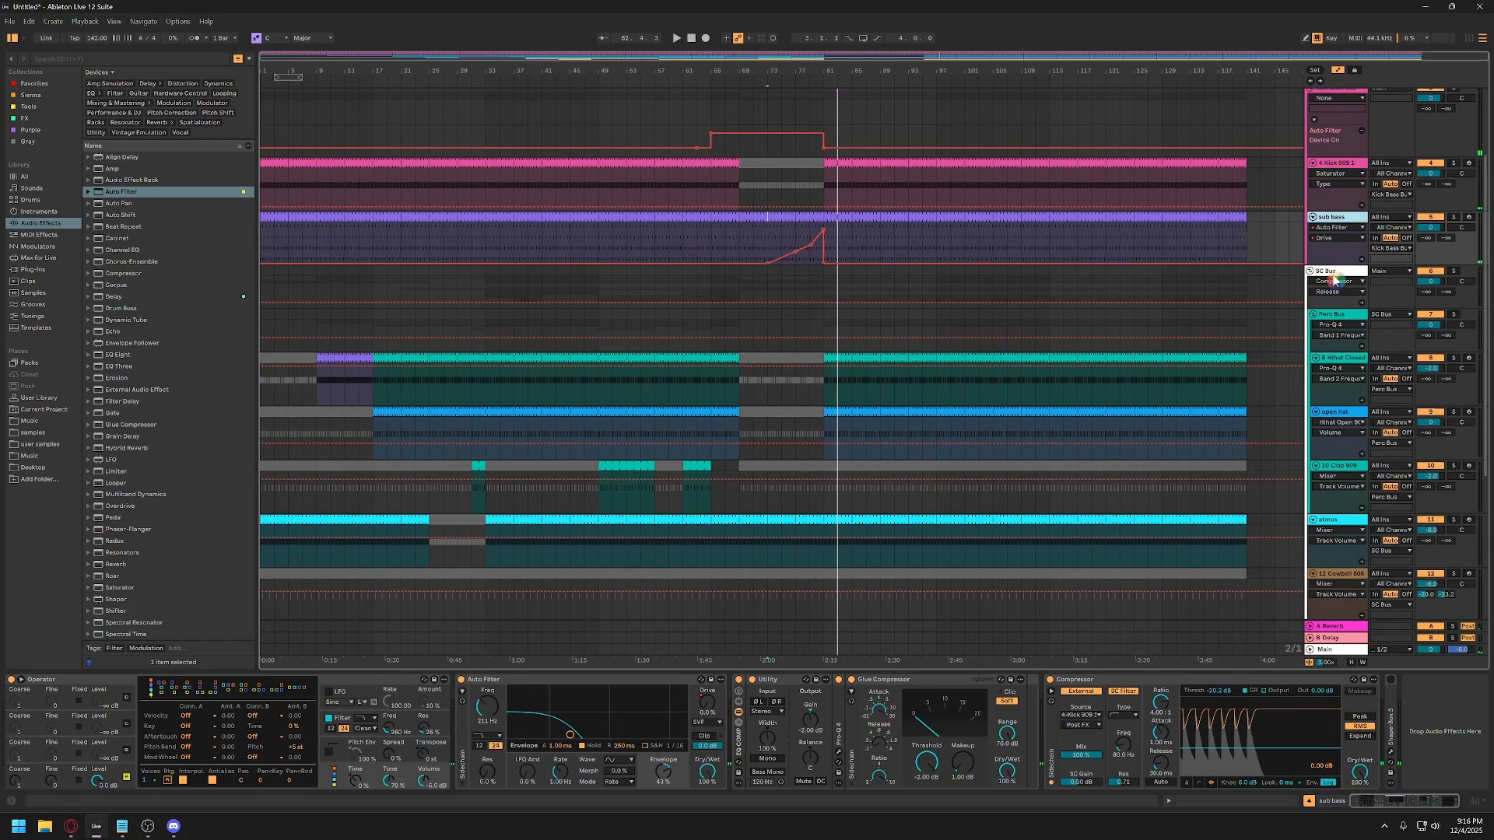
scroll(1105, 452, "down", 4)
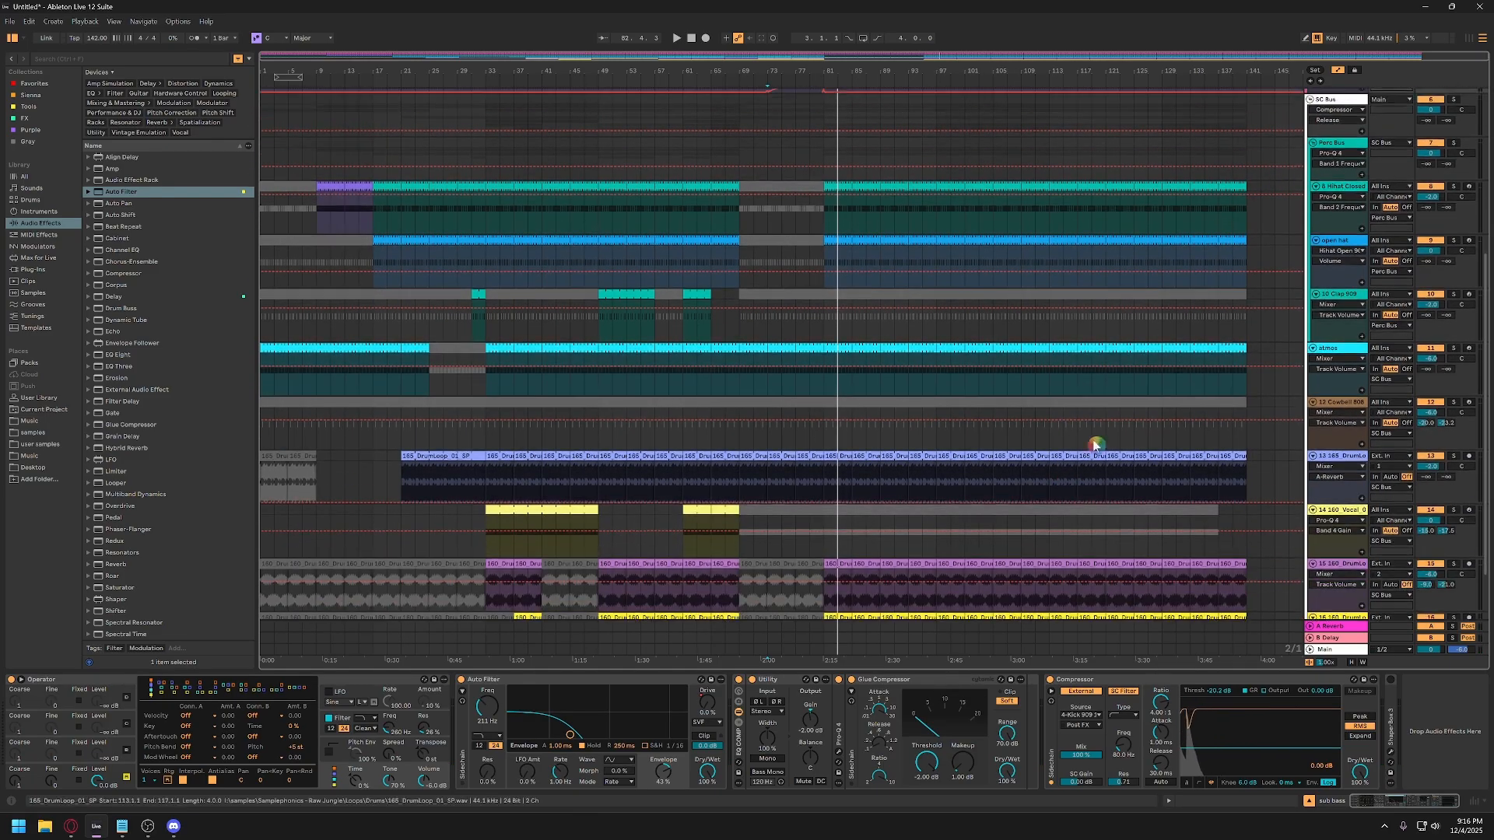
scroll(1204, 376, "up", 10)
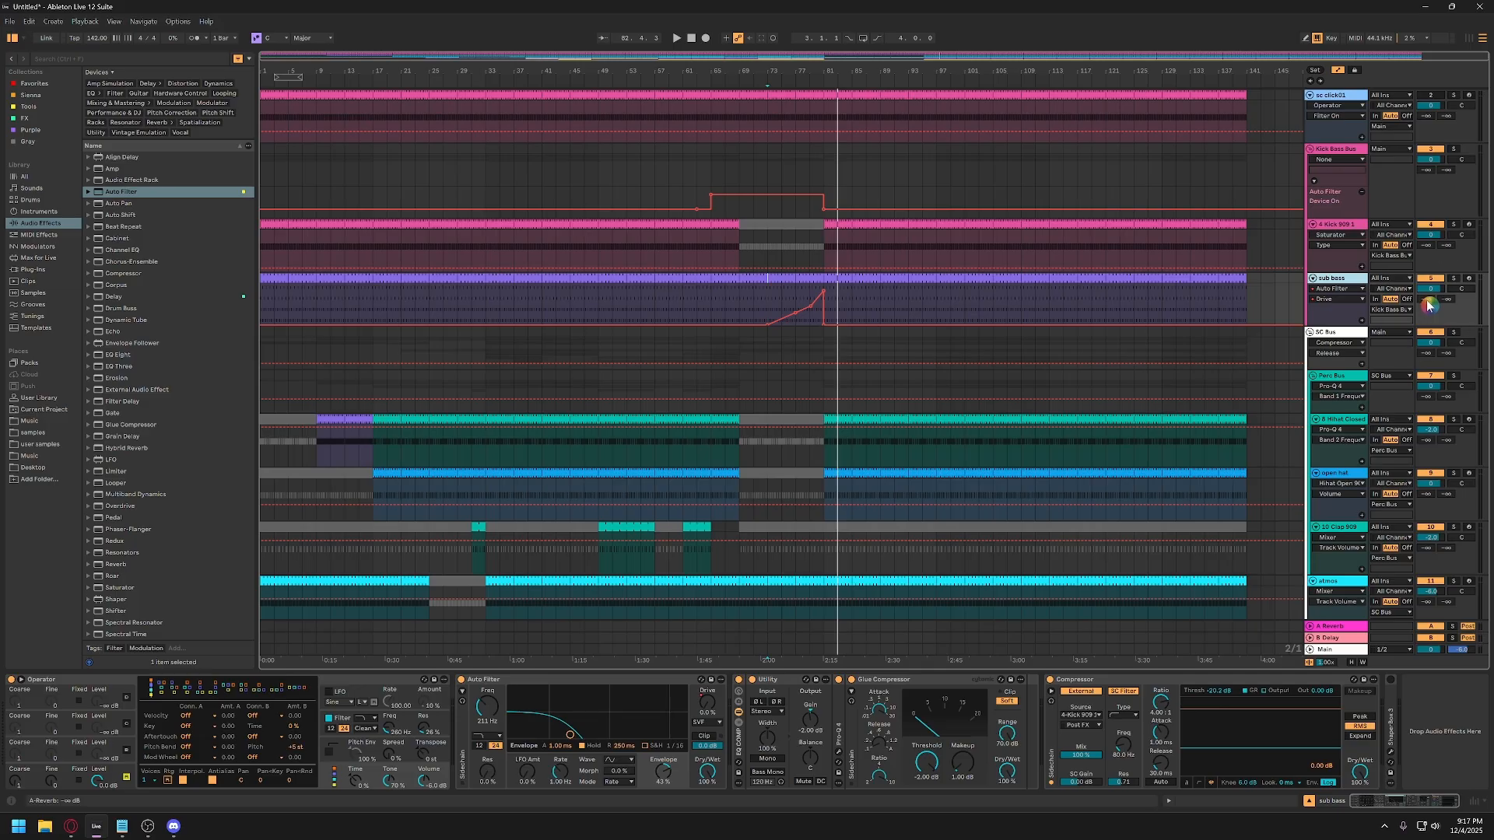
left_click(1429, 305)
right_click(1429, 304)
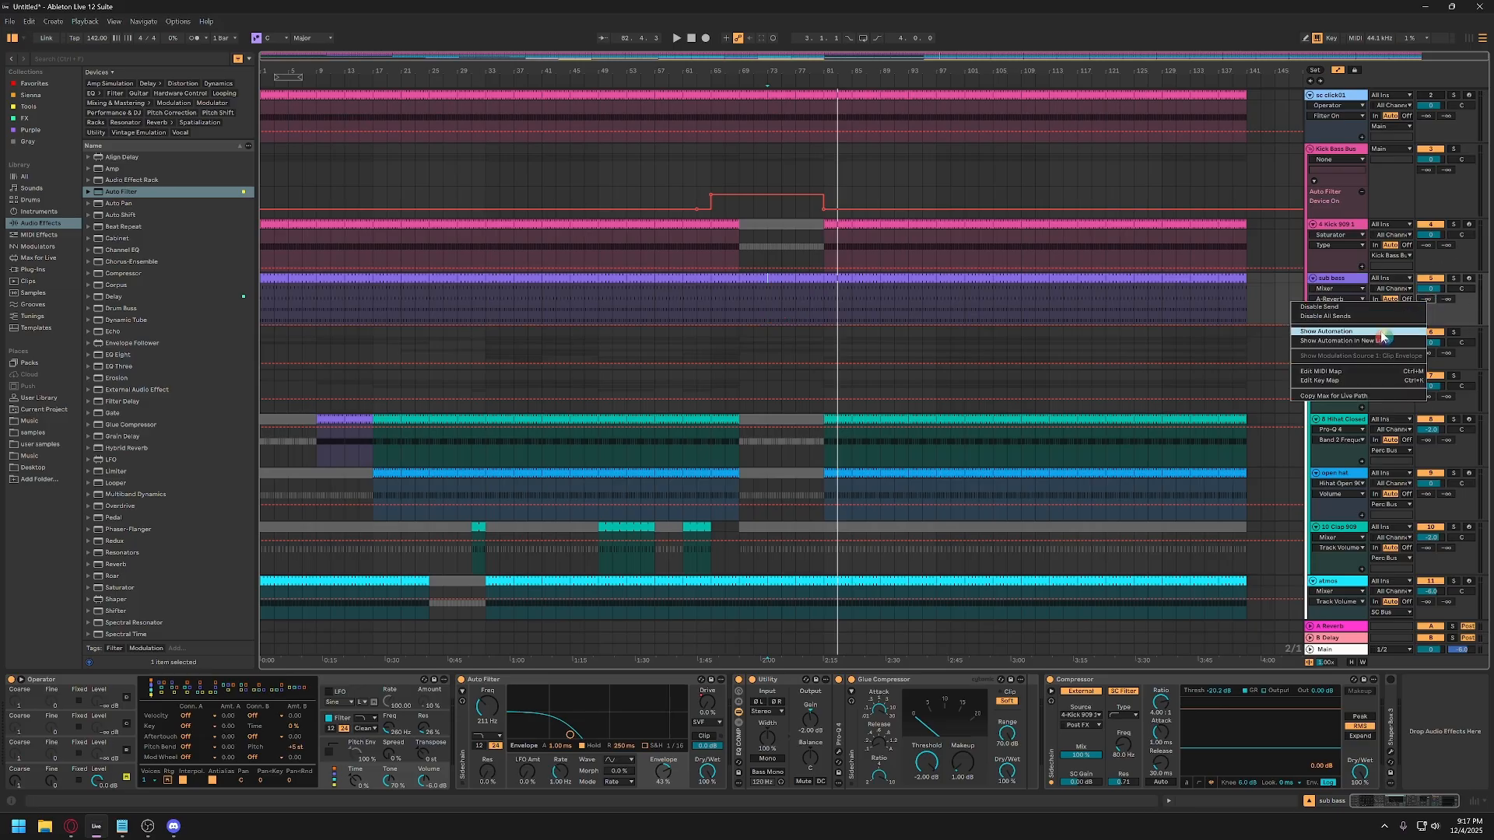
left_click(877, 313)
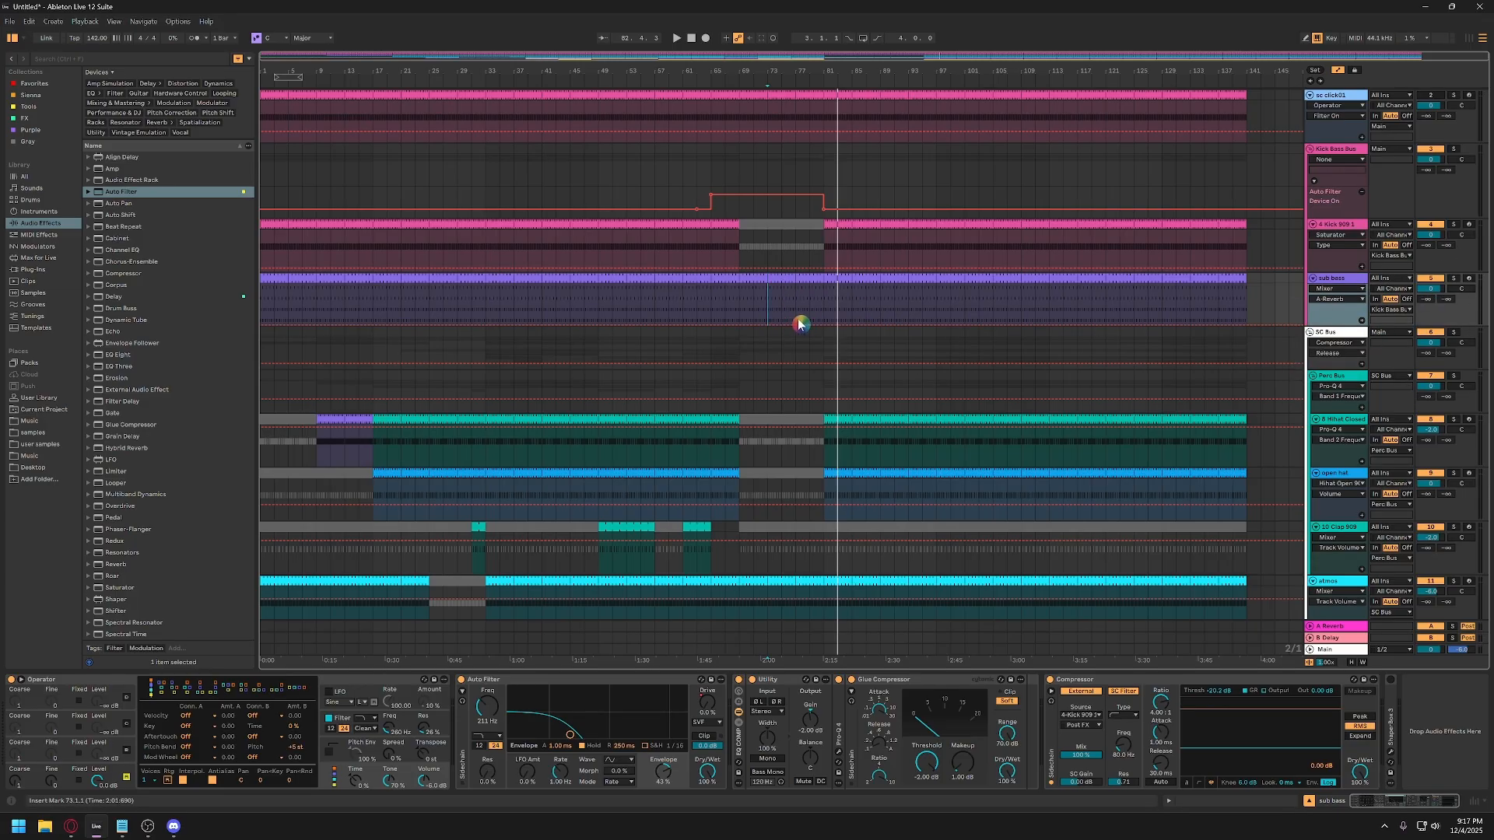
left_click(823, 325)
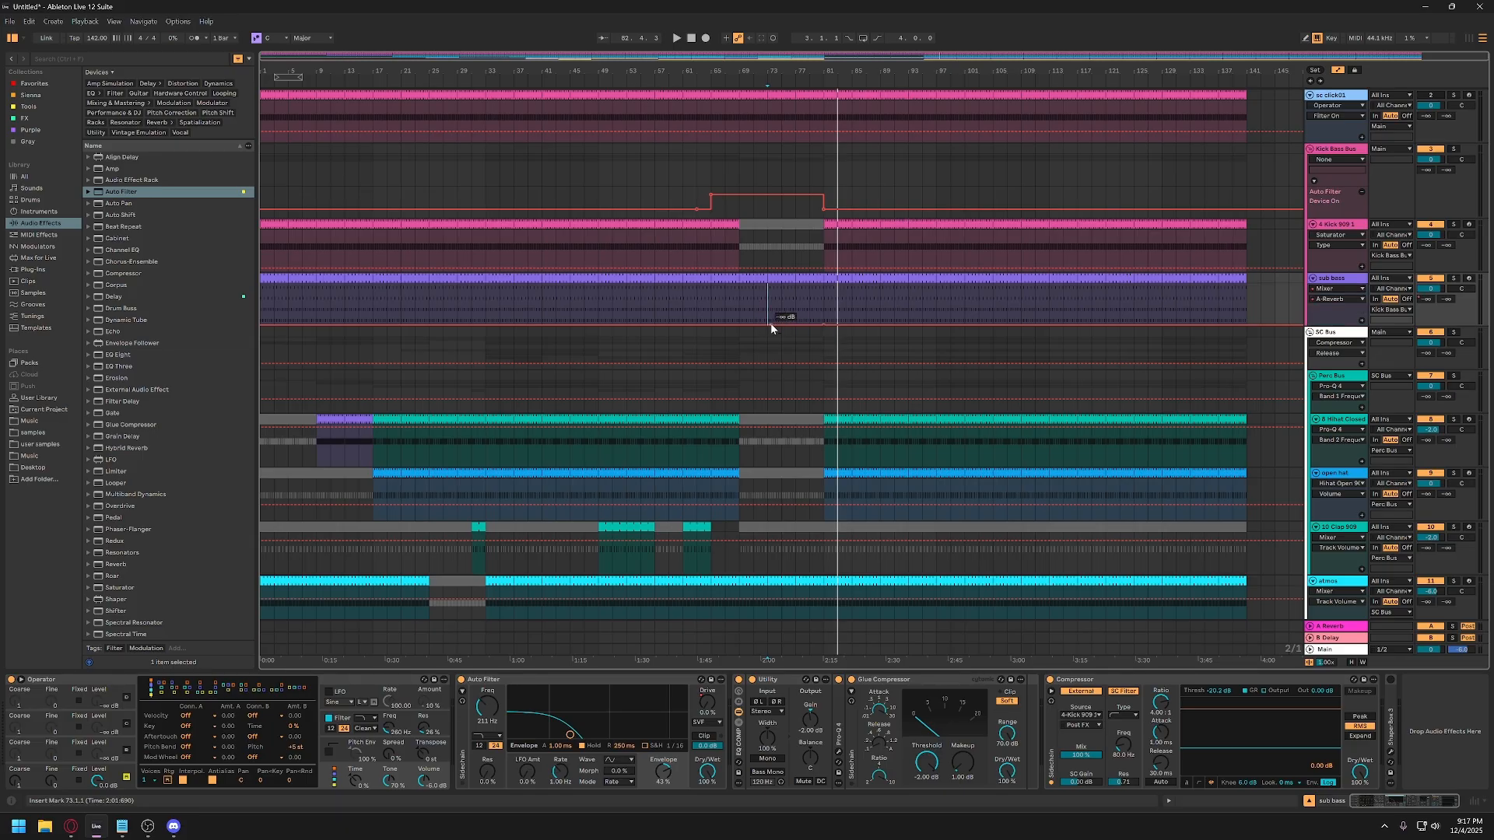
left_click_drag(823, 324, 823, 294)
Automate the sub bass B-Delay send with a ramp from bar 73 up to about -9 dB at bar 81.
right_click(1452, 301)
left_click(1410, 332)
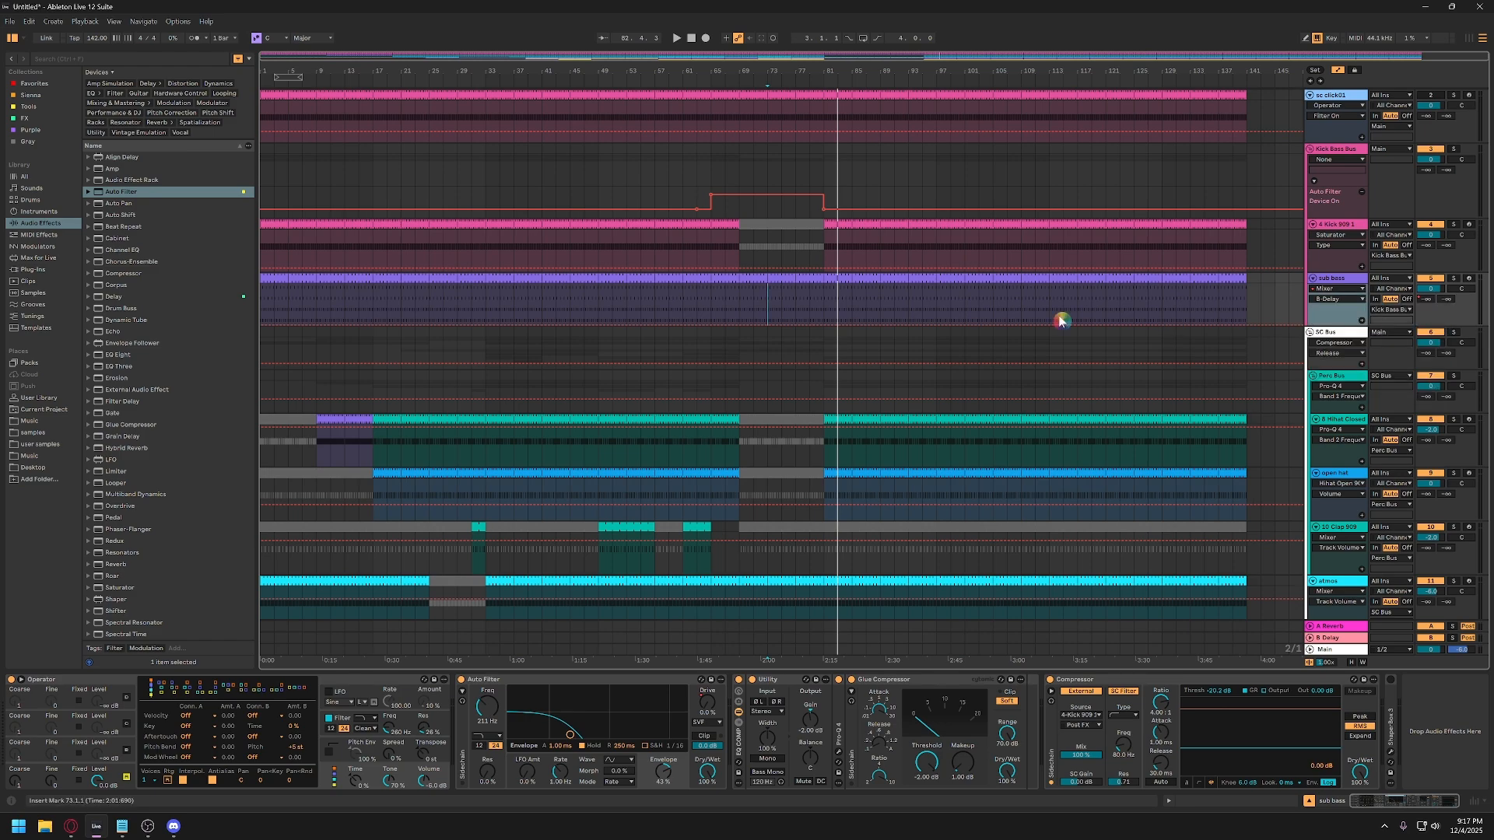
left_click(768, 327)
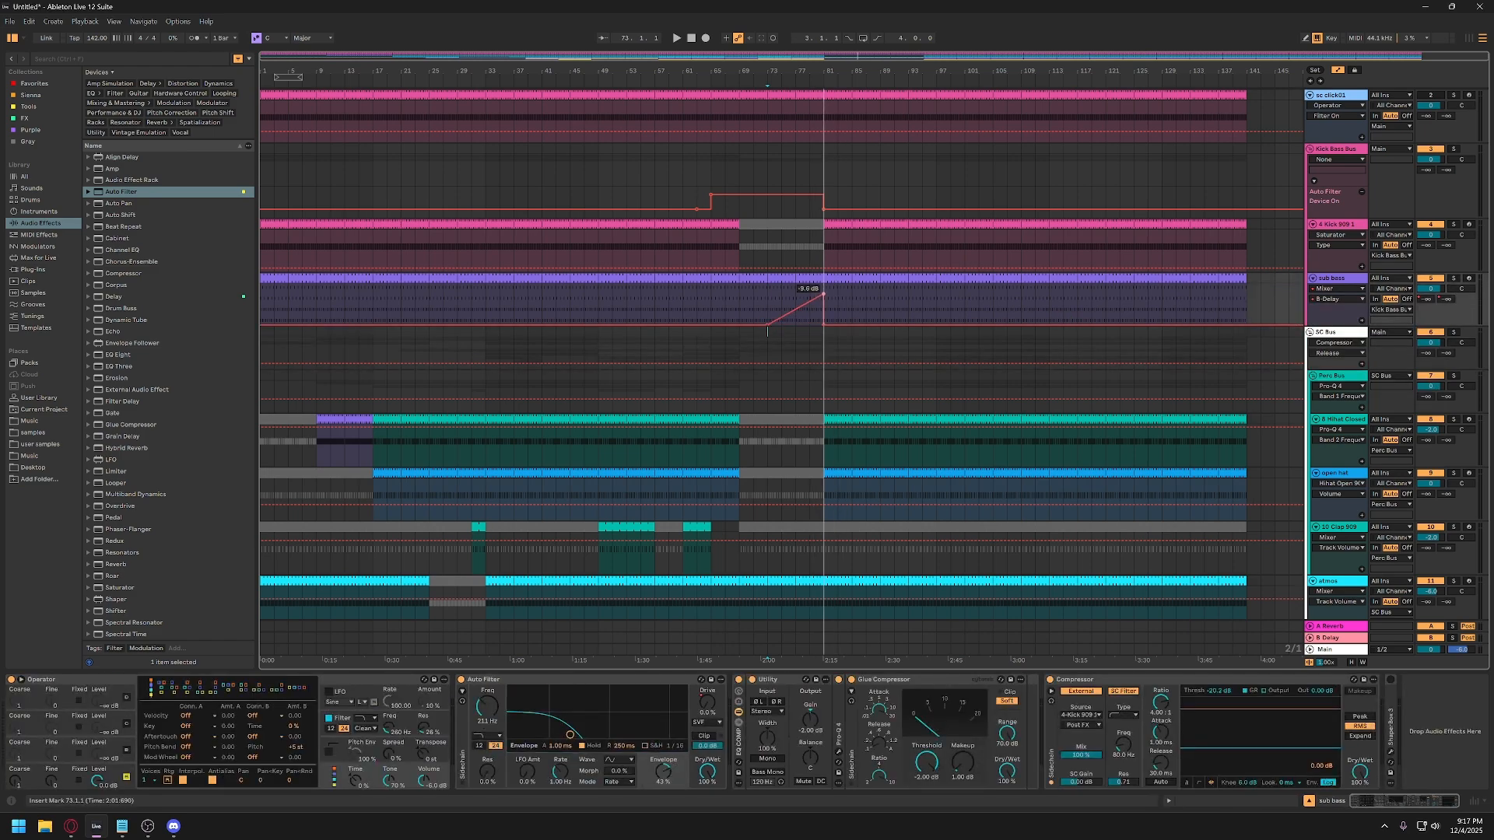
Play the breakdown from bar 73 and fine-tune the peak of the sub bass delay send ramp at bar 81.
key("space")
scroll(926, 346, "down", 4)
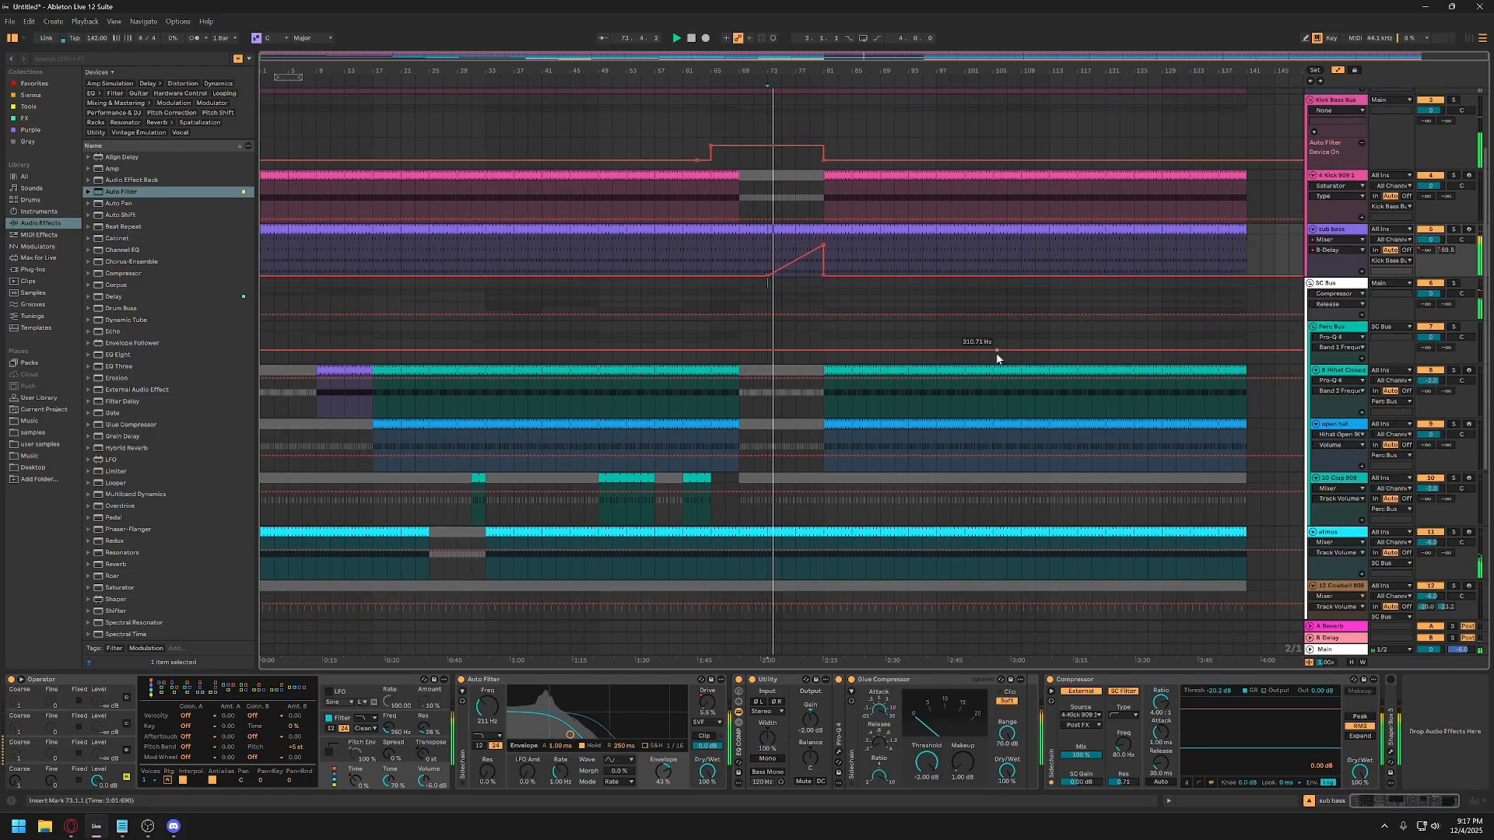
scroll(923, 418, "down", 3)
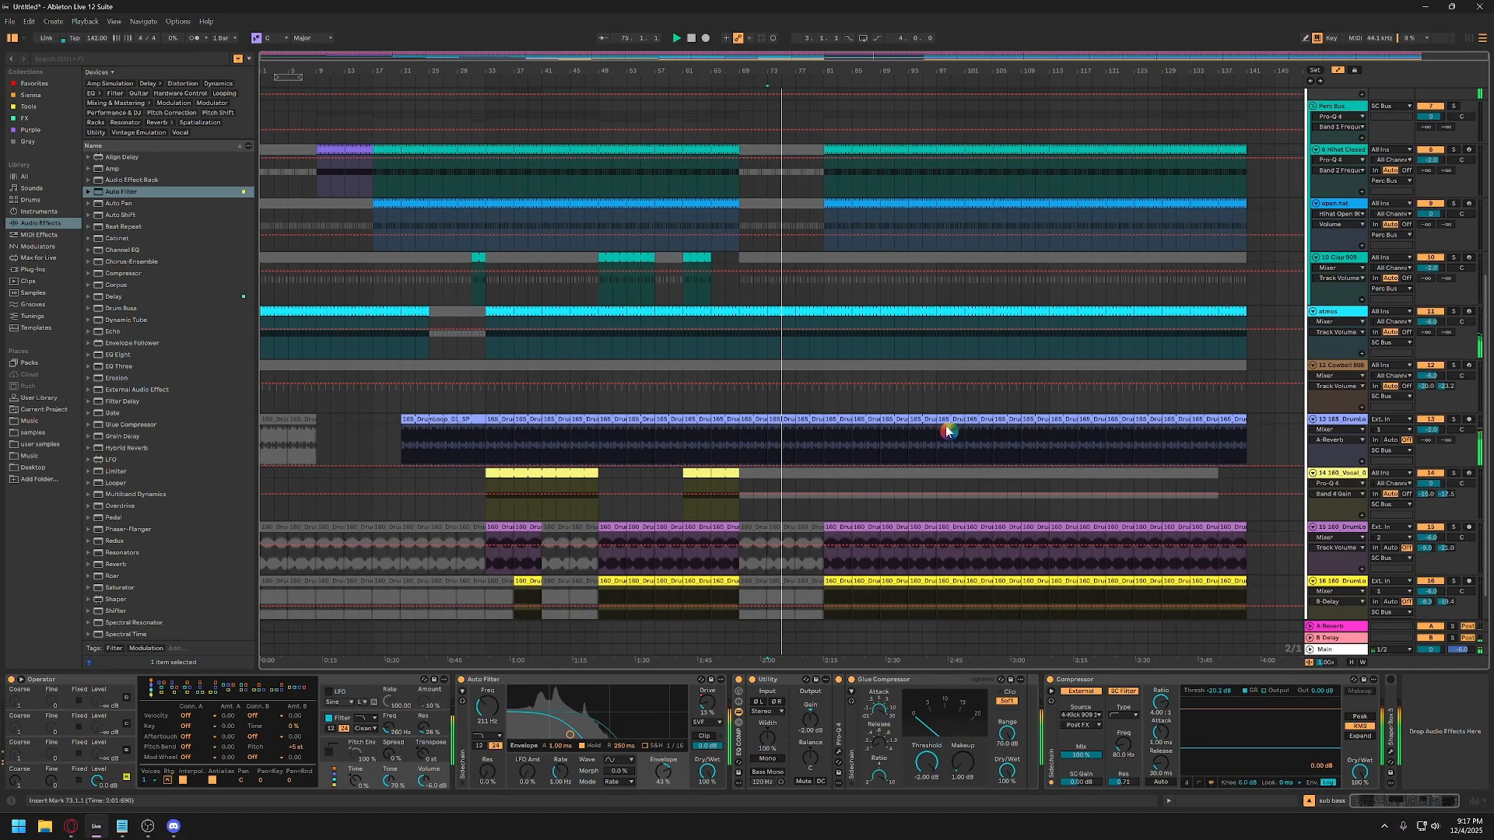
scroll(902, 377, "up", 1)
scroll(874, 334, "up", 5)
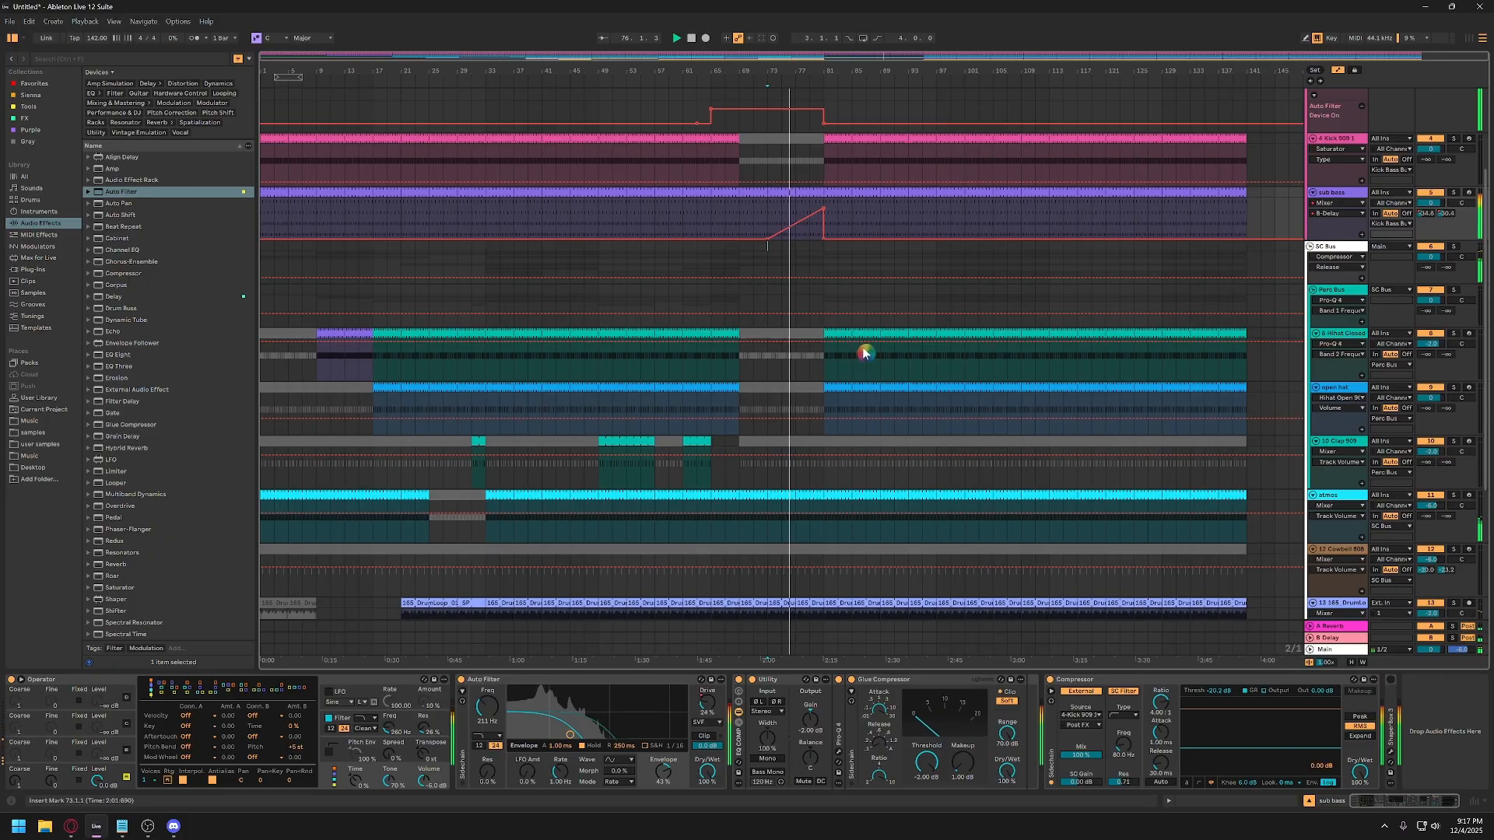
scroll(859, 297, "up", 1)
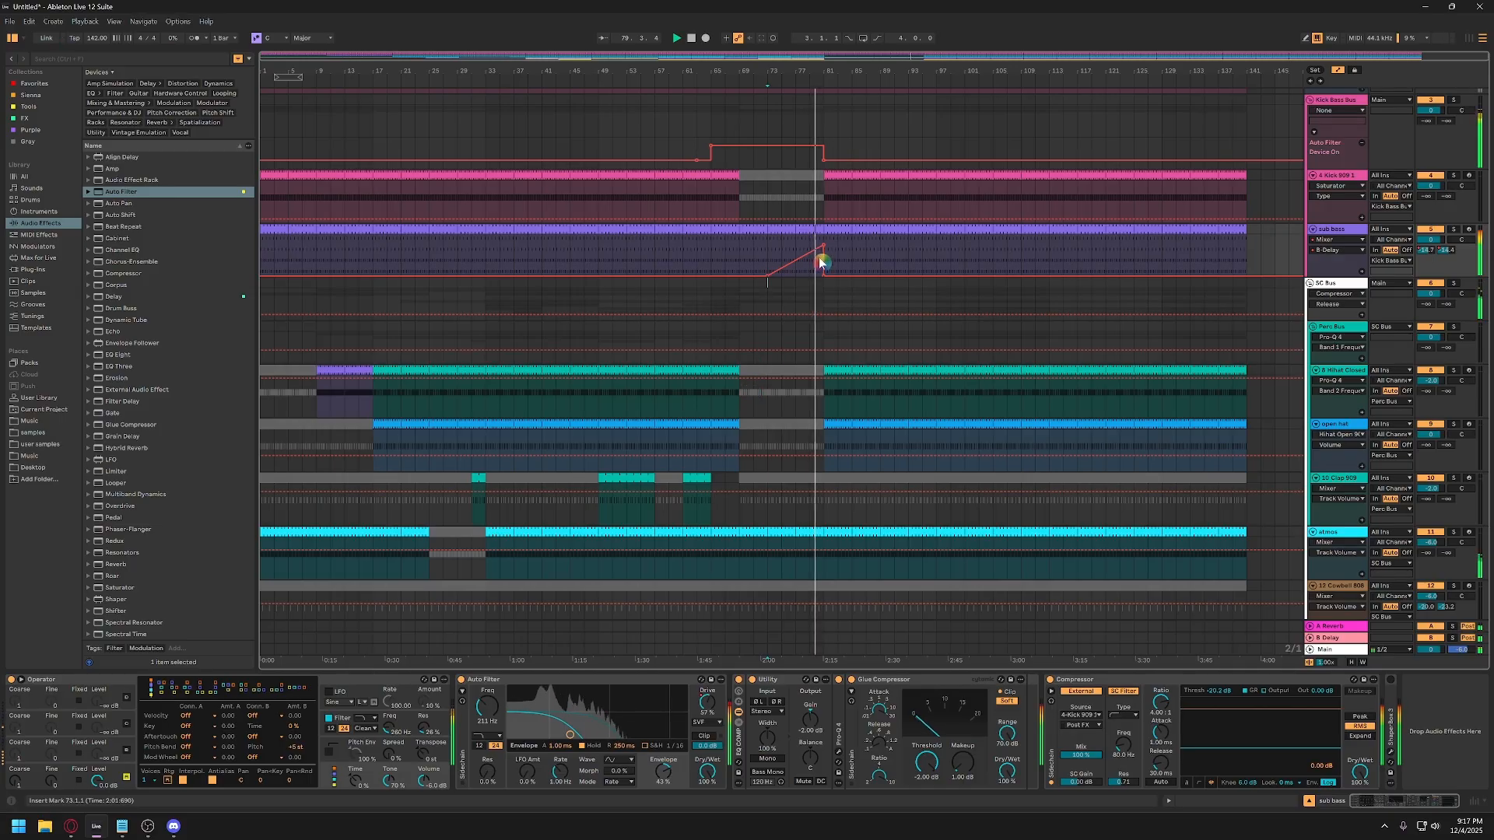
left_click_drag(824, 250, 823, 245)
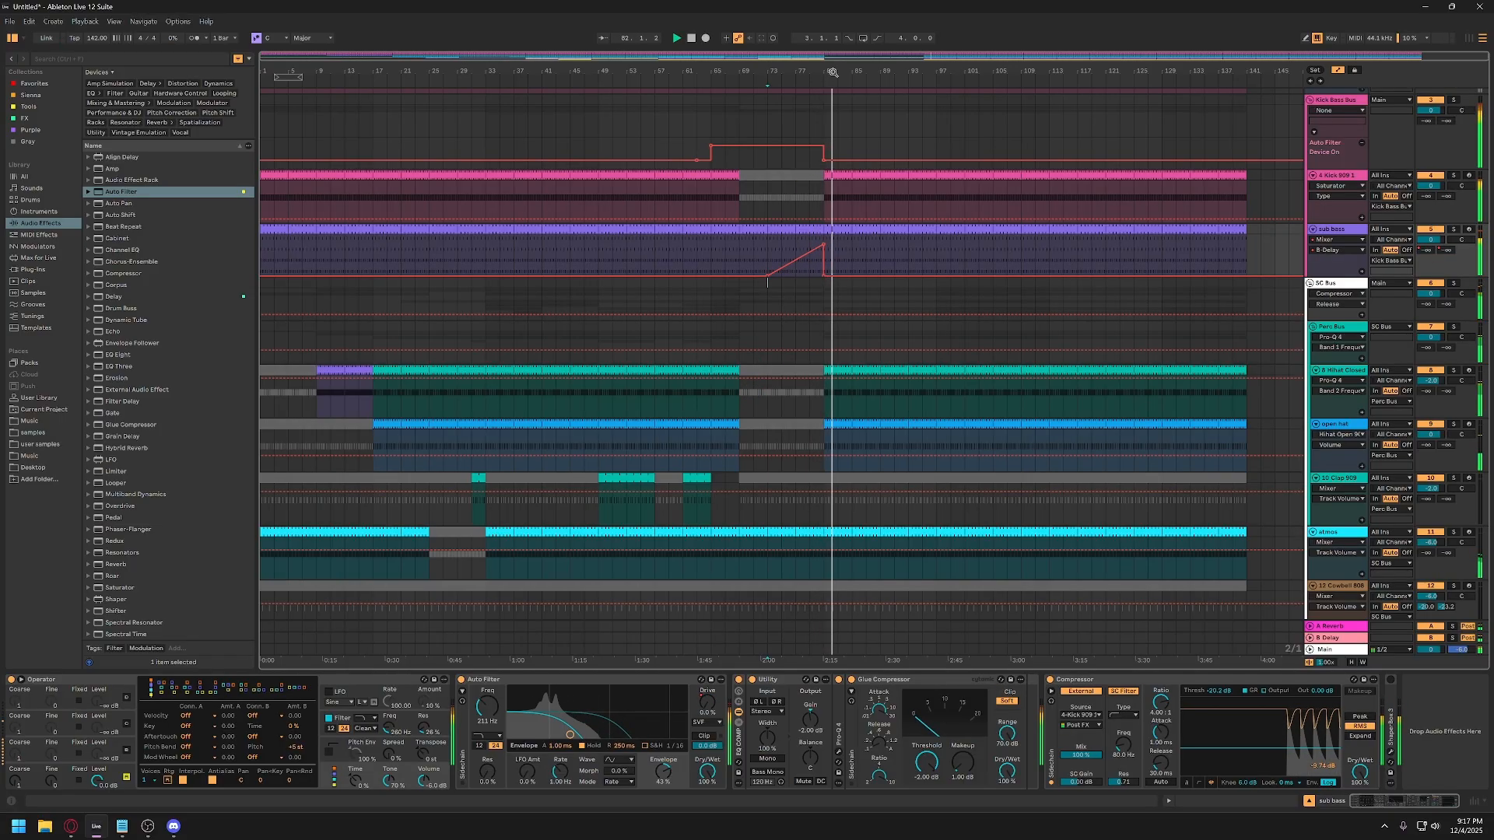
mouse_move(830, 71)
left_mouse_down()
mouse_move(826, 113)
mouse_move(809, 80)
mouse_move(827, 66)
left_mouse_up()
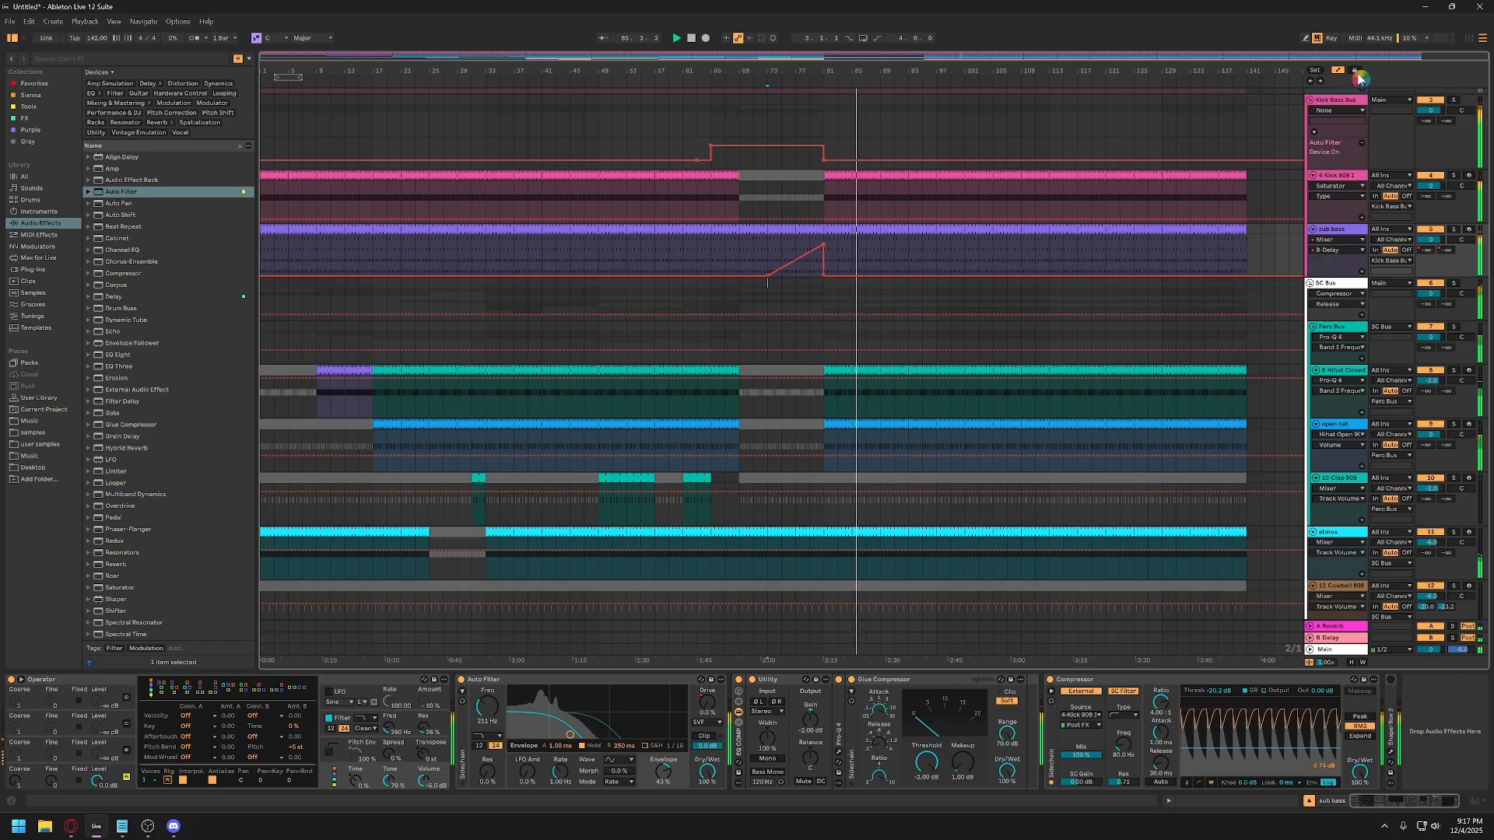
Hide the automation lanes, activate the vocal clips on track 14 from bar 89 to bar 97, and play from bar 89.
key("a")
scroll(871, 459, "down", 2)
key("space")
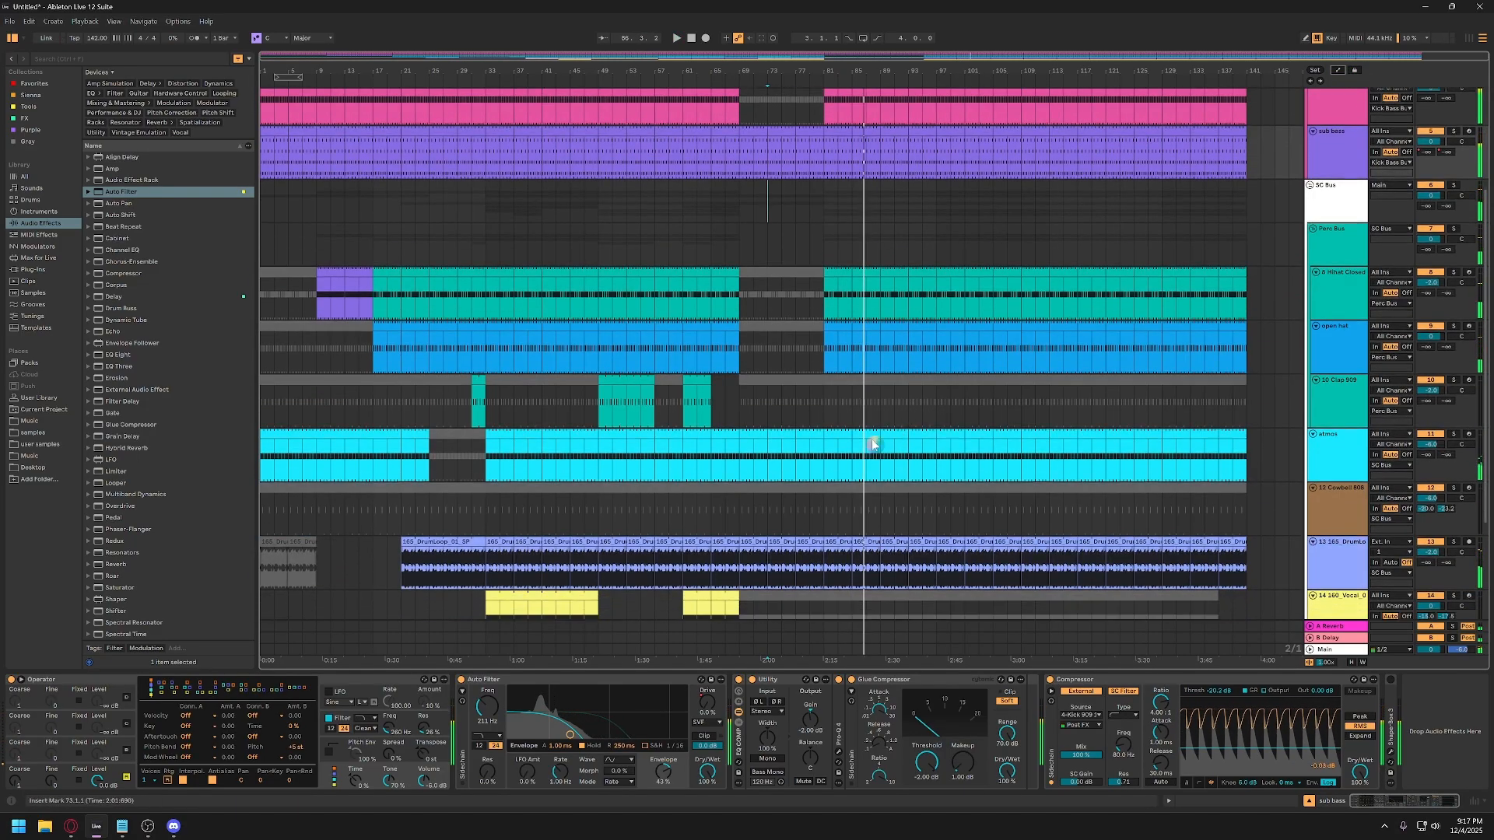
scroll(867, 462, "down", 4)
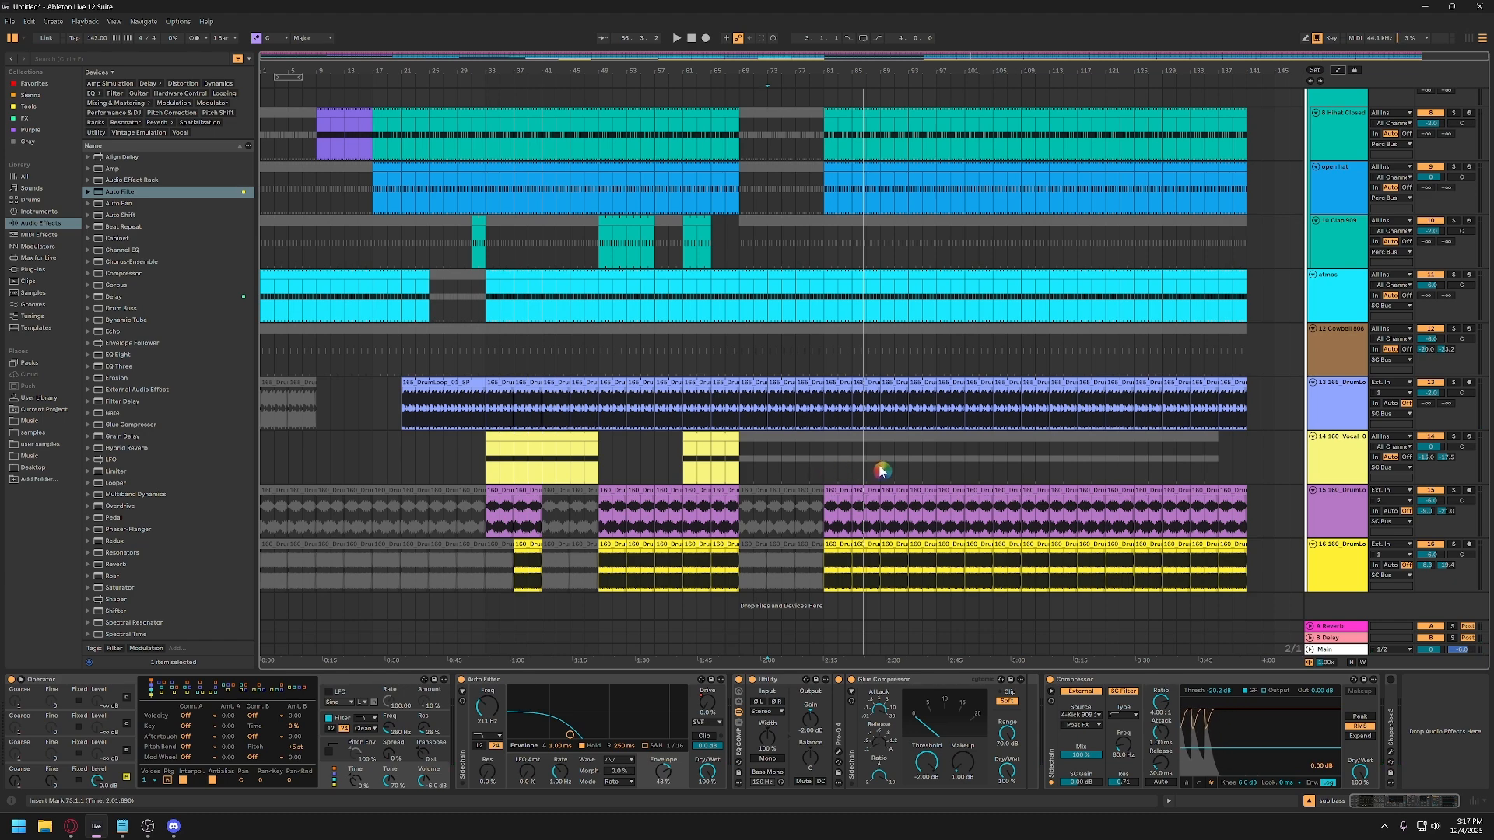
left_click_drag(881, 471, 928, 467)
left_click(938, 466)
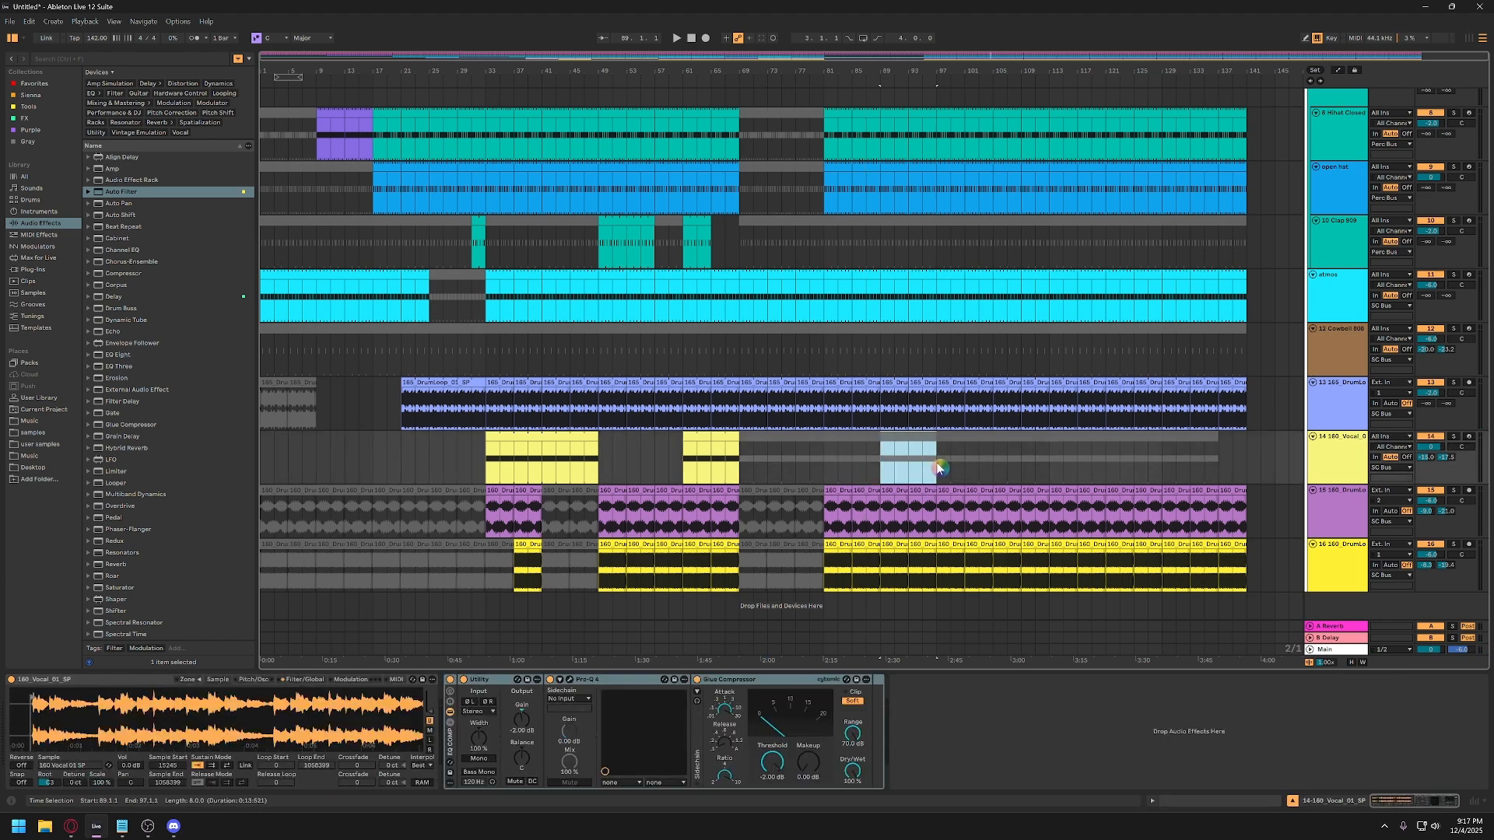
key("space")
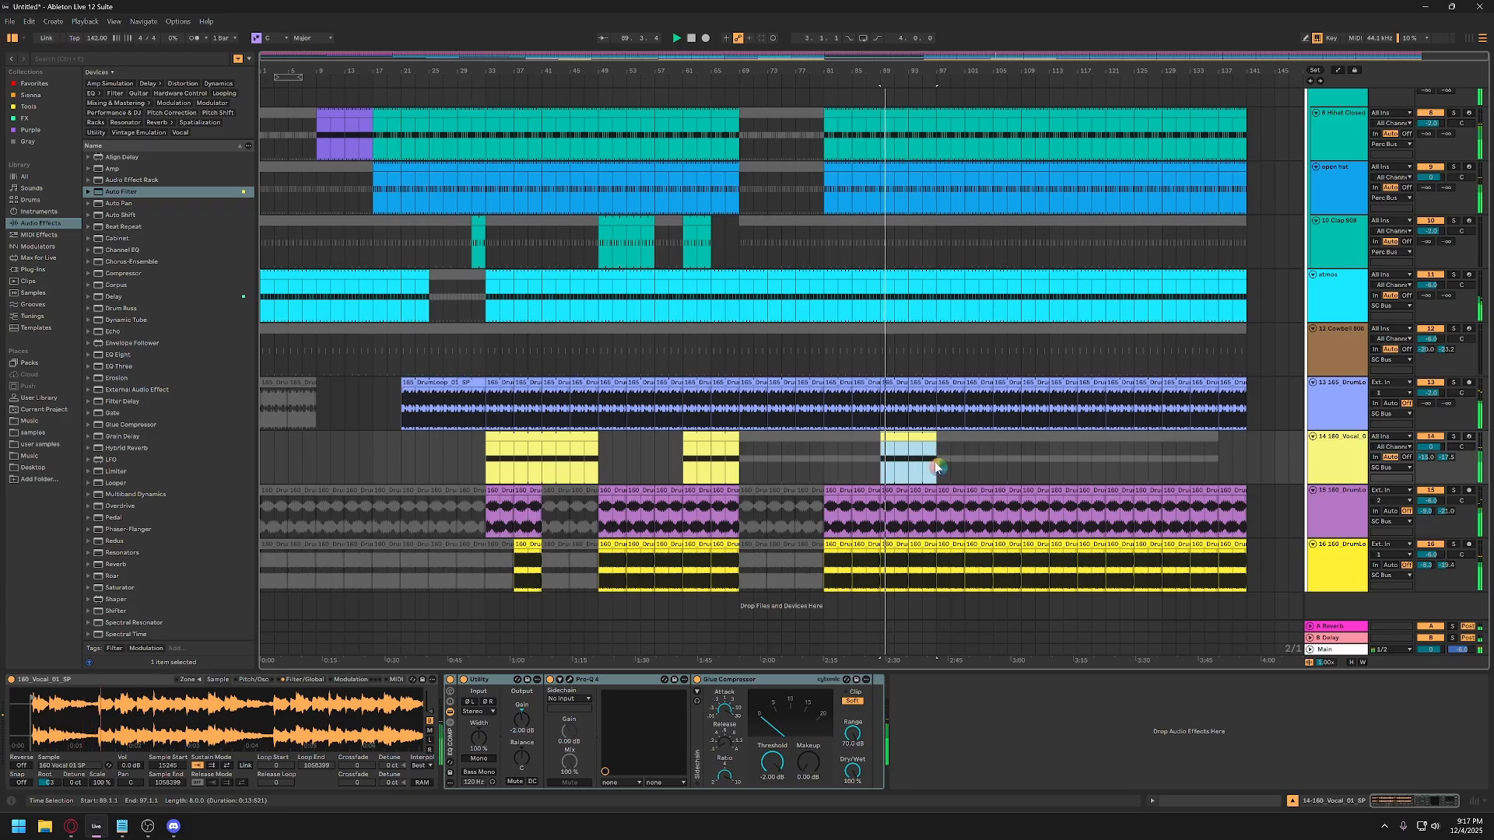
Raise the vocal track's reverb and delay sends and extend its active clips through to bar 105.
left_click_drag(1445, 459, 1426, 444)
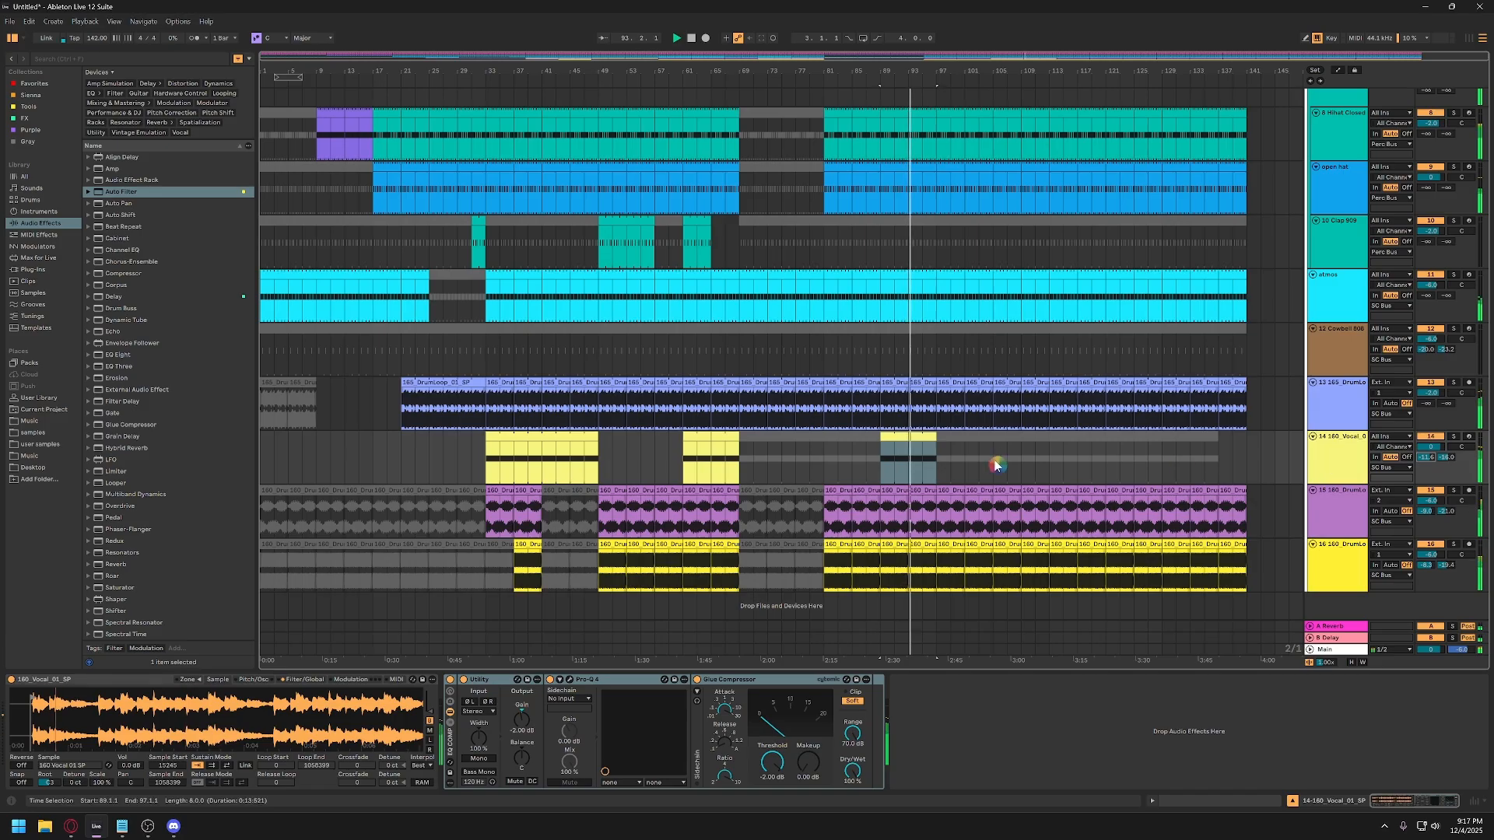
mouse_move(908, 455)
left_mouse_down()
mouse_move(944, 438)
mouse_move(936, 451)
left_mouse_up()
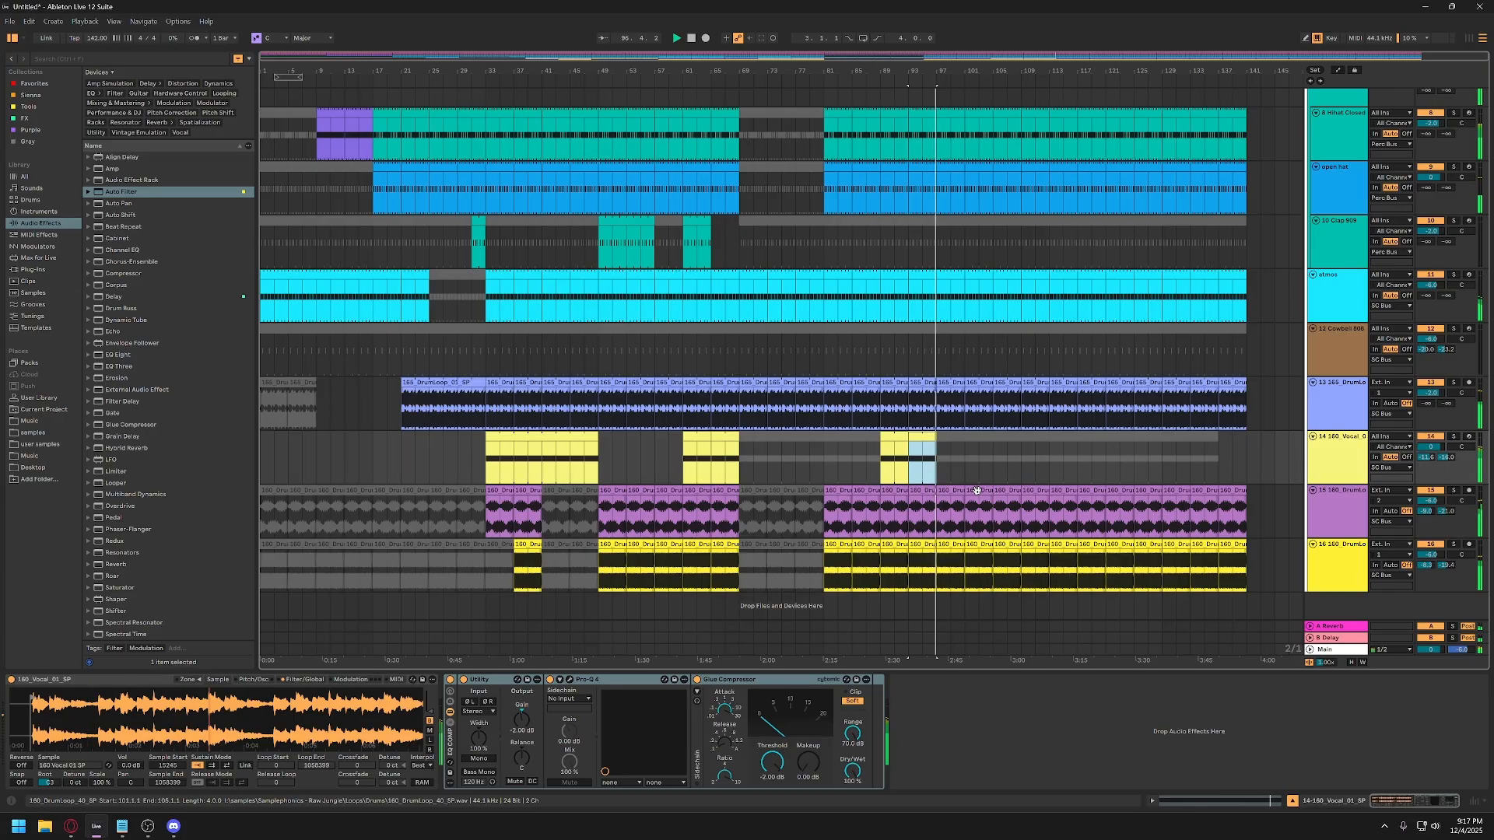
left_click_drag(938, 471, 986, 435)
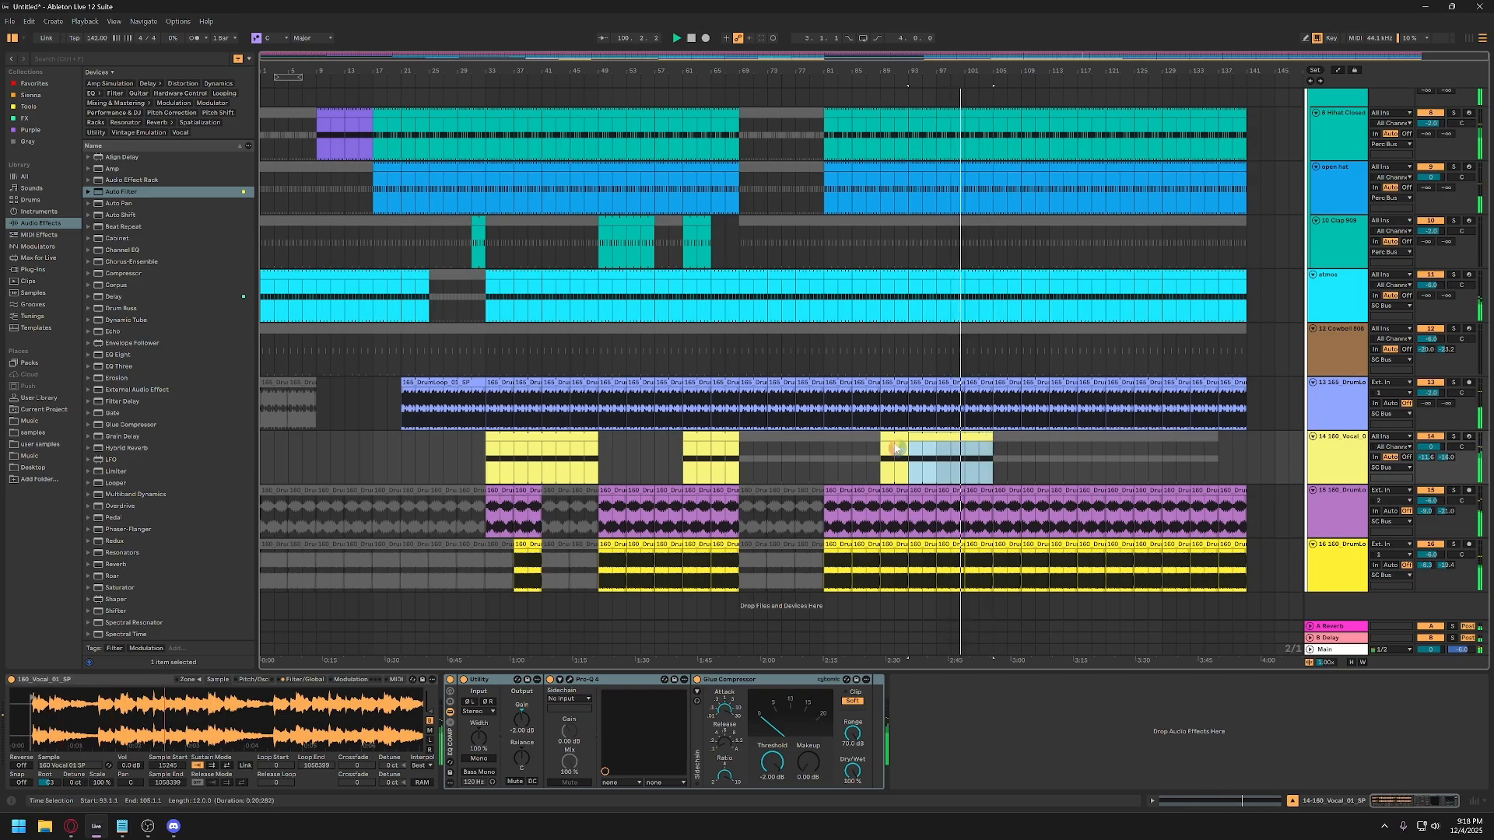
scroll(862, 459, "up", 1)
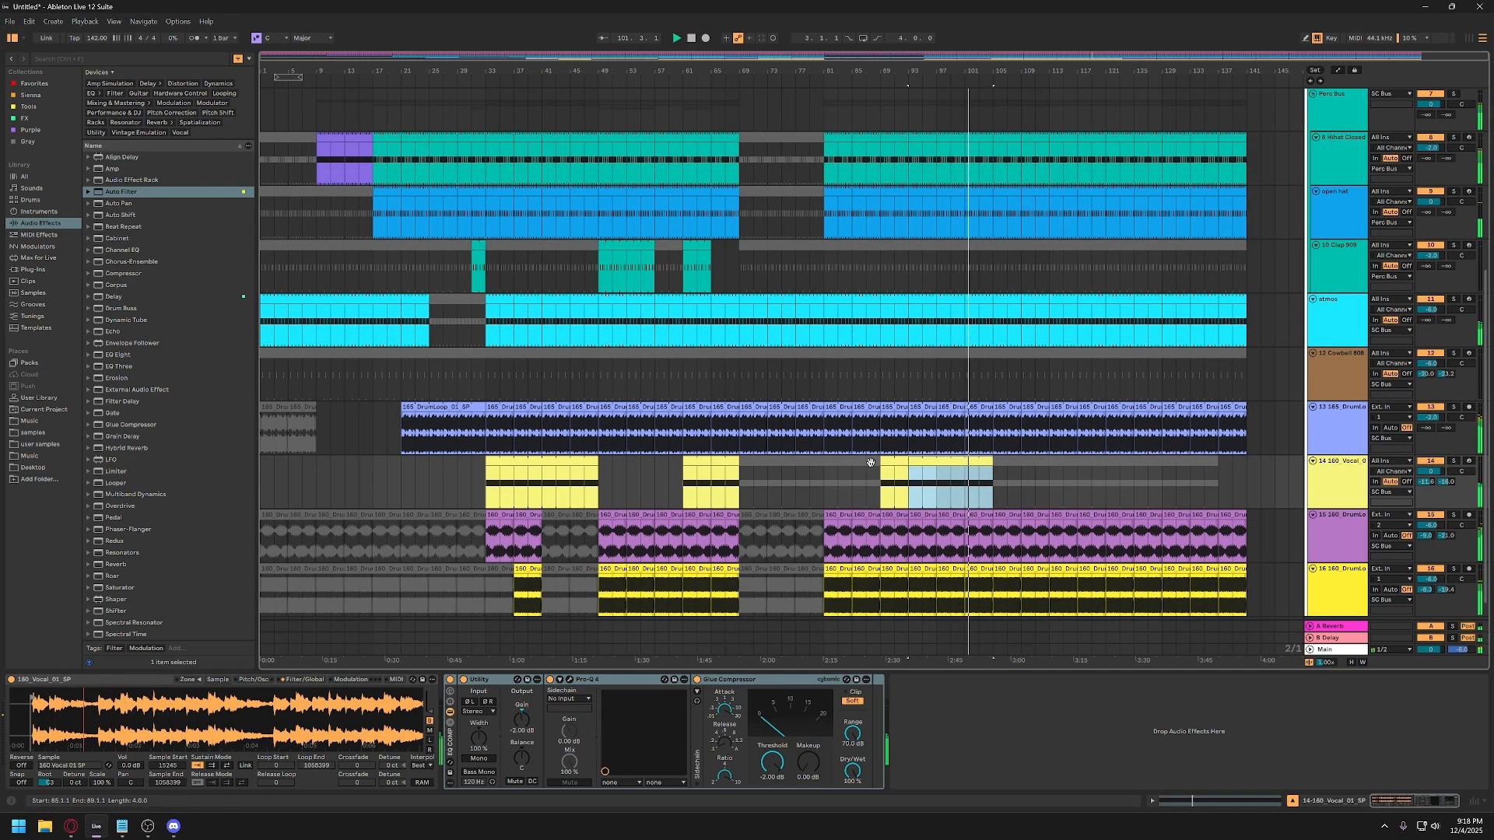
scroll(982, 476, "down", 1)
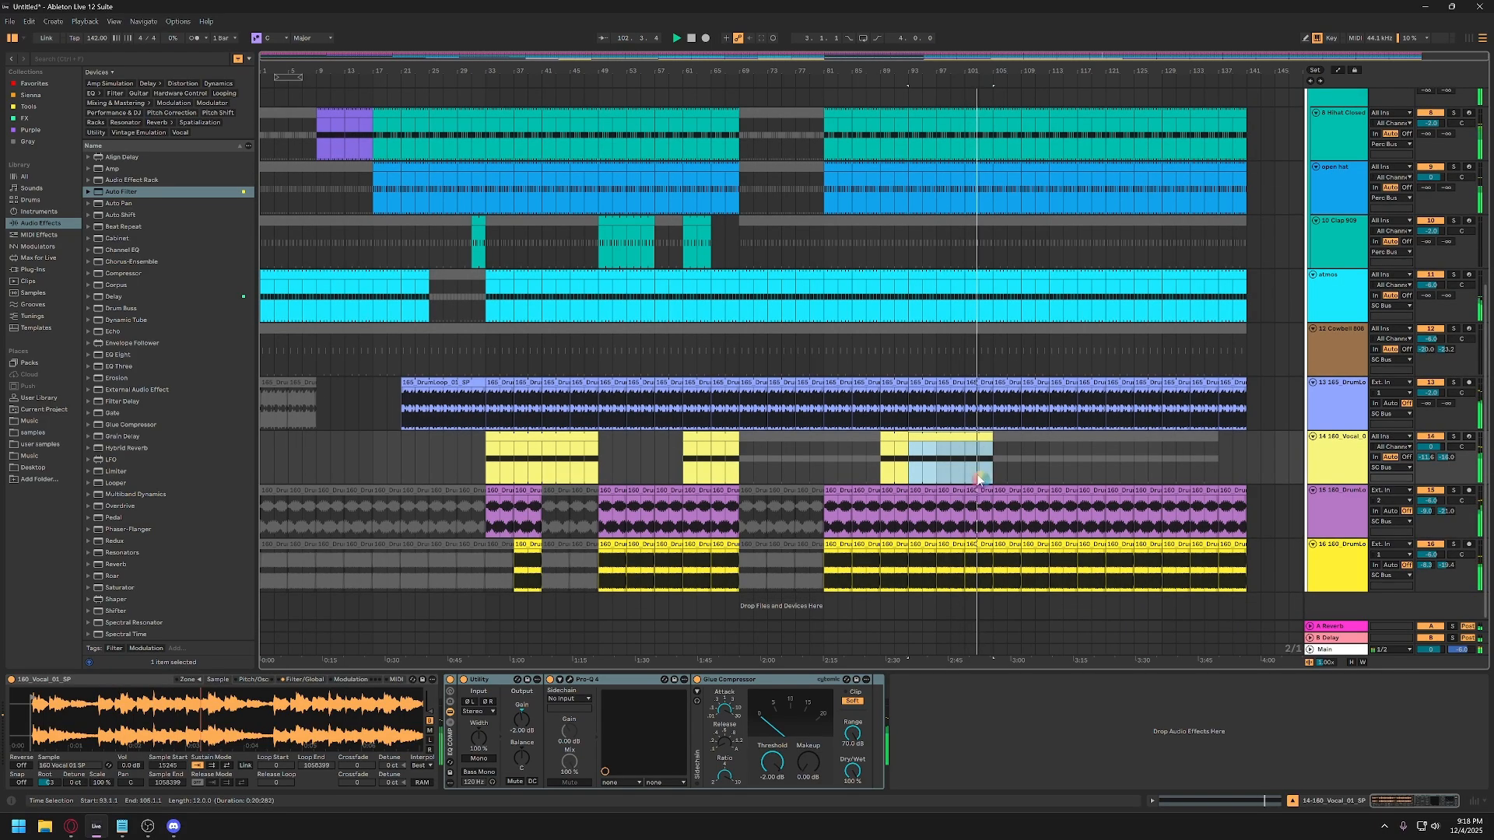
Activate the Clap 909 clips from bar 105 to bar 113 and raise the clap track's reverb and delay sends.
scroll(1011, 413, "up", 1)
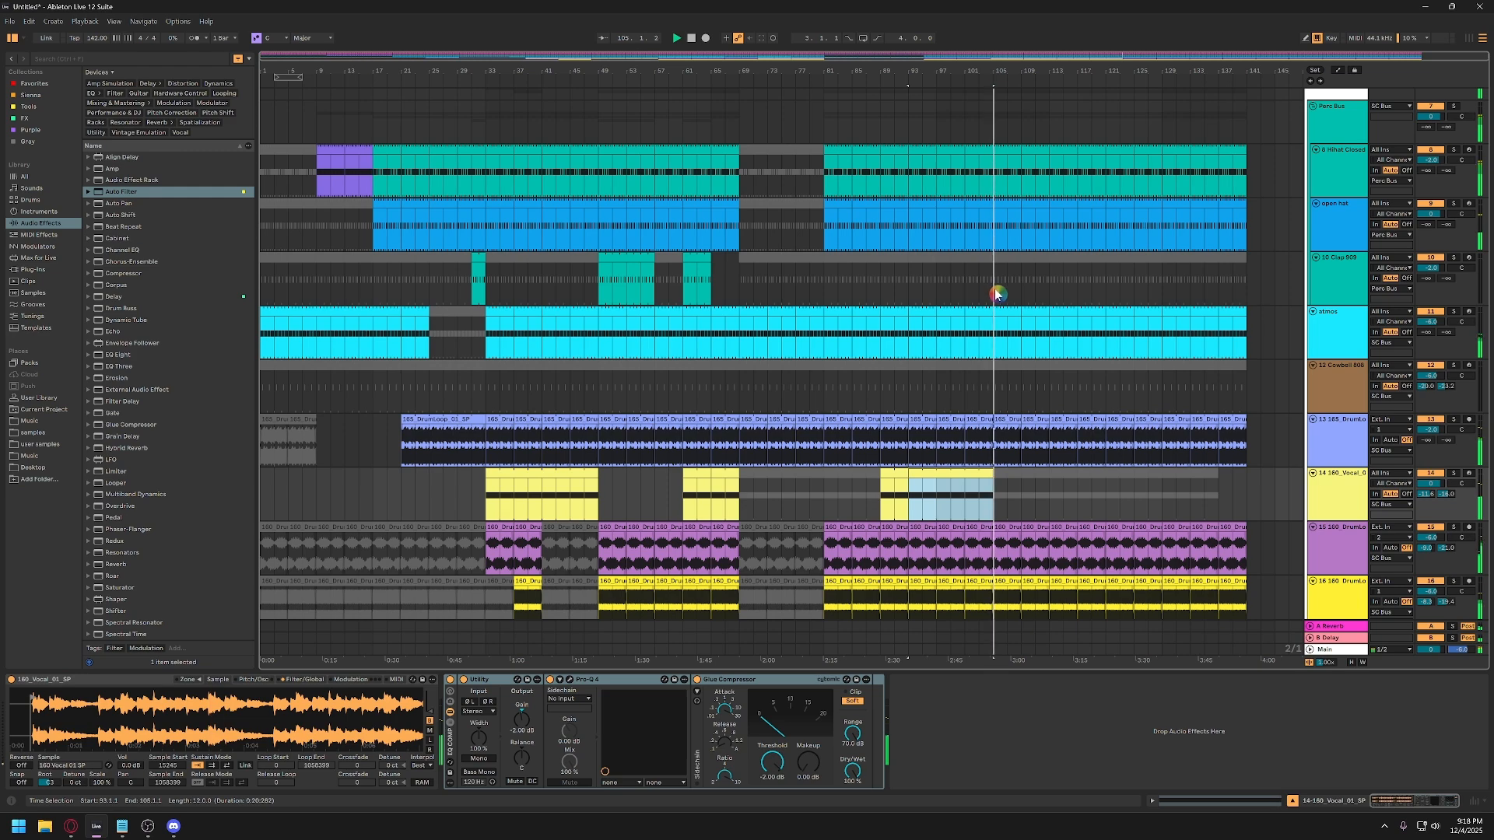
left_click_drag(994, 290, 1048, 290)
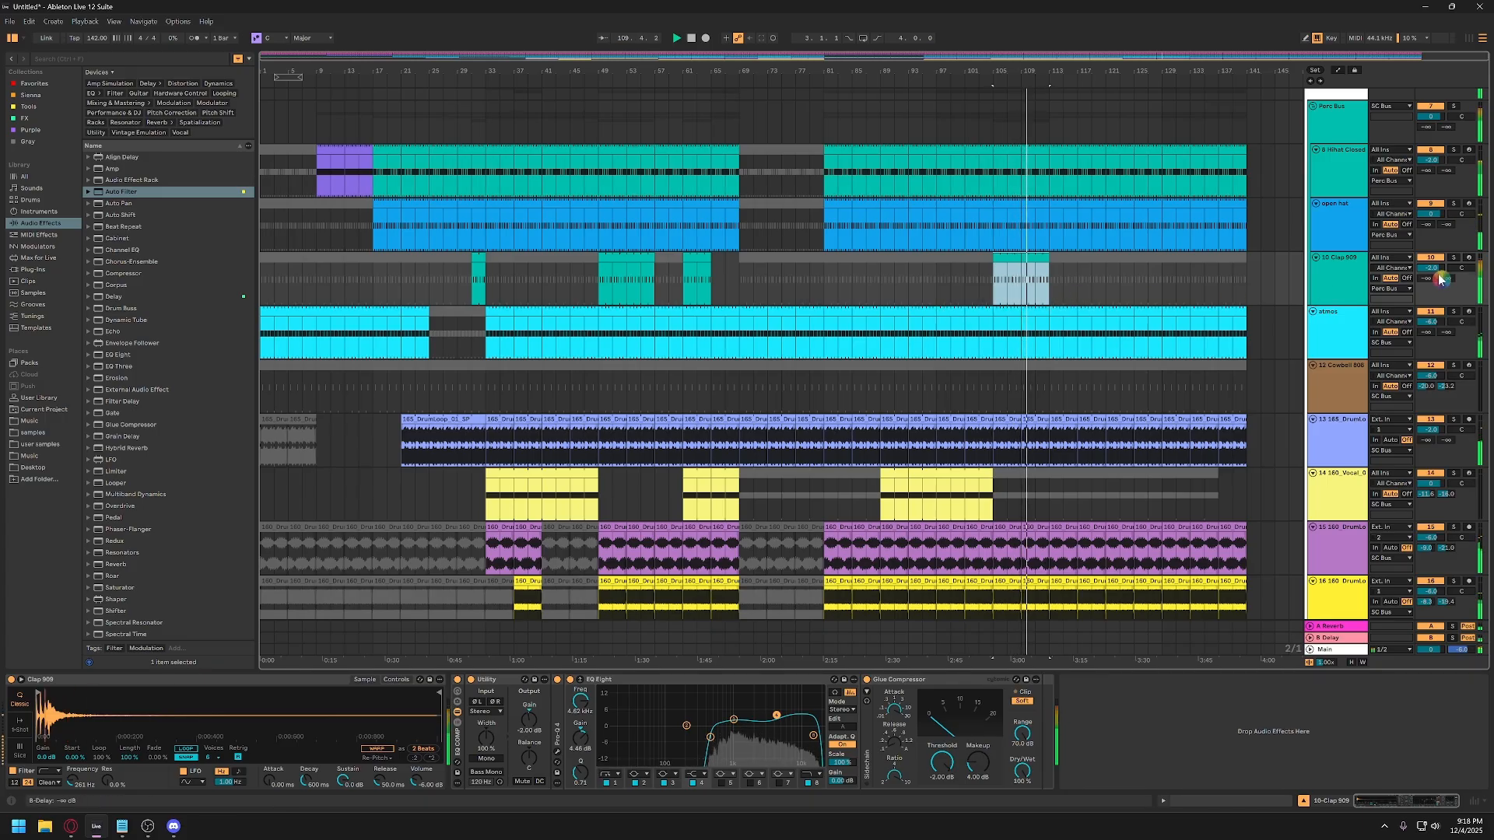
mouse_move(1426, 278)
left_mouse_down()
mouse_move(1426, 255)
mouse_move(1443, 272)
left_mouse_up()
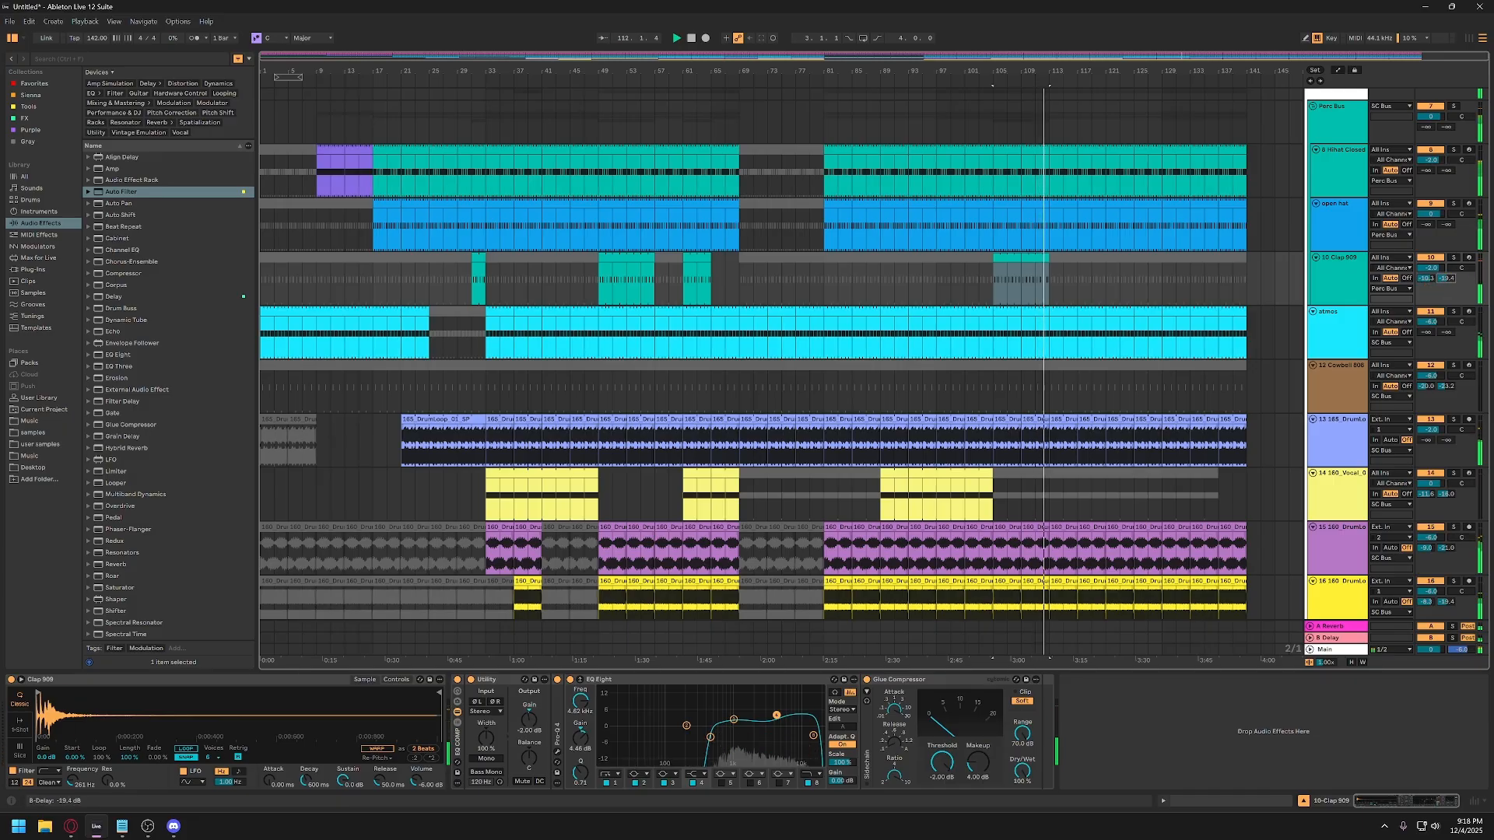
Restart playback from bar 105 to check the clap section with its new sends.
scroll(1383, 266, "up", 1)
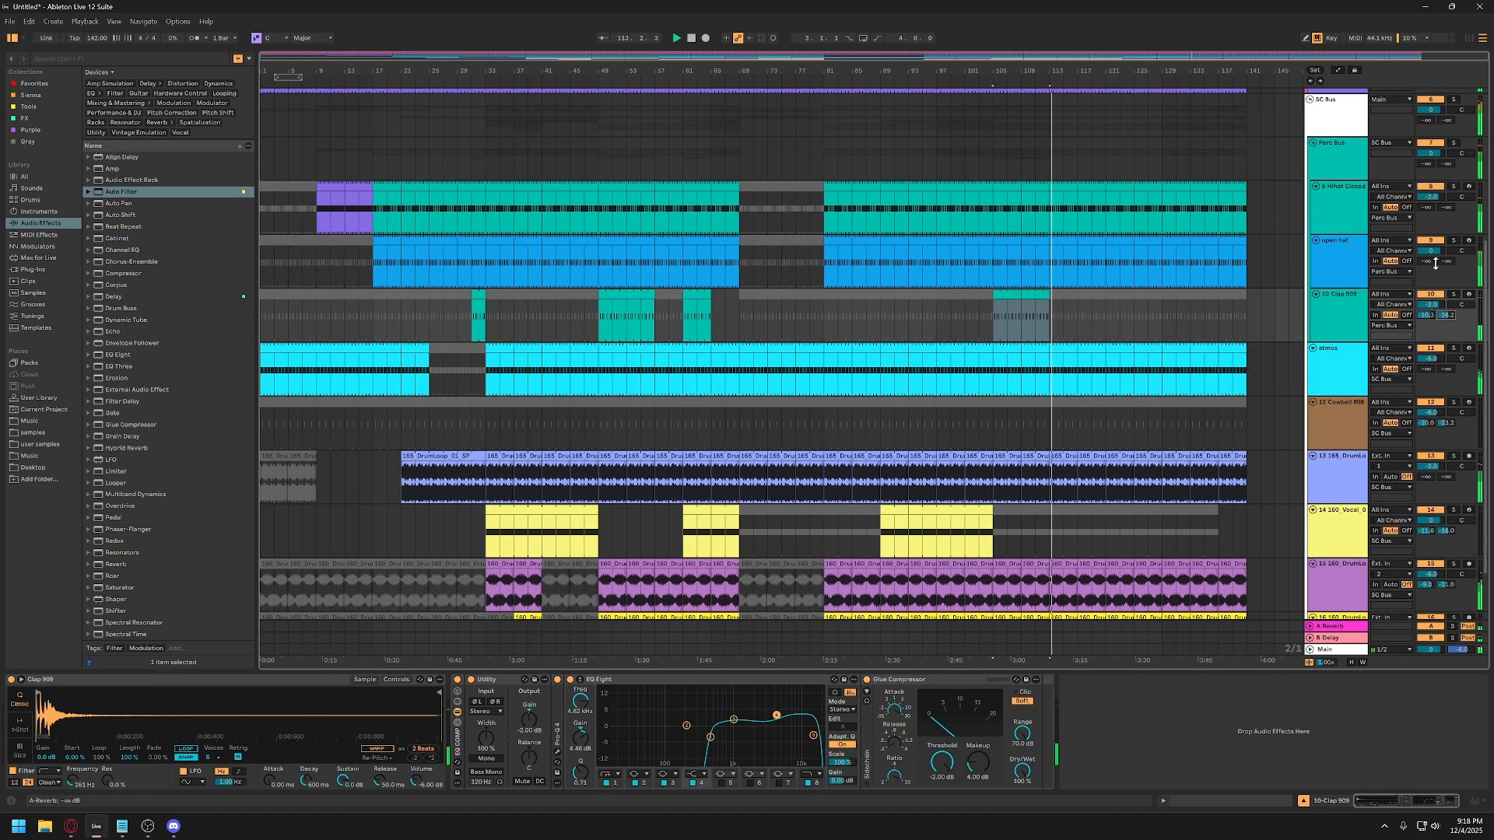
key("space")
key("space")
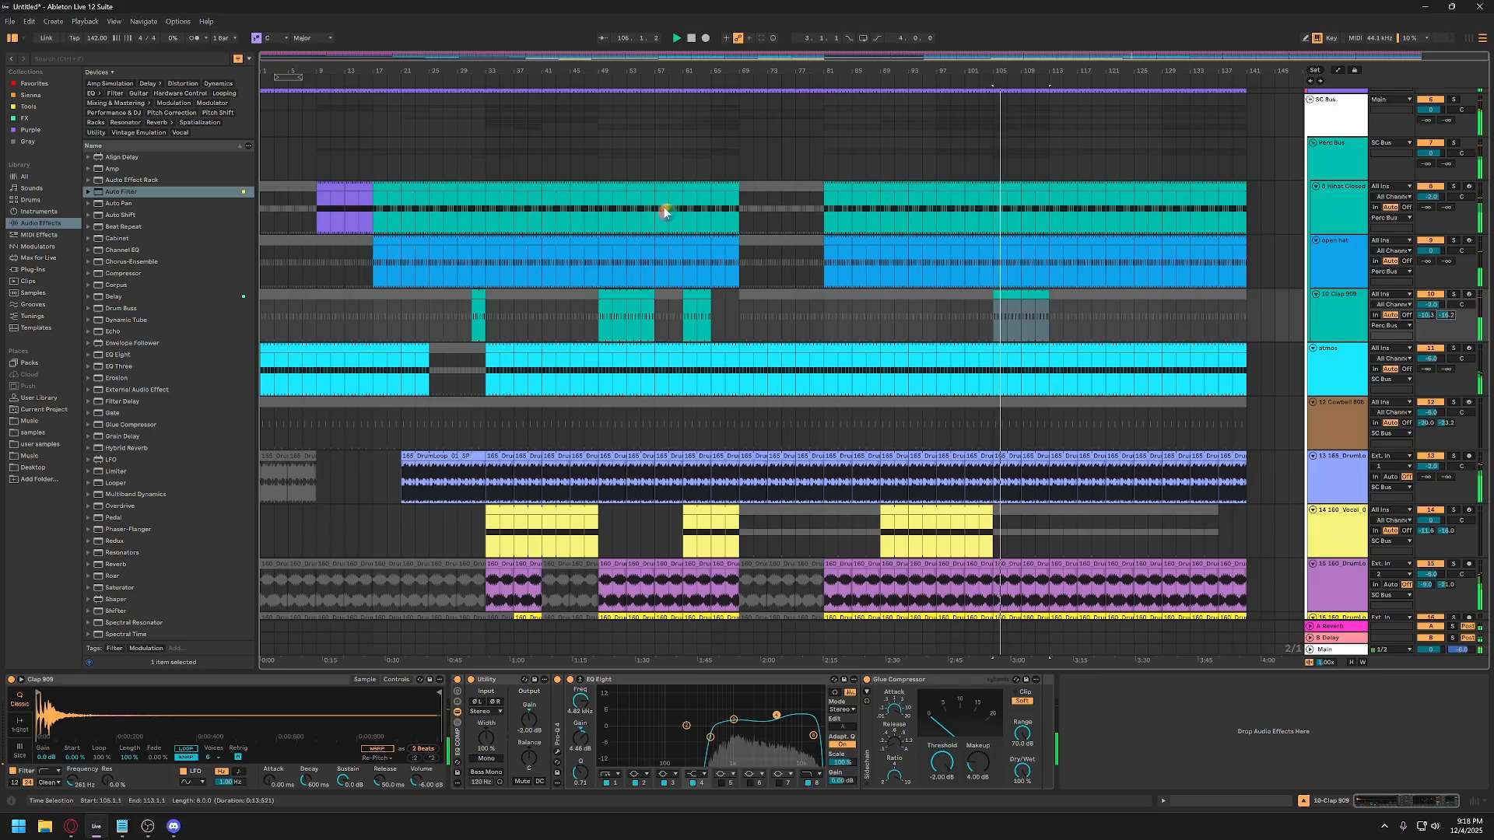
Play from bar 17 and raise the reverb and delay sends of the closed hi-hat and open hat tracks.
left_click(384, 192)
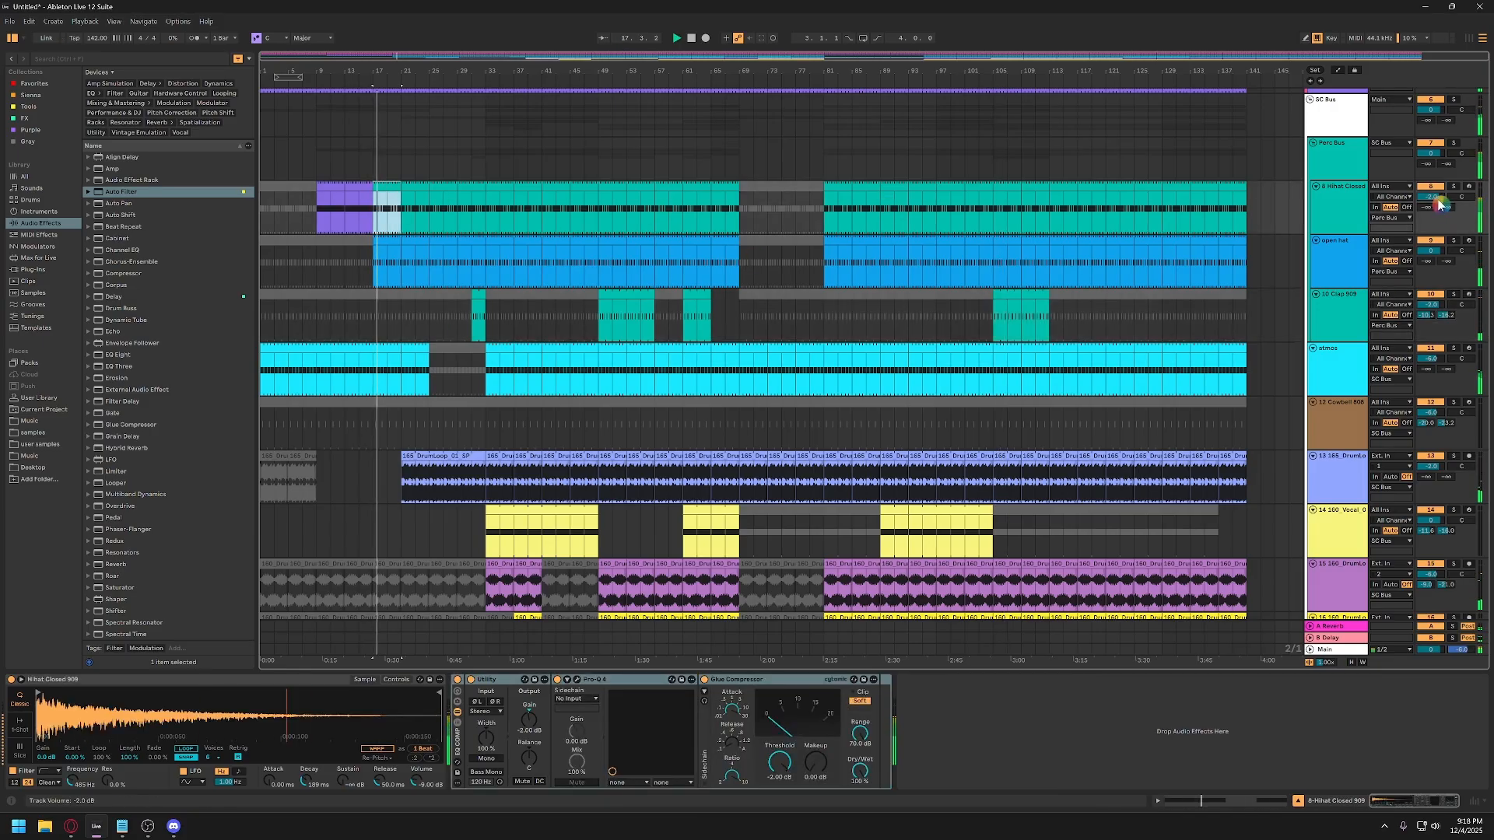
left_click_drag(1431, 208, 1445, 205)
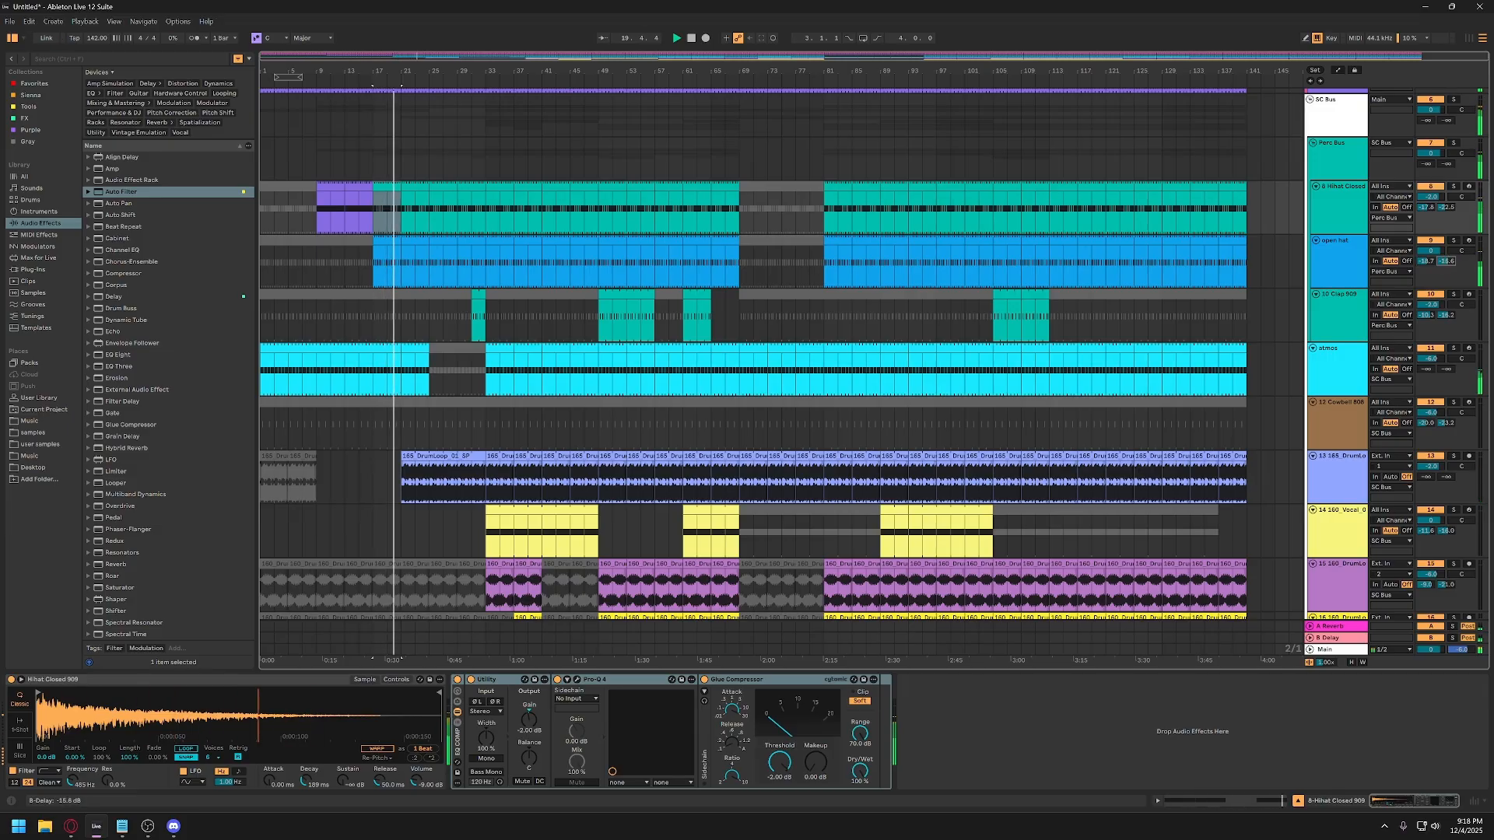
key("space")
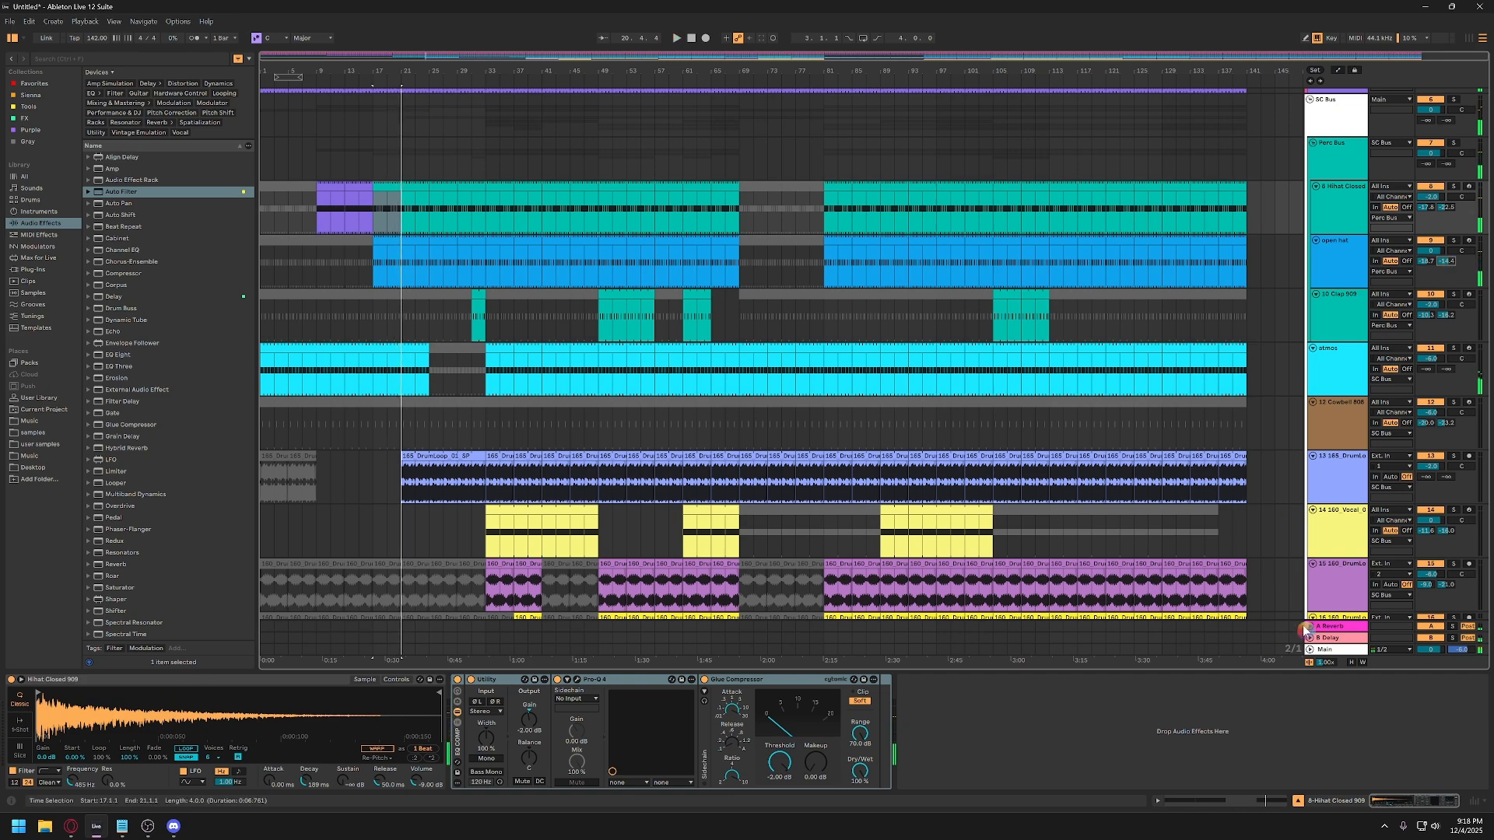
Enlarge the return tracks, add EQ Eight after the reverb on return A, and shape it to cut the lows and highs.
left_click_drag(1312, 638, 1310, 518)
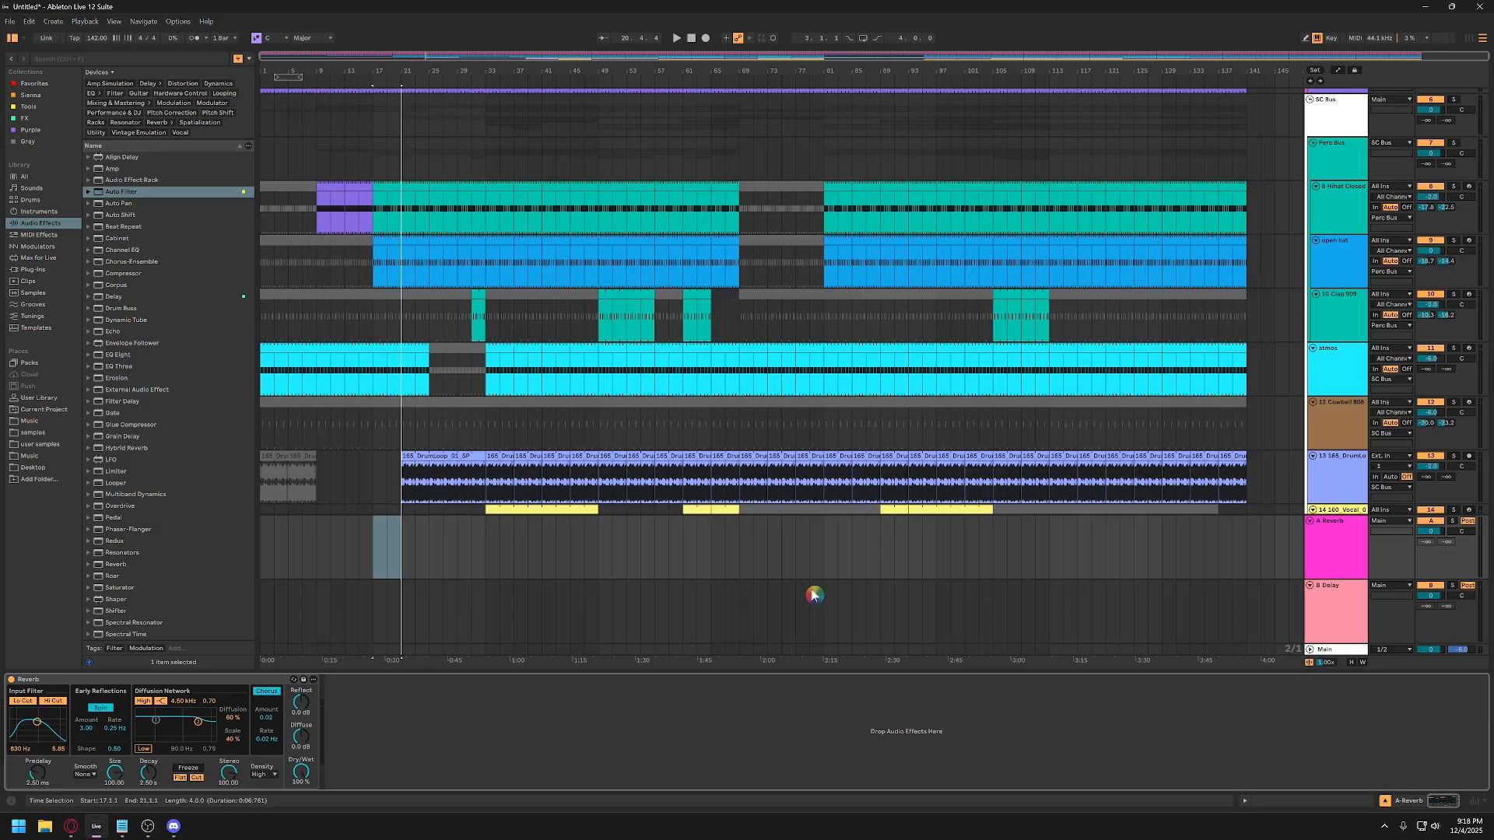
left_click(31, 85)
left_click(38, 225)
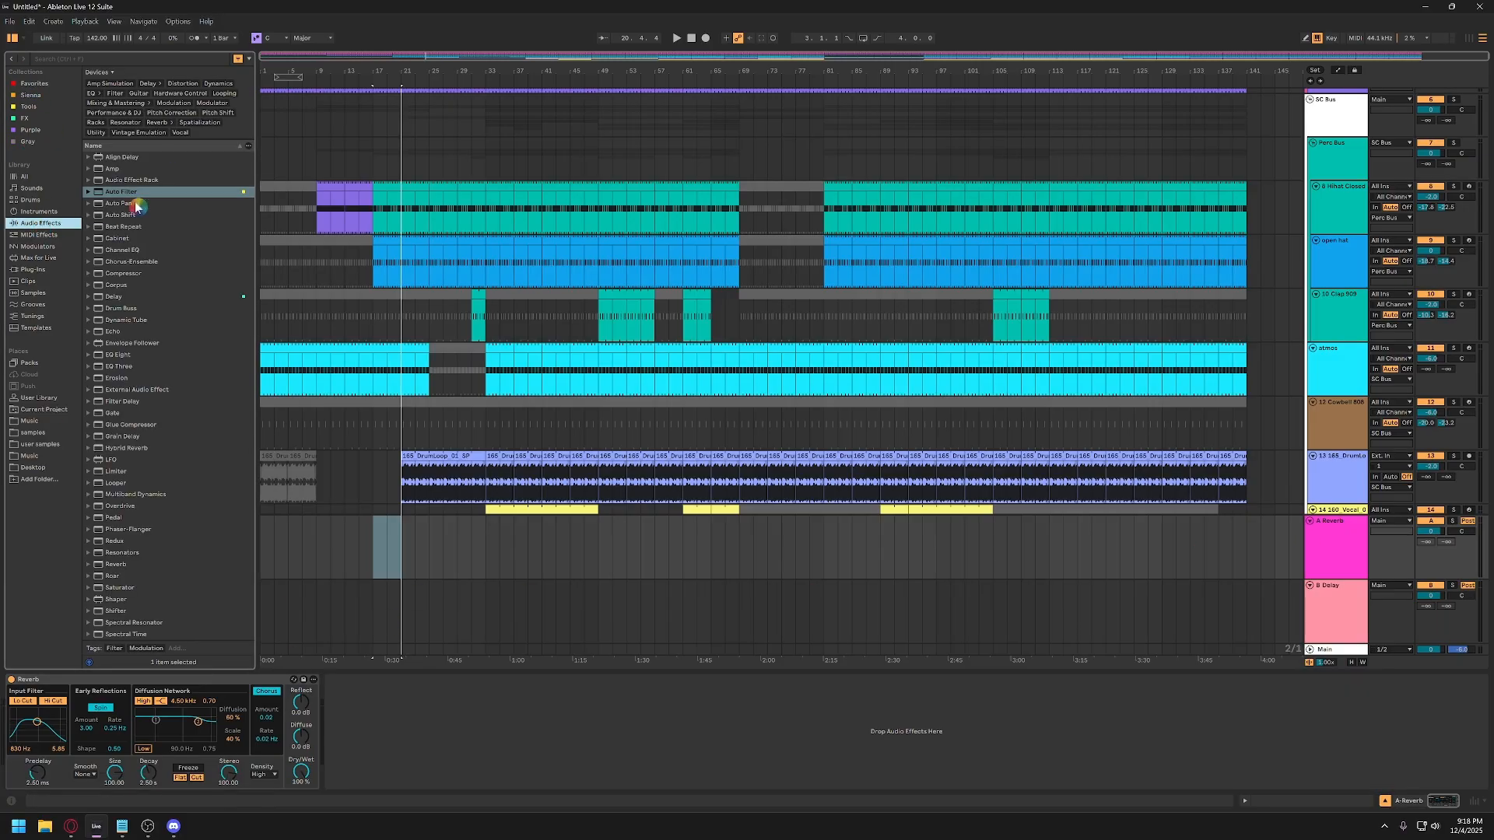
left_click_drag(113, 358, 412, 781)
left_click(372, 778)
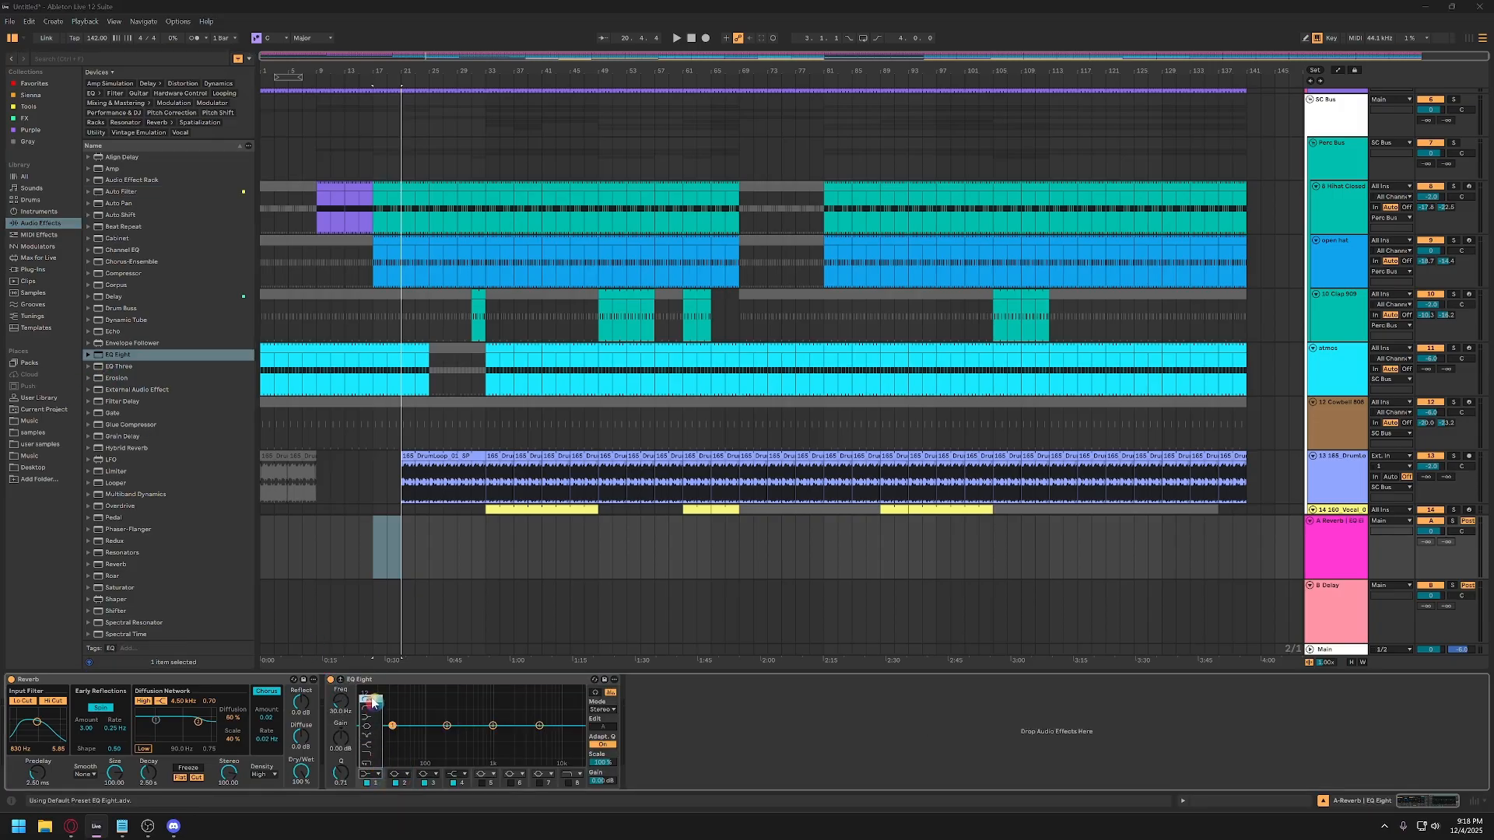
left_click(372, 703)
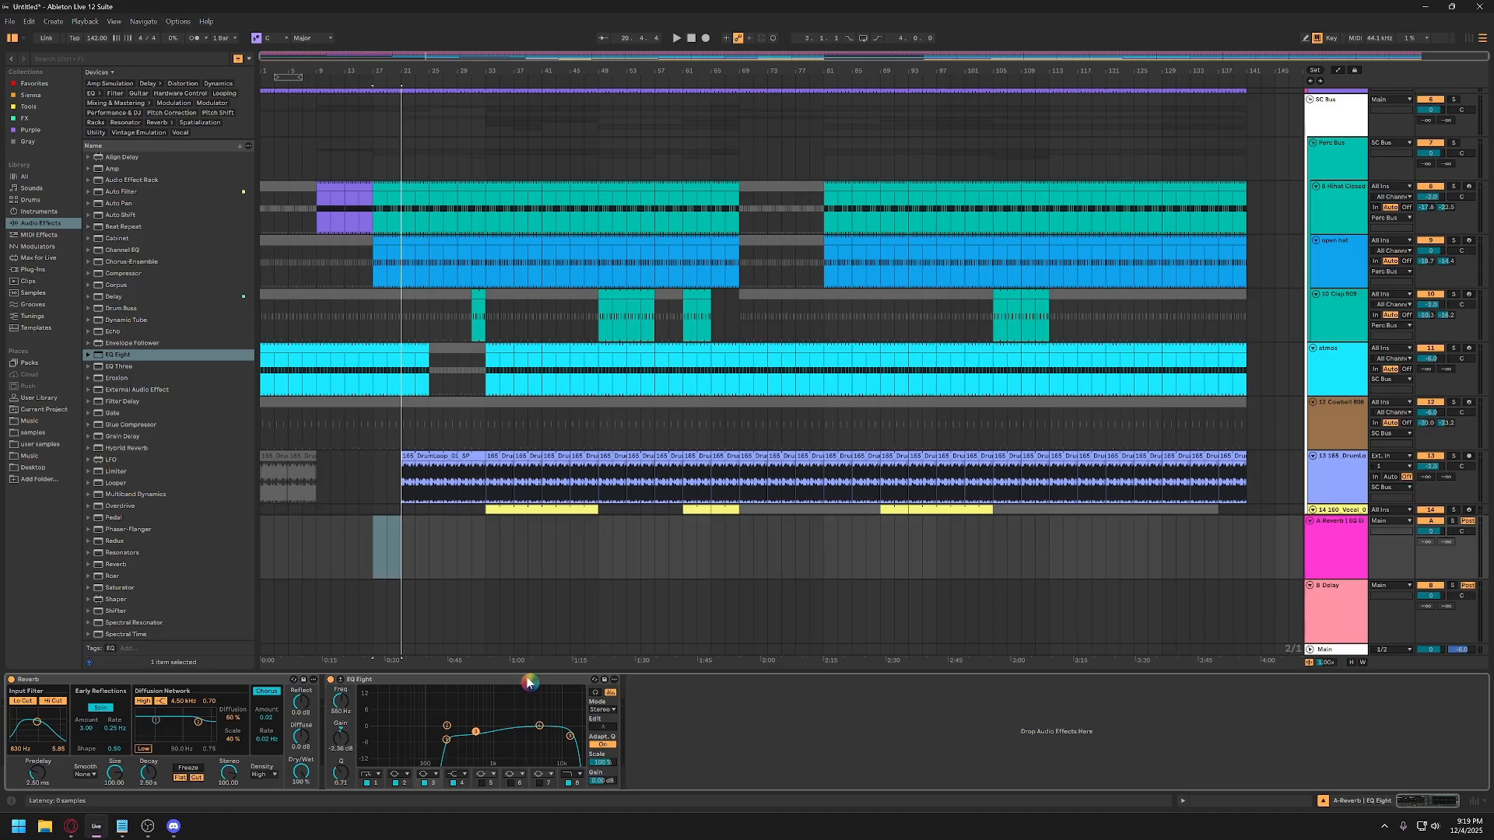
Copy the shaped EQ Eight onto the Delay return and adjust its upper bands while playing from bar 17.
left_click(481, 684)
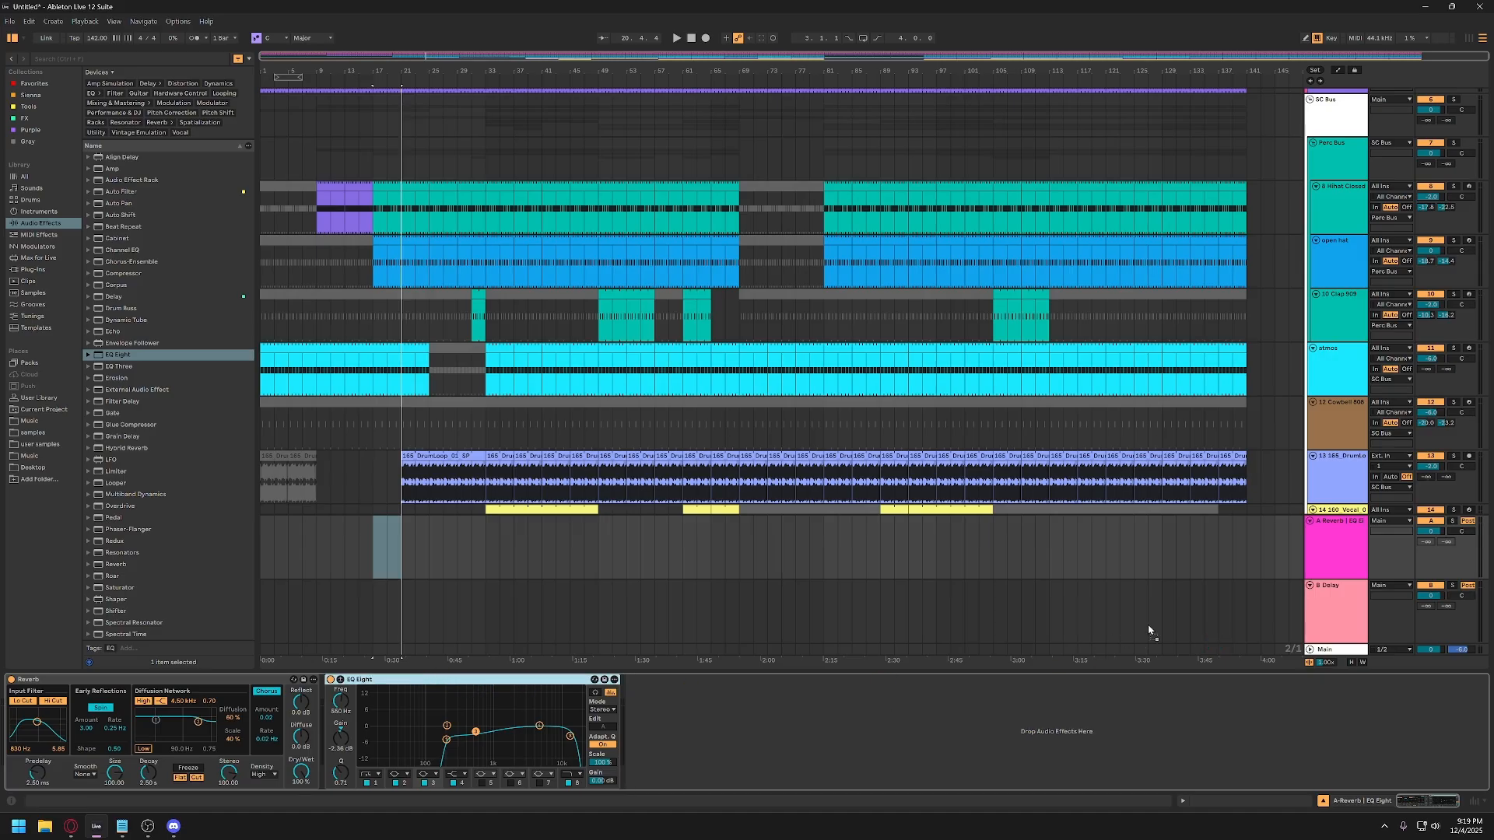
left_click(1304, 614)
key("space")
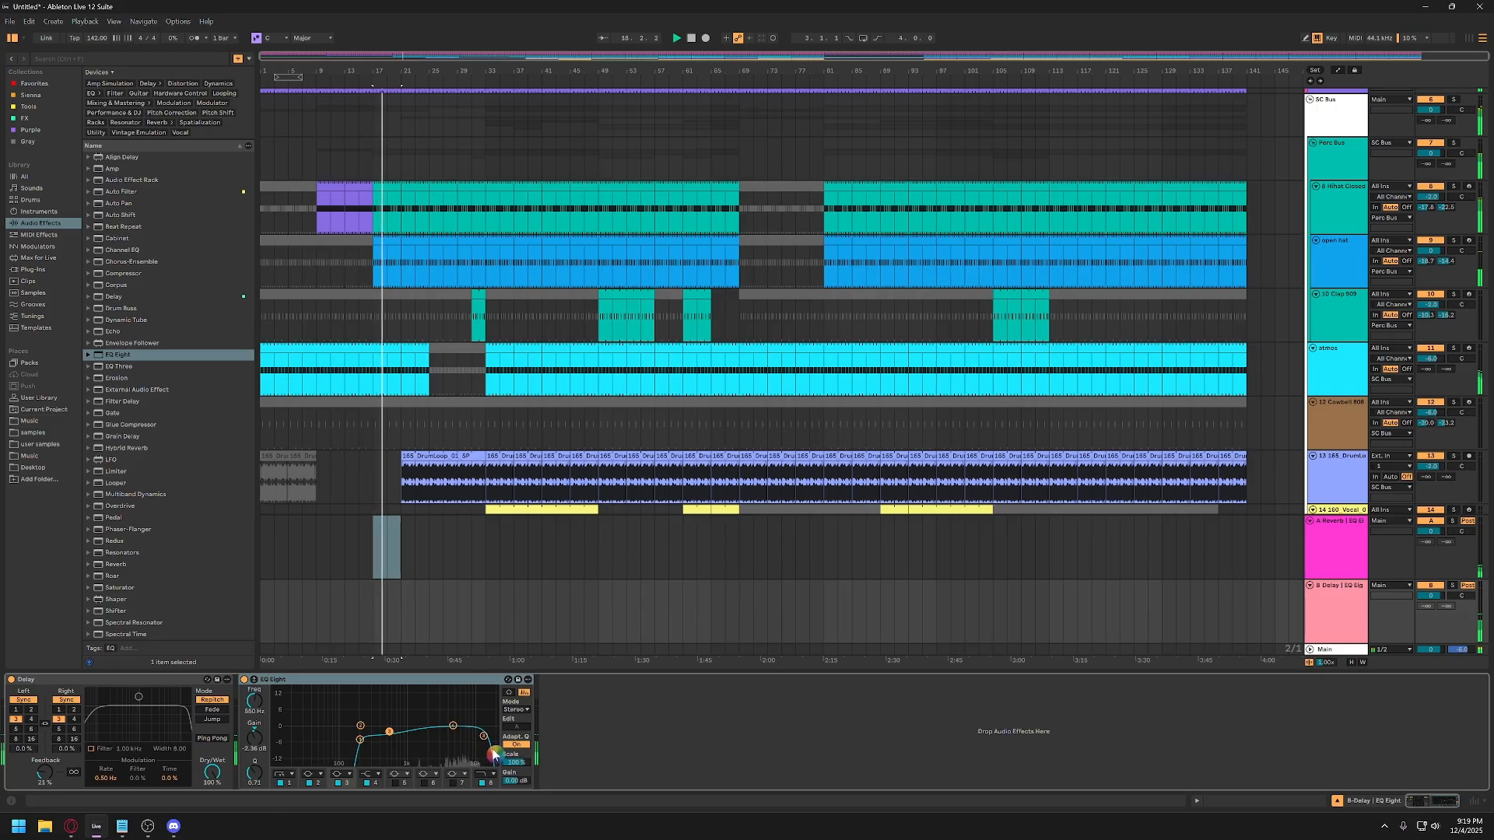
left_click_drag(483, 735, 448, 725)
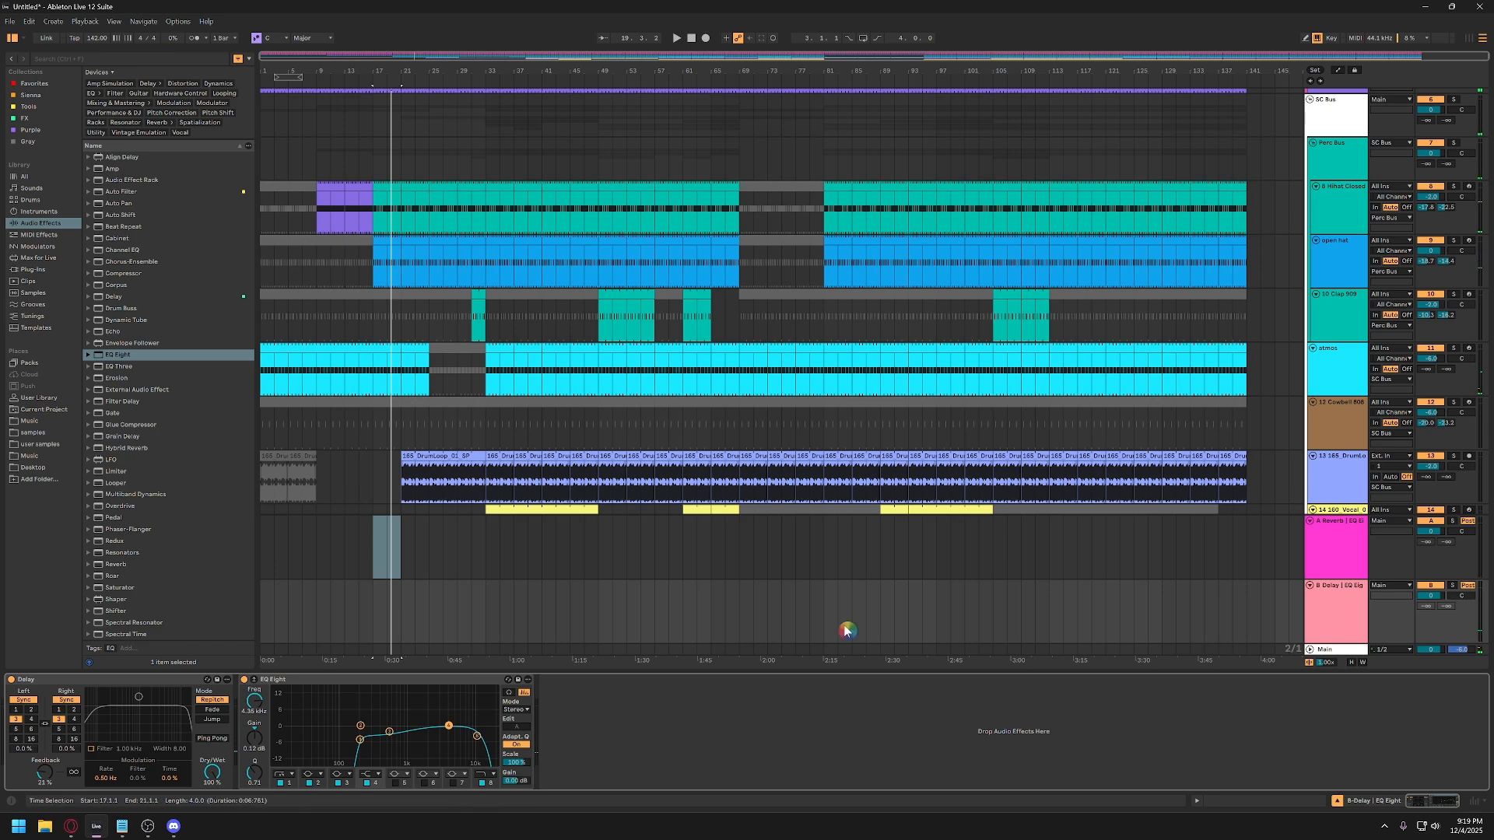
Hide the device view and shrink the Reverb and Delay return tracks to make room for the arrangement.
left_click(1352, 797)
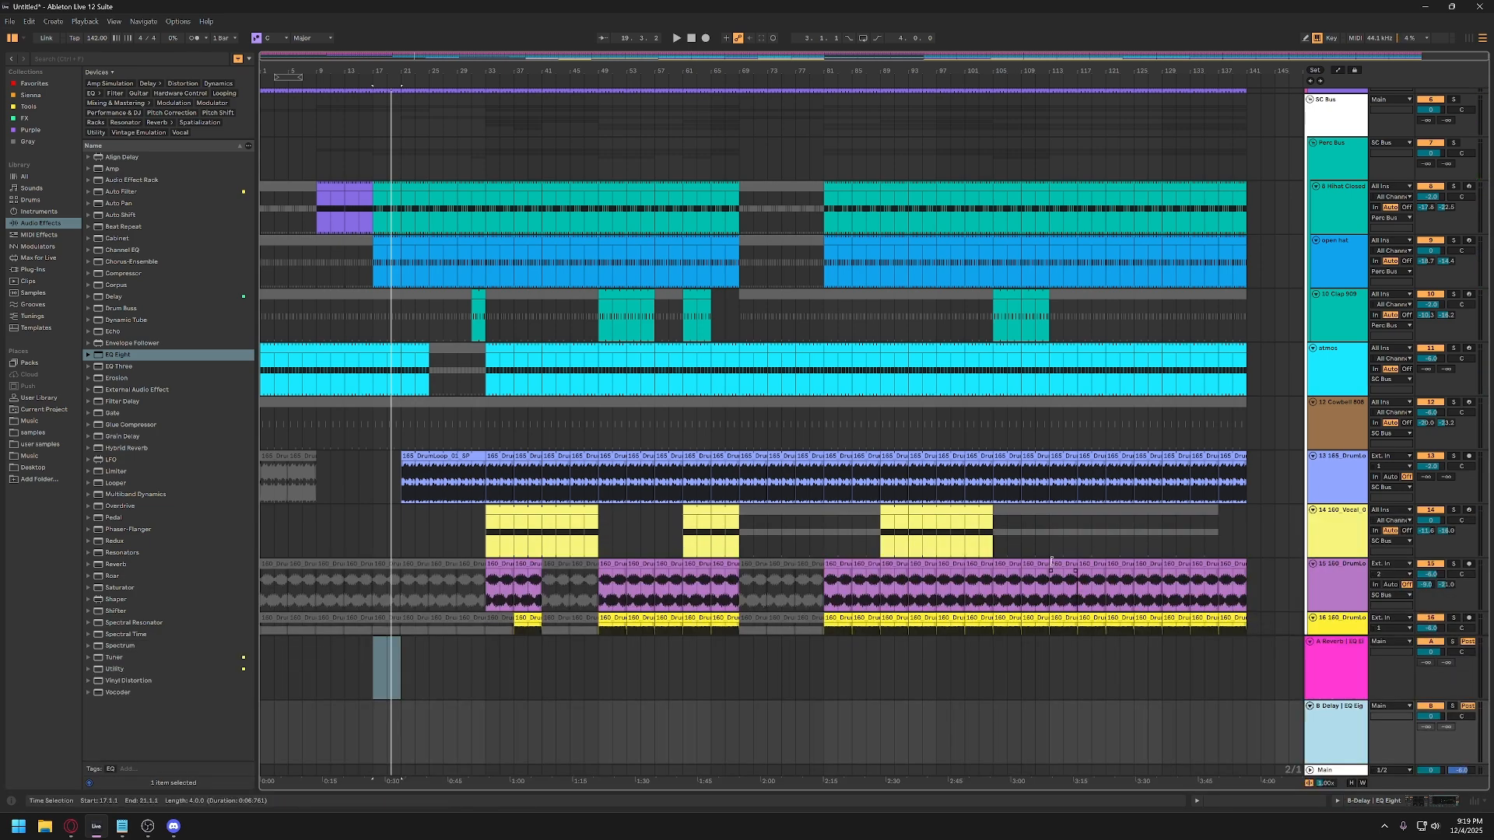
scroll(912, 587, "down", 1)
left_click(1312, 643)
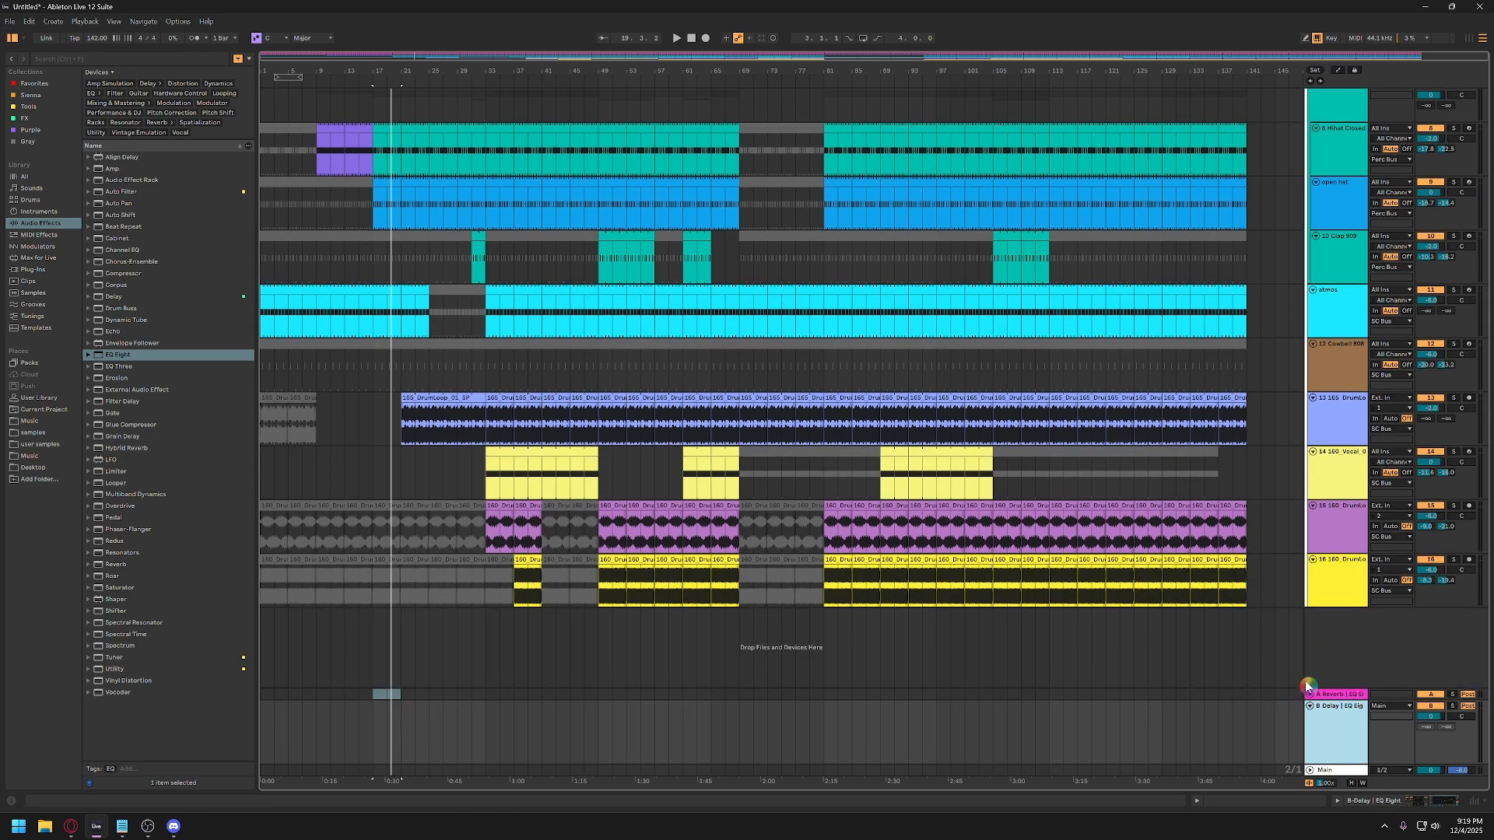
left_click(1311, 708)
left_click(1330, 595)
scroll(747, 443, "up", 1)
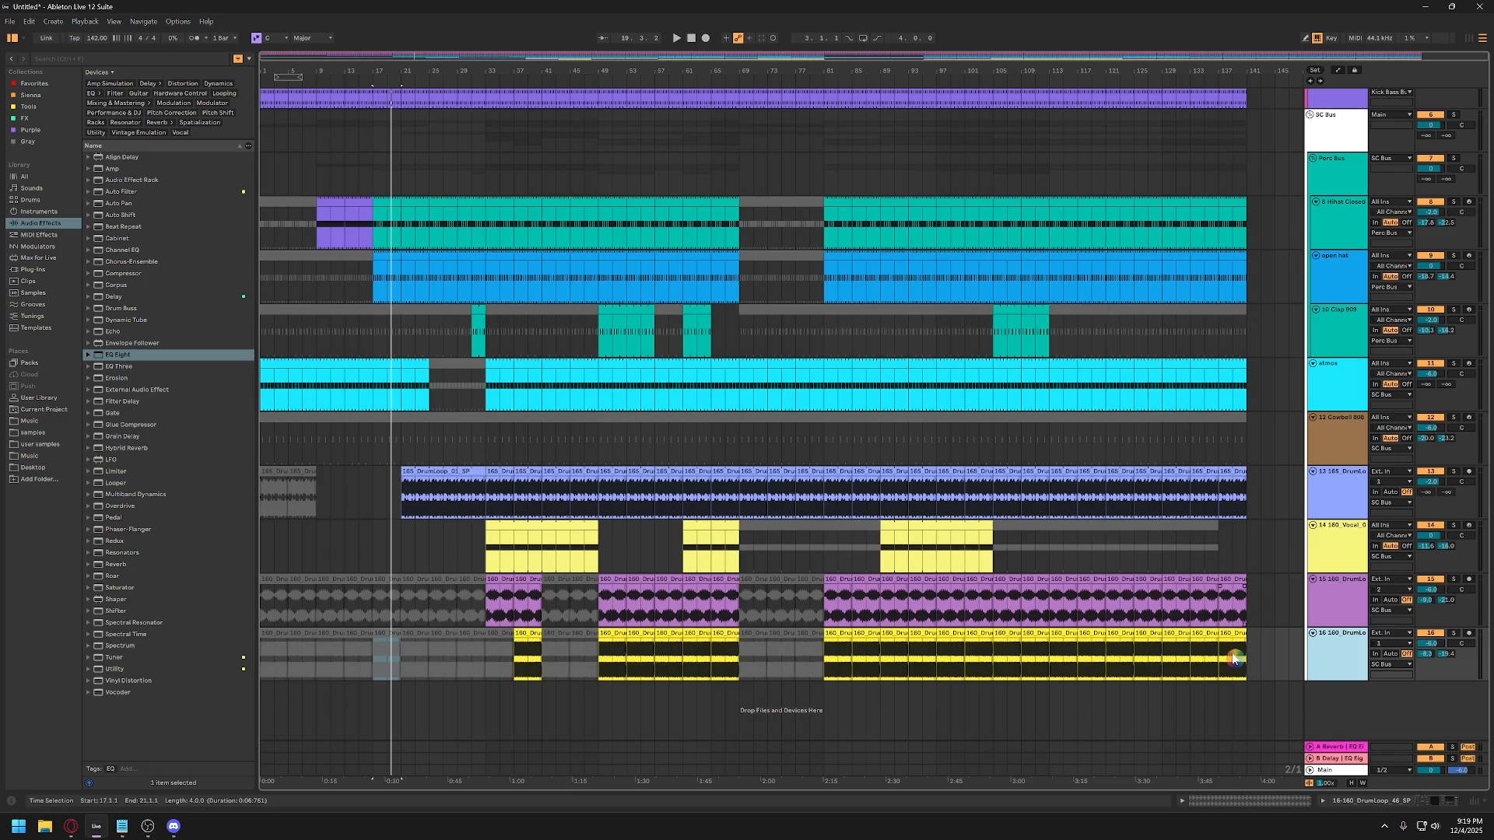
Play from bar 129 and deactivate the drum loop clips on tracks 15 and 16 from bar 129 to bar 141.
left_click(1182, 662)
key("space")
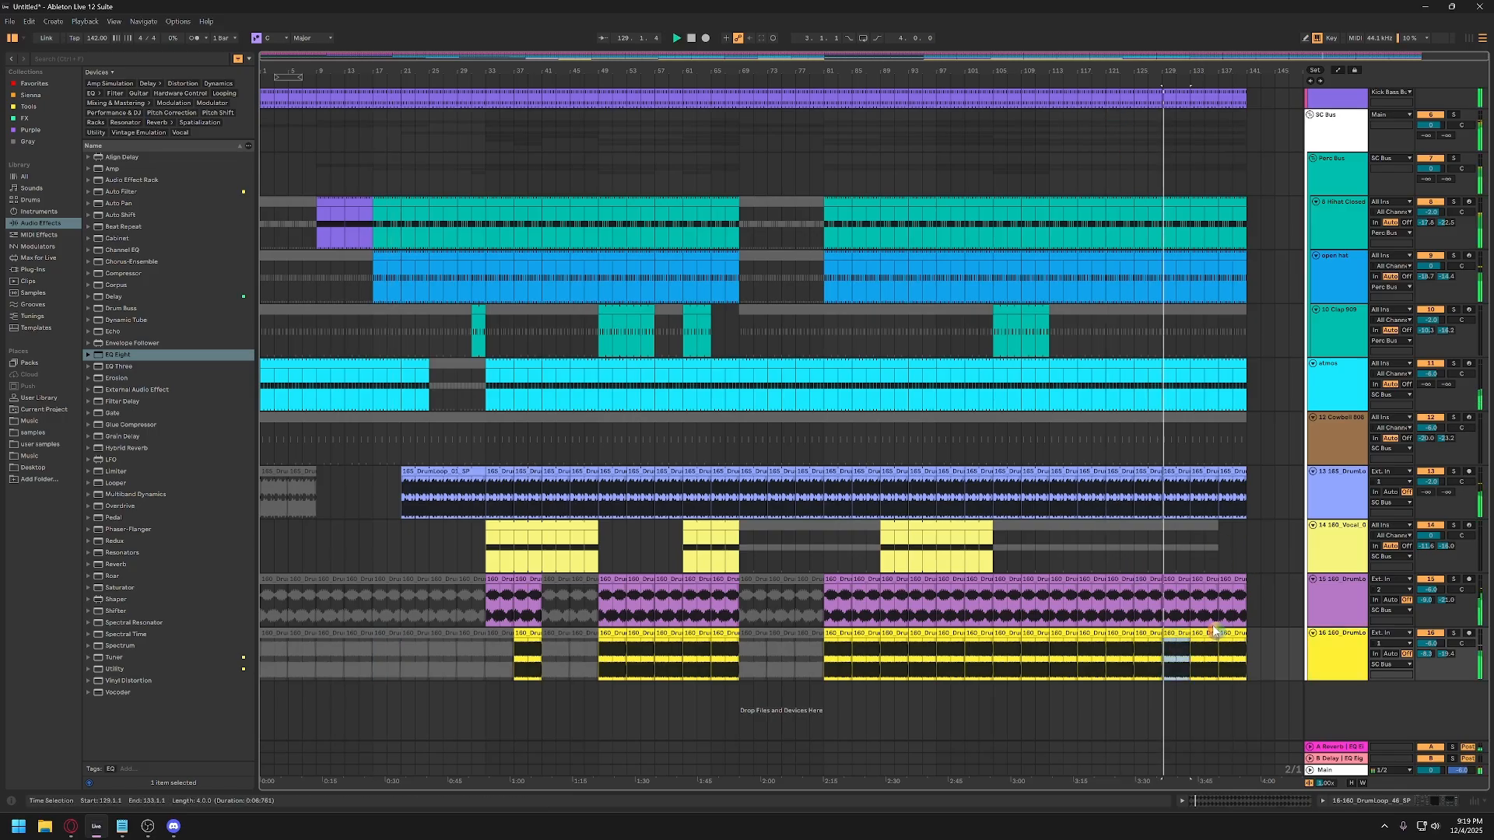
left_click(1238, 580, "shift")
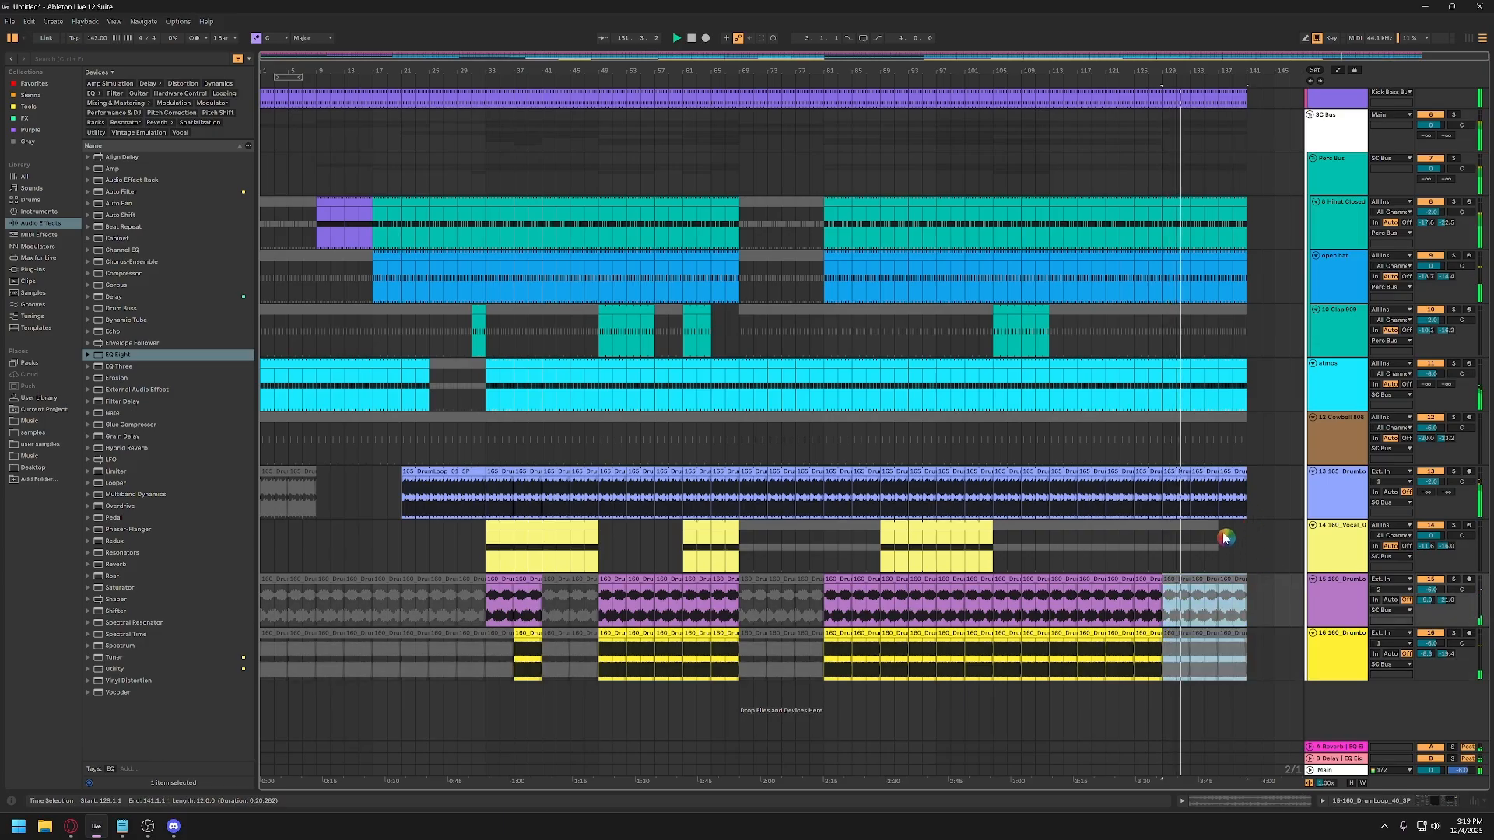
Deactivate the atmos track's clips from bar 37 through to bar 141.
scroll(1237, 523, "up", 2)
scroll(1249, 495, "up", 2)
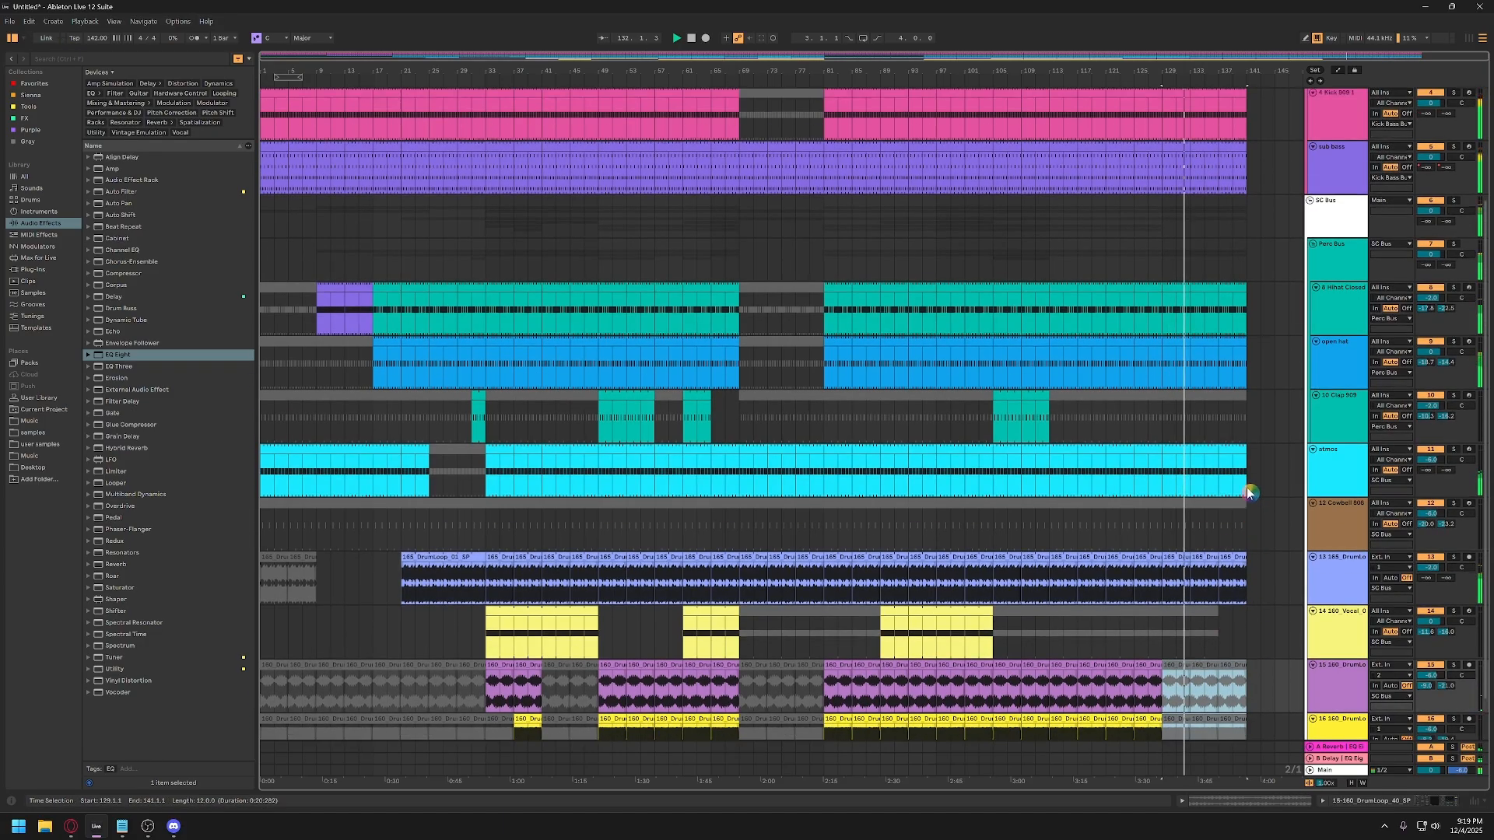
left_click(530, 451)
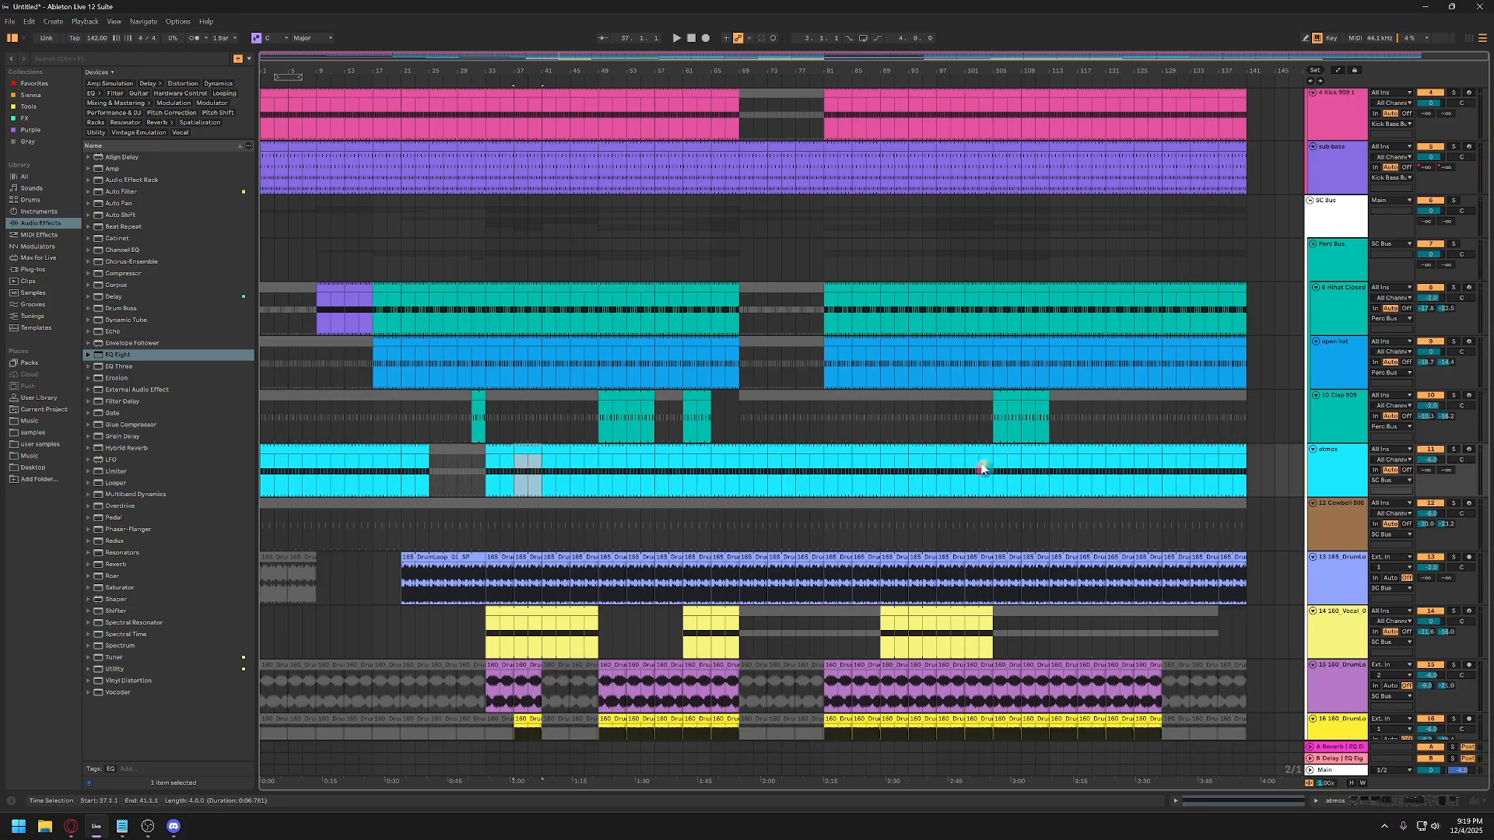
left_click(1230, 450, "shift")
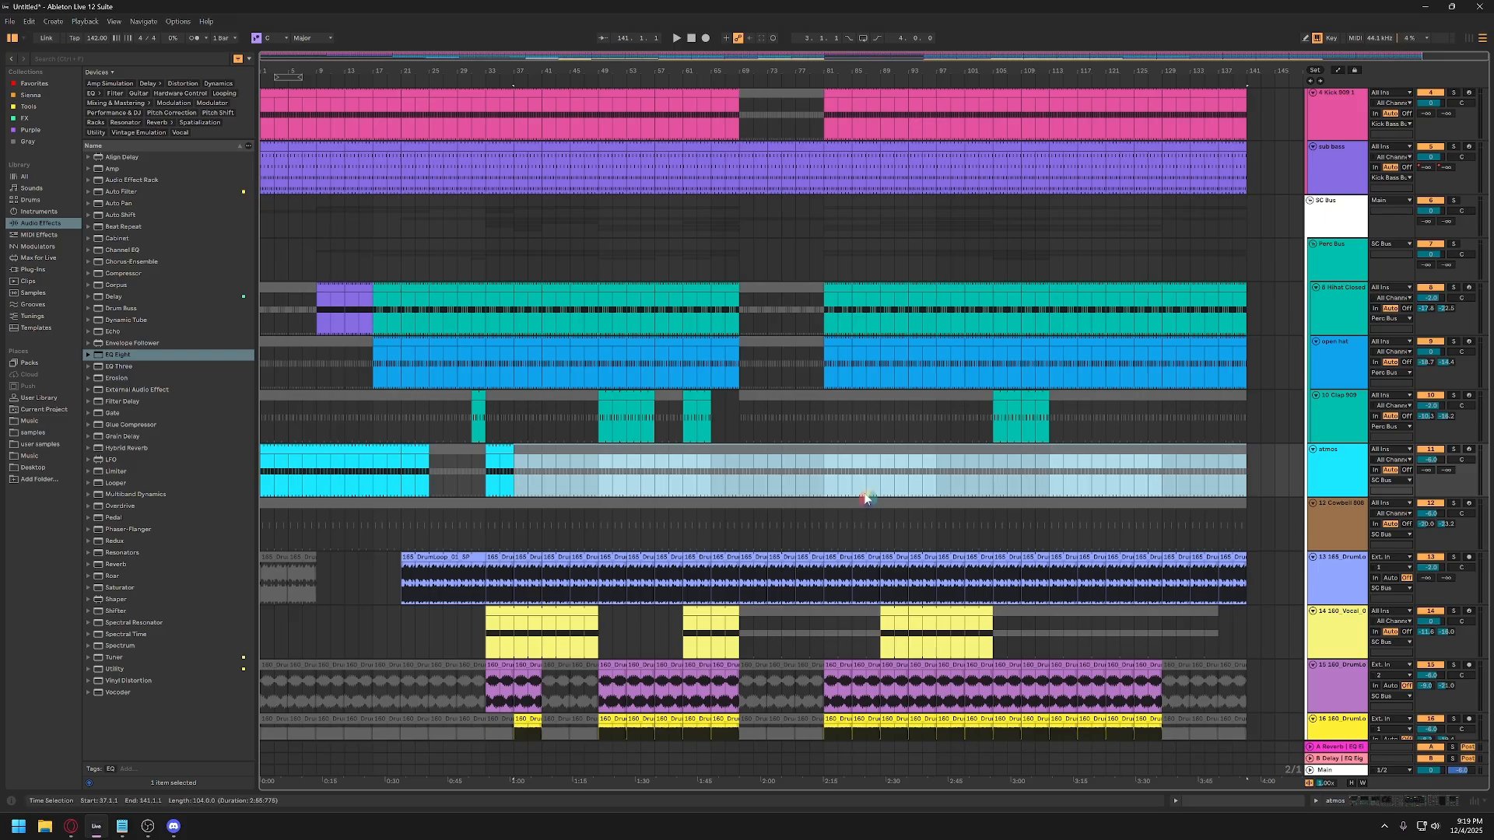
Reactivate the atmos clips from bar 65 to bar 81 and play the arrangement from bar 49.
left_click(739, 476)
left_click(812, 451, "shift")
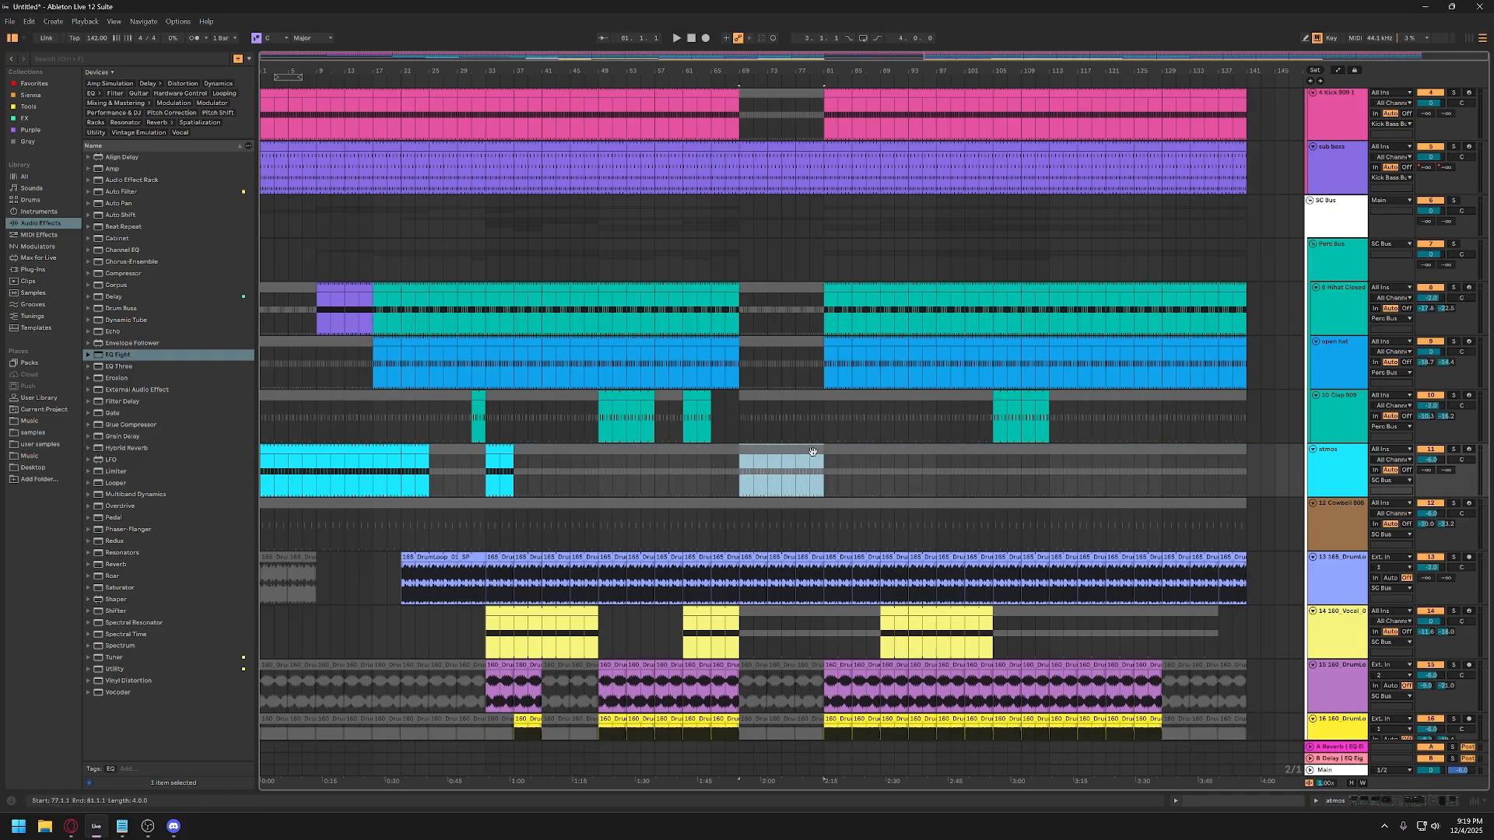
key("ctrl+shift+m")
key("space")
left_click(723, 449)
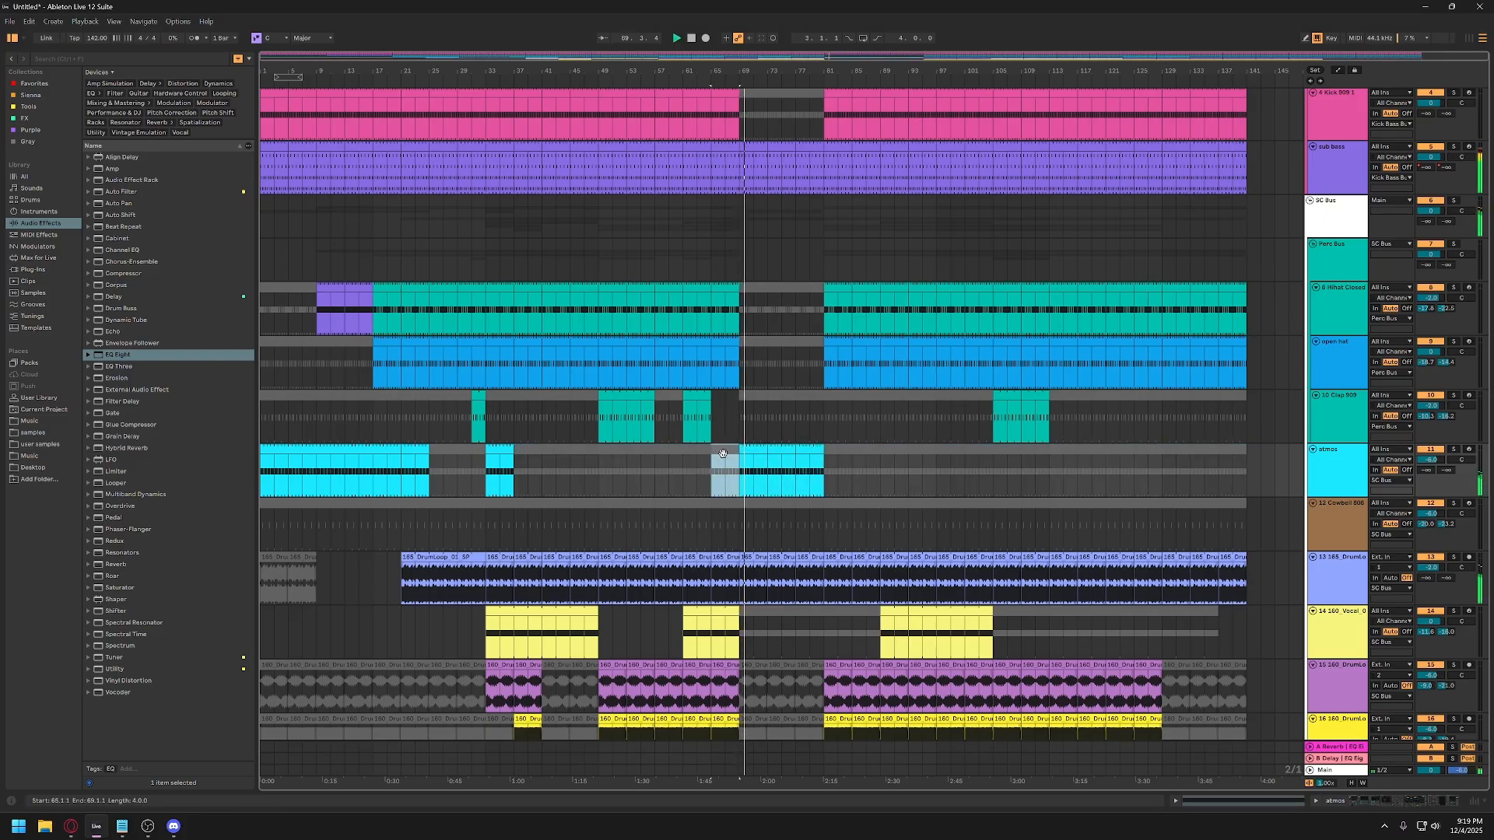
key("0")
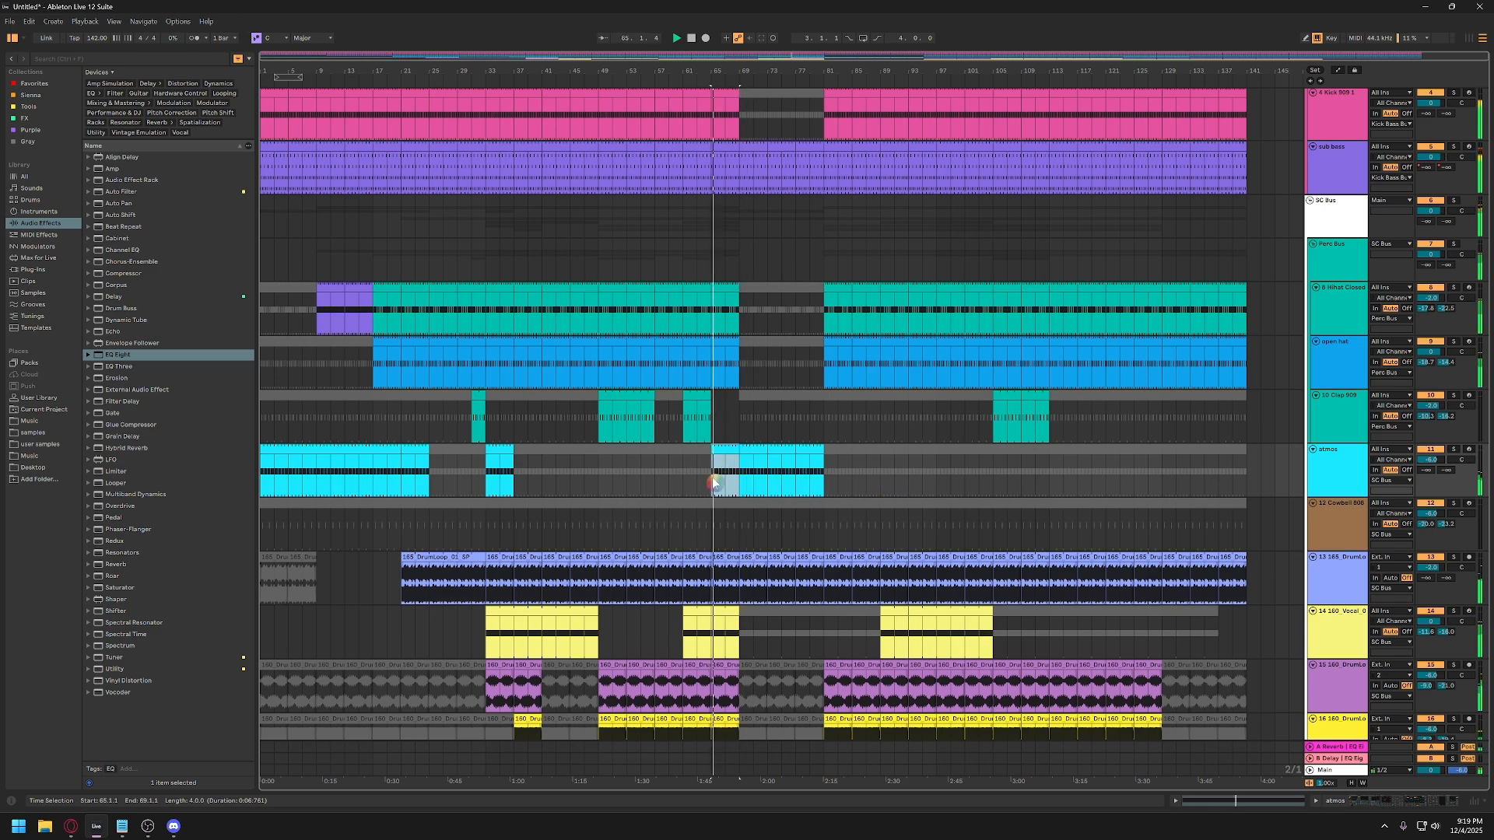
left_click(598, 485)
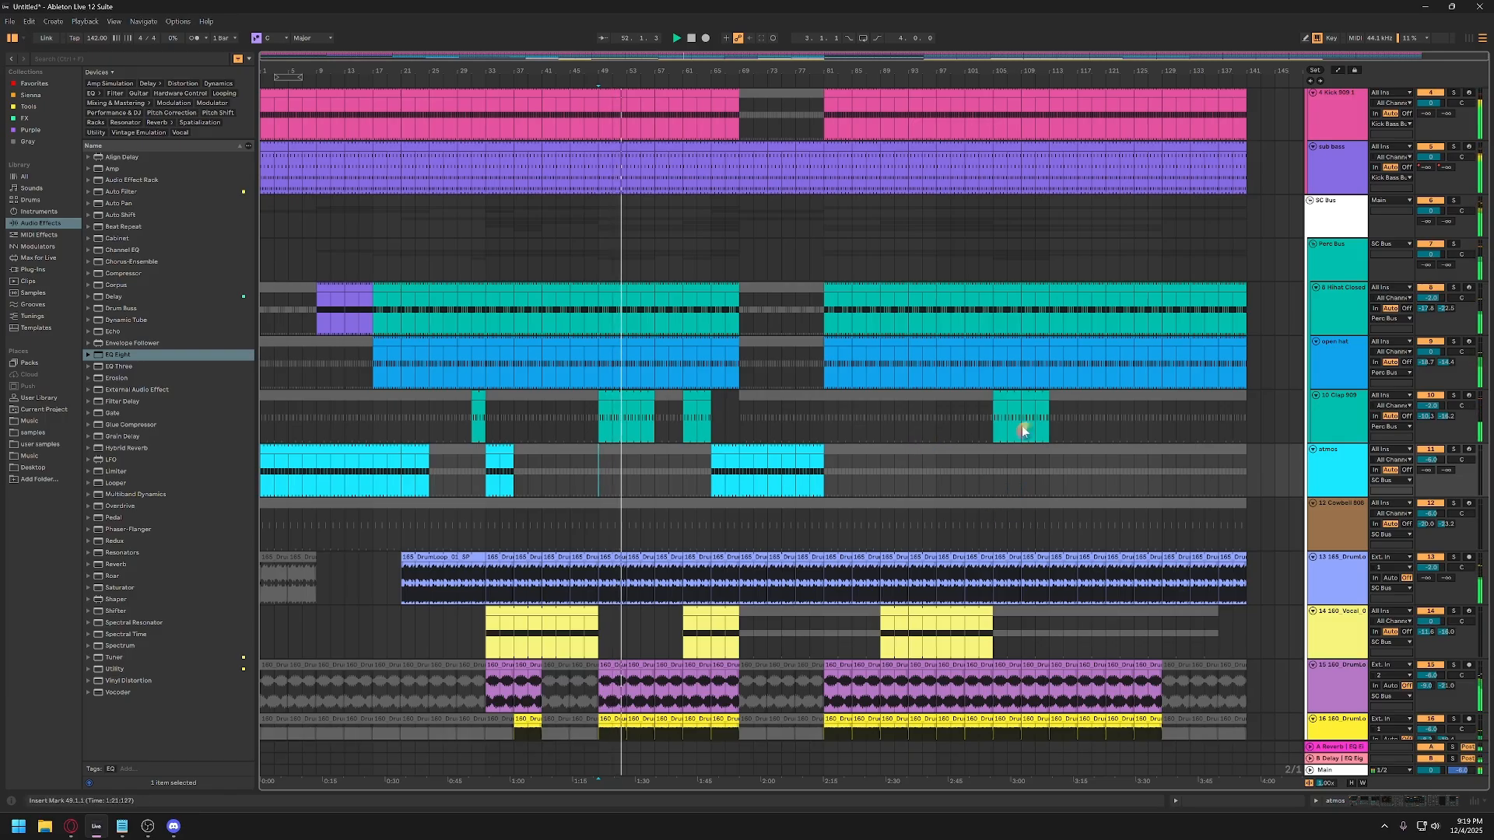
Activate the Clap 909 clips from bar 125 to bar 133 and play from bar 125.
left_click_drag(1132, 430, 1184, 432)
key("space")
key("space")
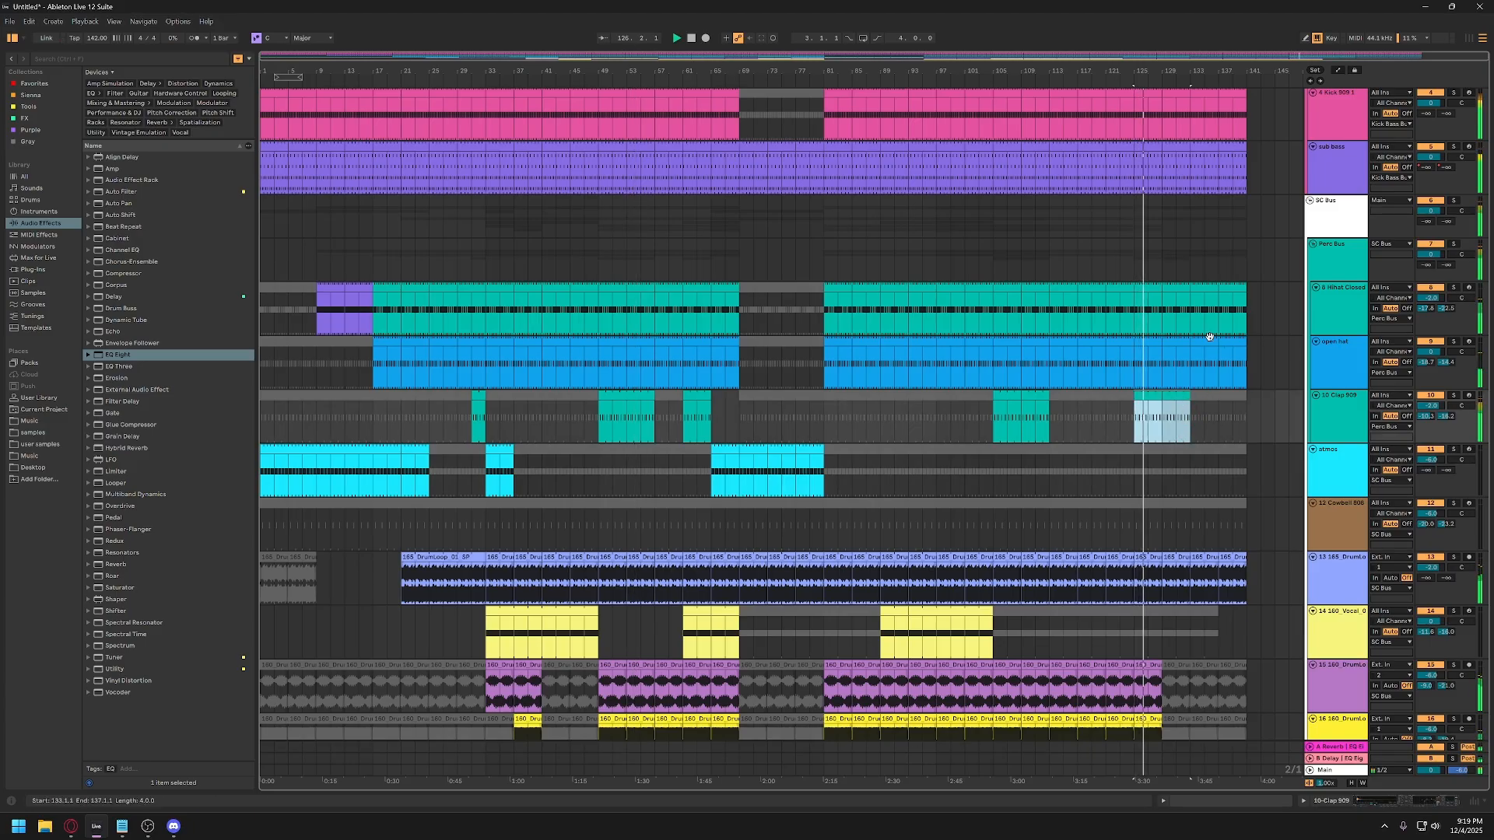
Play from bar 133 and extend the last drum loop clip on track 13 to bar 145.
left_click_drag(1192, 362, 1221, 358)
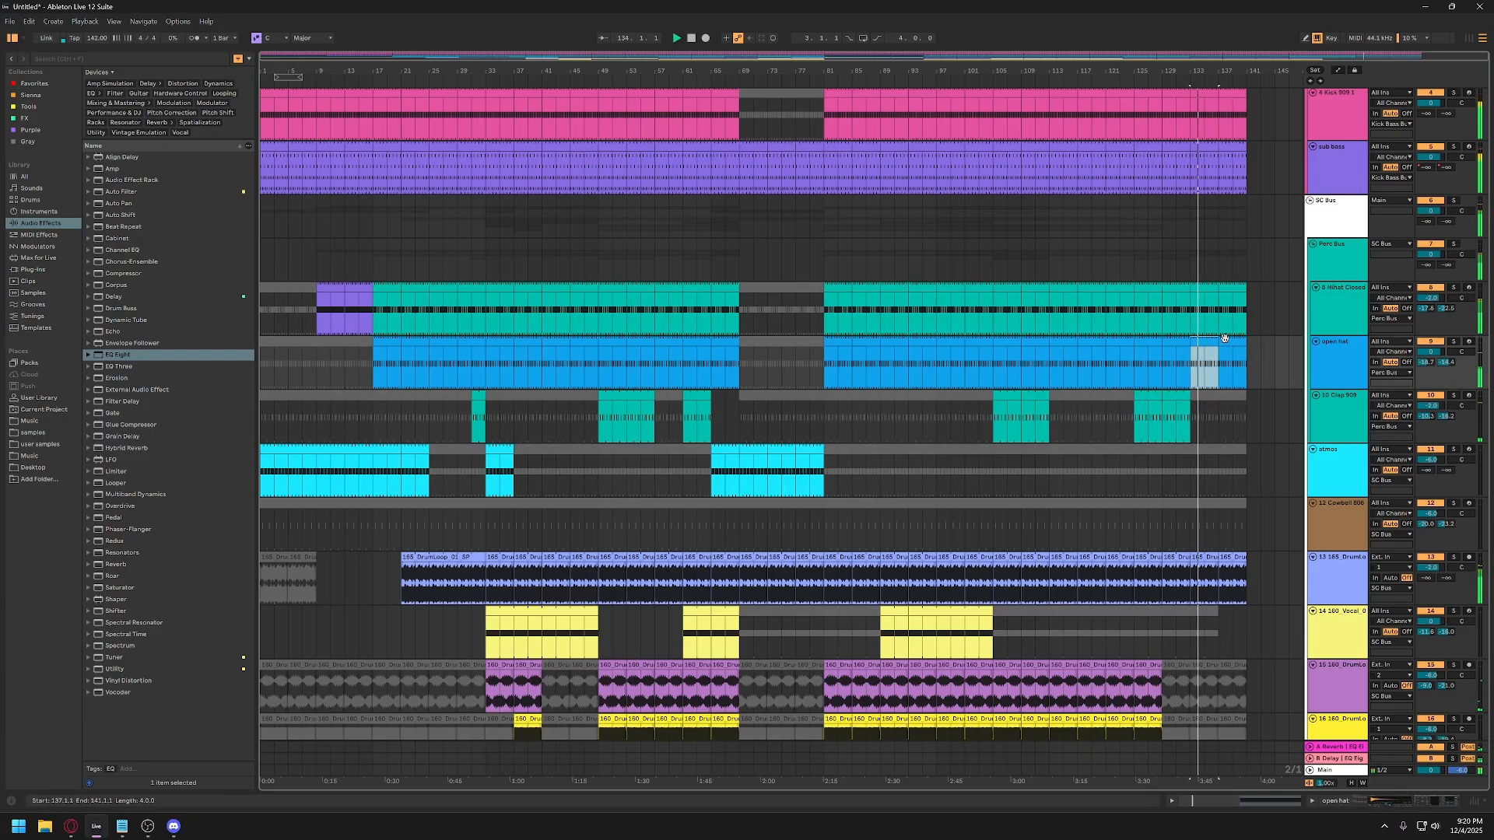
scroll(1222, 506, "down", 1)
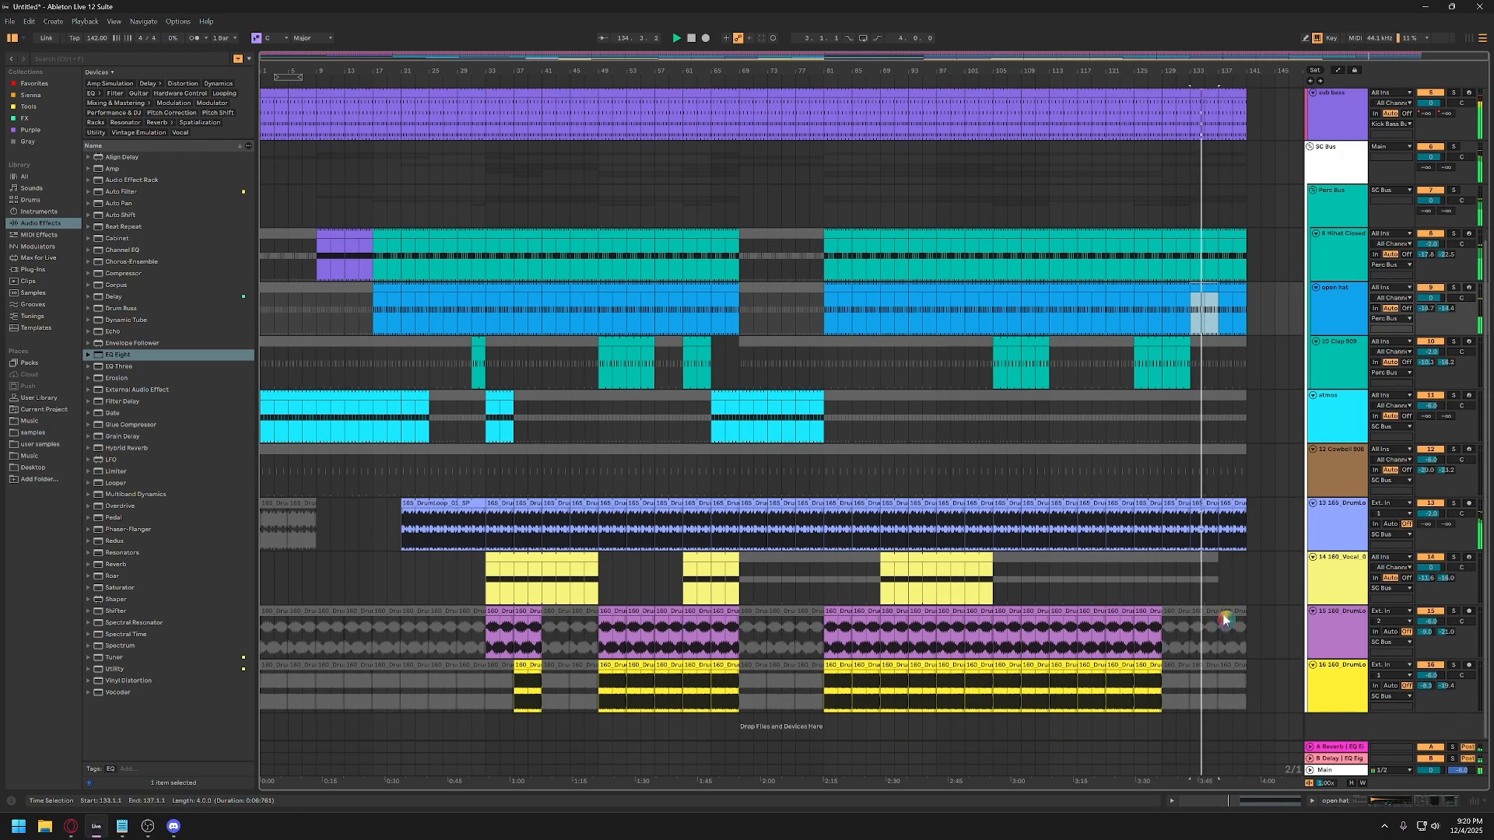
left_click(1246, 505)
mouse_move(1245, 505)
left_mouse_down()
mouse_move(1304, 505)
mouse_move(1232, 505)
left_mouse_up()
Show the reverb send automation of drum loop track 13 and draw a rise from bar 141 to bar 145.
left_click(1342, 532)
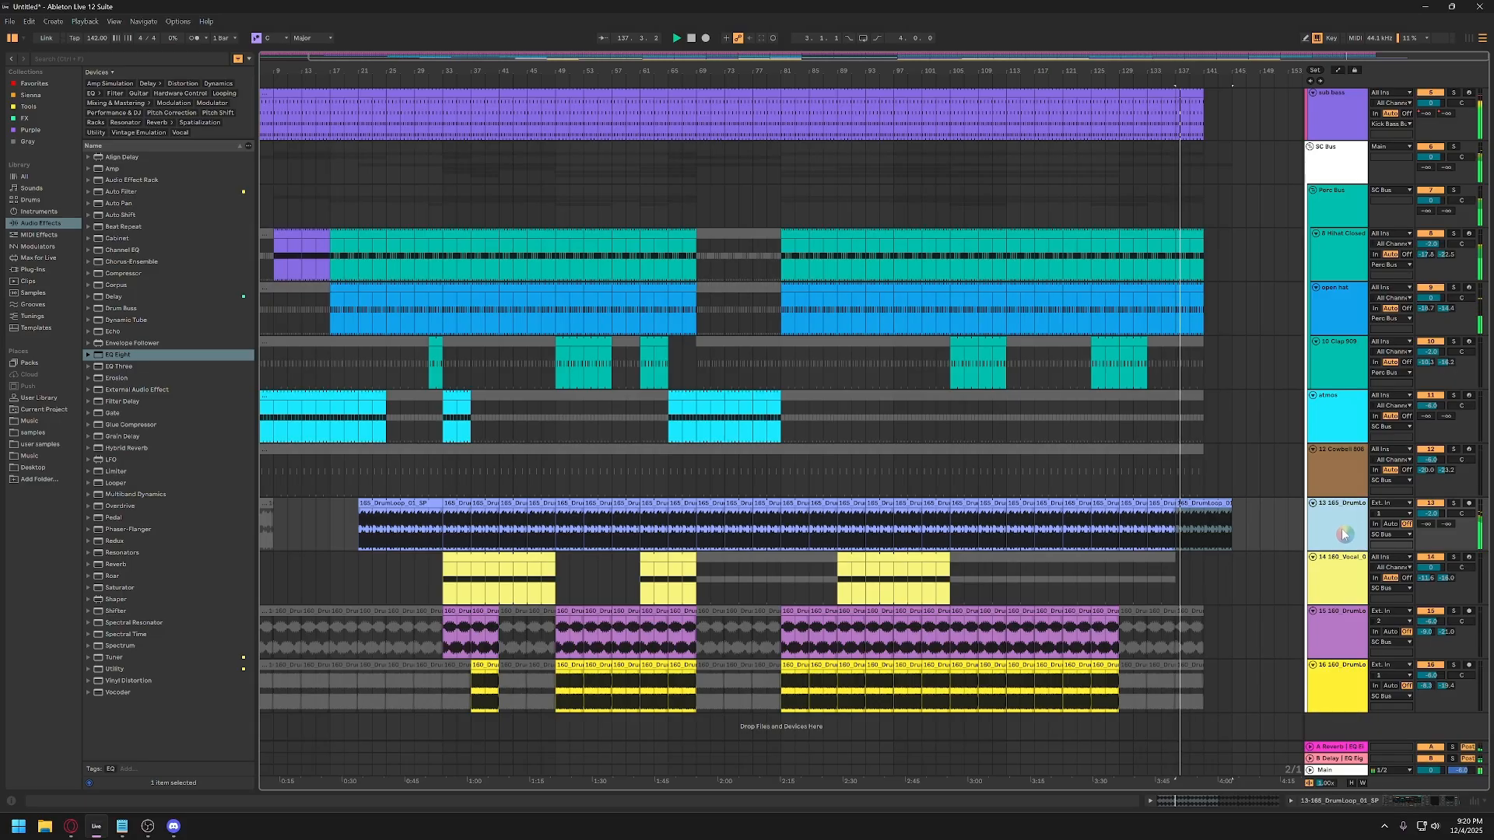
mouse_move(1428, 525)
left_mouse_down()
mouse_move(1428, 498)
mouse_move(1428, 531)
left_mouse_up()
key("space")
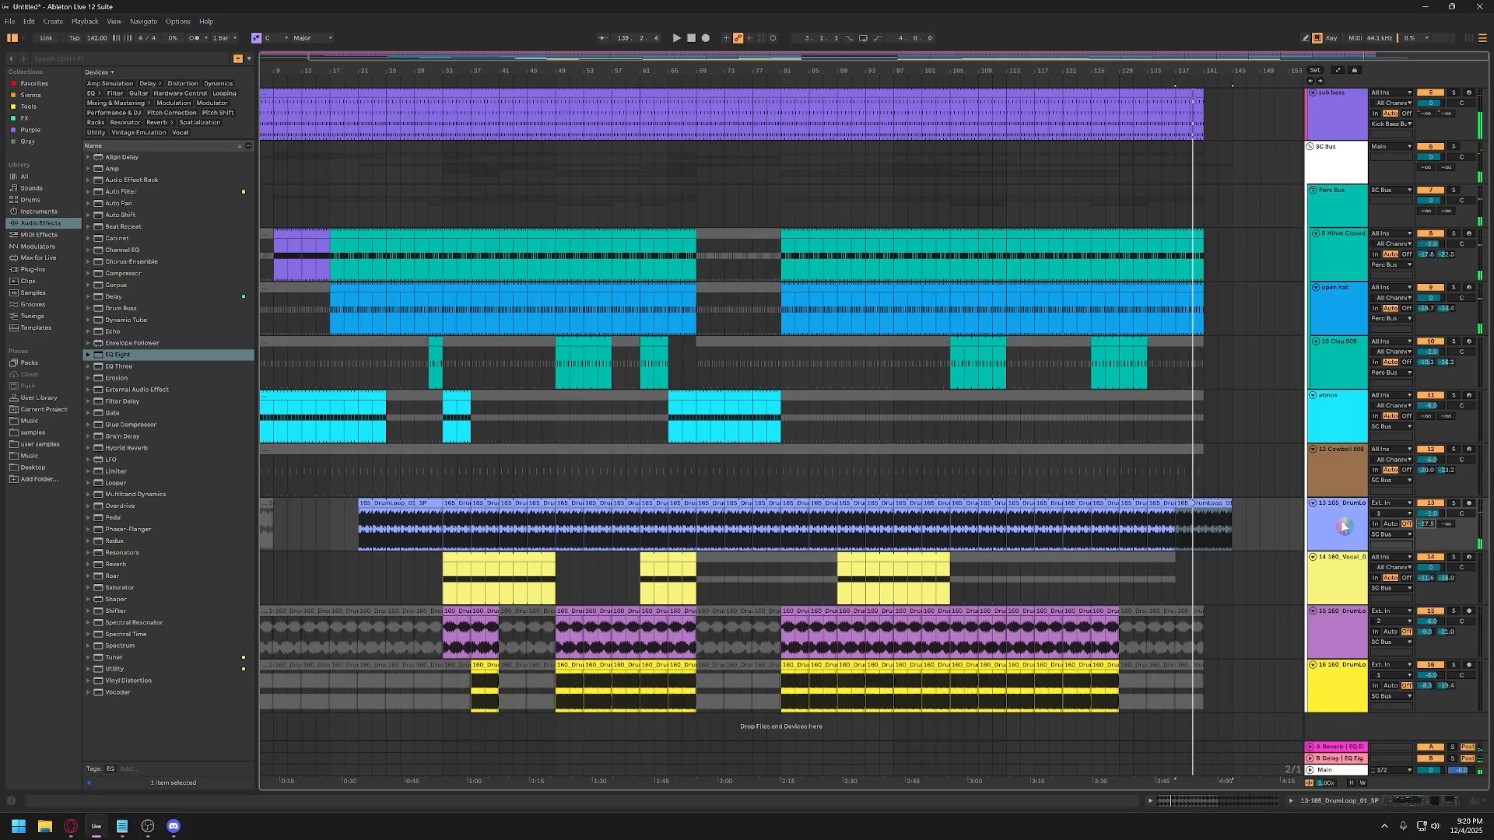
right_click(1429, 526)
left_click(1360, 555)
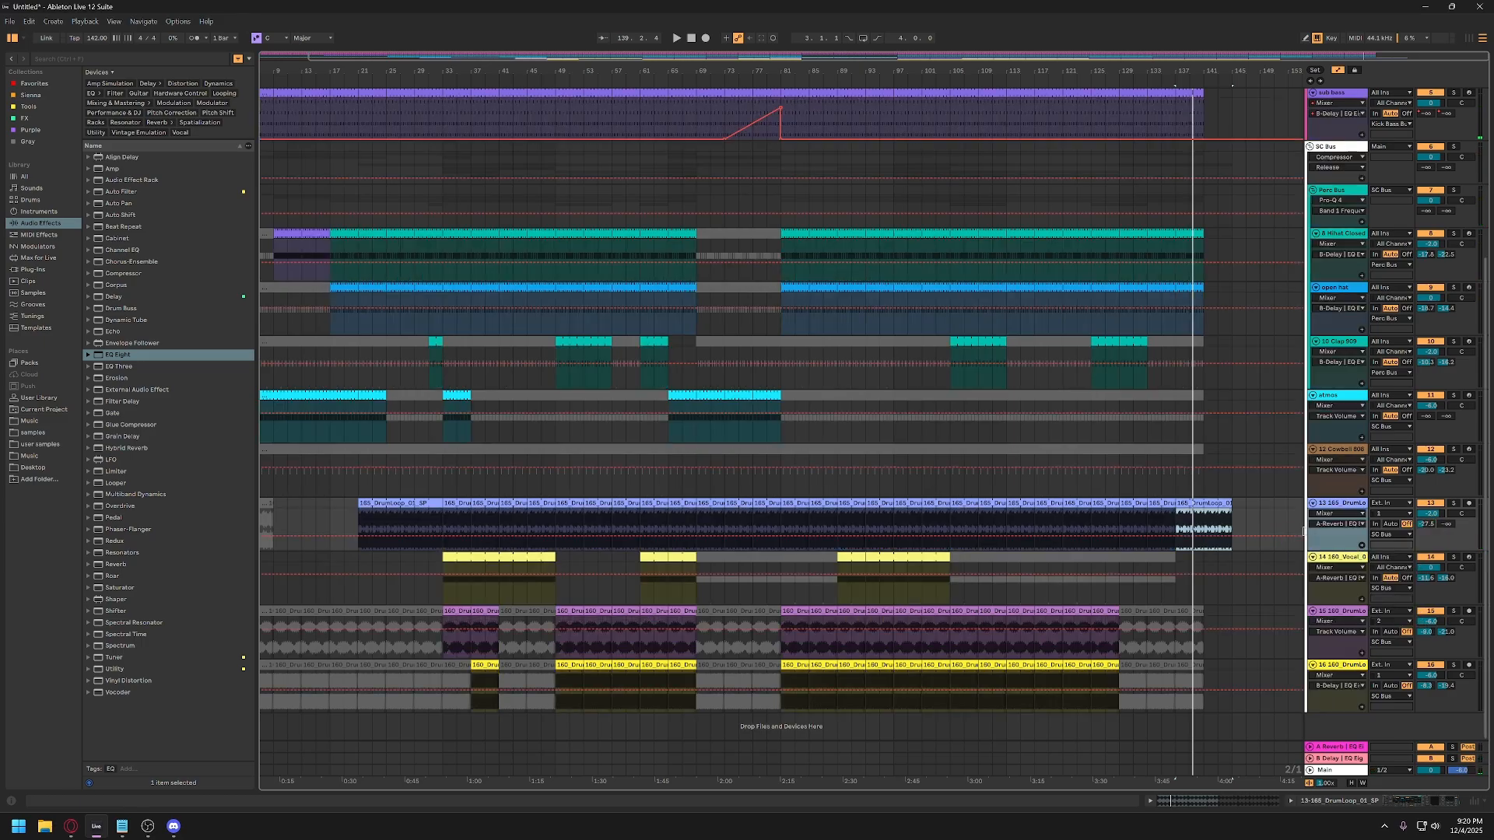
left_click(1203, 535)
left_click_drag(1224, 535, 1373, 509)
Show the delay send automation of drum loop track 13 and ramp it up from bar 141 to bar 145.
right_click(1456, 529)
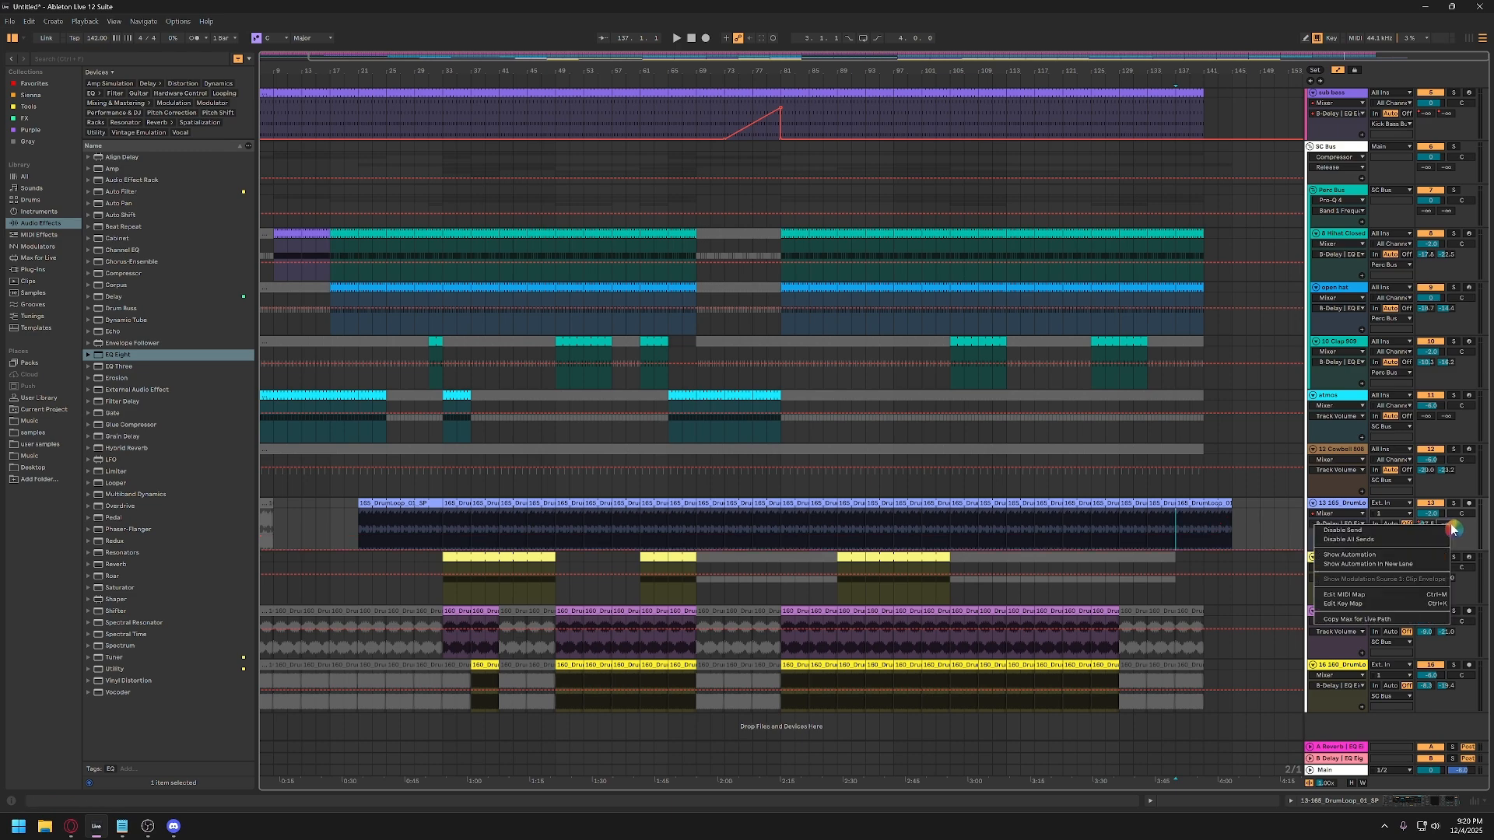
left_click(1361, 553)
left_click(1204, 549)
left_click_drag(1227, 550, 1231, 519)
Play the ending from bar 143 to check the send automation, and hide the automation lanes.
left_click(1215, 528)
key("space")
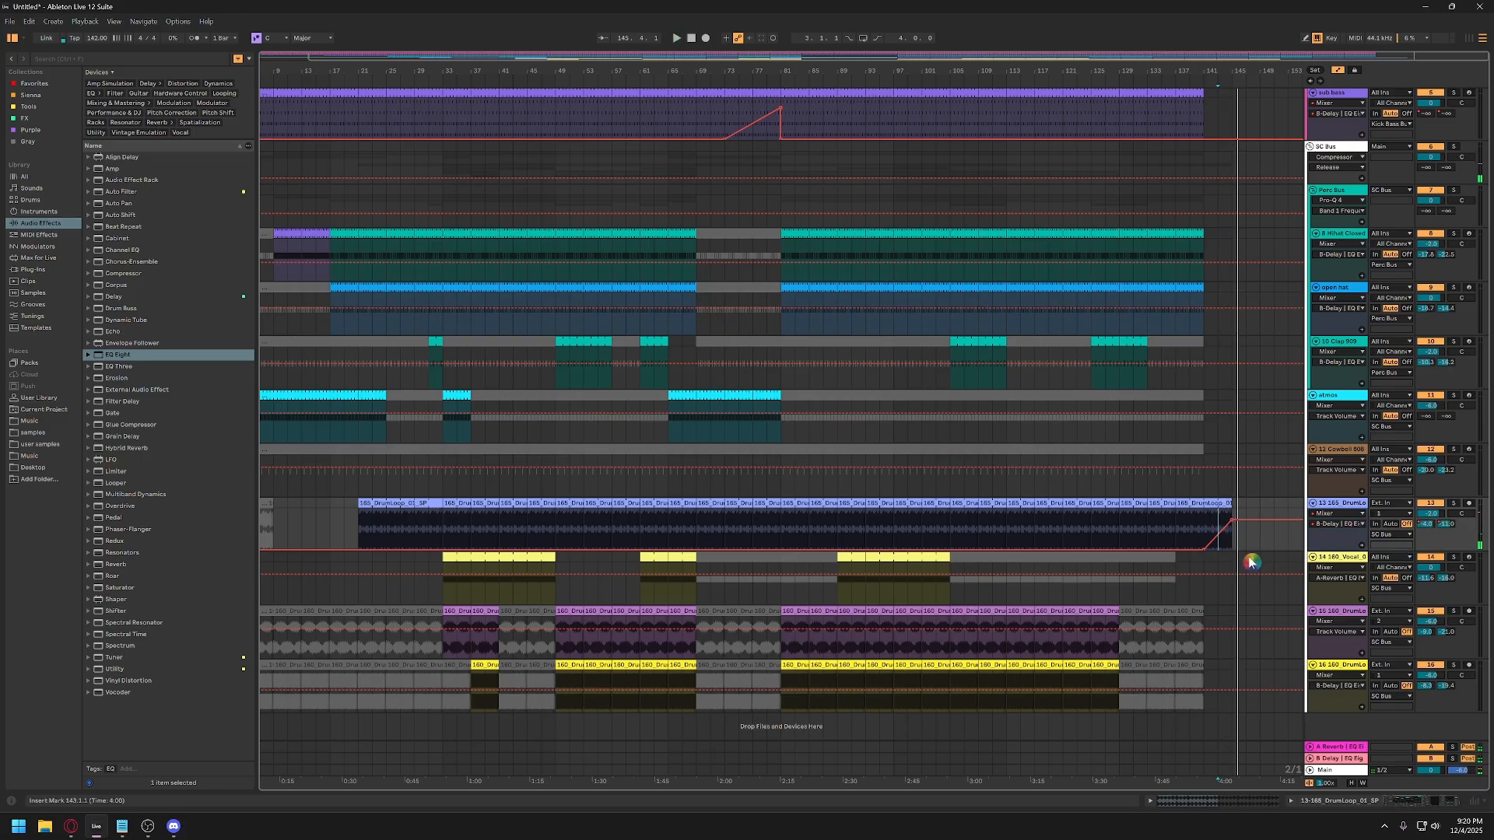
left_click(1337, 70)
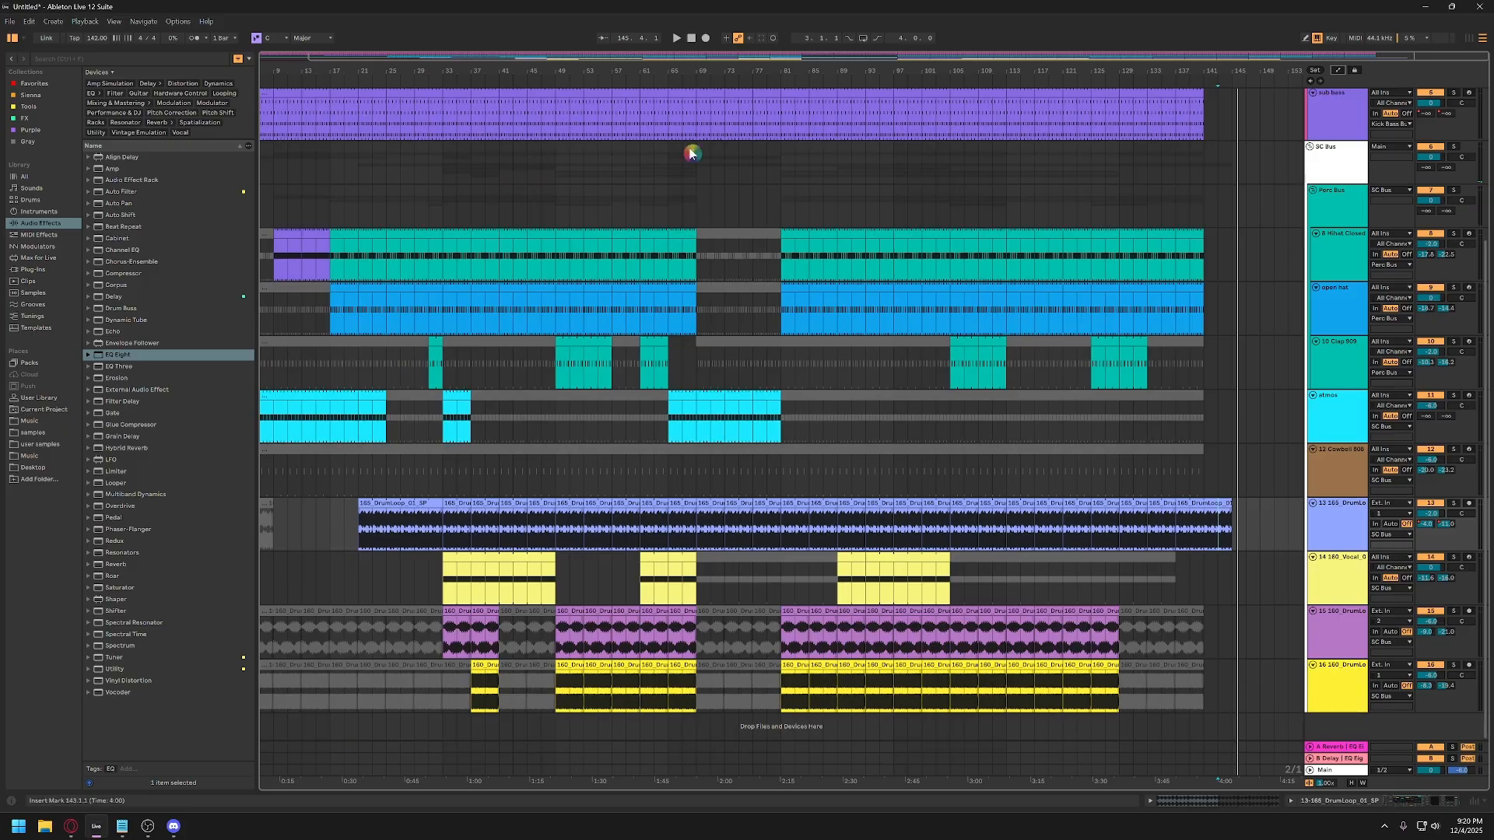
Deactivate the drum loop clips on track 16 from bar 105 to bar 113 and from bar 89 to bar 97.
left_click_drag(683, 67, 684, 35)
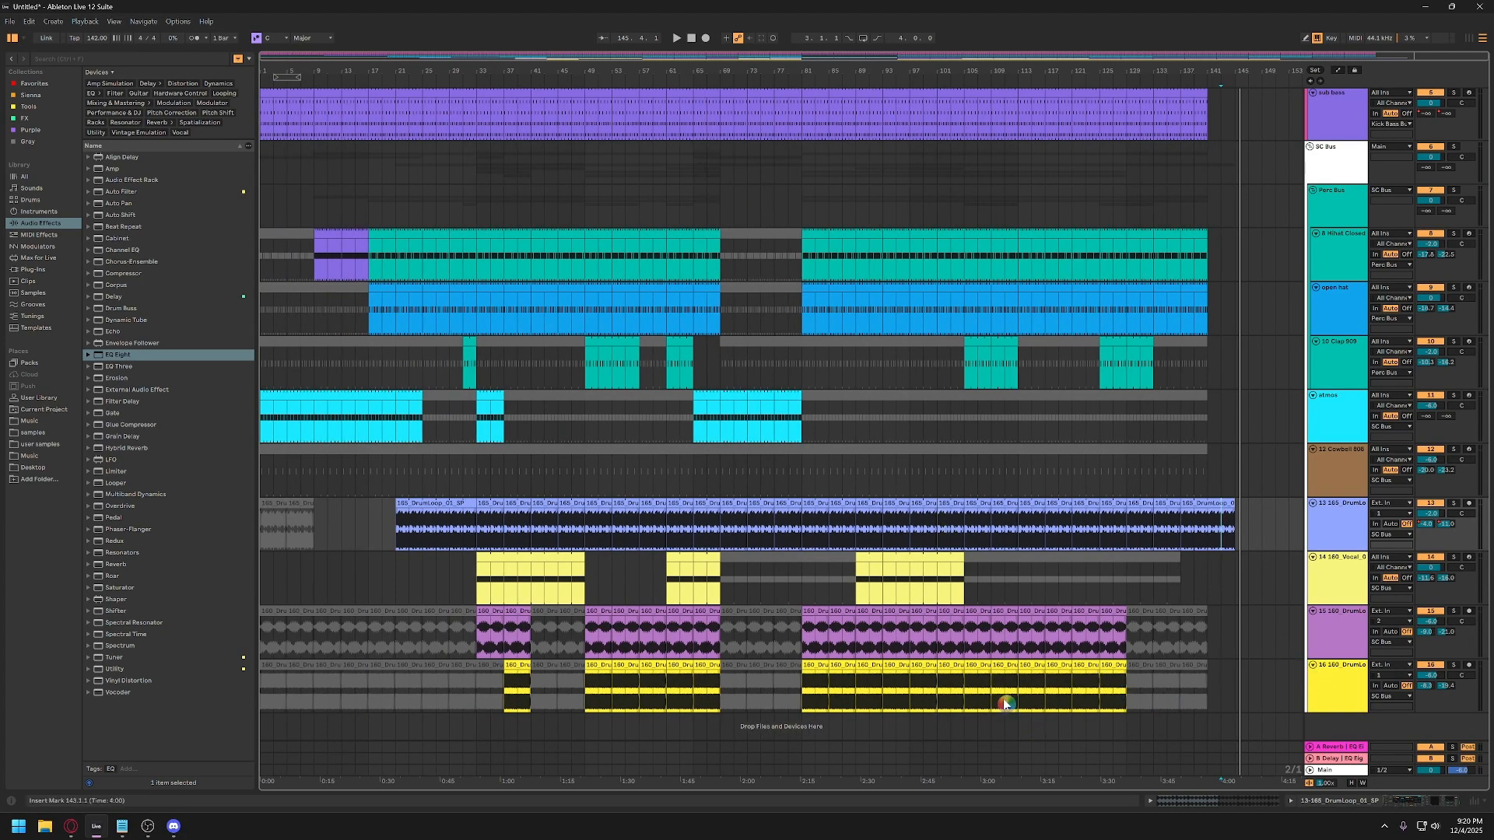
left_click(977, 668)
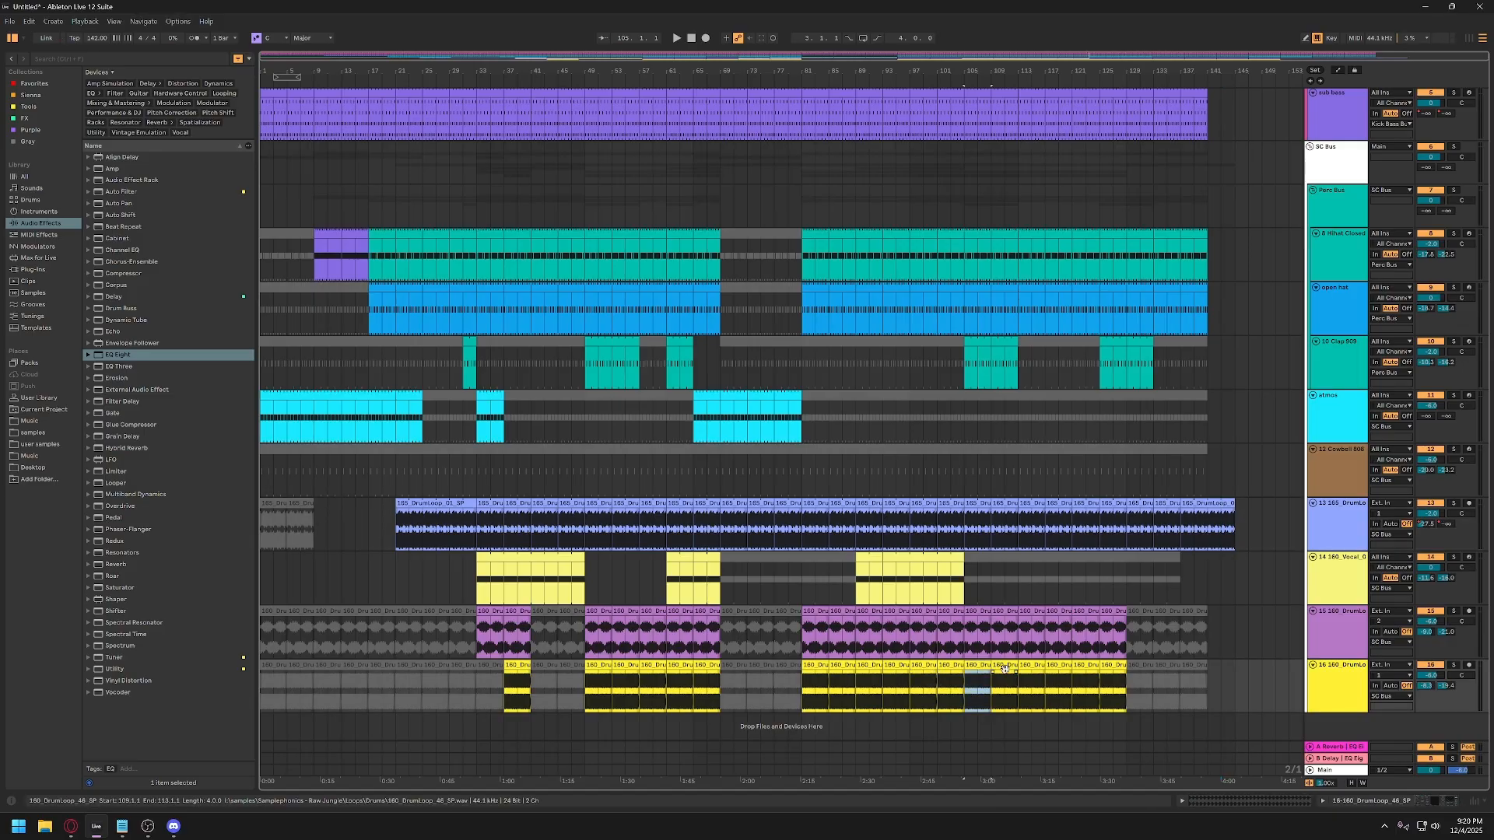
key("0")
left_click(1004, 668)
key("0")
left_click(876, 668)
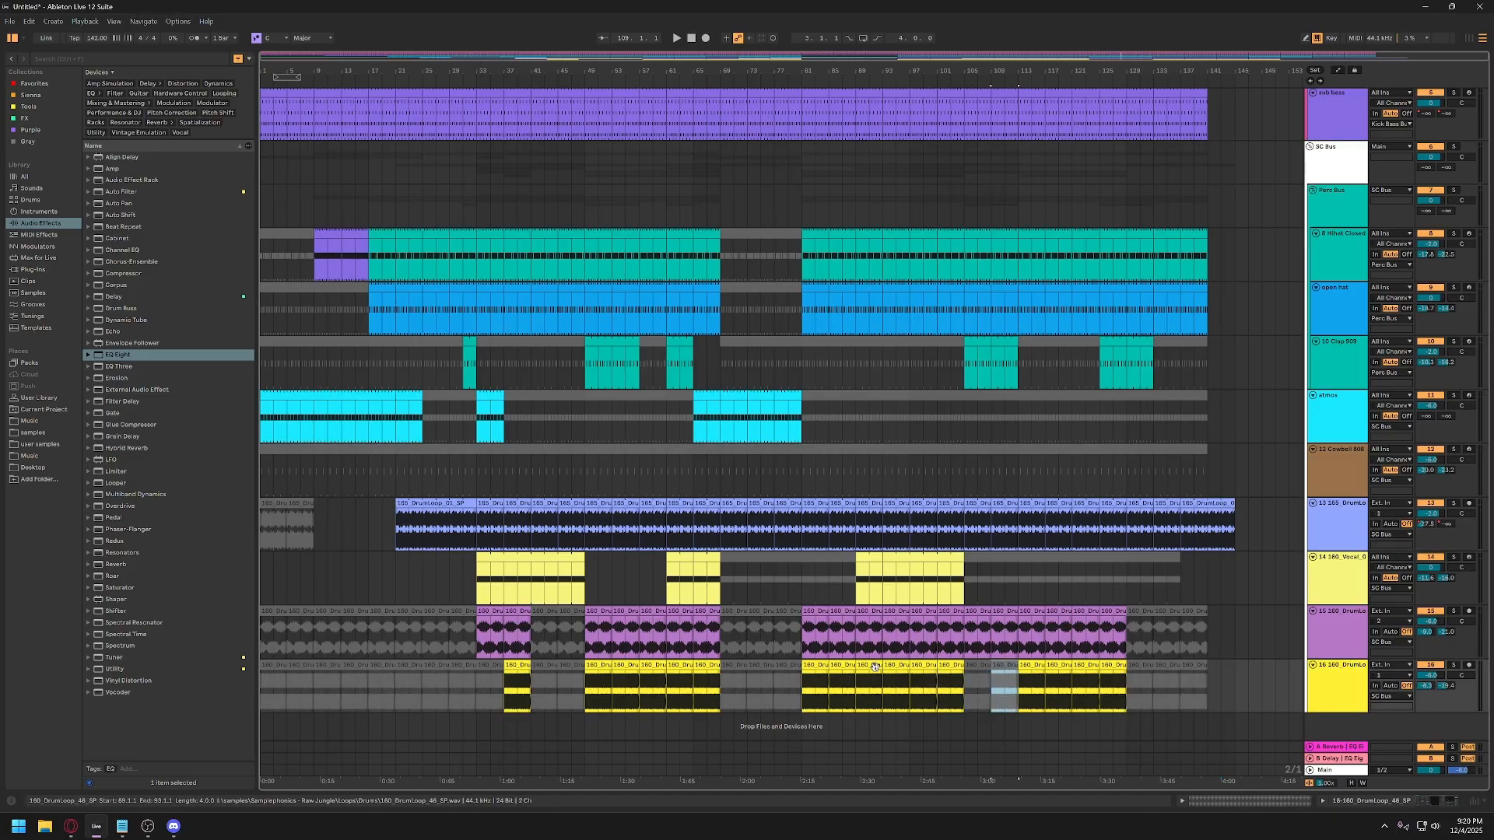
key("0")
left_click(898, 668)
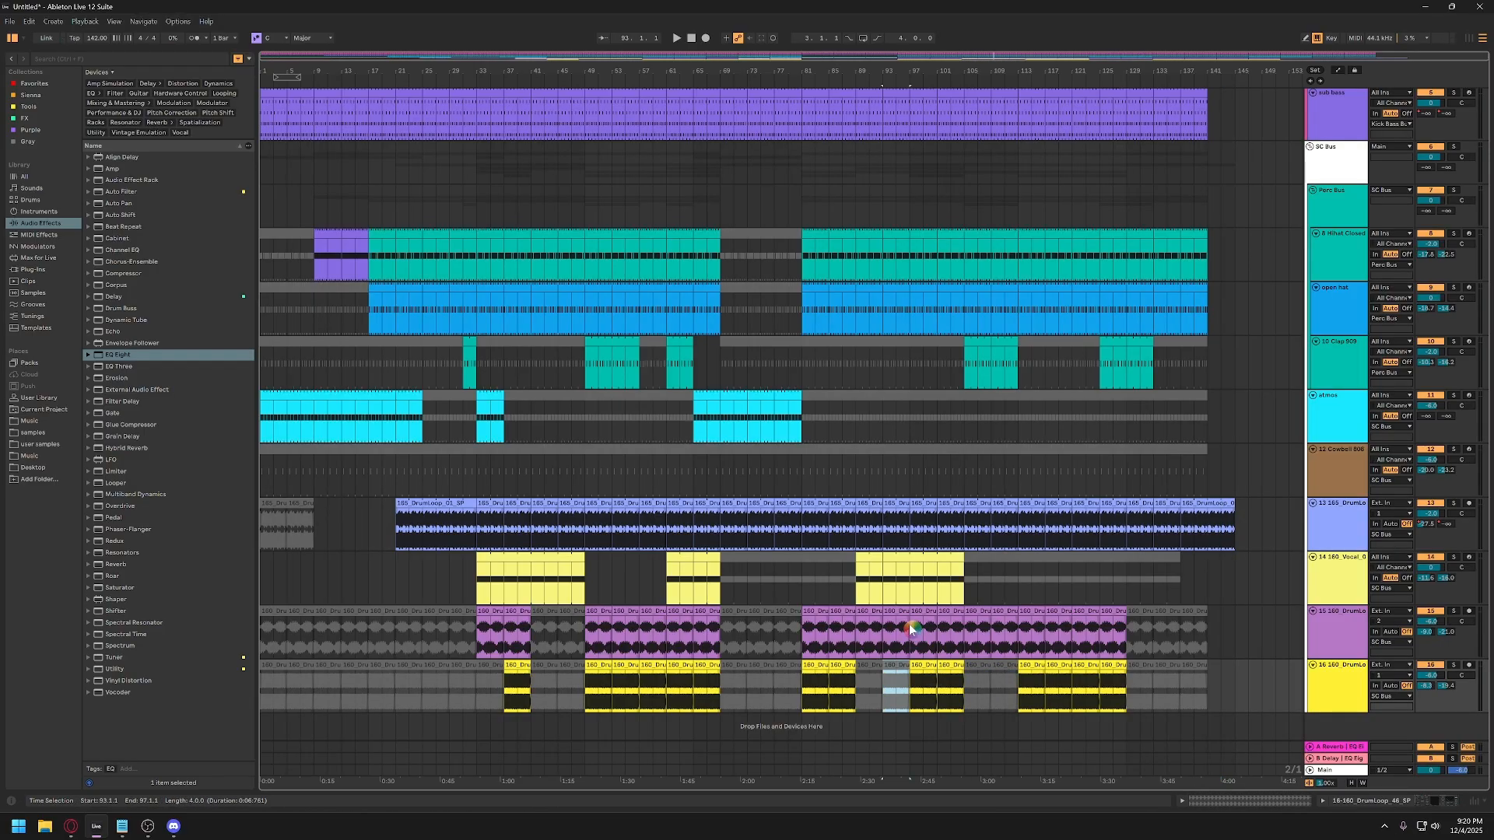
Play the early section from bar 17 and from bar 25, and select track 15's drum loop clip at bar 33.
left_click(928, 614)
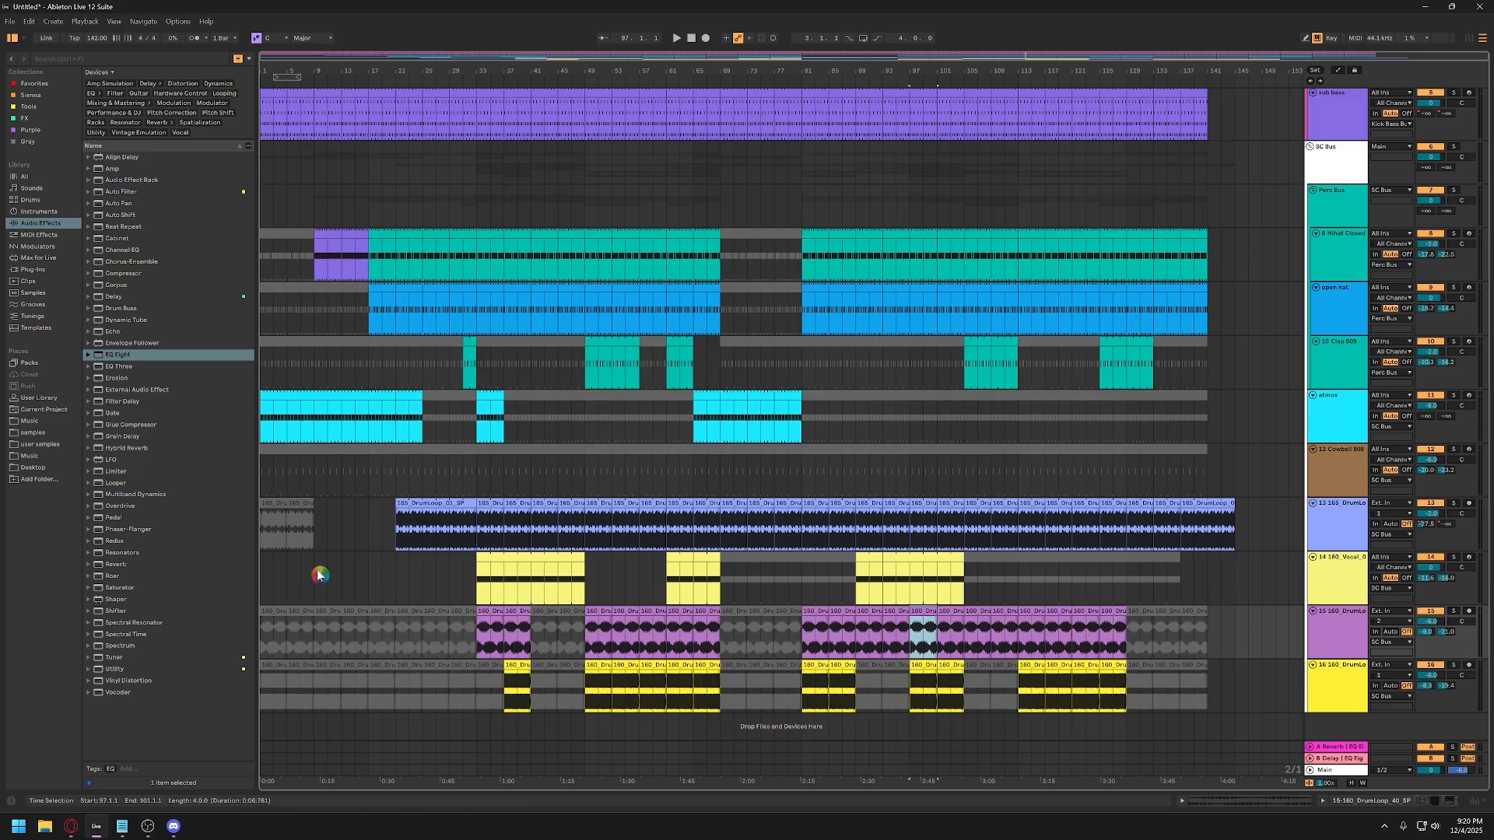
left_click(375, 643)
key("space")
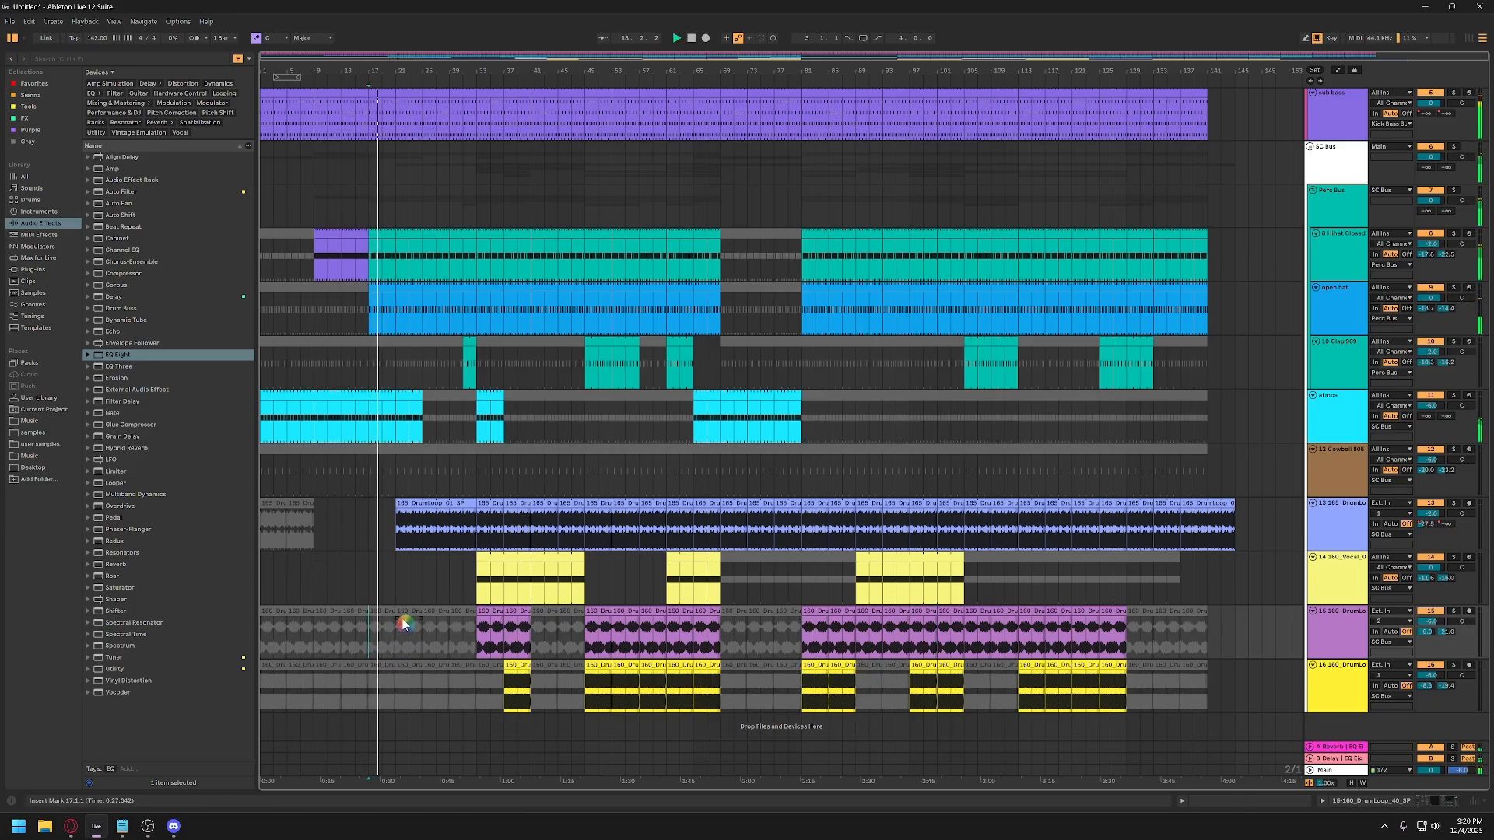
left_click(423, 643)
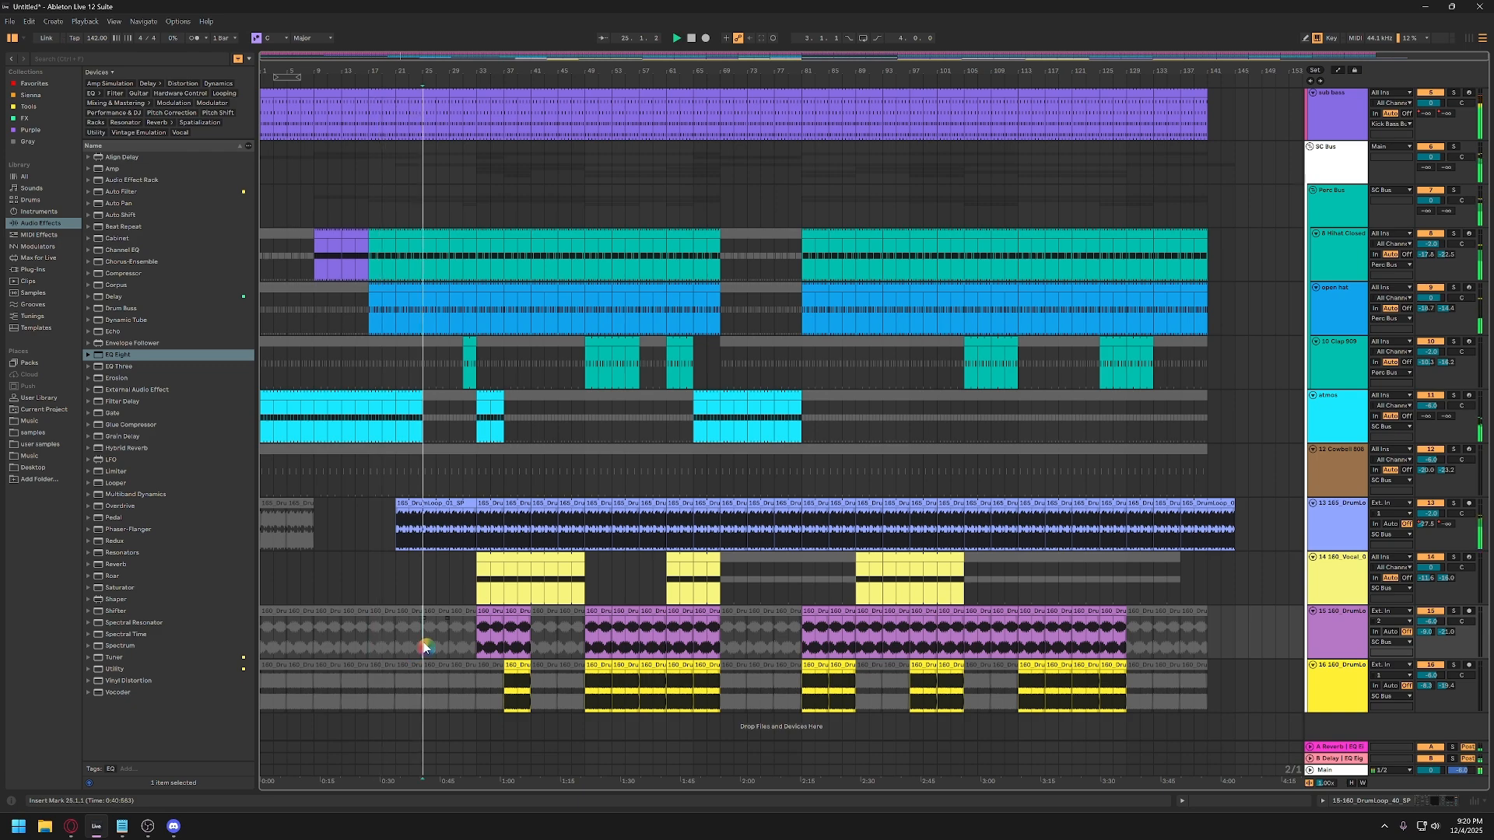
left_click(492, 627)
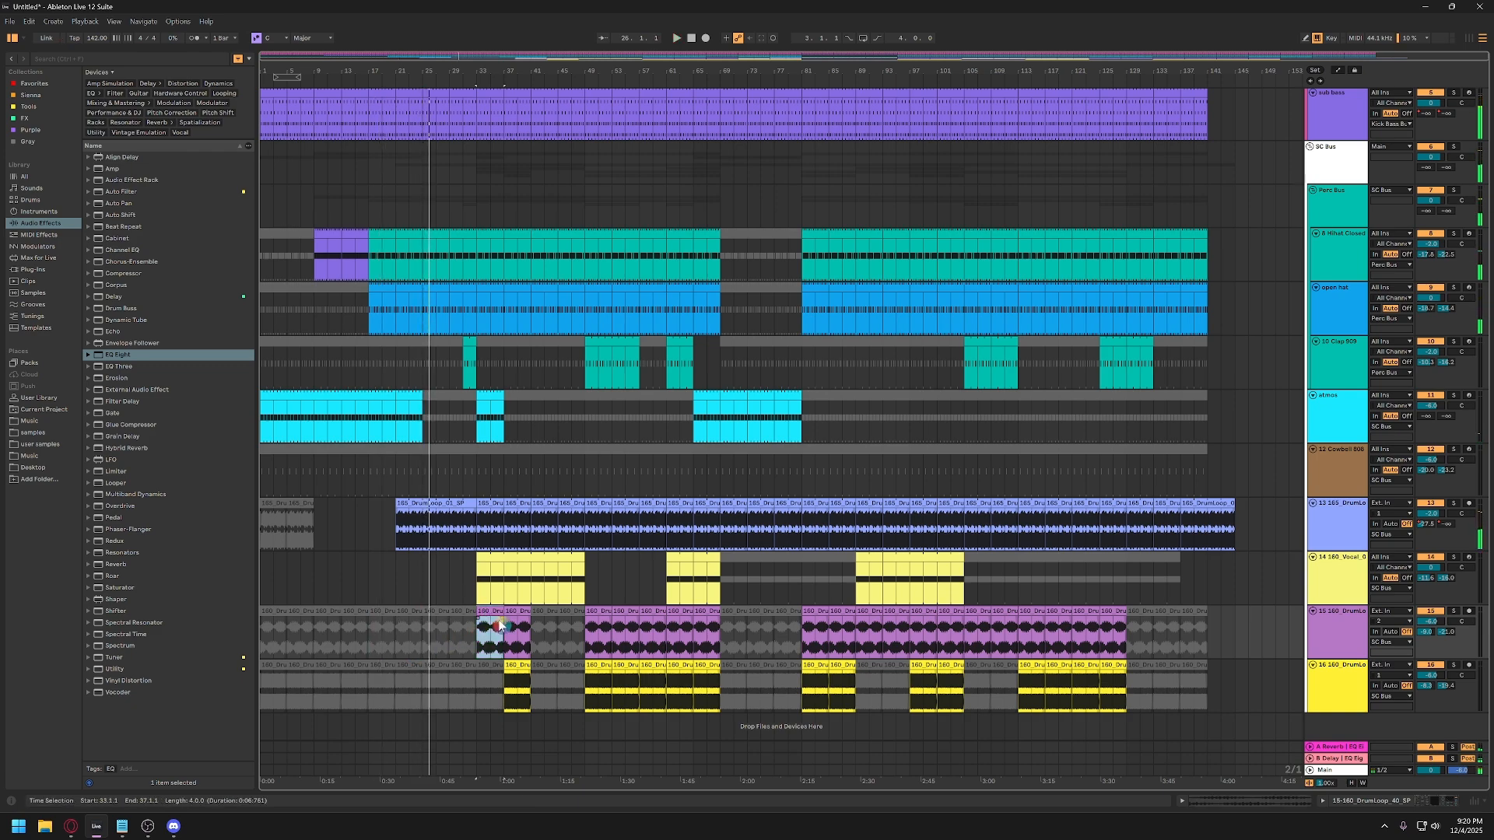
Activate the two muted purple drum loop clips between bars 25 and 33 on track 15.
left_click(455, 613)
left_click(435, 613)
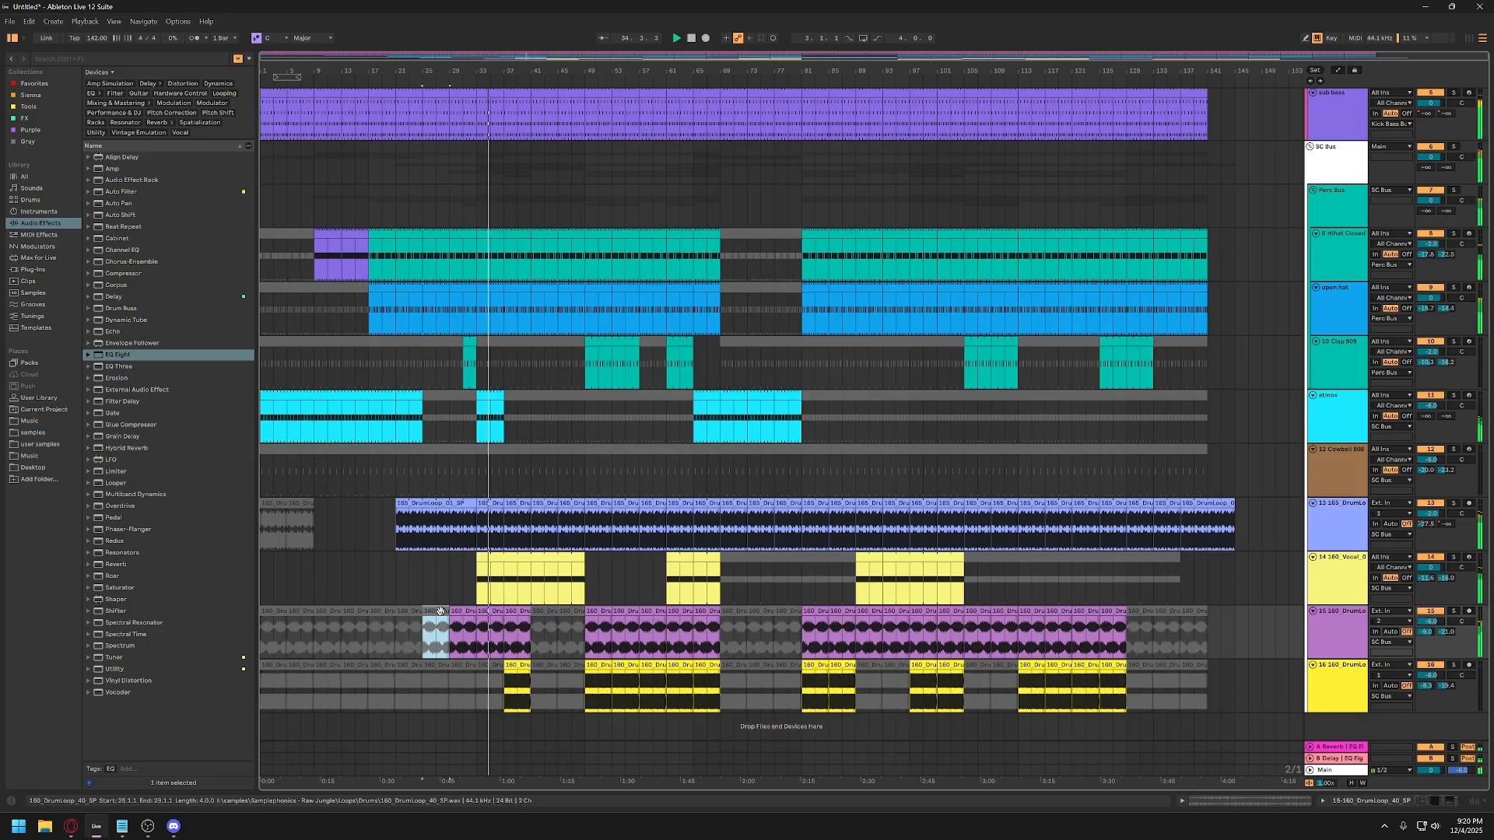
key("0")
key("Up")
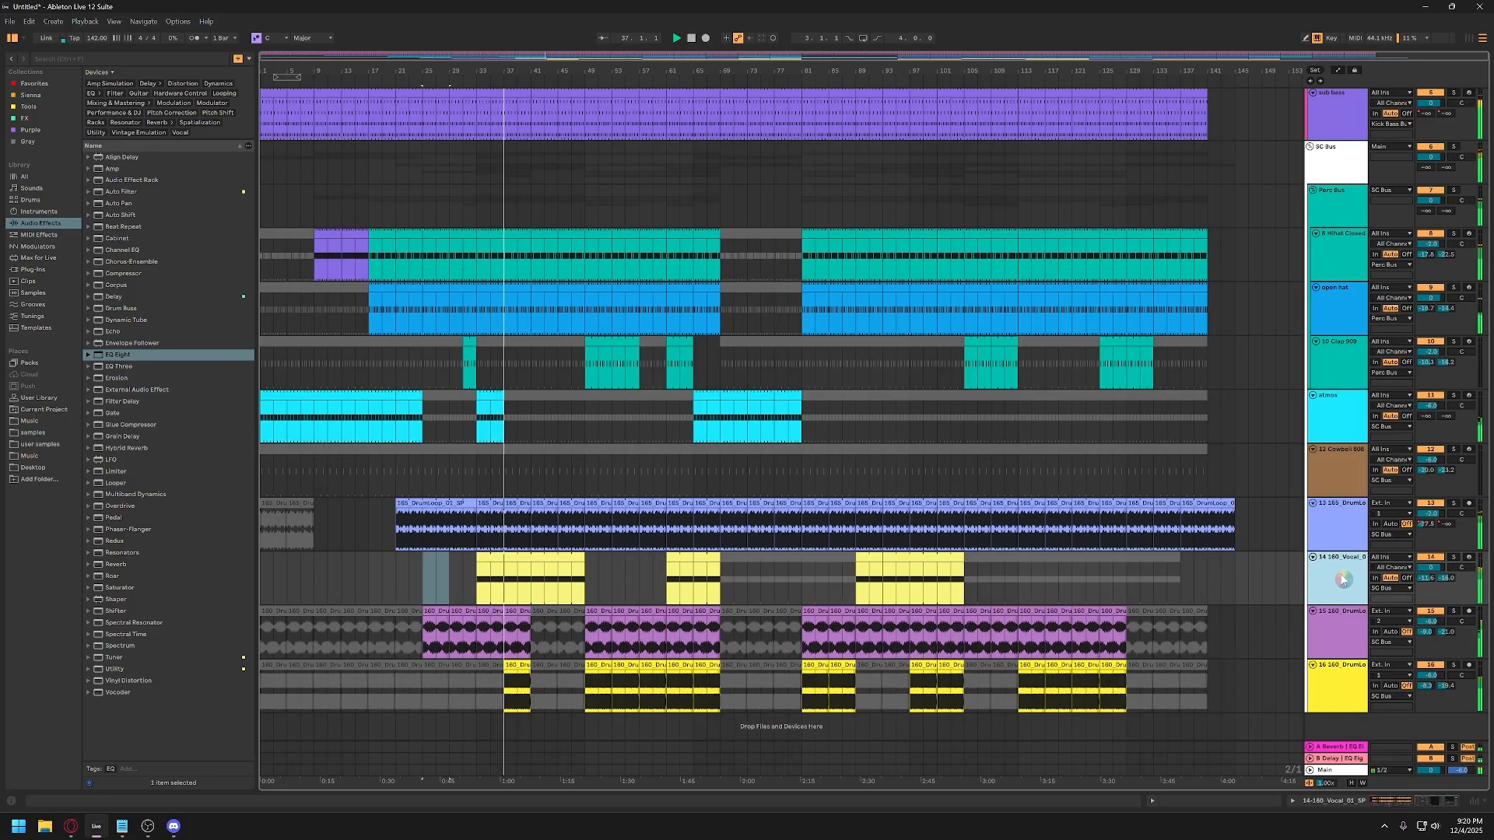
Play the arrangement from bar 77 on and listen through the transition at bar 81 across the tracks.
left_click(820, 609)
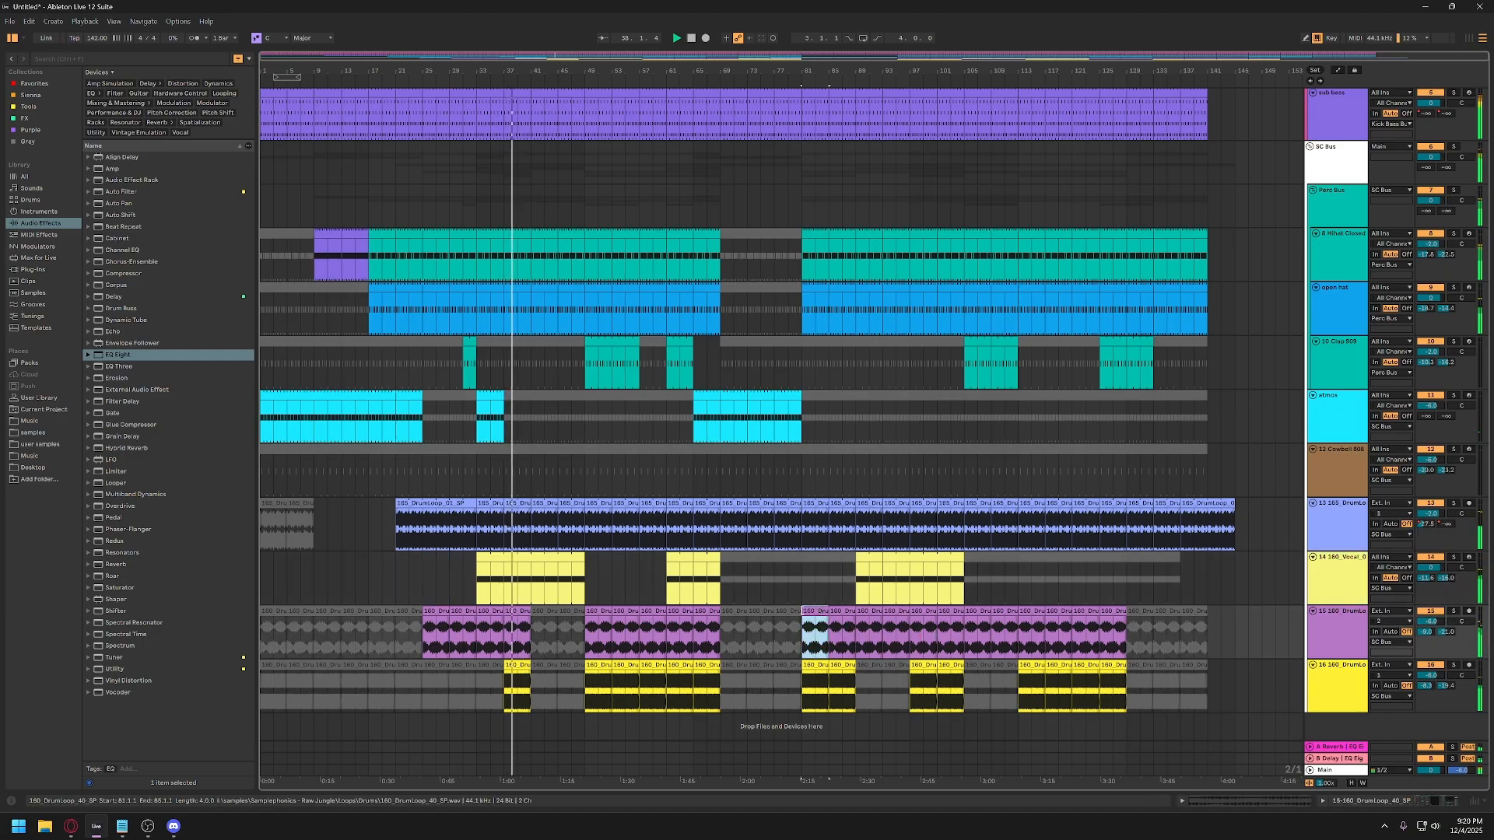
left_click(782, 612)
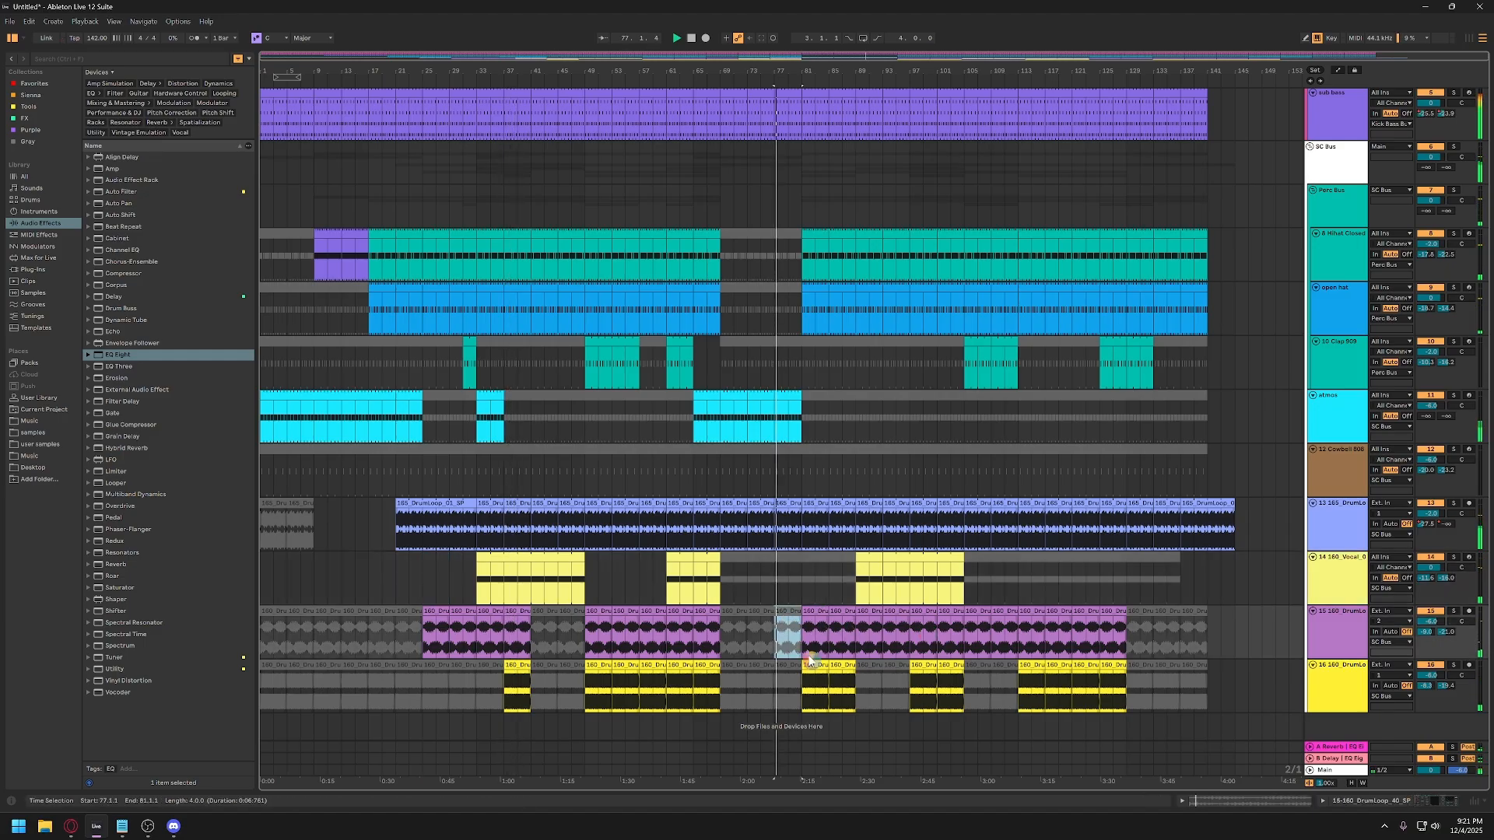
left_click(1103, 501)
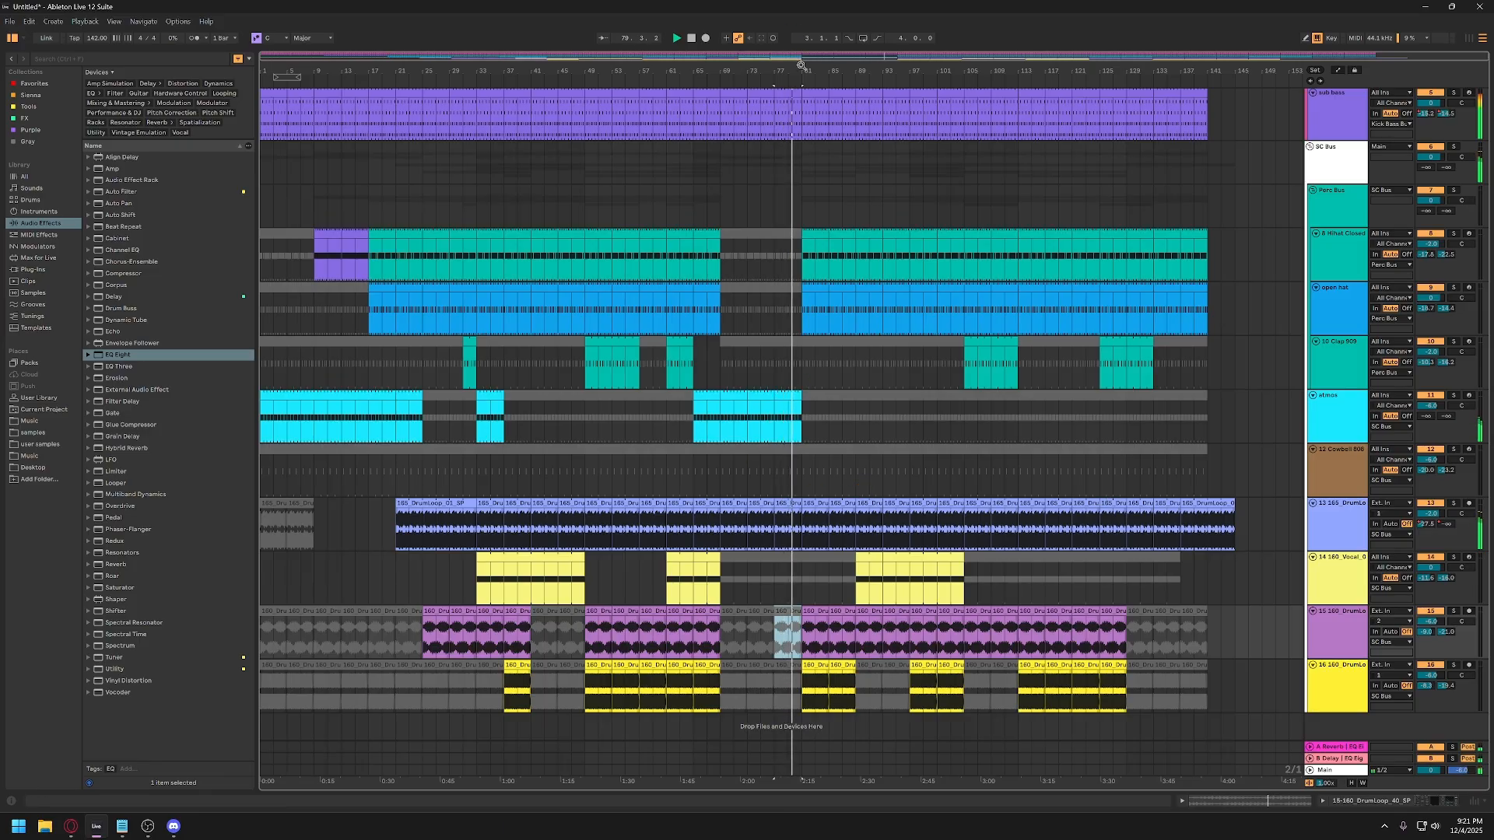
scroll(809, 287, "up", 3)
scroll(809, 299, "up", 1)
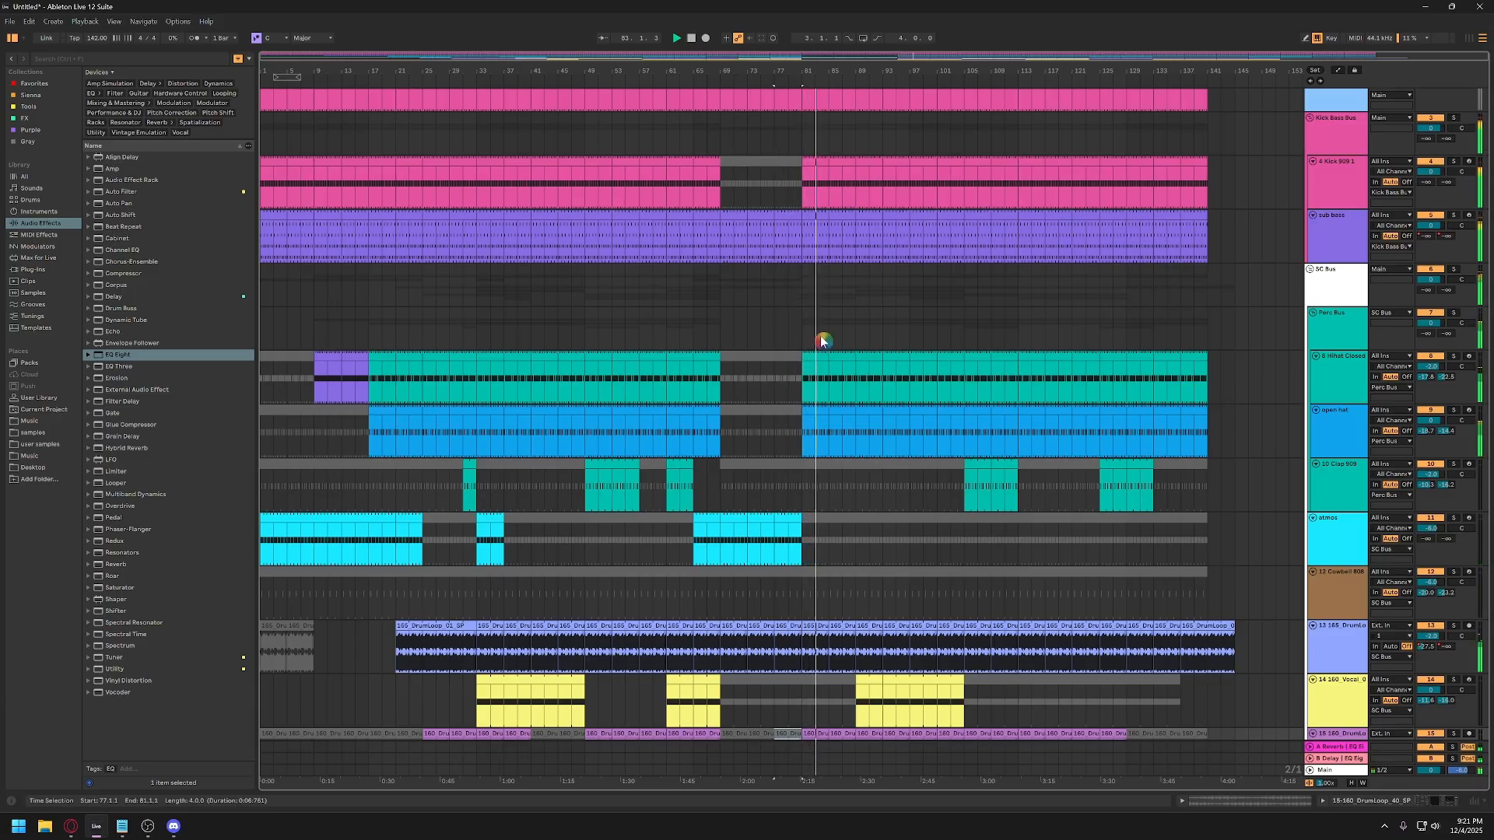
scroll(815, 346, "down", 1)
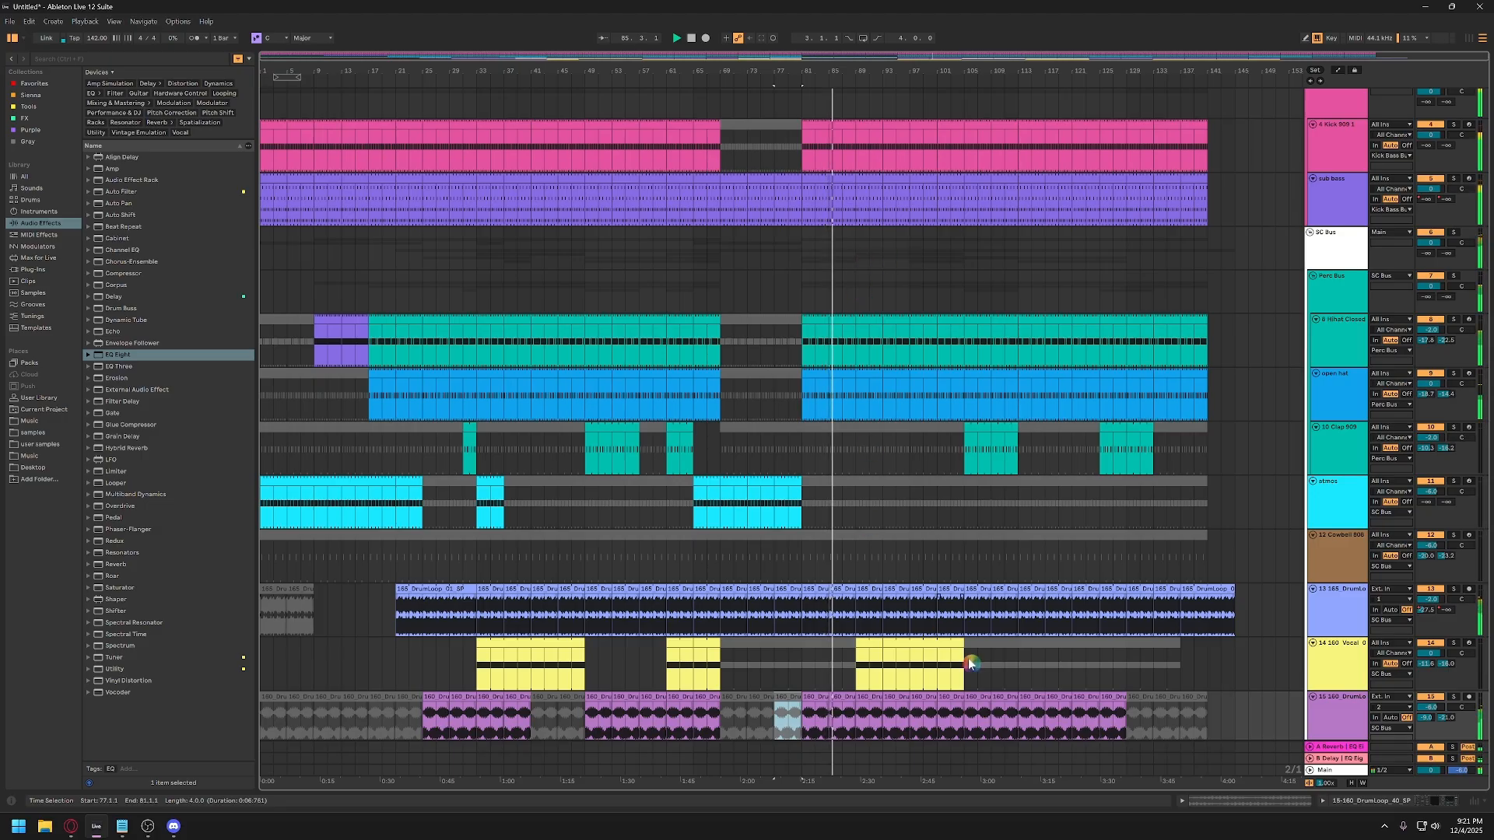
scroll(765, 577, "down", 2)
scroll(767, 582, "down", 1)
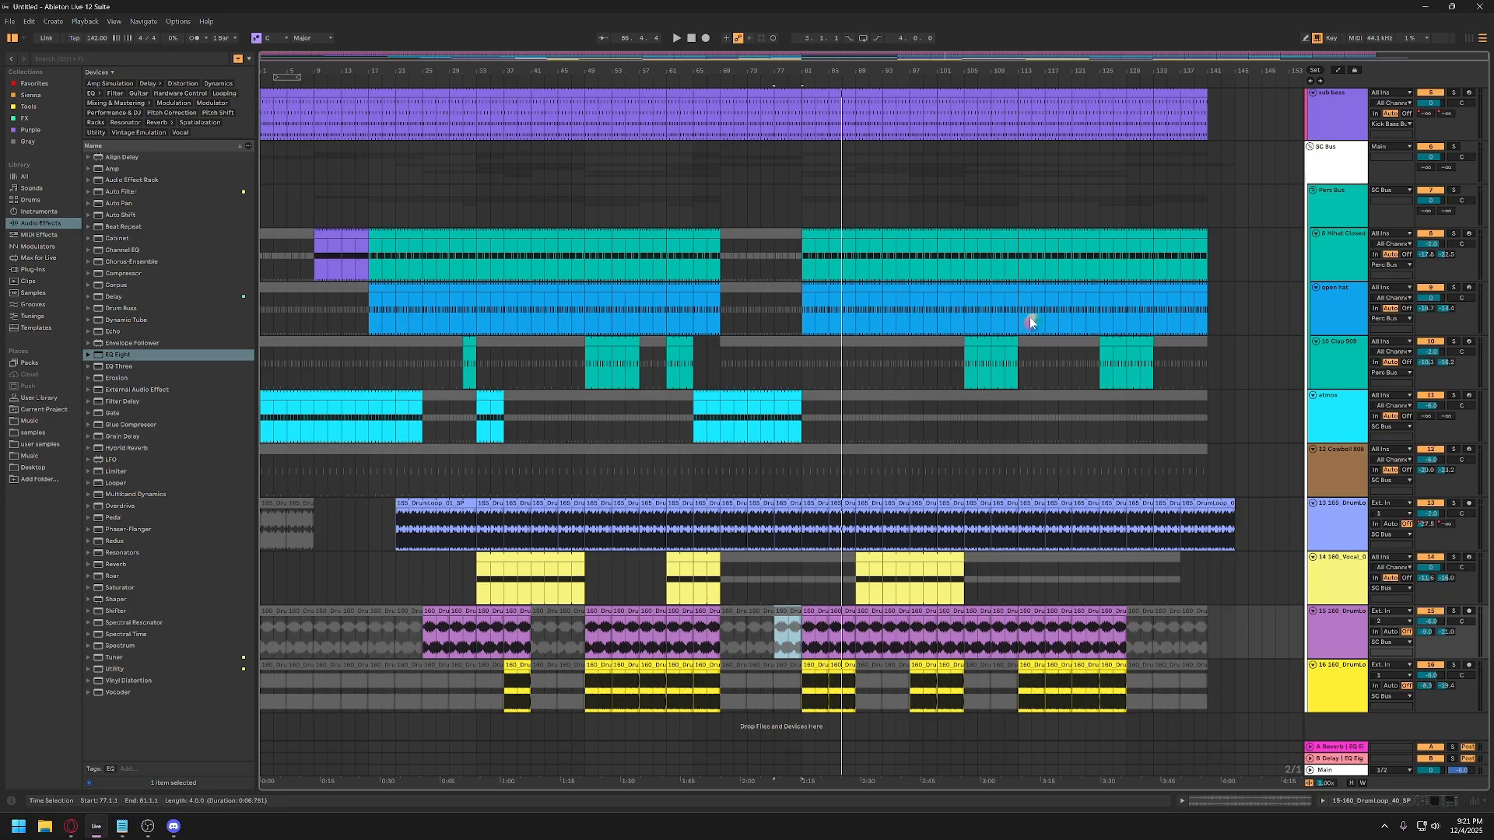
Examine the Perc Bus device chain: Utility, the Pro-Q 4 low and high cuts, and the Glue Compressor.
left_click(1335, 199)
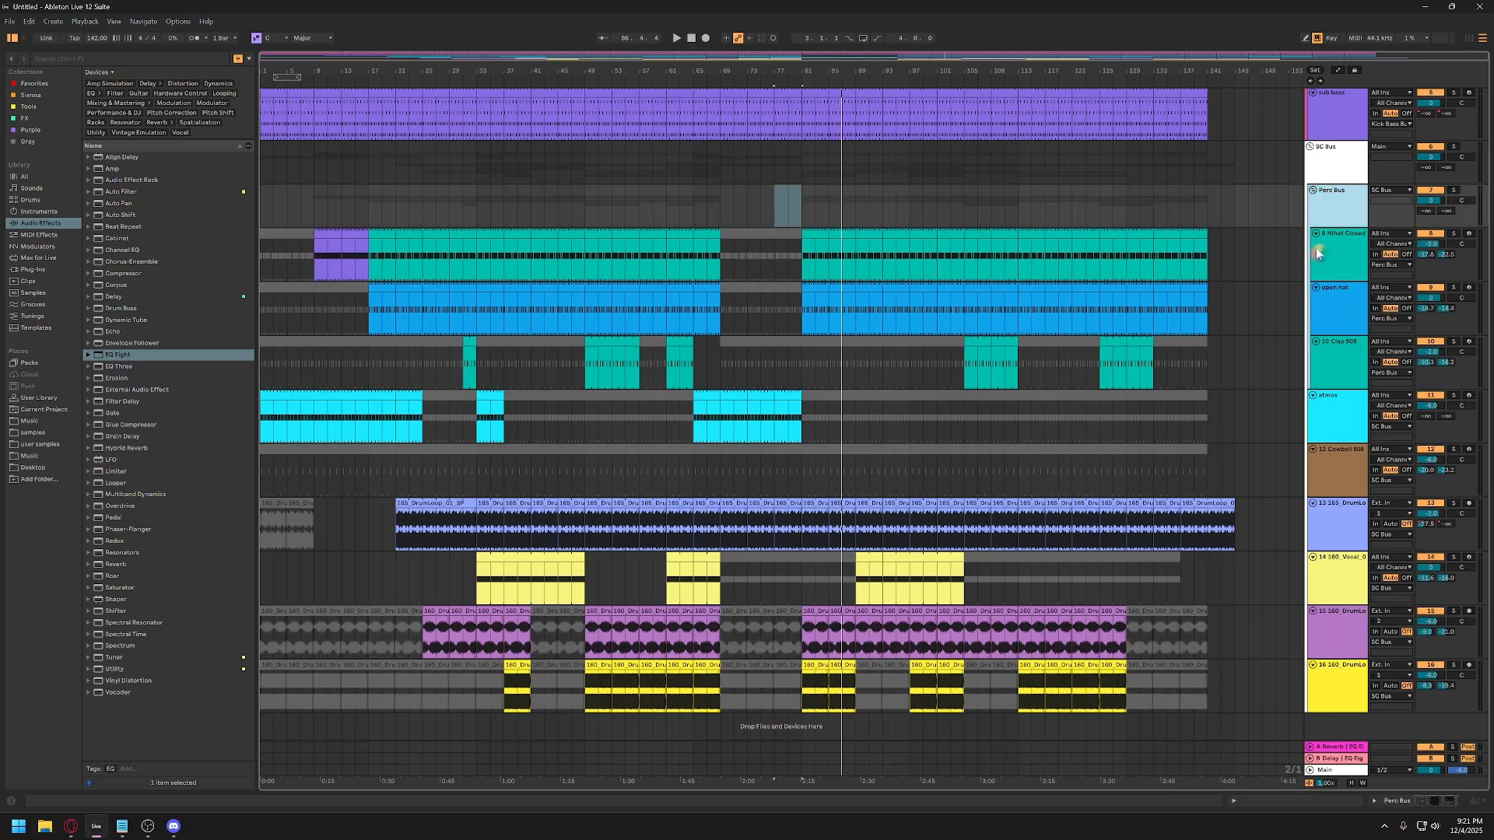
double_click(1335, 207)
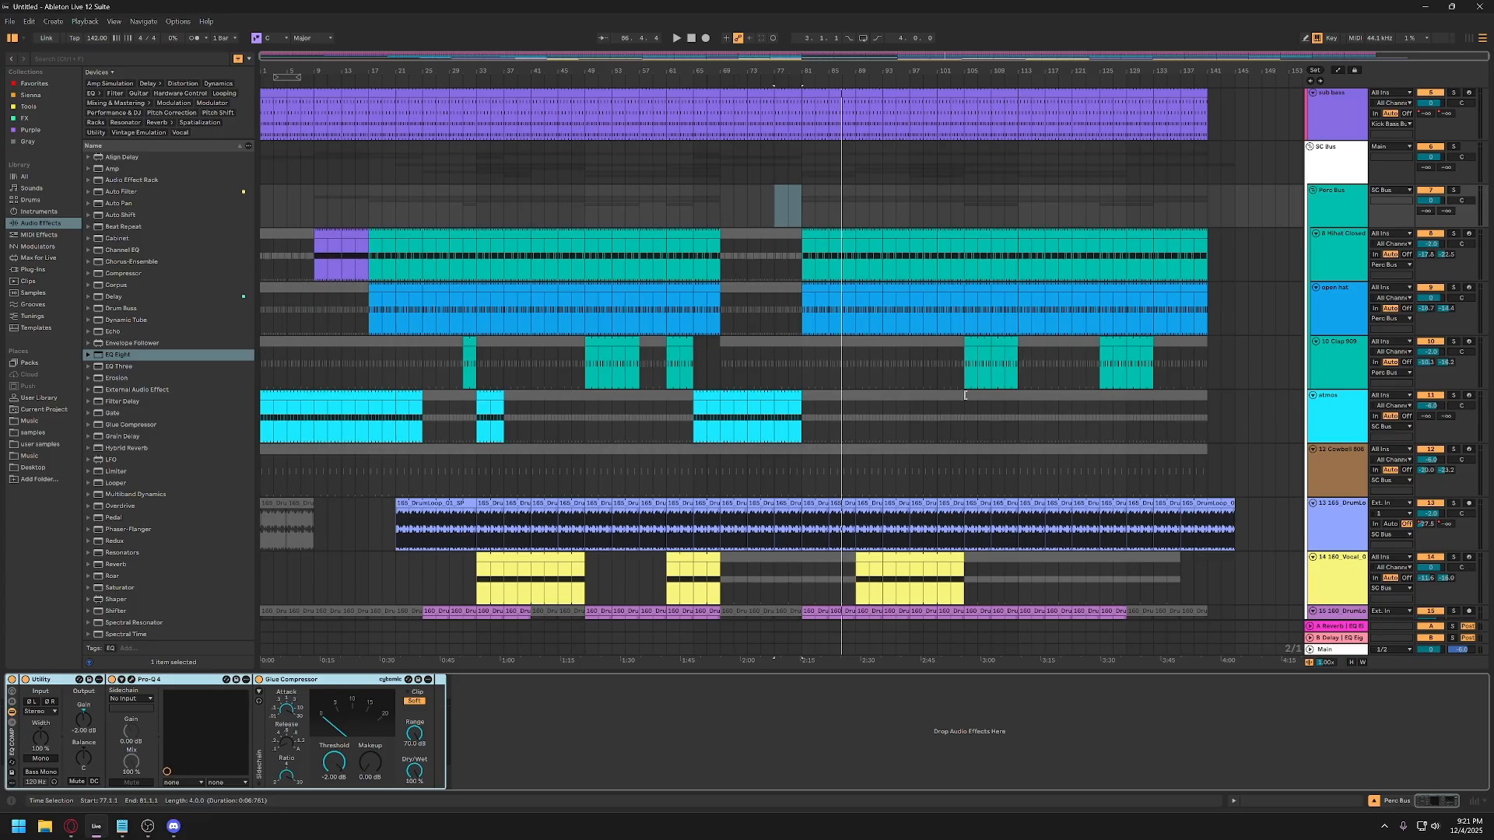
left_click(132, 679)
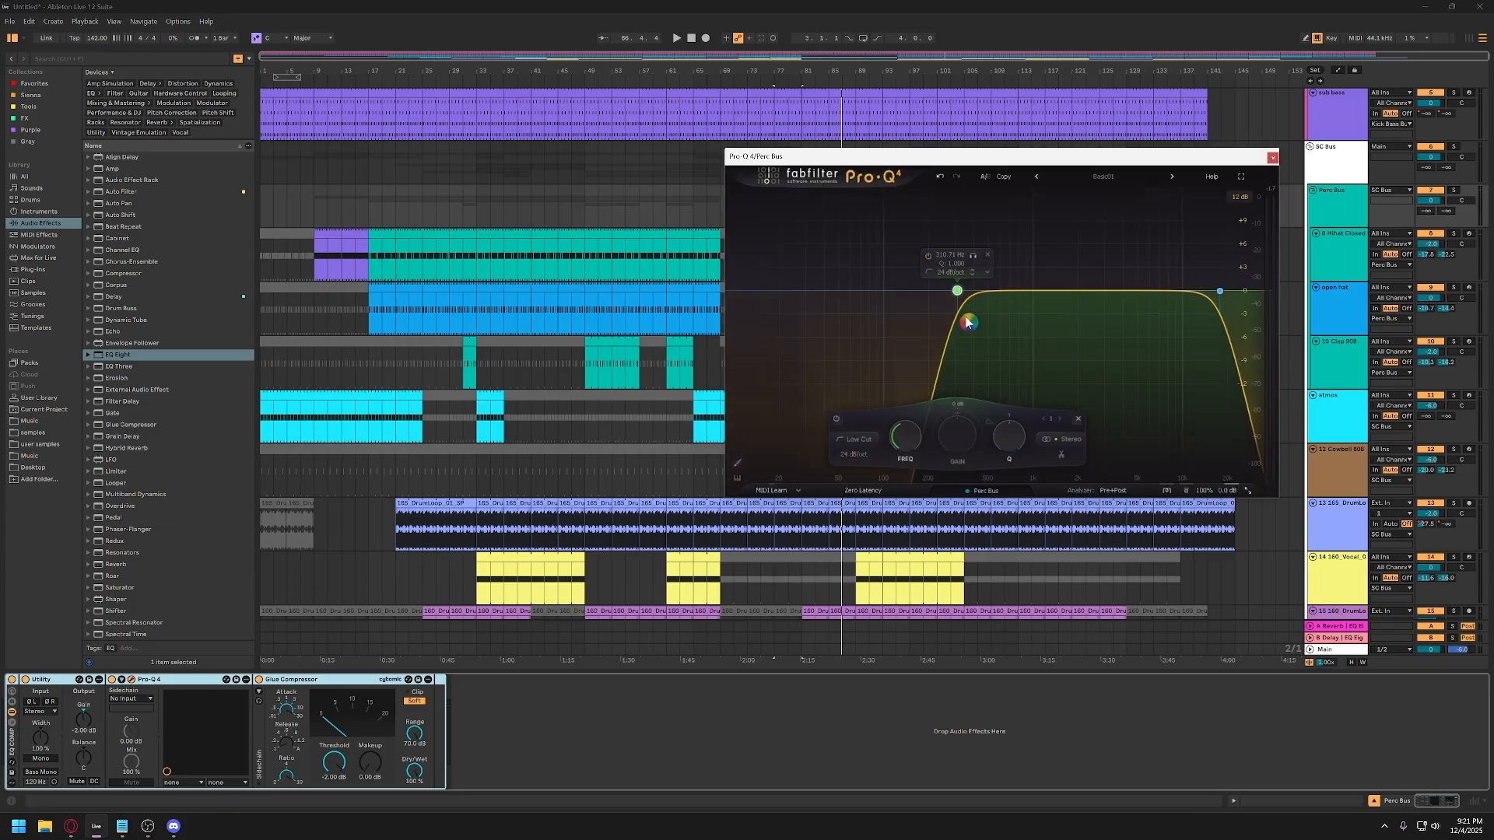
left_click_drag(990, 160, 805, 163)
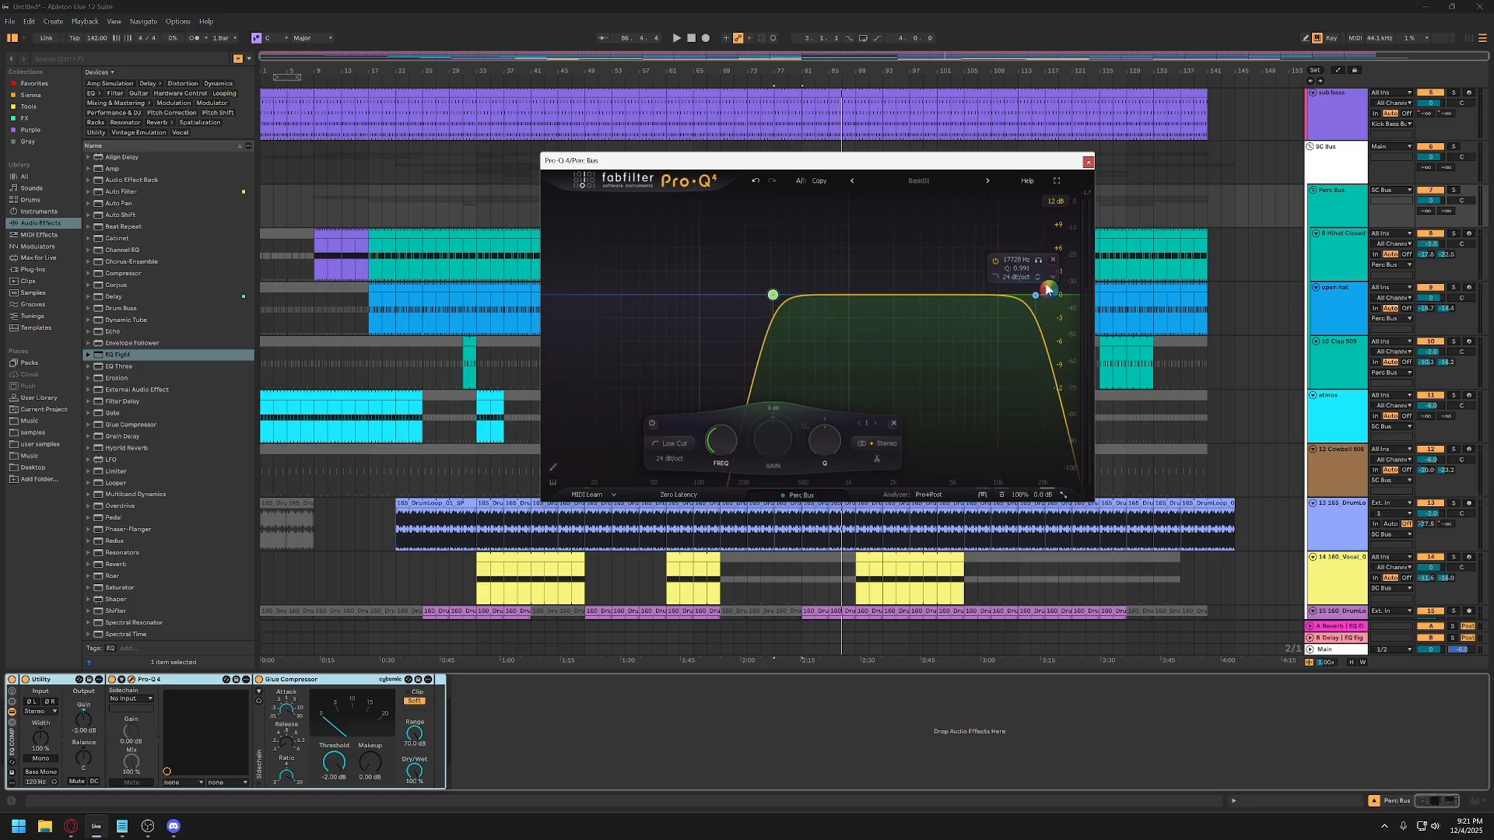
left_click(1090, 165)
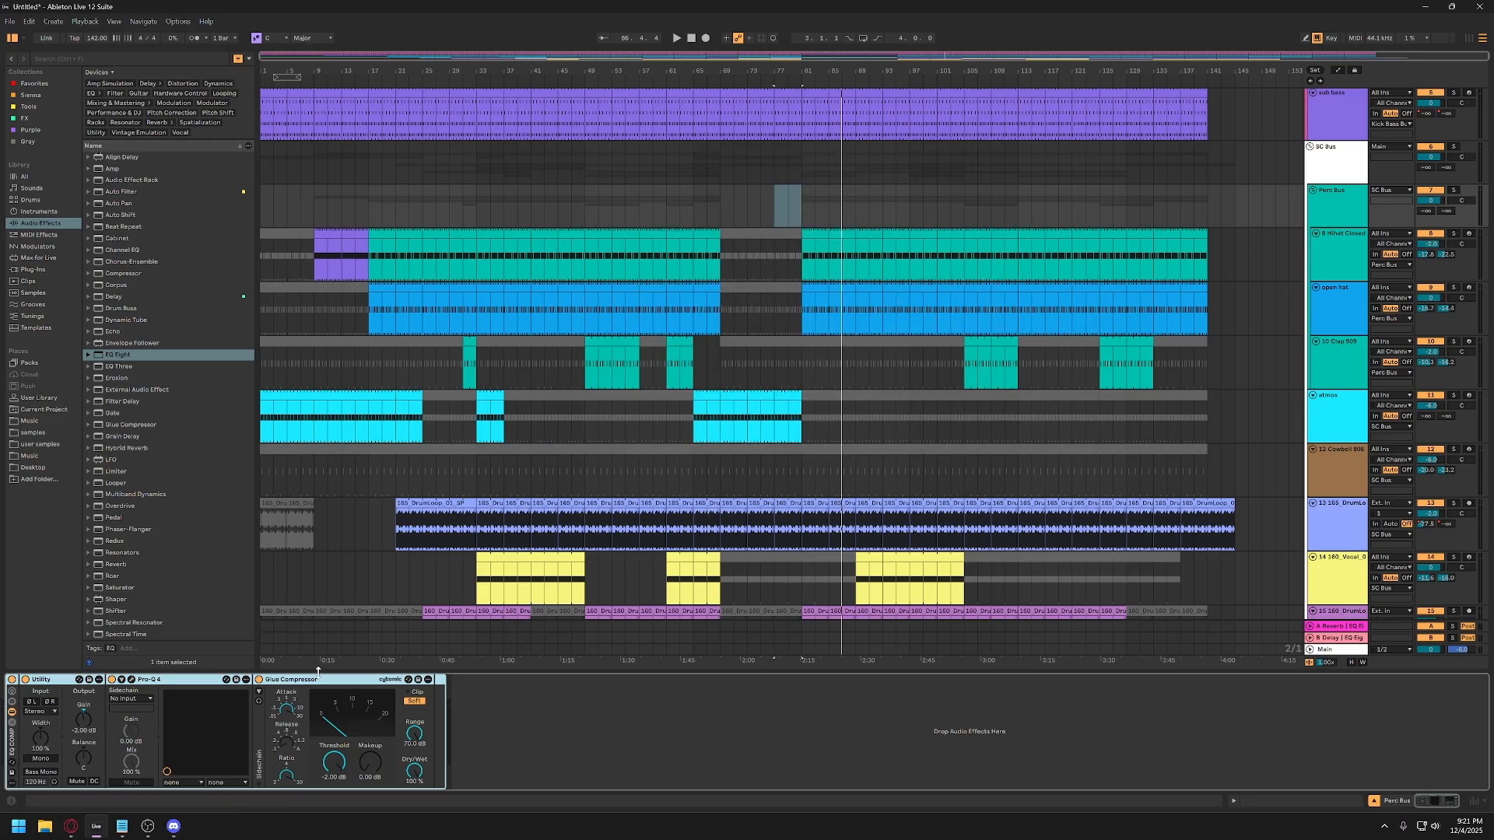
left_click(303, 681)
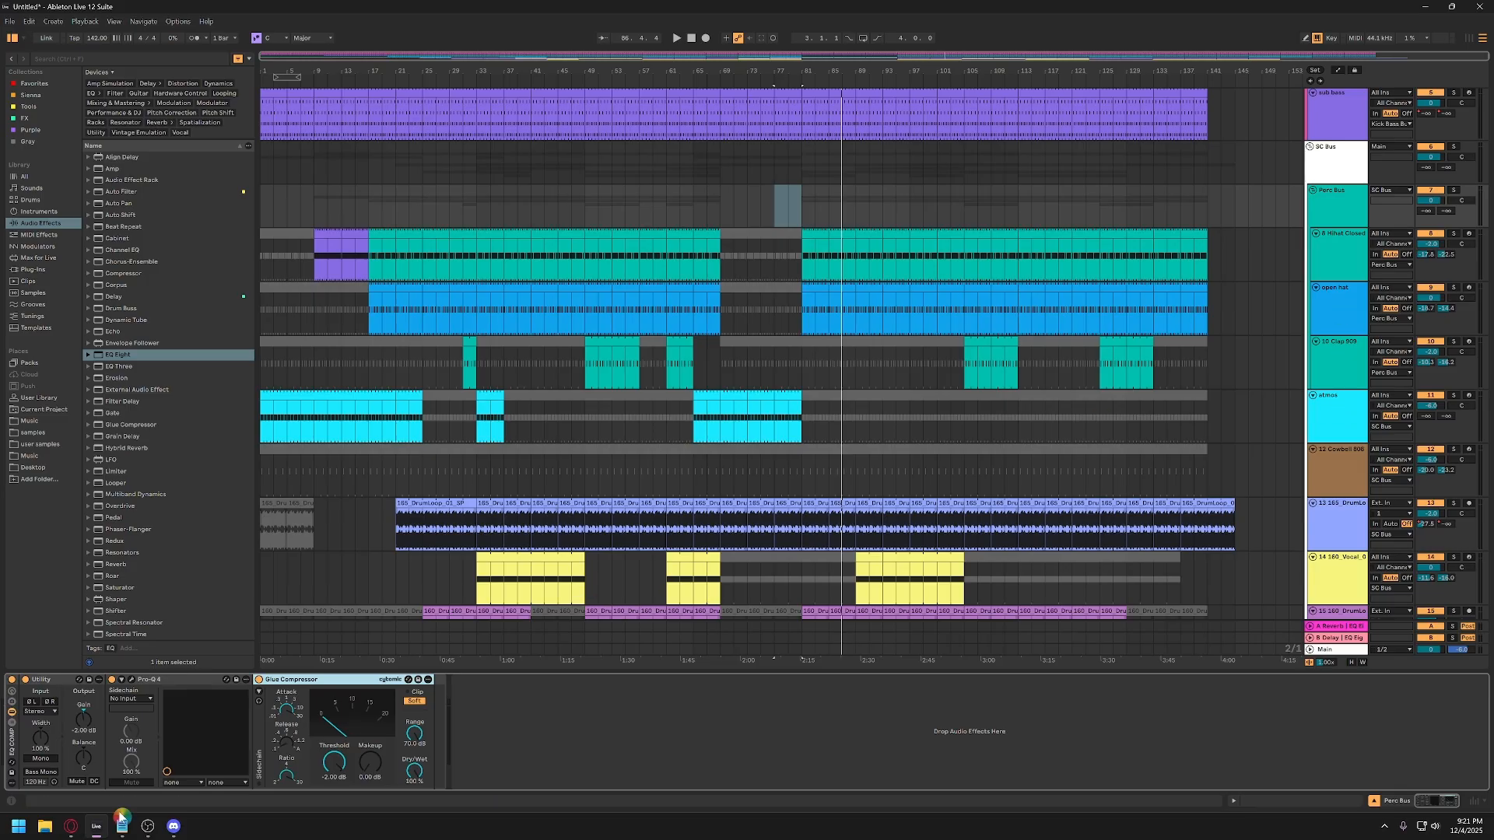
left_click(58, 679)
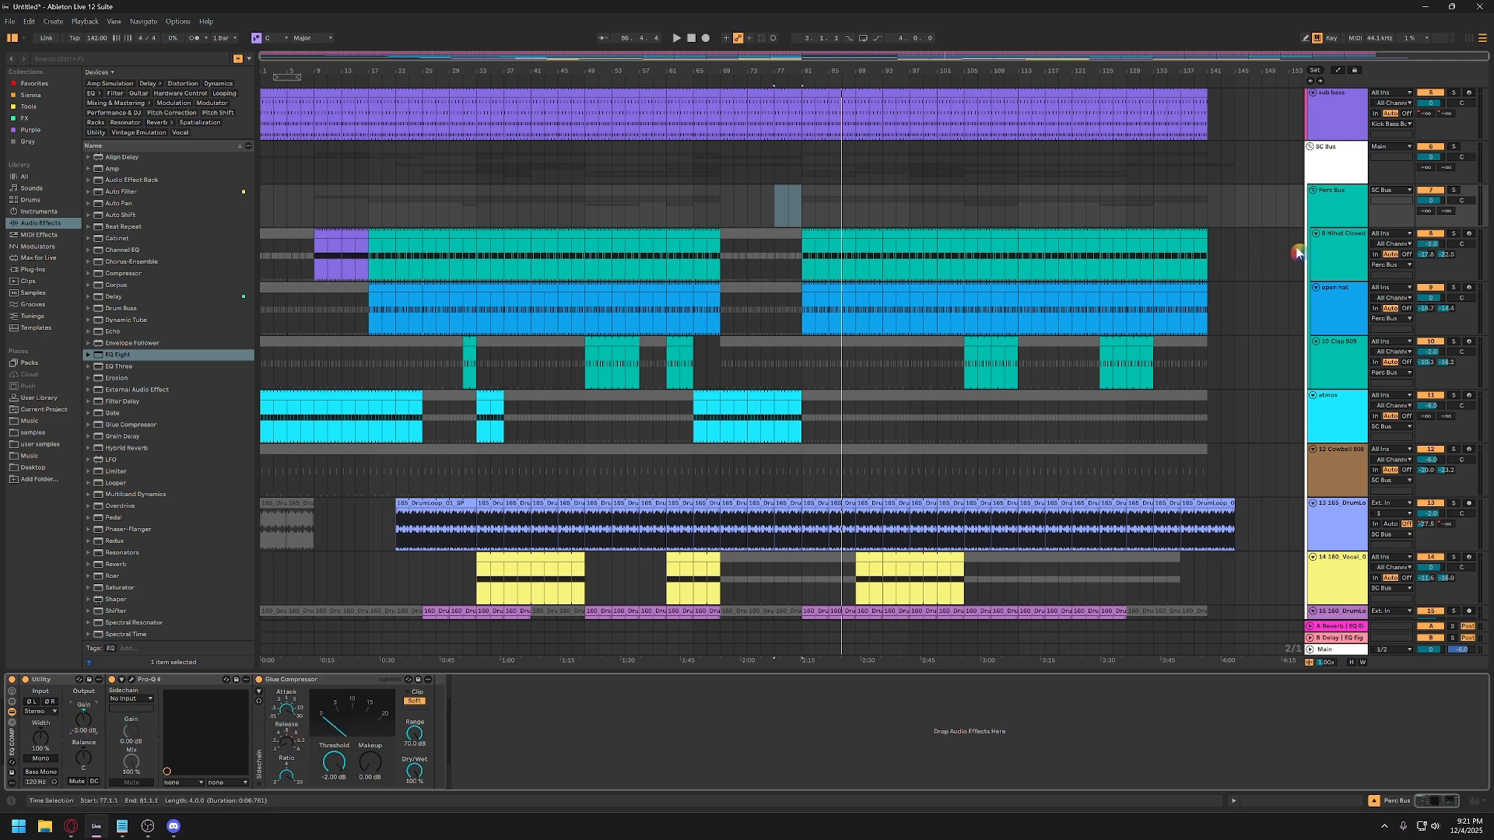
Show an enlarged mixer below the arrangement and inspect the device chains of the closed hi-hat, atmos and Cowbell 808 tracks.
left_click(1339, 244)
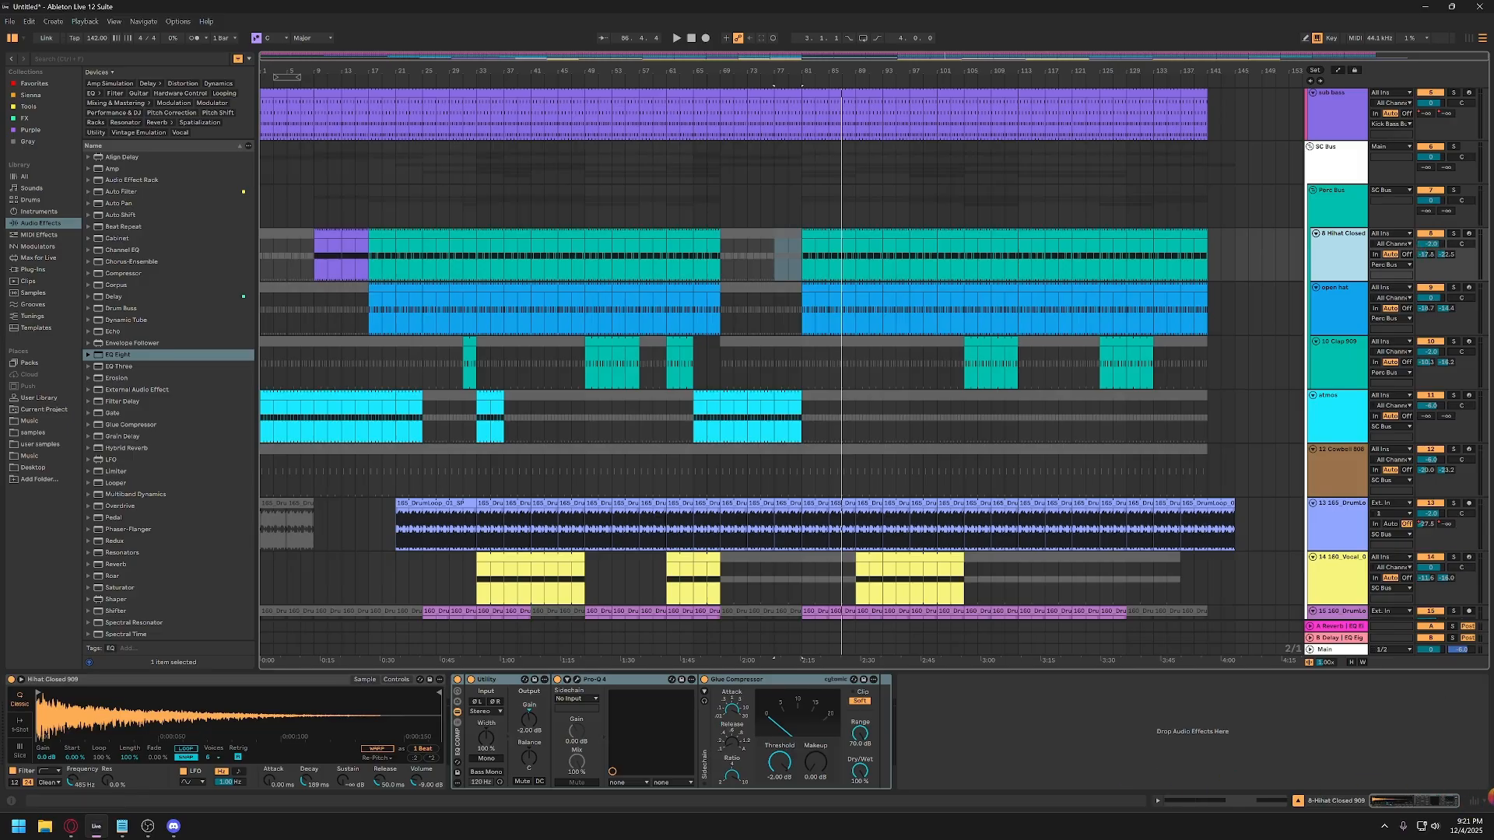
left_click(1474, 801)
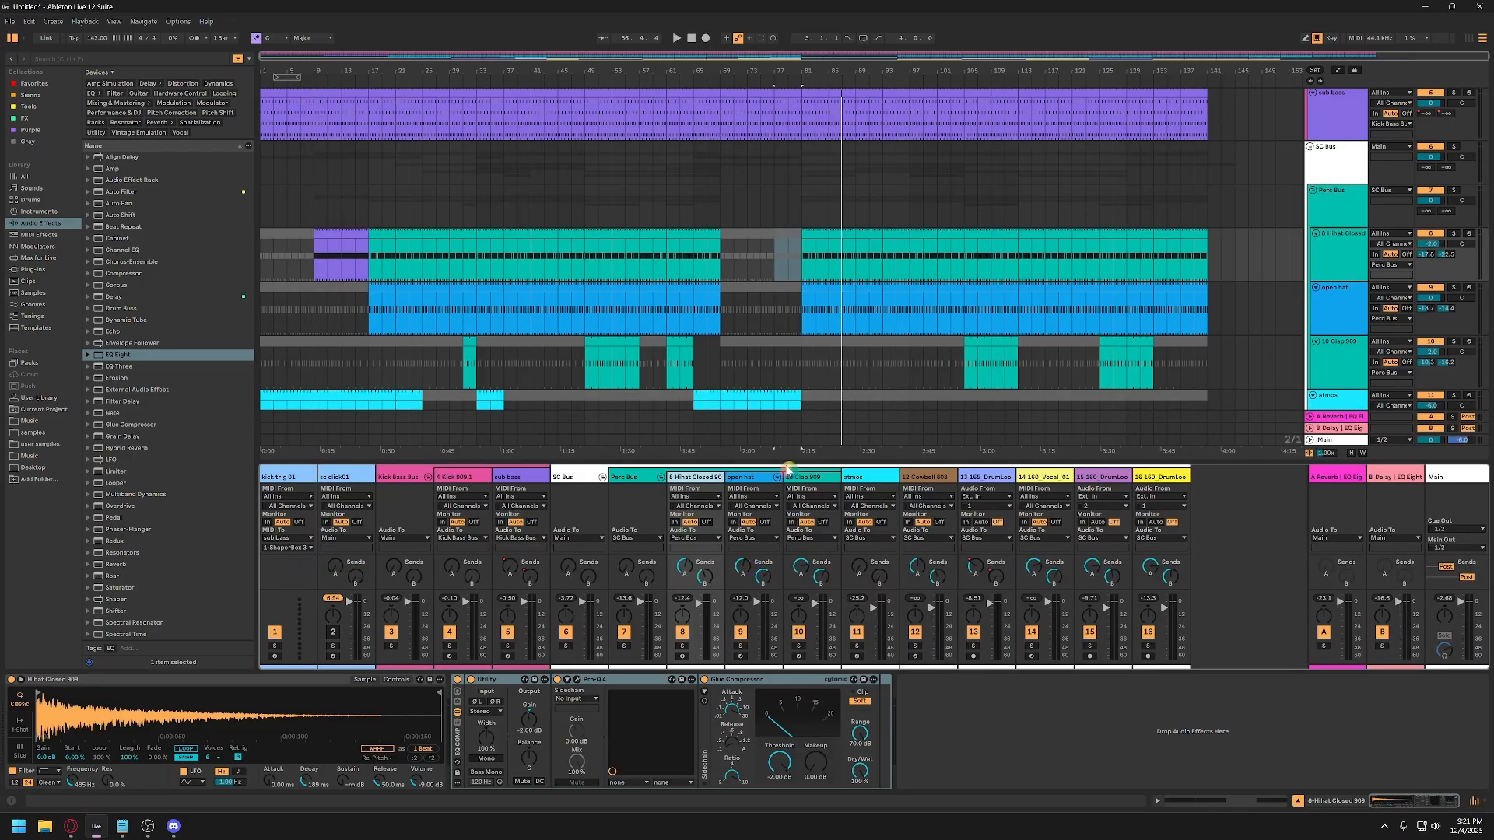
left_click_drag(787, 465, 779, 327)
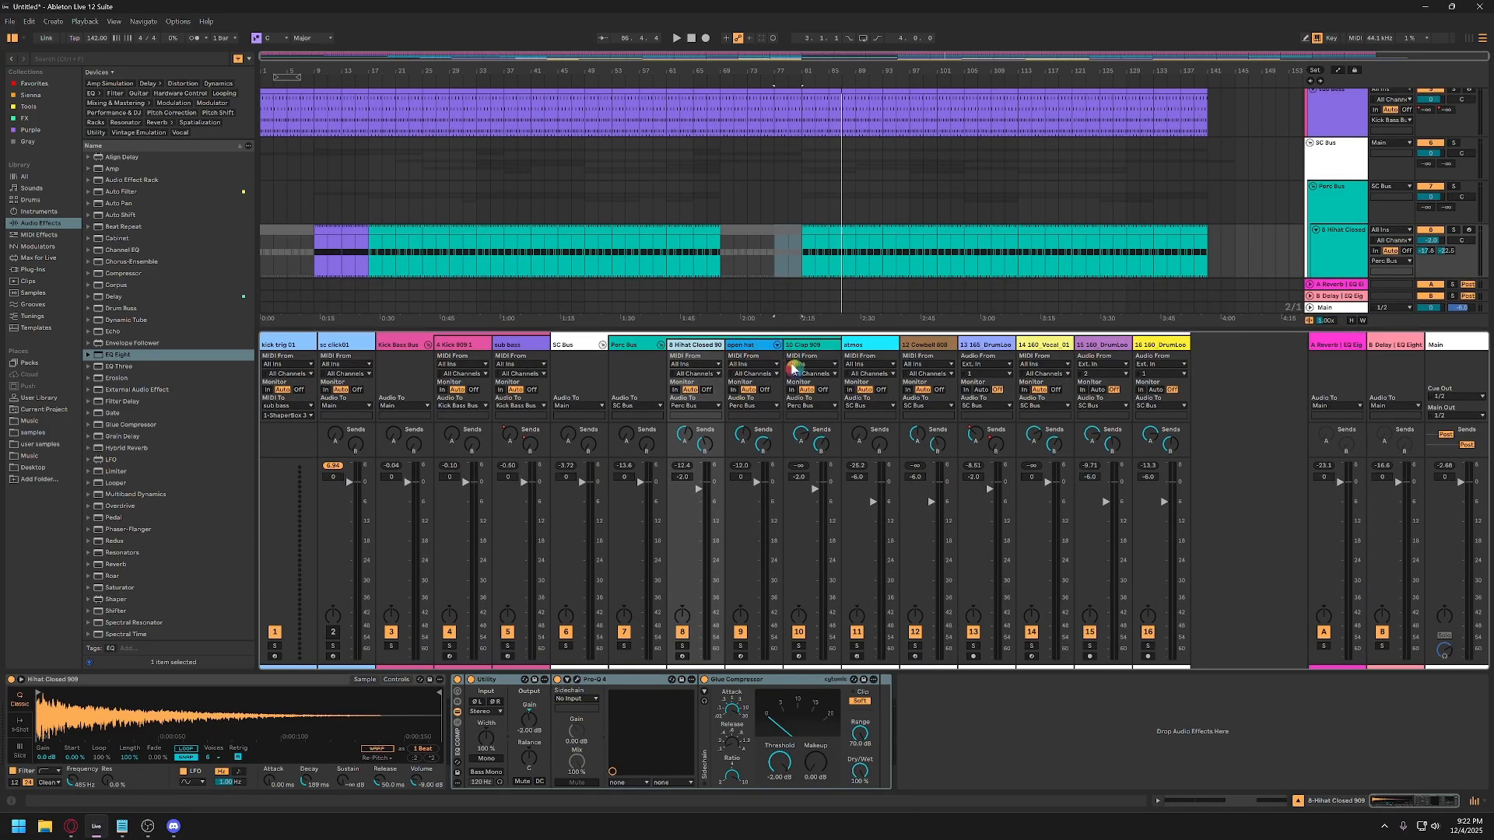
left_click(870, 347)
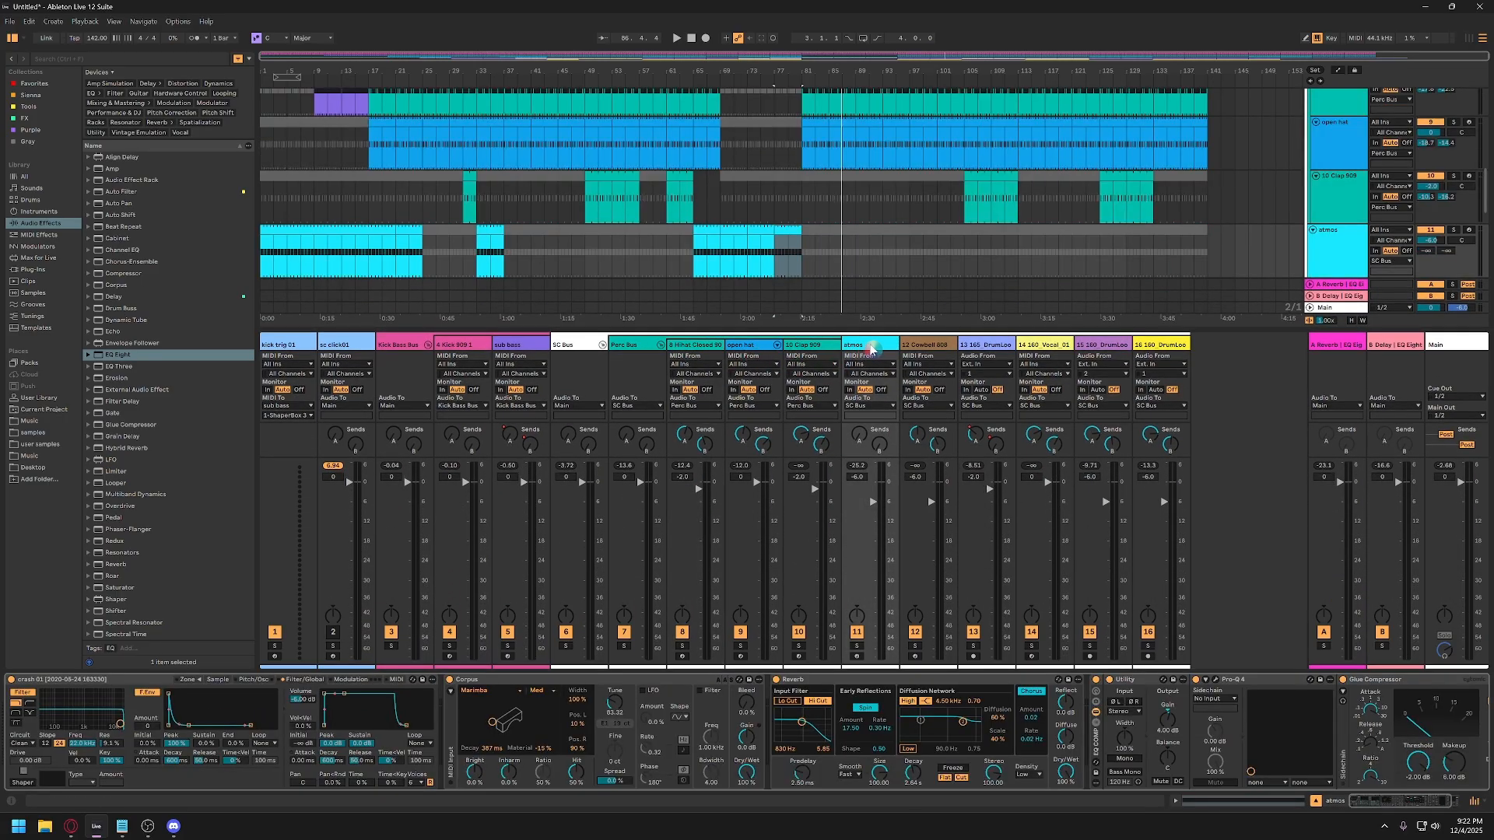
left_click(915, 347)
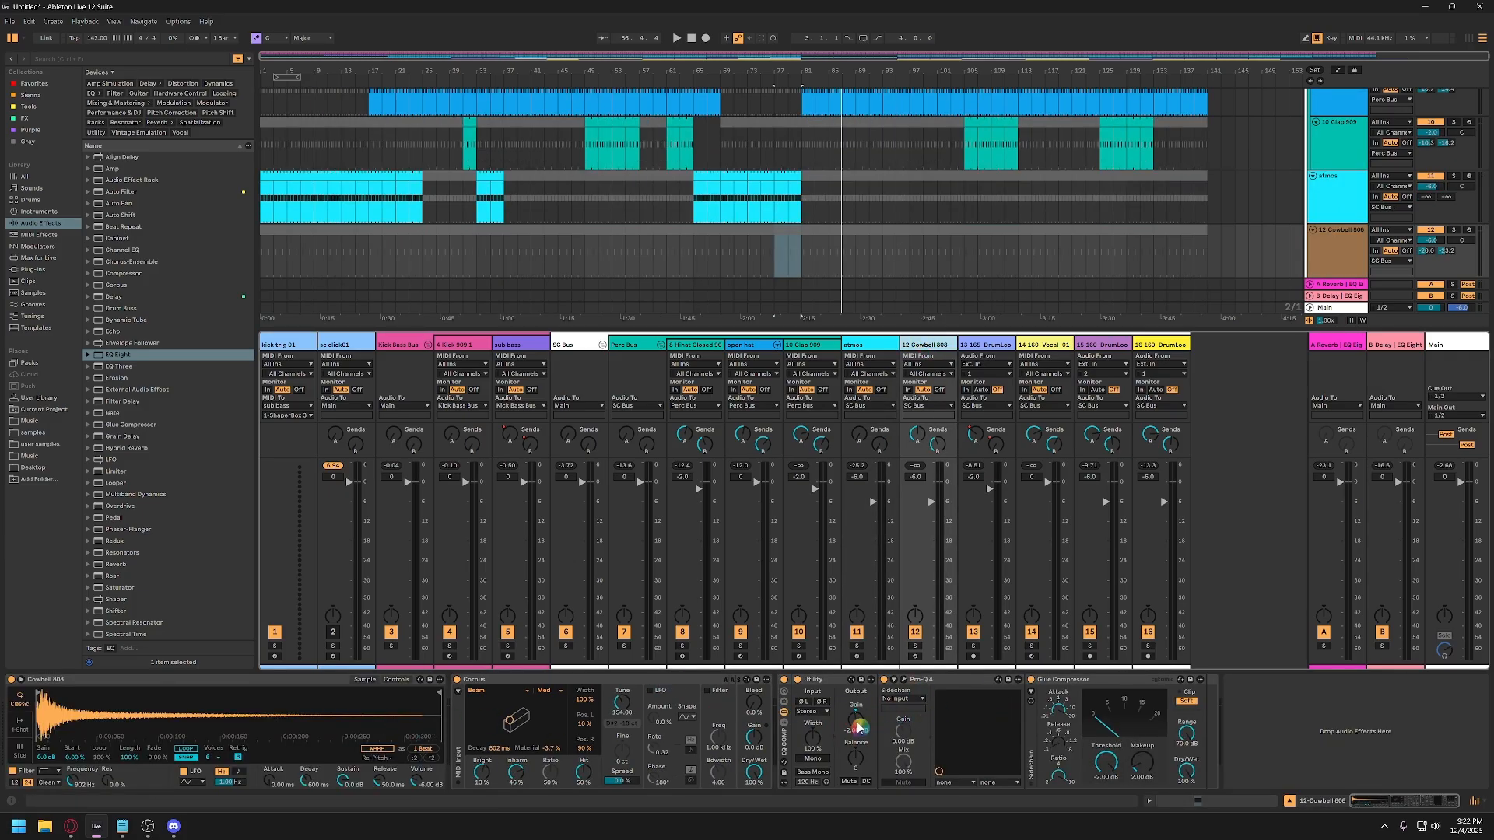
left_click(1145, 765)
Review the EQ and compression rack on the Hihat Closed 909 track, including its Pro-Q 4 window and Glue Compressor.
left_click(696, 347)
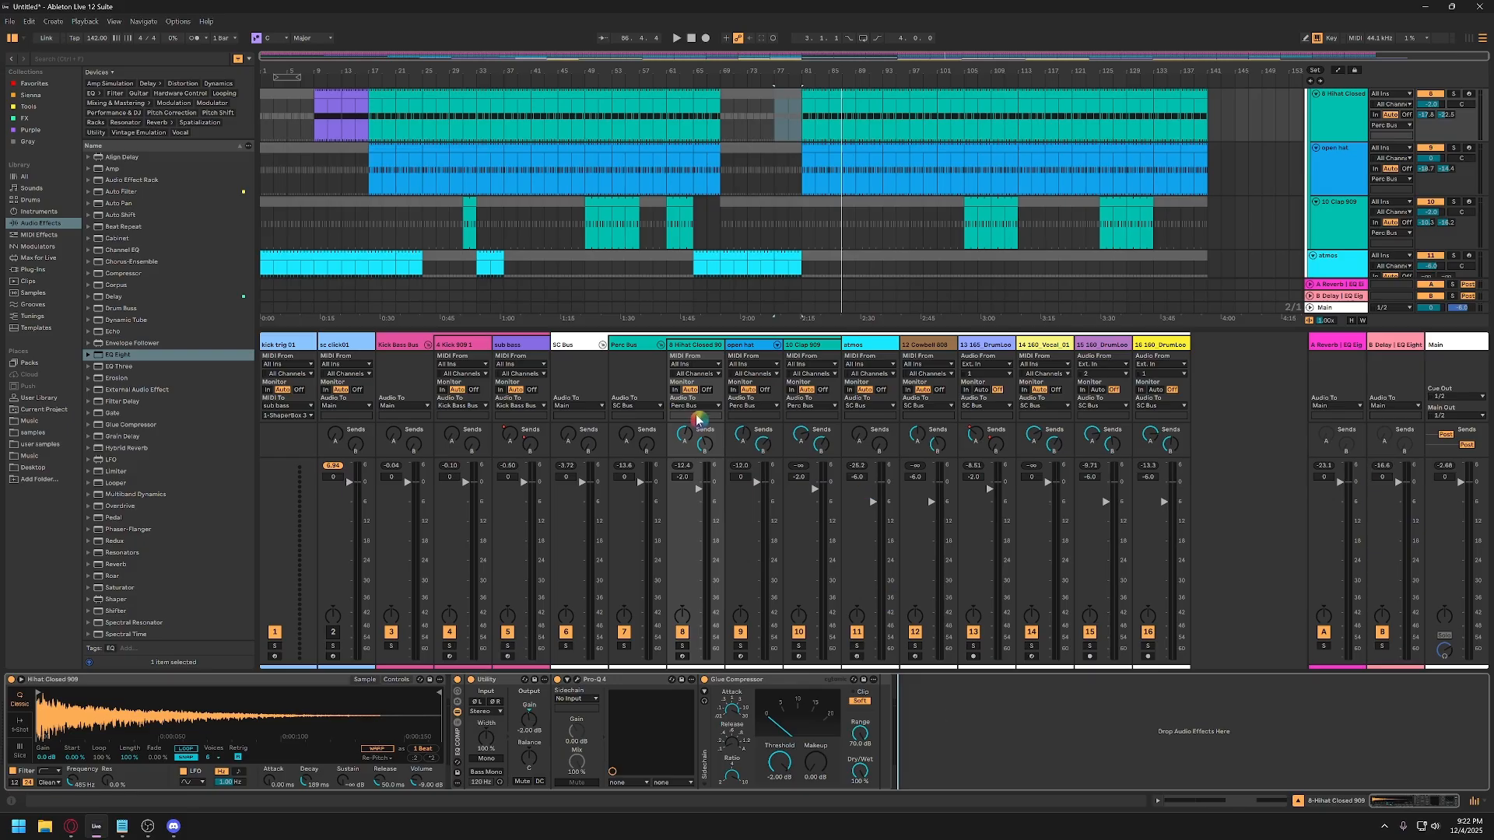
left_click(685, 346)
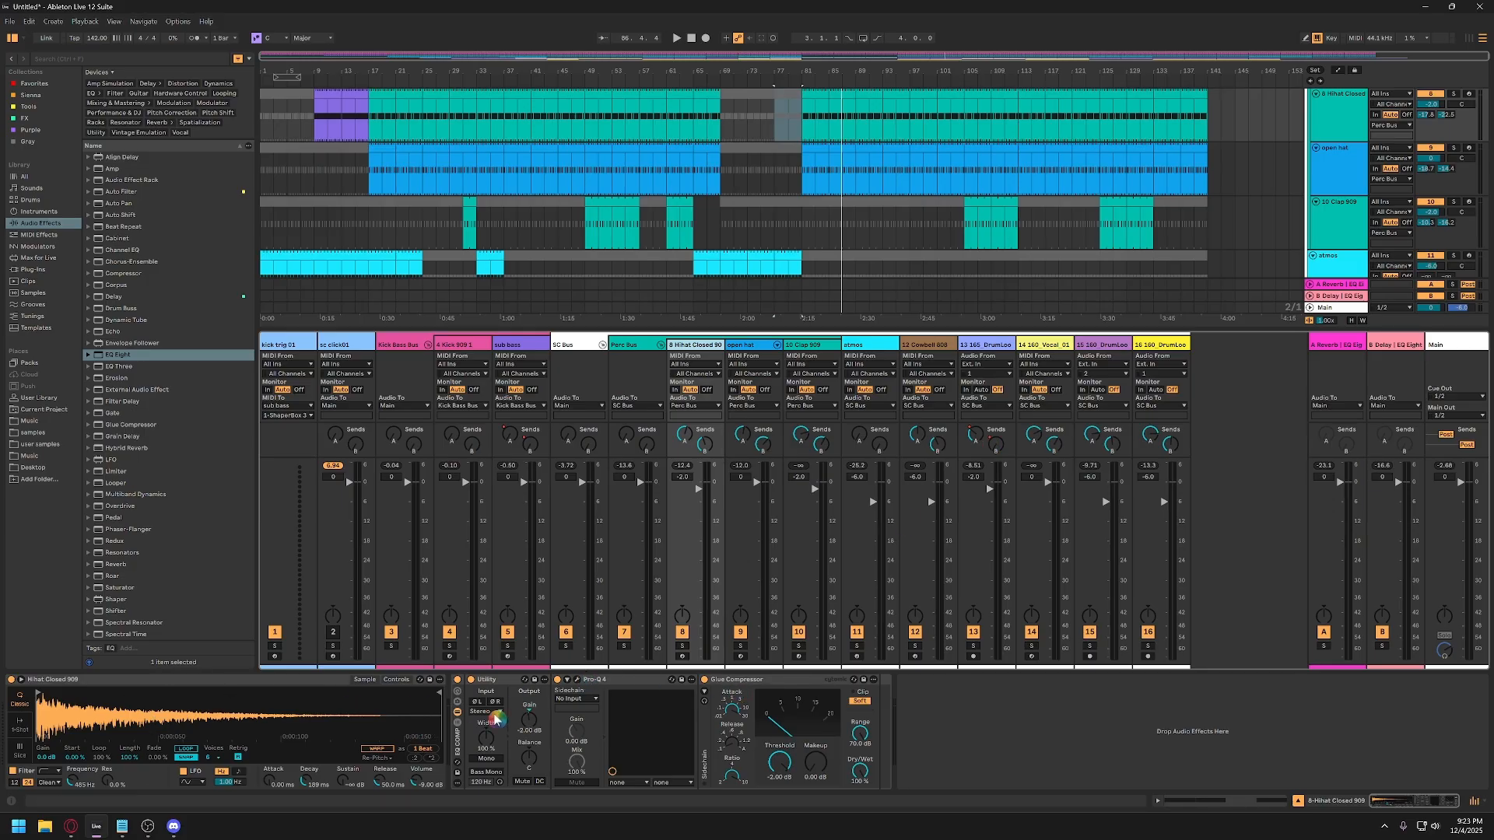
left_click(576, 679)
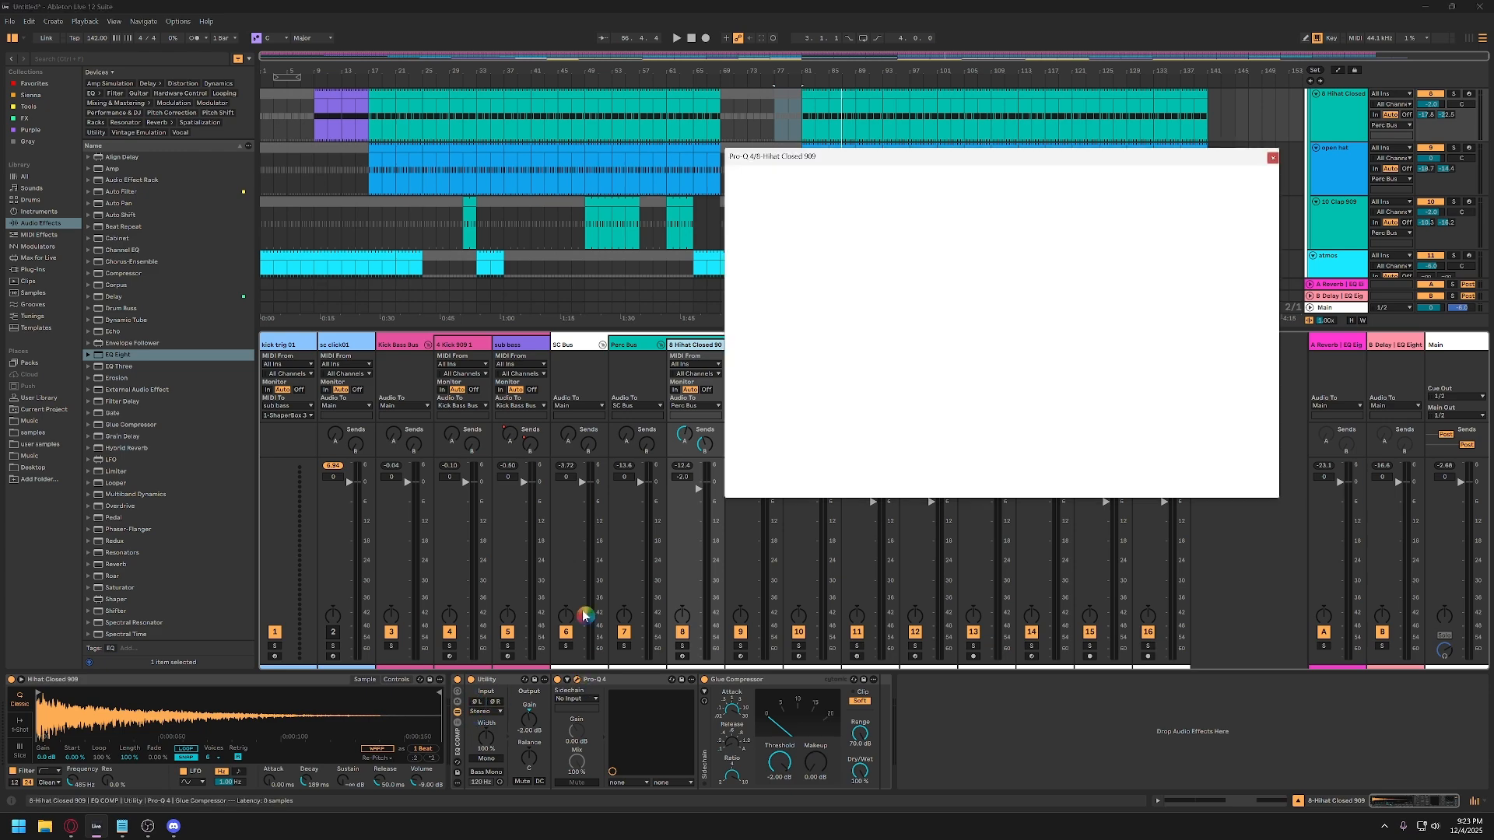
left_click(1272, 158)
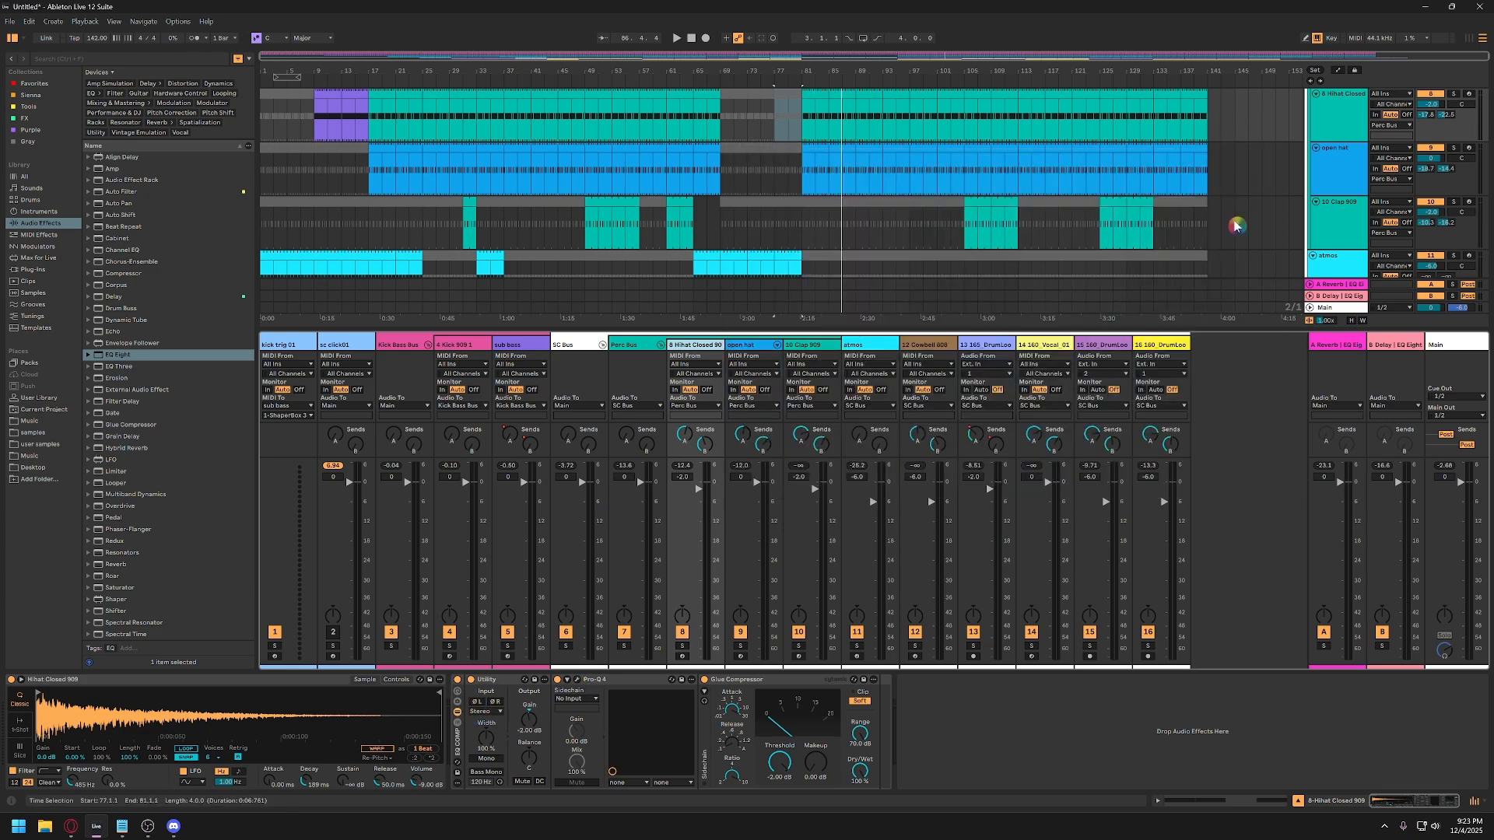
left_click(801, 682)
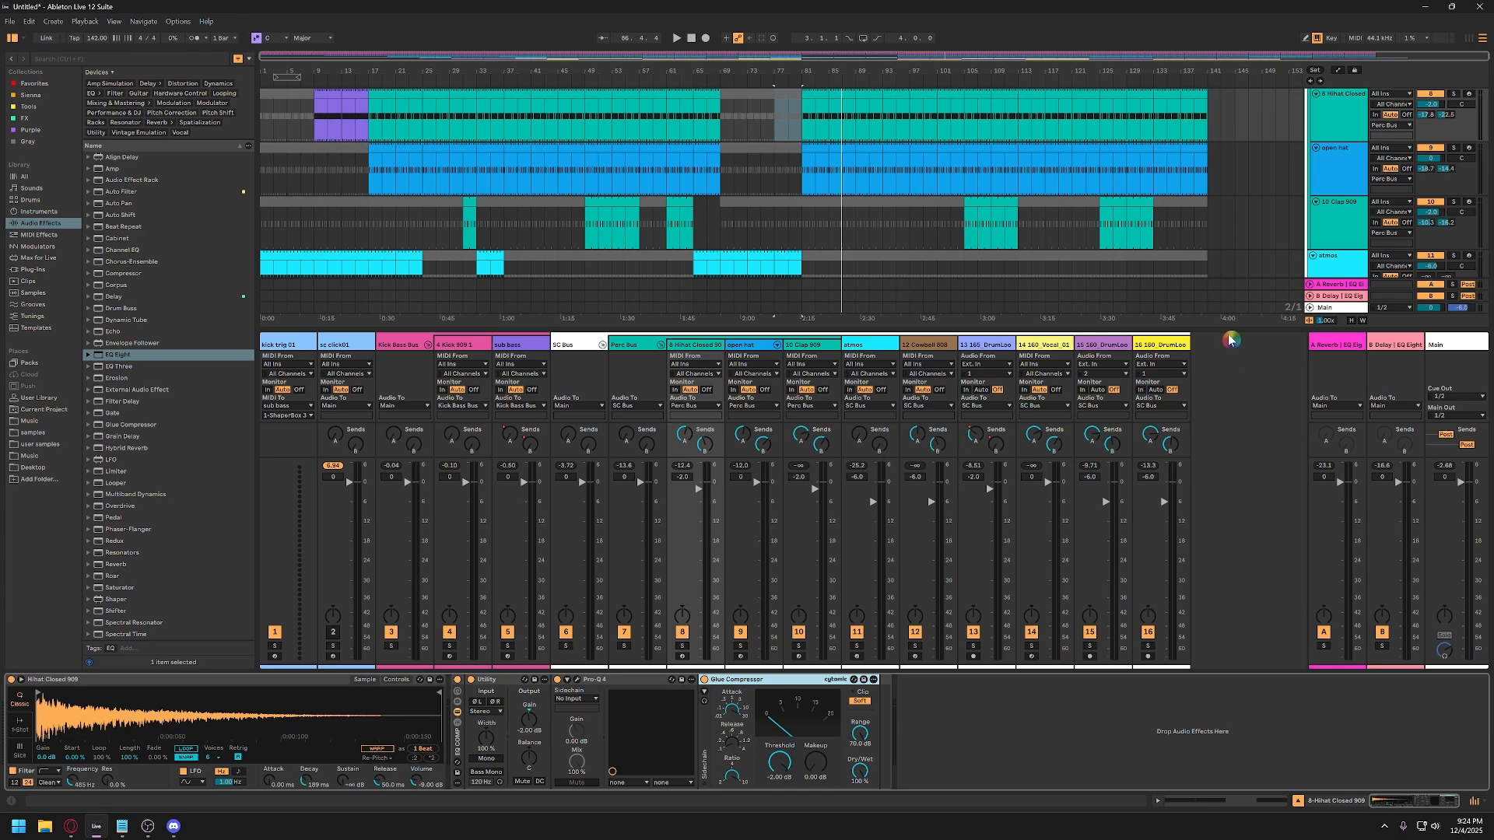
Hide the device view and the mixer so the arrangement fills the window.
left_click_drag(1226, 327, 1226, 371)
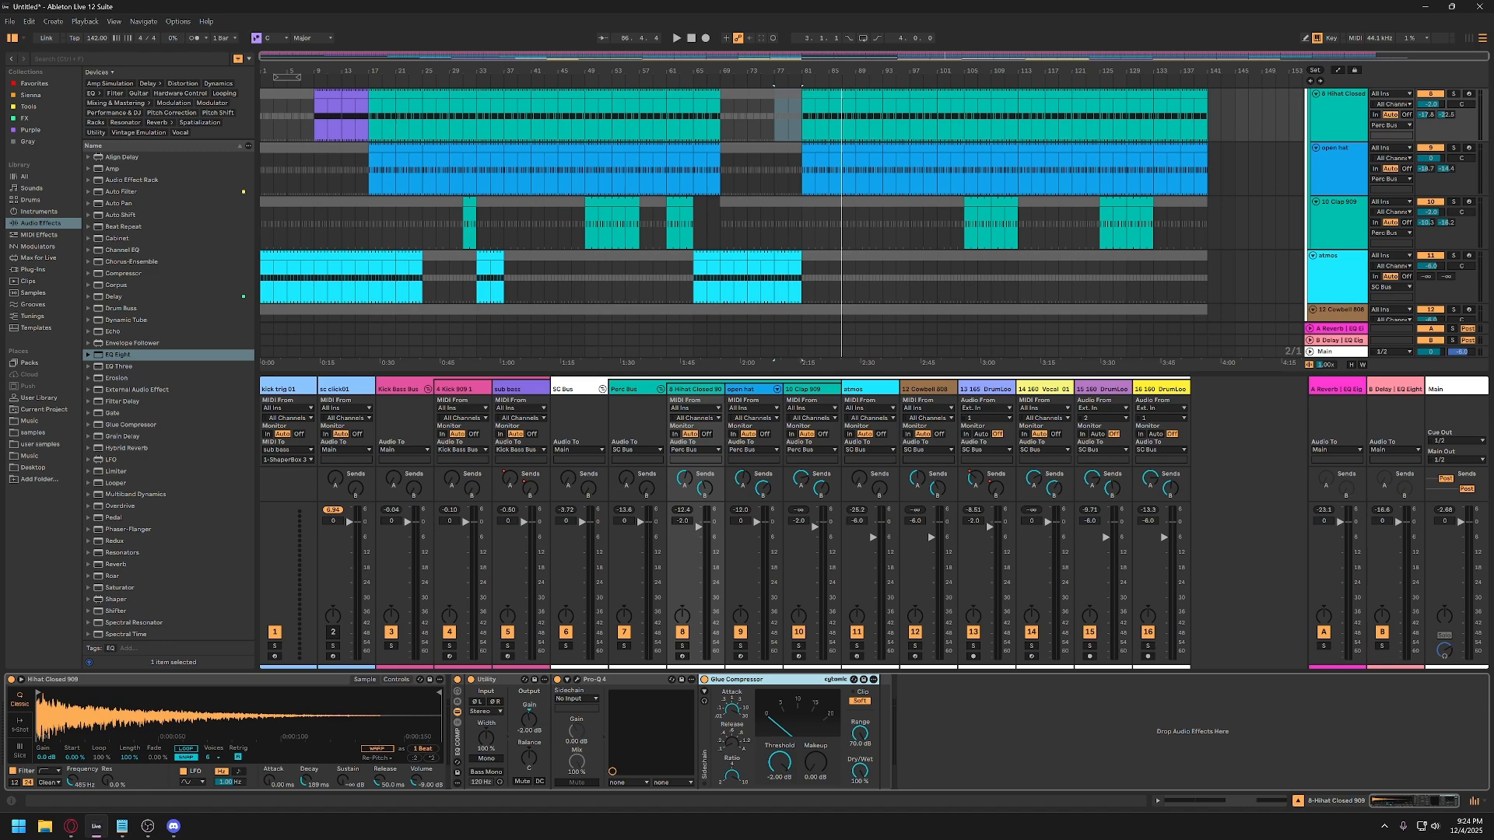
left_click(1298, 802)
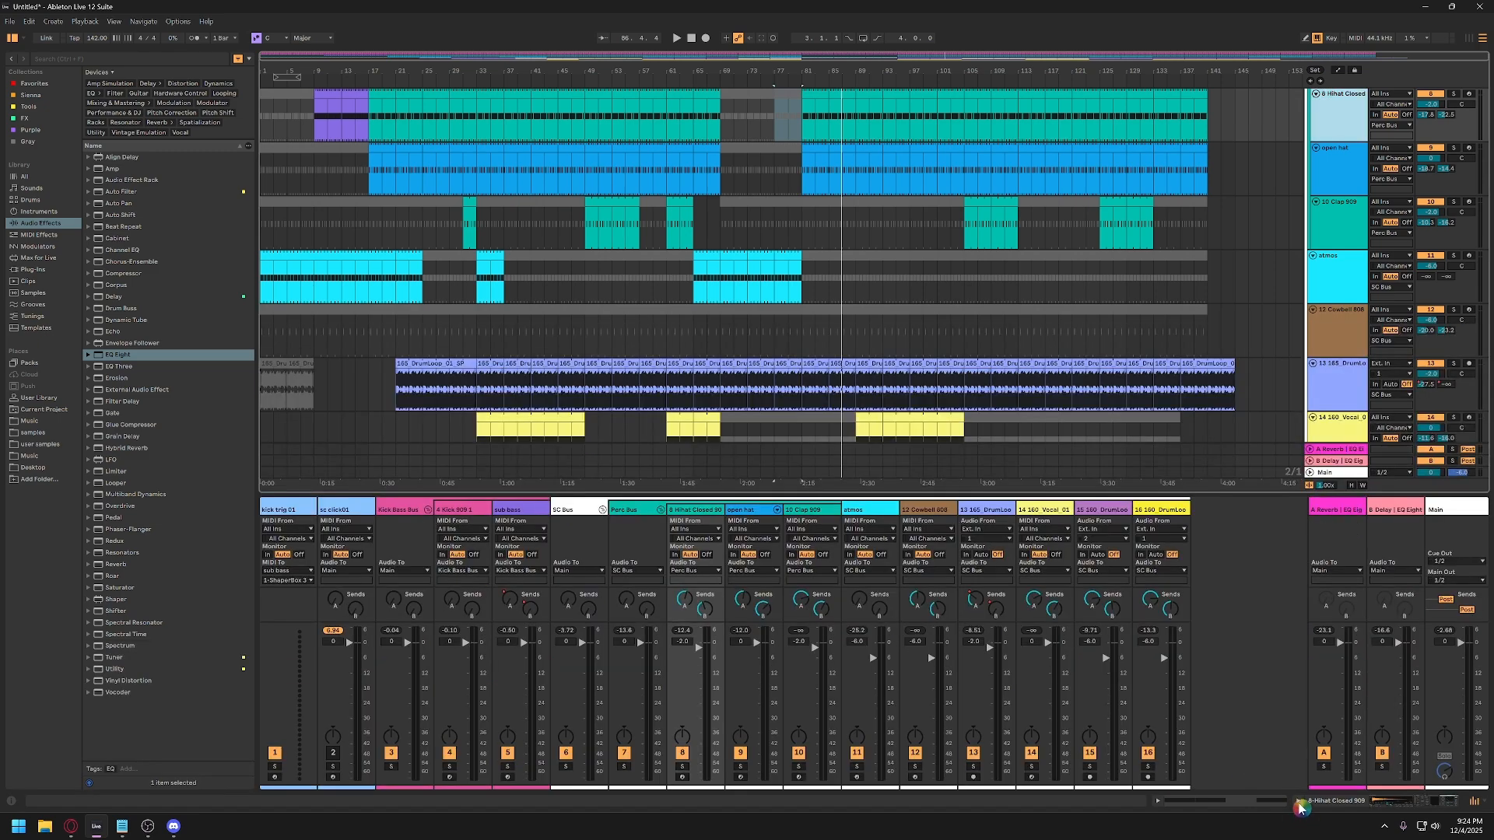
left_click(1474, 802)
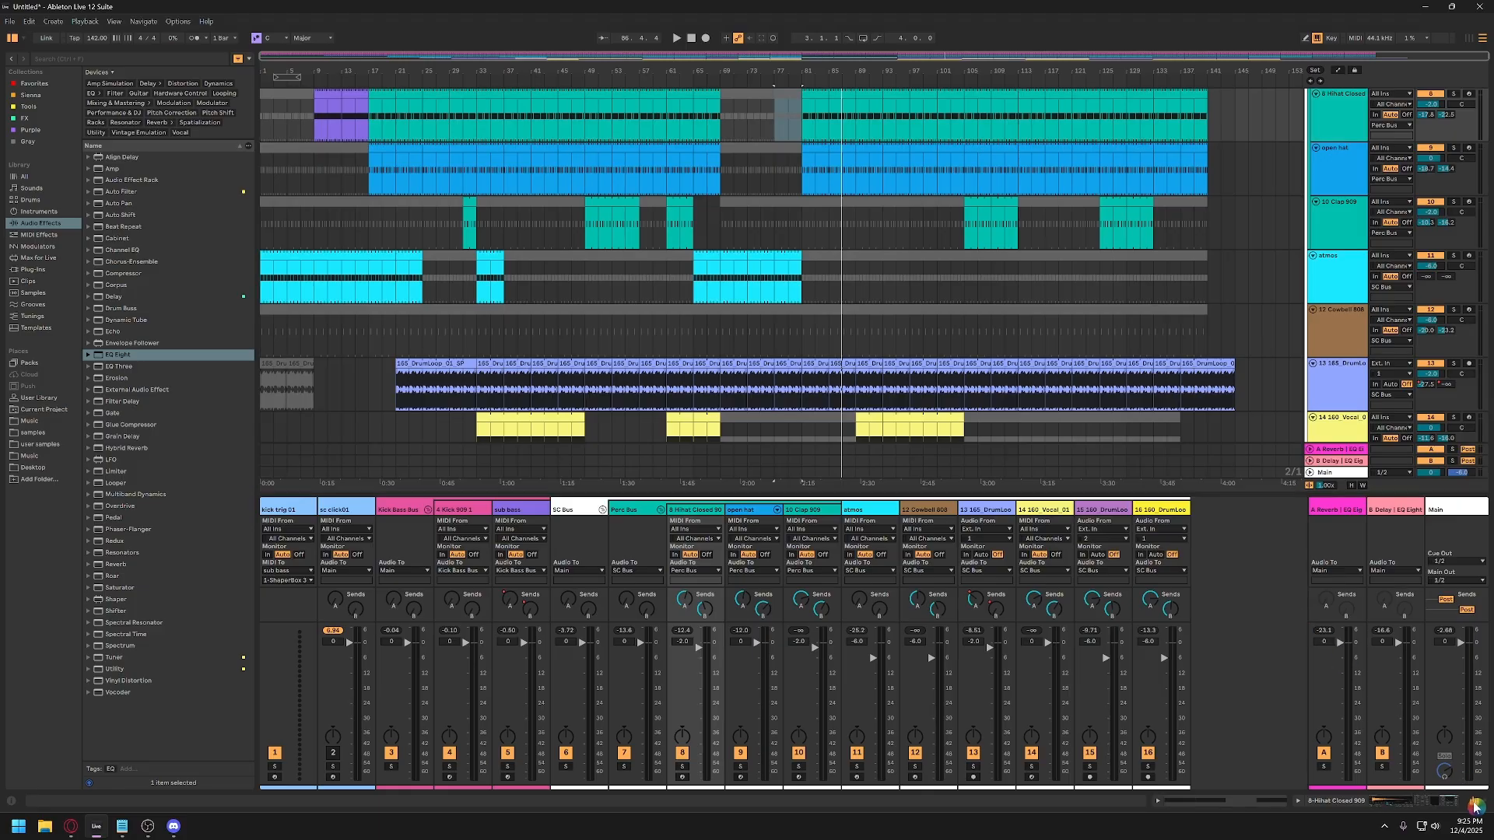
left_click(1474, 805)
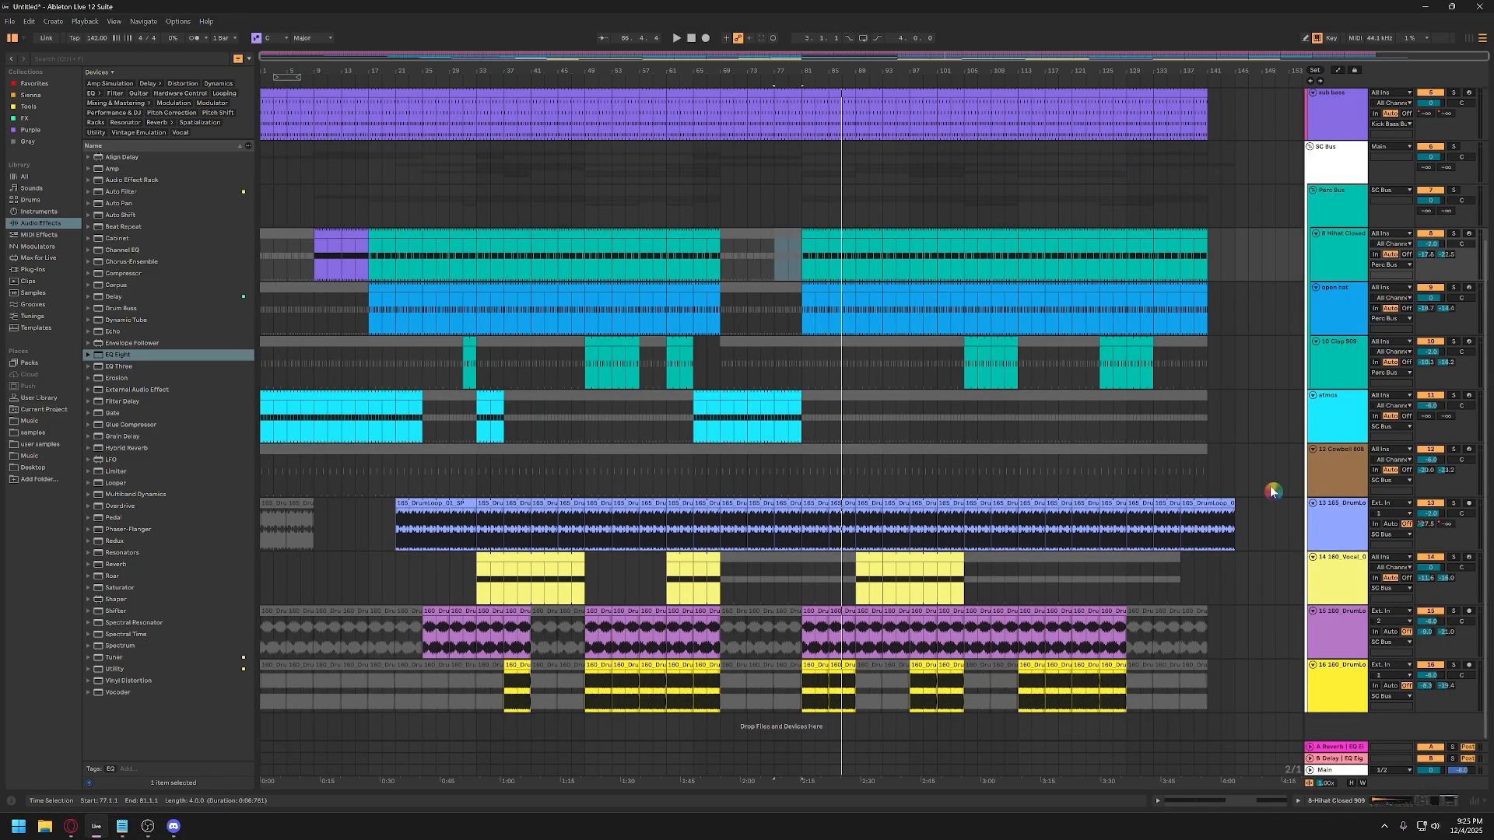
Fold the SC Bus group and collapse the kick trig 01 and sc click01 tracks.
left_click(1307, 147)
left_click(1311, 95)
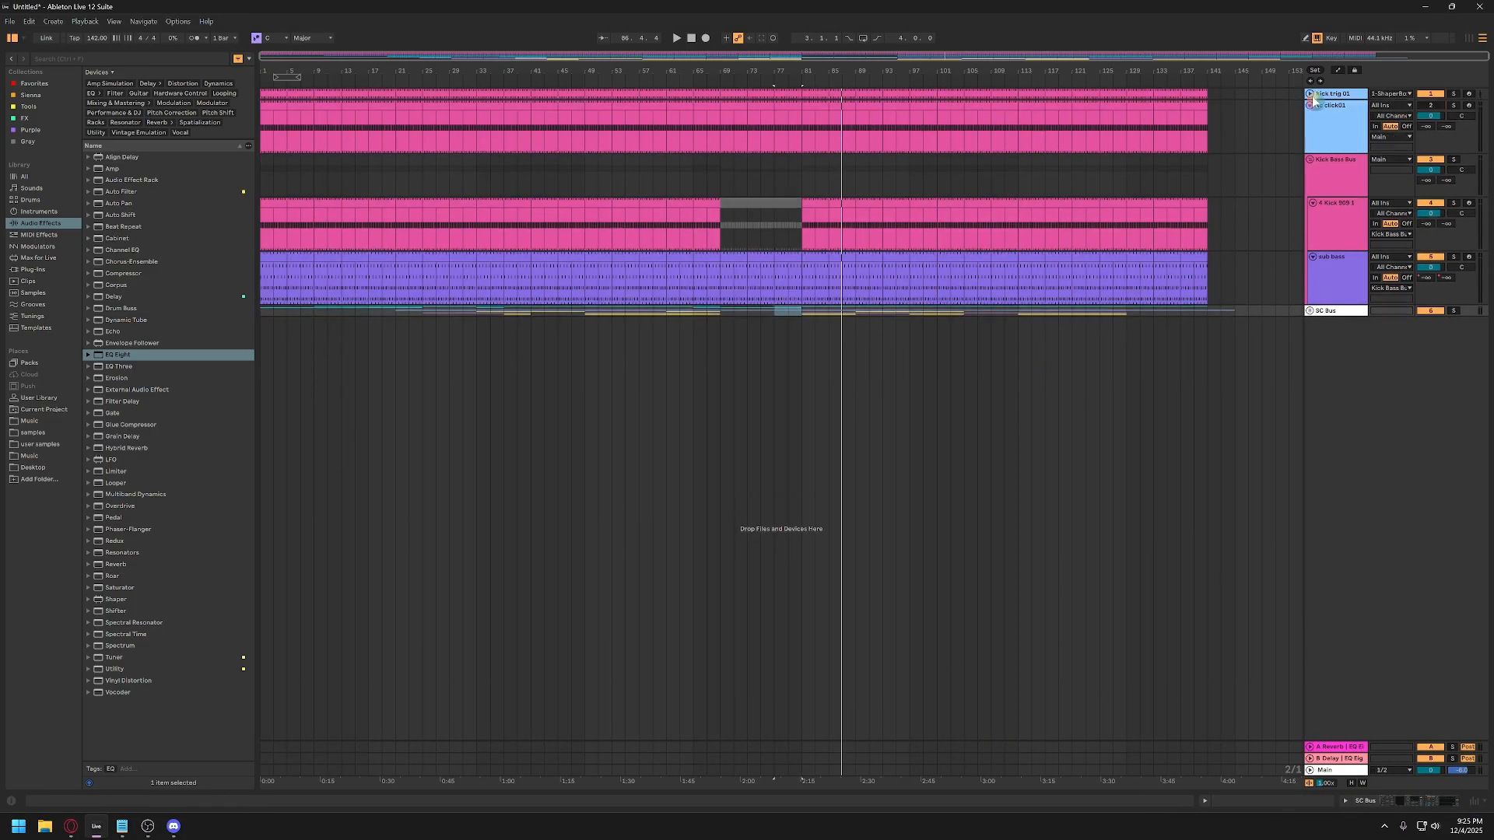
left_click(1311, 105)
Insert a new audio track, move it directly above the Kick Bass Bus and deactivate it.
left_click(1335, 124)
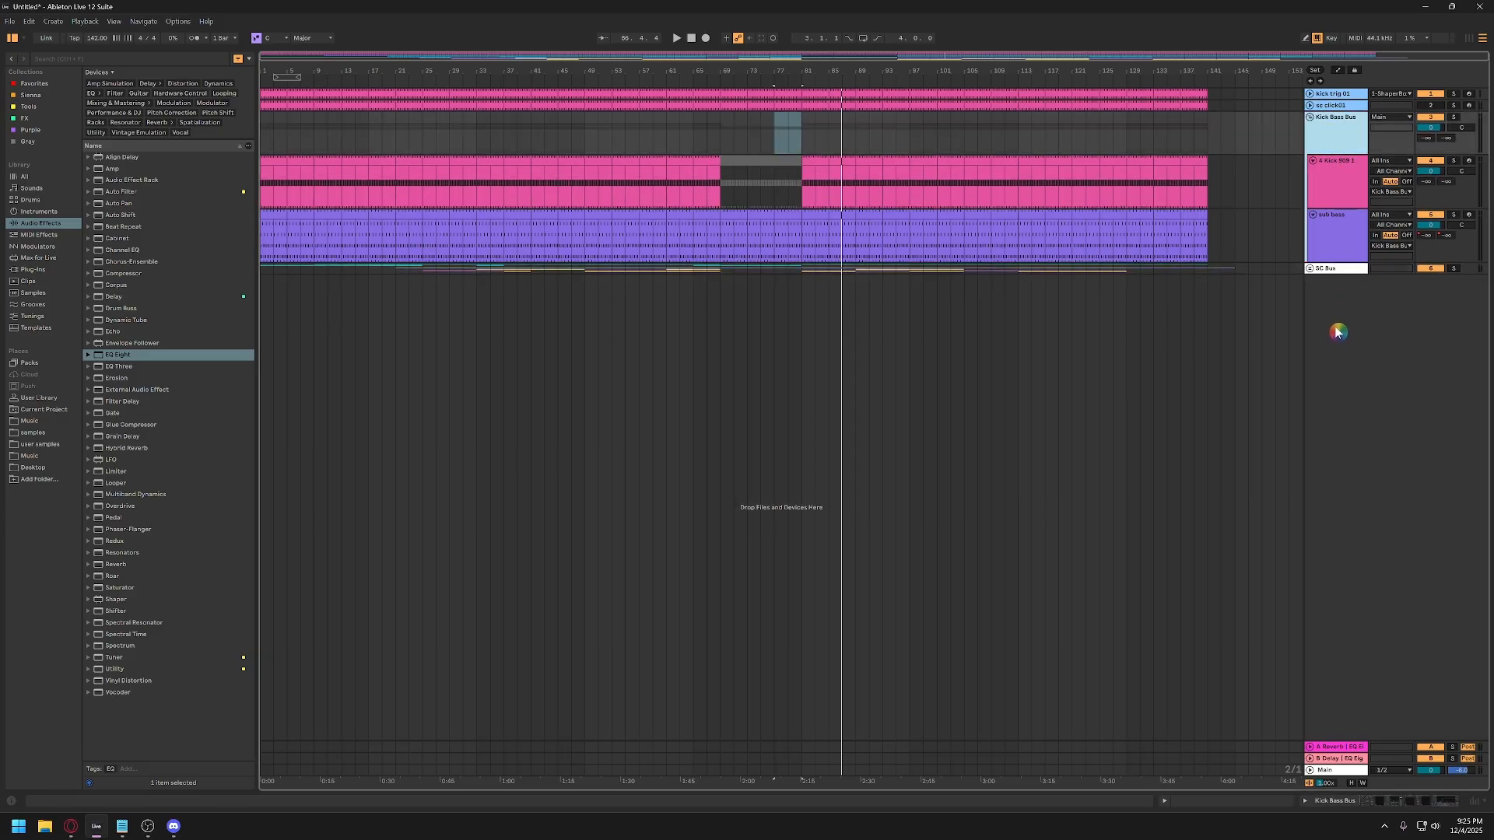
key("ctrl+t")
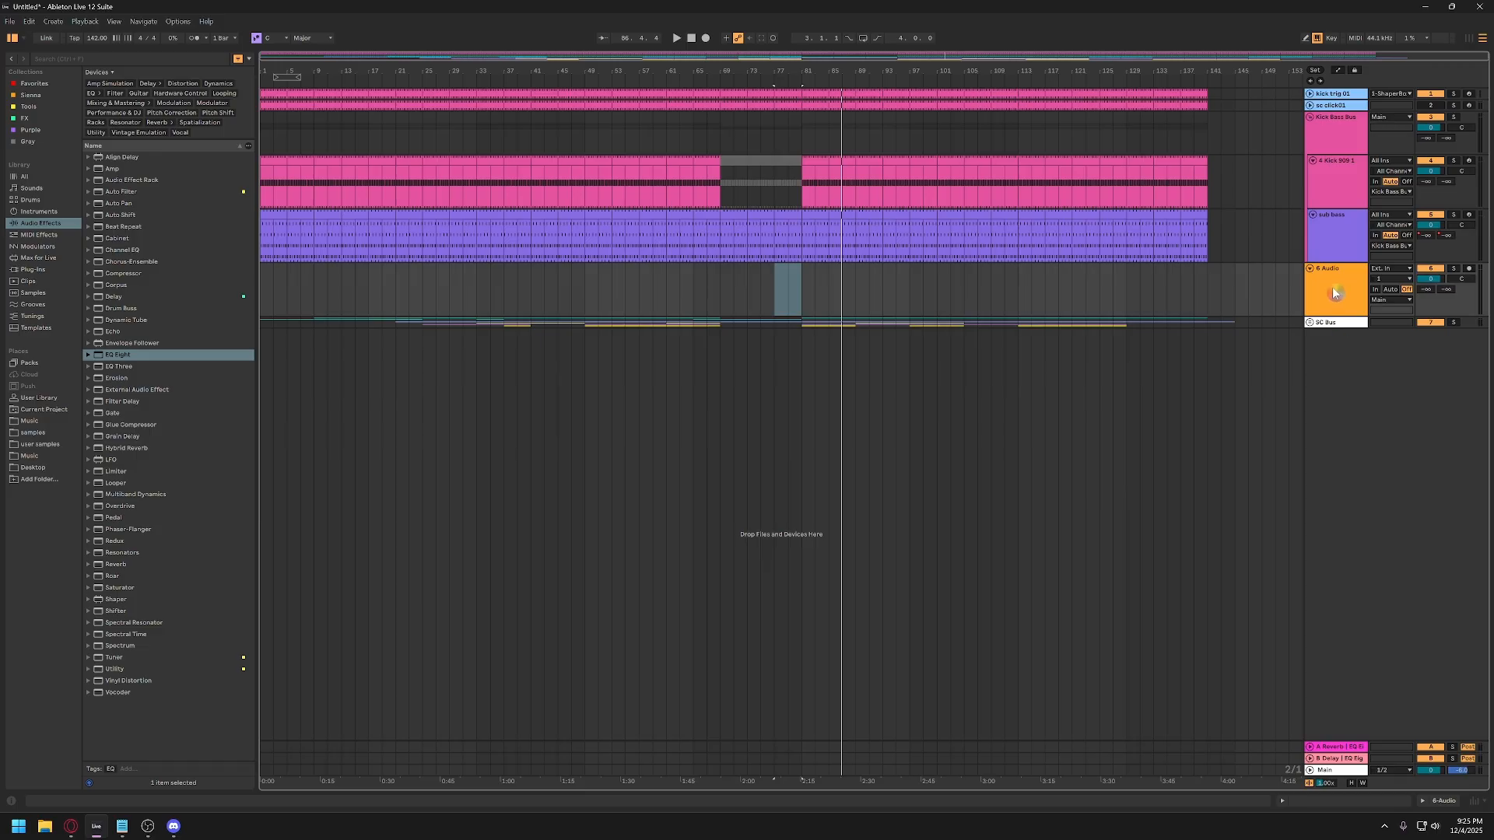
left_click_drag(1335, 288, 1342, 145)
left_click(1426, 118)
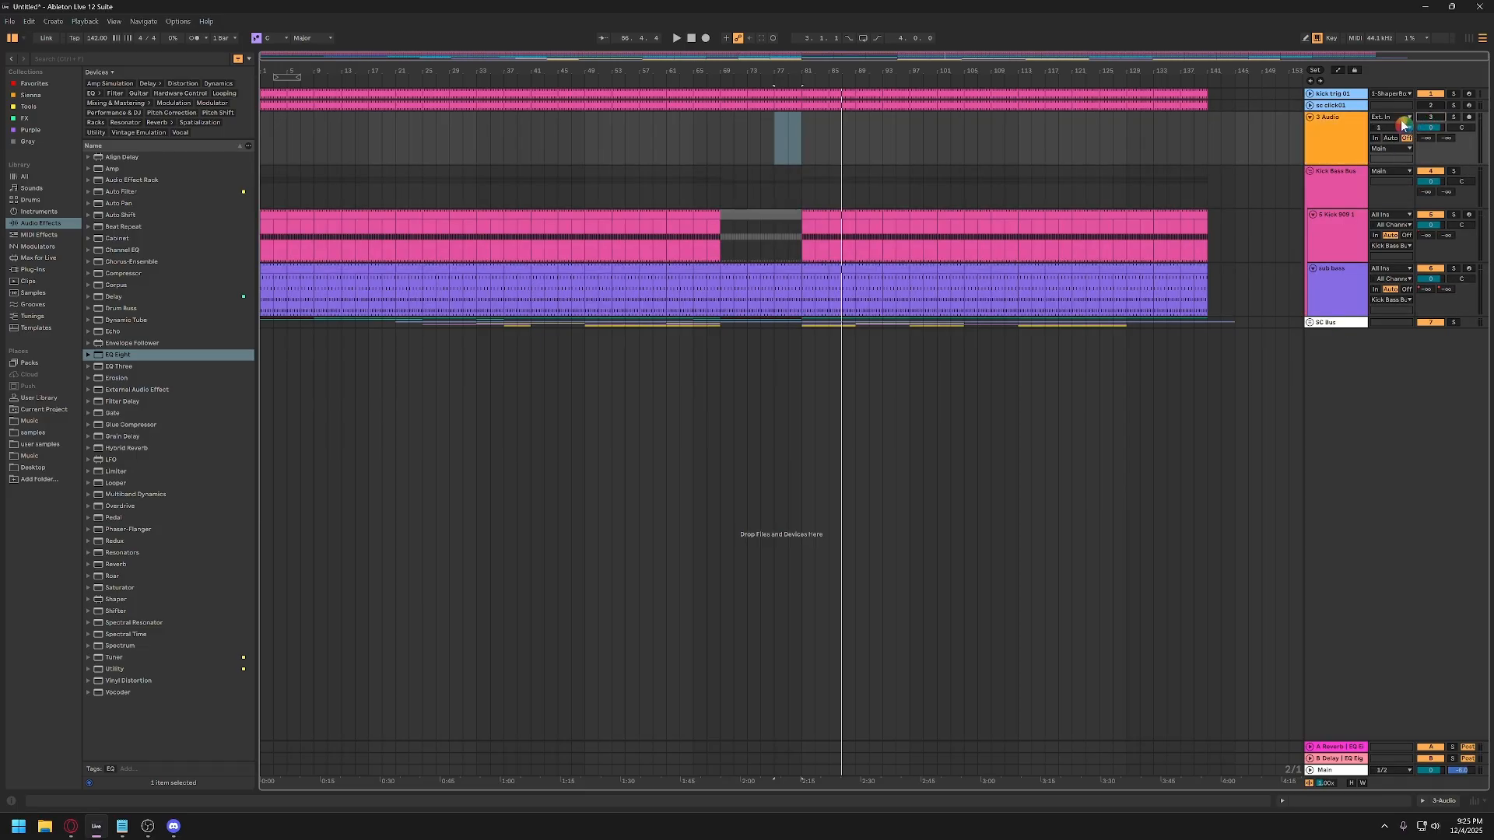
Place 01-modem-black_widow.mp3 from the Music folder on the new audio track at position 1.1.1.
left_click(1354, 135)
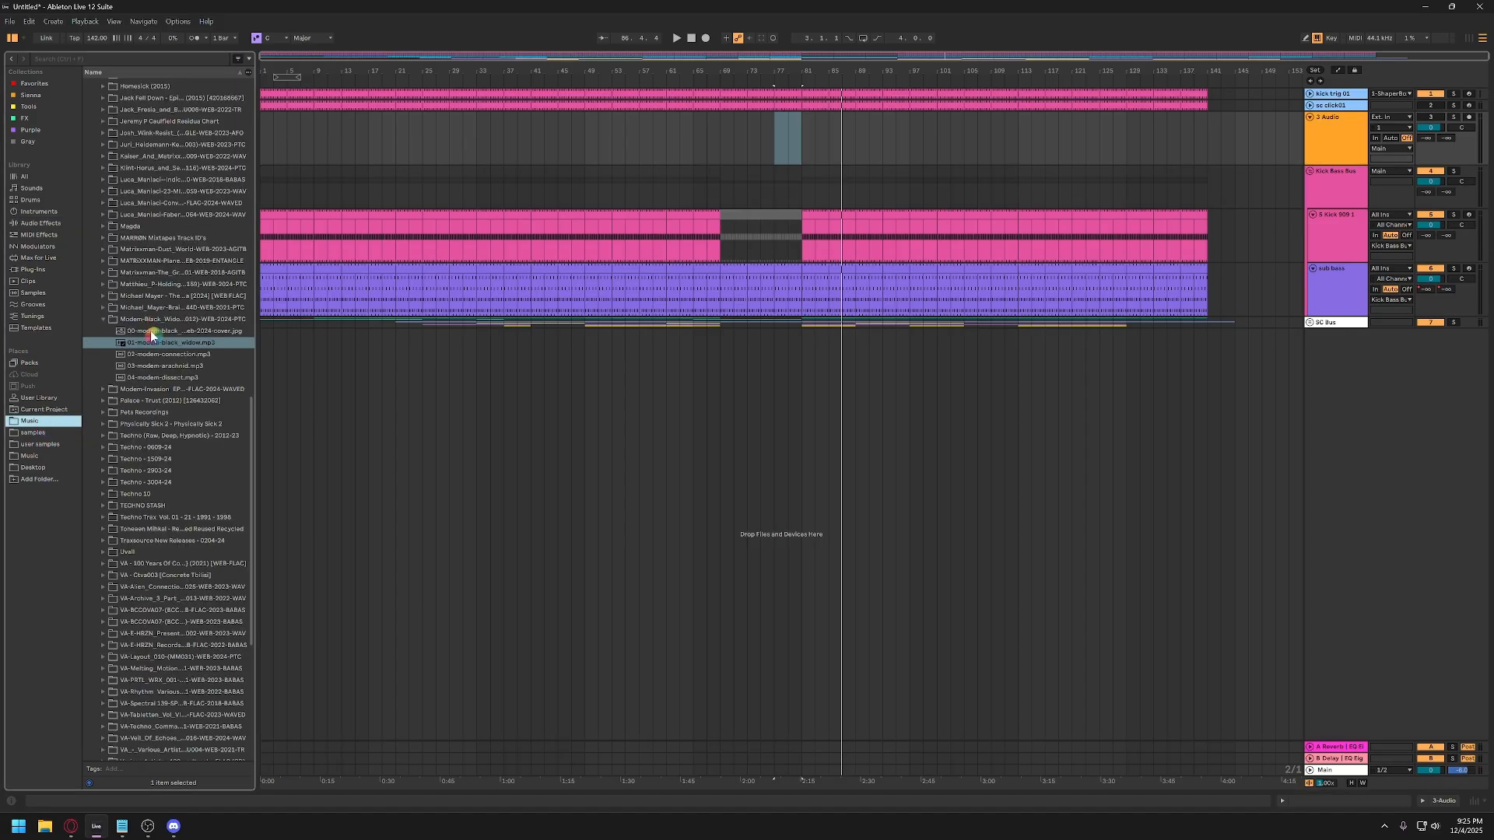
left_click_drag(139, 350, 267, 150)
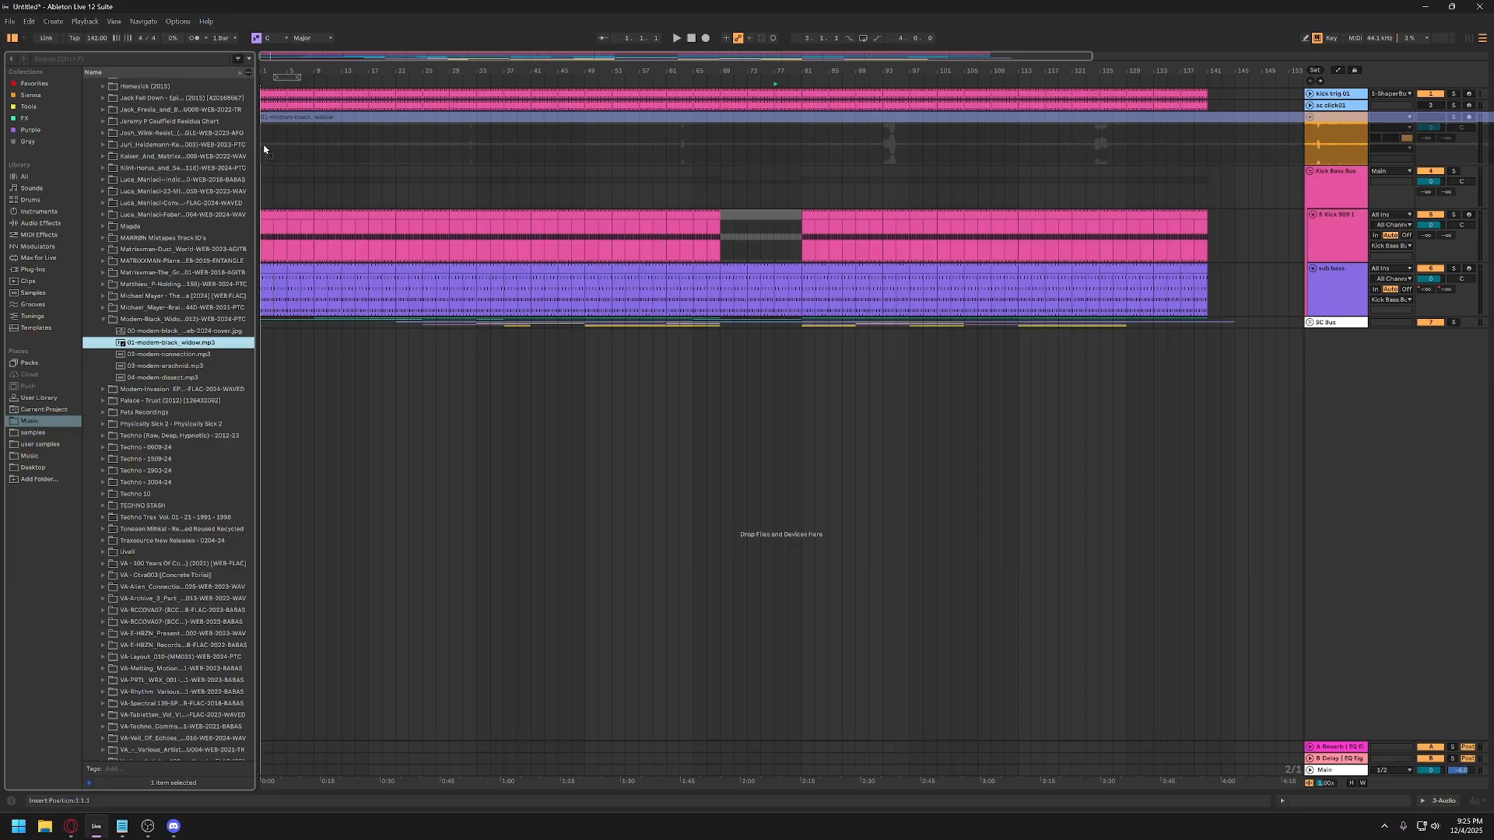
Trim the end of the modem-black_widow reference clip to bar 137.
key("z")
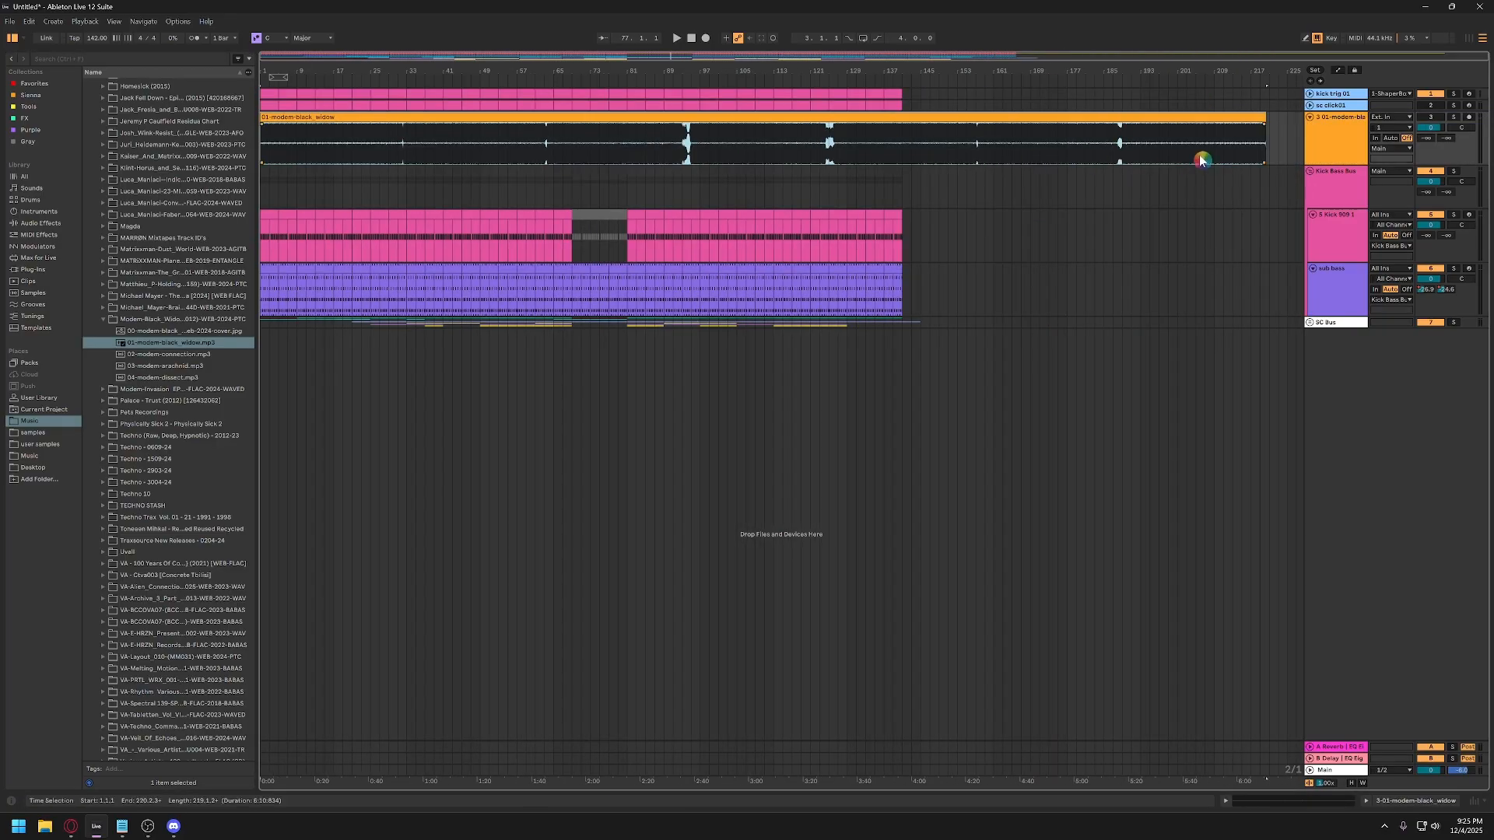
left_click_drag(1256, 119, 740, 140)
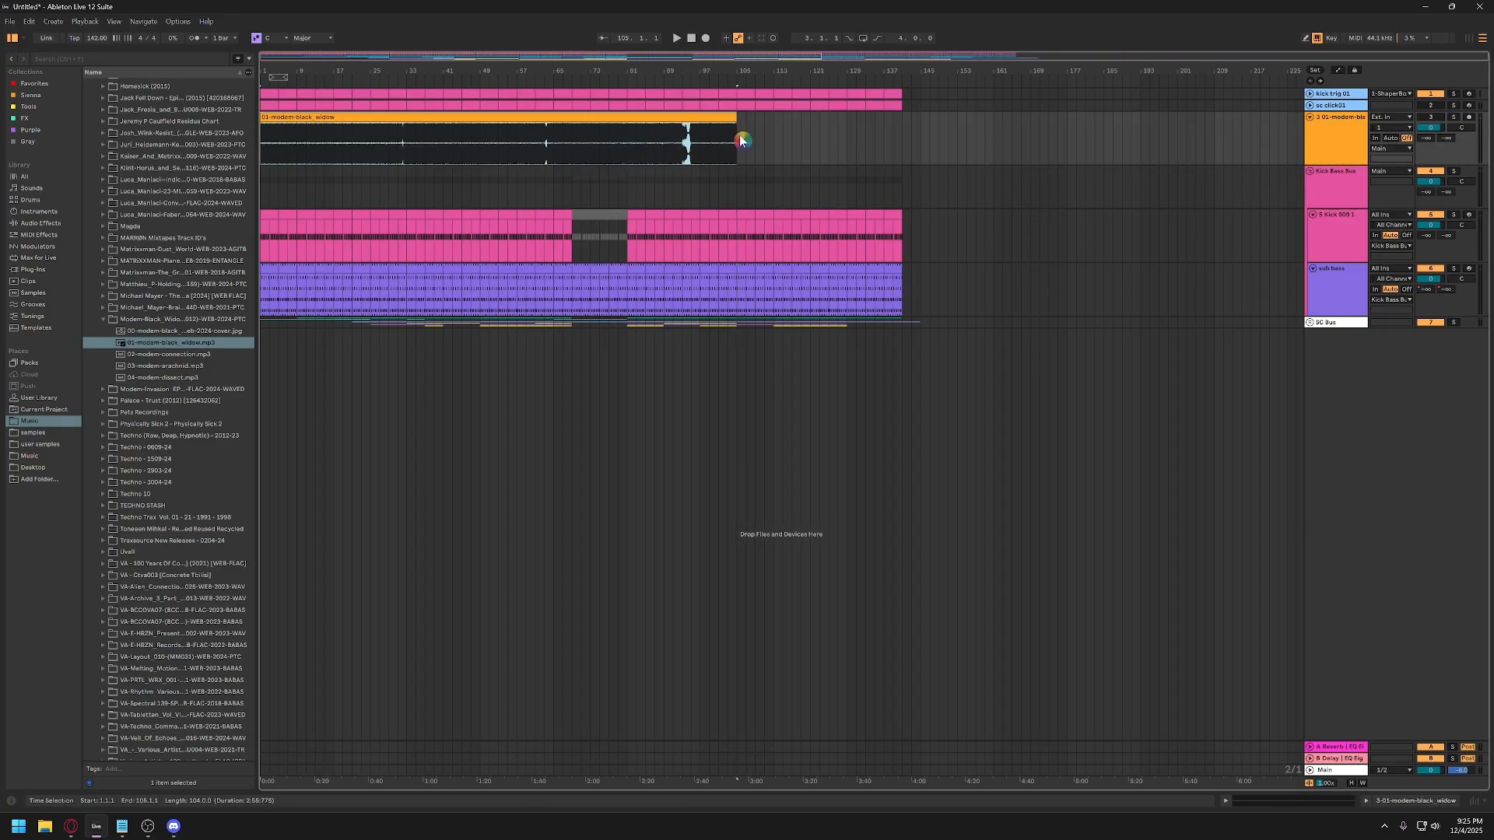
left_click_drag(439, 72, 440, 109)
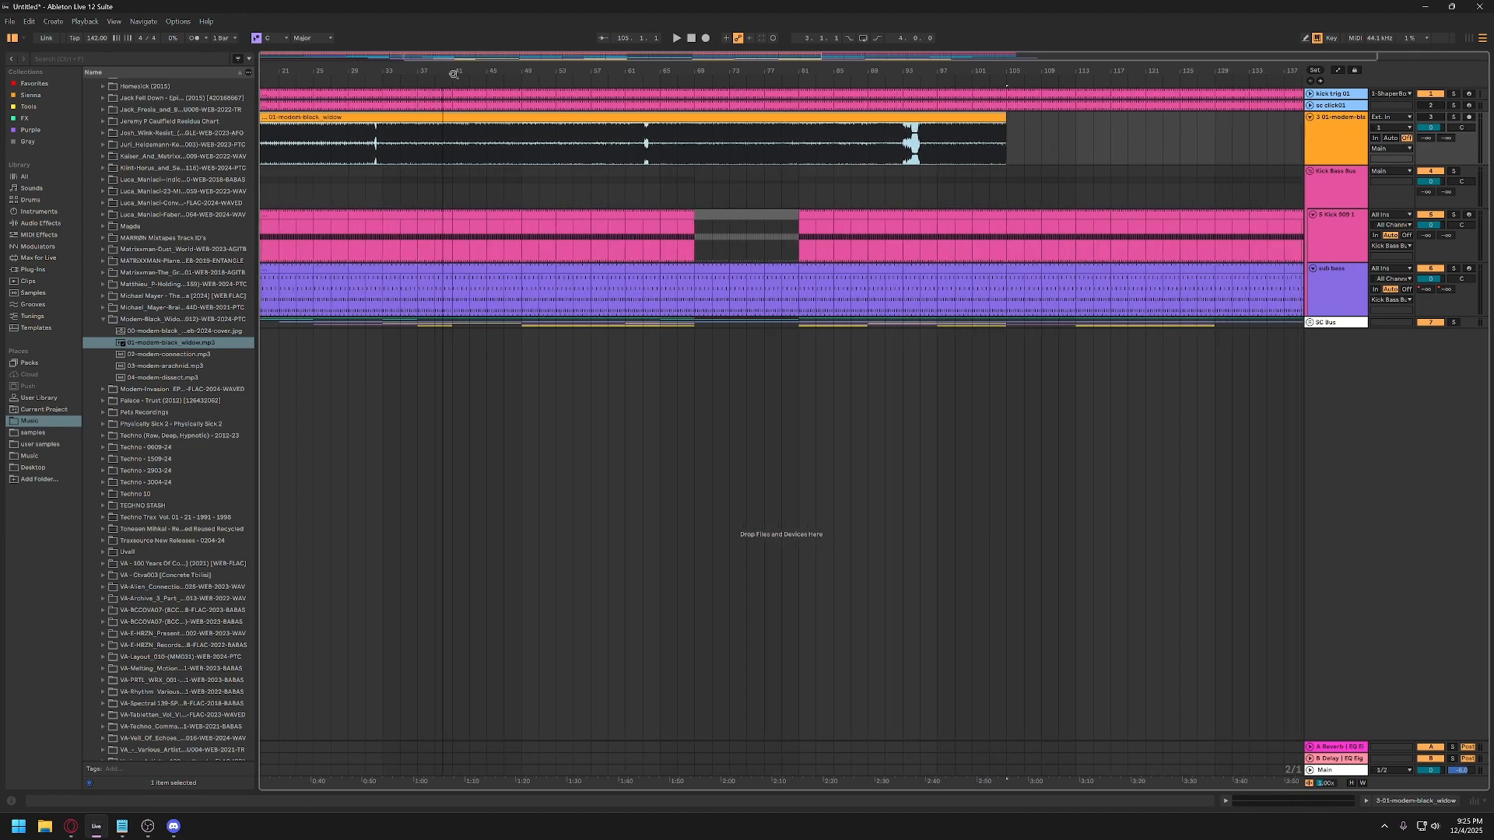
left_click_drag(1003, 115, 1293, 123)
Route the reference track's output to Ext. Out on channels 1/2.
left_click(1354, 133)
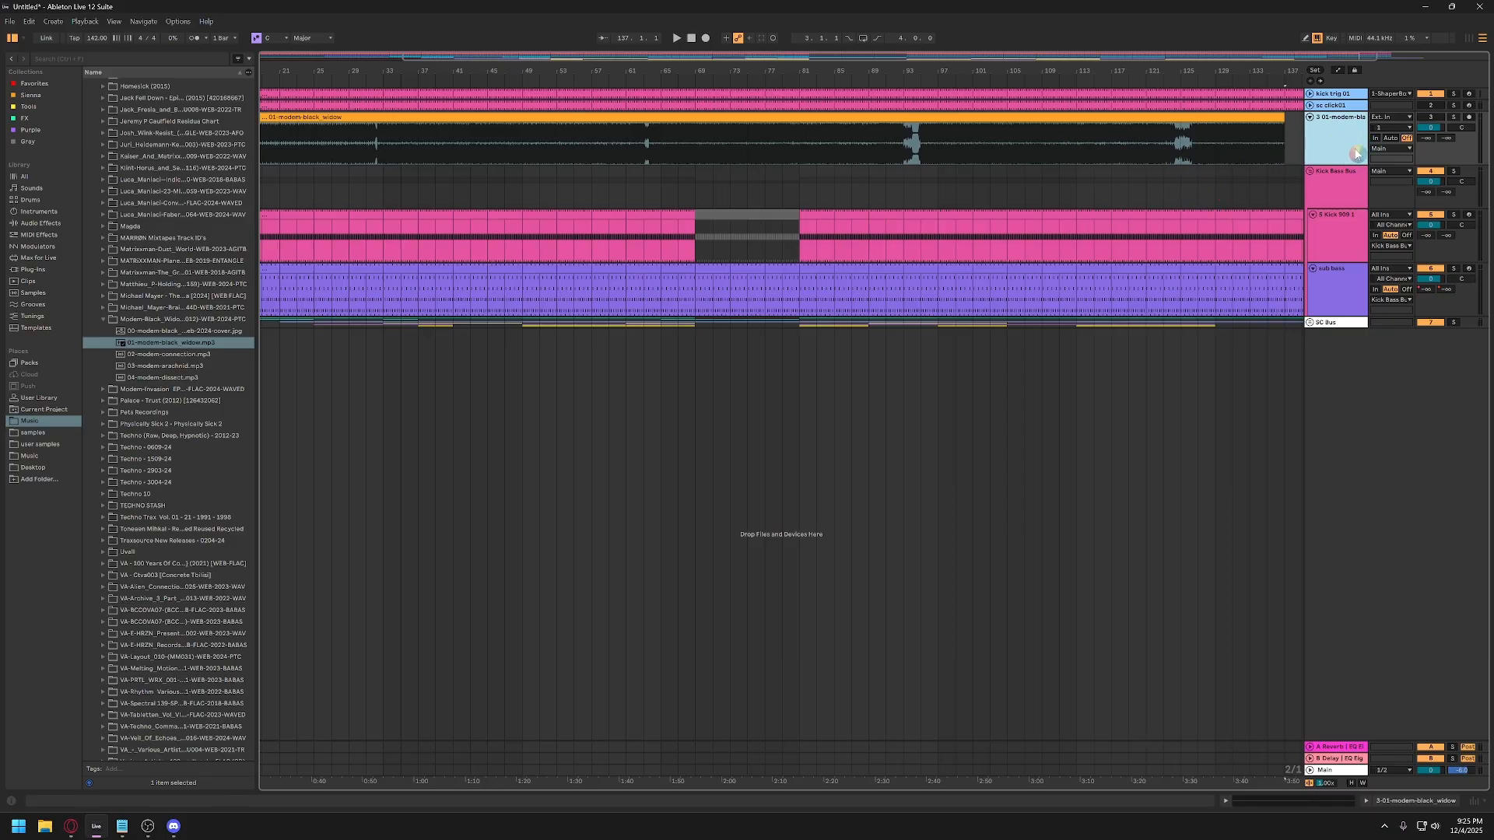
left_click(1399, 153)
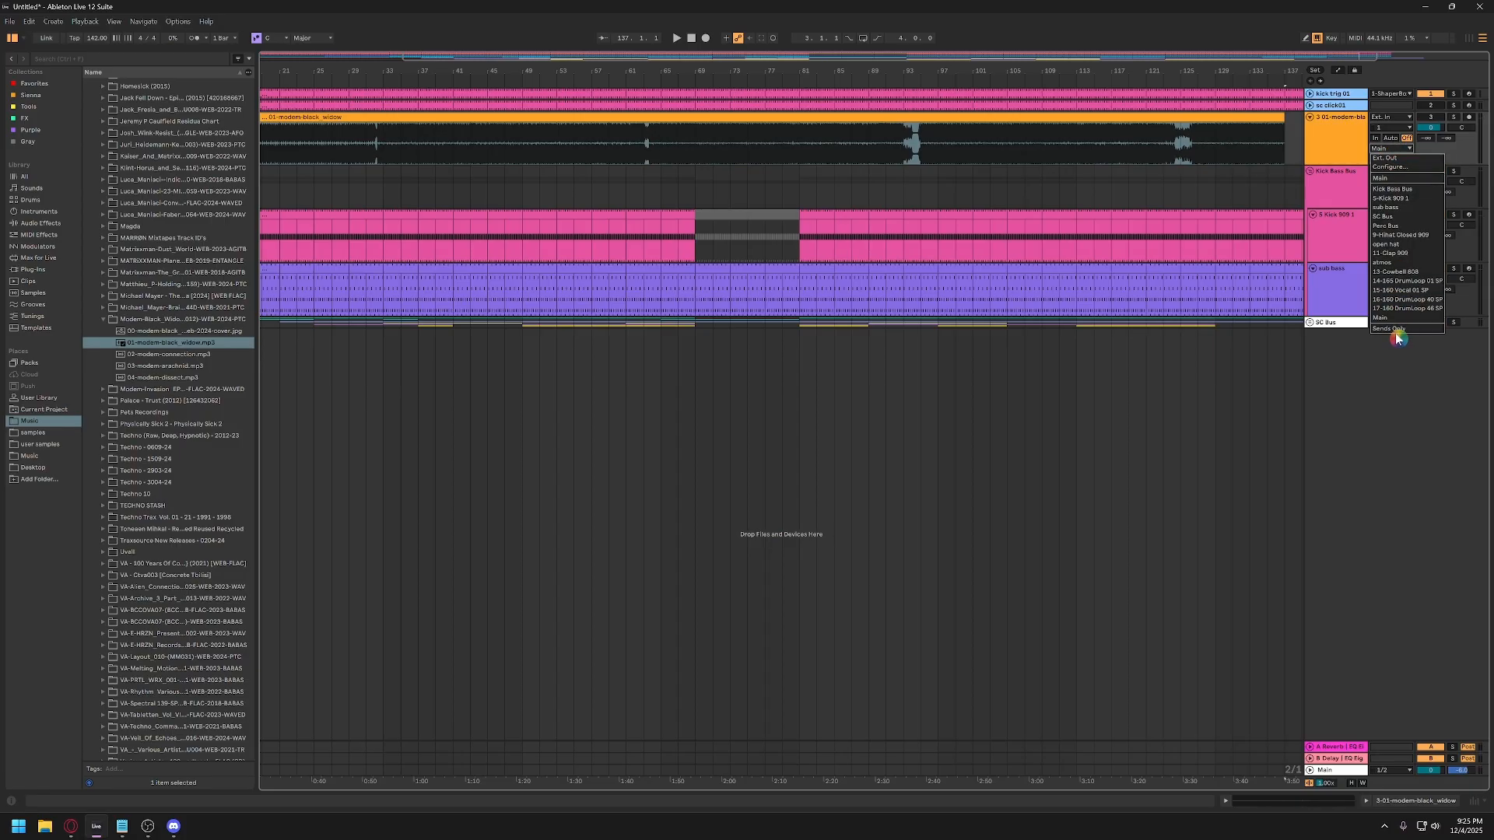
left_click(1393, 158)
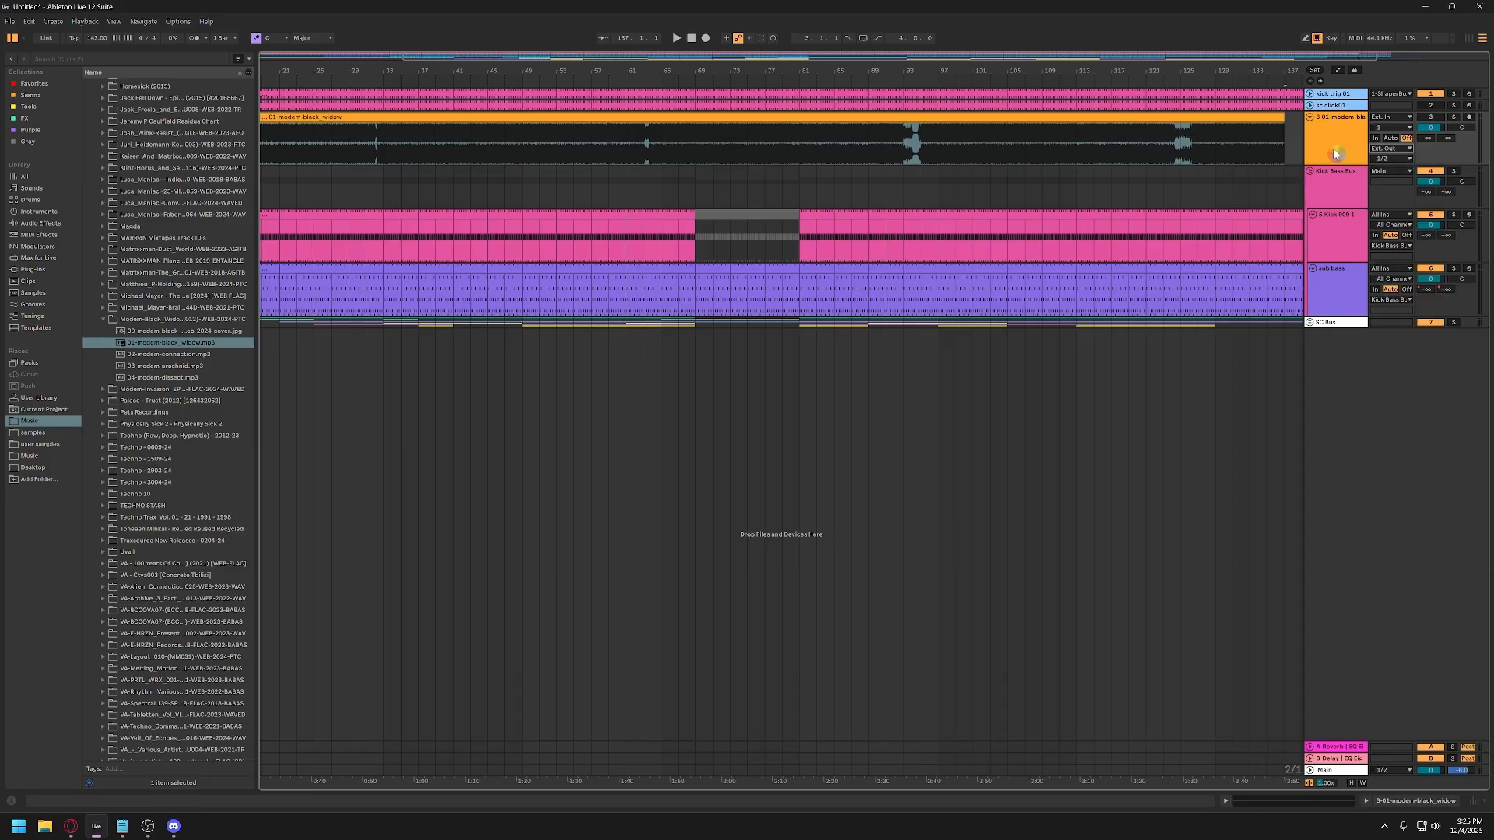
left_click(1389, 163)
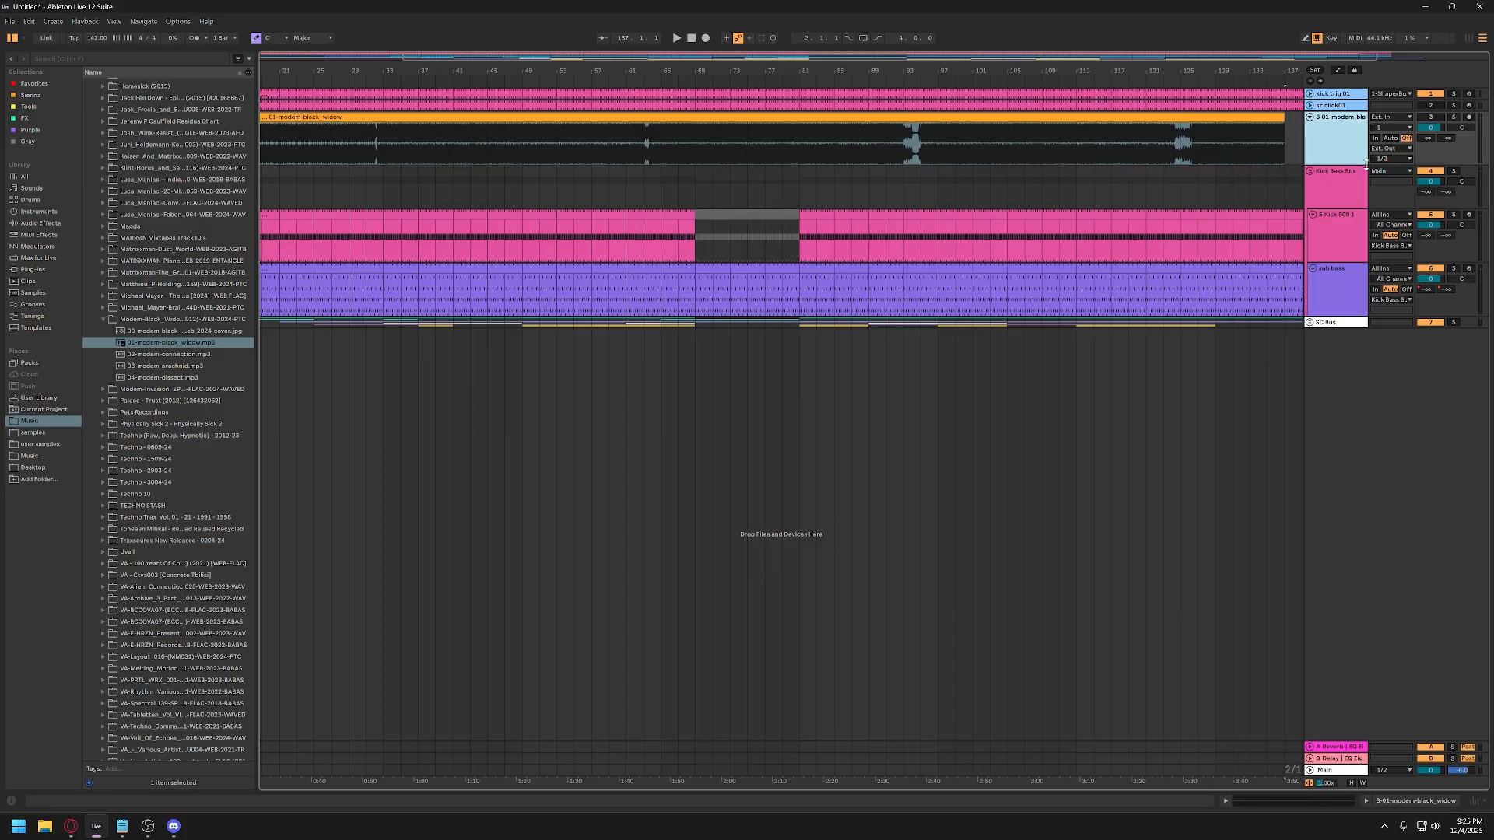
Solo the reference track, lower its volume to -12 dB and audition it from the start and from bar 33.
left_click(1453, 117)
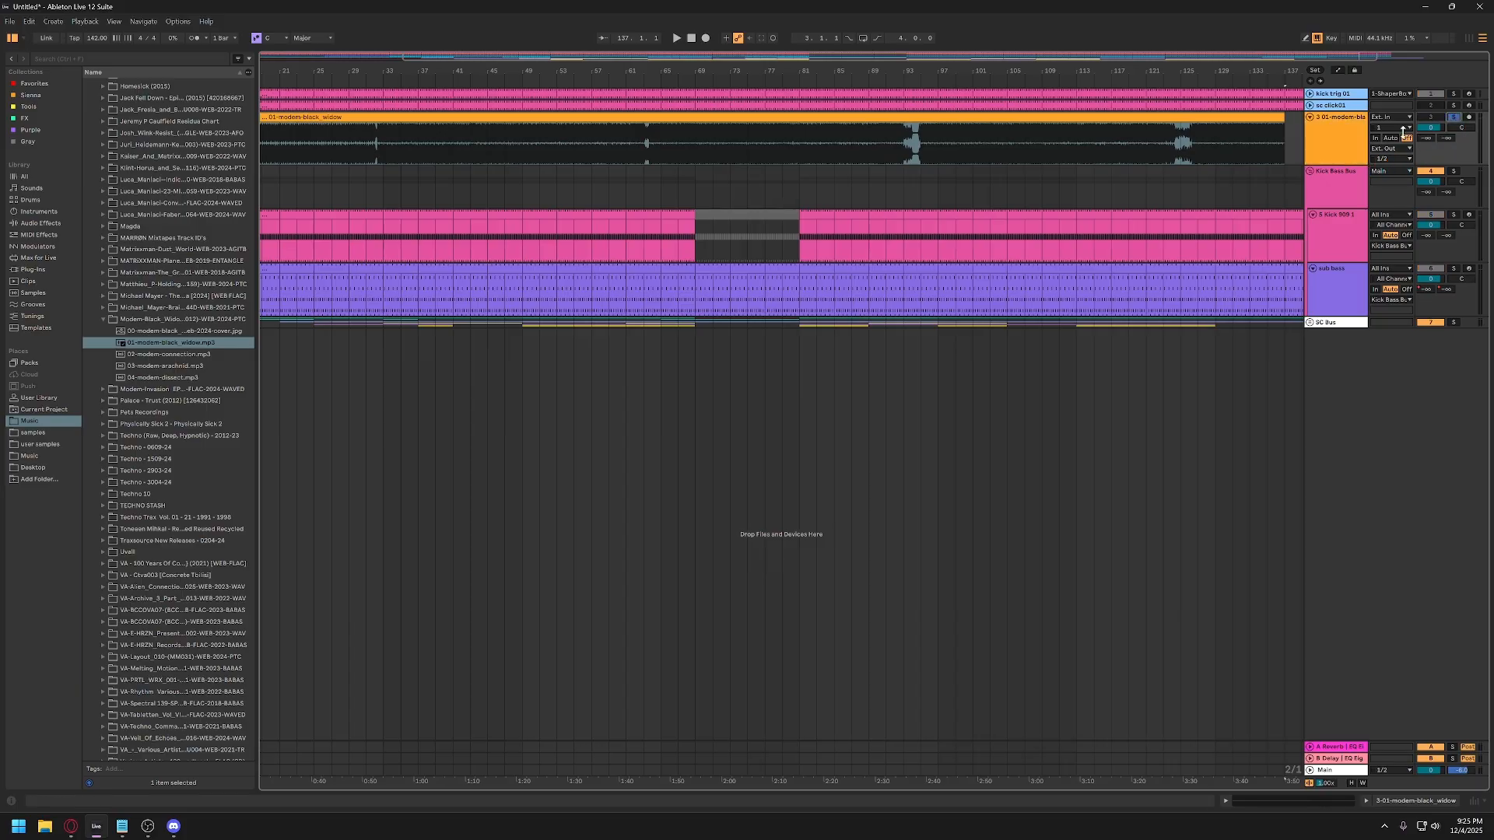
left_click_drag(1421, 129, 1421, 148)
key("space")
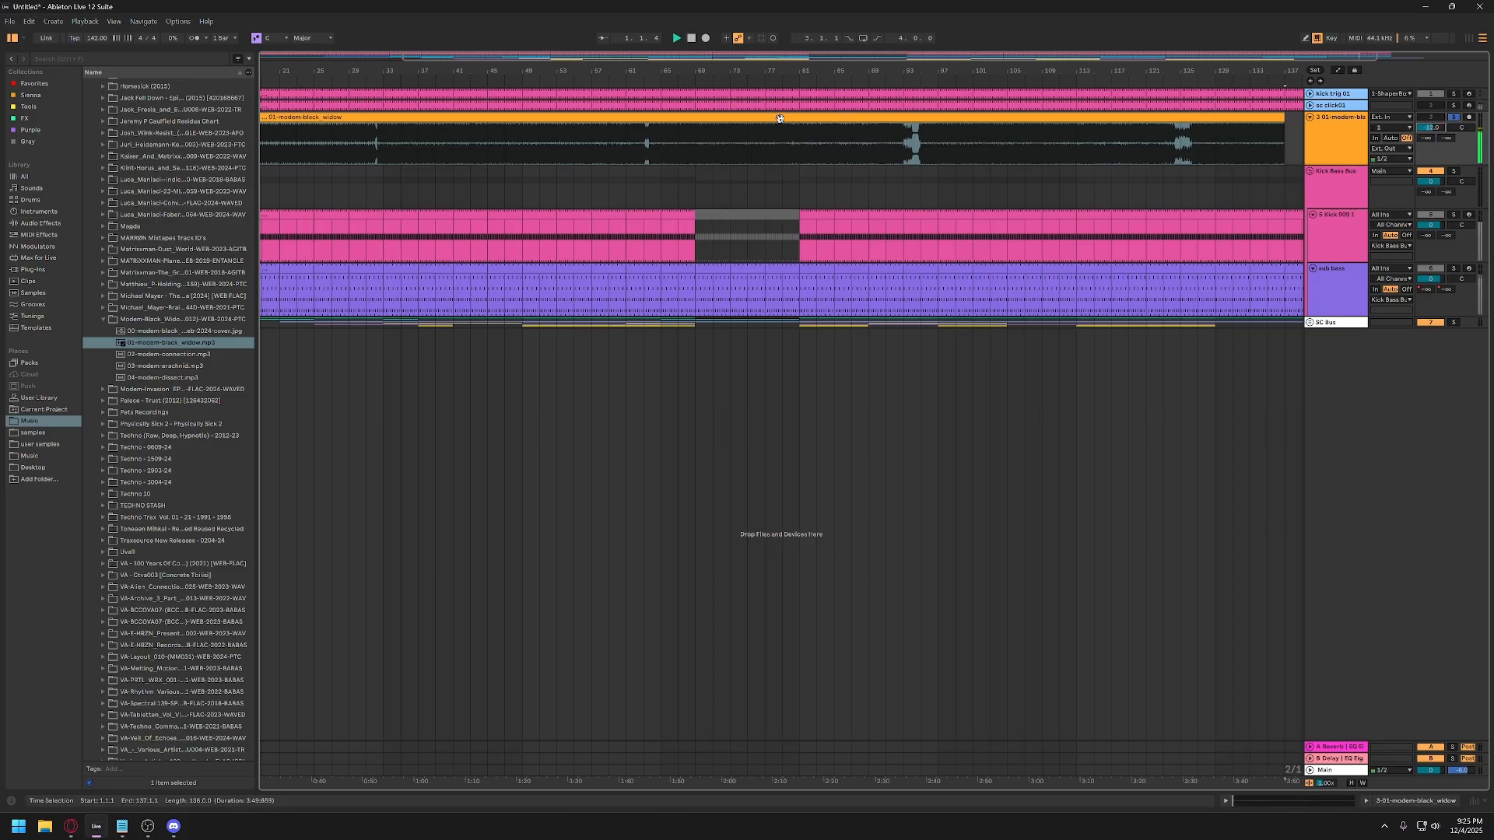
scroll(477, 145, "left", 2)
left_click(480, 152)
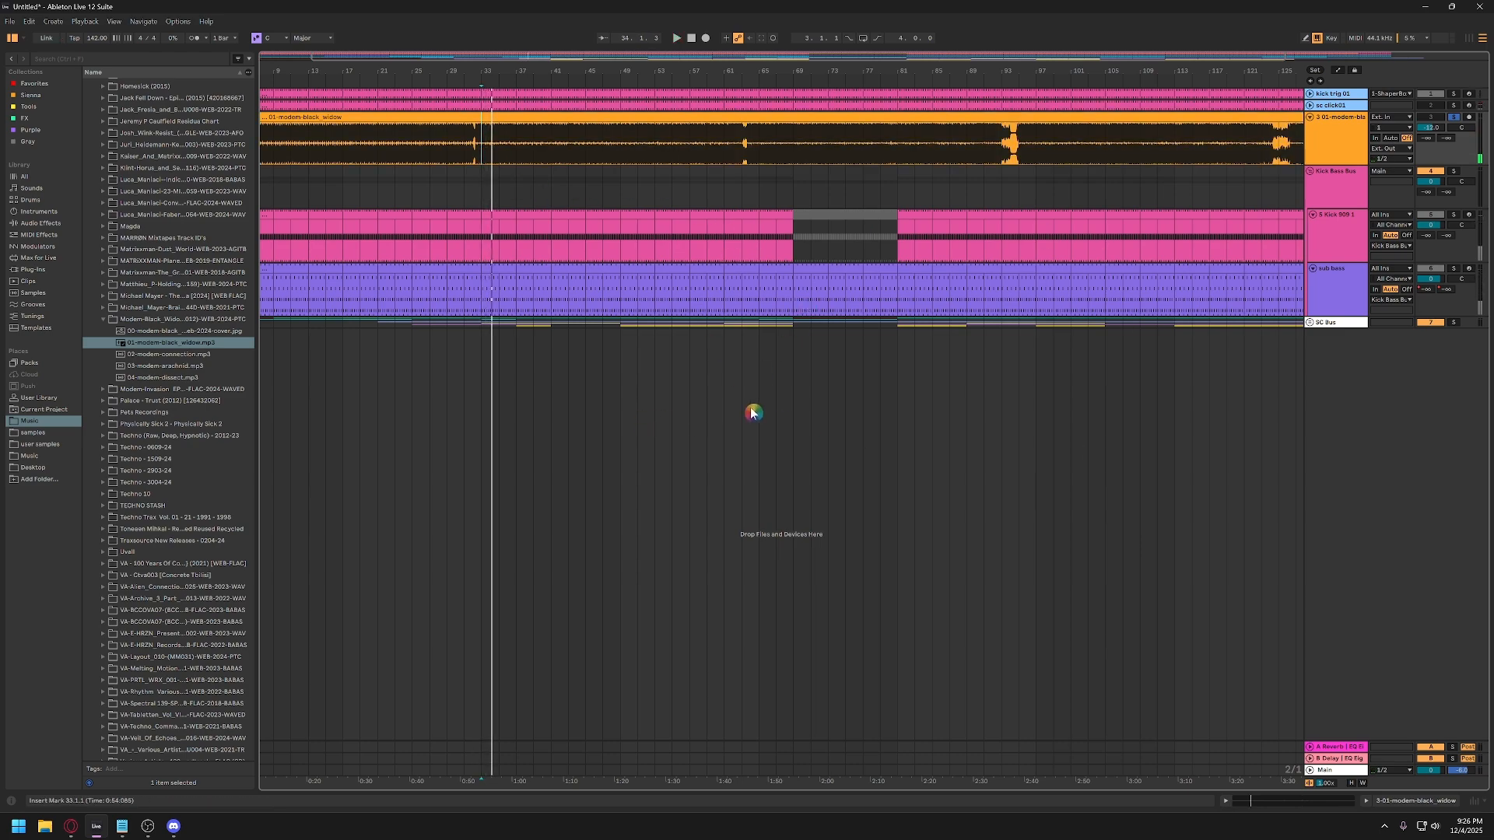
Try routing the reference track into the 3/4 Sienna input of Main and audition it.
left_click(1391, 149)
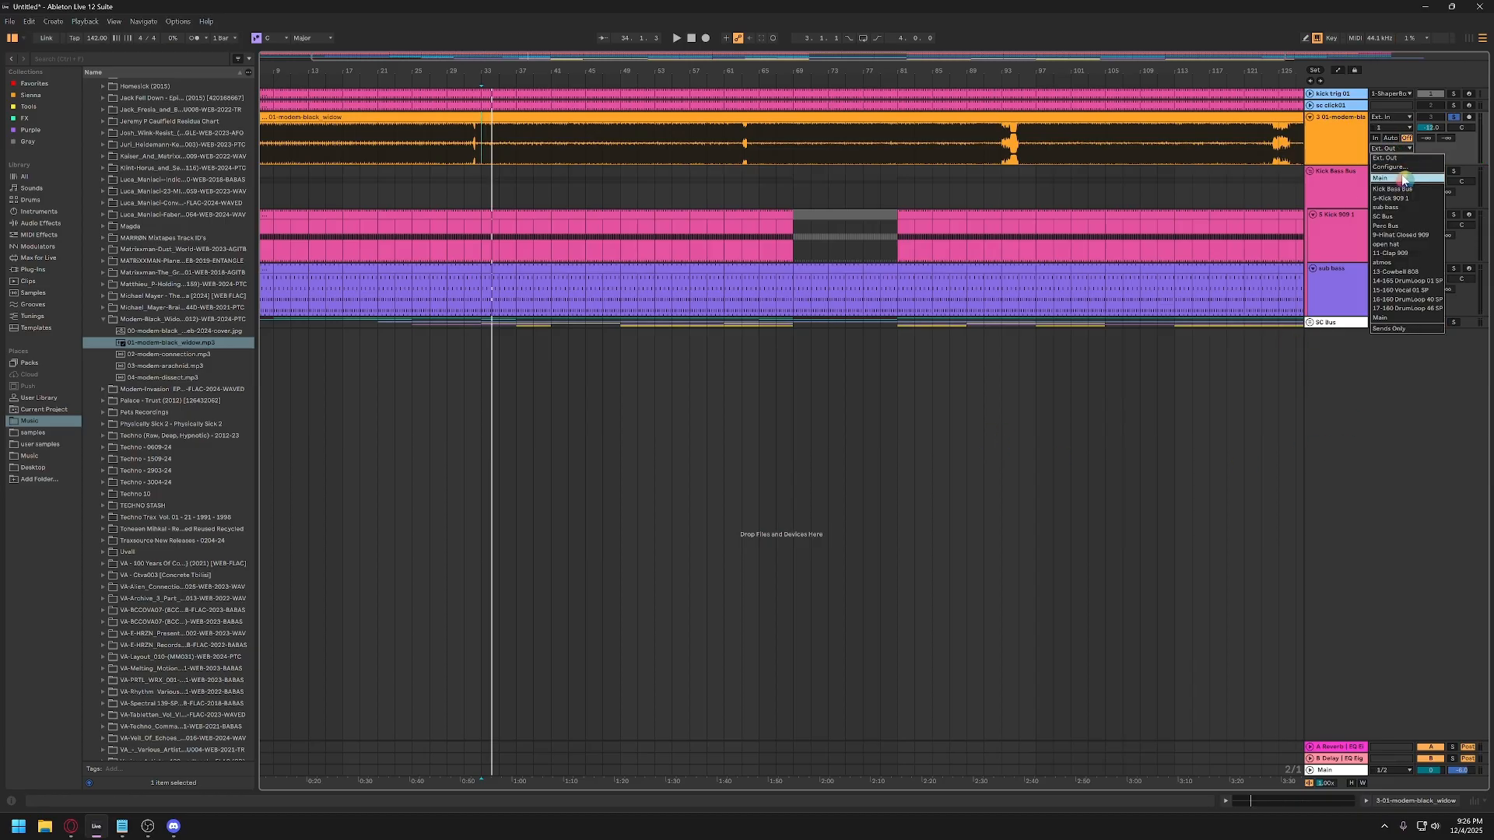
left_click(1393, 319)
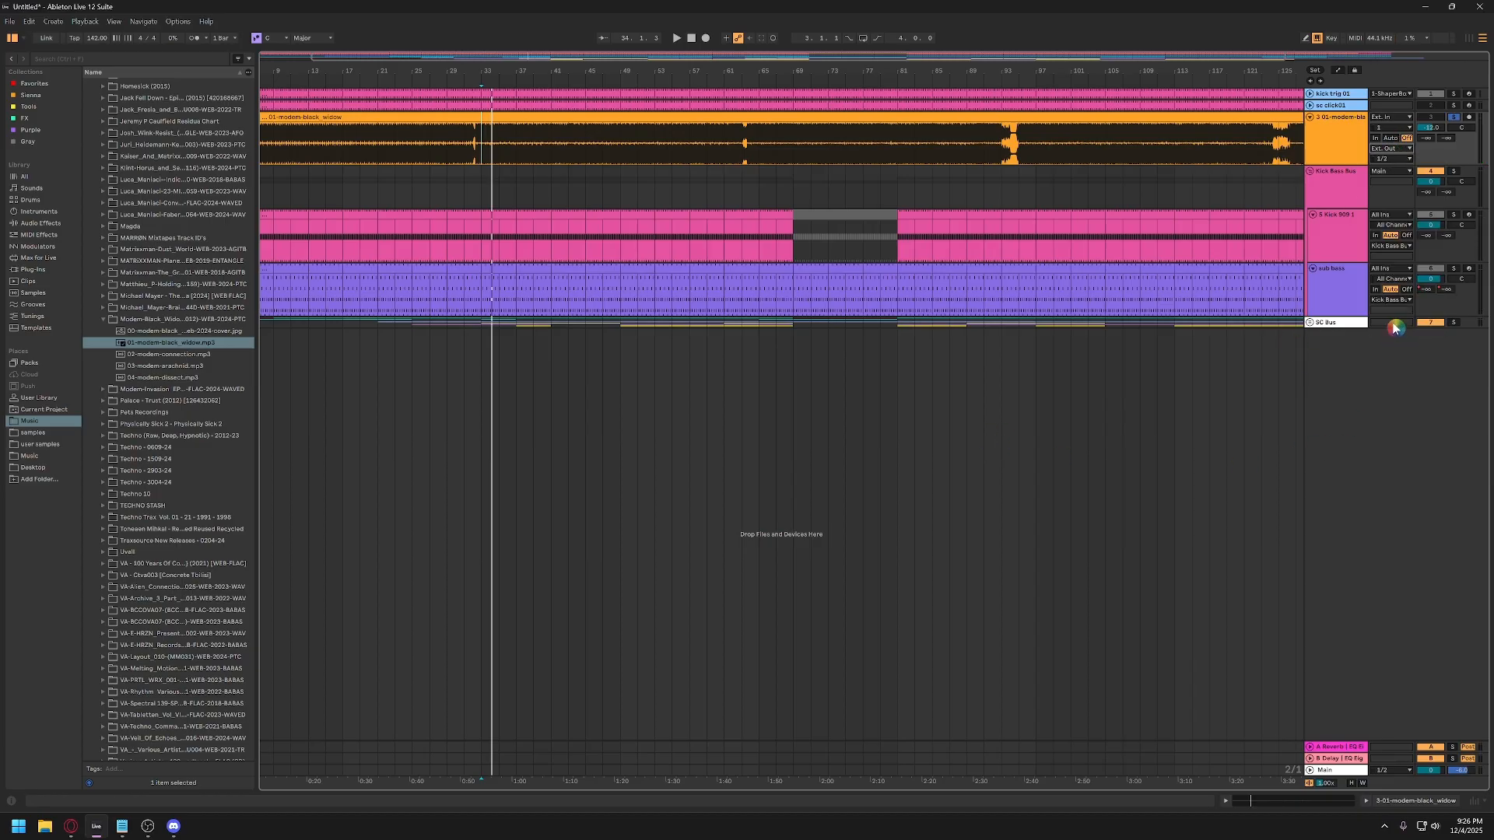
left_click(1393, 159)
left_click(1391, 167)
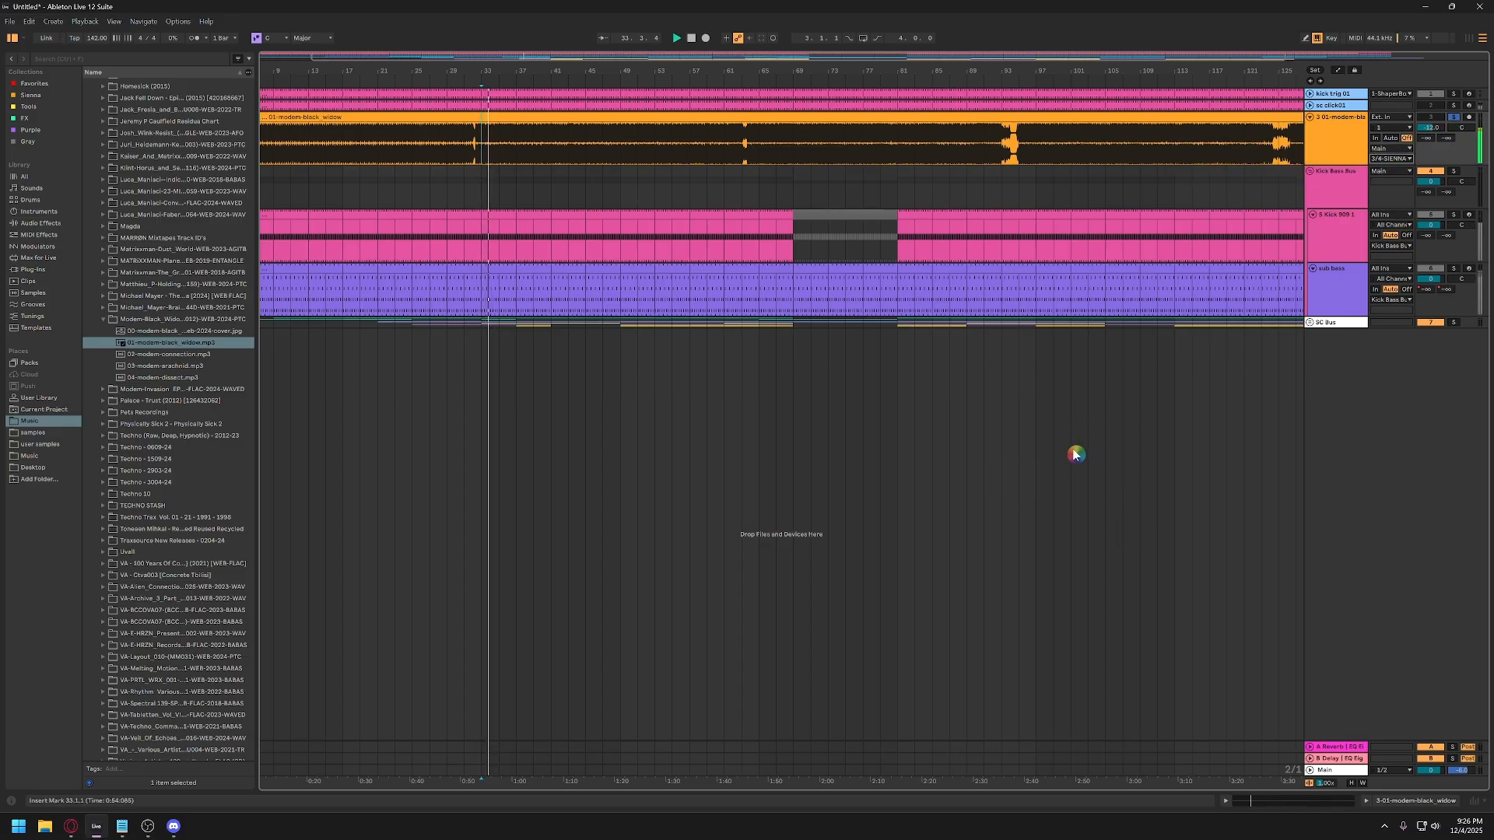
left_click(1453, 118)
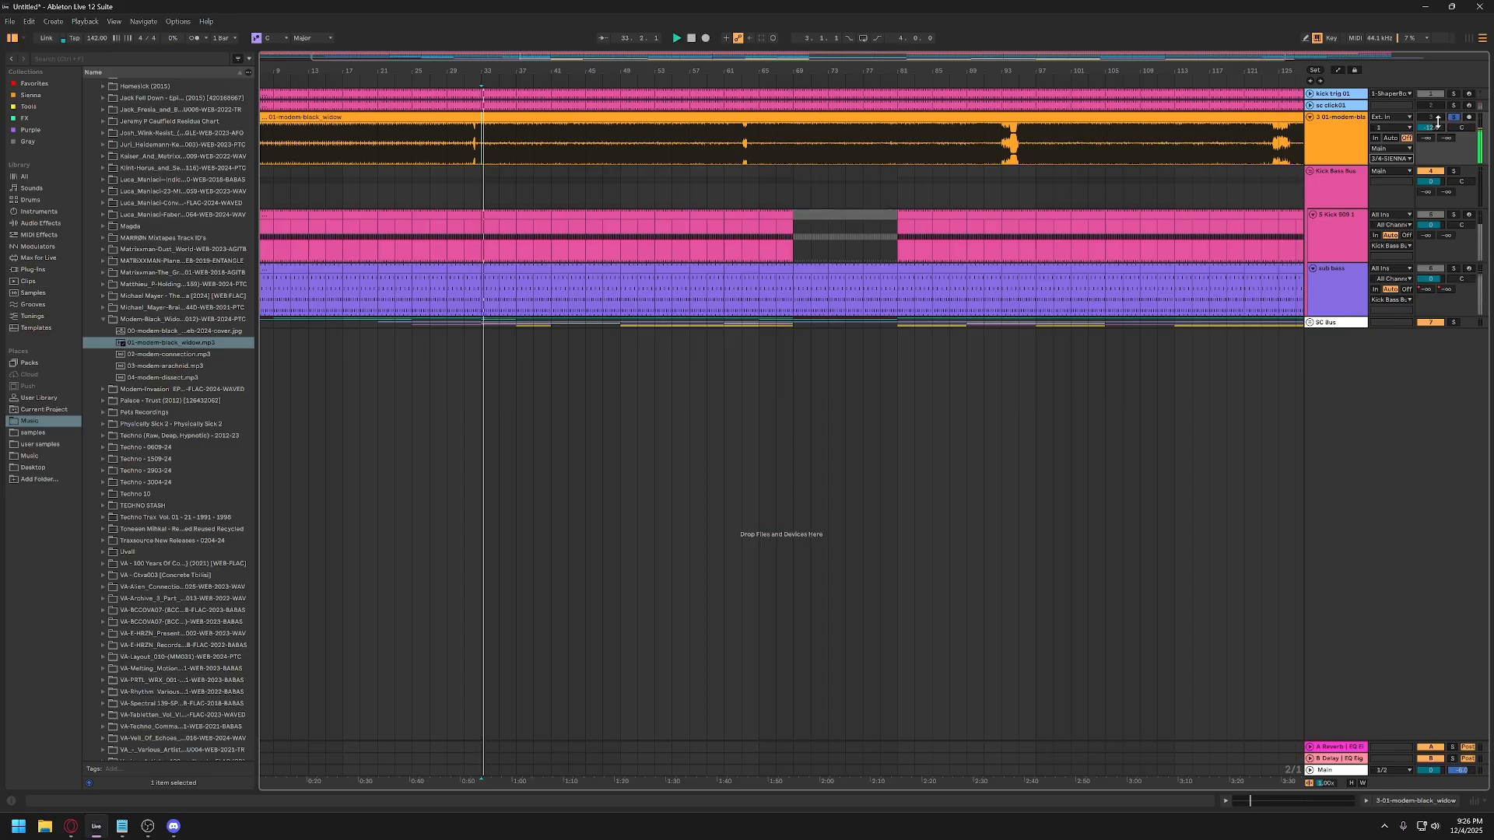
left_click(1430, 118)
key("space")
key("space")
left_click(1430, 117)
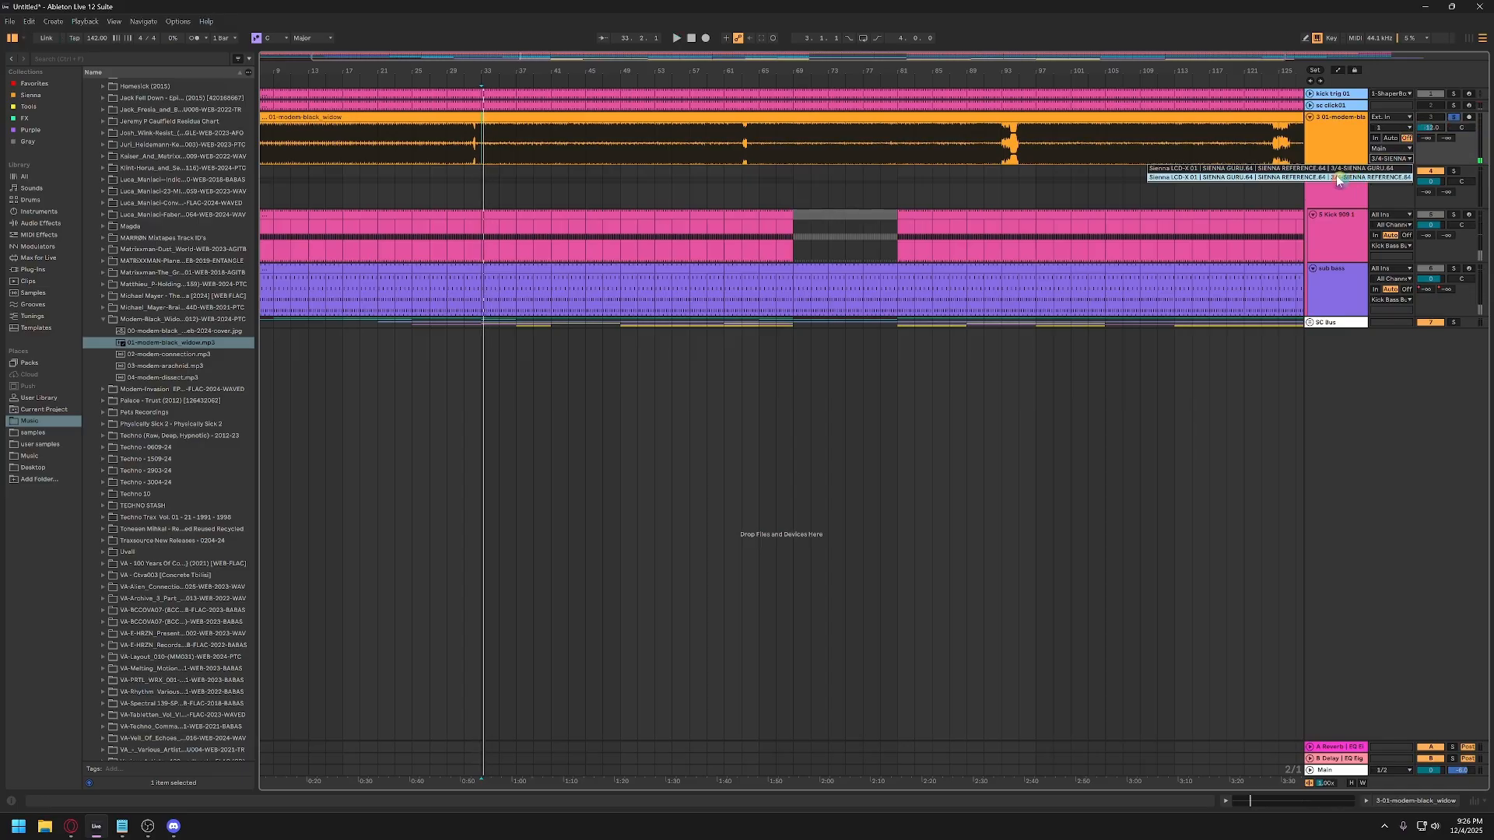
Route the reference track's output directly to Main and raise its volume to -6 dB during playback.
left_click(1379, 149)
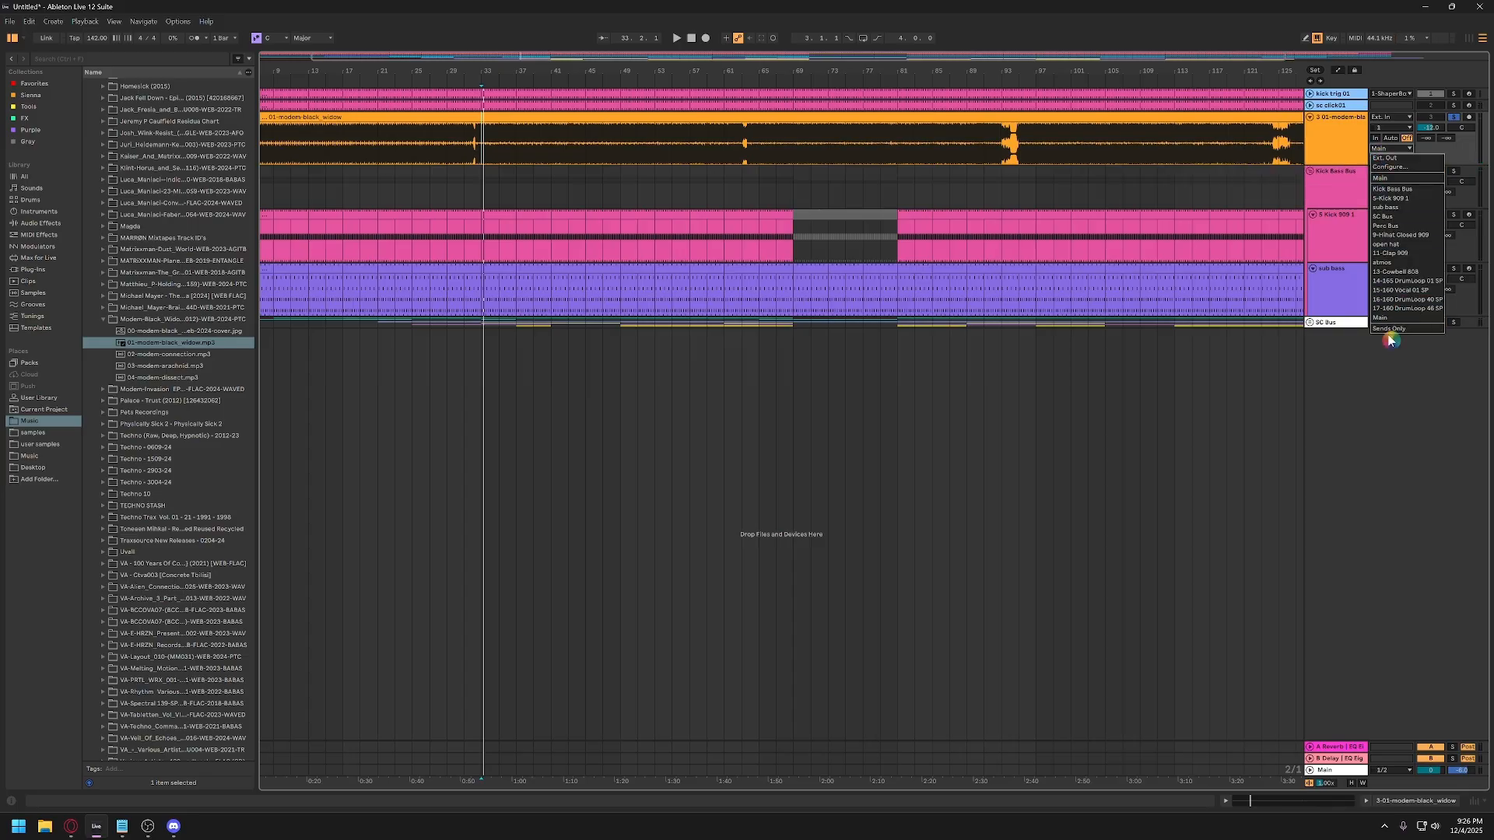
left_click(1404, 184)
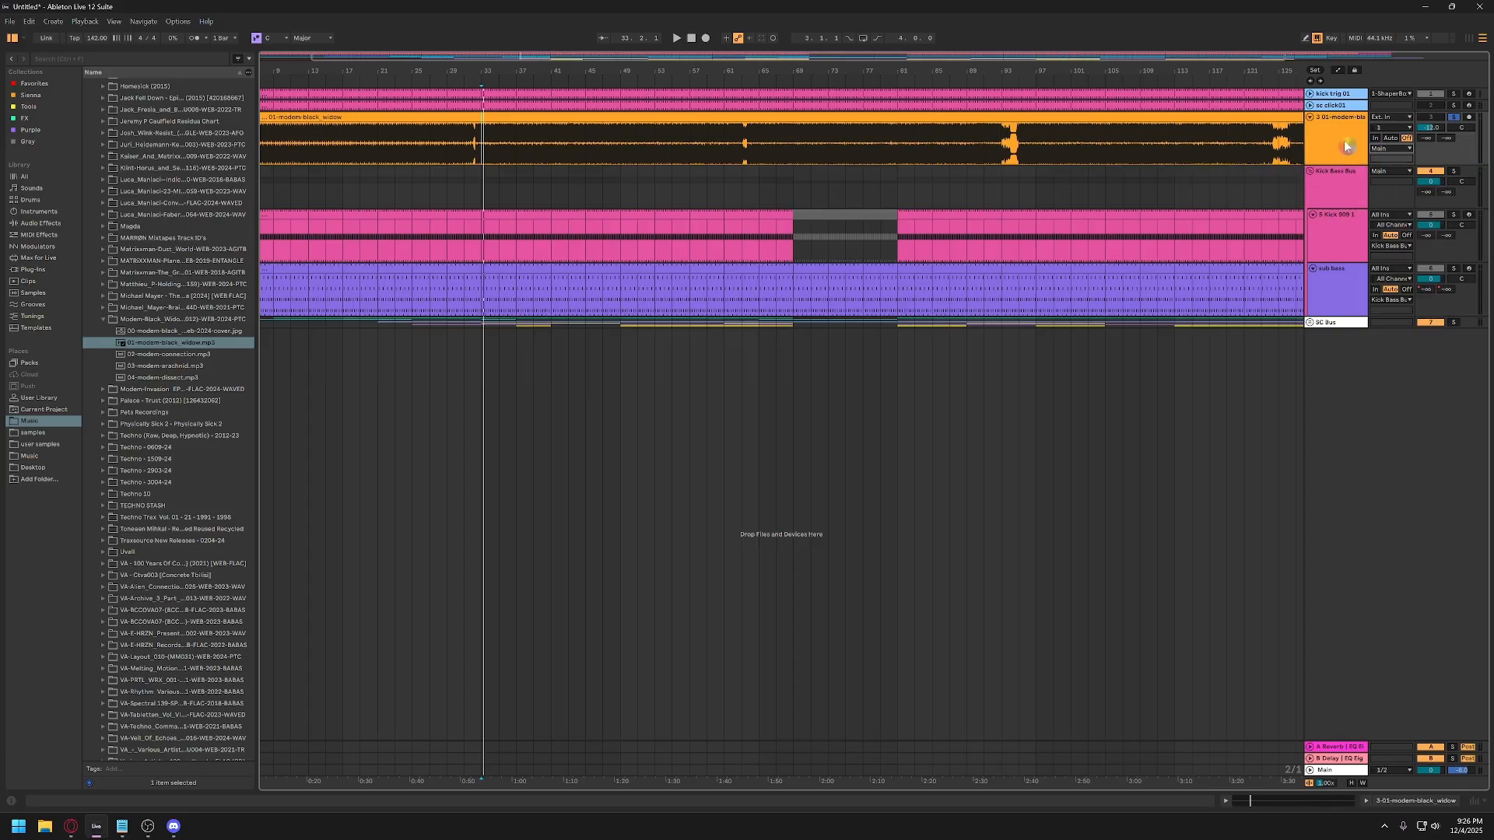
left_click(1343, 140)
key("space")
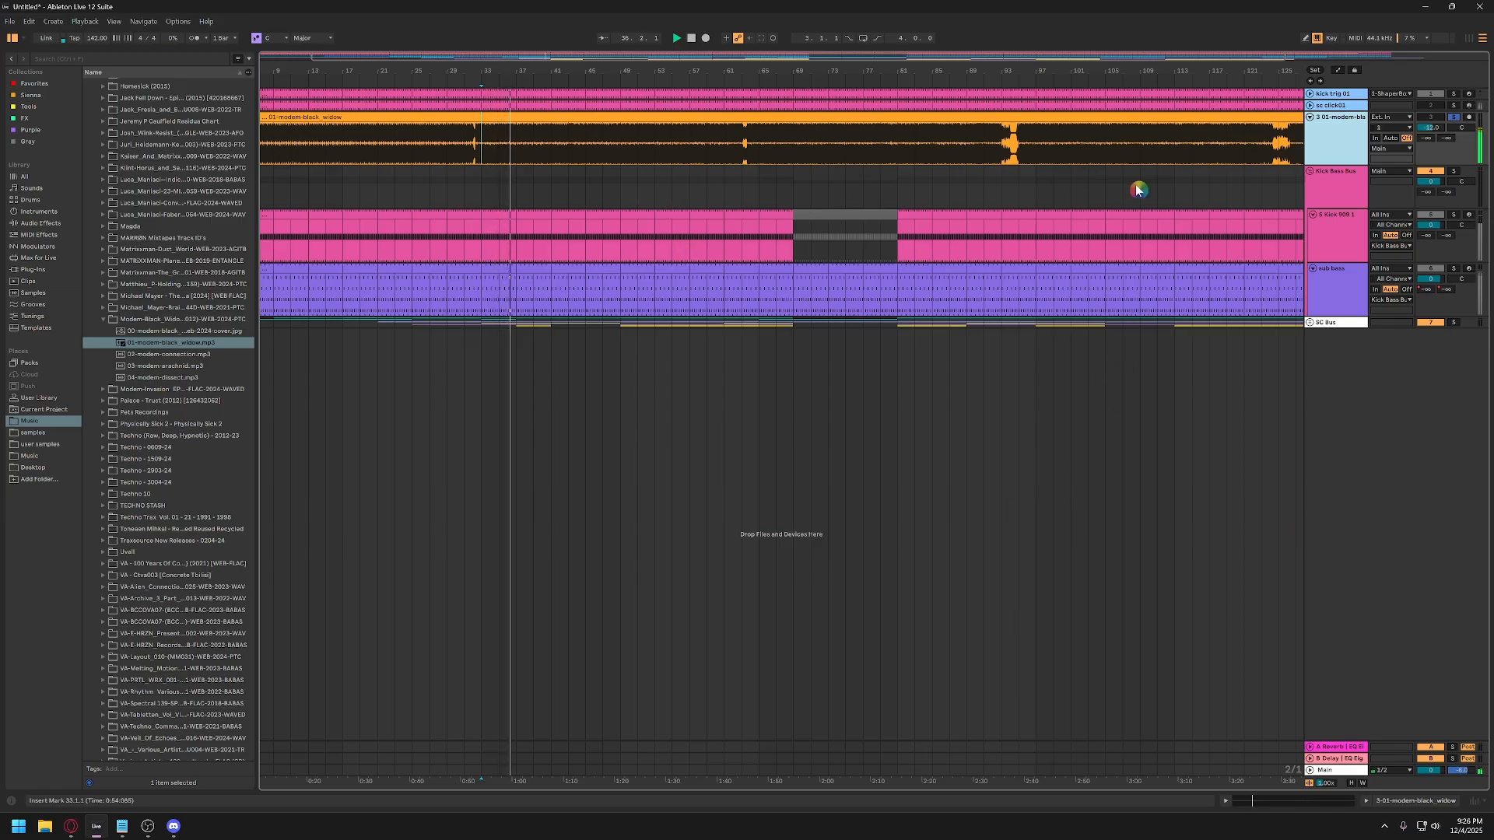
left_click_drag(1433, 128, 1434, 128)
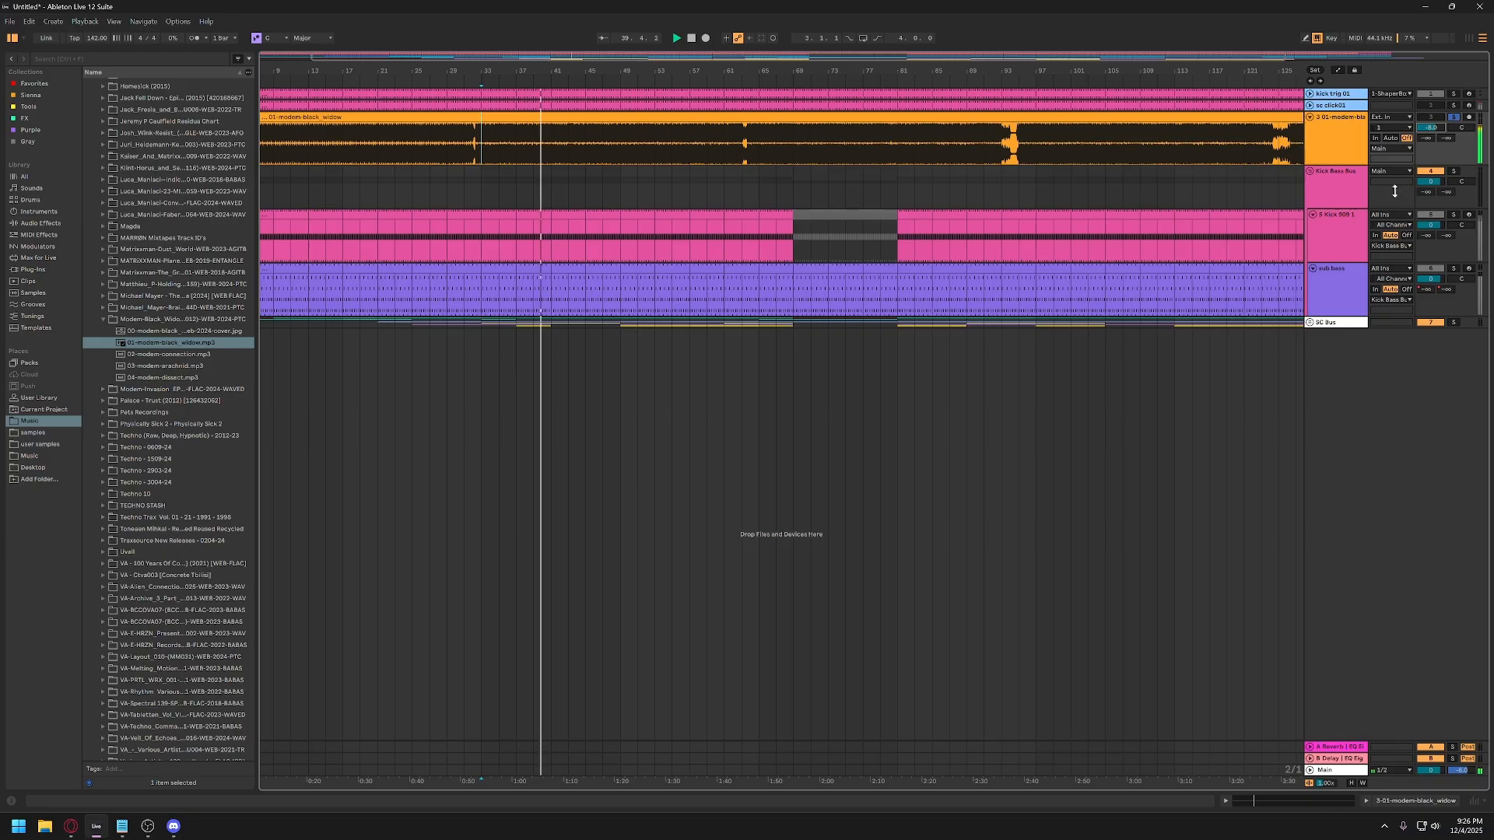
Compare the full mix from bar 33 with the soloed reference track, and set the reference track's volume to -2 dB.
left_click(1455, 117)
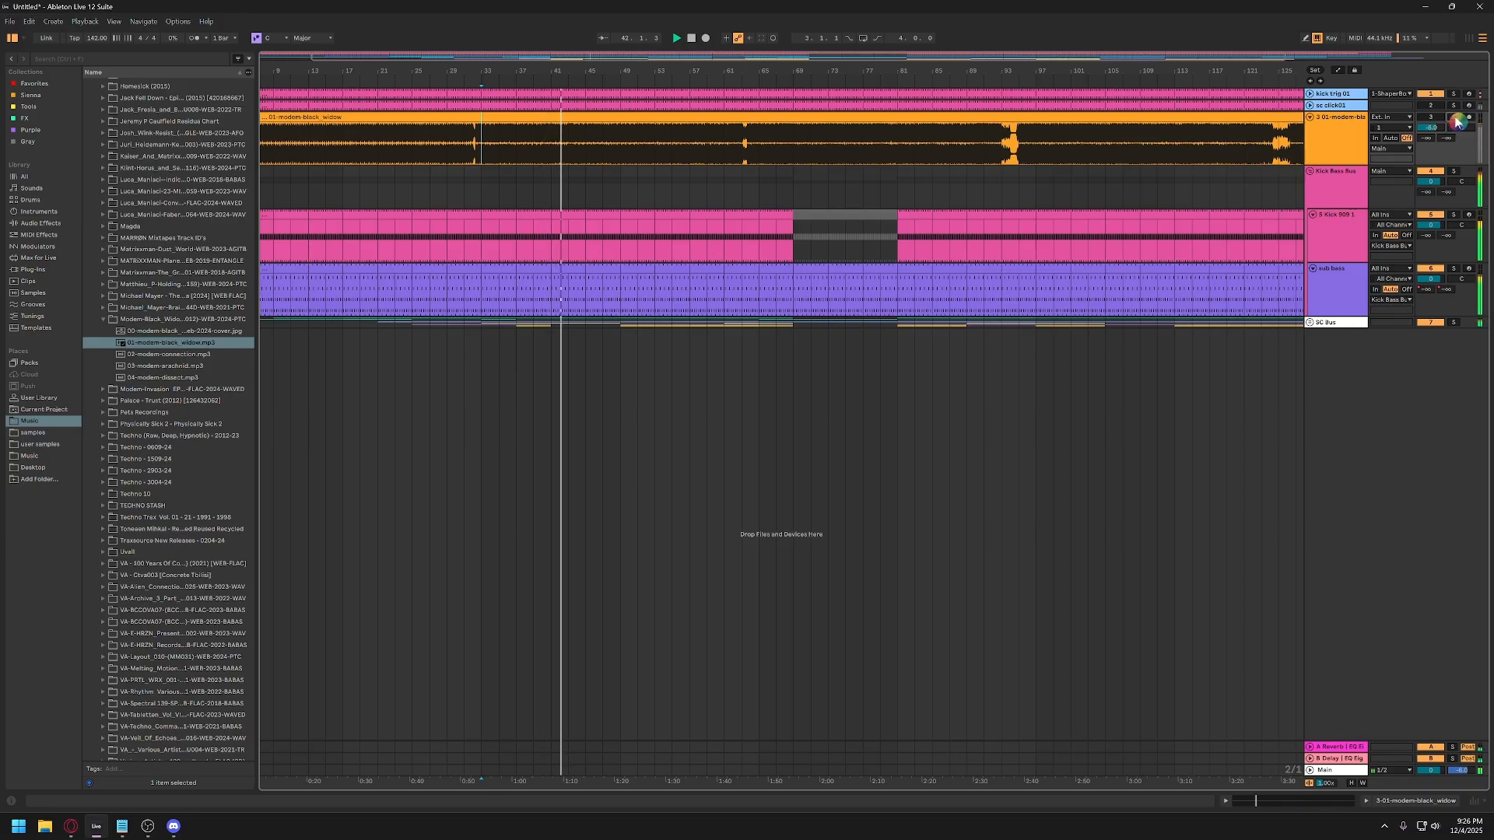
left_click(900, 191)
key("space")
scroll(903, 193, "right", 1)
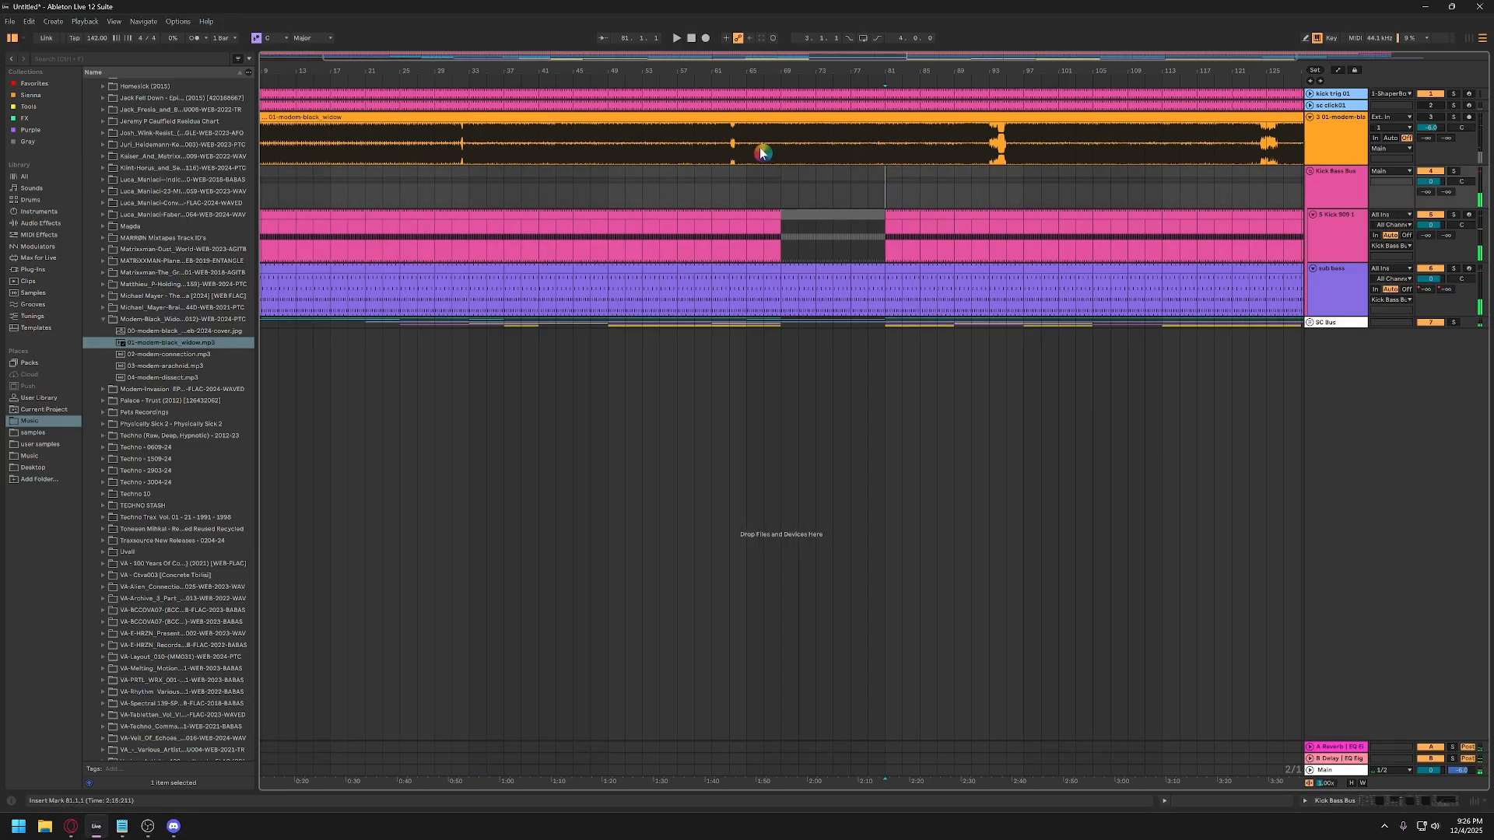
left_click(471, 200)
key("space")
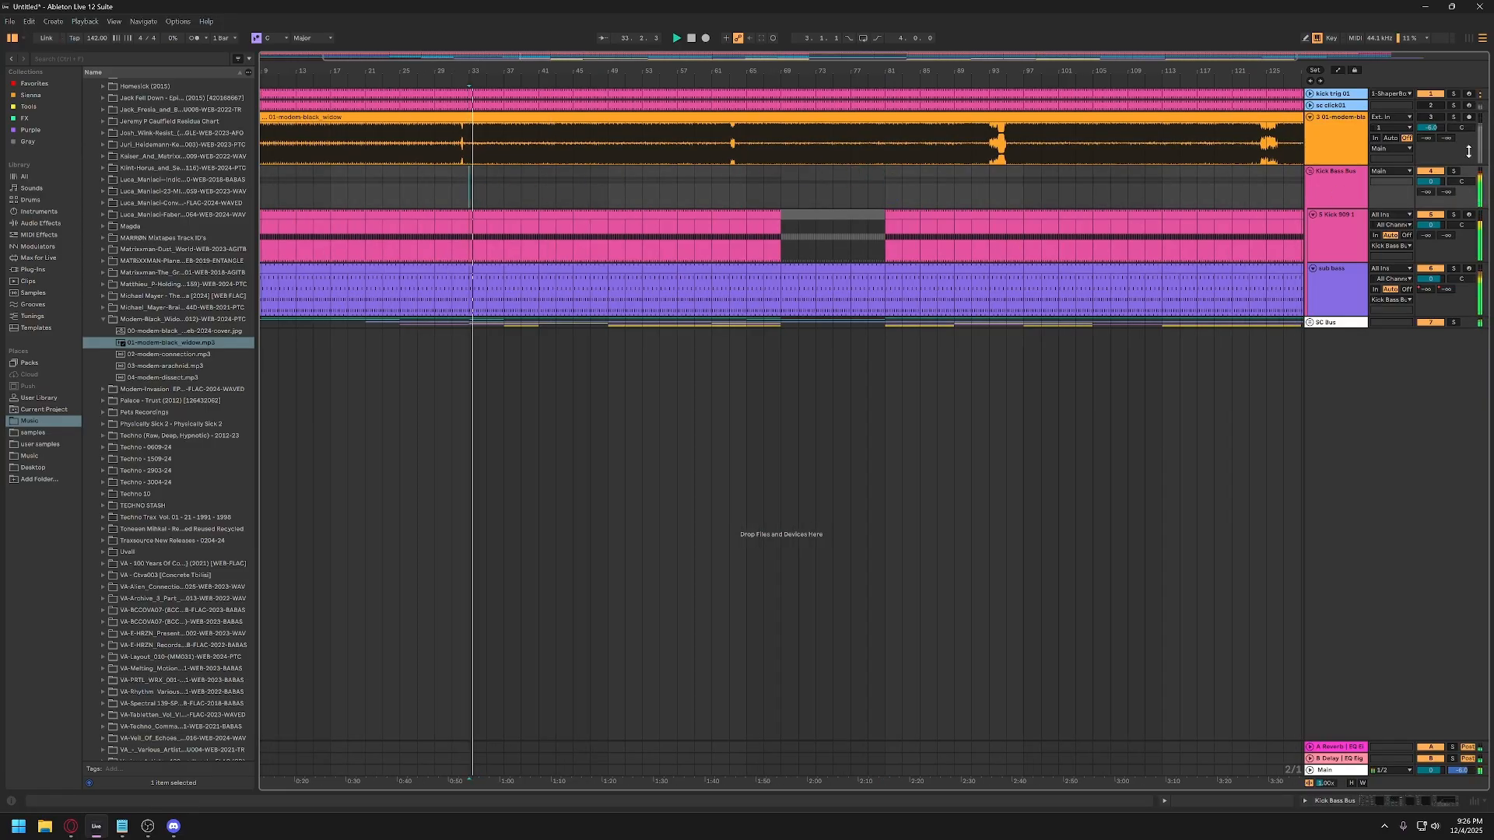
left_click(1450, 117)
left_click_drag(1445, 123, 1441, 130)
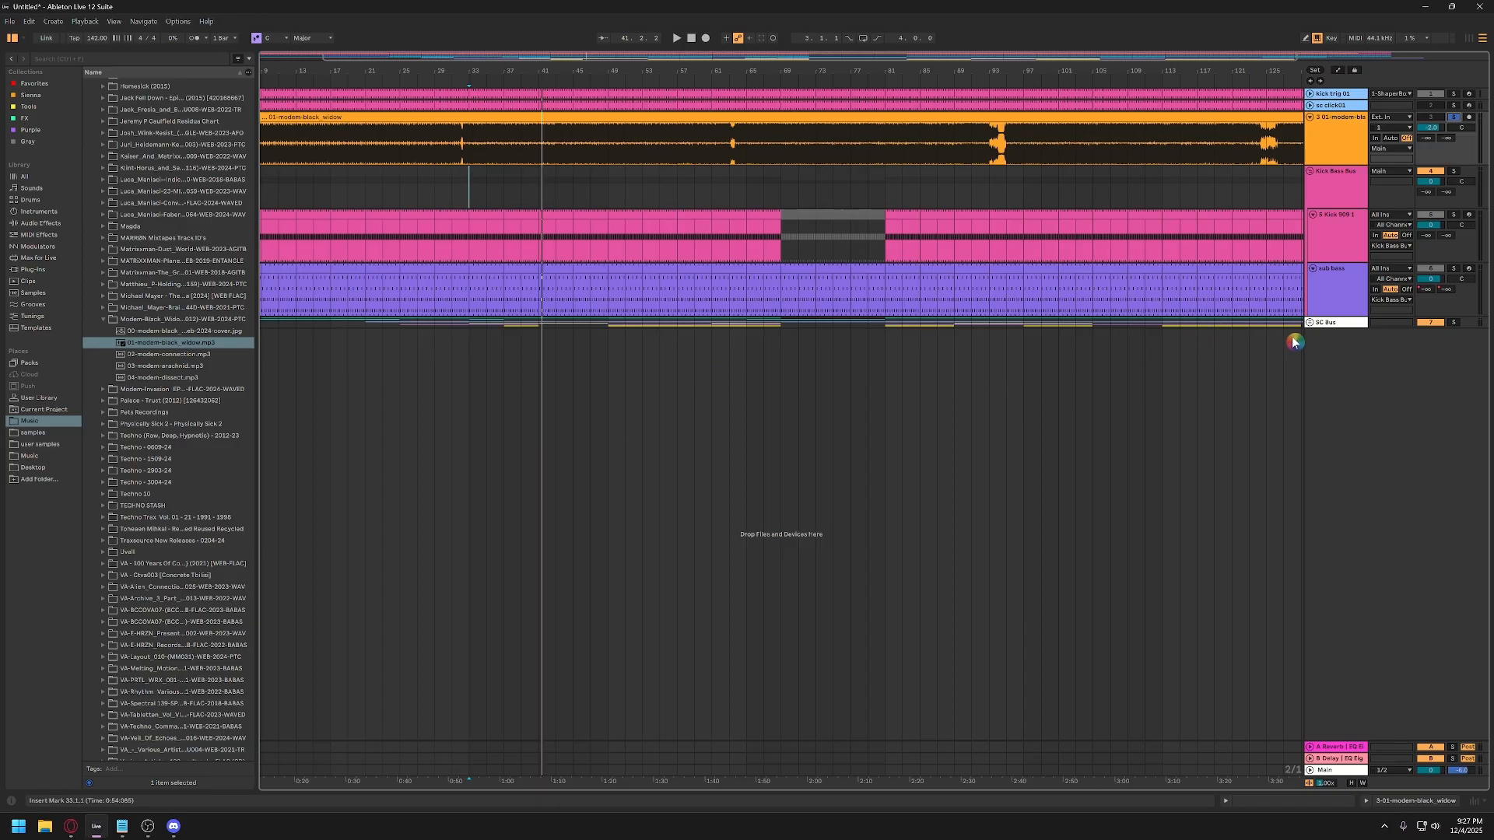
Unfold the SC Bus group to show its percussion, atmos and loop tracks.
left_click(1309, 322)
scroll(1118, 352, "down", 2)
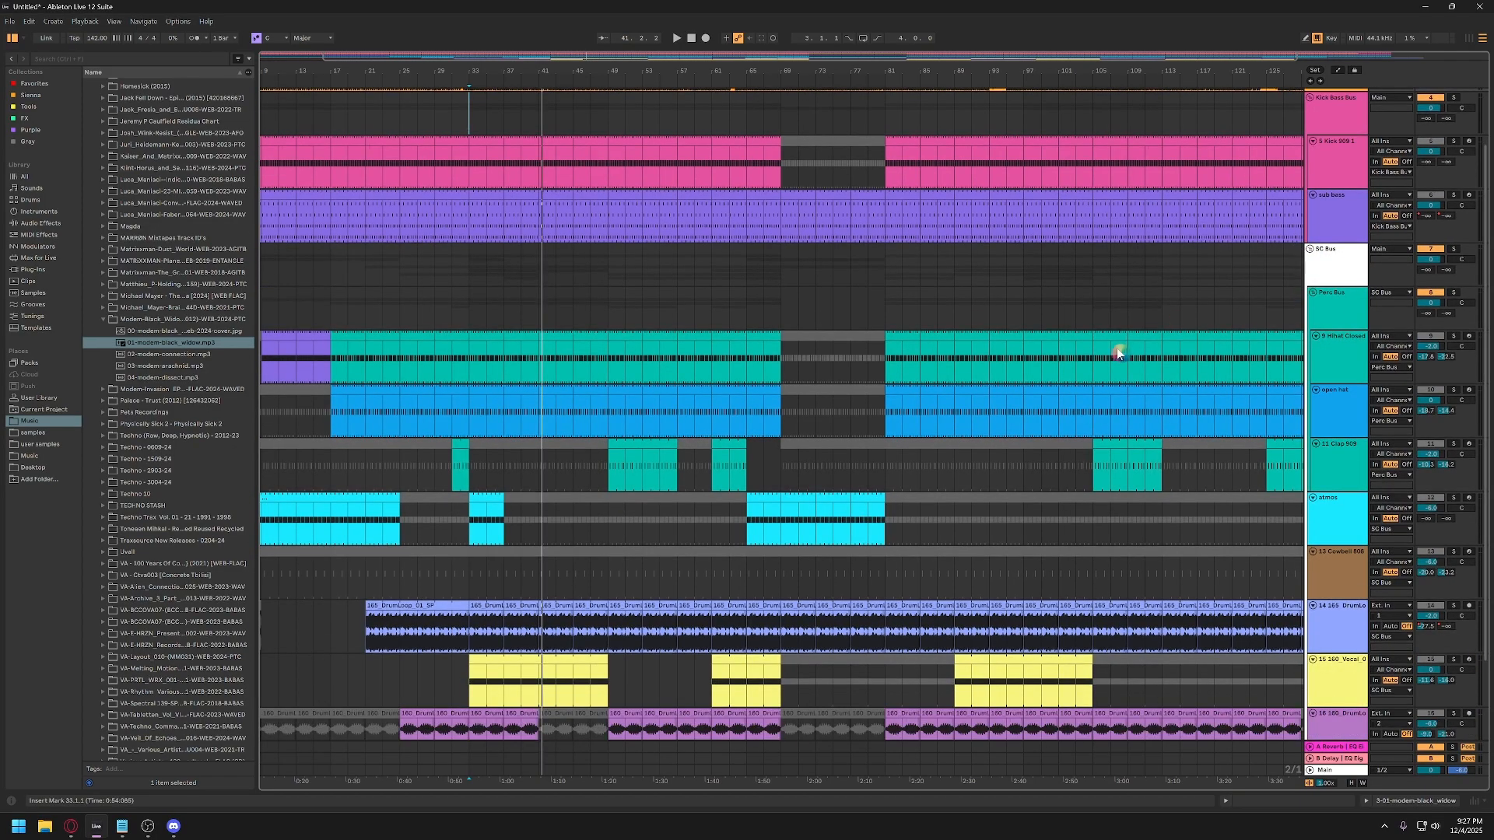
scroll(879, 365, "up", 2)
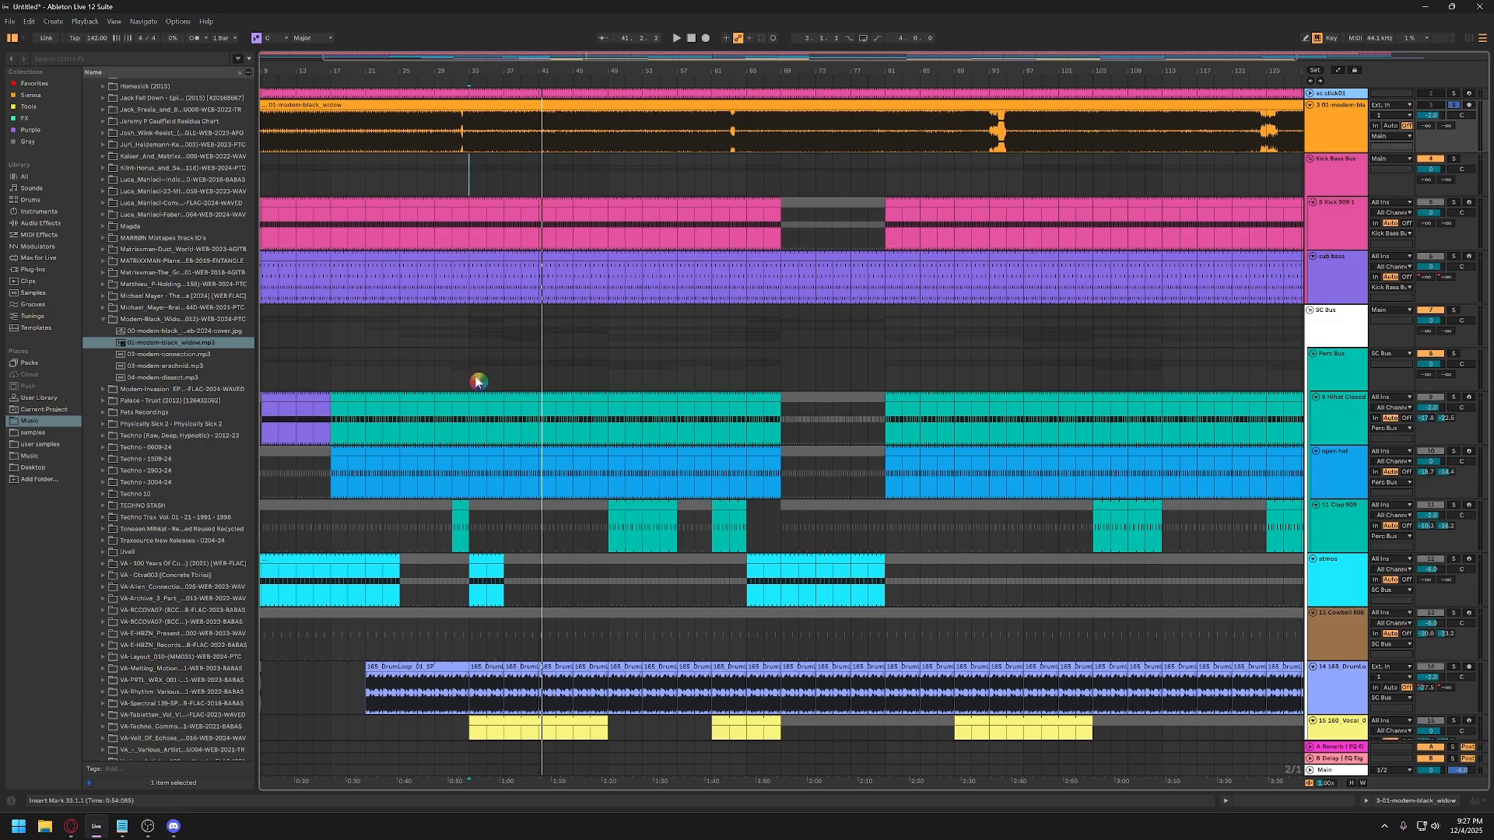
Play the soloed reference from bar 33, and unsolo it to hear the same passage of the mix.
left_click(467, 191)
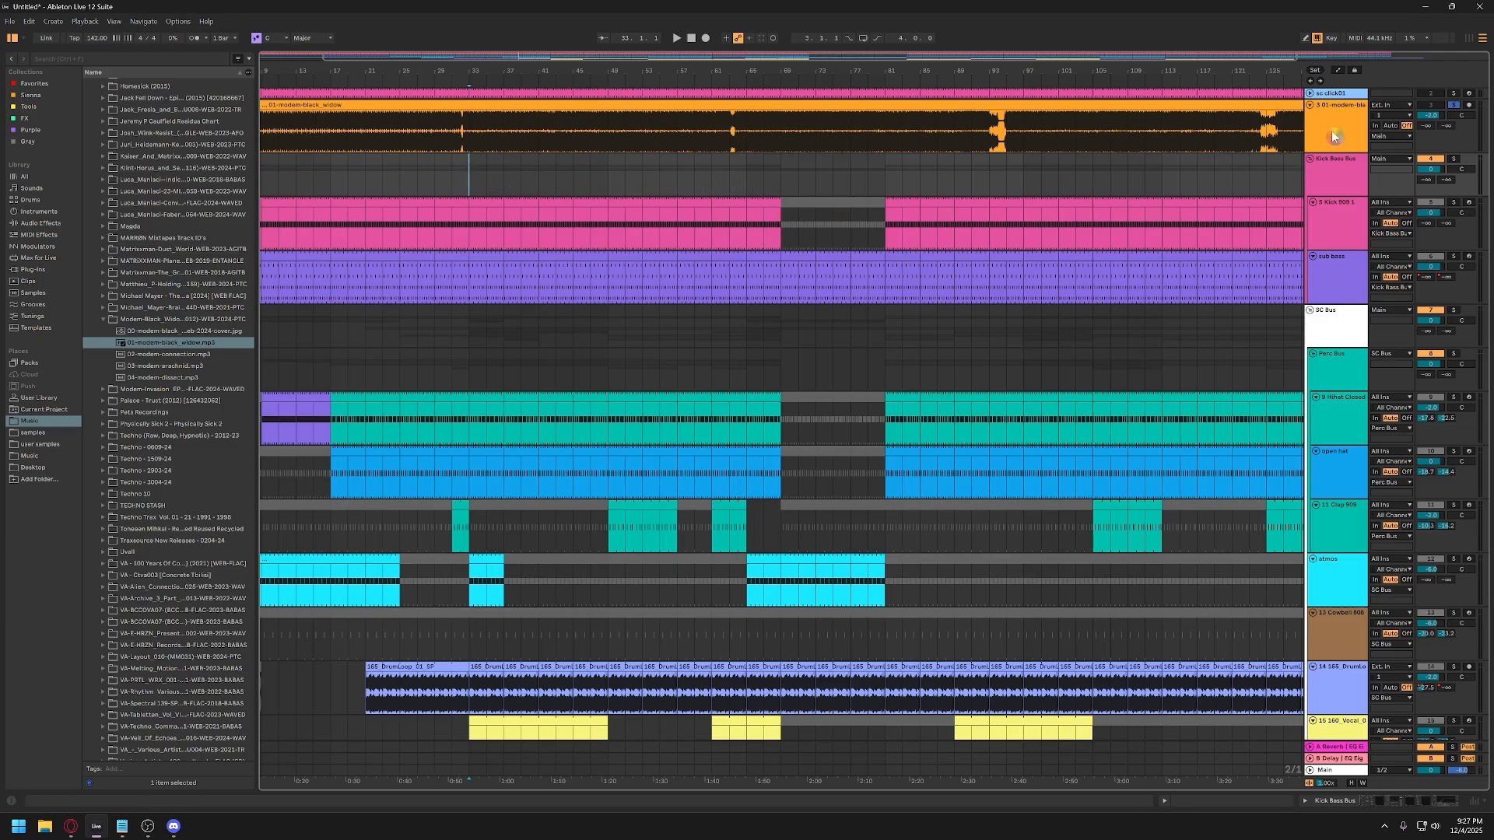
key("space")
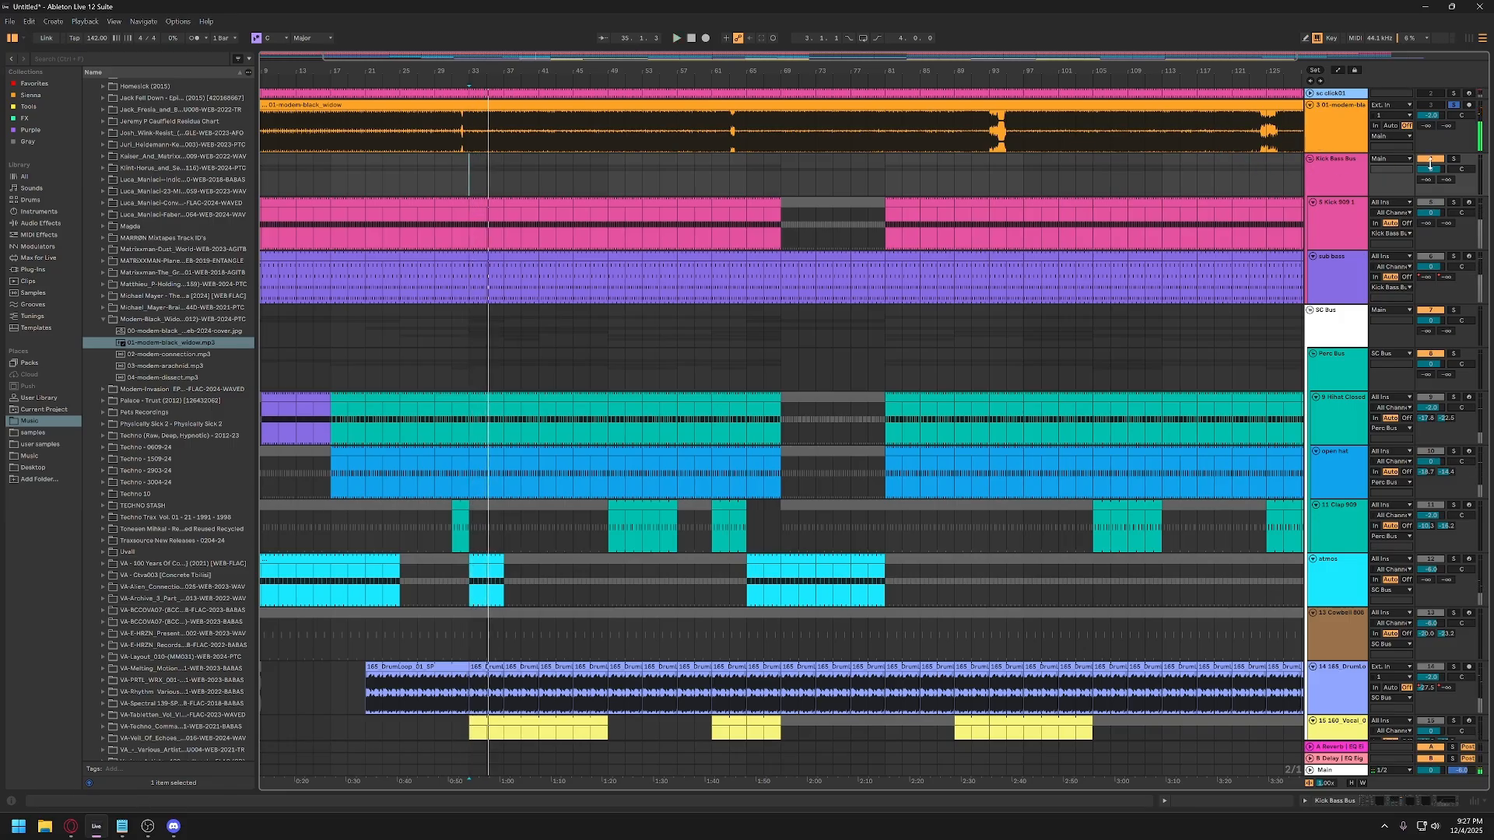
left_click(1456, 105)
key("space")
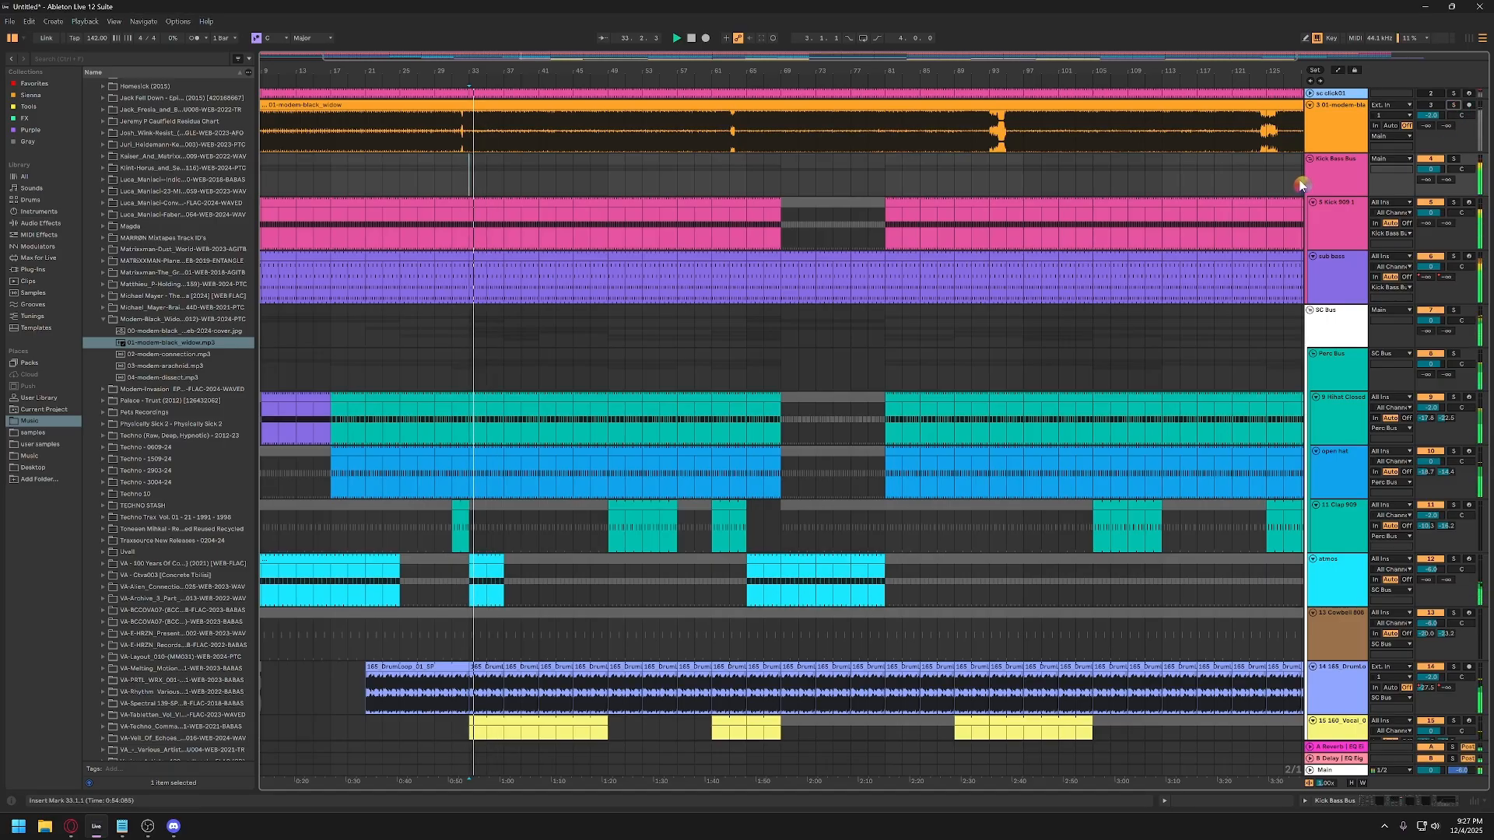
key("space")
Shift the upper-mid band of the Kick 909 1 track's EQ Eight to a lower frequency and play the result.
double_click(1326, 226)
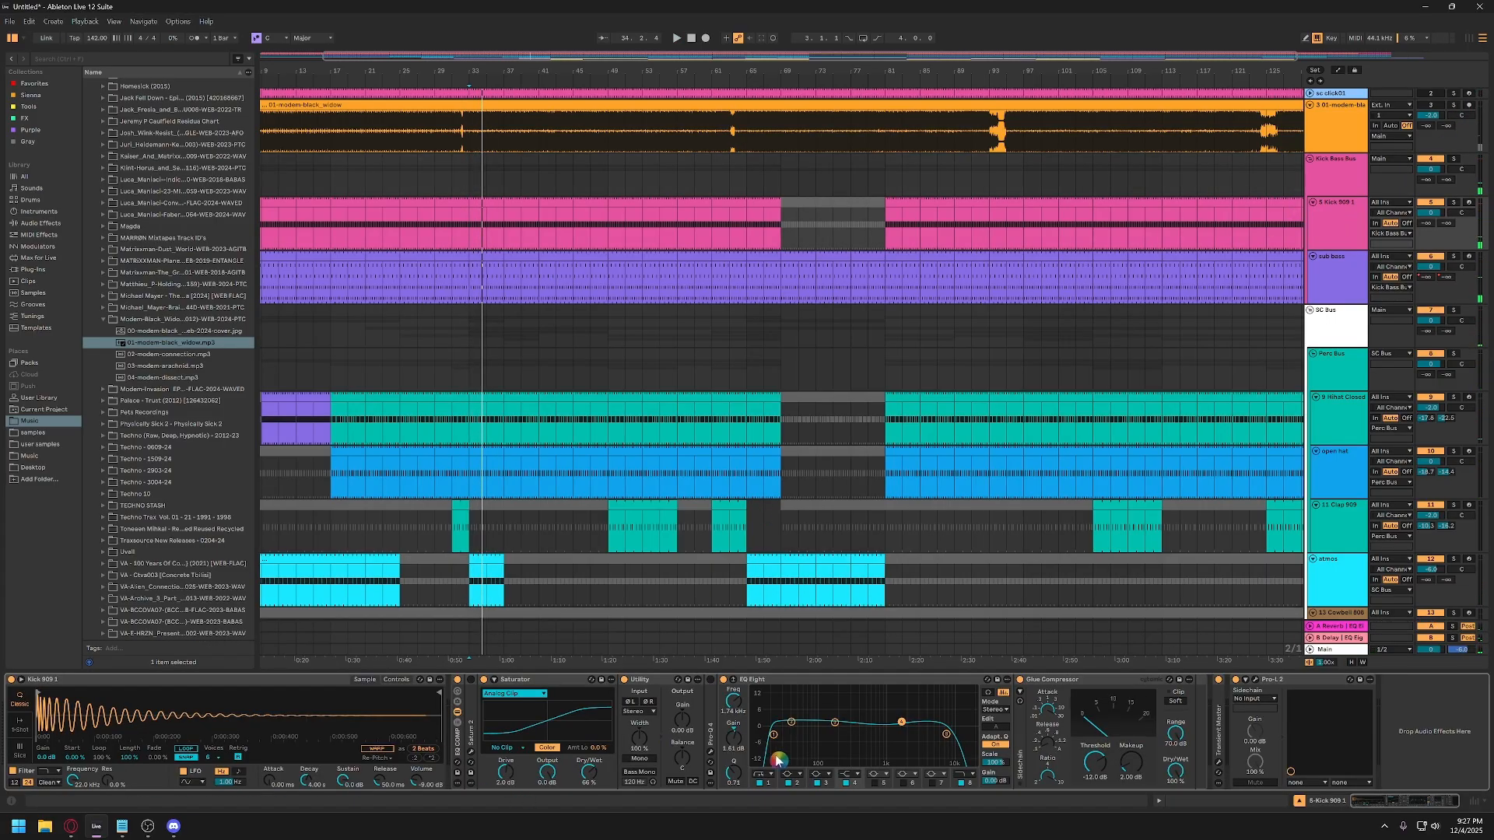
left_click_drag(901, 721, 883, 719)
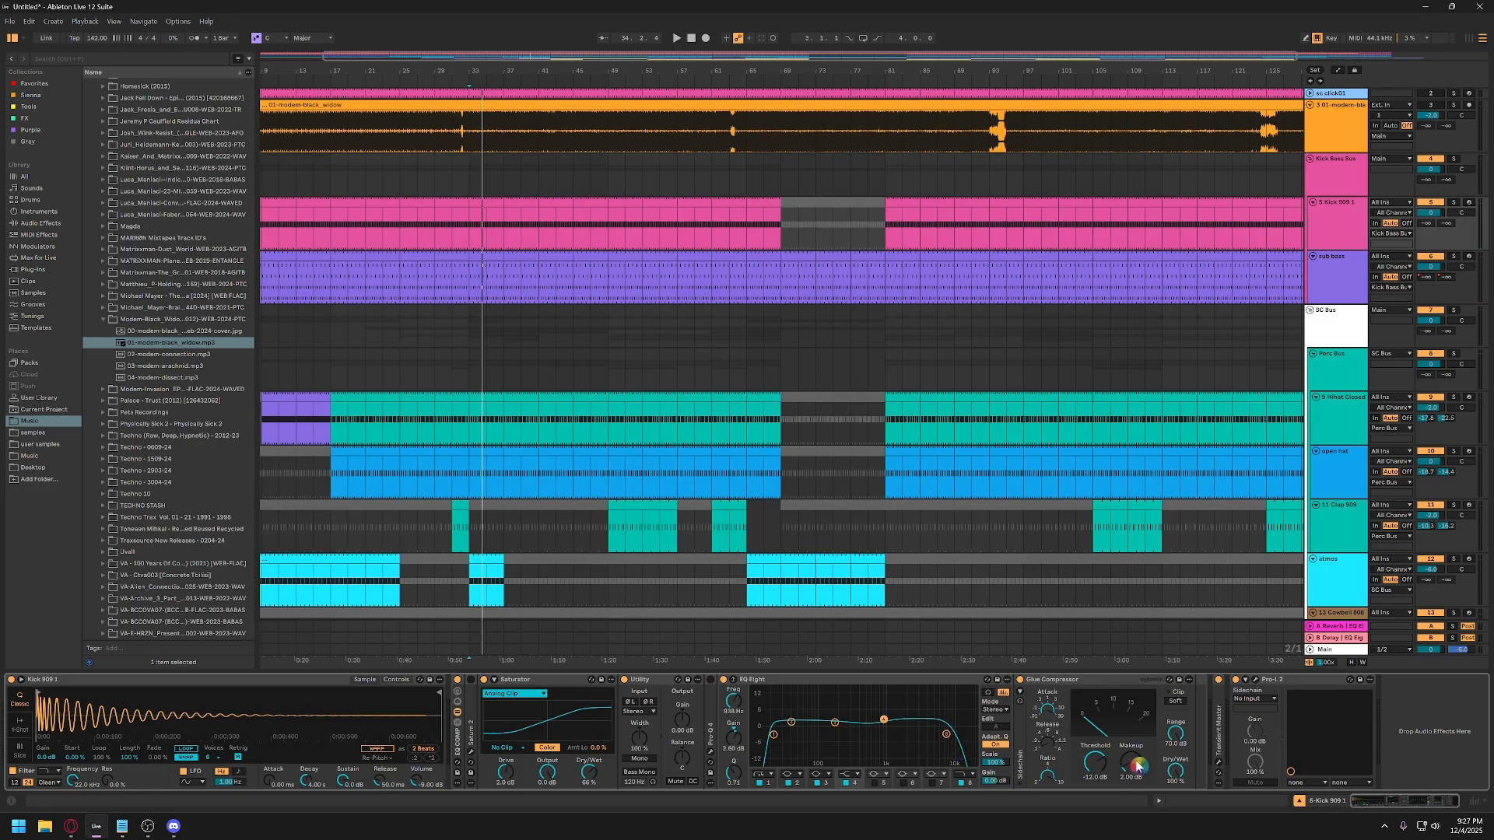
key("space")
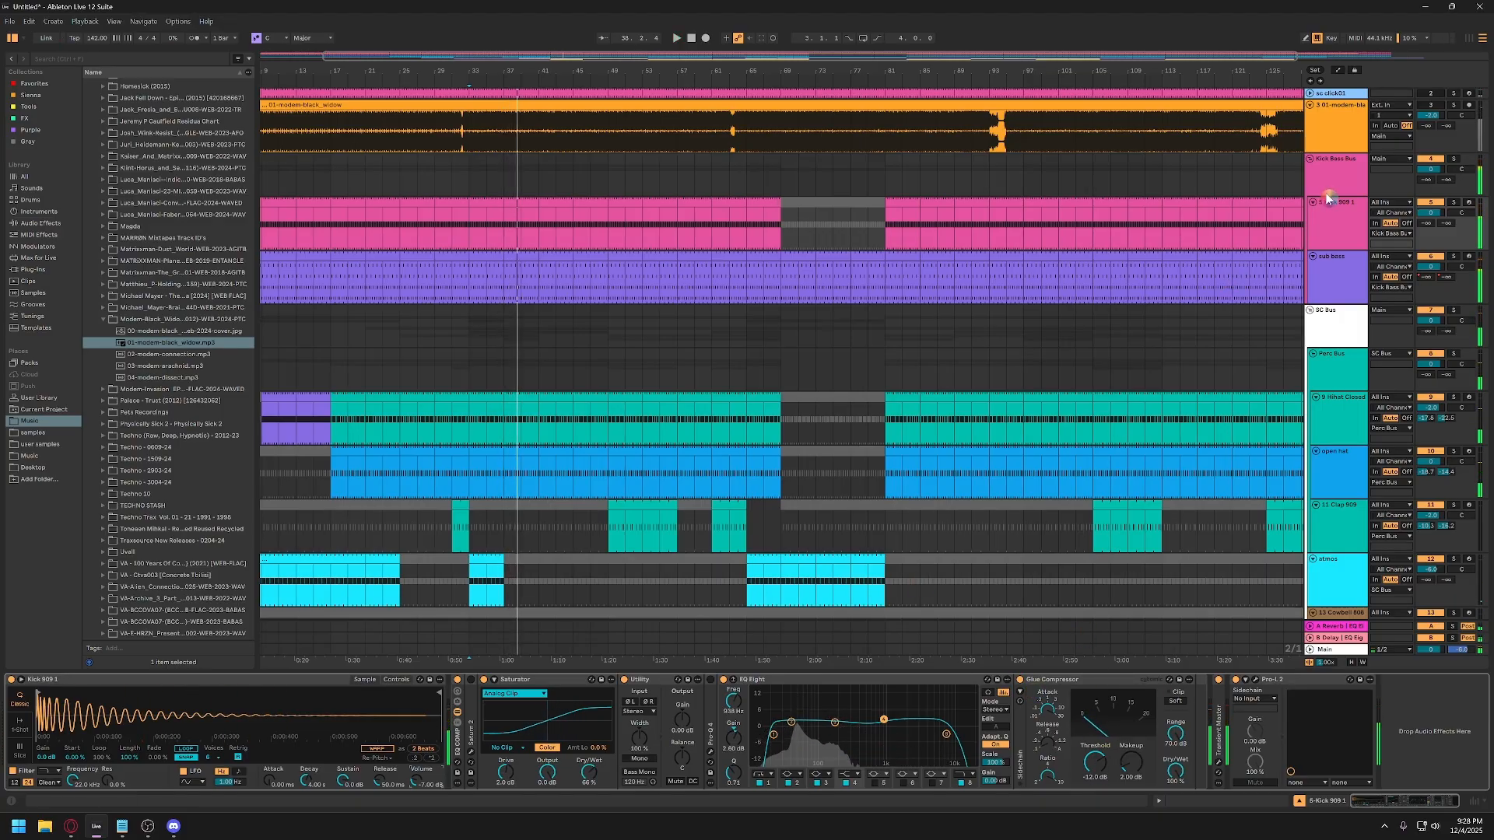
Compare the soloed reference track with the full mix from bar 43.
left_click(1453, 105)
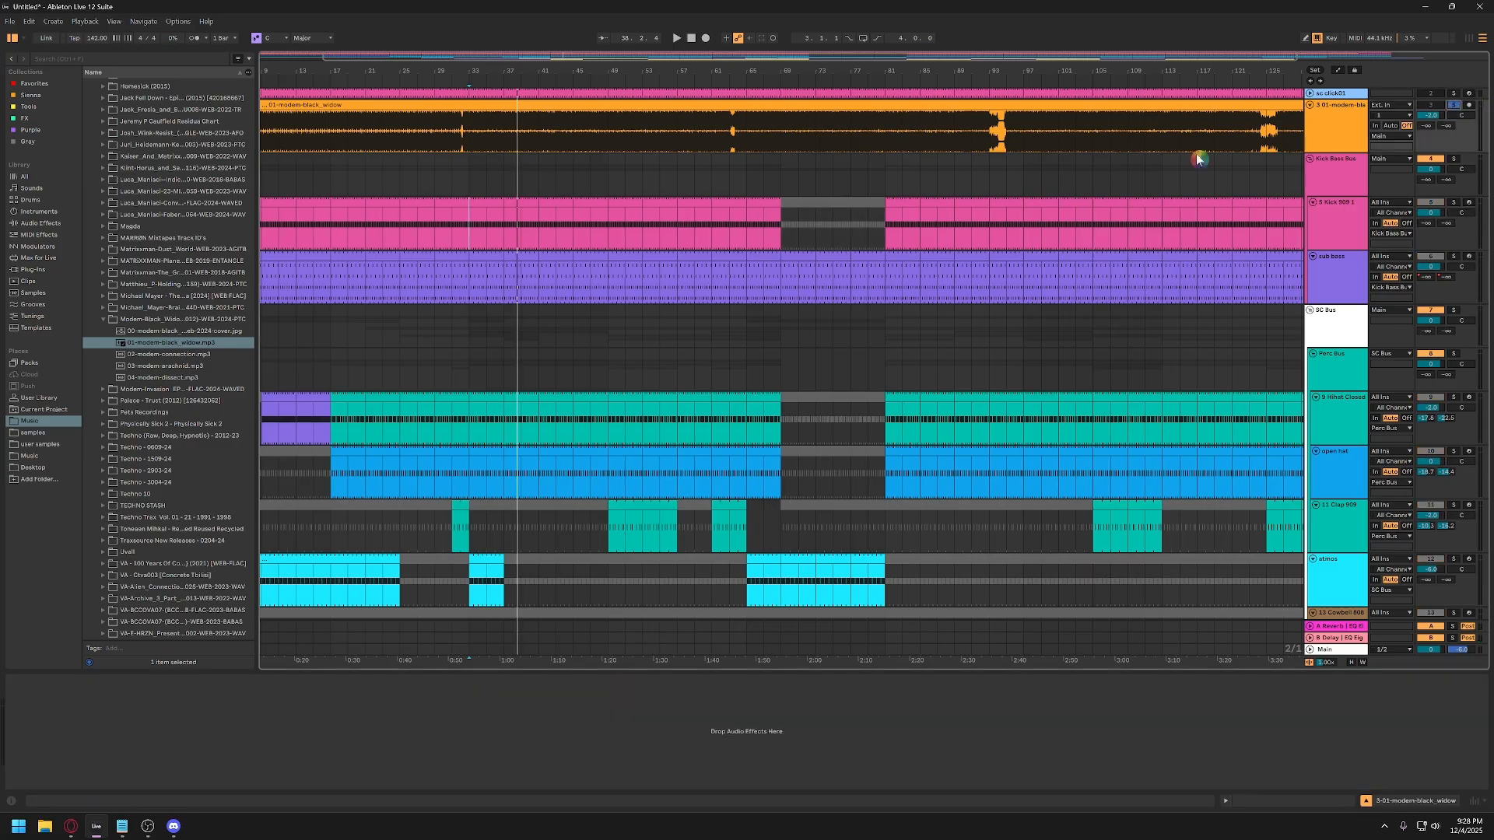
left_click(556, 188)
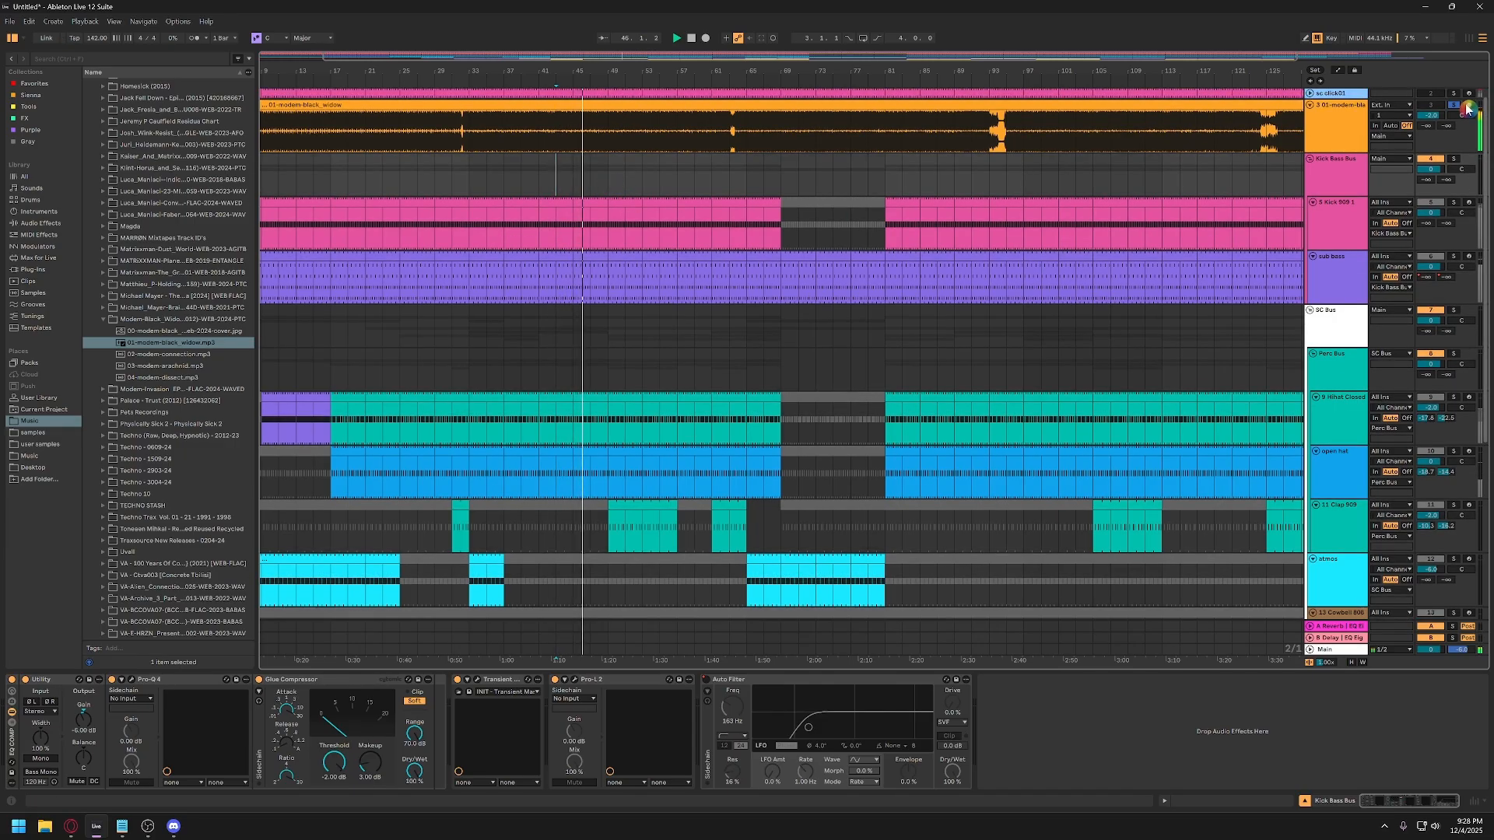
key("space")
key("space")
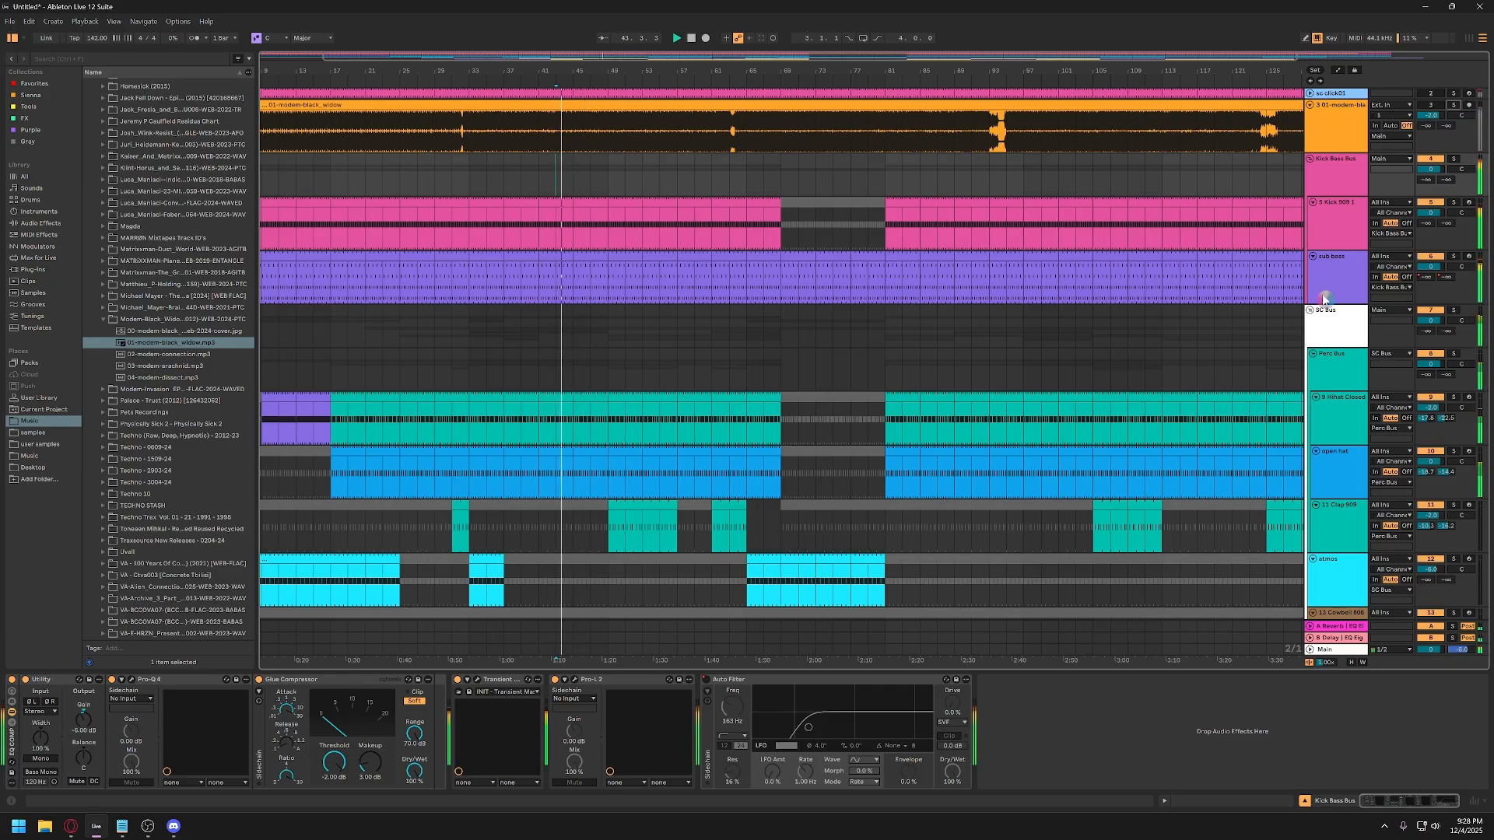
Set the Glue Compressor's makeup gain on the Perc Bus to 2 dB while the mix plays.
left_click(1326, 363)
scroll(1326, 397, "down", 1)
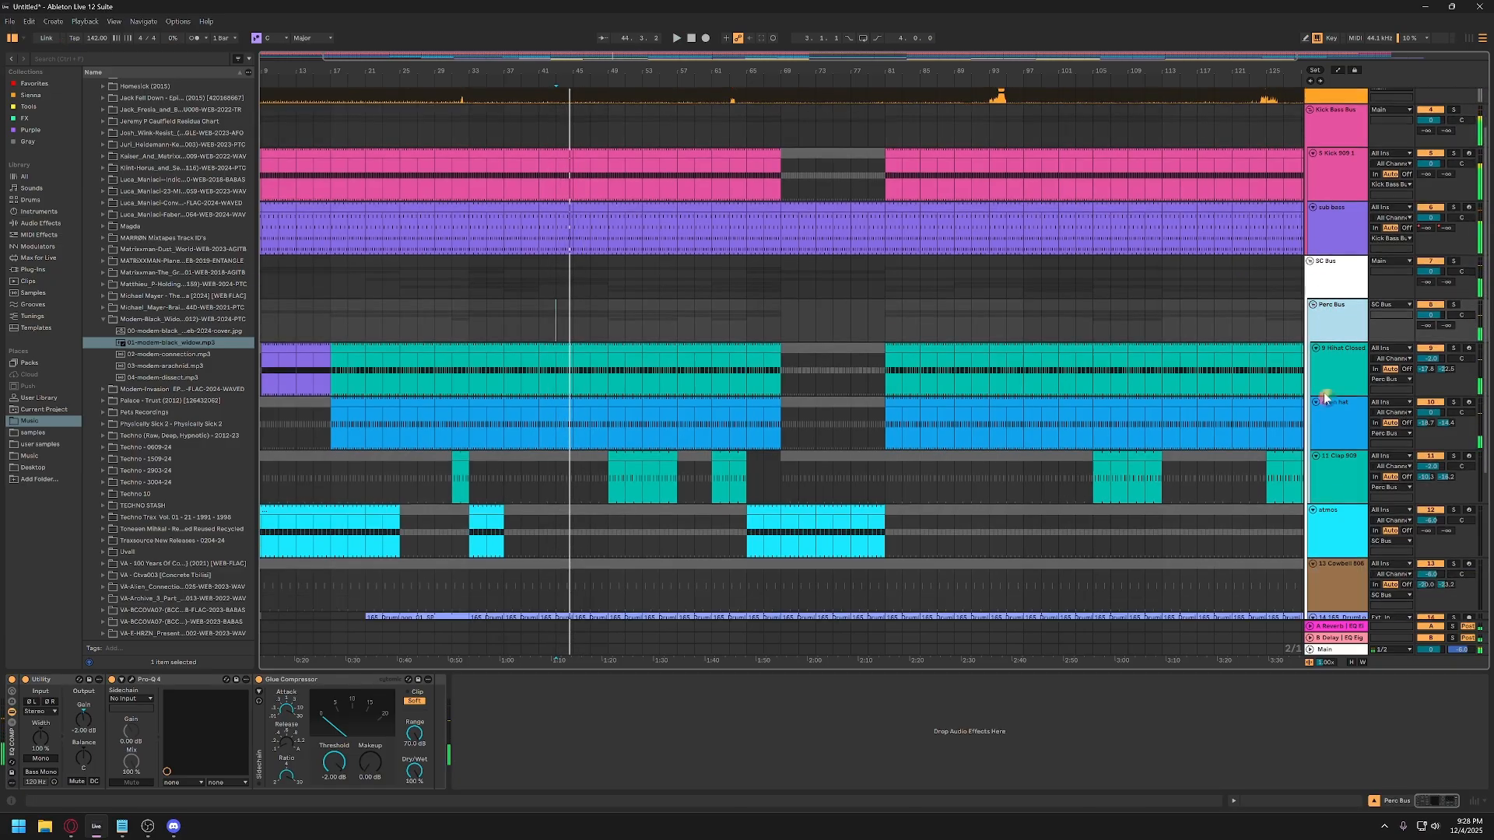
left_click(375, 765)
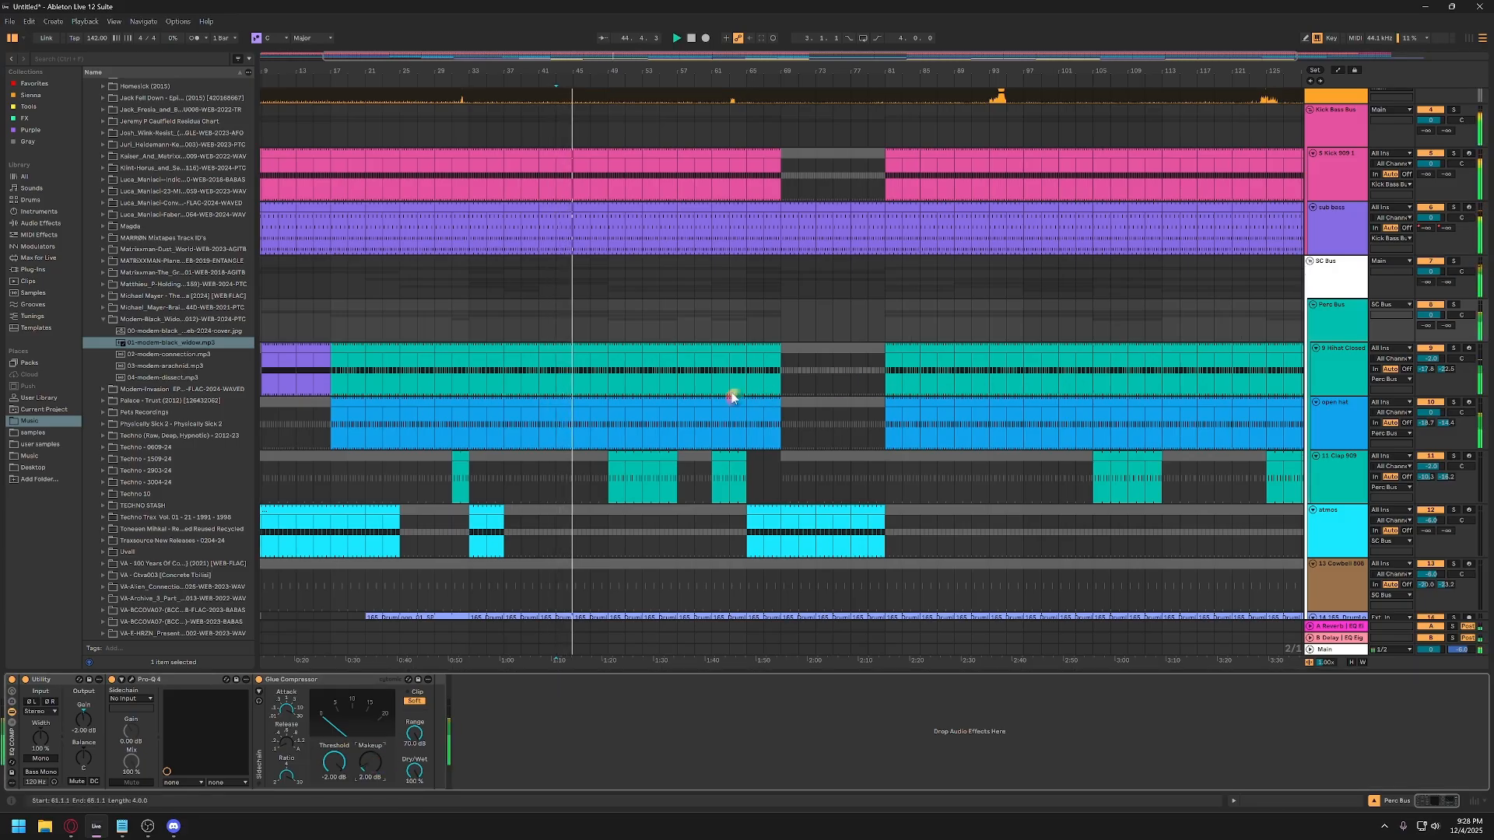
scroll(670, 381, "up", 2)
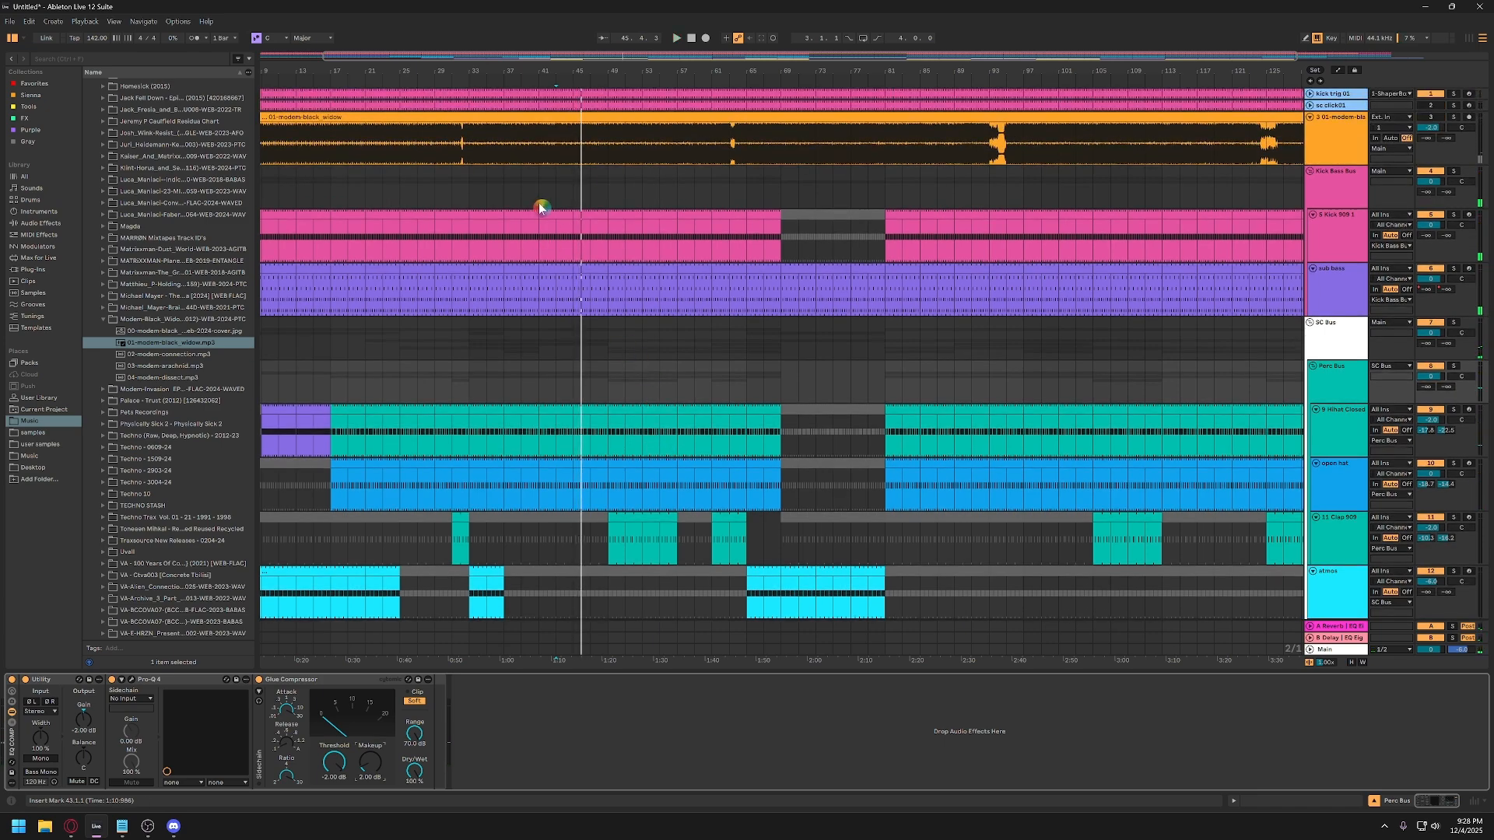
key("space")
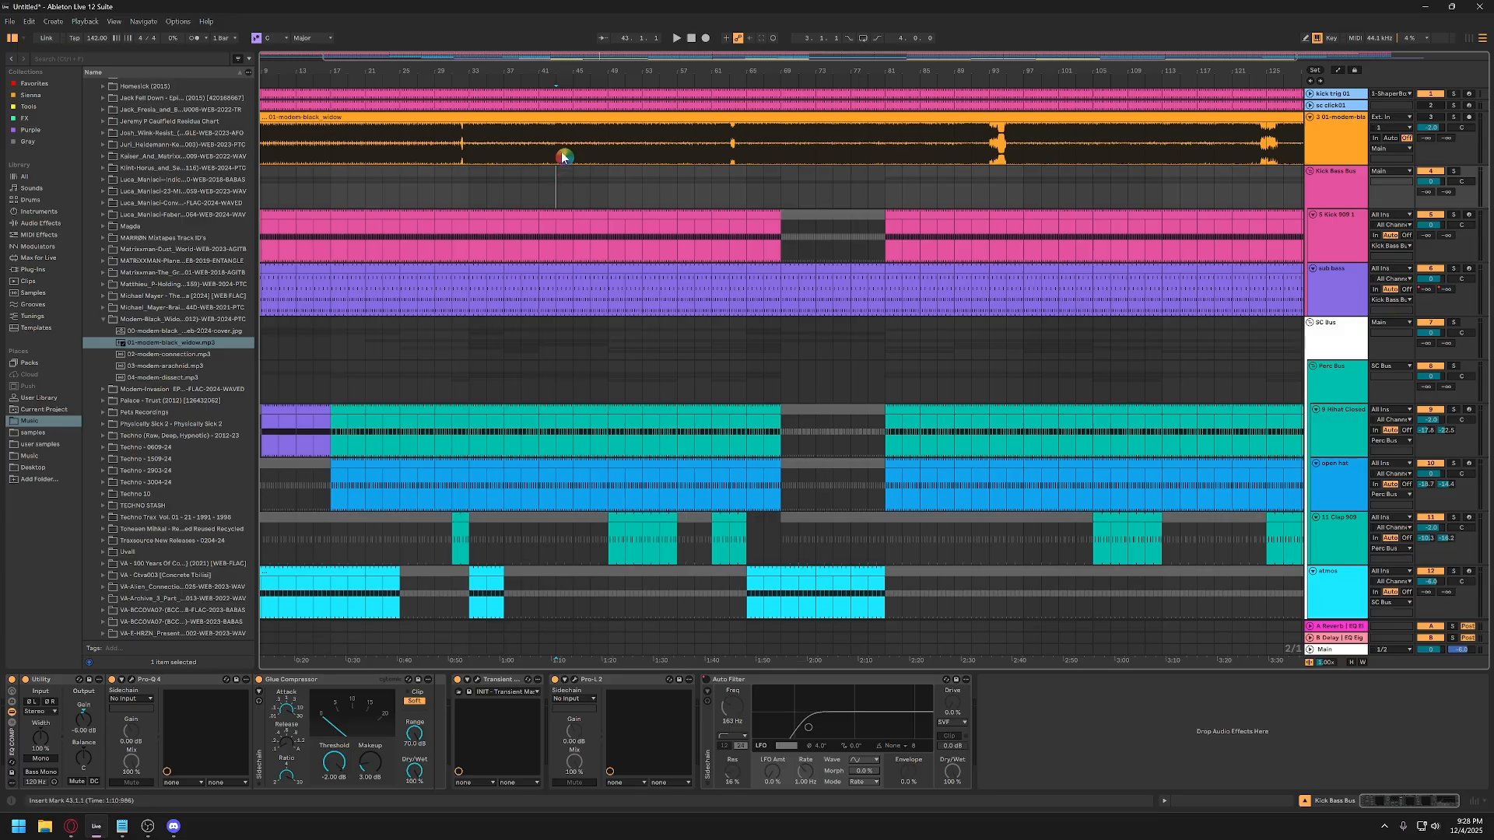
Play the soloed reference once more from bar 43, unsolo it to hear the mix, and stop playback.
left_click(560, 156)
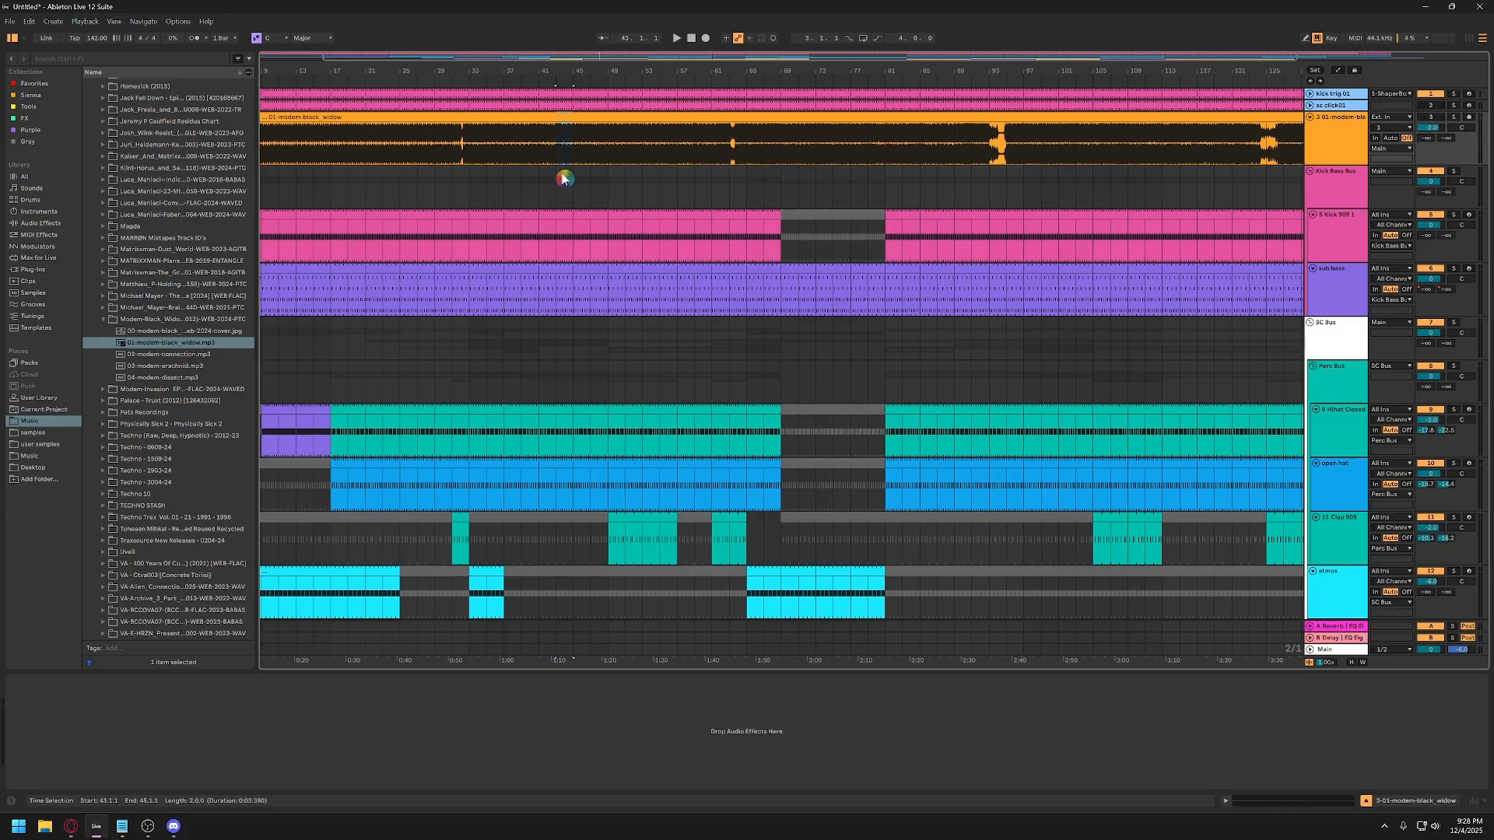
left_click(559, 195)
left_click(568, 150)
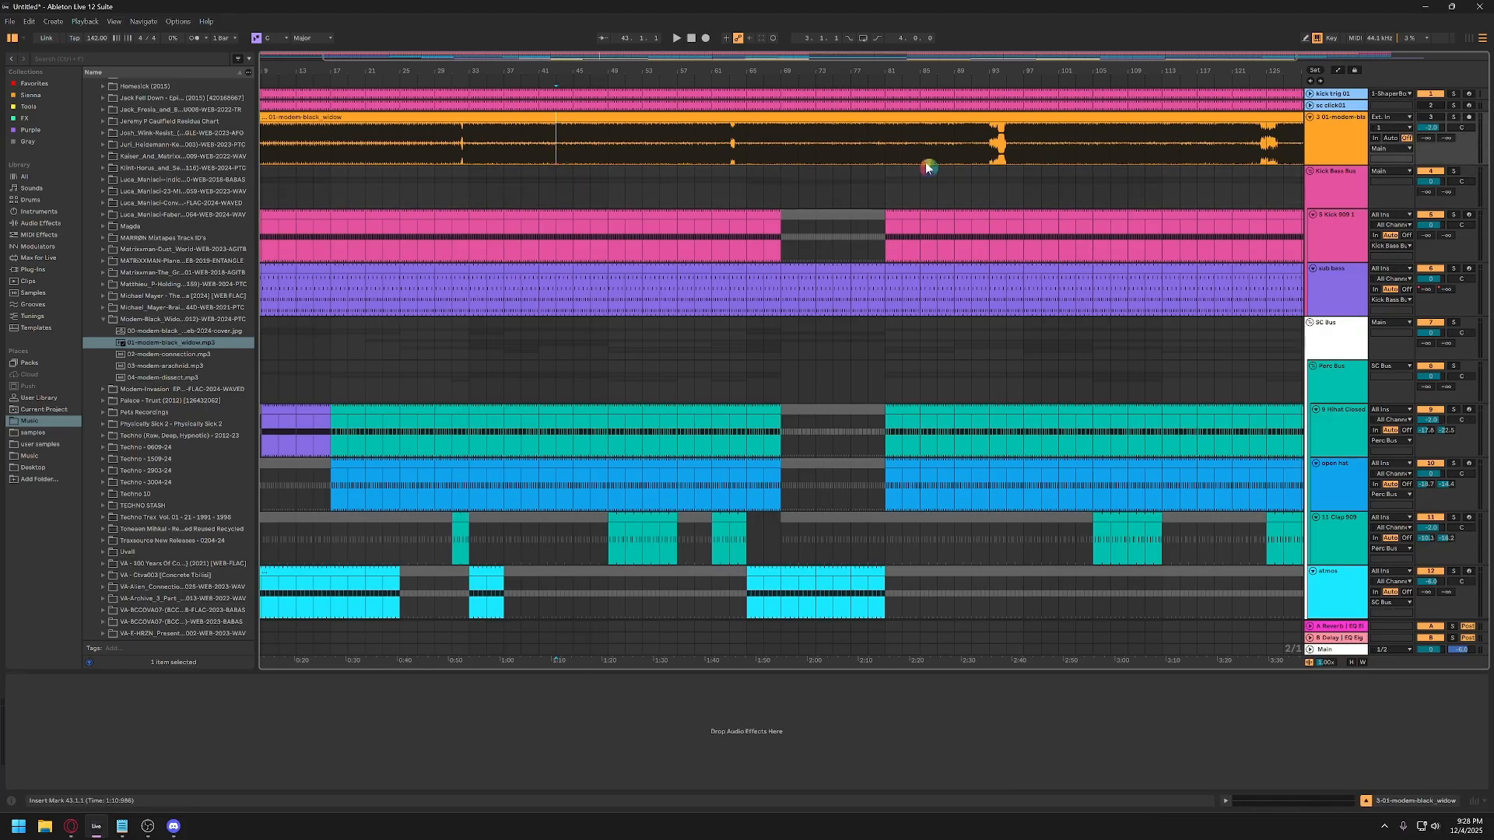
left_click(1453, 118)
key("space")
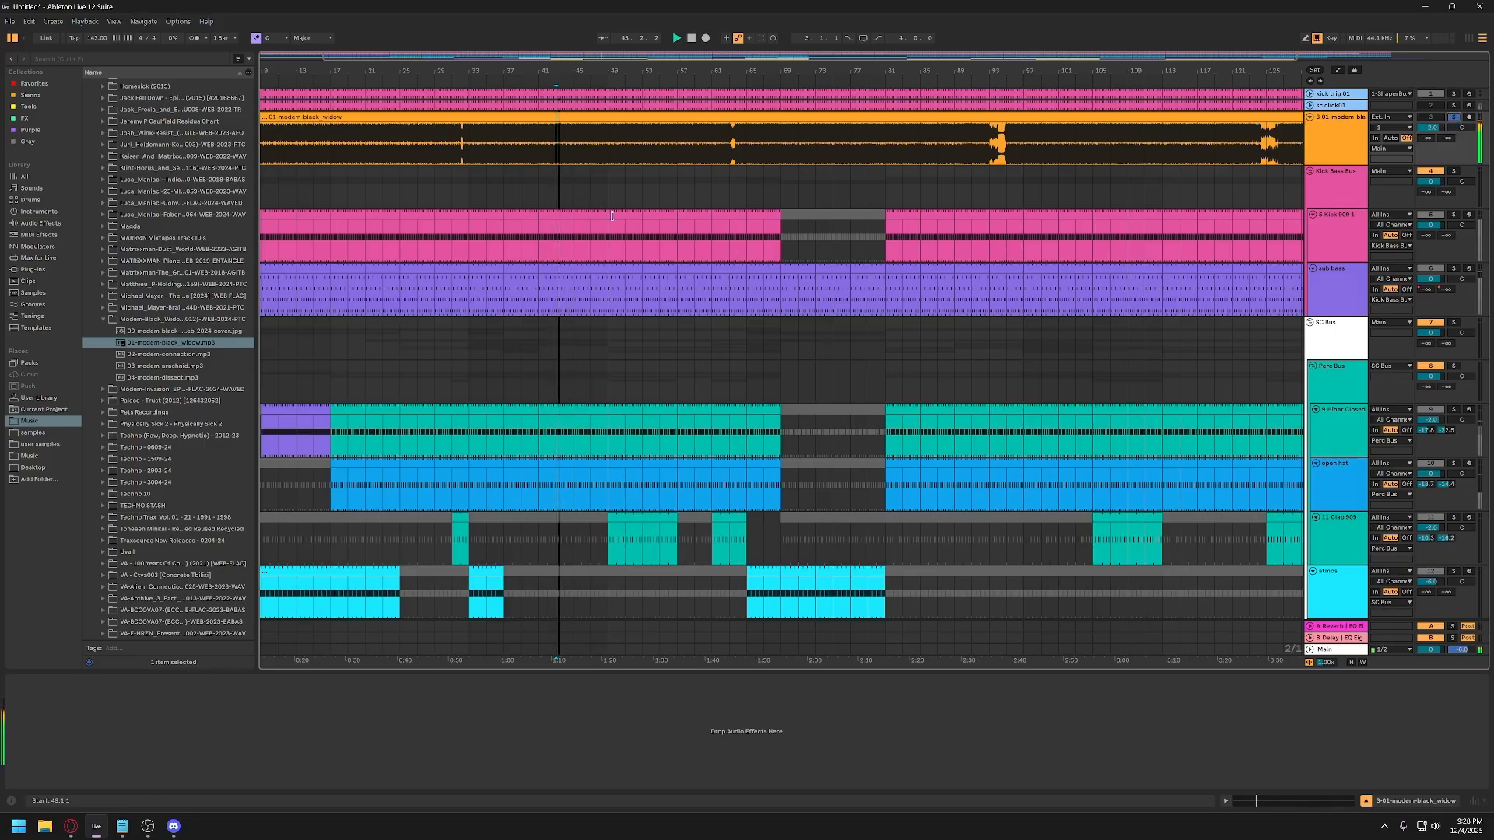
left_click(1454, 119)
key("space")
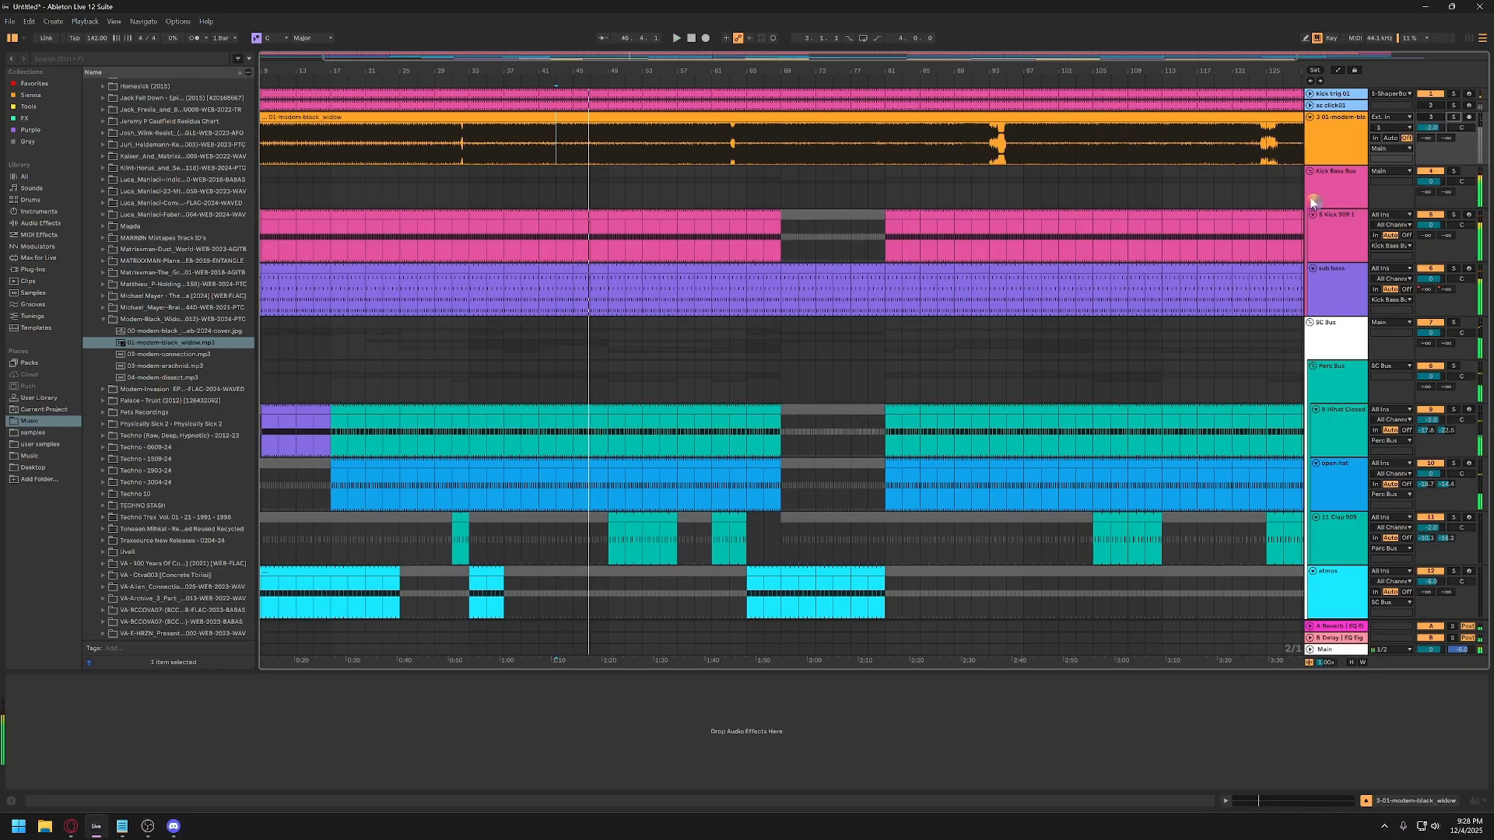
Set the playback start to bar 33 and unfold the Main track with its device chain shown.
left_click(1346, 136)
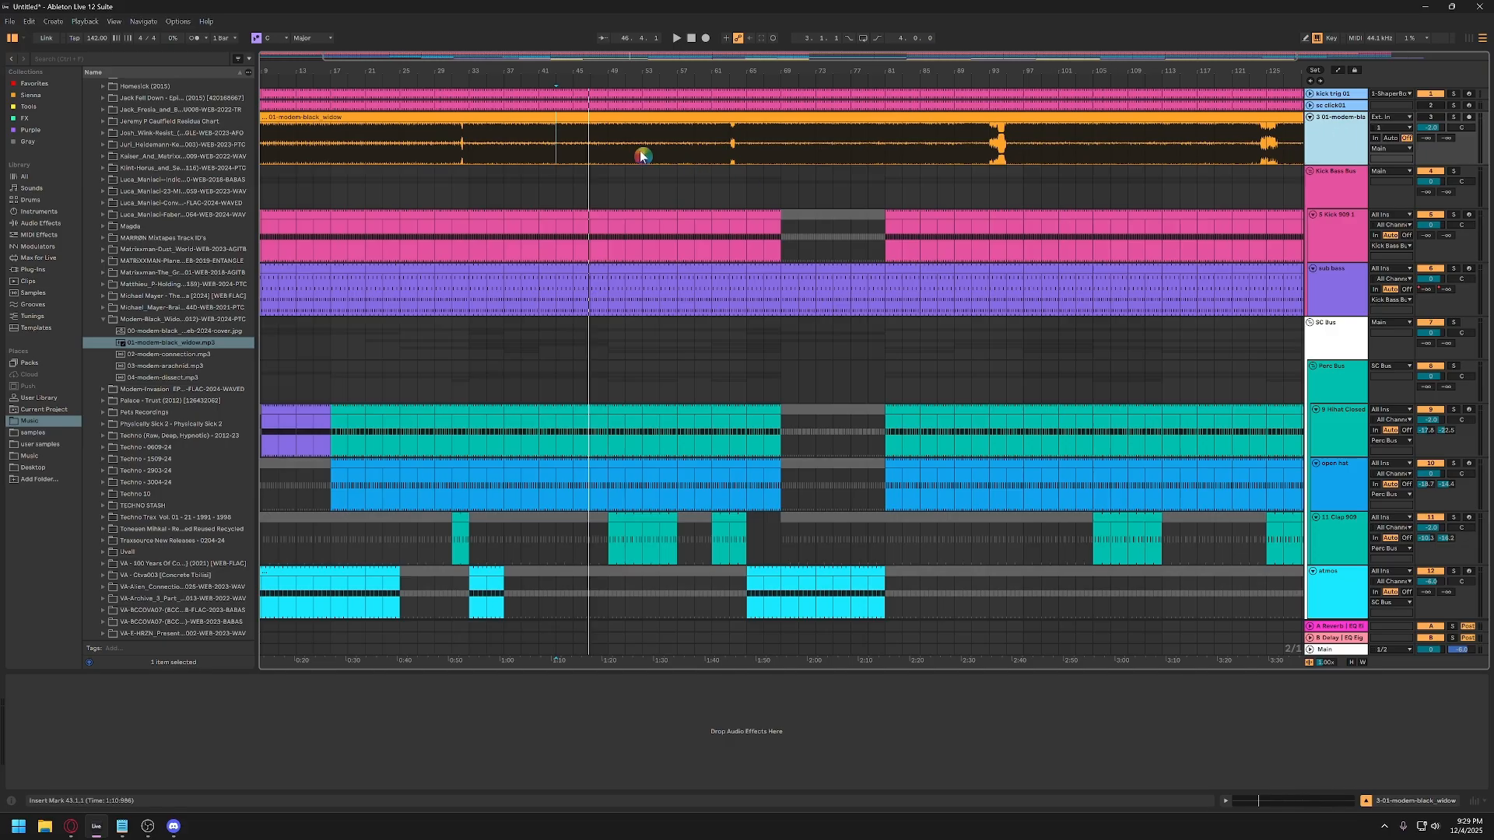
left_click(468, 164)
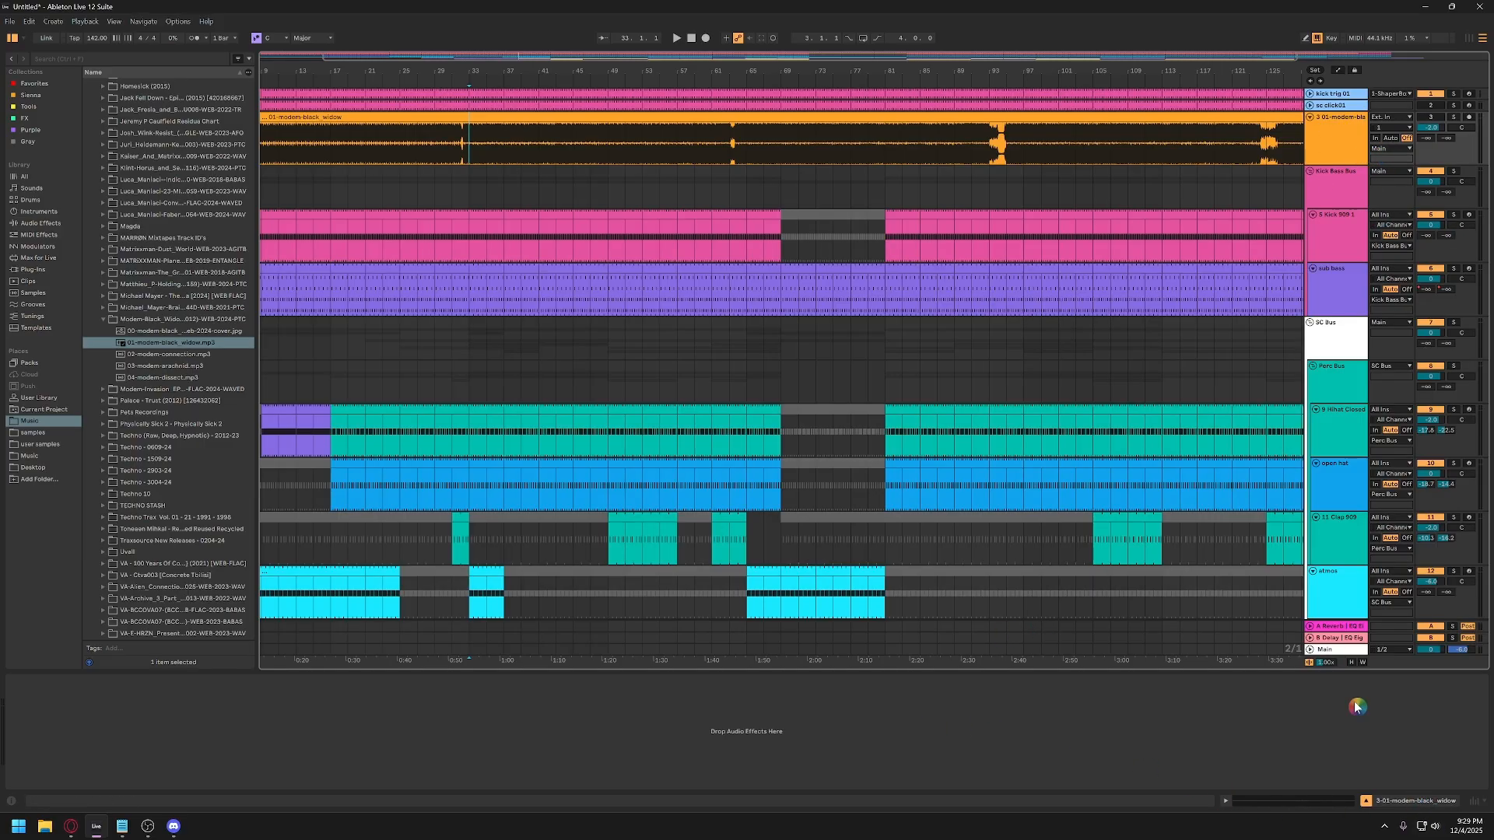
left_click(1310, 650)
left_click(1328, 622)
left_click(1329, 623)
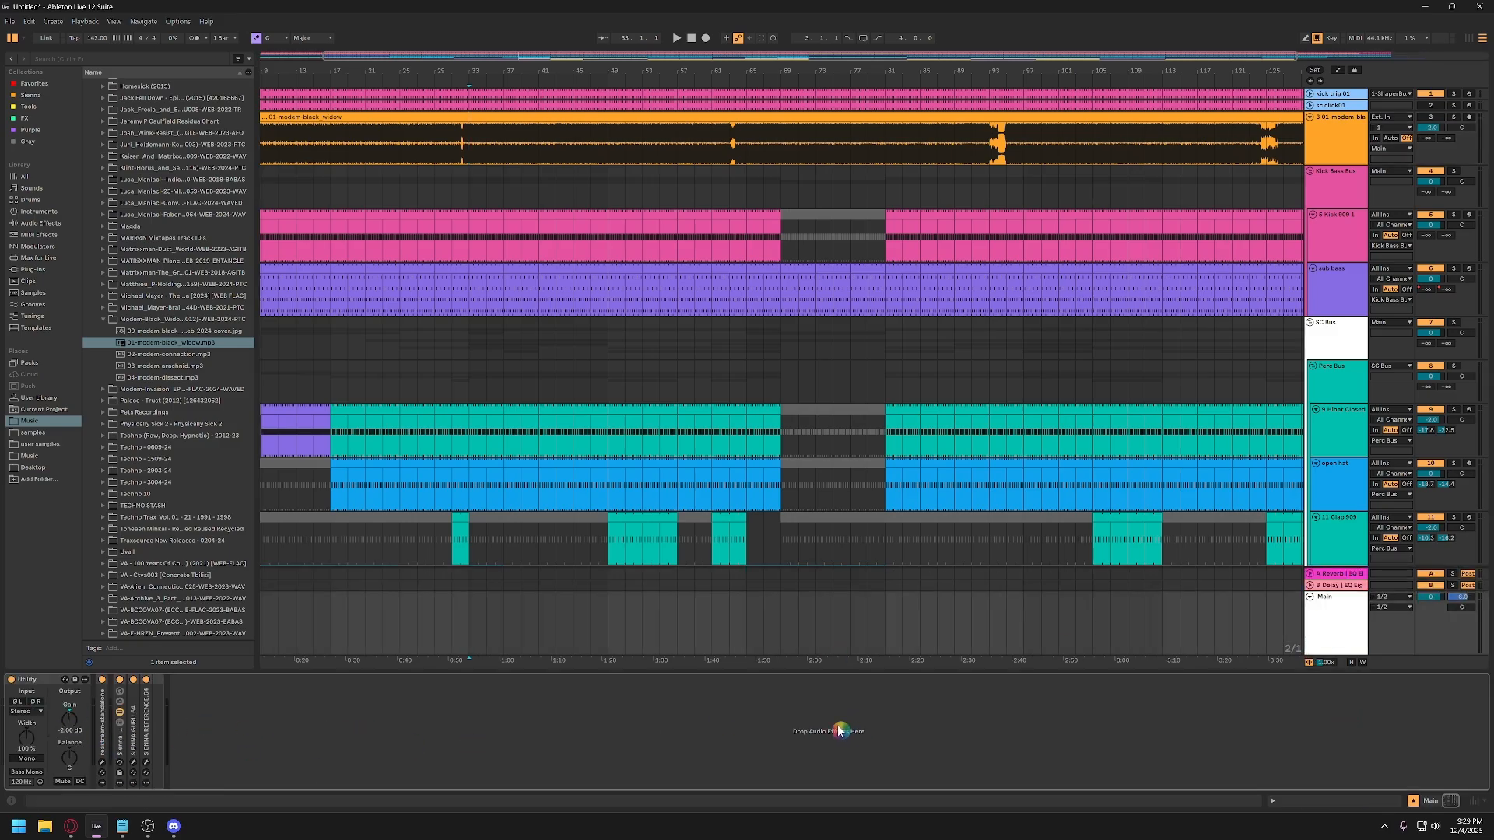
left_click(1328, 644)
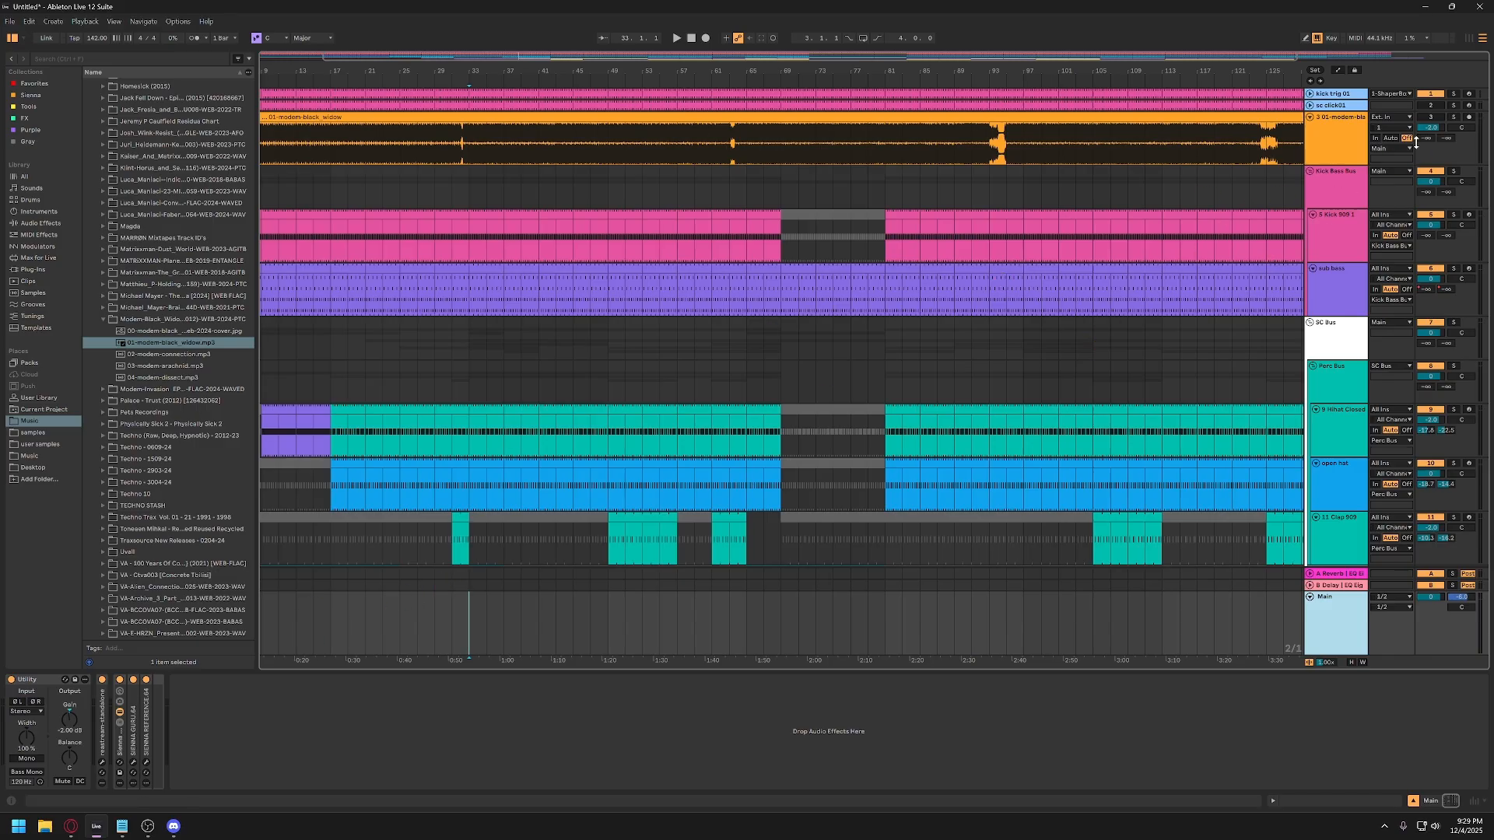
Route the reference track's output to Ext. Out and play it soloed from bar 33.
left_click(1400, 149)
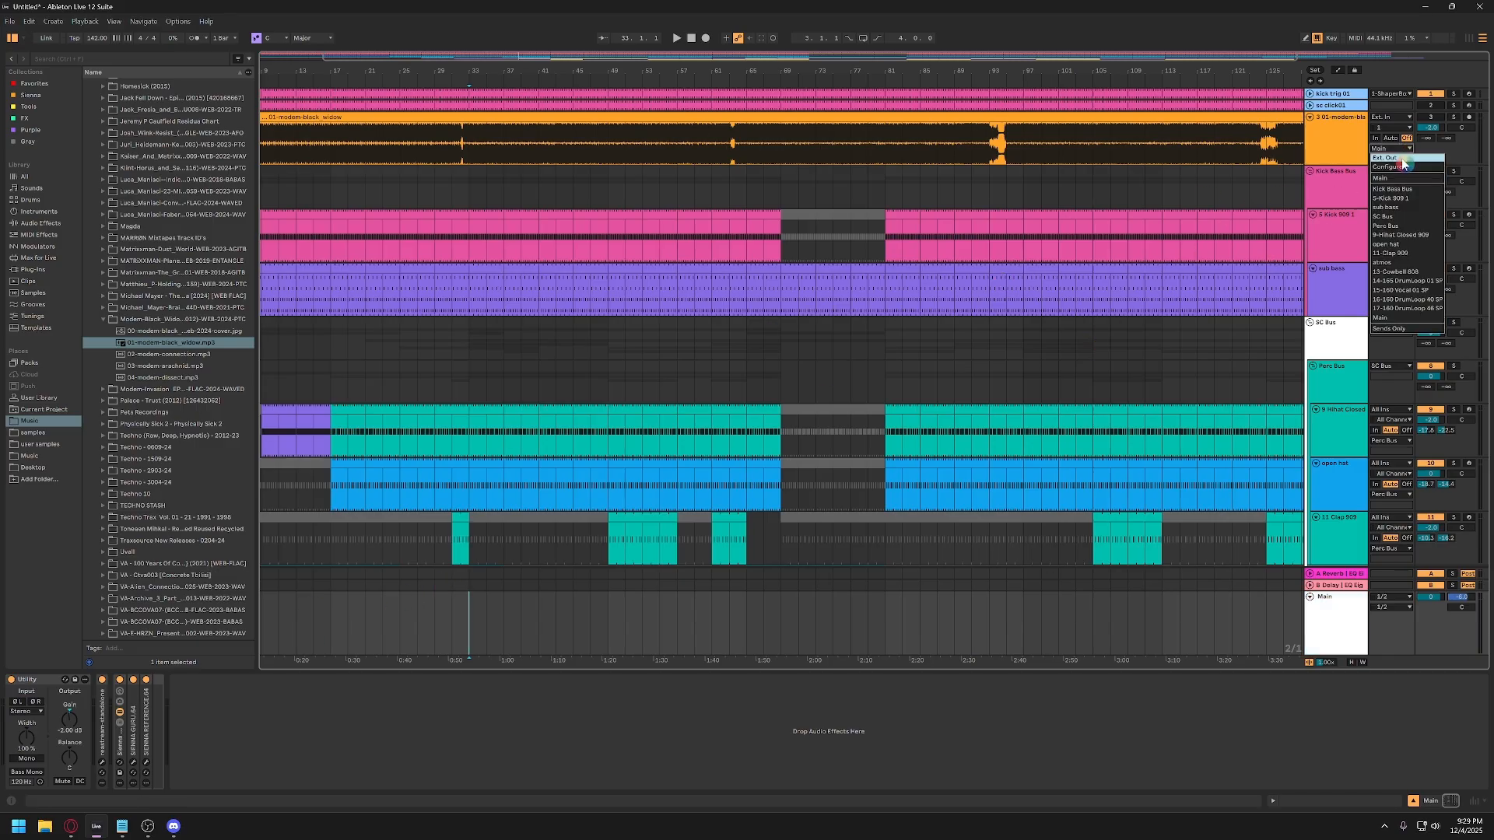
left_click(1387, 158)
left_click(1344, 156)
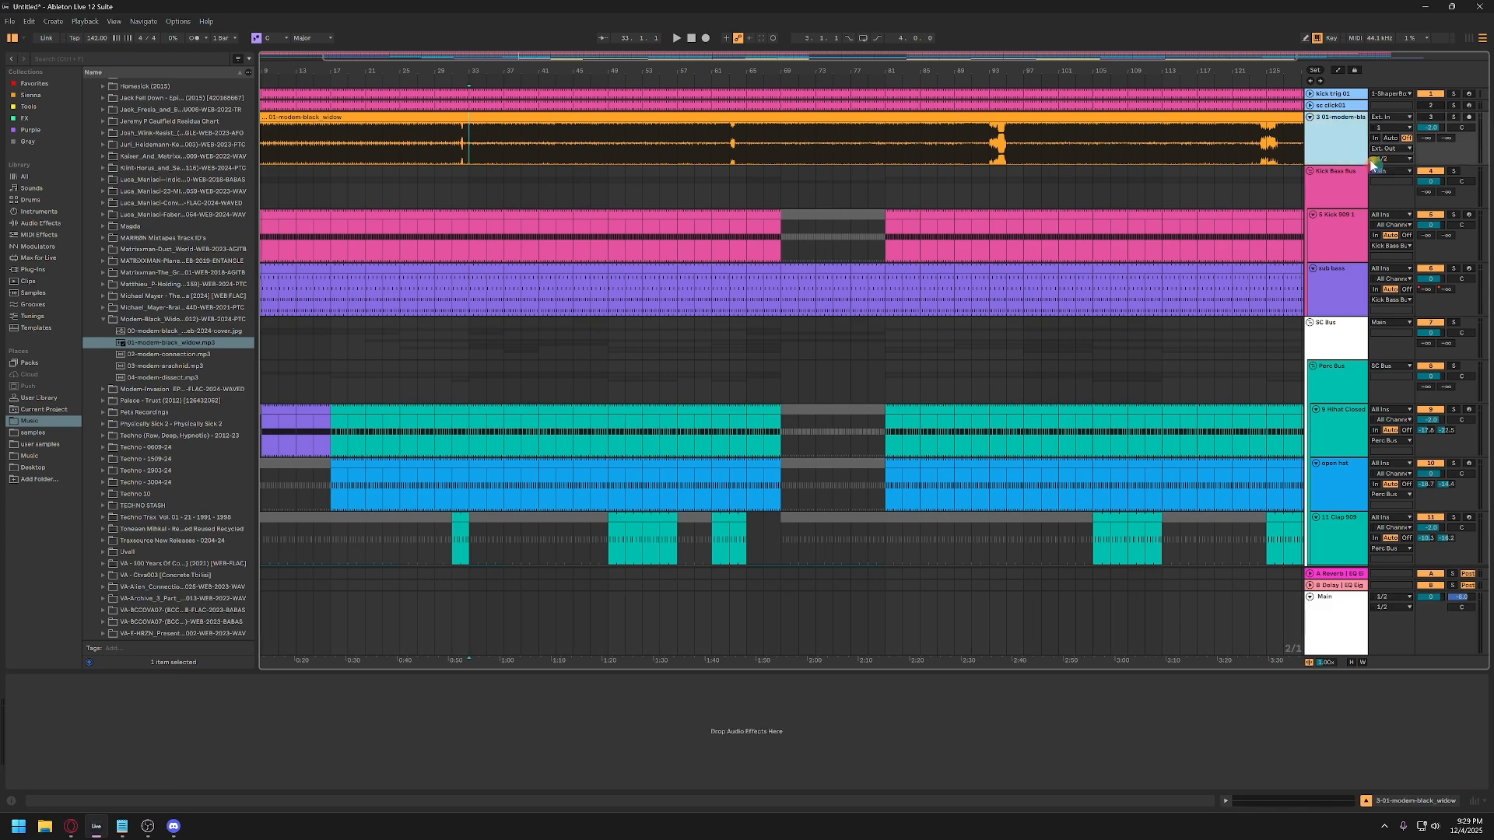
key("space")
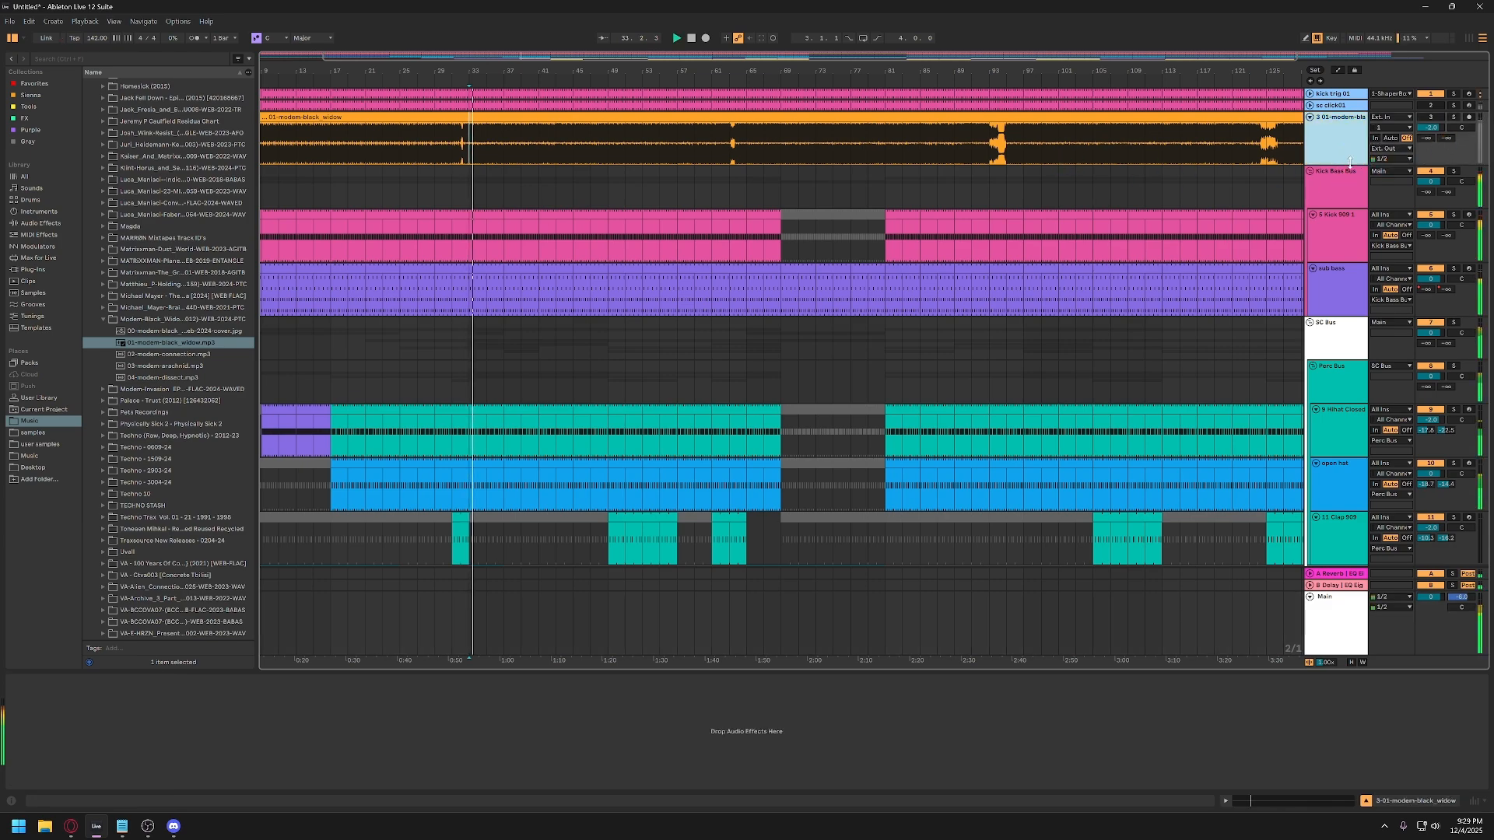
left_click(1453, 117)
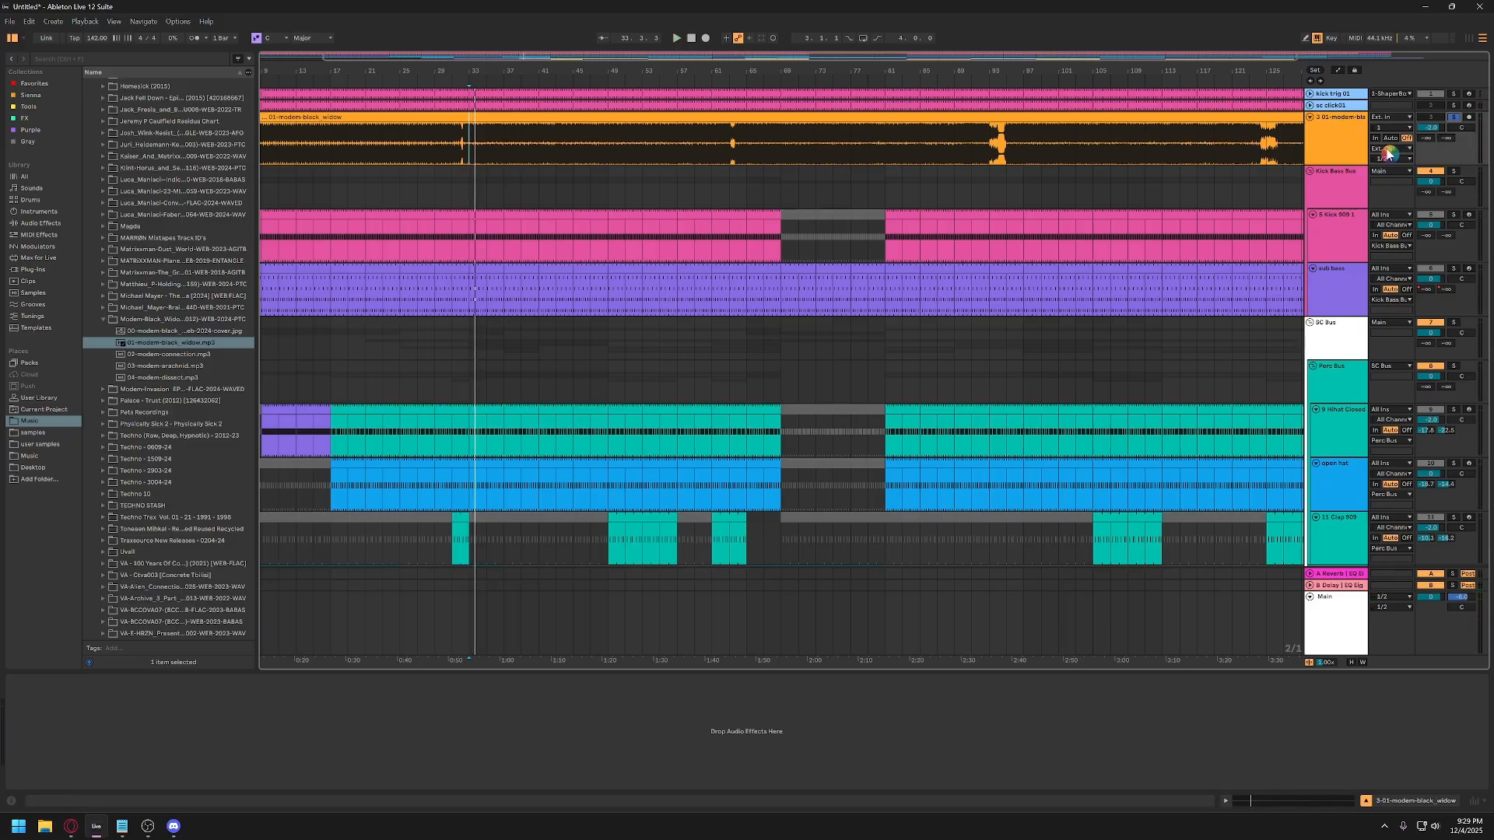
Unsolo and fold the reference track.
left_click(1326, 627)
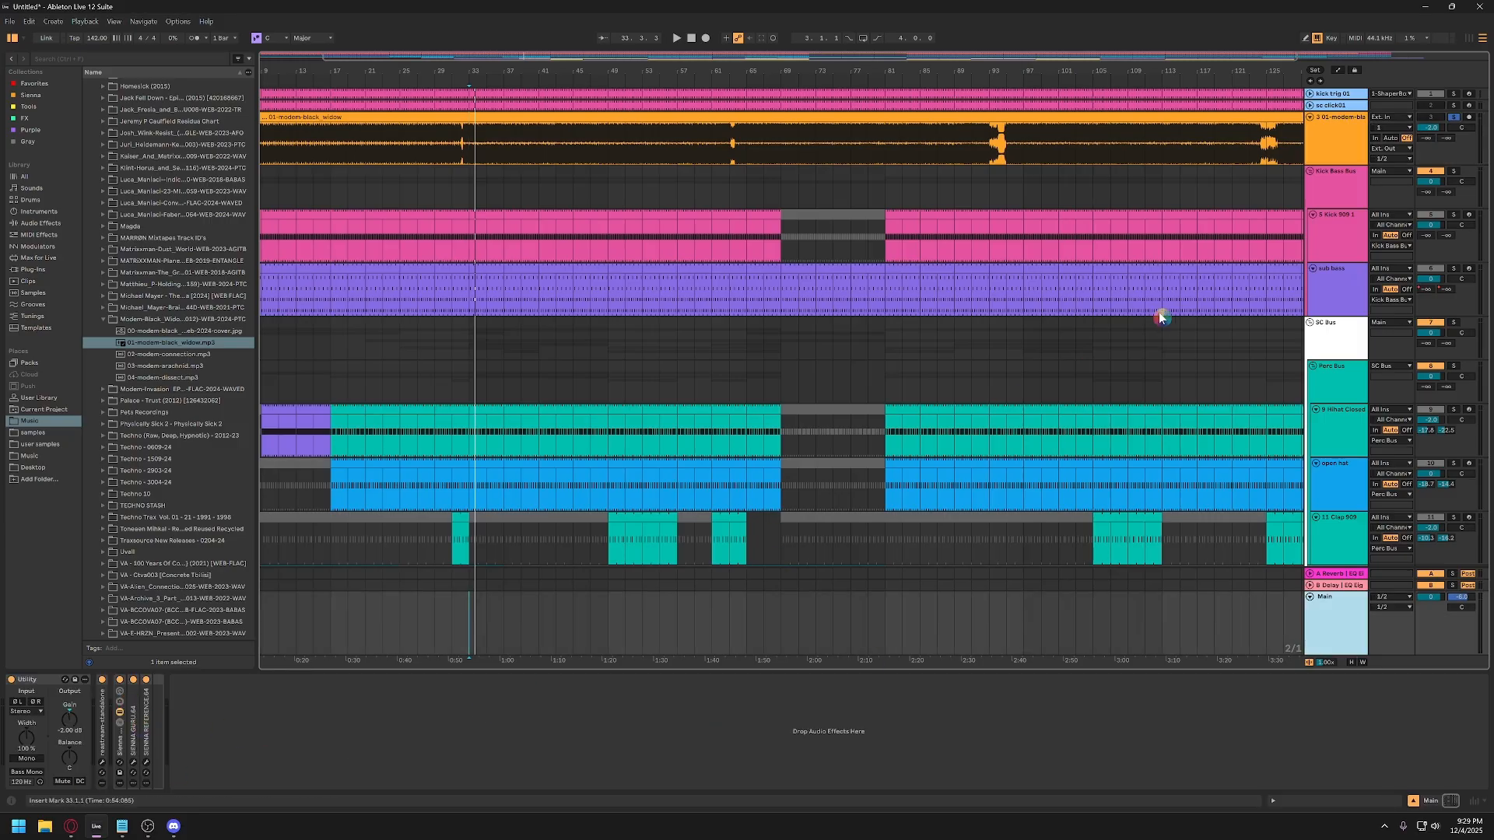
left_click(1339, 142)
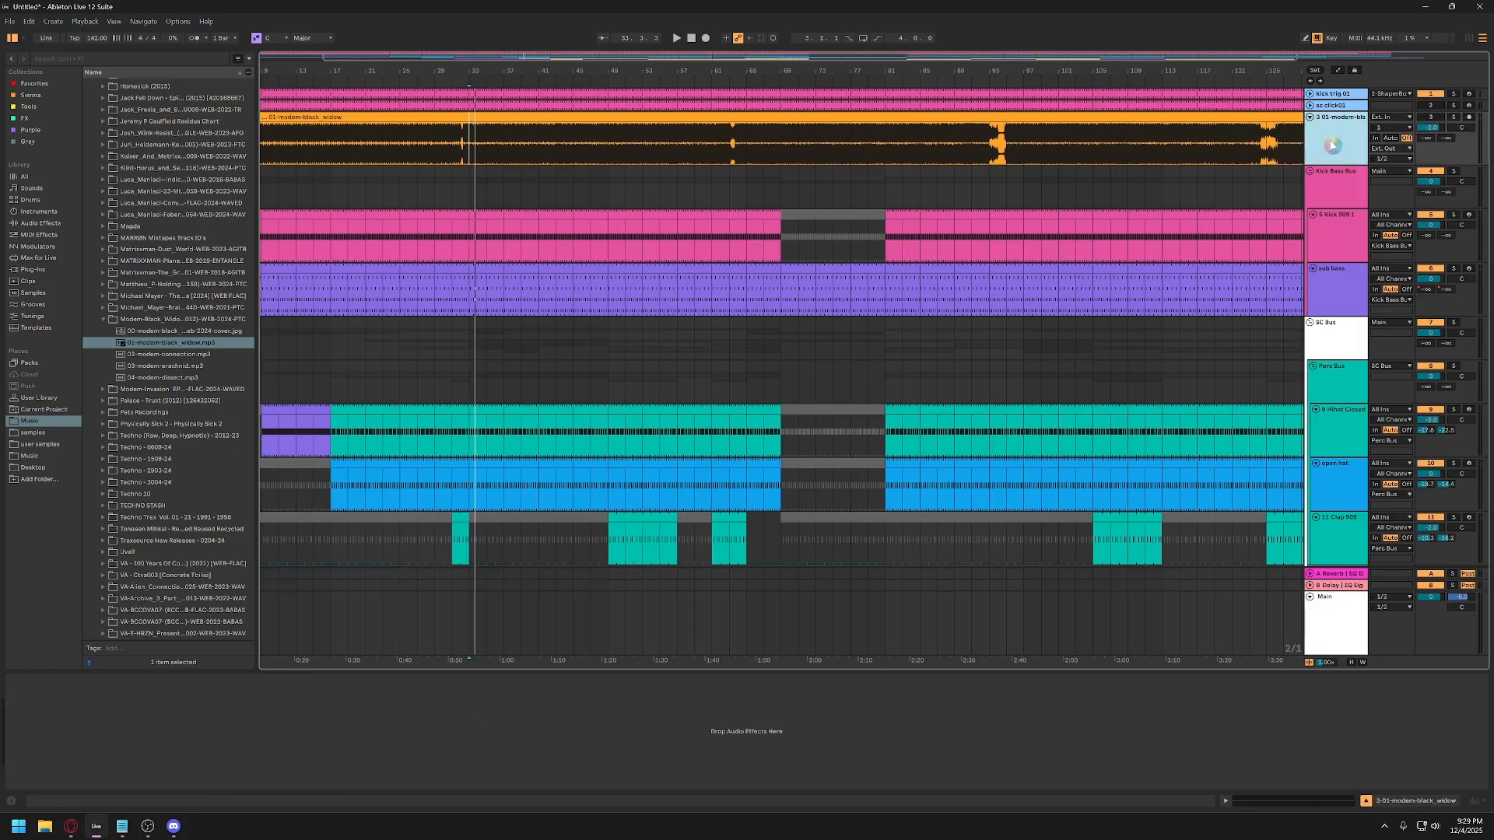
left_click(1309, 118)
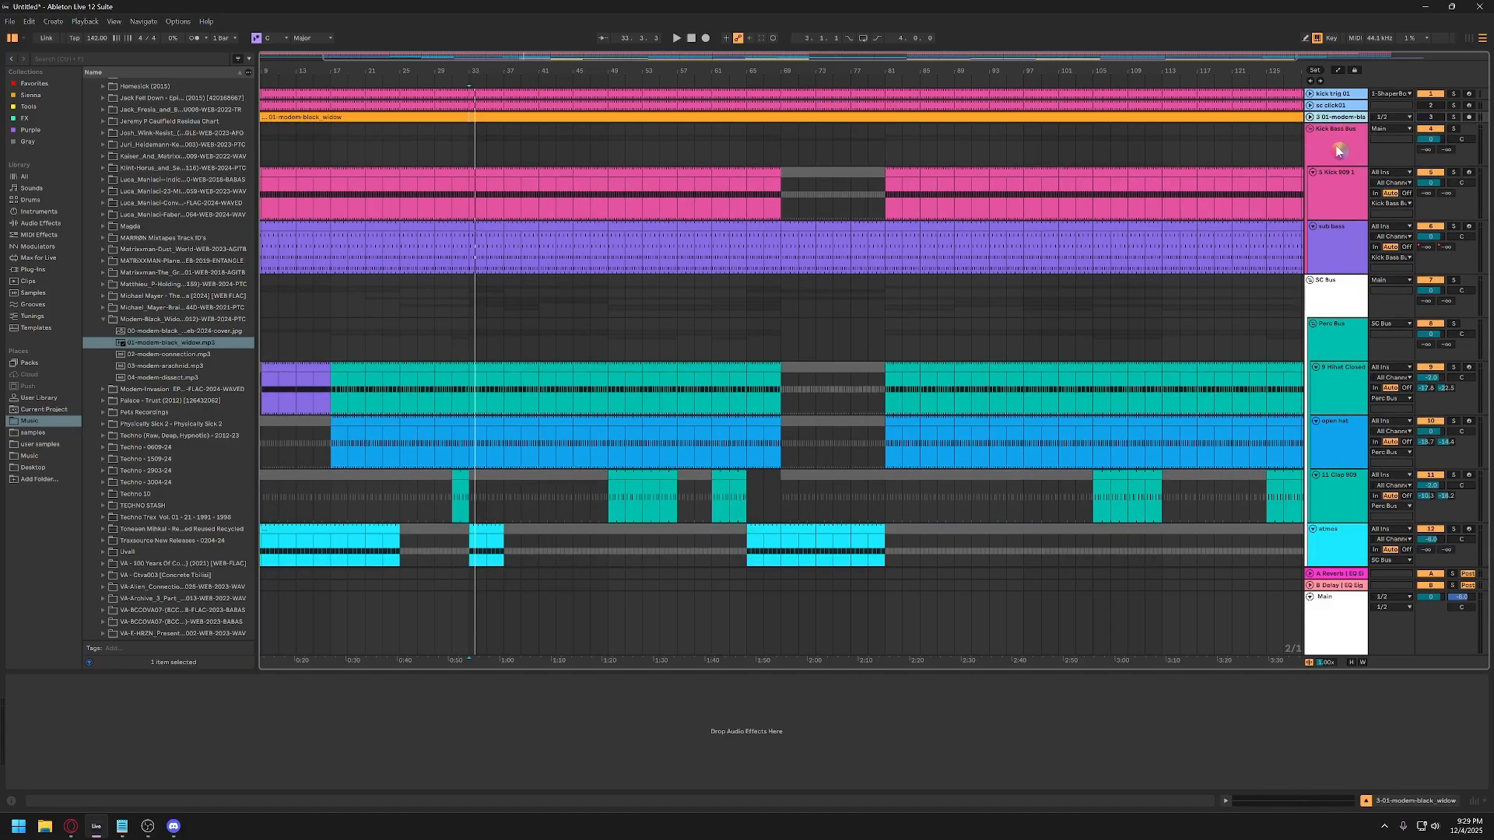
Review the device chains on the Main, Kick Bass Bus and SC Bus tracks.
left_click(1332, 635)
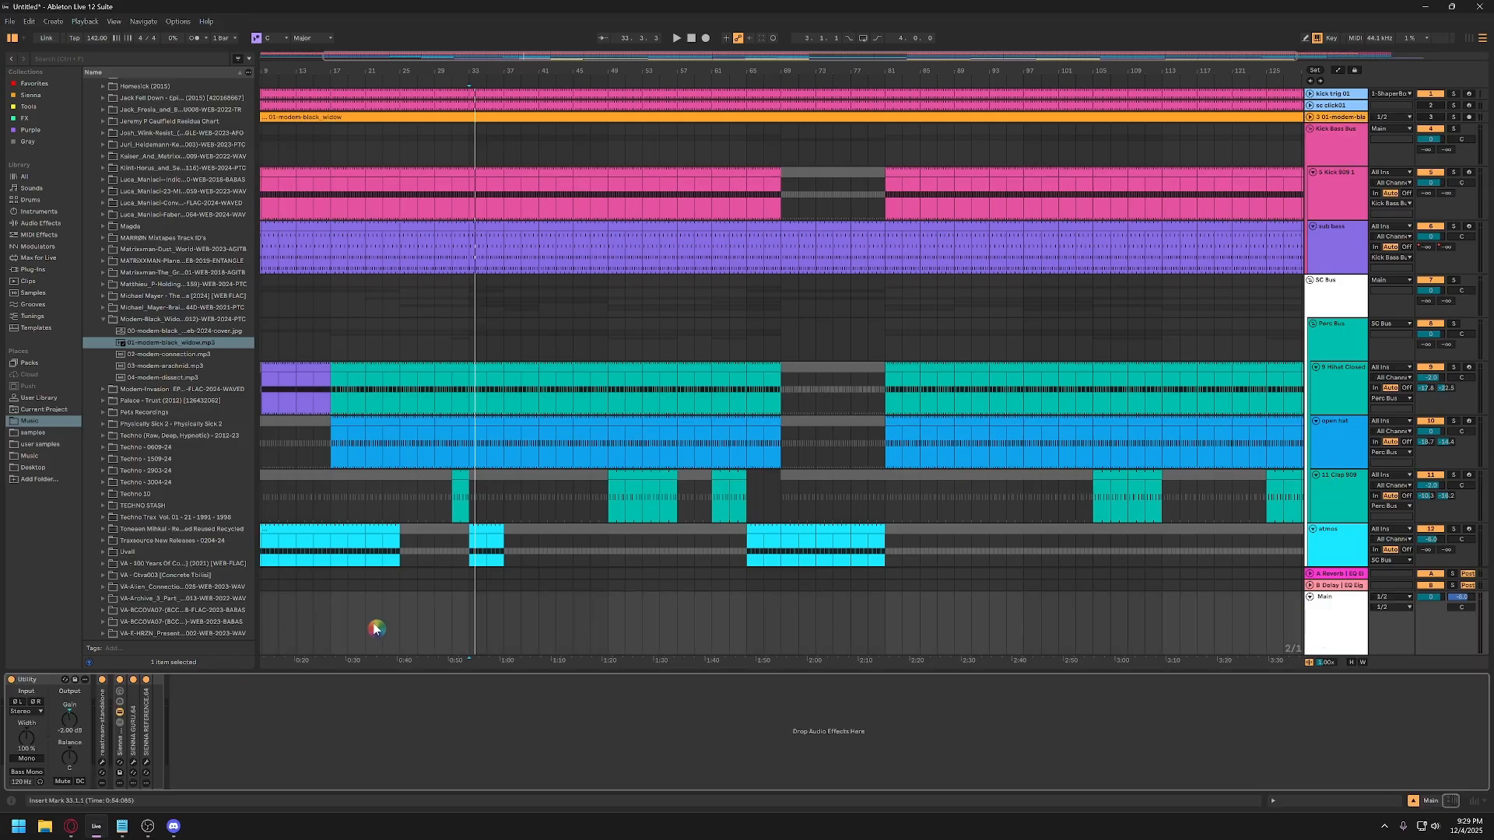
scroll(1345, 238, "down", 1)
scroll(1335, 221, "up", 1)
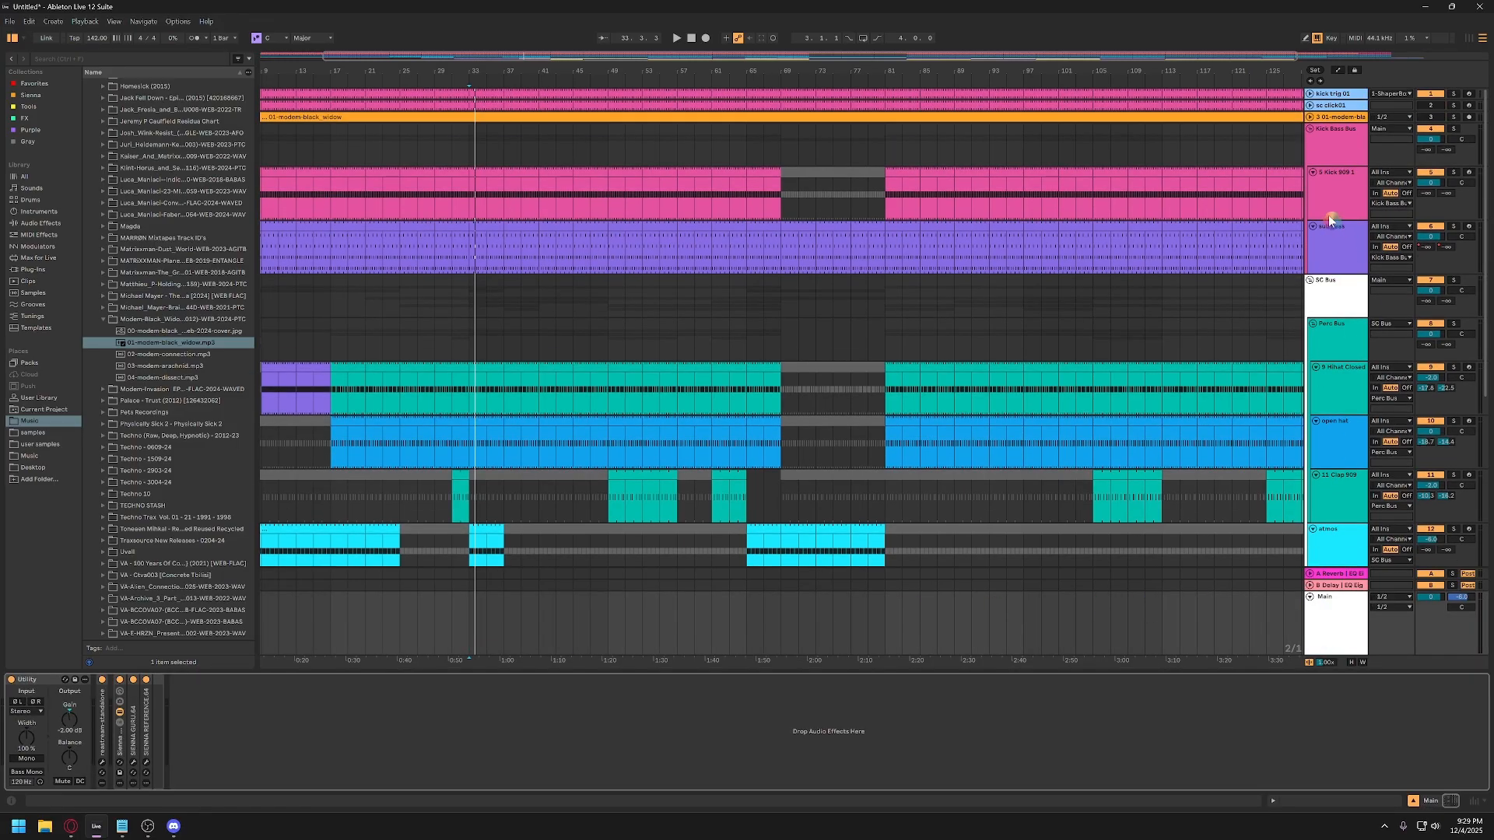
left_click(1330, 148)
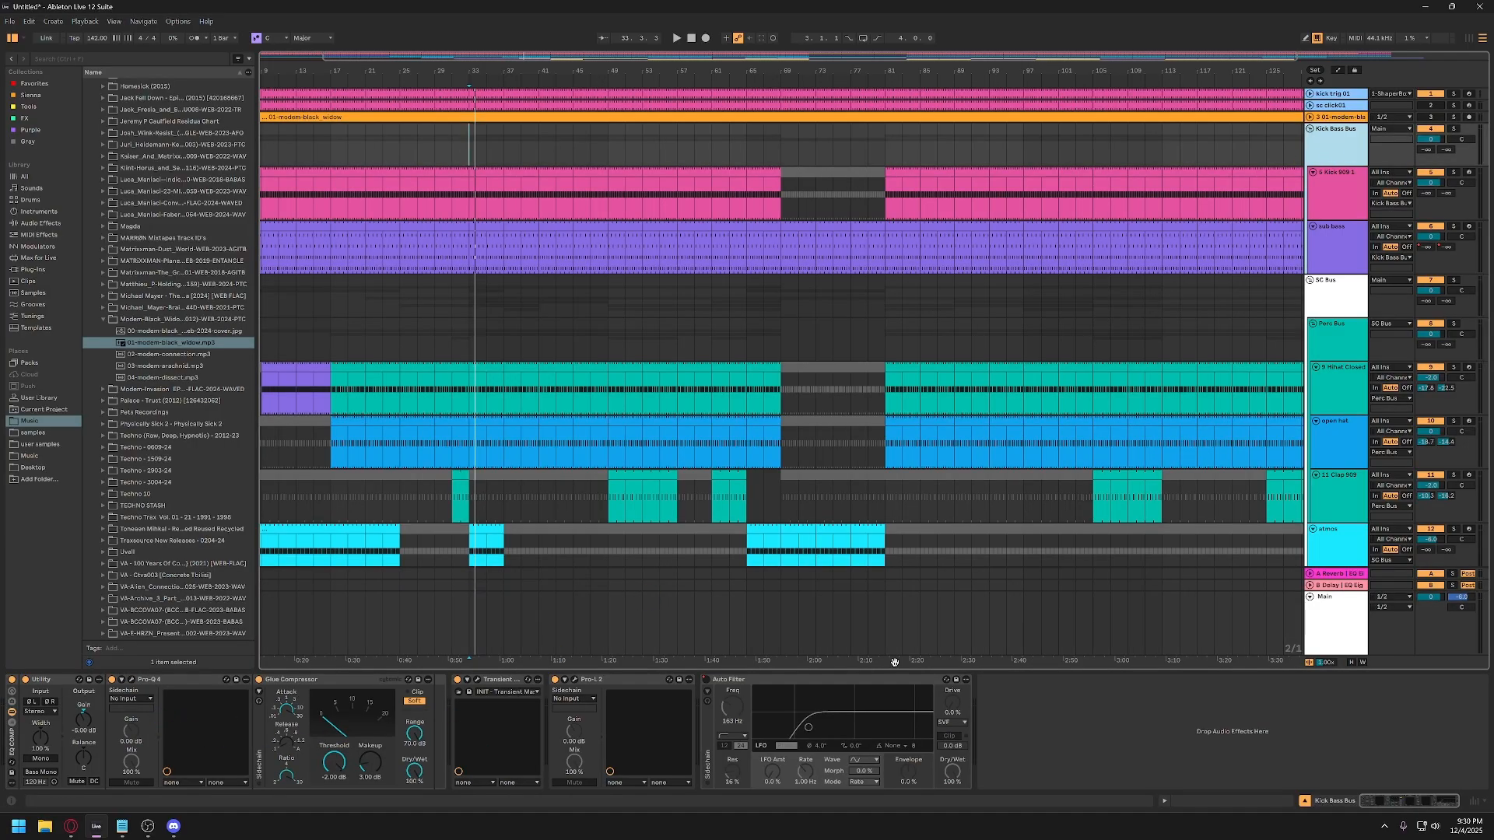
left_click(1338, 317)
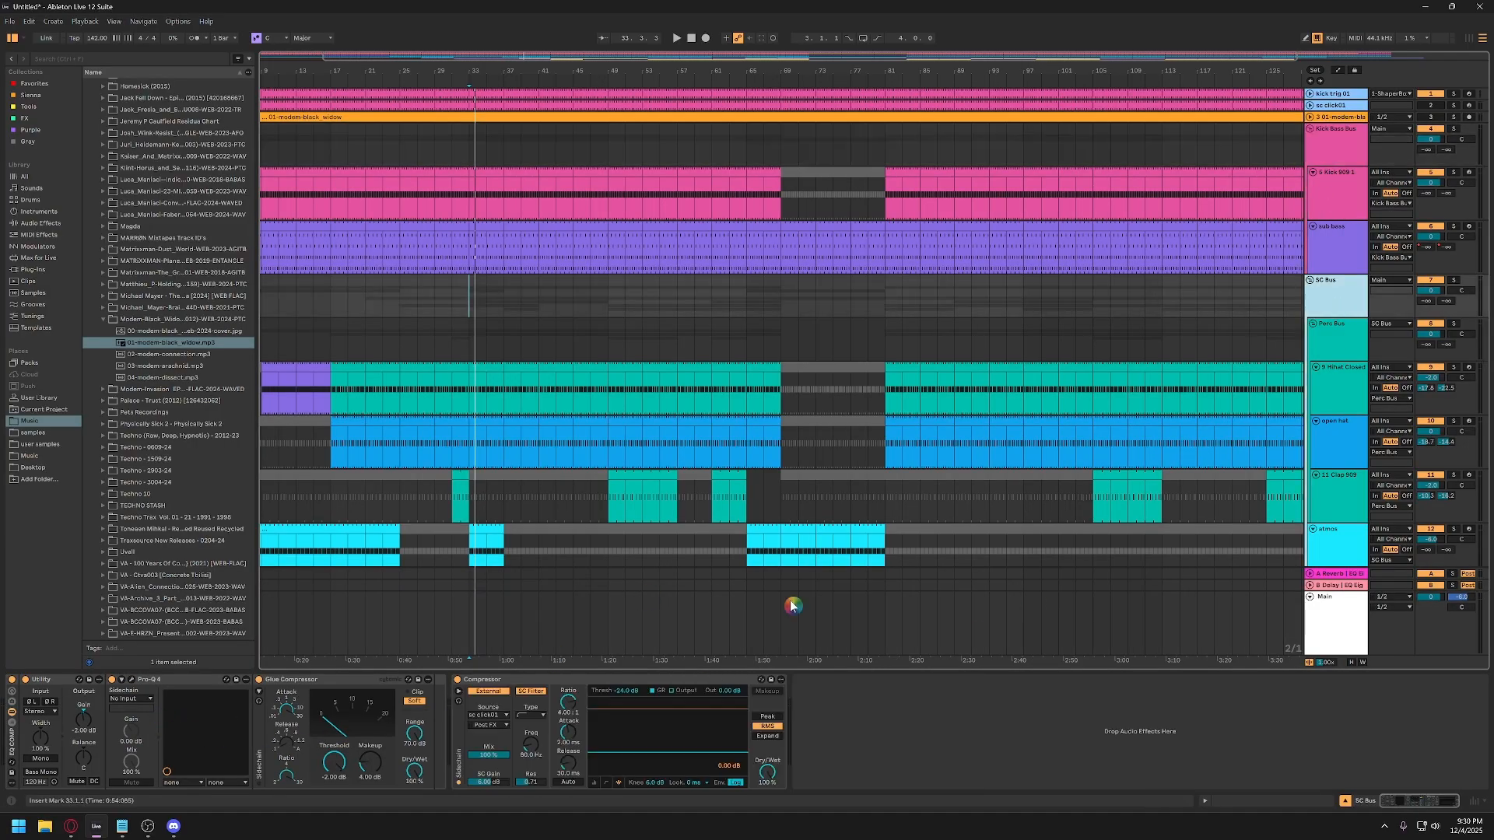
scroll(885, 569, "down", 1)
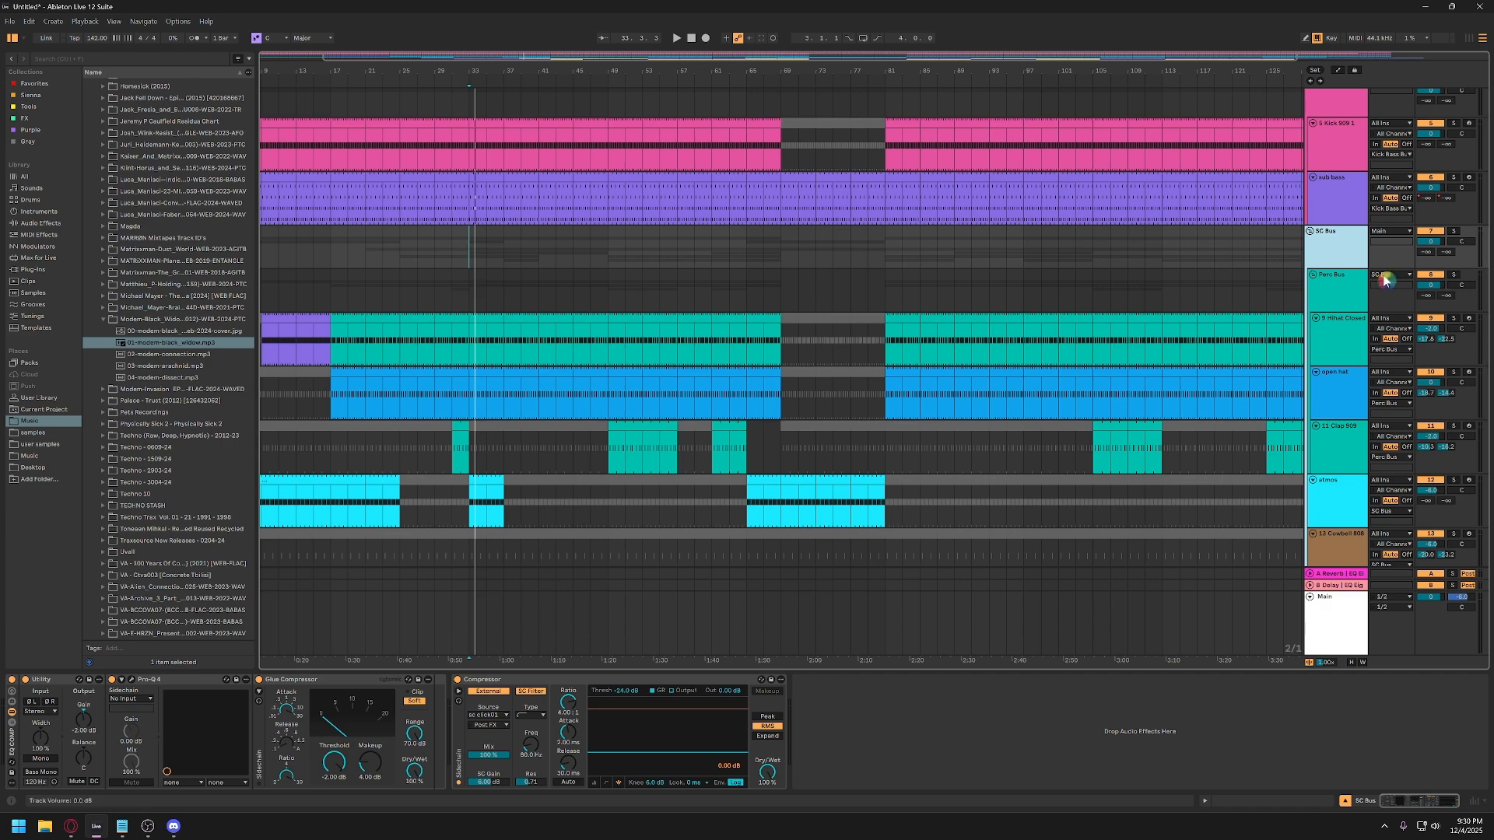
left_click(1333, 623)
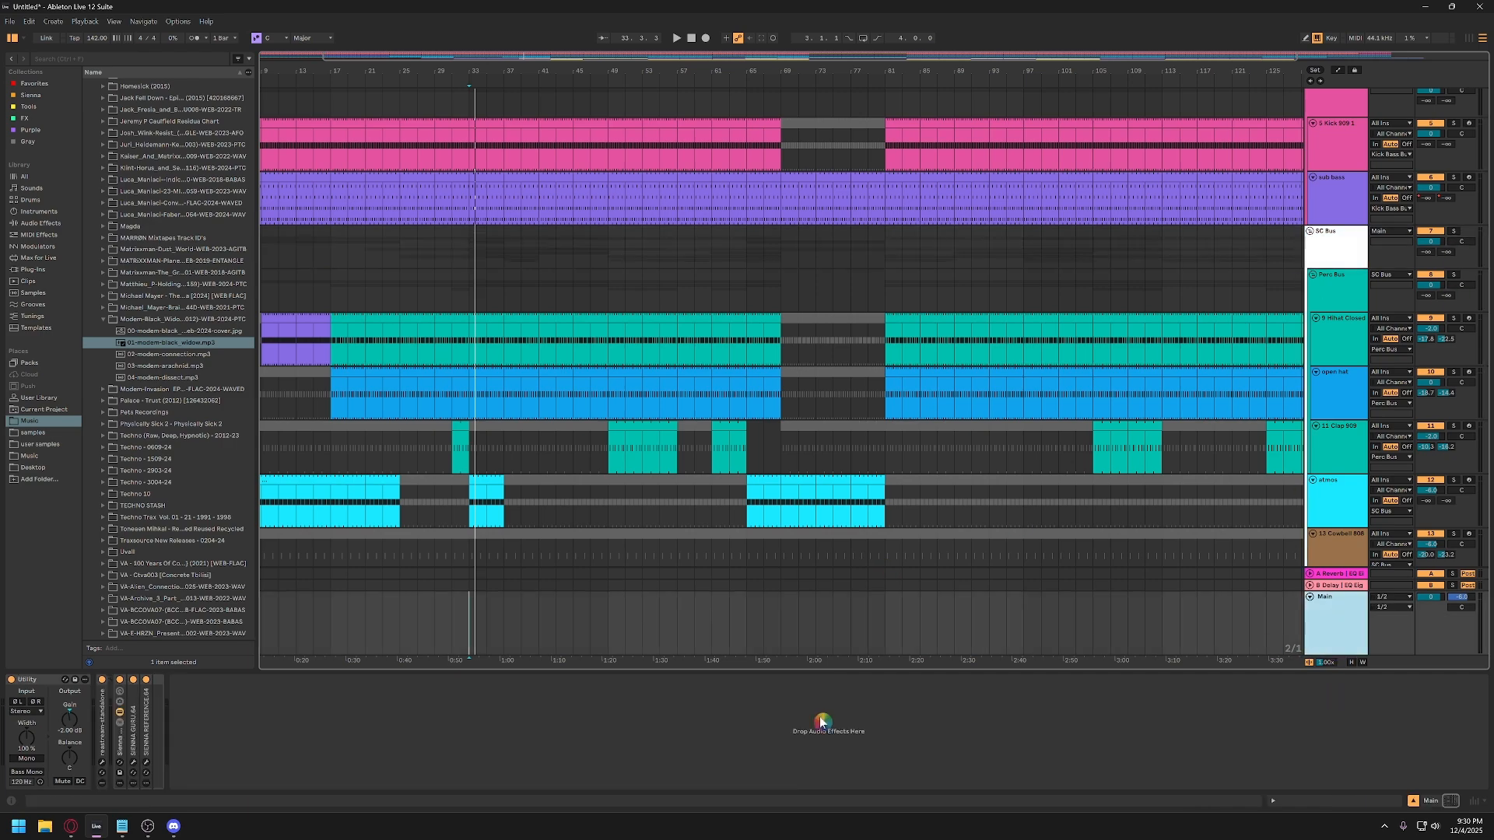
left_click(25, 681)
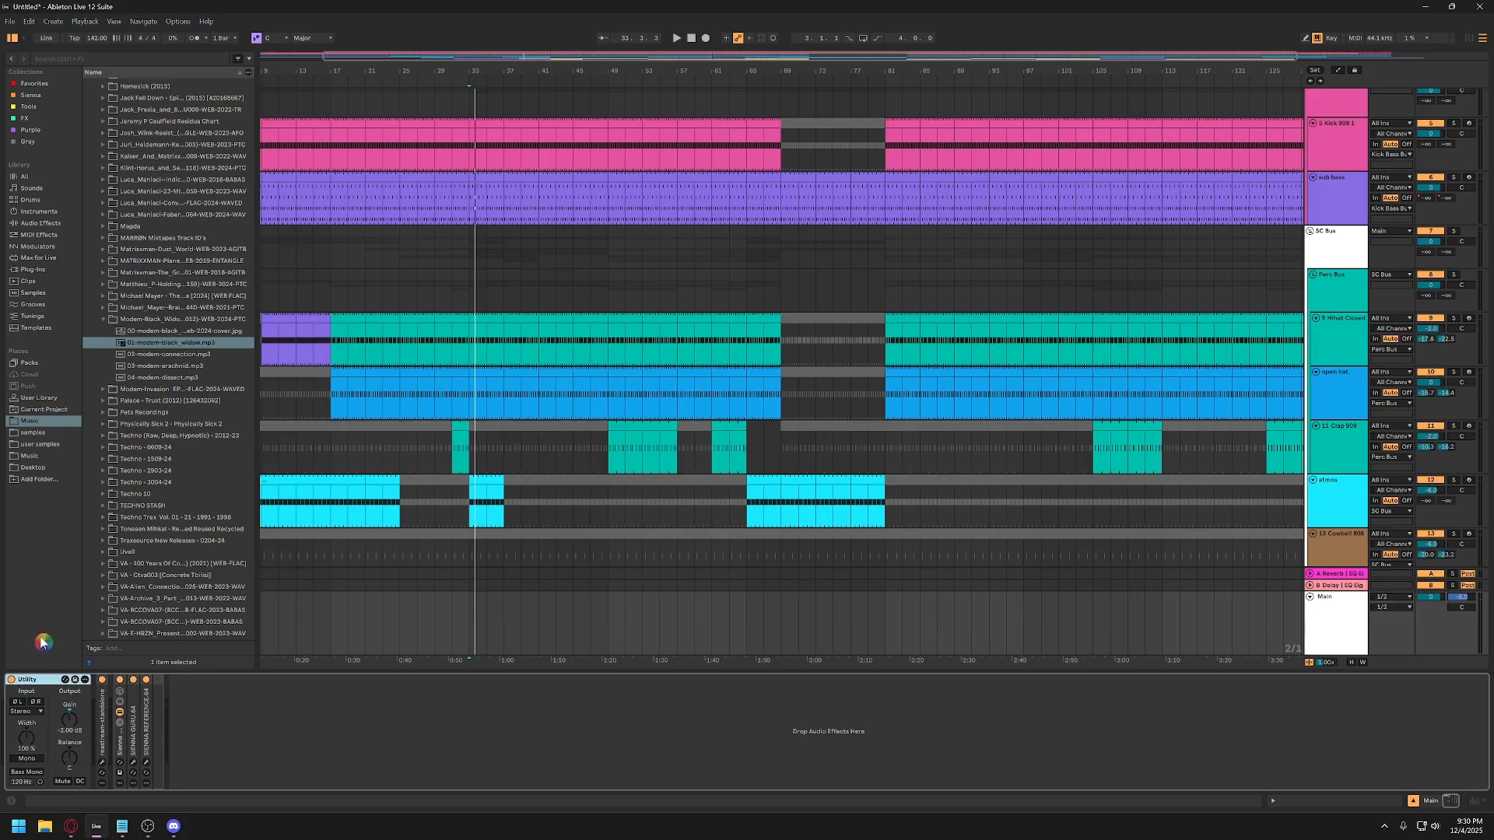
left_click(42, 94)
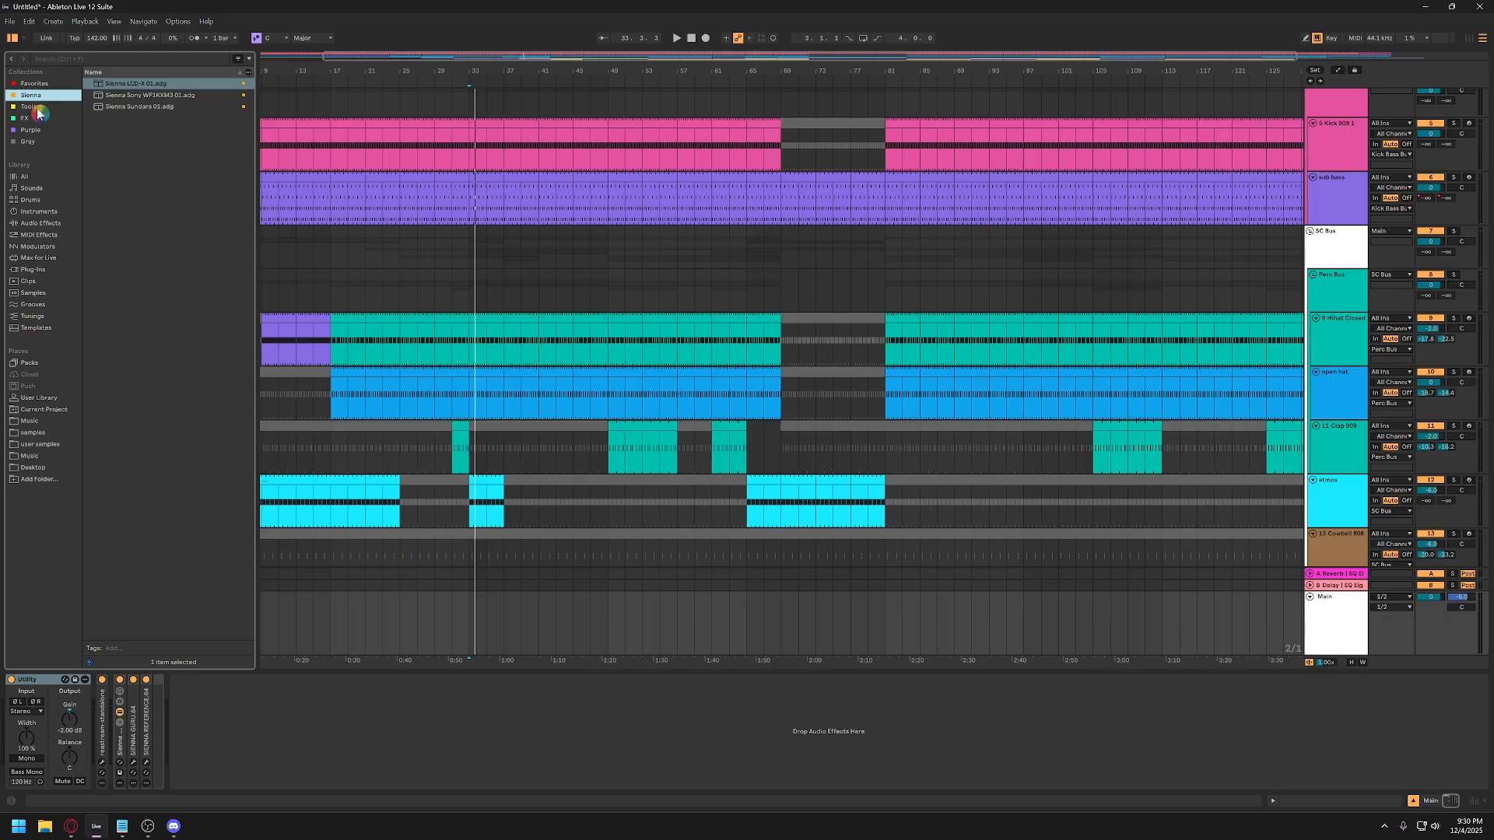
left_click(38, 109)
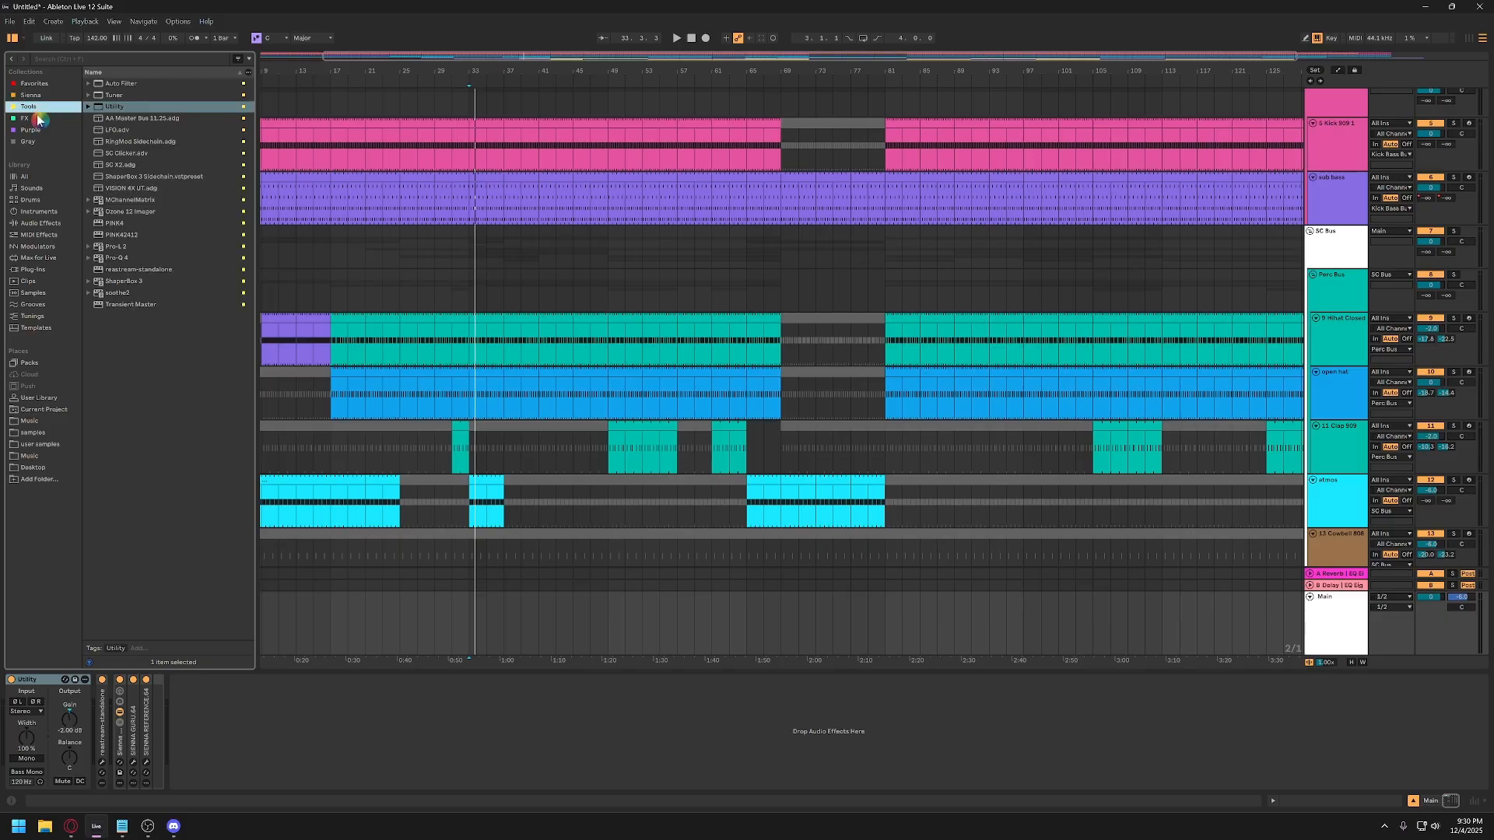
left_click(117, 119)
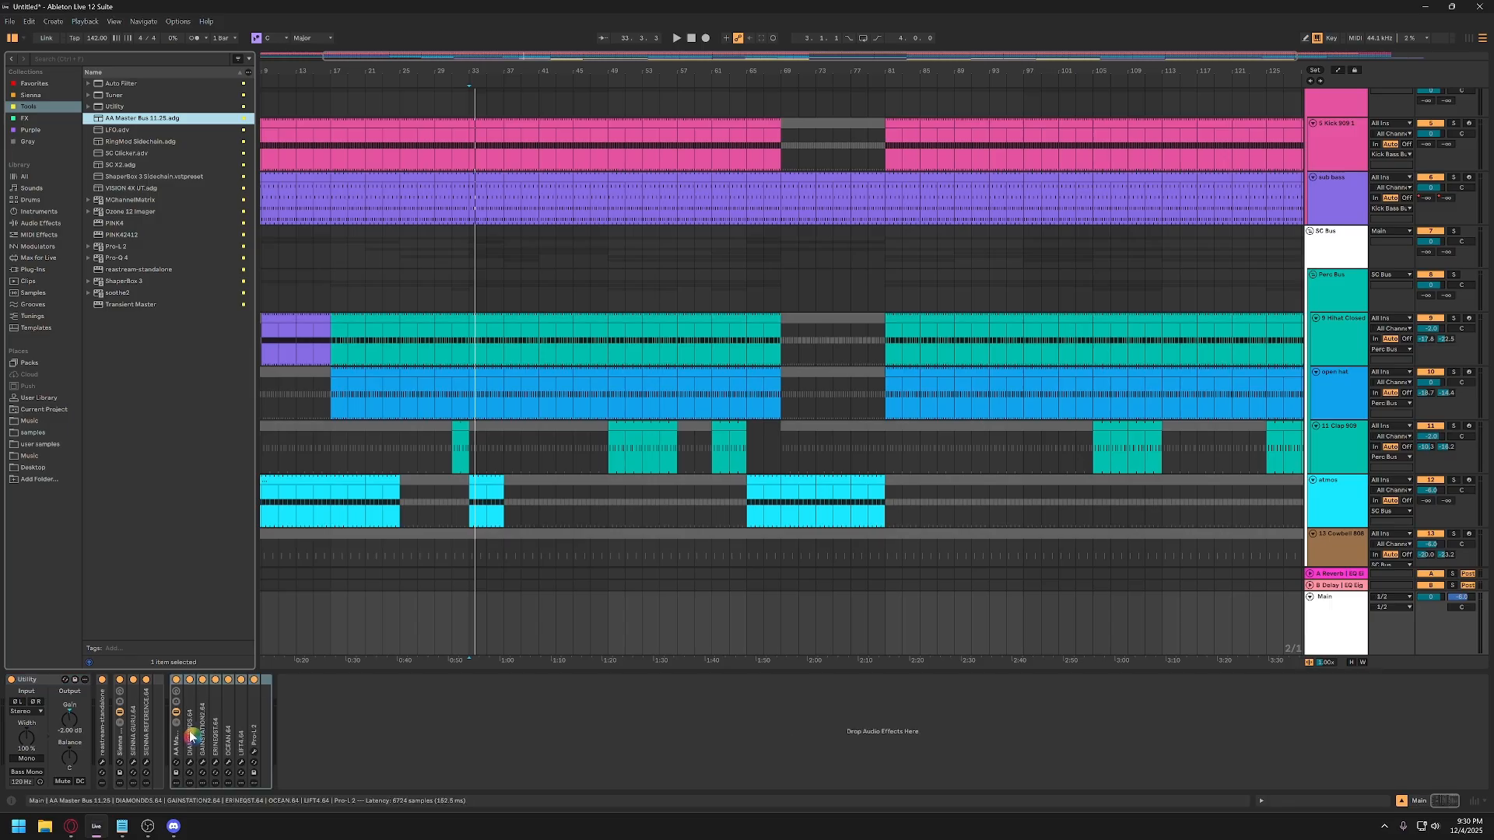
left_click_drag(178, 739, 78, 728)
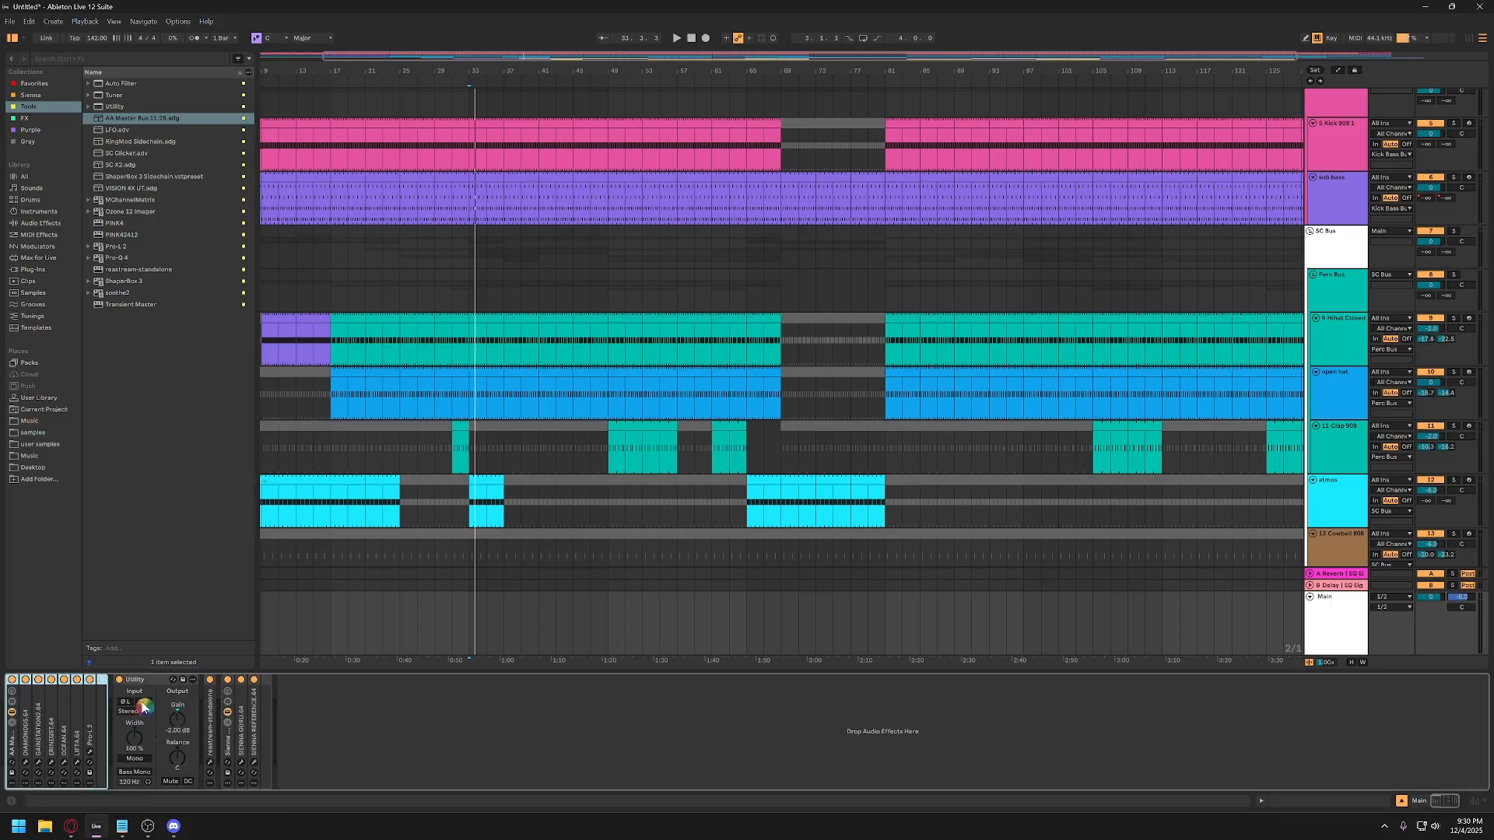
left_click(153, 686)
key("Delete")
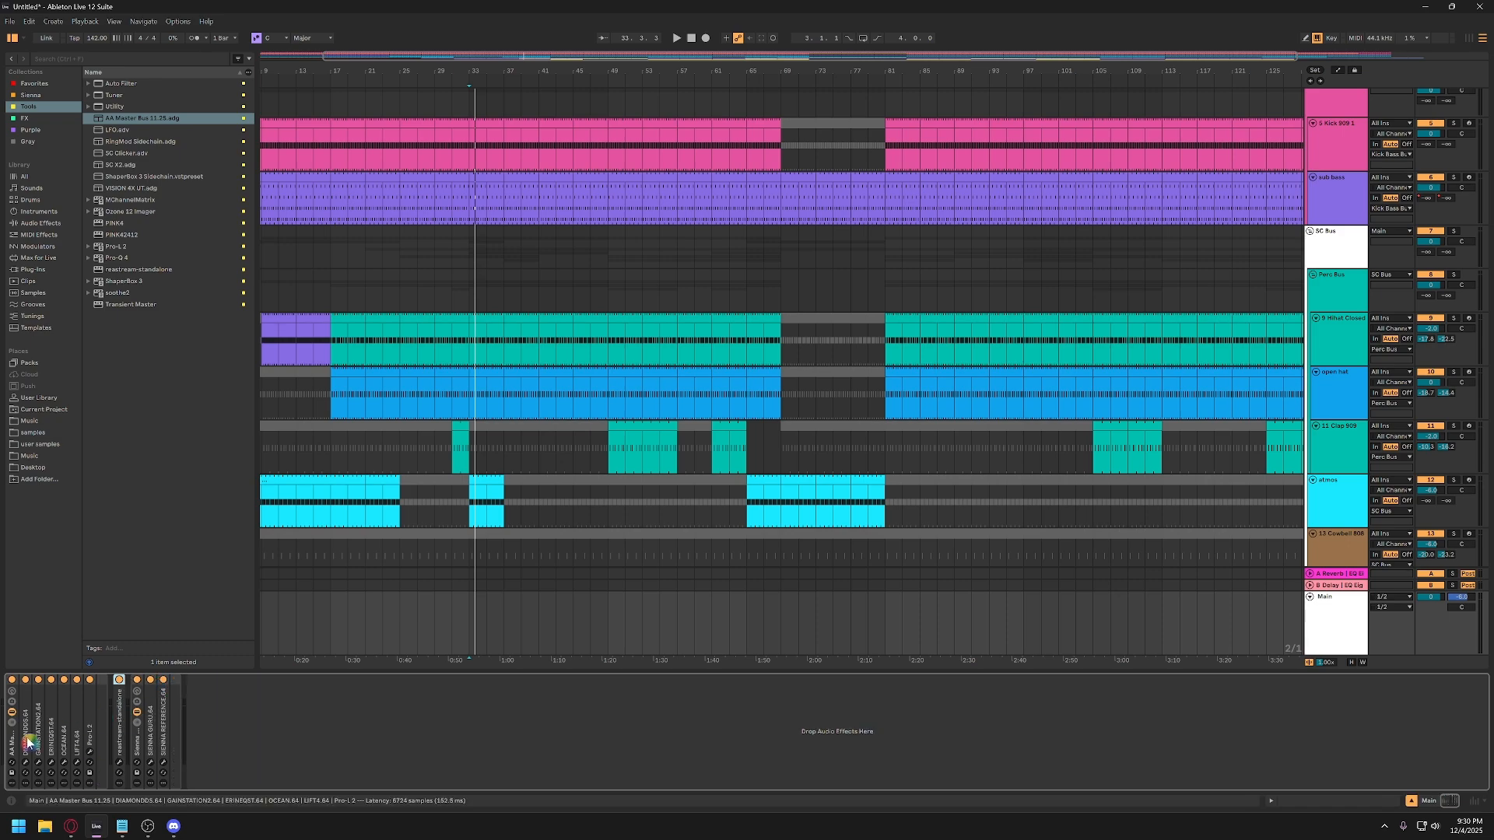
Open the windows of all six plug-ins in the AA Master Bus rack, and close the Pro-L 2 window.
left_click(28, 763)
left_click(39, 763)
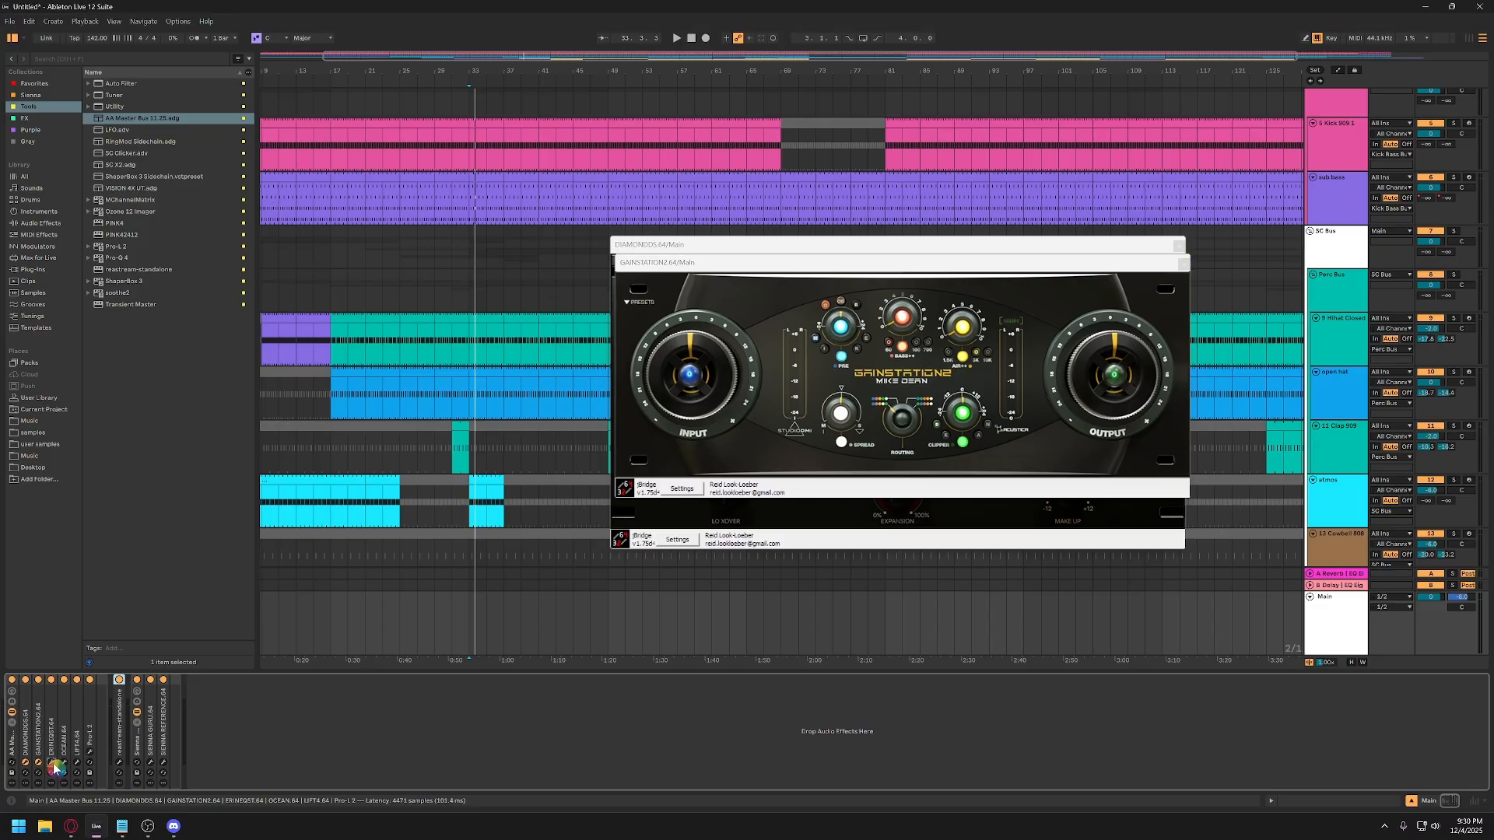
left_click(51, 762)
left_click(64, 763)
left_click(77, 763)
left_click(89, 762)
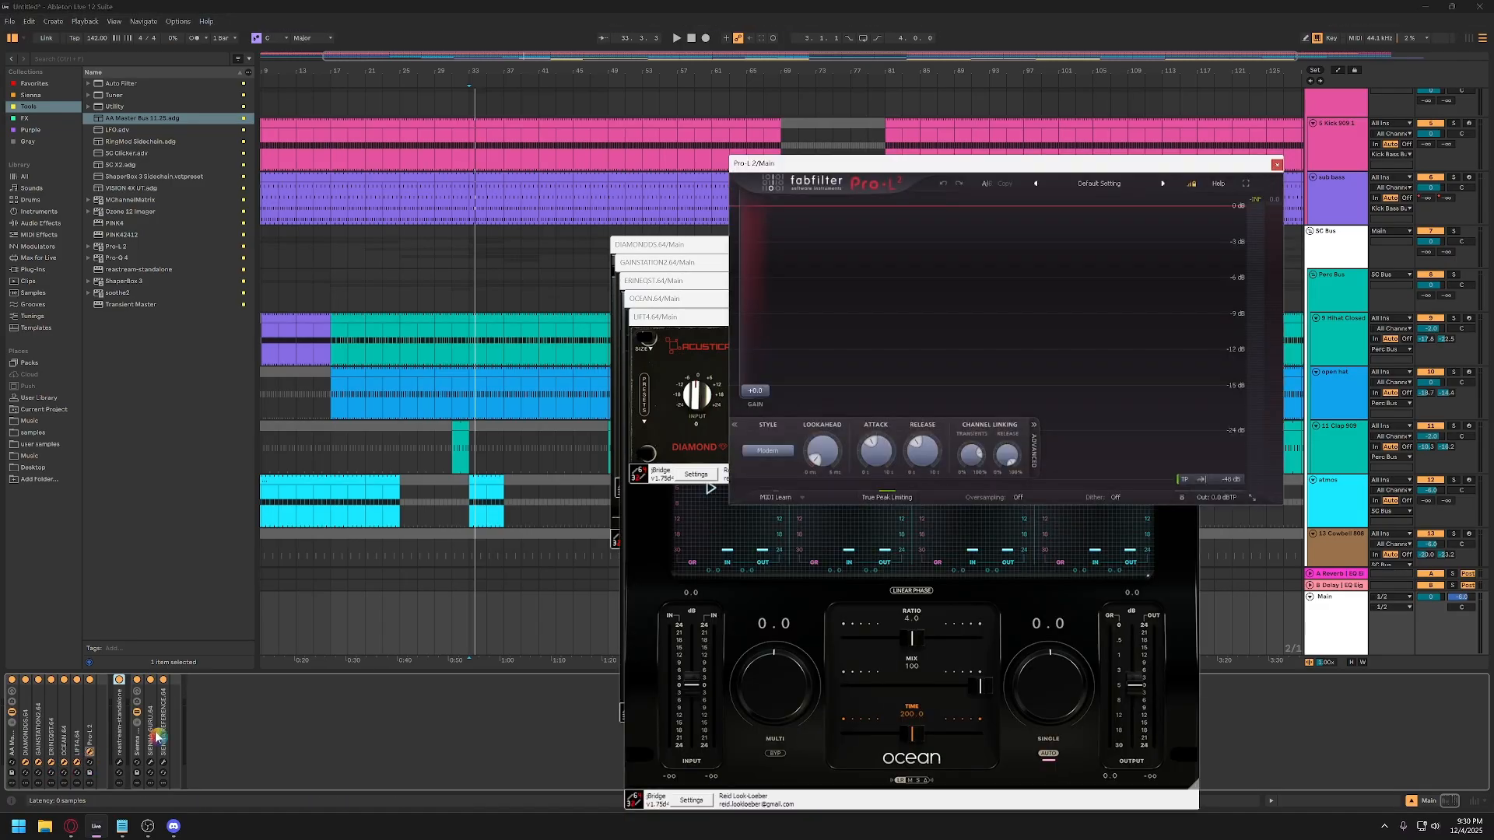
left_click_drag(1014, 161, 335, 234)
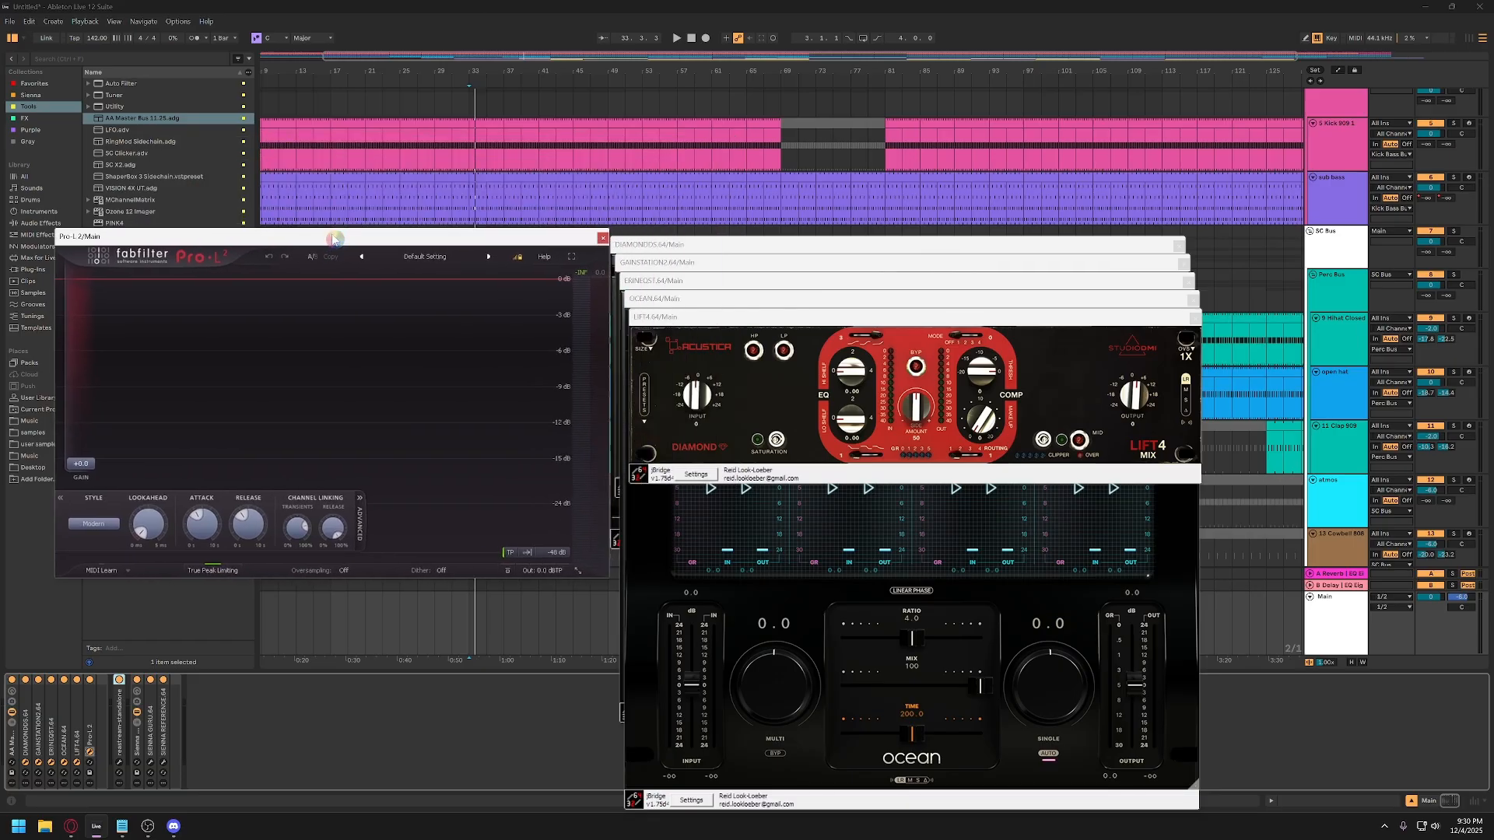
left_click(613, 236)
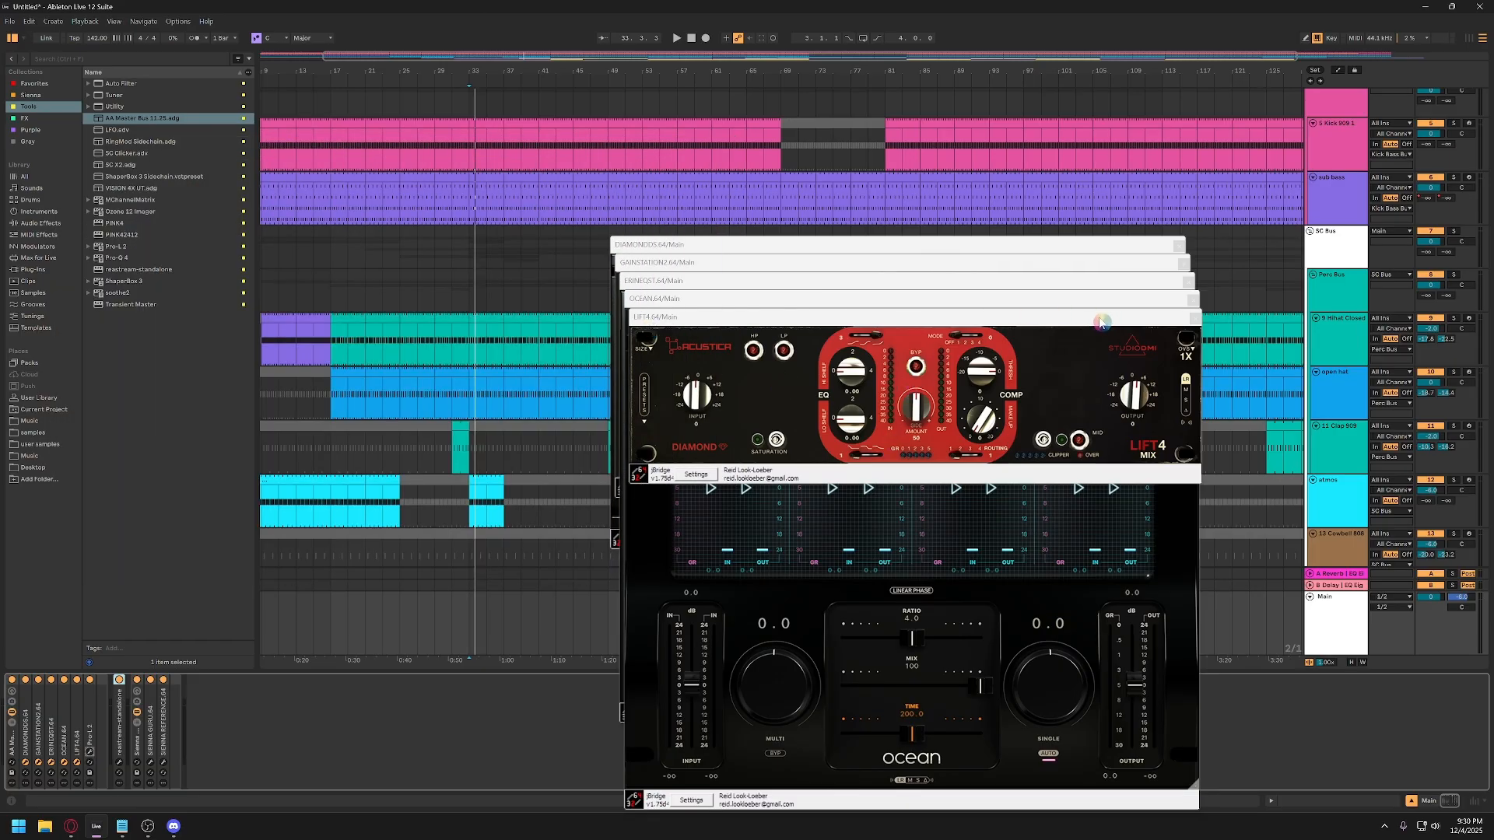
Spread the overlapping plug-in windows apart and set the Diamond Dynamic Saturator's oversampling to 8x.
left_click_drag(1101, 321, 1199, 312)
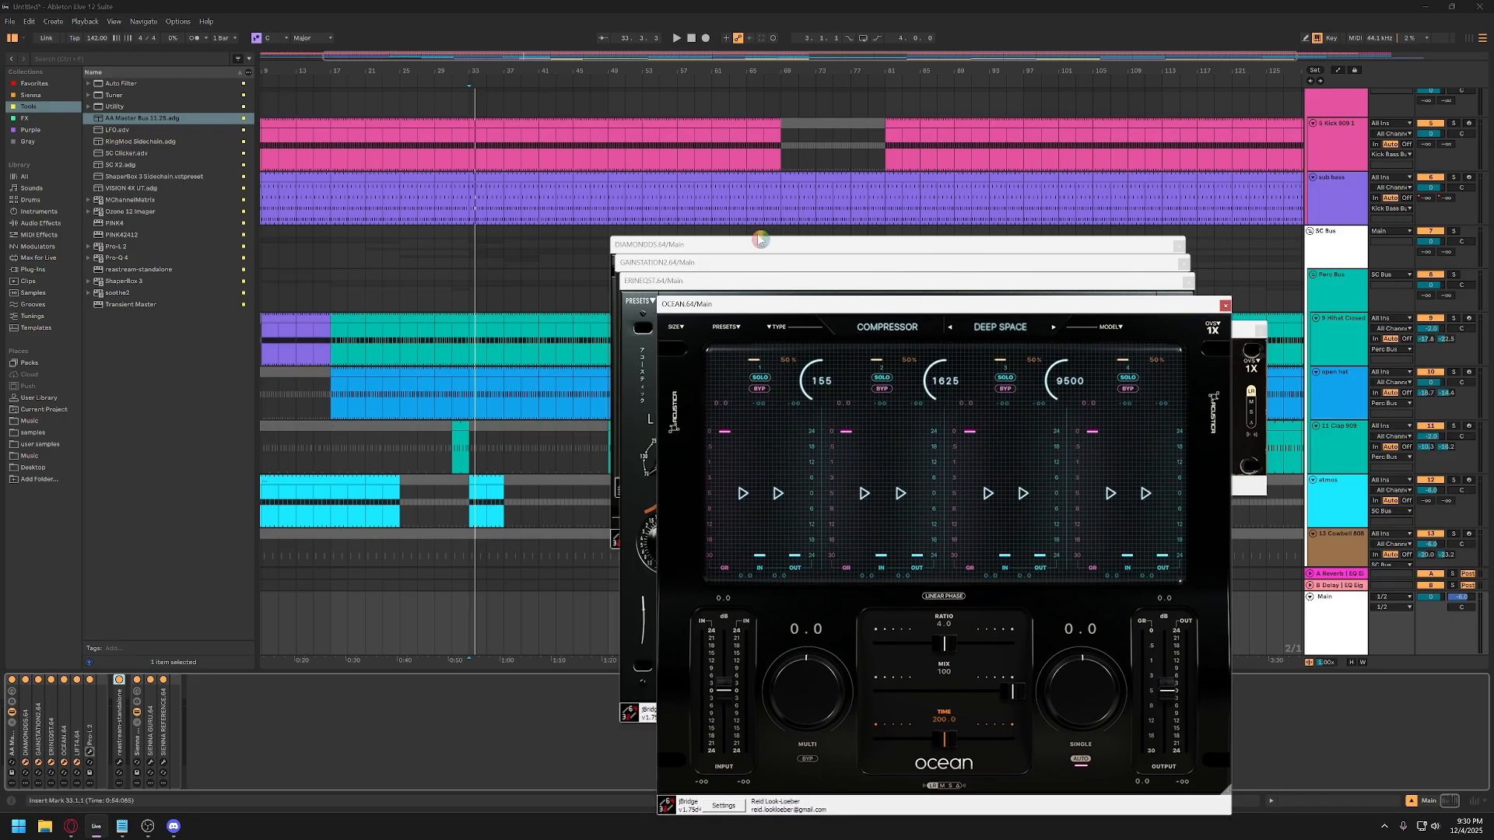
left_click_drag(758, 244, 254, 163)
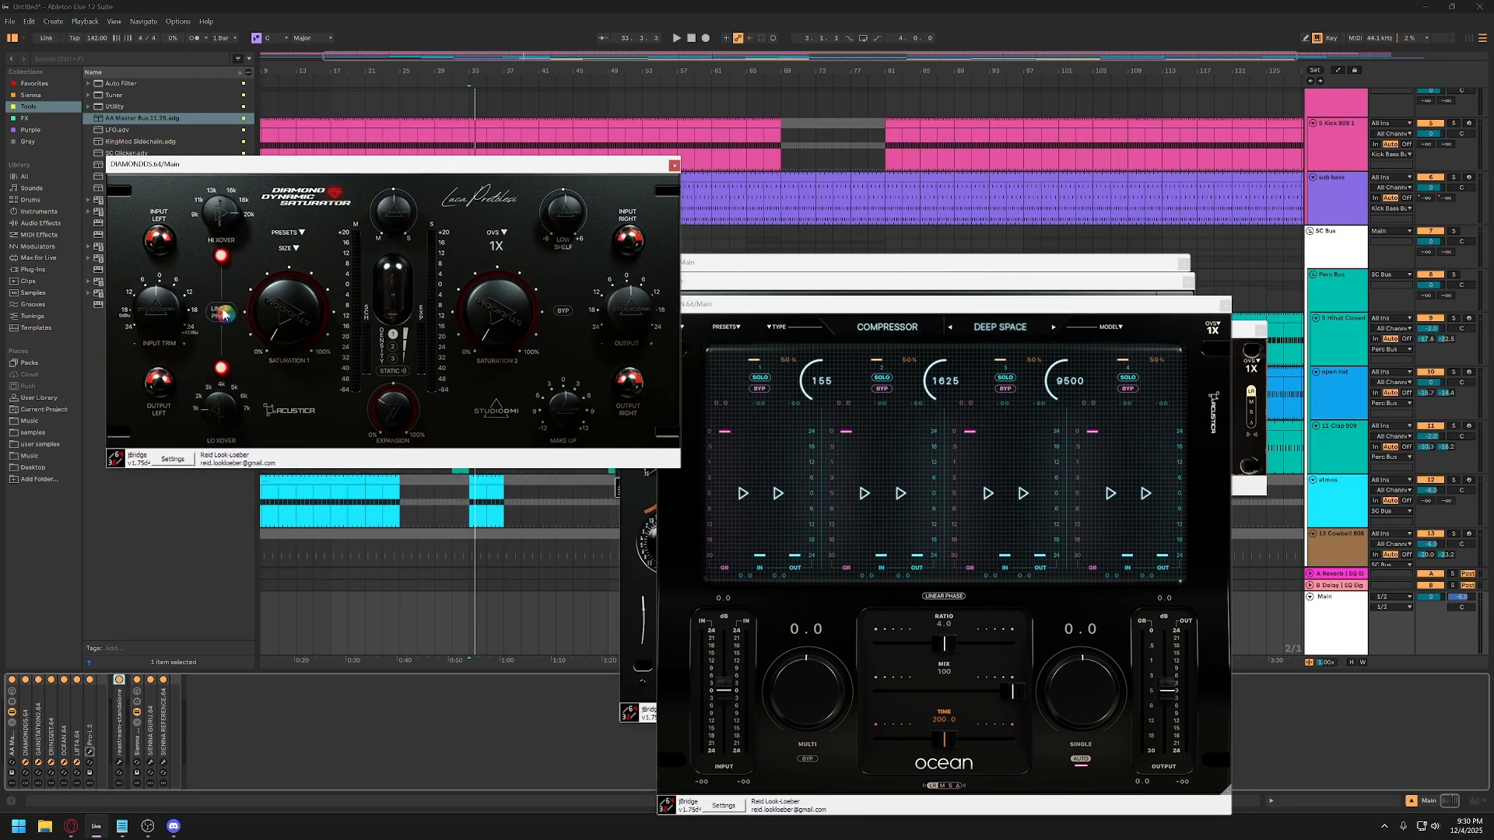
left_click(497, 245)
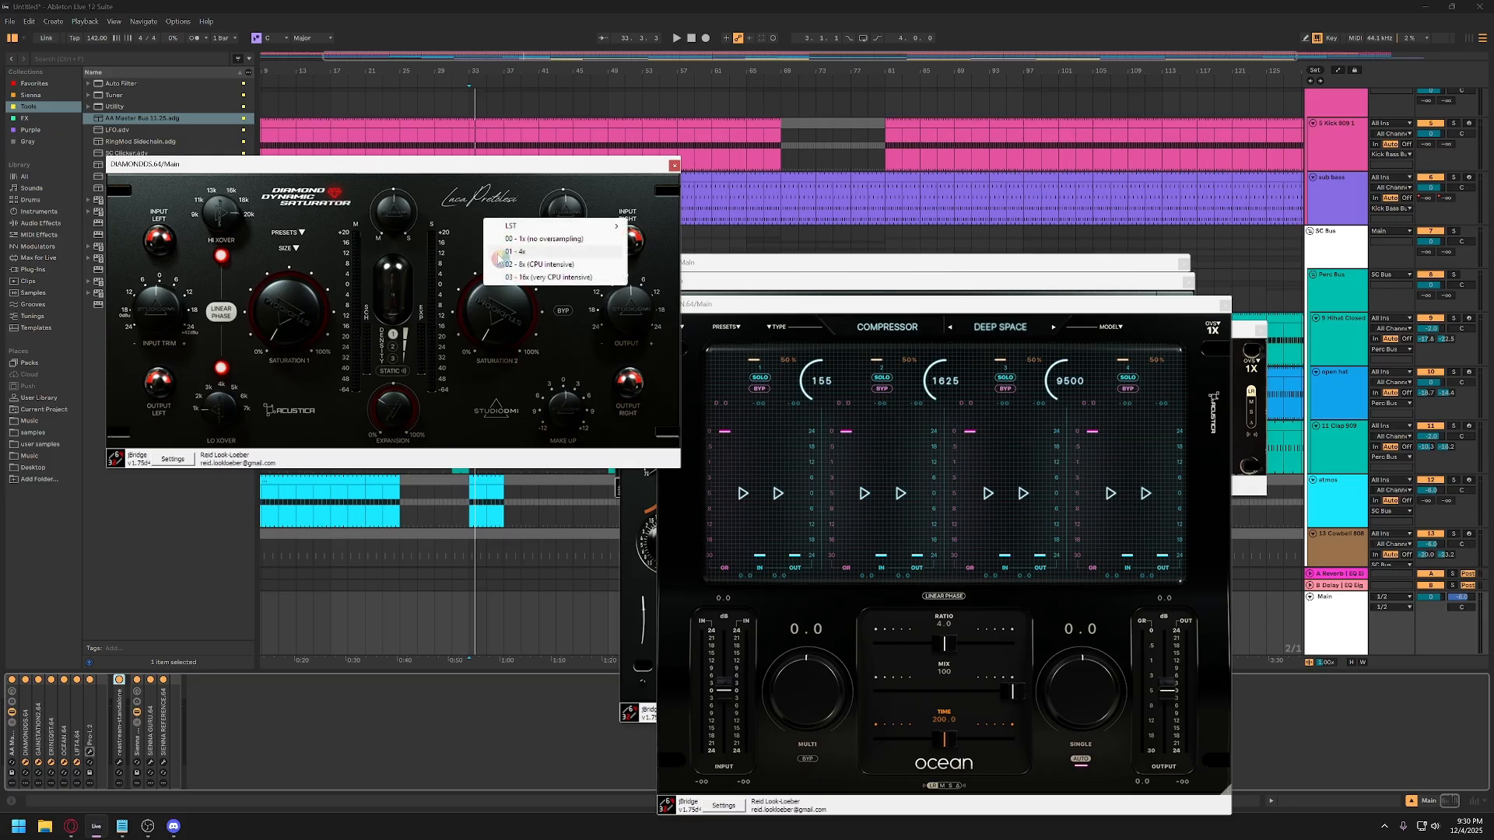
left_click(517, 264)
left_click_drag(434, 165, 400, 176)
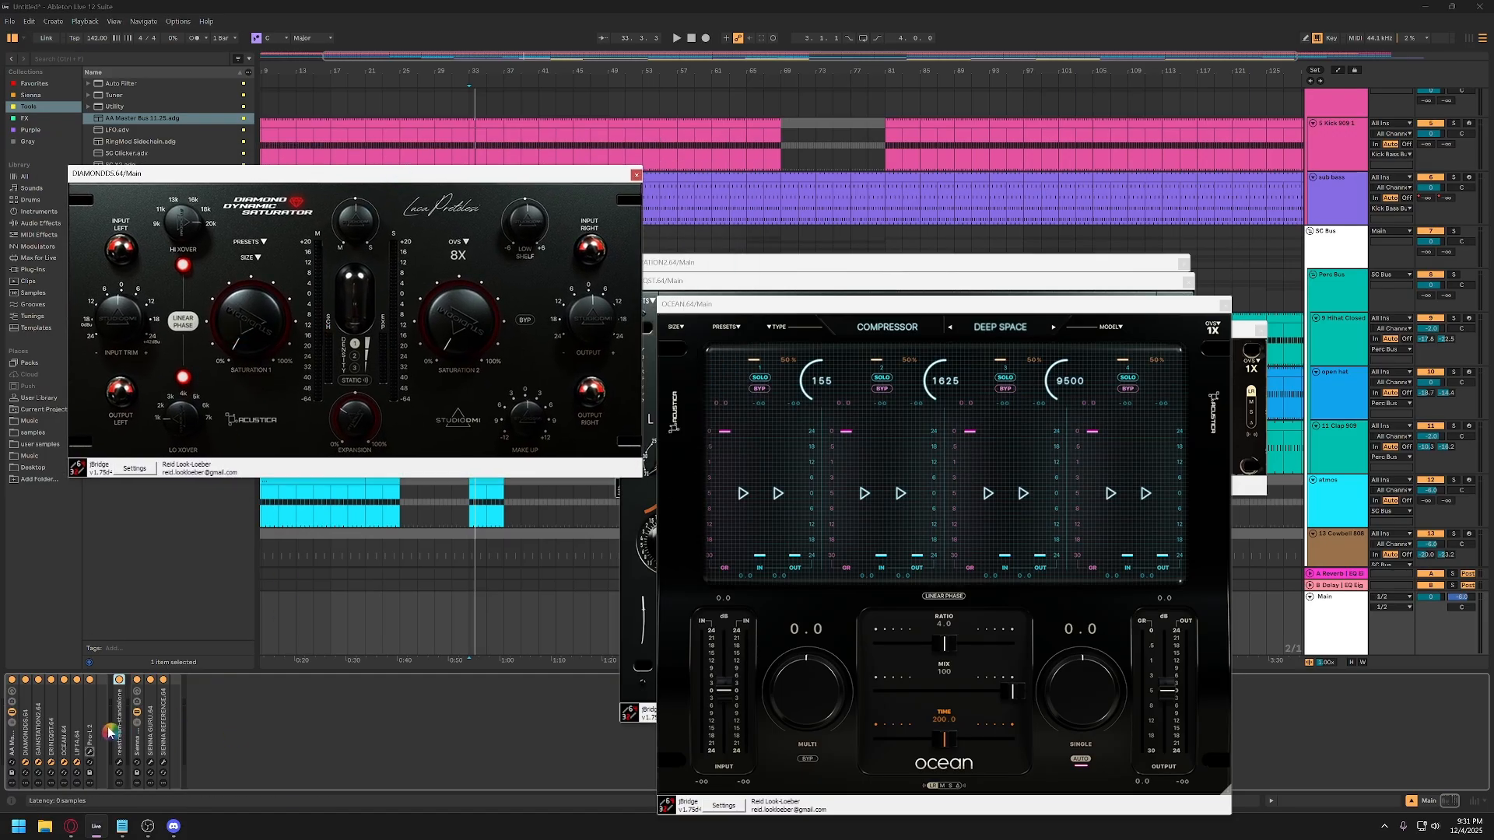
Deactivate the plug-ins that follow DIAMONDDS in the rack, from GAINSTATION2 through LIFT4, leaving Pro-L 2 on.
left_click(38, 680)
left_click(51, 680)
left_click(64, 680)
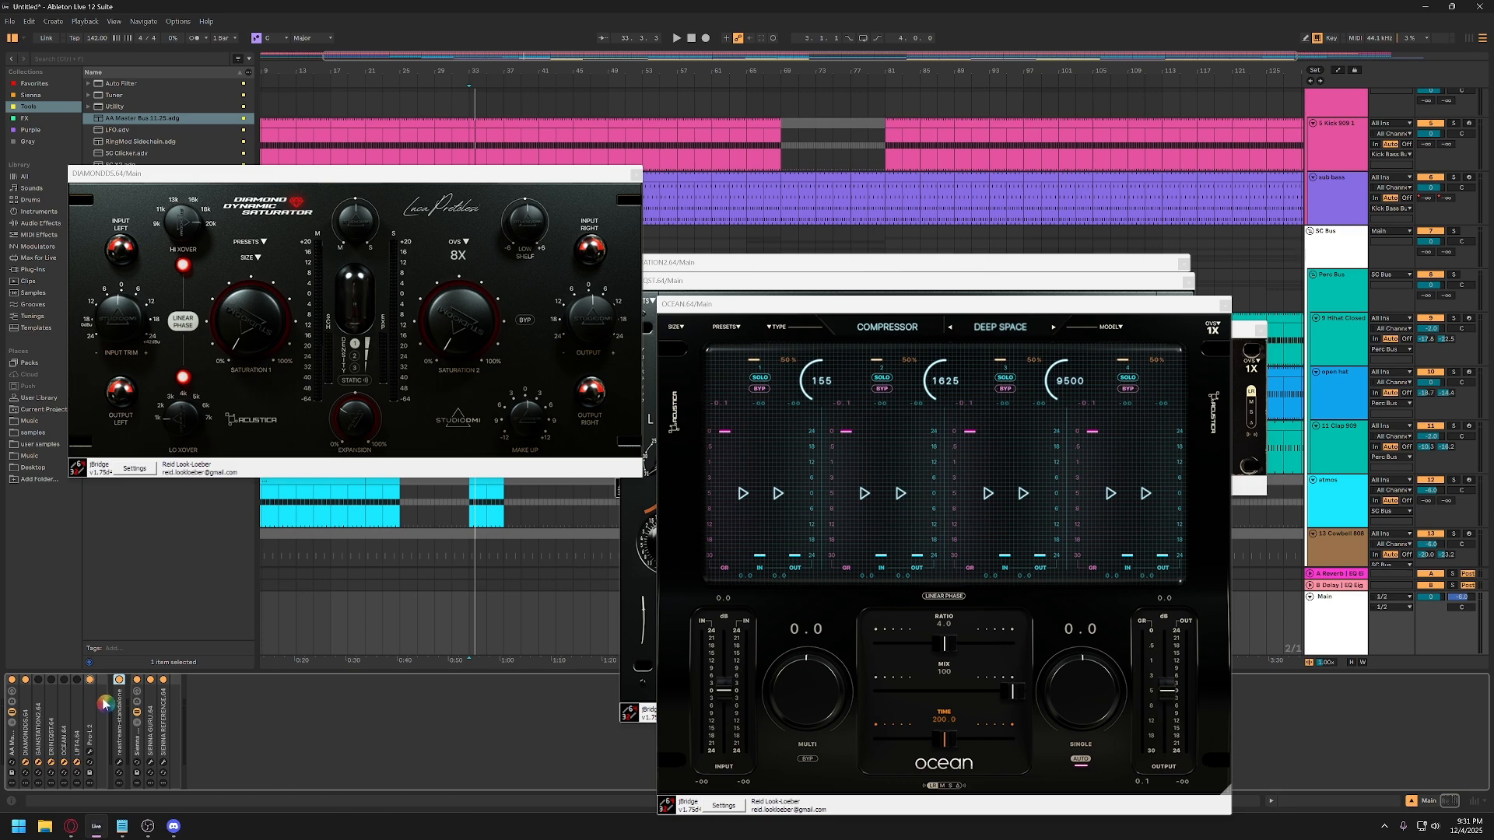
Insert a Utility device on Main directly after the AA Master Bus rack, clearing the saturator window out of the way.
left_click_drag(144, 178, 363, 183)
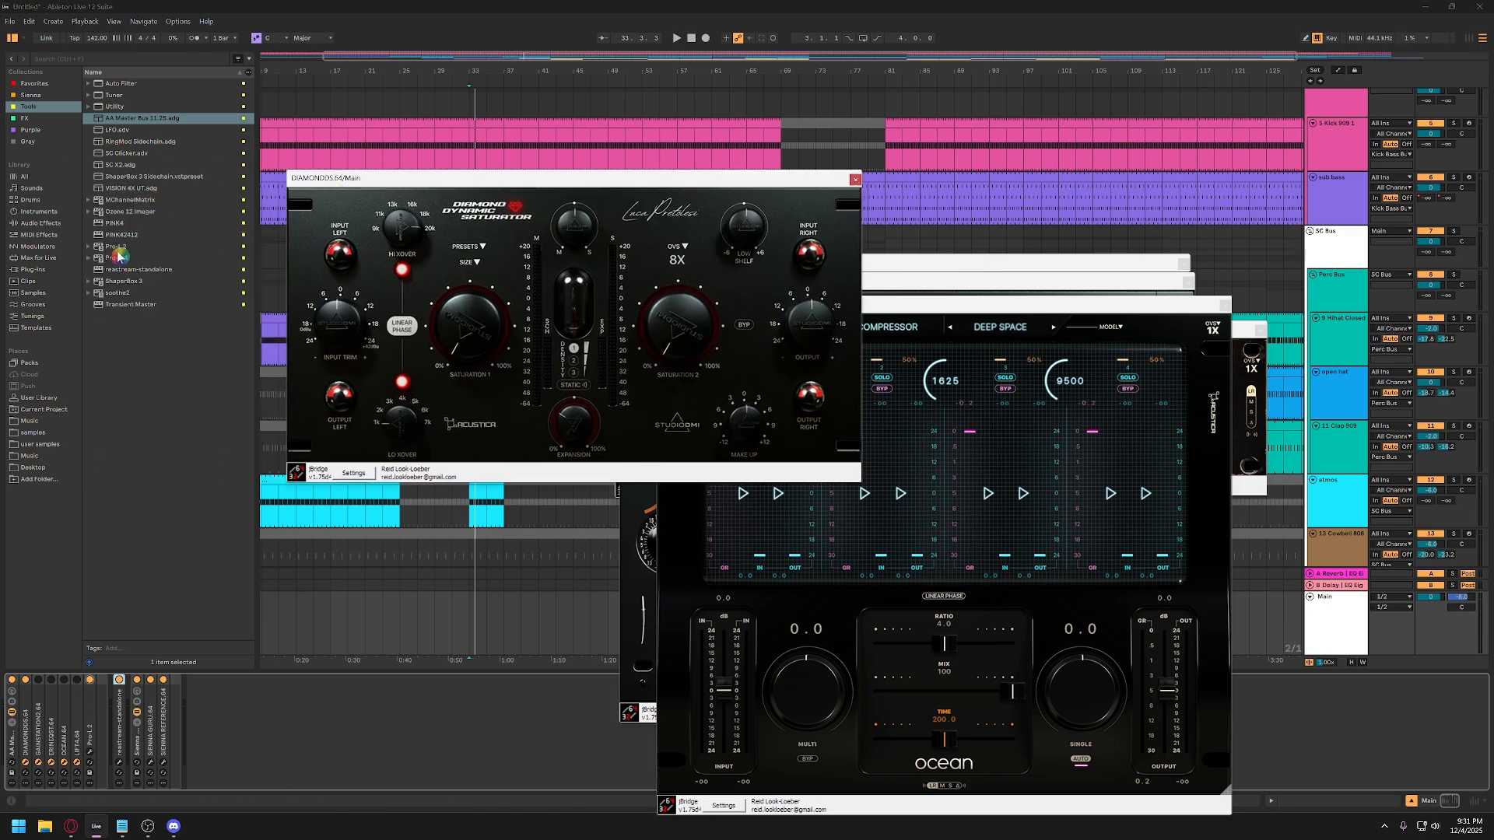
mouse_move(114, 106)
left_mouse_down()
mouse_move(144, 257)
mouse_move(126, 743)
left_mouse_up()
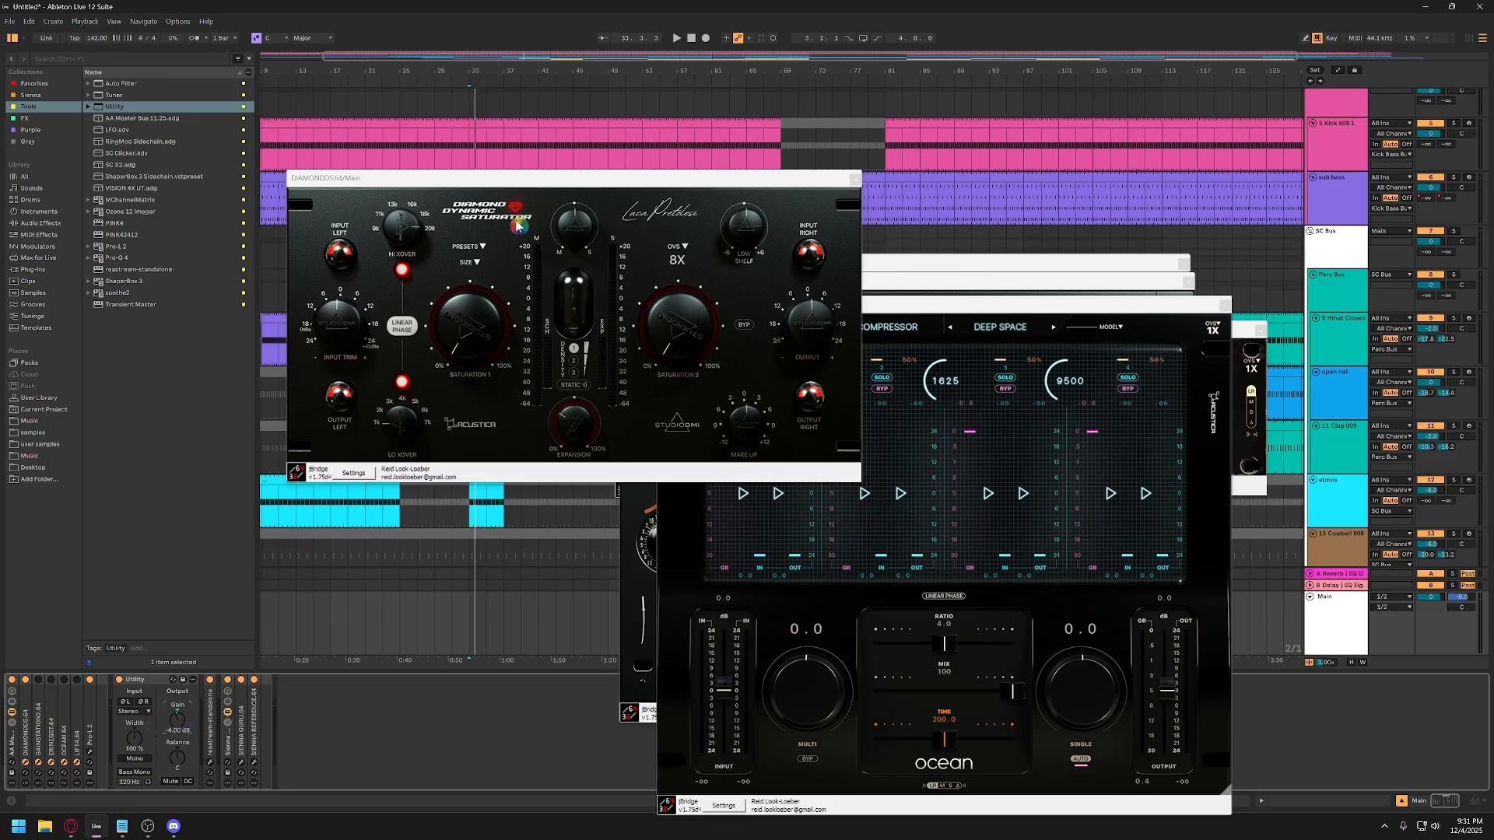
left_click_drag(526, 183, 427, 207)
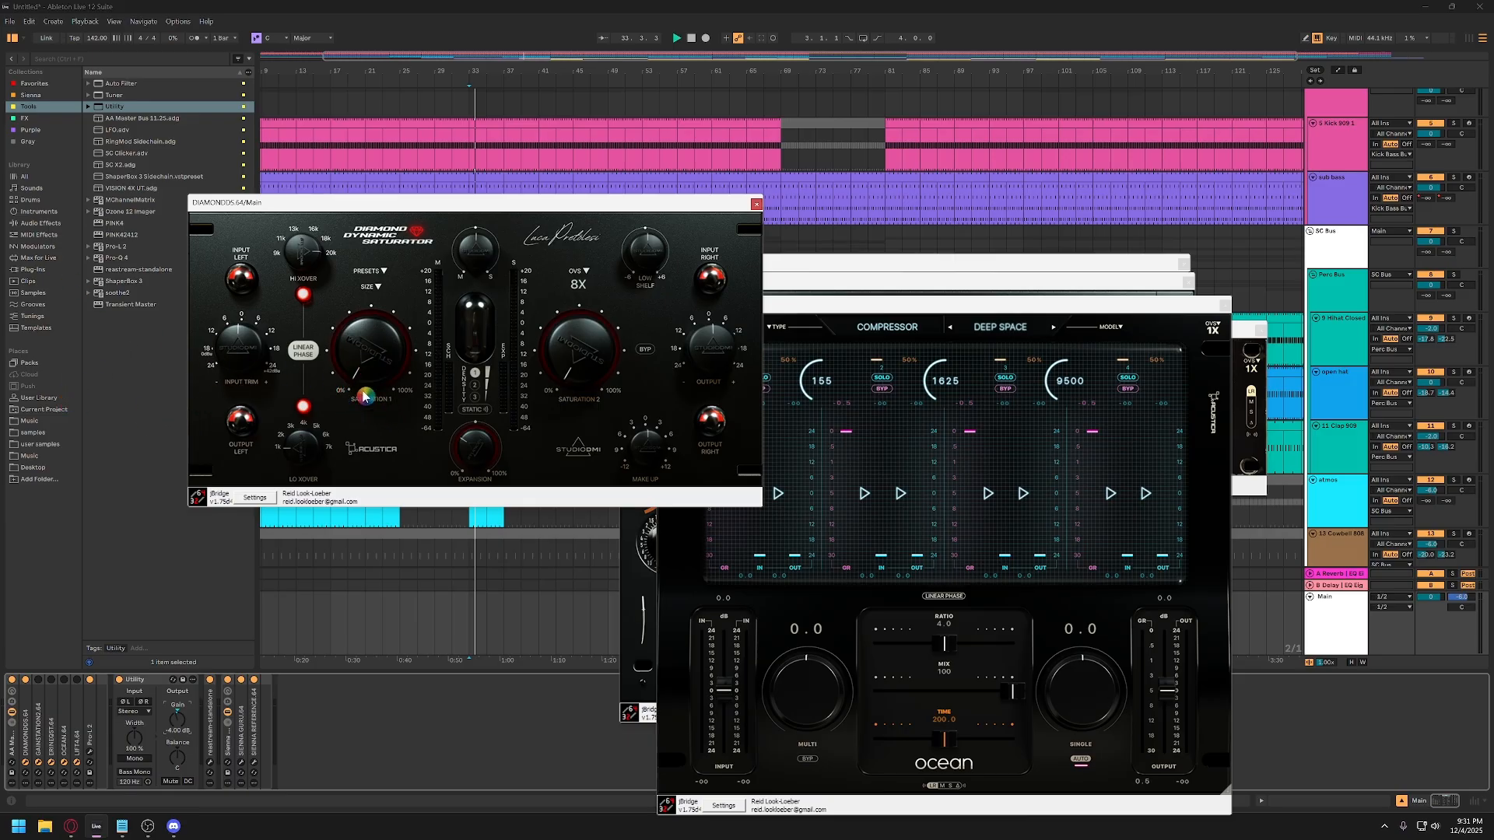
Adjust the Diamond saturator's Saturation 1 amount while the track plays, and stop playback.
key("space")
left_click_drag(365, 377, 366, 334)
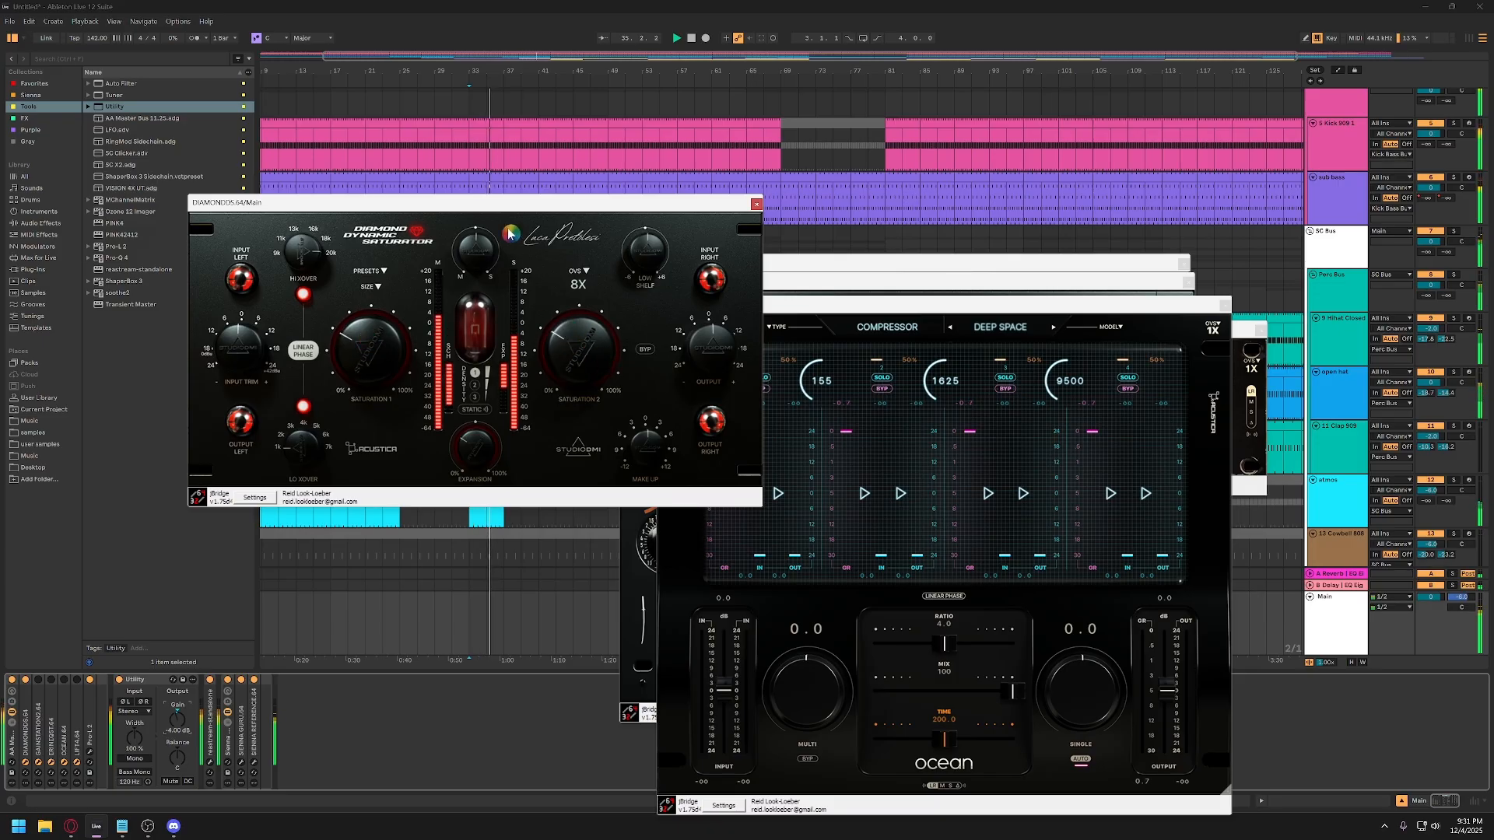
left_click_drag(502, 204, 431, 207)
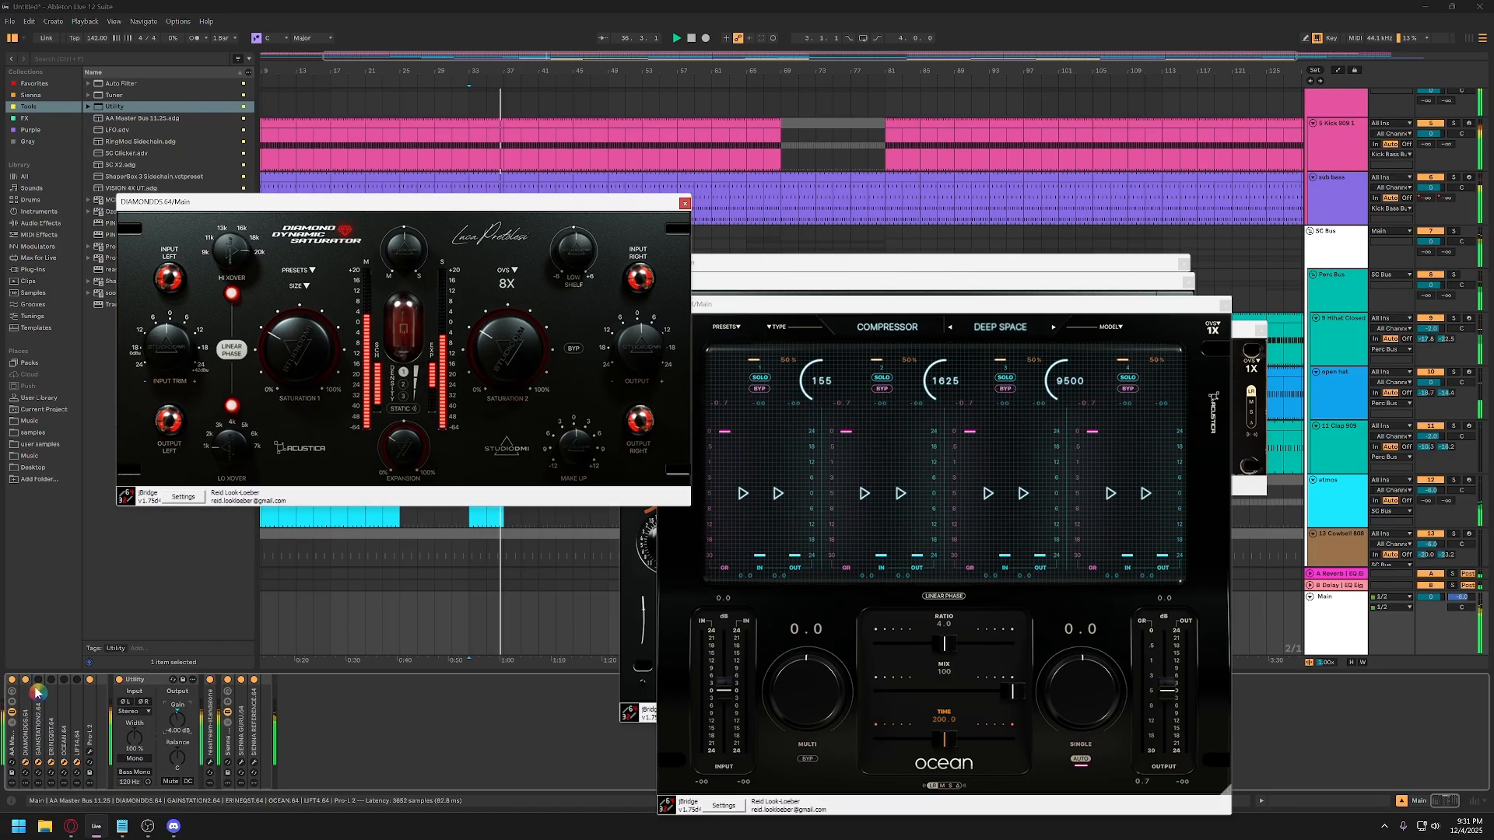
left_click(388, 750)
key("space")
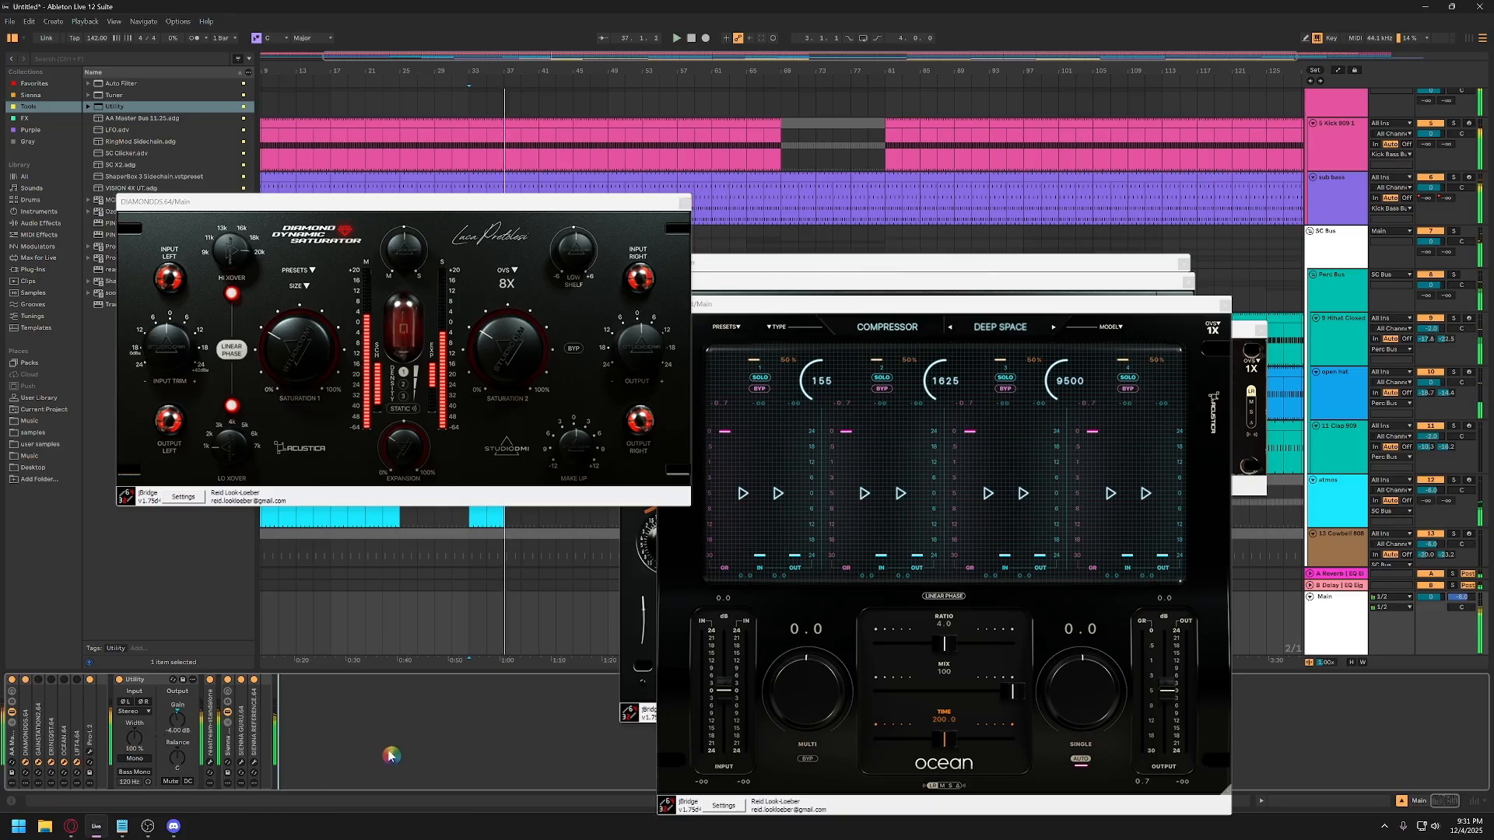
Reactivate GAINSTATION2 in the rack and place its window over the Diamond saturator.
left_click(40, 680)
left_click(38, 762)
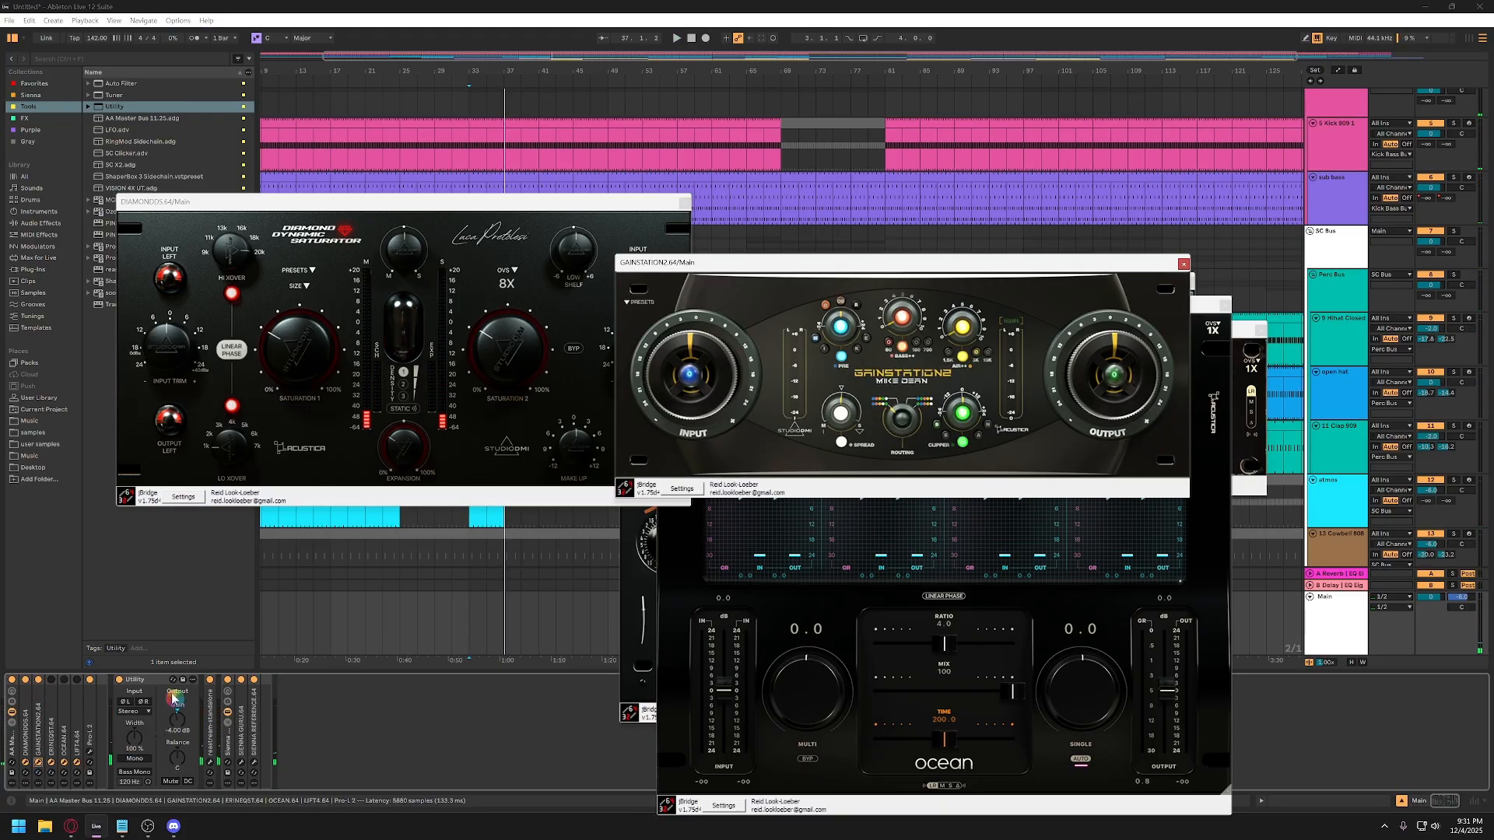
left_click_drag(849, 264, 410, 334)
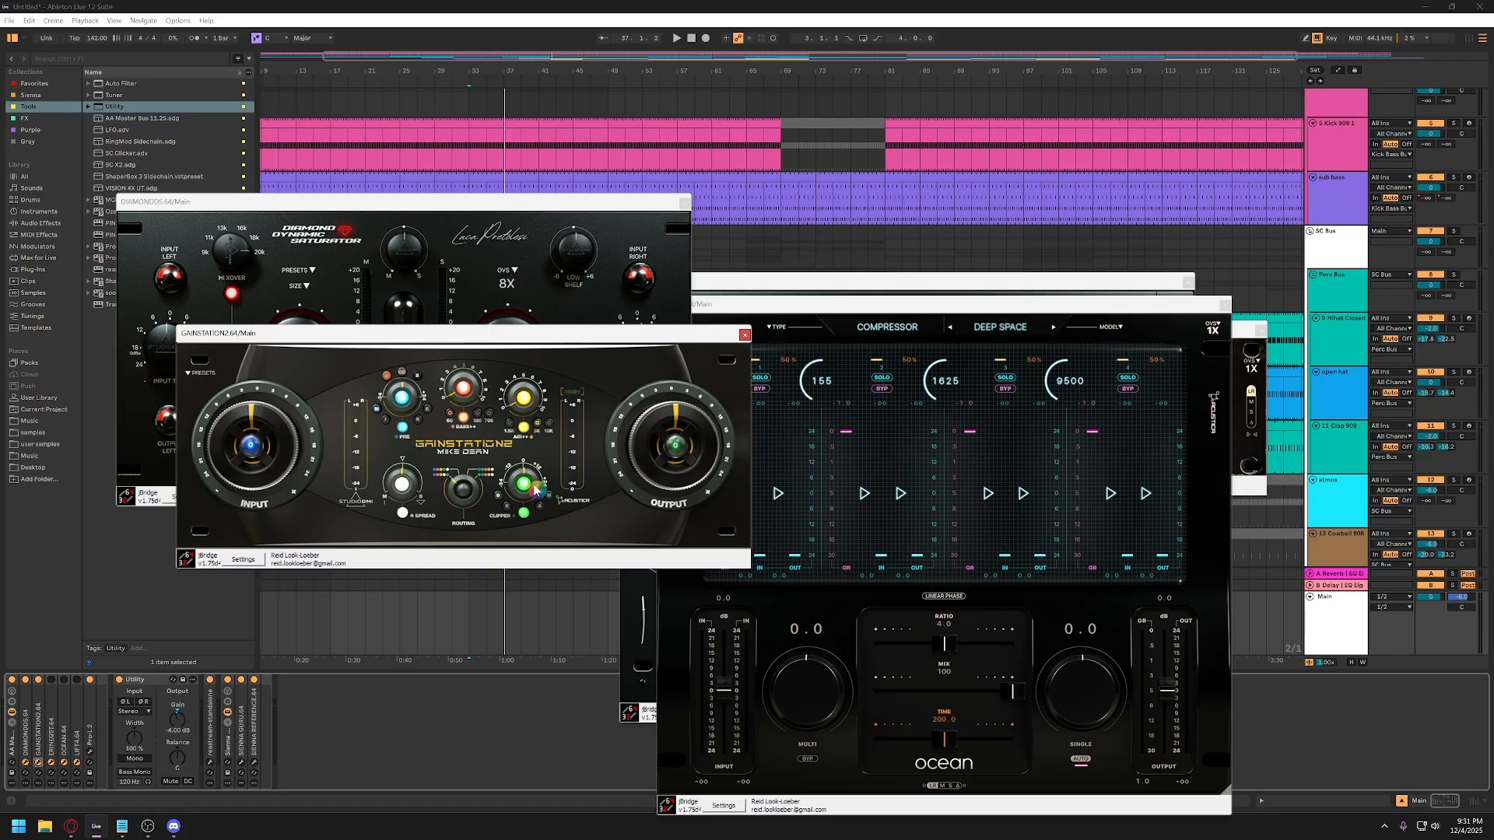
Reactivate the ERINEQST equalizer in the rack and place its window in front of the GAINSTATION2 window.
left_click(51, 683)
left_click(51, 762)
left_click(51, 762)
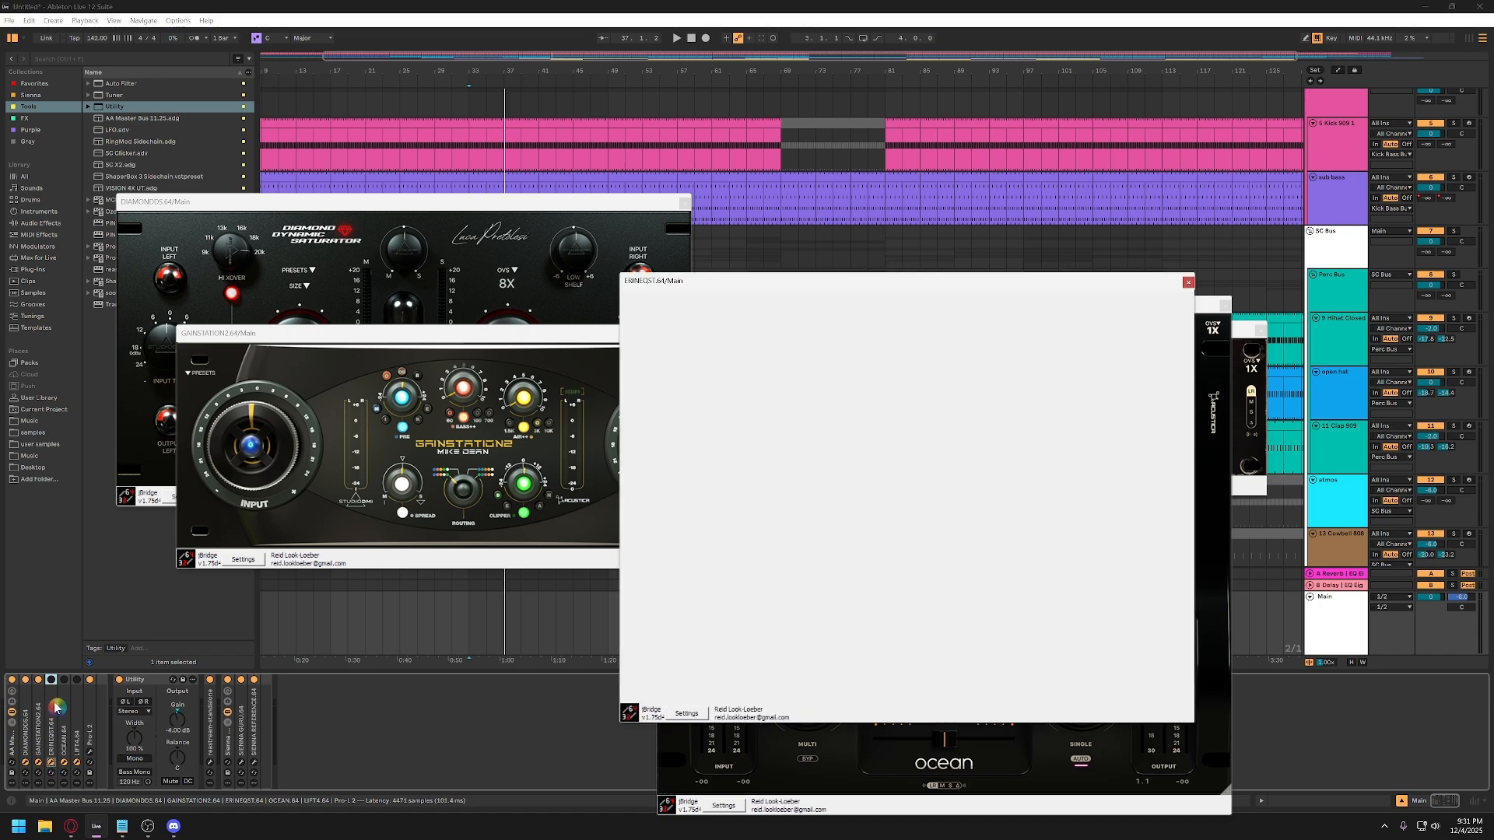
left_click(53, 681)
left_click_drag(831, 281, 476, 315)
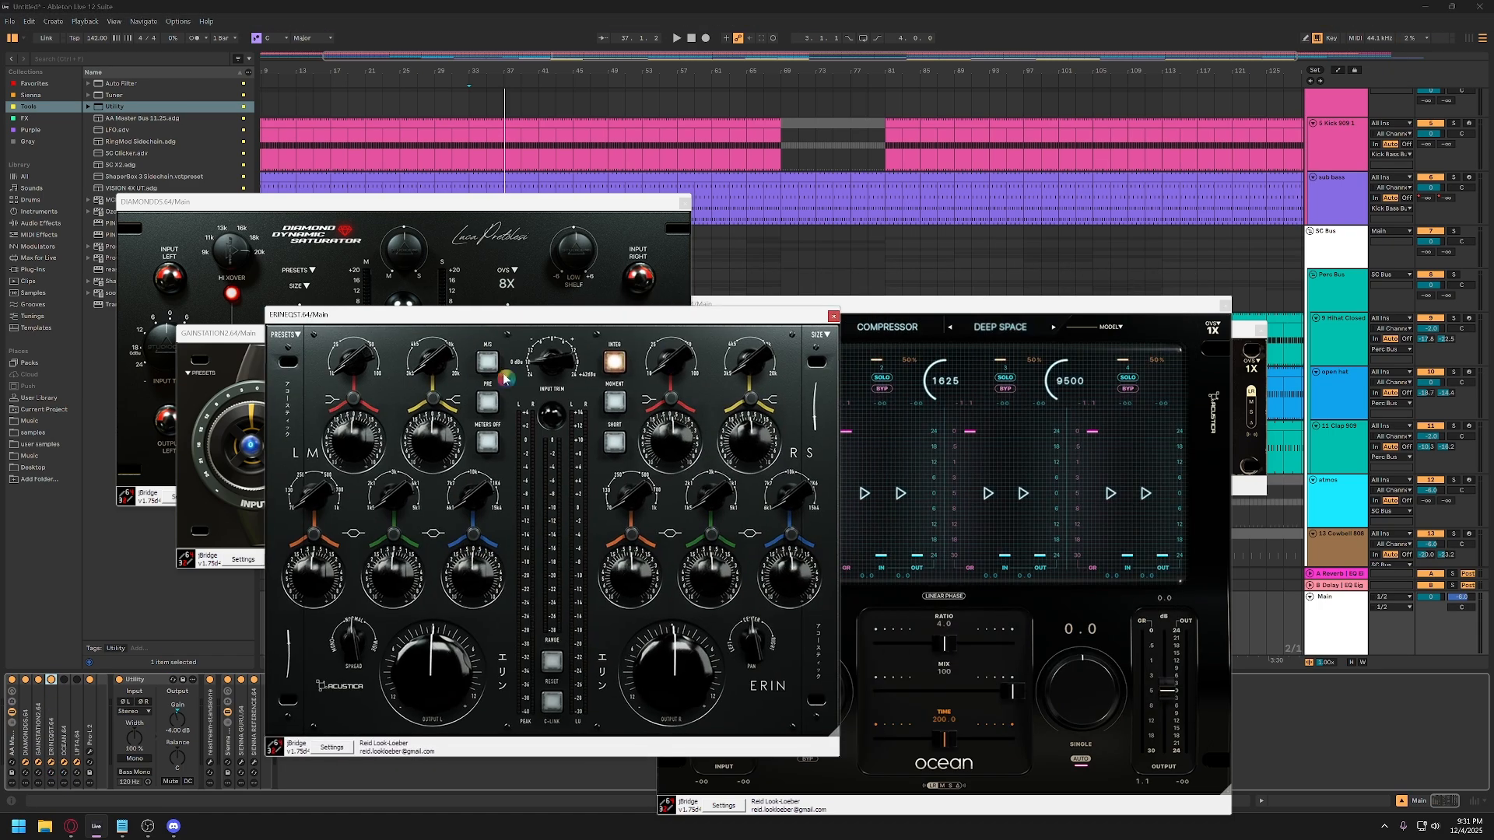
Turn on the preamp and channel link in the ERIN equalizer, lower both linked output levels and start playback.
left_click(551, 701)
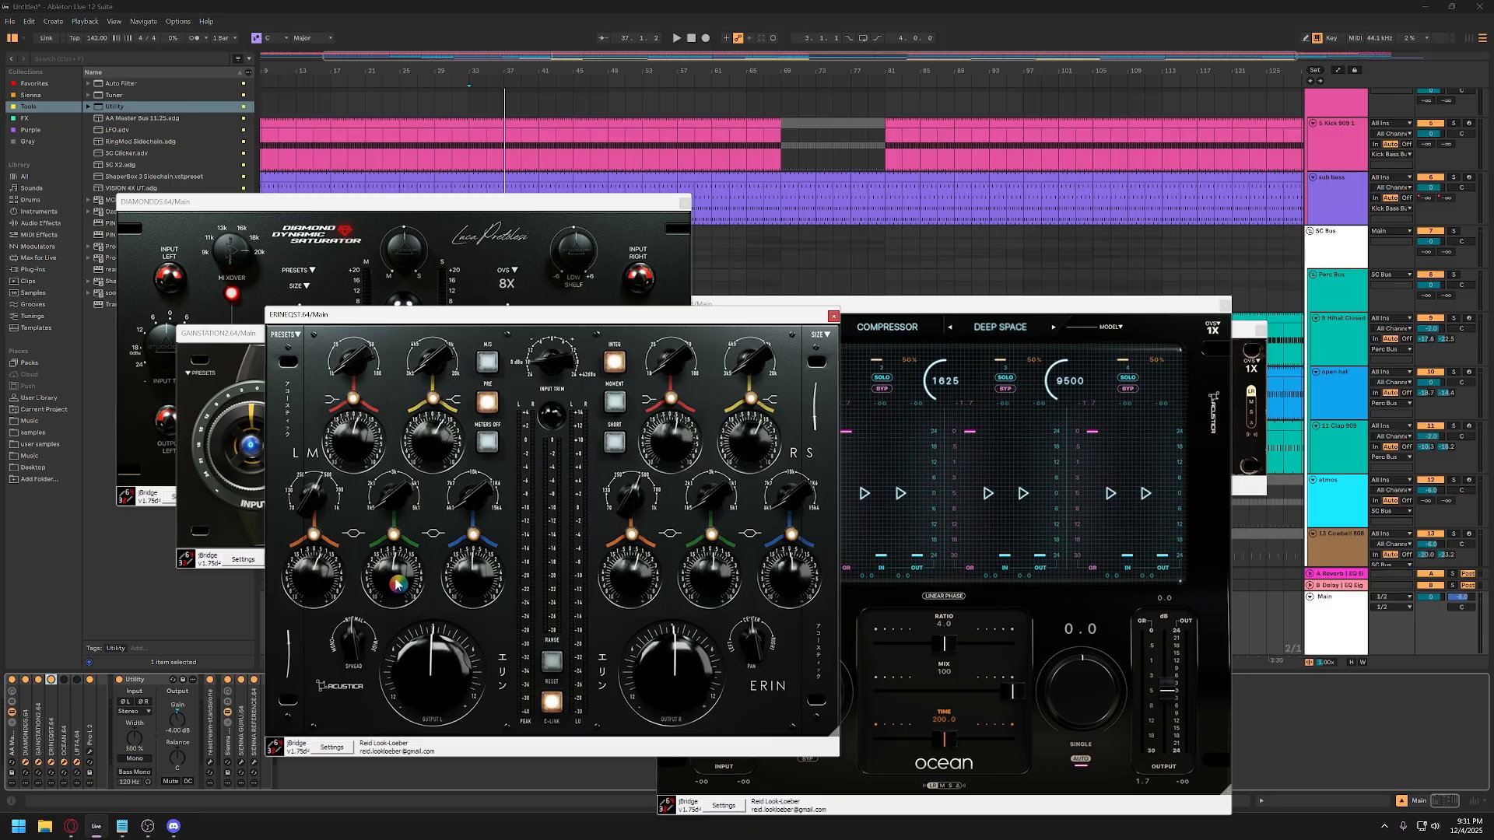
scroll(469, 505, "up", 2)
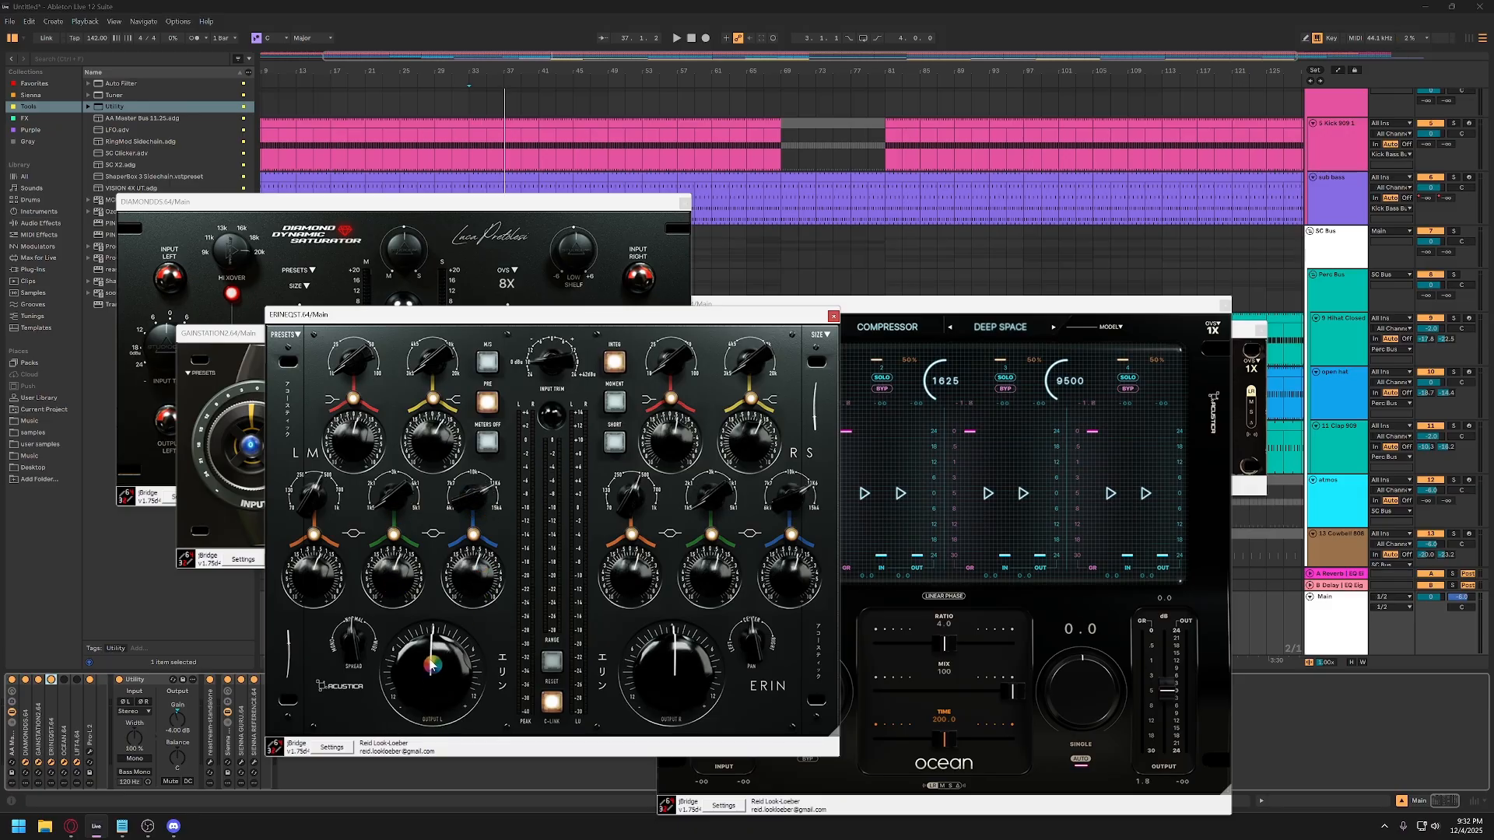
scroll(432, 665, "down", 5)
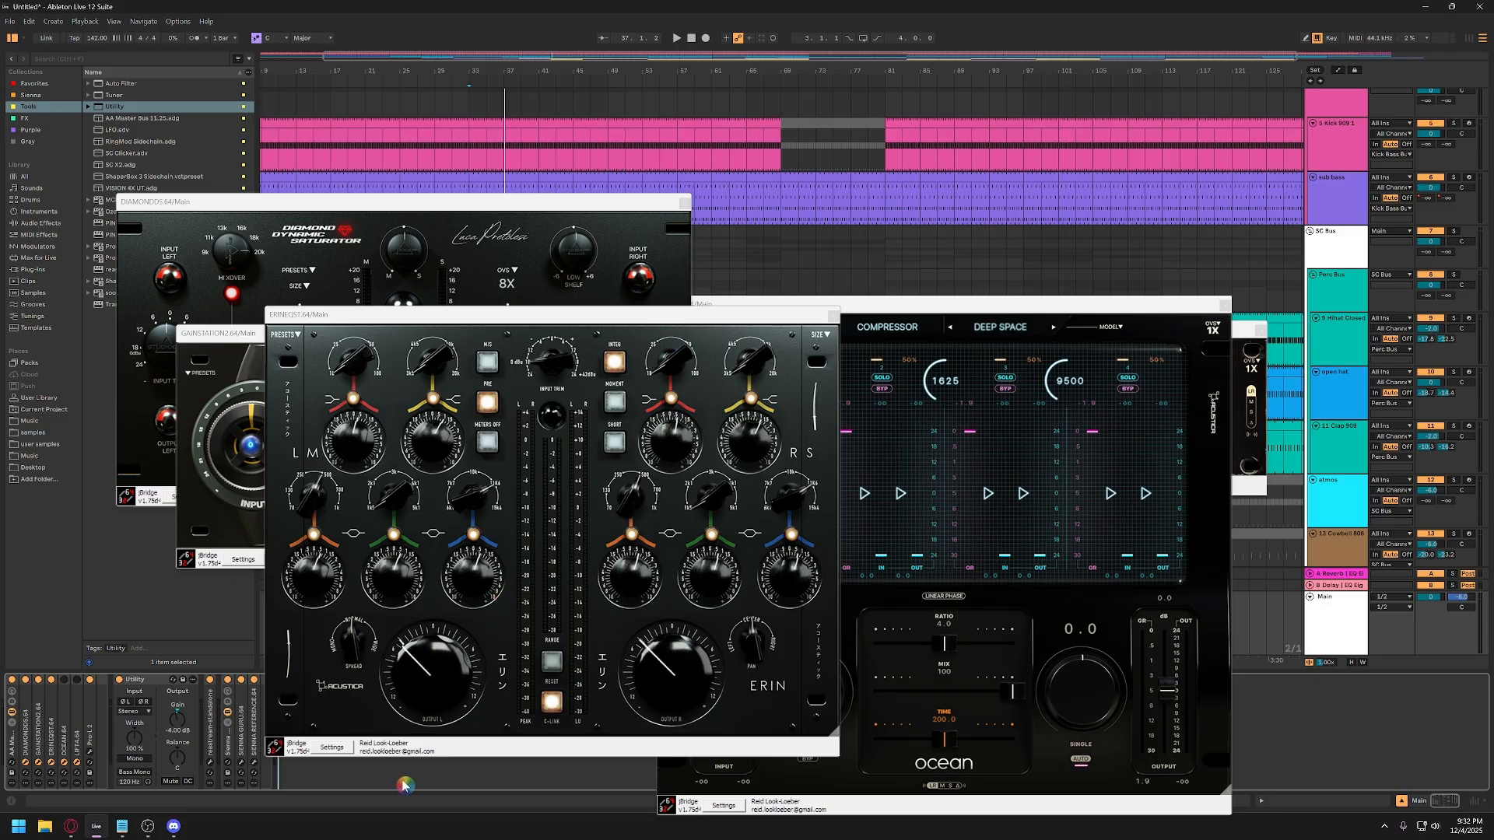
key("space")
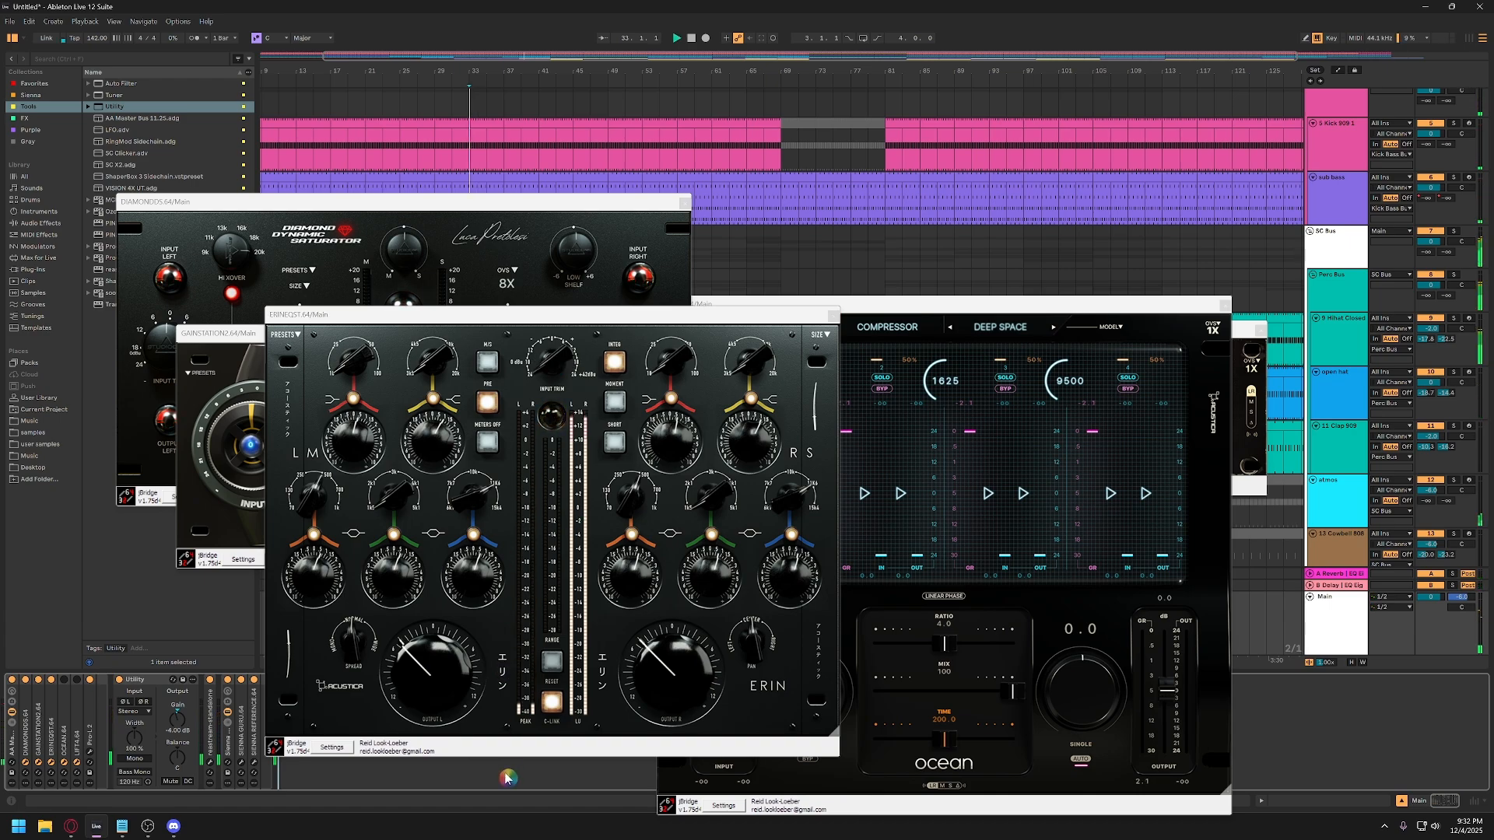
Rearrange the ERIN, GAINSTATION2 and Diamond saturator windows, leaving the ERIN equalizer in front.
left_click_drag(523, 327, 887, 260)
left_click_drag(400, 339, 344, 408)
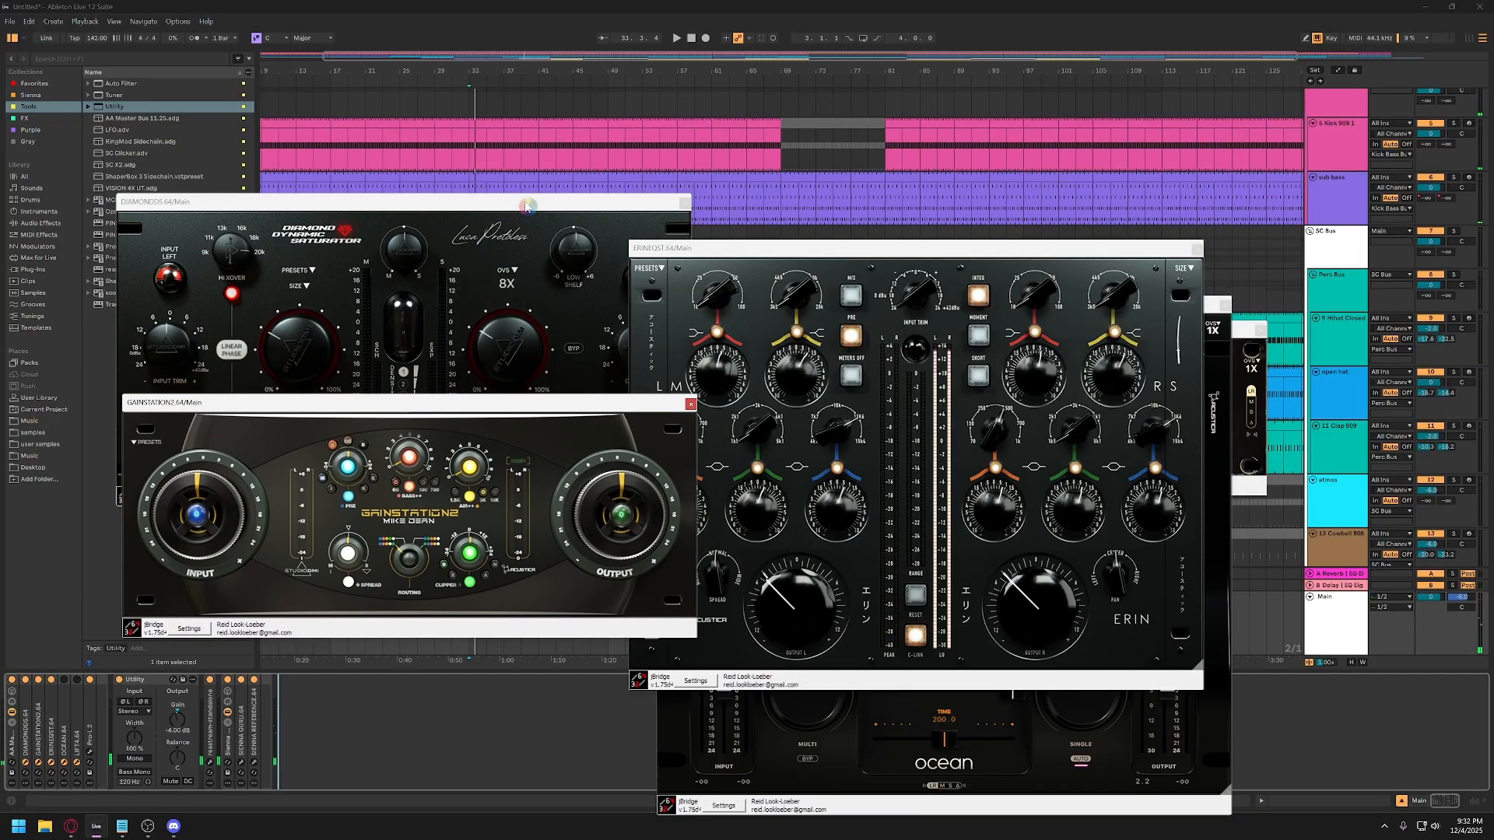
left_click_drag(529, 206, 488, 209)
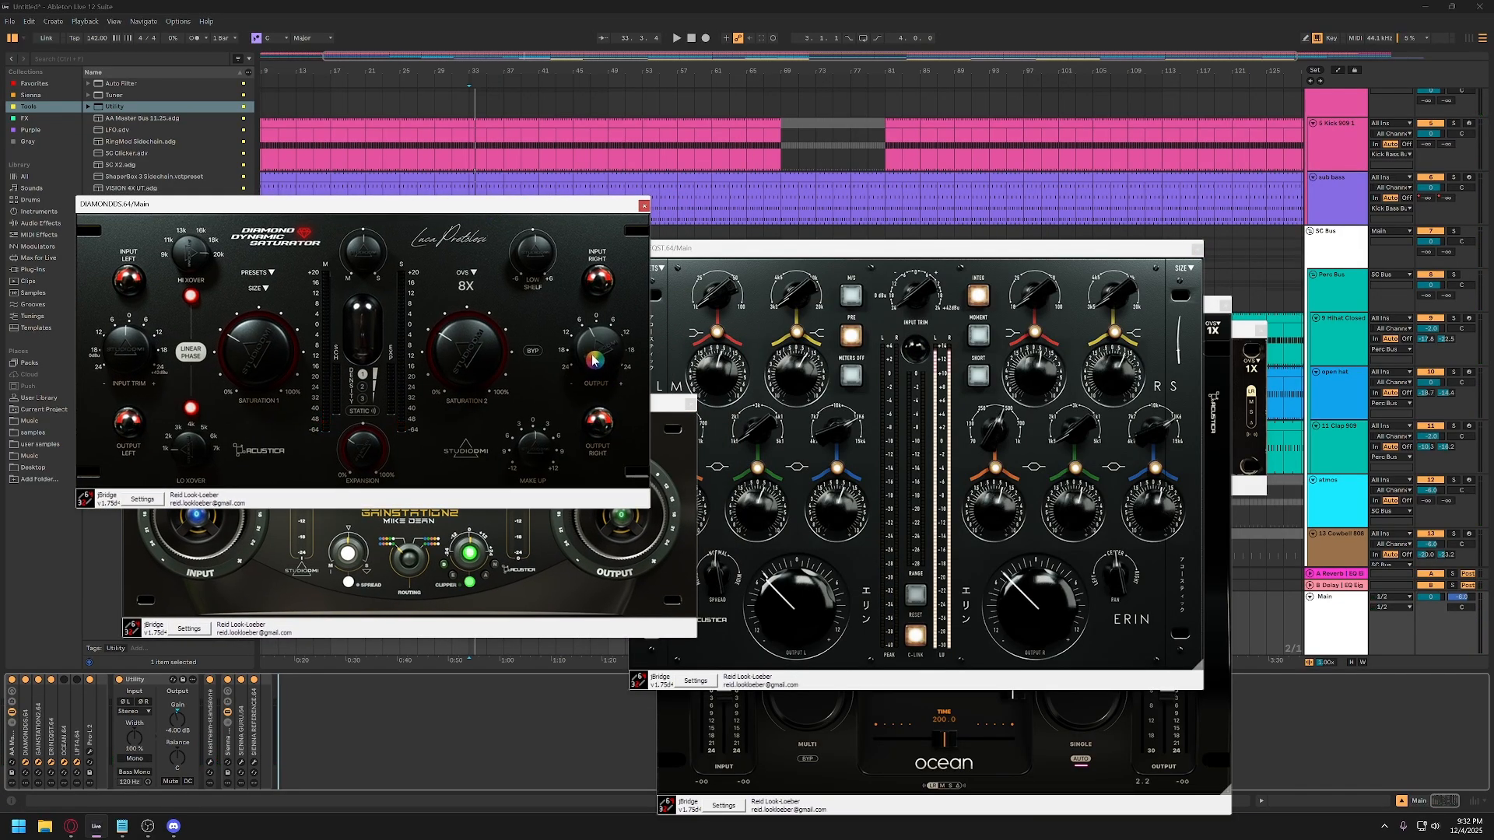
left_click(571, 748)
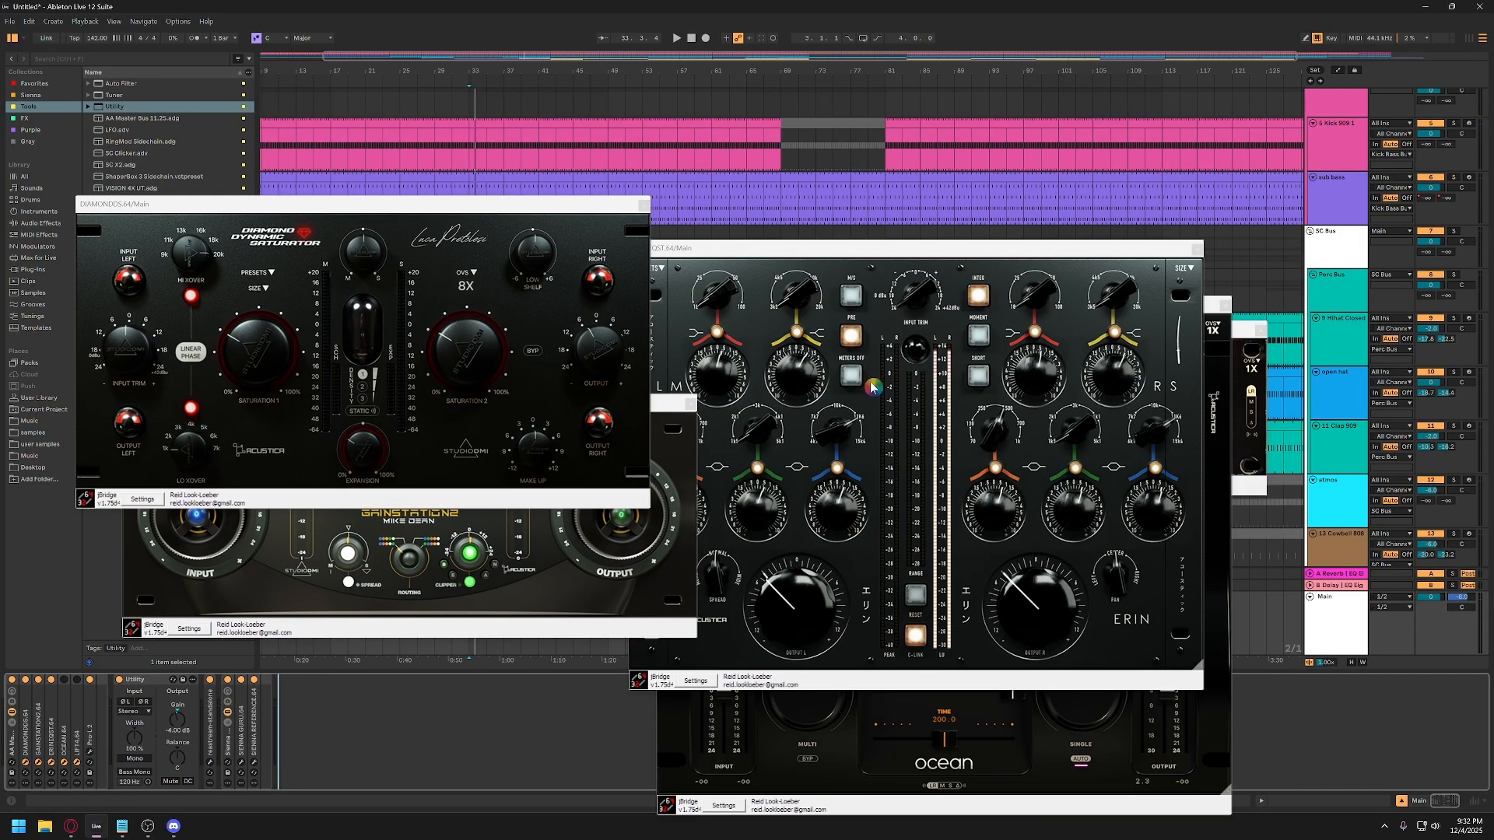
left_click(913, 249)
left_click_drag(845, 248, 475, 141)
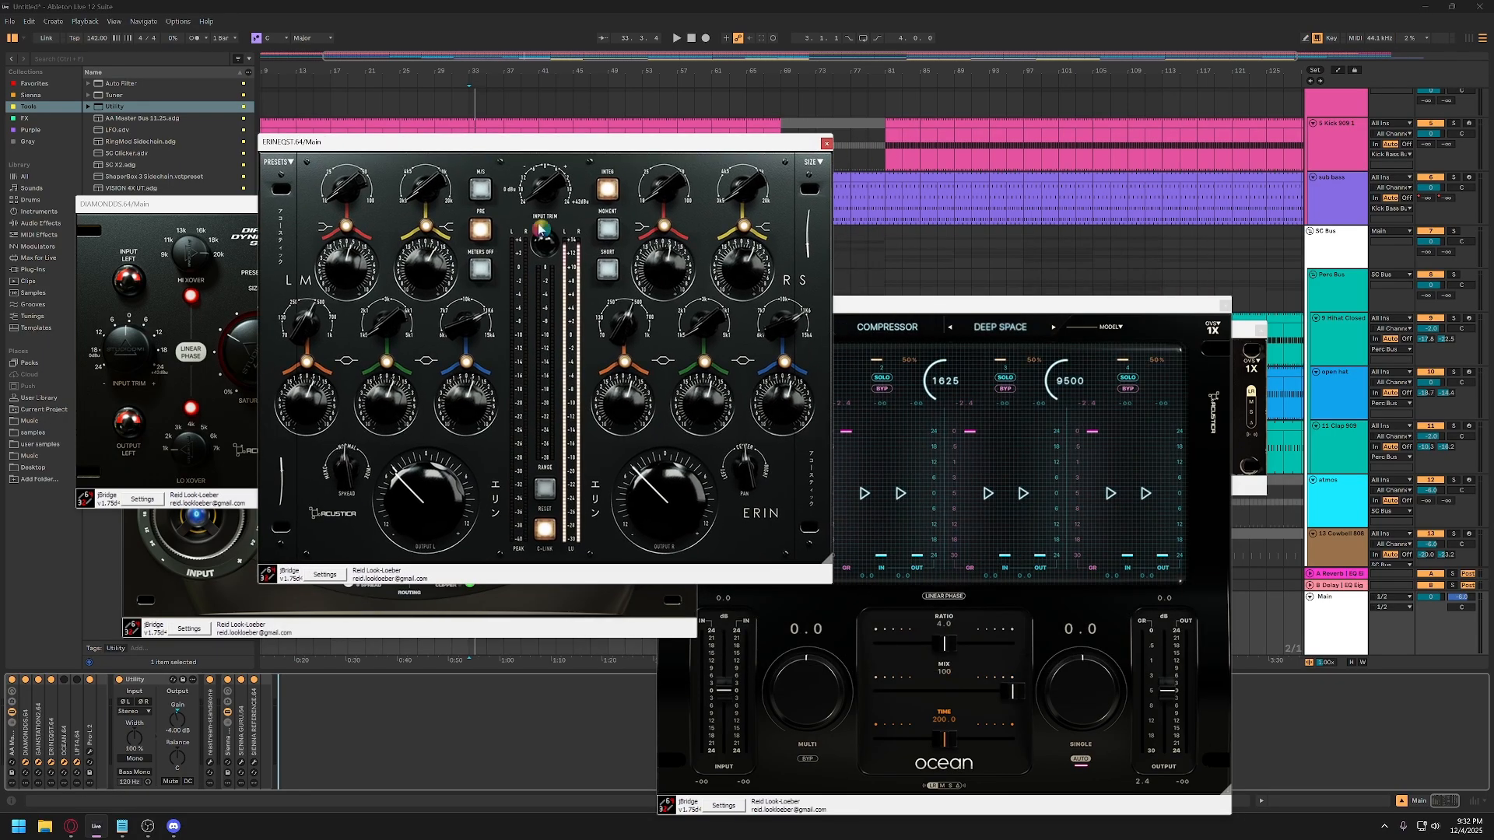
Load an EXP+LIM preset with the Ivory model from the first artist bank in OCEAN, and set its oversampling to 4x.
left_click_drag(964, 311, 949, 224)
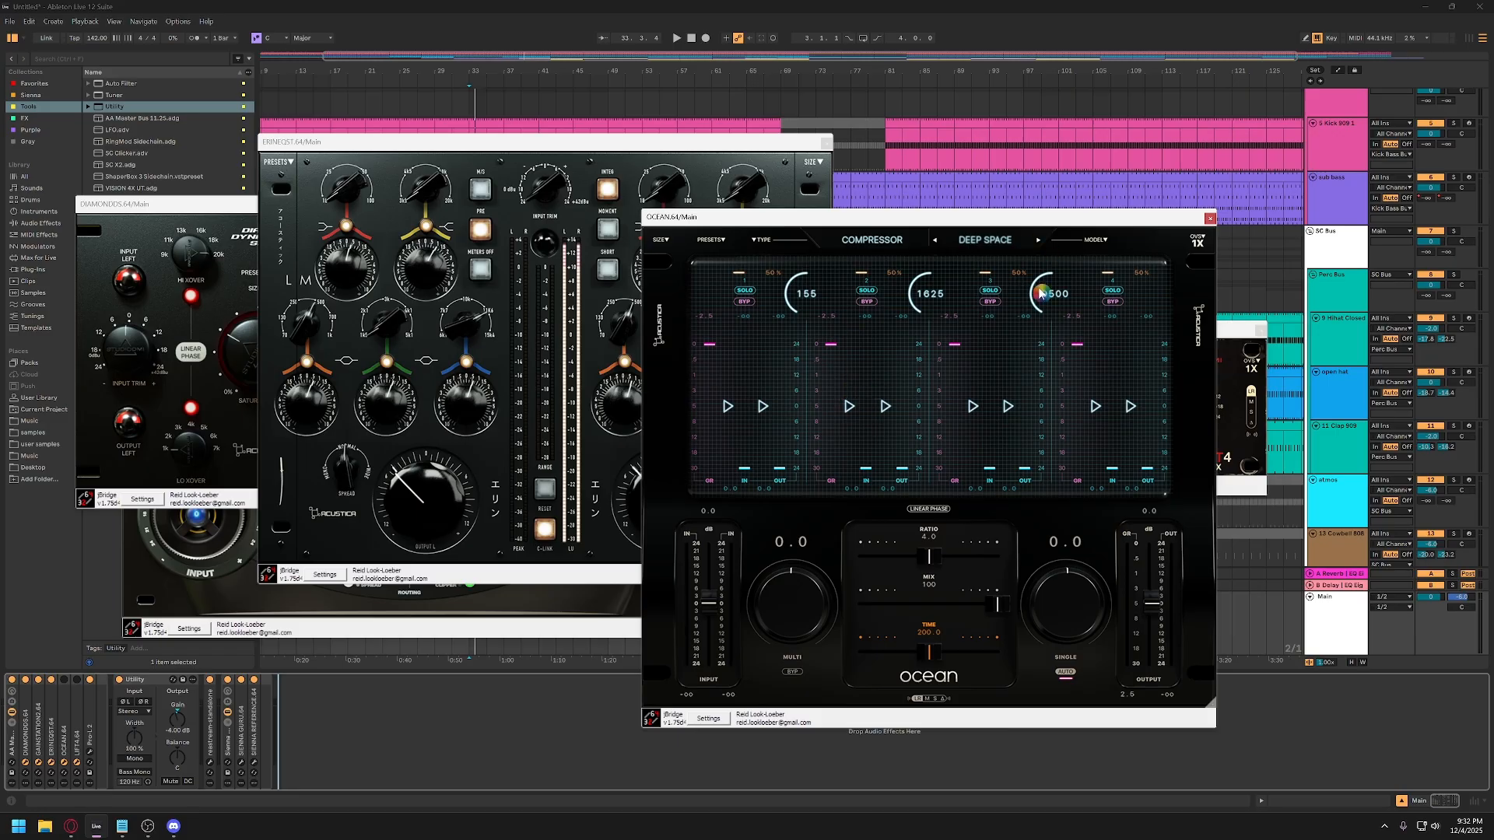
left_click(762, 247)
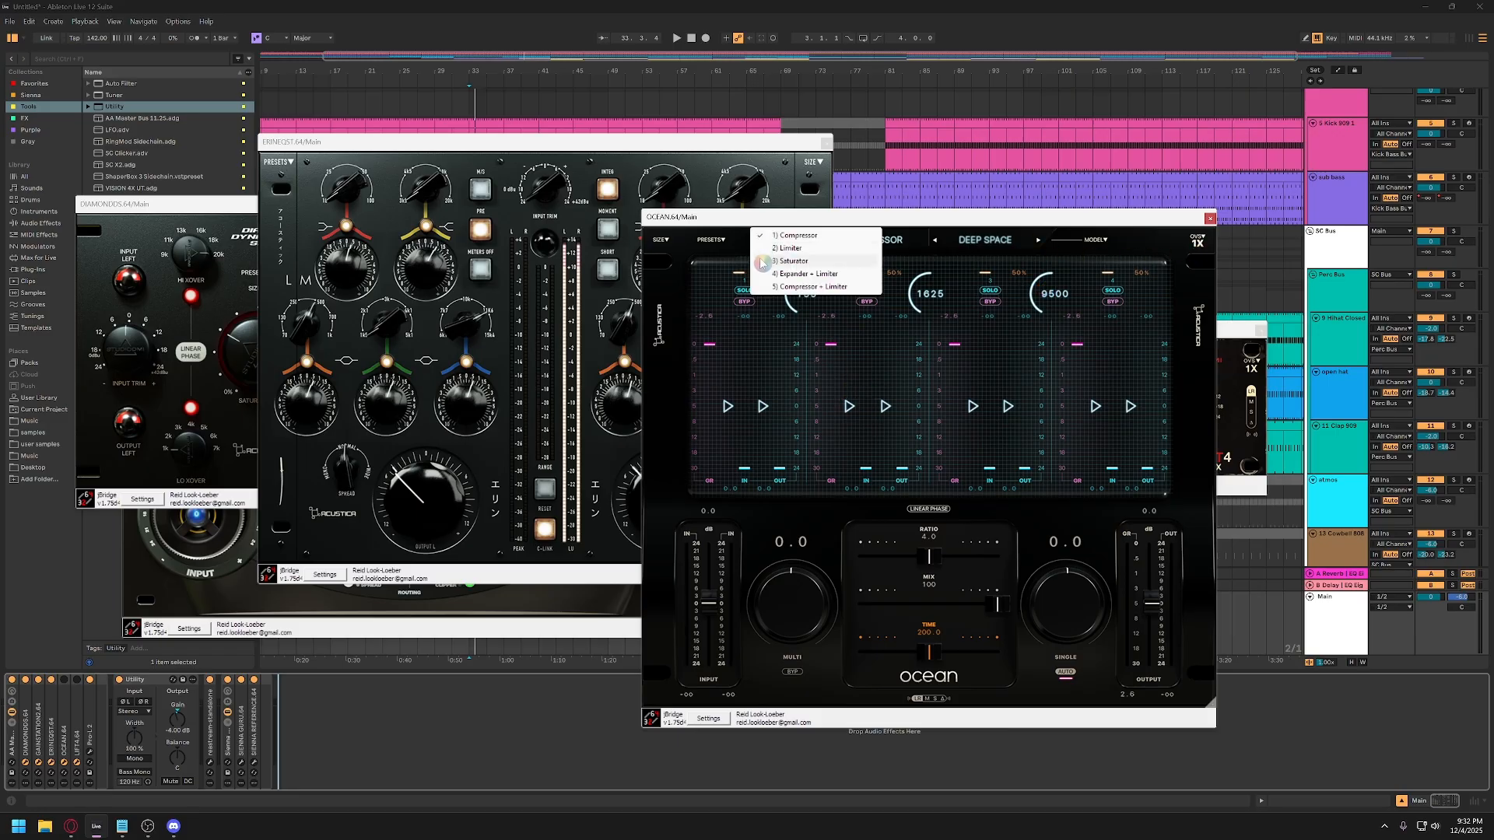
left_click(717, 240)
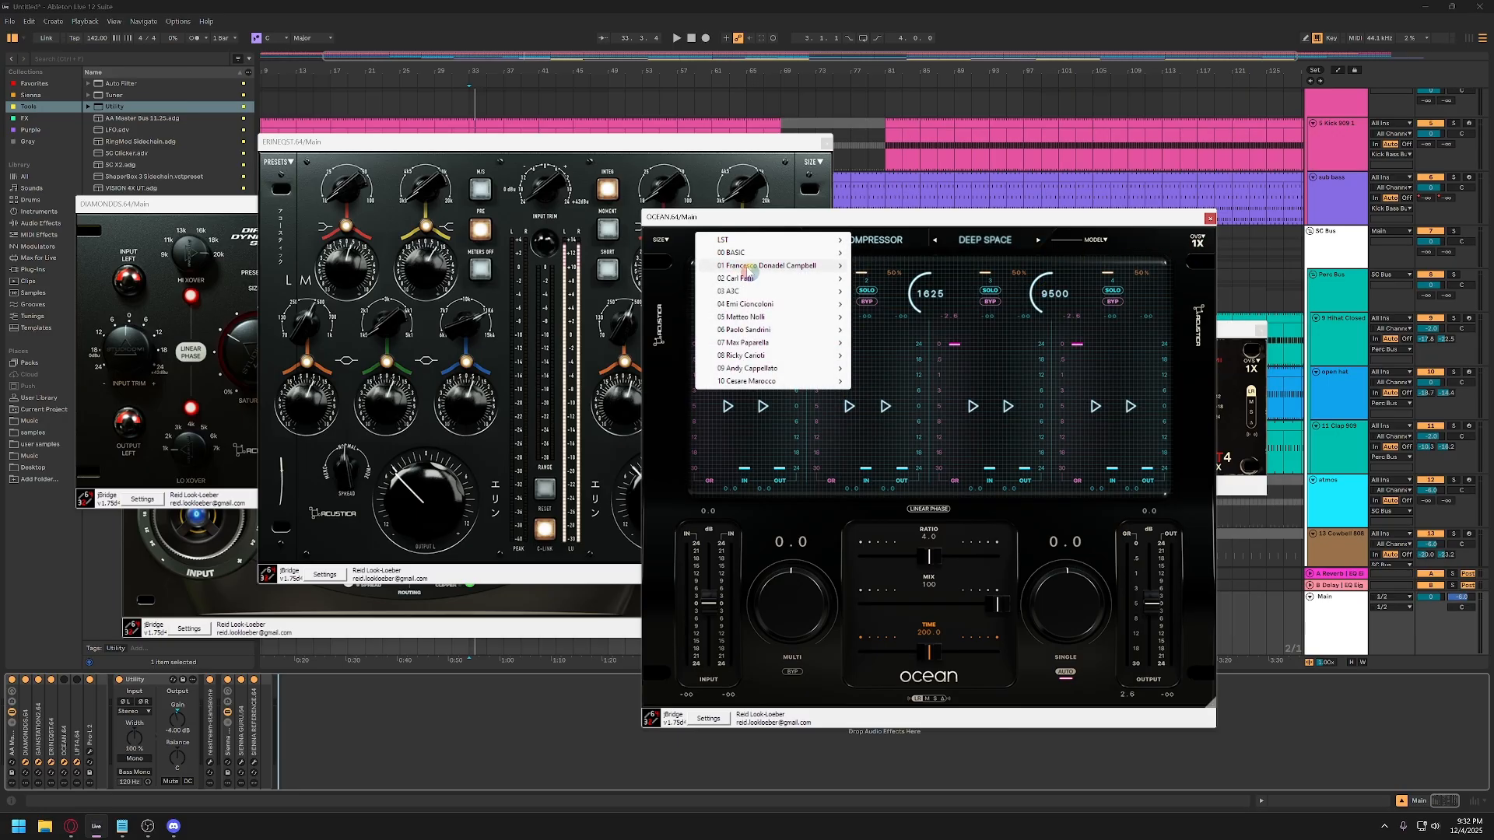
mouse_move(825, 266)
left_click(904, 271)
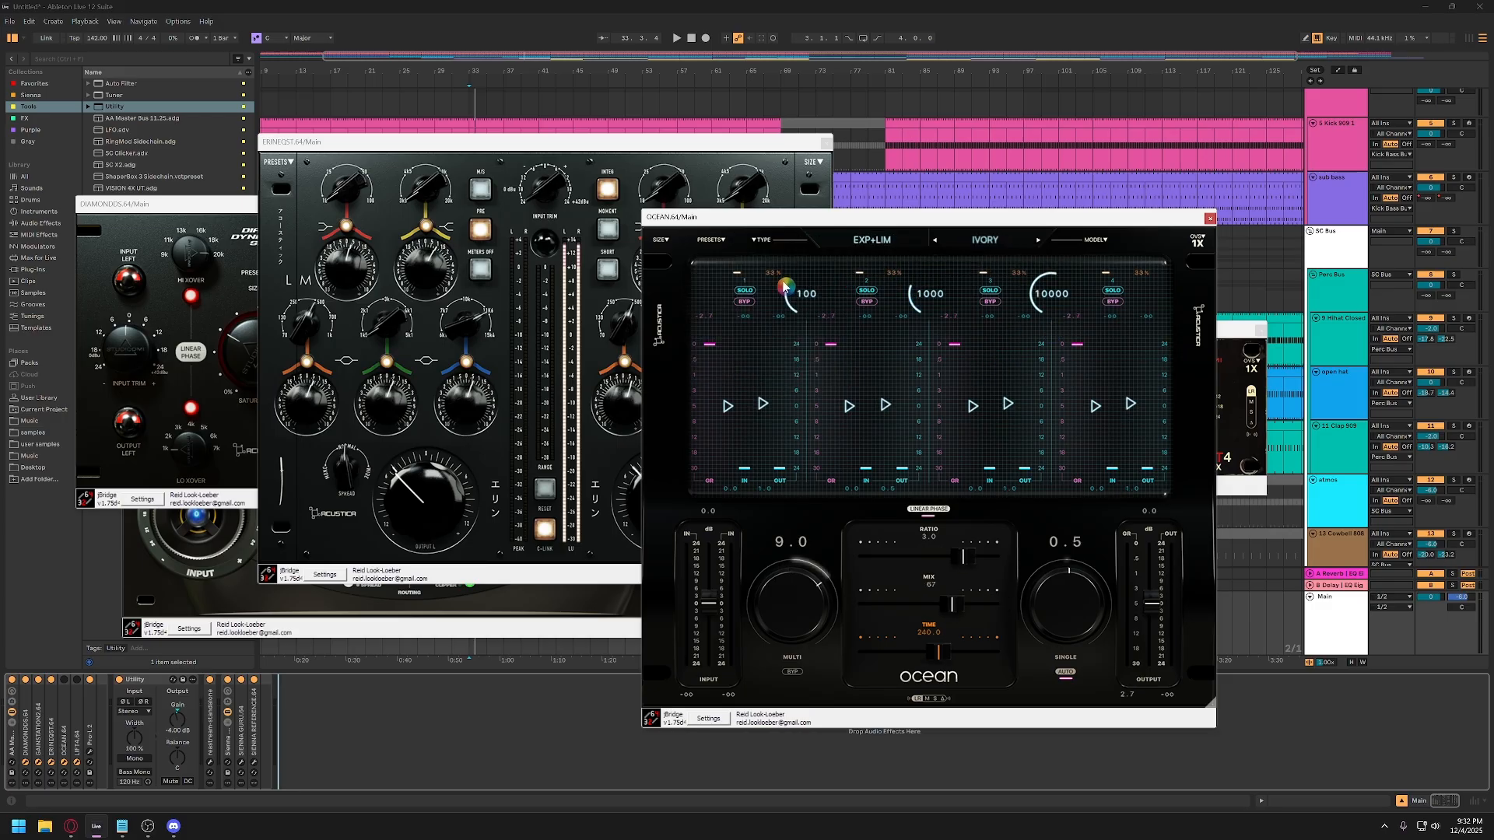
left_click(1198, 244)
left_click(1229, 265)
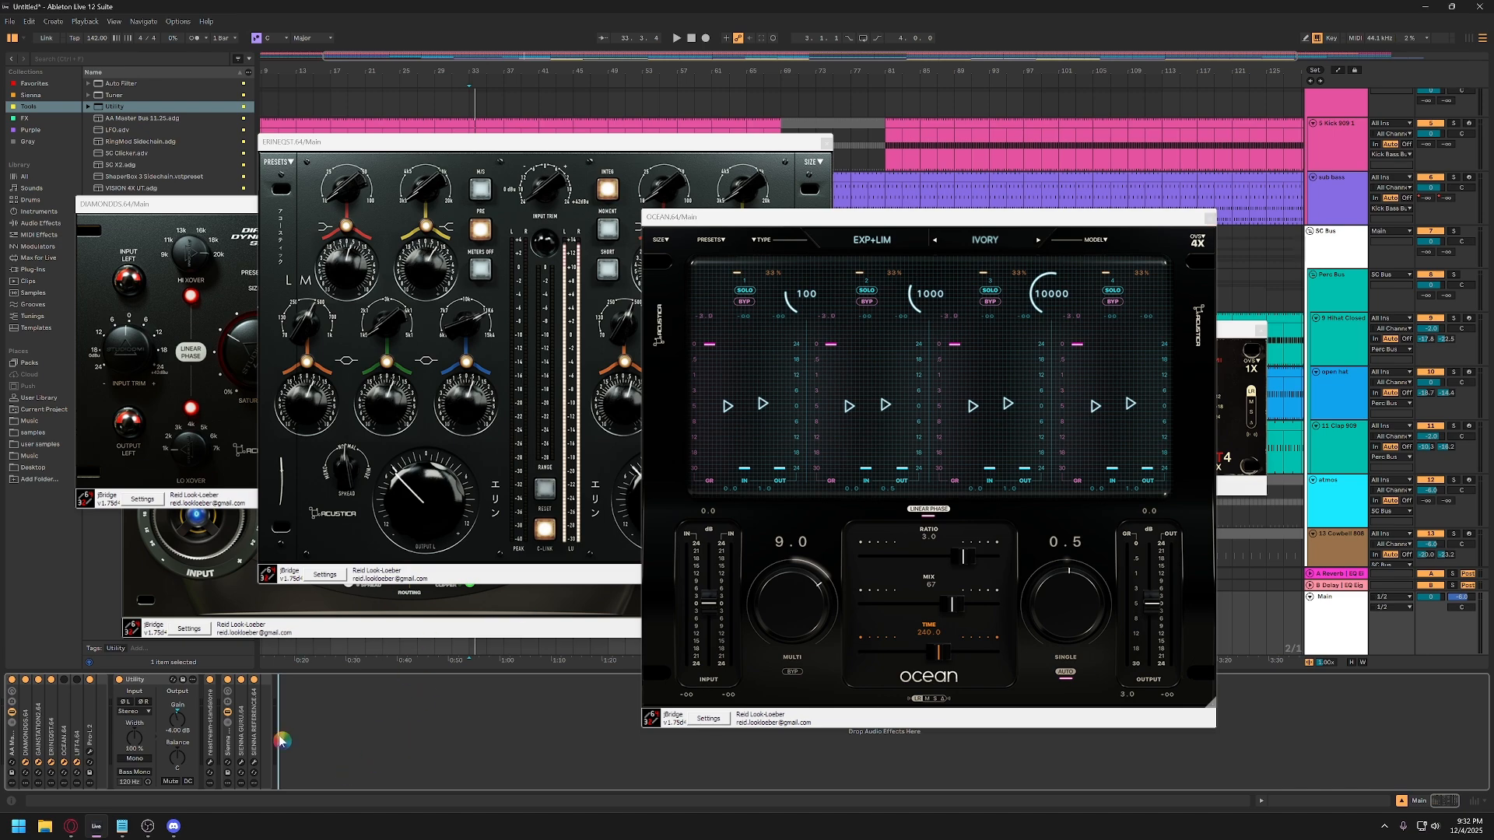
Play the track and listen to OCEAN's second and third bands soloed in turn, leaving both unsoloed and playback stopped.
key("space")
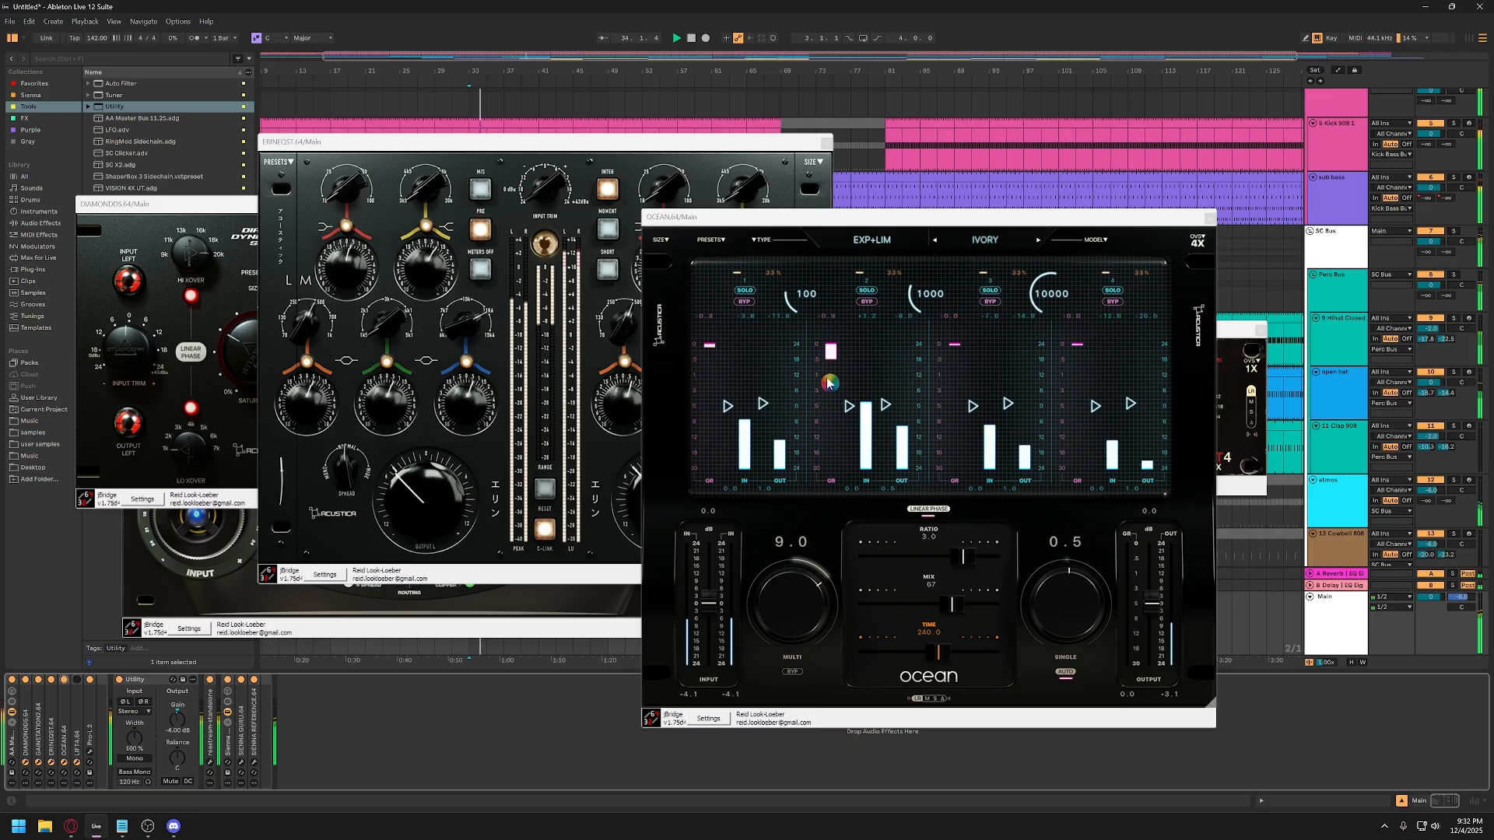
left_click(866, 290)
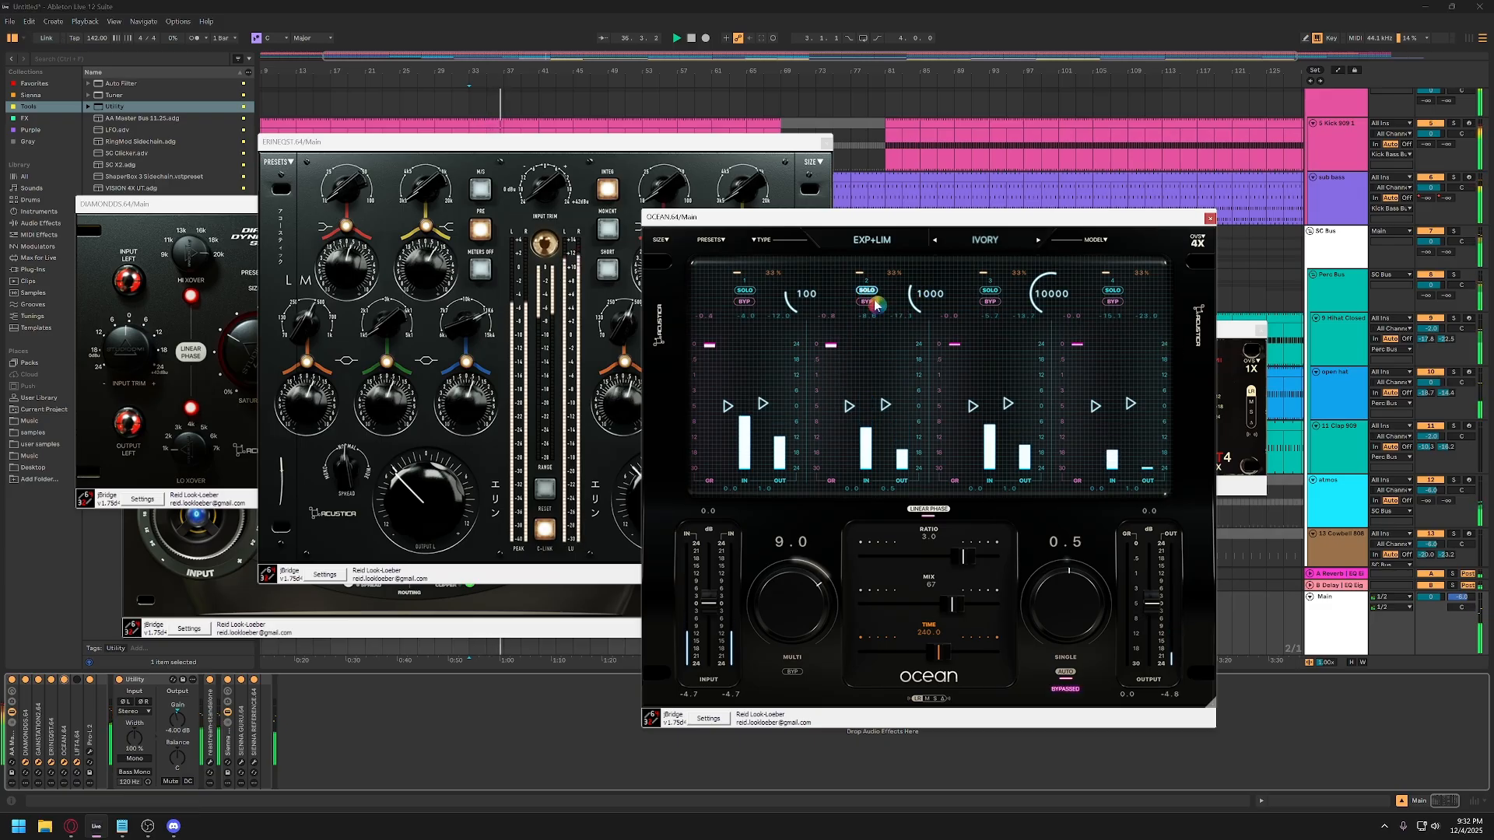
left_click(989, 291)
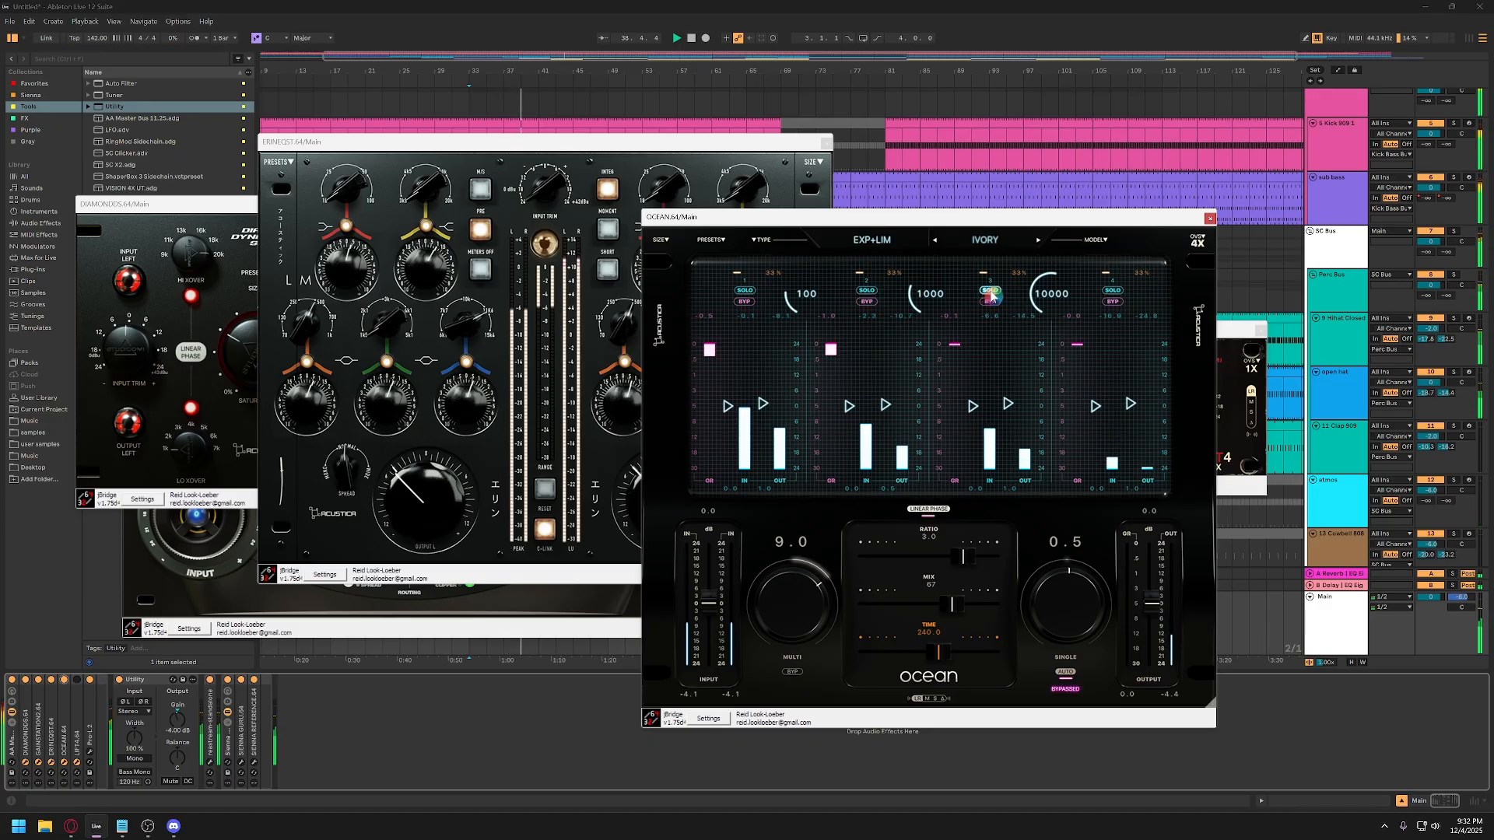
left_click(990, 291)
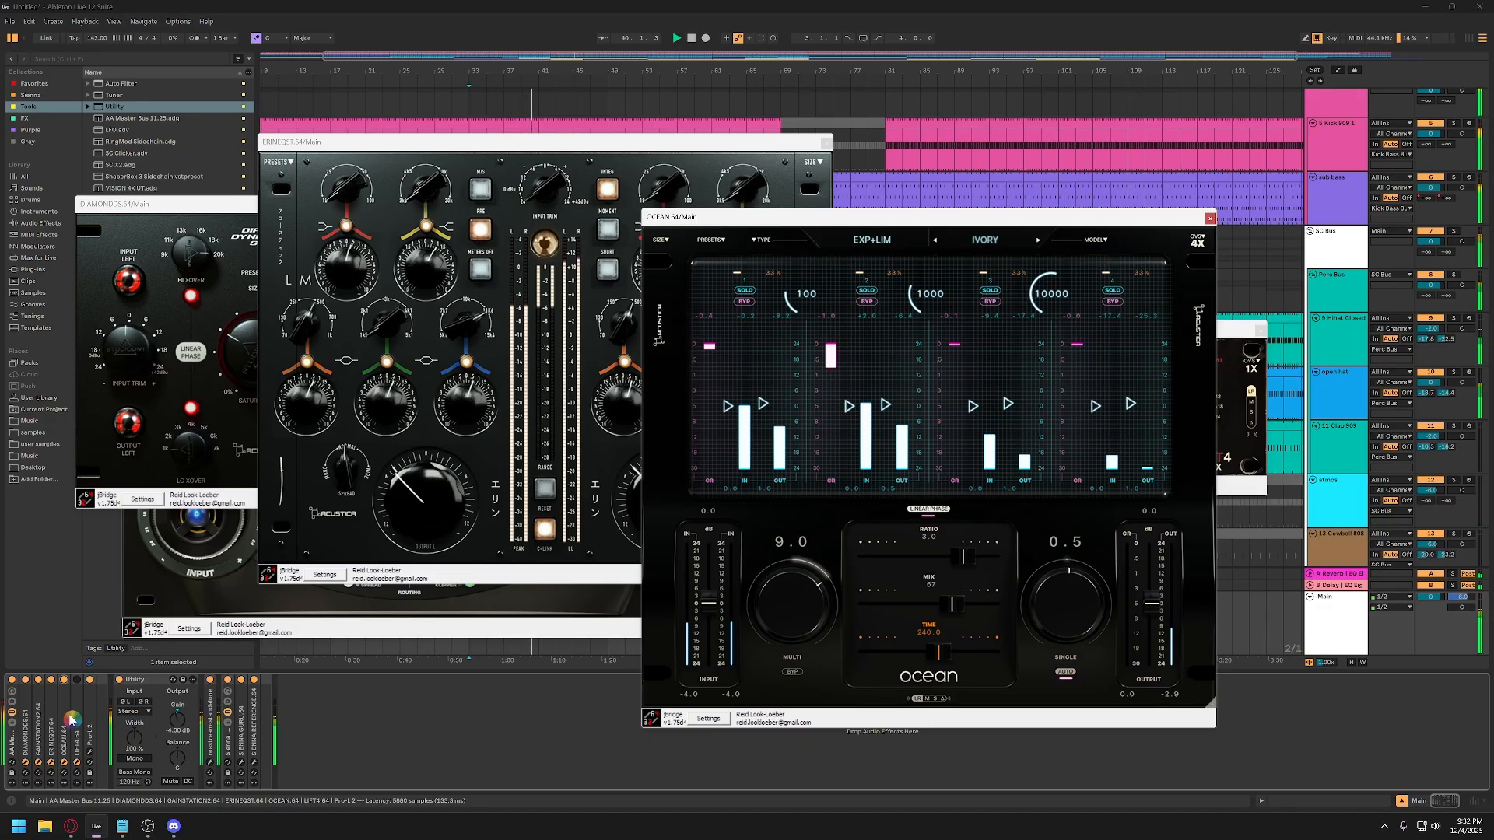
left_click(348, 741)
key("space")
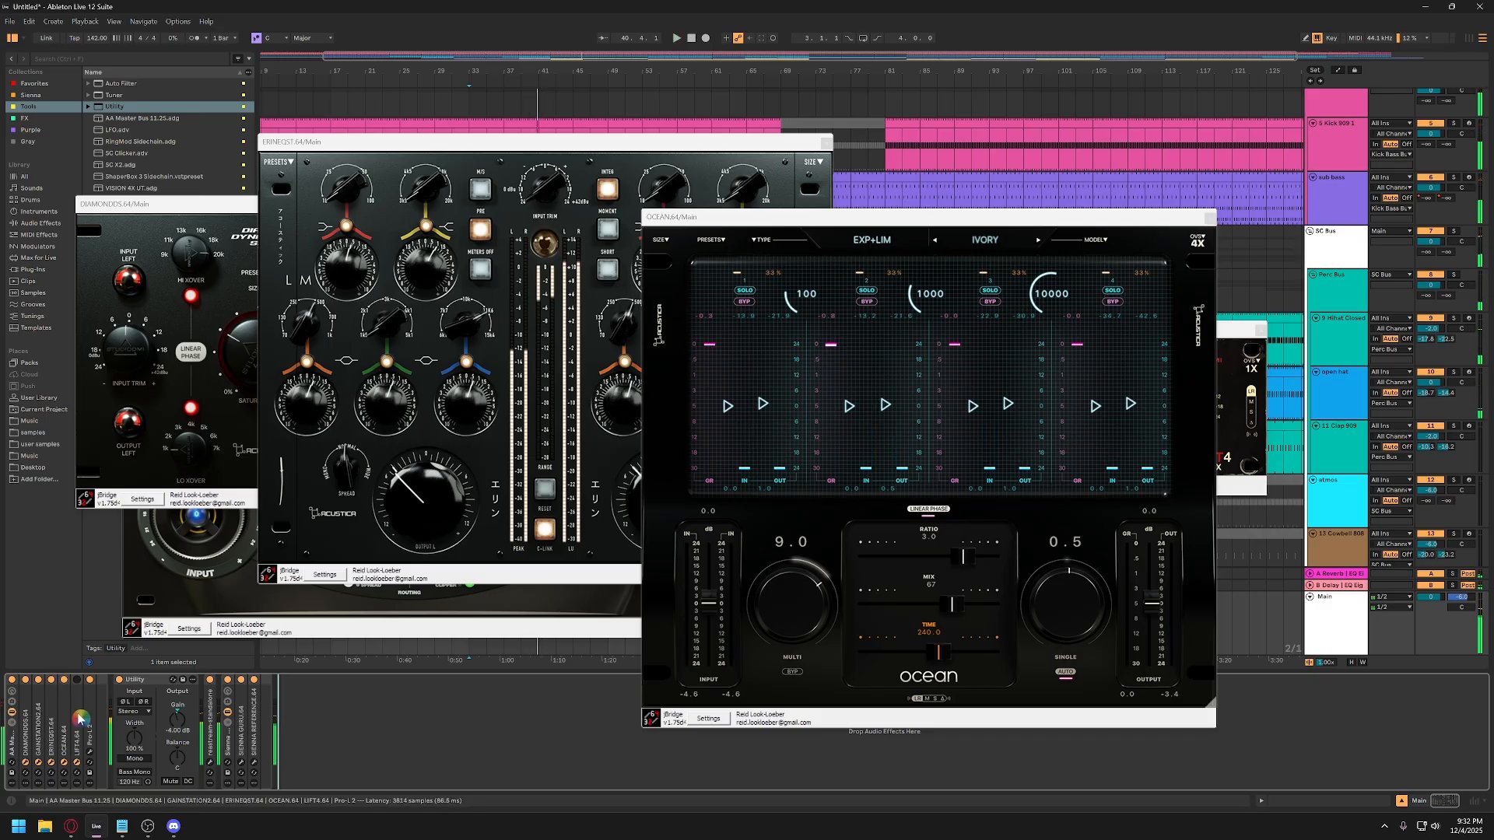
Reactivate LIFT4 in the rack and place its window over the OCEAN window.
left_click(77, 680)
left_click(77, 762)
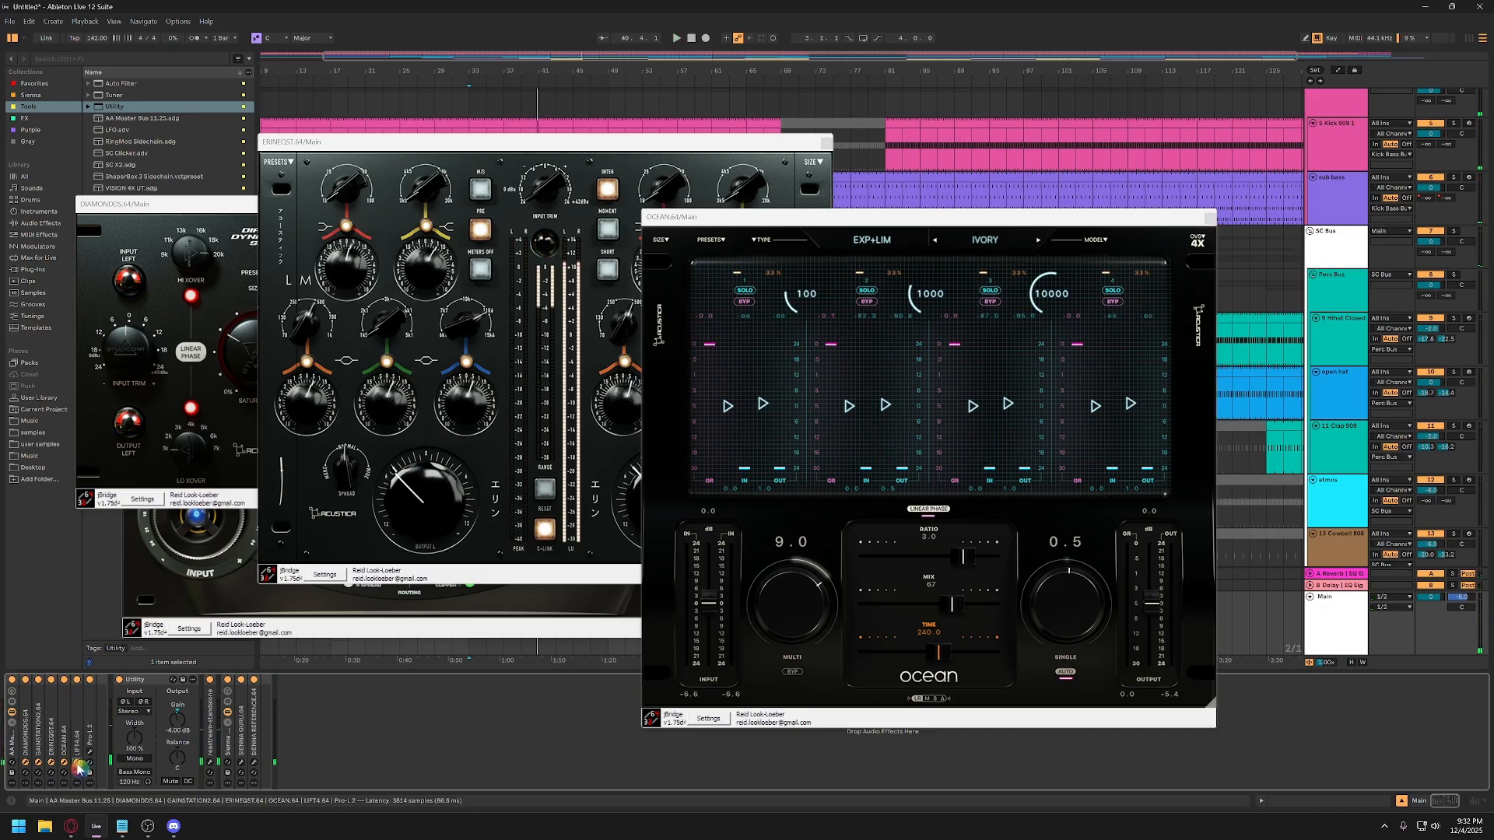
left_click_drag(919, 328, 682, 345)
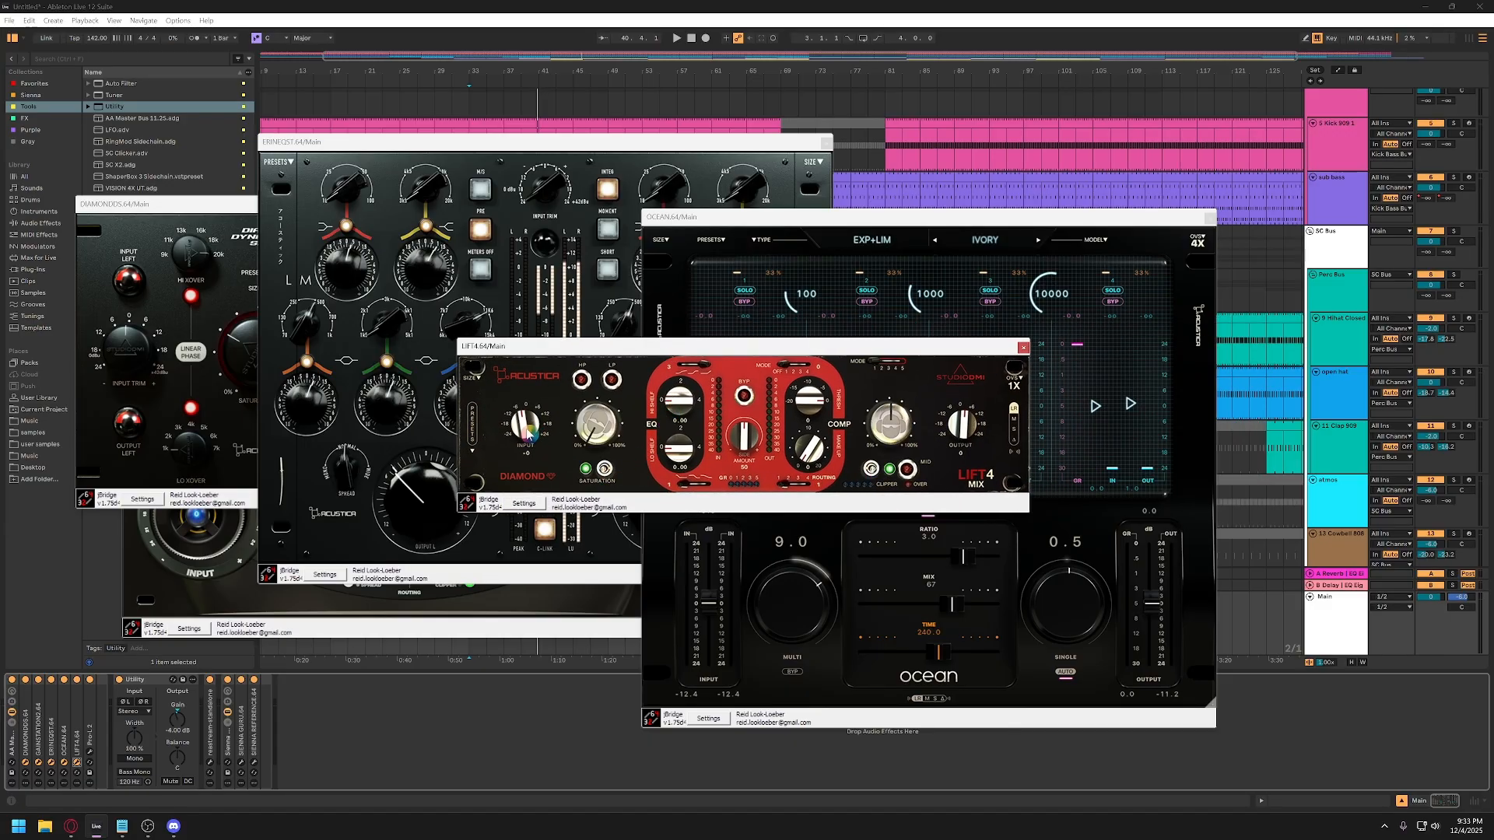
Adjust LIFT4's input and its upper COMP control, fine-tuning the compressor by ear while the track plays.
left_click_drag(530, 441, 532, 446)
left_click_drag(808, 402, 807, 420)
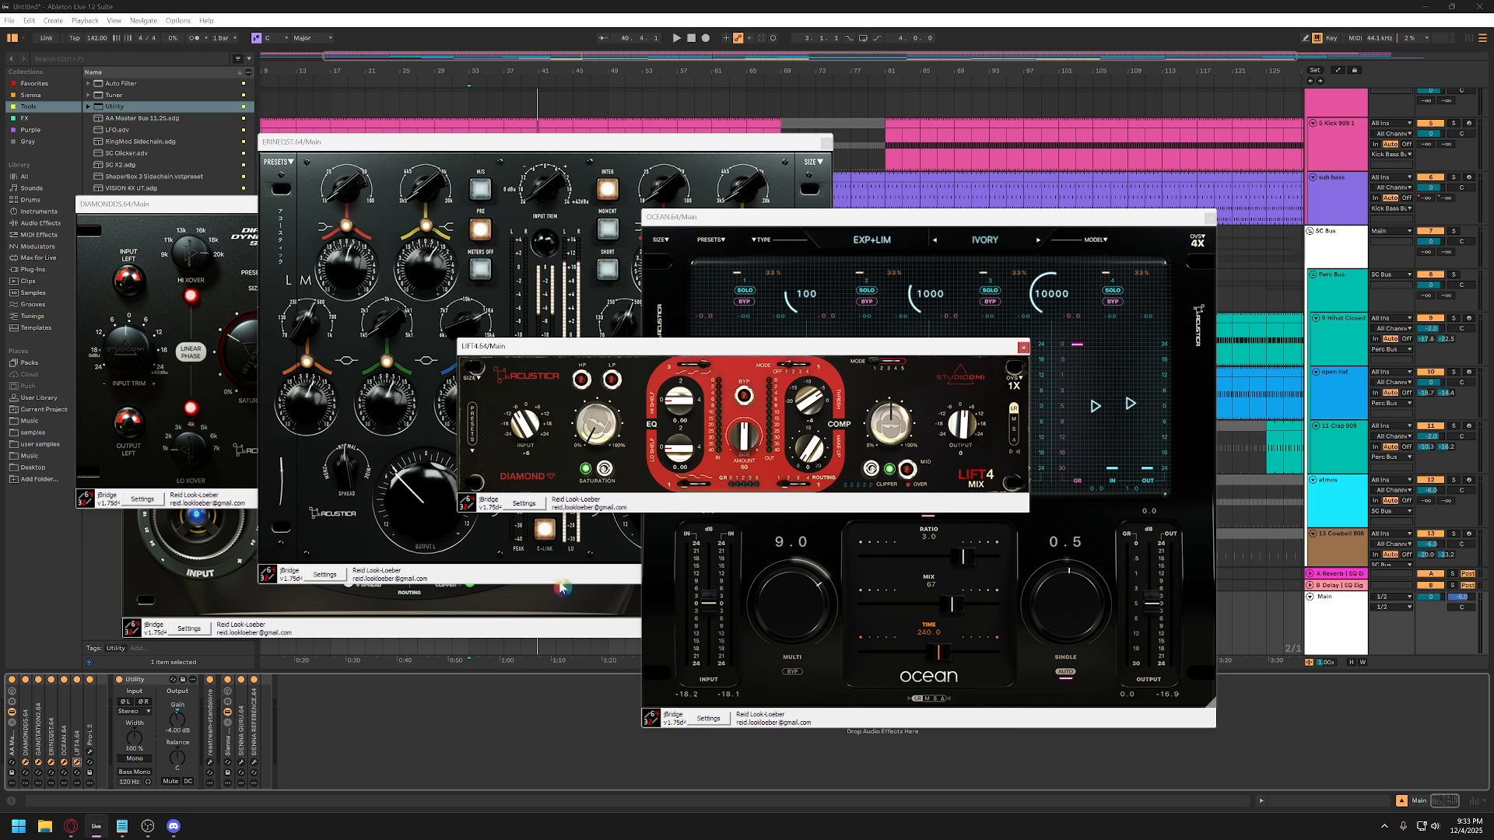
left_click(571, 691)
key("space")
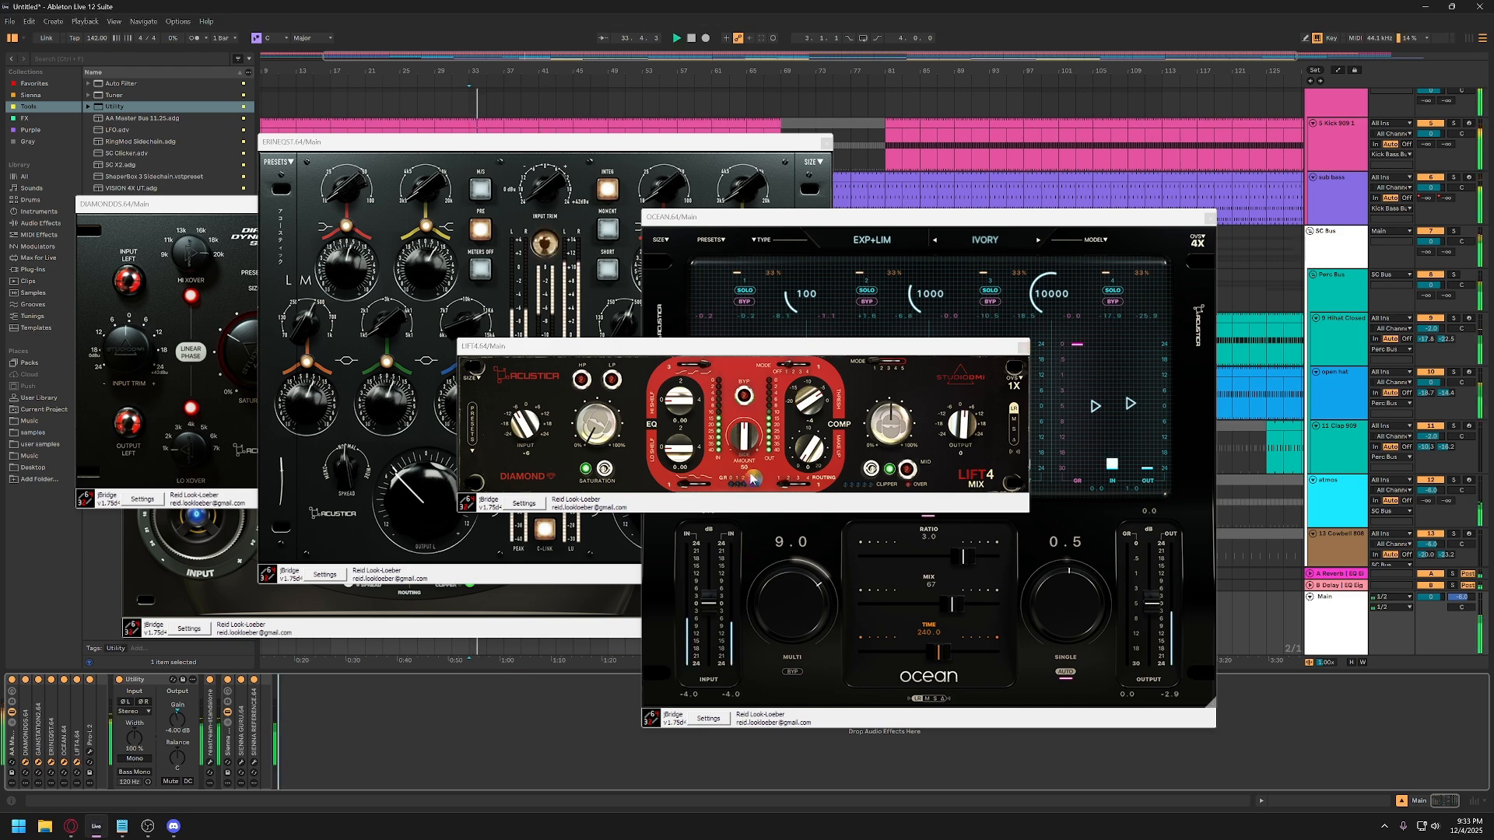
mouse_move(802, 407)
left_mouse_down()
mouse_move(797, 427)
mouse_move(807, 414)
left_mouse_up()
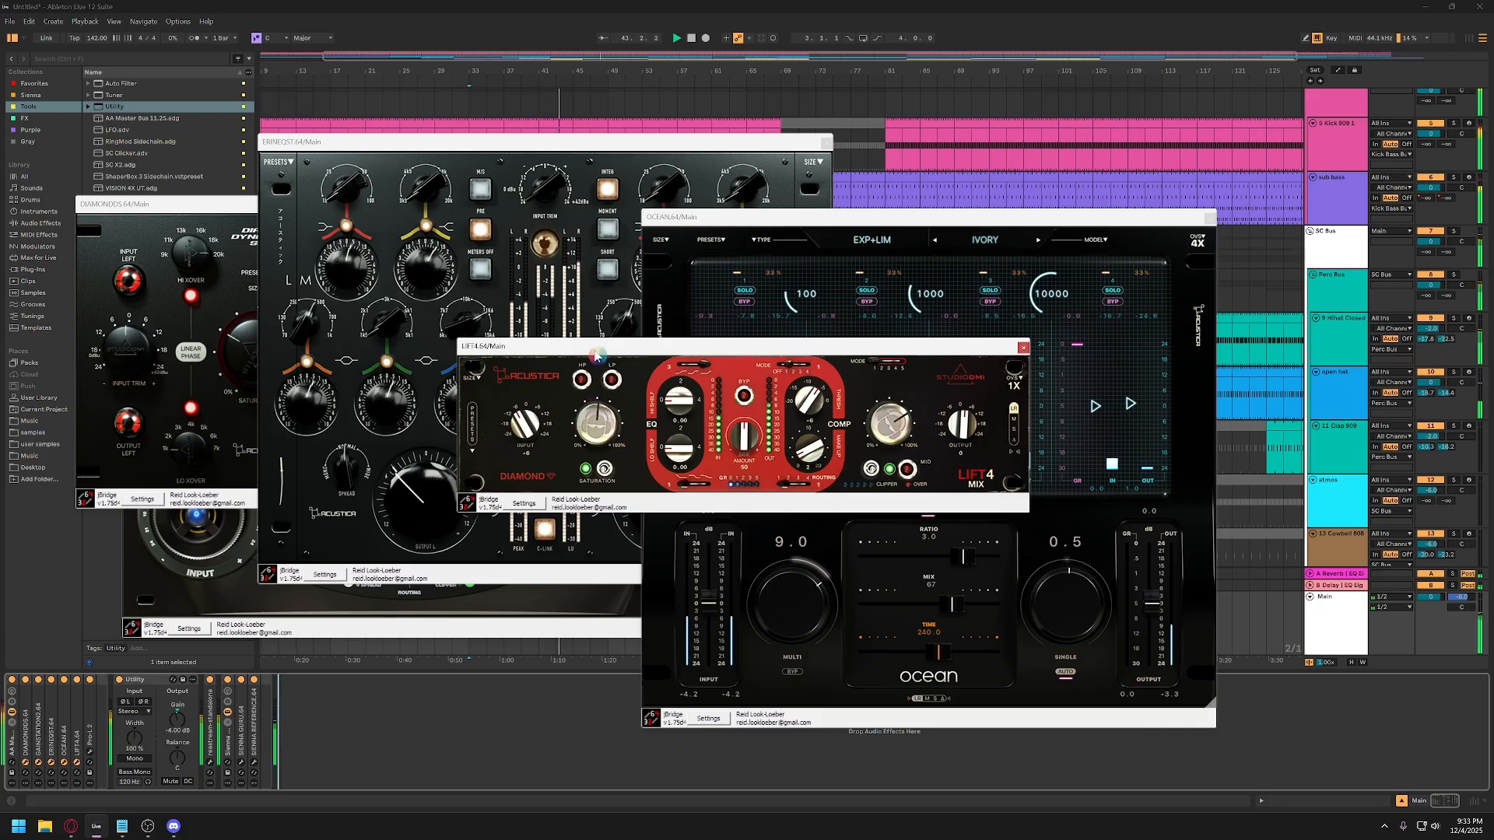
Close all open rack plug-in windows: the Diamond saturator, LIFT4, OCEAN, ERIN and GAINSTATION2.
left_click_drag(591, 347, 554, 379)
left_click(225, 206)
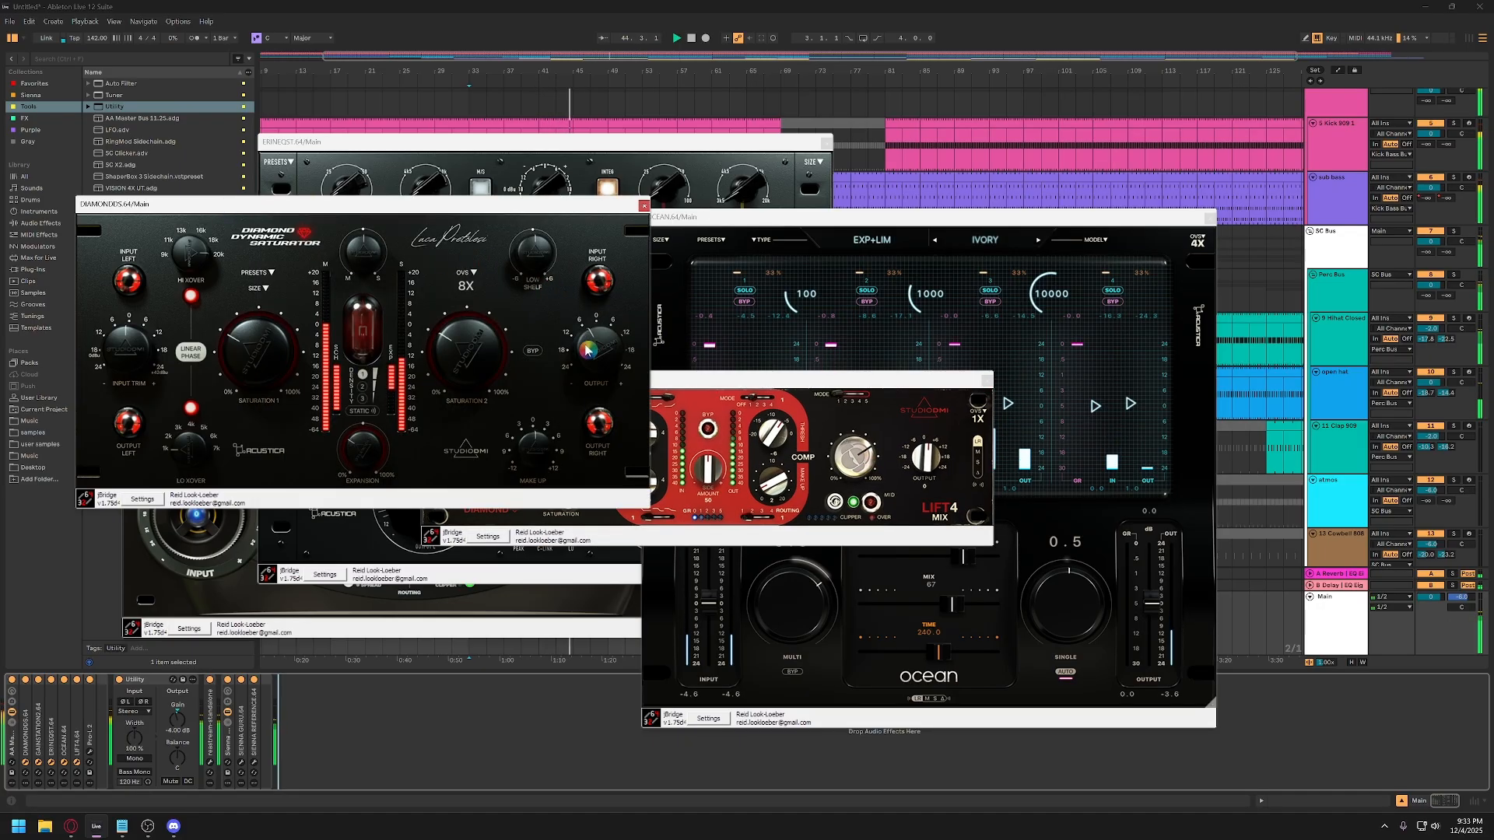
left_click(644, 206)
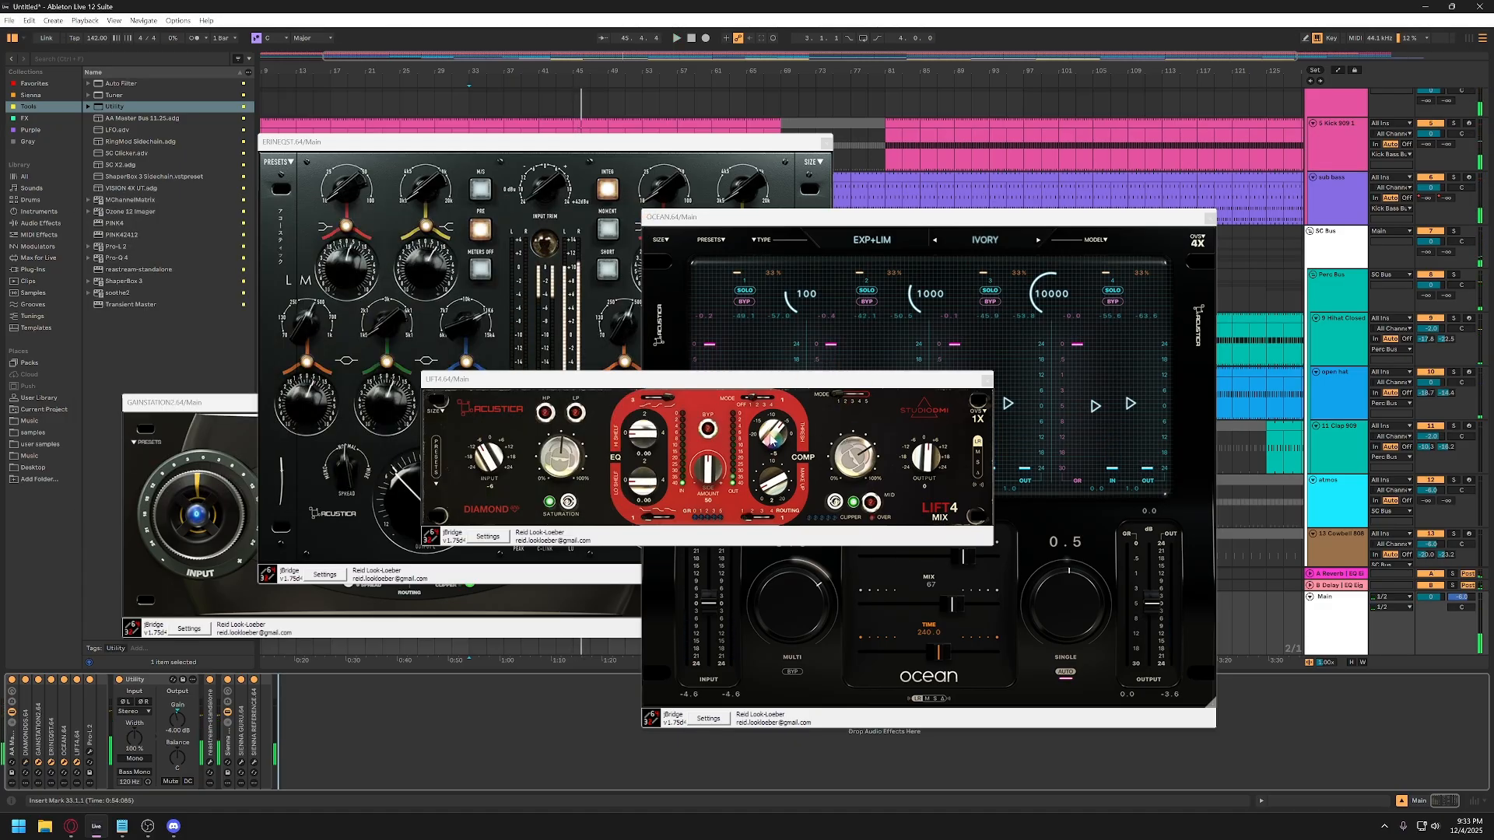
left_click(983, 379)
left_click(1209, 217)
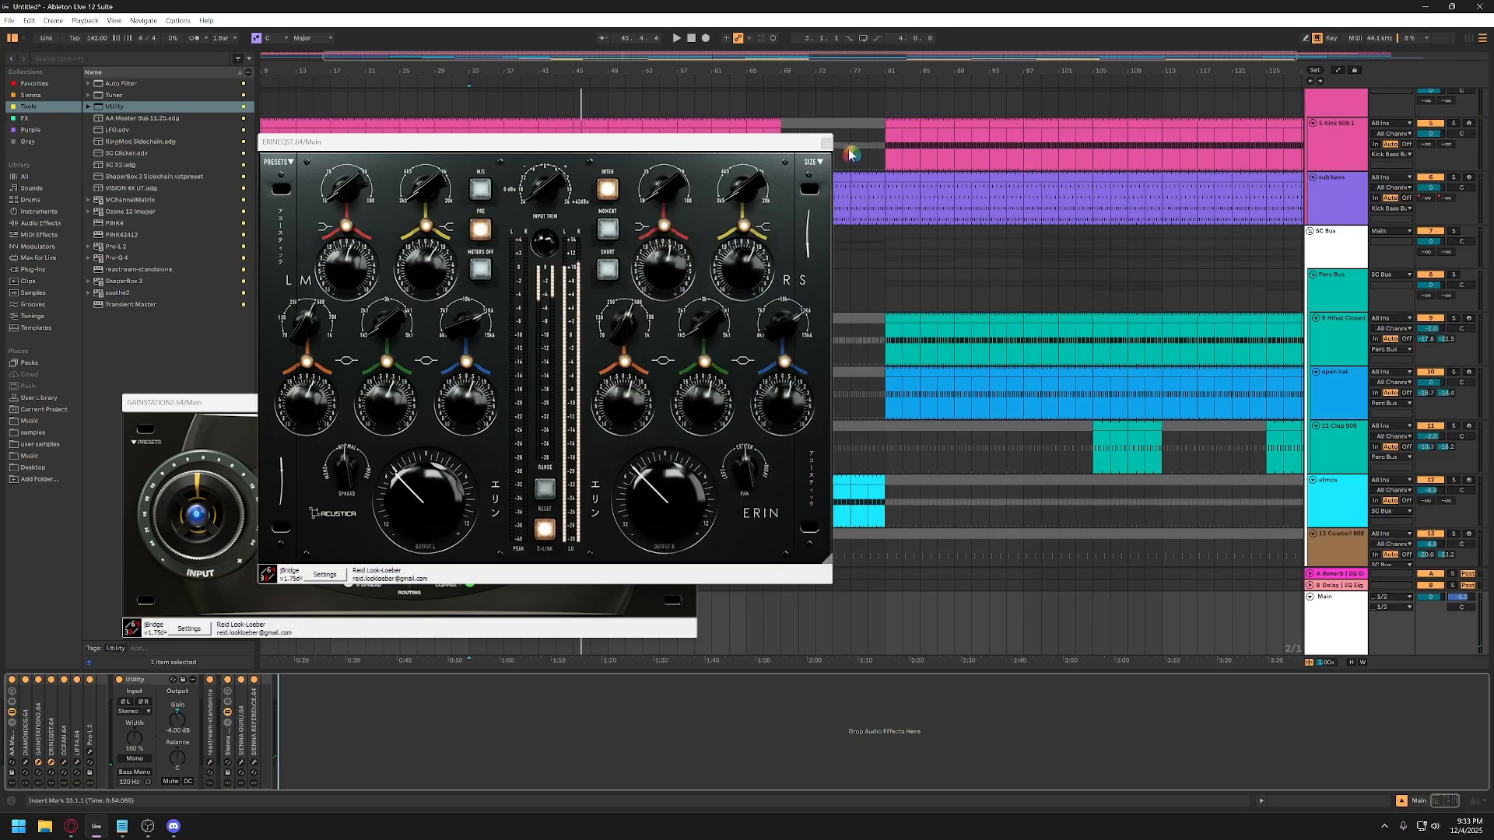
left_click(825, 142)
left_click(689, 403)
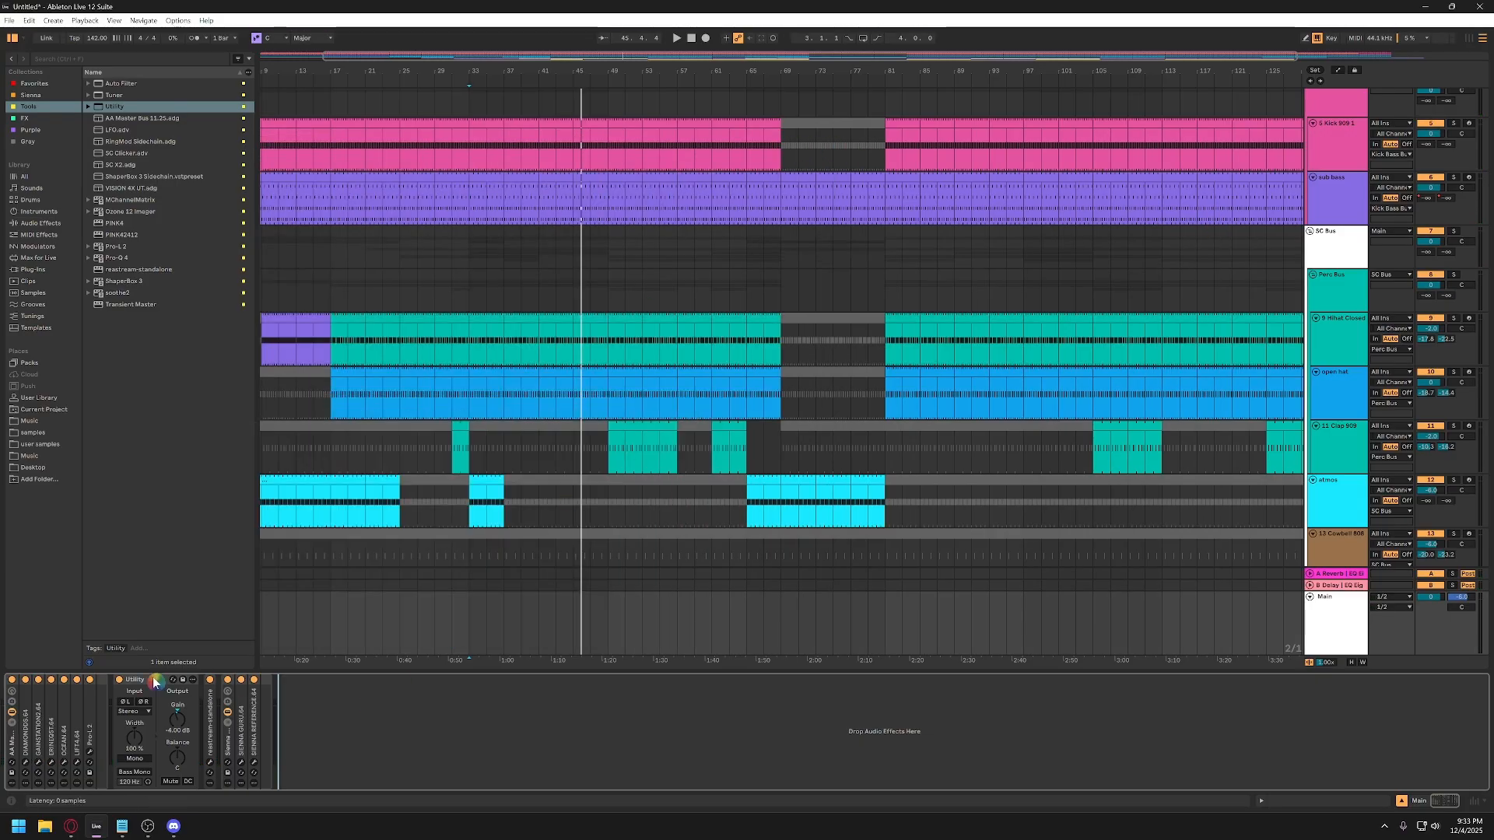
Open Pro-L 2 from the rack, raise its gain to +6.0 dB while the track plays, and close its window.
left_click(91, 761)
left_click_drag(408, 241, 530, 284)
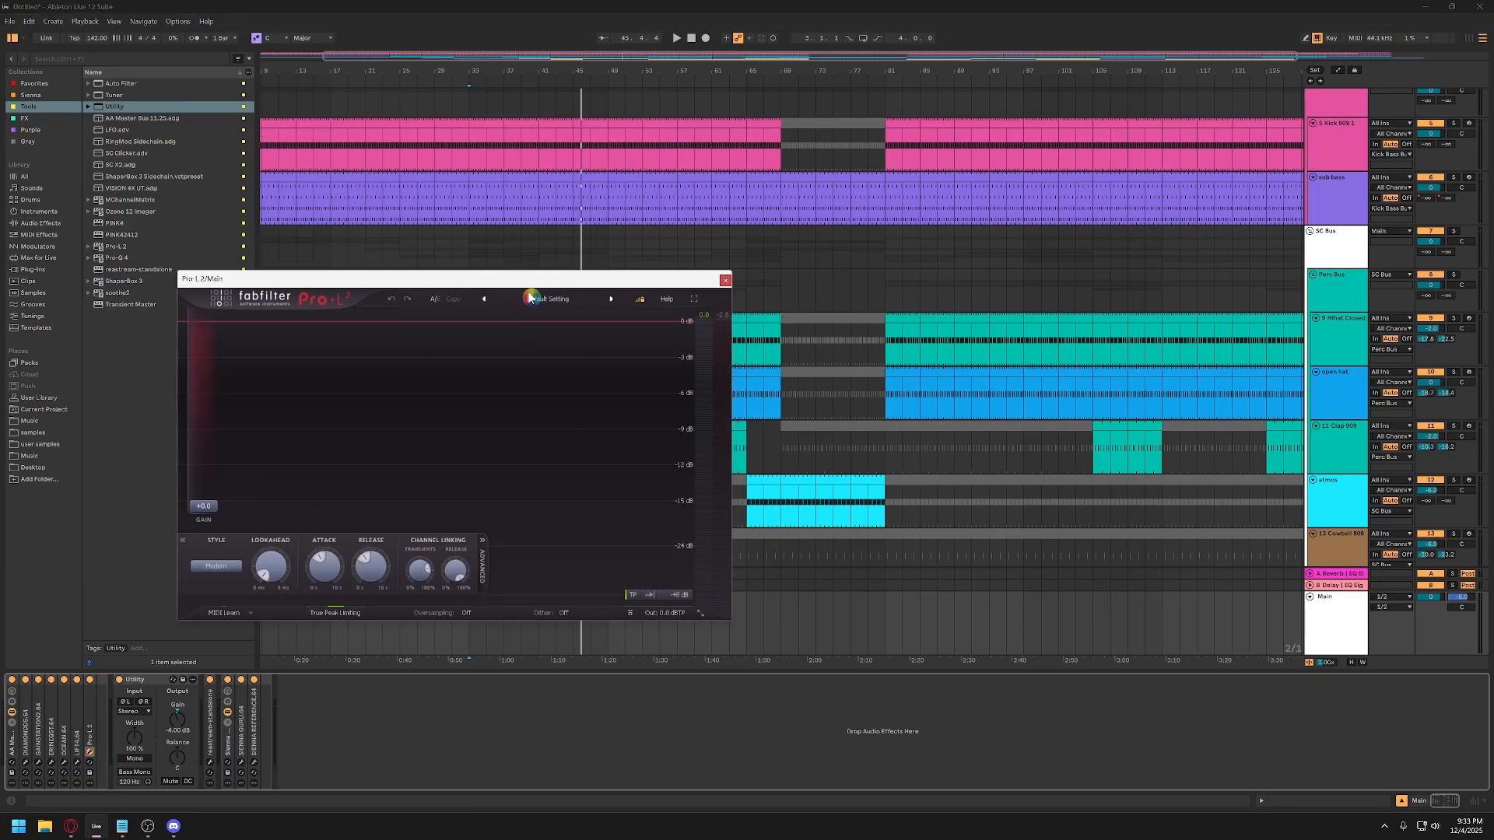
key("space")
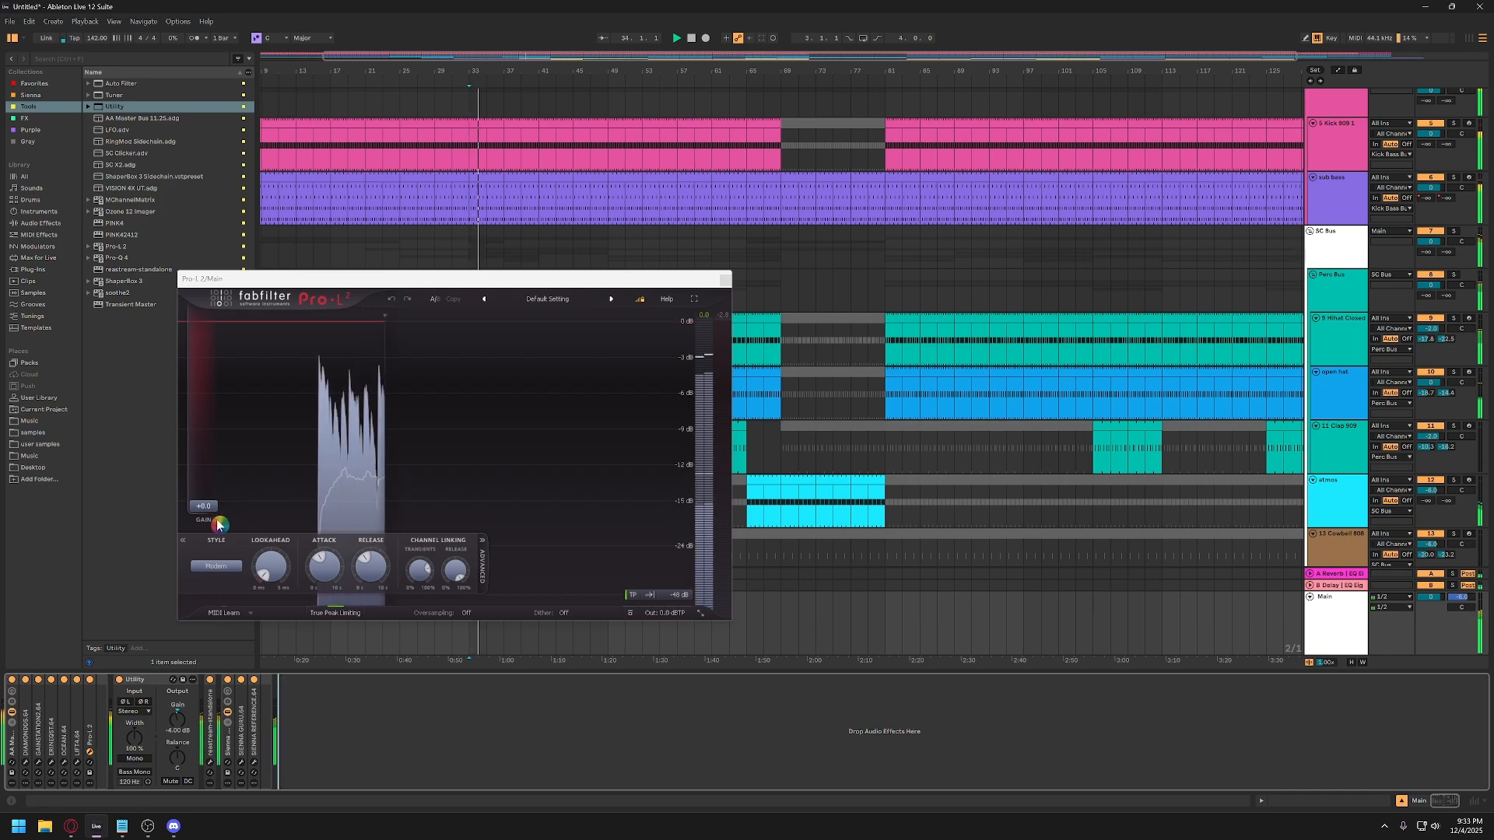
left_click_drag(204, 518, 211, 483)
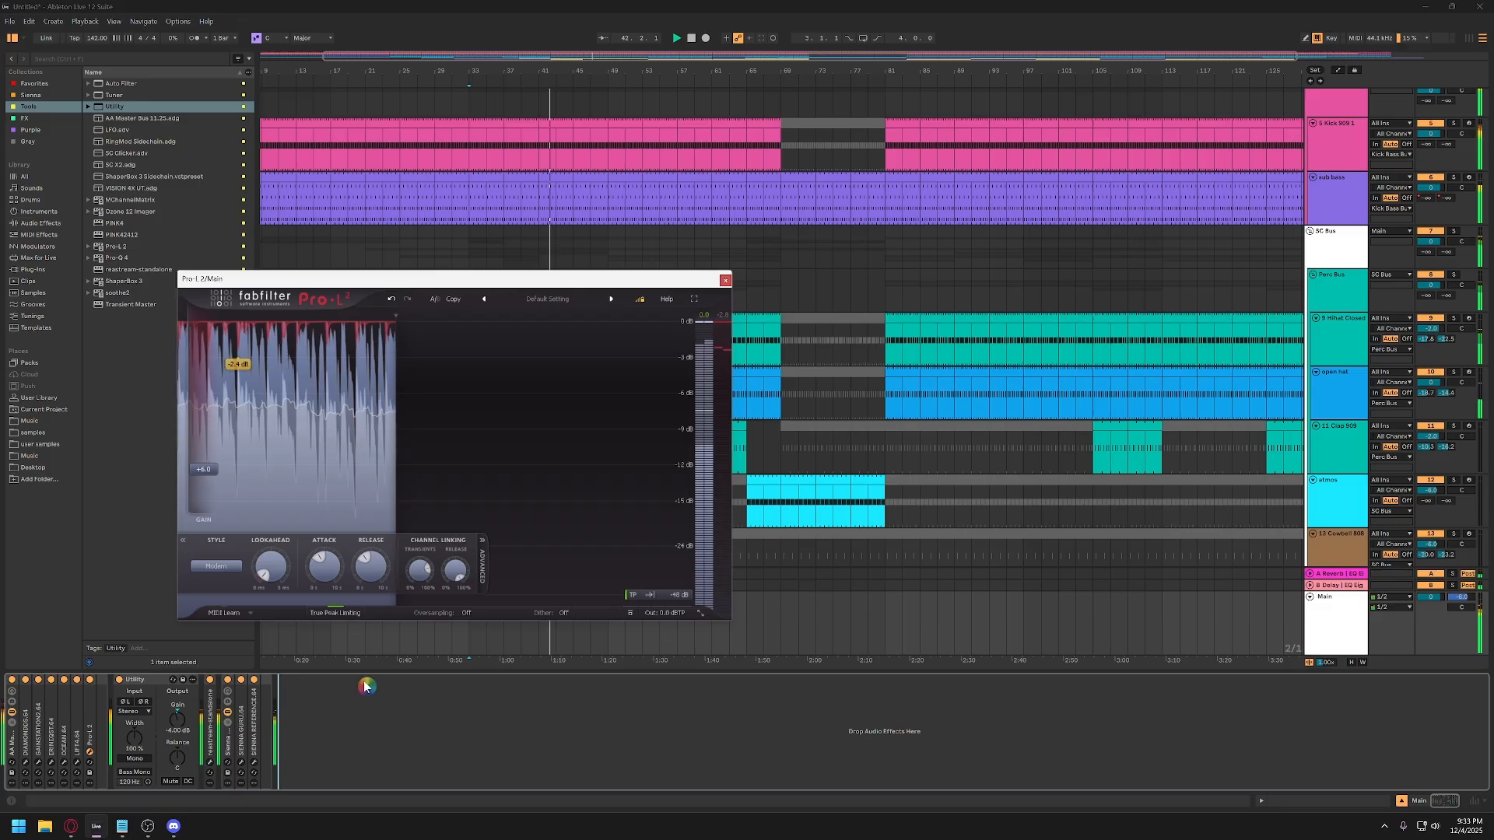
left_click(725, 280)
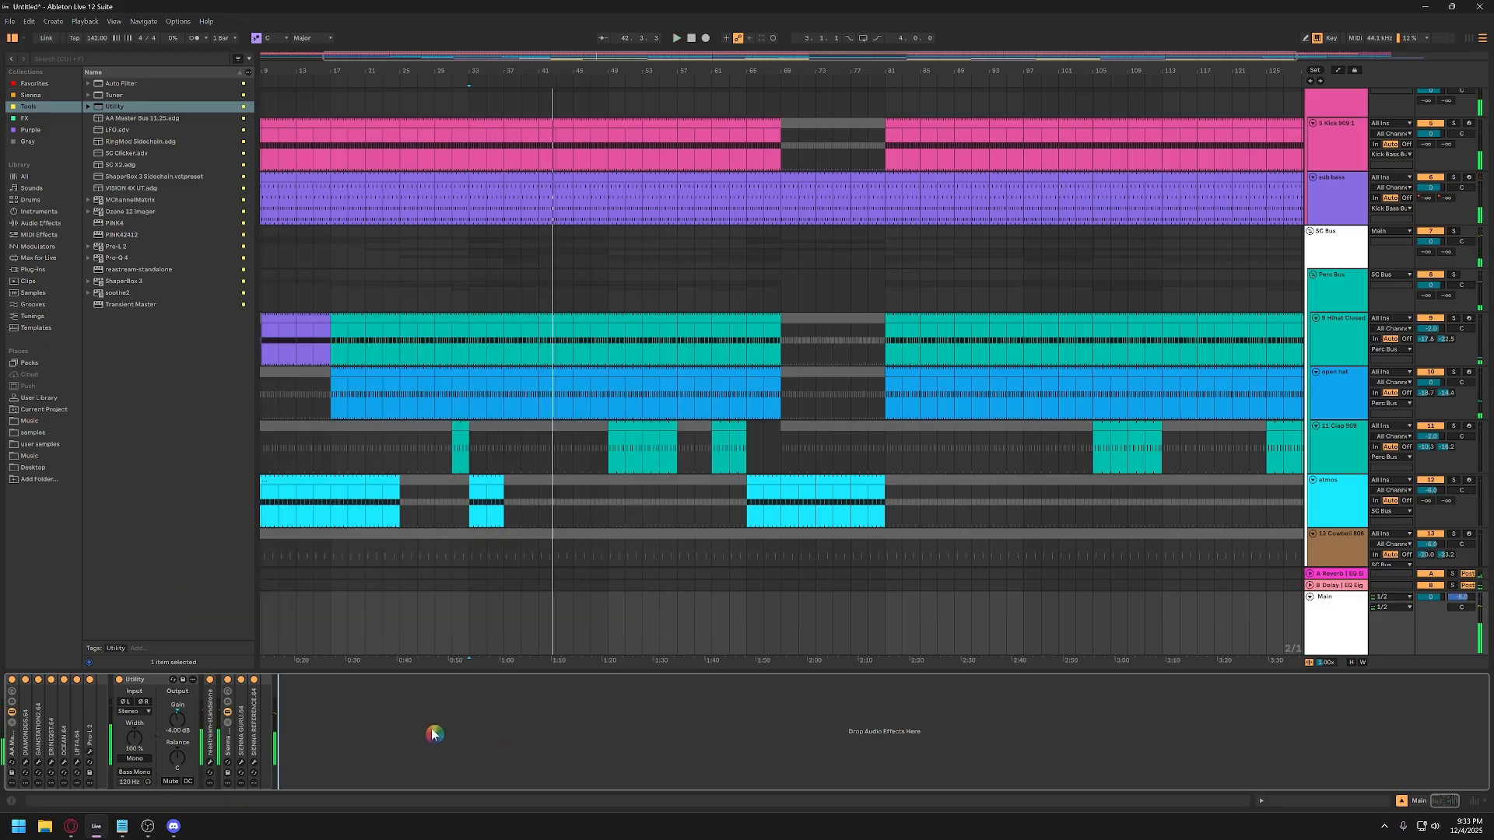
Move Pro-L 2 out of the master bus rack to directly after it, and insert a stock Saturator between them.
left_click(11, 749)
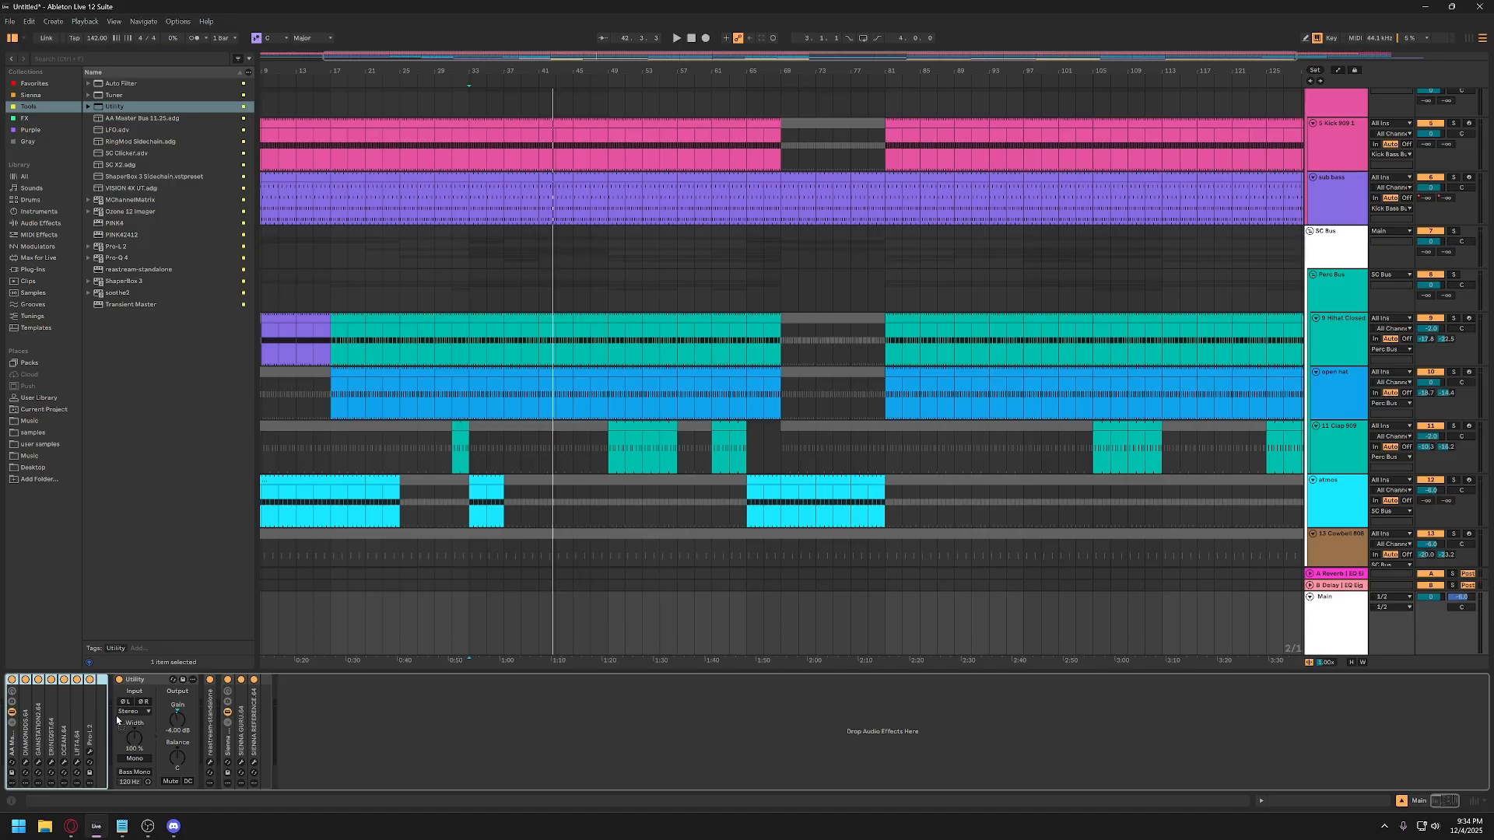
left_click_drag(90, 707, 114, 708)
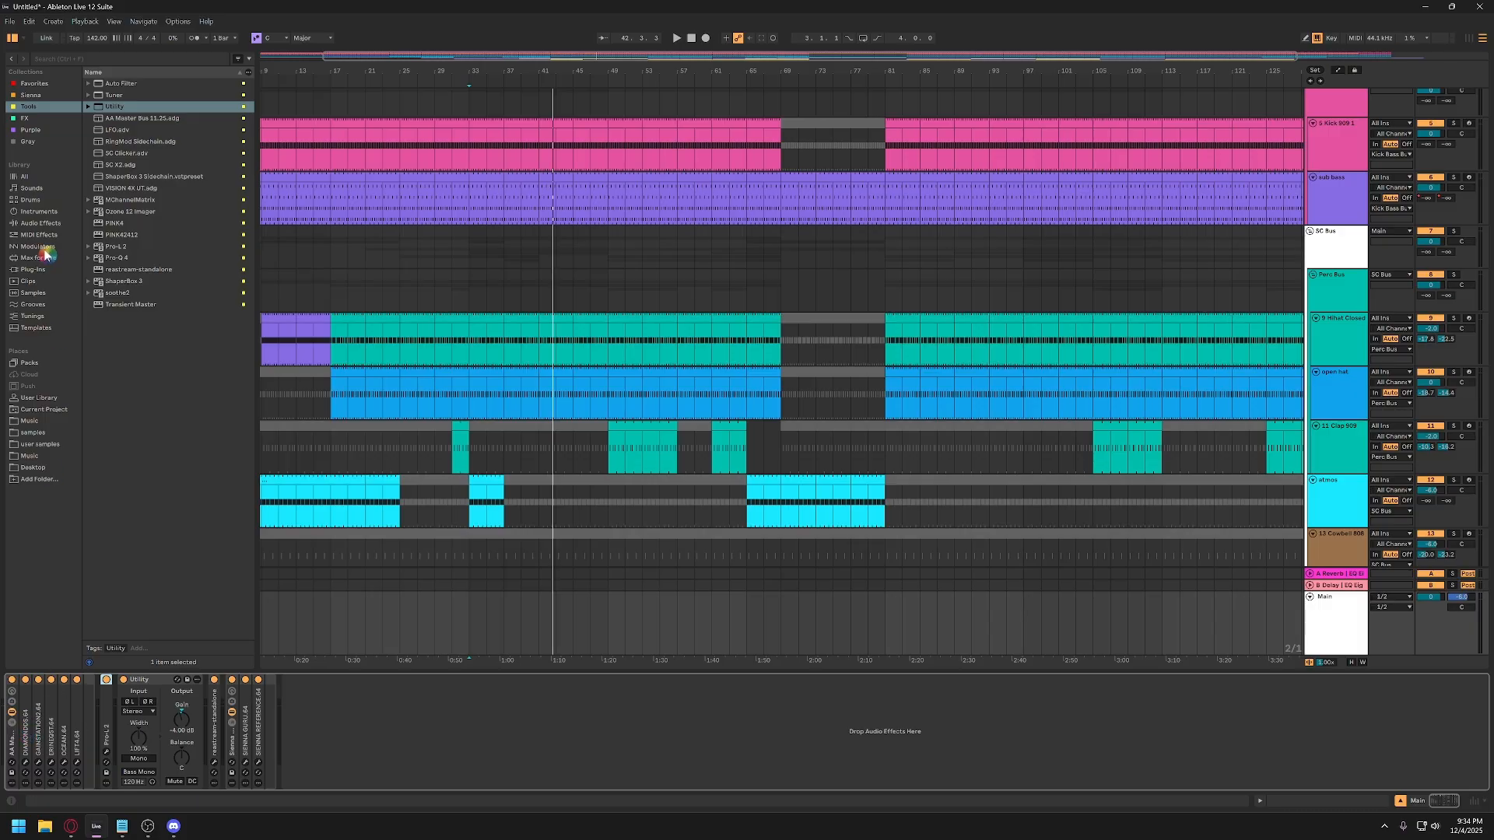
left_click(42, 213)
left_click(42, 224)
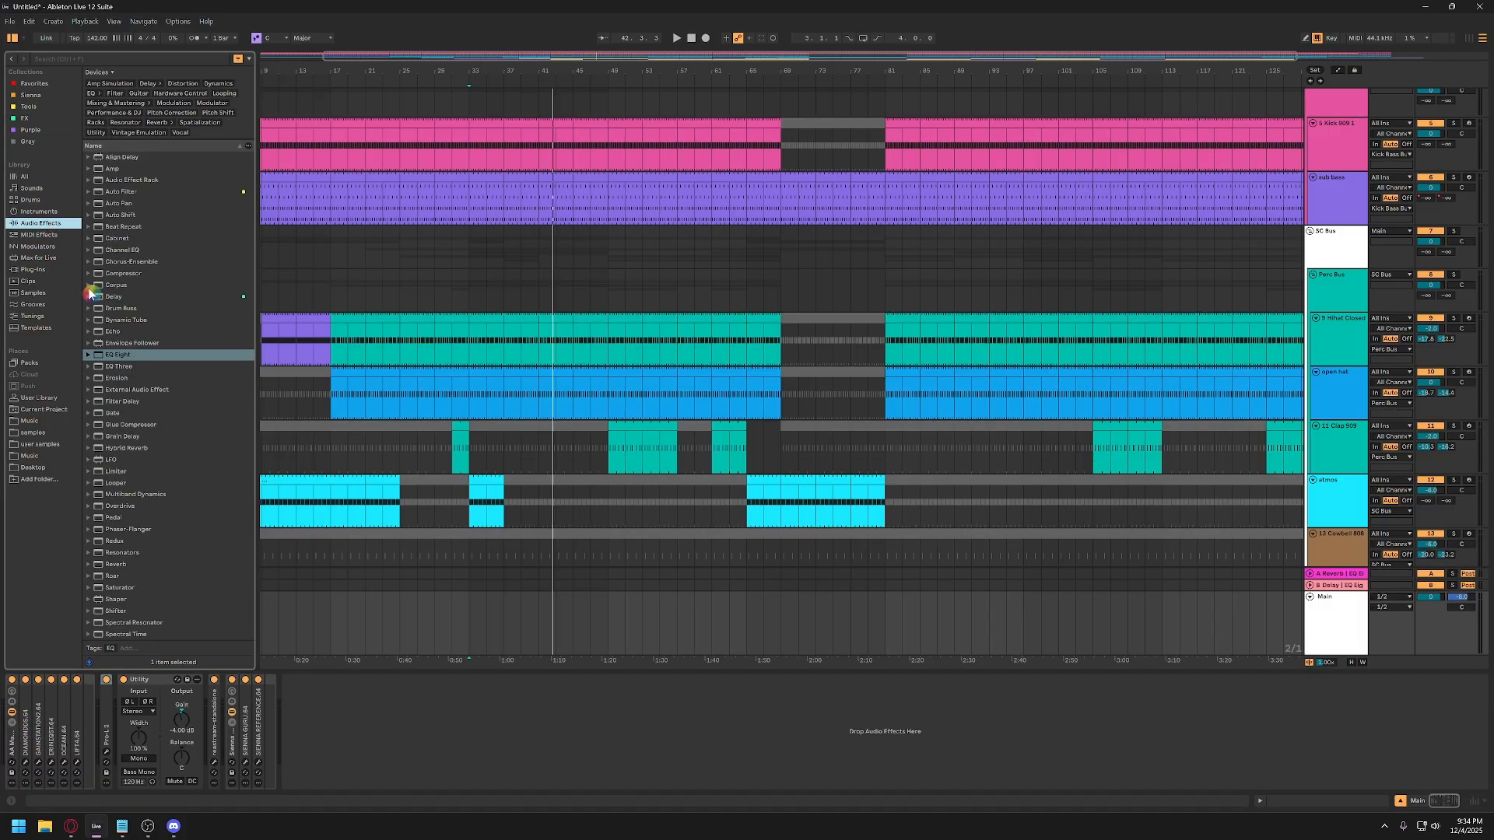
scroll(156, 540, "down", 2)
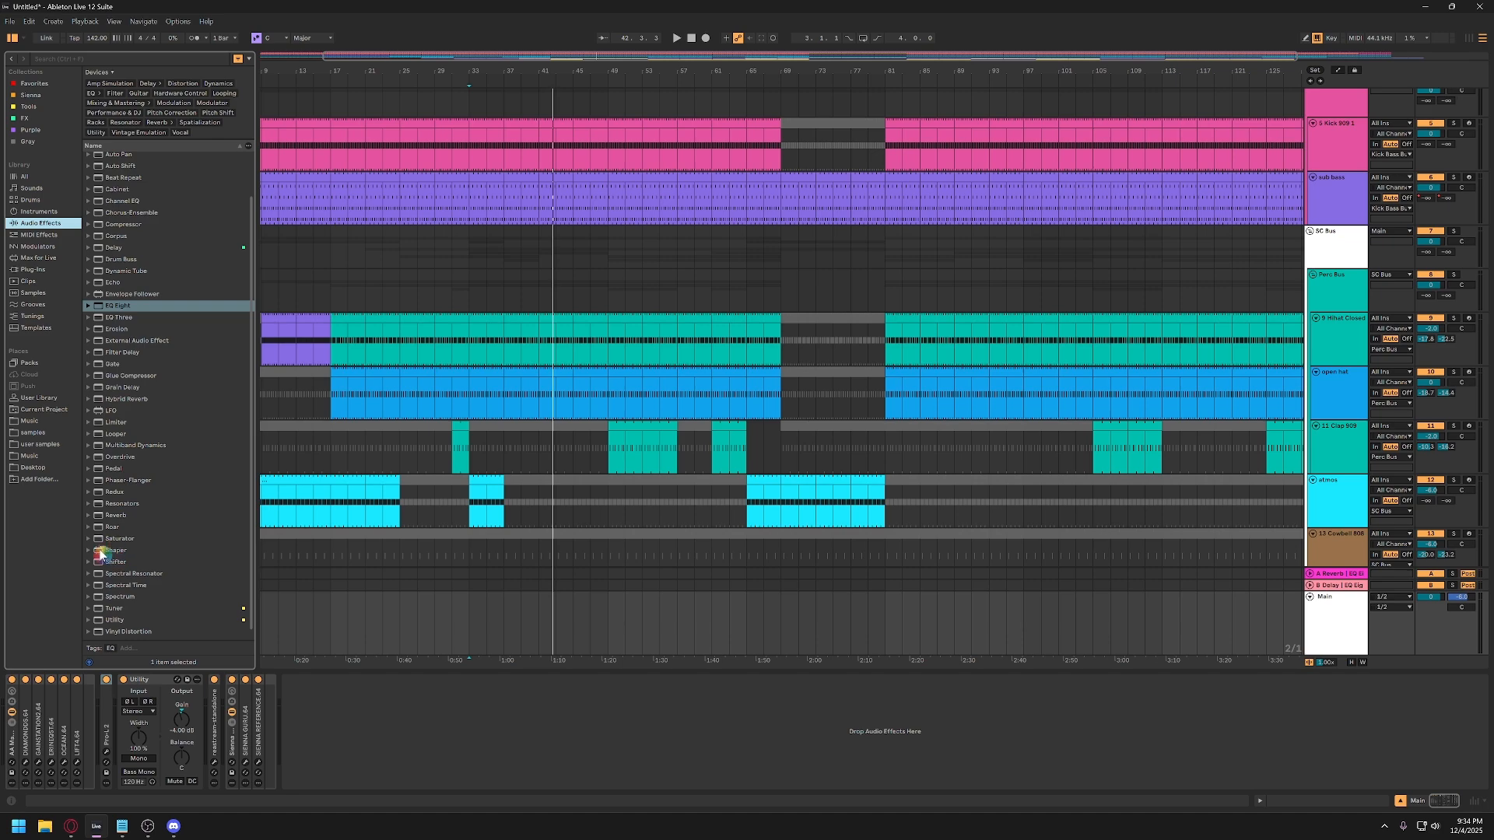
left_click_drag(100, 538, 102, 733)
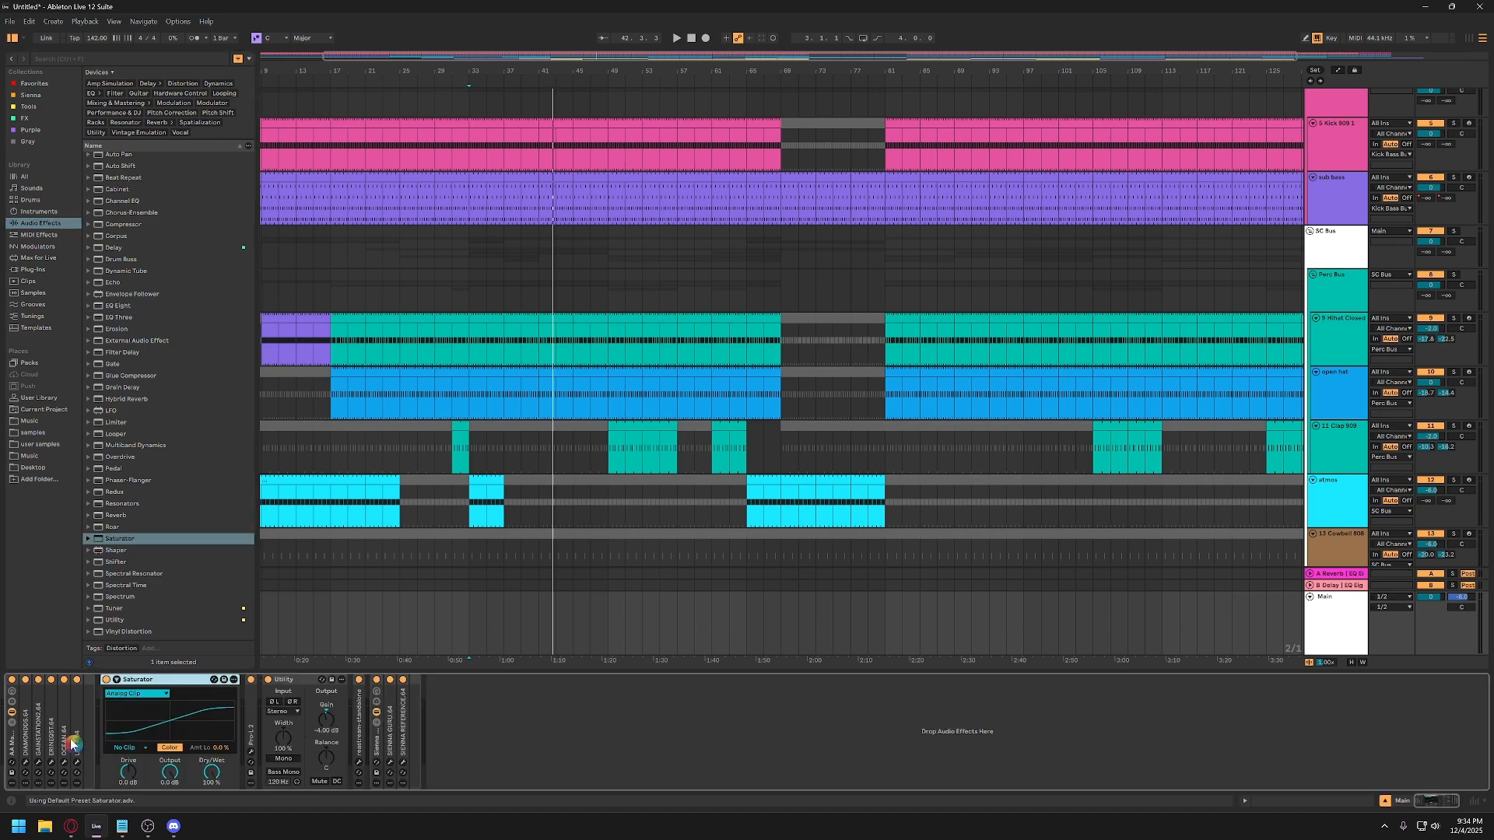
Add the stock EQ Eight, Multiband Dynamics and Glue Compressor in that order between Saturator and Pro-L 2.
left_click(37, 727)
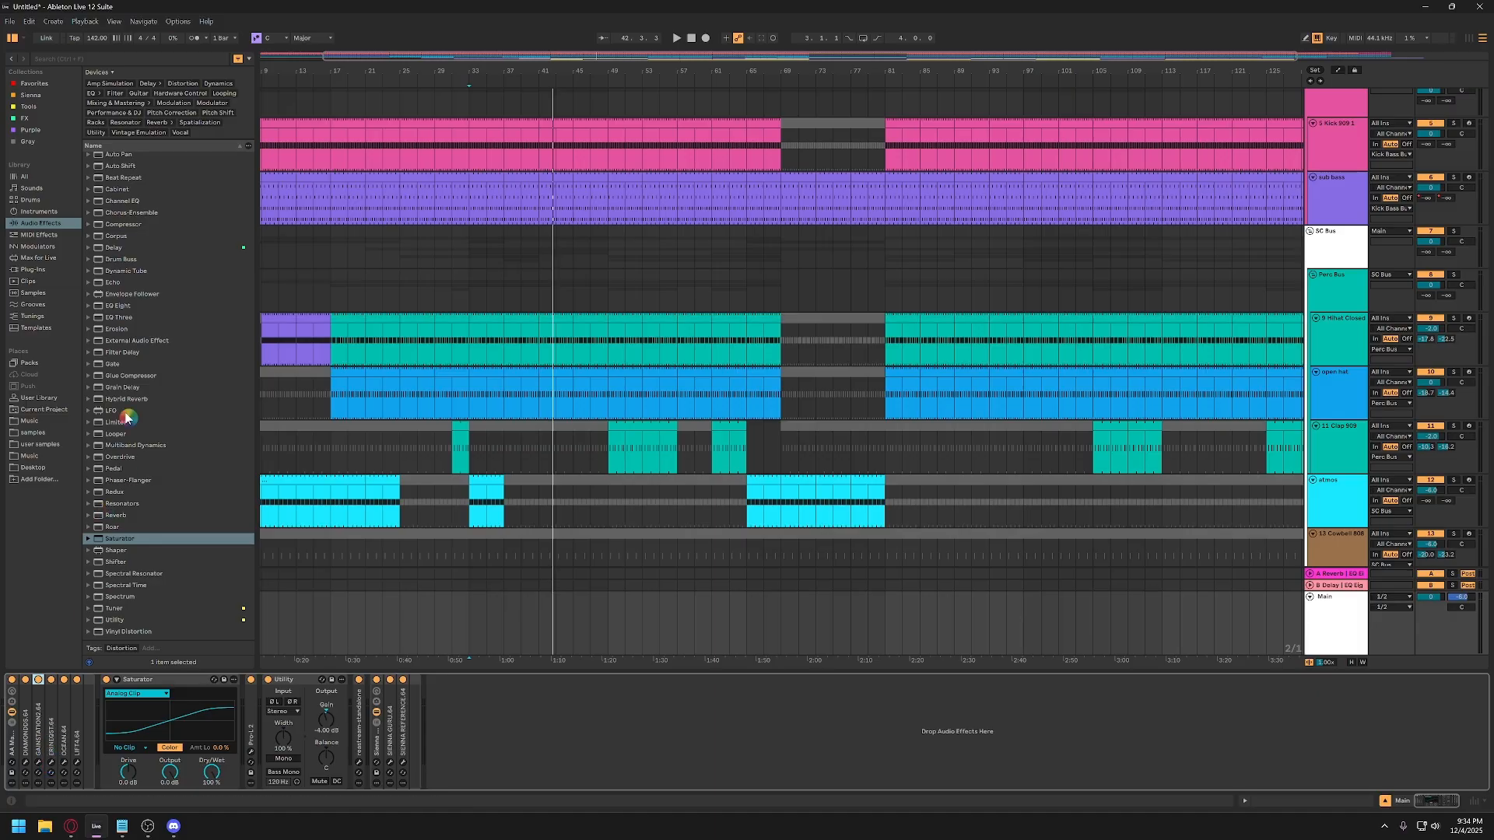
left_click_drag(116, 306, 242, 731)
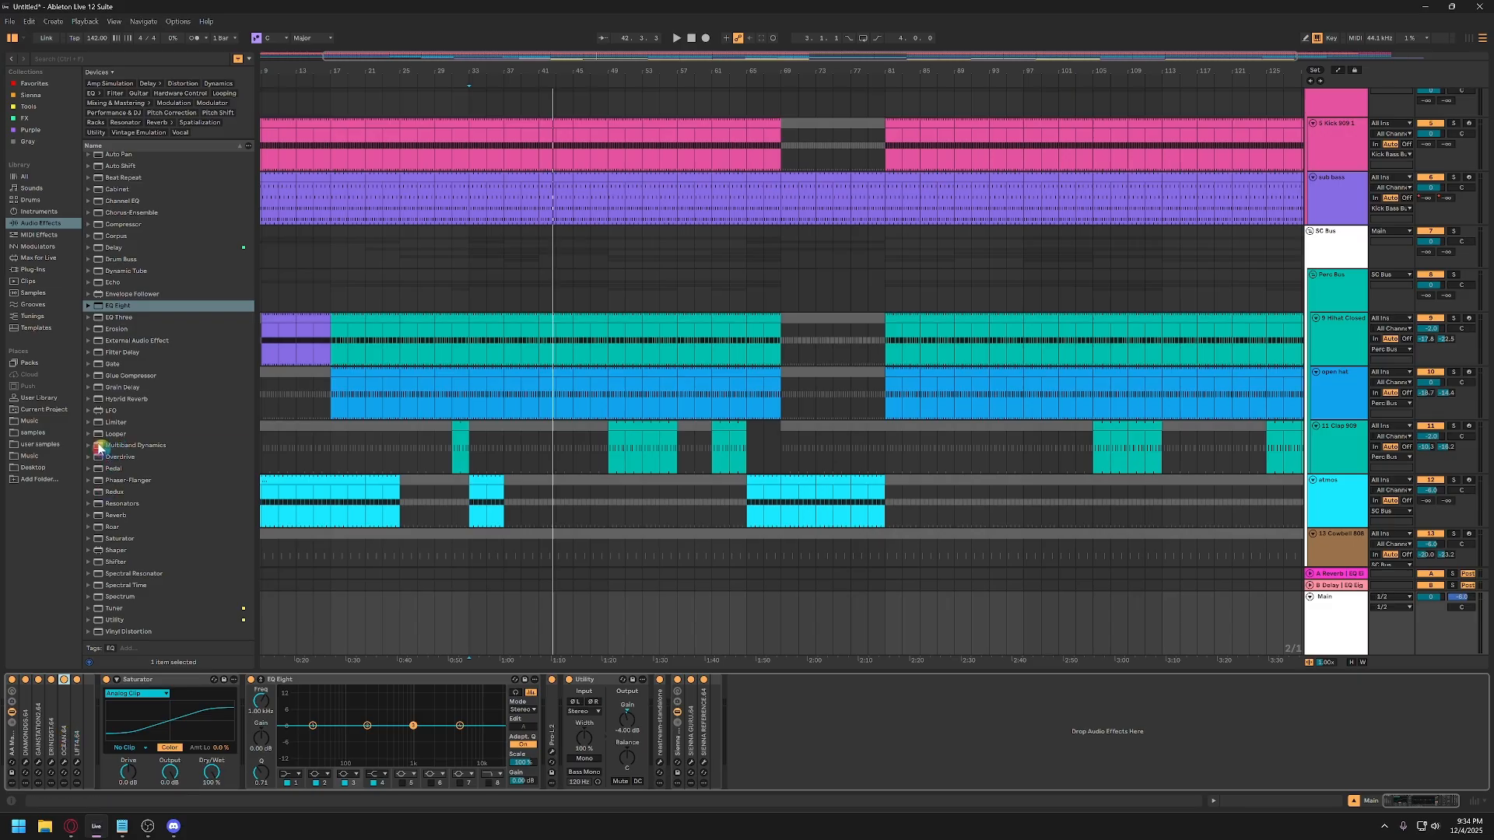
mouse_move(99, 449)
left_mouse_down()
mouse_move(420, 661)
mouse_move(528, 774)
left_mouse_up()
left_click_drag(552, 721, 526, 723)
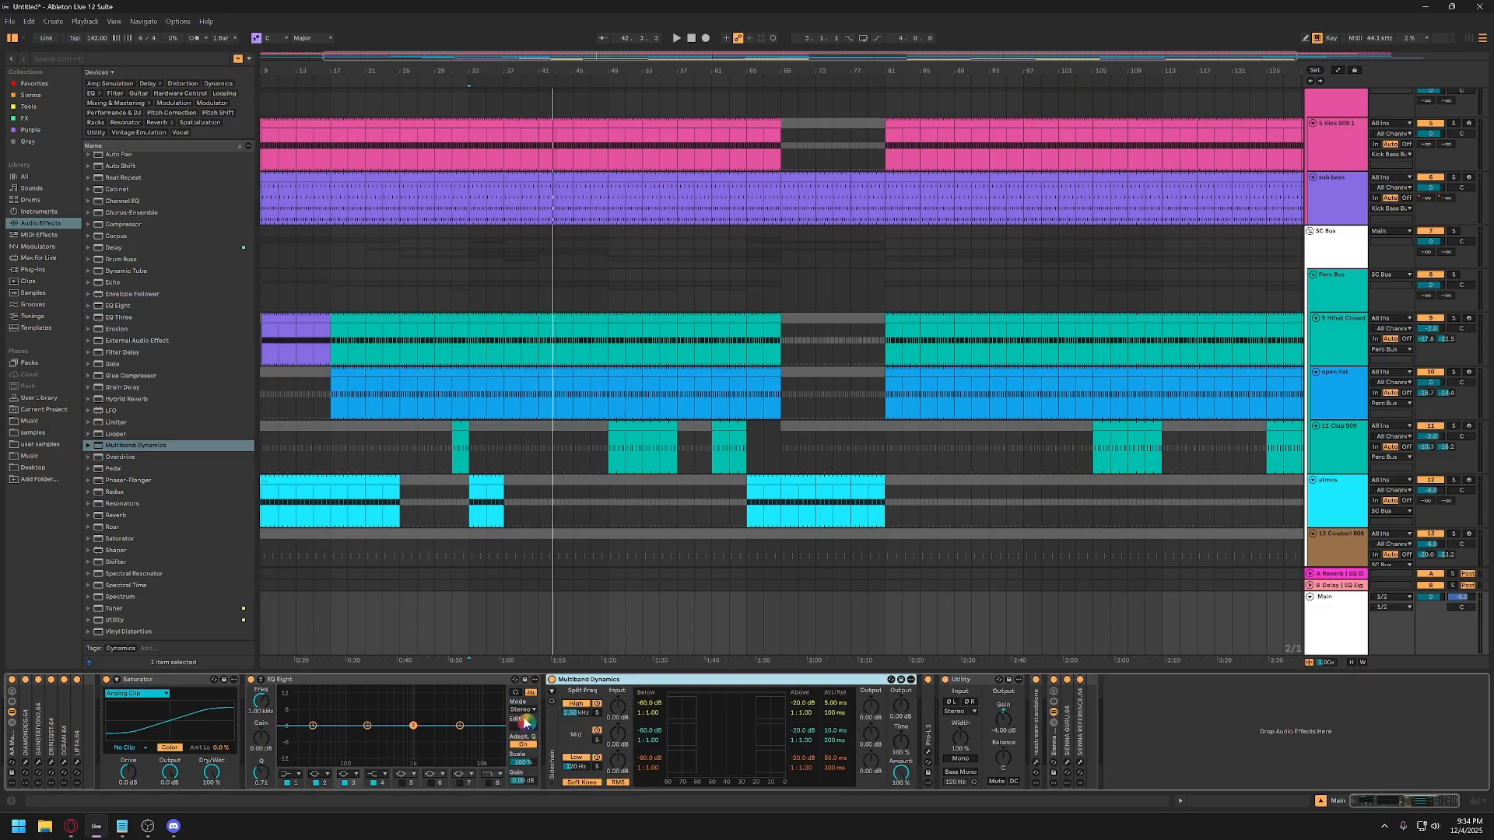
left_click(78, 735)
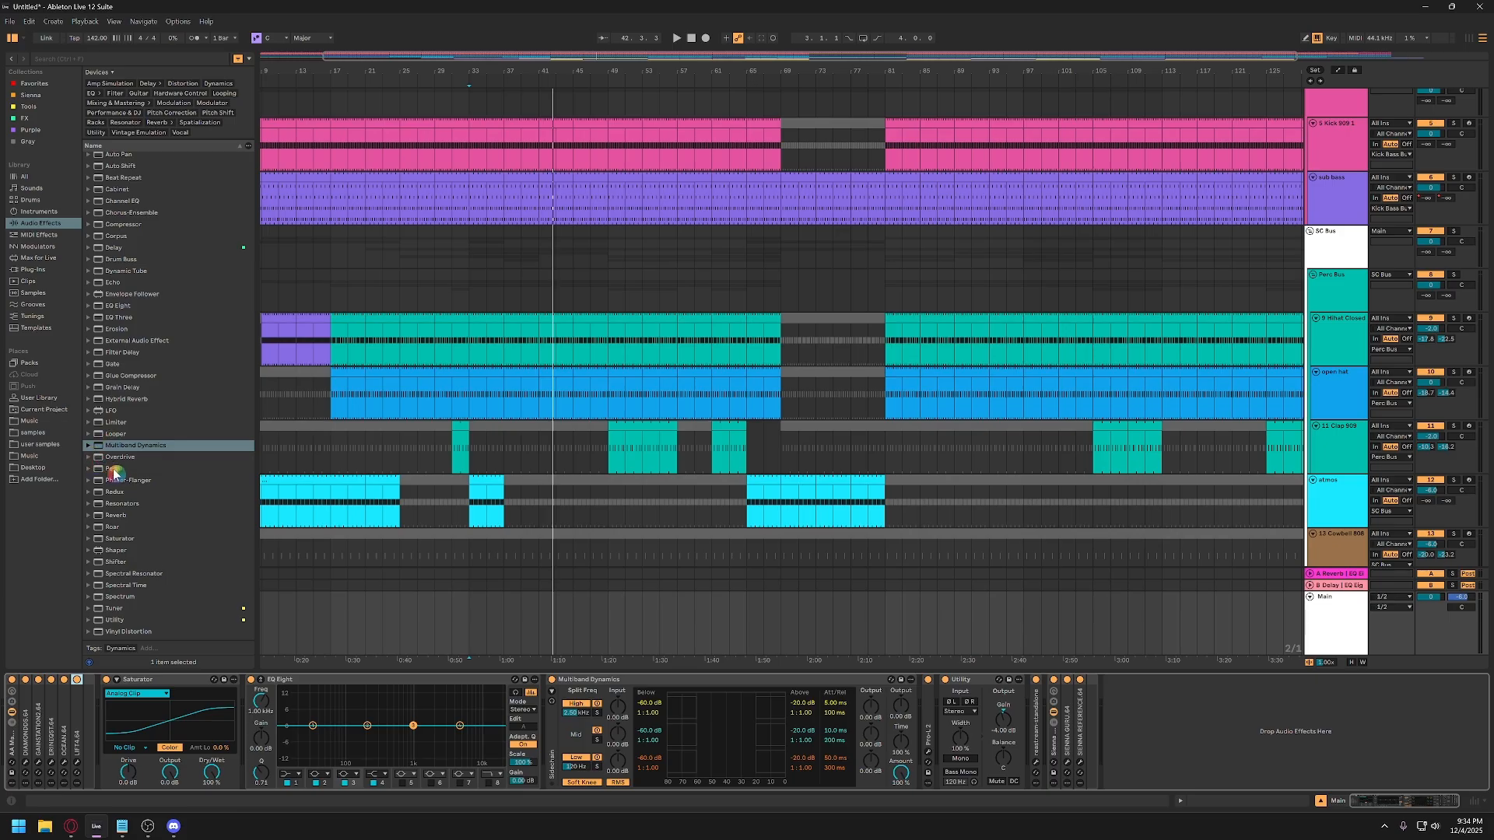
mouse_move(96, 382)
left_mouse_down()
mouse_move(840, 739)
mouse_move(874, 717)
left_mouse_up()
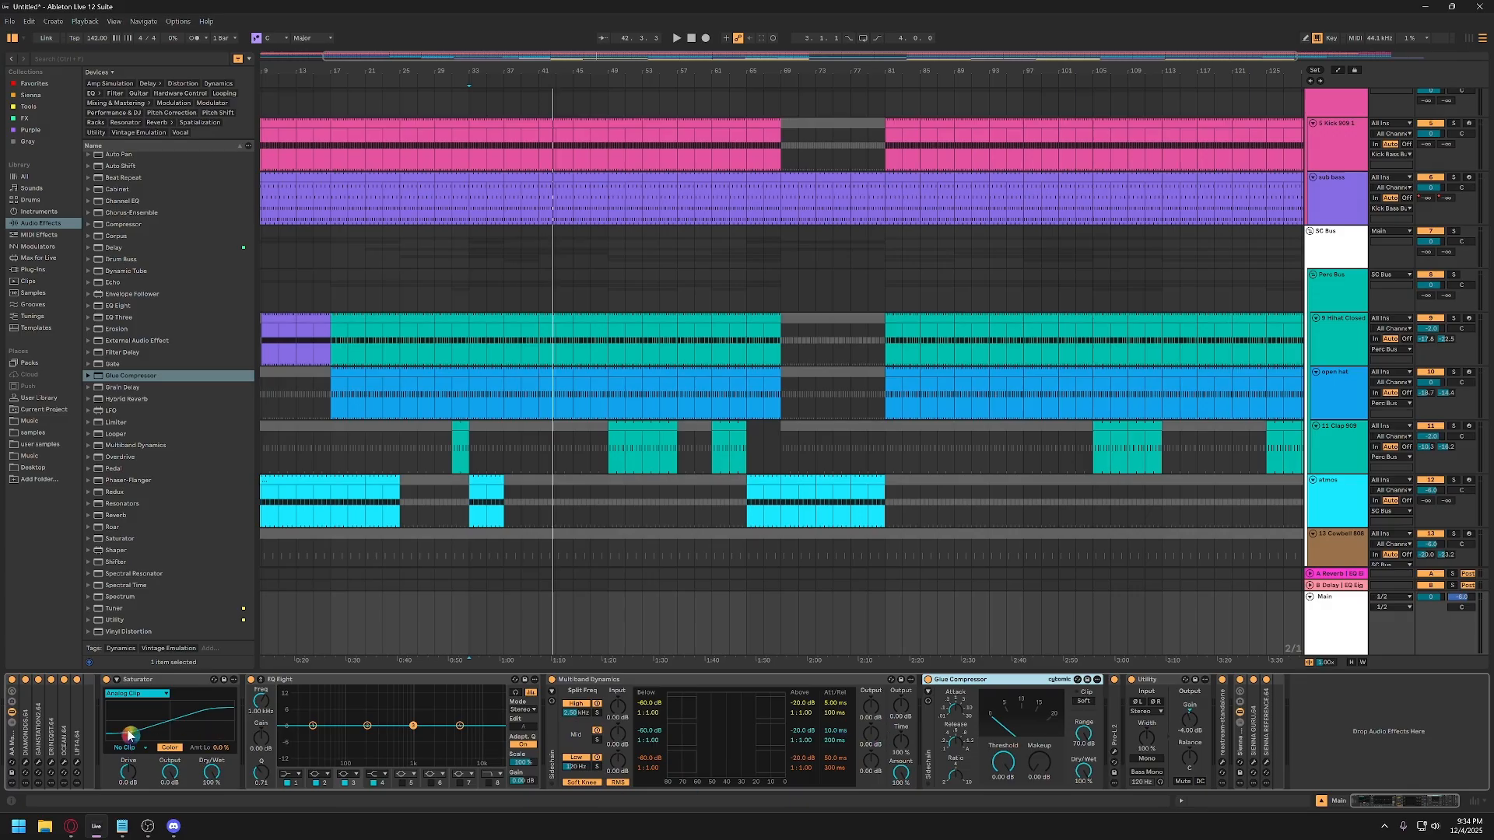
Deactivate the master bus rack on Main and fold its device chain.
left_click(12, 681)
double_click(13, 746)
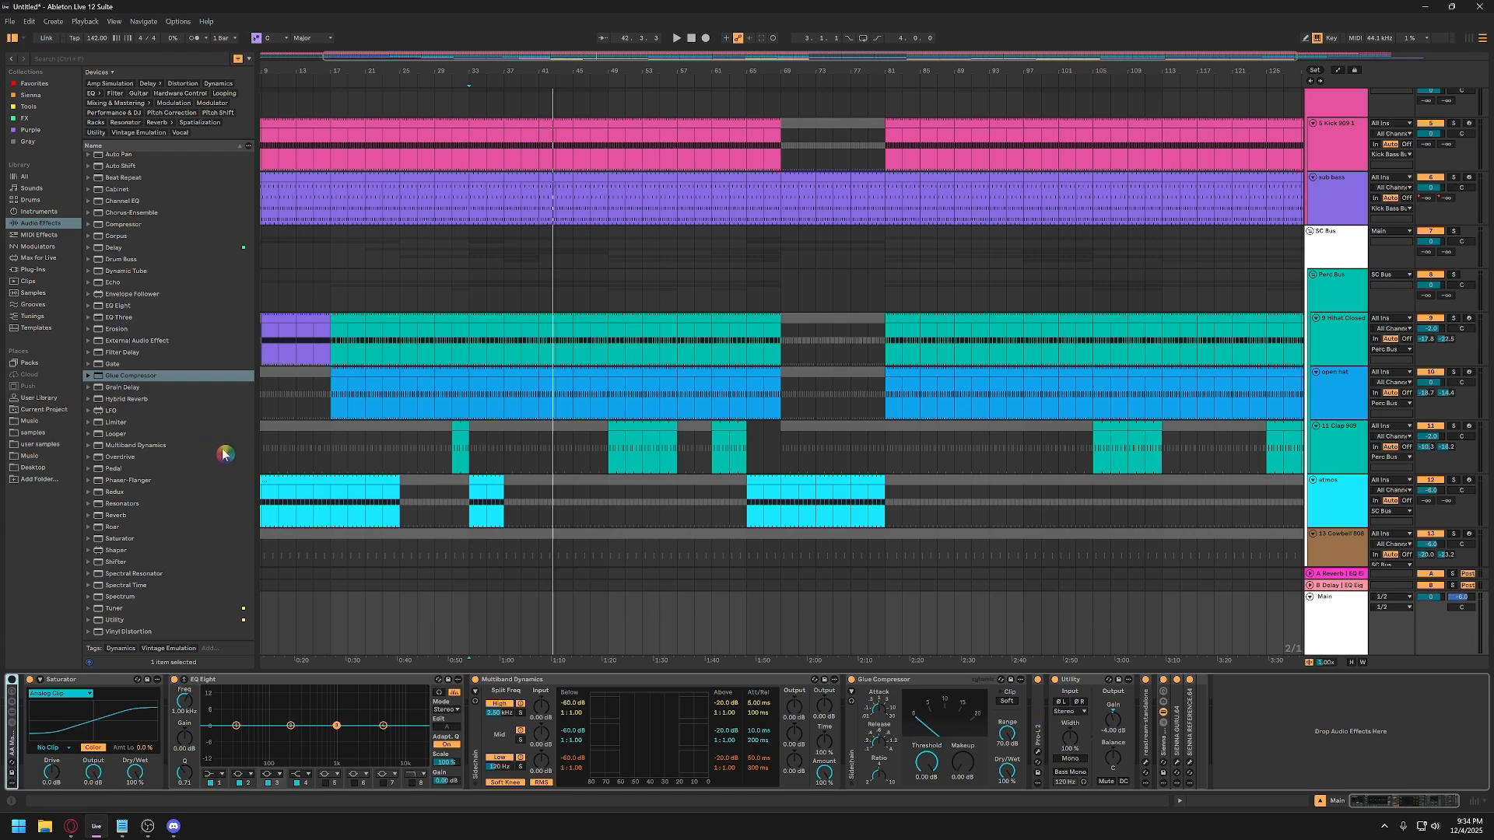
Add a stock Limiter after Glue Compressor, and move Pro-L 2 to just before Saturator.
left_click_drag(111, 422, 1071, 729)
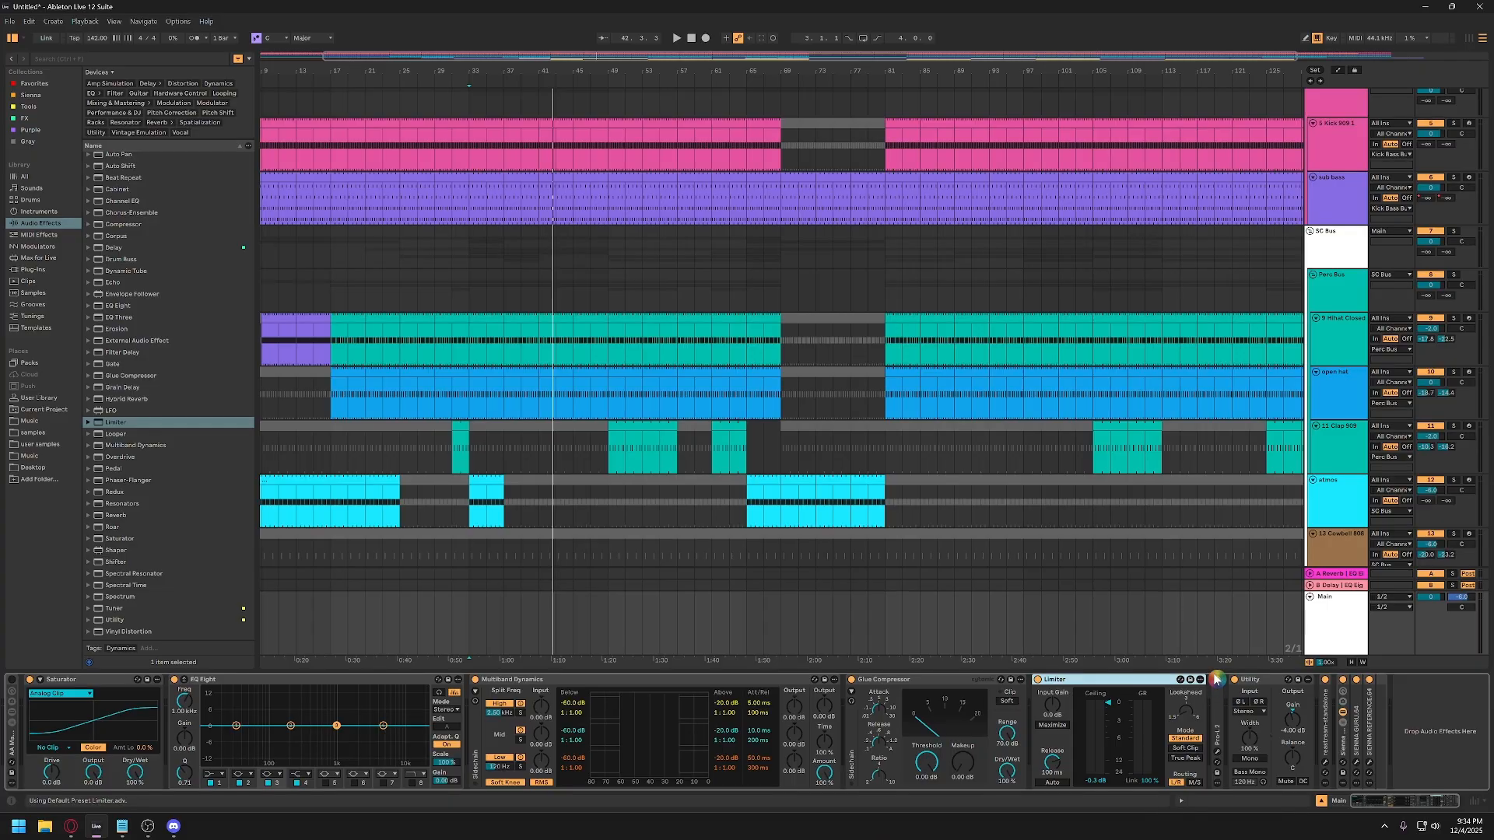
mouse_move(1219, 704)
left_mouse_down()
mouse_move(1013, 740)
mouse_move(48, 737)
left_mouse_up()
left_click(122, 686)
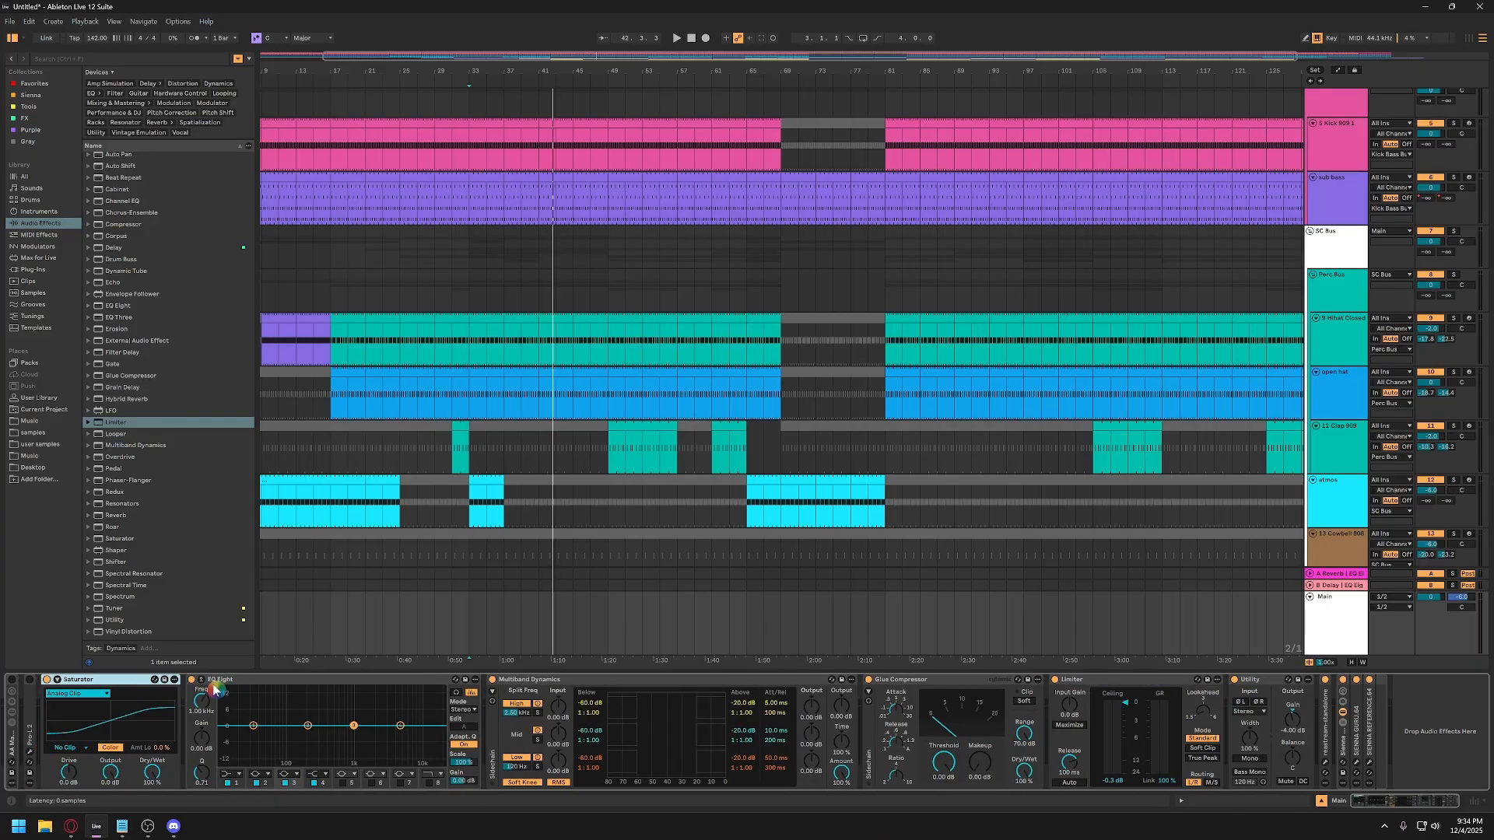
Lower the gain of the Utility after Limiter to about -7.8 dB, and raise Saturator's Drive during playback.
key("space")
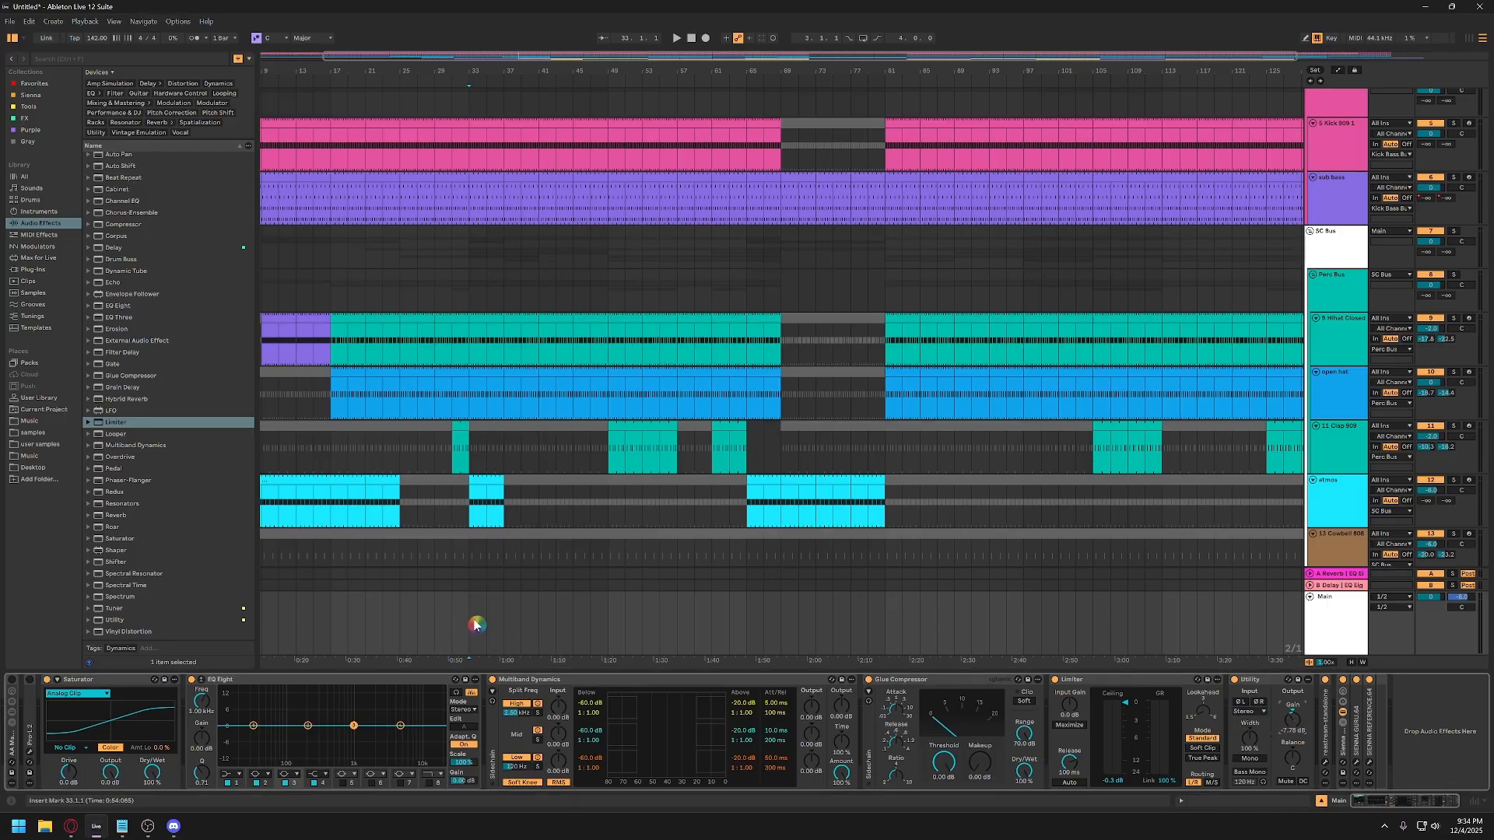
key("space")
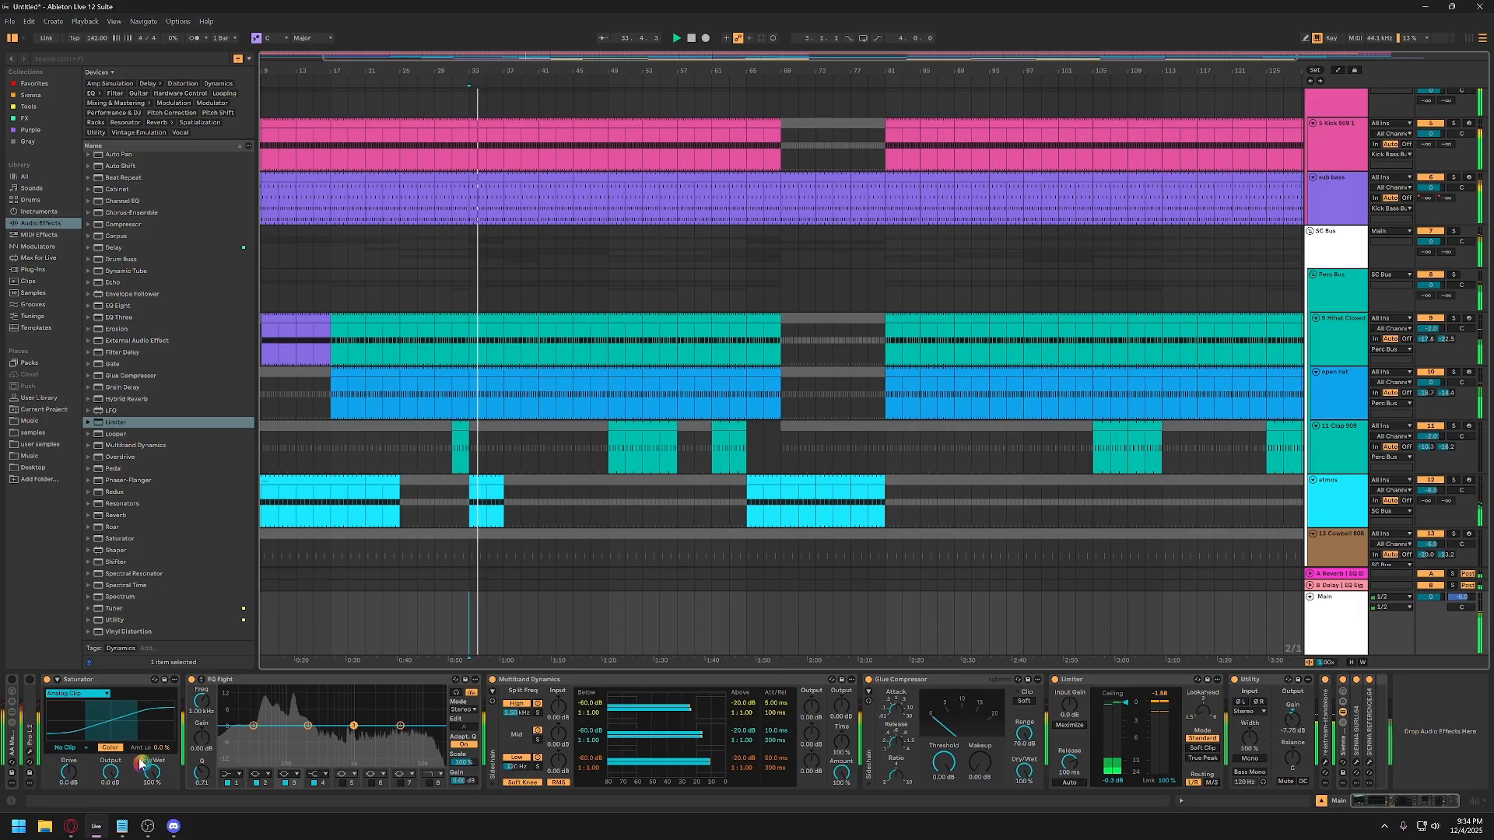
left_click_drag(68, 772, 68, 763)
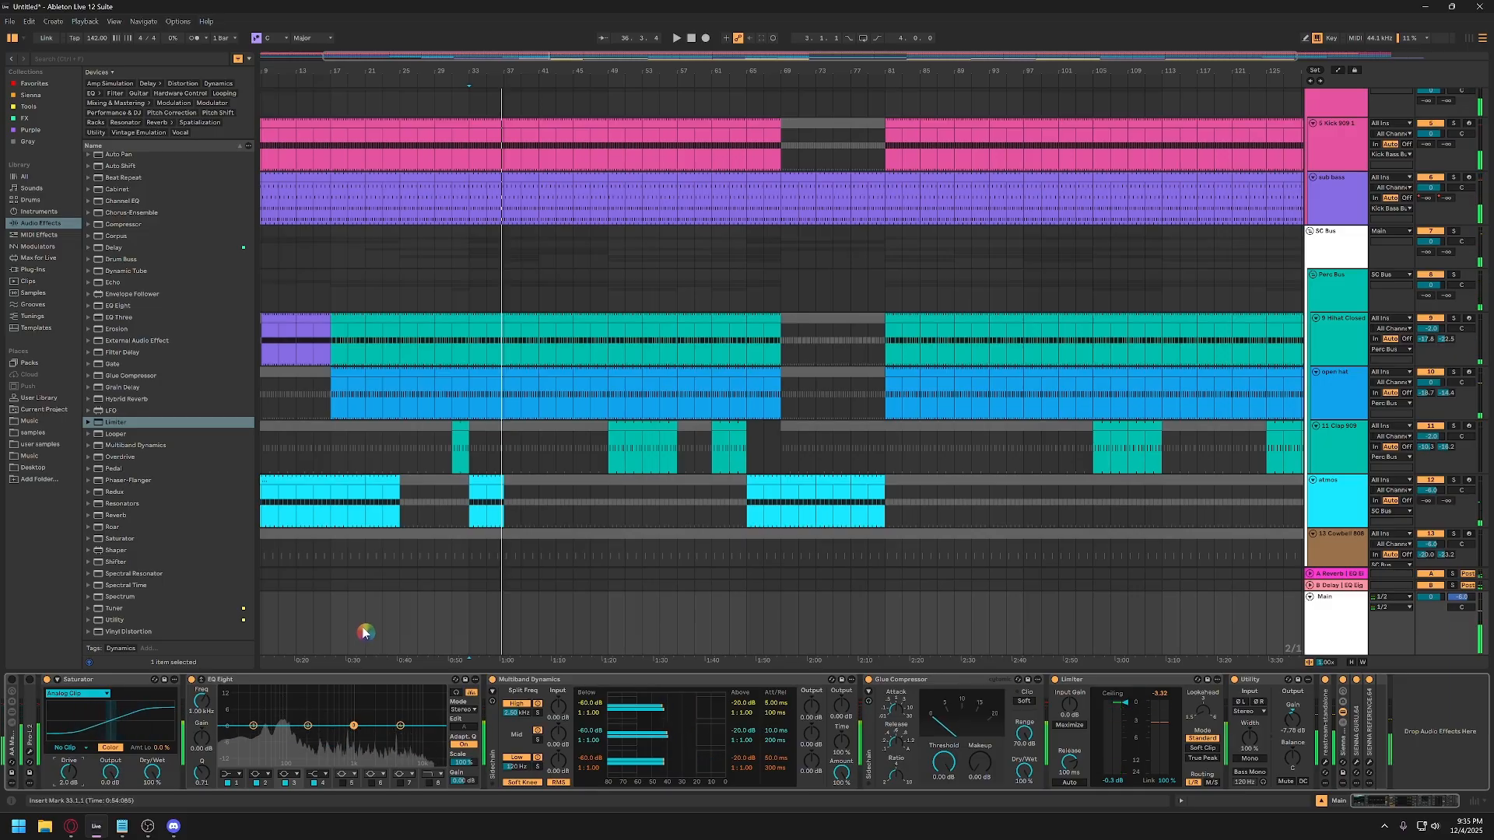
Shape EQ Eight with low and high cuts plus gentle boosts, including about 1.1 dB around 2.6 kHz on band 4.
left_click(233, 778)
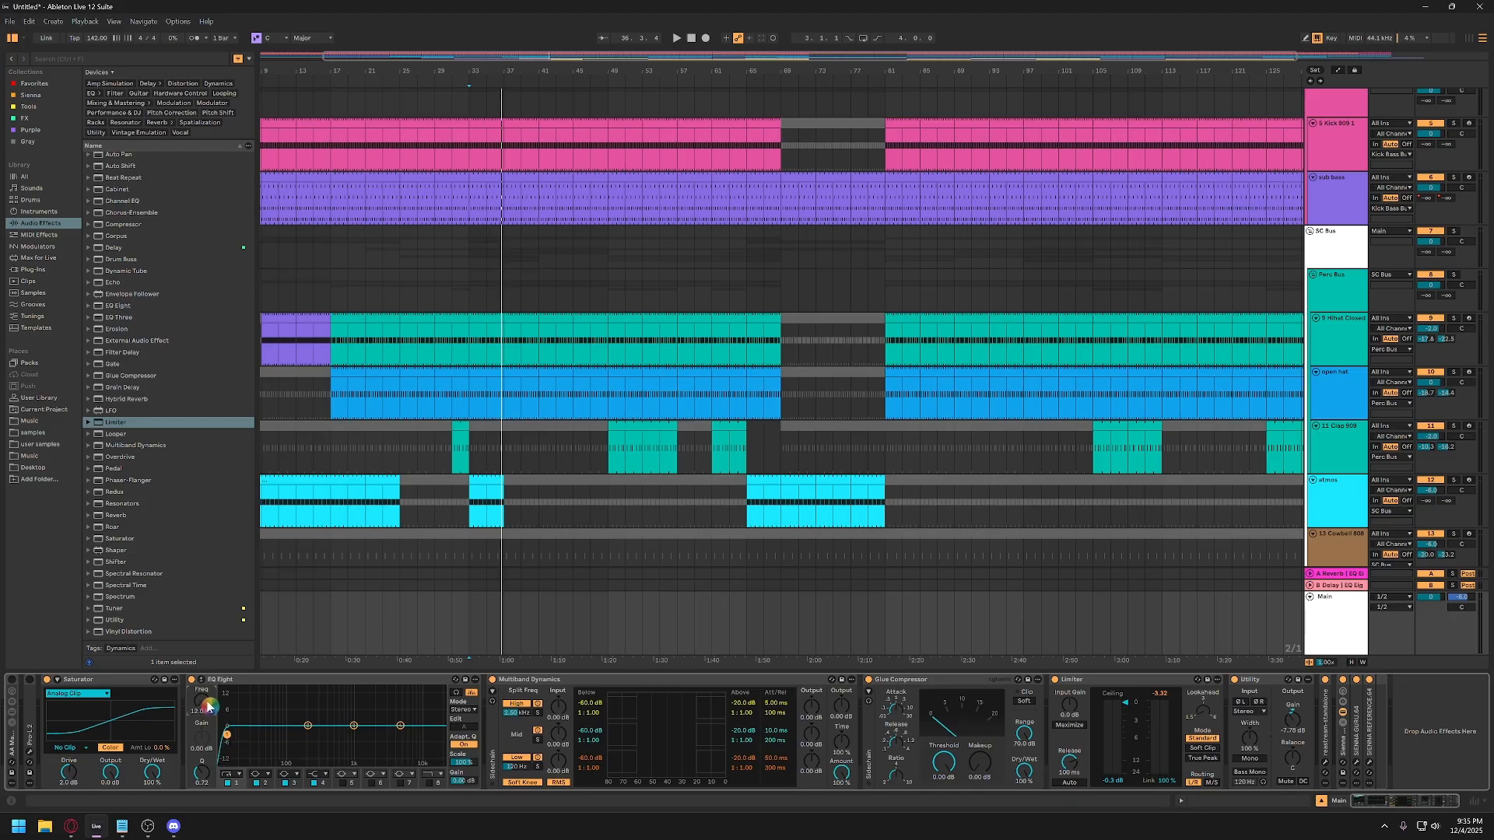
left_click(425, 777)
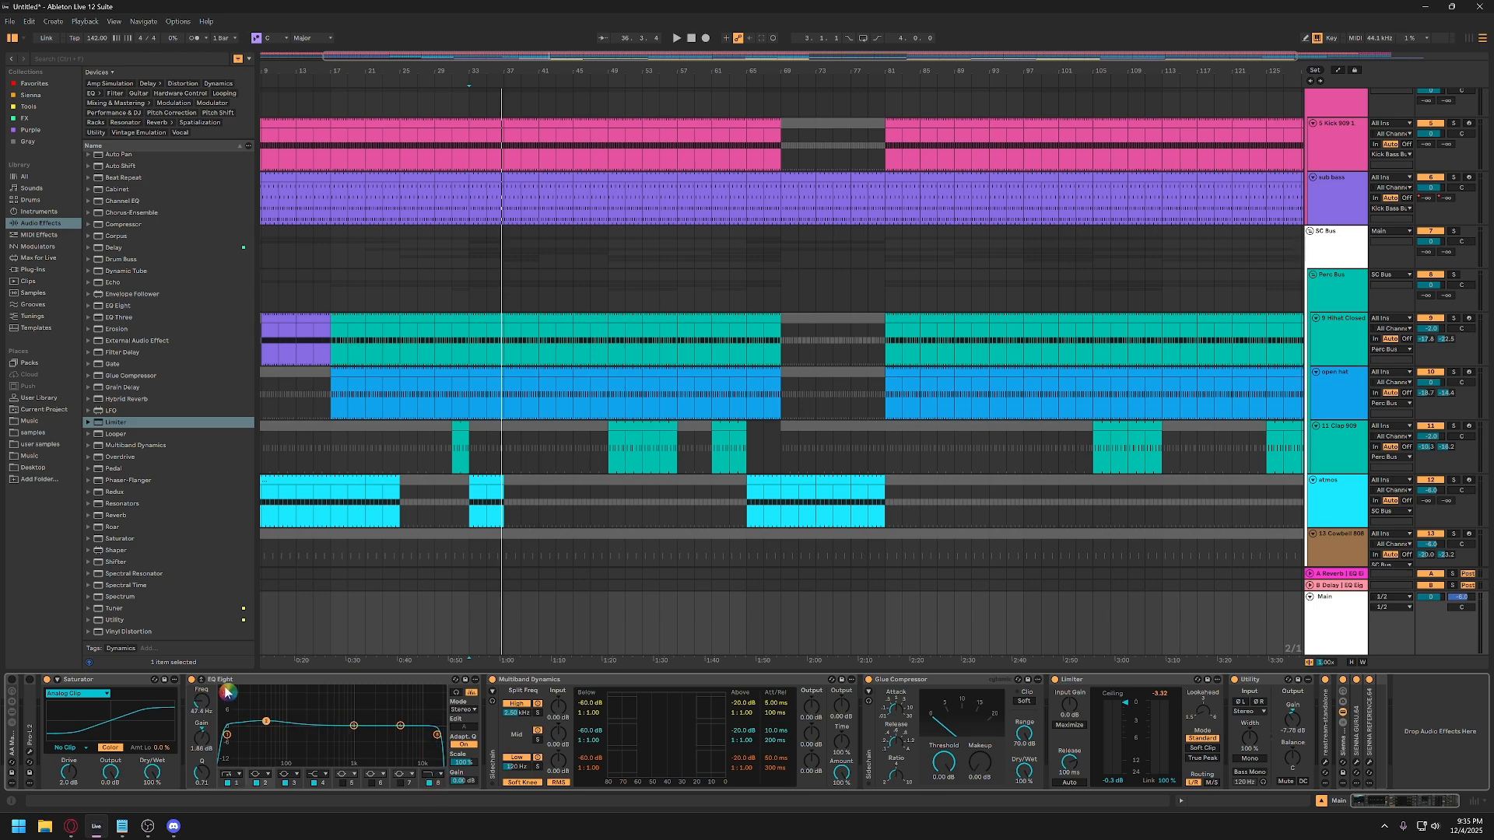
key("space")
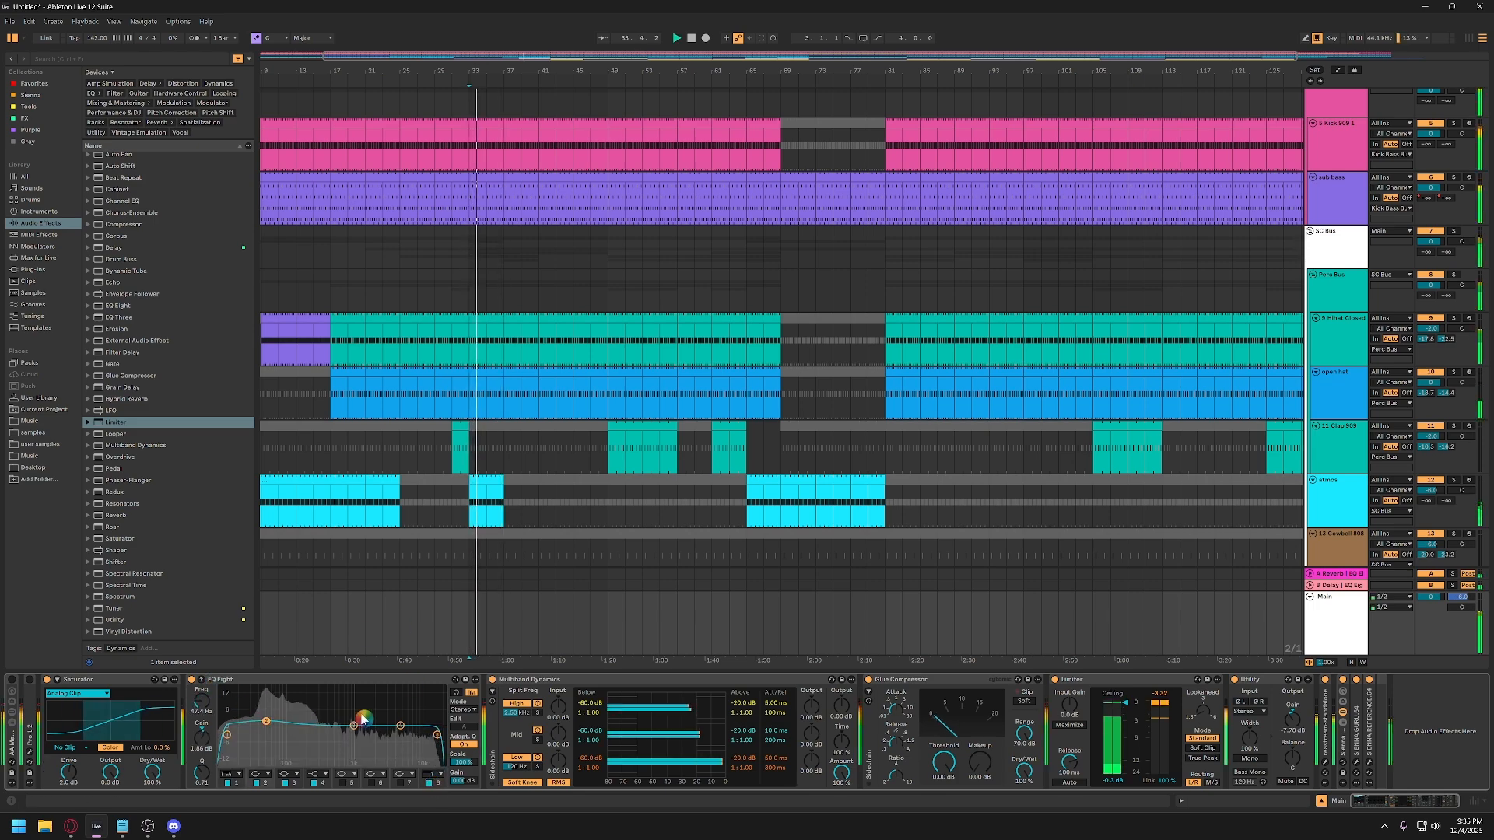
left_click_drag(269, 732, 381, 722)
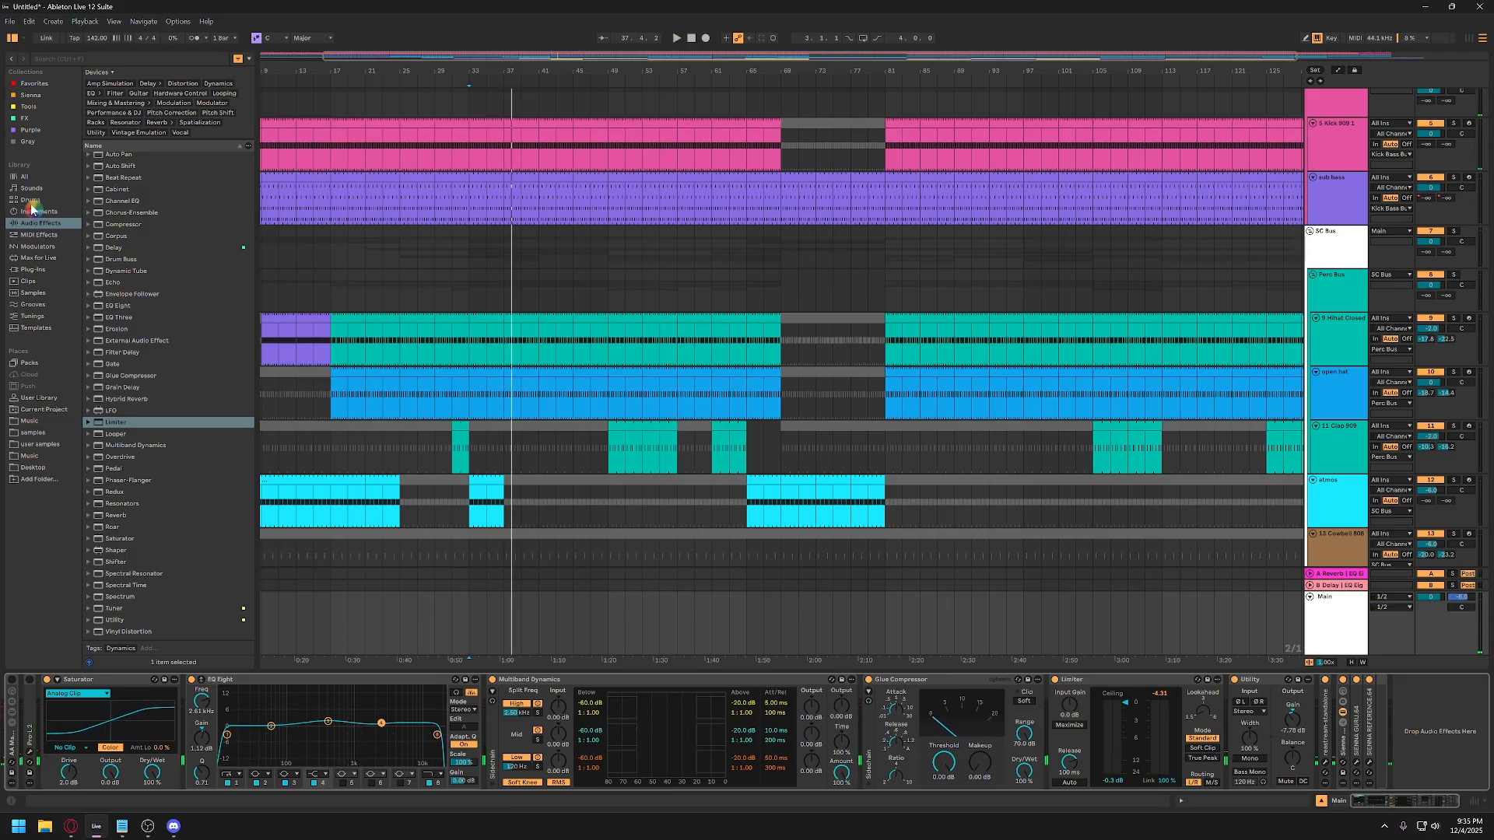
Add a Utility from the Tools collection before Saturator, set its gain to -12 dB, and play the track.
left_click(46, 103)
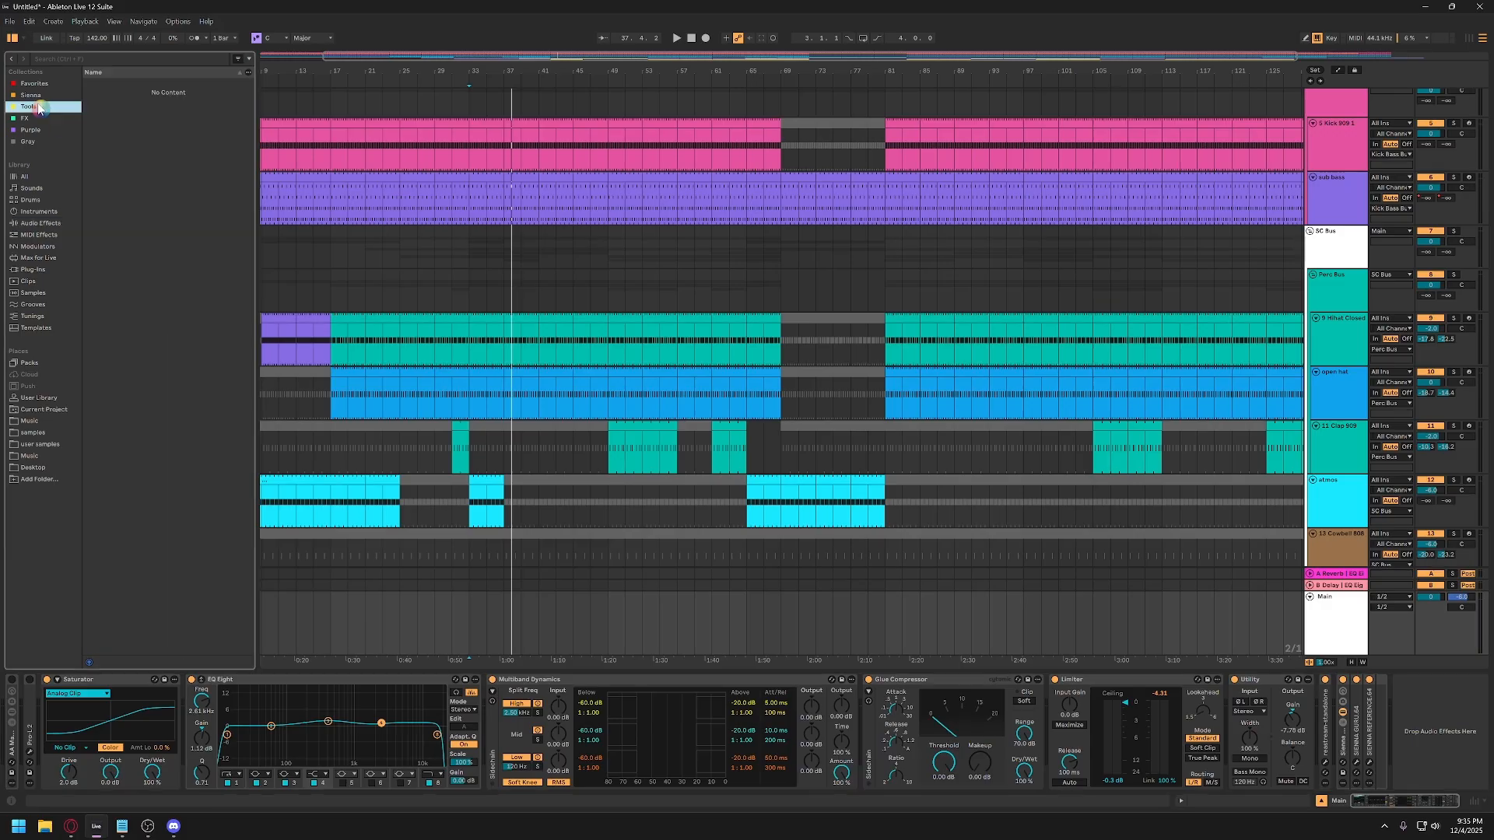
left_click(114, 107)
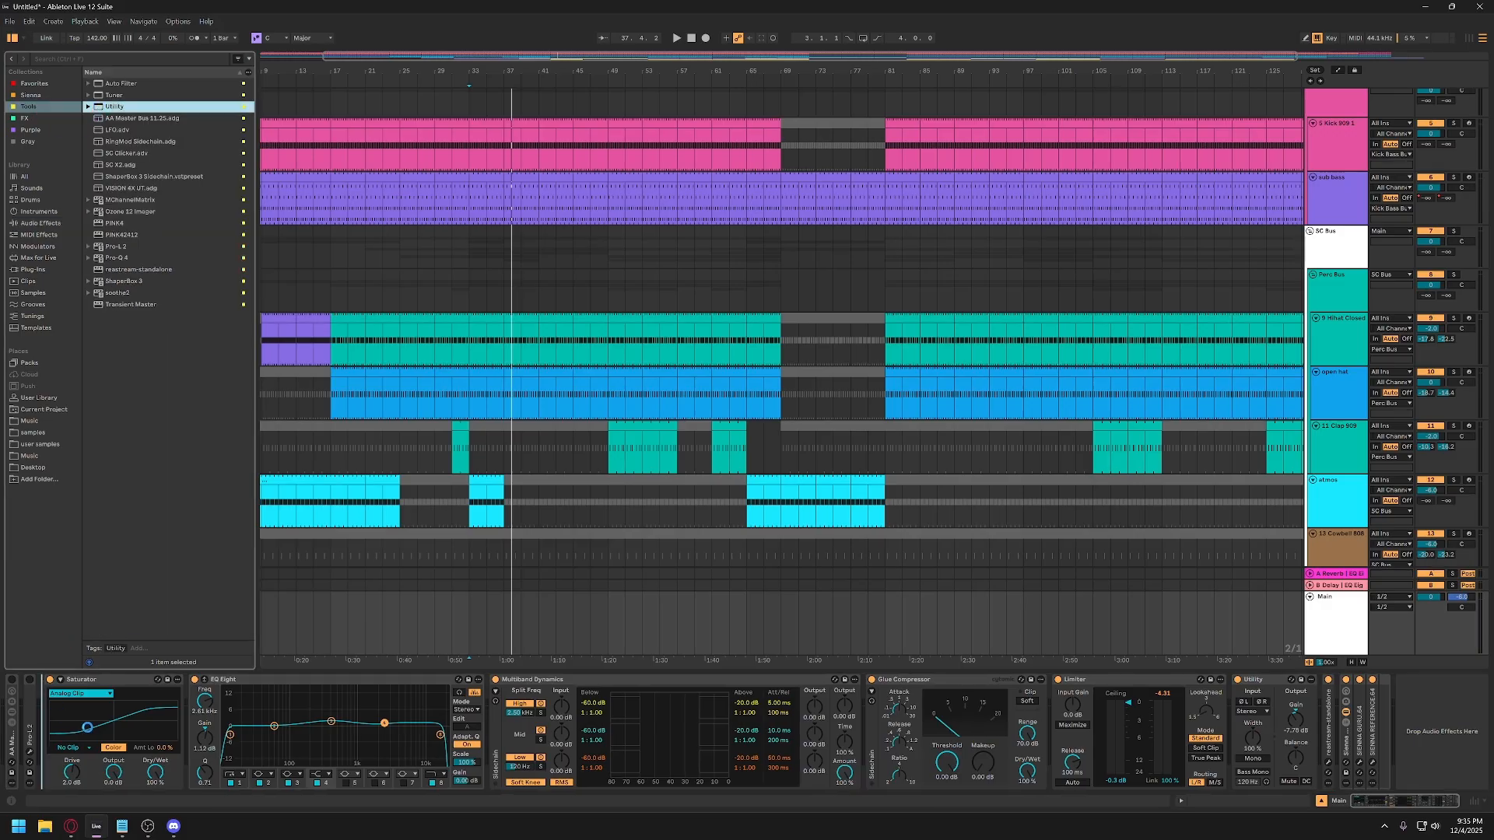
left_click_drag(115, 106, 116, 732)
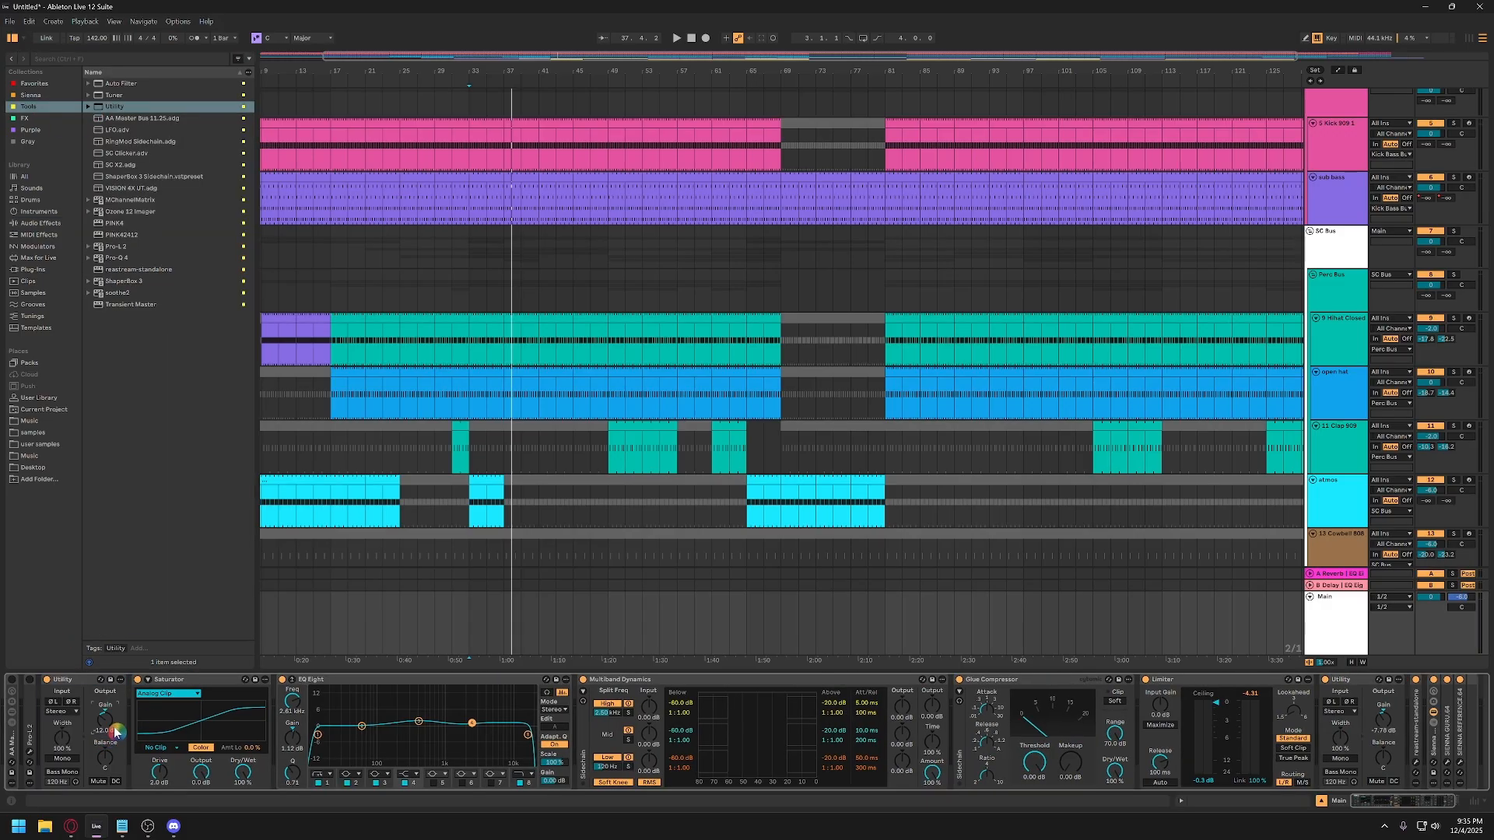
key("space")
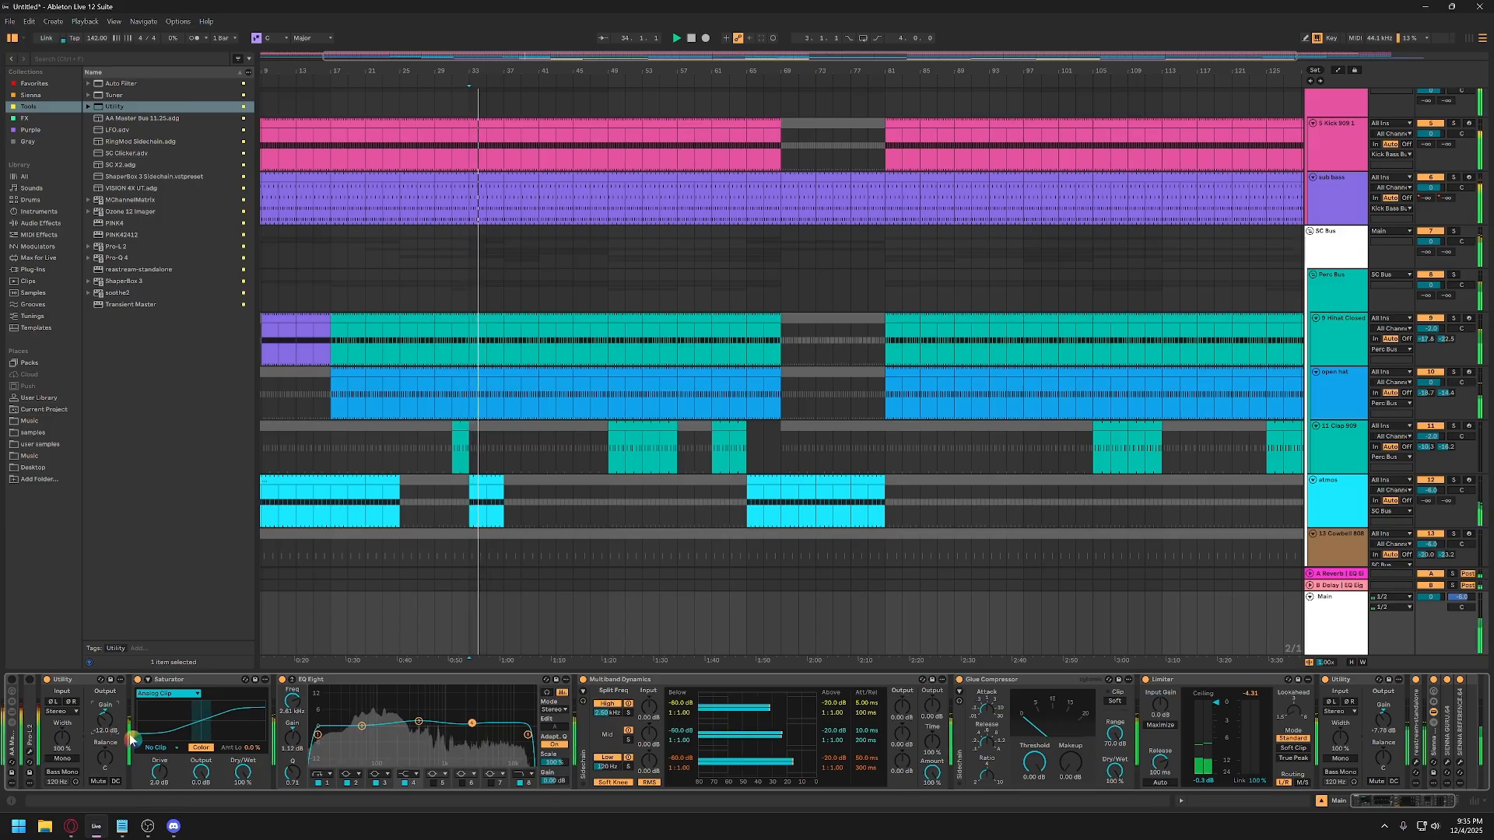
Raise the gain of the Utility before Saturator to -6 dB during playback, and stop the track.
left_click_drag(130, 739, 114, 730)
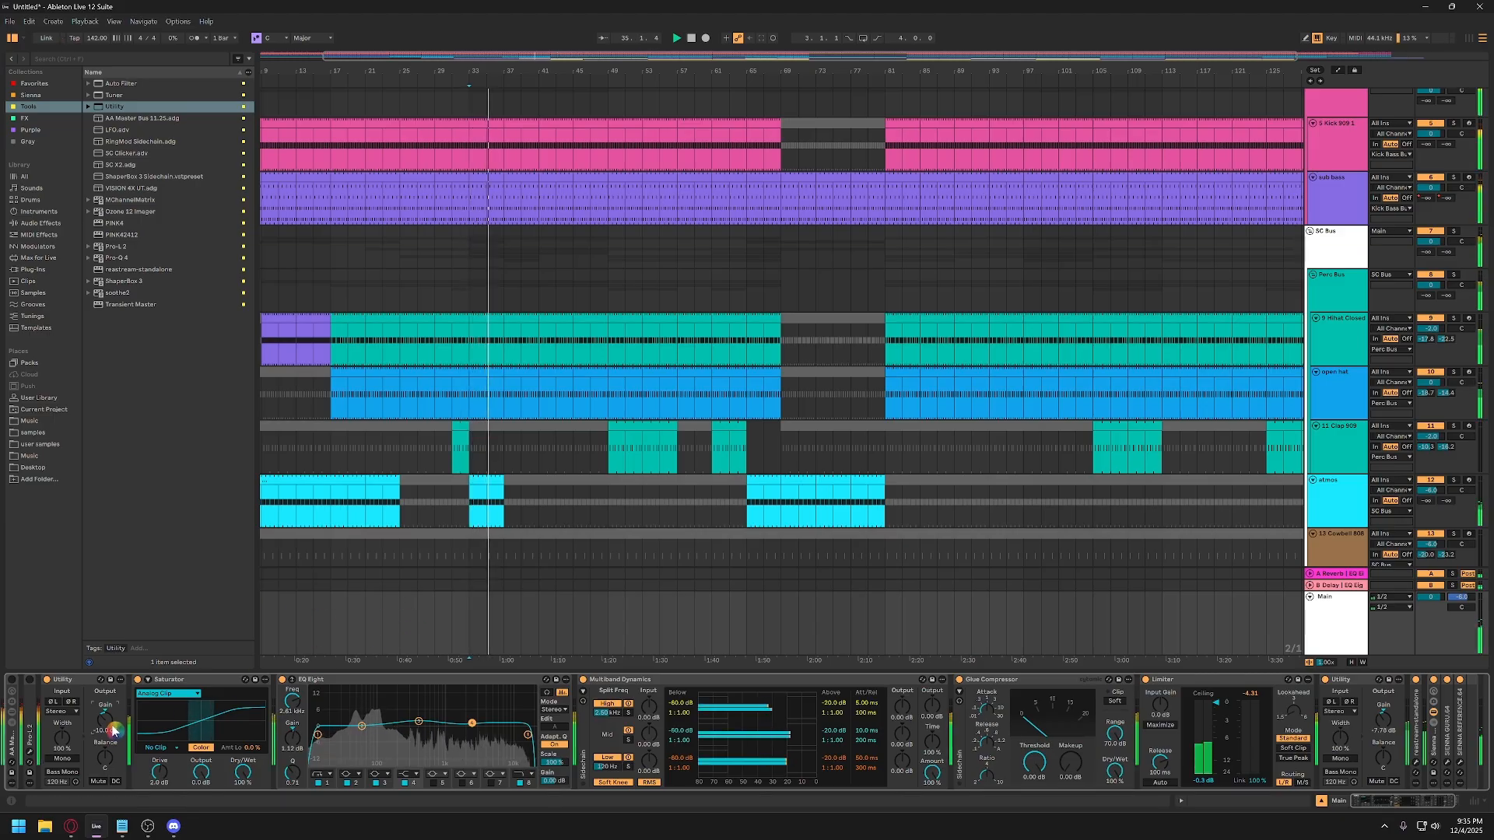
key("Up")
key("Up")
key("Up")
key("Up")
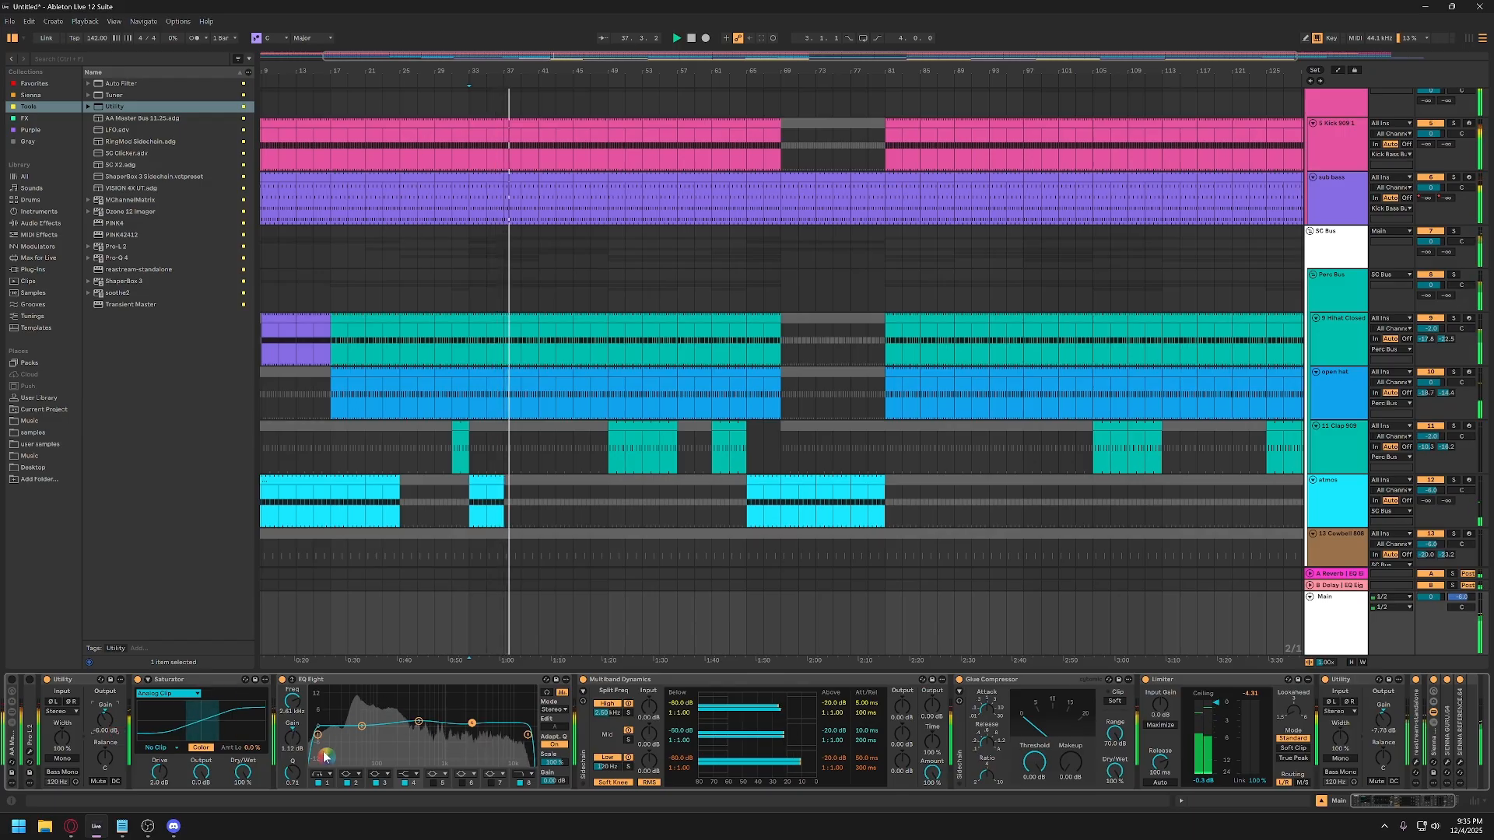
scroll(325, 756, "right", 3)
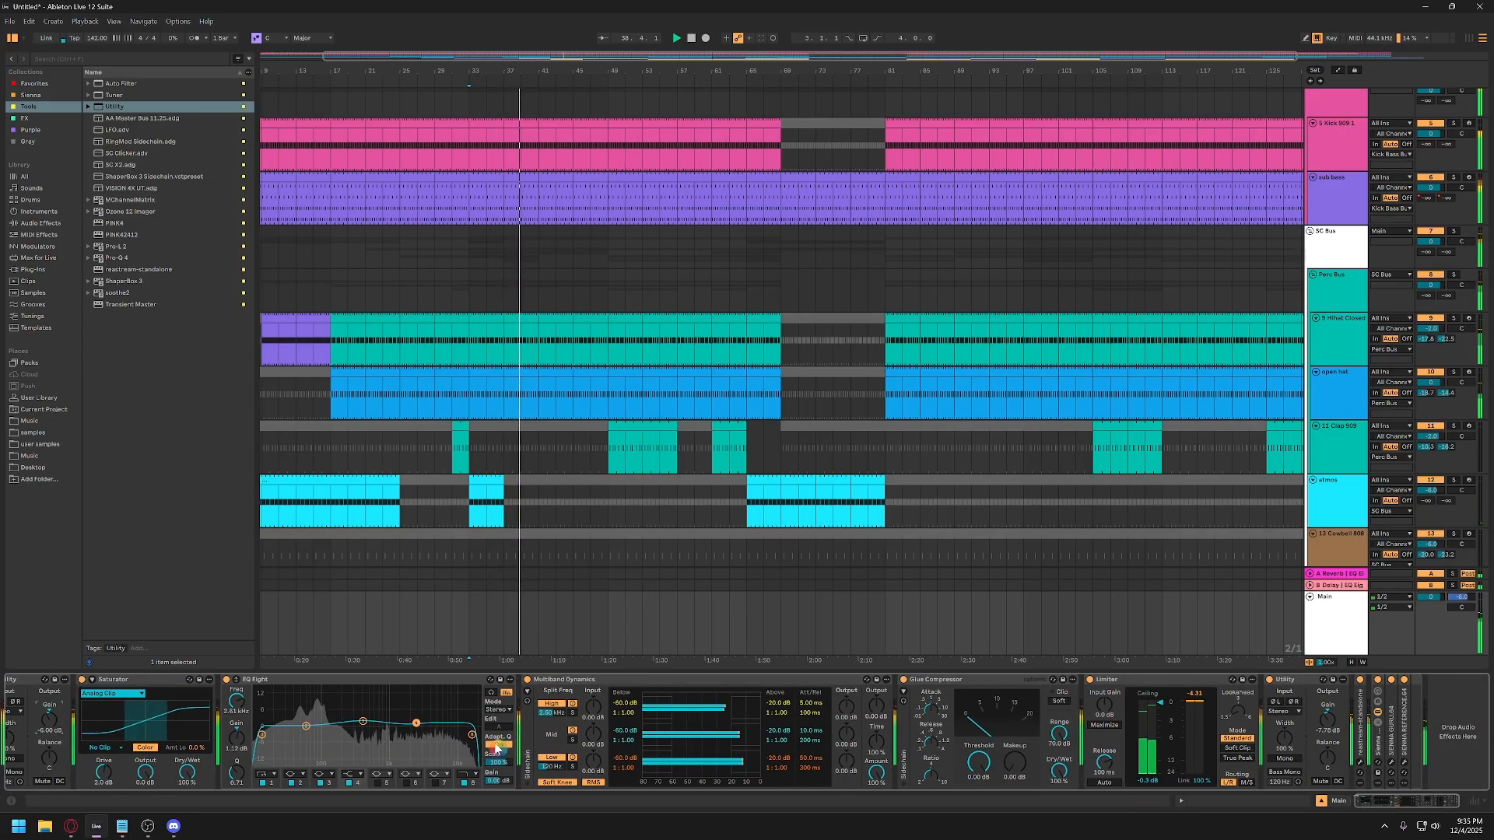
key("space")
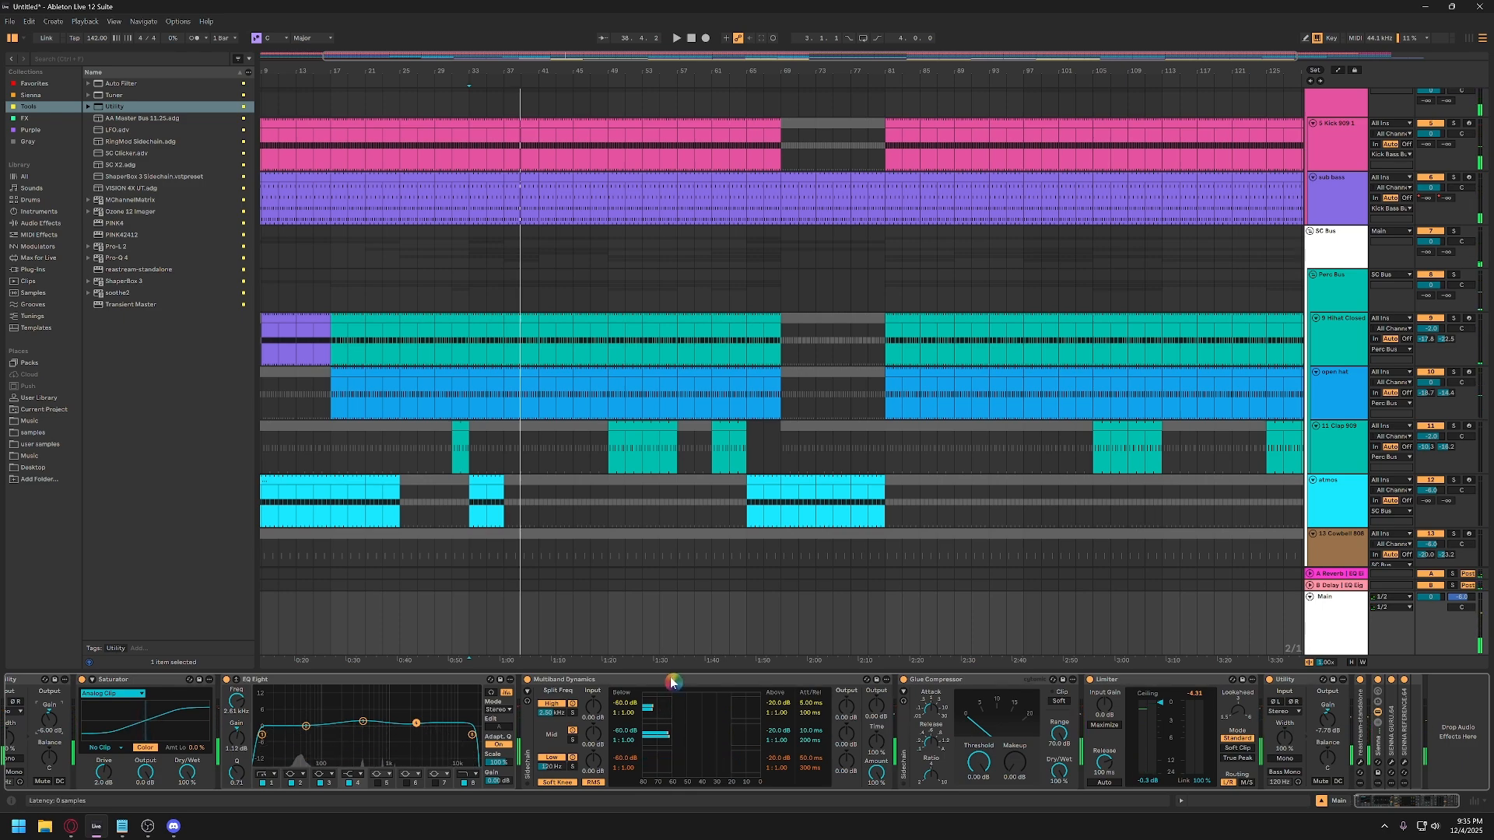
Delete Multiband Dynamics and insert Roar from the audio effects between EQ Eight and Glue Compressor.
left_click(670, 682)
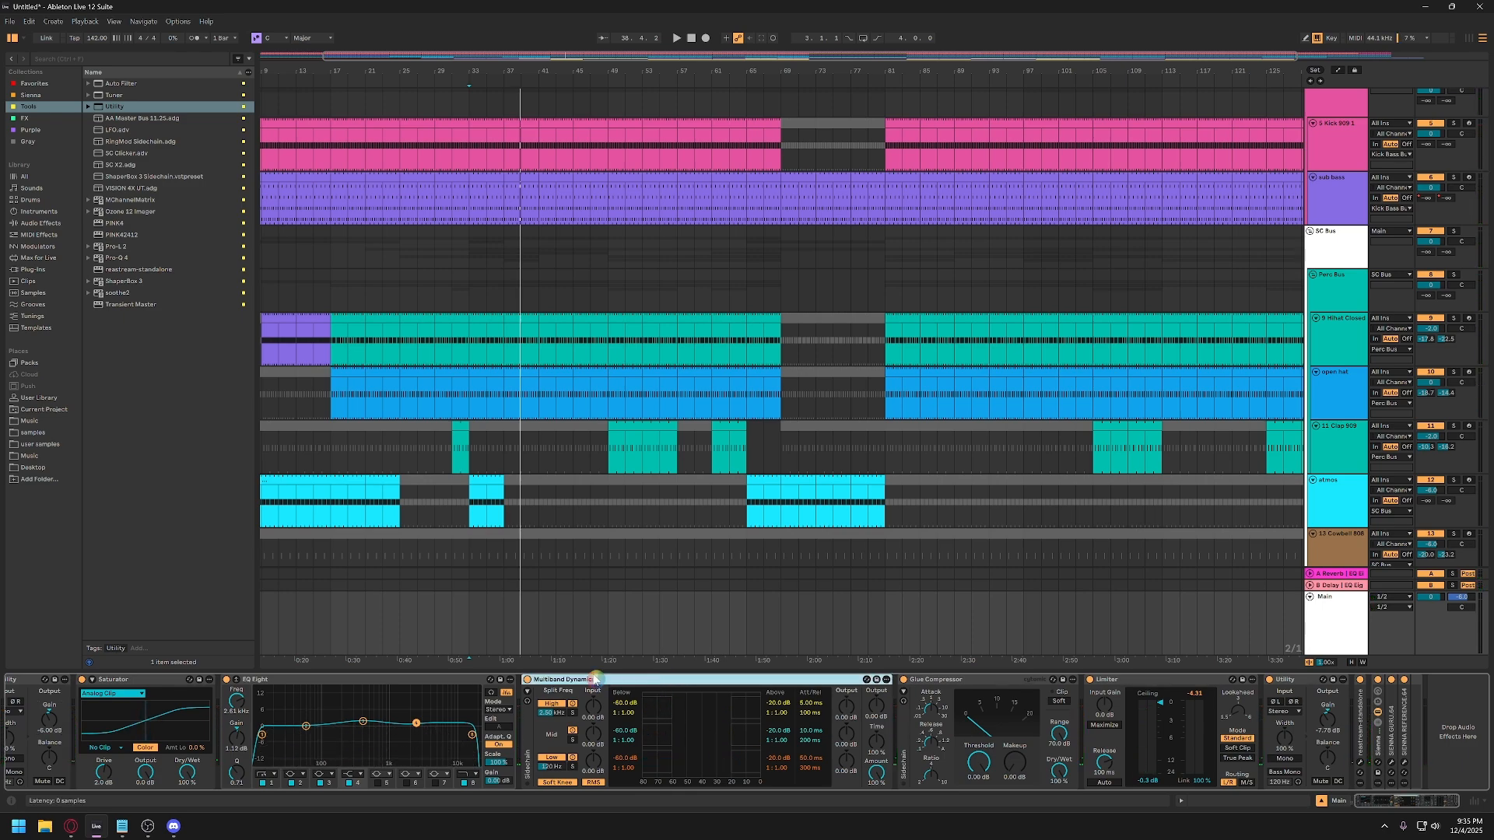
key("Delete")
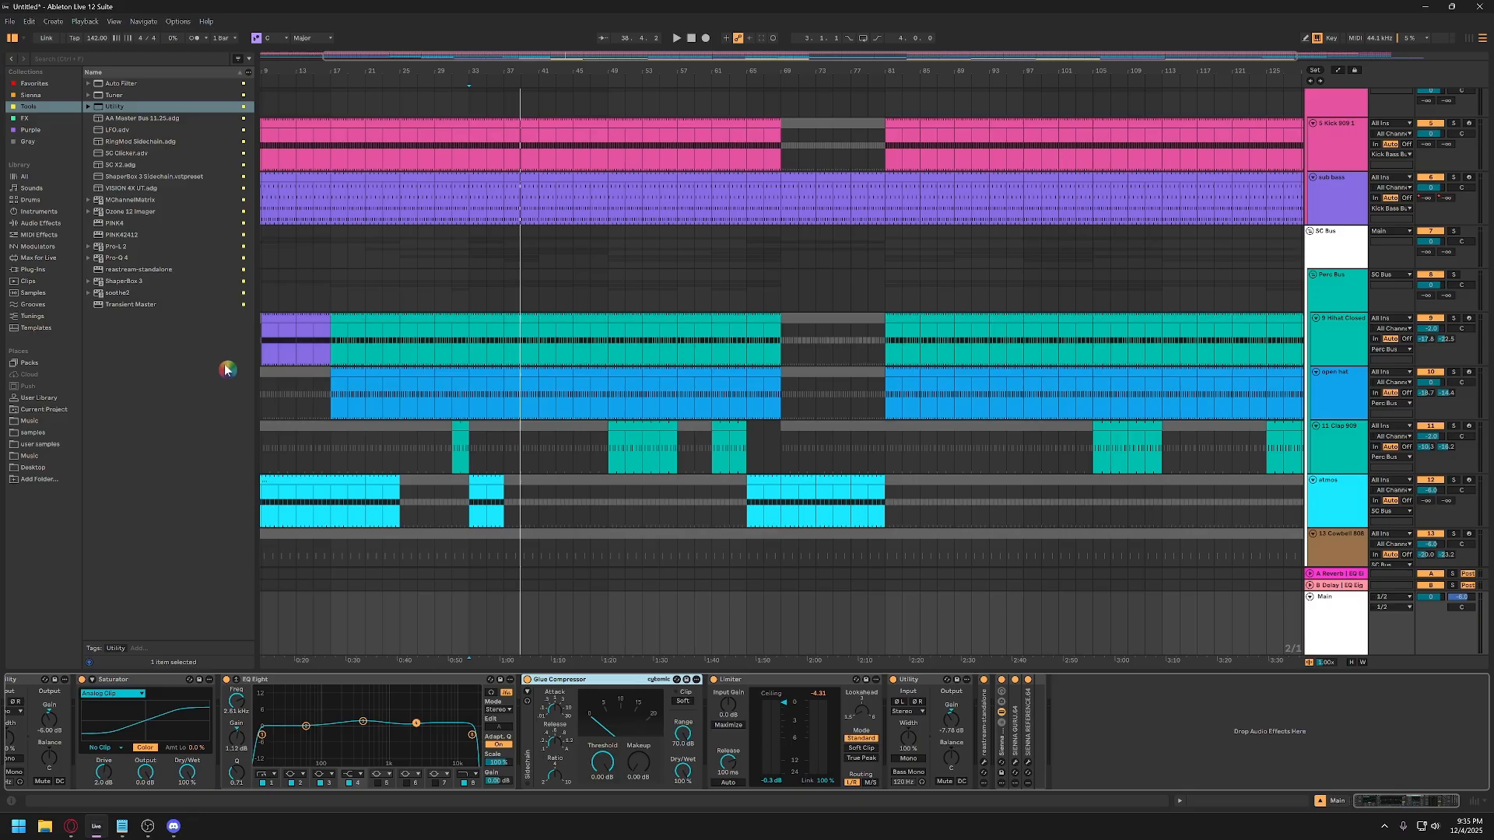
left_click(41, 224)
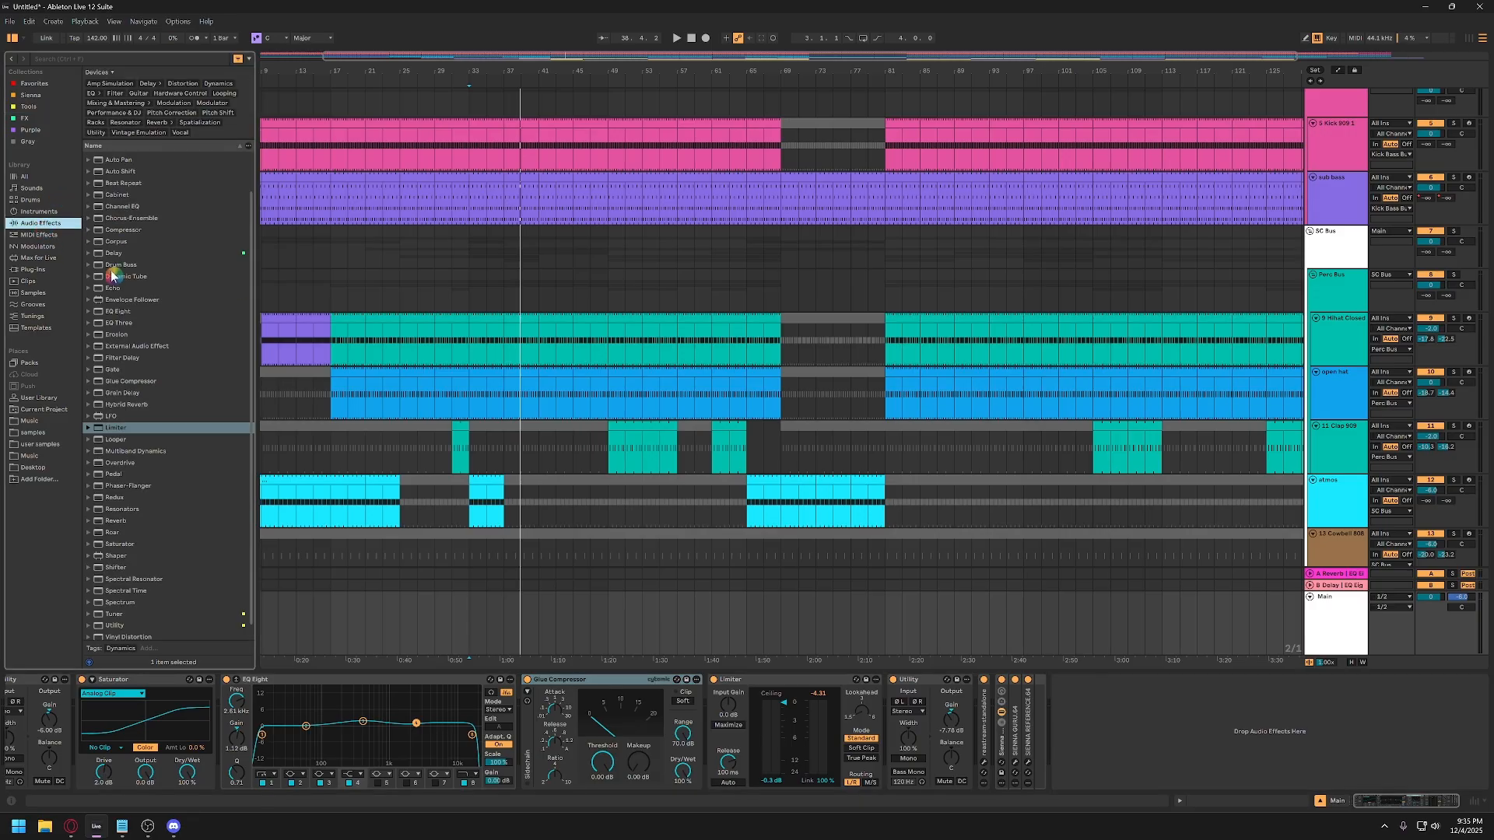
scroll(123, 616, "down", 1)
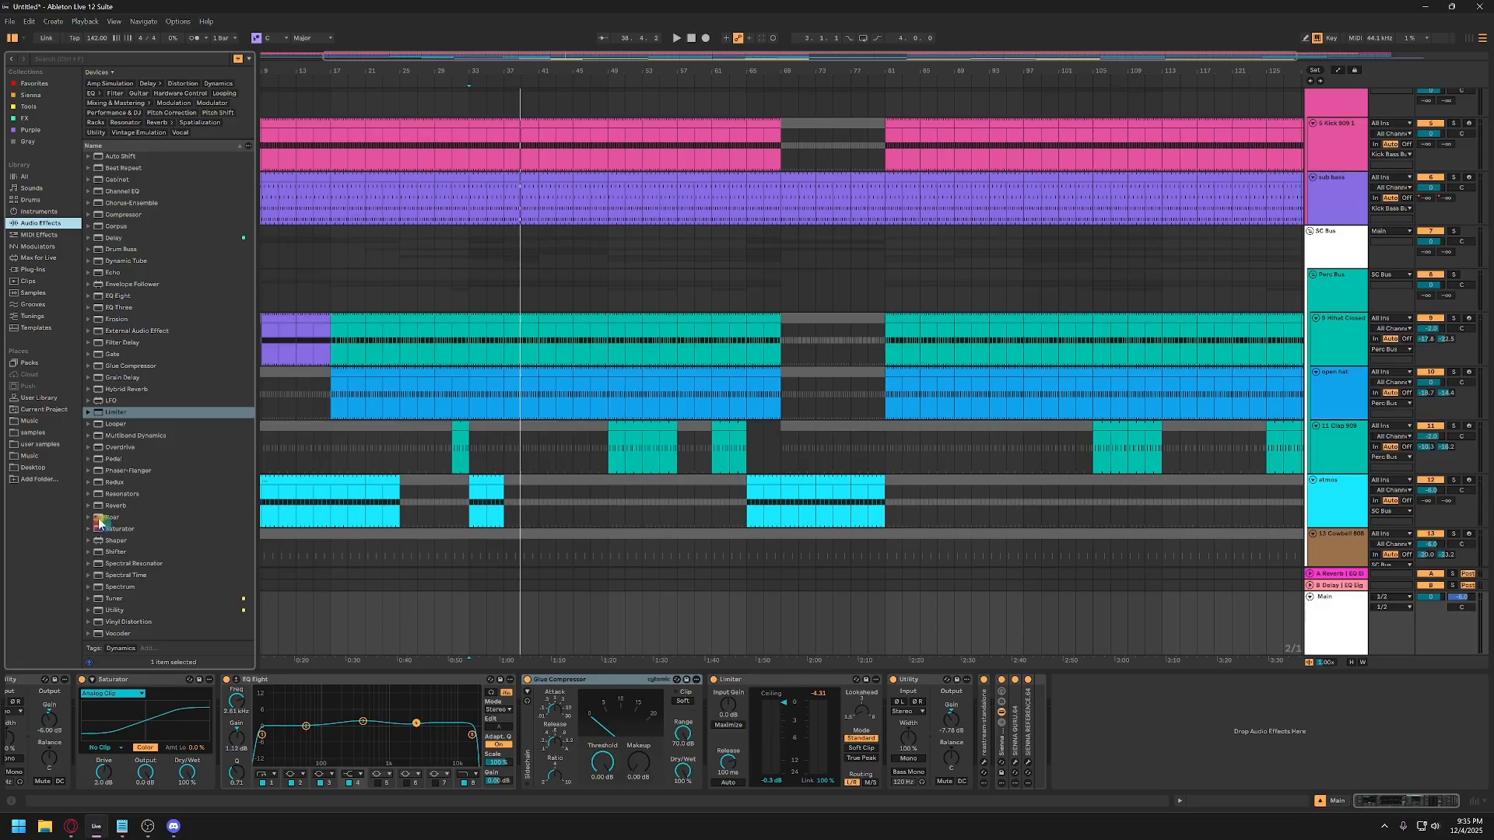
left_click_drag(99, 518, 604, 713)
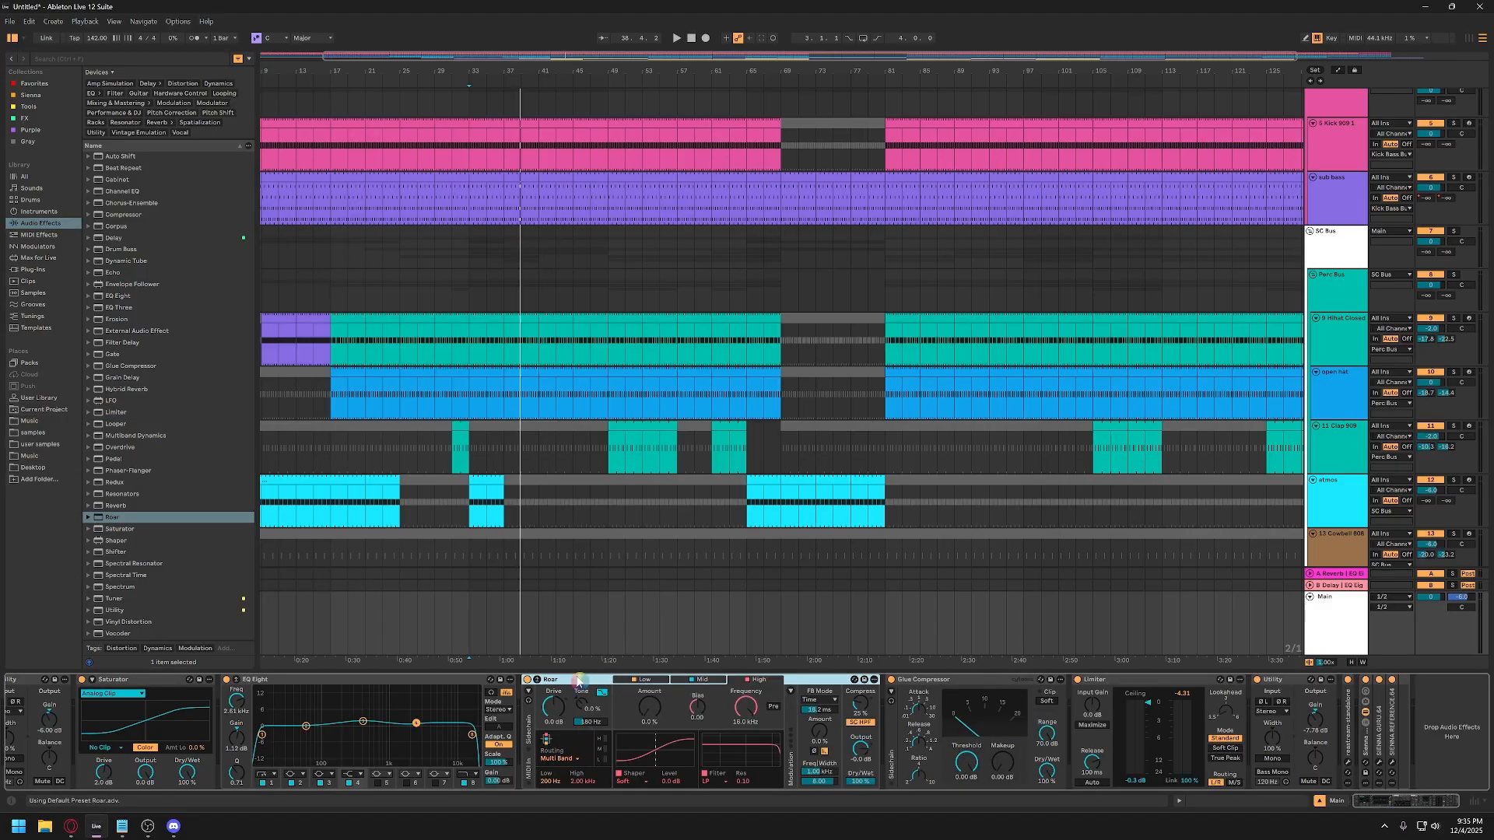
Go through Roar's Low, Mid and High bands, and raise the High band's Amount to about 10 % while playing from bar 33.
left_click(704, 685)
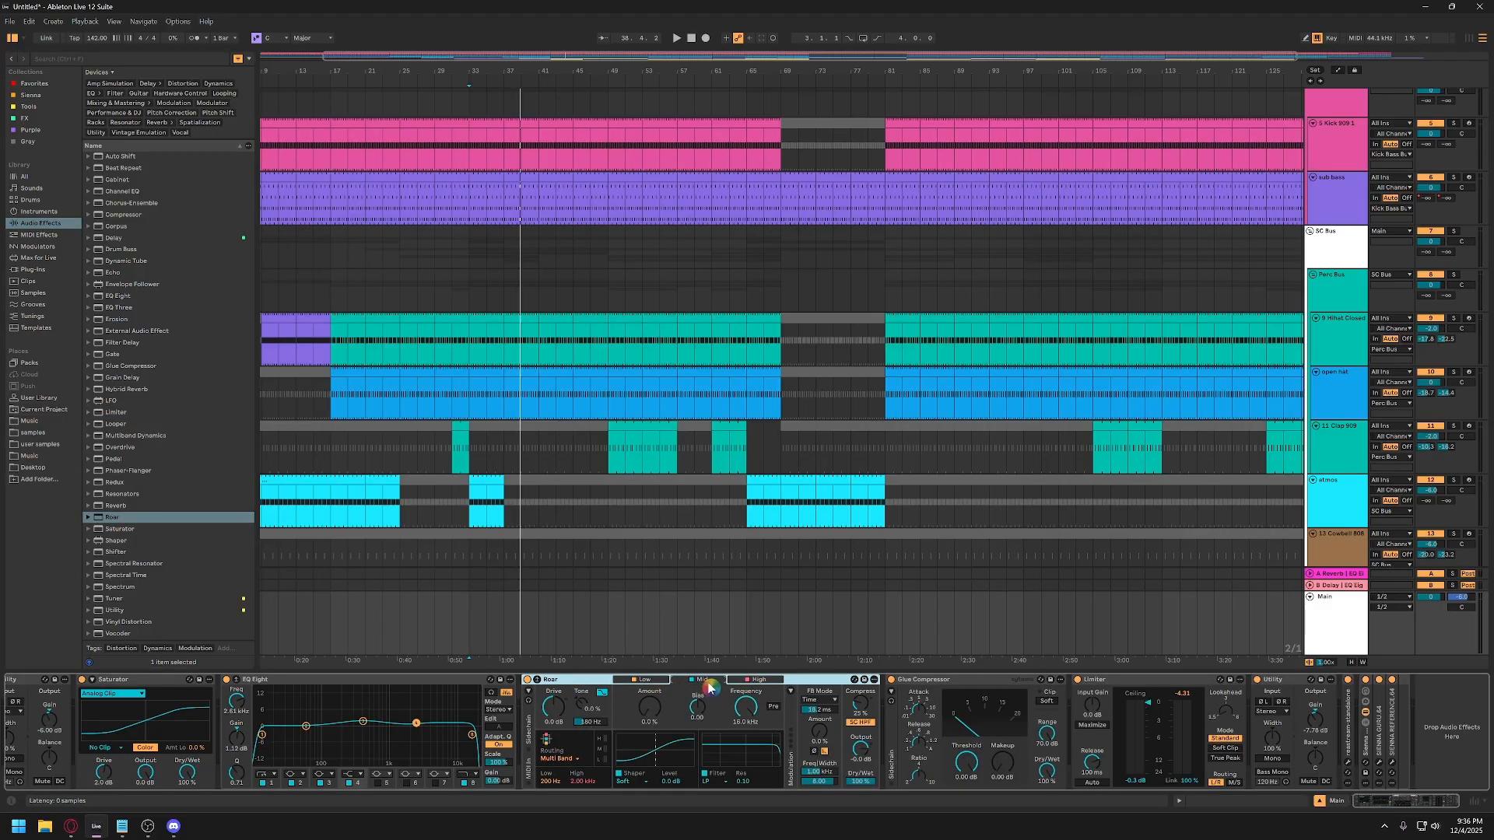
left_click(663, 683)
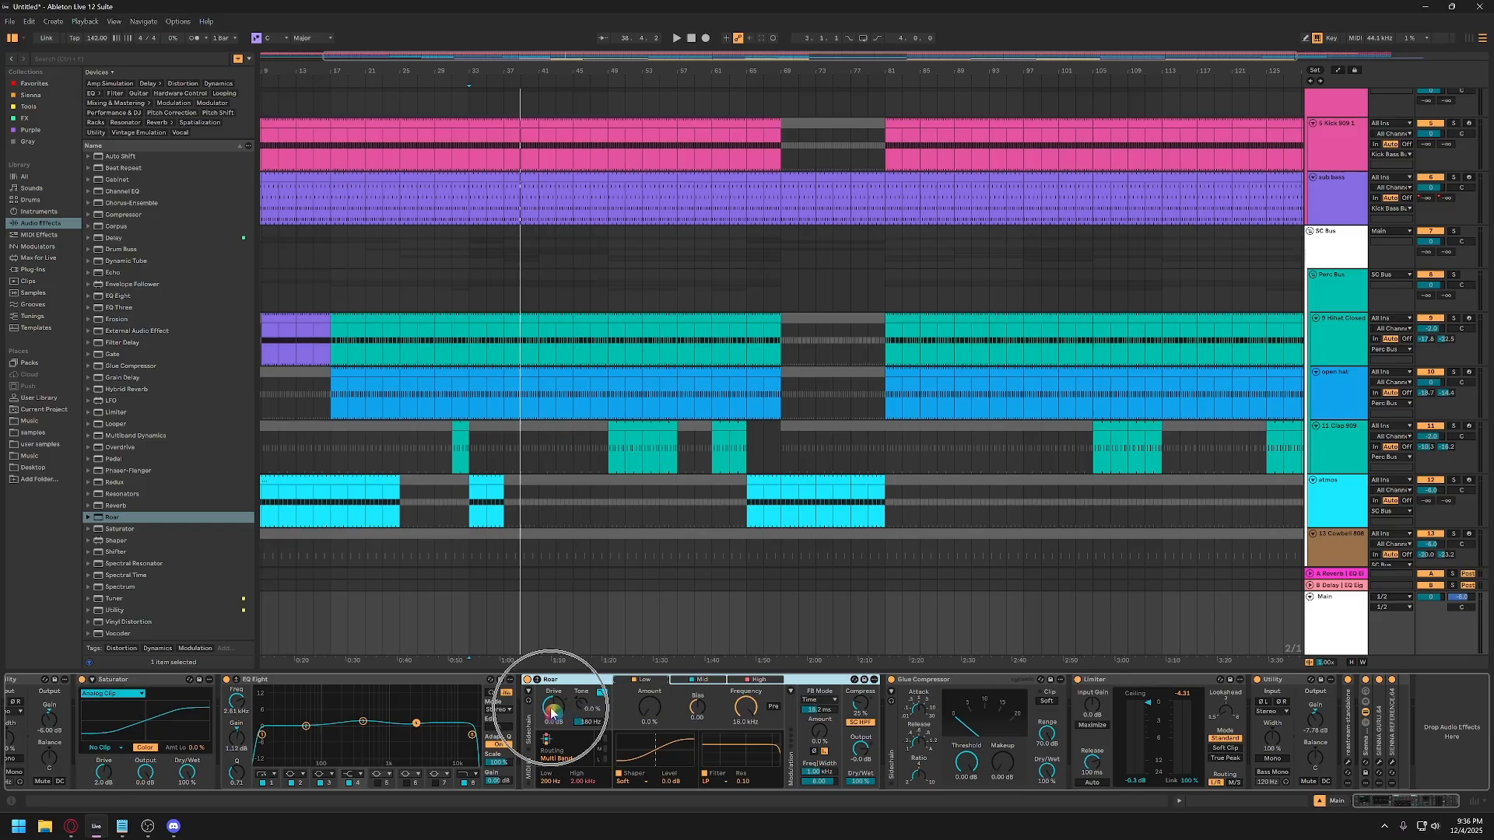
left_click(720, 684)
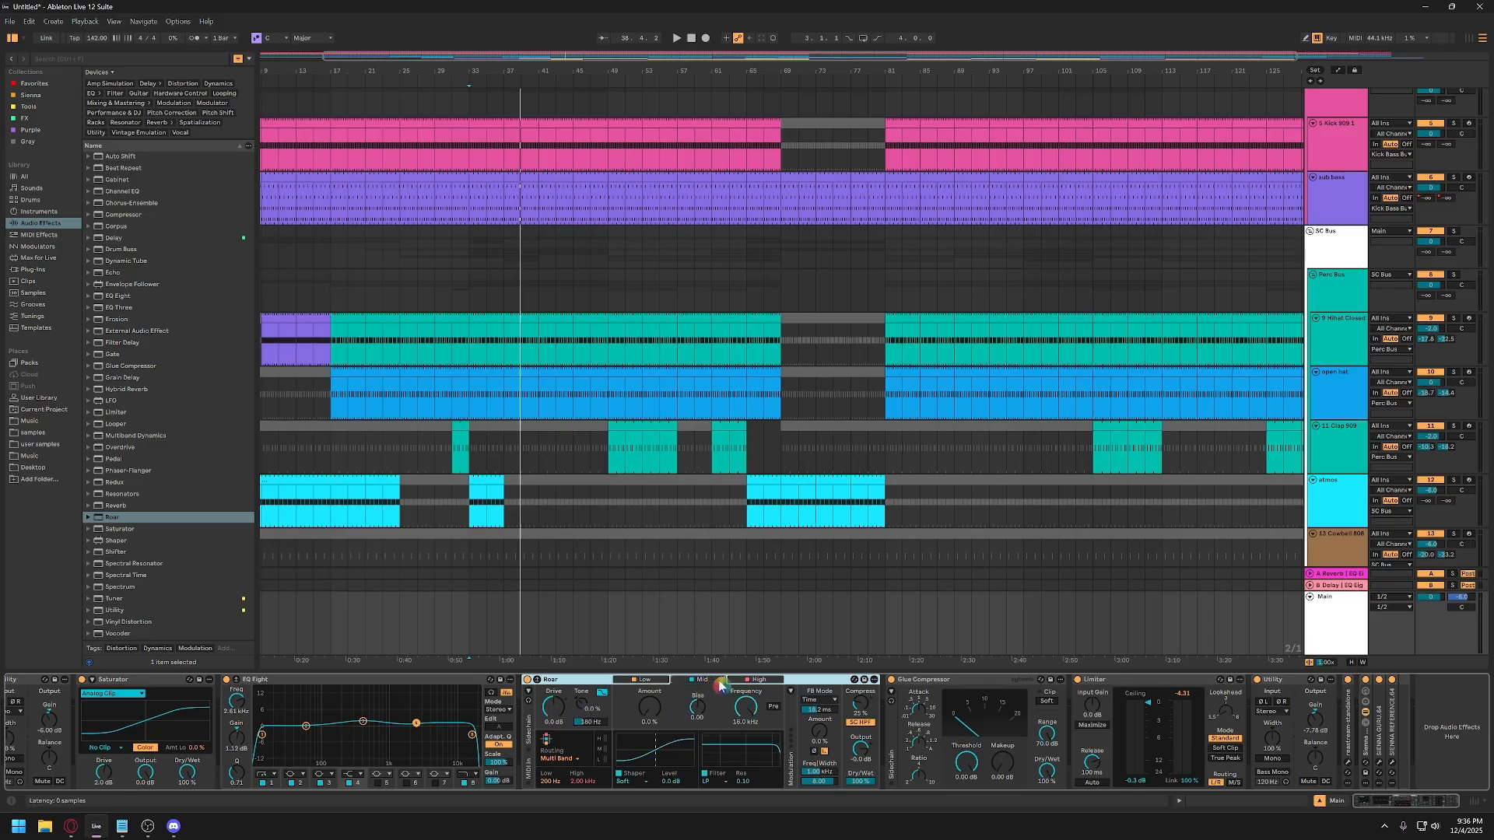
left_click(642, 681)
left_click(739, 681)
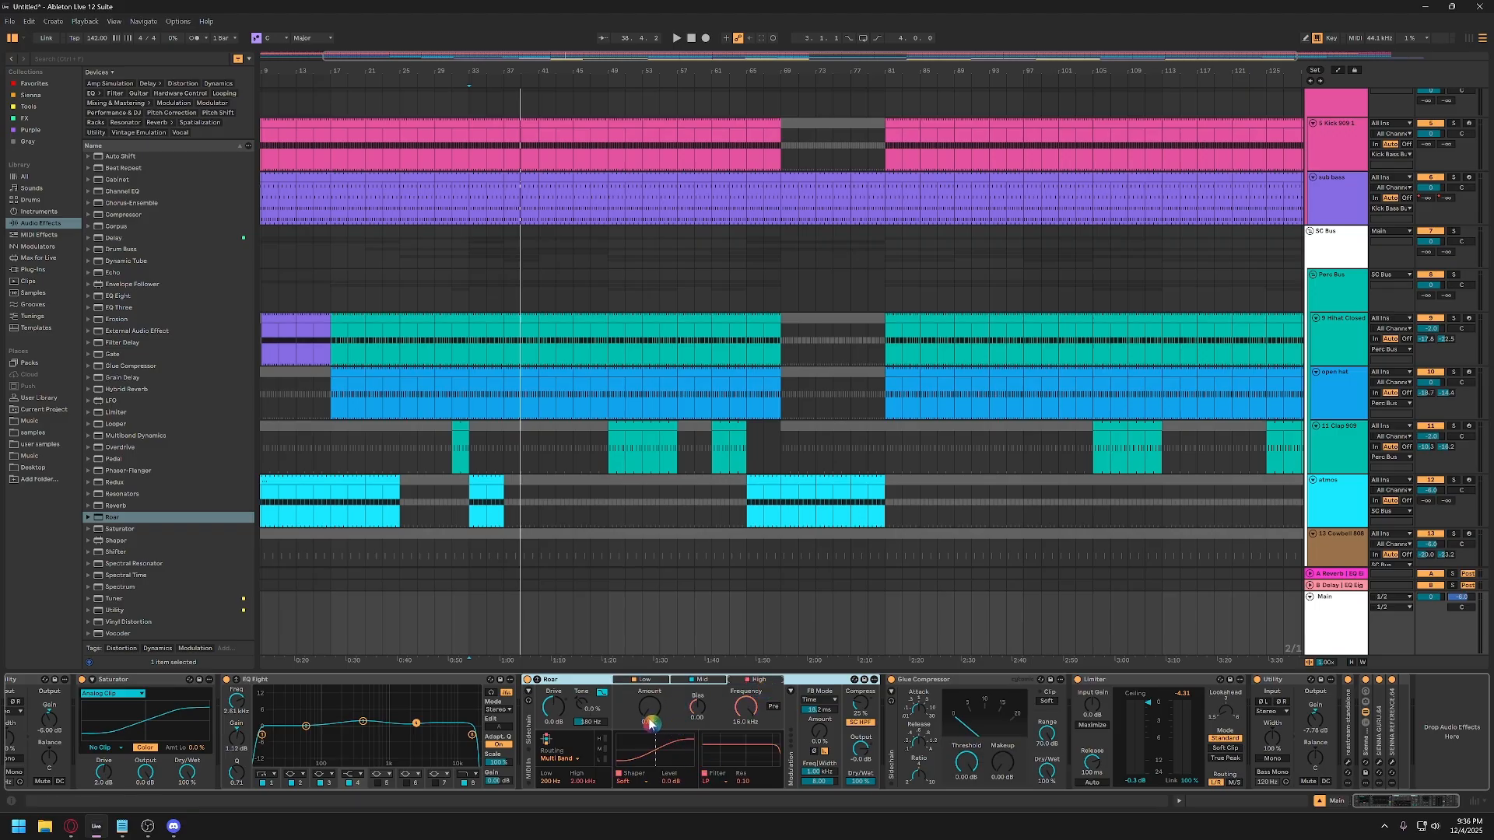
left_click(483, 634)
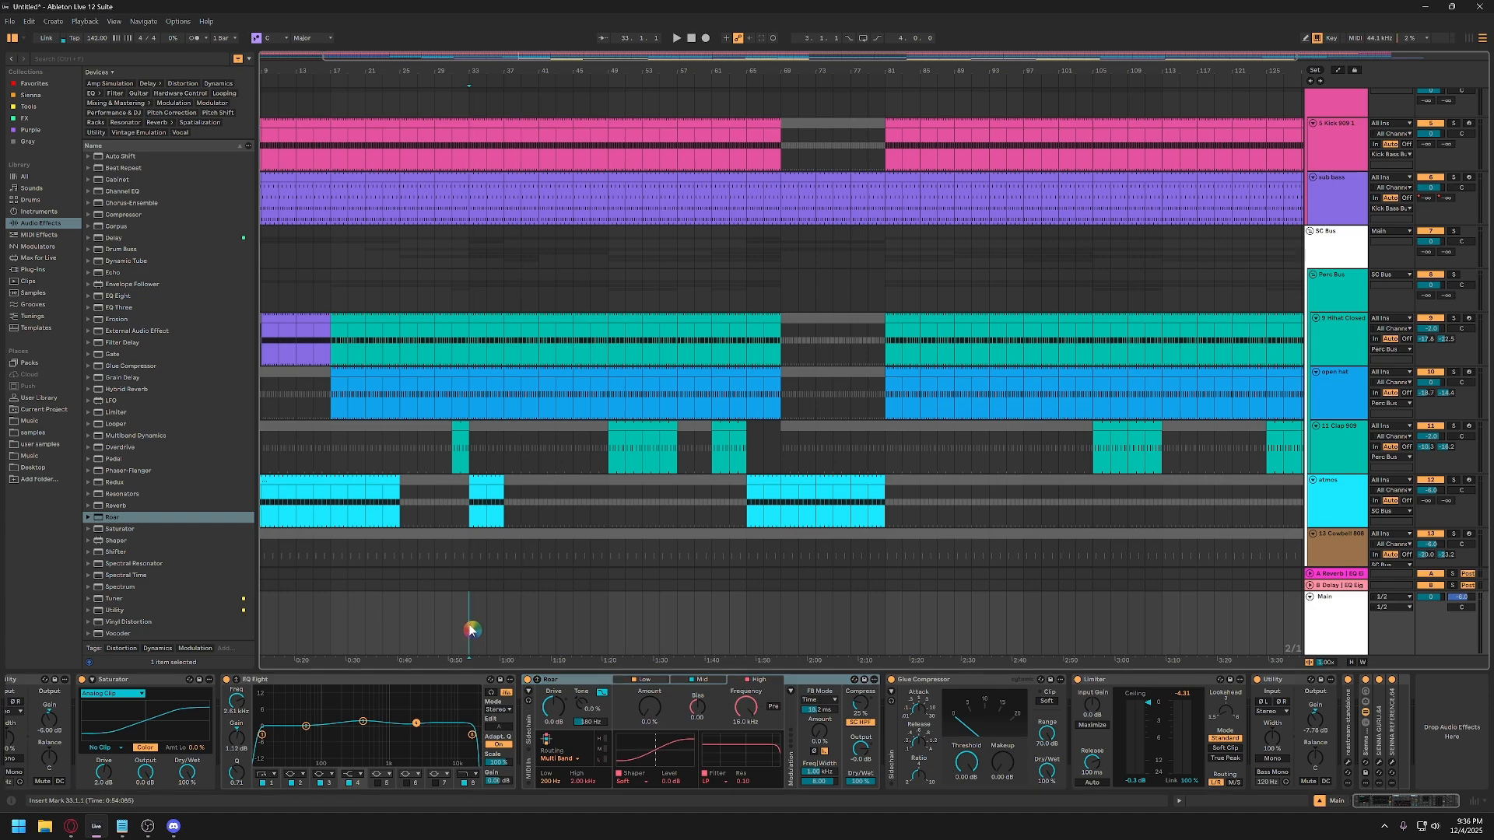
key("space")
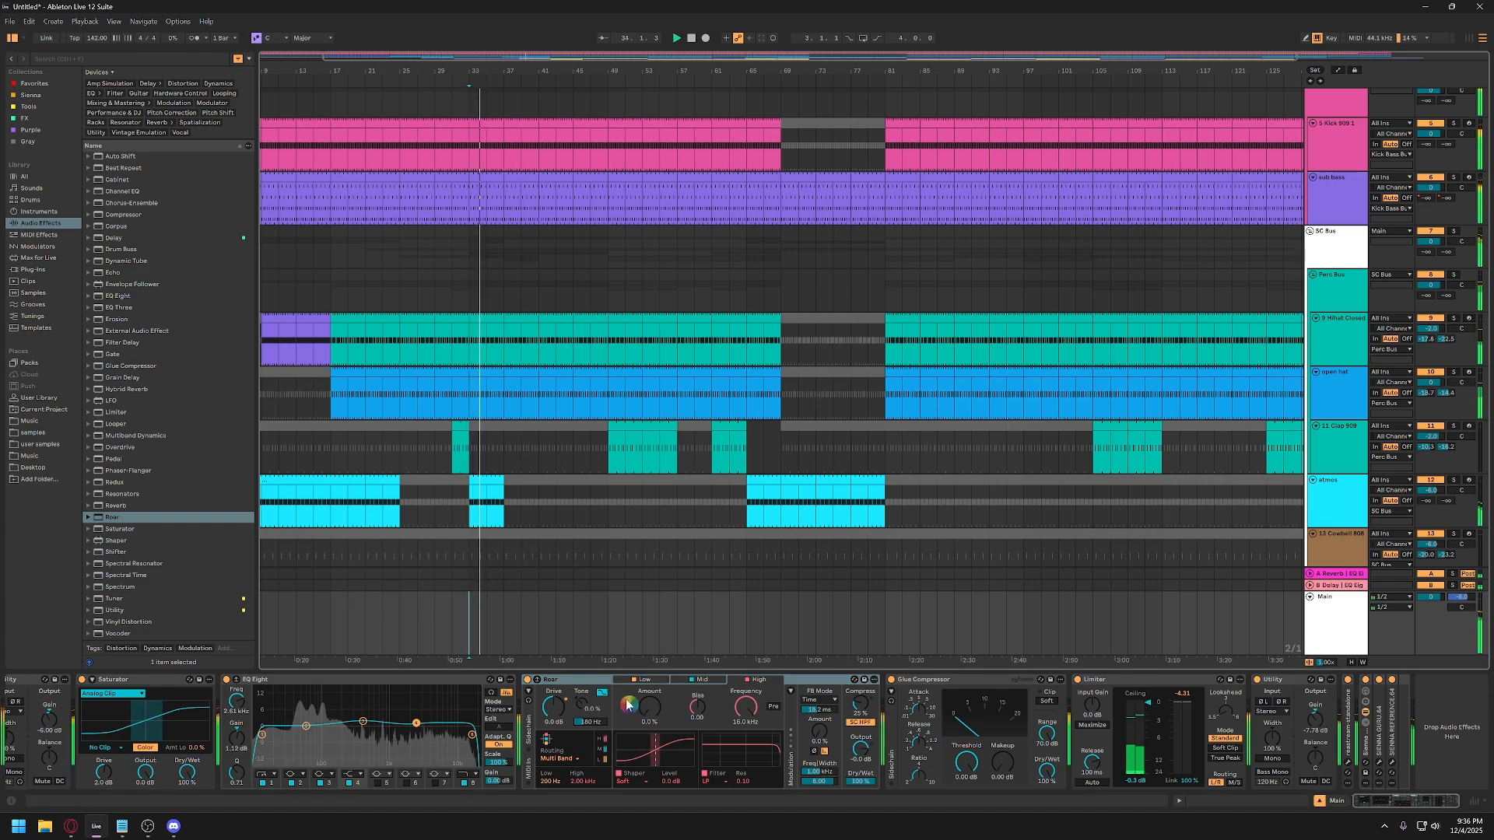
left_click_drag(652, 702, 652, 702)
left_click(759, 679)
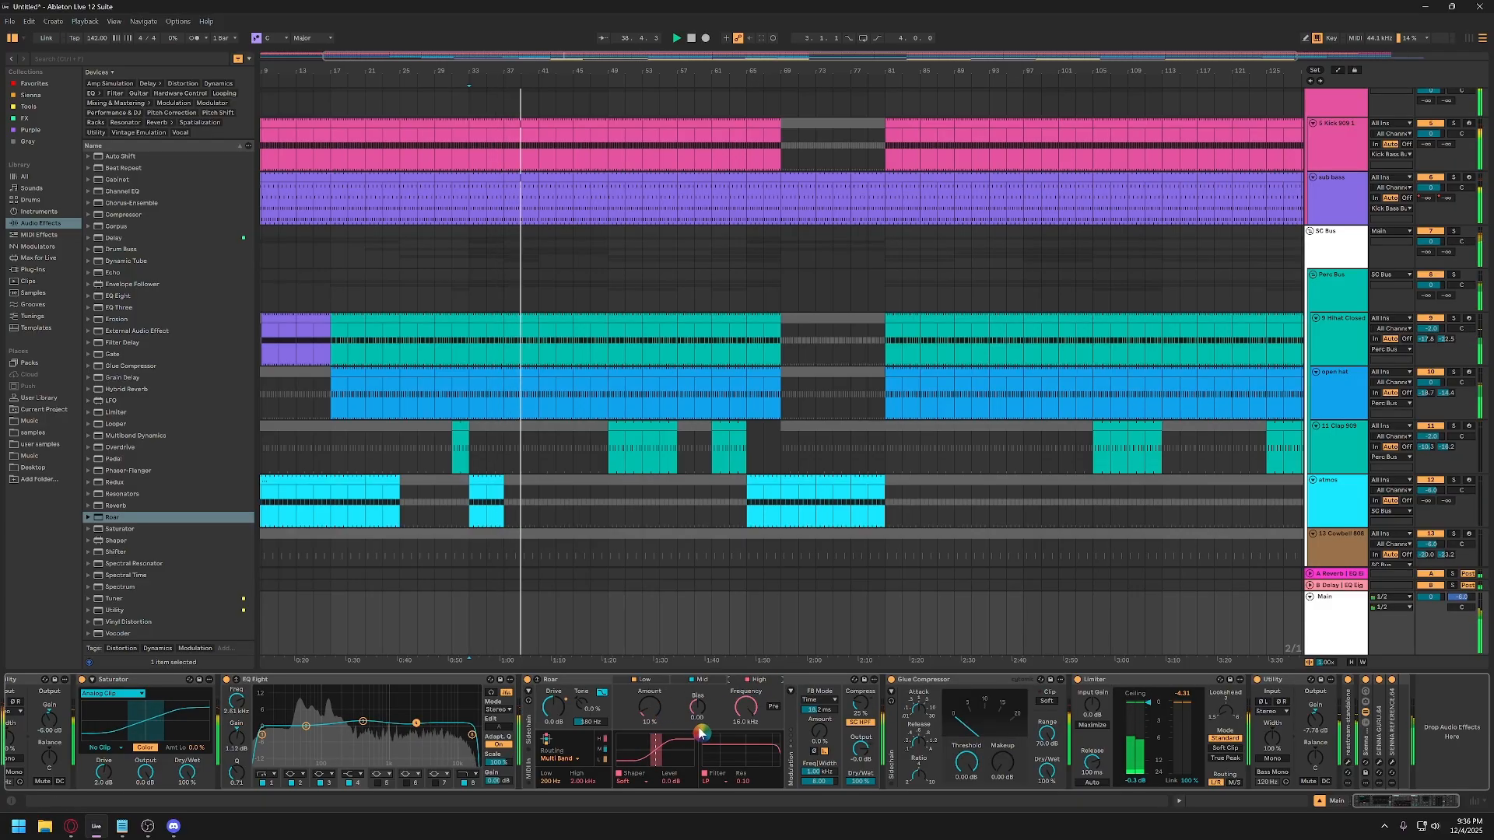
key("space")
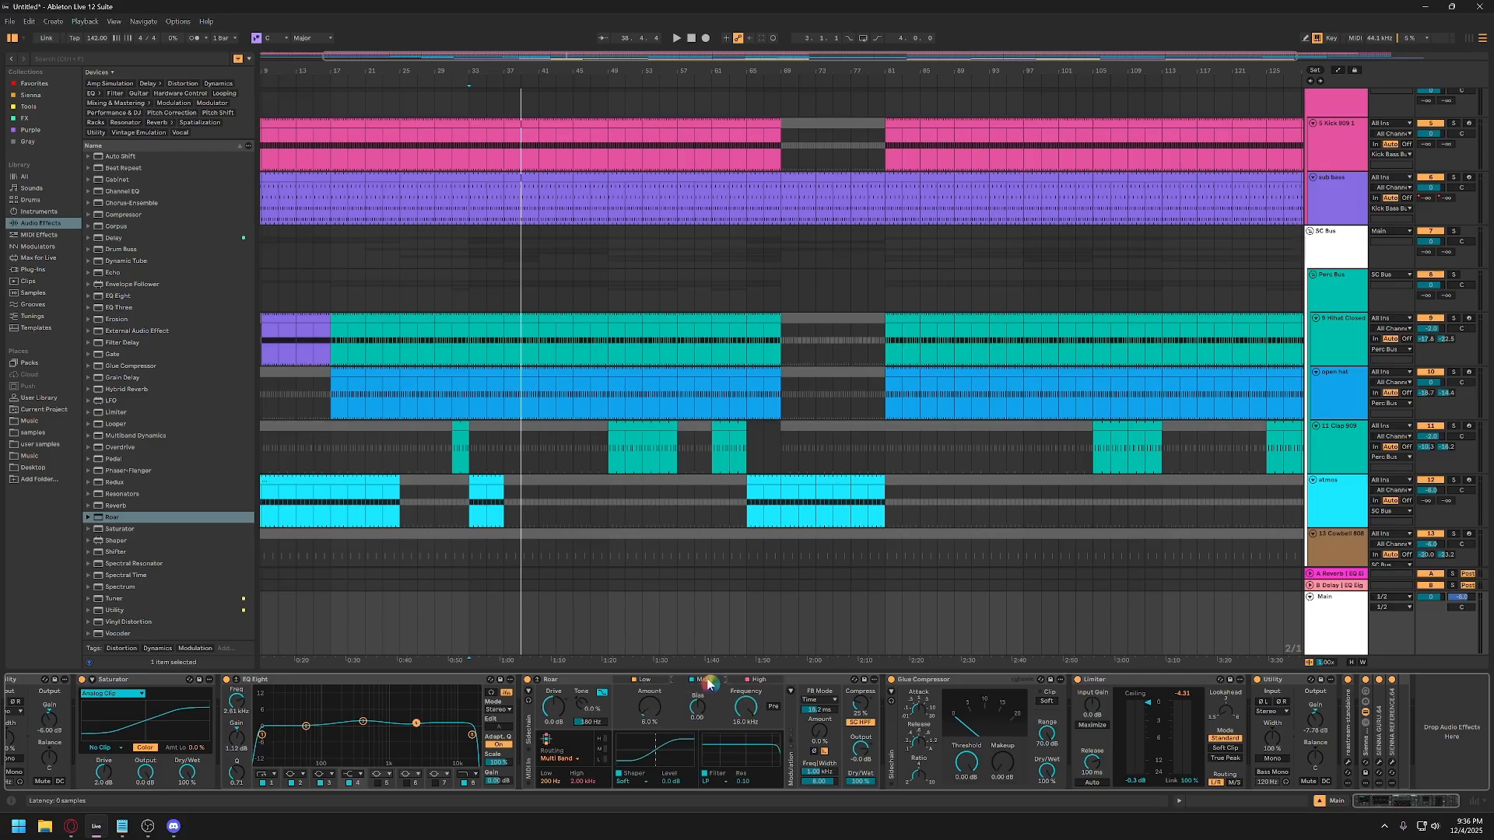
Select Roar's Low band, set Roar's Drive to 2.0 dB, and audition the track again.
left_click(650, 680)
key("space")
mouse_move(558, 710)
left_mouse_down()
mouse_move(558, 639)
mouse_move(559, 732)
left_mouse_up()
key("space")
key("space")
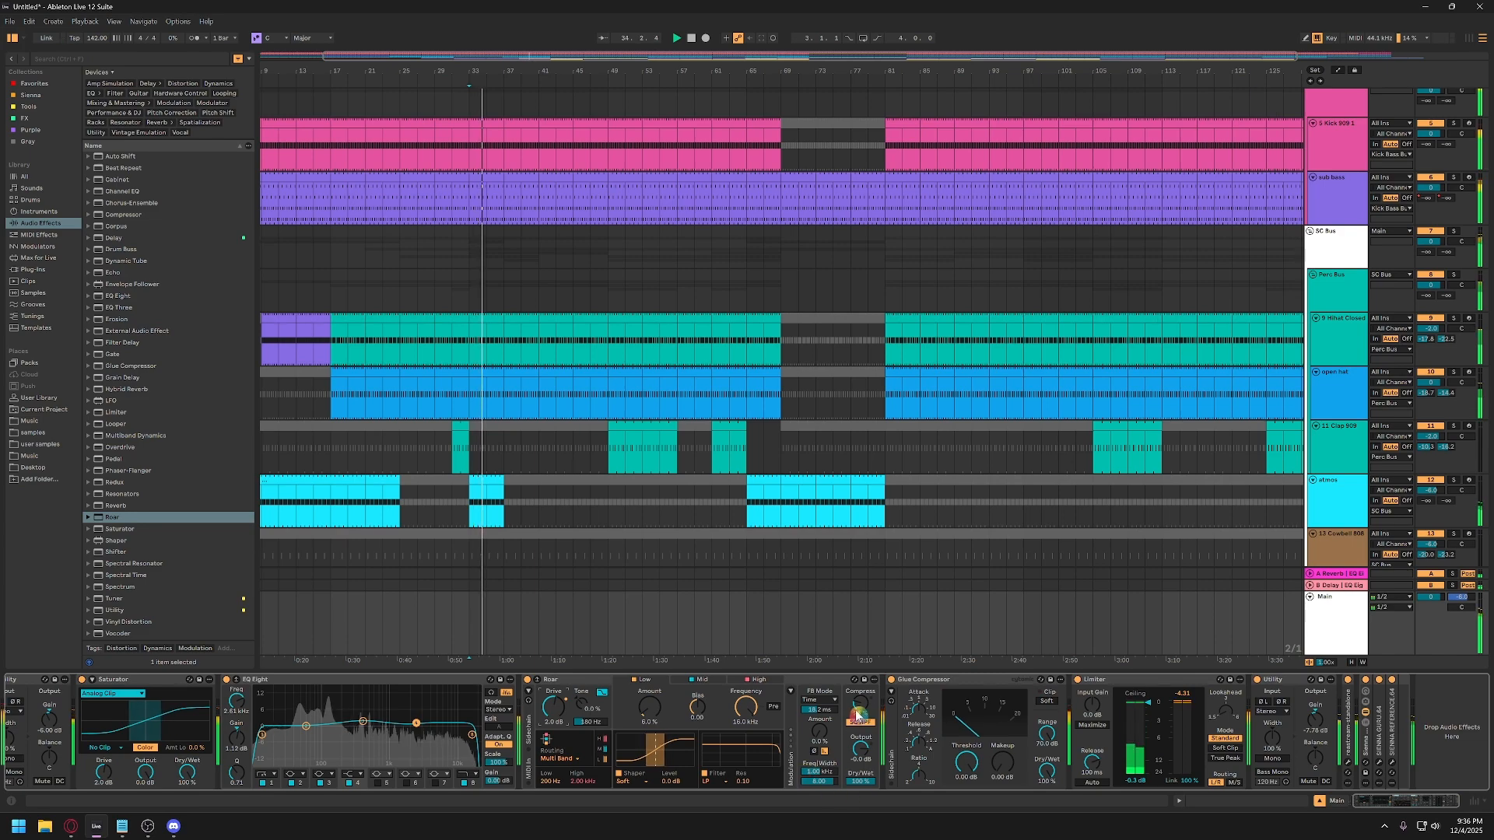
Enable Soft clipping on Glue Compressor, with Makeup at 2 dB and Threshold at -2 dB, while auditioning the track.
left_click(1047, 705)
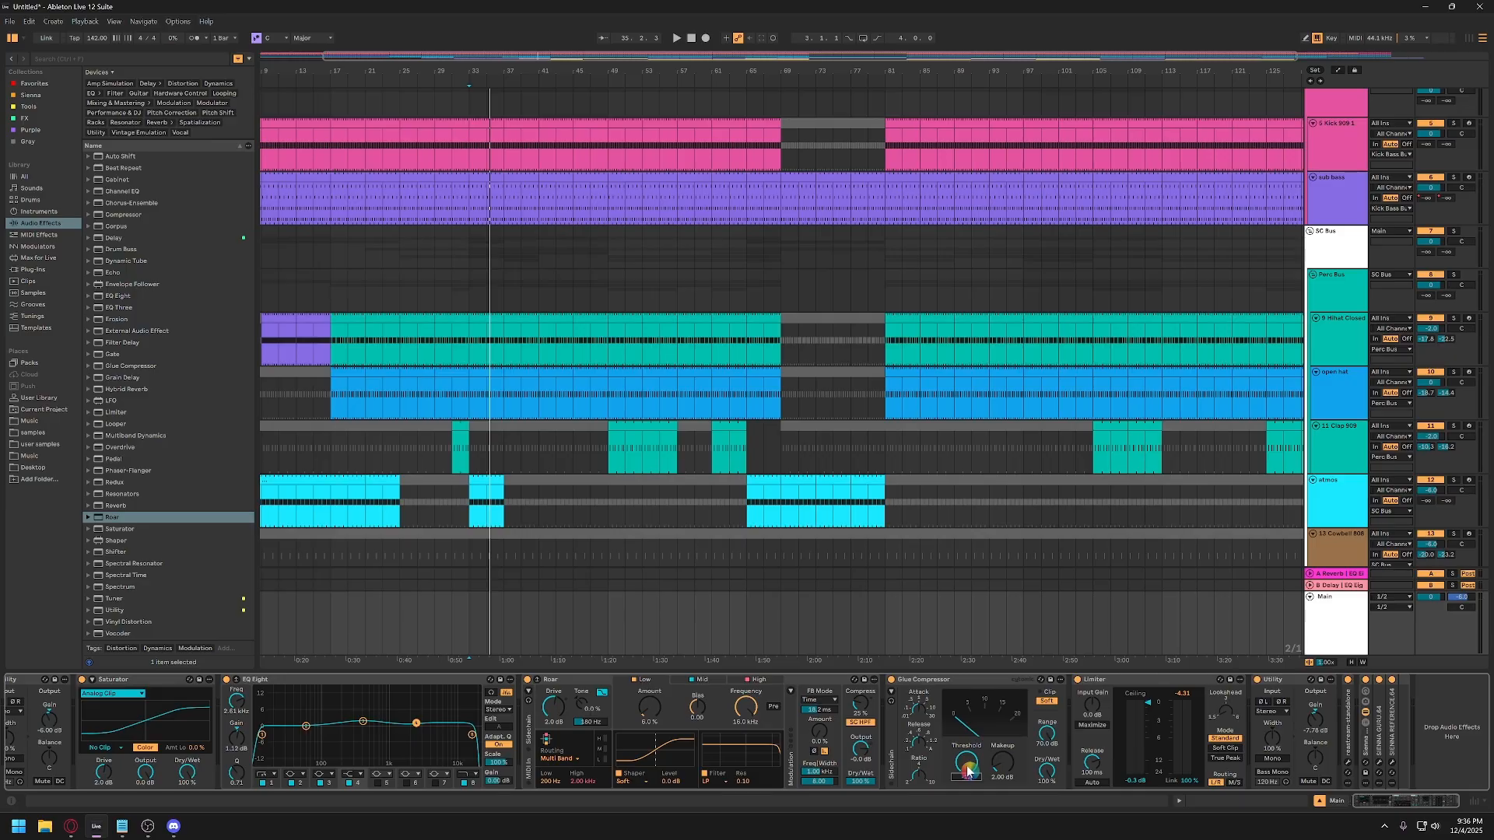
key("space")
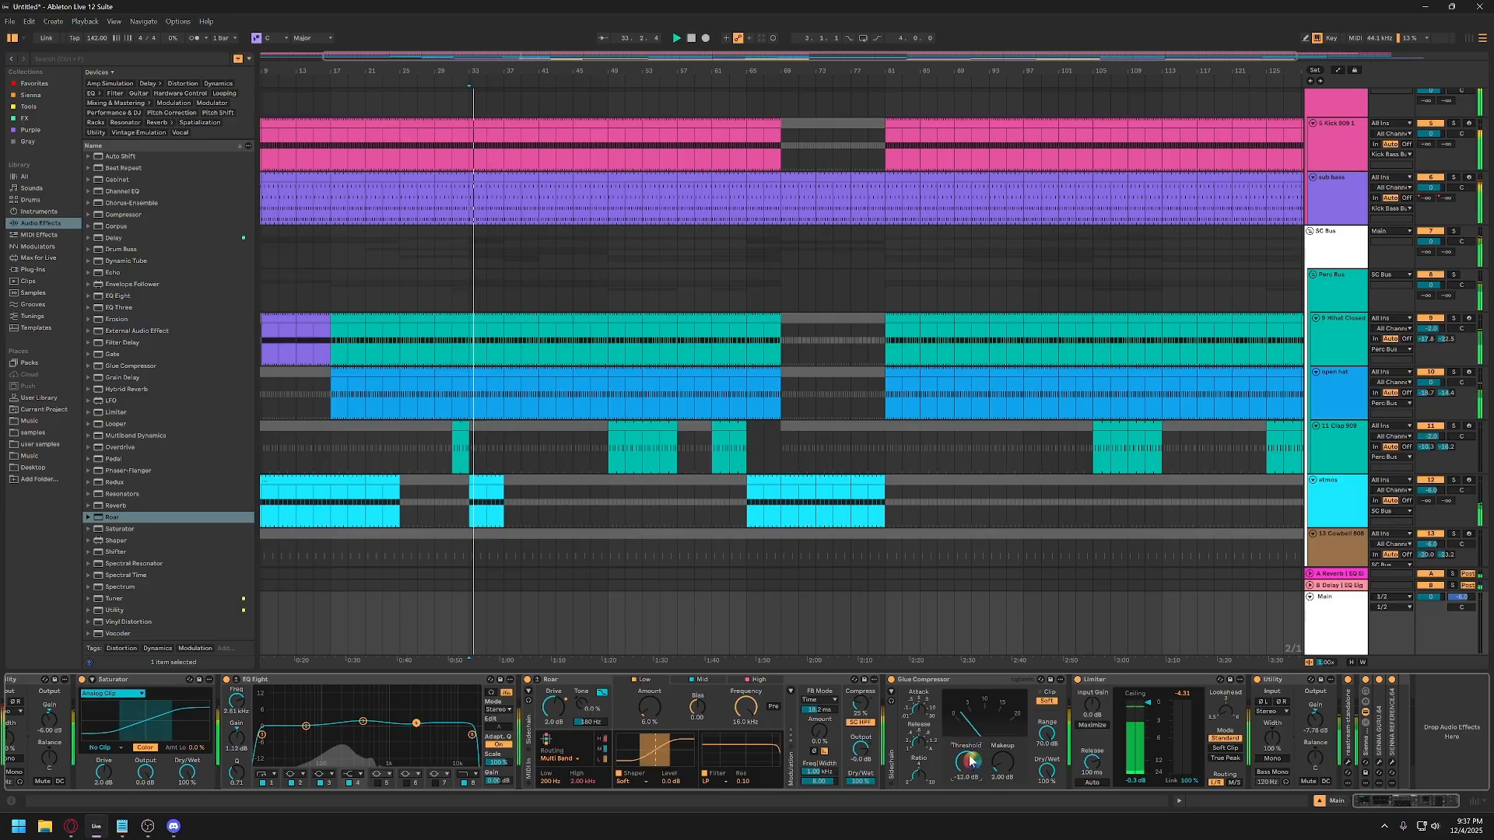
left_click_drag(967, 765, 967, 735)
type("-2")
key("Return")
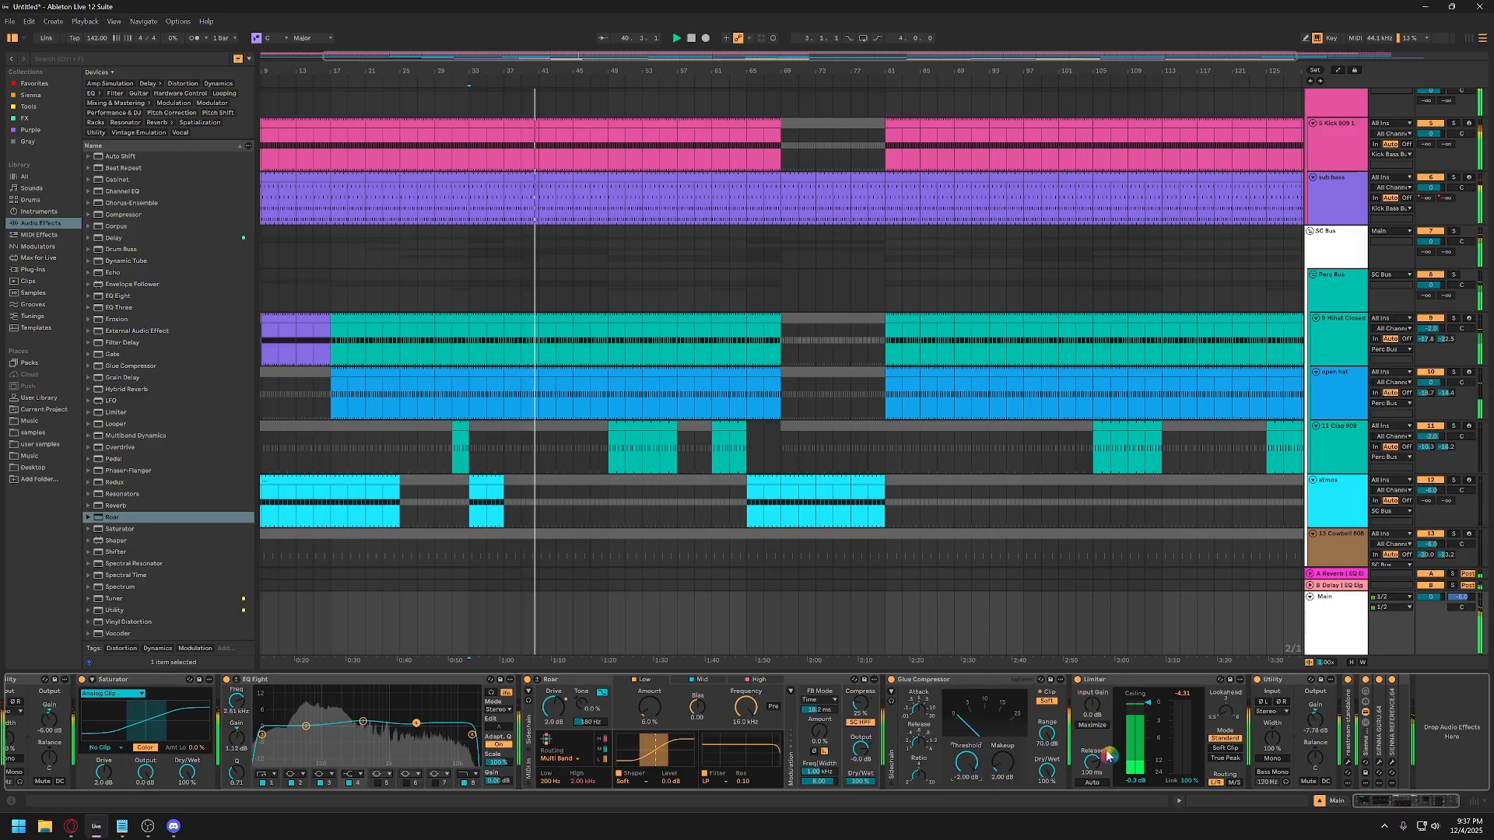
Return to bar 33 and review the stock chain, examining Limiter, Utility, EQ Eight and Roar with its sidechain settings.
left_click(1184, 688)
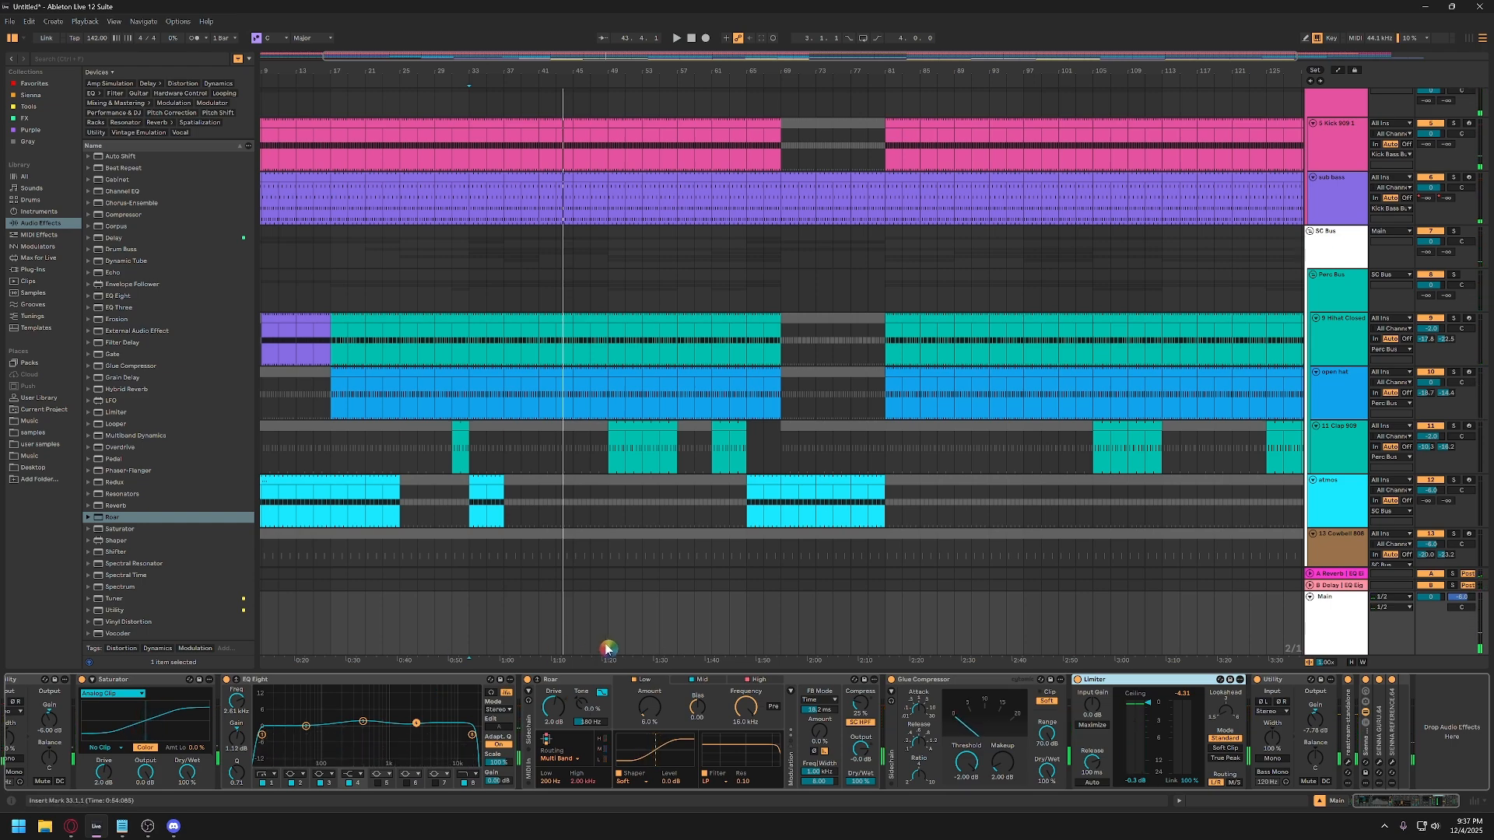
left_click(472, 631)
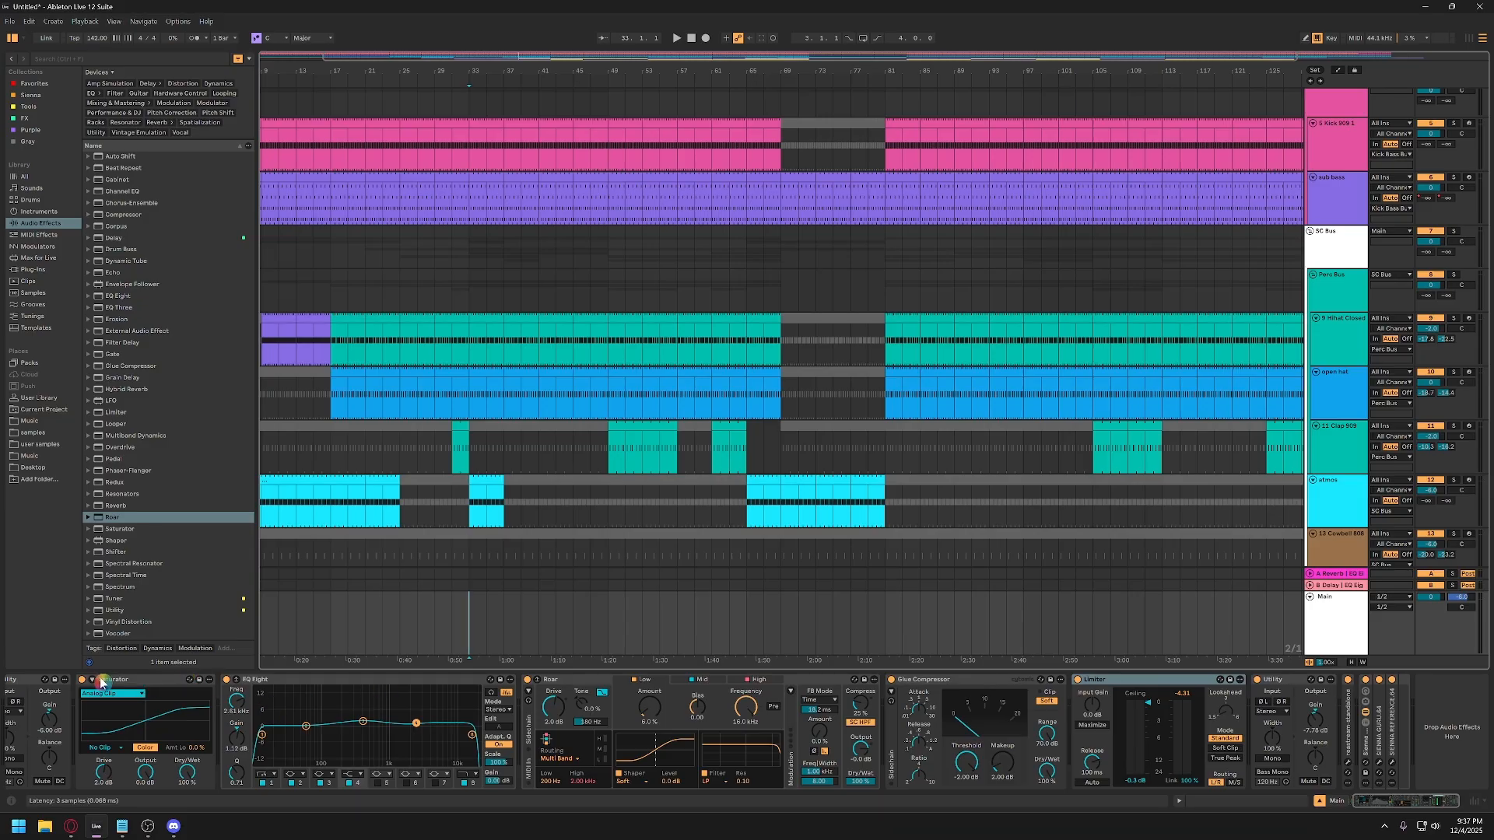
scroll(107, 705, "left", 2)
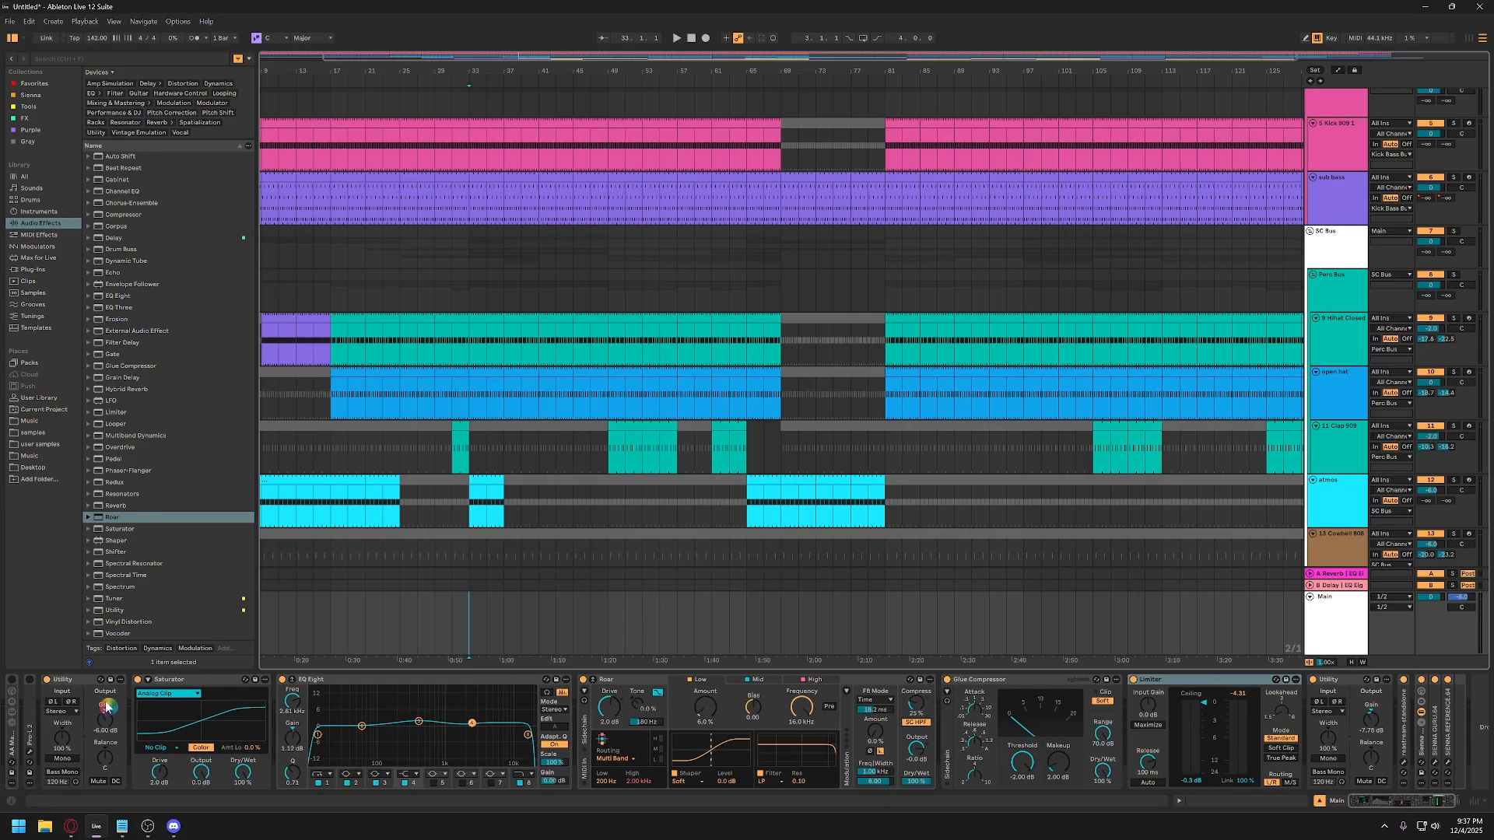
left_click(348, 684)
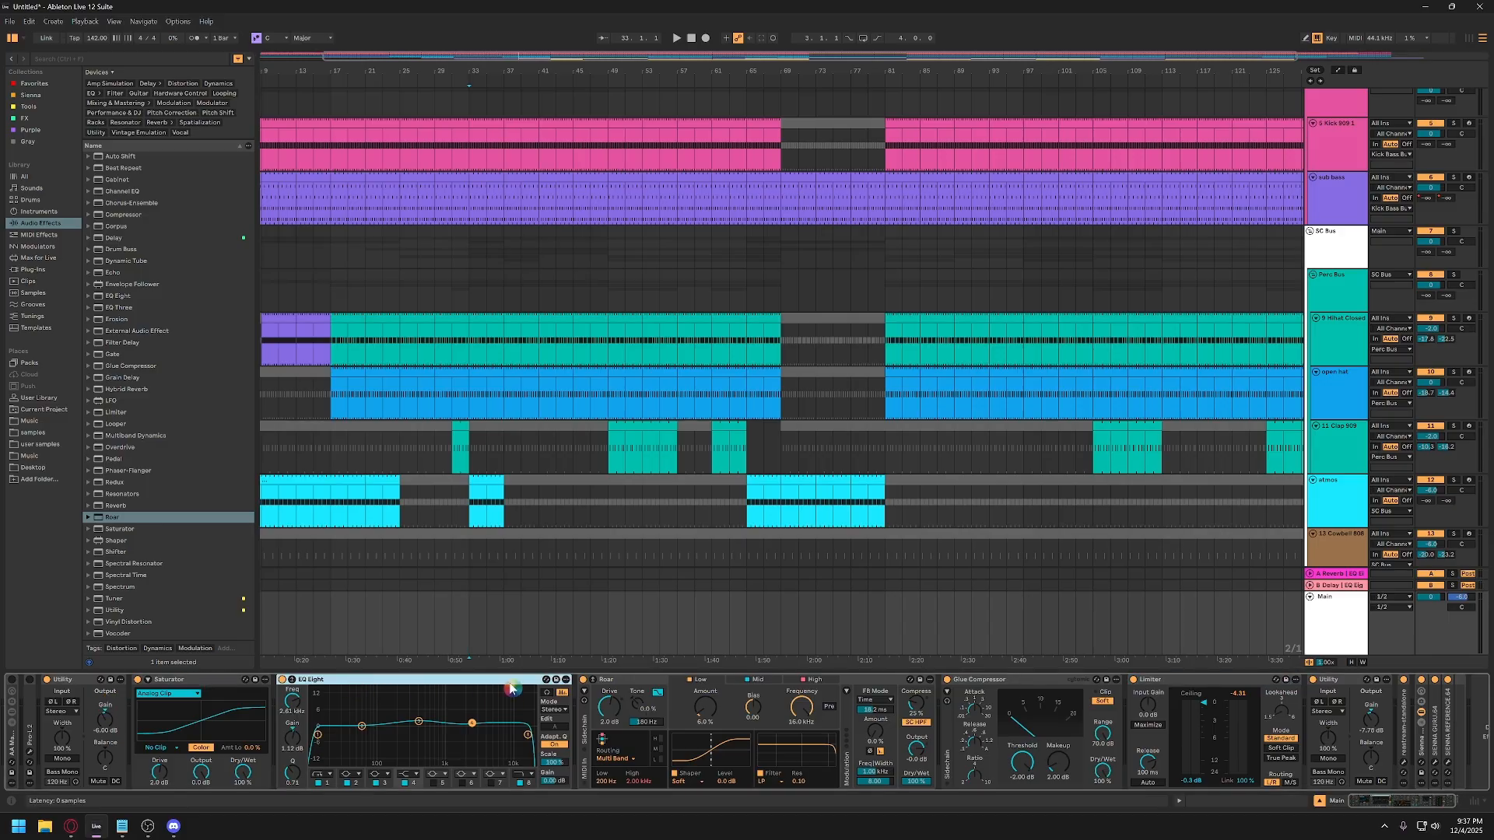
left_click(585, 735)
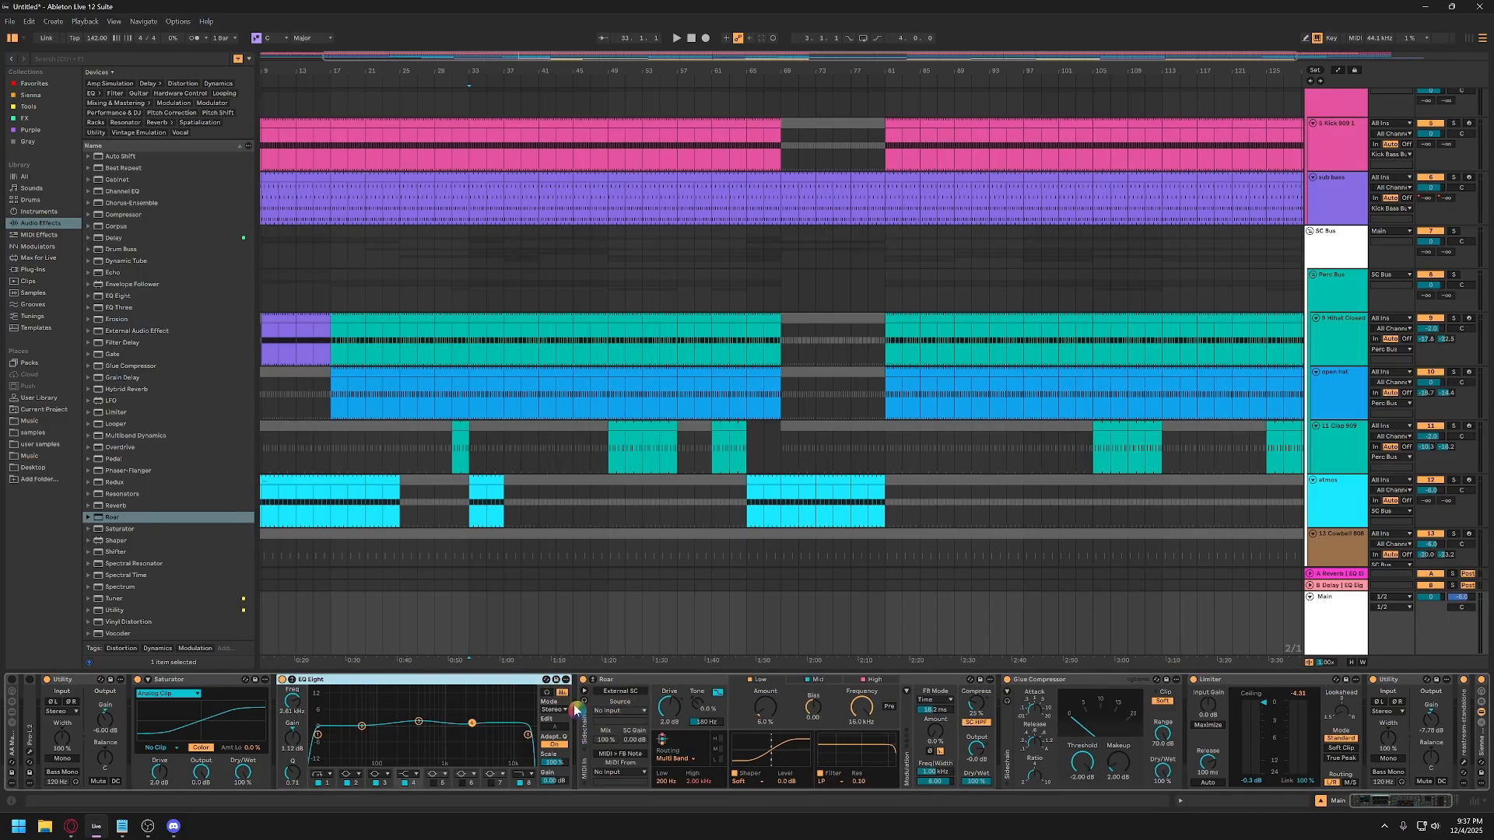
left_click(585, 732)
left_click(634, 684)
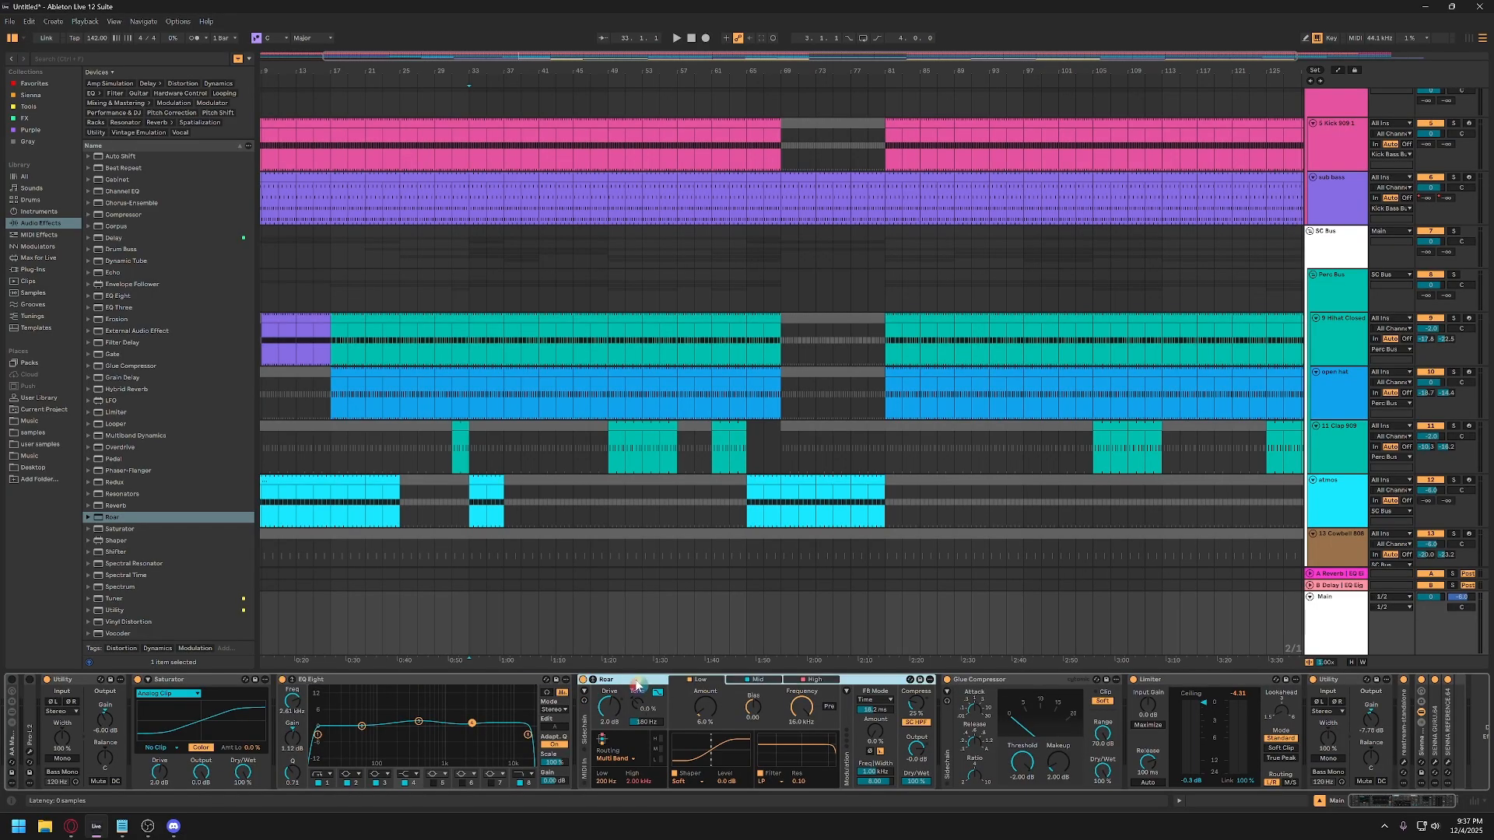
Try a default Multiband Dynamics between Roar and Glue Compressor during playback, and delete it.
left_click(119, 436)
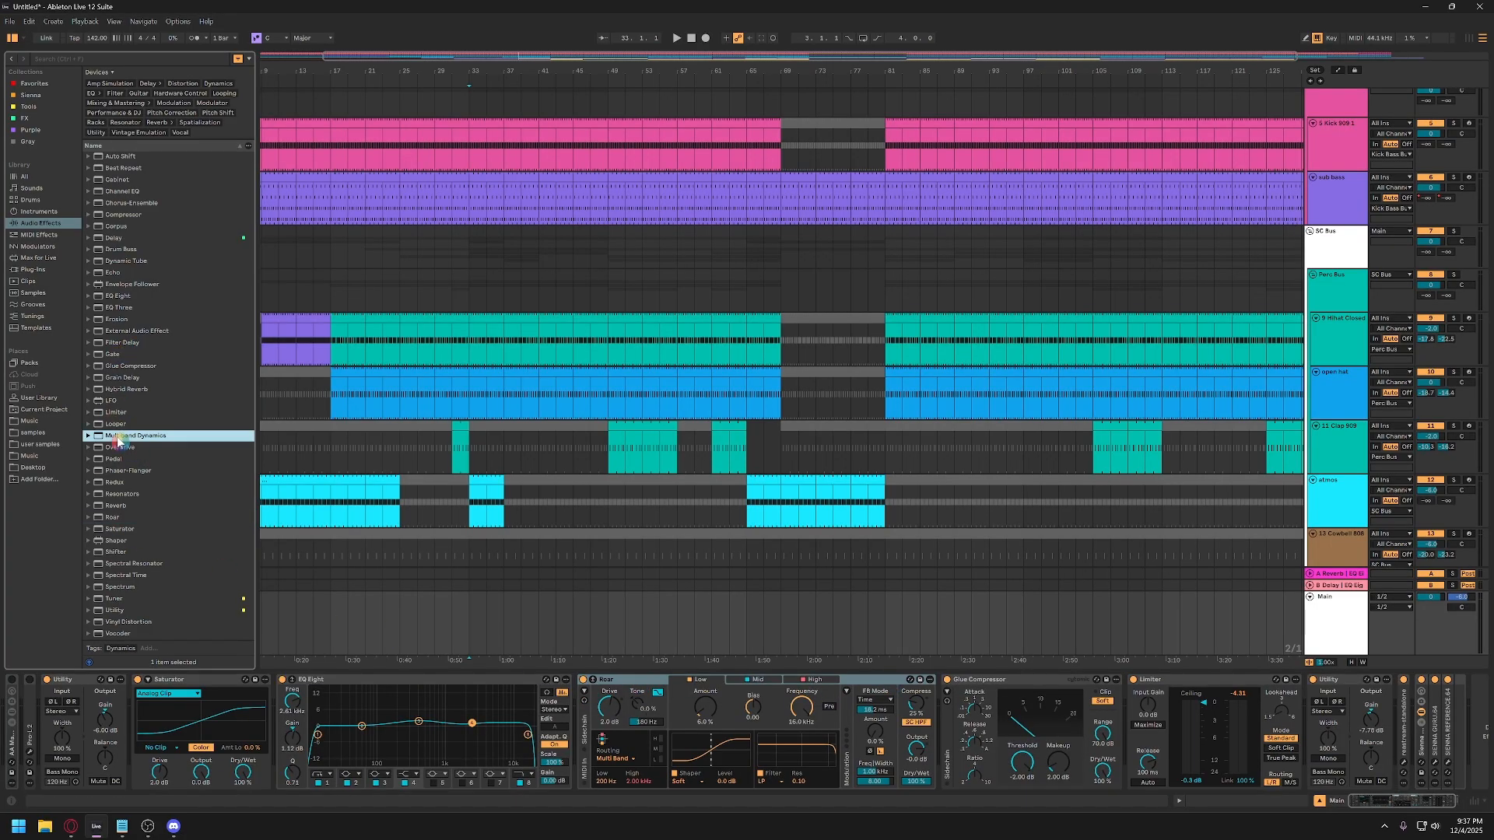
left_click_drag(606, 642, 947, 721)
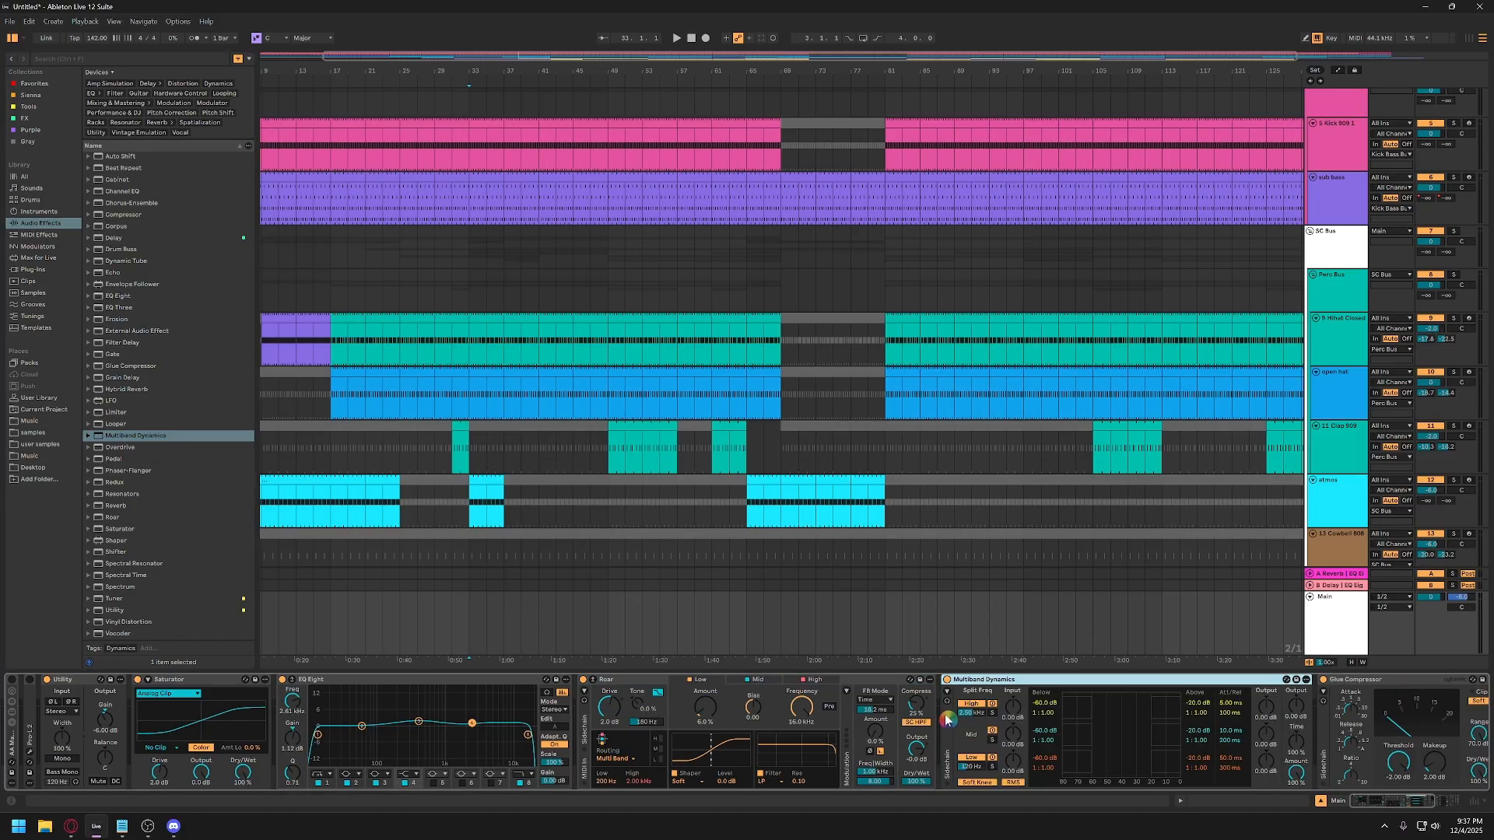
key("space")
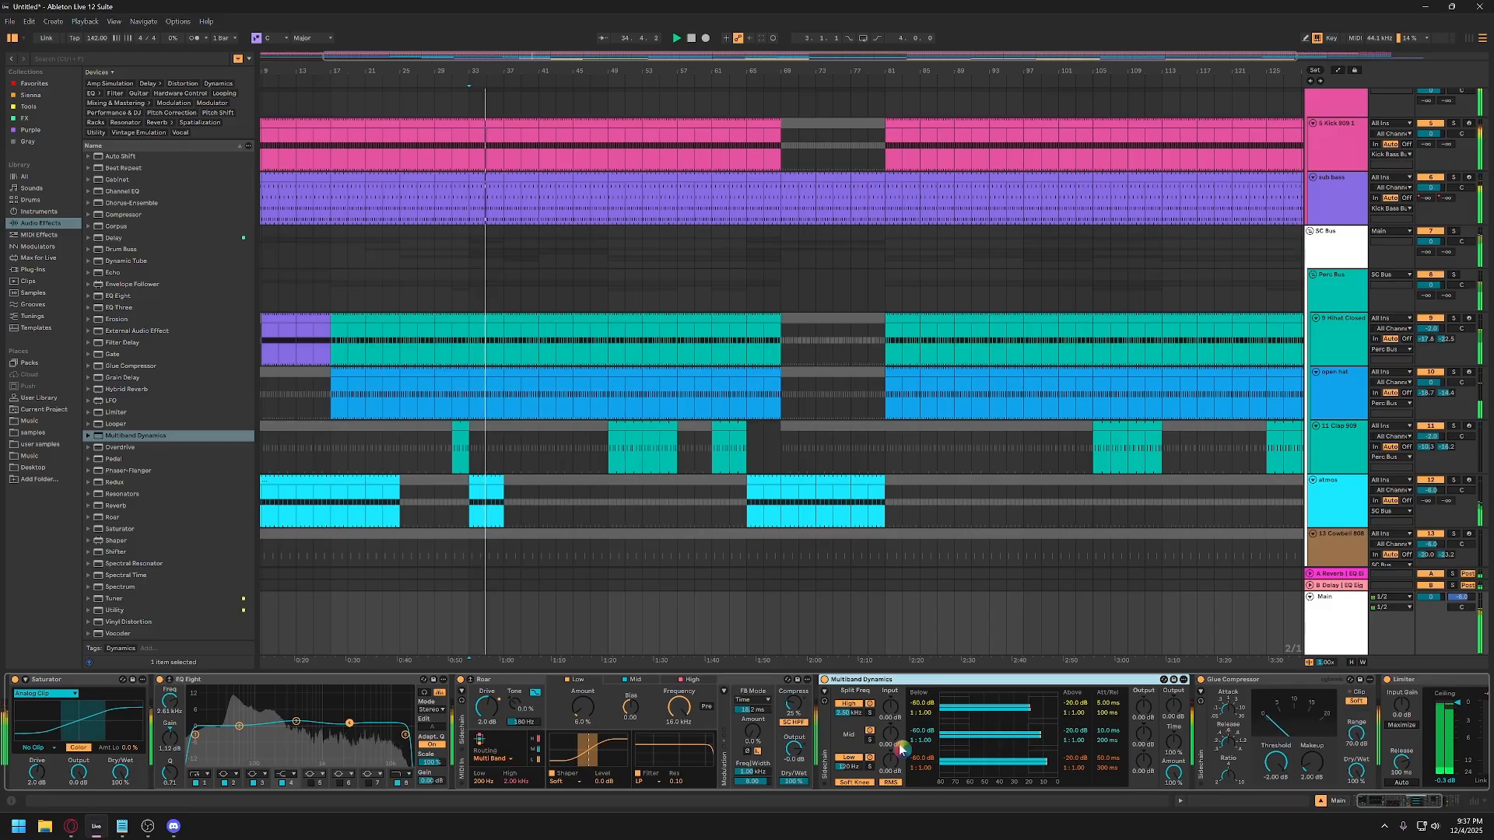
key("space")
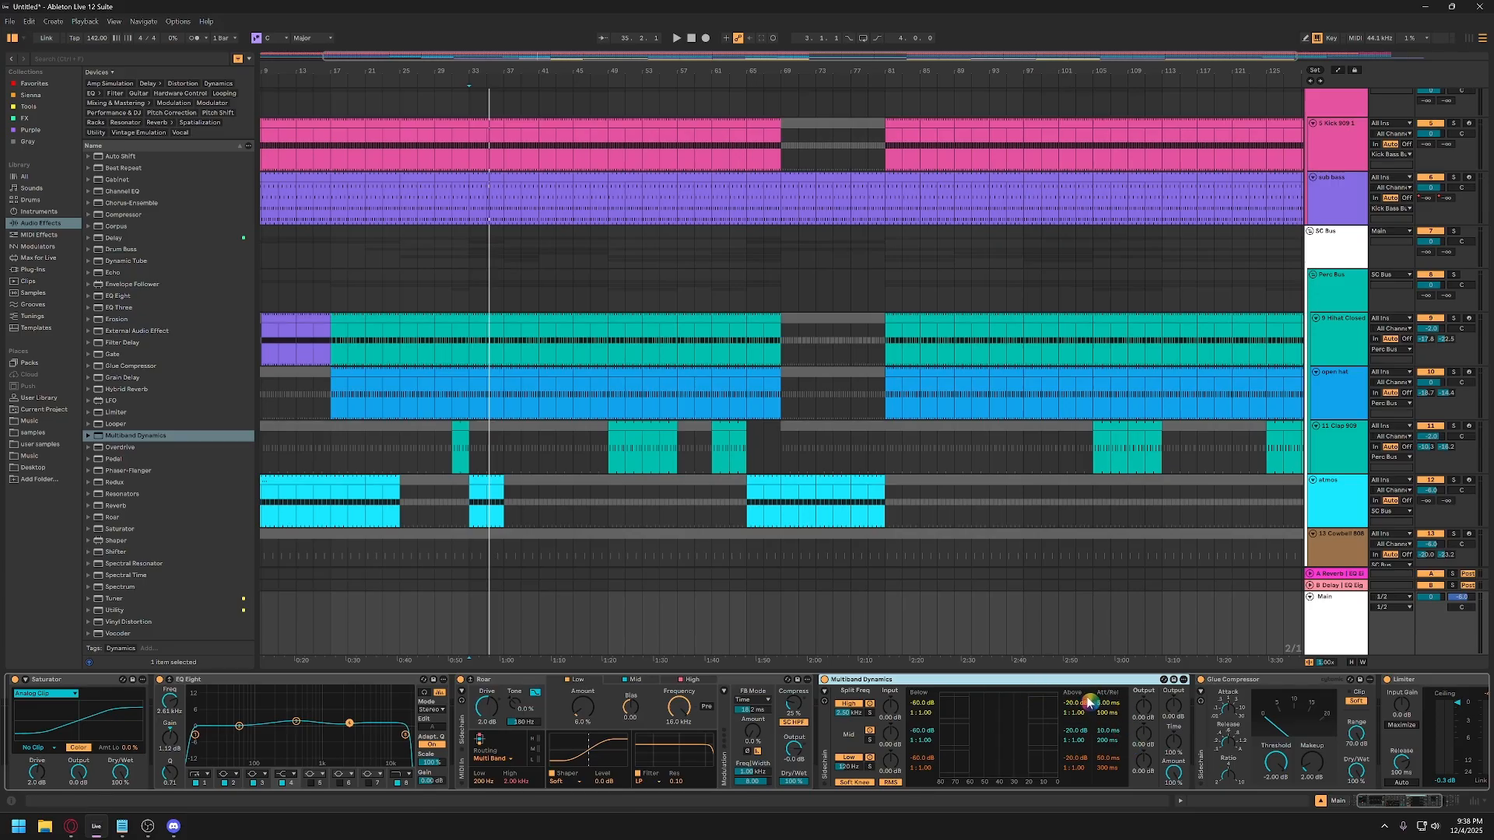
key("Delete")
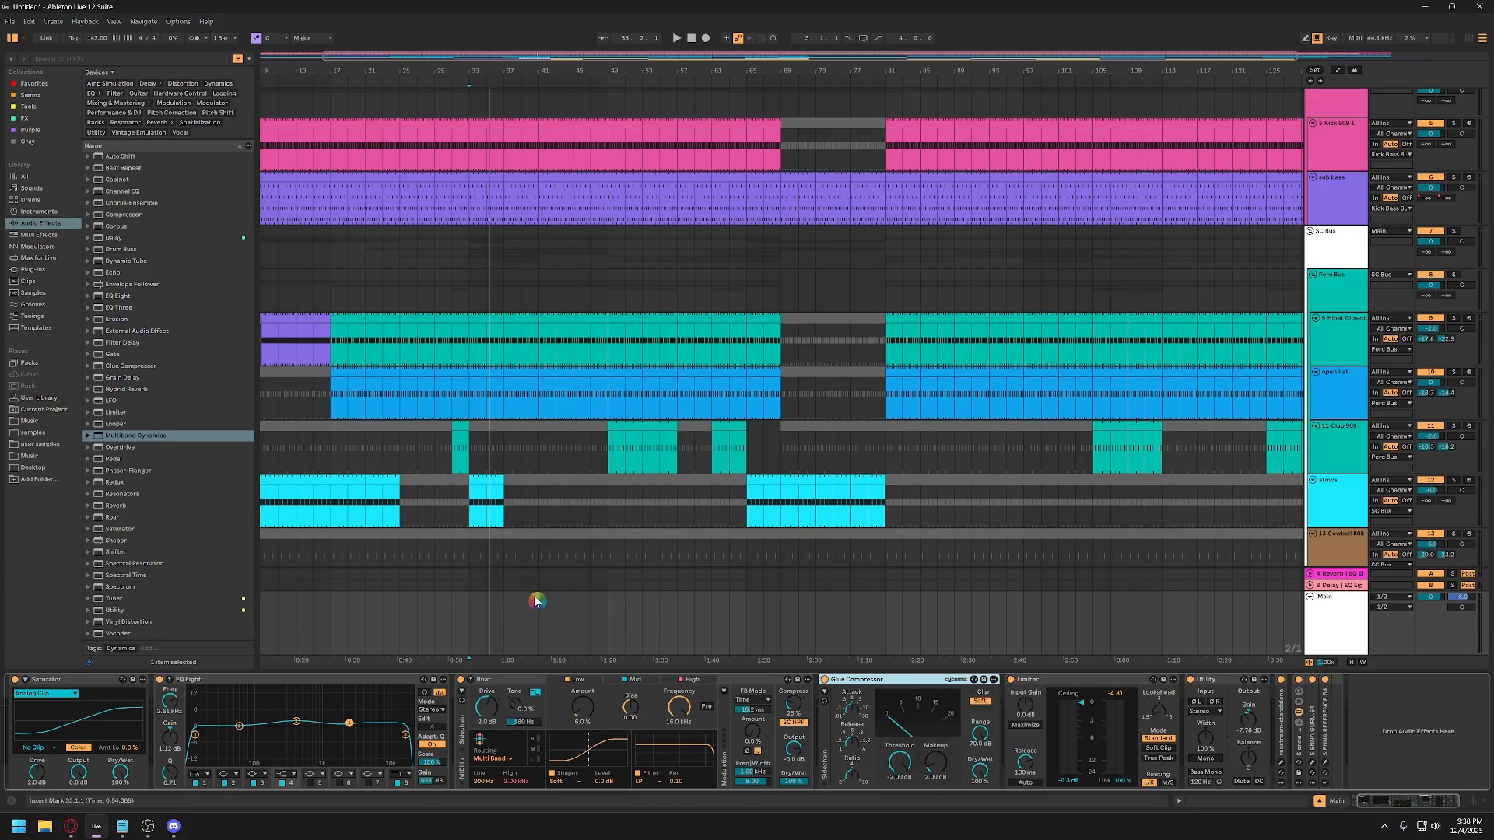
Insert Multiband Dynamics' OTT preset between Roar and Glue Compressor, and lower its Amount.
left_click(88, 438)
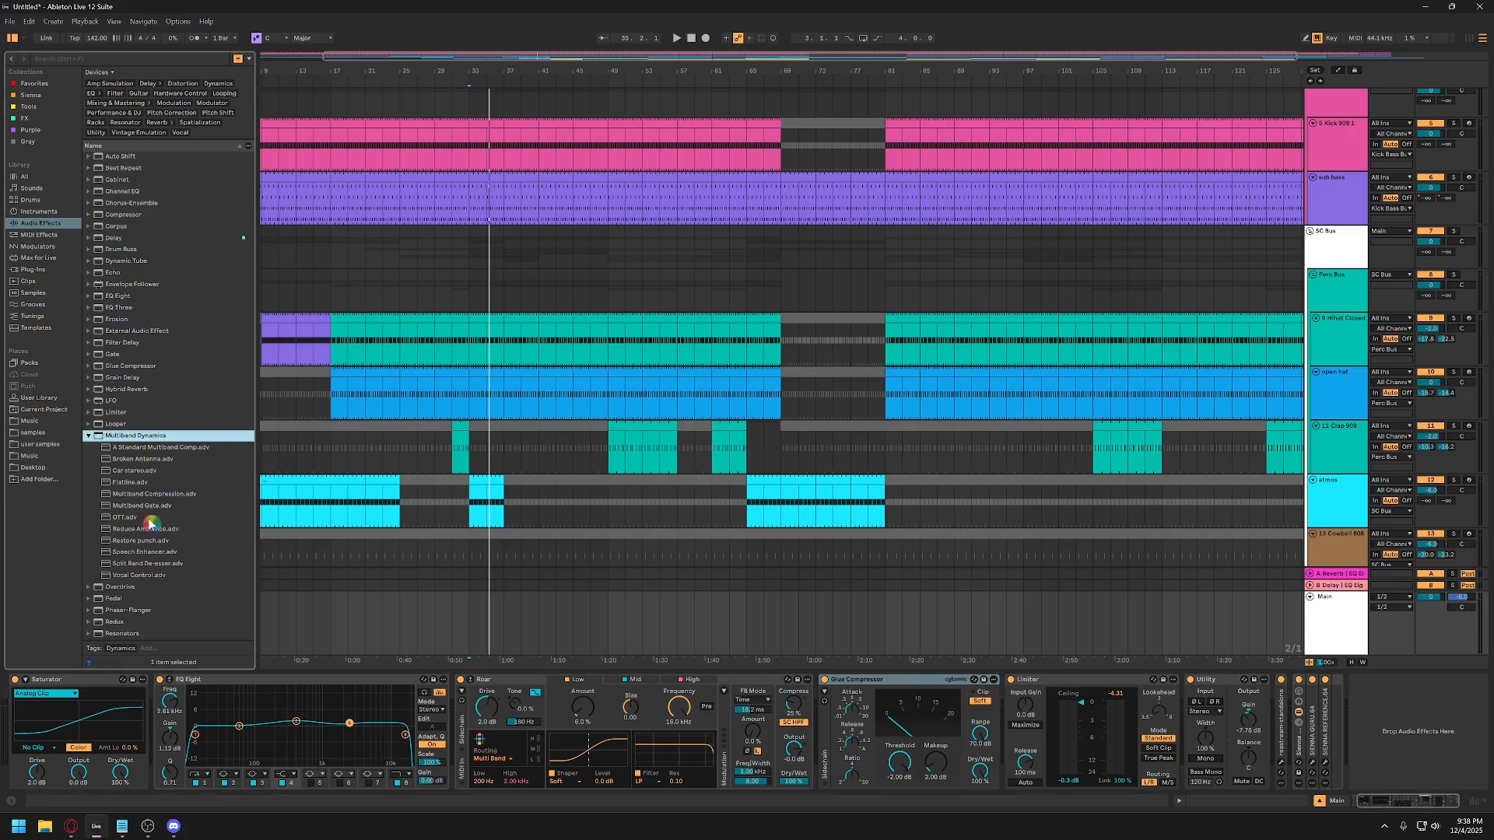
left_click_drag(119, 519, 845, 736)
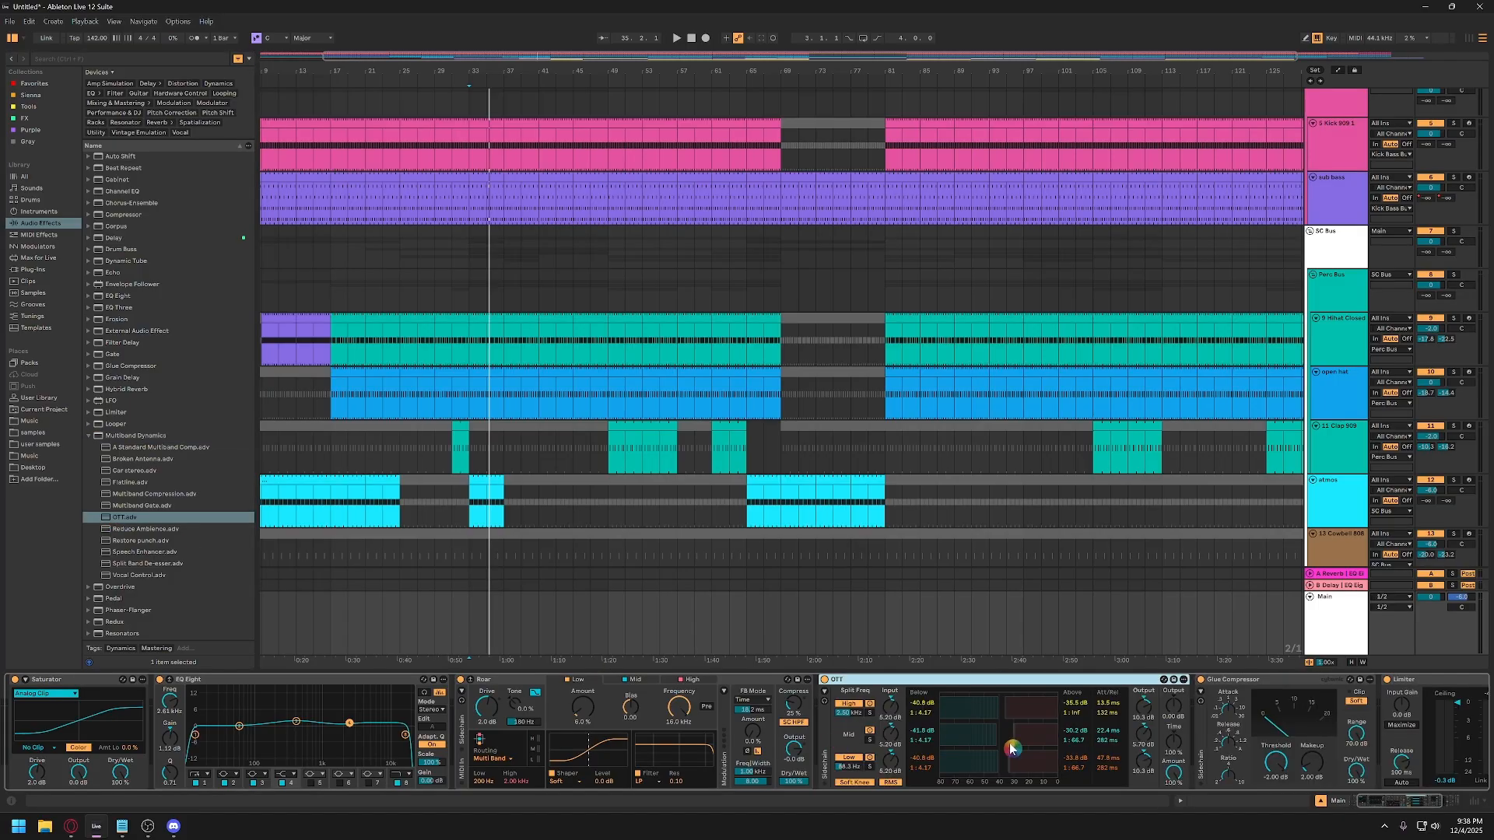
left_click(1173, 772)
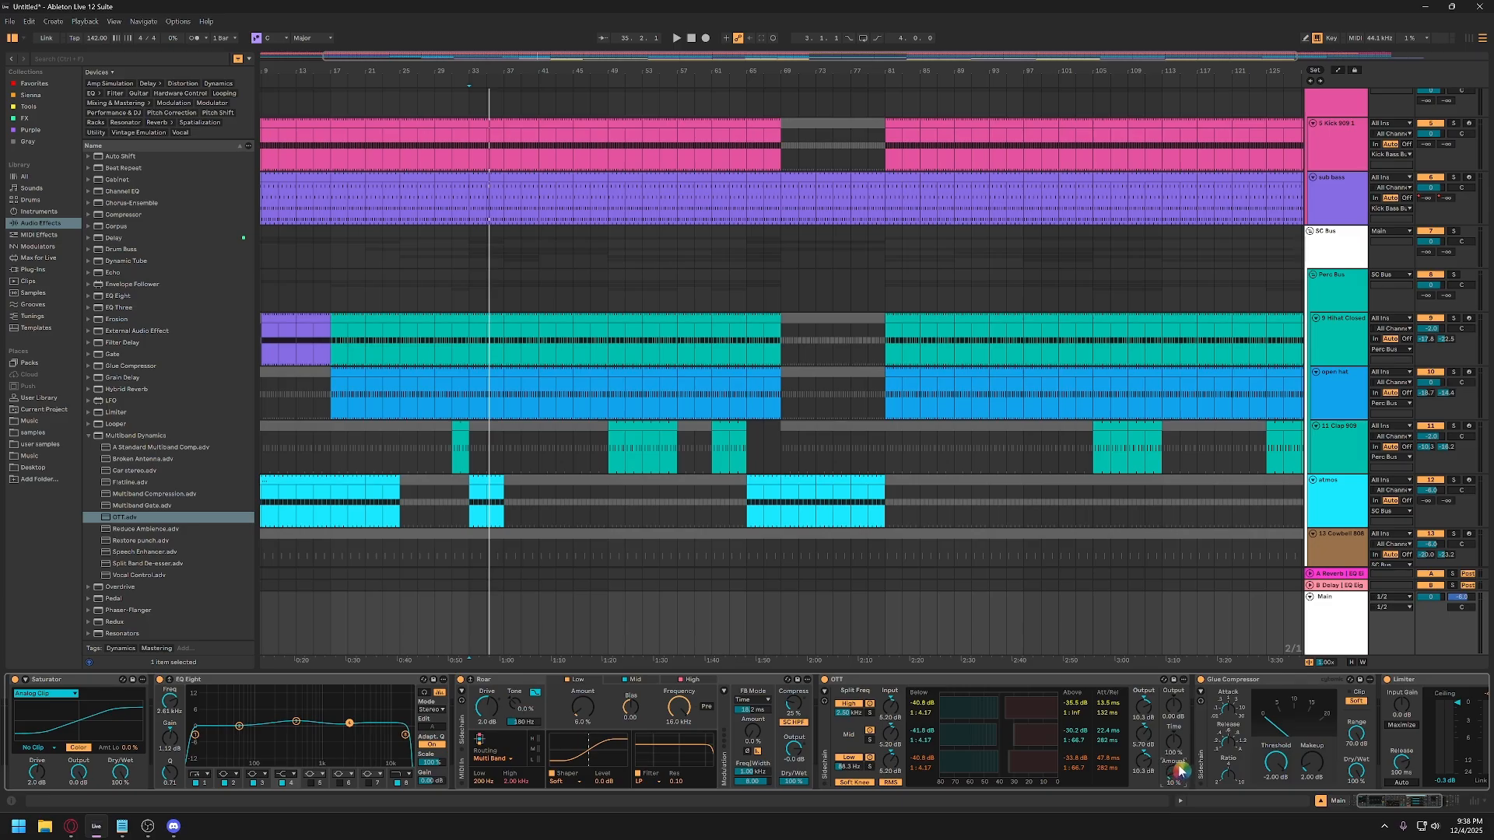
Compare the track with OTT bypassed and re-enabled during playback, set OTT's Amount to 14%, and continue listening from bar 49.
key("space")
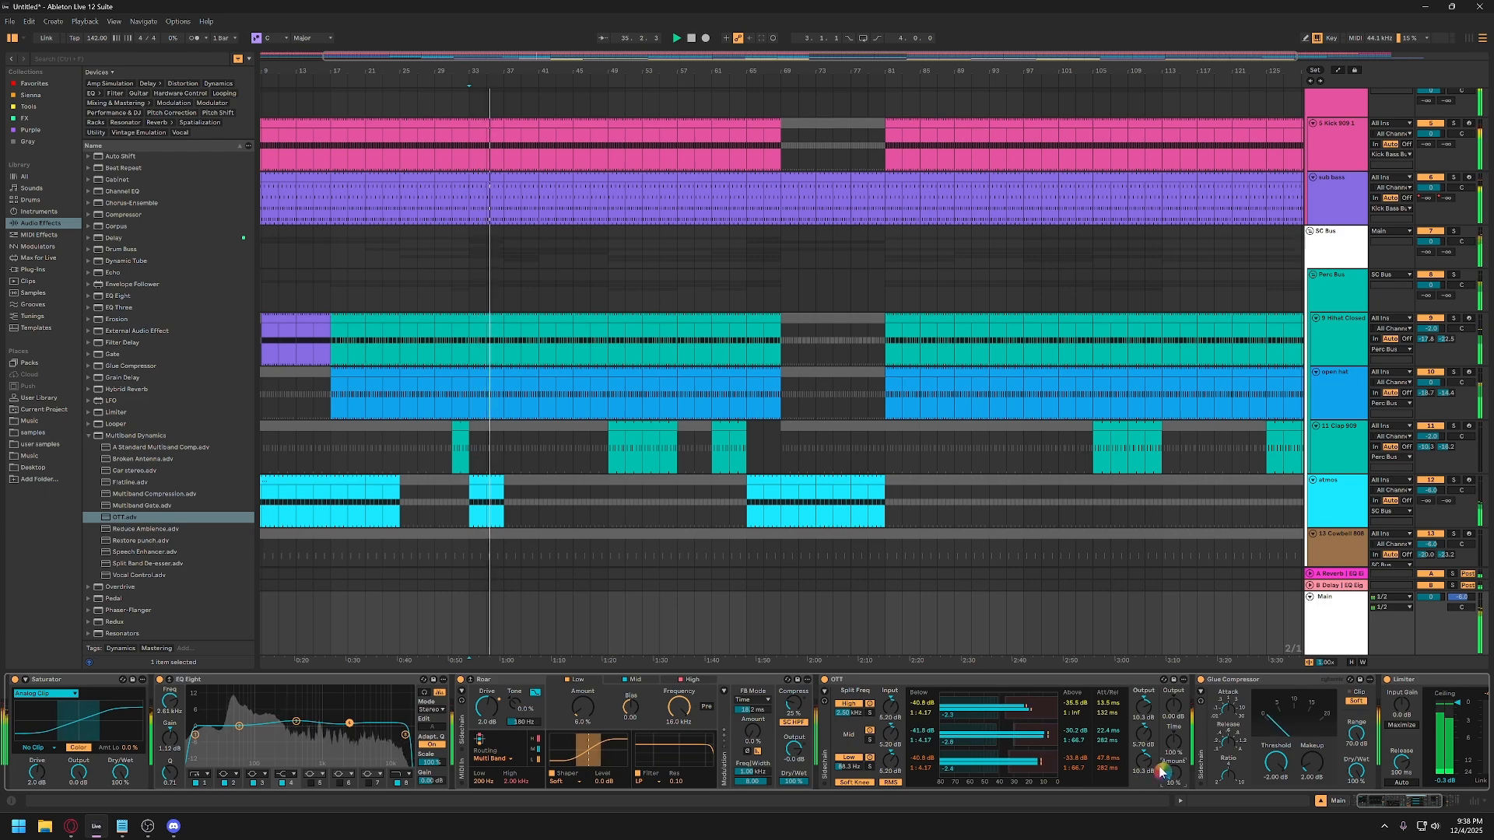
left_click(825, 680)
left_click(825, 680)
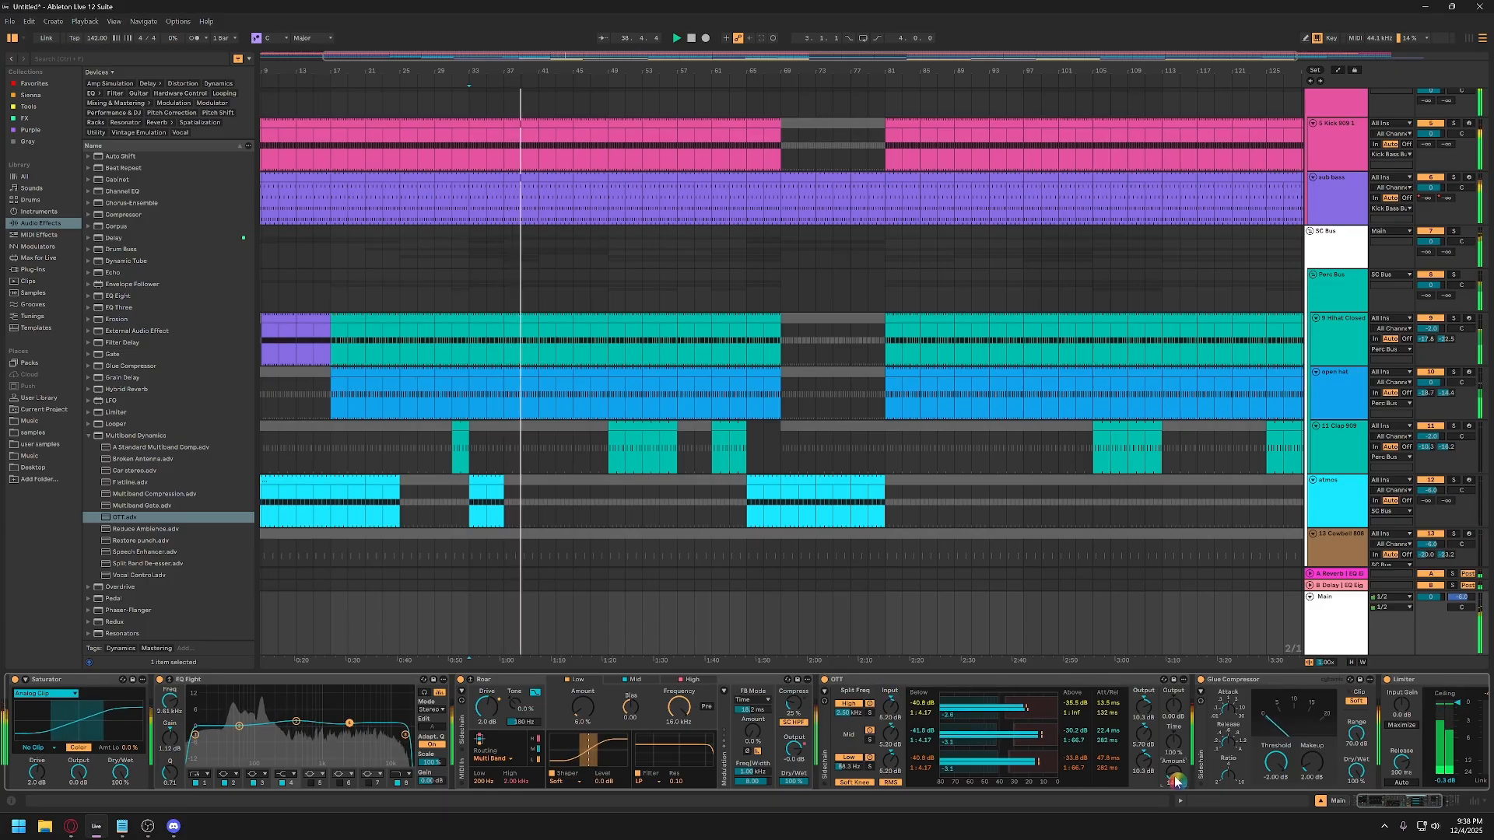
scroll(1120, 710, "right", 8)
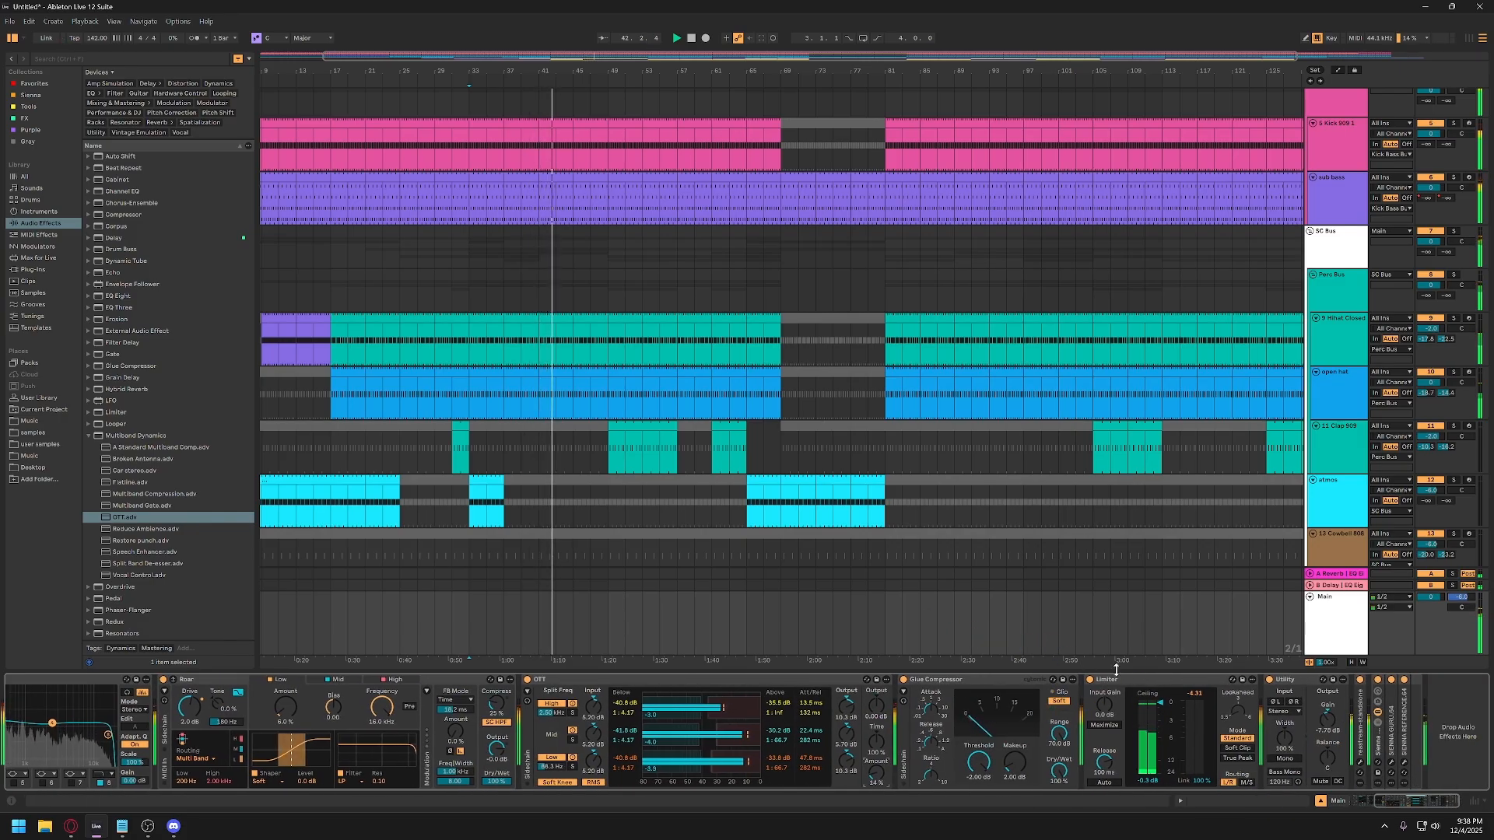
left_click(619, 629)
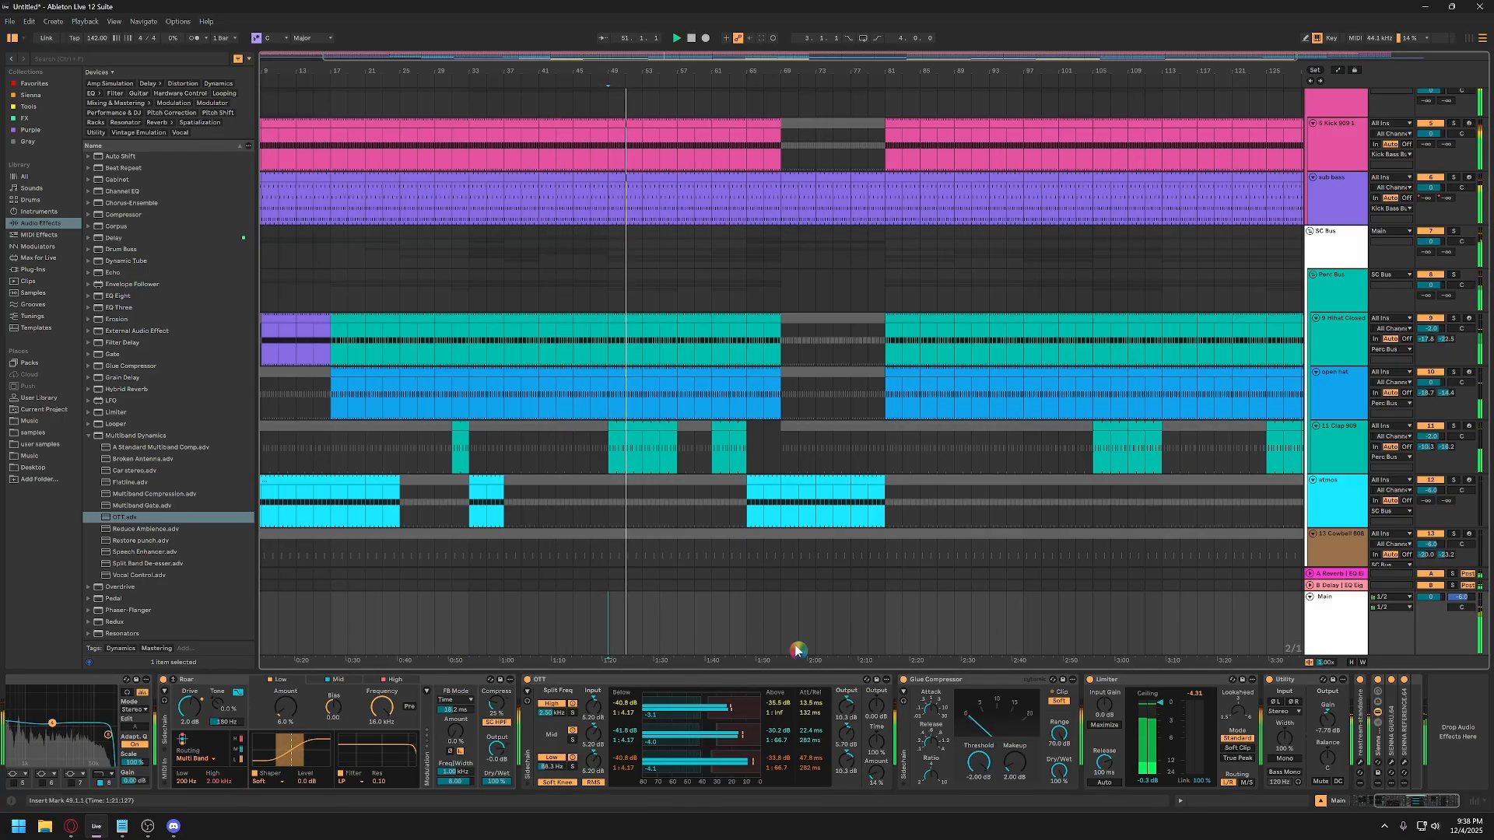
scroll(667, 638, "left", 3)
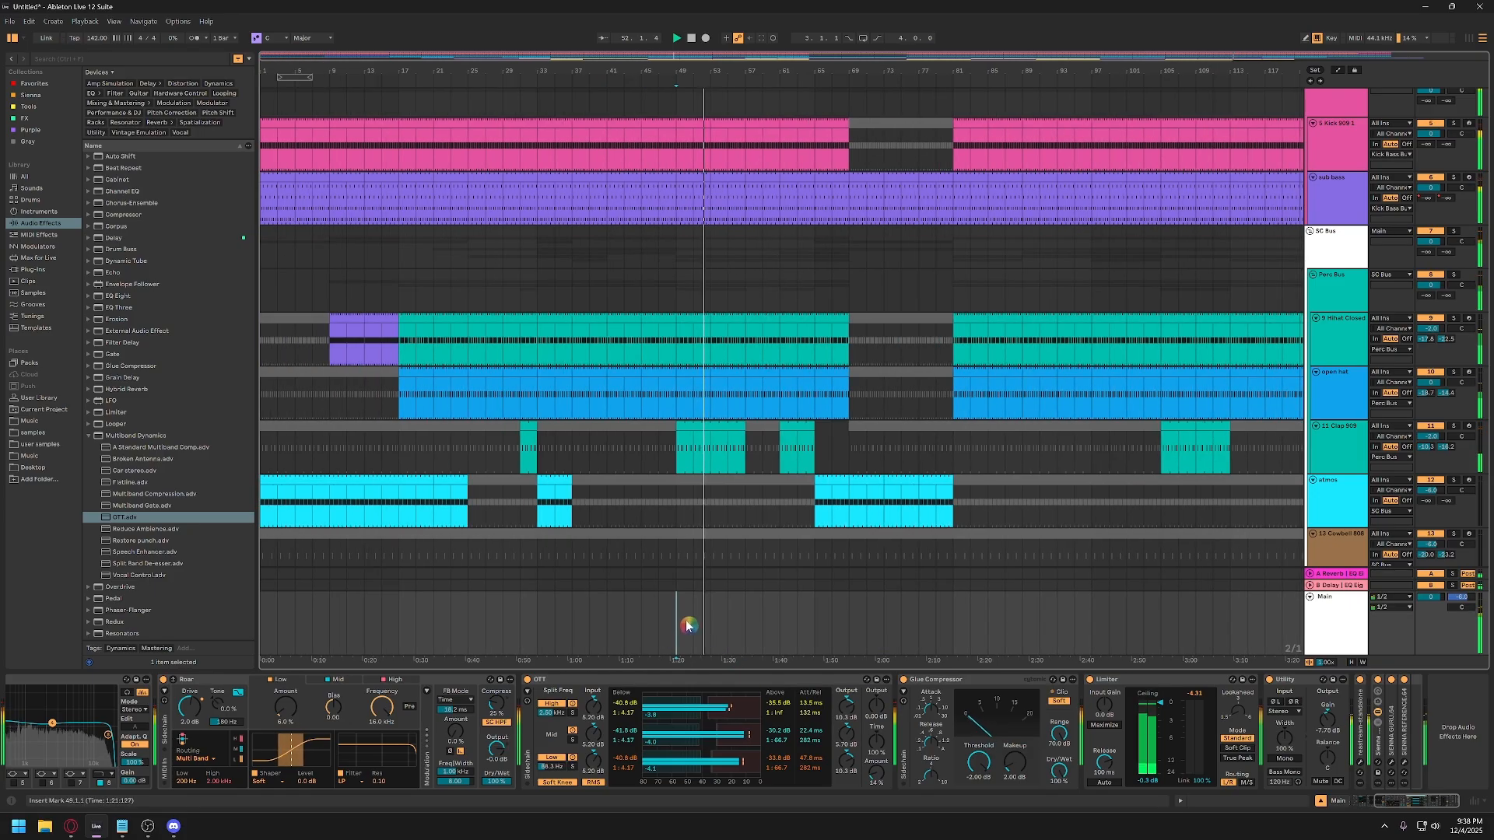
Check the SC Bus effects, review Main's stock chain from OTT back to Utility, and replay the track from bar 49.
left_click(1325, 245)
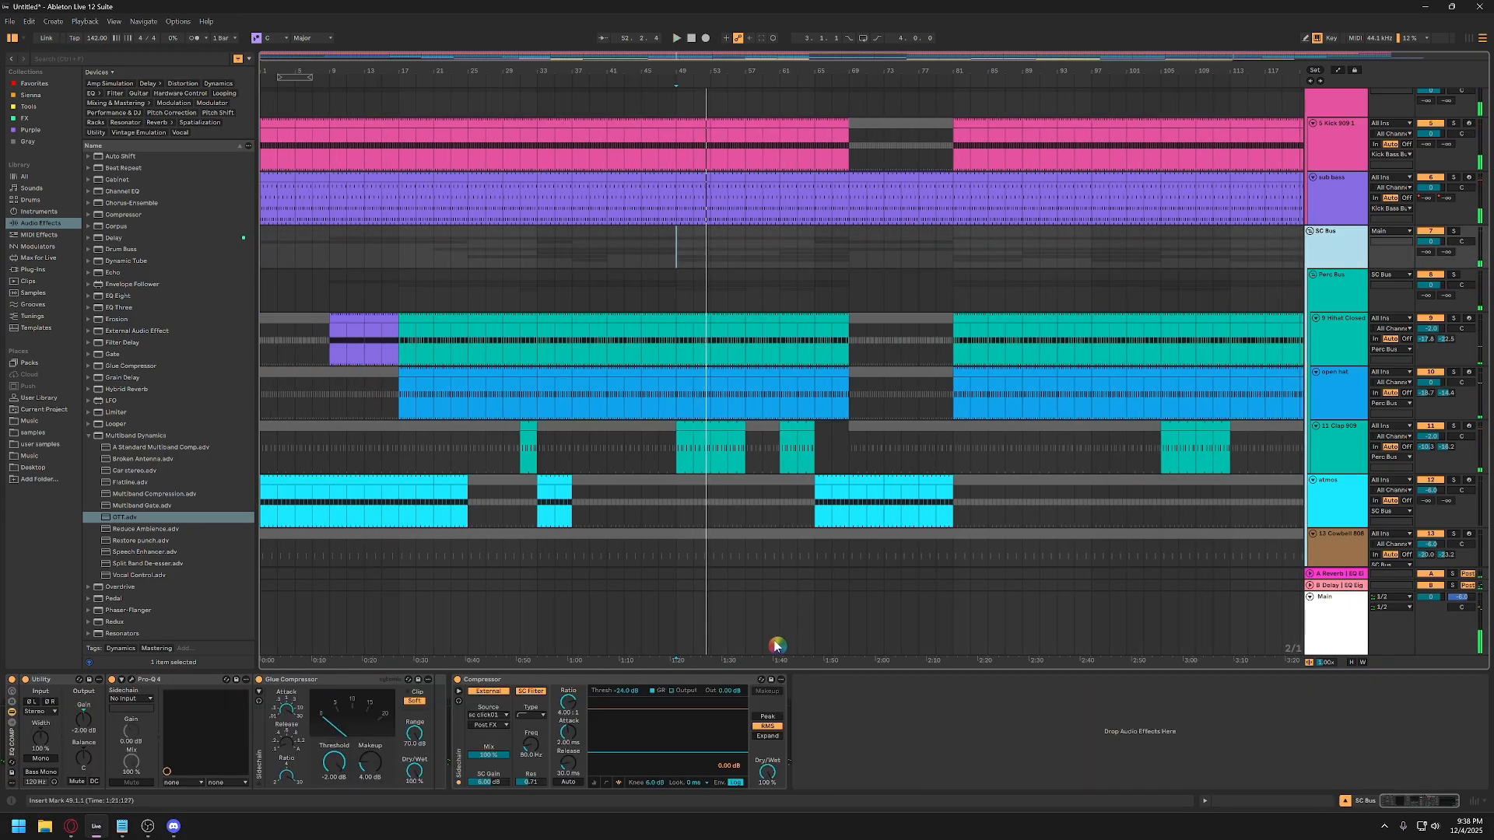
left_click(1341, 616)
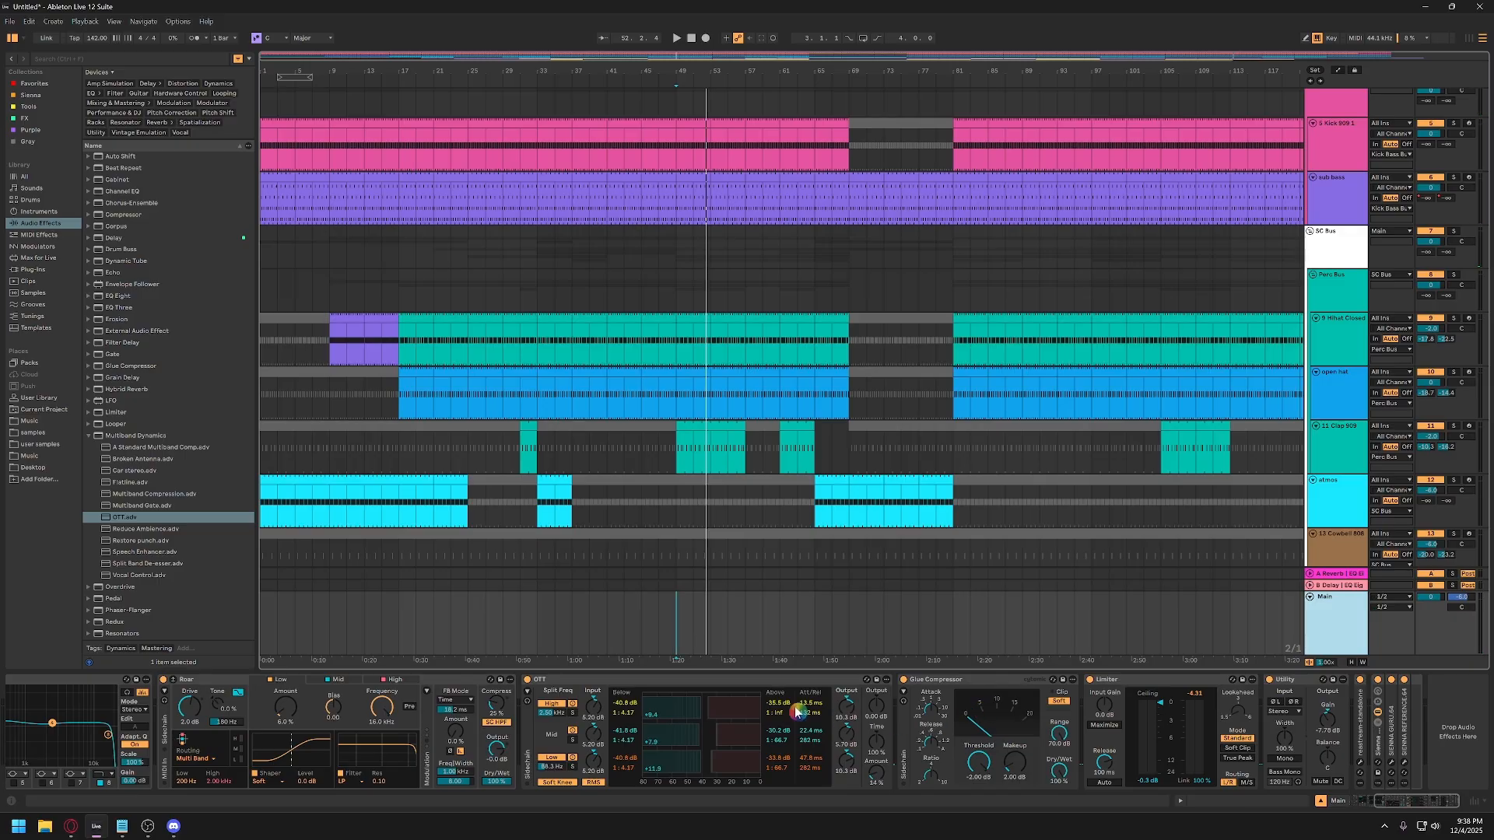
scroll(795, 710, "left", 4)
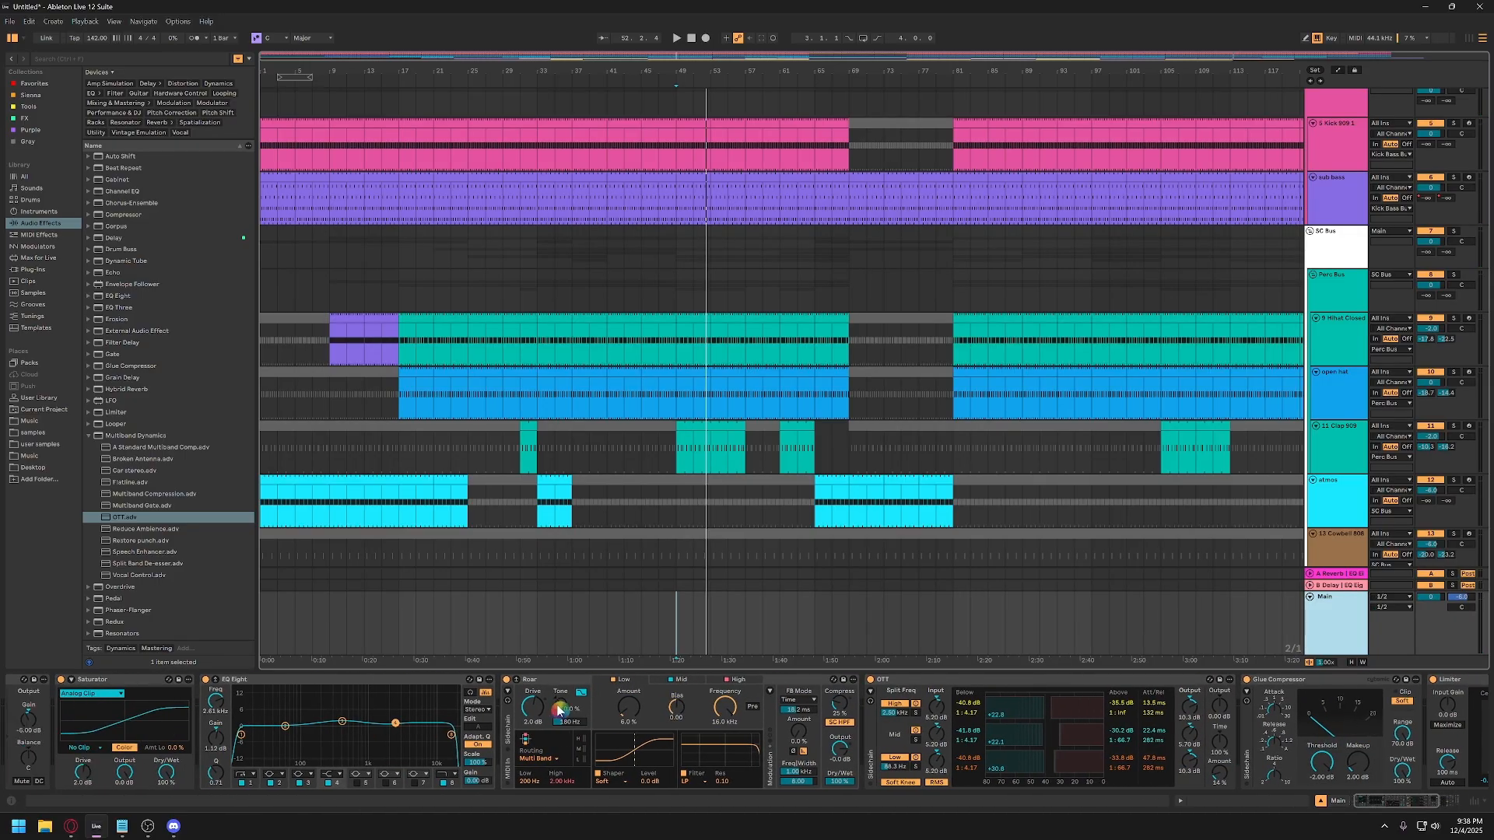
scroll(559, 709, "left", 2)
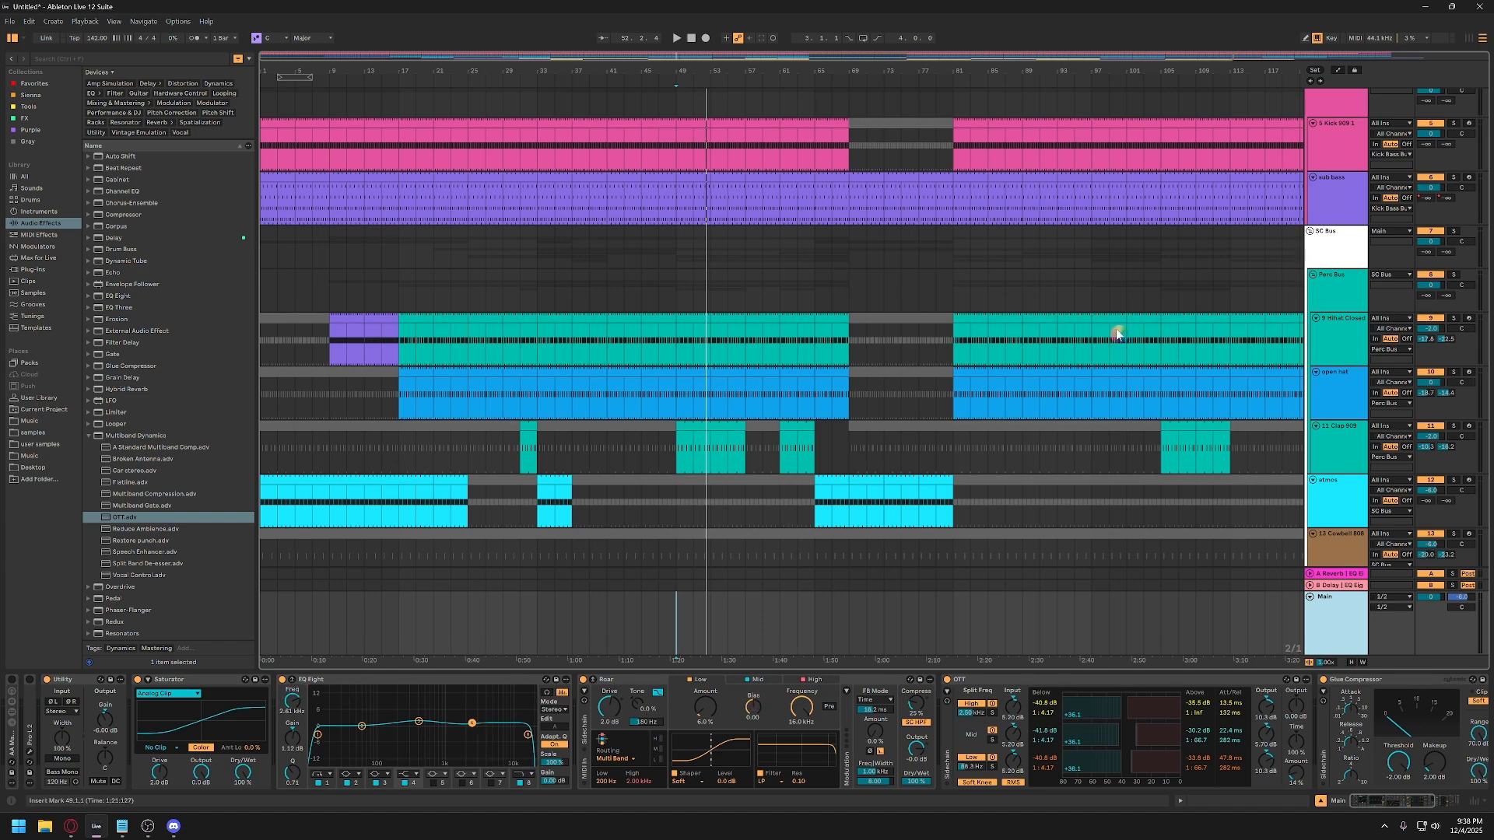
scroll(1294, 204, "up", 2)
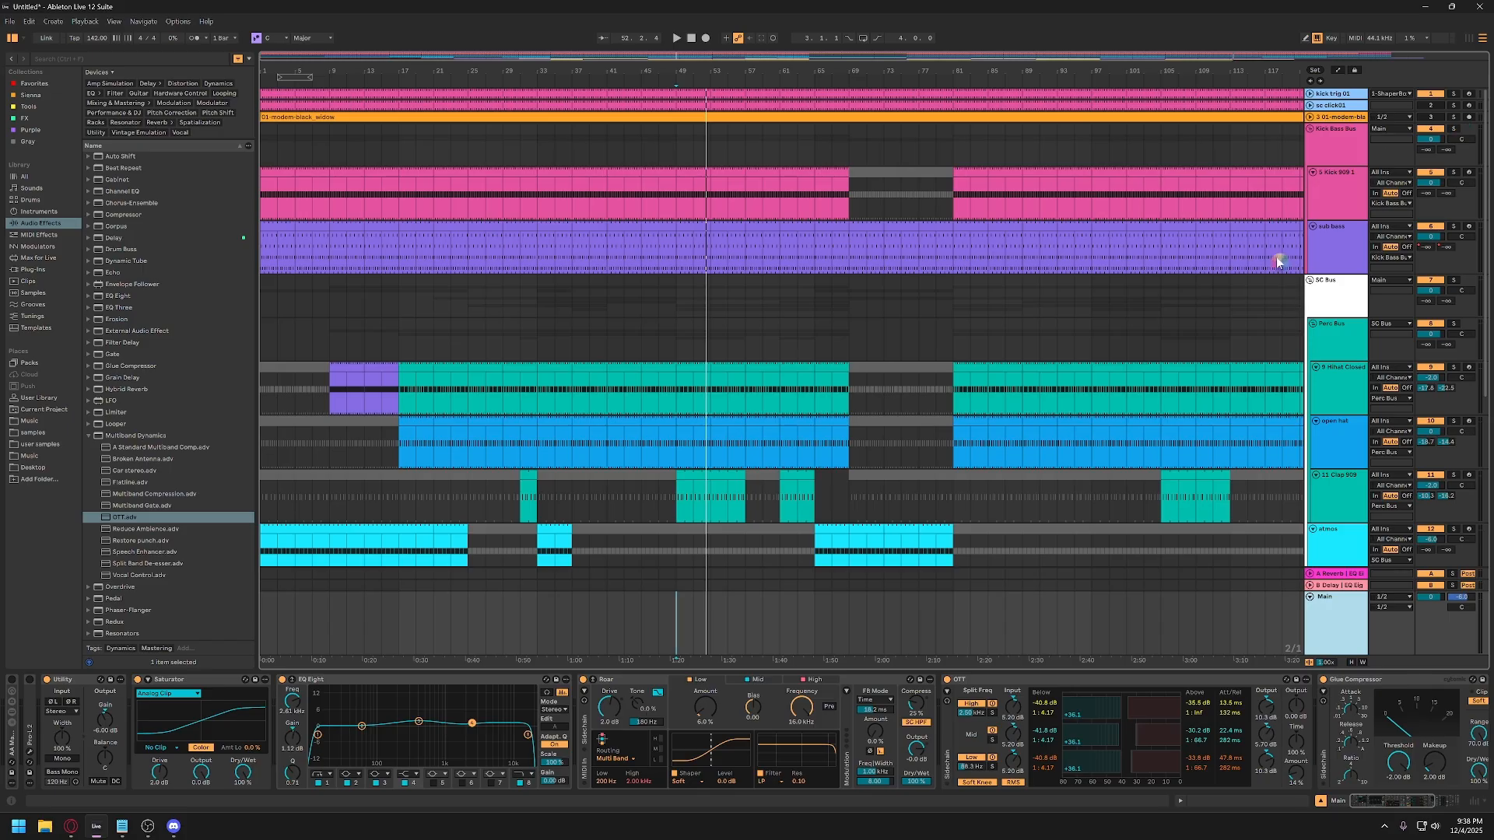
left_click(681, 610)
key("space")
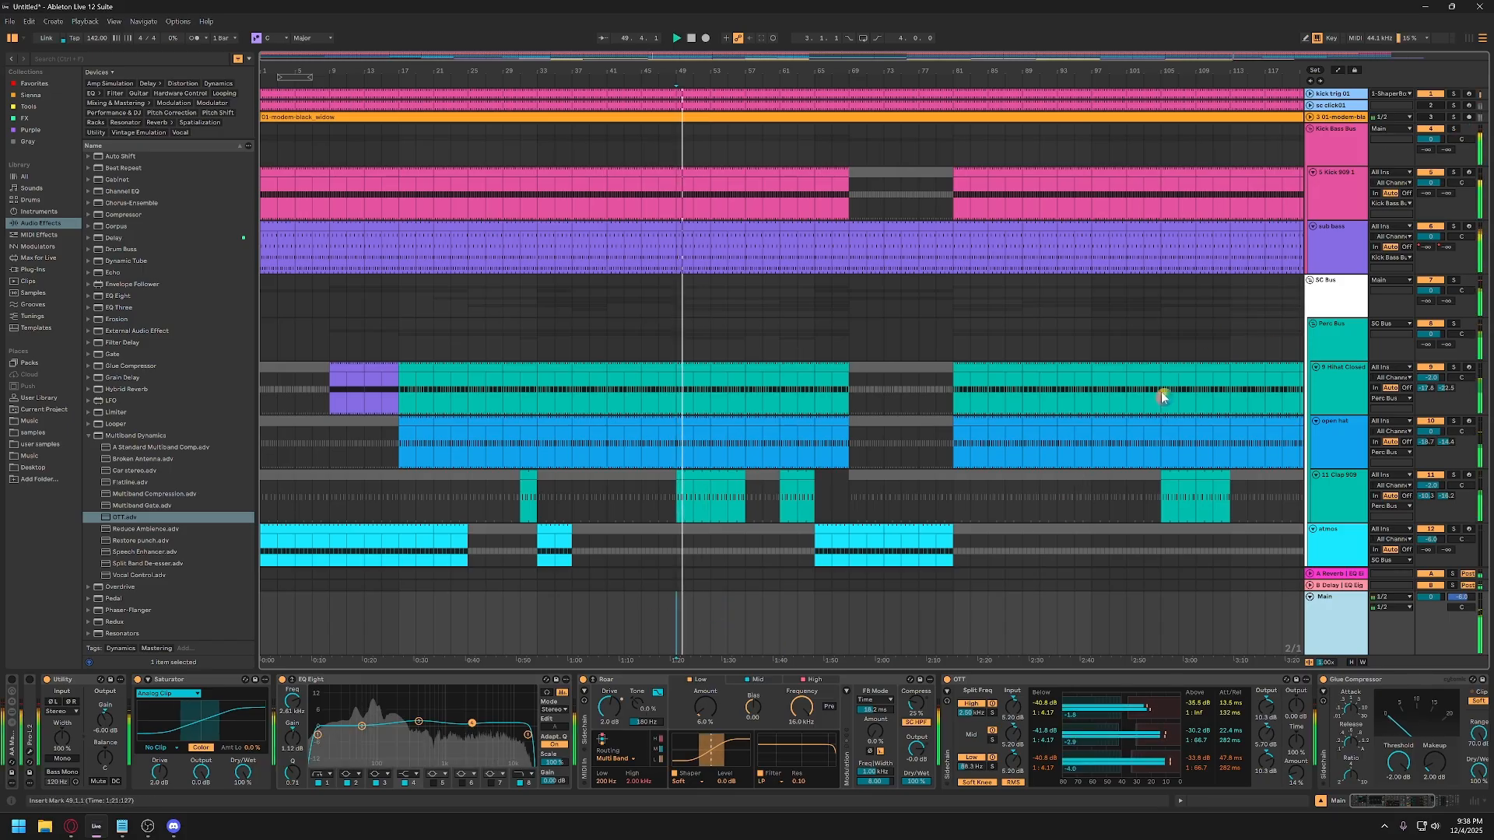
Unfold the reference track 01-modern-black_widow and check its empty effect chain against Main's, leaving its output on Ext. Out.
left_click(1310, 117)
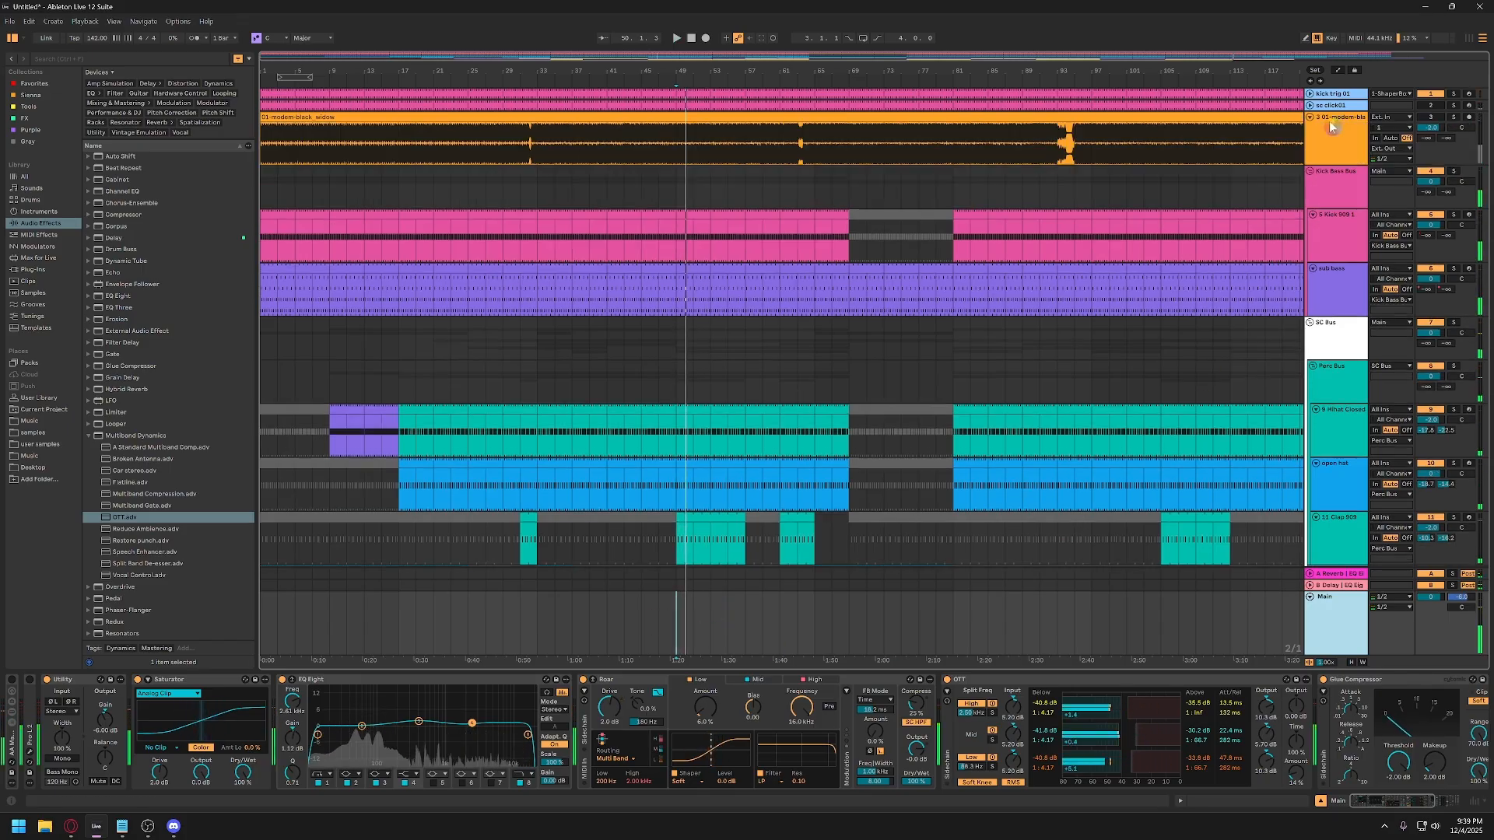
left_click(1340, 131)
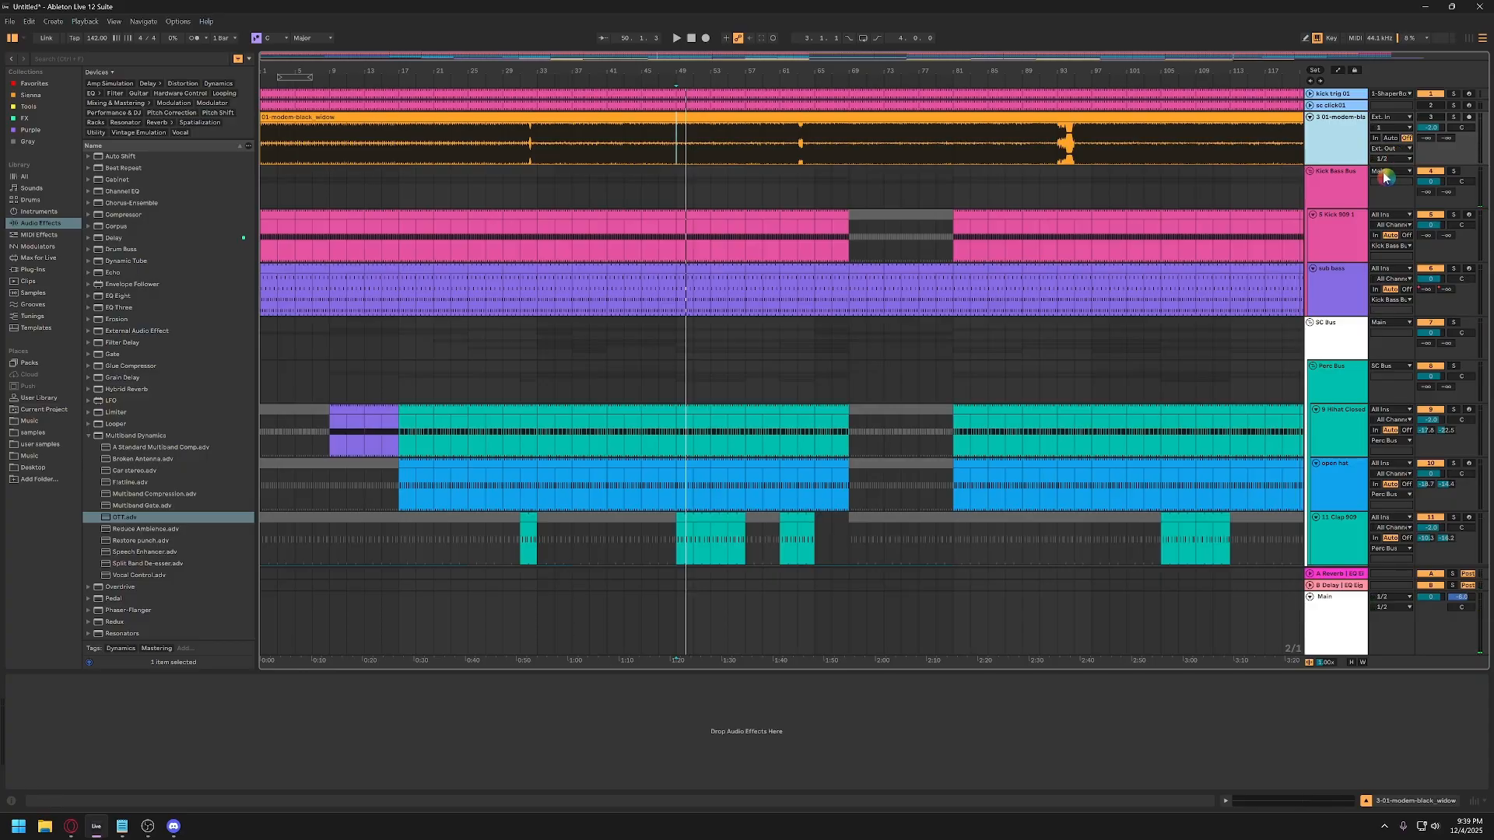
left_click(1327, 621)
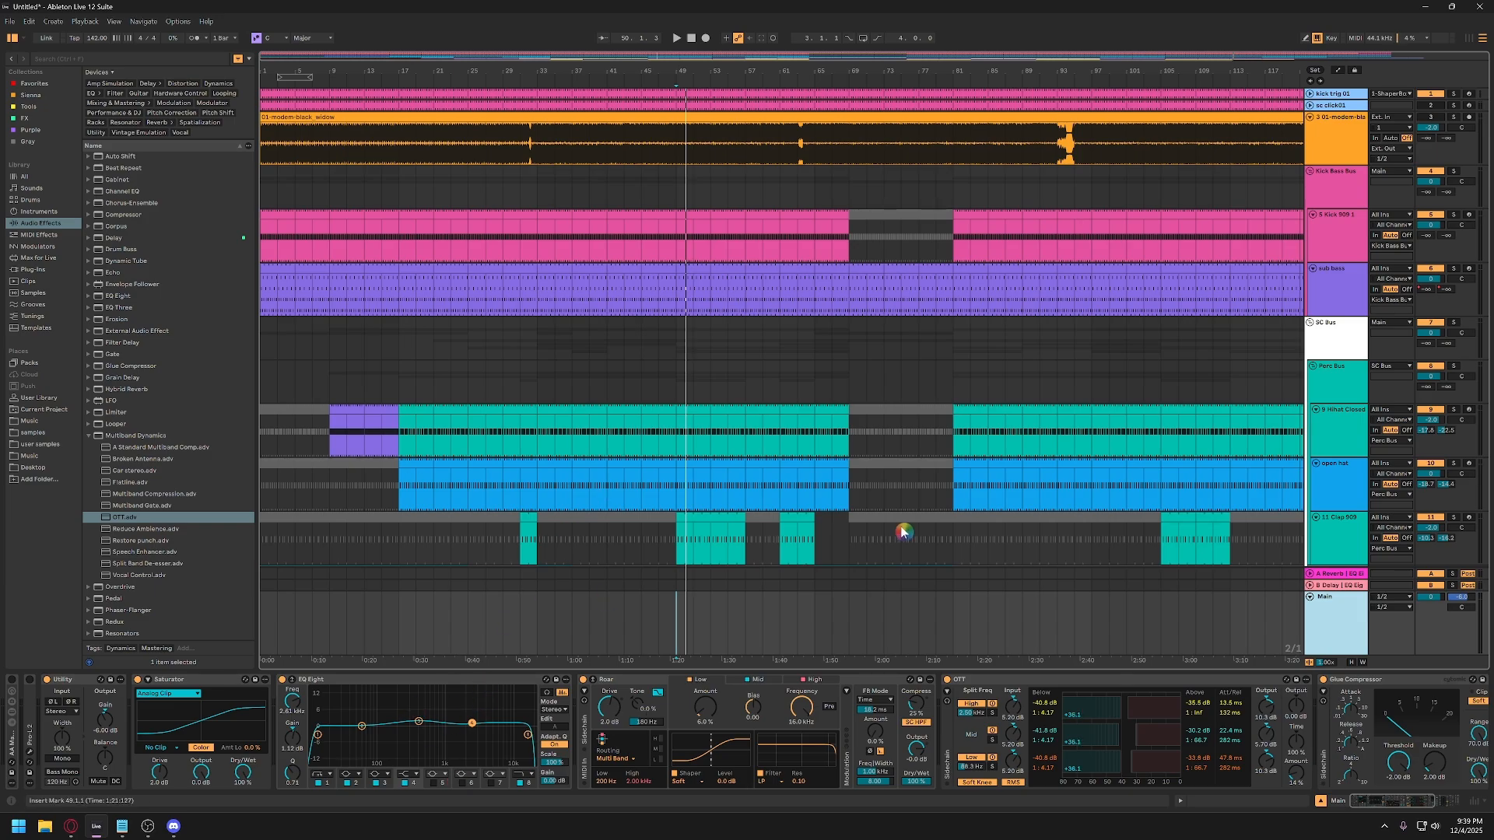
left_click(1339, 138)
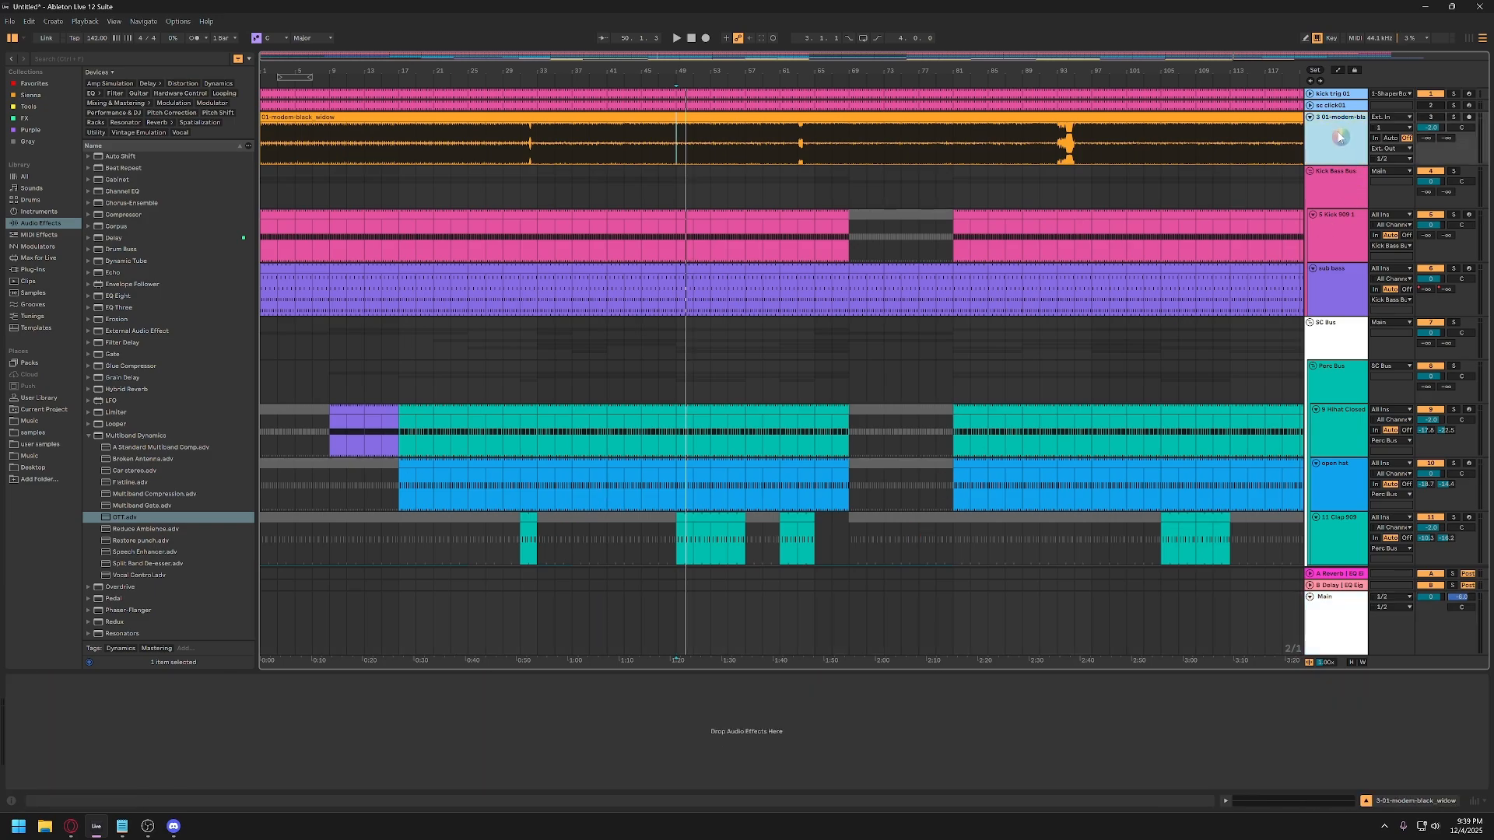
left_click(1390, 149)
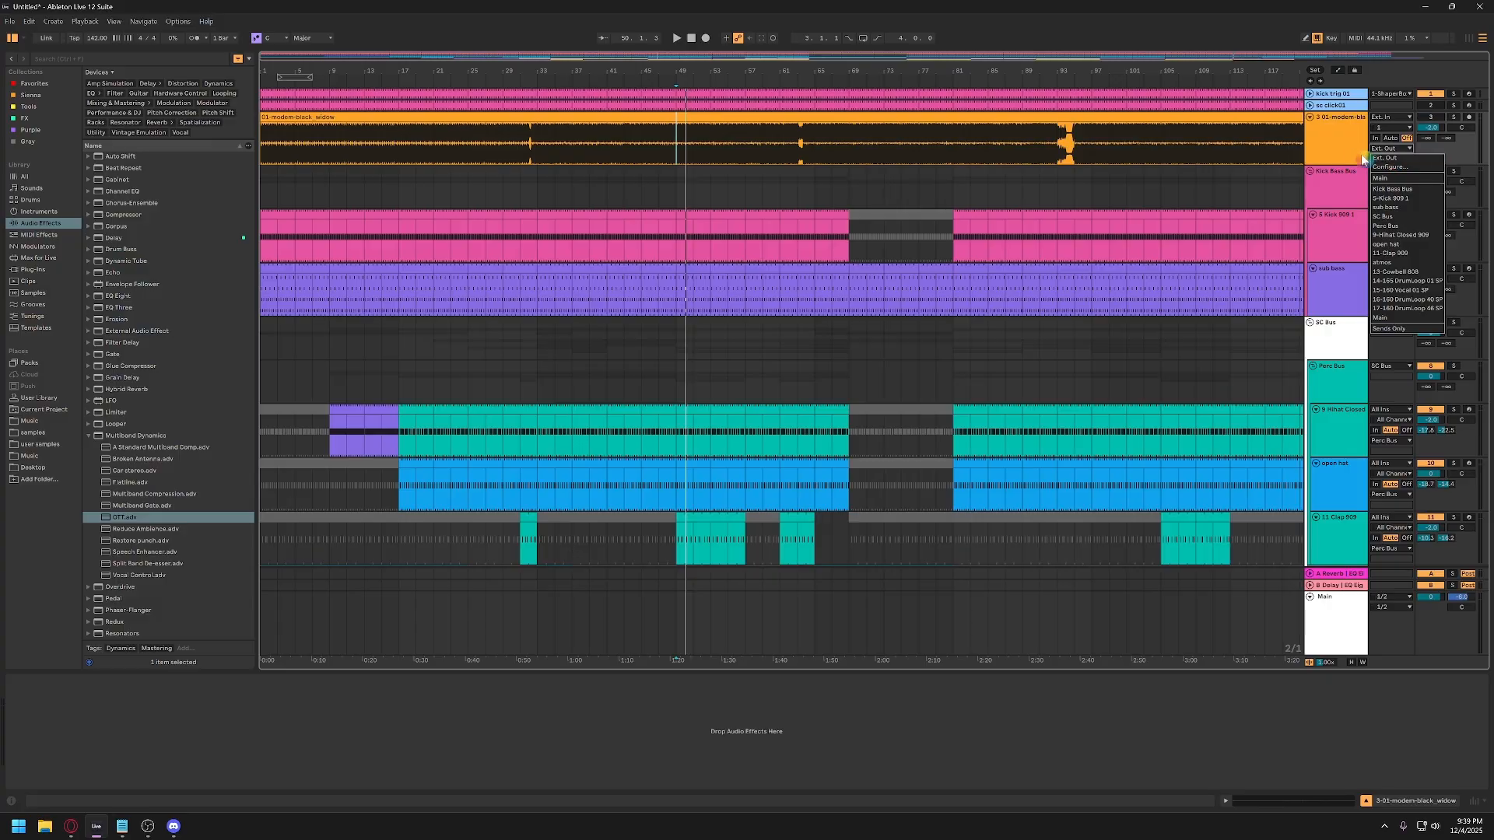
left_click(1389, 158)
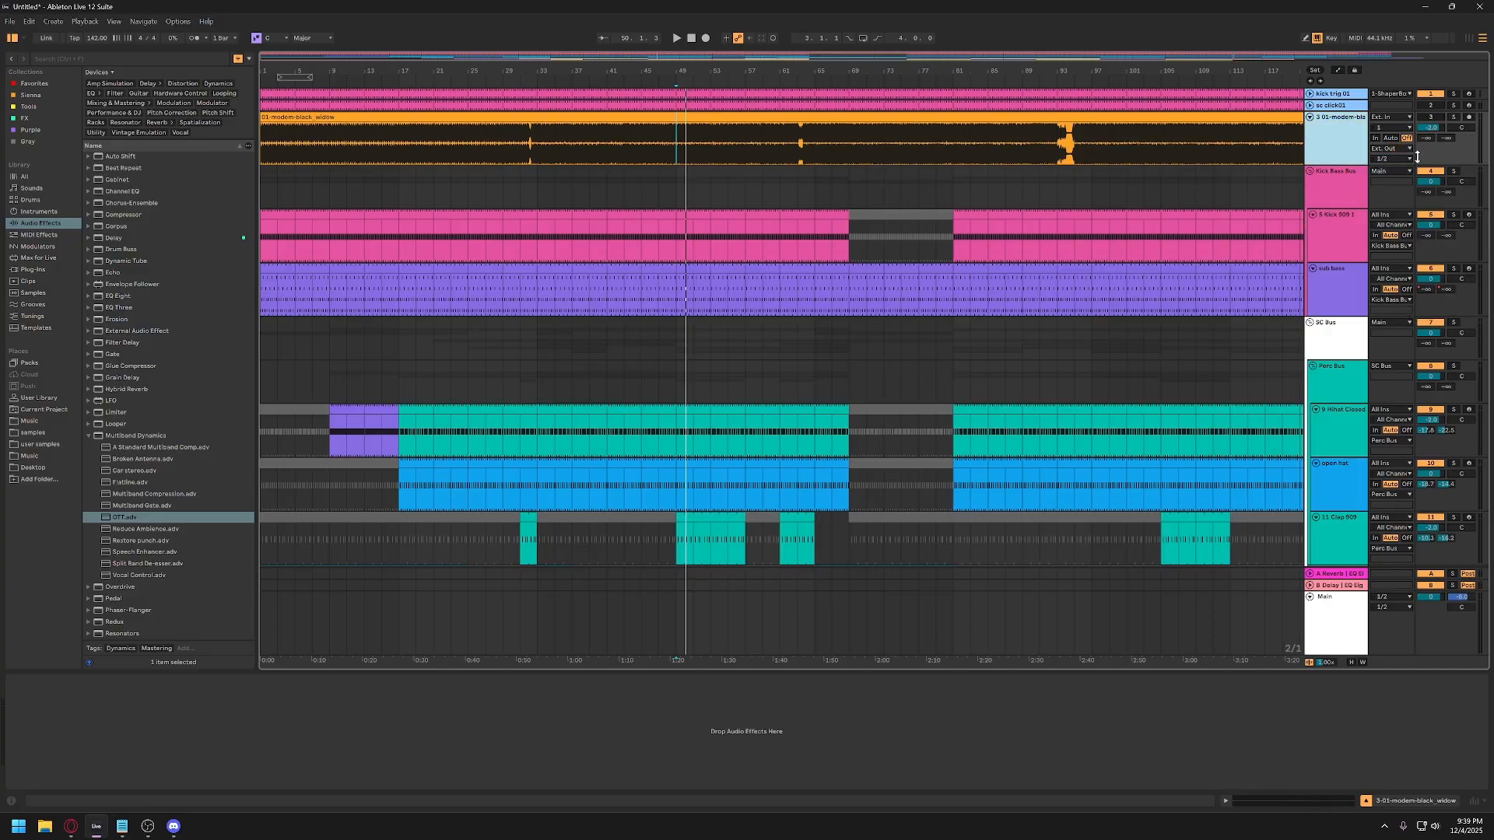
Solo the reference track for playback, lower its volume to compare it with the full mix, and fold it again.
left_click(1453, 118)
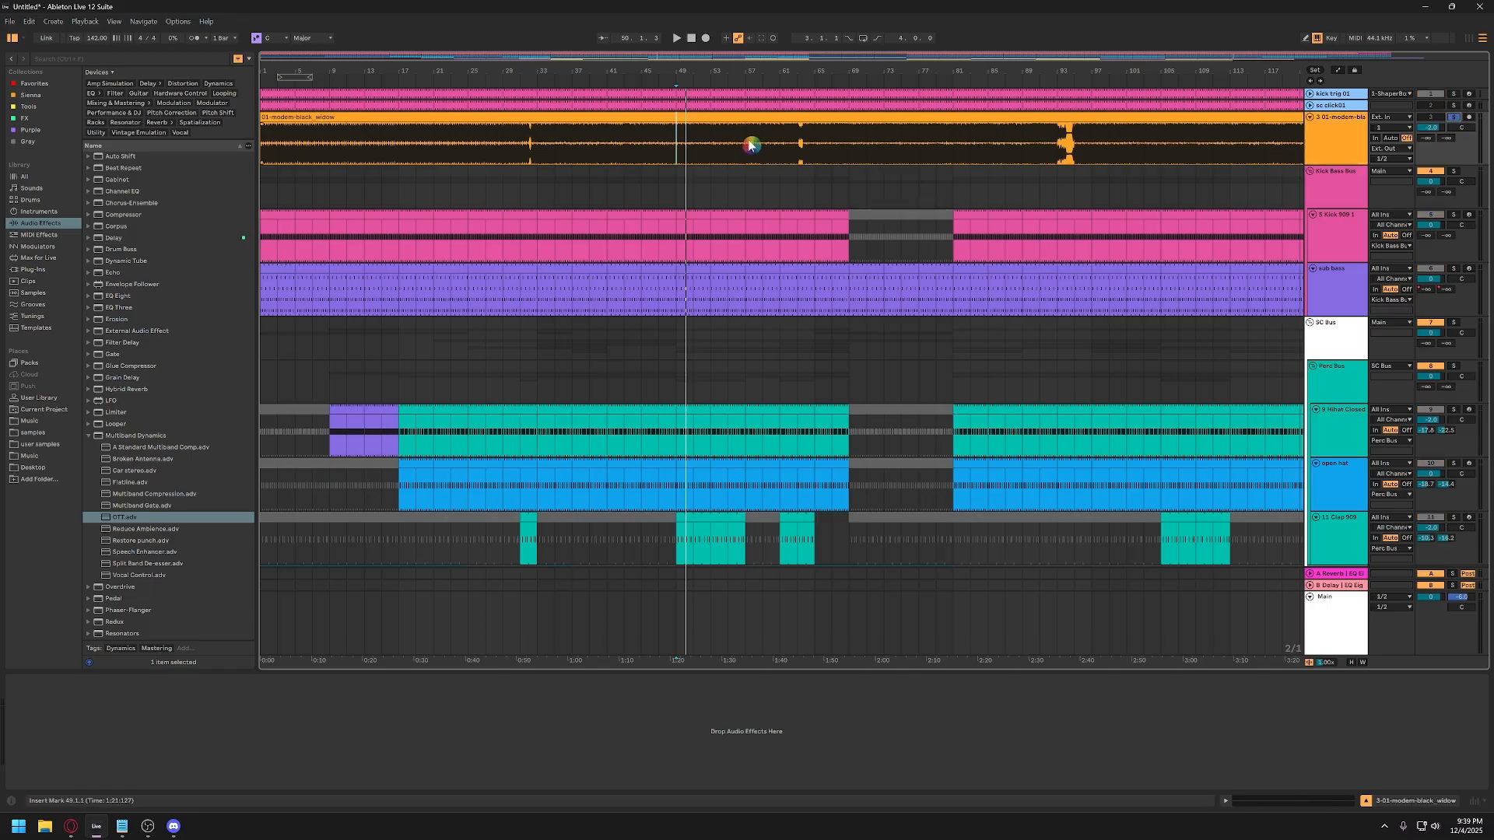
key("space")
left_click_drag(1429, 128, 1430, 159)
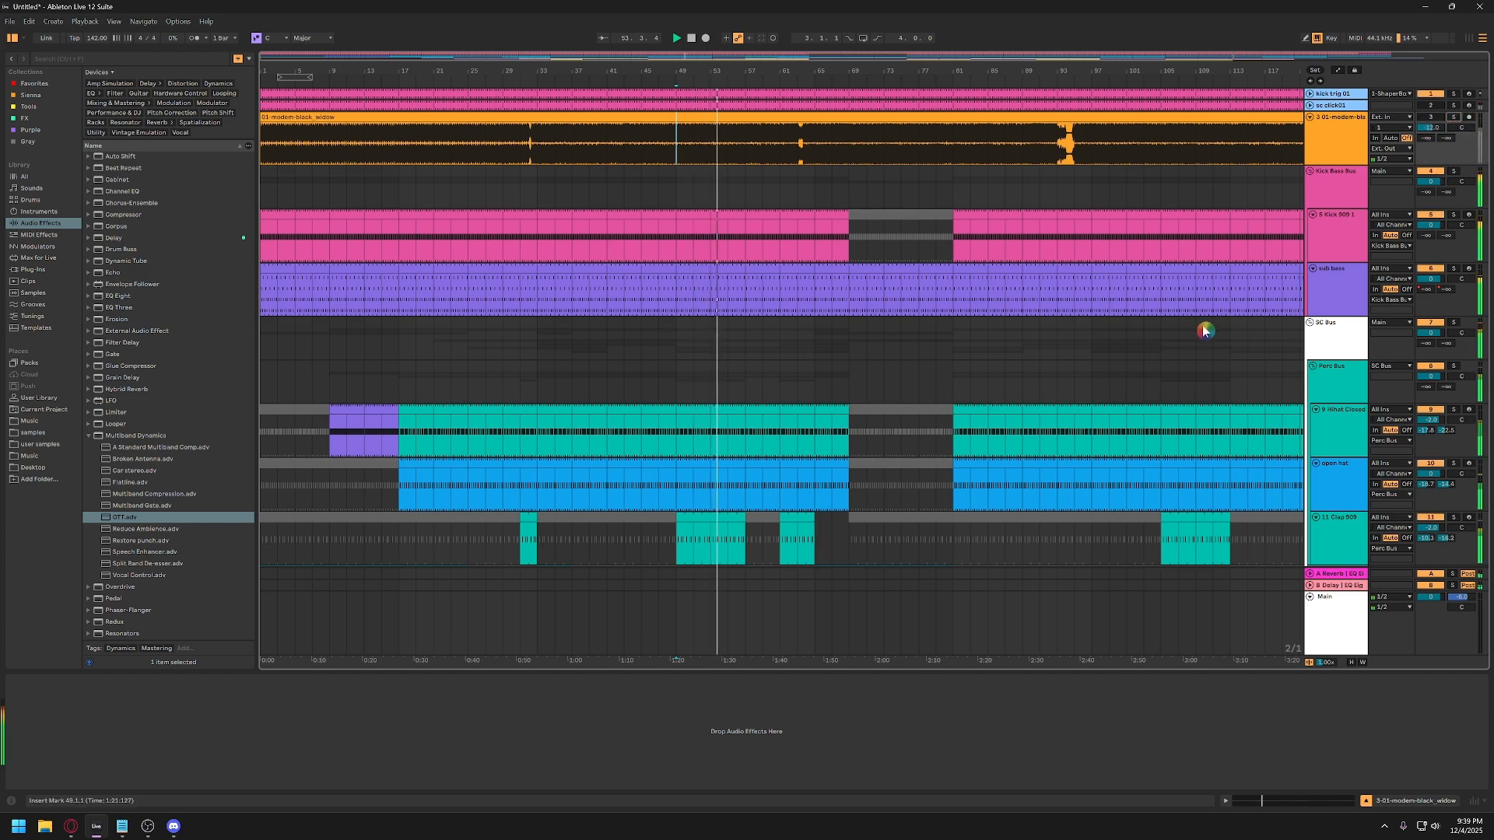
left_click(1309, 117)
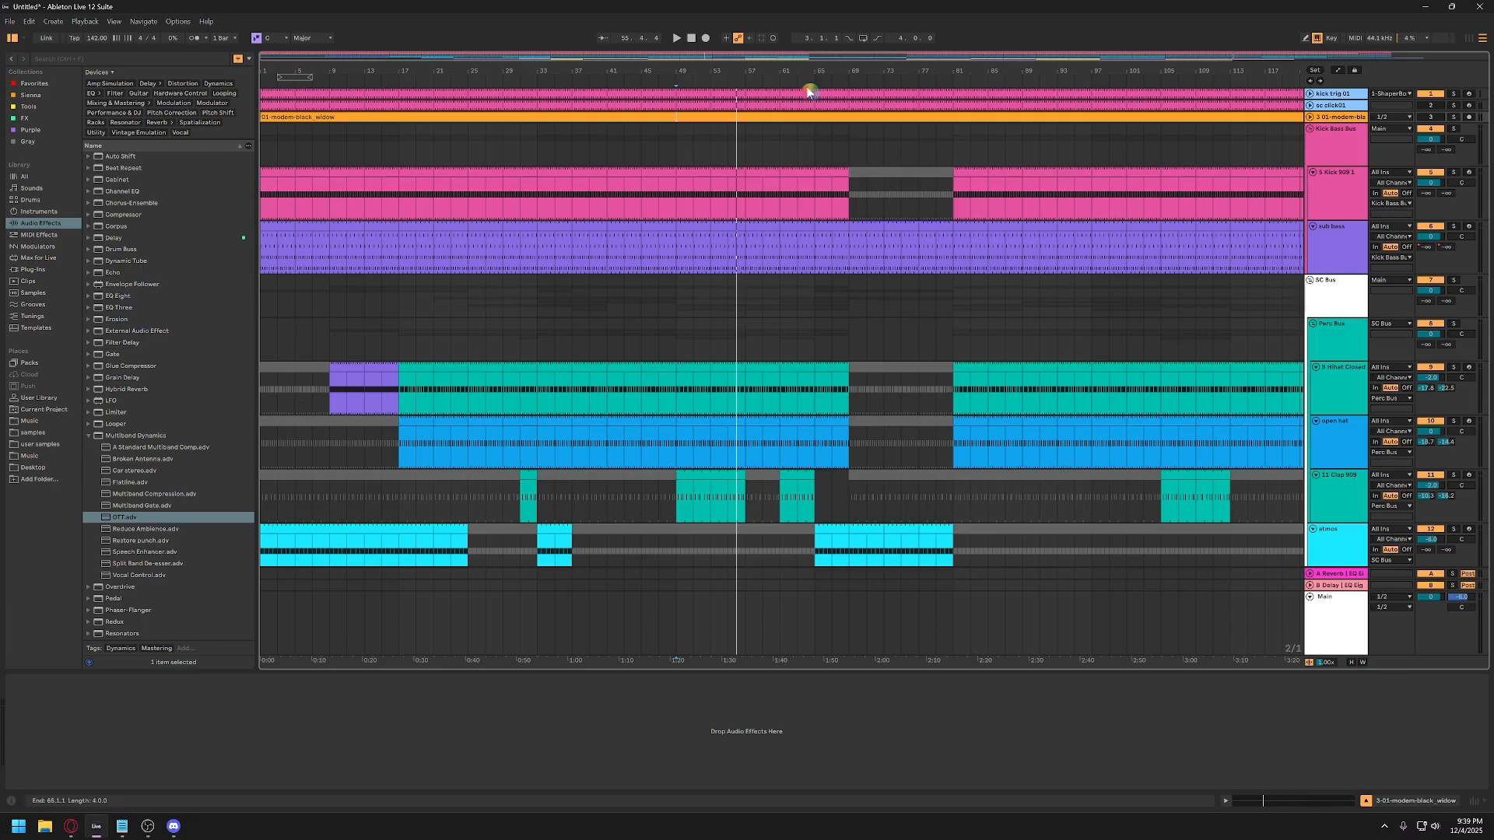
Audition Main's mastering chain from bar 77 and adjust the Gain of the Utility placed after Limiter.
scroll(723, 130, "down", 2, "ctrl")
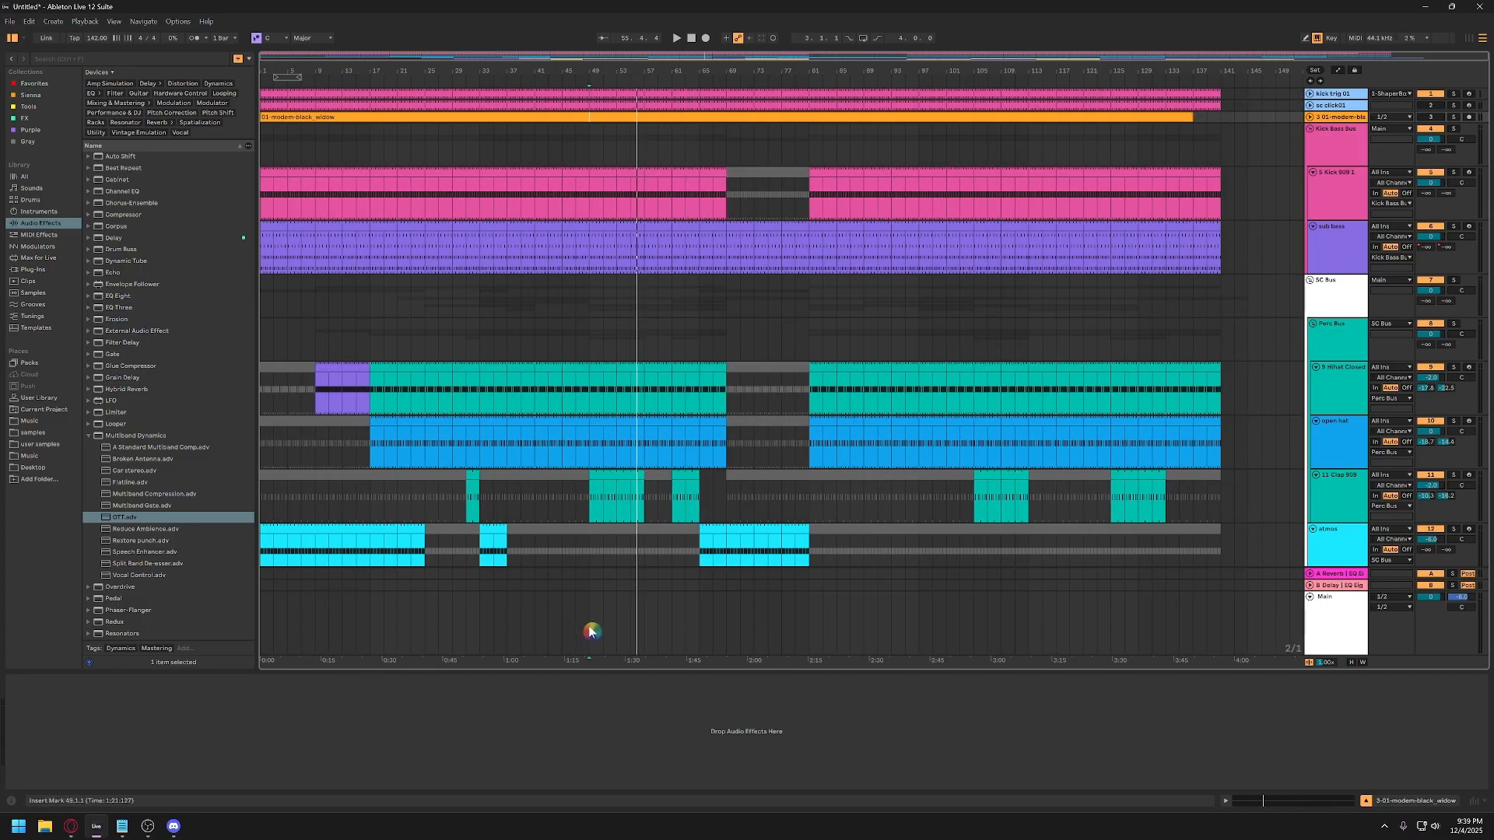
left_click(768, 613)
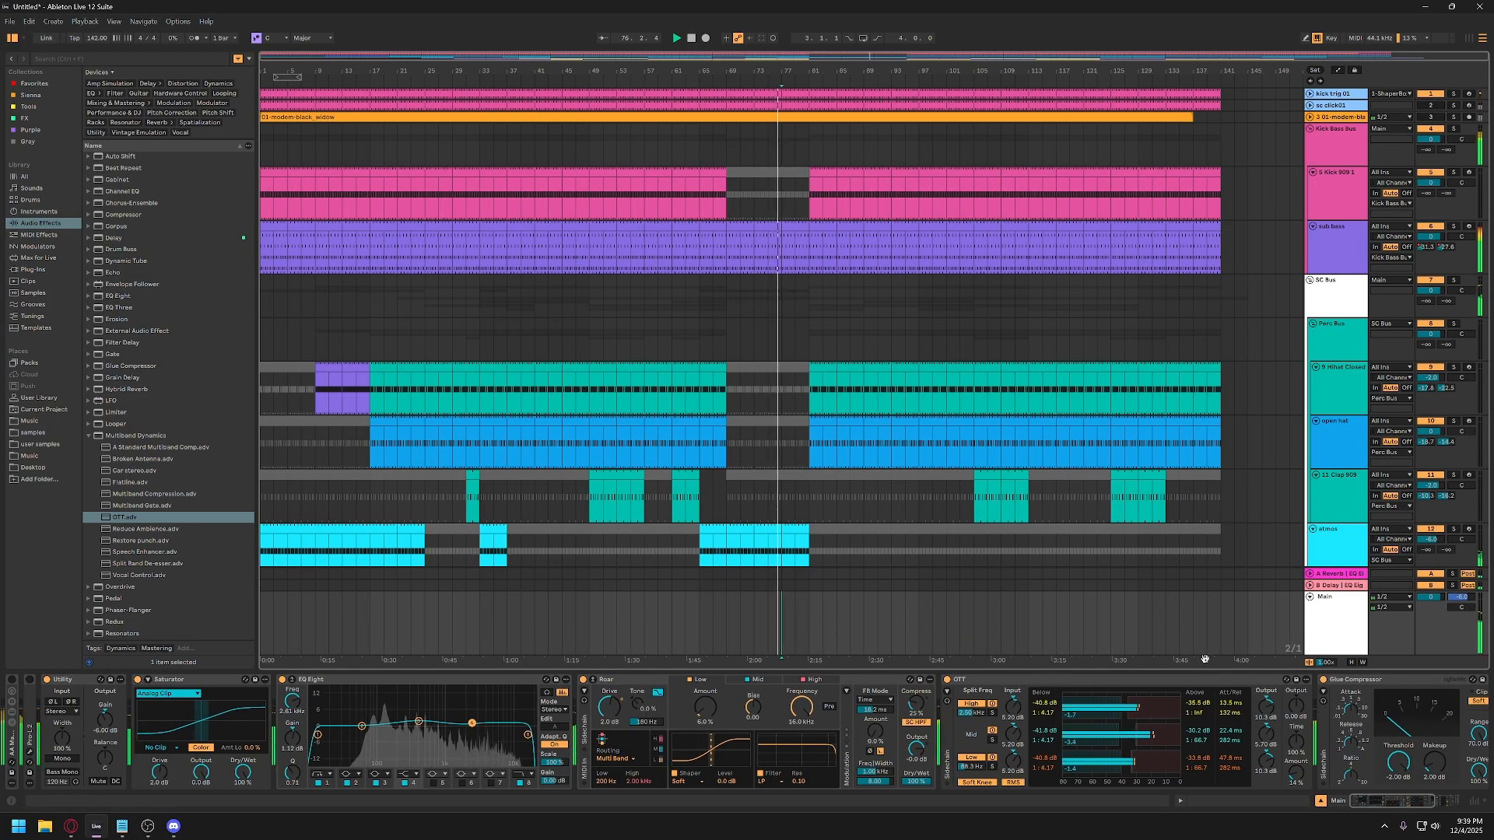
left_click(1354, 622)
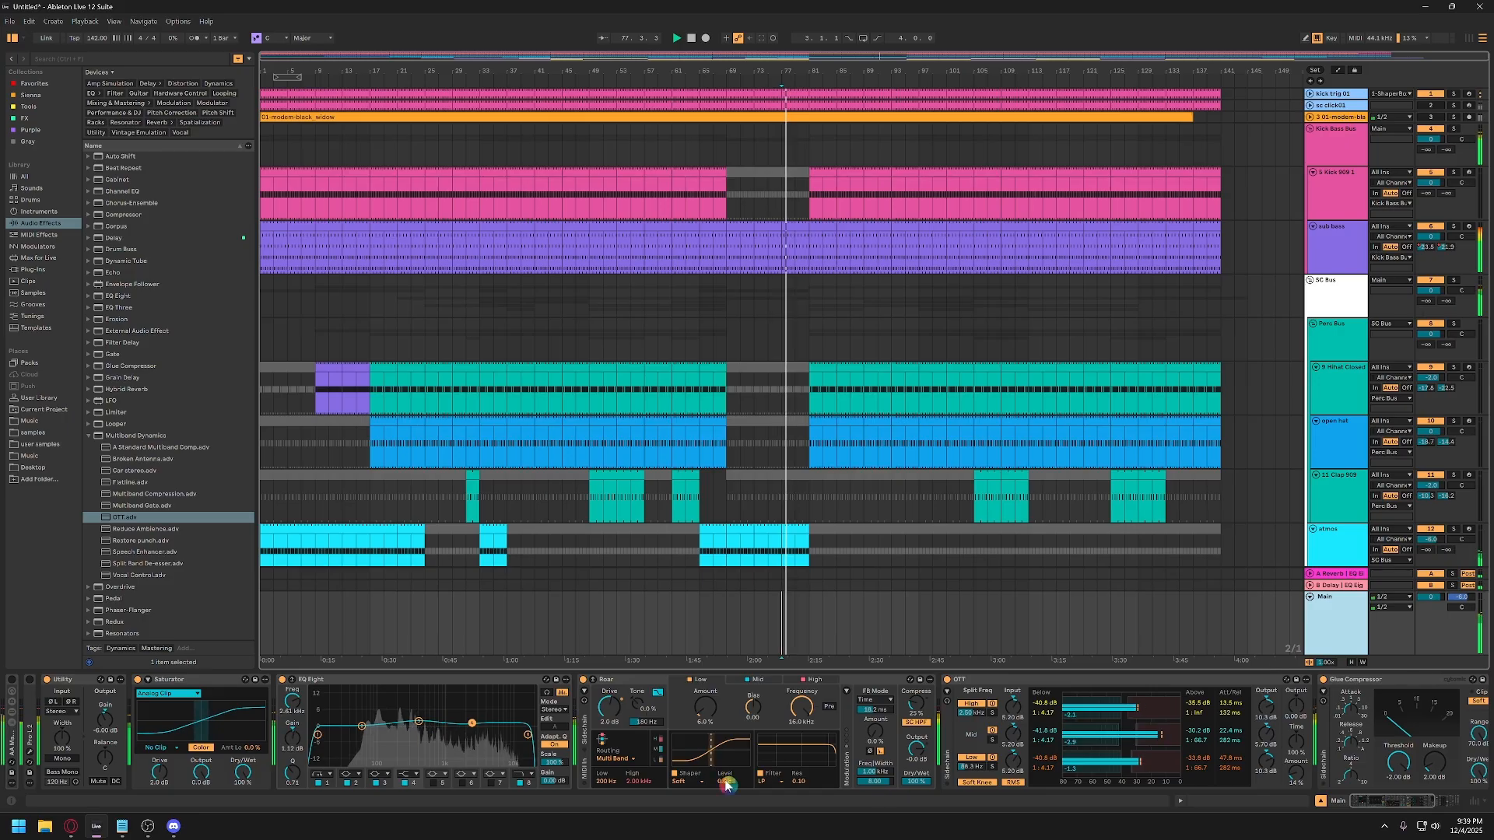
scroll(301, 743, "right", 5)
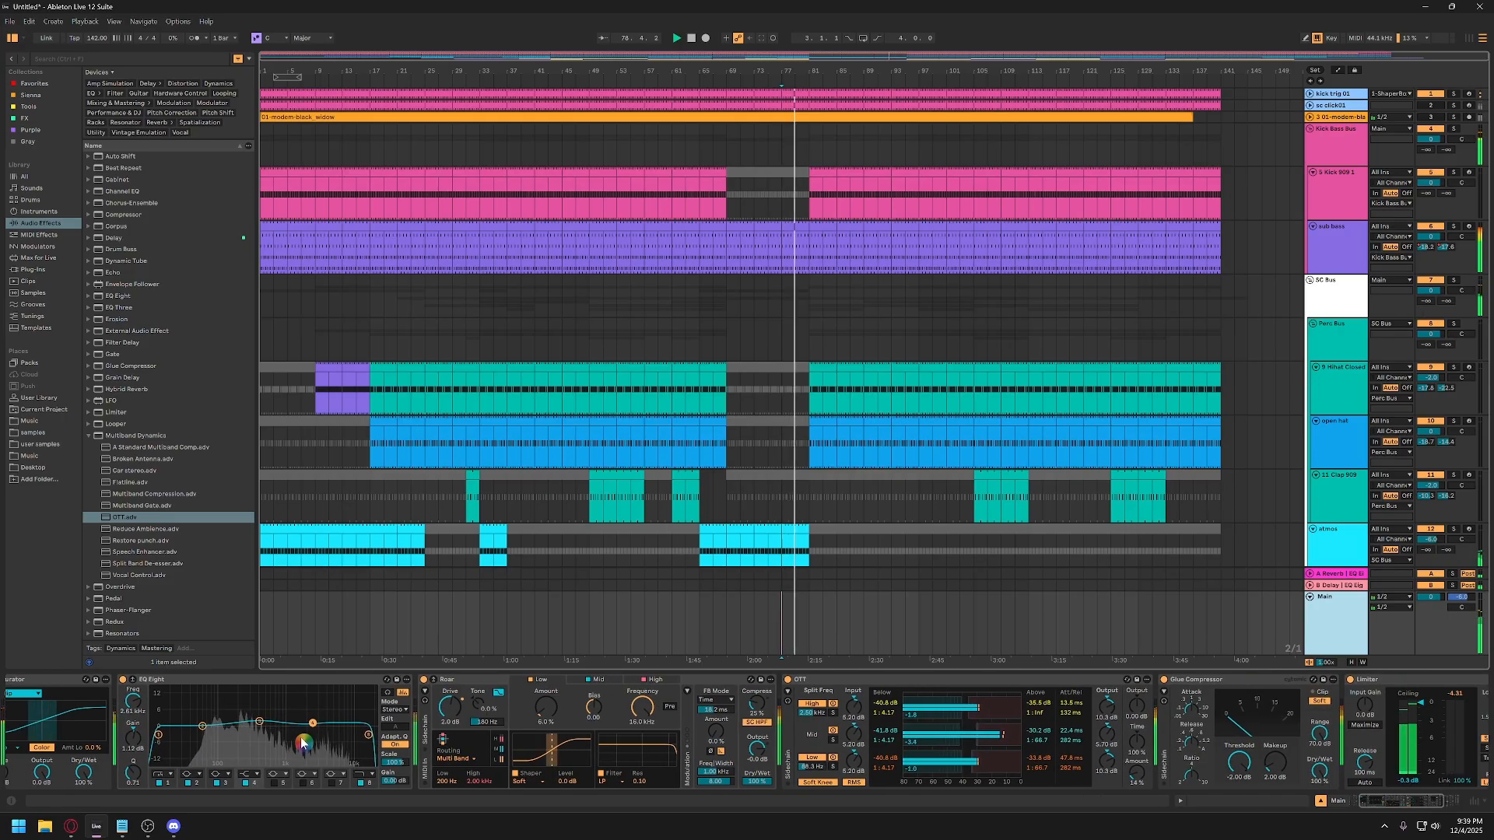
scroll(306, 741, "right", 3)
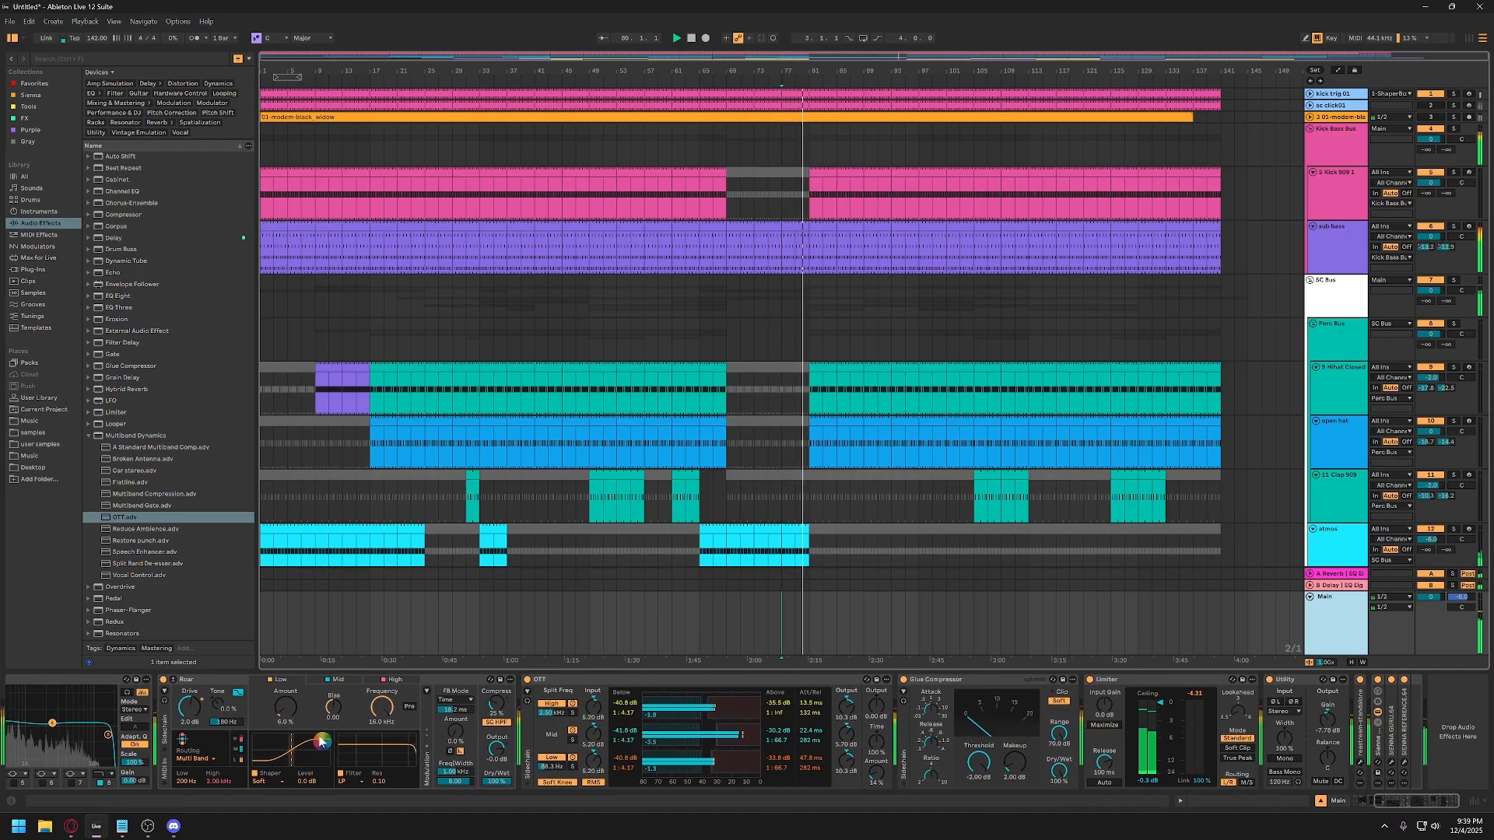
left_click(1330, 725)
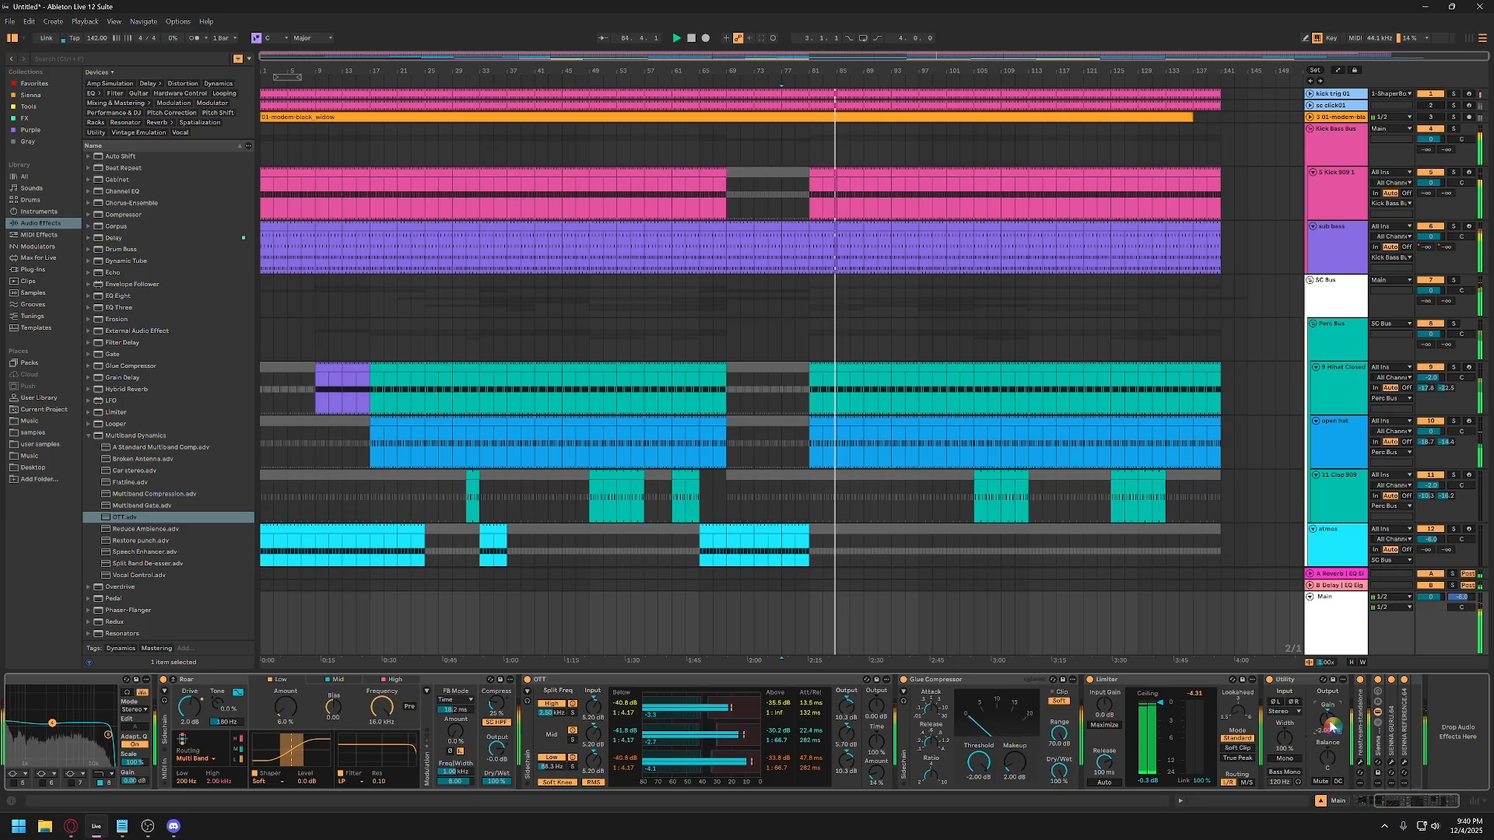
left_click(1342, 621)
left_click(783, 622)
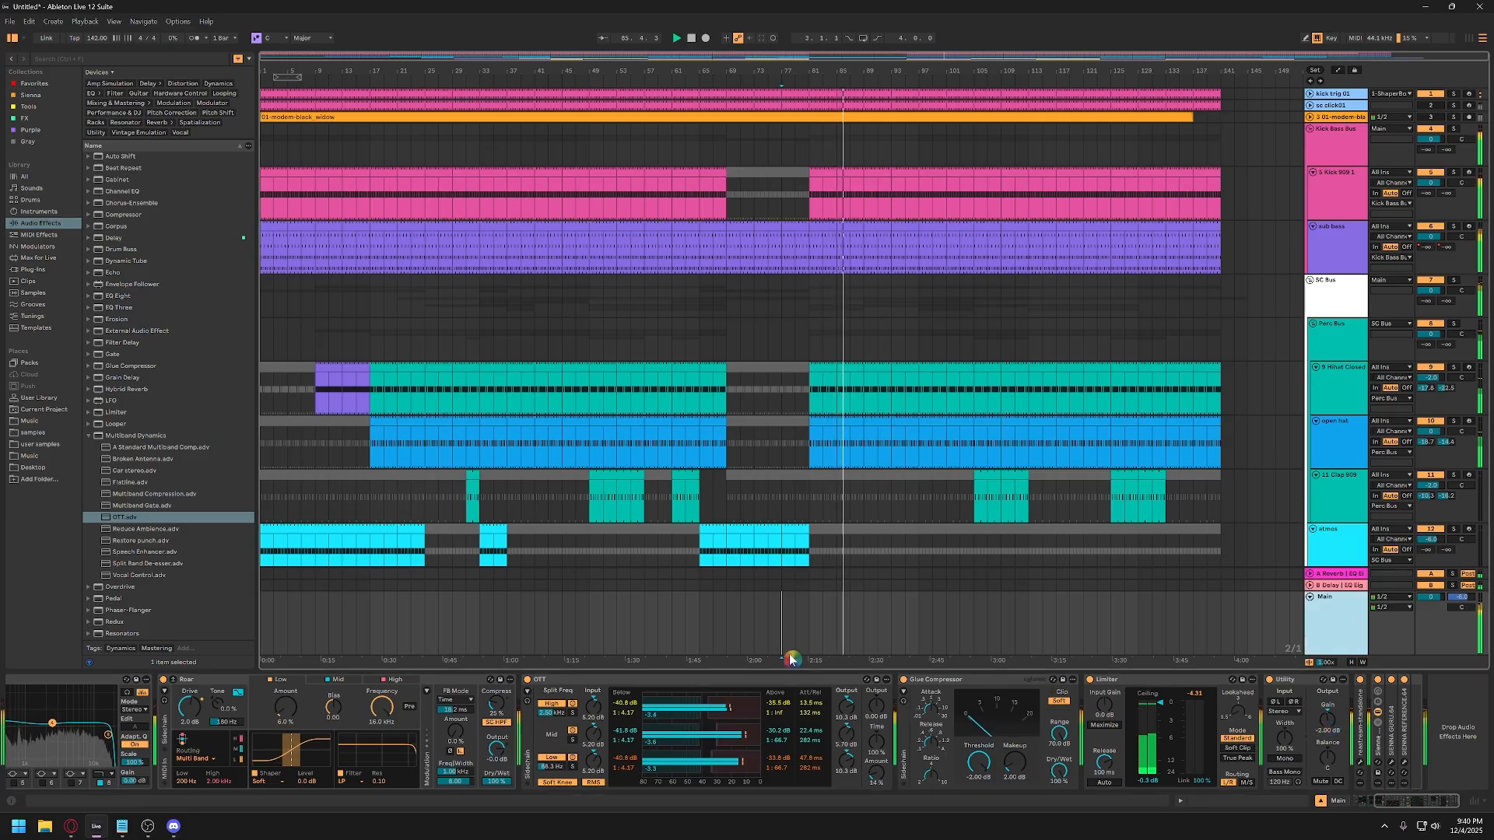
In the vocal track's Pro-Q 4, lower the high band to about -3 dB and add a bell boost of about 3 dB near 1.7 kHz.
scroll(893, 492, "down", 6)
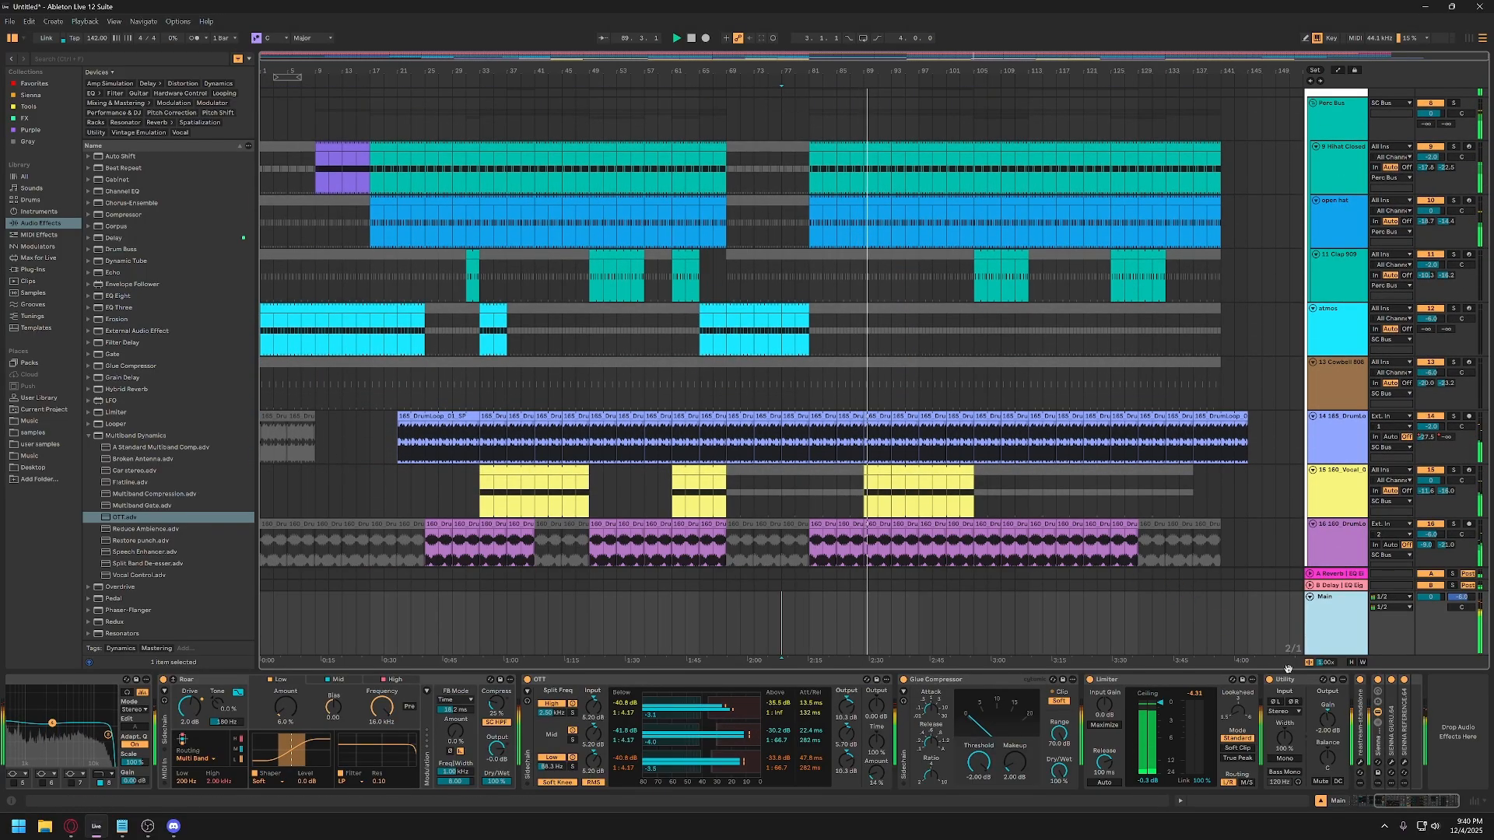
left_click(1348, 493)
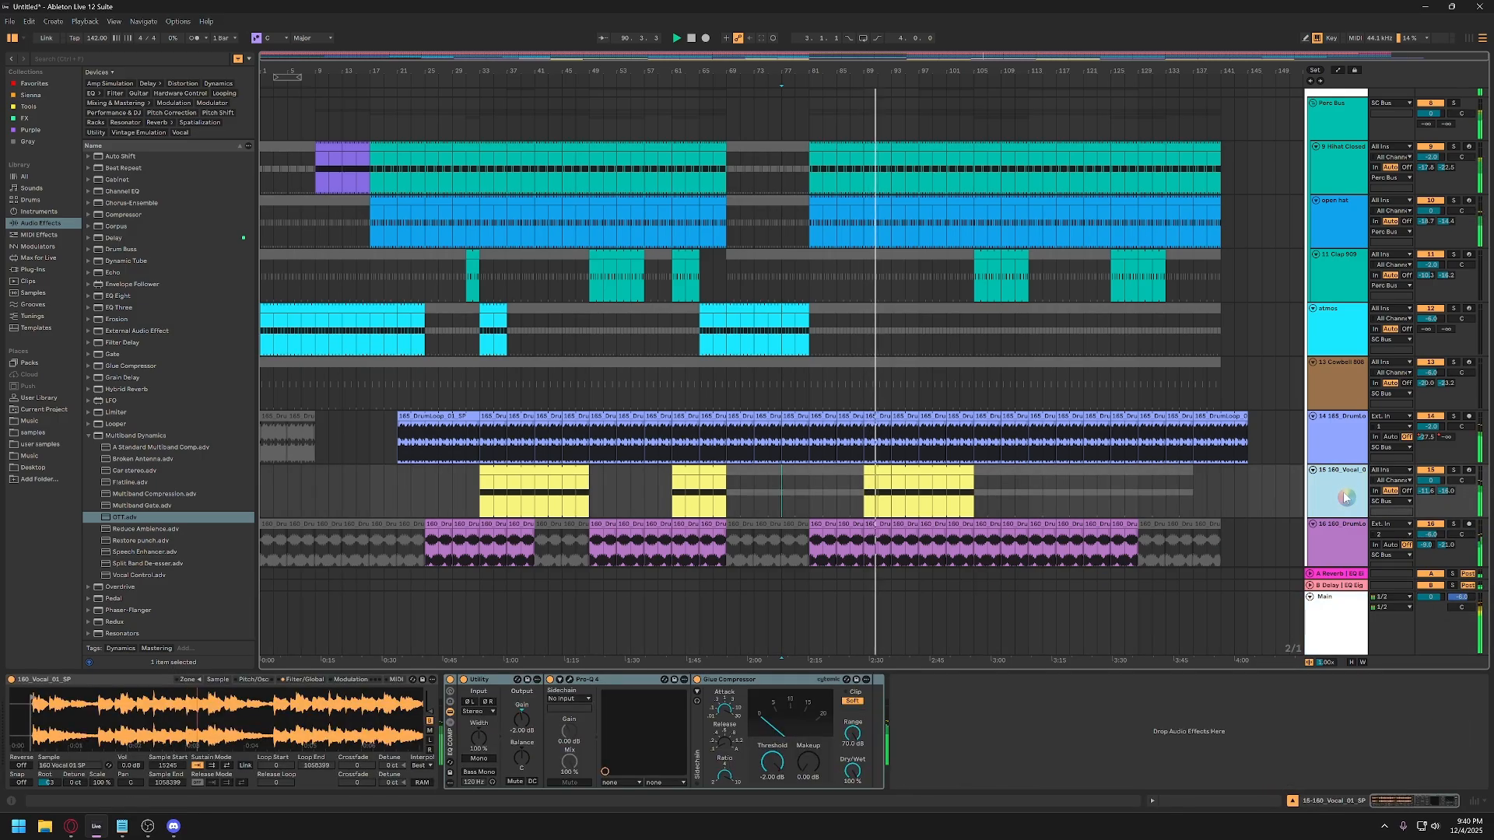
left_click(569, 679)
left_click_drag(866, 284, 847, 372)
left_click(907, 350)
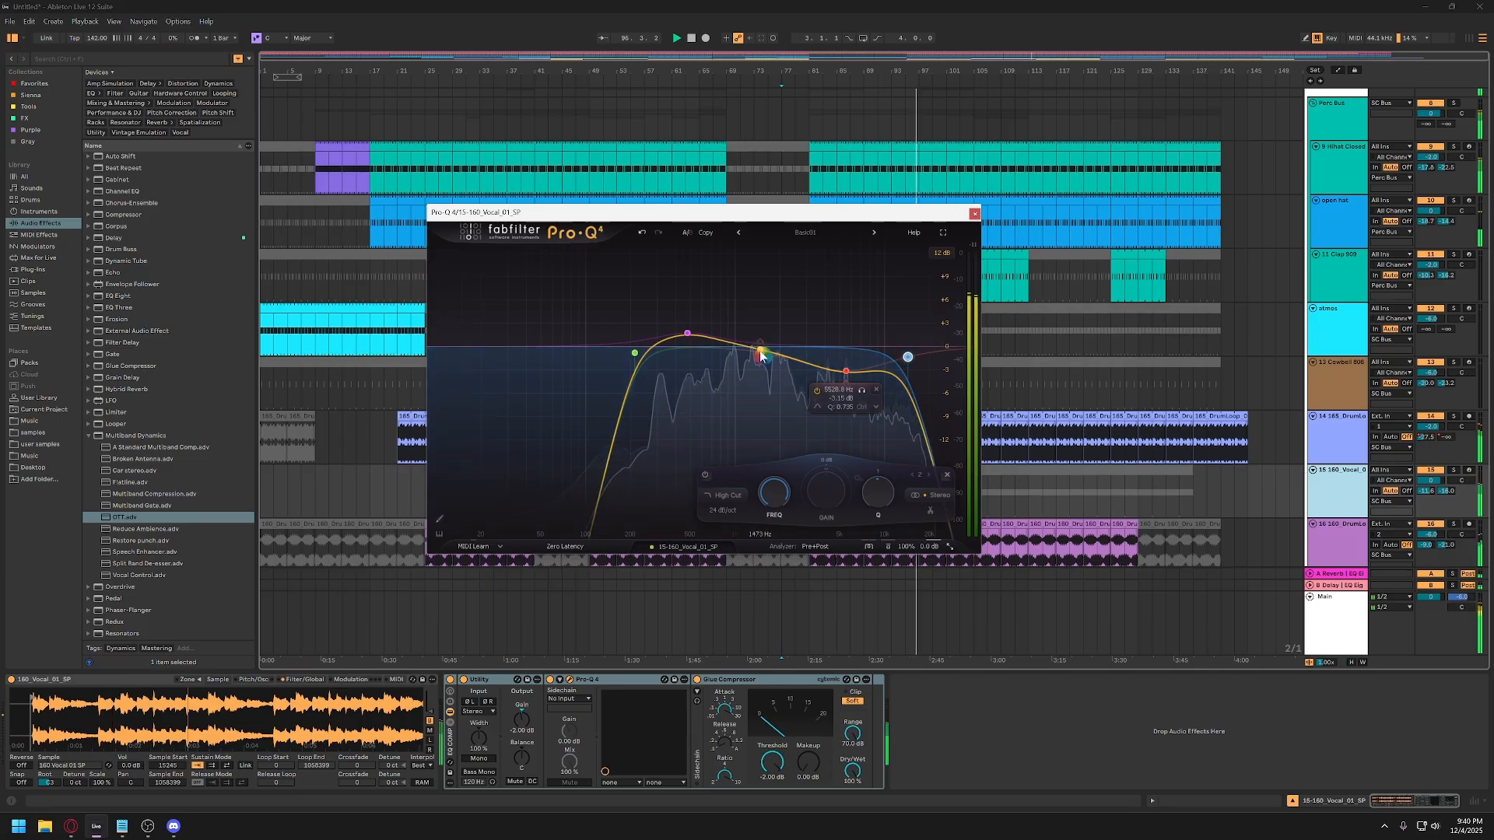
left_click_drag(762, 344, 770, 322)
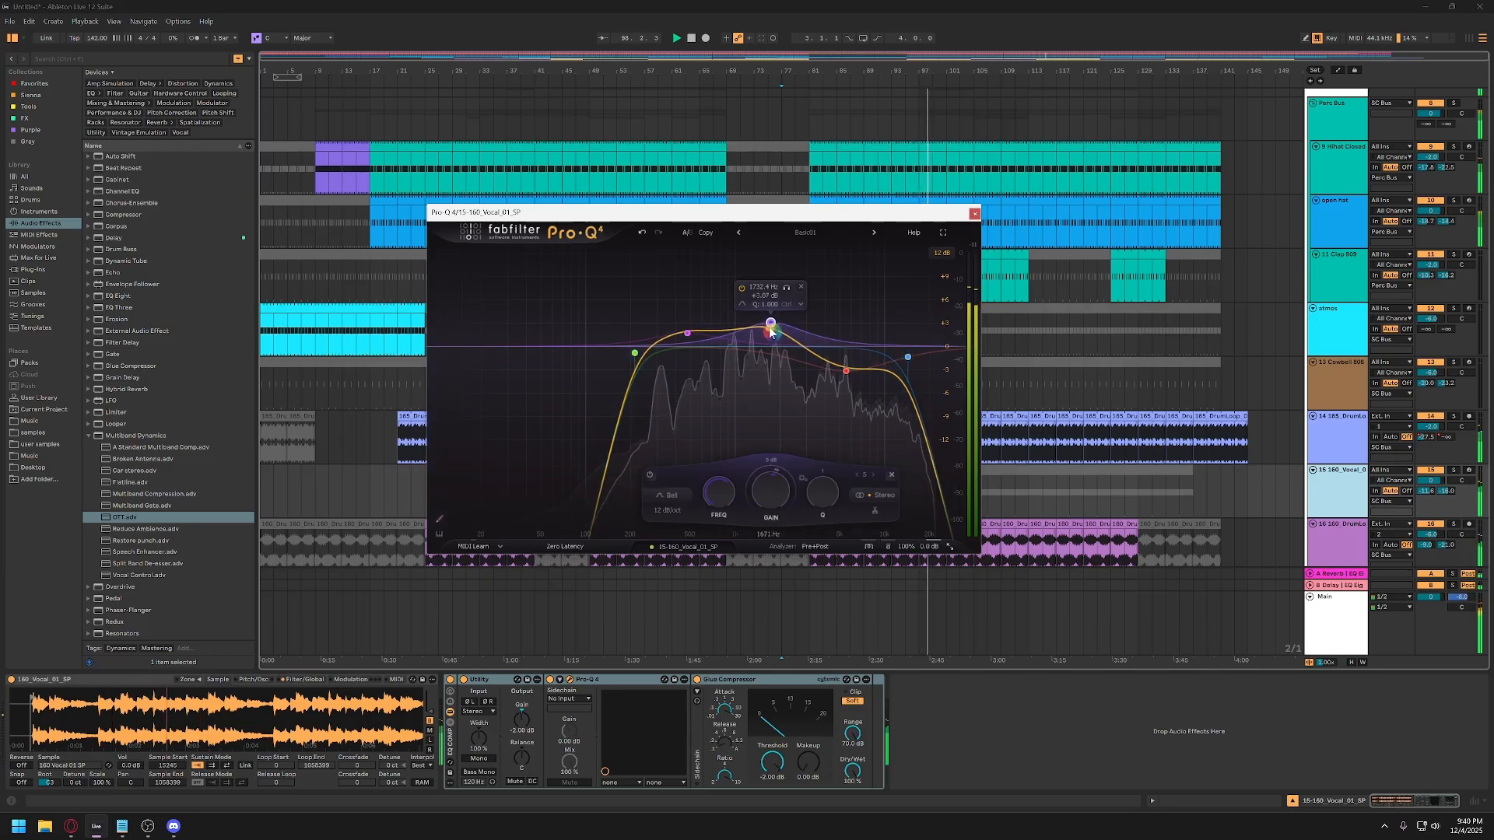
left_click(974, 213)
Return to Main's chain and look over all tracks of the arrangement during playback.
left_click(1330, 631)
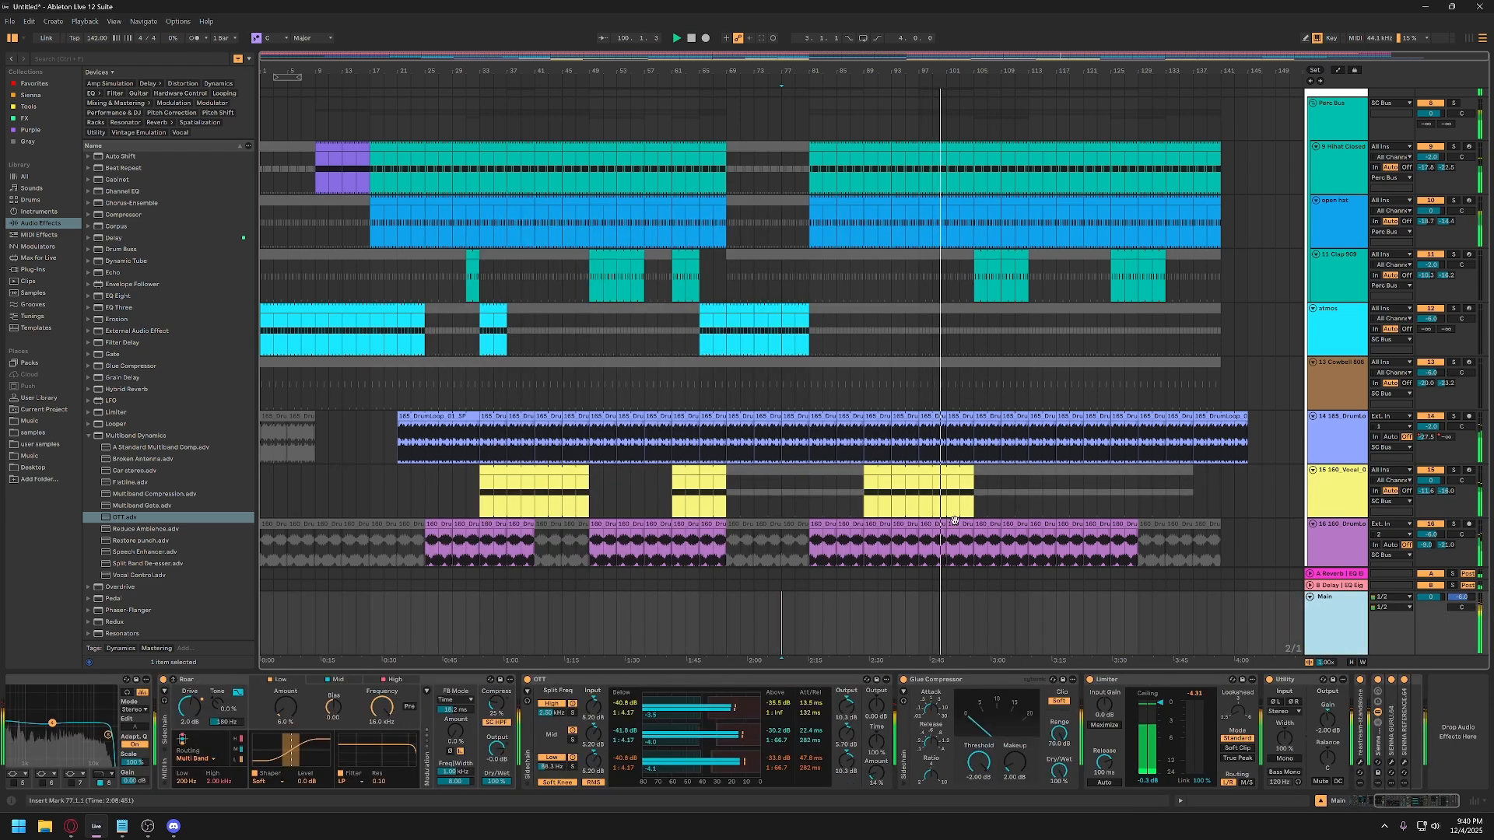
scroll(932, 543, "down", 2)
scroll(937, 546, "down", 1)
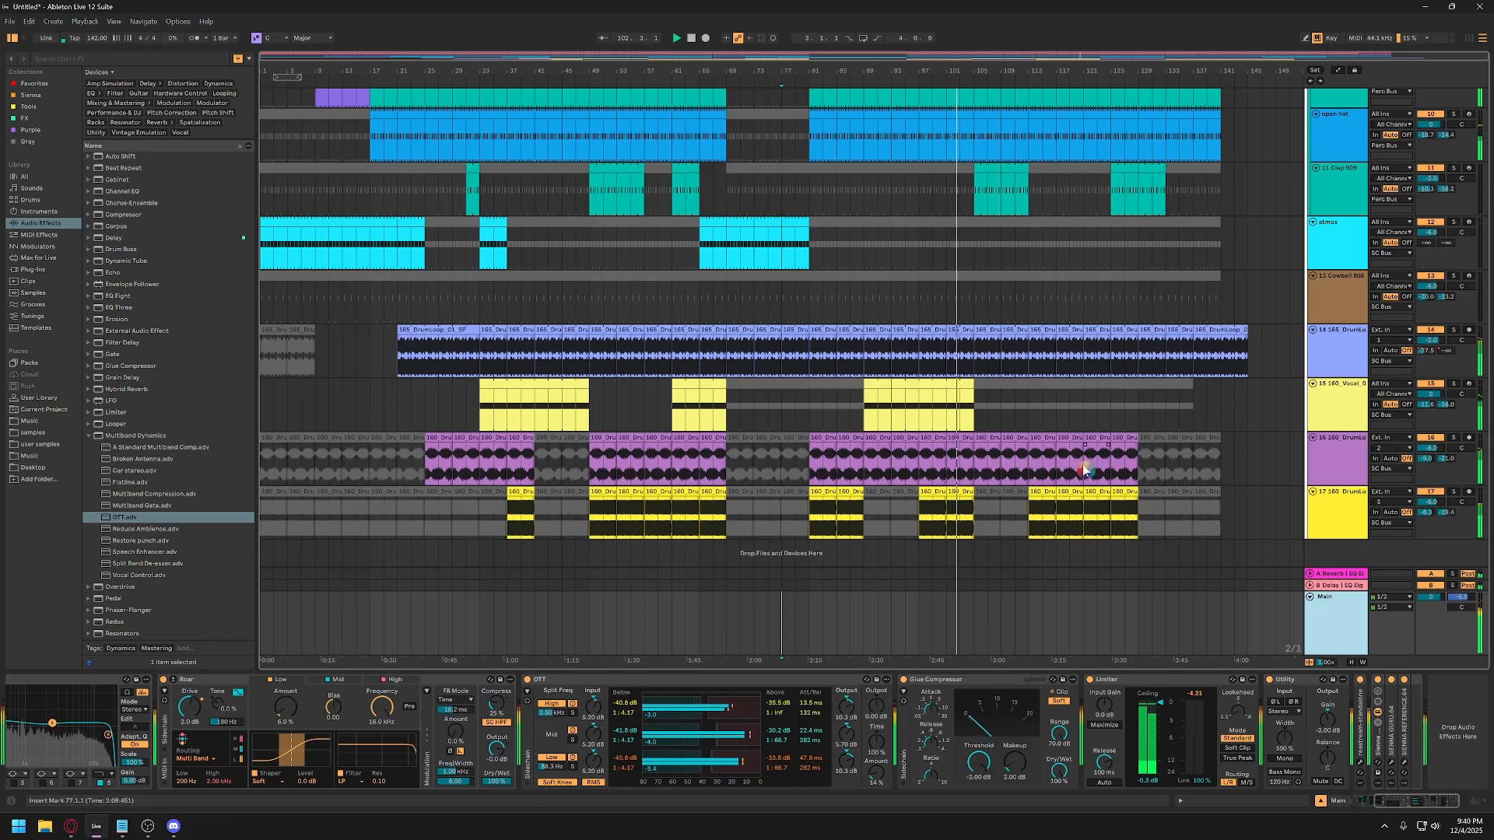
scroll(1034, 448, "up", 3)
scroll(1032, 448, "up", 5)
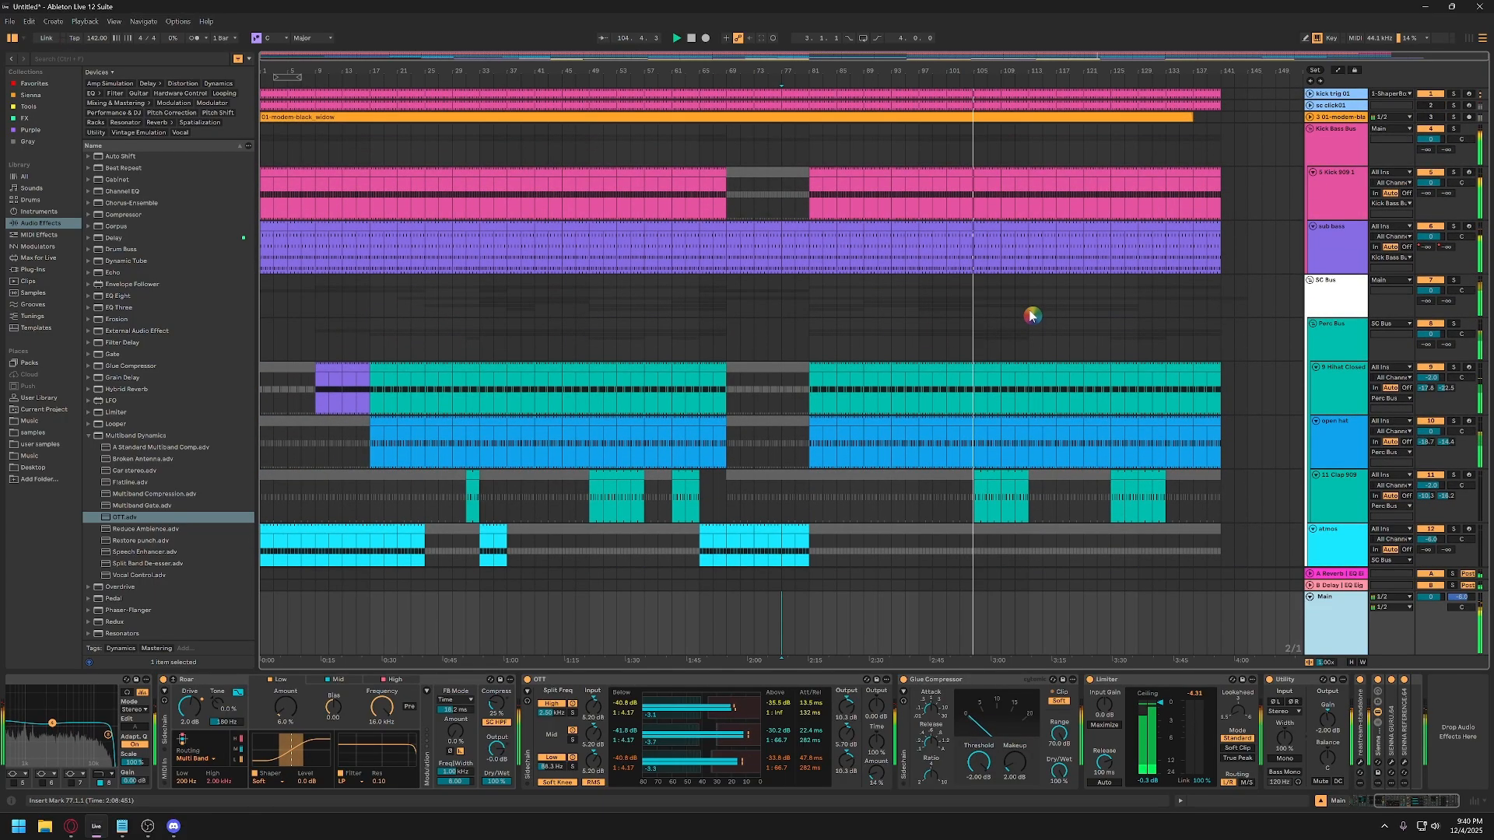
scroll(944, 310, "down", 4)
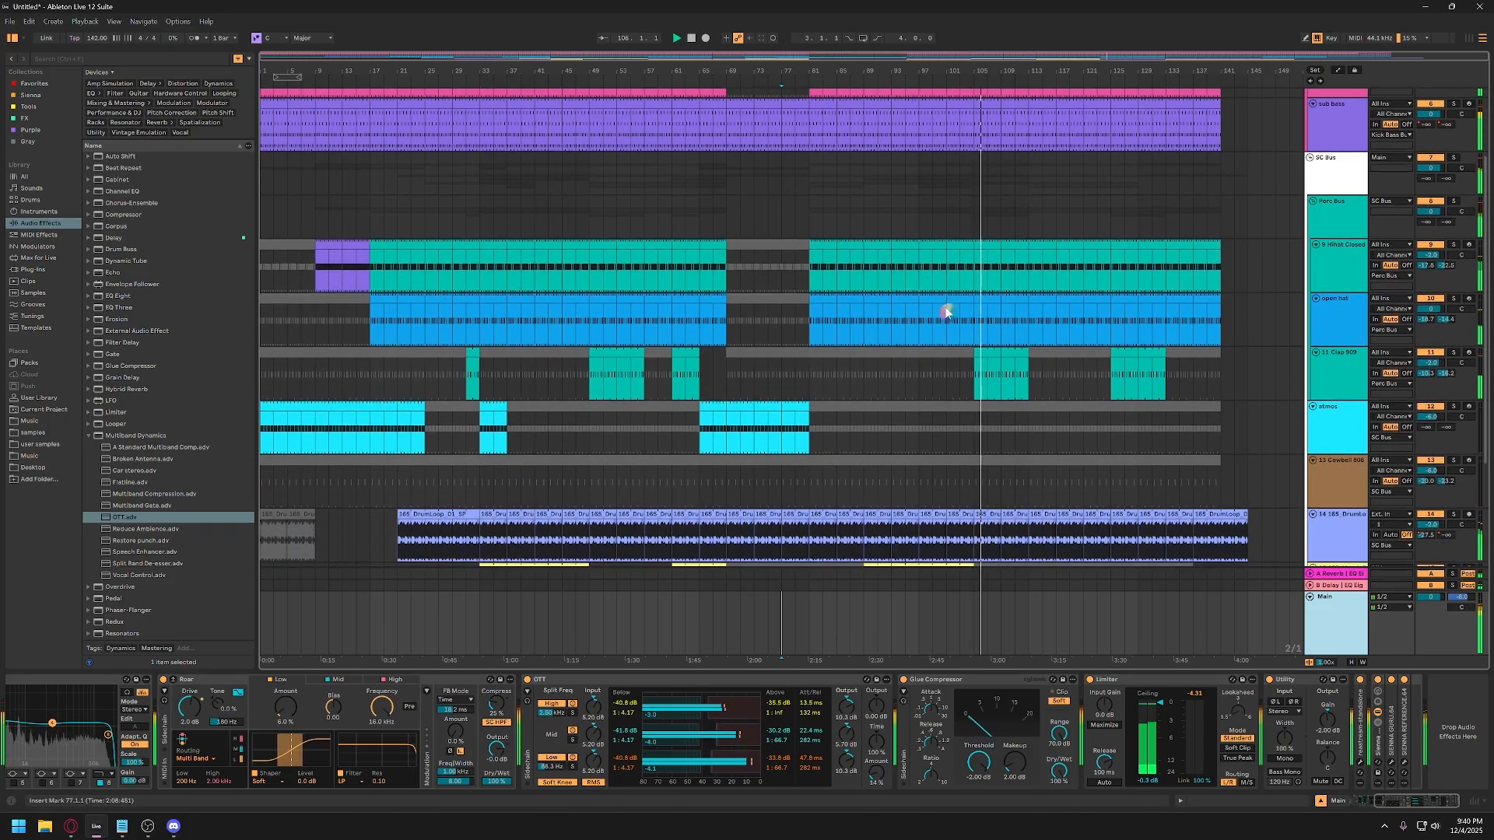
Check the remaining tracks and Glue Compressor's response during playback, stop the song and select Main.
scroll(986, 371, "down", 4)
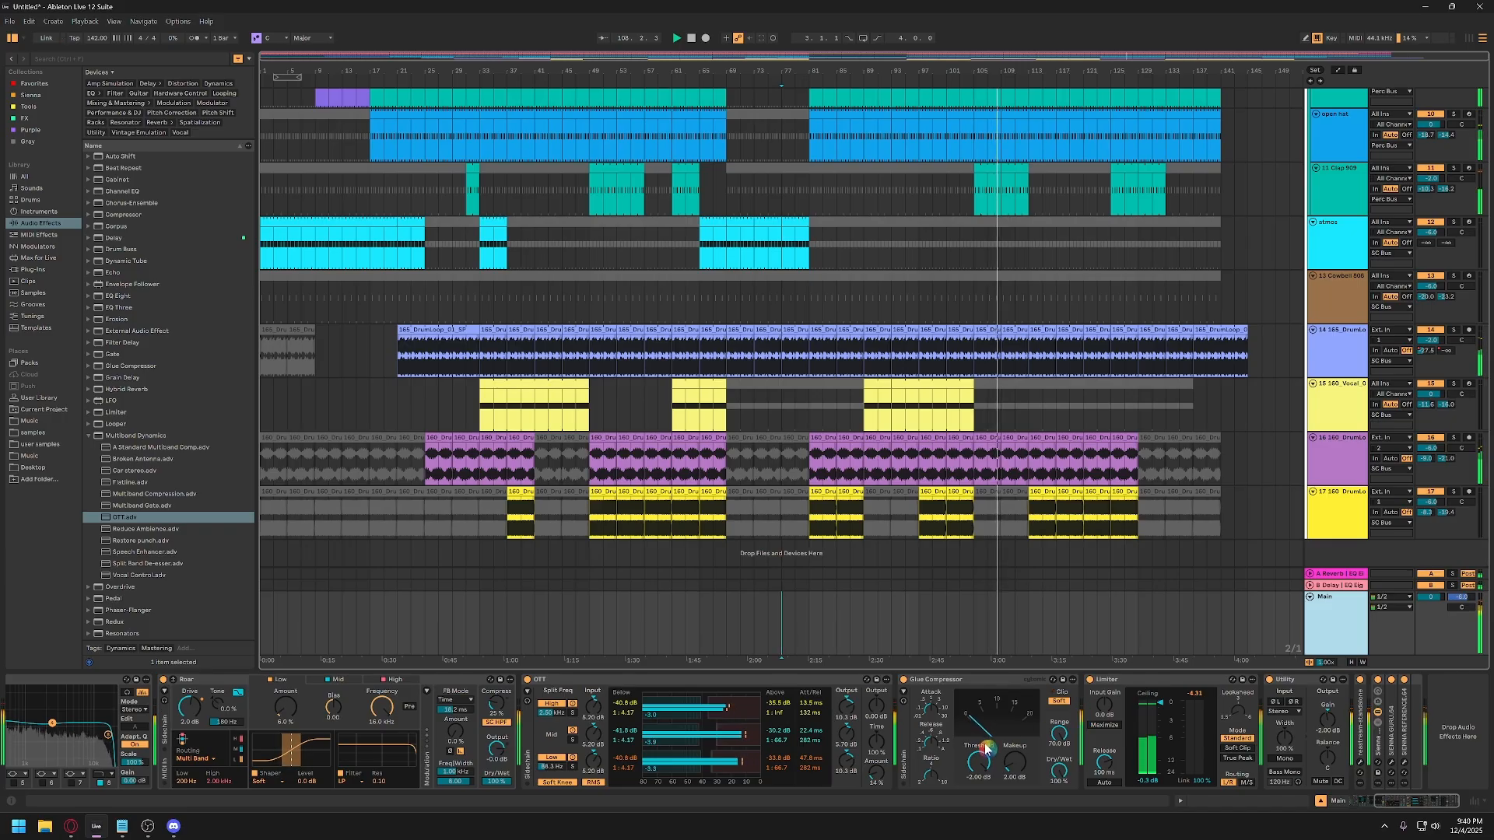
left_click_drag(1021, 769, 1022, 777)
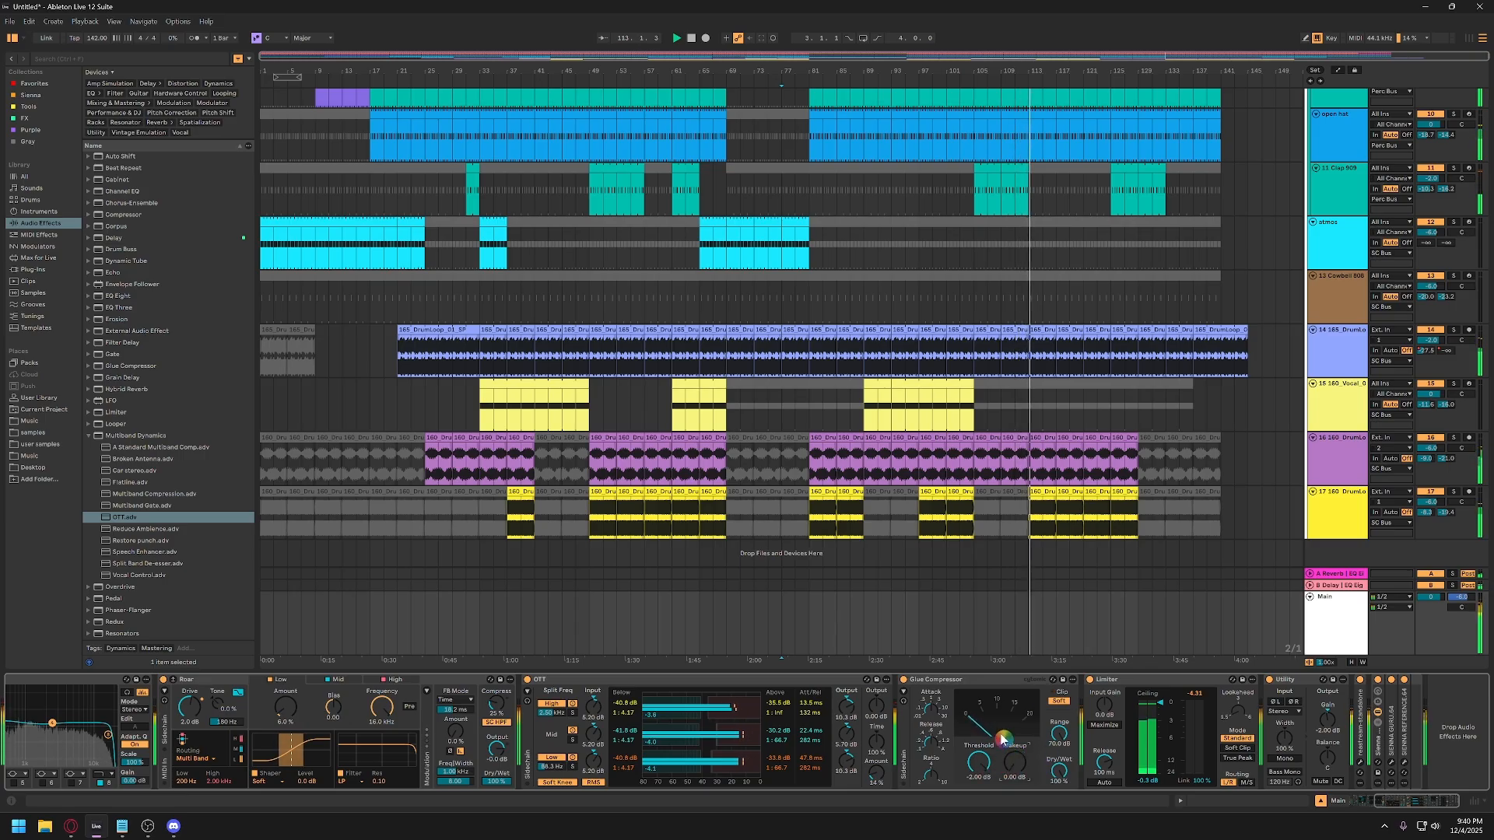
key("space")
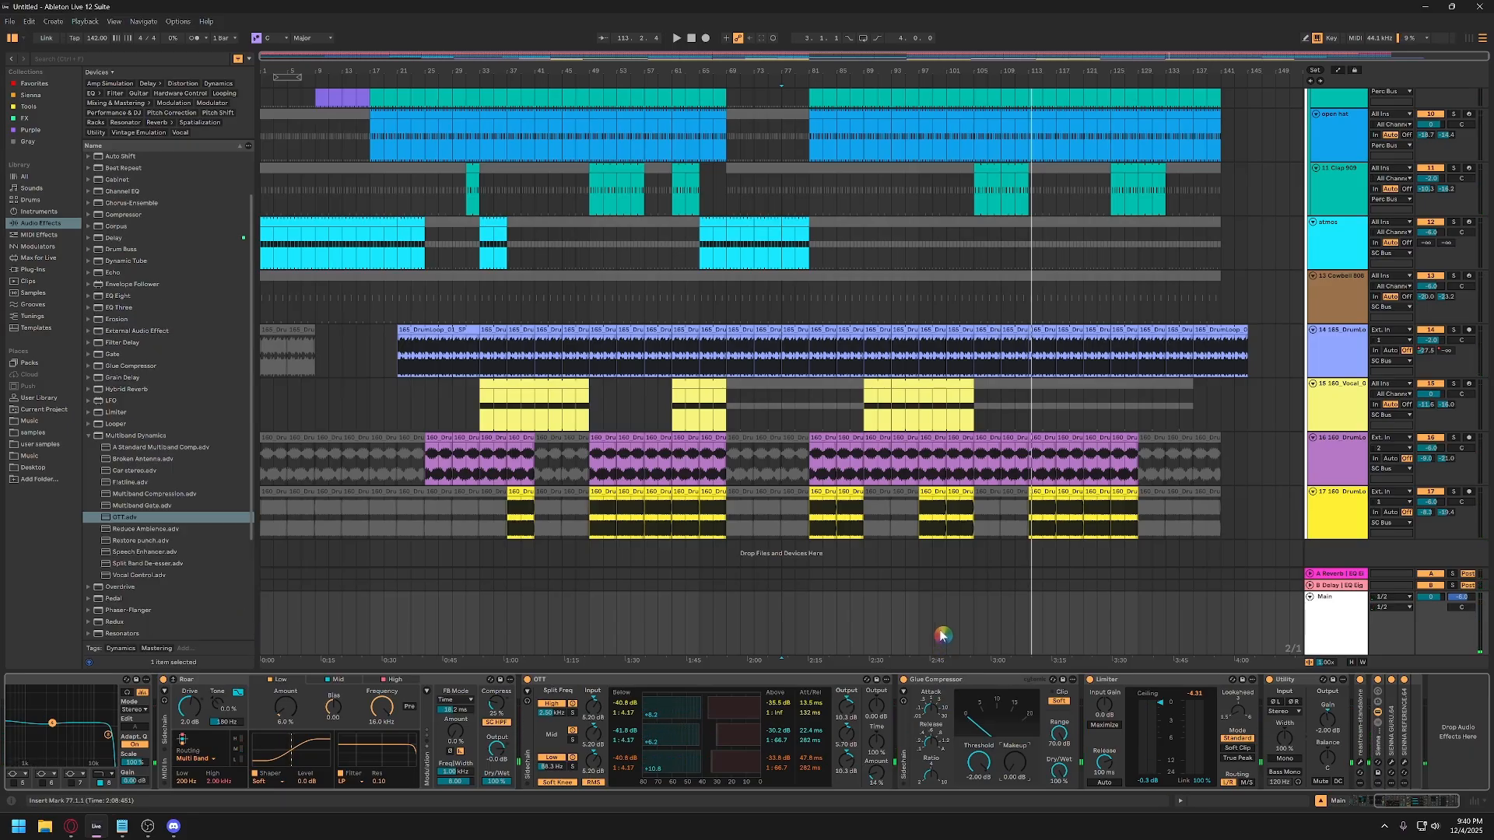
left_click(1317, 619)
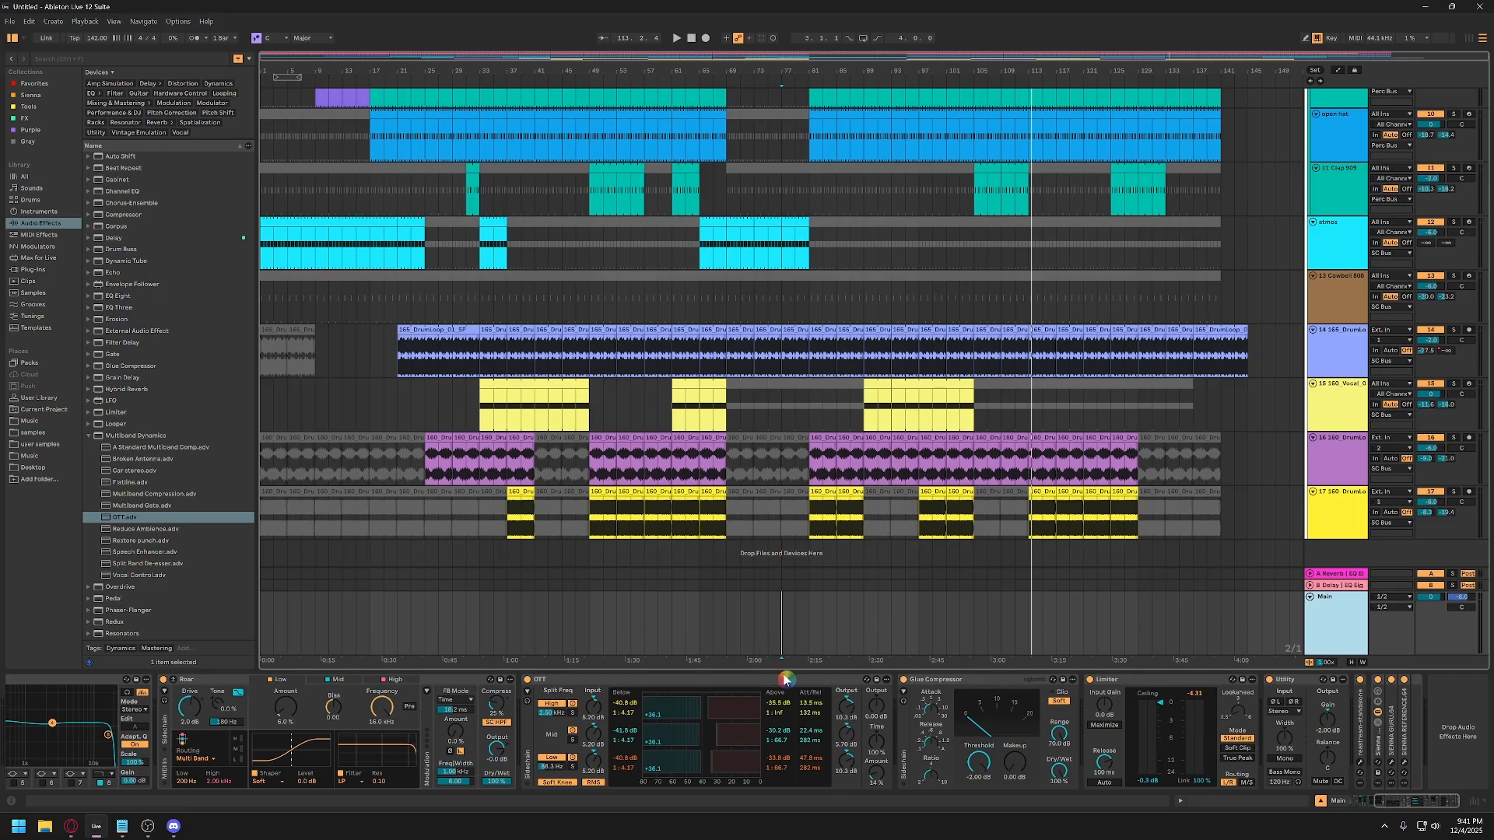
Raise the Limiter's Input Gain to 2 dB on Main and audition the song from bar 65.
left_click(698, 615)
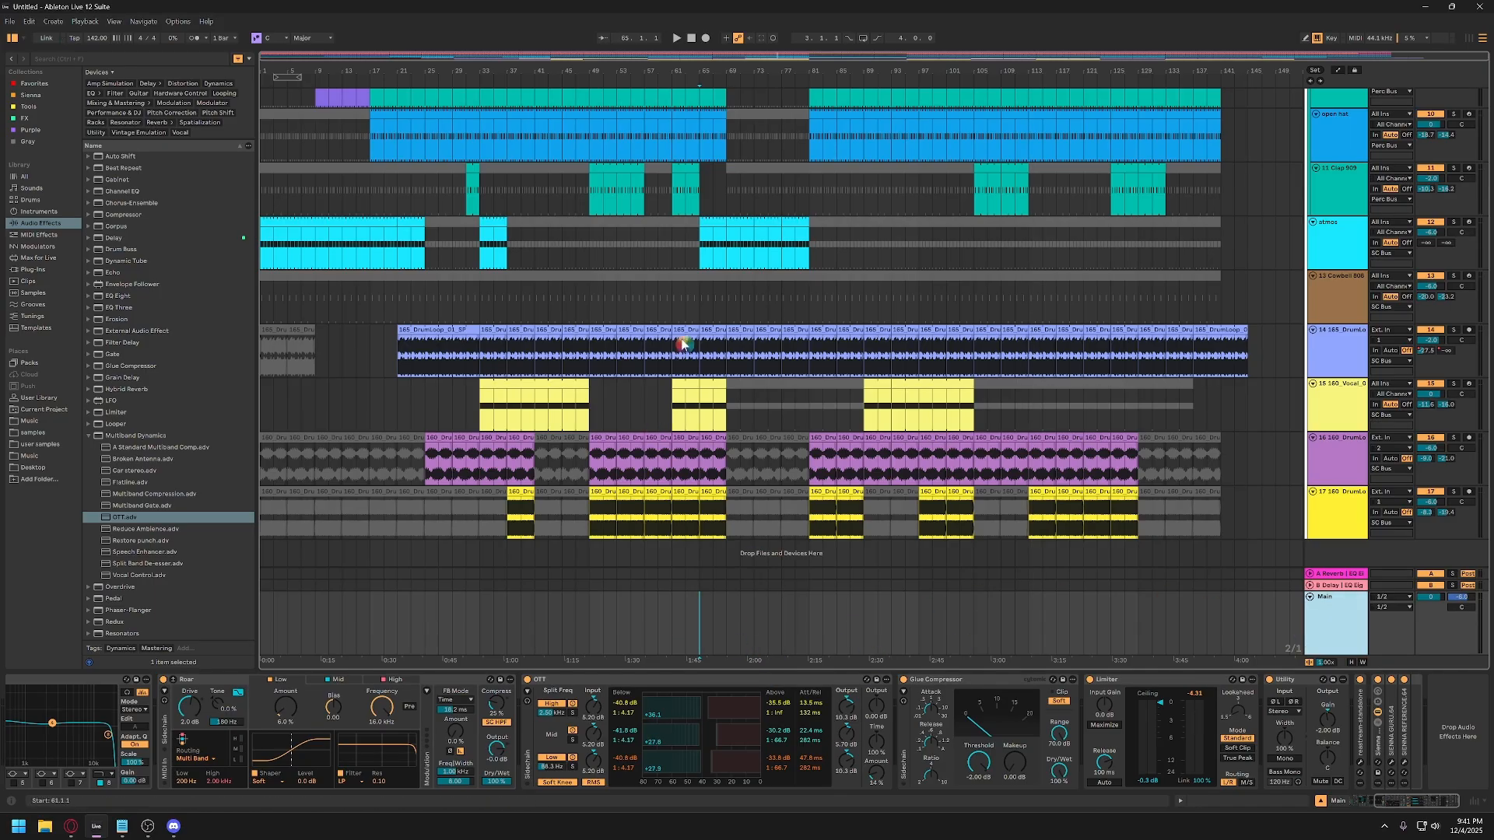
scroll(700, 295, "up", 2)
scroll(883, 117, "up", 1)
scroll(867, 390, "down", 3)
left_click(989, 688)
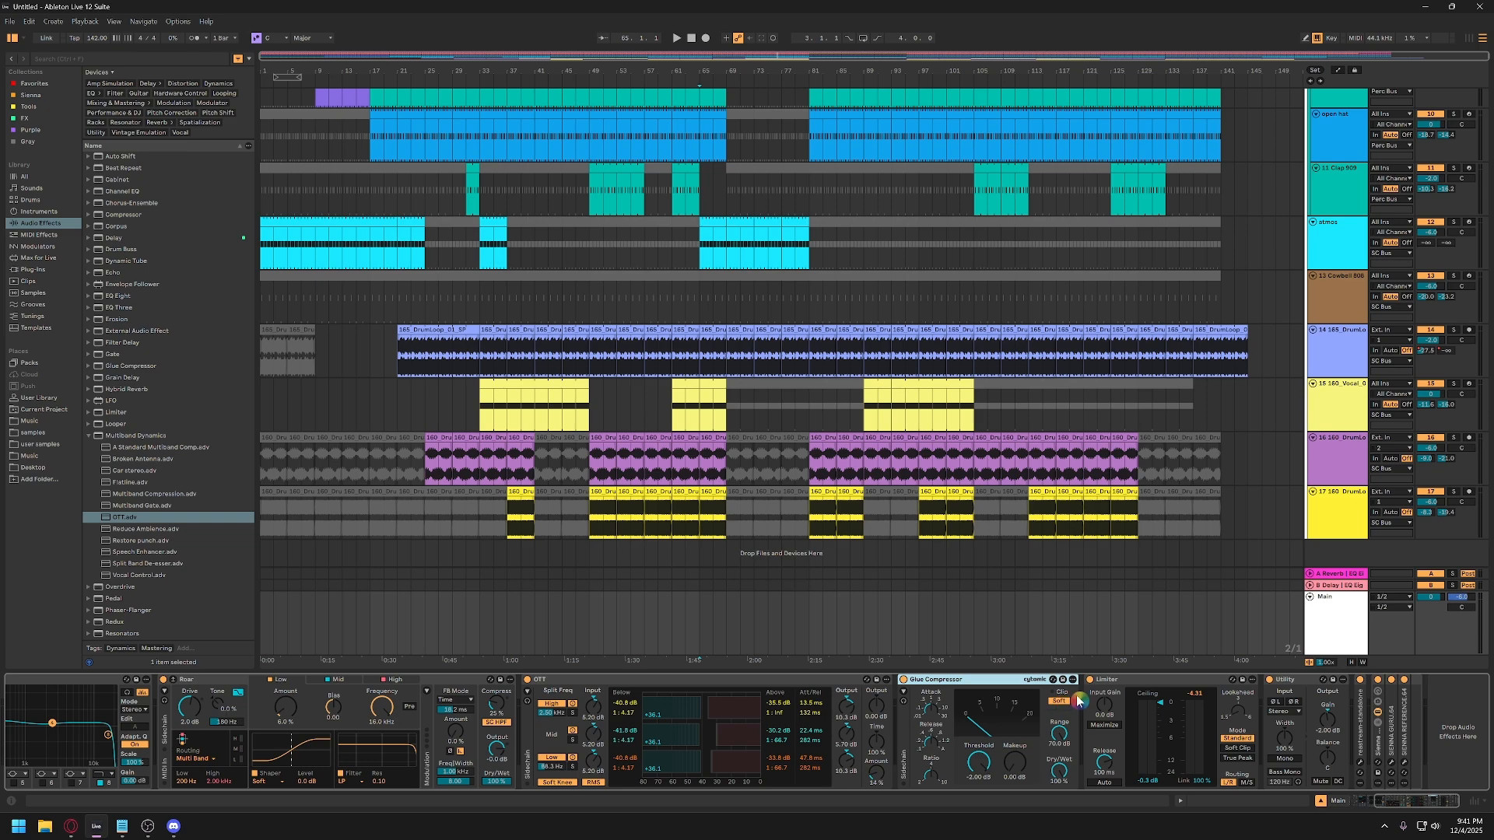
left_click(1123, 687)
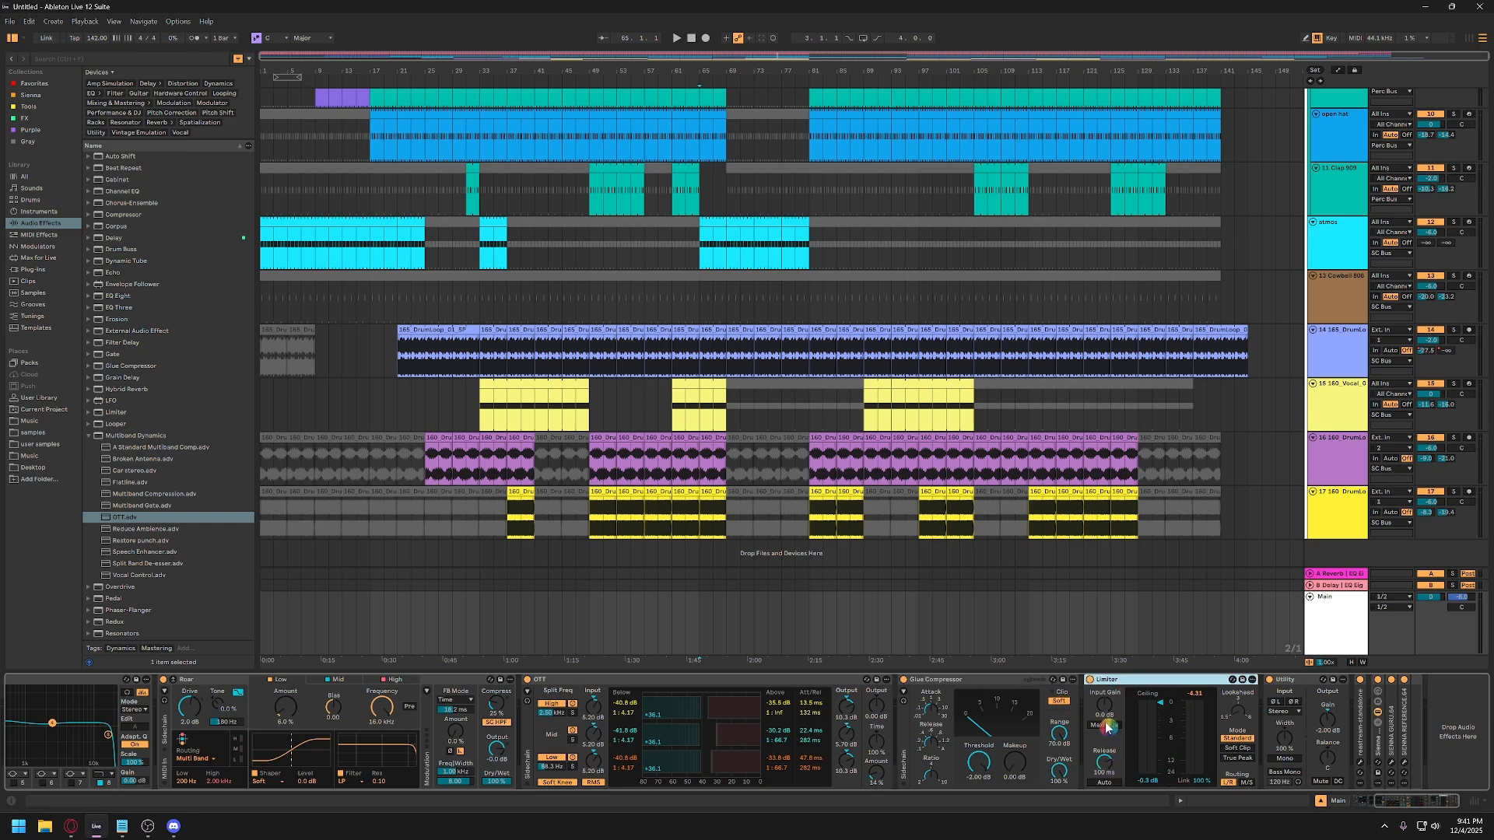
left_click_drag(1106, 704, 1107, 706)
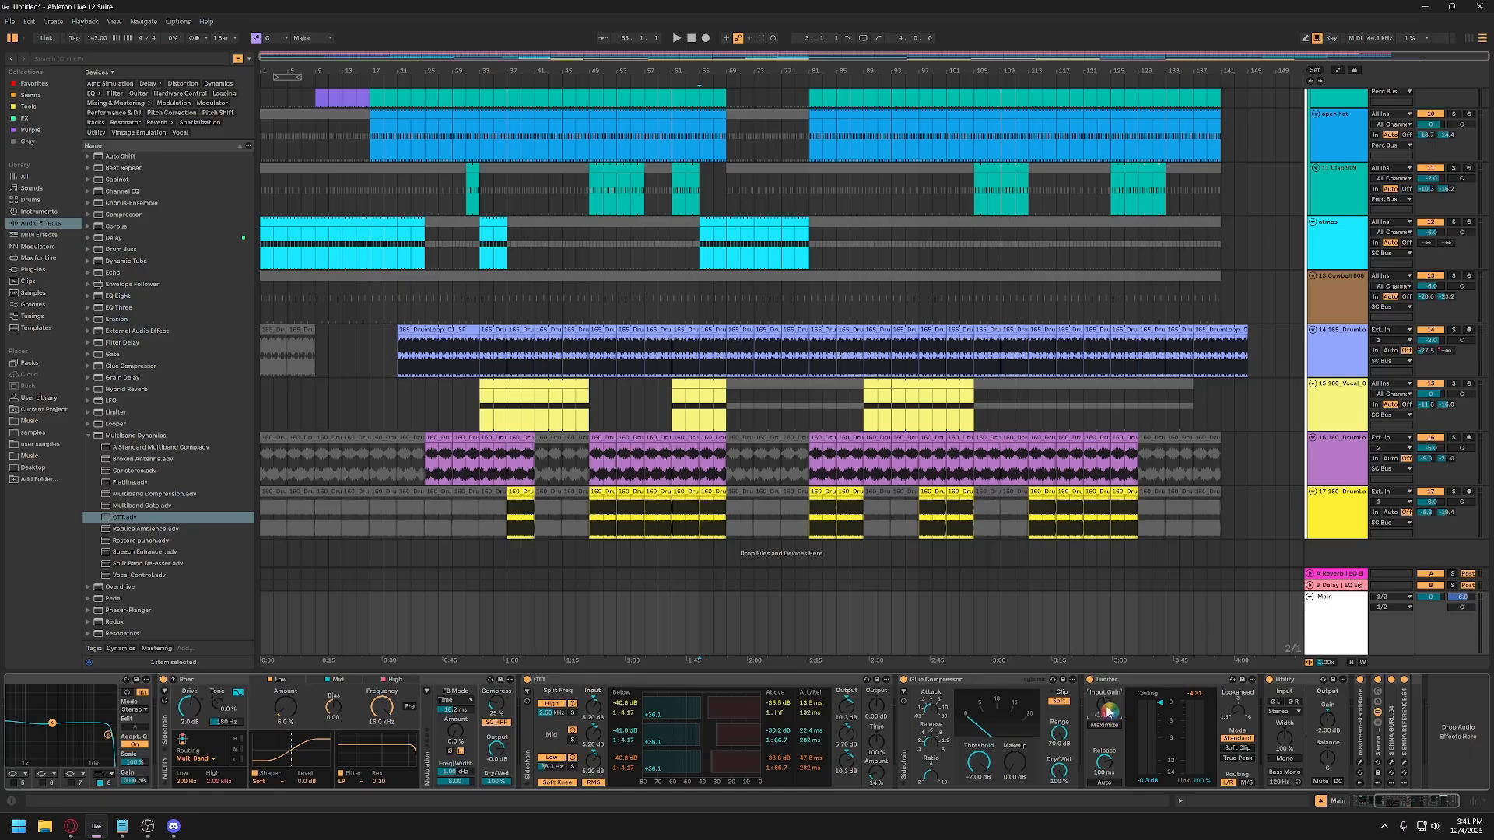
key("space")
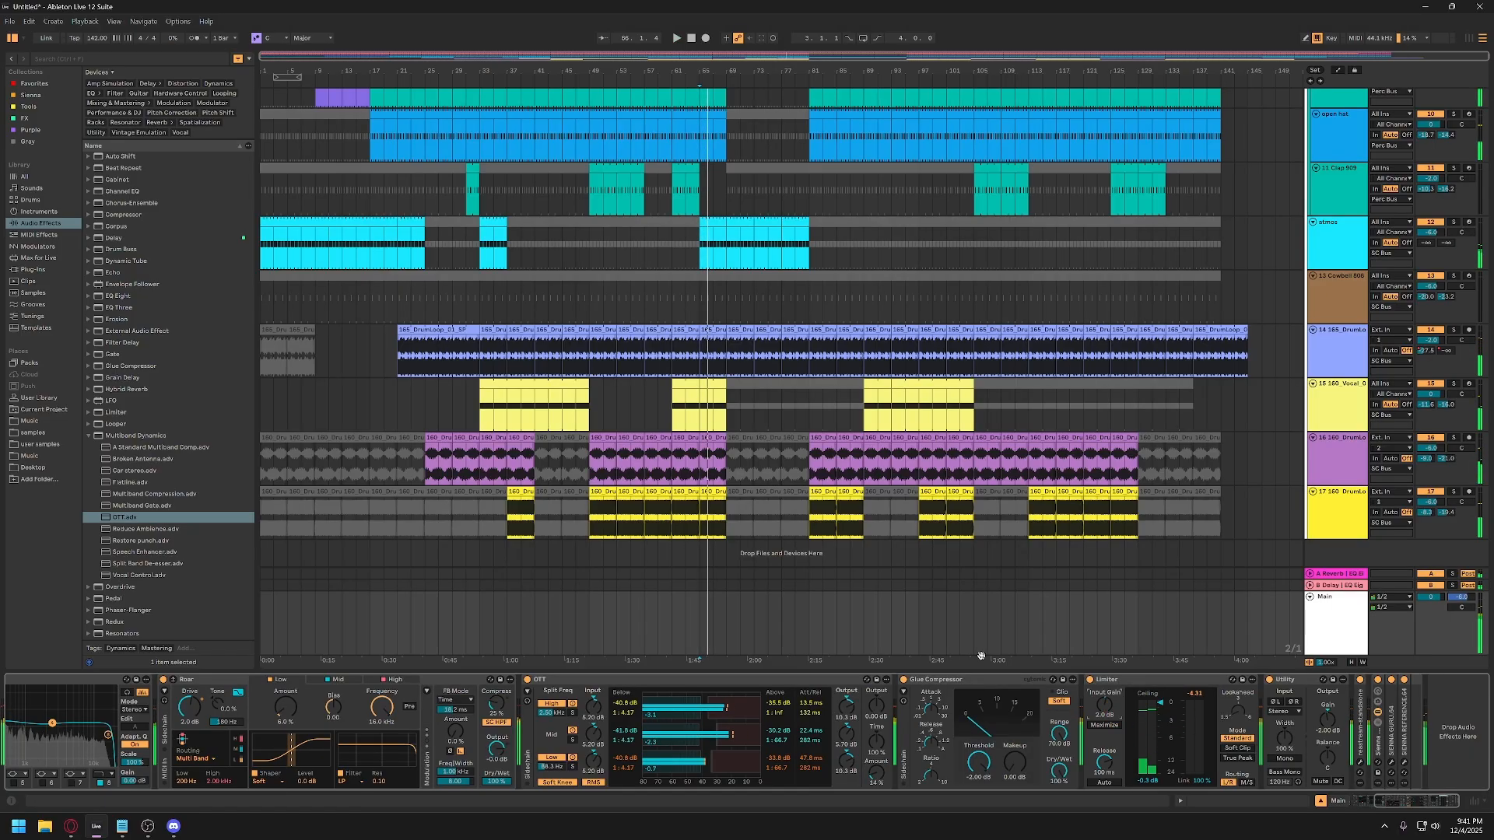
Audition the song from bar 81 and set the Limiter's Input Gain to 1 dB during playback.
left_click(808, 616)
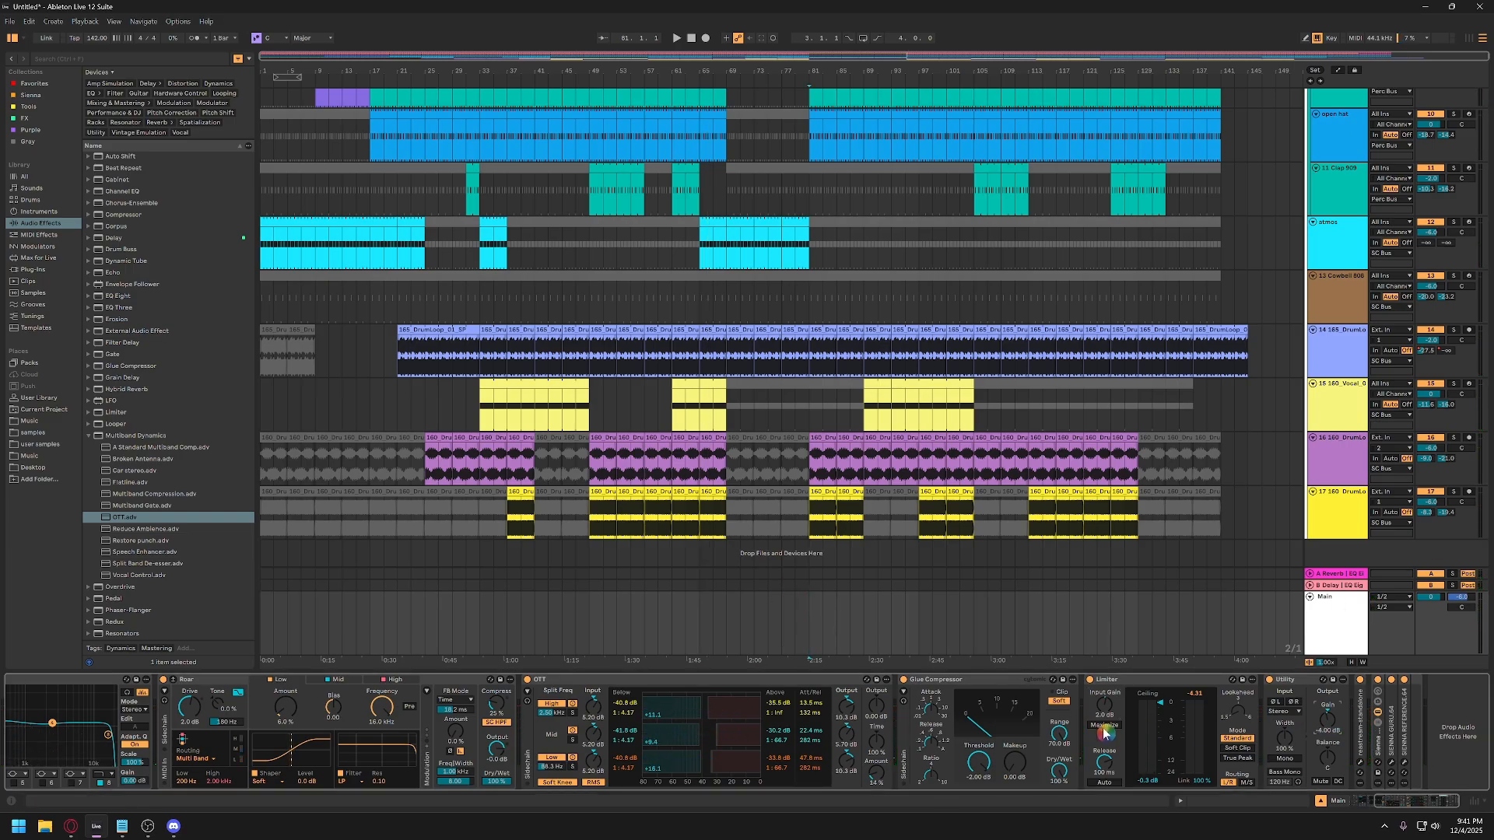
key("space")
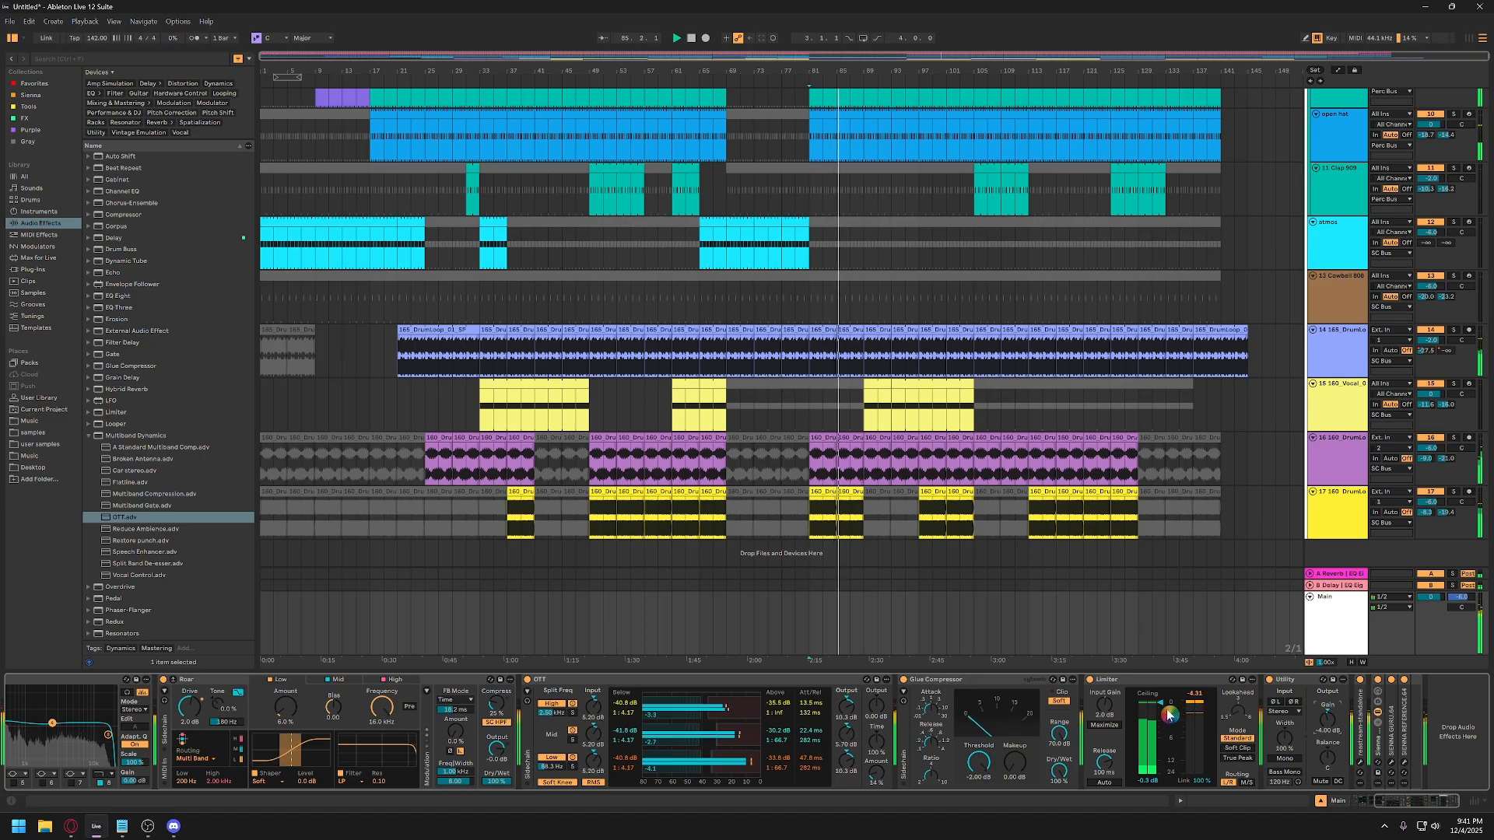
double_click(1109, 711)
key("space")
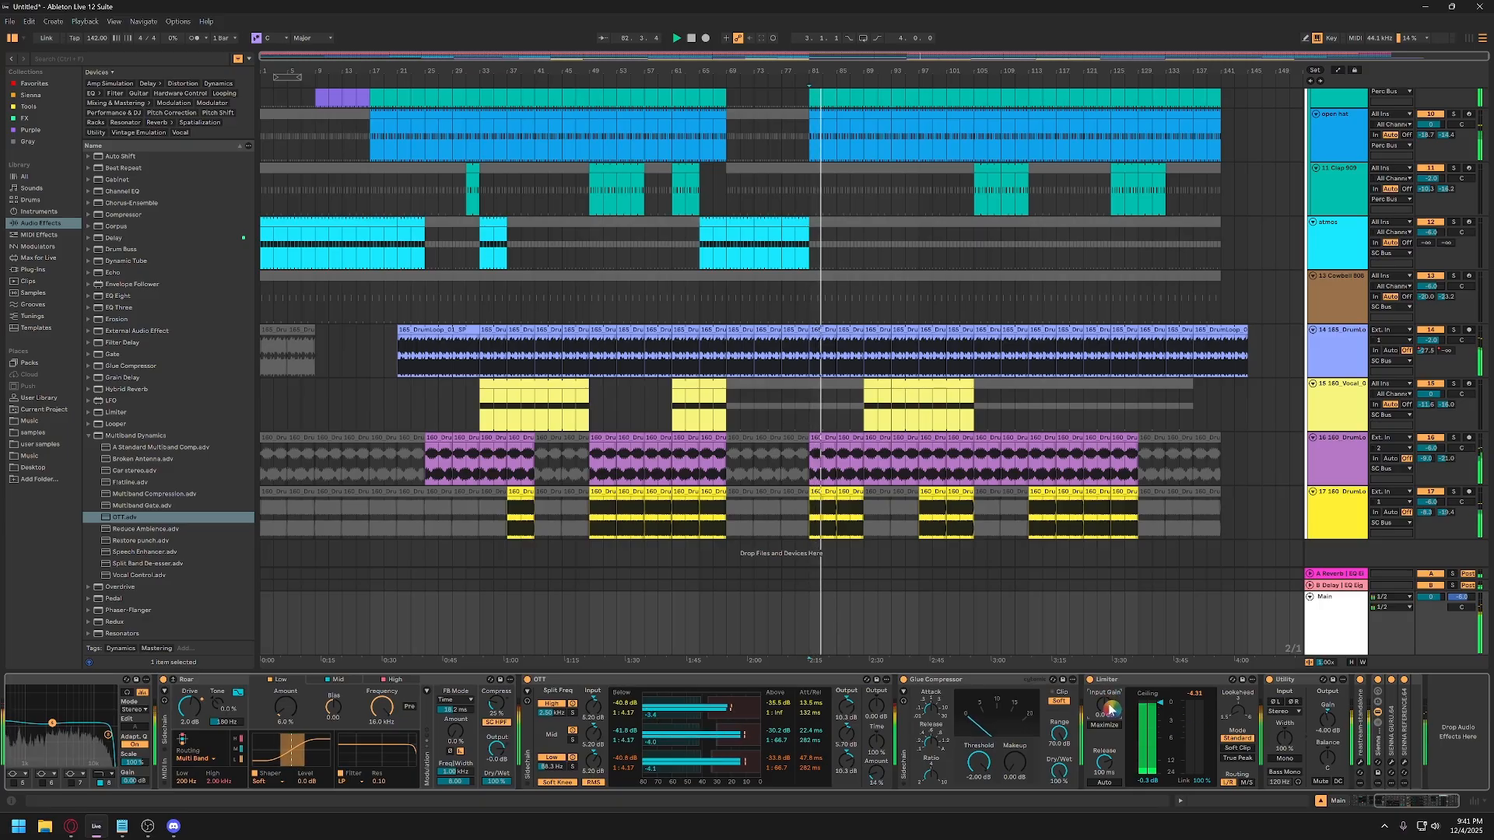
left_click_drag(1109, 709, 1109, 705)
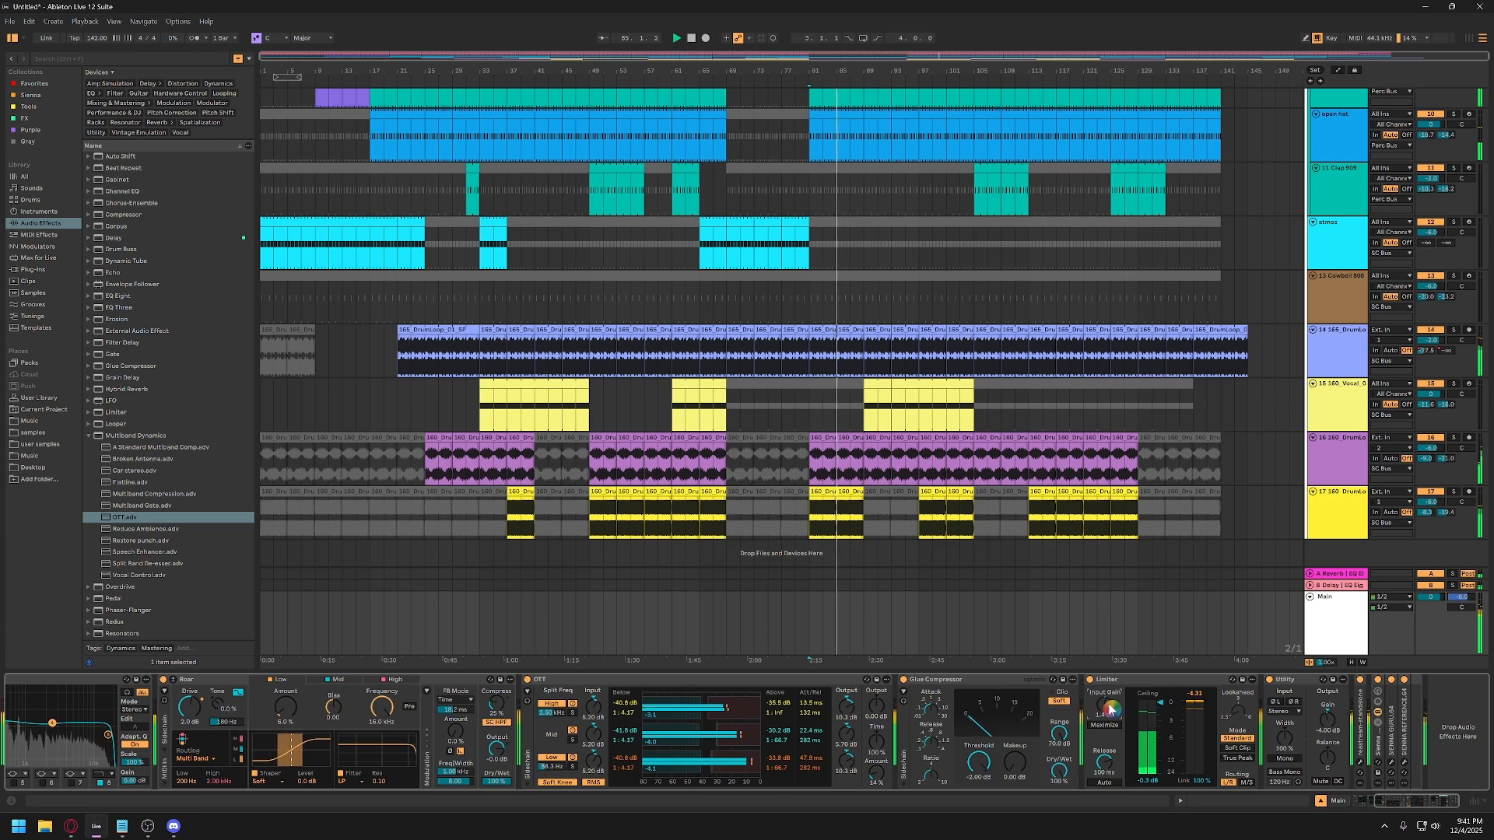
left_click_drag(1110, 709, 1110, 711)
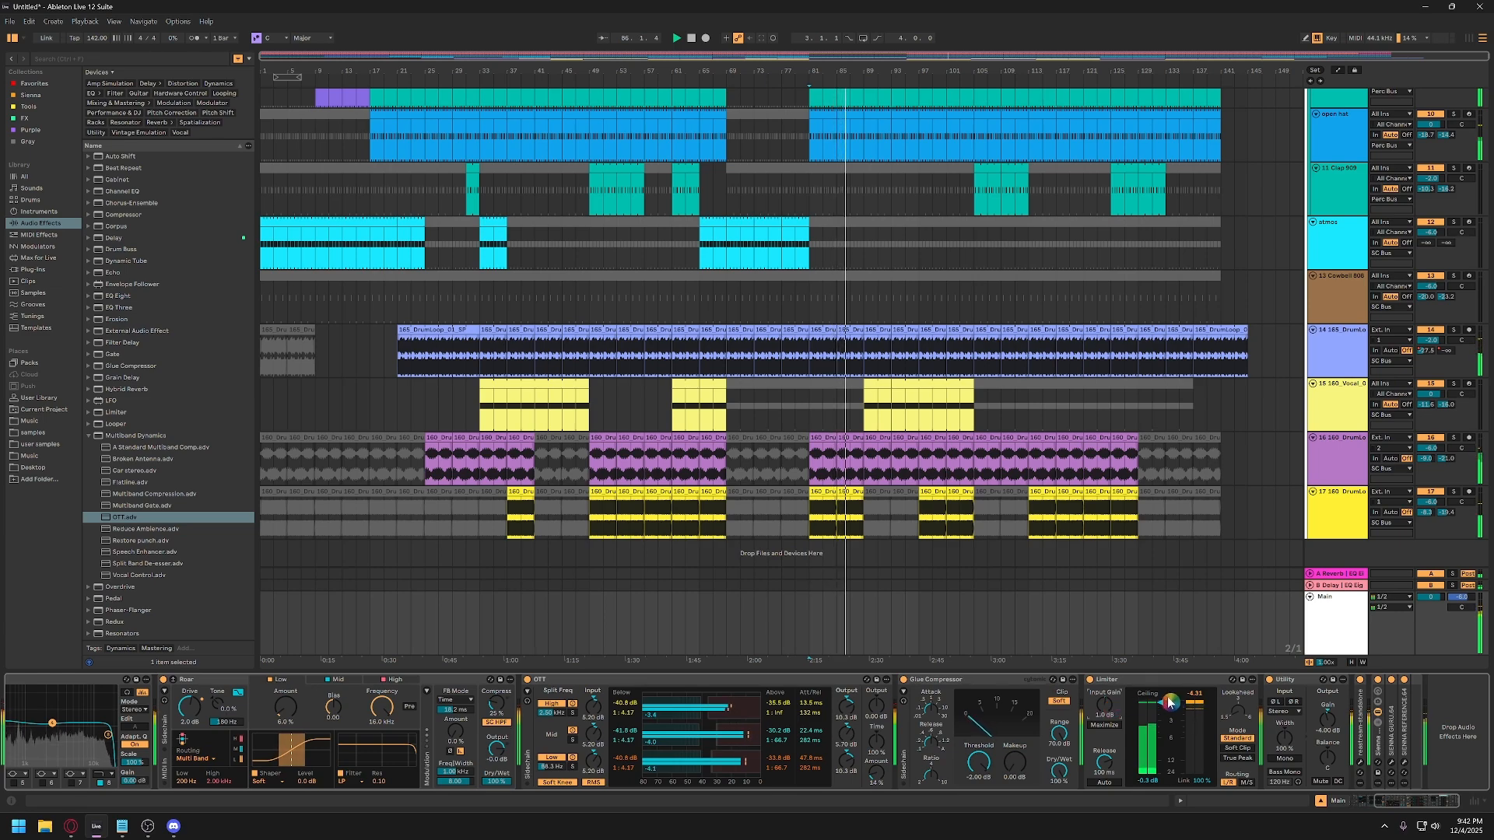
Push the Limiter's Input Gain far up during playback to demonstrate heavy limiting, and stop the song.
left_click(1326, 605)
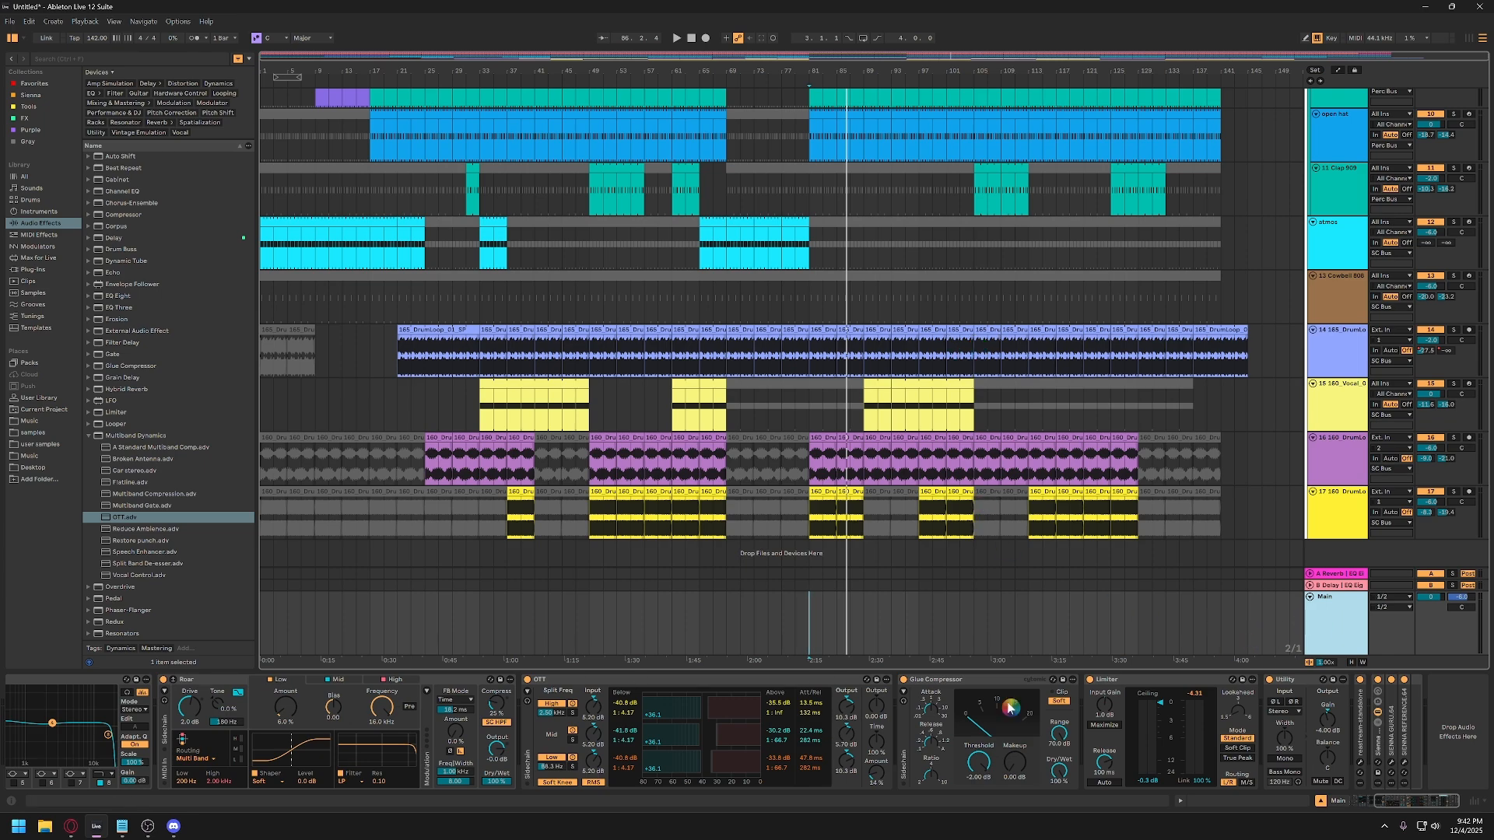
left_click(1111, 696)
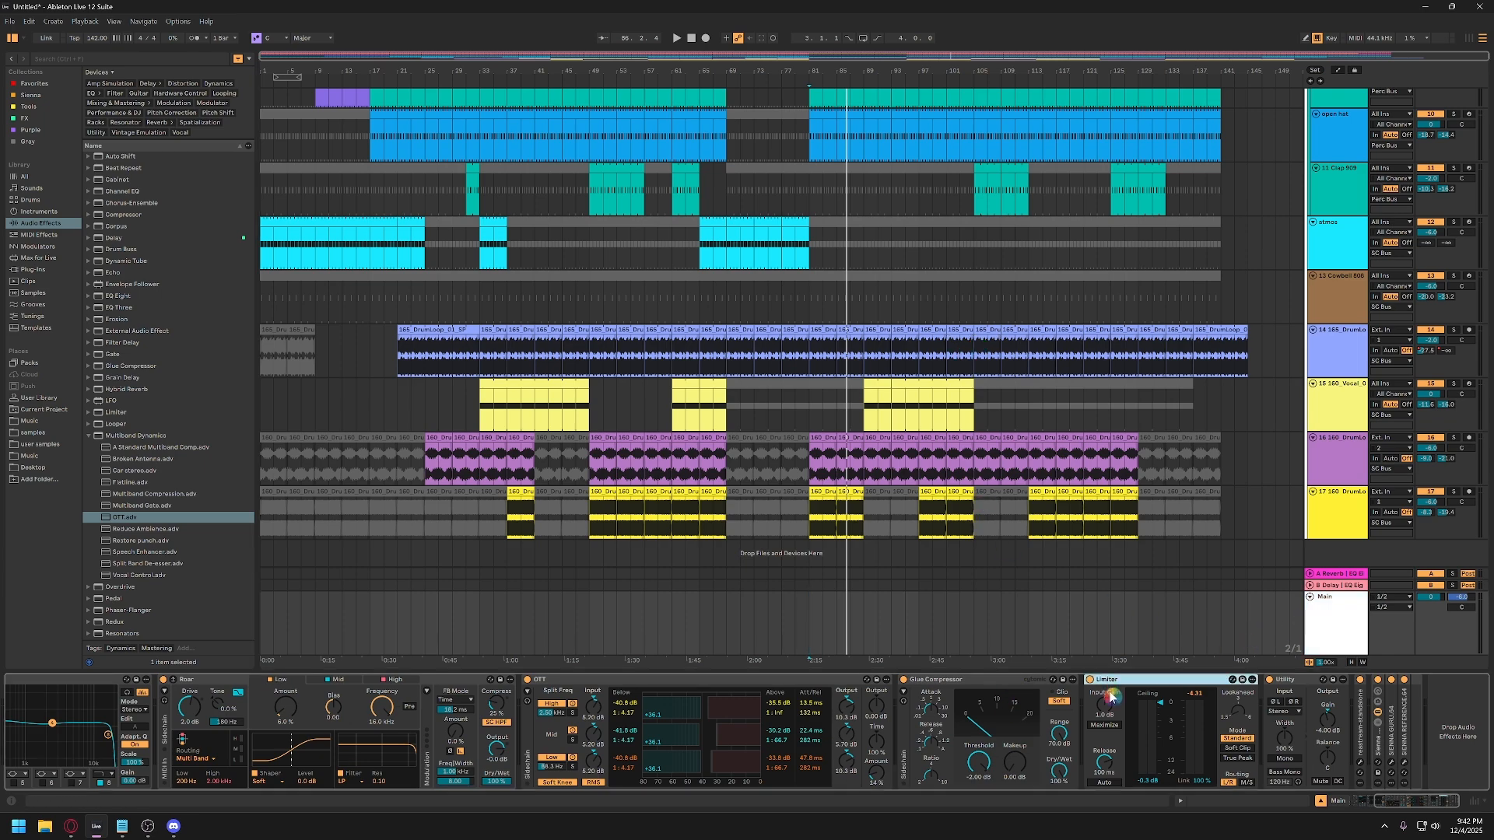
left_click(1109, 704)
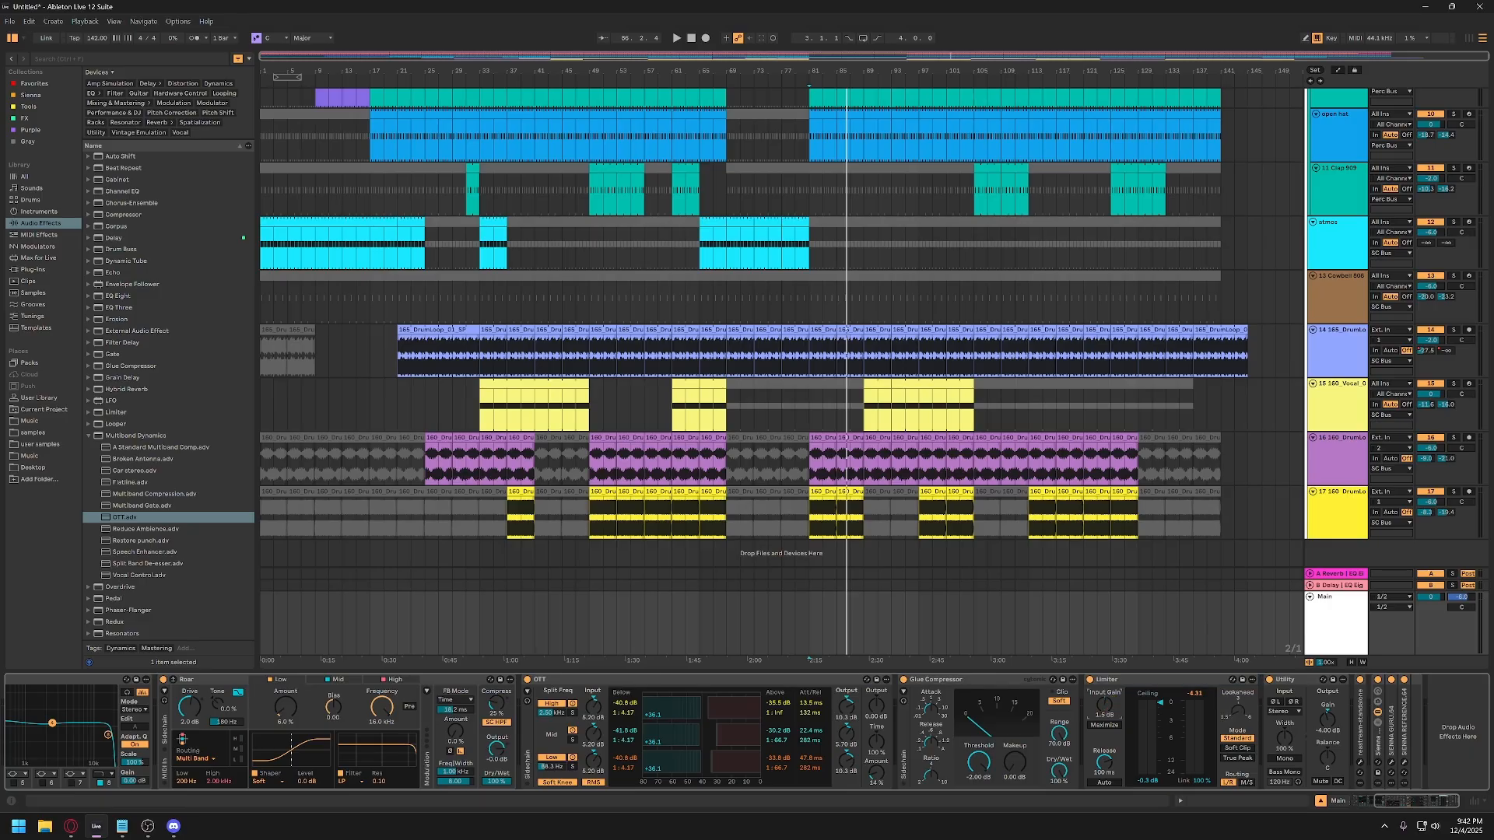
key("space")
mouse_move(1104, 704)
left_mouse_down()
mouse_move(1105, 665)
mouse_move(1106, 712)
left_mouse_up()
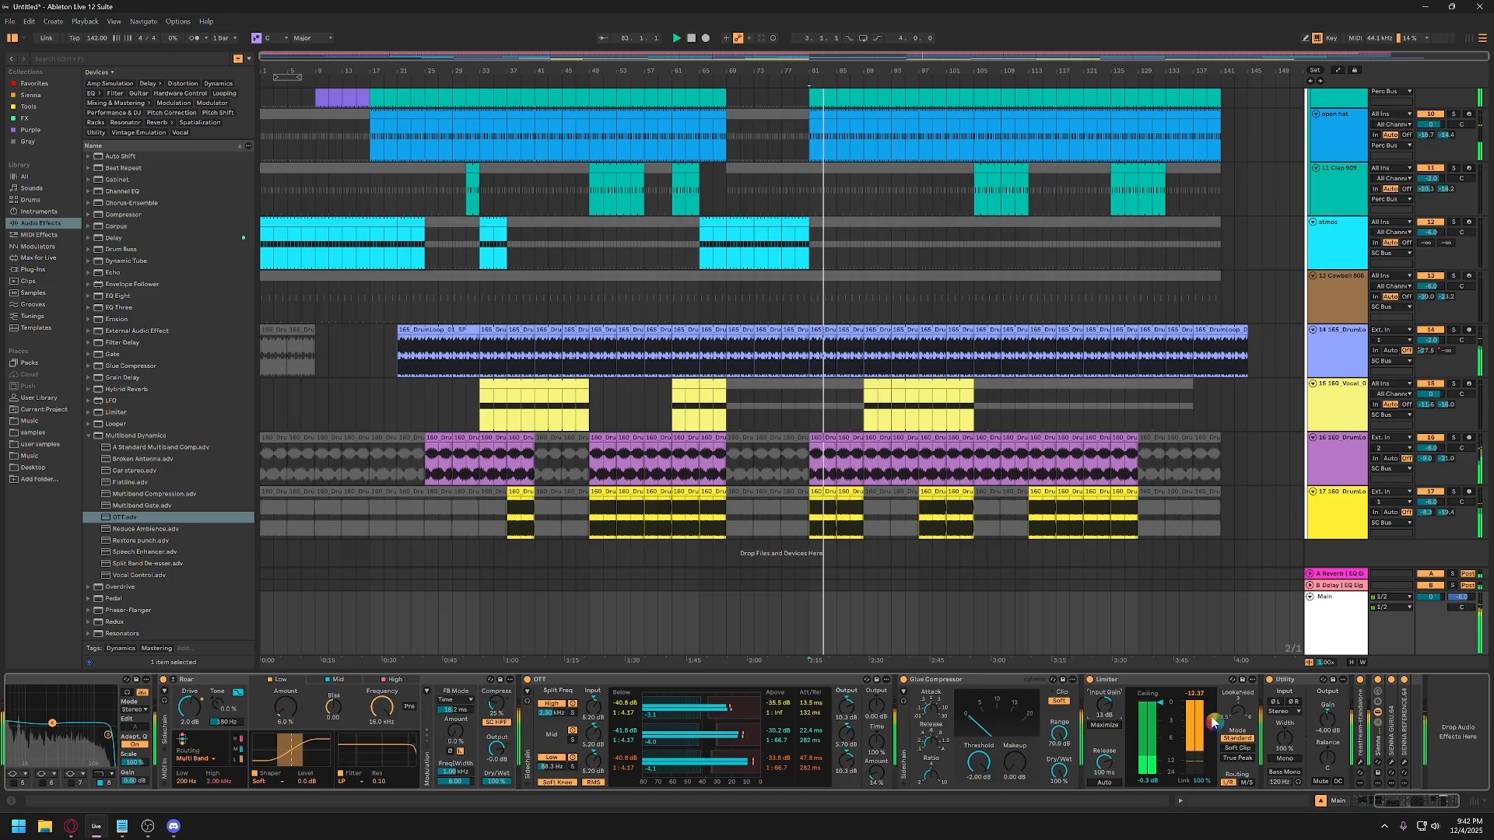
key("space")
left_click(1130, 680)
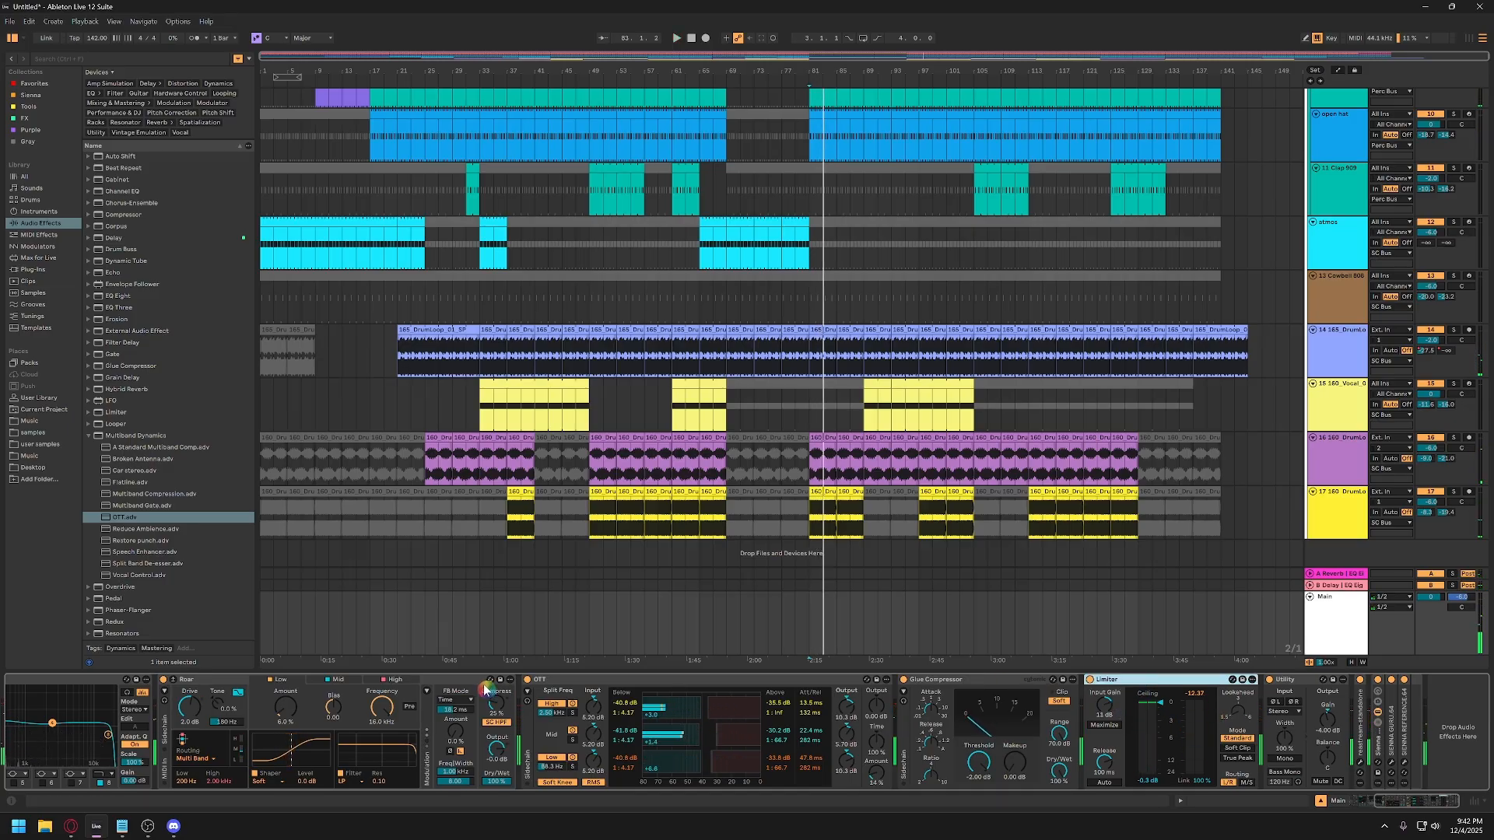
Move Pro-L 2 between Glue Compressor and Limiter on Main, open its window and deactivate Limiter.
scroll(88, 693, "left", 3)
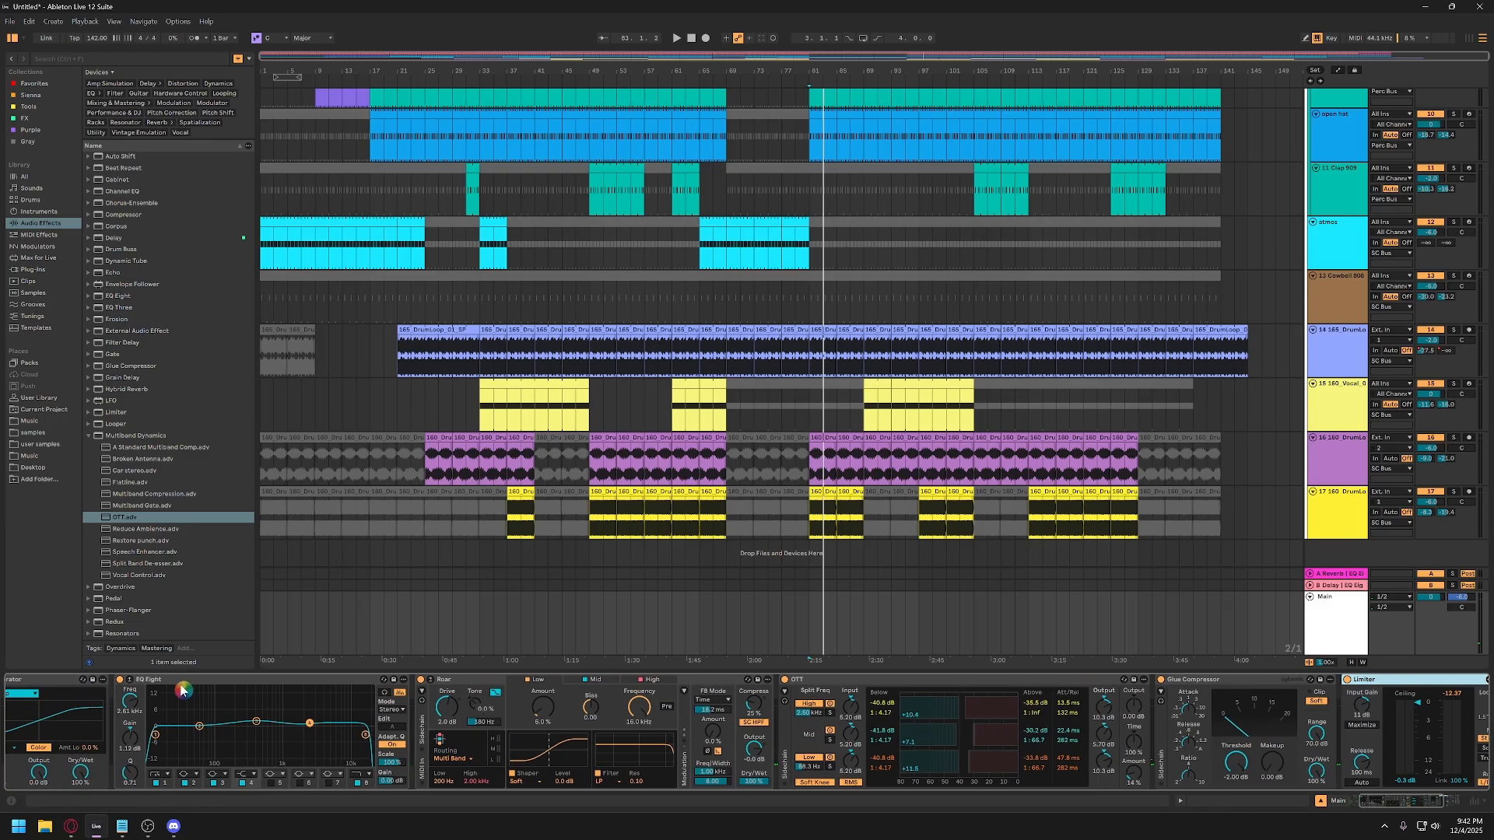
double_click(200, 681)
scroll(66, 704, "left", 3)
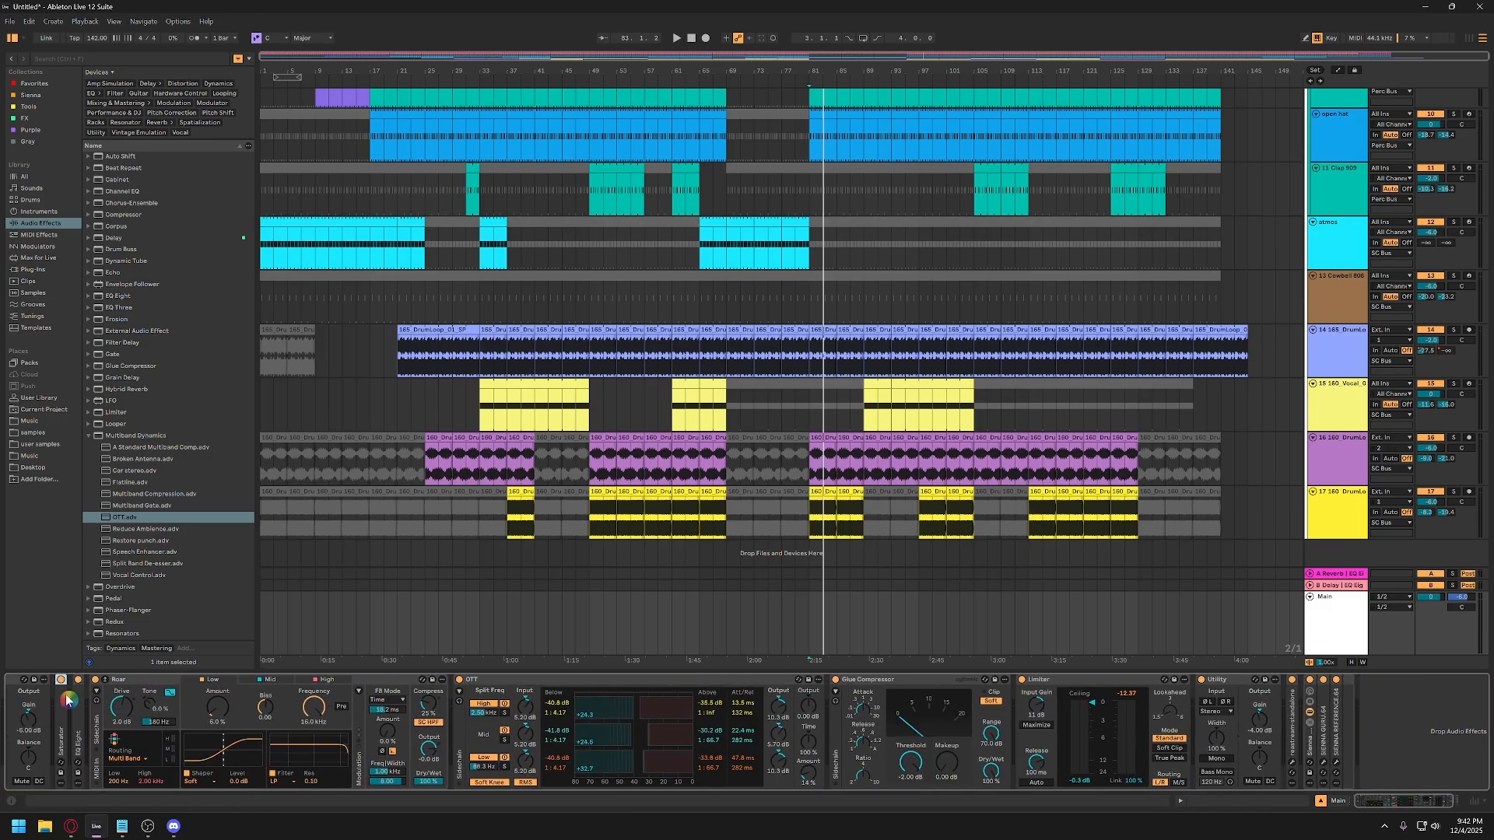
mouse_move(29, 731)
left_mouse_down()
mouse_move(273, 719)
mouse_move(1079, 775)
mouse_move(1205, 728)
mouse_move(1154, 717)
mouse_move(1094, 739)
left_mouse_up()
left_click(1086, 765)
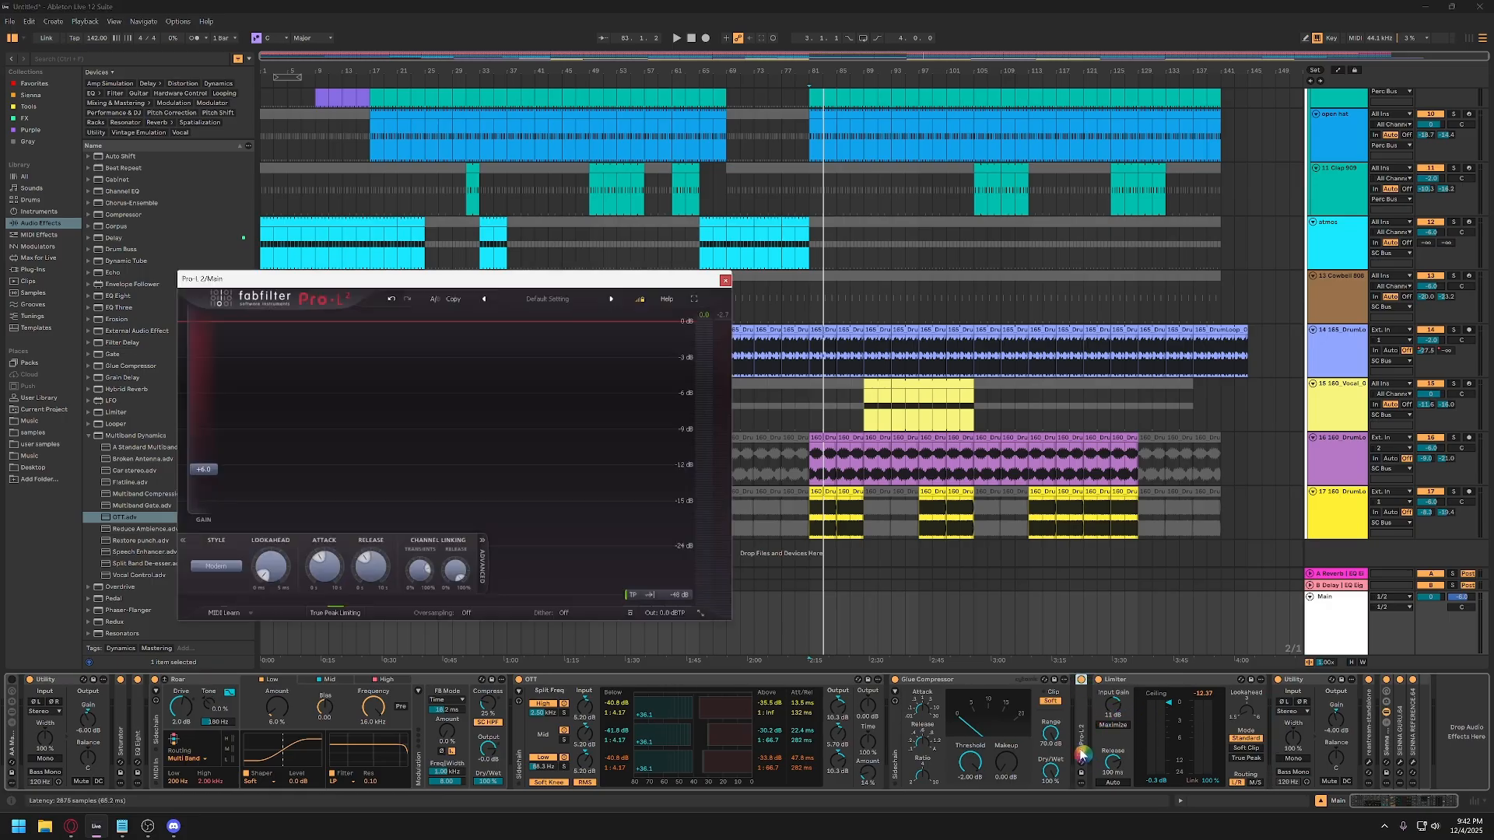
left_click(1097, 679)
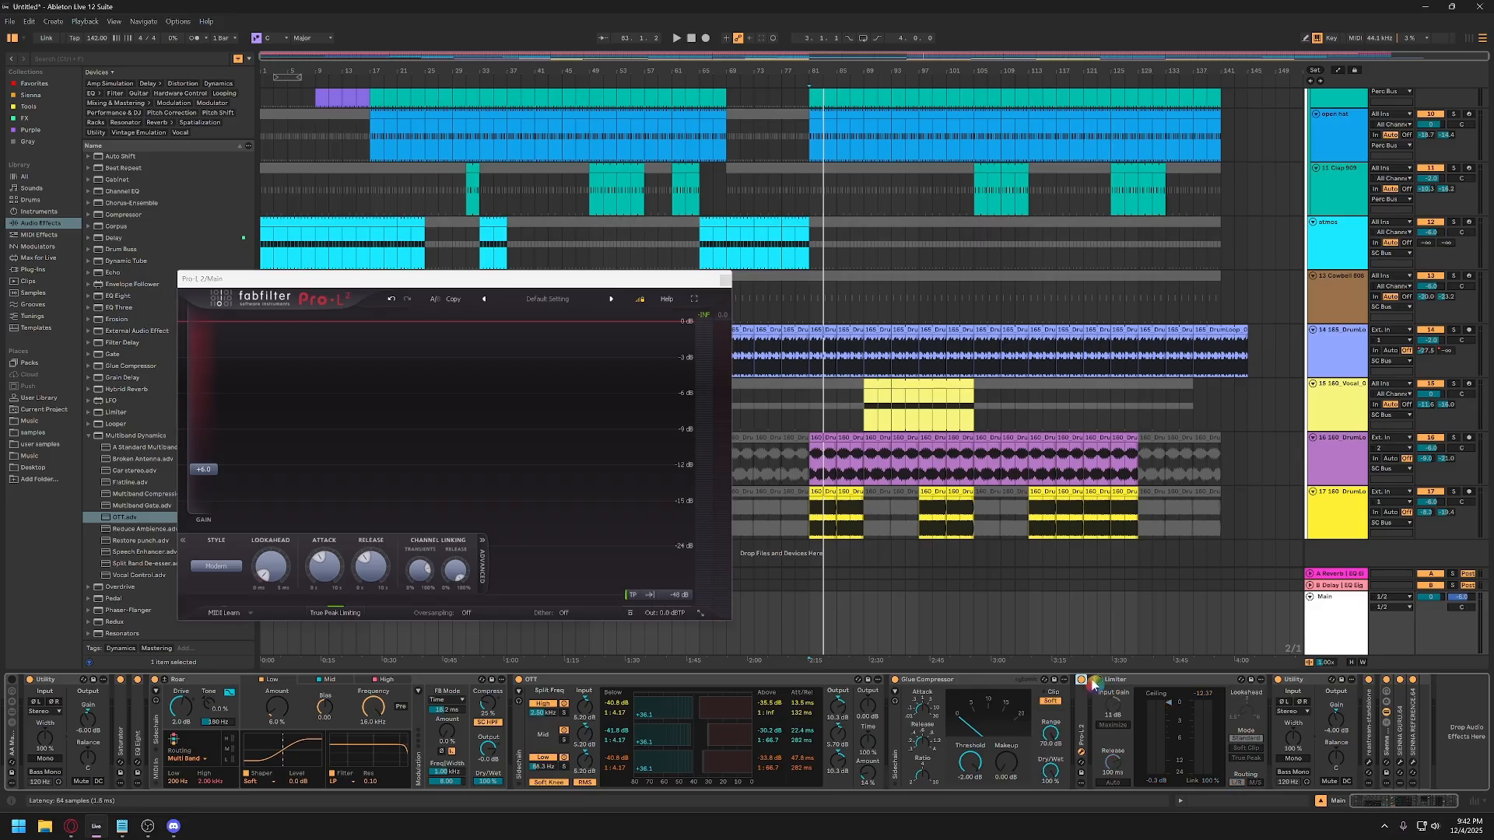
Play the song through Pro-L 2, lower its Gain to about 3 dB and set it to 0 dB.
key("space")
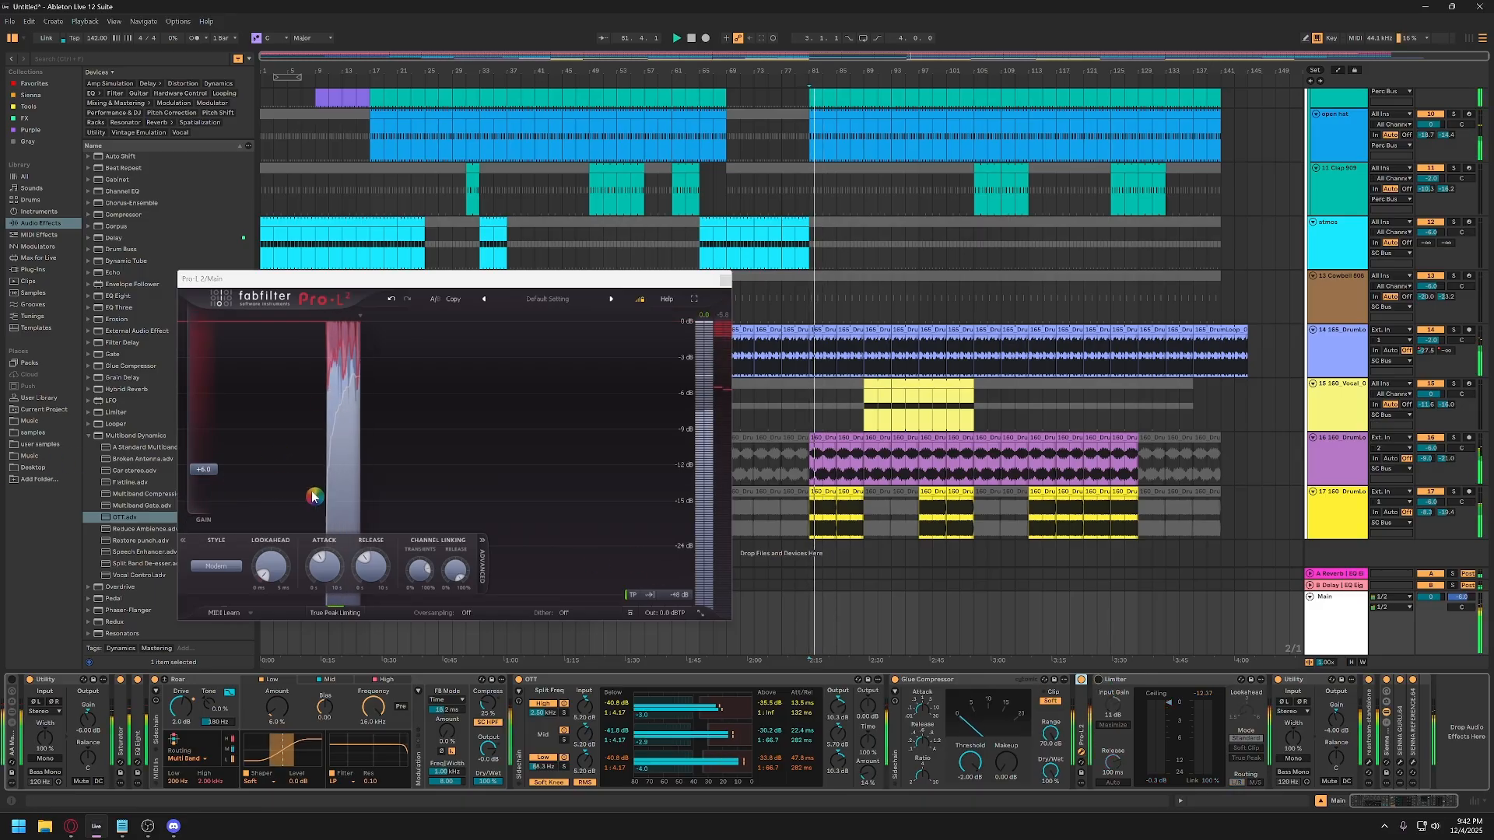
left_click_drag(203, 469, 212, 493)
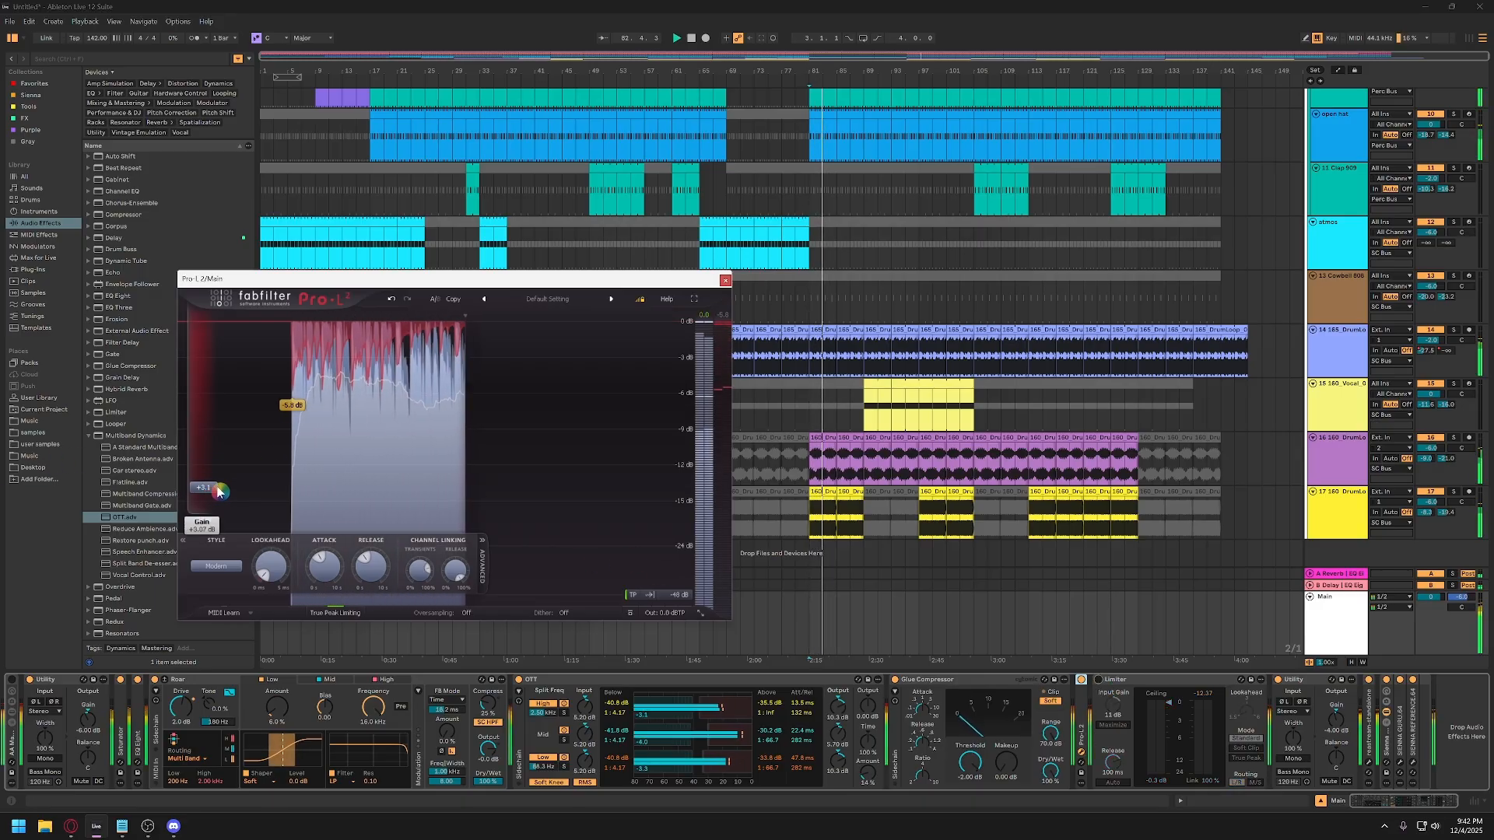
double_click(211, 493)
type("0")
key("Return")
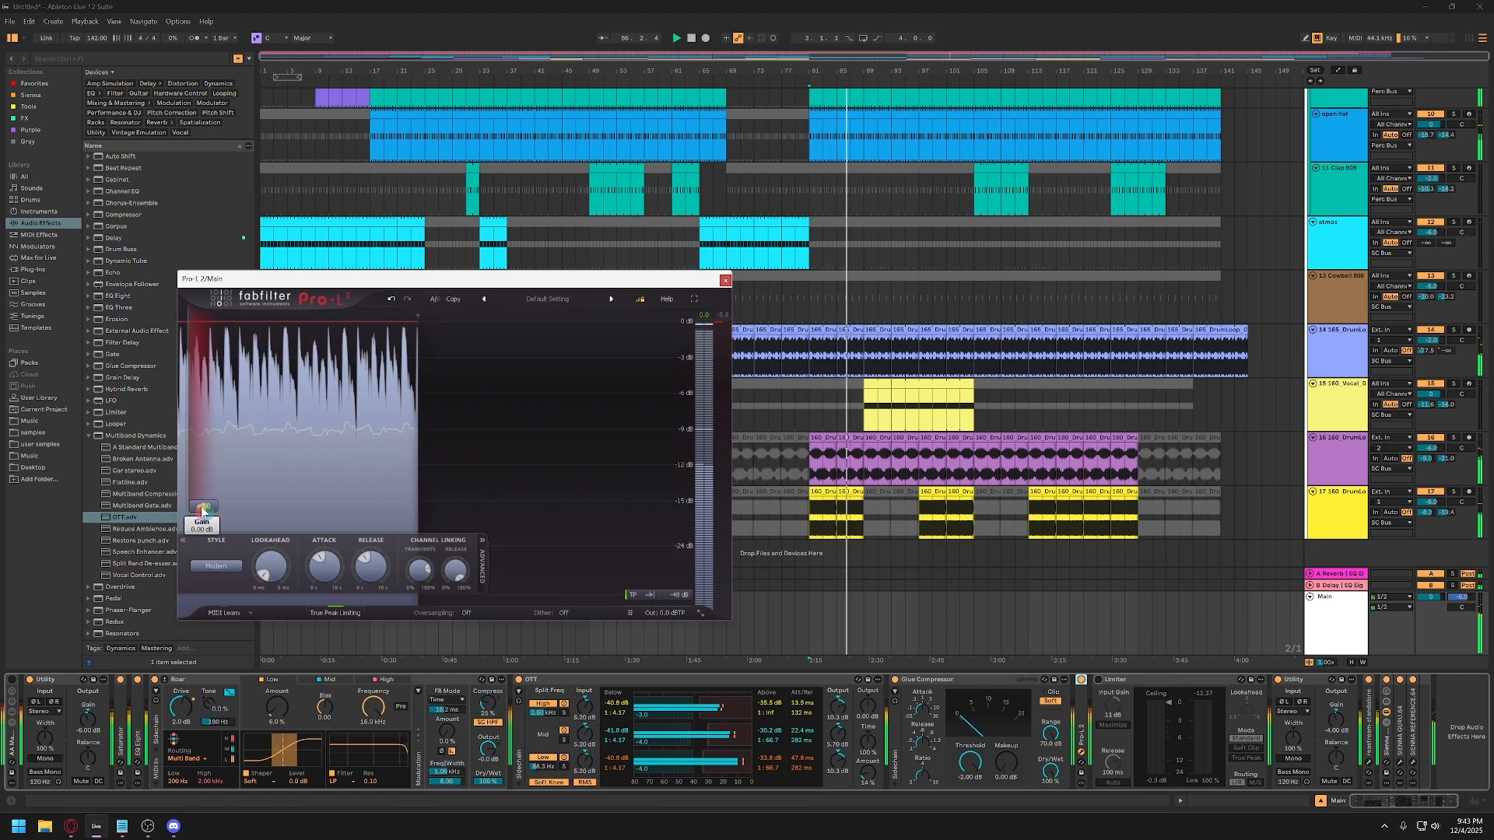
Raise Pro-L 2's Gain to about 1.7 dB, set it to exactly 2 dB and replay from bar 81.
left_click_drag(196, 517, 207, 498)
key("space")
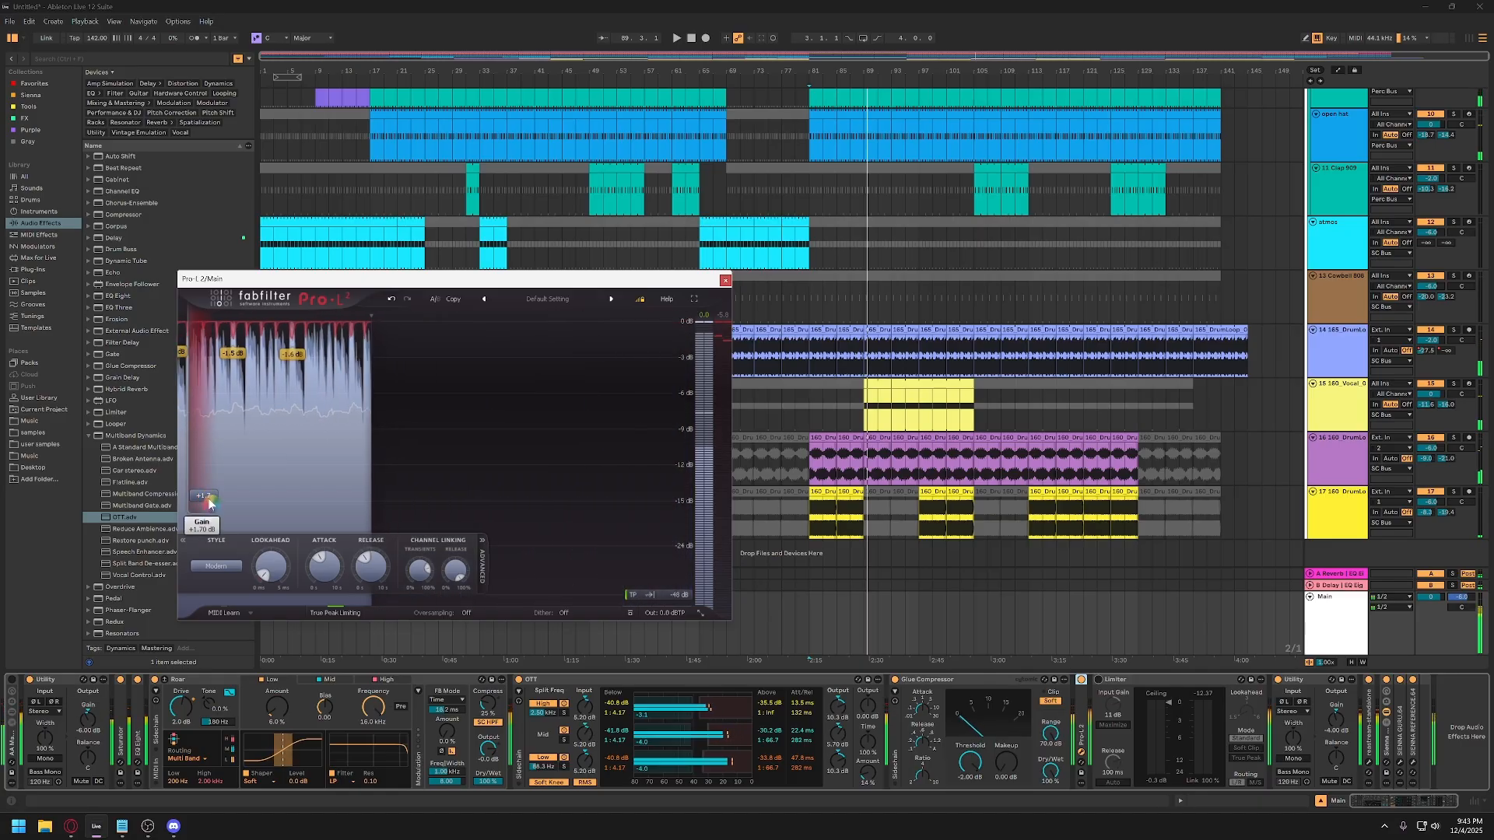
double_click(207, 503)
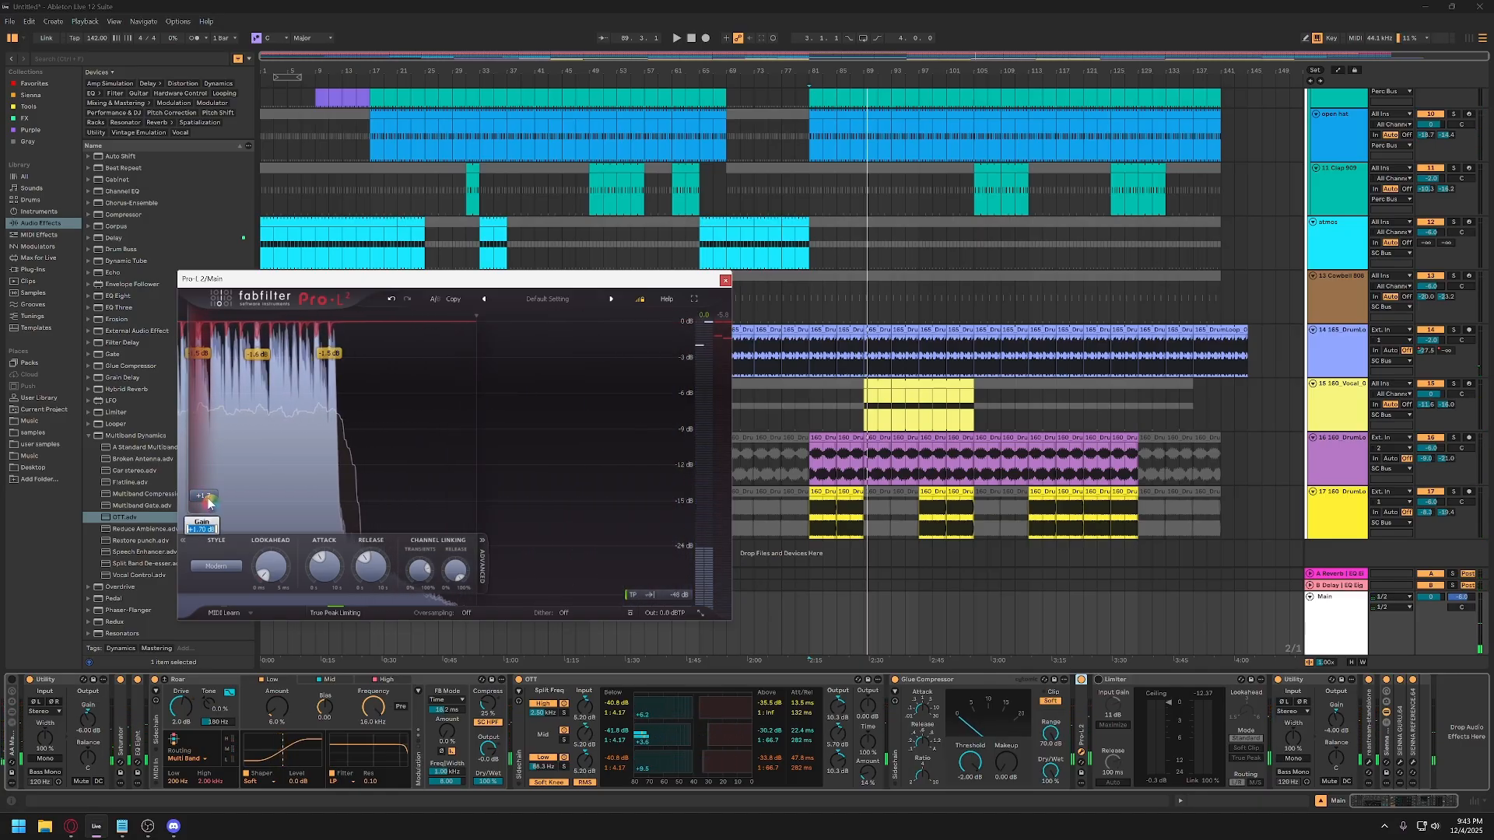
type("2")
key("Return")
key("space")
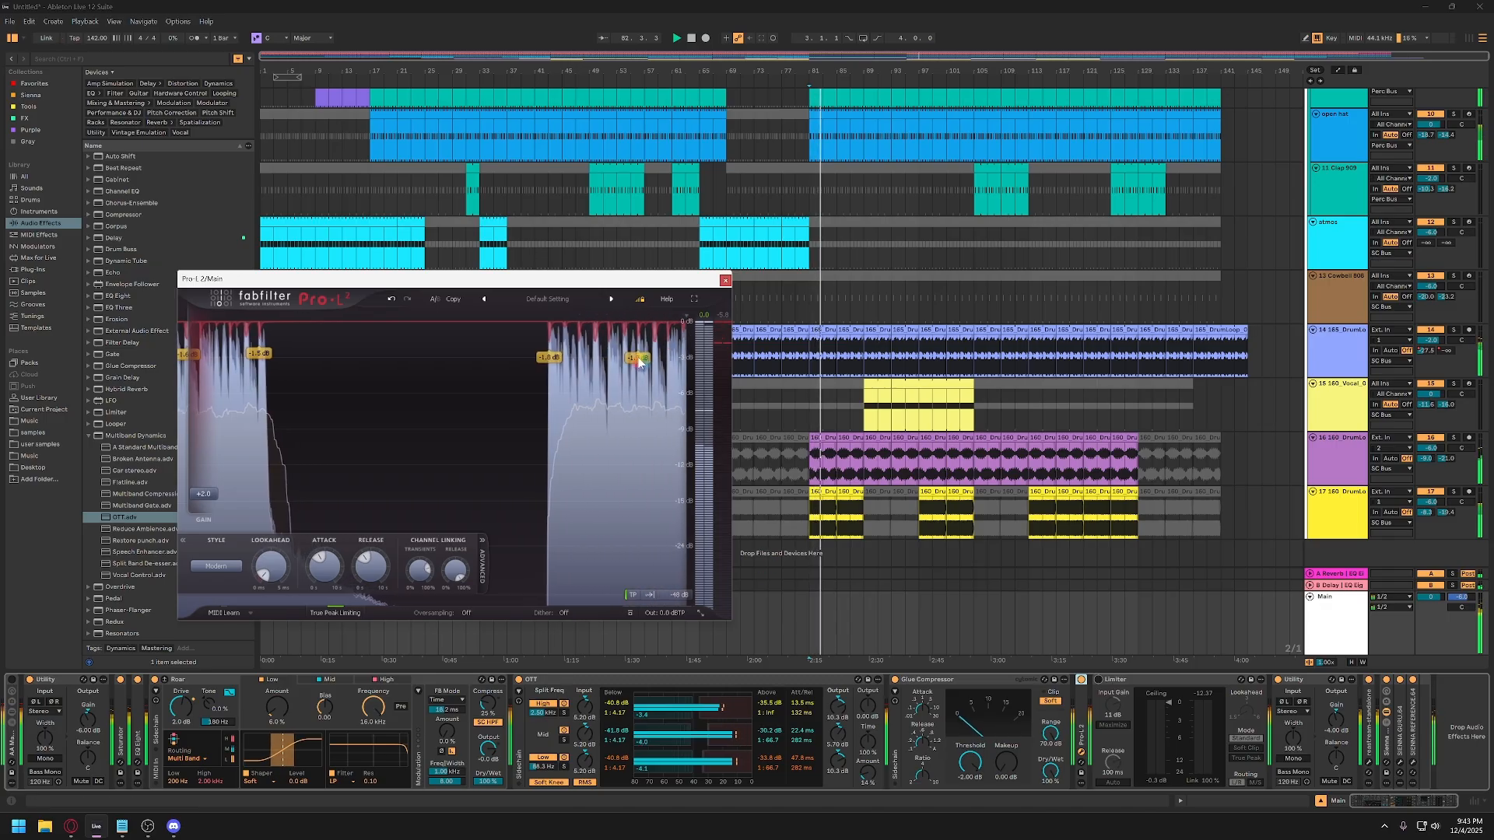
Reset Pro-L 2's Gain to 0 dB, restart playback and raise the Gain to 1 dB.
key("space")
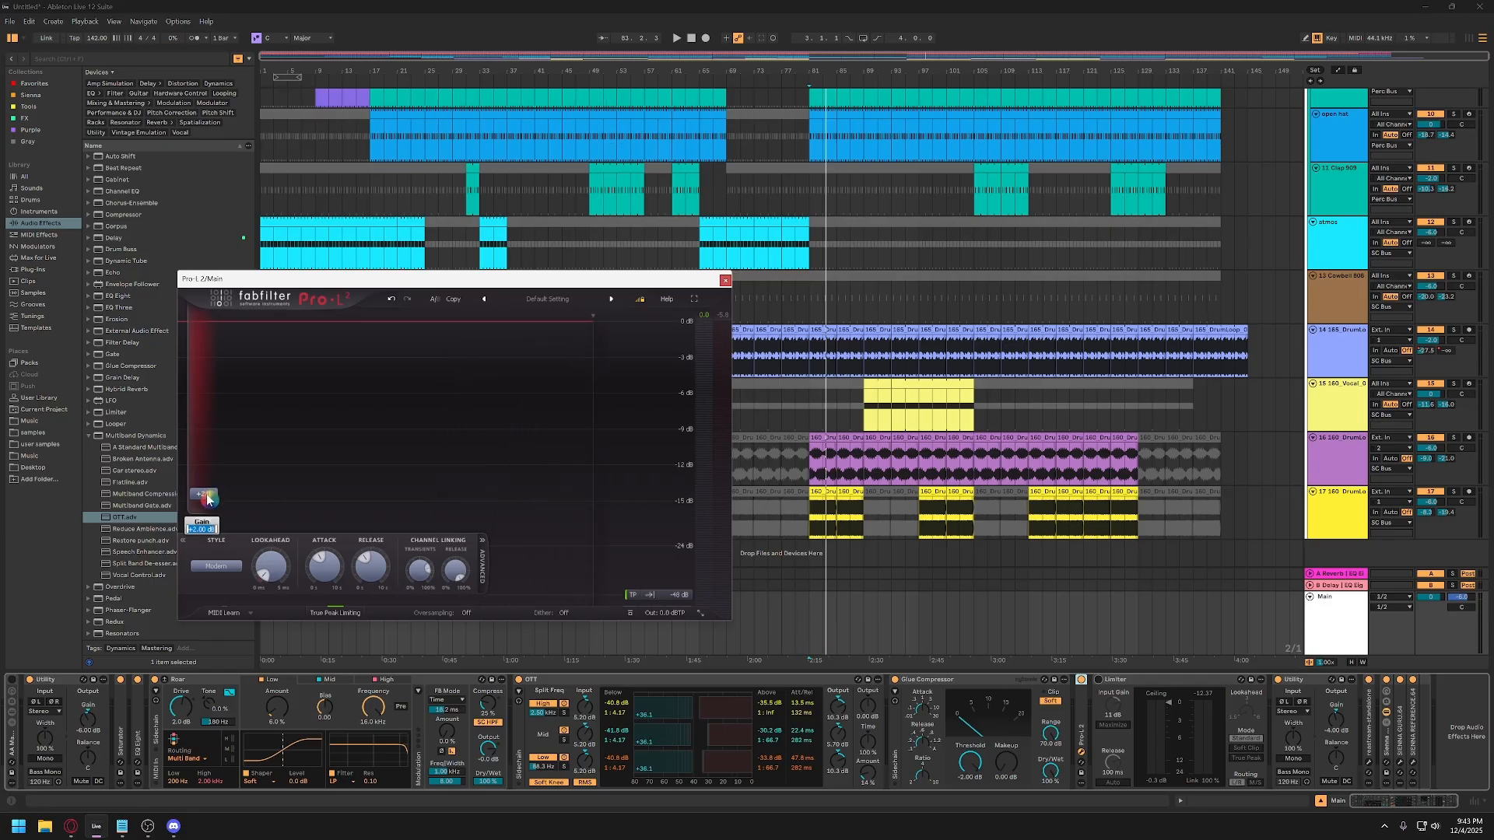
type("0")
key("Return")
key("space")
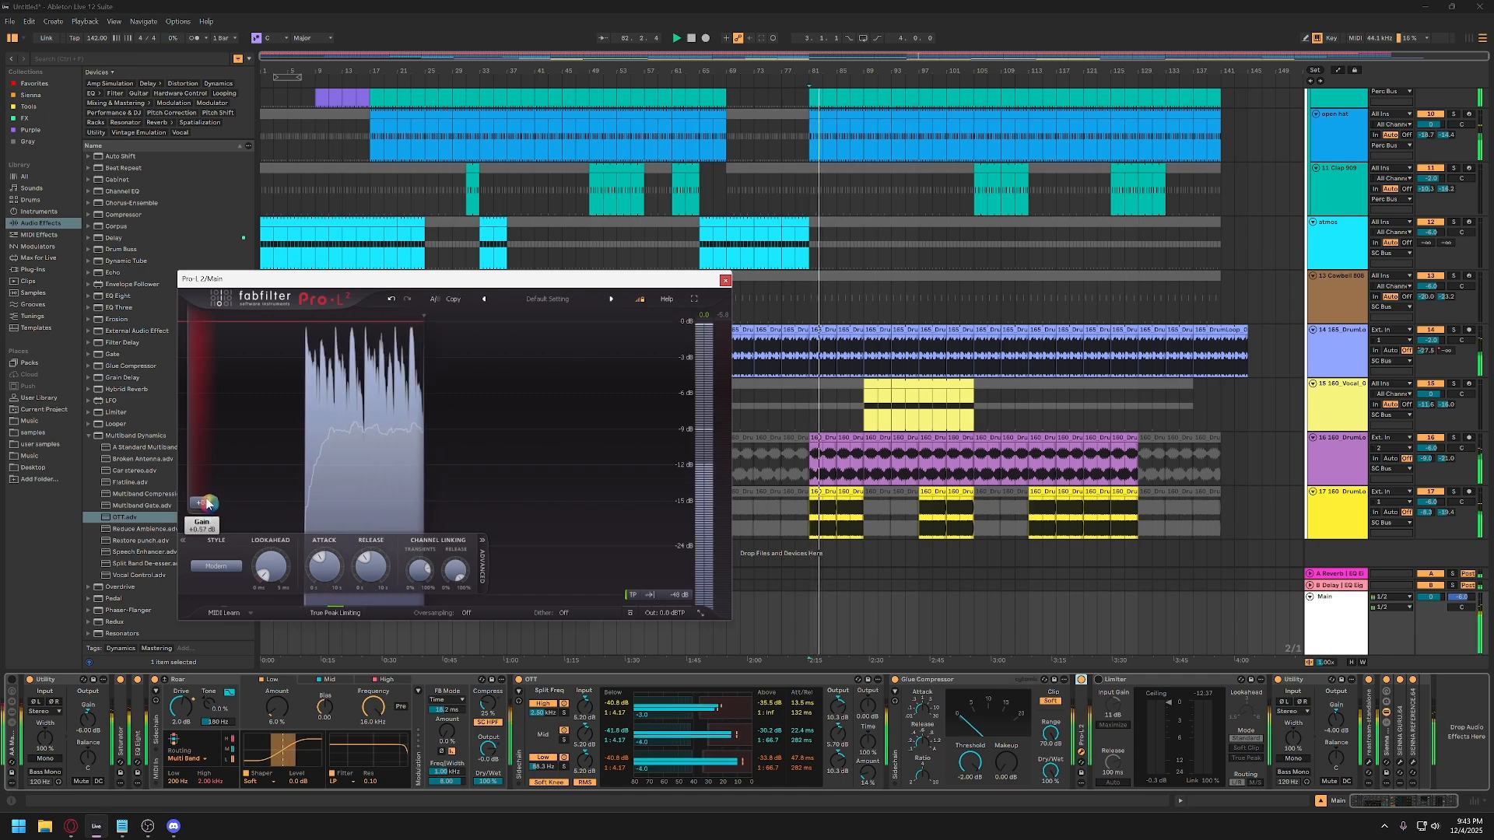
left_click_drag(207, 508, 207, 500)
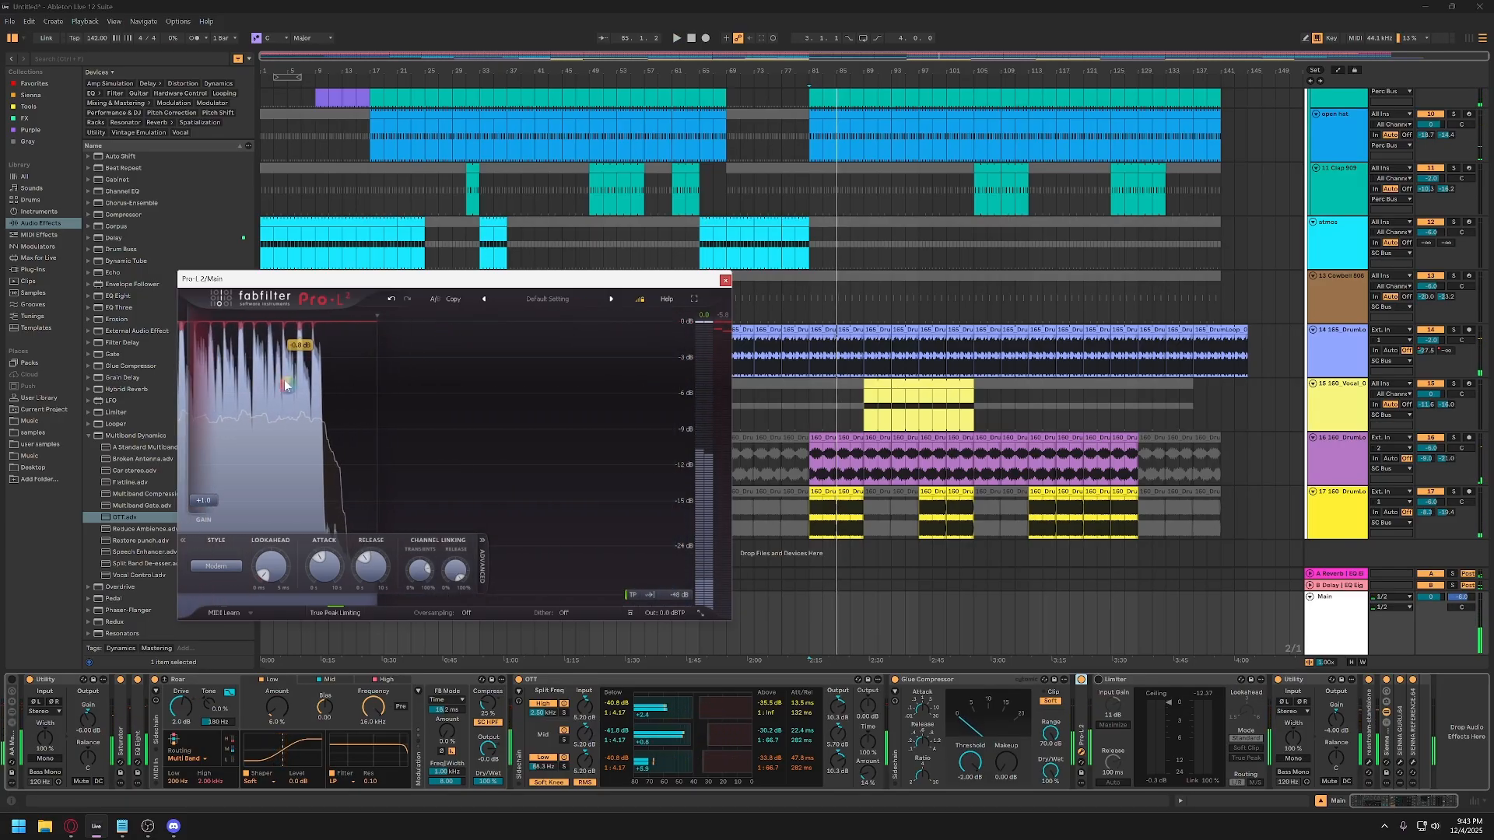
Replay from bar 81, raise Pro-L 2's Gain to 4 dB to audition stronger limiting, and stop the song.
left_click(809, 615)
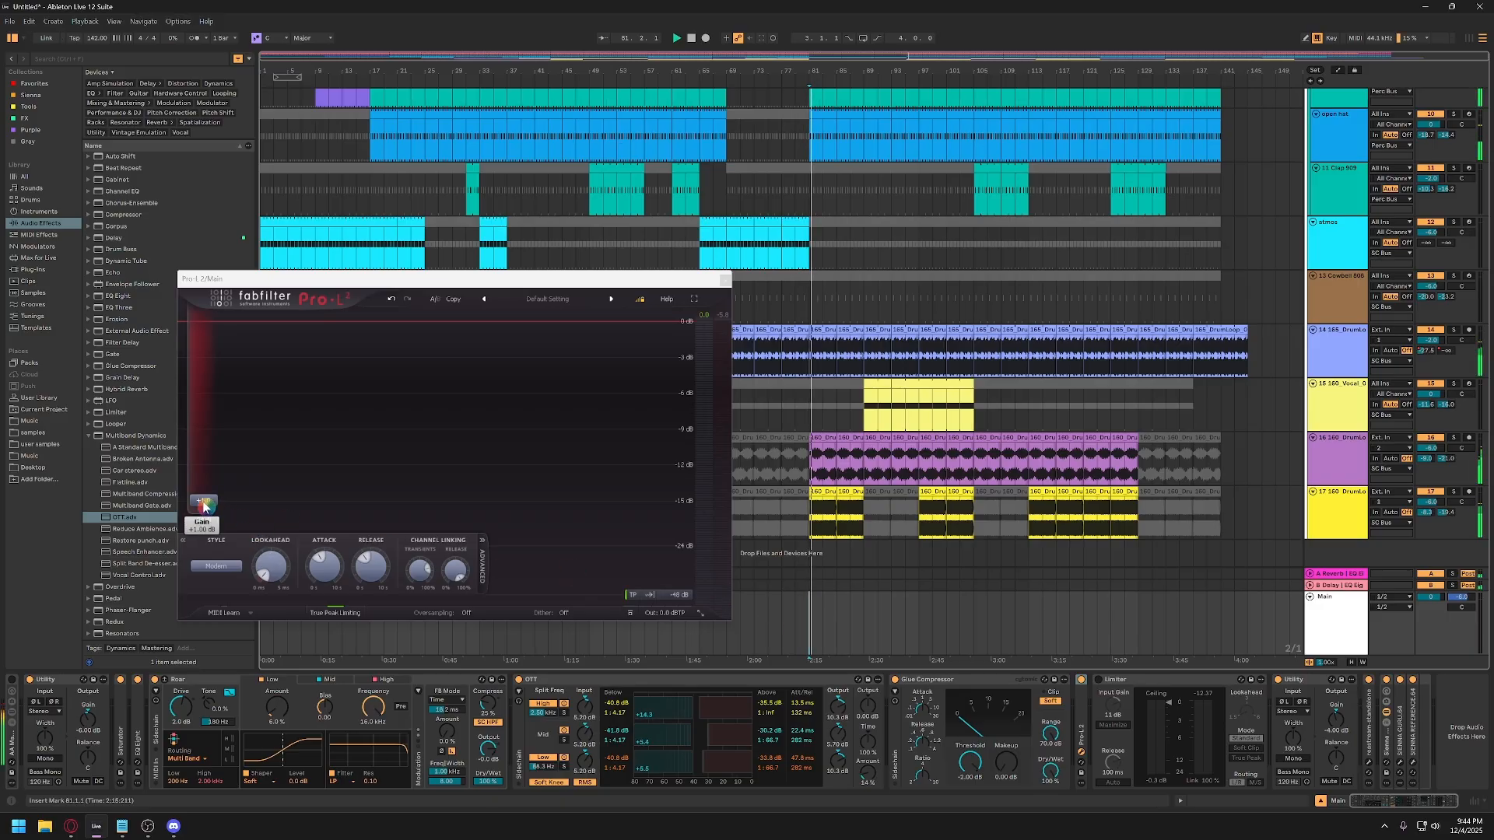
key("space")
left_click_drag(206, 506, 211, 478)
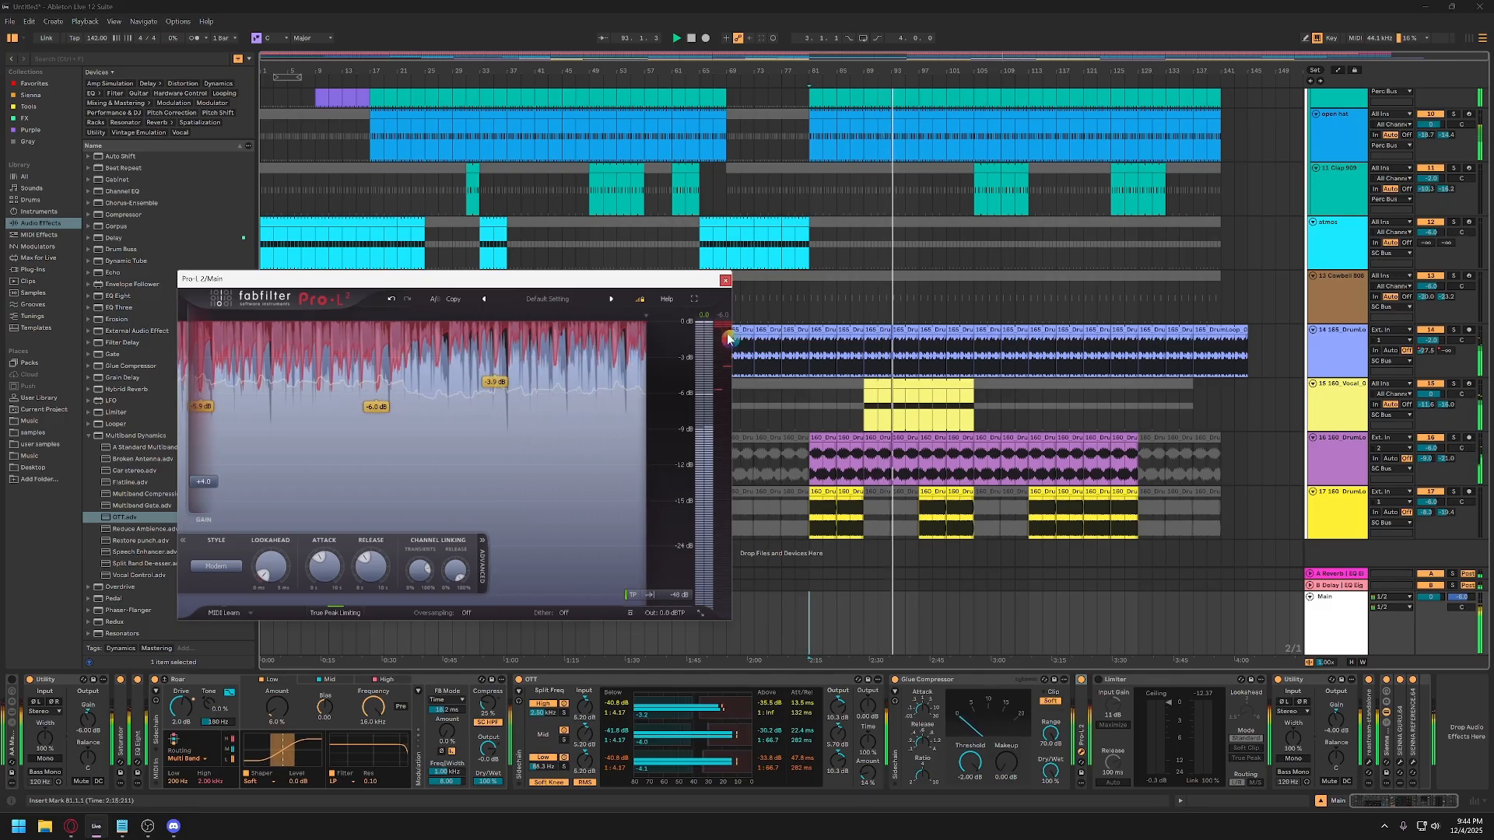
key("space")
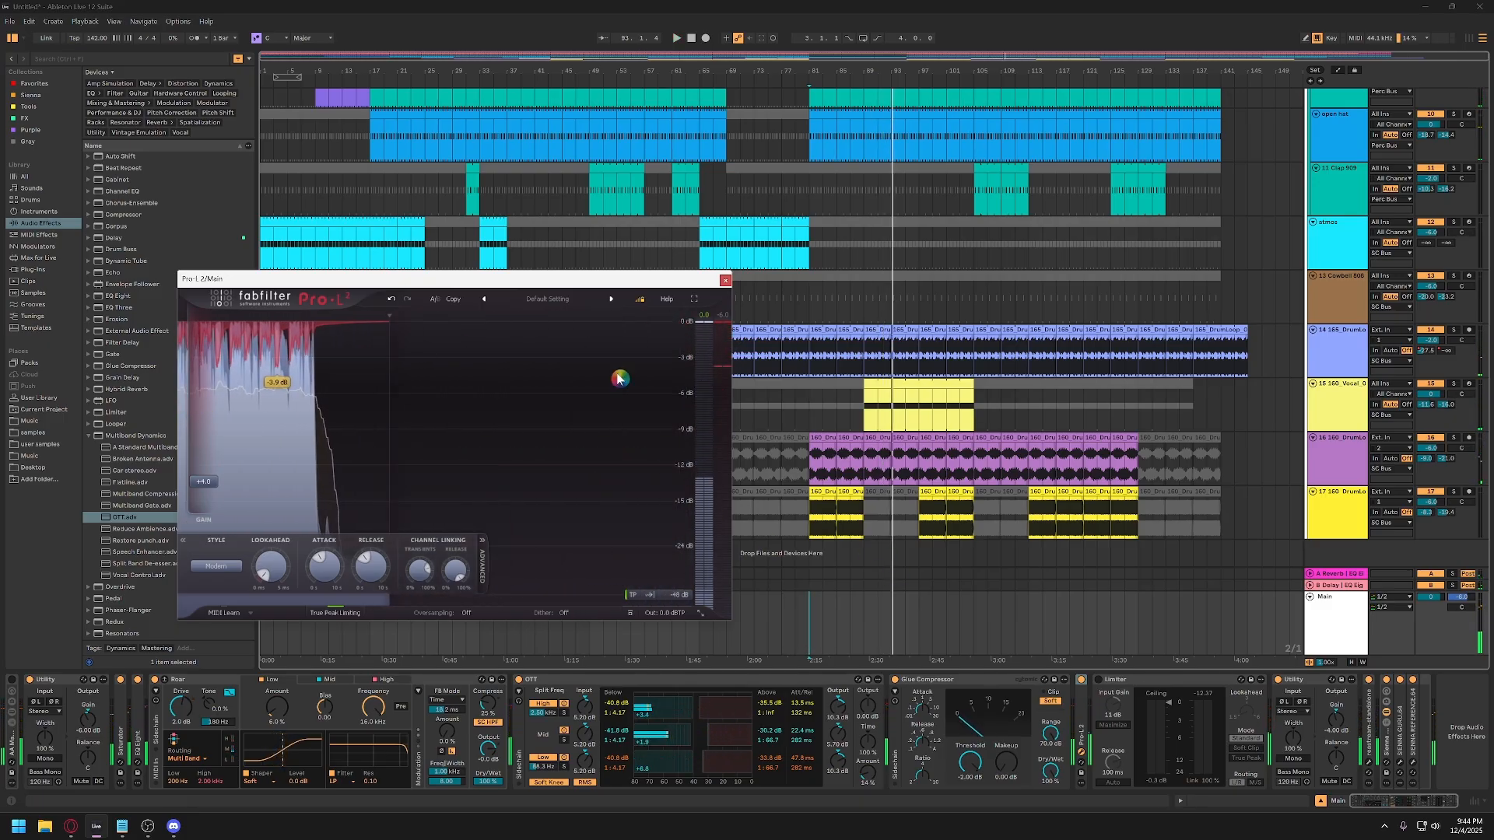
Close the Pro-L 2 window and collapse the Limiter device on the Main track.
left_click(726, 282)
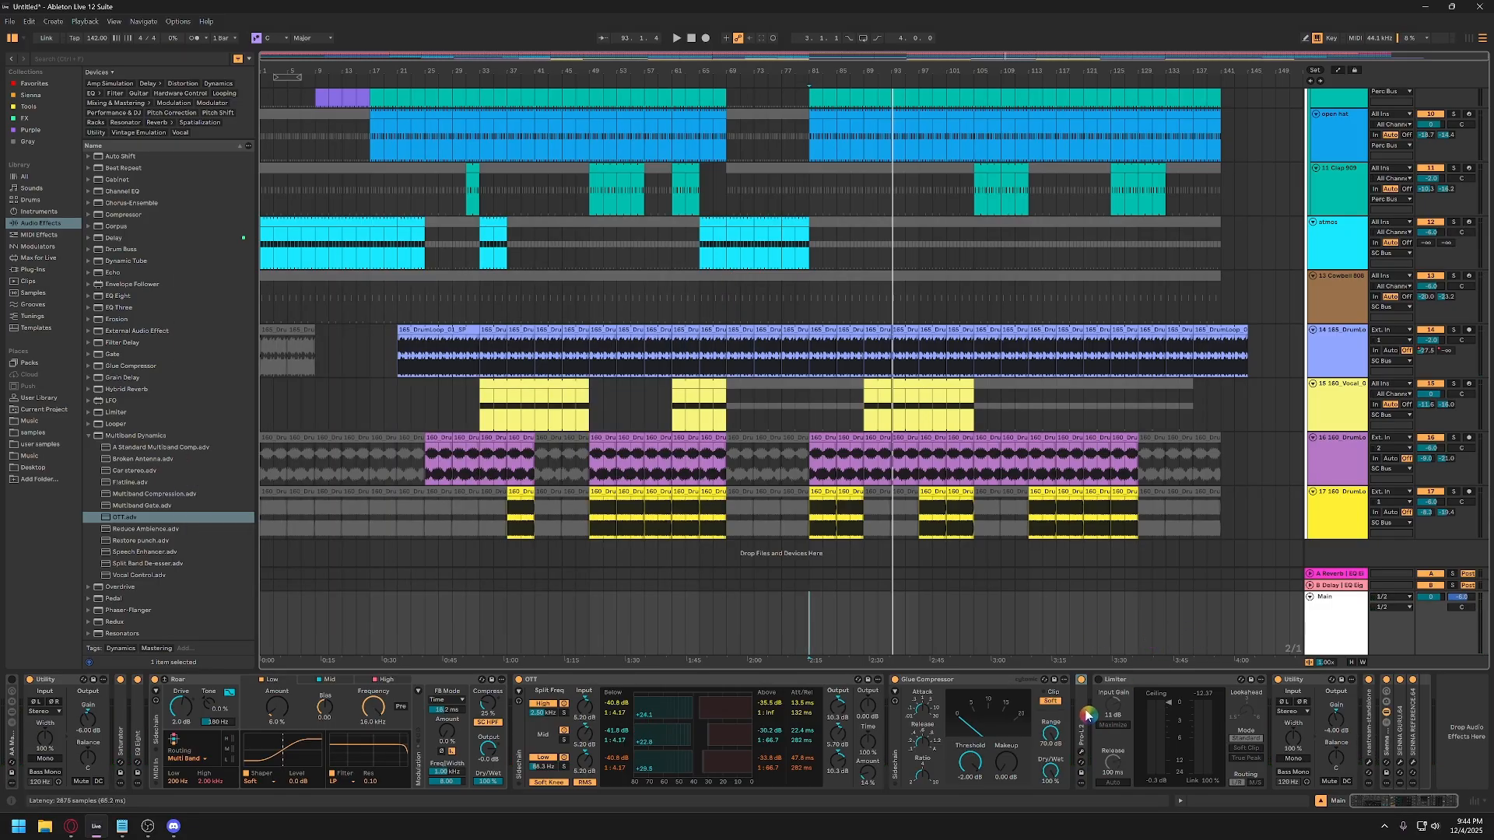
left_click(1124, 681)
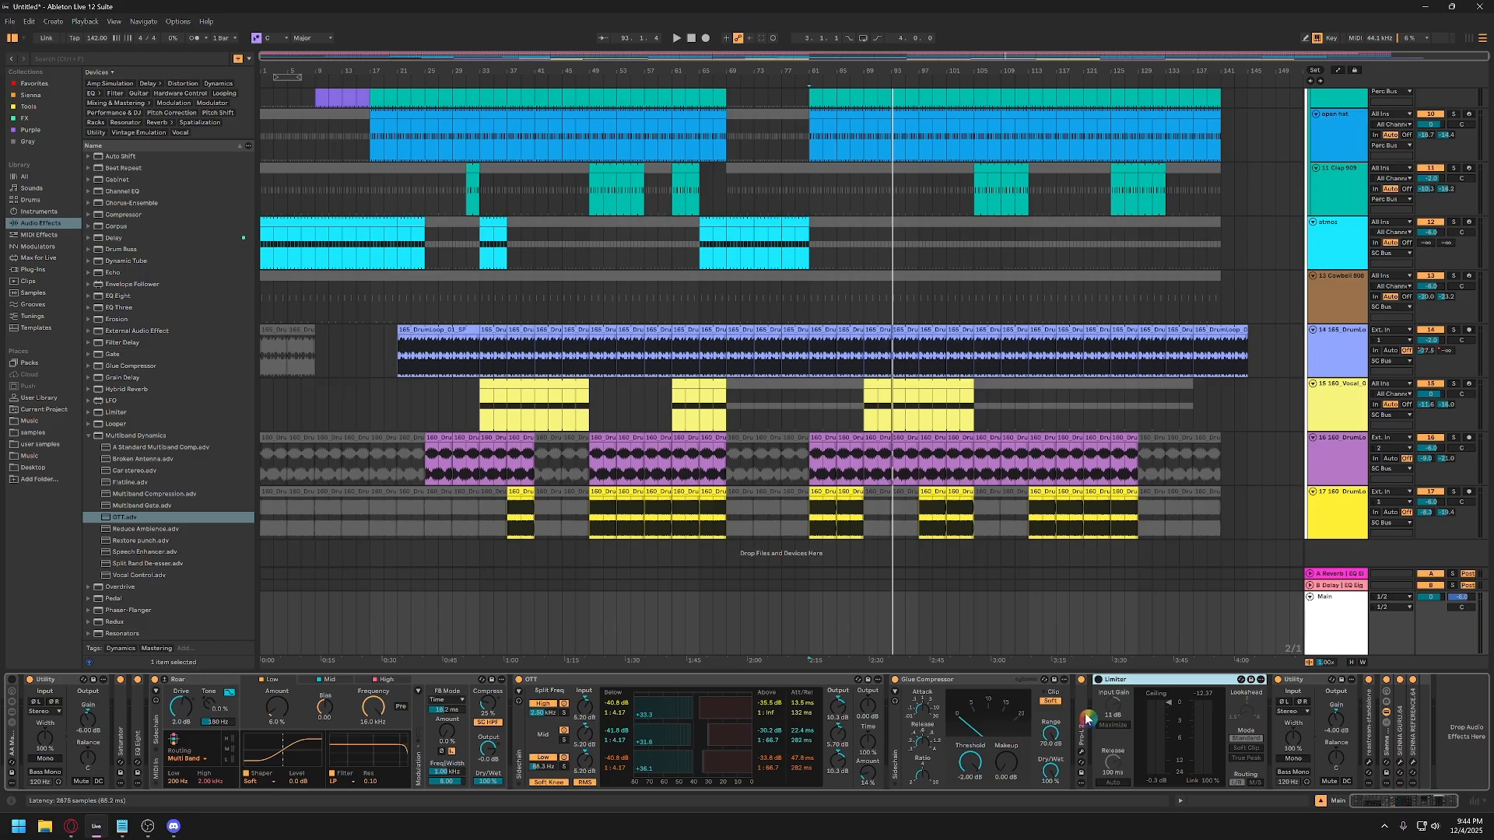
left_click(1331, 639)
scroll(1141, 754, "down", 1)
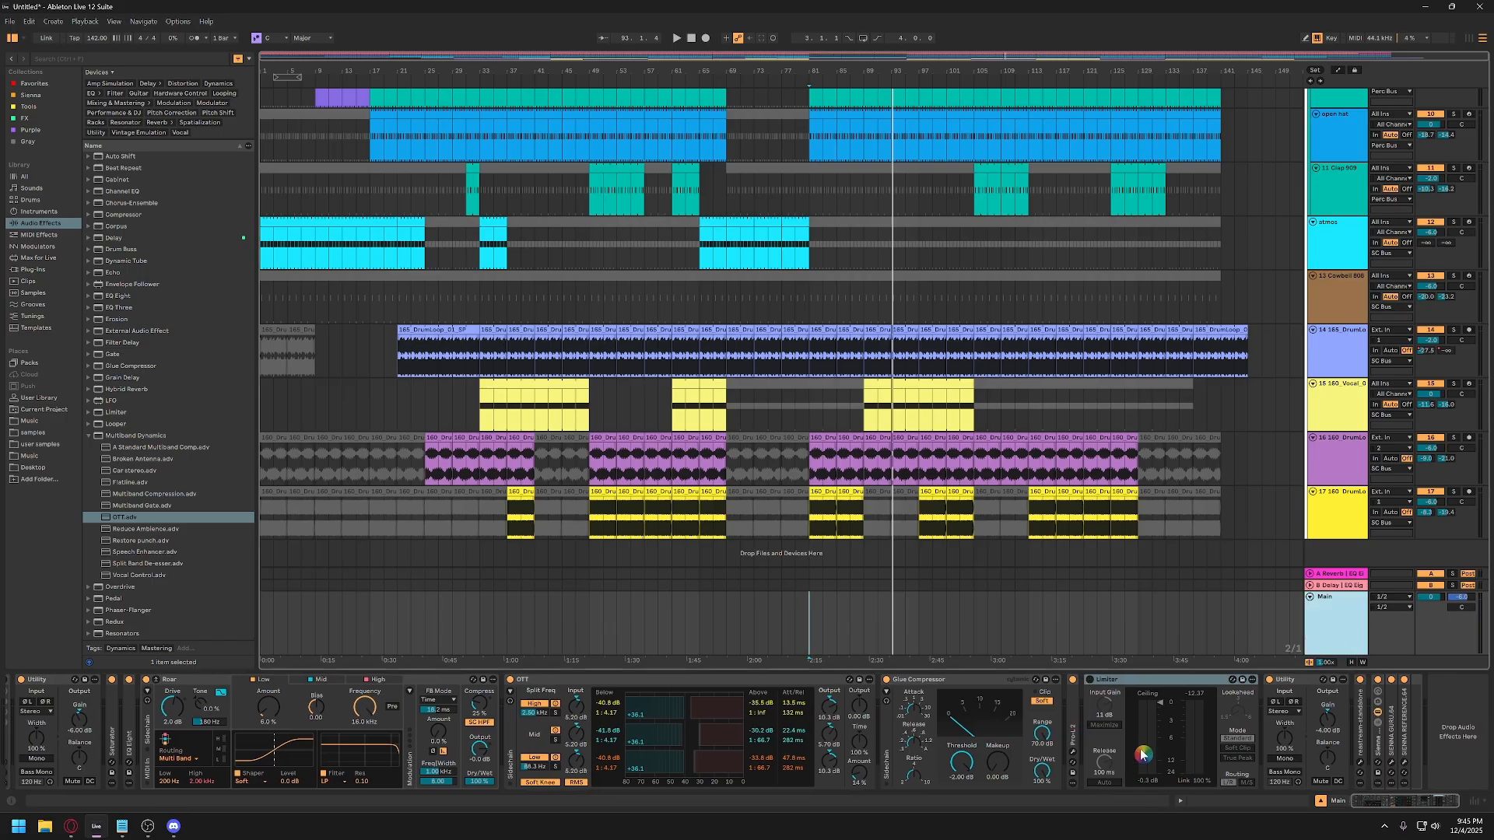
double_click(1148, 680)
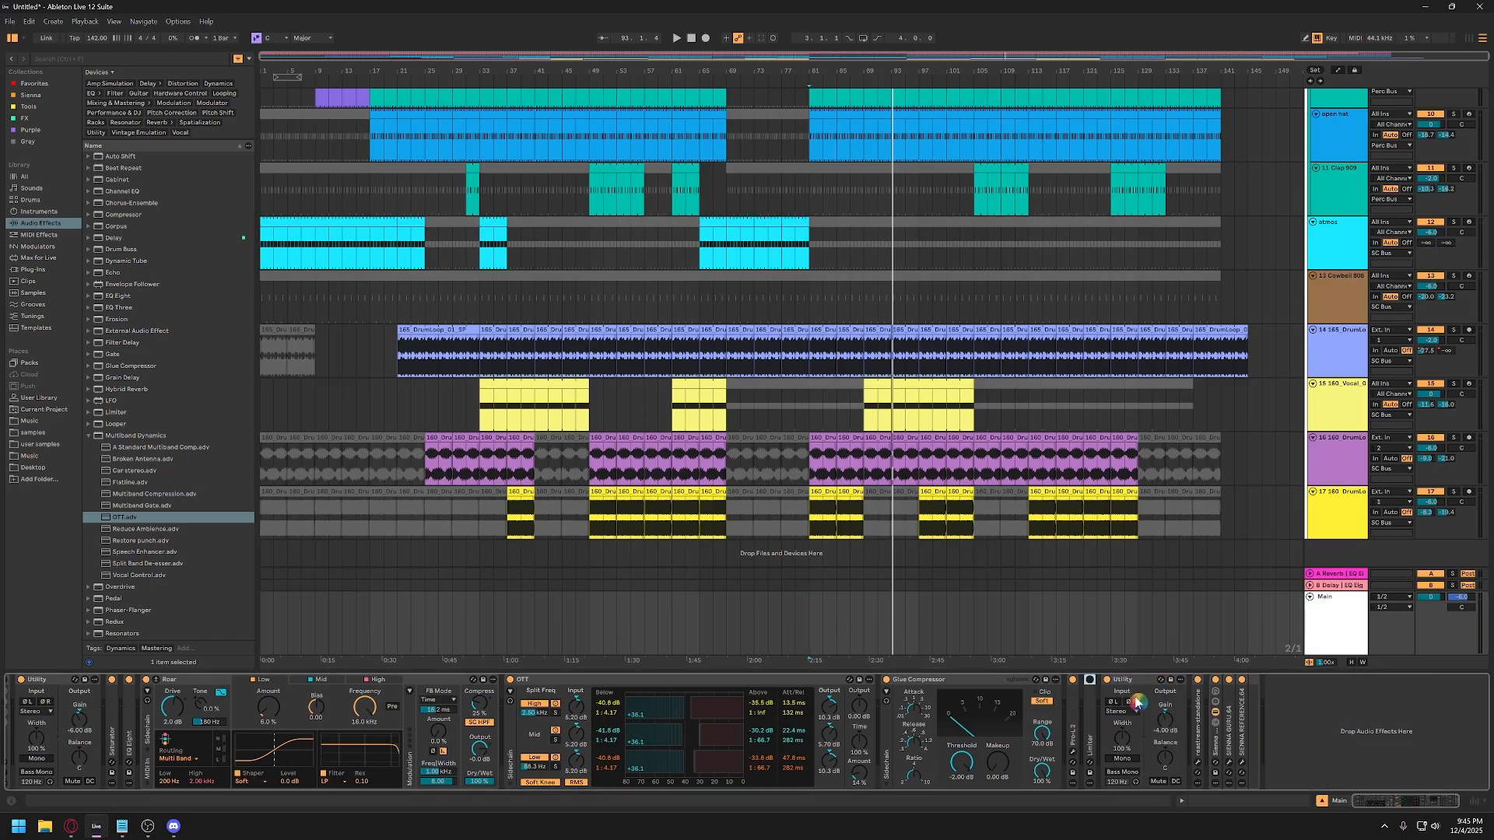
Deactivate the last Utility and all the analysis and reference plug-ins after it in the Main track's chain.
left_click(1134, 683)
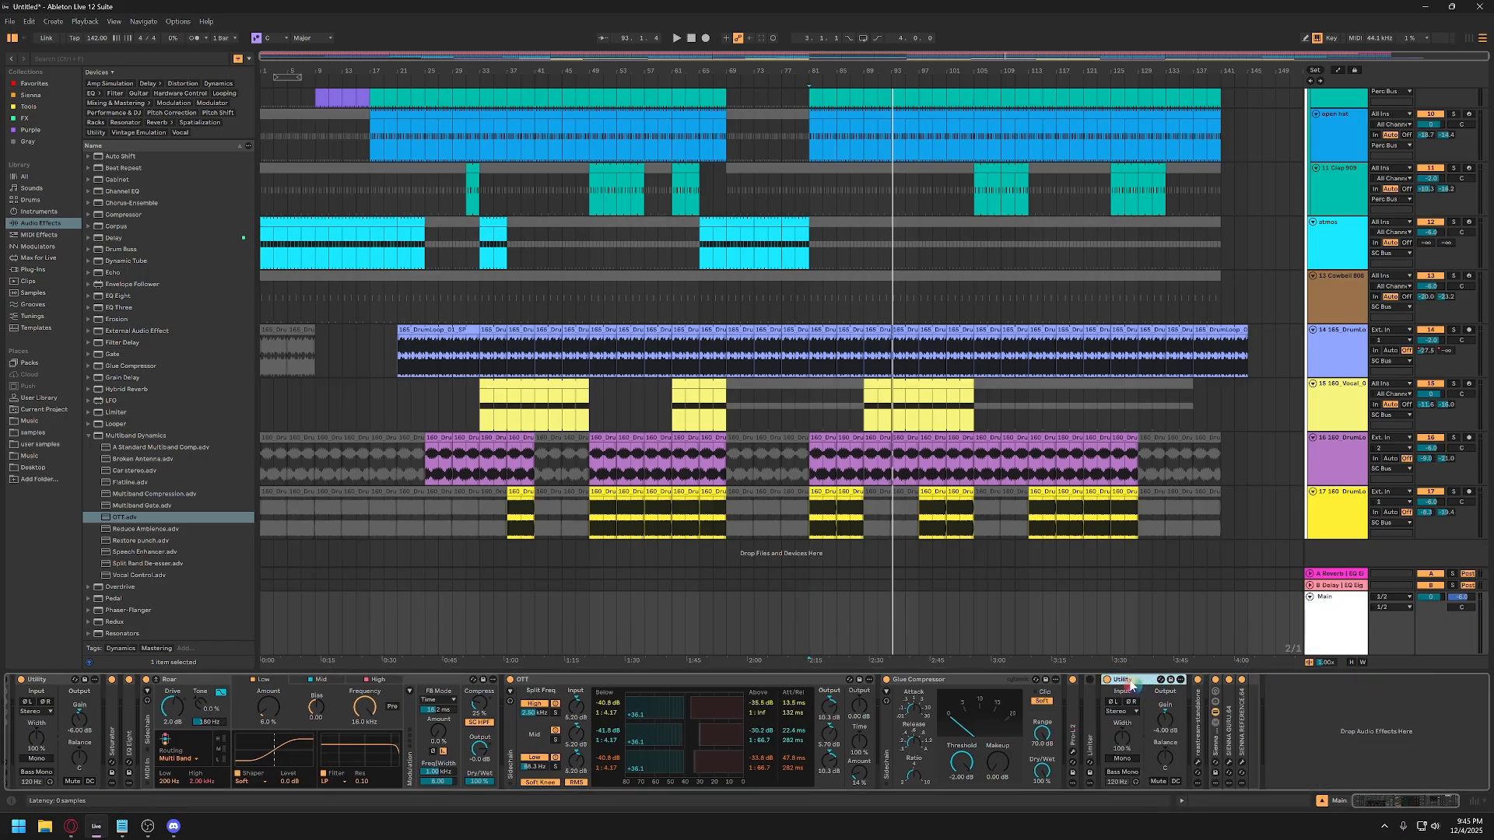
left_click(1216, 740)
left_click(1198, 720)
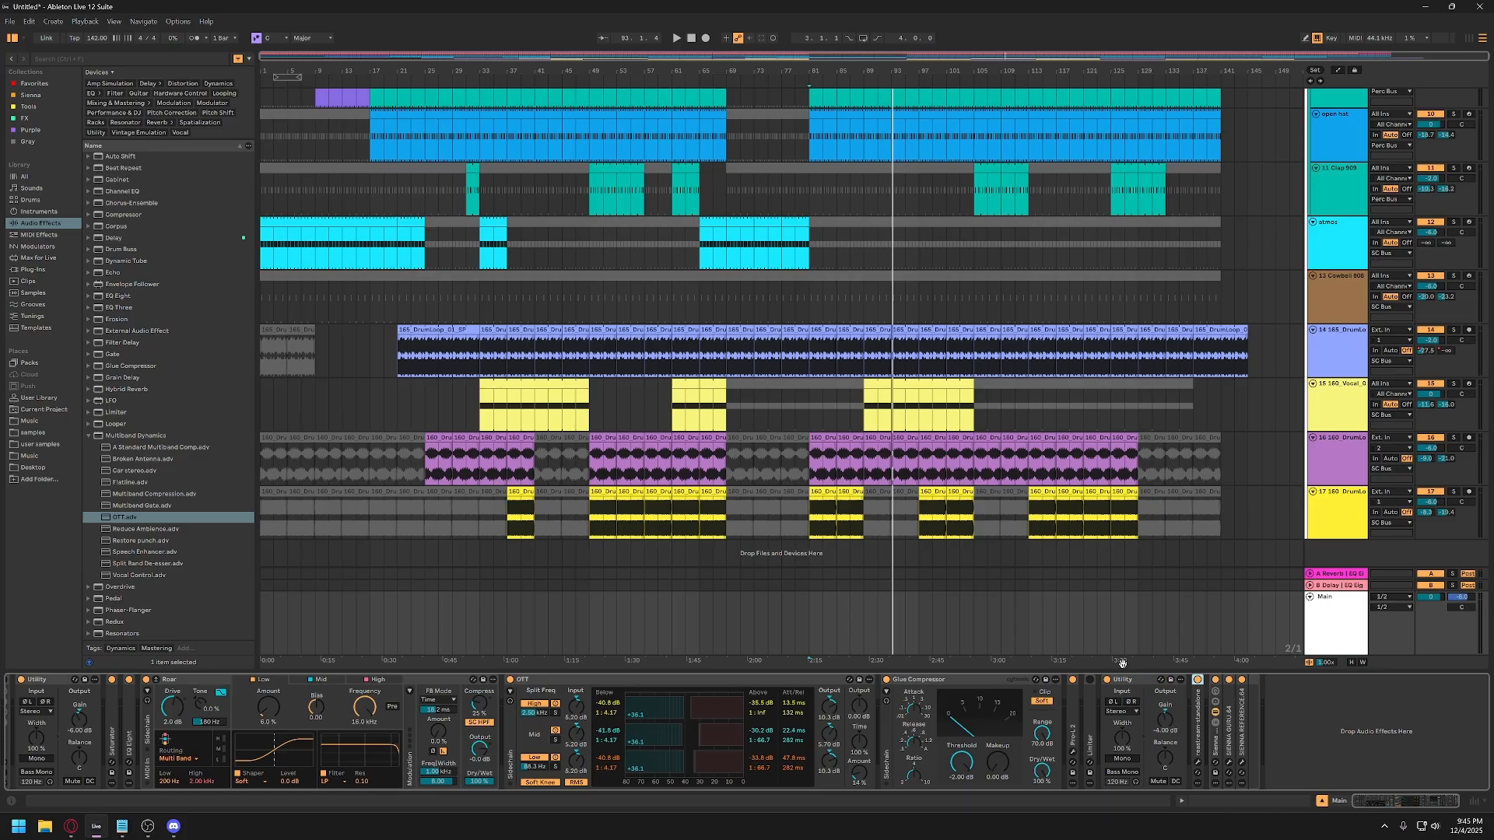
left_click(1135, 682)
left_click(1218, 736, "shift")
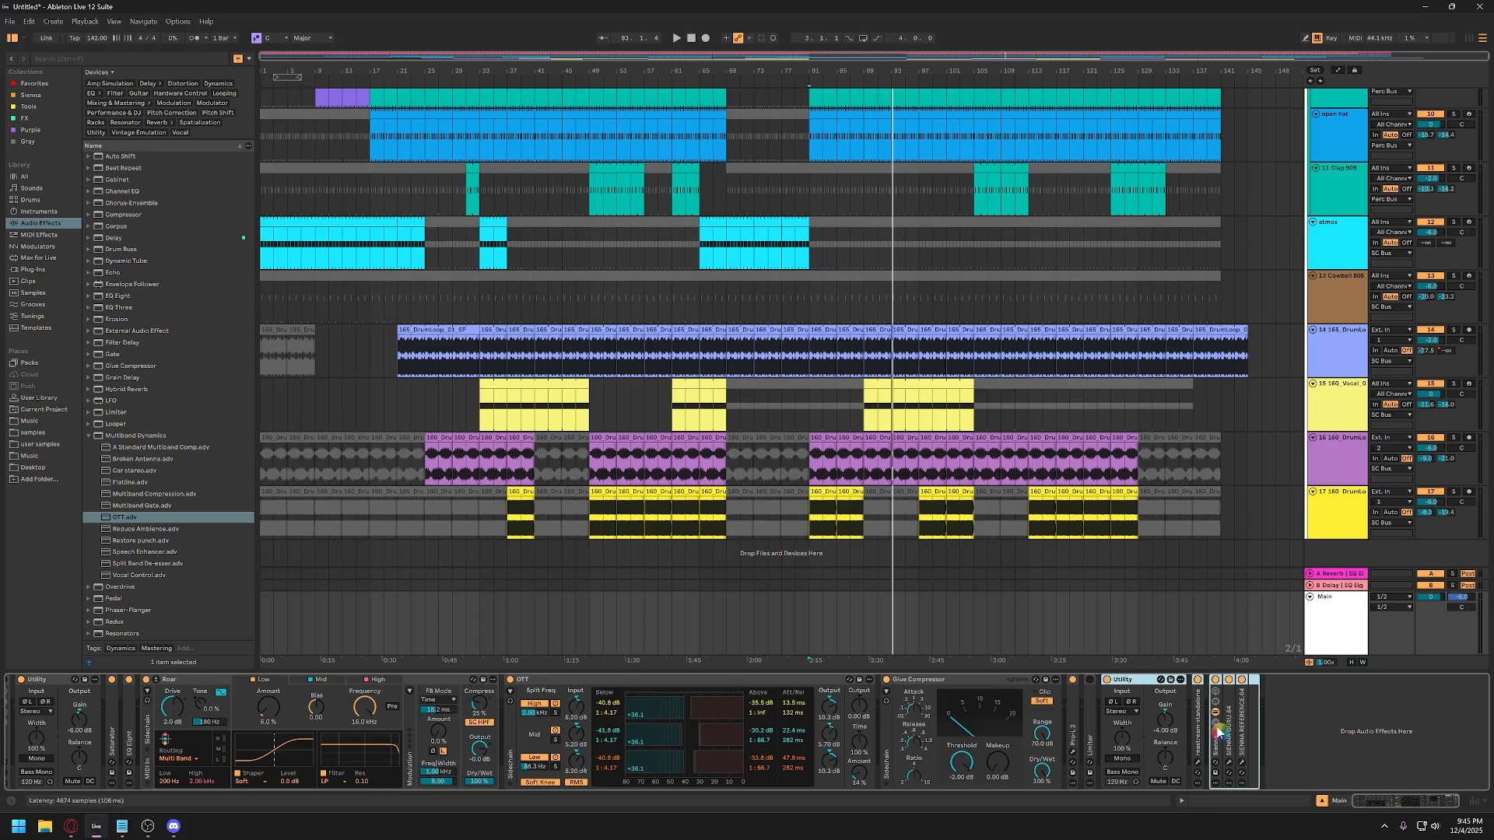
left_click(1330, 628)
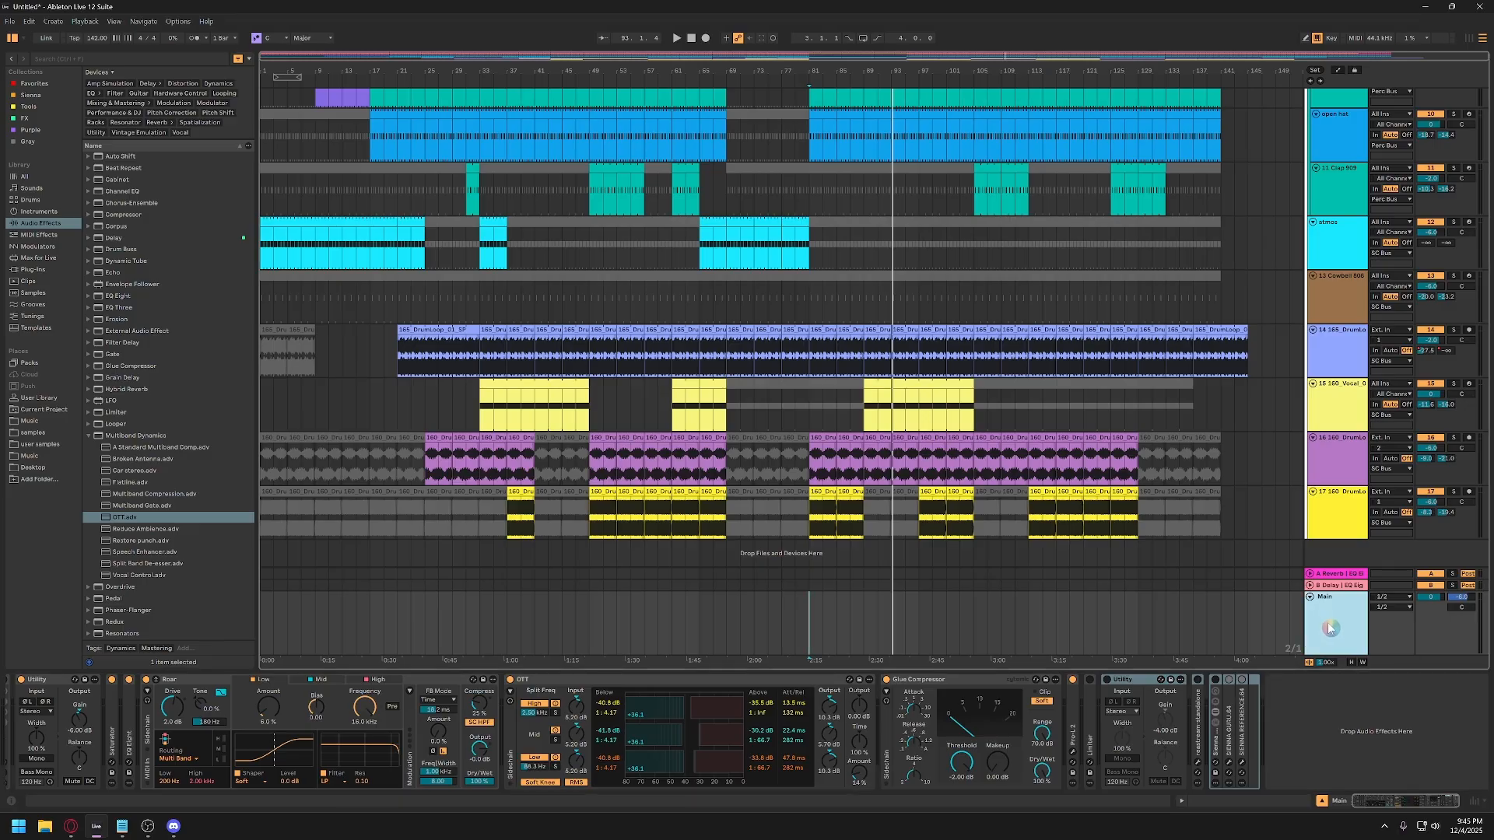
left_click(1446, 602)
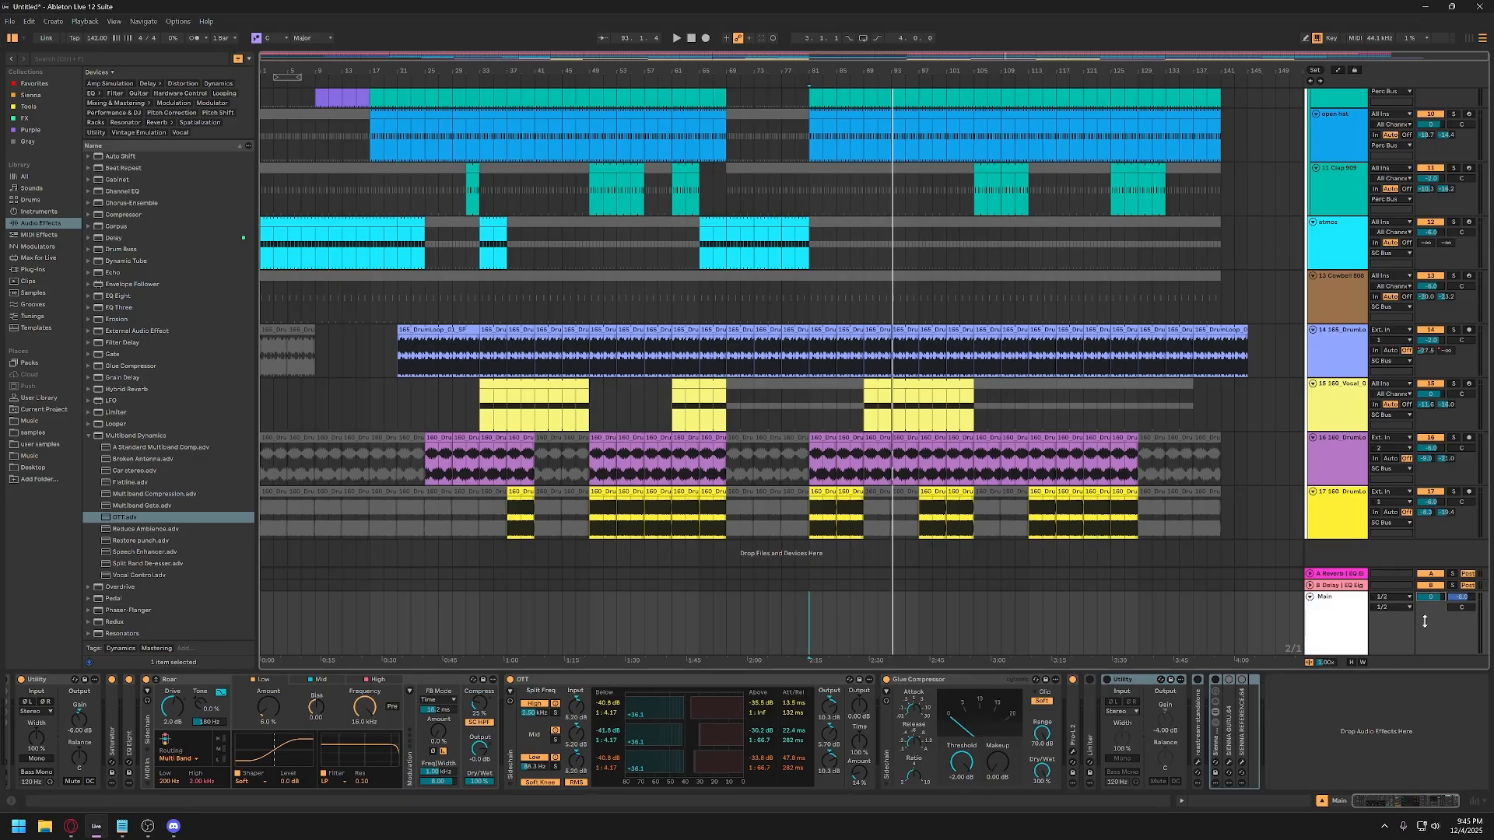
left_click(1356, 618)
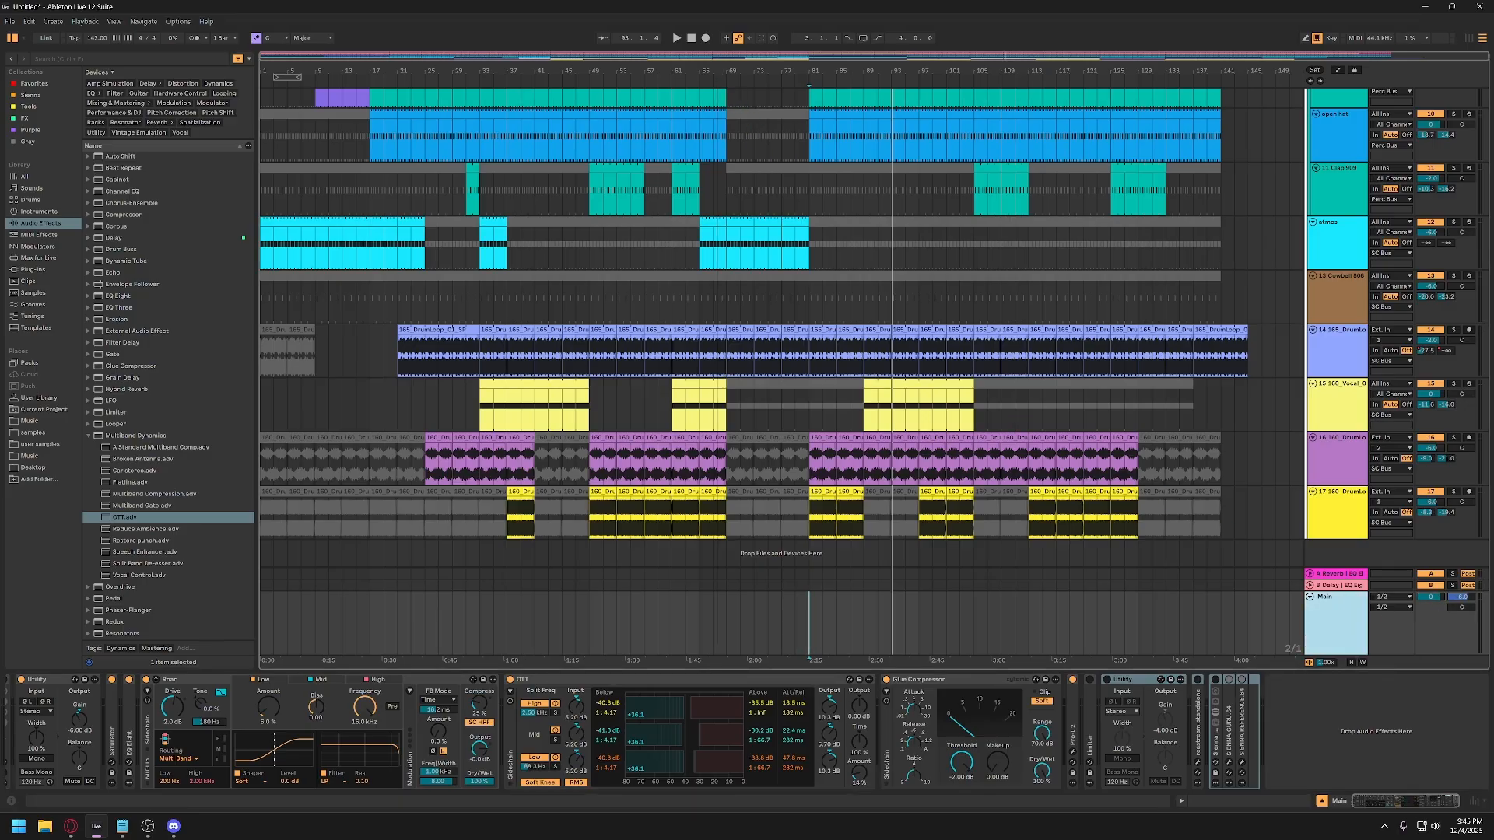
Place the insert marker at bar 1 and inspect where the last clip of the arrangement ends.
left_click(264, 627)
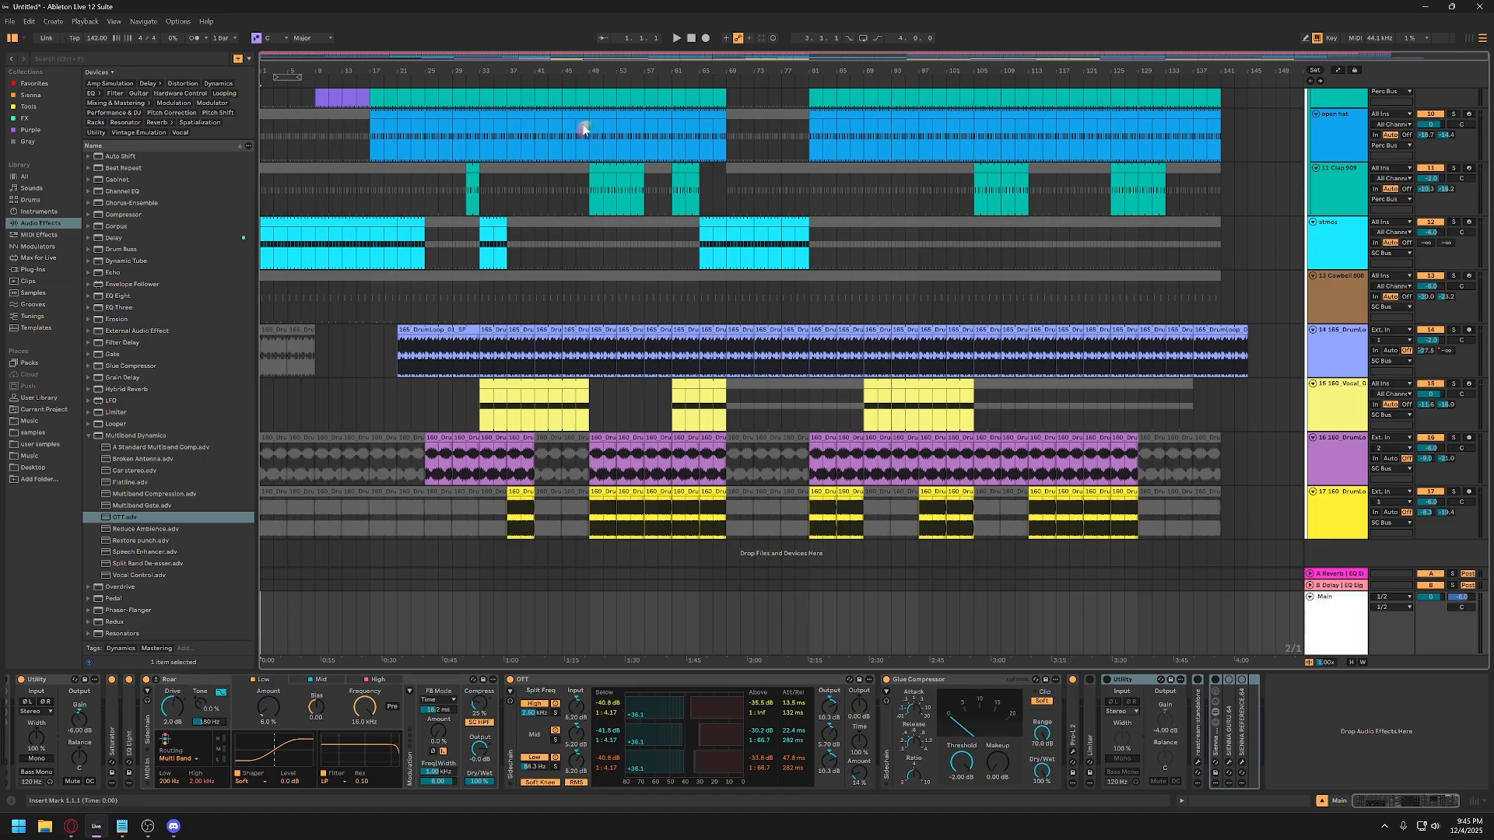
left_click_drag(1231, 71, 1232, 140)
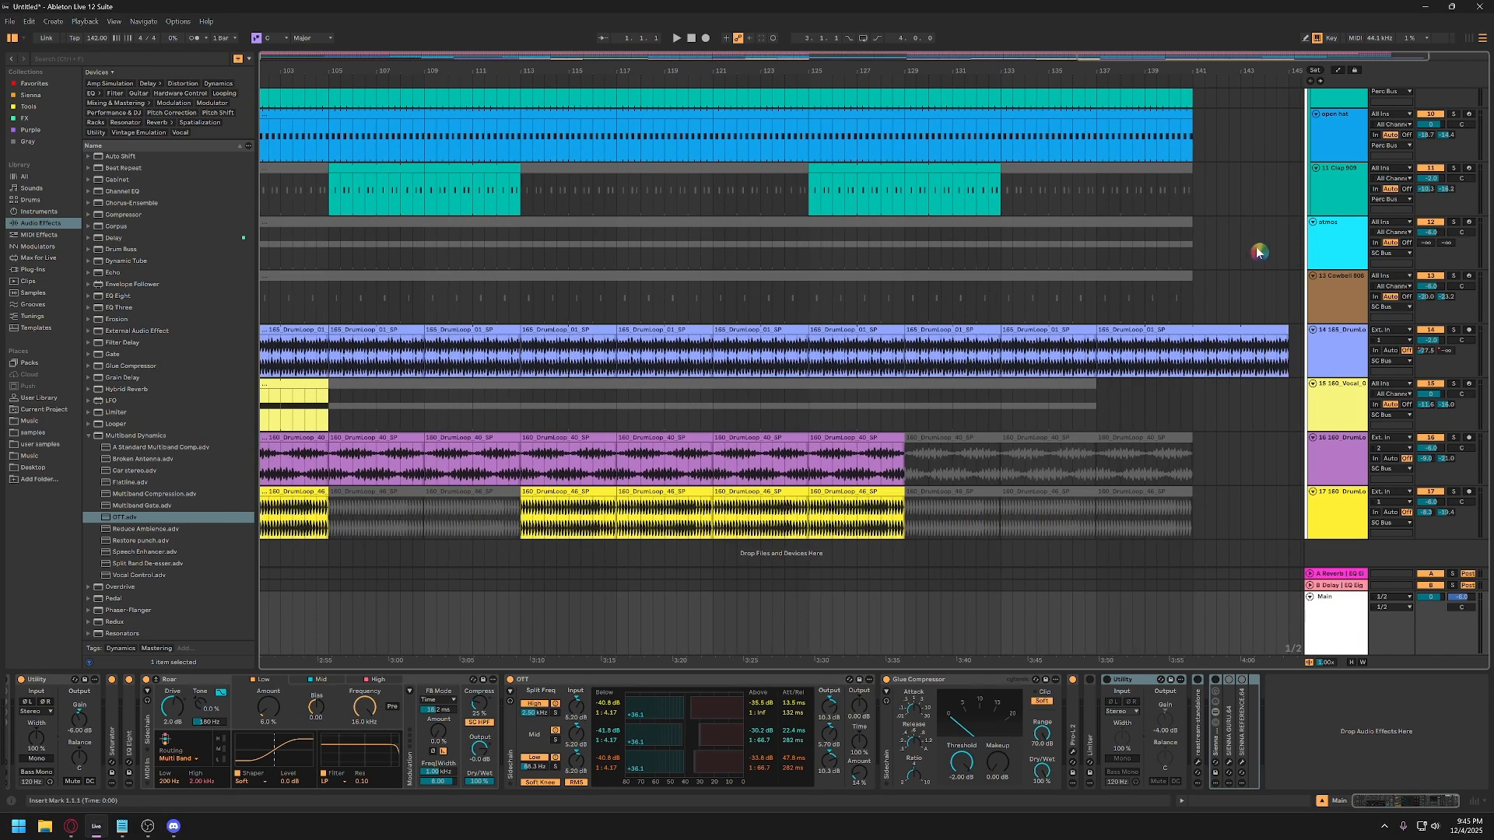
left_click_drag(1280, 327, 1199, 329)
left_click_drag(1158, 70, 1128, 234)
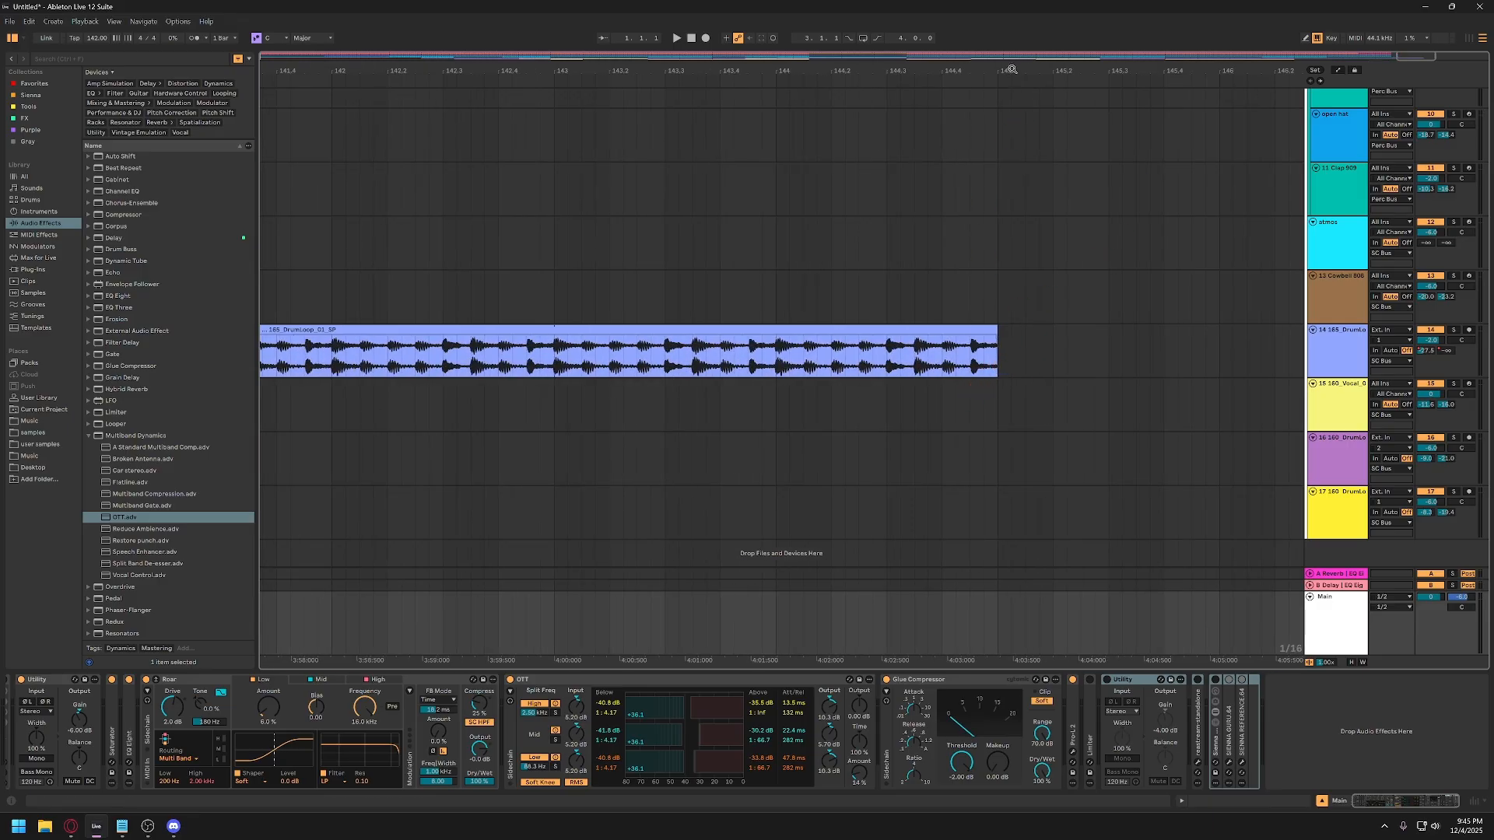
left_click_drag(1010, 68, 1247, 4)
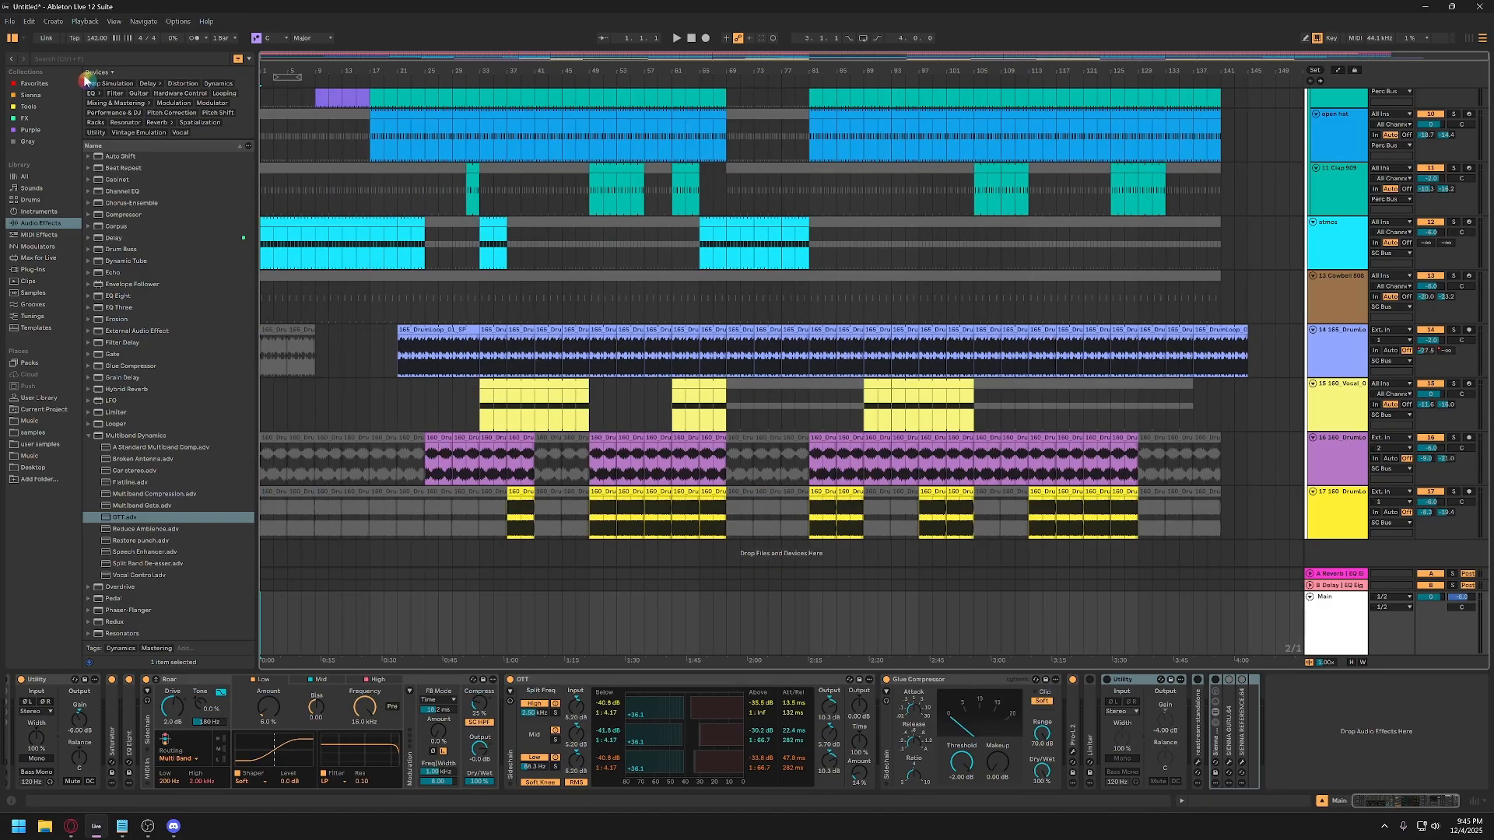
Export the Main track from bar 1 for 145 bars as the 32-bit, 44100 Hz WAV file Untitled on the Desktop.
left_click(10, 21)
left_click(77, 243)
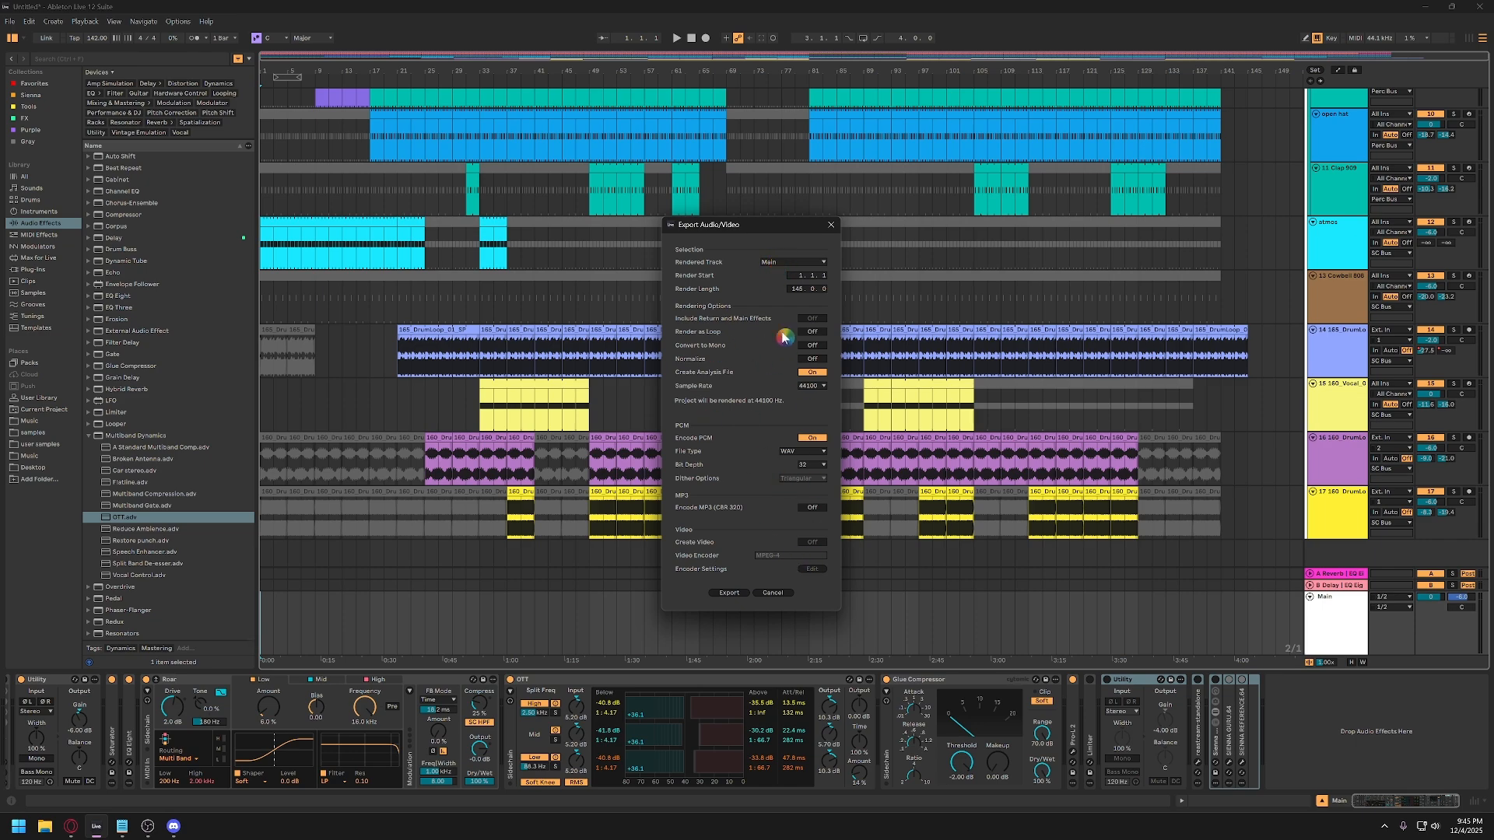
left_click(729, 593)
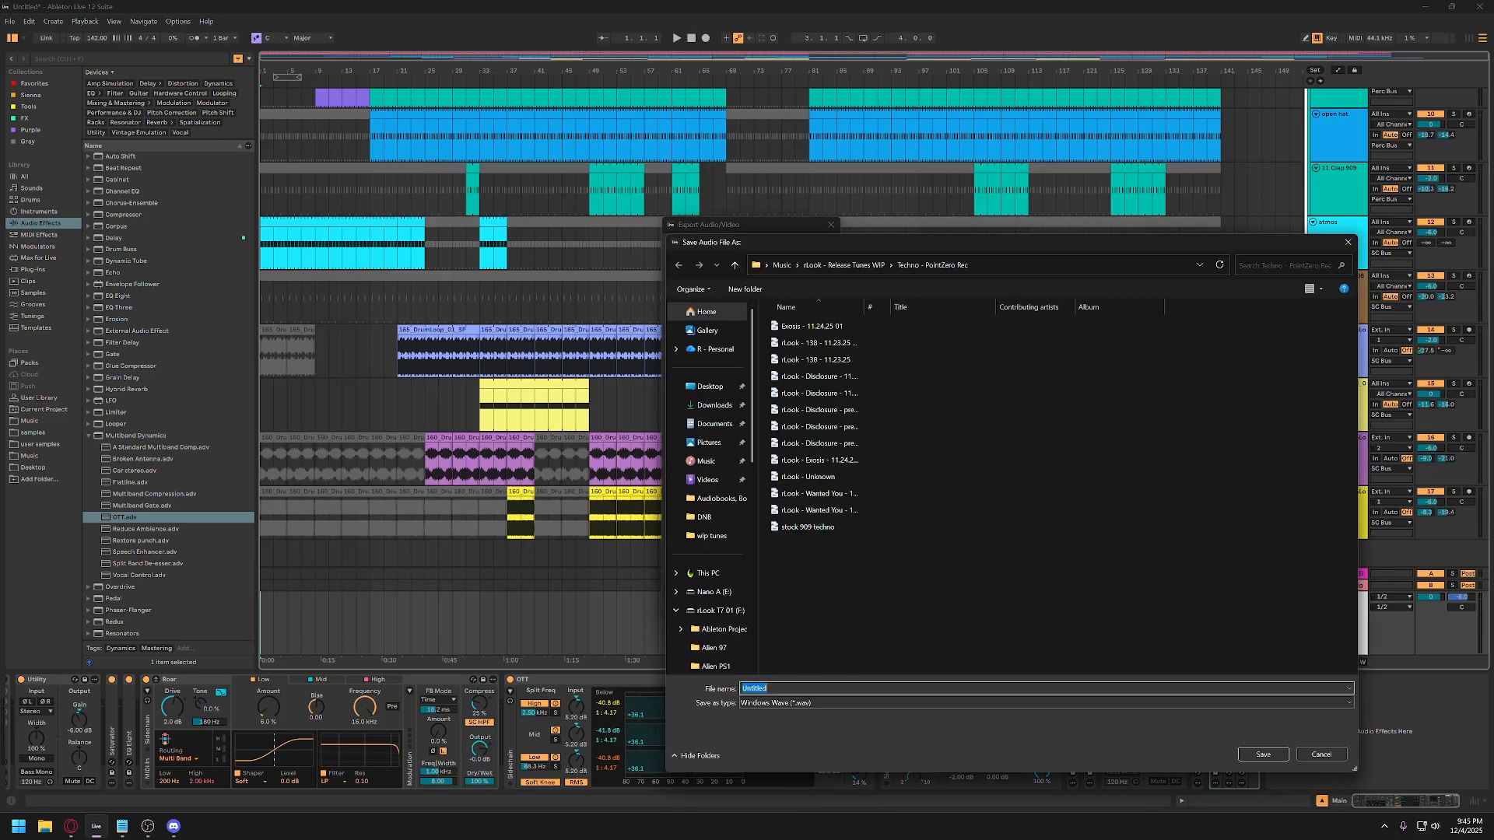
left_click(708, 387)
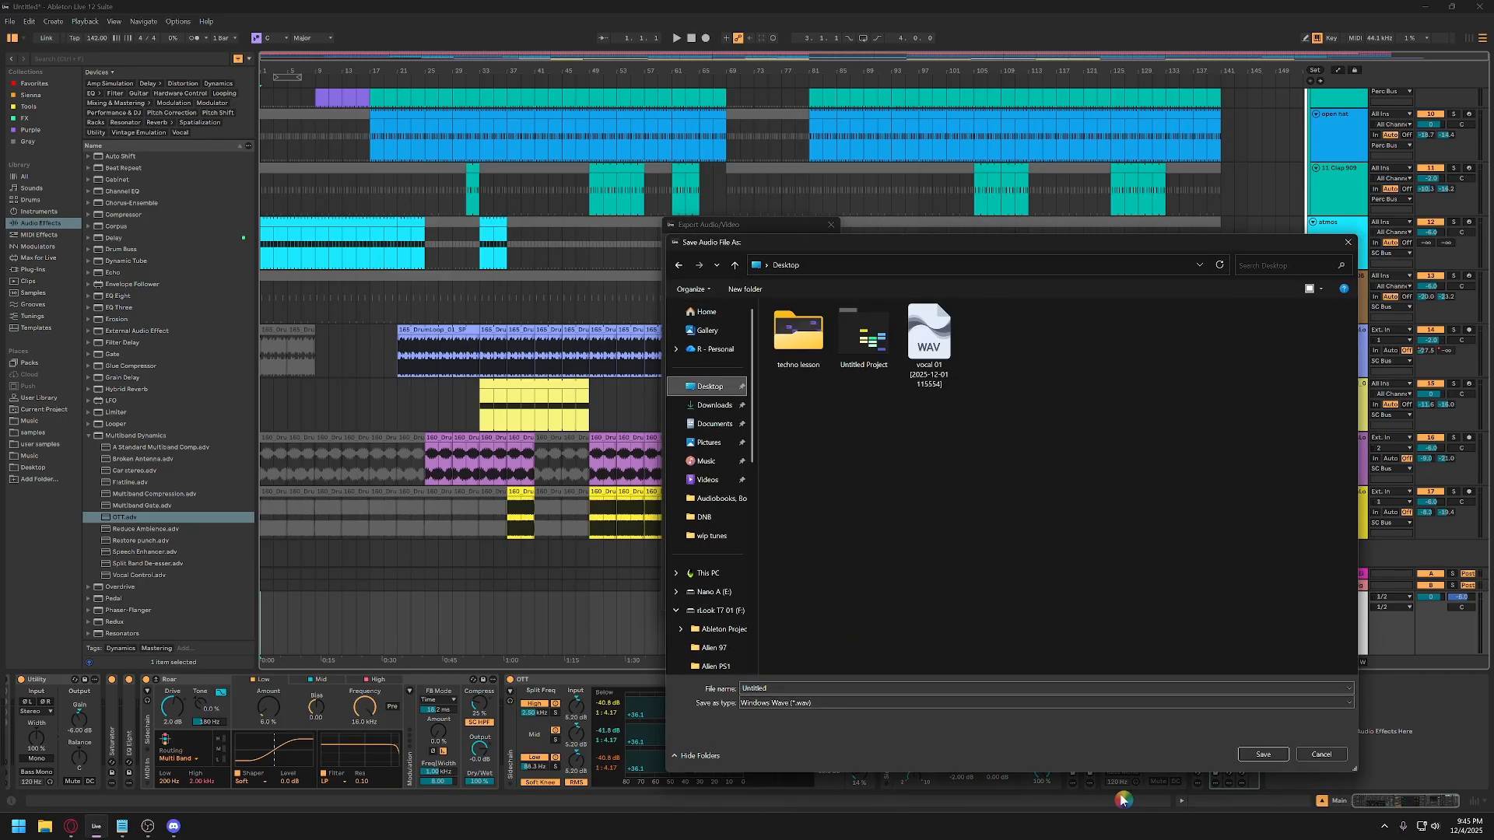
left_click(1262, 755)
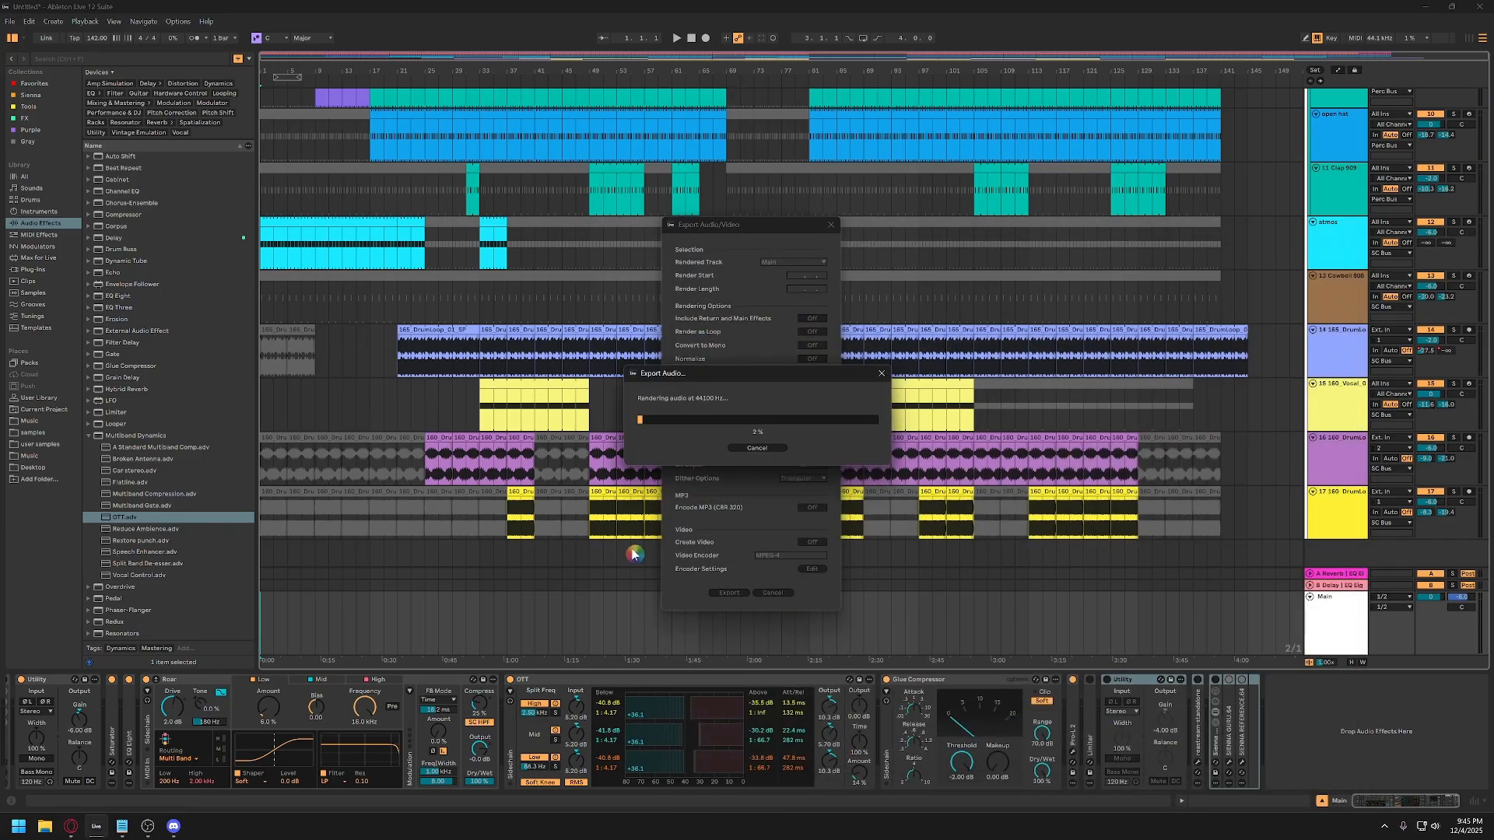
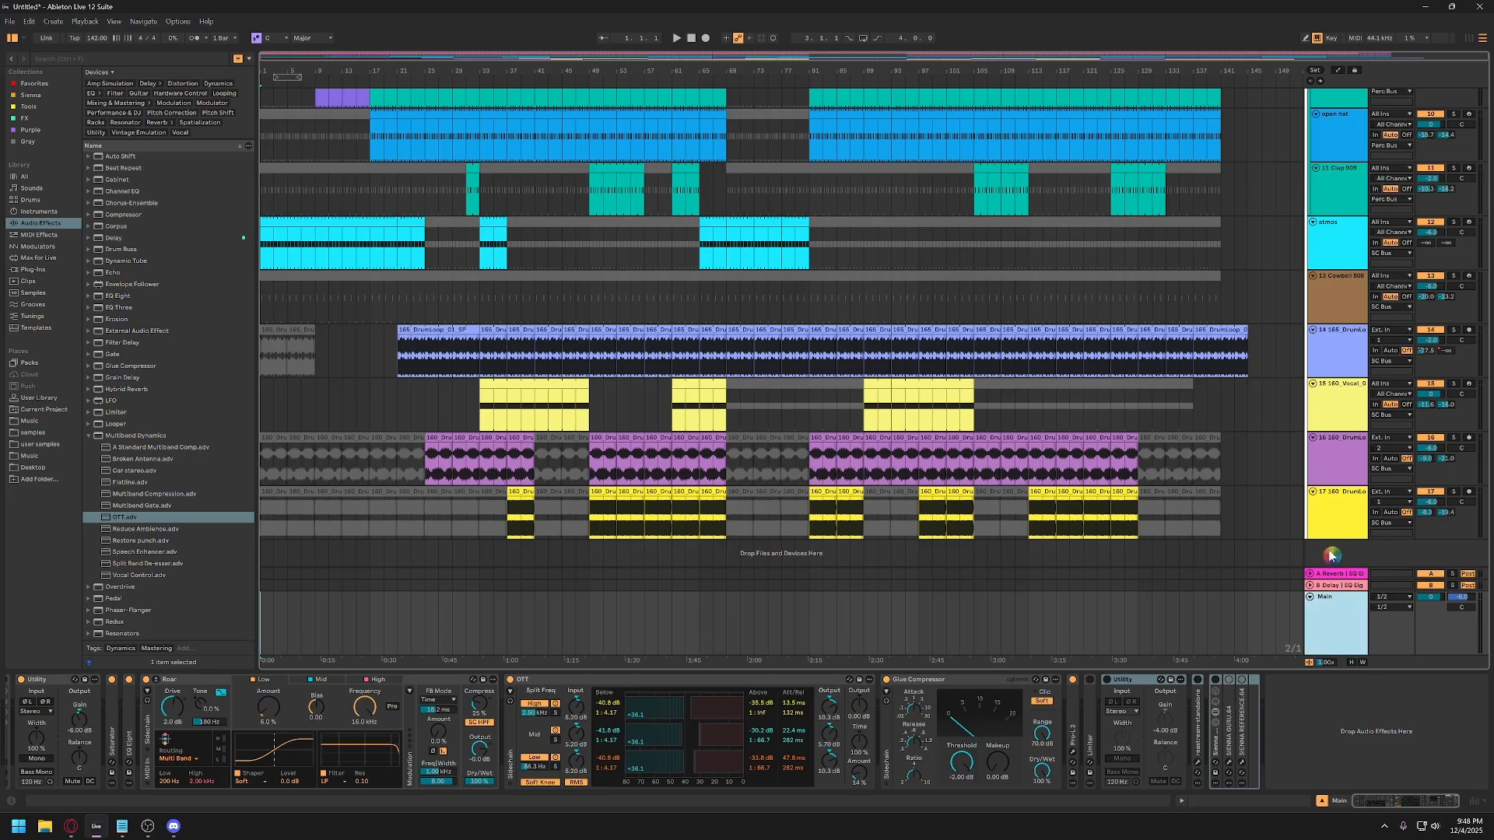
Insert a new audio track, place Untitled.wav from the Desktop at bar 1 on it, and make the track taller.
key("ctrl+t")
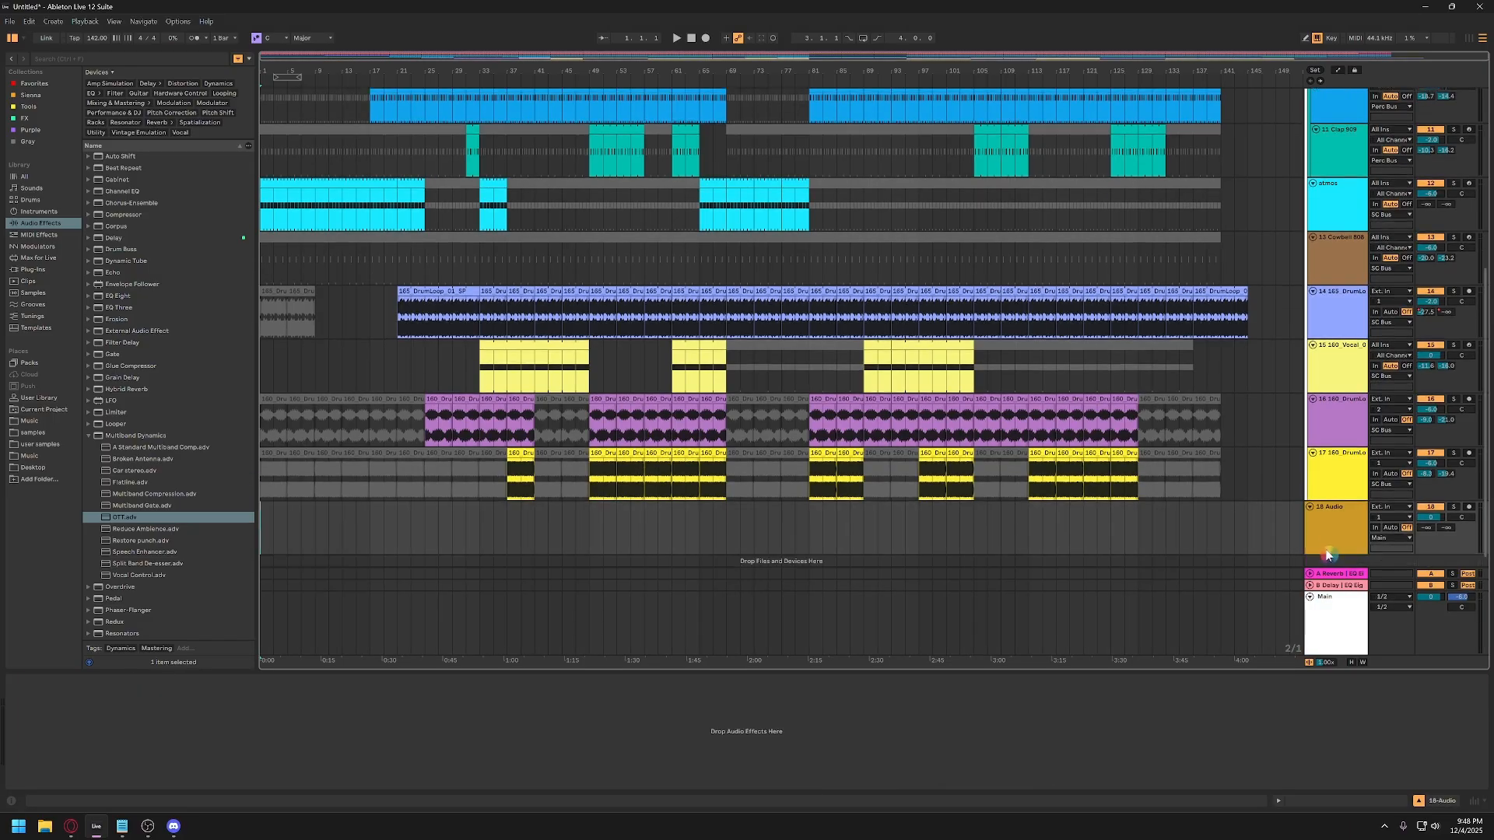
left_click_drag(1331, 540, 1330, 580)
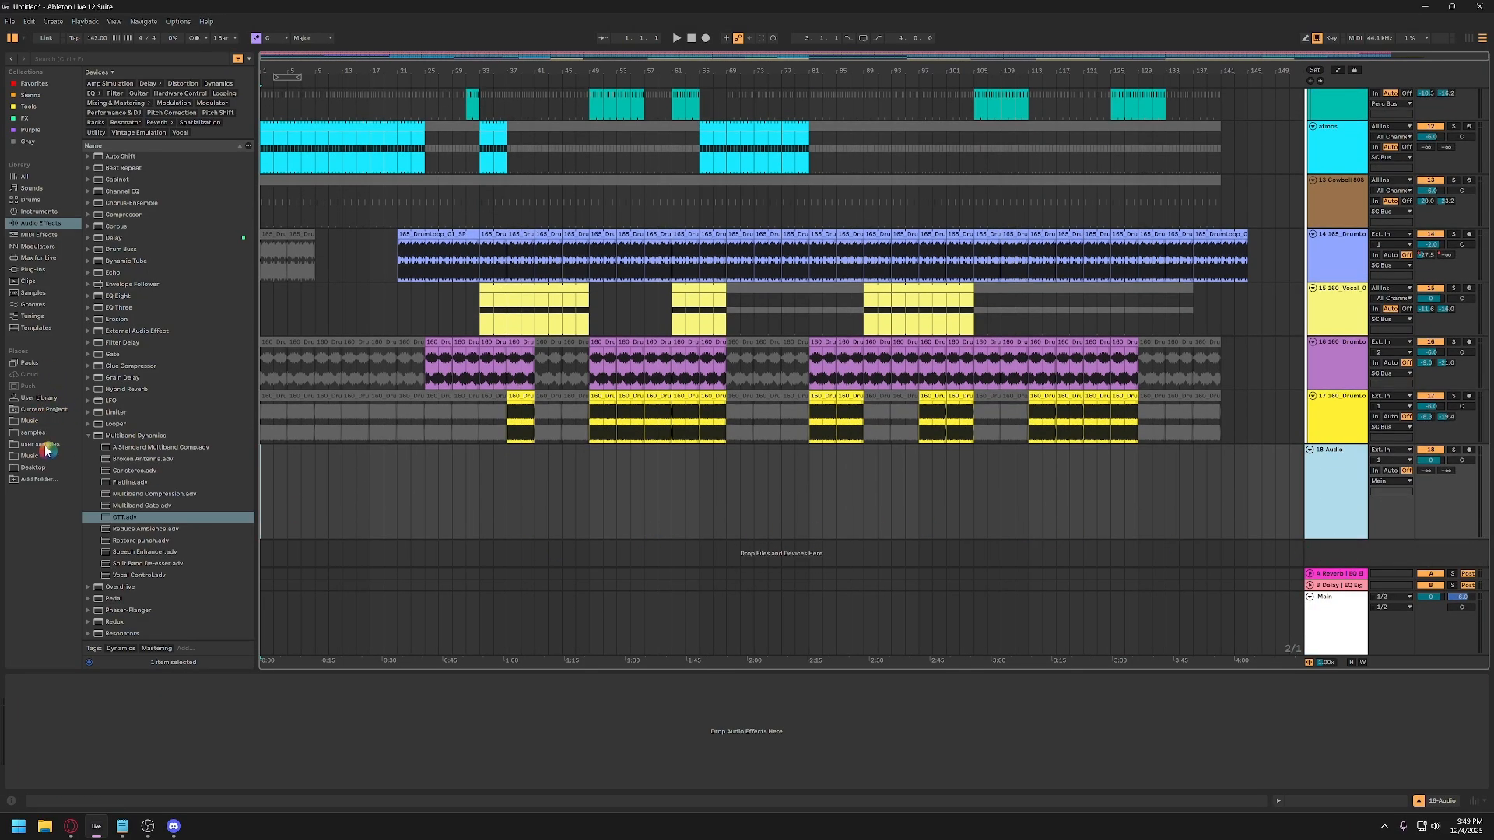
left_click(43, 470)
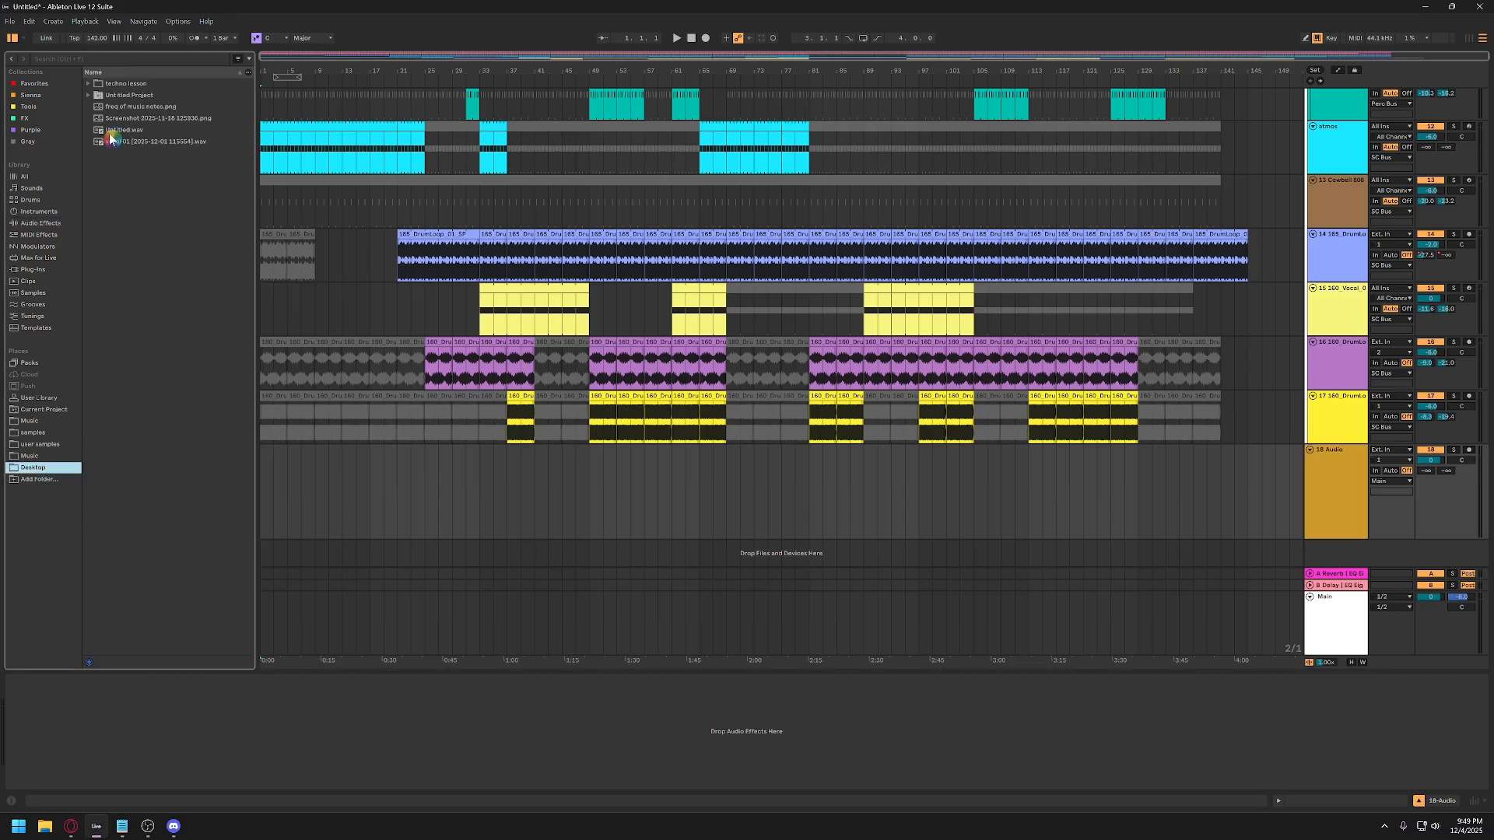
left_click_drag(117, 129, 264, 487)
left_click_drag(481, 504, 495, 503)
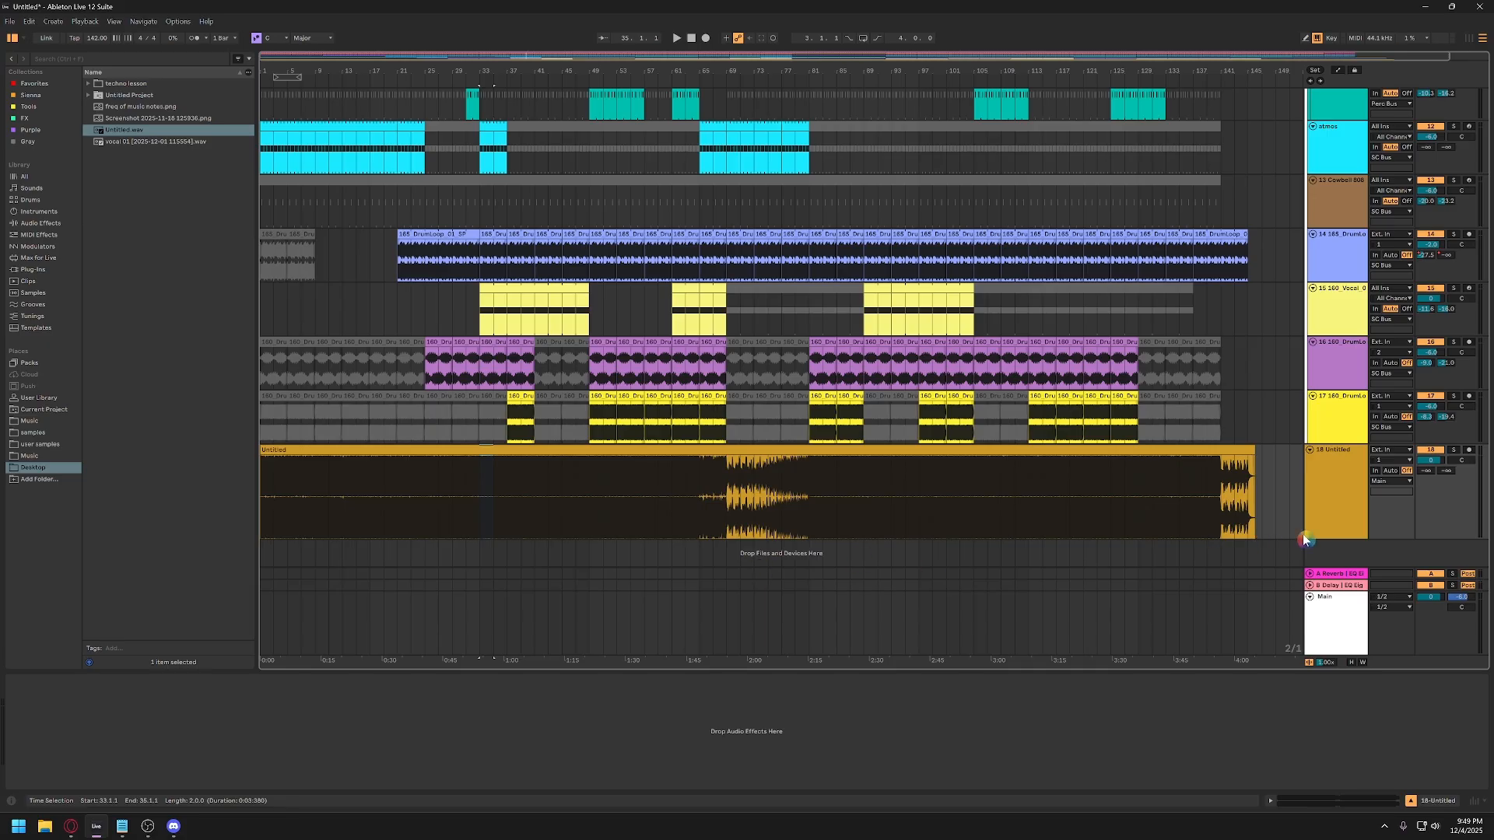
left_click_drag(1321, 540, 1326, 578)
scroll(790, 477, "down", 1)
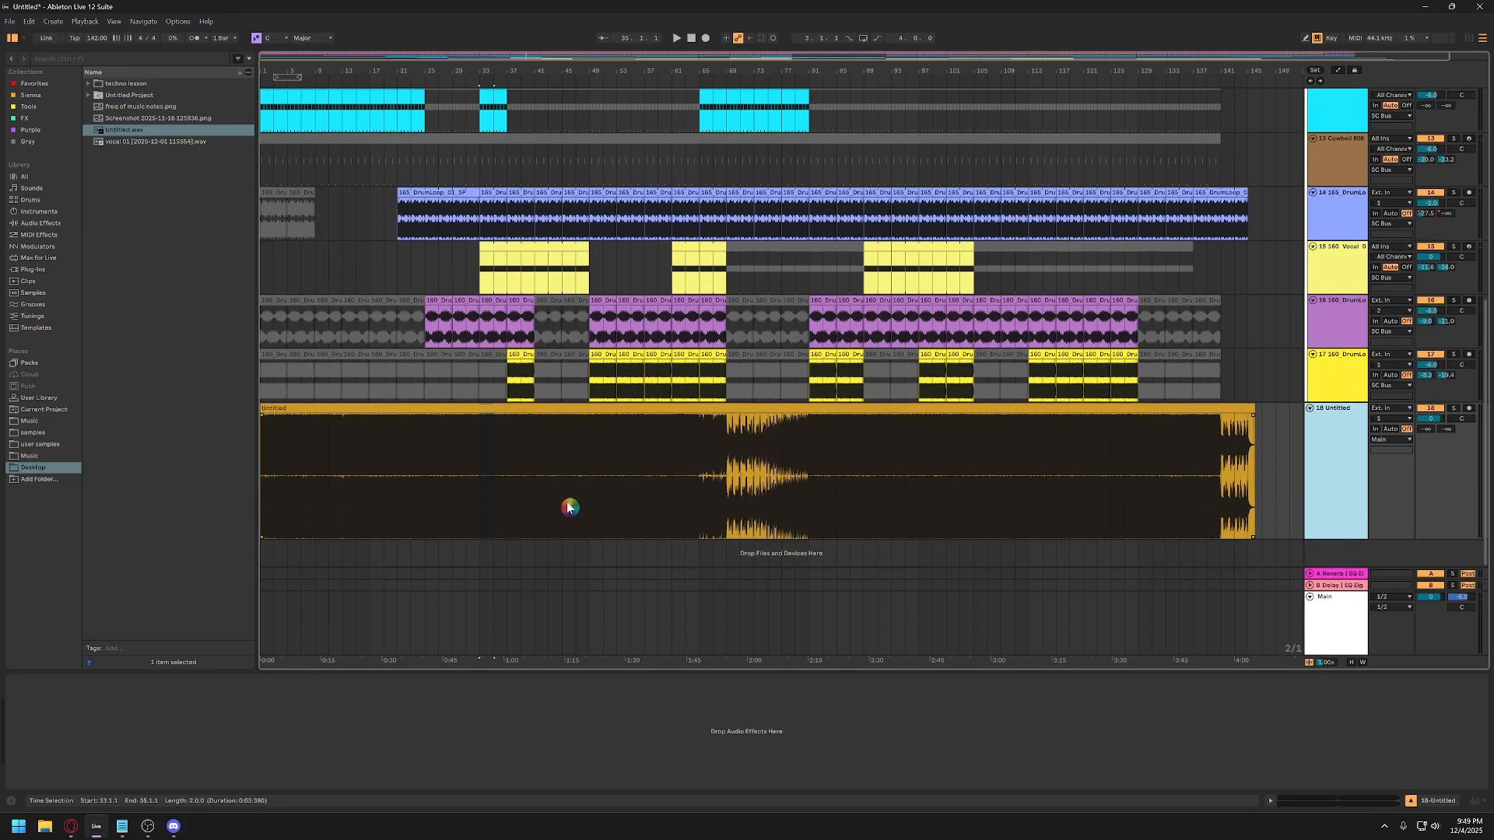
Examine the exported Untitled clip's waveform up close and along its whole length.
left_click_drag(568, 85, 691, 420)
left_click_drag(614, 92, 749, 522)
left_click_drag(589, 71, 700, 531)
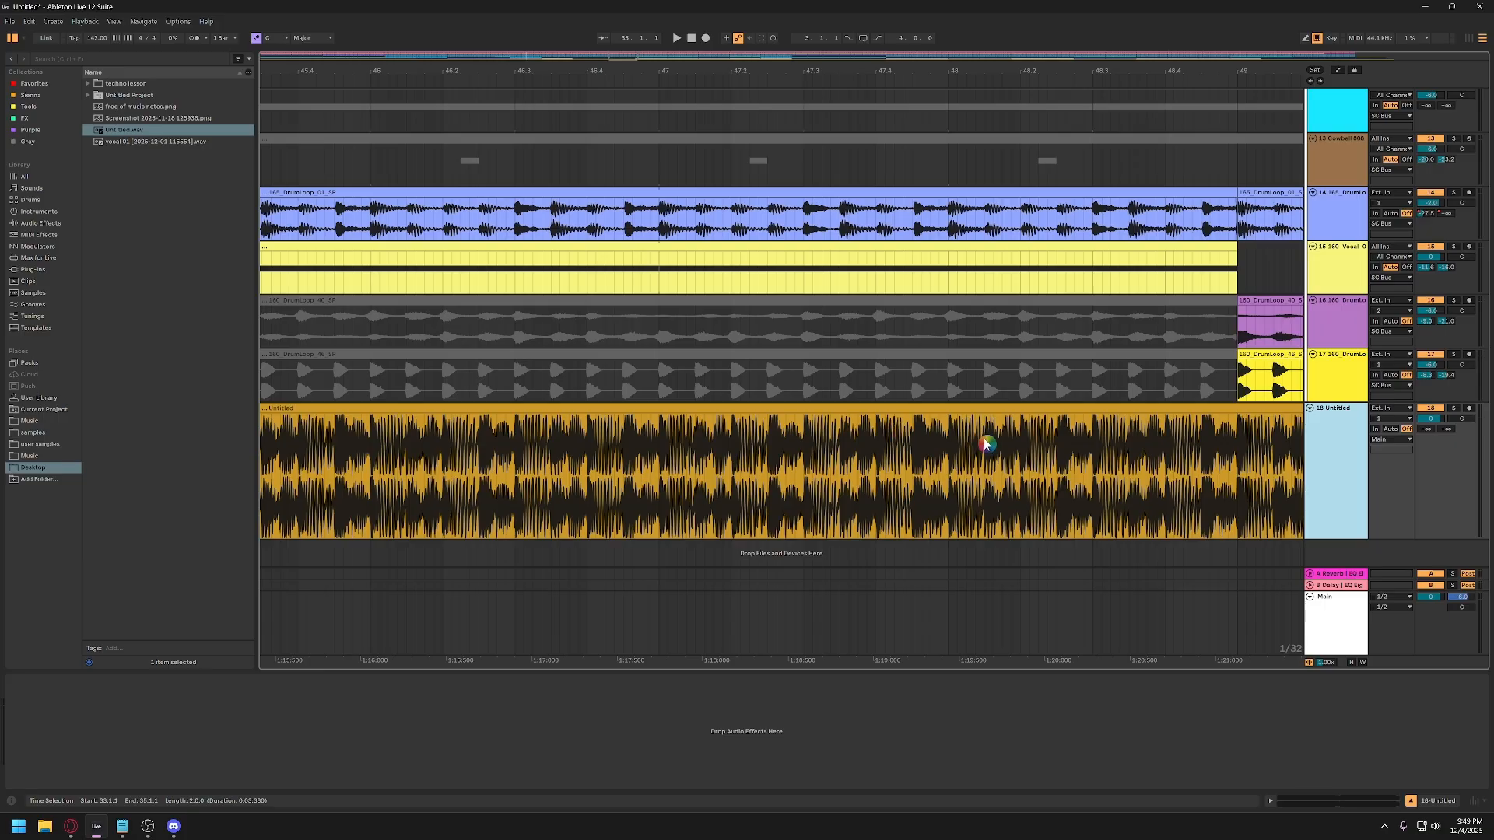
left_click_drag(755, 76, 718, 14)
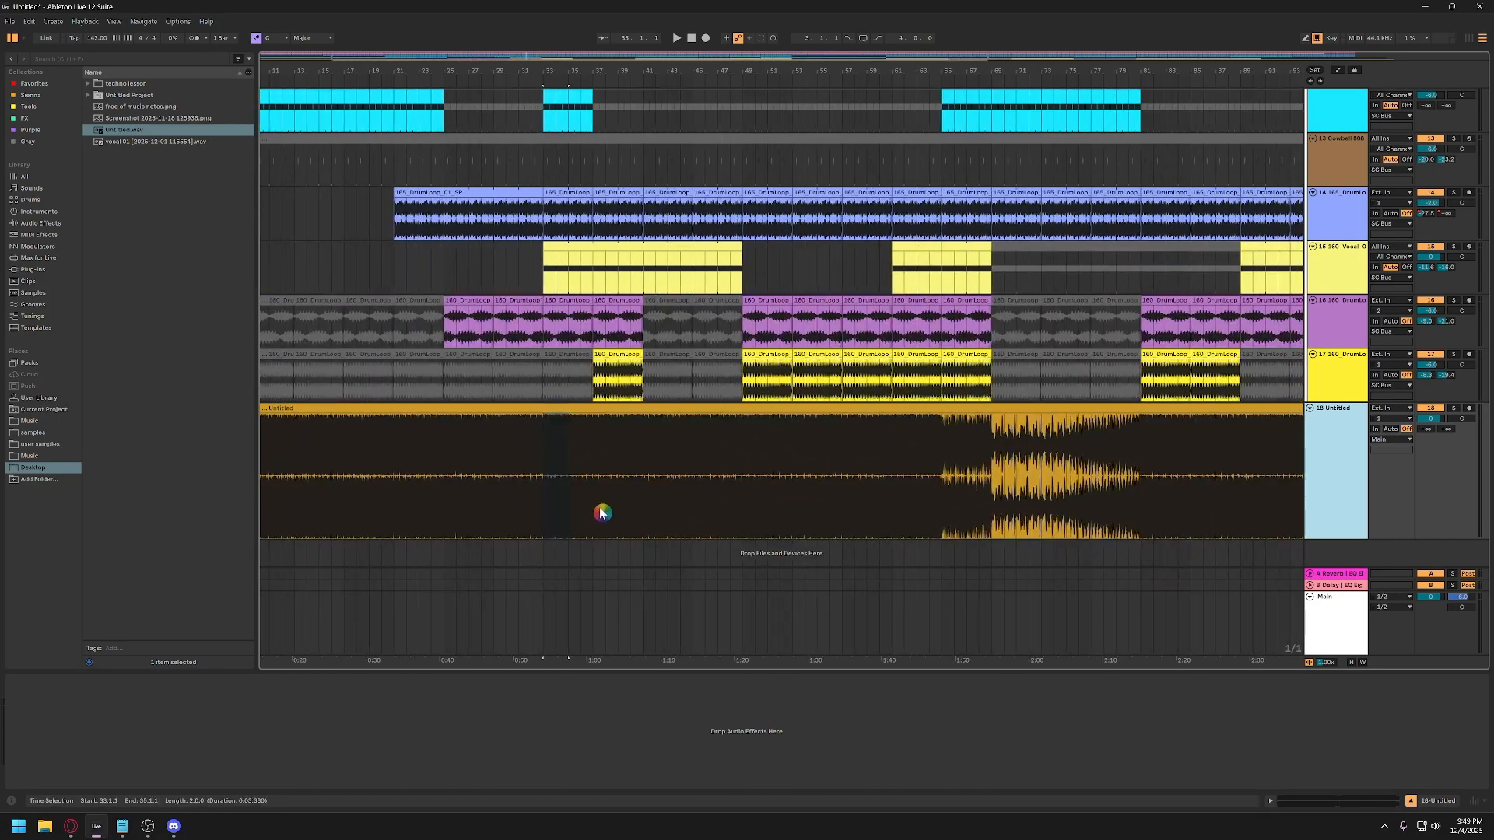
scroll(642, 491, "right", 10)
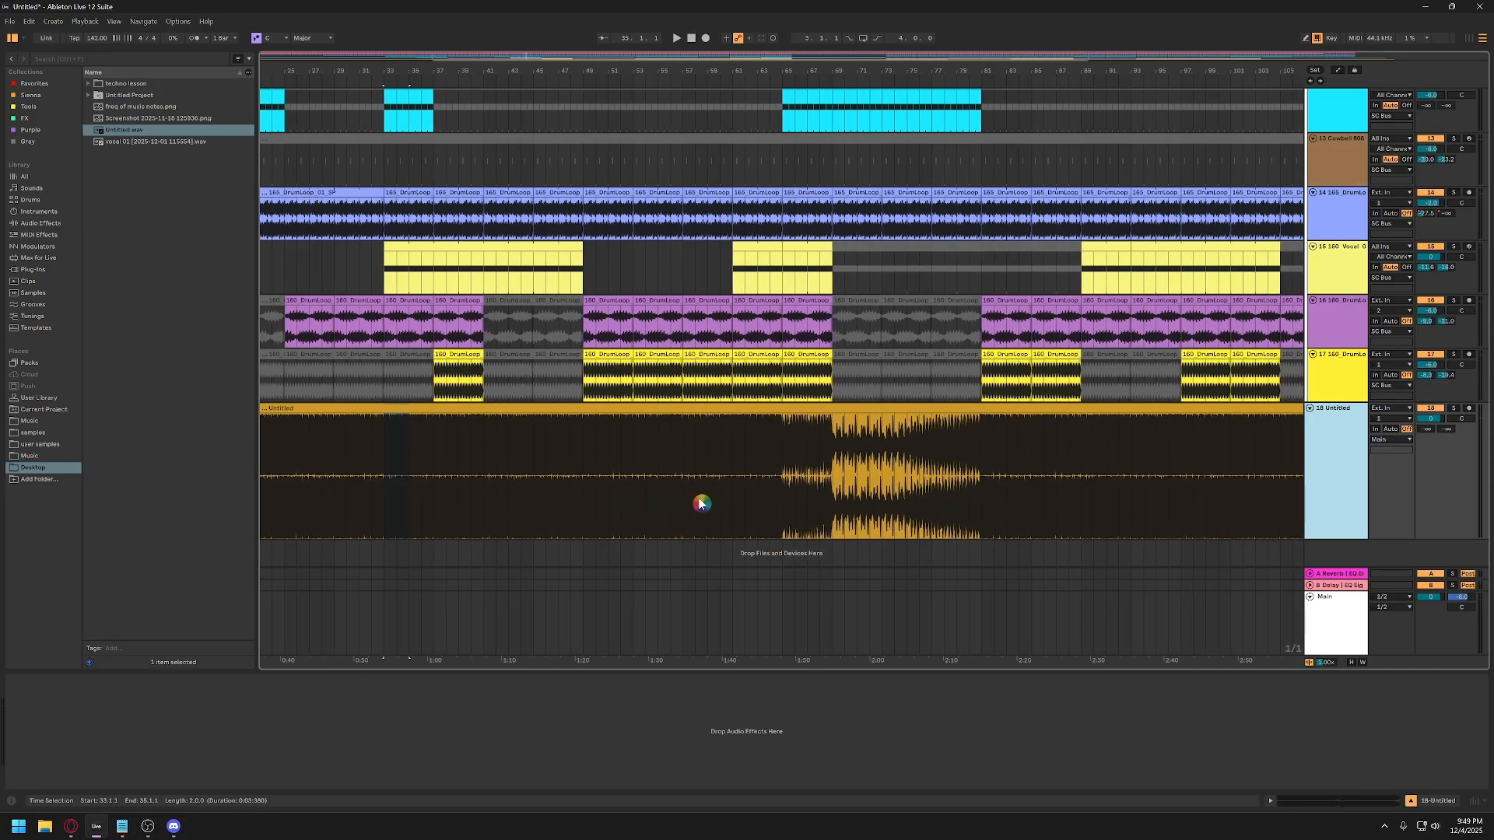
scroll(710, 503, "right", 4)
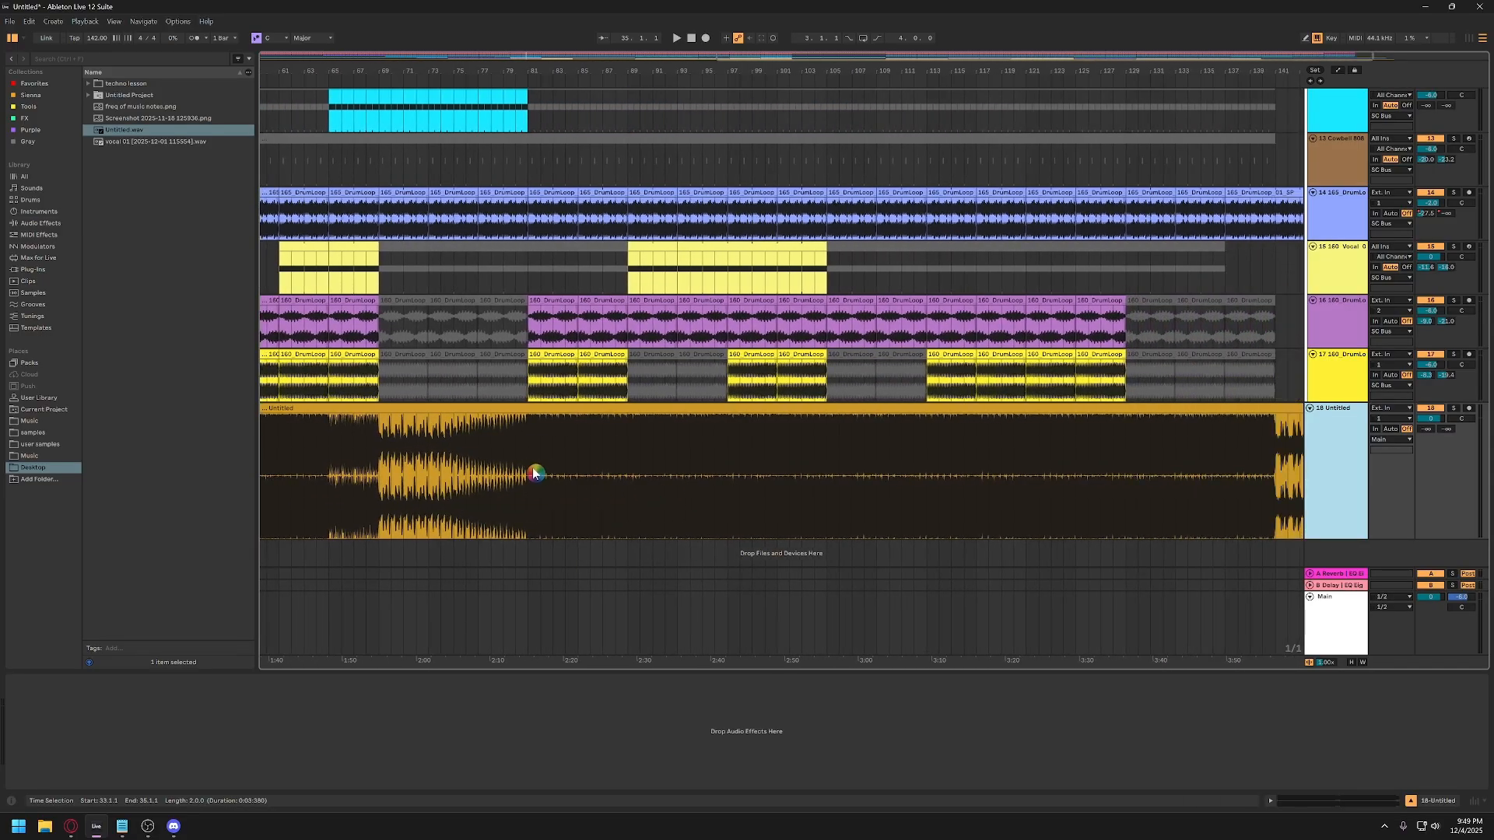
scroll(473, 489, "right", 1)
scroll(473, 490, "right", 2)
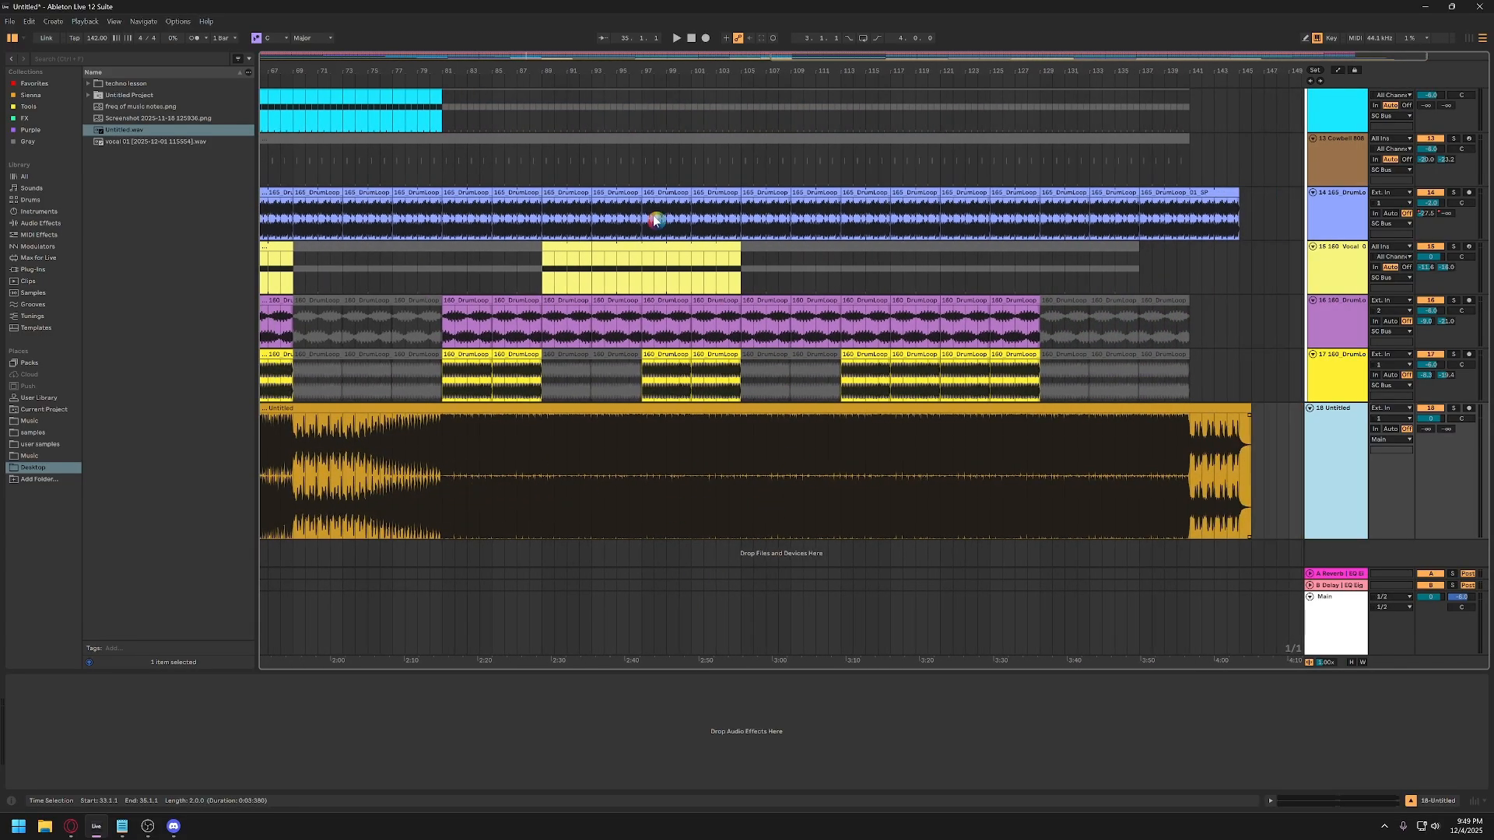
left_click_drag(634, 67, 890, 39)
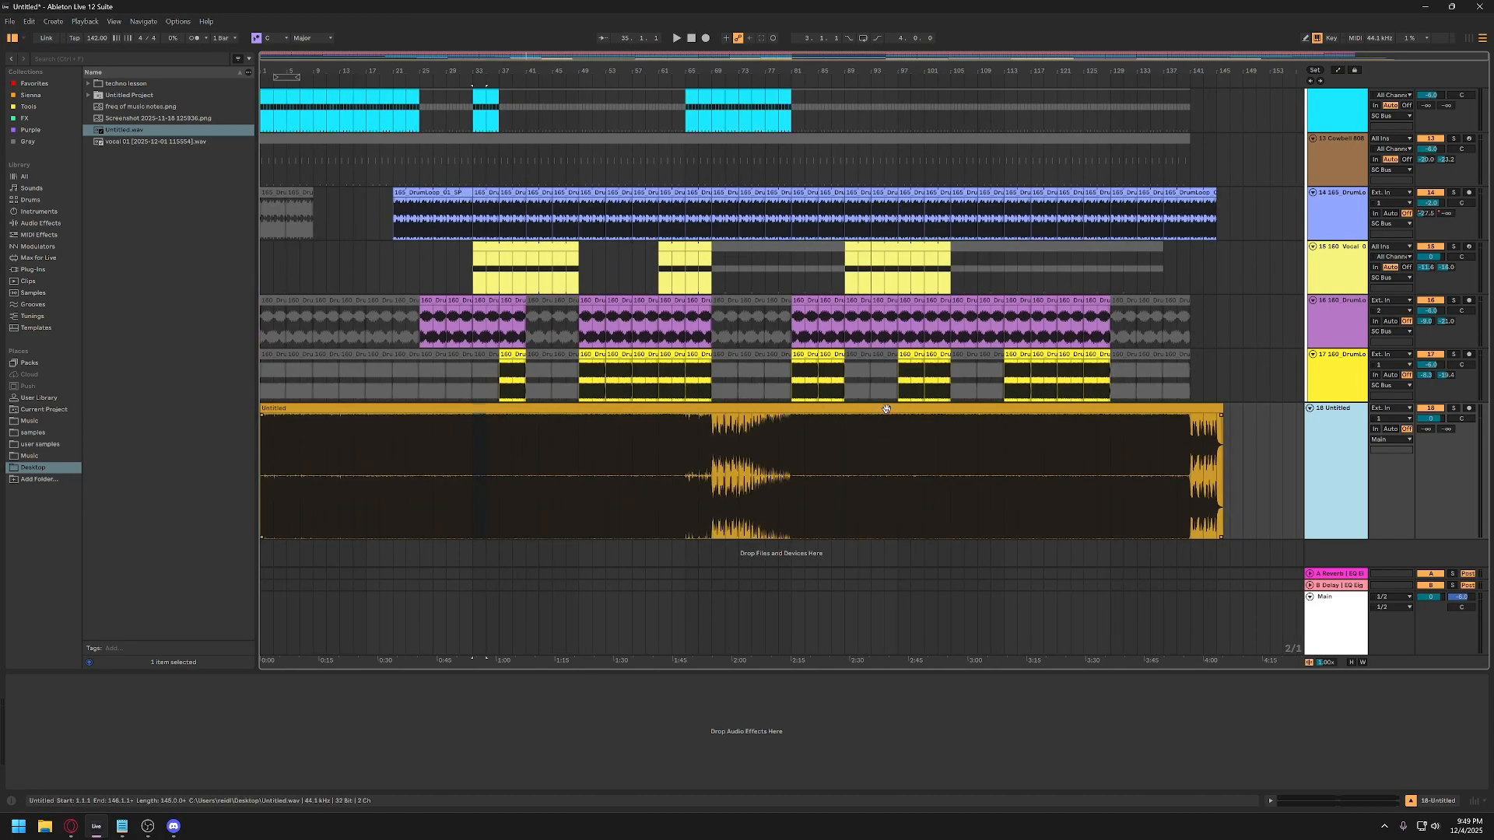
Solo the exported Untitled track and look through its output routing choices without changing the Main routing.
left_click(883, 434)
left_click(1453, 408)
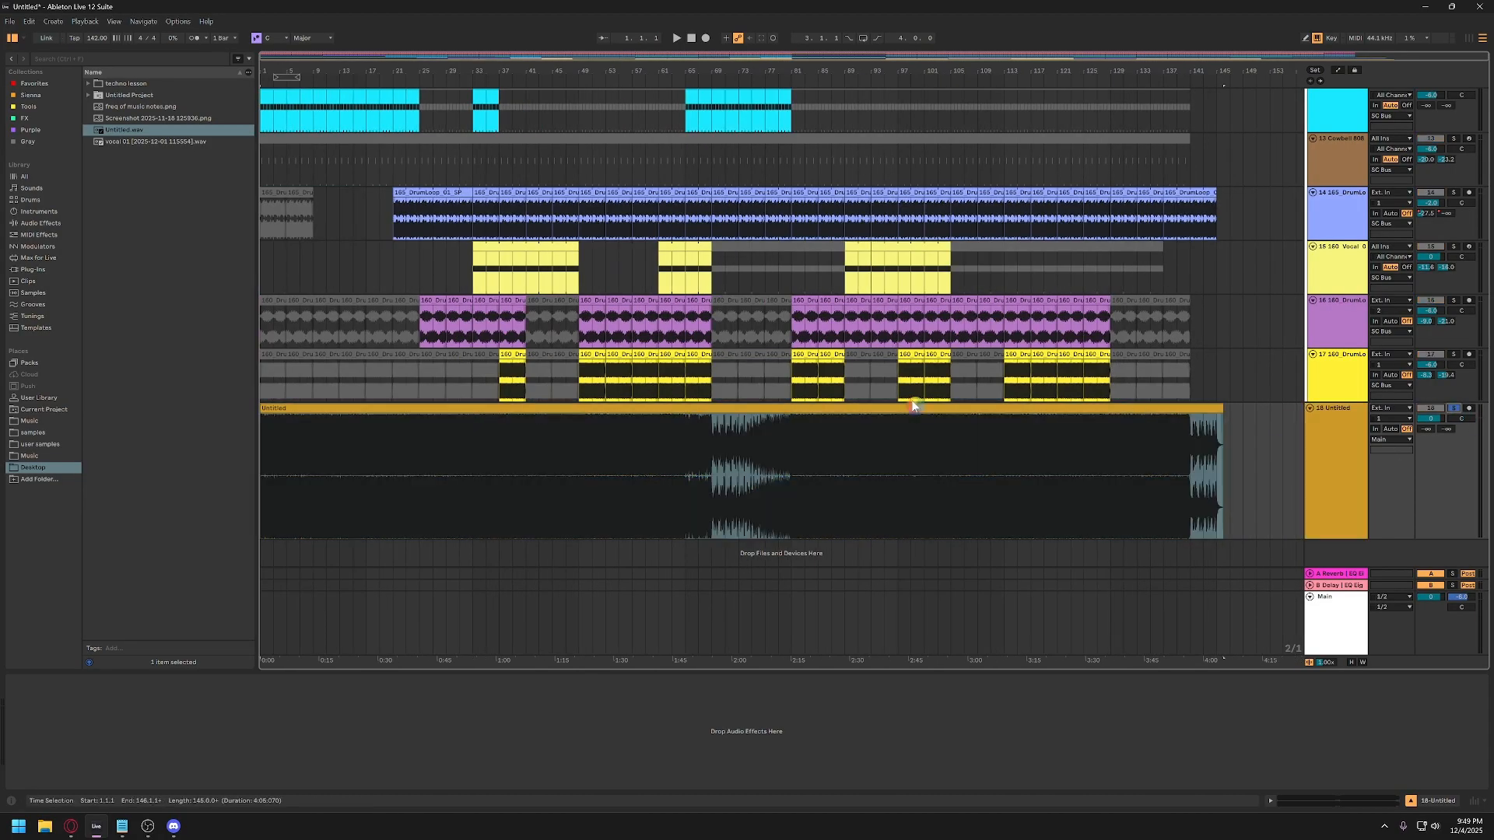
left_click(868, 452)
left_click(1332, 618)
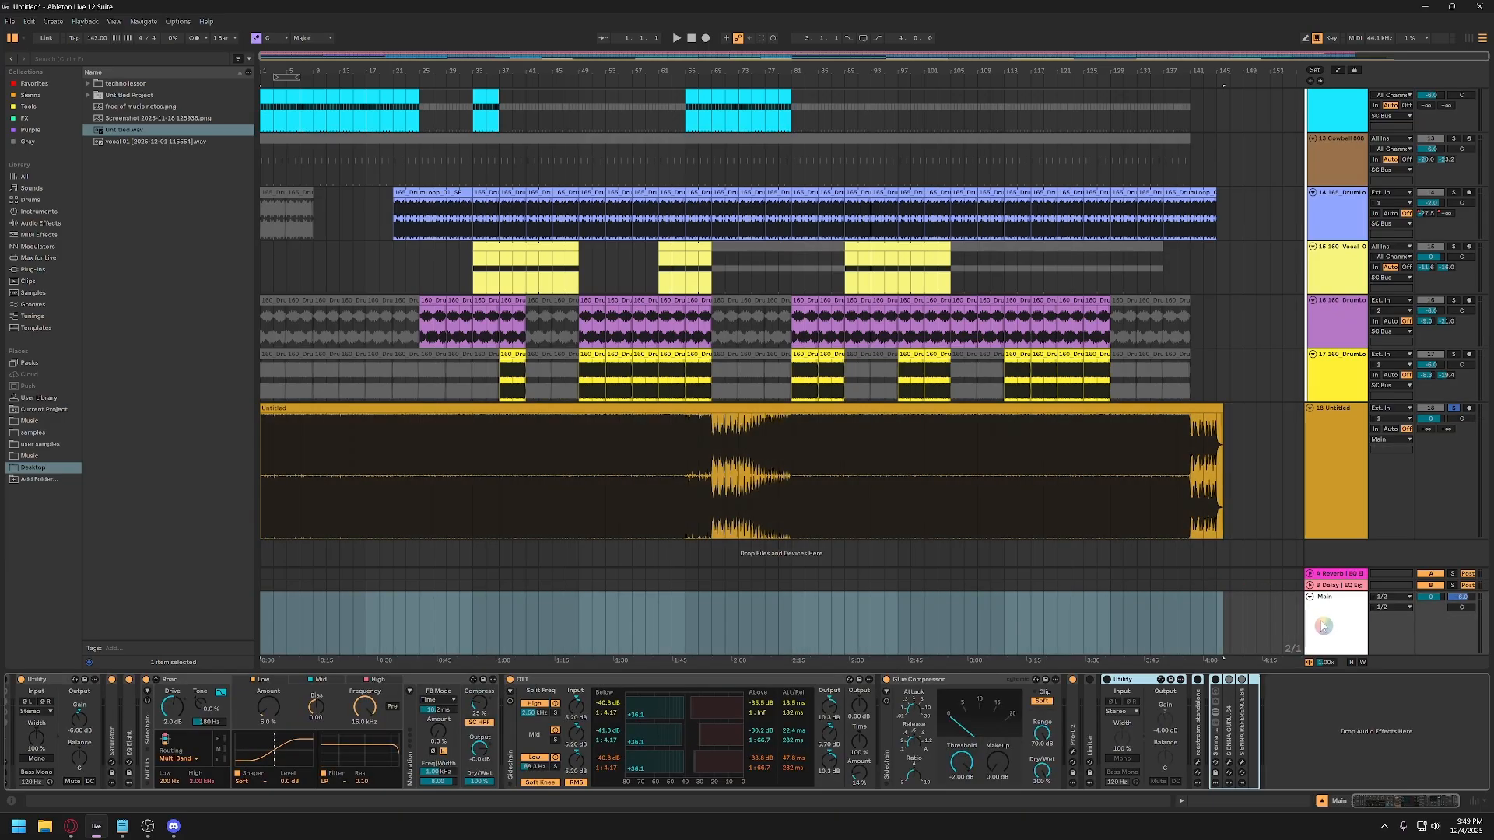
left_click(1352, 472)
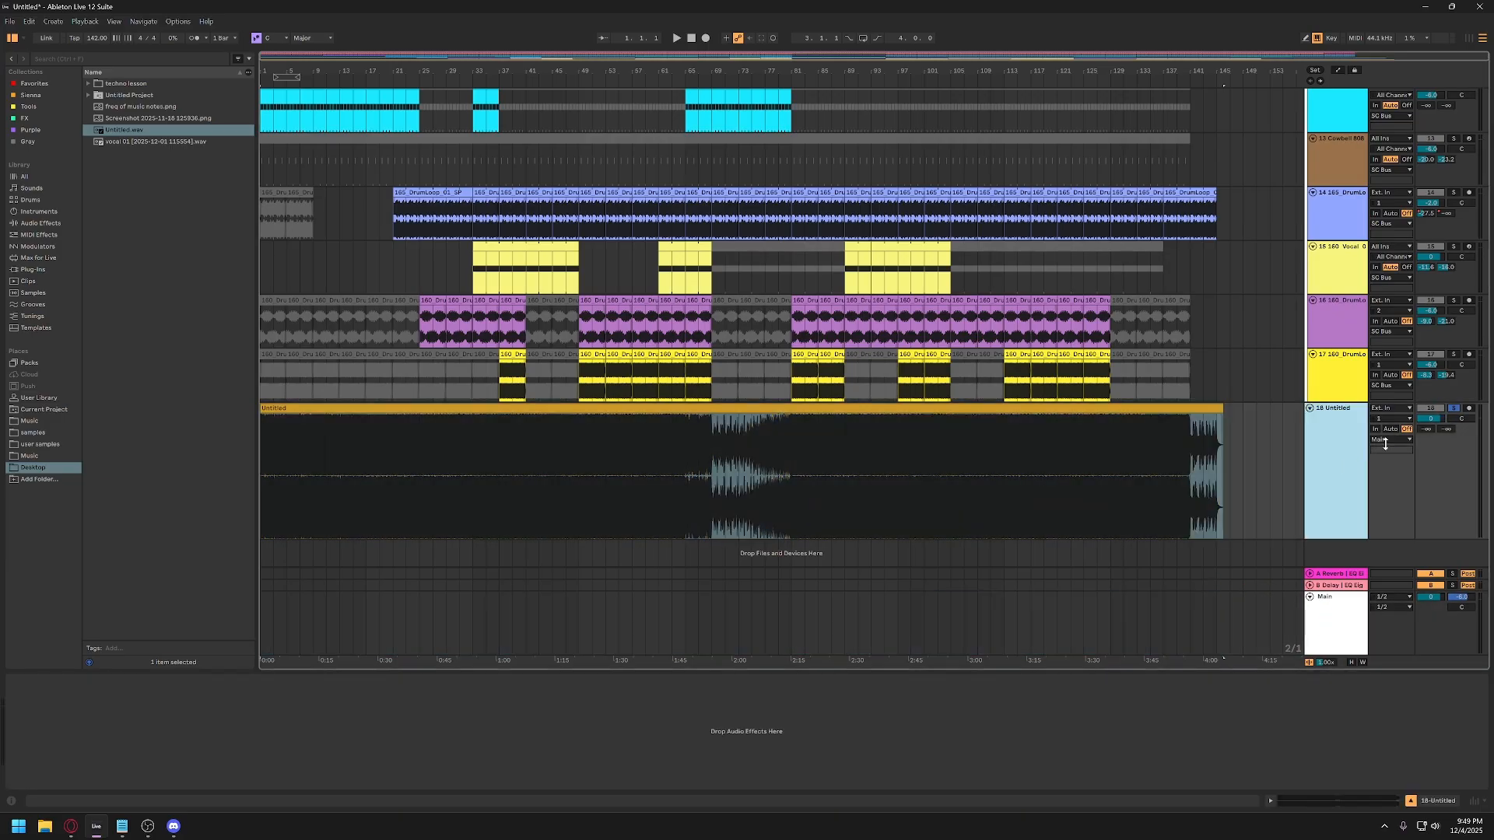
left_click(1315, 623)
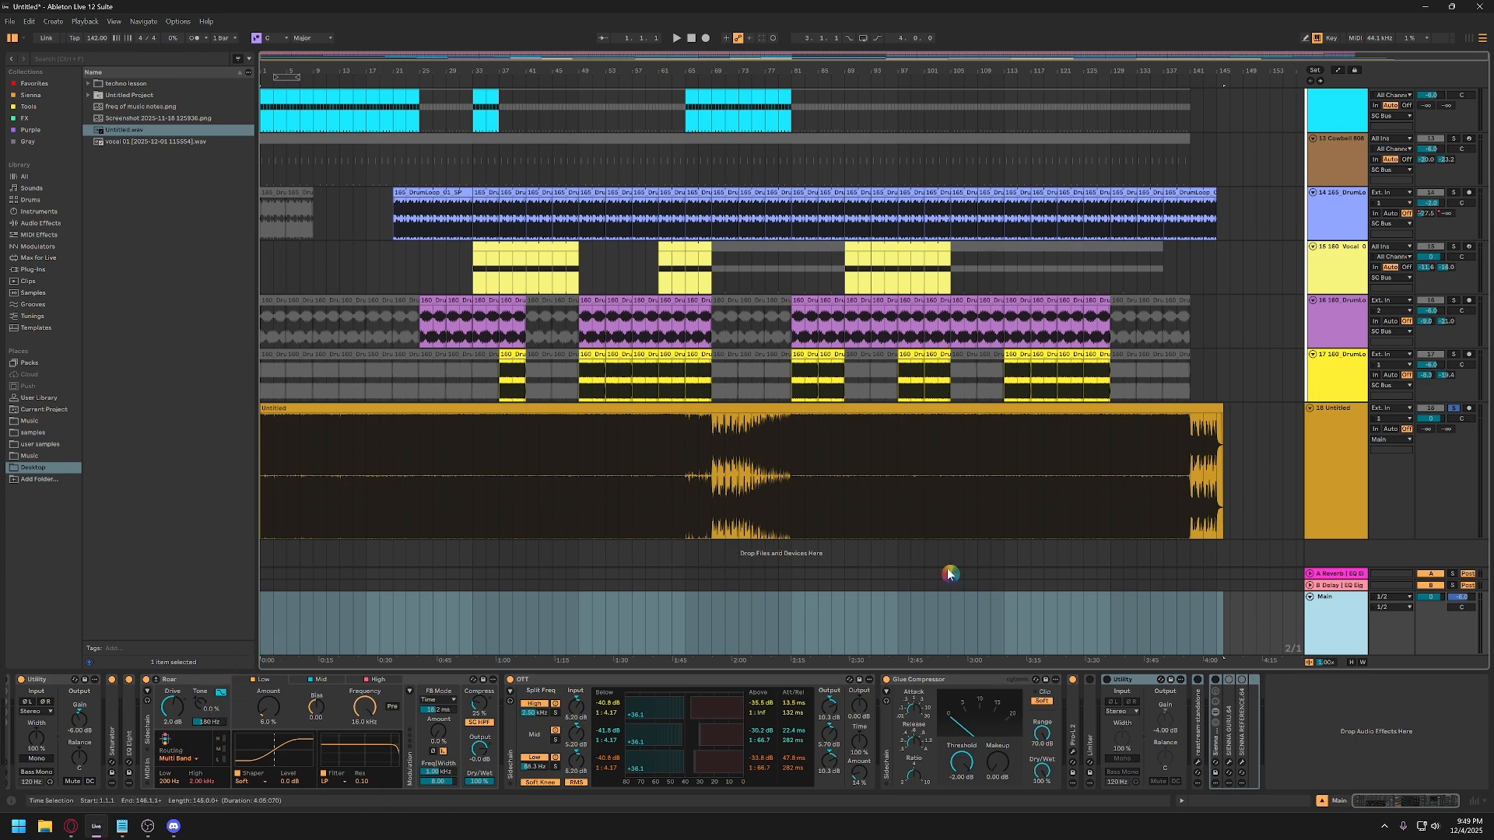
left_click(1400, 439)
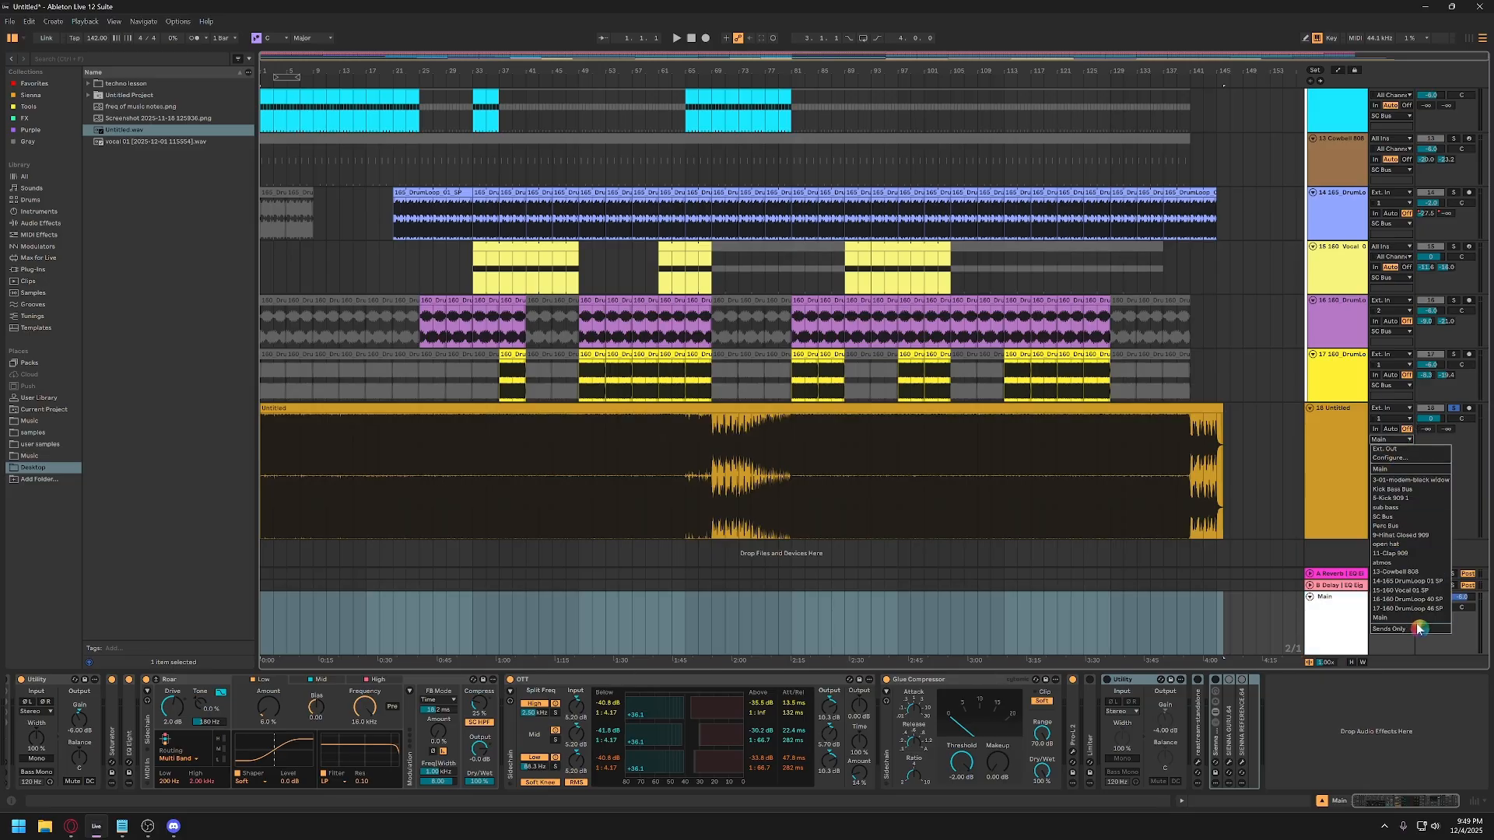
left_click(1356, 494)
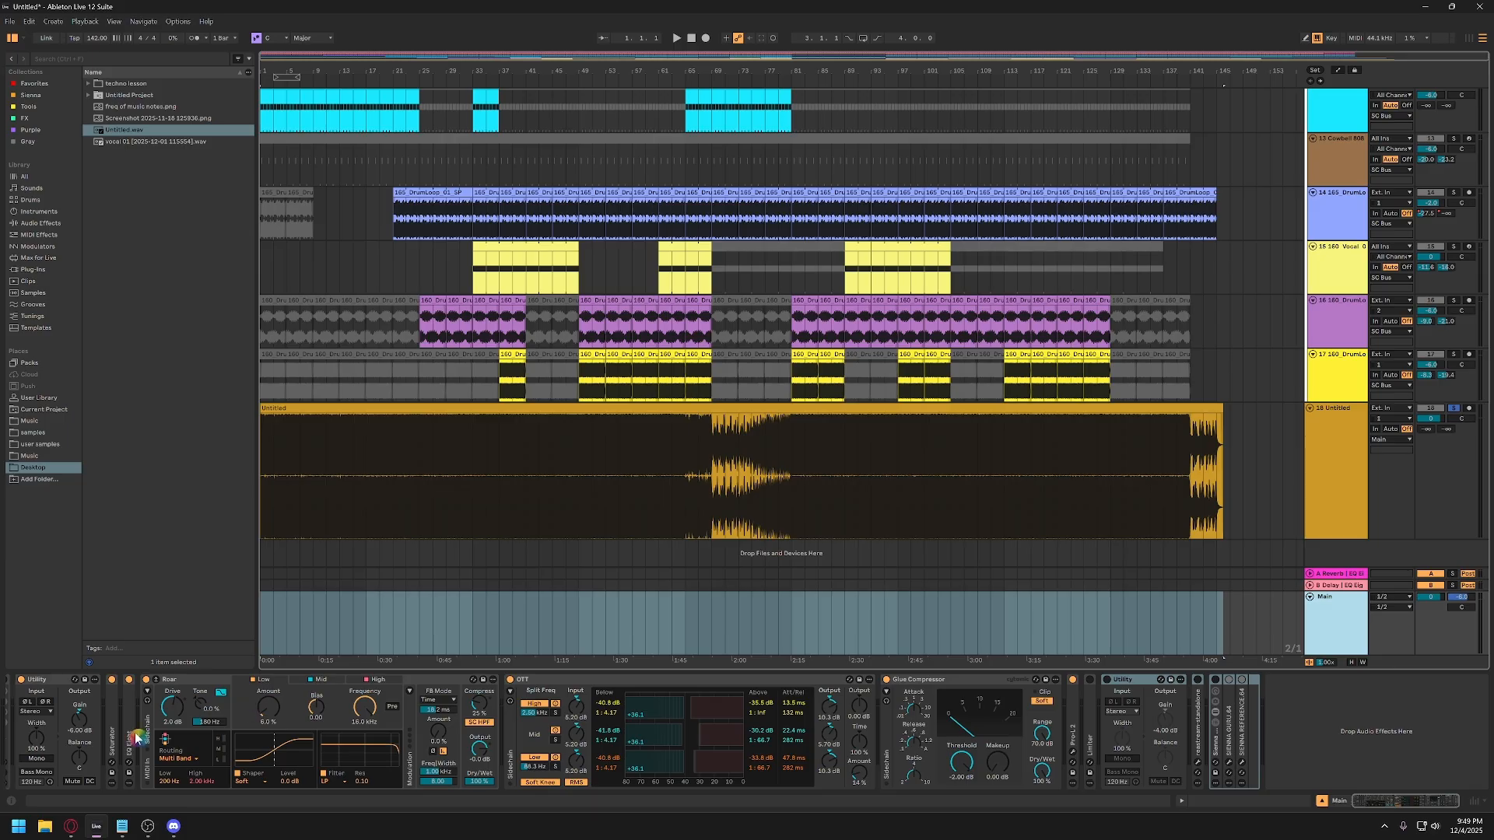
Deactivate every device in the Main track's chain.
left_click(67, 680)
key("ctrl+a")
key("0")
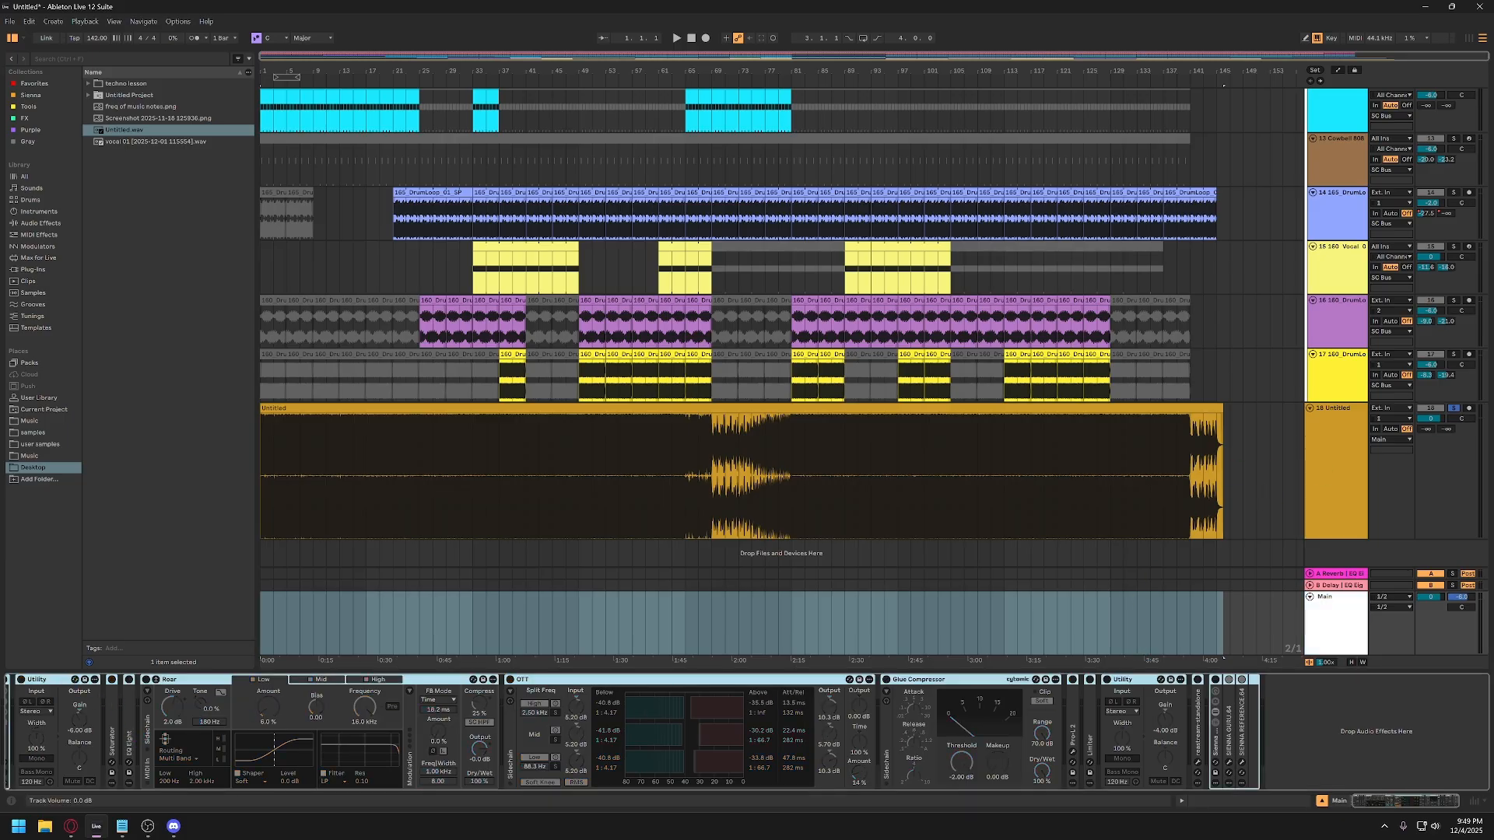
Lower the soloed Untitled track's volume, play the exported mix from bar 1, and stop playback.
left_click_drag(1428, 420, 1428, 431)
key("space")
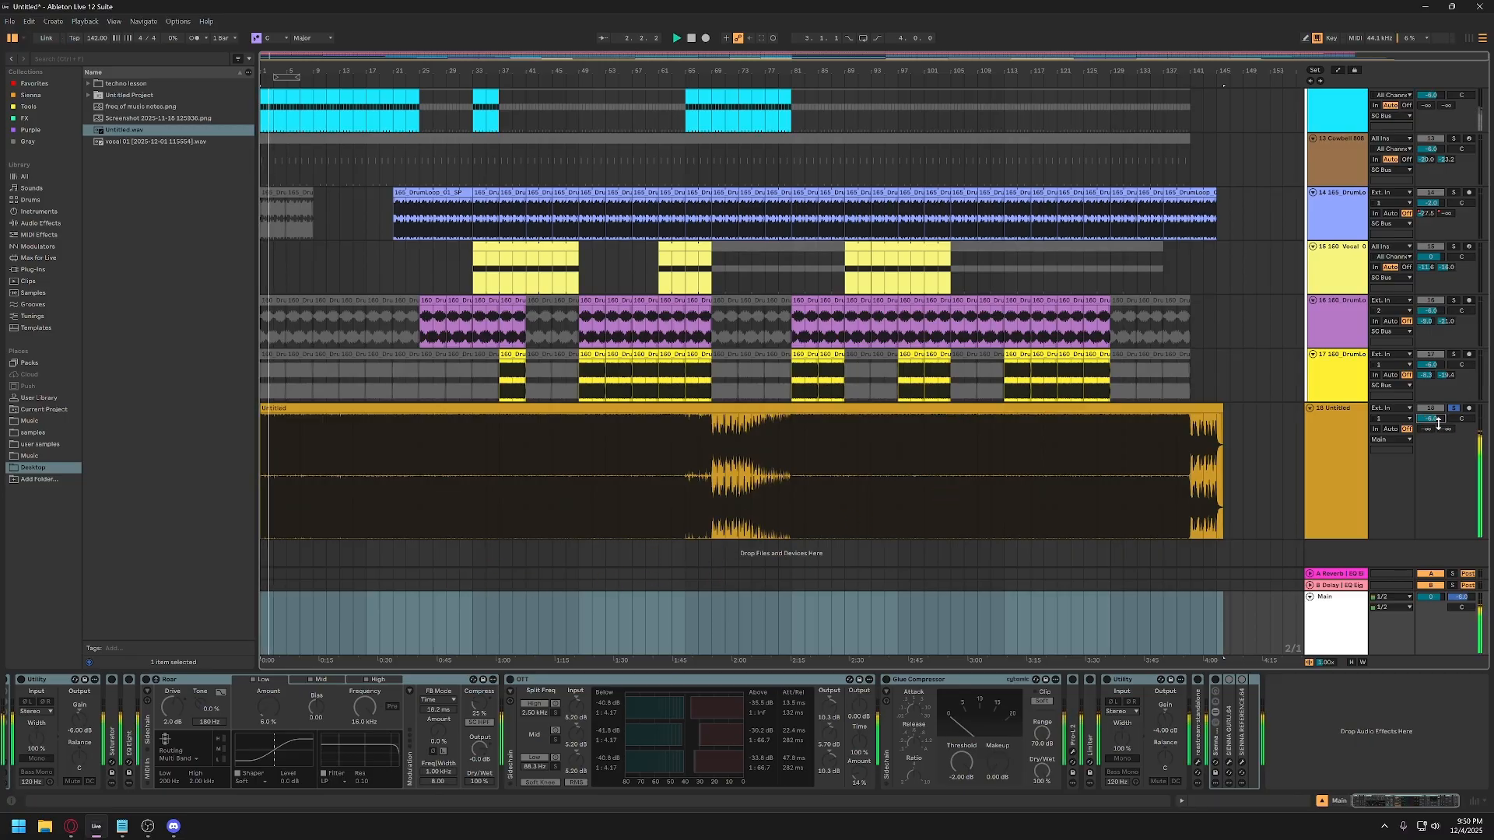
left_click(1350, 448)
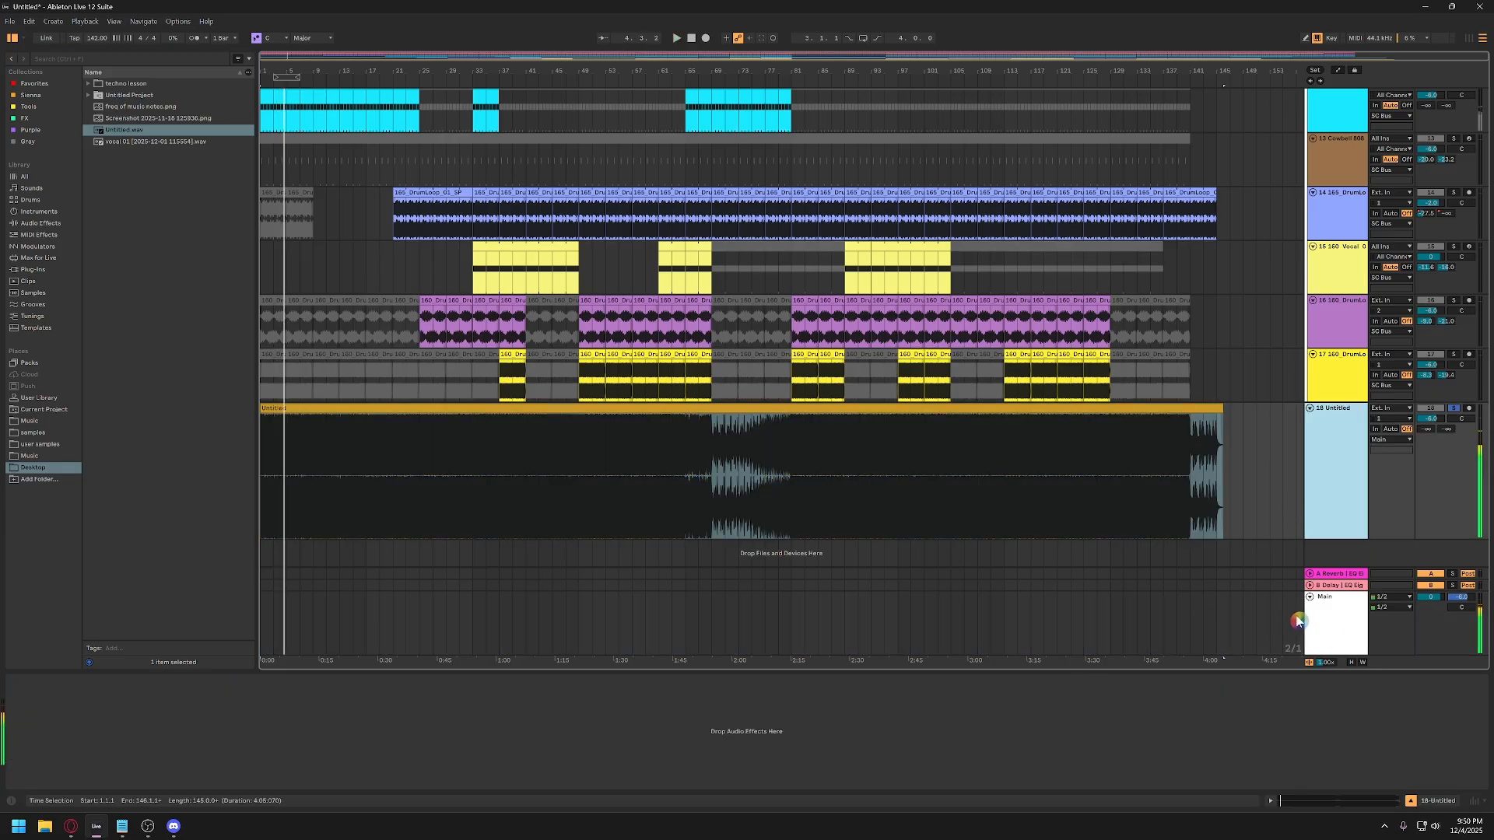
left_click(1332, 621)
left_click(1436, 420)
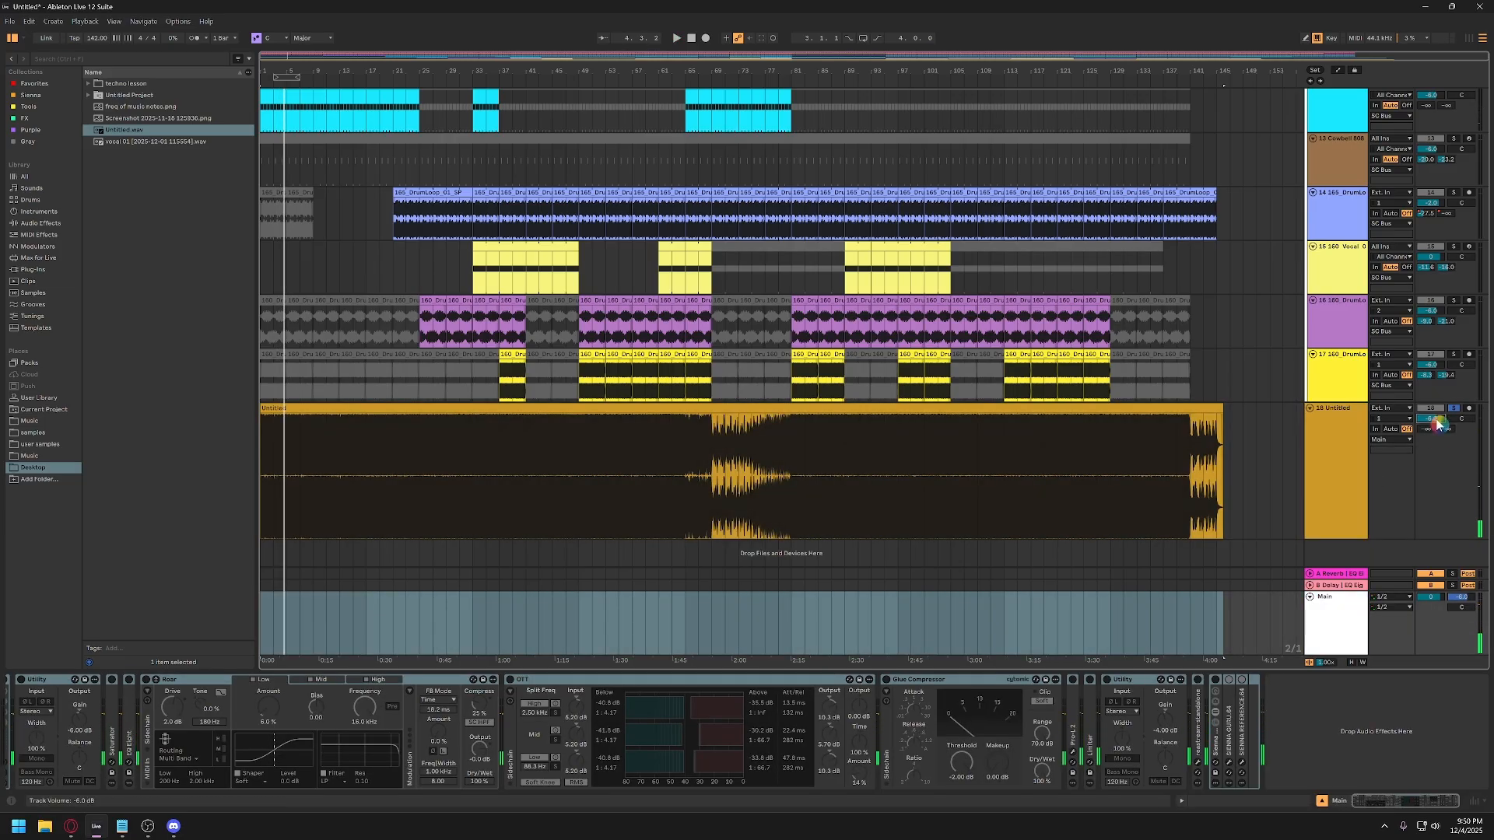